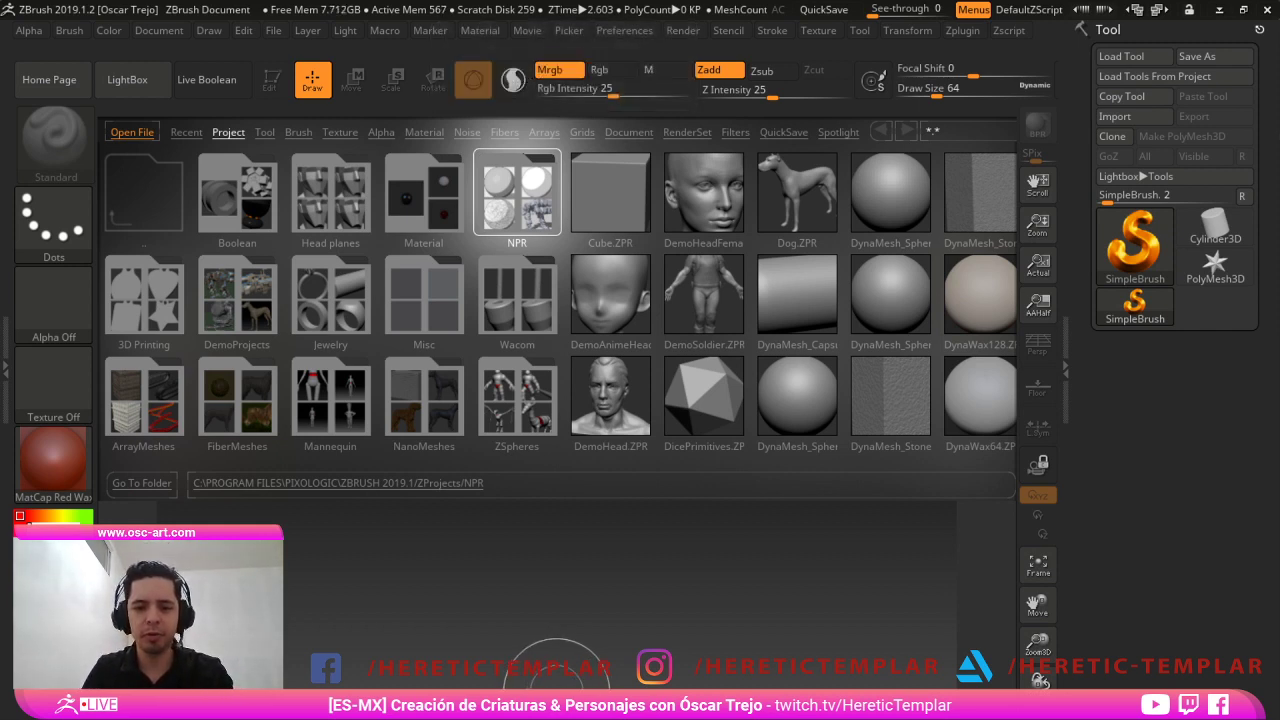
Open the DynaMesh_Sphere_32 project and turn off the perspective view.
click(607, 557)
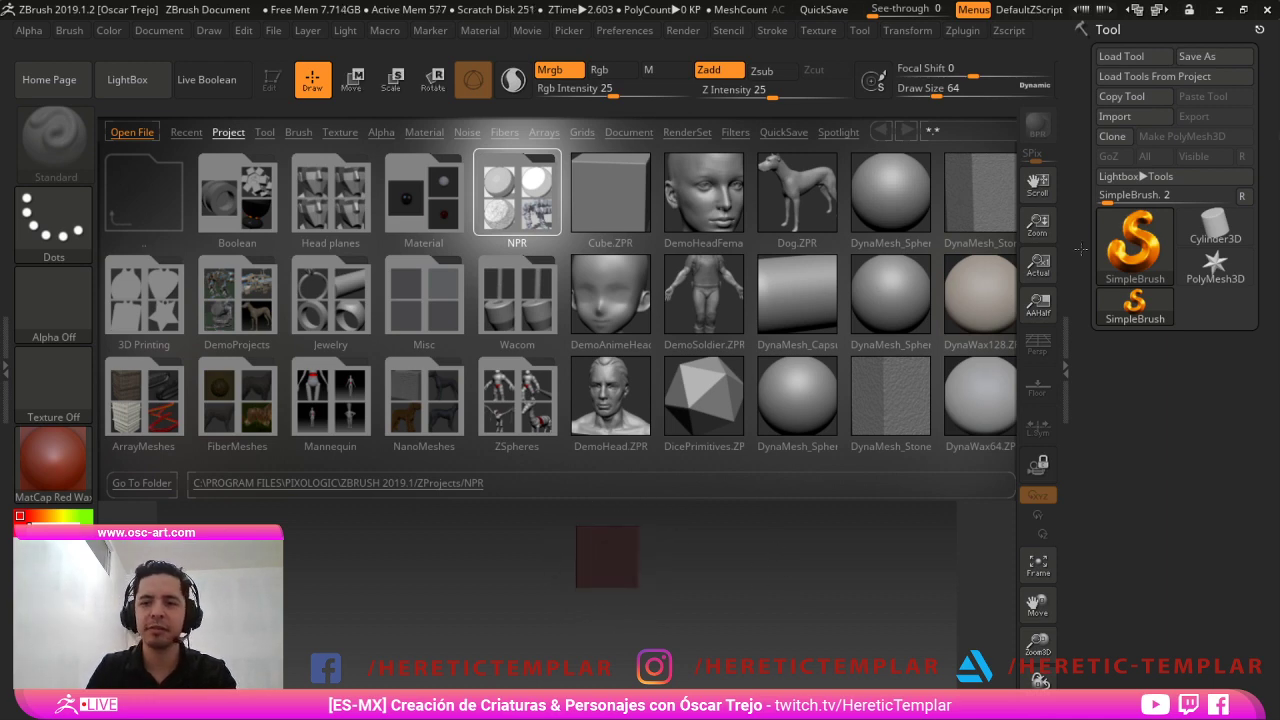
key(Tab)
double_click(805, 147)
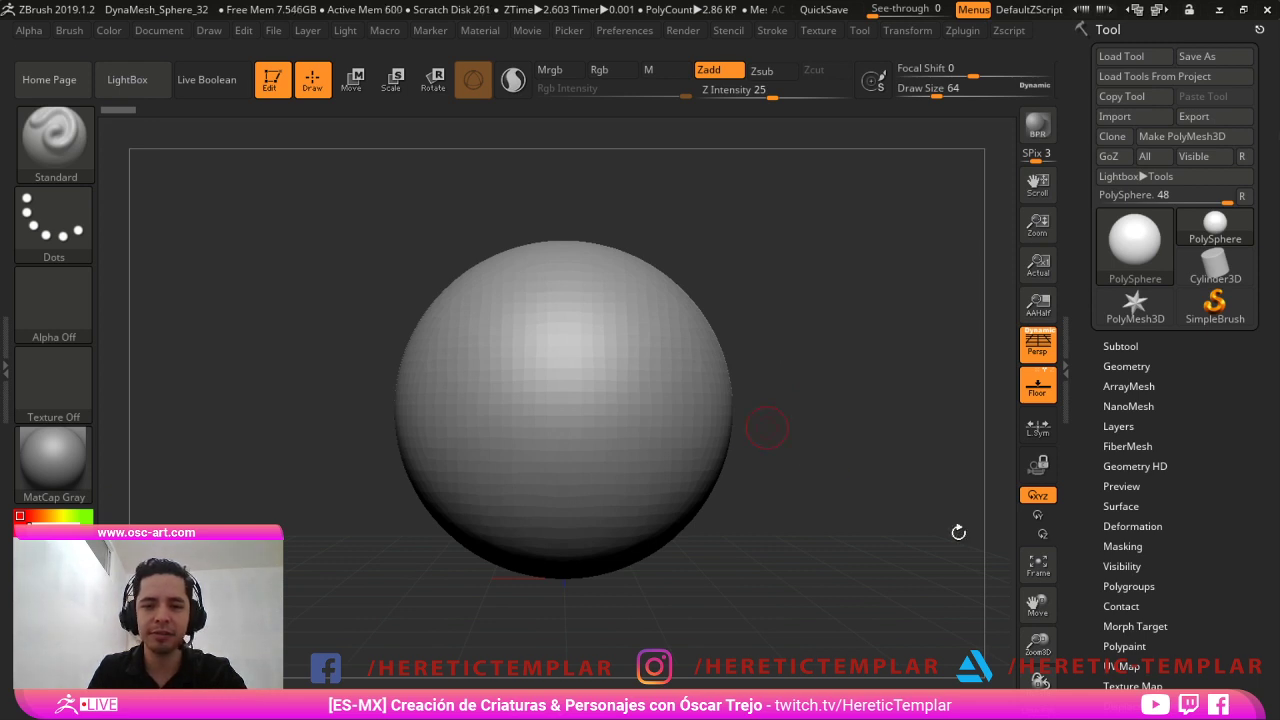
key(p)
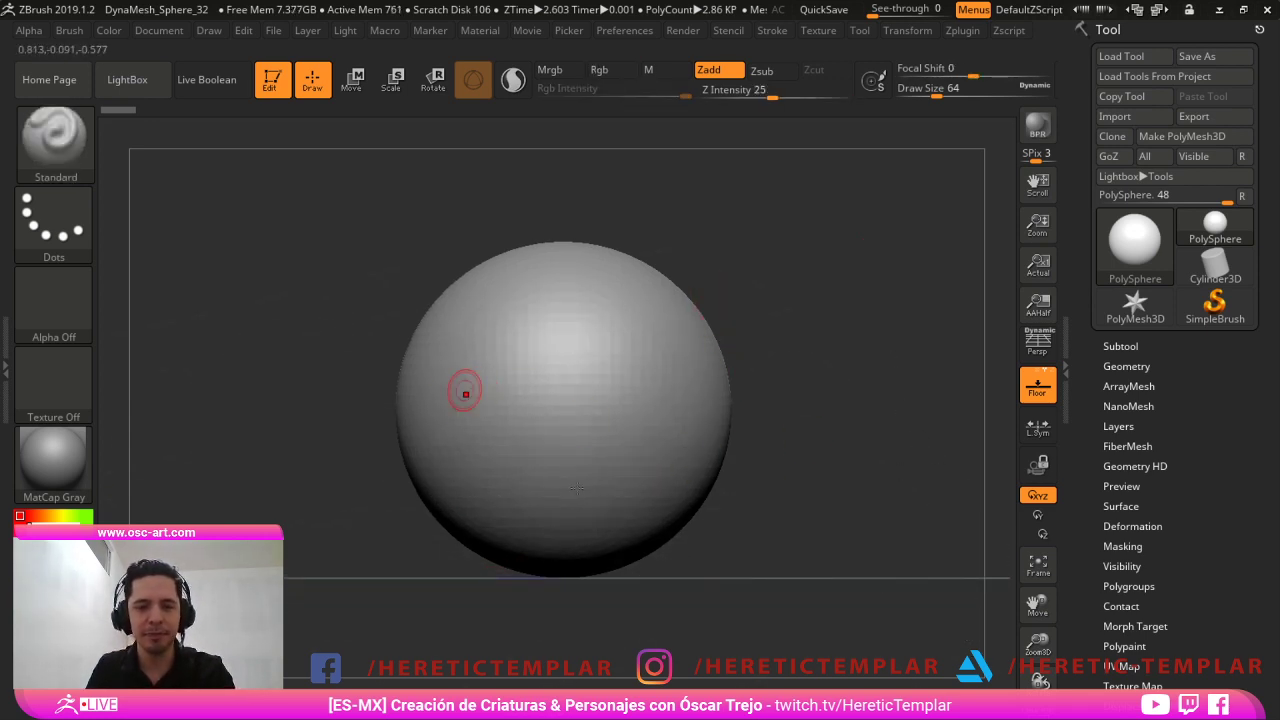
Set the brush Draw Size to 202 and view the sphere straight on.
key(s)
drag(467, 393, 477, 398)
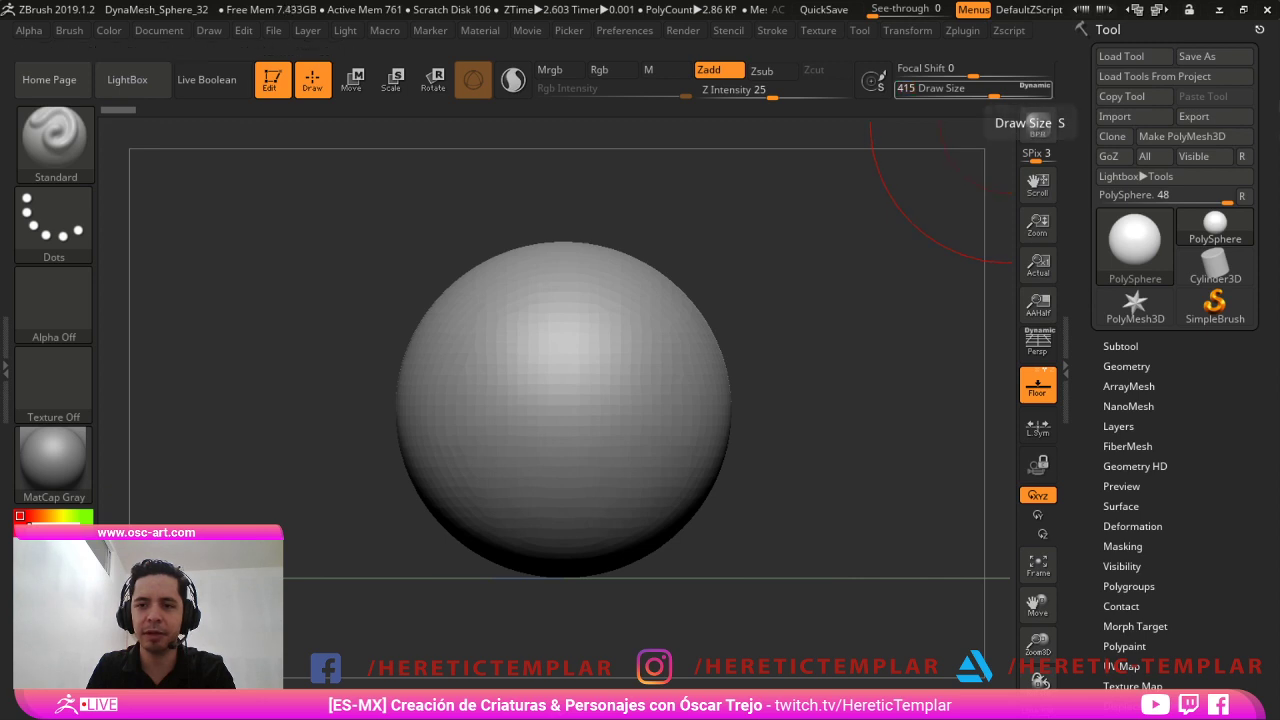
key(s)
mouse_move(718, 301)
mouse_down()
mouse_move(704, 301)
mouse_move(798, 240)
mouse_up()
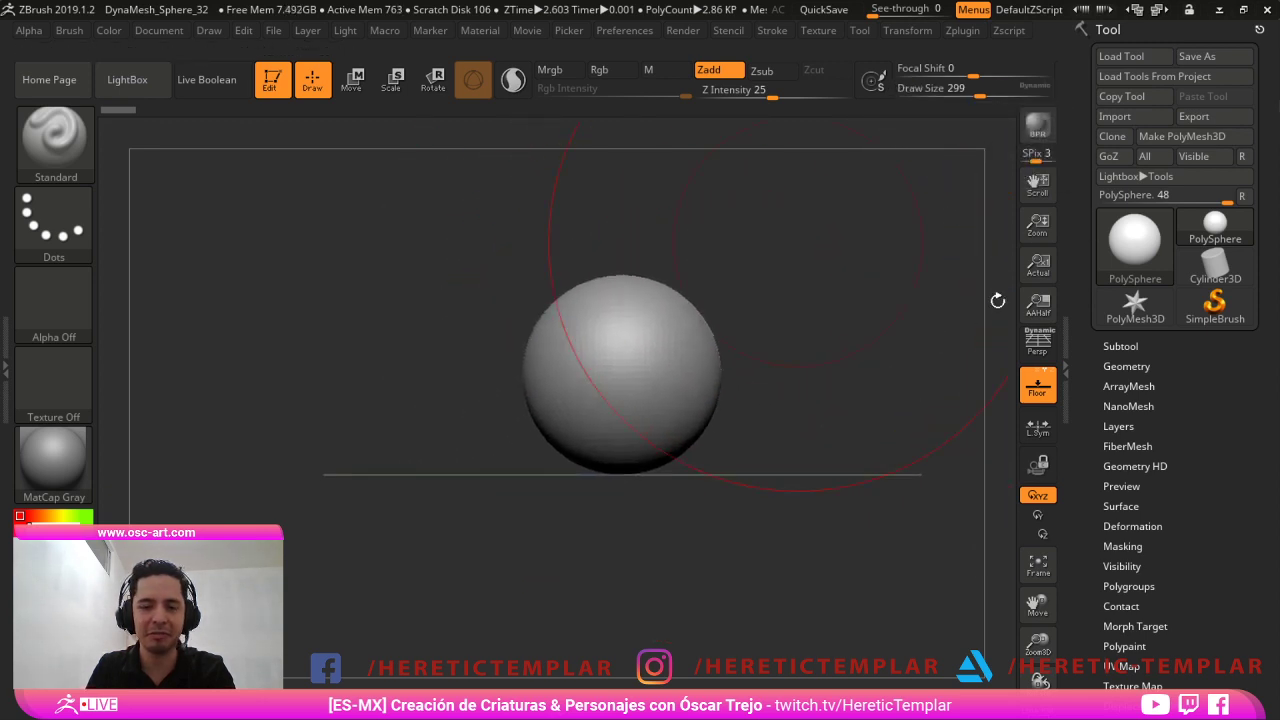
key(s)
mouse_move(600, 371)
mouse_down()
mouse_move(479, 406)
mouse_move(532, 419)
mouse_move(537, 402)
mouse_move(540, 434)
mouse_up()
key(s)
key(s)
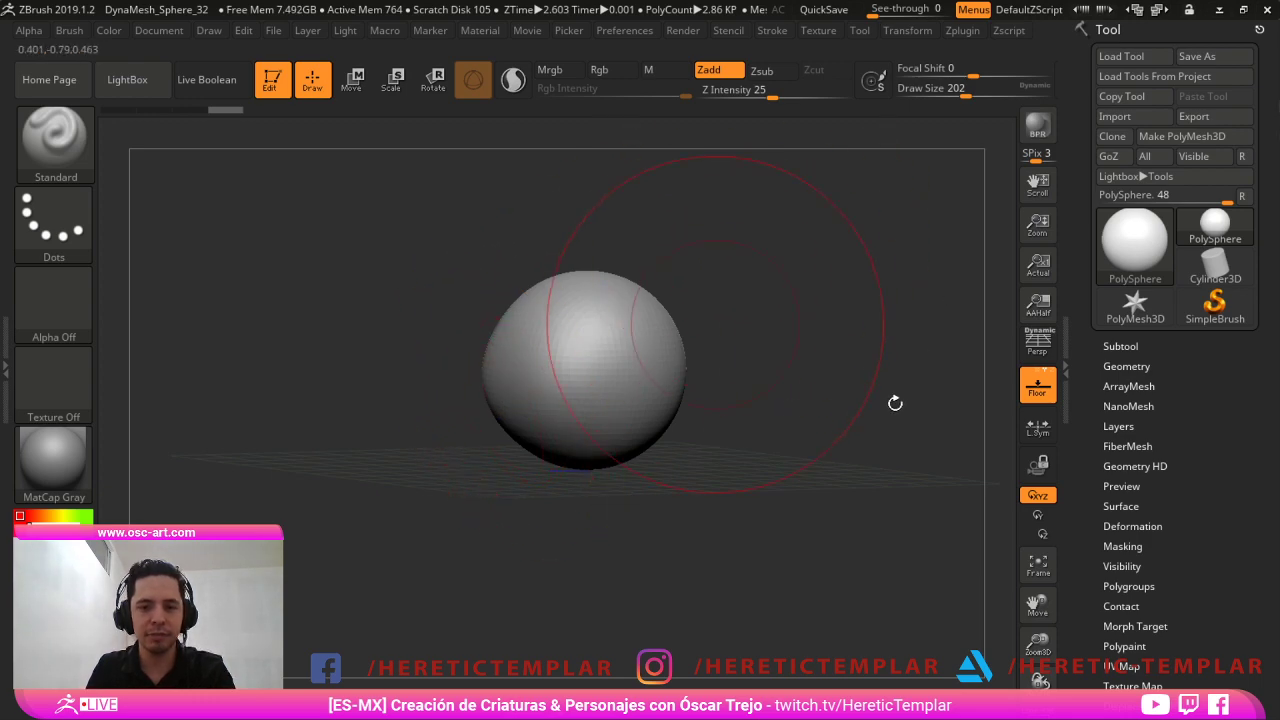
shift+drag(894, 403, 872, 408)
Assign hotkey 4 to the ClayBuildup brush and a custom number hotkey to the Clay brush.
key(b)
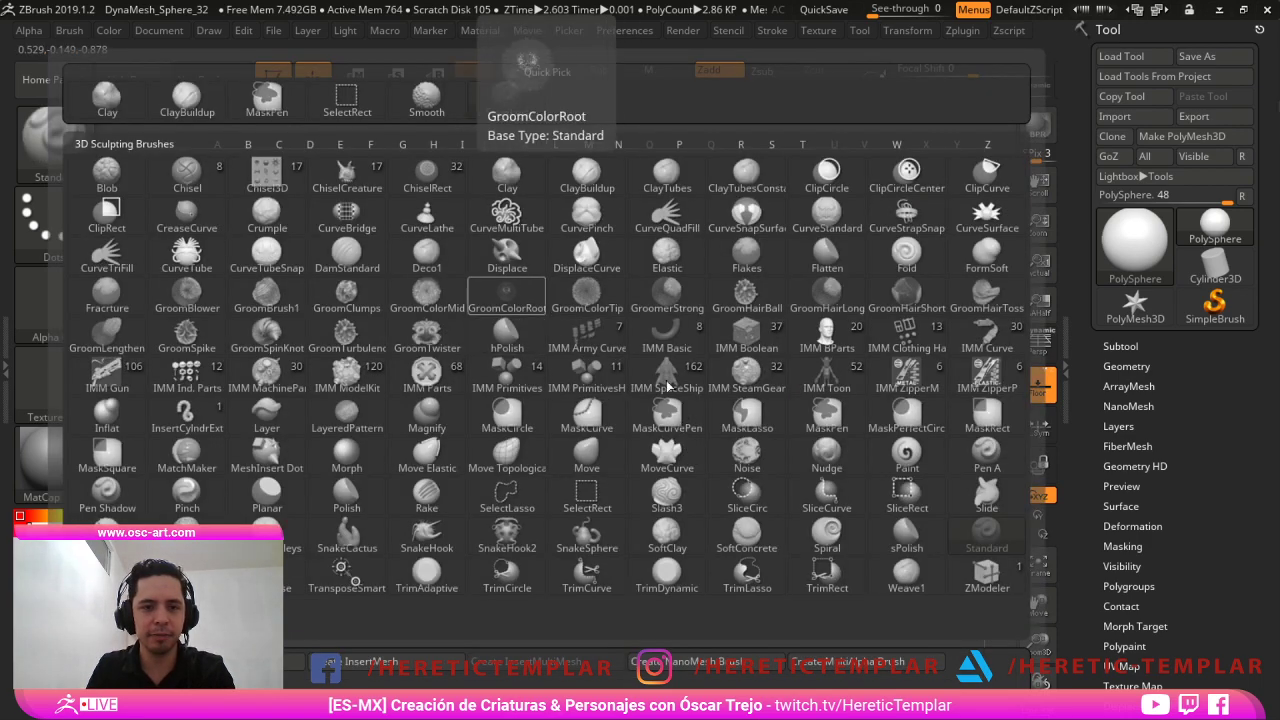
ctrl+alt+click(190, 102)
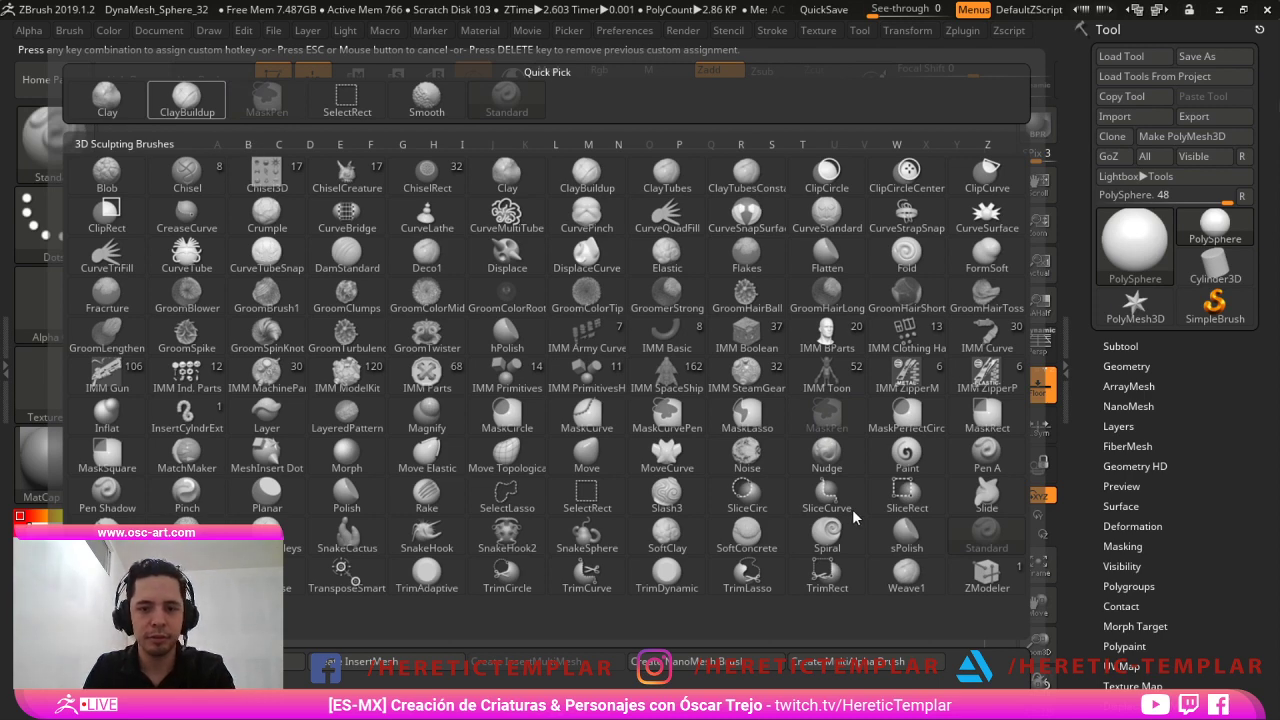
key(1)
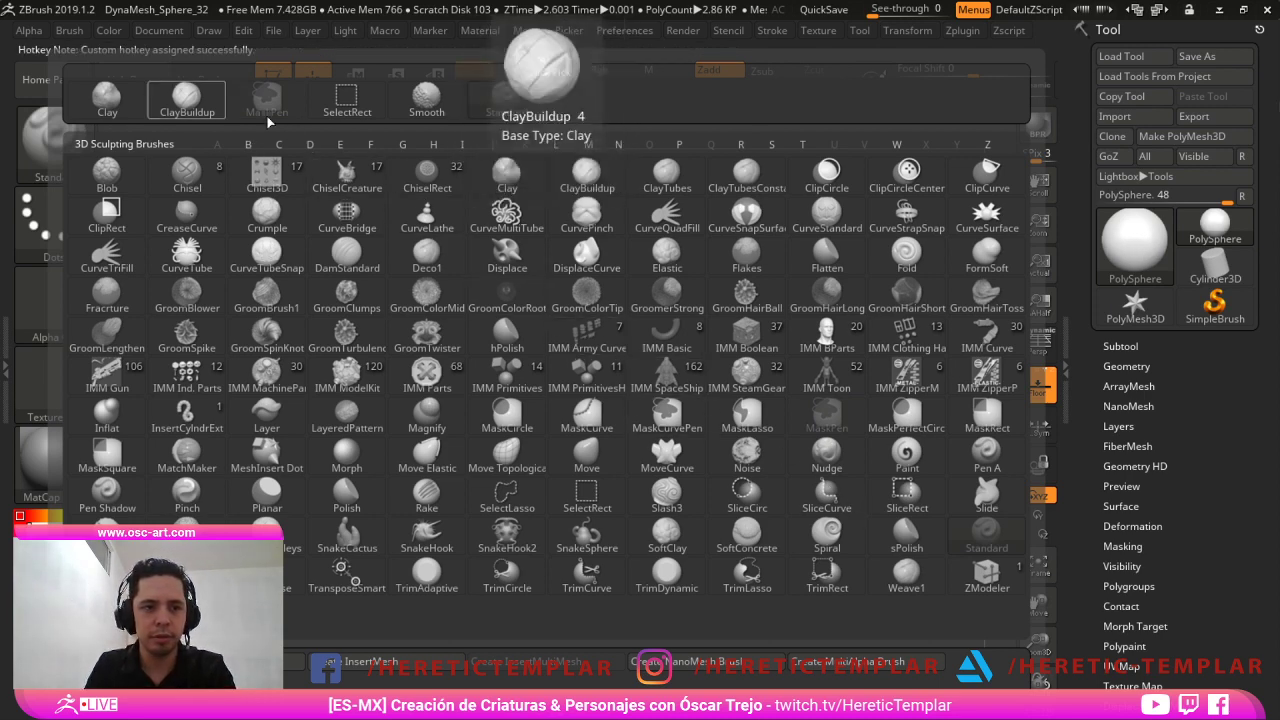
ctrl+alt+click(115, 105)
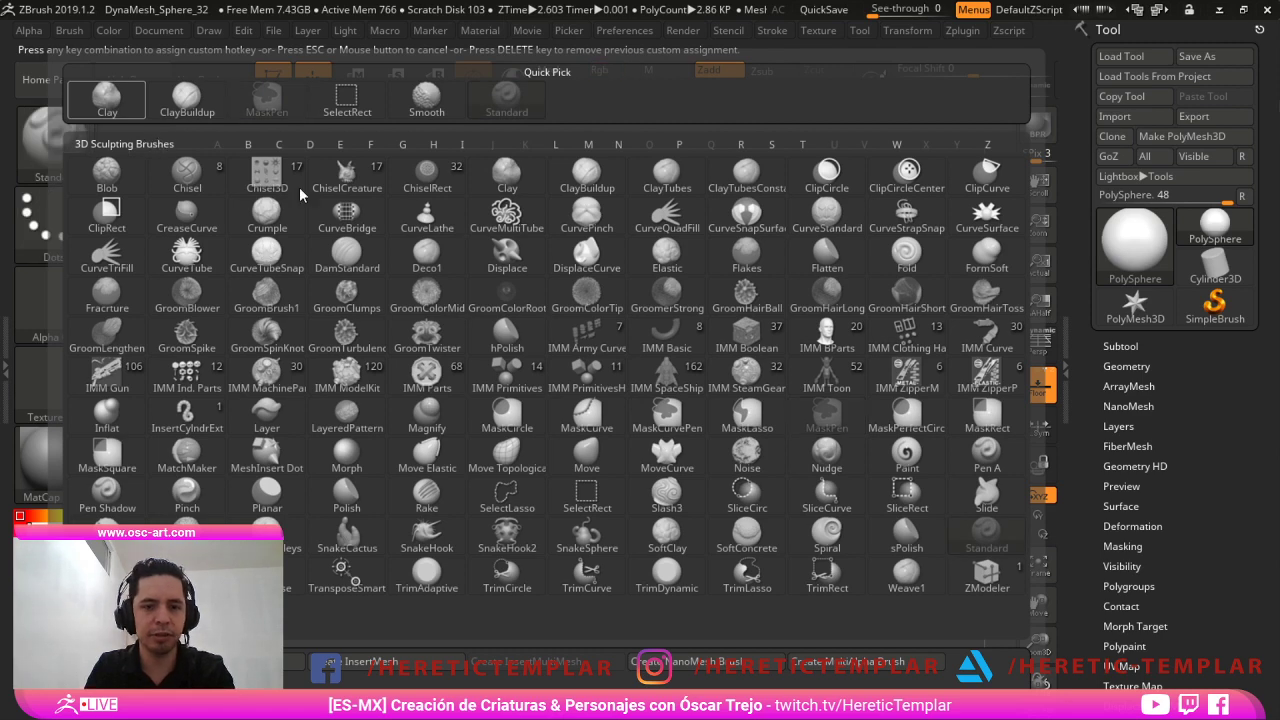
key(2)
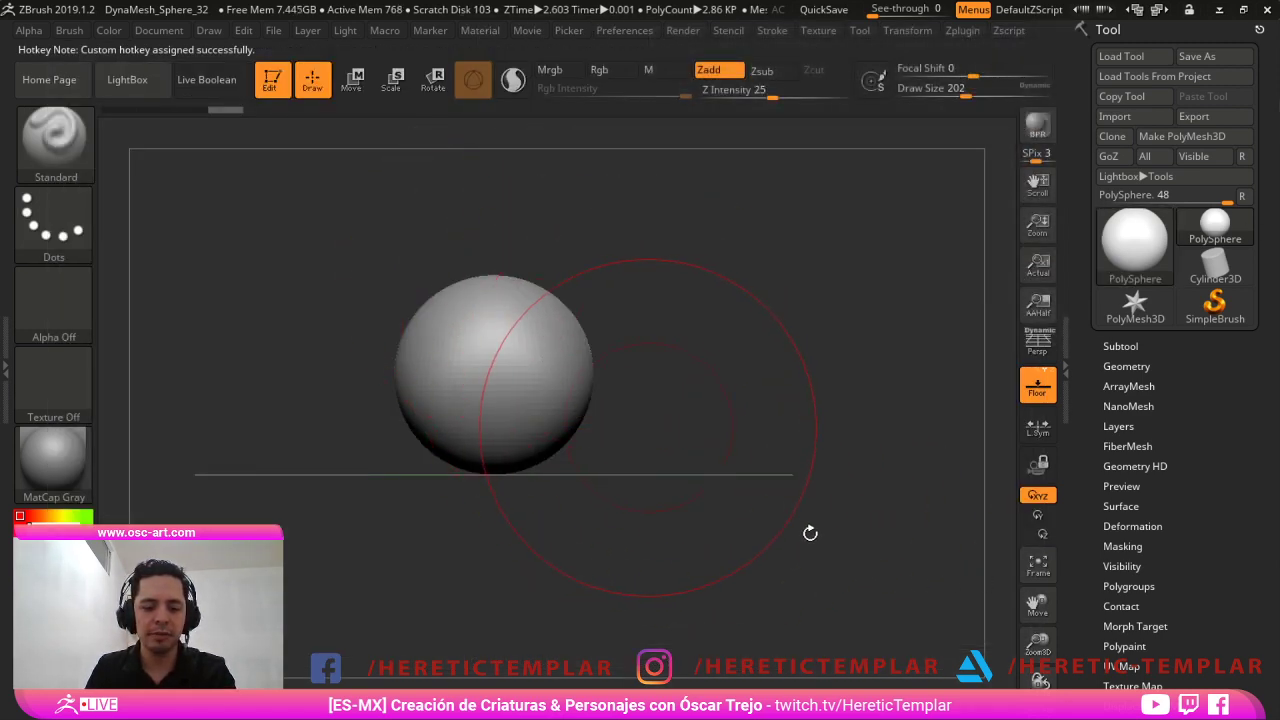
Select the Clay brush by its letter shortcut, and switch to ClayBuildup the same way.
key(b)
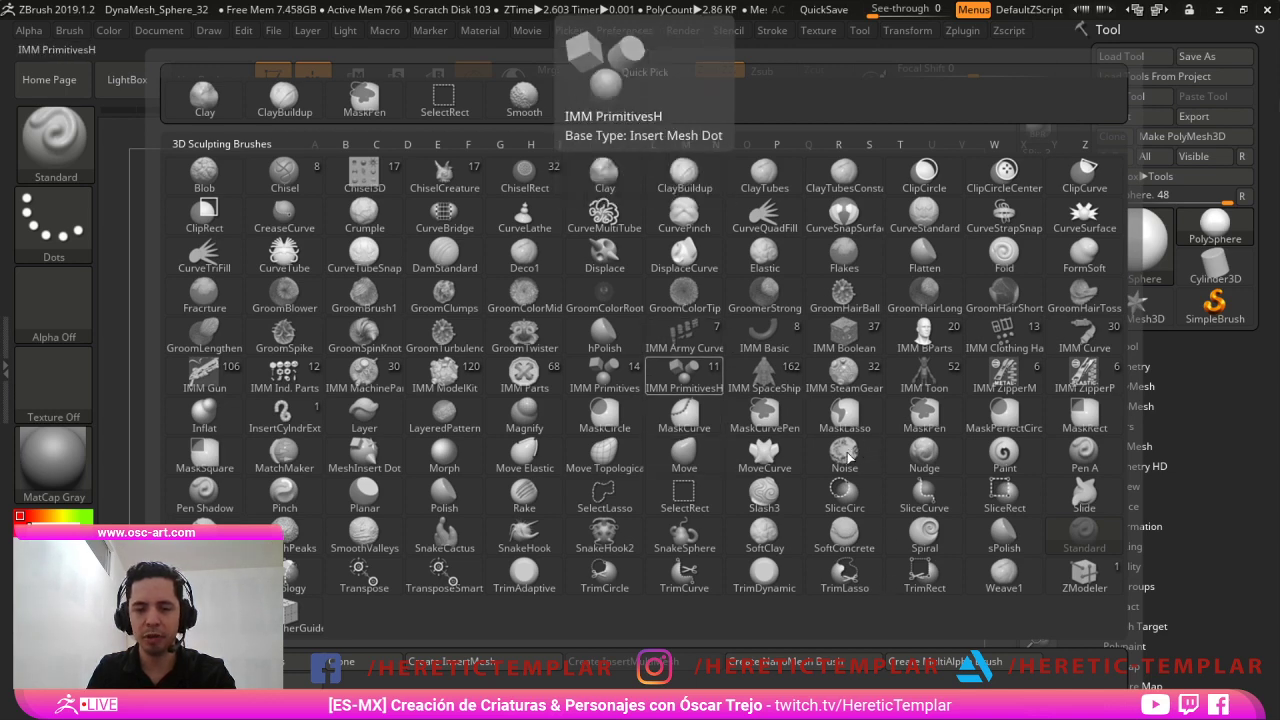
key(b)
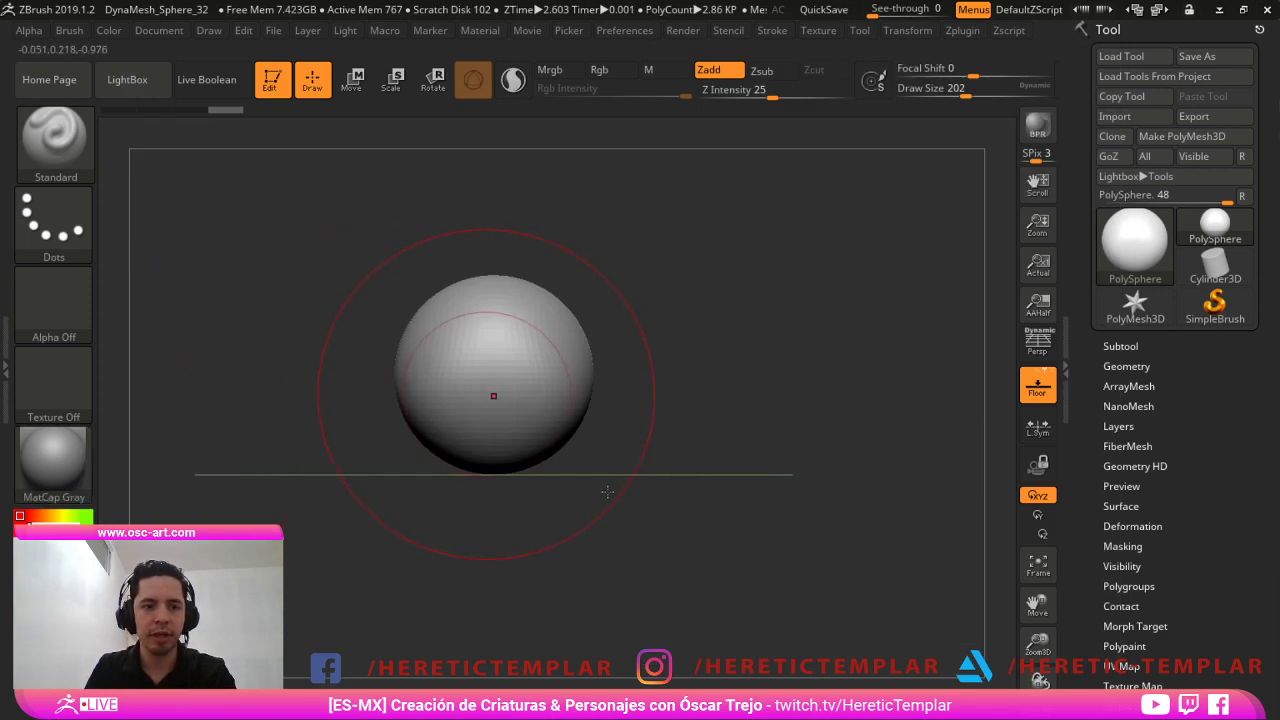
key(b)
key(c)
key(l)
key(b)
key(c)
key(b)
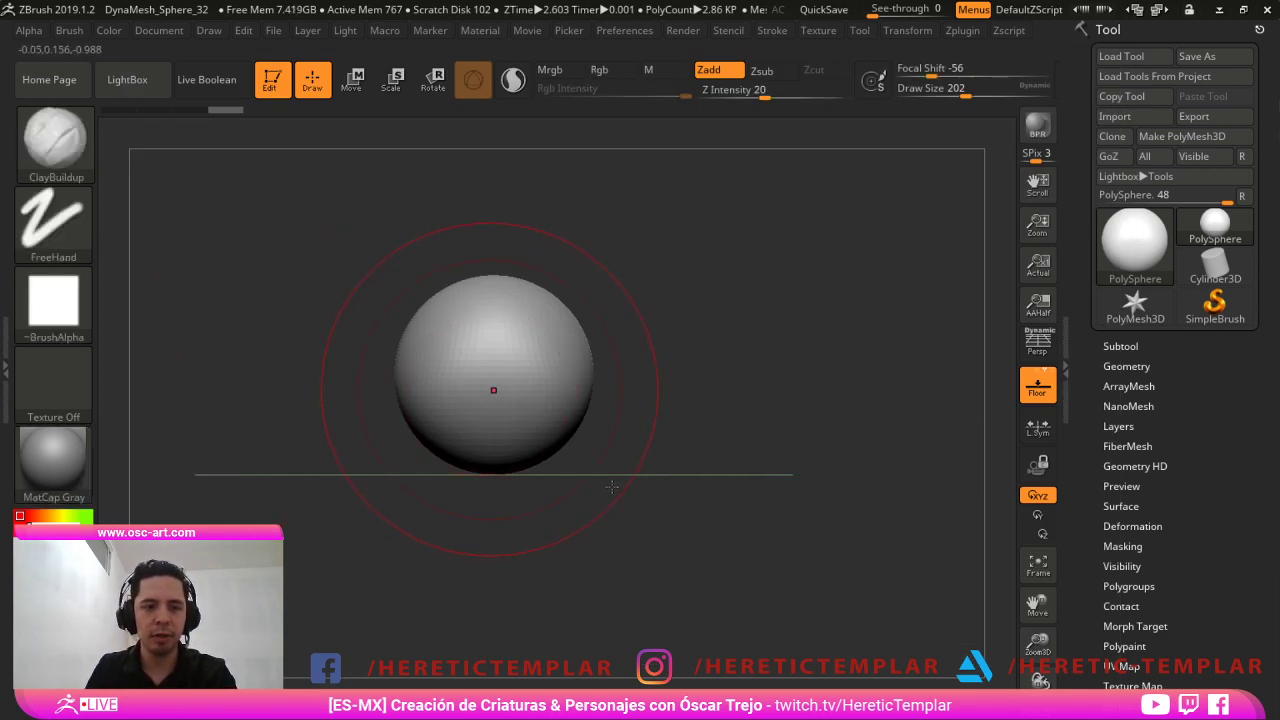
Assign a custom number hotkey to the TrimDynamic brush.
key(b)
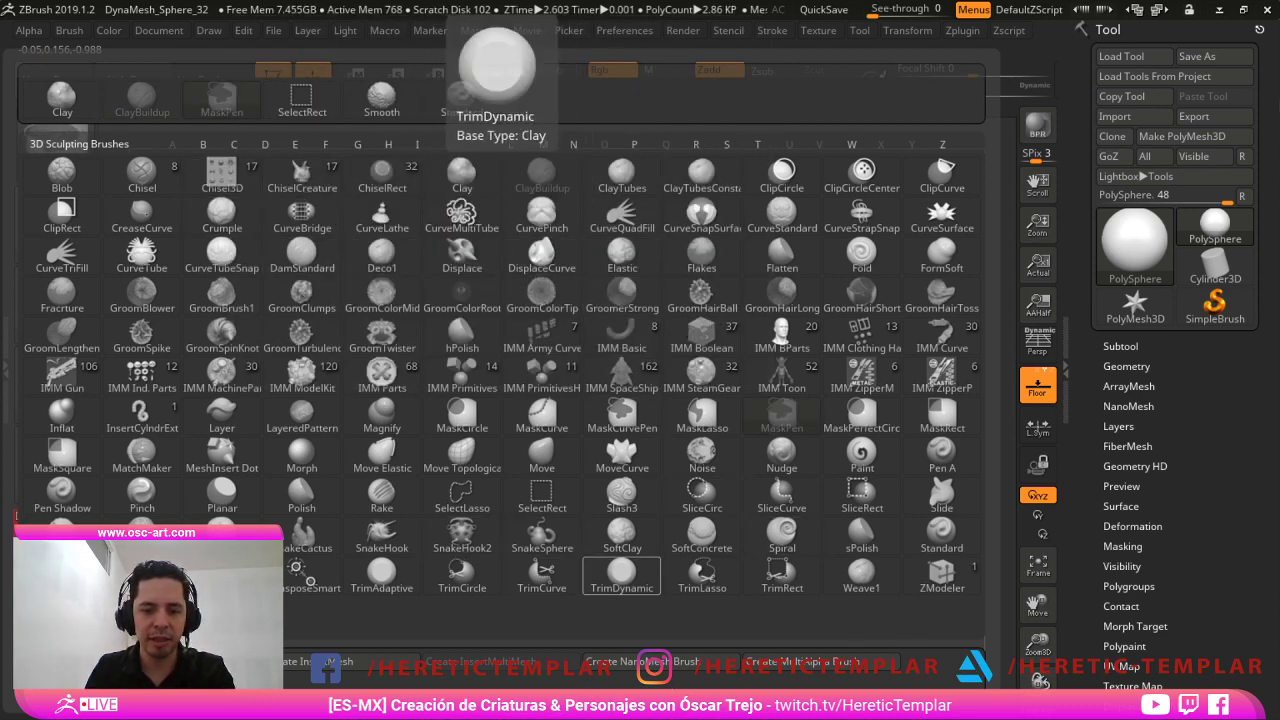
ctrl+alt+click(622, 576)
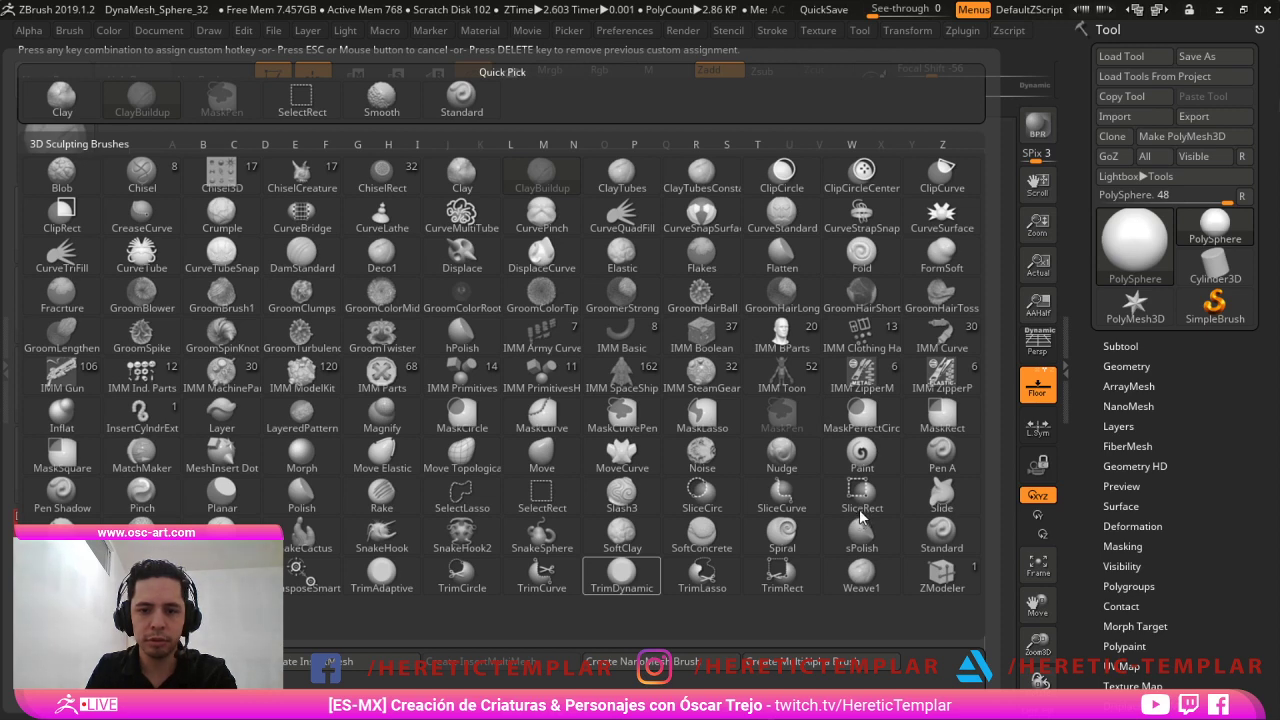
key(3)
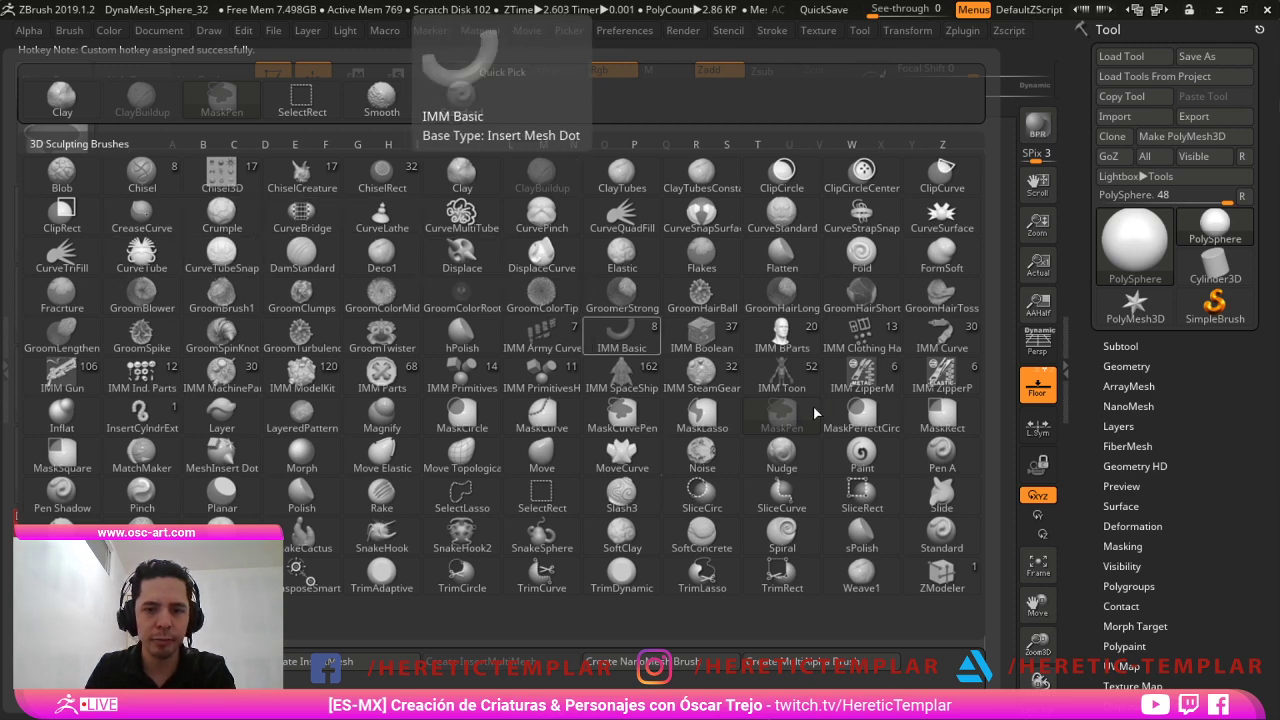
Assign custom hotkeys to the Move brush and the Move Topological brush.
ctrl+alt+click(541, 455)
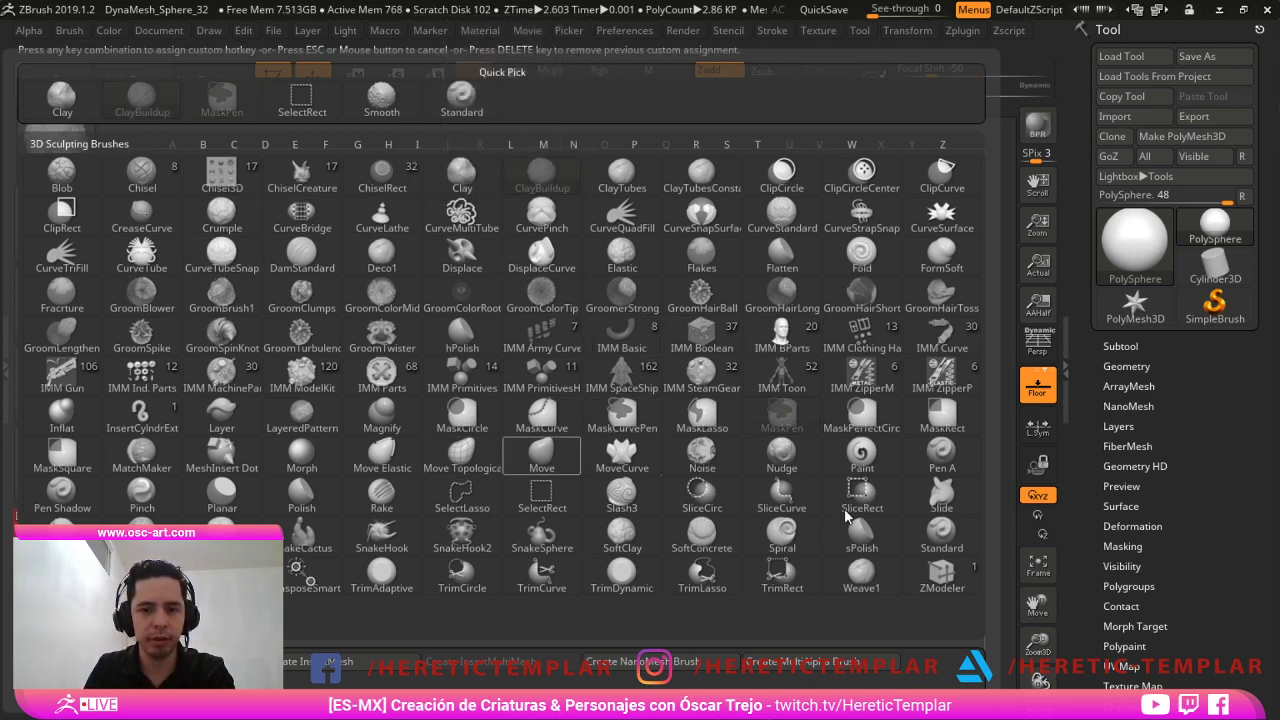
key(1)
ctrl+alt+click(461, 455)
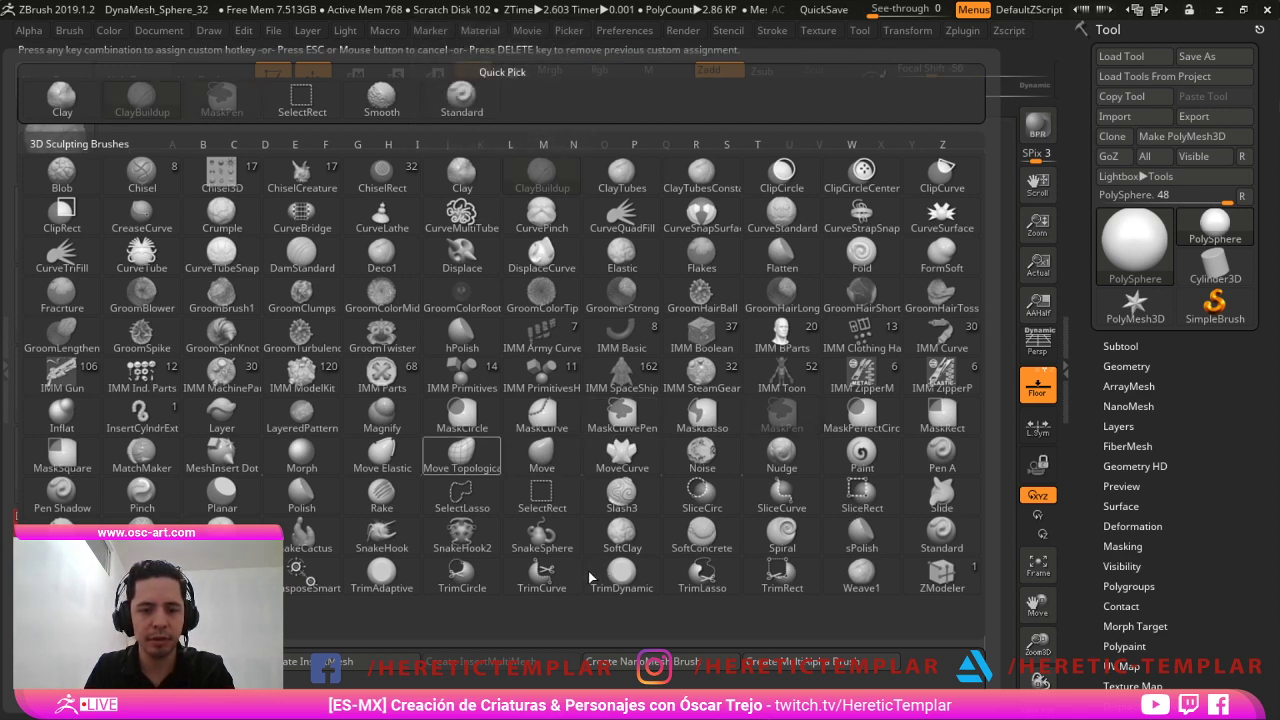
key(Escape)
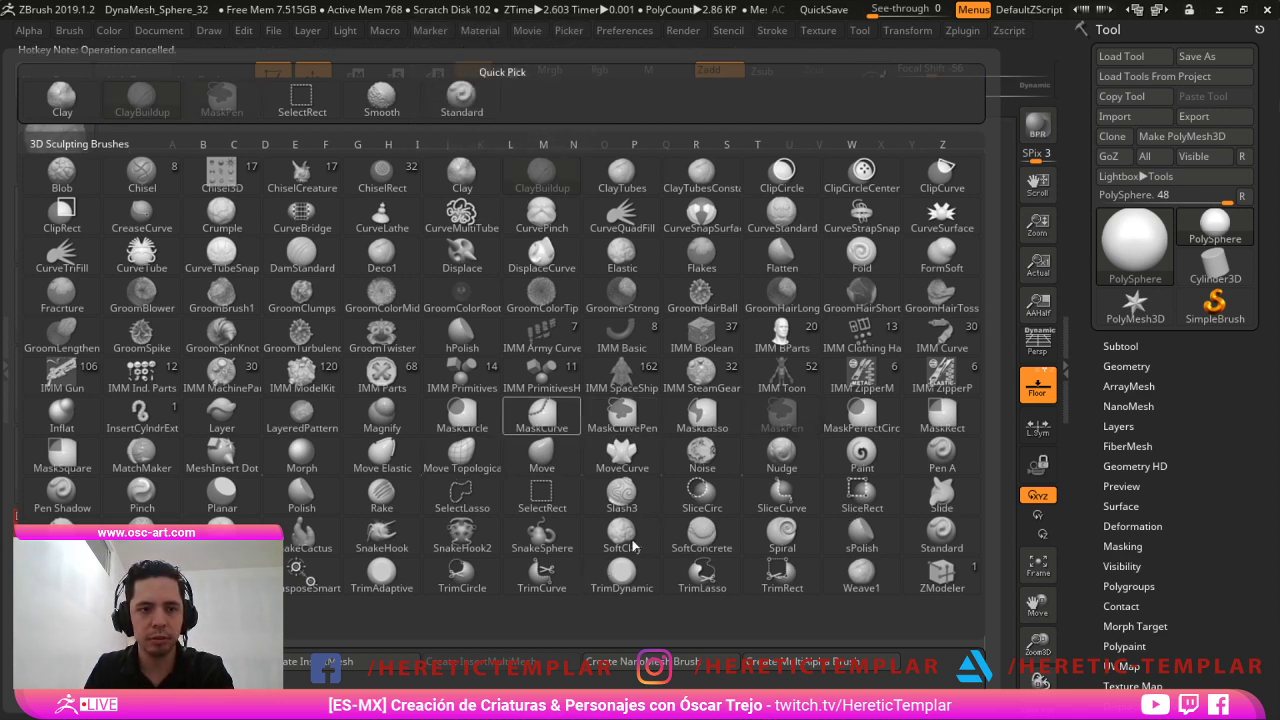
ctrl+alt+click(461, 455)
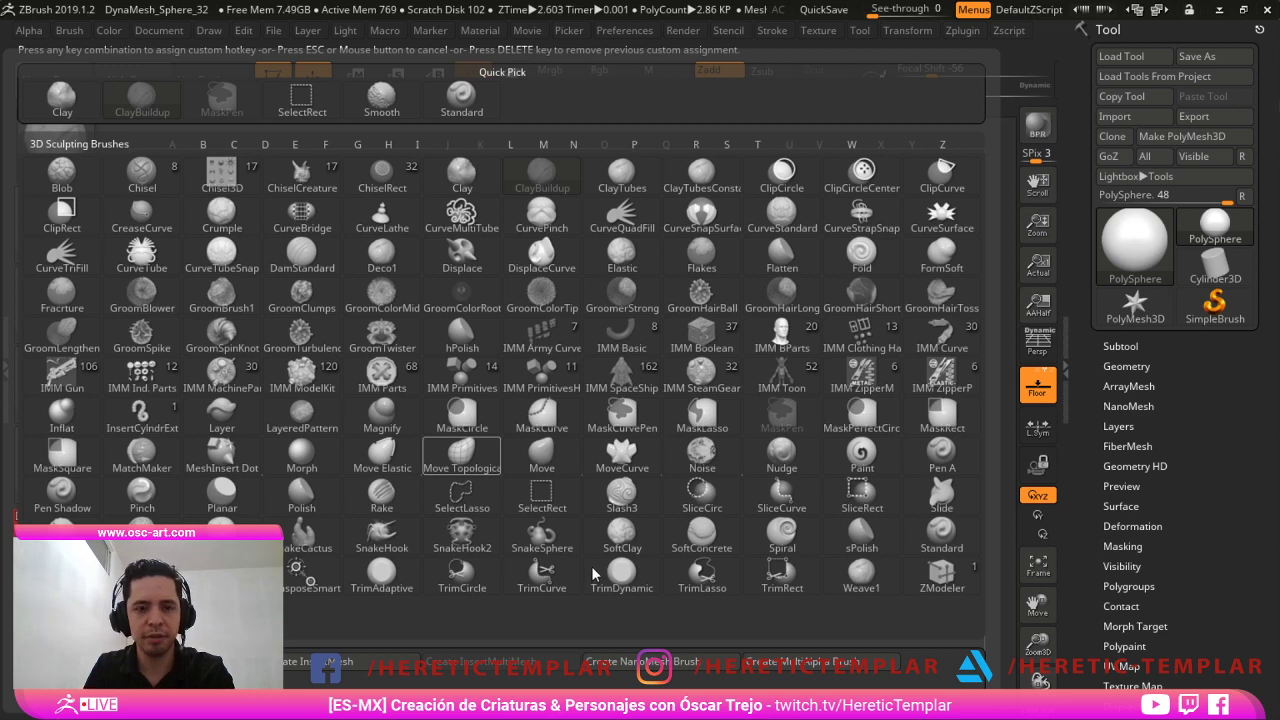
key(1)
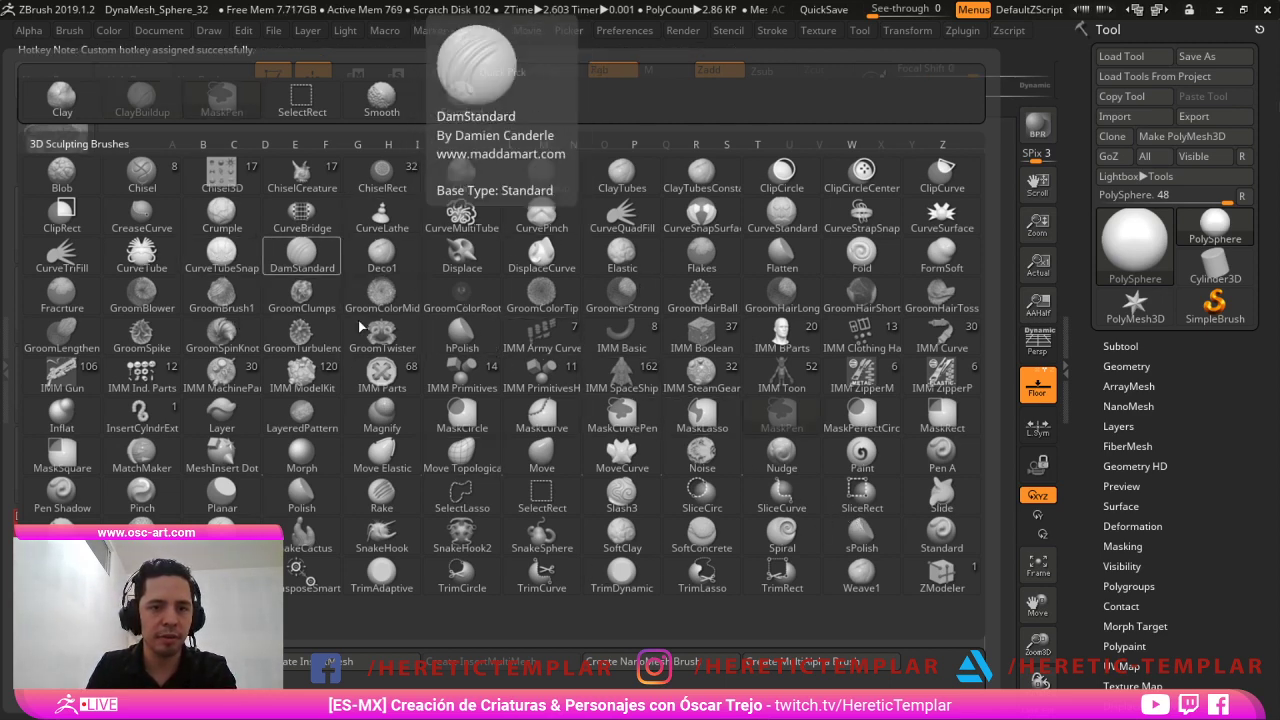
Assign hotkey 1 to the Standard brush and hotkey 5 to the DamStandard brush.
ctrl+alt+click(470, 106)
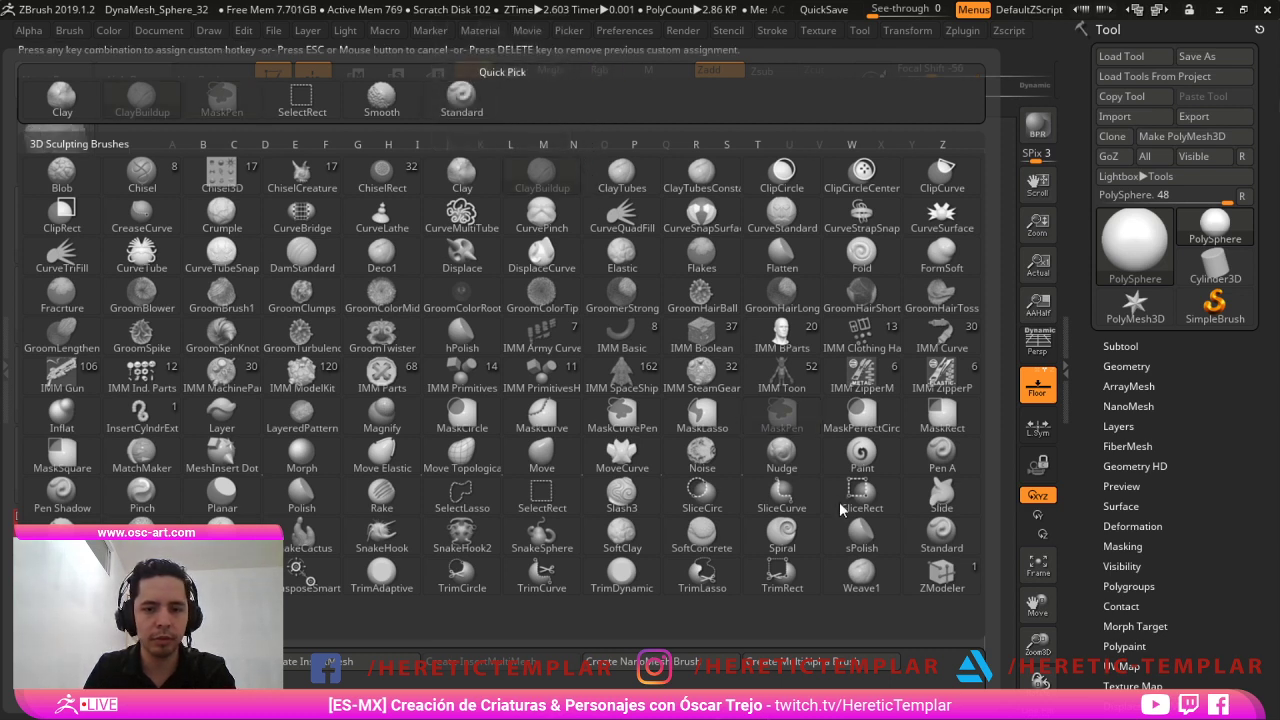
key(1)
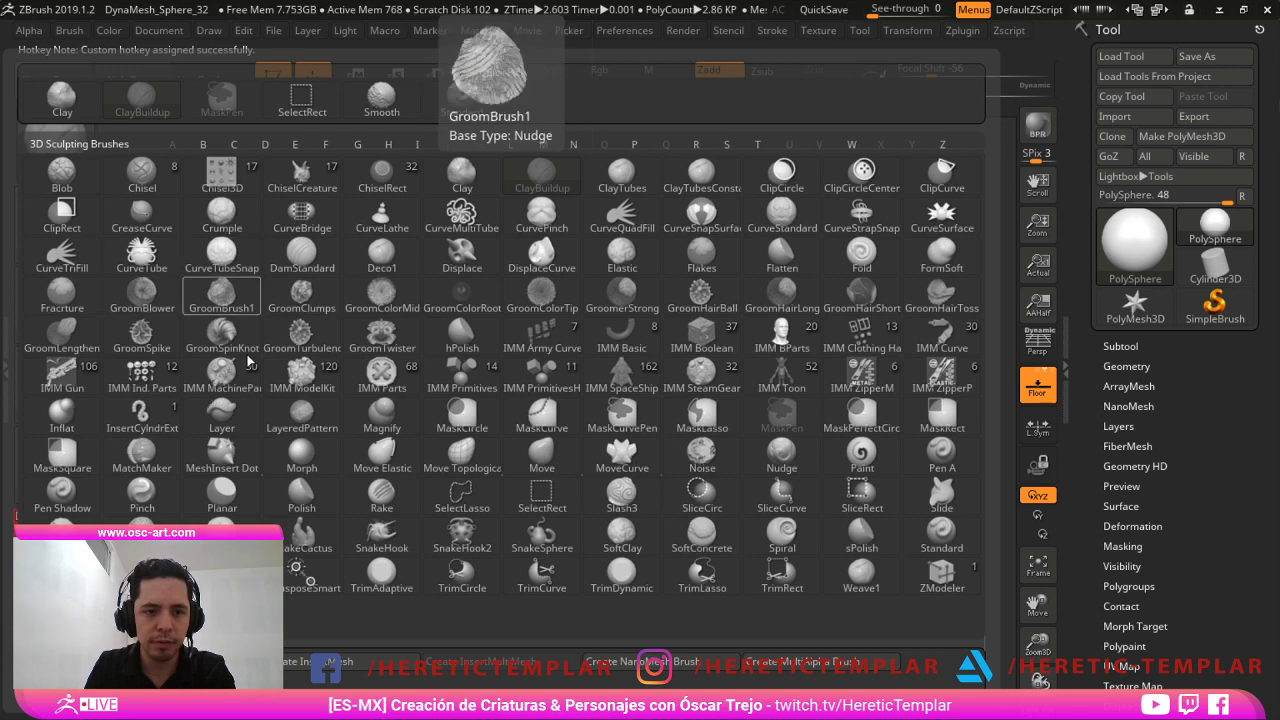
key(d)
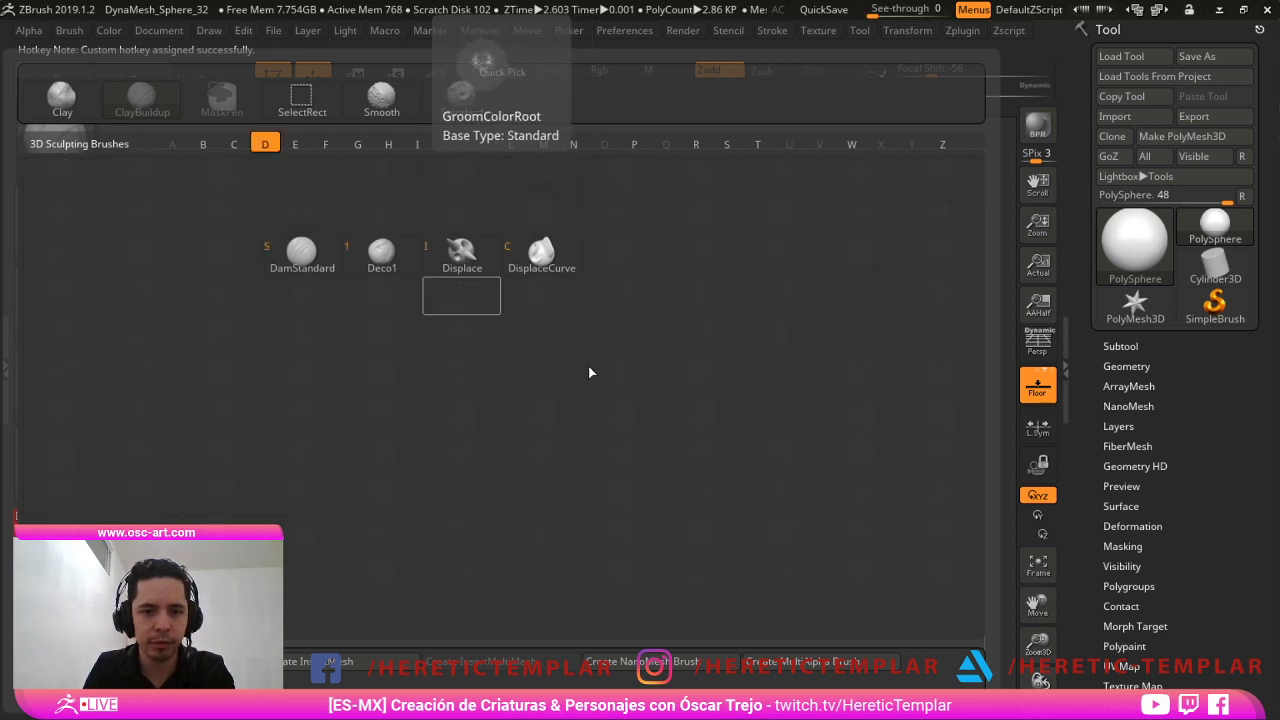
ctrl+alt+click(312, 257)
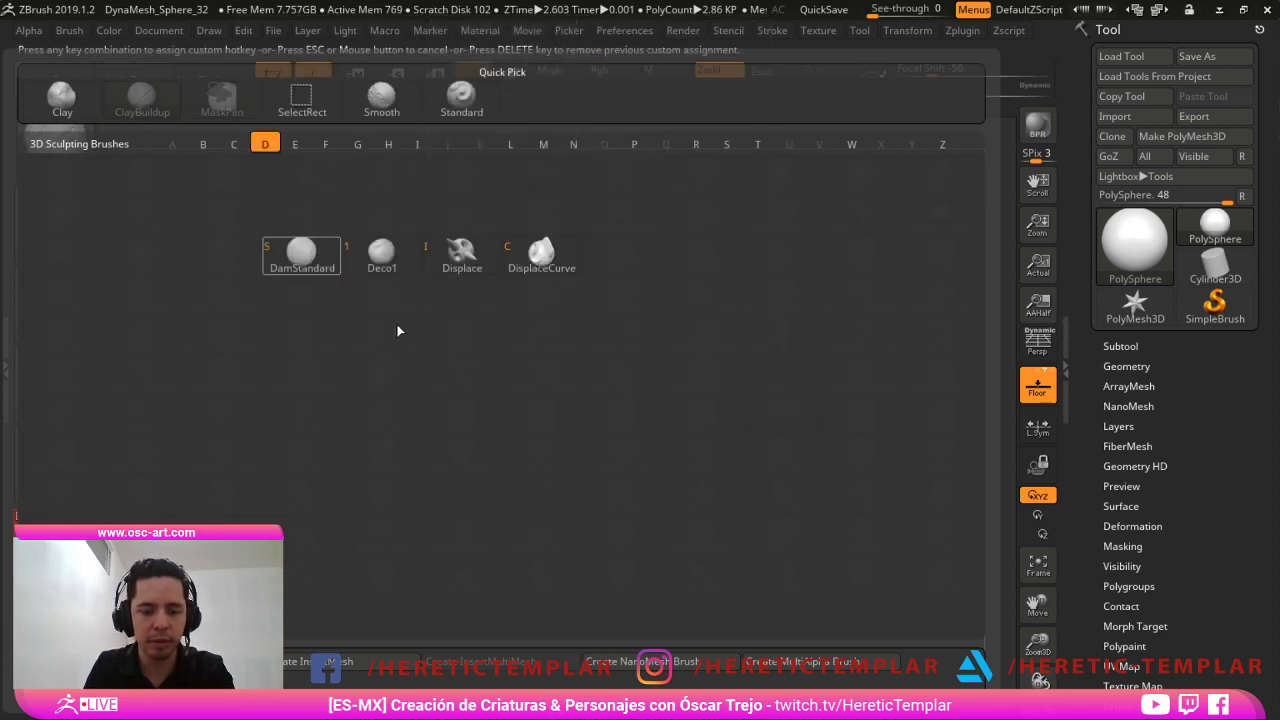
key(5)
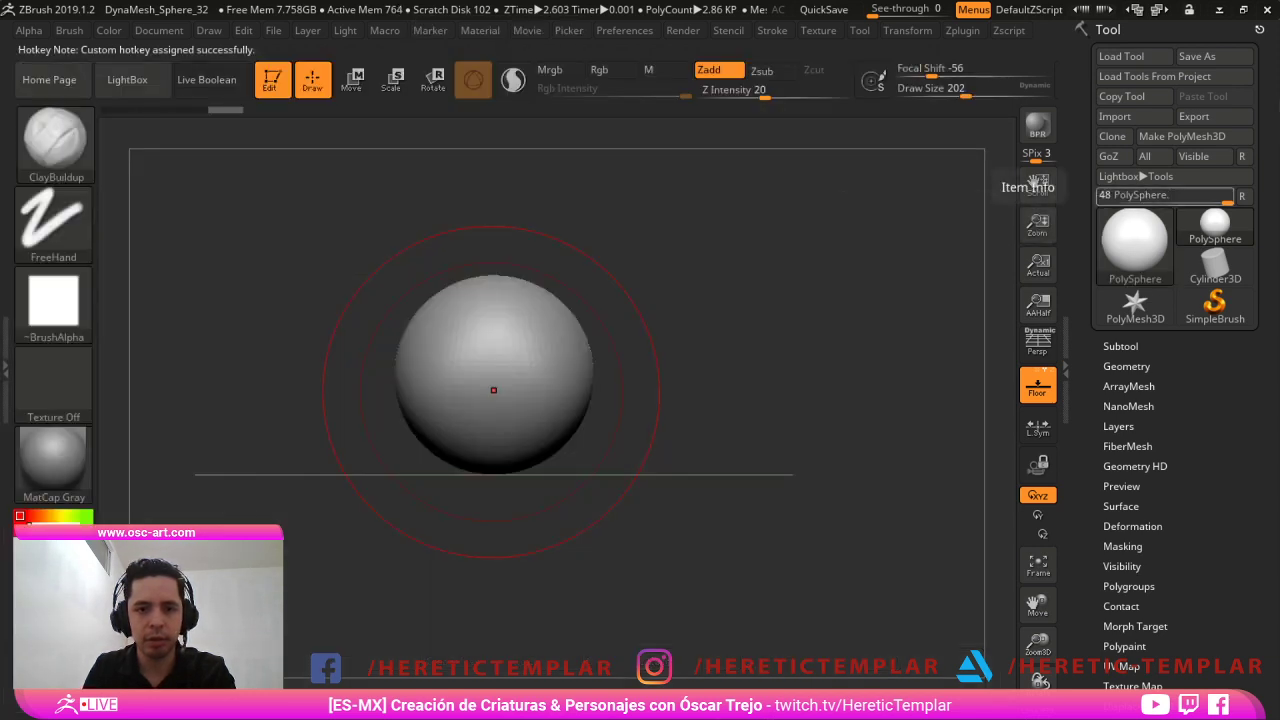
Test the custom brush hotkeys by switching to Clay and on to TrimDynamic.
key(1)
key(2)
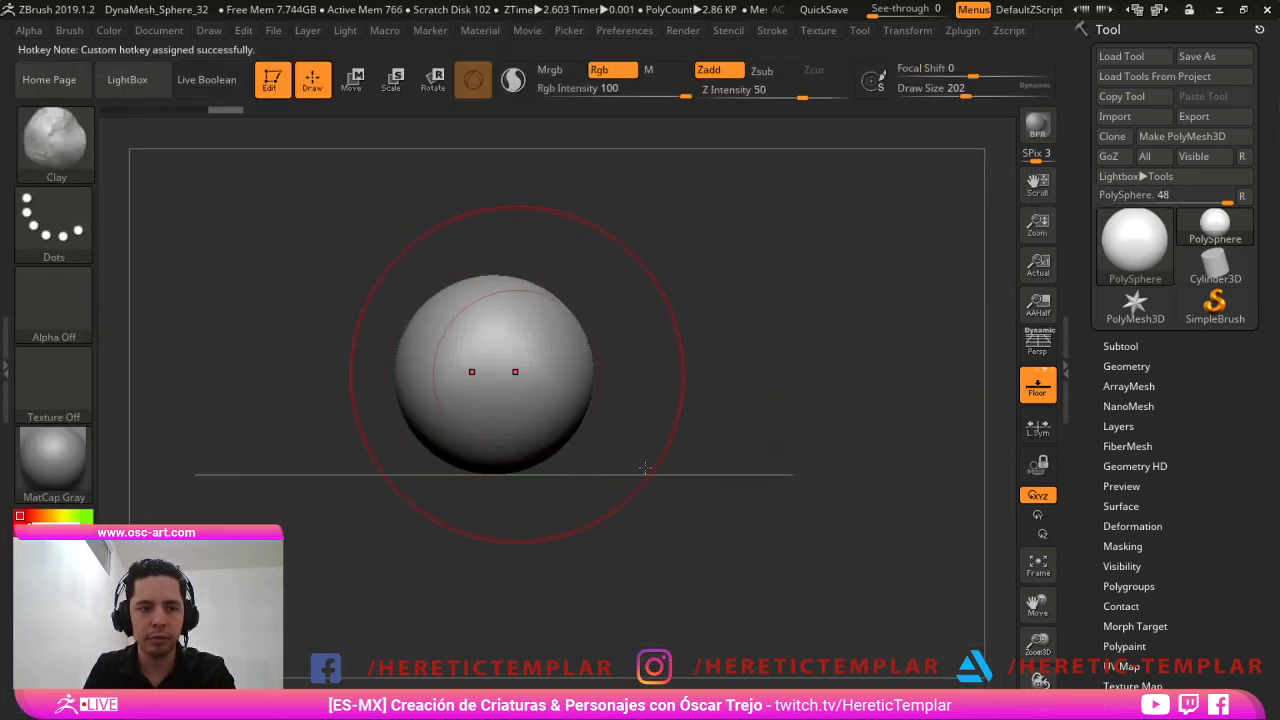
key(3)
key(3)
key(4)
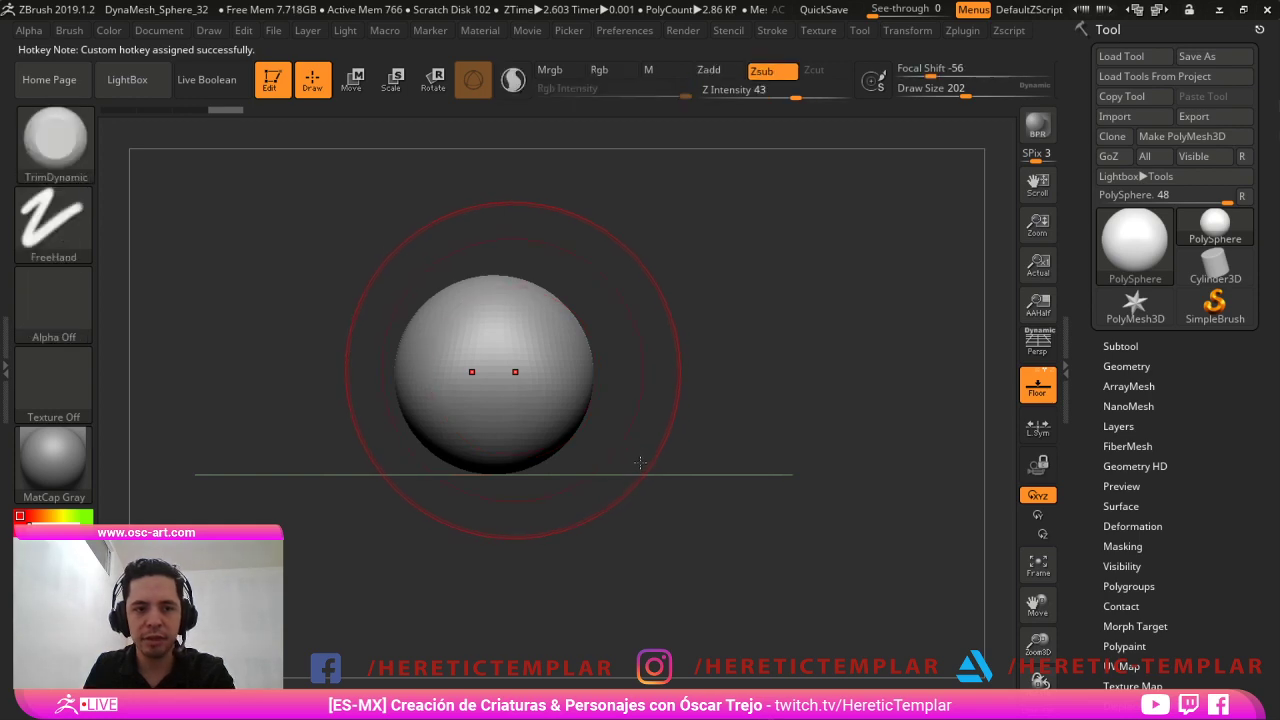
Try to assign hotkey 5 to the DamStandard brush again.
key(b)
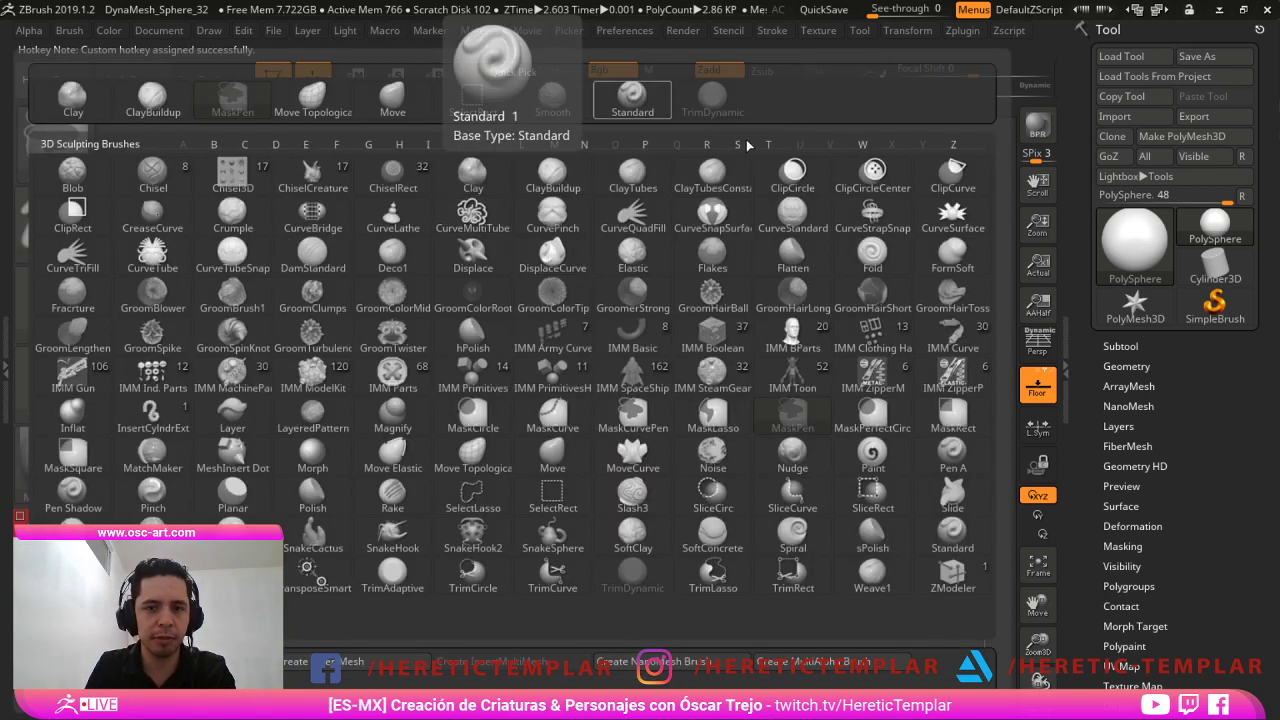
key(d)
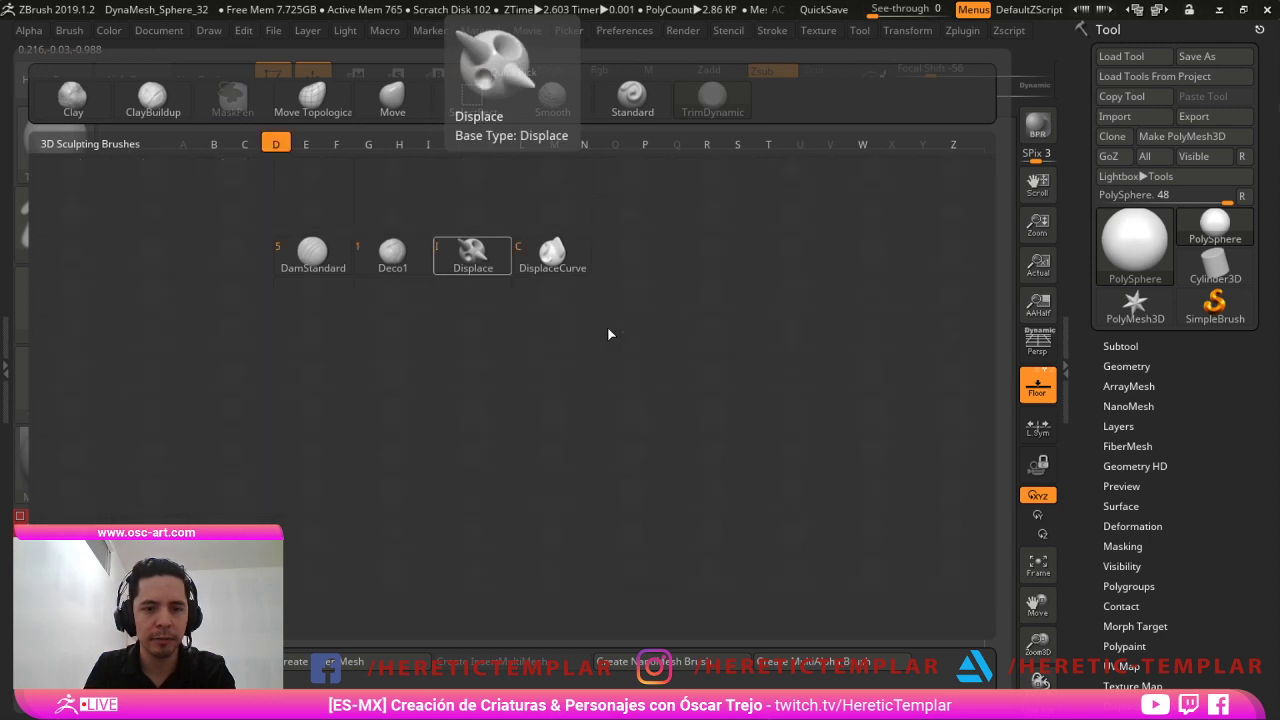
ctrl+alt+click(336, 248)
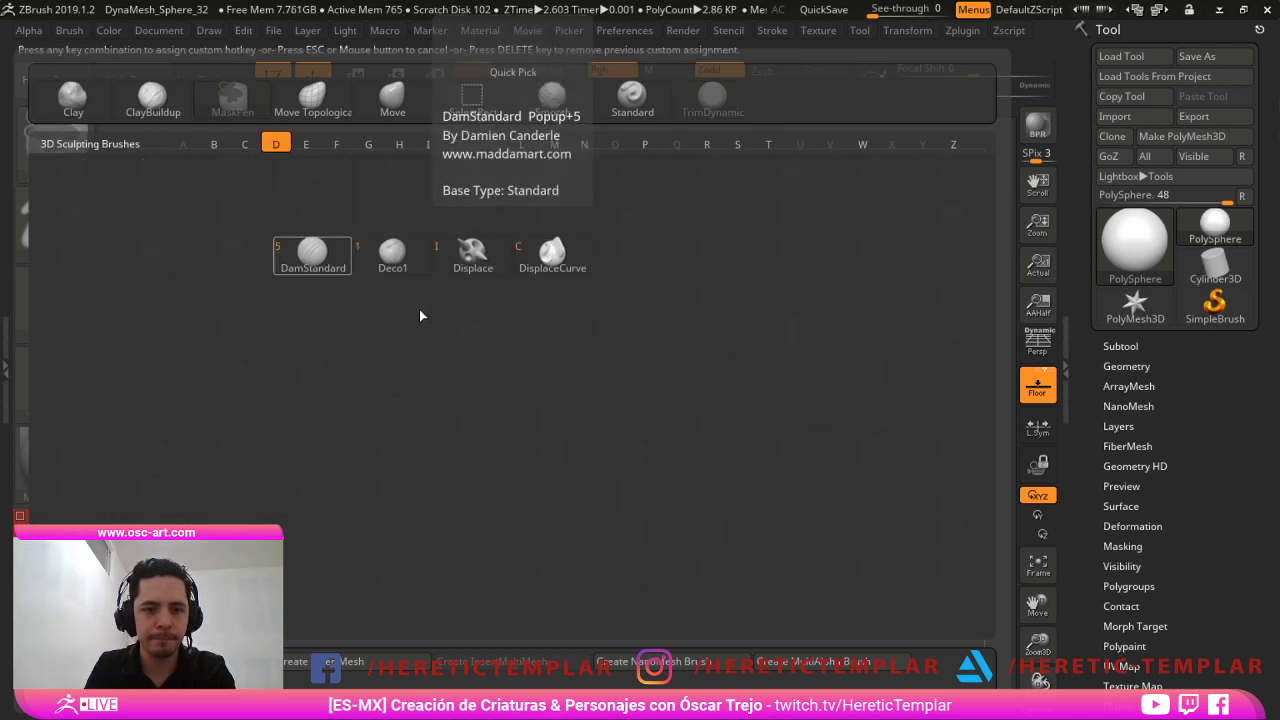
key(5)
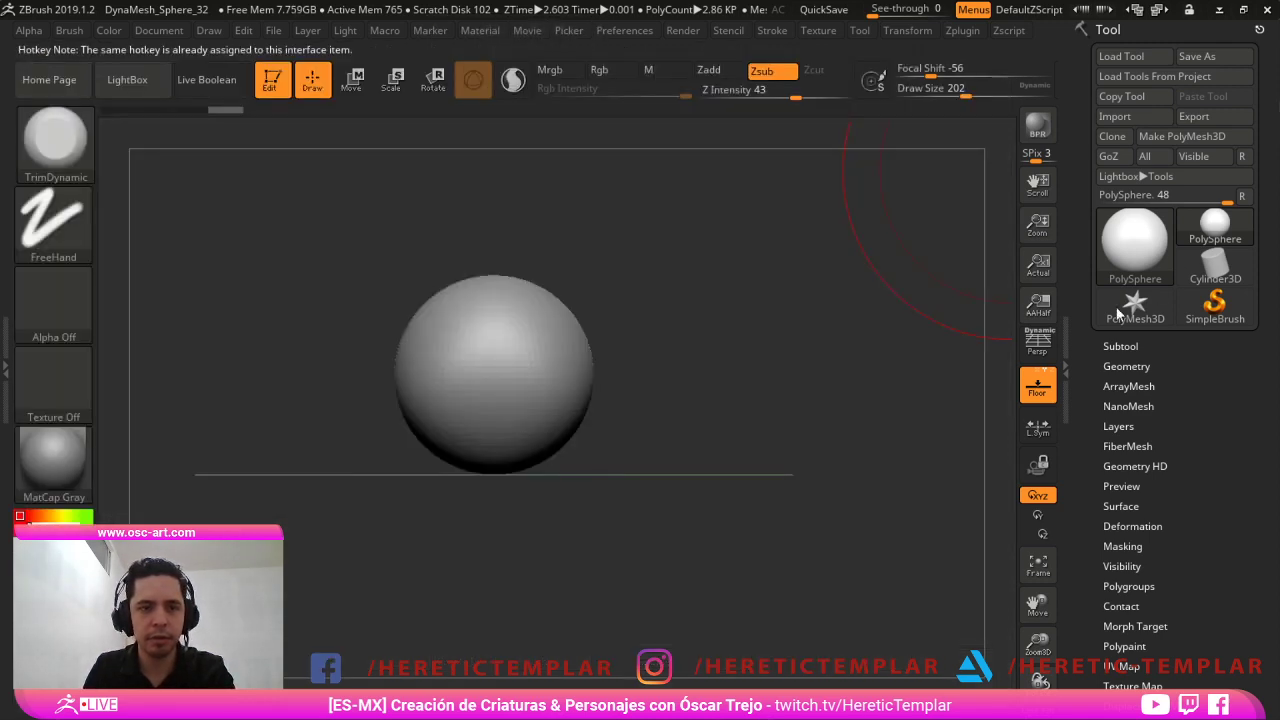
Use the custom hotkeys to switch to the Clay brush and on to Move Topological.
key(1)
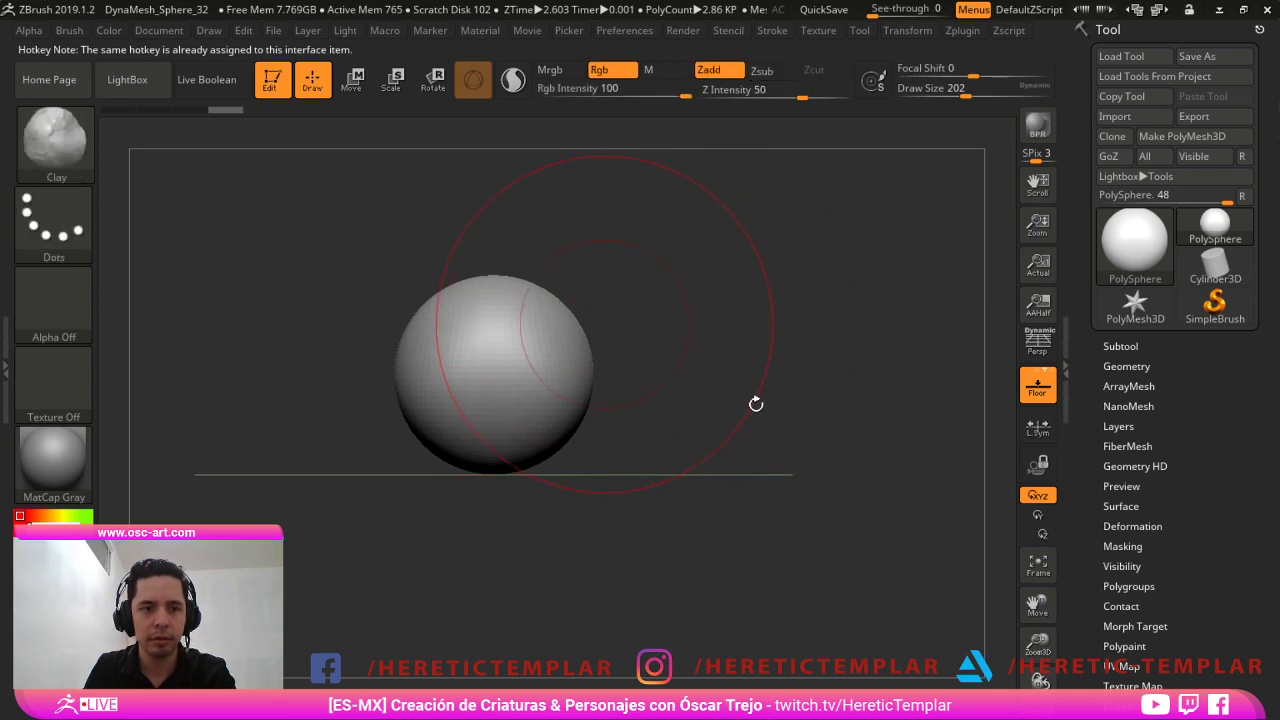
key(2)
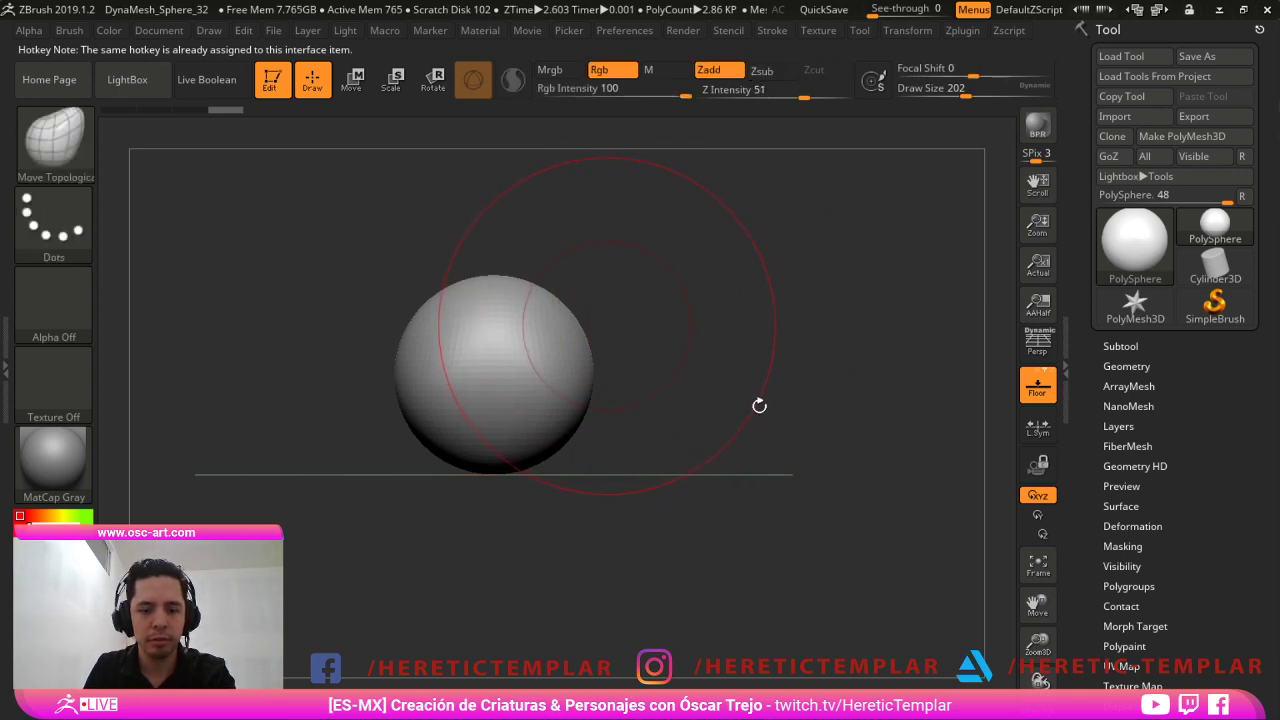
Assign hotkey 3 to the DamStandard brush and switch to it with the new hotkey.
key(b)
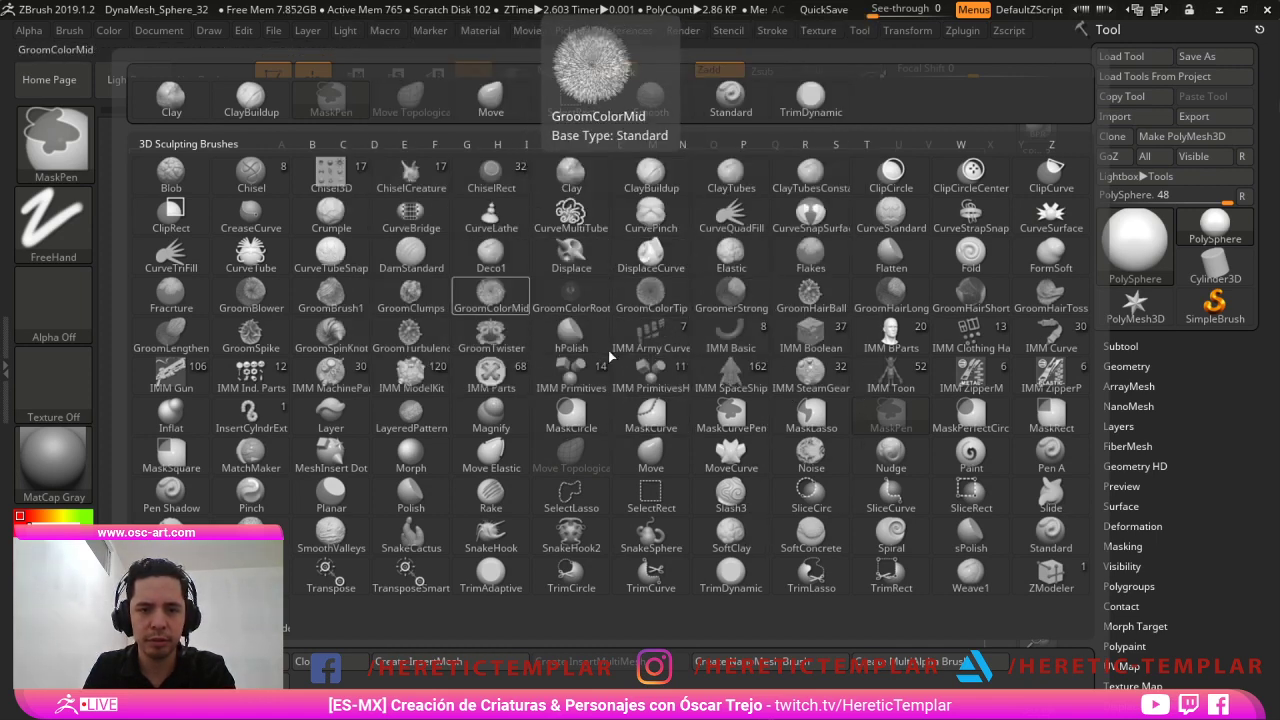
ctrl+alt+click(411, 256)
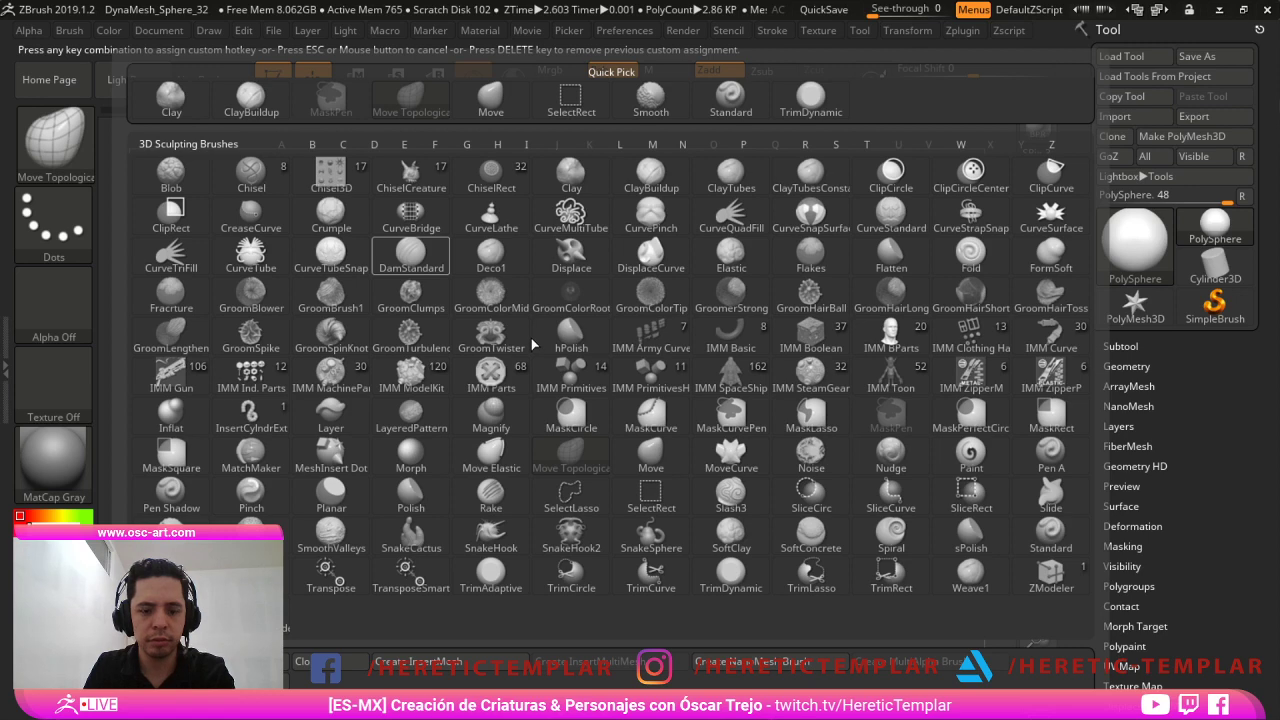
key(3)
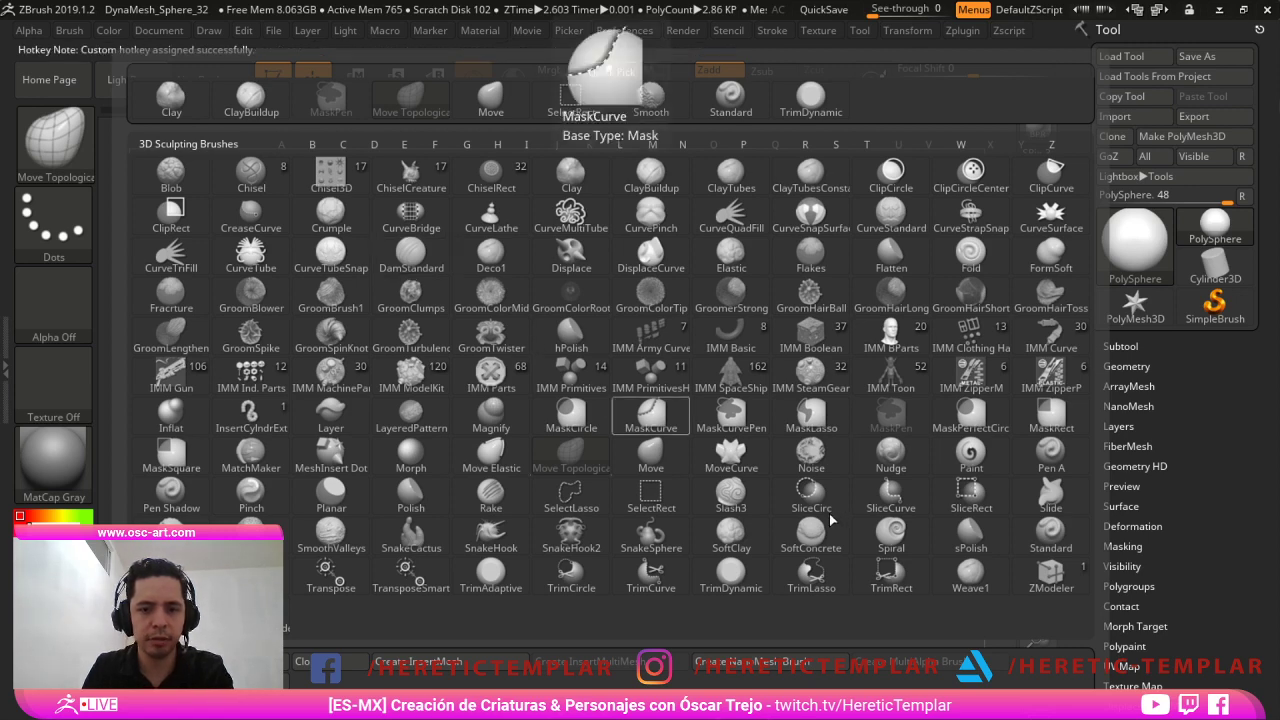
key(3)
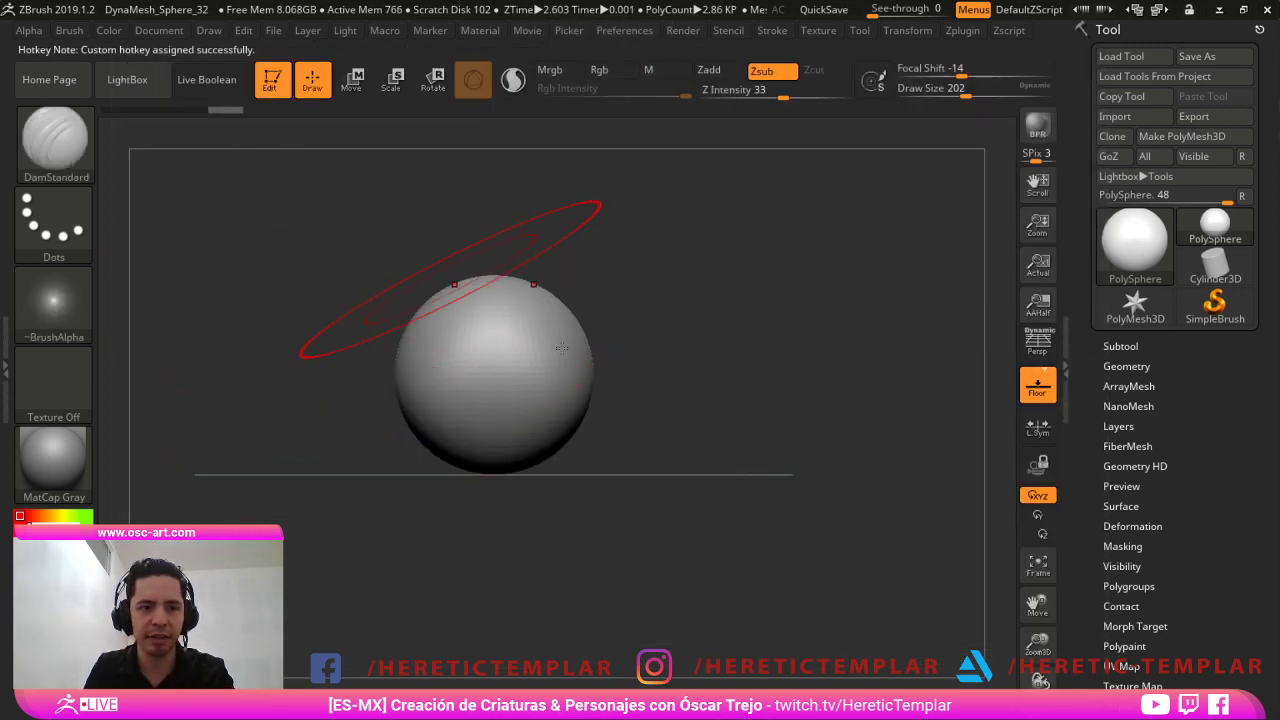
Test custom hotkeys 1 to 5 in sequence, finishing on the TrimDynamic brush.
key(2)
key(1)
key(2)
key(3)
key(4)
key(5)
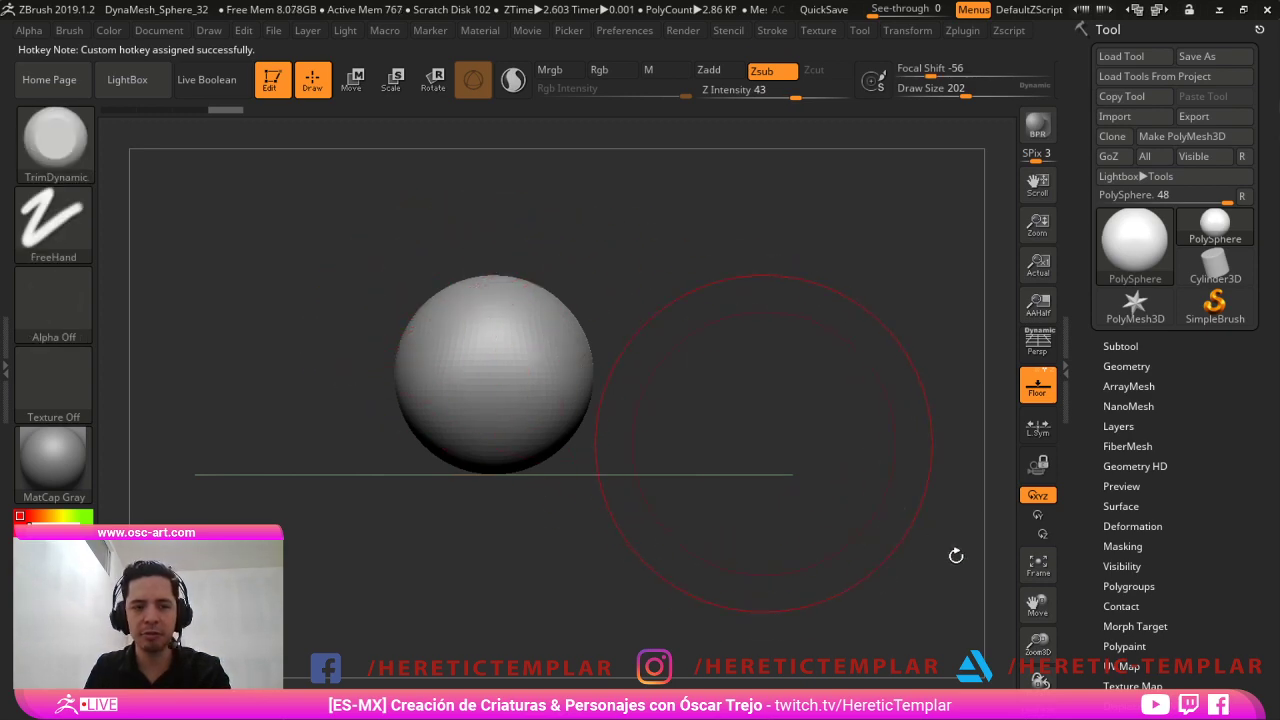
Assign hotkey 0 to the Paint brush.
key(b)
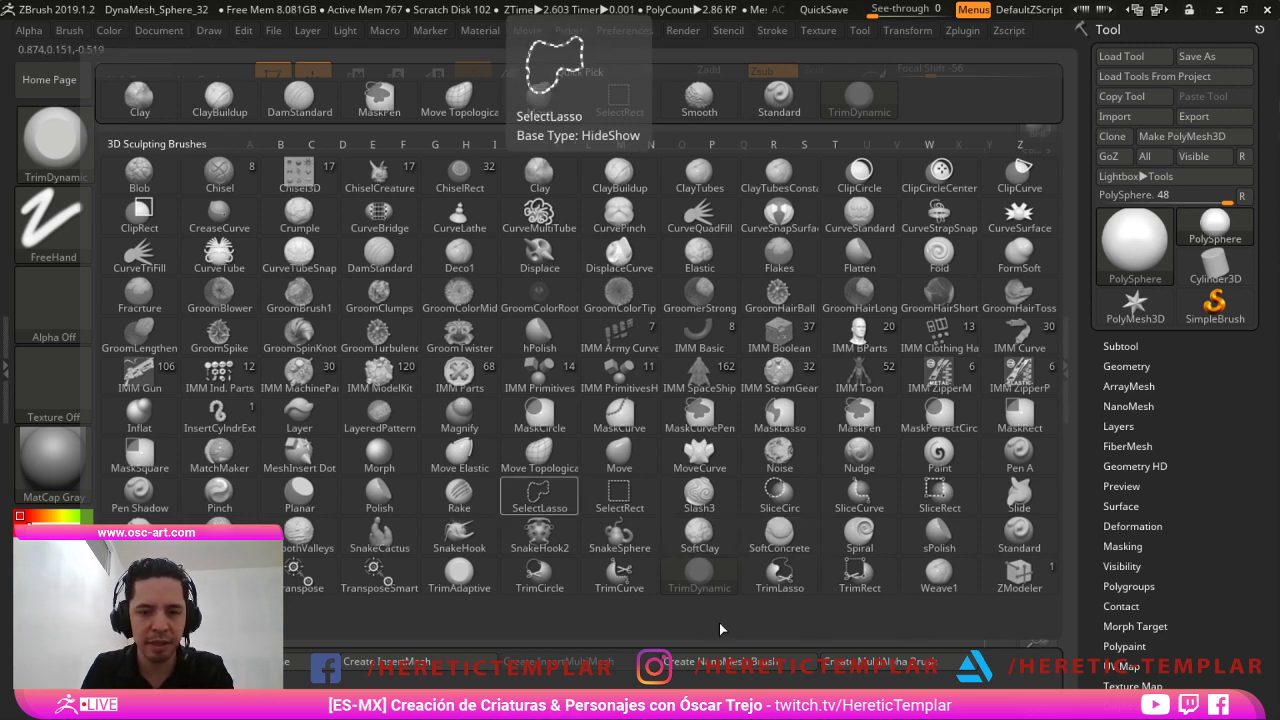
key(p)
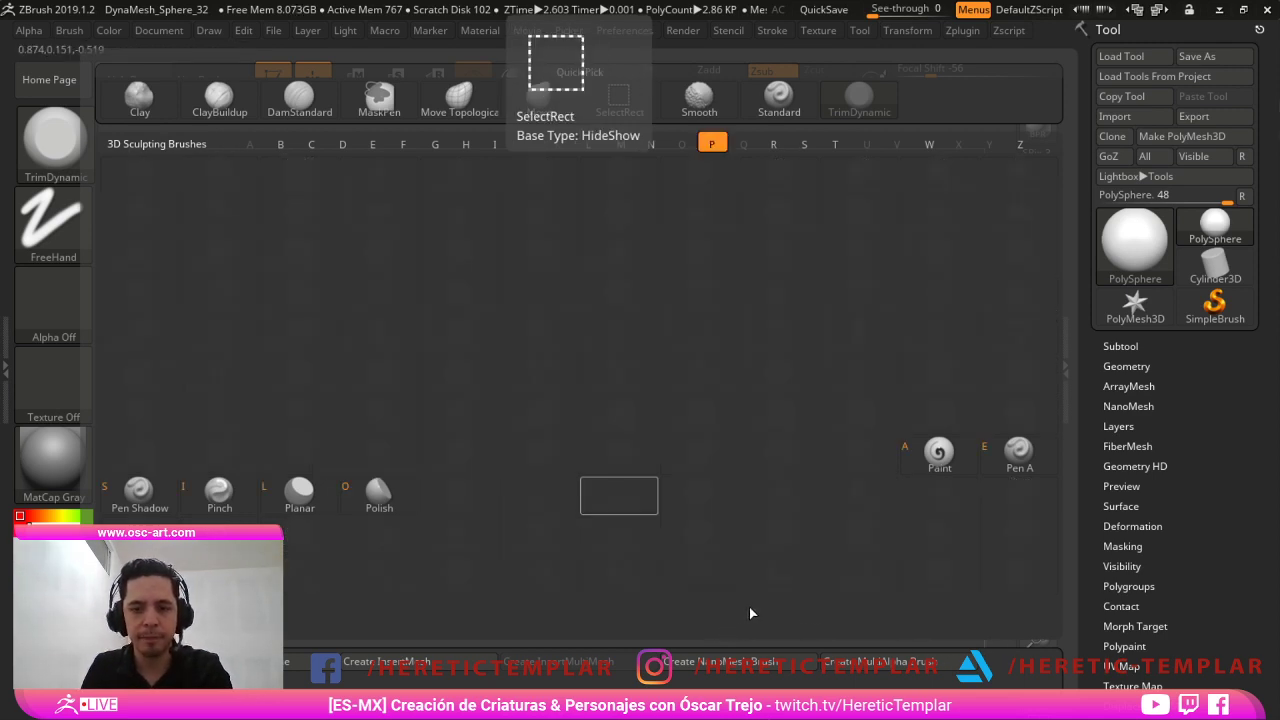
ctrl+alt+click(925, 460)
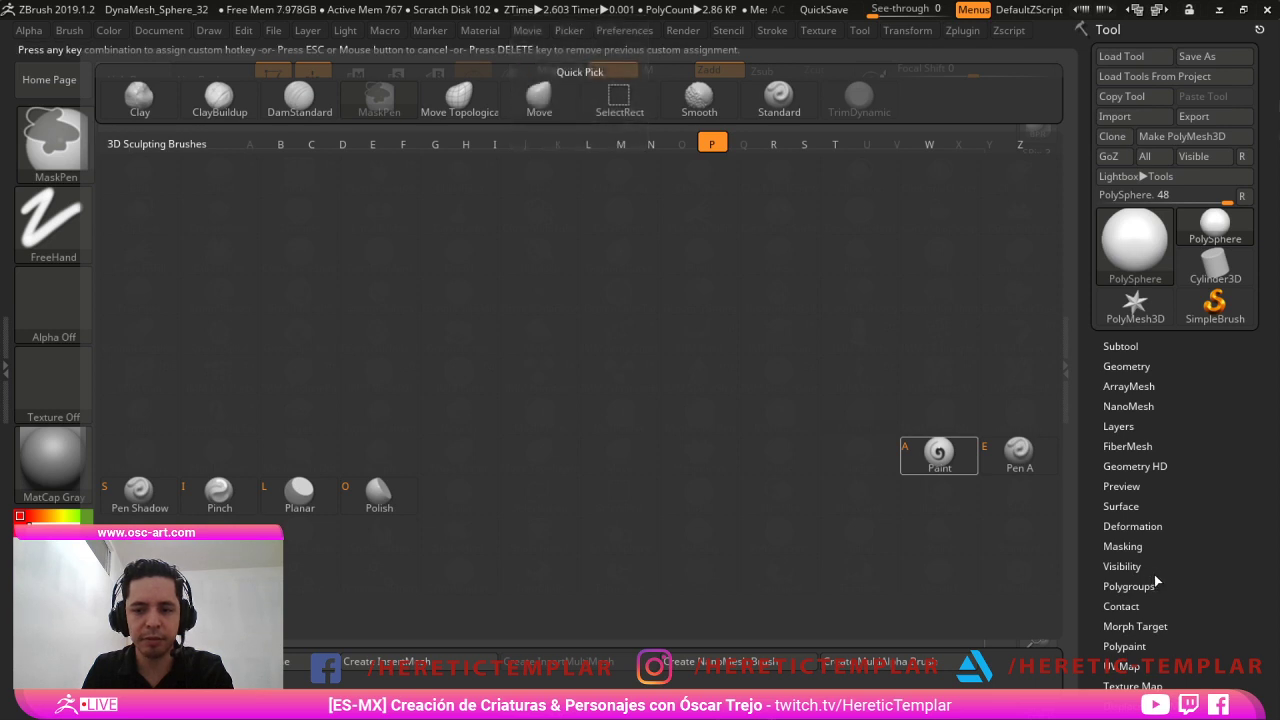
key(0)
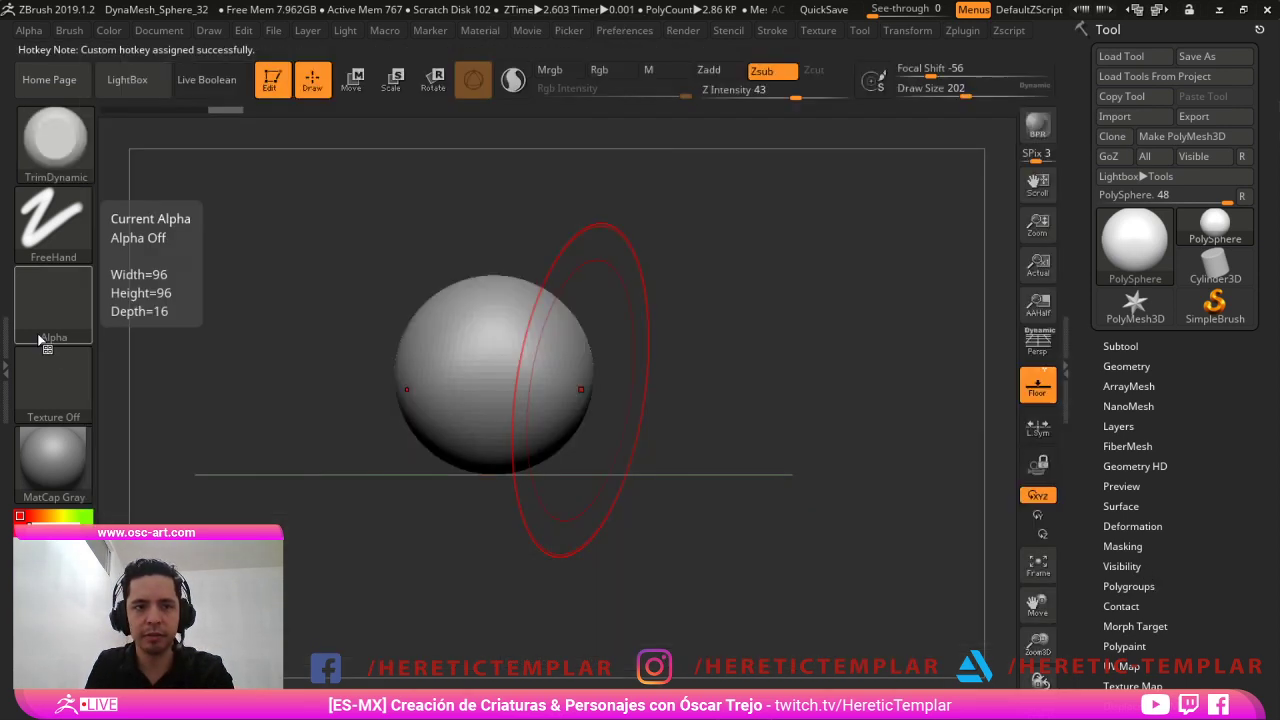
Cycle through the custom brush hotkeys again and finish on the Clay brush.
key(1)
key(2)
key(3)
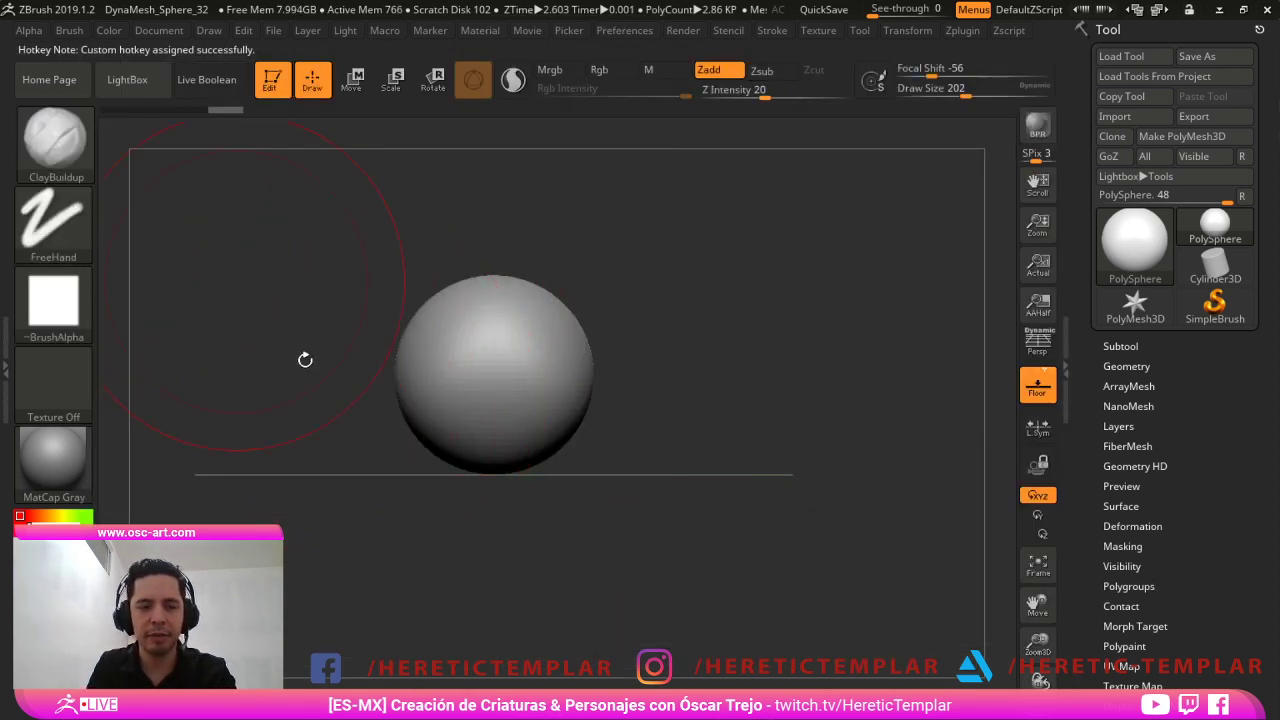
key(4)
key(5)
key(6)
key(3)
key(2)
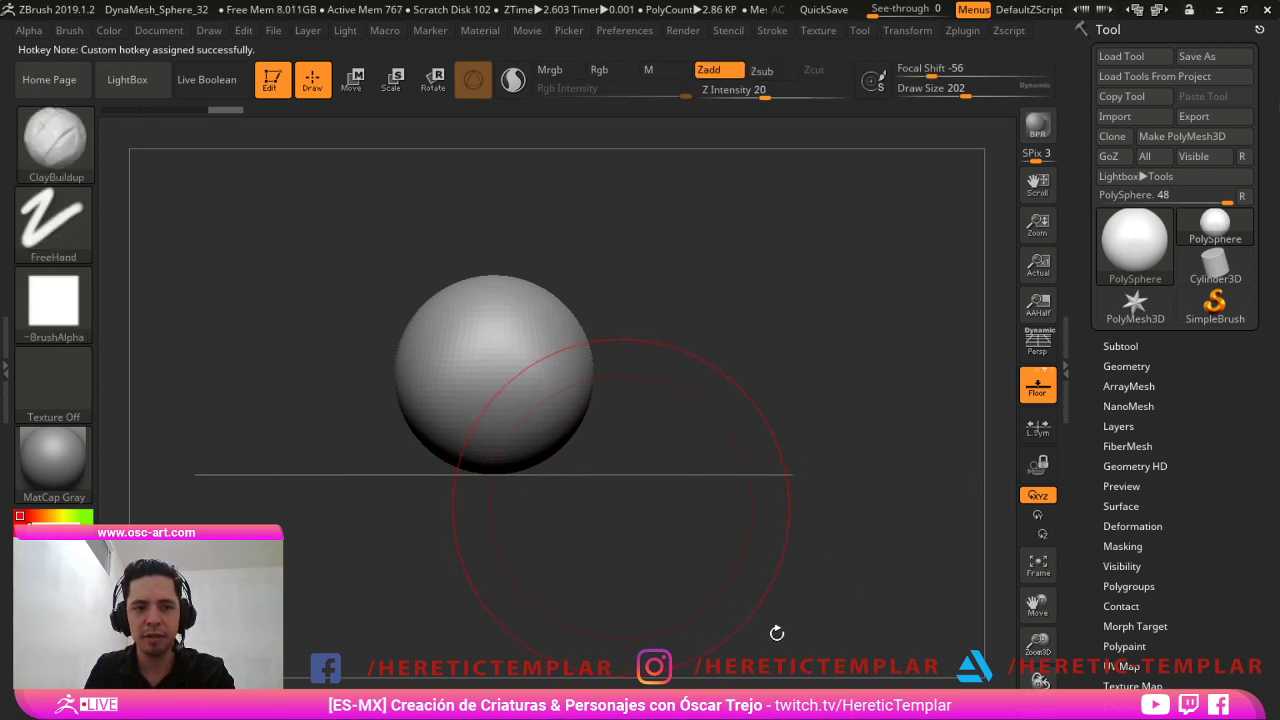
key(1)
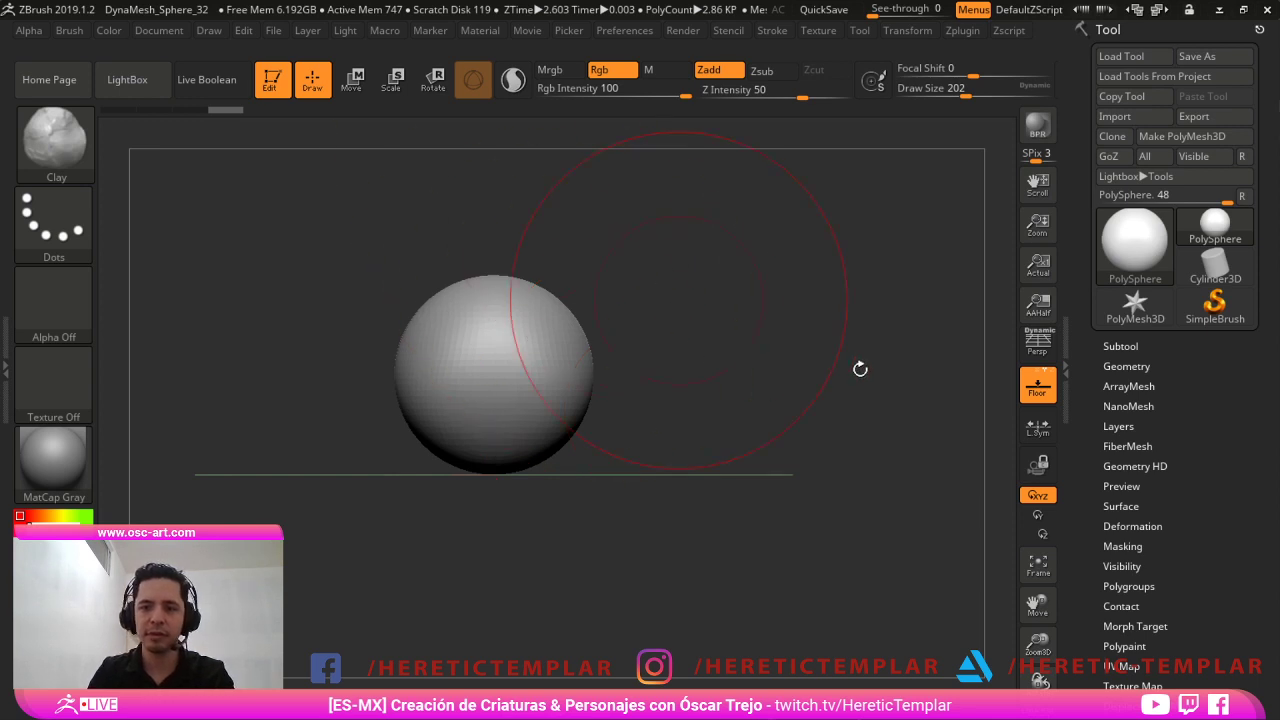
Reframe the sphere and switch to the Move brush with a draw size of 163.
mouse_move(883, 403)
alt+mouse_down()
mouse_move(883, 380)
mouse_move(862, 391)
alt+mouse_up()
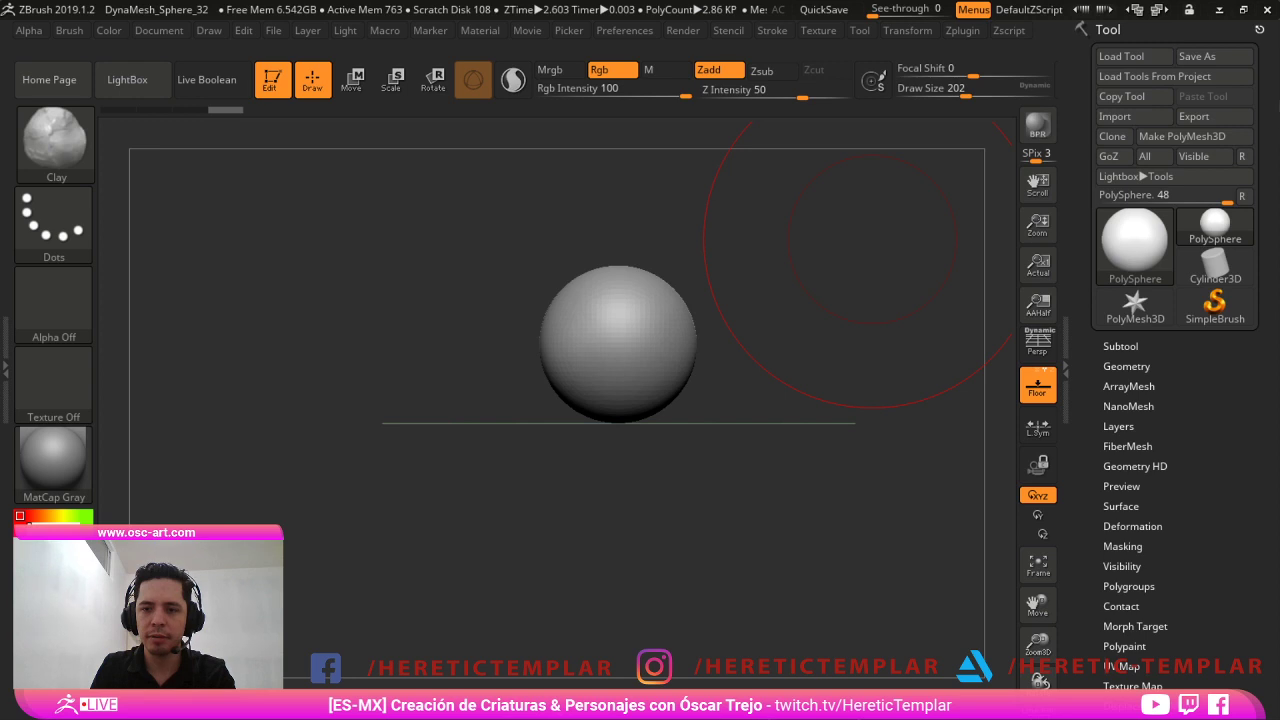
drag(722, 362, 731, 384)
key(b)
key(m)
key(v)
key([)
key([)
key([)
key([)
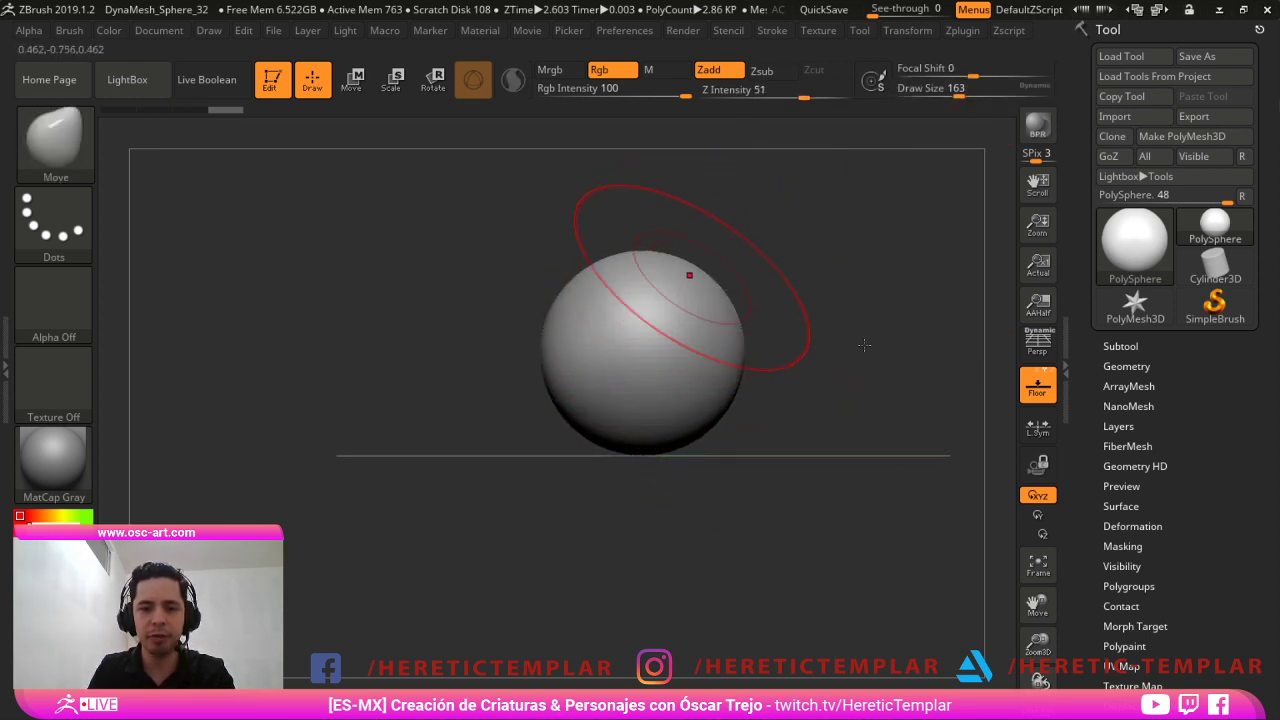
Pull the top of the sphere upward into a tall curved horn and enlarge the draw size to 217.
mouse_move(689, 274)
mouse_down()
mouse_move(698, 220)
mouse_move(655, 158)
mouse_up()
drag(606, 228, 650, 242)
key(])
key(])
key(])
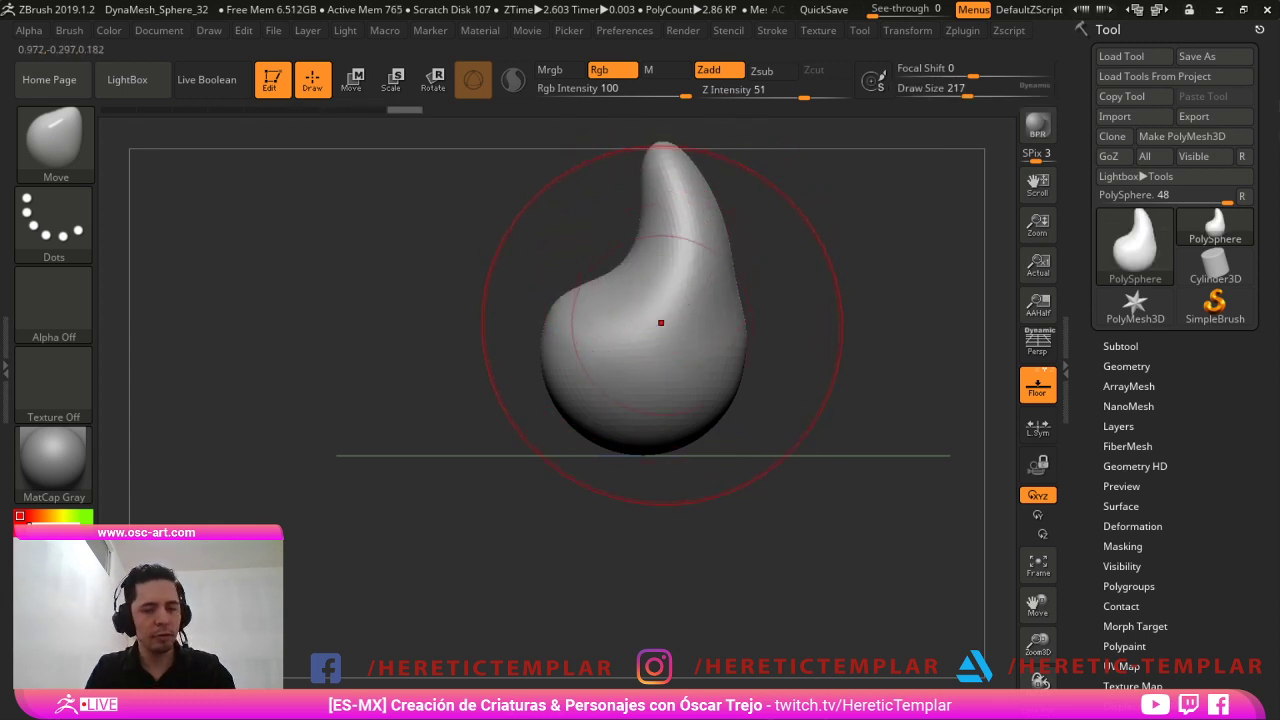
Thicken the horn and fill out its base with the Move brush, reducing the draw size to 177.
key(s)
drag(645, 312, 619, 305)
key(s)
drag(525, 340, 554, 320)
drag(712, 280, 725, 267)
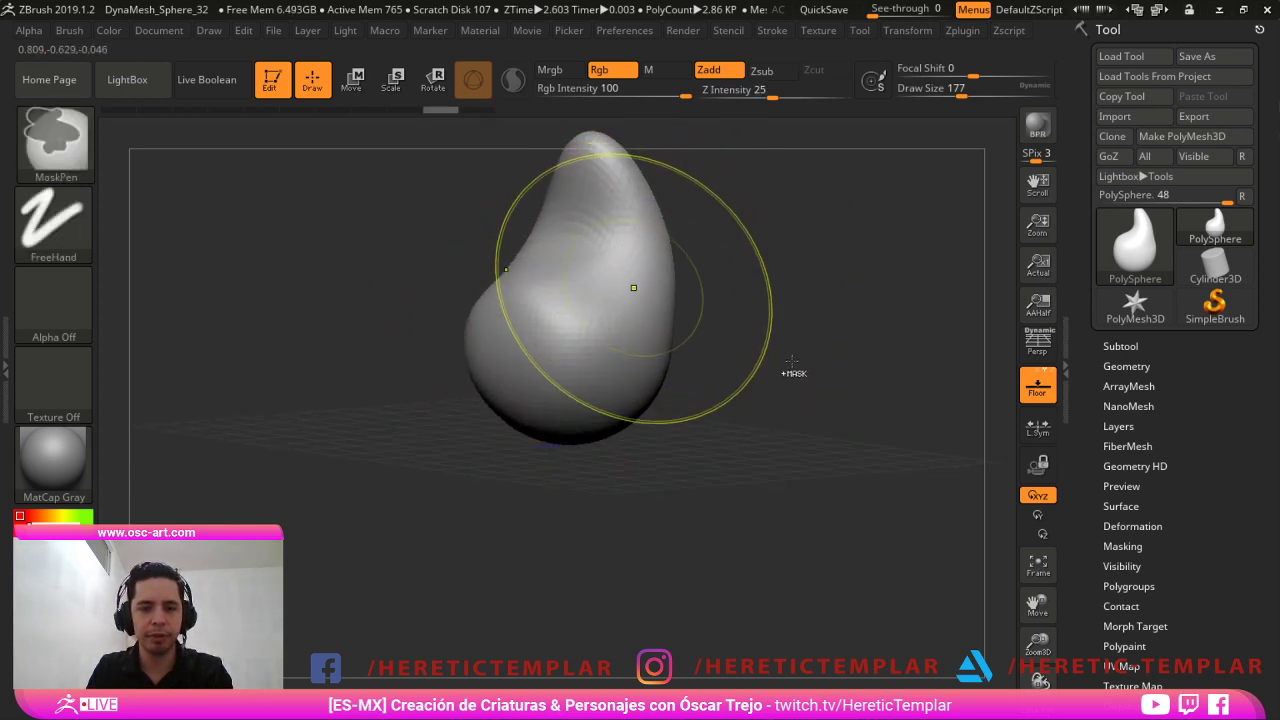
mouse_move(682, 310)
mouse_down()
mouse_move(711, 332)
mouse_move(625, 346)
mouse_up()
Undo all the horn strokes to get back to the plain sphere.
key(ctrl+z)
key(ctrl+z)
key(ctrl+z)
key(ctrl+z)
key(ctrl+z)
key(ctrl+z)
Pull one side of the sphere outward into a pointed snout with the Move brush.
key(s)
key(s)
drag(564, 305, 522, 306)
mouse_move(530, 306)
mouse_down()
mouse_move(448, 337)
mouse_move(528, 294)
mouse_up()
Carve an eye socket behind the snout with the DamStandard brush at draw size 71.
key(b)
key(d)
key(s)
key(s)
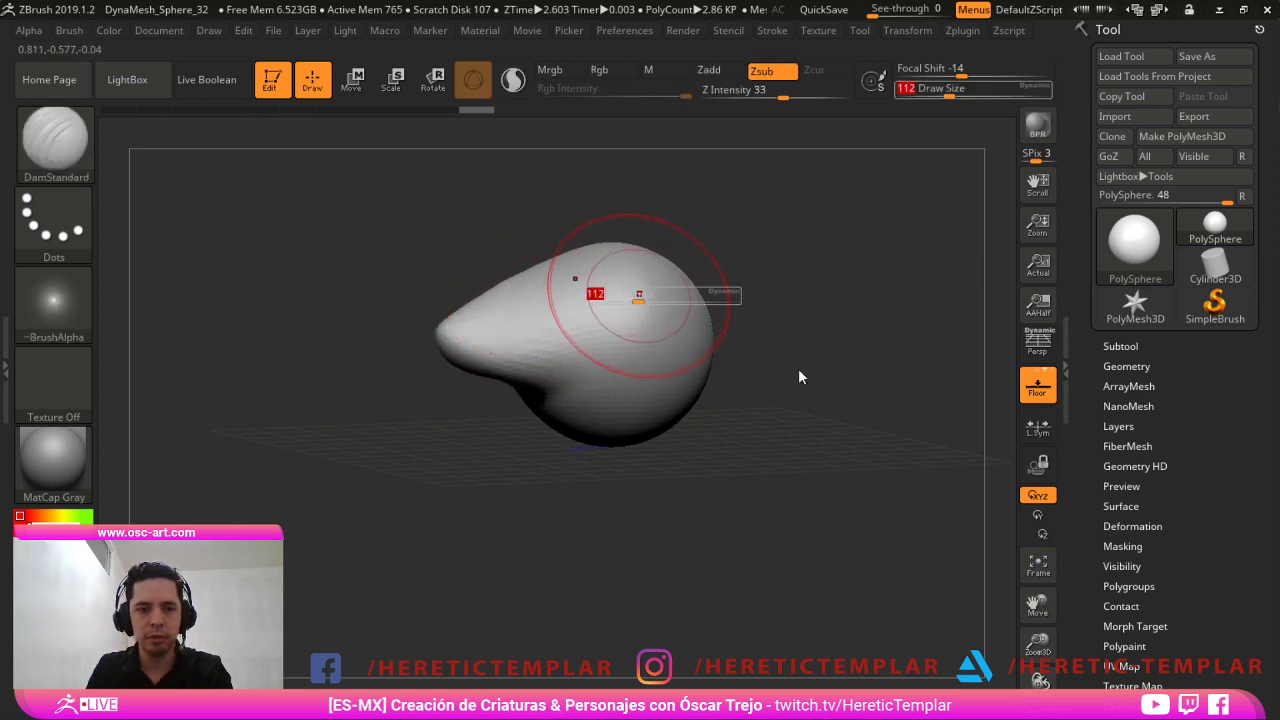
drag(637, 294, 627, 294)
mouse_move(624, 278)
mouse_down()
mouse_move(599, 281)
mouse_move(617, 304)
mouse_move(619, 287)
mouse_up()
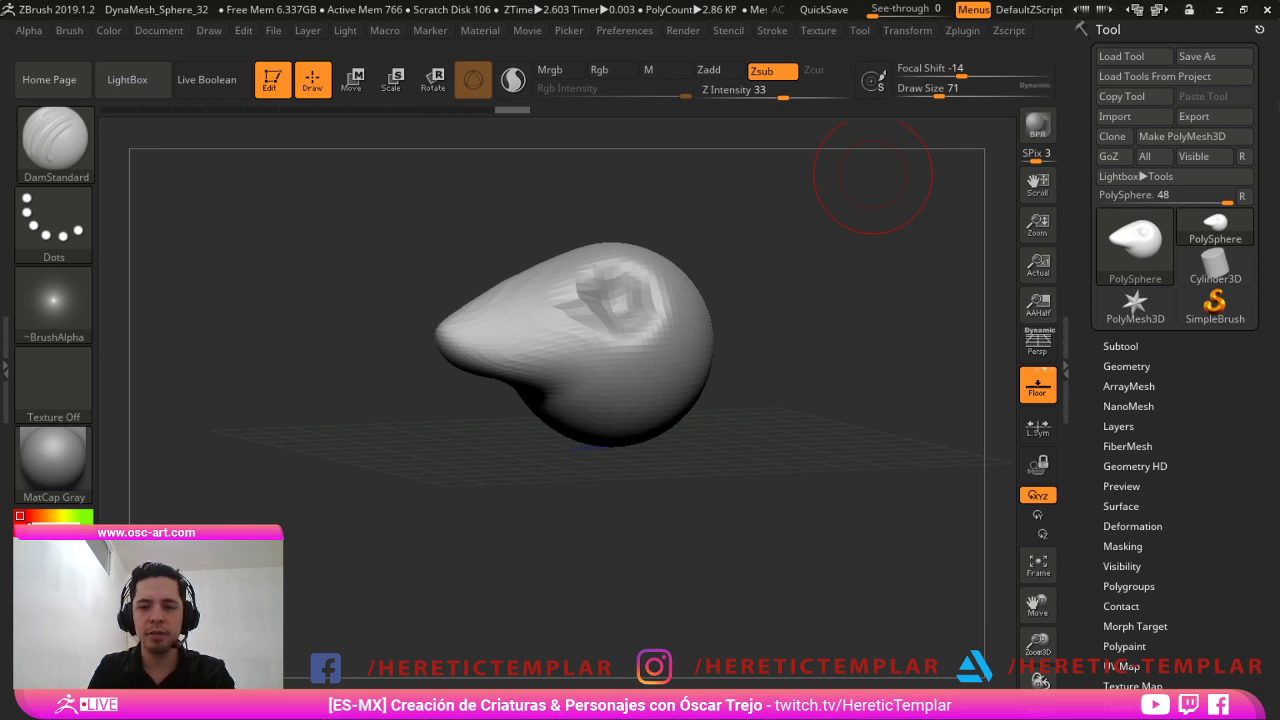
Lengthen the snout with the Move brush and smooth the area around the eye socket.
mouse_move(651, 445)
shift+mouse_down()
mouse_move(640, 470)
mouse_move(650, 555)
shift+mouse_up()
key(b)
key(m)
key(v)
key(])
key(s)
drag(406, 398, 328, 384)
alt+drag(414, 326, 551, 320)
mouse_move(600, 368)
shift+mouse_down()
mouse_move(550, 374)
mouse_move(615, 360)
shift+mouse_up()
mouse_move(592, 520)
alt+mouse_down()
mouse_move(548, 504)
mouse_move(540, 430)
alt+mouse_up()
alt+drag(607, 235, 596, 309)
Try to carve the side of the snout with the DamStandard brush at draw size 59, and undo the strokes.
key(b)
key(d)
key(s)
key(s)
mouse_move(686, 400)
mouse_down()
mouse_move(660, 396)
mouse_move(667, 377)
mouse_up()
key(s)
key(s)
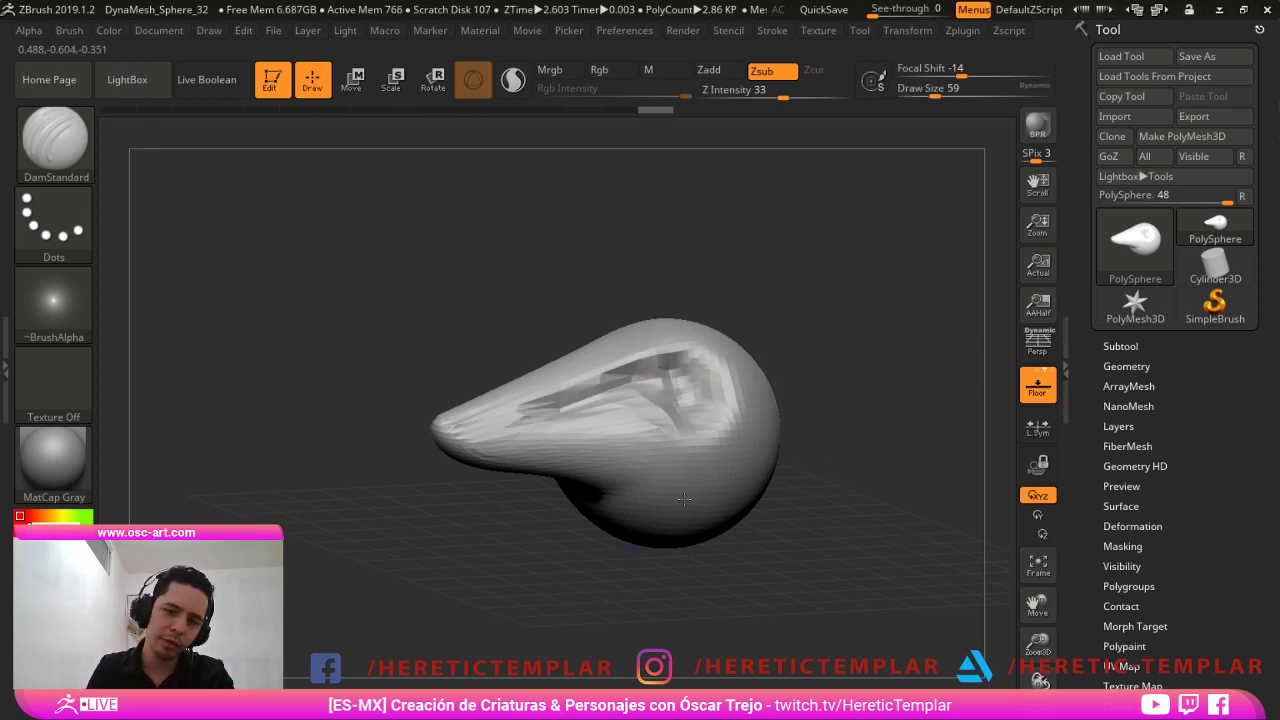
key(ctrl+z)
key(ctrl+z)
Give the snout a fuller, more rounded profile with the Move brush.
key(s)
mouse_move(560, 398)
mouse_down()
mouse_move(573, 406)
mouse_move(470, 397)
mouse_move(469, 427)
mouse_move(405, 441)
mouse_up()
key(b)
key(m)
key(v)
key(s)
mouse_move(512, 428)
mouse_down()
mouse_move(538, 428)
mouse_move(521, 418)
mouse_up()
key(s)
mouse_move(521, 418)
mouse_down()
mouse_move(486, 388)
mouse_move(534, 407)
mouse_move(600, 368)
mouse_move(603, 379)
mouse_up()
Raise the bridge of the snout in front of the eye with the Move brush at draw size 108, and smooth the streaks along its side.
key(s)
key(s)
key(s)
key(s)
key(s)
key(s)
drag(606, 384, 613, 358)
key(s)
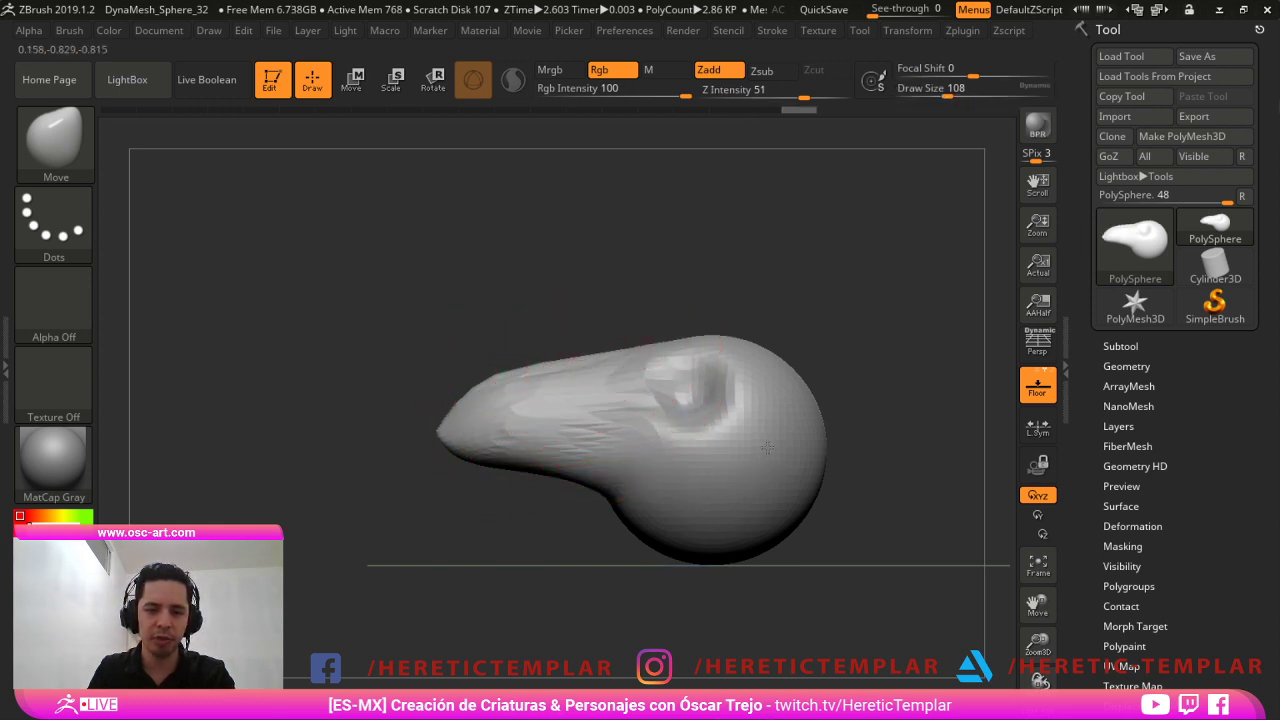
key(shift)
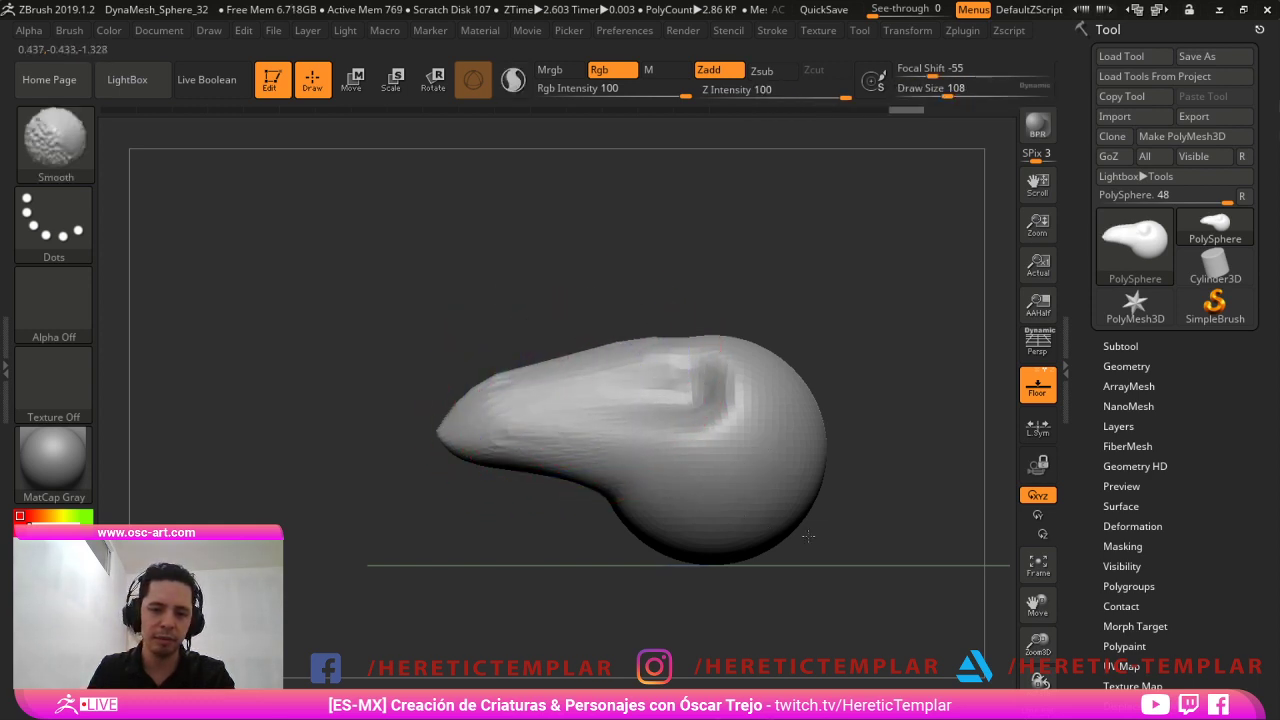
shift+drag(646, 429, 731, 410)
key(b)
key(d)
key(s)
key(s)
key(s)
key(s)
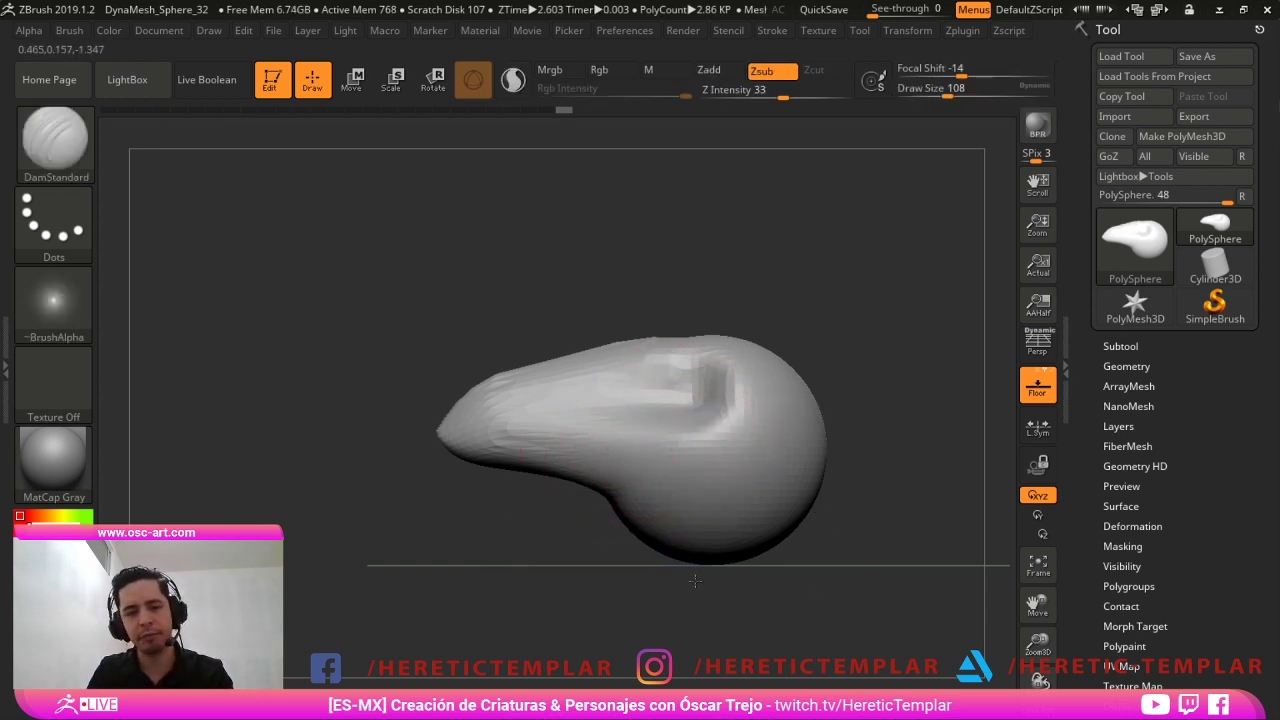
mouse_move(829, 591)
mouse_down()
mouse_move(703, 605)
mouse_move(660, 652)
mouse_move(668, 668)
mouse_move(740, 666)
mouse_move(640, 682)
mouse_up()
Carve an open mouth cavity beneath the snout with the ClayBuildup brush at draw size 87 and smooth it.
key(b)
key(c)
key(b)
drag(894, 560, 800, 570)
key(s)
drag(760, 623, 772, 623)
drag(860, 590, 950, 590)
key(s)
mouse_move(700, 600)
mouse_down()
mouse_move(598, 591)
mouse_move(663, 591)
mouse_up()
key(s)
mouse_move(530, 477)
mouse_down()
mouse_move(517, 477)
mouse_move(570, 550)
mouse_move(600, 565)
mouse_up()
drag(672, 430, 688, 532)
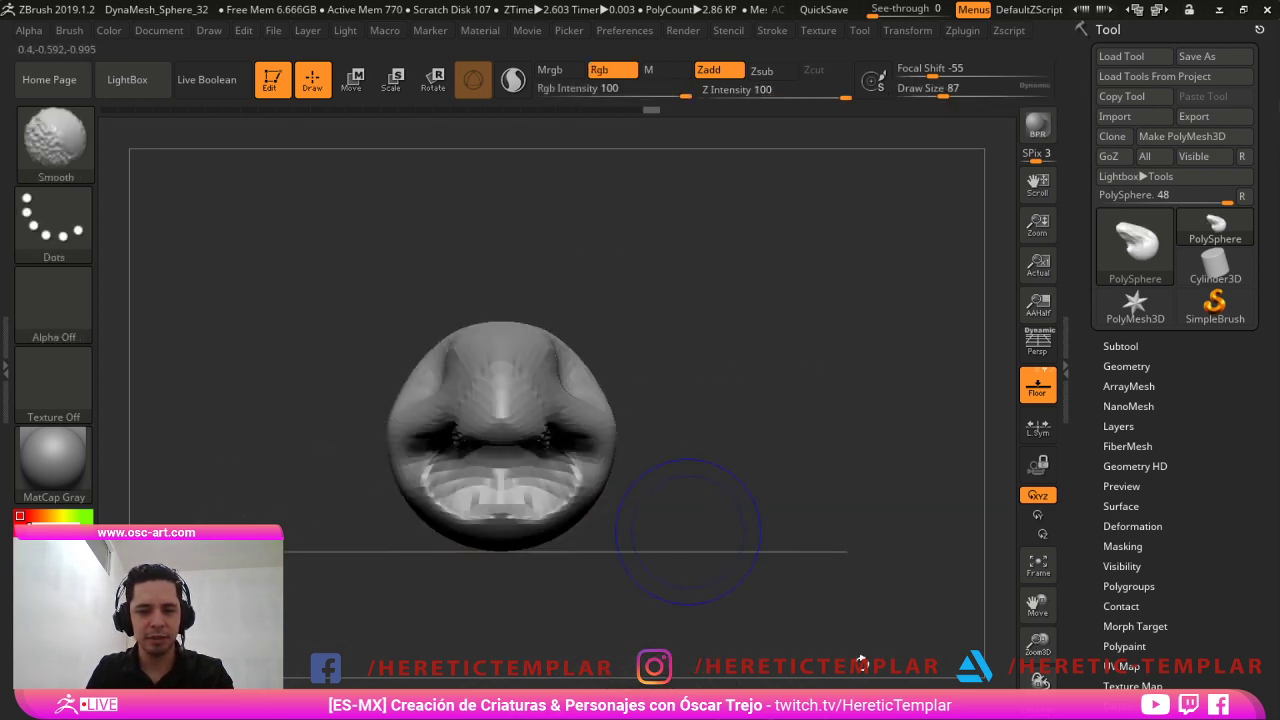
Open the mouth wider by pulling the lower jaw down with the Move brush, starting at draw size 136.
mouse_move(800, 508)
mouse_down()
mouse_move(702, 482)
mouse_move(683, 487)
mouse_move(680, 530)
mouse_move(563, 537)
mouse_move(467, 518)
mouse_up()
key(b)
key(m)
key(v)
key(s)
key(s)
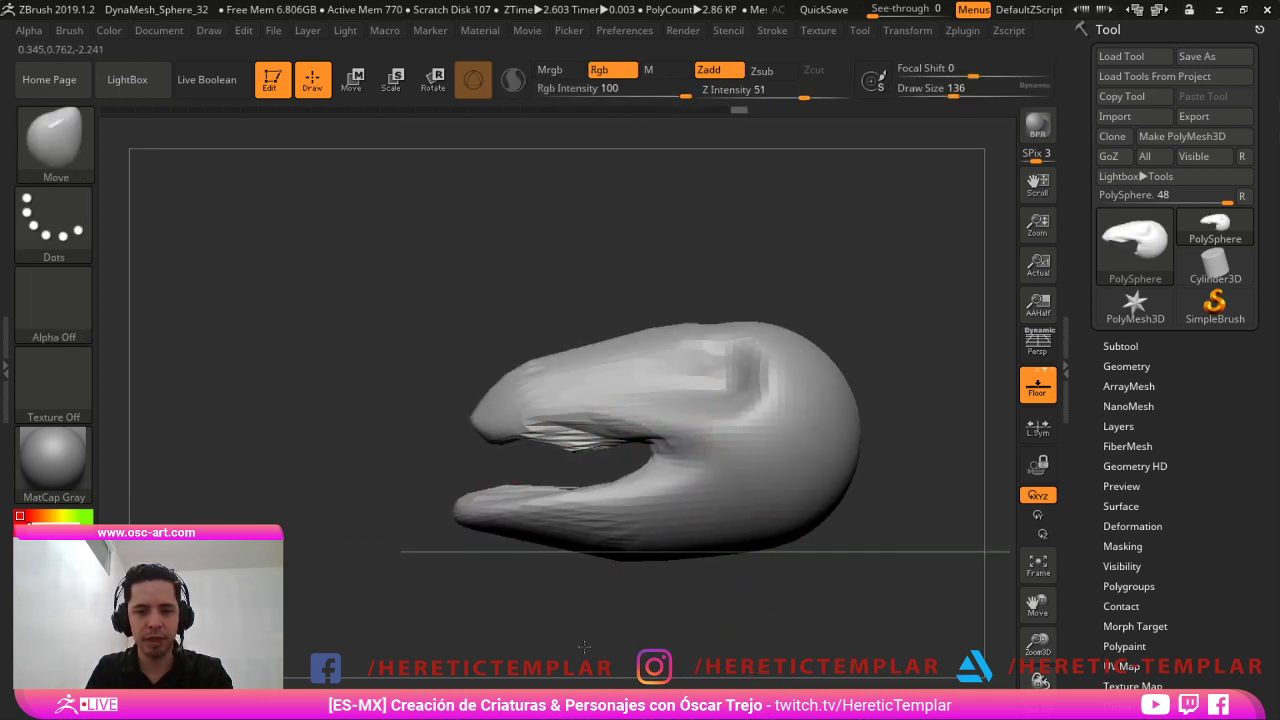
mouse_move(480, 618)
mouse_down()
mouse_move(615, 591)
mouse_move(635, 446)
mouse_up()
key(s)
drag(537, 456, 539, 456)
mouse_move(513, 445)
mouse_down()
mouse_move(502, 466)
mouse_move(600, 510)
mouse_move(484, 543)
mouse_up()
Deepen the underside of the lower jaw below the mouth corner with the Move brush.
key(s)
drag(590, 510, 598, 508)
mouse_move(618, 464)
mouse_down()
mouse_move(634, 522)
mouse_move(604, 540)
mouse_up()
key(s)
drag(567, 430, 562, 430)
Reshape the upper snout into a straight taper with the Move brush and smooth its surface at draw size 116.
key(s)
mouse_move(512, 389)
mouse_down()
mouse_move(467, 375)
mouse_move(468, 342)
mouse_up()
key(s)
key(s)
drag(460, 361, 431, 369)
key(s)
drag(456, 345, 512, 318)
shift+drag(528, 374, 514, 377)
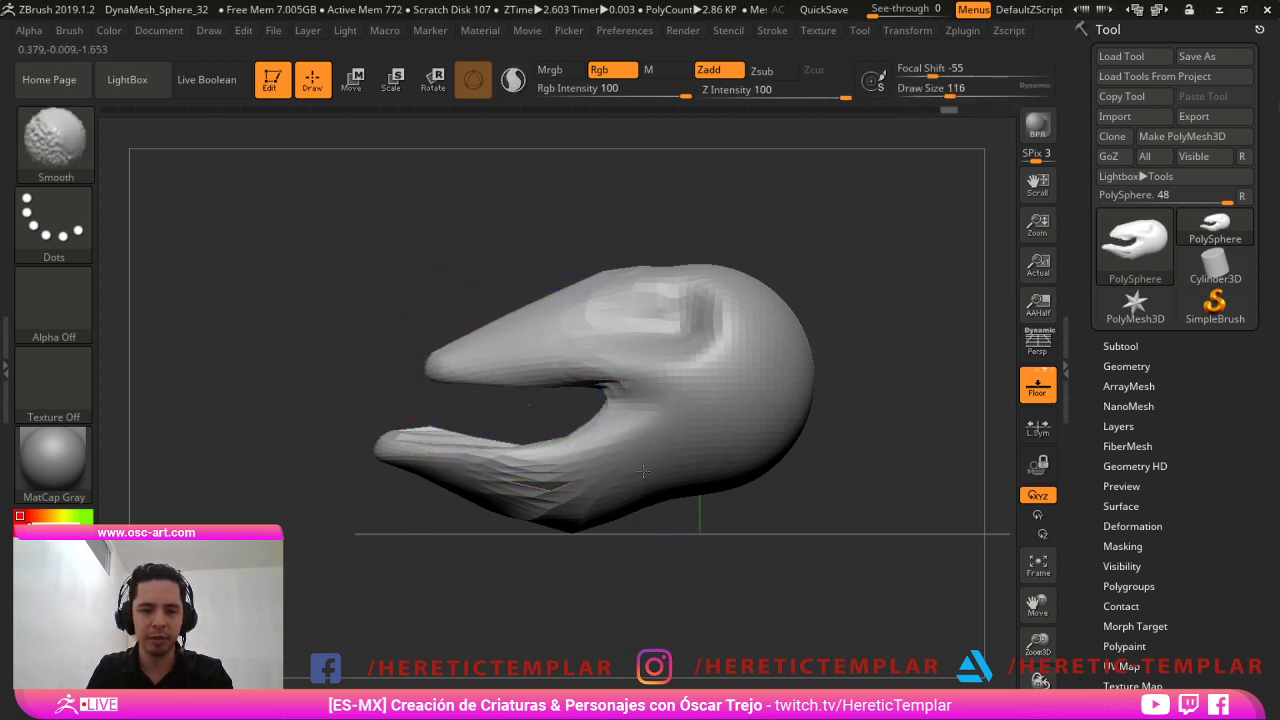
Pull the lower back of the head down and outward into a squared jaw corner with the Move brush.
key(s)
drag(588, 324, 593, 324)
mouse_move(838, 468)
alt+mouse_down()
mouse_move(728, 505)
mouse_move(727, 531)
alt+mouse_up()
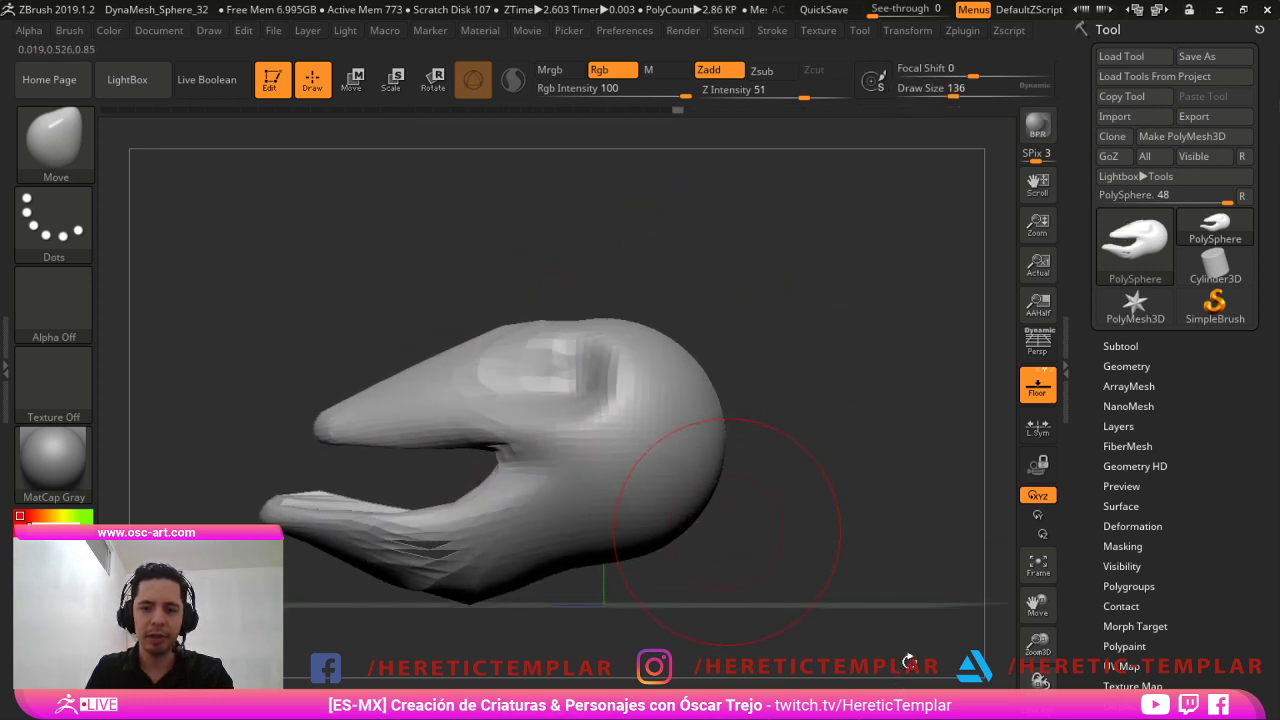
key(s)
drag(585, 551, 592, 551)
mouse_move(600, 553)
mouse_down()
mouse_move(608, 588)
mouse_move(555, 584)
mouse_move(574, 573)
mouse_up()
key(s)
drag(576, 562, 567, 562)
alt+drag(694, 565, 618, 527)
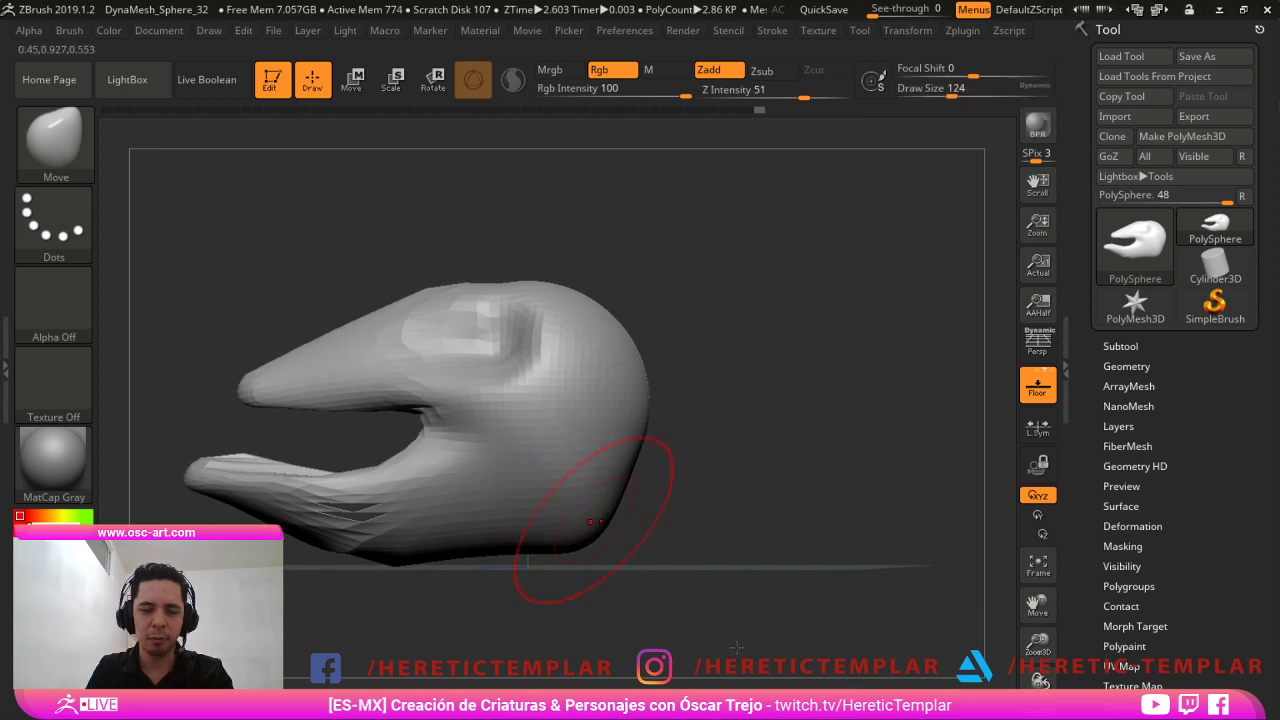
Push the underside of the lower jaw up to flatten its bottom profile.
key(s)
mouse_move(373, 522)
mouse_down()
mouse_move(384, 522)
mouse_move(371, 480)
mouse_up()
key(s)
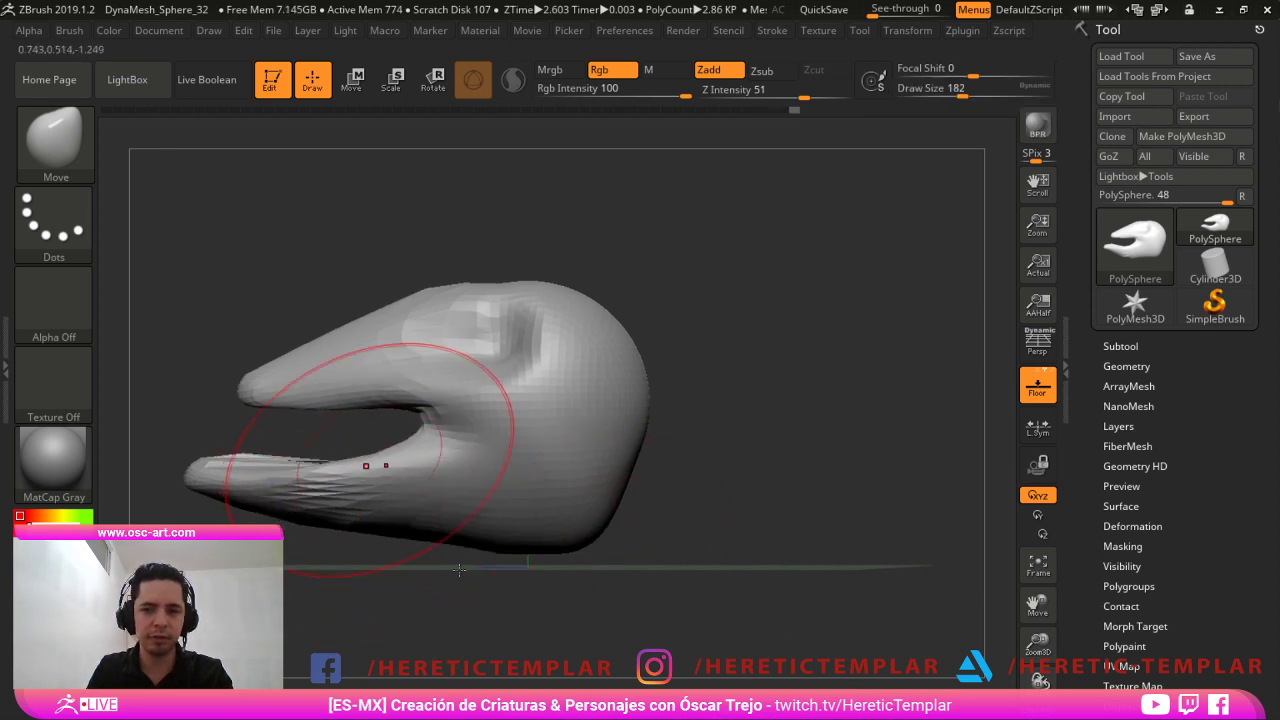
Stretch the tip of the upper snout forward and set the Move brush's draw size to 145.
key(s)
drag(372, 417, 237, 402)
key(s)
key(s)
drag(302, 374, 300, 374)
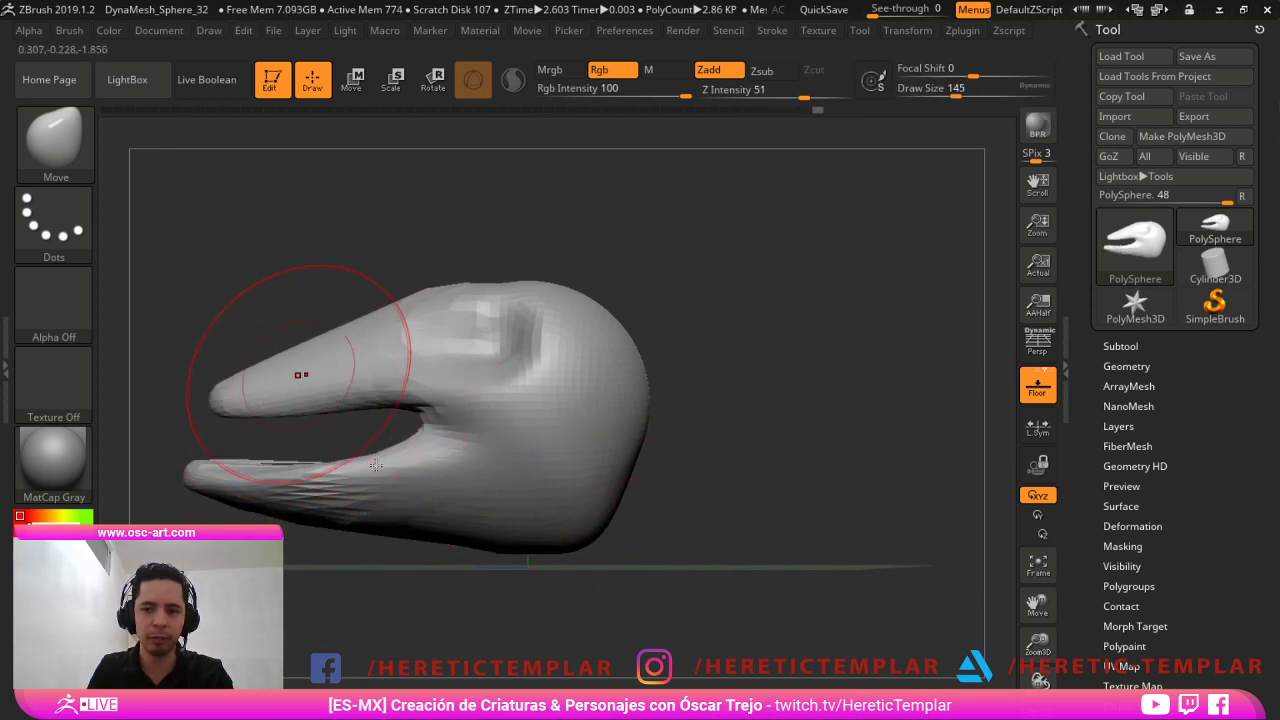
Raise the brow above the eye socket with the Move brush, enlarging the draw size to 202.
key(s)
drag(362, 335, 506, 282)
key(s)
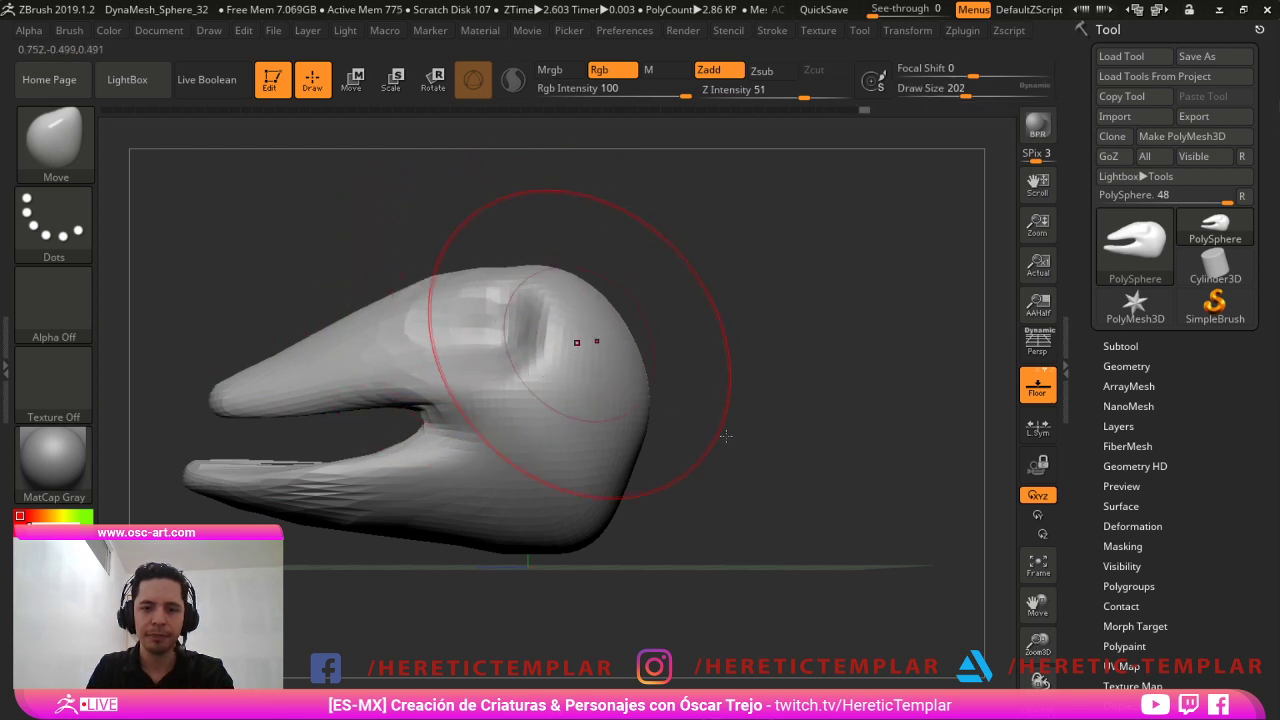
Pull the back of the head and the jaw corner outward with the Move brush, enlarging the draw size to 257.
drag(600, 407, 650, 436)
key(s)
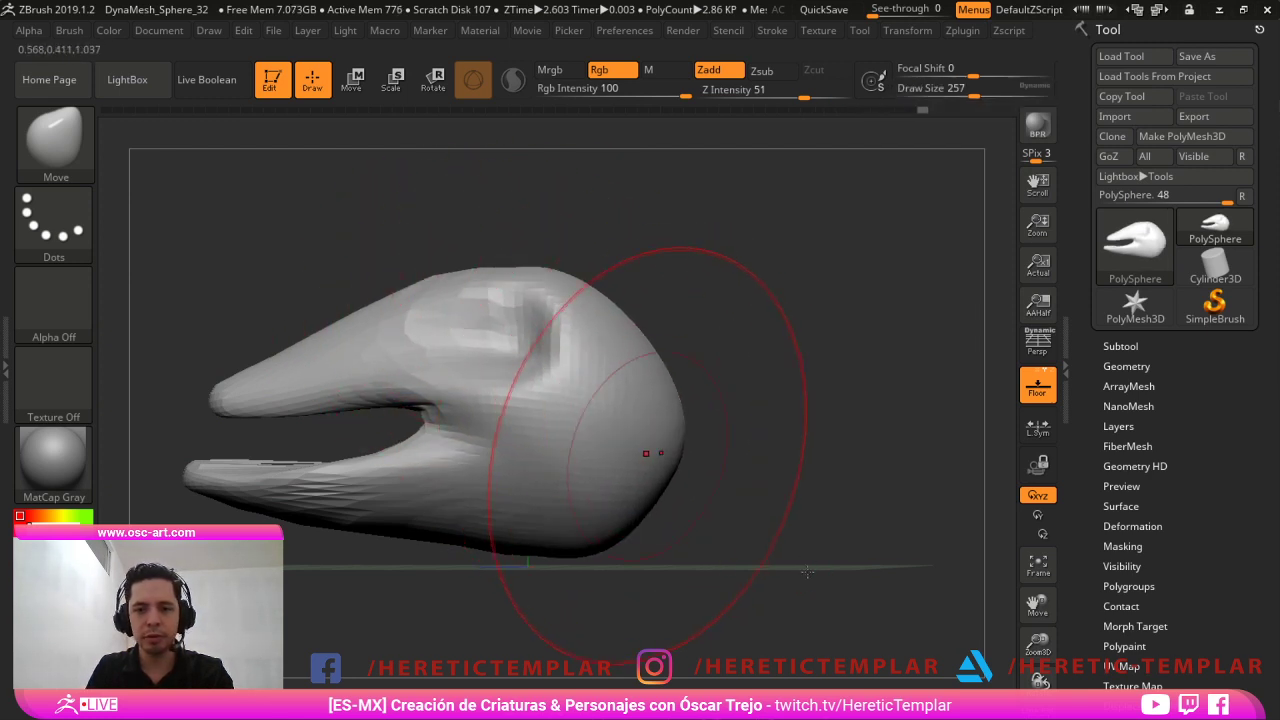
key(s)
mouse_move(583, 530)
mouse_down()
mouse_move(574, 548)
mouse_move(629, 575)
mouse_move(624, 565)
mouse_up()
Carve a groove along the side of the lower jaw, forward from the jaw corner, with the DamStandard brush.
key(b)
key(c)
key(b)
key(b)
key(d)
key(s)
key(s)
mouse_move(496, 517)
mouse_down()
mouse_move(434, 502)
mouse_move(425, 532)
mouse_move(512, 540)
mouse_move(563, 484)
mouse_move(405, 508)
mouse_move(350, 502)
mouse_up()
key(s)
Switch to the ClayBuildup brush at draw size 68 and smooth the side of the lower jaw.
key(b)
key(c)
key(b)
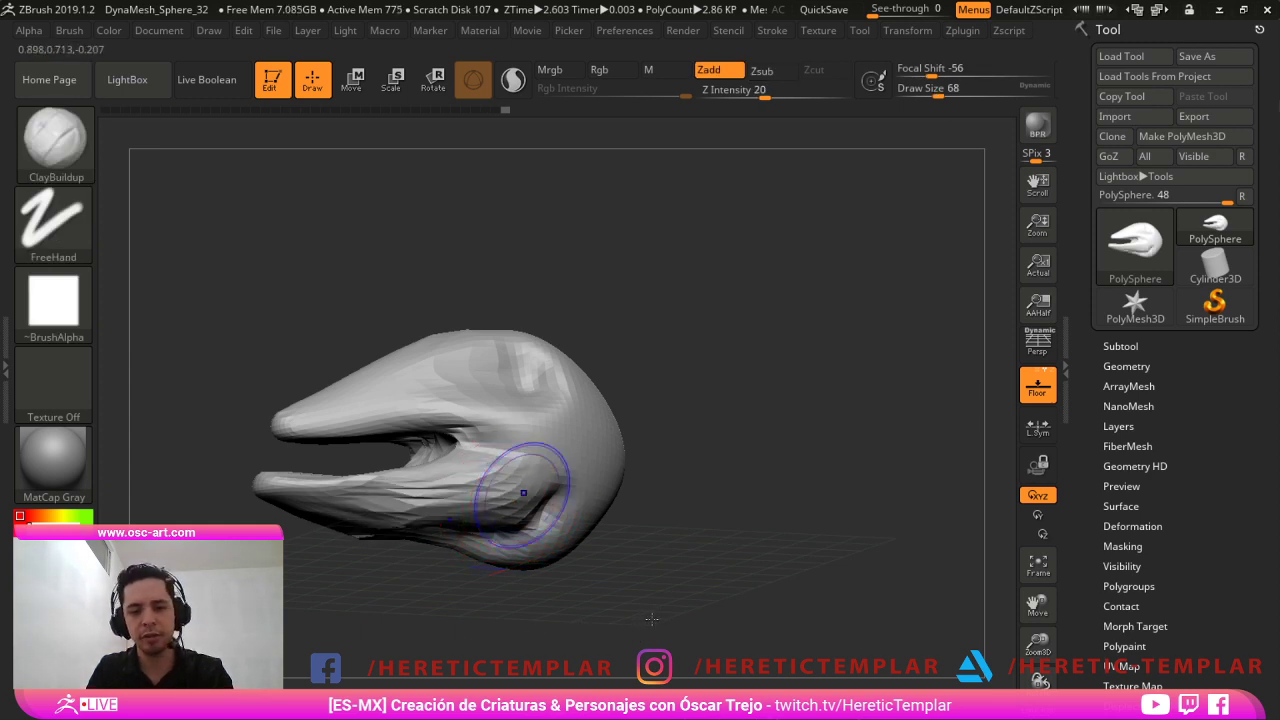
shift+drag(523, 497, 345, 518)
drag(370, 600, 651, 543)
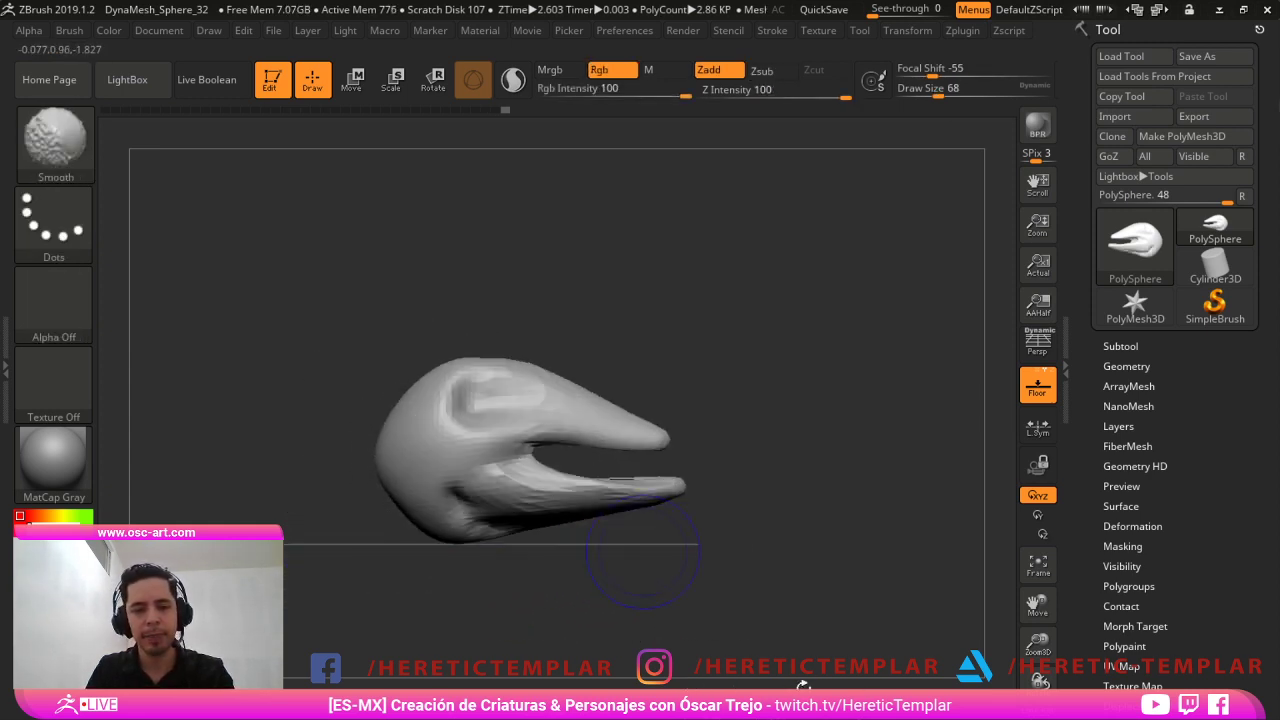
shift+drag(730, 546, 741, 423)
Recompute the head's DynaMesh and set the ClayBuildup brush's draw size to 33.
key(f)
key(s)
drag(546, 361, 534, 361)
mouse_move(540, 352)
alt+mouse_down()
mouse_move(491, 354)
mouse_move(535, 318)
alt+mouse_up()
ctrl+drag(640, 293, 597, 293)
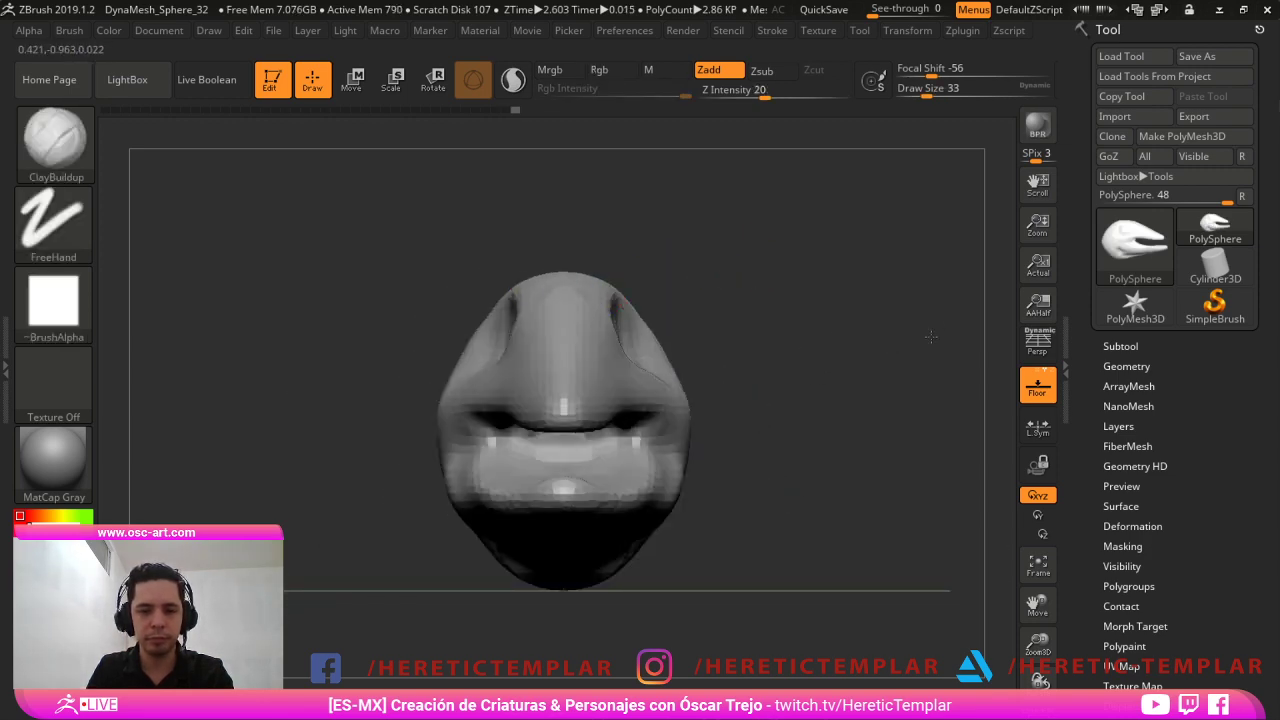
shift+drag(743, 268, 660, 310)
alt+drag(826, 213, 868, 292)
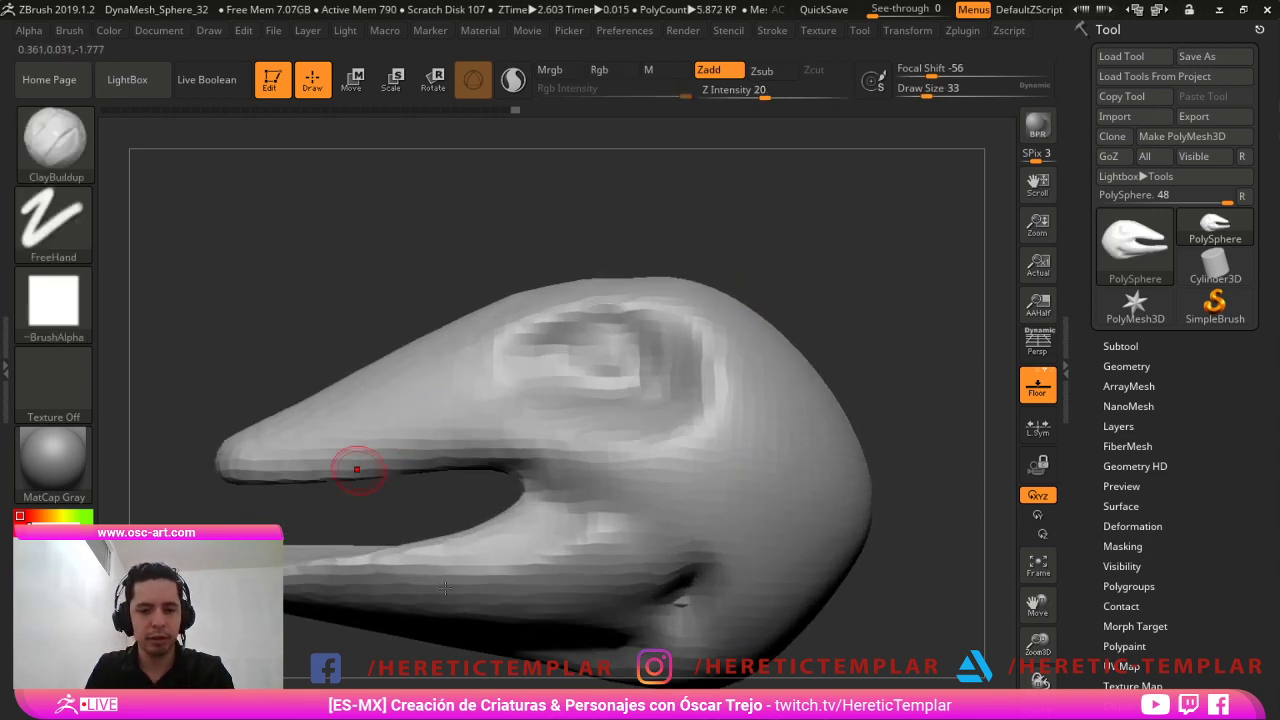
Enable BackfaceMask in the ClayBuildup brush's Auto Masking settings.
key(Tab)
key(Tab)
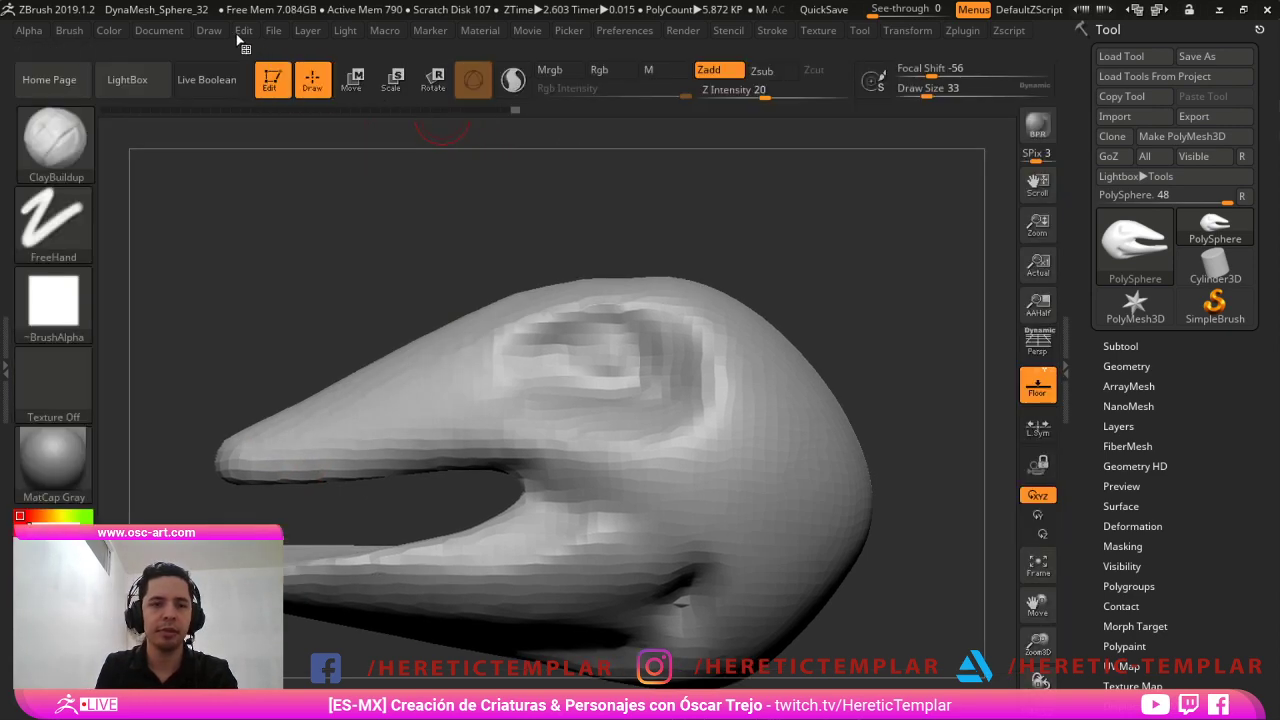
click(78, 33)
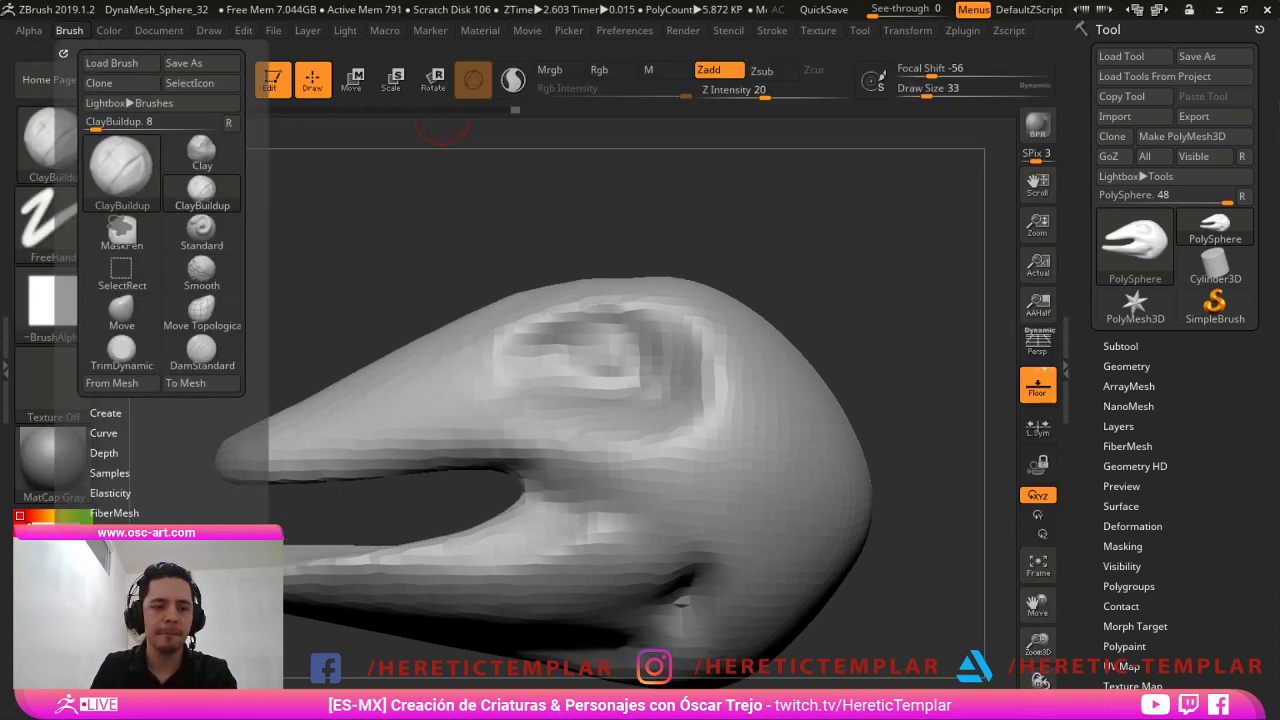
drag(68, 430, 68, 303)
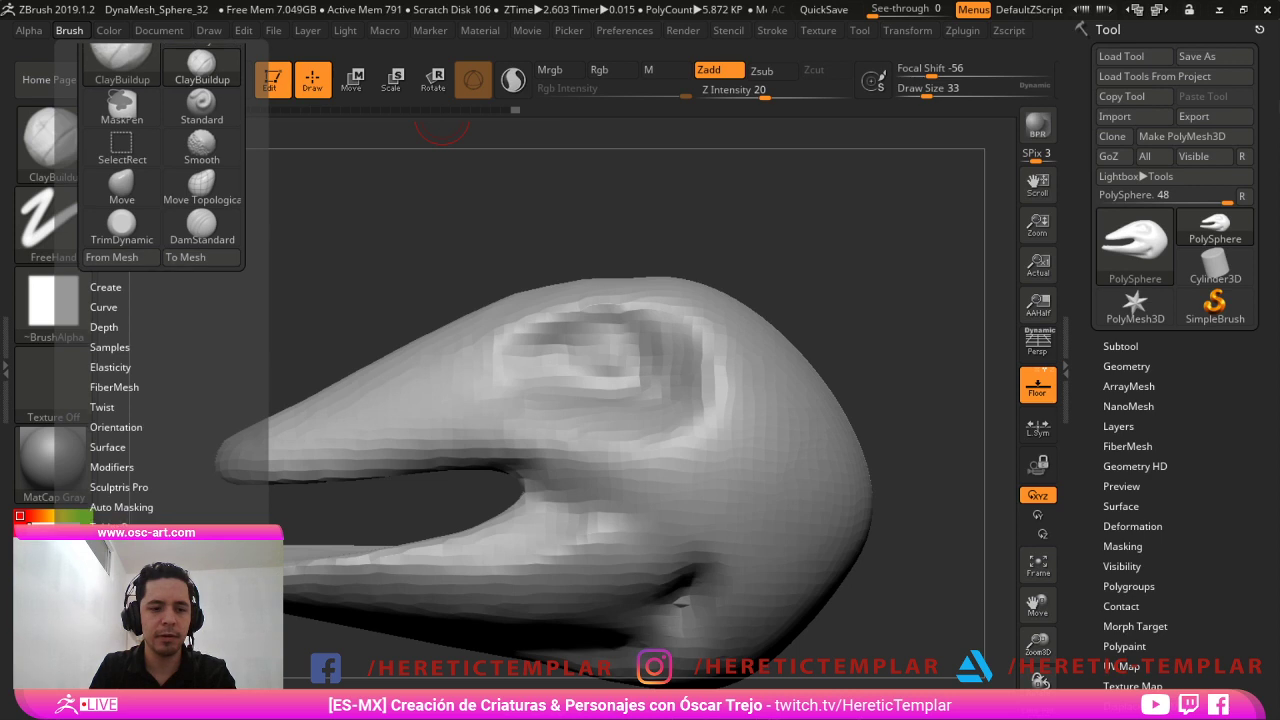
key(shift)
shift+click(107, 448)
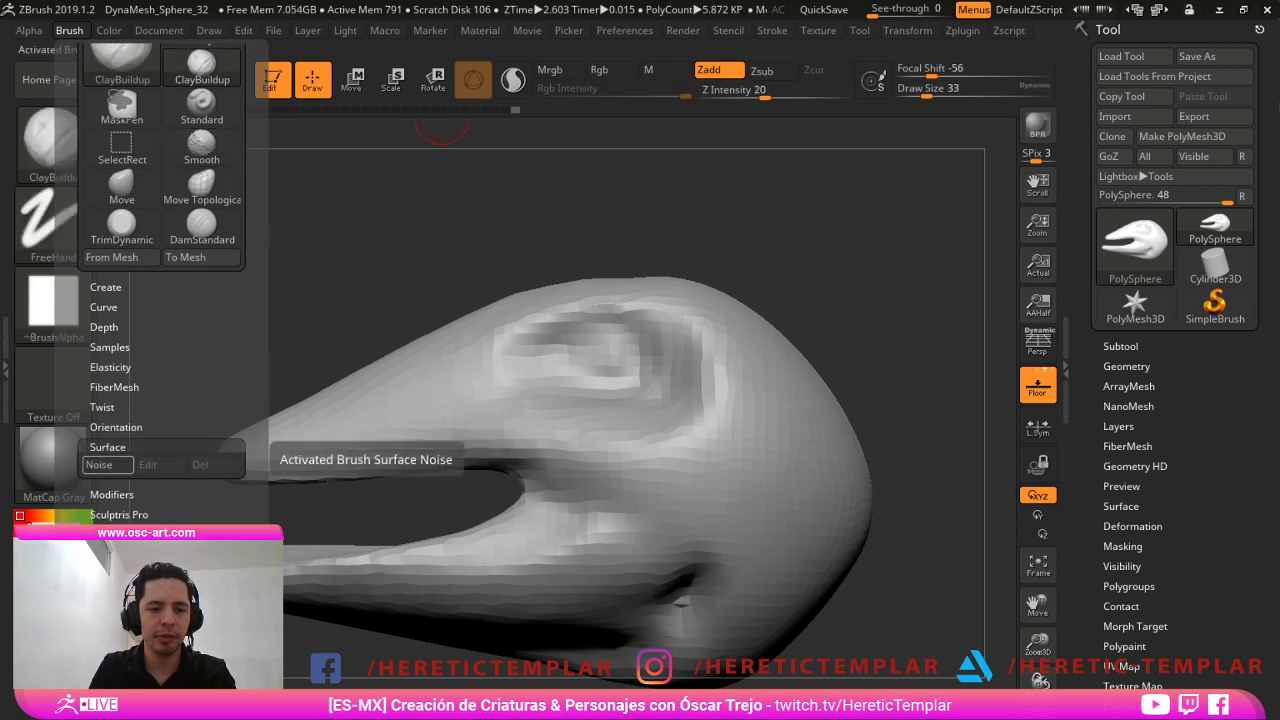
click(107, 465)
shift+click(107, 448)
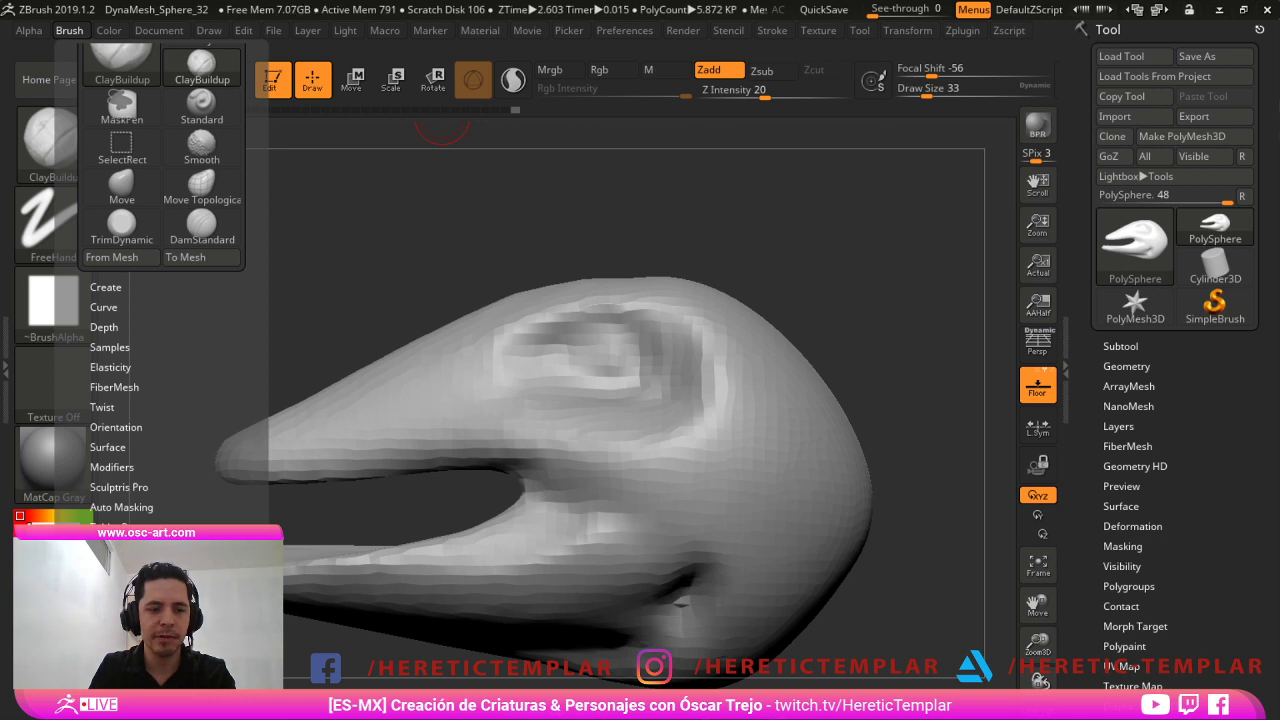
drag(200, 400, 200, 398)
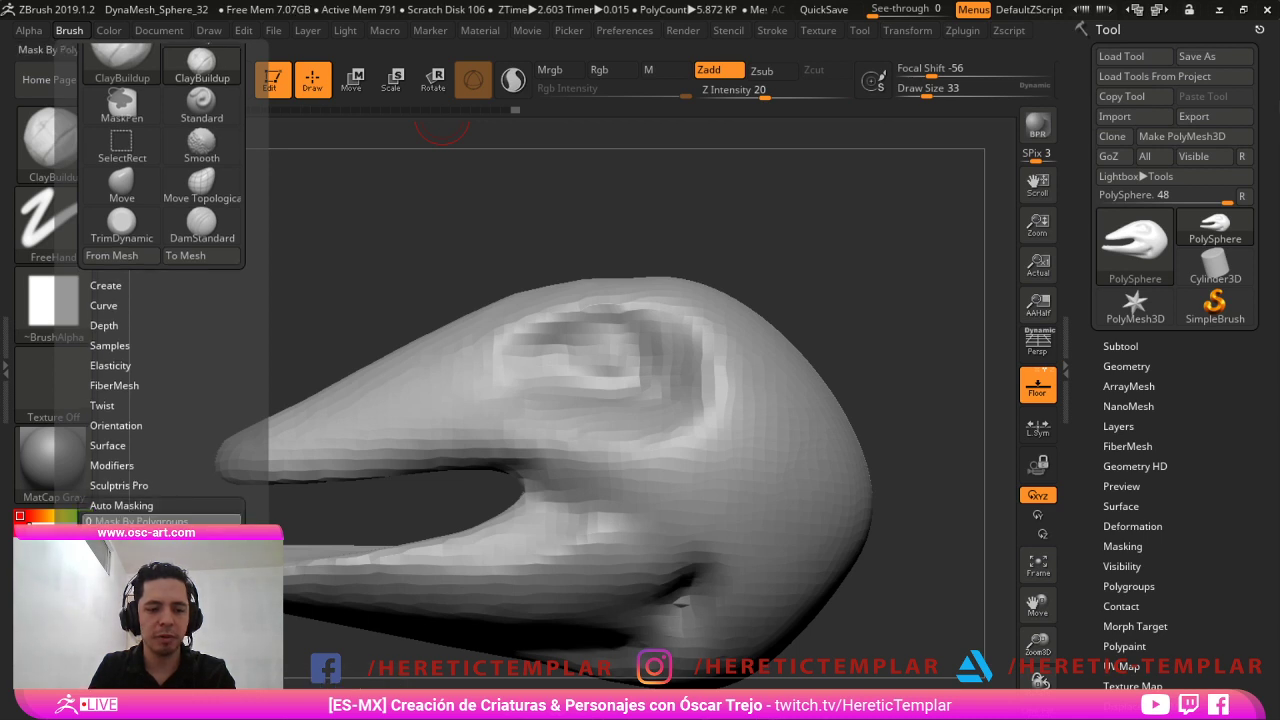
scroll(143, 494, down, 10)
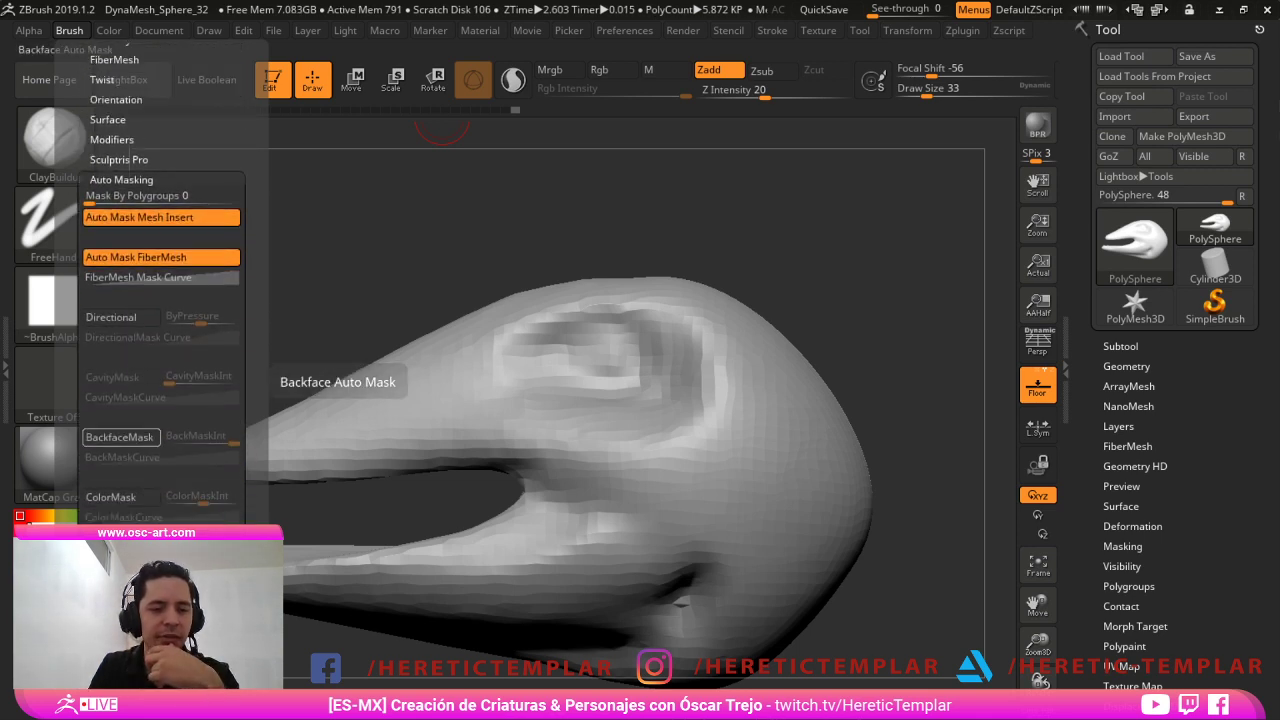
click(119, 437)
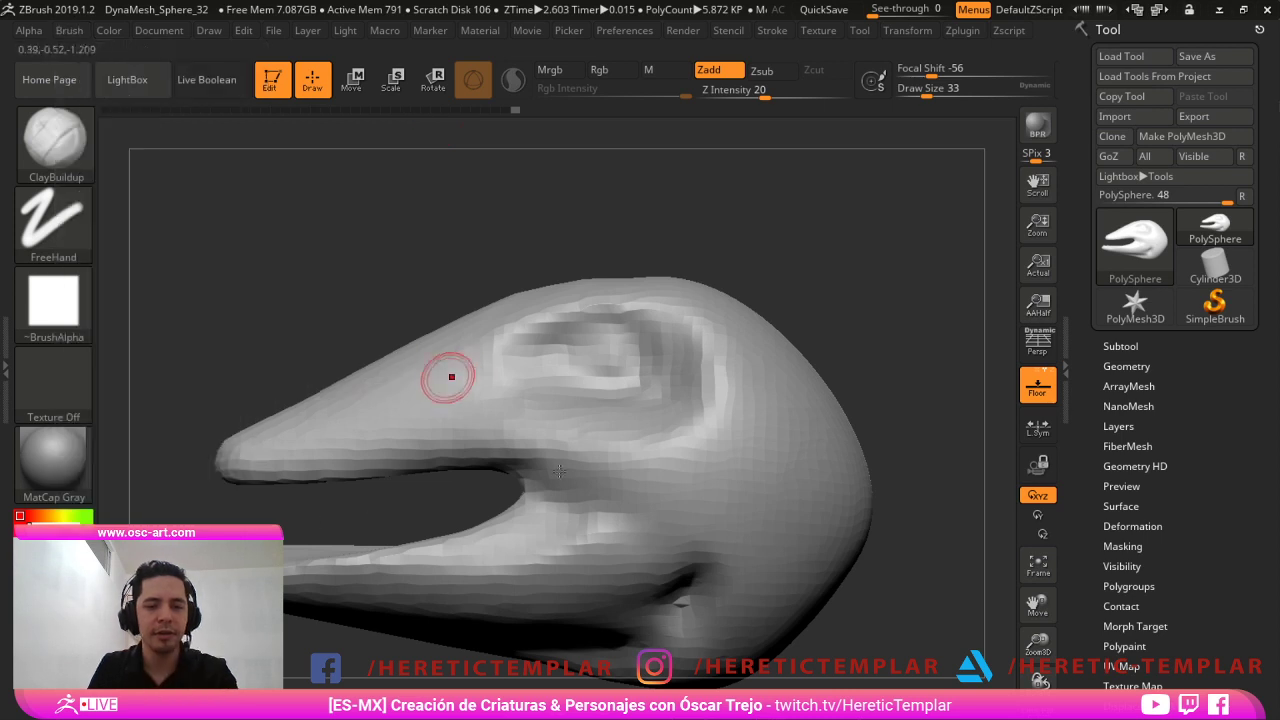
Build up lip ridges along both jaw edges and around the mouth corner with ClayBuildup at draw size 56.
mouse_move(250, 460)
mouse_down()
mouse_move(484, 460)
mouse_move(538, 484)
mouse_move(543, 521)
mouse_move(550, 495)
mouse_move(540, 535)
mouse_move(302, 565)
mouse_up()
key(s)
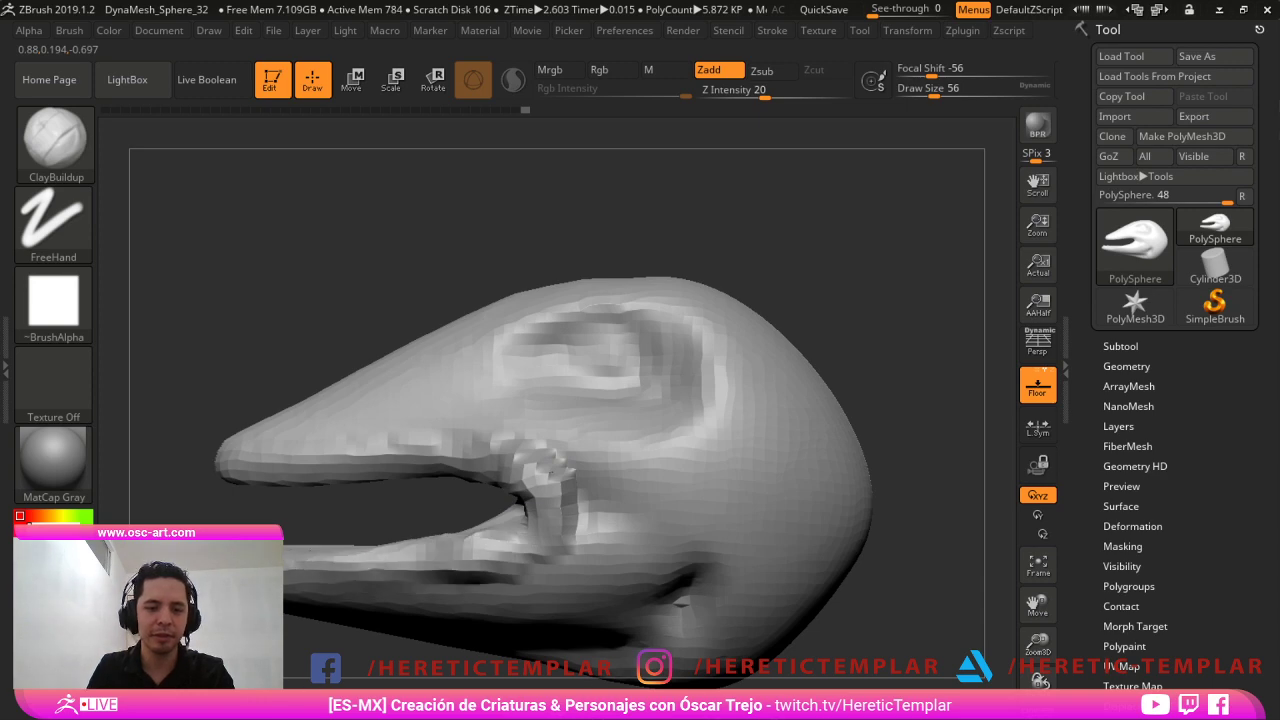
mouse_move(180, 475)
alt+mouse_down()
mouse_move(347, 442)
mouse_move(385, 500)
alt+mouse_up()
key(s)
mouse_move(377, 497)
mouse_down()
mouse_move(440, 510)
mouse_move(590, 505)
mouse_up()
Try a ClayBuildup stroke on the side of the snout at draw size 74 and undo it.
key(s)
drag(605, 443, 616, 443)
mouse_move(570, 366)
mouse_down()
mouse_move(514, 370)
mouse_move(674, 378)
mouse_move(478, 342)
mouse_move(492, 350)
mouse_up()
key(ctrl+z)
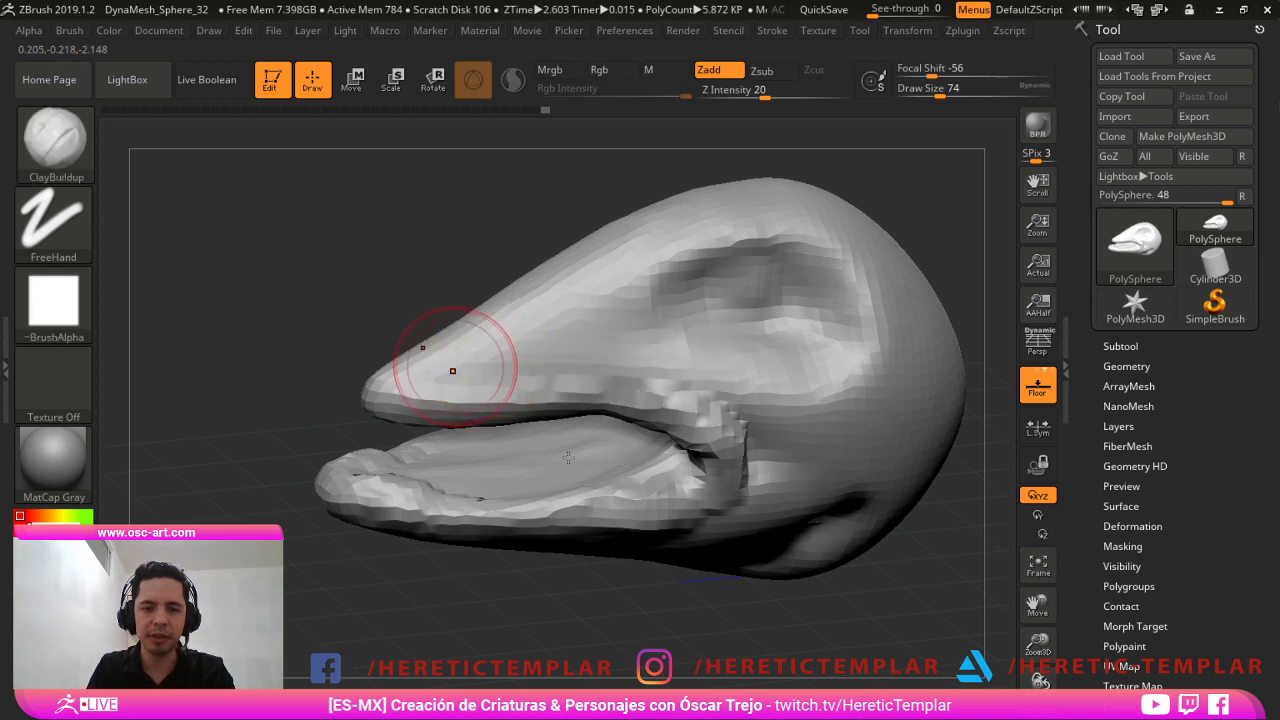
Fill out the side of the snout and the cheek below the eye with ClayBuildup at draw size 145.
key(s)
drag(445, 451, 460, 451)
mouse_move(490, 385)
mouse_down()
mouse_move(758, 435)
mouse_move(820, 482)
mouse_up()
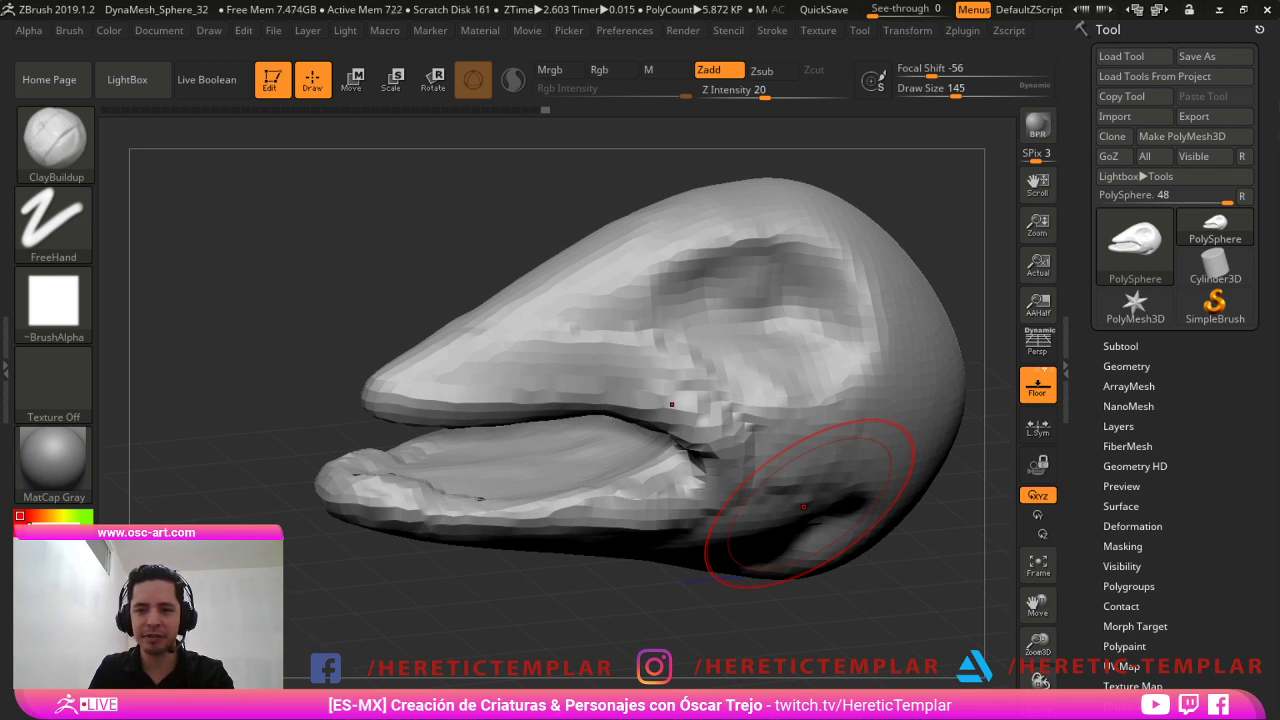
drag(614, 625, 912, 607)
Carve creases above the mouth corner and forward along the side of the snout with DamStandard at draw size 128.
key(s)
drag(735, 486, 737, 485)
key(b)
key(d)
key(s)
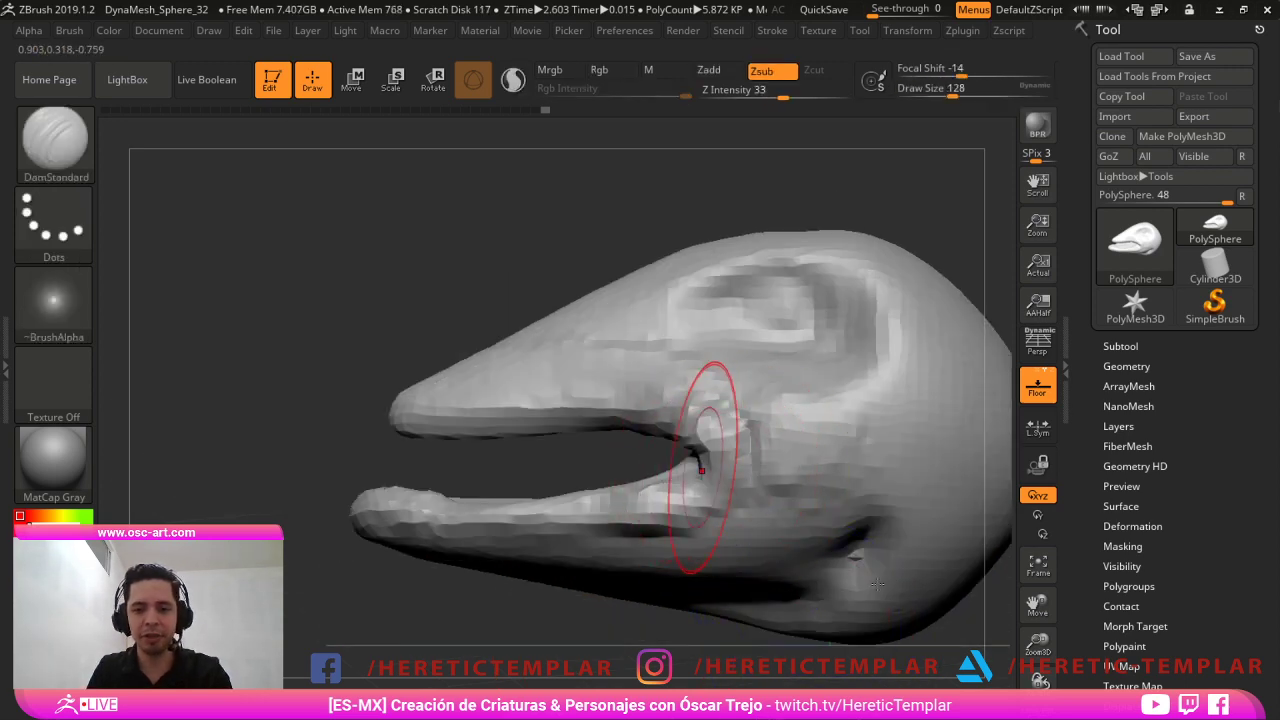
mouse_move(713, 410)
mouse_down()
mouse_move(700, 468)
mouse_move(782, 472)
mouse_move(872, 441)
mouse_move(882, 404)
mouse_move(610, 382)
mouse_move(638, 378)
mouse_up()
key(s)
key(s)
mouse_move(645, 376)
mouse_down()
mouse_move(572, 370)
mouse_move(462, 400)
mouse_move(481, 359)
mouse_move(468, 328)
mouse_move(503, 362)
mouse_move(468, 382)
mouse_up()
Reshape the top profile of the upper snout with the Move brush, setting its draw size to 172.
key(b)
key(m)
key(v)
key(s)
key(s)
key(s)
drag(588, 342, 592, 342)
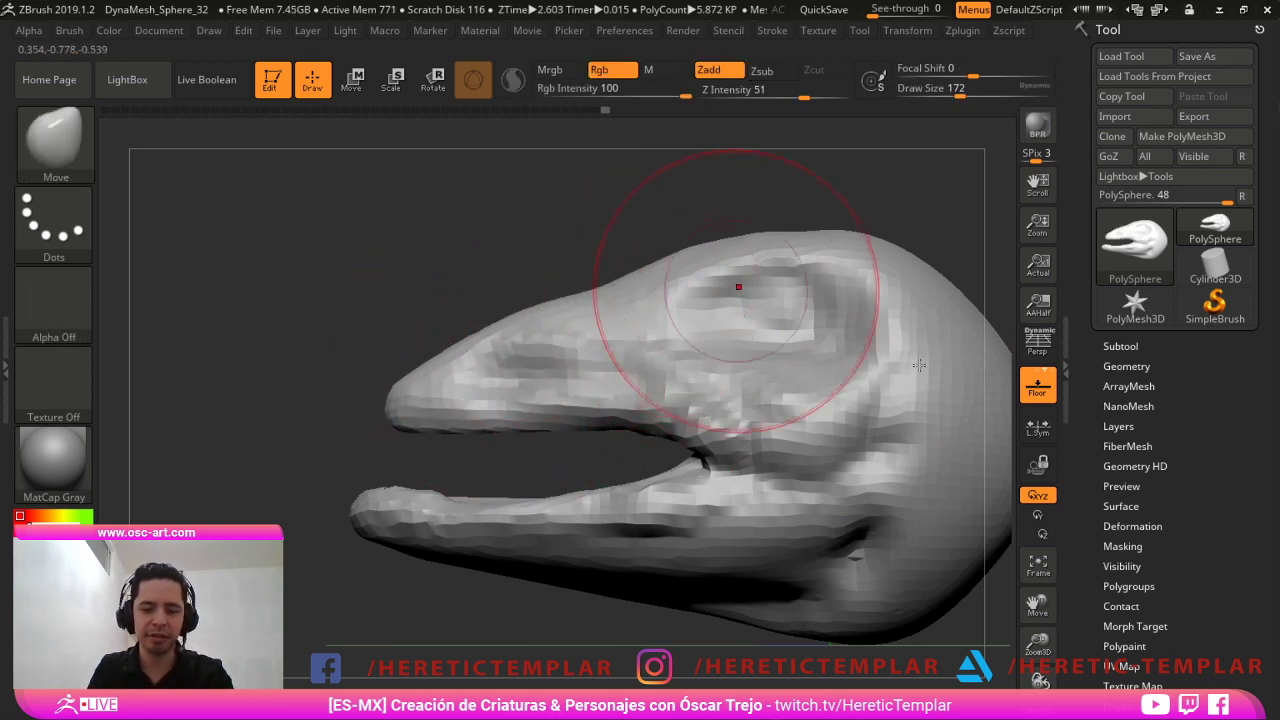
Build up a rounded eyeball volume and rim inside the eye socket with ClayBuildup at draw size 116.
key(b)
key(c)
key(b)
key(s)
drag(769, 338, 758, 338)
mouse_move(764, 317)
mouse_down()
mouse_move(784, 305)
mouse_move(835, 362)
mouse_move(690, 308)
mouse_move(822, 350)
mouse_up()
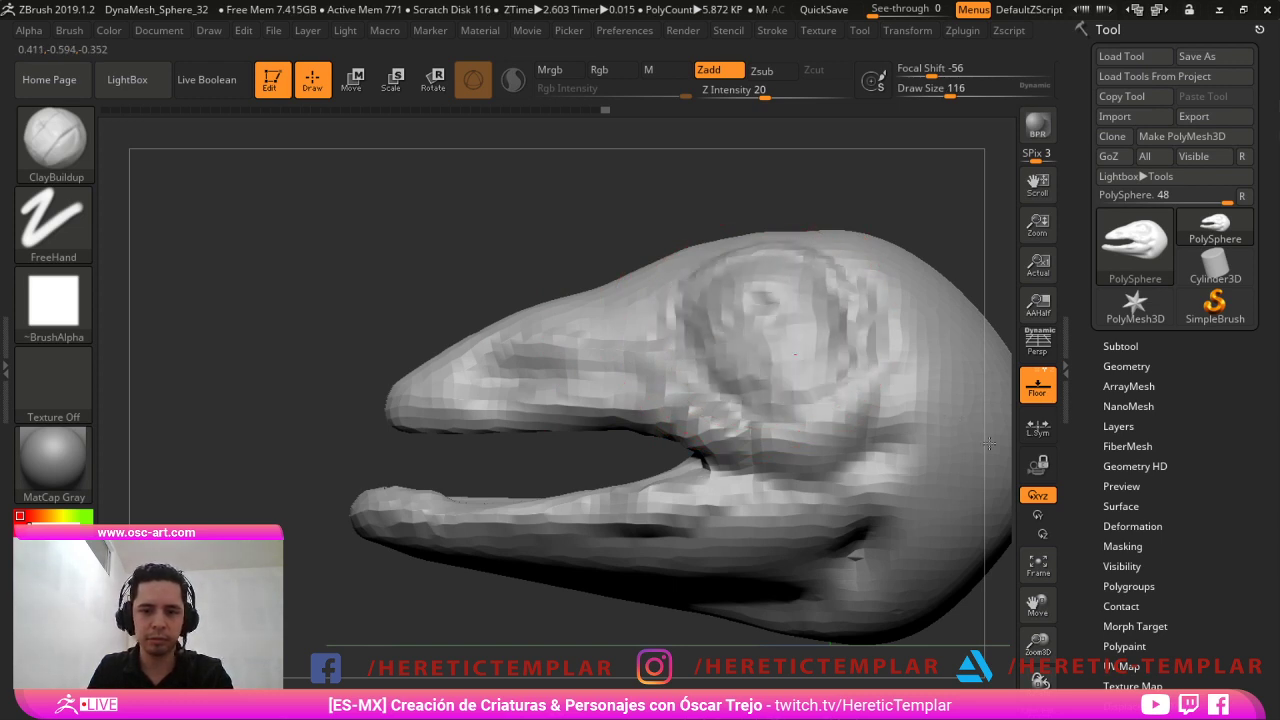
drag(740, 268, 655, 296)
alt+right_drag(755, 296, 645, 291)
Carve the folds below the eye and extend the mouth corner crease backward with DamStandard.
key(b)
key(d)
key(s)
key(s)
mouse_move(654, 373)
mouse_down()
mouse_move(640, 372)
mouse_move(693, 397)
mouse_up()
key(s)
mouse_move(668, 381)
mouse_down()
mouse_move(718, 379)
mouse_move(761, 310)
mouse_move(657, 470)
mouse_move(598, 458)
mouse_move(691, 486)
mouse_up()
Carve creases along the side of the lower jaw toward the jaw corner with DamStandard at draw size 90.
key(s)
key(s)
key(s)
drag(528, 500, 538, 500)
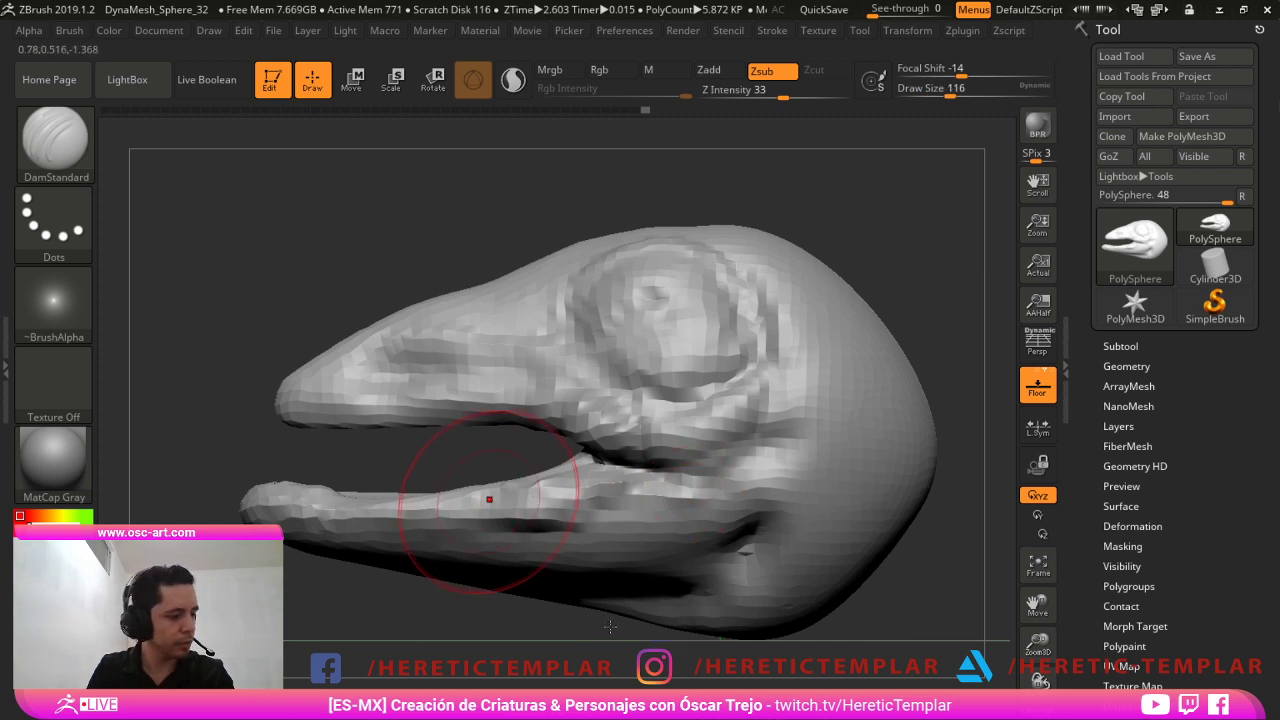
key([)
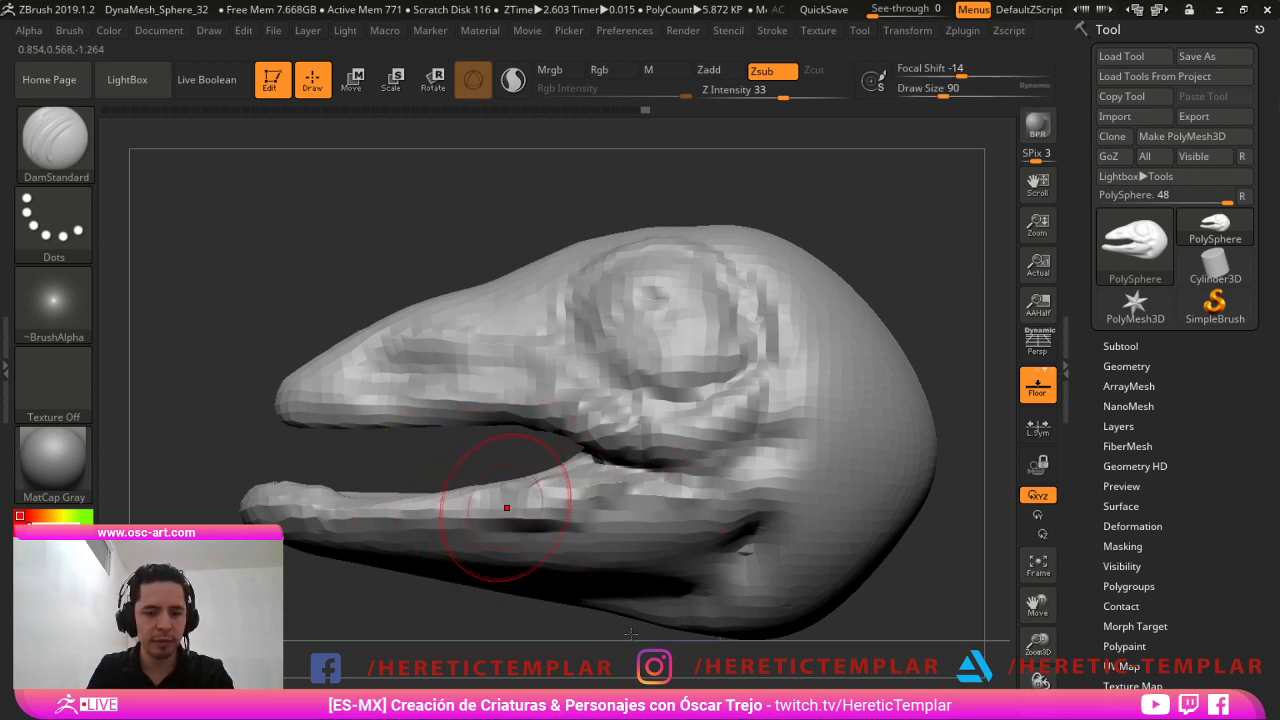
mouse_move(480, 520)
mouse_down()
mouse_move(534, 544)
mouse_move(700, 544)
mouse_move(725, 588)
mouse_up()
Pull the tip of the upper snout back with the Move brush to shorten it.
key(s)
drag(408, 363, 417, 363)
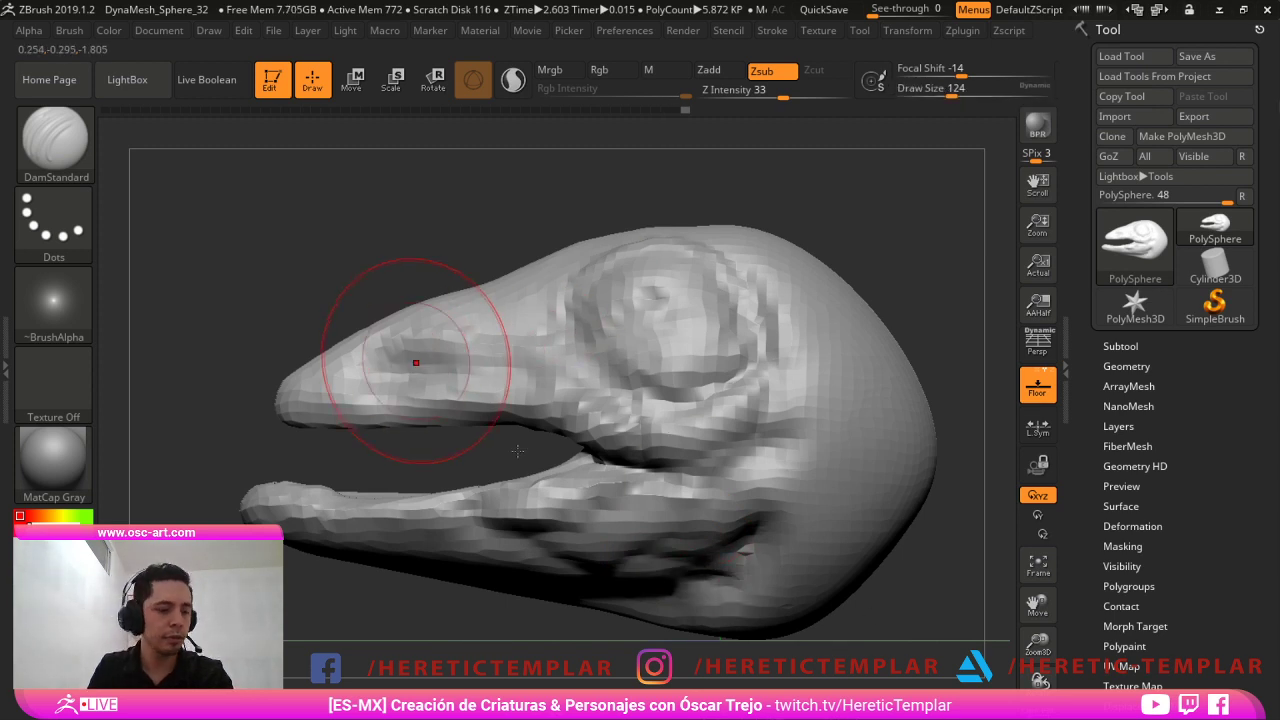
key(b)
key(m)
key(v)
key(s)
mouse_move(336, 375)
mouse_down()
mouse_move(356, 375)
mouse_move(339, 374)
mouse_move(340, 391)
mouse_move(358, 391)
mouse_up()
key(s)
key(s)
drag(349, 391, 367, 375)
key(s)
key(s)
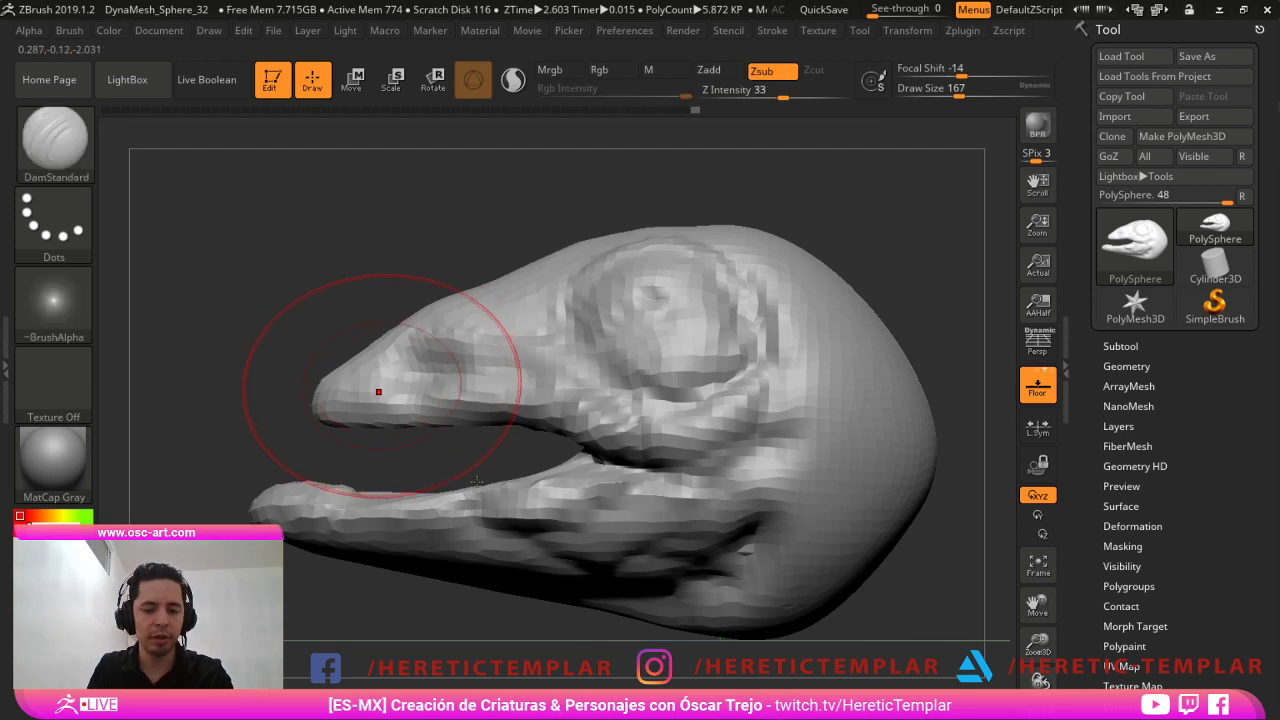
Reshape the side of the upper snout with the Move Topological brush at draw size 217.
key(b)
key(m)
key(t)
right_drag(412, 371, 436, 407)
key(s)
mouse_move(436, 407)
mouse_down()
mouse_move(430, 427)
mouse_move(398, 427)
mouse_move(432, 416)
mouse_up()
key(s)
drag(515, 430, 528, 490)
shift+right_drag(528, 490, 529, 425)
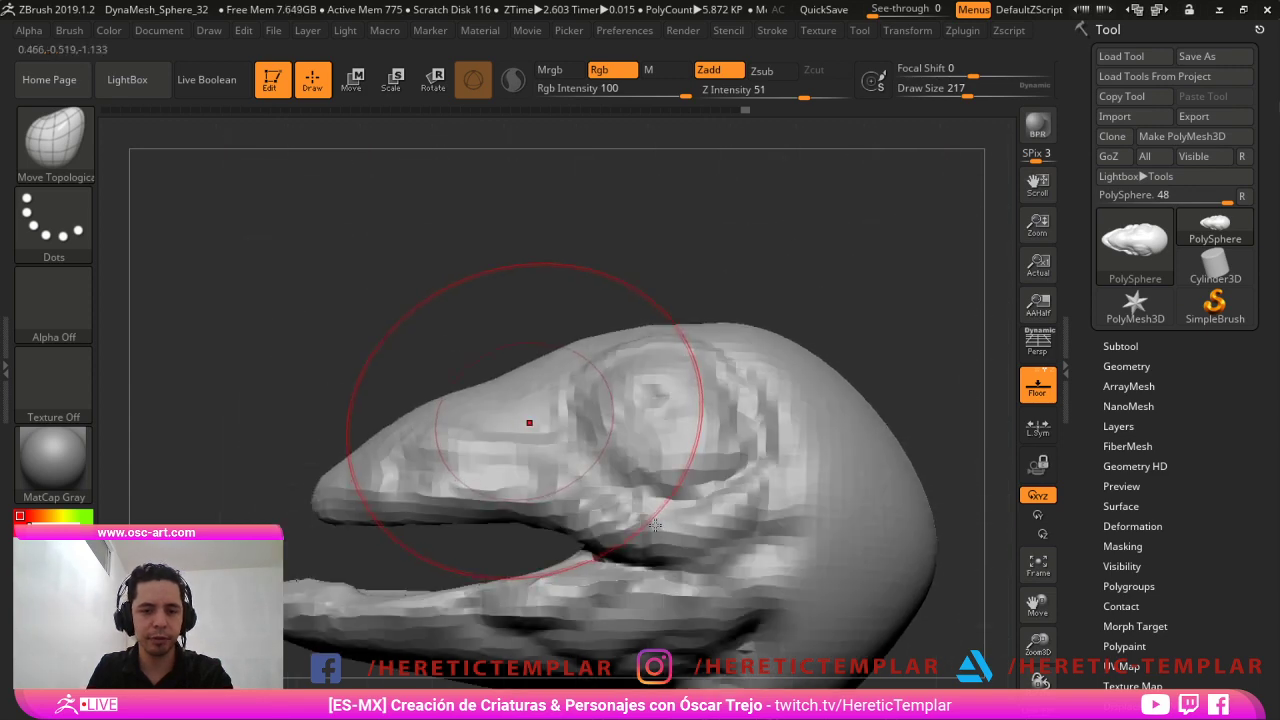
Add volume to the side of the snout in front of the eye with the ClayBuildup brush.
key(b)
key(c)
key(b)
key(s)
mouse_move(539, 413)
mouse_down()
mouse_move(513, 414)
mouse_move(490, 443)
mouse_move(547, 443)
mouse_move(560, 460)
mouse_up()
key(s)
drag(712, 483, 725, 487)
alt+right_drag(915, 590, 831, 383)
key(s)
drag(739, 497, 767, 497)
Pull the back of the head outward and the throat downward with the Move brush, setting its draw size to 172.
key(b)
key(m)
key(v)
key(s)
mouse_move(780, 450)
mouse_down()
mouse_move(757, 450)
mouse_move(818, 440)
mouse_move(853, 452)
mouse_up()
key(s)
drag(859, 454, 861, 454)
drag(627, 526, 604, 562)
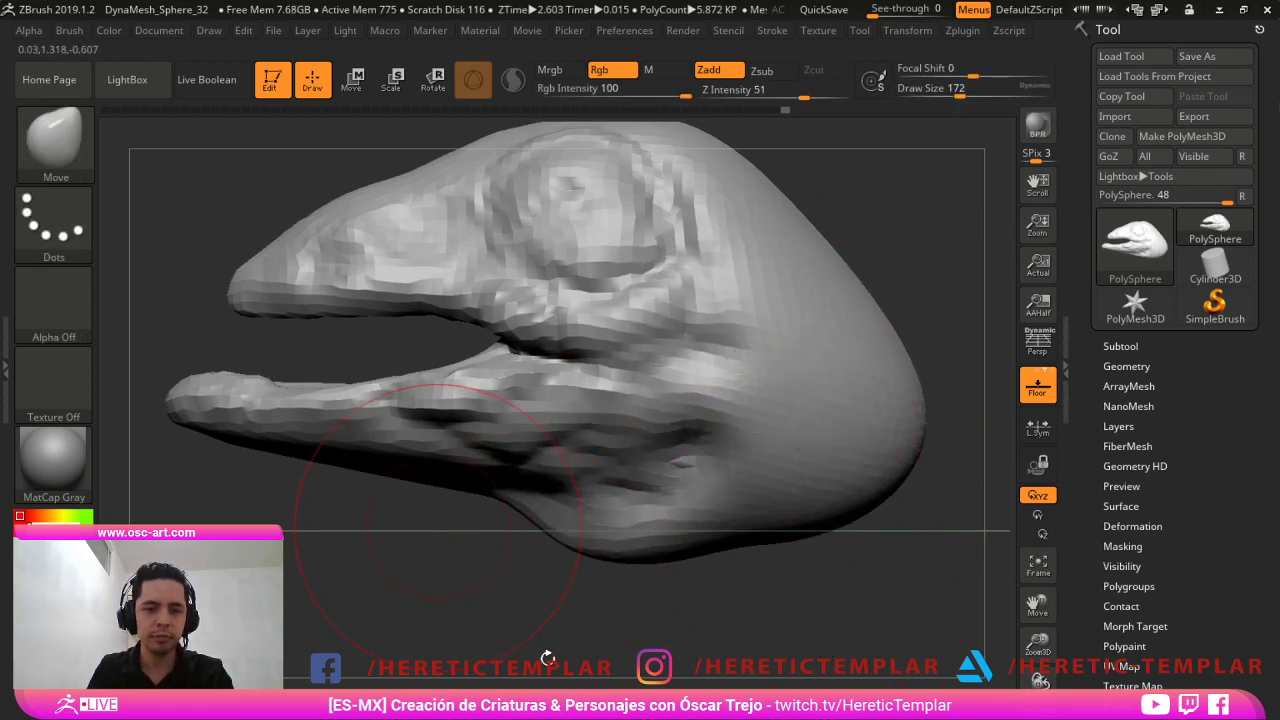
Turn on Sculptris Pro and carve the upper and lower eyelid lines with DamStandard at draw size 51.
drag(440, 528, 530, 535)
key(b)
key(d)
key(s)
key(s)
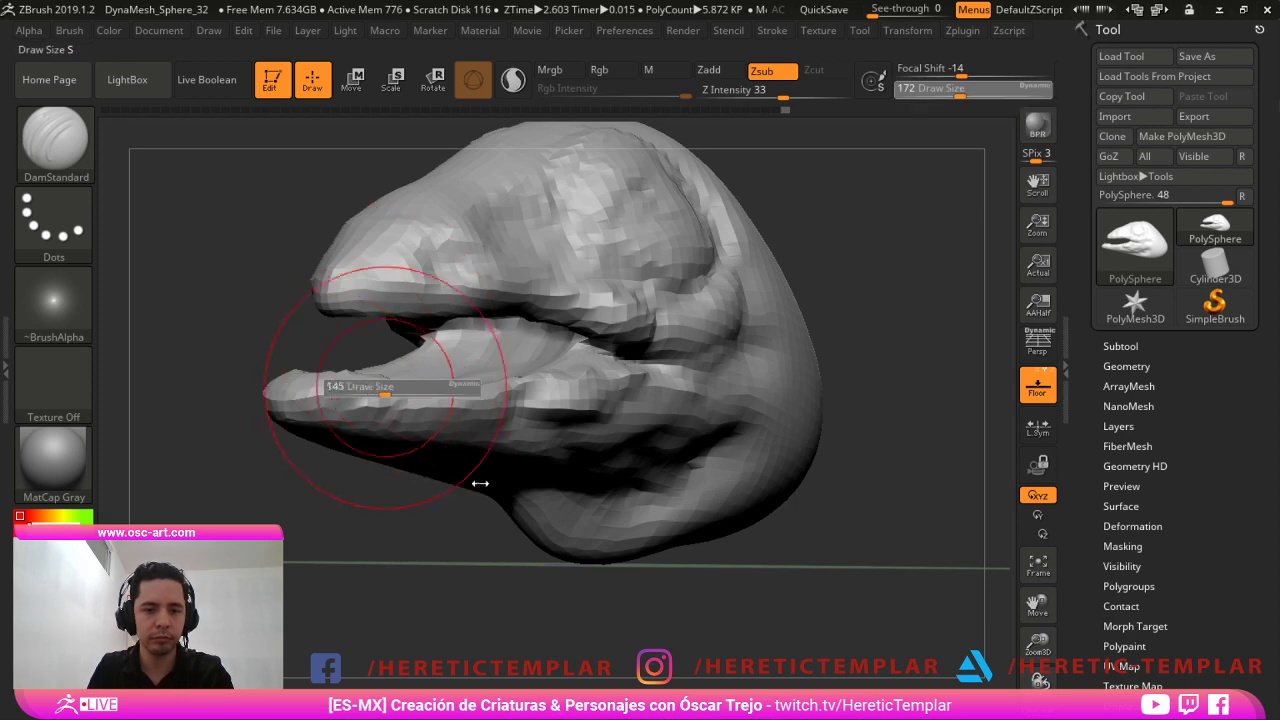
drag(386, 388, 369, 388)
mouse_move(318, 255)
alt+mouse_down()
mouse_move(315, 435)
mouse_move(315, 365)
mouse_move(359, 274)
mouse_move(420, 350)
alt+mouse_up()
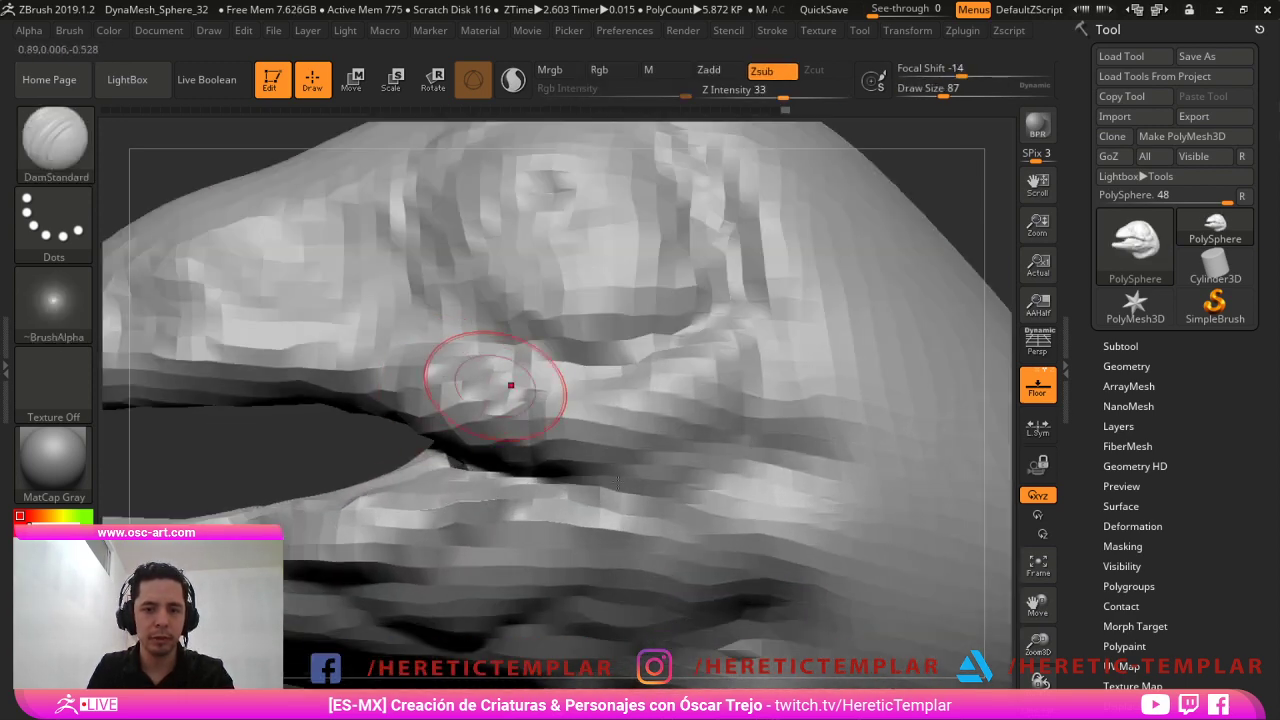
key(backslash)
key(s)
mouse_move(503, 291)
mouse_down()
mouse_move(477, 312)
mouse_move(604, 331)
mouse_move(682, 243)
mouse_move(607, 332)
mouse_move(486, 310)
mouse_move(452, 274)
mouse_move(527, 233)
mouse_move(632, 211)
mouse_move(506, 227)
mouse_move(458, 258)
mouse_up()
key(s)
key(s)
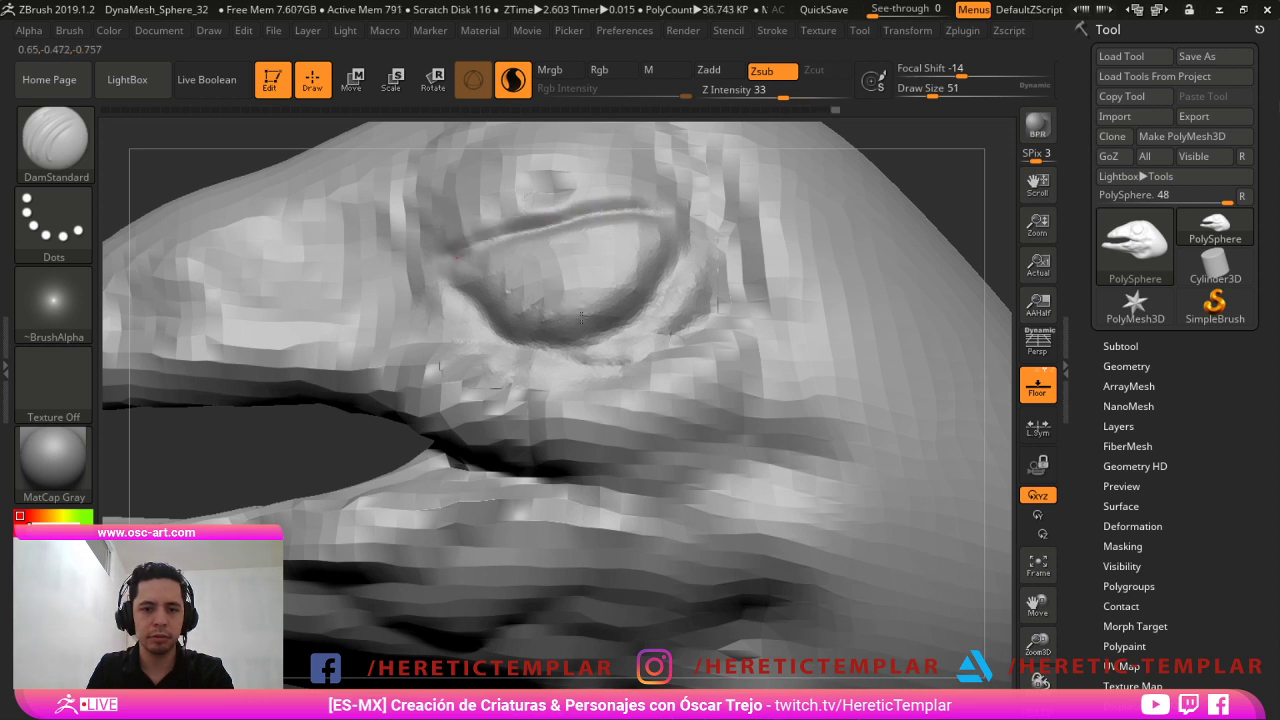
Deepen the upper eyelid line, turn off Sculptris Pro and set the draw size to 54.
mouse_move(604, 202)
mouse_down()
mouse_move(662, 208)
mouse_move(477, 230)
mouse_move(660, 203)
mouse_move(702, 218)
mouse_up()
key(backslash)
key(s)
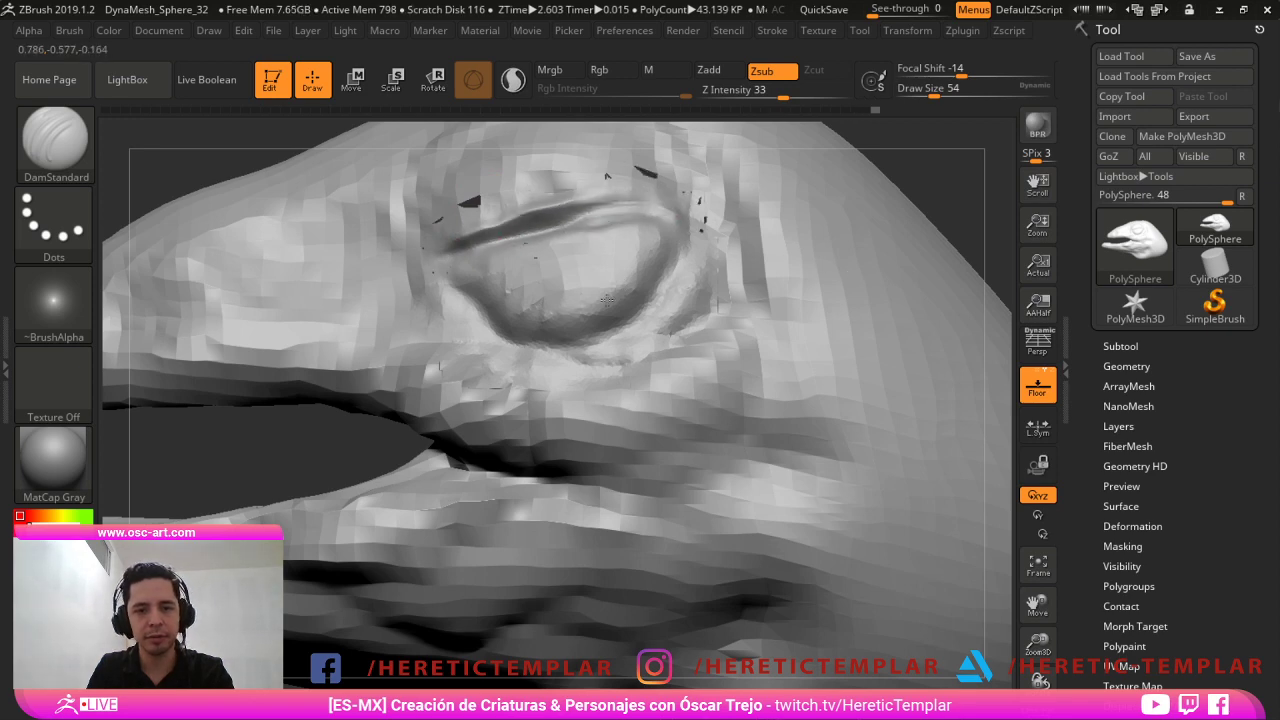
Swell the upper eyelid toward its back corner with the Inflat brush at draw size 68.
key(b)
key(i)
key(n)
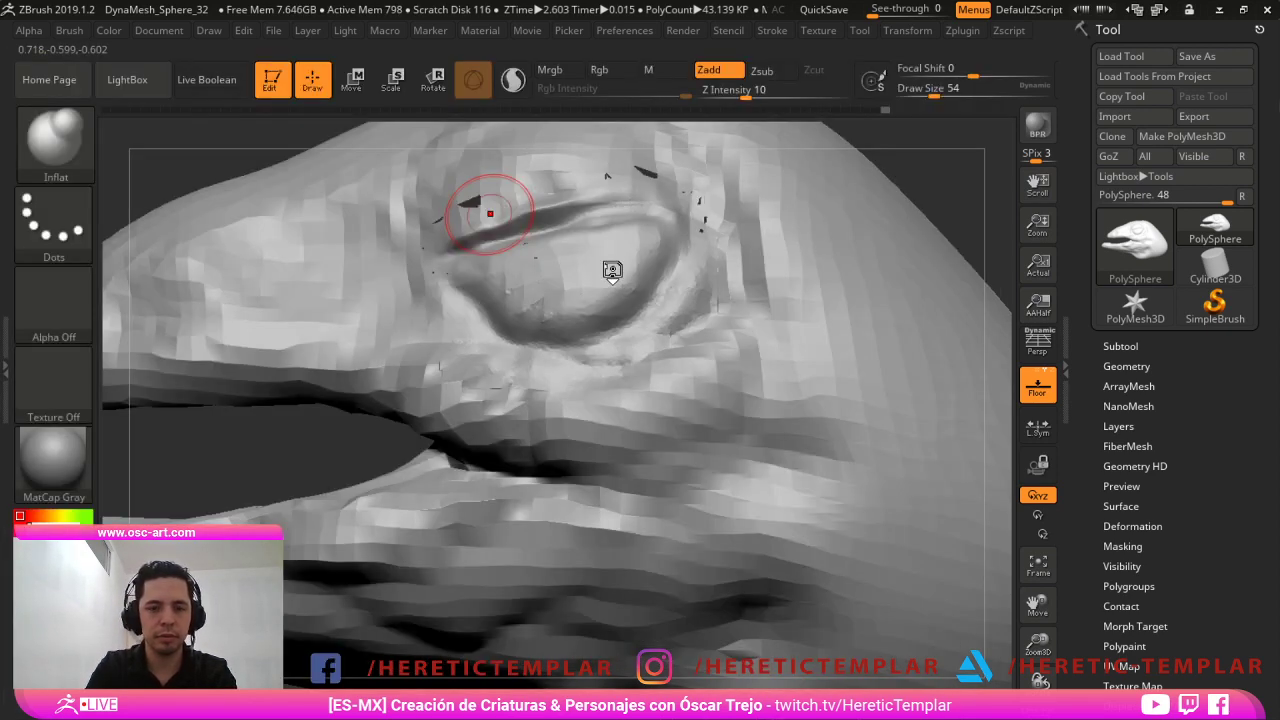
key(bracketright)
drag(586, 208, 676, 217)
drag(264, 440, 306, 416)
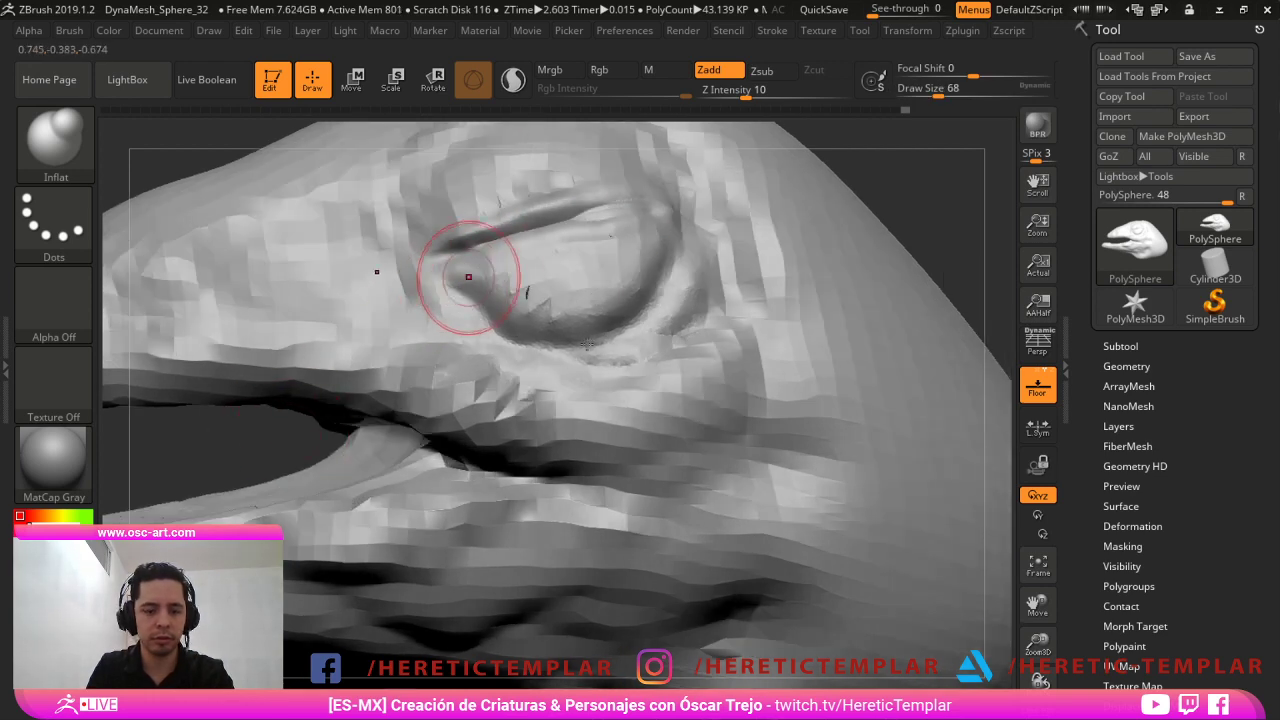
Carve the front corner of the eye with DamStandard, starting at draw size 59 and reducing it to 39.
key(b)
key(d)
key(s)
key(bracketleft)
drag(483, 238, 432, 254)
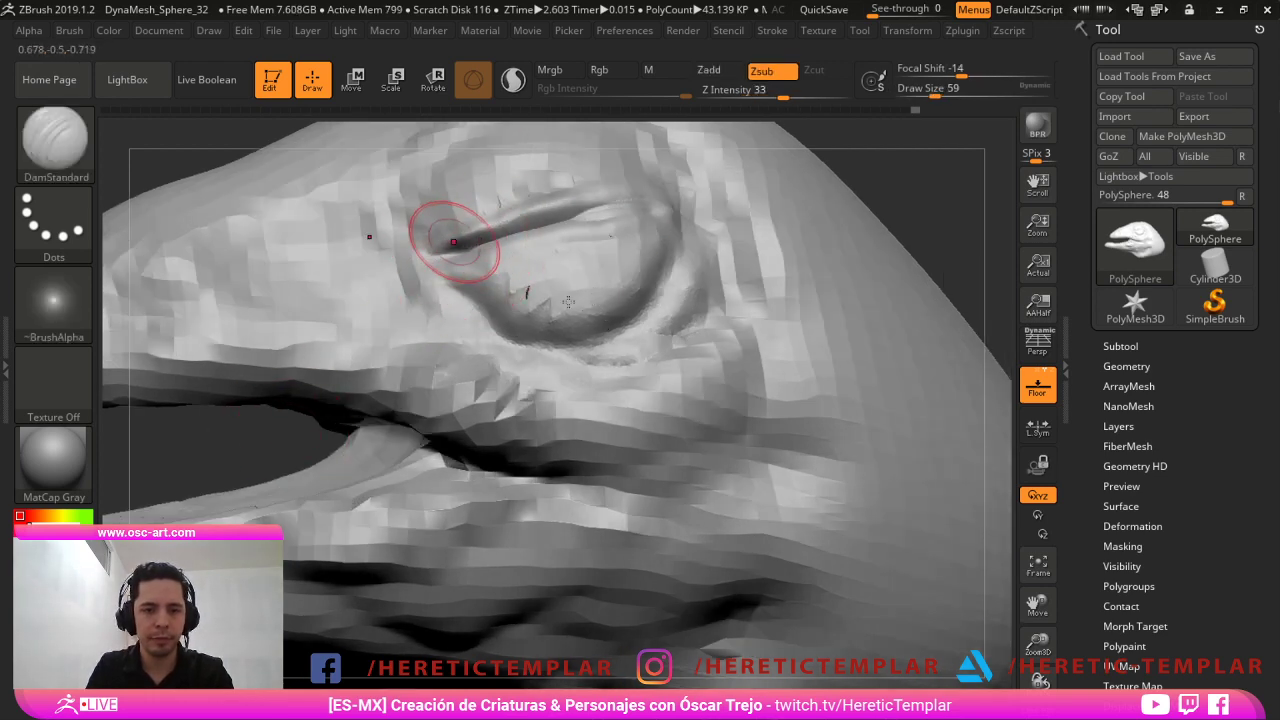
key(bracketleft)
key(bracketleft)
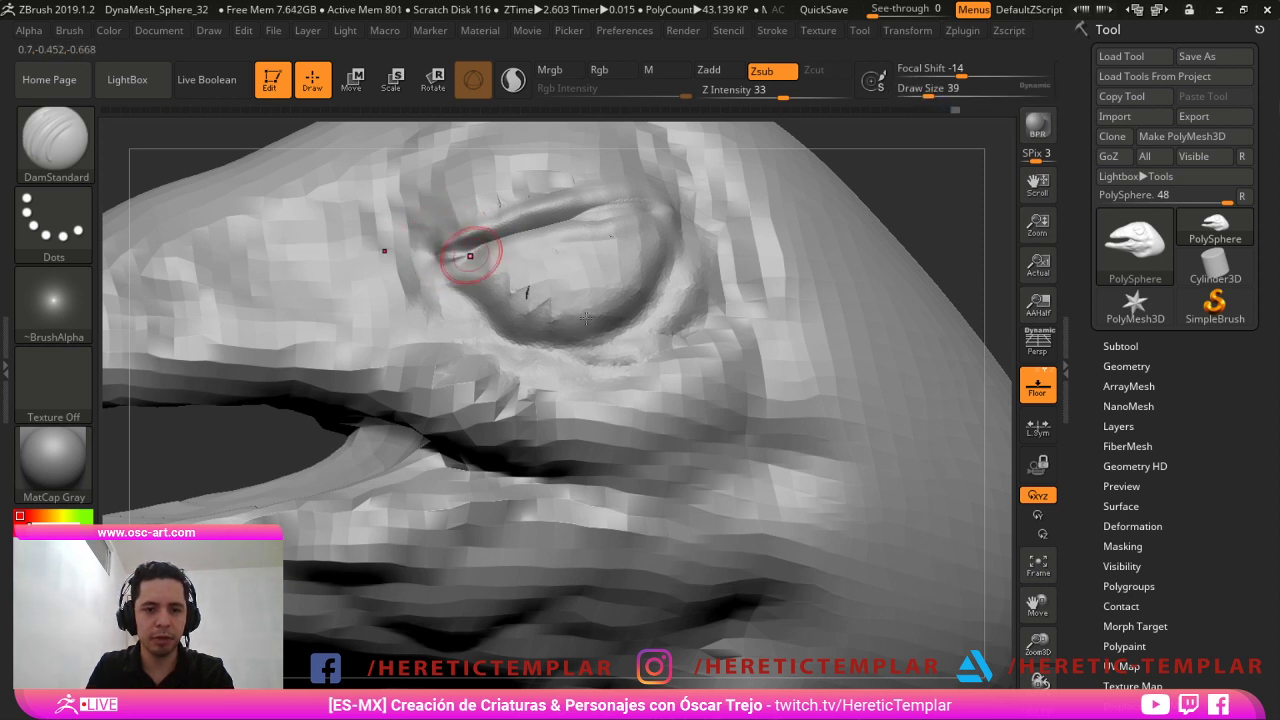
Deepen the eye's front corner at draw size 51 and sharpen the upper lid crease toward the back, reducing the size to 39.
key(bracketright)
key(bracketright)
mouse_move(443, 258)
mouse_down()
mouse_move(525, 245)
mouse_move(450, 273)
mouse_up()
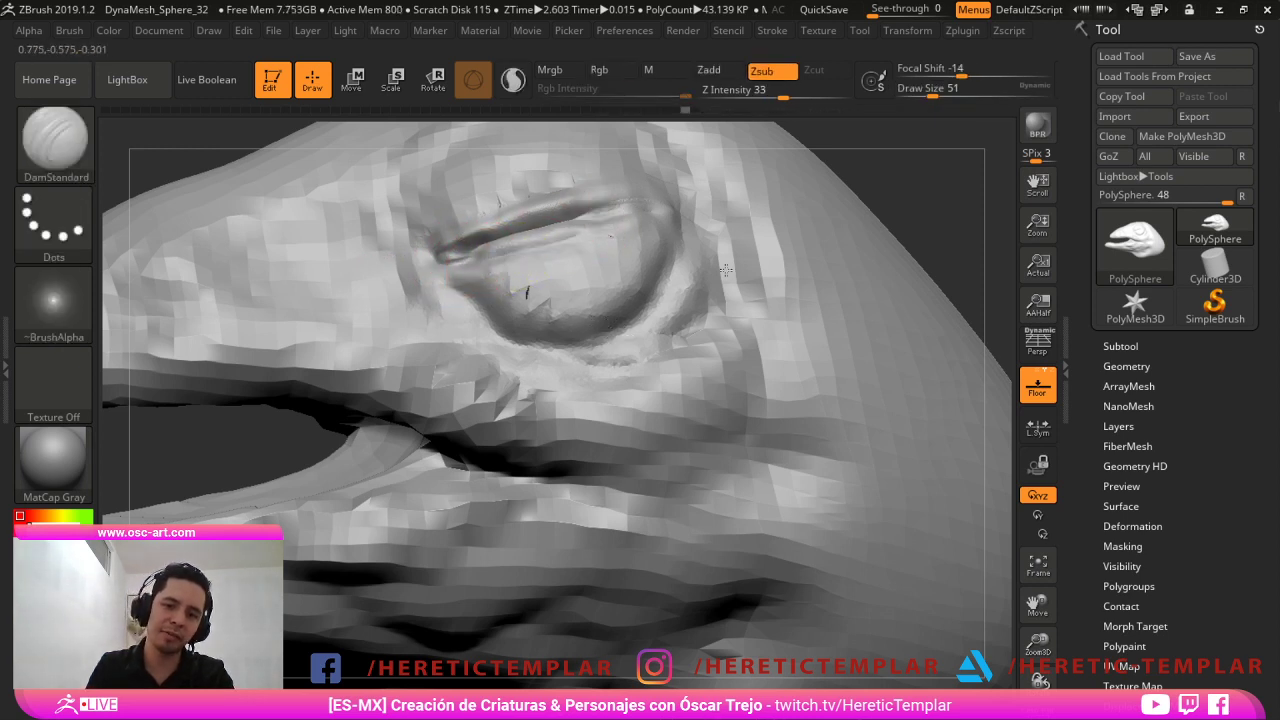
mouse_move(581, 216)
mouse_down()
mouse_move(656, 194)
mouse_move(598, 211)
mouse_move(650, 197)
mouse_move(633, 211)
mouse_up()
key(s)
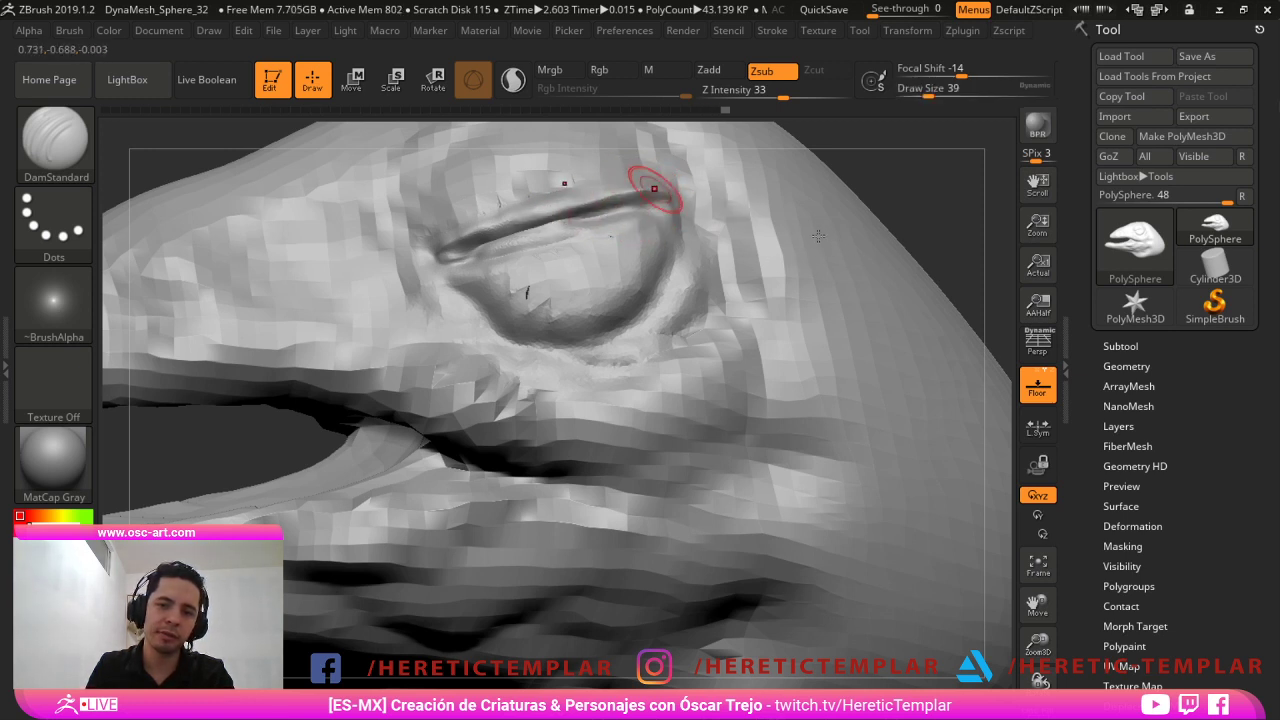
Adjust the front of the upper eyelid with the Move brush at draw size 101.
key(f)
drag(431, 220, 423, 240)
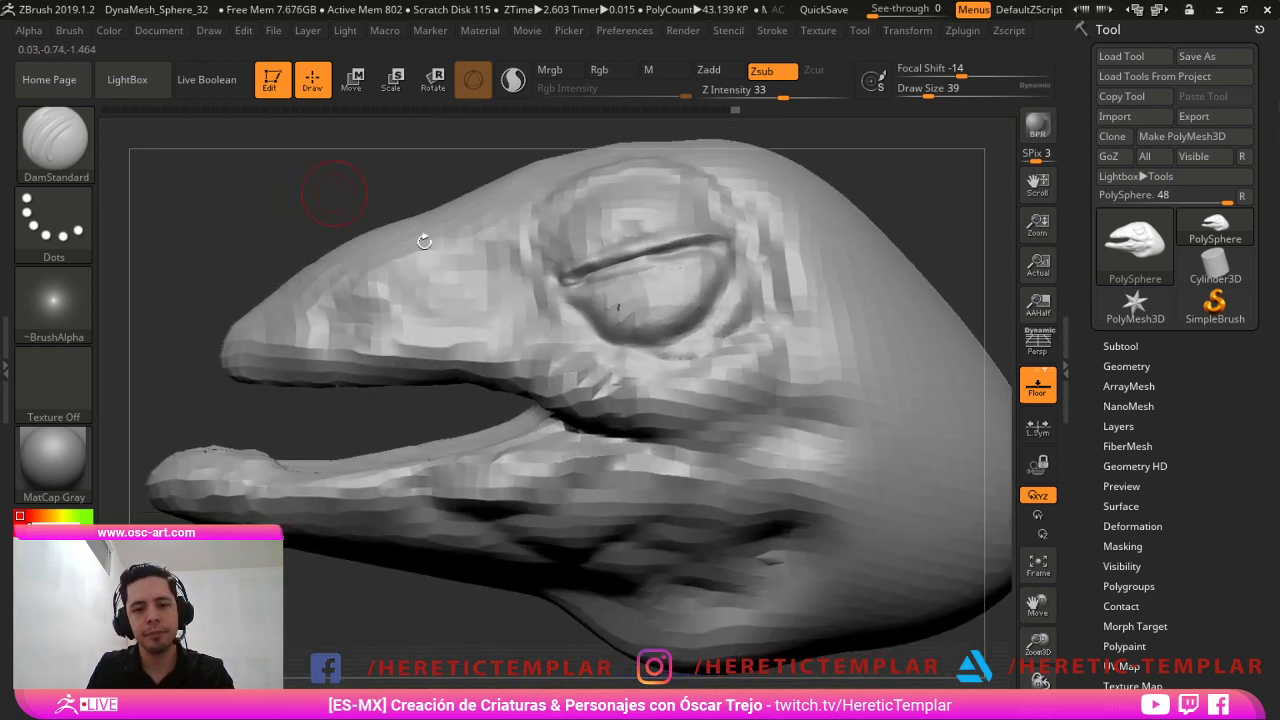
key(b)
key(m)
key(v)
key(s)
drag(598, 285, 616, 285)
drag(410, 190, 520, 198)
mouse_move(614, 237)
mouse_down()
mouse_move(630, 252)
mouse_move(700, 246)
mouse_up()
drag(430, 175, 350, 184)
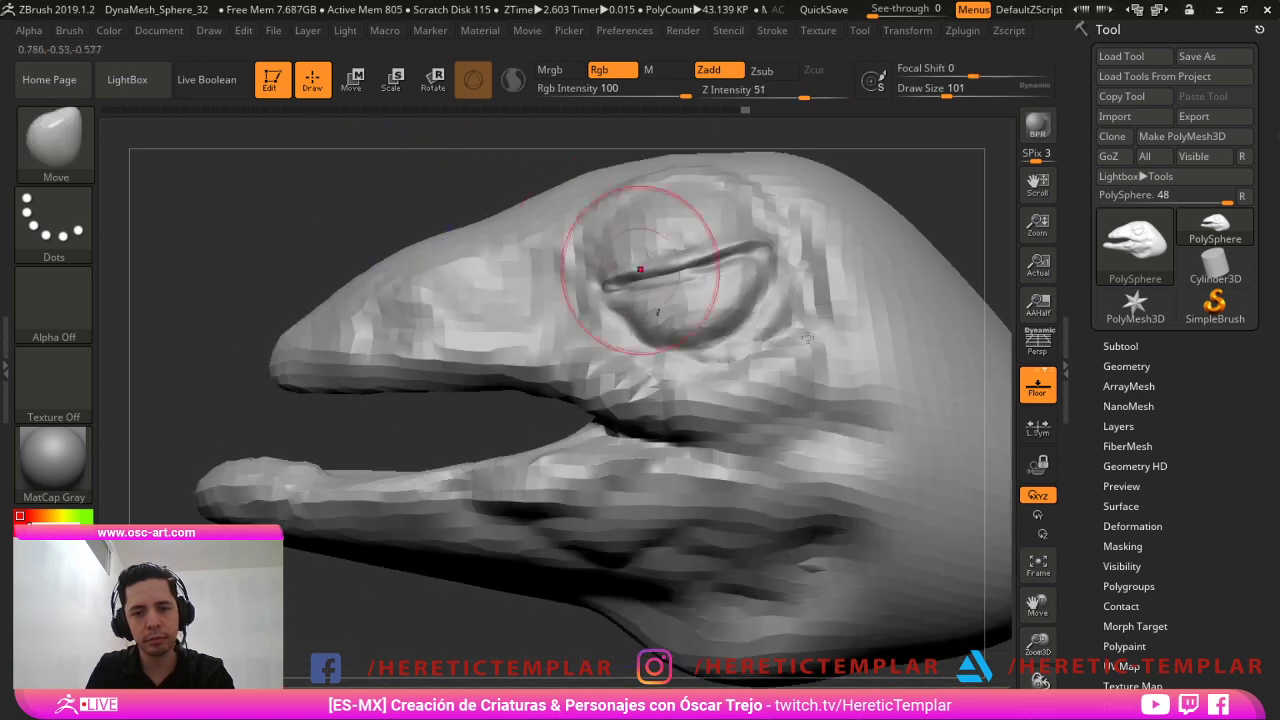
Carve the fold beneath the lower eyelid with DamStandard at draw size 37 and raise the size to 68.
key(b)
key(d)
key(s)
key(s)
mouse_move(691, 364)
mouse_down()
mouse_move(676, 366)
mouse_move(738, 328)
mouse_up()
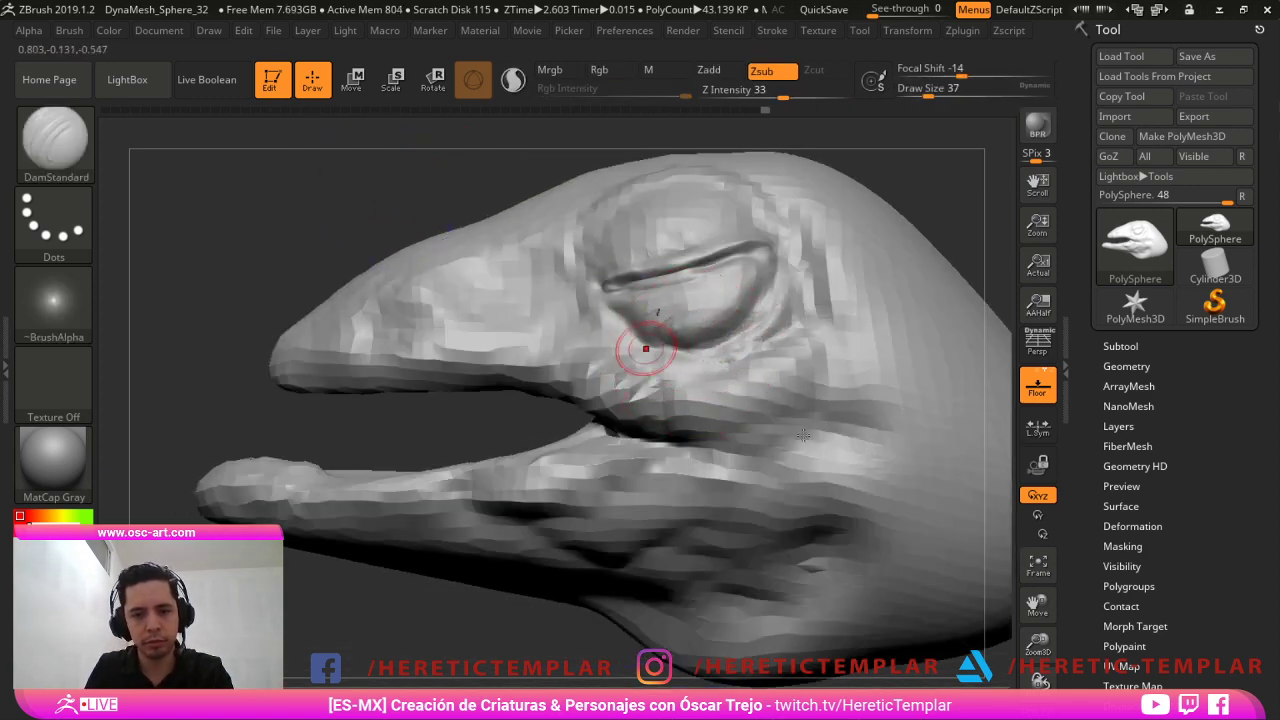
key(bracketright)
key(bracketright)
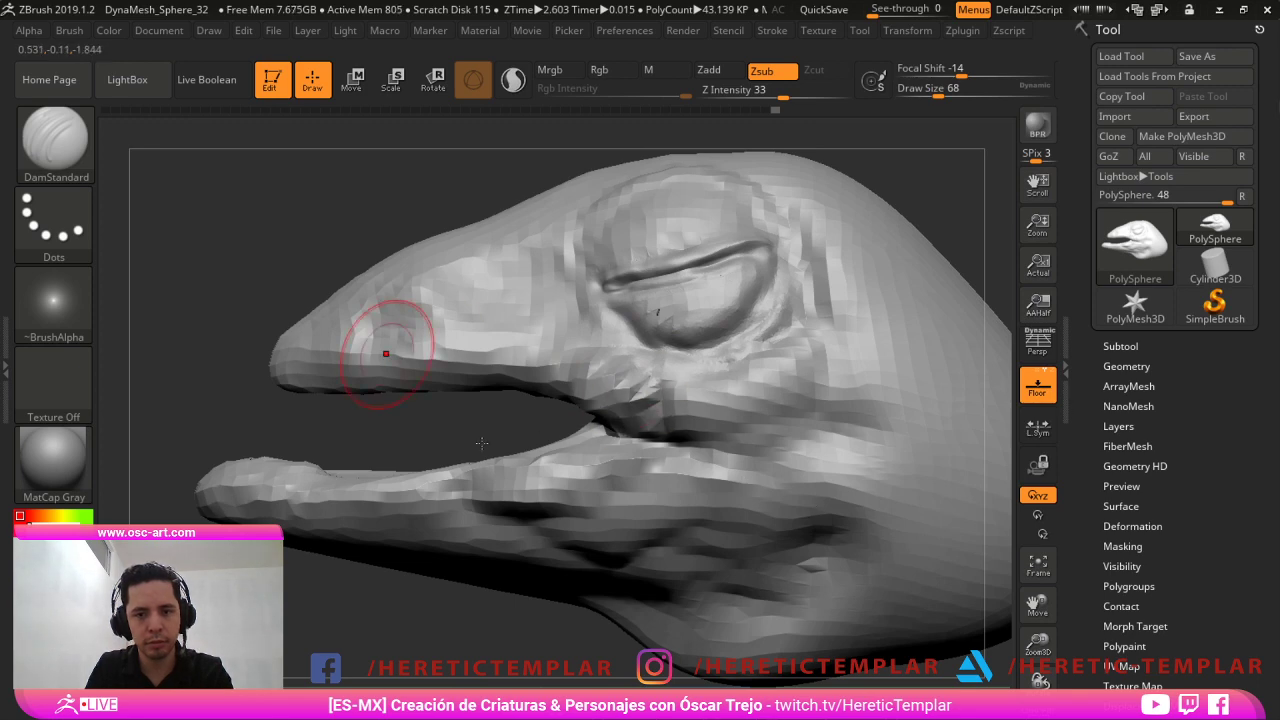
Turn on Sculptris Pro and smooth the side of the snout along the upper lip at draw size 101.
mouse_move(392, 408)
mouse_down()
mouse_move(359, 398)
mouse_move(338, 358)
mouse_up()
key(b)
key(c)
key(b)
key(s)
key(bracketright)
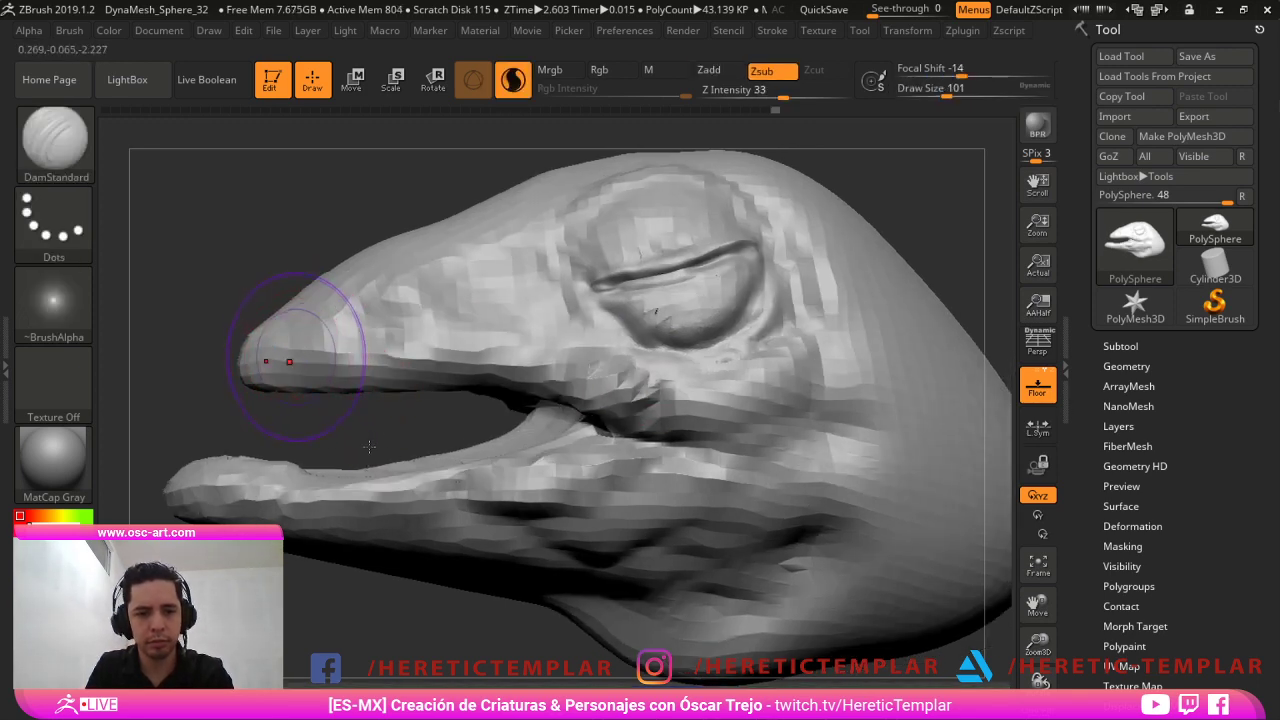
mouse_move(292, 362)
shift+mouse_down()
mouse_move(385, 356)
mouse_move(550, 388)
shift+mouse_up()
Carve the lip line along the upper jaw to the snout tip with DamStandard, Sculptris Pro off, at draw size 68.
key(b)
key(d)
key(s)
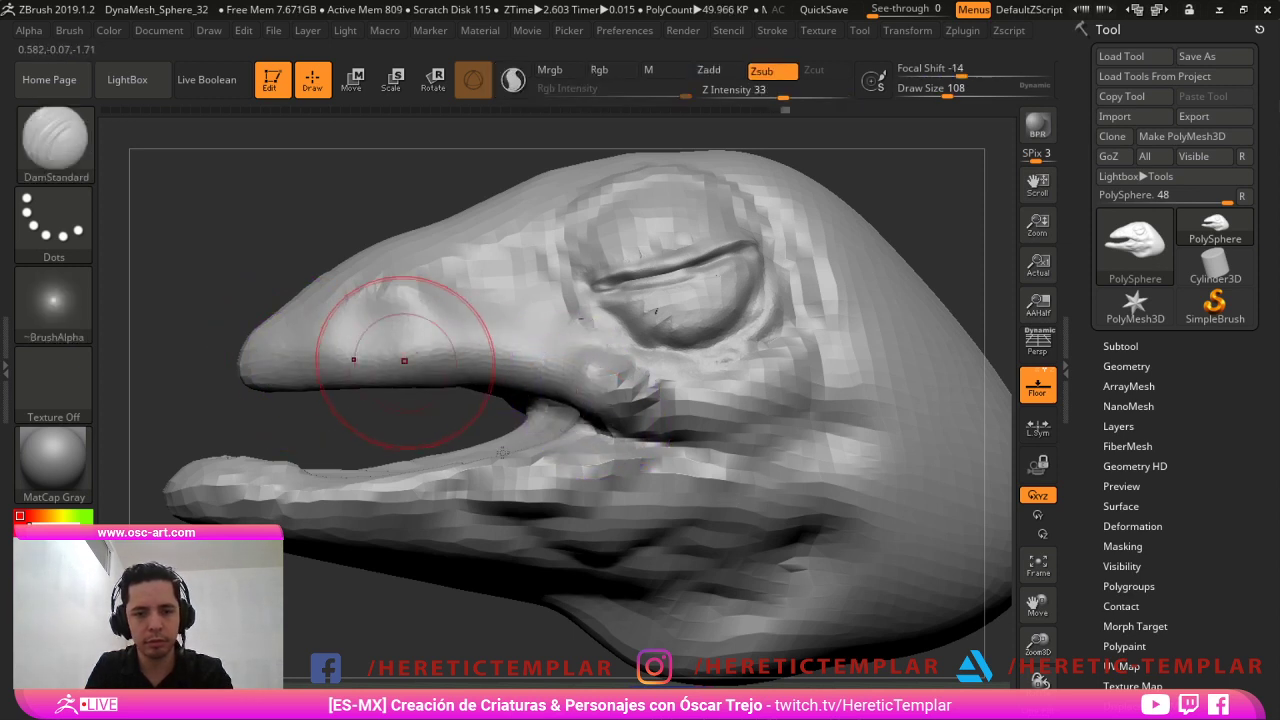
key(s)
drag(405, 370, 396, 371)
mouse_move(315, 373)
mouse_down()
mouse_move(392, 367)
mouse_move(547, 391)
mouse_move(290, 368)
mouse_up()
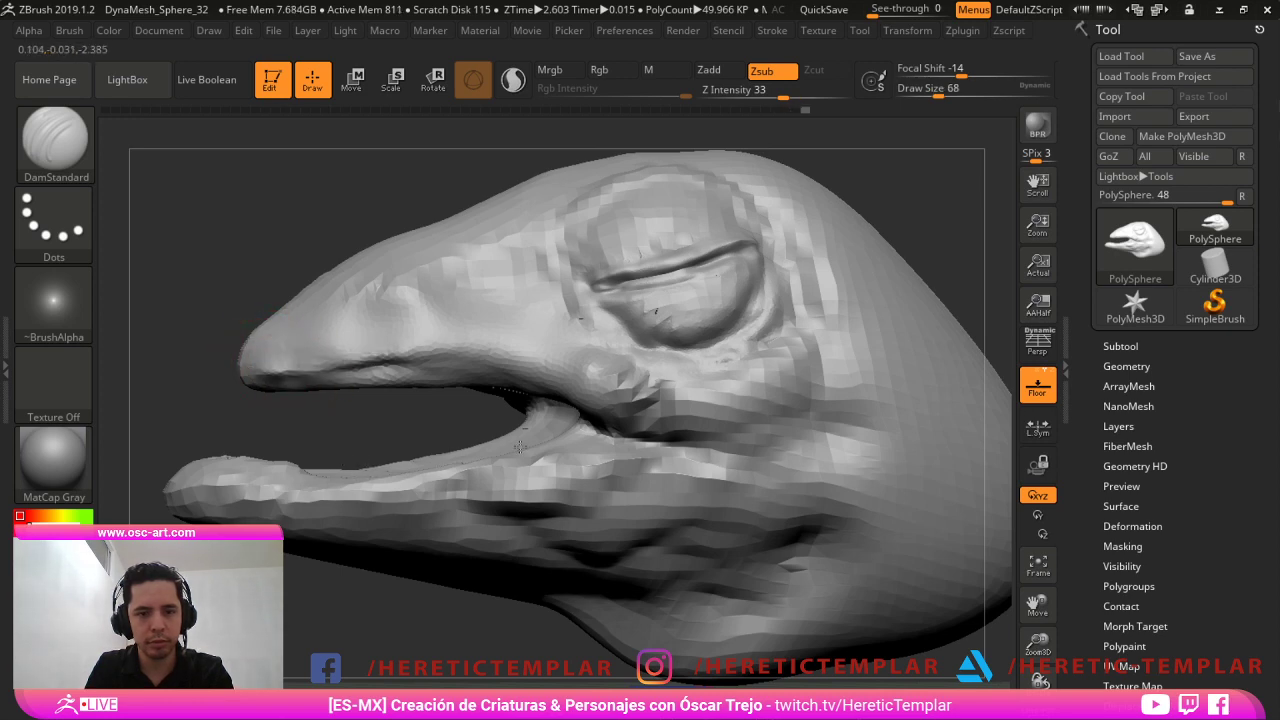
drag(256, 376, 236, 380)
drag(200, 385, 440, 368)
drag(829, 428, 600, 432)
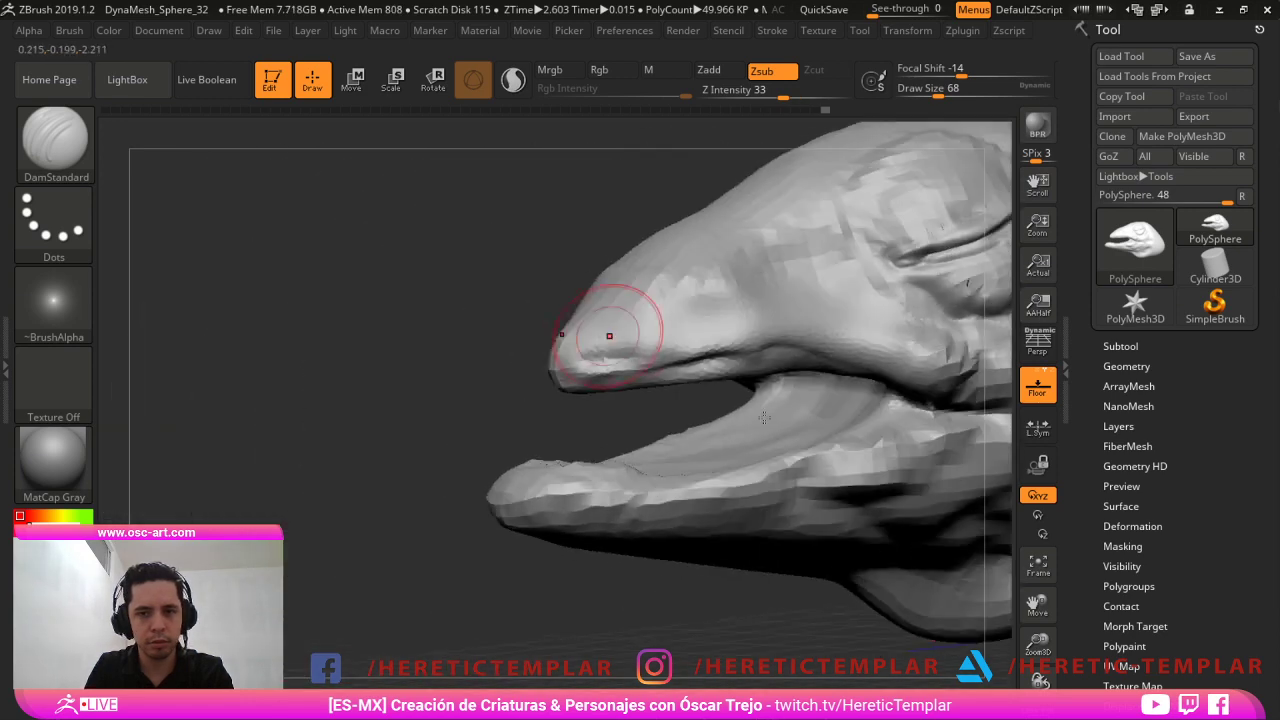
Start the nostril near the snout tip with DamStandard at draw size 41 and Sculptris Pro turned on.
key(s)
drag(627, 336, 618, 336)
key(backslash)
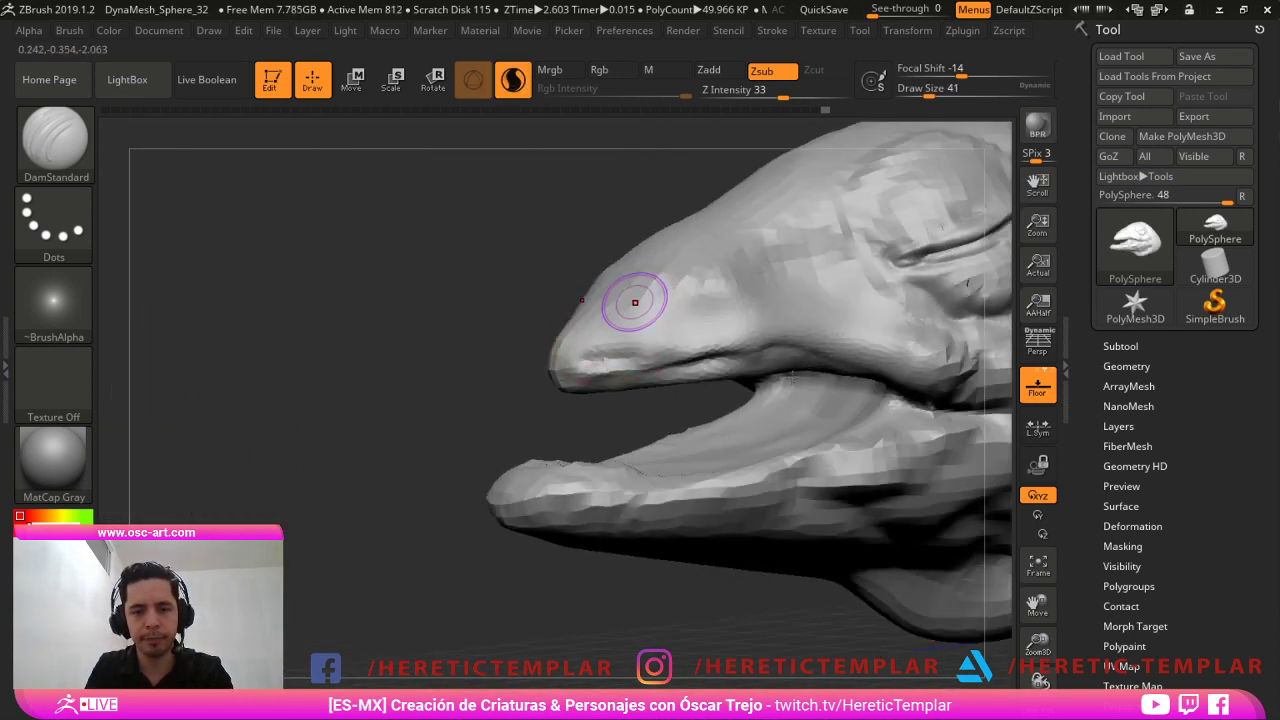
mouse_move(655, 287)
mouse_down()
mouse_move(663, 305)
mouse_move(639, 298)
mouse_up()
Turn off Sculptris Pro, refine the nostril's rim at draw size 25 and smooth the area behind it at 44.
key(backslash)
key(s)
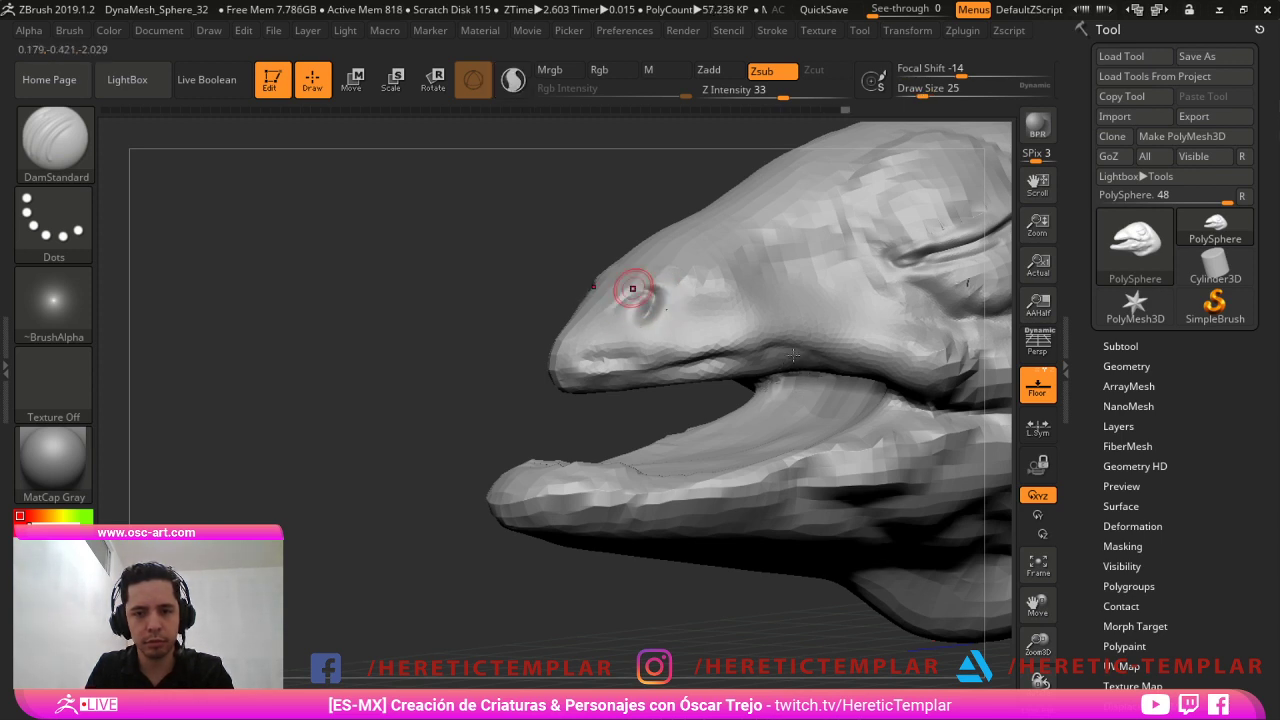
drag(659, 334, 664, 334)
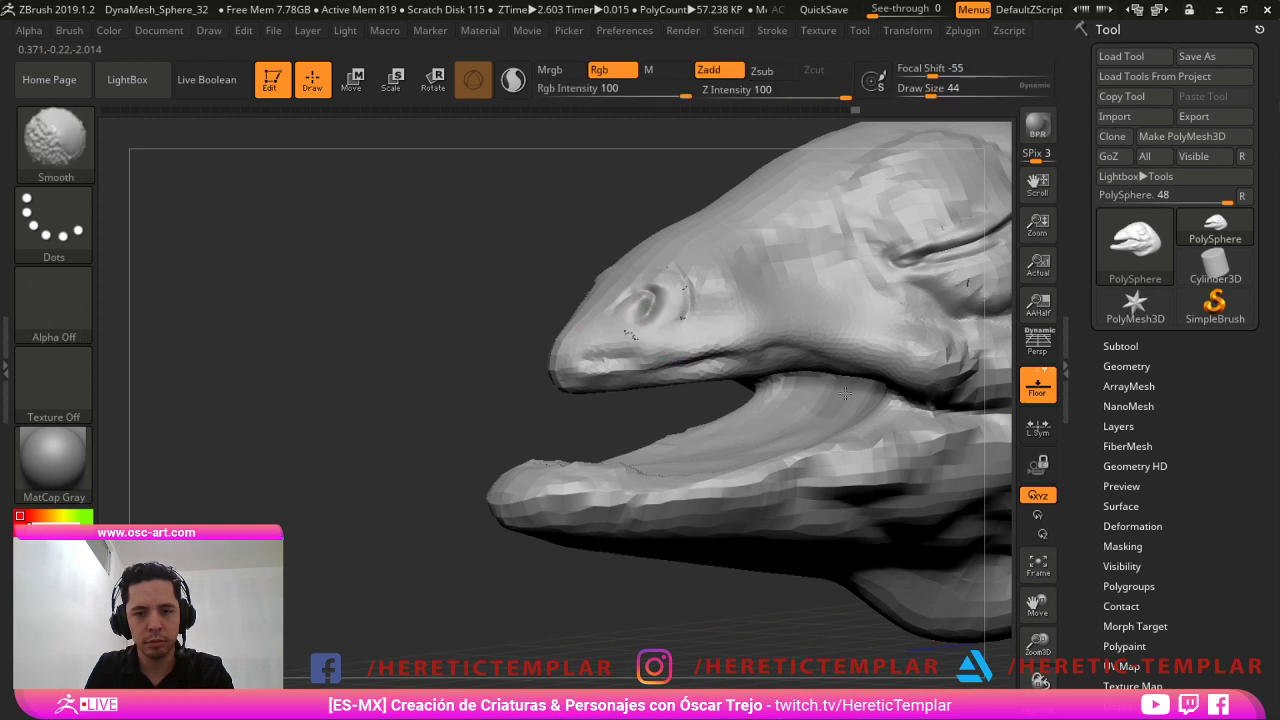
shift+drag(686, 276, 684, 312)
Adjust the edge of the upper lip with the Move brush at draw size 101.
mouse_move(520, 234)
alt+mouse_down()
mouse_move(586, 254)
mouse_move(439, 277)
alt+mouse_up()
key(s)
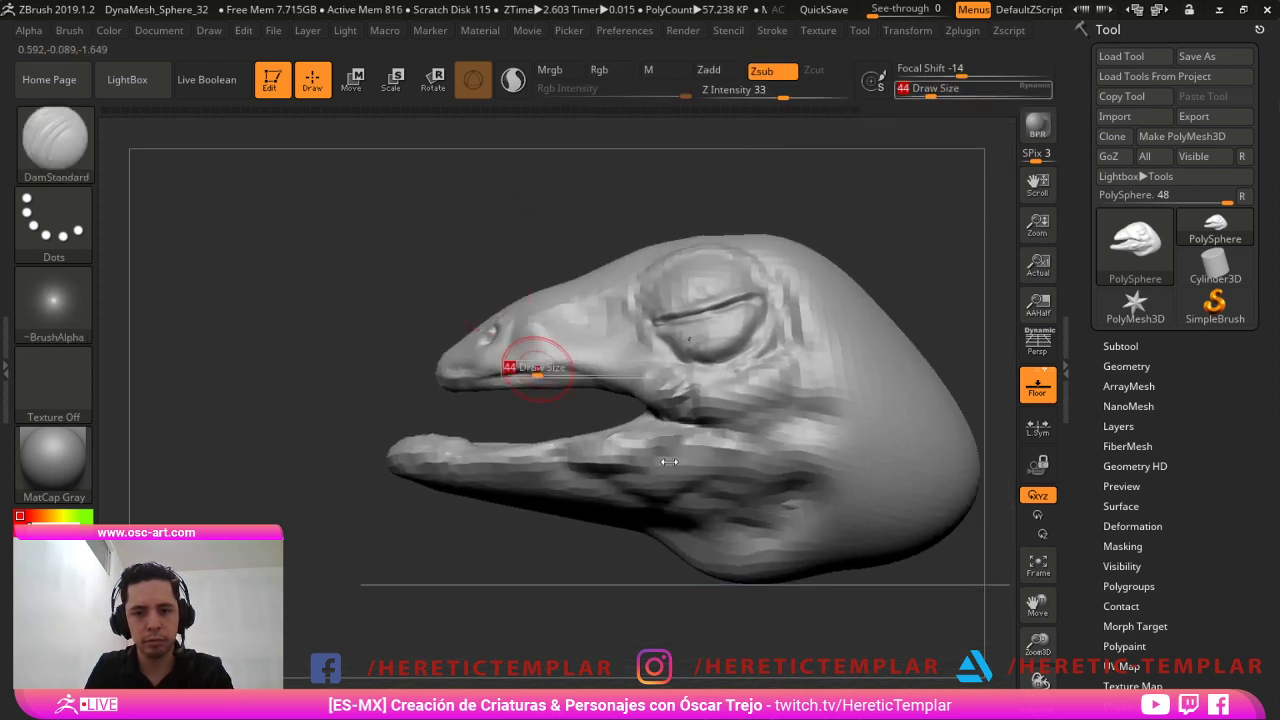
drag(541, 370, 573, 381)
key(b)
key(m)
key(v)
key(s)
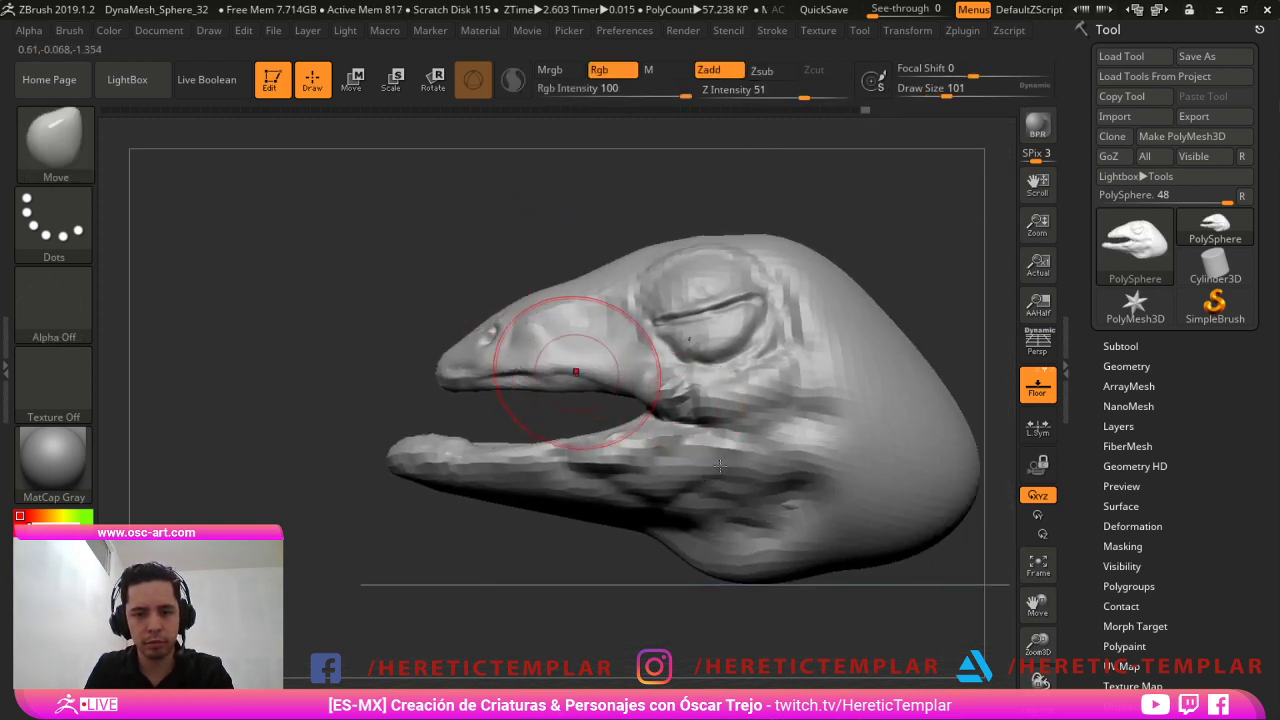
alt+drag(434, 264, 389, 342)
right_drag(484, 428, 528, 371)
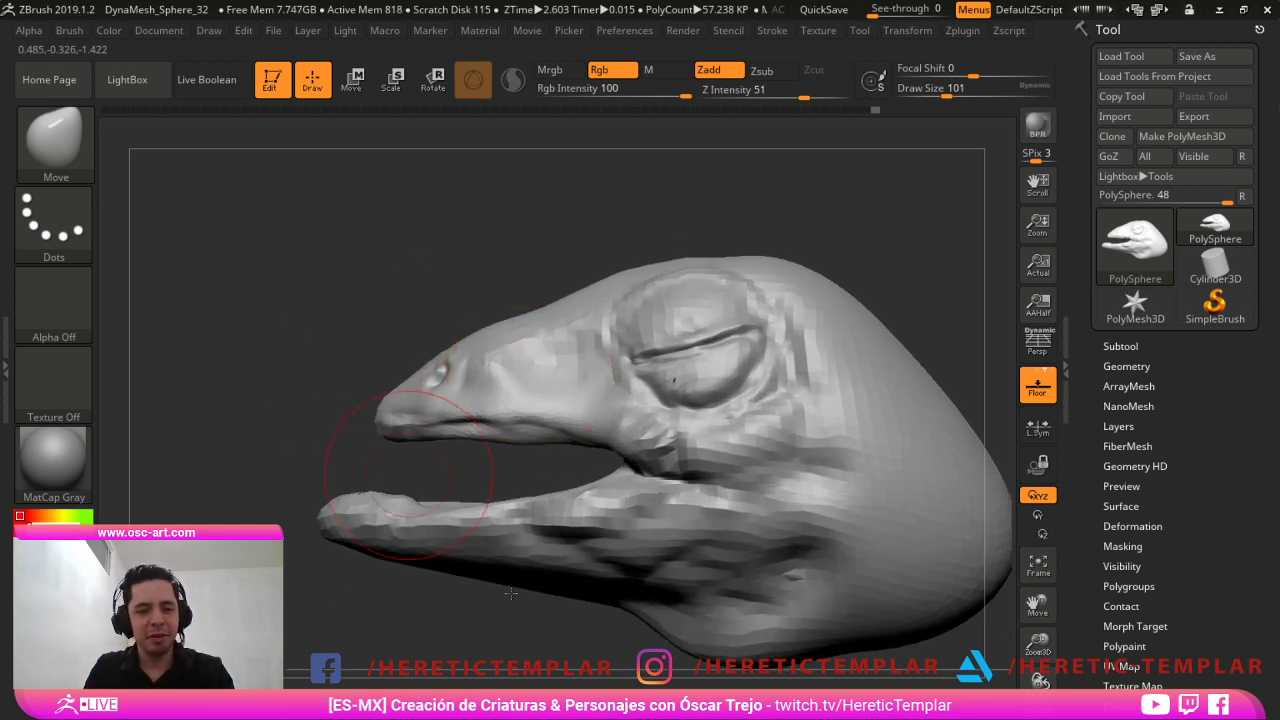
mouse_move(412, 452)
alt+right_down()
mouse_move(523, 452)
mouse_move(543, 512)
alt+right_up()
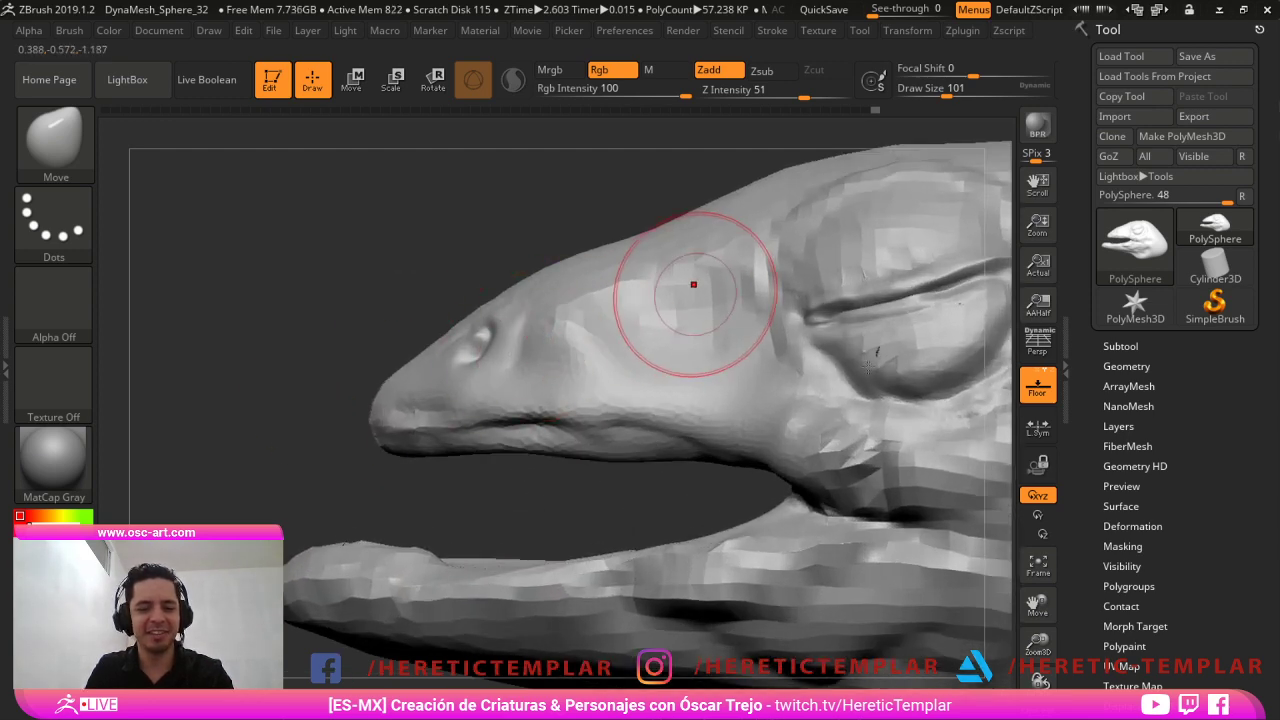
Build up the side of the snout in front of the eye with ClayBuildup at draw size 108.
key(b)
key(c)
key(b)
mouse_move(705, 293)
mouse_down()
mouse_move(655, 312)
mouse_move(713, 326)
mouse_move(705, 360)
mouse_move(638, 357)
mouse_move(612, 318)
mouse_move(598, 352)
mouse_move(722, 400)
mouse_move(792, 410)
mouse_up()
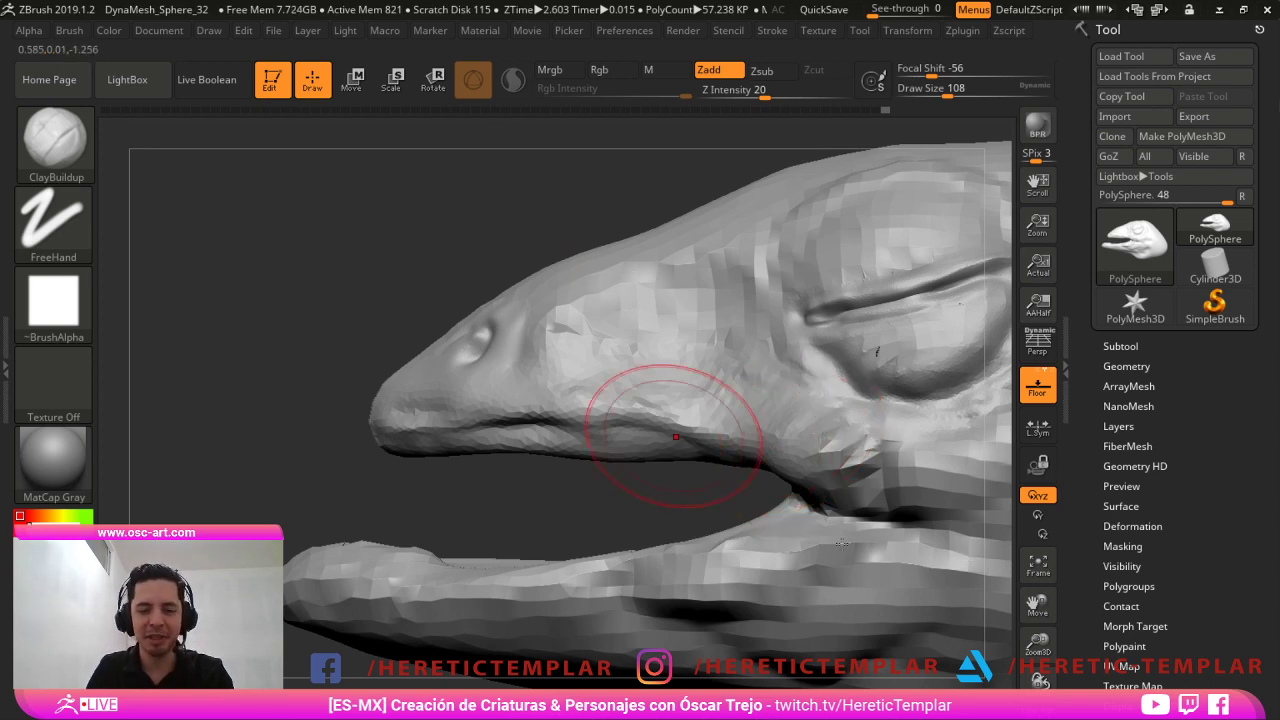
Build up the upper lip from the snout tip toward the mouth corner with ClayBuildup, varying the draw size.
key(s)
click(607, 487)
mouse_move(342, 441)
mouse_down()
mouse_move(377, 428)
mouse_move(676, 434)
mouse_move(764, 457)
mouse_move(597, 427)
mouse_move(514, 429)
mouse_up()
key(s)
click(400, 438)
key(s)
click(366, 441)
key(s)
click(513, 434)
Switch to DamStandard at draw size 94, smooth the upper lip's strokes and enter 10 in the brush's quick settings.
key(b)
key(d)
key(s)
key(s)
click(682, 437)
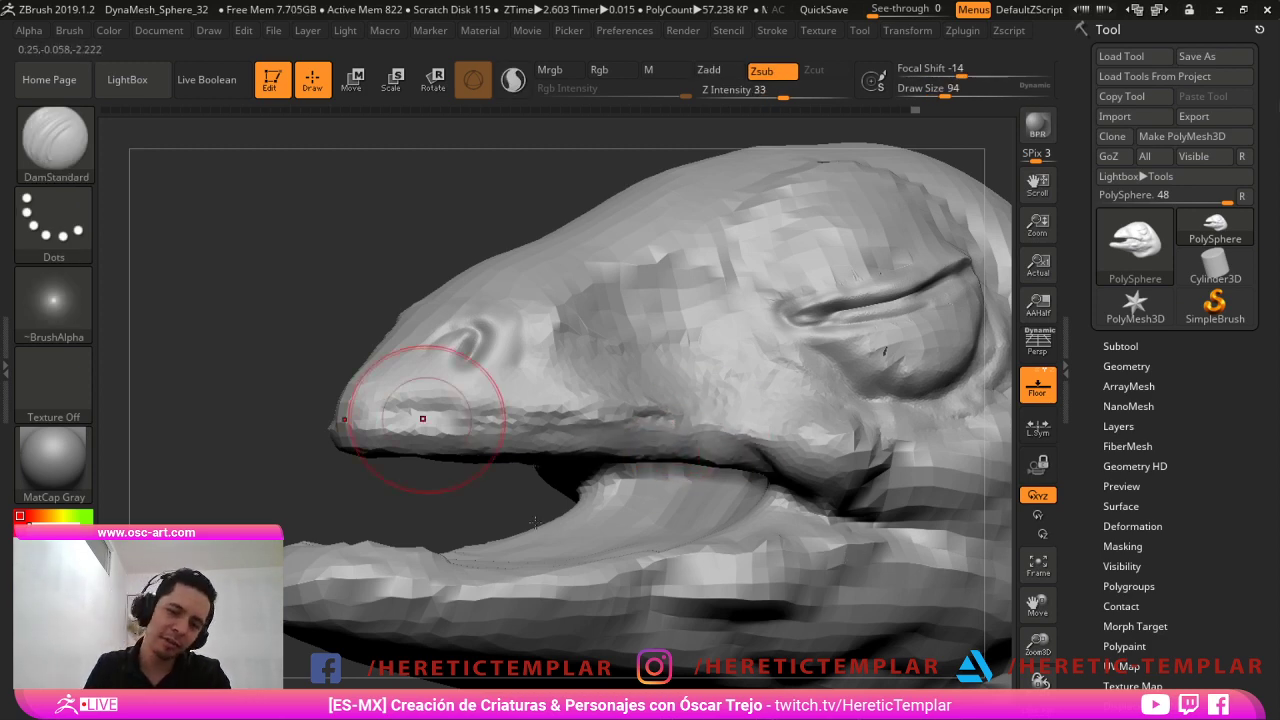
mouse_move(423, 417)
shift+mouse_down()
mouse_move(546, 432)
mouse_move(632, 417)
shift+mouse_up()
key(shift+space)
click(541, 482)
text(10)
key(Return)
mouse_move(276, 394)
alt+mouse_down()
mouse_move(274, 459)
mouse_move(222, 456)
alt+mouse_up()
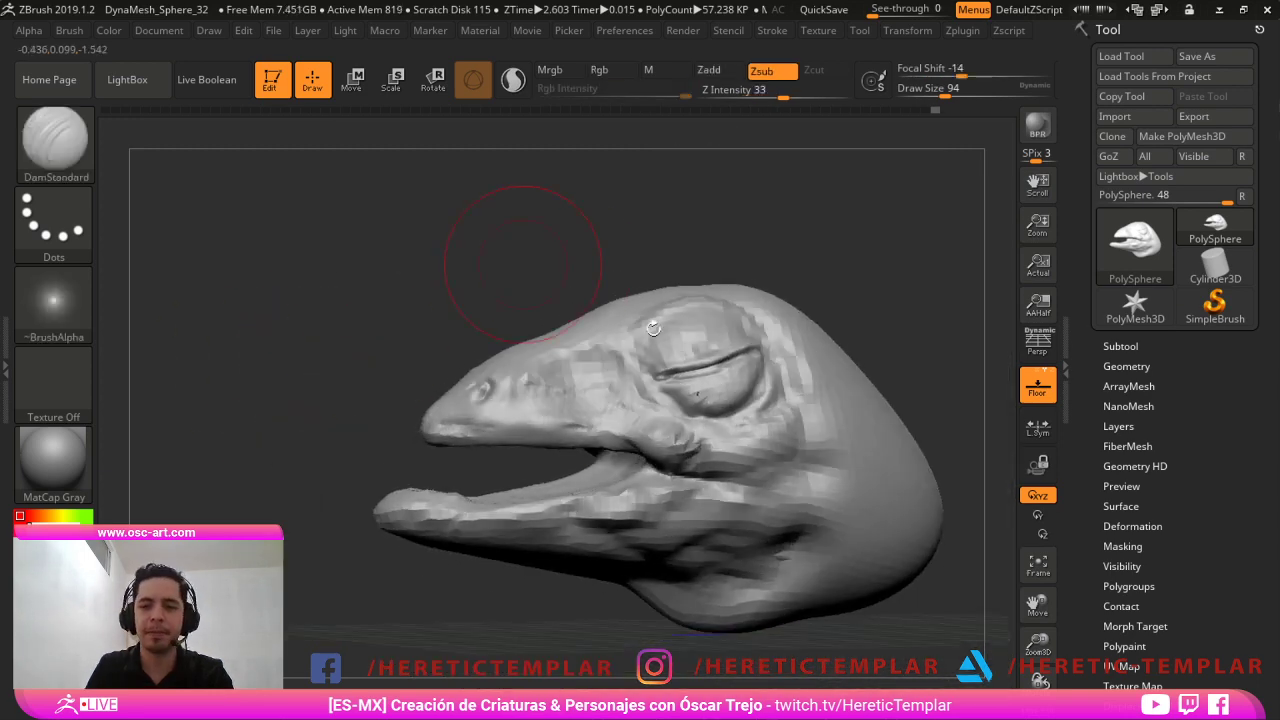
mouse_move(523, 271)
alt+mouse_down()
mouse_move(482, 322)
mouse_move(495, 262)
alt+mouse_up()
Round out the upper eyelid with the Clay brush at draw size 65 and Sculptris Pro turned on.
key(b)
key(c)
key(l)
key(s)
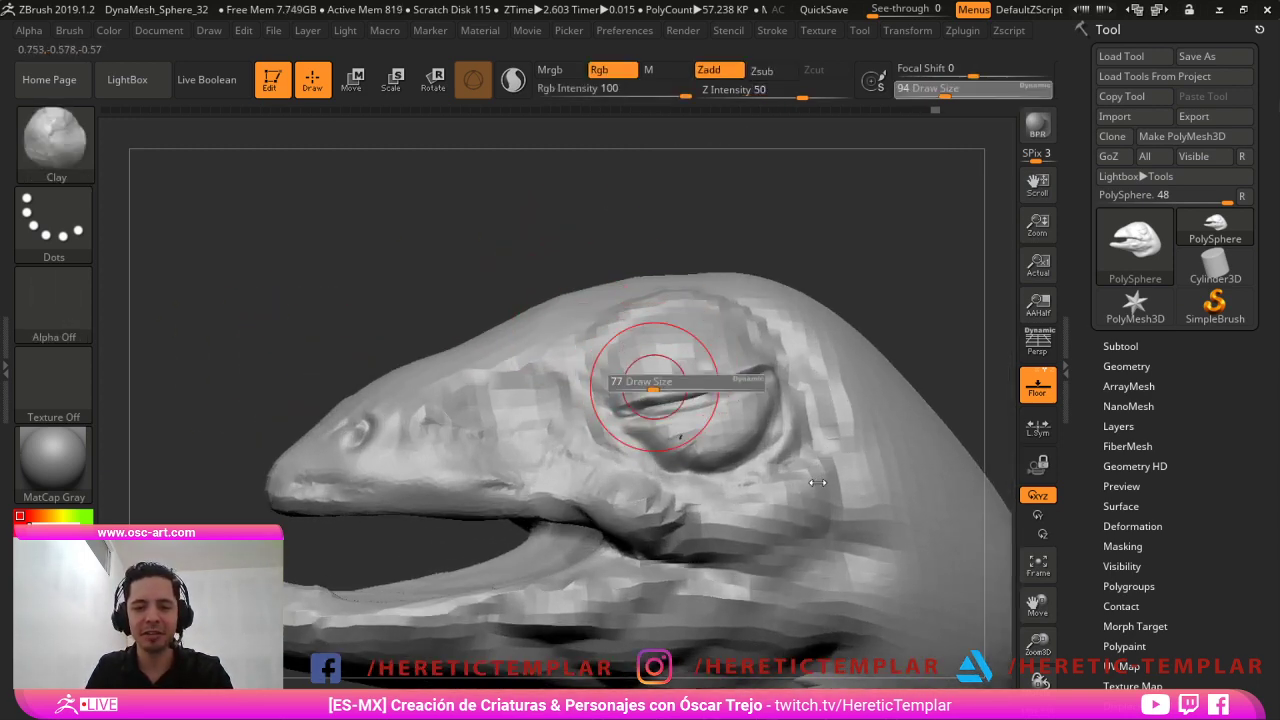
click(653, 389)
key(backslash)
key(s)
click(656, 377)
mouse_move(643, 369)
mouse_down()
mouse_move(731, 363)
mouse_move(624, 371)
mouse_move(648, 346)
mouse_up()
ctrl+right_drag(713, 241, 752, 214)
mouse_move(300, 350)
alt+right_down()
mouse_move(402, 283)
mouse_move(426, 333)
alt+right_up()
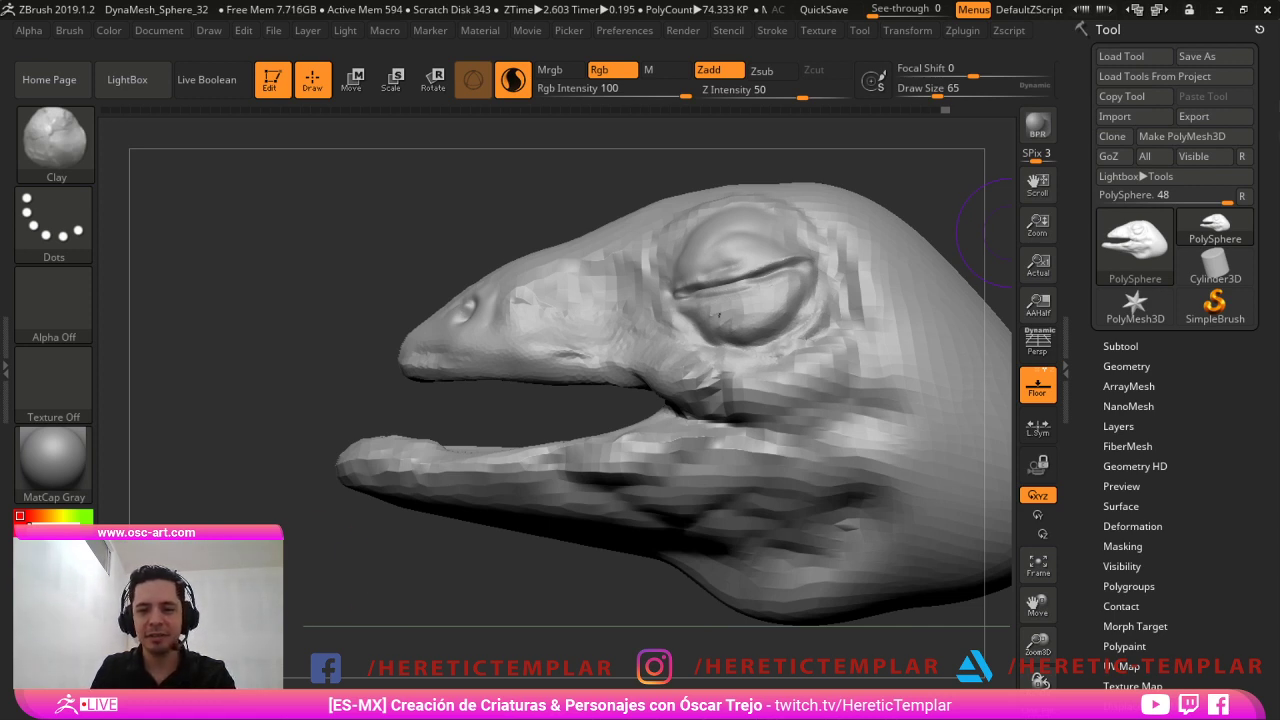
Push the cheek outward below the eye with the Move brush, working from above the head.
alt+drag(500, 212, 483, 337)
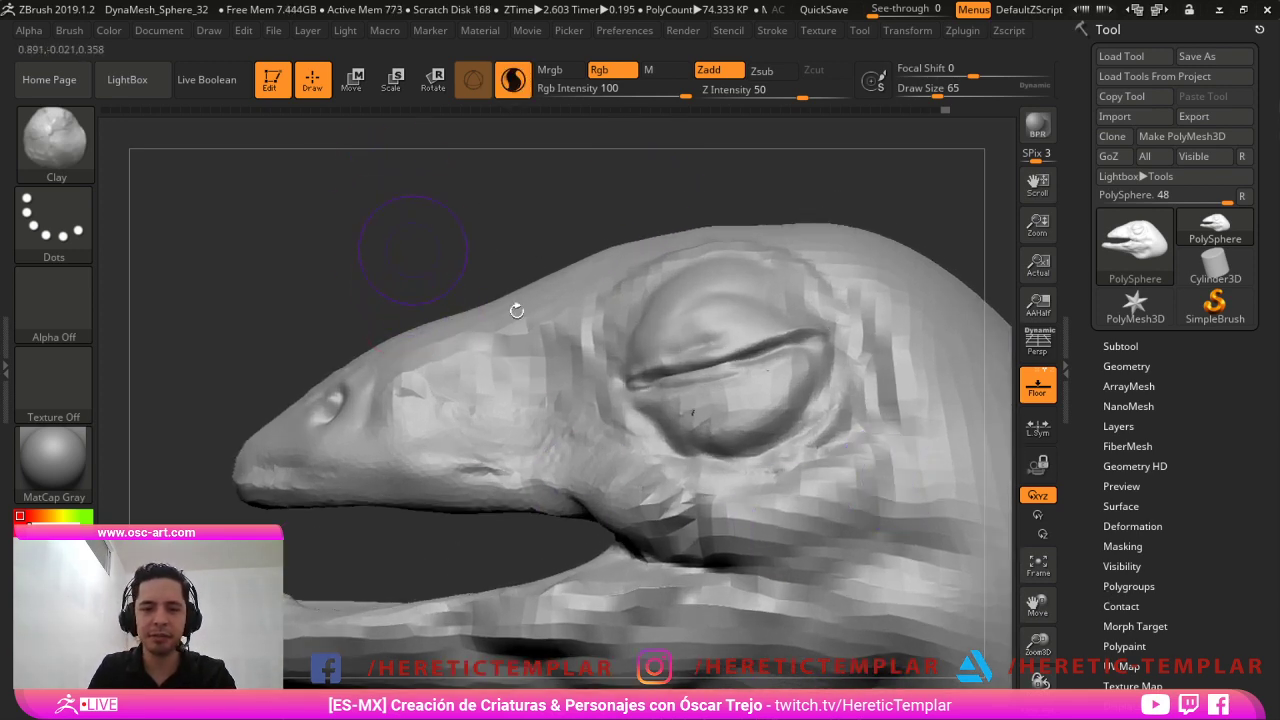
mouse_move(514, 308)
mouse_down()
mouse_move(665, 340)
mouse_move(820, 346)
mouse_up()
key(b)
key(m)
key(v)
mouse_move(778, 274)
mouse_down()
mouse_move(787, 480)
mouse_move(790, 364)
mouse_up()
key(s)
mouse_move(620, 345)
mouse_down()
mouse_move(653, 343)
mouse_move(682, 299)
mouse_move(708, 304)
mouse_move(660, 317)
mouse_move(680, 335)
mouse_up()
Try to widen the snout above the nostrils with the Move brush at draw size 167.
key(s)
drag(580, 458, 590, 466)
key(s)
drag(589, 466, 586, 467)
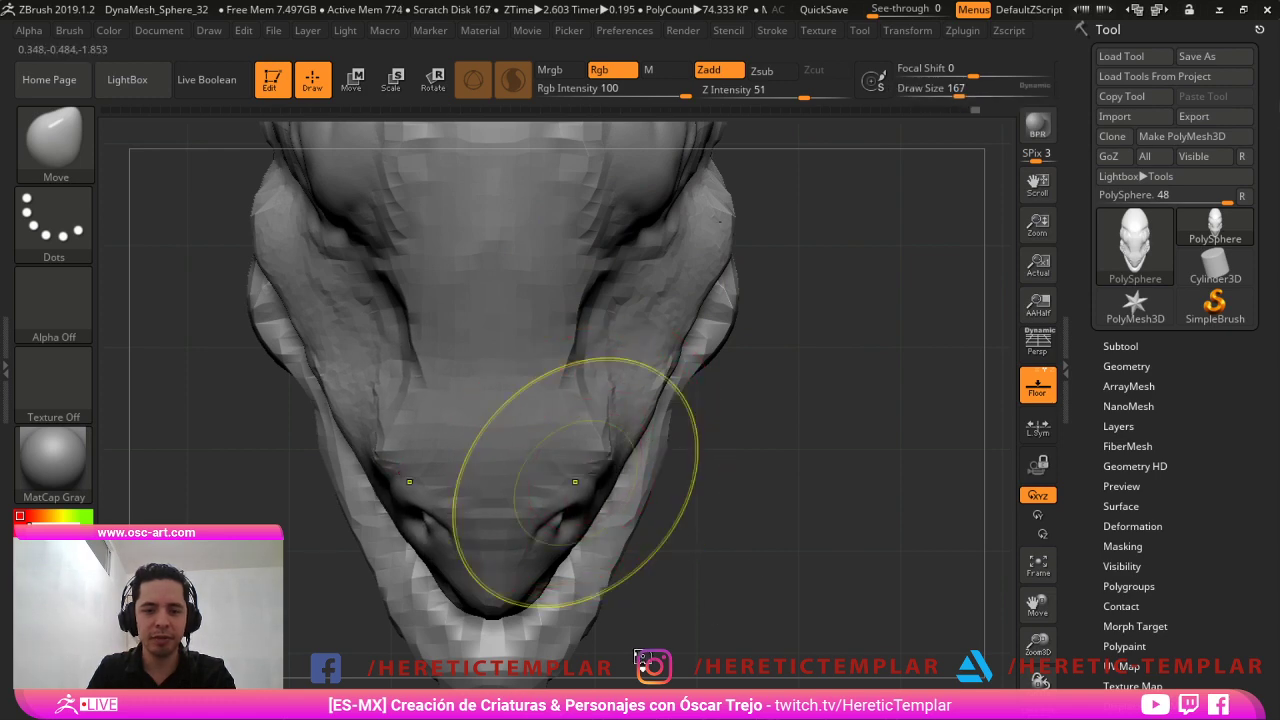
key(ctrl+z)
Shorten the snout from its tip with the Move brush at draw size 338 and widen the cheeks at 251.
key(s)
drag(552, 540, 579, 540)
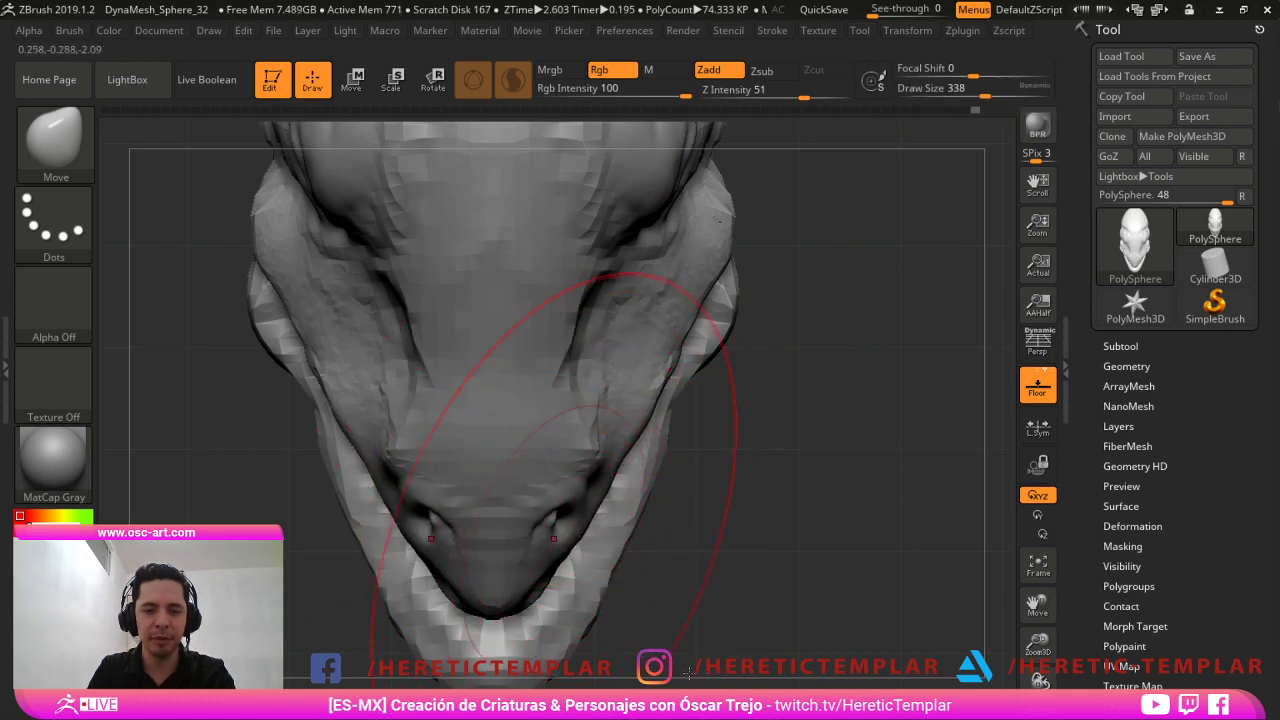
drag(537, 462, 532, 441)
drag(534, 517, 534, 496)
key(s)
key(s)
drag(609, 443, 619, 416)
key(s)
drag(700, 307, 722, 306)
Pull the nostril area back toward the eyes with the Move brush at a readjusted draw size.
key(s)
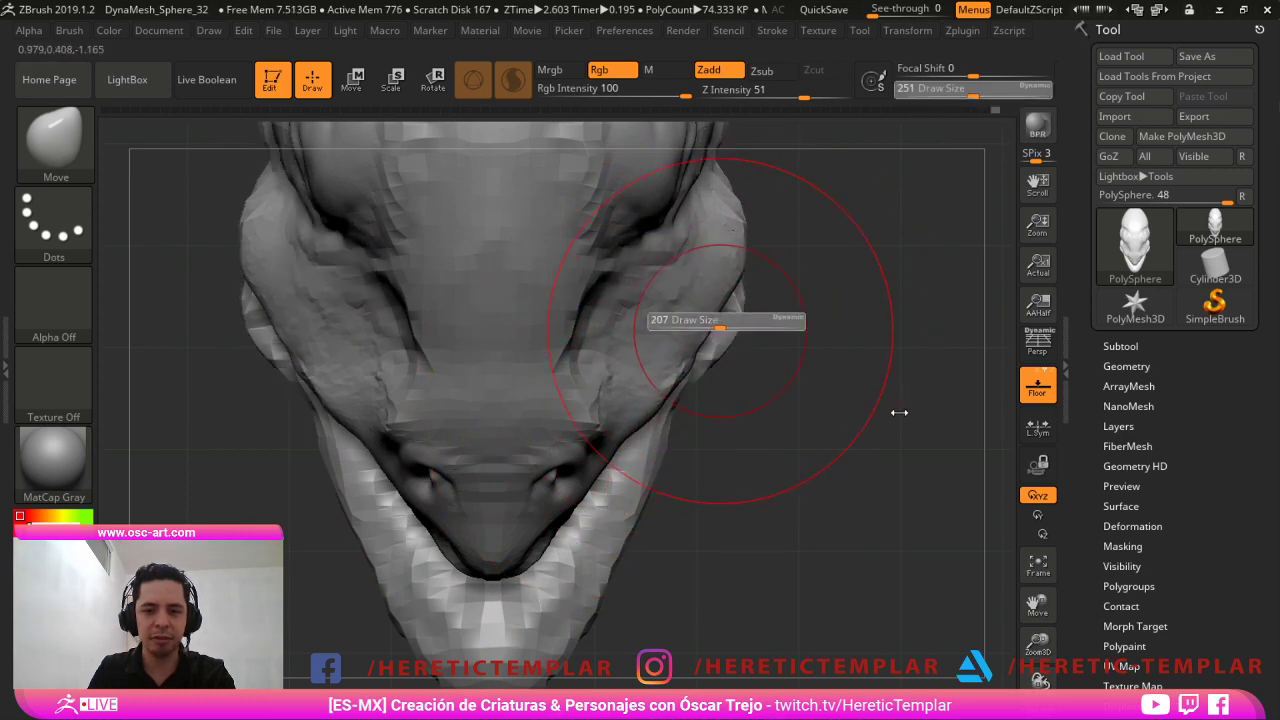
key(s)
drag(643, 409, 635, 409)
key(s)
drag(558, 472, 556, 446)
key(s)
Pull the snout tip forward and down from the side view with a large Move brush.
drag(584, 408, 597, 408)
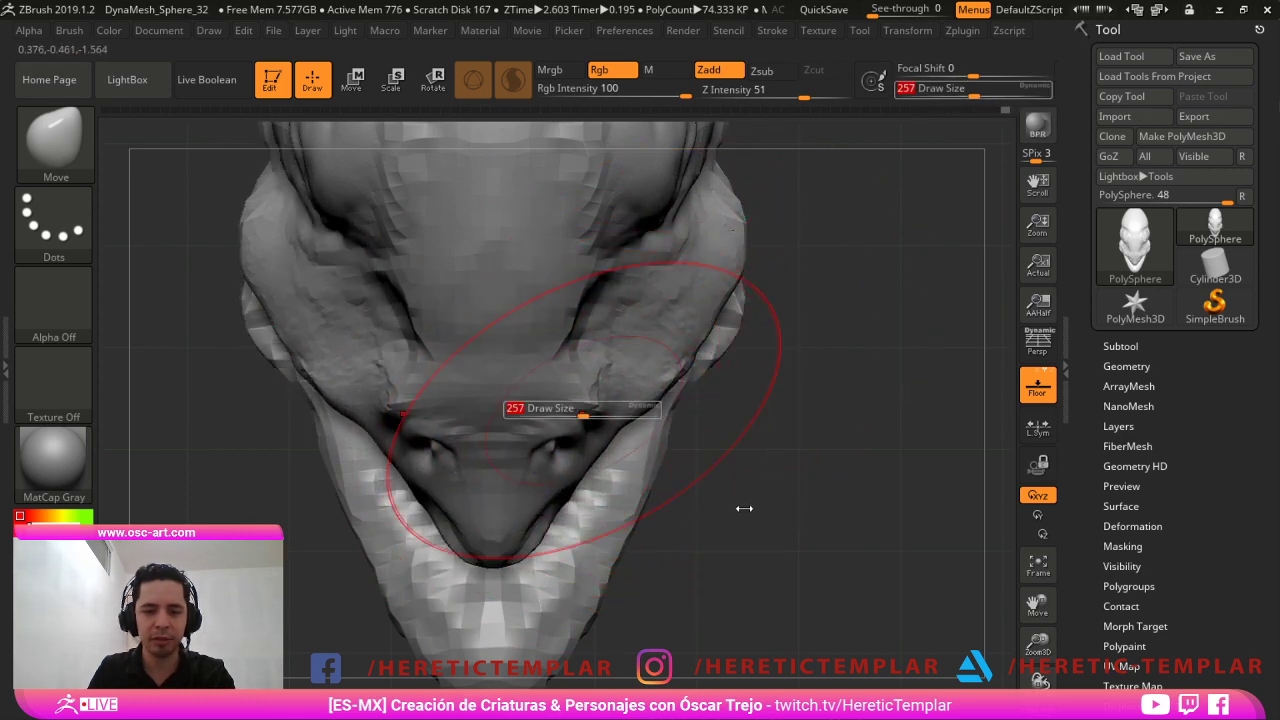
mouse_move(718, 440)
mouse_down()
mouse_move(728, 334)
mouse_move(560, 375)
mouse_up()
key(s)
drag(593, 452, 602, 452)
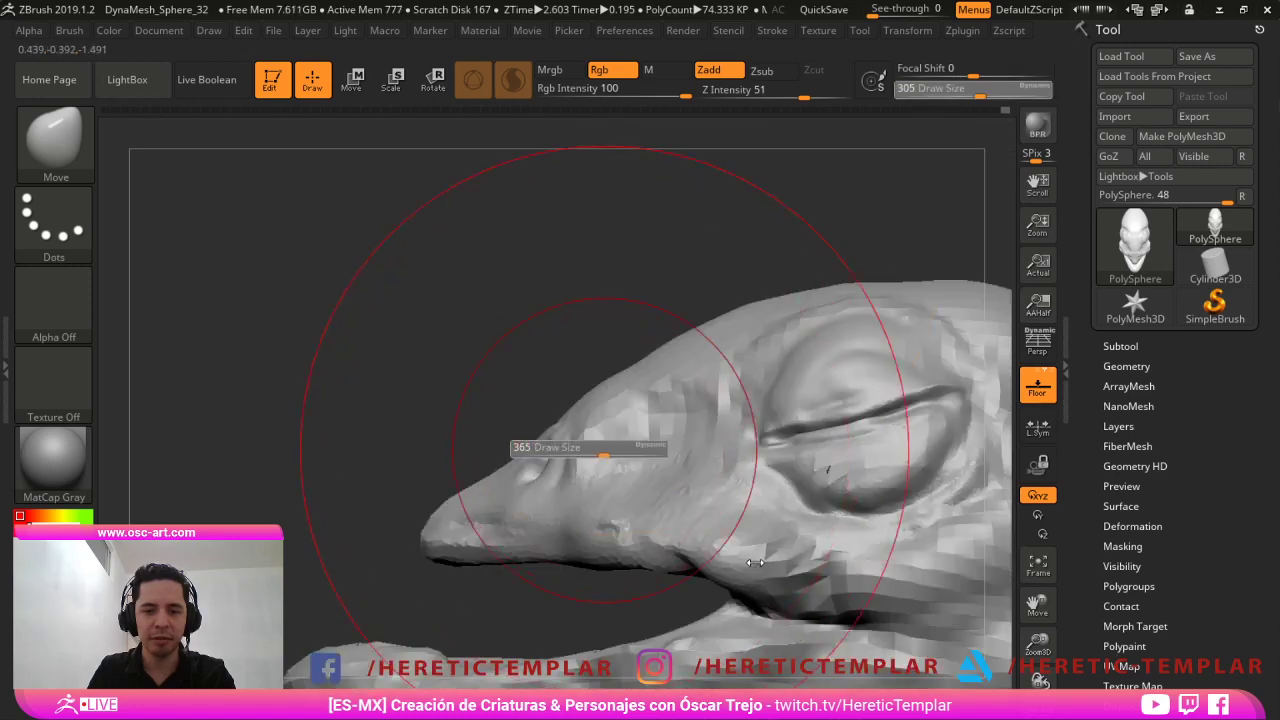
key(s)
mouse_move(545, 501)
mouse_down()
mouse_move(459, 527)
mouse_move(501, 523)
mouse_up()
Pull the side of the muzzle outward behind the nostril with the Move brush at draw size 311.
key(s)
key(s)
drag(542, 477, 533, 478)
drag(440, 390, 620, 370)
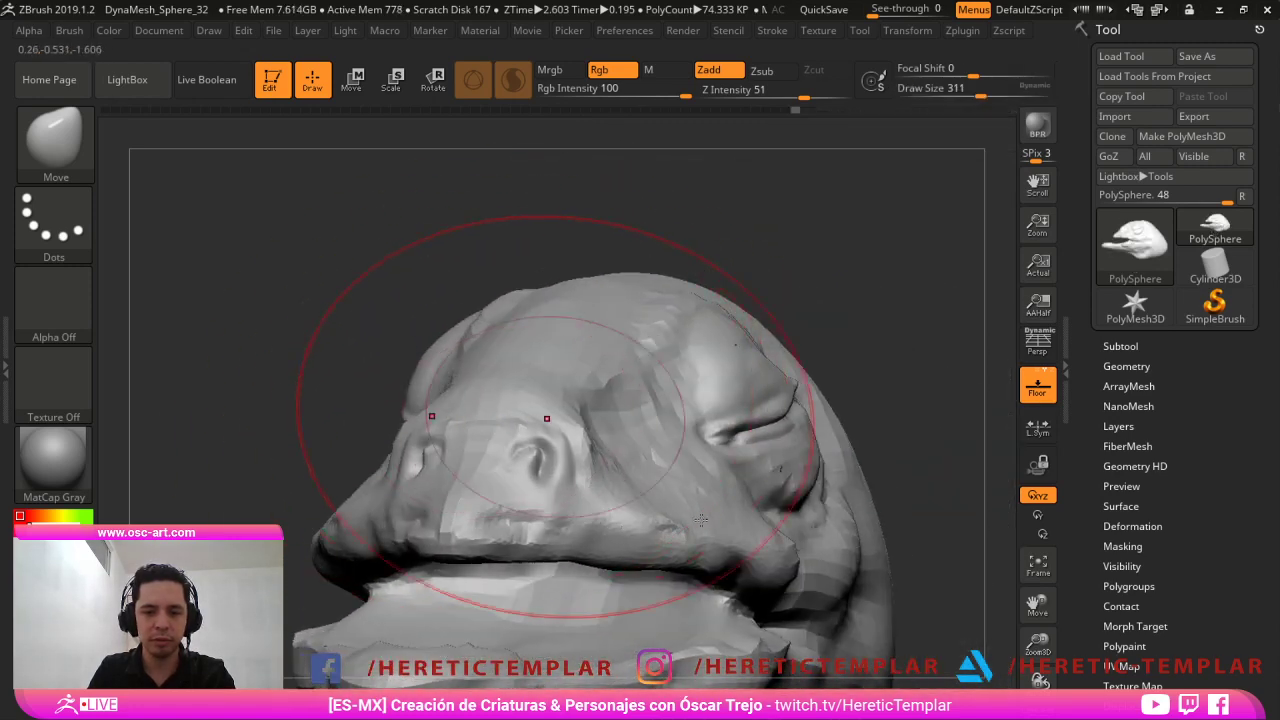
drag(700, 473, 724, 473)
Shift the outer contour of the cheeks back toward the eyes with the Move brush, working from above.
mouse_move(800, 400)
shift+mouse_down()
mouse_move(775, 480)
mouse_move(702, 471)
mouse_move(795, 340)
mouse_move(785, 328)
shift+mouse_up()
key(s)
mouse_move(787, 328)
mouse_down()
mouse_move(773, 328)
mouse_move(739, 265)
mouse_move(771, 270)
mouse_up()
key(s)
key(s)
key(s)
drag(781, 292, 775, 297)
Reshape the ridge above the nostrils with Move strokes, reducing the draw size to 120.
key(s)
drag(643, 479, 620, 460)
key(s)
drag(631, 459, 621, 459)
drag(621, 464, 623, 474)
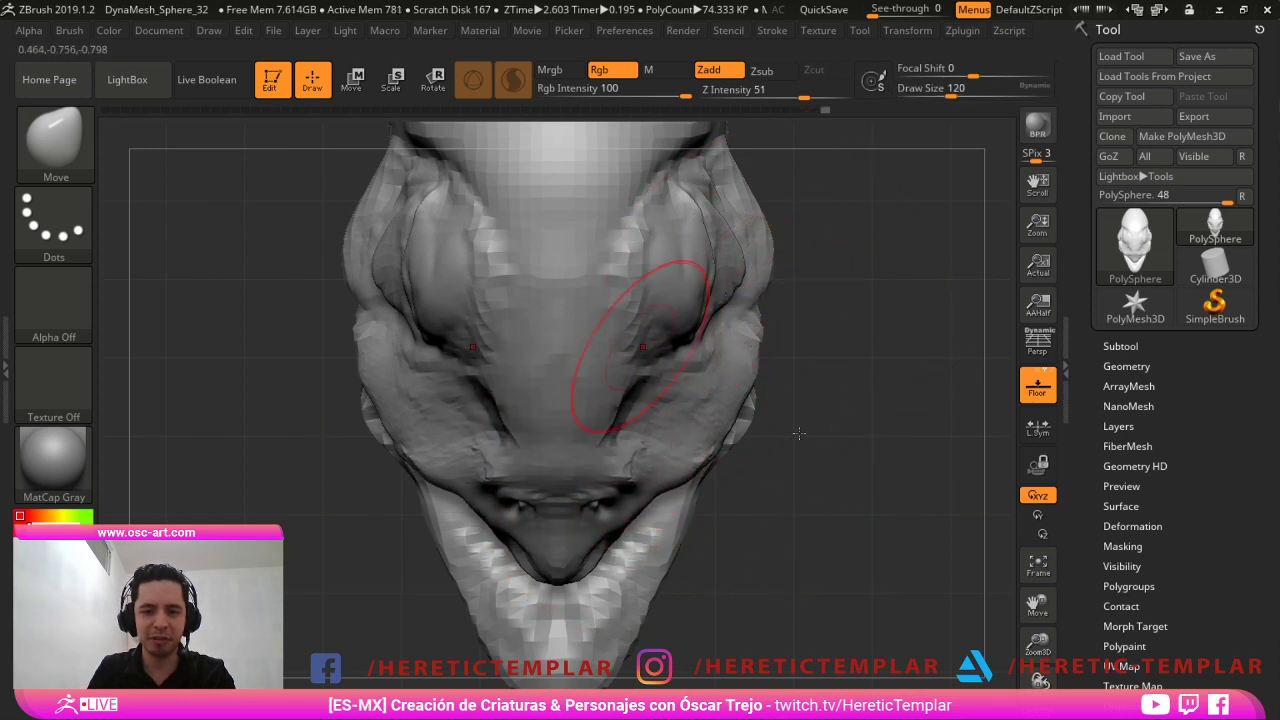
Refine the inner corners of the eyes with the Move brush at draw size 154, reducing it to 116.
key(s)
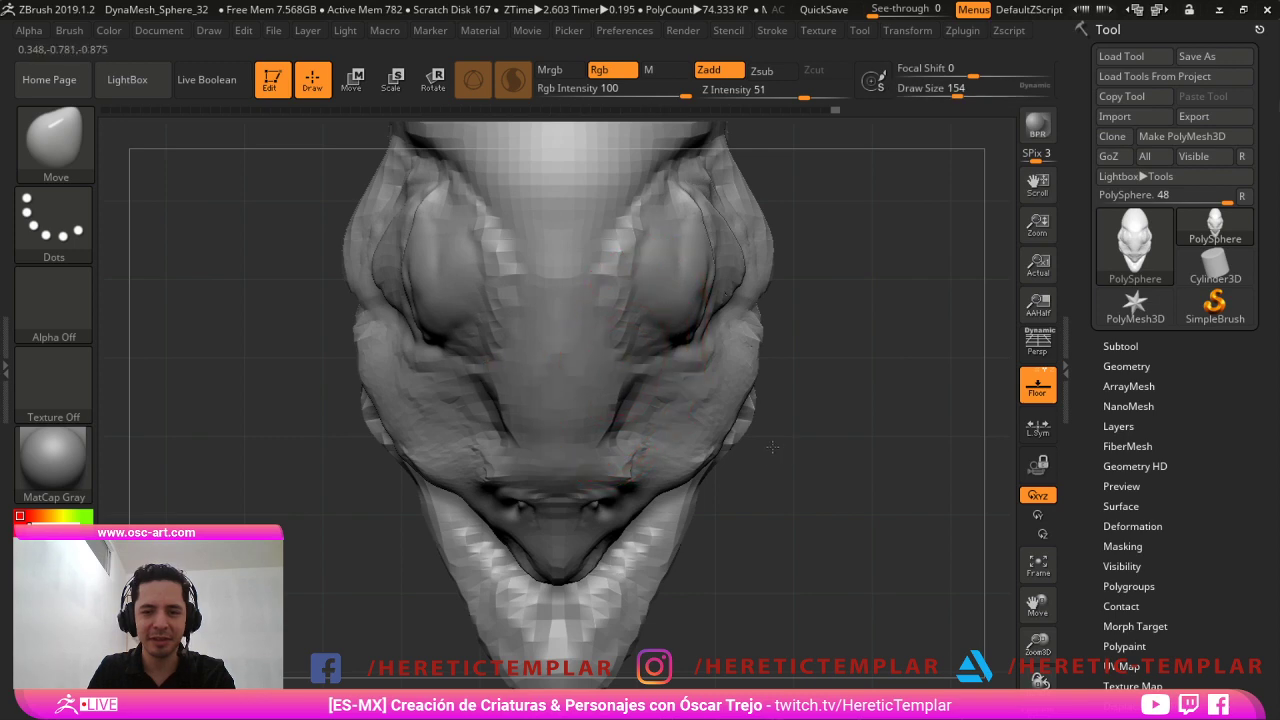
key(s)
key(s)
drag(646, 496, 639, 496)
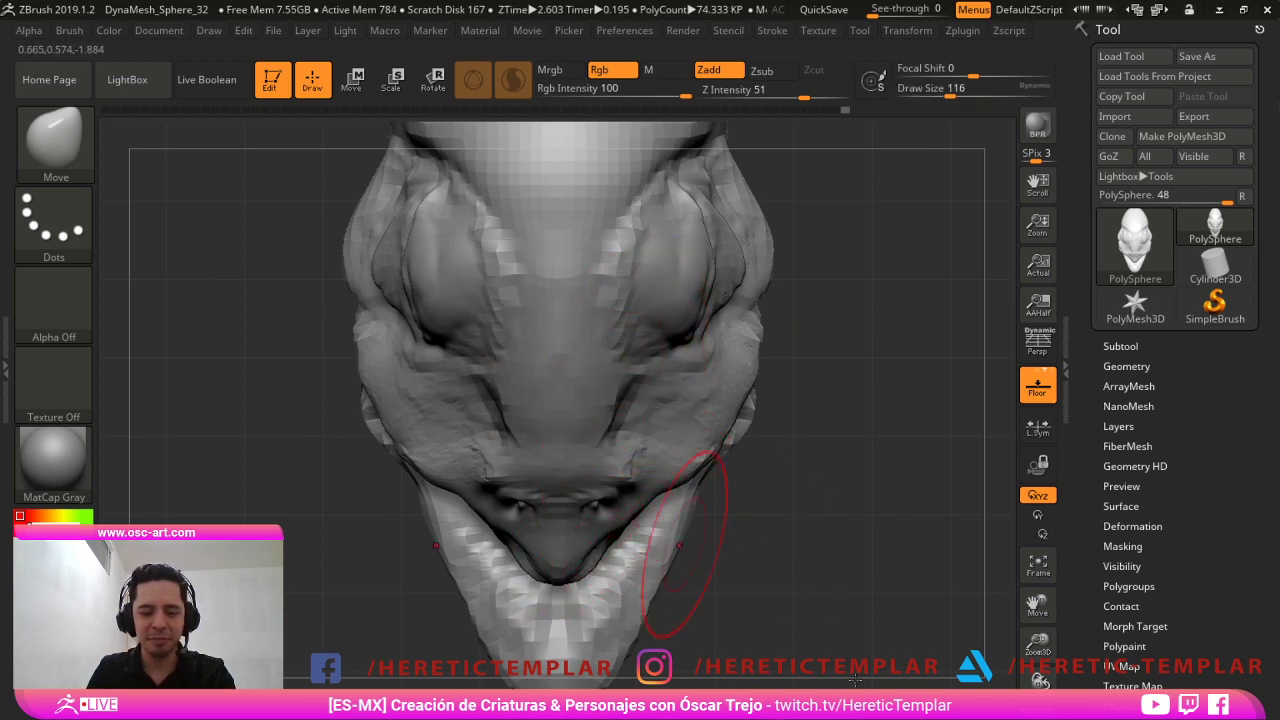
Isolate the upper part of the head by hiding the lower jaw with a rectangular selection.
drag(855, 681, 1009, 403)
ctrl+shift+drag(708, 227, 883, 422)
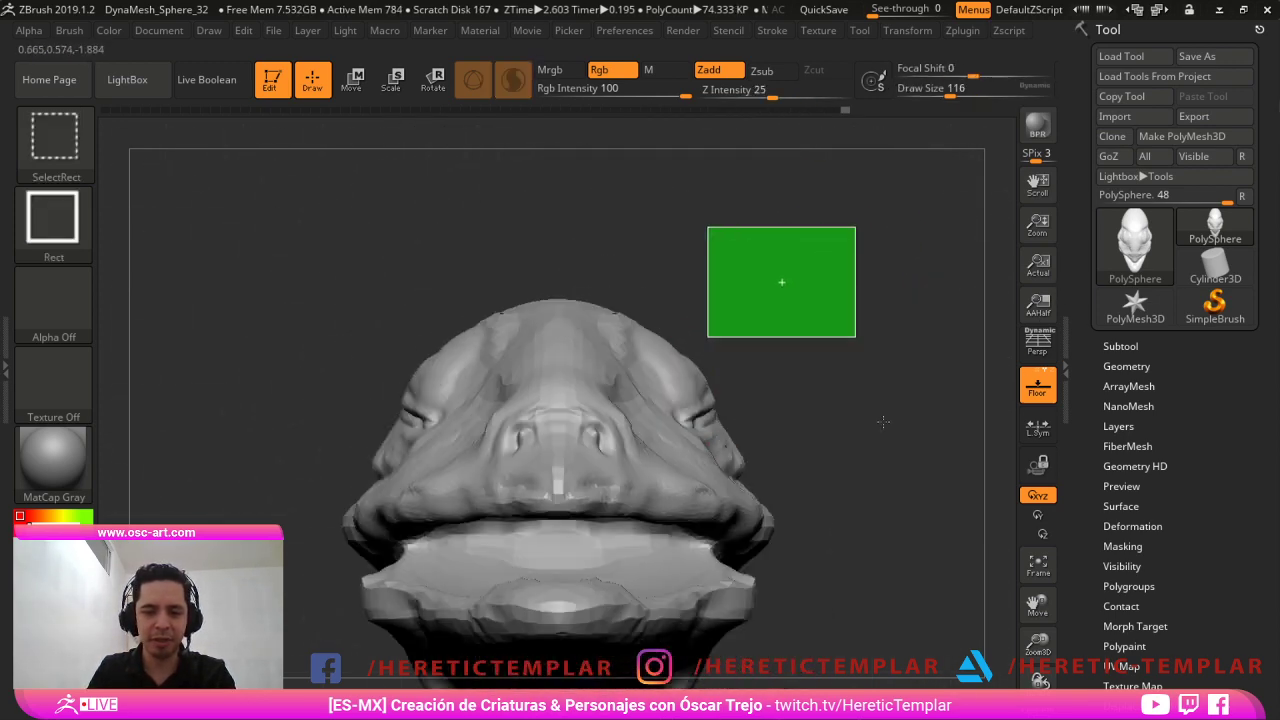
ctrl+shift+drag(708, 337, 292, 557)
mouse_move(934, 471)
shift+mouse_down()
mouse_move(922, 265)
mouse_move(877, 331)
shift+mouse_up()
Reshape the rim of the isolated upper jaw, blunting its tip and widening its sides with Move at draw size 116.
key(s)
drag(576, 228, 558, 252)
key(s)
drag(628, 311, 634, 286)
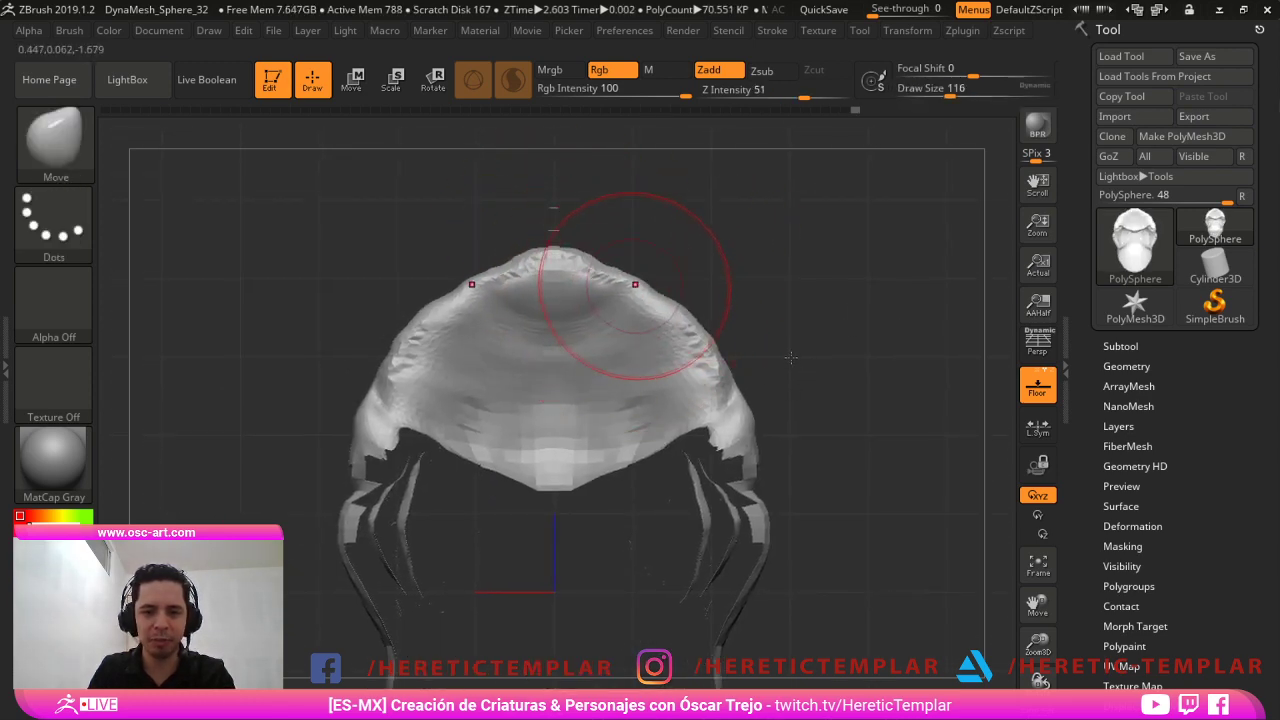
drag(690, 330, 712, 312)
Carve the creases around the nostrils with DamStandard at draw size 51.
mouse_move(903, 328)
shift+mouse_down()
mouse_move(894, 591)
mouse_move(843, 663)
mouse_move(600, 611)
mouse_move(640, 625)
shift+mouse_up()
key(s)
drag(513, 468, 502, 468)
mouse_move(553, 568)
alt+mouse_down()
mouse_move(561, 609)
mouse_move(557, 580)
mouse_move(625, 575)
alt+mouse_up()
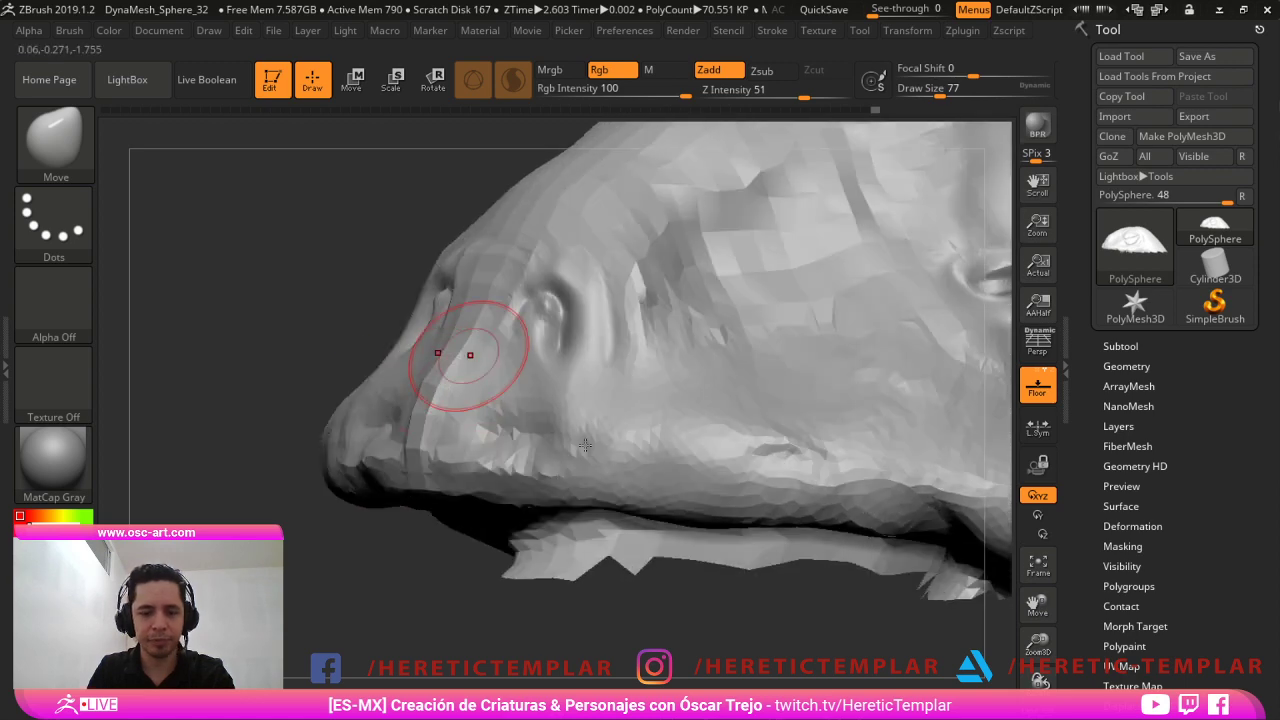
key(b)
key(d)
key(s)
drag(556, 306, 541, 300)
key(backslash)
key(s)
drag(567, 322, 525, 291)
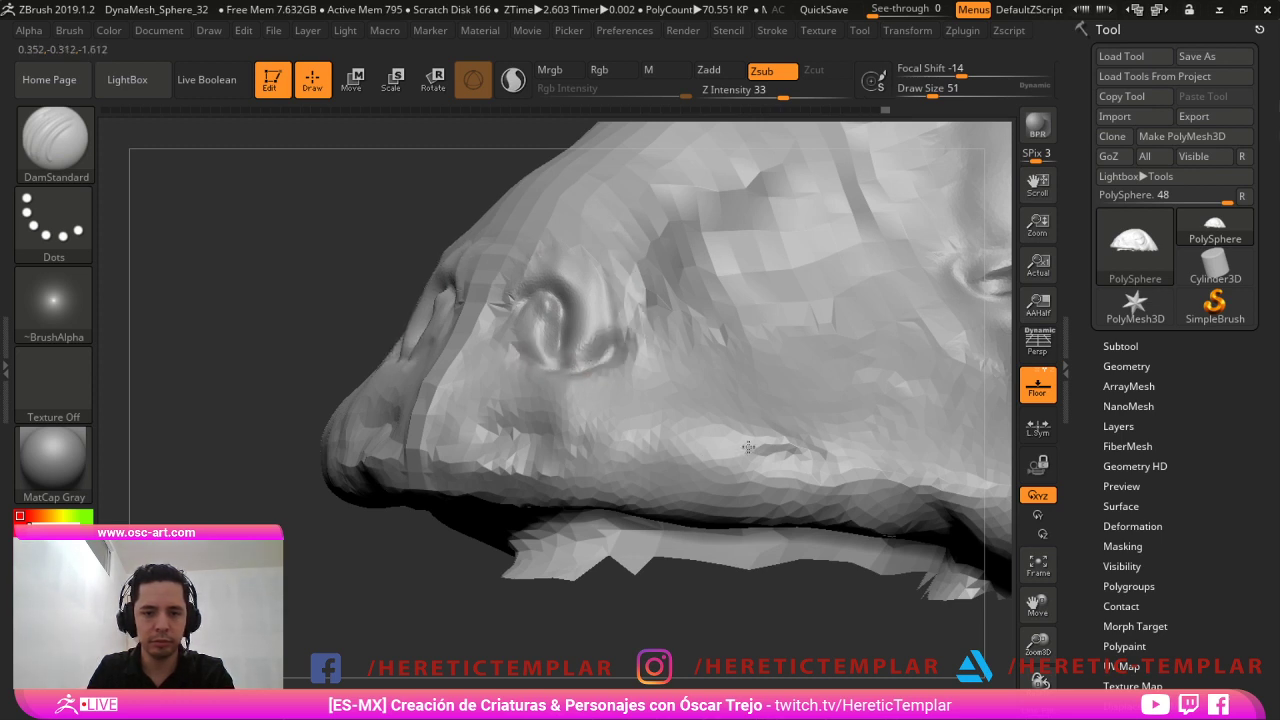
Build up the rims around the nostrils with ClayBuildup, starting at draw size 59 and enlarging the brush to 83.
key(b)
key(c)
key(b)
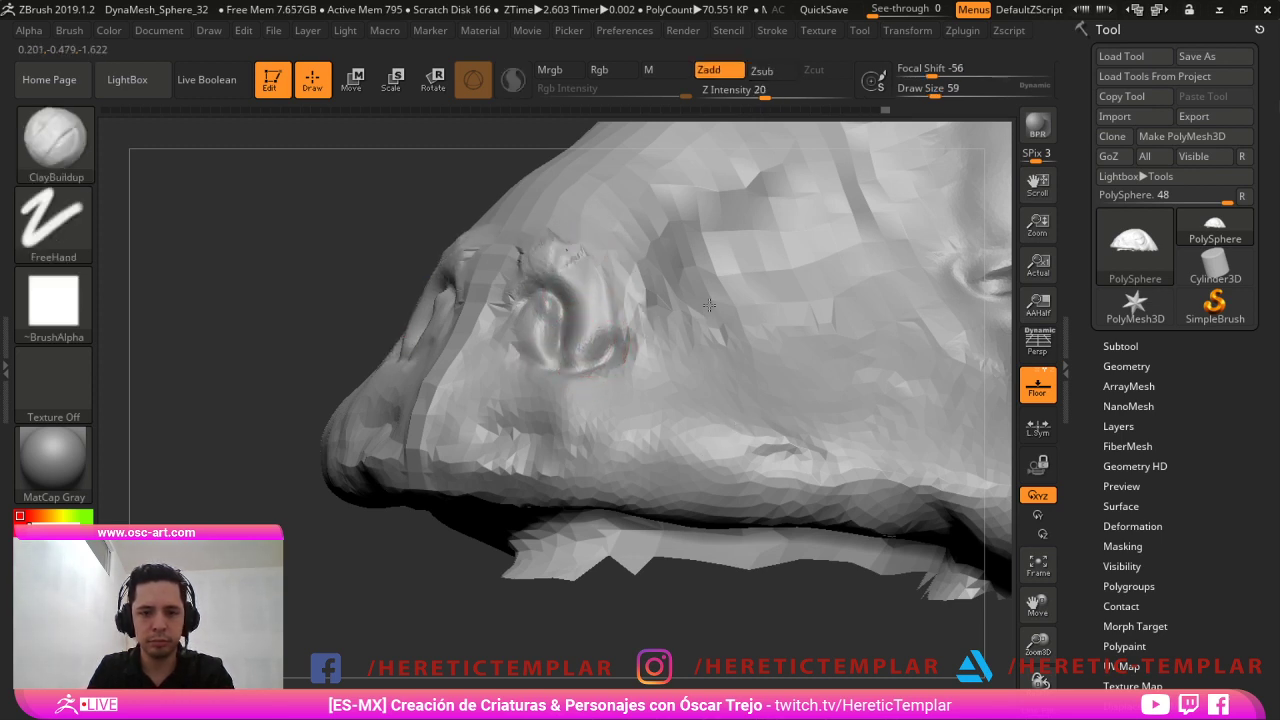
drag(567, 245, 574, 268)
key(s)
drag(569, 279, 595, 309)
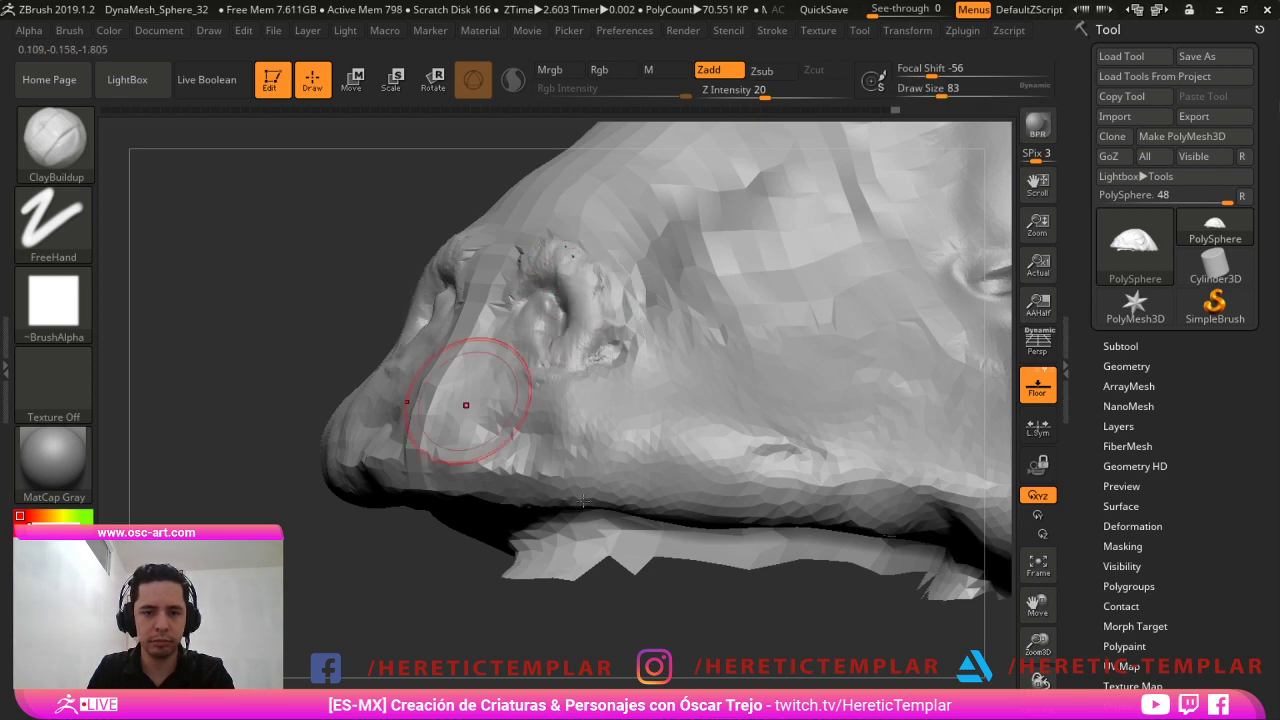
Add volume along the edge of the upper lip with ClayBuildup at draw size 59.
alt+drag(420, 572, 445, 483)
key([)
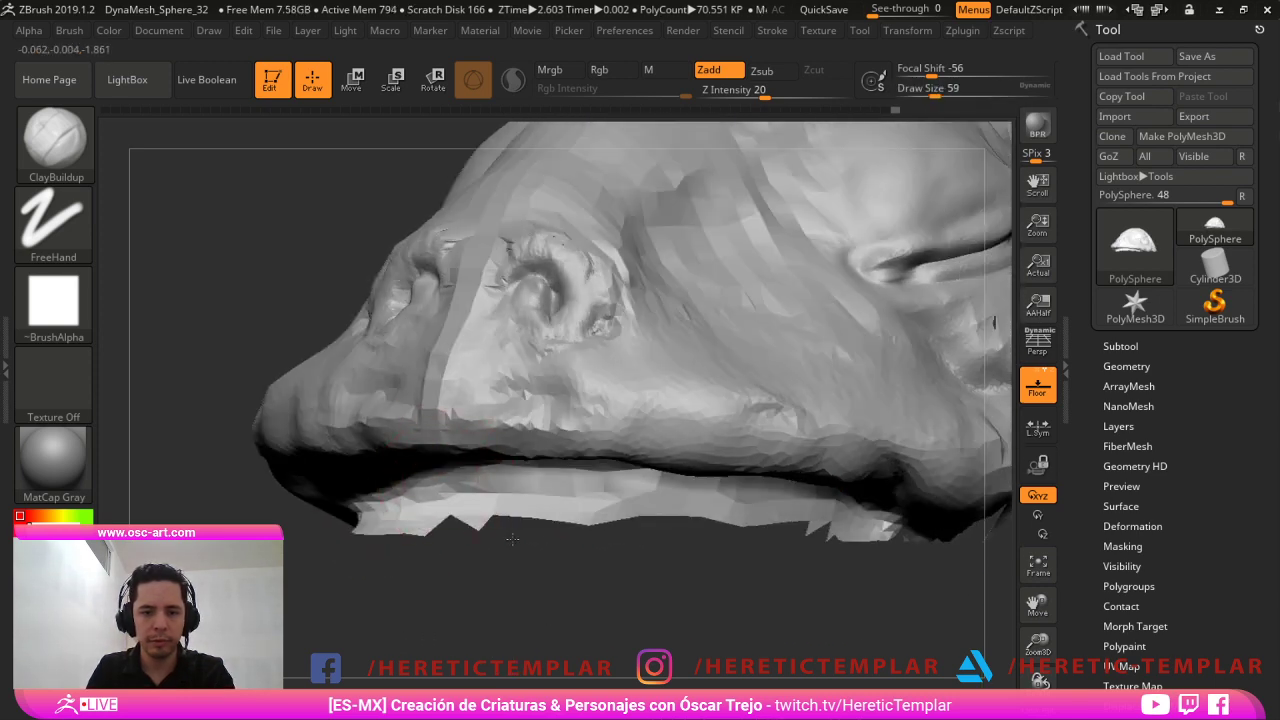
drag(430, 427, 900, 482)
alt+drag(880, 560, 777, 594)
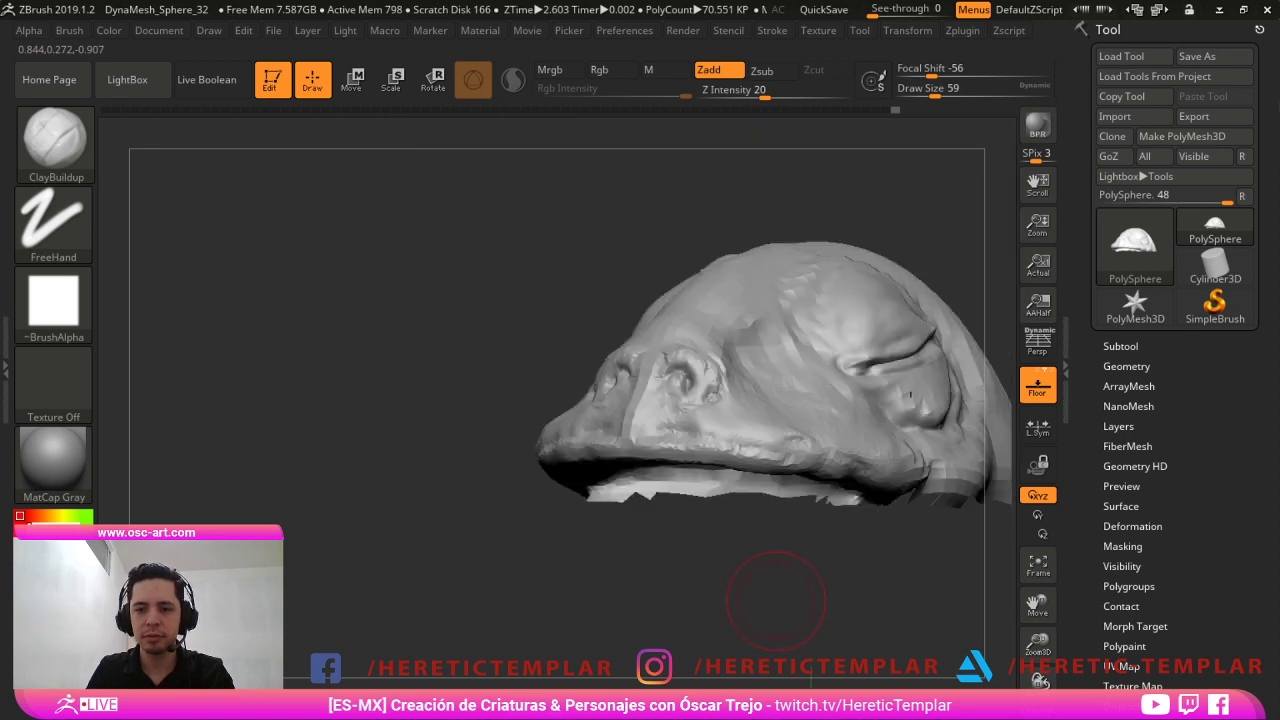
Pull the brow and upper eyelid outward with Move in front view, at draw size 163 and then 149.
drag(586, 600, 720, 600)
alt+drag(658, 312, 815, 388)
key(b)
key(m)
key(v)
key(s)
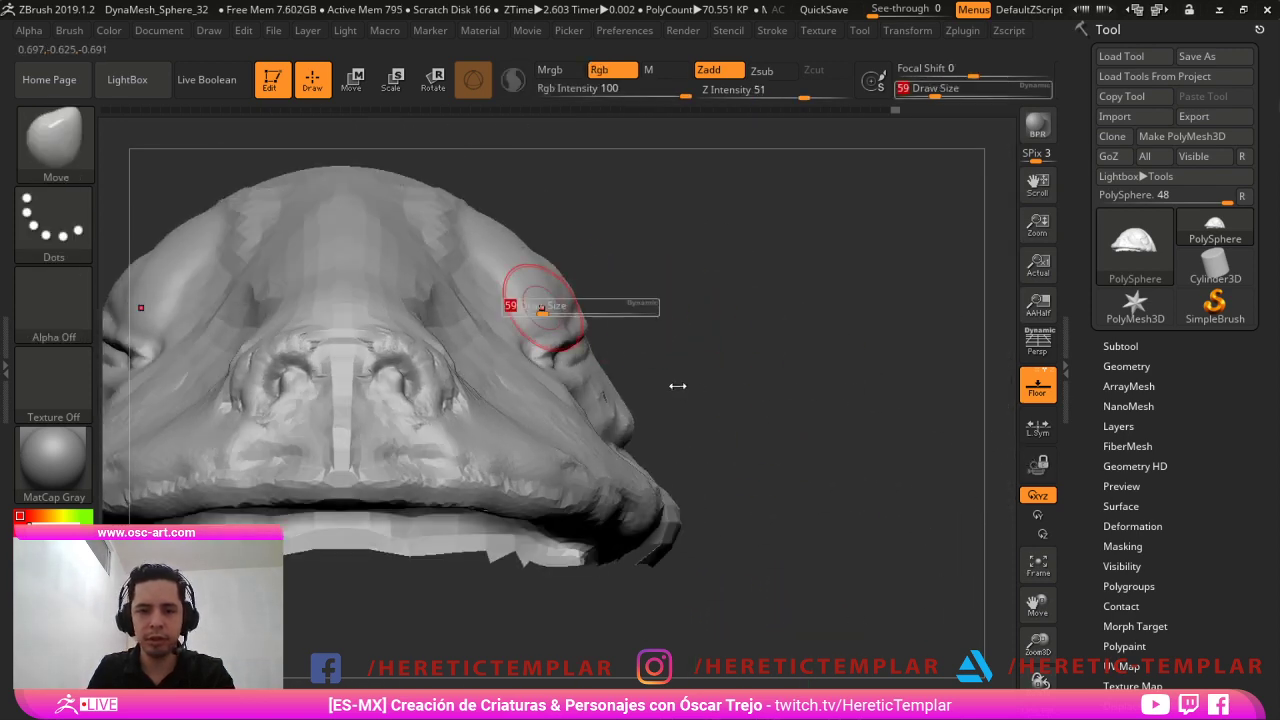
mouse_move(546, 308)
mouse_down()
mouse_move(604, 318)
mouse_move(610, 352)
mouse_move(618, 345)
mouse_up()
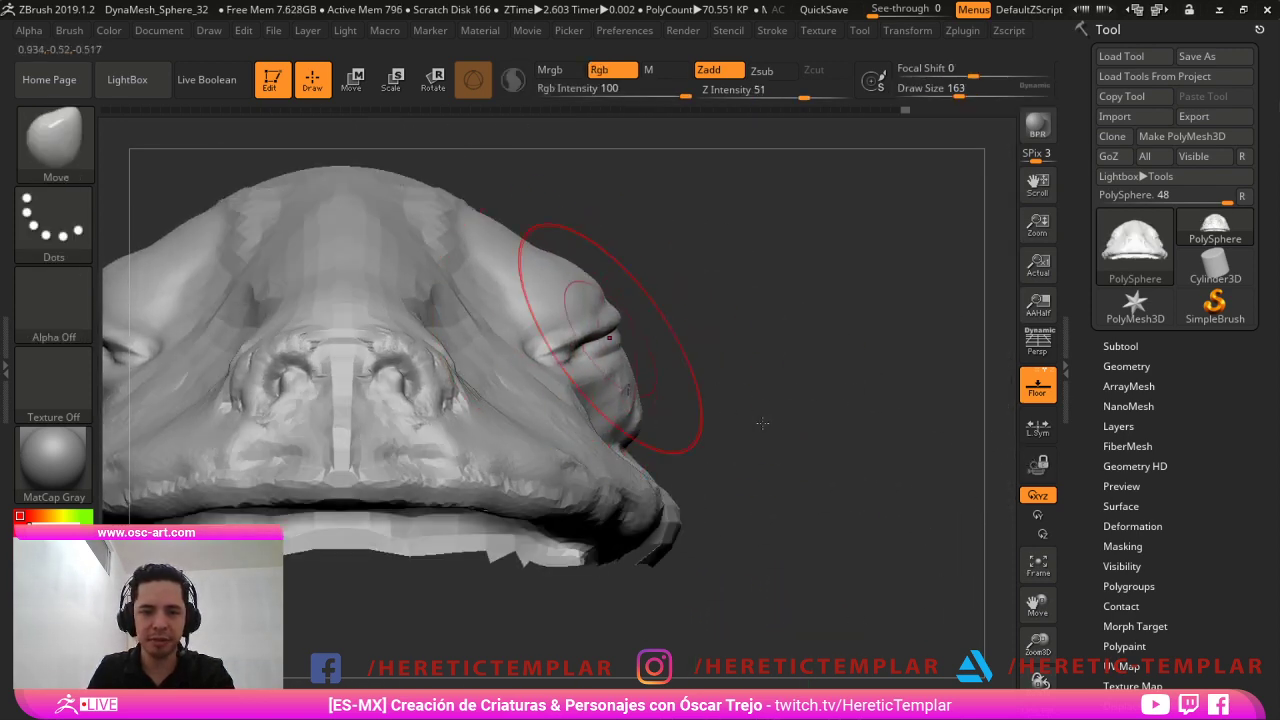
drag(576, 290, 586, 270)
key(s)
drag(575, 262, 585, 250)
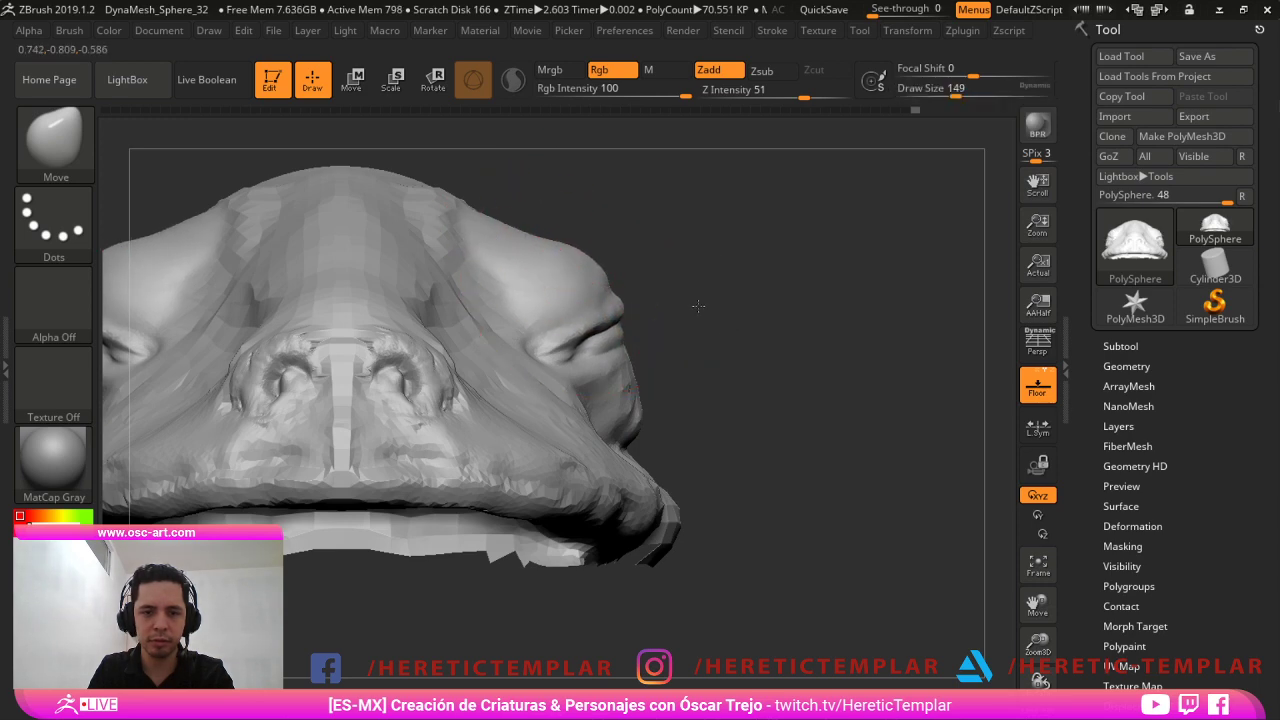
Reshape the eyelids and outer eye corner from the side with Move, setting the final draw size to 145.
drag(836, 327, 660, 310)
key(s)
drag(571, 314, 559, 338)
drag(870, 205, 790, 211)
key(s)
mouse_move(740, 264)
mouse_down()
mouse_move(748, 282)
mouse_move(699, 272)
mouse_up()
key(s)
drag(720, 354, 791, 326)
key(s)
drag(908, 232, 822, 238)
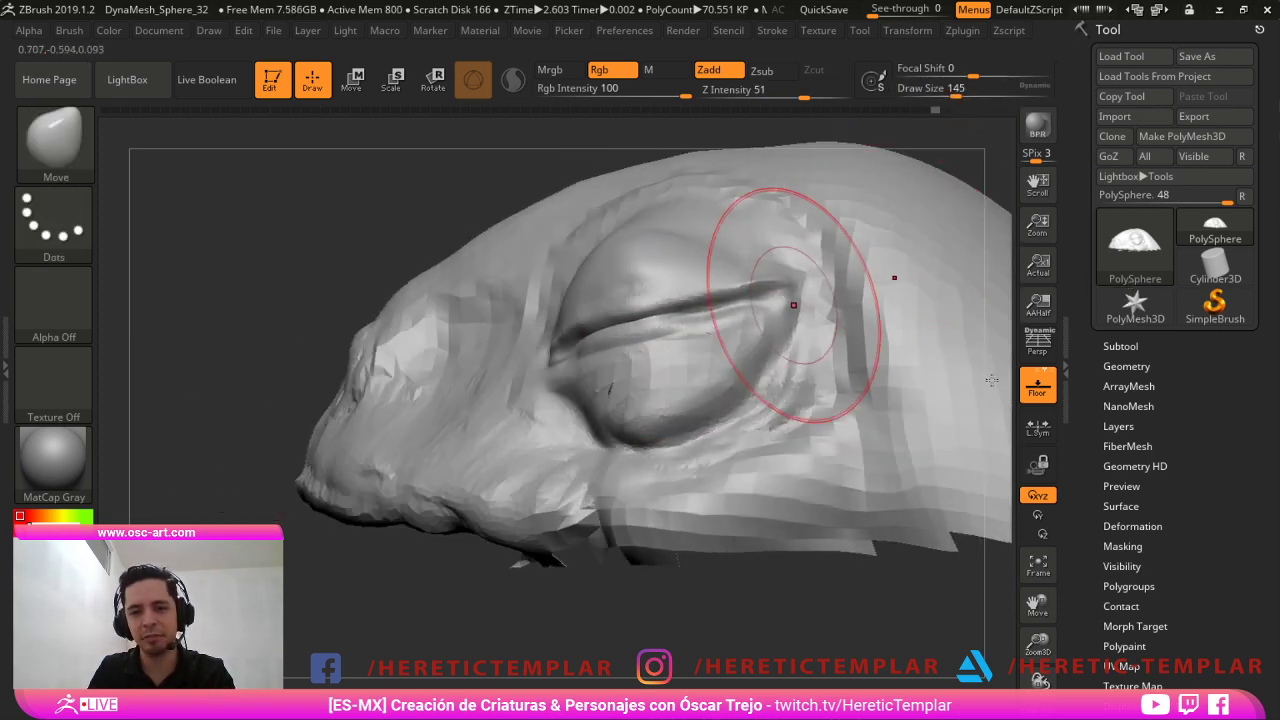
Swell the eyelids with the Inflat brush at draw size 108.
key(b)
key(i)
key(n)
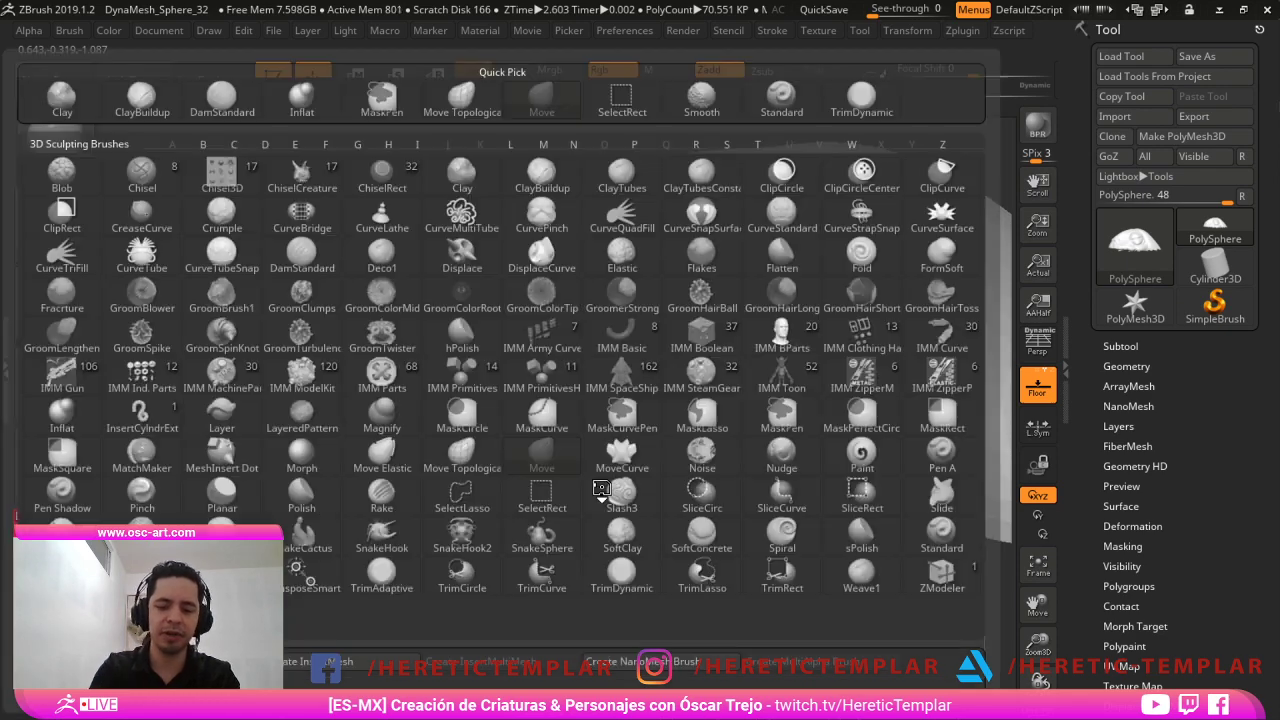
key(s)
mouse_move(700, 306)
mouse_down()
mouse_move(686, 307)
mouse_move(769, 300)
mouse_up()
Unhide the lower jaw to show the whole head and switch to the Move brush in side view.
ctrl+right_drag(314, 600, 318, 558)
right_drag(318, 558, 480, 545)
ctrl+shift+click(416, 540)
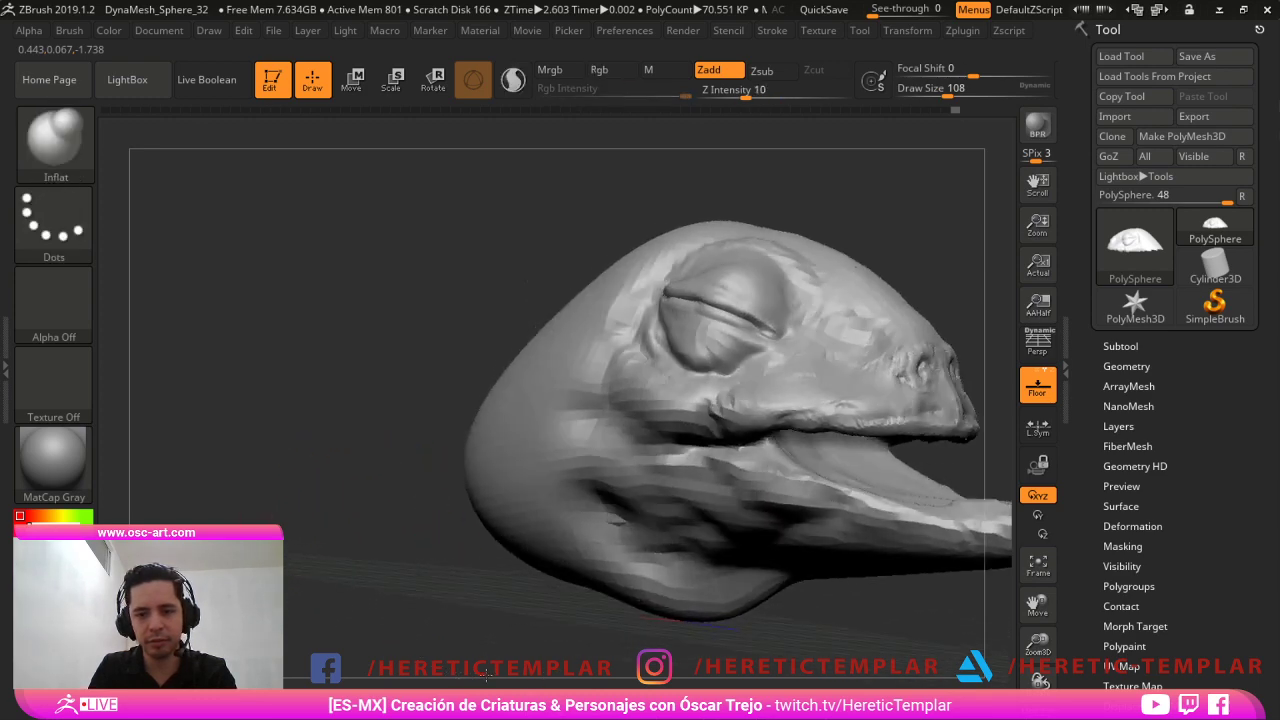
alt+right_drag(375, 572, 262, 480)
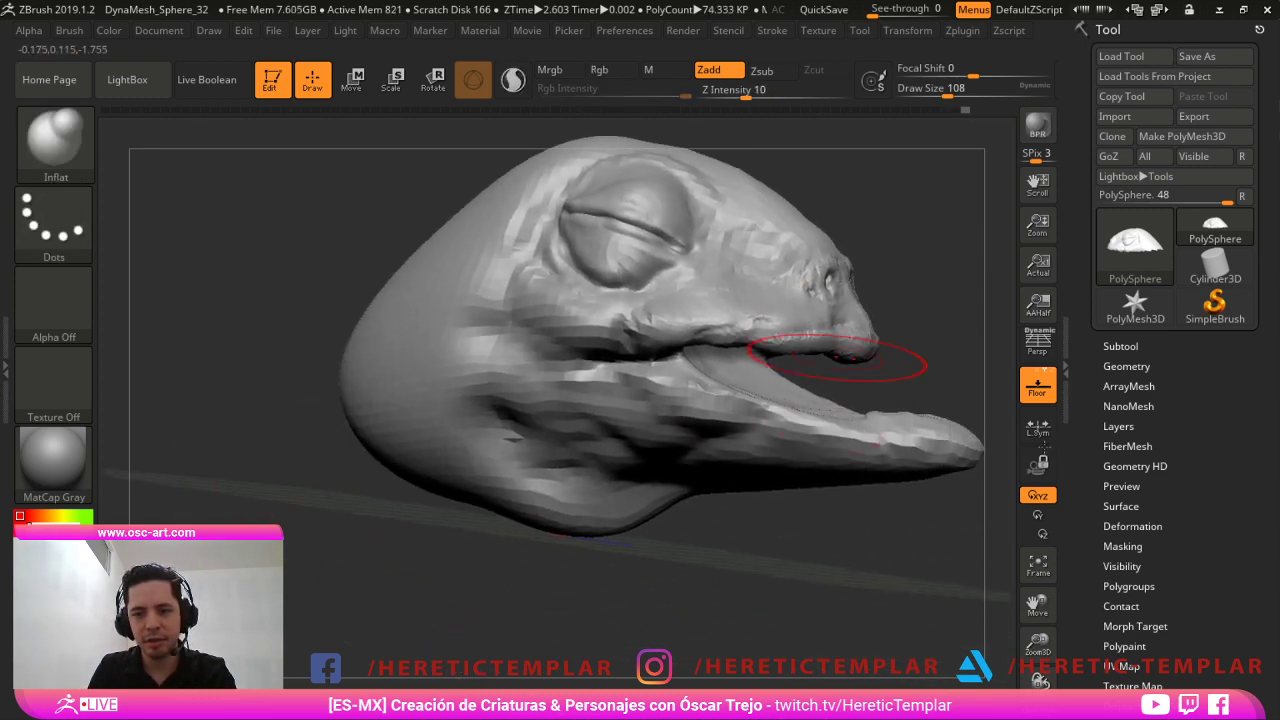
key(bracketleft)
shift+right_drag(924, 336, 816, 333)
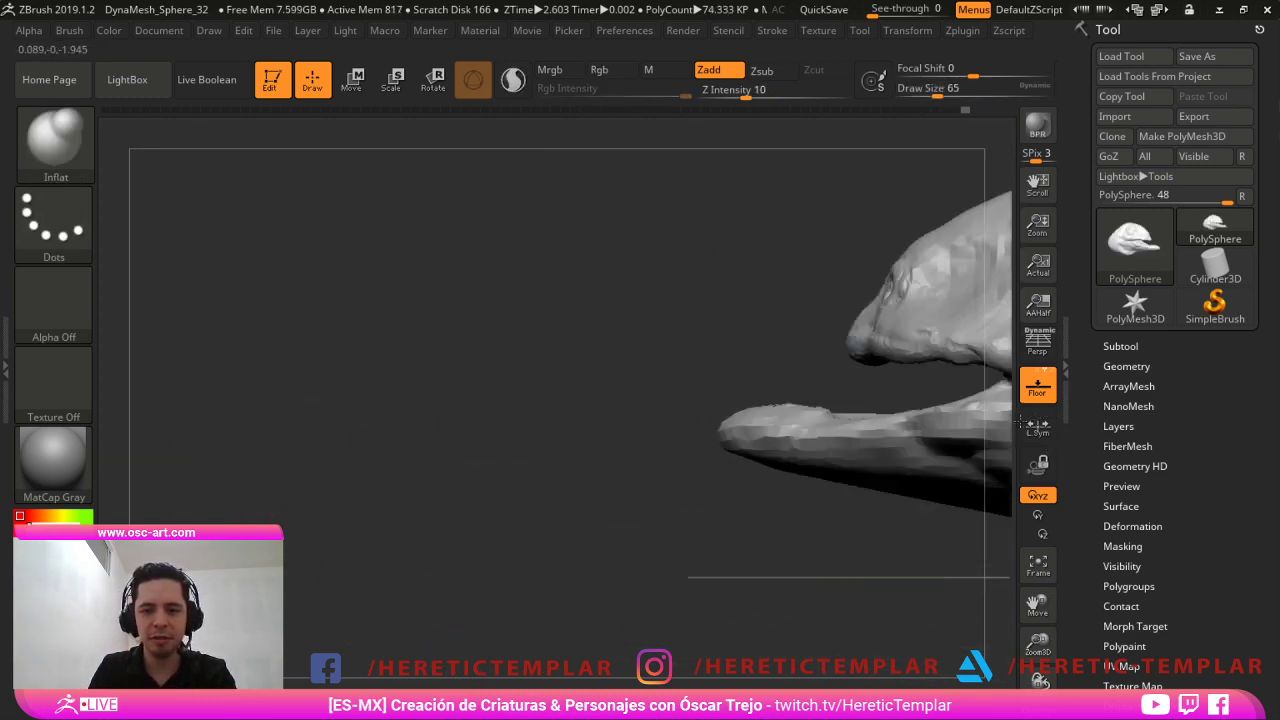
alt+right_drag(650, 366, 530, 357)
alt+right_drag(588, 398, 444, 362)
key(b)
key(m)
key(v)
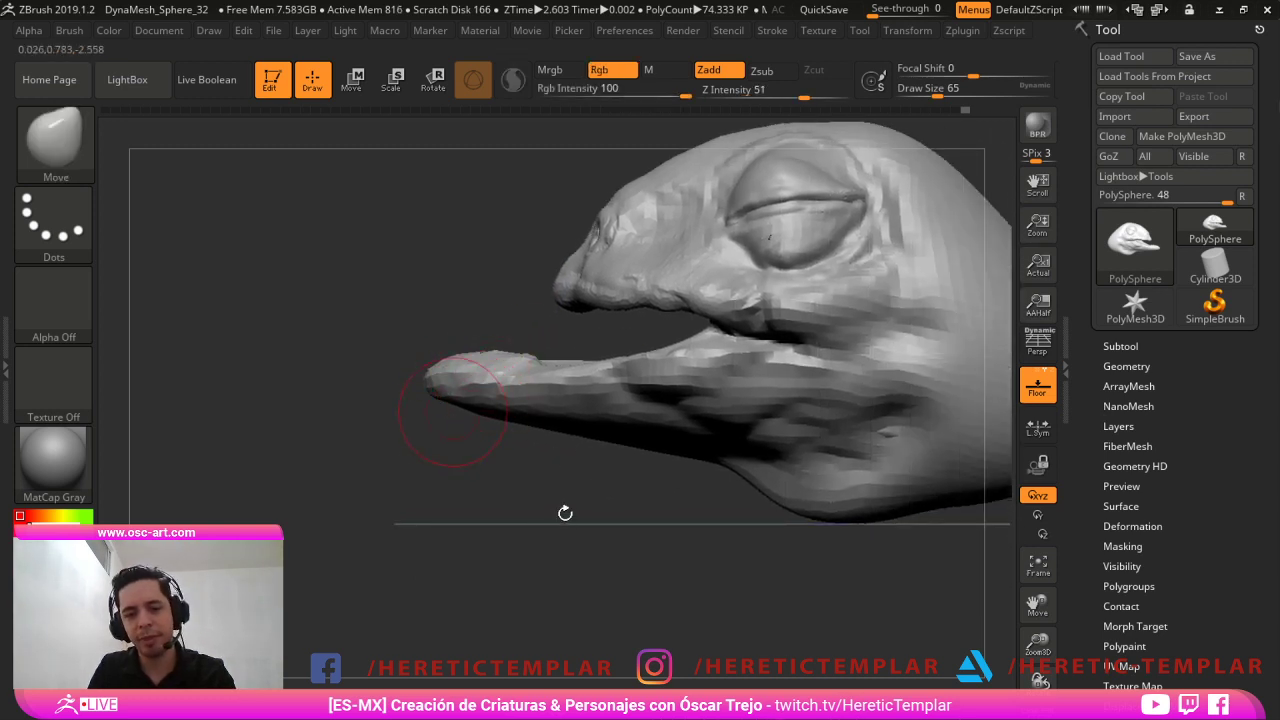
Try to push the tip of the lower jaw back with Move at draw size 239, and undo it.
key(s)
drag(450, 412, 481, 416)
drag(450, 389, 487, 394)
key(ctrl+z)
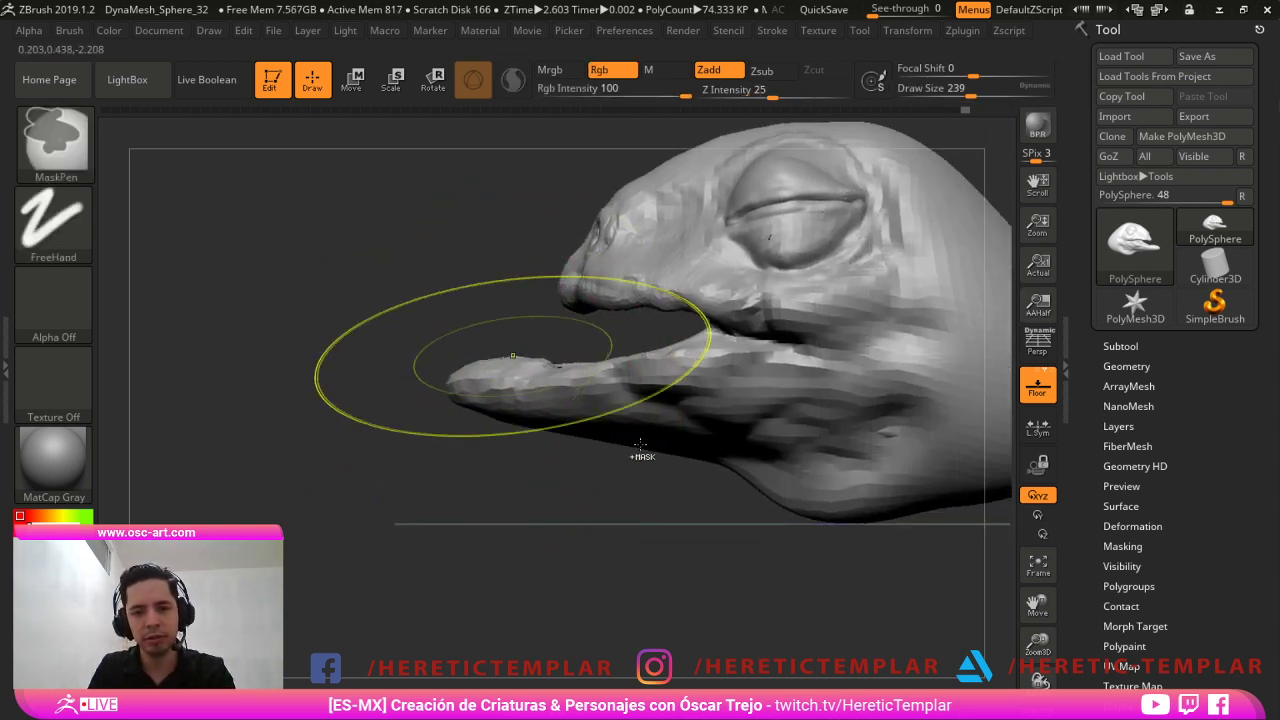
Mask the snout, upper jaw and eye area with a rectangular mask.
alt+right_drag(485, 181, 422, 251)
key(s)
drag(501, 320, 491, 320)
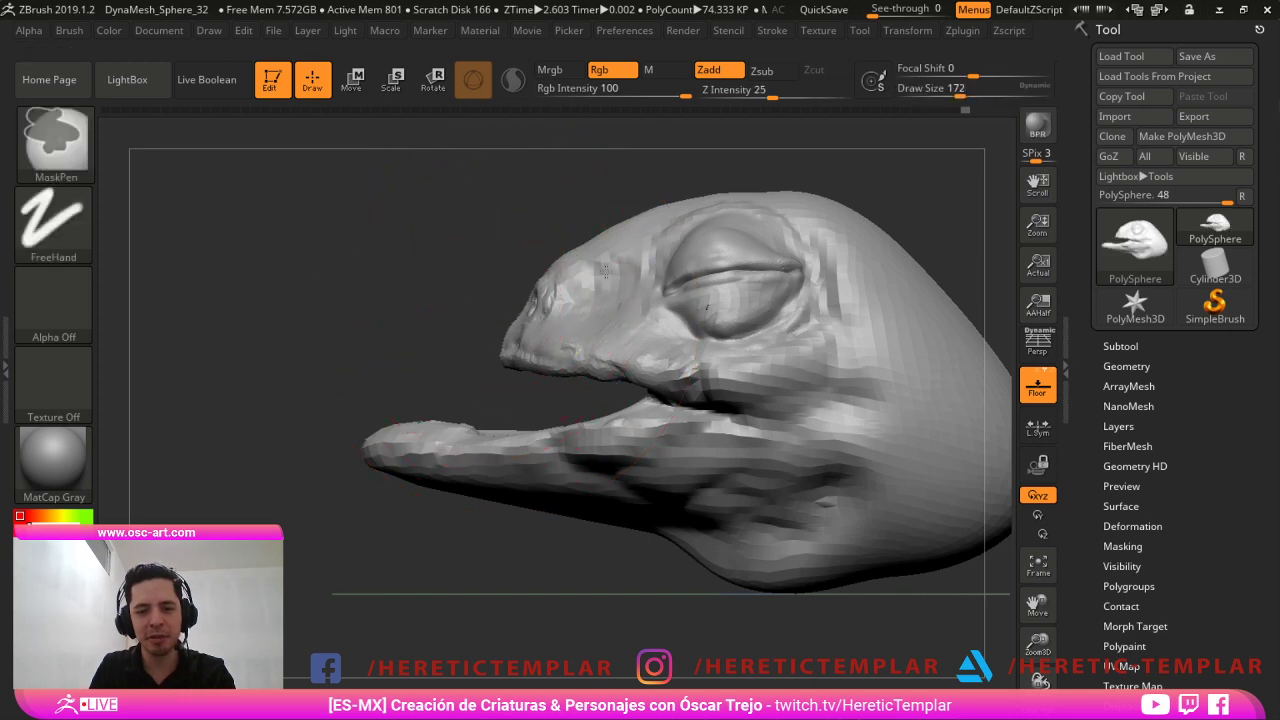
ctrl+drag(483, 203, 764, 406)
Shorten the protruding lower jaw by pushing its tip back toward the masked snout with Move.
key(s)
drag(419, 443, 547, 446)
key(s)
key(s)
key(s)
key(s)
drag(555, 446, 566, 446)
Blunt the tip of the lower jaw from below with Move at draw size 124, adjusting the size to 163 and 108.
drag(605, 590, 845, 490)
shift+drag(768, 545, 756, 561)
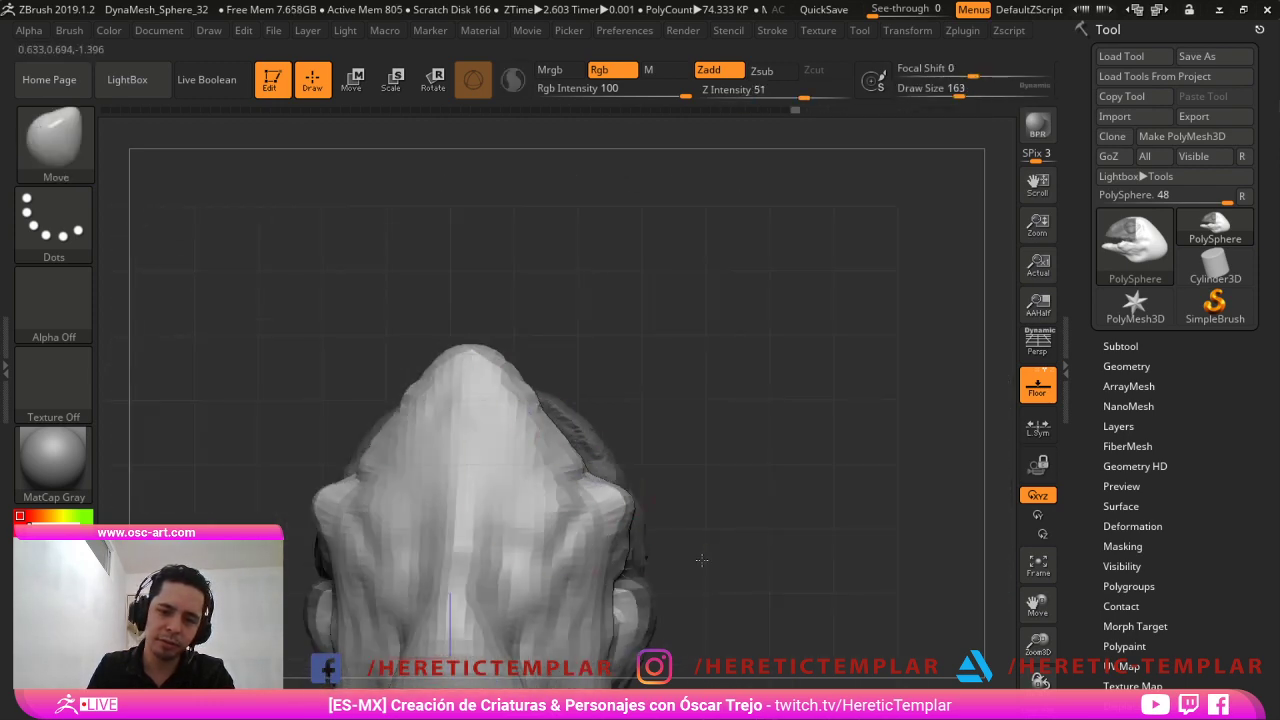
key(s)
drag(551, 394, 543, 394)
drag(502, 352, 504, 371)
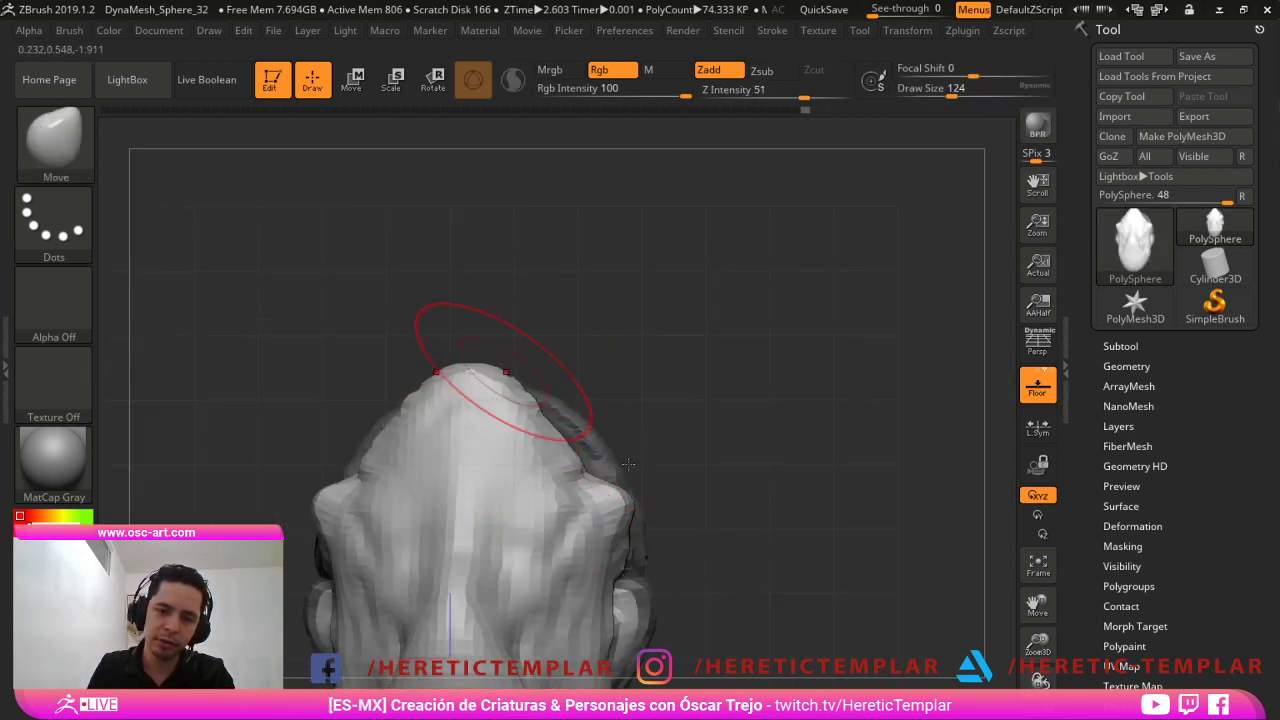
mouse_move(625, 352)
mouse_down()
mouse_move(661, 494)
mouse_move(603, 459)
mouse_move(606, 443)
mouse_up()
key(s)
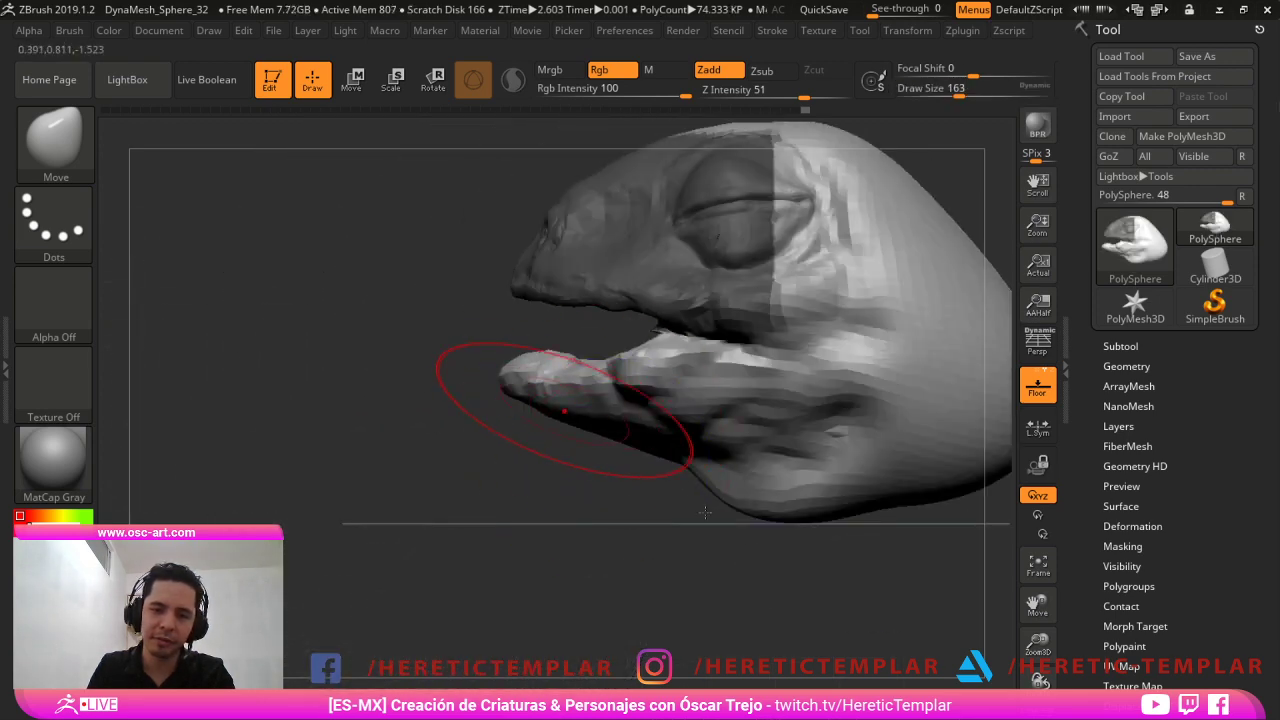
key(s)
mouse_move(564, 403)
mouse_down()
mouse_move(596, 443)
mouse_move(604, 487)
mouse_move(514, 543)
mouse_move(625, 505)
mouse_up()
key(s)
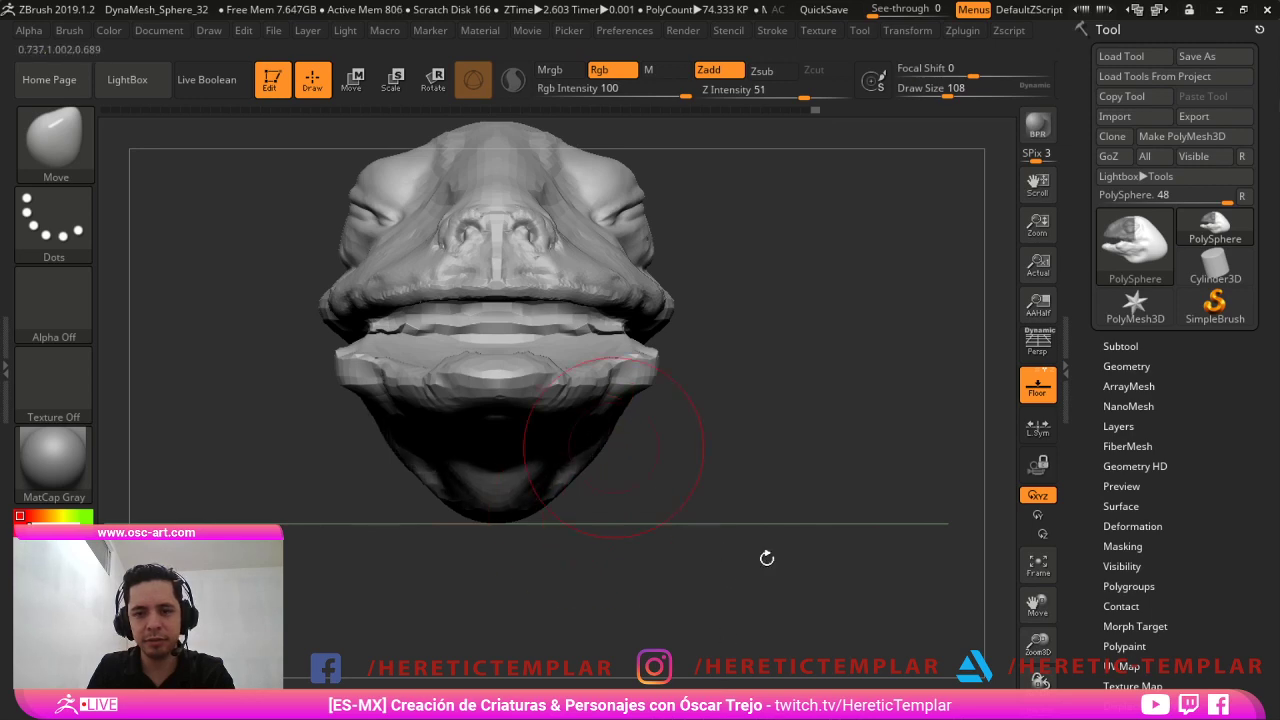
drag(615, 448, 650, 455)
Mask the rest of the head so only the lower jaw stays editable, and soften the mask's edge.
ctrl+drag(272, 319, 682, 538)
ctrl+click(473, 461)
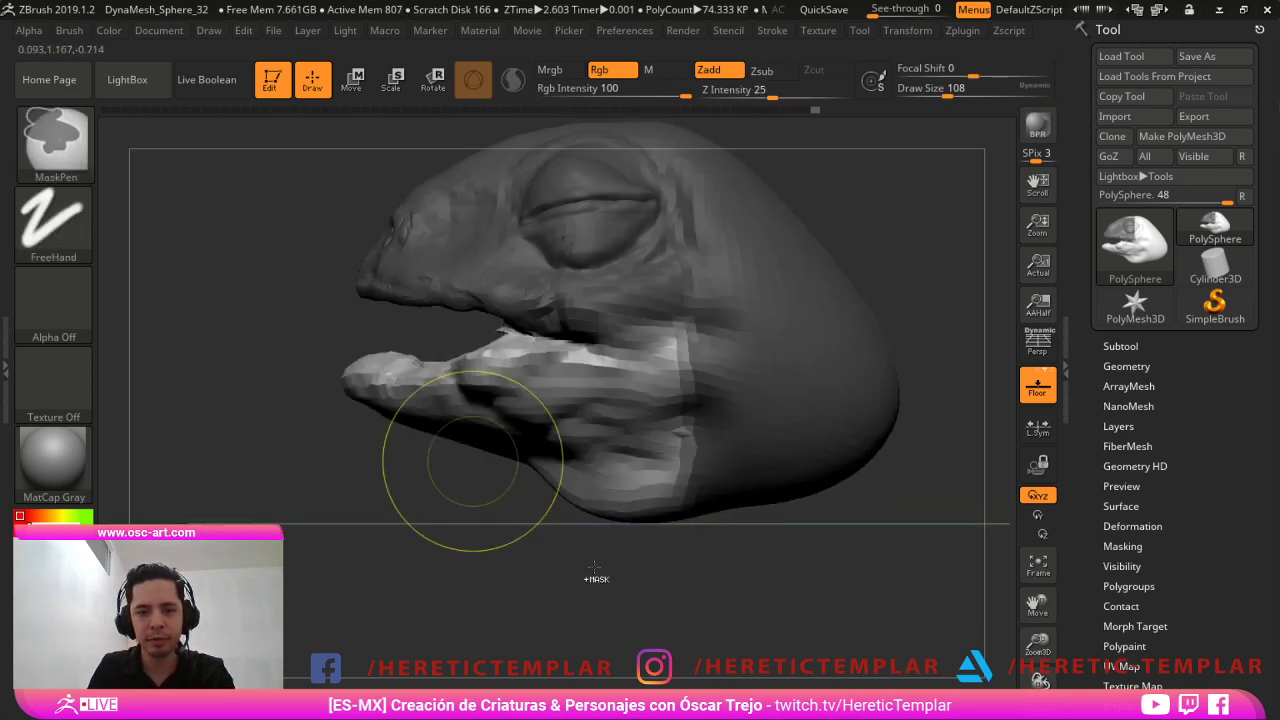
ctrl+drag(519, 307, 698, 288)
key(ctrl+z)
key(s)
drag(640, 323, 631, 323)
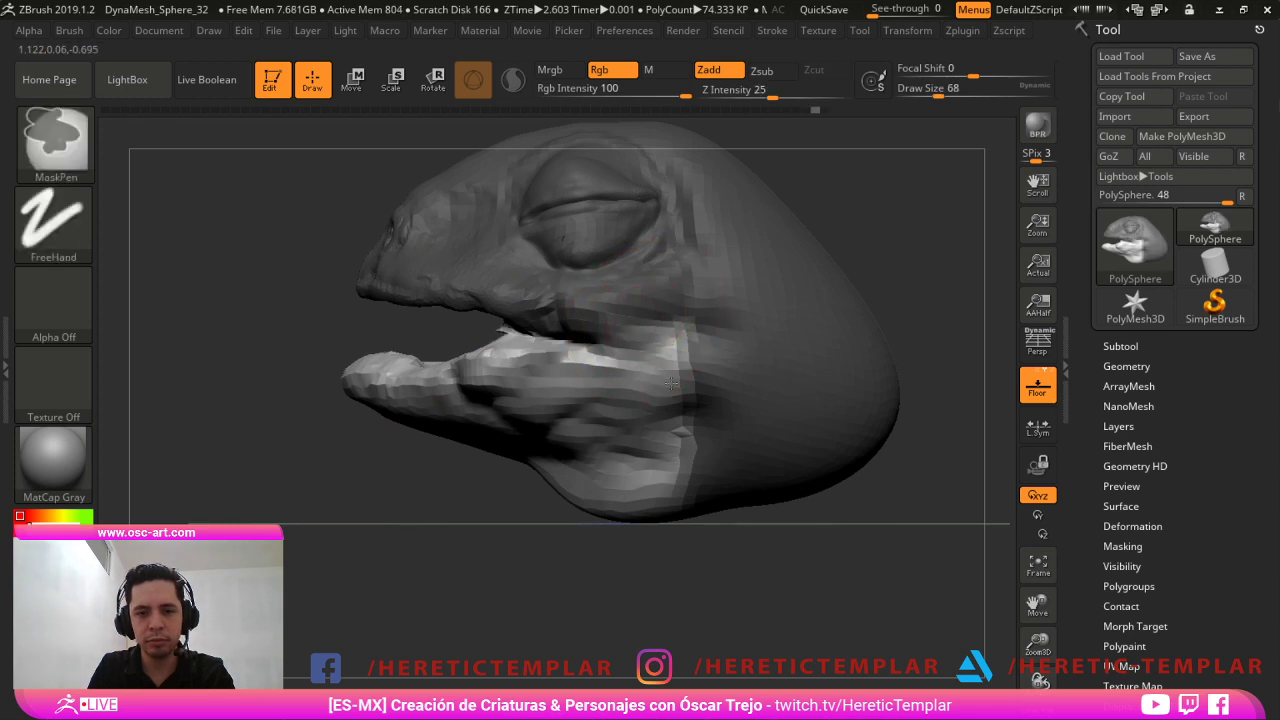
ctrl+click(500, 506)
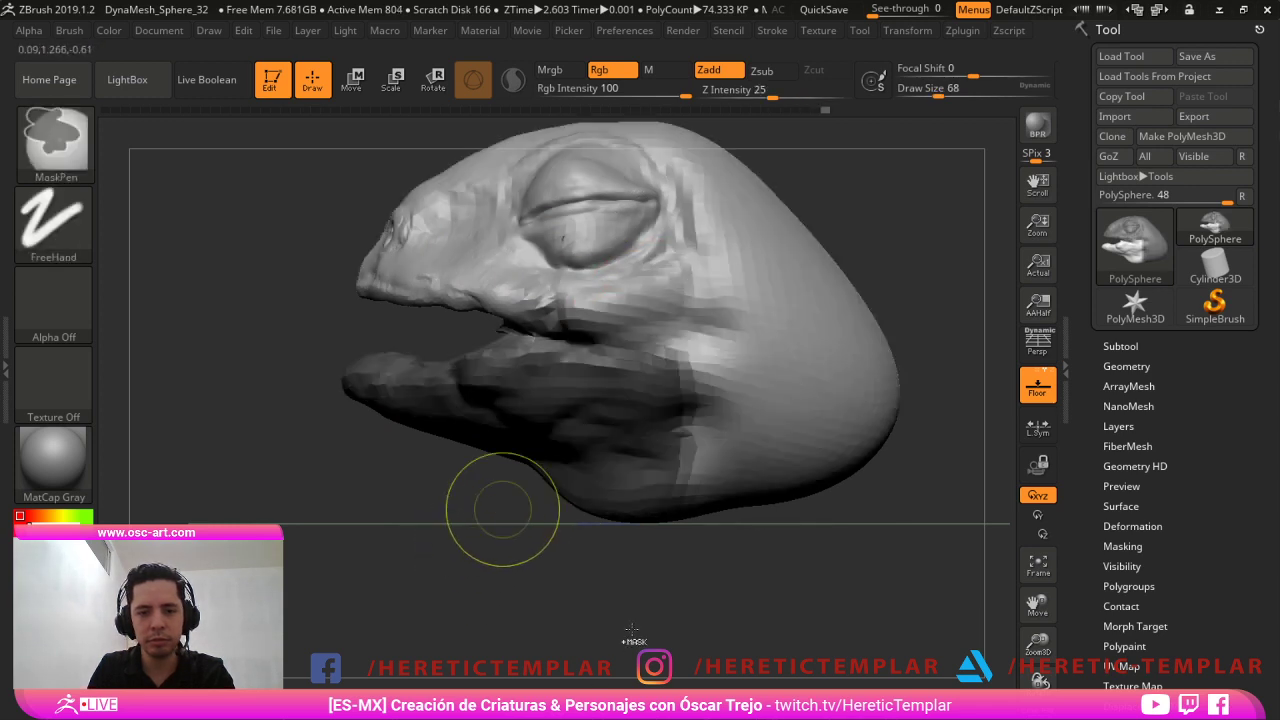
ctrl+click(453, 545)
Place the transform gizmo near the jaw hinge and rotate the lower jaw downward to open the mouth.
key(w)
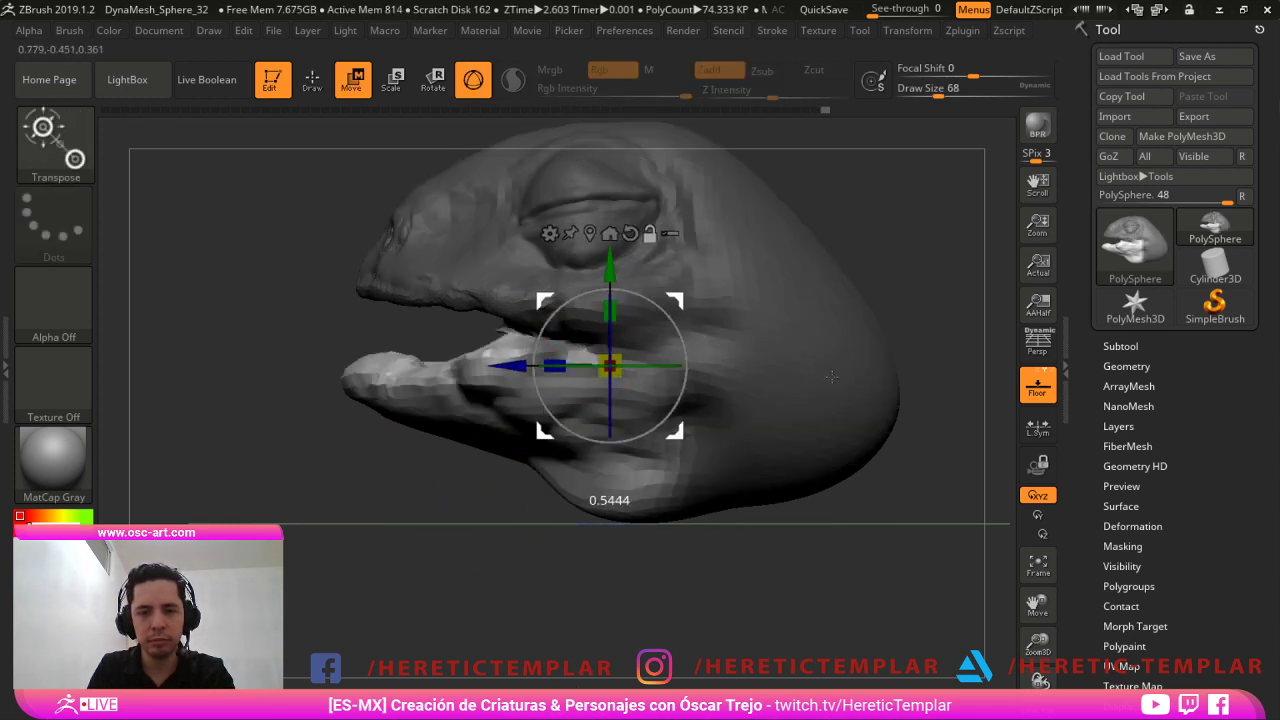
alt+drag(667, 302, 651, 322)
drag(652, 337, 635, 323)
key(q)
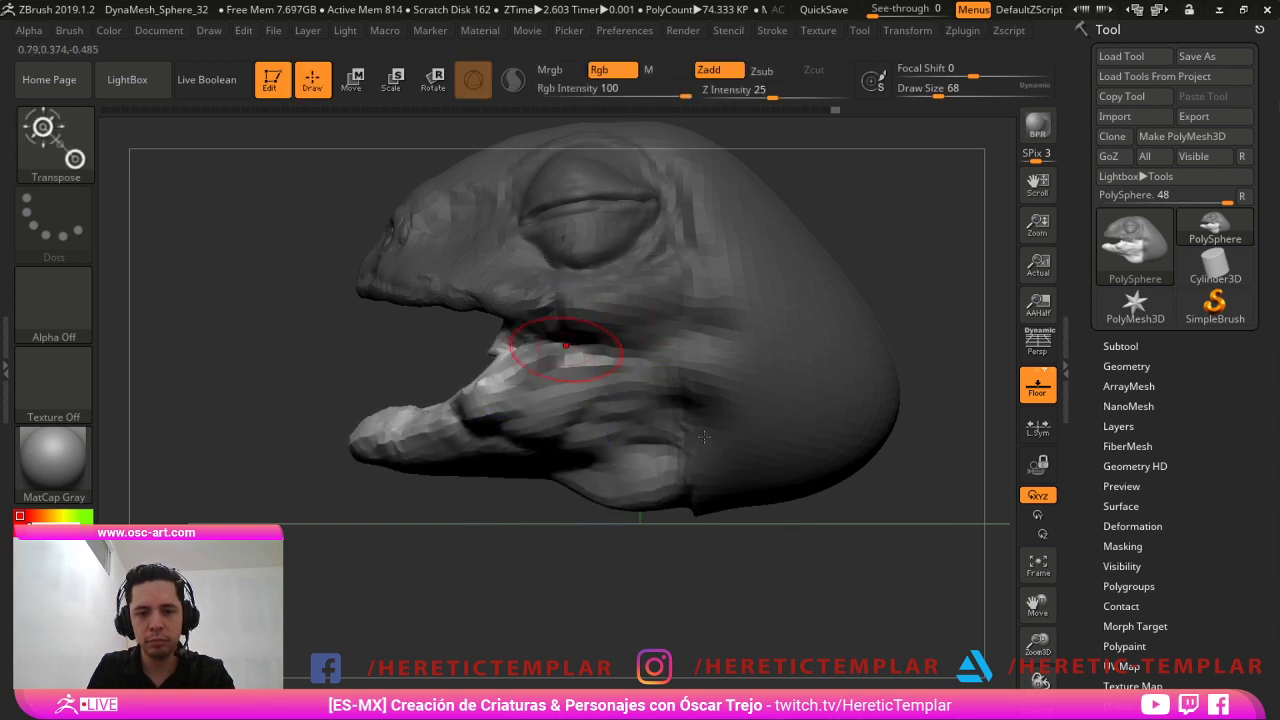
Push the stretched corner of the mouth back with Move at draw size 90 and smooth it.
key(b)
key(m)
key(v)
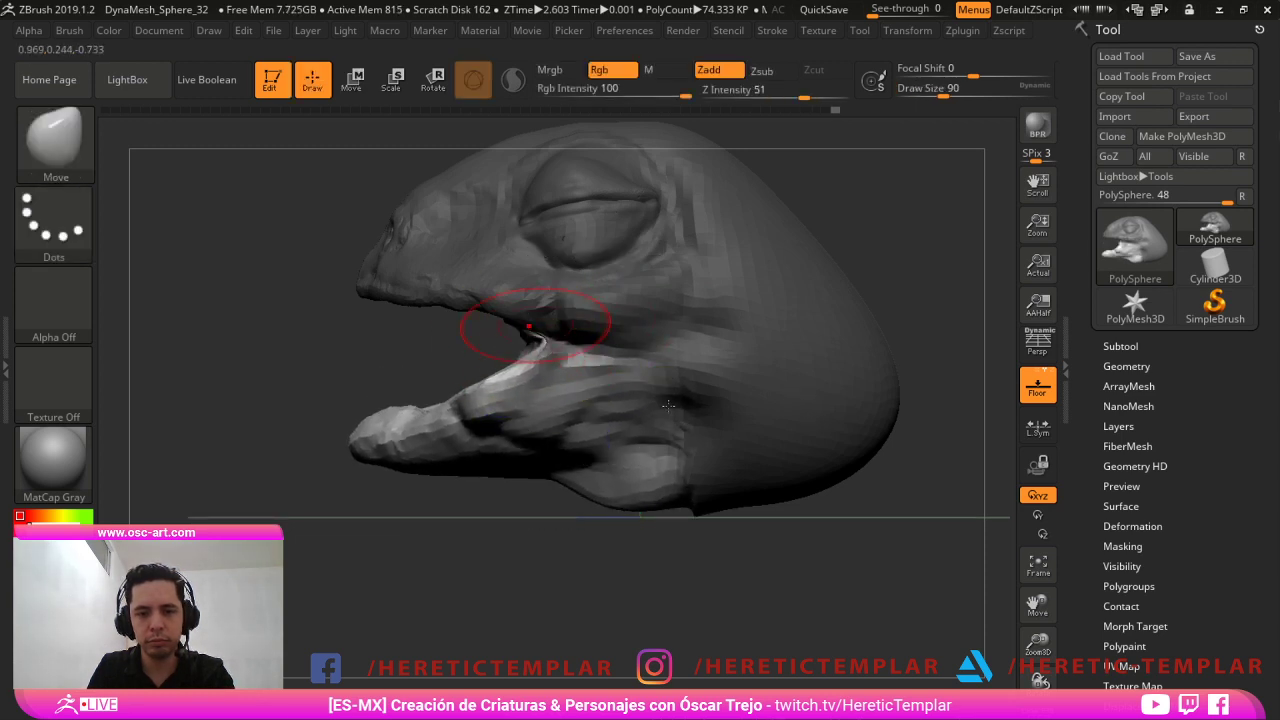
shift+drag(537, 343, 530, 352)
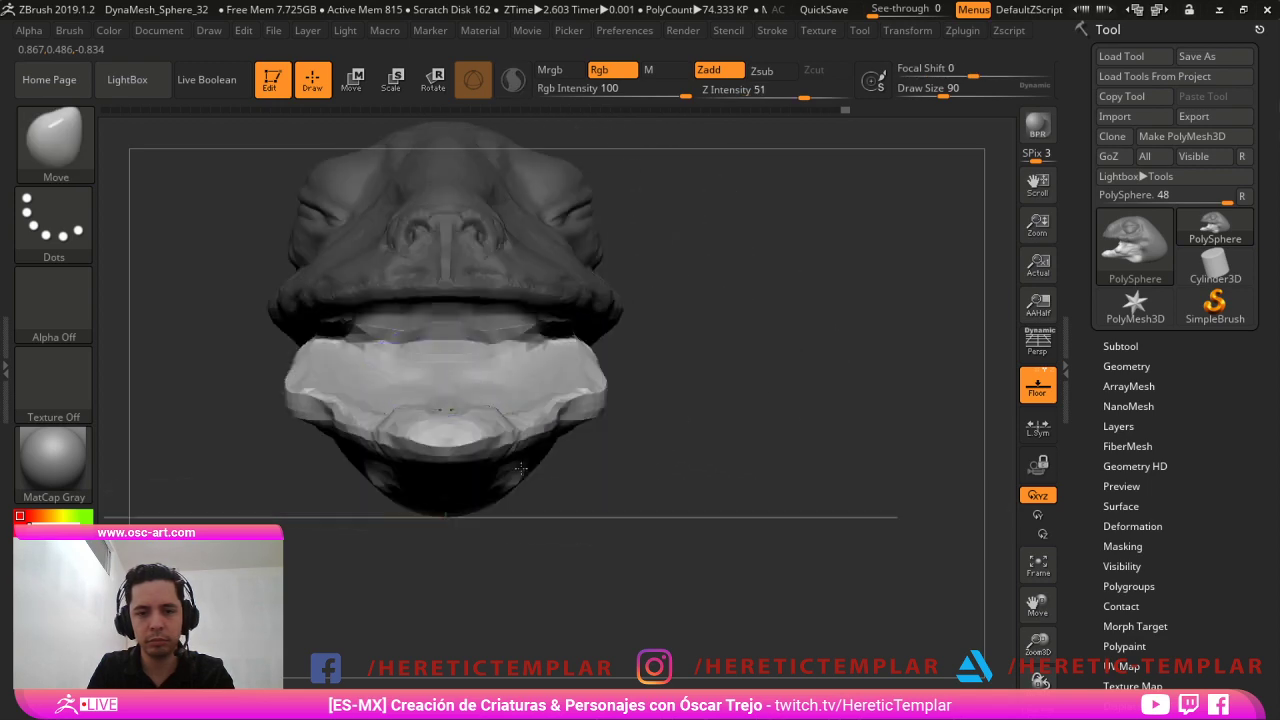
Hollow out the inside of the lower jaw with subtractive ClayBuildup strokes at draw size 74.
key(b)
key(c)
key(b)
mouse_move(443, 347)
alt+mouse_down()
mouse_move(421, 339)
mouse_move(453, 371)
mouse_move(510, 364)
mouse_move(475, 402)
mouse_move(519, 376)
alt+mouse_up()
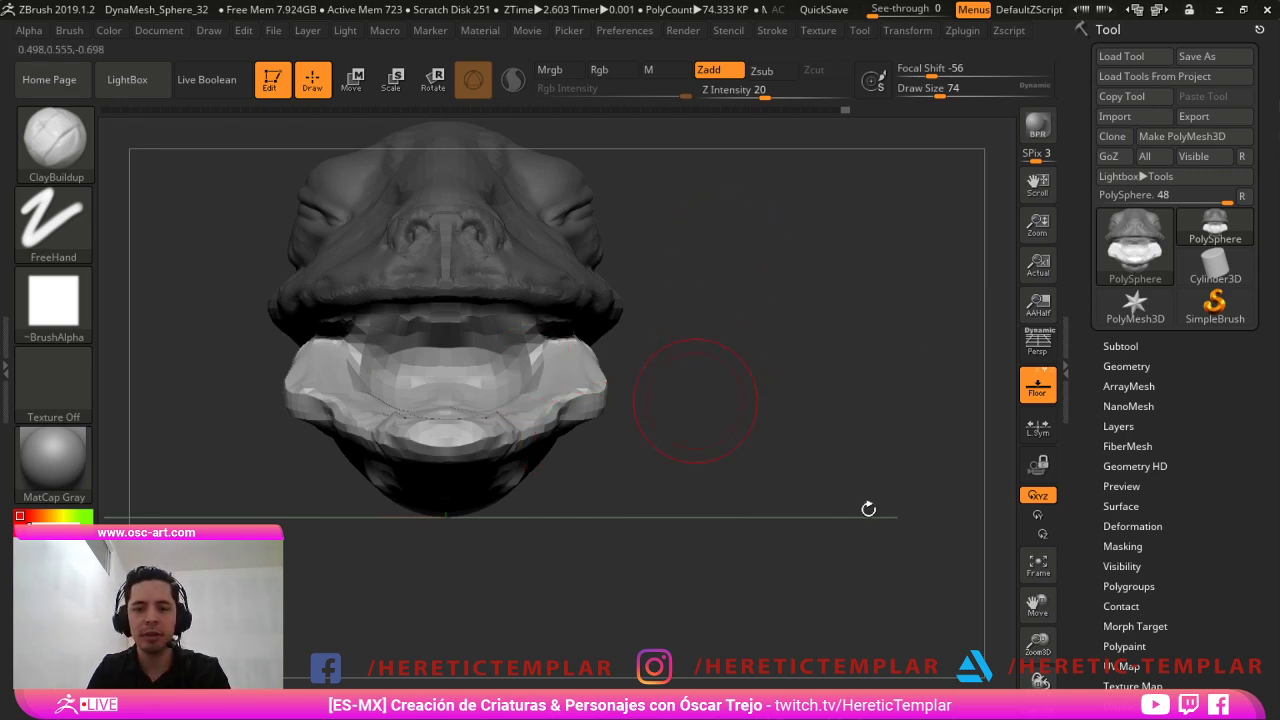
Pull the corner of the mouth back with Move from the side, starting at draw size 116, and clear the mask.
drag(697, 524, 500, 525)
key(b)
key(m)
key(v)
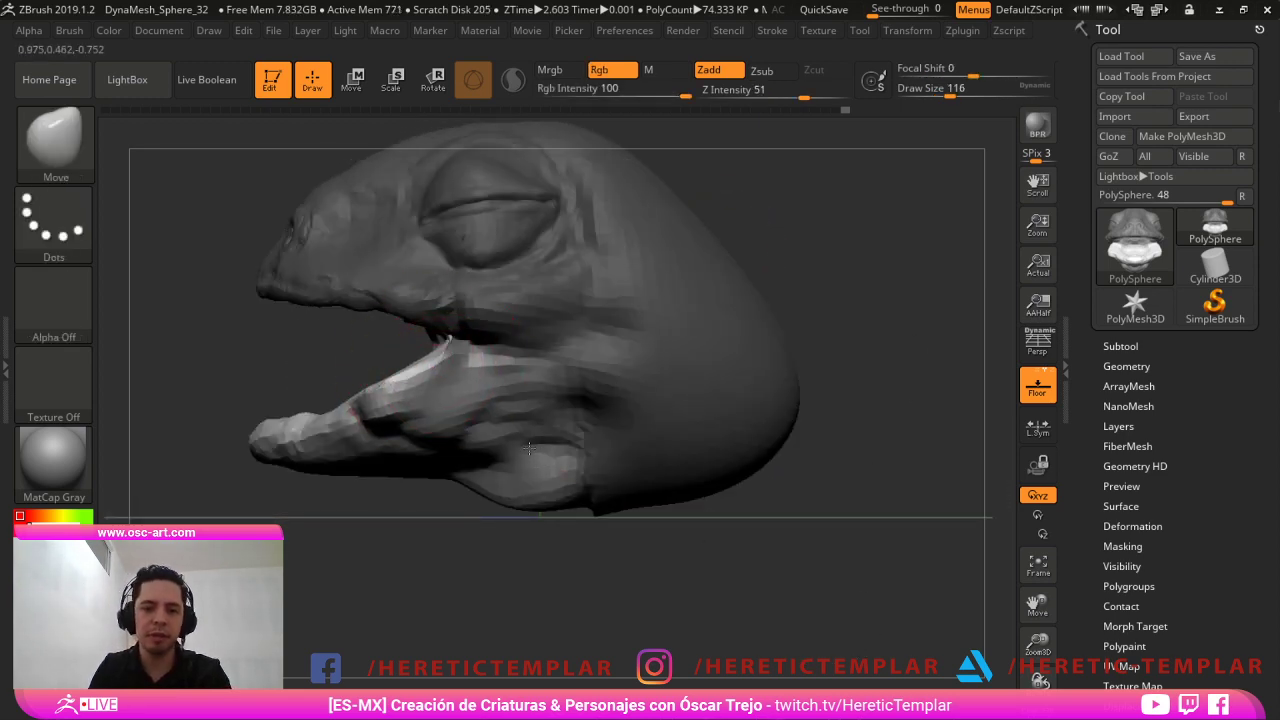
mouse_move(414, 384)
mouse_down()
mouse_move(419, 407)
mouse_move(462, 397)
mouse_up()
key(s)
key(s)
ctrl+drag(415, 545, 432, 568)
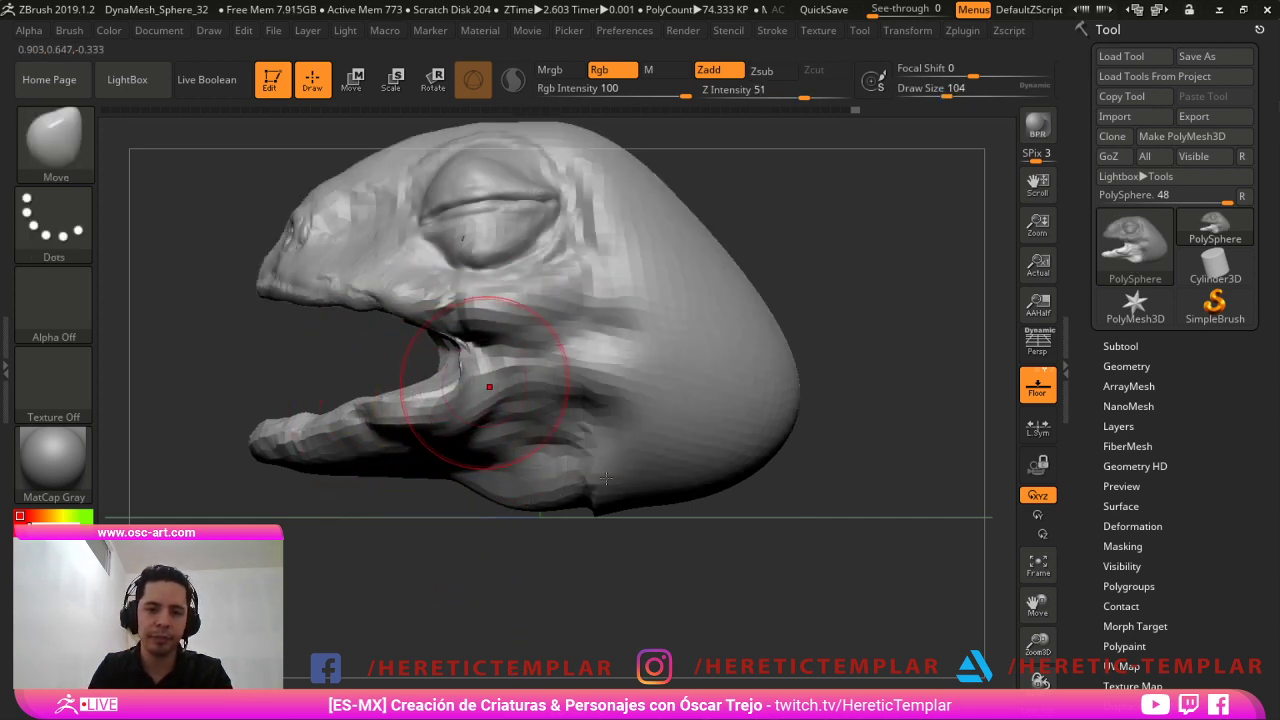
Smooth the corner of the mouth and crease it with DamStandard at draw size 68.
shift+drag(472, 345, 464, 362)
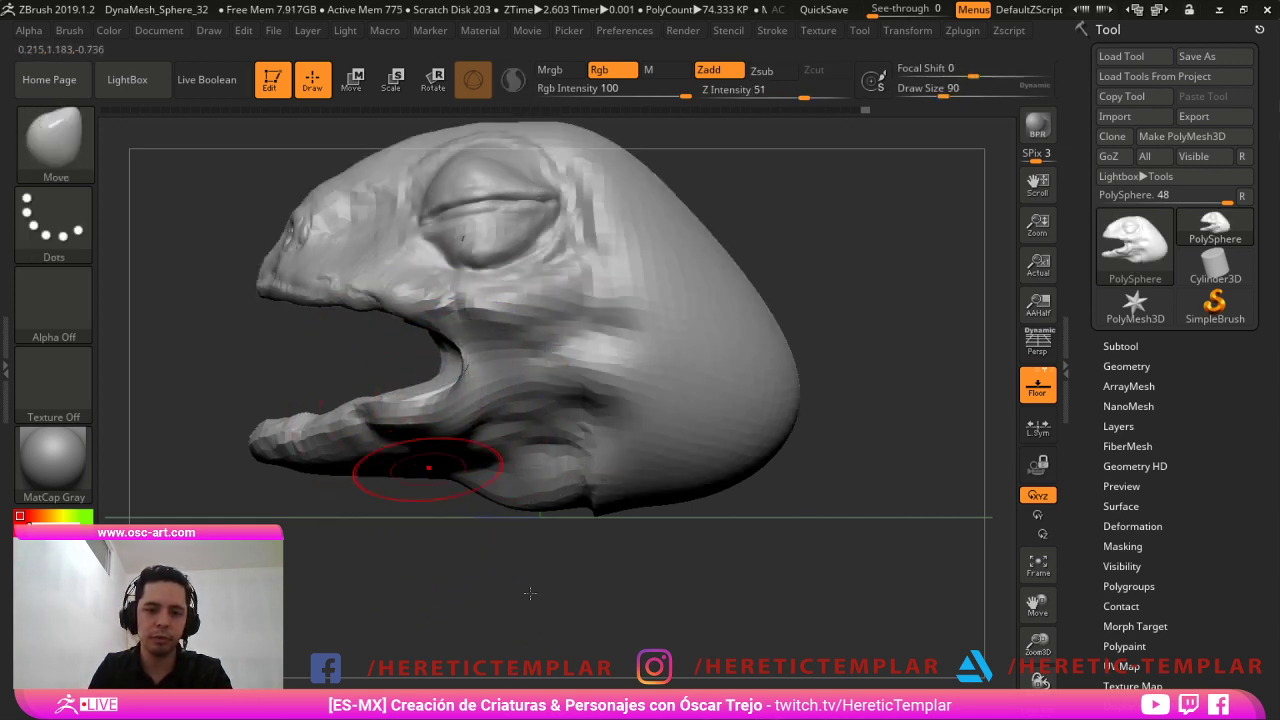
drag(425, 492, 480, 490)
key(b)
key(d)
key(s)
key(bracketleft)
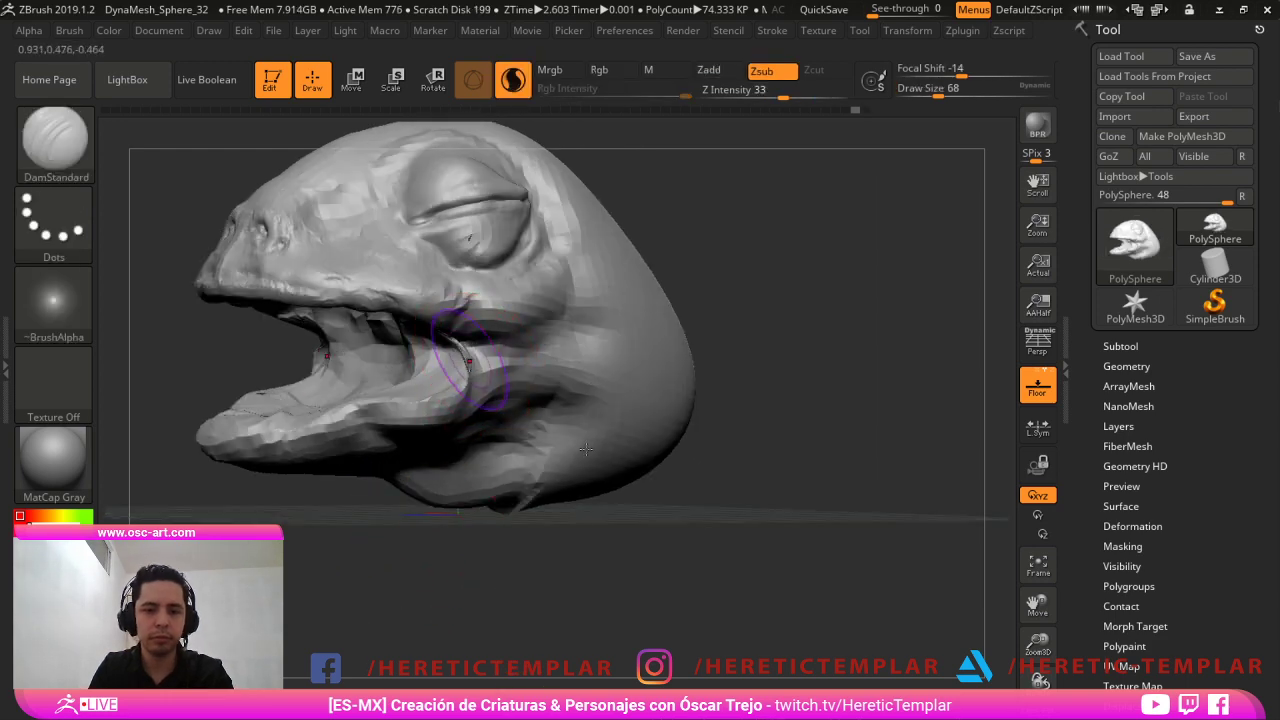
key(shift)
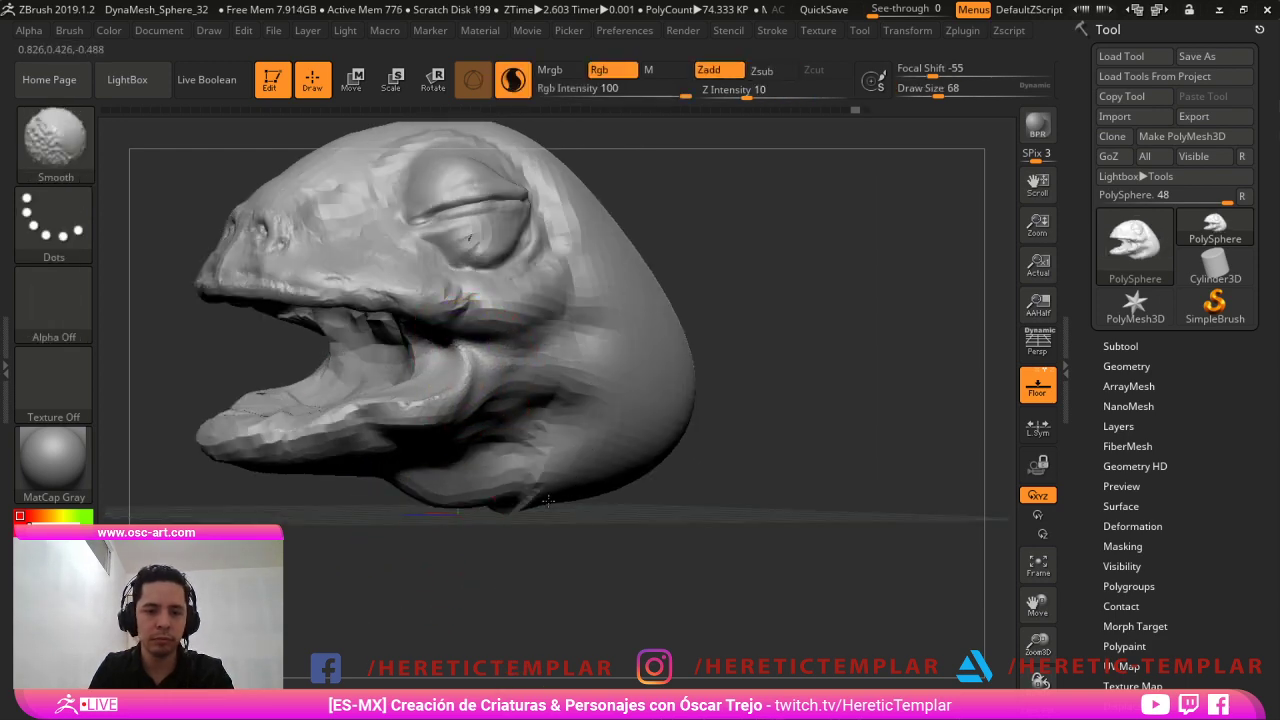
drag(548, 501, 695, 480)
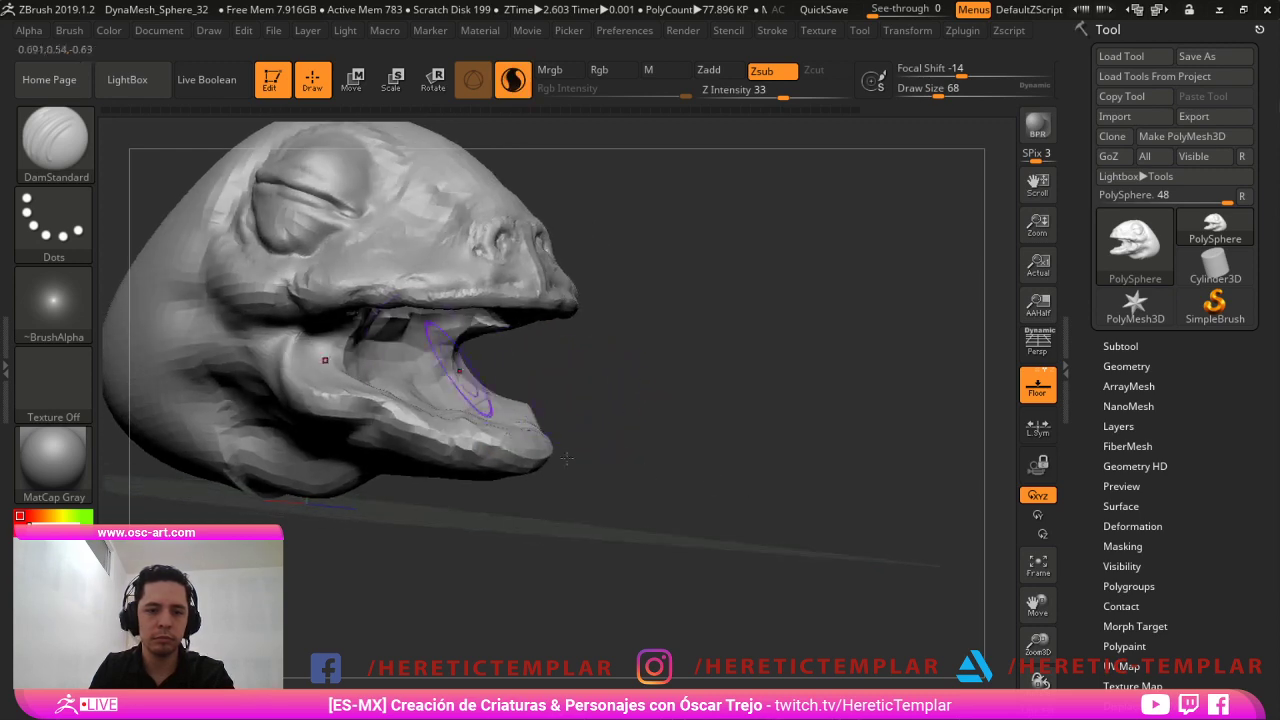
Dismiss the Sculptris Pro note and build up the mouth corner with ClayBuildup at draw size 54.
click(355, 347)
click(363, 383)
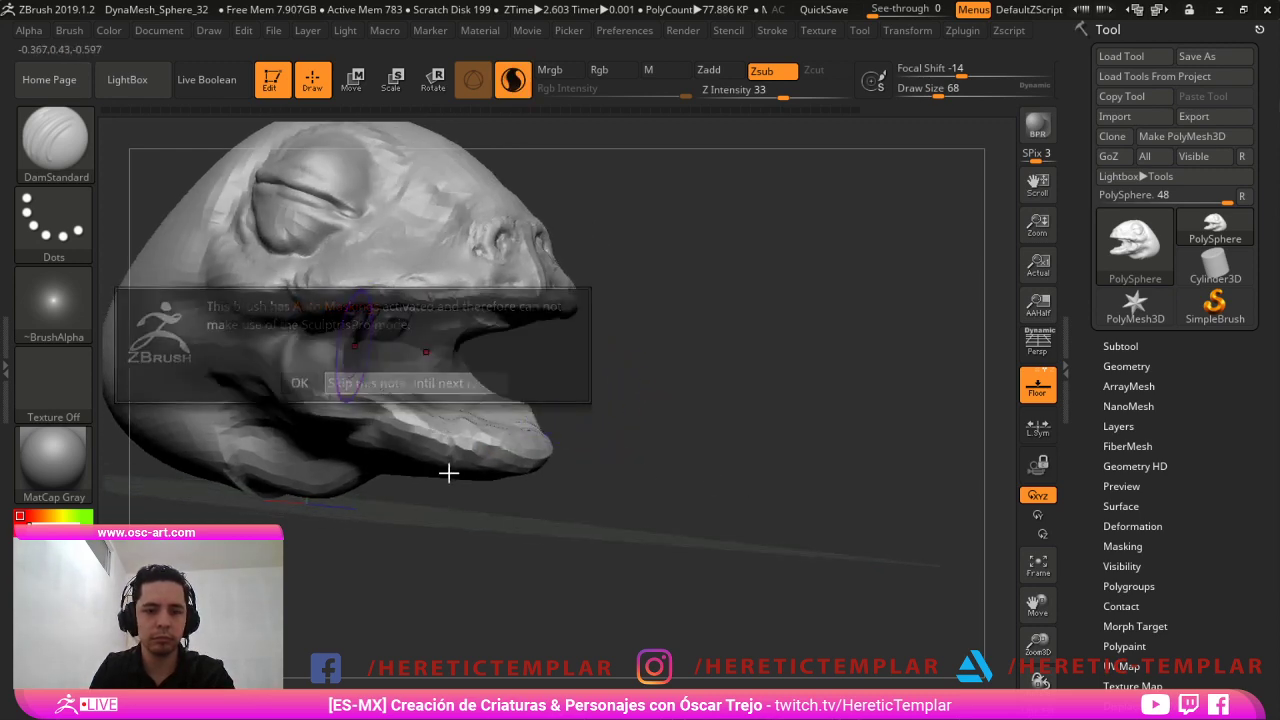
mouse_move(349, 351)
mouse_down()
mouse_move(341, 358)
mouse_move(430, 342)
mouse_move(385, 336)
mouse_move(449, 378)
mouse_up()
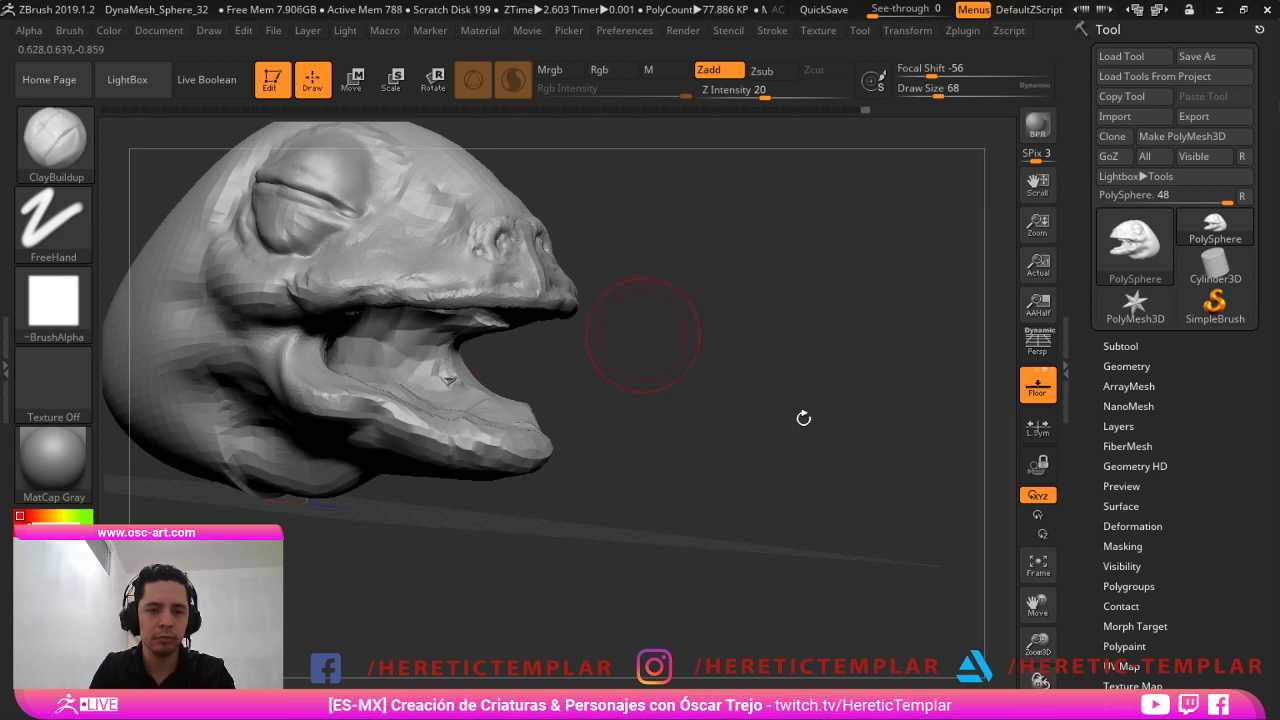
drag(643, 335, 560, 352)
mouse_move(382, 402)
mouse_down()
mouse_move(348, 390)
mouse_move(338, 368)
mouse_move(275, 358)
mouse_up()
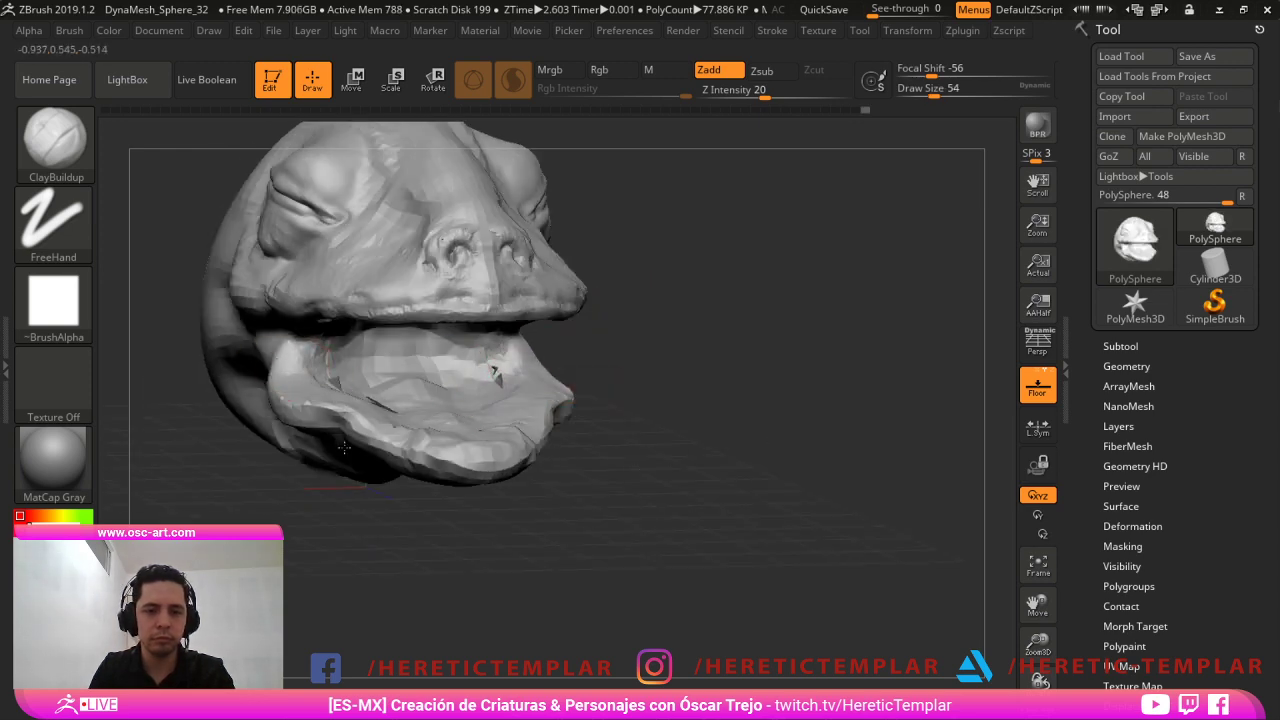
Reshape the sides of the jaw from below with Move, starting at draw size 90 and widening them at 116.
mouse_move(718, 625)
mouse_down()
mouse_move(791, 626)
mouse_move(778, 602)
mouse_move(788, 641)
mouse_move(866, 608)
mouse_move(863, 395)
mouse_up()
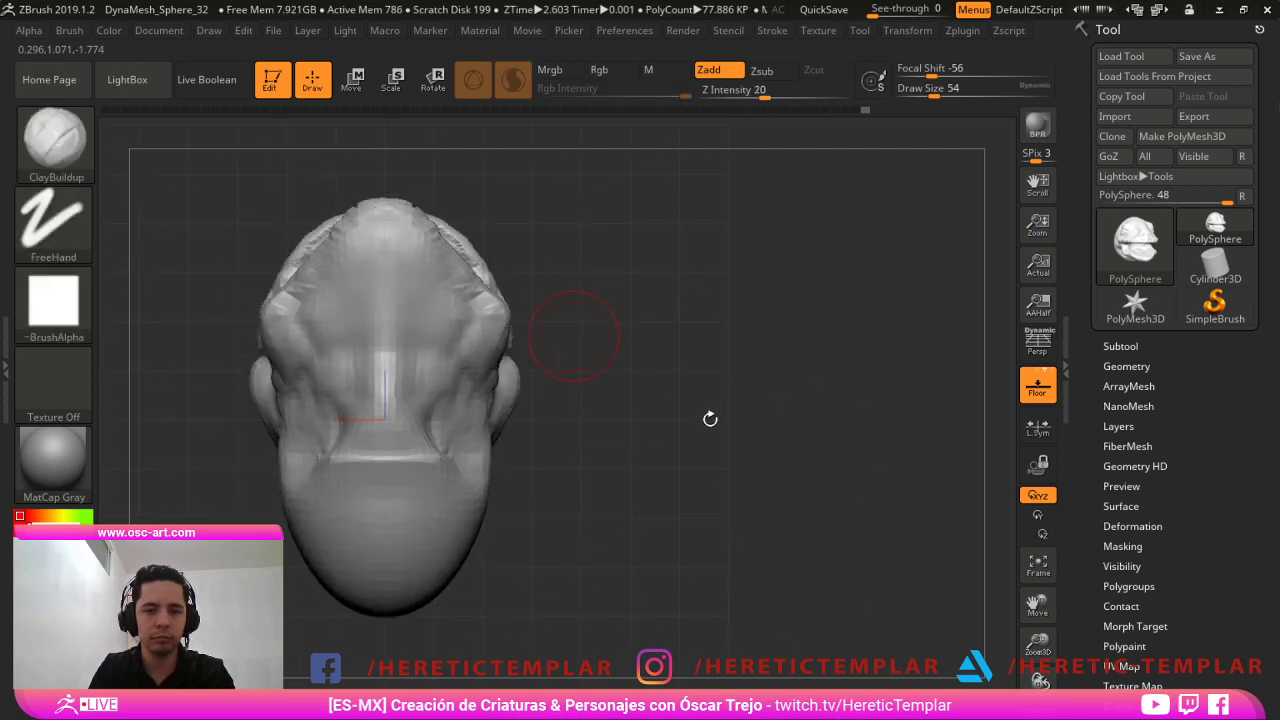
key(b)
key(m)
key(v)
key(s)
drag(474, 320, 487, 322)
drag(493, 304, 490, 347)
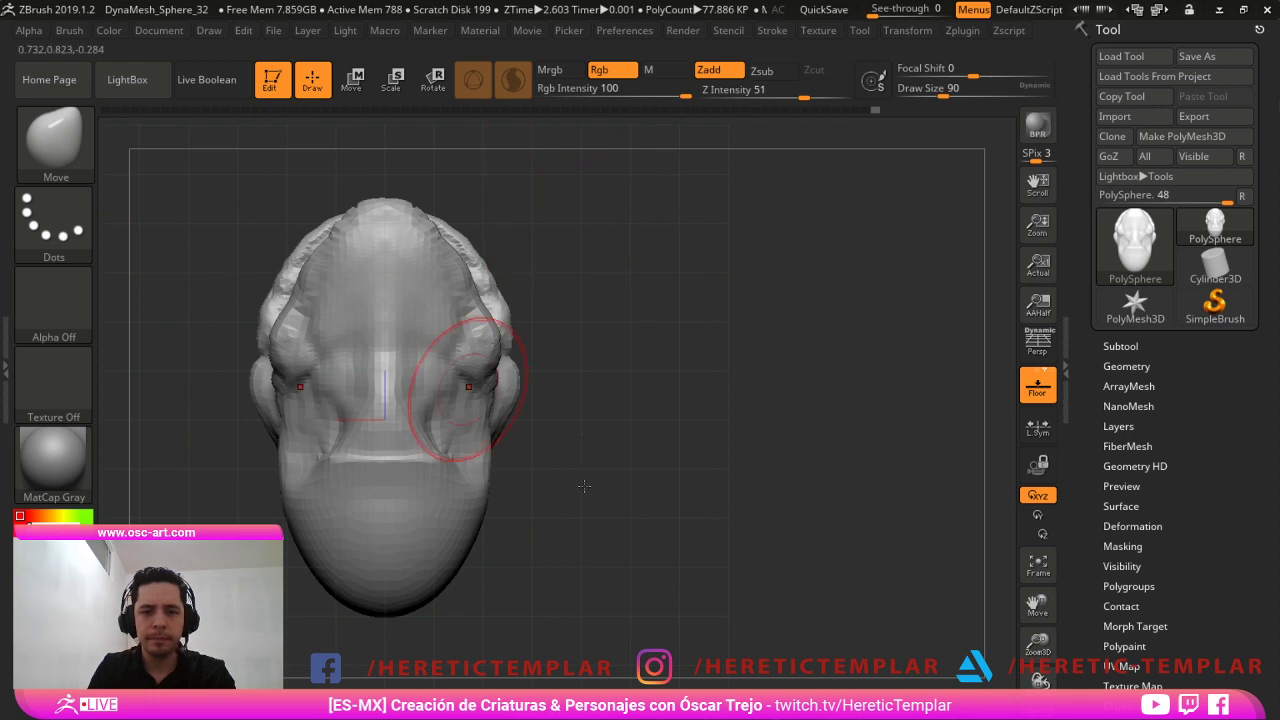
key(bracketright)
key(bracketright)
drag(478, 384, 510, 378)
Adjust the curve of the lower jaw from the side with Move at draw size 207.
mouse_move(657, 452)
mouse_down()
mouse_move(794, 483)
mouse_move(746, 595)
mouse_up()
alt+drag(574, 678, 535, 490)
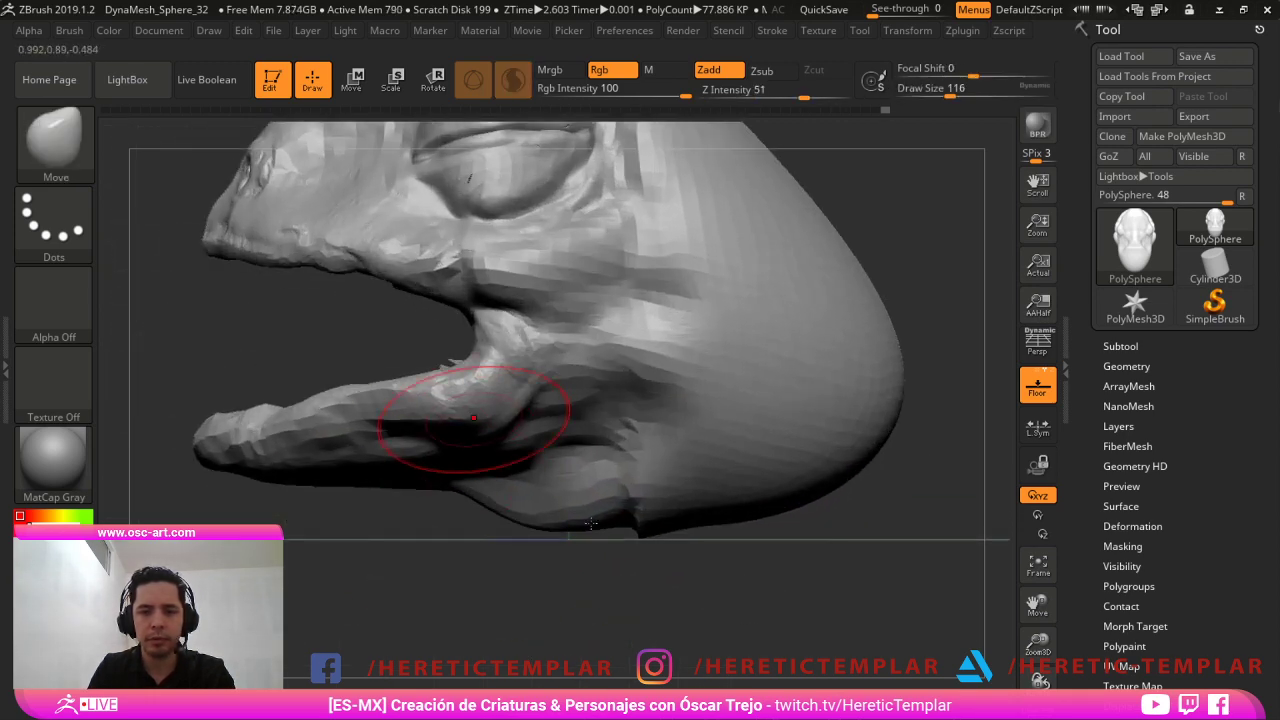
key(bracketright)
key(bracketright)
key(bracketright)
key(bracketright)
drag(388, 401, 368, 429)
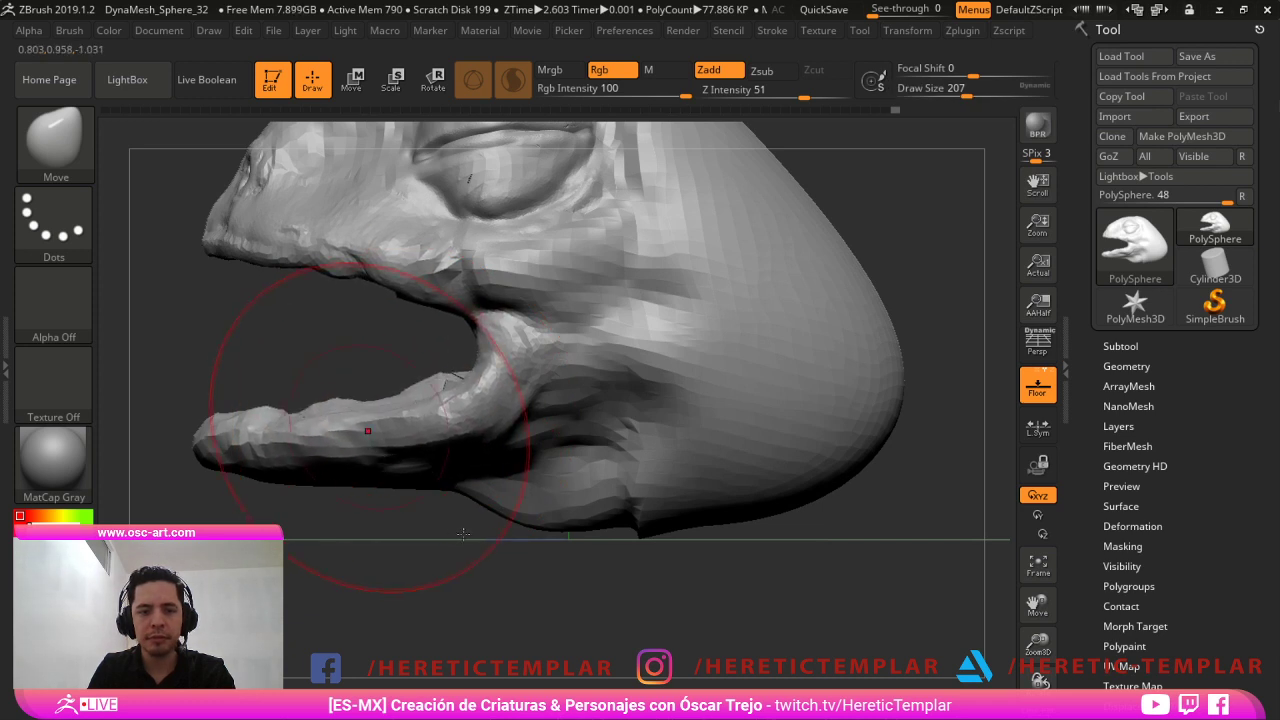
Lift and refine the edge of the upper lip with Move at draw size 223, reducing it to 154 near the mouth corner.
key(bracketright)
key(bracketright)
drag(388, 273, 386, 262)
key(bracketleft)
key(bracketleft)
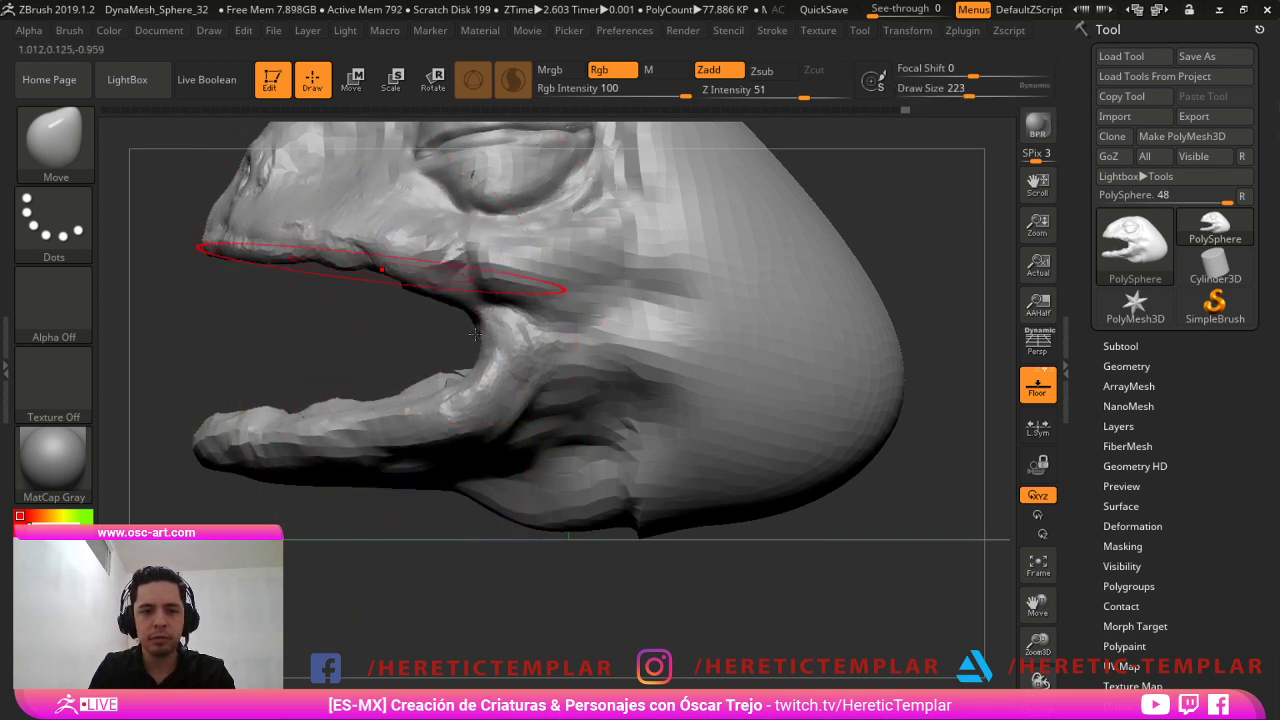
drag(275, 260, 223, 239)
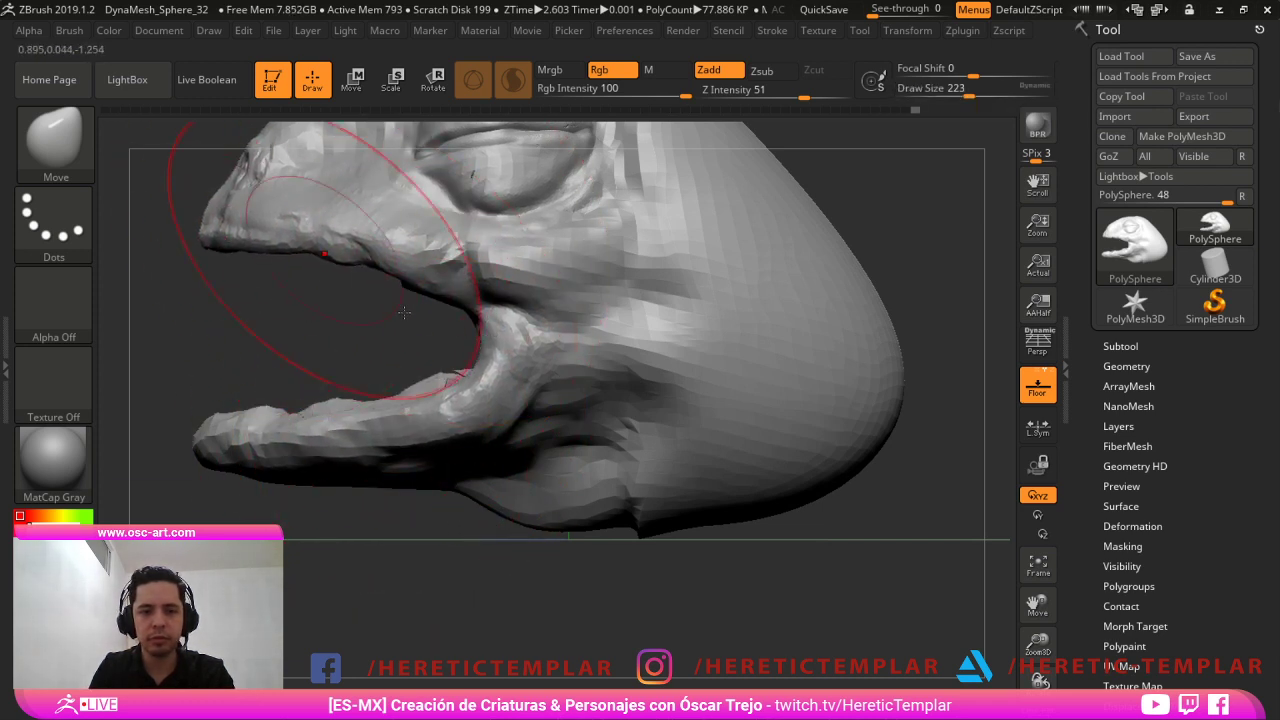
drag(336, 264, 344, 257)
key(bracketleft)
key(bracketleft)
key(bracketleft)
key(bracketleft)
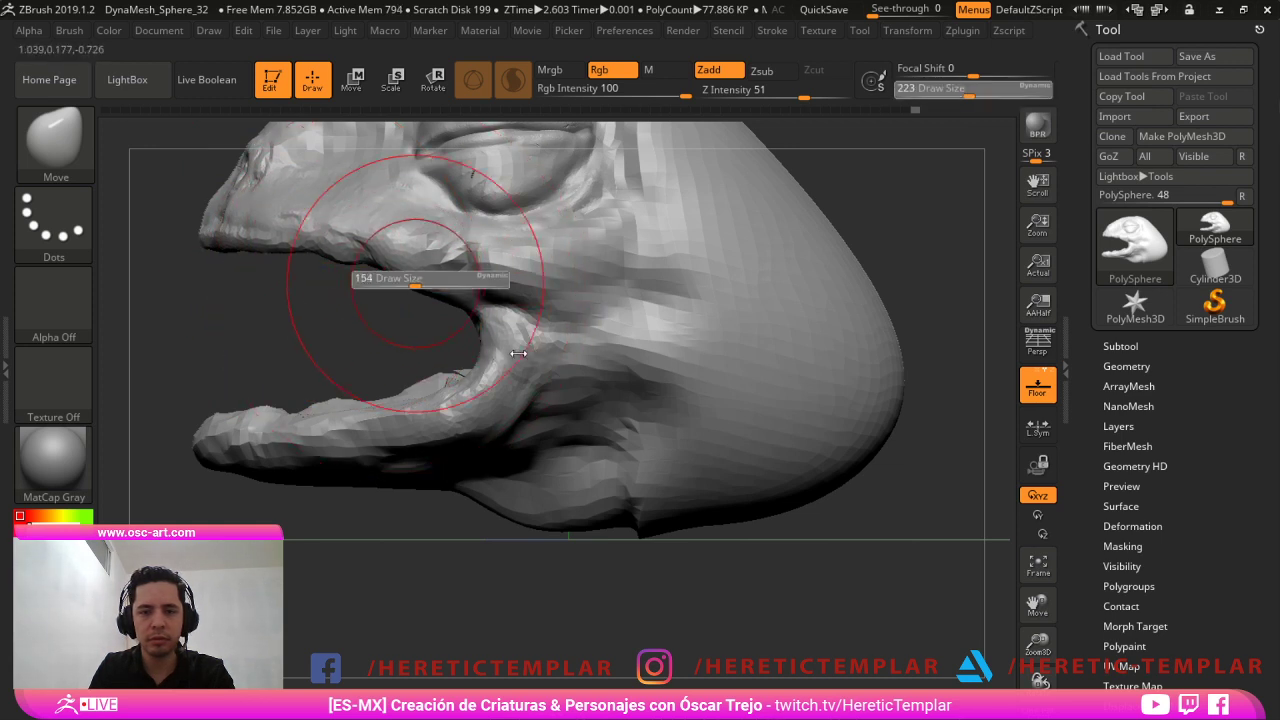
drag(408, 284, 412, 274)
Carve a downward crease behind the corner of the mouth with DamStandard, starting at draw size 140.
key(bracketright)
key(b)
key(d)
key(s)
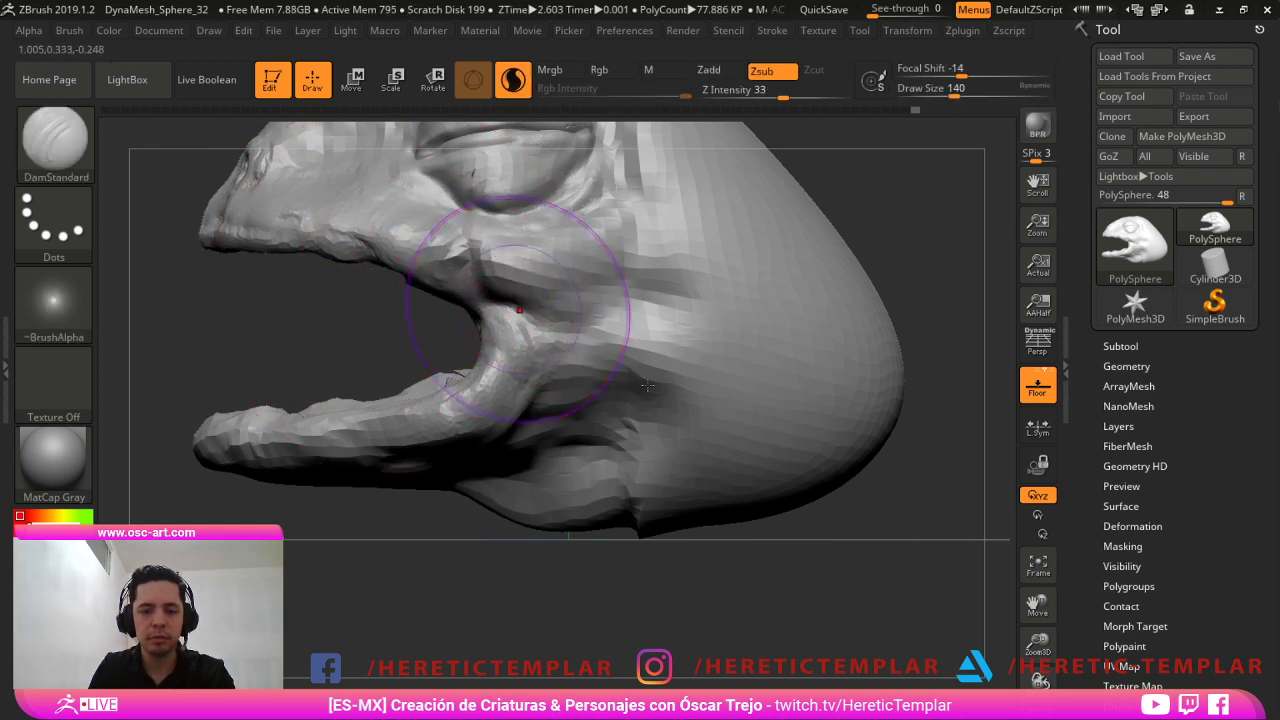
key(s)
mouse_move(537, 304)
mouse_down()
mouse_move(515, 288)
mouse_move(565, 402)
mouse_move(536, 418)
mouse_up()
key(s)
key(s)
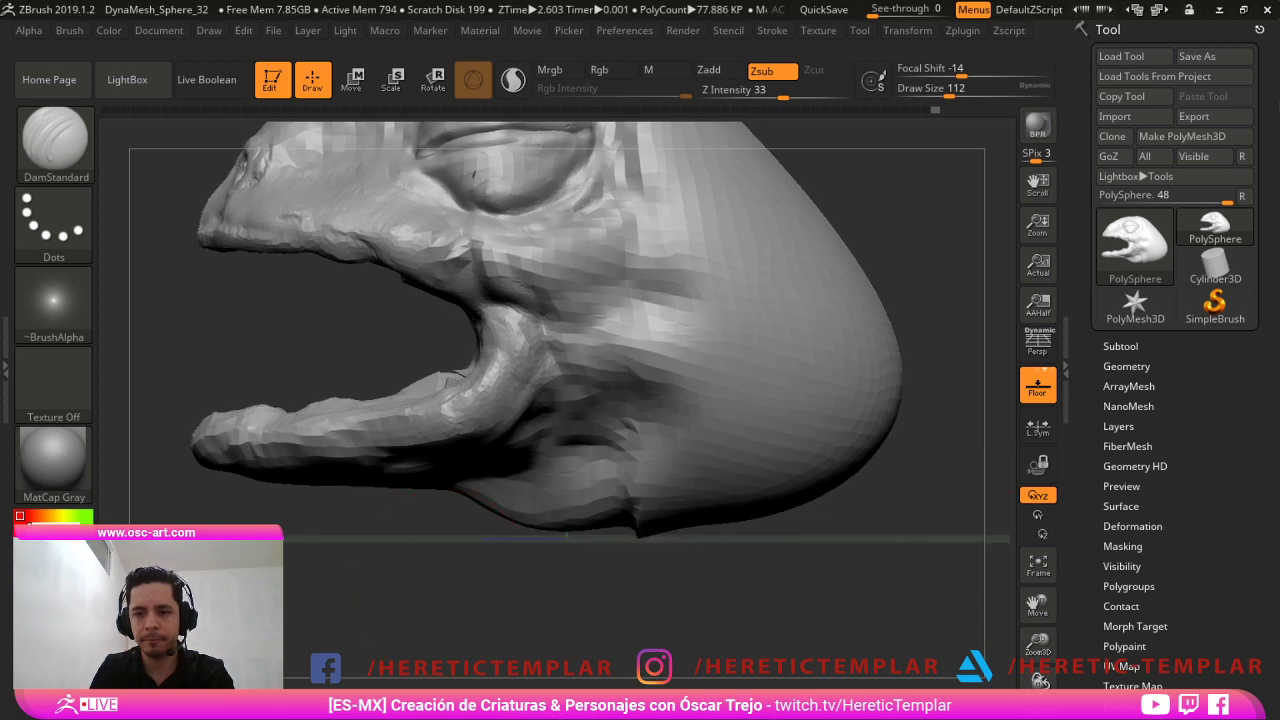
Adjust the snout bridge with Move at draw size 94, and the forehead and mouth corner at up to 140.
alt+drag(622, 578, 640, 540)
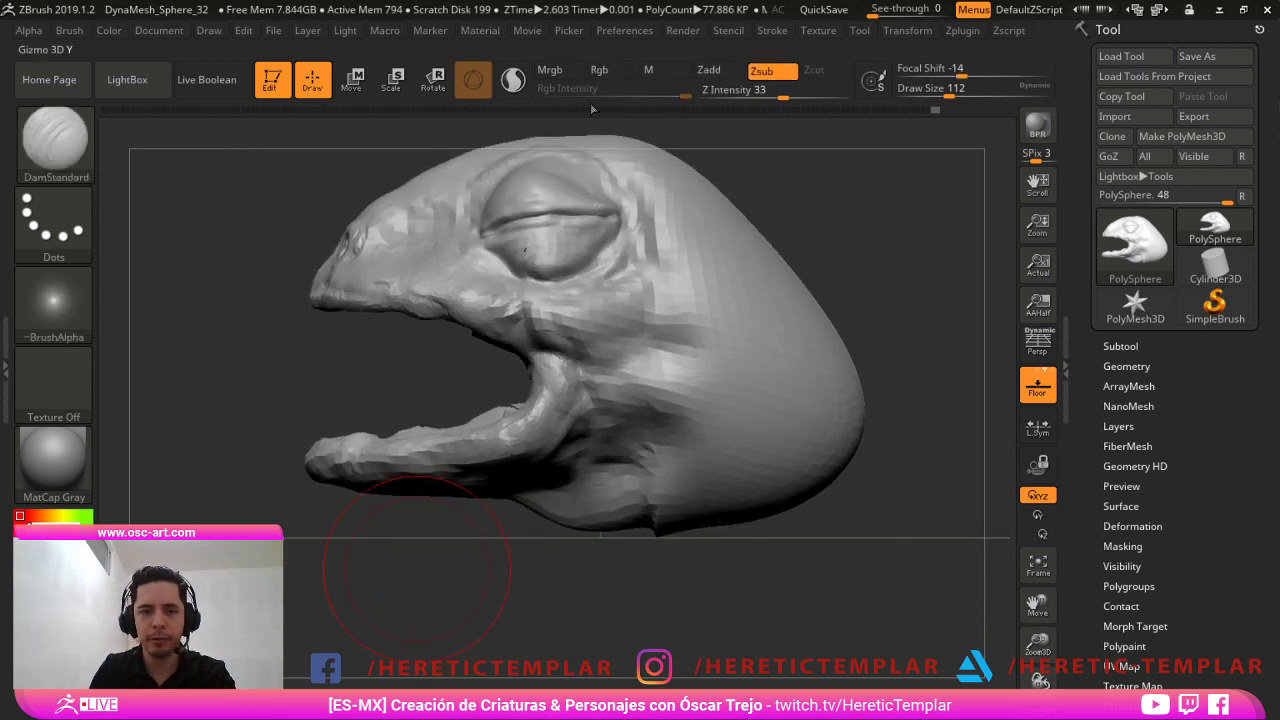
key(b)
key(m)
key(v)
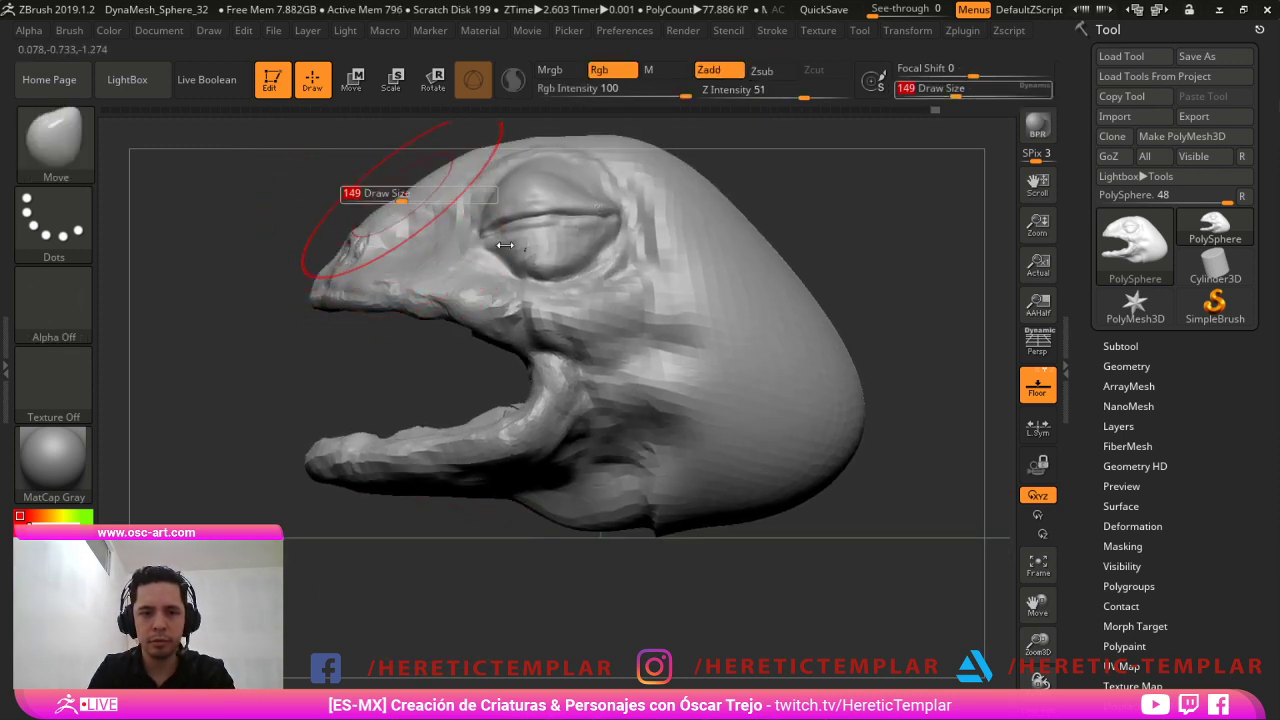
key([)
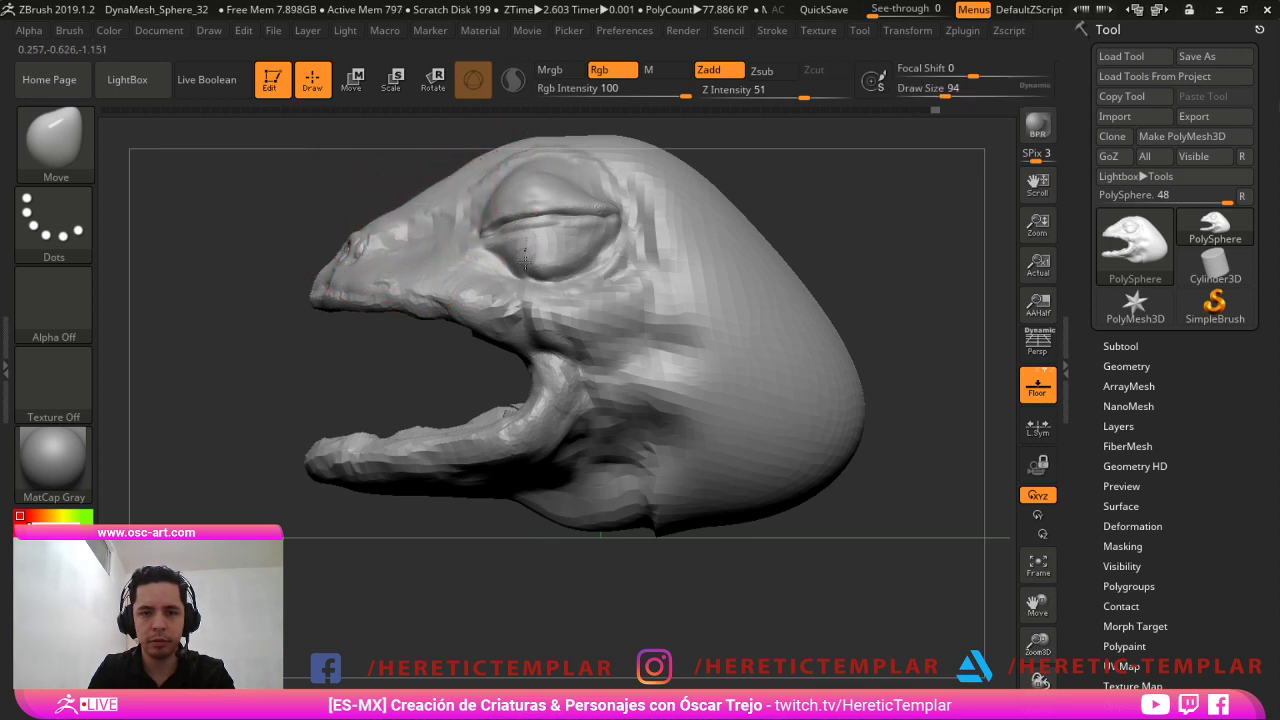
drag(420, 210, 424, 207)
key(s)
drag(525, 163, 533, 163)
key(s)
click(553, 391)
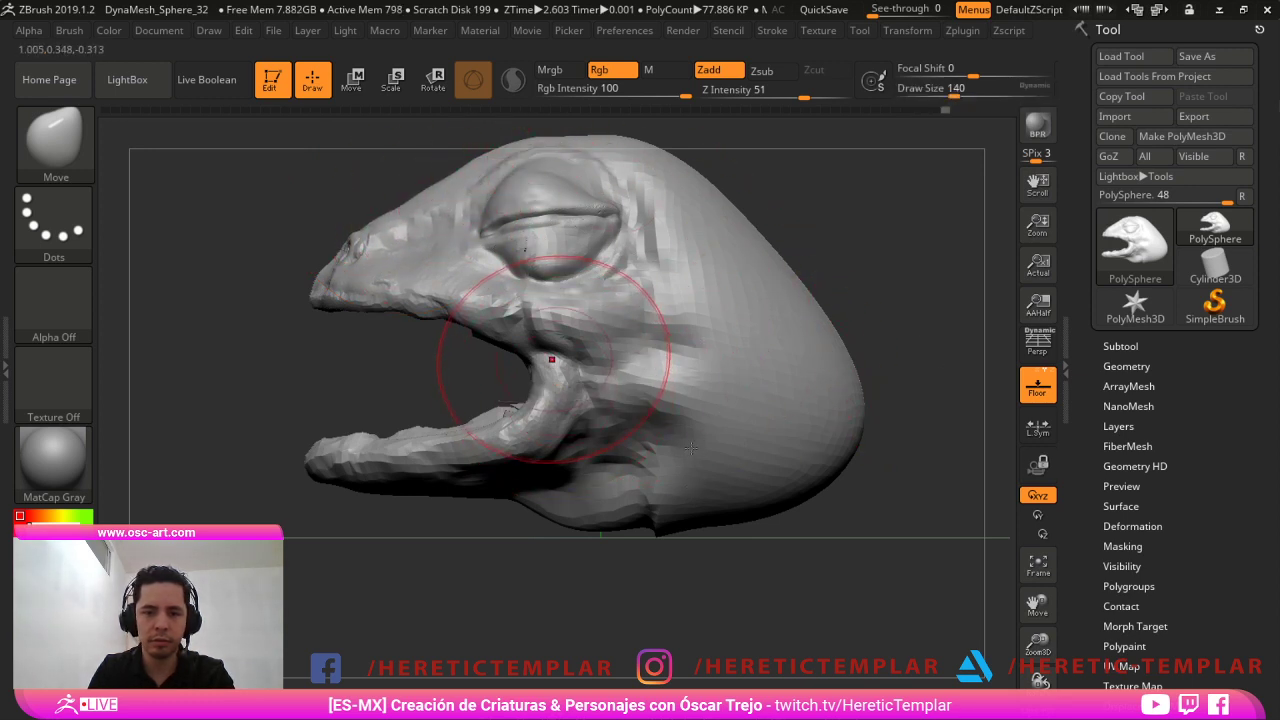
Add ClayBuildup touches to the mouth corner and the lower jaw edge, using draw size 49.
key(b)
key(c)
key(b)
key(s)
click(521, 358)
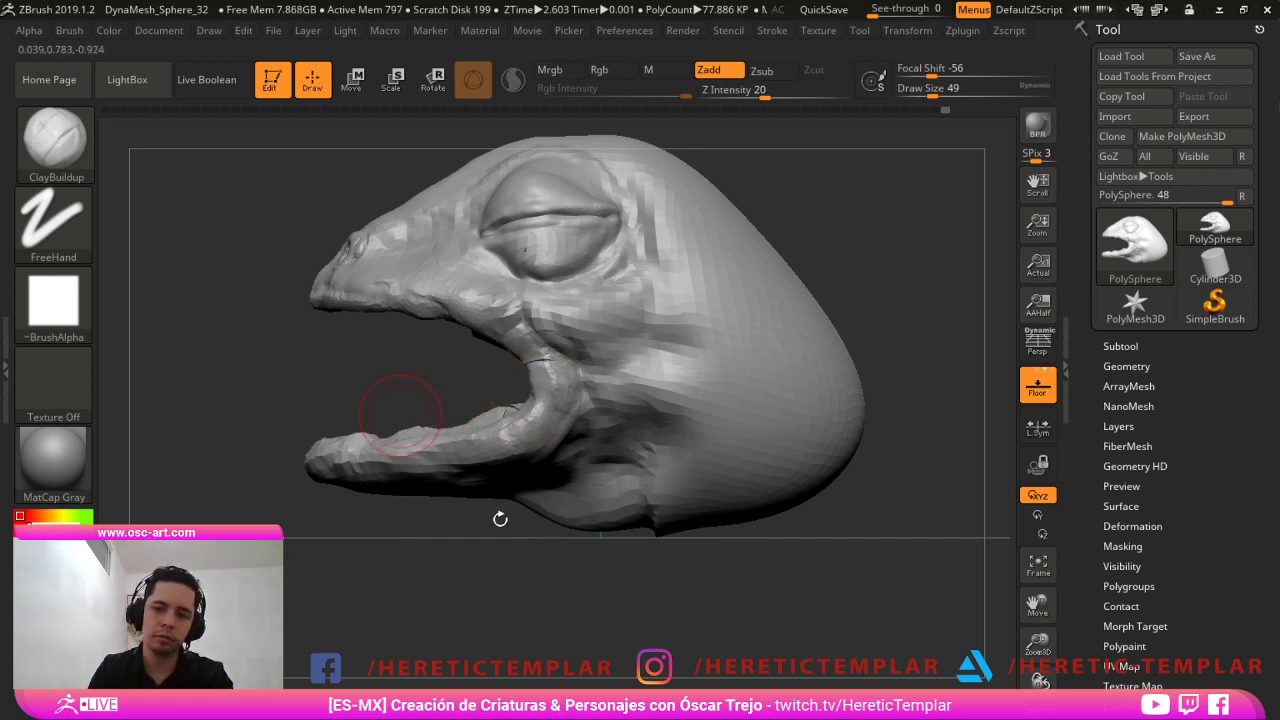
key(s)
click(400, 425)
Pull the front of the lower jaw down and back with Move at draw size 257 to open the mouth wider.
key(b)
key(m)
key(v)
key(s)
click(367, 455)
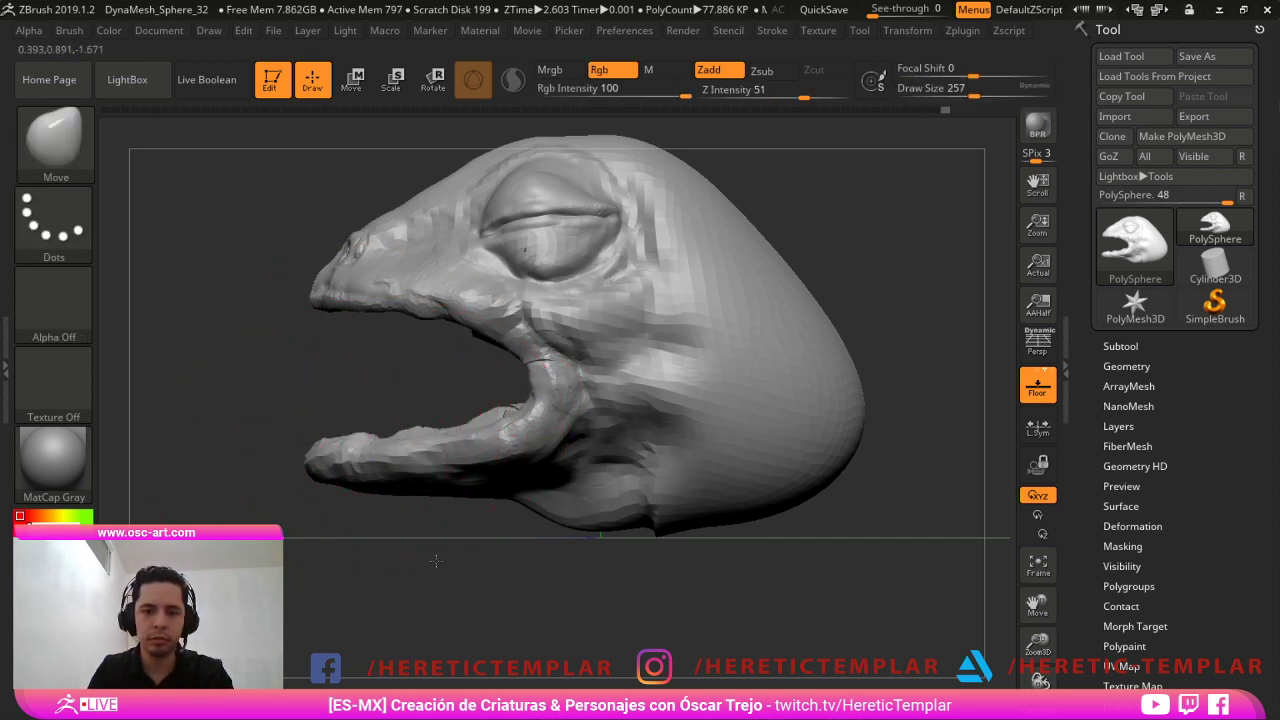
mouse_move(349, 449)
mouse_down()
mouse_move(371, 481)
mouse_move(442, 477)
mouse_up()
key(s)
click(406, 468)
key(s)
click(423, 468)
Carve creases along the underside of the lower jaw below the mouth corner with DamStandard.
key(b)
key(d)
key(s)
key(s)
drag(563, 470, 536, 468)
key(s)
mouse_move(582, 464)
mouse_down()
mouse_move(627, 459)
mouse_move(610, 444)
mouse_up()
key(s)
key(s)
Build up muscle volume behind the jaw hinge with ClayBuildup strokes.
key(b)
key(c)
key(b)
key(s)
key(s)
key(s)
mouse_move(610, 446)
mouse_down()
mouse_move(594, 437)
mouse_move(577, 474)
mouse_move(625, 418)
mouse_up()
key(s)
drag(624, 416, 667, 480)
Carve folds into the rear of the cheek and jaw with DamStandard at draw size 108.
key(b)
key(d)
key(s)
key(s)
key(s)
mouse_move(642, 492)
mouse_down()
mouse_move(686, 466)
mouse_move(692, 442)
mouse_up()
drag(682, 410, 720, 371)
mouse_move(694, 438)
mouse_down()
mouse_move(748, 390)
mouse_move(738, 434)
mouse_up()
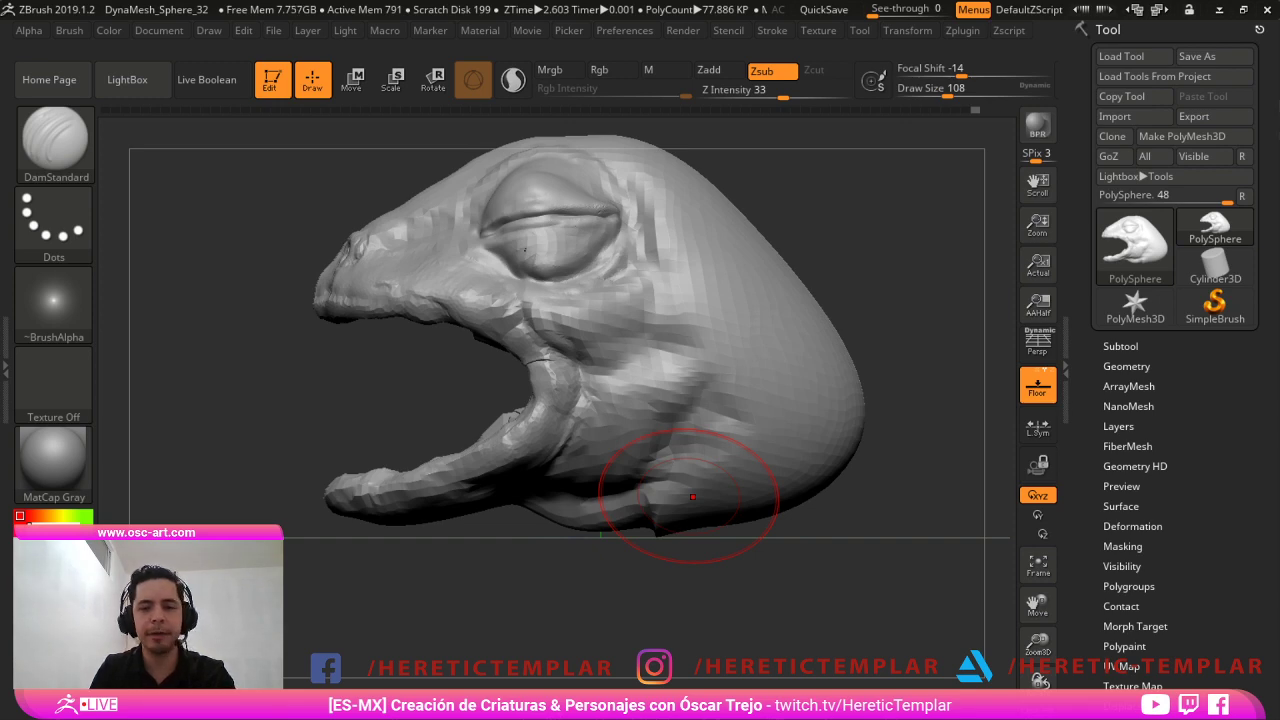
Mask the lower jaw with a rectangular selection on the opposite side of the head and set the draw size to 197.
mouse_move(394, 683)
alt+mouse_down()
mouse_move(400, 593)
mouse_move(402, 665)
alt+mouse_up()
drag(402, 665, 420, 716)
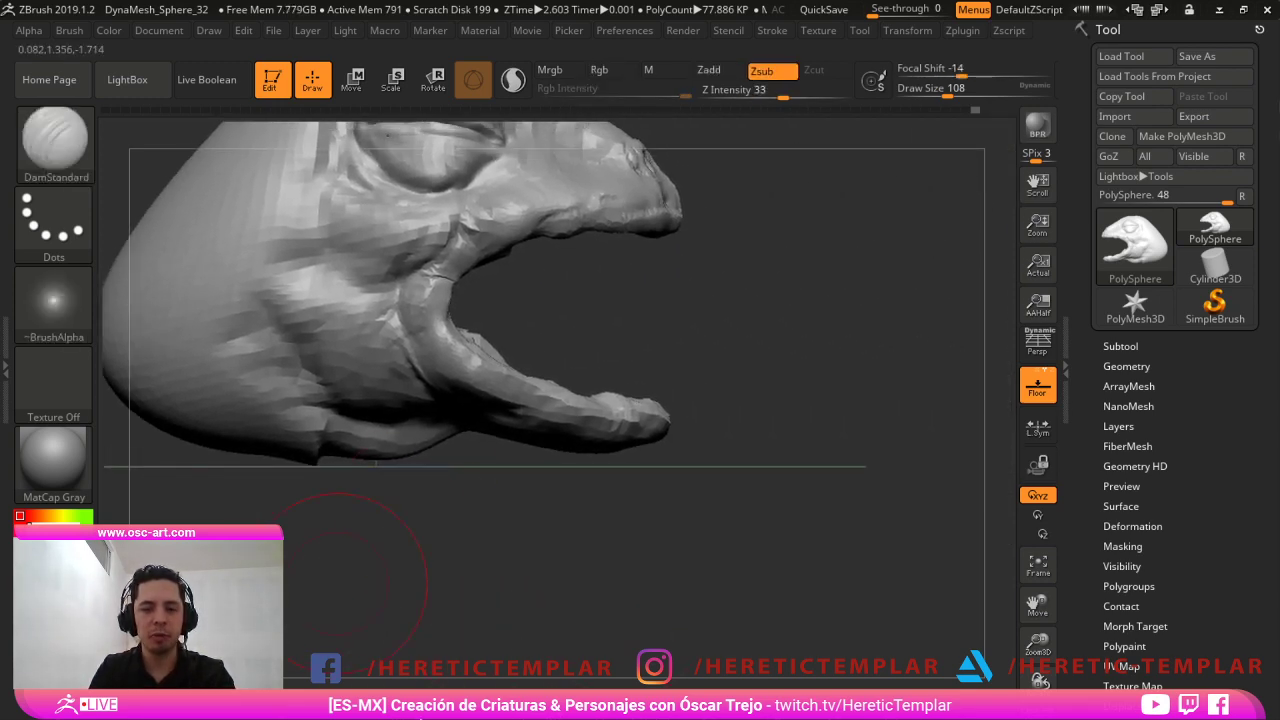
shift+drag(936, 451, 909, 340)
mouse_move(984, 402)
shift+mouse_down()
mouse_move(972, 337)
mouse_move(829, 339)
shift+mouse_up()
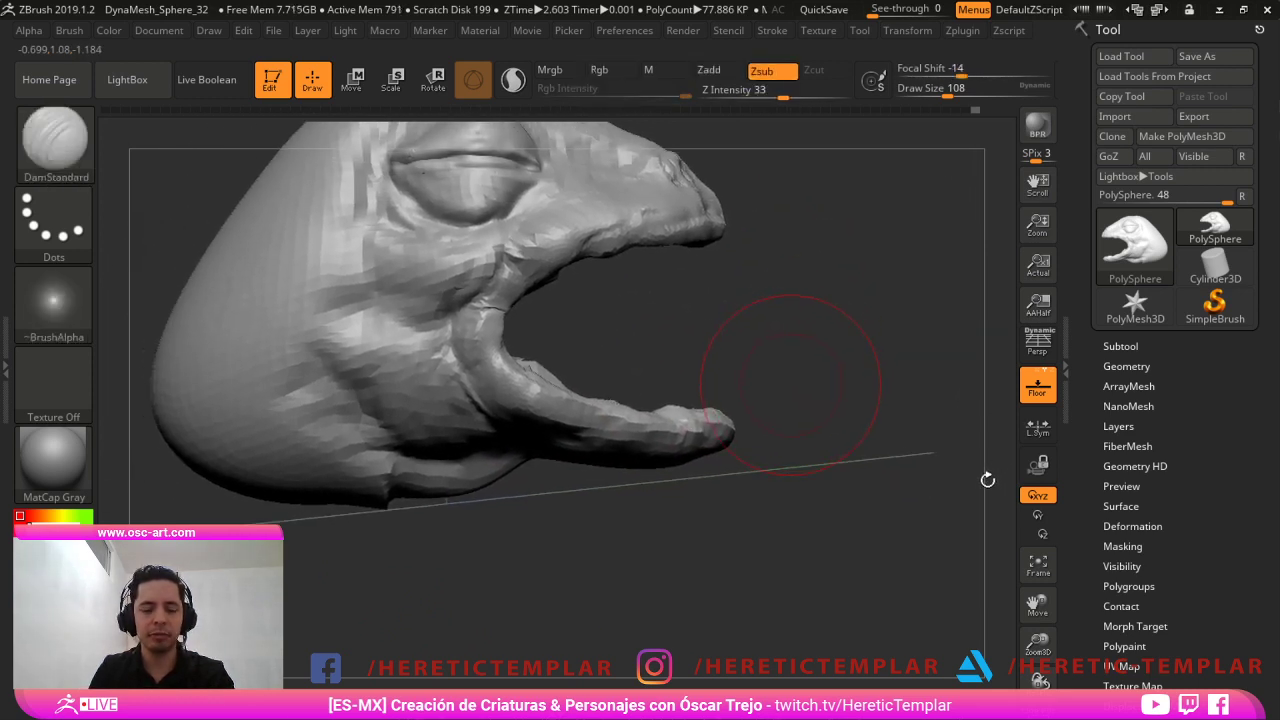
mouse_move(827, 285)
ctrl+mouse_down()
mouse_move(770, 367)
mouse_move(439, 538)
ctrl+mouse_up()
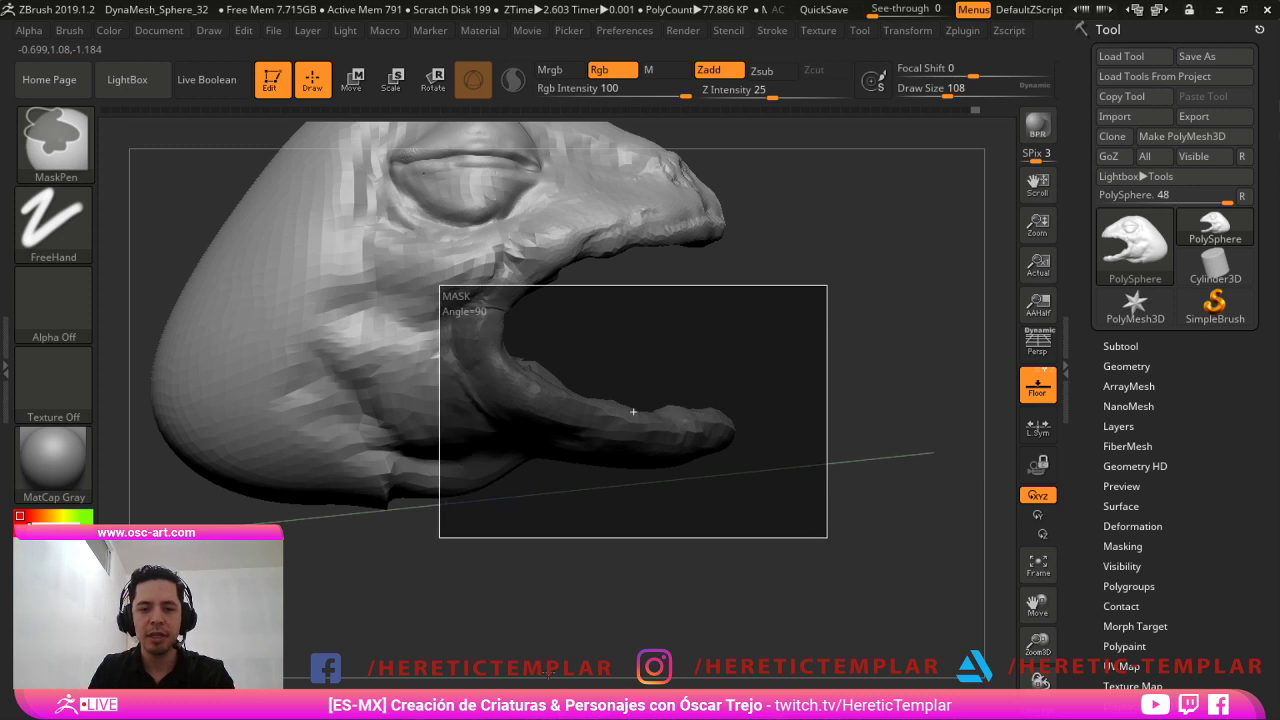
ctrl+drag(548, 673, 495, 685)
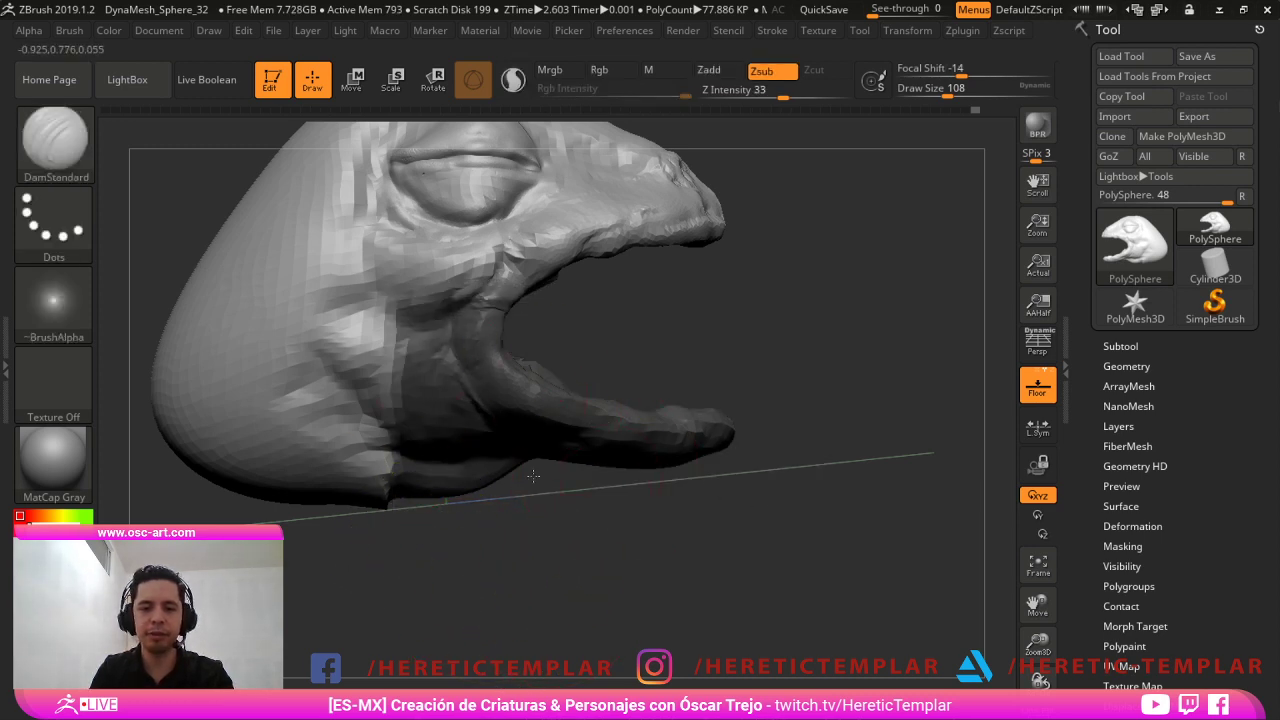
key(s)
click(461, 329)
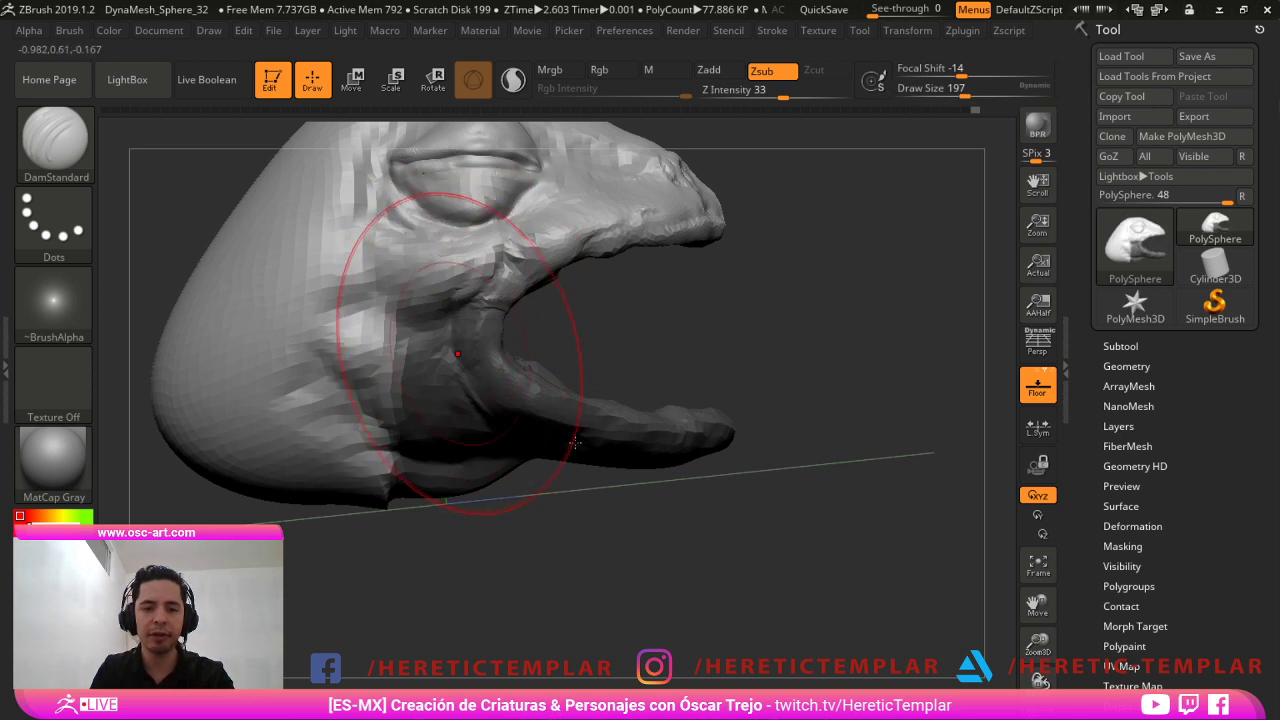
Switch to the Move brush, try selecting Move Topological, and return to the regular Move brush.
key(b)
key(m)
key(v)
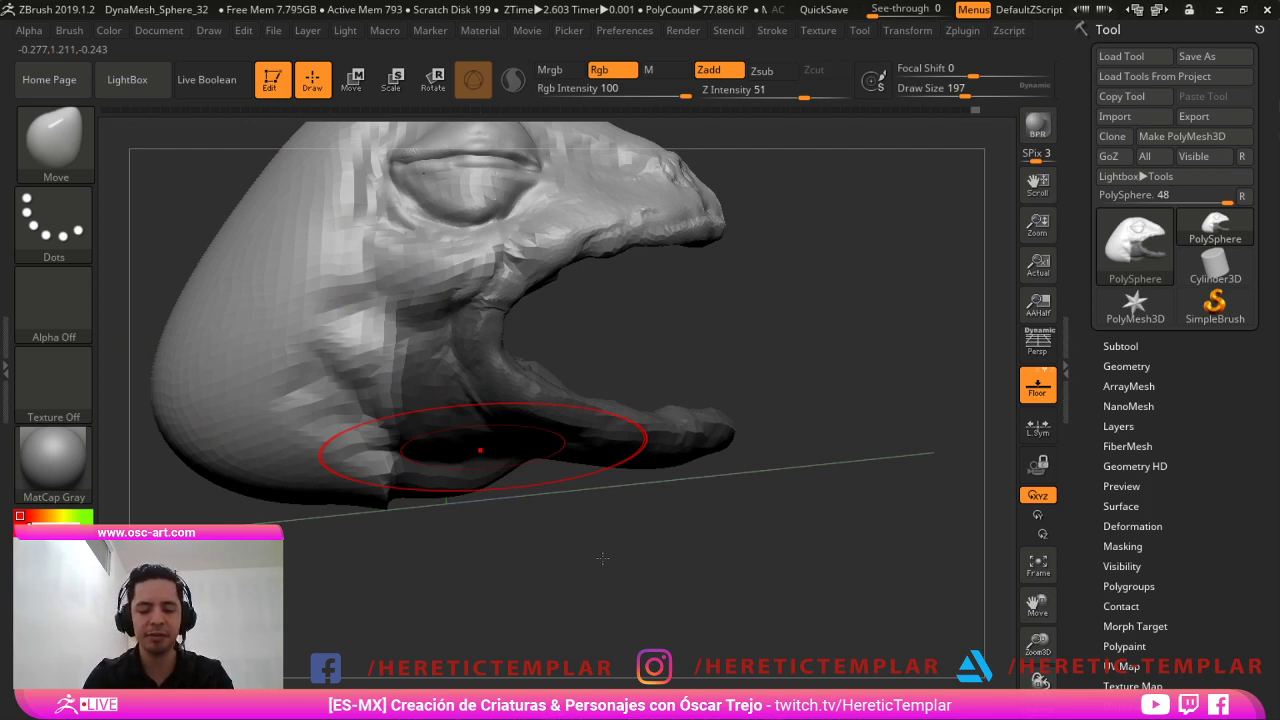
key(b)
key(m)
key(t)
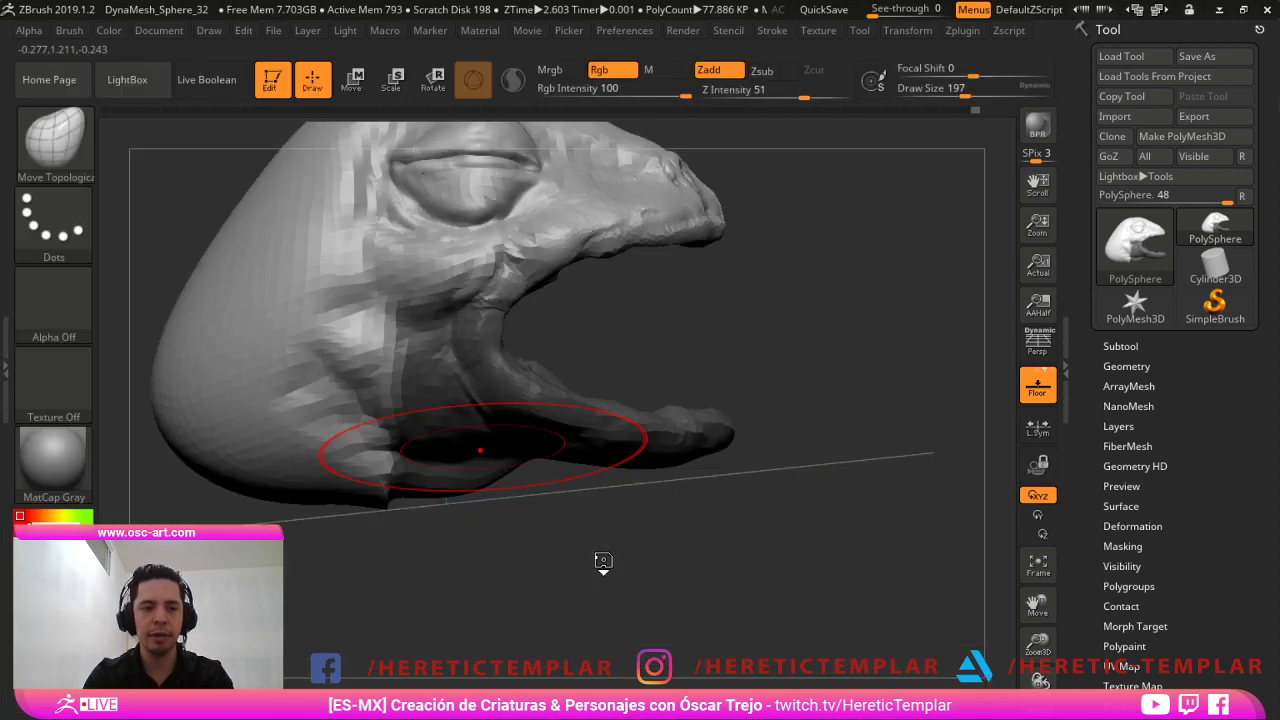
key(b)
key(m)
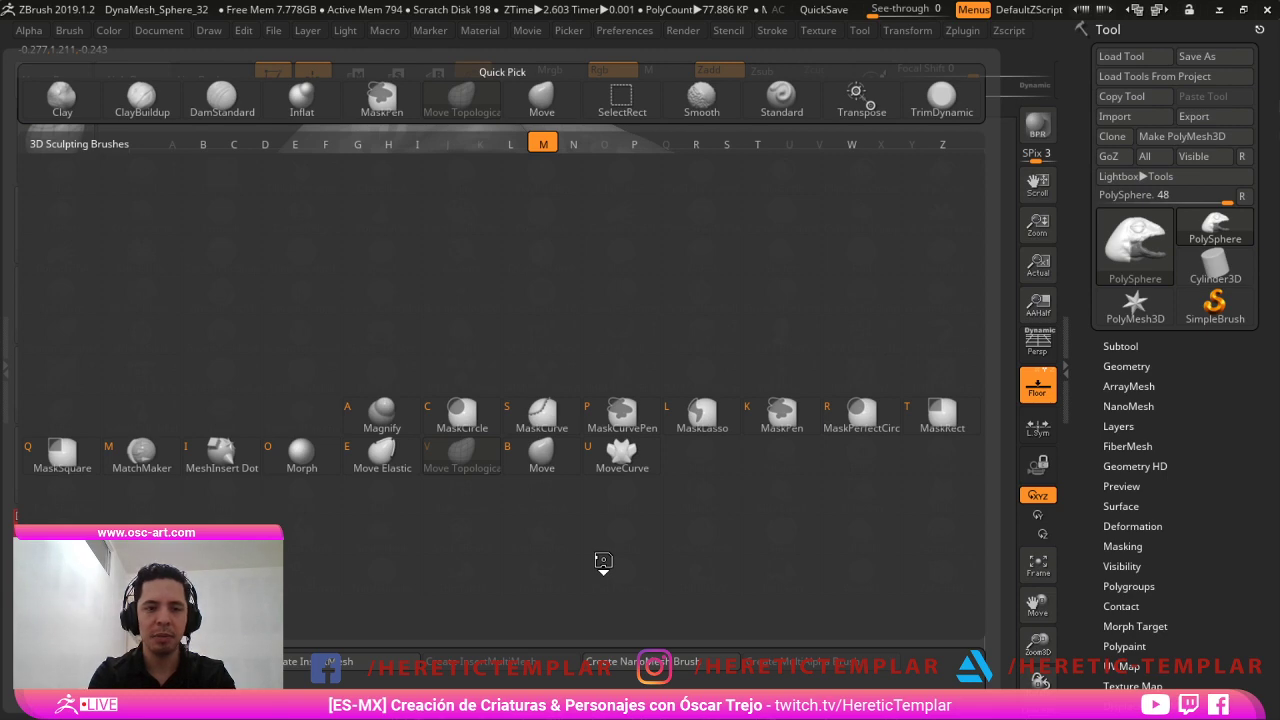
key(b)
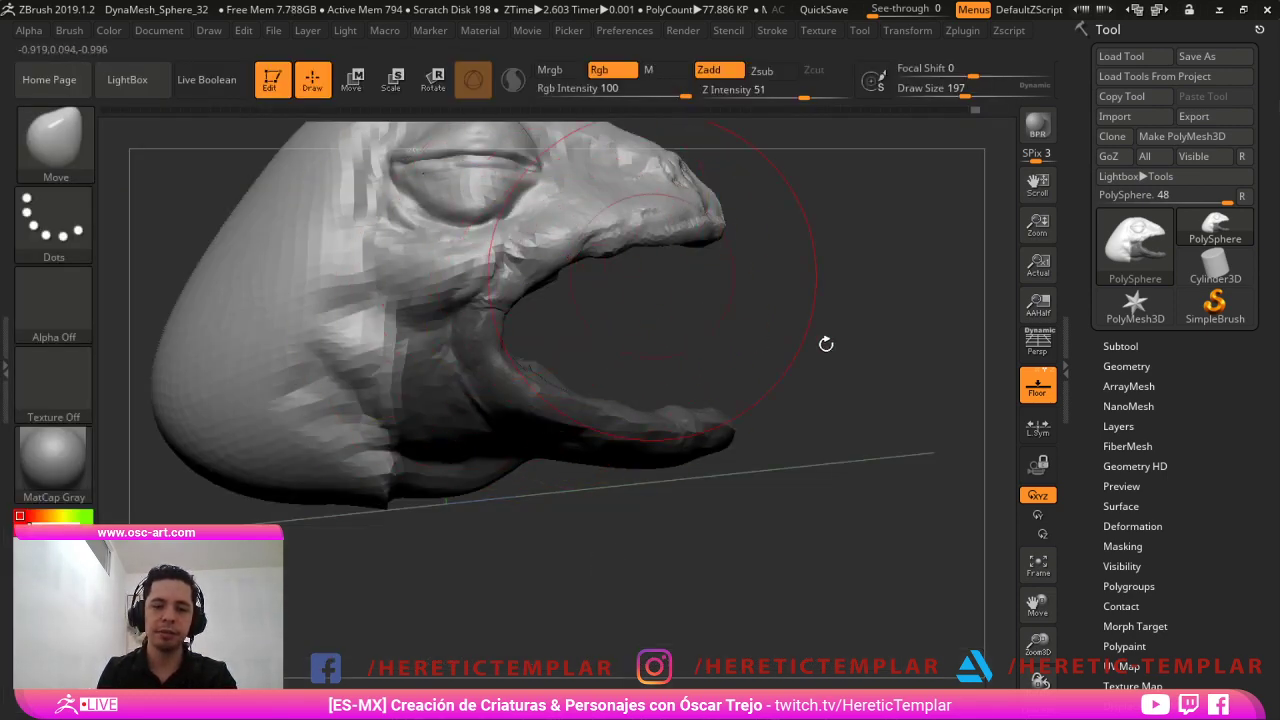
Invert the mask to cover the rest of the head and invert it back onto the lower jaw.
alt+drag(860, 365, 857, 415)
ctrl+click(860, 434)
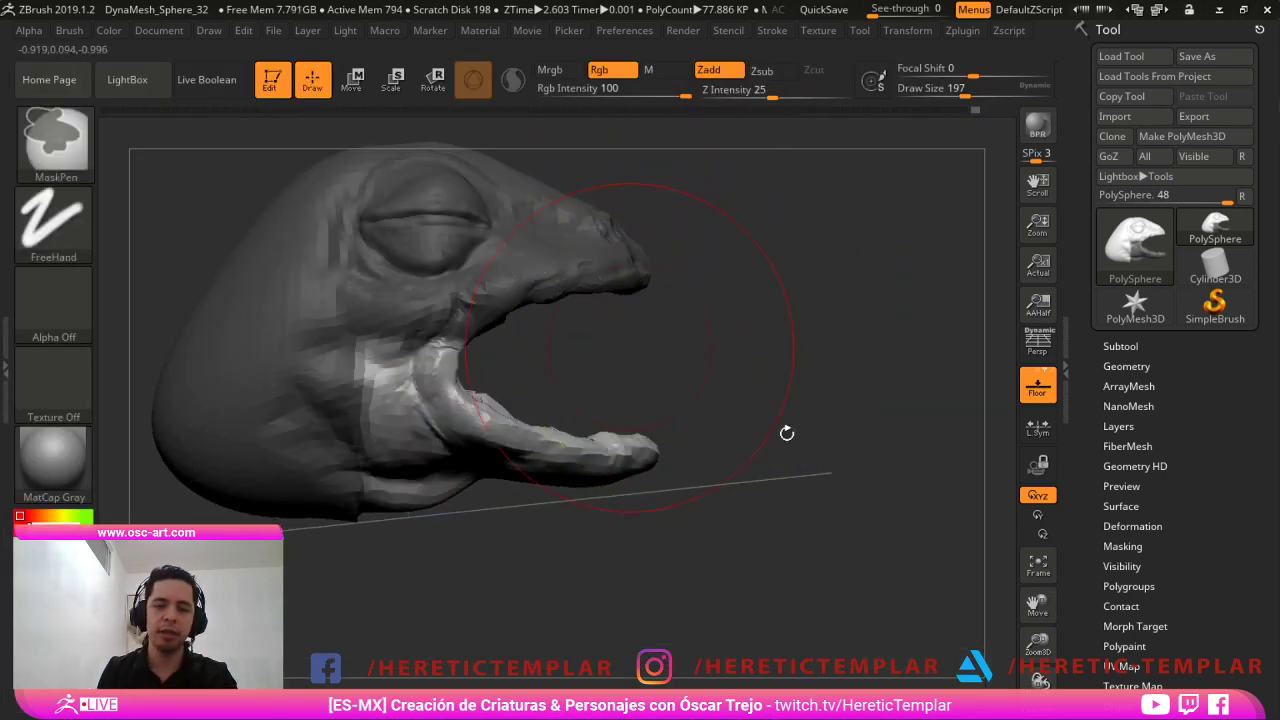
ctrl+click(811, 316)
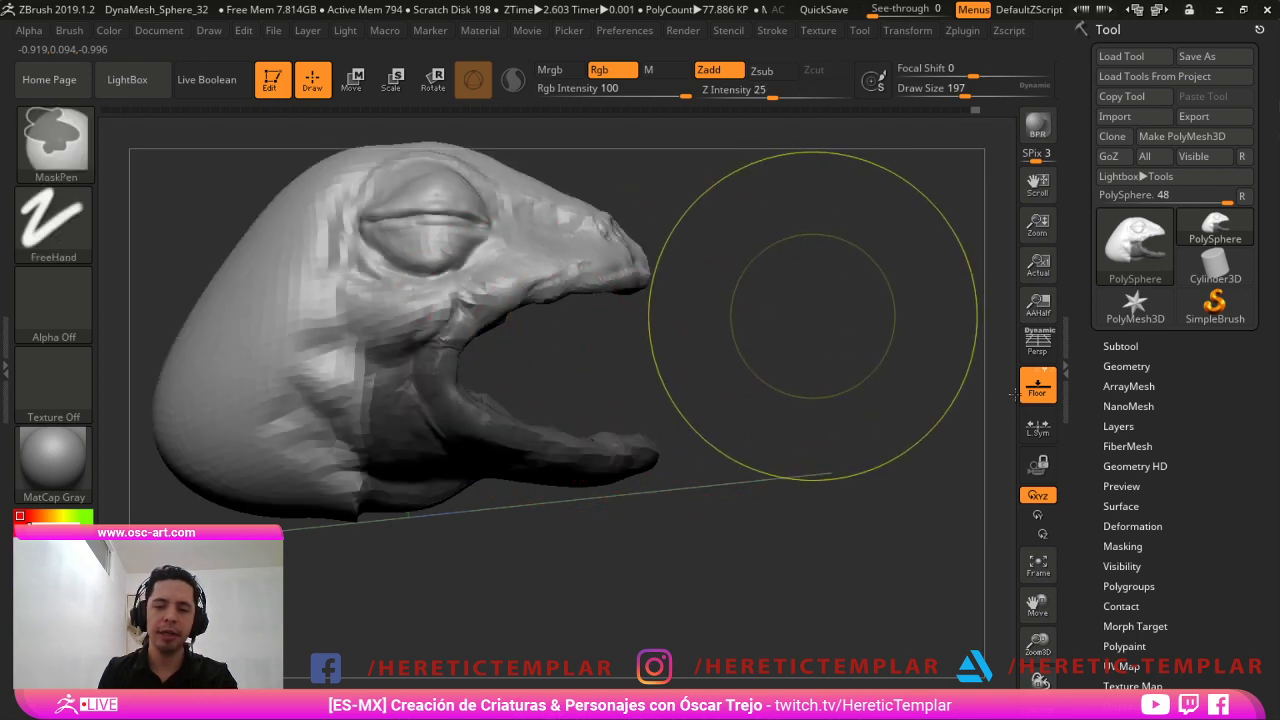
ctrl+click(814, 318)
ctrl+click(816, 320)
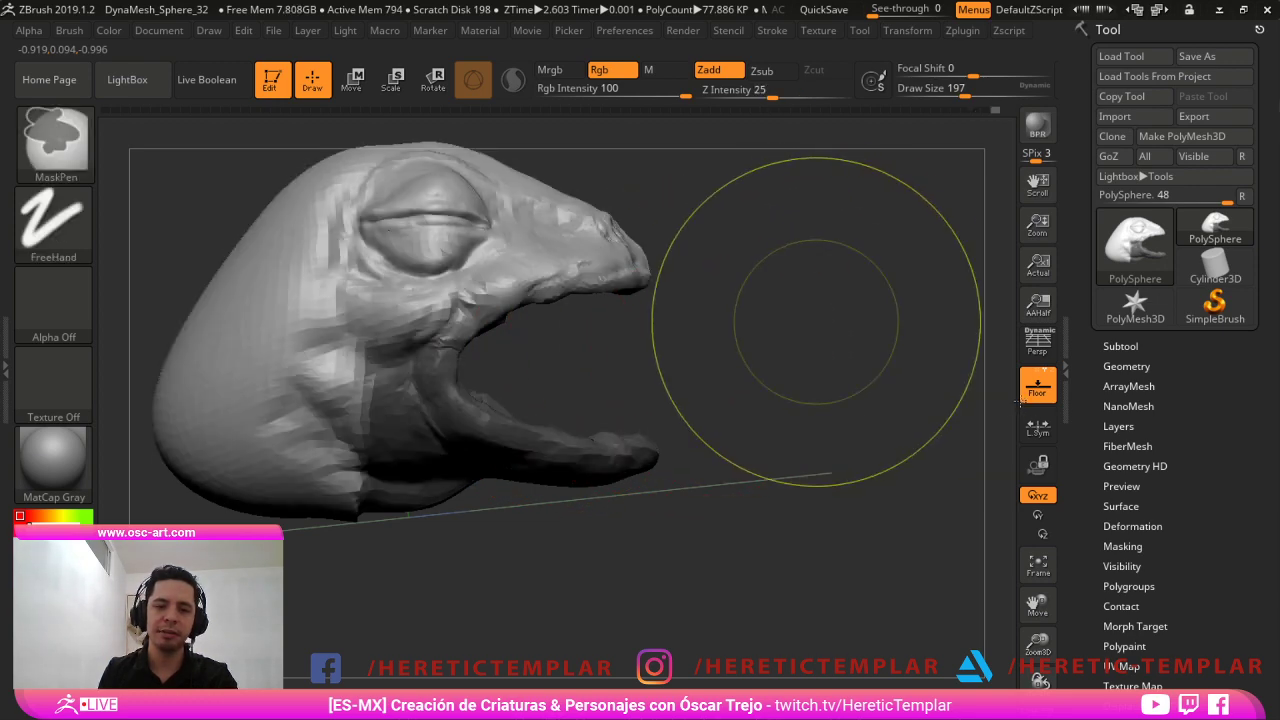
Invert the mask so only the lower jaw is editable, bring up the Transpose gizmo and reset its orientation.
ctrl+click(817, 321)
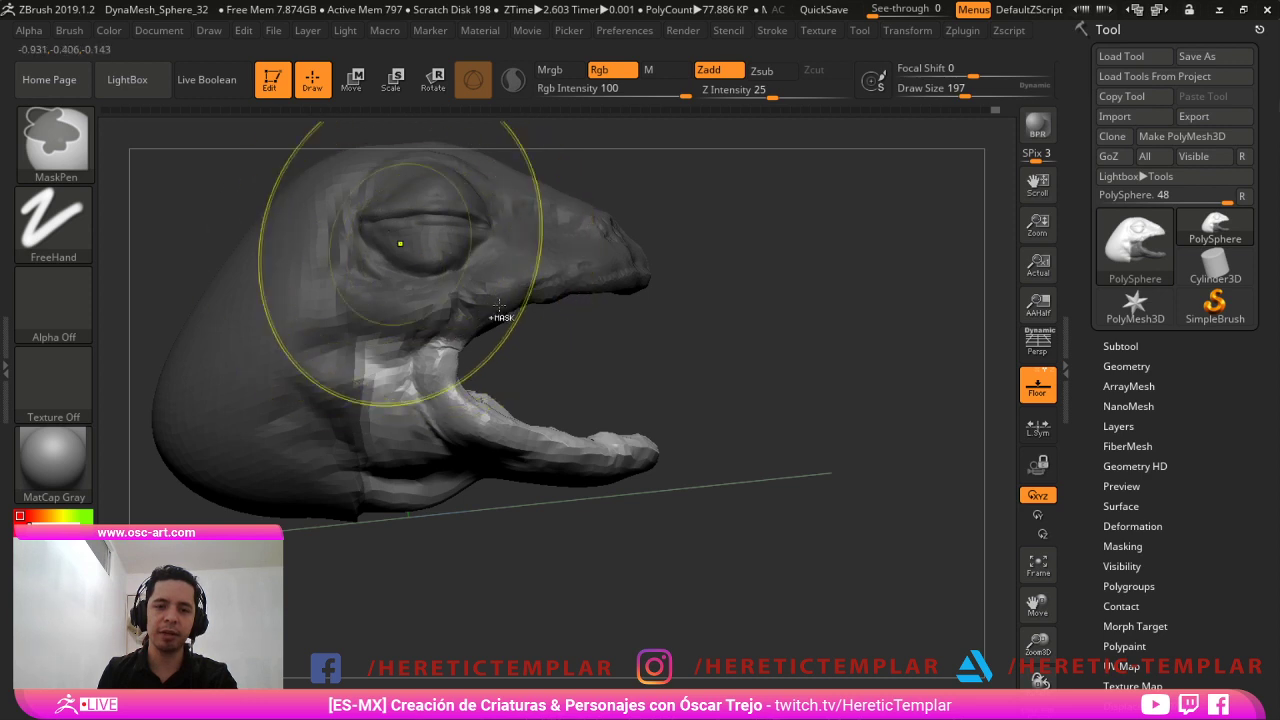
key(w)
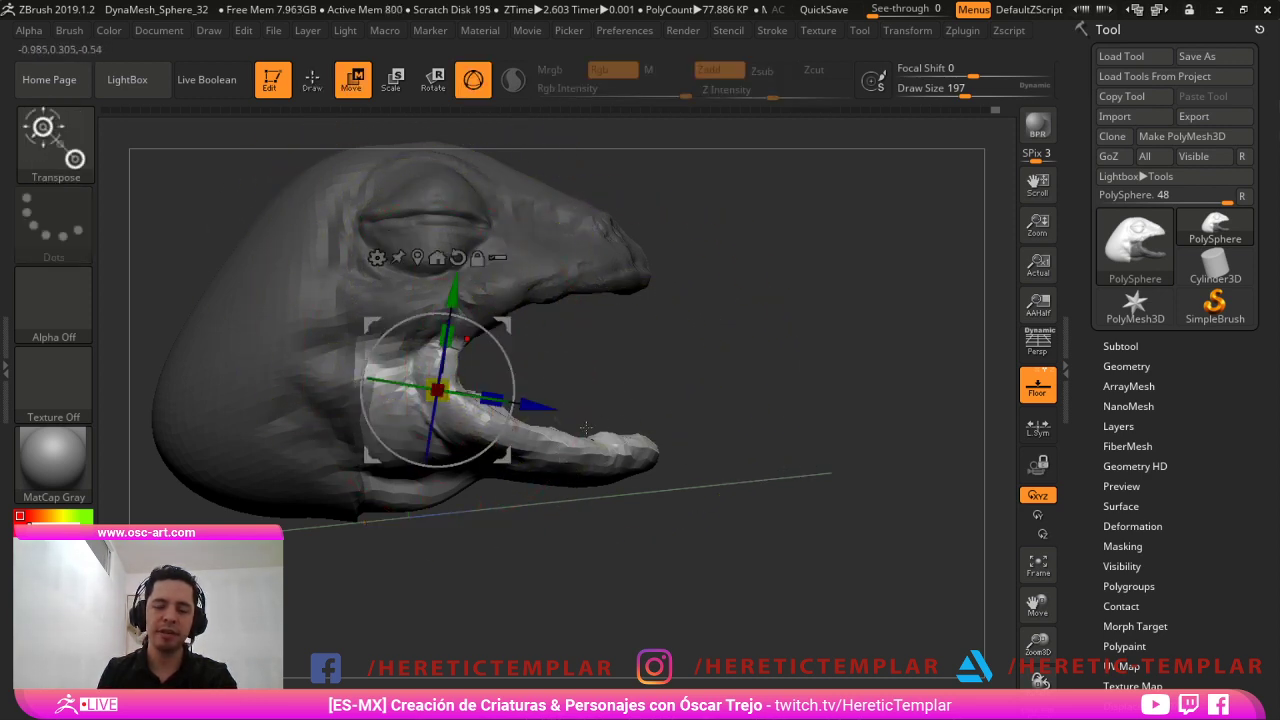
alt+drag(510, 328, 848, 273)
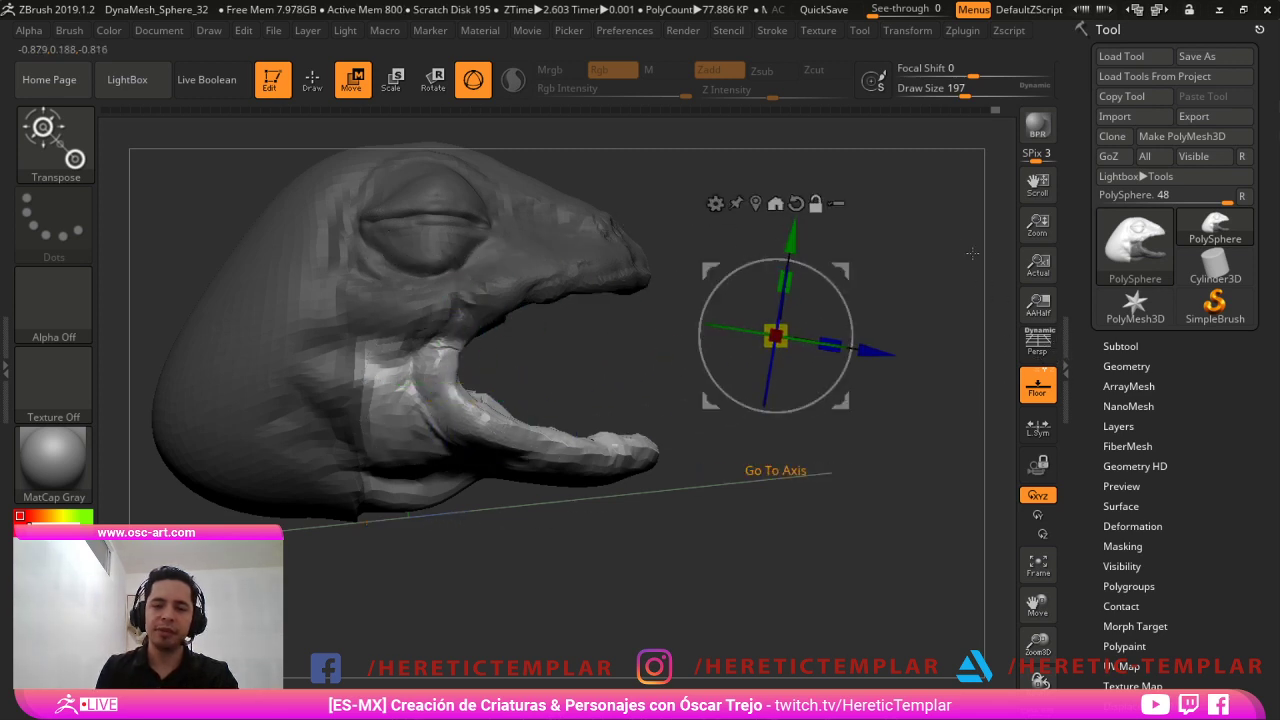
alt+click(796, 203)
shift+drag(991, 442, 991, 456)
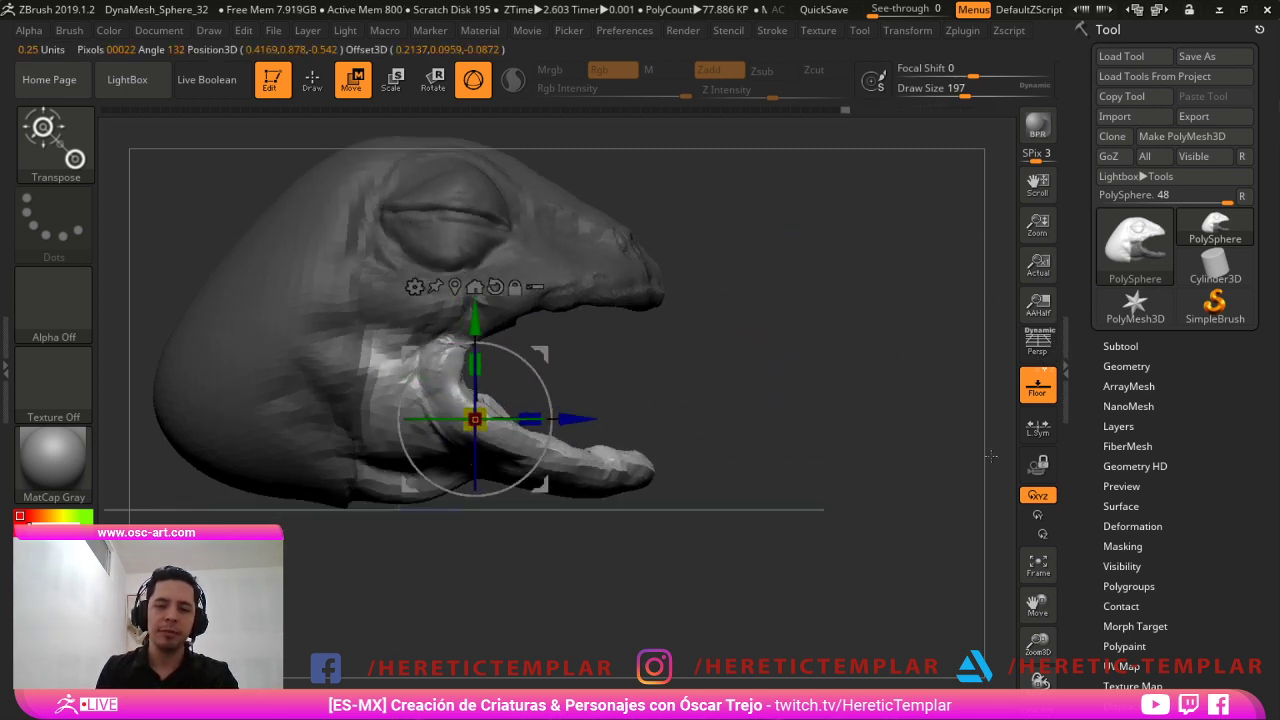
alt+drag(901, 407, 940, 440)
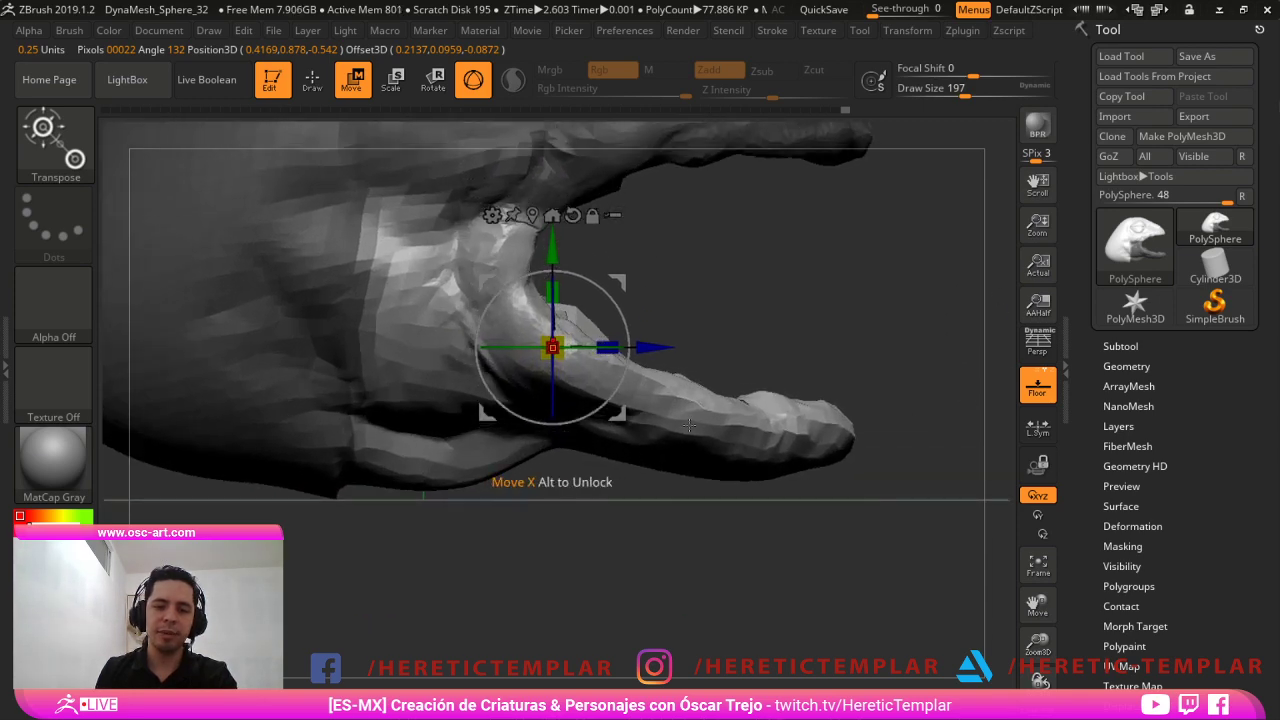
Place the gizmo's pivot at the jaw hinge and rotate the unmasked lower jaw upward to close the mouth.
drag(607, 294, 590, 358)
key(ctrl+z)
mouse_move(990, 428)
alt+mouse_down()
mouse_move(1001, 368)
mouse_move(1003, 407)
alt+mouse_up()
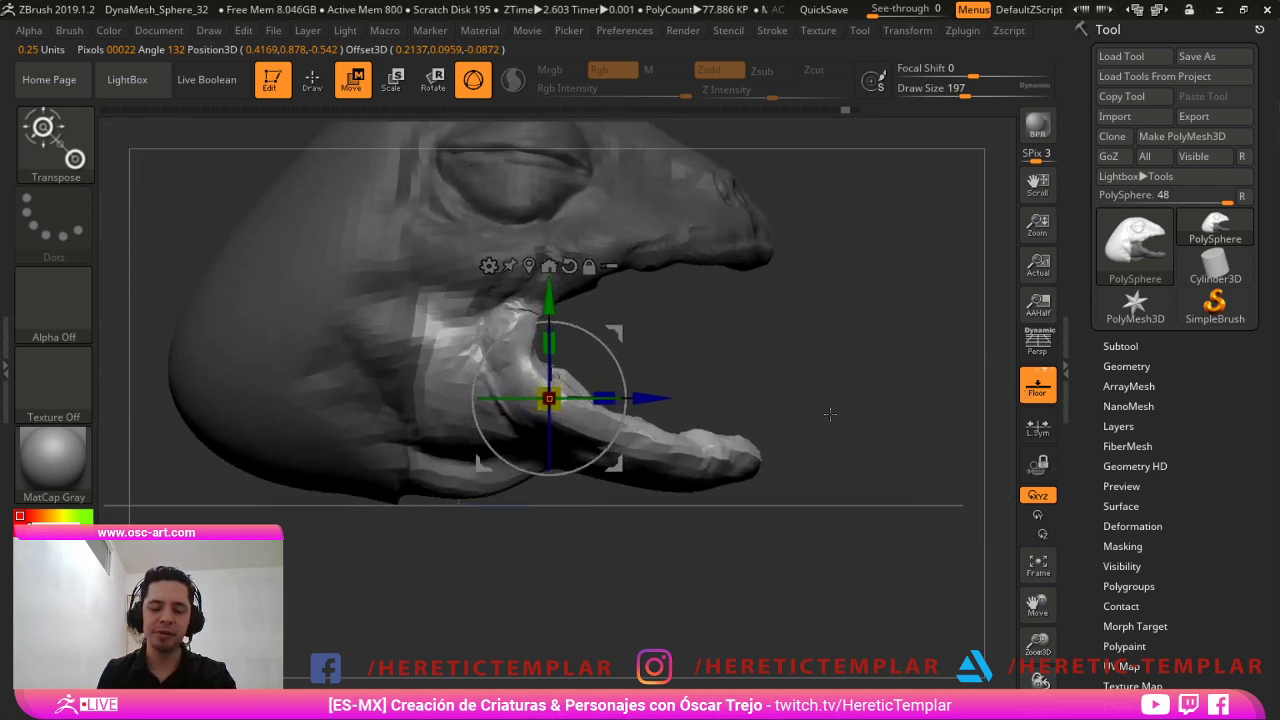
alt+drag(775, 414, 647, 300)
drag(654, 317, 640, 238)
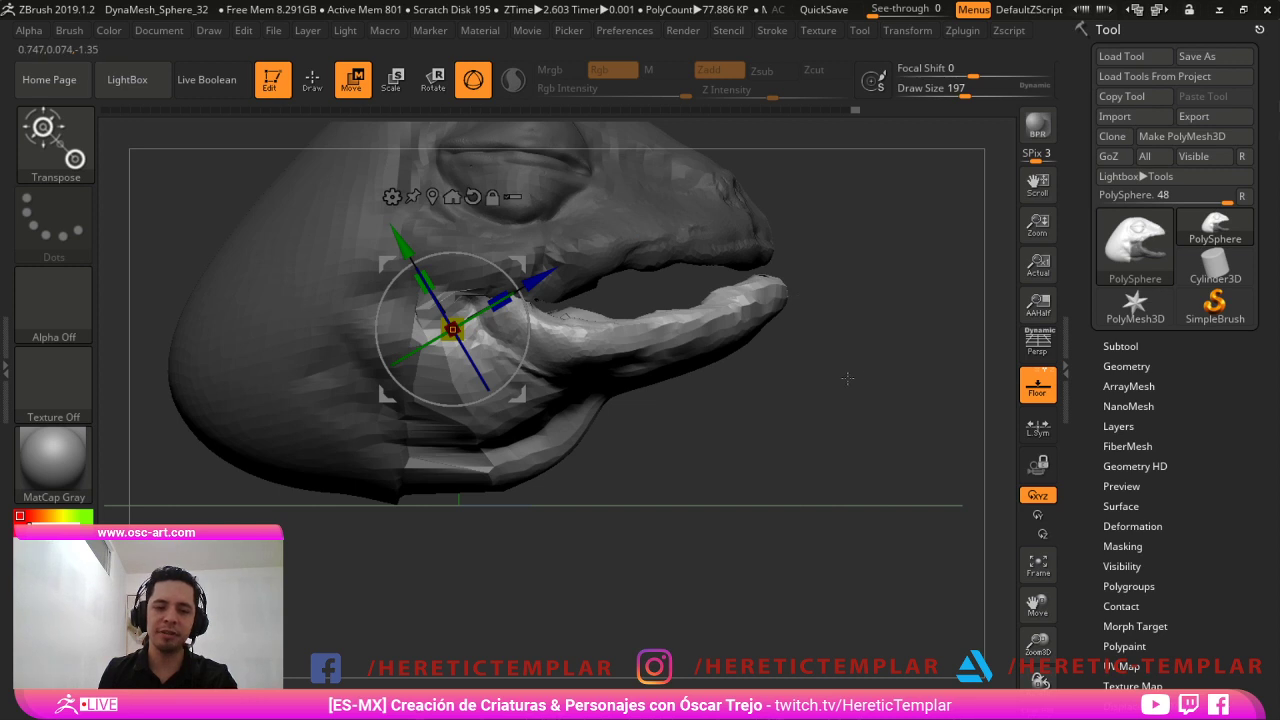
Clear the mask and smooth the stretched cheek and jaw surface behind the mouth.
key(q)
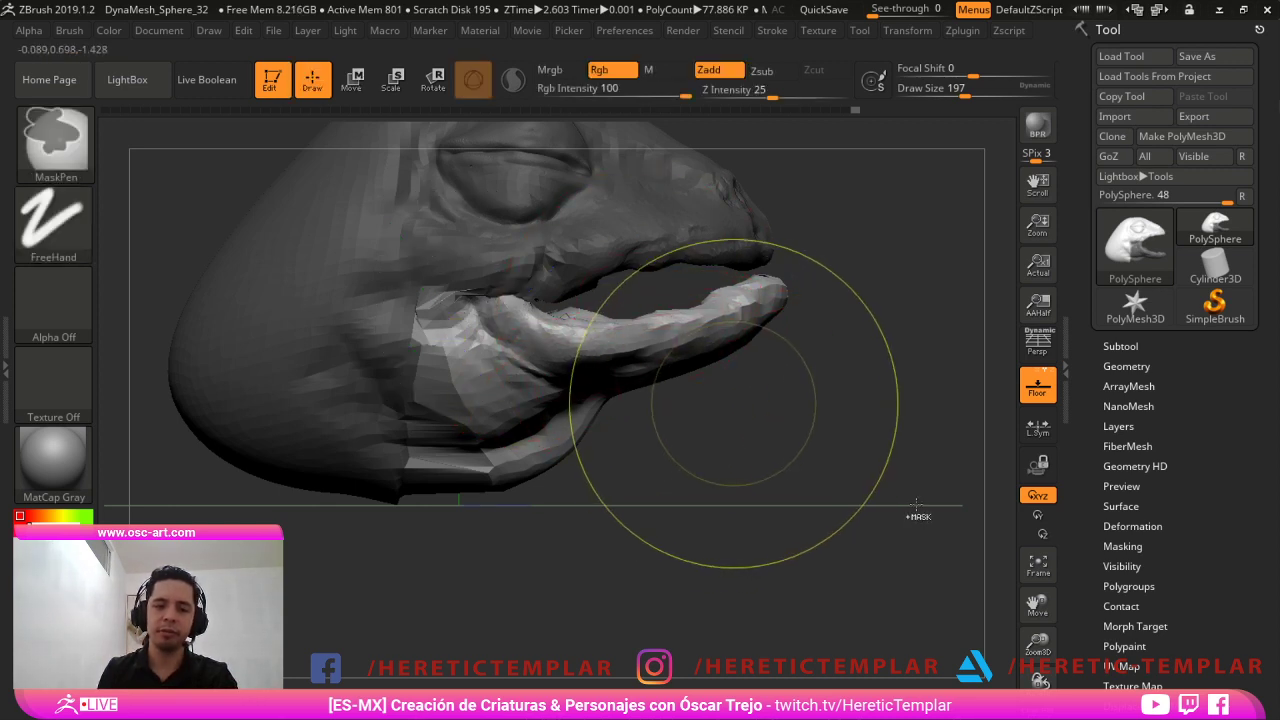
ctrl+drag(849, 184, 884, 309)
key(w)
key(q)
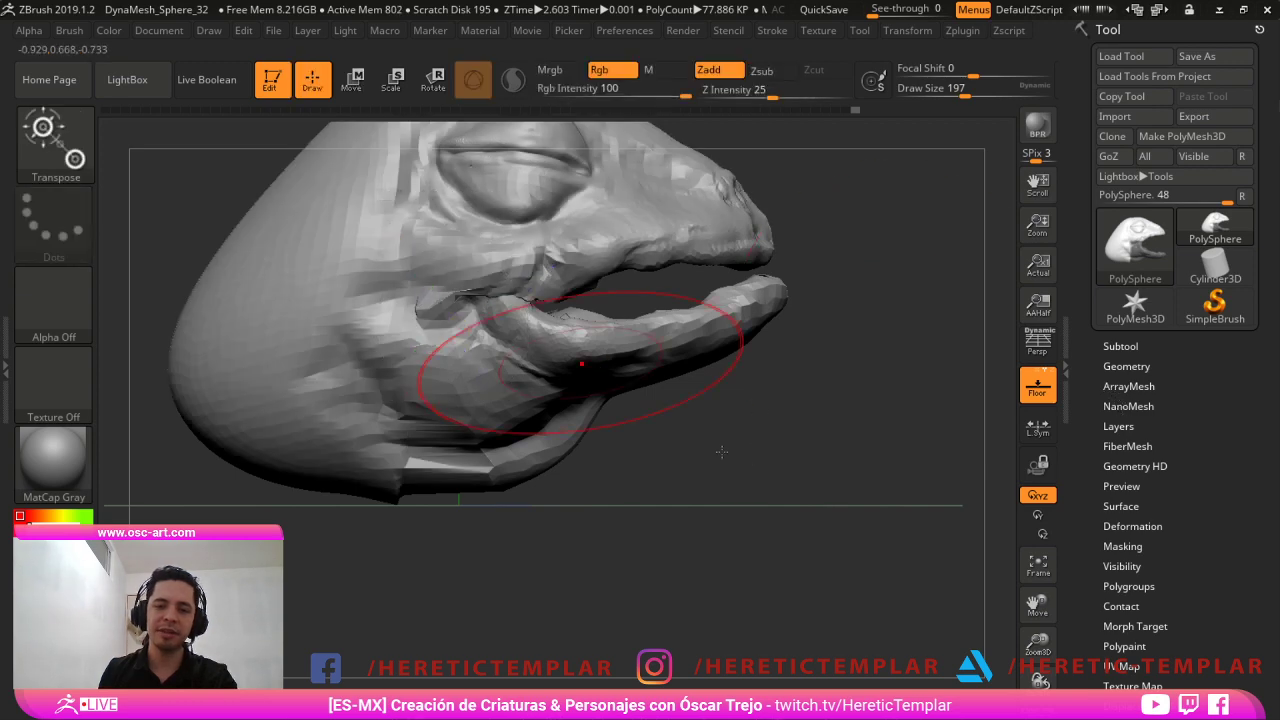
mouse_move(480, 320)
shift+mouse_down()
mouse_move(440, 390)
mouse_move(563, 543)
mouse_move(540, 450)
shift+mouse_up()
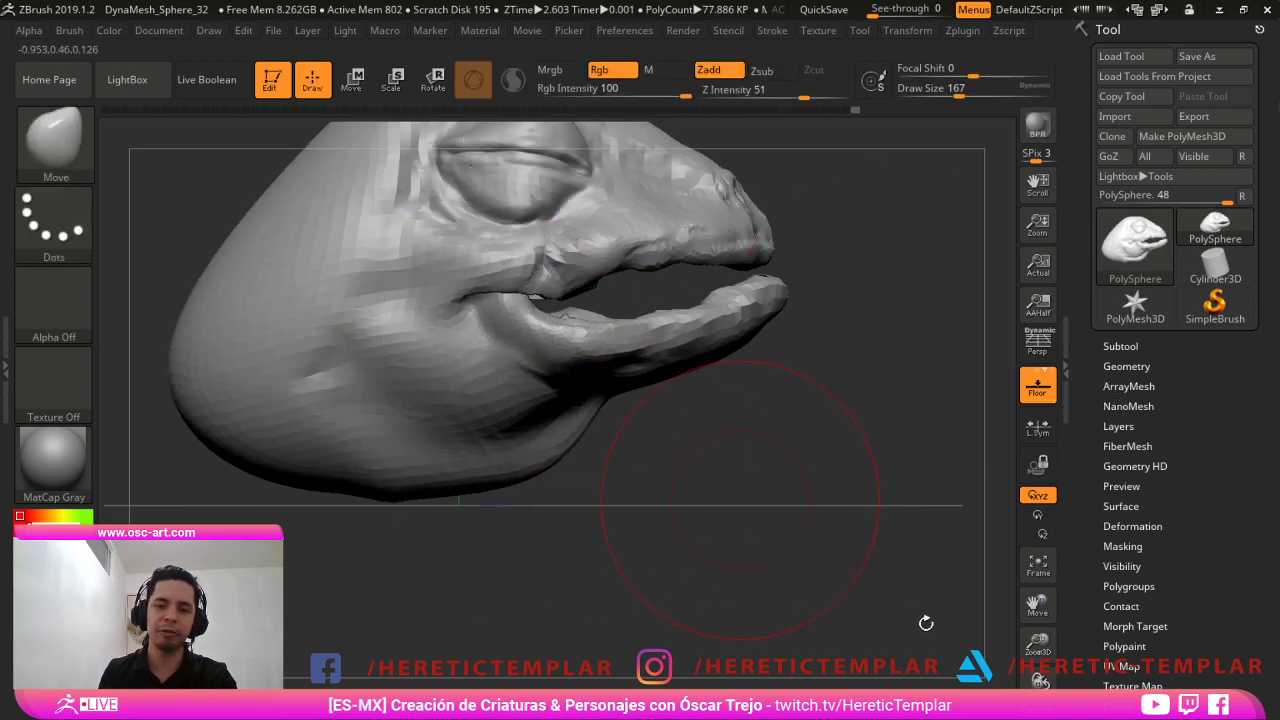
Undo the smoothing, the mask clearing and the jaw rotation to bring back the open mouth.
alt+drag(926, 623, 880, 575)
mouse_move(880, 575)
mouse_down()
mouse_move(803, 600)
mouse_move(640, 460)
mouse_up()
key(ctrl+z)
key(ctrl+z)
key(ctrl+z)
key(ctrl+z)
key(ctrl+z)
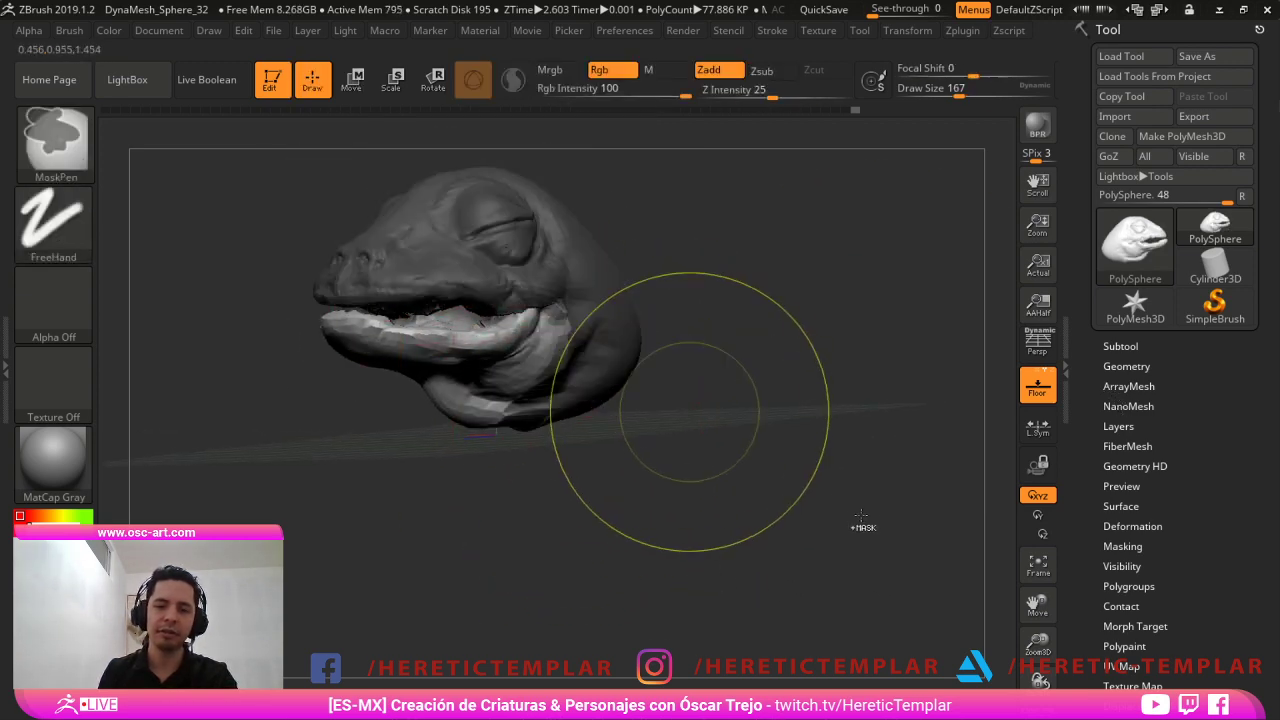
key(ctrl+z)
mouse_move(917, 460)
mouse_down()
mouse_move(971, 388)
mouse_move(977, 500)
mouse_up()
drag(850, 405, 766, 397)
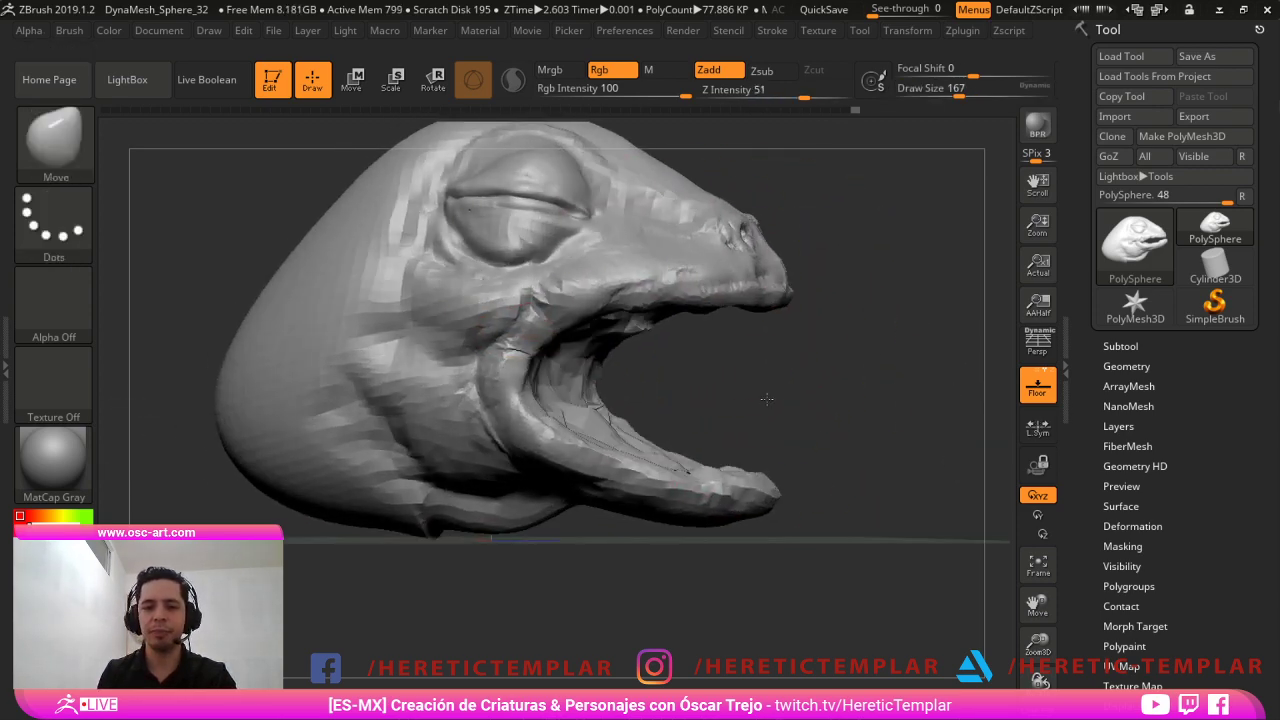
Reshape the tip of the snout and upper lip with the Move brush at draw size 104.
key(s)
drag(719, 332, 710, 333)
mouse_move(780, 390)
mouse_down()
mouse_move(772, 322)
mouse_move(723, 341)
mouse_up()
key(s)
click(770, 318)
key(s)
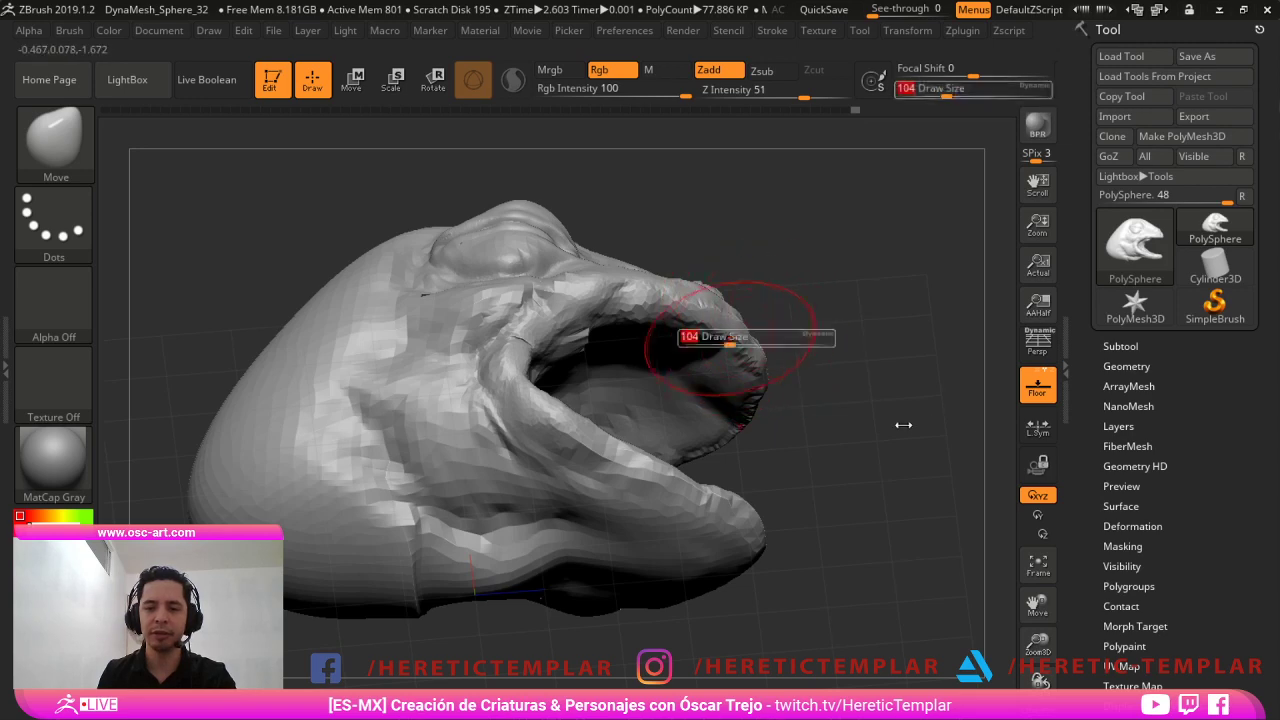
drag(771, 279, 756, 352)
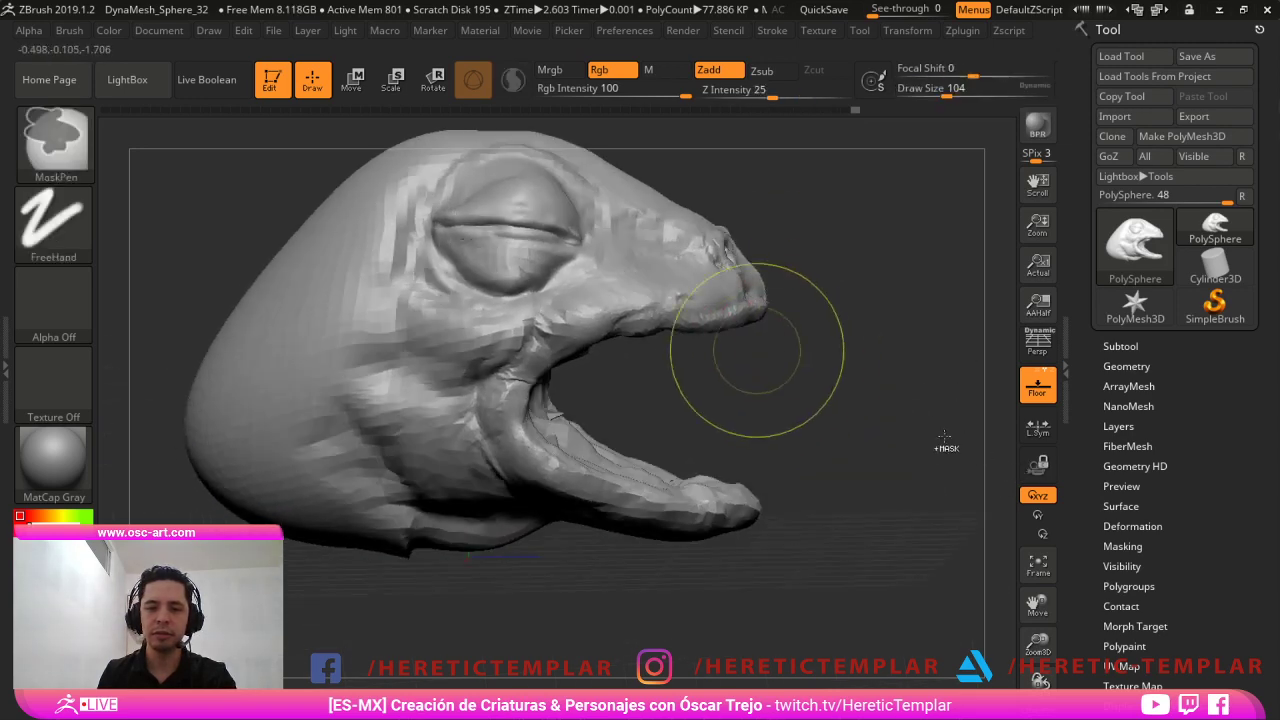
Raise the Move brush's draw size to 132 and adjust the upper lip and mouth outline.
key(s)
drag(708, 312, 715, 312)
mouse_move(717, 318)
mouse_down()
mouse_move(720, 301)
mouse_move(756, 300)
mouse_up()
mouse_move(730, 553)
mouse_down()
mouse_move(572, 458)
mouse_move(565, 440)
mouse_up()
alt+drag(545, 335, 417, 337)
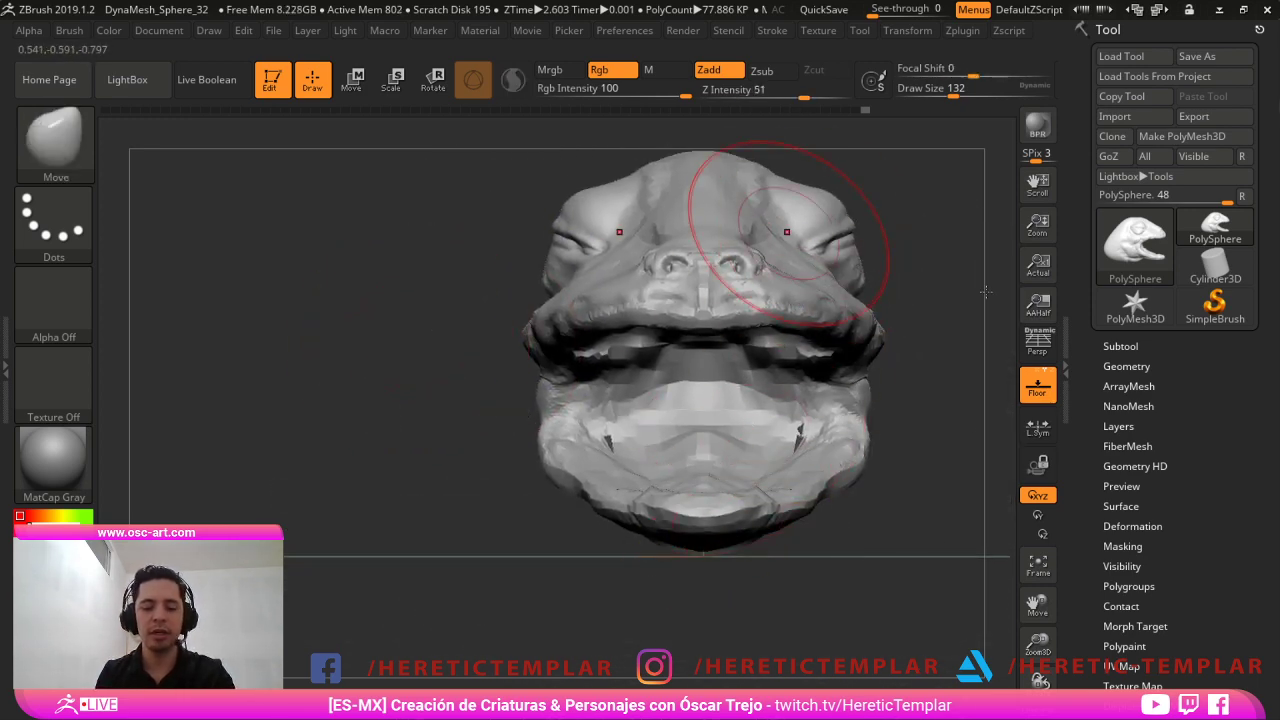
Assign a custom hotkey to the IMM Primitives brush.
key(b)
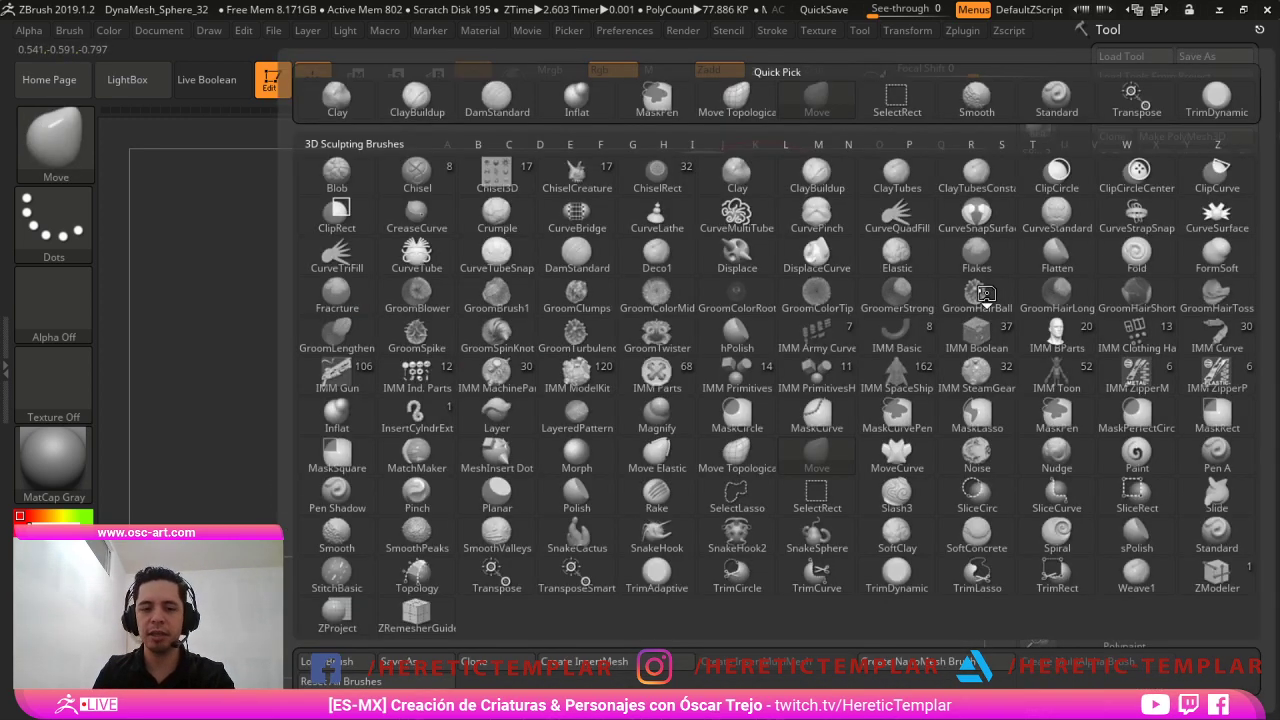
key(ctrl)
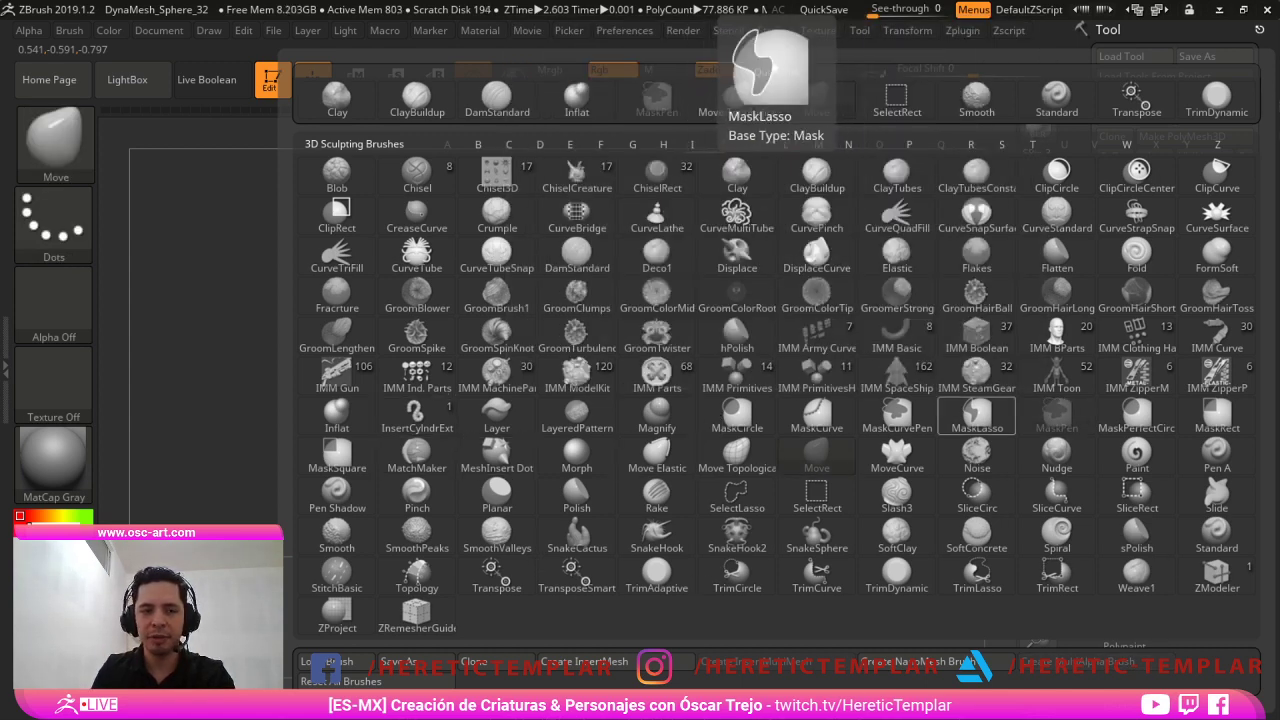
key(b)
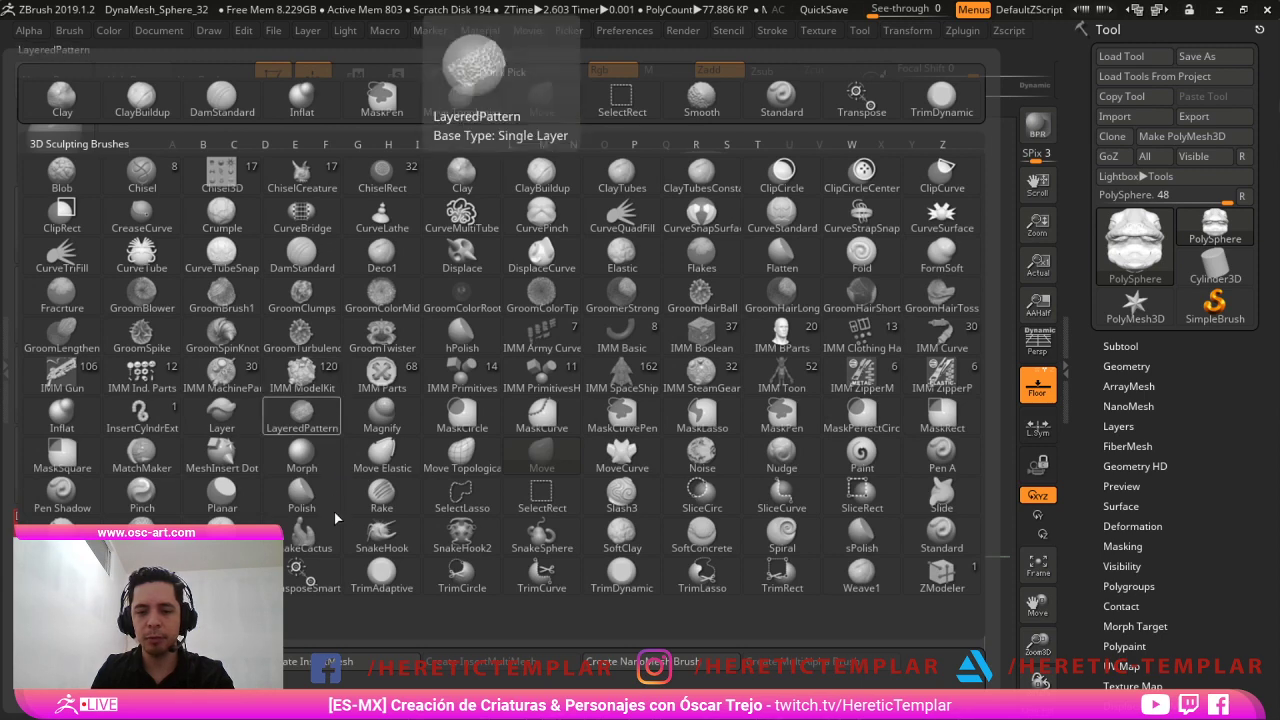
key(ctrl)
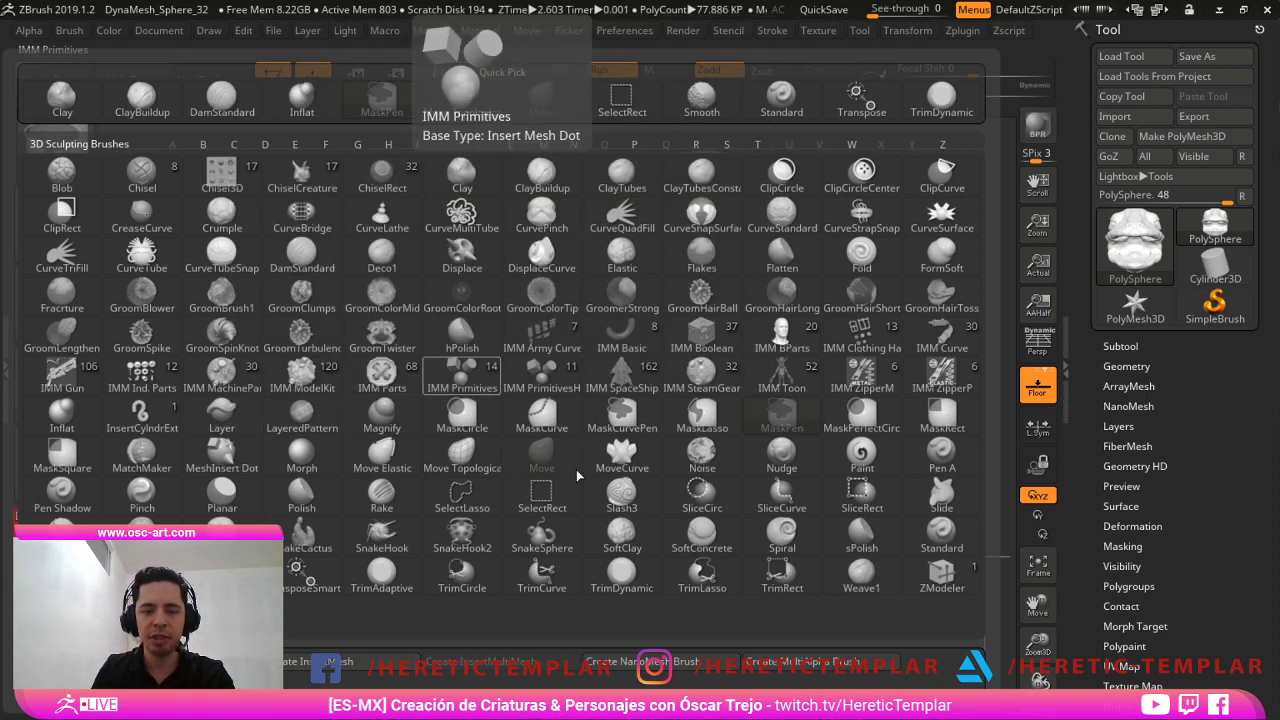
ctrl+alt+click(576, 470)
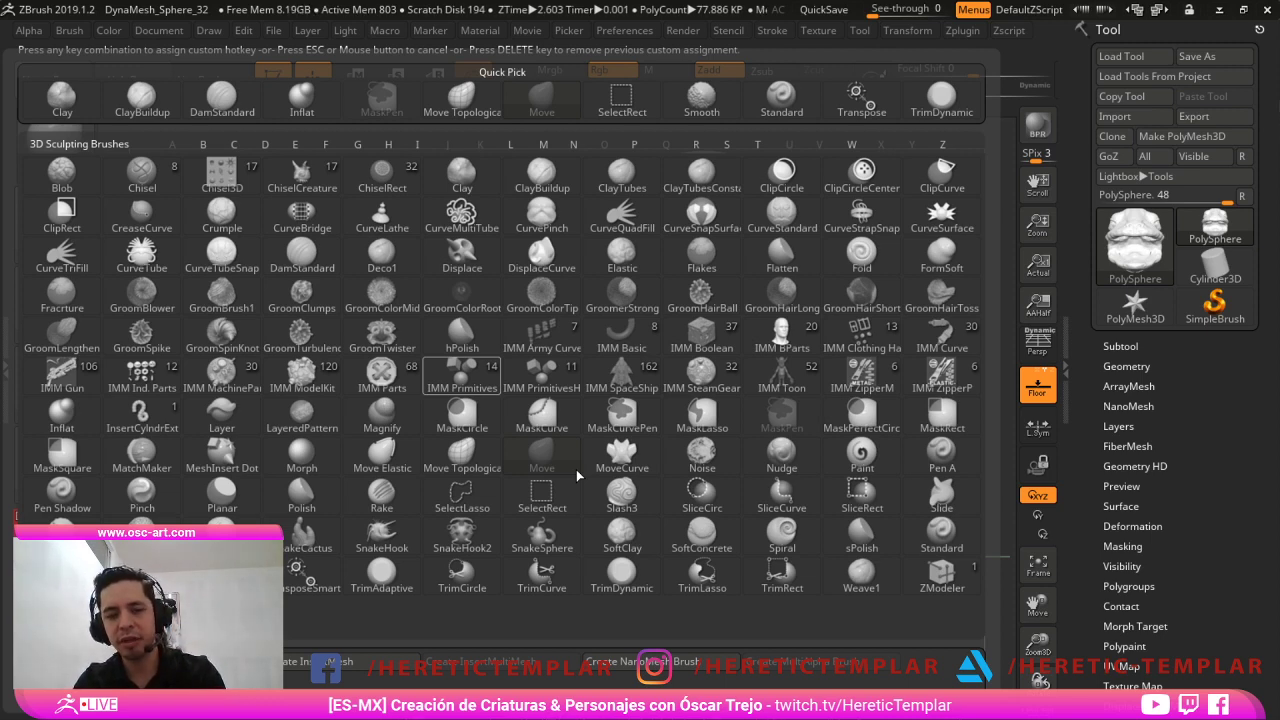
key(8)
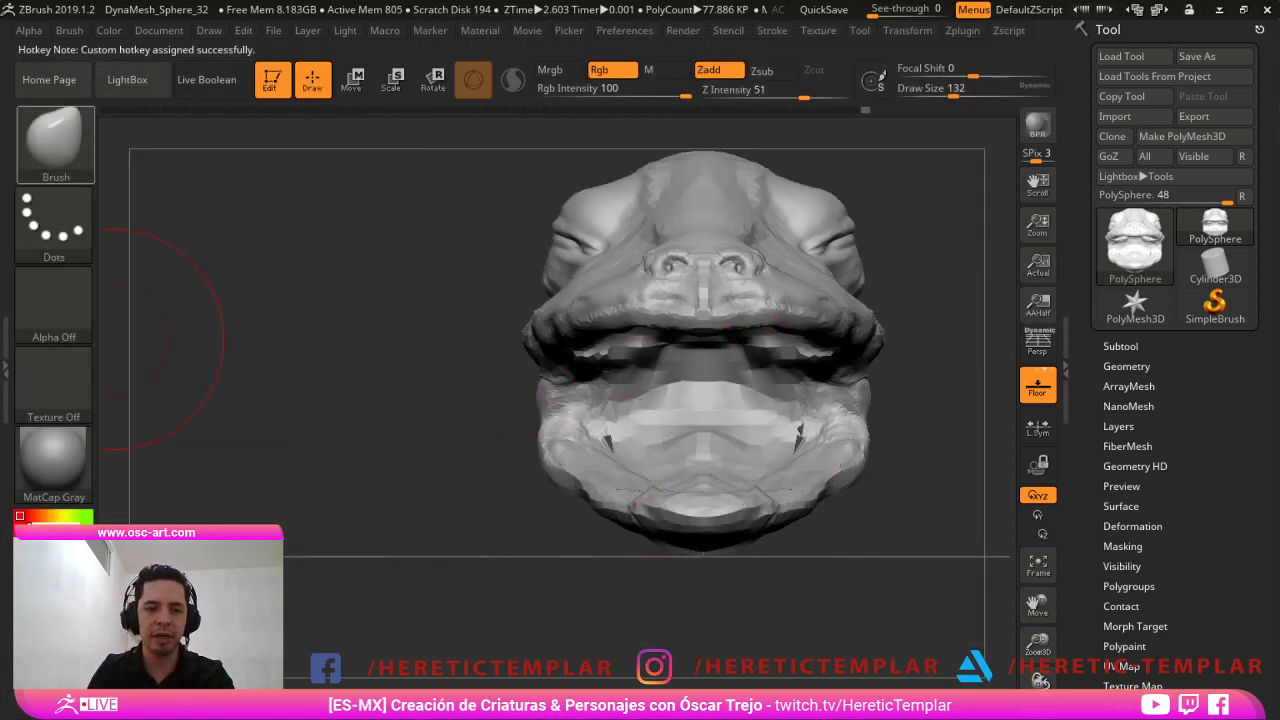
Insert a PolySphere inside the open mouth with the IMM Primitives brush.
drag(463, 496, 578, 618)
key(1)
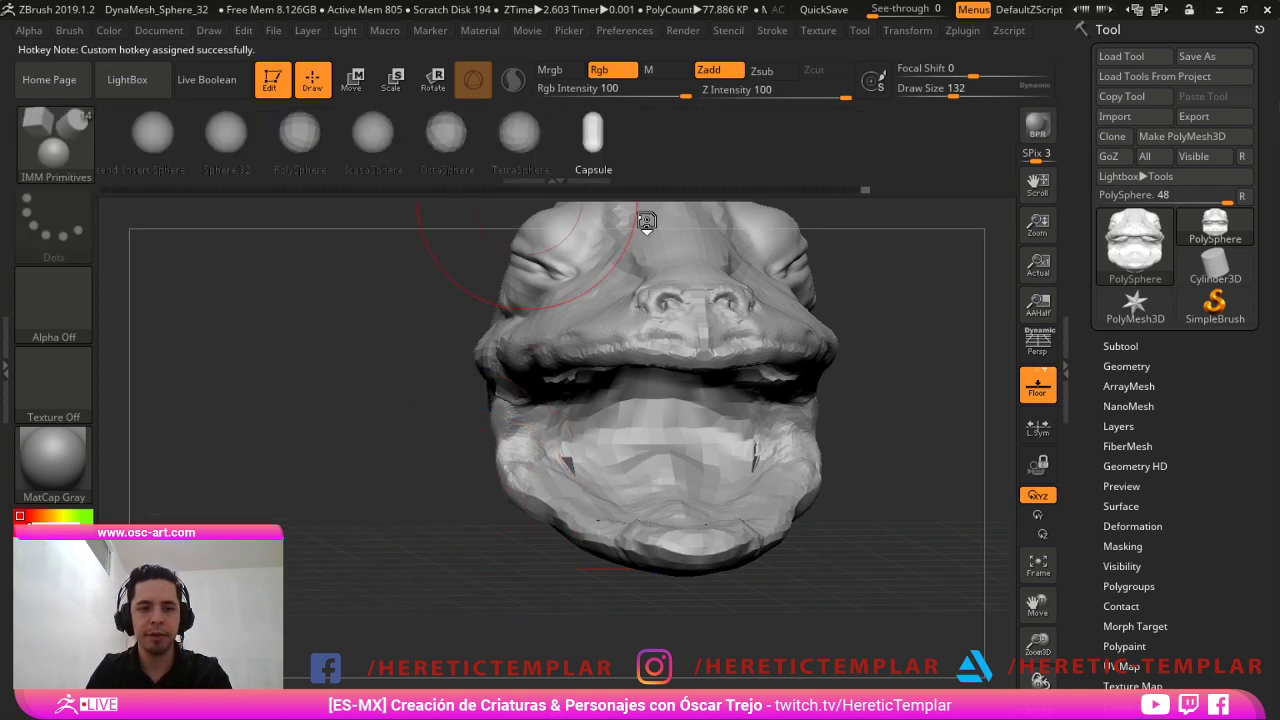
click(348, 136)
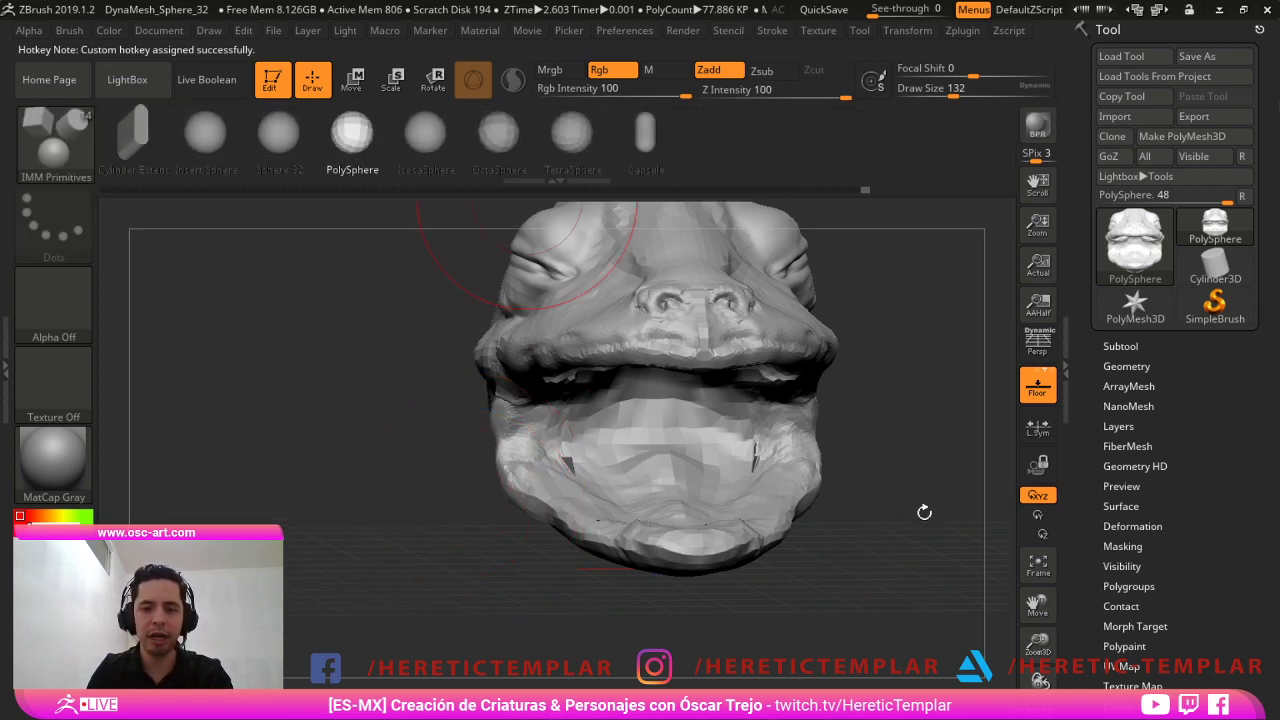
drag(924, 512, 888, 497)
mouse_move(700, 391)
mouse_down()
mouse_move(706, 417)
mouse_move(753, 393)
mouse_move(803, 418)
mouse_move(731, 391)
mouse_up()
Switch to the Move brush at draw size 149 and pull the inserted sphere into an arched band under the upper jaw.
key(b)
key(m)
key(v)
key(s)
click(725, 400)
key(s)
click(732, 411)
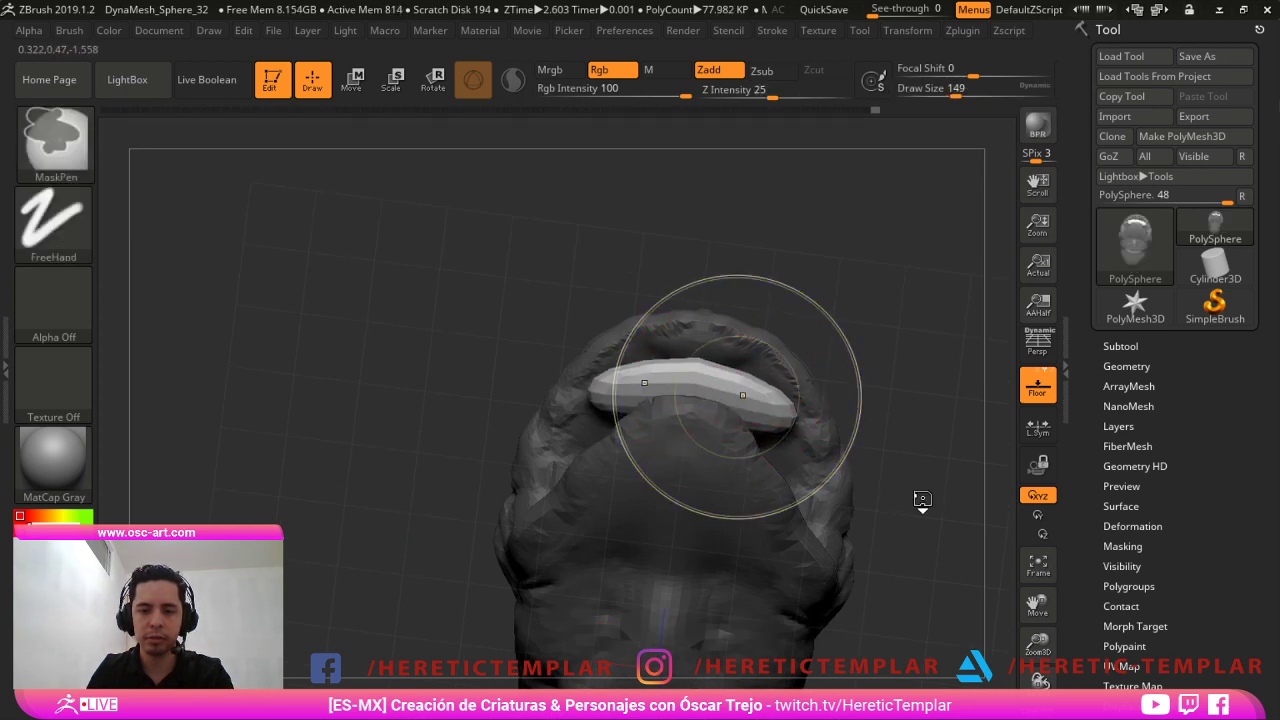
Isolate the inserted band and separate it from the head into its own subtool with Split Hidden.
ctrl+shift+click(738, 396)
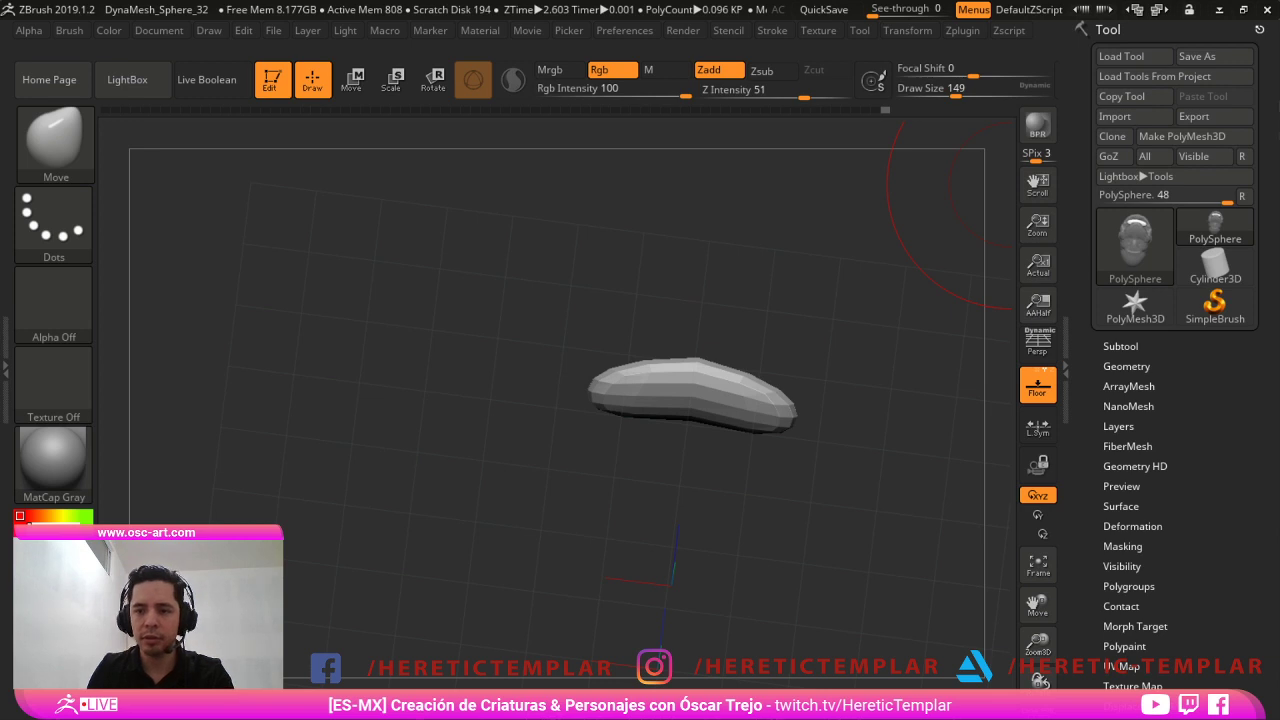
shift+click(1121, 346)
drag(1097, 585, 1097, 240)
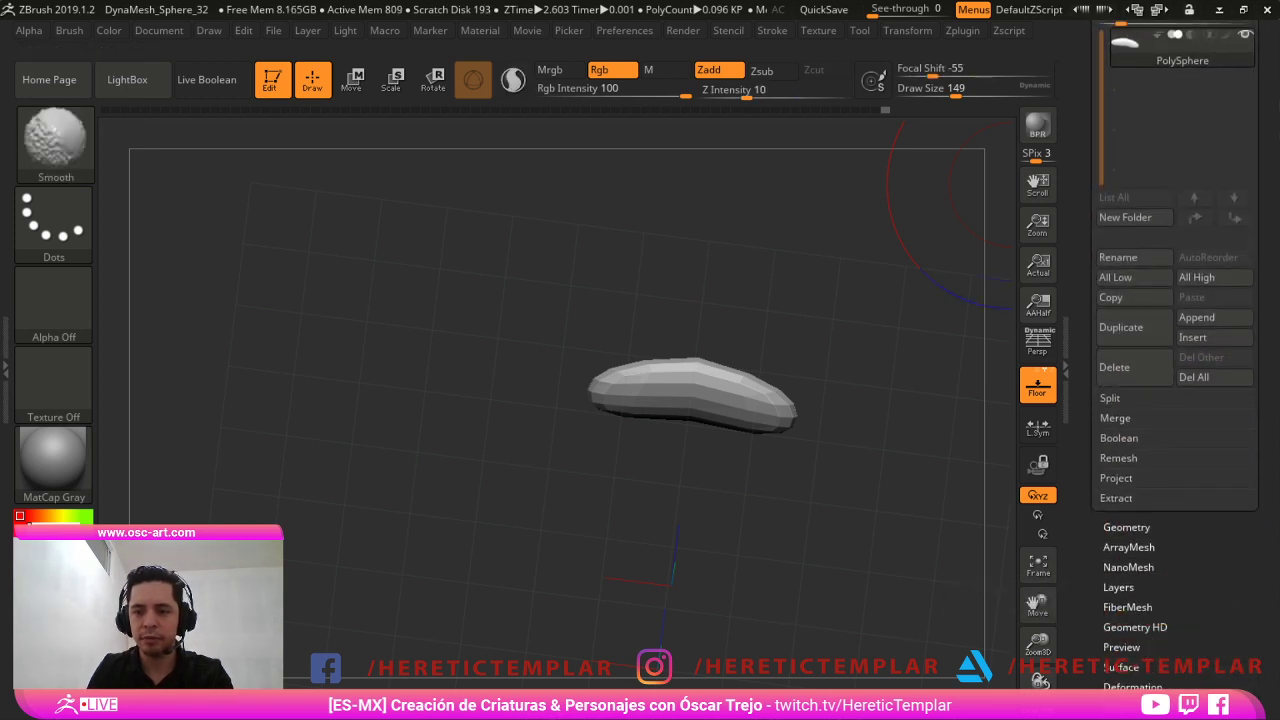
click(1110, 398)
click(1127, 417)
drag(798, 317, 792, 318)
Bend the ends of the band backward along the upper jaw with the Move brush at draw size 132.
key(s)
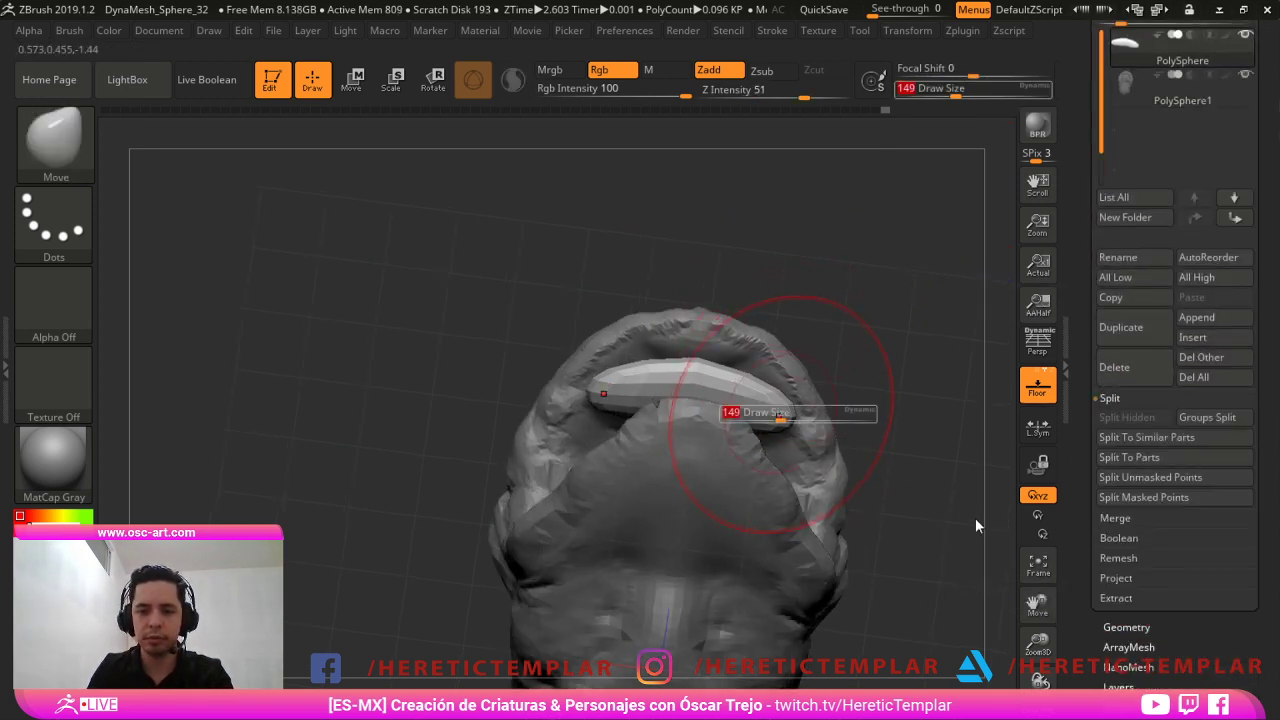
drag(780, 414, 774, 414)
mouse_move(783, 408)
mouse_down()
mouse_move(796, 460)
mouse_move(757, 387)
mouse_up()
key(s)
mouse_move(862, 381)
mouse_down()
mouse_move(790, 381)
mouse_move(800, 477)
mouse_move(770, 424)
mouse_up()
key(s)
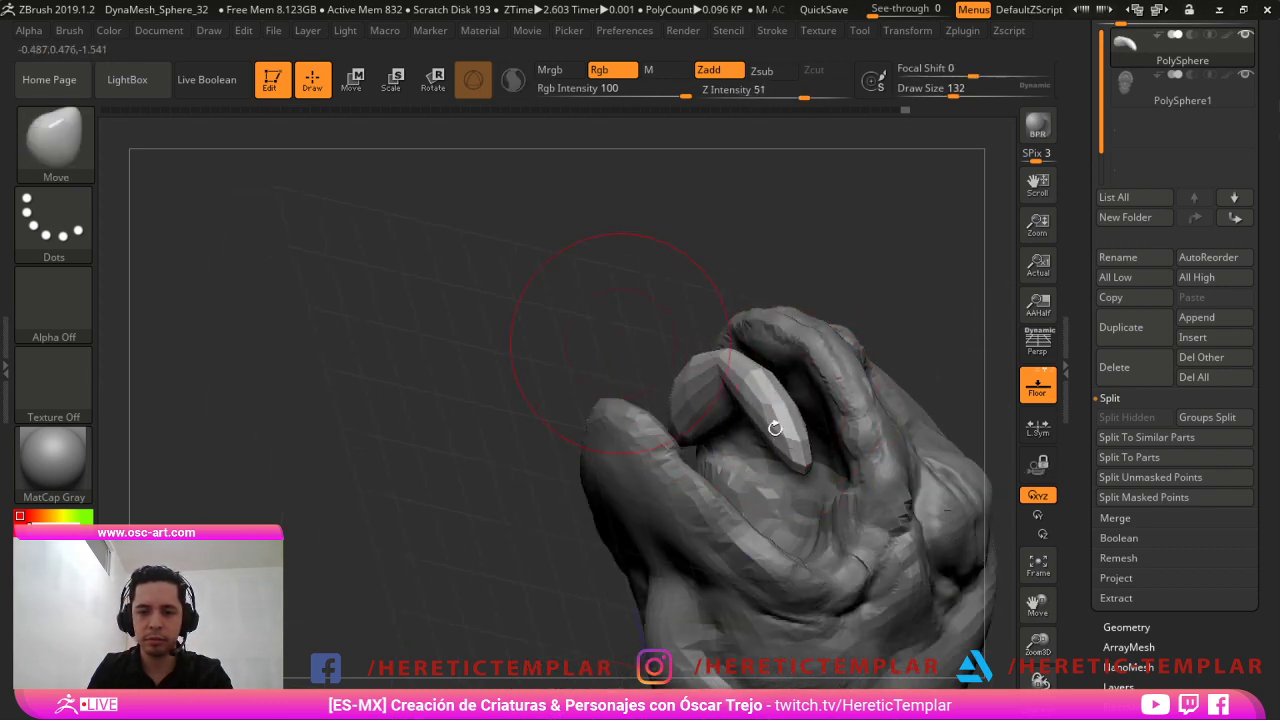
Smooth the upper band and pull its ends farther back into the mouth with the Move brush at draw size 154.
shift+drag(620, 342, 660, 405)
key(w)
mouse_move(921, 318)
mouse_down()
mouse_move(964, 327)
mouse_move(840, 388)
mouse_up()
key(q)
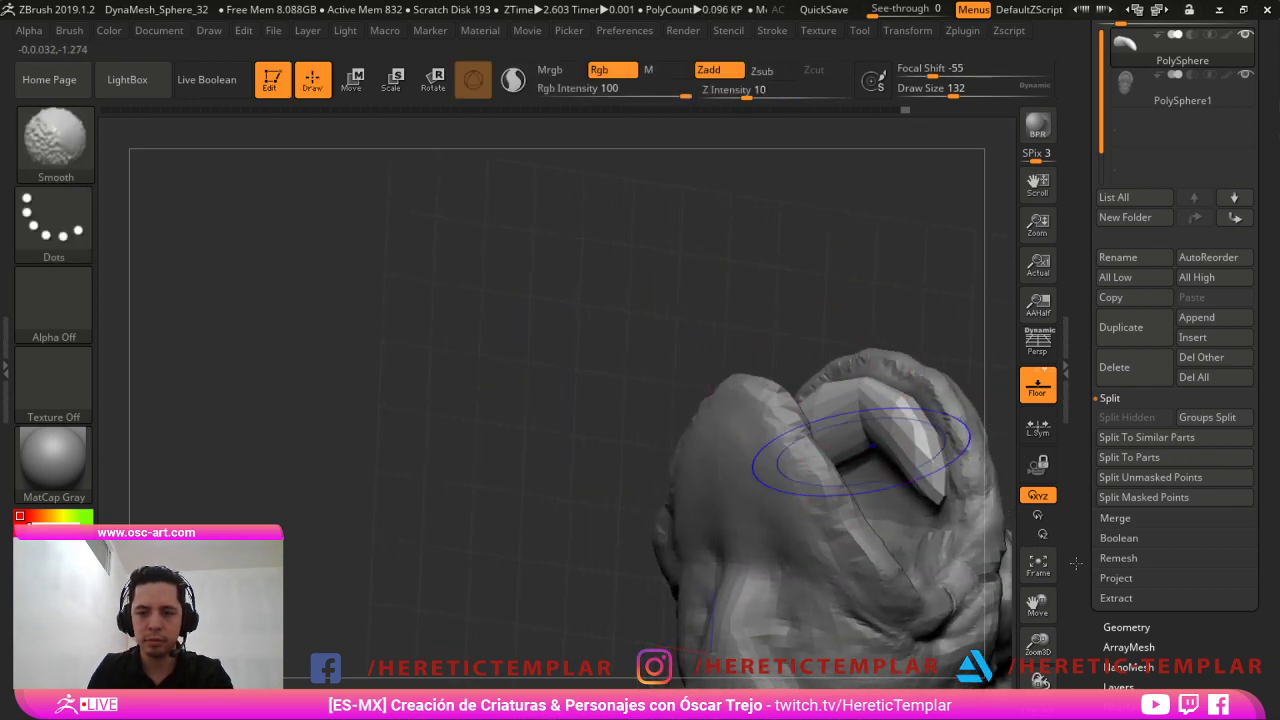
mouse_move(877, 448)
shift+mouse_down()
mouse_move(862, 438)
mouse_move(936, 478)
mouse_move(939, 532)
shift+mouse_up()
key(s)
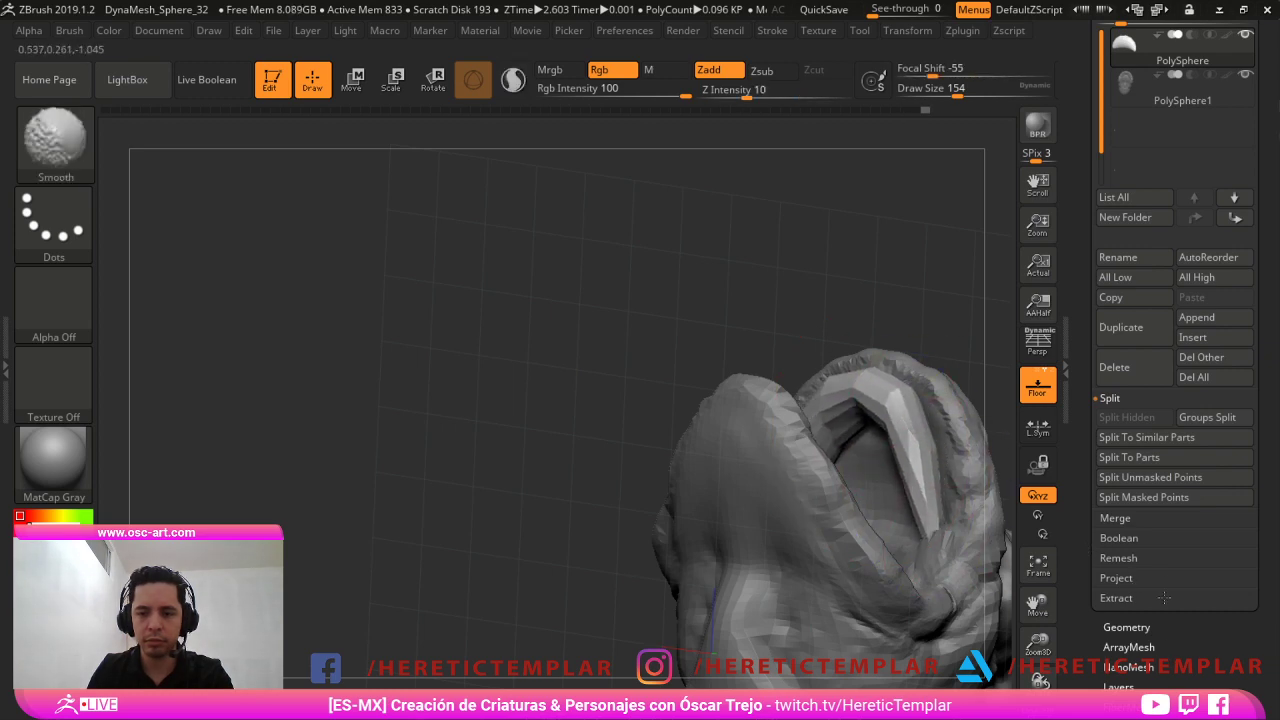
mouse_move(960, 325)
mouse_down()
mouse_move(880, 335)
mouse_move(862, 374)
mouse_up()
drag(1077, 467, 807, 604)
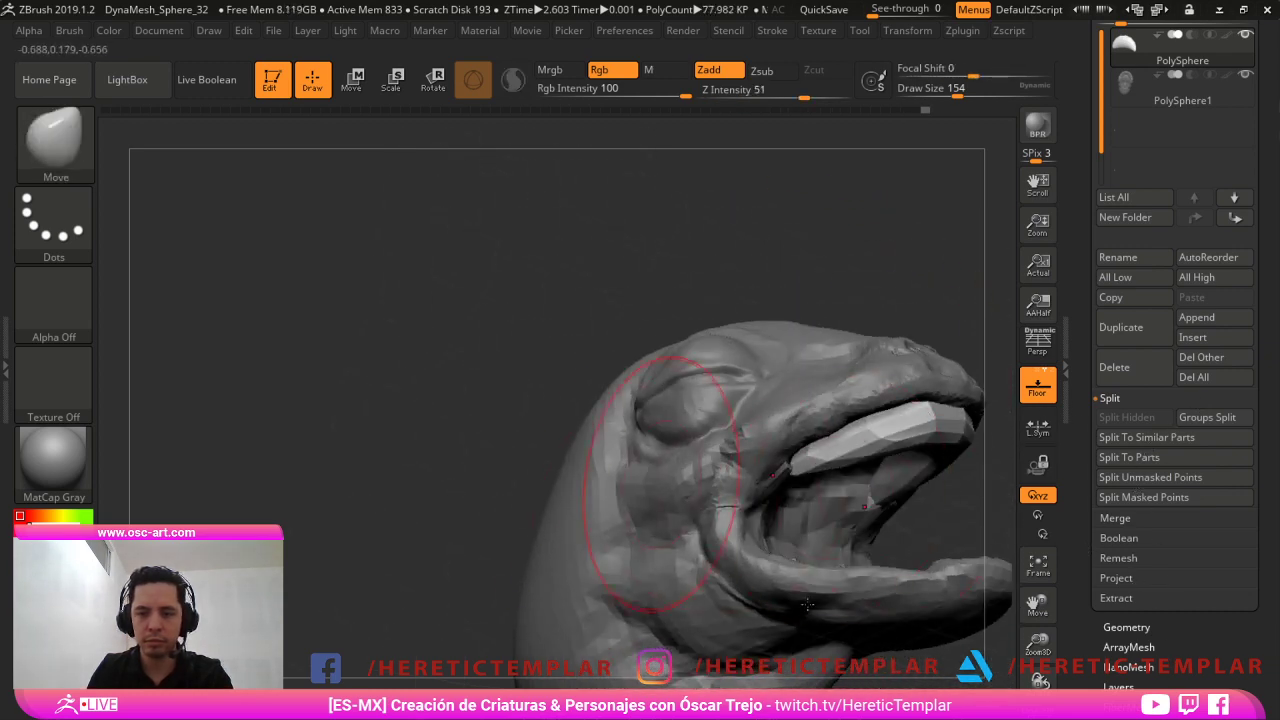
Fit the side of the upper band against the lip with the Move brush at draw size 120, then smooth it.
key(s)
key(s)
drag(791, 473, 786, 476)
key(s)
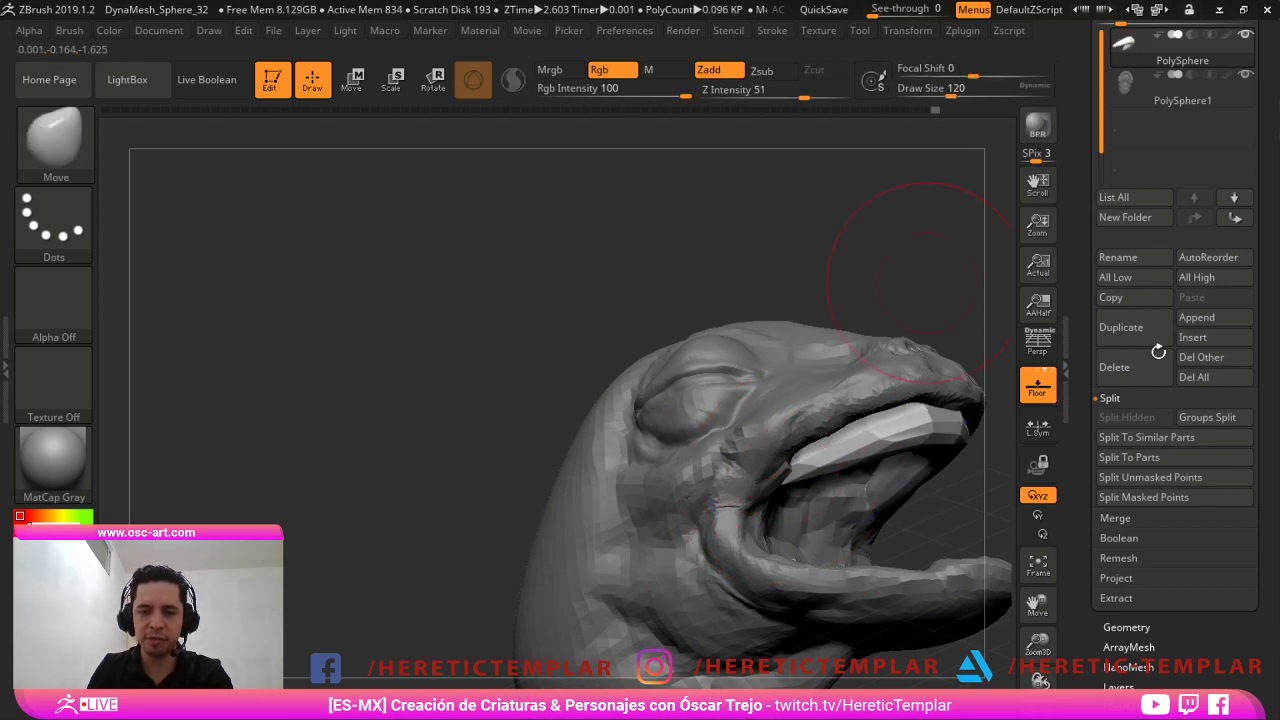
shift+drag(926, 281, 958, 322)
Duplicate the upper band with the Transpose gizmo and position the copy along the lower jaw.
mouse_move(980, 368)
alt+mouse_down()
mouse_move(892, 330)
mouse_move(878, 305)
mouse_move(884, 374)
mouse_move(898, 354)
mouse_move(880, 314)
alt+mouse_up()
key(w)
ctrl+drag(816, 275, 810, 413)
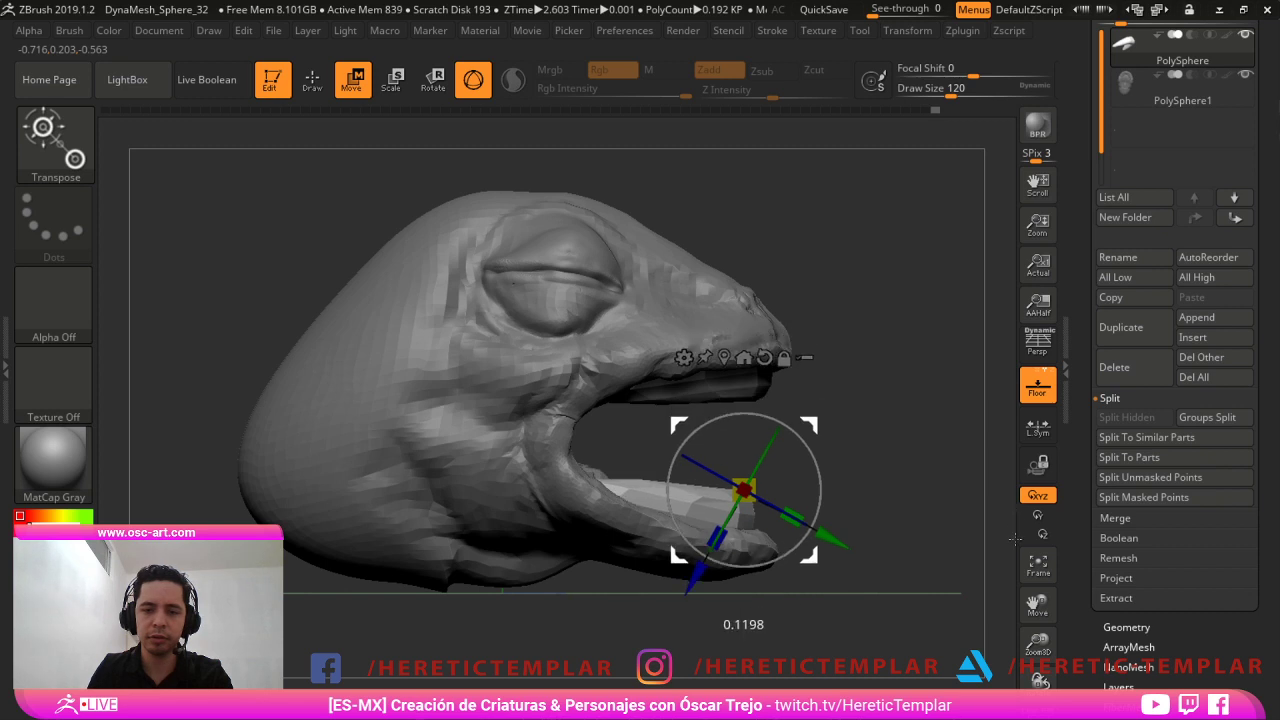
Smooth the display of the gum bands with Dynamic Subdiv, allowing its automatic activation until the next restart.
key(q)
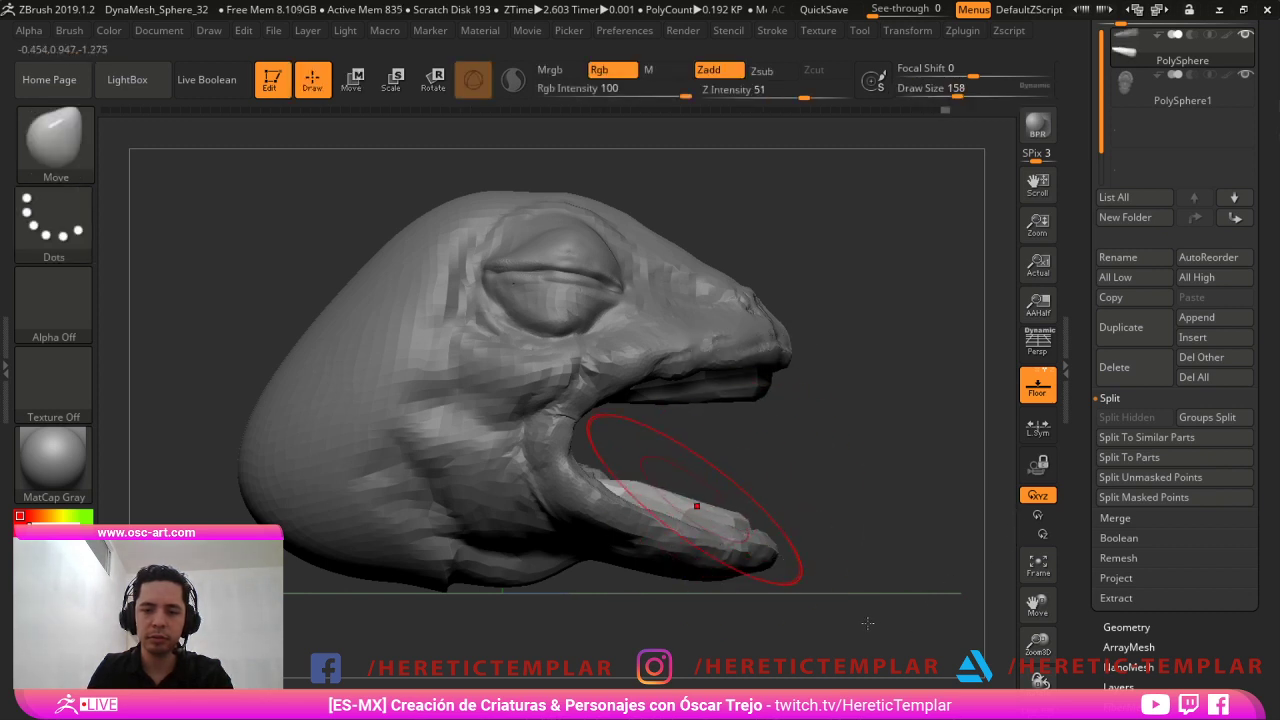
mouse_move(983, 564)
ctrl+mouse_down()
mouse_move(1030, 551)
mouse_move(1005, 530)
mouse_move(949, 574)
ctrl+mouse_up()
key(d)
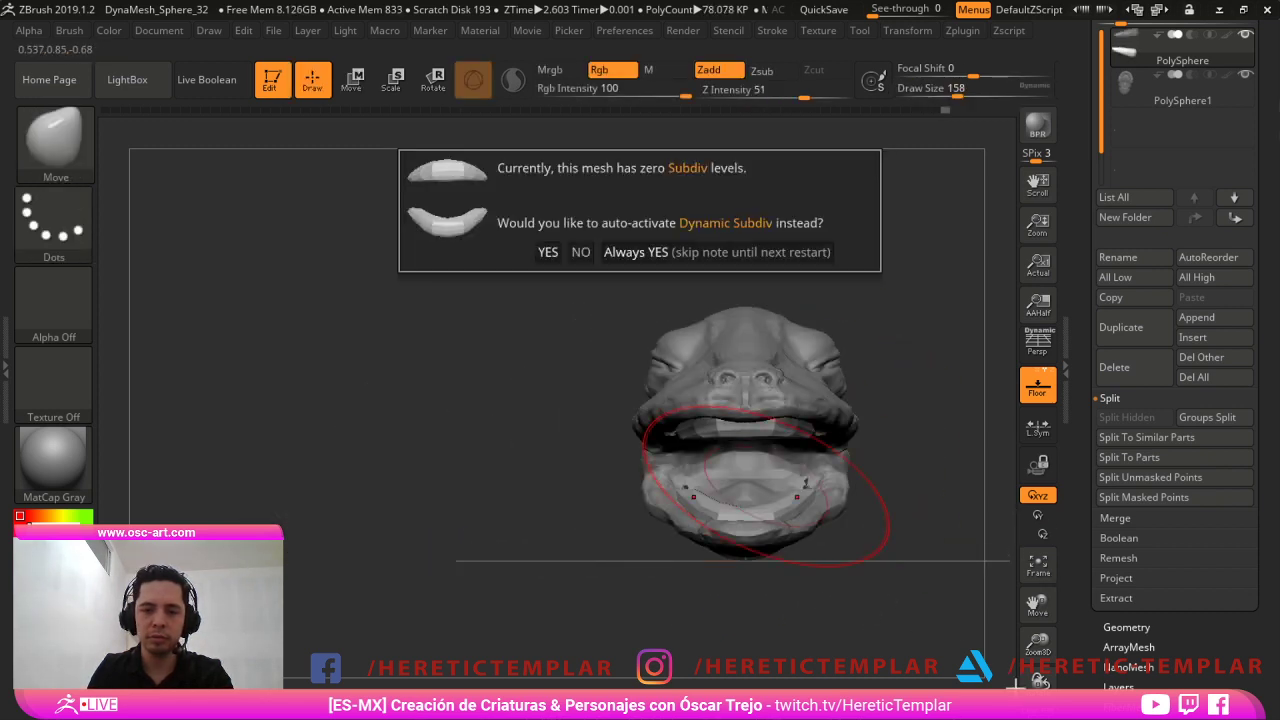
click(770, 251)
drag(1120, 385, 1062, 370)
drag(1112, 326, 1167, 300)
Select the head and adjust its upper lip line with the Move brush at draw sizes 116 and 62.
alt+click(858, 480)
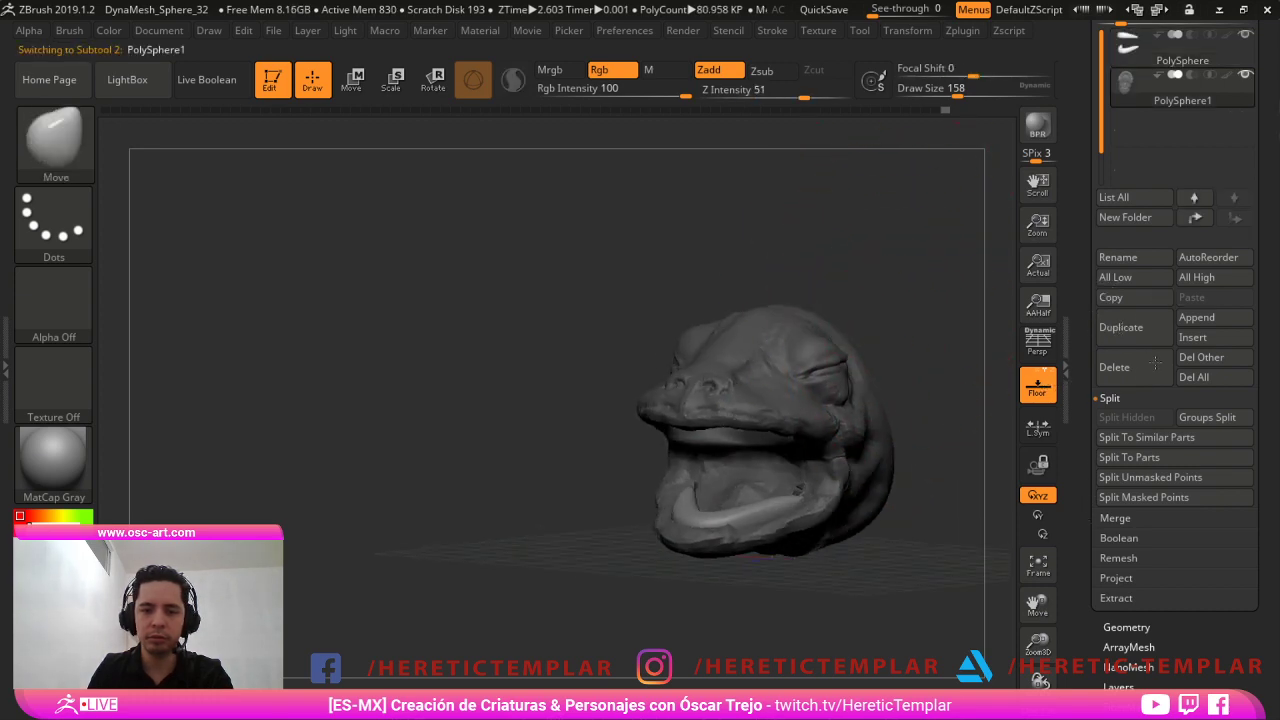
drag(935, 420, 985, 400)
ctrl+drag(914, 309, 1012, 405)
drag(985, 500, 911, 620)
key(s)
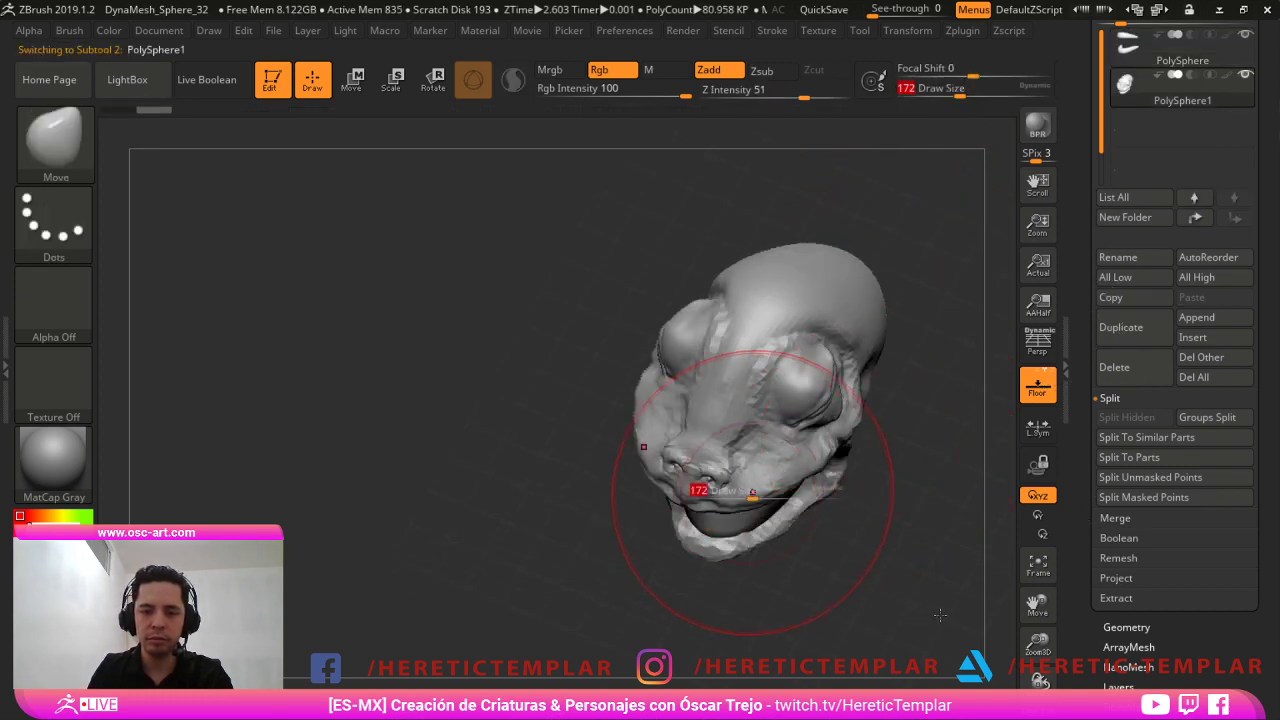
mouse_move(789, 491)
mouse_down()
mouse_move(730, 496)
mouse_move(733, 506)
mouse_move(761, 486)
mouse_up()
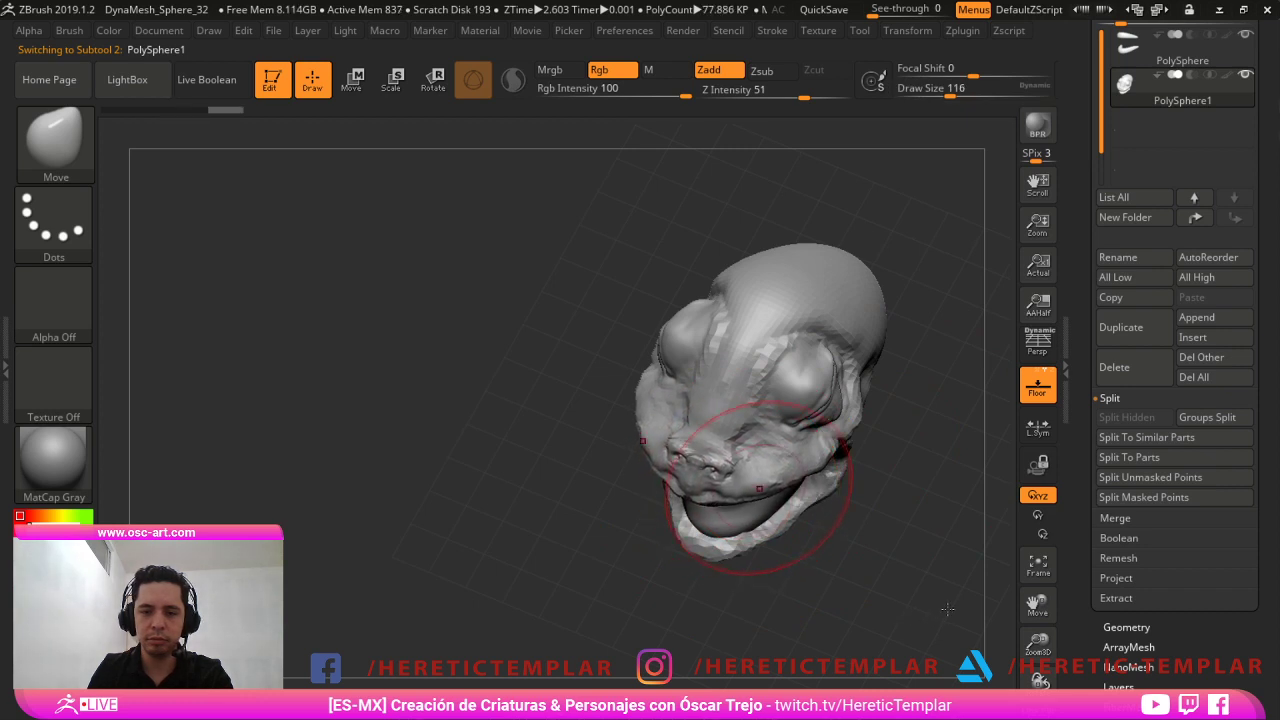
drag(985, 640, 1088, 552)
drag(870, 443, 852, 450)
key(s)
mouse_move(748, 514)
mouse_down()
mouse_move(728, 517)
mouse_move(738, 528)
mouse_up()
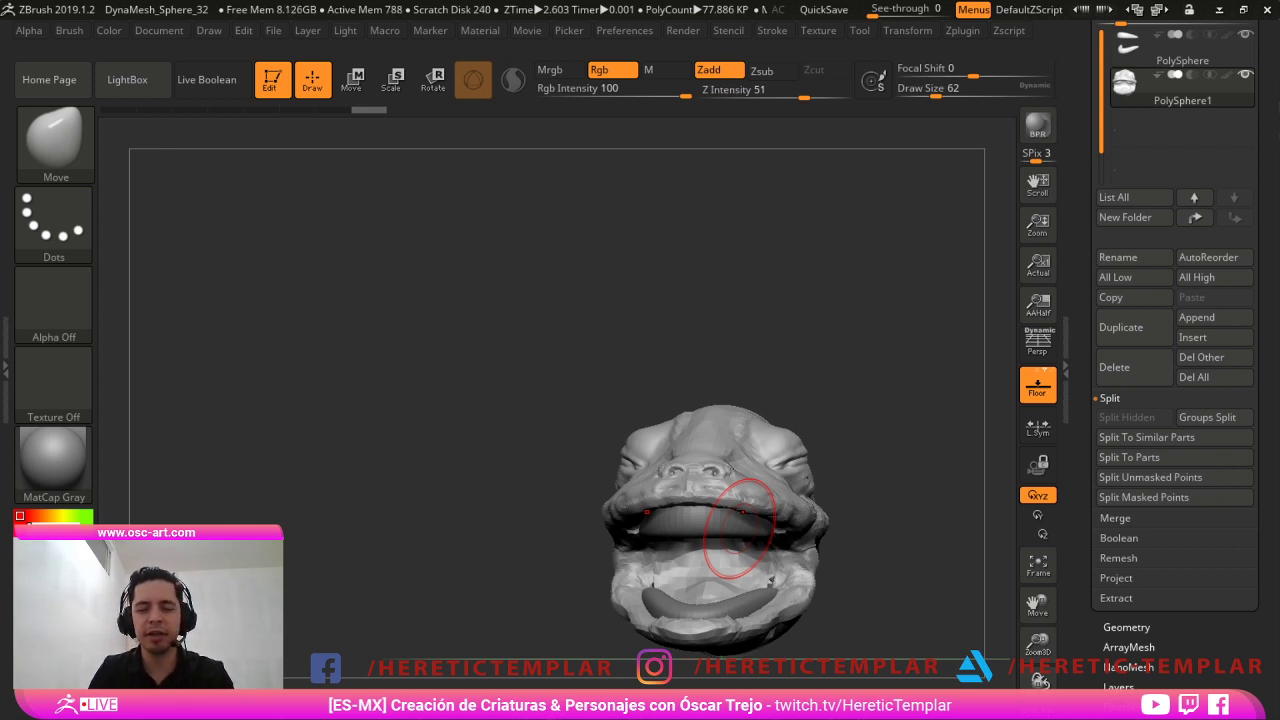
Build up clay along the underside of the jaw and throat with the ClayBuildup brush.
mouse_move(684, 469)
mouse_down()
mouse_move(952, 369)
mouse_move(920, 303)
mouse_up()
mouse_move(985, 362)
alt+mouse_down()
mouse_move(872, 346)
mouse_move(757, 371)
alt+mouse_up()
alt+drag(1012, 390, 966, 294)
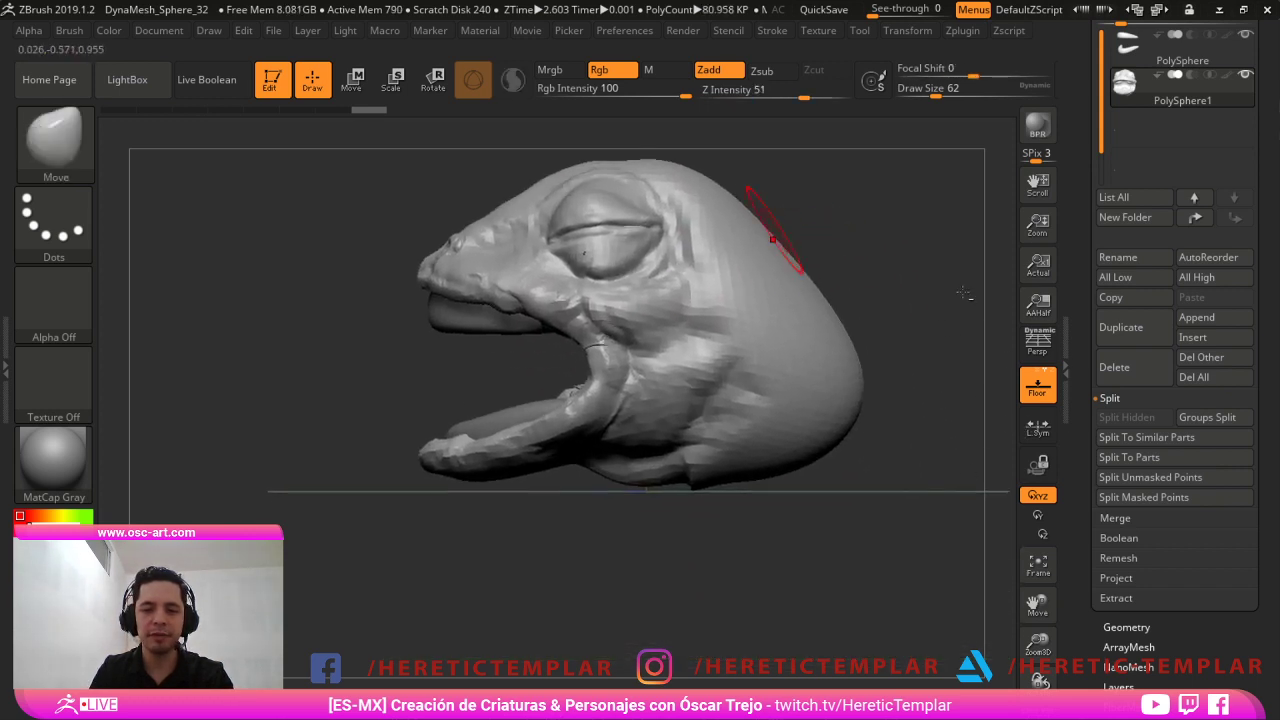
mouse_move(668, 545)
mouse_down()
mouse_move(639, 585)
mouse_move(648, 528)
mouse_up()
key(s)
mouse_move(589, 462)
mouse_down()
mouse_move(612, 459)
mouse_move(542, 450)
mouse_up()
key(b)
key(c)
key(b)
key(s)
key(s)
drag(521, 447, 712, 462)
drag(660, 515, 623, 535)
Pull the throat and the base of the neck downward with the Move brush.
key(b)
key(m)
key(v)
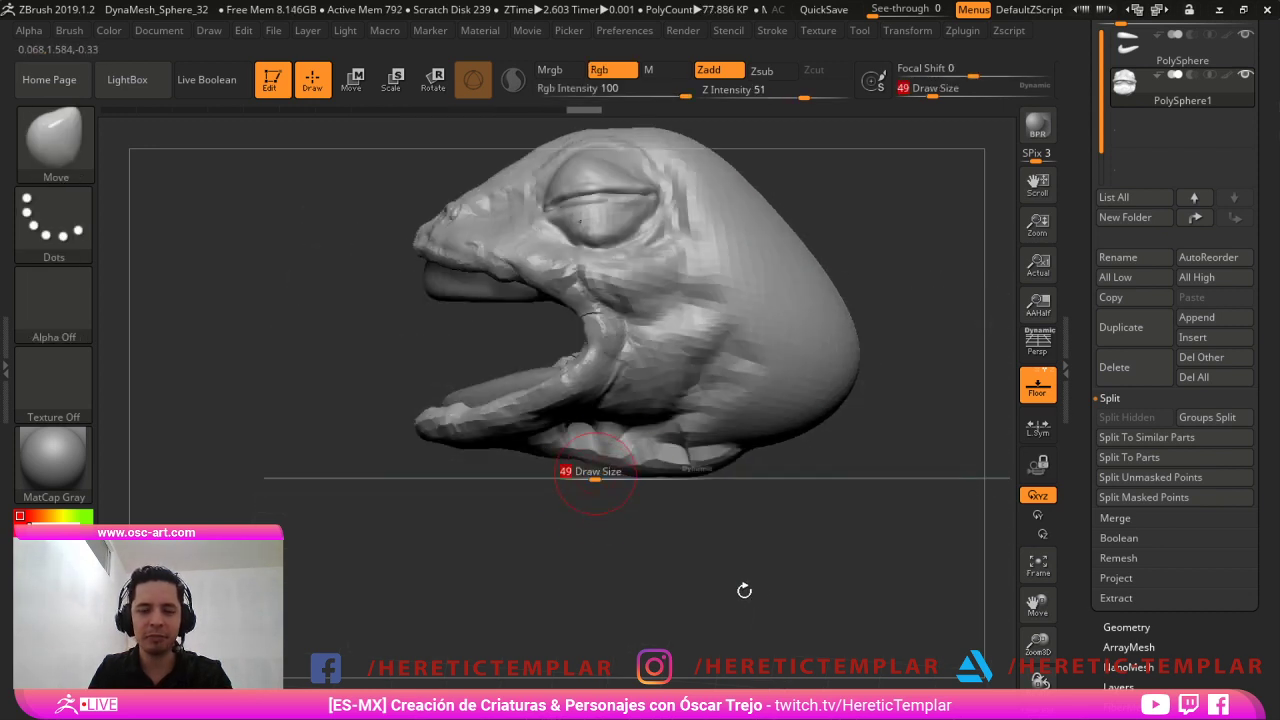
mouse_move(595, 475)
mouse_down()
mouse_move(659, 488)
mouse_move(580, 490)
mouse_move(556, 472)
mouse_up()
key(s)
mouse_move(554, 452)
mouse_down()
mouse_move(548, 464)
mouse_move(566, 480)
mouse_up()
key(s)
mouse_move(690, 467)
mouse_down()
mouse_move(699, 477)
mouse_move(805, 432)
mouse_move(836, 442)
mouse_up()
Extend the back of the neck outward and downward with the Move brush at draw size 182.
key(s)
key(s)
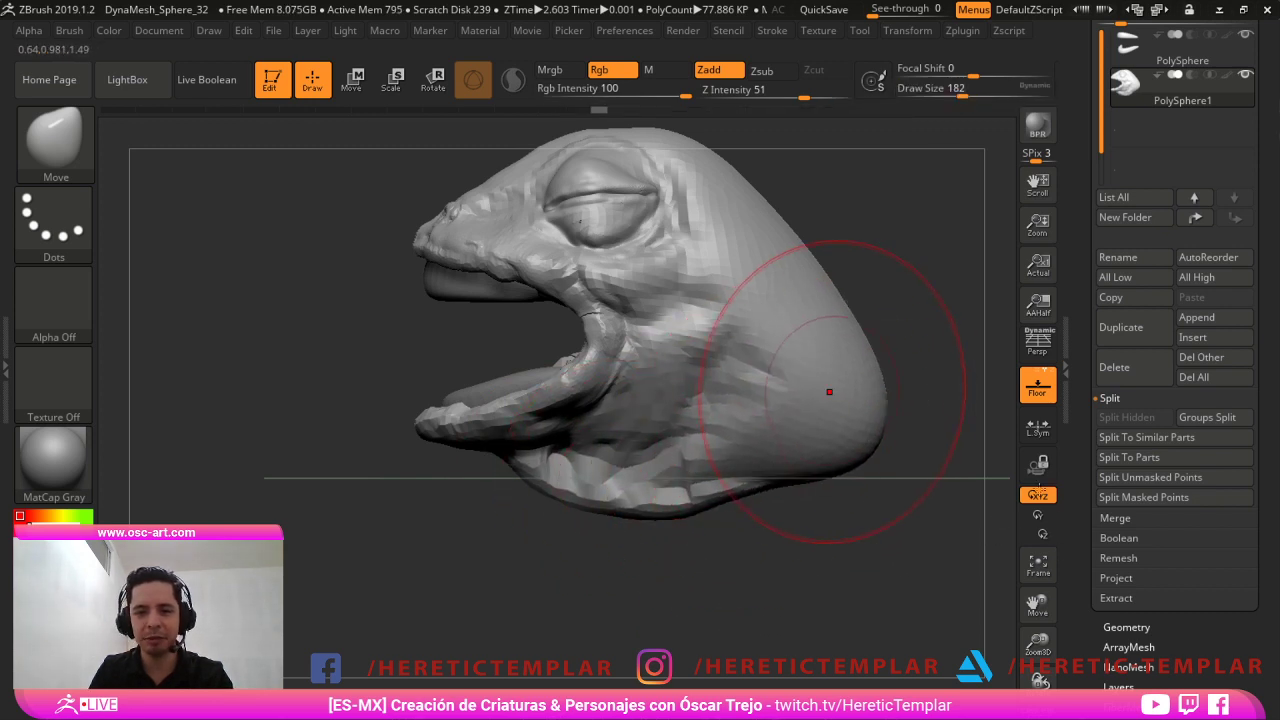
key(s)
drag(829, 392, 833, 392)
mouse_move(790, 461)
mouse_down()
mouse_move(810, 443)
mouse_move(828, 480)
mouse_up()
key(s)
drag(846, 440, 858, 456)
drag(851, 406, 861, 398)
drag(823, 340, 834, 329)
mouse_move(870, 408)
mouse_down()
mouse_move(880, 402)
mouse_move(886, 440)
mouse_up()
drag(888, 398, 903, 391)
drag(856, 346, 871, 334)
Refine the nape curve and lower the crown with the Move brush at draw sizes 197 and 163.
key(s)
drag(820, 290, 817, 290)
drag(788, 250, 752, 198)
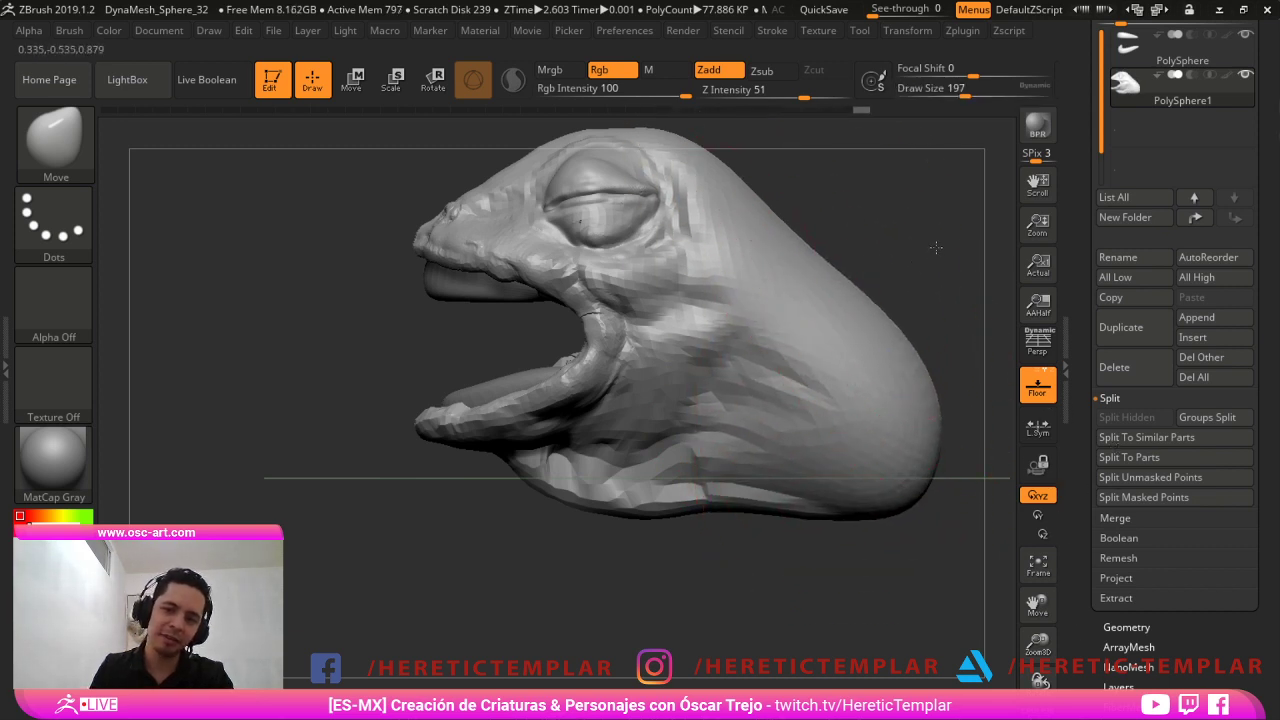
alt+drag(1010, 258, 983, 375)
key(s)
drag(764, 326, 757, 326)
drag(744, 310, 729, 323)
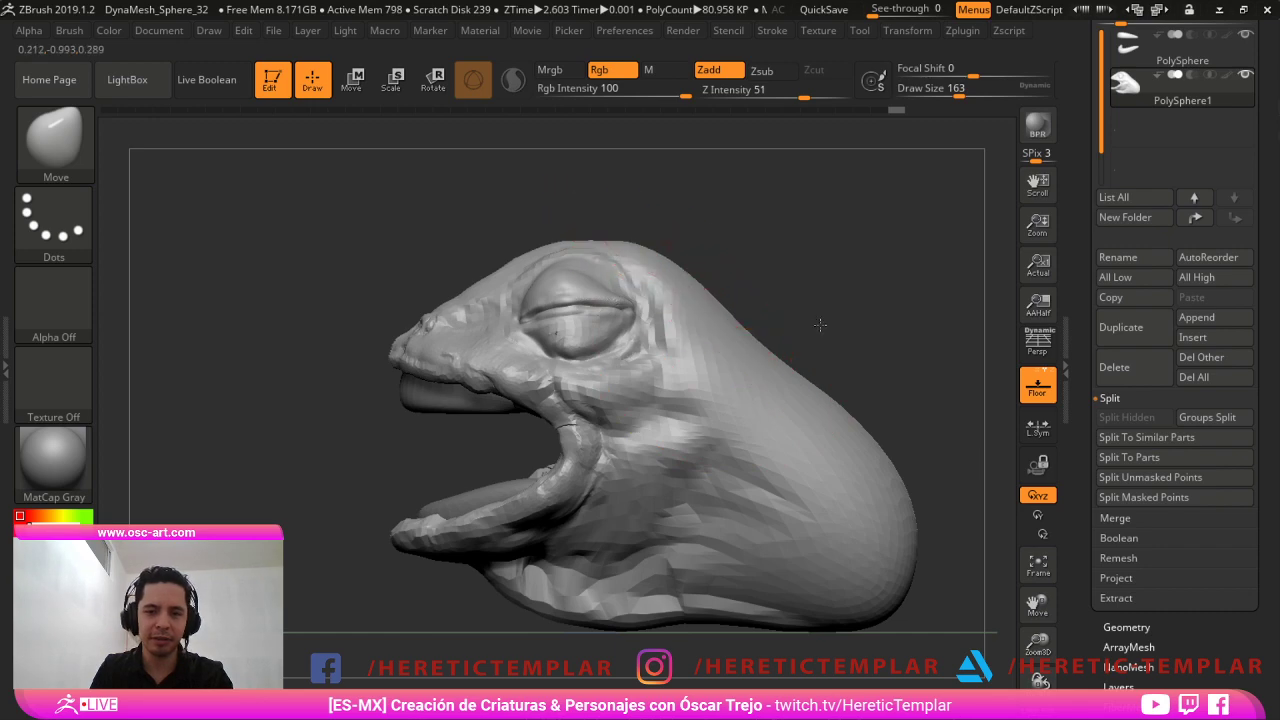
drag(622, 240, 556, 252)
key(s)
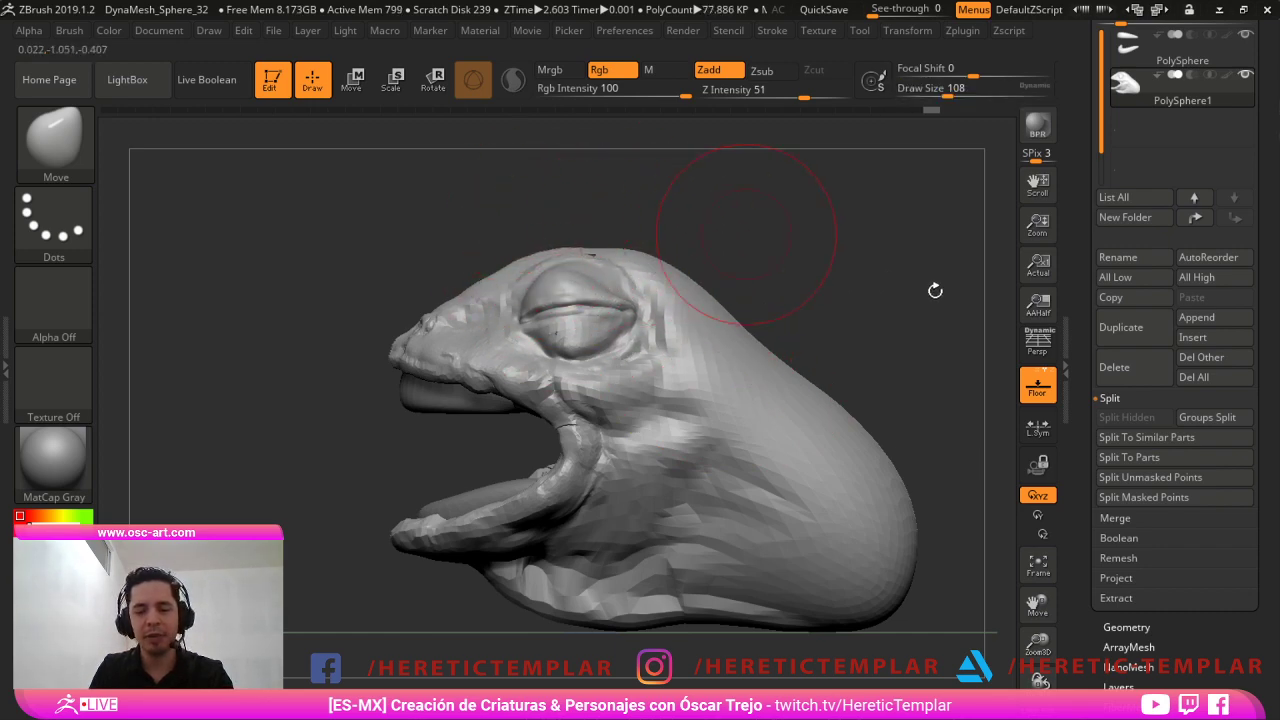
ctrl+drag(746, 234, 752, 242)
mouse_move(752, 242)
alt+mouse_down()
mouse_move(744, 266)
mouse_move(699, 295)
alt+mouse_up()
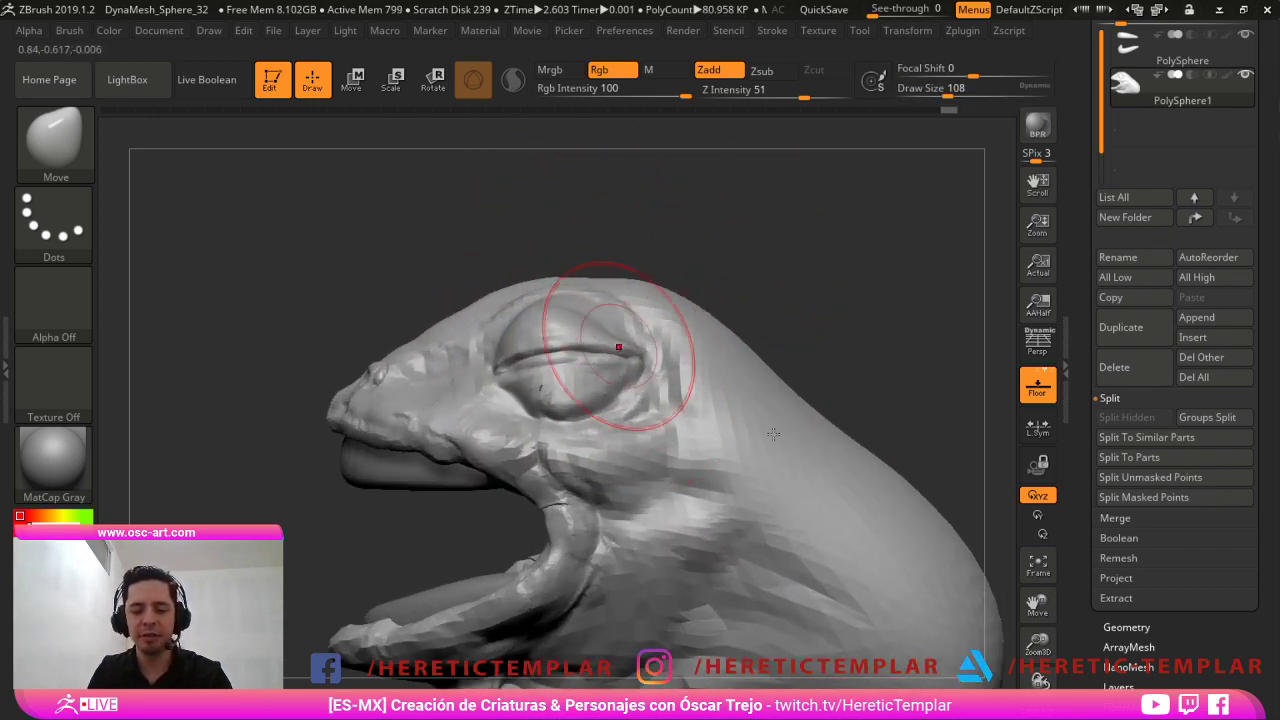
key(b)
key(i)
key(p)
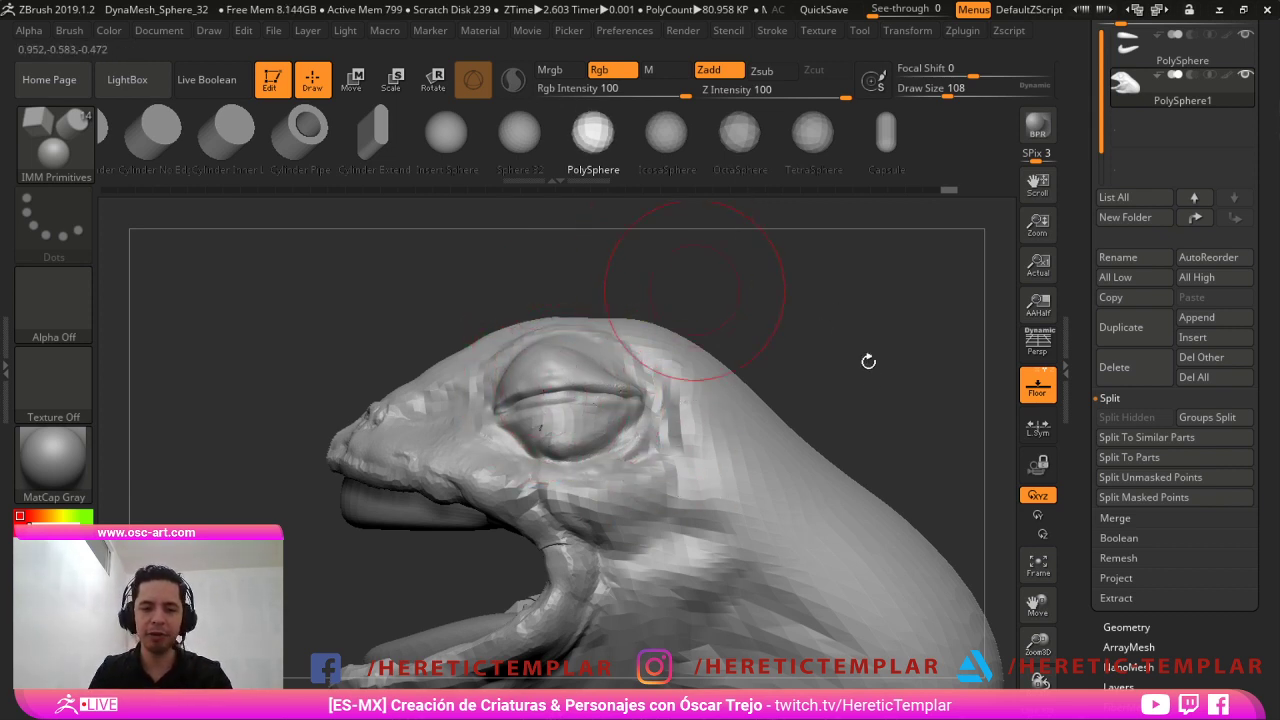
Adjust the brow area above the closed eye with the Move brush at draw size 74.
key(b)
key(m)
key(v)
key(s)
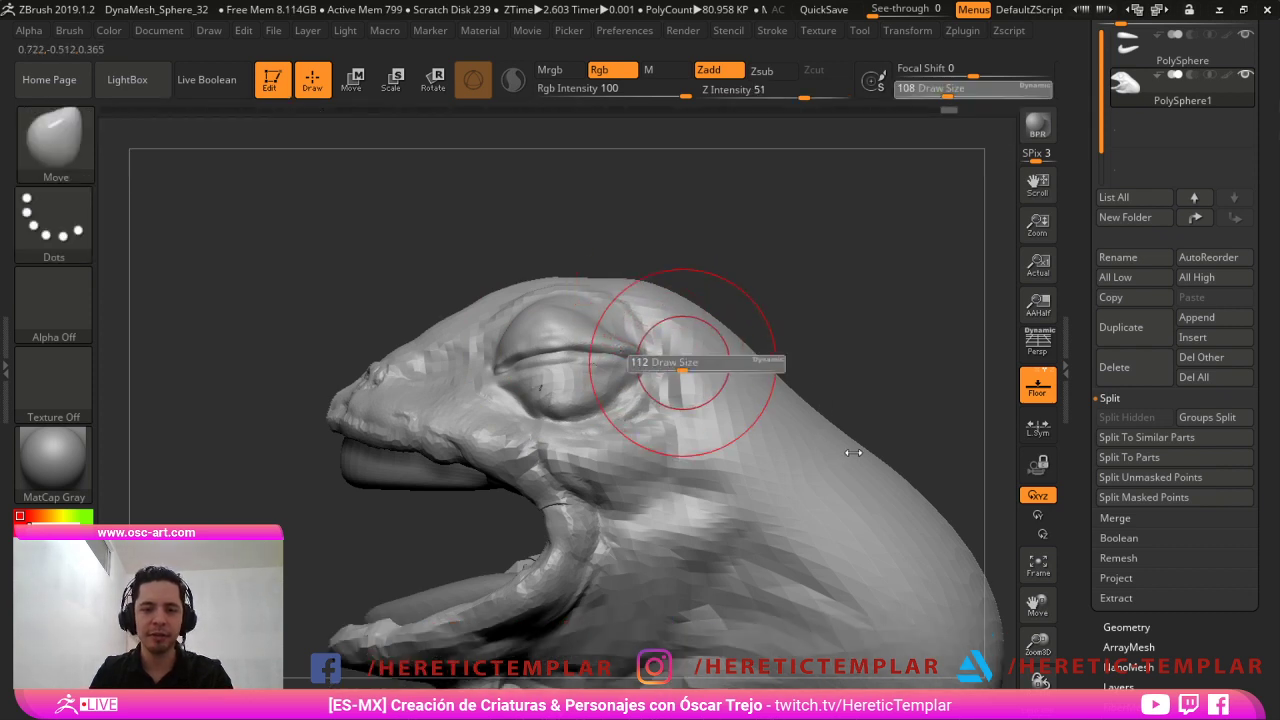
drag(682, 364, 671, 364)
key(s)
click(603, 320)
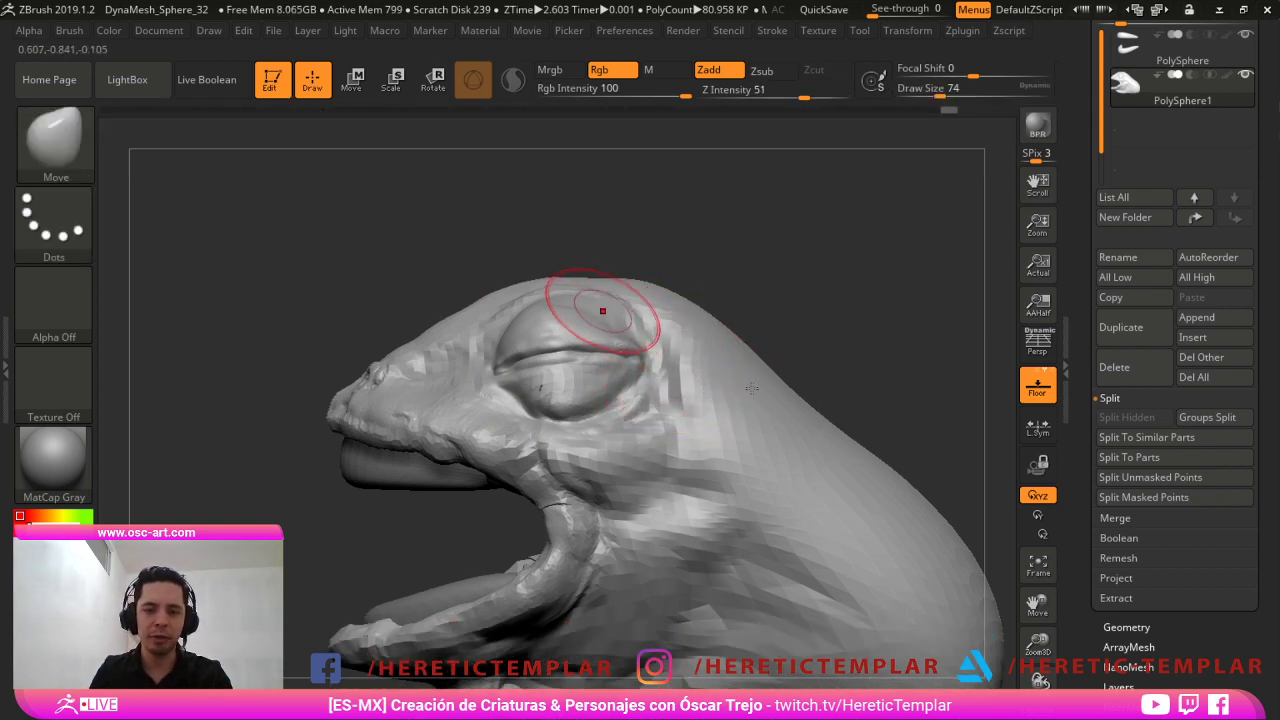
Carve a crease above the mouth corner with DamStandard at draw size 49 and smooth the surrounding skin.
key(b)
key(d)
key(s)
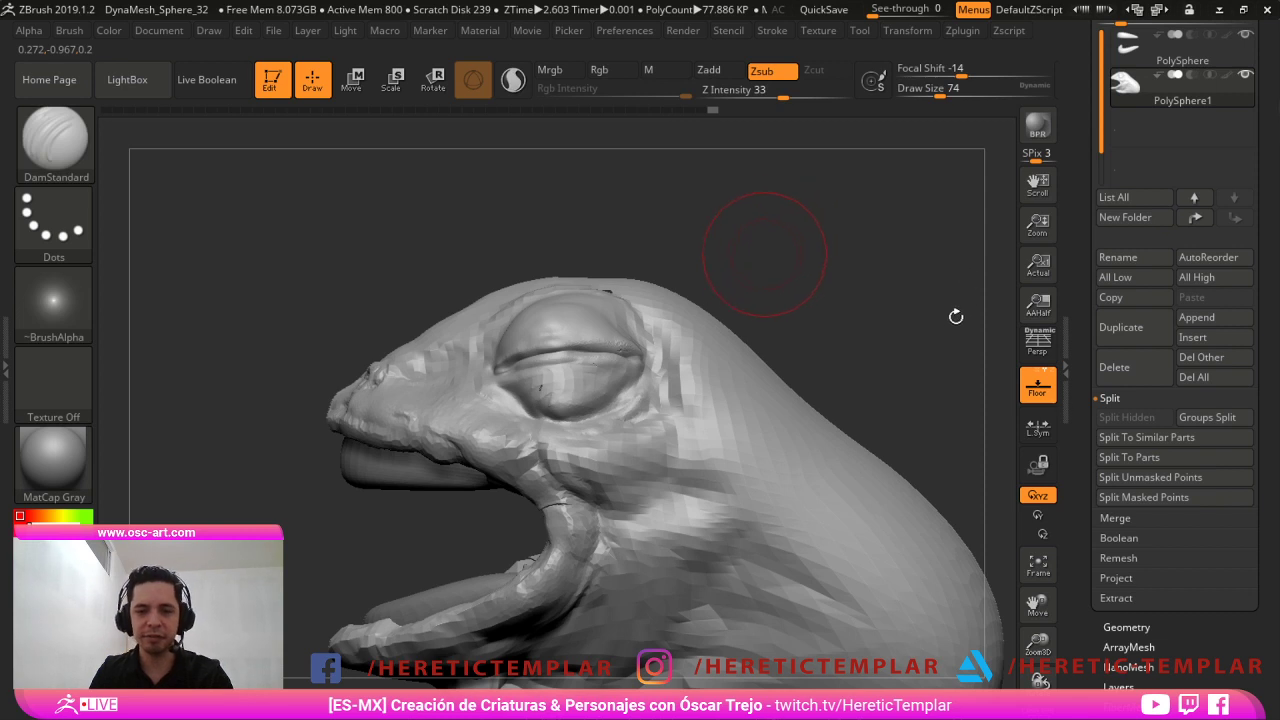
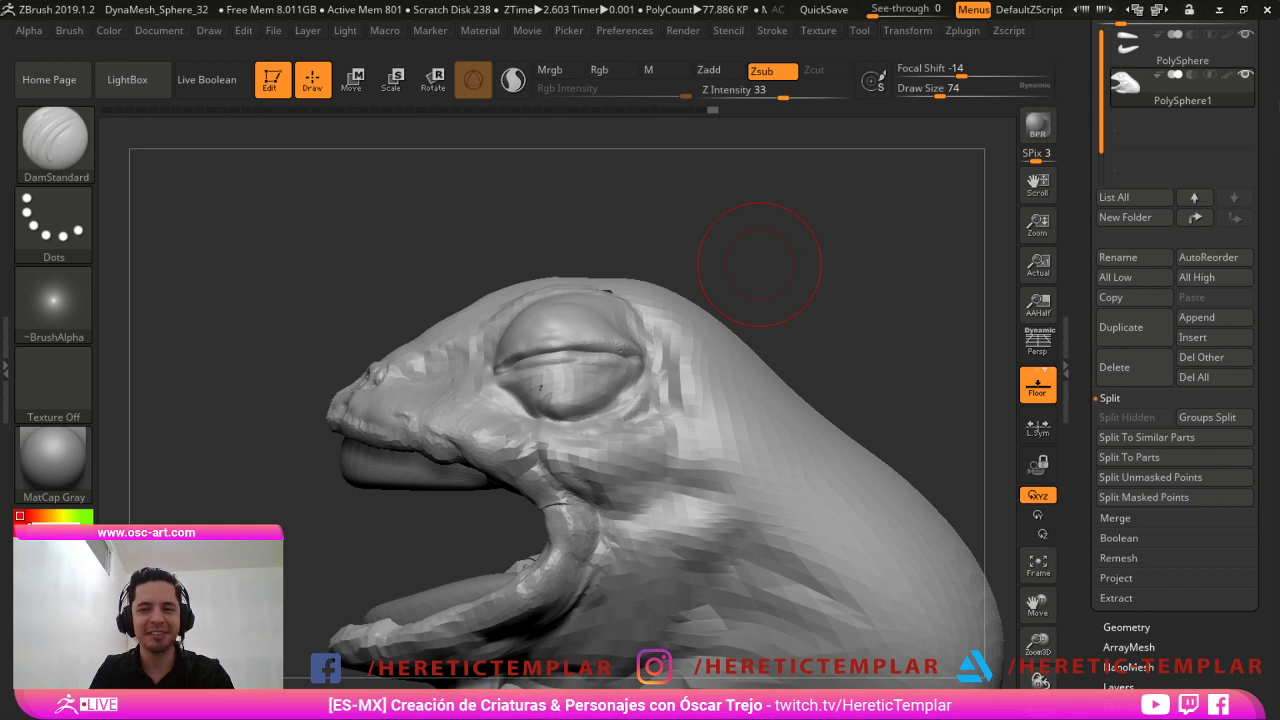
key(s)
mouse_move(520, 476)
mouse_down()
mouse_move(503, 434)
mouse_move(529, 459)
mouse_move(504, 437)
mouse_up()
key(s)
key(s)
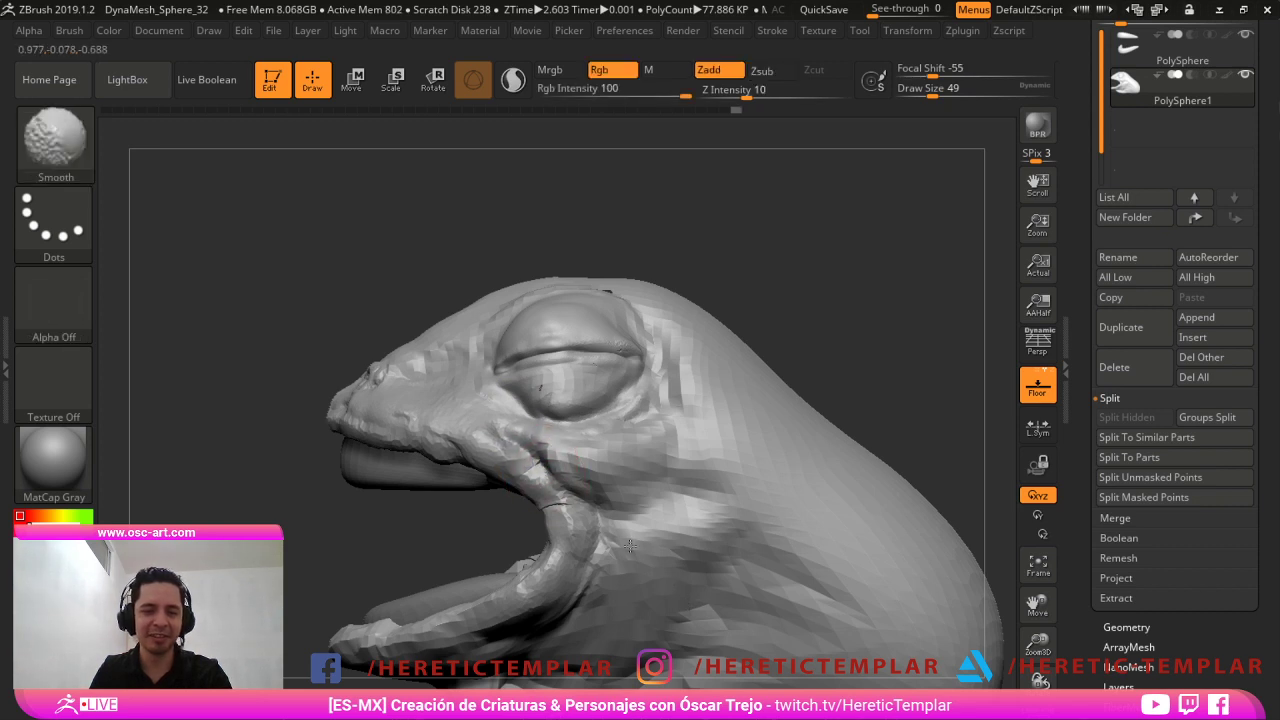
shift+drag(603, 533, 673, 595)
shift+drag(562, 492, 584, 528)
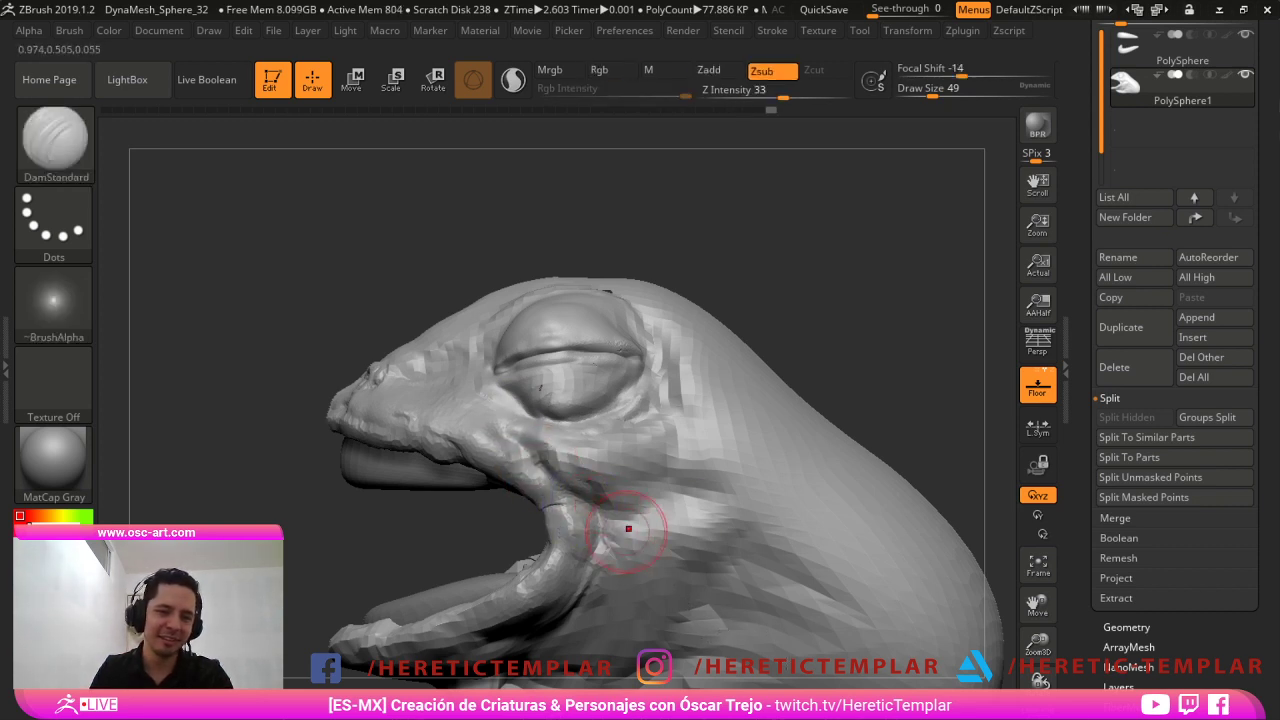
Cut skin folds behind the mouth corner with the DamStandard brush at draw size 59.
alt+drag(1060, 487, 1048, 395)
key(bracketright)
mouse_move(668, 402)
mouse_down()
mouse_move(682, 450)
mouse_move(650, 545)
mouse_move(548, 574)
mouse_move(632, 566)
mouse_move(677, 495)
mouse_up()
alt+drag(362, 668, 575, 667)
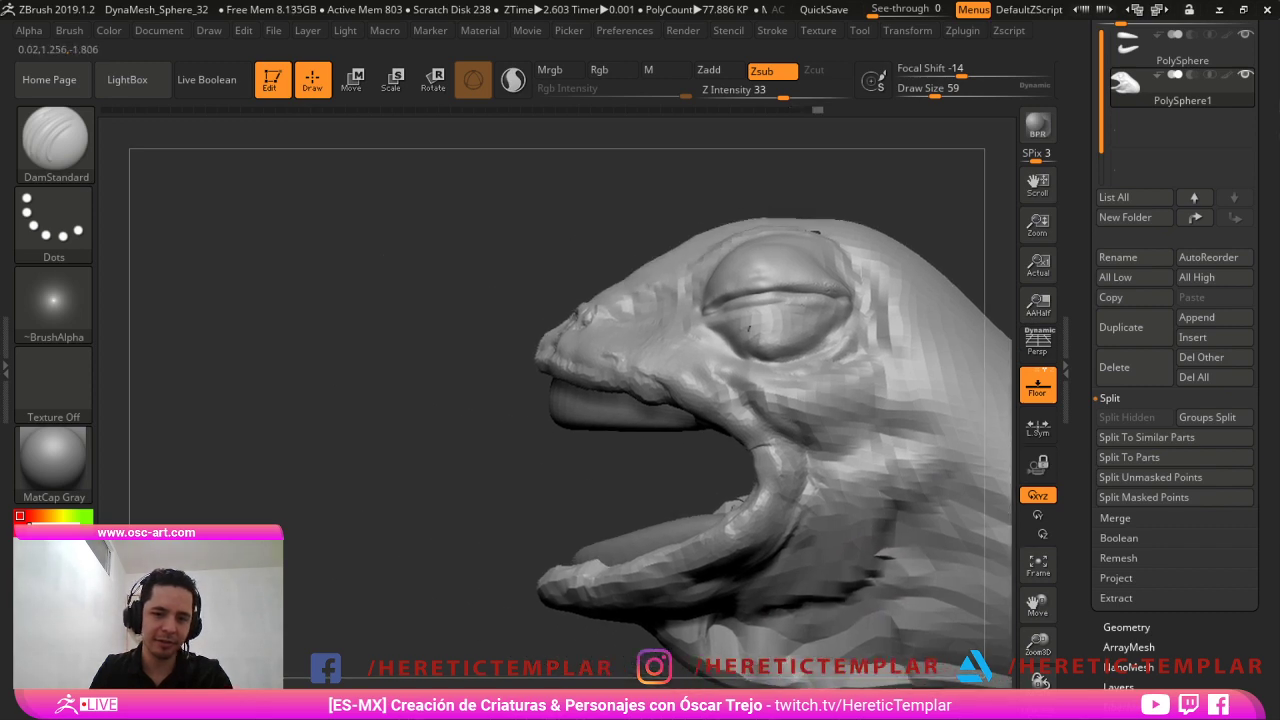
Select the gum bands and adjust the front of the upper band with the Move brush at draw size 116.
alt+drag(478, 504, 597, 625)
alt+click(543, 328)
mouse_move(491, 460)
alt+mouse_down()
mouse_move(580, 515)
mouse_move(606, 574)
alt+mouse_up()
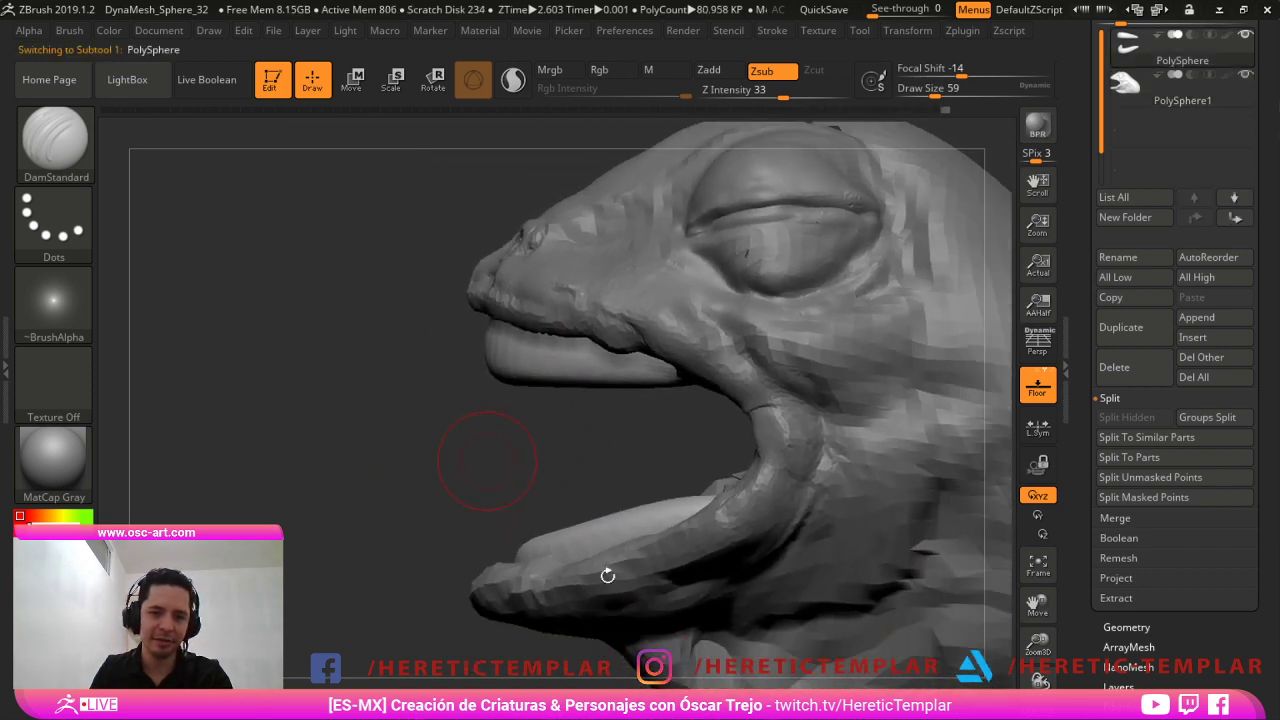
drag(600, 520, 637, 478)
key(b)
key(m)
key(v)
key(s)
click(514, 391)
mouse_move(514, 388)
mouse_down()
mouse_move(501, 375)
mouse_move(582, 368)
mouse_move(505, 370)
mouse_up()
Insert a sphere from IMM Primitives at the front of the upper gum and split it into its own subtool.
drag(390, 445, 587, 421)
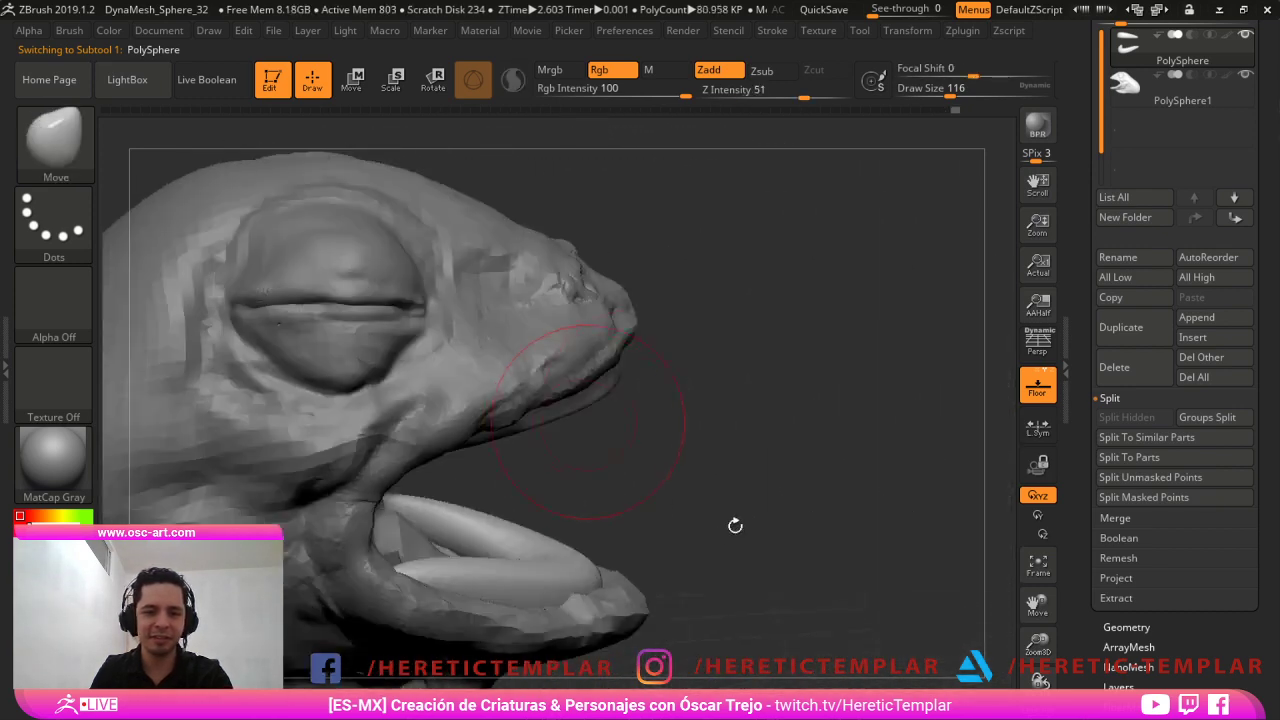
mouse_move(758, 392)
mouse_down()
mouse_move(765, 366)
mouse_move(727, 319)
mouse_up()
key(b)
key(i)
key(p)
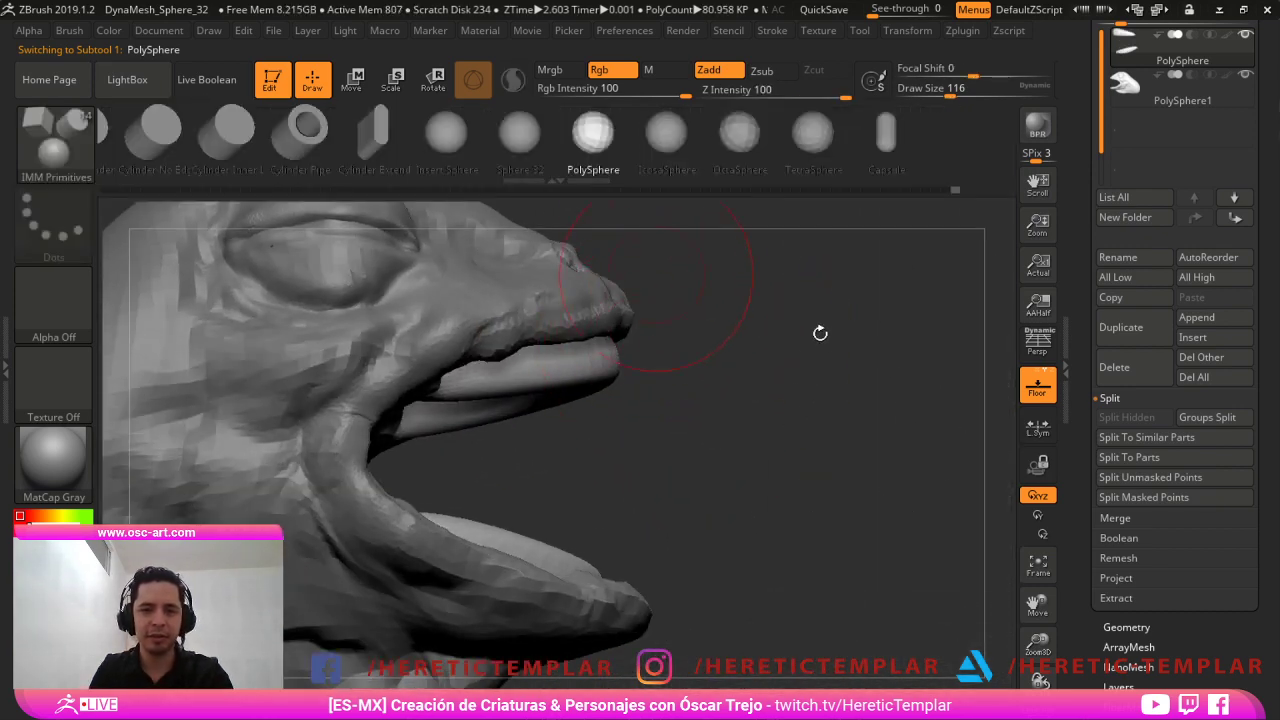
click(457, 146)
drag(561, 371, 676, 426)
ctrl+shift+click(581, 373)
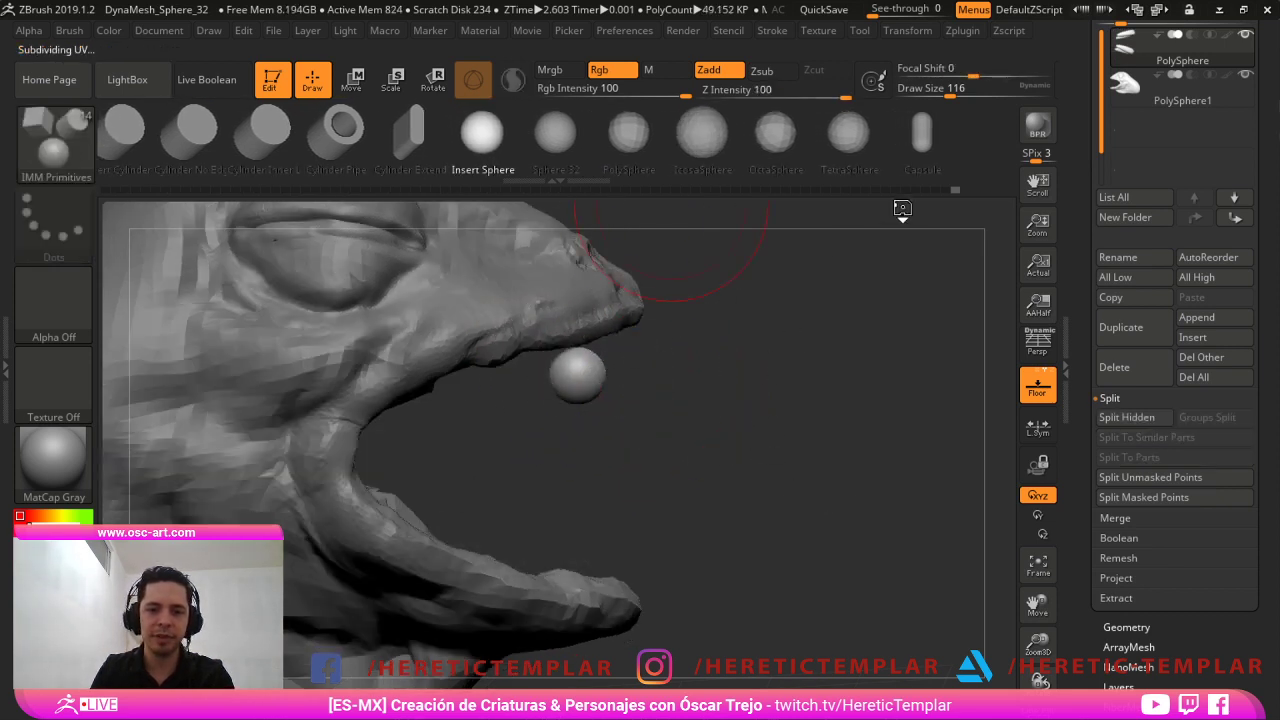
click(1127, 417)
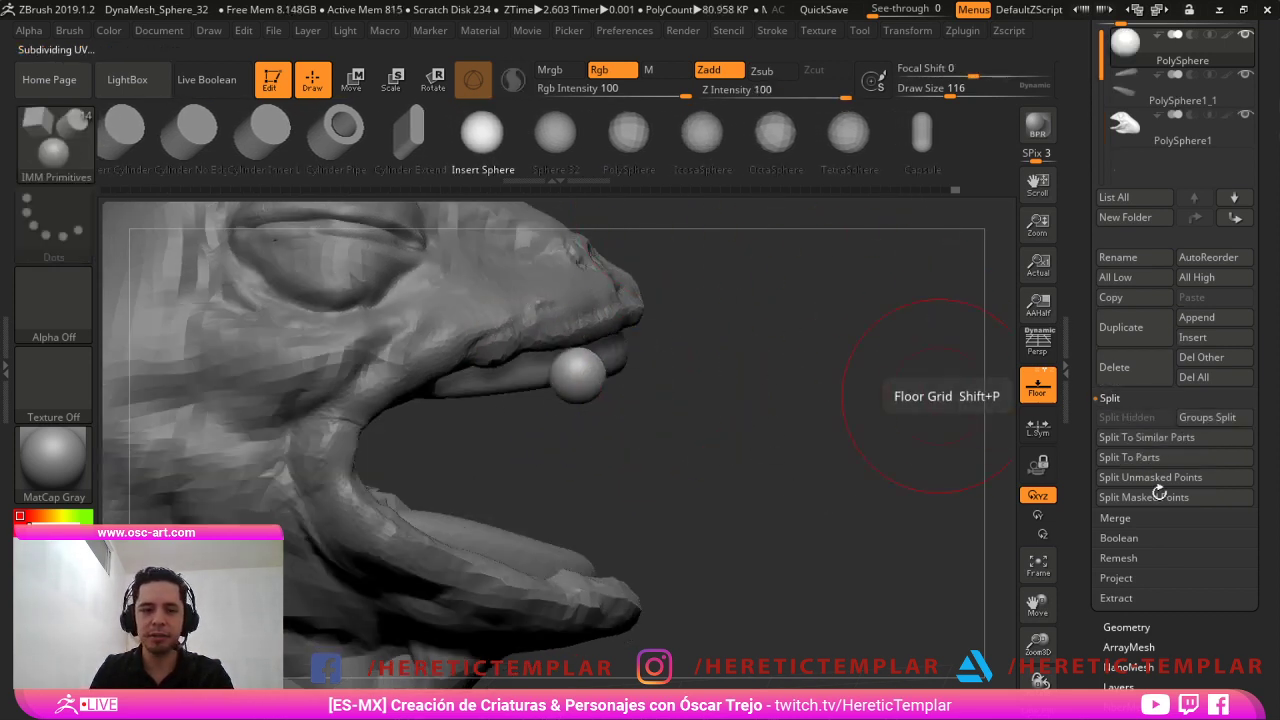
Try to stretch the inserted sphere downward into a tooth with the Move brush at draw size 83.
key(b)
key(m)
key(v)
key(s)
key(s)
mouse_move(594, 370)
mouse_down()
mouse_move(578, 360)
mouse_move(604, 433)
mouse_move(592, 390)
mouse_up()
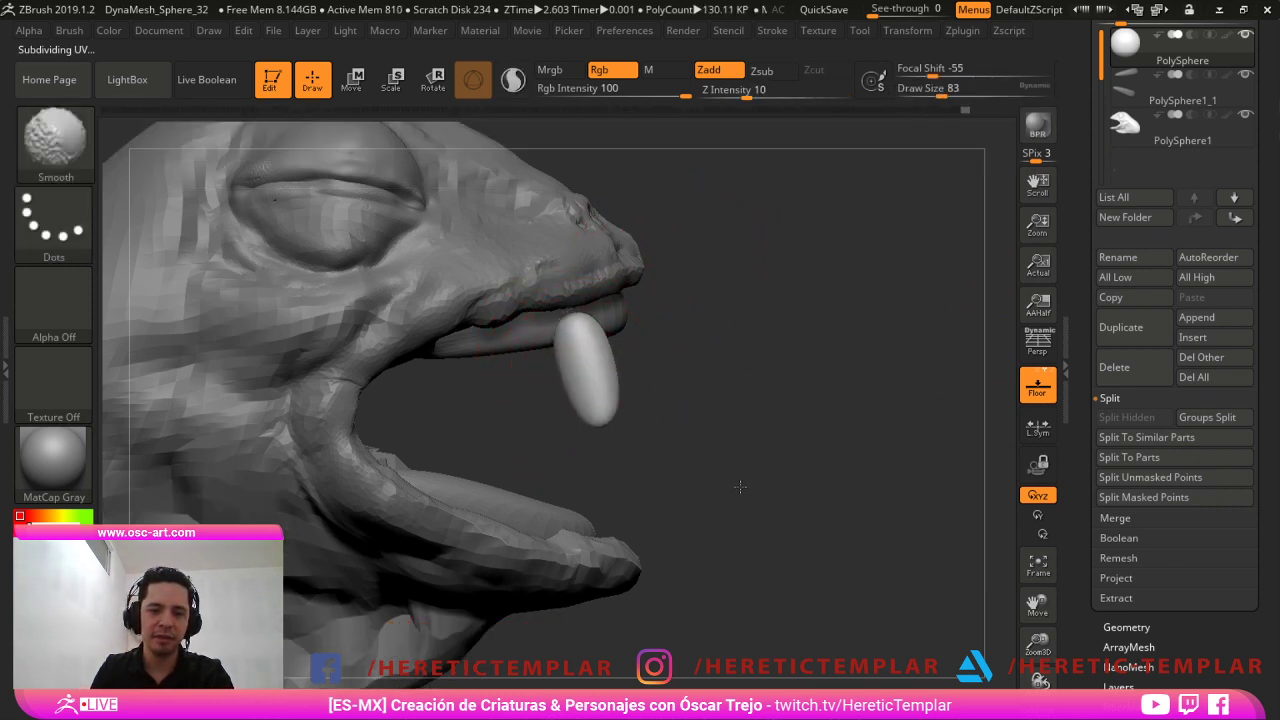
Replace the tooth's sphere with the low-poly PolySphere from IMM Primitives.
key(w)
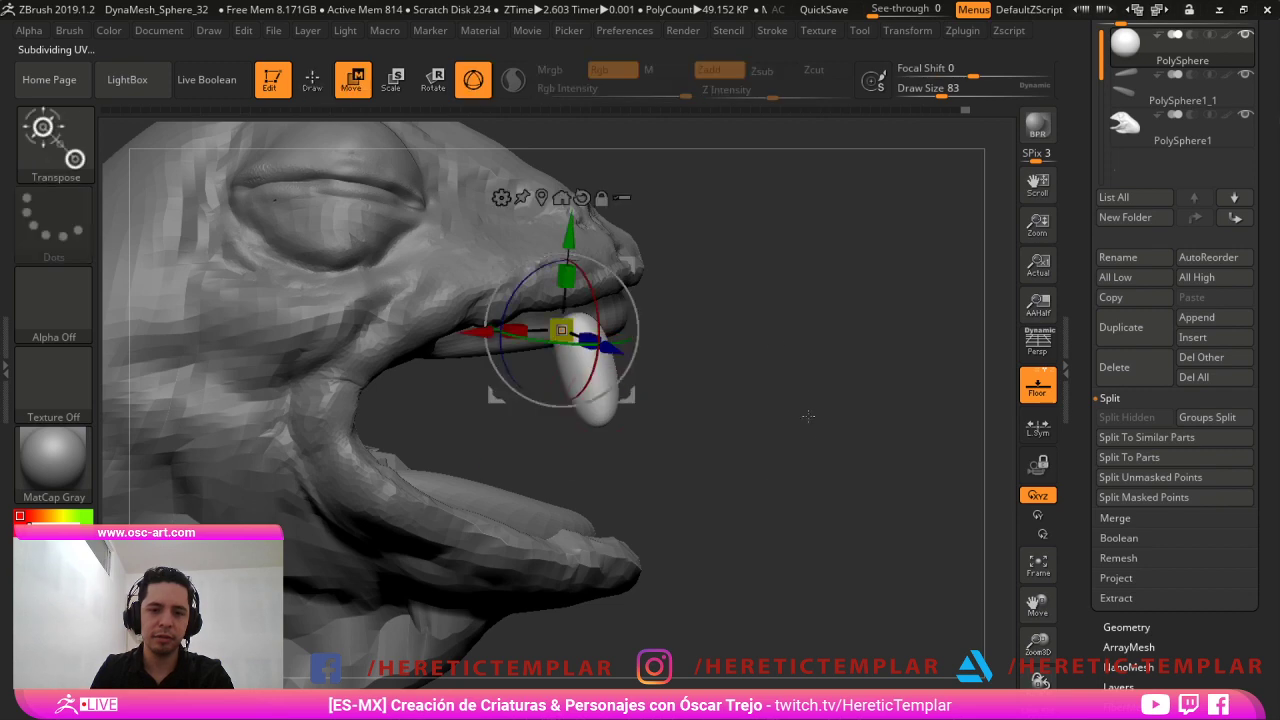
key(q)
key(b)
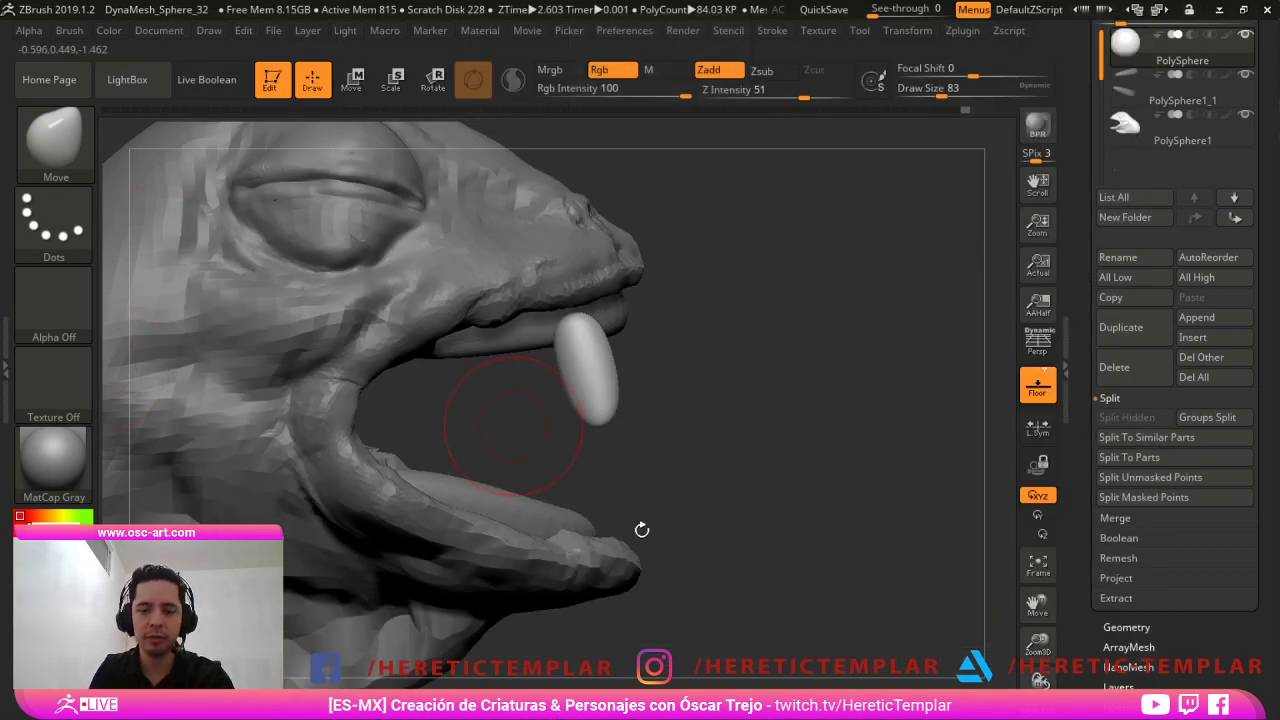
key(b)
key(i)
key(p)
key(w)
click(740, 140)
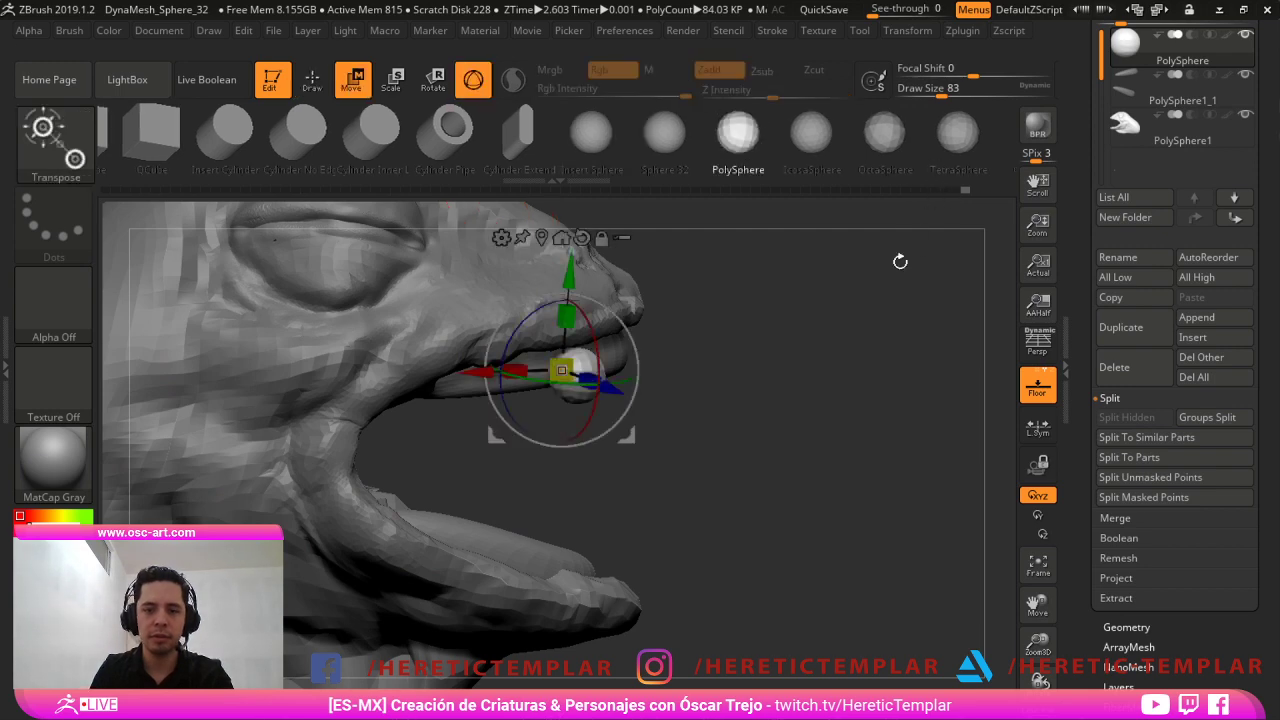
Stretch the PolySphere downward into a tapered fang with the Move brush at draw size 68.
key(q)
key(b)
key(m)
key(v)
key(s)
mouse_move(632, 366)
mouse_down()
mouse_move(587, 375)
mouse_move(586, 414)
mouse_move(586, 369)
mouse_move(586, 384)
mouse_up()
key(space)
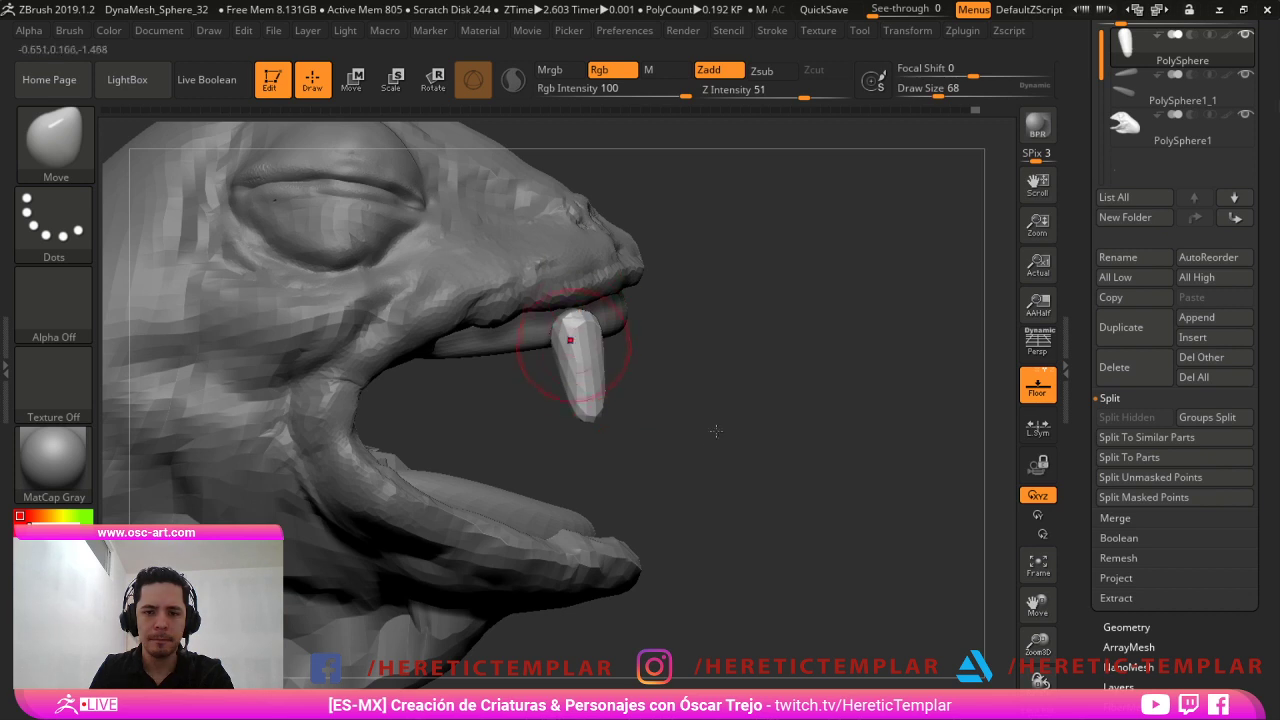
Smooth and lengthen the fang into a sharper point, shaping it with the Move brush at draw size 128.
key(s)
click(588, 371)
mouse_move(591, 357)
shift+mouse_down()
mouse_move(574, 357)
mouse_move(586, 463)
shift+mouse_up()
key(s)
click(587, 452)
mouse_move(580, 405)
mouse_down()
mouse_move(592, 448)
mouse_move(550, 415)
mouse_up()
Move the fangs closer to the middle of the upper gum with the Transpose gizmo.
key(s)
click(591, 389)
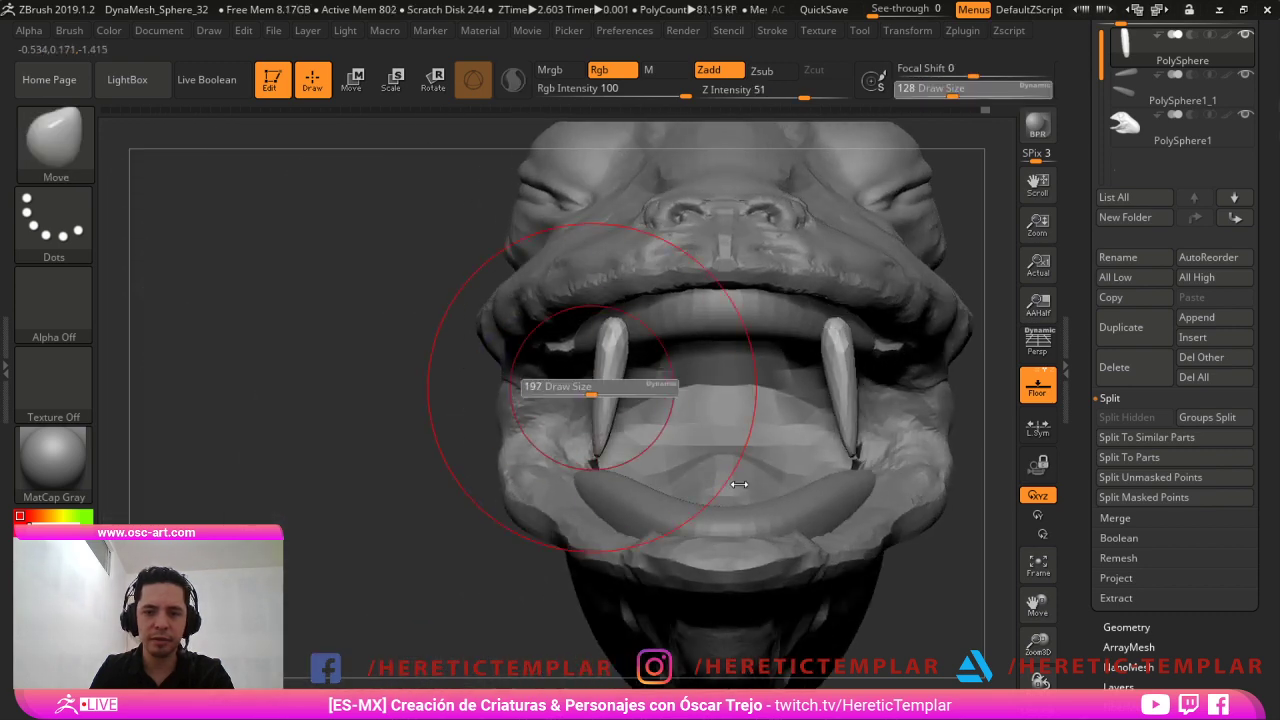
key(w)
drag(702, 262, 743, 248)
key(q)
mouse_move(470, 378)
alt+mouse_down()
mouse_move(400, 378)
mouse_move(425, 386)
mouse_move(399, 407)
mouse_move(550, 407)
alt+mouse_up()
Bend the fangs into a slight backward curve with the Move brush at draw size 192.
key(s)
click(628, 412)
mouse_move(626, 424)
mouse_down()
mouse_move(614, 430)
mouse_move(643, 430)
mouse_move(610, 413)
mouse_up()
key(s)
click(633, 430)
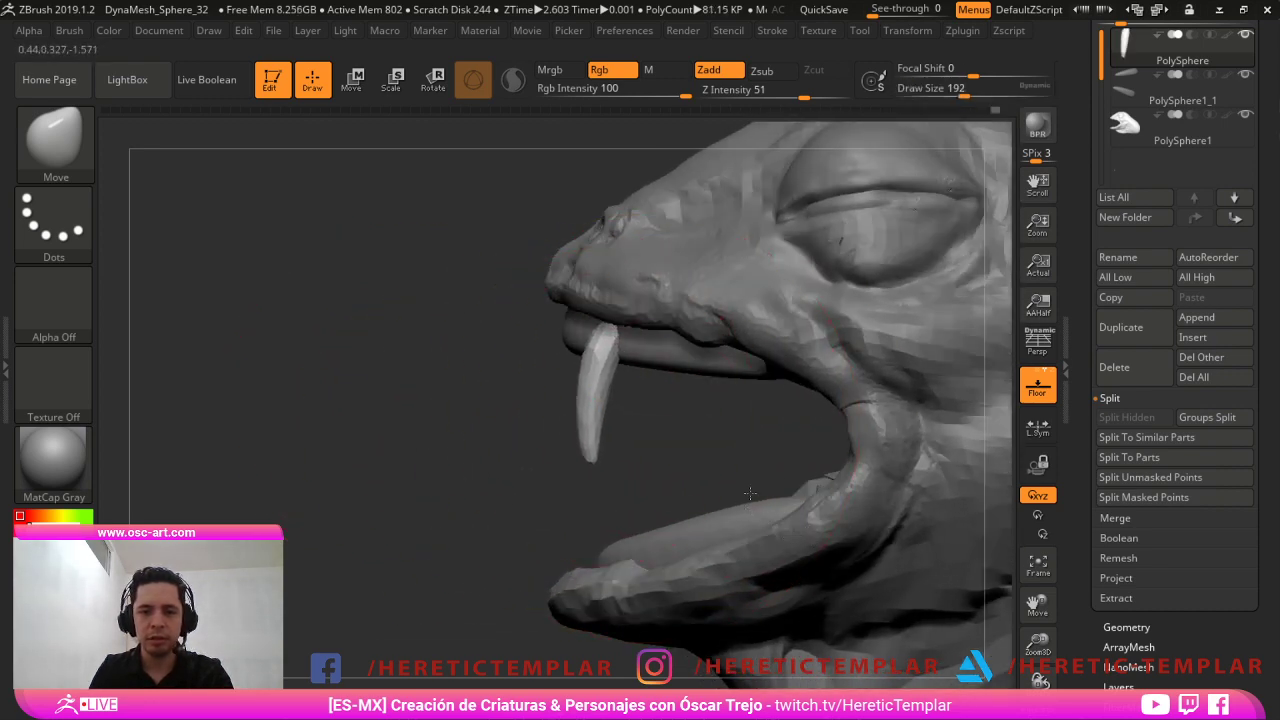
Smooth the fangs at draw size 158 and refine their curvature with the Move brush.
key(s)
mouse_move(490, 368)
mouse_down()
mouse_move(581, 366)
mouse_move(595, 348)
mouse_up()
key(s)
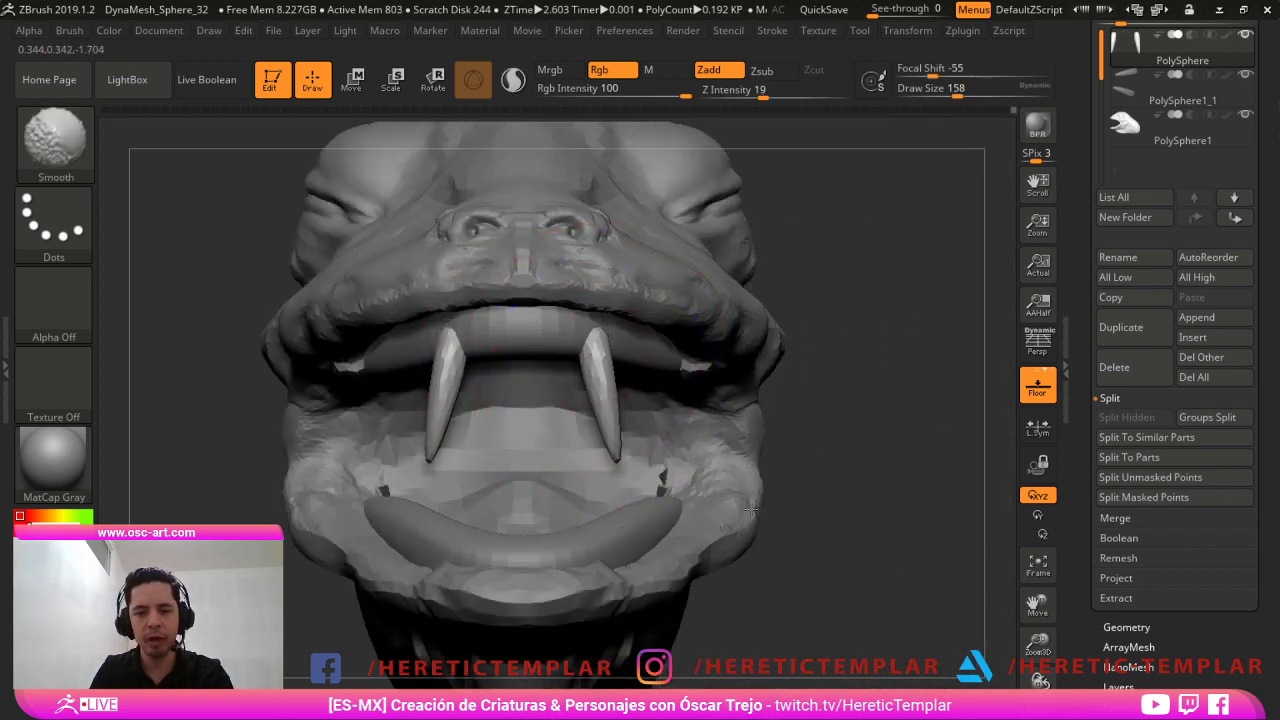
shift+drag(806, 571, 674, 464)
key(s)
drag(639, 397, 652, 407)
key(s)
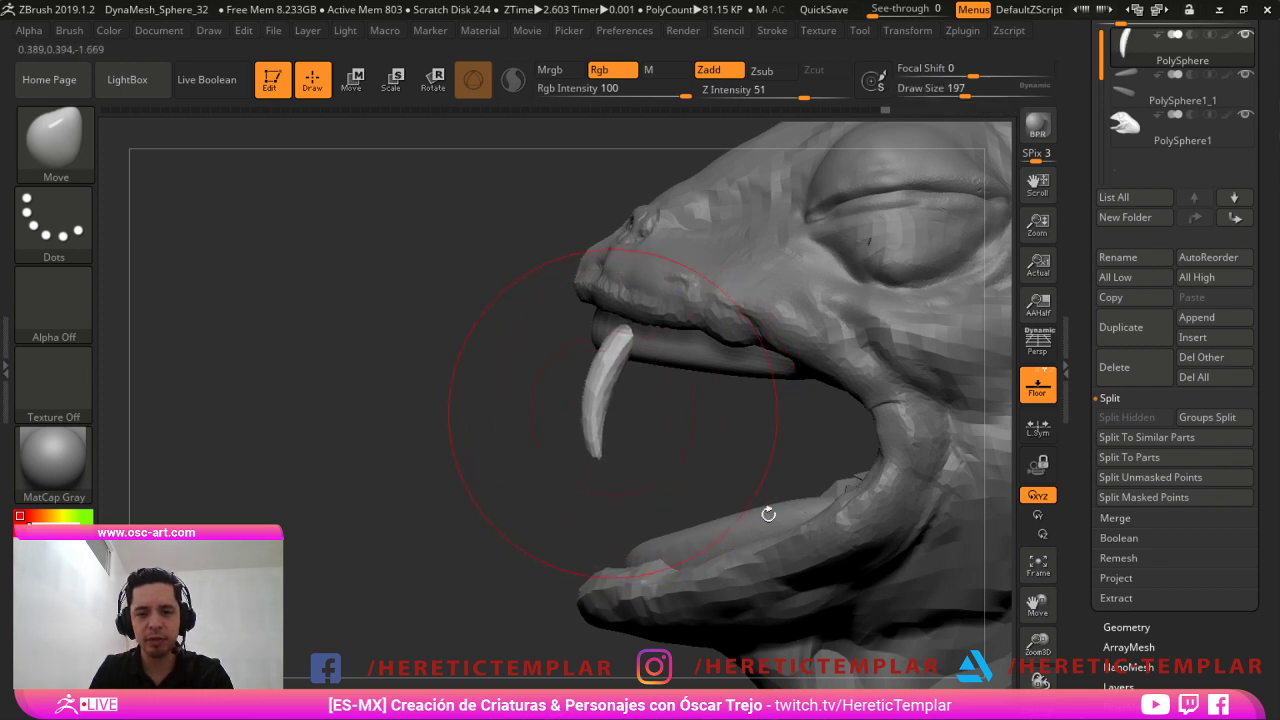
Refine the curve of the upper fang with the Move brush at draw size 212.
mouse_move(614, 358)
mouse_down()
mouse_move(624, 354)
mouse_move(613, 379)
mouse_up()
key(s)
mouse_move(653, 422)
mouse_down()
mouse_move(735, 325)
mouse_move(728, 370)
mouse_up()
Duplicate the upper fangs with the Transpose gizmo and place the copies farther back along the upper gum.
key(w)
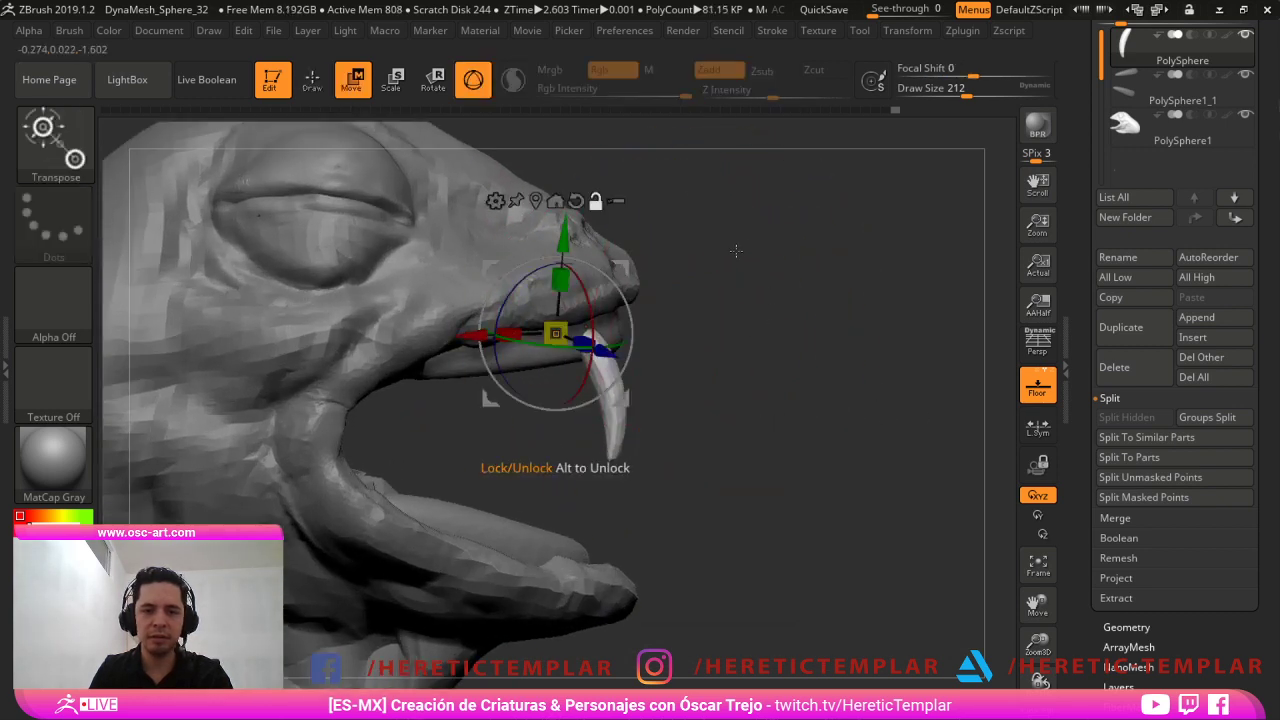
click(576, 201)
mouse_move(626, 265)
alt+mouse_down()
mouse_move(662, 308)
mouse_move(640, 332)
mouse_move(577, 340)
alt+mouse_up()
click(571, 243)
click(637, 261)
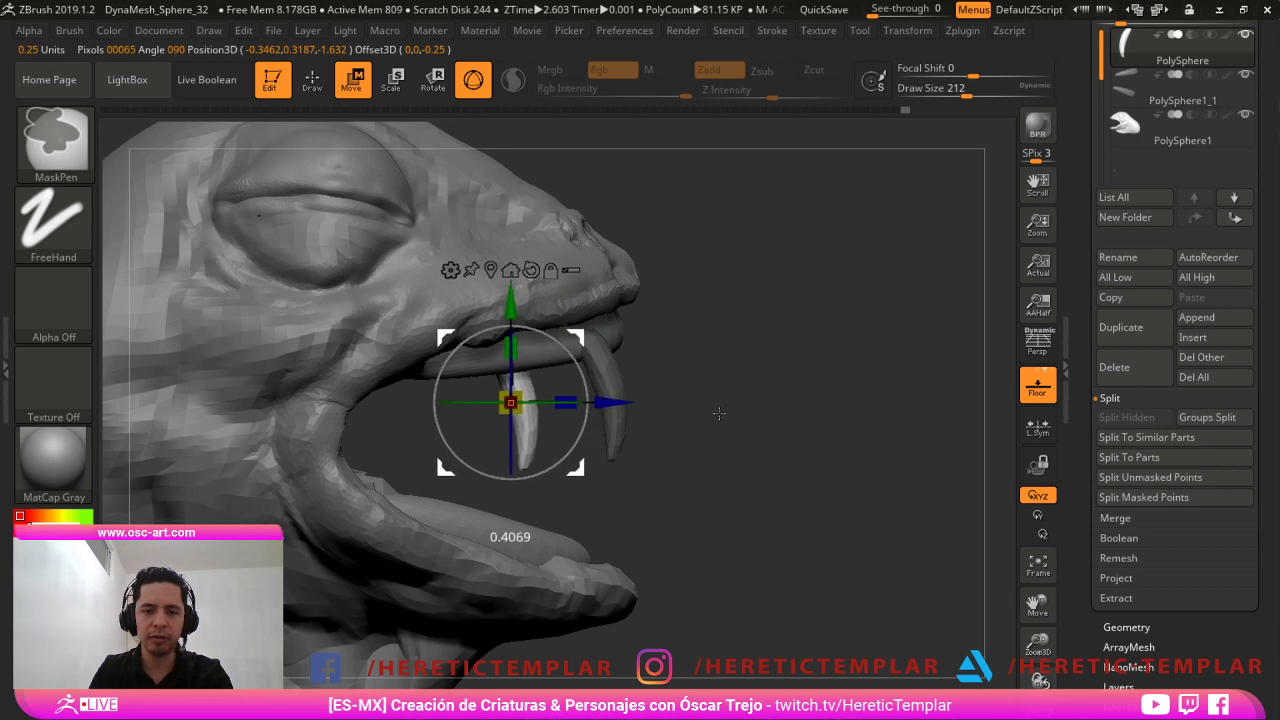
mouse_move(700, 318)
mouse_down()
mouse_move(577, 335)
mouse_move(540, 324)
mouse_up()
key(q)
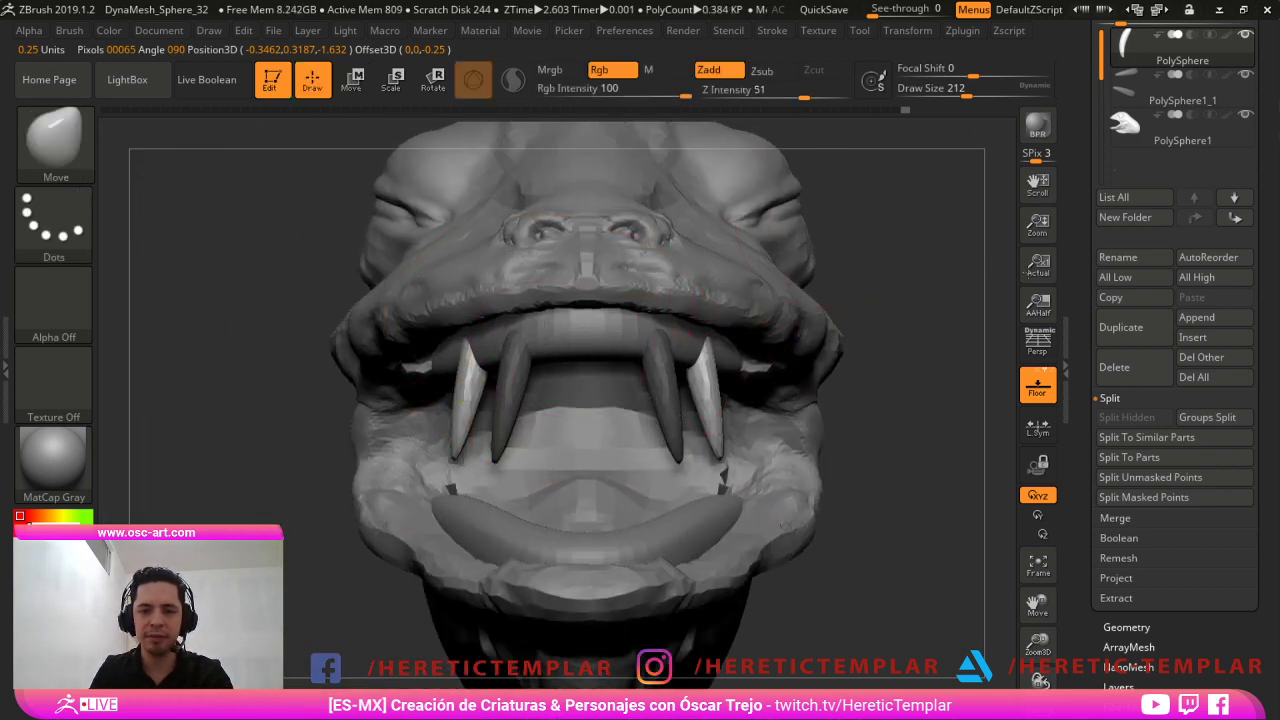
mouse_move(771, 190)
ctrl+right_down()
mouse_move(652, 176)
mouse_move(545, 225)
ctrl+right_up()
mouse_move(378, 358)
right_down()
mouse_move(408, 338)
mouse_move(388, 365)
mouse_move(450, 362)
mouse_move(672, 311)
right_up()
Duplicate both pairs of upper fangs and flip the copies to point upward from the lower gum.
key(s)
key(w)
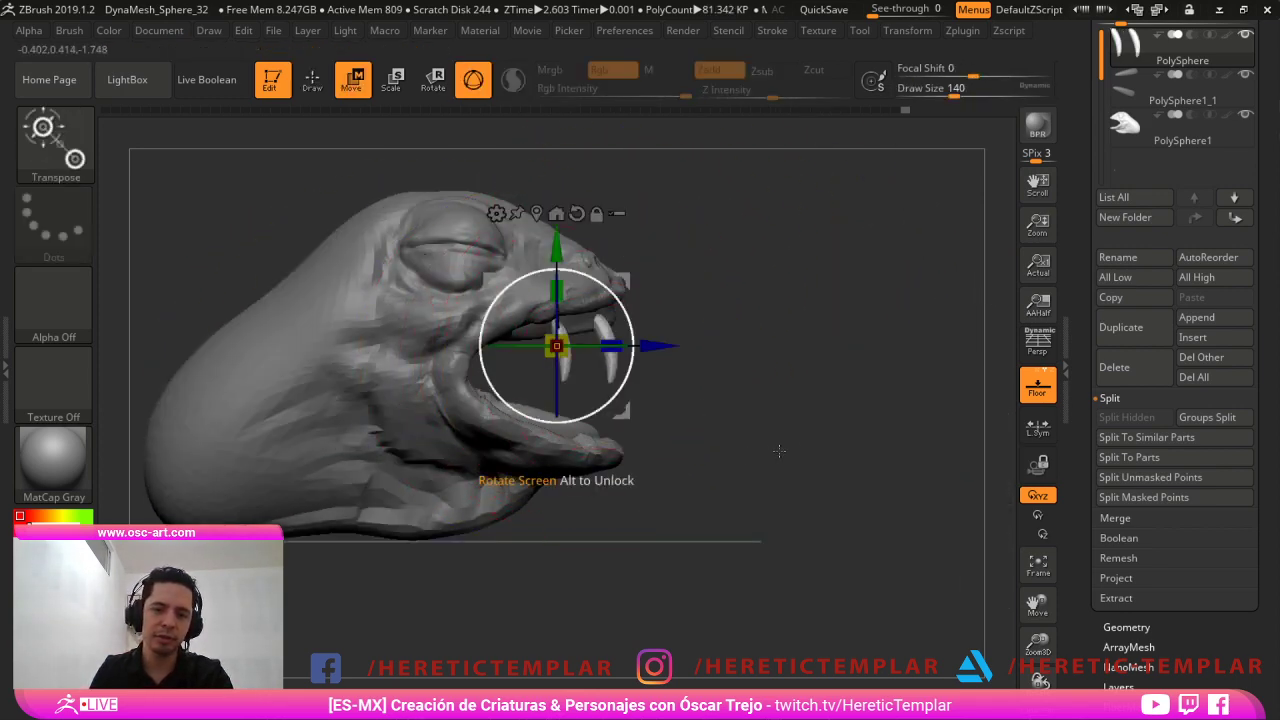
mouse_move(627, 285)
ctrl+mouse_down()
mouse_move(650, 298)
mouse_move(661, 366)
mouse_move(539, 382)
ctrl+mouse_up()
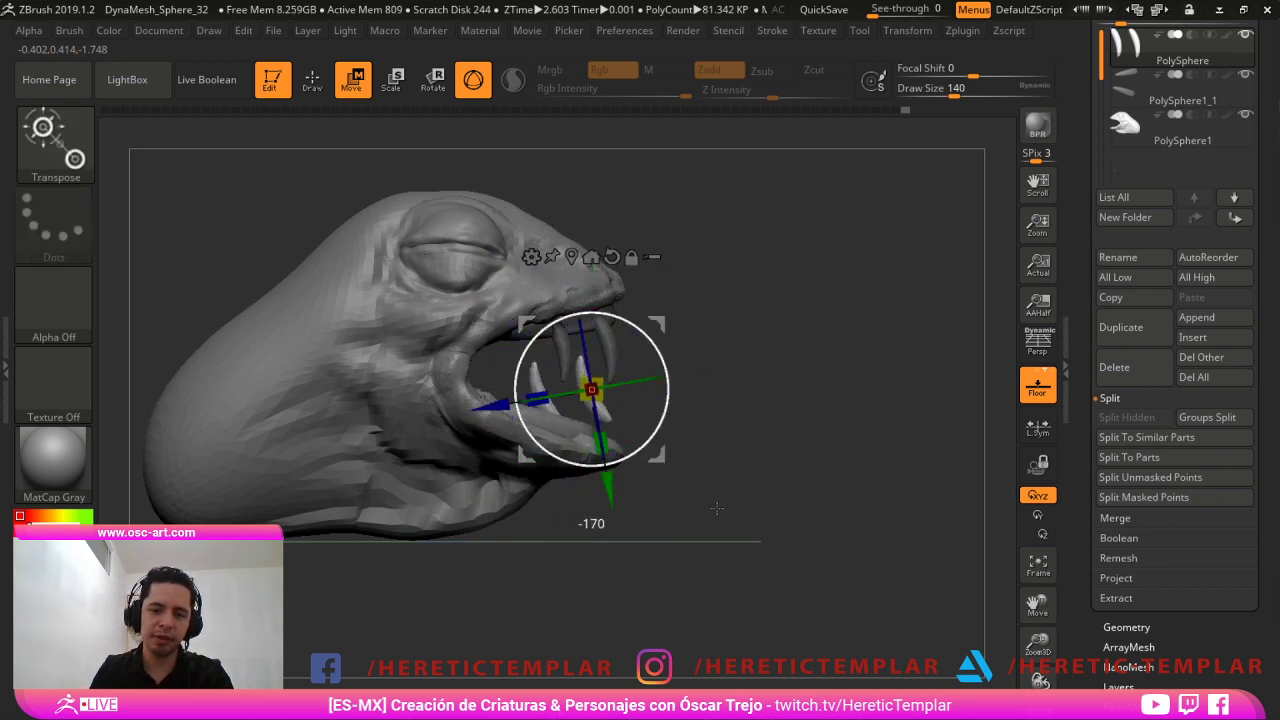
mouse_move(568, 403)
shift+mouse_down()
mouse_move(619, 389)
mouse_move(498, 380)
shift+mouse_up()
drag(730, 316, 645, 320)
alt+click(572, 258)
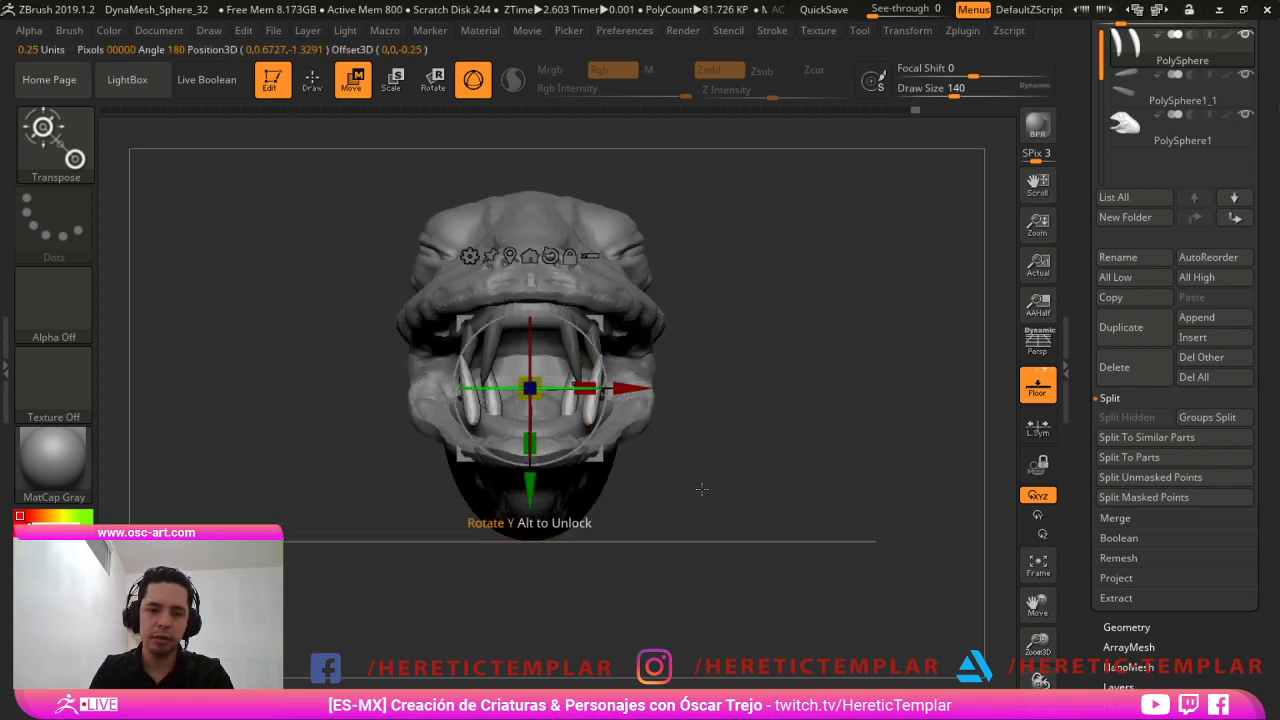
drag(562, 389, 310, 368)
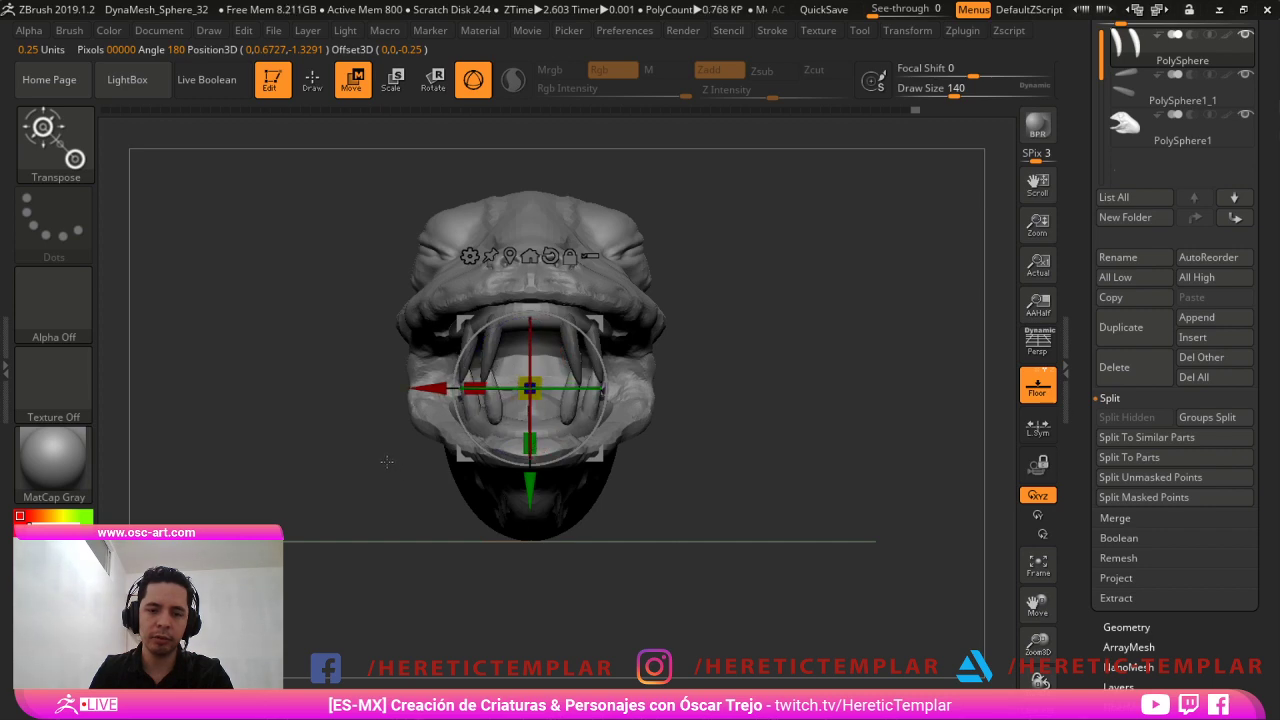
drag(309, 464, 390, 466)
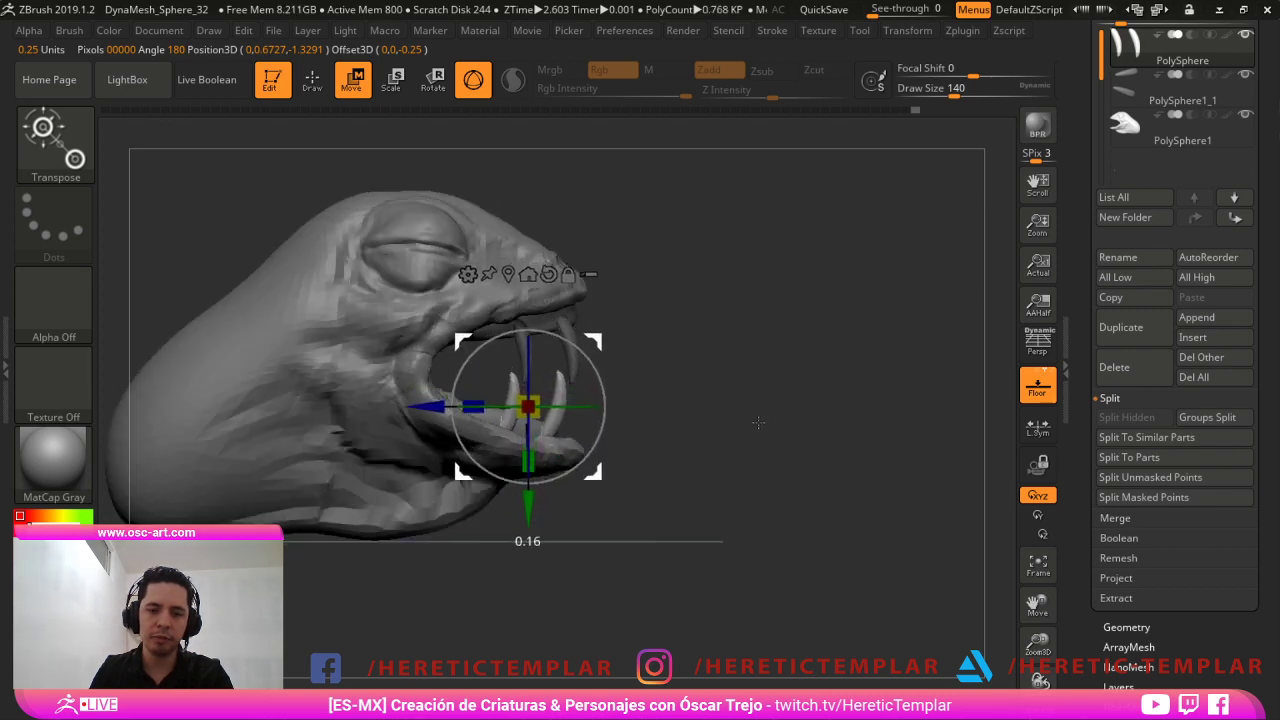
Adjust the shape and placement of the lower fangs with the Move brush at draw size 167.
key(q)
mouse_move(637, 410)
mouse_down()
mouse_move(588, 407)
mouse_move(581, 421)
mouse_move(560, 395)
mouse_move(558, 416)
mouse_move(562, 402)
mouse_up()
key(s)
key(s)
click(569, 395)
shift+drag(672, 336, 633, 329)
mouse_move(481, 456)
alt+mouse_down()
mouse_move(437, 519)
mouse_move(386, 411)
mouse_move(462, 418)
alt+mouse_up()
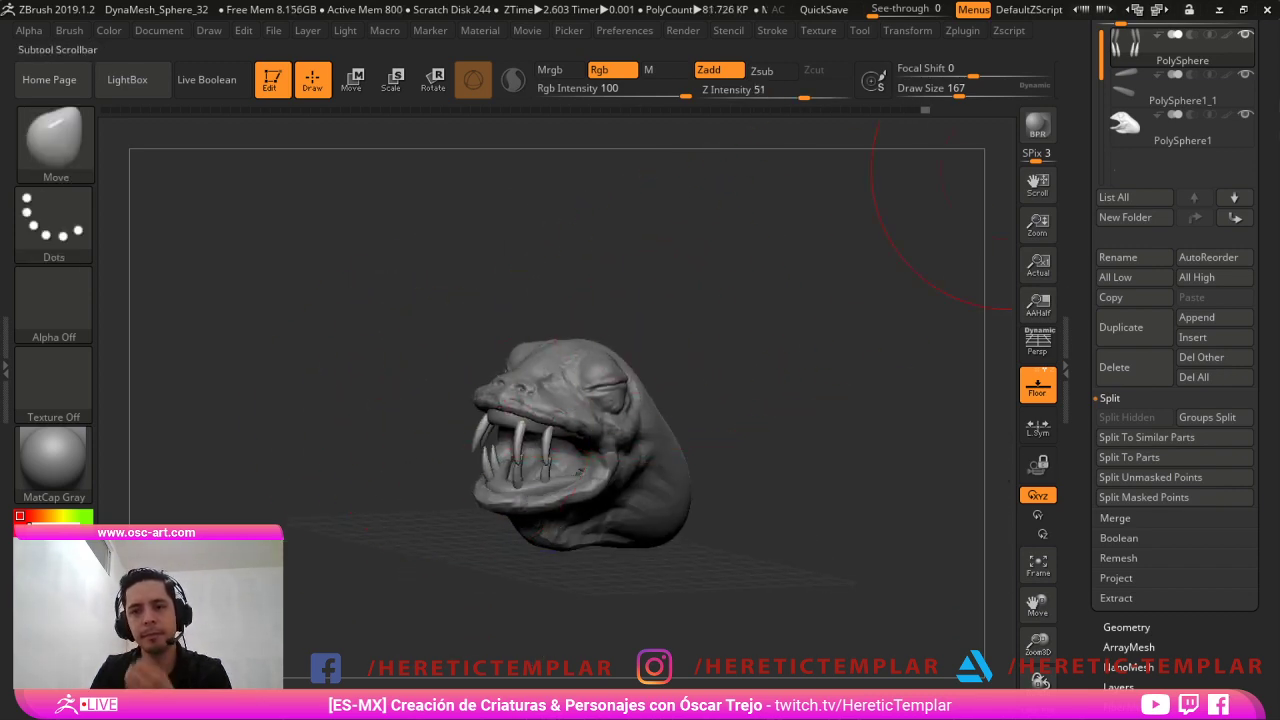
Make the head mesh active and reshape the back of the neck and the throat with the Move brush.
drag(1140, 237, 1138, 584)
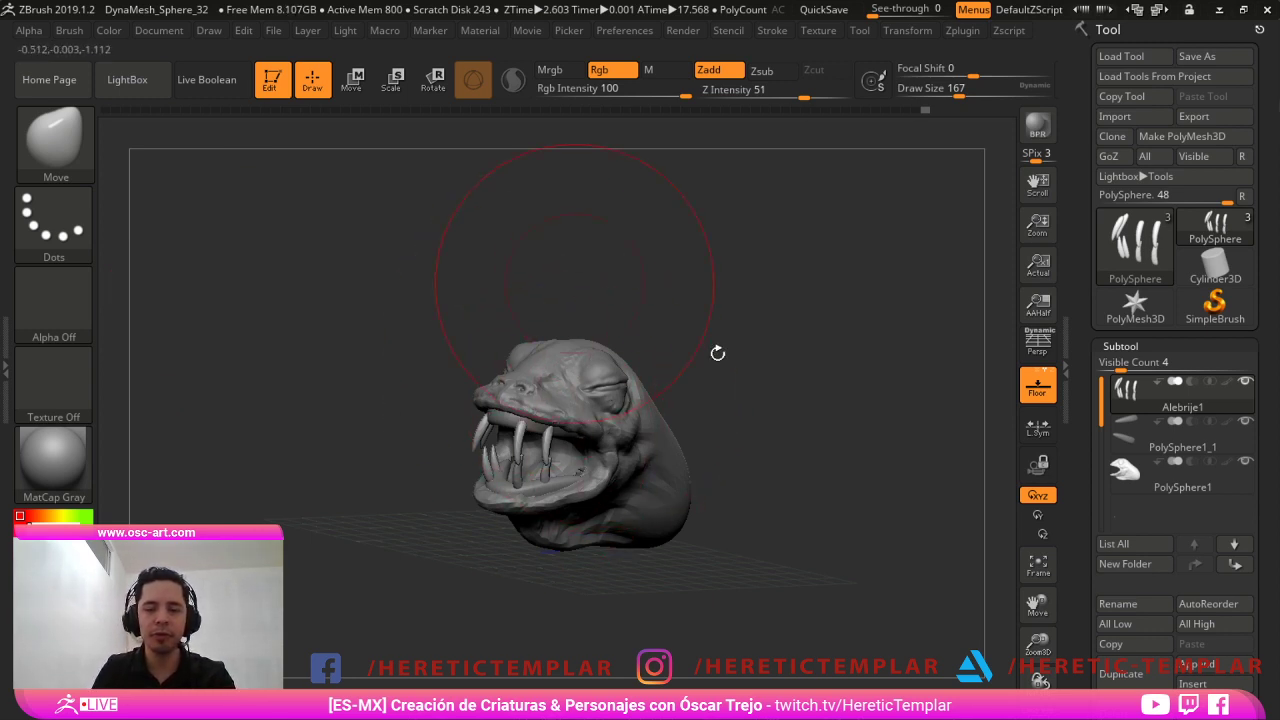
mouse_move(717, 354)
shift+mouse_down()
mouse_move(860, 374)
mouse_move(791, 271)
mouse_move(804, 368)
shift+mouse_up()
alt+click(656, 301)
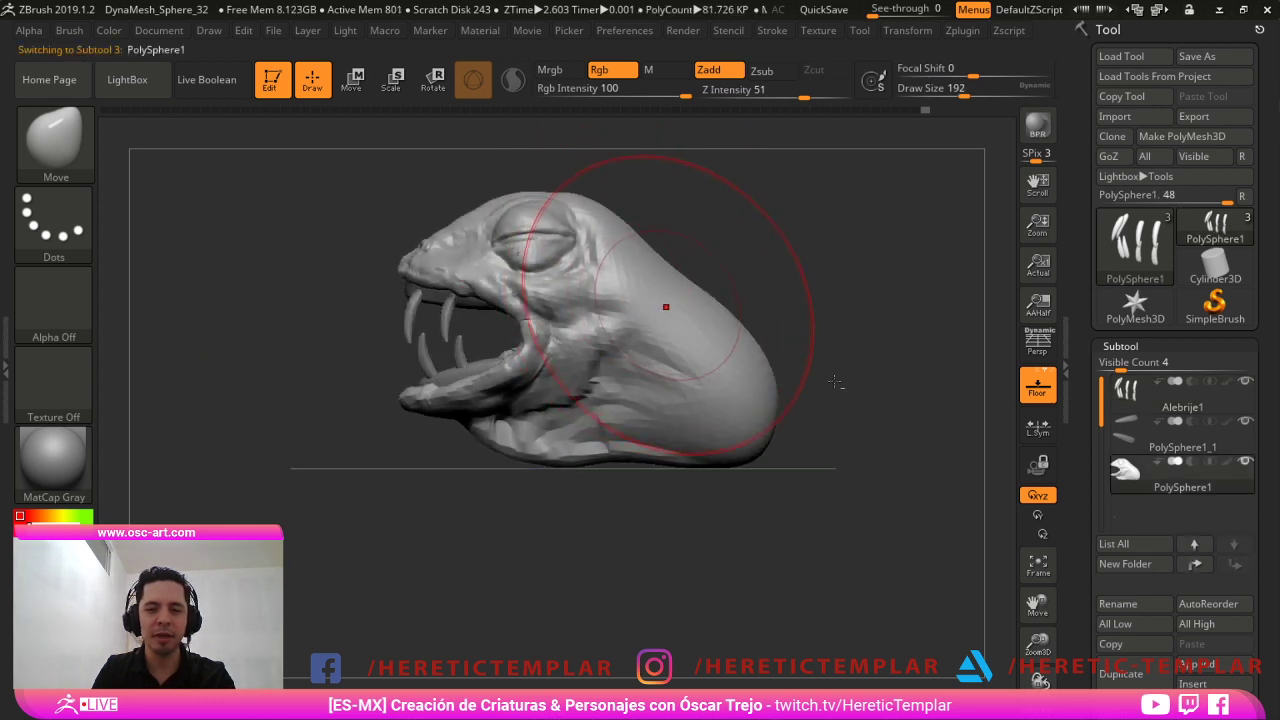
drag(790, 285, 831, 289)
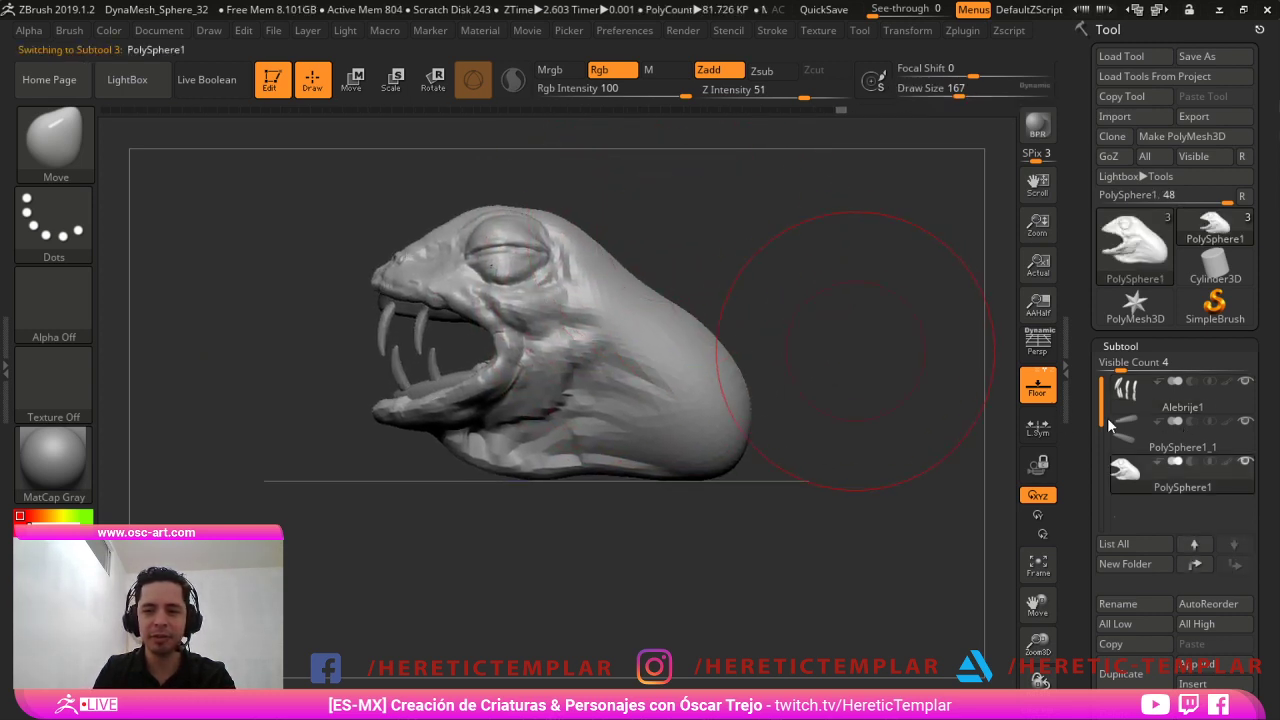
key(s)
key(s)
mouse_move(641, 327)
mouse_down()
mouse_move(652, 340)
mouse_move(673, 300)
mouse_up()
mouse_move(598, 471)
mouse_down()
mouse_move(597, 450)
mouse_move(667, 475)
mouse_move(696, 470)
mouse_up()
Pull the base of the neck downward and backward with the Move brush at draw size 187.
key(s)
click(662, 471)
key(s)
drag(697, 463, 697, 488)
key(s)
drag(698, 475, 704, 475)
drag(736, 416, 756, 440)
mouse_move(768, 332)
ctrl+mouse_down()
mouse_move(752, 296)
mouse_move(760, 312)
ctrl+mouse_up()
key(ctrl+z)
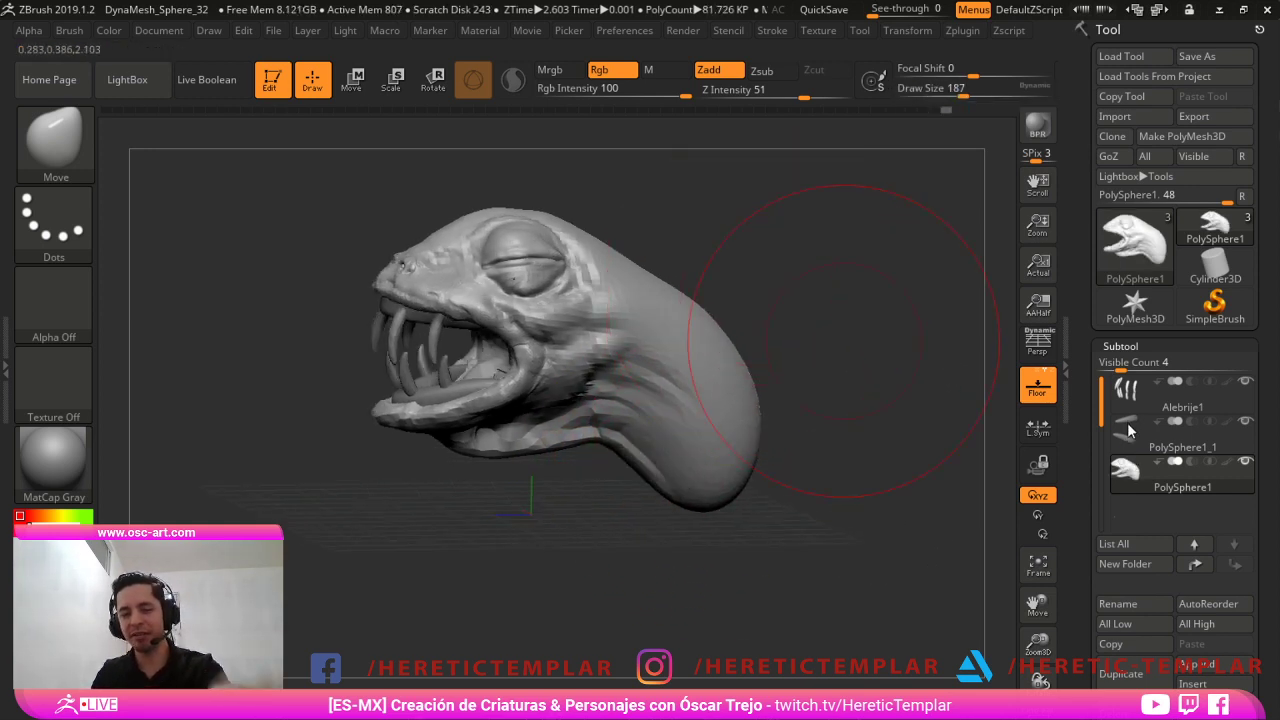
Lengthen the neck and round out its rear contour with the Move brush at draw size 212.
drag(1002, 361, 979, 368)
key(s)
drag(686, 350, 710, 358)
key(s)
drag(724, 373, 741, 388)
ctrl+drag(924, 476, 944, 498)
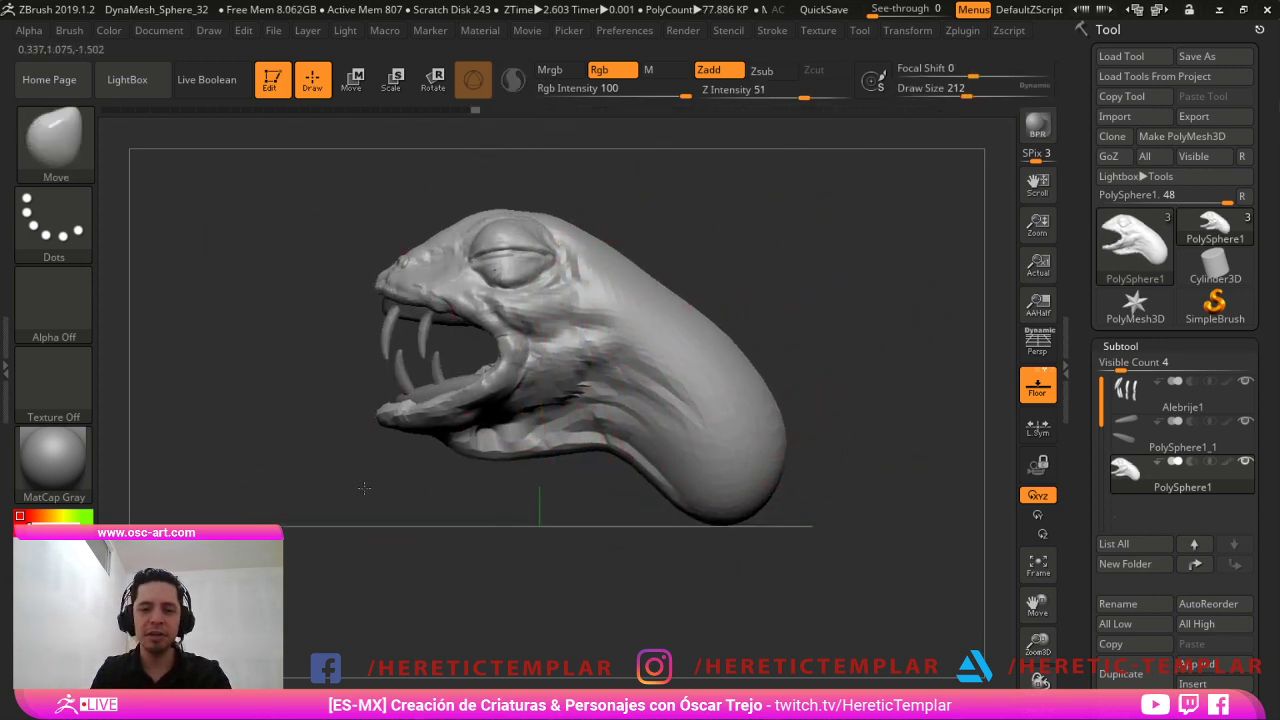
Examine the open mouth, fangs and gums up close and compare them with the whole head.
alt+drag(336, 382, 598, 500)
key(ctrl+z)
drag(262, 505, 440, 465)
key(s)
drag(560, 405, 567, 405)
mouse_move(382, 430)
mouse_down()
mouse_move(422, 492)
mouse_move(264, 452)
mouse_up()
drag(264, 452, 275, 505)
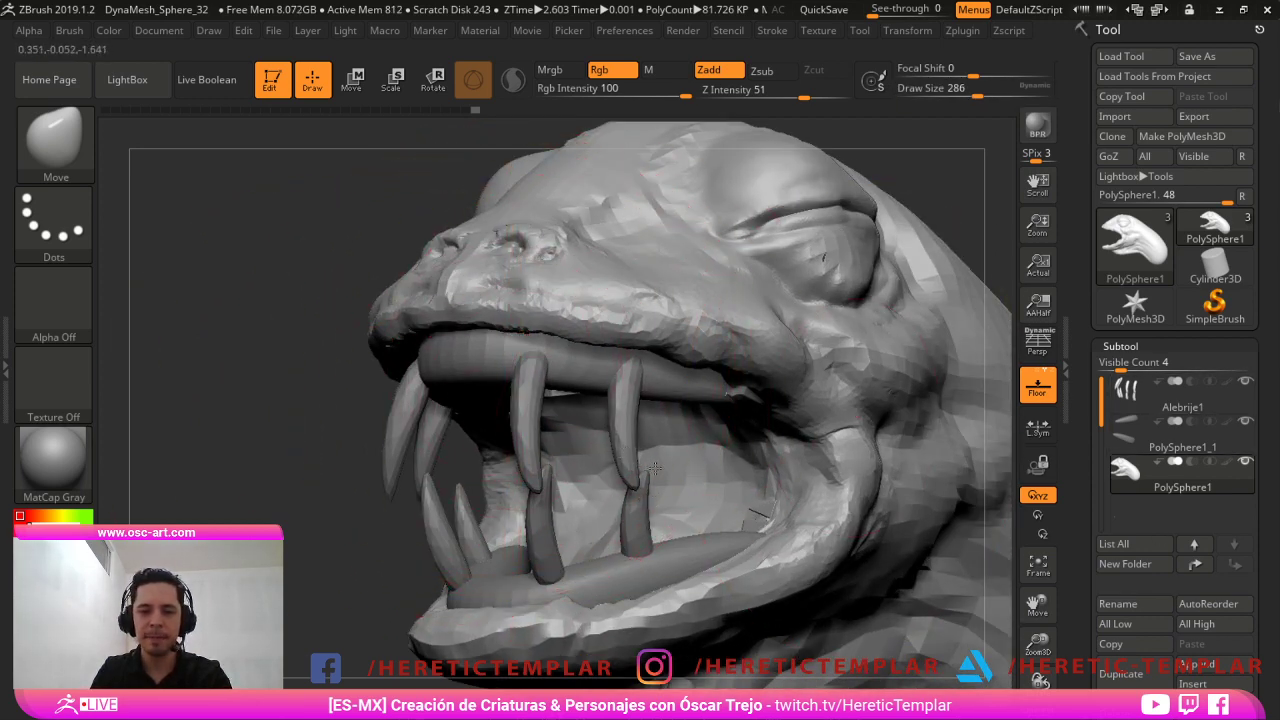
alt+drag(400, 470, 400, 528)
mouse_move(400, 528)
mouse_down()
mouse_move(428, 537)
mouse_move(580, 440)
mouse_move(740, 518)
mouse_move(650, 605)
mouse_move(697, 637)
mouse_up()
Adjust the throat contour below the jaw with the Move brush, reducing the draw size to 77.
key(s)
drag(791, 549, 783, 554)
key(s)
key(s)
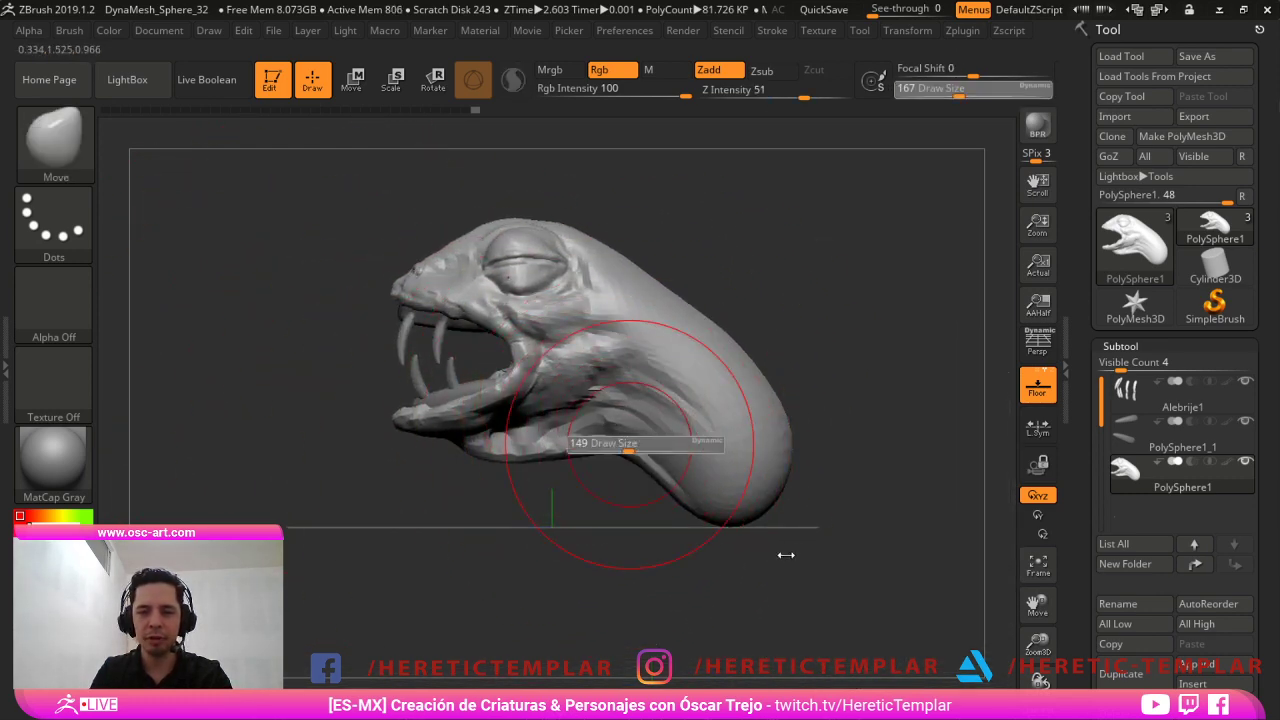
key(s)
mouse_move(587, 451)
mouse_down()
mouse_move(594, 439)
mouse_move(572, 441)
mouse_up()
key(s)
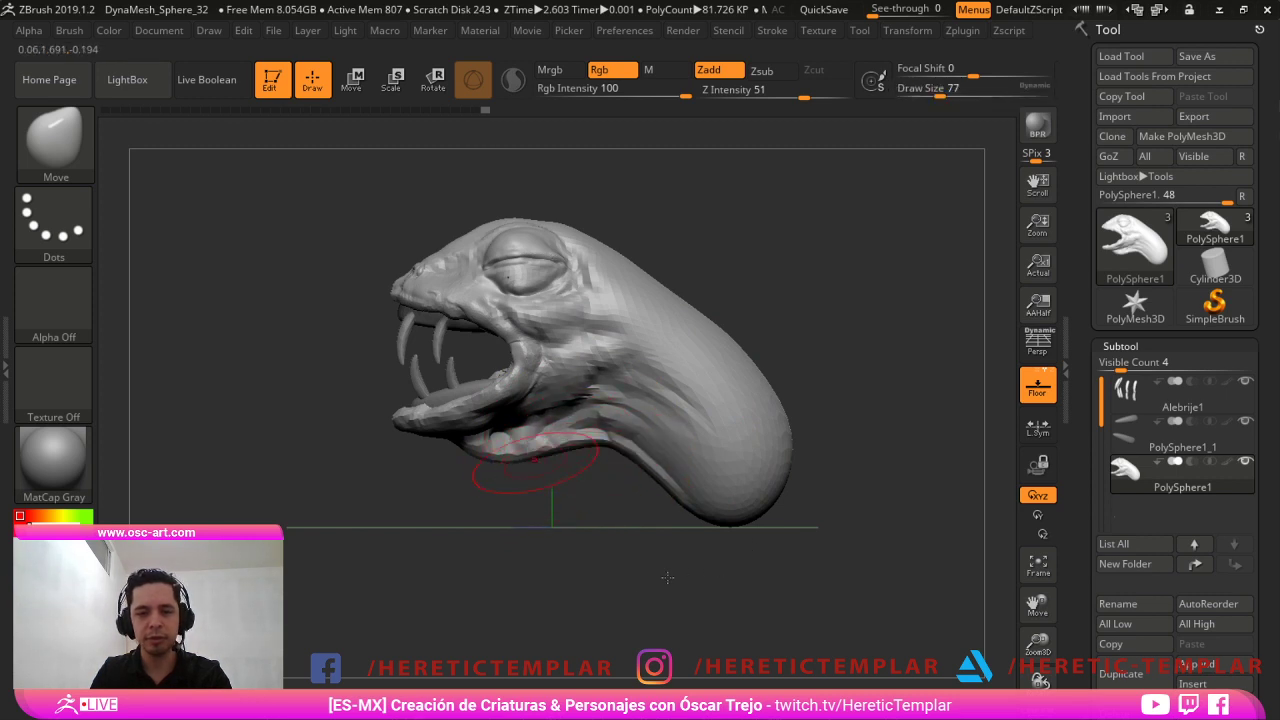
Push the tip of the lower jaw back and adjust the mouth corner with the Move brush at draw size 83.
key(s)
drag(493, 446, 442, 431)
key(s)
key(s)
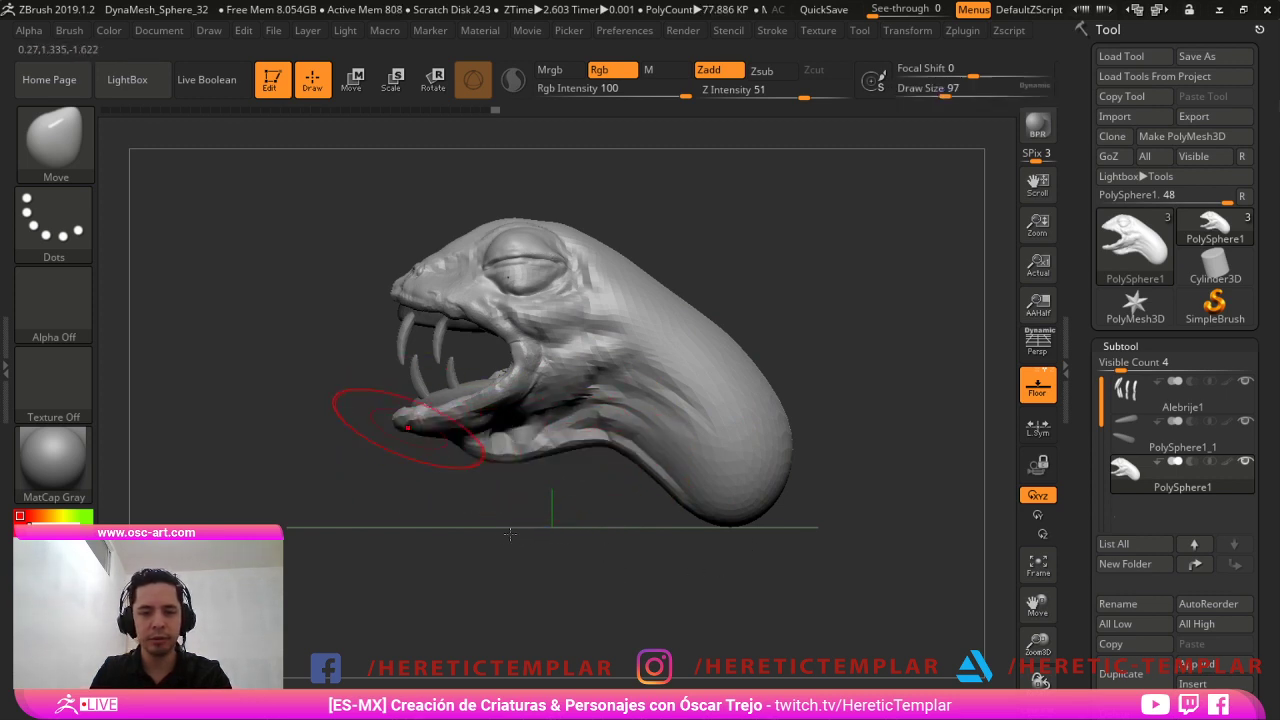
key(bracketleft)
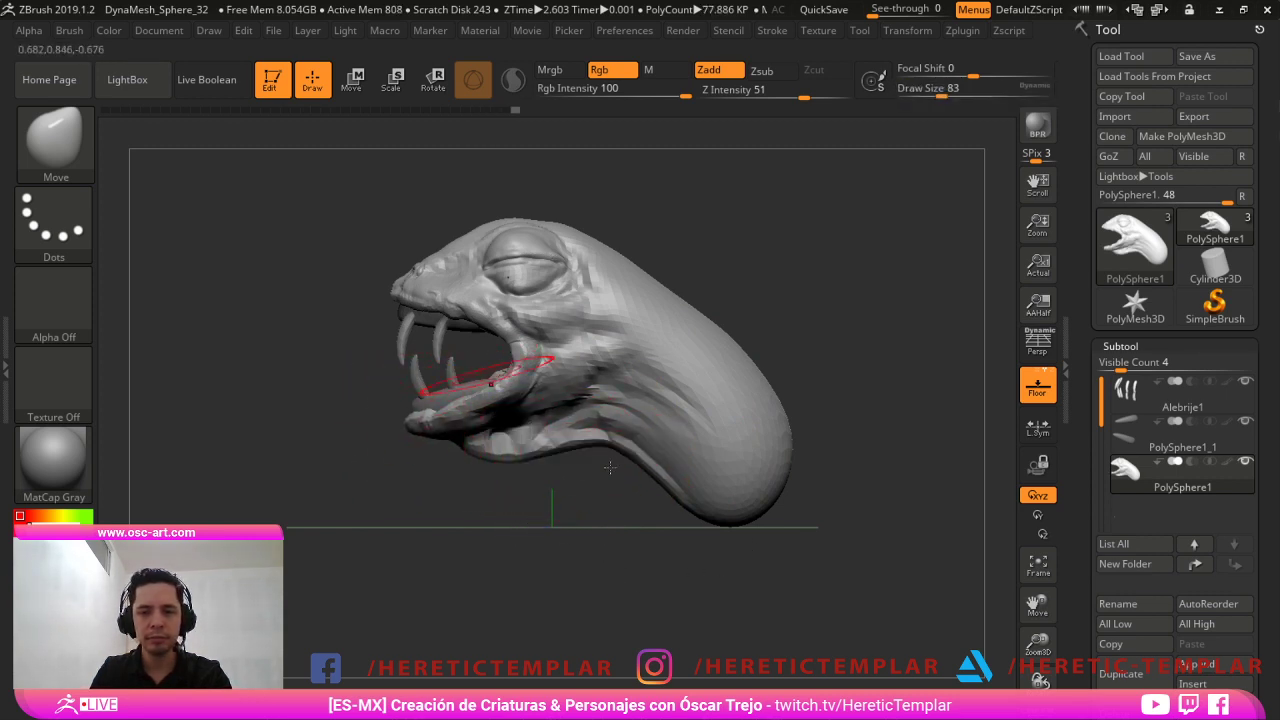
key(s)
drag(494, 360, 500, 360)
Build up volume on the side of the neck behind the jaw with the ClayBuildup brush.
mouse_move(645, 200)
alt+mouse_down()
mouse_move(637, 338)
mouse_move(650, 297)
mouse_move(617, 303)
mouse_move(610, 290)
mouse_move(656, 278)
mouse_move(622, 359)
mouse_move(681, 352)
mouse_move(599, 315)
mouse_move(605, 384)
mouse_move(648, 468)
mouse_move(638, 474)
alt+mouse_up()
key(s)
key(b)
key(c)
key(b)
key(s)
key([)
key(s)
mouse_move(641, 474)
mouse_down()
mouse_move(661, 488)
mouse_move(688, 566)
mouse_move(565, 549)
mouse_move(622, 512)
mouse_move(750, 612)
mouse_move(661, 523)
mouse_up()
Pull the snout tip forward and reshape the bridge of the snout with the Move brush at draw size 132.
key(b)
key(m)
key(v)
key(s)
mouse_move(262, 297)
mouse_down()
mouse_move(276, 297)
mouse_move(217, 288)
mouse_up()
key(s)
drag(301, 282, 318, 245)
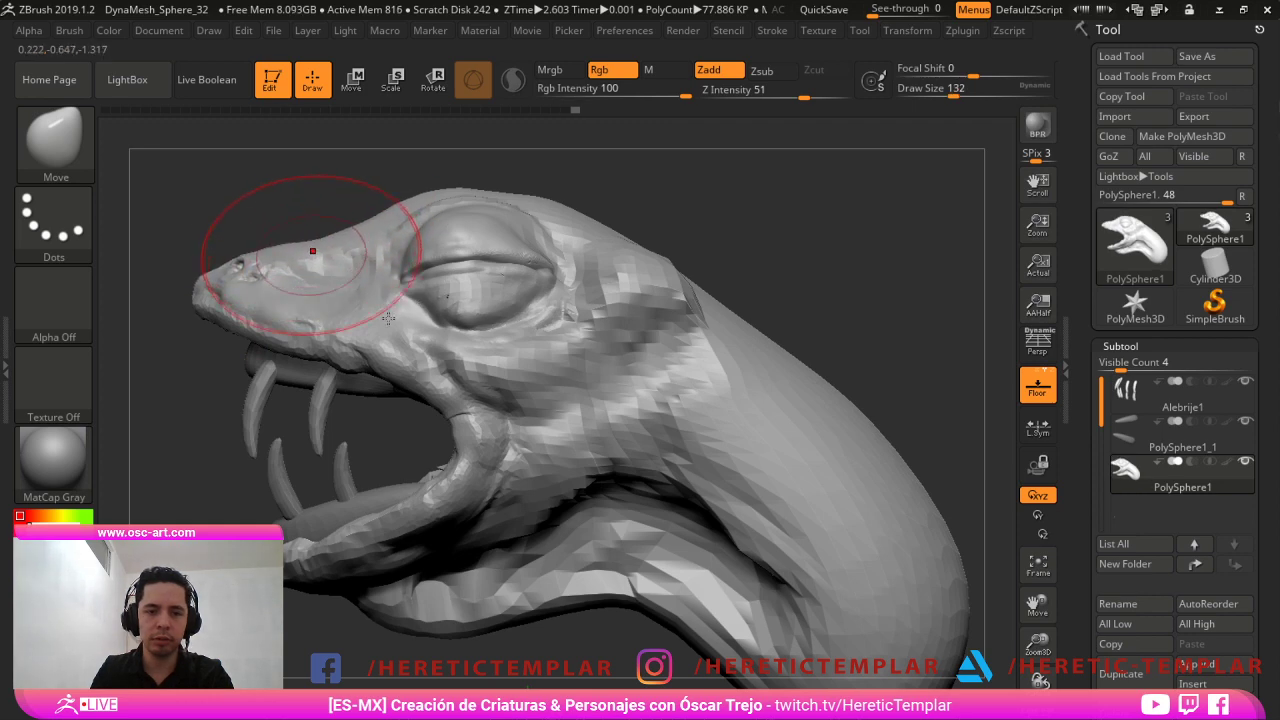
drag(285, 200, 414, 294)
key(])
Sculpt the inner edge of the upper lip around the gum with the ClayBuildup brush at draw size 49.
mouse_move(300, 243)
alt+mouse_down()
mouse_move(414, 296)
mouse_move(313, 302)
alt+mouse_up()
key(b)
key(c)
key(b)
key(s)
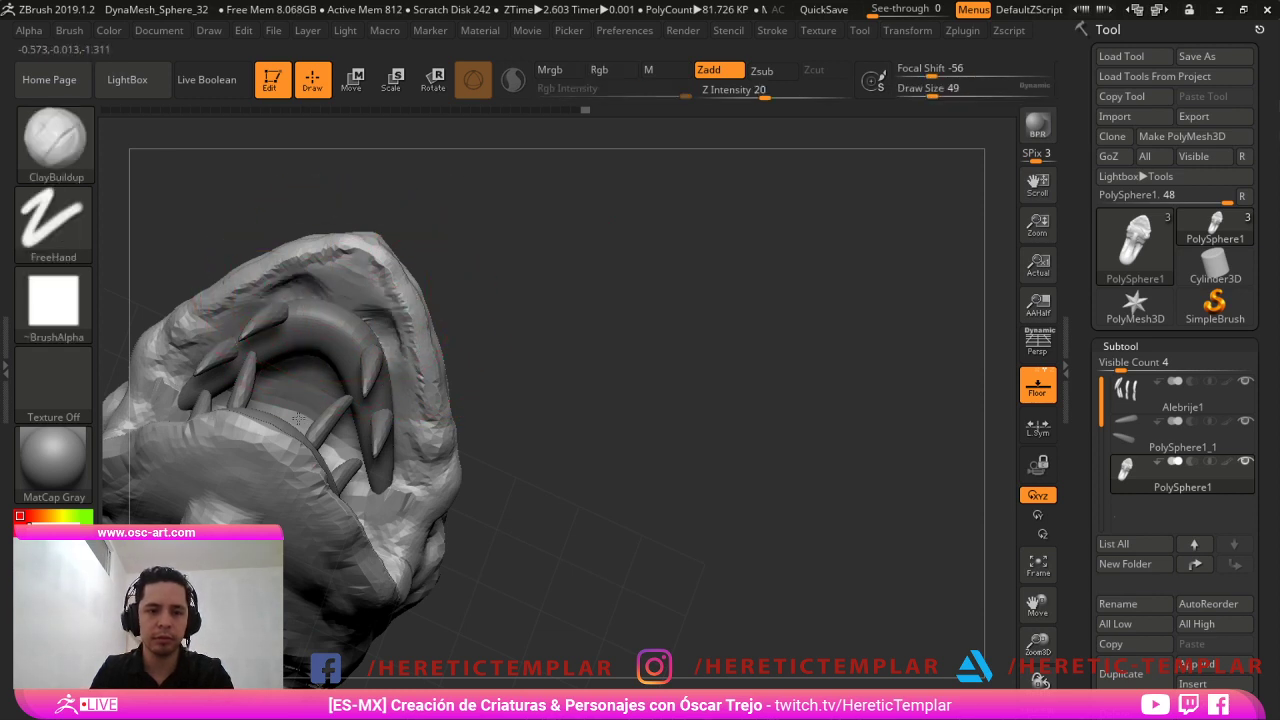
drag(410, 362, 335, 290)
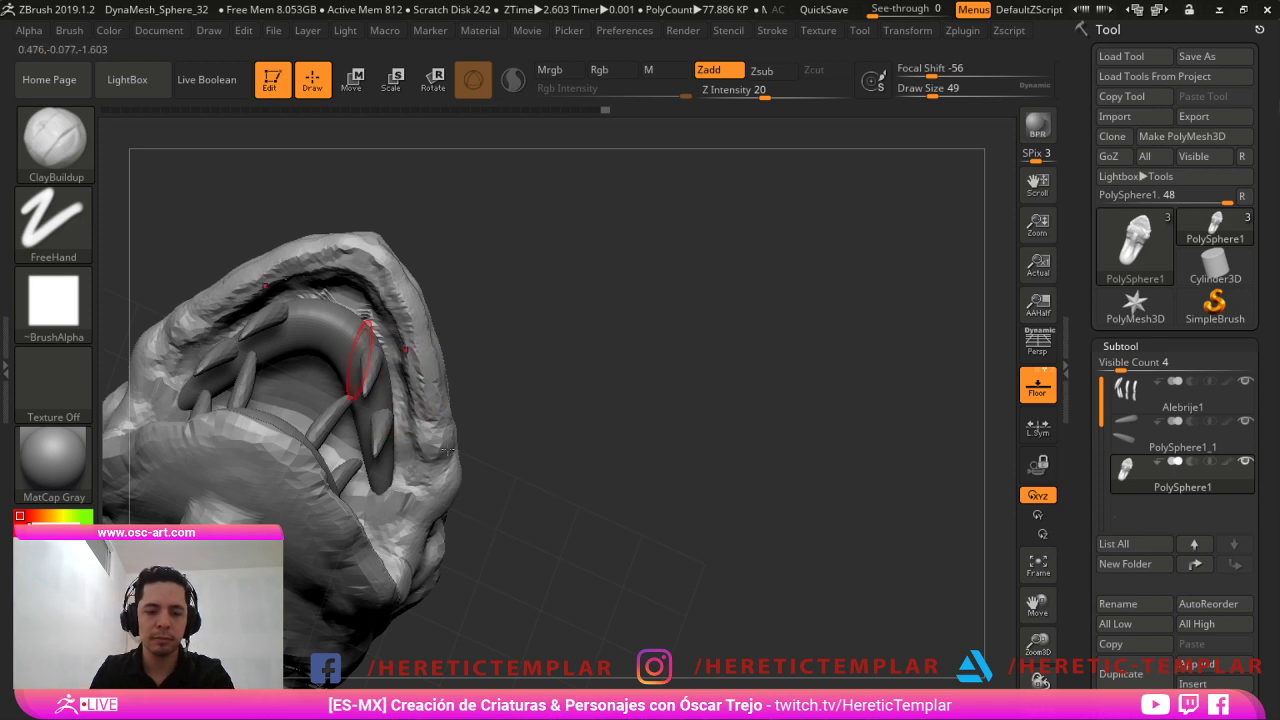
Make the gums active and try to shift them with the Transpose gizmo.
key(b)
key(d)
key(s)
mouse_move(500, 532)
mouse_down()
mouse_move(624, 526)
mouse_move(683, 443)
mouse_move(766, 406)
mouse_move(762, 379)
mouse_move(734, 535)
mouse_move(756, 636)
mouse_up()
alt+click(488, 425)
key(w)
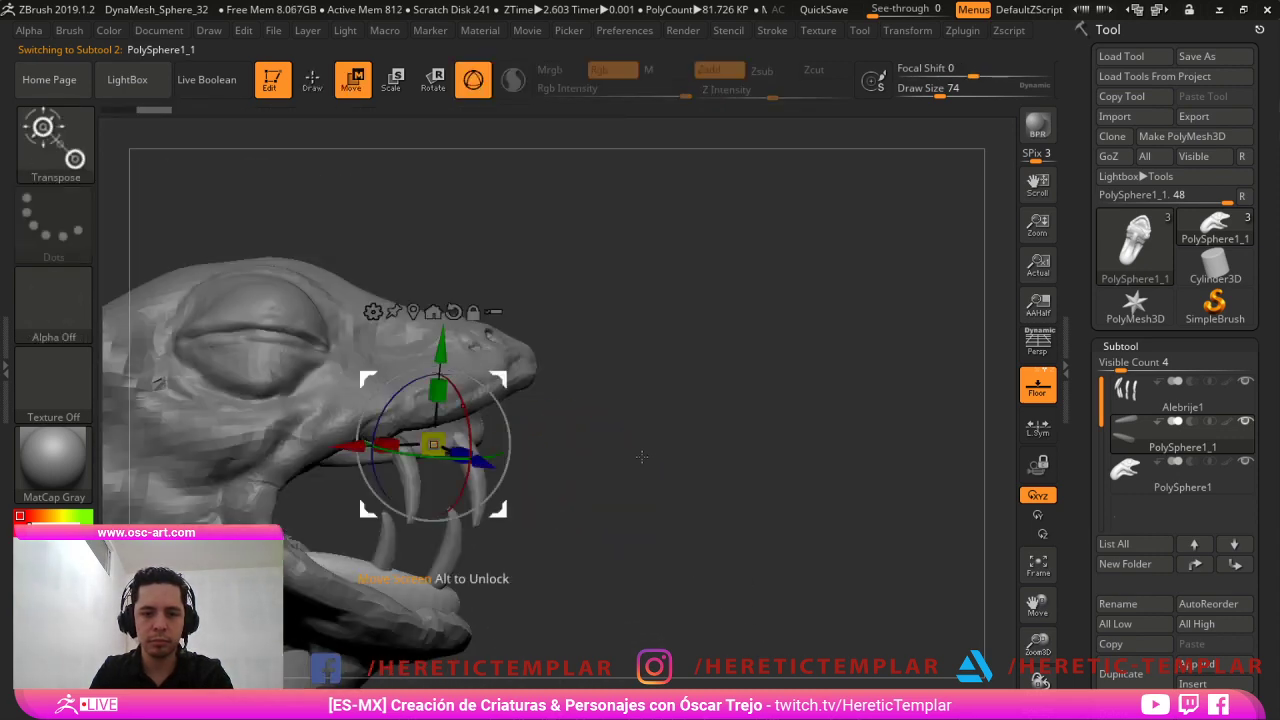
drag(642, 457, 652, 453)
key(q)
key(ctrl+z)
key(q)
mouse_move(698, 520)
mouse_down()
mouse_move(739, 527)
mouse_move(692, 517)
mouse_move(704, 517)
mouse_move(644, 474)
mouse_up()
key(s)
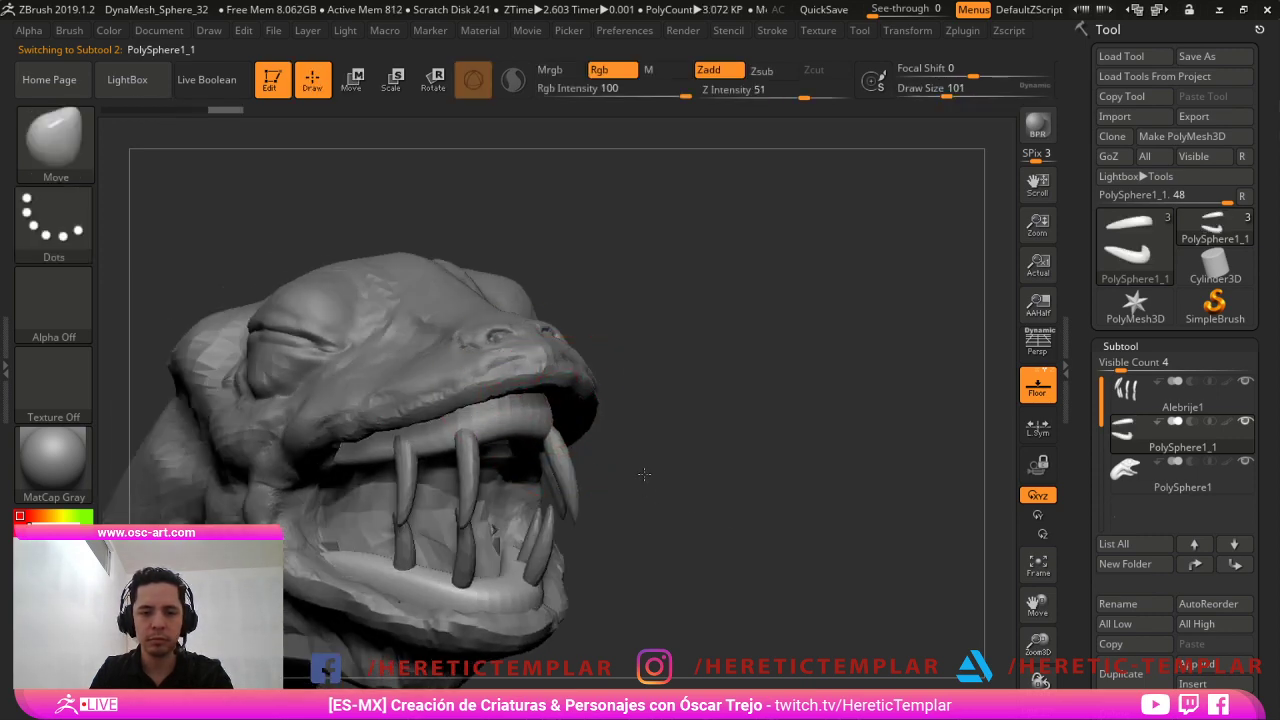
Make the fangs active and thicken the upper and lower ones with the Inflat brush at draw size 128.
alt+click(587, 566)
drag(775, 518, 842, 520)
key(s)
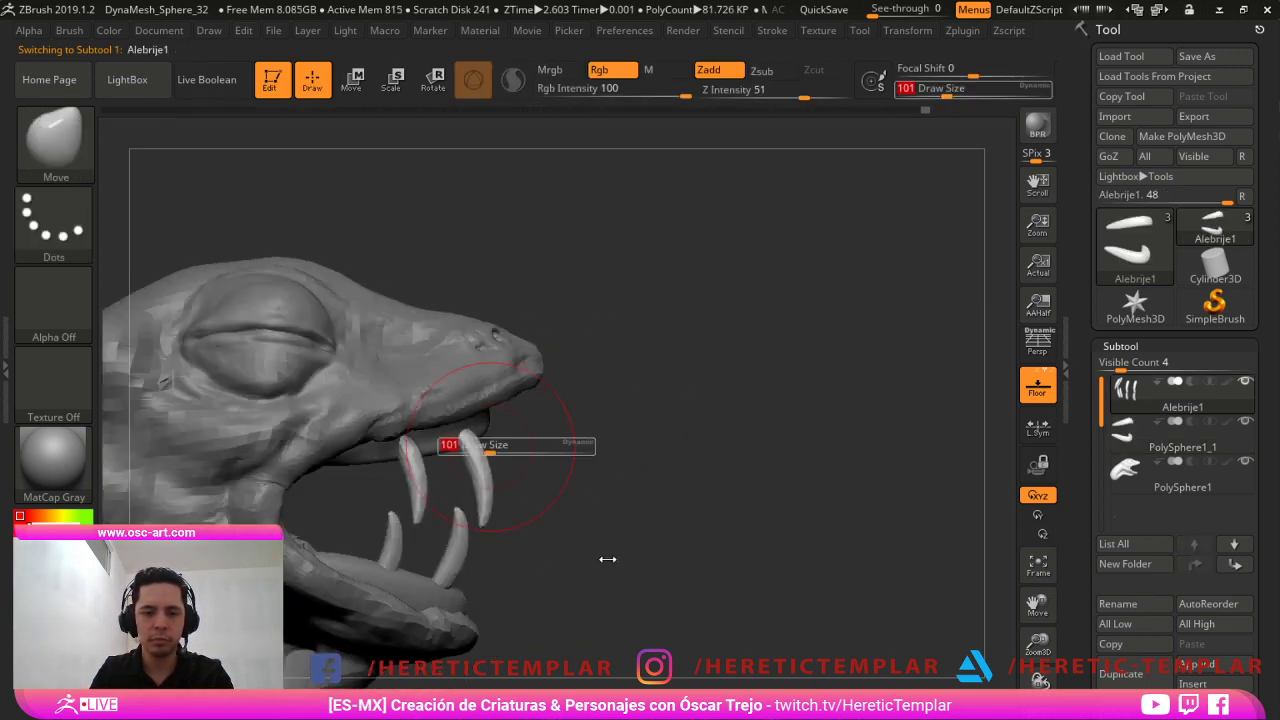
drag(606, 560, 600, 545)
key(b)
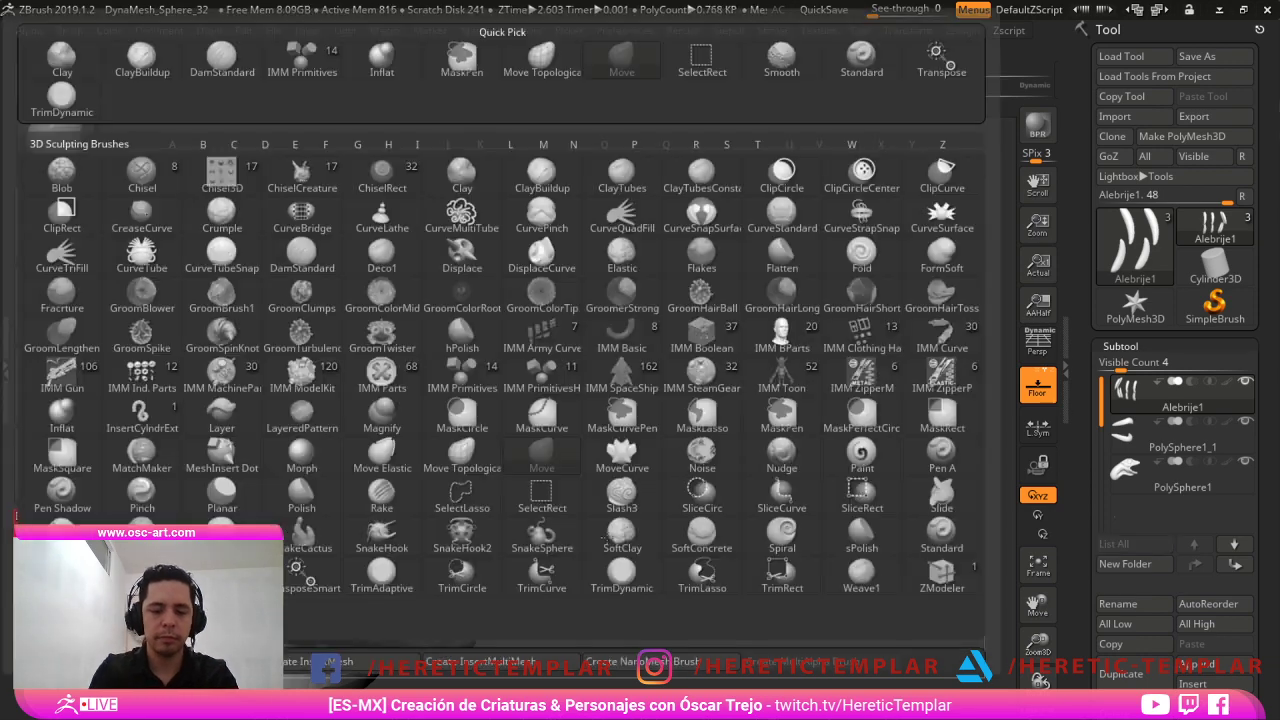
key(i)
key(n)
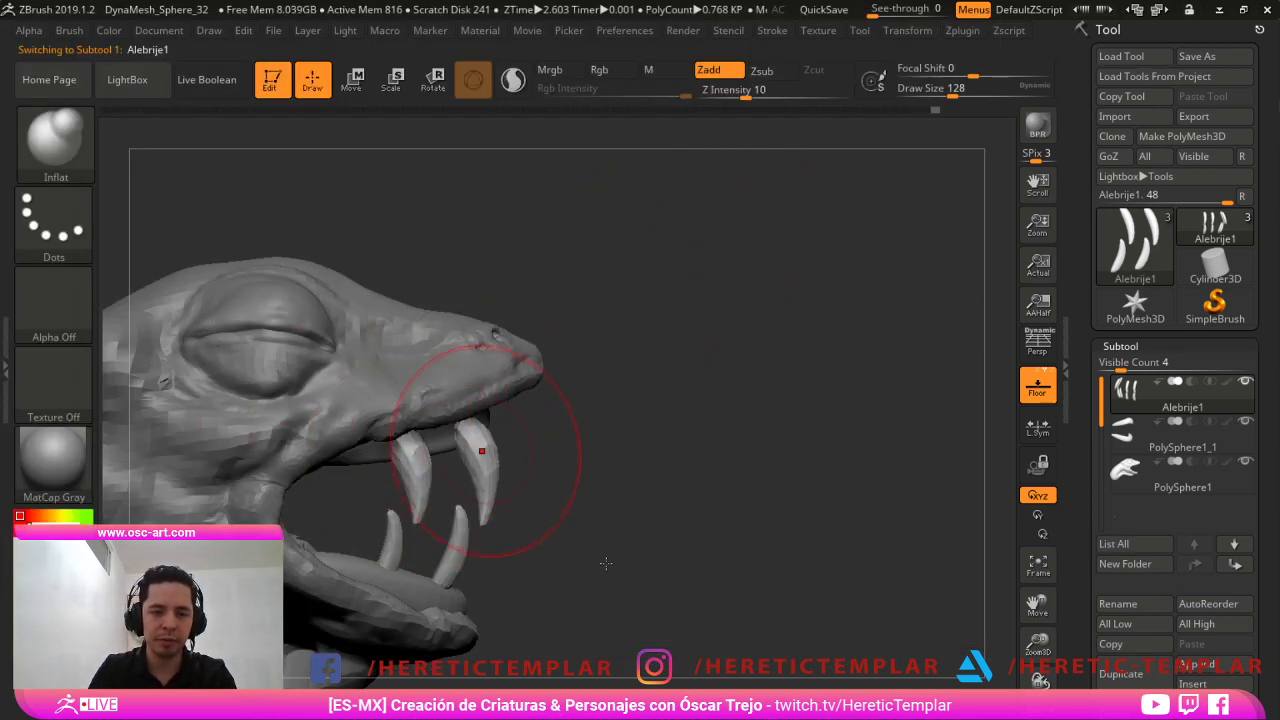
mouse_move(482, 451)
mouse_down()
mouse_move(484, 480)
mouse_move(417, 485)
mouse_move(440, 525)
mouse_up()
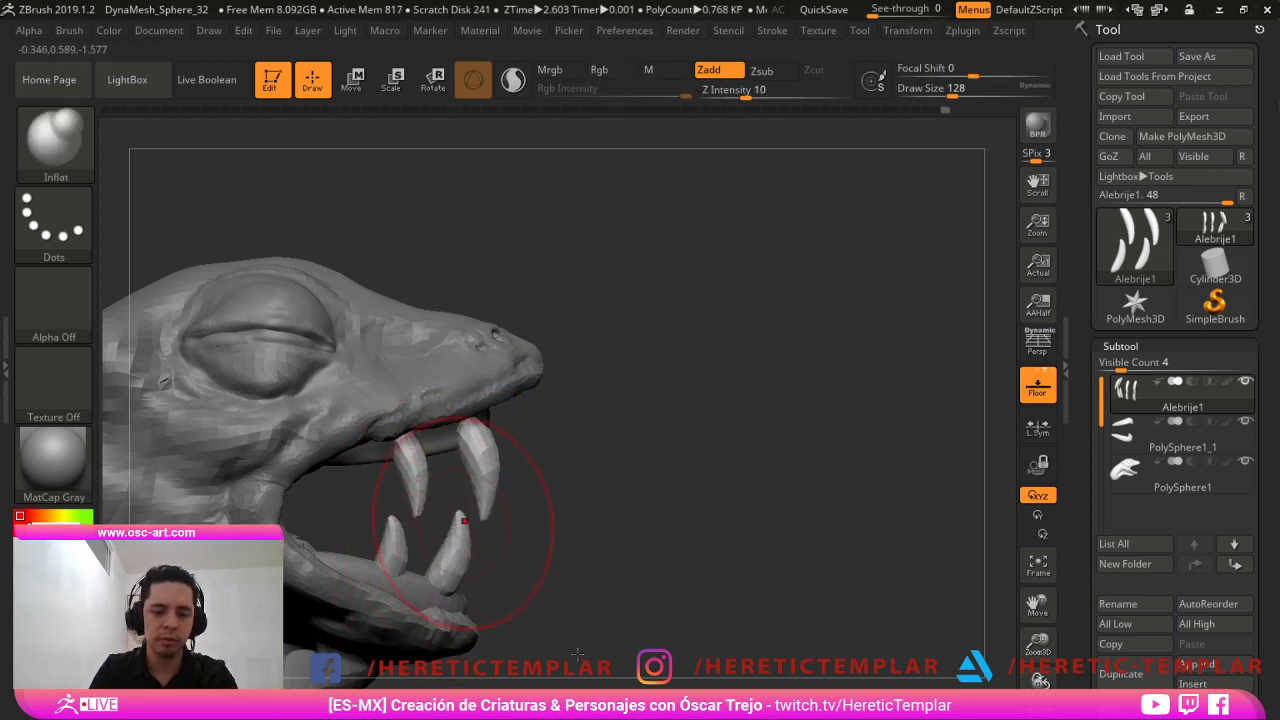
Bend the front lower fang's tip backward with Move Topological at draw size 74, then mask and unmask the rear lower fang.
key(b)
key(m)
key(t)
key(s)
drag(466, 526, 446, 511)
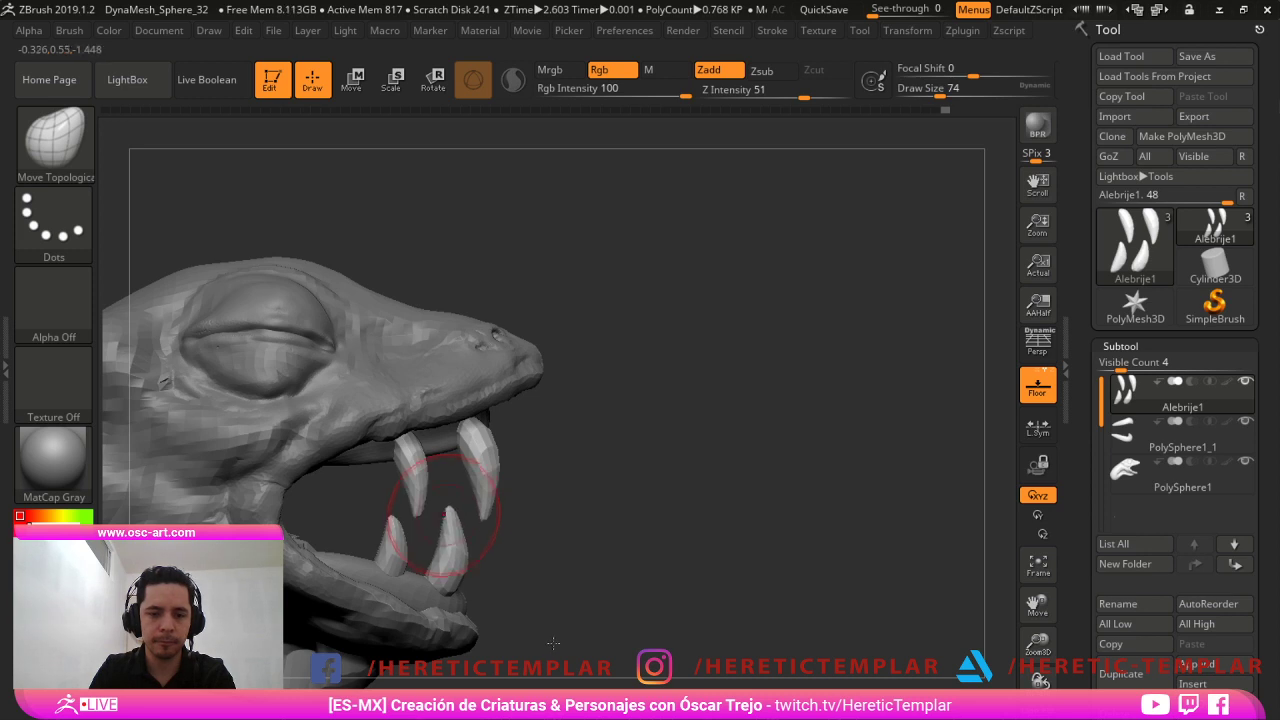
ctrl+drag(335, 482, 410, 625)
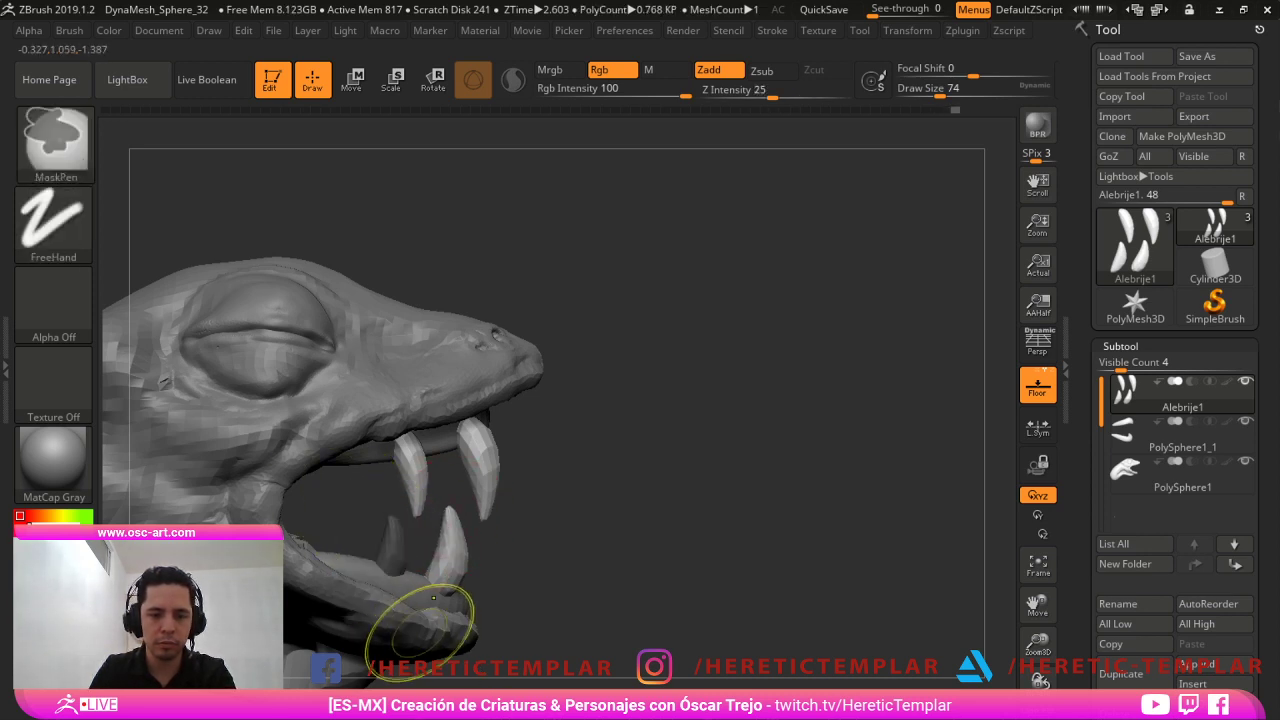
ctrl+drag(550, 584, 567, 574)
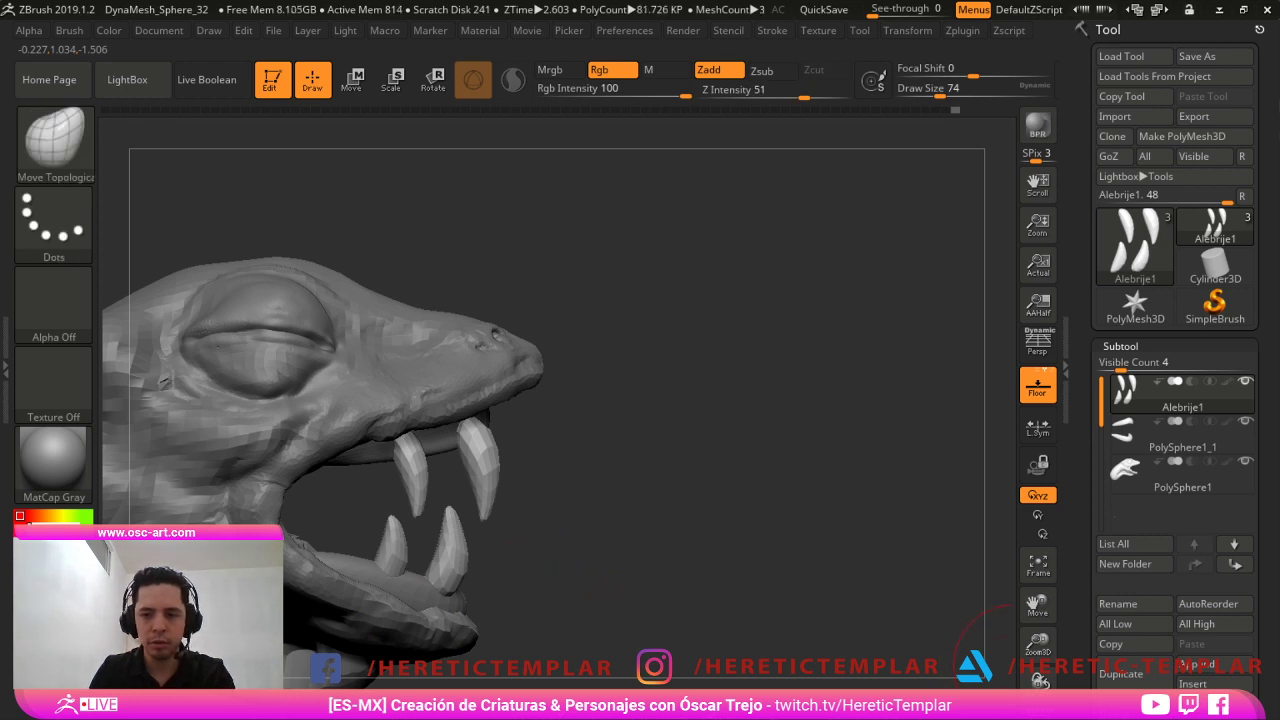
Expand the Geometry settings and look over the subtool Split options.
drag(1180, 586, 1178, 490)
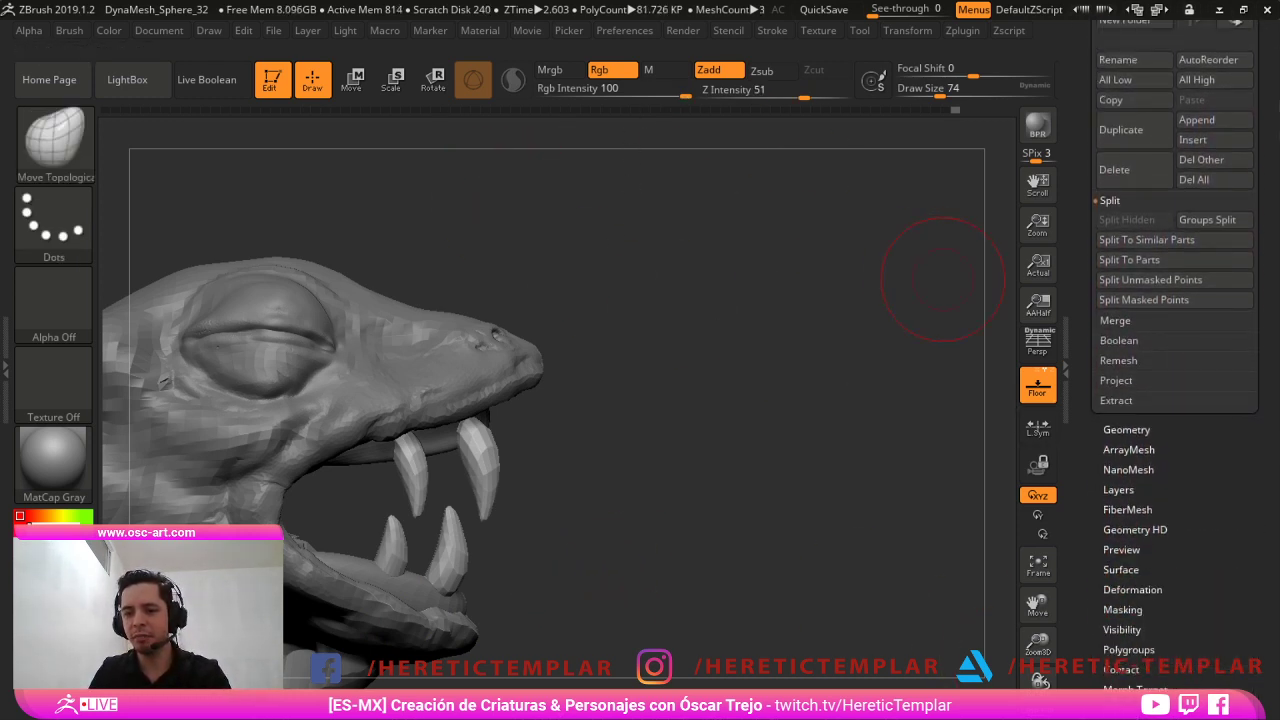
mouse_move(1178, 490)
mouse_down()
mouse_move(1178, 629)
mouse_move(1178, 503)
mouse_up()
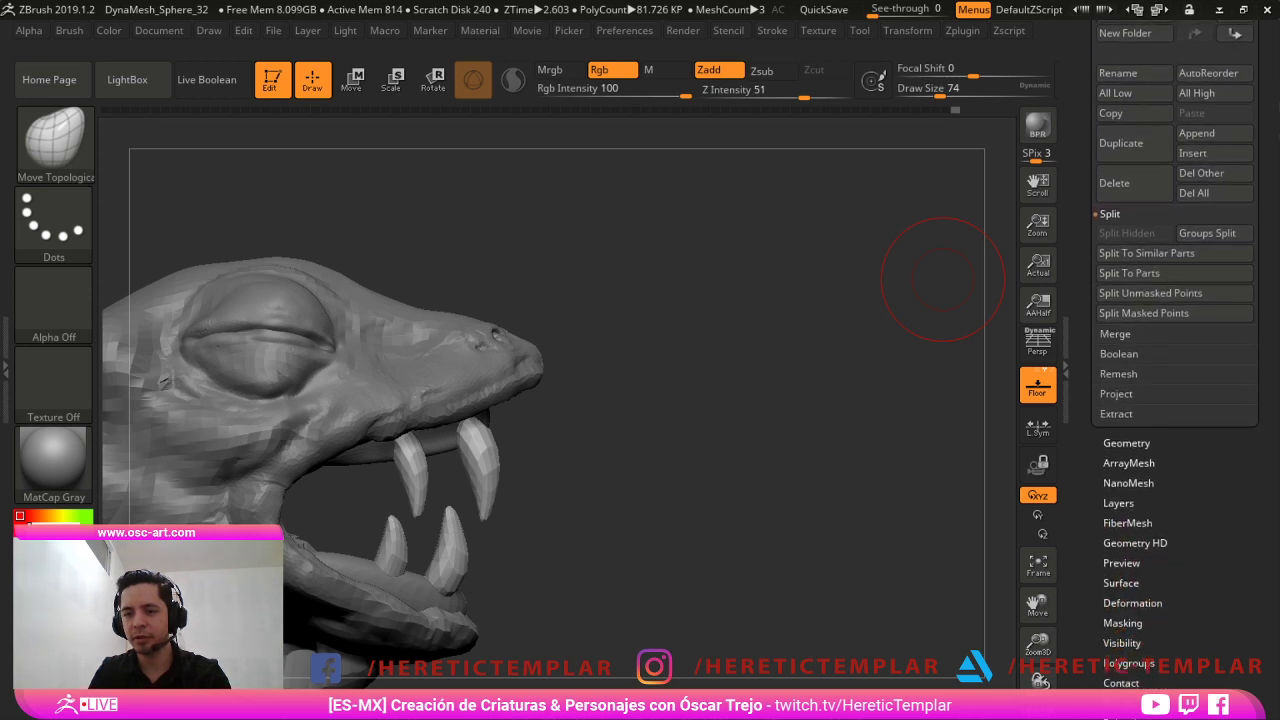
shift+click(1127, 443)
drag(1178, 620, 1178, 306)
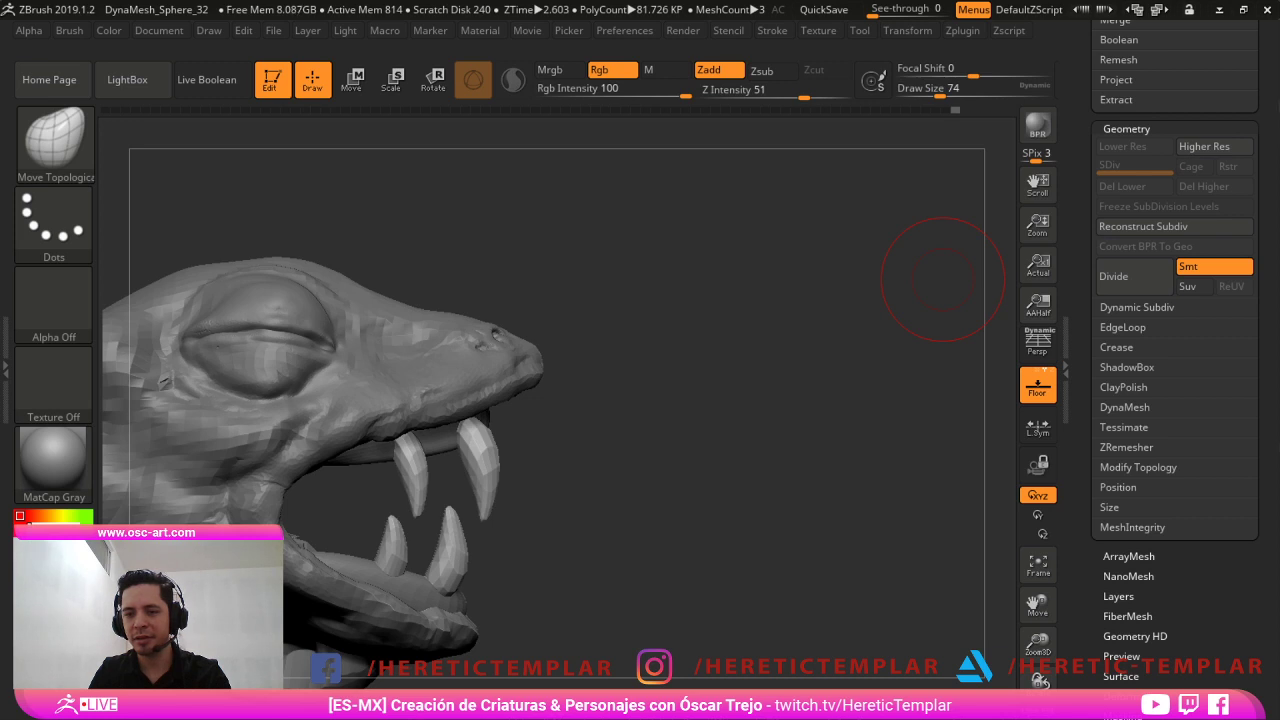
scroll(1150, 384, up, 6)
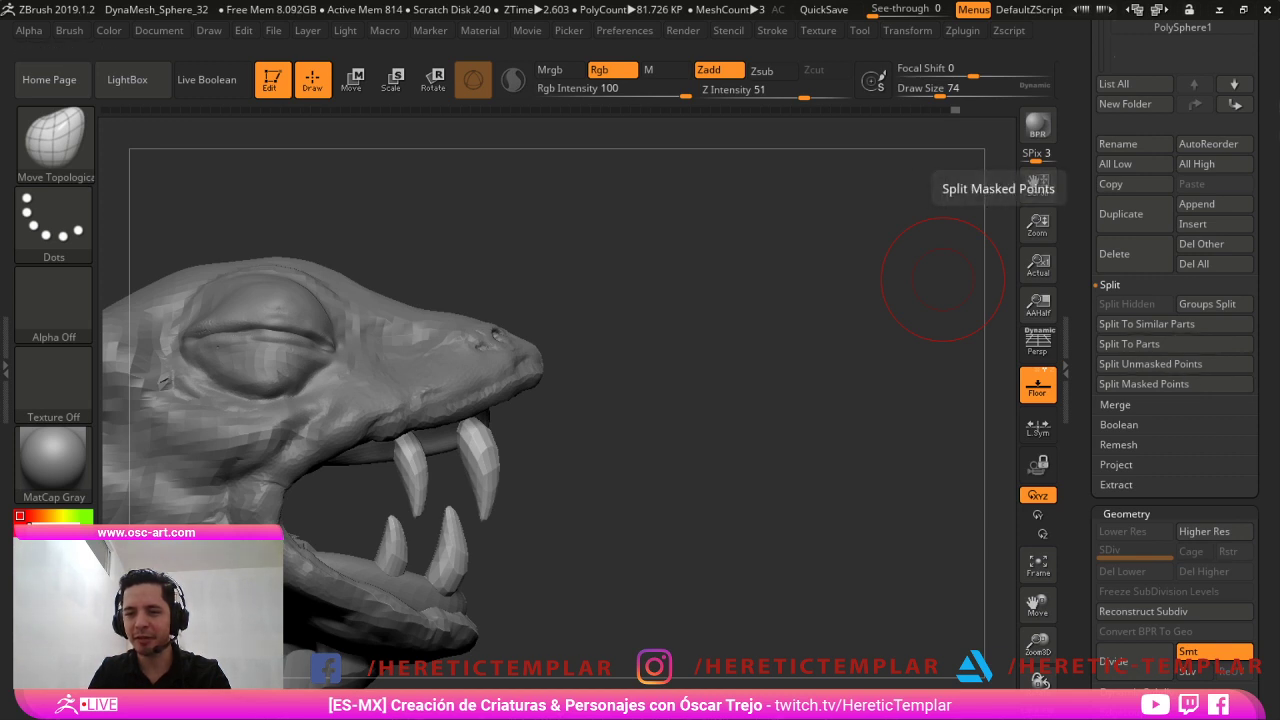
Expand the Polygroups settings of the active subtool and bring the Auto Groups options into view.
scroll(1150, 384, down, 1)
scroll(1175, 384, down, 5)
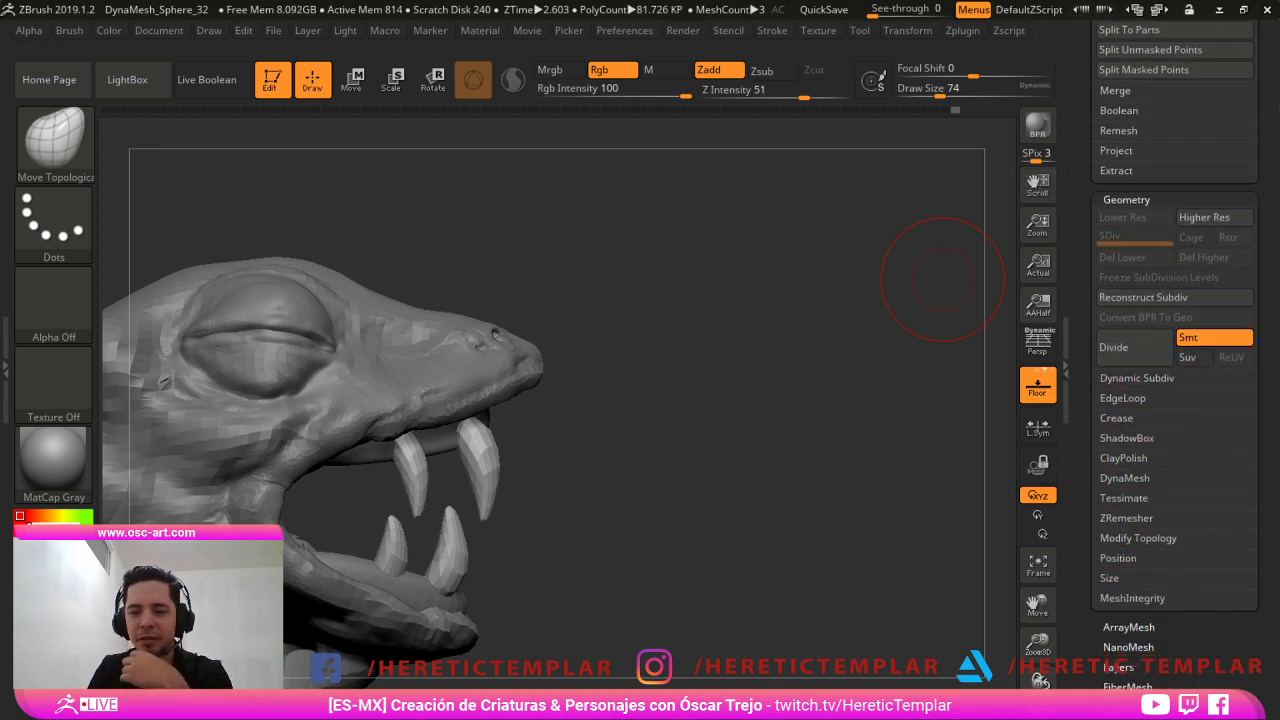
scroll(1175, 384, down, 2)
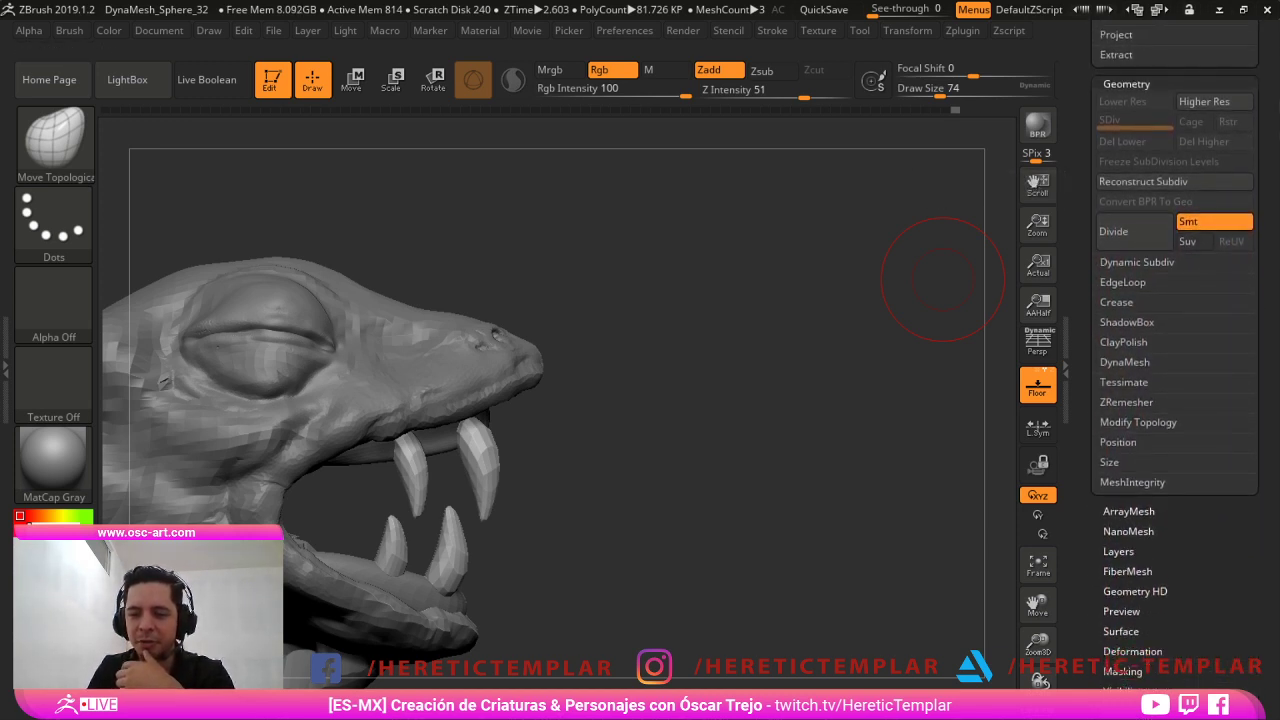
drag(1175, 384, 1175, 384)
drag(1268, 600, 1268, 88)
mouse_move(1268, 560)
mouse_down()
mouse_move(1268, 110)
mouse_move(1268, 688)
mouse_up()
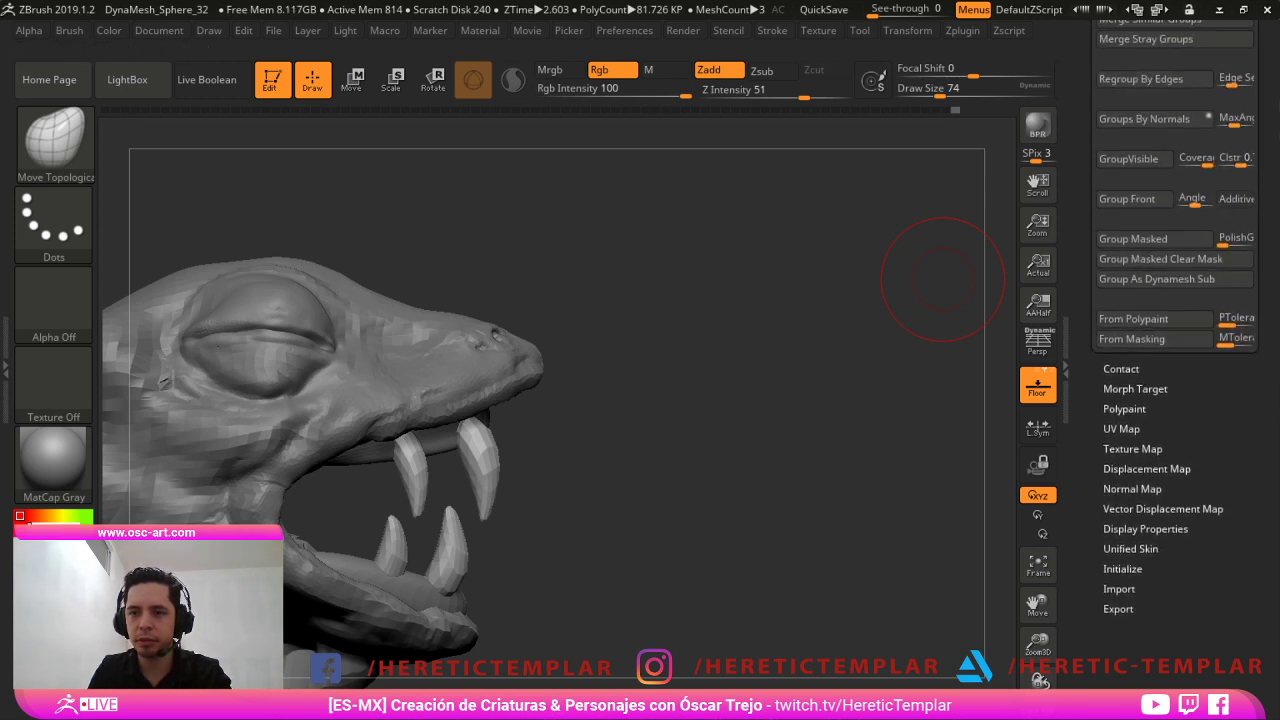
drag(1268, 270, 1268, 475)
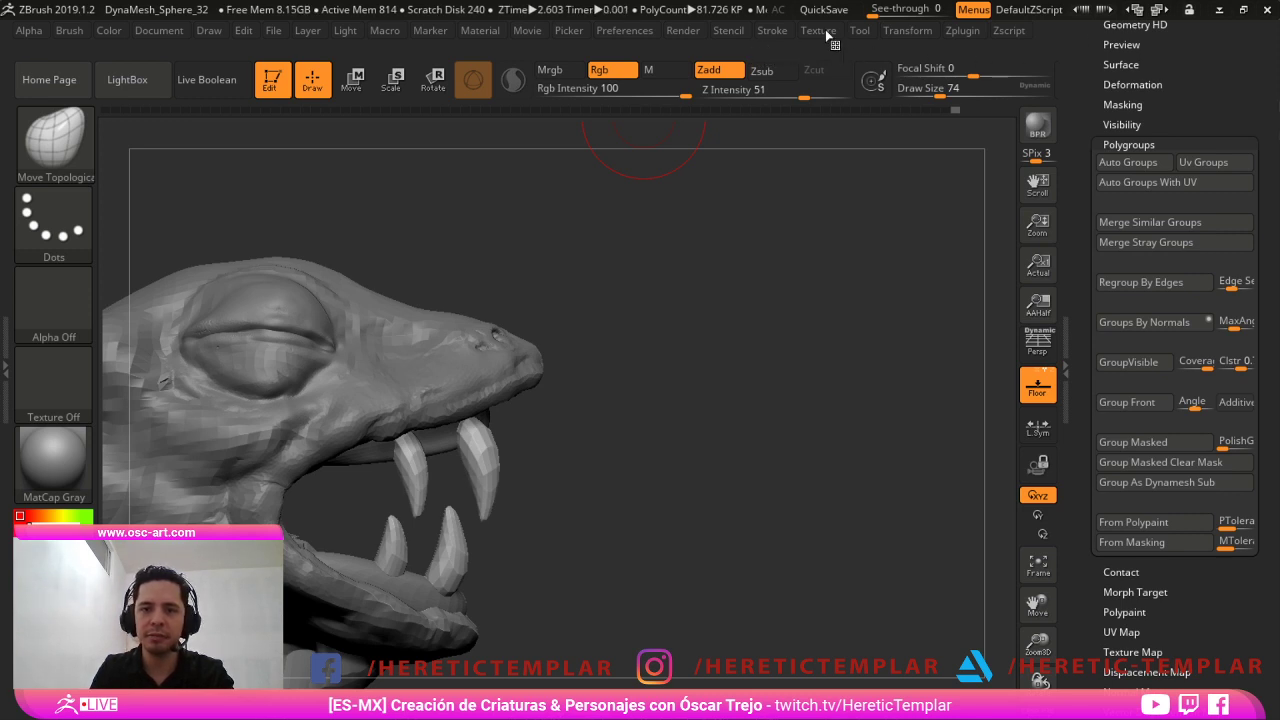
Enable interface customization and place a copy of the Polygroups Auto Groups command on the empty top shelf.
click(642, 32)
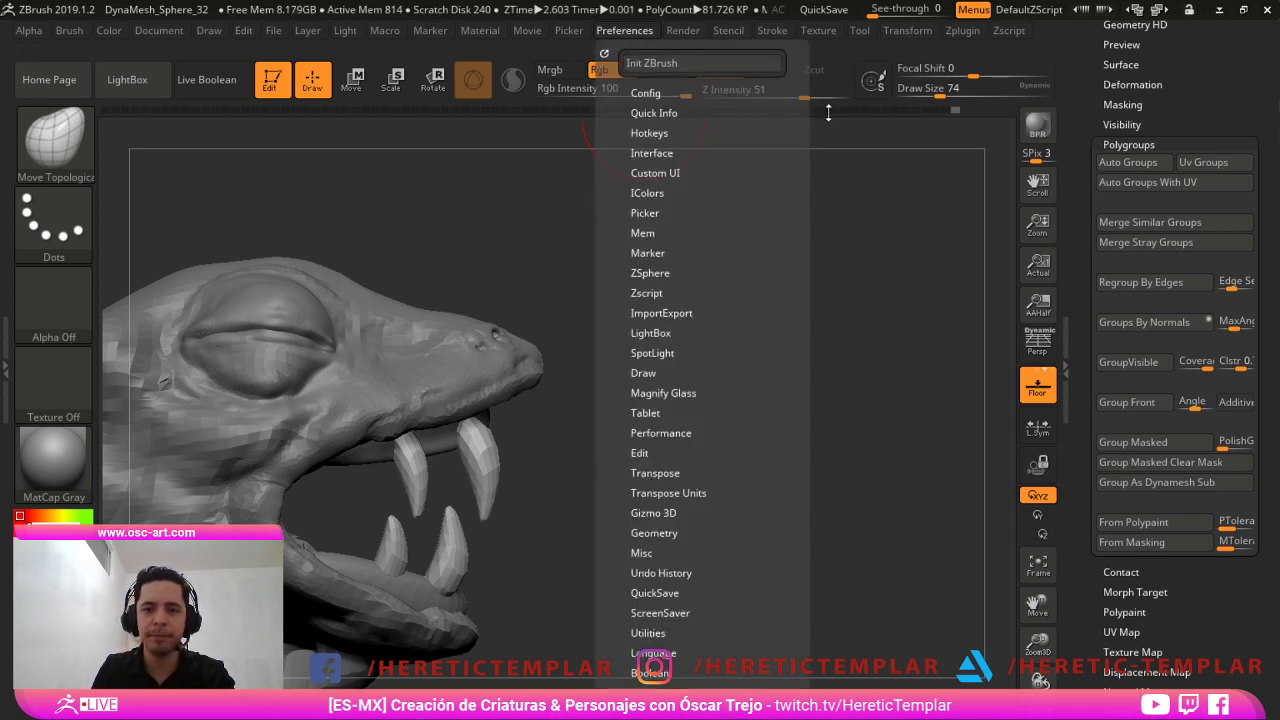
click(642, 93)
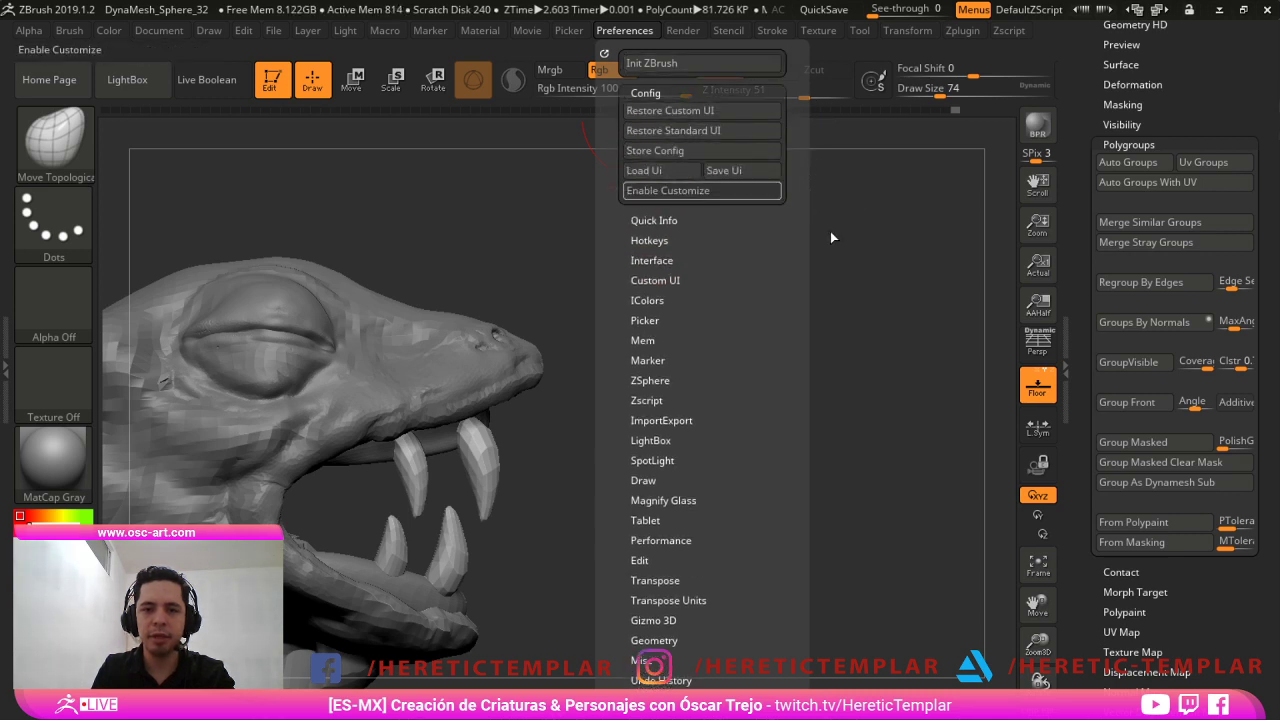
click(662, 190)
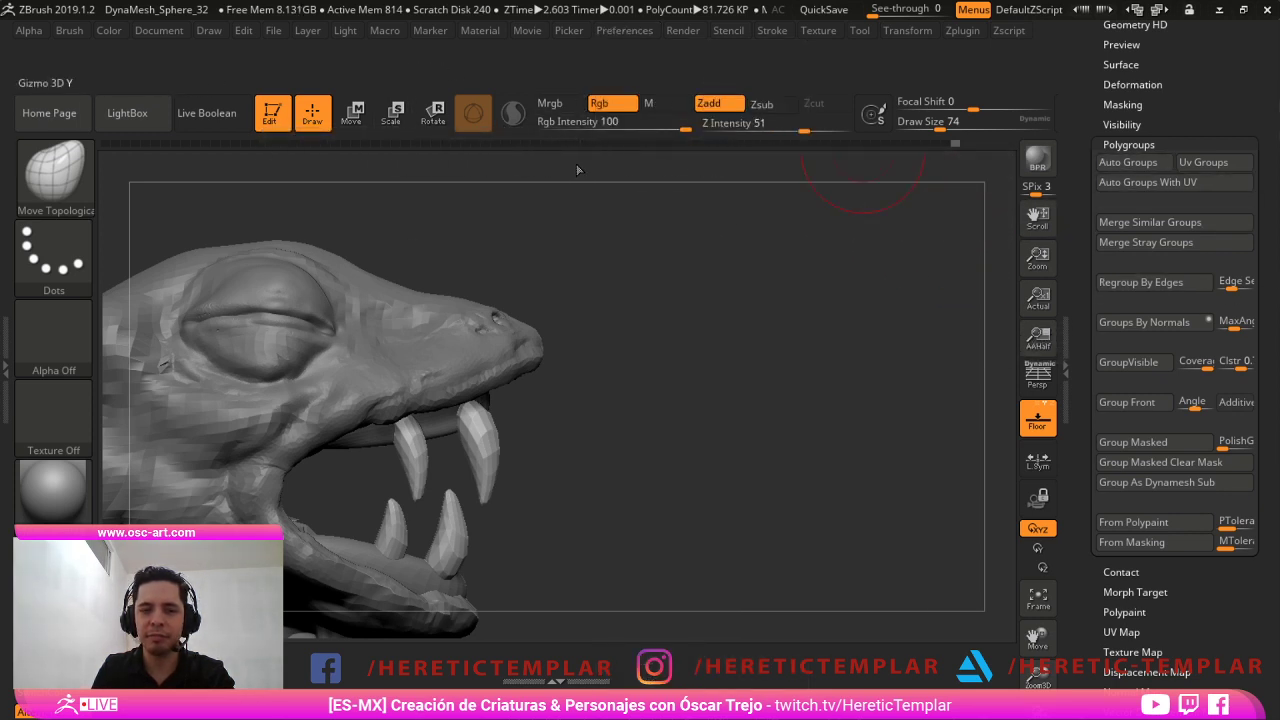
key(ctrl)
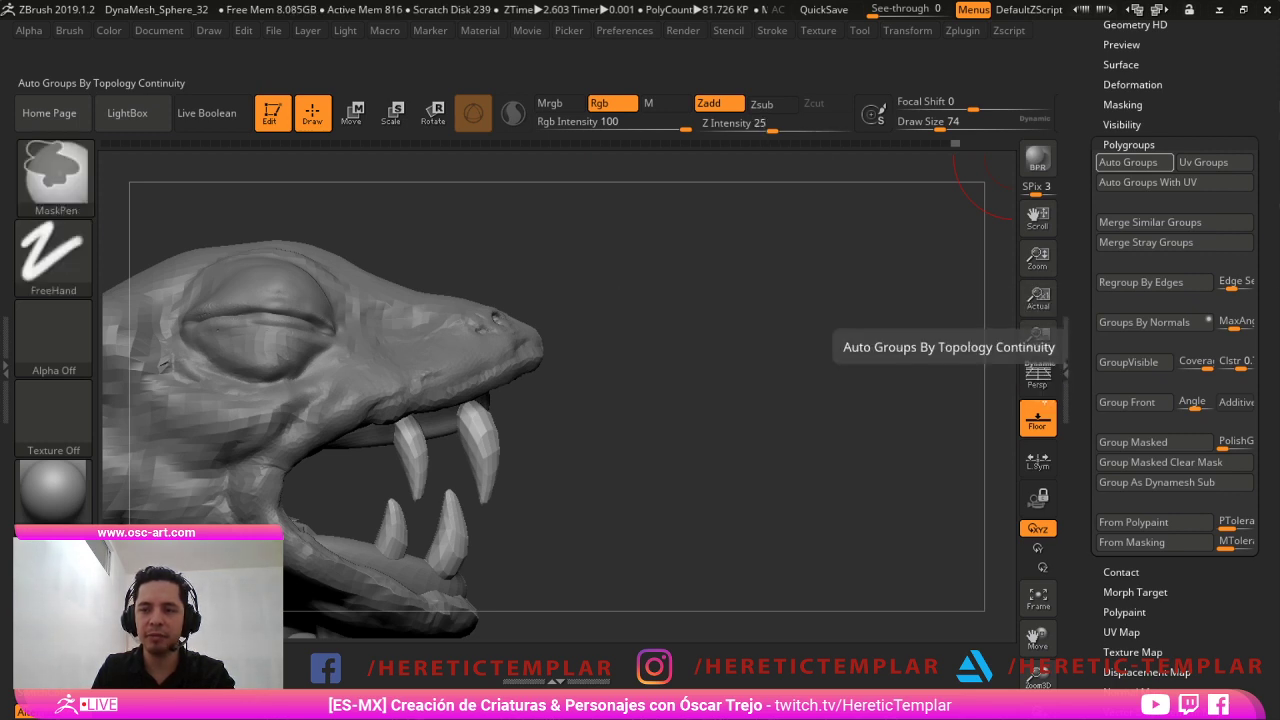
mouse_move(1136, 163)
ctrl+alt+mouse_down()
mouse_move(830, 190)
mouse_move(412, 144)
mouse_move(309, 70)
mouse_move(335, 75)
ctrl+alt+mouse_up()
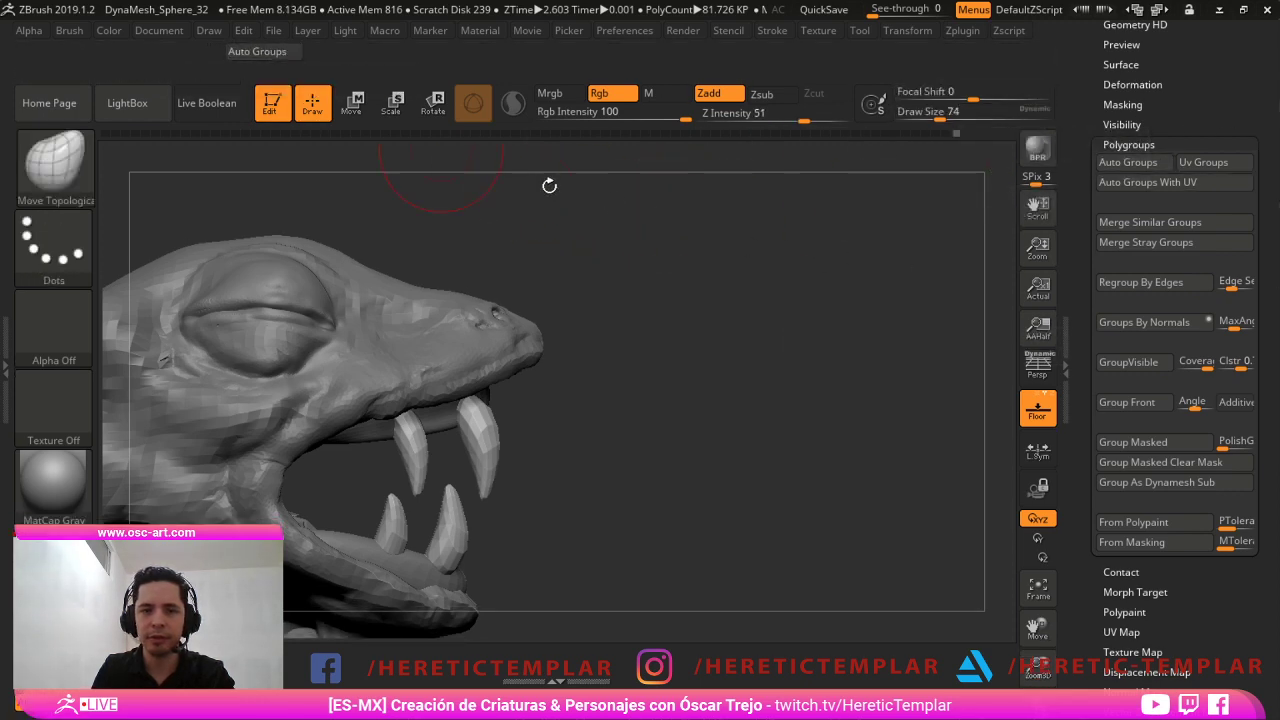
Add the Enable Customize switch to the top shelf beside Auto Groups, turn customization off and hide the shelves.
mouse_move(625, 31)
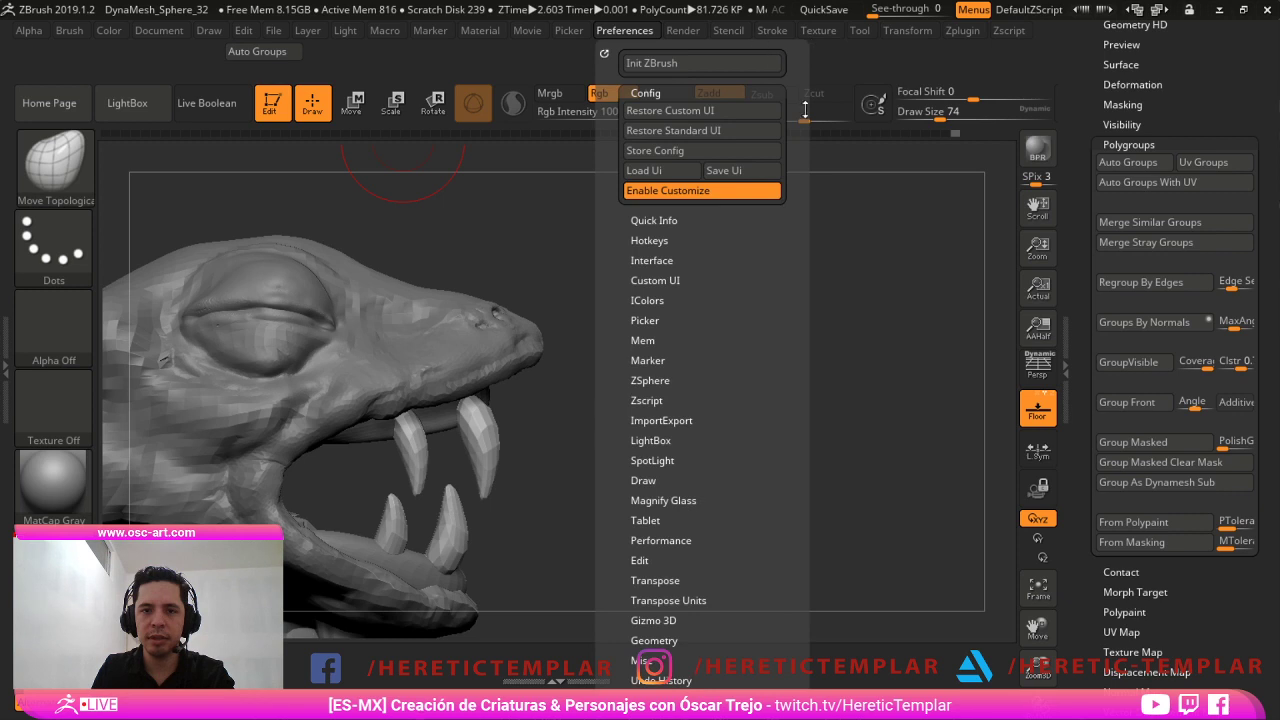
mouse_move(682, 191)
ctrl+alt+mouse_down()
mouse_move(228, 122)
mouse_move(108, 72)
mouse_move(123, 61)
ctrl+alt+mouse_up()
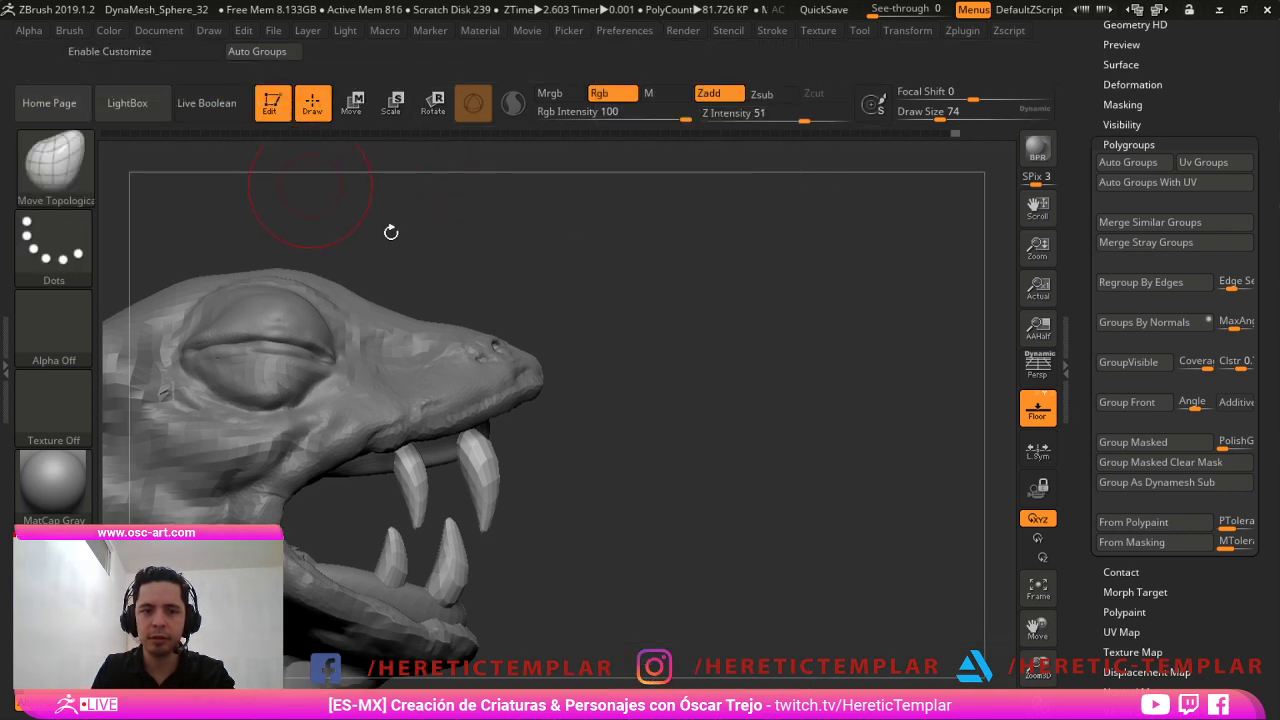
key(Tab)
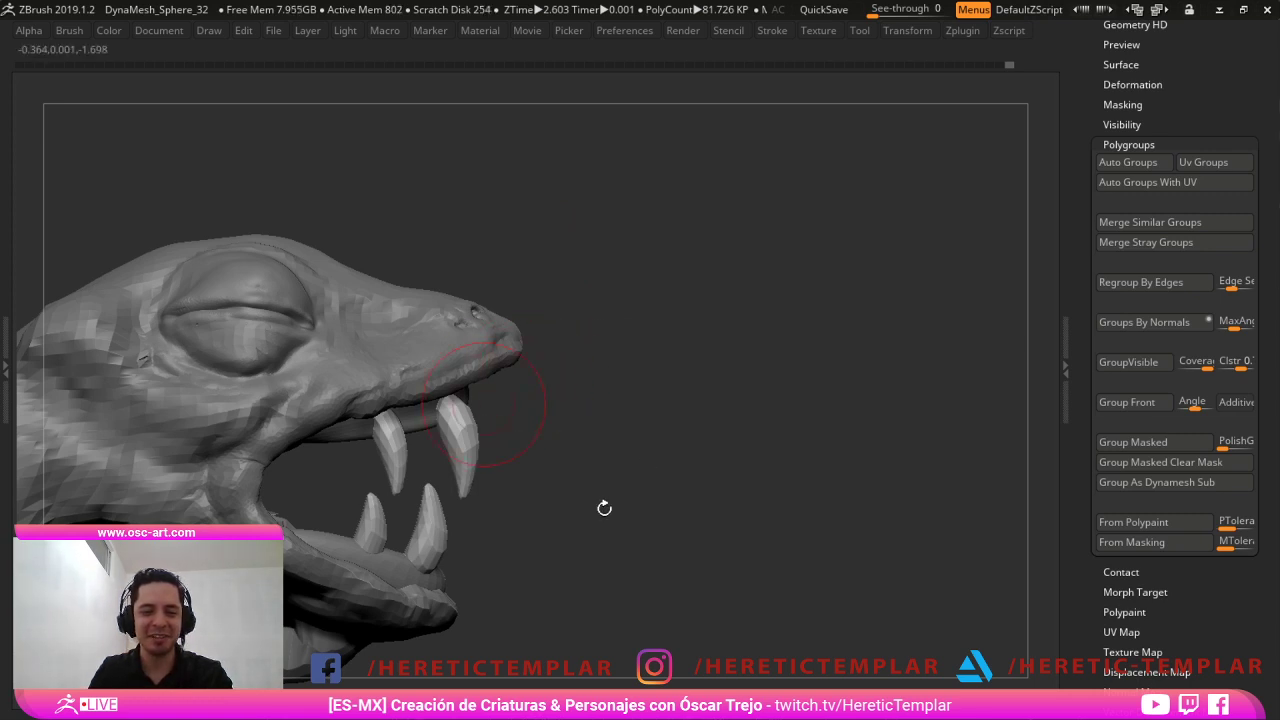
Make the head active and reshape the neck surface behind the cheek with the Move brush.
alt+drag(604, 508, 818, 523)
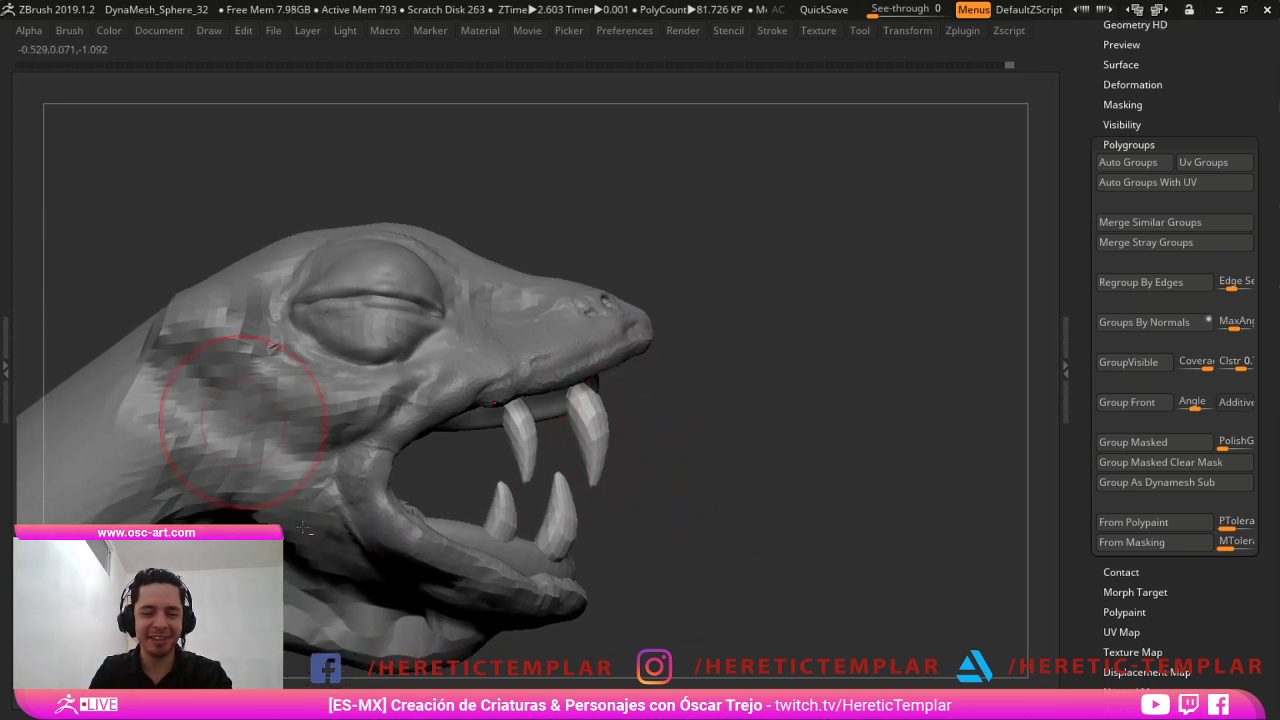
alt+click(243, 422)
alt+drag(166, 246, 320, 203)
key(s)
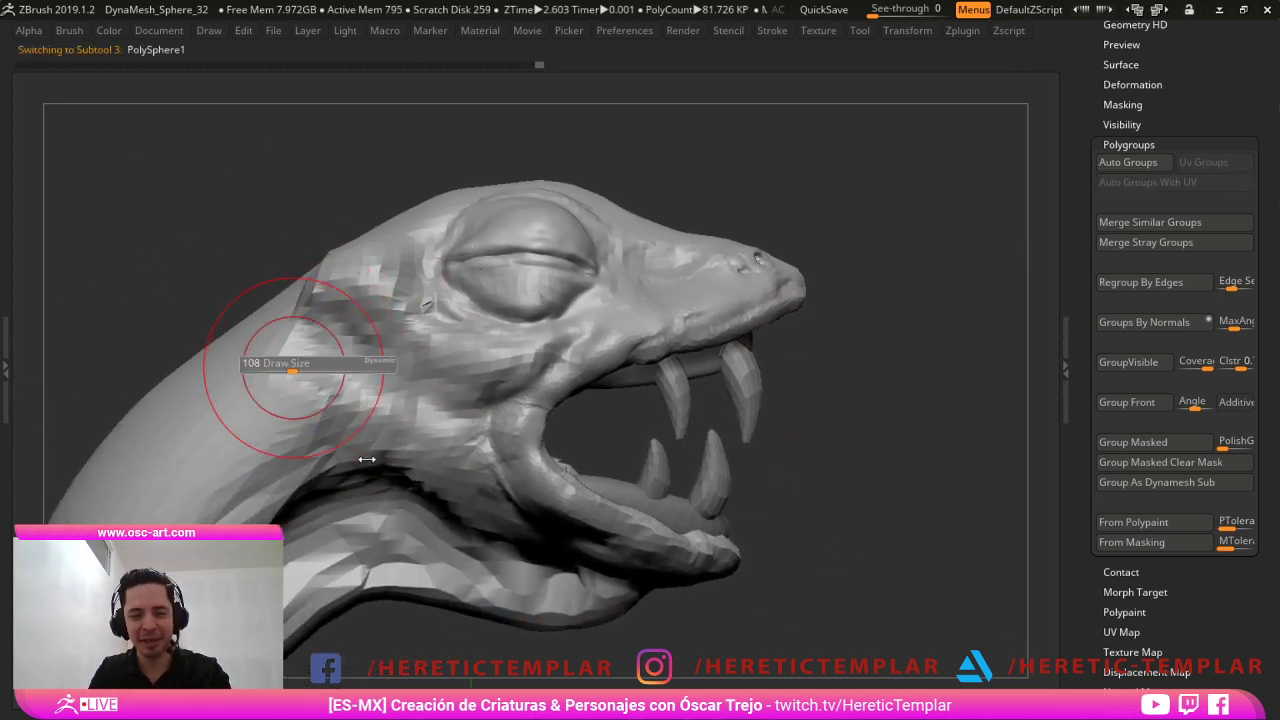
drag(293, 371, 299, 371)
mouse_move(300, 345)
mouse_down()
mouse_move(288, 378)
mouse_move(314, 418)
mouse_move(272, 408)
mouse_up()
key(s)
mouse_move(290, 400)
mouse_down()
mouse_move(328, 451)
mouse_move(280, 465)
mouse_move(274, 521)
mouse_up()
key(s)
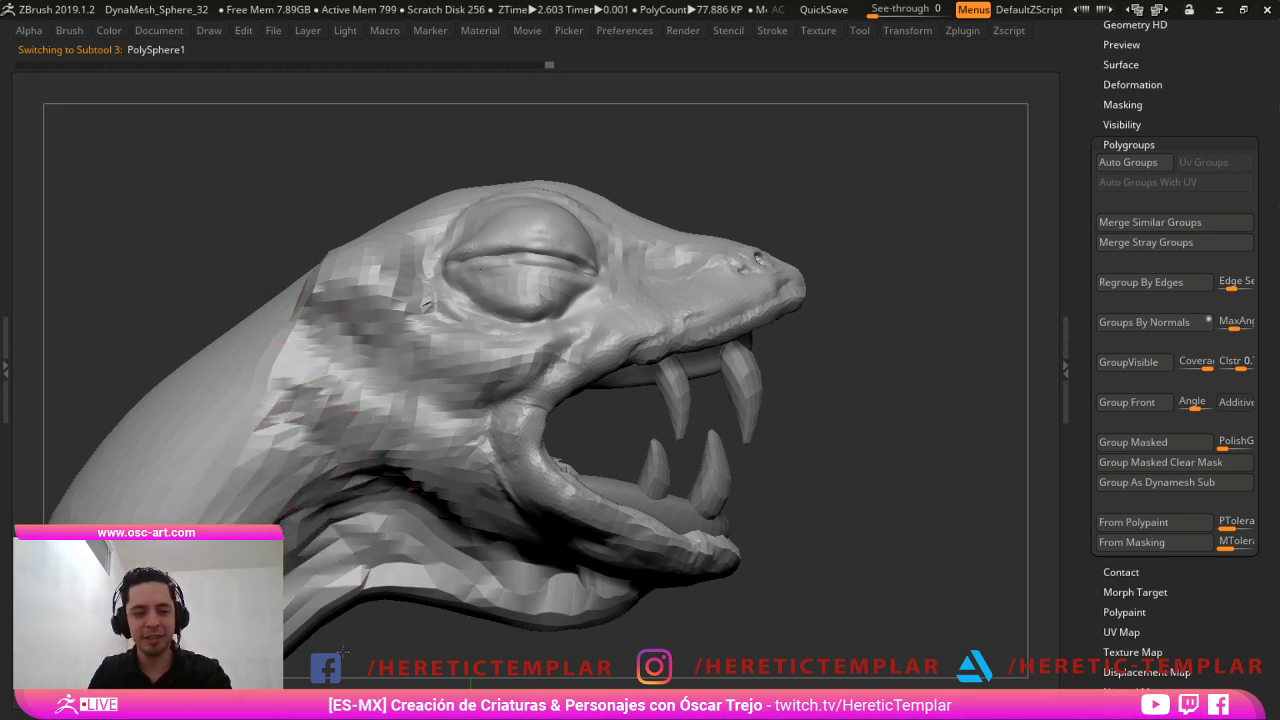
Reshape the throat folds and the underside of the lower jaw with the Move brush, reducing the draw size to 94.
drag(262, 478, 351, 674)
mouse_move(308, 486)
mouse_down()
mouse_move(375, 625)
mouse_move(430, 575)
mouse_up()
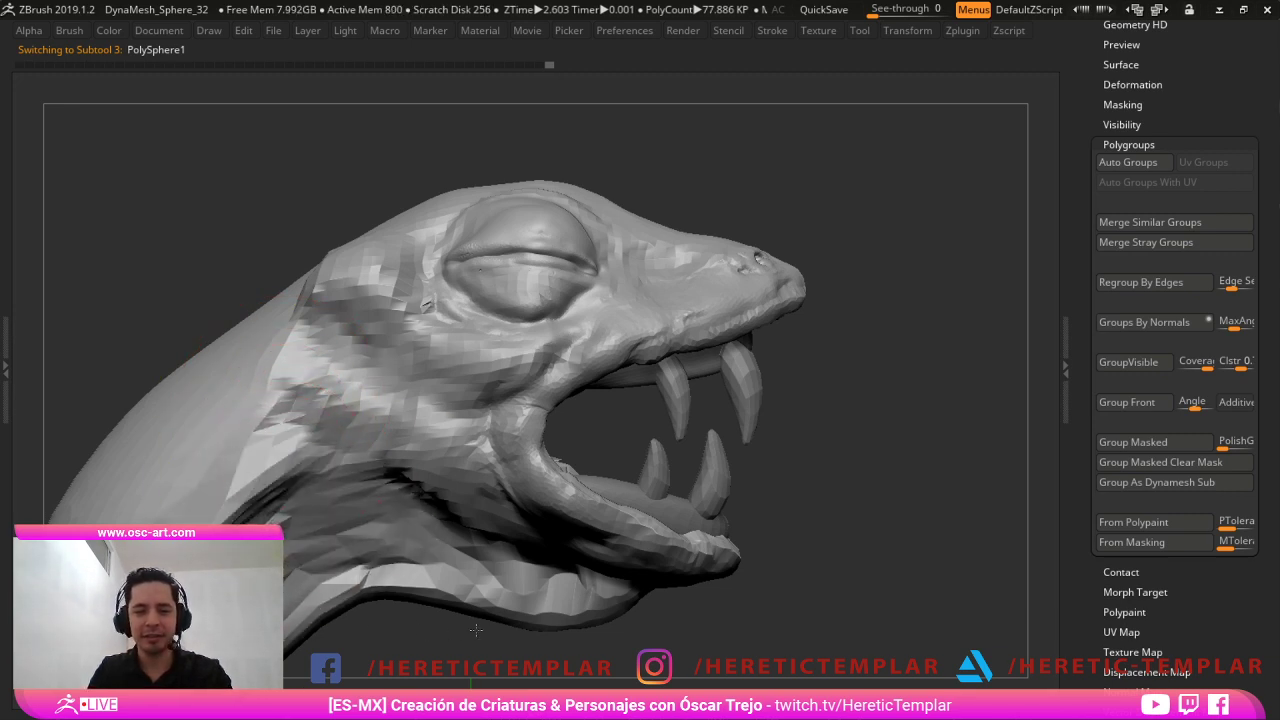
mouse_move(381, 504)
mouse_down()
mouse_move(415, 535)
mouse_move(425, 568)
mouse_up()
drag(405, 465, 445, 540)
key(s)
drag(454, 502, 446, 502)
mouse_move(415, 450)
mouse_down()
mouse_move(500, 555)
mouse_move(615, 568)
mouse_move(625, 595)
mouse_up()
mouse_move(550, 537)
mouse_down()
mouse_move(640, 575)
mouse_move(654, 555)
mouse_move(700, 575)
mouse_up()
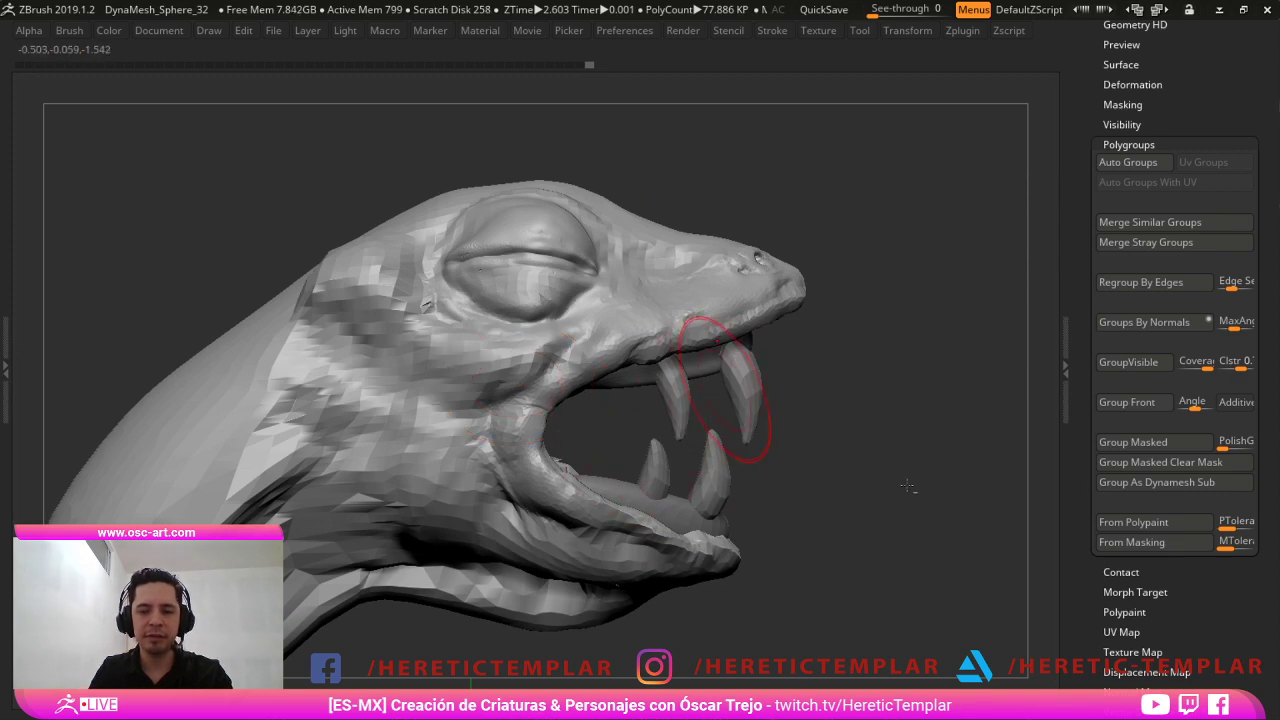
Make the fangs active, display their polygroup wireframe and merge all fangs into a single polygroup.
alt+click(738, 390)
alt+drag(780, 408, 665, 465)
key(shift+f)
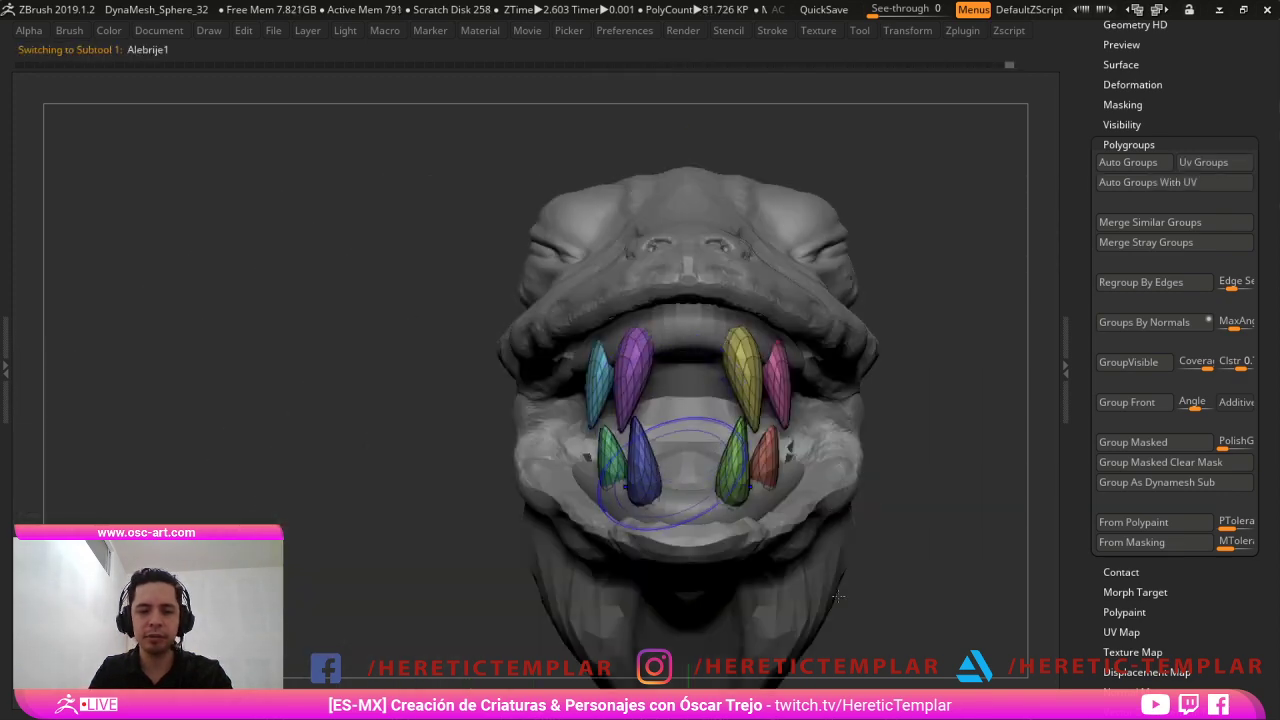
alt+drag(377, 503, 318, 530)
mouse_move(862, 581)
alt+mouse_down()
mouse_move(765, 498)
mouse_move(680, 303)
alt+mouse_up()
key(ctrl+w)
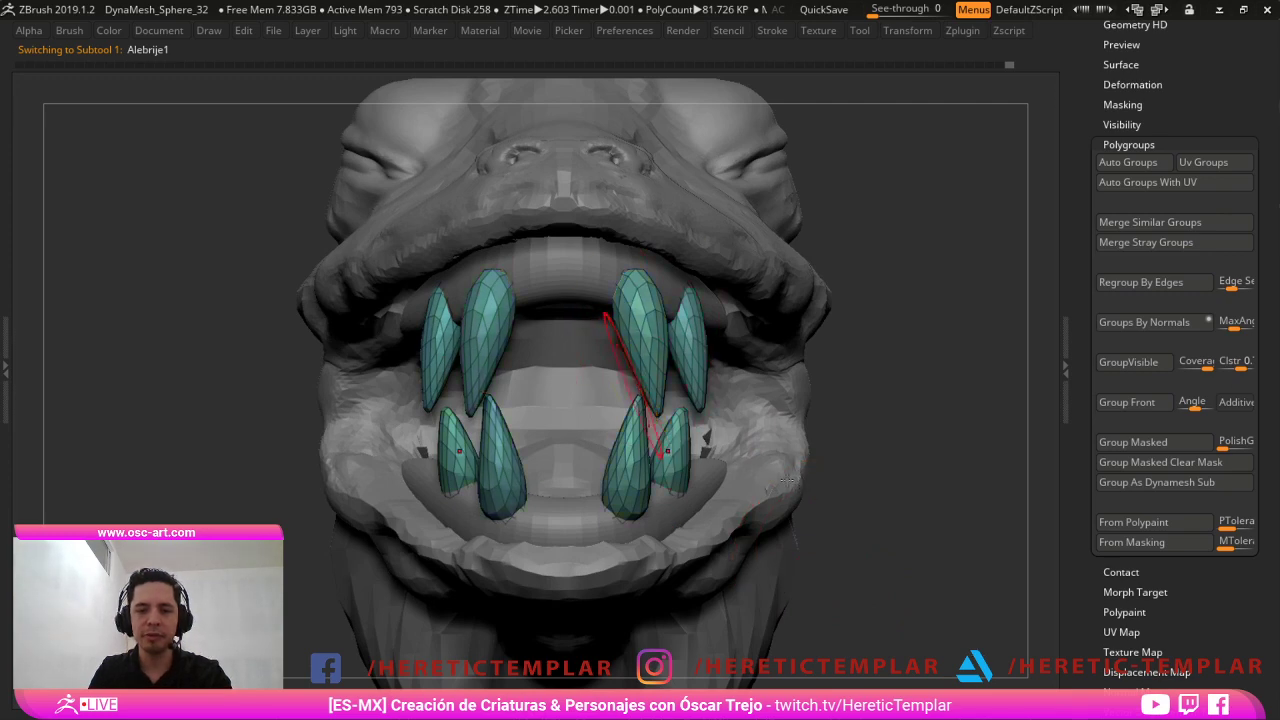
Try to duplicate the fangs in front of the mouth with the Move gizmo, then undo the copy.
drag(330, 490, 738, 471)
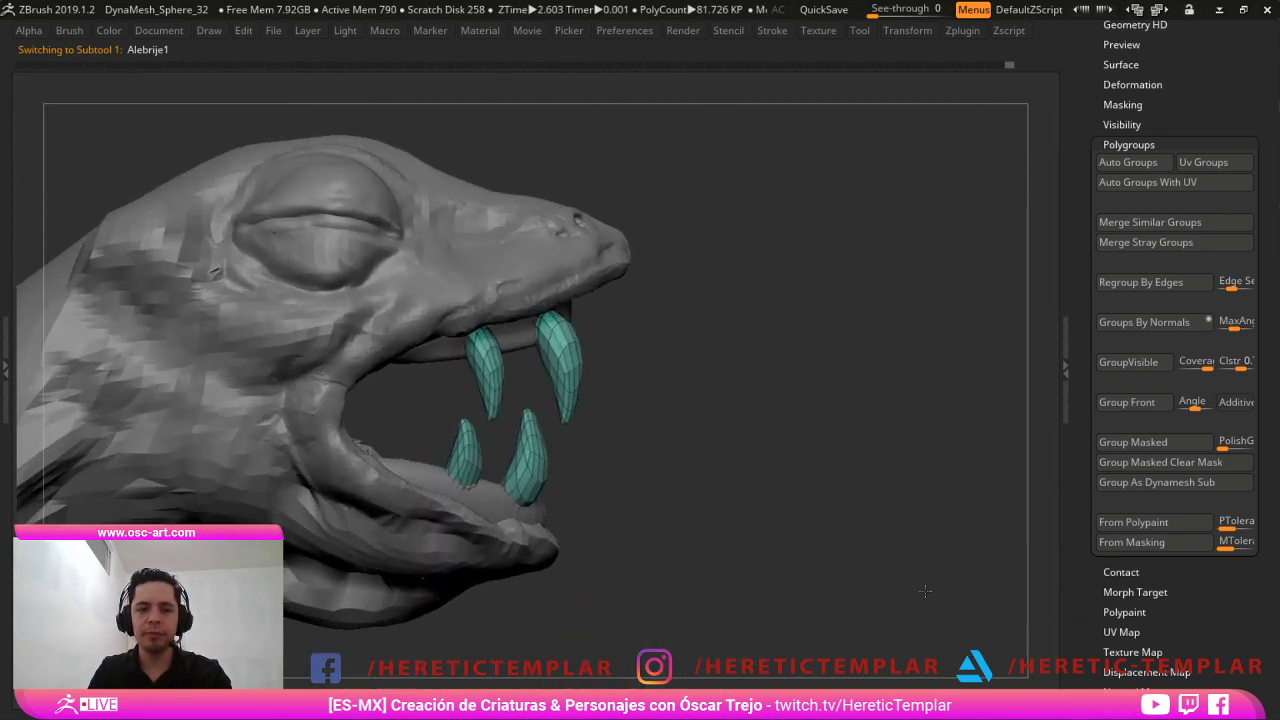
key(w)
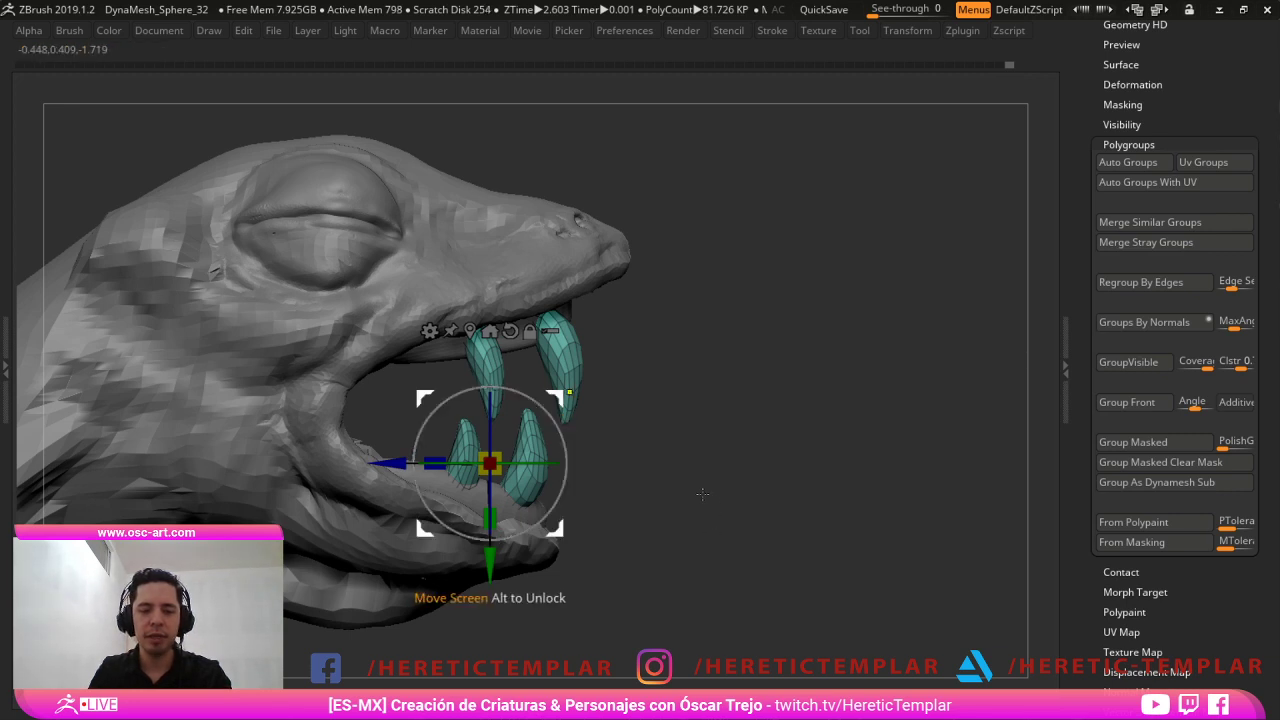
drag(698, 494, 862, 493)
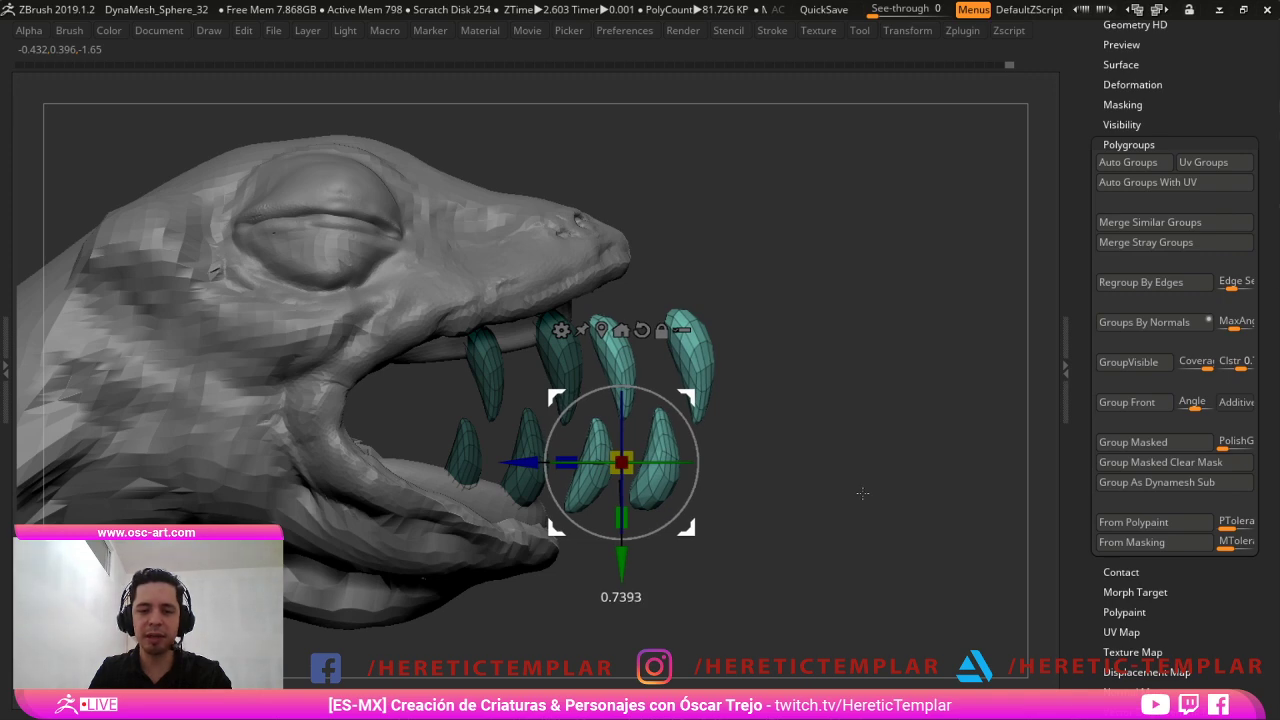
mouse_move(862, 493)
mouse_down()
mouse_move(1074, 488)
mouse_move(1108, 270)
mouse_move(830, 125)
mouse_move(594, 531)
mouse_move(854, 678)
mouse_up()
key(ctrl+z)
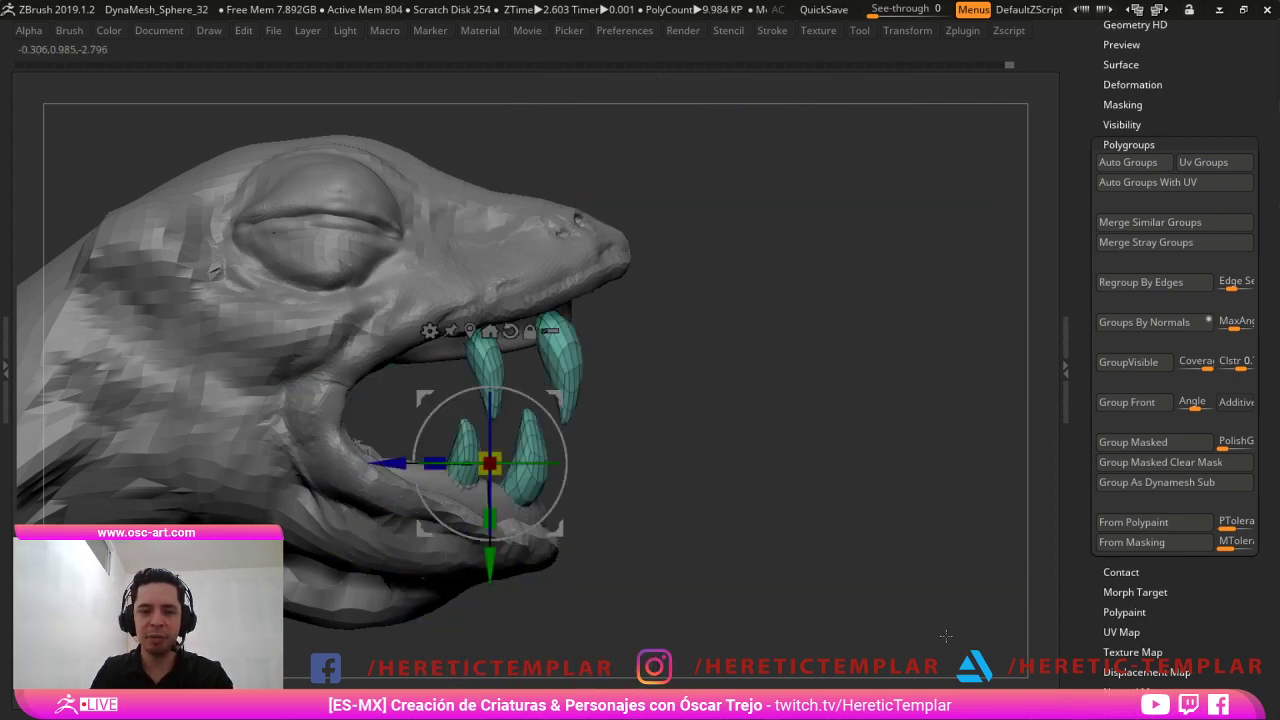
key(q)
Show the shelves again and assign each fang its own polygroup with Auto Groups.
mouse_move(877, 575)
mouse_down()
mouse_move(620, 584)
mouse_move(449, 560)
mouse_move(308, 583)
mouse_move(360, 537)
mouse_move(315, 531)
mouse_up()
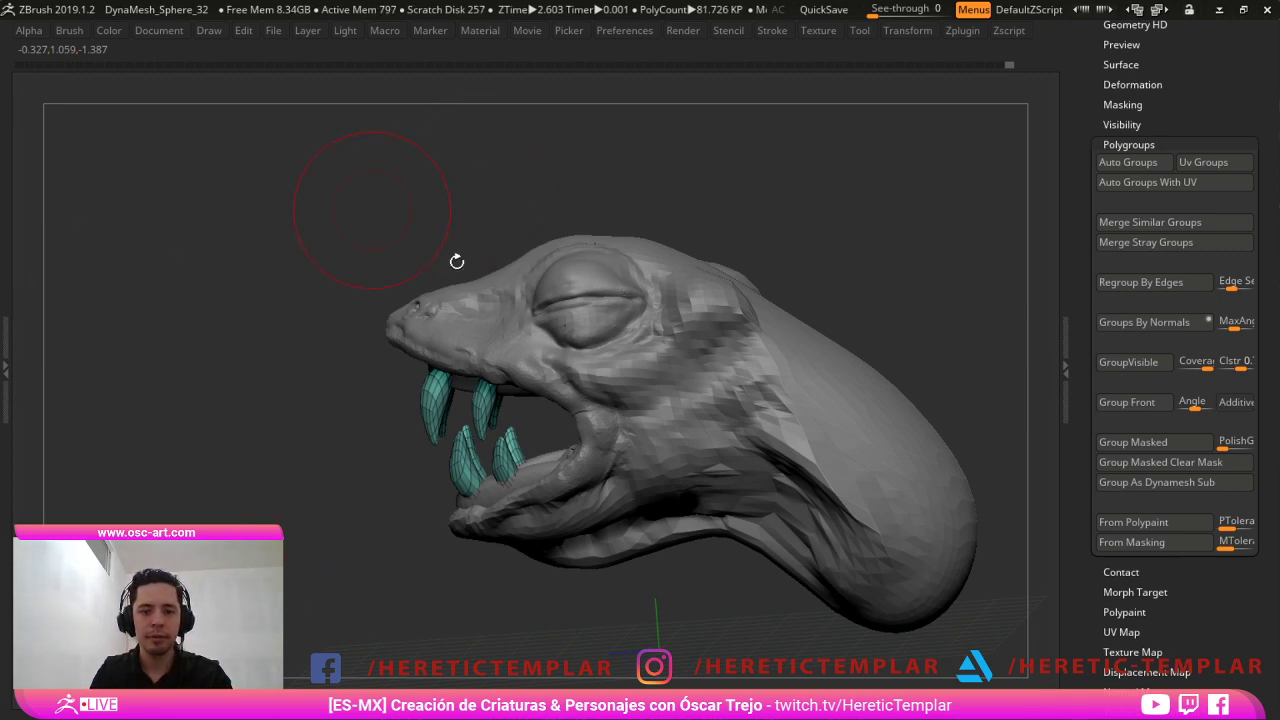
drag(368, 435, 896, 577)
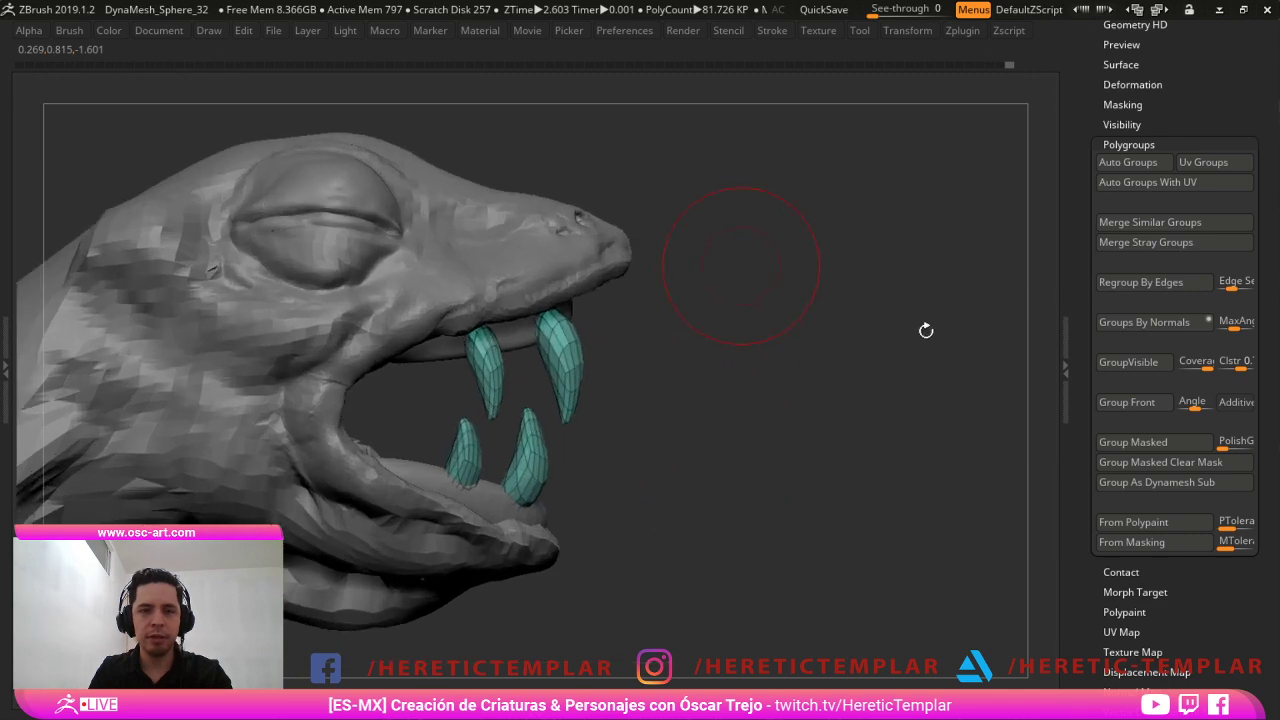
key(Tab)
click(278, 53)
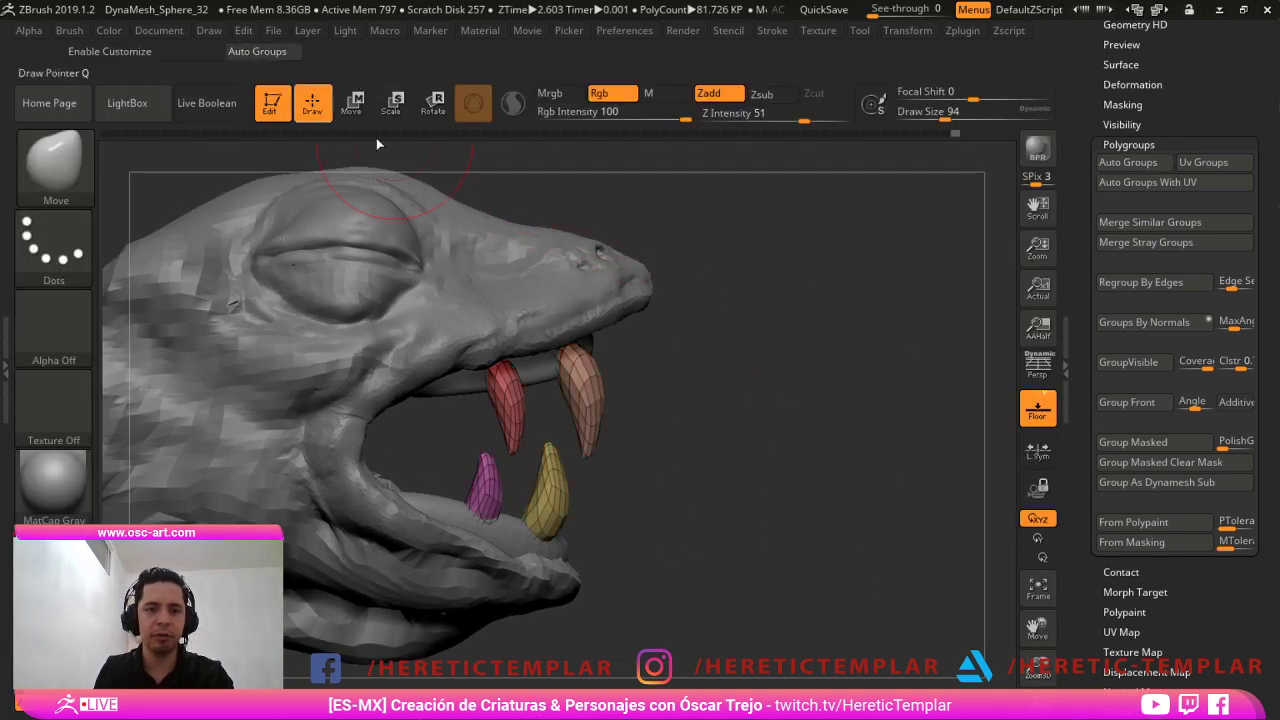
drag(882, 517, 860, 534)
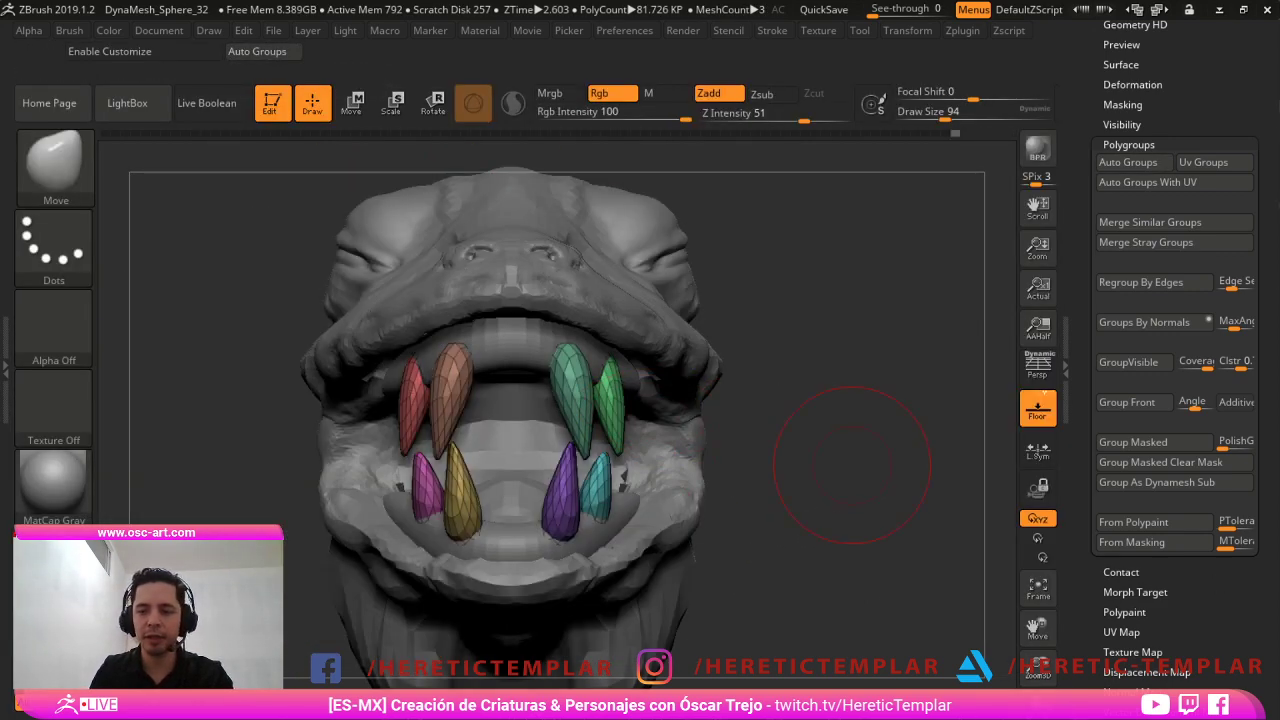
Turn interface customization back on and expand Modify Topology within the Geometry settings.
click(193, 54)
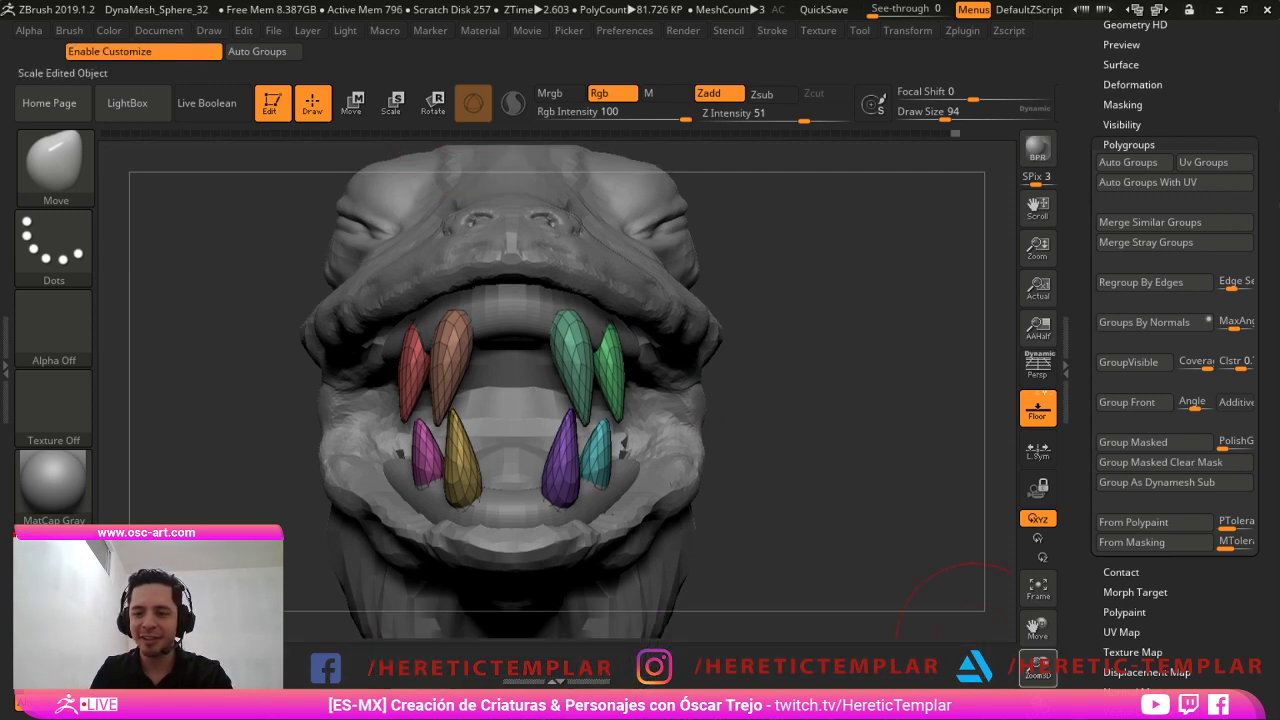
mouse_move(1240, 592)
mouse_down()
mouse_move(1240, 110)
mouse_move(1240, 368)
mouse_up()
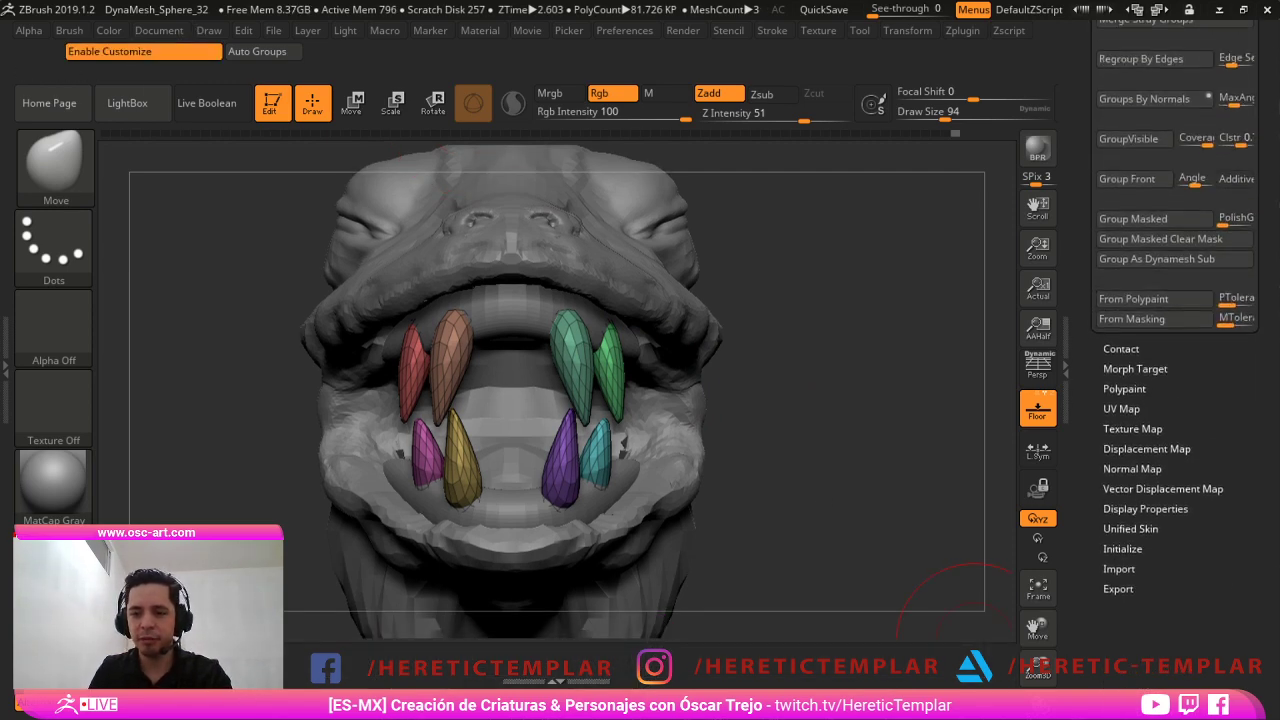
key(shift)
drag(1262, 80, 1262, 680)
shift+click(1127, 300)
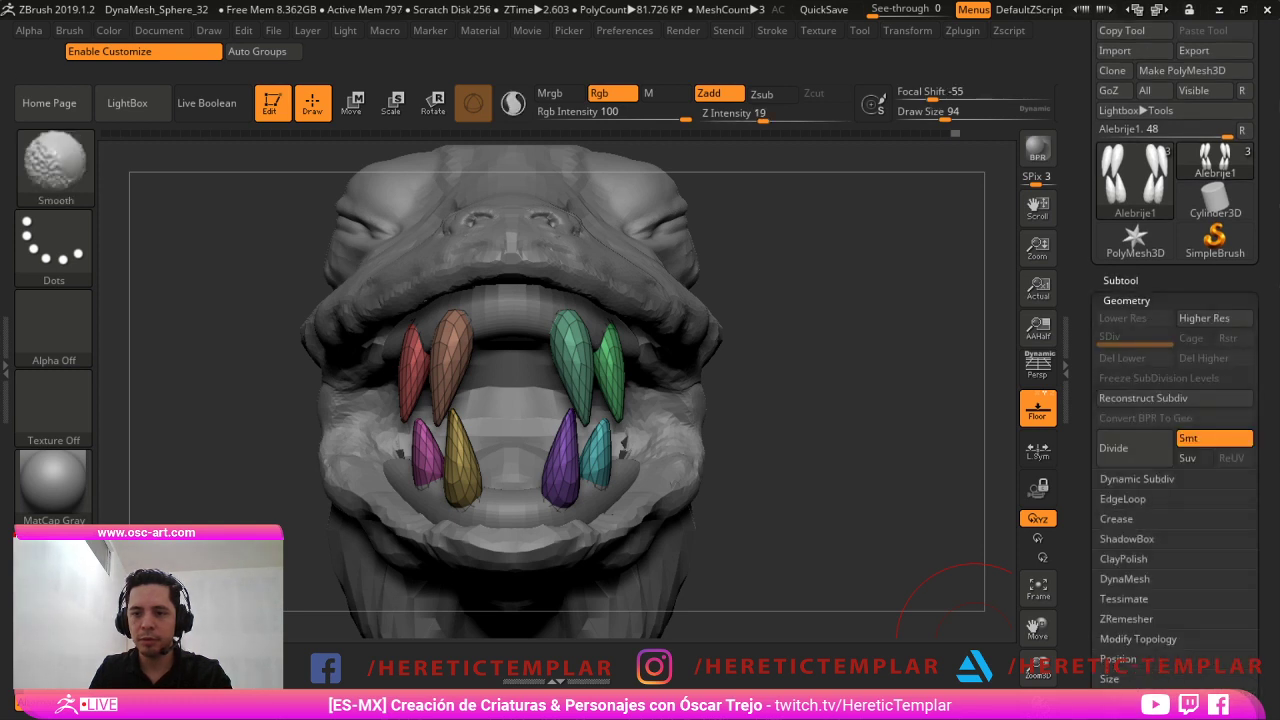
drag(1262, 500, 1262, 434)
shift+click(1140, 573)
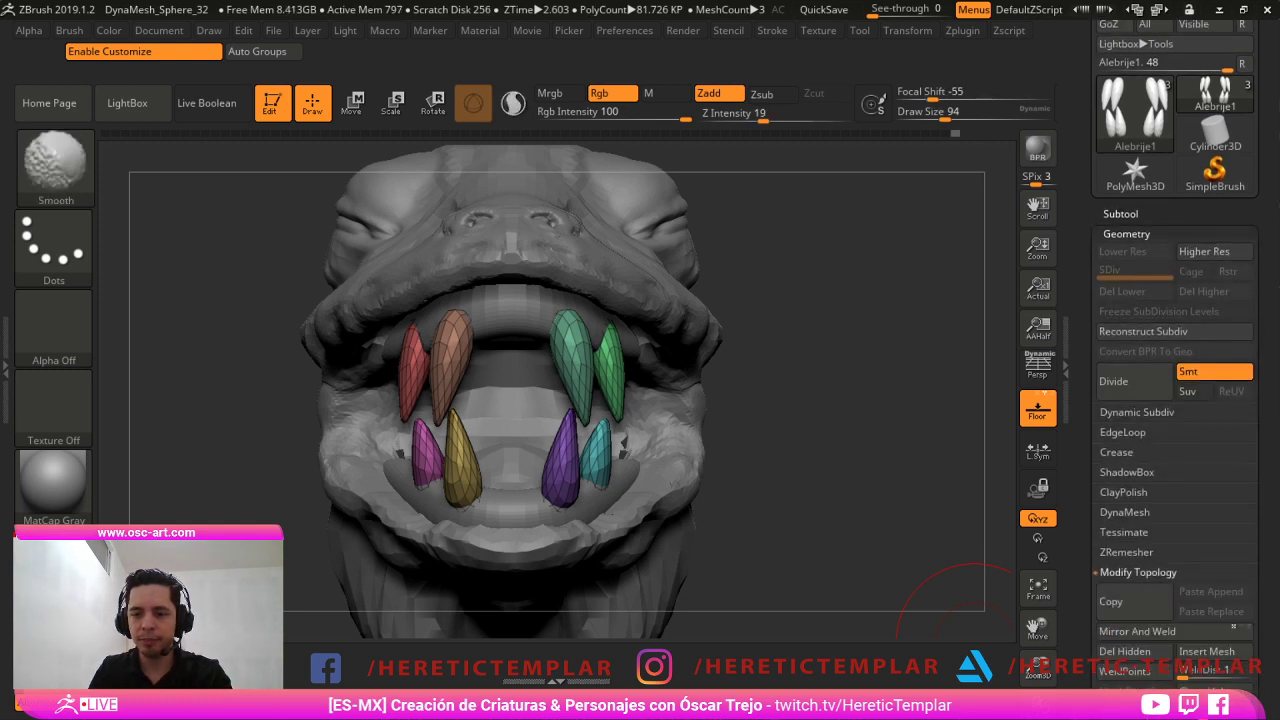
Add Mirror And Weld to the top shelf and apply it to the fangs, leaving customization mode.
key(ctrl)
ctrl+alt+drag(1140, 631, 461, 77)
click(440, 53)
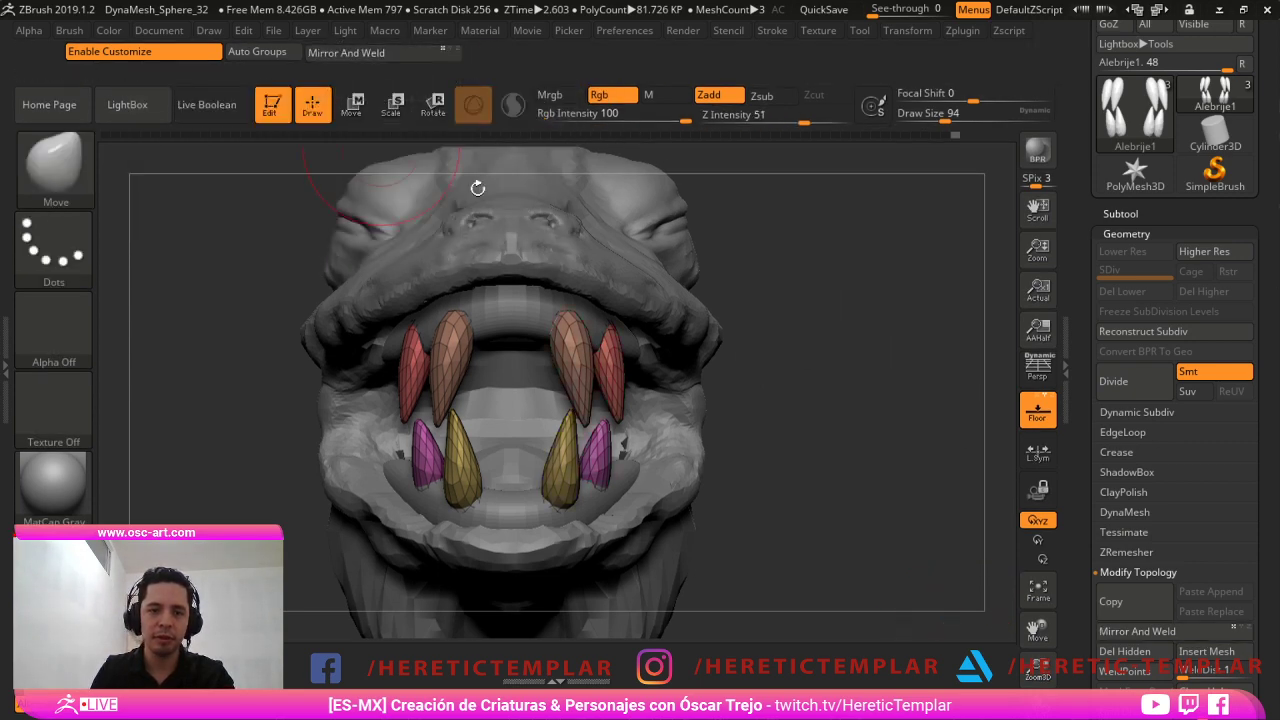
click(195, 56)
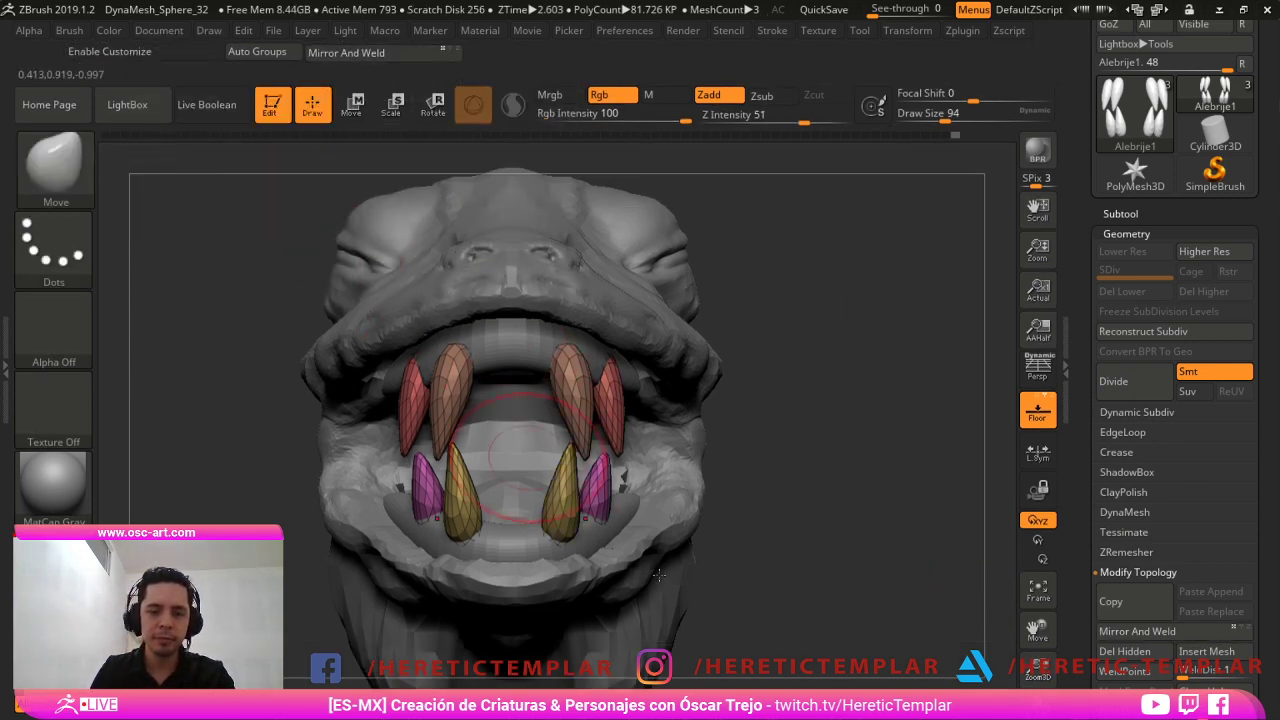
Mask all the fangs except the small rear lower pair, using its polygroup to isolate it.
drag(350, 500, 520, 580)
ctrl+shift+click(467, 504)
mouse_move(600, 478)
shift+mouse_down()
mouse_move(657, 463)
mouse_move(640, 469)
mouse_move(741, 507)
shift+mouse_up()
ctrl+click(650, 470)
ctrl+drag(710, 406, 724, 444)
ctrl+click(735, 436)
ctrl+shift+click(755, 432)
ctrl+click(761, 442)
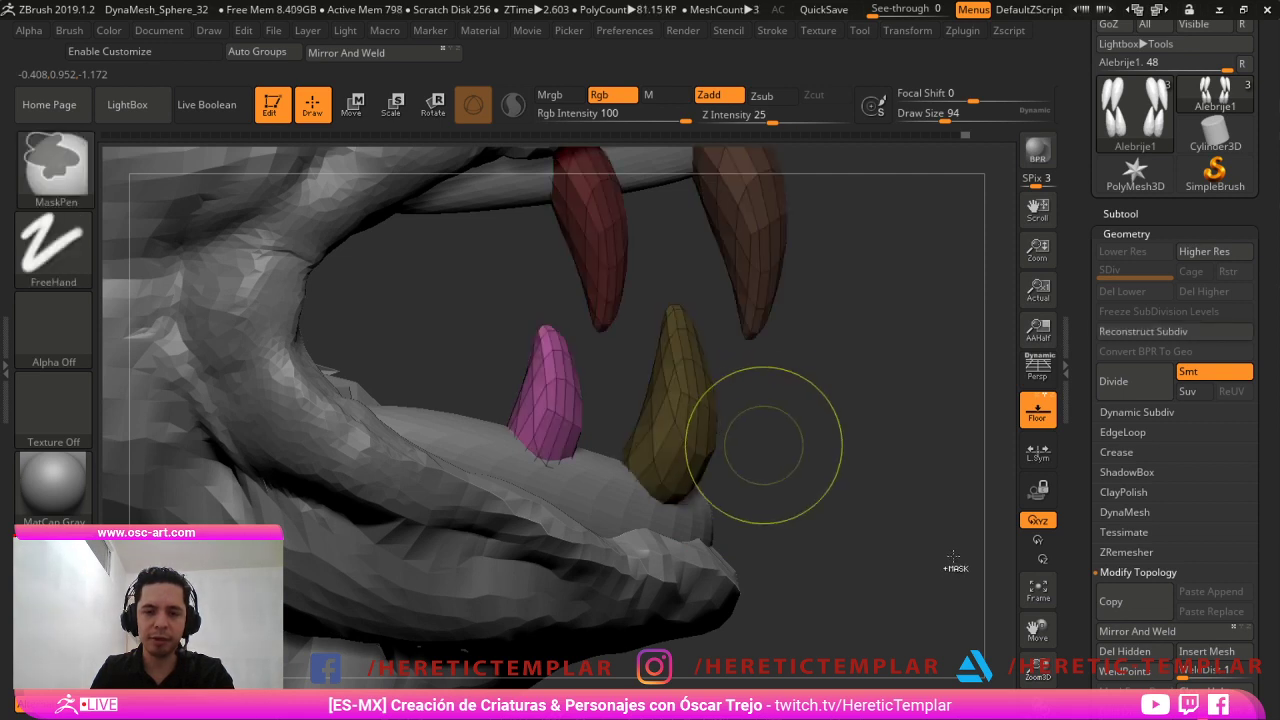
Duplicate the small lower fangs backward along the jaw with the Move gizmo, clear the mask and return to the Move brush.
key(w)
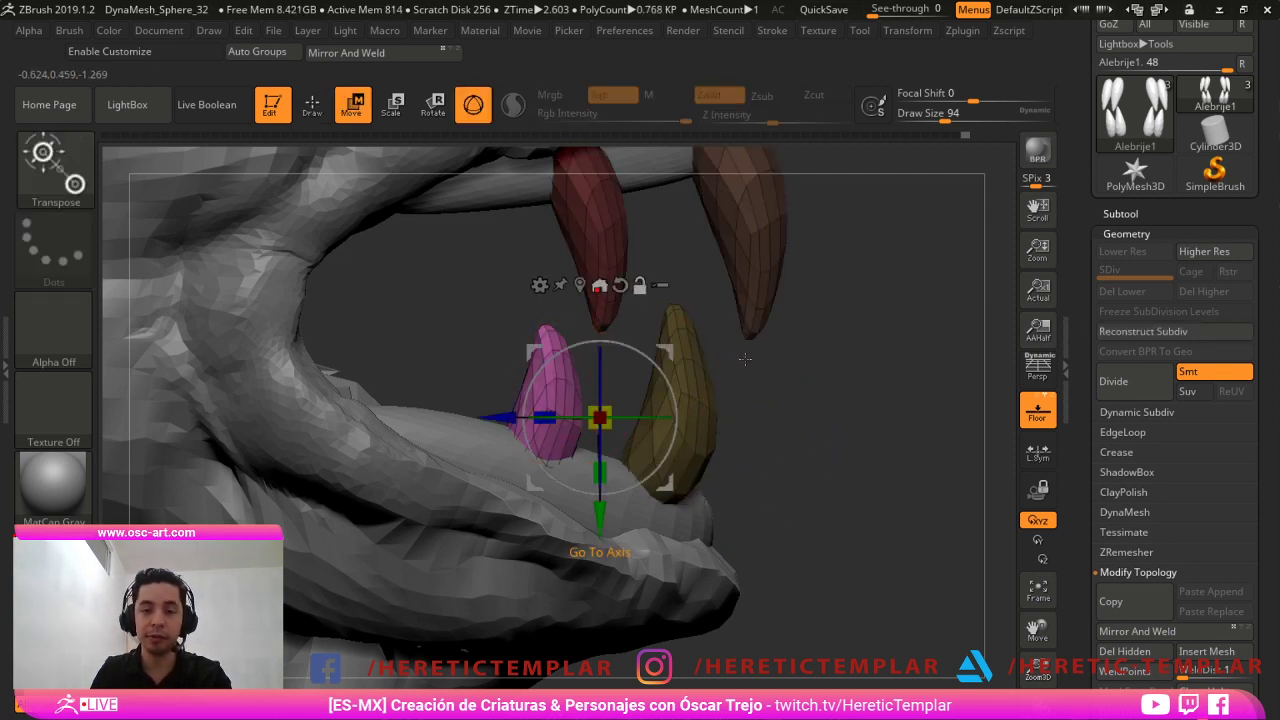
click(723, 352)
ctrl+drag(742, 434, 382, 473)
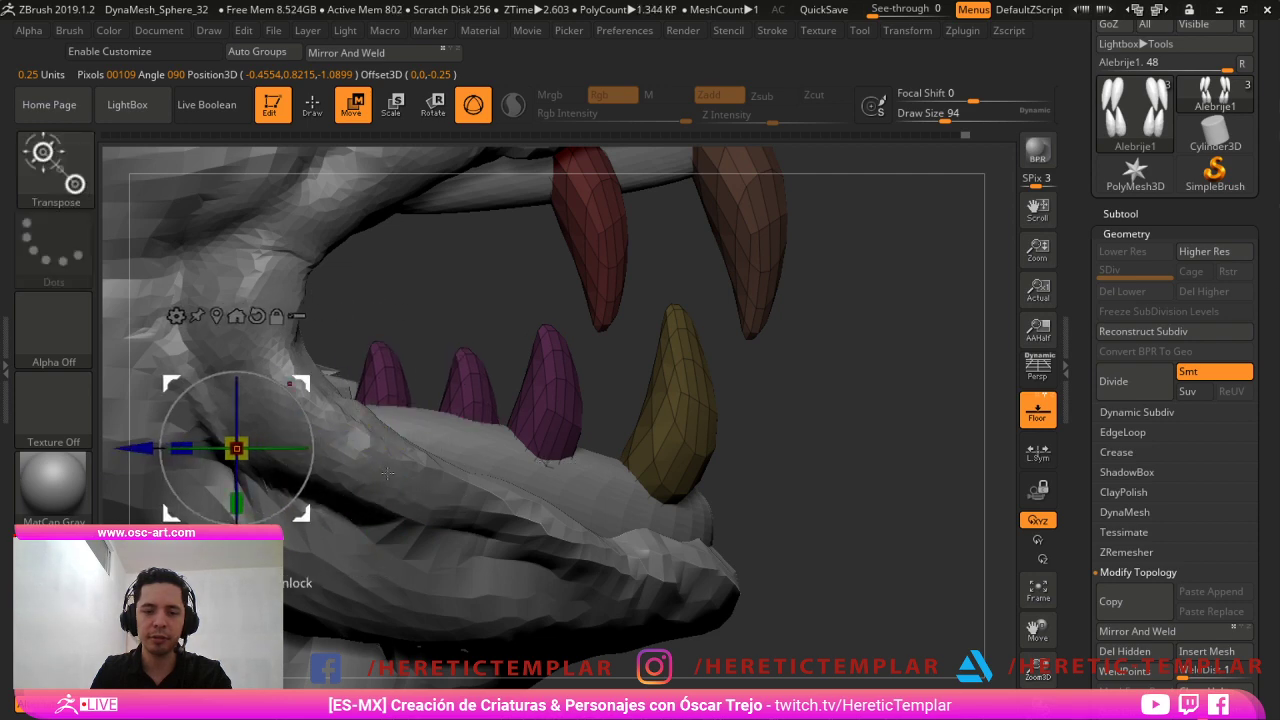
ctrl+drag(922, 546, 940, 566)
mouse_move(940, 566)
alt+mouse_down()
mouse_move(935, 530)
mouse_move(825, 595)
alt+mouse_up()
key(q)
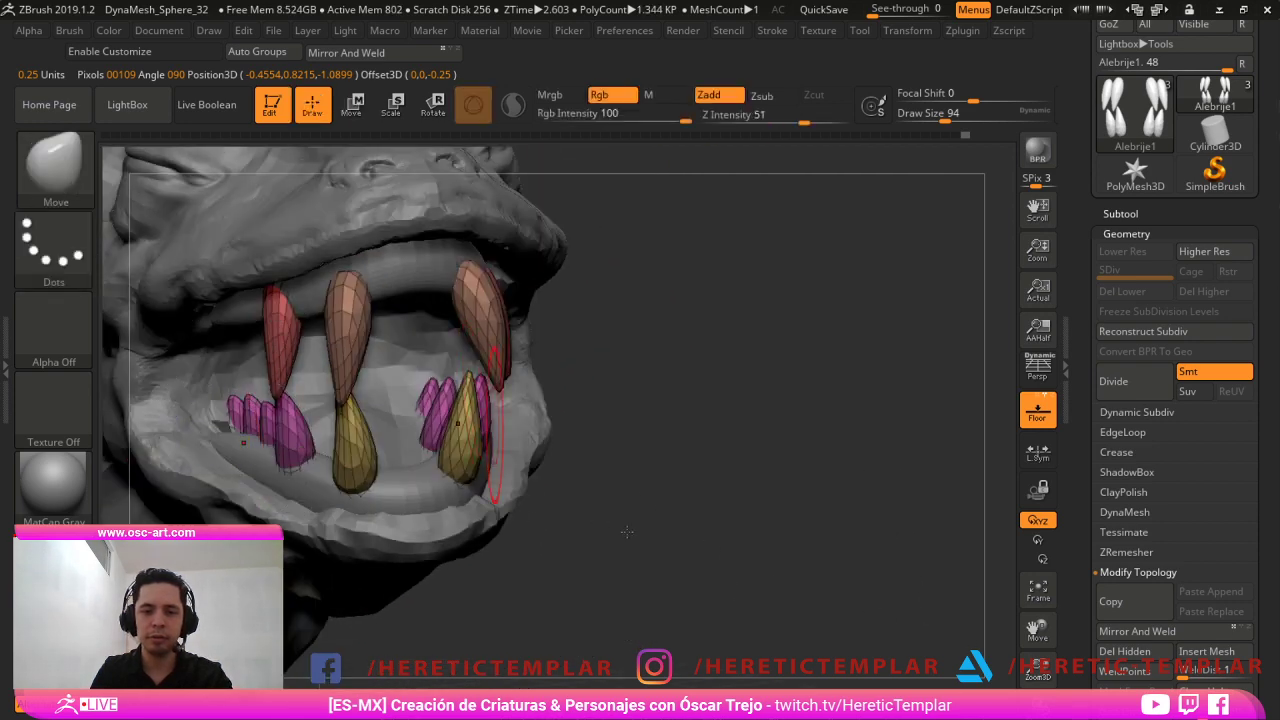
Adjust the copied lower fangs along the jaw from the side with the Move brush, raising the draw size to 154.
drag(890, 560, 735, 596)
key(bracketleft)
key(bracketleft)
key(bracketleft)
drag(602, 602, 790, 590)
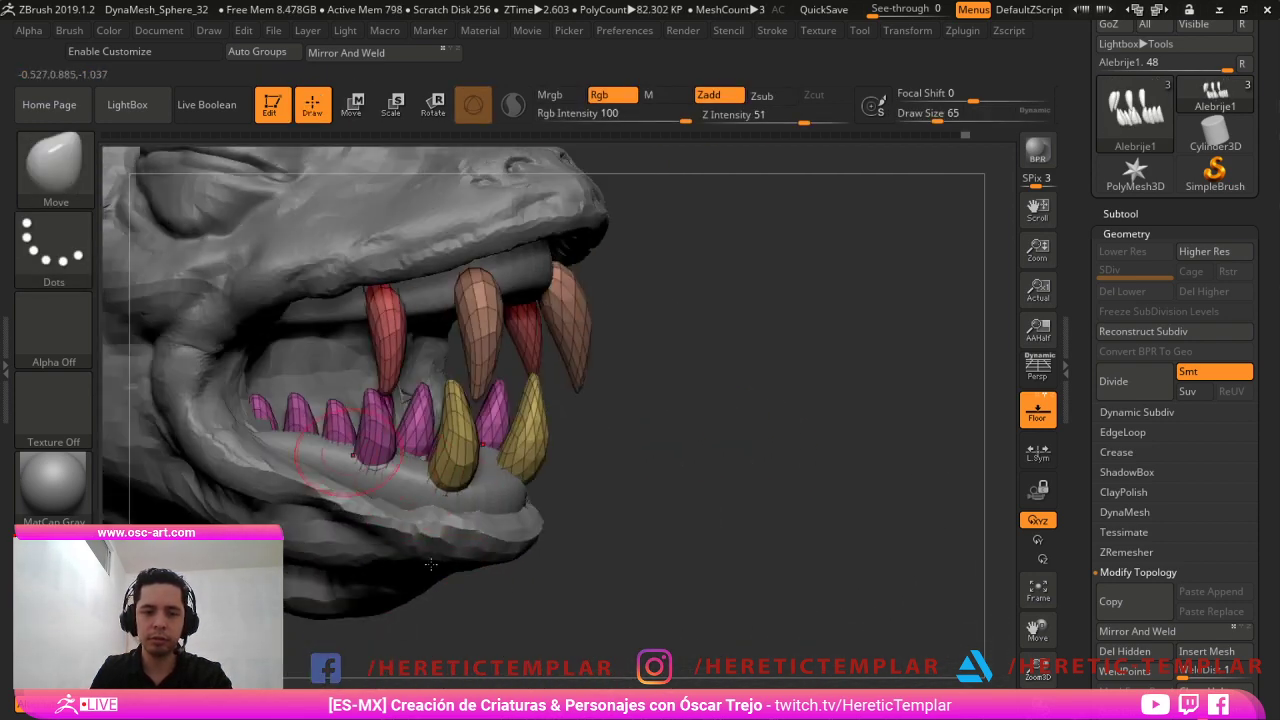
key(bracketright)
key(bracketright)
key(bracketright)
key(bracketright)
key(bracketright)
key(bracketright)
key(bracketright)
key(bracketright)
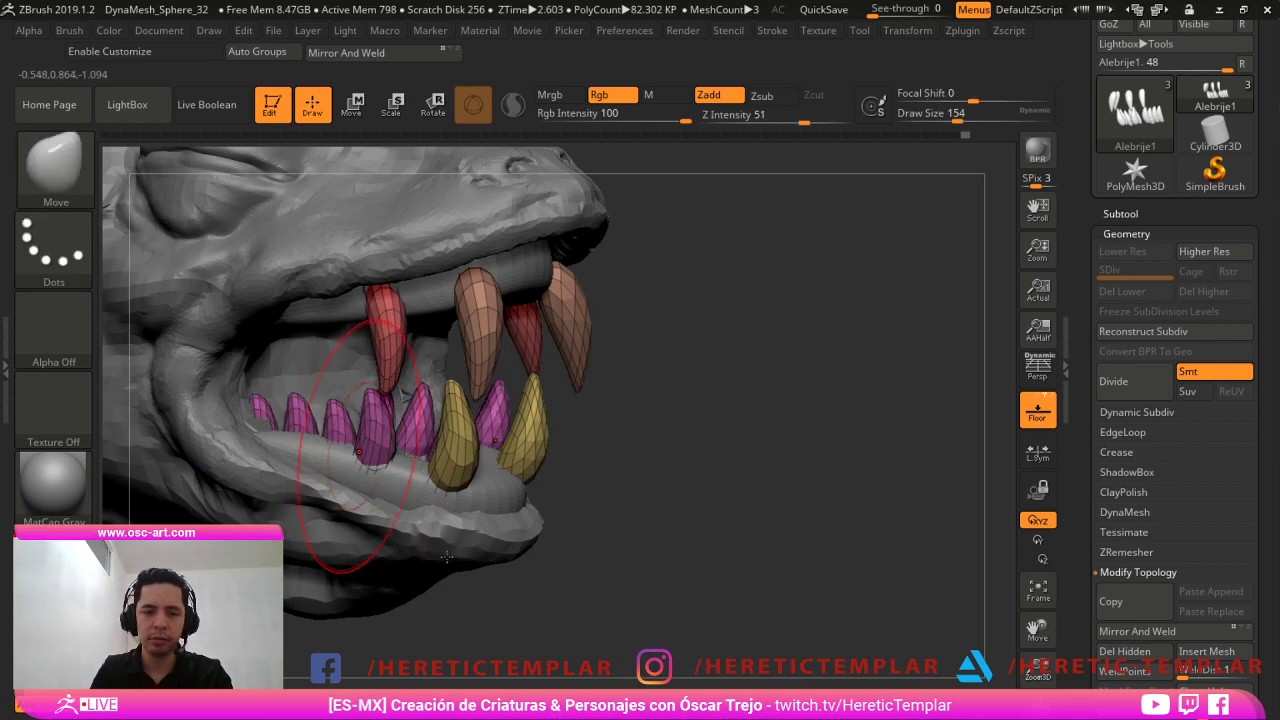
key(shift)
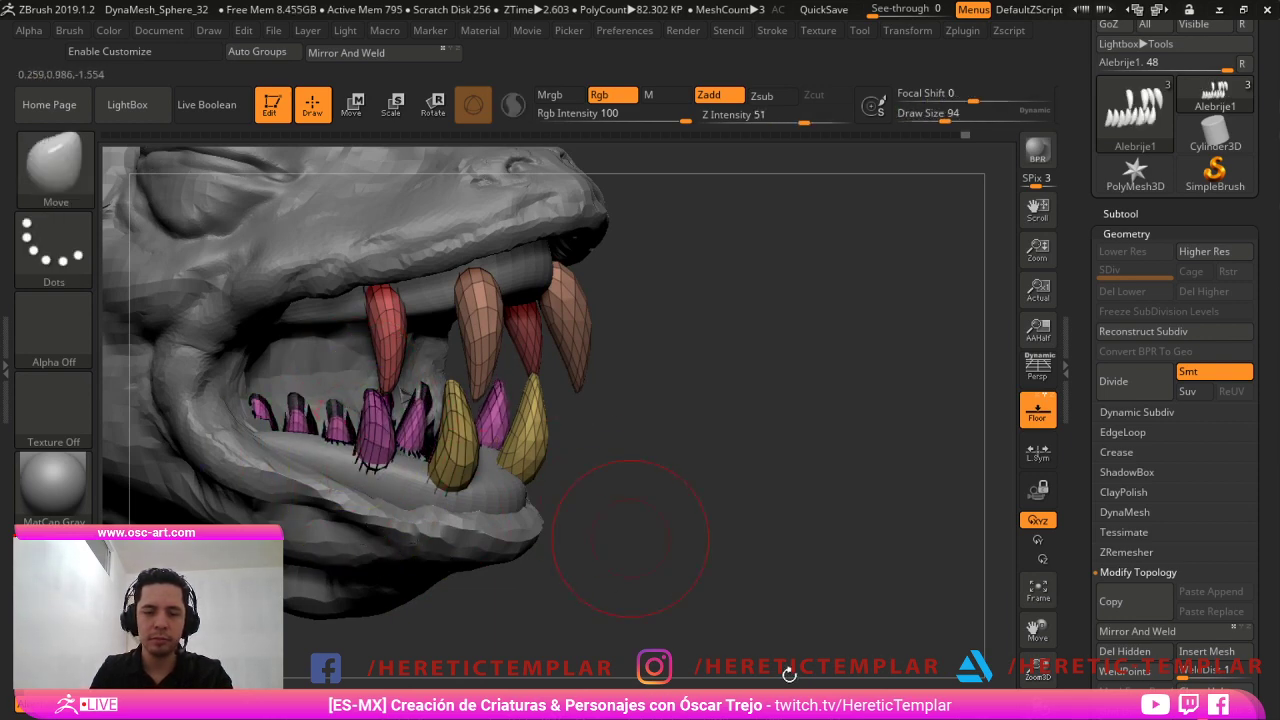
Spread and seat the rear lower fangs on the gum with the Move brush at draw size 192, then hide the polygroup wireframe.
mouse_move(789, 674)
mouse_down()
mouse_move(848, 680)
mouse_move(808, 684)
mouse_up()
drag(780, 572, 692, 596)
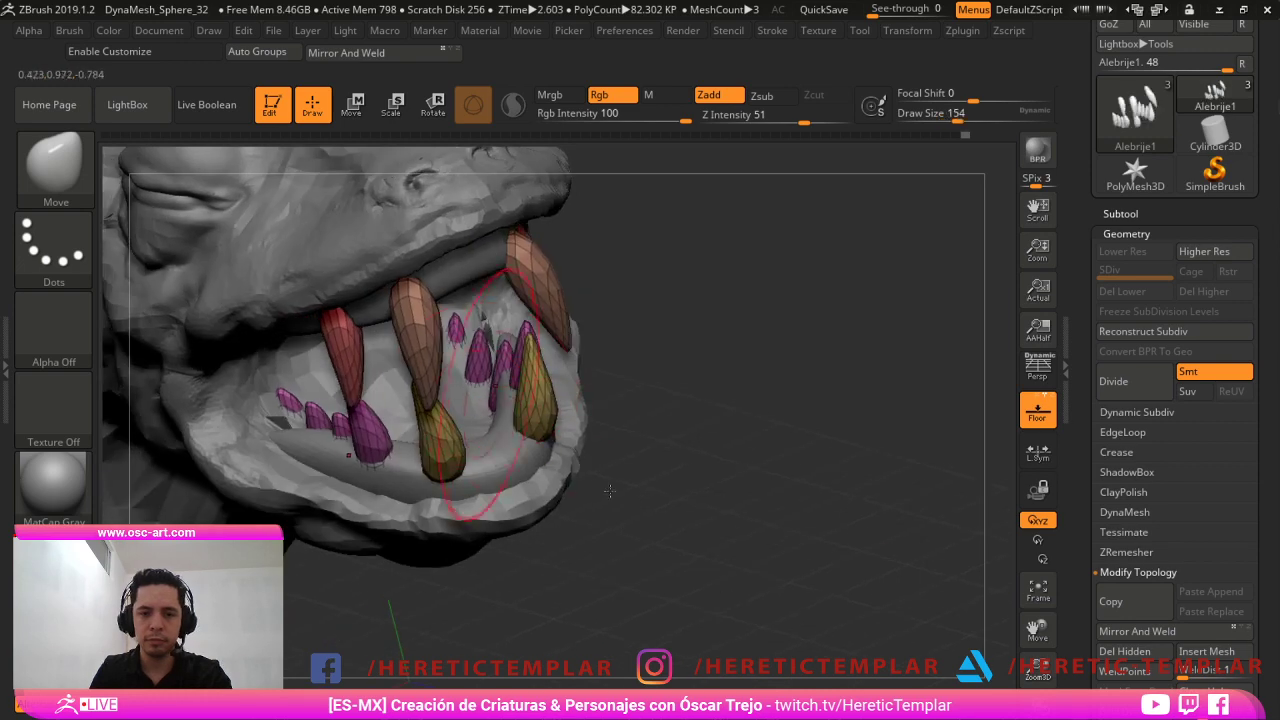
key(s)
click(477, 365)
drag(460, 345, 487, 330)
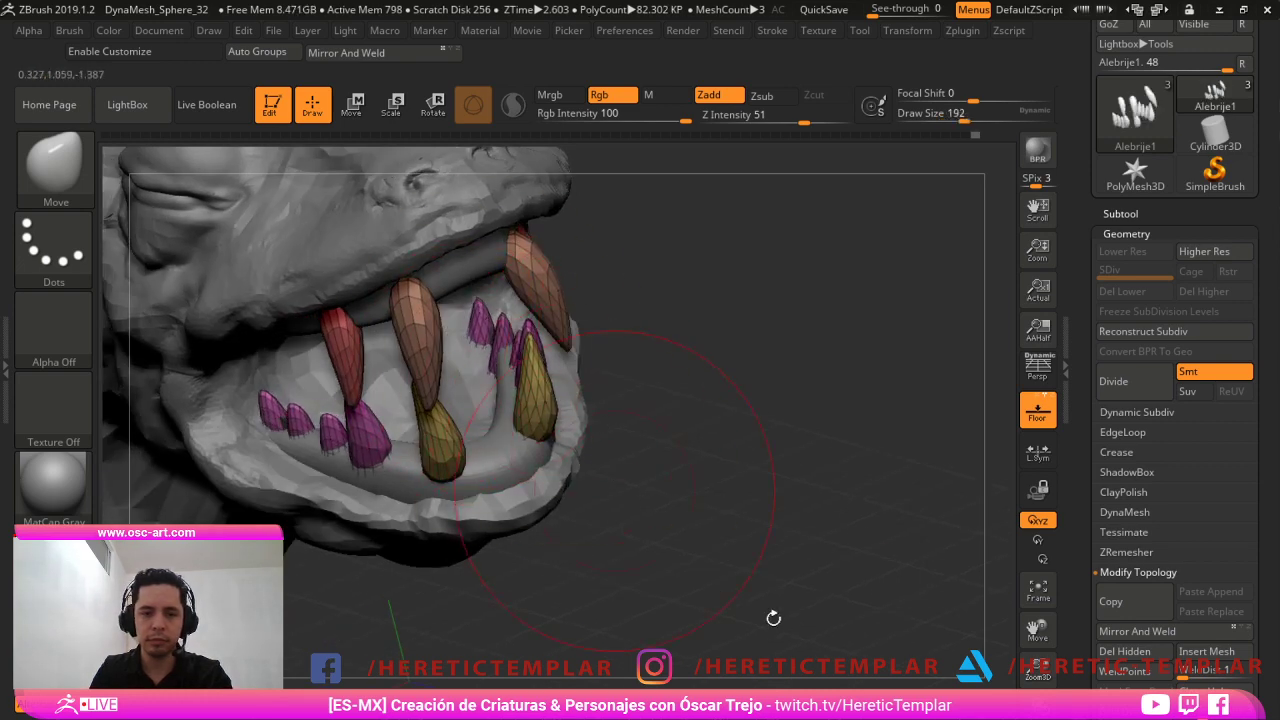
mouse_move(771, 617)
alt+mouse_down()
mouse_move(780, 517)
mouse_move(803, 486)
mouse_move(694, 515)
alt+mouse_up()
key(shift+f)
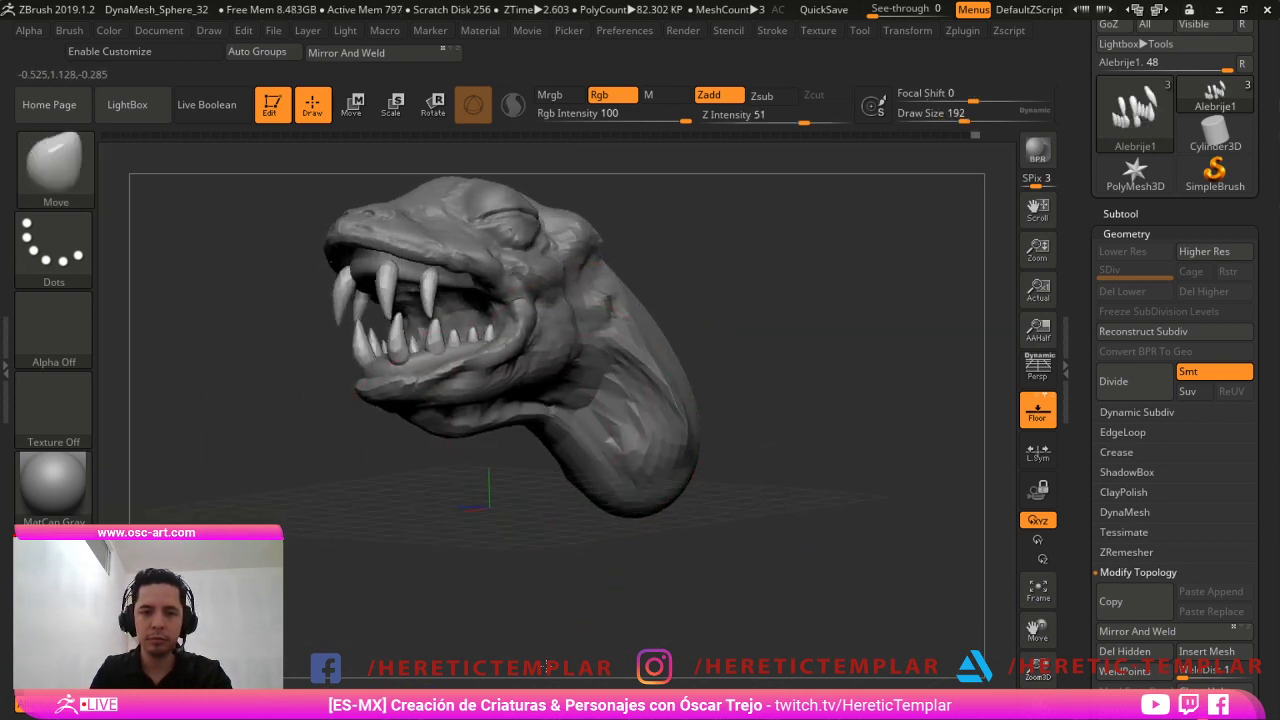
Select the gums subtool and switch to the ClayBuildup brush.
mouse_move(388, 570)
alt+mouse_down()
mouse_move(426, 640)
mouse_move(432, 690)
alt+mouse_up()
drag(380, 294, 475, 364)
key(ctrl+z)
key(s)
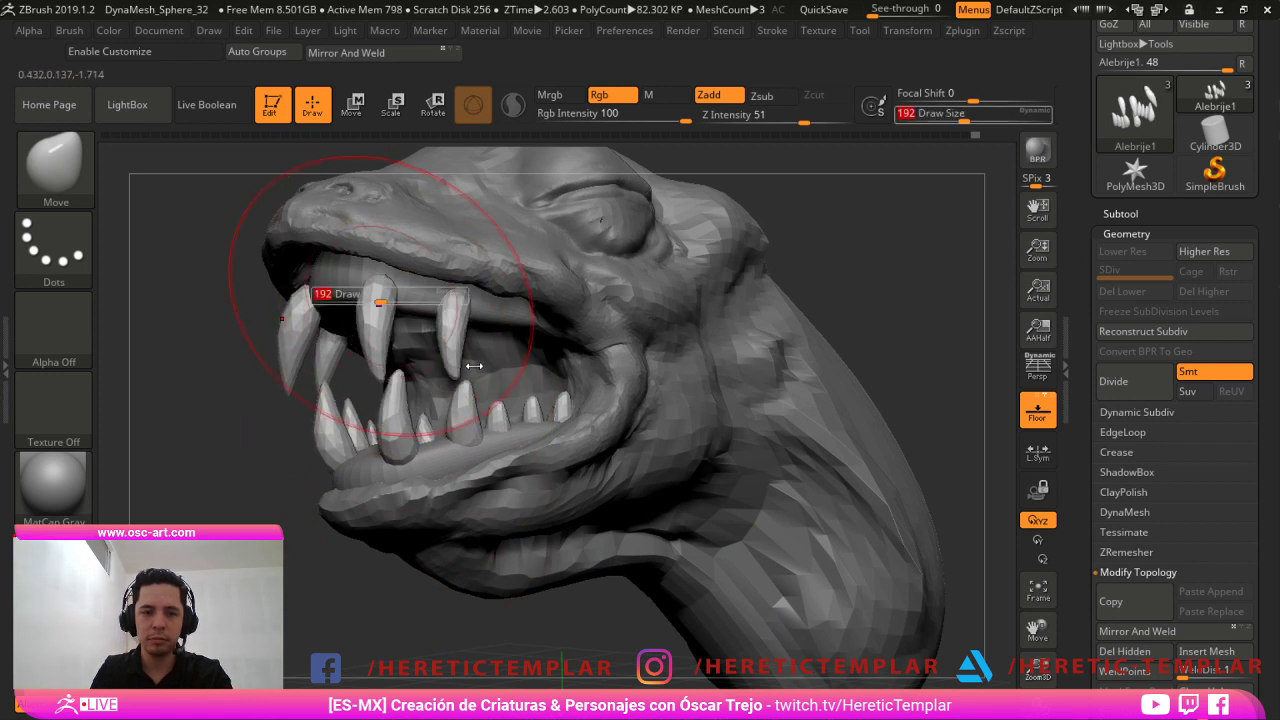
click(437, 361)
alt+click(368, 278)
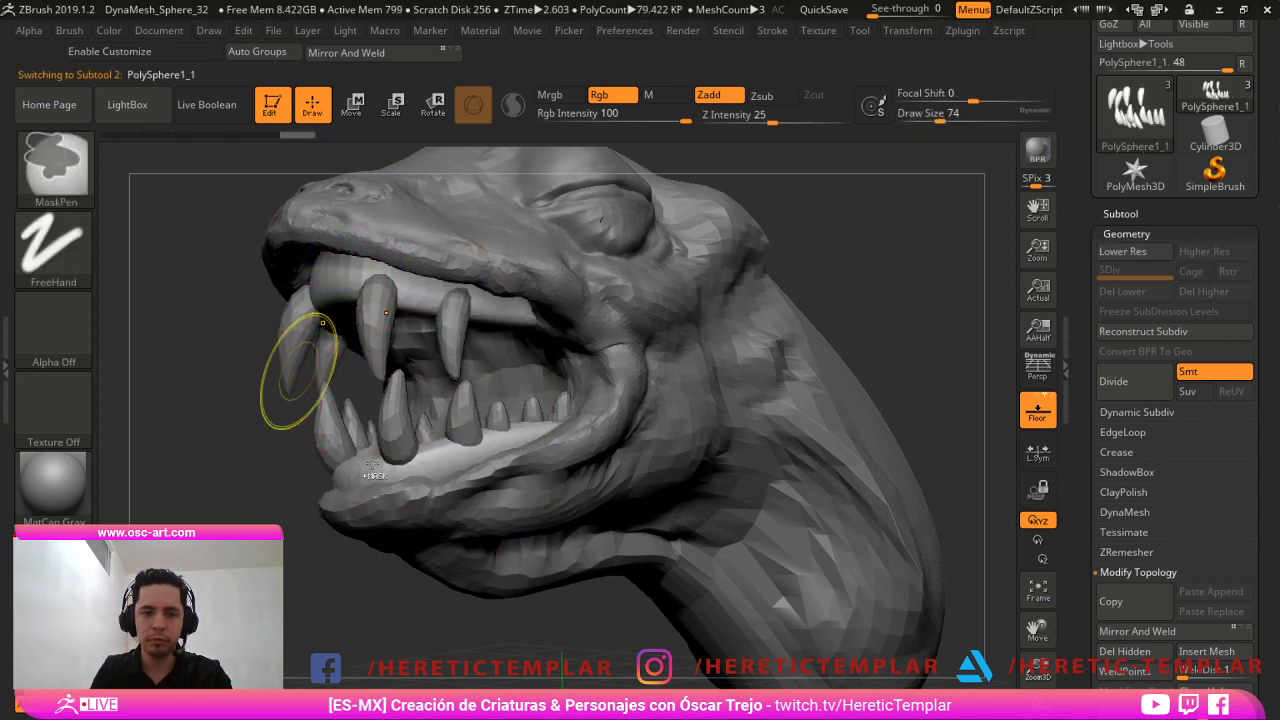
key(shift+d)
key(b)
key(c)
key(b)
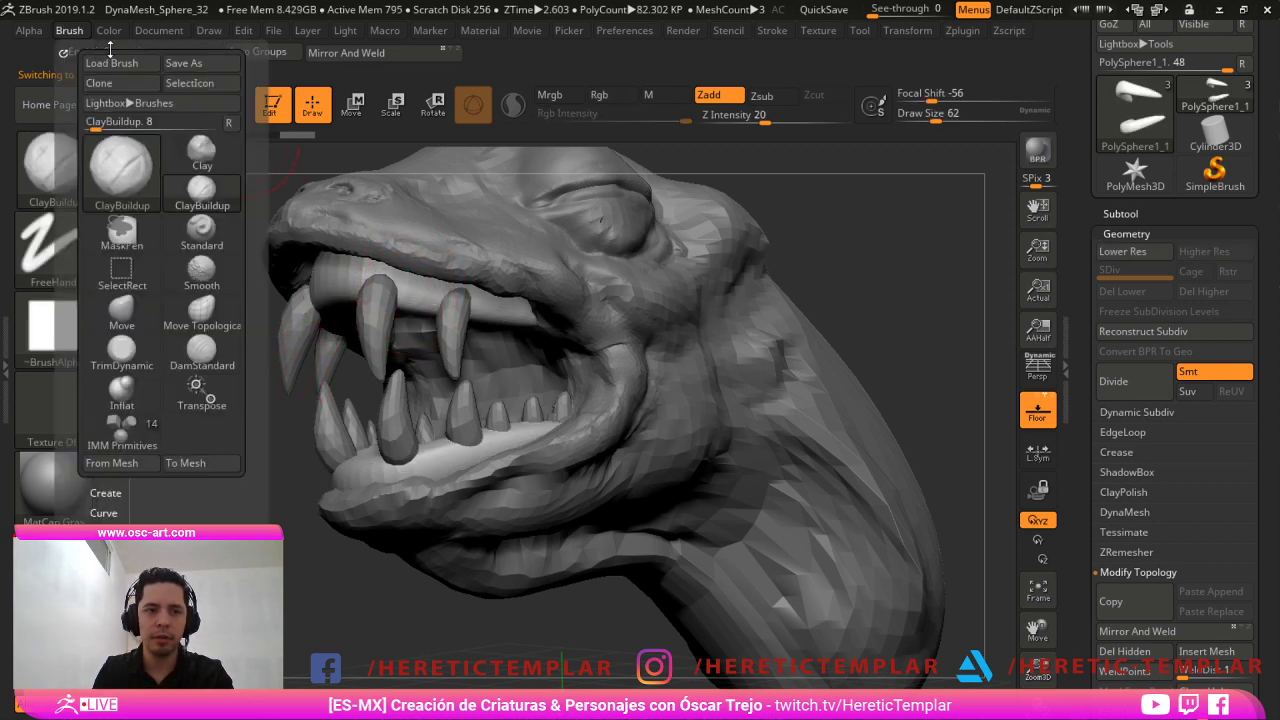
Turn on interface customization and add BackfaceMask from the brush's Auto Masking settings to the top shelf.
click(192, 54)
mouse_move(74, 32)
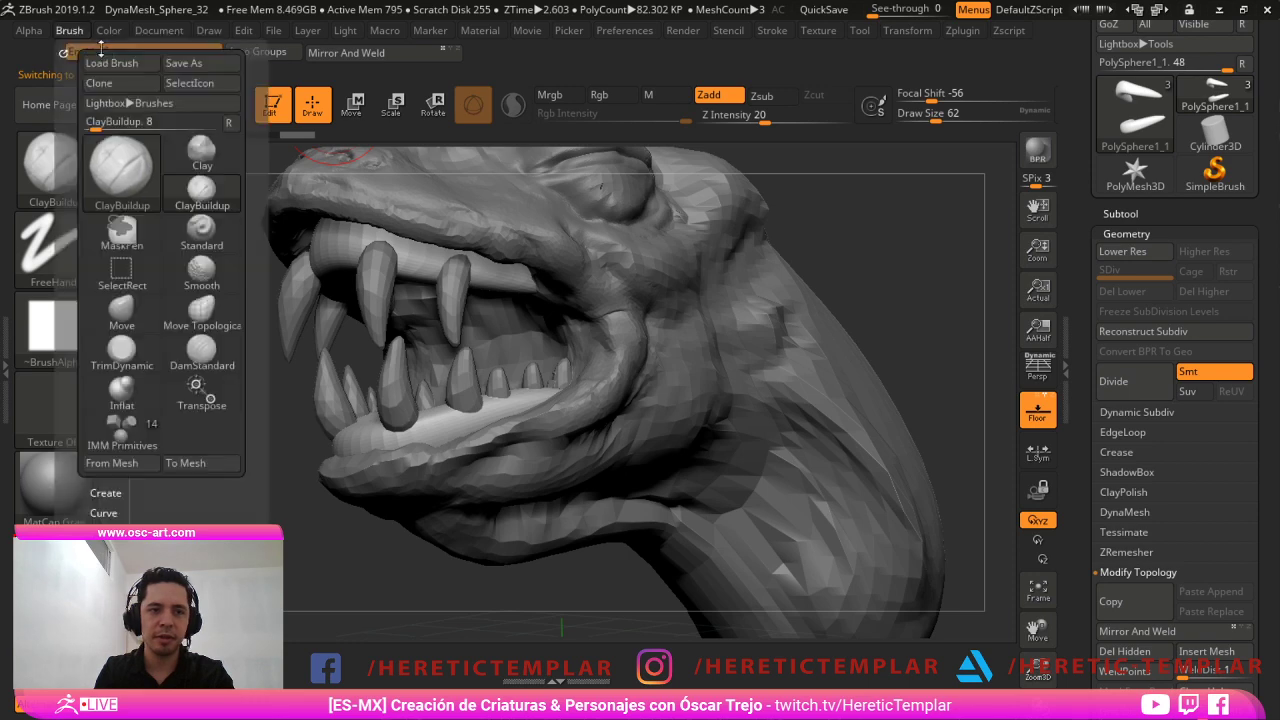
click(121, 712)
key(ctrl)
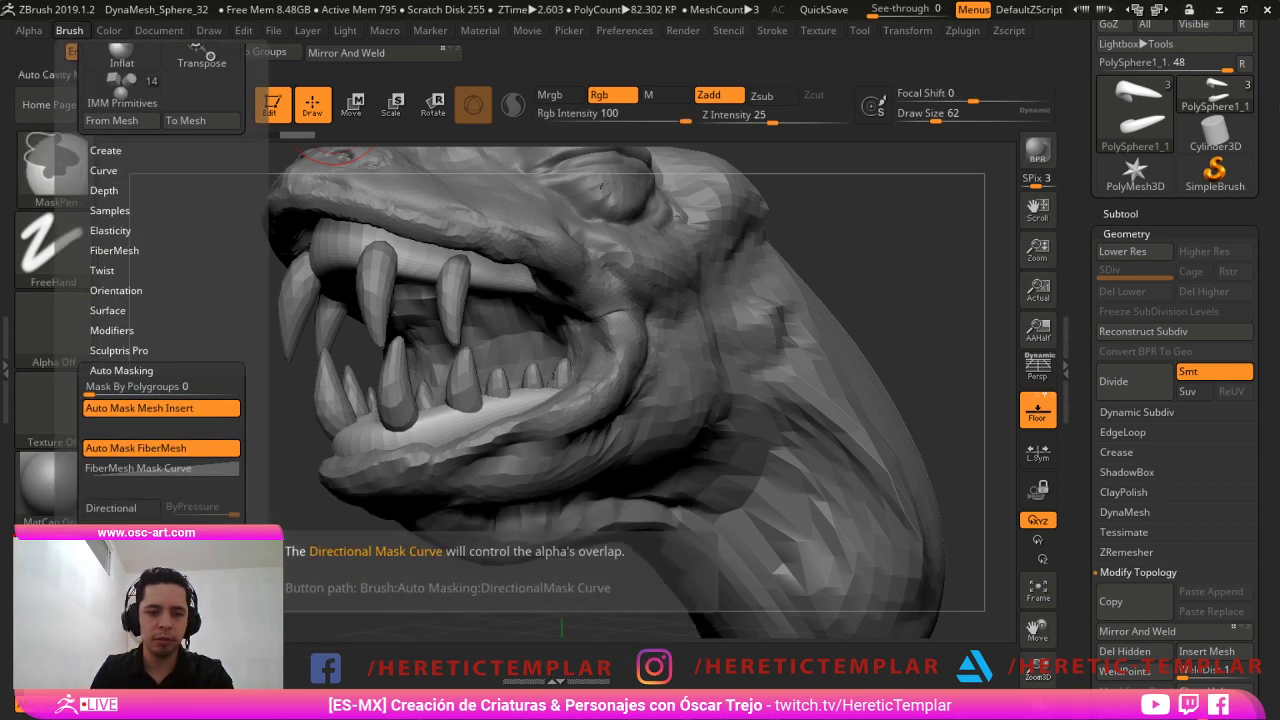
mouse_move(122, 566)
ctrl+alt+mouse_down()
mouse_move(546, 323)
mouse_move(652, 79)
ctrl+alt+mouse_up()
Try building up the gums with ClayBuildup at draw size 56, then undo the stroke.
key(s)
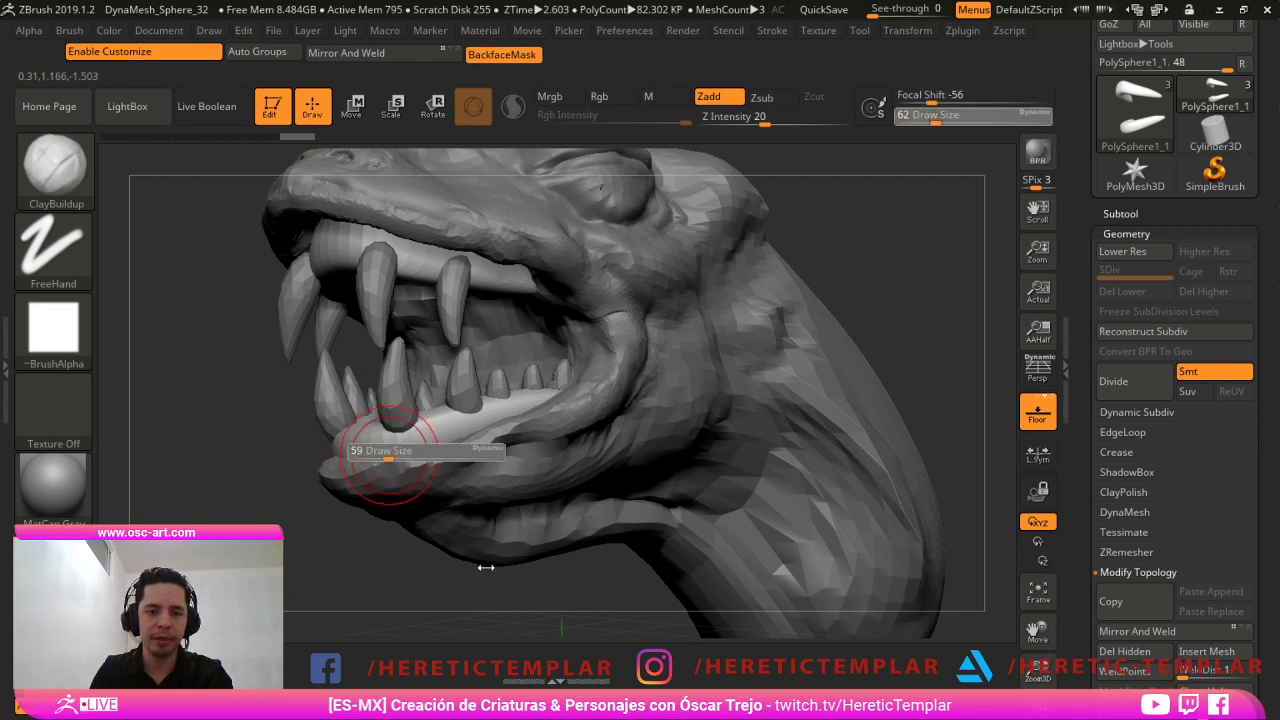
click(387, 460)
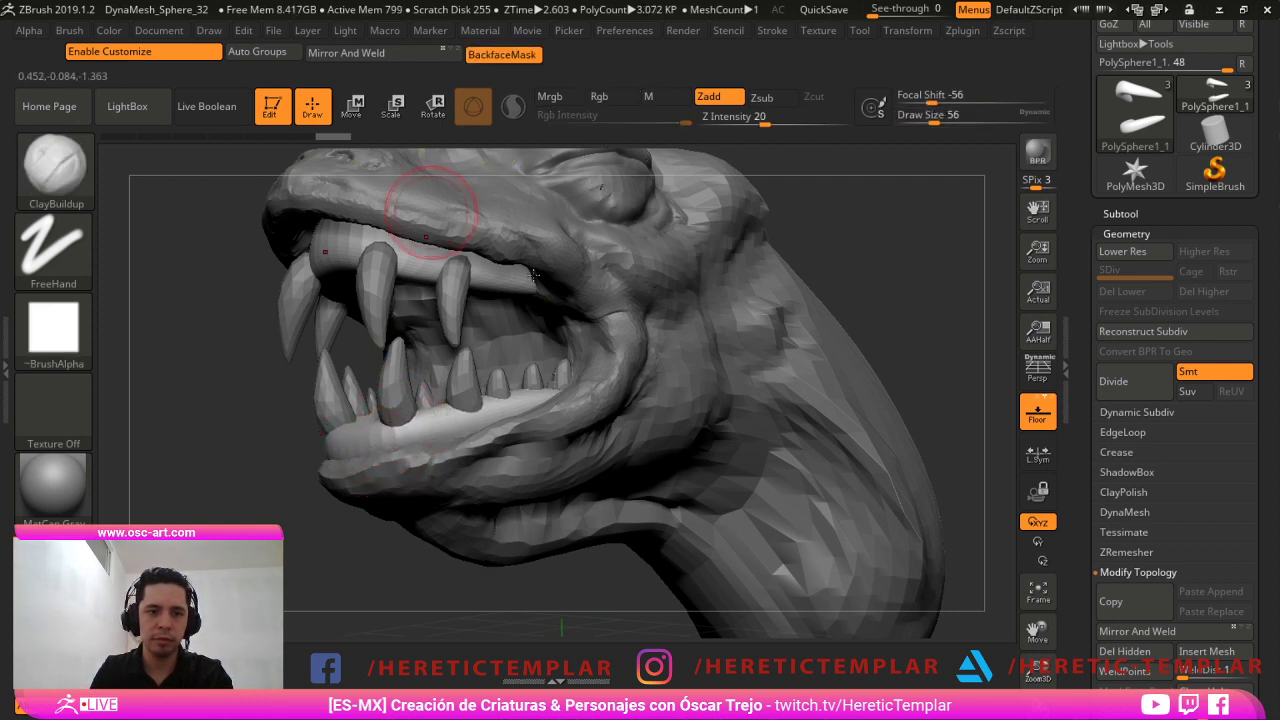
key(ctrl+z)
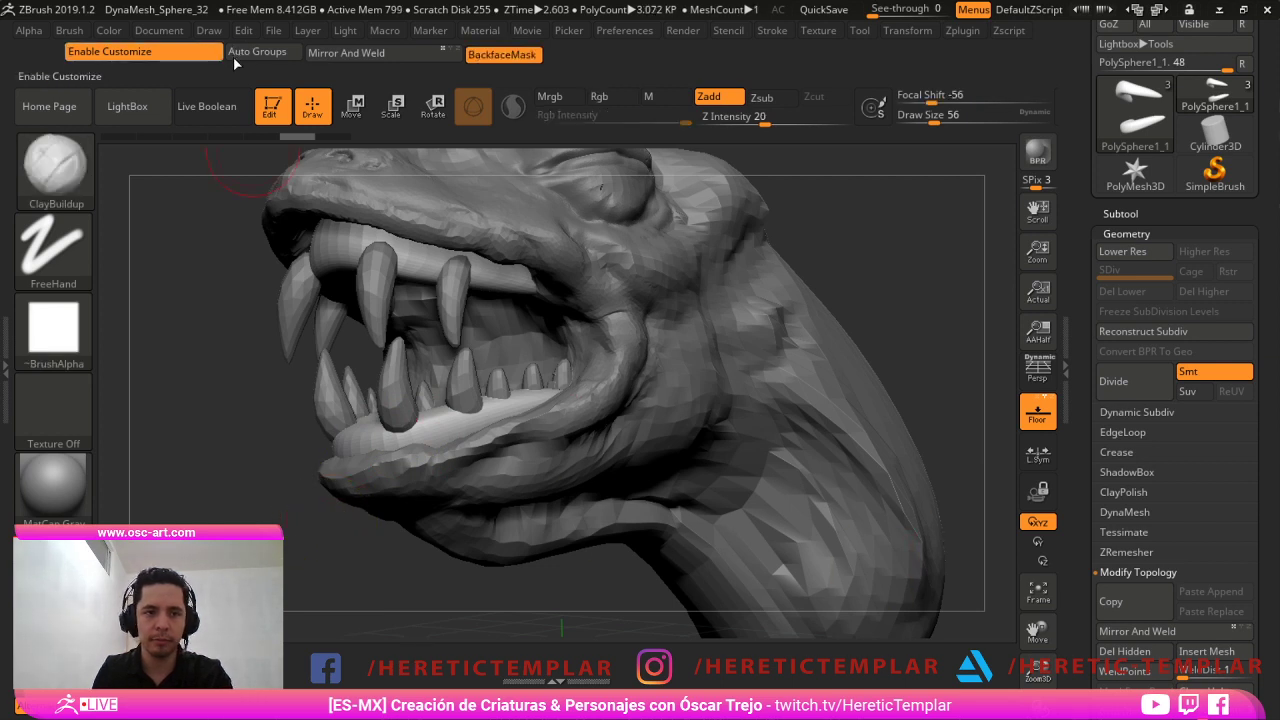
Turn off interface customization and build up the gums around the fangs with ClayBuildup at draw size 41.
click(217, 55)
key(s)
click(418, 341)
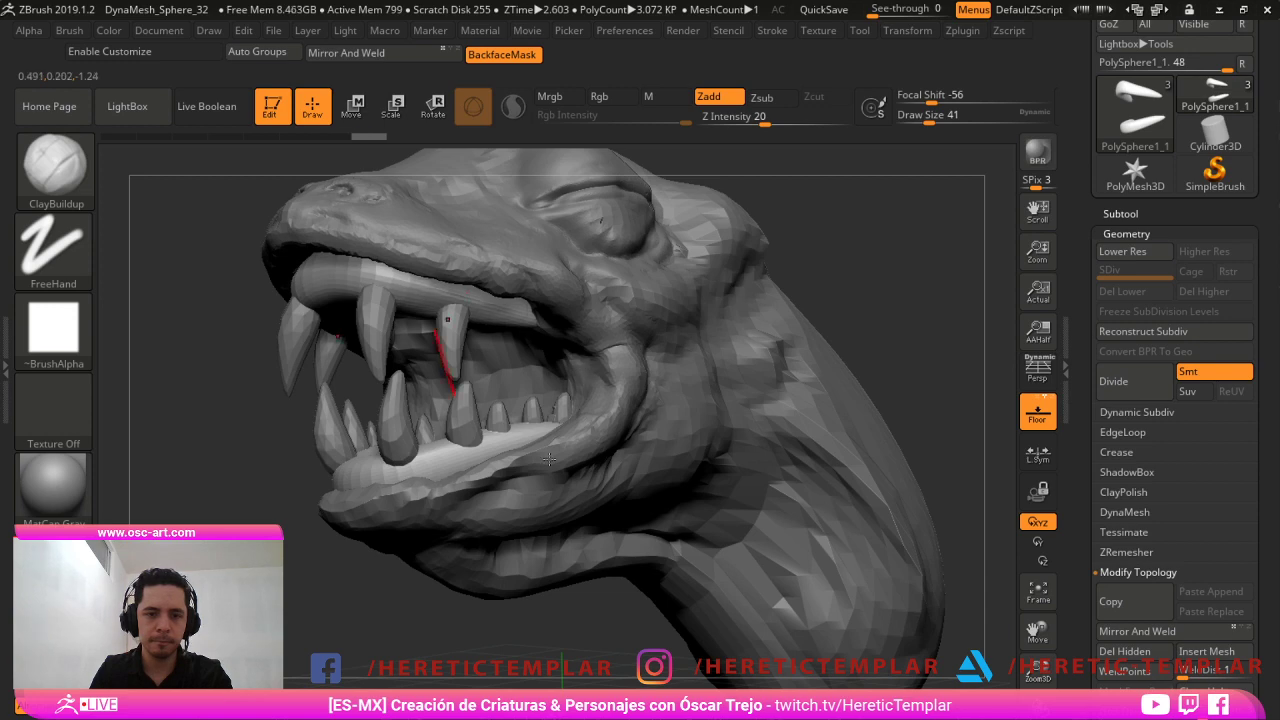
Try reshaping the lower gum from the side with the Move brush at draw size 140, then undo it.
key(f)
shift+drag(286, 620, 443, 631)
mouse_move(720, 630)
alt+mouse_down()
mouse_move(734, 641)
mouse_move(740, 617)
alt+mouse_up()
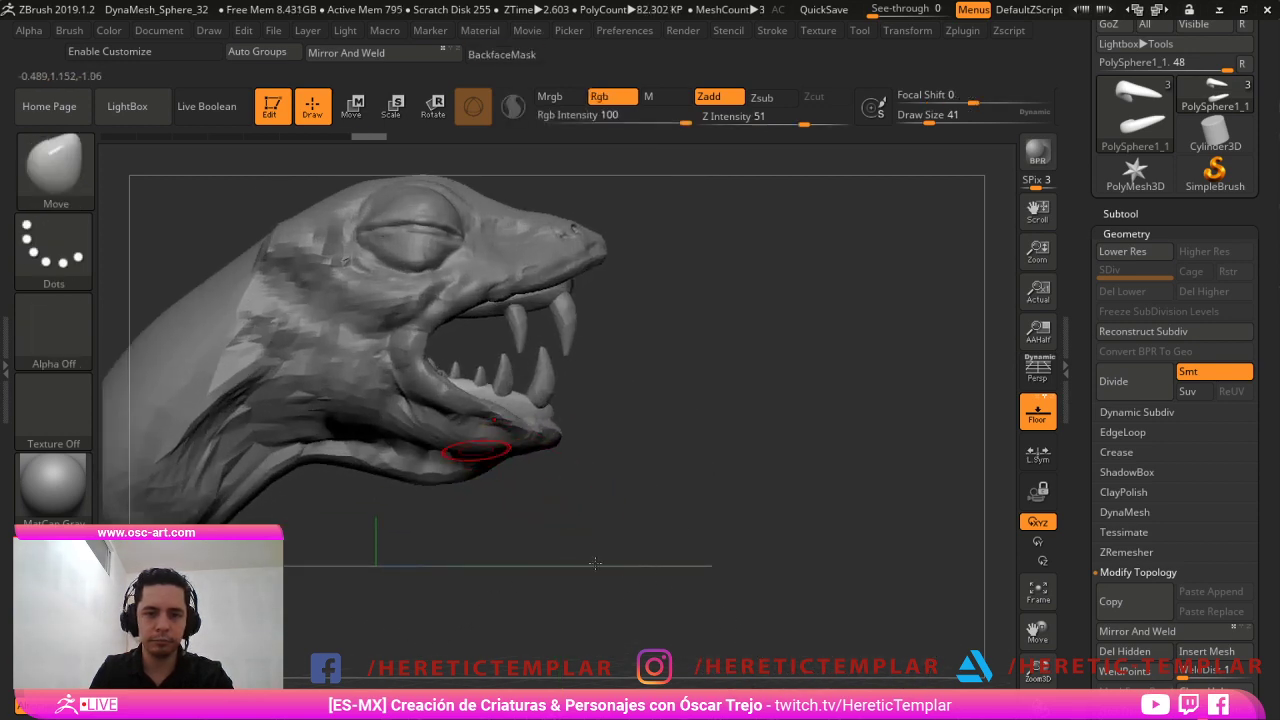
key(s)
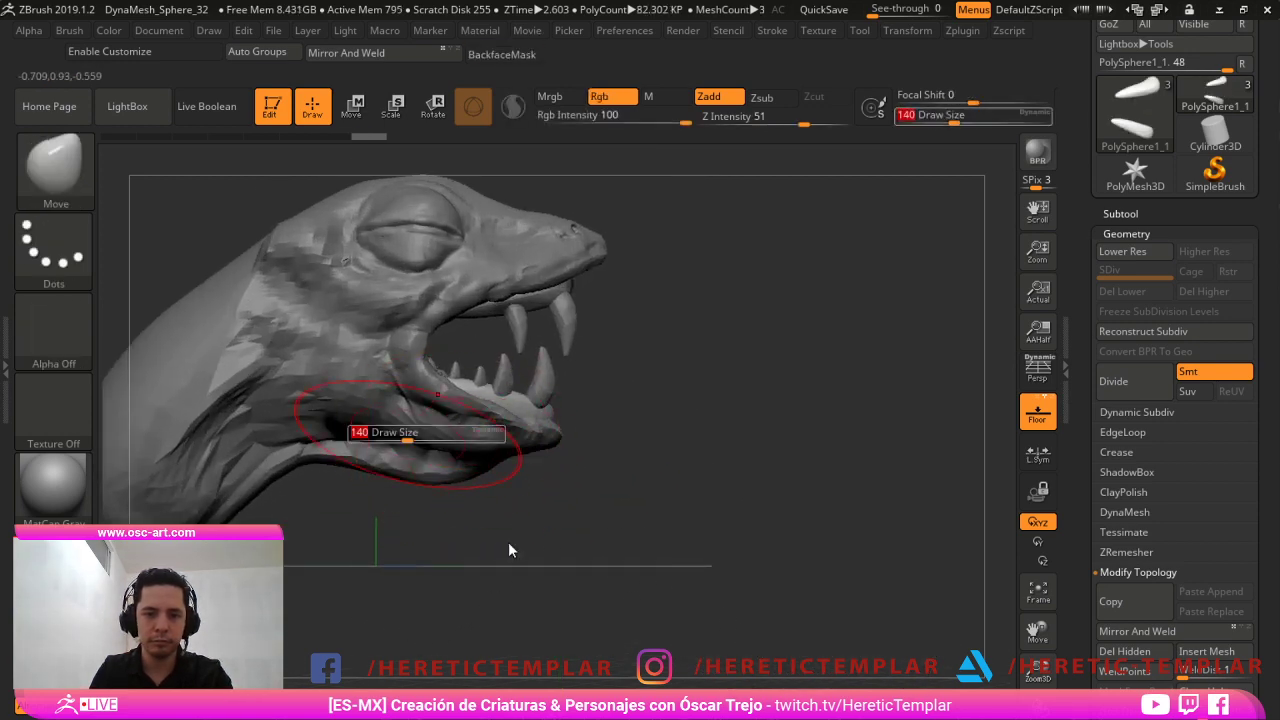
mouse_move(407, 440)
mouse_down()
mouse_move(393, 393)
mouse_move(403, 387)
mouse_up()
key(ctrl+z)
Select the head subtool and pull back the lip near the mouth corner with the Move brush at draw size 94.
key(s)
alt+click(417, 427)
key(s)
key(s)
key(s)
key(s)
drag(446, 343, 436, 342)
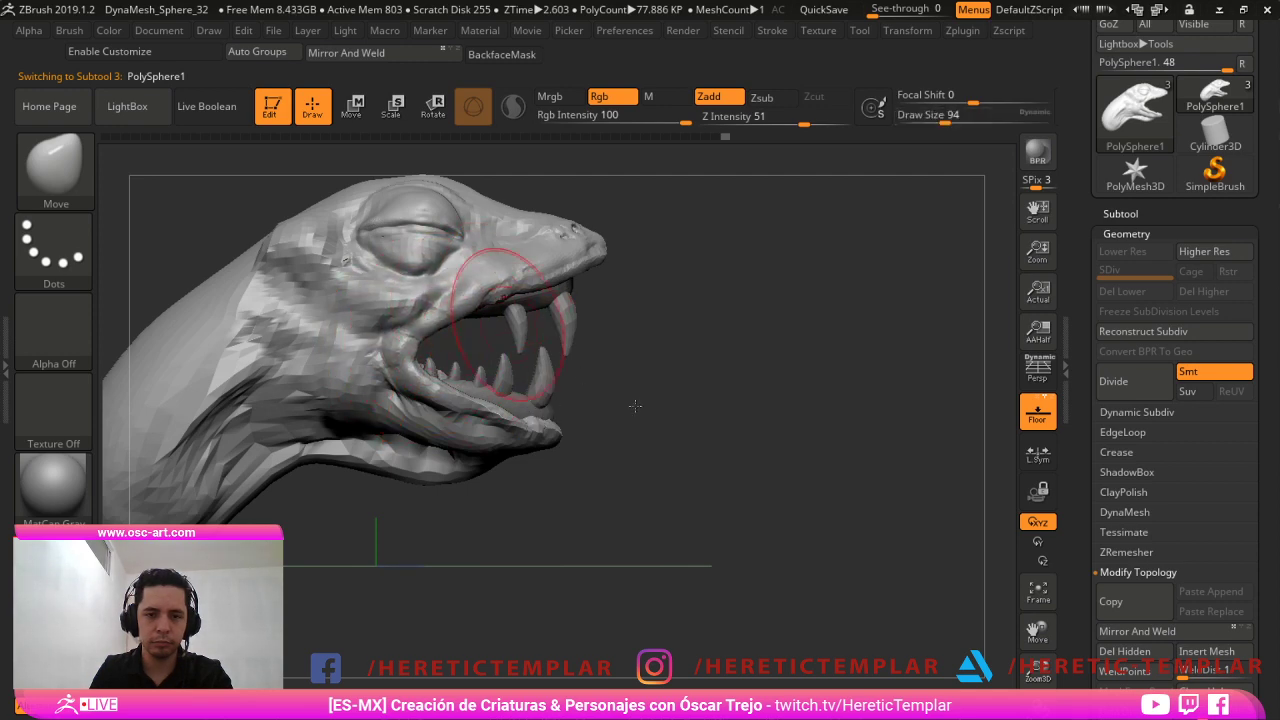
Select the fangs subtool and mask everything except one upper fang pair by isolating its polygroup.
mouse_move(754, 429)
mouse_down()
mouse_move(755, 495)
mouse_move(768, 429)
mouse_move(830, 431)
mouse_move(818, 402)
mouse_up()
alt+click(827, 409)
shift+drag(694, 469, 660, 479)
ctrl+shift+click(837, 417)
ctrl+click(530, 325)
ctrl+shift+click(551, 540)
ctrl+click(486, 566)
Duplicate the unmasked upper fangs with the Move gizmo and position the copies farther out and back in the mouth.
key(w)
drag(482, 564, 619, 567)
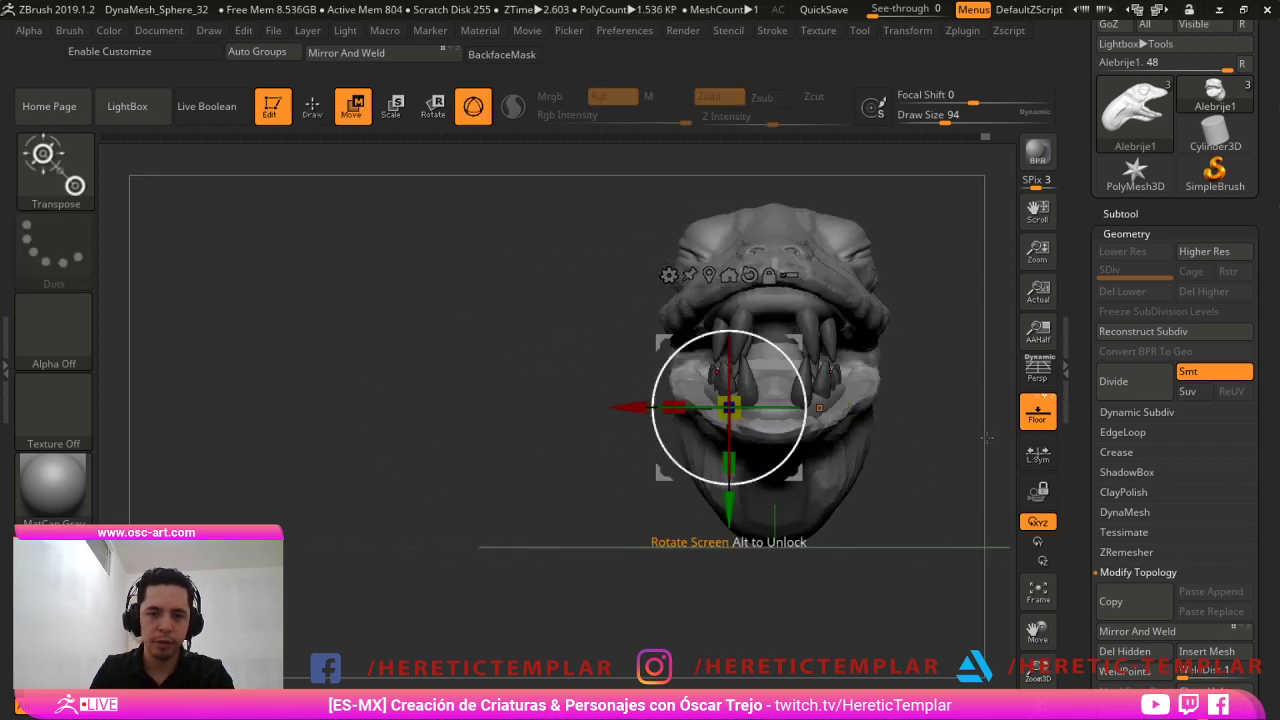
drag(1002, 433, 950, 435)
drag(605, 515, 491, 522)
alt+drag(800, 570, 861, 668)
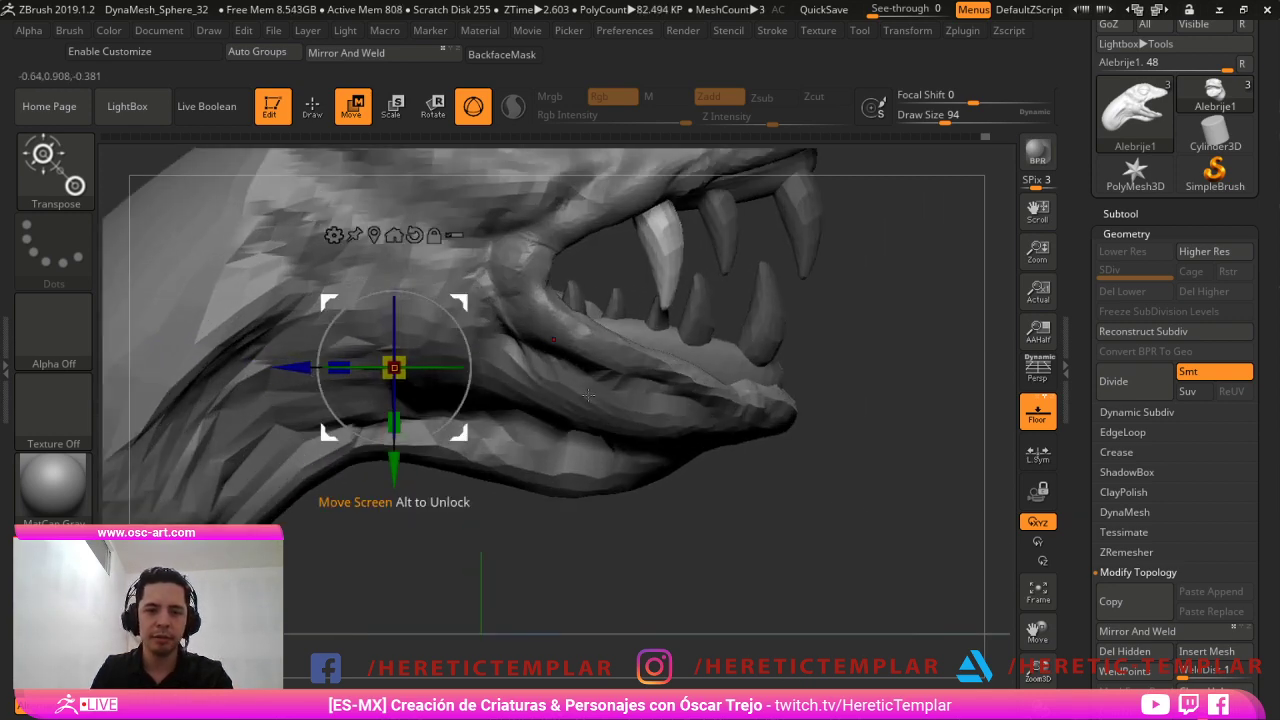
mouse_move(459, 303)
mouse_down()
mouse_move(459, 318)
mouse_move(454, 307)
mouse_up()
drag(871, 589, 660, 589)
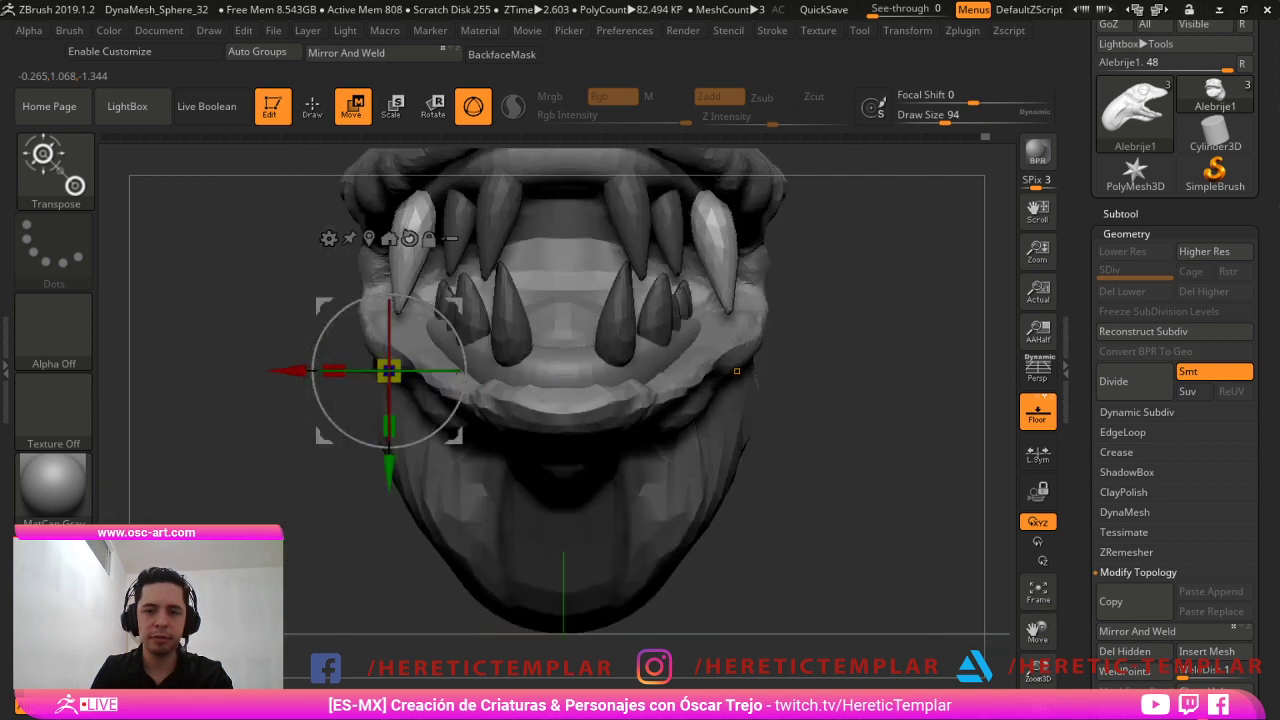
alt+drag(856, 293, 804, 386)
Angle the tips of the new upper fangs outward from the front with the Move brush at draw size 154.
key(q)
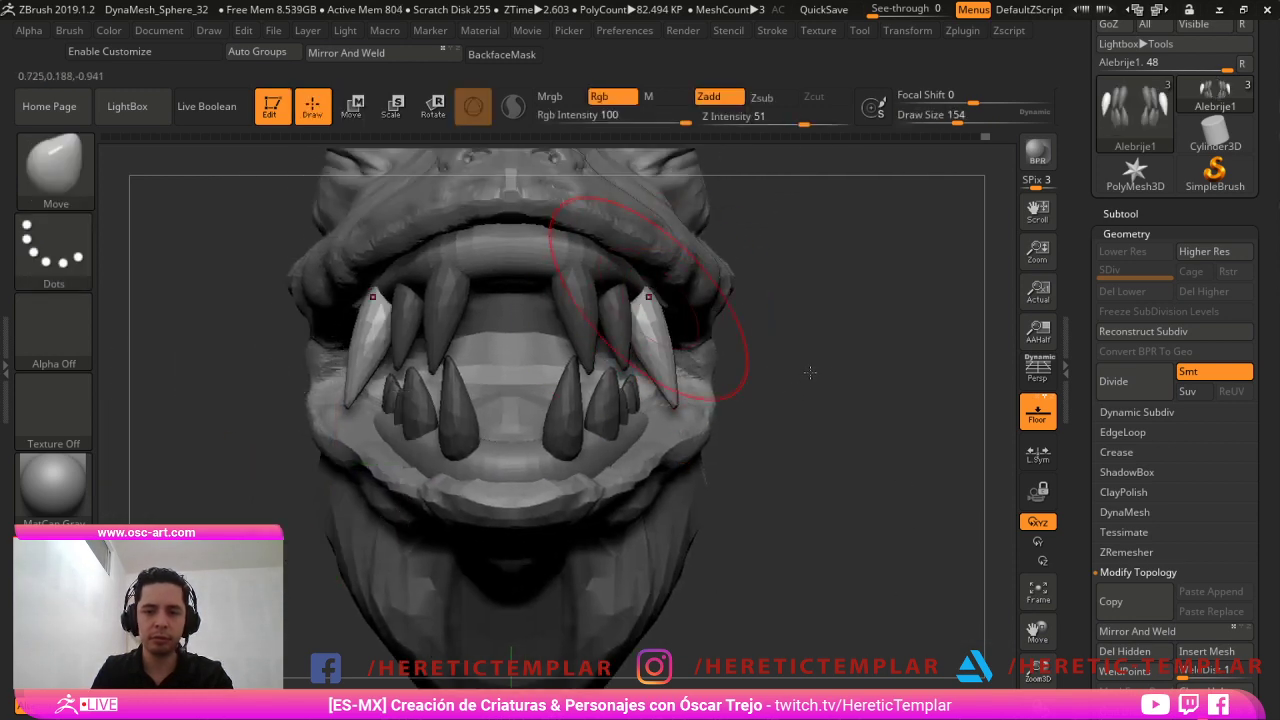
drag(680, 407, 704, 403)
mouse_move(682, 361)
mouse_down()
mouse_move(661, 362)
mouse_move(645, 325)
mouse_up()
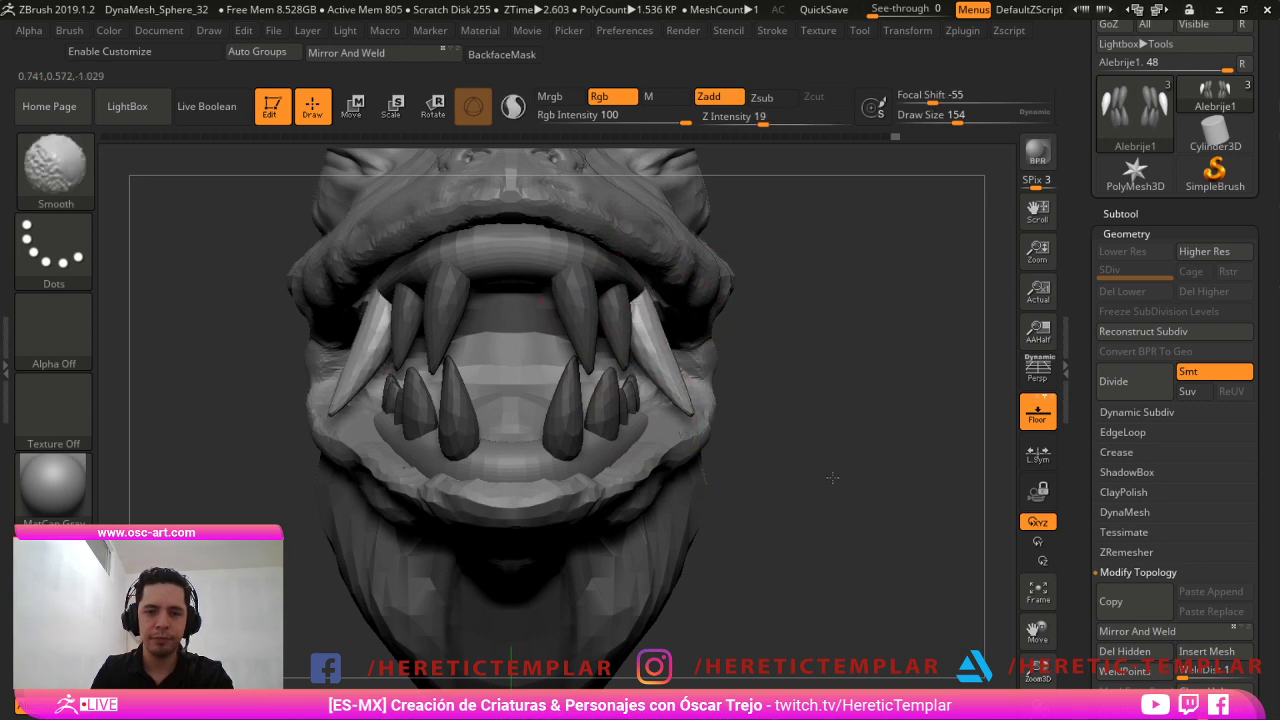
drag(688, 412, 700, 430)
Bend the new upper fangs back toward the mouth corner from the side with the Move brush, undoing unwanted strokes.
mouse_move(972, 638)
mouse_down()
mouse_move(891, 624)
mouse_move(893, 530)
mouse_up()
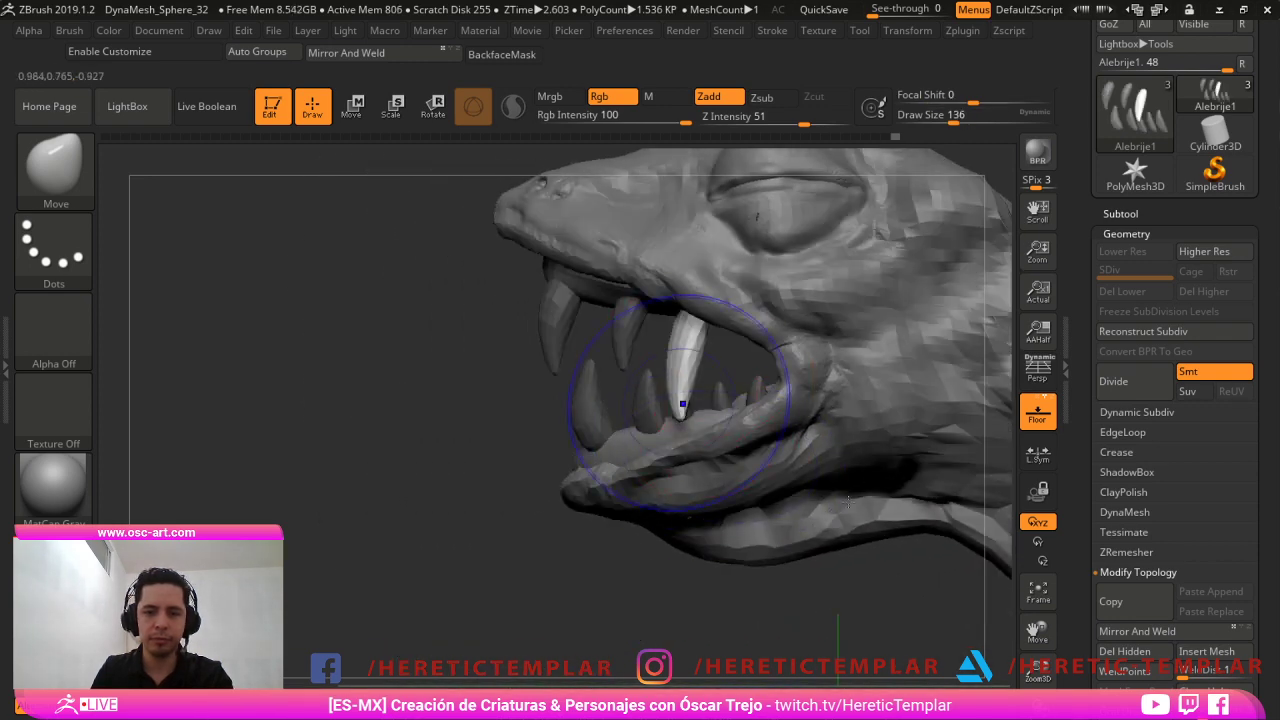
key(shift)
shift+drag(690, 347, 691, 349)
key(ctrl+z)
key(s)
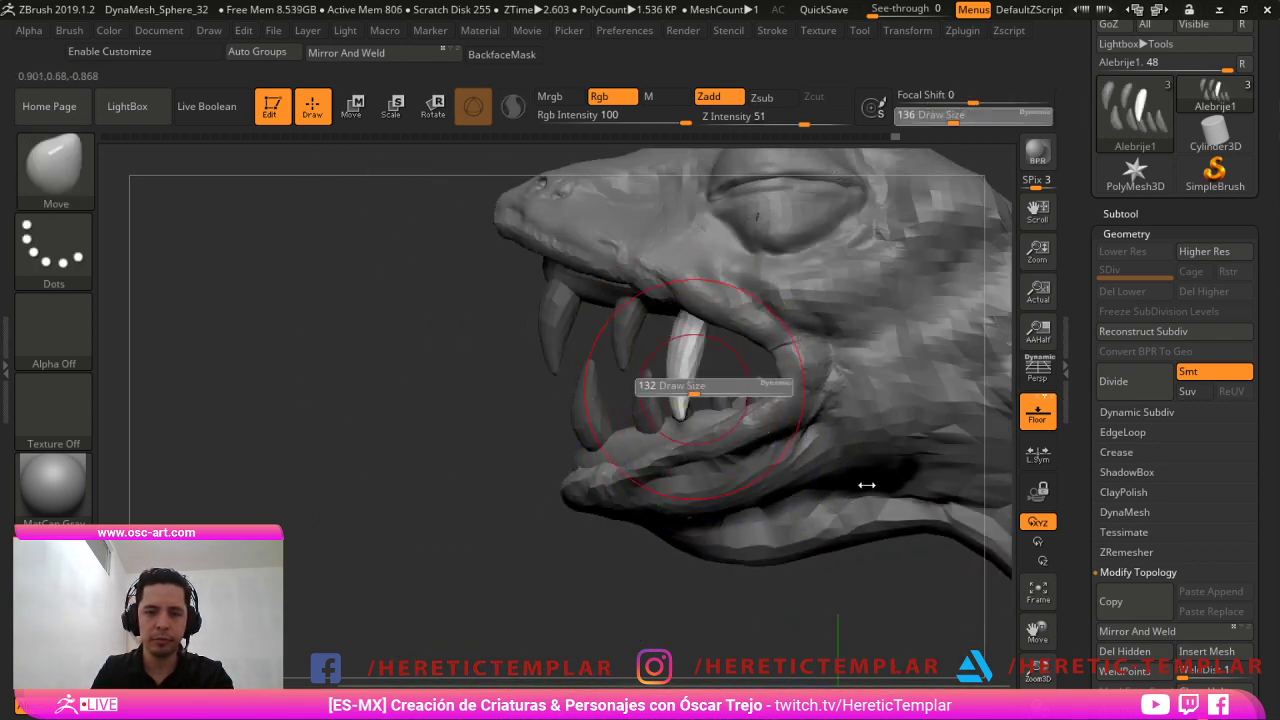
click(692, 389)
key(ctrl+z)
key(s)
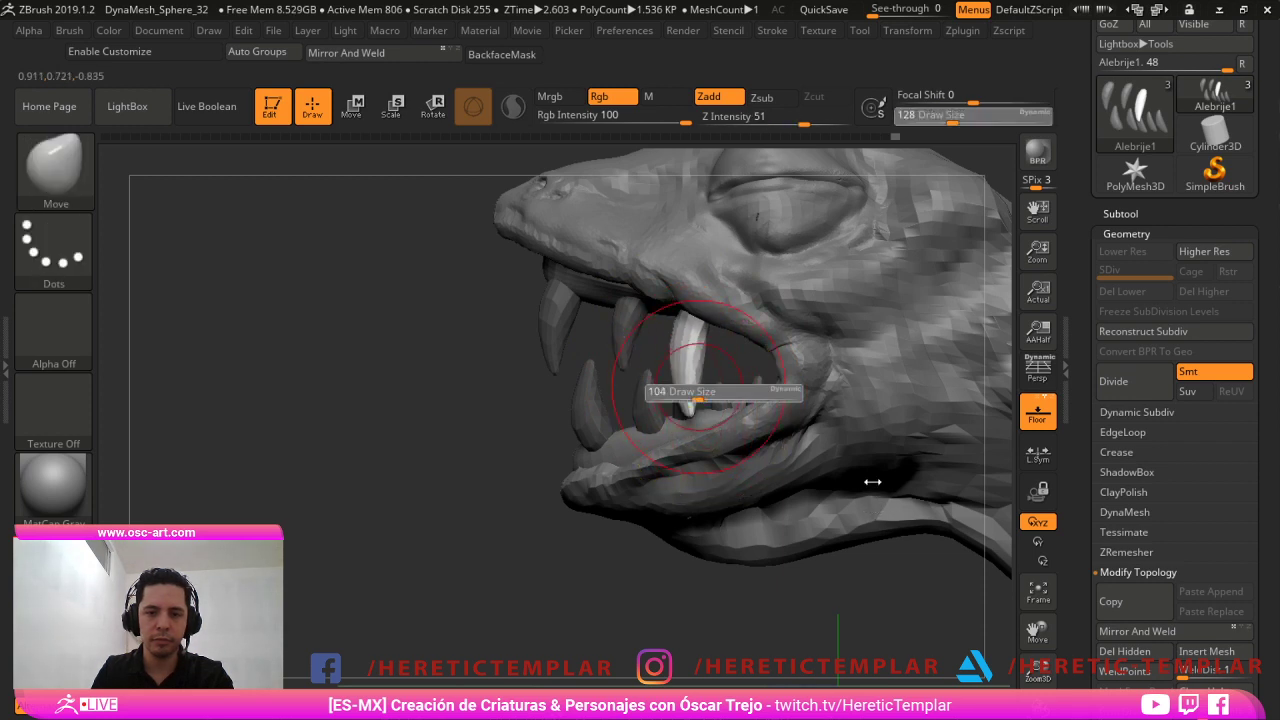
click(692, 388)
key(s)
click(686, 413)
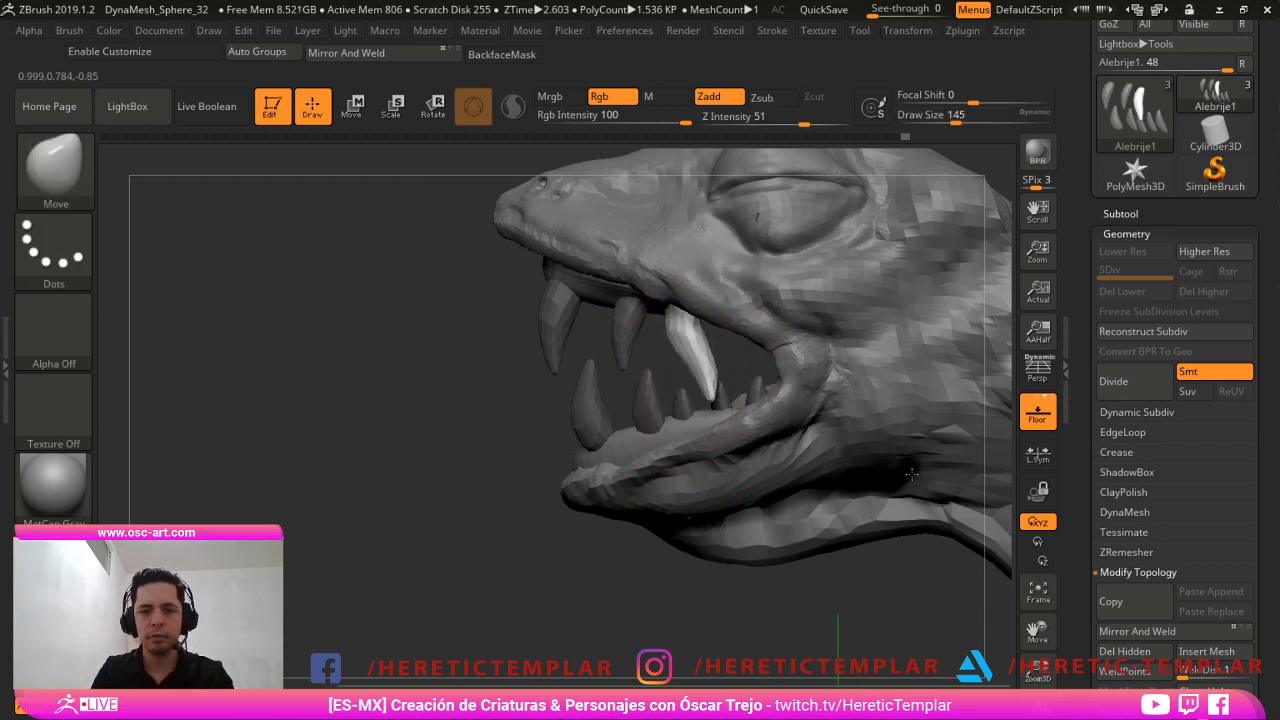
Shorten and smooth the new upper fangs at draw size 108.
key(s)
click(709, 377)
key(shift)
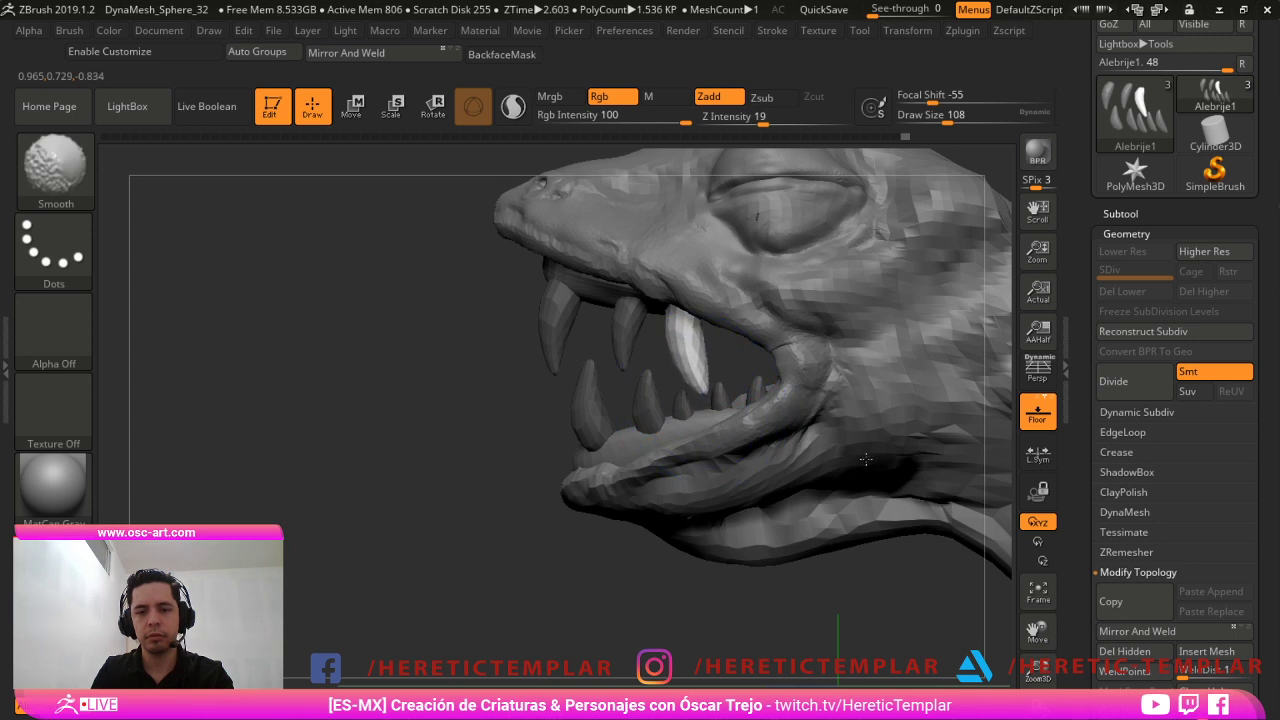
mouse_move(693, 367)
shift+mouse_down()
mouse_move(705, 385)
mouse_move(702, 368)
shift+mouse_up()
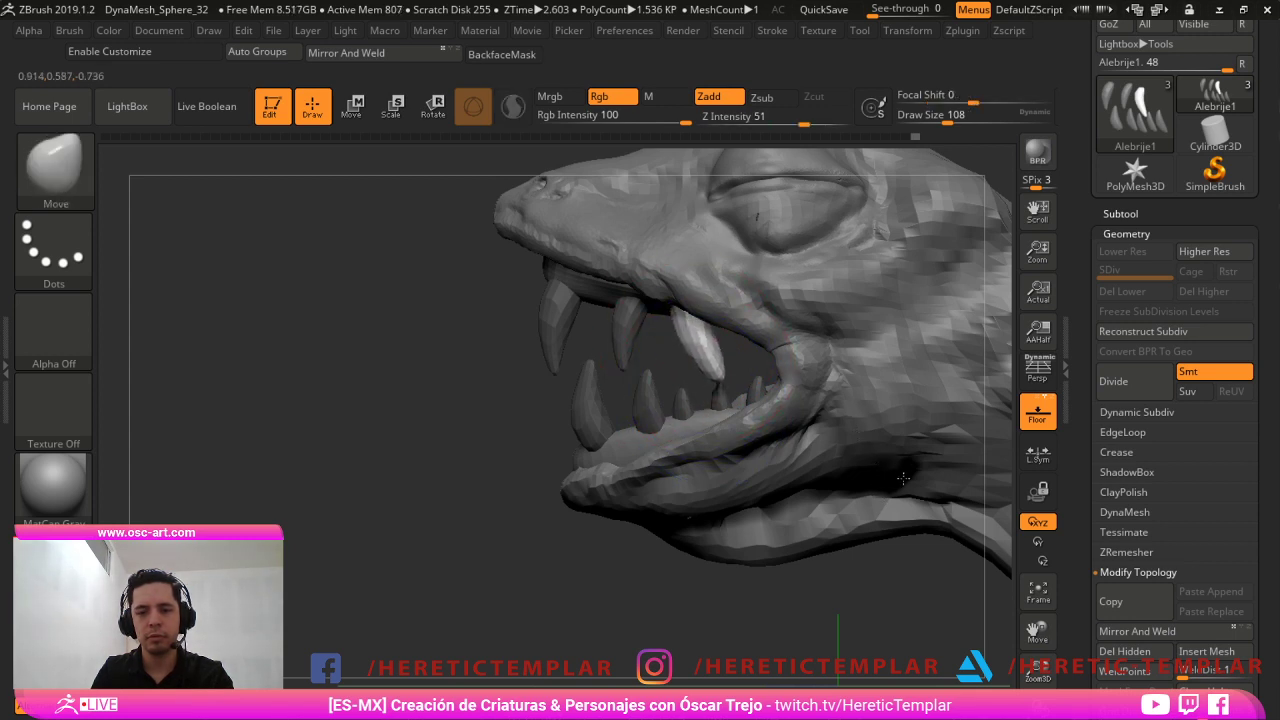
Push the new upper fangs into place against the gum with a larger Move brush, then clear the mask.
mouse_move(588, 588)
alt+mouse_down()
mouse_move(577, 569)
mouse_move(731, 569)
alt+mouse_up()
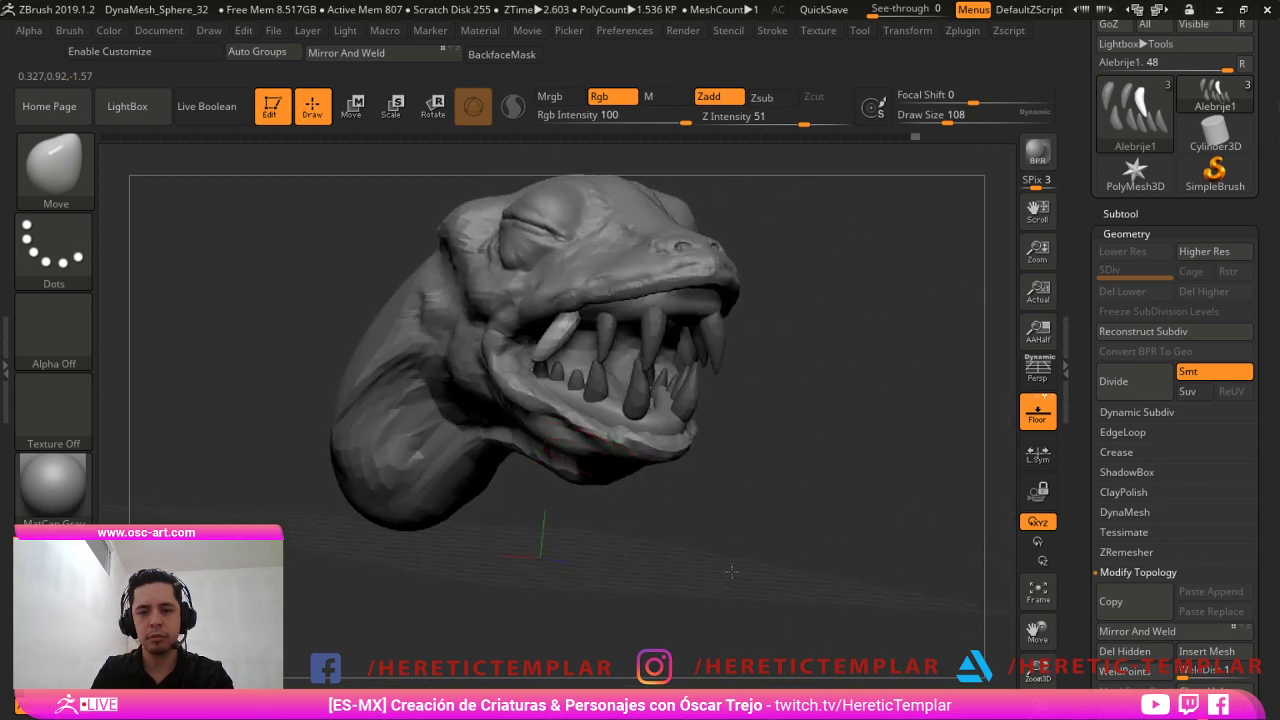
key(bracketright)
key(bracketright)
drag(552, 352, 582, 348)
ctrl+drag(664, 538, 682, 545)
Reduce the draw size to 77 and examine how the fangs sit in the mouth from both sides of the head.
mouse_move(810, 550)
mouse_down()
mouse_move(669, 546)
mouse_move(586, 573)
mouse_move(620, 574)
mouse_up()
alt+click(710, 400)
key(bracketleft)
key(bracketleft)
shift+drag(556, 492, 582, 534)
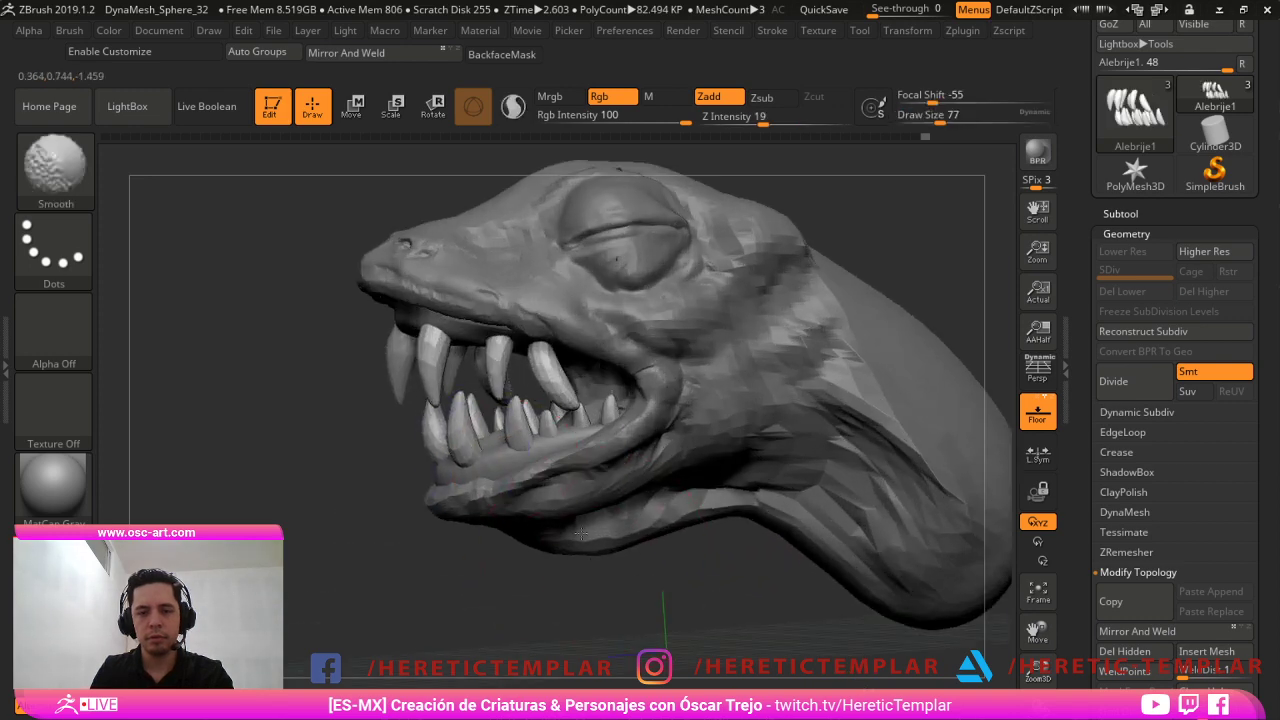
alt+click(484, 440)
alt+drag(486, 584, 484, 562)
drag(484, 562, 711, 592)
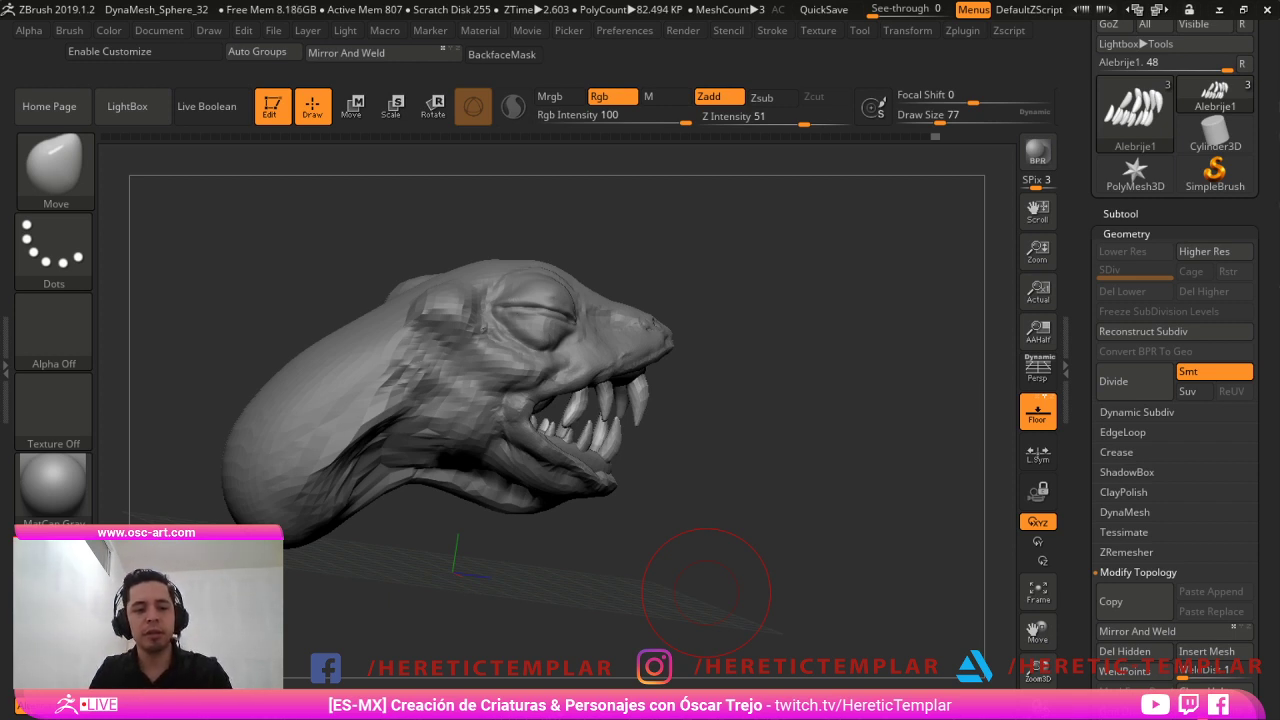
shift+drag(900, 557, 857, 624)
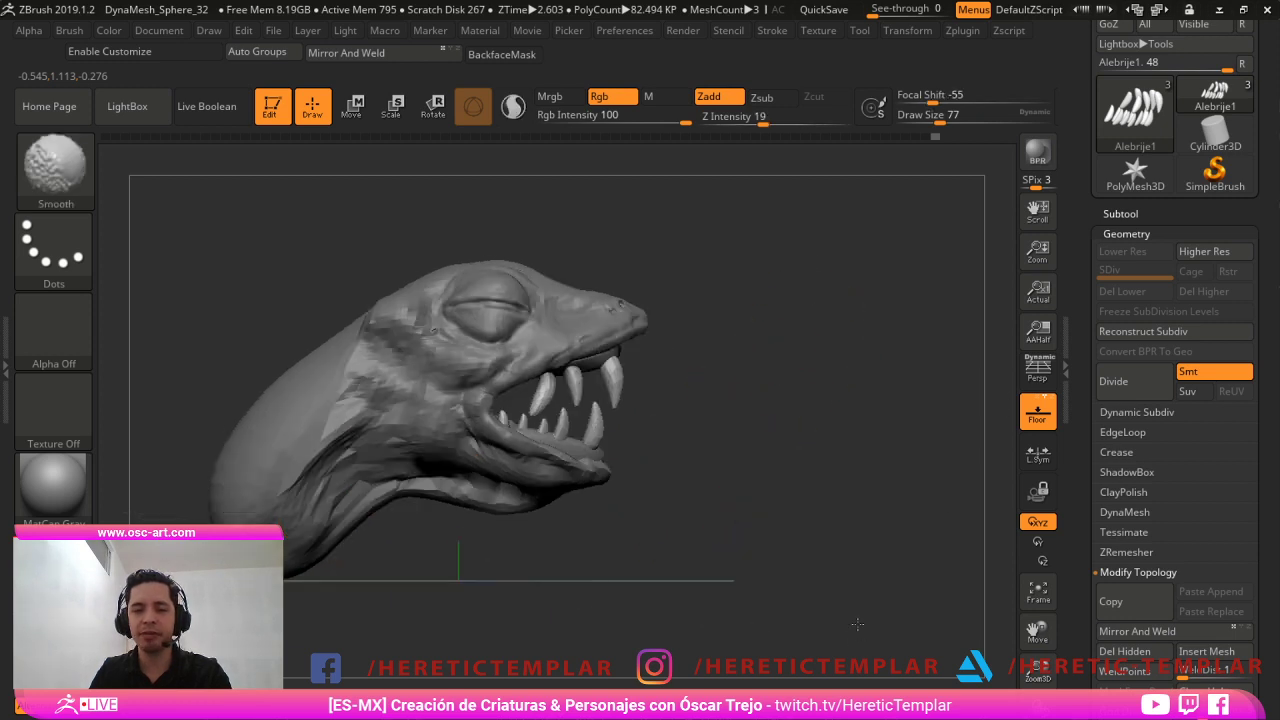
mouse_move(714, 545)
alt+mouse_down()
mouse_move(850, 508)
mouse_move(849, 421)
alt+mouse_up()
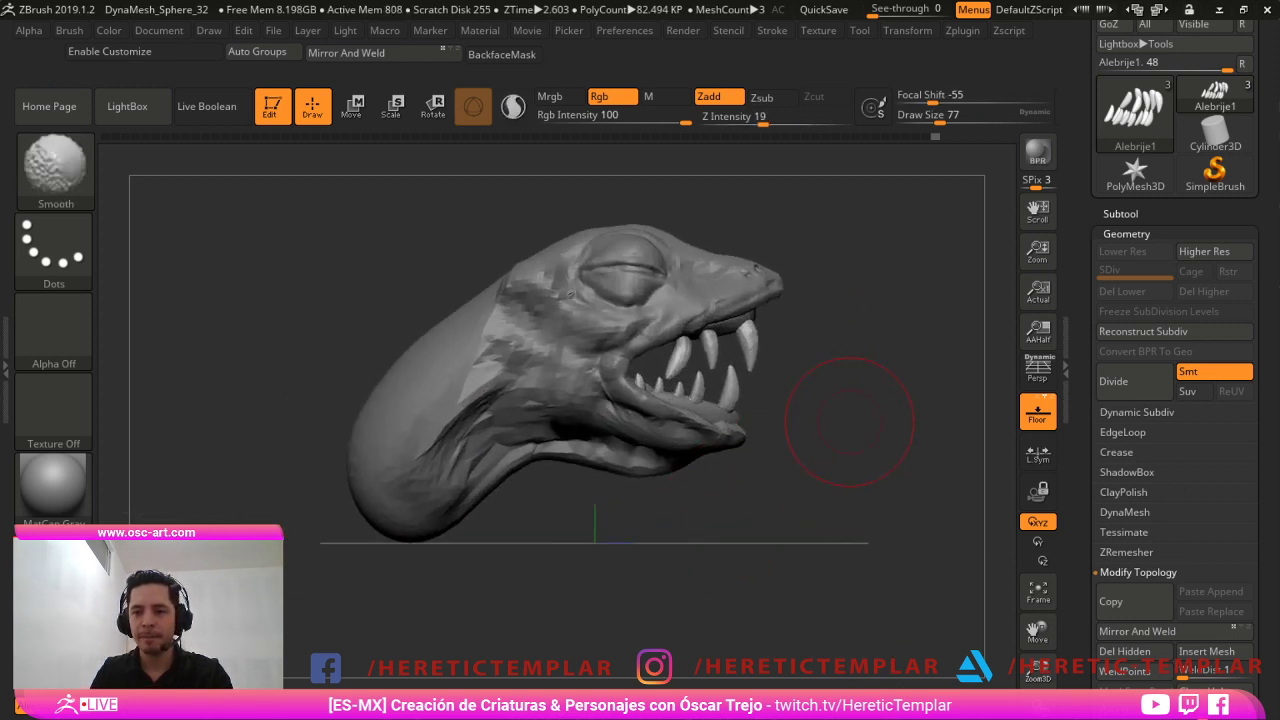
Expand the subtool settings and set the visible count of listed subtools to 5.
click(1120, 214)
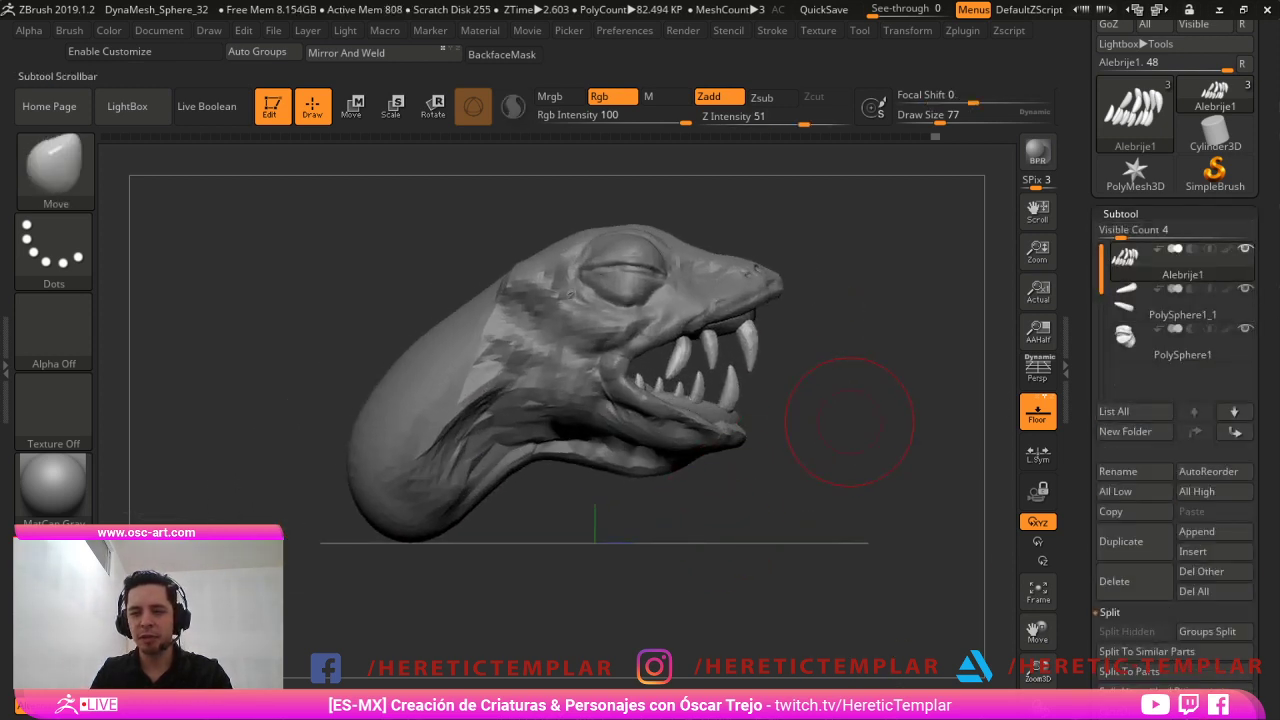
mouse_move(1101, 270)
mouse_down()
mouse_move(1101, 288)
mouse_move(1101, 268)
mouse_up()
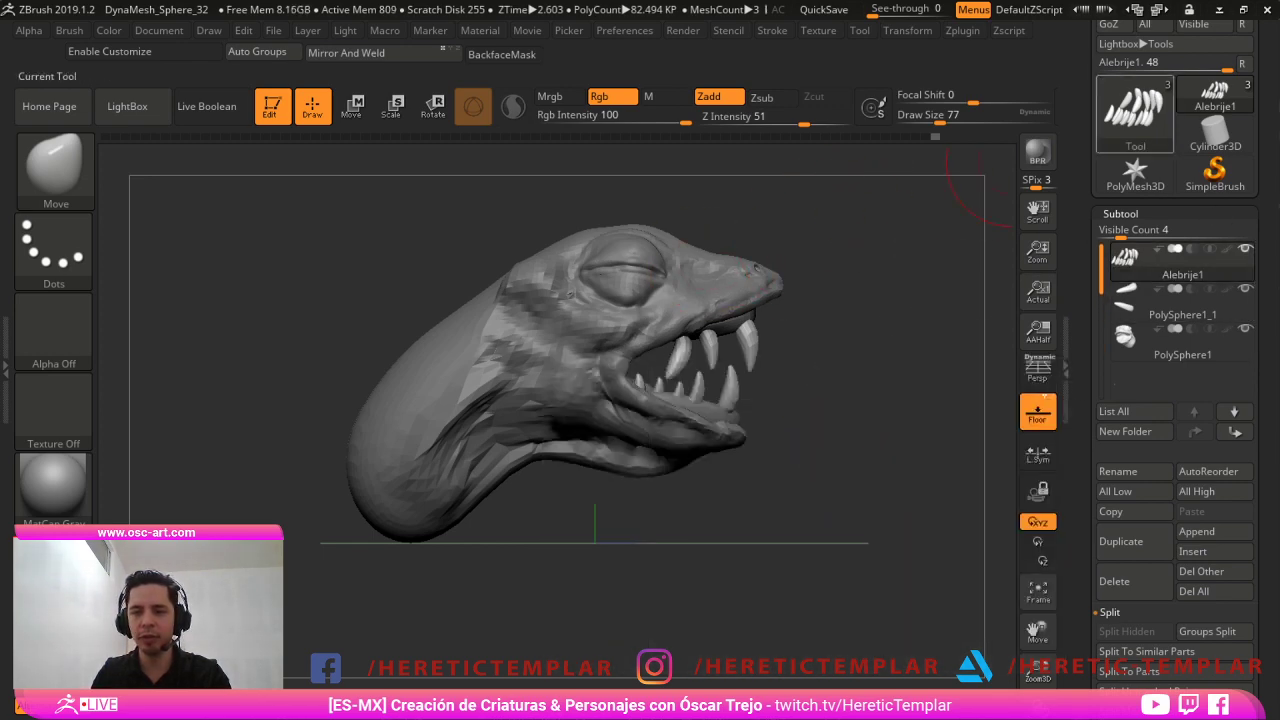
drag(1263, 120, 1263, 252)
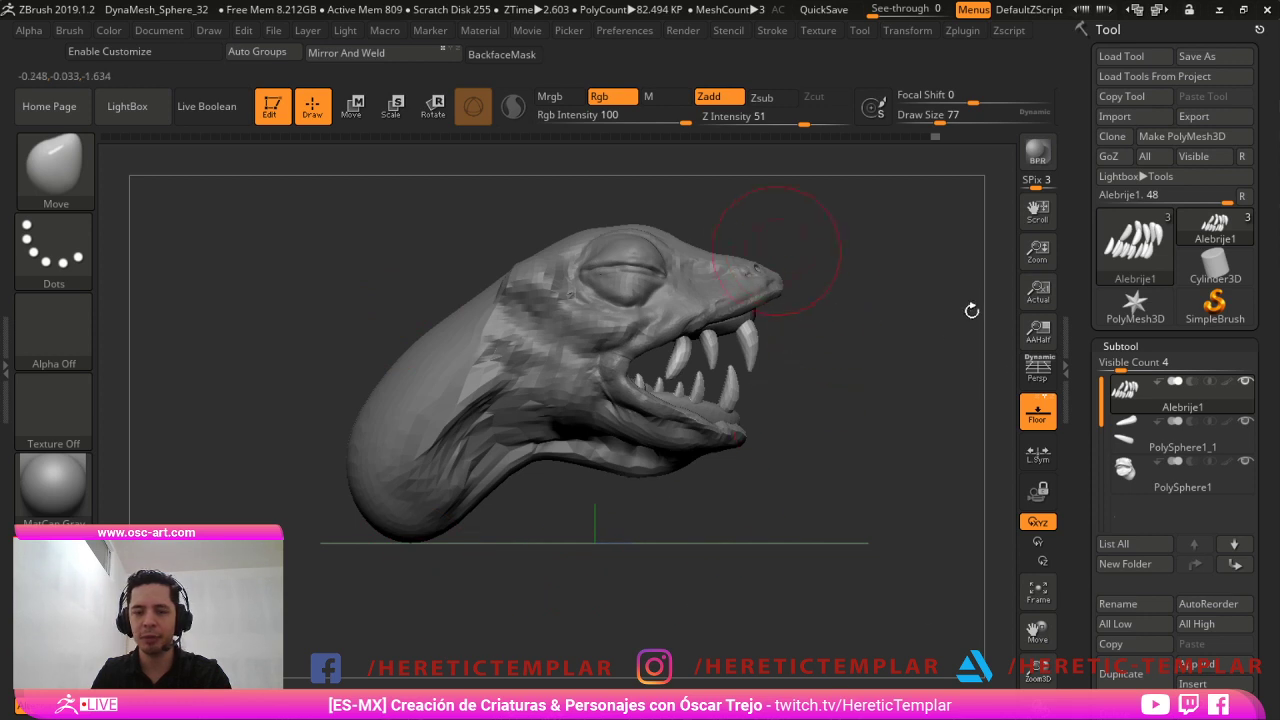
alt+drag(975, 295, 954, 386)
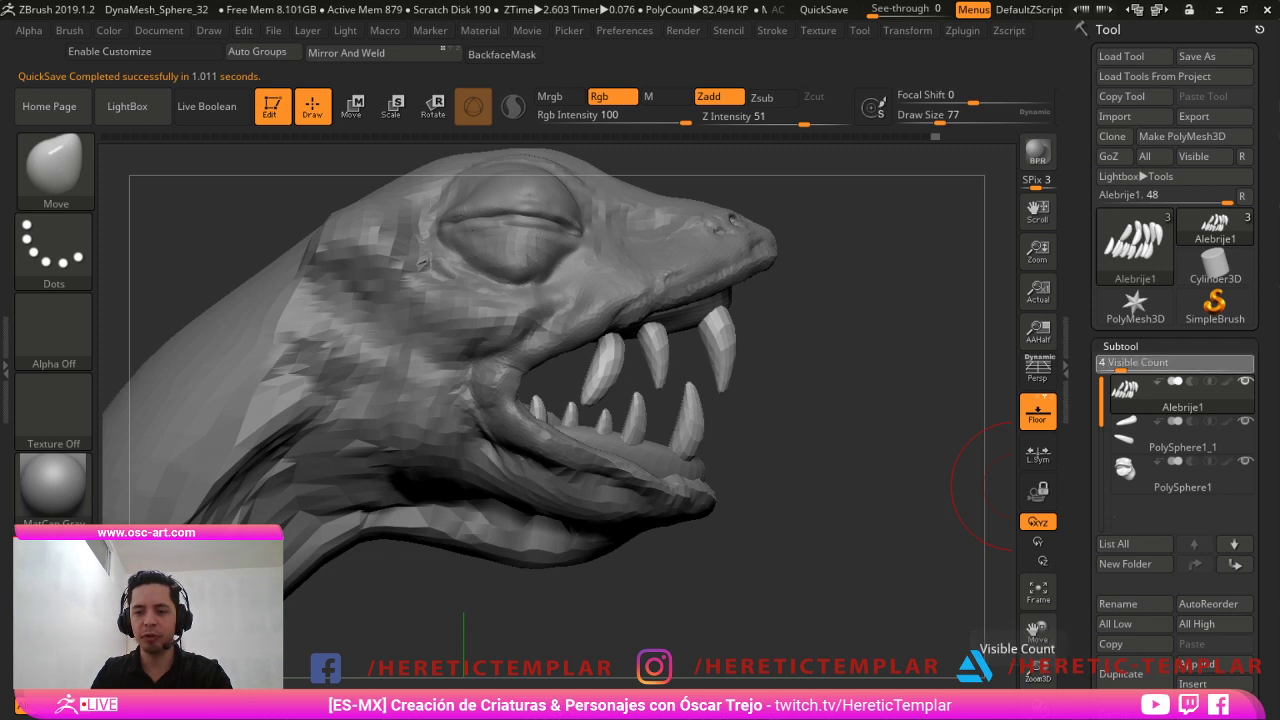
mouse_move(1121, 364)
mouse_down()
mouse_move(1101, 364)
mouse_move(1176, 364)
mouse_move(1101, 364)
mouse_move(1127, 364)
mouse_up()
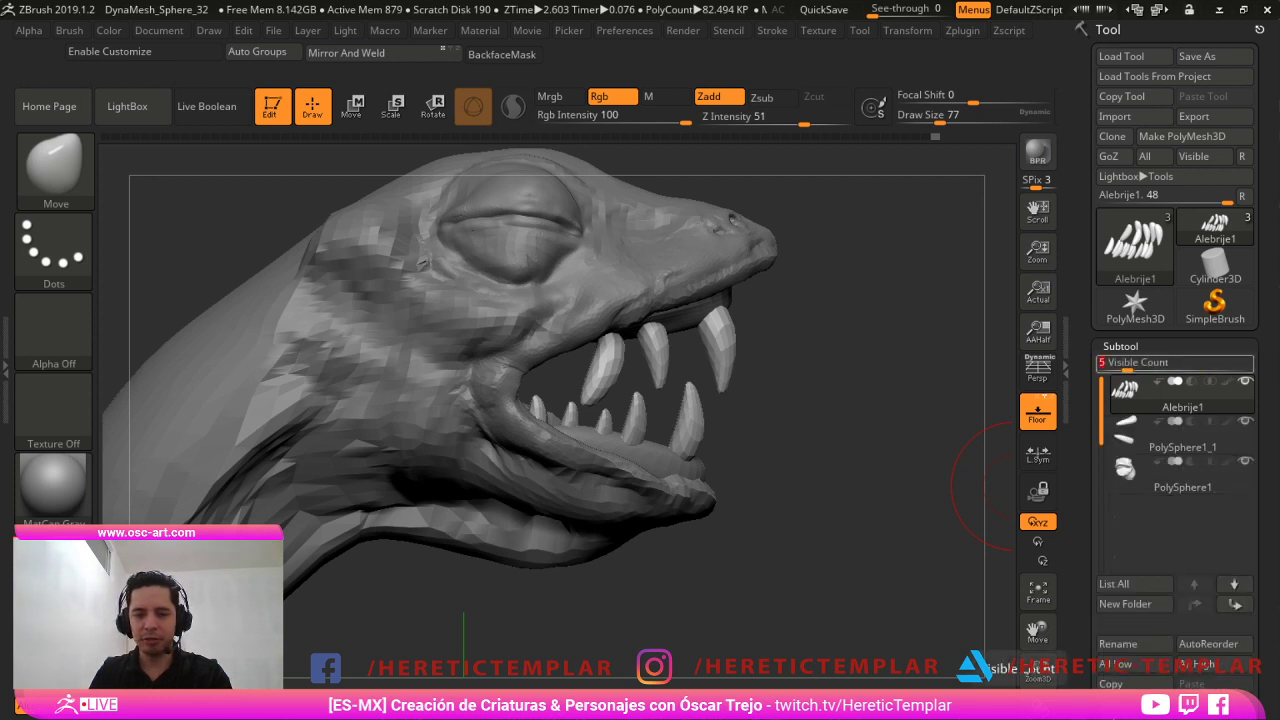
Nudge the rear upper fang slightly with the Move brush at draw size 90.
key(s)
key(s)
drag(605, 388, 600, 385)
alt+drag(786, 543, 773, 502)
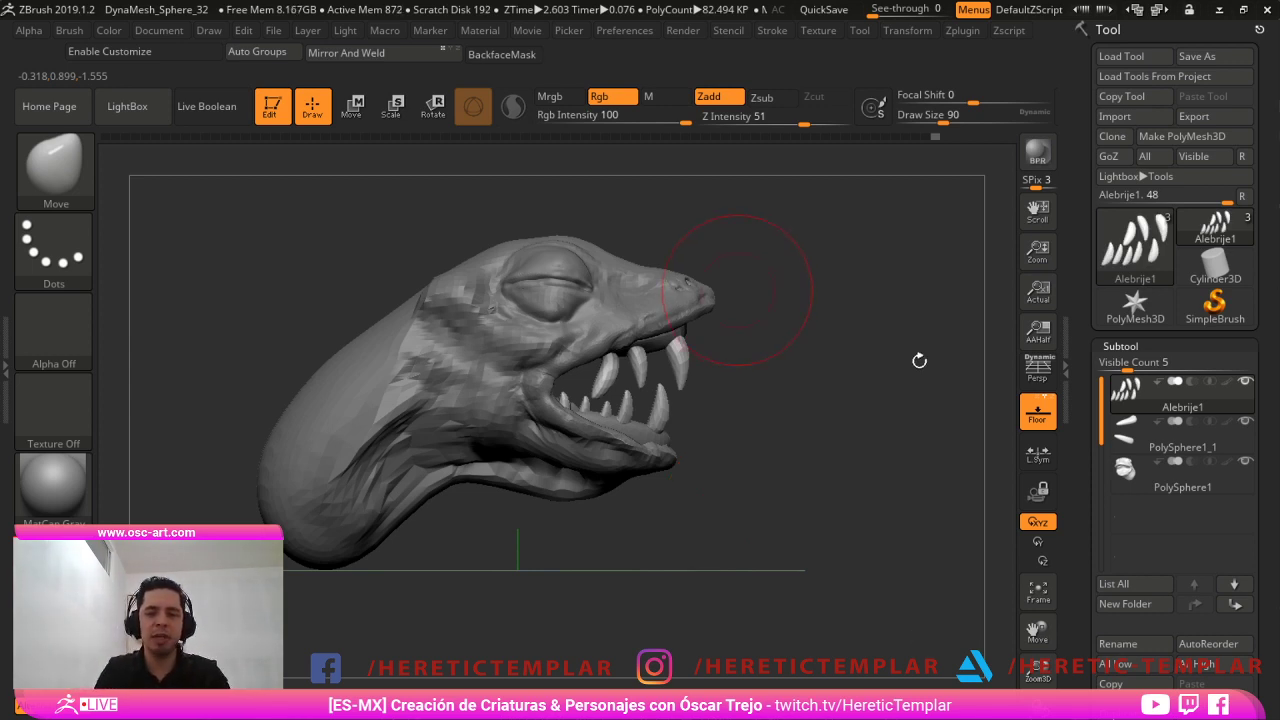
Make the head the active subtool and return to the fangs subtool.
mouse_move(897, 268)
alt+mouse_down()
mouse_move(946, 277)
mouse_move(922, 360)
alt+mouse_up()
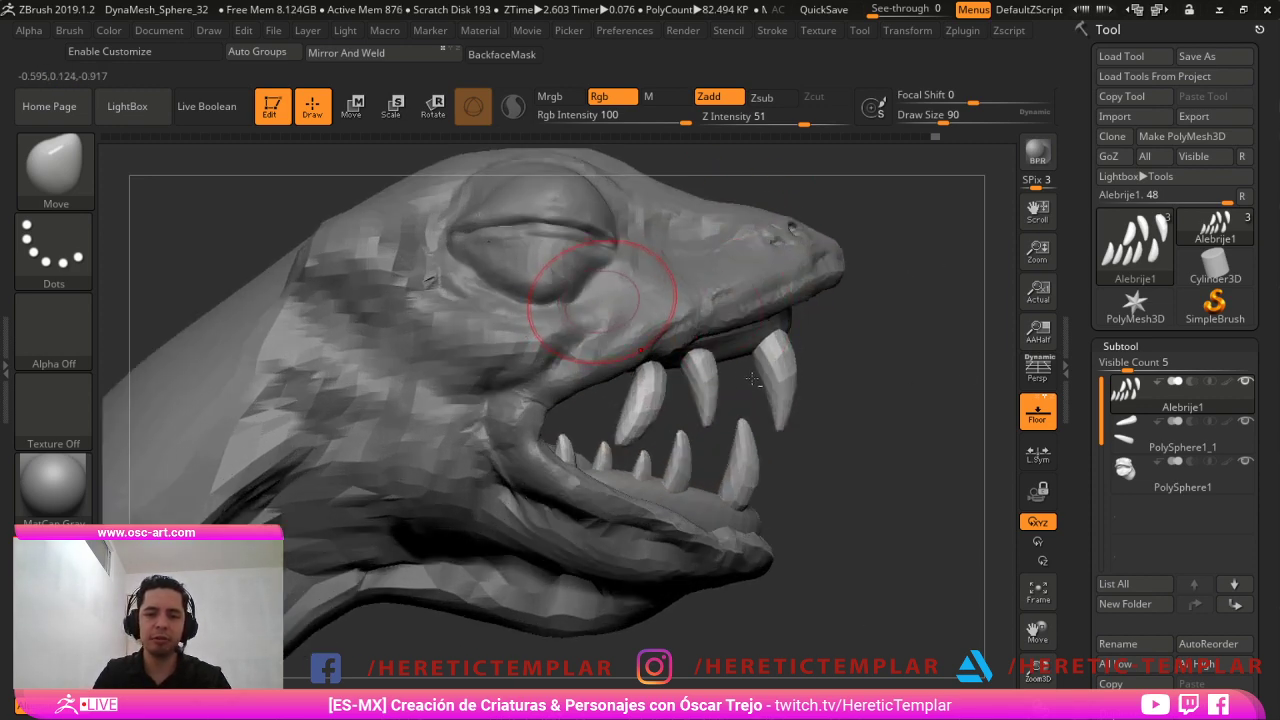
alt+click(608, 312)
alt+click(653, 398)
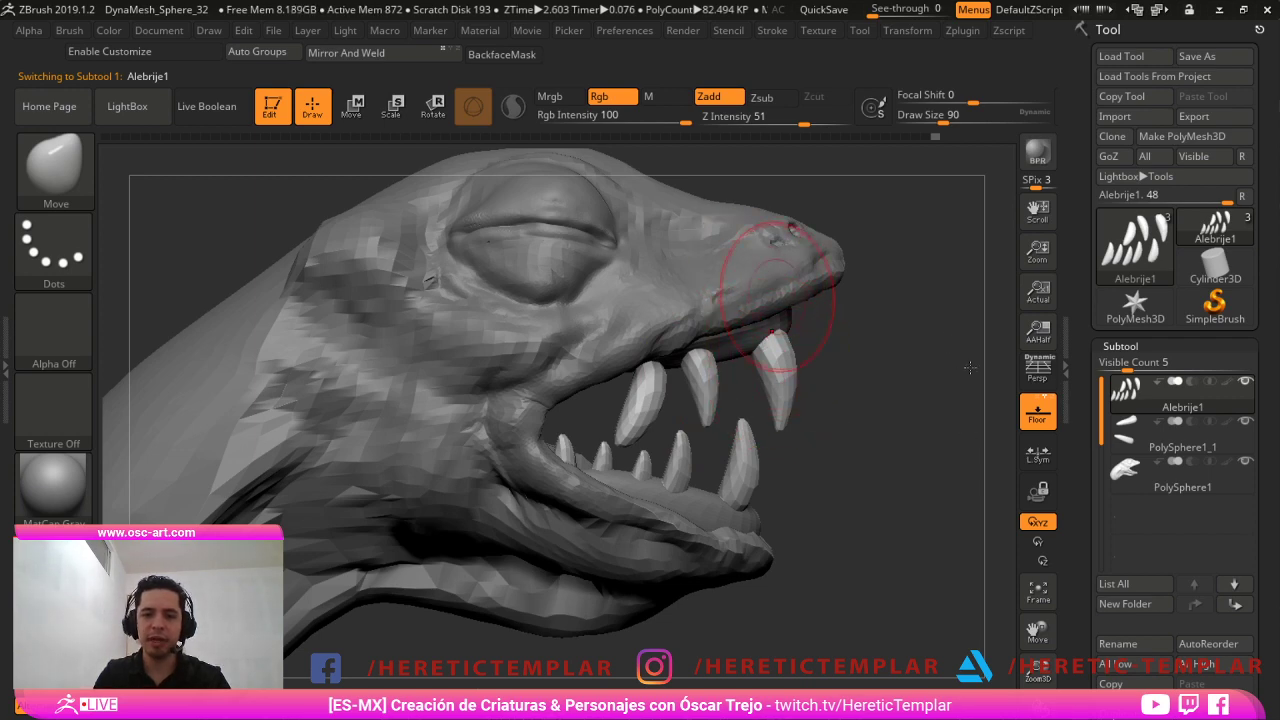
Make the head the active subtool, then build up clay on the upper neck with ClayBuildup and smooth the strokes.
alt+drag(781, 612, 978, 503)
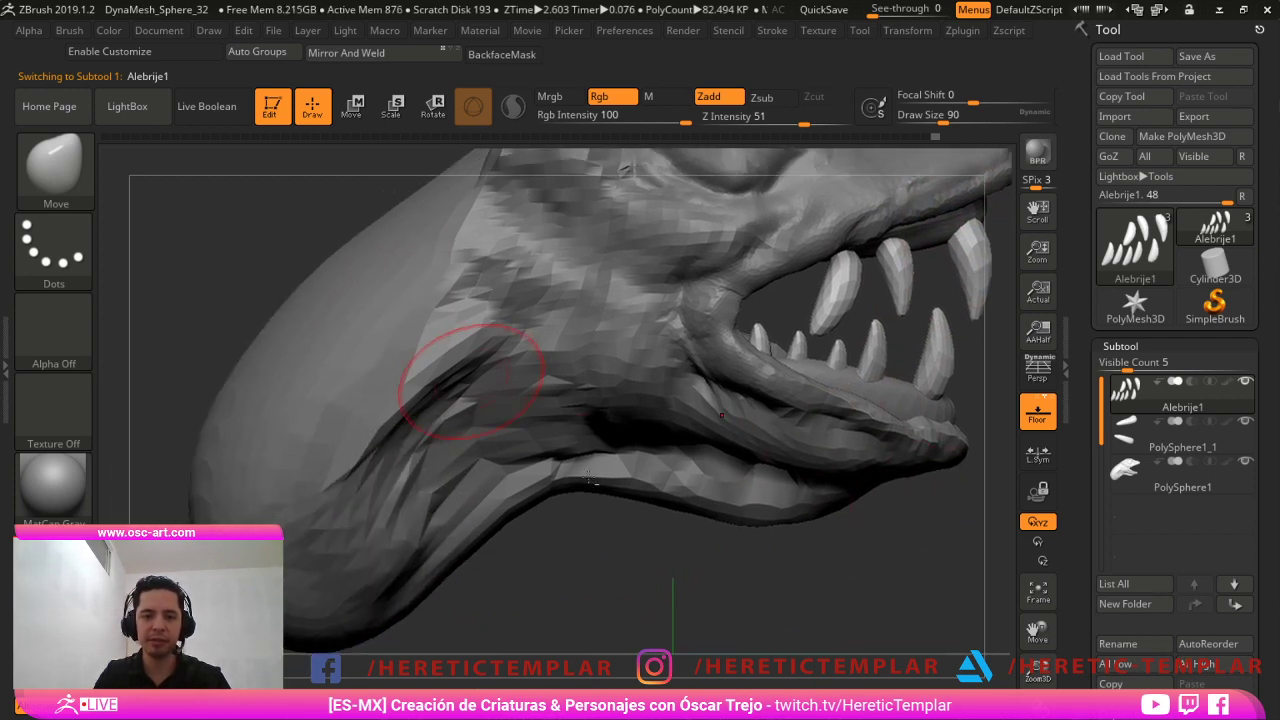
alt+click(468, 380)
key(b)
key(c)
key(b)
mouse_move(284, 202)
alt+mouse_down()
mouse_move(258, 194)
mouse_move(310, 235)
alt+mouse_up()
drag(522, 289, 416, 420)
shift+drag(417, 351, 450, 326)
mouse_move(540, 320)
shift+mouse_down()
mouse_move(448, 316)
mouse_move(430, 340)
shift+mouse_up()
Build up long muscle-like folds along the side and back of the neck with ClayBuildup at draw size 140.
mouse_move(330, 290)
mouse_down()
mouse_move(430, 300)
mouse_move(606, 366)
mouse_move(595, 435)
mouse_up()
mouse_move(285, 322)
mouse_down()
mouse_move(245, 345)
mouse_move(398, 490)
mouse_up()
key(s)
mouse_move(370, 430)
mouse_down()
mouse_move(375, 500)
mouse_move(355, 550)
mouse_up()
drag(450, 560, 501, 514)
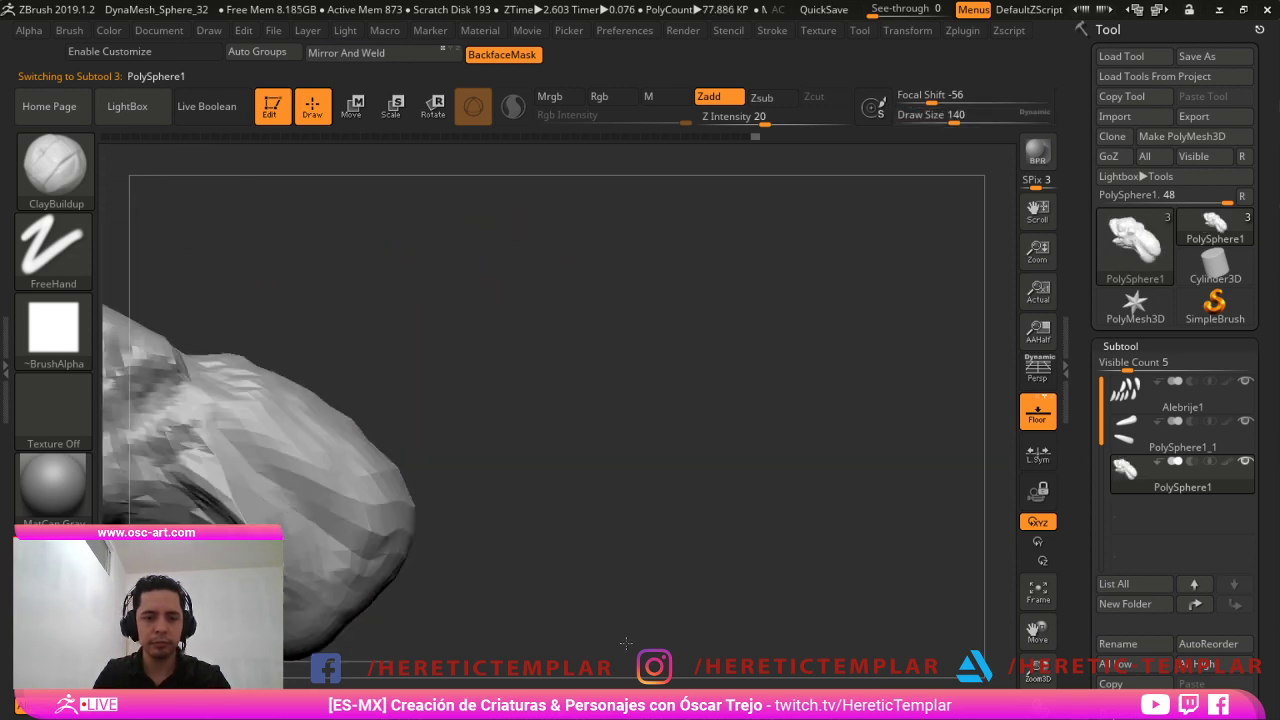
drag(310, 420, 340, 460)
mouse_move(450, 440)
mouse_down()
mouse_move(505, 470)
mouse_move(487, 490)
mouse_move(550, 602)
mouse_up()
key(s)
Reshape the overall silhouette of the neck with the Move brush at draw size 293.
key(b)
key(m)
key(v)
drag(522, 518, 600, 471)
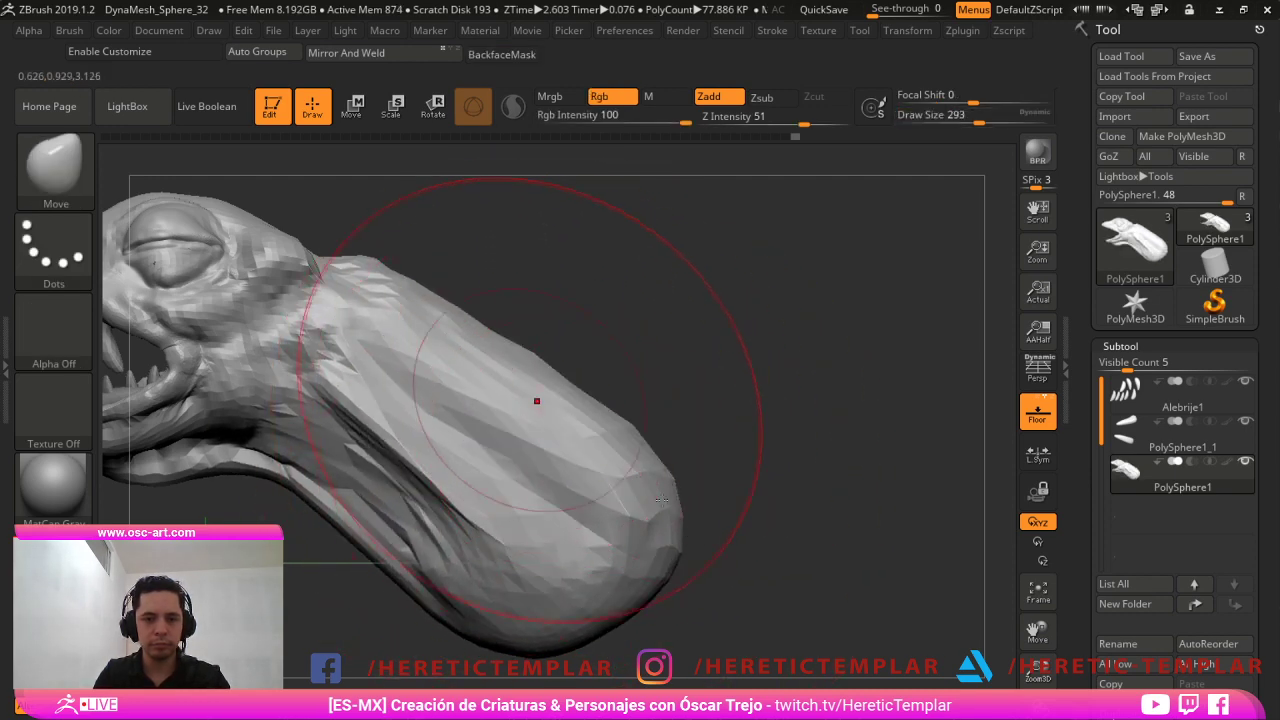
mouse_move(690, 410)
alt+mouse_down()
mouse_move(685, 317)
mouse_move(777, 306)
mouse_move(800, 320)
mouse_move(680, 431)
alt+mouse_up()
key(s)
mouse_move(576, 434)
mouse_down()
mouse_move(500, 370)
mouse_move(455, 385)
mouse_up()
mouse_move(650, 385)
mouse_down()
mouse_move(566, 457)
mouse_move(588, 442)
mouse_up()
Refine the contours of the neck and its base with a smaller Move brush, around draw size 132 to 145.
key(s)
ctrl+drag(690, 500, 720, 530)
key(s)
drag(535, 409, 515, 409)
mouse_move(490, 355)
mouse_down()
mouse_move(511, 368)
mouse_move(475, 460)
mouse_up()
mouse_move(350, 382)
mouse_down()
mouse_move(362, 418)
mouse_move(352, 428)
mouse_up()
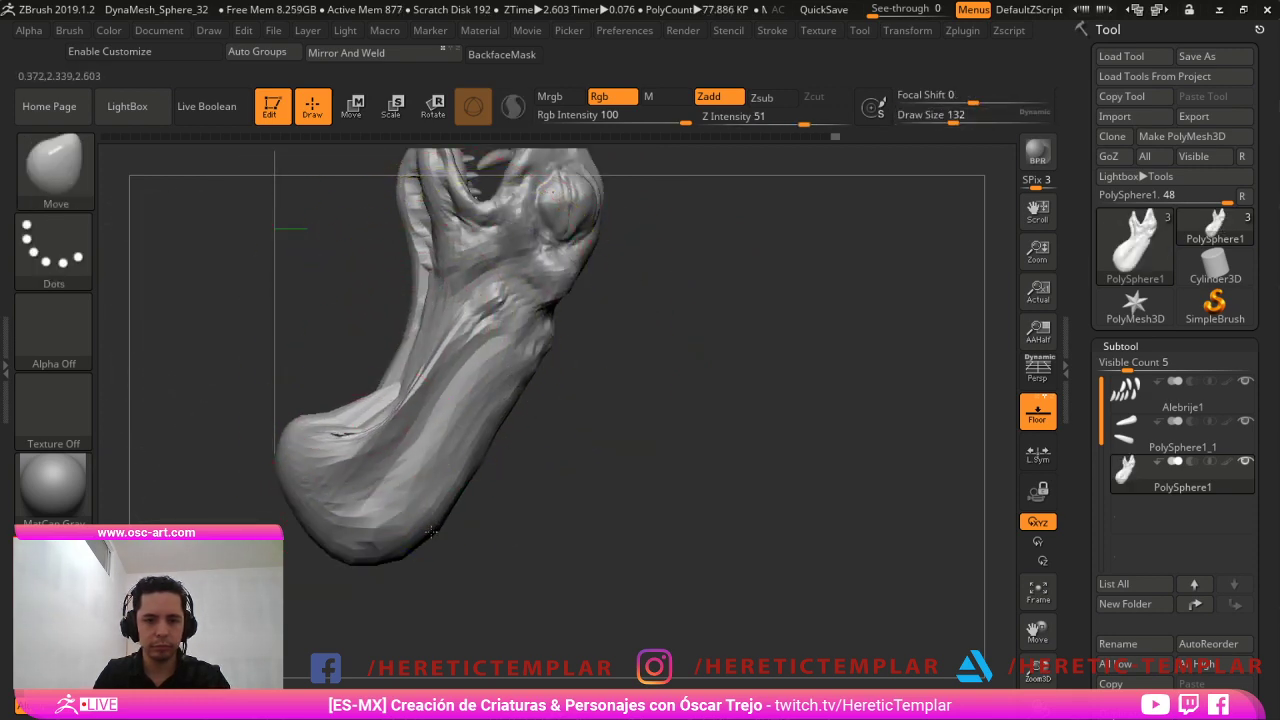
key(bracketright)
mouse_move(364, 370)
mouse_down()
mouse_move(376, 388)
mouse_move(366, 375)
mouse_up()
drag(362, 394, 338, 378)
Examine the creature's head and neck from both sides and up close around the jaw.
mouse_move(535, 540)
mouse_down()
mouse_move(734, 551)
mouse_move(749, 515)
mouse_move(637, 633)
mouse_move(697, 500)
mouse_move(749, 625)
mouse_up()
drag(729, 533, 832, 324)
shift+drag(657, 591, 820, 521)
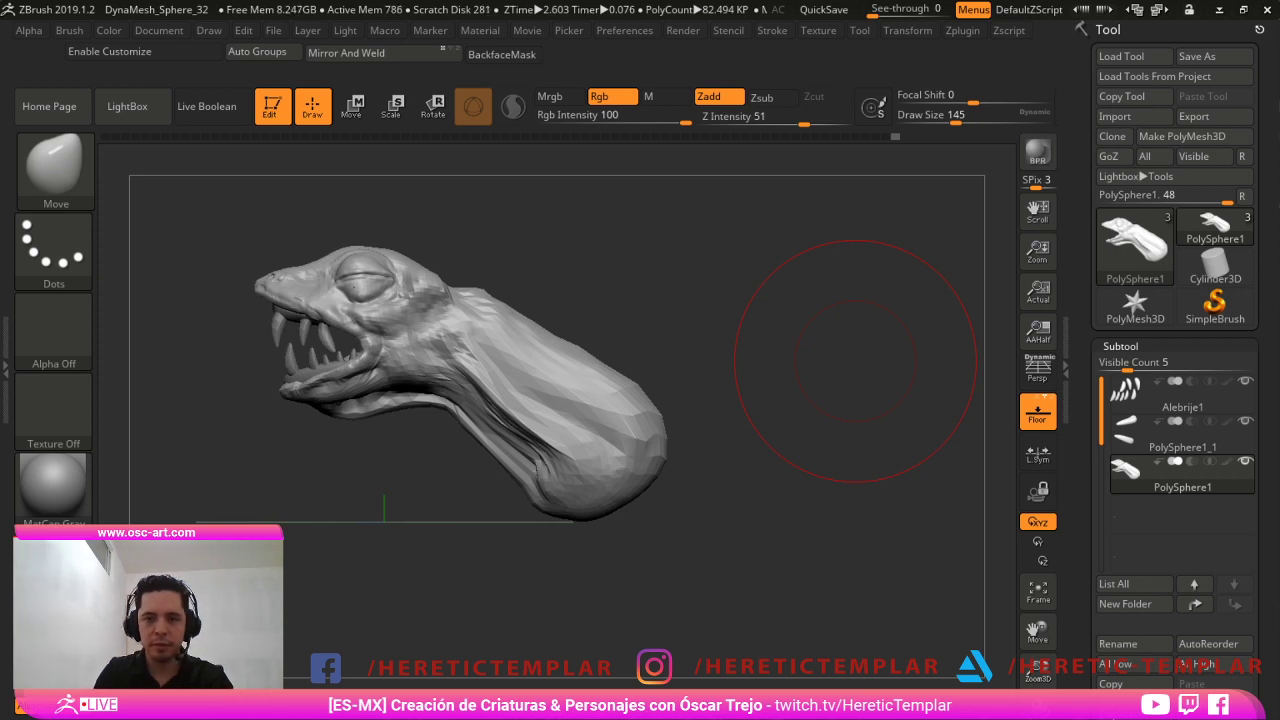
drag(490, 216, 540, 230)
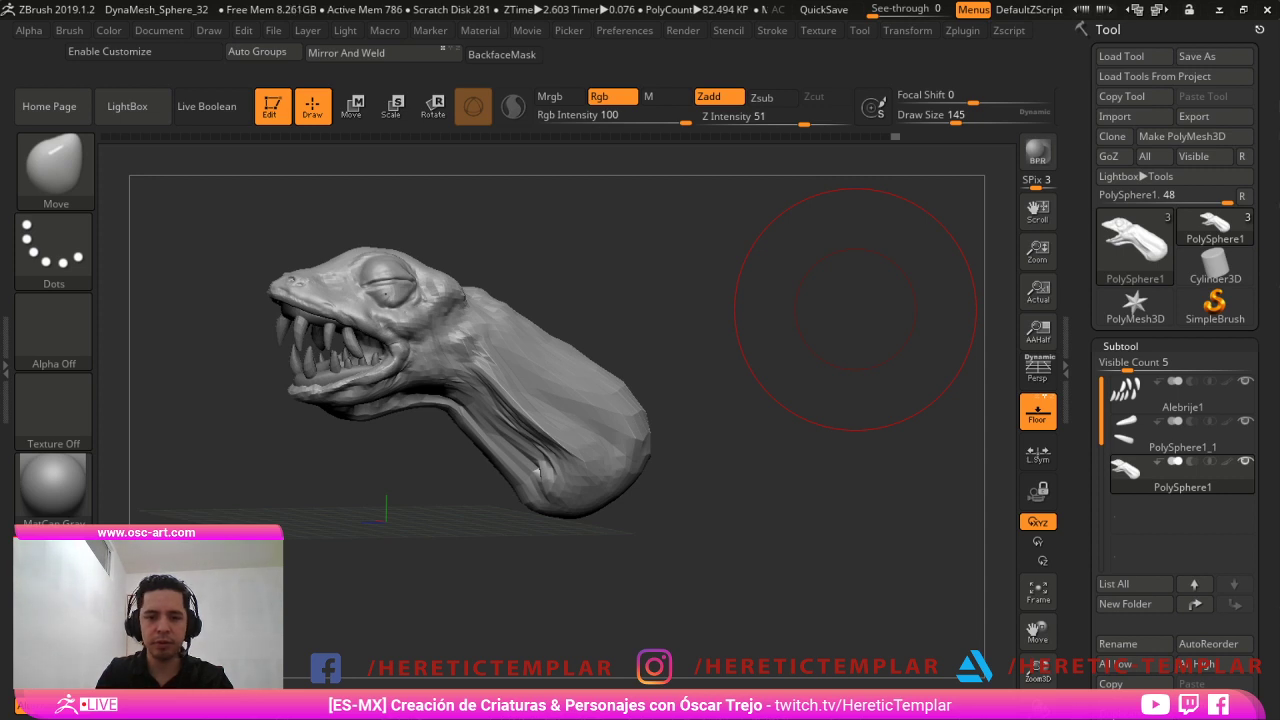
drag(375, 640, 681, 688)
alt+drag(860, 680, 806, 685)
mouse_move(806, 400)
alt+mouse_down()
mouse_move(723, 577)
mouse_move(1008, 680)
alt+mouse_up()
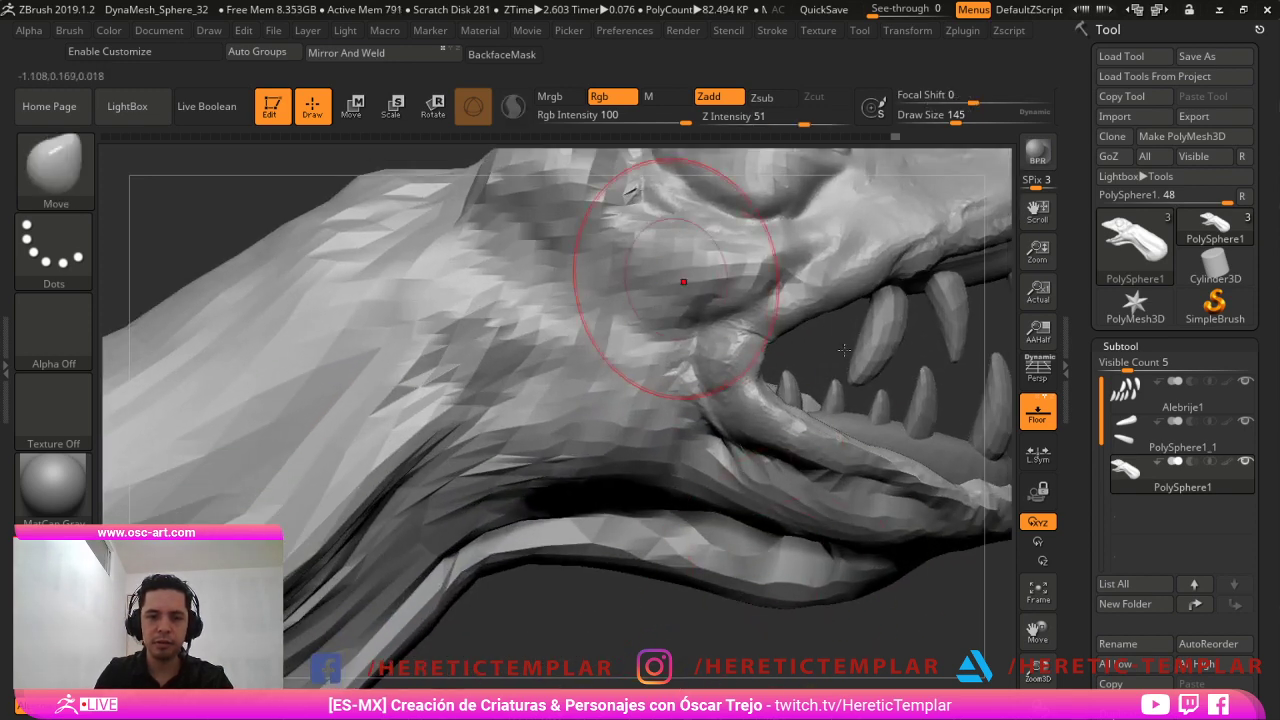
alt+drag(806, 345, 594, 650)
Replace the closed eye with a hollow round socket, using the DamStandard and ClayBuildup brushes around its rim.
key(s)
mouse_move(547, 443)
mouse_down()
mouse_move(510, 435)
mouse_move(572, 440)
mouse_move(551, 443)
mouse_move(558, 425)
mouse_move(557, 441)
mouse_move(577, 442)
mouse_up()
key(b)
key(d)
key(s)
key(backslash)
key(s)
key(backslash)
key(s)
key(b)
key(c)
key(b)
key(s)
key(s)
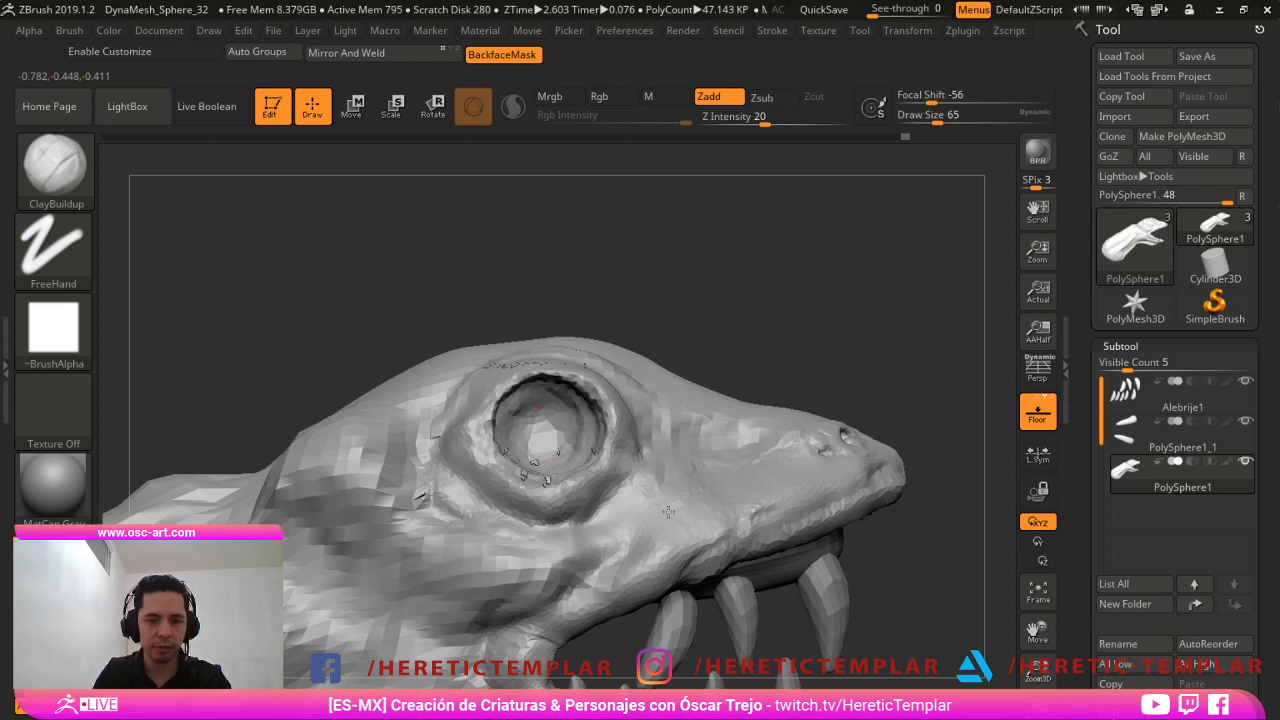
Carve the front corner of the eye socket with the DamStandard brush, reducing its draw size to 56.
mouse_move(886, 431)
mouse_down()
mouse_move(951, 346)
mouse_move(949, 306)
mouse_move(958, 378)
mouse_move(940, 400)
mouse_up()
key(b)
key(d)
key(s)
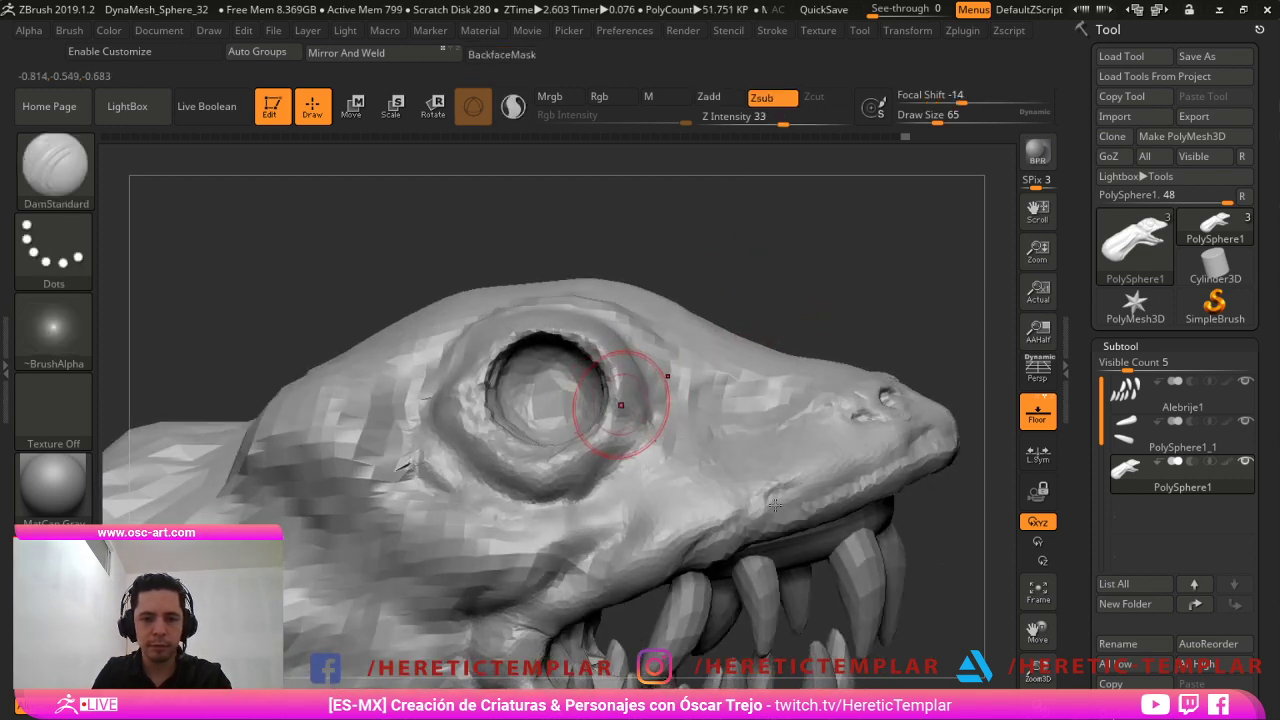
key(s)
drag(620, 407, 614, 408)
mouse_move(609, 364)
mouse_down()
mouse_move(617, 406)
mouse_move(646, 428)
mouse_up()
key(s)
drag(645, 430, 648, 431)
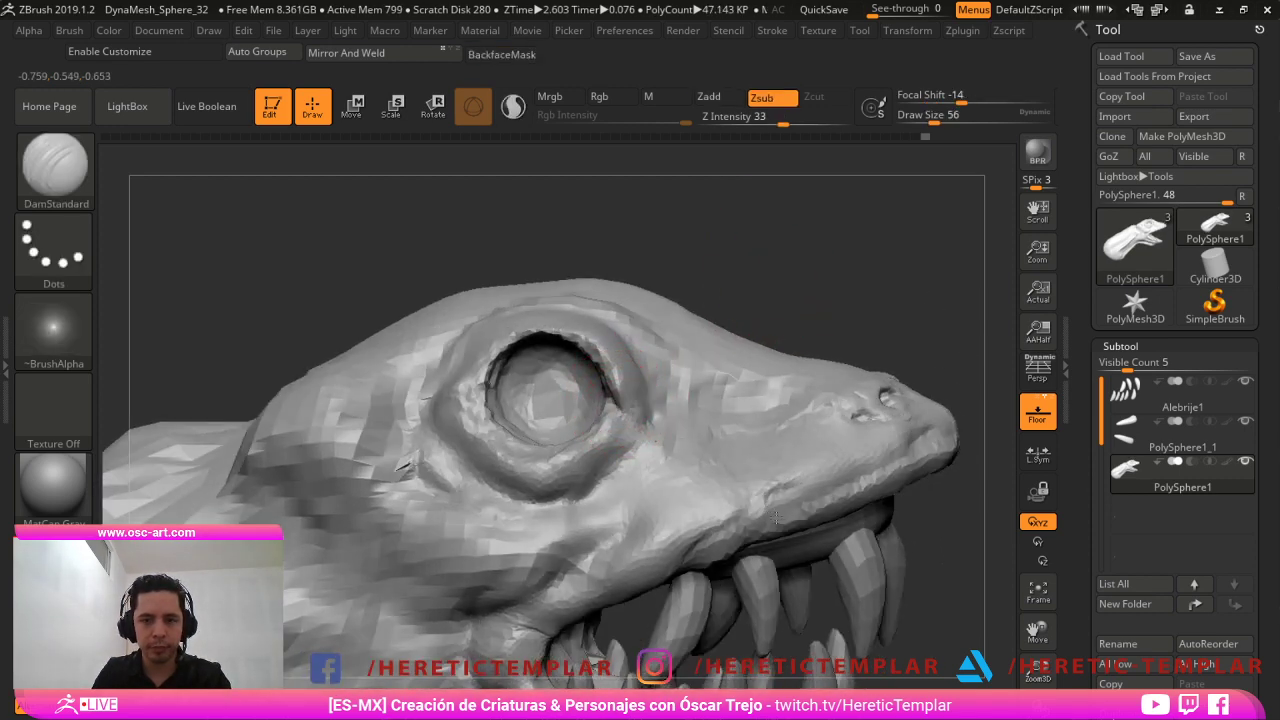
Carve creases around the rear and lower rim of the eye socket with DamStandard at draw size 56.
key(s)
mouse_move(524, 354)
mouse_down()
mouse_move(480, 396)
mouse_move(490, 412)
mouse_up()
key(s)
mouse_move(514, 425)
mouse_down()
mouse_move(493, 433)
mouse_move(522, 468)
mouse_move(545, 470)
mouse_up()
key(s)
drag(548, 465, 614, 437)
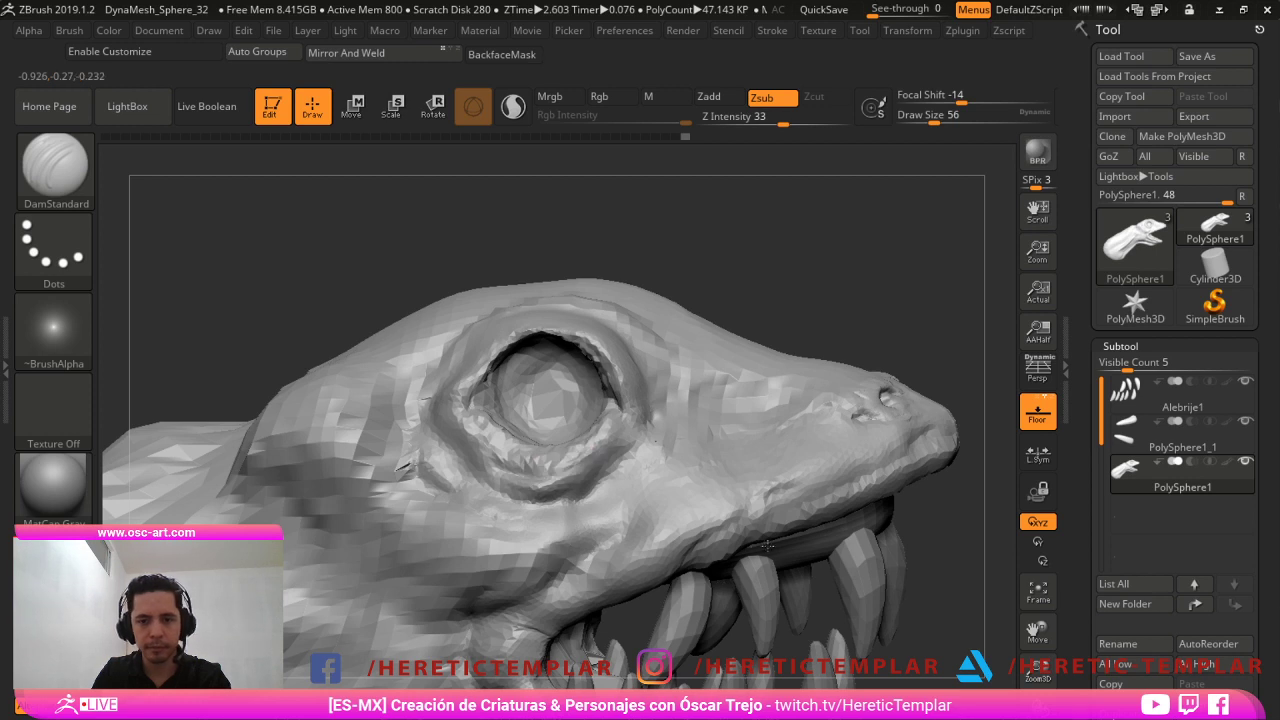
mouse_move(497, 473)
mouse_down()
mouse_move(555, 473)
mouse_move(612, 446)
mouse_up()
Build up the skin fold between the lower eyelid and the cheek with the ClayBuildup brush.
key(b)
key(c)
key(b)
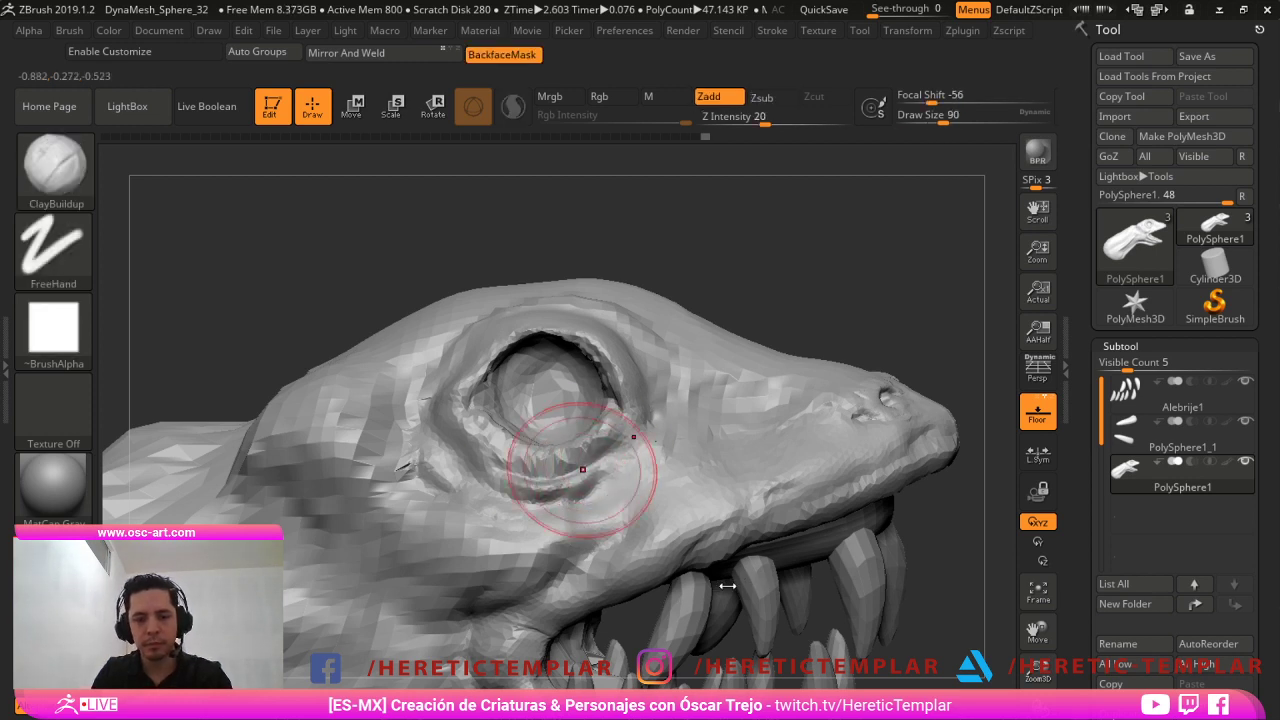
key(s)
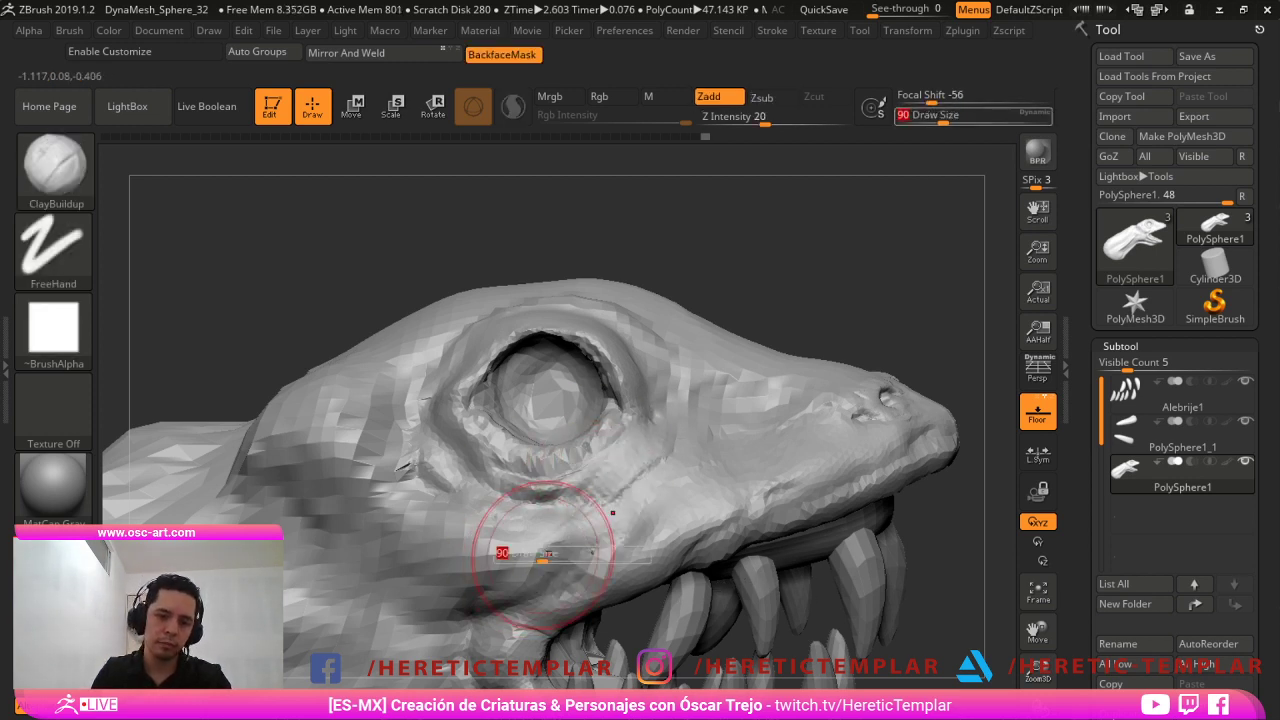
drag(543, 555, 555, 555)
mouse_move(545, 548)
mouse_down()
mouse_move(598, 535)
mouse_move(655, 482)
mouse_up()
Carve creases from the snout across the cheek below the eye with DamStandard, reducing the draw size to 71.
key(b)
key(d)
key(s)
key(s)
drag(689, 528, 681, 529)
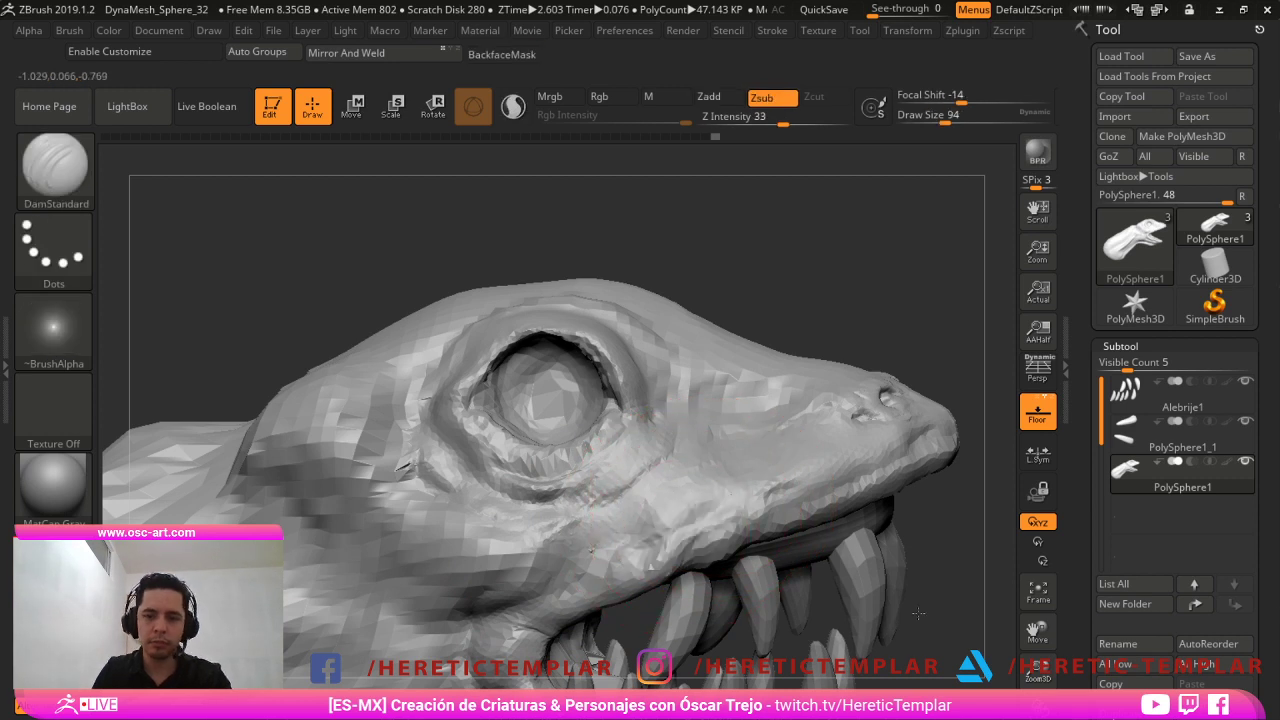
drag(762, 489, 544, 566)
key(s)
drag(540, 568, 432, 598)
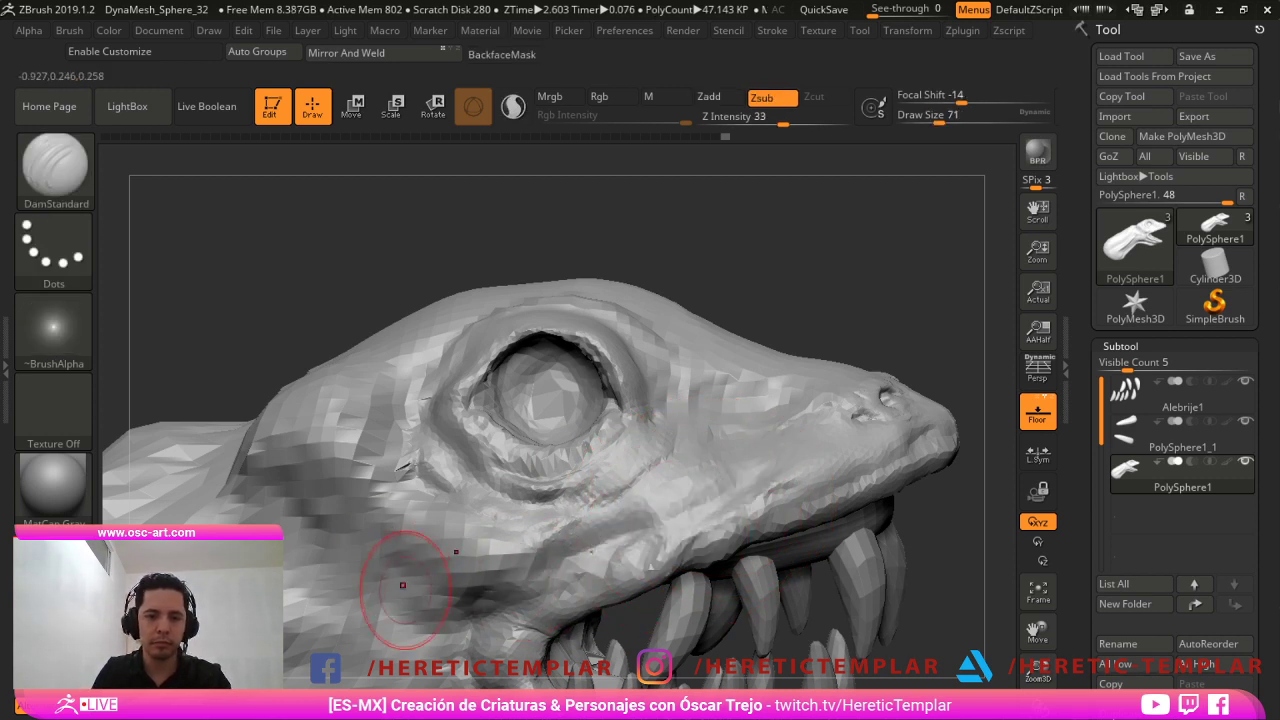
Insert a sphere as the eyeball in the eye socket, using the Insert Sphere mesh of the IMM Primitives brush.
key(b)
key(c)
key(b)
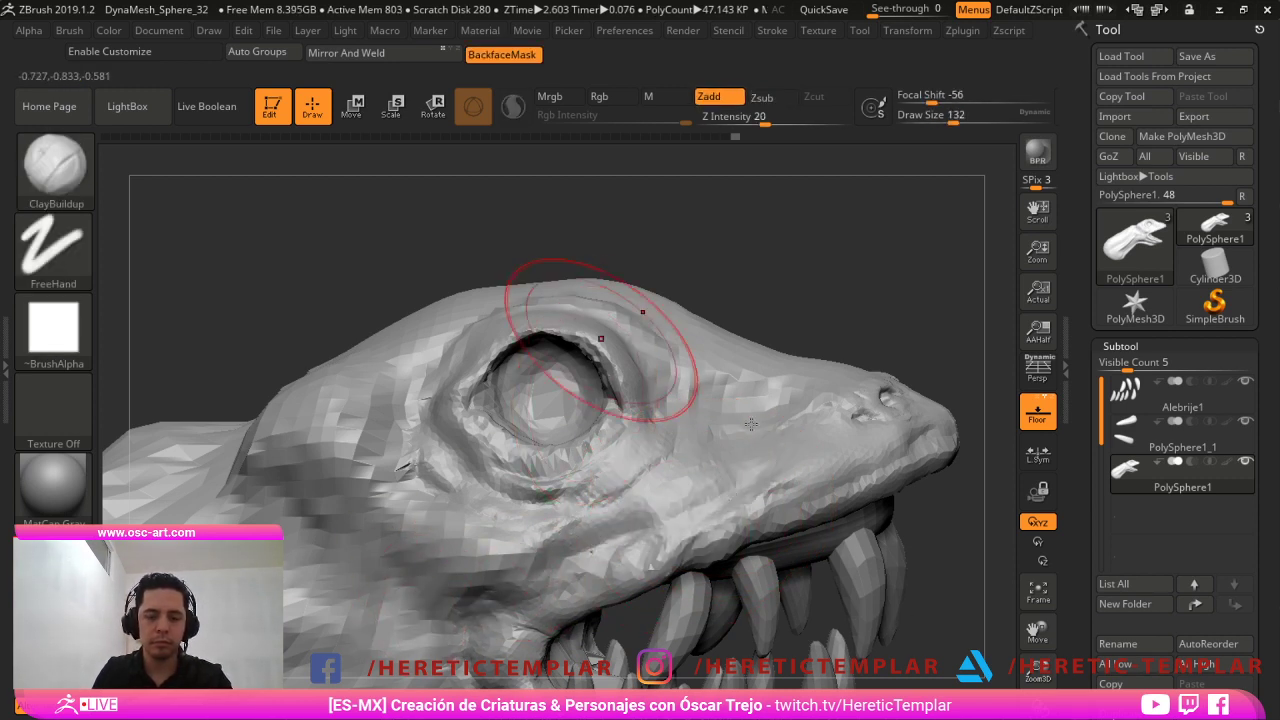
key(b)
key(i)
key(p)
shift+drag(696, 257, 704, 251)
click(454, 160)
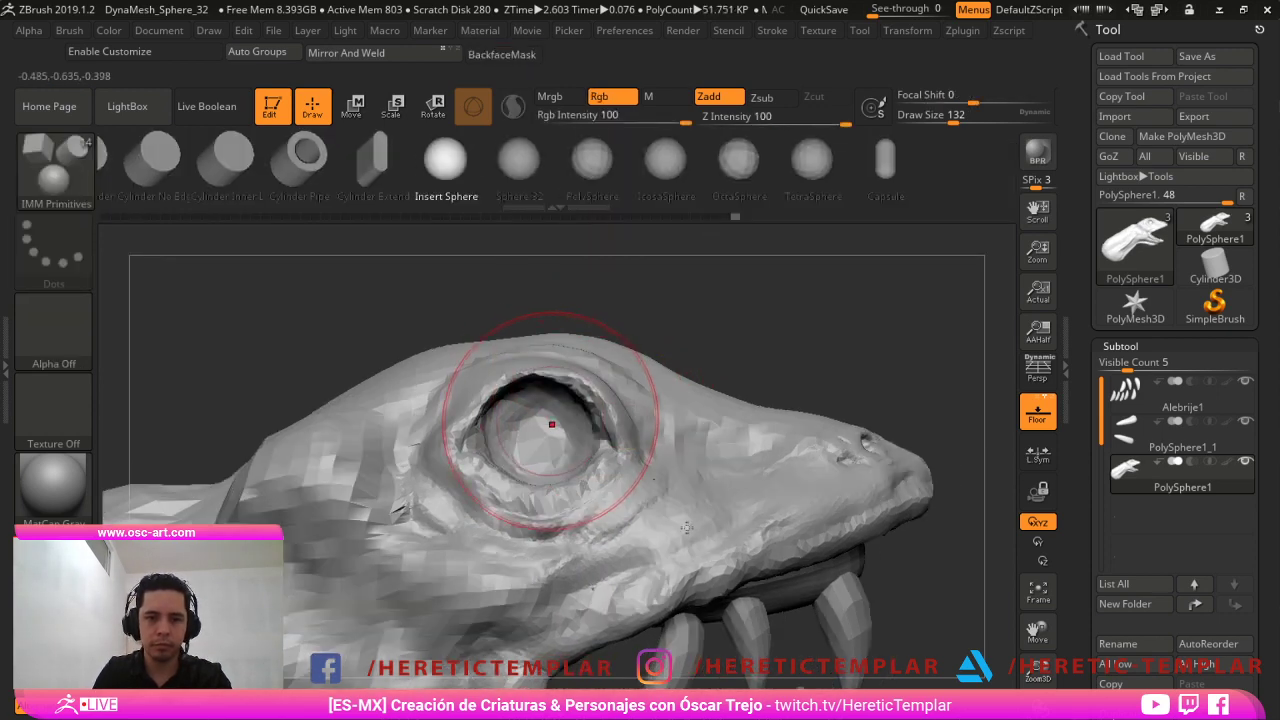
drag(552, 424, 551, 500)
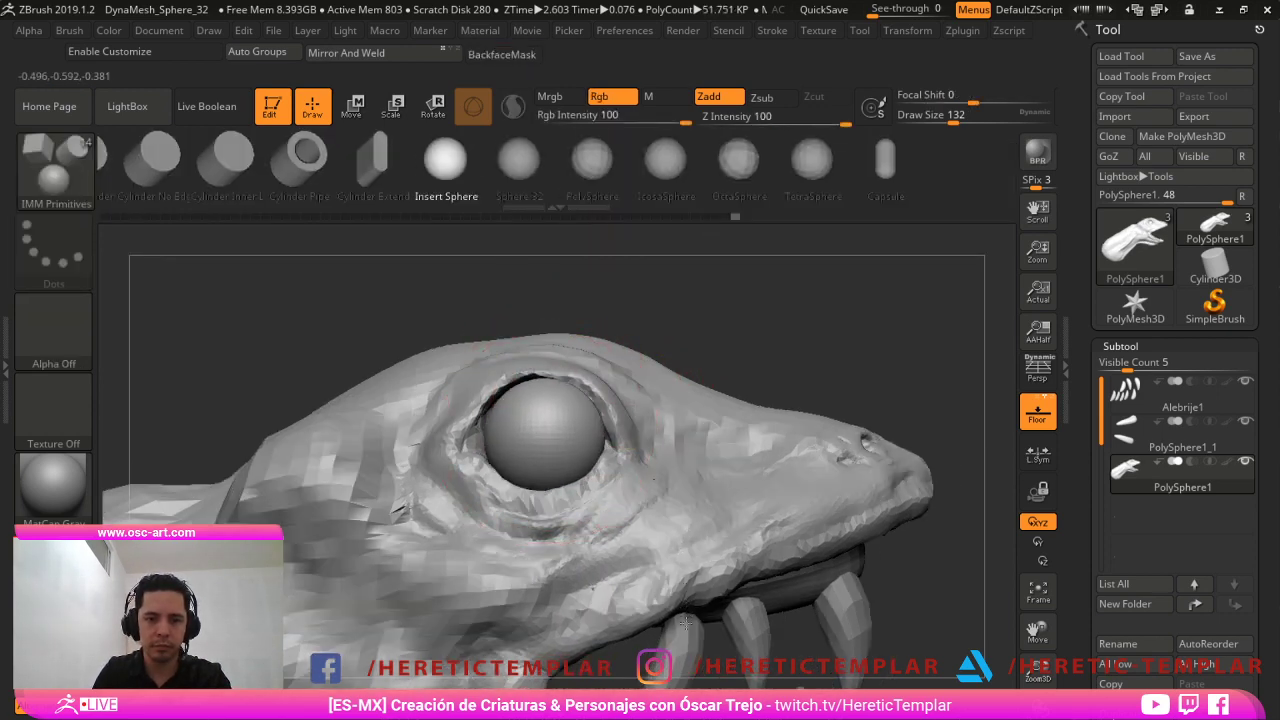
drag(685, 623, 687, 629)
Isolate the eyeball, add the Split Hidden command to the custom interface, and split the hidden head into its own subtool.
ctrl+shift+click(550, 431)
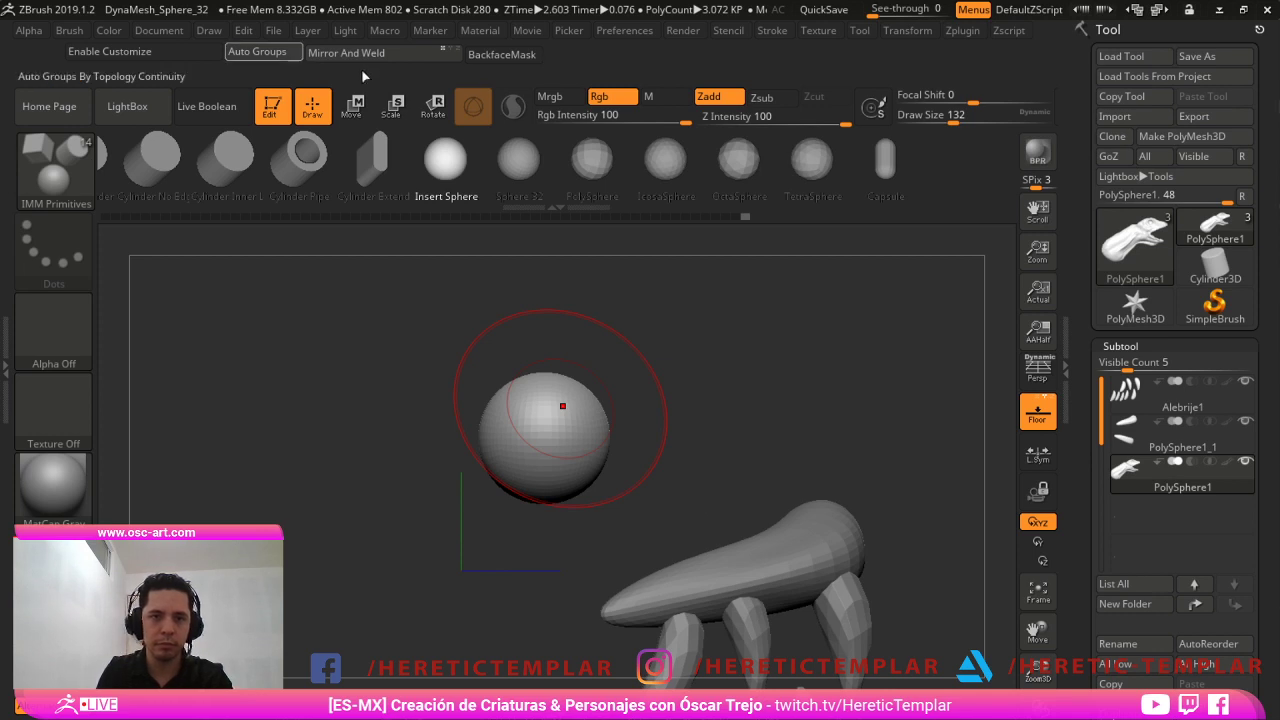
click(1066, 588)
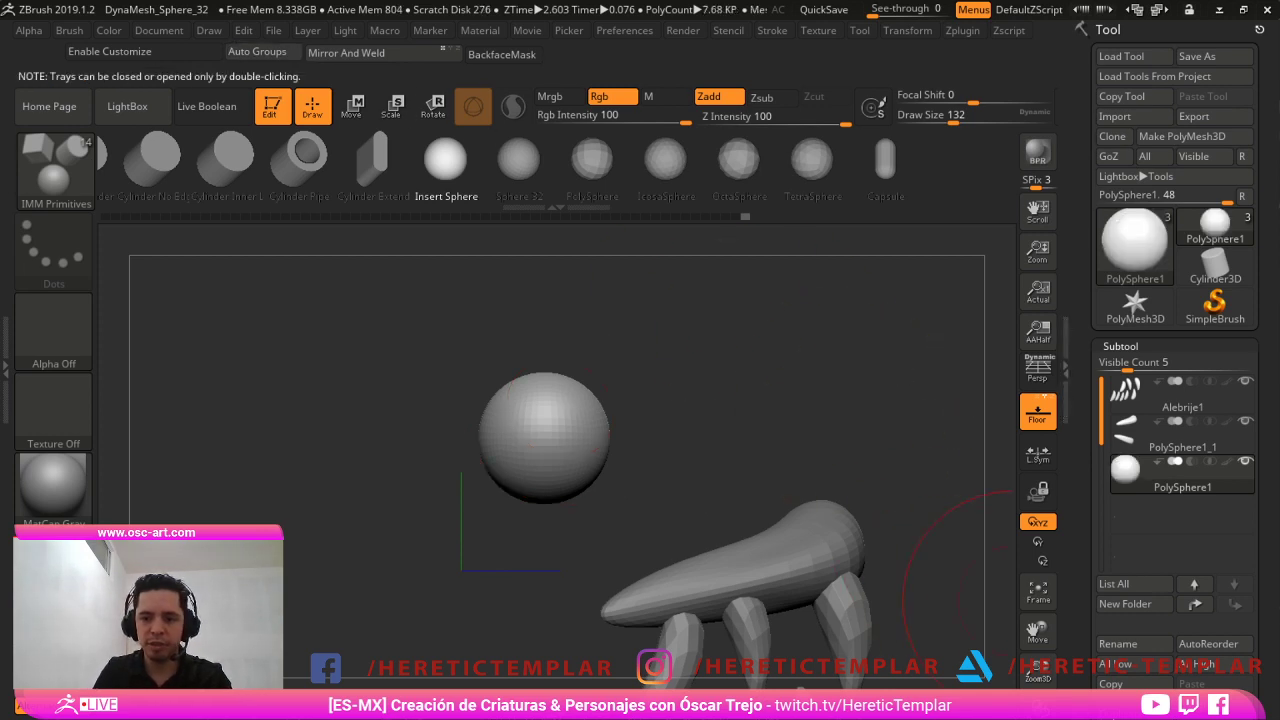
drag(1080, 584, 1080, 270)
click(194, 56)
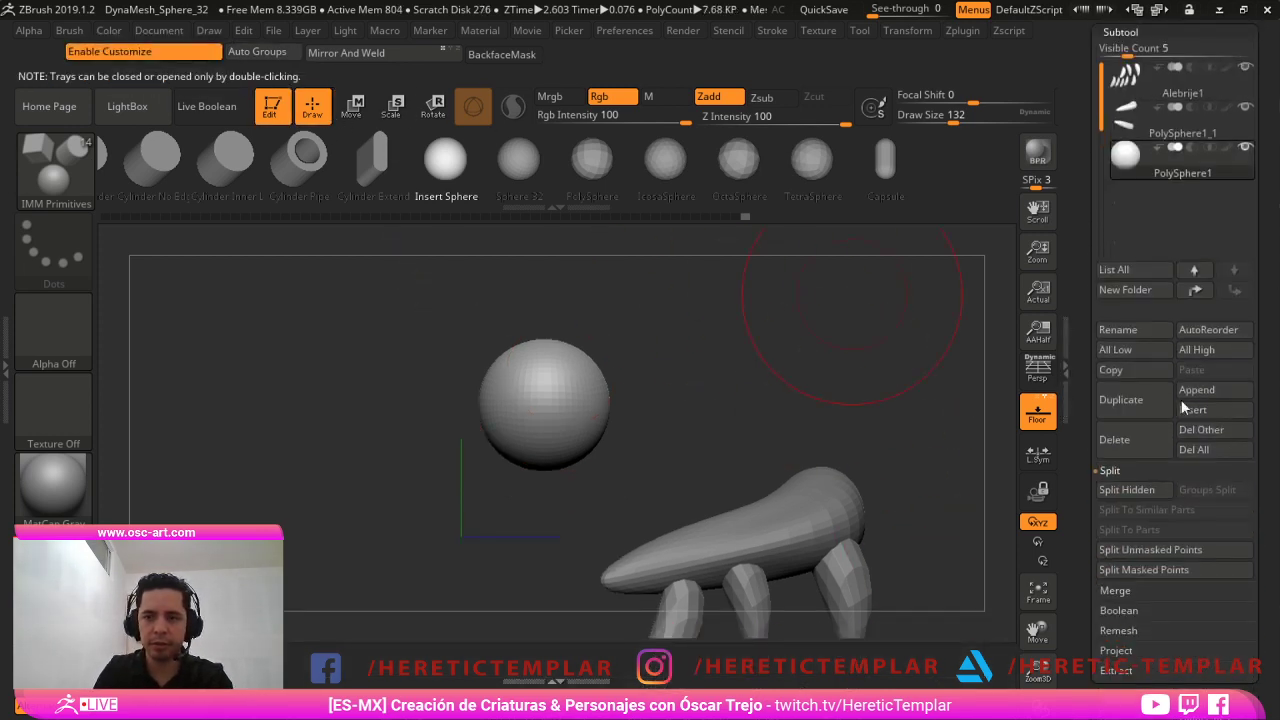
mouse_move(1126, 489)
ctrl+alt+mouse_down()
mouse_move(1100, 354)
mouse_move(749, 191)
mouse_move(728, 68)
ctrl+alt+mouse_up()
click(583, 57)
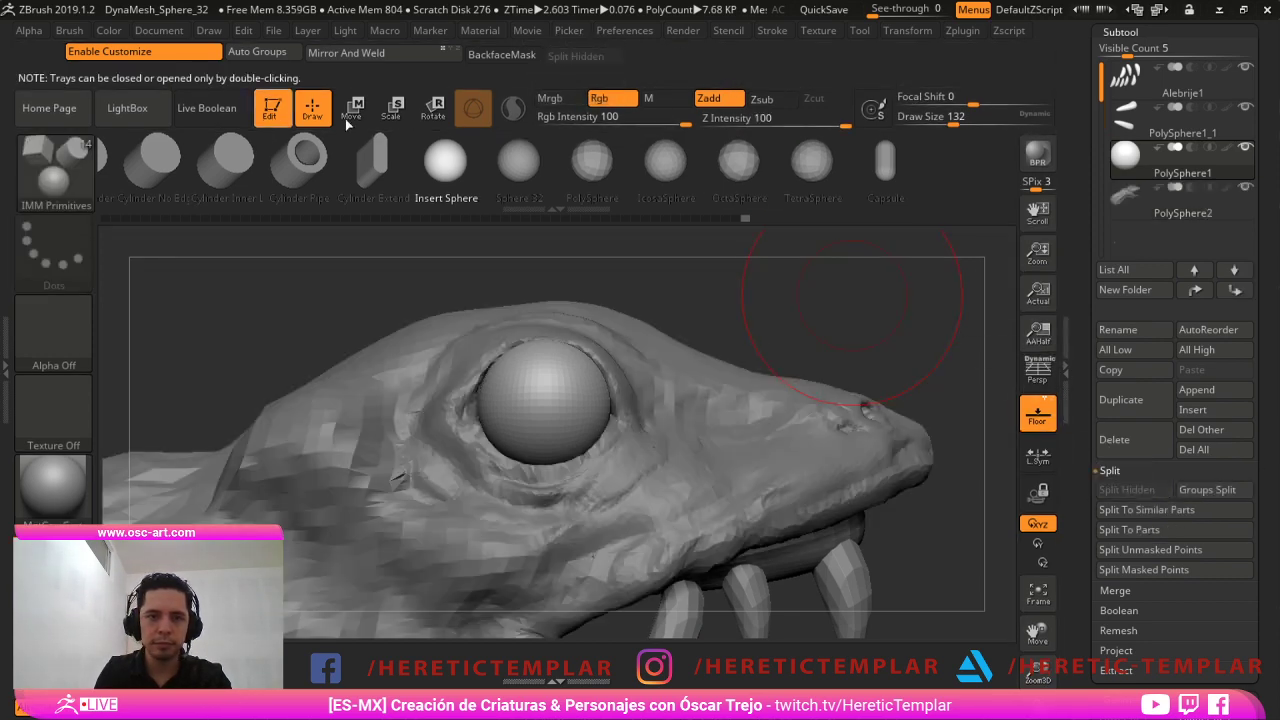
click(176, 55)
Switch to the Move brush at draw size 90 and make the head the active subtool again.
mouse_move(840, 357)
alt+mouse_down()
mouse_move(840, 403)
mouse_move(863, 373)
mouse_move(832, 359)
alt+mouse_up()
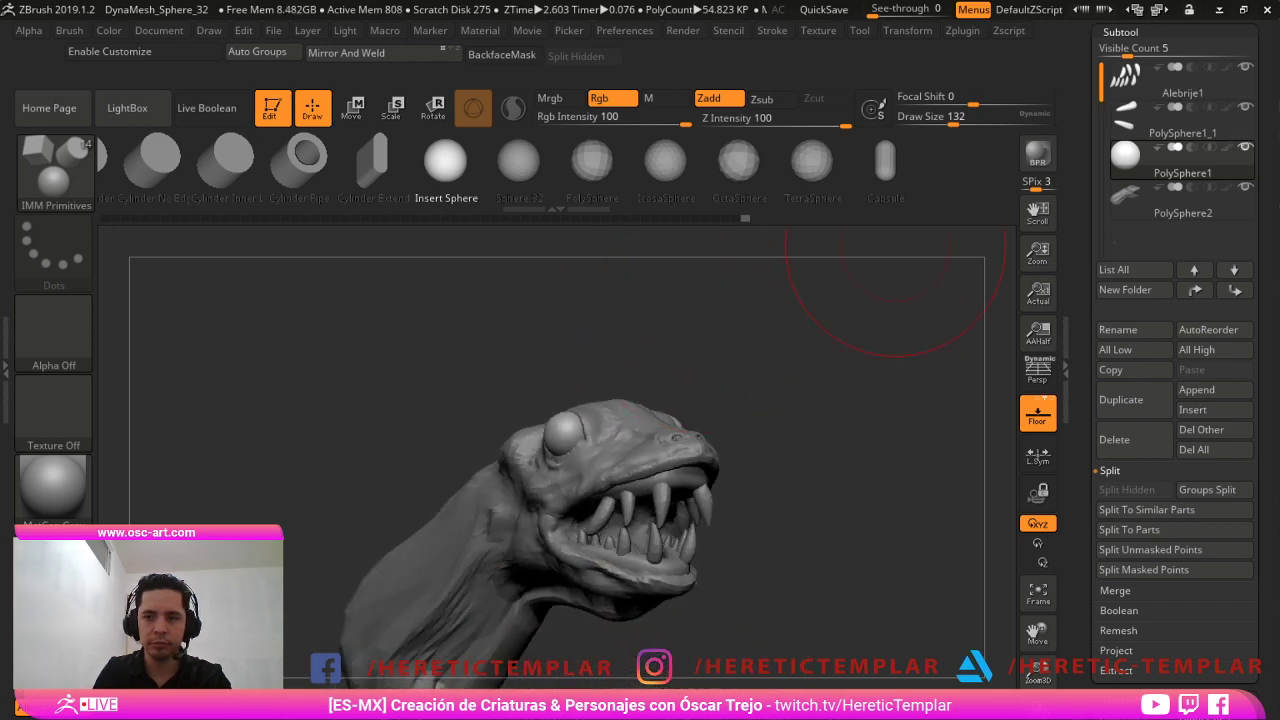
drag(1264, 140, 1264, 328)
drag(1135, 206, 1135, 332)
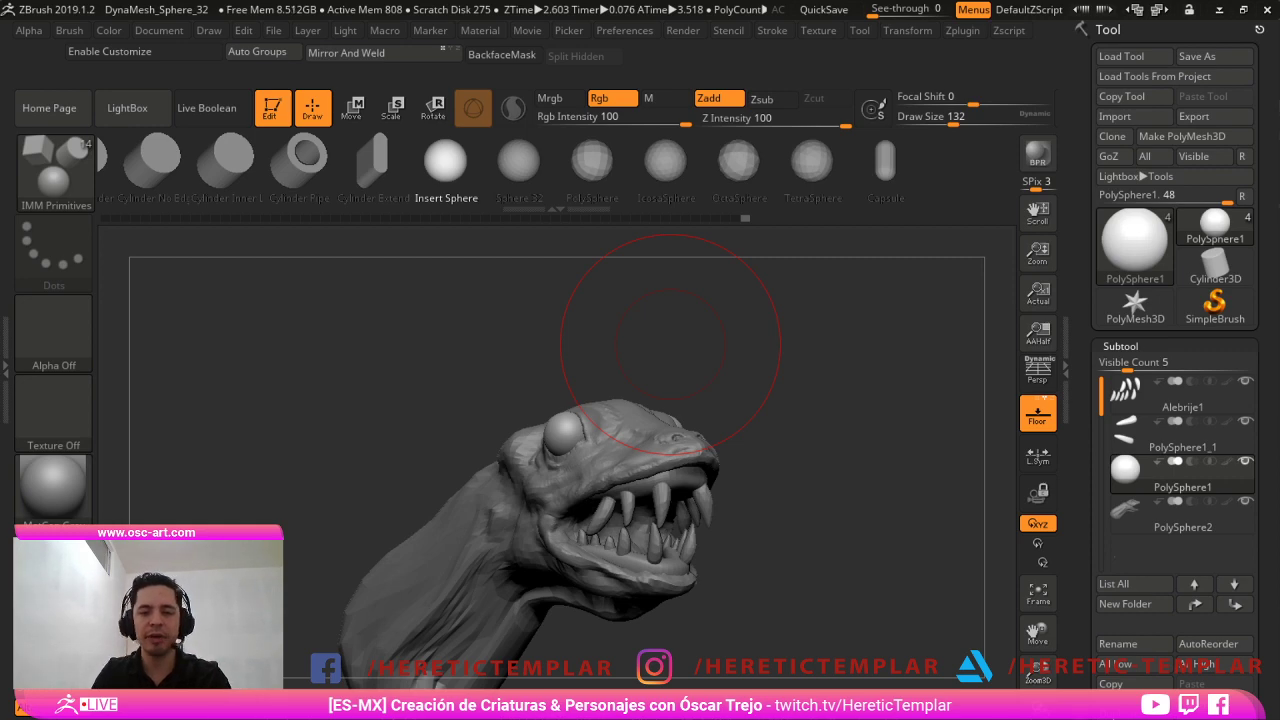
mouse_move(767, 525)
mouse_down()
mouse_move(763, 374)
mouse_move(780, 423)
mouse_move(855, 490)
mouse_move(857, 438)
mouse_move(763, 546)
mouse_up()
key(b)
key(m)
key(v)
key(bracketleft)
key(bracketleft)
key(bracketleft)
key(bracketleft)
alt+click(605, 419)
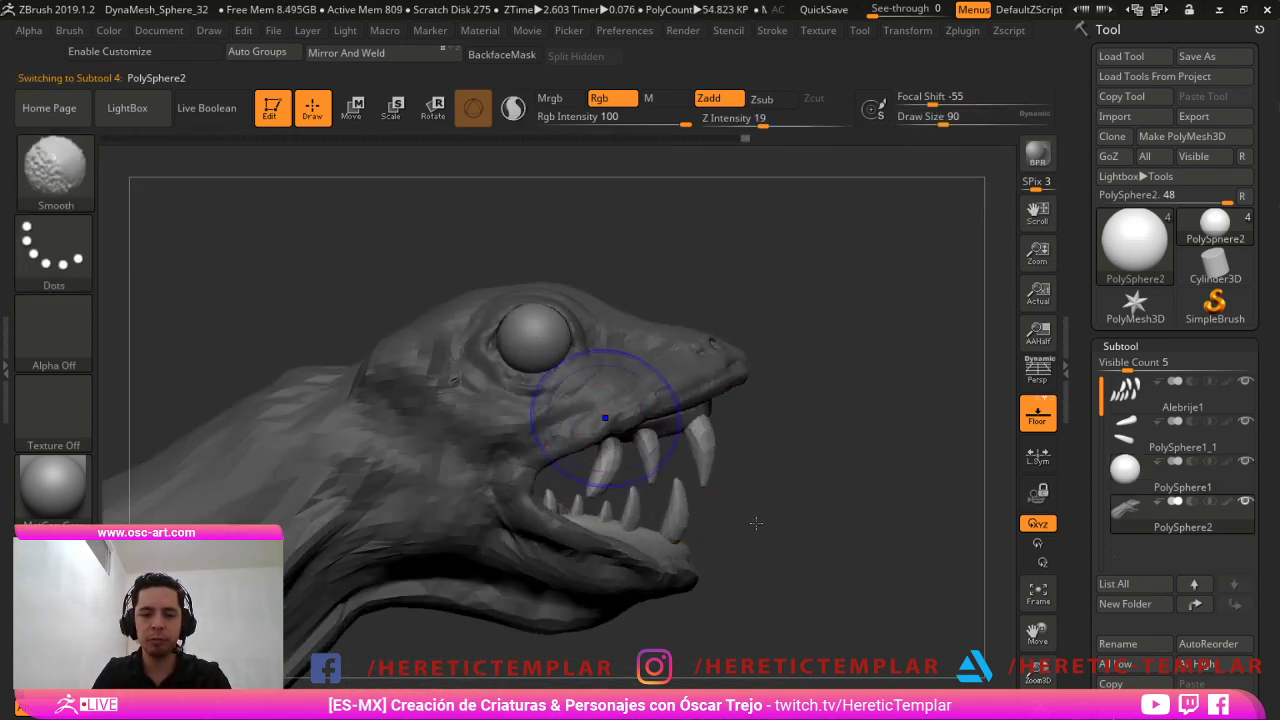
Show the head's wireframe and examine the polygon density around the neck, jaw, snout and eye.
key(shift+f)
ctrl+drag(861, 440, 925, 390)
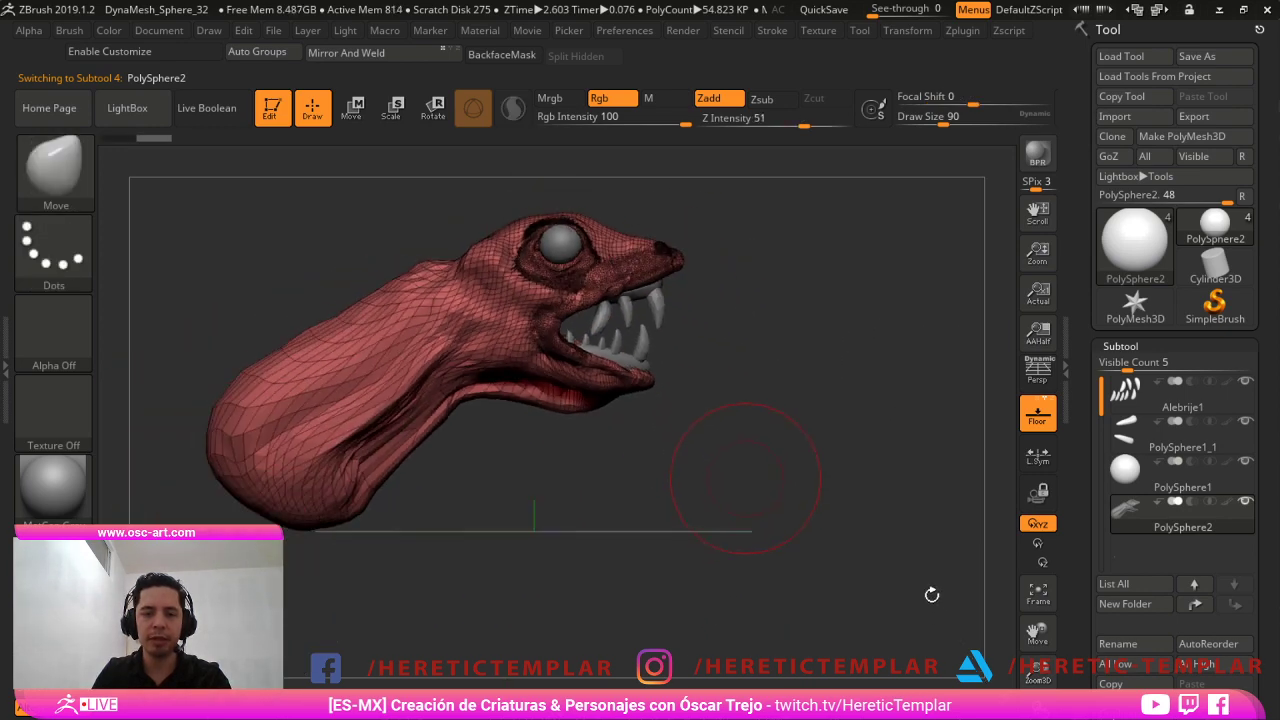
alt+drag(931, 594, 975, 645)
alt+drag(660, 630, 914, 494)
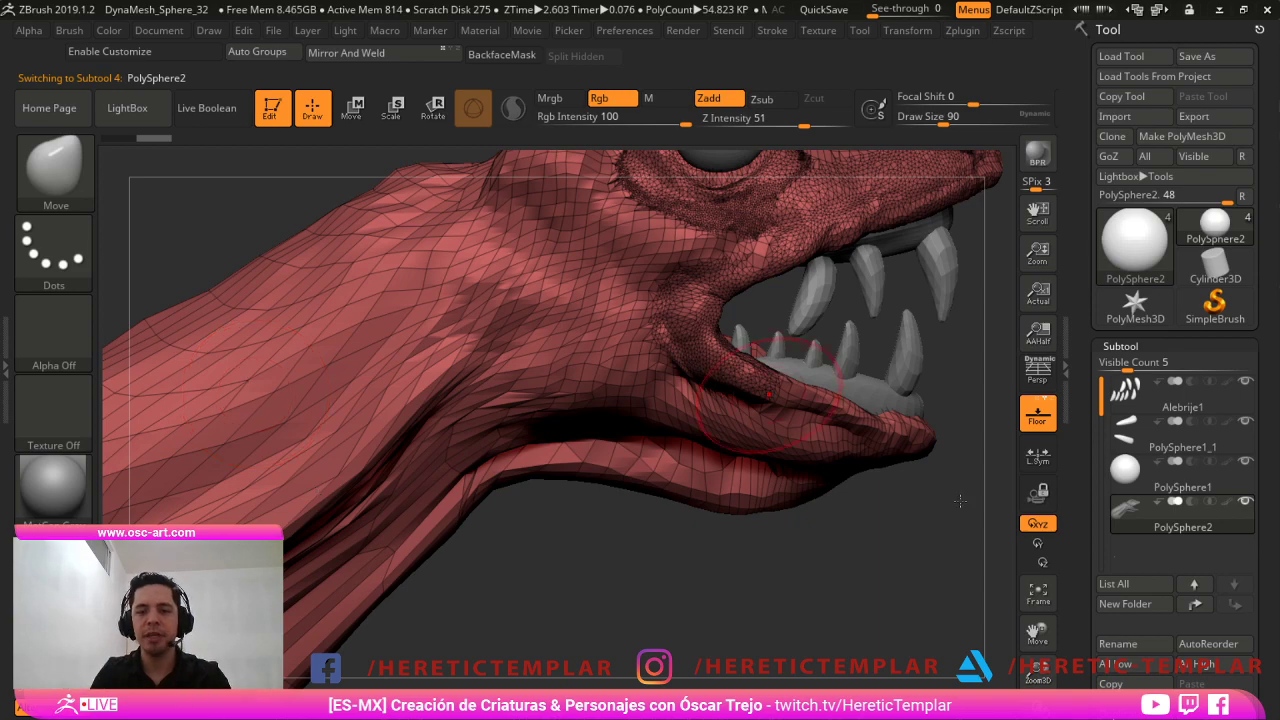
alt+drag(960, 501, 728, 612)
alt+drag(832, 192, 650, 490)
drag(700, 200, 574, 257)
alt+drag(927, 481, 683, 360)
alt+drag(400, 515, 572, 414)
alt+drag(396, 617, 639, 489)
Hide the wireframe and pull the head's surface with short downward SnakeHook strokes at draw size 140.
key(b)
key(s)
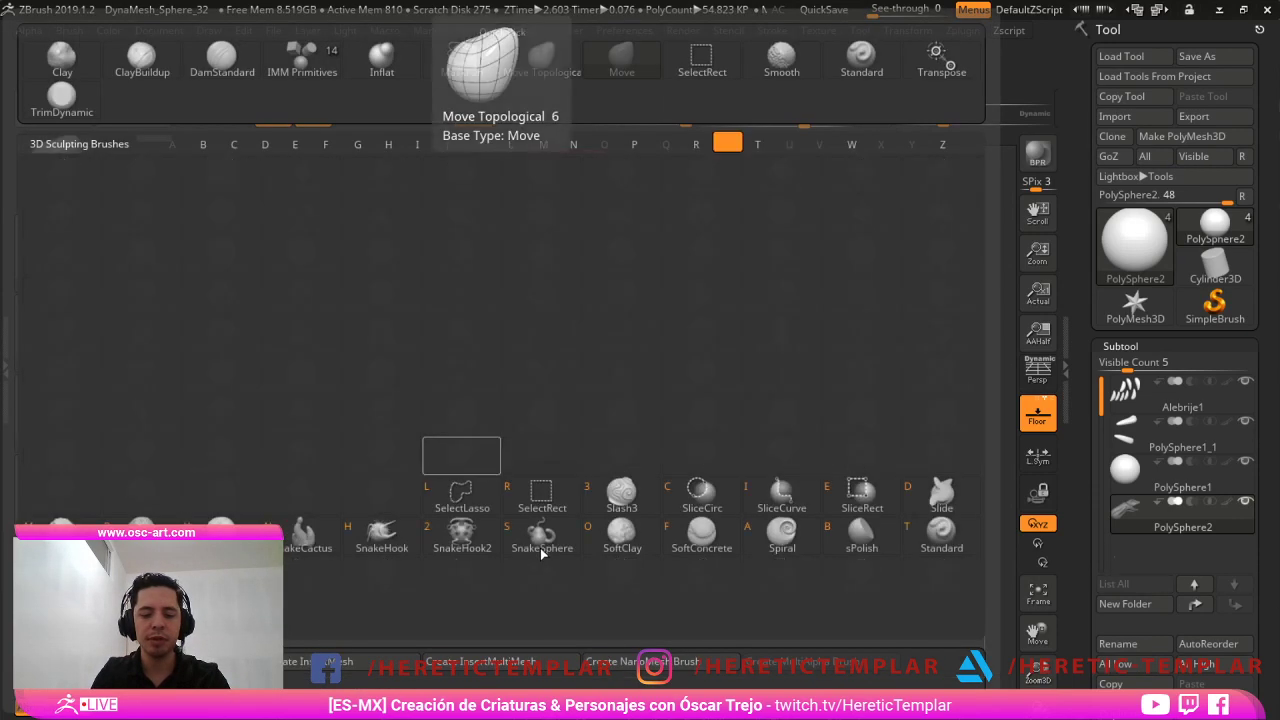
key(h)
key(shift+f)
key(s)
mouse_move(574, 494)
mouse_down()
mouse_move(634, 500)
mouse_move(577, 503)
mouse_up()
key(s)
key(s)
drag(457, 396, 457, 437)
mouse_move(530, 392)
mouse_down()
mouse_move(542, 418)
mouse_move(519, 432)
mouse_move(528, 450)
mouse_up()
alt+drag(879, 574, 790, 660)
ctrl+drag(790, 560, 853, 637)
drag(1186, 218, 1238, 255)
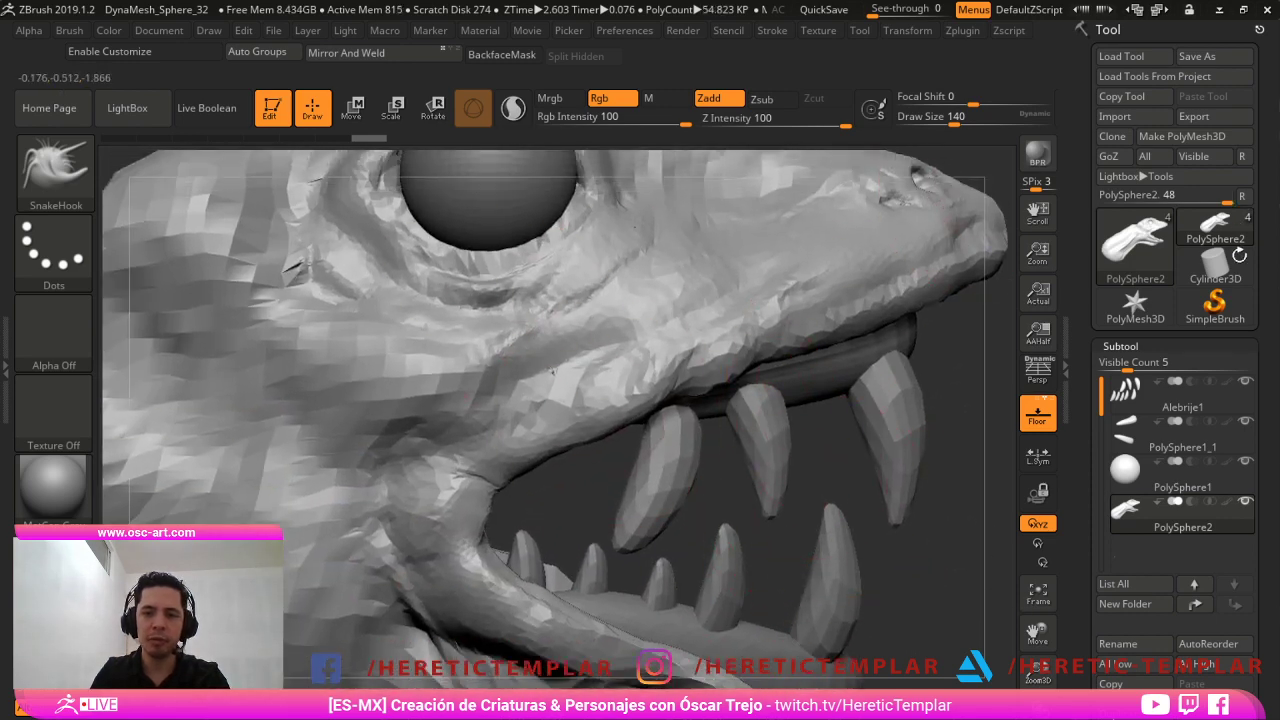
alt+drag(985, 140, 943, 406)
alt+drag(744, 265, 865, 580)
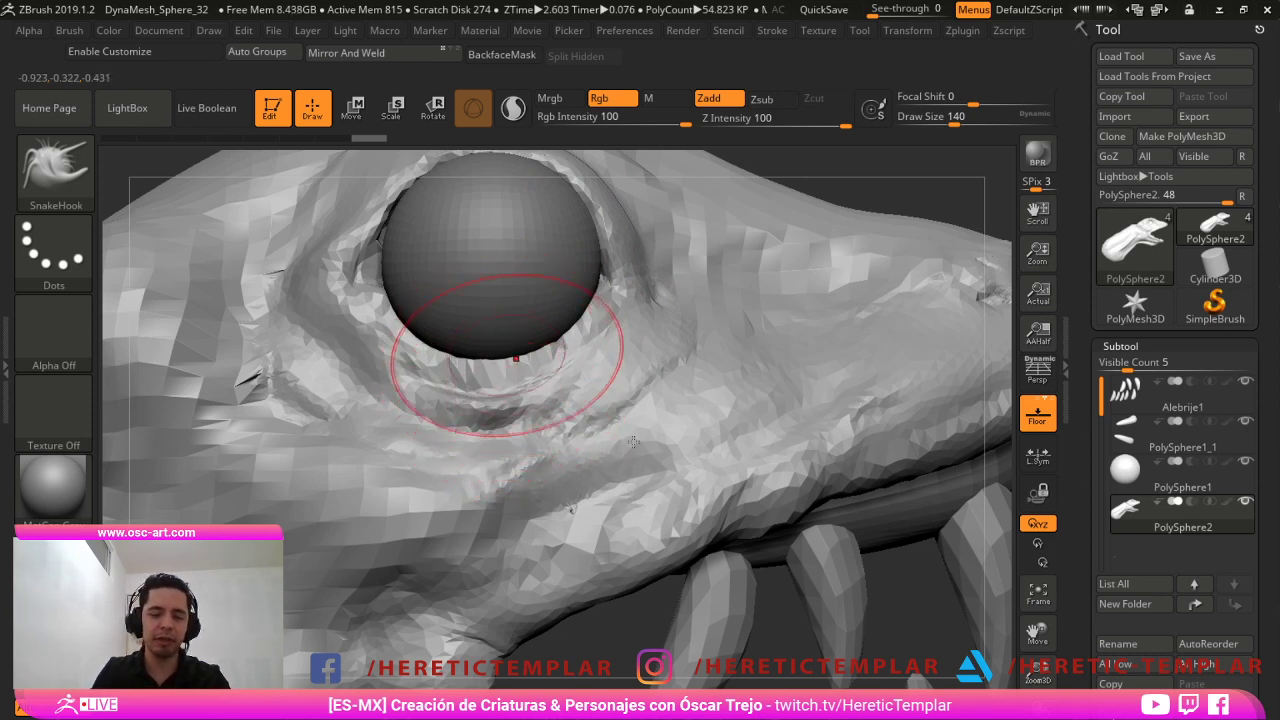
Choose the Clay brush after briefly picking DamStandard, and turn on Sculptris Pro mode at draw size 87.
key(b)
key(d)
key(s)
key(s)
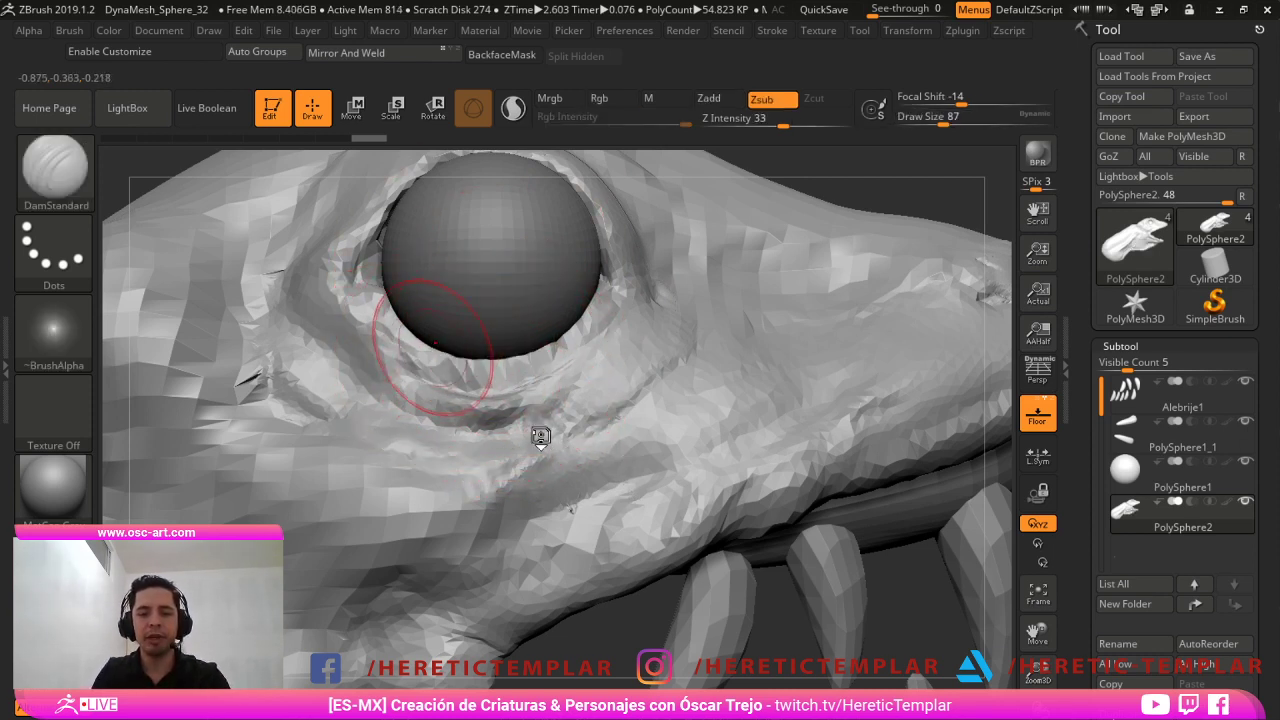
key(b)
key(c)
key(l)
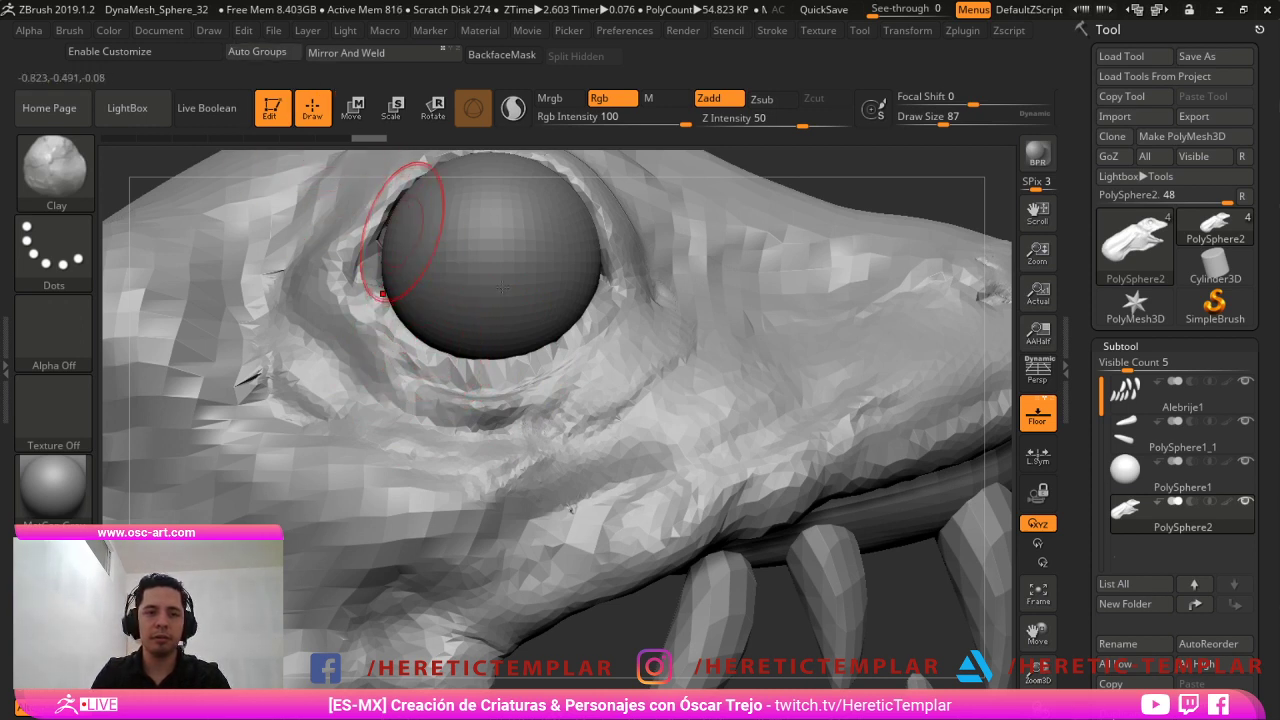
click(511, 114)
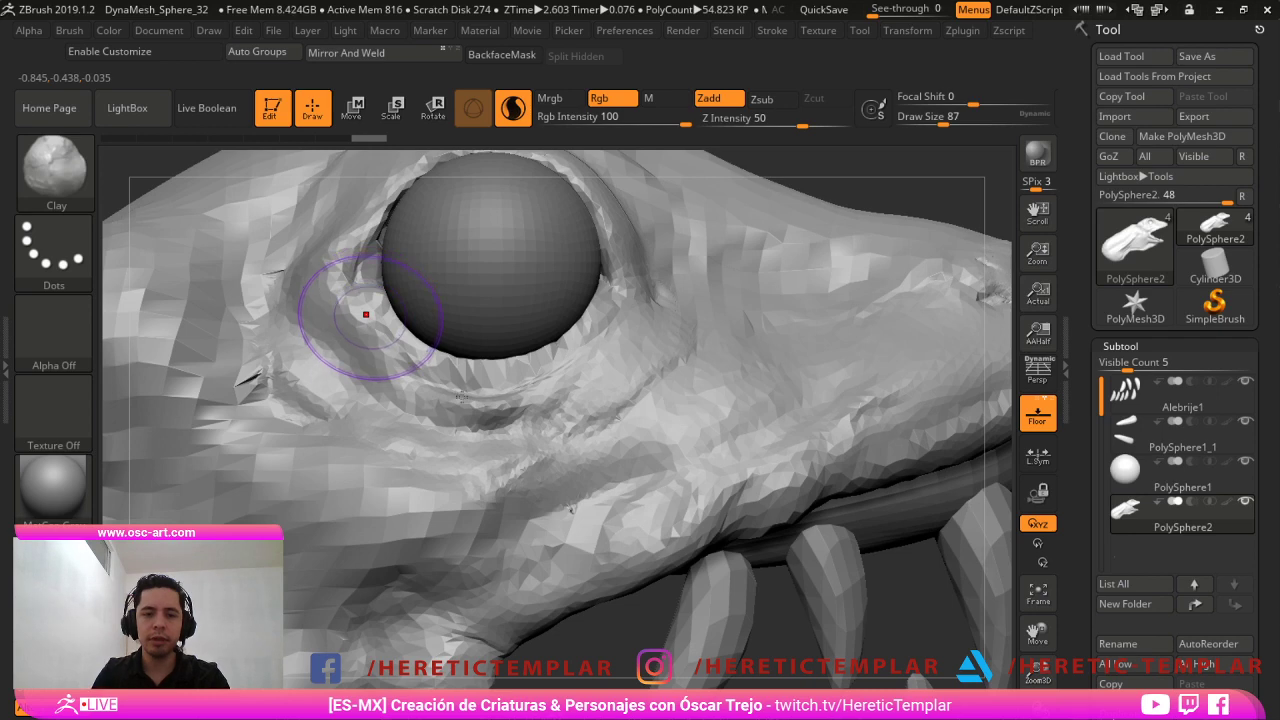
Show the wireframe and add dense clay detail along the lower eyelid with a smaller brush, at draw size 46.
key(shift+f)
key(s)
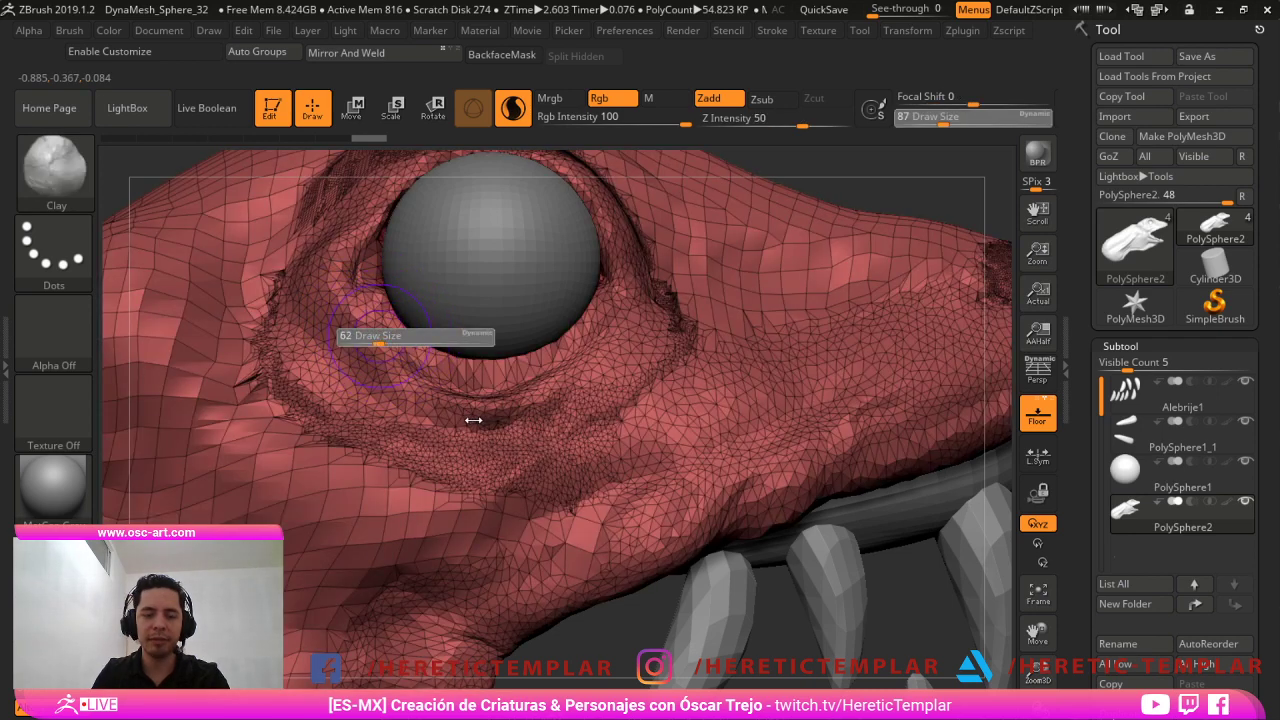
mouse_move(377, 335)
mouse_down()
mouse_move(420, 369)
mouse_move(505, 358)
mouse_up()
key(s)
click(378, 326)
key(s)
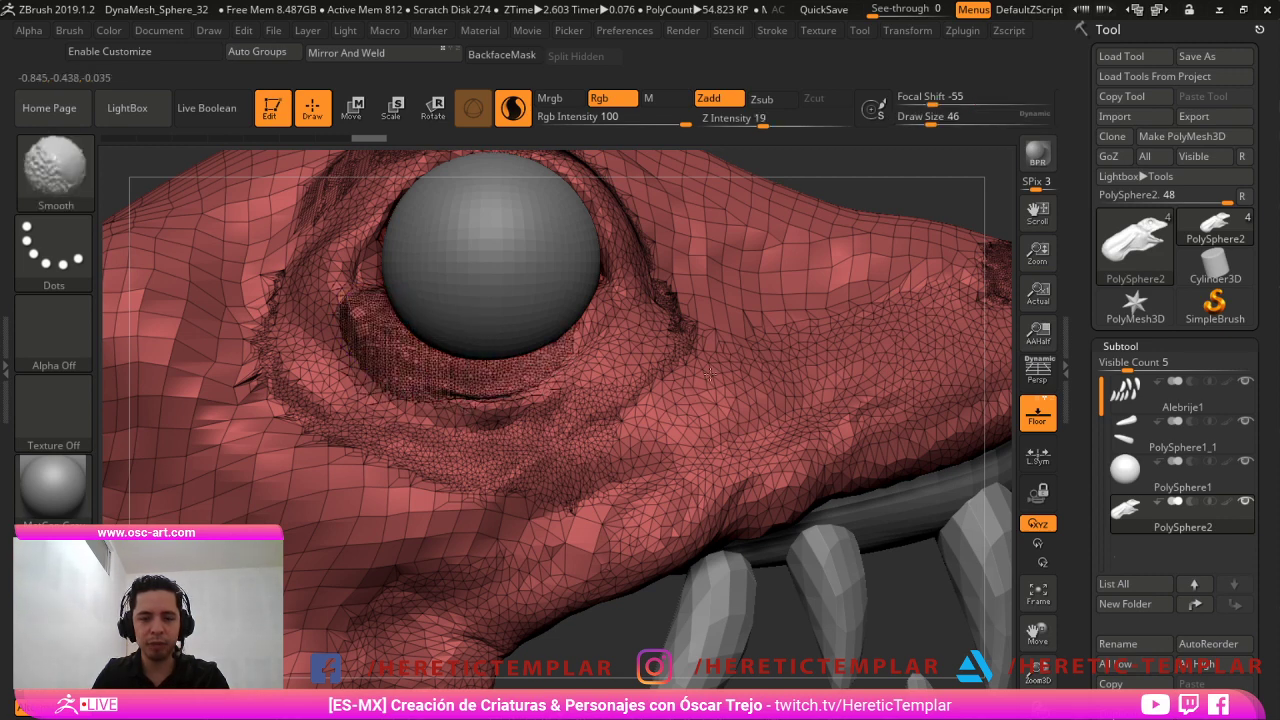
Smooth the dense surface detail along the lower eyelid beneath the eyeball.
mouse_move(582, 326)
shift+mouse_down()
mouse_move(592, 332)
mouse_move(478, 384)
mouse_move(381, 374)
mouse_move(586, 384)
mouse_move(556, 350)
shift+mouse_up()
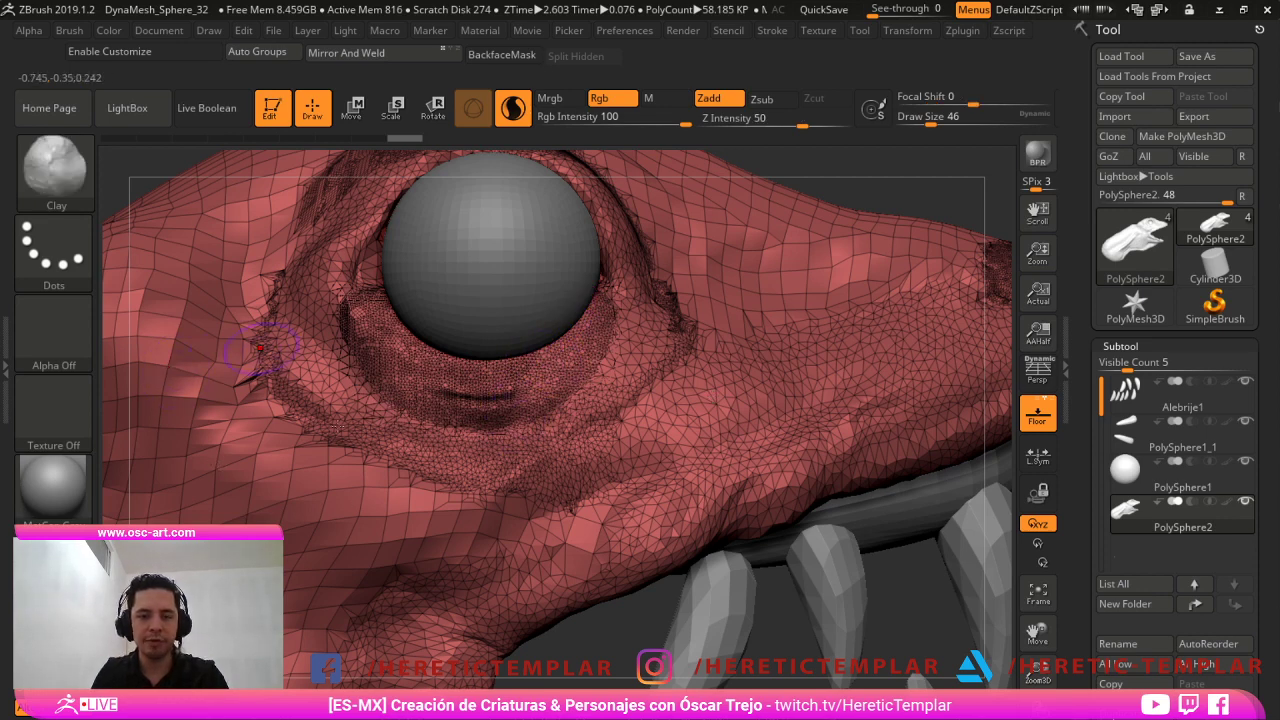
Try adding a dense clay patch on the head behind the eye at draw size 68, and undo it.
alt+drag(150, 166, 430, 163)
key(s)
mouse_move(358, 307)
mouse_down()
mouse_move(356, 332)
mouse_move(378, 306)
mouse_up()
key(s)
click(354, 338)
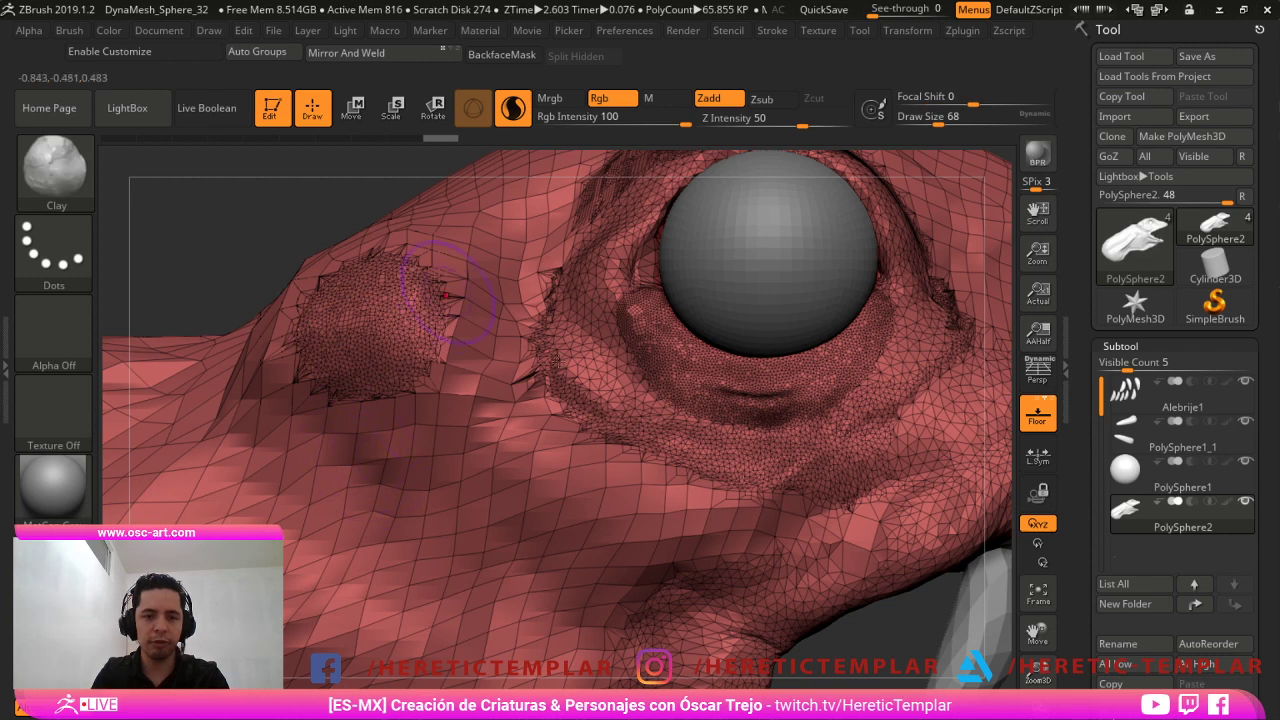
key(ctrl+z)
alt+drag(320, 230, 220, 288)
key(b)
key(d)
key(s)
key(s)
drag(660, 418, 653, 418)
key(s)
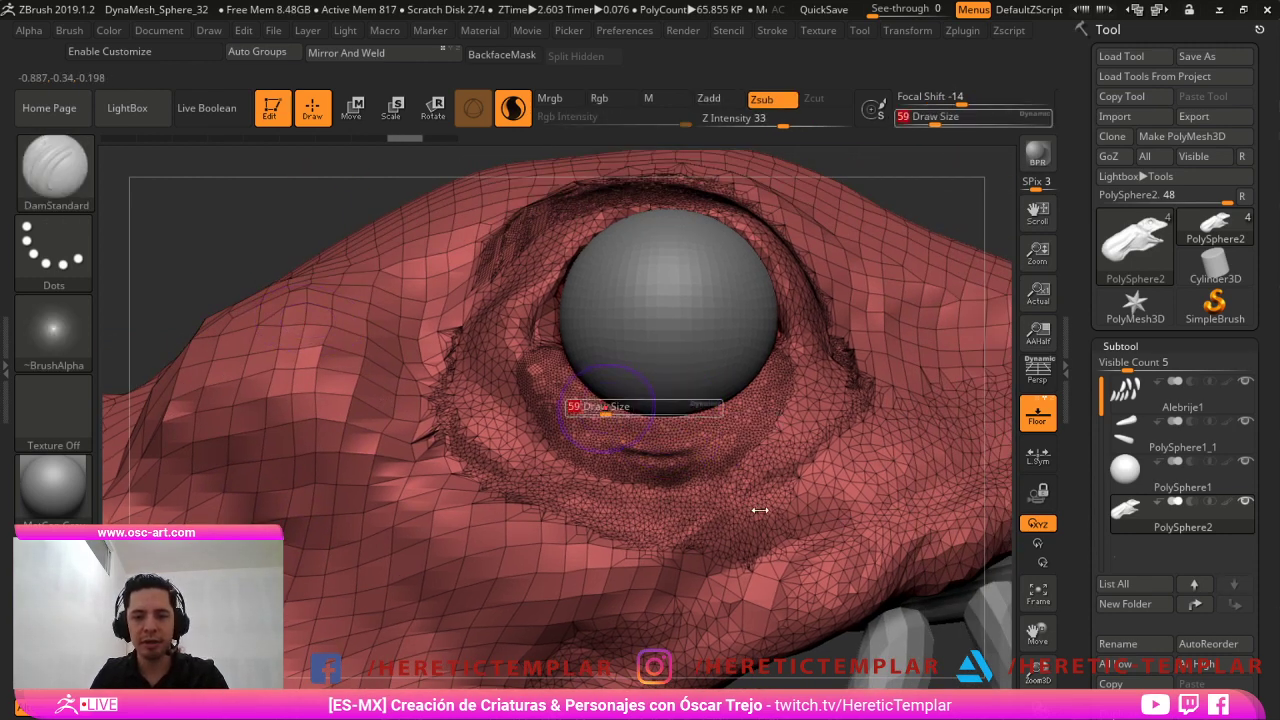
Hide the wireframe and build up folds along the lower eyelid with ClayBuildup strokes at draw size 74.
key(shift+f)
key(b)
key(c)
key(b)
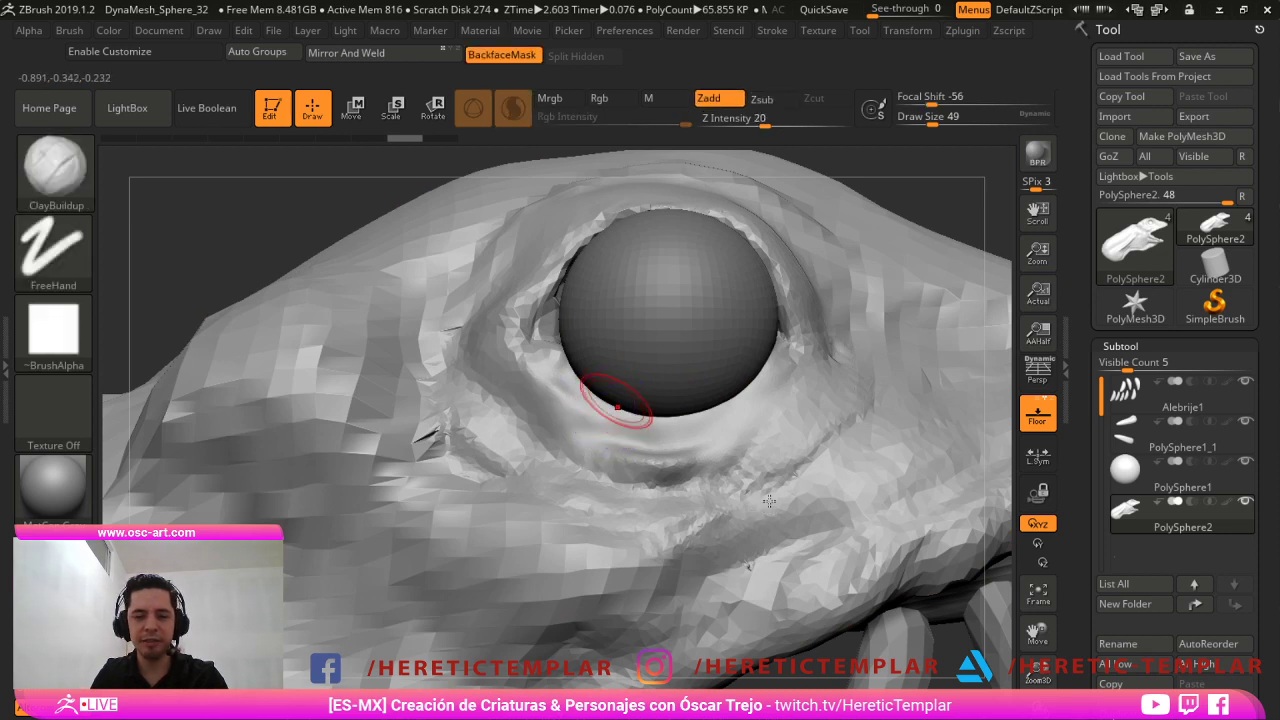
key(s)
mouse_move(613, 402)
mouse_down()
mouse_move(588, 394)
mouse_move(606, 422)
mouse_move(586, 385)
mouse_move(639, 406)
mouse_up()
key(s)
key(s)
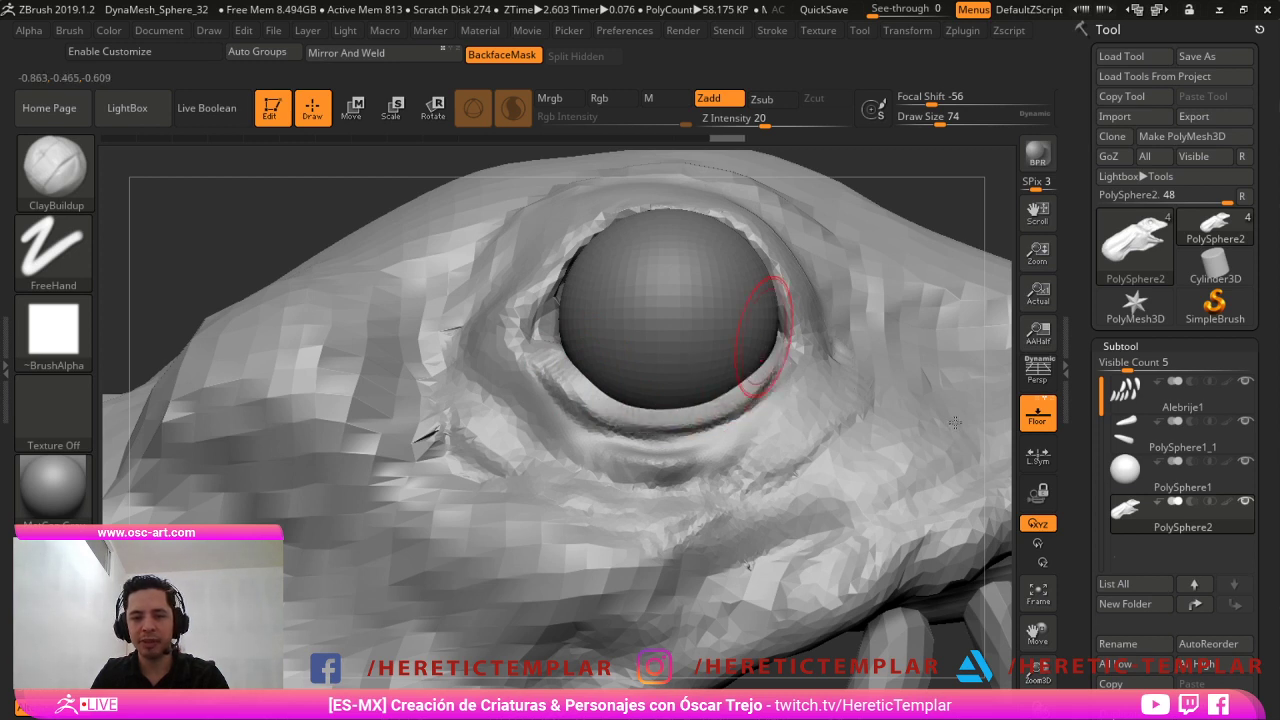
drag(690, 410, 755, 385)
mouse_move(612, 418)
mouse_down()
mouse_move(668, 428)
mouse_move(748, 400)
mouse_up()
mouse_move(604, 422)
mouse_down()
mouse_move(650, 434)
mouse_move(731, 409)
mouse_move(746, 421)
mouse_move(671, 437)
mouse_move(749, 427)
mouse_move(711, 453)
mouse_up()
key(ctrl+z)
Carve creases along and beneath the lower eyelid with the DamStandard brush at draw sizes 51 and 41.
key(b)
key(d)
key(s)
key(s)
key(s)
key(s)
key(s)
key(s)
key(s)
key(s)
key(s)
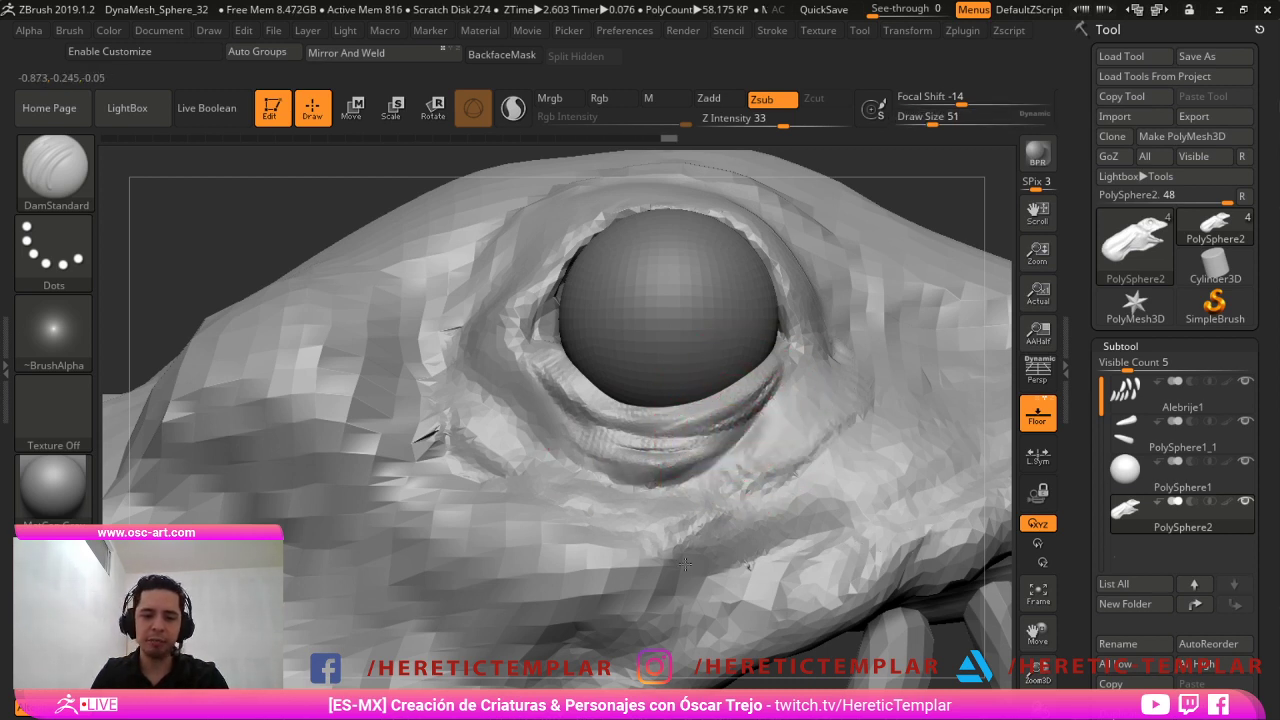
drag(548, 451, 670, 490)
mouse_move(553, 362)
mouse_down()
mouse_move(588, 420)
mouse_move(589, 378)
mouse_move(608, 408)
mouse_move(654, 418)
mouse_move(718, 402)
mouse_up()
key(s)
key(s)
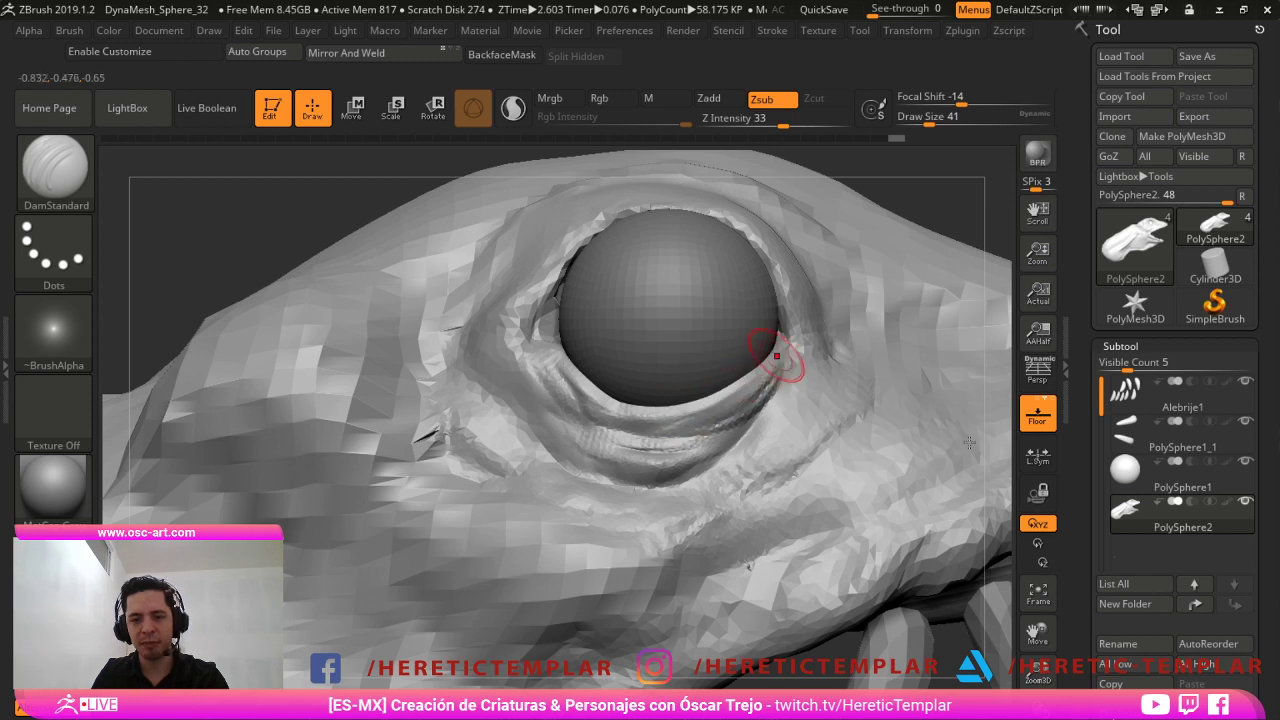
Thicken the lower eyelid's rim against the eyeball with overlapping Clay brush strokes at draw size 35.
key(b)
key(c)
key(l)
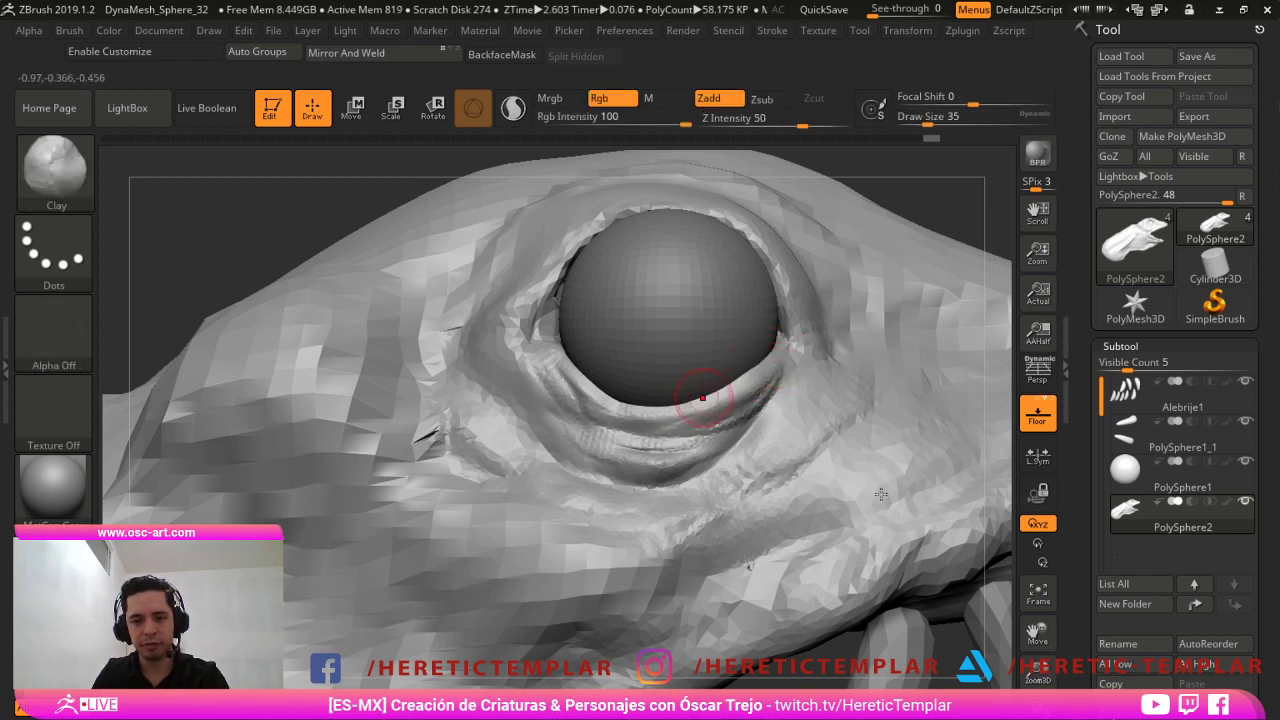
mouse_move(703, 398)
mouse_down()
mouse_move(726, 391)
mouse_move(668, 400)
mouse_up()
drag(566, 366, 614, 400)
drag(612, 400, 682, 398)
drag(560, 362, 644, 404)
drag(600, 394, 690, 404)
mouse_move(650, 406)
mouse_down()
mouse_move(746, 362)
mouse_move(599, 399)
mouse_move(700, 414)
mouse_up()
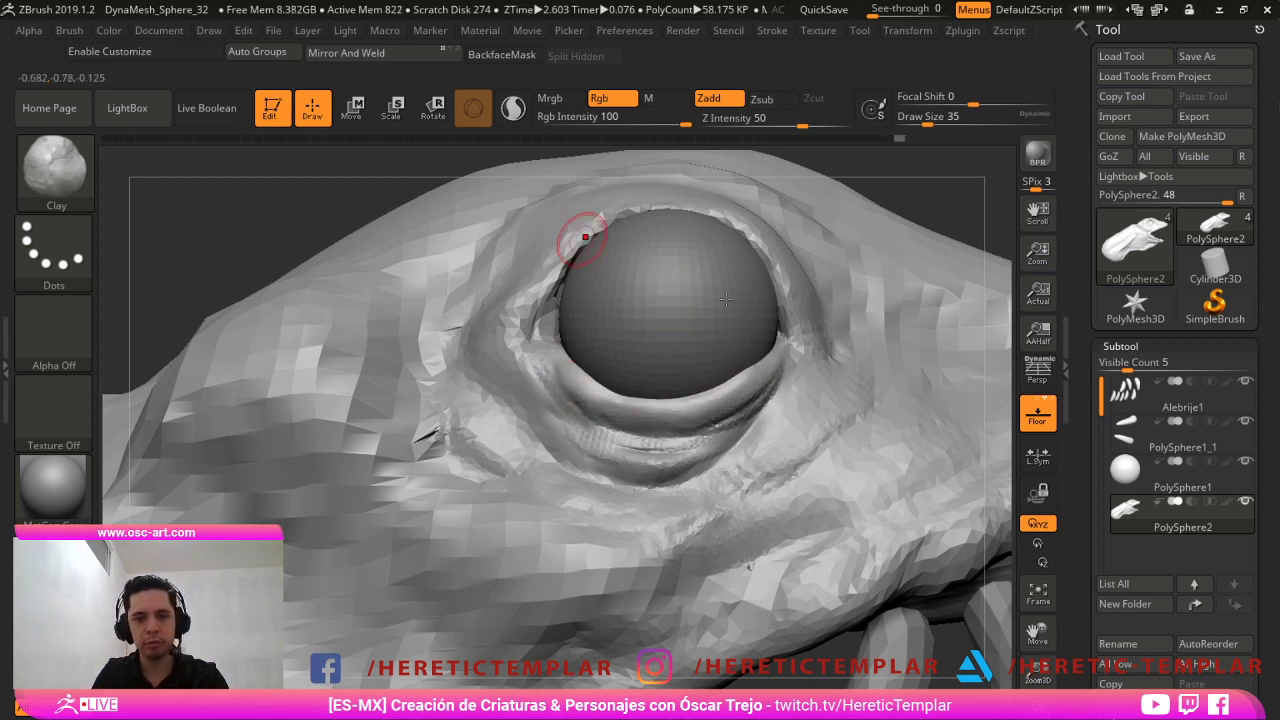
Turn off Sculptris Pro for smoothing and build up the upper eyelid's rear rim with Clay at draw size 39.
key(shift)
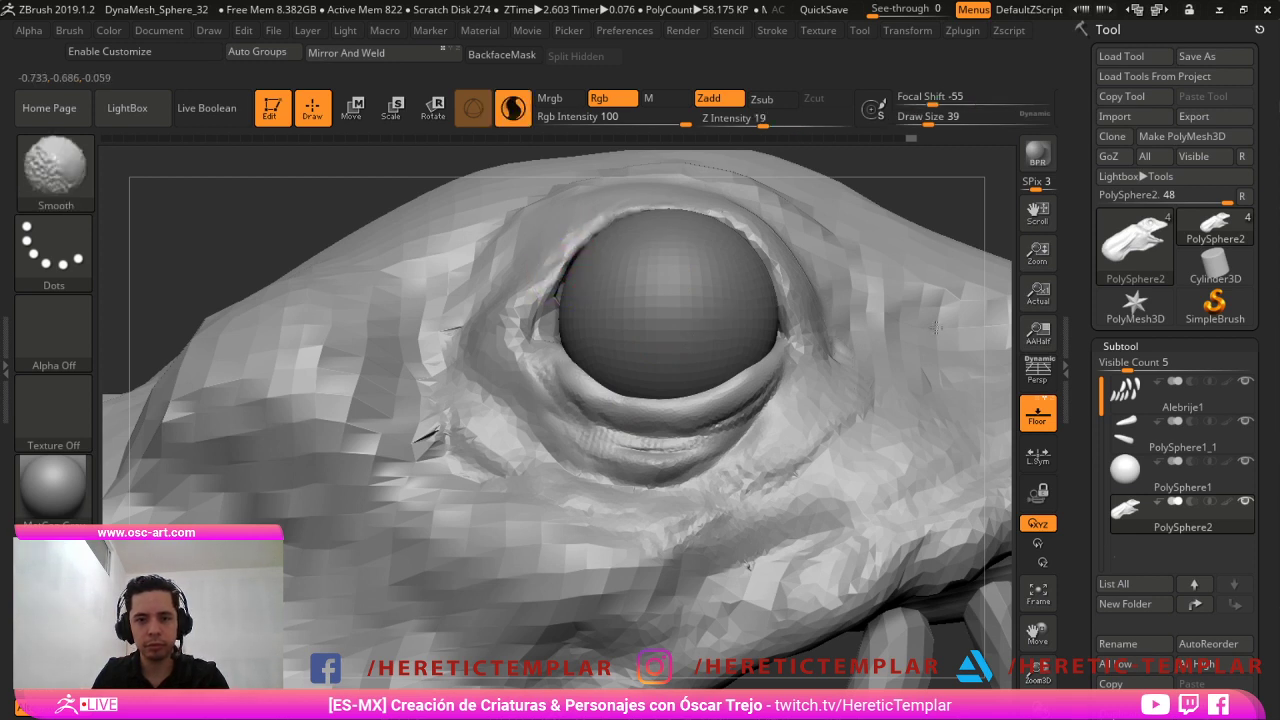
key(backslash)
drag(538, 274, 582, 224)
drag(580, 226, 556, 260)
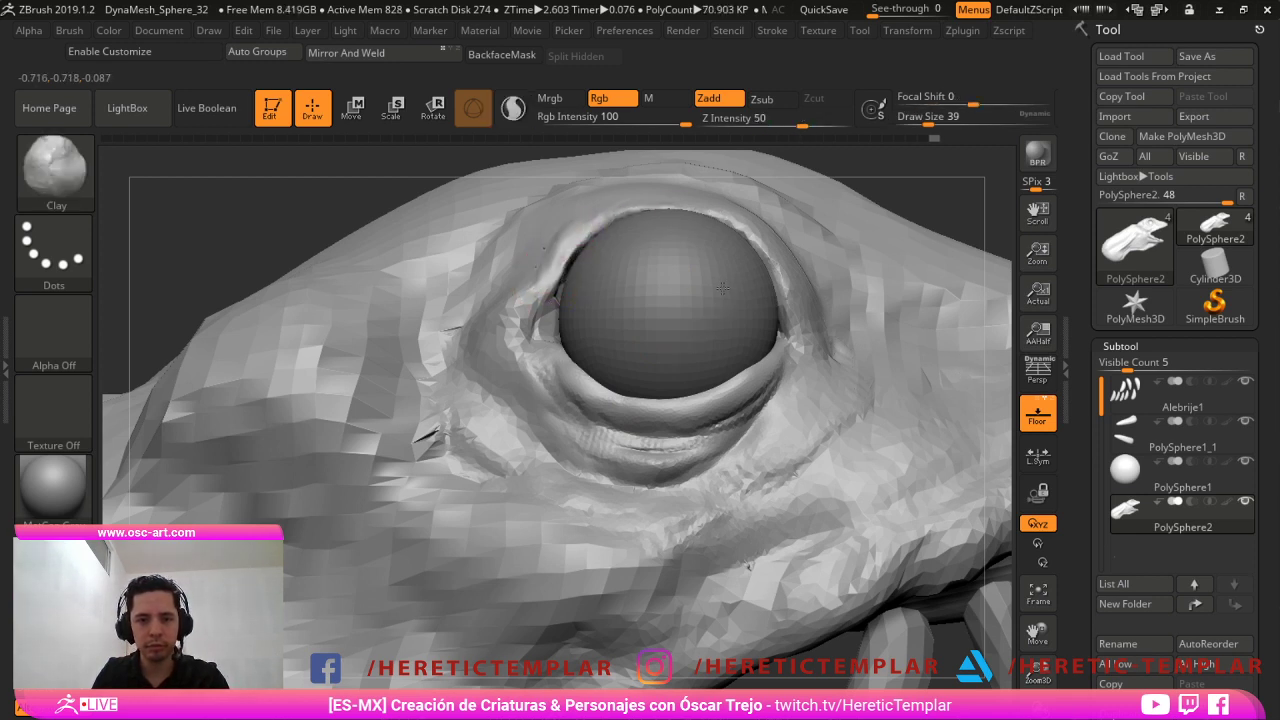
mouse_move(673, 203)
mouse_down()
mouse_move(627, 208)
mouse_move(566, 261)
mouse_up()
Enable BackfaceMask and continue the Clay buildup along the upper eyelid's front rim at draw size 51.
click(504, 55)
key(s)
key(shift)
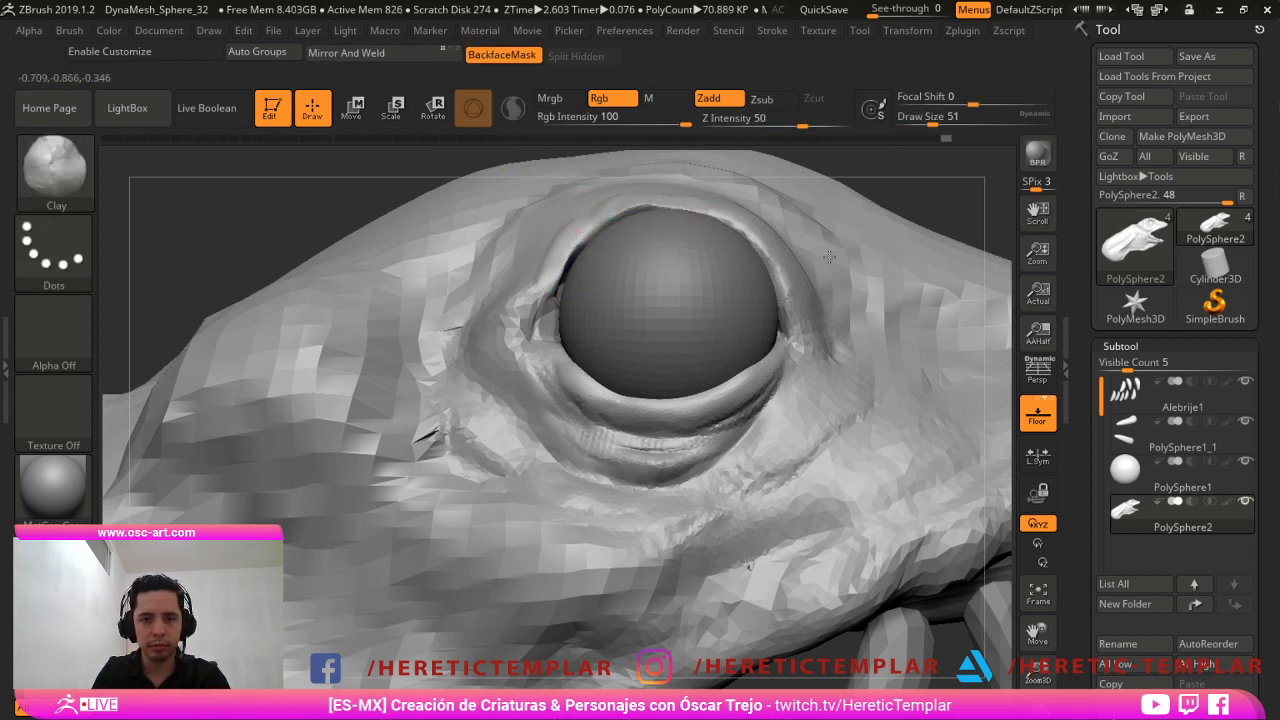
mouse_move(692, 208)
mouse_down()
mouse_move(760, 246)
mouse_move(799, 332)
mouse_up()
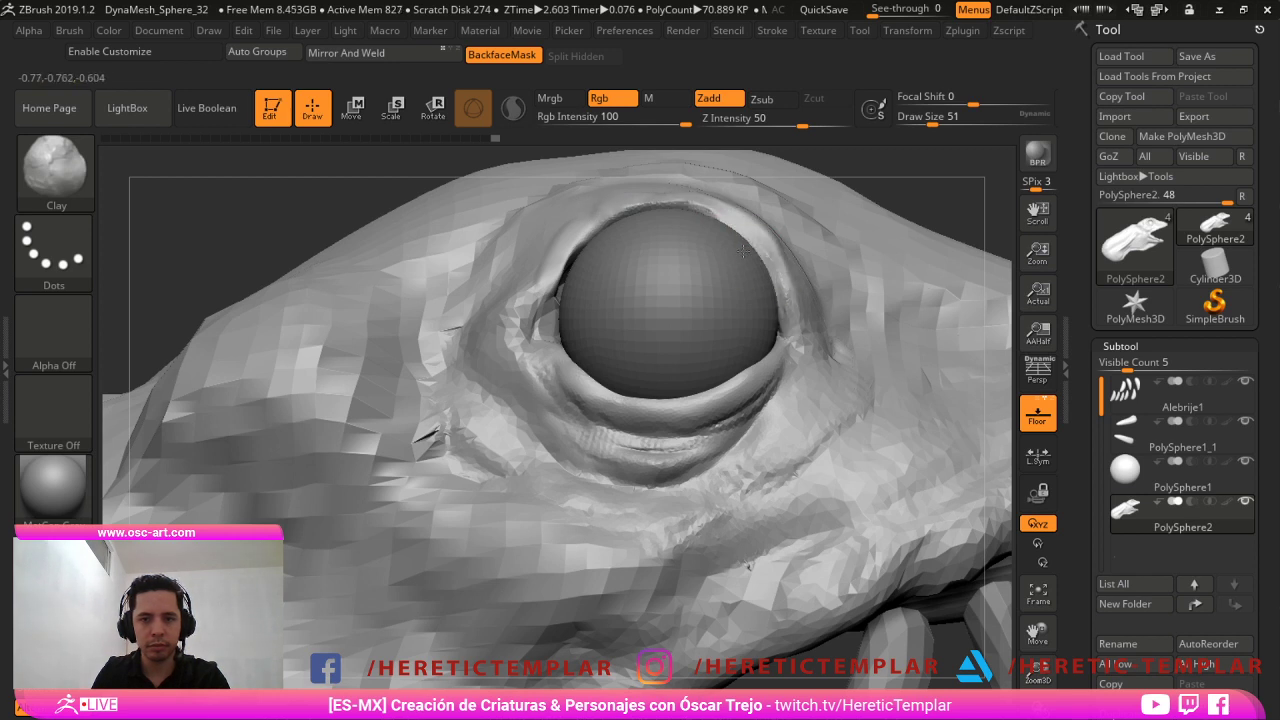
key(shift)
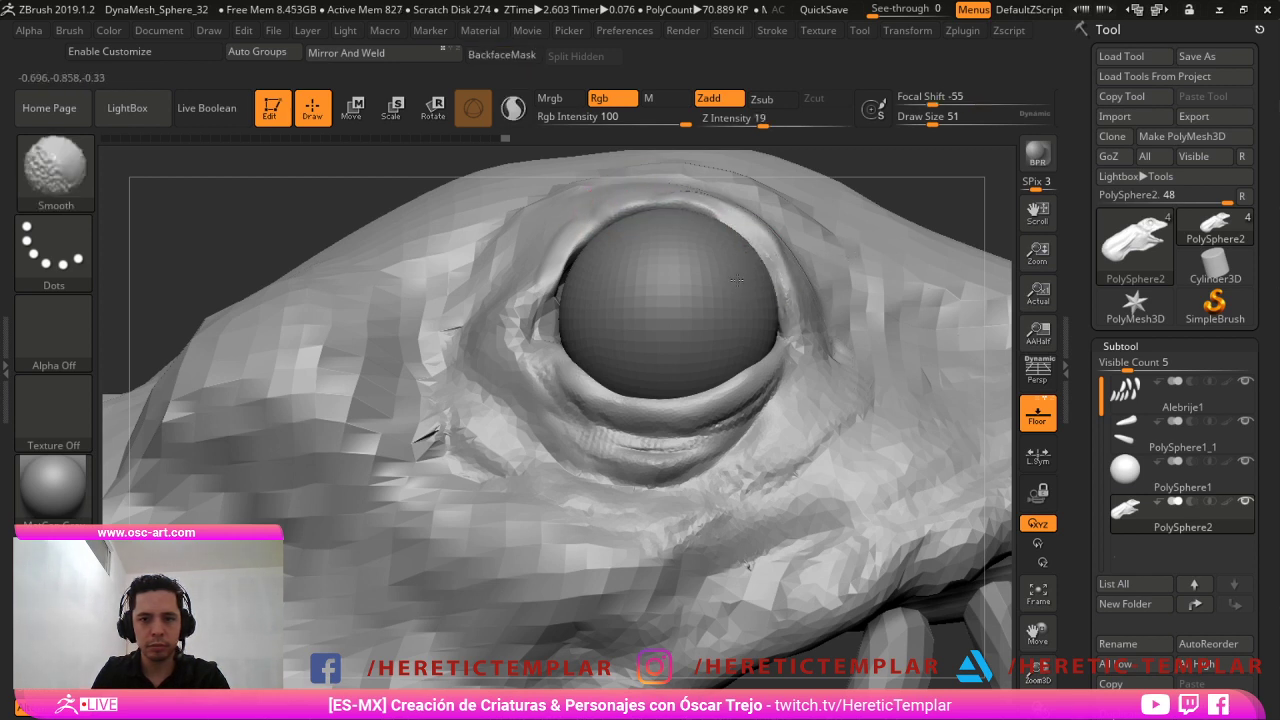
Pull the eyelids' rear corner in against the eyeball with the Move brush at draw size 68.
key(b)
key(m)
key(v)
key(s)
drag(535, 308, 540, 316)
key(s)
drag(528, 334, 542, 338)
key(shift)
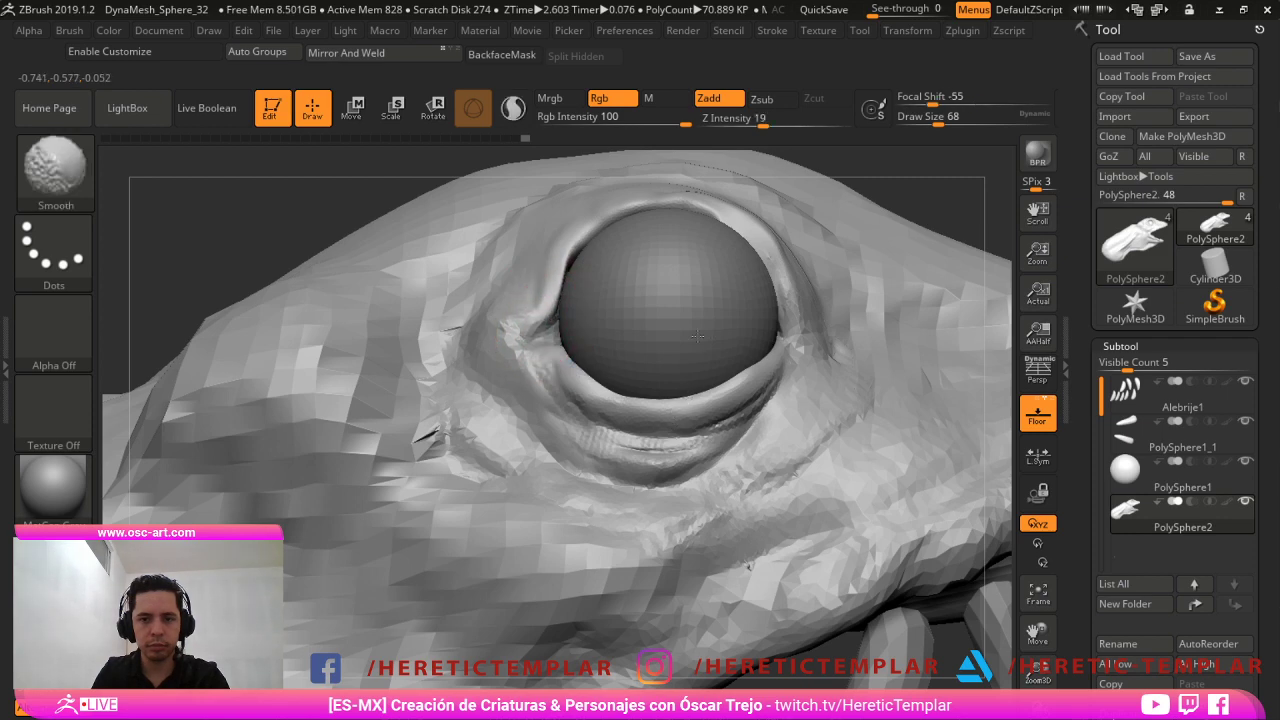
View the head from the front, select the eyeballs and nudge them sideways in their sockets.
mouse_move(1102, 243)
alt+mouse_down()
mouse_move(1060, 232)
mouse_move(818, 285)
alt+mouse_up()
key(s)
mouse_move(740, 317)
mouse_down()
mouse_move(759, 314)
mouse_move(682, 307)
mouse_move(727, 302)
mouse_up()
key(s)
alt+click(755, 309)
key(w)
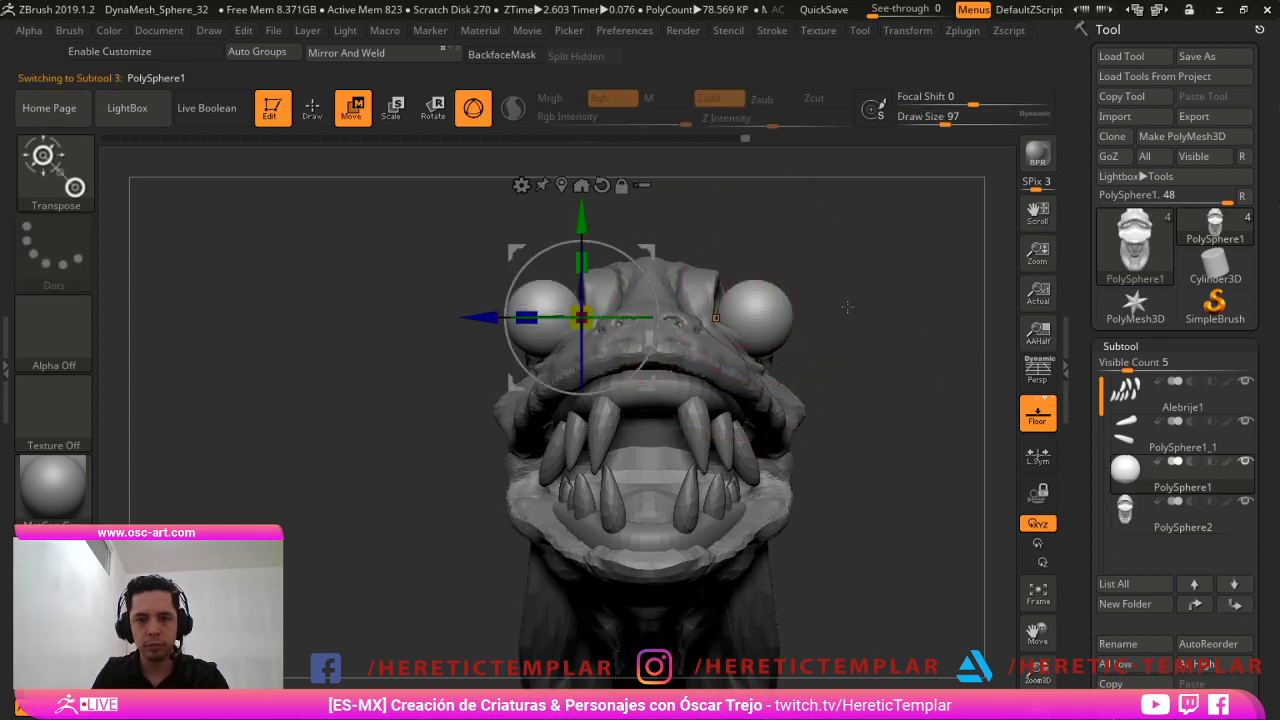
drag(835, 315, 971, 293)
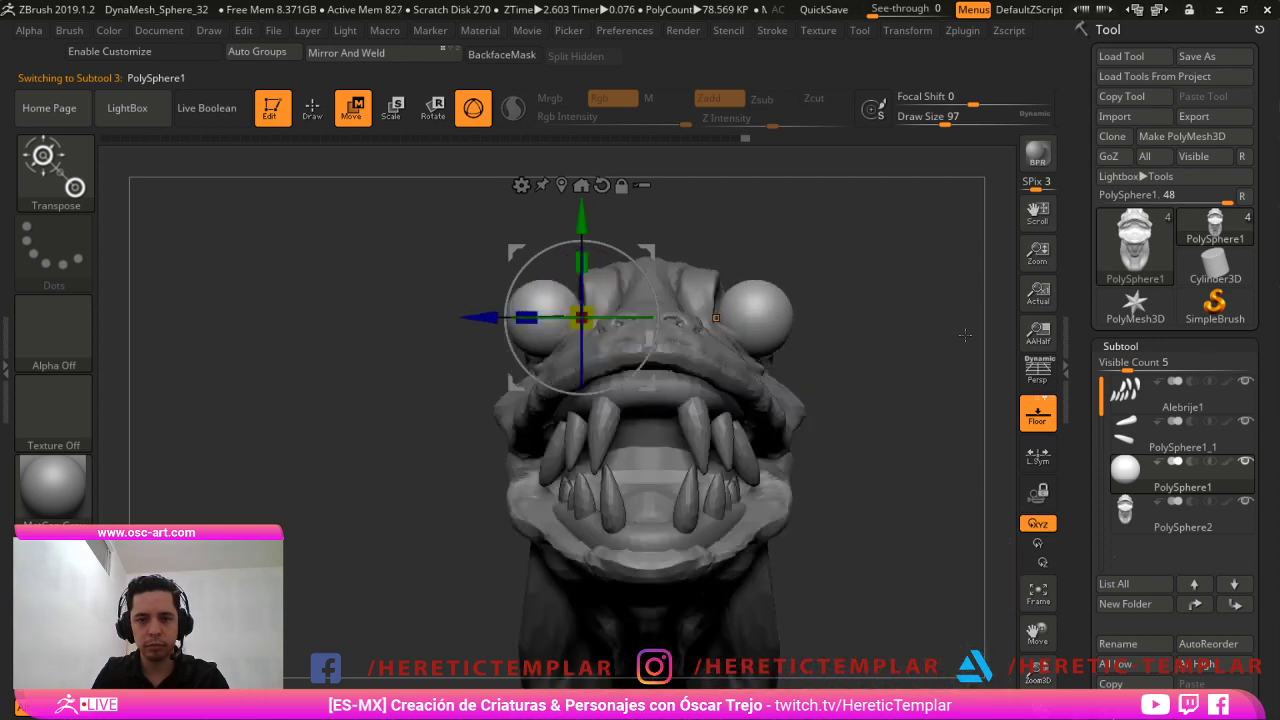
drag(850, 330, 966, 316)
Select the head and pull the upper eyelid's edge inward with the Move brush at draw size 83.
key(q)
key(s)
alt+click(714, 276)
drag(727, 286, 713, 279)
key(s)
Select the eyeballs again and shift them slightly inward toward the middle of the head.
alt+click(748, 303)
key(w)
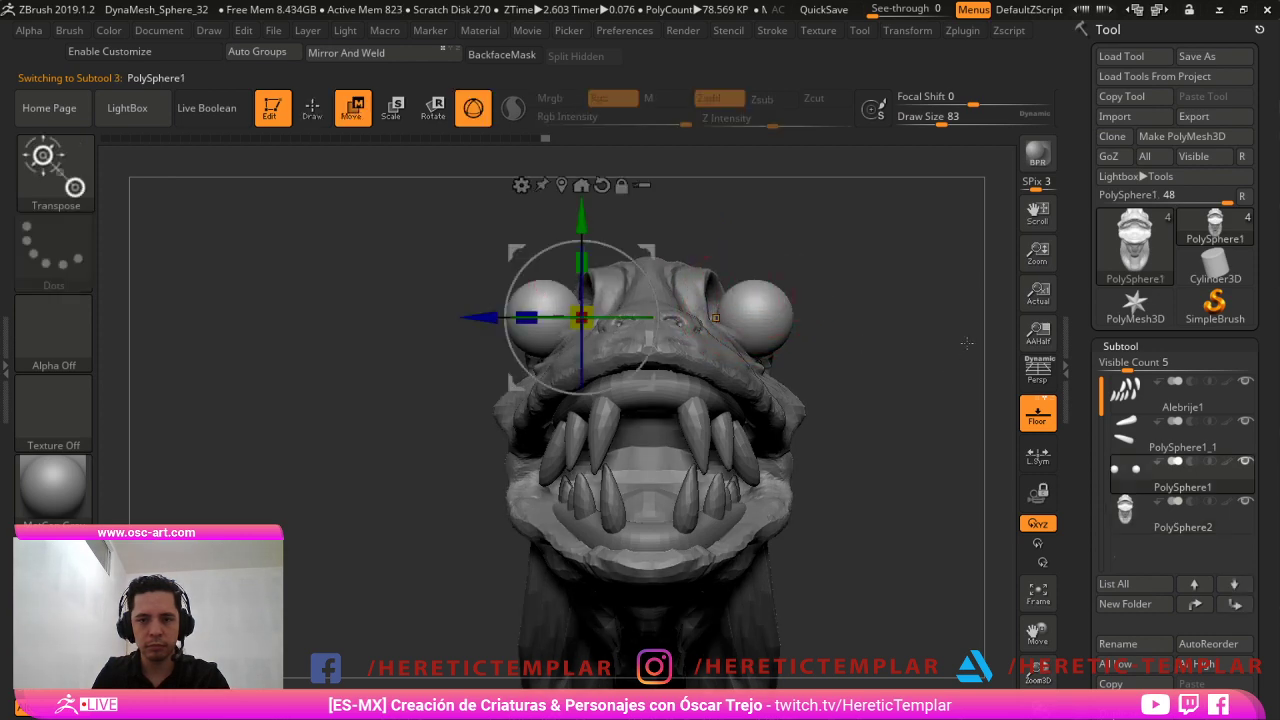
drag(822, 306, 849, 298)
key(q)
mouse_move(1012, 292)
mouse_down()
mouse_move(966, 300)
mouse_move(982, 277)
mouse_up()
mouse_move(982, 277)
alt+mouse_down()
mouse_move(990, 318)
mouse_move(1030, 304)
mouse_move(1063, 269)
mouse_move(1103, 271)
mouse_move(931, 289)
alt+mouse_up()
key(w)
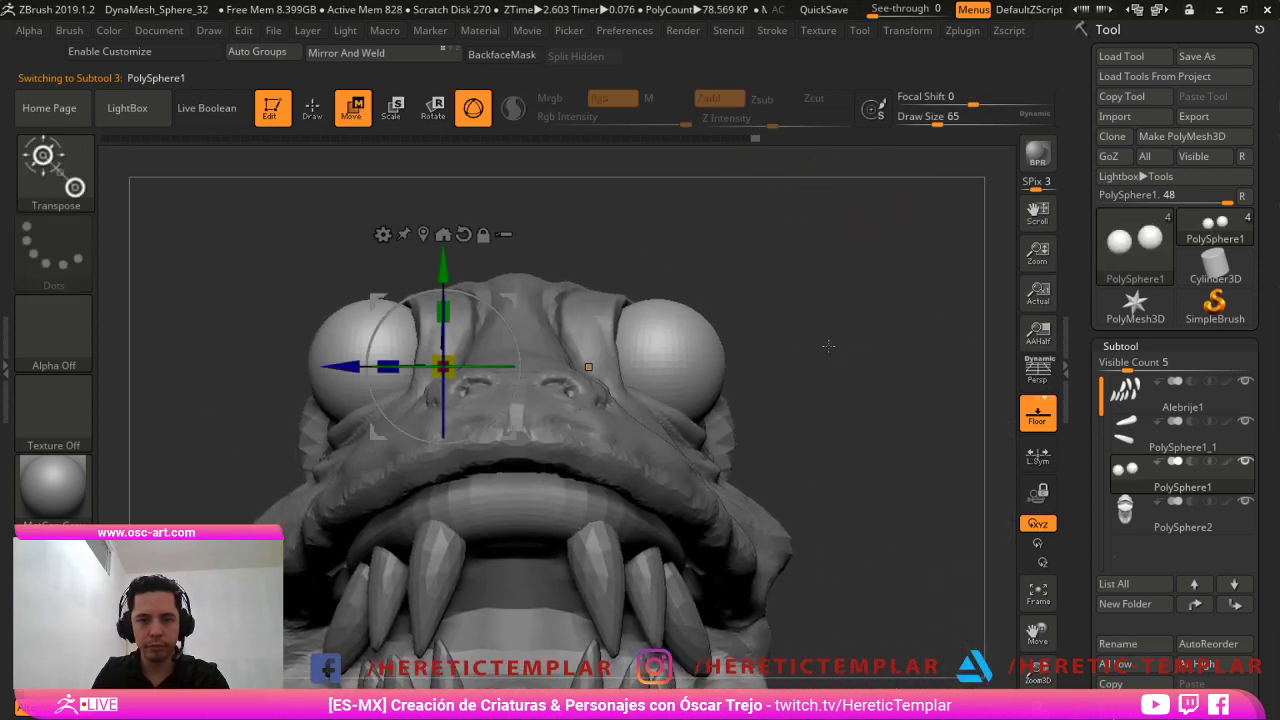
drag(649, 364, 637, 366)
key(q)
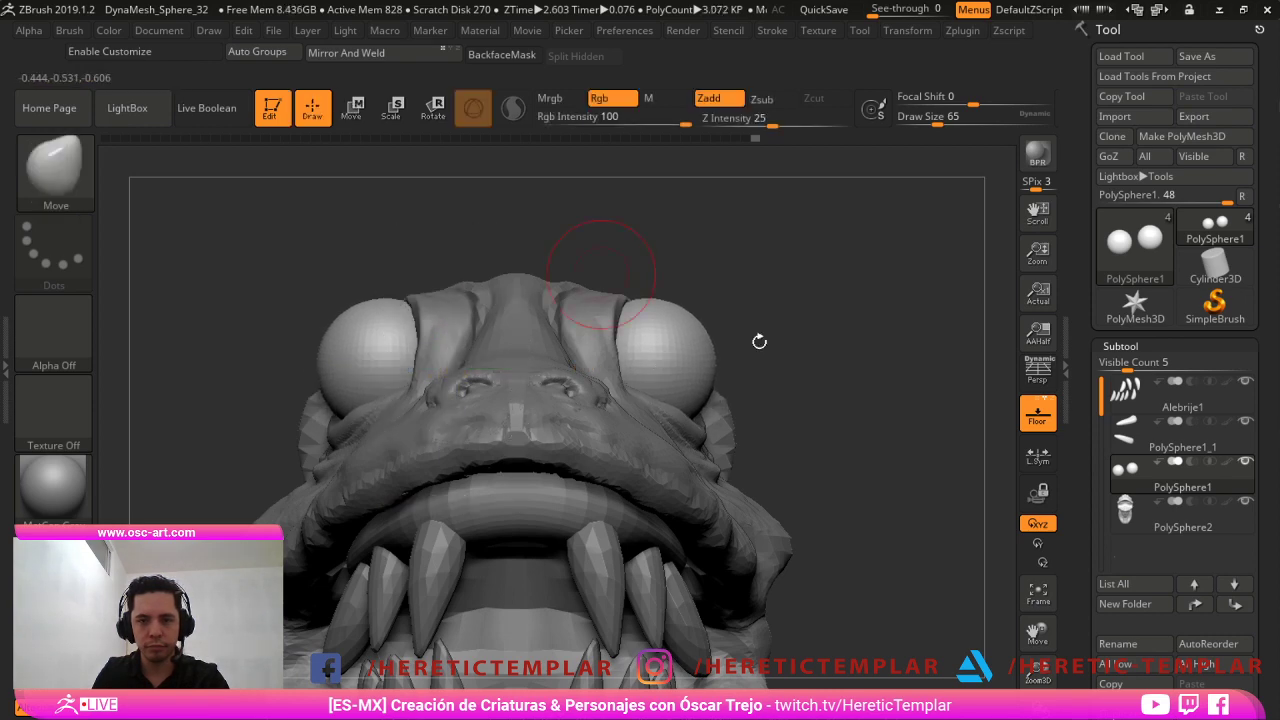
Select the head and reshape the eyelids around the eyeball with the Move brush at draw sizes 71 and 154.
mouse_move(976, 339)
alt+mouse_down()
mouse_move(903, 277)
mouse_move(940, 334)
mouse_move(854, 286)
mouse_move(931, 315)
alt+mouse_up()
alt+click(700, 443)
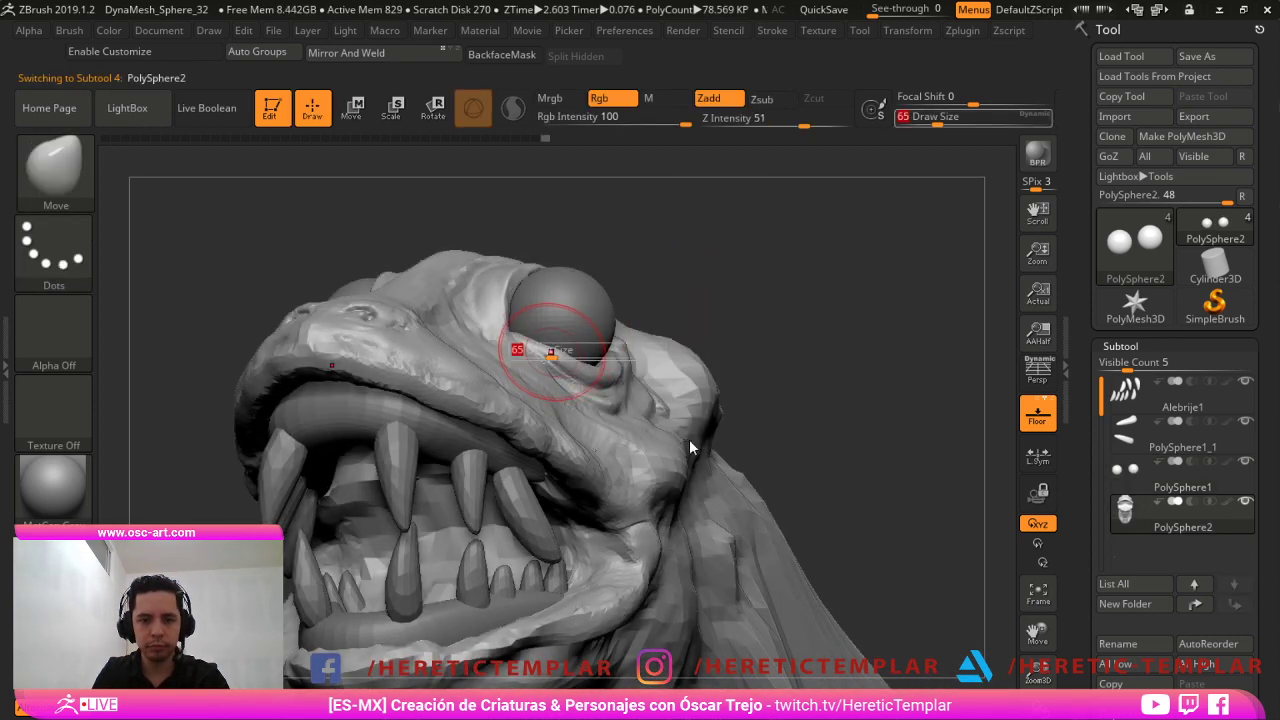
drag(885, 361, 783, 362)
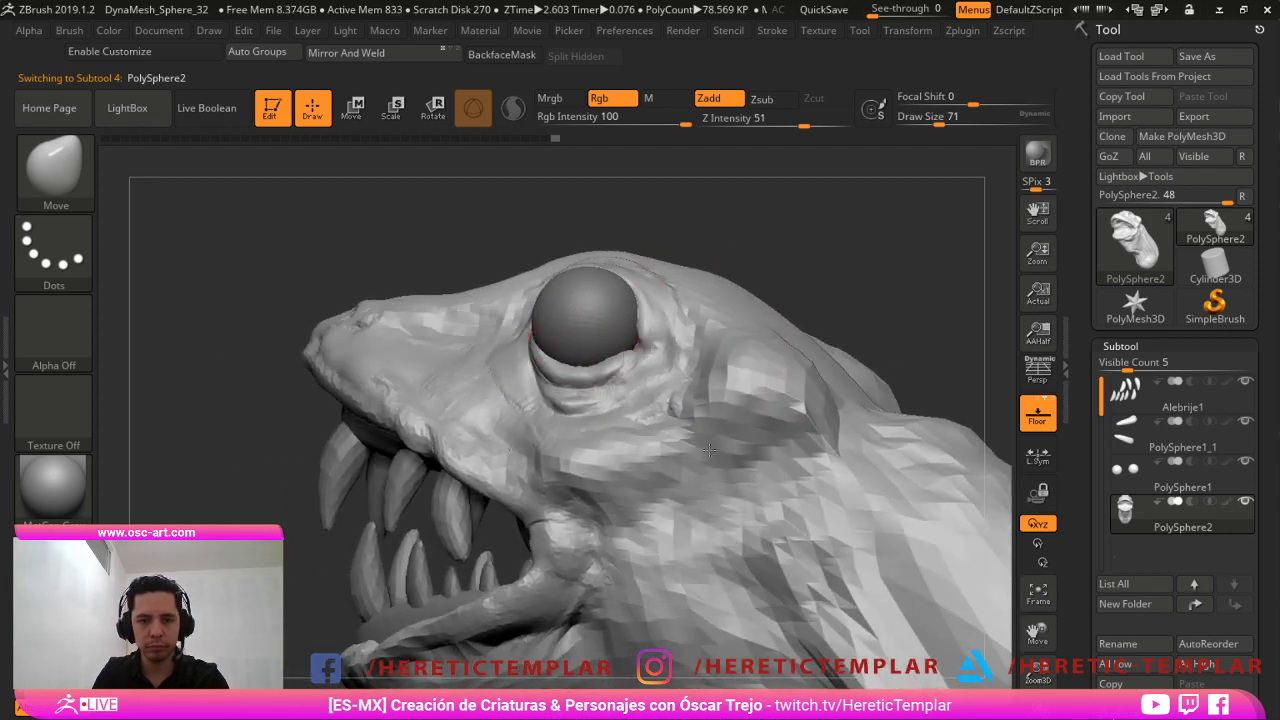
mouse_move(932, 297)
alt+mouse_down()
mouse_move(923, 289)
mouse_move(954, 271)
mouse_move(971, 294)
mouse_move(964, 305)
mouse_move(946, 227)
alt+mouse_up()
key(s)
key(s)
drag(587, 274, 606, 275)
drag(612, 277, 587, 272)
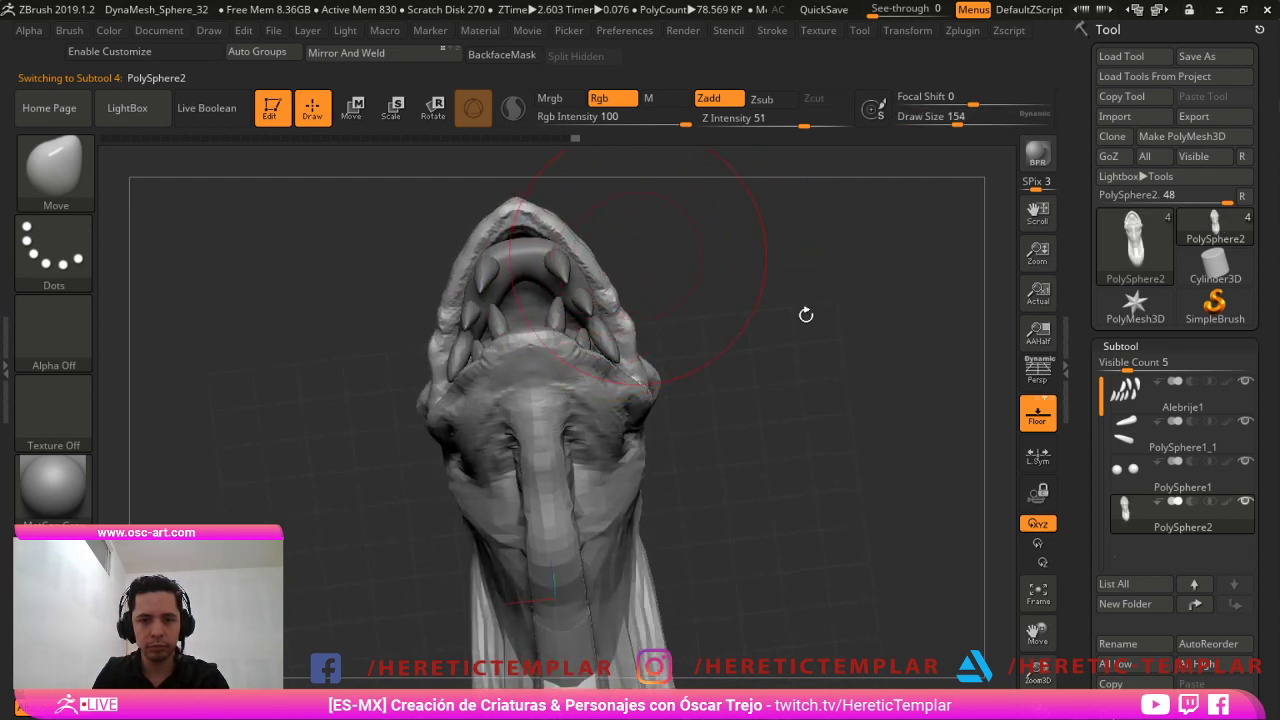
Refine the eyelids' rear corner from a side view with the Move brush reduced to draw size 71.
mouse_move(806, 314)
mouse_down()
mouse_move(615, 569)
mouse_move(510, 560)
mouse_move(420, 633)
mouse_up()
mouse_move(849, 289)
alt+mouse_down()
mouse_move(887, 442)
mouse_move(789, 418)
alt+mouse_up()
key(s)
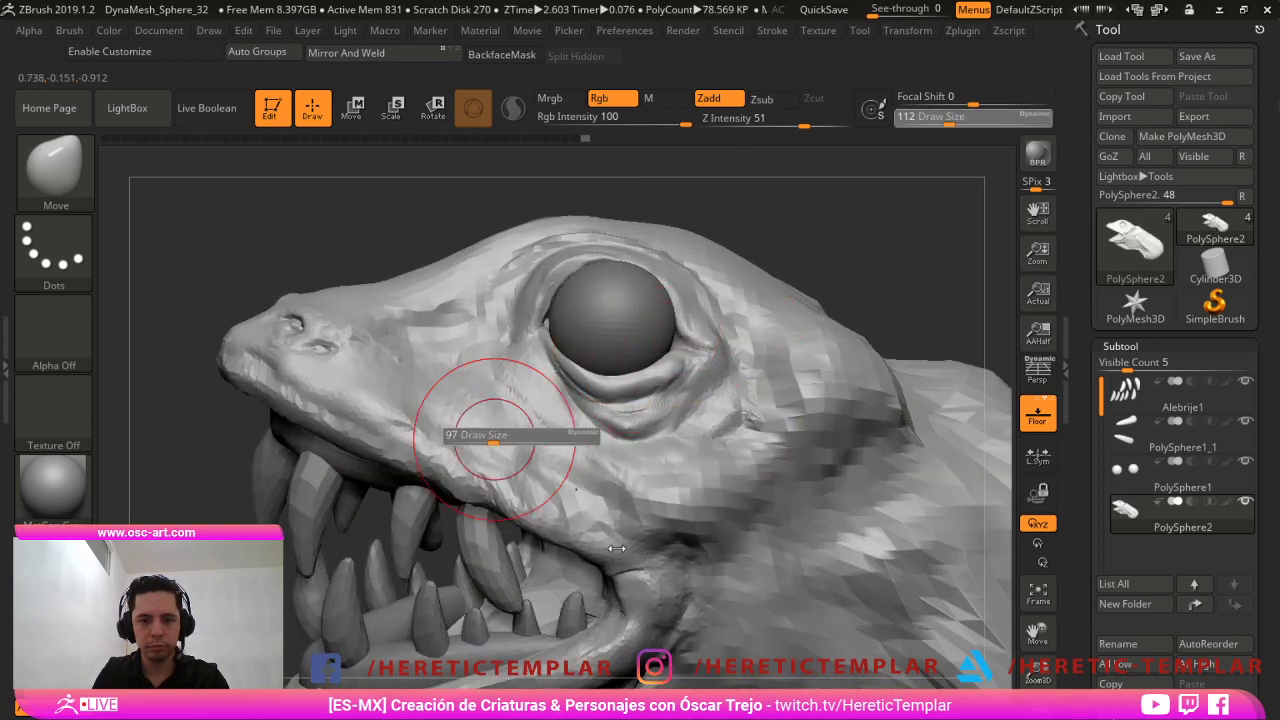
drag(492, 437, 481, 437)
Select the eyeballs and choose a glossy, reflective white material.
alt+click(632, 330)
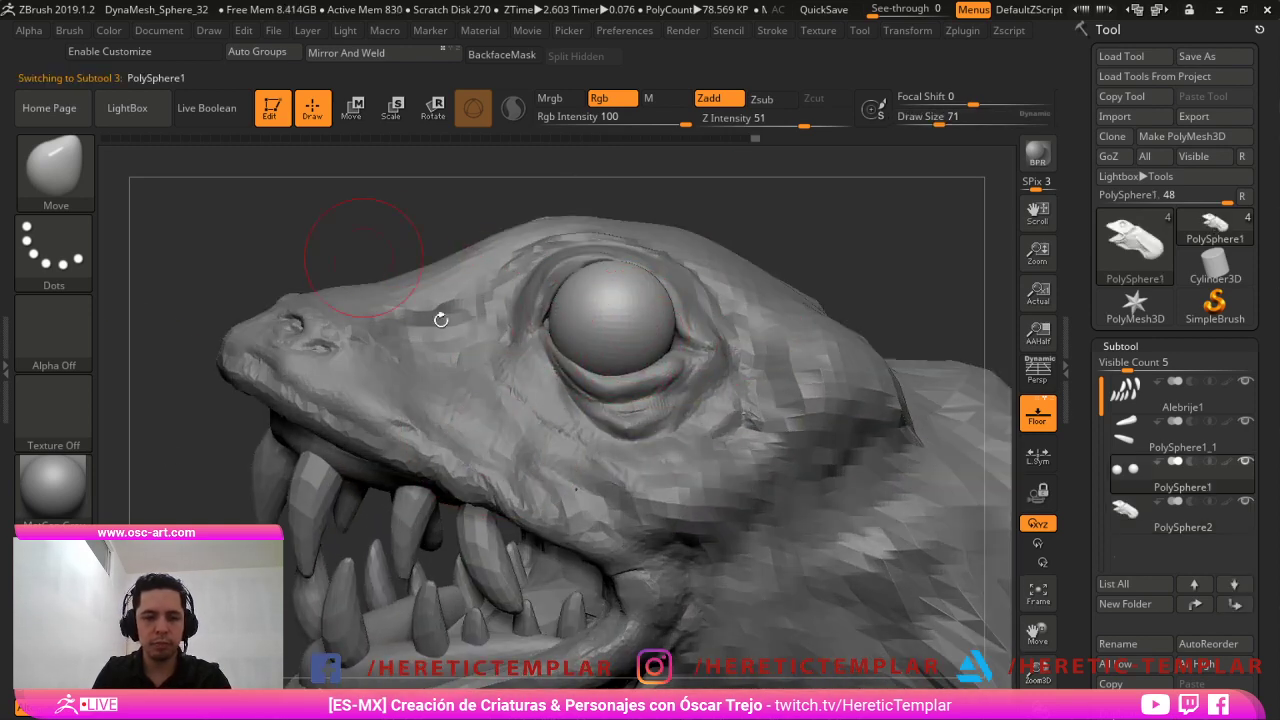
click(54, 489)
click(394, 418)
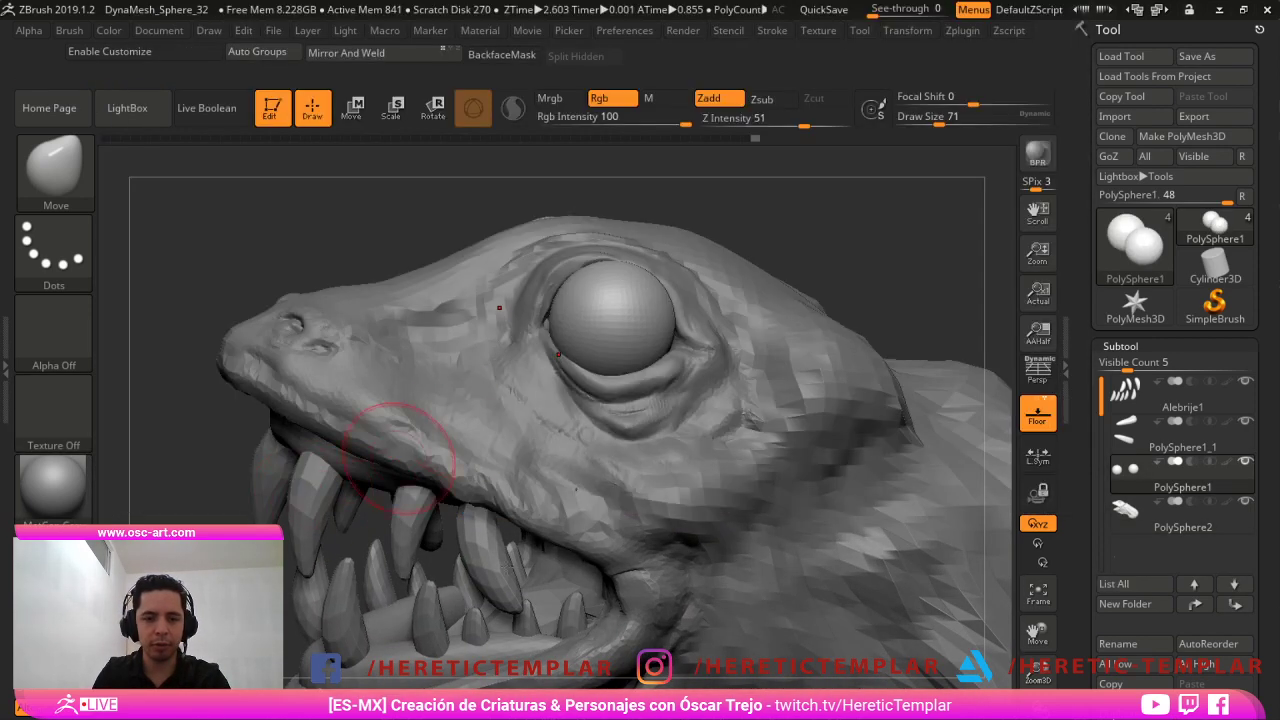
click(54, 489)
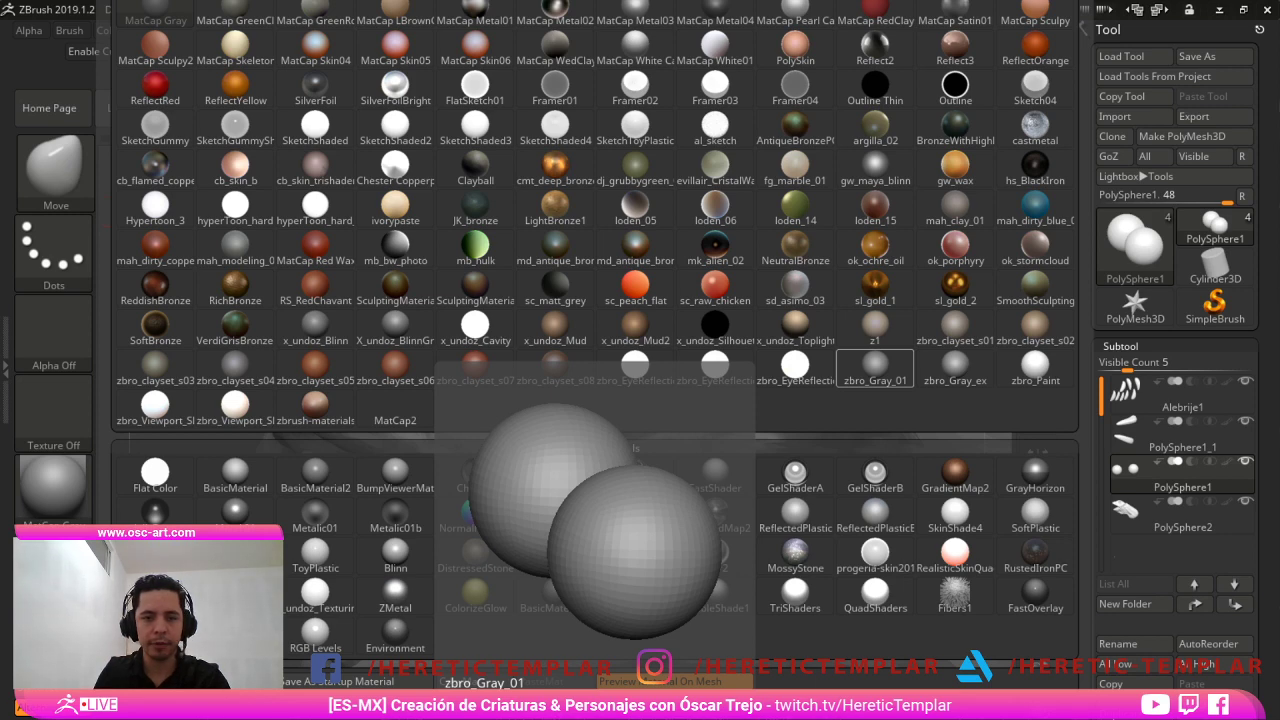
click(875, 370)
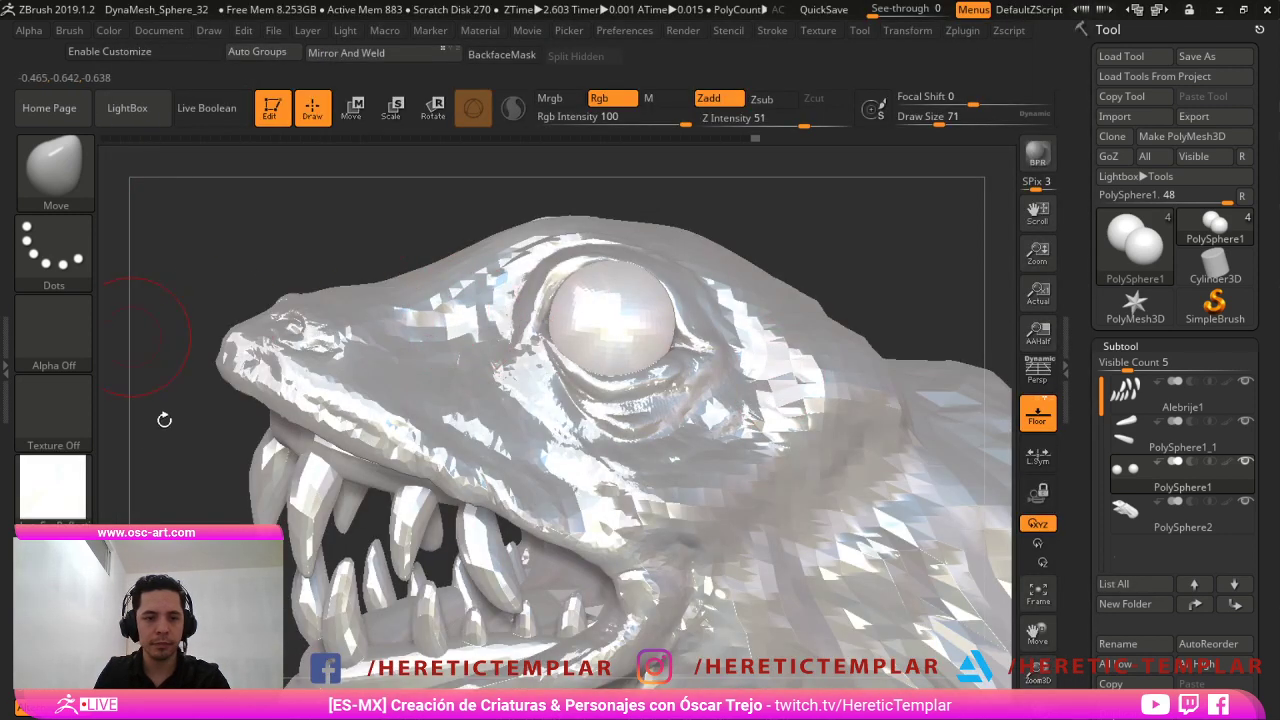
Enable Mrgb, fill the eyeballs with black and the reflective material, and switch the active colour back to white.
key(b)
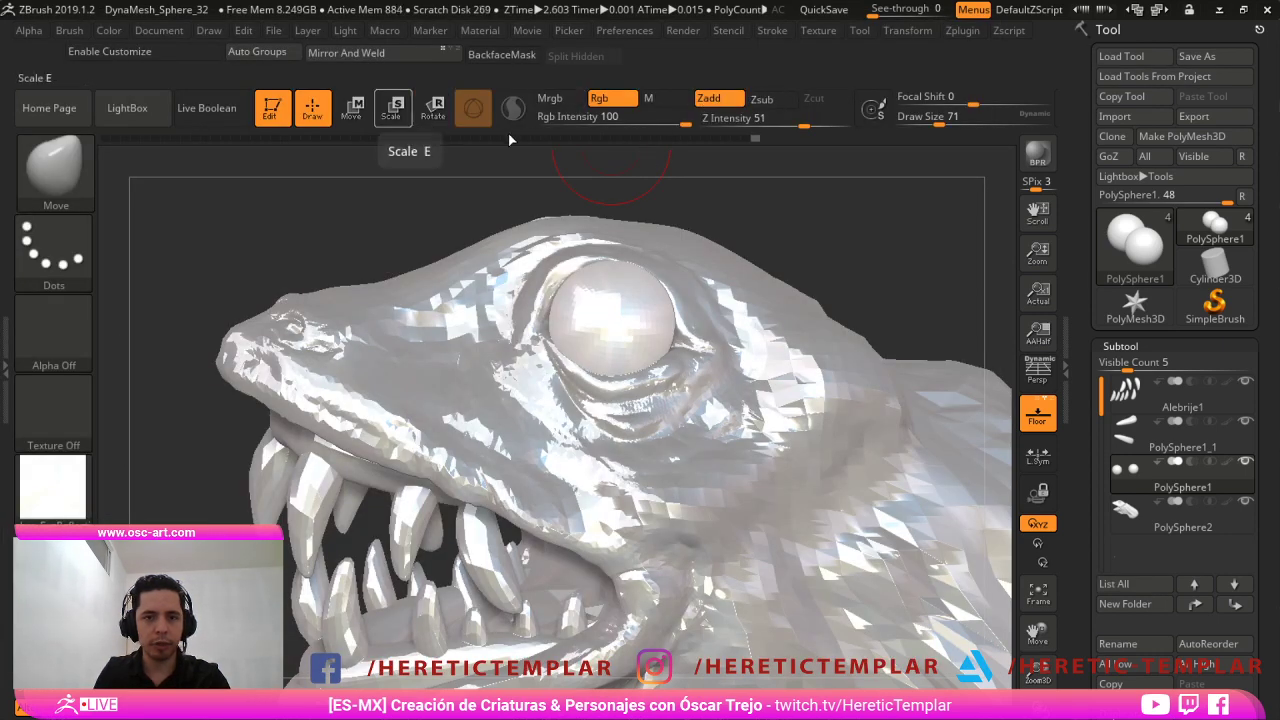
click(549, 98)
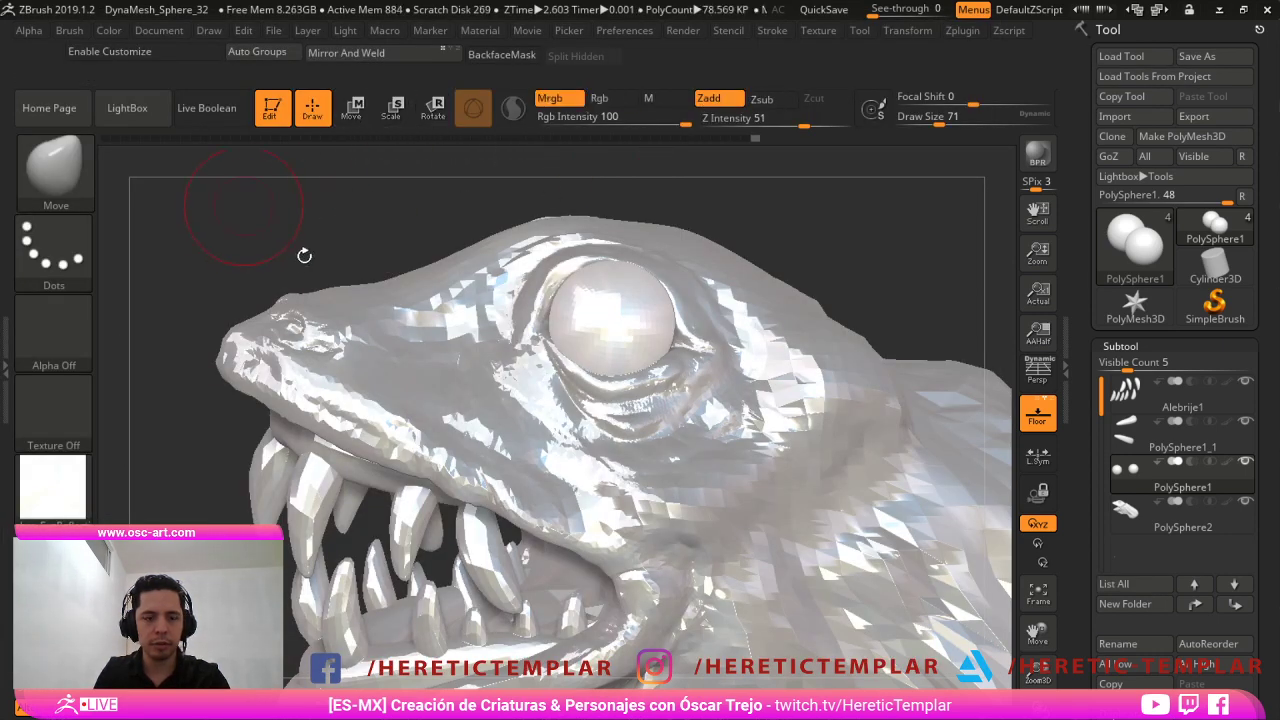
key(v)
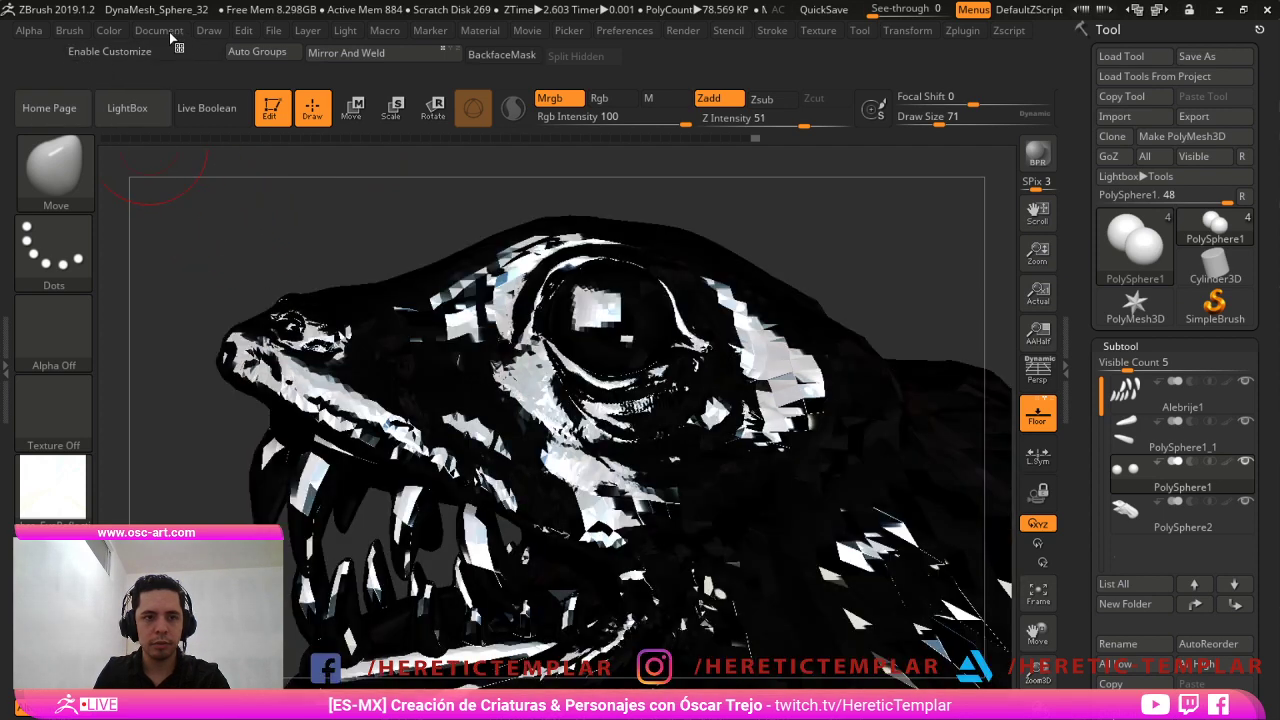
click(108, 30)
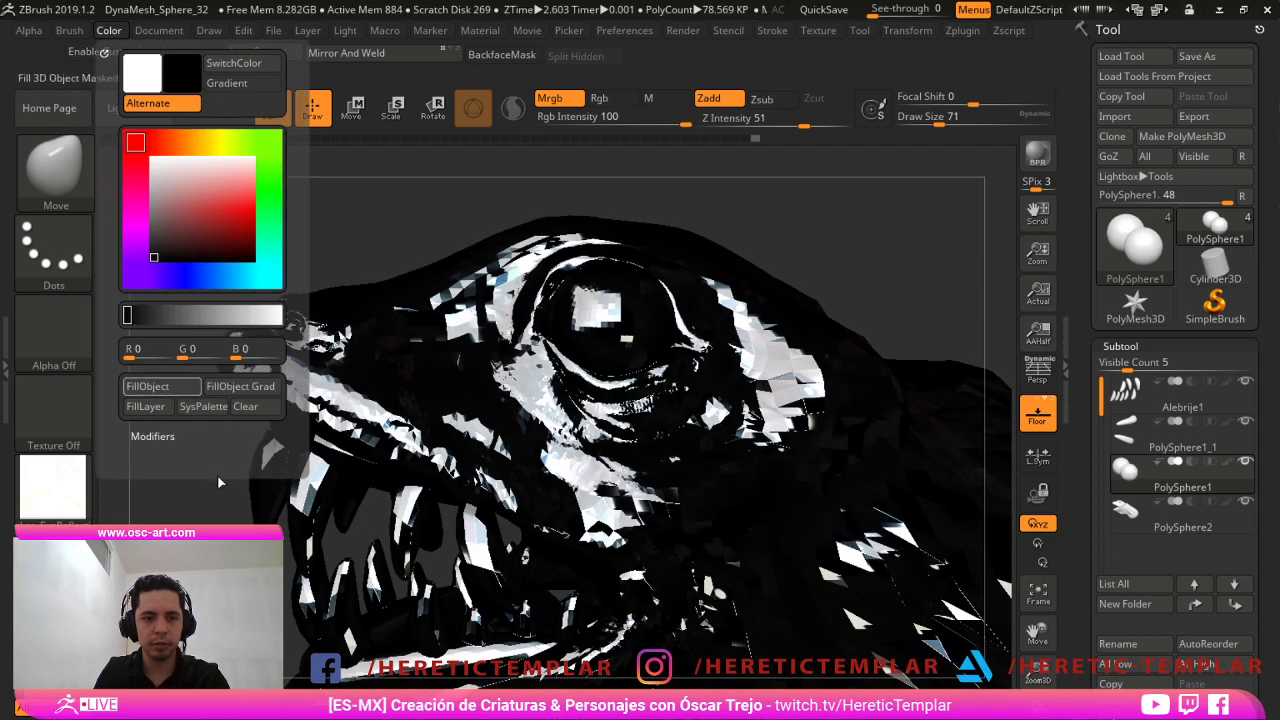
click(168, 386)
key(v)
Show the eyeballs' wireframe, subdivide them once and hide the wireframe again.
key(shift+f)
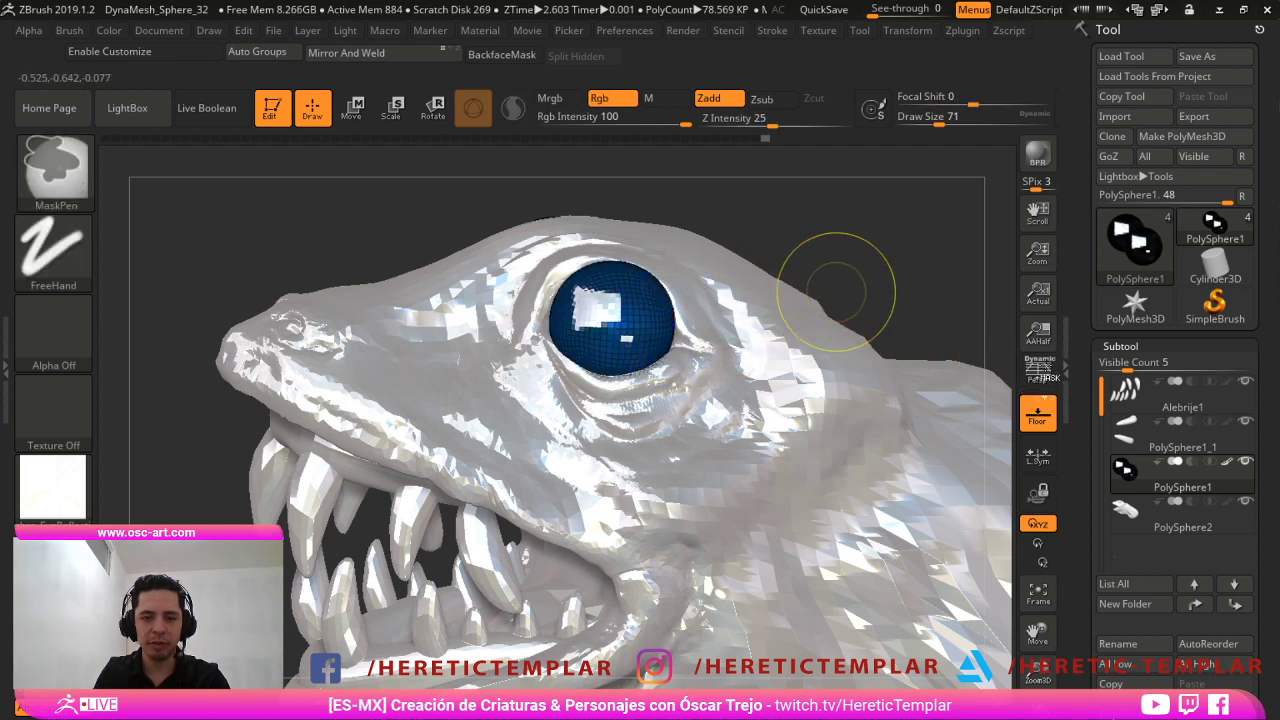
key(ctrl+d)
key(shift+f)
mouse_move(827, 251)
mouse_down()
mouse_move(876, 247)
mouse_move(868, 205)
mouse_move(818, 217)
mouse_move(810, 205)
mouse_move(841, 304)
mouse_up()
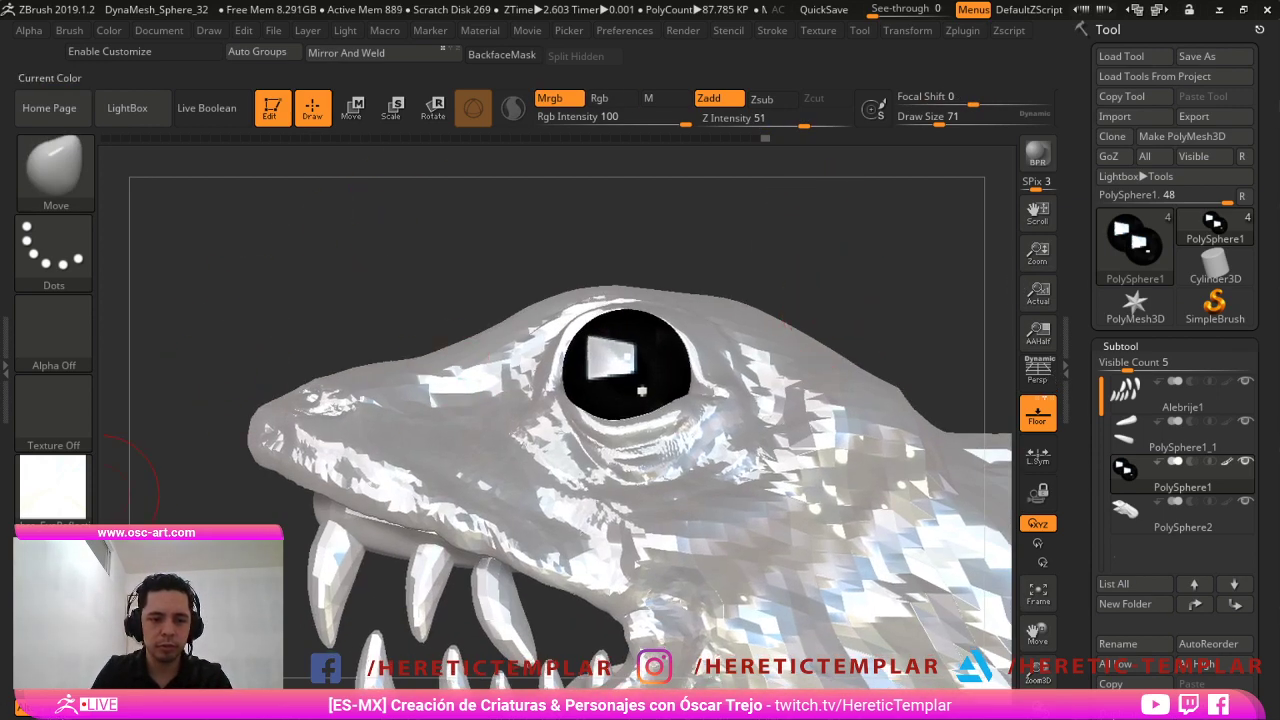
Set the active colour to red (208, 35, 35) and fill the eyeballs with it.
click(76, 583)
click(77, 567)
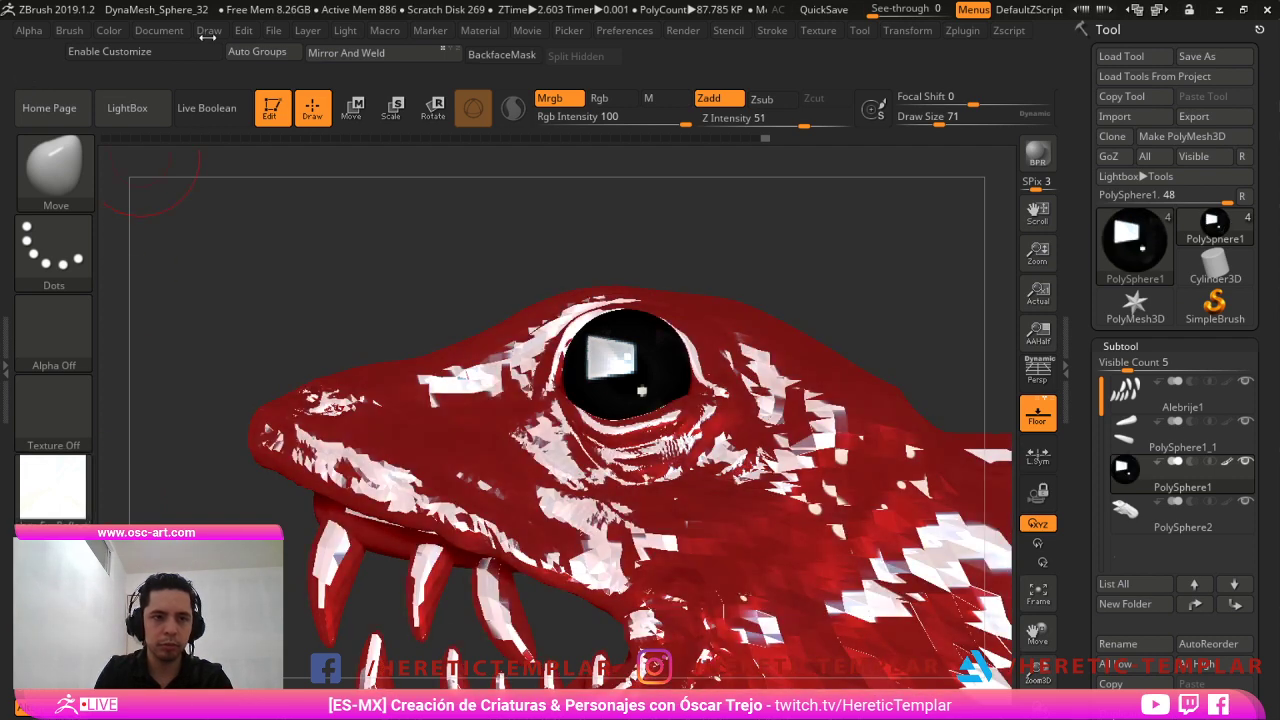
click(110, 30)
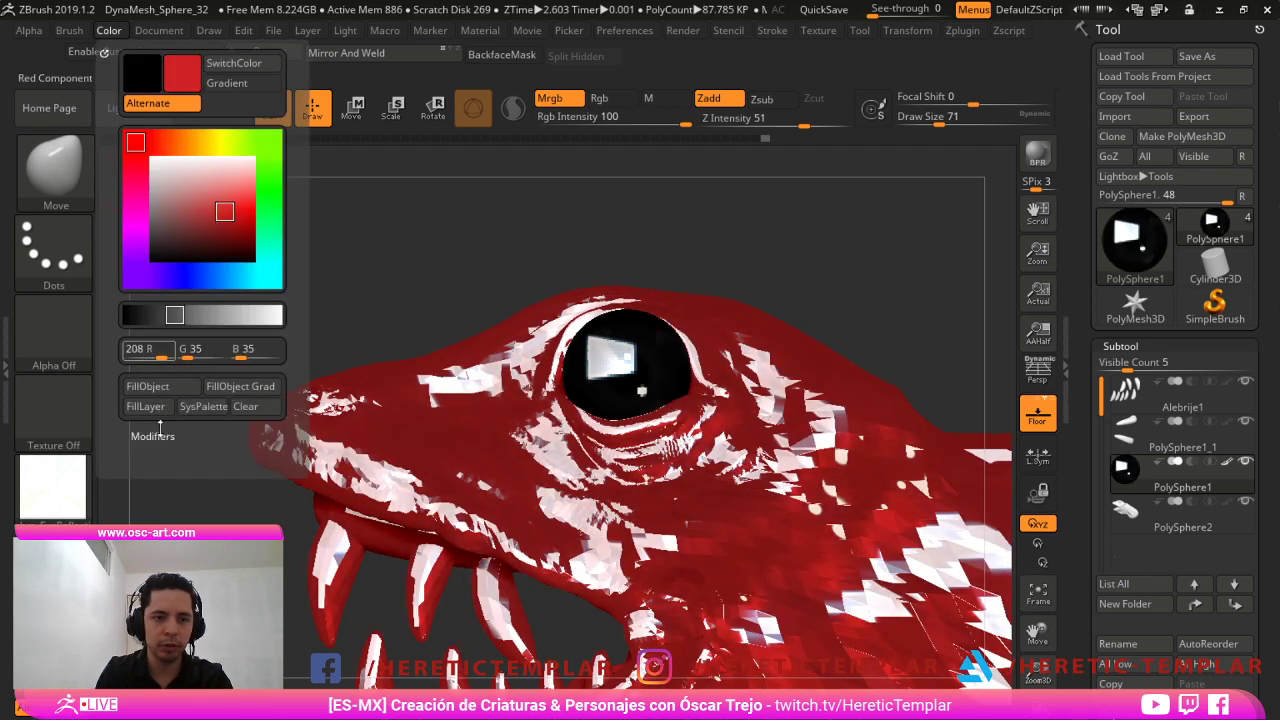
click(147, 386)
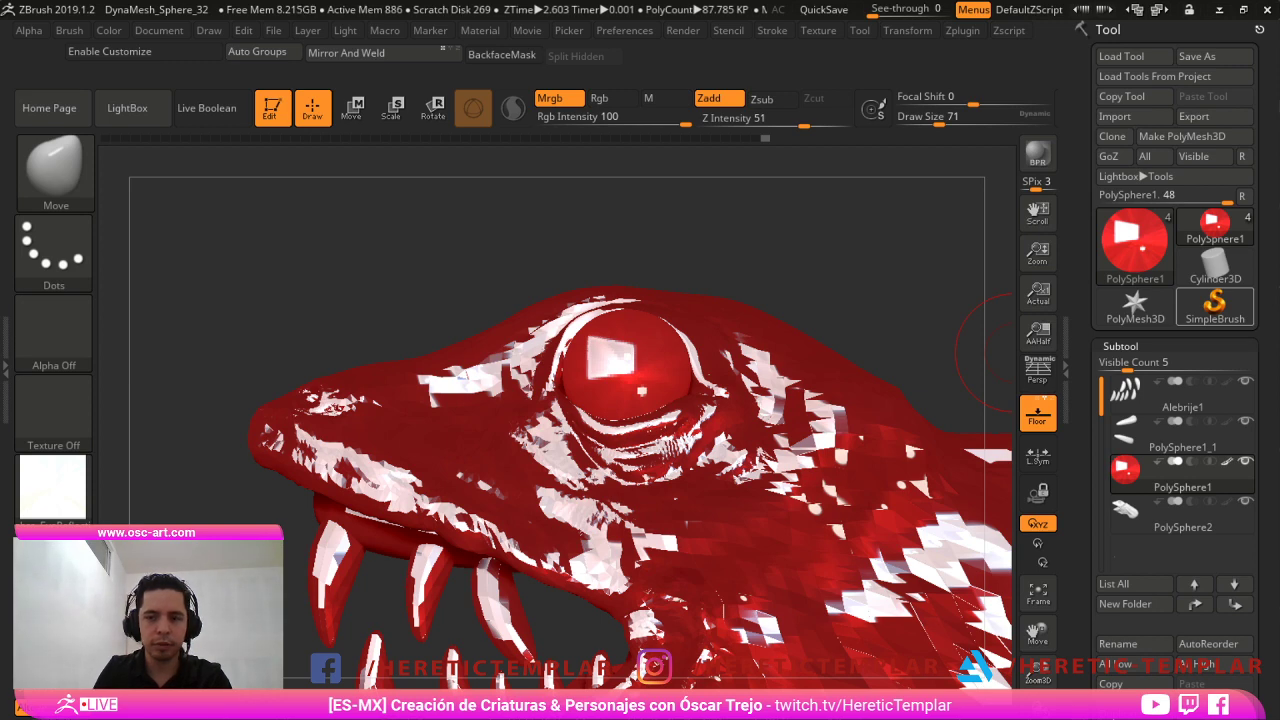
Switch the active colour to black, reduce the draw size to 37 and undo the test stroke on the eyeball.
drag(463, 235, 638, 268)
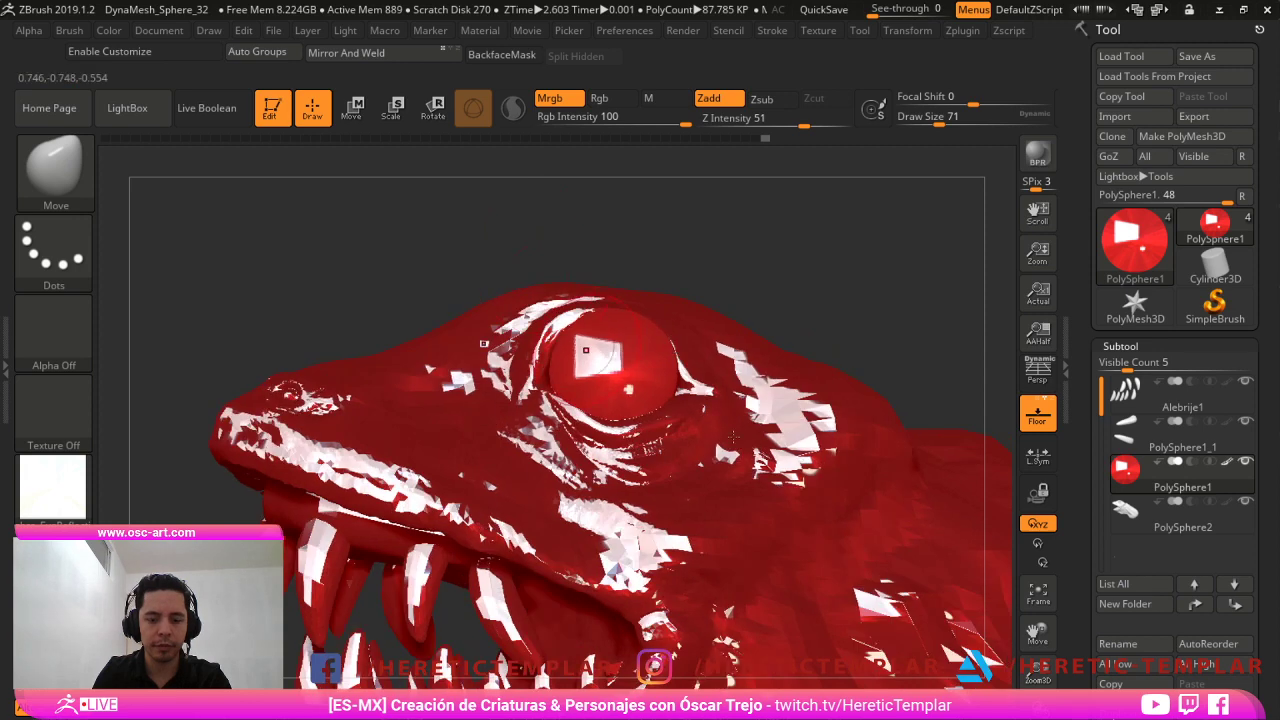
key(v)
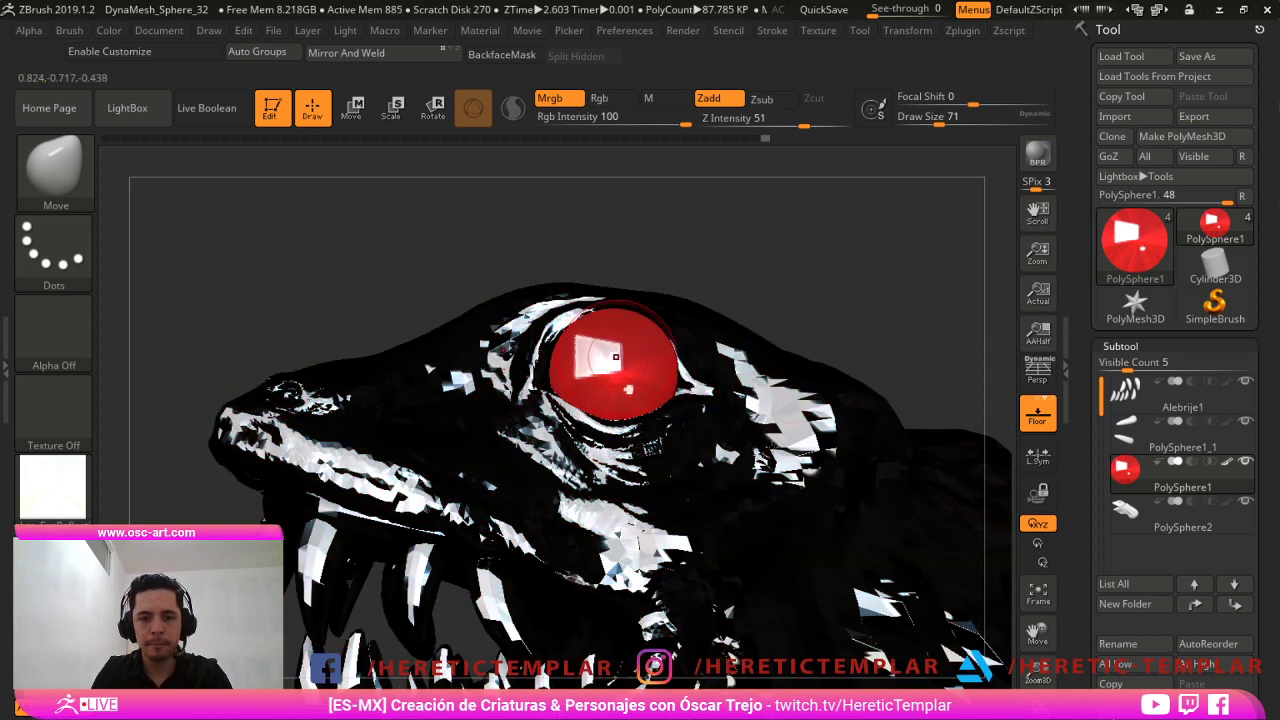
key(s)
drag(609, 364, 607, 364)
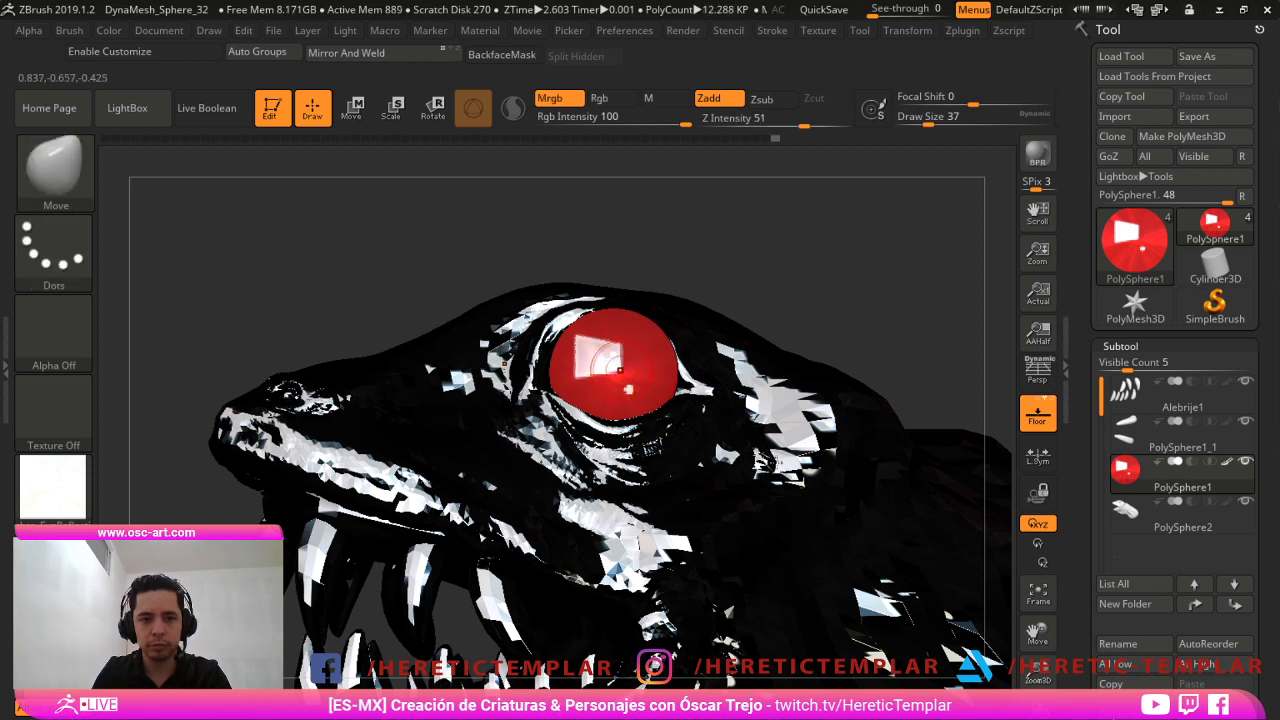
key(ctrl+z)
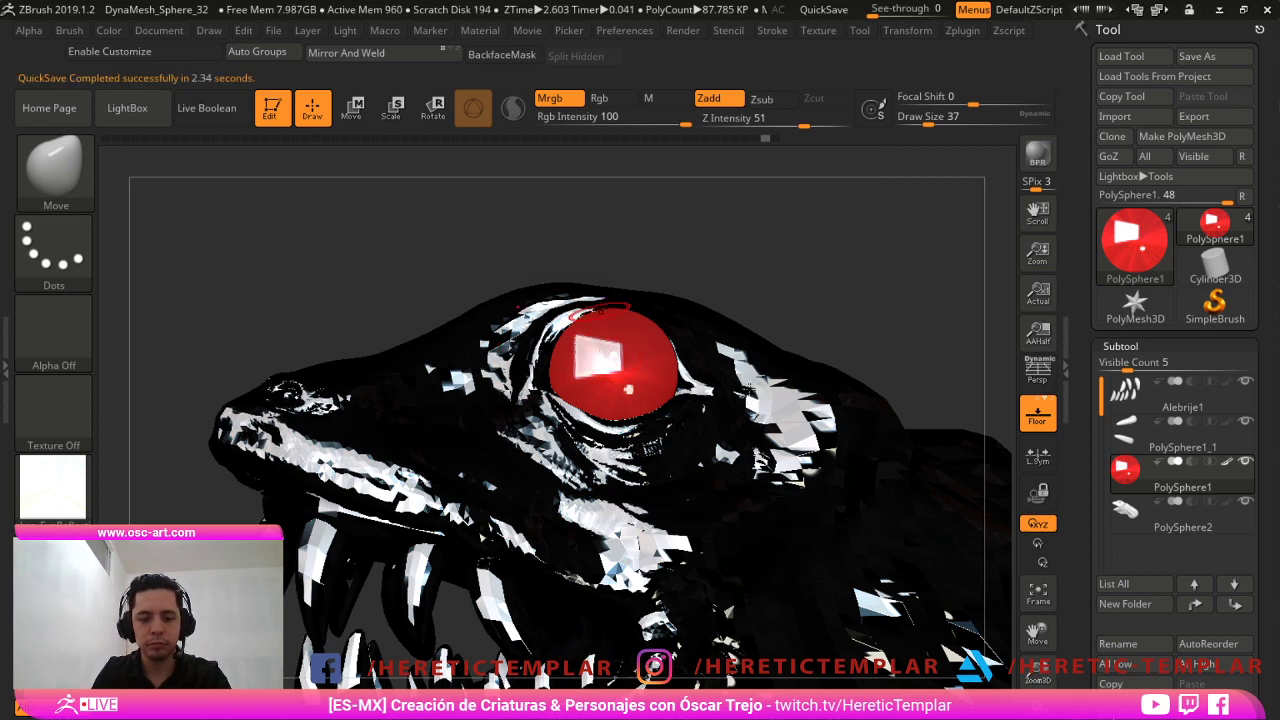
key(b)
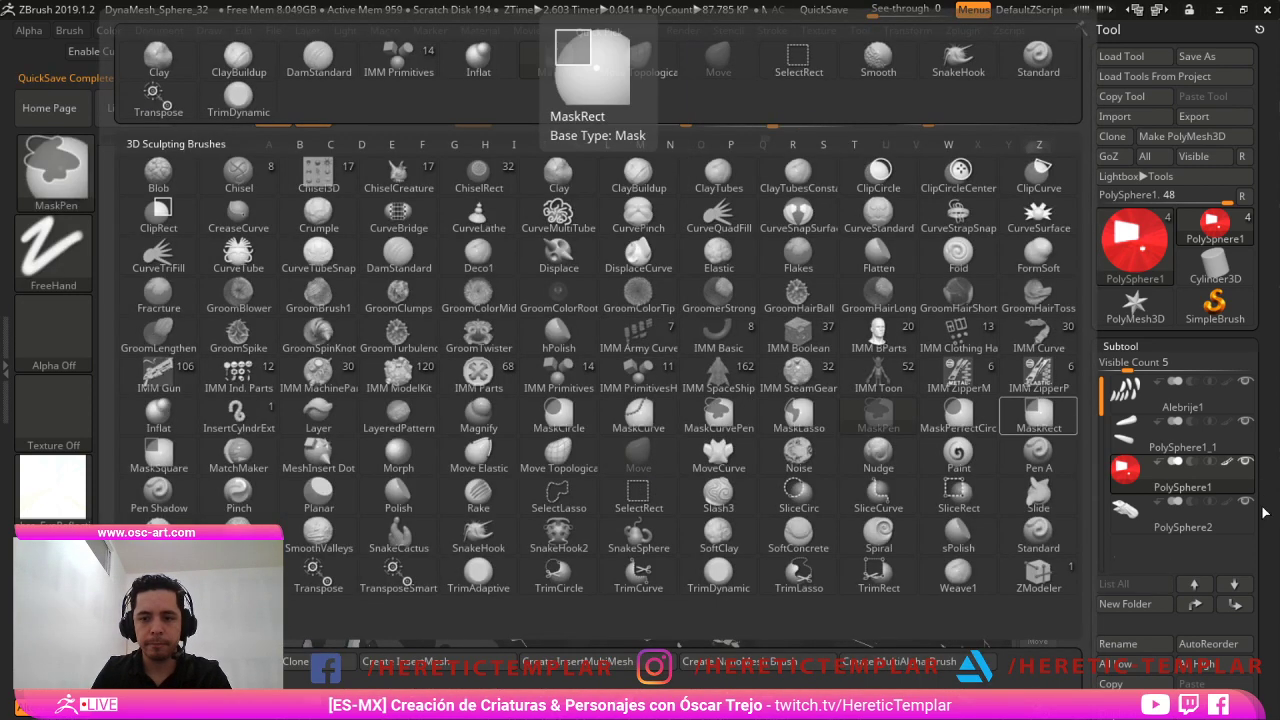
click(630, 454)
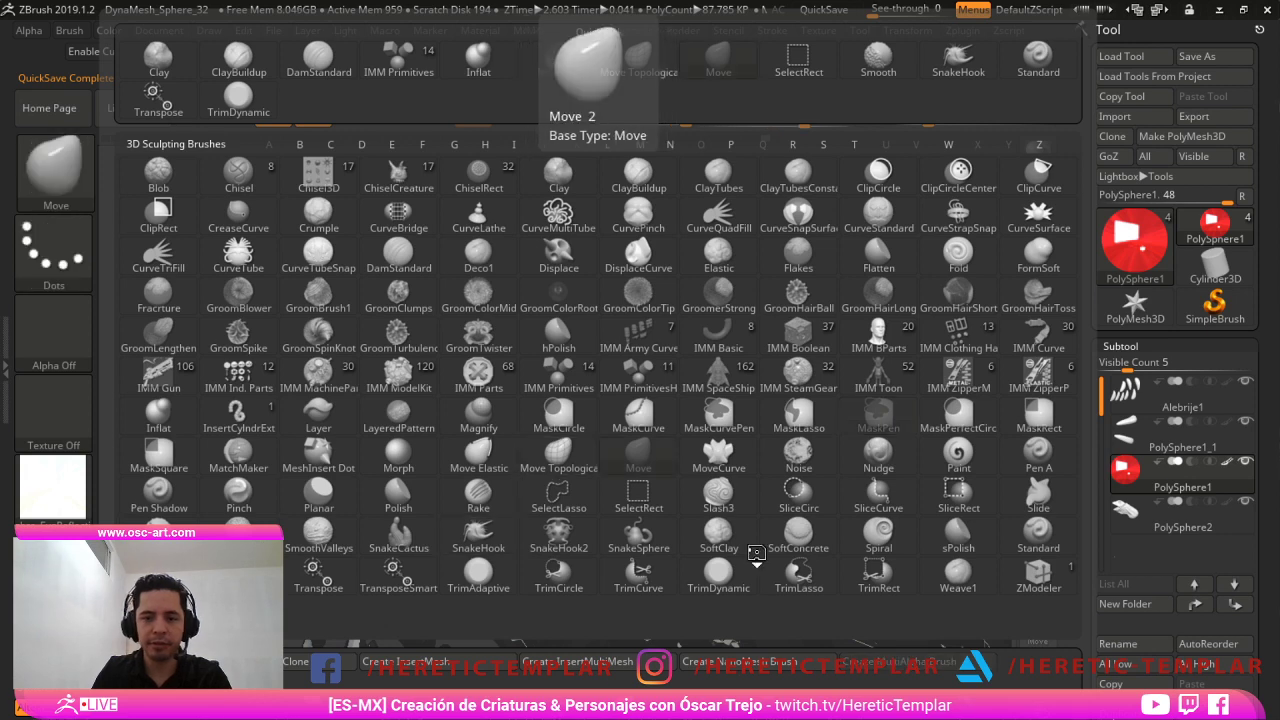
key(p)
key(ctrl)
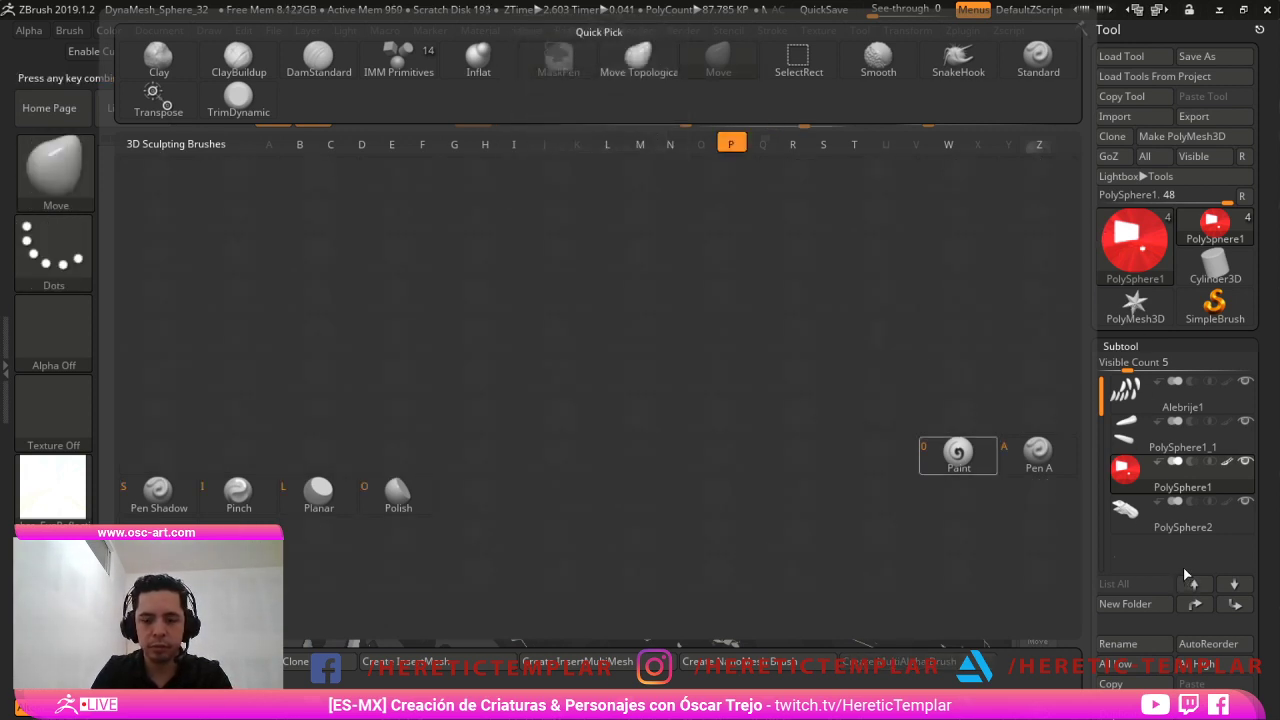
key(0)
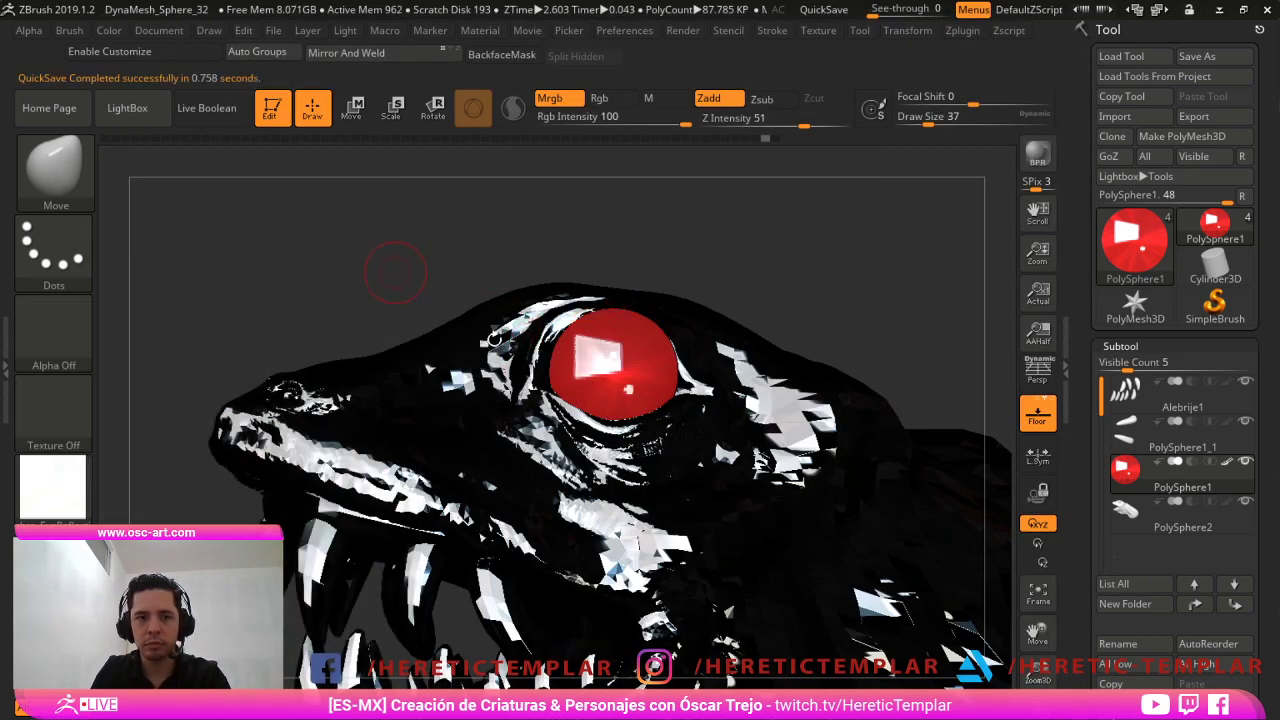
key(b)
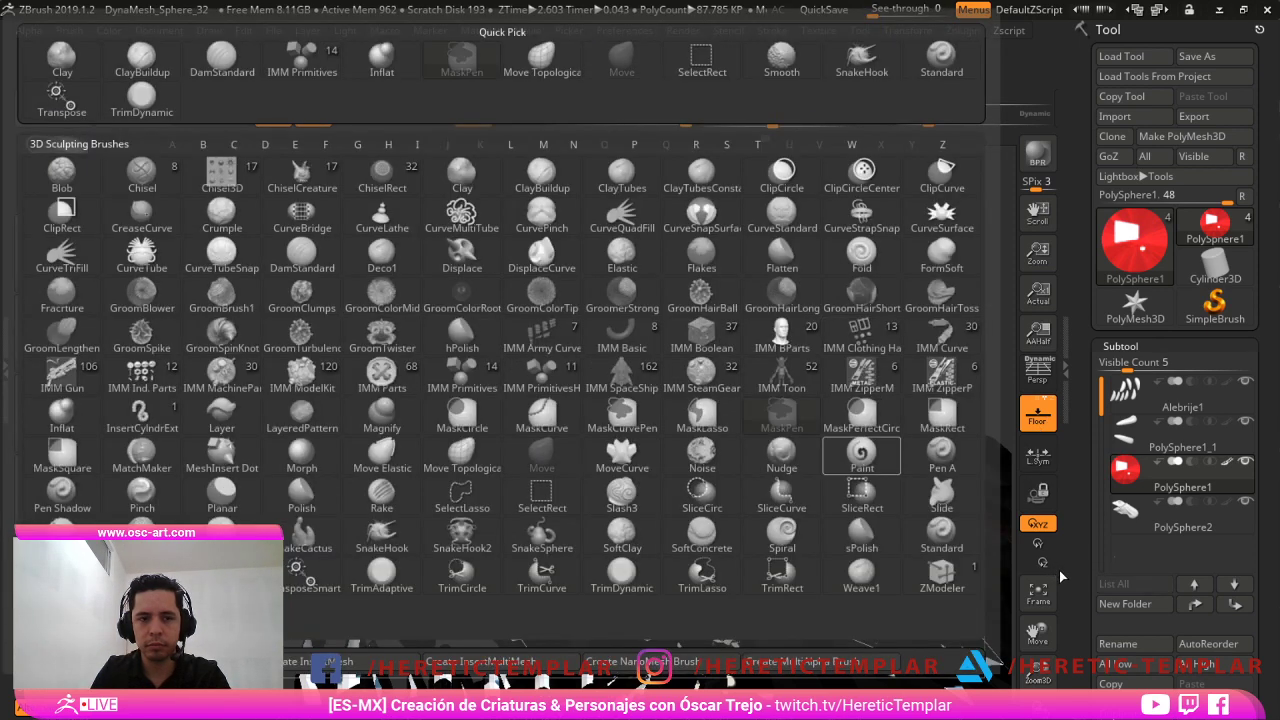
key(Escape)
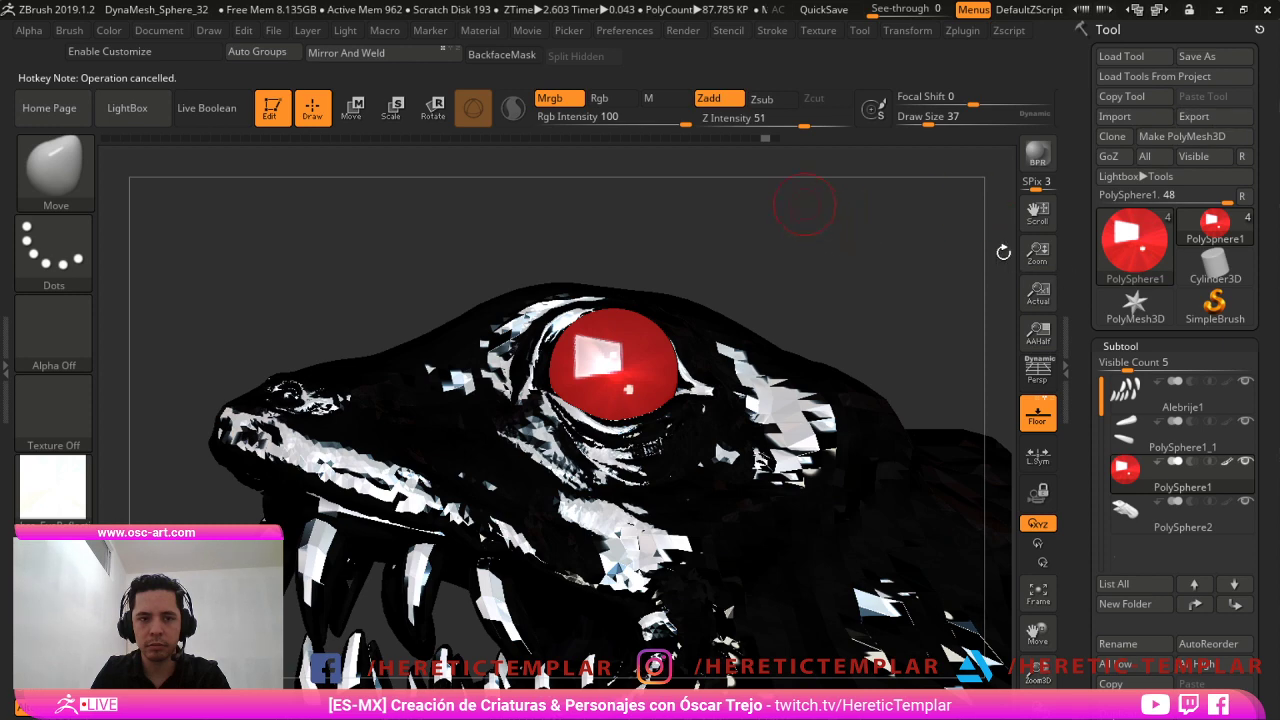
drag(950, 255, 925, 342)
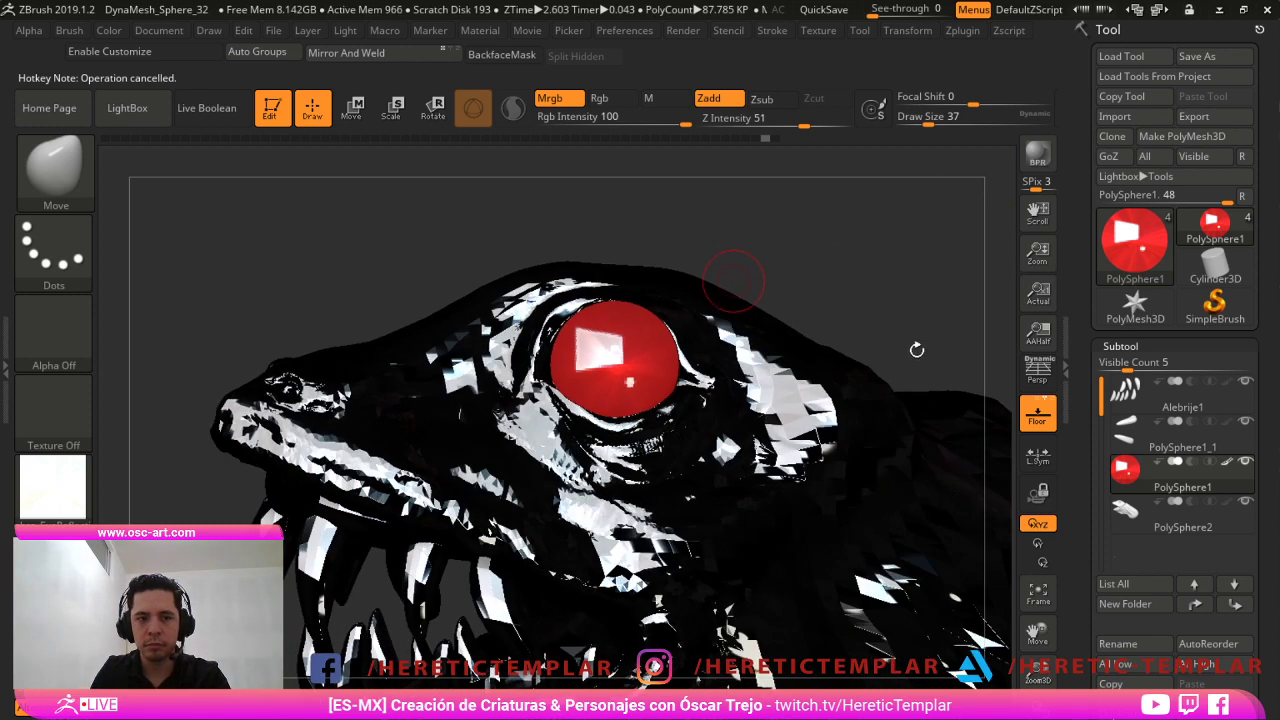
key(b)
key(c)
key(l)
key(b)
key(i)
key(p)
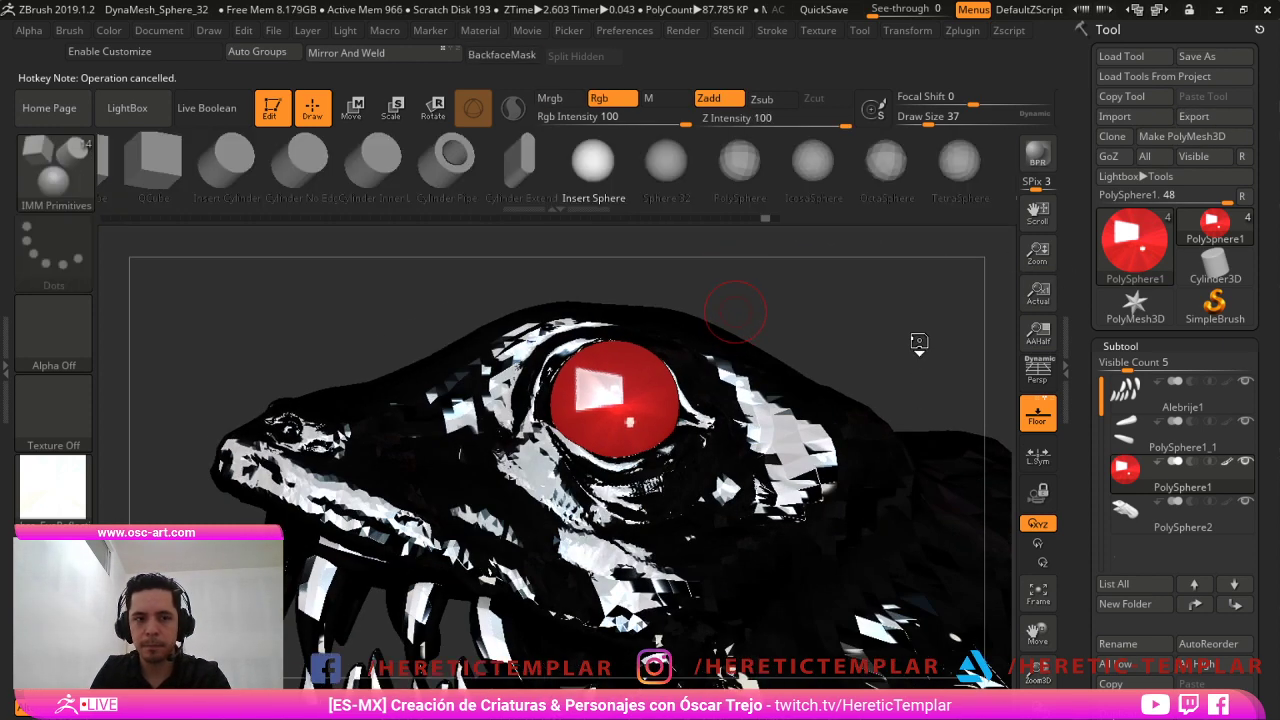
key(9)
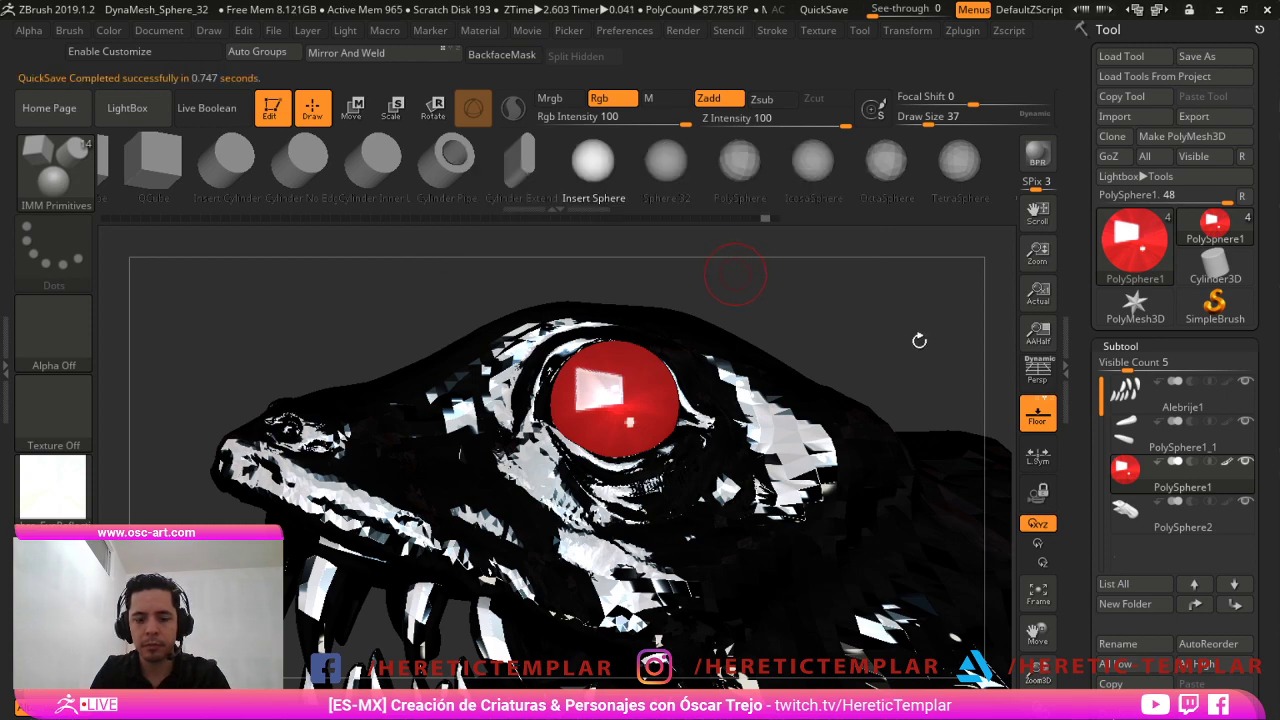
Assign a custom hotkey to the Paint brush and quick-save the project.
key(b)
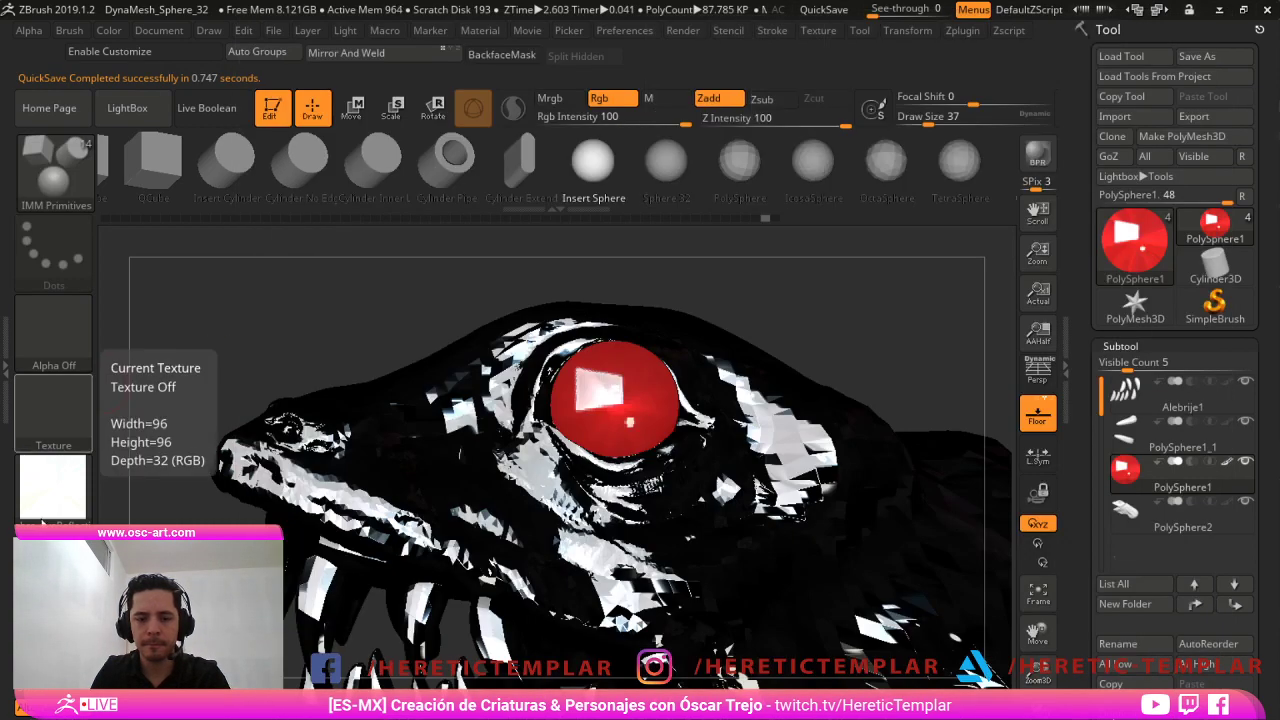
key(b)
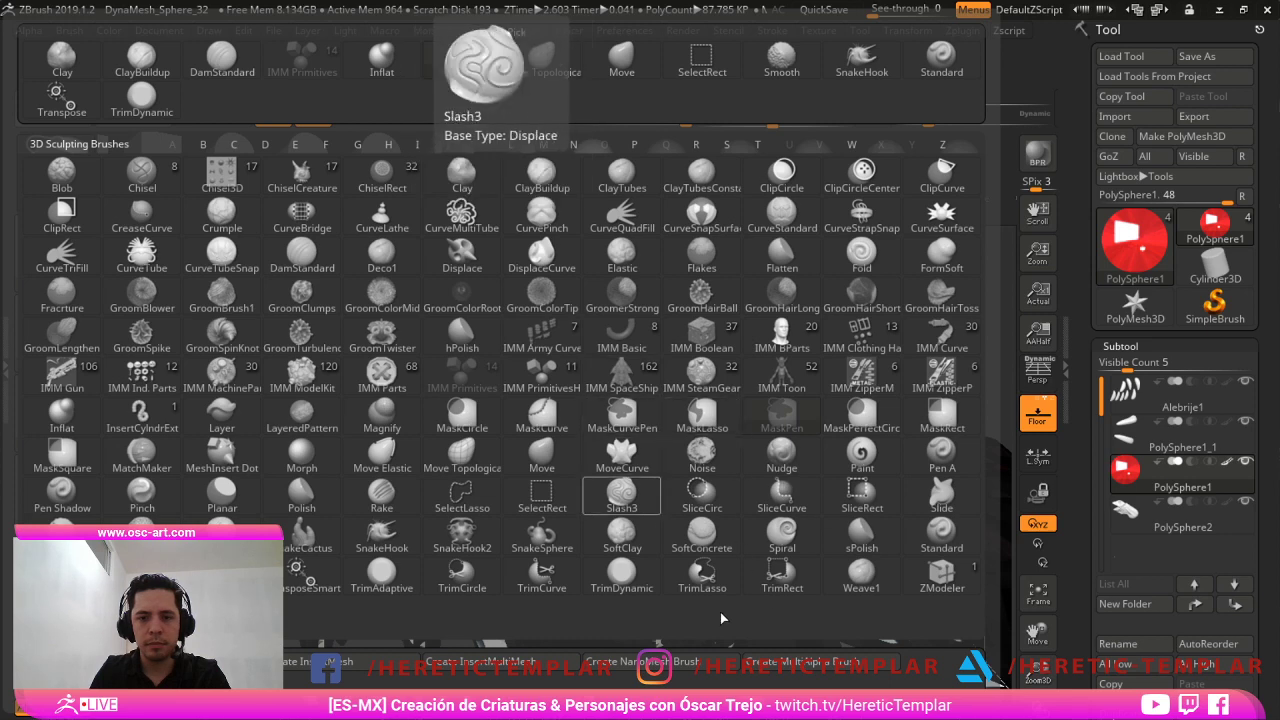
key(p)
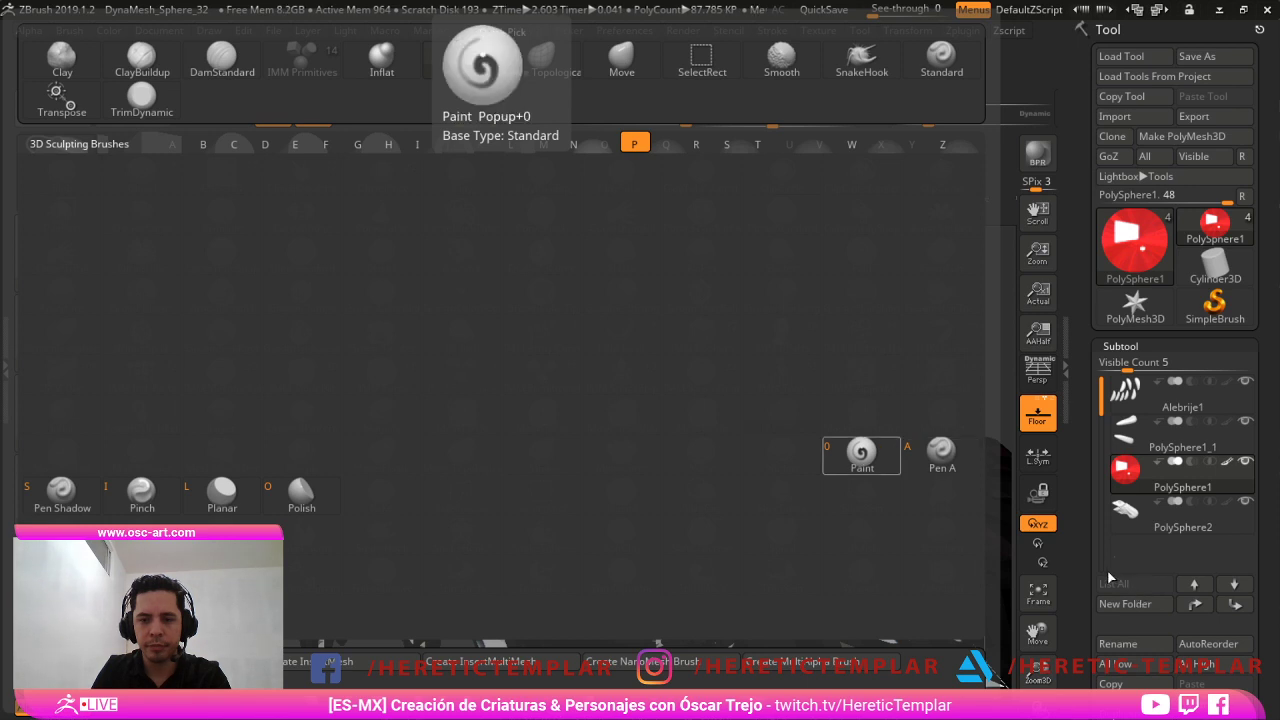
click(876, 460)
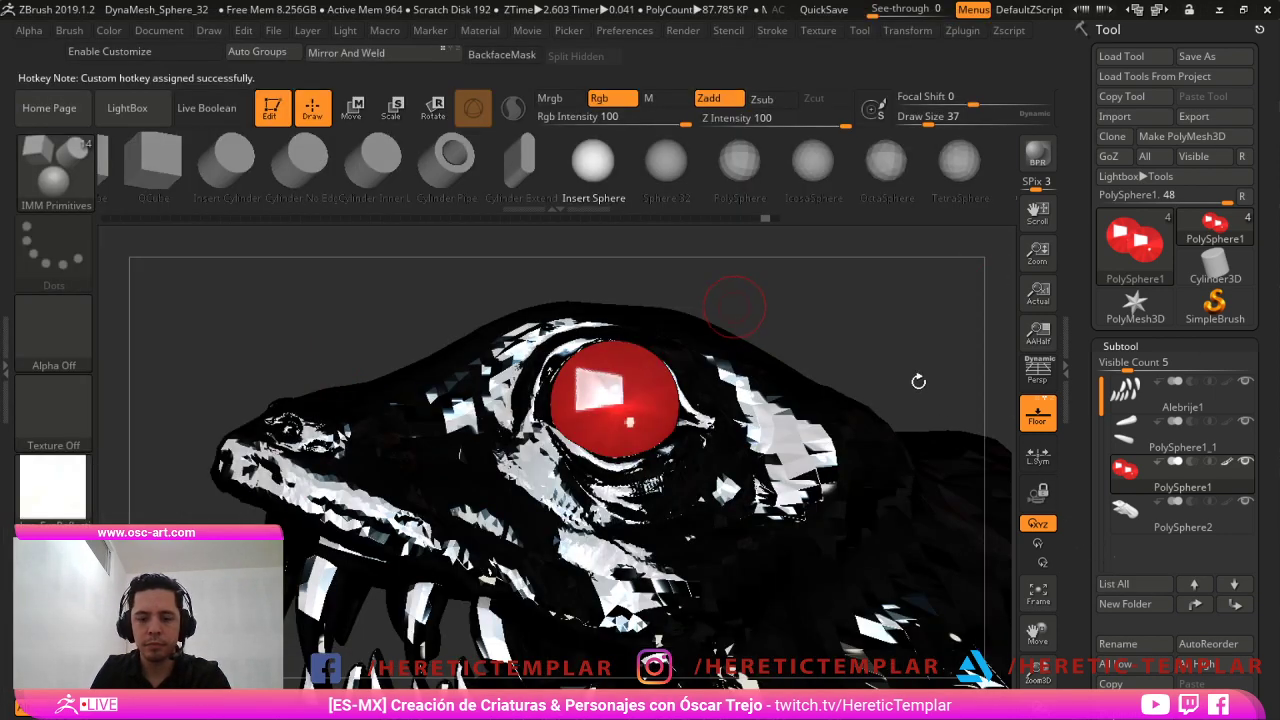
key(ctrl+s)
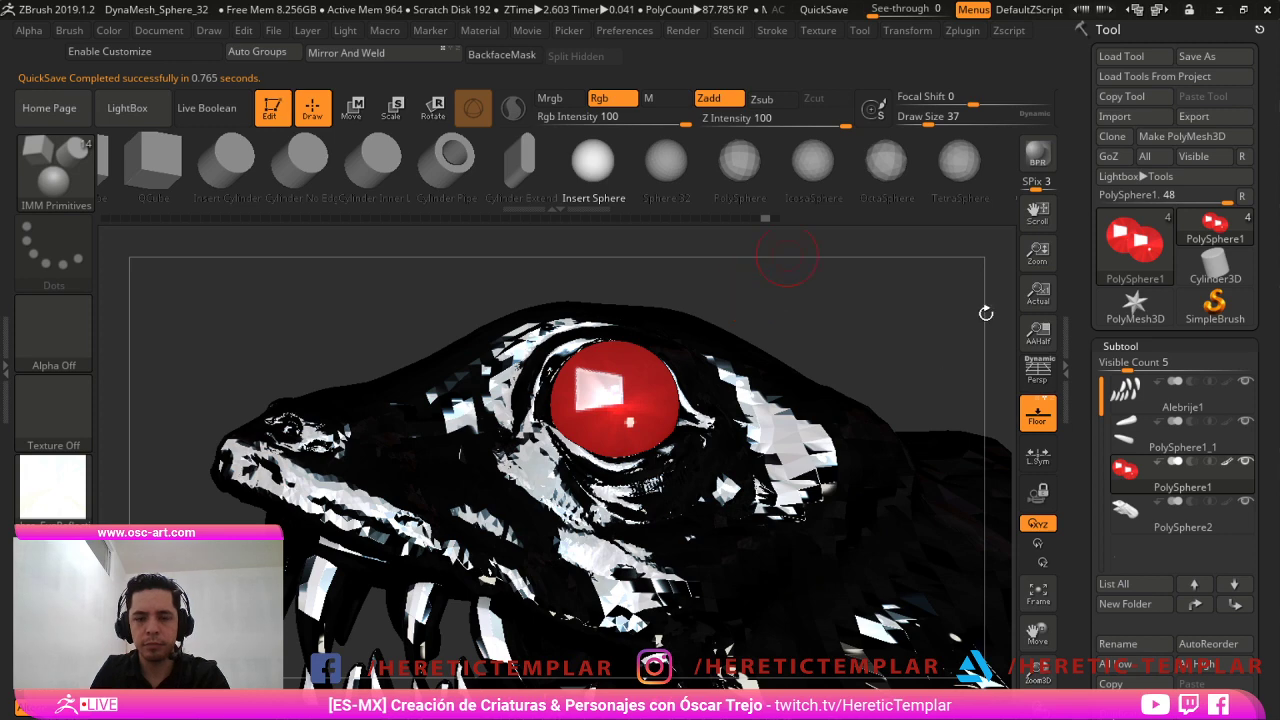
Choose the Standard brush and set it to paint colour only, with Rgb on and Zadd off.
key(b)
key(m)
key(v)
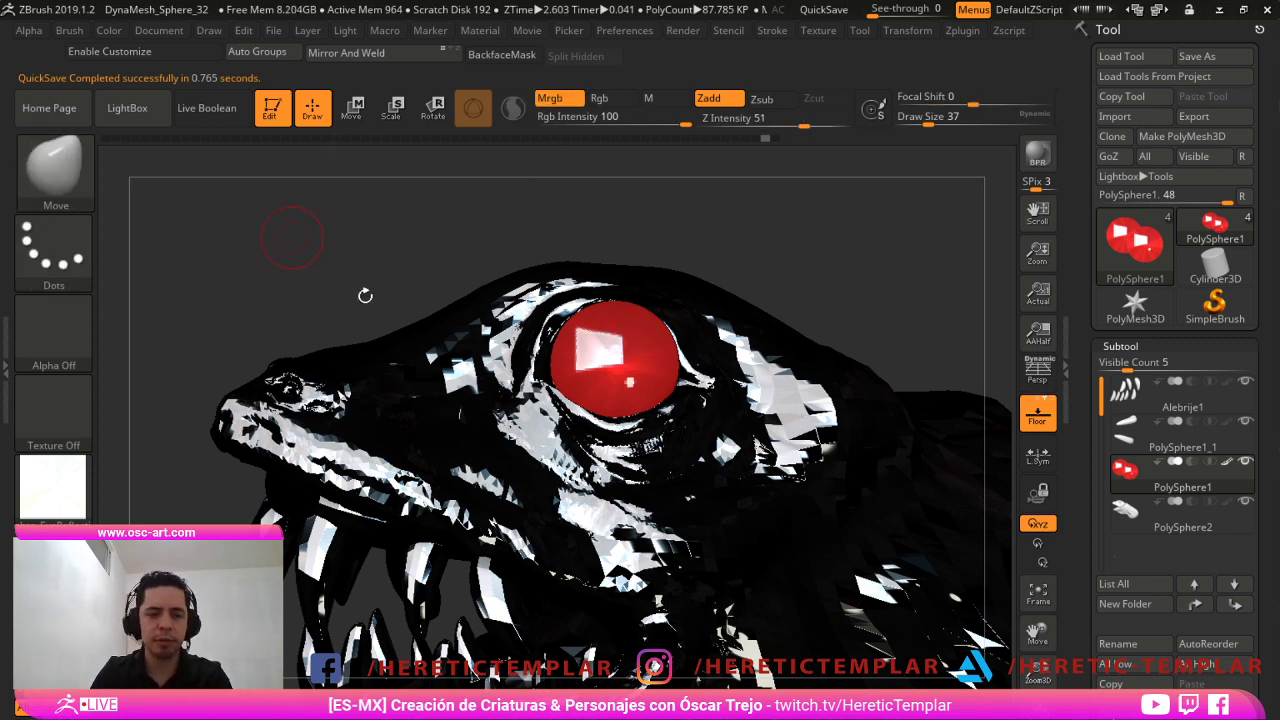
click(69, 203)
click(1037, 60)
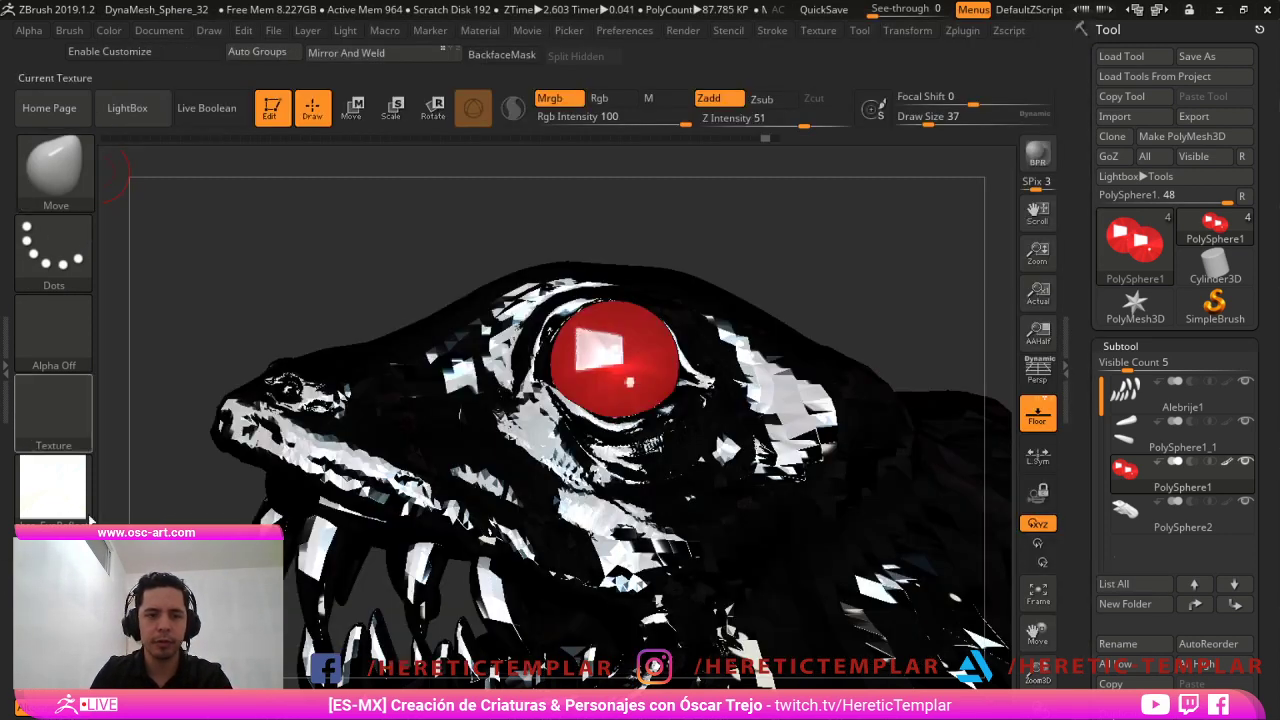
click(609, 100)
click(719, 101)
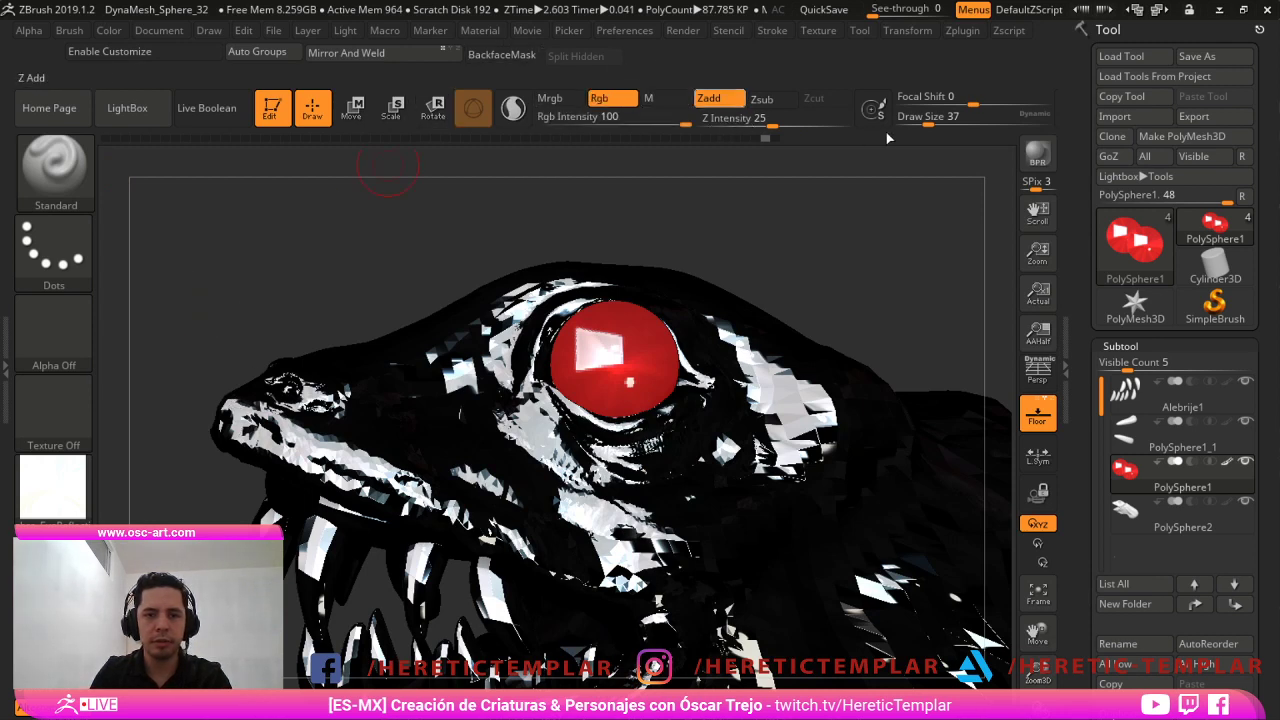
Paint a large black pupil on the red eyeball, adjusting the Standard brush's draw size to 65.
key(bracketright)
key(bracketright)
key(bracketright)
key(bracketright)
key(bracketright)
mouse_move(630, 352)
mouse_down()
mouse_move(648, 345)
mouse_move(628, 352)
mouse_move(638, 362)
mouse_move(588, 350)
mouse_move(648, 345)
mouse_up()
key(bracketleft)
key(bracketleft)
key(bracketleft)
key(s)
key(s)
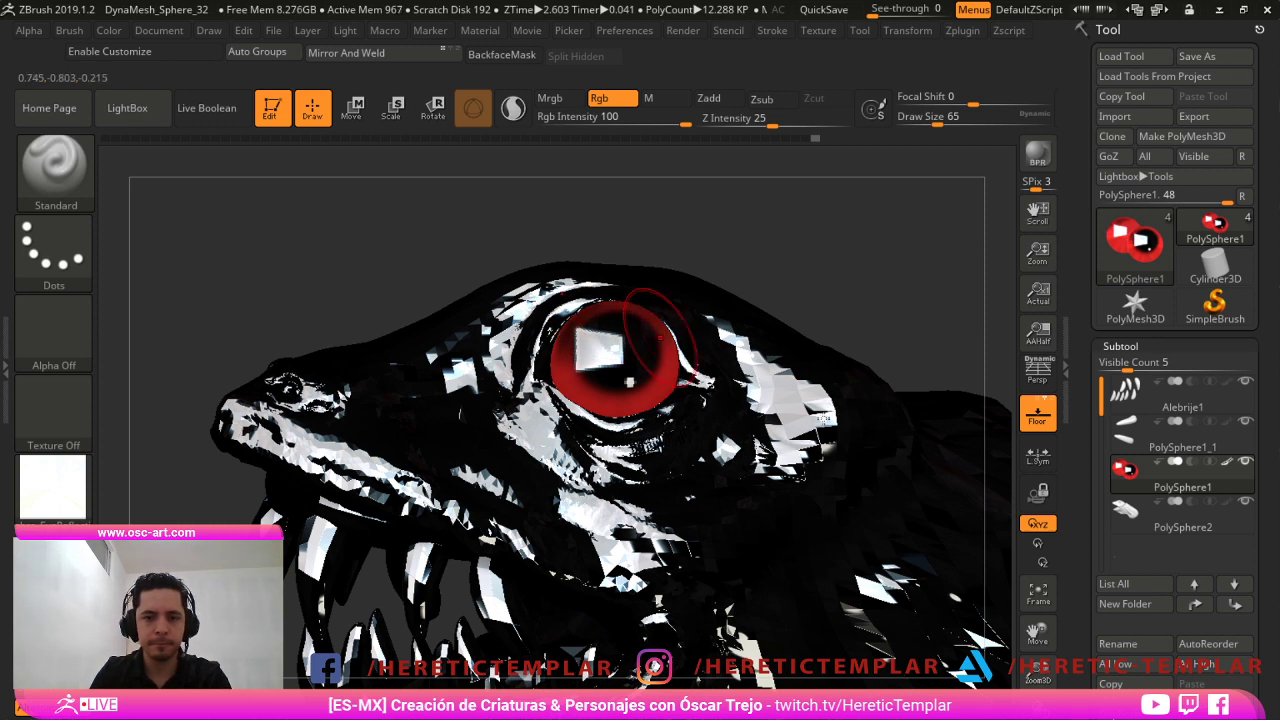
drag(676, 345, 574, 321)
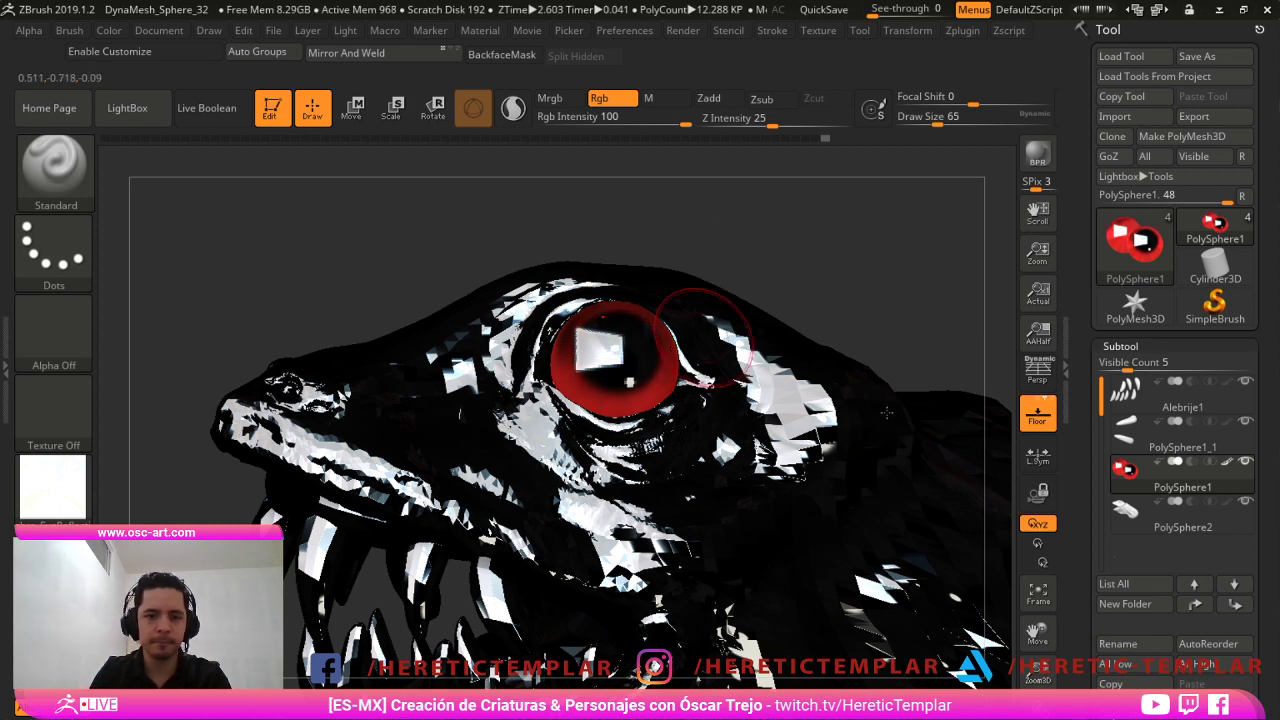
Set the active colour back to white and show the creature in the zbro_clayset_s02 material.
mouse_move(779, 245)
alt+mouse_down()
mouse_move(709, 217)
mouse_move(643, 294)
alt+mouse_up()
key(c)
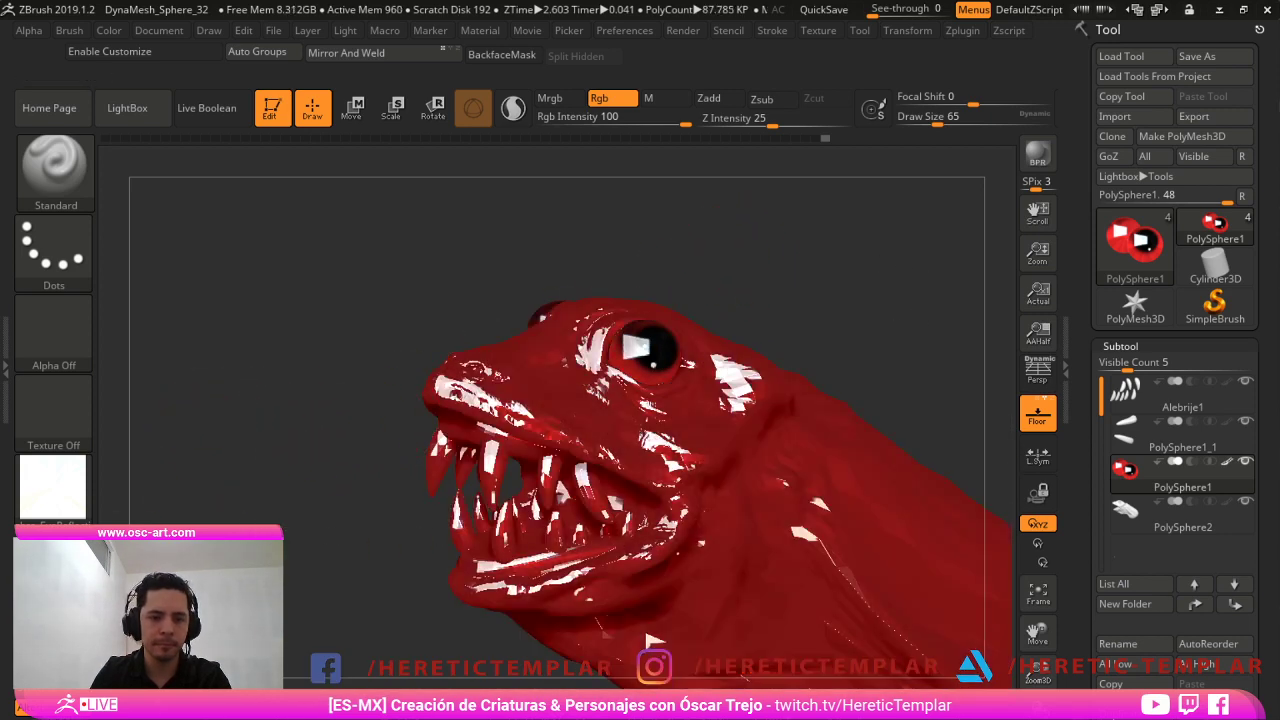
click(32, 558)
click(56, 484)
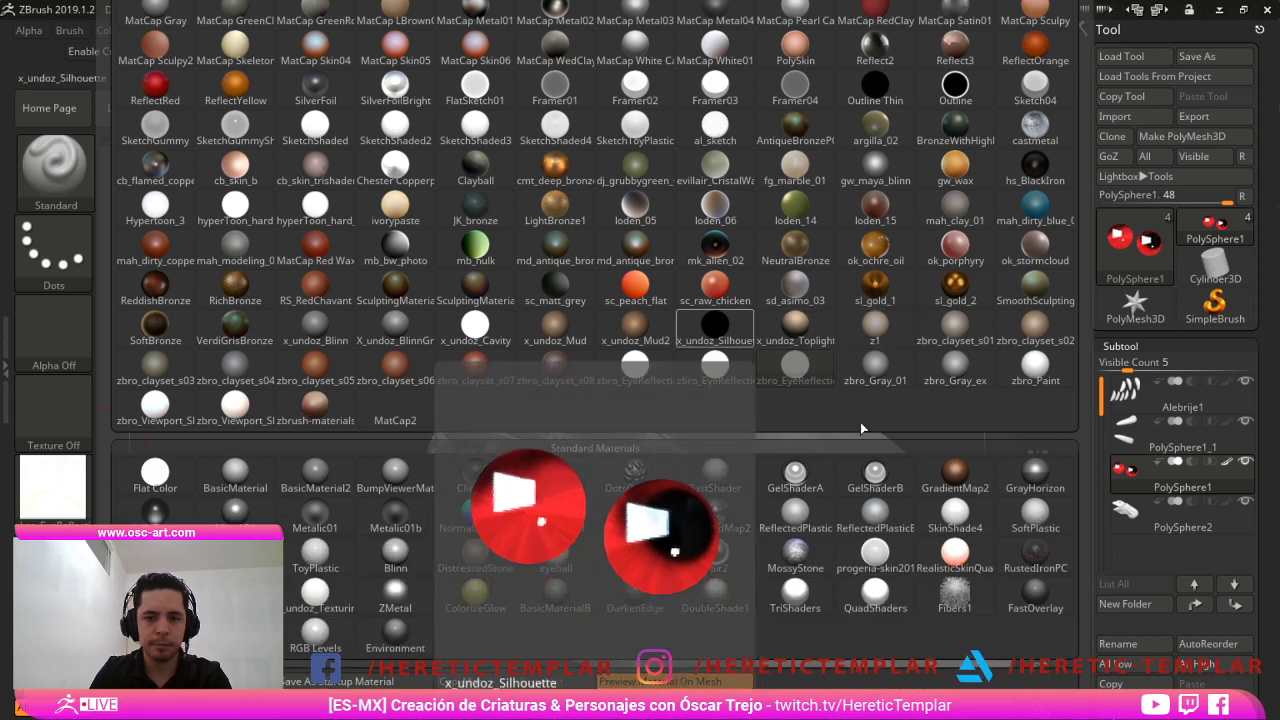
click(1035, 335)
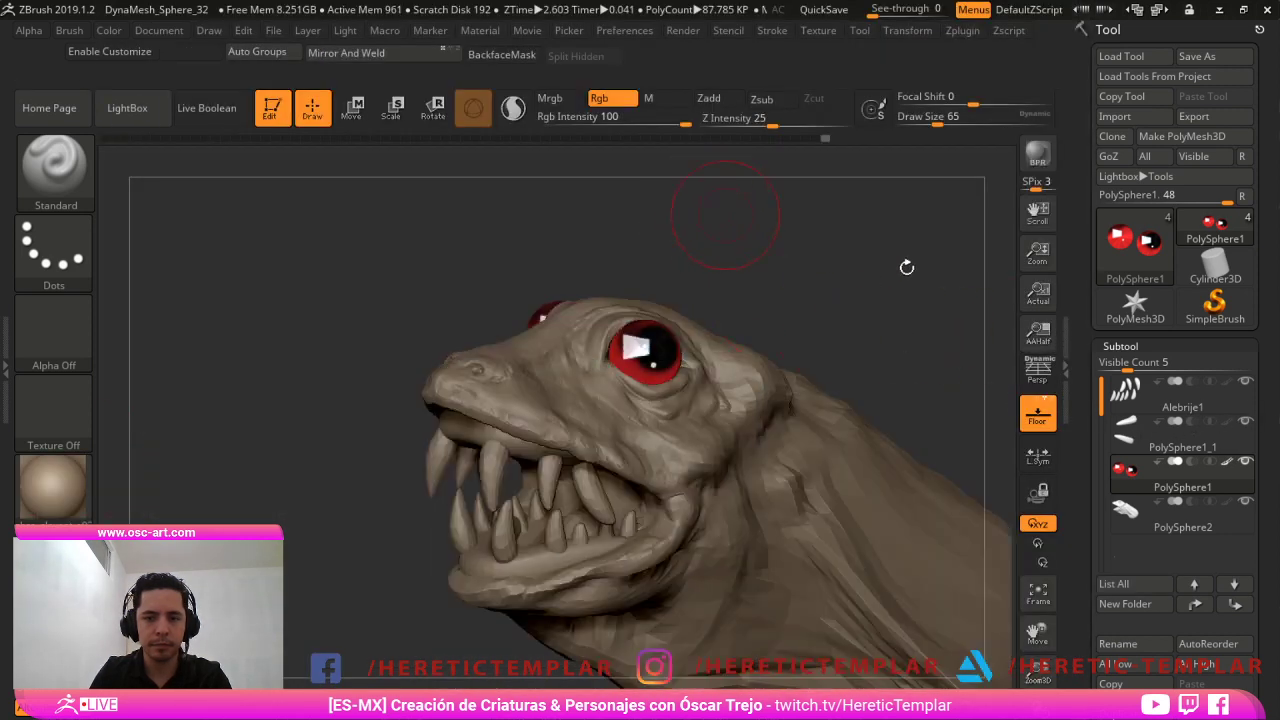
mouse_move(906, 266)
mouse_down()
mouse_move(860, 262)
mouse_move(900, 240)
mouse_move(966, 240)
mouse_move(978, 310)
mouse_up()
mouse_move(978, 310)
mouse_down()
mouse_move(1026, 310)
mouse_move(862, 312)
mouse_move(890, 313)
mouse_up()
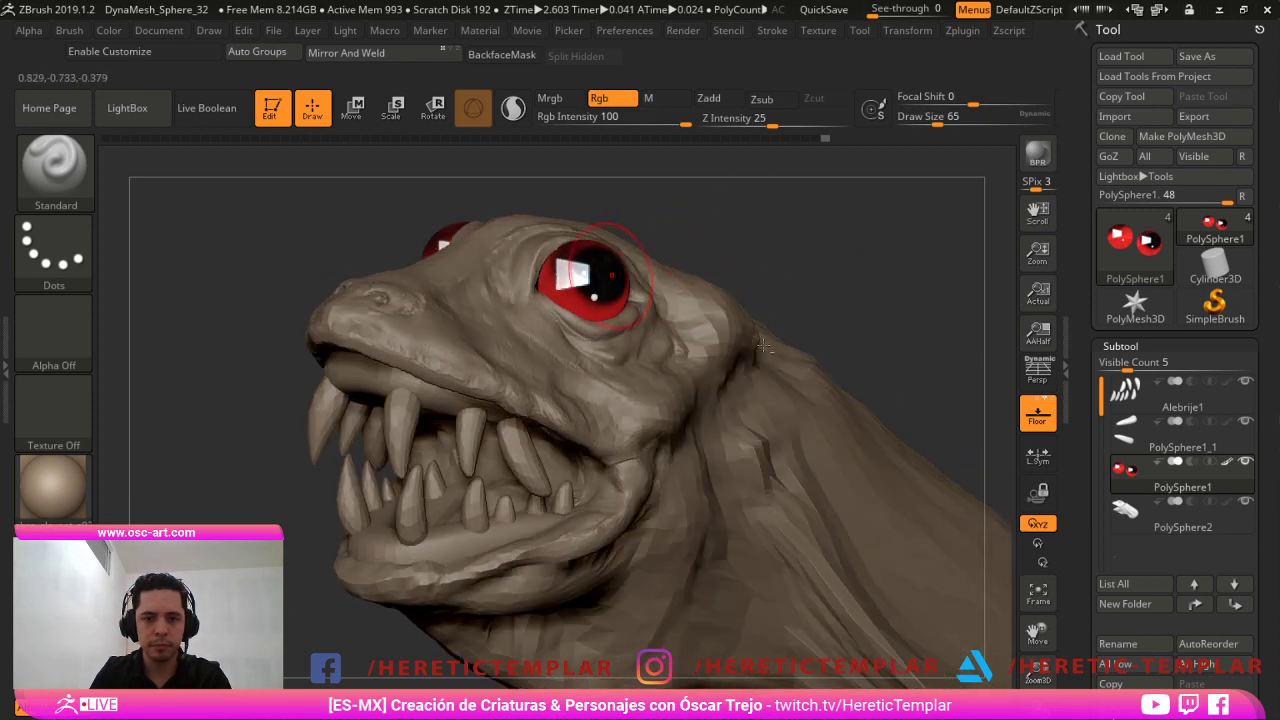
Fill the eyeball object with the eyeball material, using the material-only M channel, and save the project.
click(53, 485)
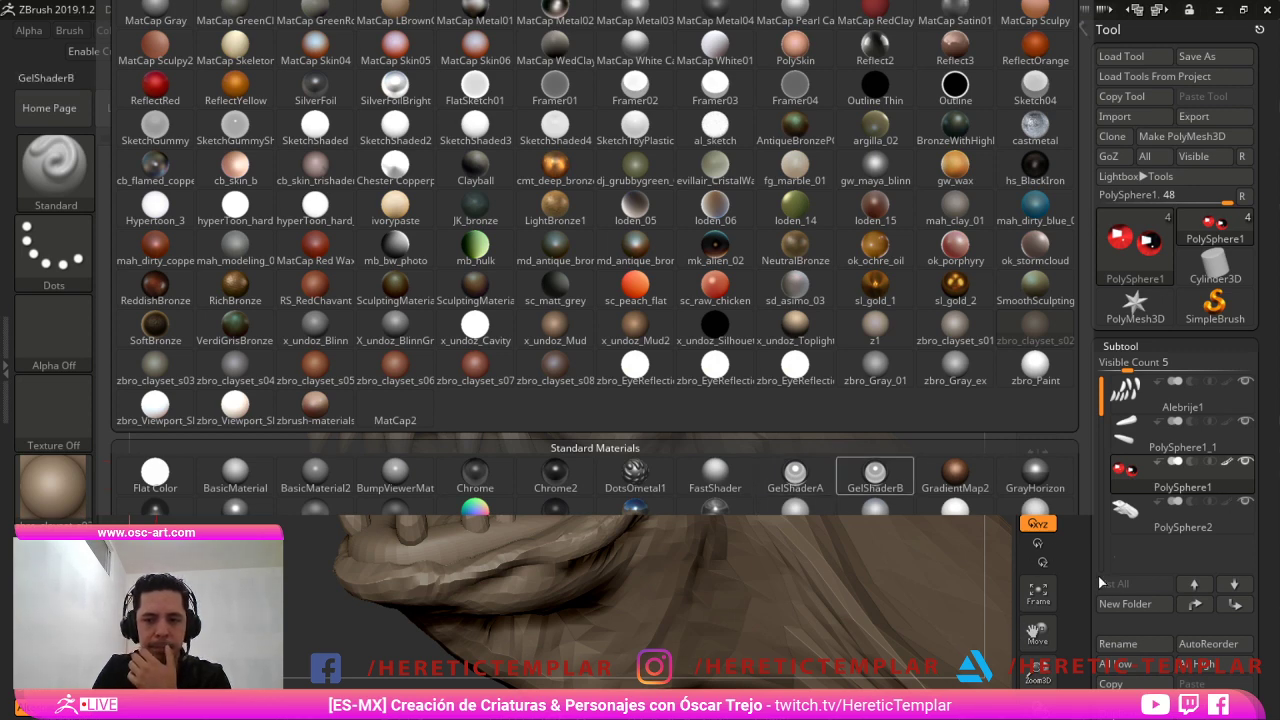
click(950, 508)
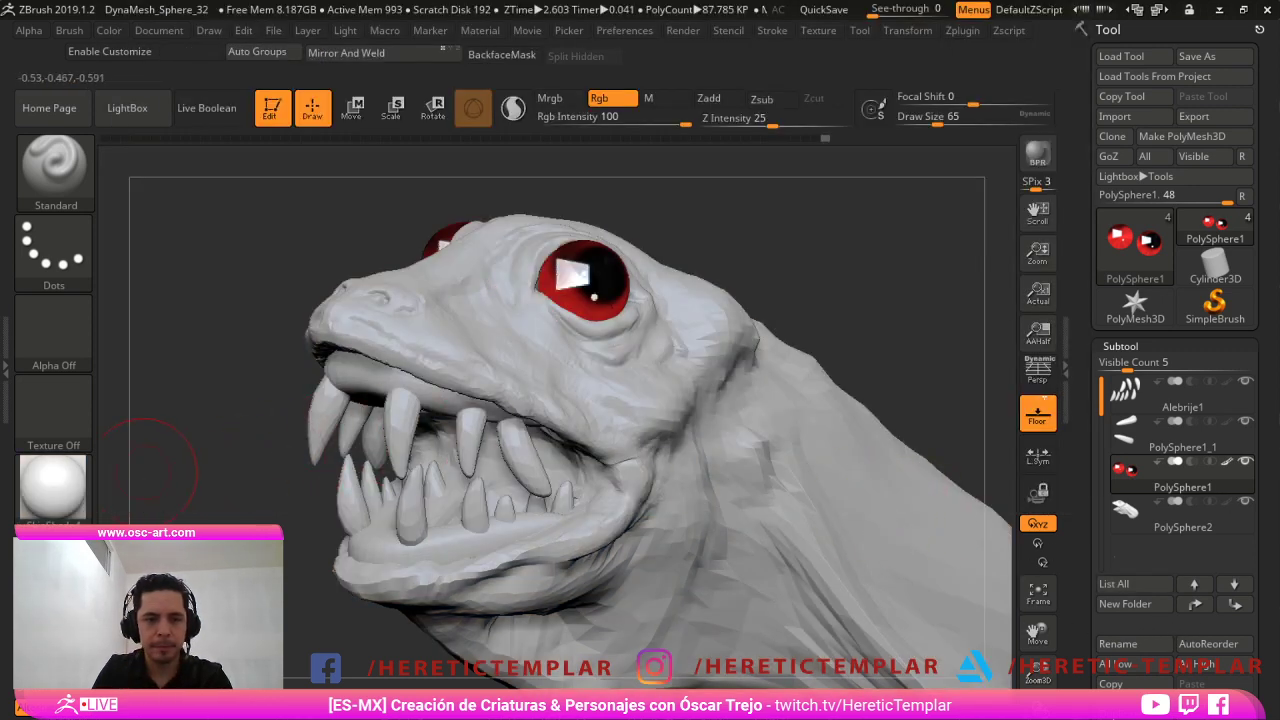
click(62, 490)
click(62, 490)
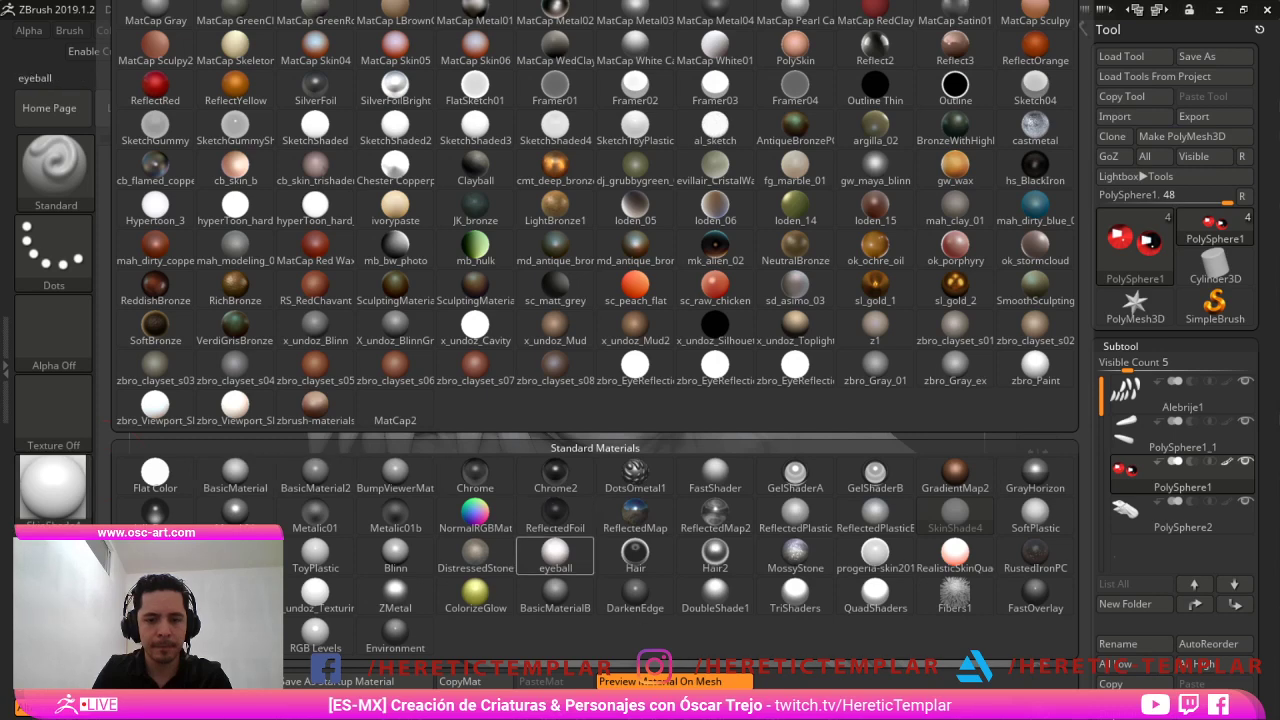
click(568, 552)
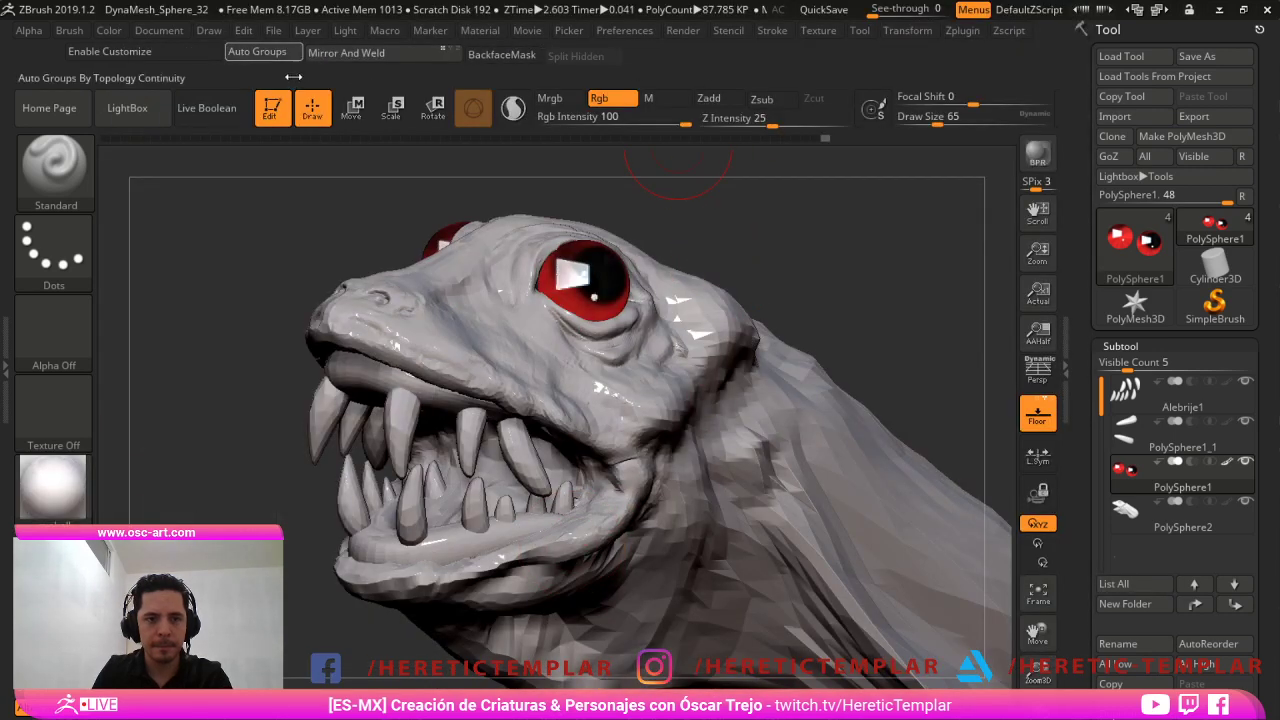
click(652, 98)
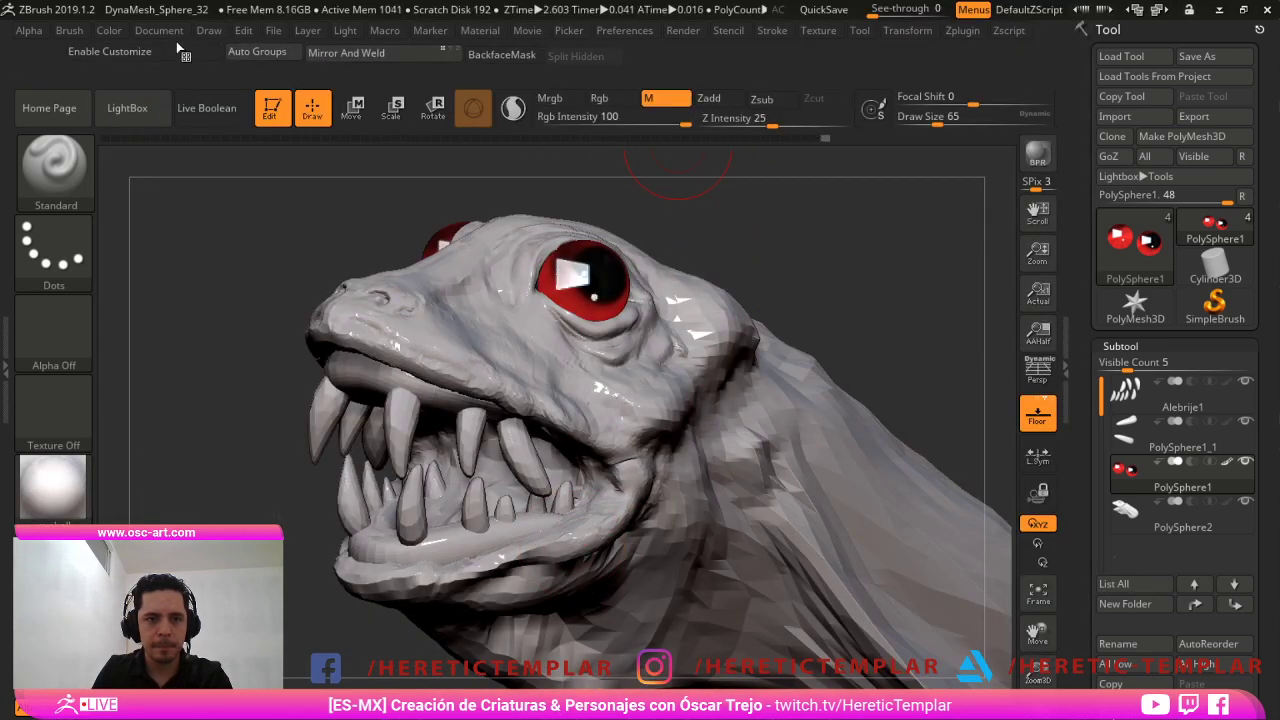
click(109, 30)
click(172, 387)
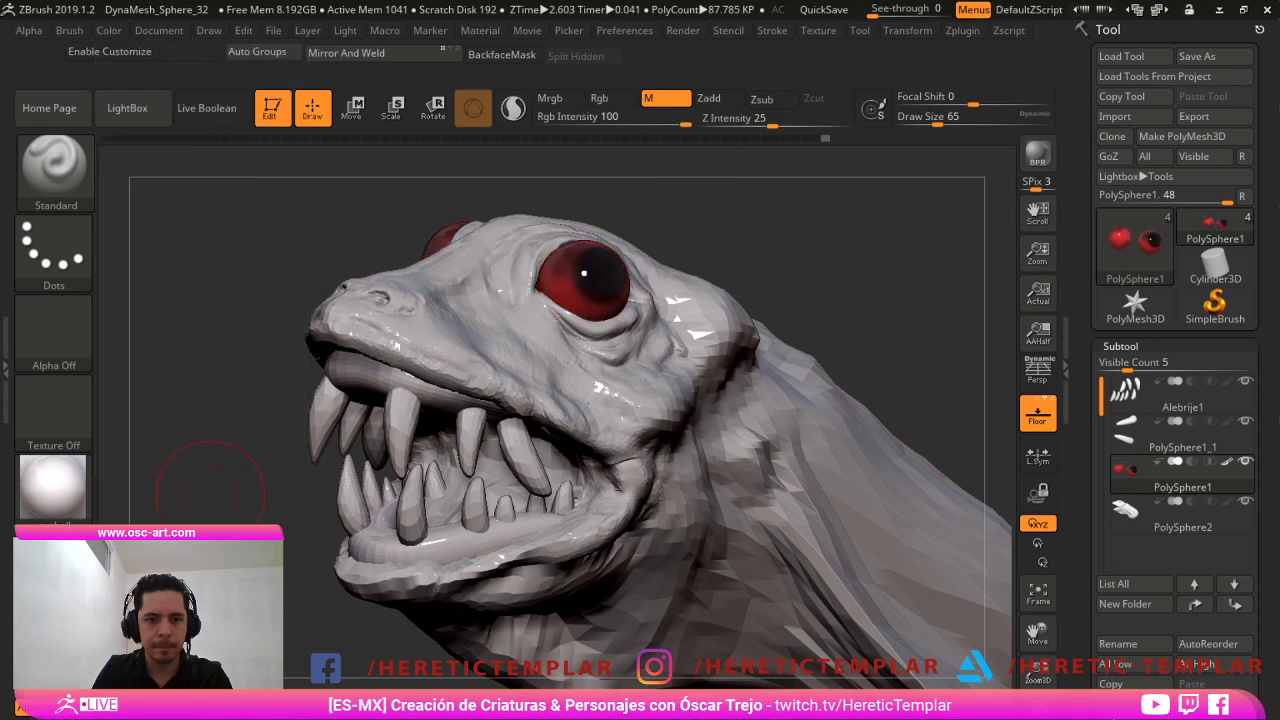
drag(240, 470, 275, 482)
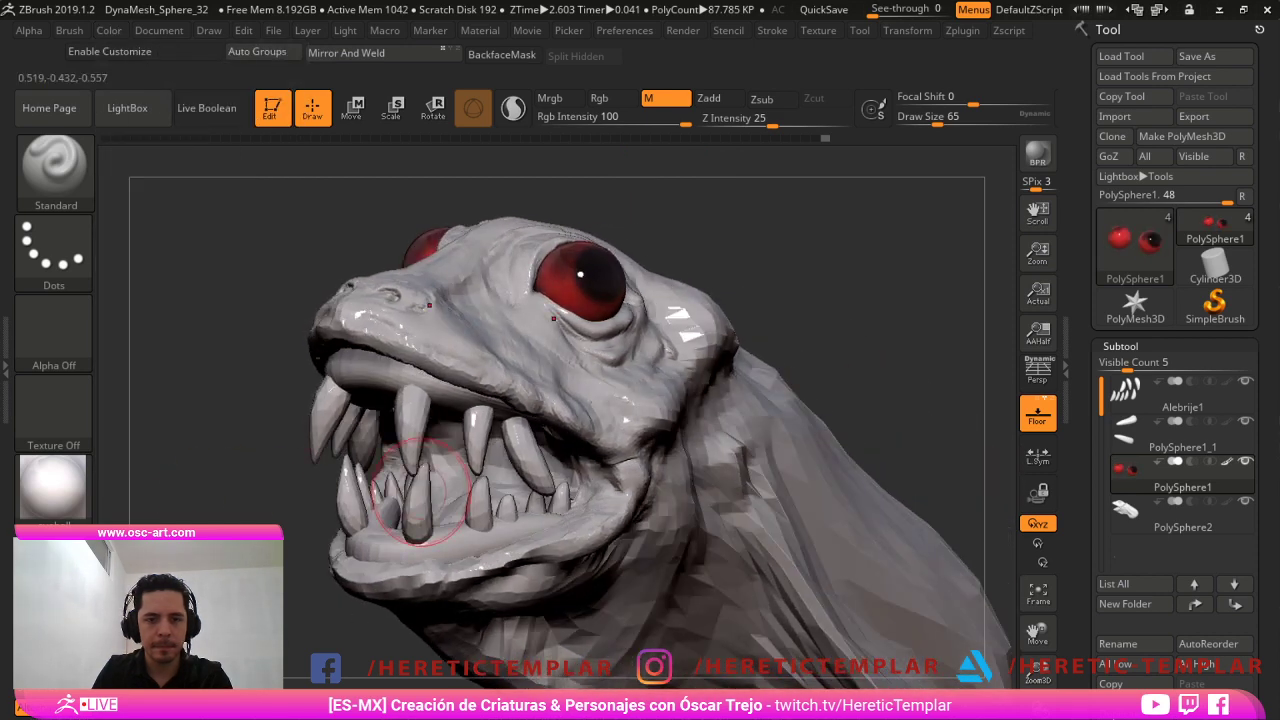
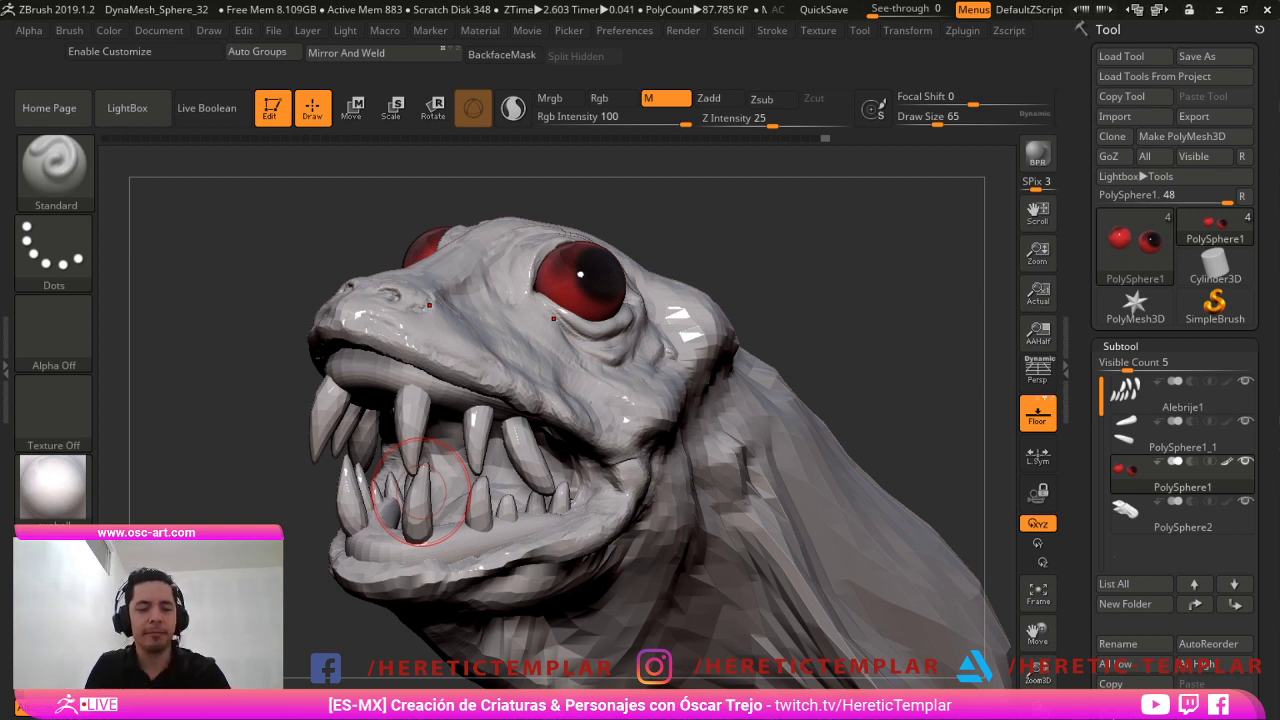
key(ctrl+s)
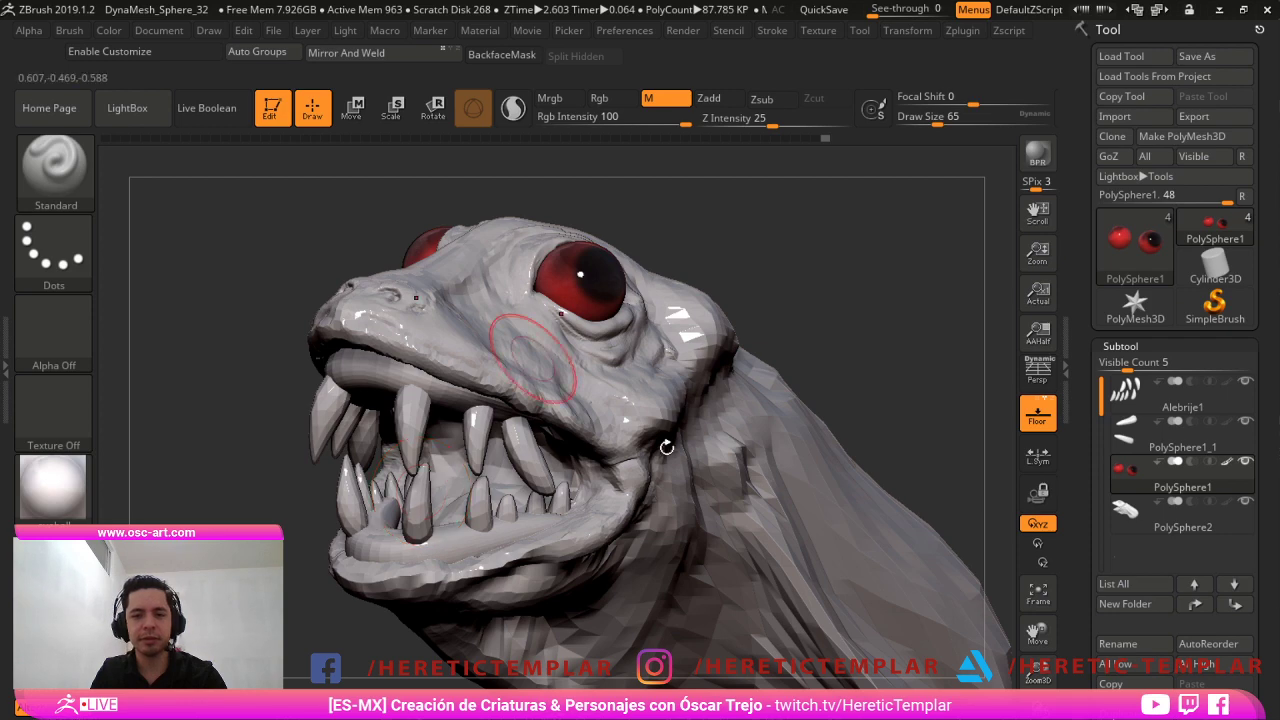
Set the display material back to zbro_clayset_s02.
click(52, 485)
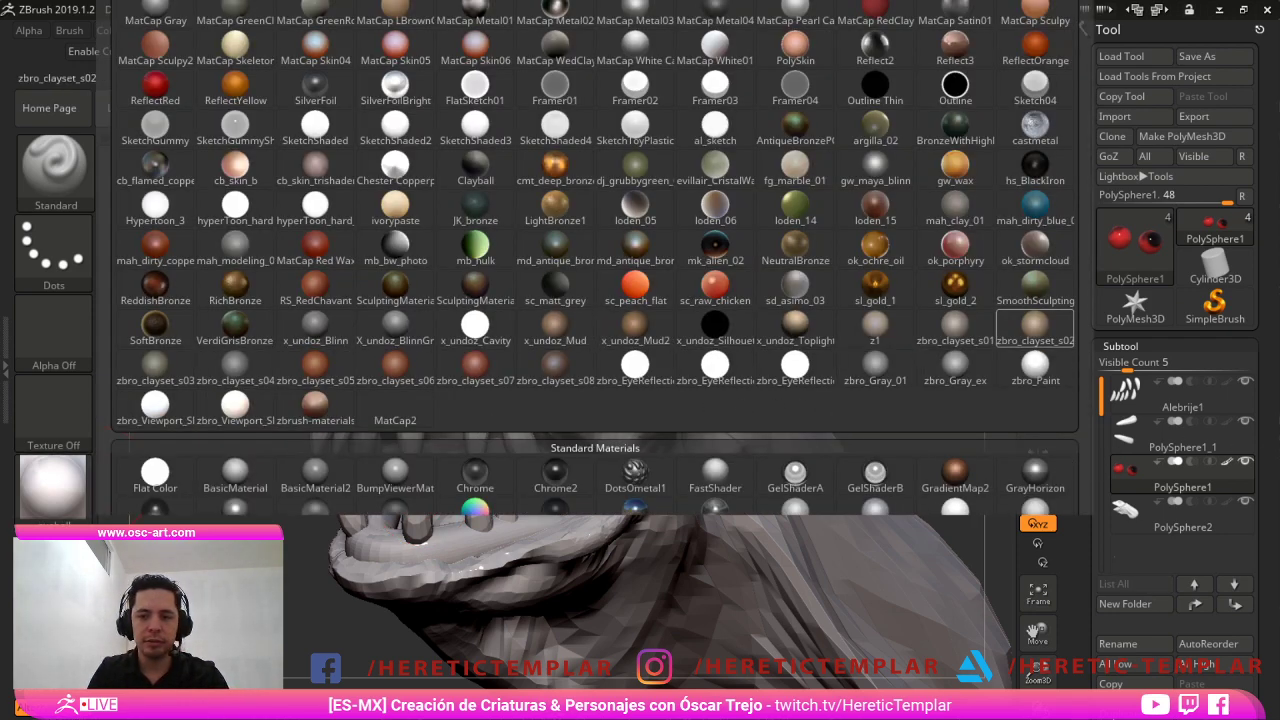
click(1035, 328)
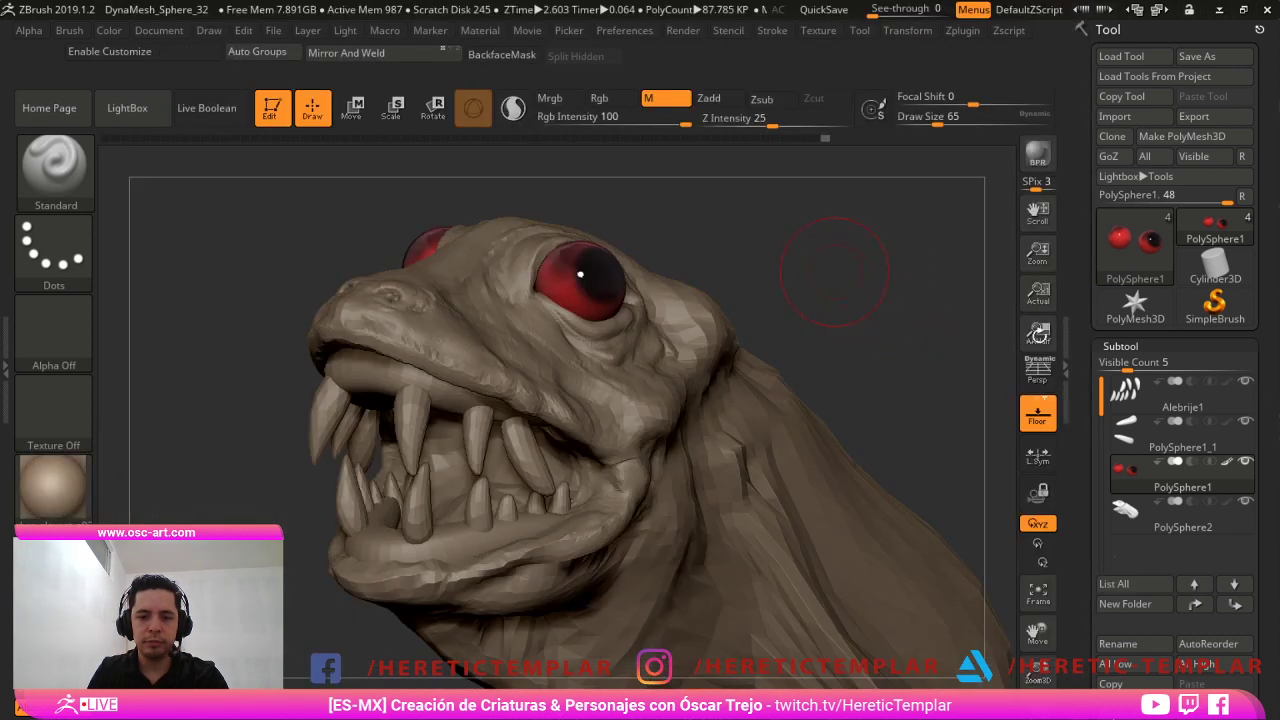
mouse_move(830, 274)
right_down()
mouse_move(720, 335)
mouse_move(731, 326)
right_up()
Select the head-and-neck subtool and set the Standard brush to sculpt, with M off and Zadd on.
alt+click(736, 336)
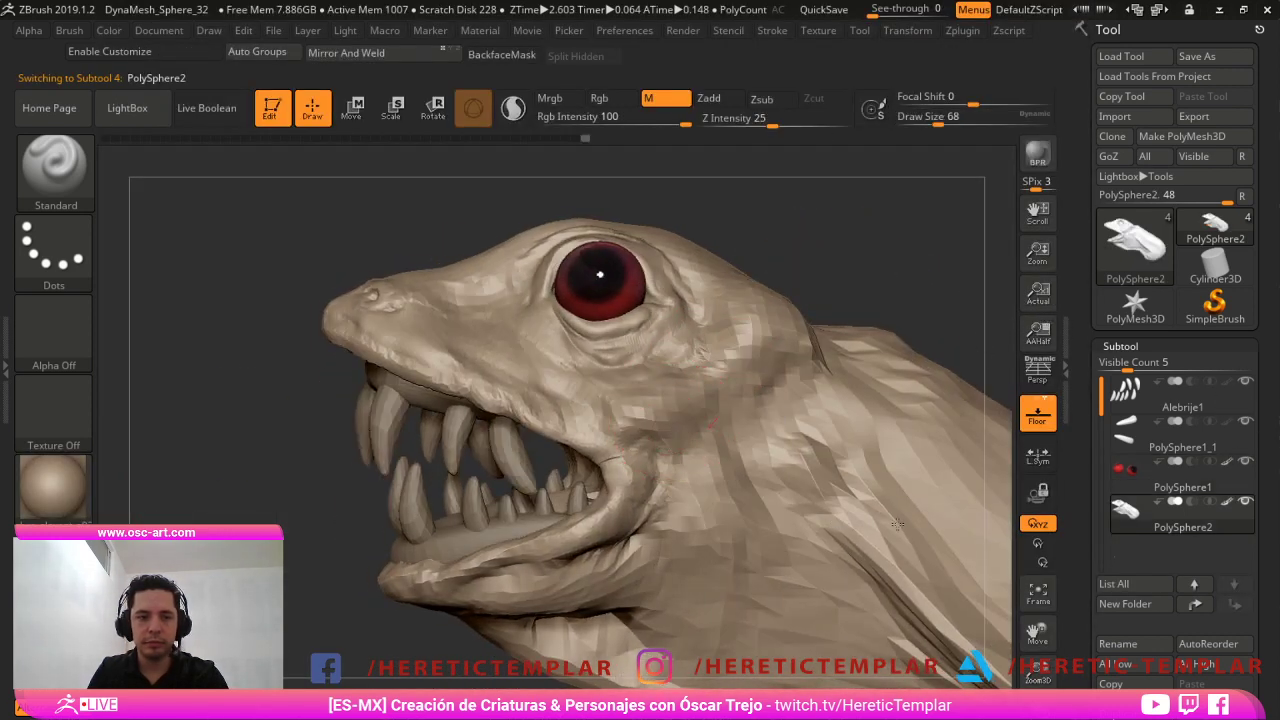
click(663, 98)
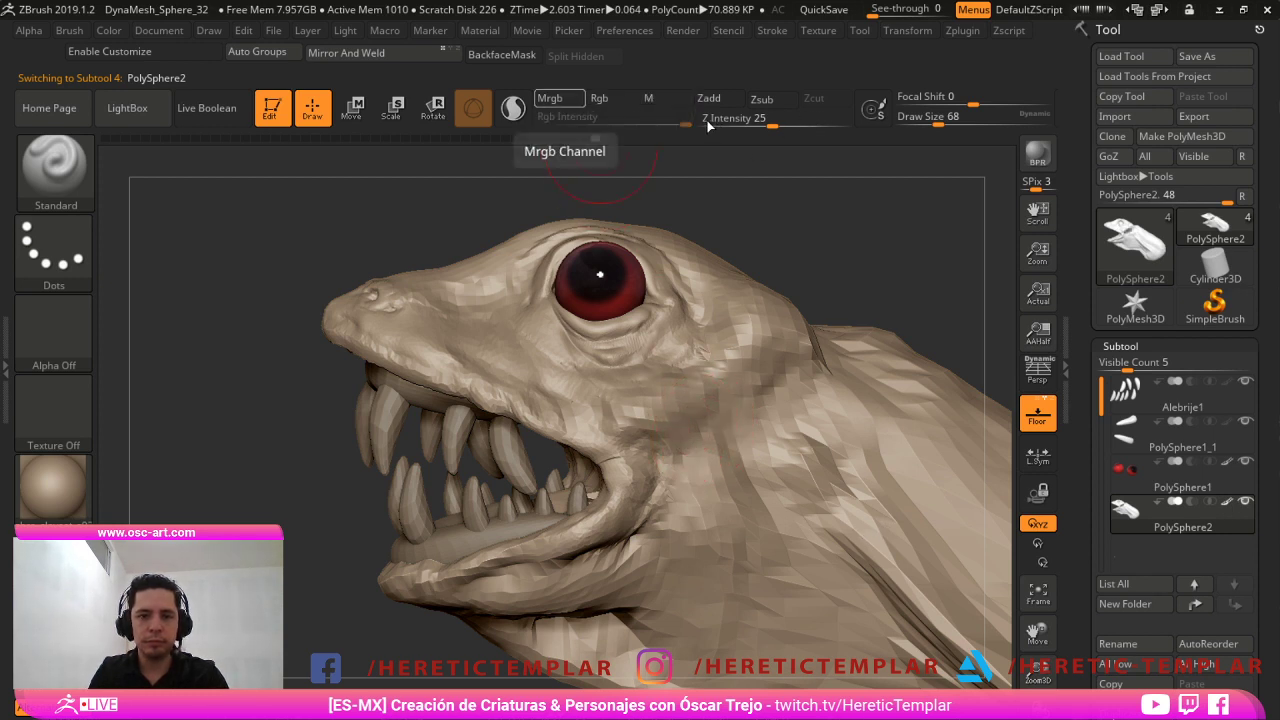
key(ctrl)
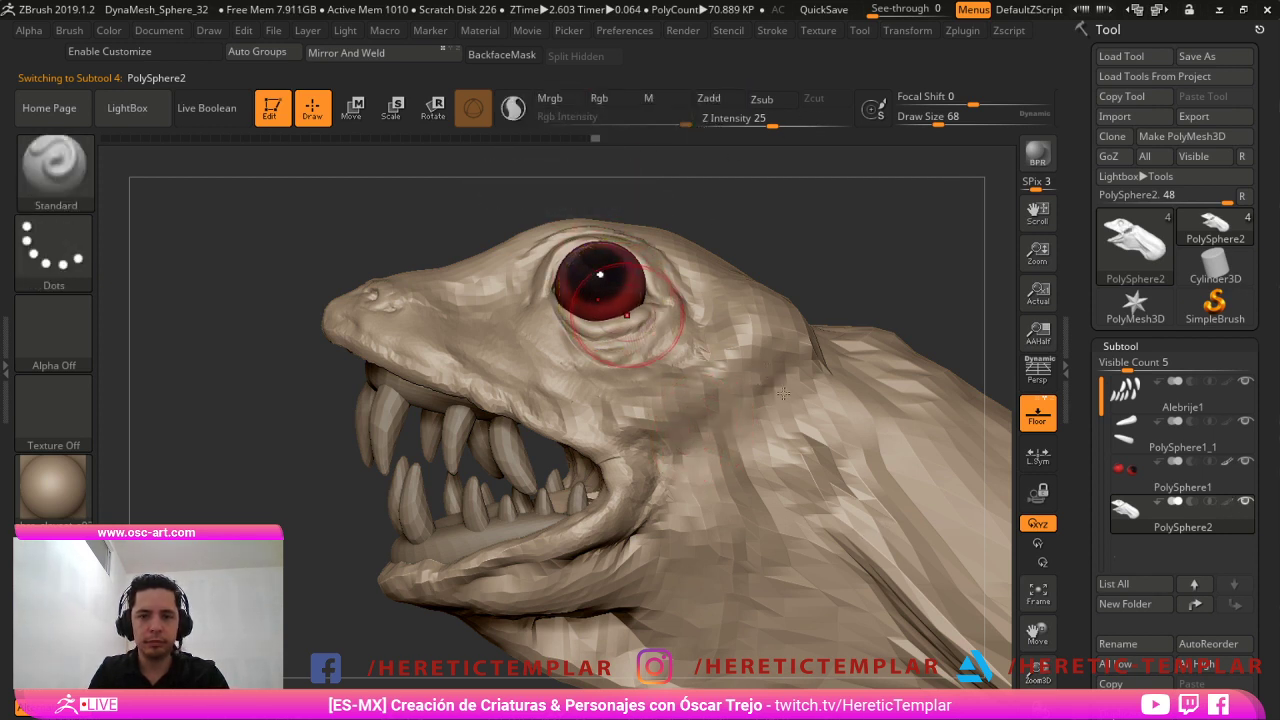
key(ctrl+z)
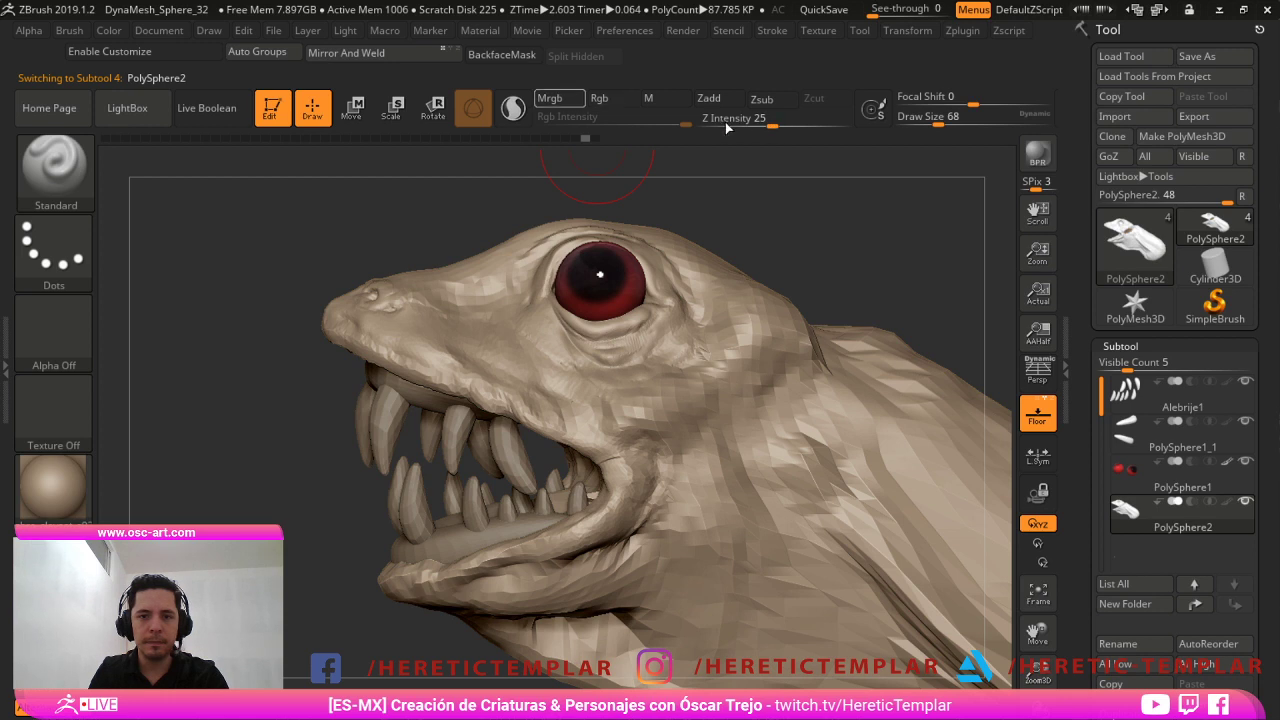
click(709, 98)
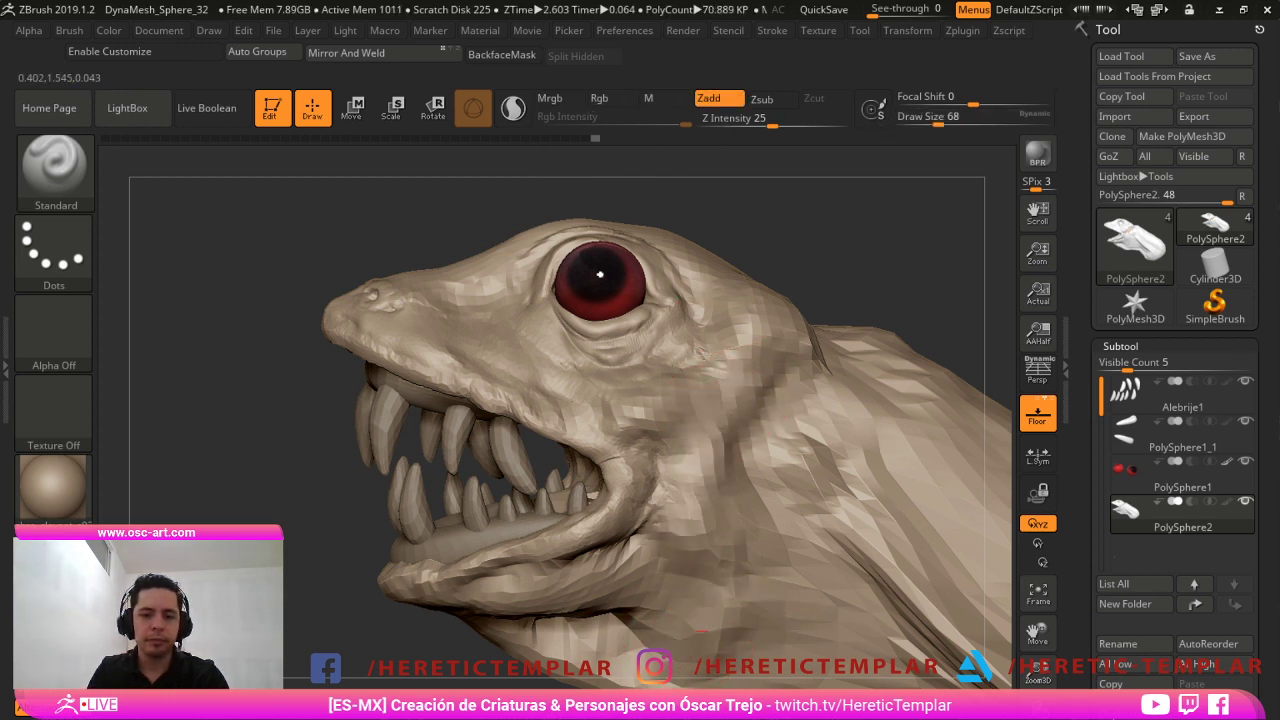
Pull the throat beneath the lower jaw into a fuller shape with the Move brush, undoing the first pull and varying the brush size.
mouse_move(700, 631)
mouse_down()
mouse_move(712, 622)
mouse_move(695, 638)
mouse_move(735, 644)
mouse_up()
alt+drag(326, 638, 316, 489)
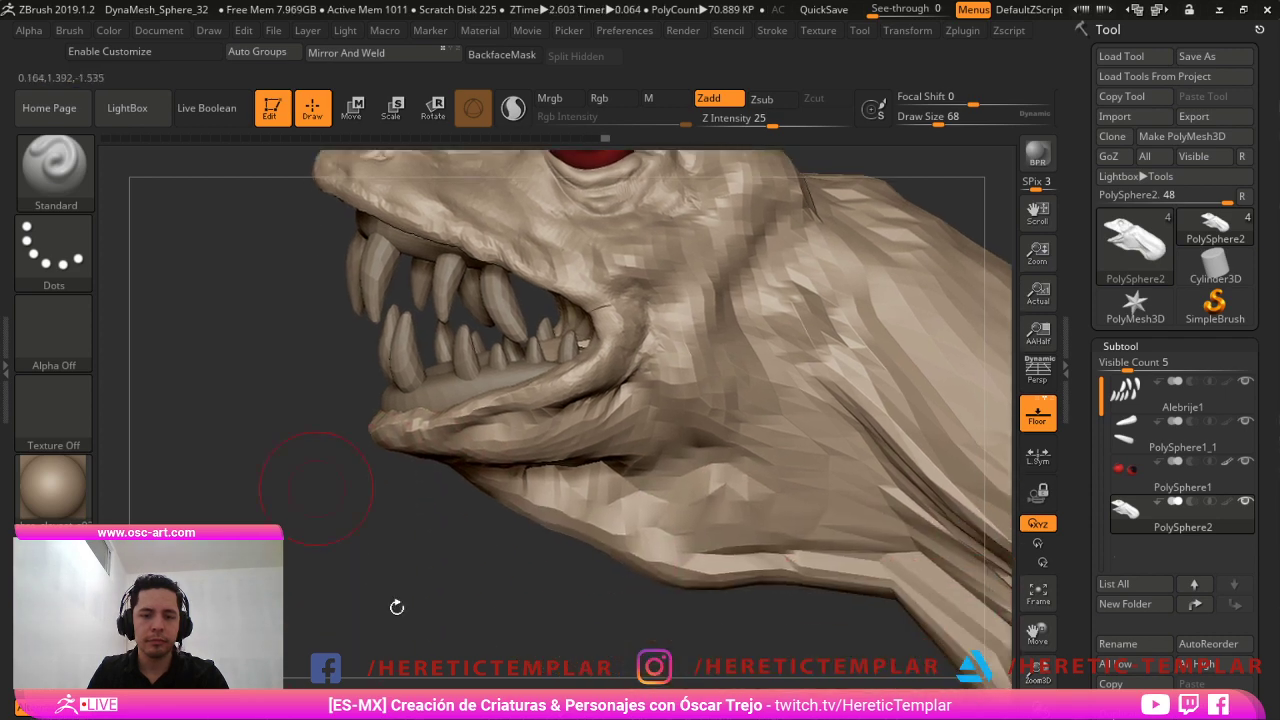
key(b)
key(m)
key(v)
key(s)
mouse_move(540, 500)
mouse_down()
mouse_move(518, 528)
mouse_move(530, 547)
mouse_move(506, 557)
mouse_move(504, 527)
mouse_up()
key(ctrl+z)
key(ctrl+z)
key(s)
key(s)
mouse_move(497, 510)
mouse_down()
mouse_move(490, 546)
mouse_move(550, 562)
mouse_move(620, 610)
mouse_move(820, 652)
mouse_move(850, 610)
mouse_move(845, 510)
mouse_up()
mouse_move(700, 466)
shift+mouse_down()
mouse_move(746, 420)
mouse_move(704, 496)
shift+mouse_up()
mouse_move(636, 518)
mouse_down()
mouse_move(656, 562)
mouse_move(624, 572)
mouse_up()
alt+drag(774, 491, 1074, 688)
mouse_move(690, 540)
shift+mouse_down()
mouse_move(612, 510)
mouse_move(592, 470)
mouse_move(606, 462)
shift+mouse_up()
key(s)
key(s)
mouse_move(440, 626)
alt+mouse_down()
mouse_move(560, 700)
mouse_move(532, 660)
mouse_move(514, 591)
alt+mouse_up()
mouse_move(940, 360)
mouse_down()
mouse_move(965, 385)
mouse_move(1000, 391)
mouse_up()
Insert a symmetrical pair of PolySpheres at the back of the head with IMM Primitives and split them into their own subtool.
key(b)
key(i)
key(p)
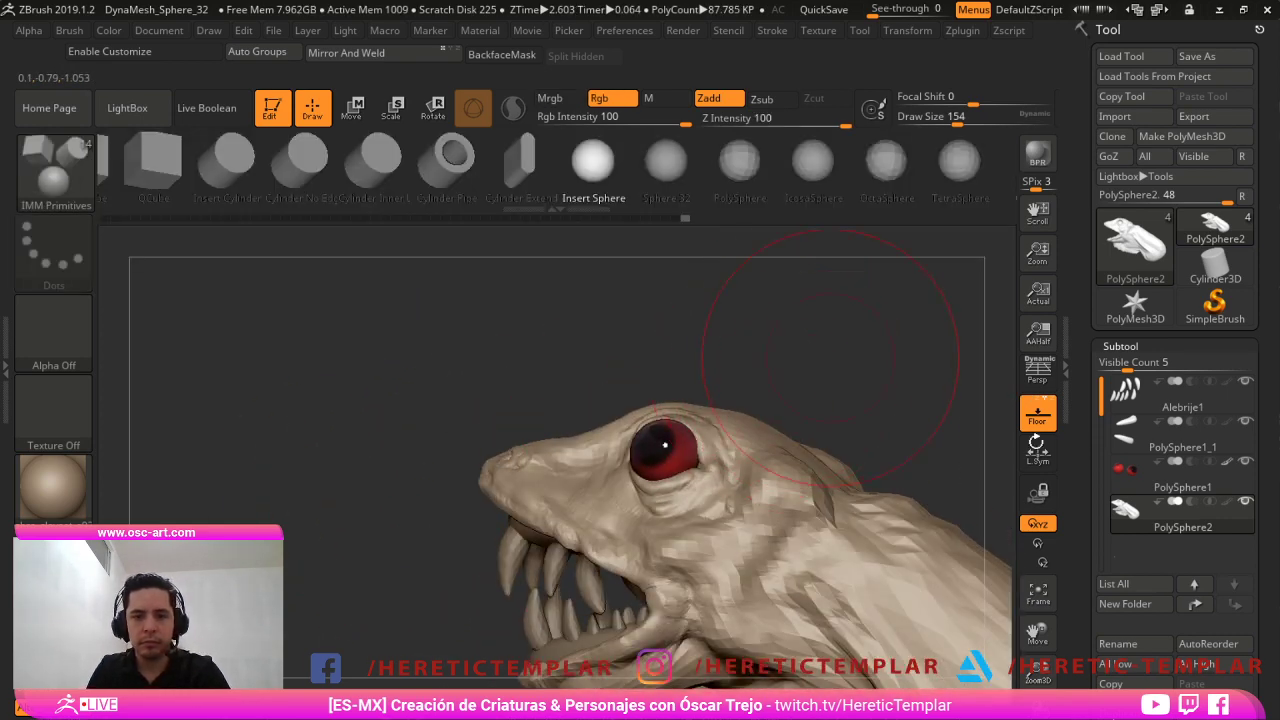
alt+drag(830, 356, 768, 282)
click(744, 164)
drag(759, 402, 741, 434)
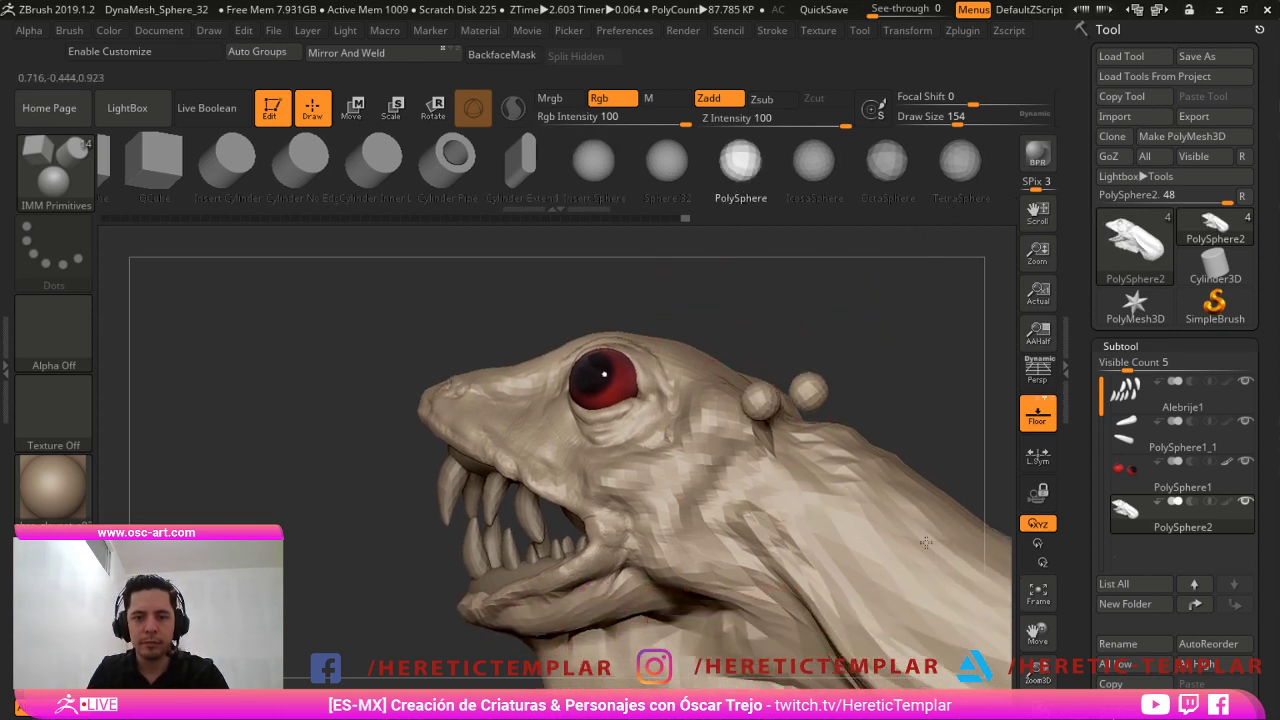
drag(926, 543, 965, 560)
shift+drag(997, 476, 1077, 440)
ctrl+shift+click(779, 384)
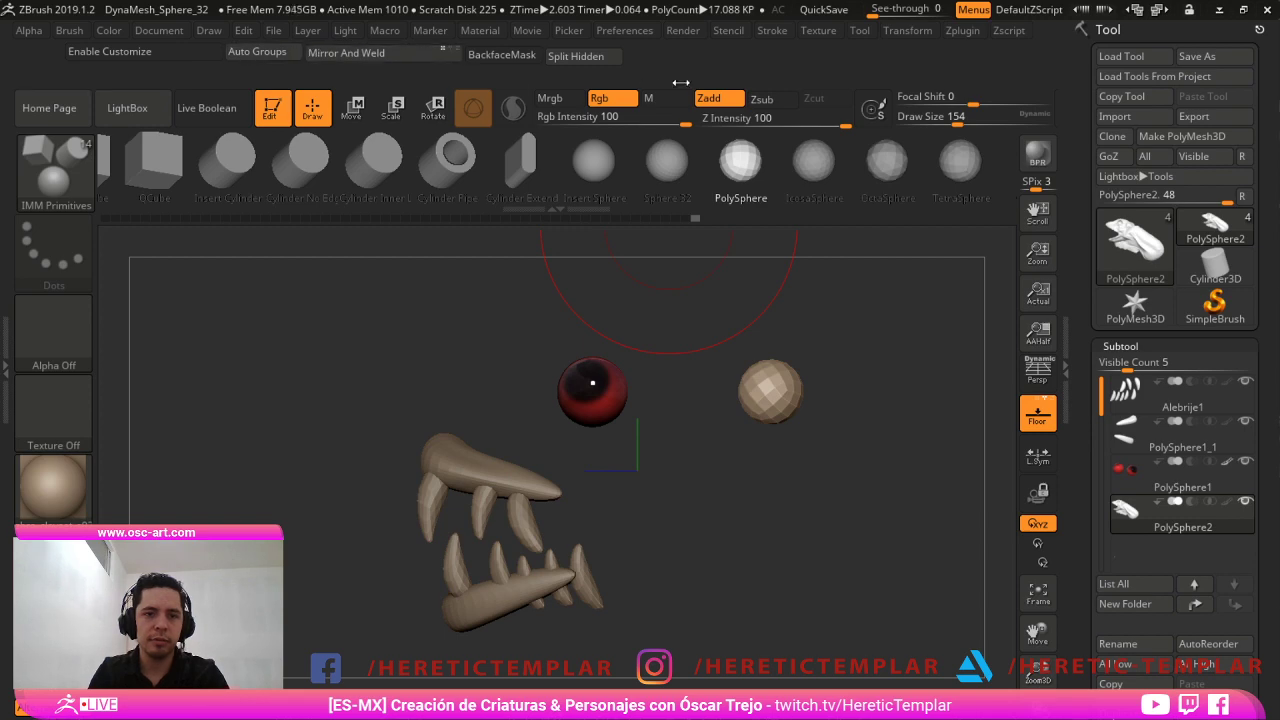
Stretch the spheres into long, tapered horns sweeping up and back from the head with the Move brush, varying its size.
key(b)
key(m)
key(v)
mouse_move(876, 304)
alt+mouse_down()
mouse_move(743, 341)
mouse_move(725, 310)
alt+mouse_up()
key(s)
mouse_move(691, 367)
mouse_down()
mouse_move(829, 264)
mouse_move(790, 346)
mouse_up()
key(s)
key(s)
mouse_move(727, 382)
mouse_down()
mouse_move(740, 382)
mouse_move(739, 338)
mouse_move(646, 384)
mouse_move(692, 408)
mouse_move(724, 390)
mouse_move(714, 412)
mouse_up()
key(s)
mouse_move(673, 371)
mouse_down()
mouse_move(592, 241)
mouse_move(545, 207)
mouse_up()
key(s)
mouse_move(580, 285)
mouse_down()
mouse_move(591, 318)
mouse_move(578, 325)
mouse_move(716, 376)
mouse_move(631, 355)
mouse_up()
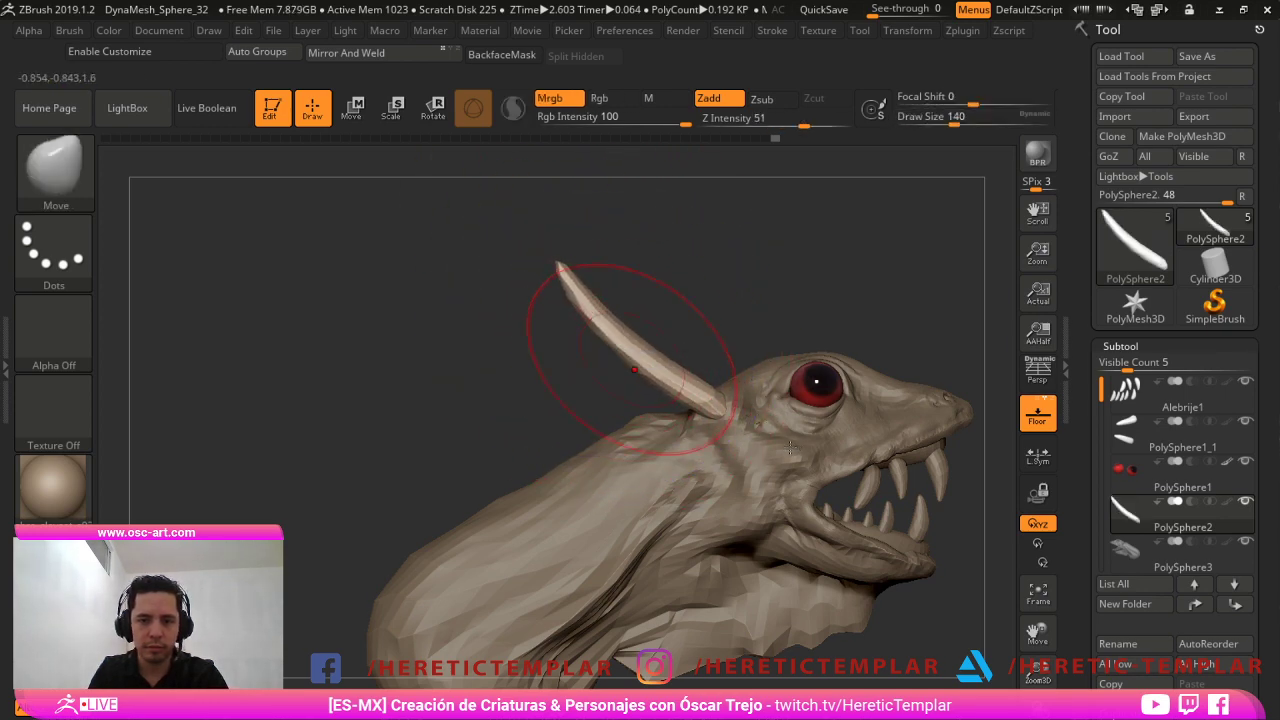
Thicken the lower part of the horns with the Inflat brush at Z intensity 10.
key(b)
key(i)
key(n)
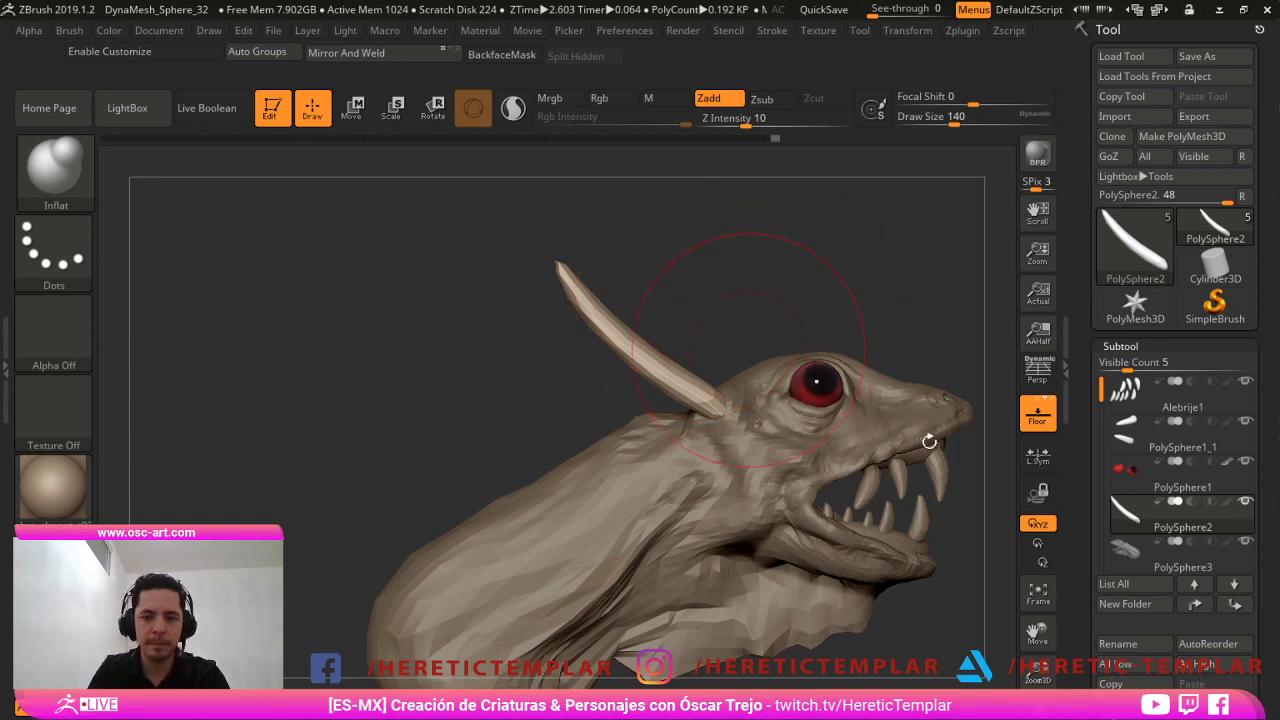
mouse_move(688, 374)
mouse_down()
mouse_move(700, 393)
mouse_move(669, 365)
mouse_up()
drag(900, 300, 745, 290)
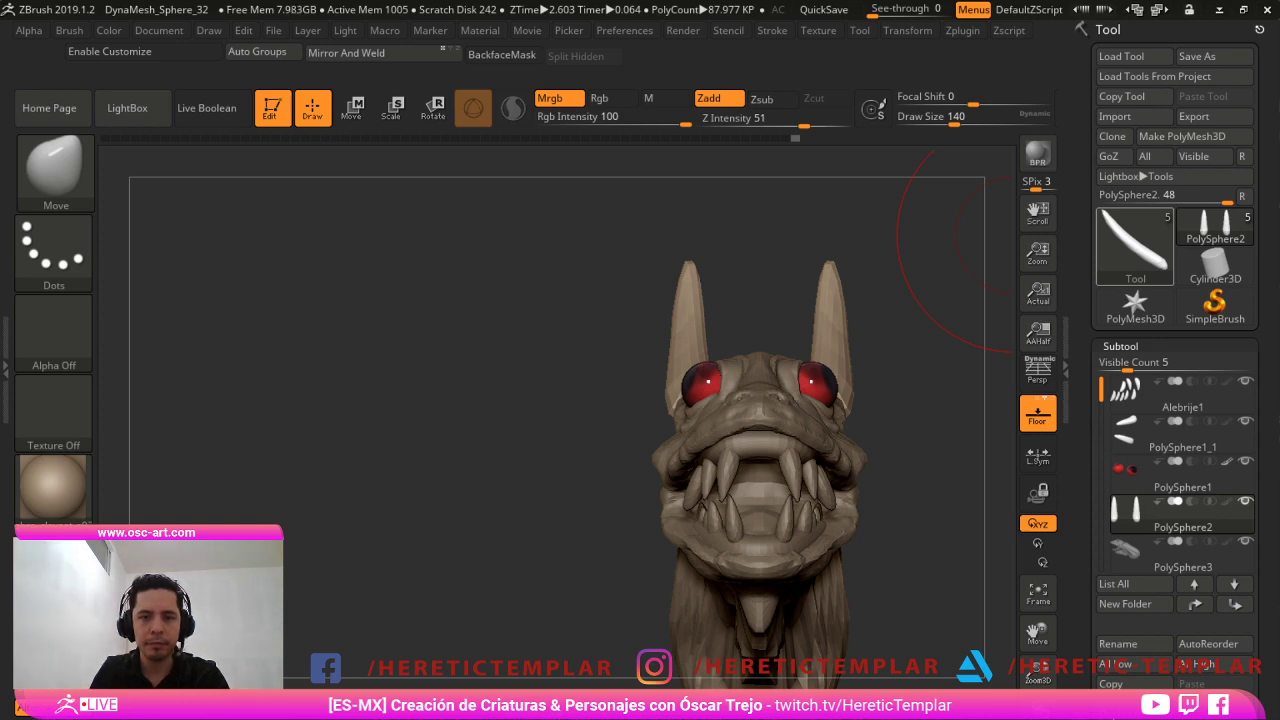
Refine the curve and placement of the horns with the Move brush, using large draw sizes of about 187 to 202.
drag(1010, 240, 745, 375)
key(bracketright)
key(bracketright)
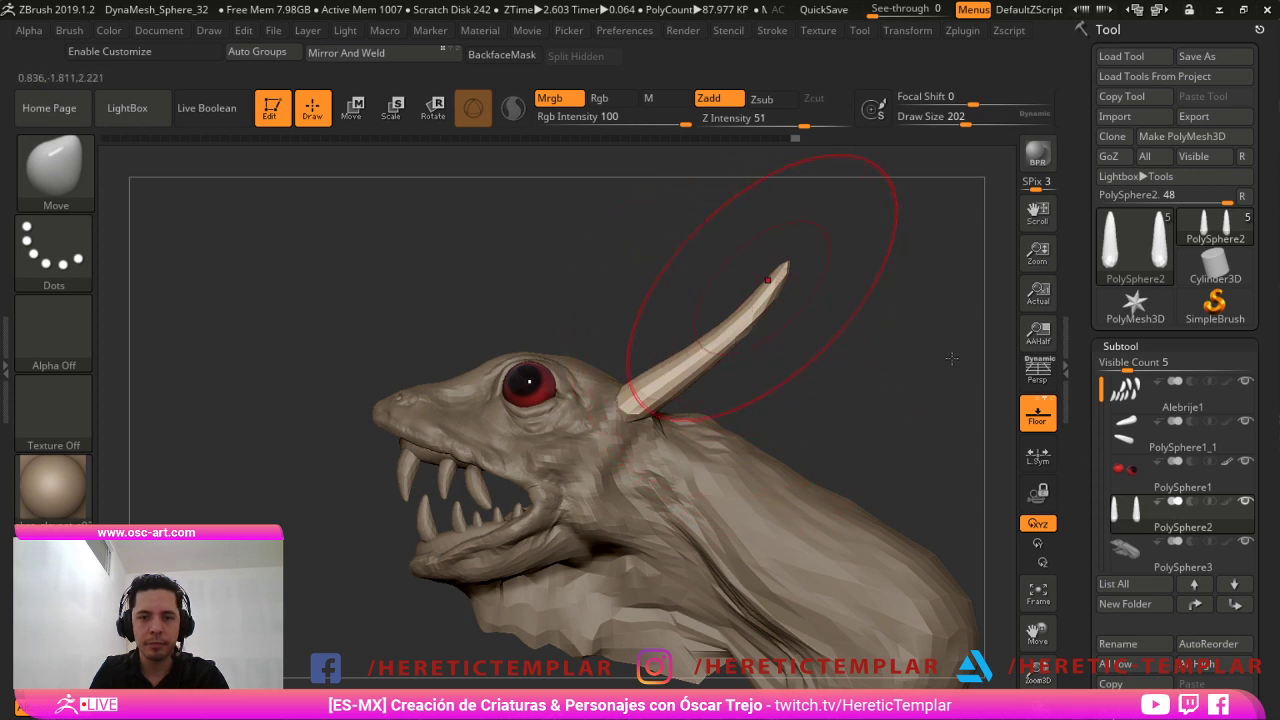
mouse_move(768, 281)
mouse_down()
mouse_move(828, 292)
mouse_move(721, 378)
mouse_move(757, 346)
mouse_move(652, 394)
mouse_up()
key(s)
click(804, 328)
key(s)
click(737, 359)
key(s)
click(664, 398)
mouse_move(740, 346)
shift+mouse_down()
mouse_move(822, 301)
mouse_move(779, 346)
shift+mouse_up()
key(s)
click(800, 333)
mouse_move(868, 478)
mouse_down()
mouse_move(964, 507)
mouse_move(1011, 497)
mouse_move(1048, 535)
mouse_up()
key(s)
click(722, 438)
shift+drag(914, 517, 1036, 432)
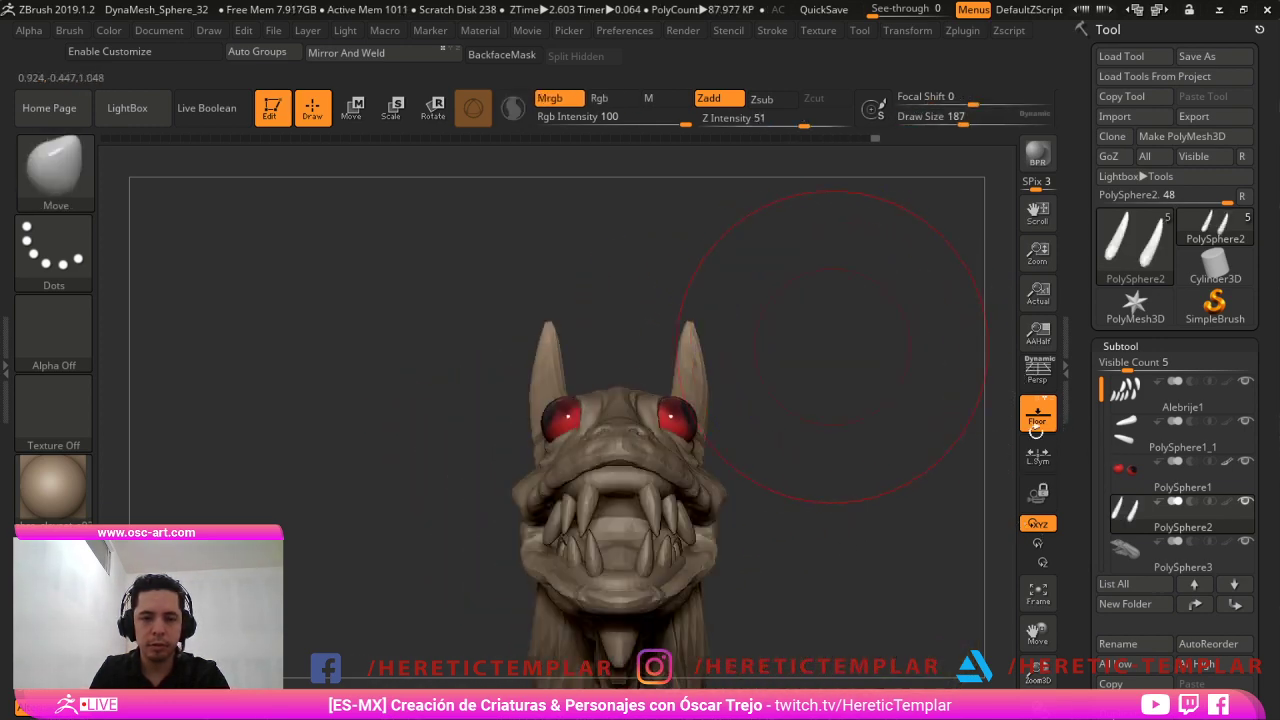
Reset the gizmo's orientation on the horns and rotate the pair so they splay outward from the head.
key(w)
alt+drag(884, 324, 958, 288)
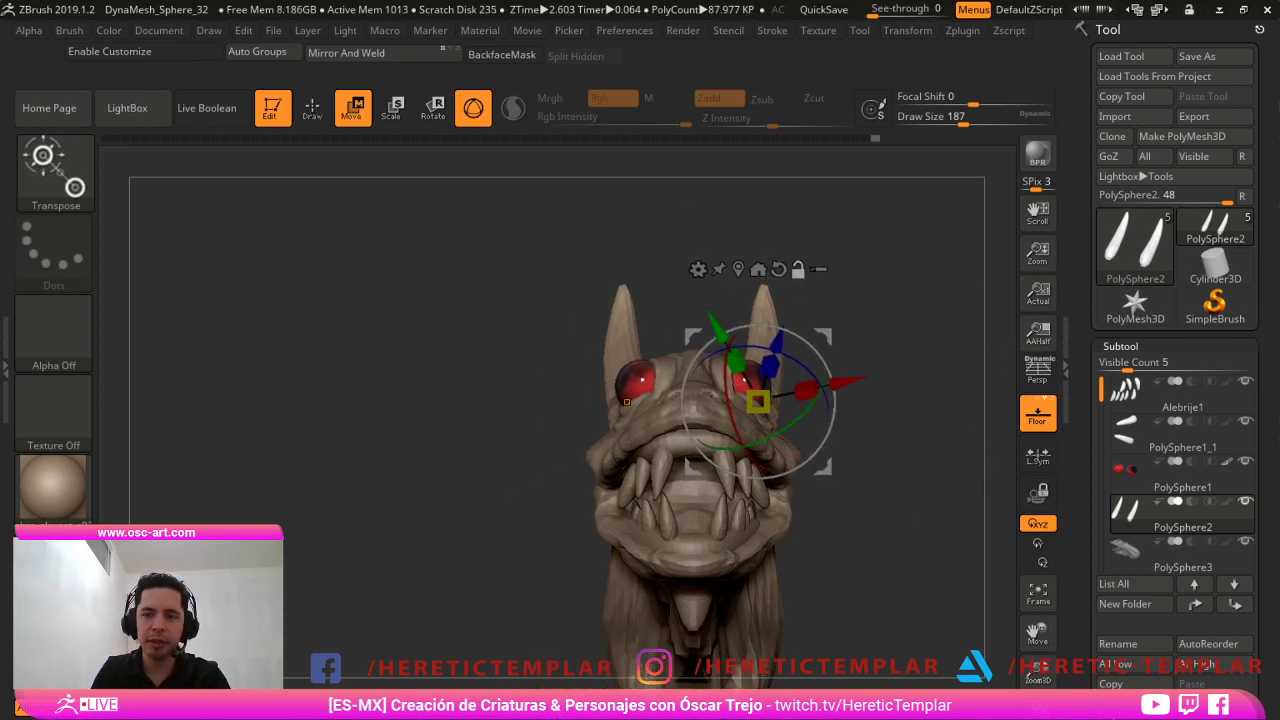
shift+drag(888, 300, 850, 470)
key(q)
key(w)
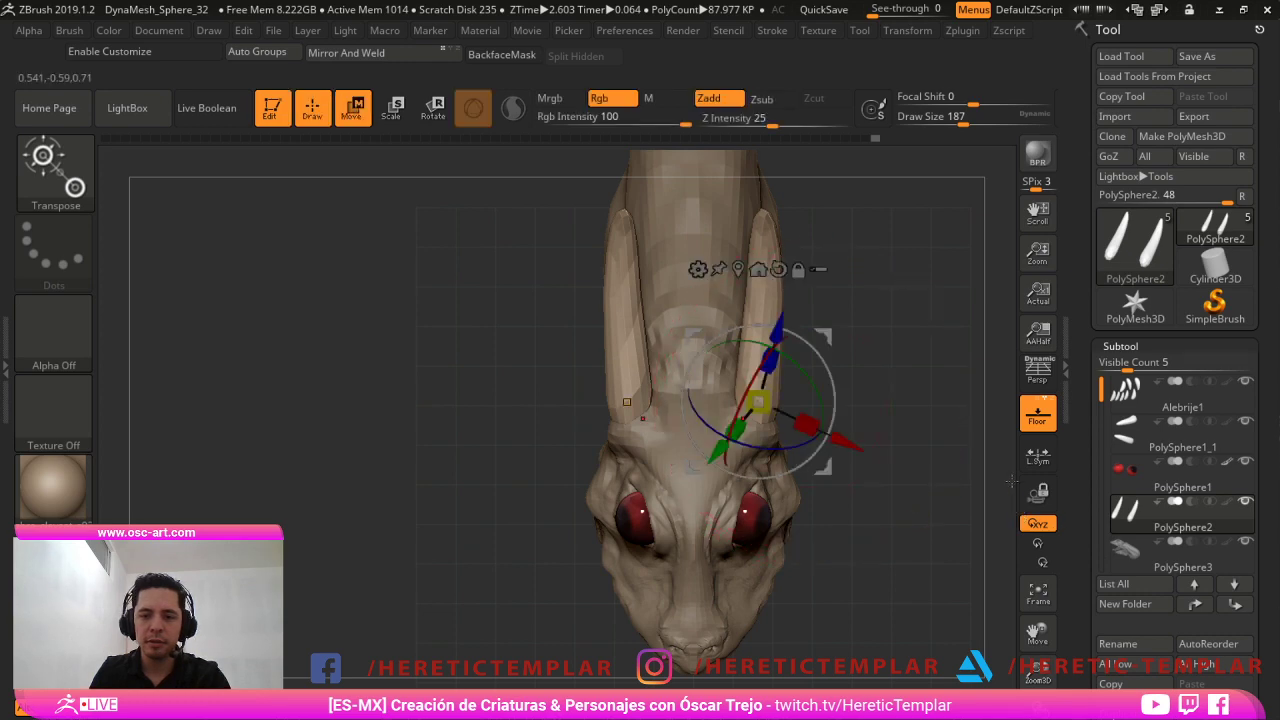
alt+click(779, 269)
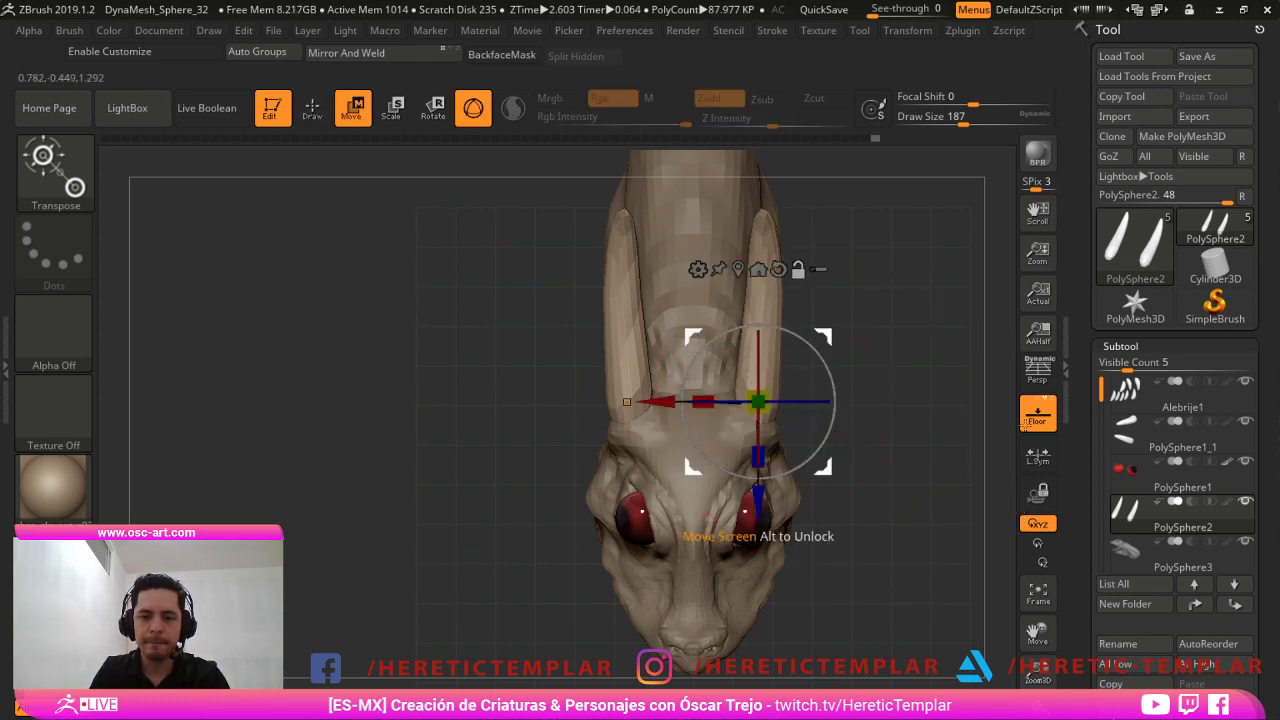
drag(833, 402, 828, 432)
Duplicate the horn pair, rotate the copies downward and position them behind the corners of the jaw.
drag(888, 466, 889, 337)
alt+drag(832, 434, 818, 338)
drag(800, 272, 797, 418)
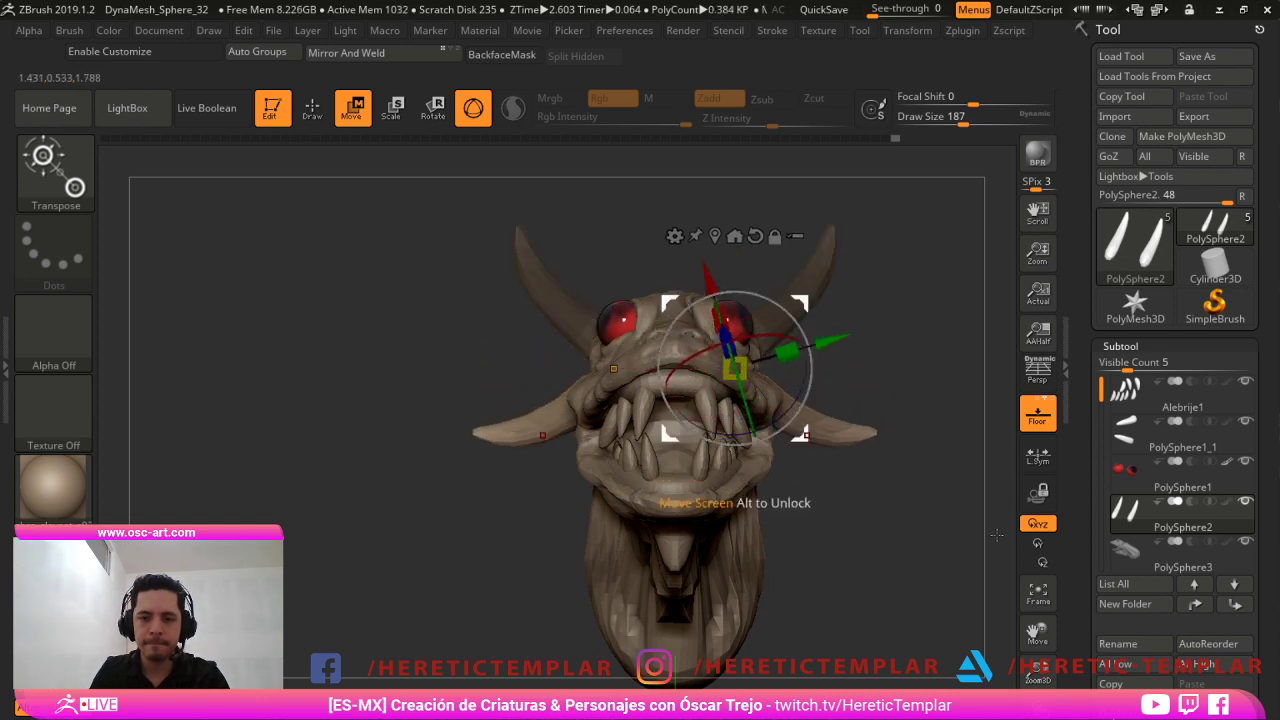
drag(997, 535, 890, 532)
drag(800, 433, 777, 467)
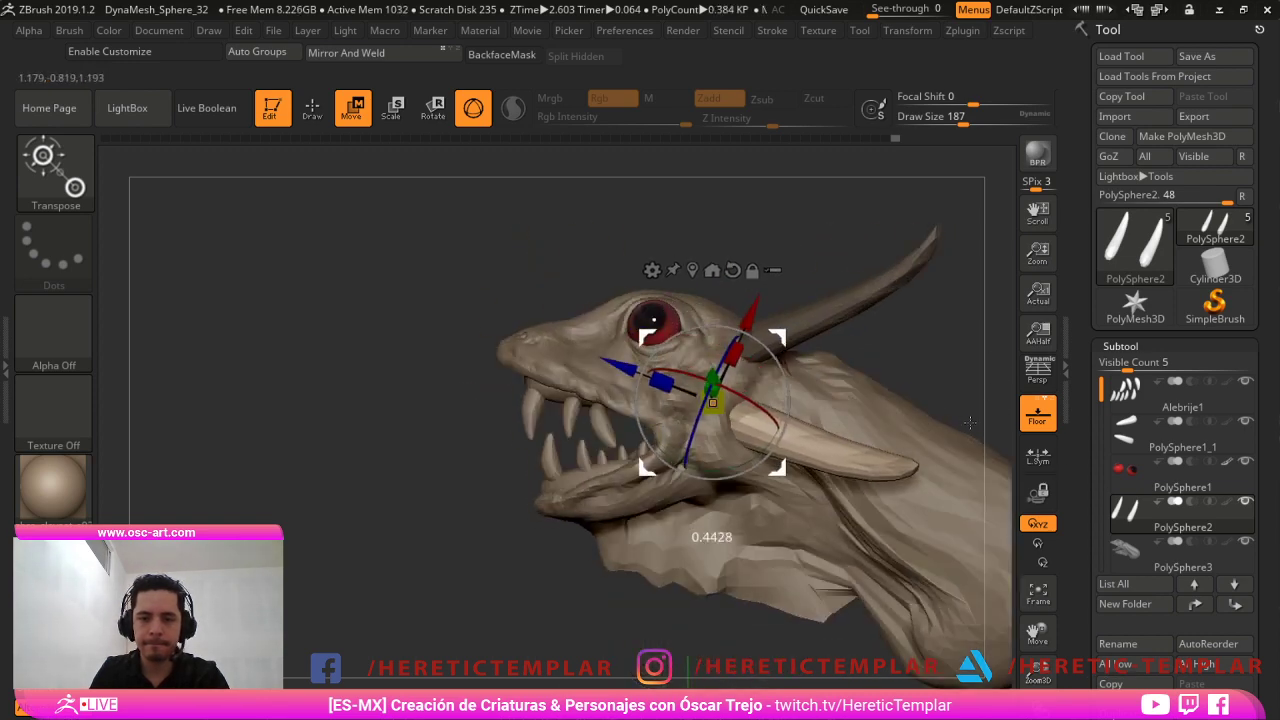
Reshape the lower horns with the Move brush so they sweep back along the neck.
key(q)
mouse_move(440, 610)
mouse_down()
mouse_move(587, 687)
mouse_move(650, 682)
mouse_up()
mouse_move(828, 606)
alt+mouse_down()
mouse_move(905, 560)
mouse_move(788, 522)
alt+mouse_up()
key(s)
click(784, 384)
drag(855, 345, 827, 350)
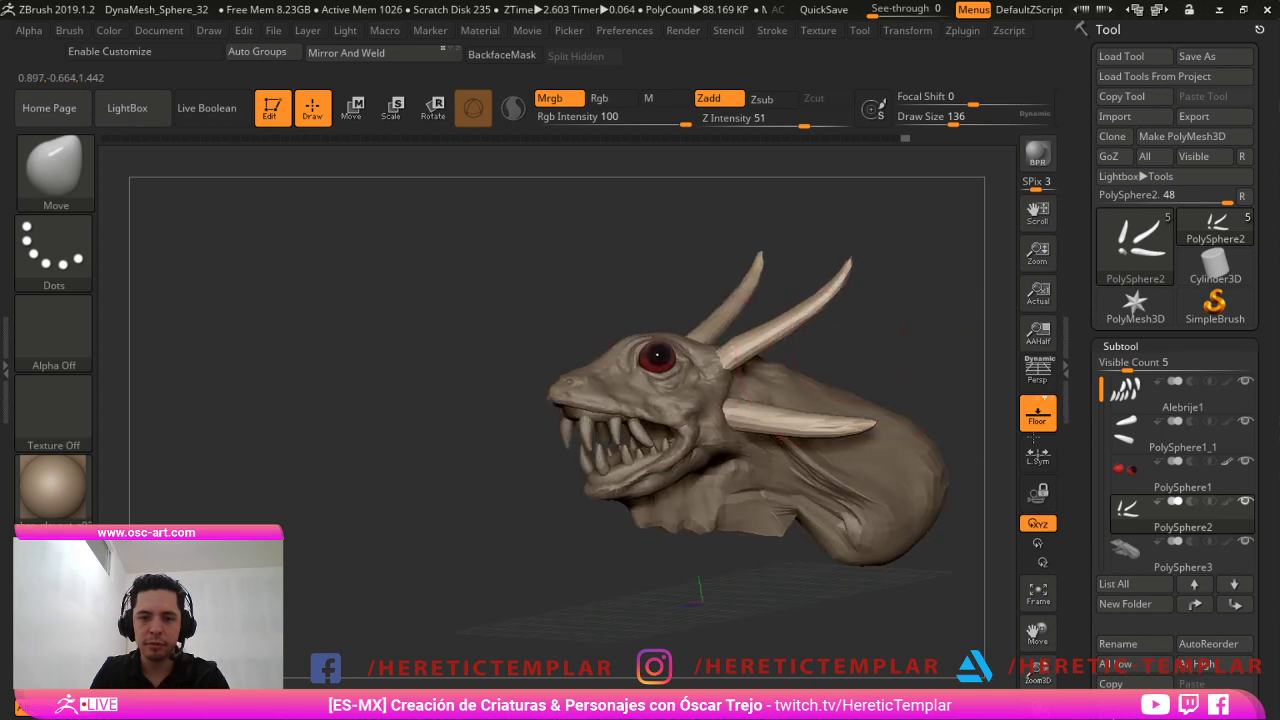
drag(1092, 412, 1097, 378)
alt+drag(700, 592, 692, 663)
Select the head-and-neck subtool and adjust the throat just under the chin with the Move brush.
alt+click(575, 532)
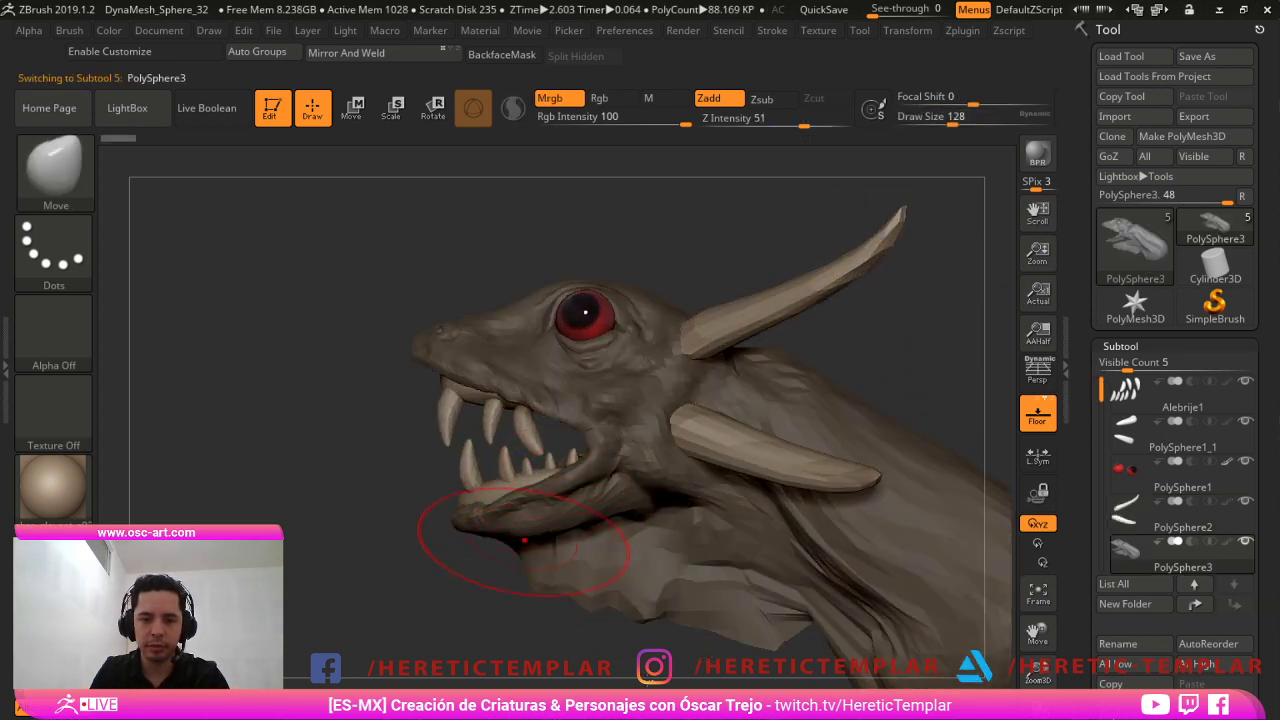
drag(530, 541, 508, 536)
mouse_move(509, 538)
mouse_down()
mouse_move(488, 532)
mouse_move(549, 536)
mouse_up()
key(s)
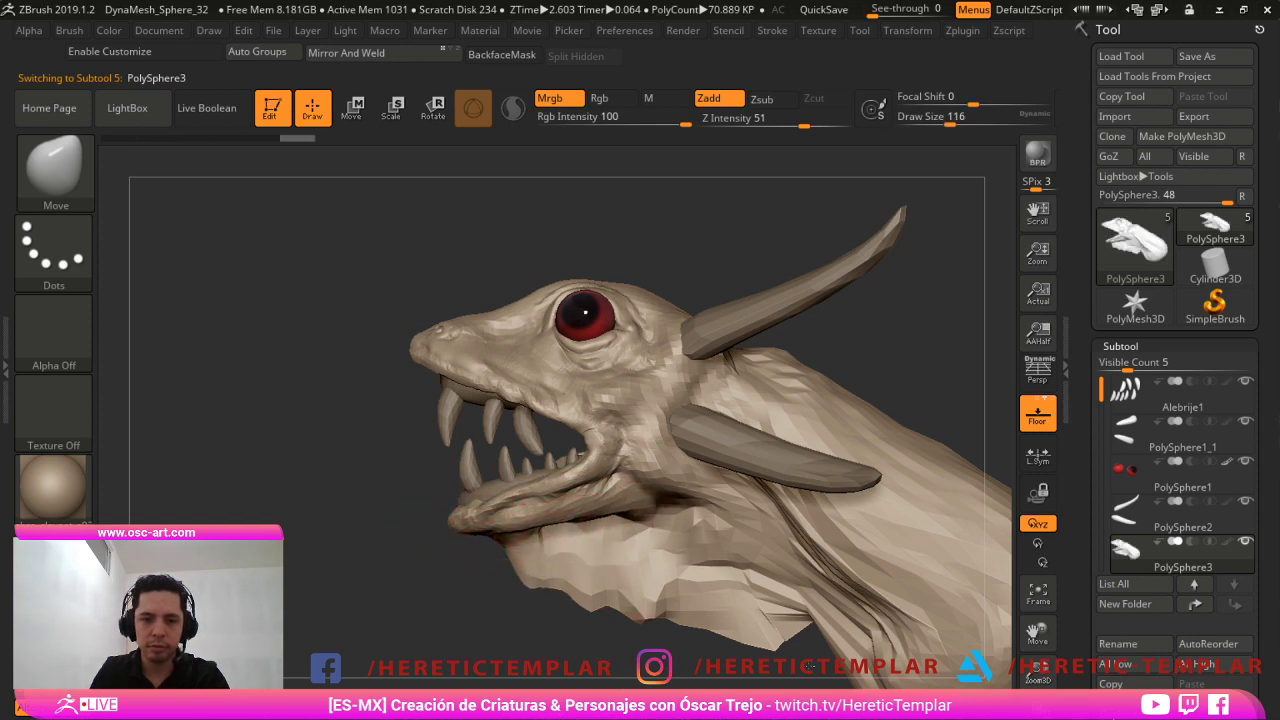
drag(648, 533, 654, 524)
Select the eyeball subtool.
mouse_move(366, 512)
mouse_down()
mouse_move(425, 538)
mouse_move(405, 545)
mouse_up()
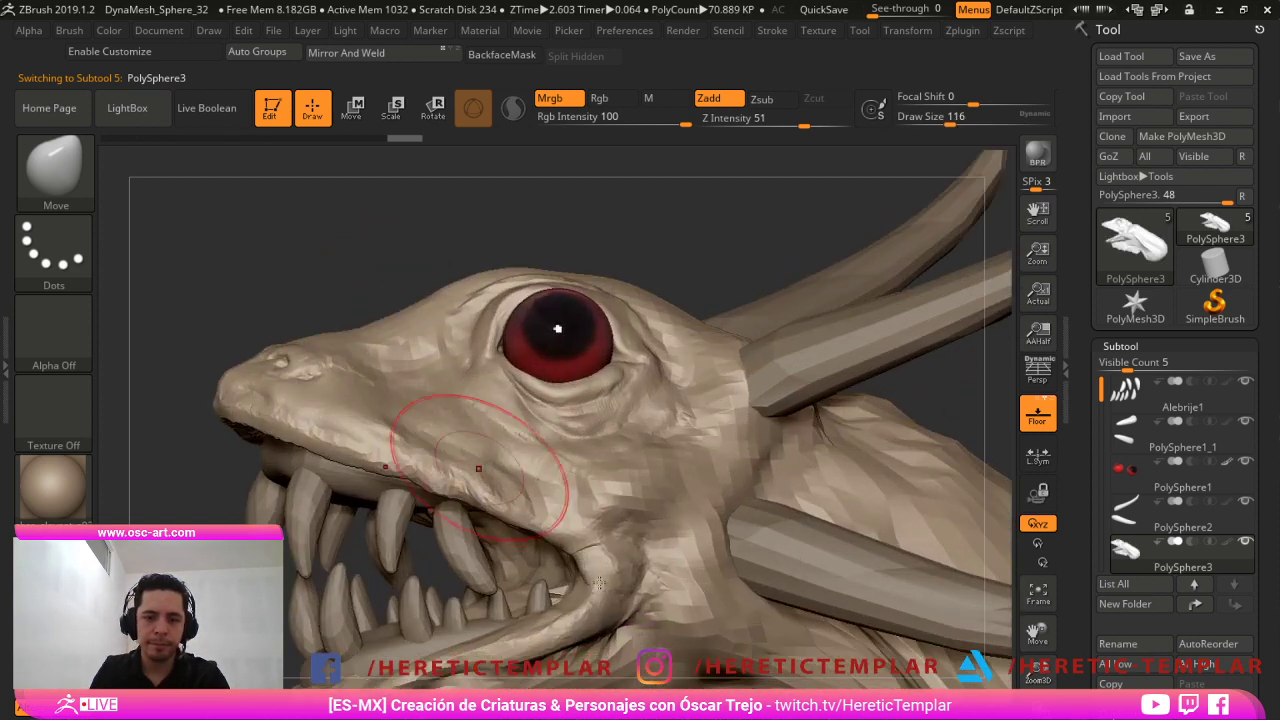
alt+click(580, 350)
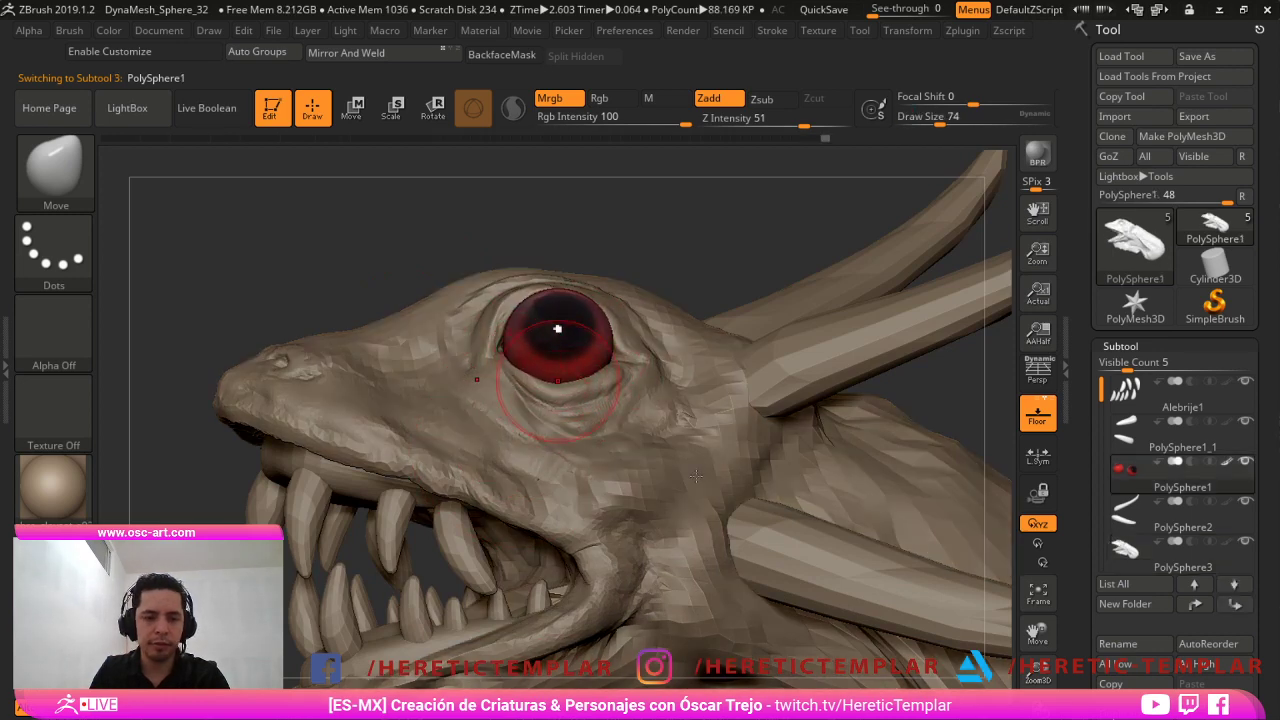
key(b)
key(p)
key(o)
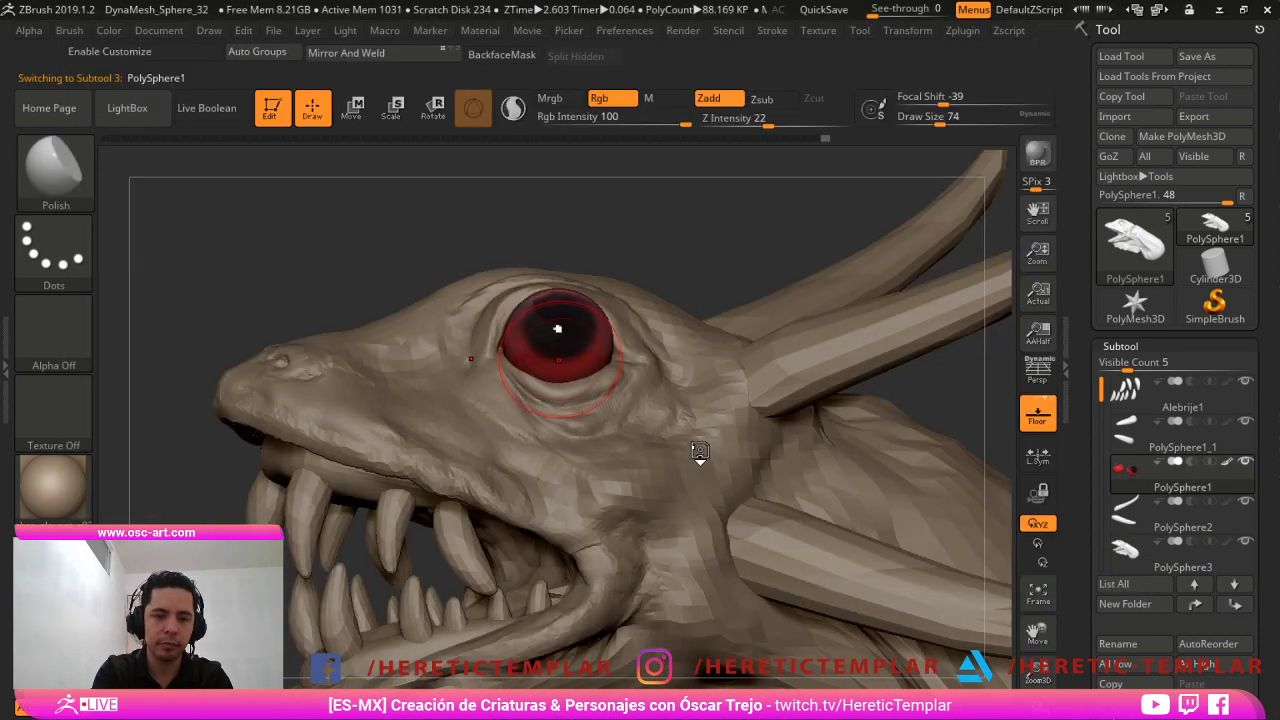
key(b)
key(p)
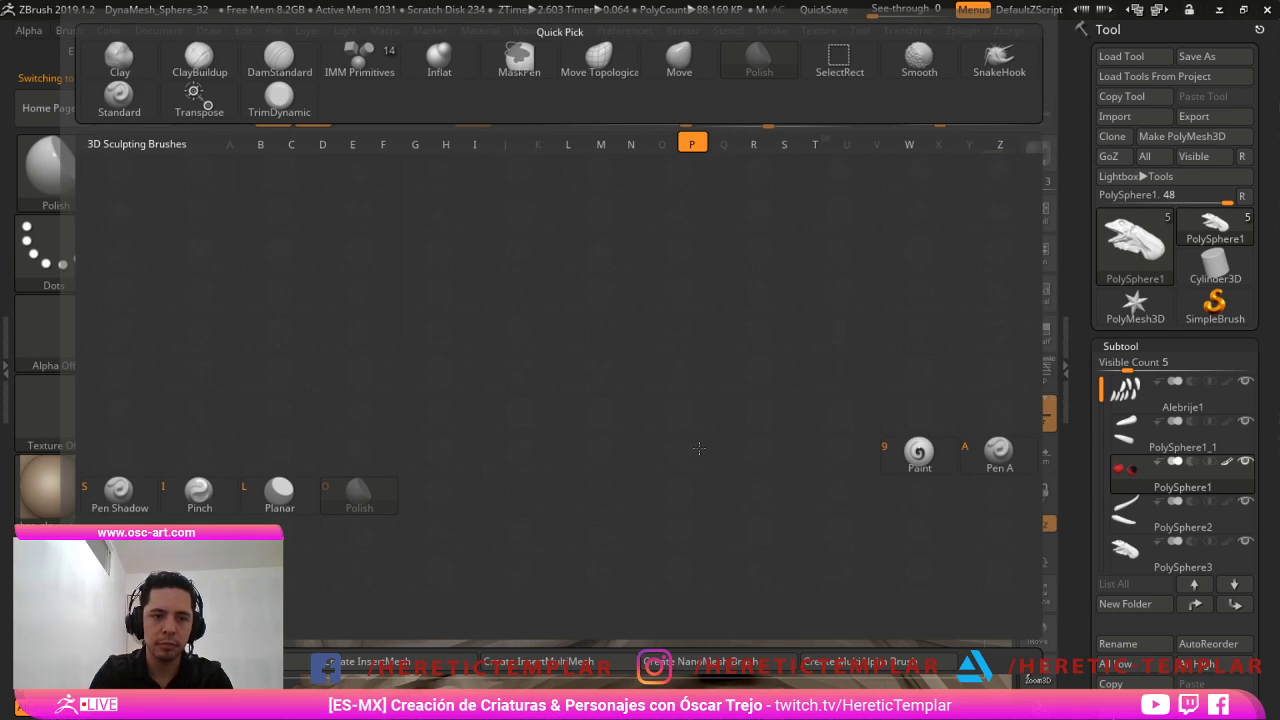
key(a)
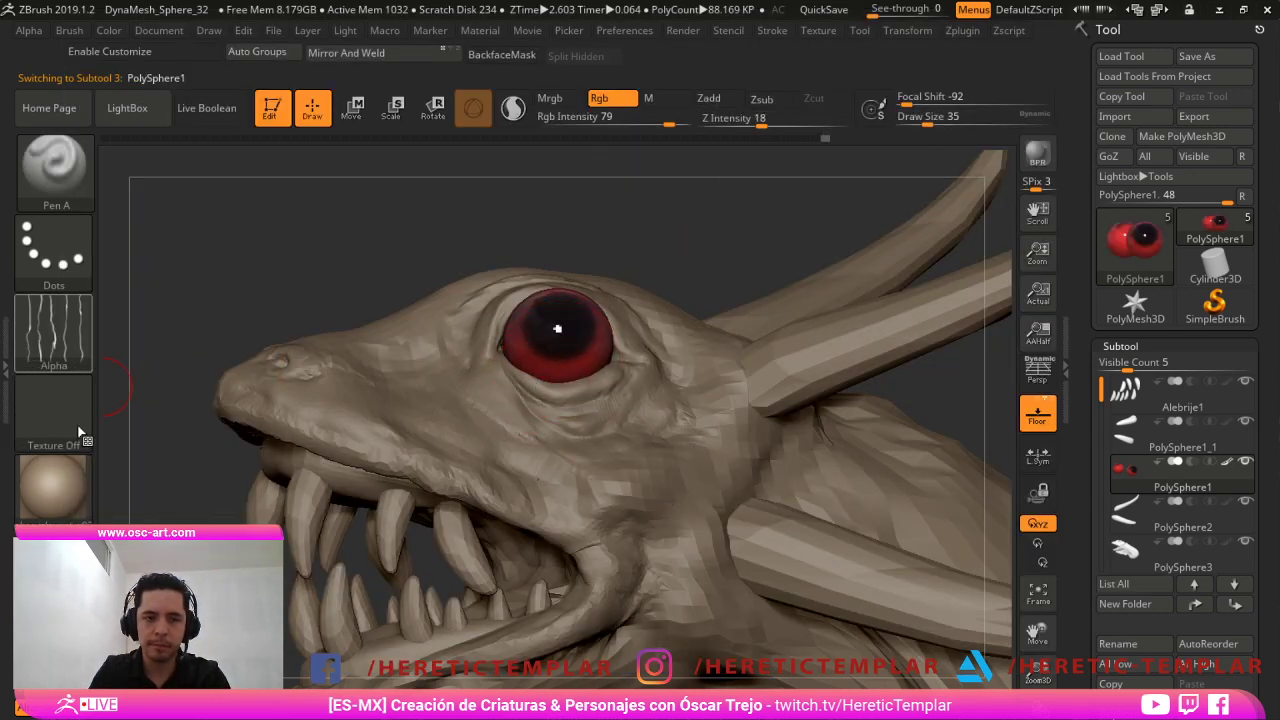
key(b)
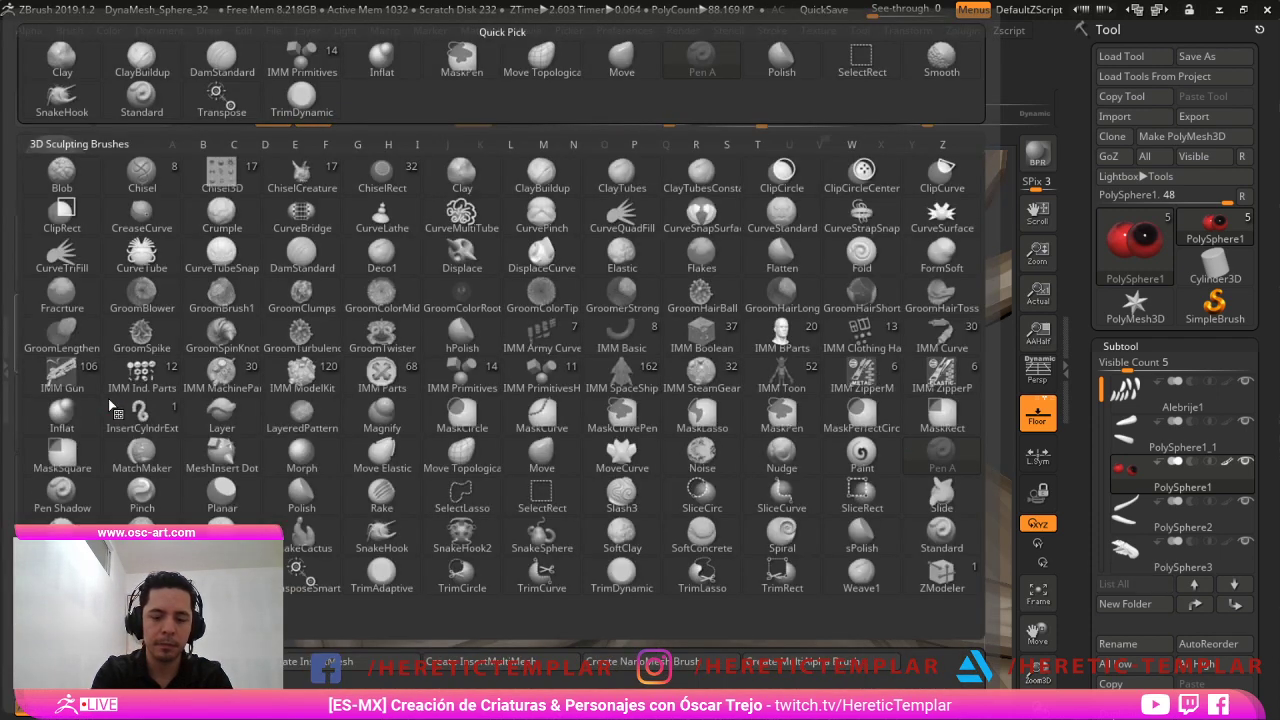
key(b)
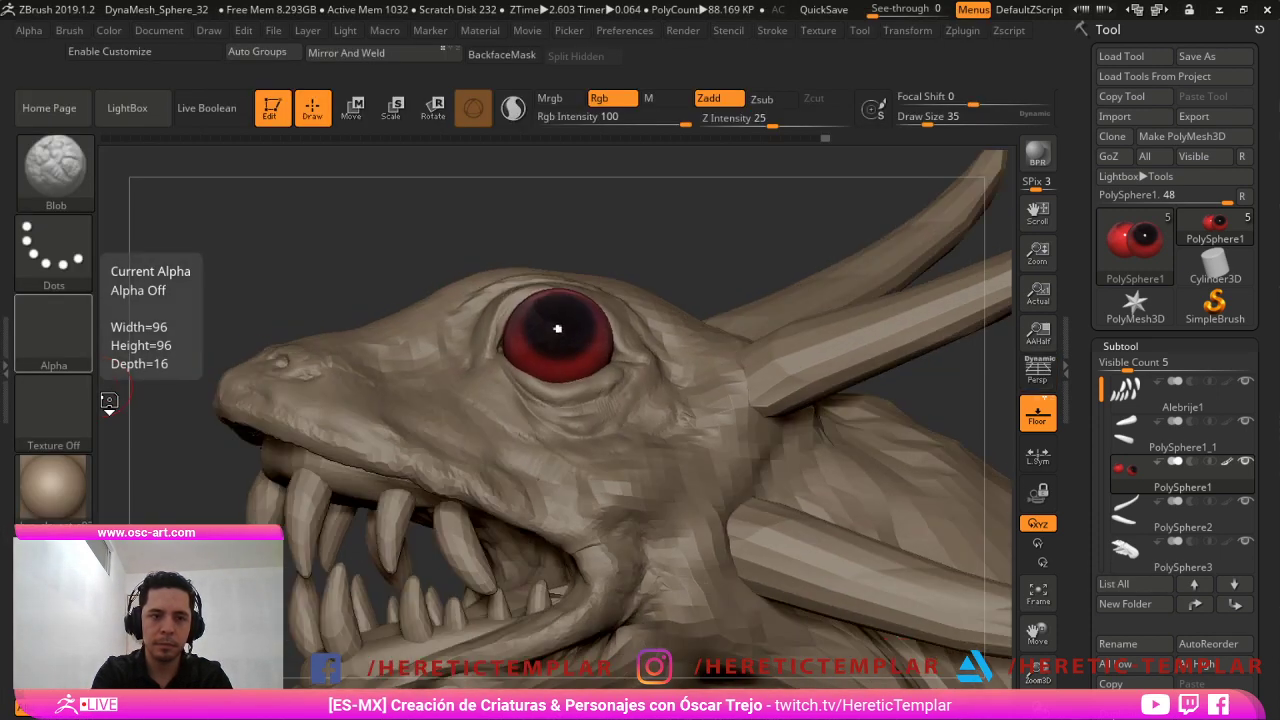
Switch to the Paint brush for coloring the eyeballs.
key(b)
key(p)
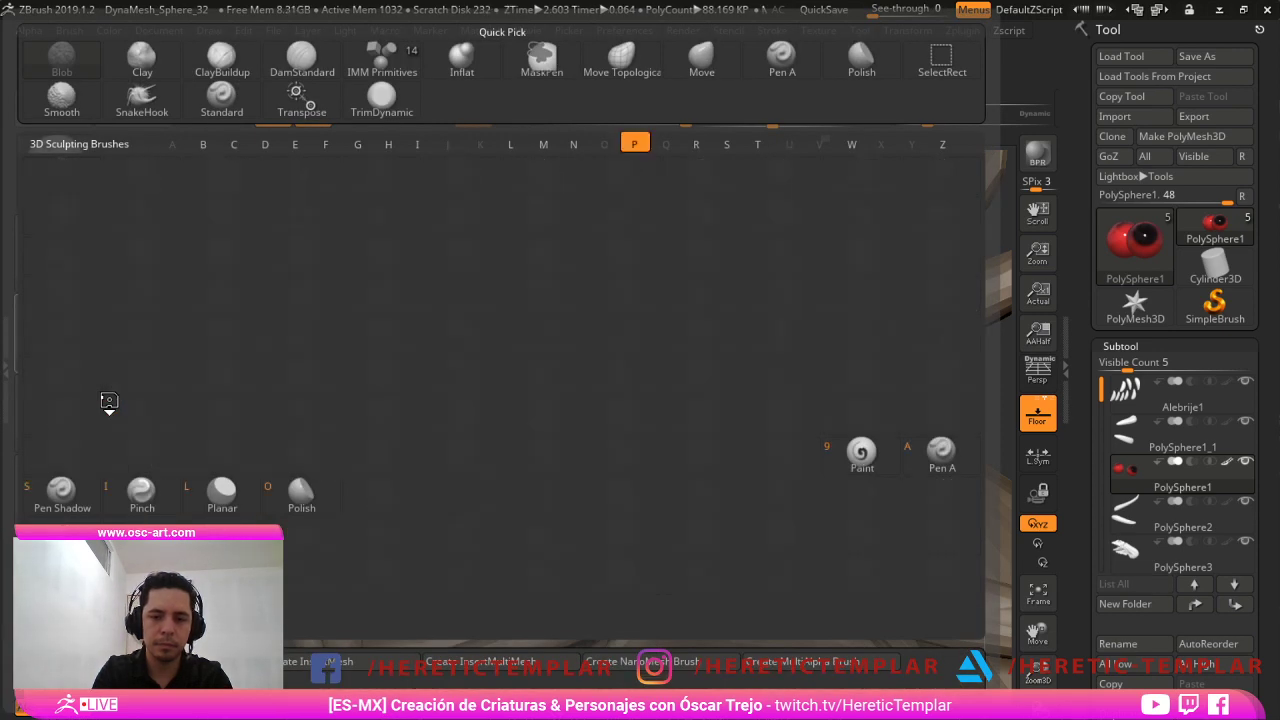
click(860, 452)
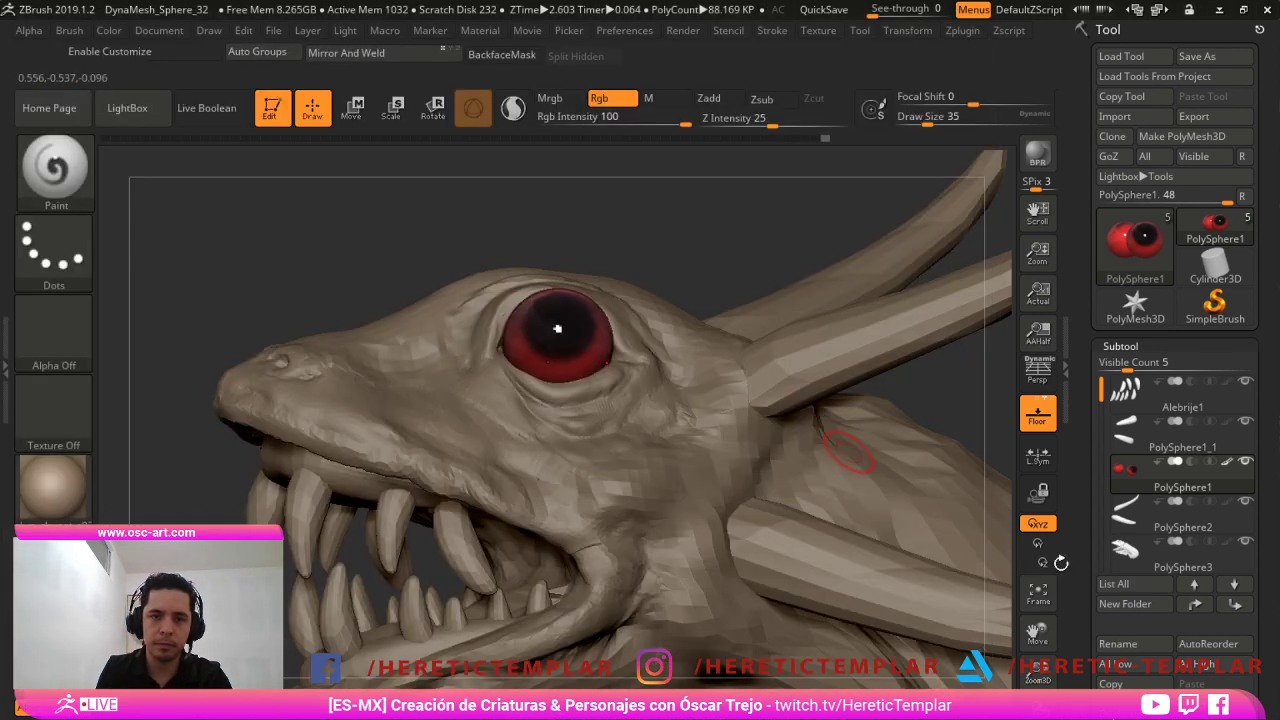
Try painting white along the lower edge and outer corners of the eyeballs, then undo the strokes.
key(s)
drag(567, 377, 560, 377)
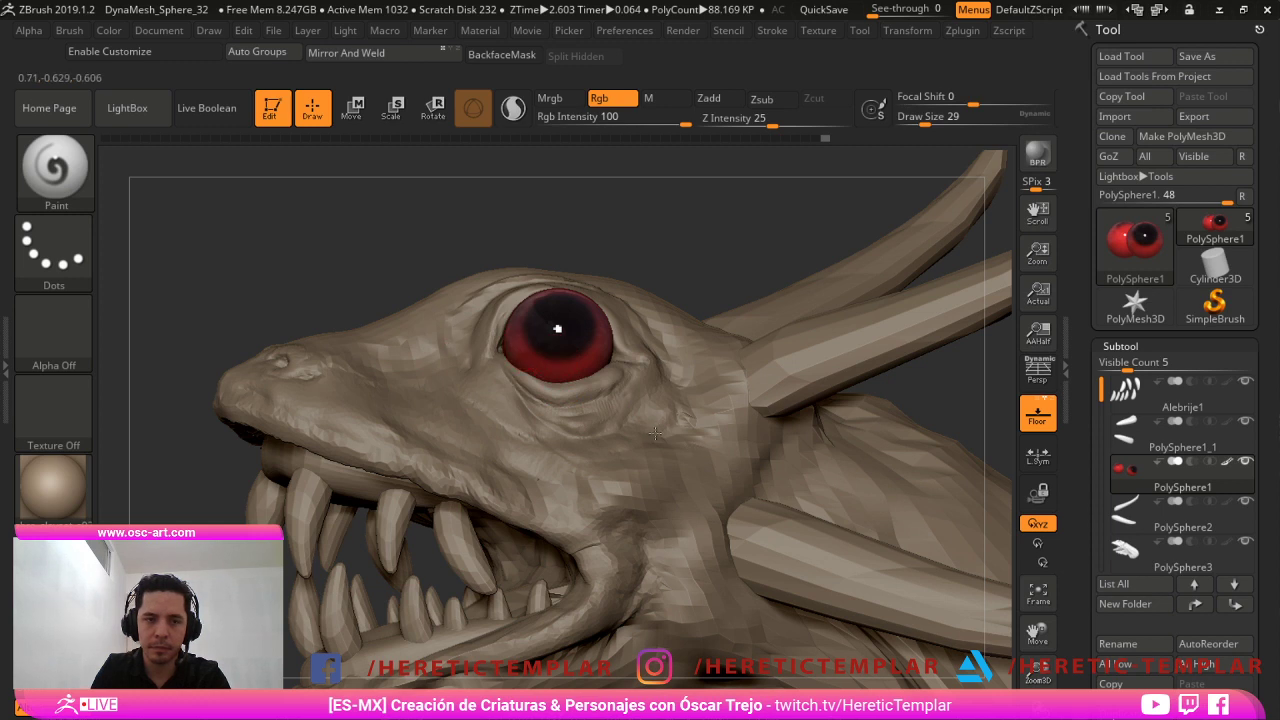
key(ctrl+z)
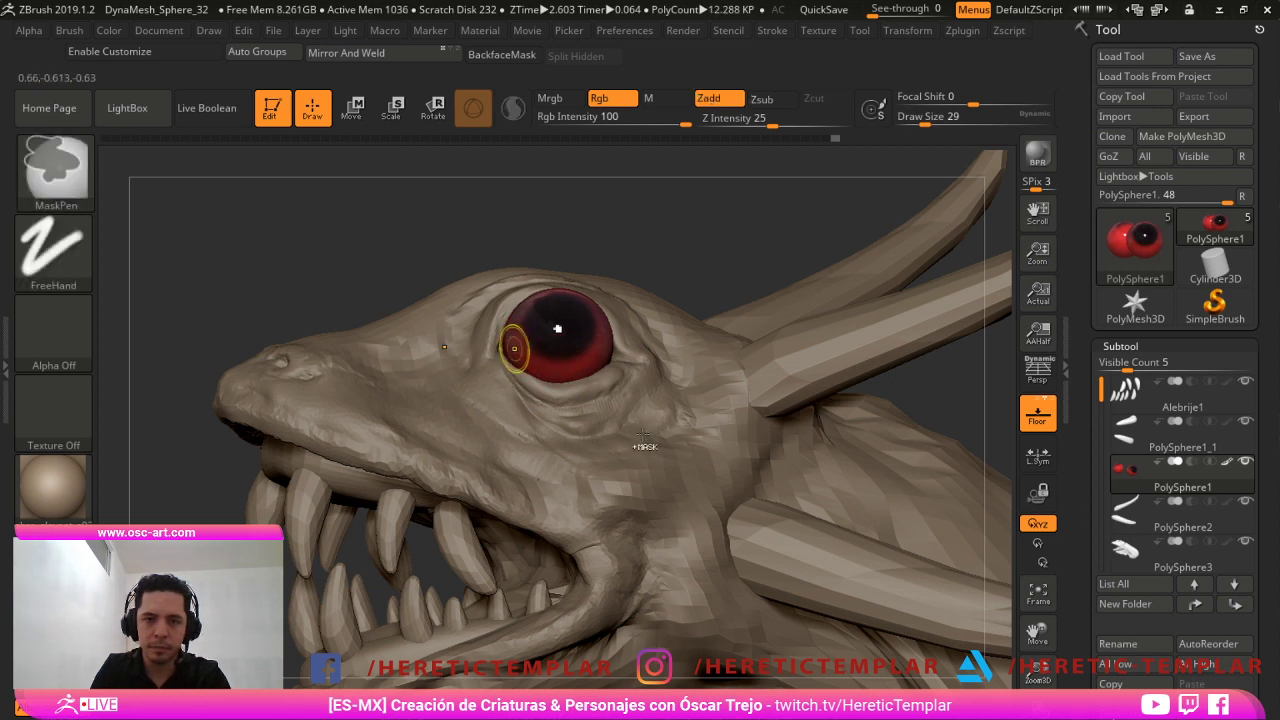
key(s)
drag(511, 349, 515, 348)
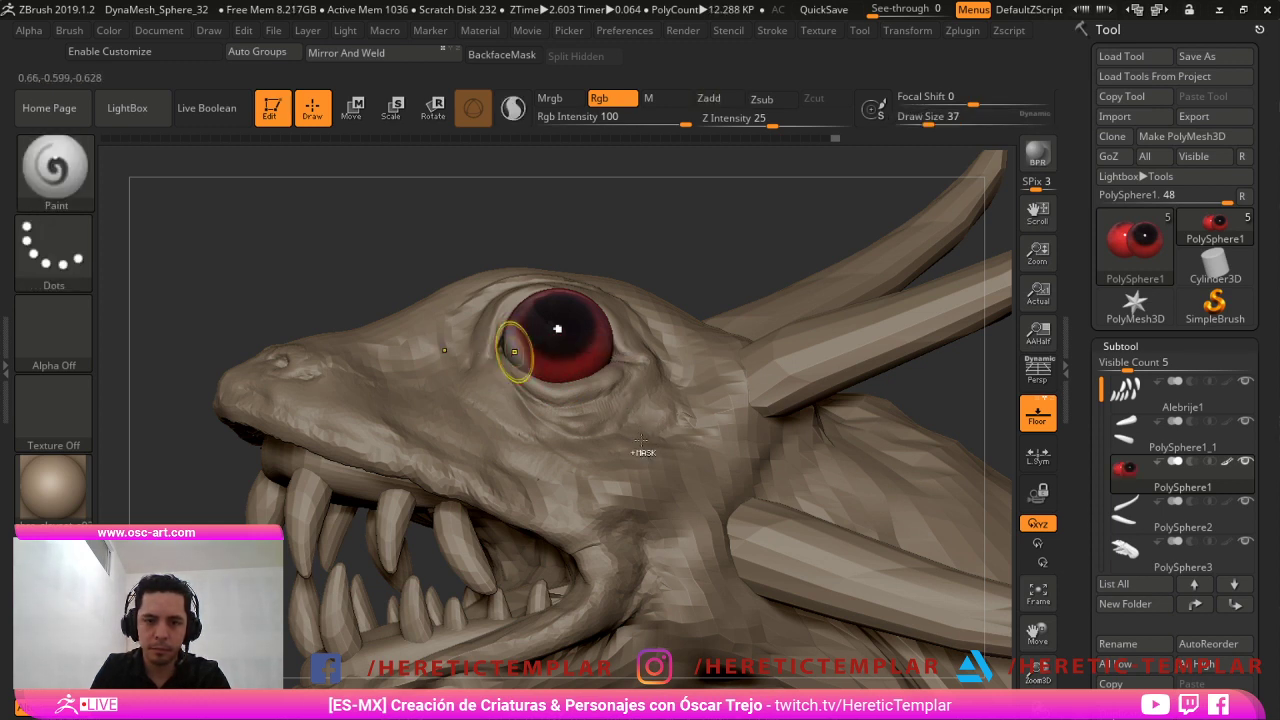
key(ctrl+z)
drag(533, 374, 618, 350)
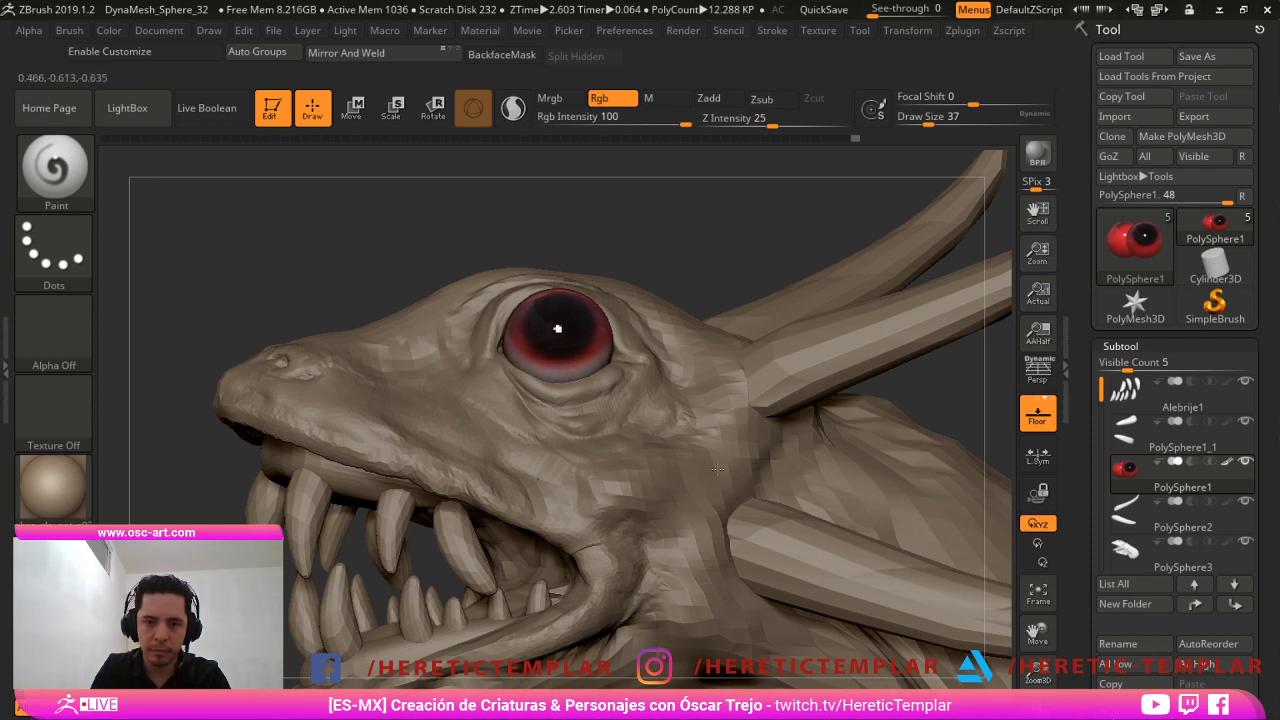
right_drag(717, 470, 689, 470)
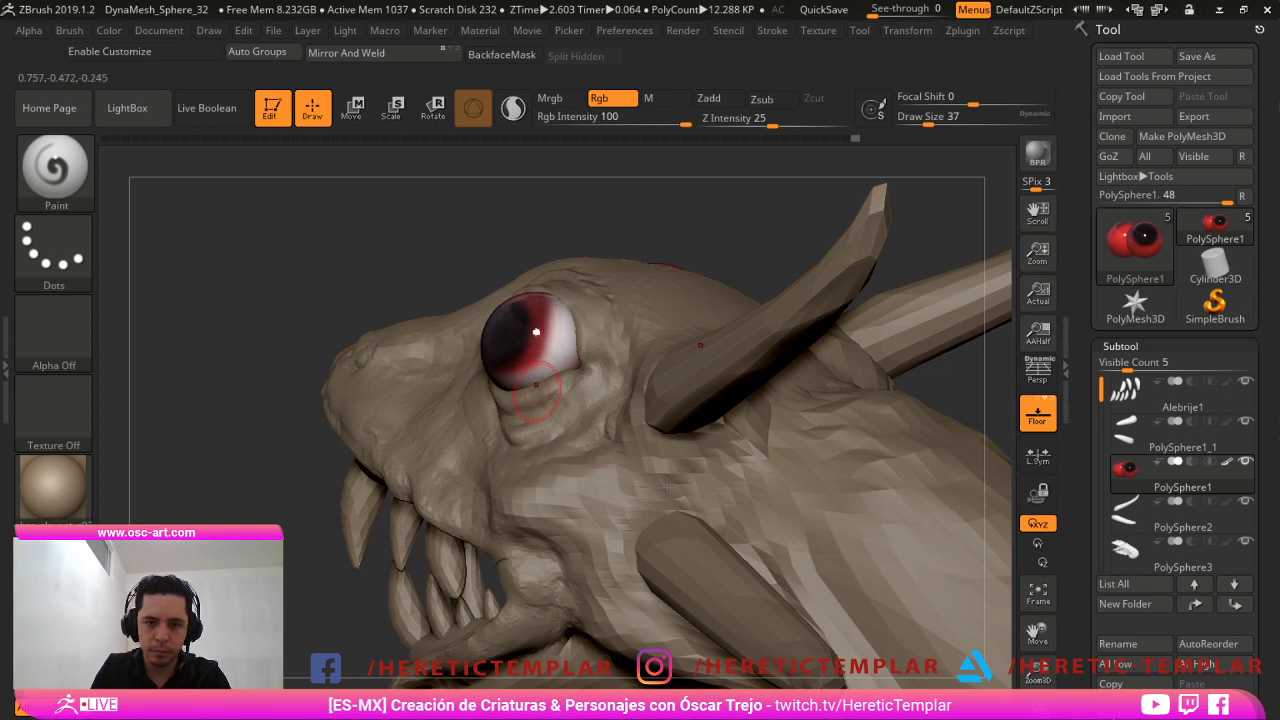
right_drag(678, 464, 725, 510)
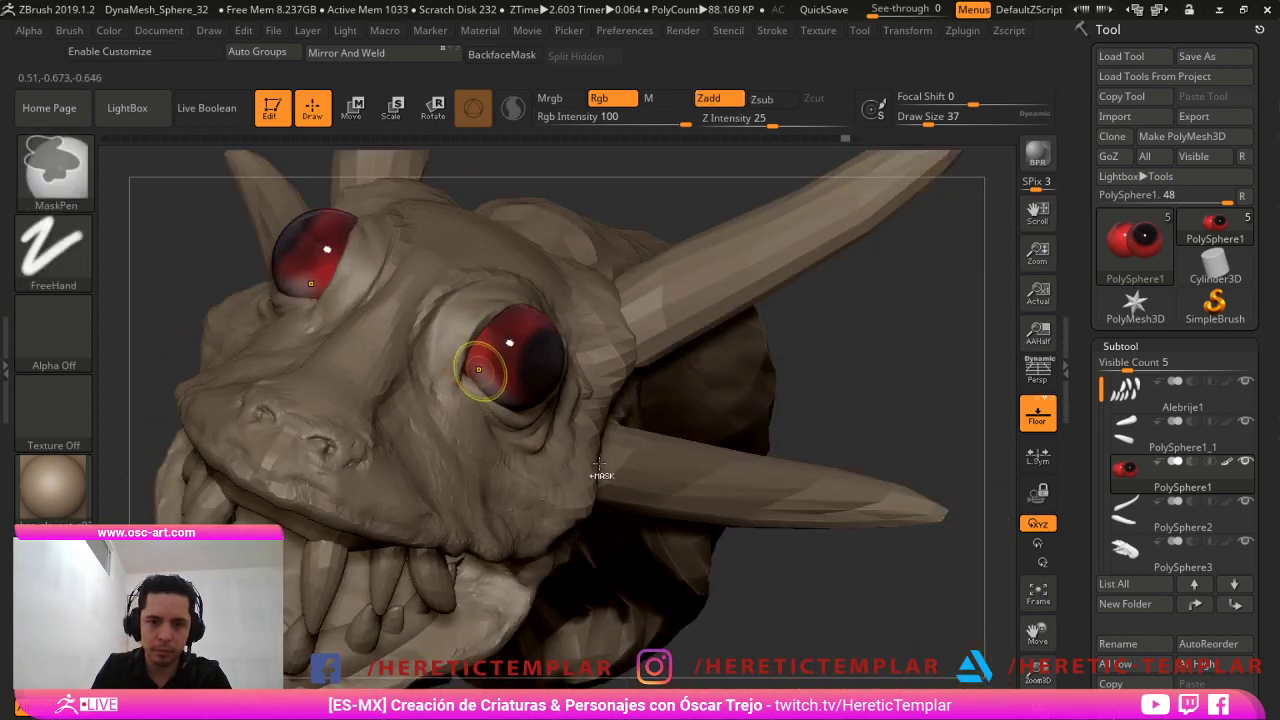
key(ctrl+z)
key(ctrl+z)
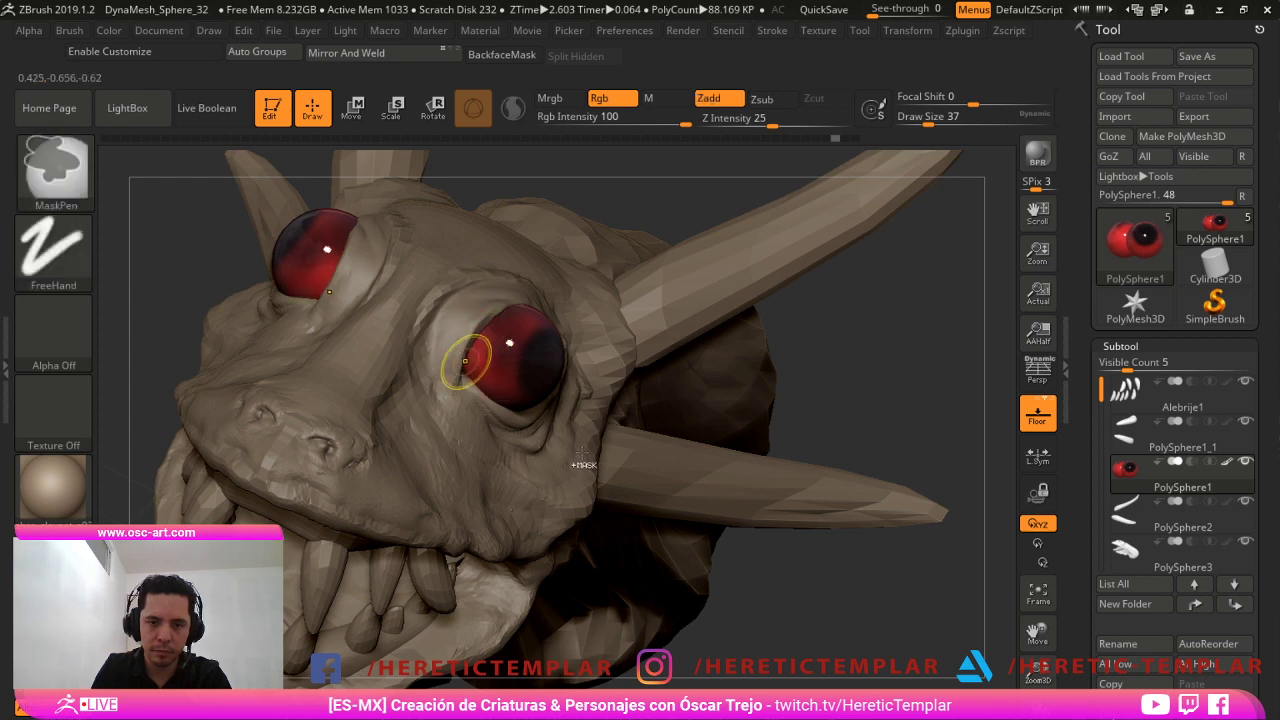
Paint white around the red irises on both eyeballs with the Paint brush, covering the inner and outer edges.
mouse_move(472, 356)
mouse_down()
mouse_move(477, 411)
mouse_move(490, 325)
mouse_up()
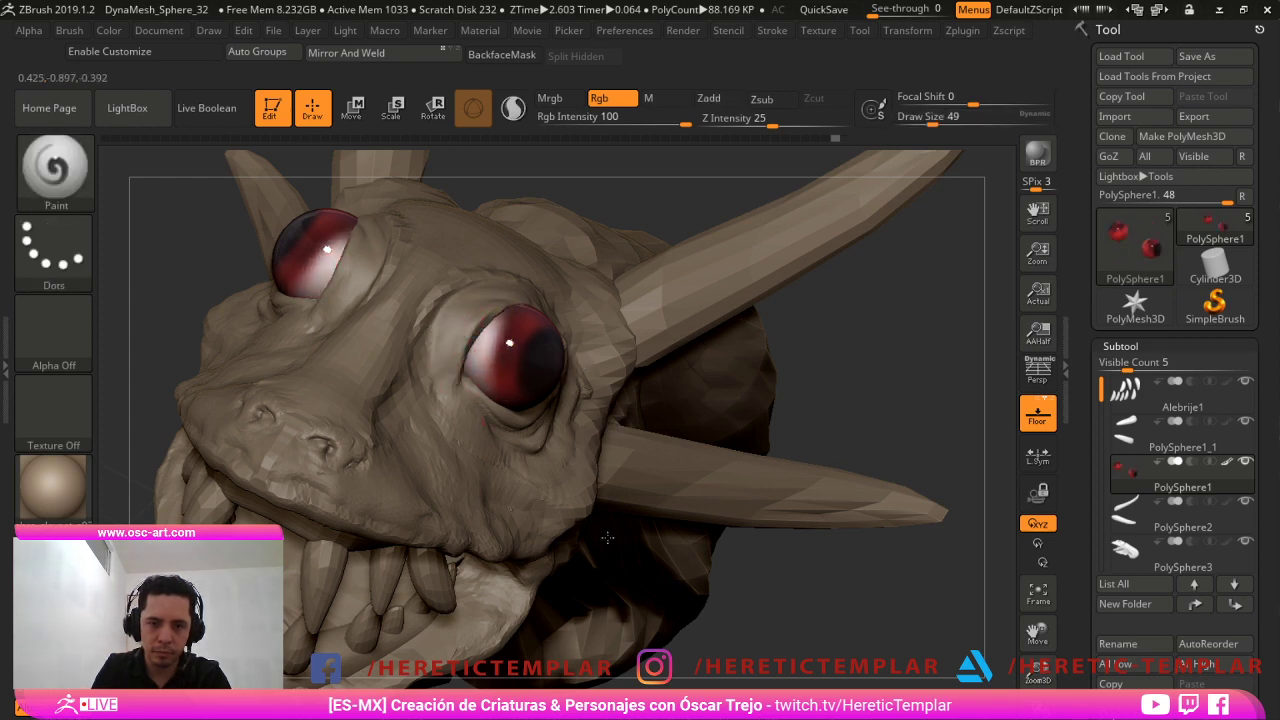
right_drag(652, 528, 580, 432)
mouse_move(552, 324)
mouse_down()
mouse_move(546, 366)
mouse_move(502, 385)
mouse_up()
ctrl+right_drag(585, 300, 570, 262)
right_drag(570, 262, 619, 288)
key(s)
drag(619, 290, 614, 290)
right_drag(560, 292, 612, 302)
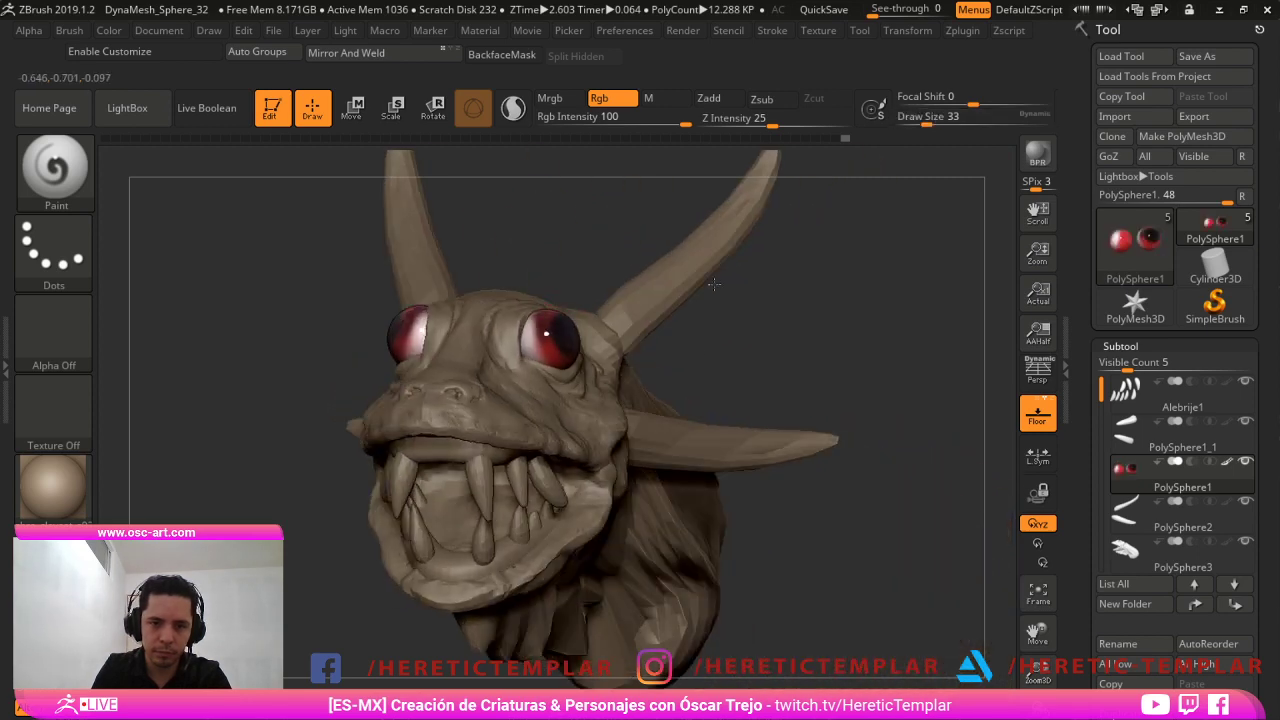
key(s)
drag(543, 312, 533, 352)
ctrl+right_drag(900, 446, 936, 386)
mouse_move(936, 386)
ctrl+right_down()
mouse_move(952, 450)
mouse_move(925, 436)
ctrl+right_up()
key(s)
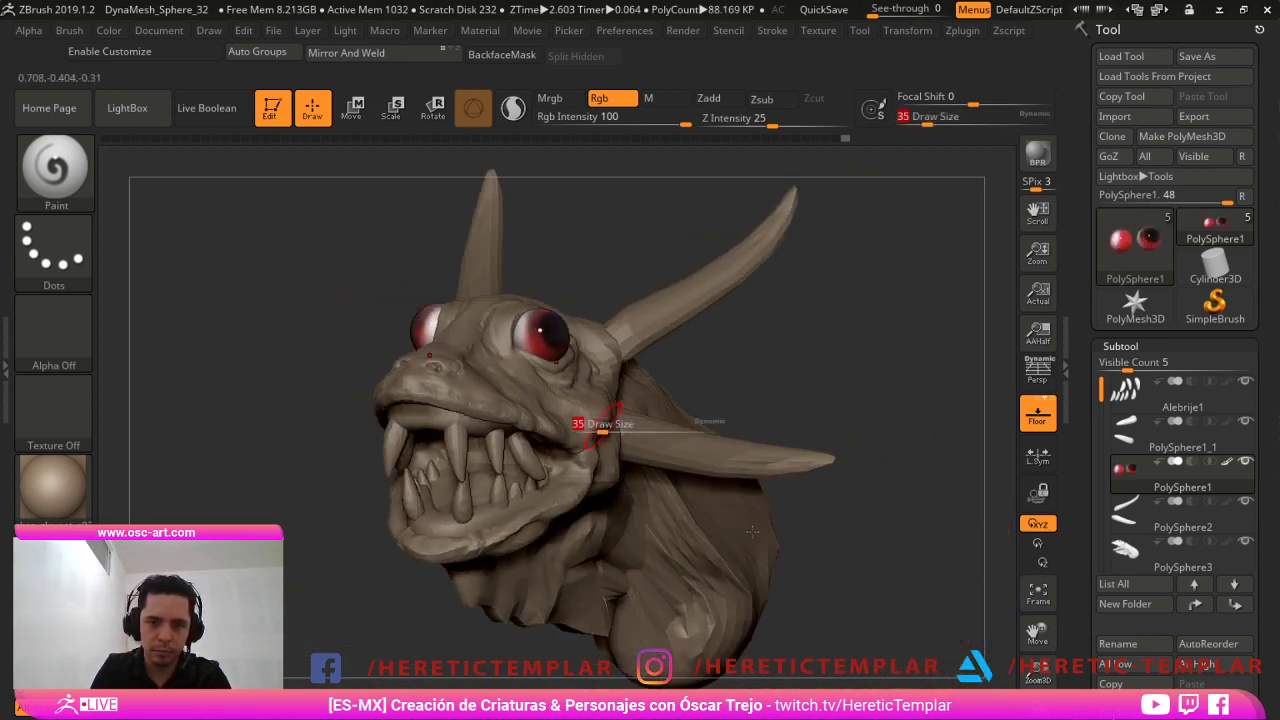
click(600, 429)
Select the teeth subtool and switch to the Move Topological brush.
alt+click(602, 434)
right_drag(1018, 445, 1002, 433)
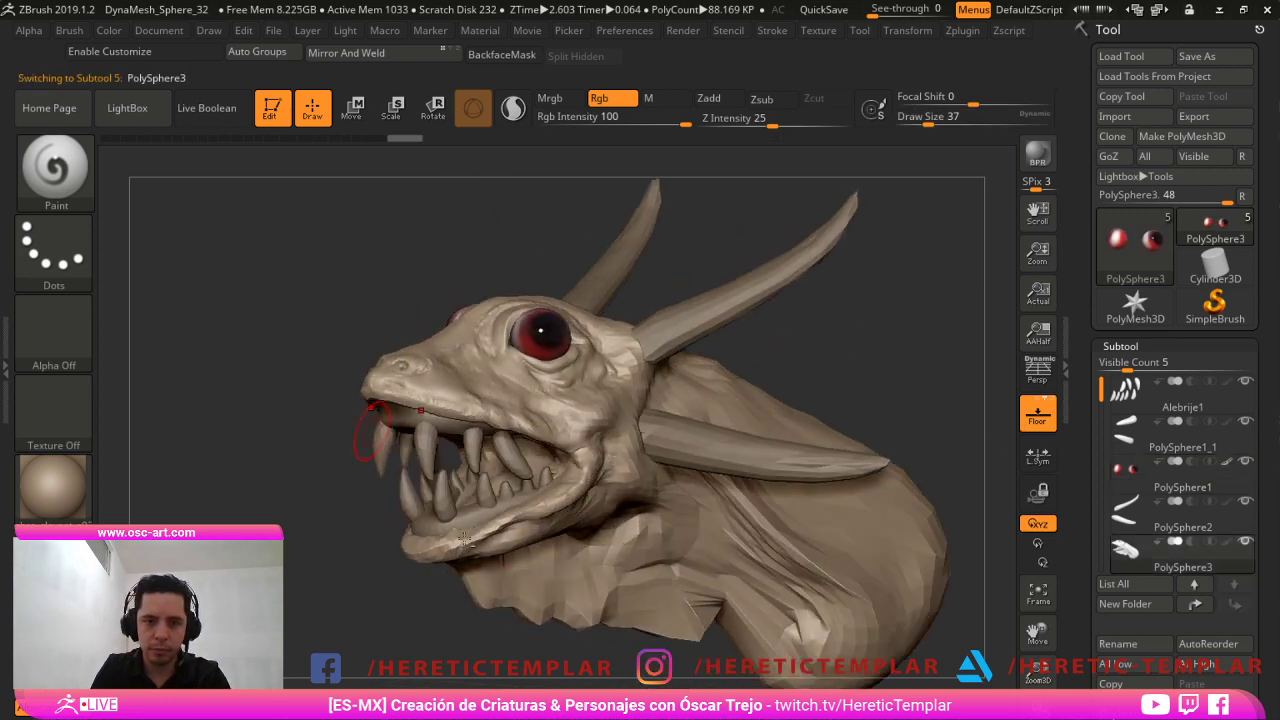
ctrl+right_drag(490, 446, 540, 405)
key(s)
click(430, 443)
alt+right_drag(330, 412, 364, 440)
alt+click(525, 460)
key(b)
key(m)
key(t)
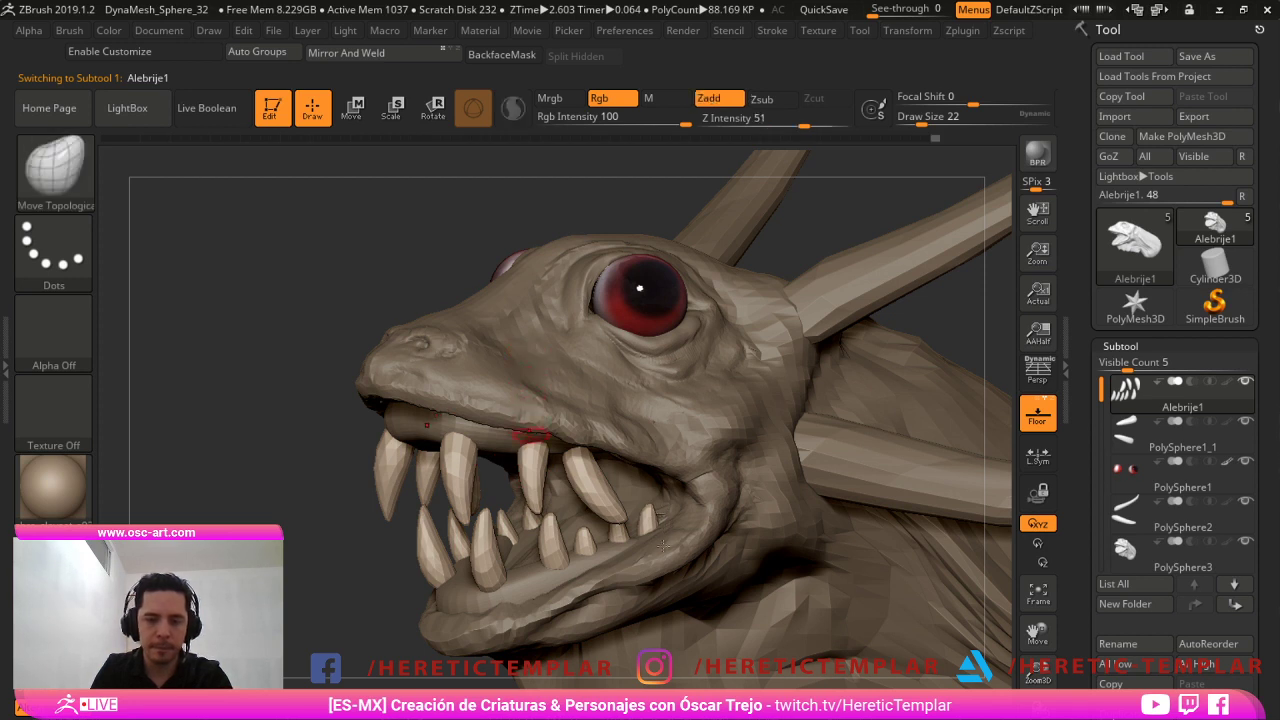
Reposition the front fangs along the jaw with the Move Topological brush, using draw sizes of about 70 to 90.
key(s)
click(535, 478)
key(shift)
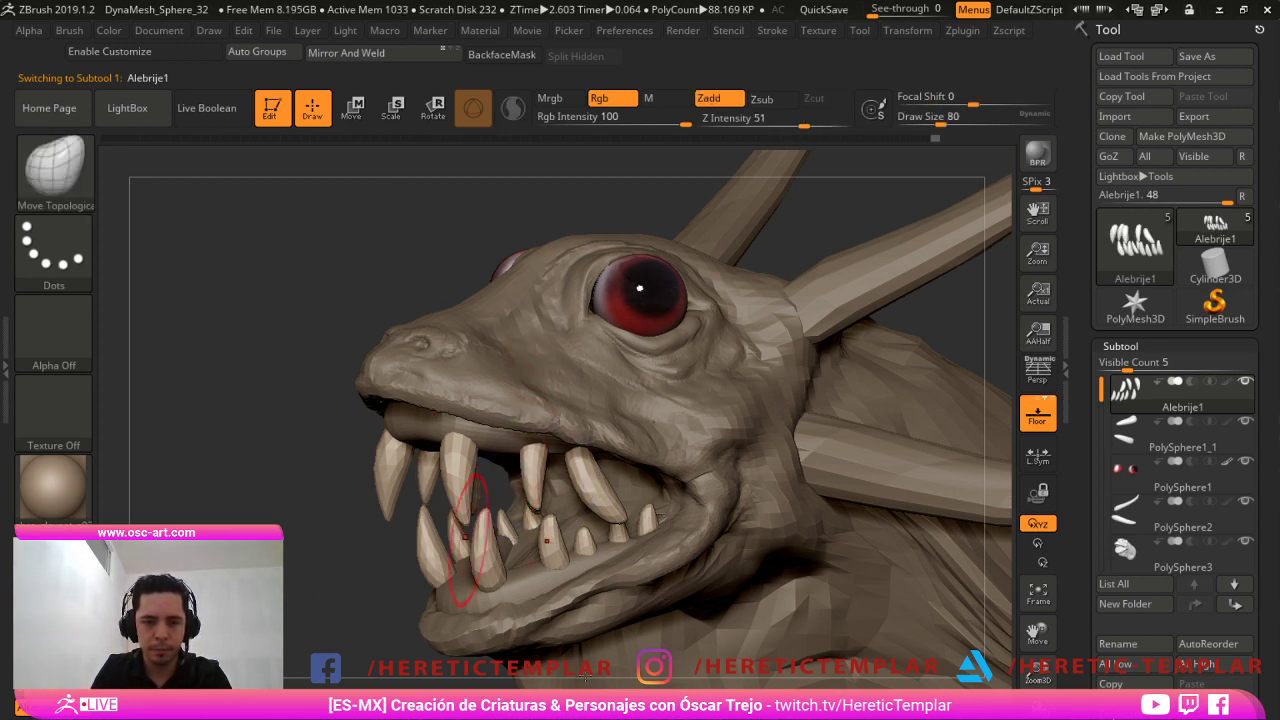
ctrl+right_drag(490, 545, 405, 527)
key(s)
click(466, 496)
key(shift)
shift+drag(424, 488, 478, 490)
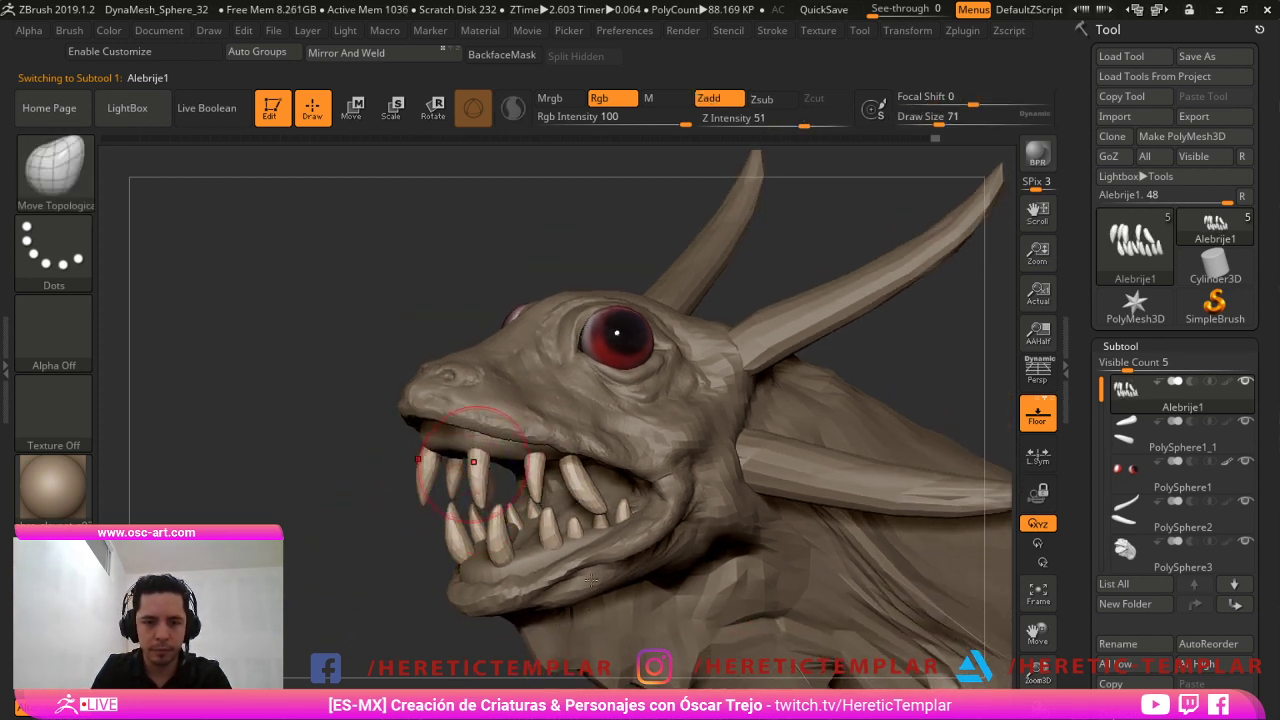
mouse_move(370, 531)
right_down()
mouse_move(530, 525)
mouse_move(495, 518)
right_up()
key(s)
click(459, 512)
drag(416, 482, 412, 476)
mouse_move(545, 465)
ctrl+right_down()
mouse_move(530, 438)
mouse_move(375, 480)
ctrl+right_up()
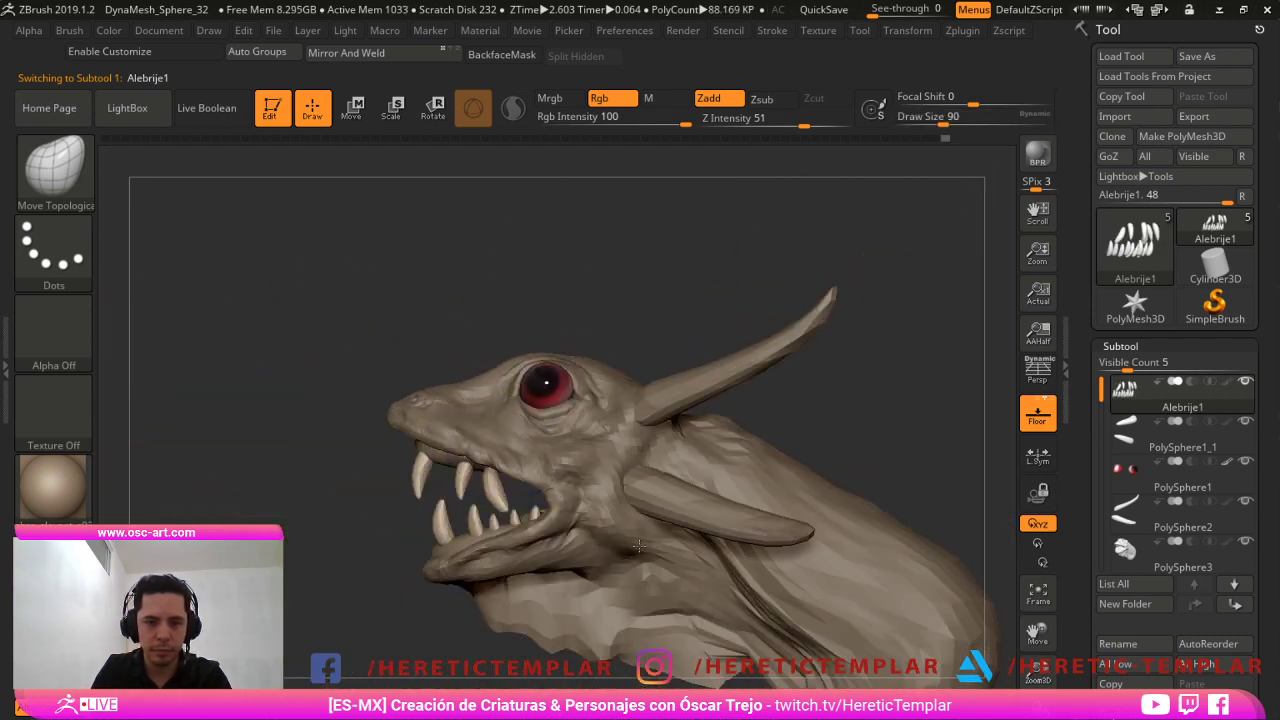
Select the head-and-neck subtool and pull the base of the neck down and backward with the Move Topological brush.
mouse_move(375, 590)
alt+right_down()
mouse_move(350, 498)
mouse_move(393, 530)
mouse_move(367, 525)
alt+right_up()
key(s)
drag(556, 501, 577, 494)
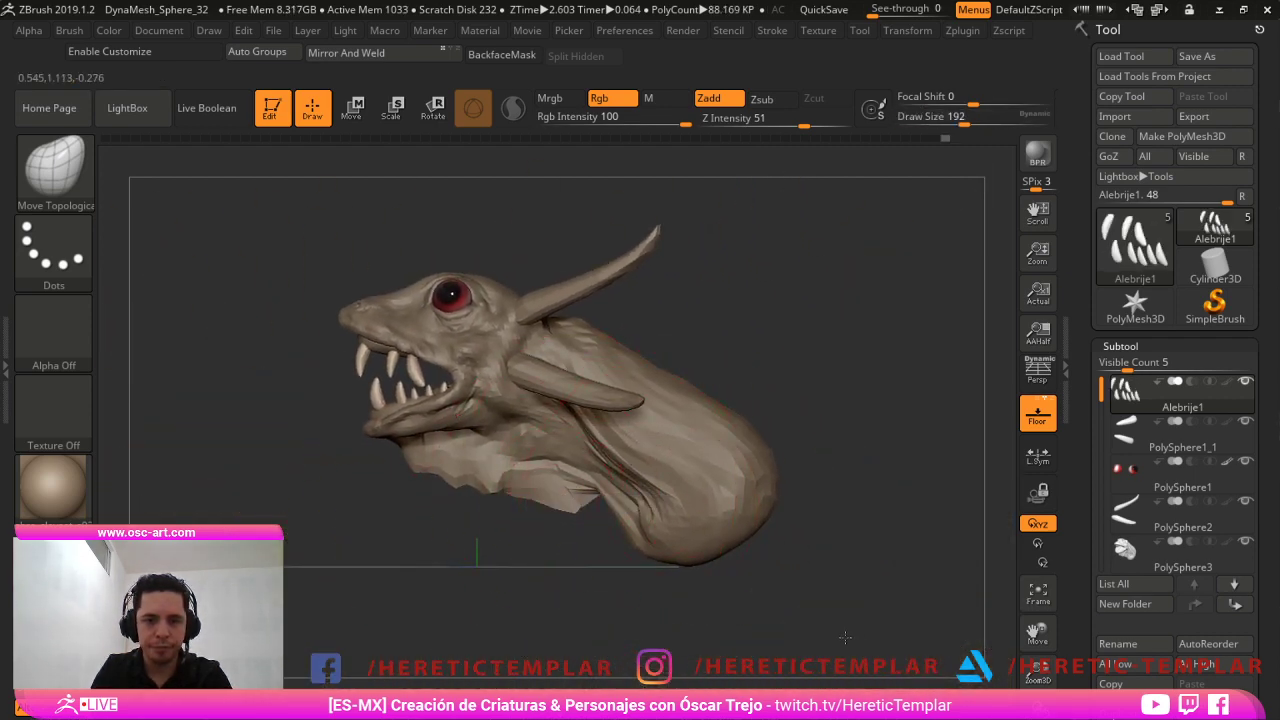
alt+click(675, 511)
key(s)
mouse_move(681, 516)
mouse_down()
mouse_move(745, 513)
mouse_move(730, 528)
mouse_move(742, 555)
mouse_up()
key(s)
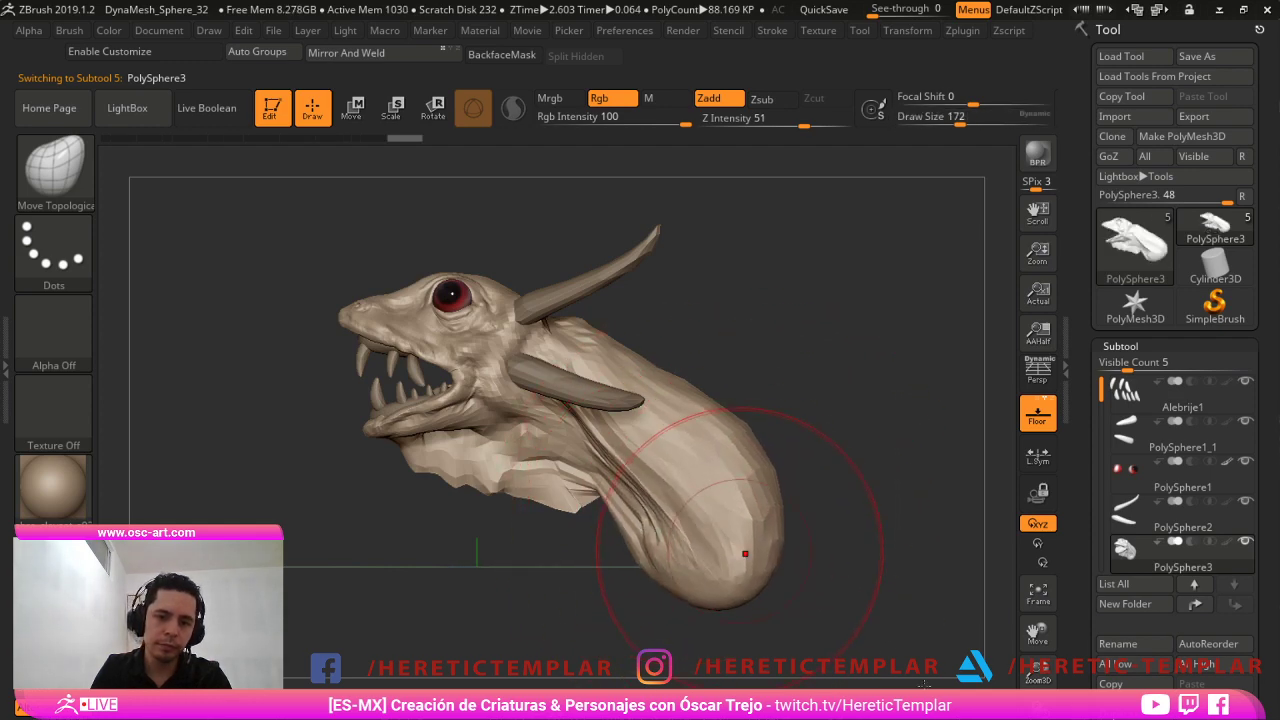
key(s)
click(758, 522)
key(s)
click(762, 435)
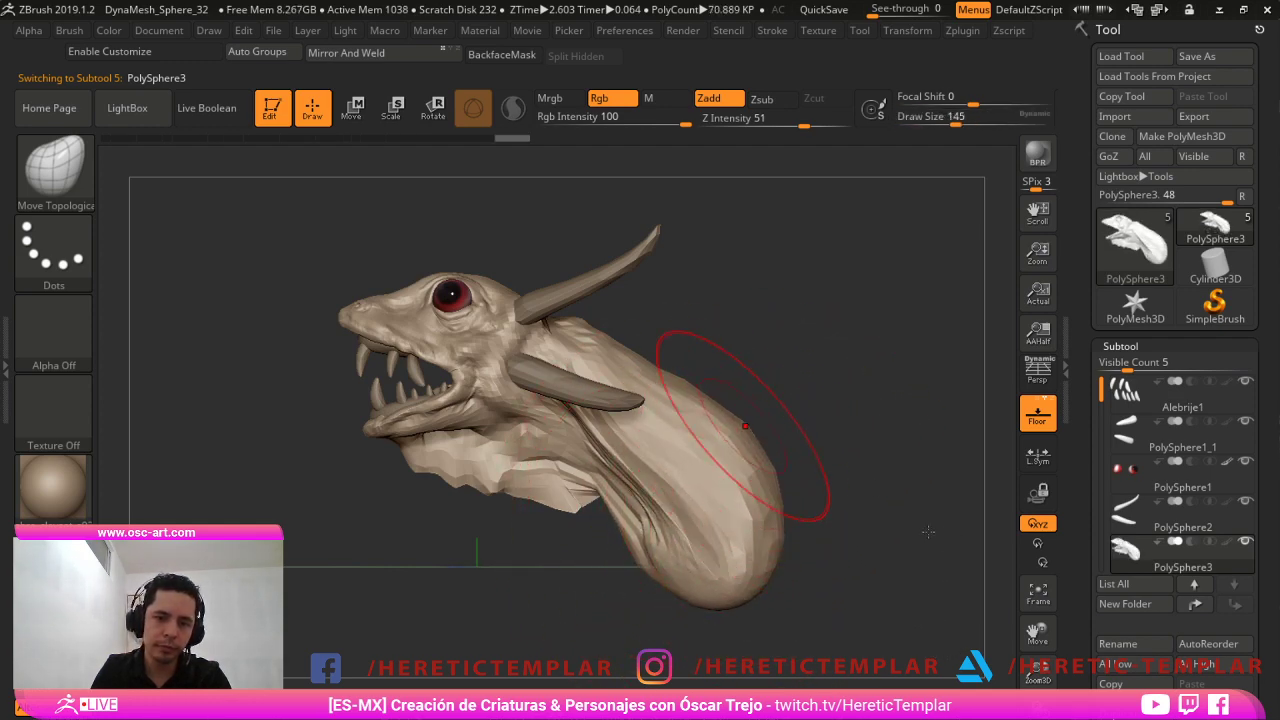
Insert a large PolySphere from IMM Primitives centered on the back of the neck.
mouse_move(966, 463)
mouse_down()
mouse_move(985, 438)
mouse_move(974, 429)
mouse_move(929, 411)
mouse_move(913, 433)
mouse_up()
key(b)
key(i)
key(p)
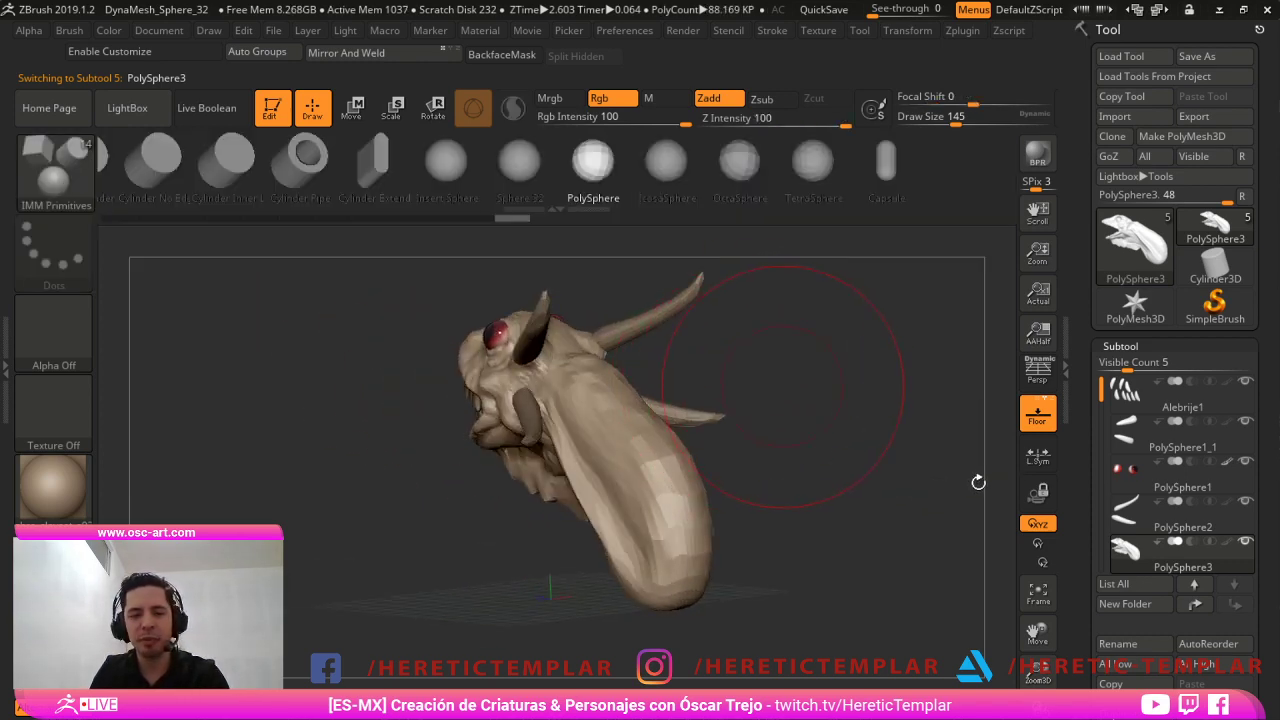
shift+drag(978, 483, 950, 501)
drag(679, 443, 675, 588)
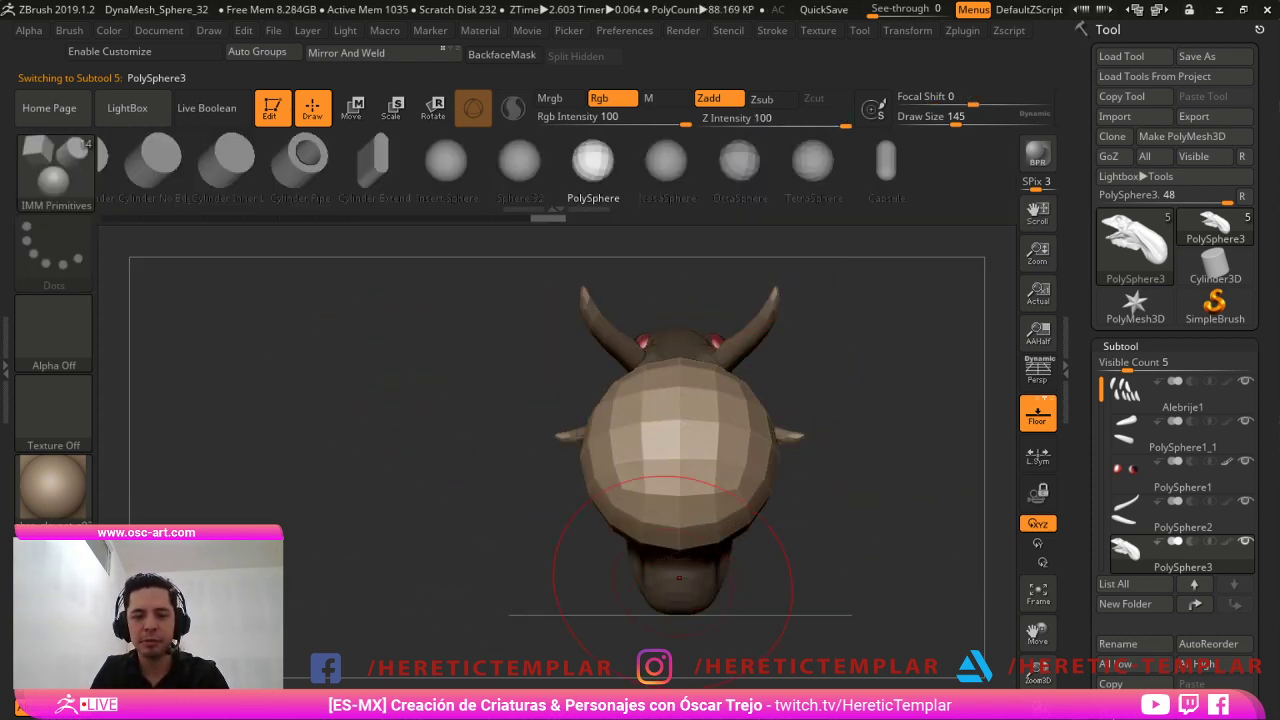
shift+drag(850, 550, 866, 513)
Isolate the inserted sphere and split the hidden head and neck off into a separate subtool.
ctrl+shift+click(726, 400)
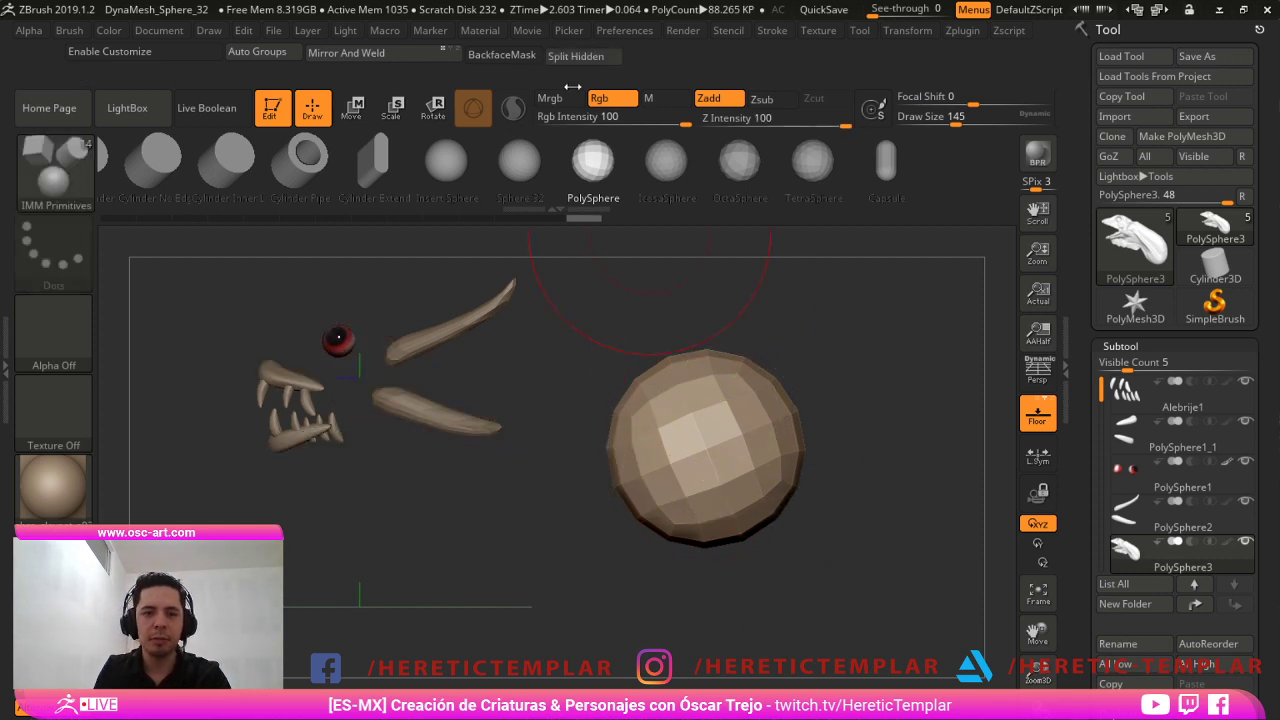
click(268, 53)
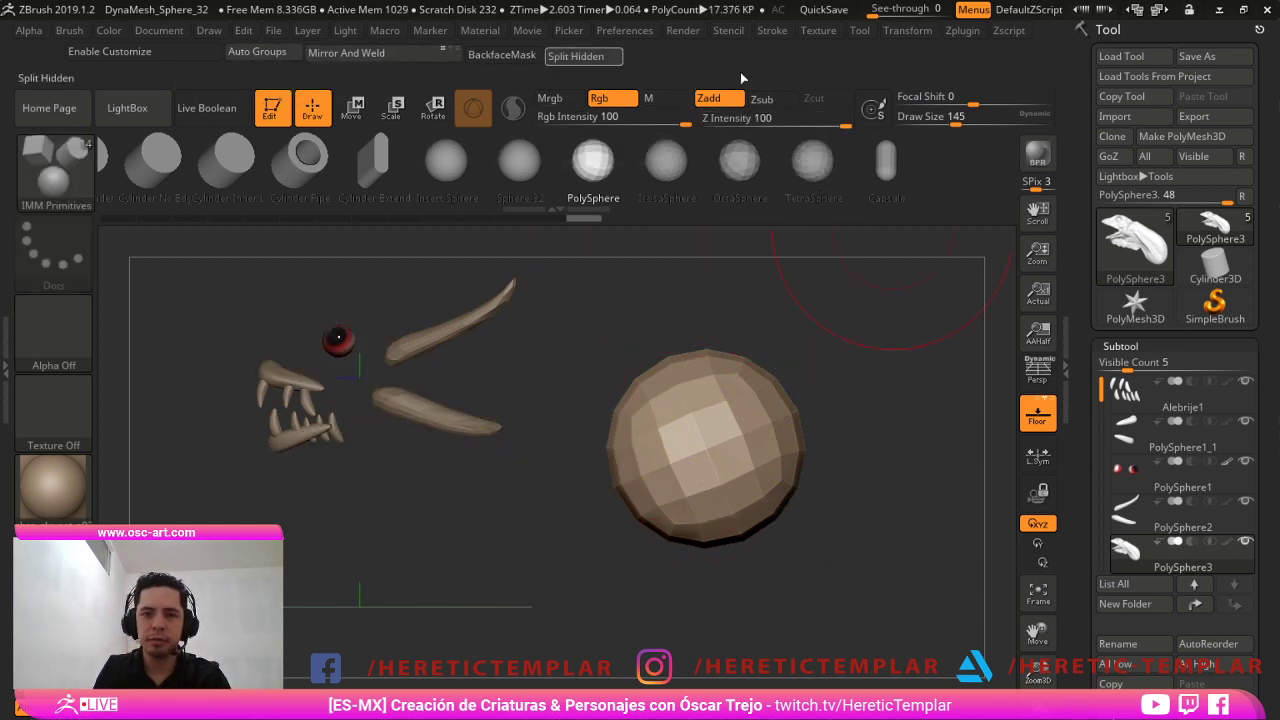
click(575, 56)
Pull the front of the sphere forward and down over the neck's base with the Move brush at draw size 280.
key(b)
key(m)
key(v)
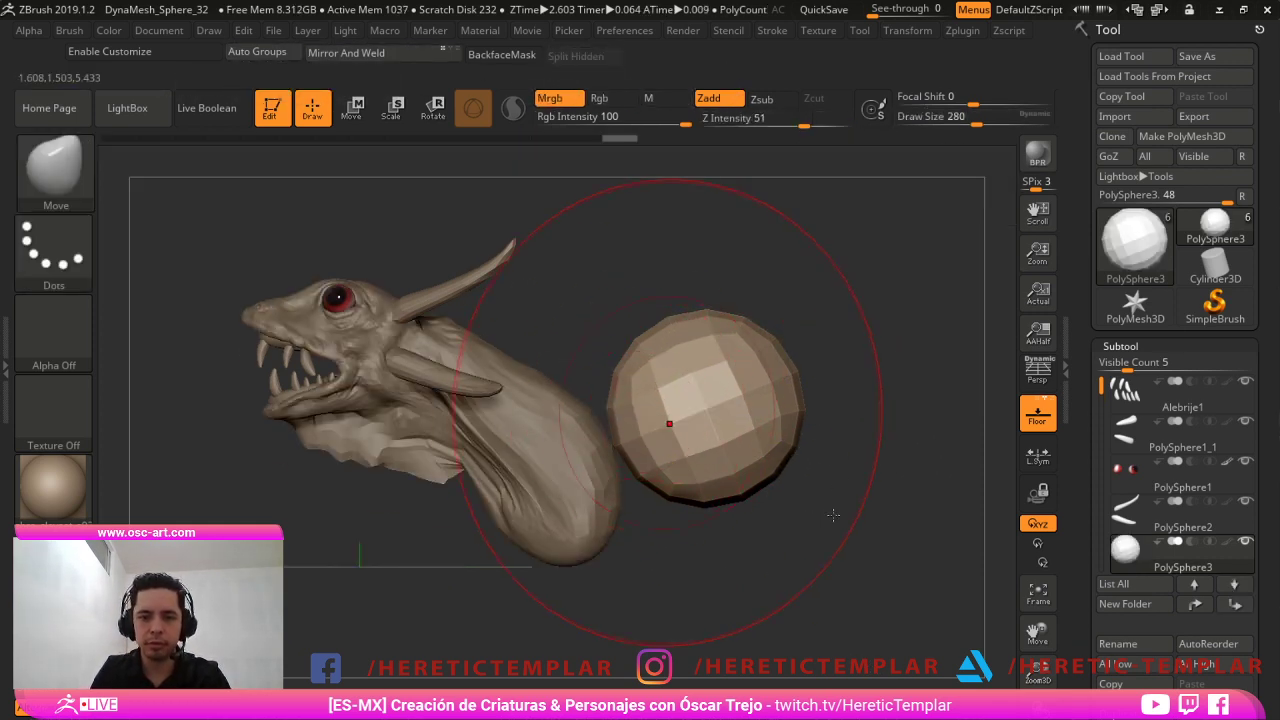
drag(669, 423, 548, 421)
drag(614, 471, 606, 557)
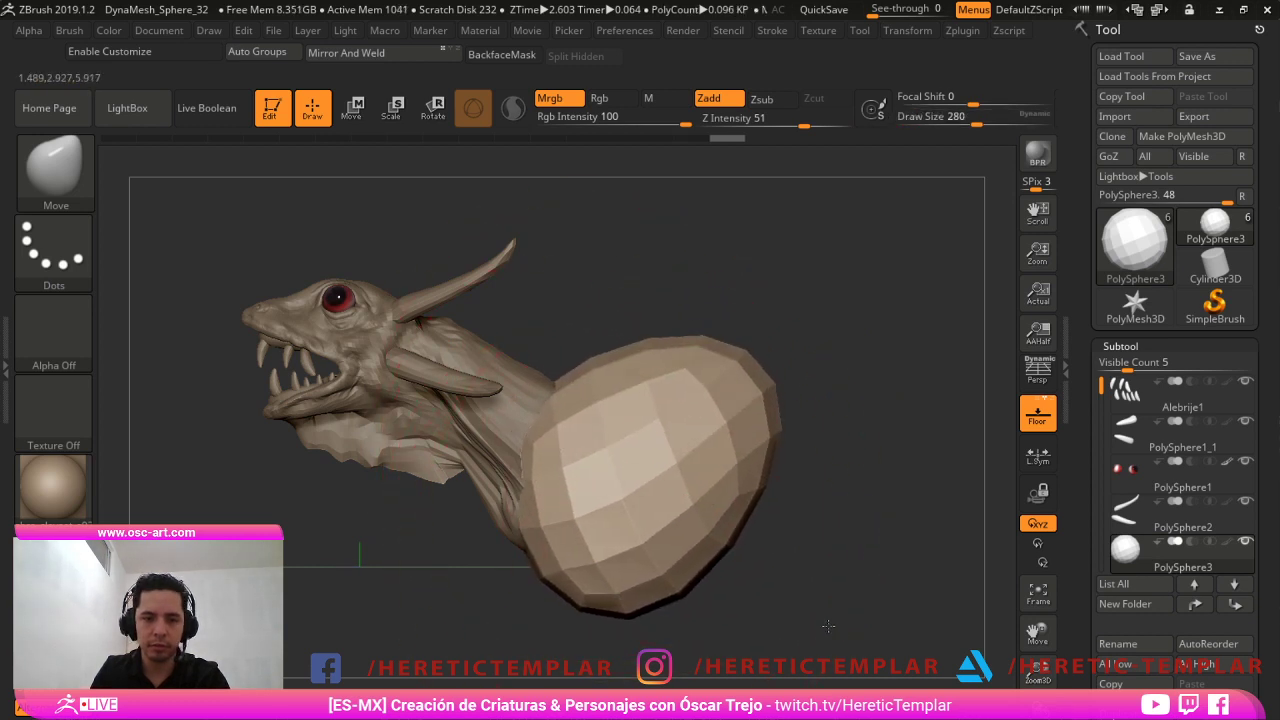
Stretch the rear of the body sphere backward and down with the Move brush at draw size 280.
drag(717, 386, 774, 500)
drag(645, 445, 692, 410)
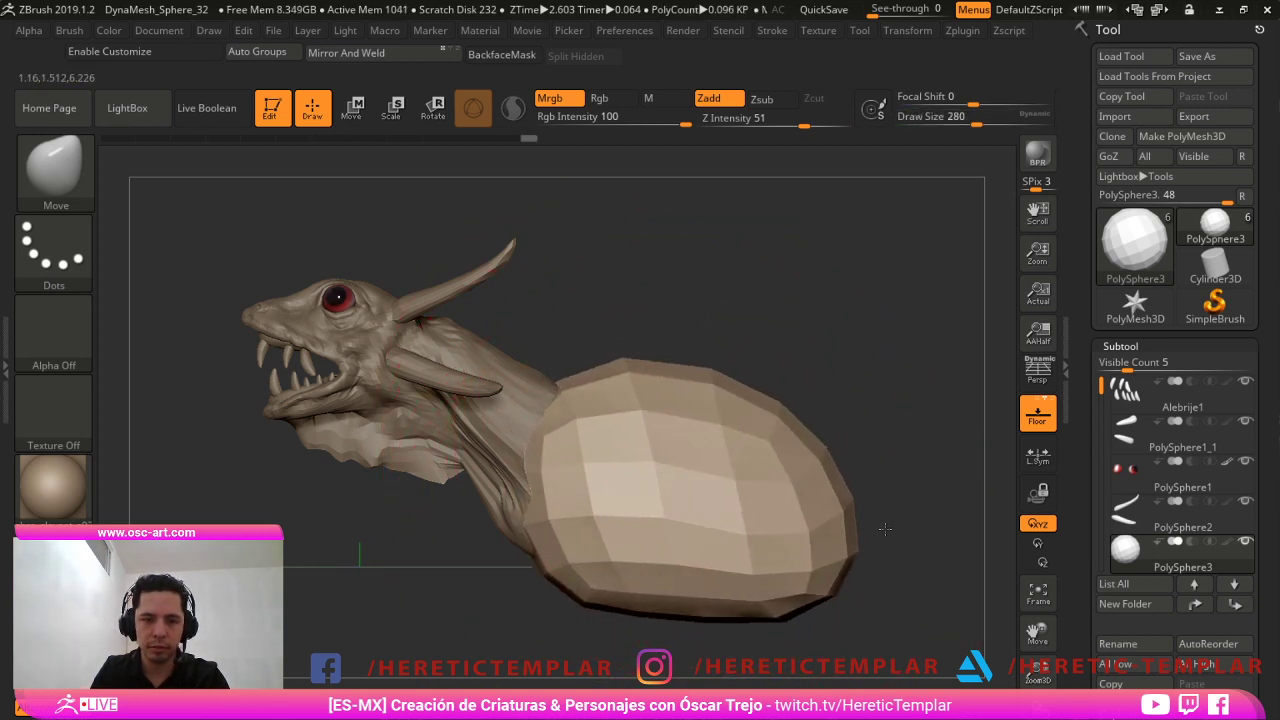
drag(800, 462, 822, 445)
shift+drag(800, 490, 783, 571)
Pull the top of the body sphere upward with the Move brush at draw size 351.
key(s)
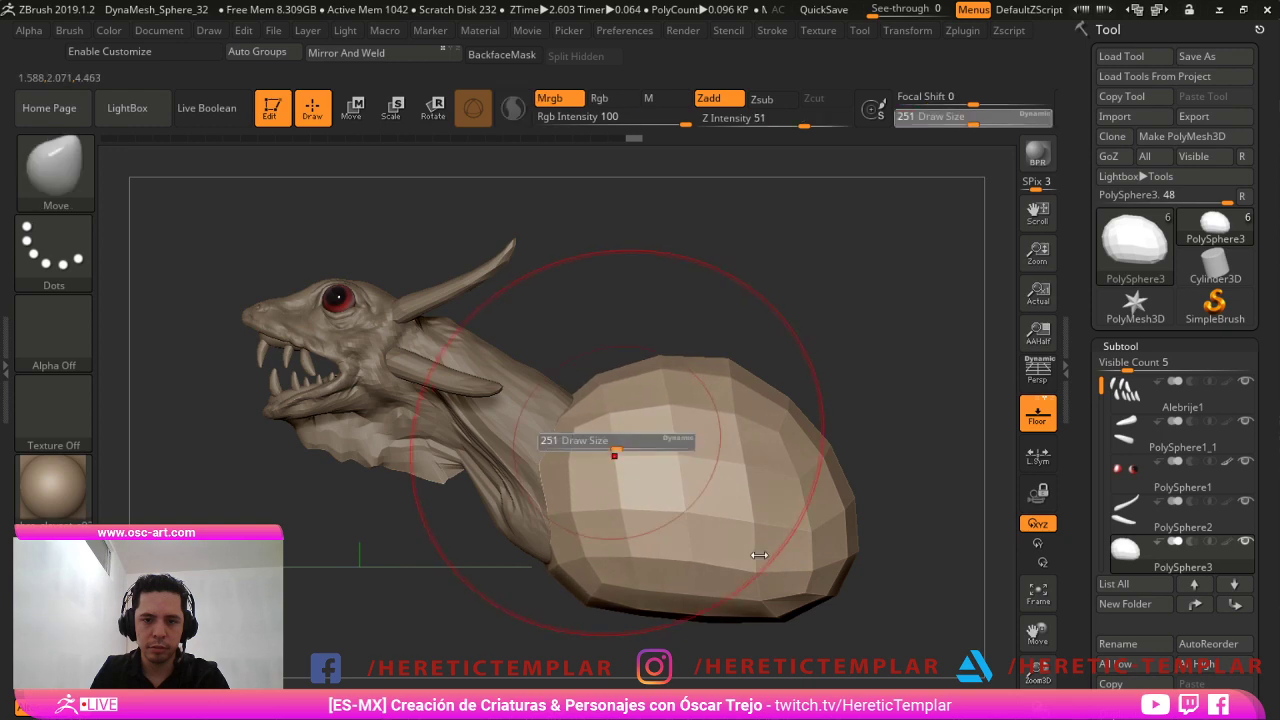
drag(614, 454, 739, 420)
key(s)
mouse_move(739, 420)
mouse_down()
mouse_move(775, 345)
mouse_move(722, 285)
mouse_up()
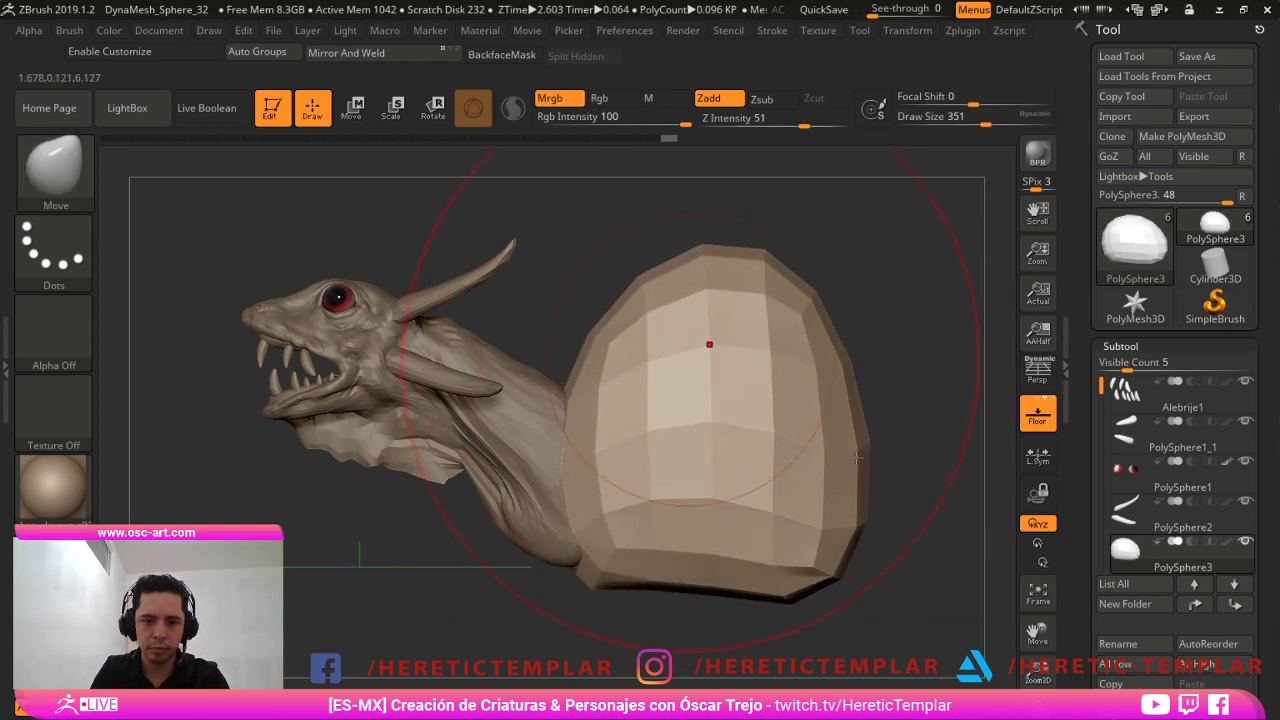
Extend the body's front toward the neck and its rear backward with the Move brush at draw size 251.
key(s)
drag(652, 412, 593, 389)
key(s)
drag(577, 391, 555, 391)
key(s)
drag(808, 448, 900, 460)
key(s)
drag(780, 445, 762, 444)
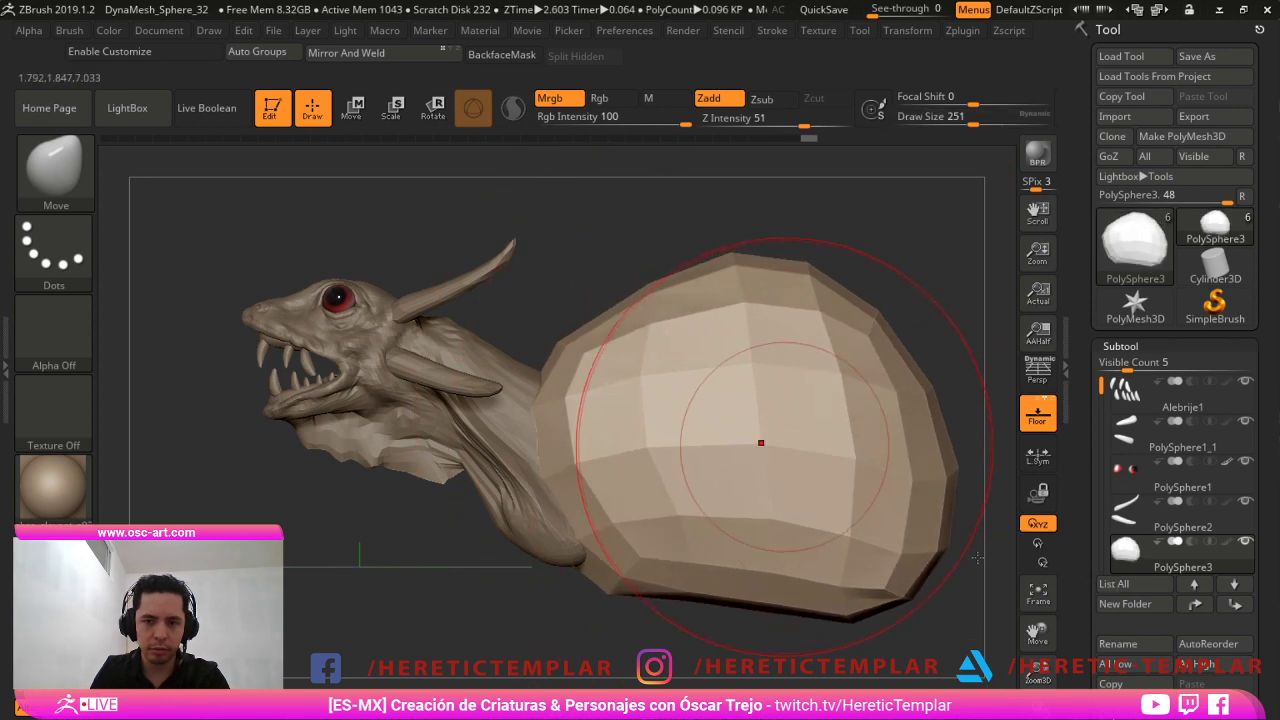
drag(735, 560, 728, 580)
Widen the body's sides and shoulder area symmetrically from behind with the Move brush at draw size 286.
mouse_move(480, 580)
mouse_down()
mouse_move(660, 540)
mouse_move(780, 475)
mouse_move(743, 480)
mouse_move(754, 462)
mouse_move(690, 458)
mouse_move(722, 457)
mouse_move(720, 438)
mouse_up()
key(s)
drag(709, 482, 730, 484)
drag(708, 366, 716, 338)
drag(895, 422, 890, 305)
mouse_move(900, 500)
mouse_down()
mouse_move(927, 371)
mouse_move(922, 545)
mouse_up()
key(s)
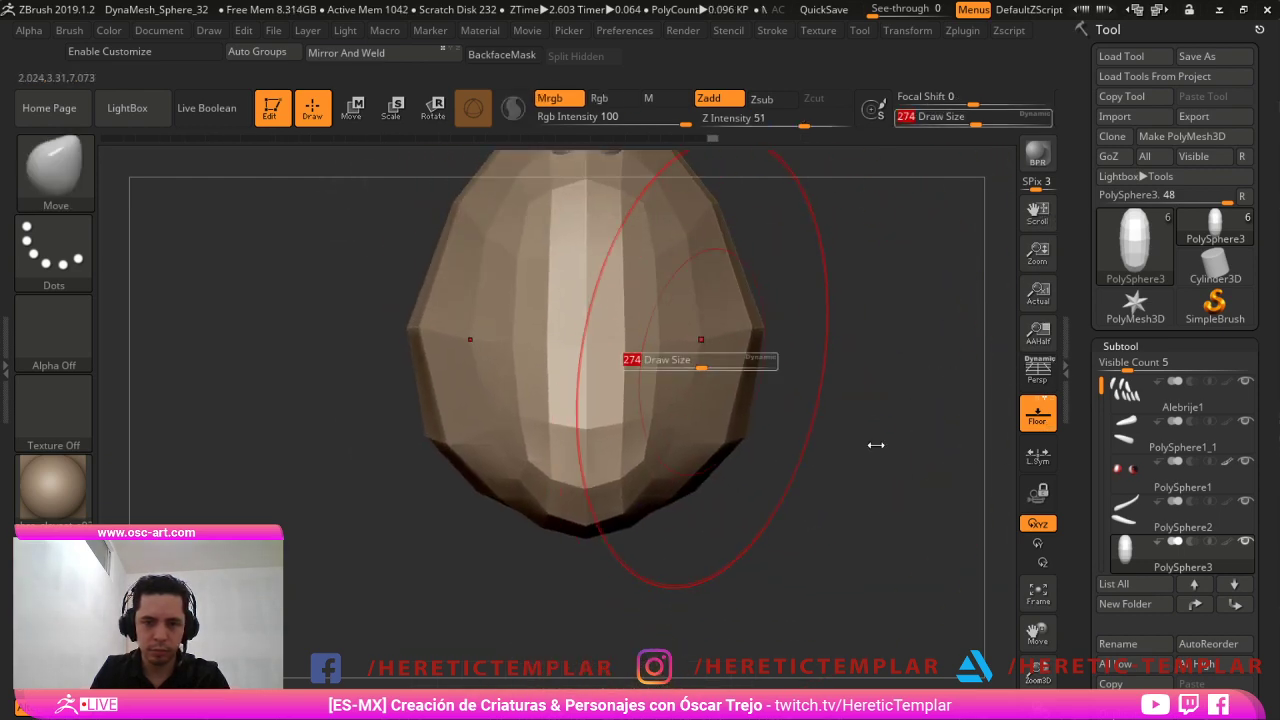
drag(877, 445, 879, 445)
mouse_move(960, 335)
alt+mouse_down()
mouse_move(962, 394)
mouse_move(932, 500)
alt+mouse_up()
key(s)
drag(769, 452, 771, 452)
drag(615, 338, 634, 336)
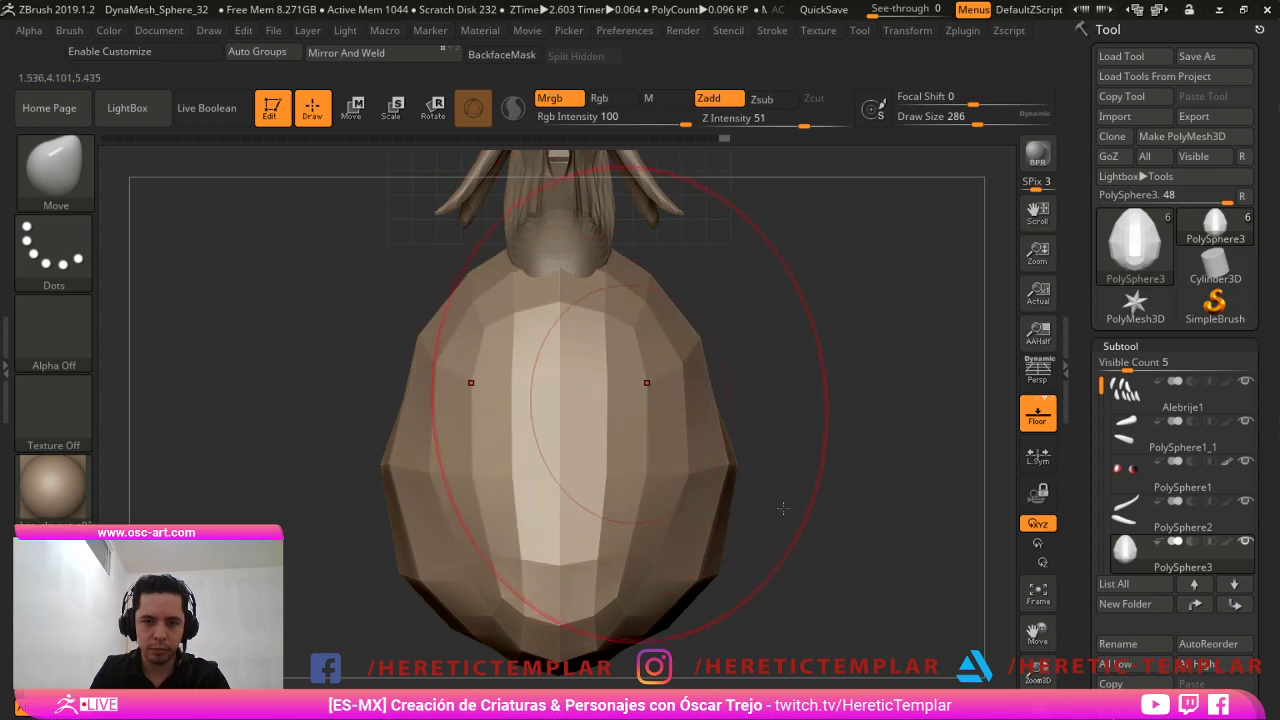
drag(629, 407, 652, 410)
drag(618, 500, 642, 512)
drag(610, 440, 581, 414)
Trim the body with TrimDynamic and reshape its rear and lower front with the Move brush.
key(b)
key(t)
key(d)
key(s)
click(583, 446)
mouse_move(726, 516)
mouse_down()
mouse_move(742, 590)
mouse_move(757, 586)
mouse_up()
mouse_move(950, 510)
mouse_down()
mouse_move(960, 603)
mouse_move(857, 634)
mouse_move(660, 620)
mouse_up()
key(b)
key(m)
key(v)
drag(755, 450, 786, 416)
mouse_move(562, 420)
mouse_down()
mouse_move(534, 414)
mouse_move(570, 398)
mouse_move(587, 524)
mouse_up()
Select the head-and-neck subtool and tuck the neck's base into the front of the body with the Move brush.
key(s)
drag(493, 548, 654, 592)
mouse_move(435, 525)
alt+mouse_down()
mouse_move(592, 523)
mouse_move(568, 524)
alt+mouse_up()
key(s)
alt+click(485, 480)
key(s)
drag(490, 480, 485, 480)
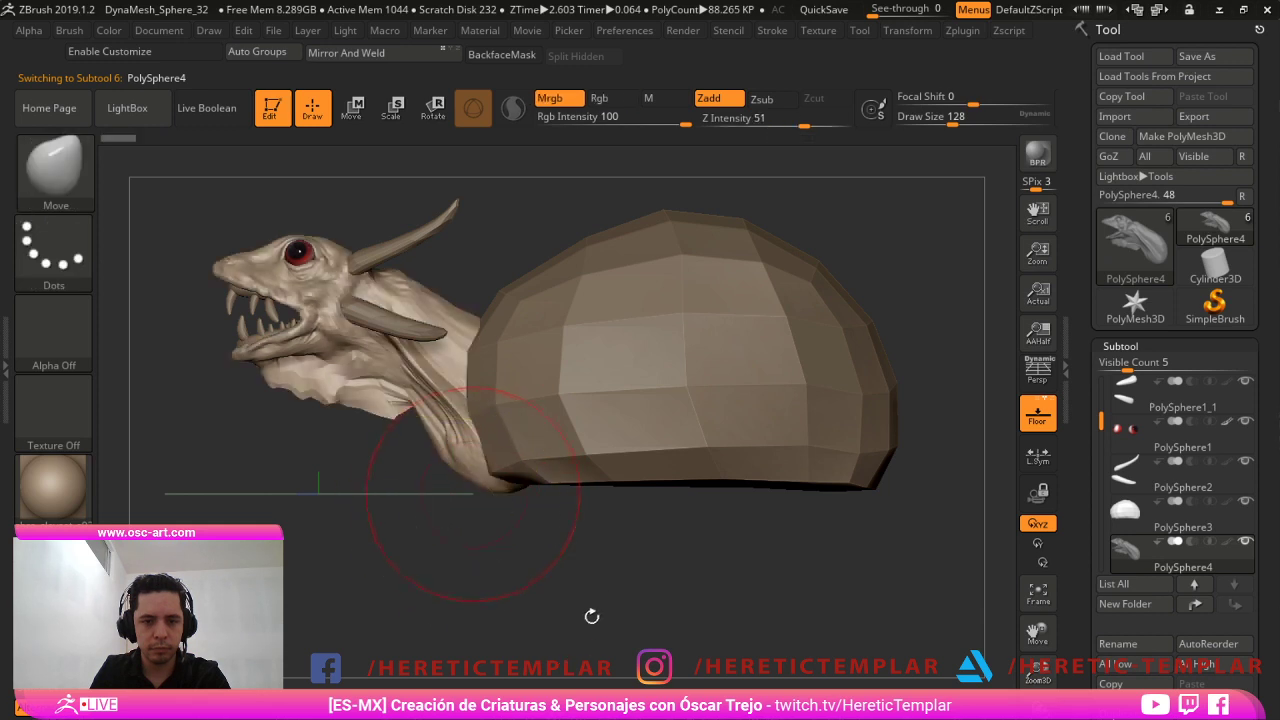
key(s)
drag(595, 484, 606, 484)
drag(583, 455, 625, 485)
key(s)
drag(600, 462, 592, 455)
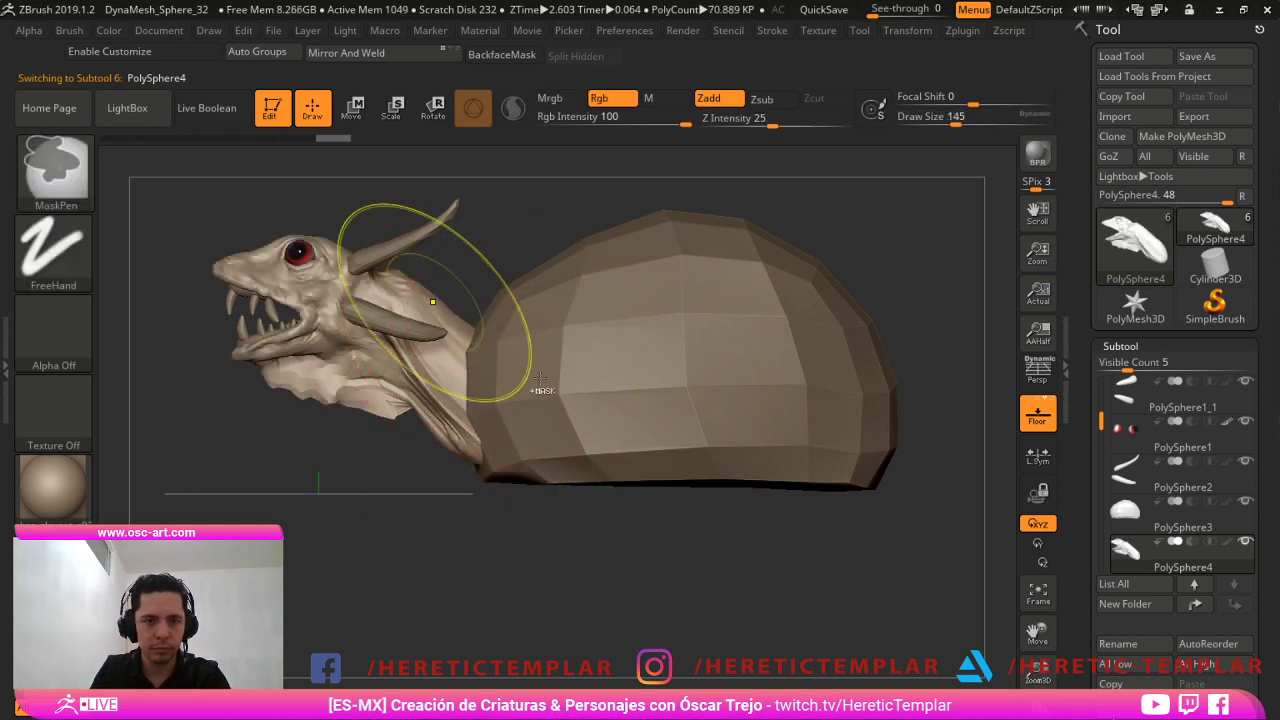
Undo the last Move strokes on the neck's base.
key(ctrl+z)
key(ctrl+z)
key(s)
mouse_move(553, 362)
mouse_down()
mouse_move(523, 332)
mouse_move(780, 315)
mouse_up()
key(ctrl+z)
mouse_move(872, 316)
alt+mouse_down()
mouse_move(851, 371)
mouse_move(874, 398)
mouse_move(838, 396)
alt+mouse_up()
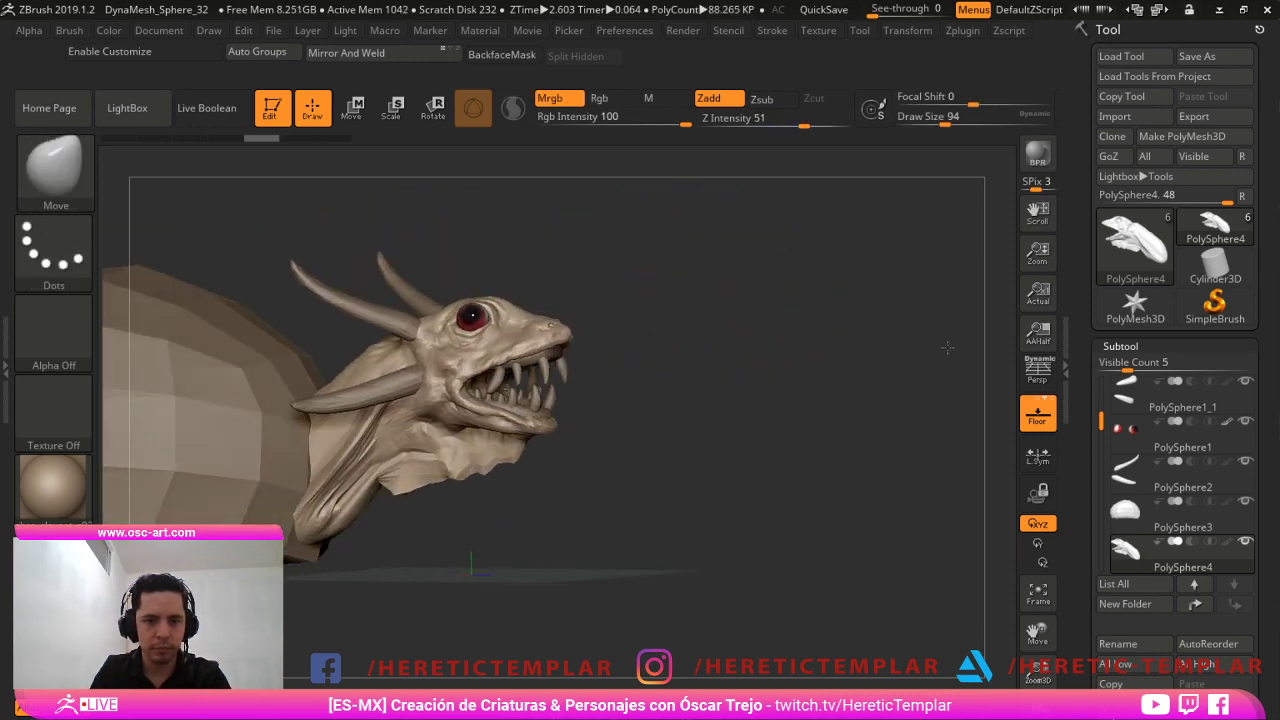
mouse_move(946, 350)
alt+mouse_down()
mouse_move(957, 409)
mouse_move(991, 394)
mouse_move(856, 394)
alt+mouse_up()
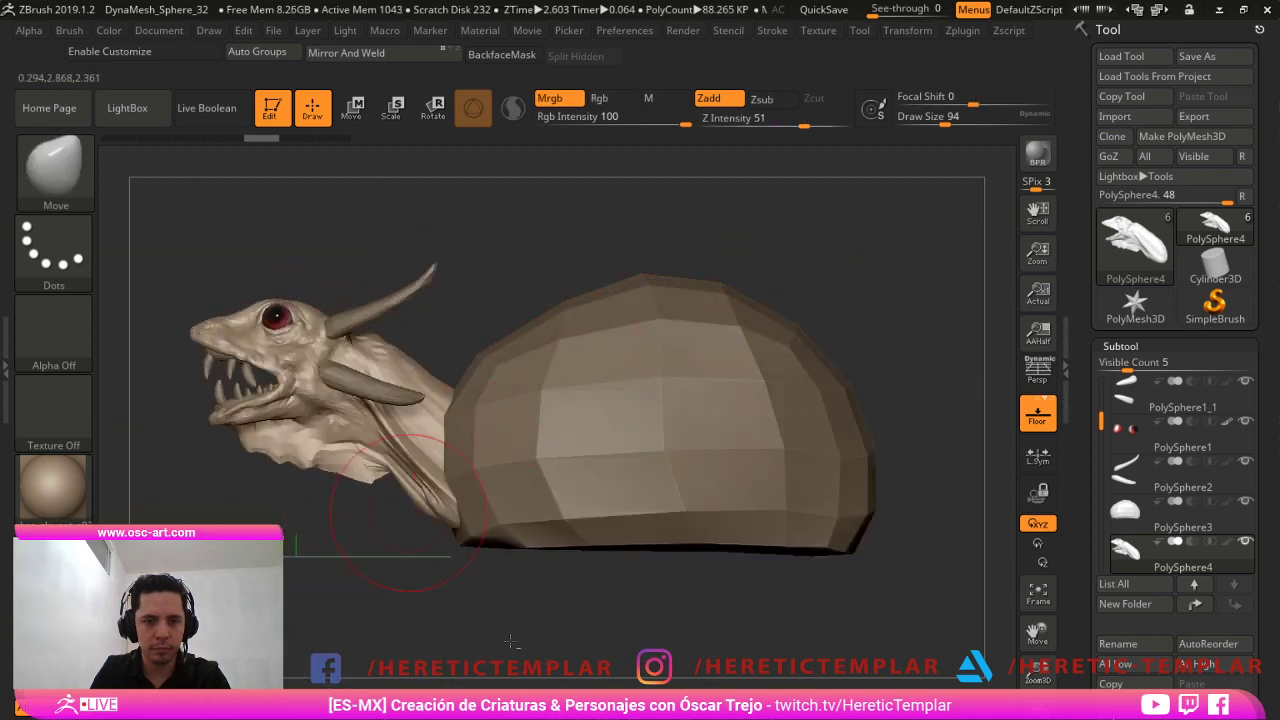
alt+drag(372, 606, 435, 585)
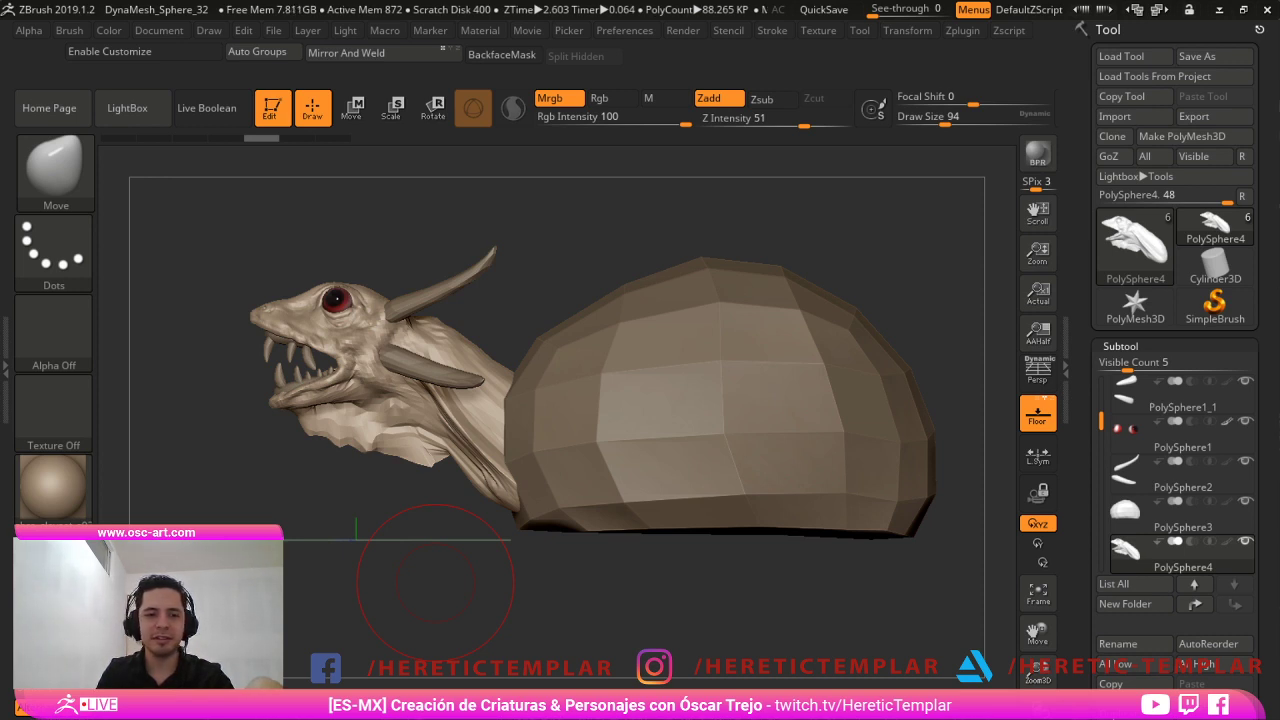
Save the project and check the head and body from the front.
key(ctrl+s)
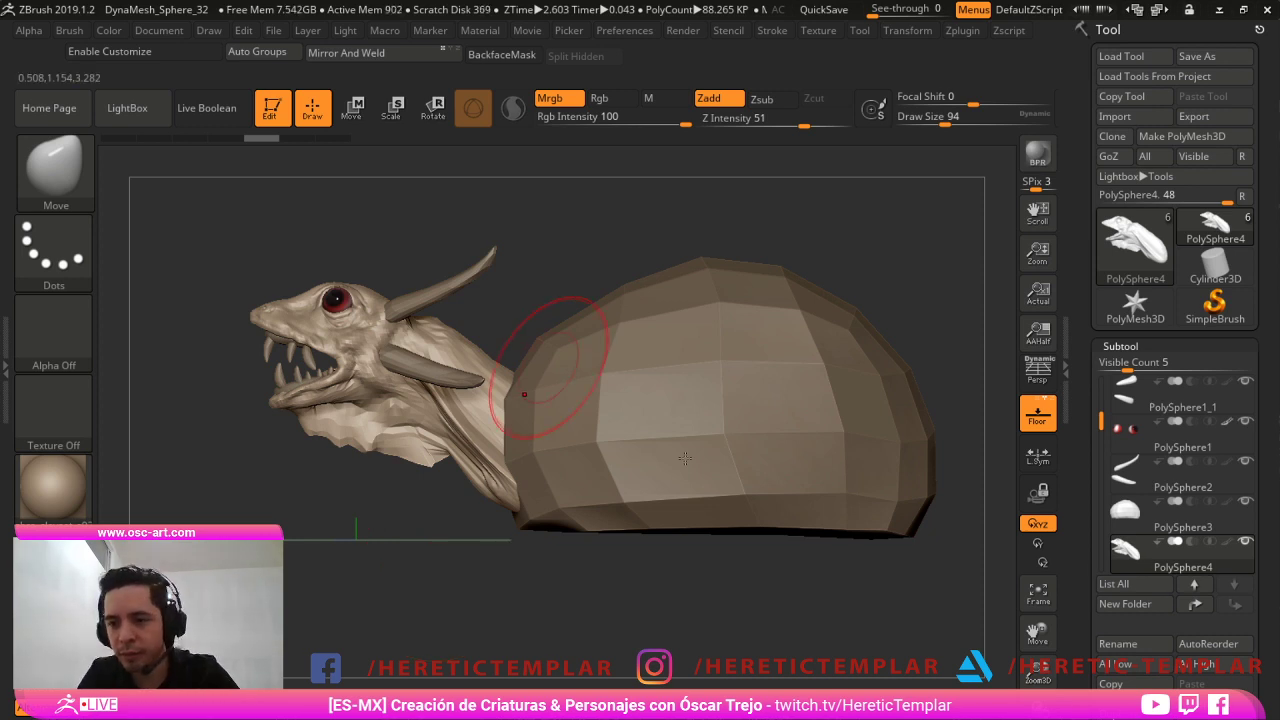
mouse_move(1182, 394)
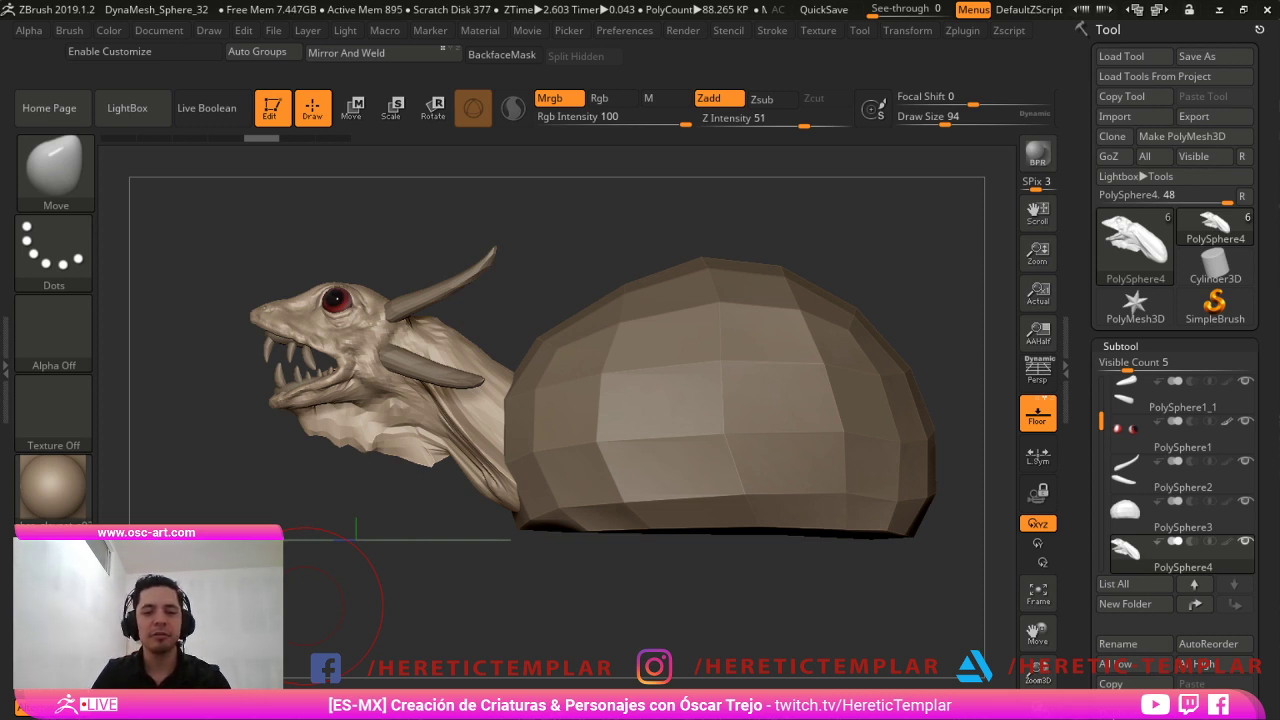
drag(437, 676, 957, 583)
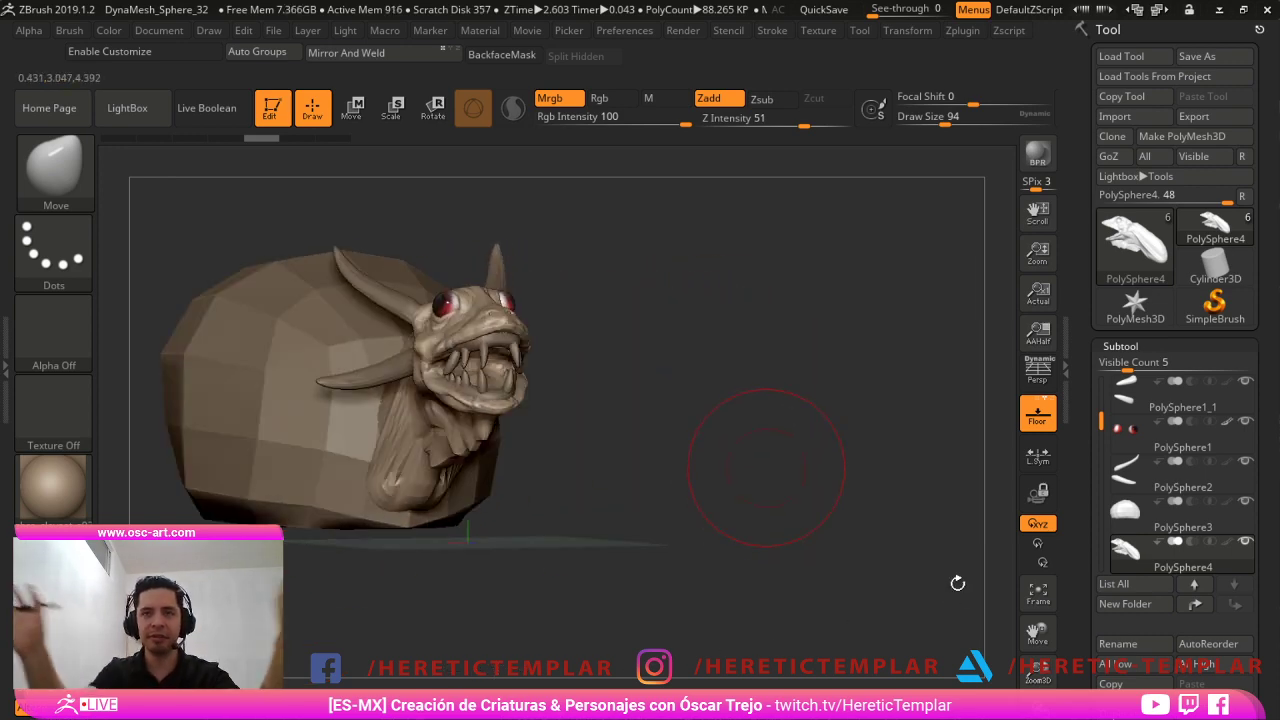
drag(783, 258, 869, 326)
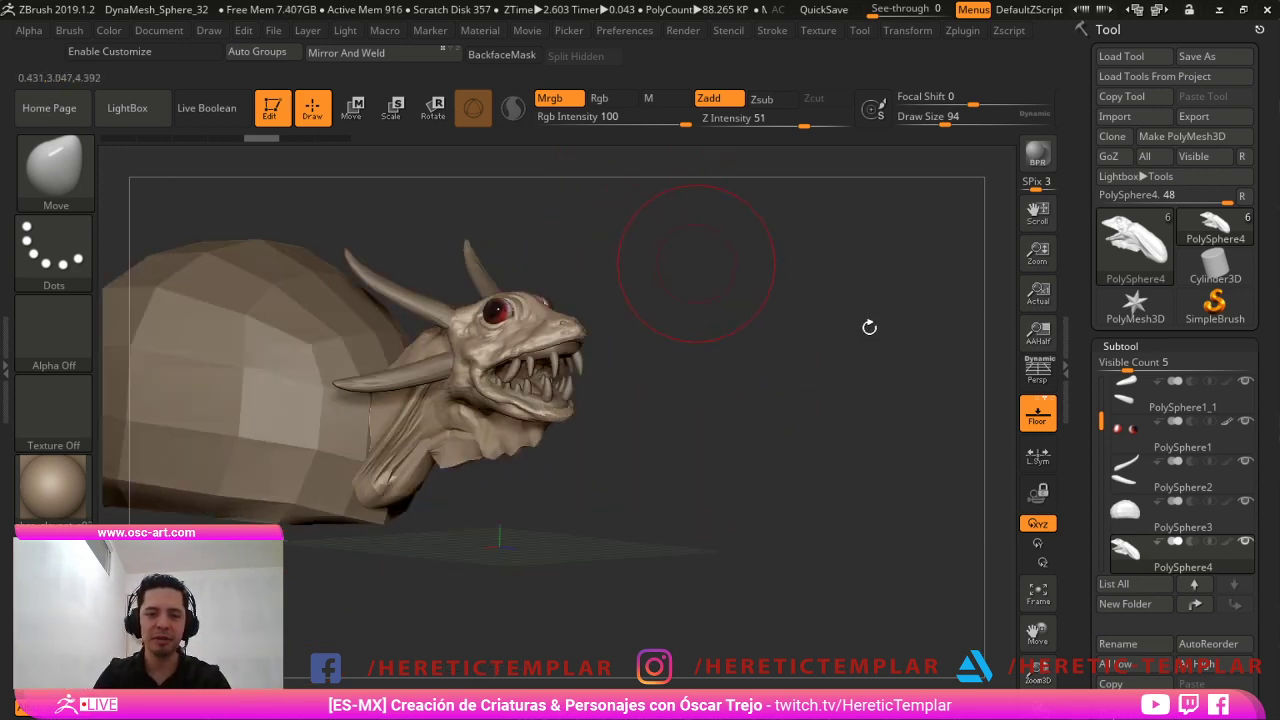
Carve a long crease from behind the jaw down the side of the neck with DamStandard at draw size 68.
mouse_move(846, 386)
alt+mouse_down()
mouse_move(889, 449)
mouse_move(977, 498)
mouse_move(975, 476)
alt+mouse_up()
key(s)
mouse_move(978, 476)
mouse_down()
mouse_move(943, 526)
mouse_move(514, 471)
mouse_move(607, 469)
mouse_move(849, 376)
mouse_up()
key(s)
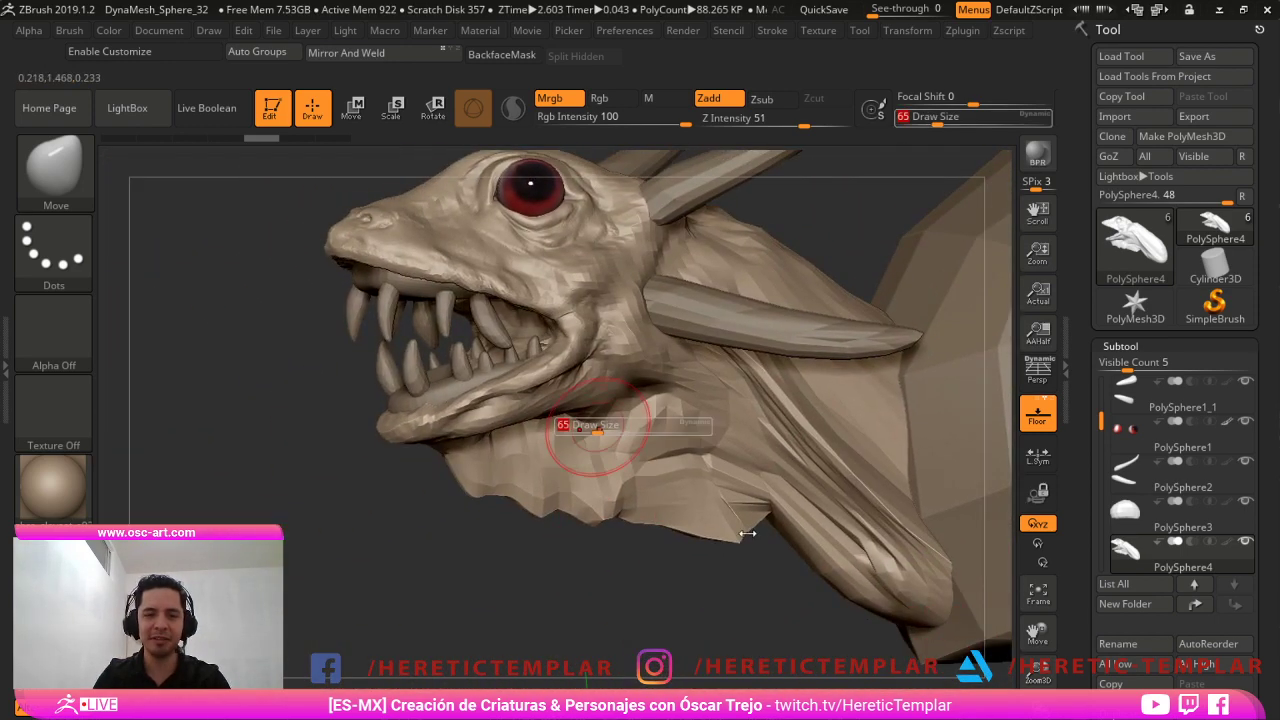
drag(600, 428, 592, 428)
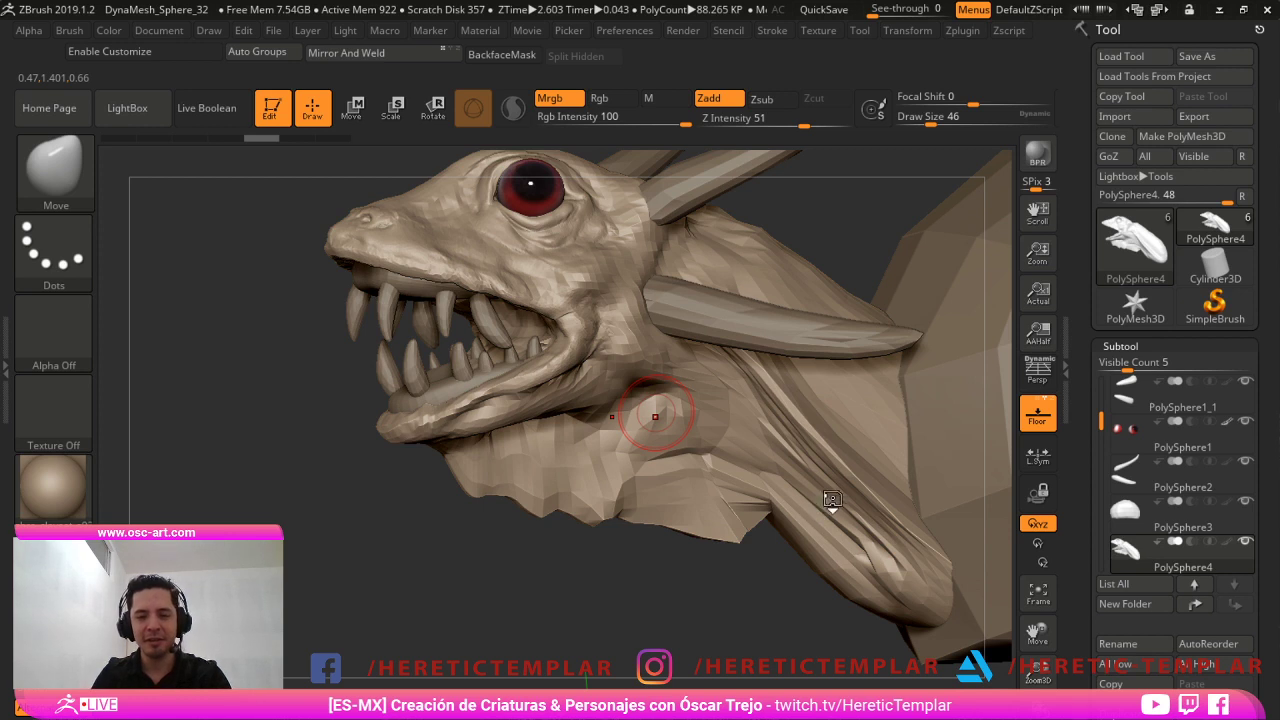
key(b)
key(d)
key(s)
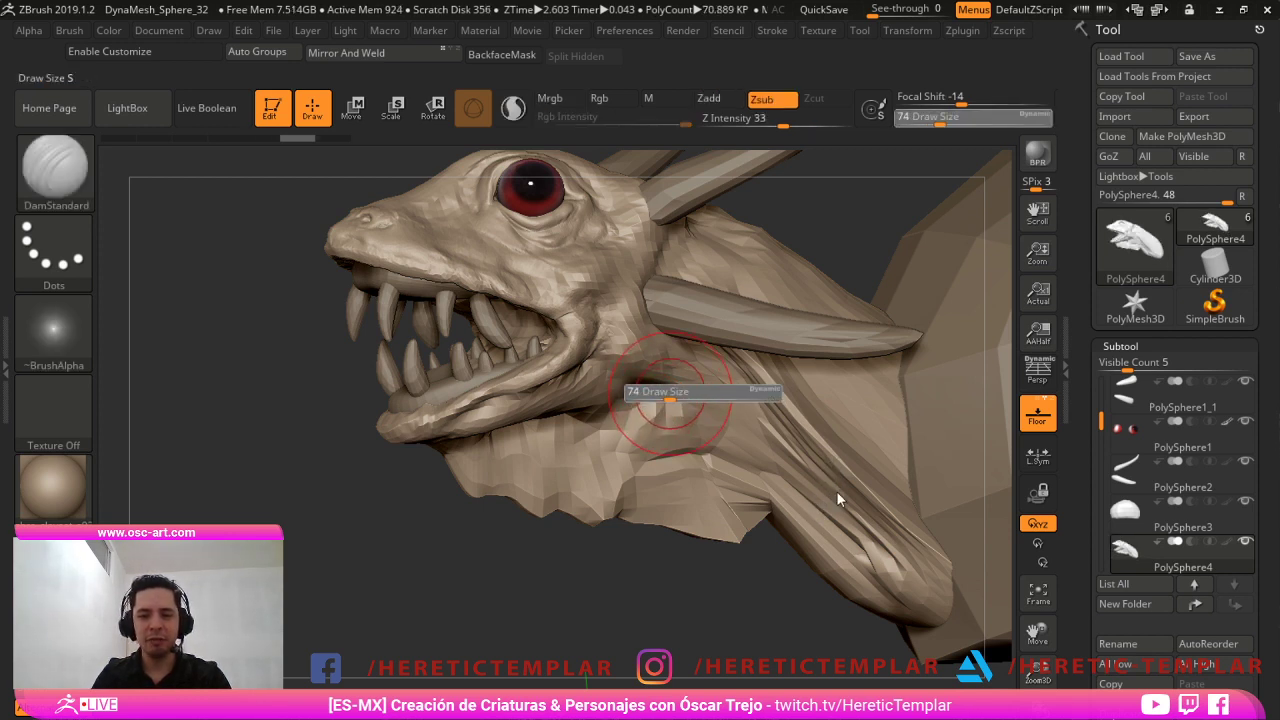
drag(874, 521, 892, 535)
drag(682, 387, 856, 520)
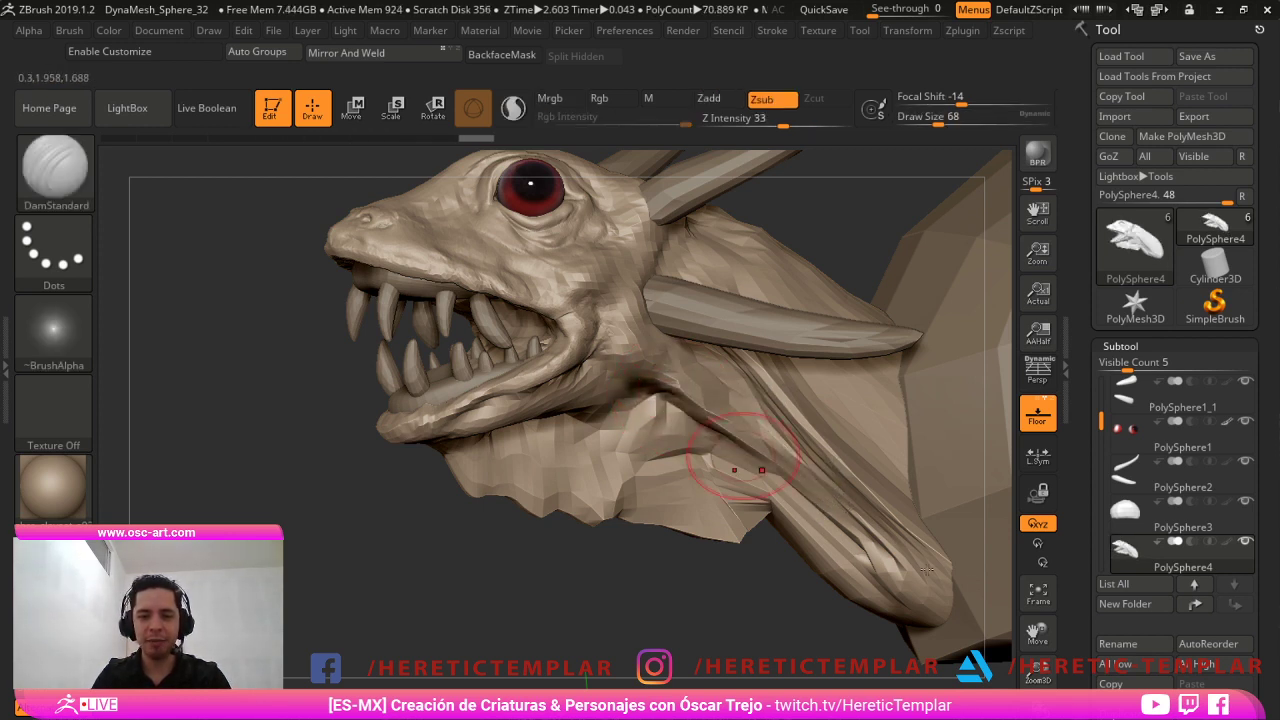
drag(684, 390, 995, 619)
alt+drag(660, 610, 780, 590)
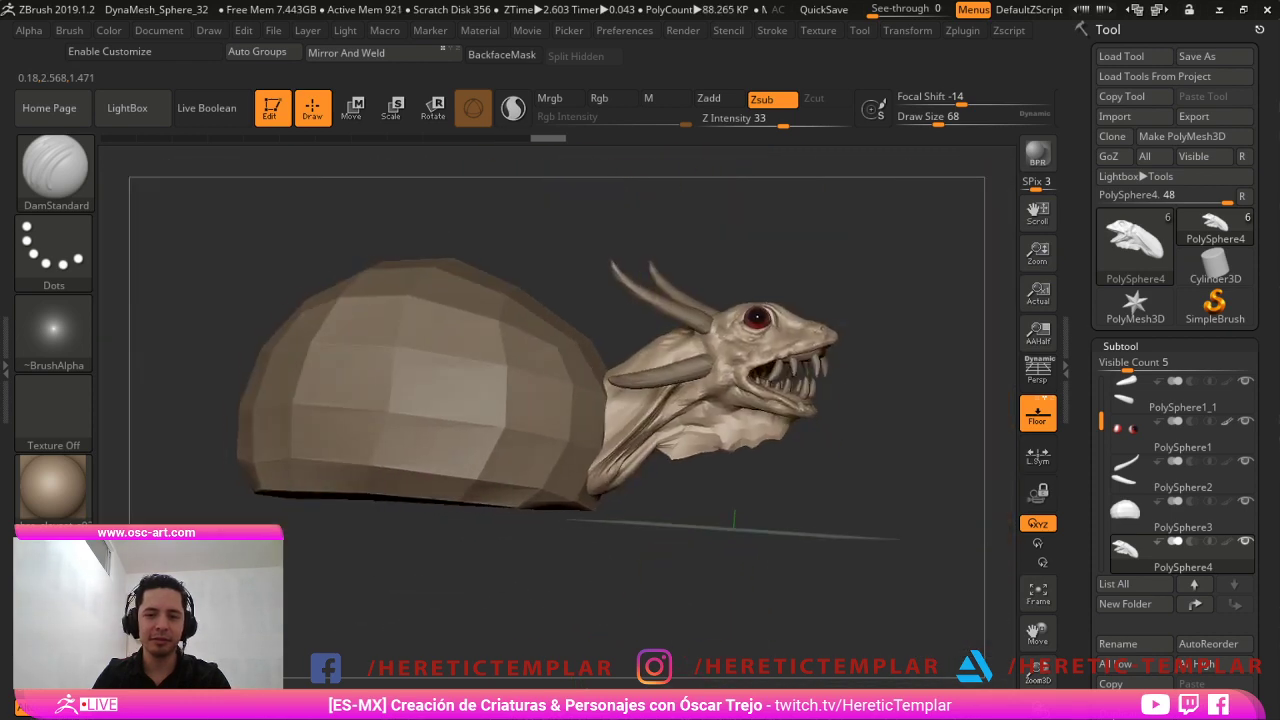
drag(800, 640, 872, 680)
mouse_move(1010, 643)
alt+mouse_down()
mouse_move(897, 683)
mouse_move(815, 640)
alt+mouse_up()
Pull the tip and top of the snout forward and up with the Move brush at draw size 101.
key(s)
key(b)
key(m)
key(v)
drag(662, 437, 831, 443)
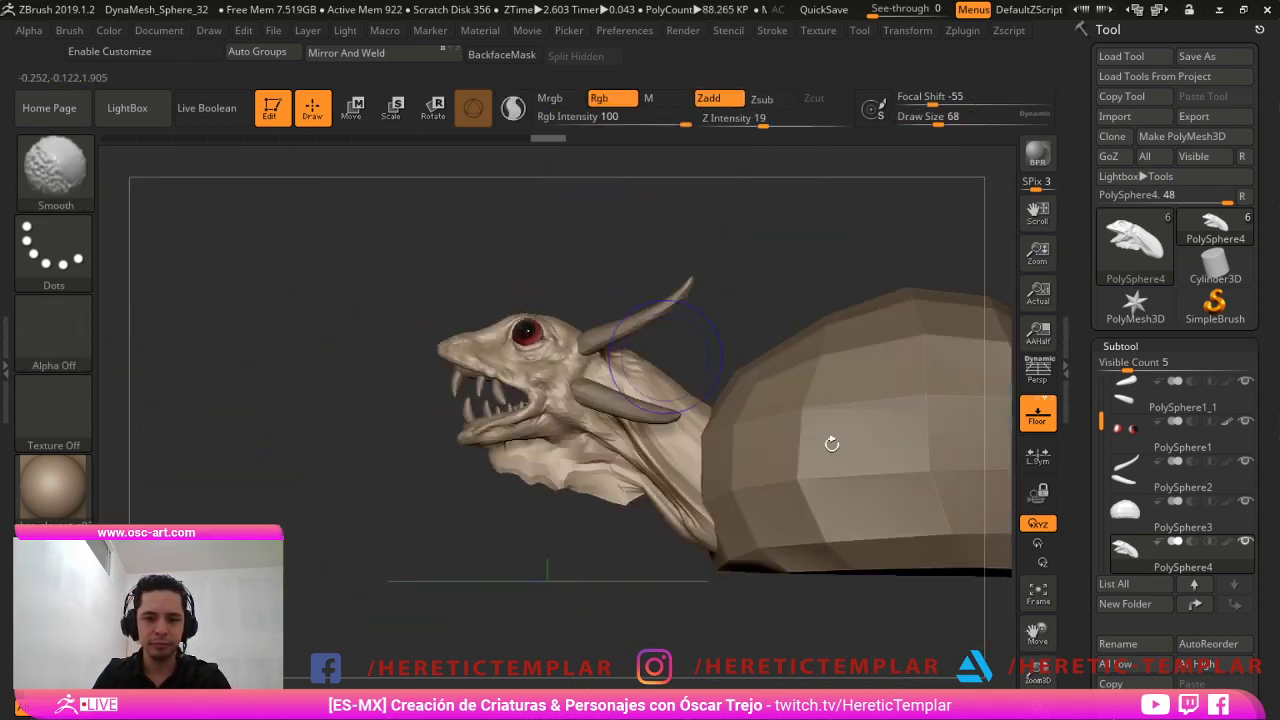
key(s)
drag(620, 362, 628, 362)
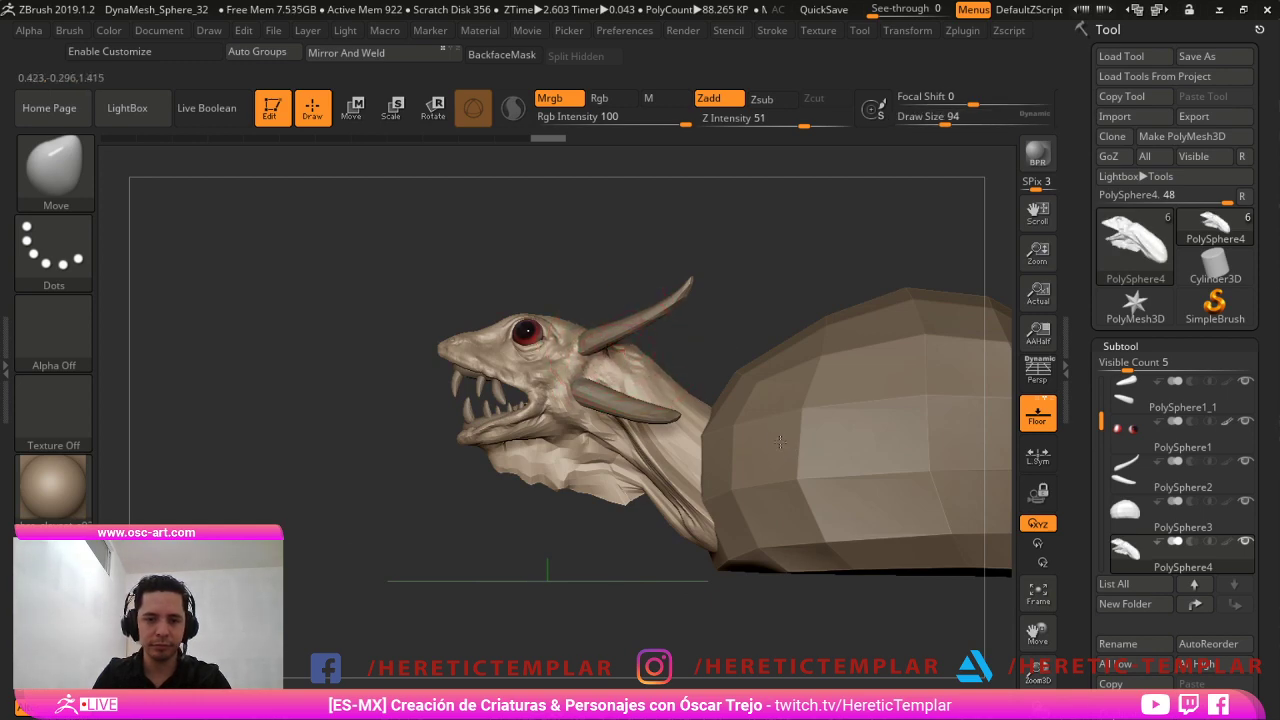
alt+drag(761, 380, 707, 325)
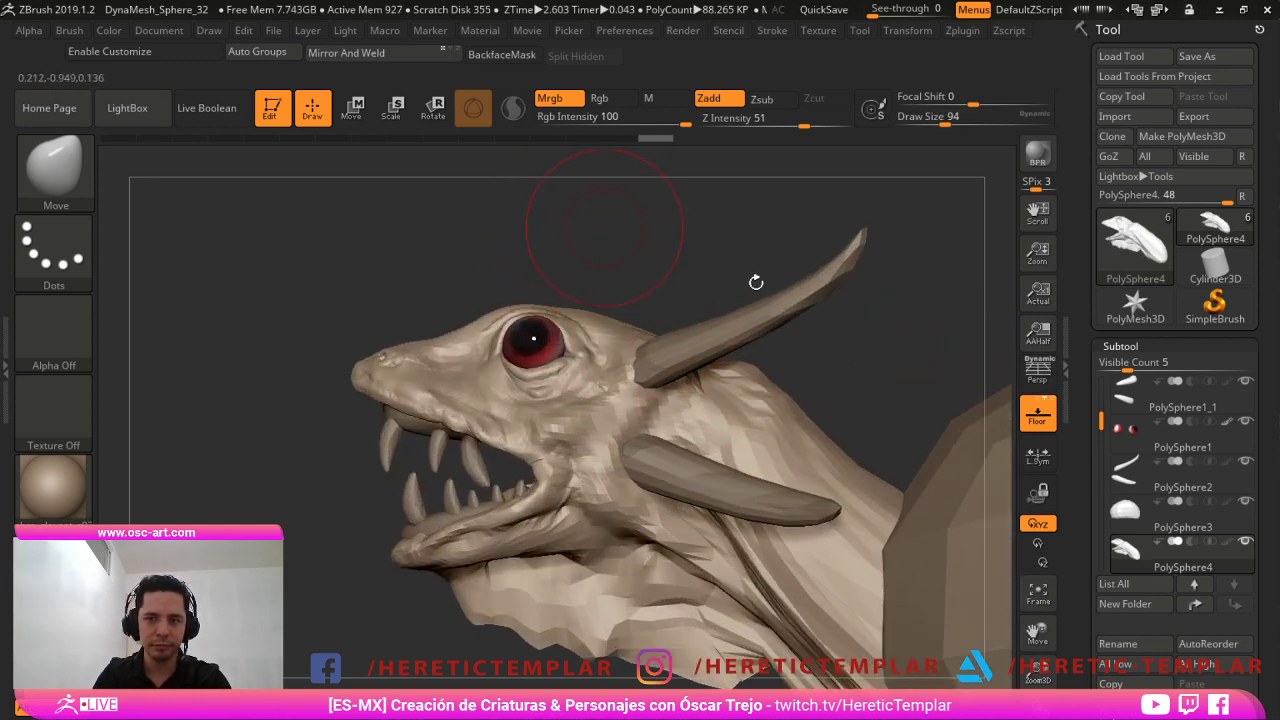
mouse_move(756, 282)
alt+mouse_down()
mouse_move(834, 302)
mouse_move(750, 325)
alt+mouse_up()
key(s)
drag(374, 367, 392, 367)
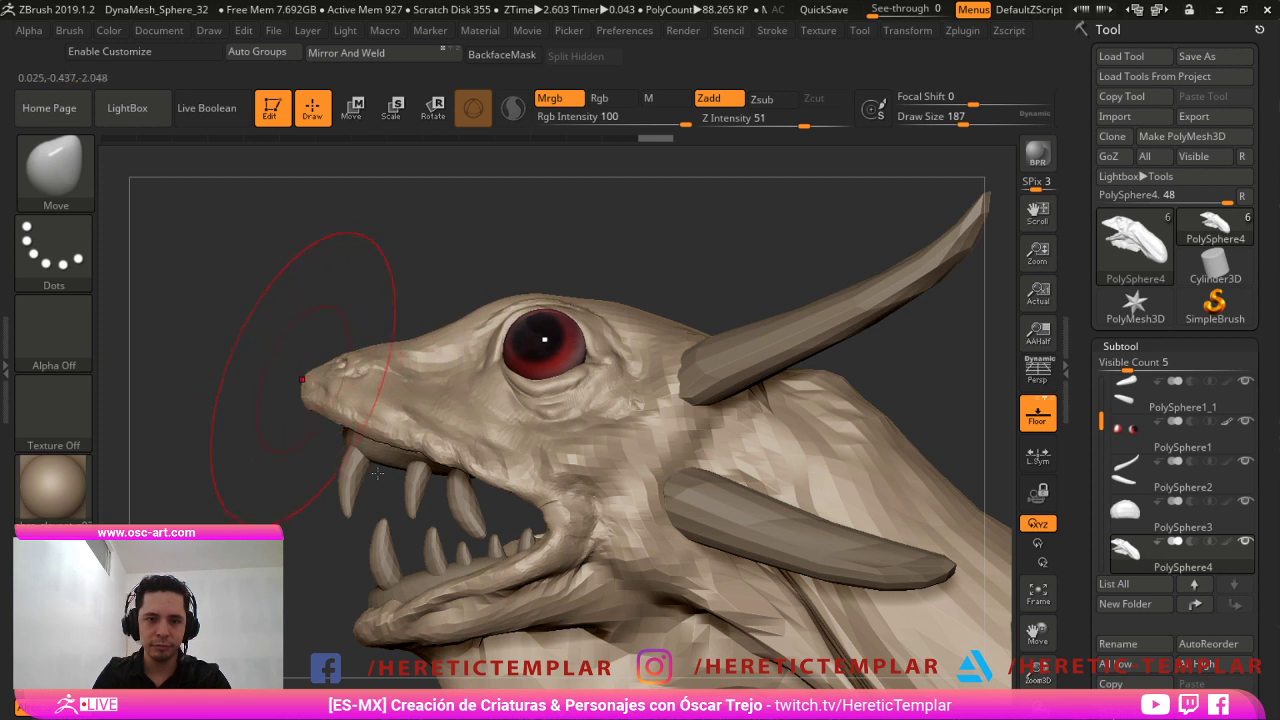
key(s)
drag(302, 380, 284, 376)
drag(366, 359, 368, 351)
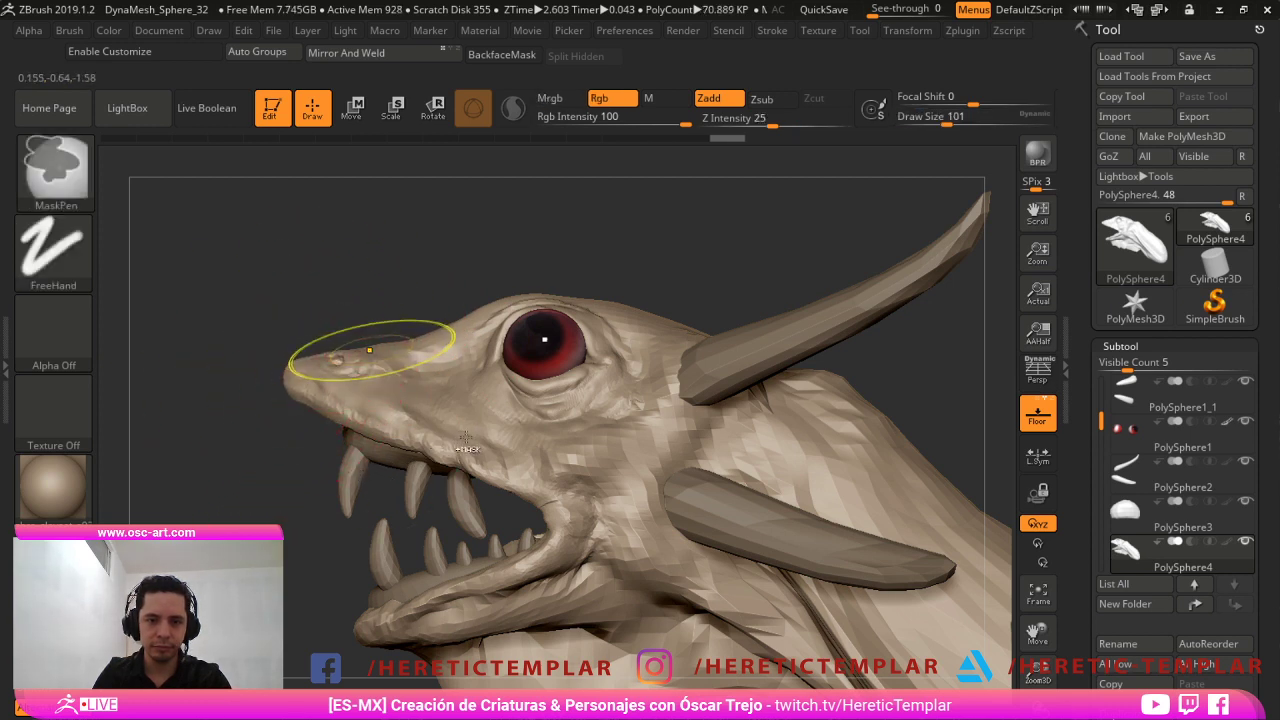
Undo and redo the last snout adjustments to compare the snout's shape.
key(ctrl+z)
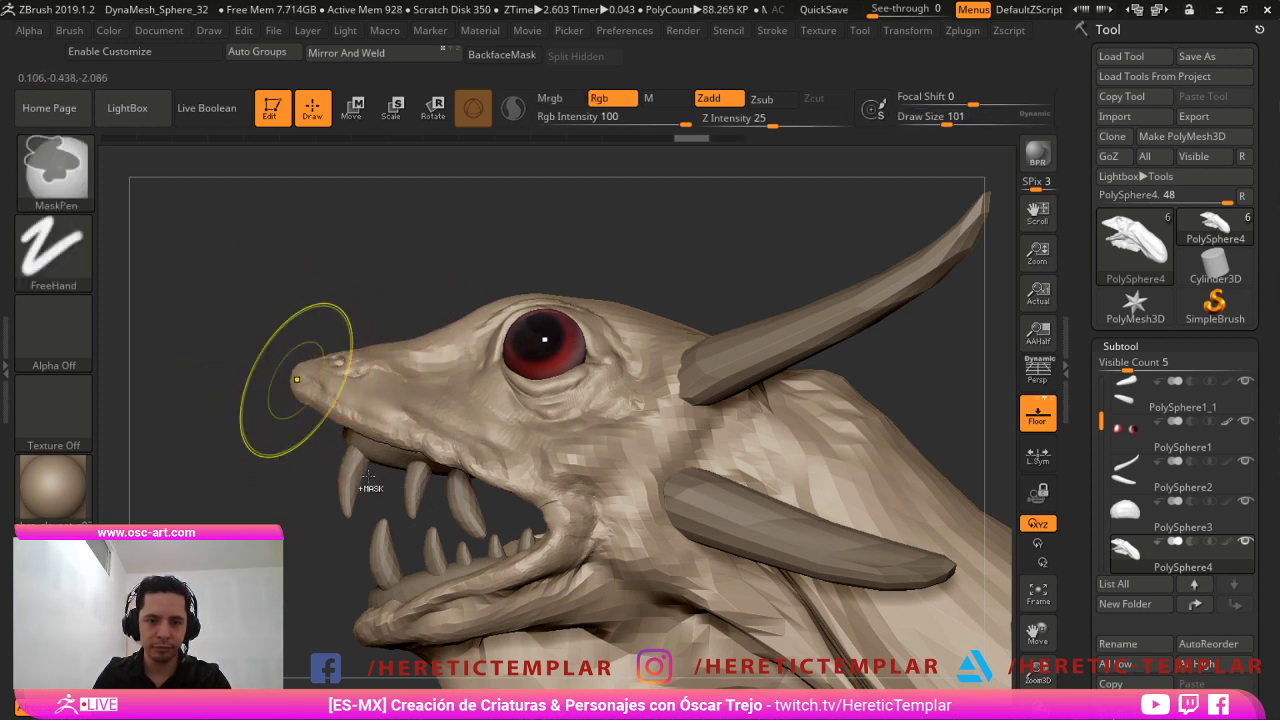
key(ctrl+z)
key(ctrl+shift+z)
key(ctrl+shift+z)
Turn on Sculptris Pro and cut creases between the jaw, throat flap and neck with a smaller DamStandard brush.
mouse_move(261, 446)
mouse_down()
mouse_move(446, 443)
mouse_move(660, 350)
mouse_move(730, 374)
mouse_move(683, 455)
mouse_move(783, 444)
mouse_up()
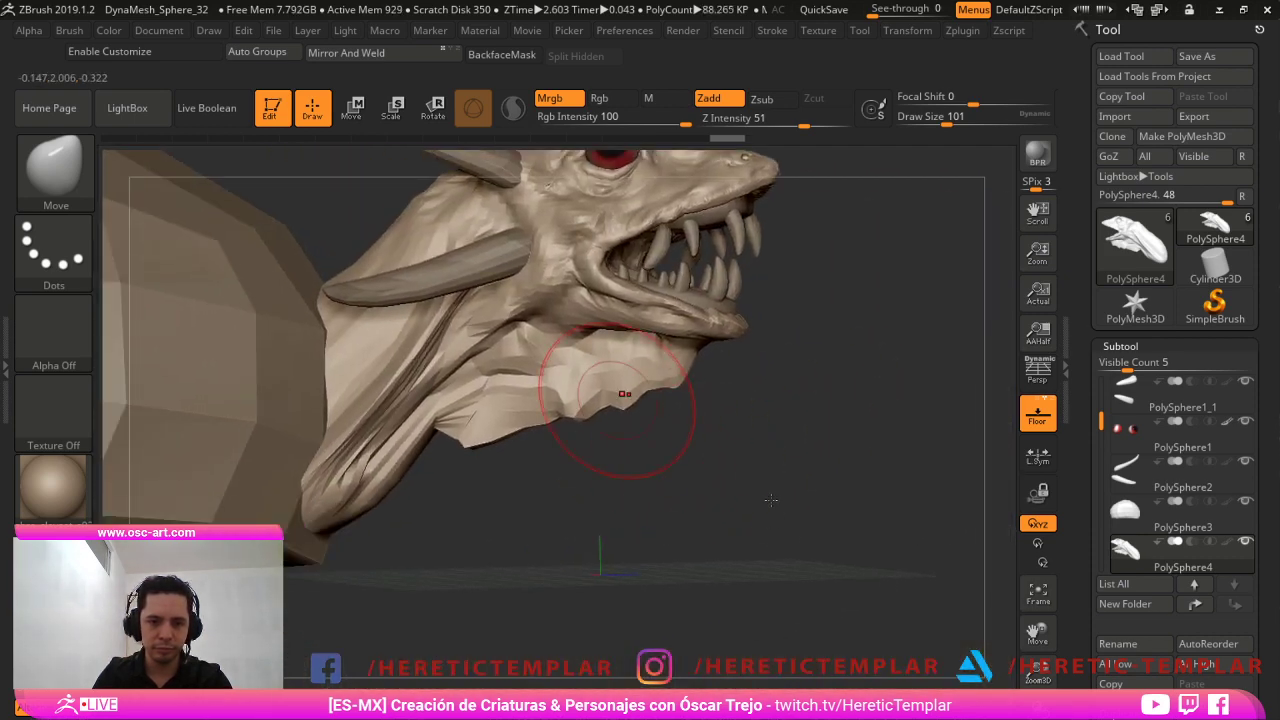
key(b)
key(d)
key(s)
key(bracketleft)
key(bracketleft)
key(bracketleft)
key(backslash)
drag(523, 351, 493, 355)
mouse_move(570, 338)
mouse_down()
mouse_move(443, 402)
mouse_move(330, 490)
mouse_move(437, 332)
mouse_move(348, 428)
mouse_move(366, 430)
mouse_move(338, 446)
mouse_move(438, 302)
mouse_up()
Smooth the faceted surface and lower edge of the throat flap at draw size 65.
key(s)
key(s)
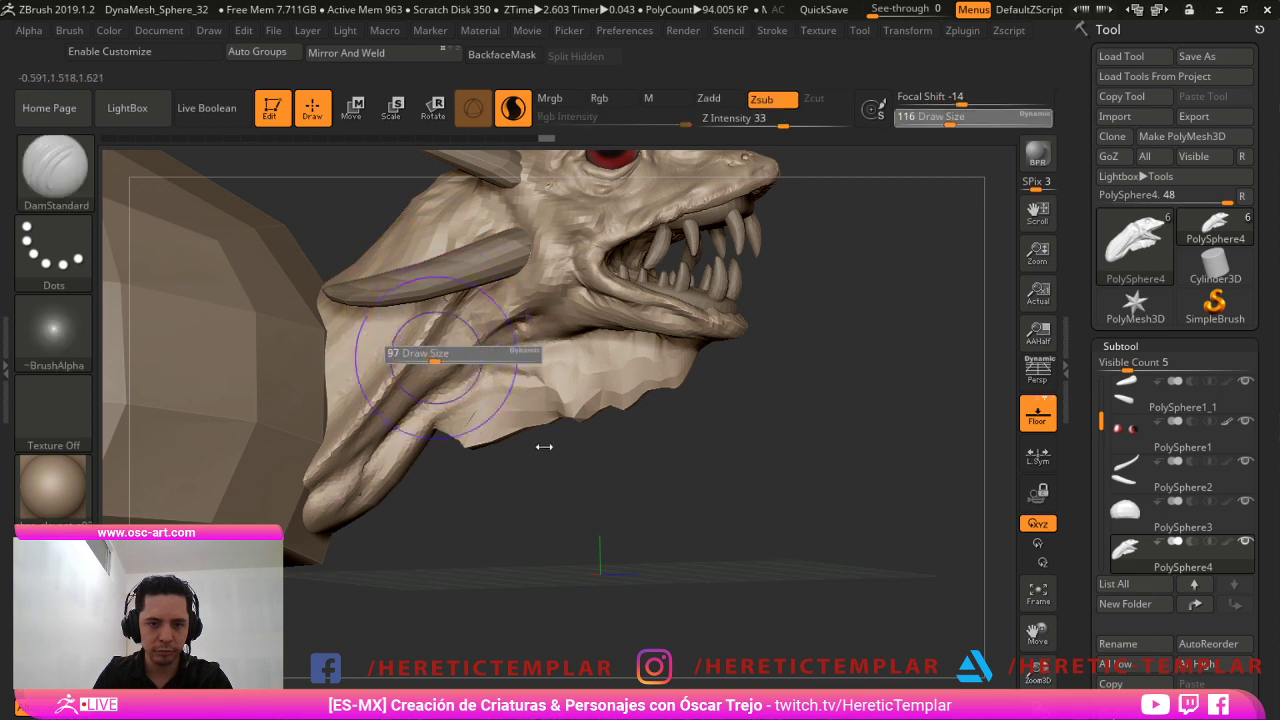
drag(434, 357, 427, 357)
shift+drag(464, 428, 480, 425)
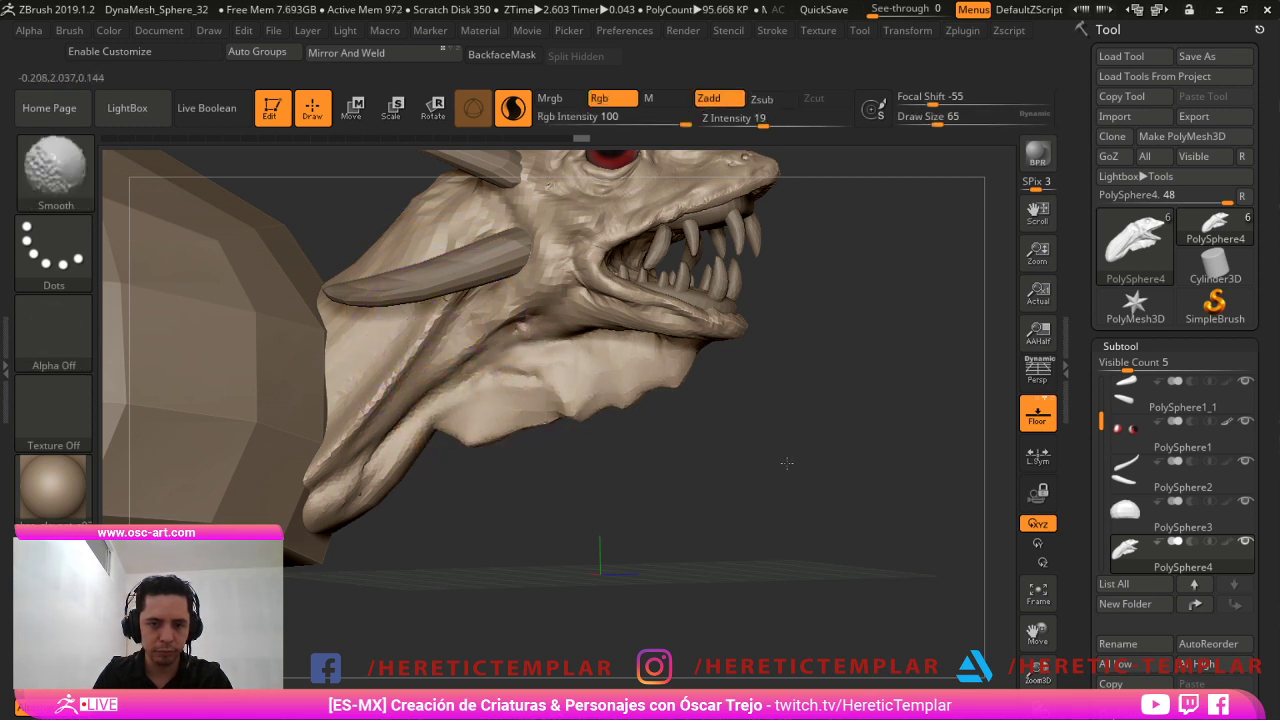
shift+drag(630, 370, 515, 405)
Build up folds on the throat flap and the side of the neck with ClayBuildup at draw size 101.
key(s)
drag(596, 352, 590, 352)
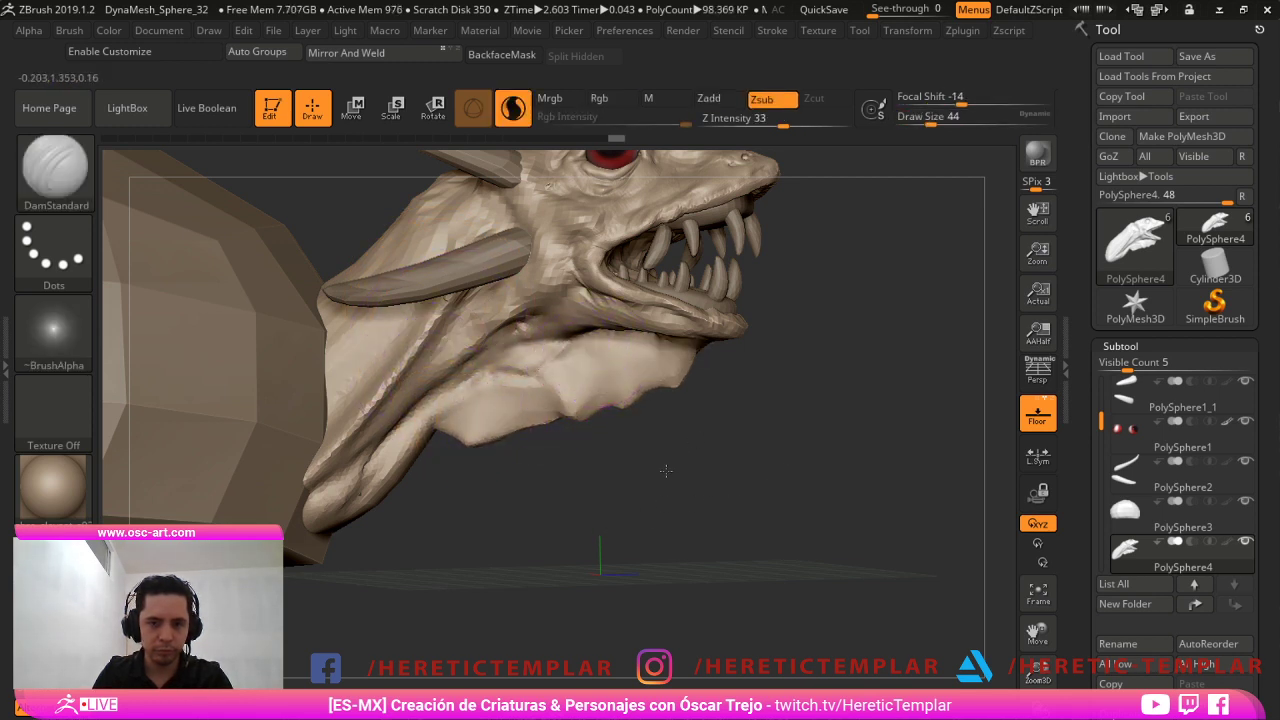
key(b)
key(c)
key(b)
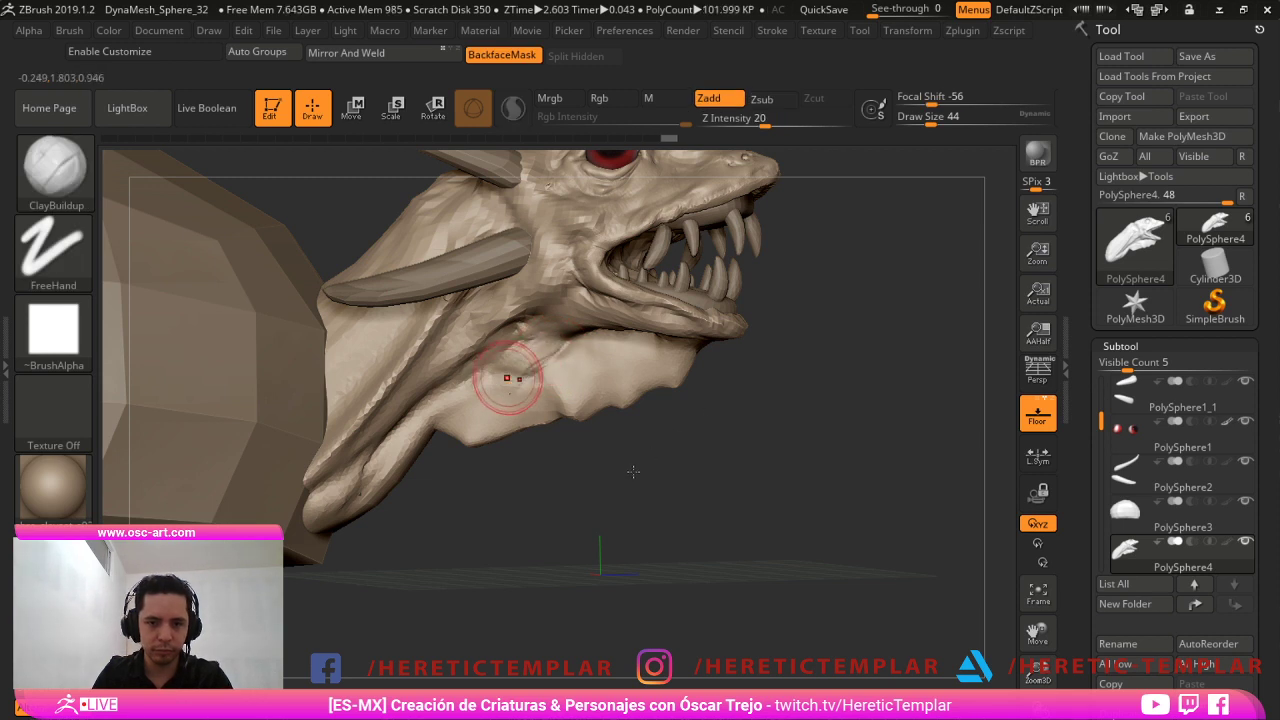
key(s)
drag(508, 378, 519, 378)
mouse_move(527, 362)
mouse_down()
mouse_move(478, 378)
mouse_move(604, 353)
mouse_up()
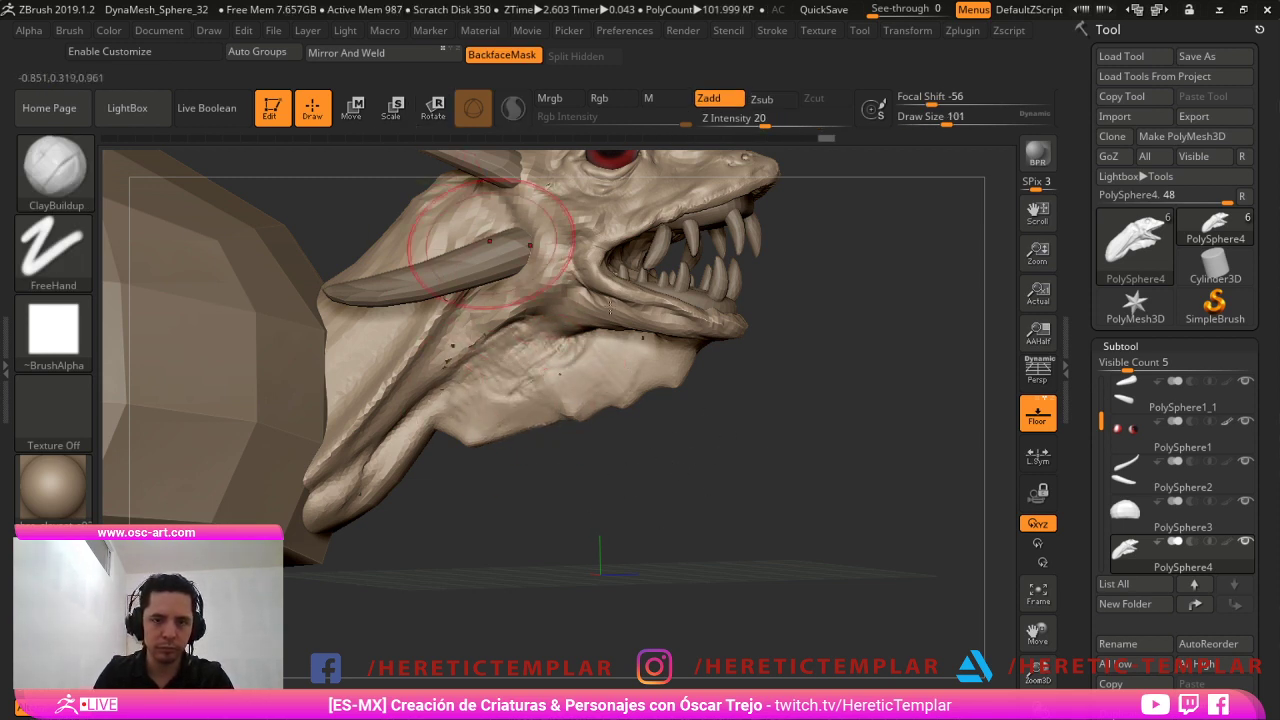
drag(446, 192, 398, 256)
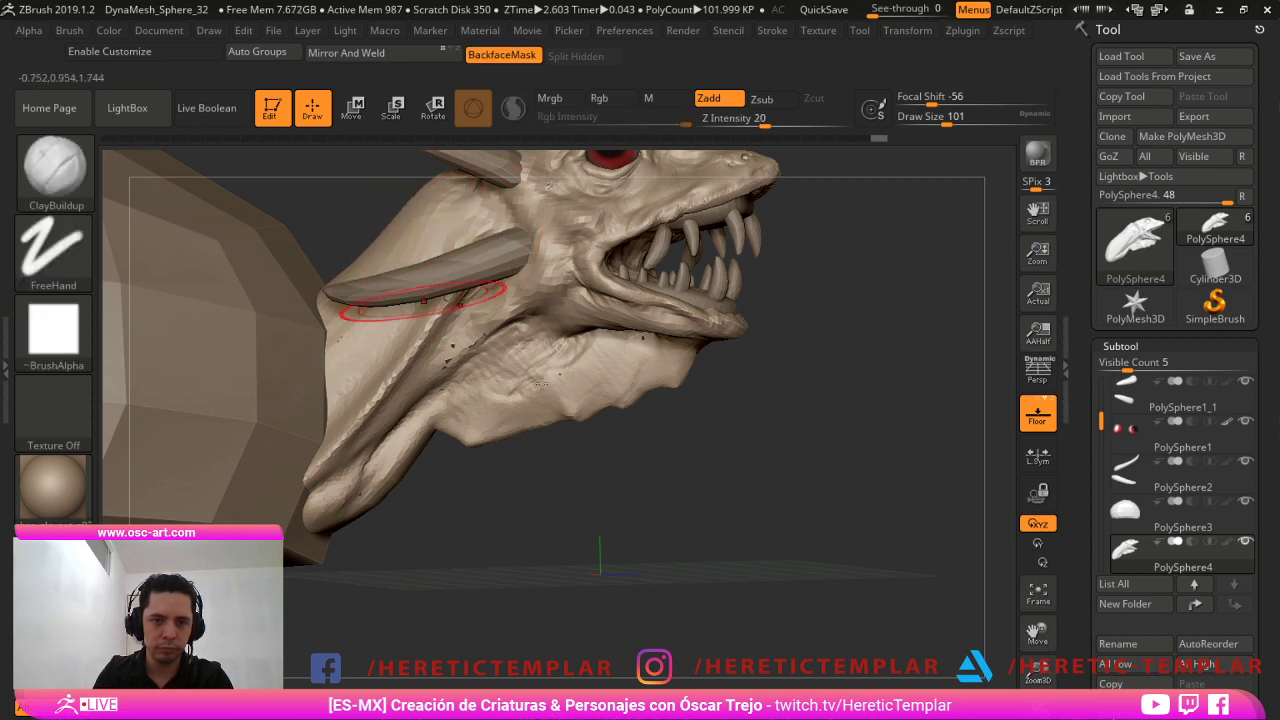
drag(430, 302, 372, 350)
Add volume around the bases of the upper and lower horns with ClayBuildup at draw size 74.
mouse_move(745, 545)
alt+mouse_down()
mouse_move(733, 620)
mouse_move(645, 632)
mouse_move(674, 605)
mouse_move(654, 566)
mouse_move(610, 670)
alt+mouse_up()
mouse_move(385, 556)
alt+mouse_down()
mouse_move(424, 606)
mouse_move(428, 645)
alt+mouse_up()
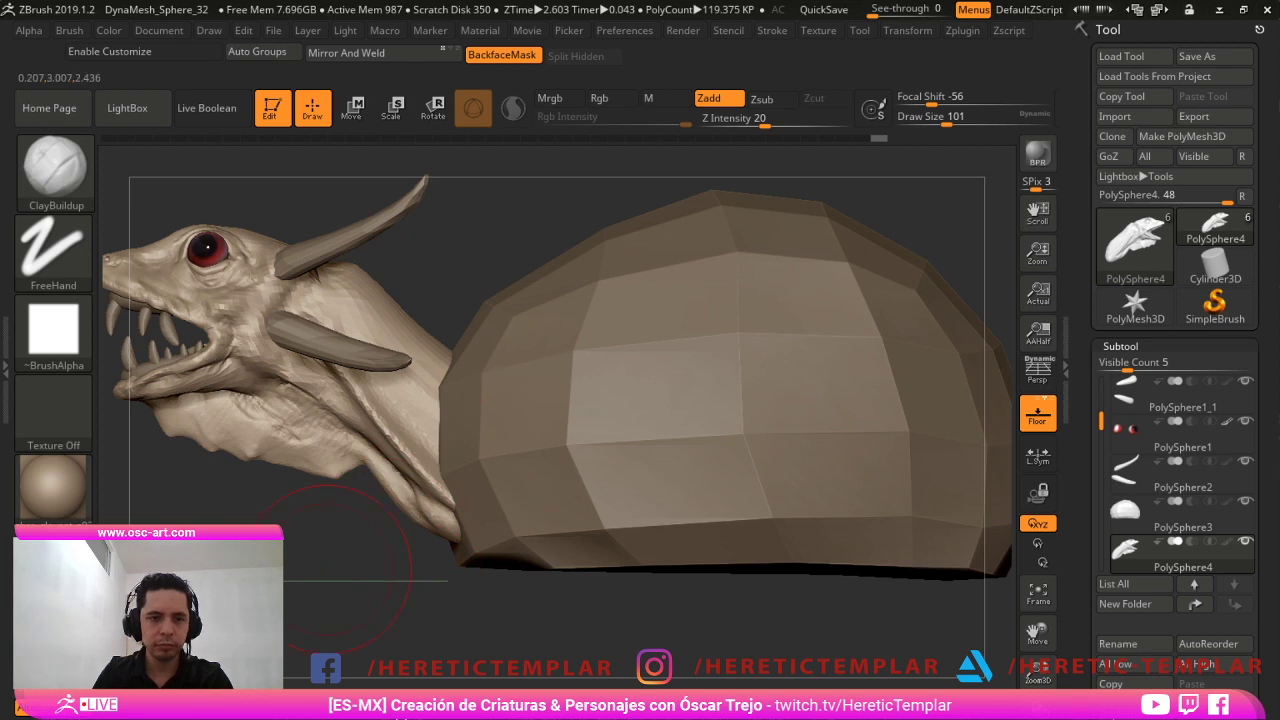
alt+drag(327, 570, 545, 668)
alt+drag(412, 262, 612, 419)
drag(471, 394, 467, 414)
key(s)
mouse_move(481, 400)
mouse_down()
mouse_move(488, 383)
mouse_move(476, 416)
mouse_up()
drag(452, 516, 473, 506)
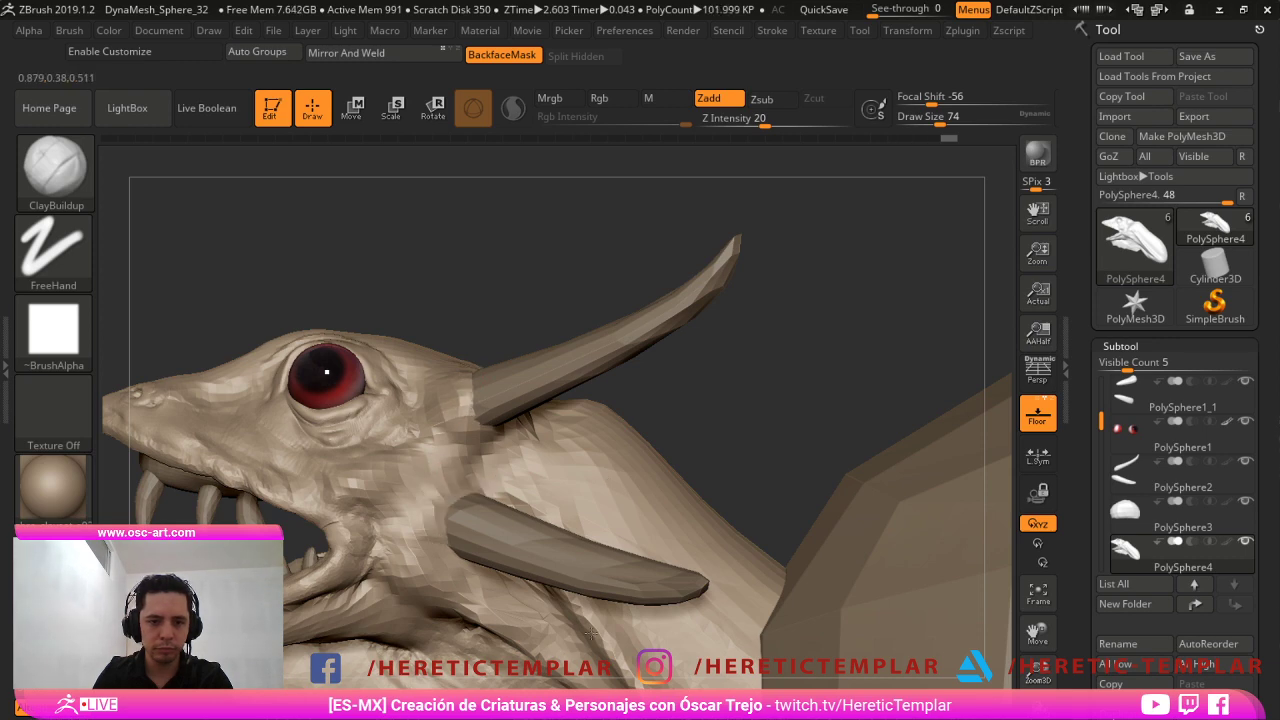
Select the teeth subtool and insert a small PolySphere between the upper front fangs with the IMM Primitives brush.
alt+drag(671, 407, 766, 169)
mouse_move(343, 457)
alt+mouse_down()
mouse_move(455, 407)
mouse_move(497, 463)
alt+mouse_up()
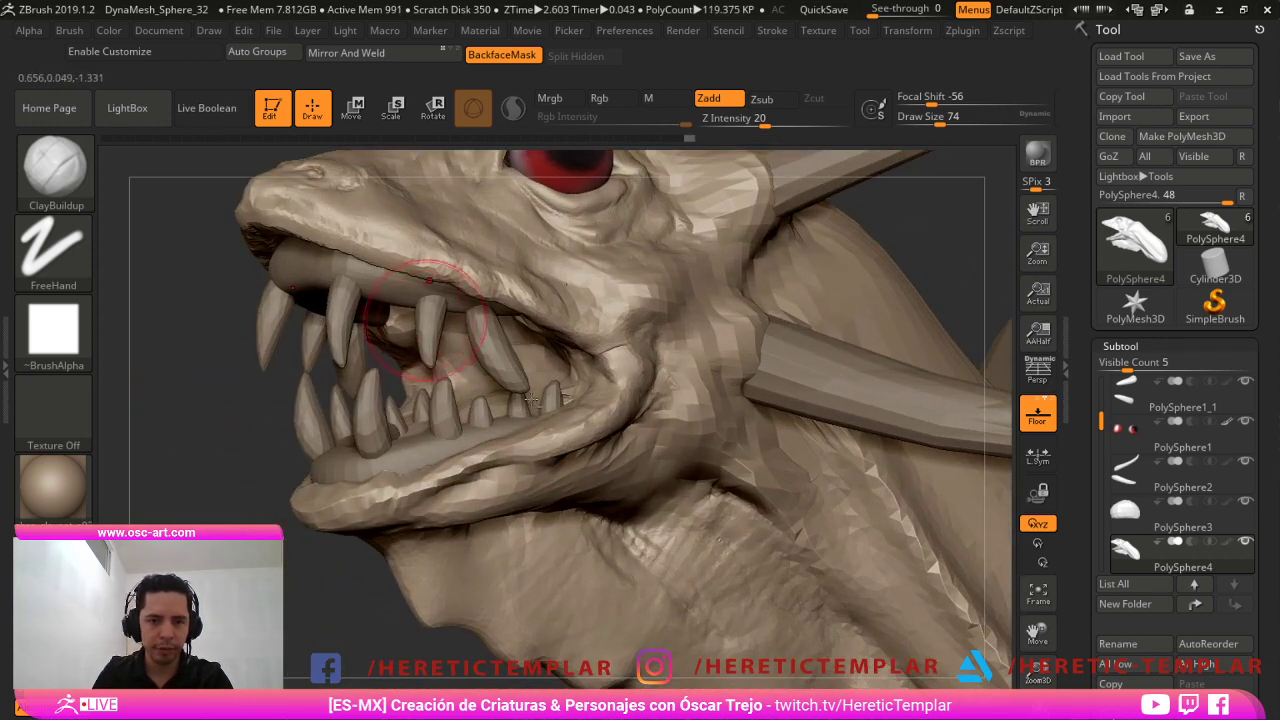
alt+click(427, 320)
drag(258, 507, 185, 500)
alt+drag(330, 420, 440, 488)
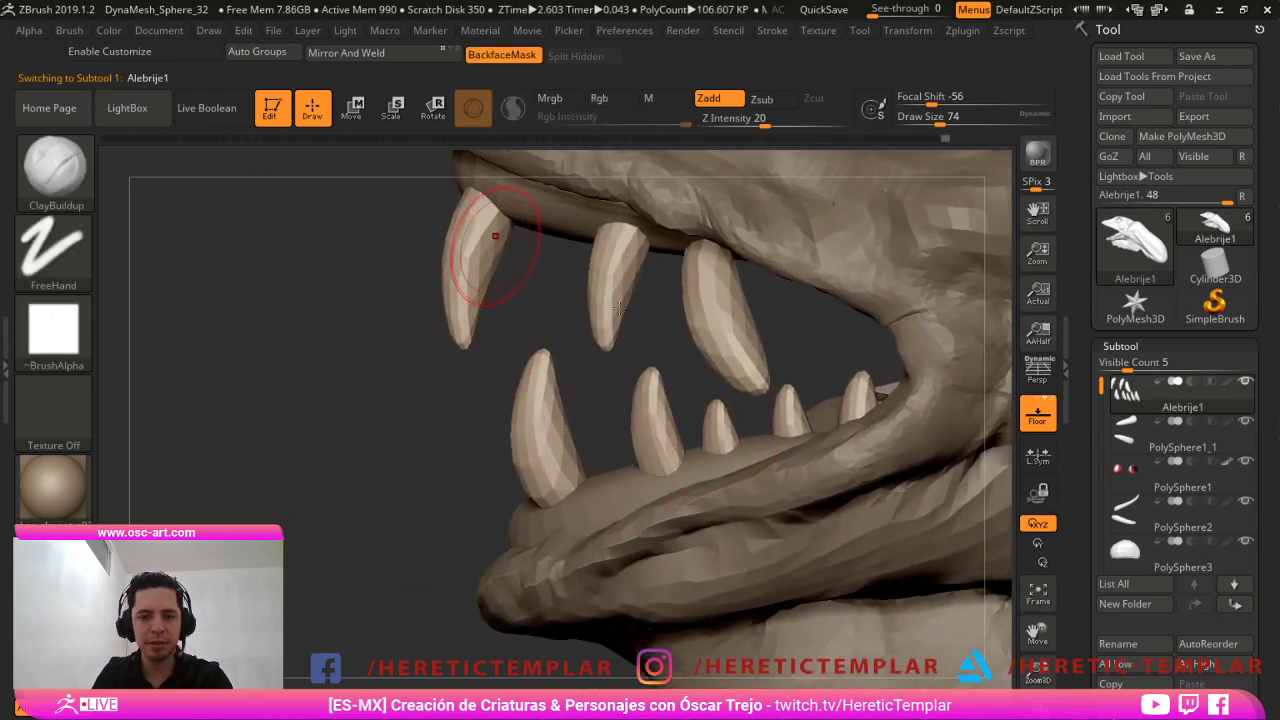
key(b)
key(i)
key(p)
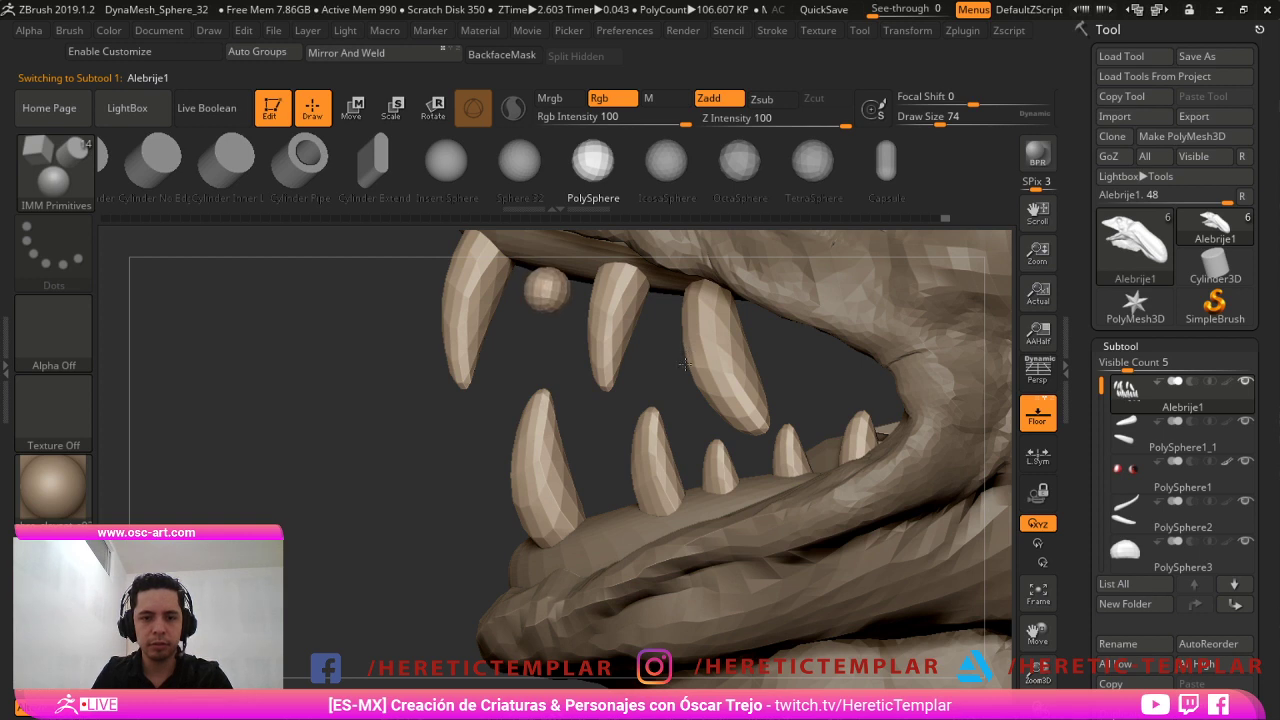
Pull the inserted sphere into a small pointed tooth against the upper gum with the Move brush.
key(b)
key(m)
key(v)
key(s)
drag(548, 285, 543, 283)
mouse_move(546, 268)
mouse_down()
mouse_move(546, 293)
mouse_move(551, 229)
mouse_move(547, 254)
mouse_up()
key(shift)
key(s)
key(s)
key(s)
key(s)
drag(547, 263, 547, 264)
key(shift)
key(s)
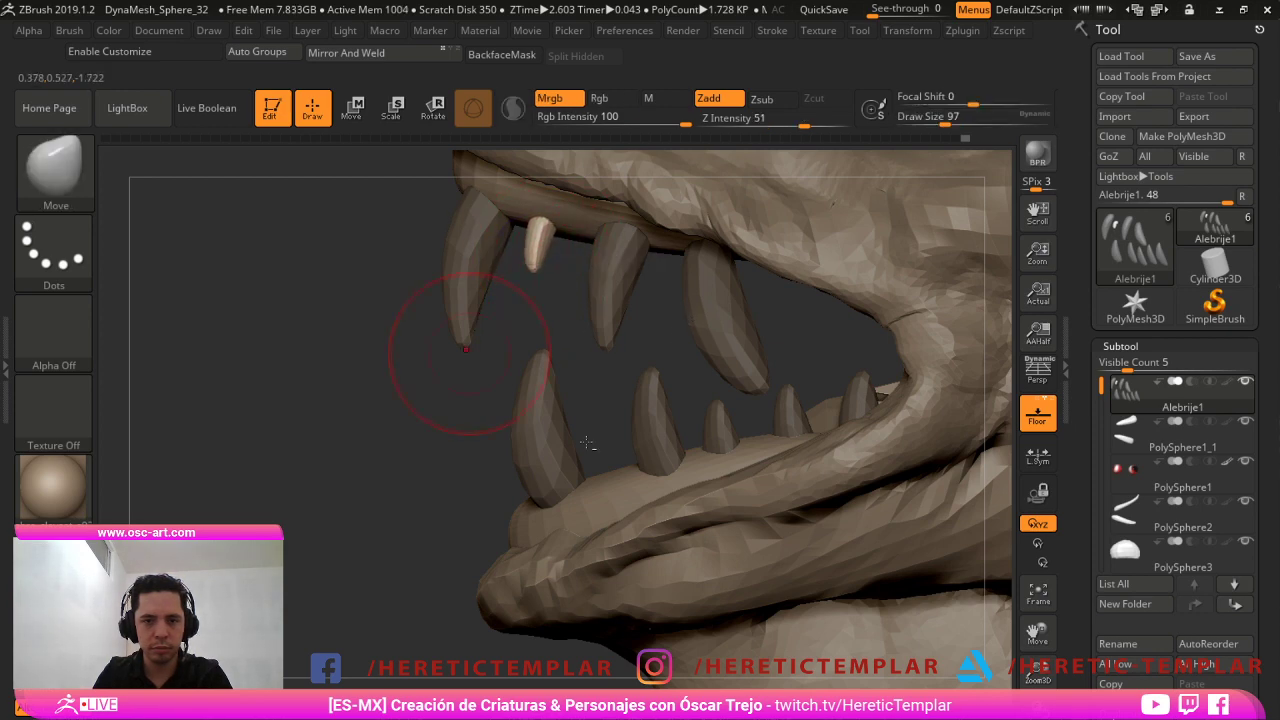
Isolate the new small tooth from the fangs and split it into its own subtool with Split Hidden.
mouse_move(467, 351)
right_down()
mouse_move(585, 370)
mouse_move(457, 376)
right_up()
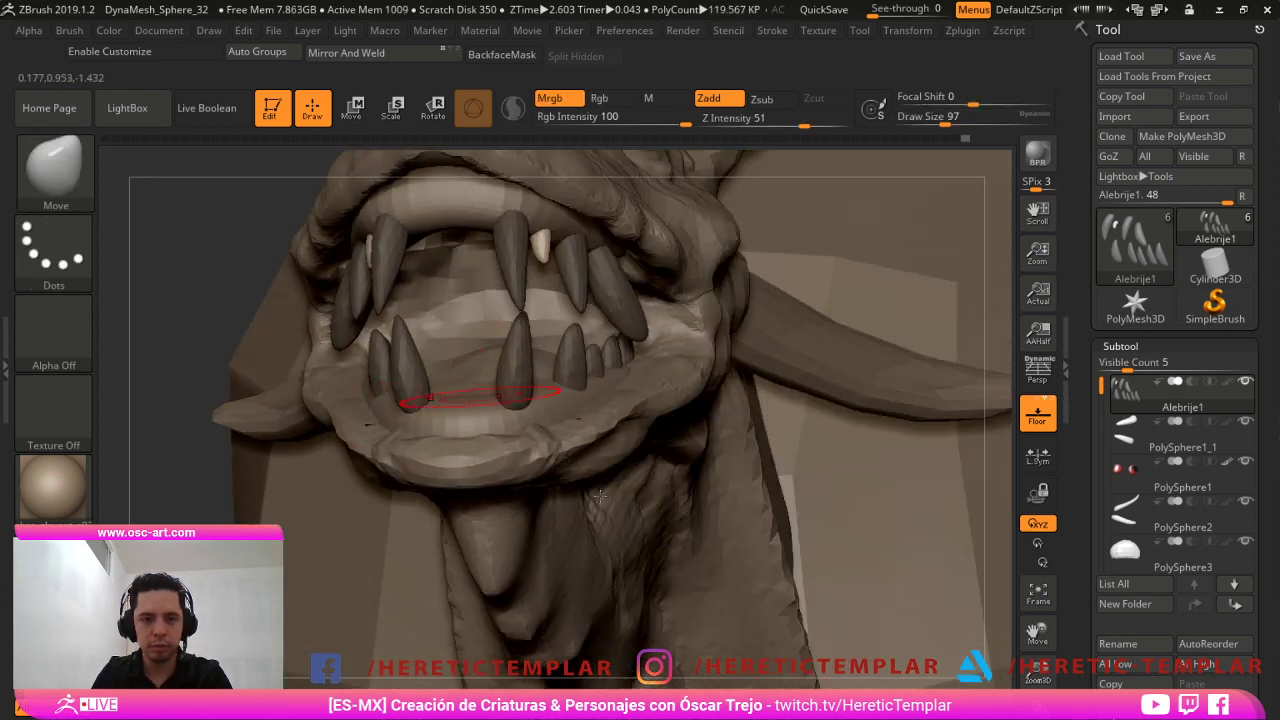
right_drag(252, 283, 400, 275)
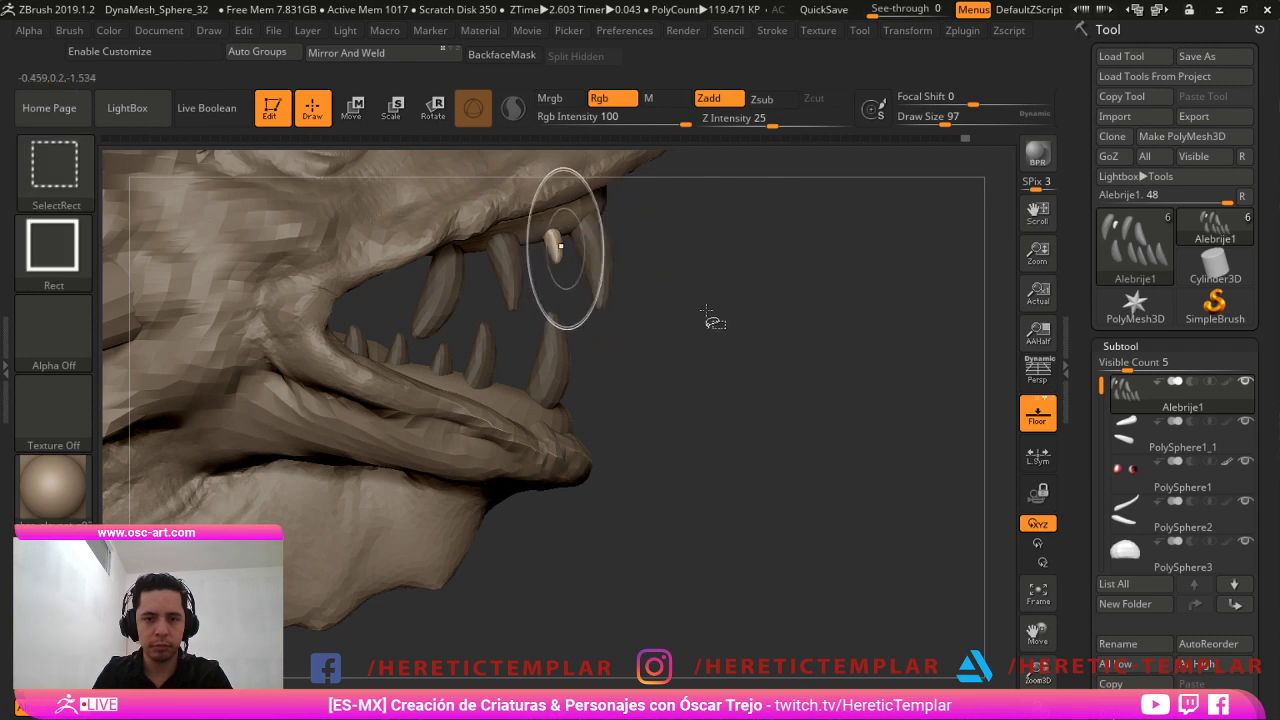
ctrl+shift+click(558, 247)
click(575, 56)
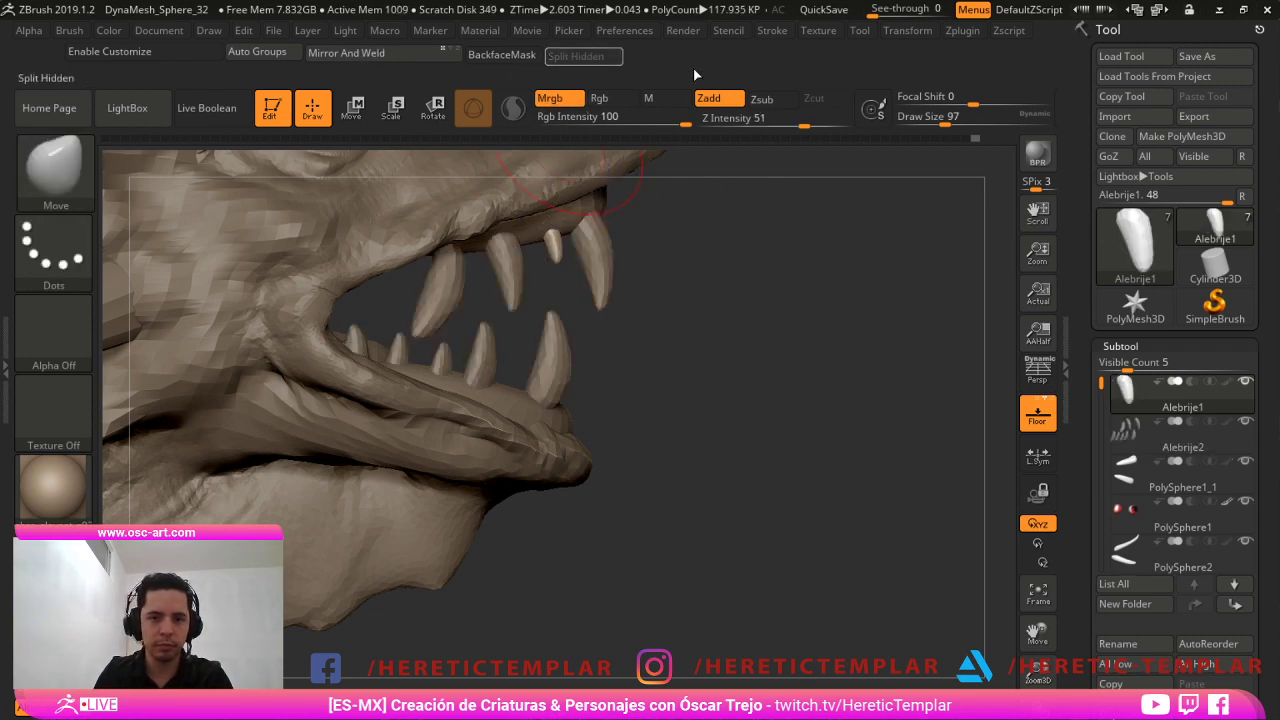
Refine the shape of the split small tooth with the Move brush, adjusting the draw size.
ctrl+right_drag(874, 468, 954, 469)
key(s)
drag(594, 336, 567, 330)
key(s)
click(570, 330)
key(s)
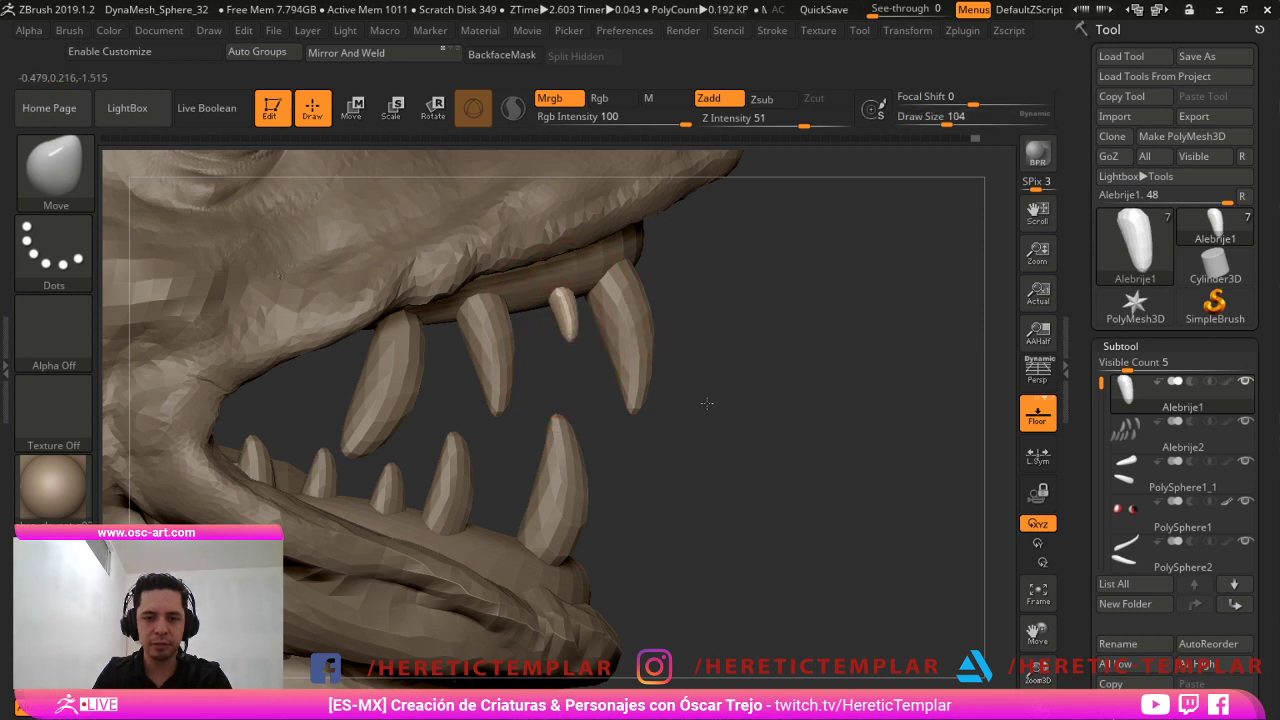
Center and straighten the transform gizmo on the small tooth and duplicate it into a row along the upper jaw.
key(w)
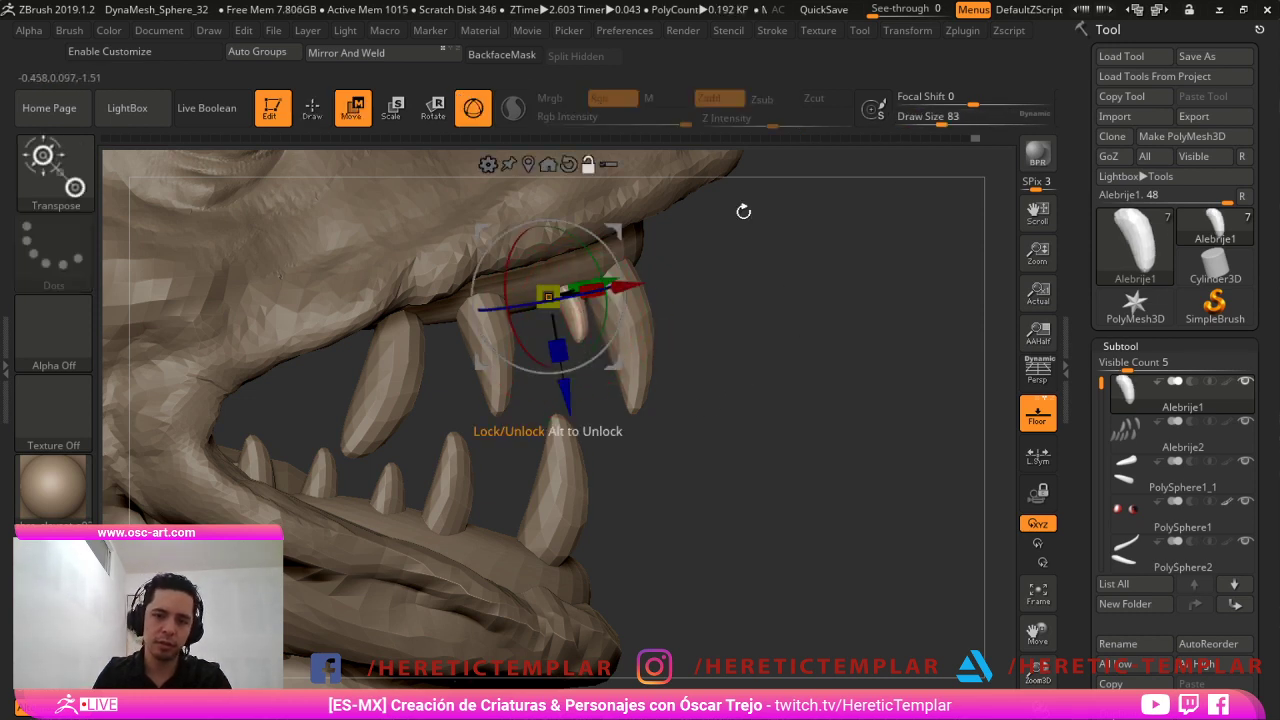
alt+click(528, 164)
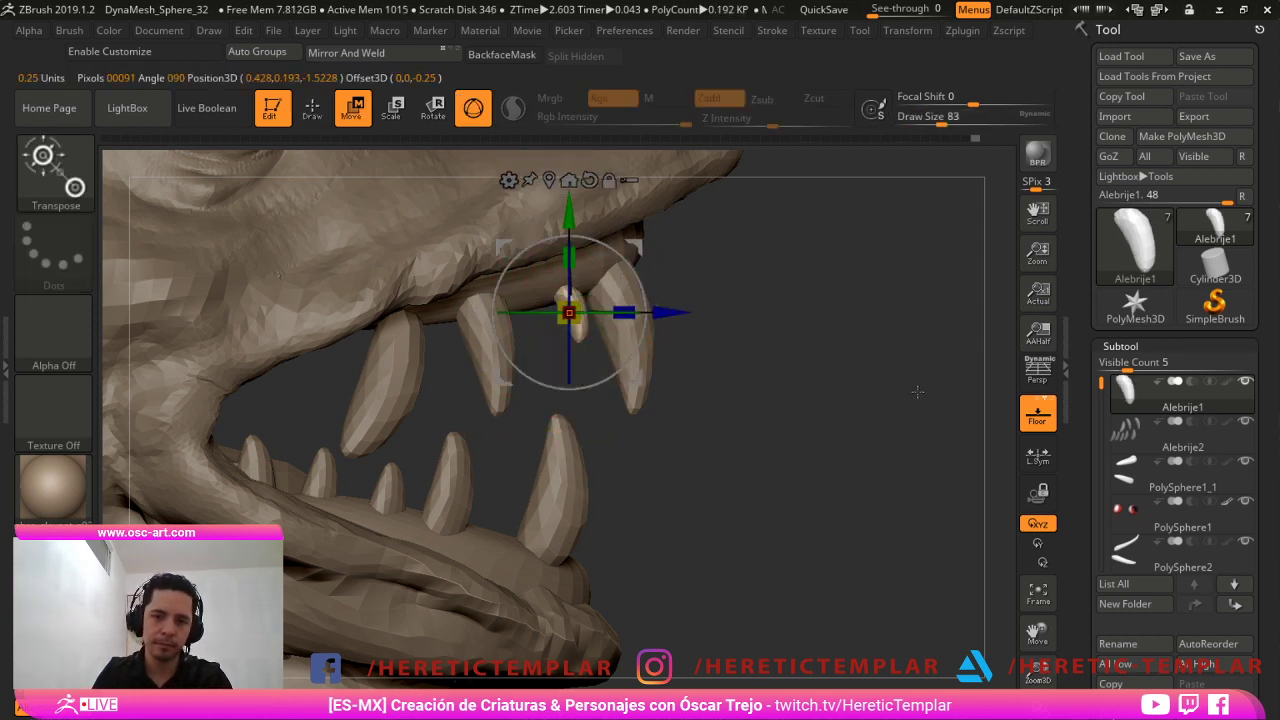
alt+right_drag(556, 196, 654, 246)
drag(732, 290, 708, 297)
drag(885, 371, 599, 393)
key(q)
mouse_move(660, 450)
right_down()
mouse_move(972, 506)
mouse_move(992, 420)
right_up()
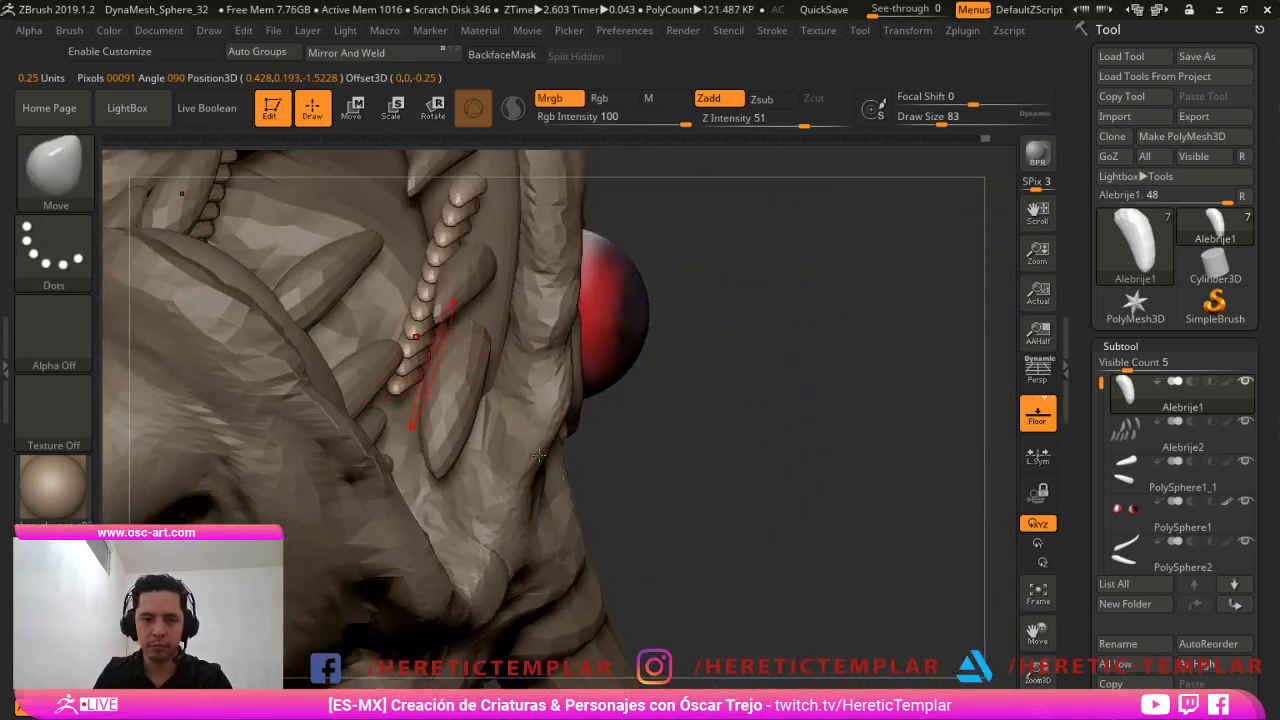
Bend the row of small teeth to follow the upper jaw's curve with Move at draw size 217.
key(s)
click(430, 360)
drag(410, 354, 438, 352)
key(s)
click(462, 278)
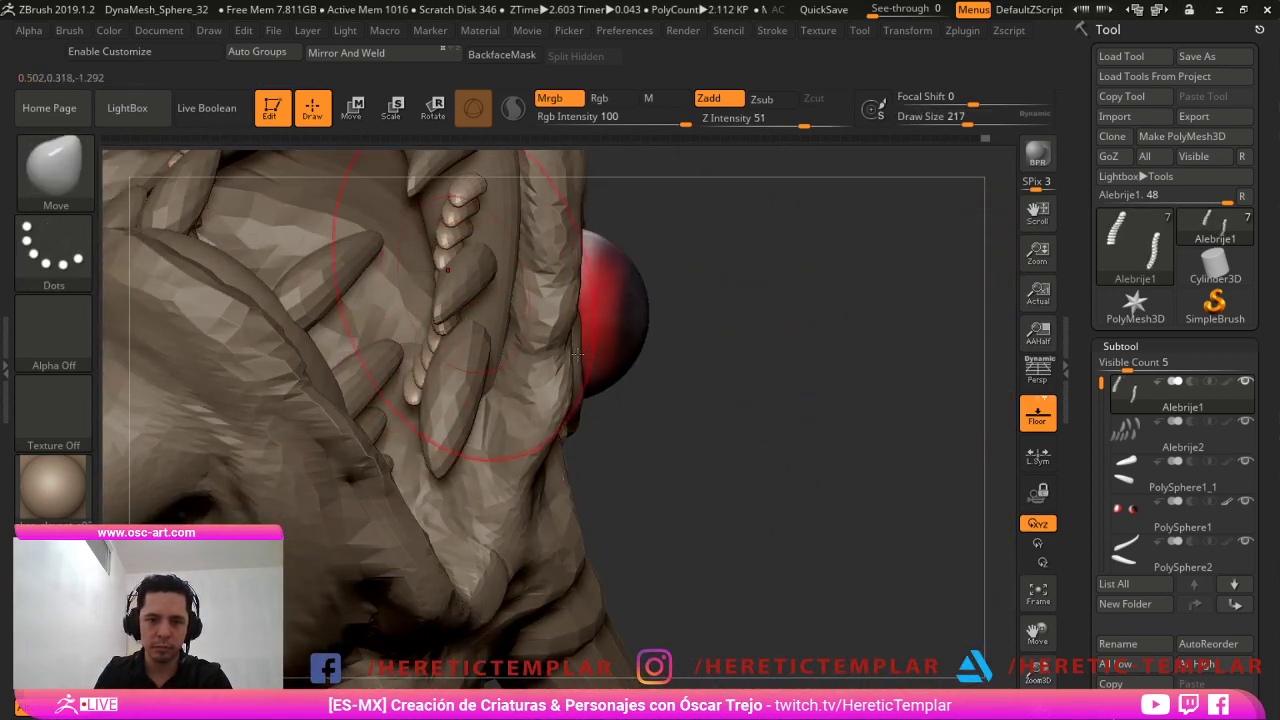
drag(452, 246, 478, 244)
key(s)
click(491, 276)
Refine the fit of the small upper teeth along the gum with Move at draw size 187.
mouse_move(842, 340)
right_down()
mouse_move(884, 384)
mouse_move(757, 400)
mouse_move(770, 402)
right_up()
key(s)
click(509, 320)
drag(511, 352, 514, 373)
mouse_move(882, 440)
ctrl+right_down()
mouse_move(891, 394)
mouse_move(961, 537)
mouse_move(710, 520)
mouse_move(545, 540)
mouse_move(505, 575)
mouse_move(590, 590)
mouse_move(782, 532)
ctrl+right_up()
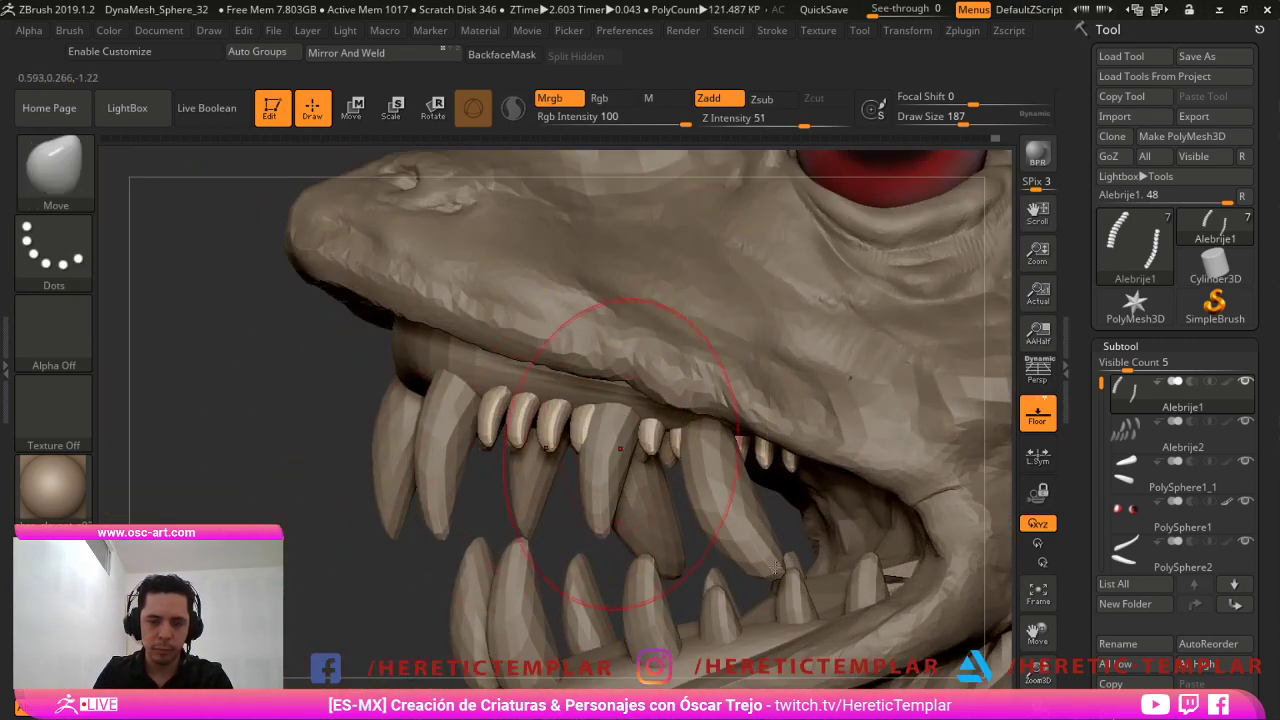
Copy the small upper teeth down to the lower jaw and rotate the copy 180 degrees so the tips point up.
drag(411, 597, 949, 466)
key(w)
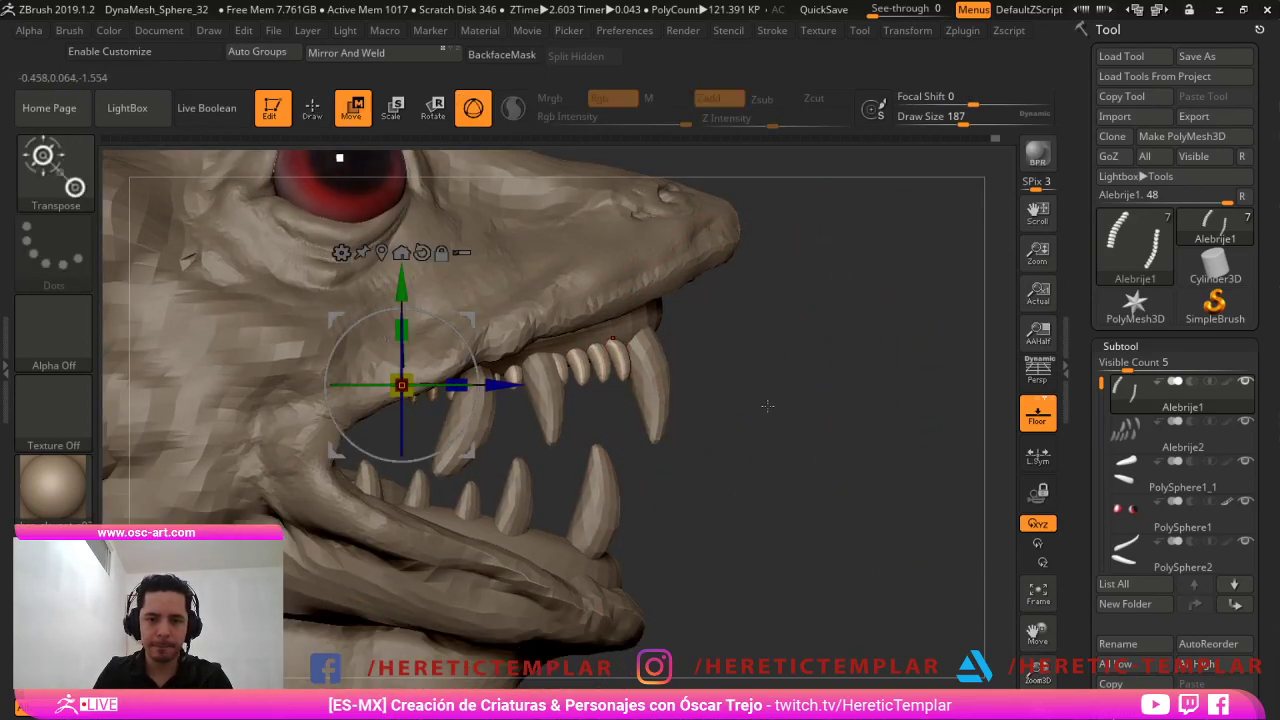
ctrl+drag(471, 318, 477, 410)
drag(942, 475, 627, 498)
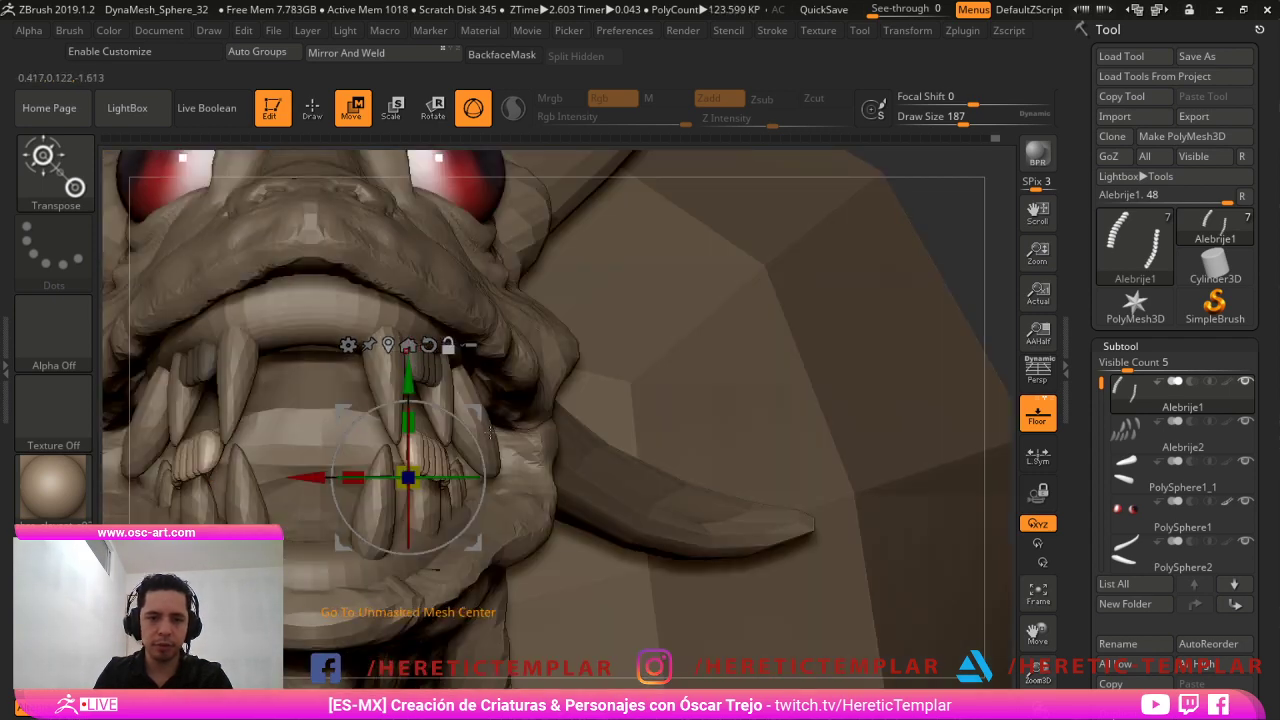
alt+click(389, 346)
drag(384, 441, 372, 604)
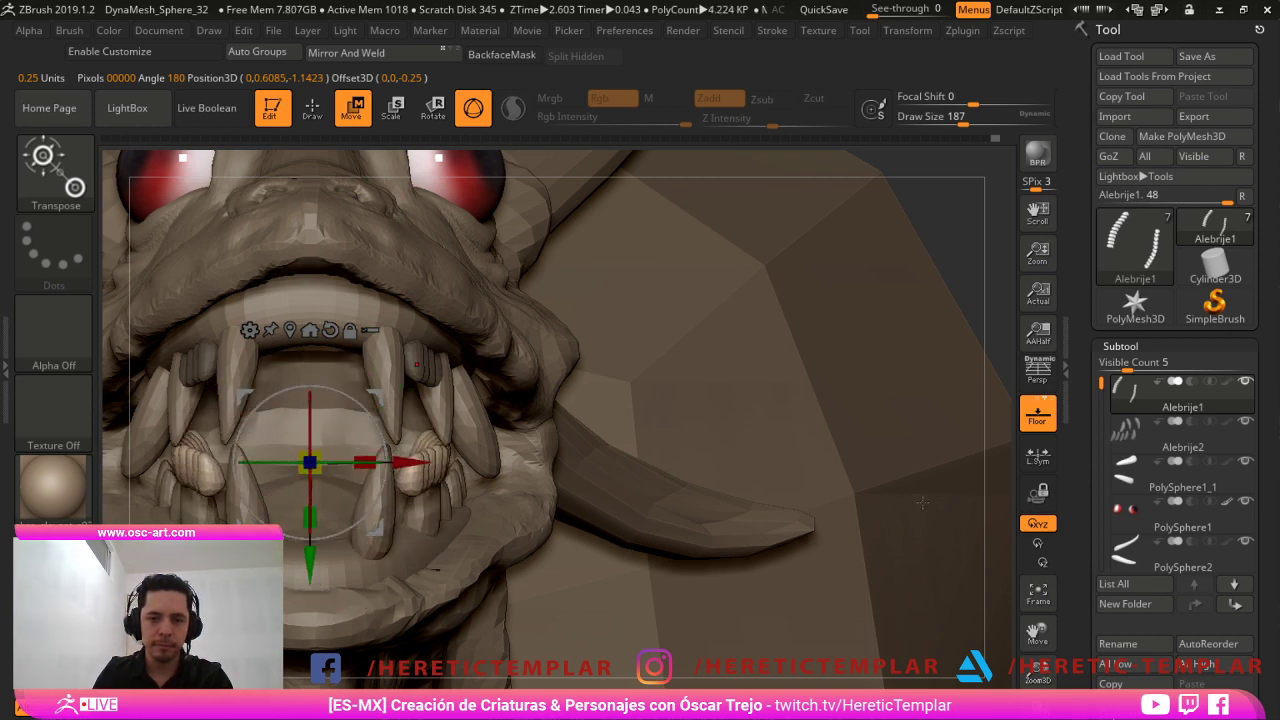
shift+drag(1174, 288, 1230, 290)
Shape the copied row along the lower gum between the fangs with Move, using draw sizes from 154 to 197.
mouse_move(506, 492)
alt+mouse_down()
mouse_move(672, 466)
mouse_move(626, 531)
alt+mouse_up()
key(q)
mouse_move(845, 545)
mouse_down()
mouse_move(809, 554)
mouse_move(764, 651)
mouse_up()
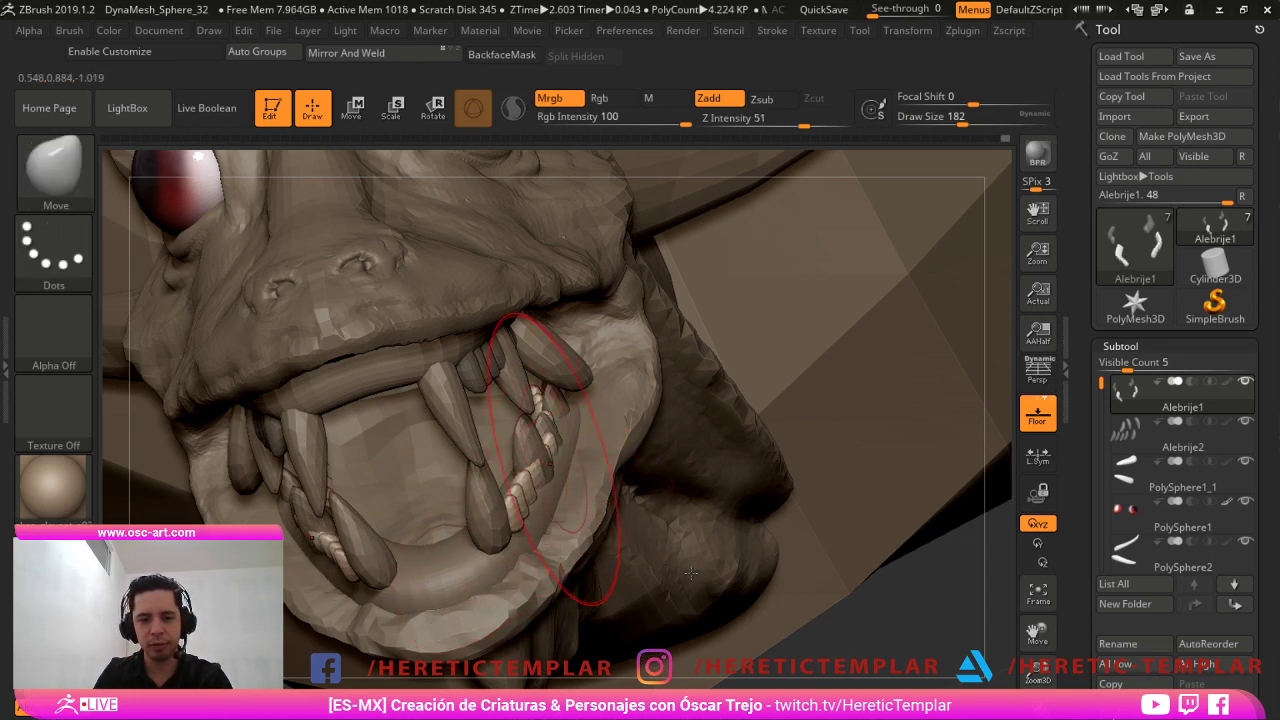
right_drag(586, 551, 430, 535)
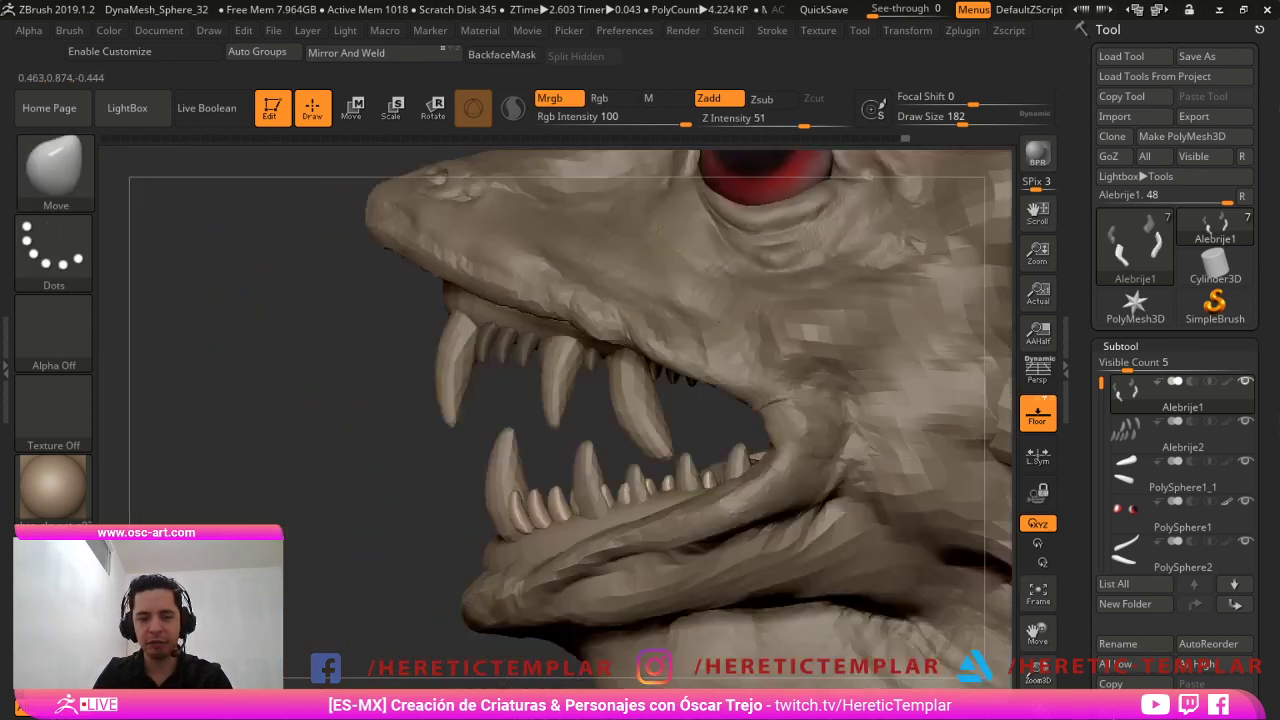
key(s)
drag(578, 523, 541, 526)
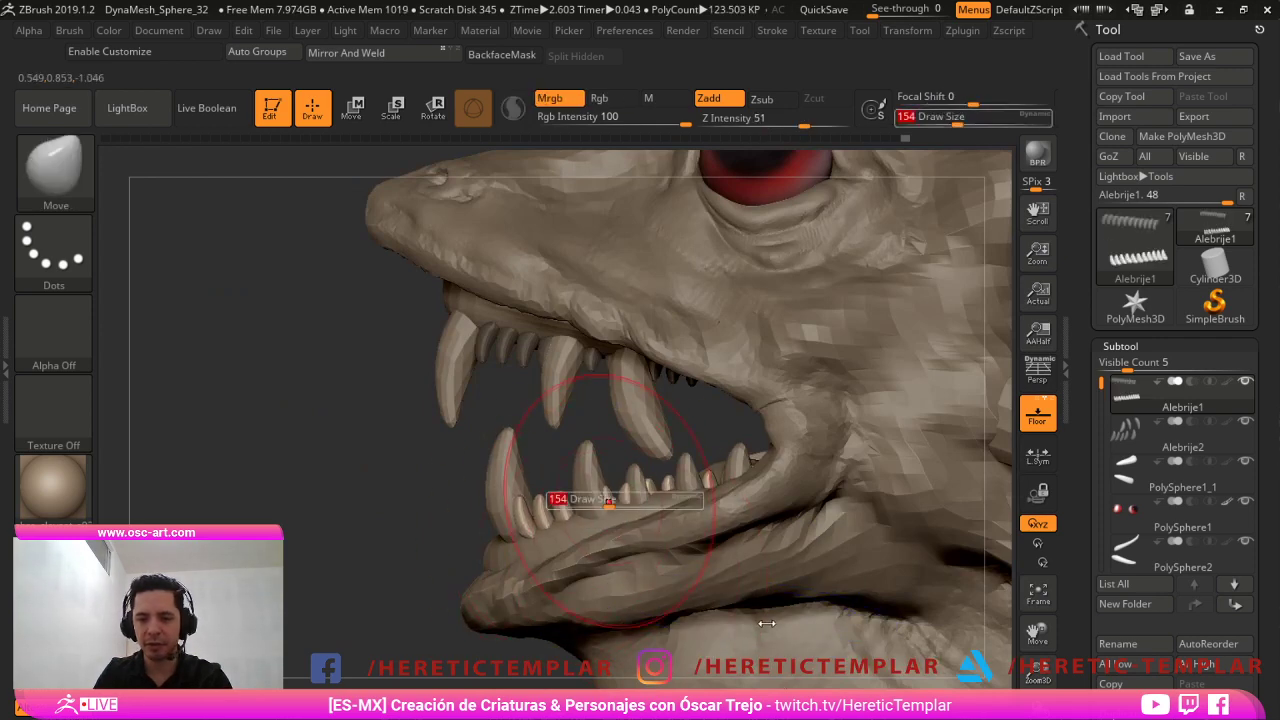
key(s)
drag(674, 479, 682, 478)
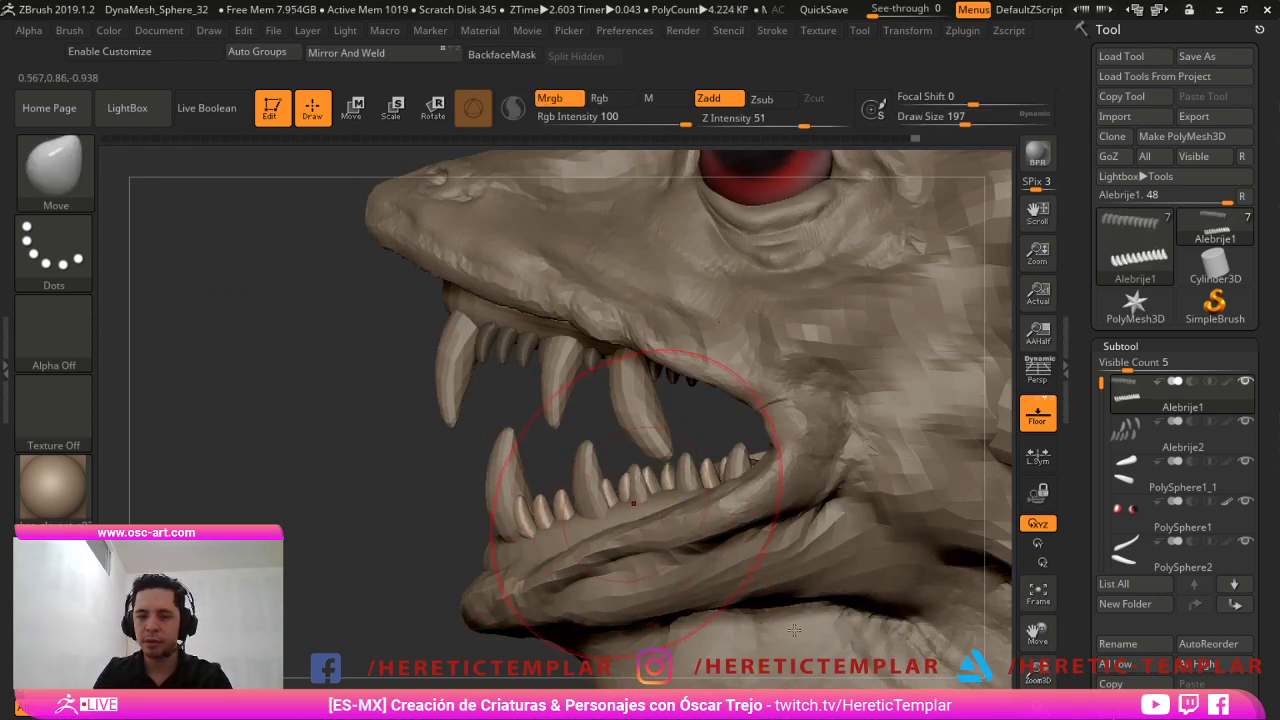
Examine the new small teeth from several angles around the head and up close.
right_drag(794, 630, 486, 671)
right_drag(696, 640, 725, 607)
ctrl+right_drag(925, 607, 971, 556)
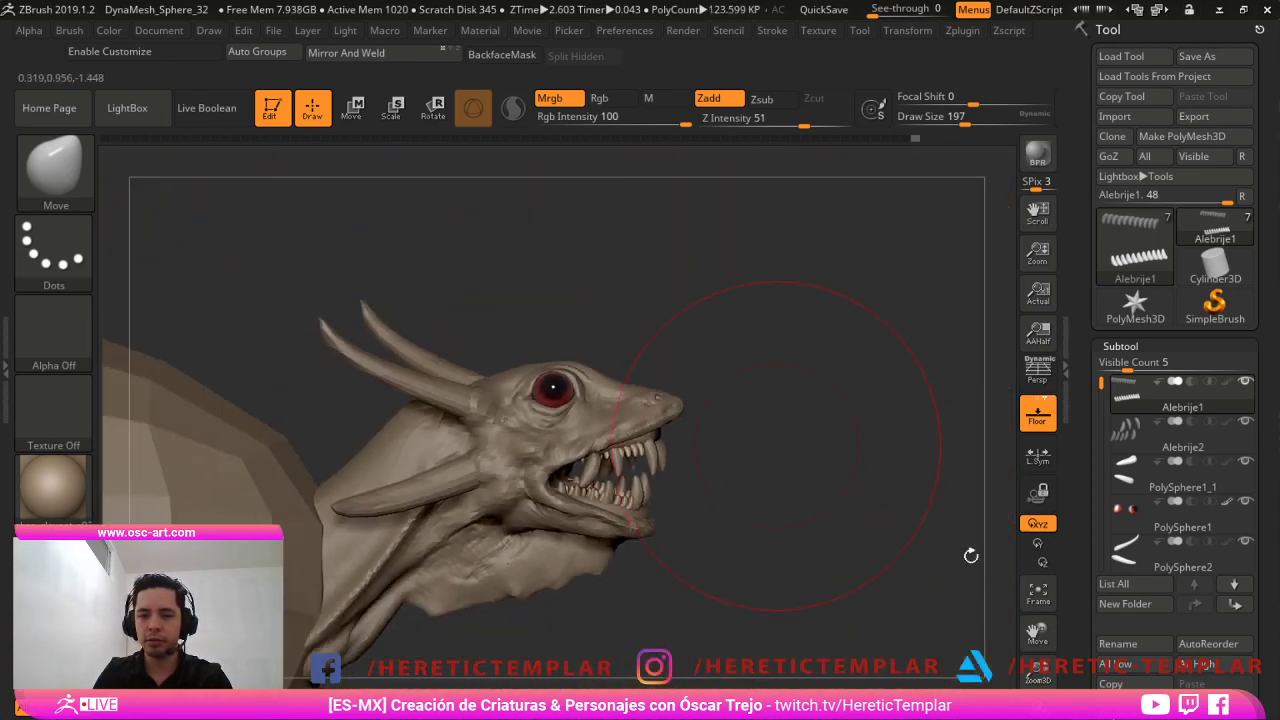
mouse_move(970, 555)
mouse_down()
mouse_move(655, 660)
mouse_move(579, 653)
mouse_move(968, 516)
mouse_up()
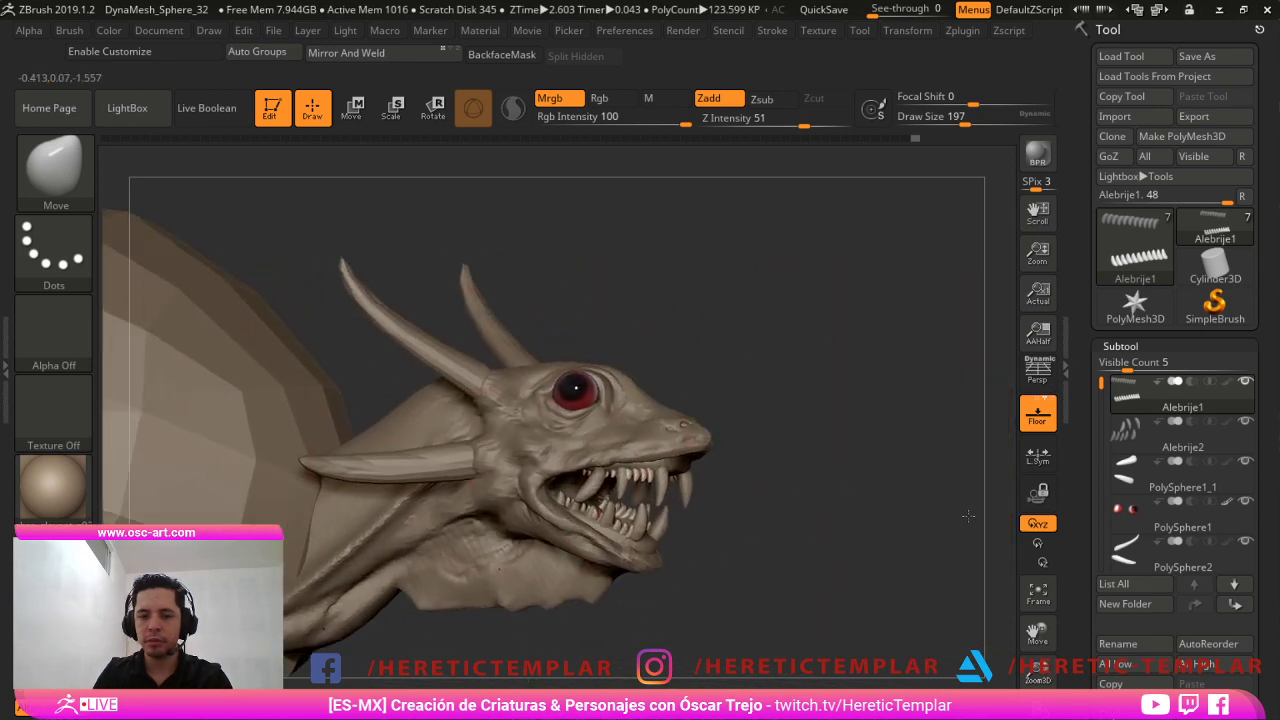
ctrl+right_drag(968, 516, 1046, 541)
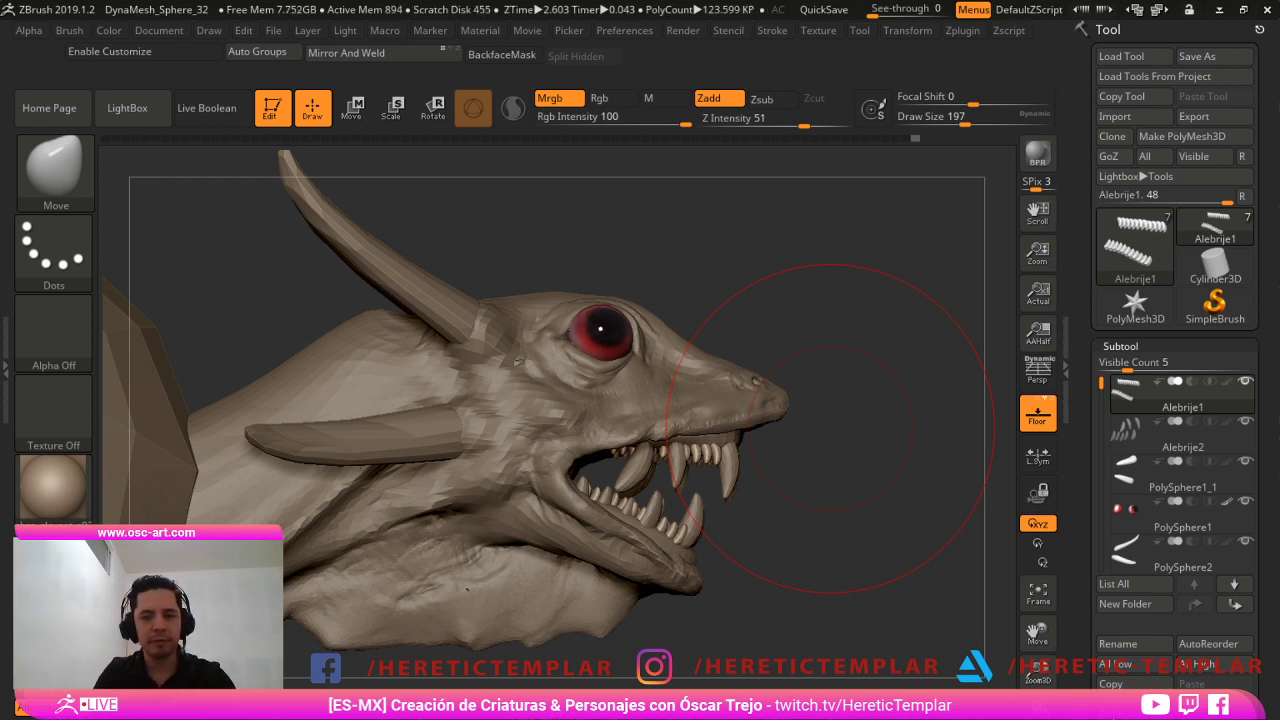
alt+drag(768, 571, 648, 431)
alt+drag(812, 534, 1003, 556)
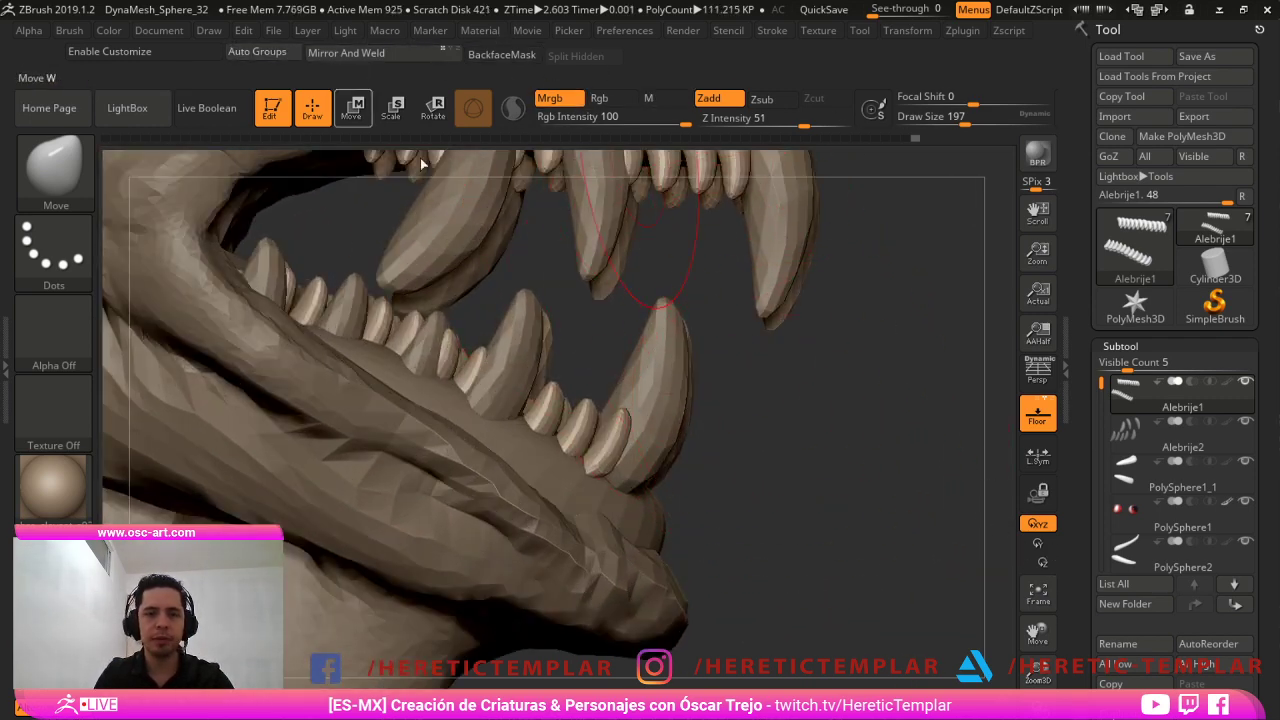
Show the polyframe on the small teeth and apply Mirror And Weld to them from the front view.
mouse_move(972, 646)
mouse_down()
mouse_move(845, 640)
mouse_move(930, 590)
mouse_up()
key(shift+f)
shift+drag(811, 540, 828, 527)
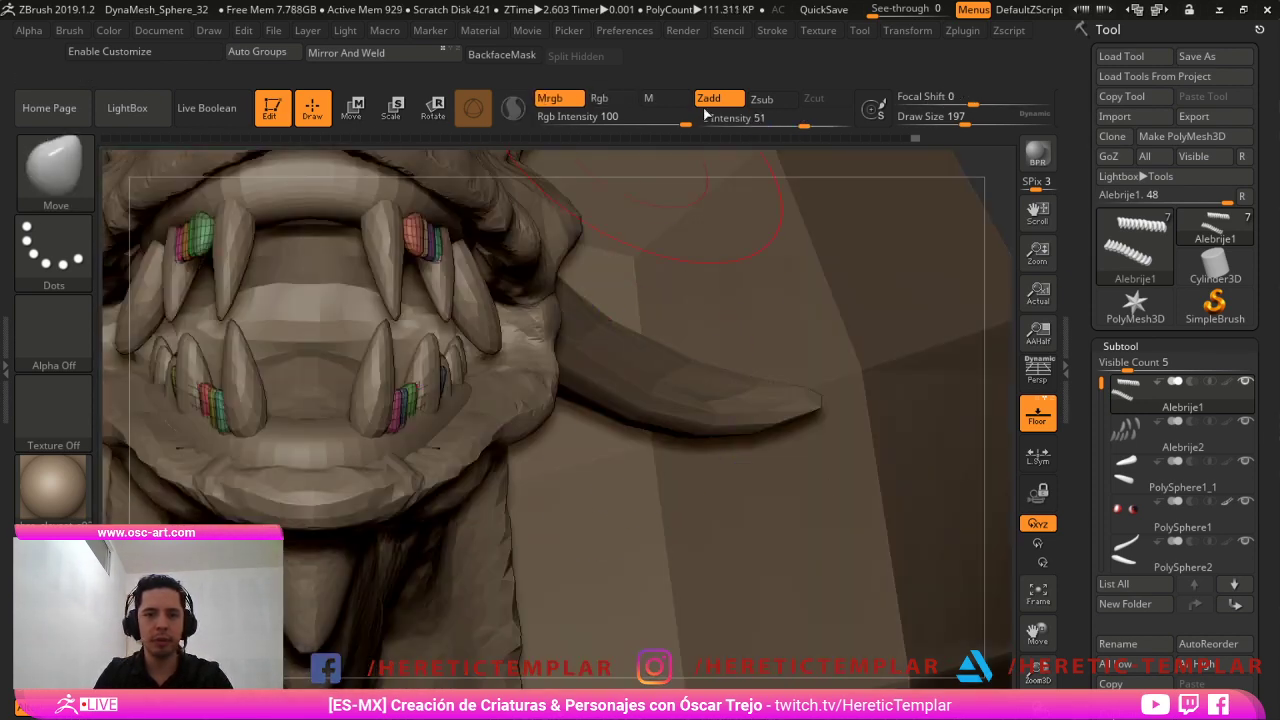
click(384, 54)
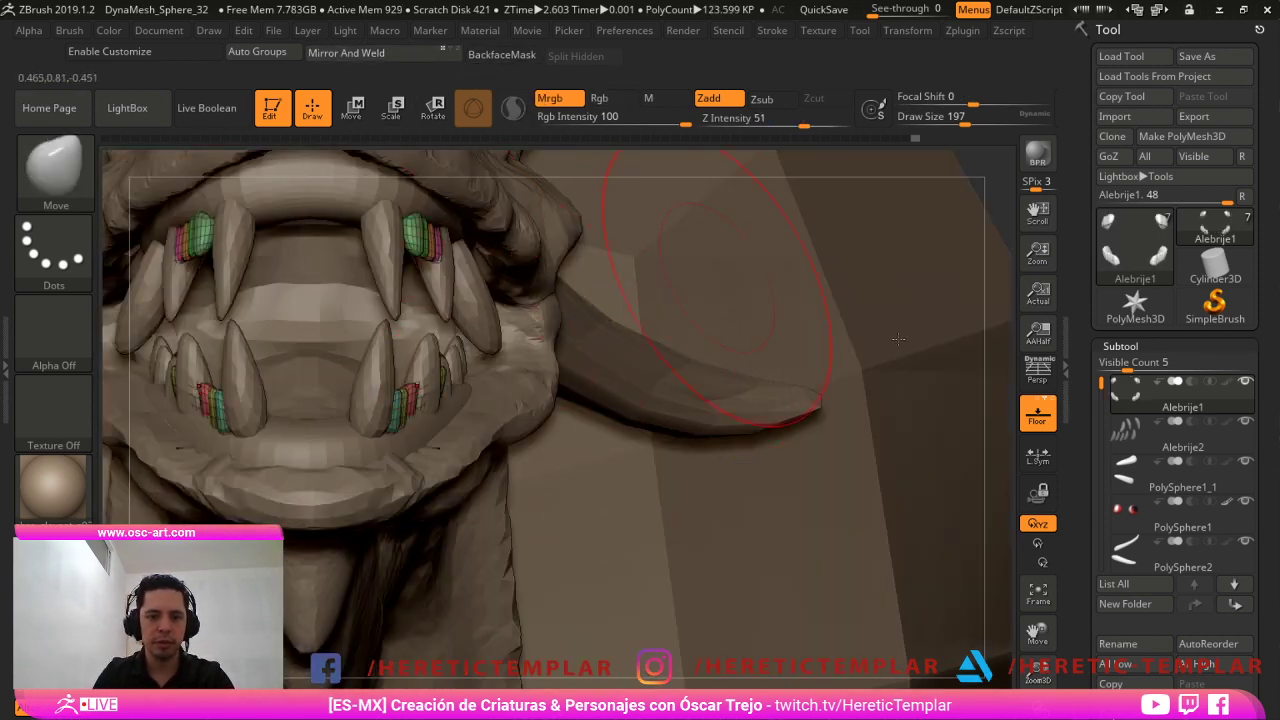
Hide individual small teeth that crowd the large fangs in the upper and lower rows.
drag(950, 215, 886, 223)
key(s)
drag(406, 272, 392, 271)
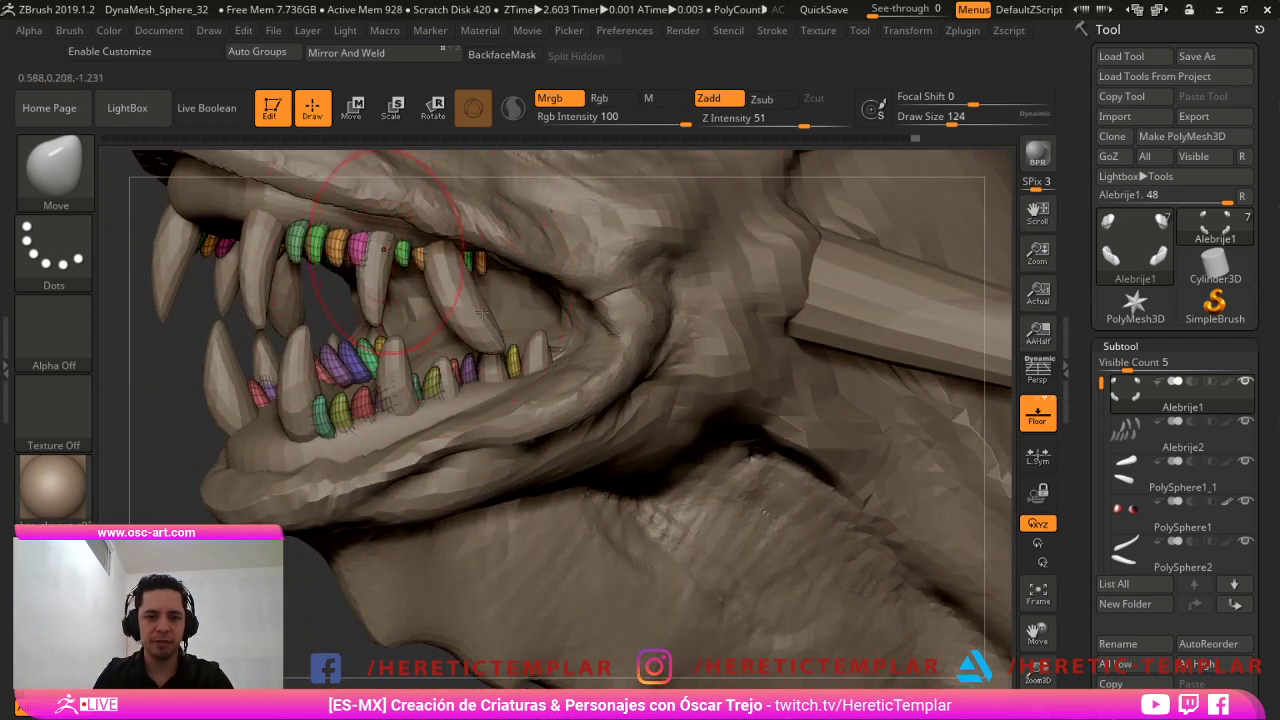
ctrl+shift+click(384, 250)
ctrl+shift+drag(165, 373, 195, 362)
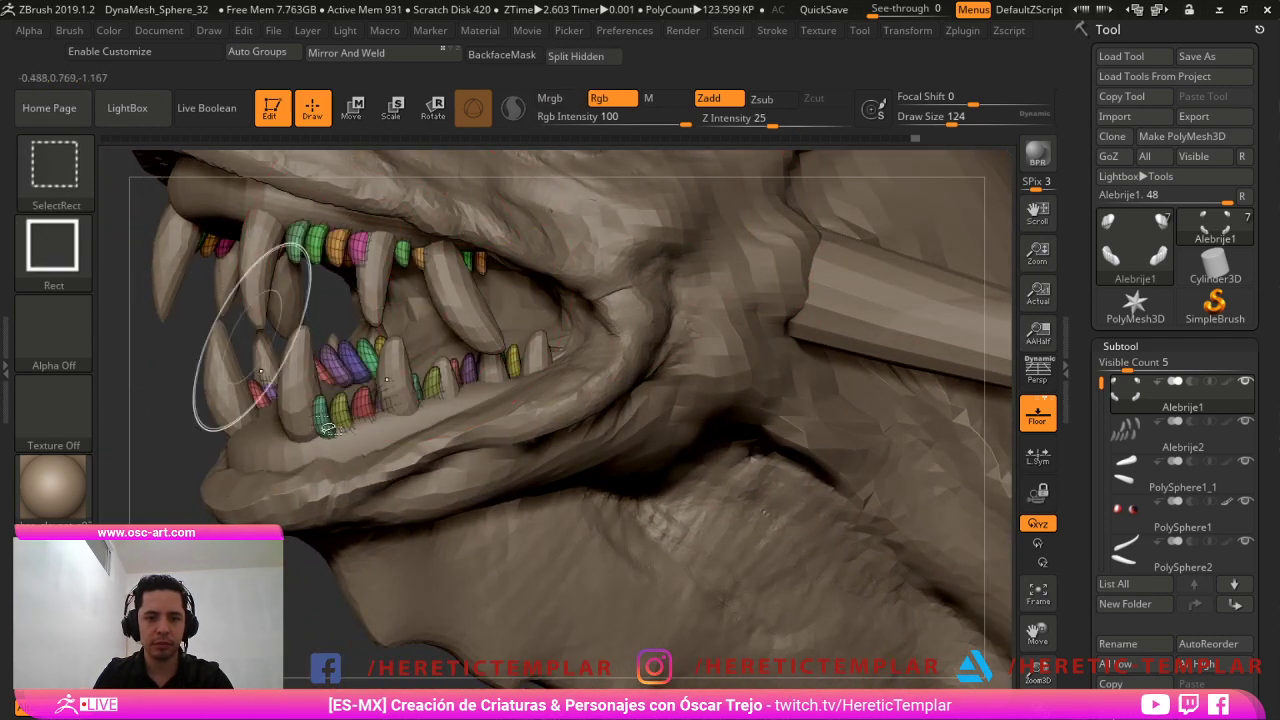
ctrl+shift+click(362, 251)
ctrl+shift+click(340, 248)
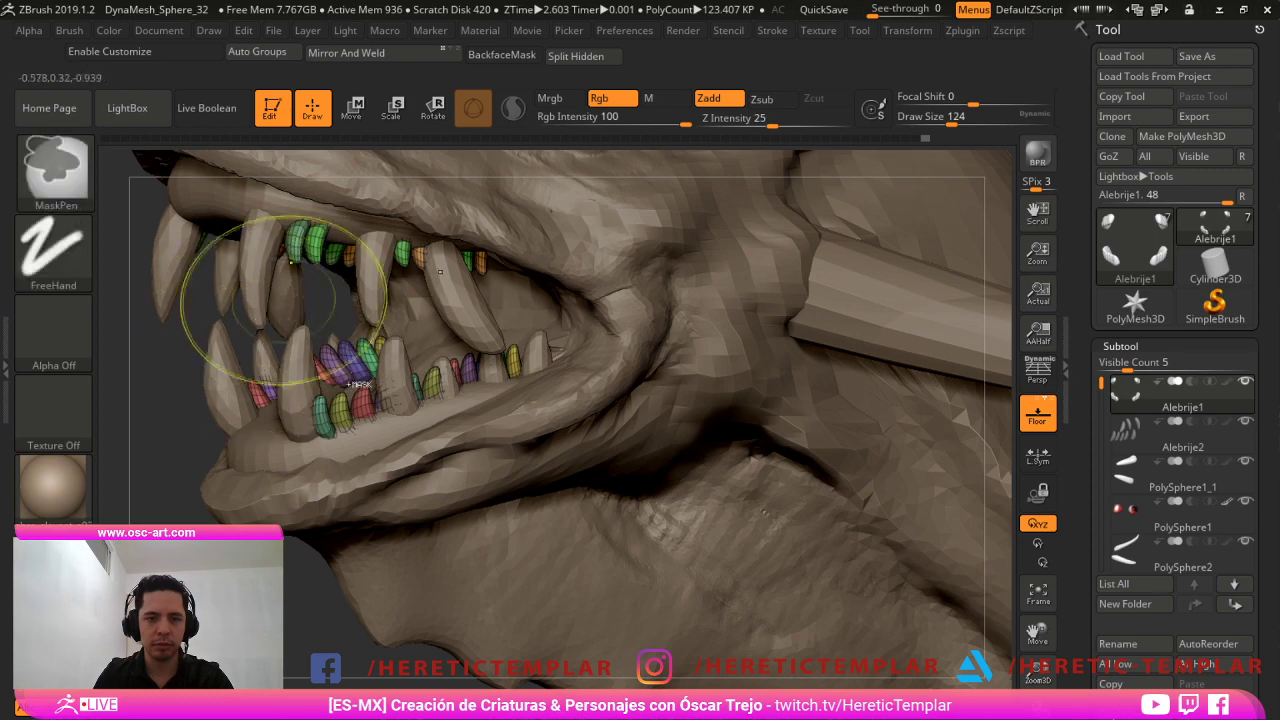
mouse_move(128, 370)
mouse_down()
mouse_move(178, 385)
mouse_move(160, 370)
mouse_up()
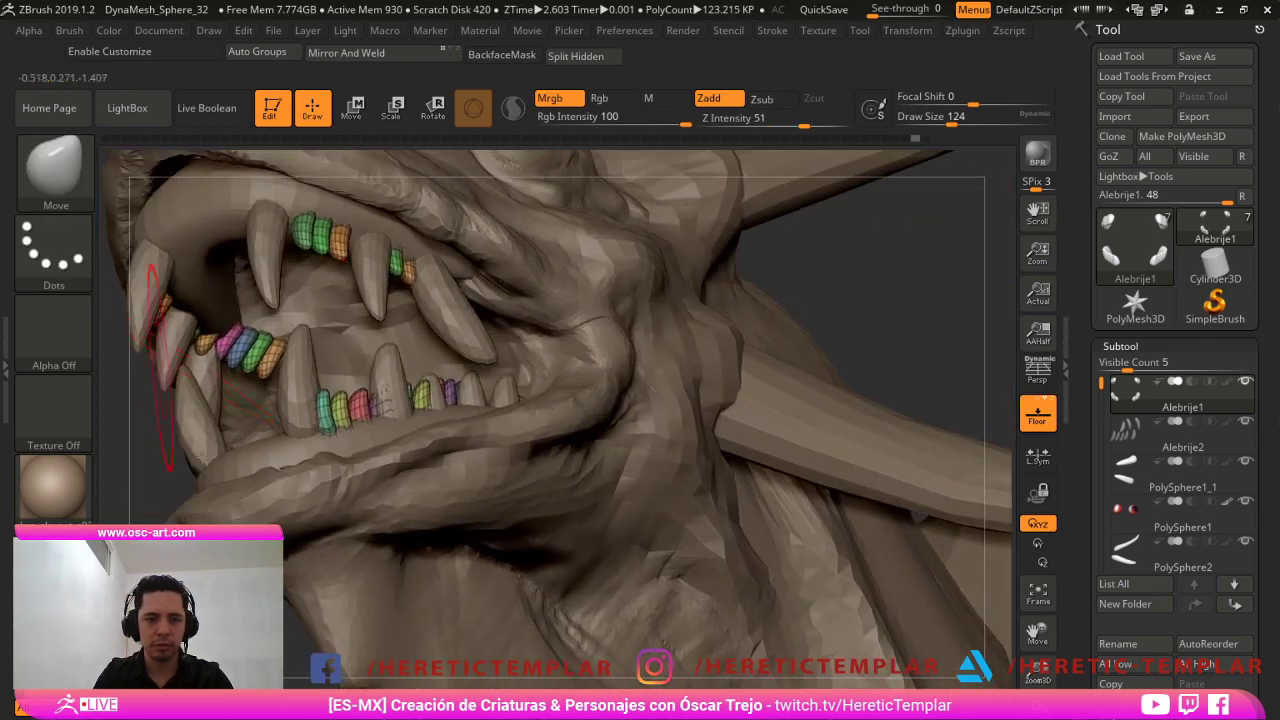
ctrl+shift+click(206, 348)
mouse_move(206, 560)
mouse_down()
mouse_move(283, 494)
mouse_move(277, 434)
mouse_move(217, 446)
mouse_move(174, 514)
mouse_move(222, 420)
mouse_up()
ctrl+shift+click(226, 348)
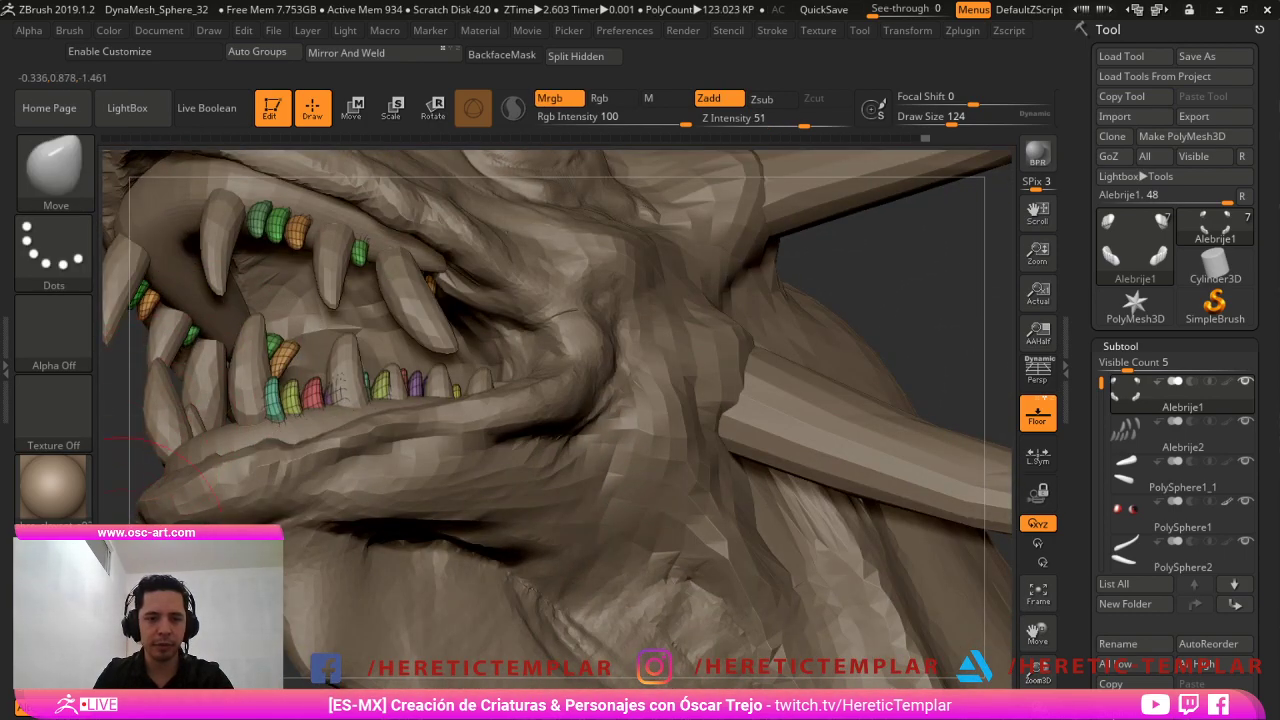
mouse_move(120, 540)
mouse_down()
mouse_move(265, 535)
mouse_move(285, 555)
mouse_move(275, 520)
mouse_move(249, 511)
mouse_up()
Add the Del Hidden command to the custom interface beside Split Hidden and delete the hidden small teeth.
alt+drag(894, 288, 984, 358)
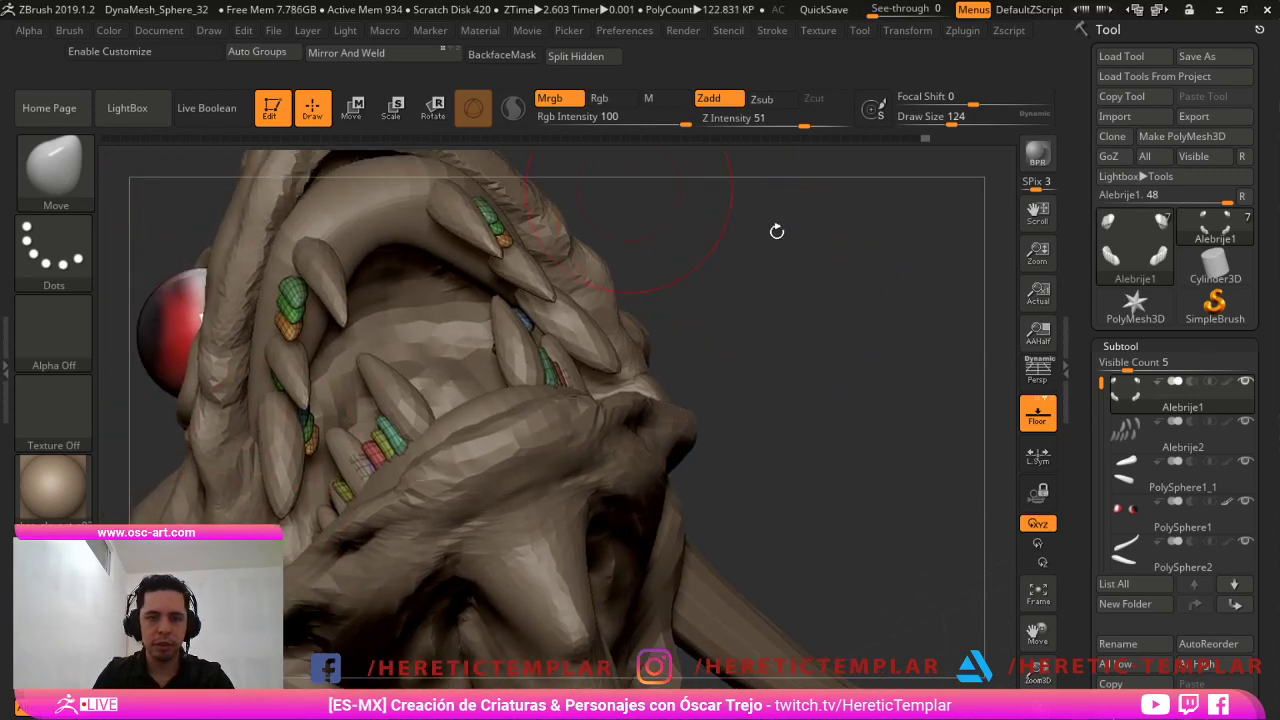
drag(1180, 624, 1180, 285)
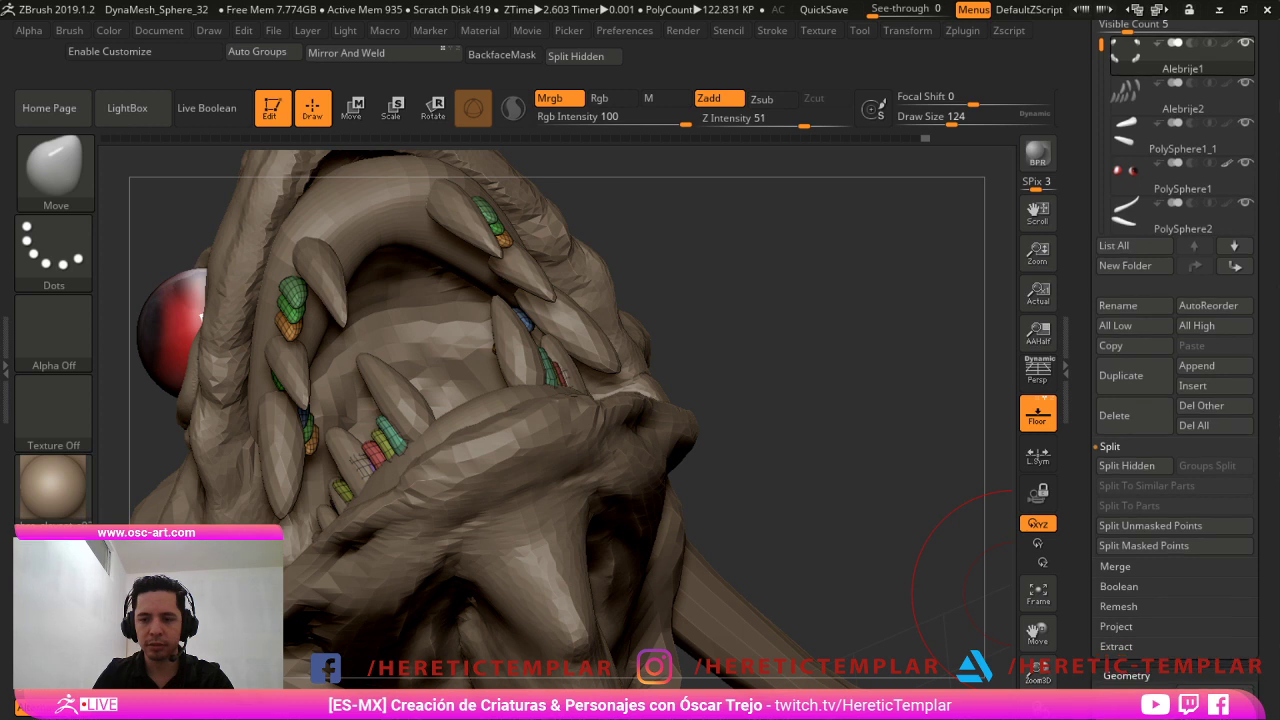
scroll(1176, 400, up, 3)
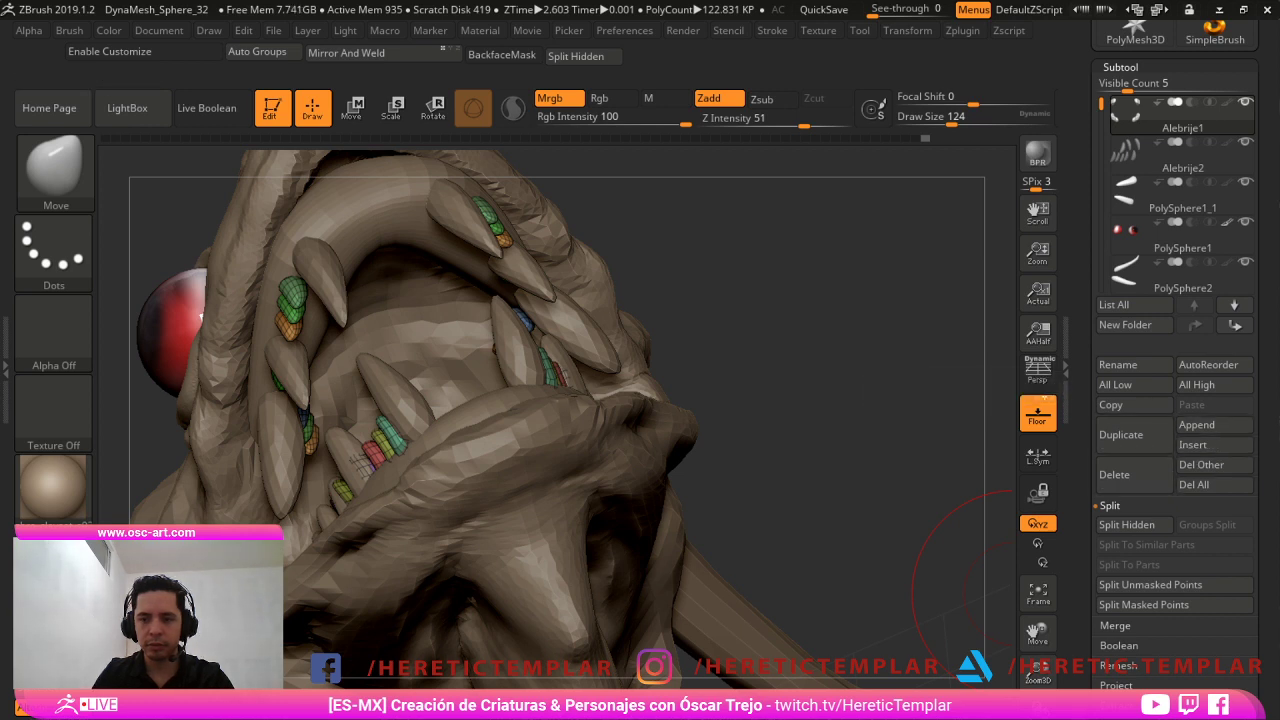
drag(1176, 345, 1176, 277)
shift+click(1115, 557)
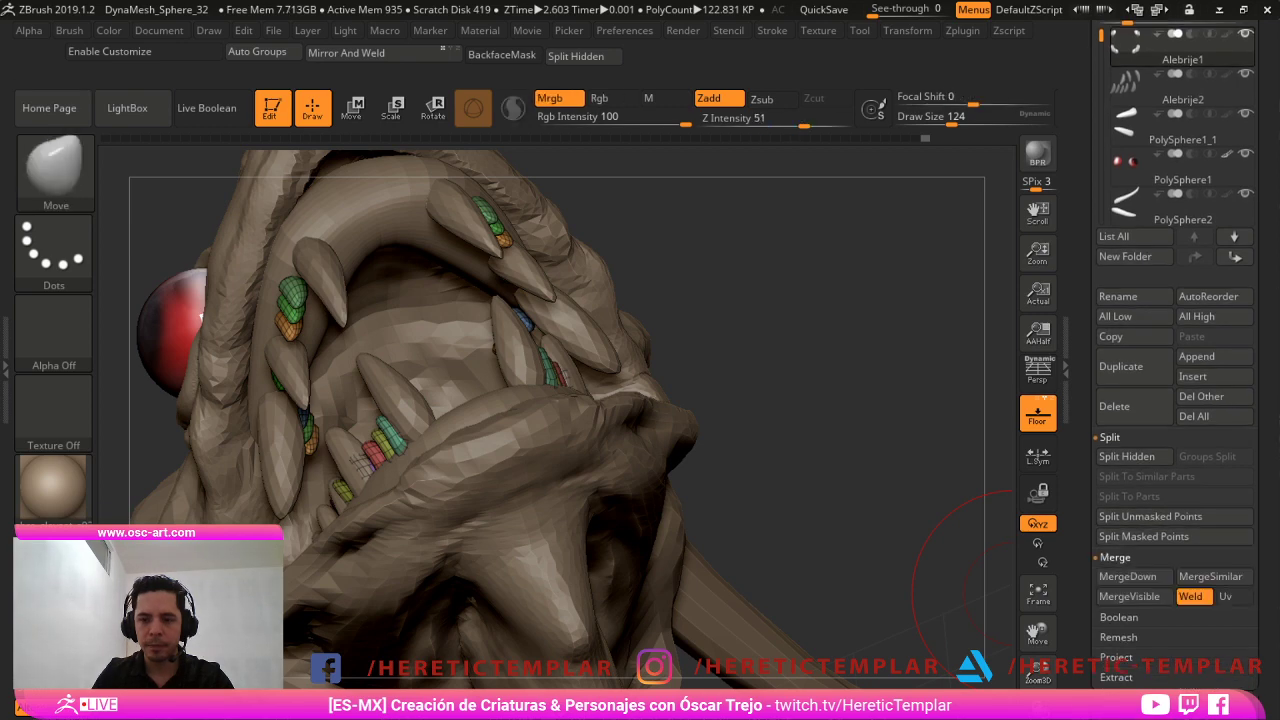
mouse_move(1176, 276)
mouse_down()
mouse_move(1176, 195)
mouse_move(1176, 268)
mouse_up()
scroll(1176, 400, down, 10)
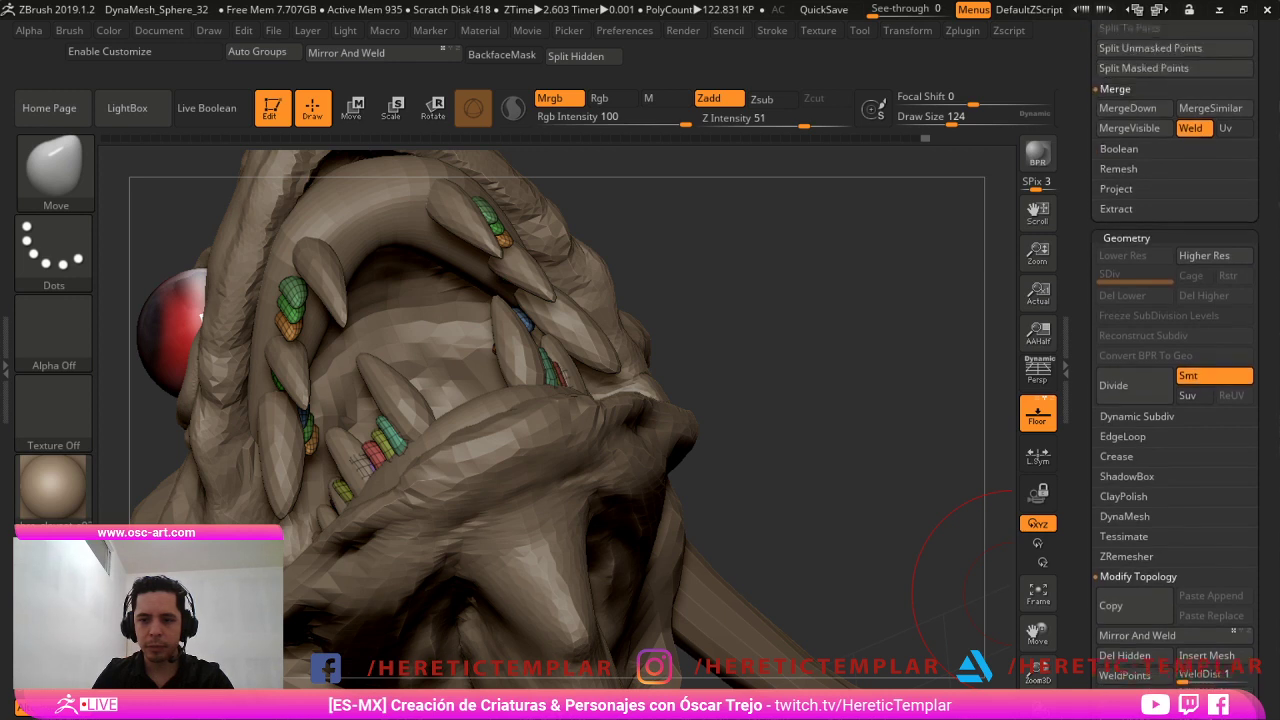
scroll(1135, 450, down, 3)
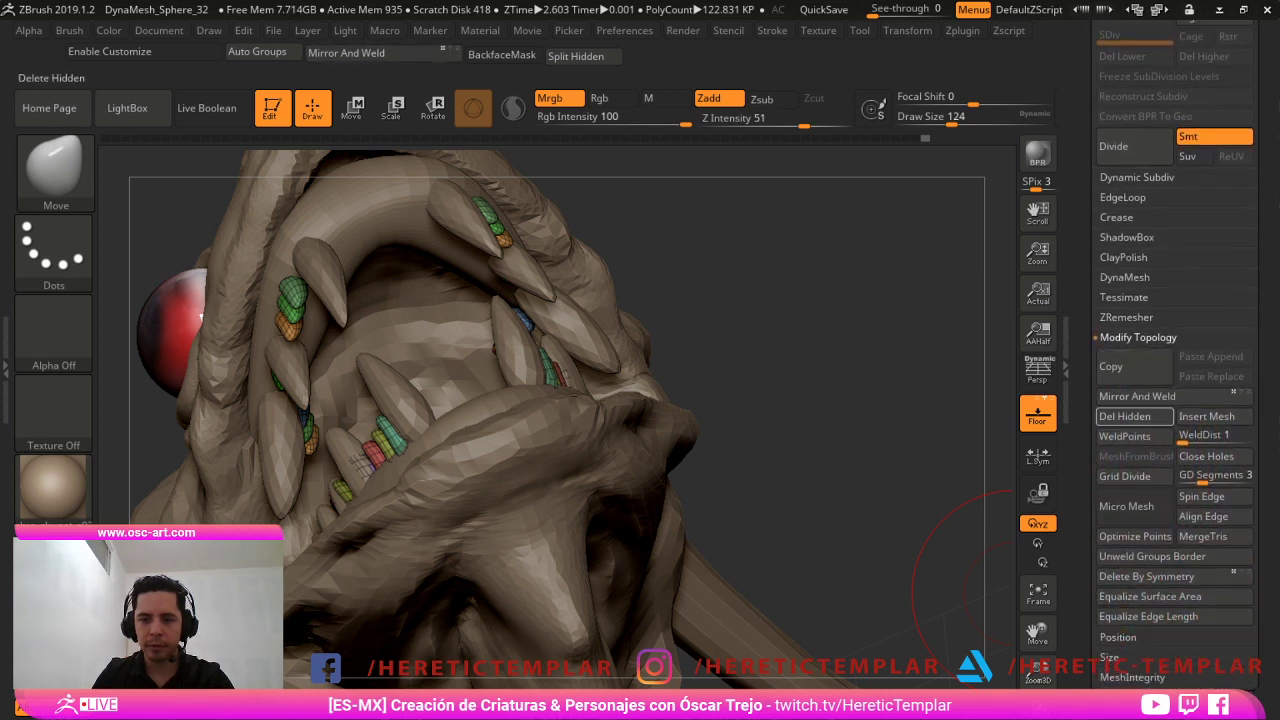
click(147, 56)
mouse_move(1124, 416)
ctrl+alt+mouse_down()
mouse_move(1008, 373)
mouse_move(664, 55)
ctrl+alt+mouse_up()
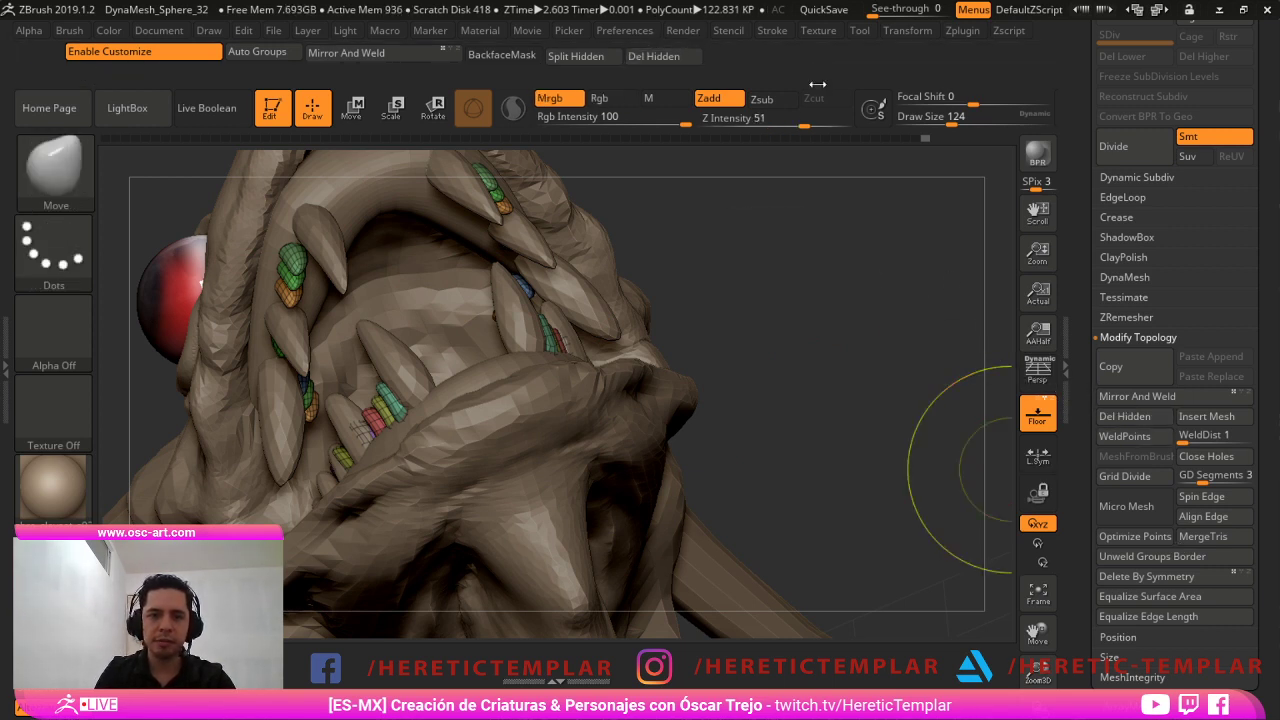
click(664, 57)
click(208, 54)
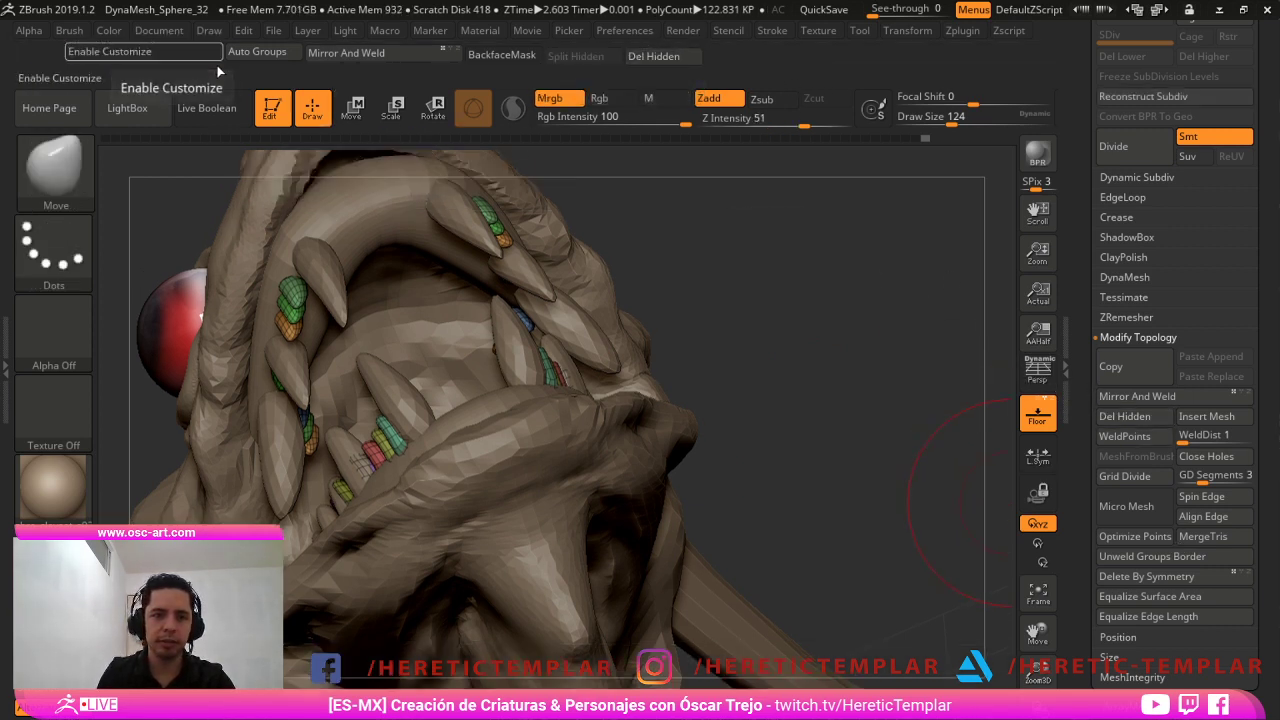
Hide the surplus small teeth between the lower fangs and delete them from the subtool.
mouse_move(943, 380)
mouse_down()
mouse_move(1007, 375)
mouse_move(1042, 394)
mouse_up()
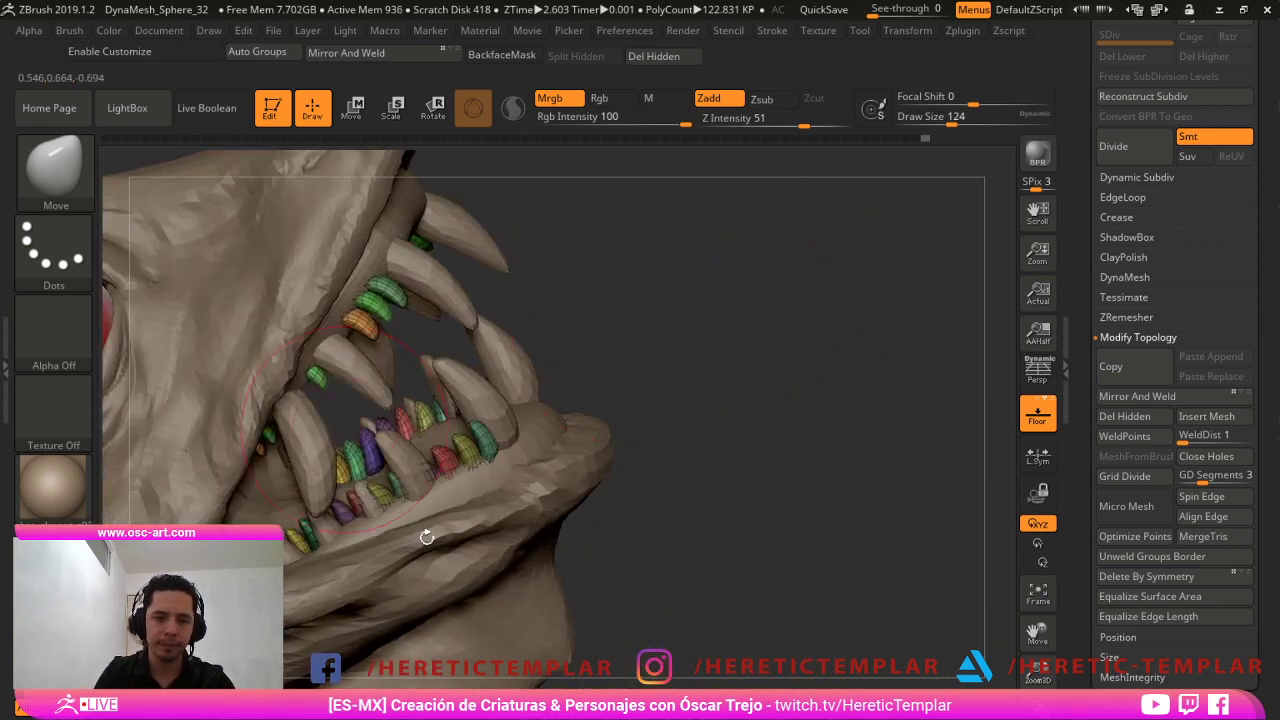
key(s)
mouse_move(243, 450)
mouse_down()
mouse_move(278, 459)
mouse_move(262, 450)
mouse_move(277, 437)
mouse_up()
key(s)
mouse_move(836, 437)
mouse_down()
mouse_move(846, 454)
mouse_move(877, 342)
mouse_up()
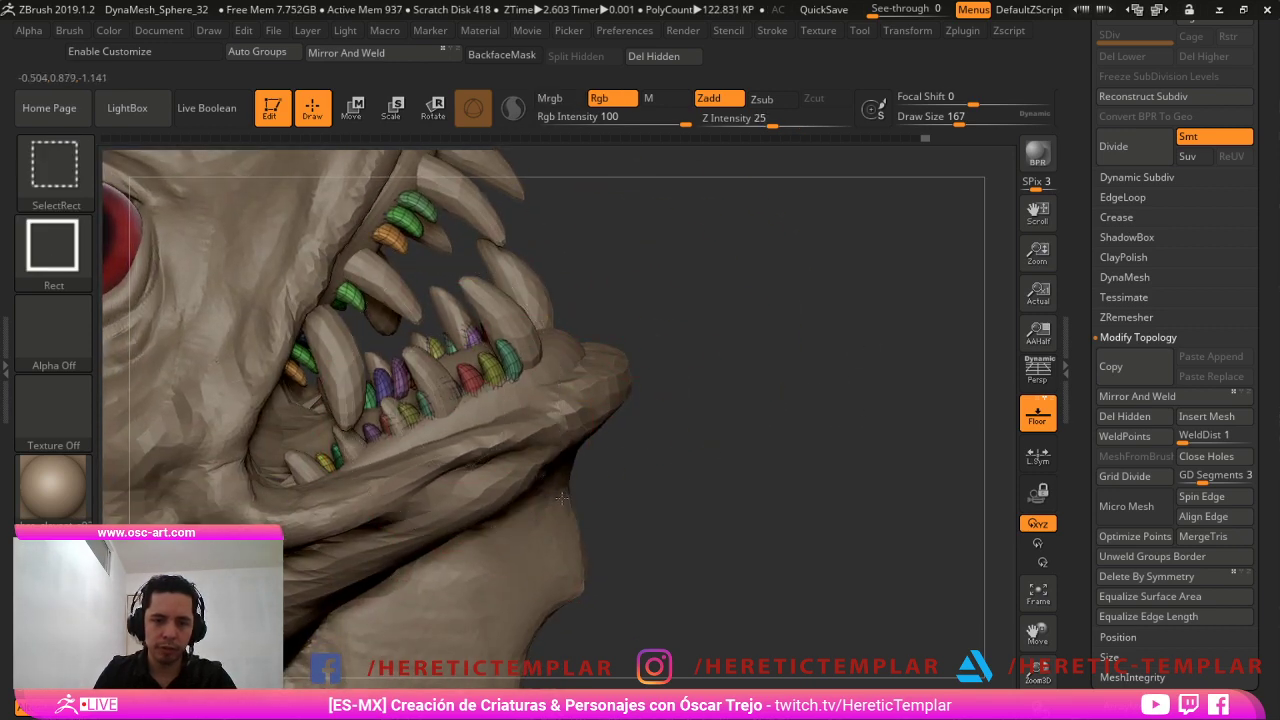
ctrl+shift+click(456, 399)
ctrl+shift+drag(654, 311, 660, 324)
ctrl+shift+click(431, 416)
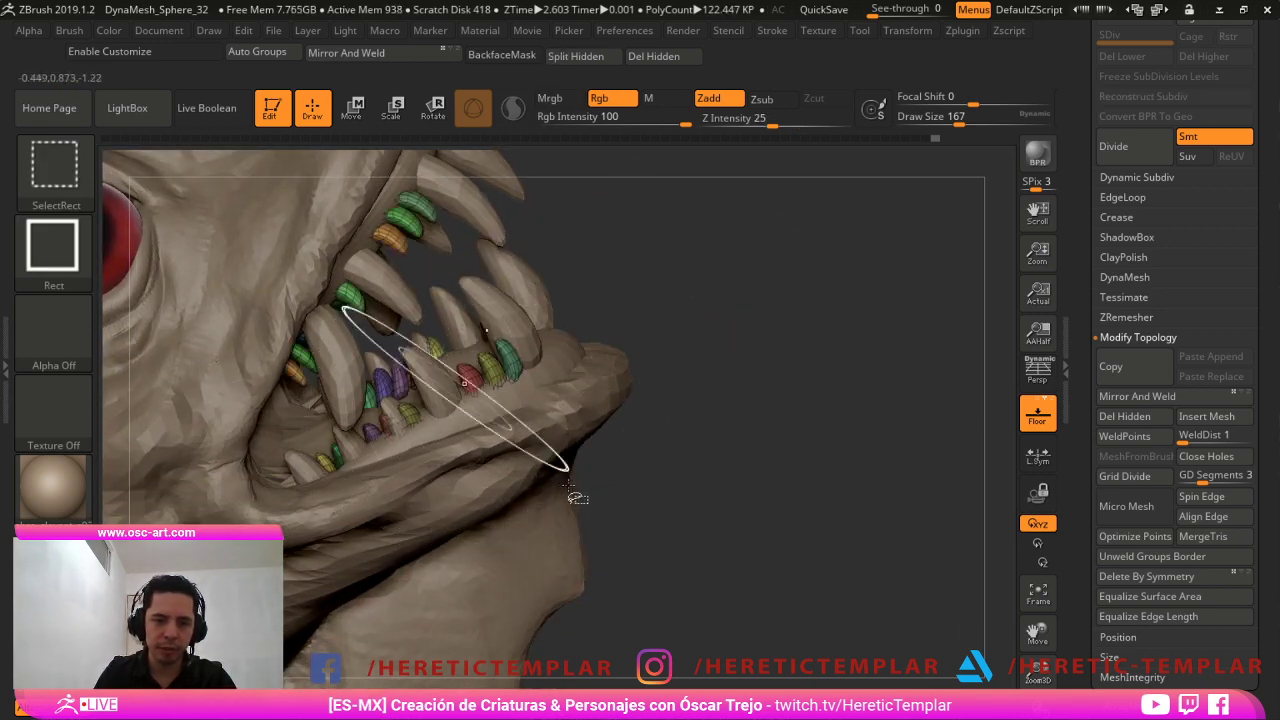
ctrl+shift+click(433, 350)
ctrl+shift+click(388, 425)
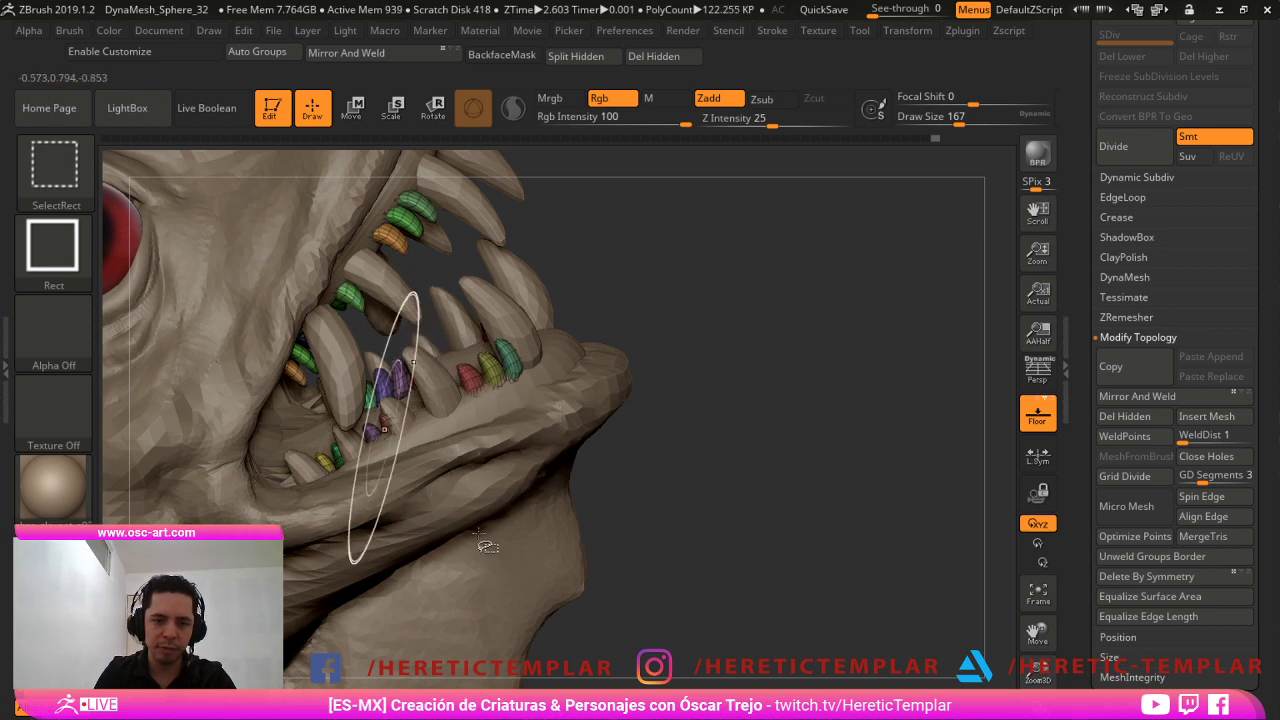
ctrl+shift+click(326, 461)
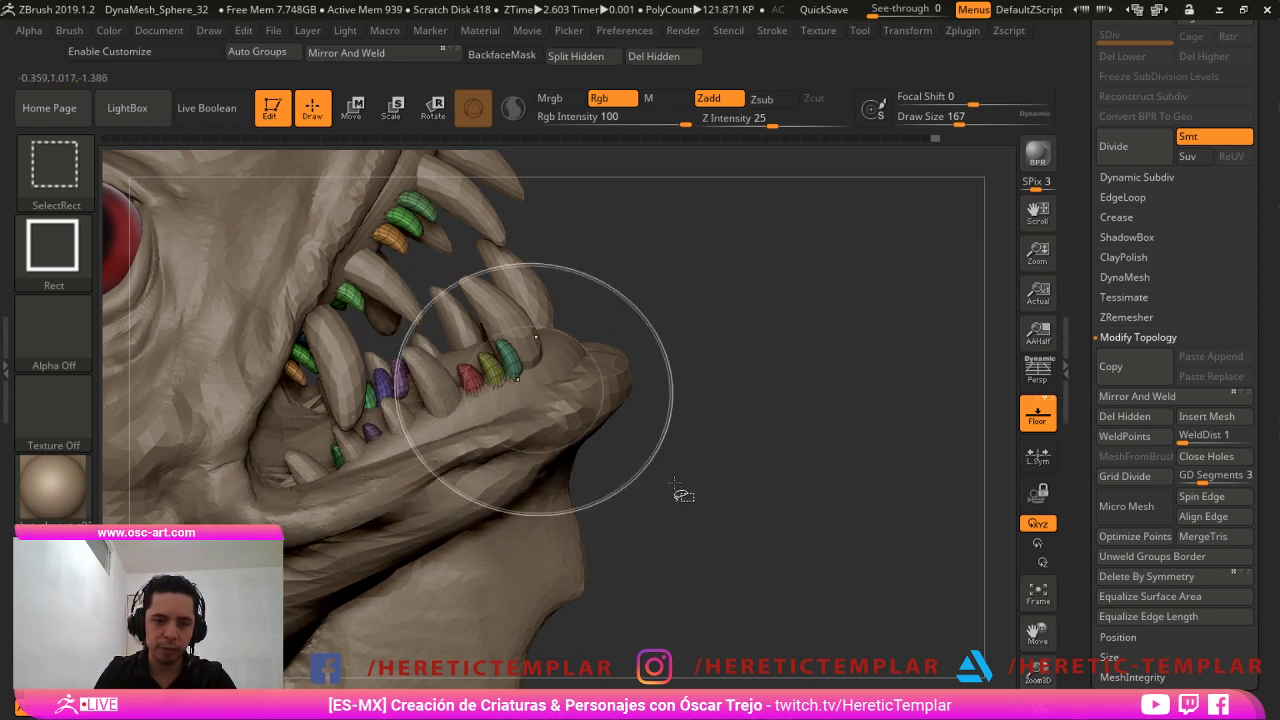
ctrl+shift+click(384, 391)
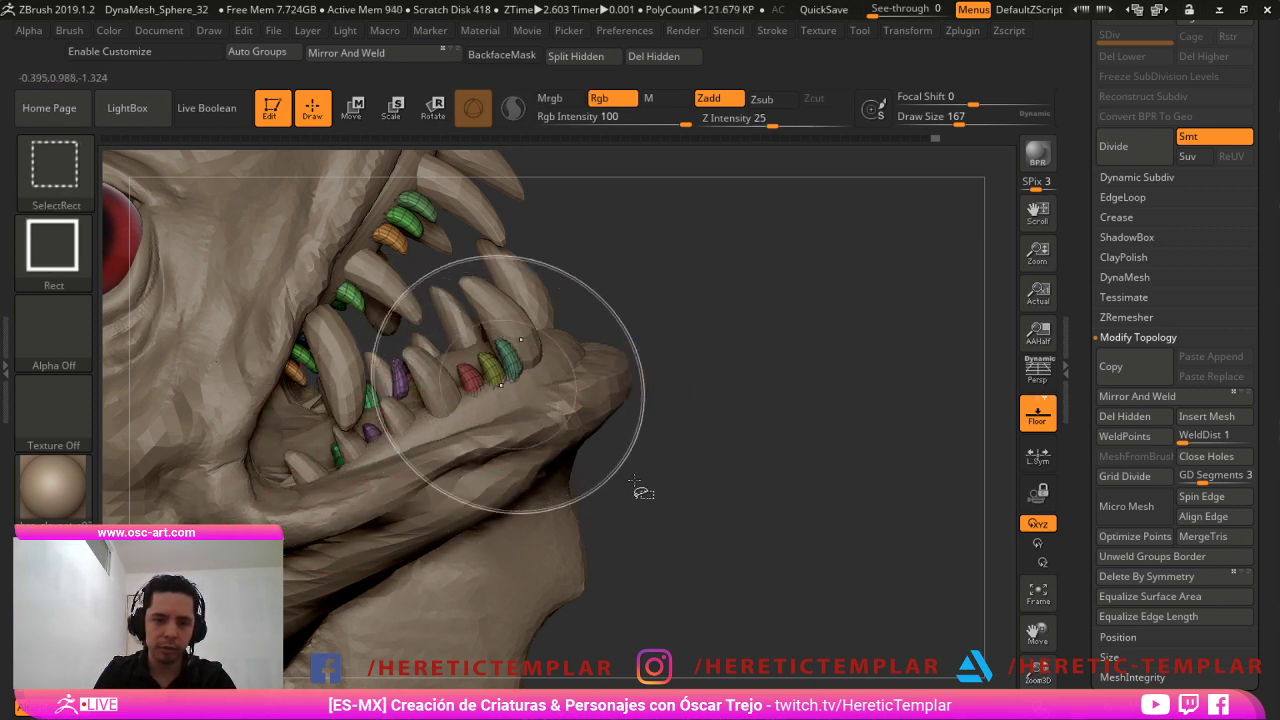
mouse_move(760, 427)
mouse_down()
mouse_move(731, 511)
mouse_move(737, 471)
mouse_move(707, 534)
mouse_move(762, 438)
mouse_up()
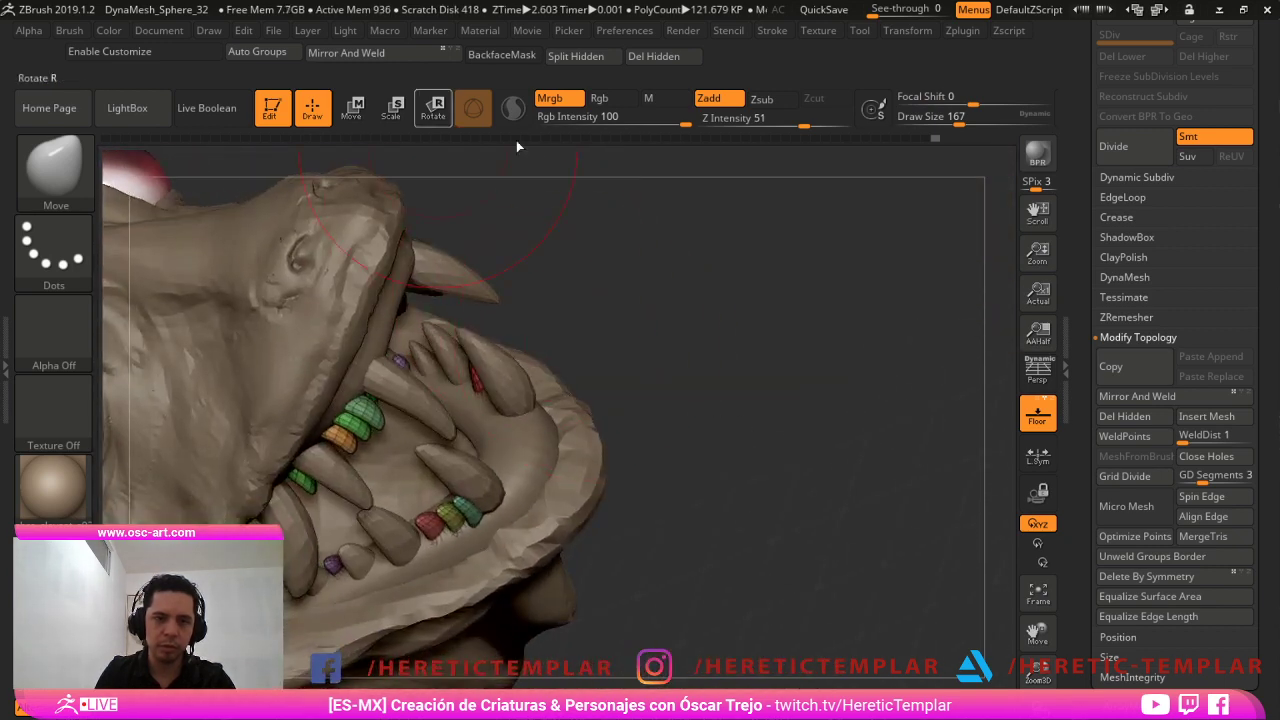
click(660, 58)
Turn off the polyframe and adjust the remaining small teeth beside the fangs with the Move brush.
drag(848, 399, 765, 440)
key(s)
drag(380, 391, 373, 370)
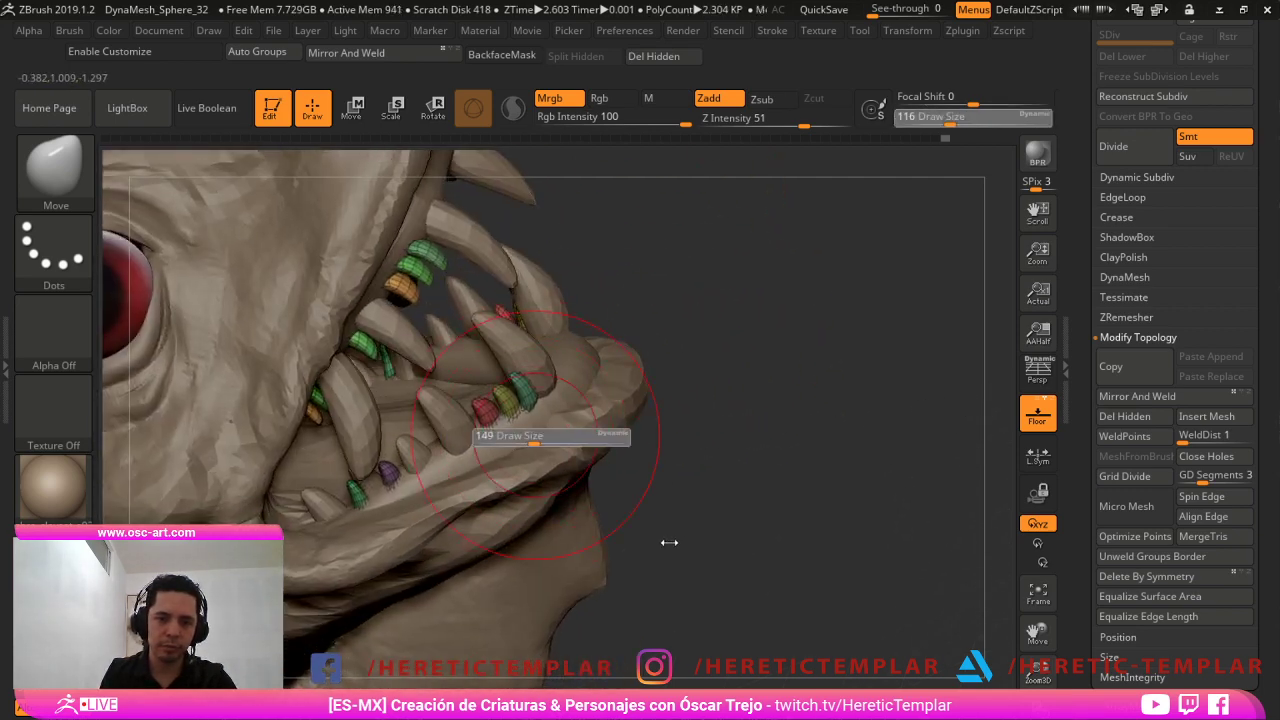
alt+drag(868, 530, 911, 416)
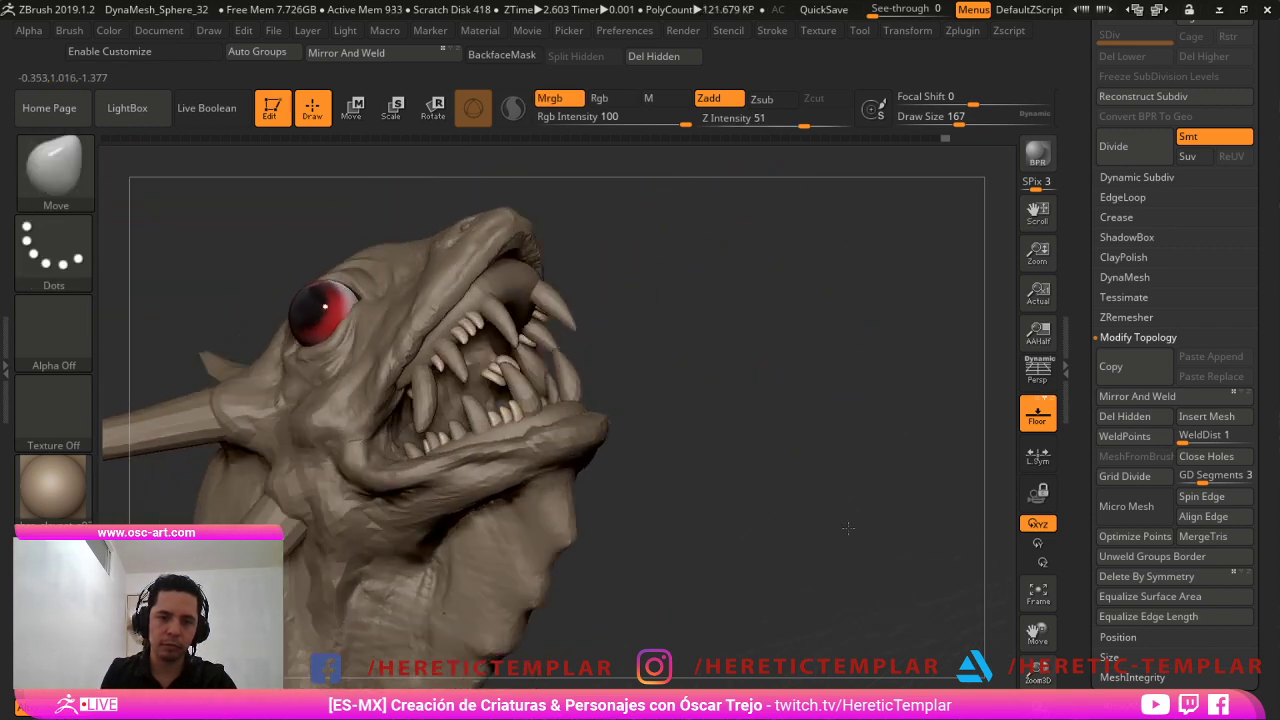
mouse_move(460, 610)
mouse_down()
mouse_move(491, 623)
mouse_move(509, 585)
mouse_up()
mouse_move(486, 515)
alt+mouse_down()
mouse_move(446, 554)
mouse_move(644, 470)
alt+mouse_up()
key(s)
mouse_move(513, 375)
mouse_down()
mouse_move(494, 375)
mouse_move(457, 335)
mouse_move(470, 336)
mouse_up()
Switch to the large fangs subtool, Alebrije2, and reshape individual fangs with Move, reducing the draw size to 87.
alt+click(474, 352)
key(s)
key(s)
key(s)
drag(481, 390, 495, 421)
key(s)
drag(548, 384, 540, 345)
key(shift)
key(s)
drag(538, 342, 540, 341)
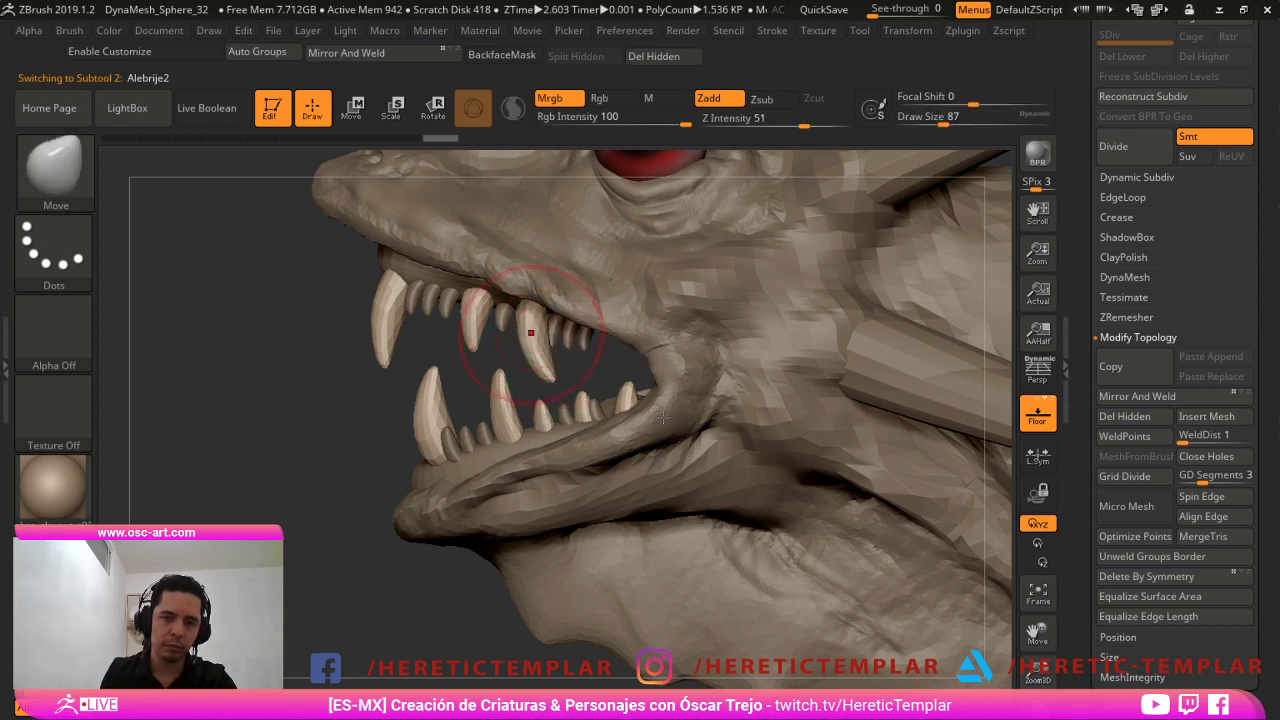
Review the toothed head from several angles and make PolySphere1_1 the active subtool.
mouse_move(448, 565)
alt+mouse_down()
mouse_move(391, 517)
mouse_move(560, 530)
mouse_move(714, 507)
mouse_move(921, 432)
alt+mouse_up()
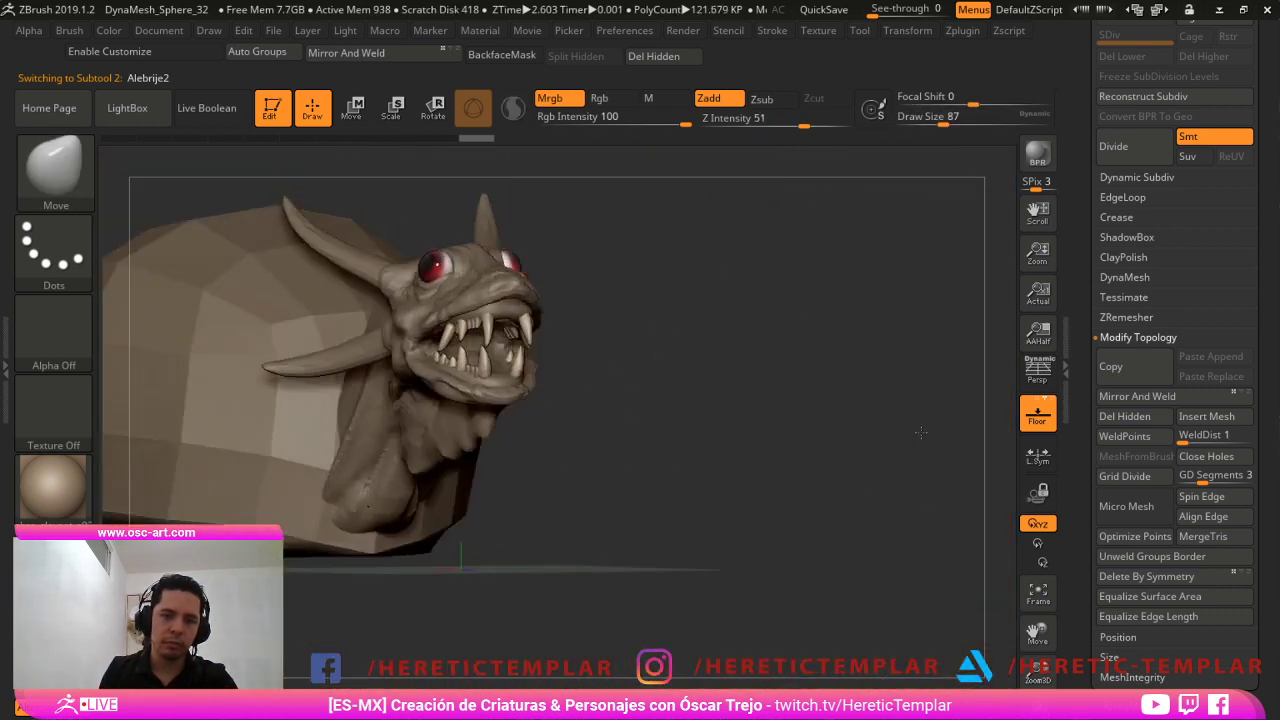
drag(763, 300, 932, 426)
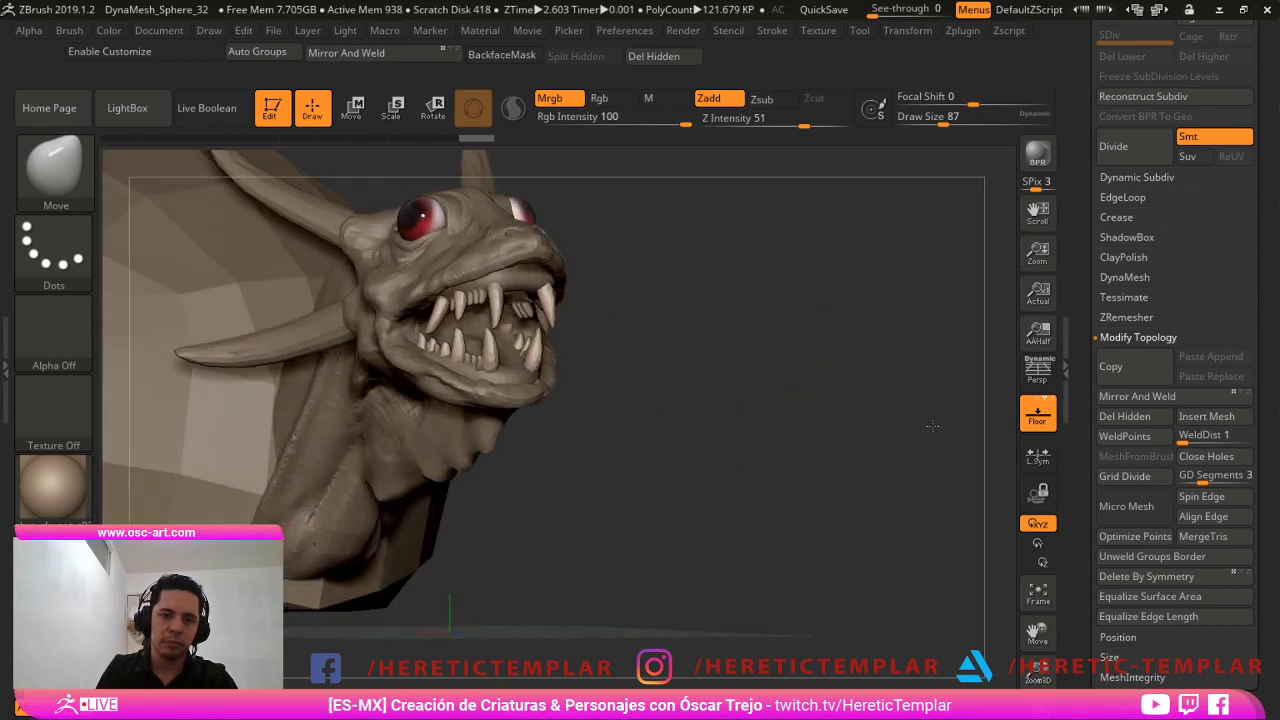
alt+drag(942, 361, 963, 483)
key(s)
click(584, 382)
mouse_move(855, 468)
mouse_down()
mouse_move(877, 463)
mouse_move(929, 401)
mouse_move(951, 420)
mouse_move(954, 488)
mouse_move(928, 488)
mouse_move(897, 423)
mouse_move(640, 425)
mouse_up()
alt+click(592, 354)
drag(486, 450, 534, 614)
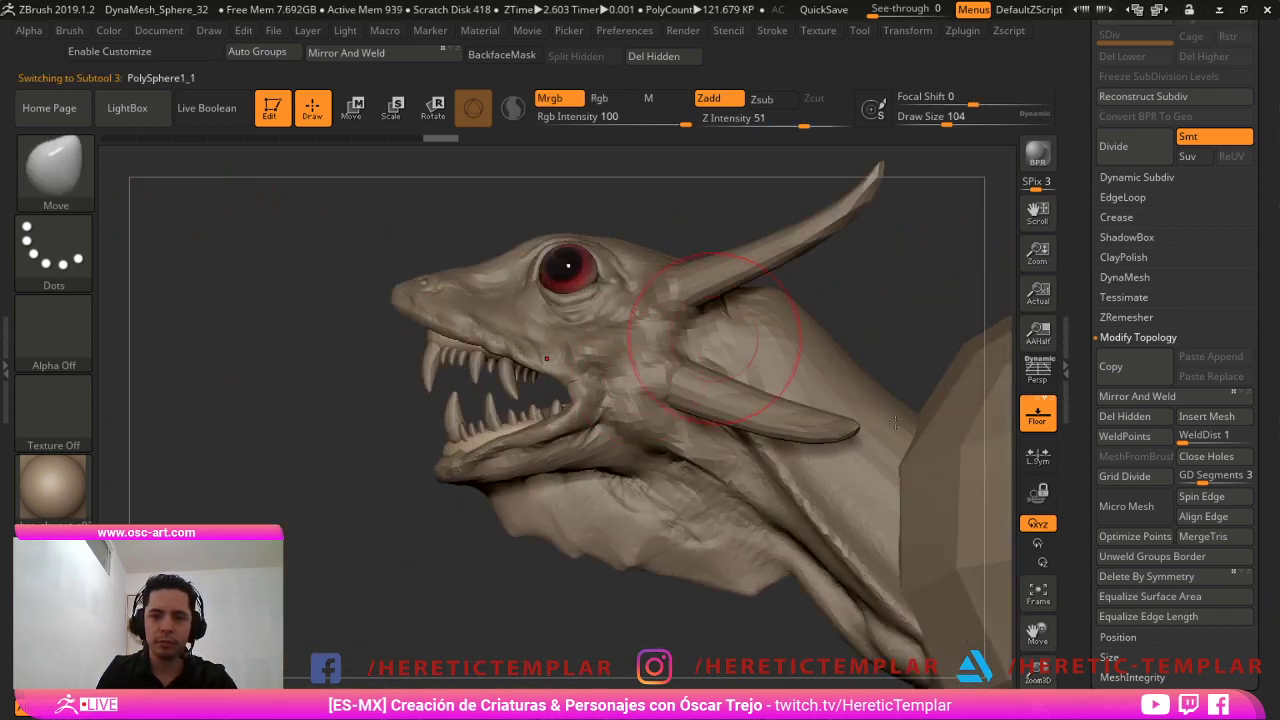
Choose the DamStandard brush, switch to the PolySphere4 body subtool, and carve and smooth the neck behind the lower horn.
key(b)
key(d)
key(s)
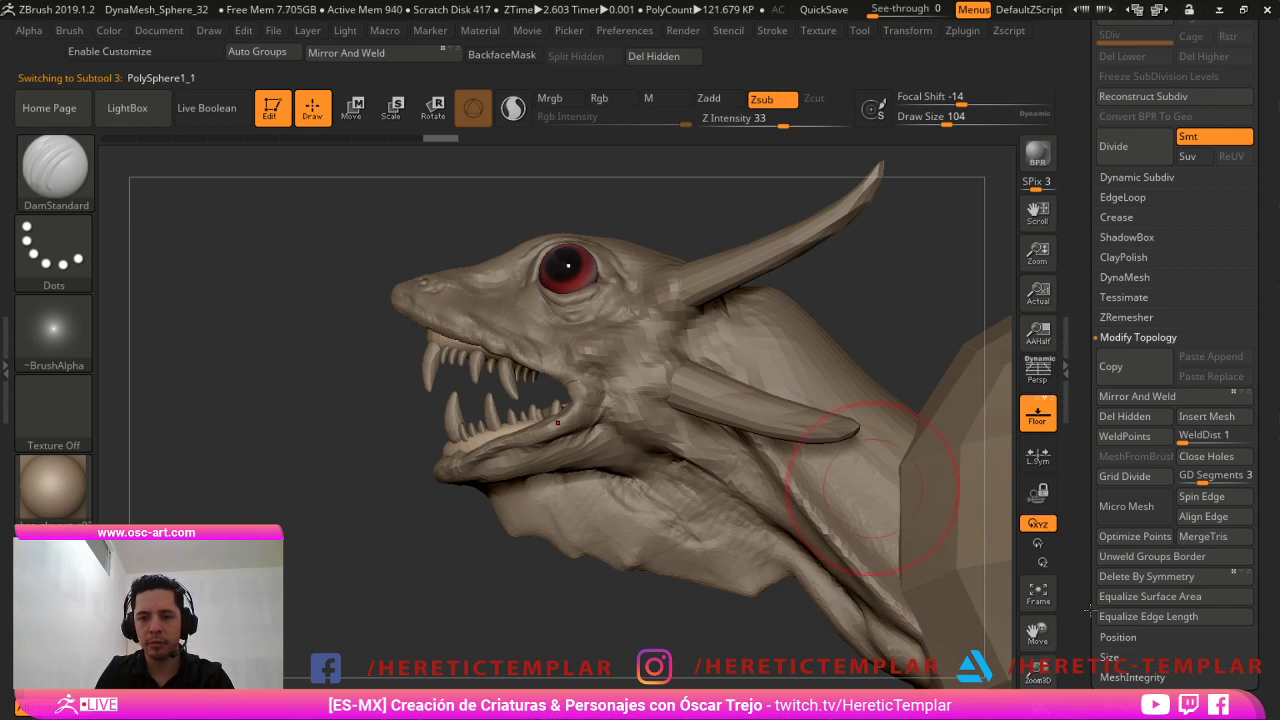
alt+click(871, 479)
drag(858, 451, 894, 494)
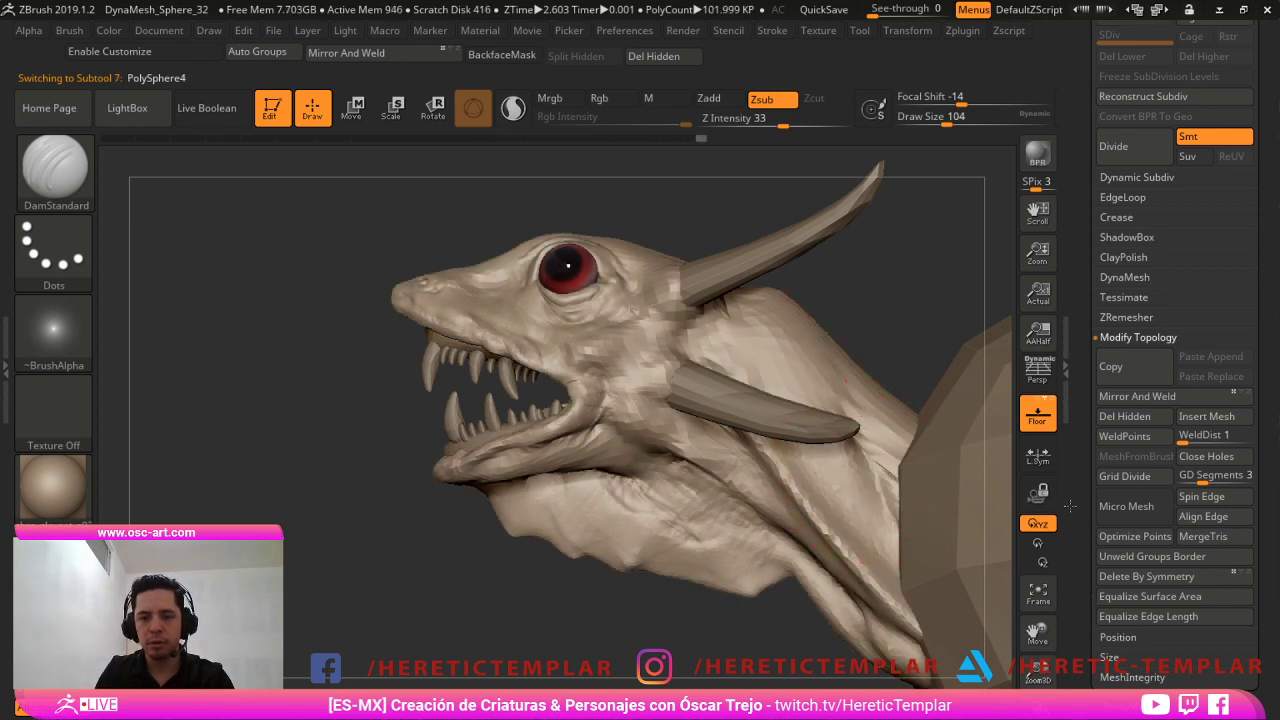
shift+drag(858, 385, 870, 410)
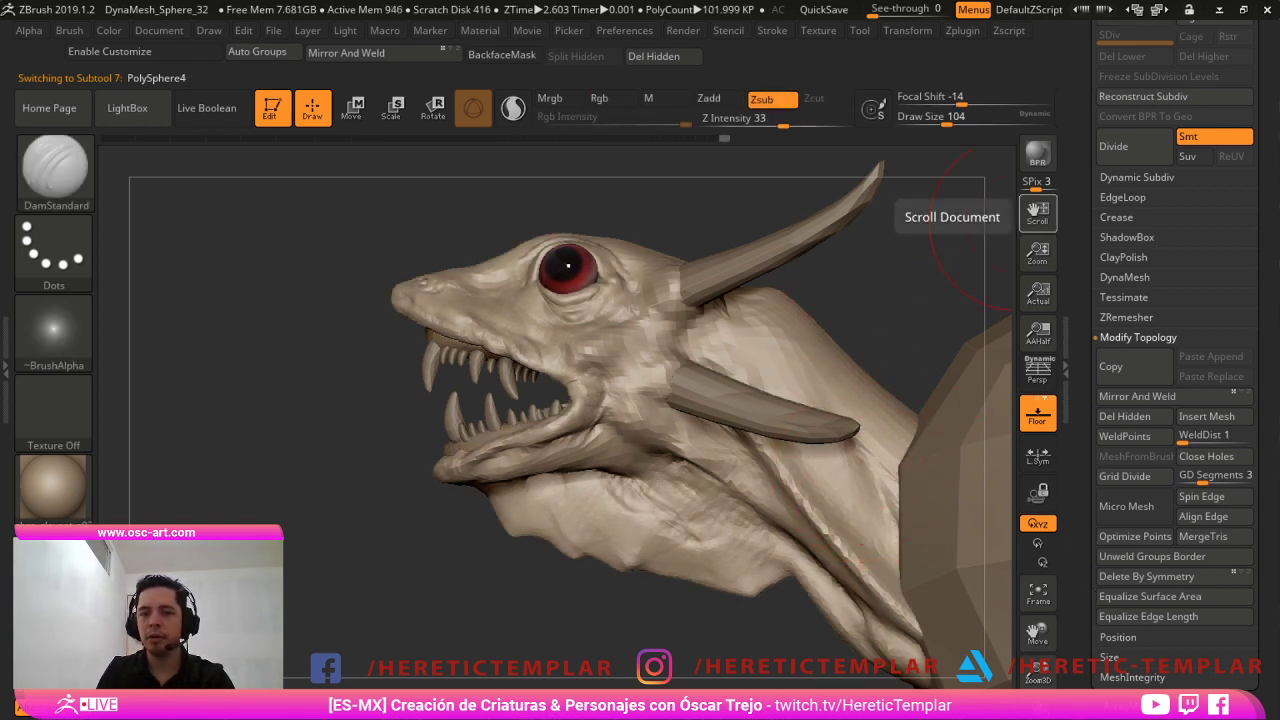
Save the current creature sculpt.
drag(1095, 66, 1095, 655)
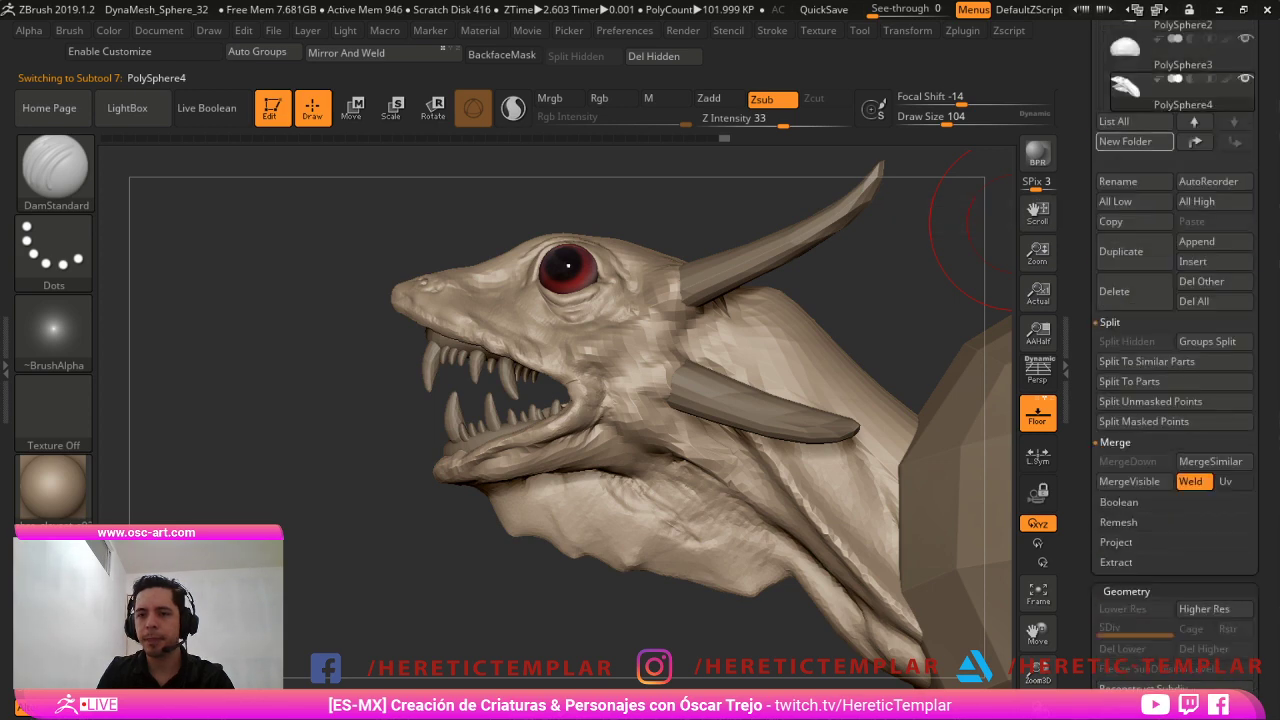
drag(1095, 100, 1095, 564)
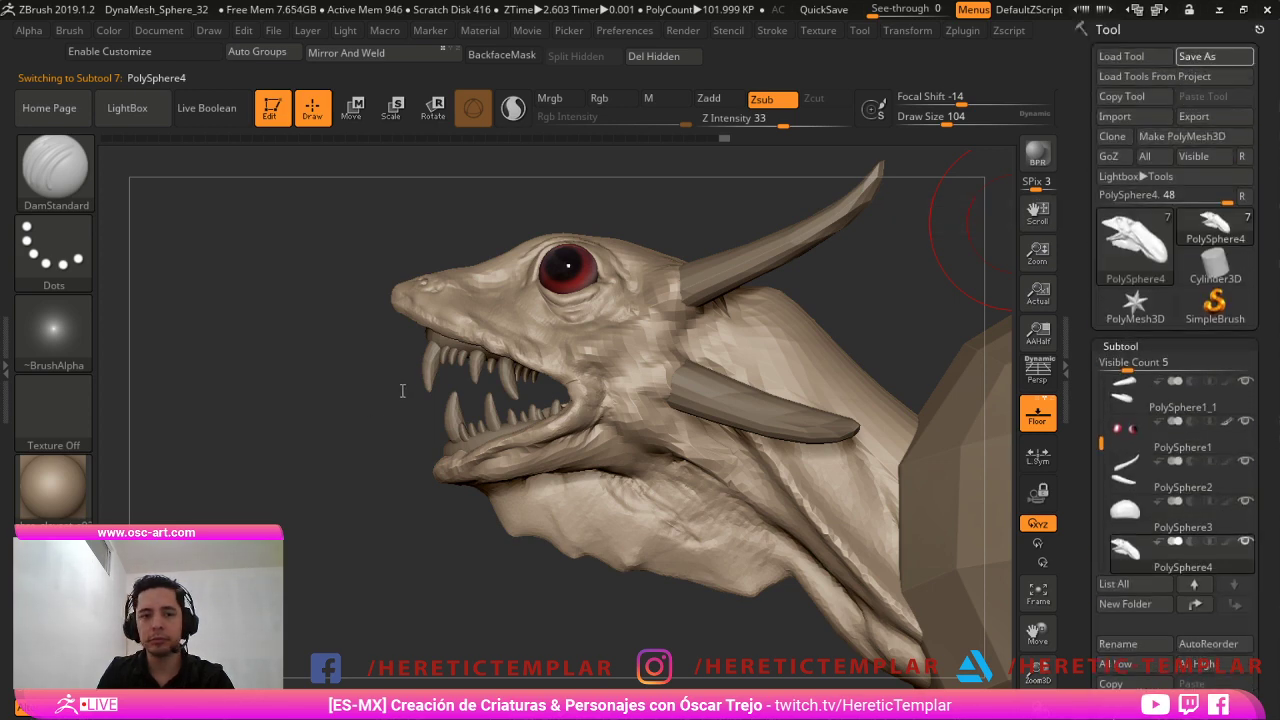
key(ctrl+s)
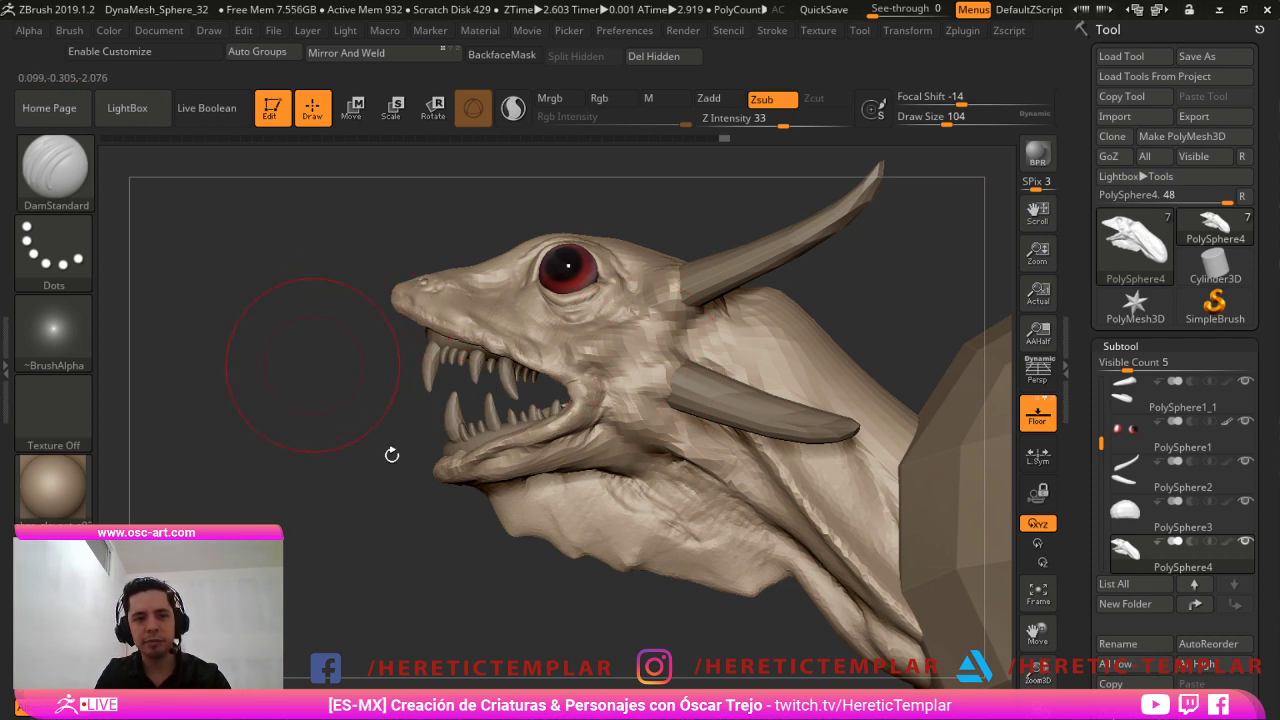
Carve skin folds into the throat below the jaw with DamStandard at draw size 71.
mouse_move(437, 537)
alt+mouse_down()
mouse_move(368, 545)
mouse_move(362, 602)
alt+mouse_up()
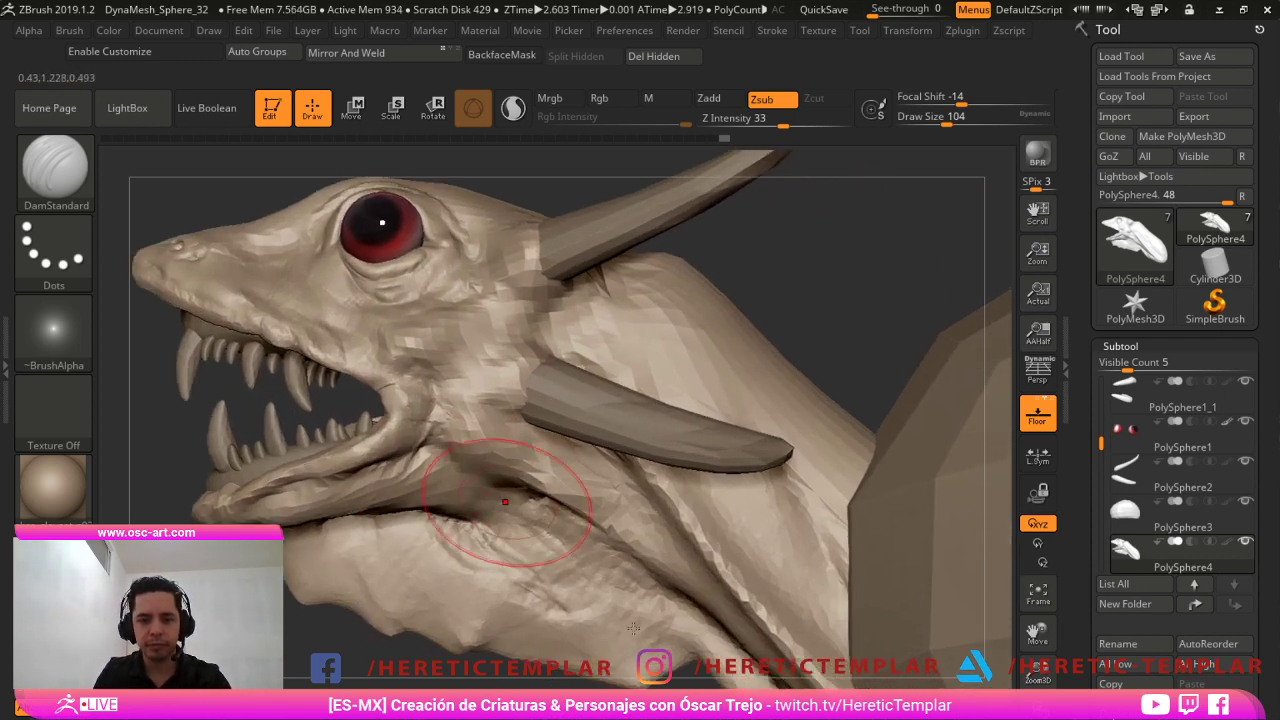
key(s)
drag(517, 527, 511, 529)
mouse_move(506, 533)
mouse_down()
mouse_move(593, 546)
mouse_move(642, 573)
mouse_up()
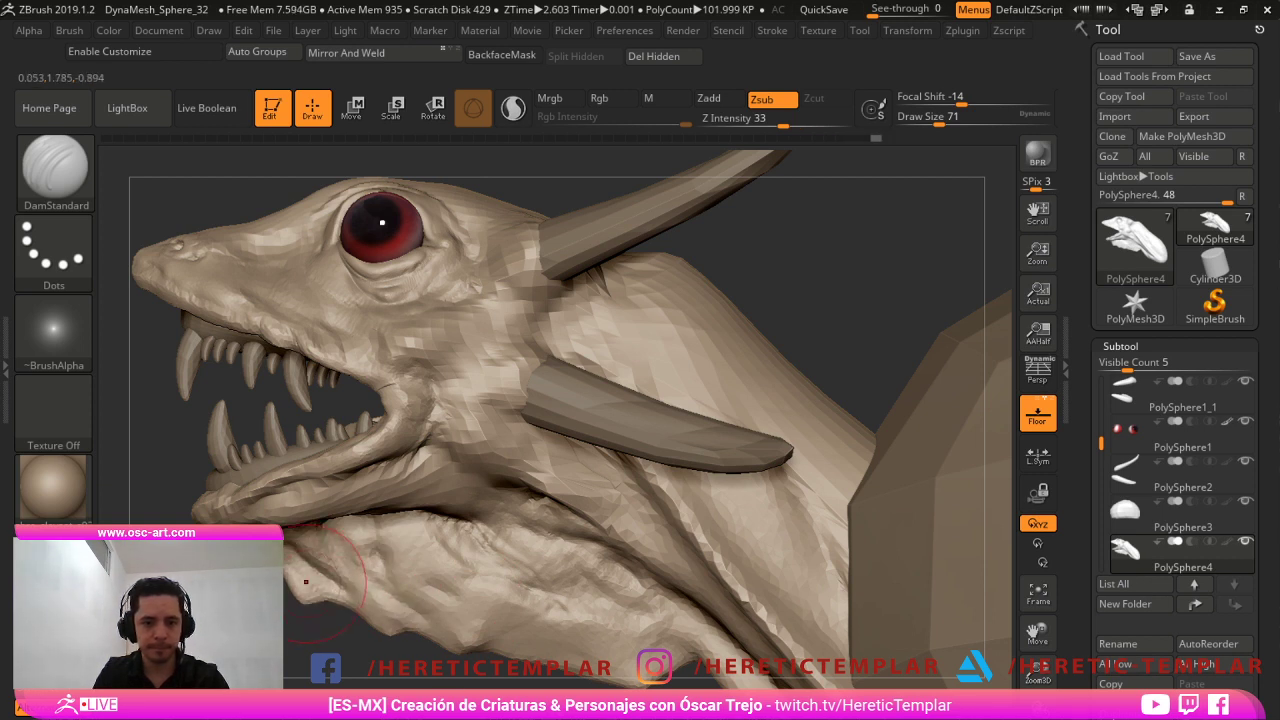
Pull a row of pointed spikes out of the throat flap's lower edge with Move, varying the draw size.
key(b)
key(m)
key(v)
key(s)
mouse_move(286, 605)
mouse_down()
mouse_move(338, 604)
mouse_move(326, 627)
mouse_move(366, 610)
mouse_up()
key(s)
key(s)
key(s)
drag(356, 621, 361, 621)
drag(372, 628, 394, 642)
key(s)
drag(396, 636, 378, 647)
key(s)
key(s)
Refine the gaps and tips of the throat spikes with a smaller Move brush.
mouse_move(439, 679)
alt+mouse_down()
mouse_move(390, 567)
mouse_move(468, 562)
mouse_move(481, 584)
alt+mouse_up()
key(s)
key(s)
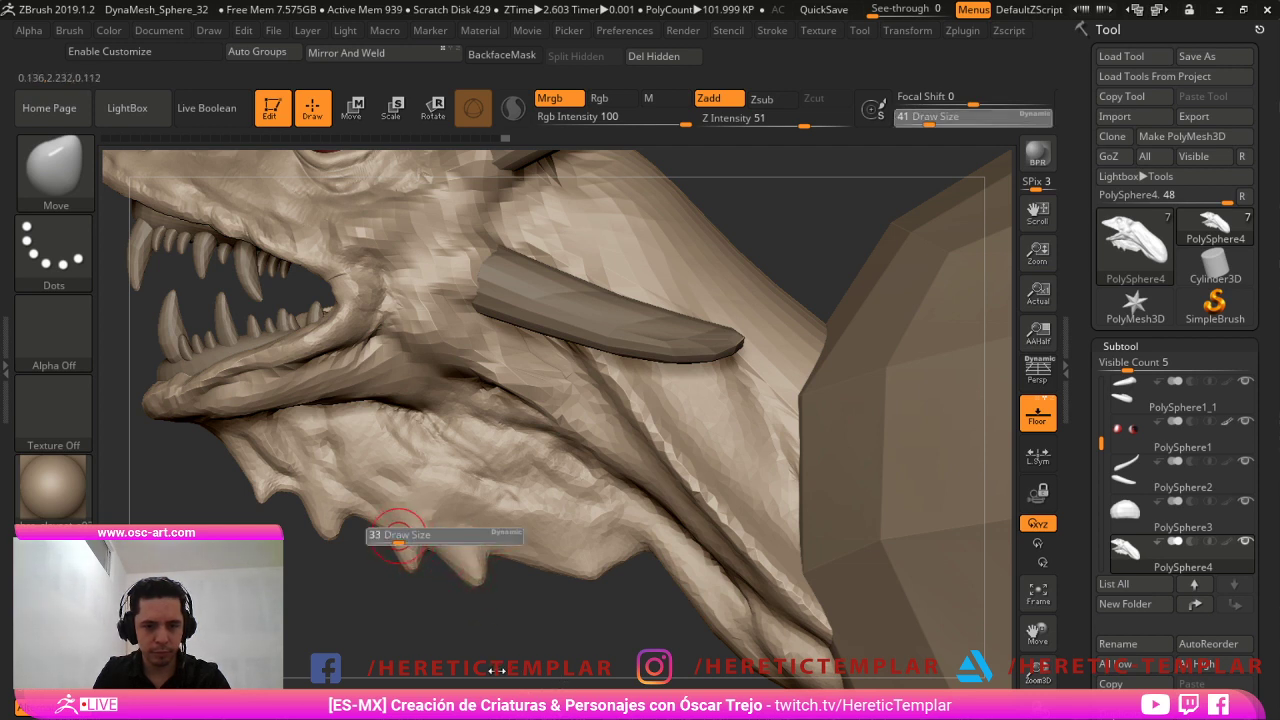
drag(401, 538, 398, 538)
drag(382, 519, 368, 539)
drag(474, 565, 613, 597)
key(s)
drag(480, 660, 560, 633)
Undo the last few strokes and rework the throat flap's edge with Move at draw size 39.
key(ctrl+z)
key(ctrl+z)
key(ctrl+z)
key(ctrl+z)
mouse_move(634, 550)
mouse_down()
mouse_move(704, 510)
mouse_move(664, 537)
mouse_up()
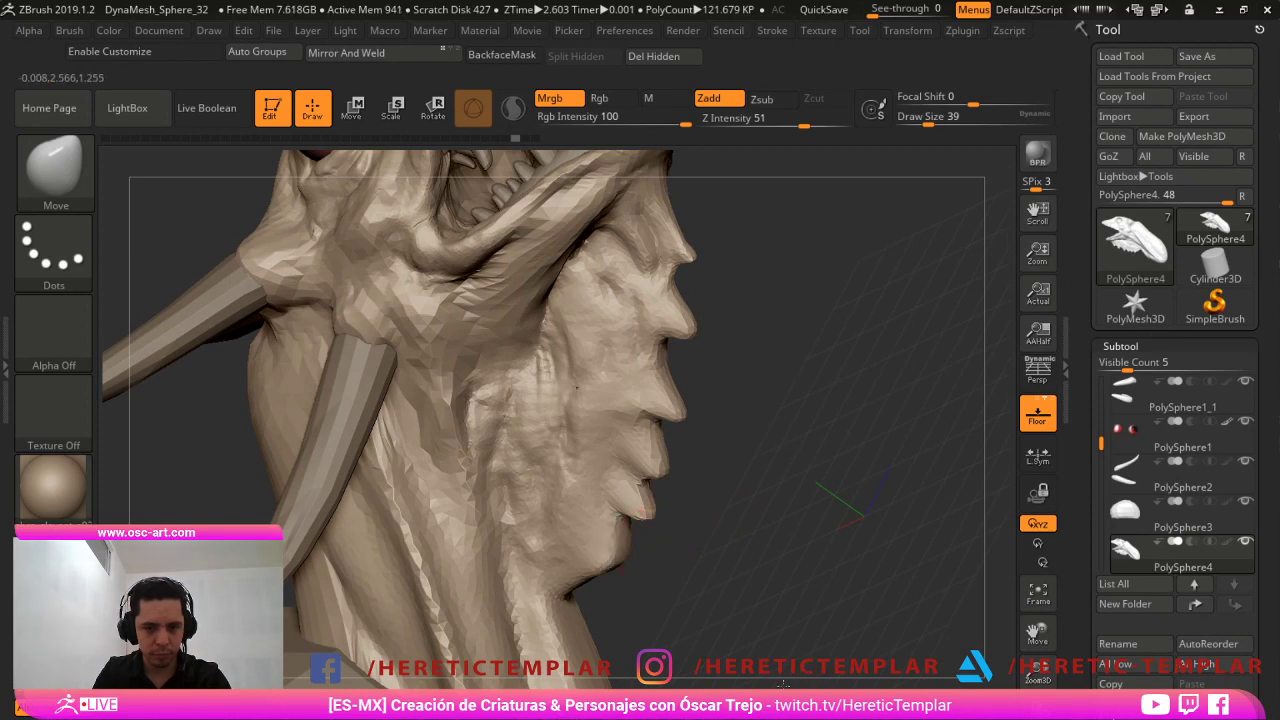
Reshape the rear throat spikes from a side view with Move at draw size 49.
ctrl+drag(783, 685, 800, 674)
mouse_move(760, 620)
shift+mouse_down()
mouse_move(715, 590)
mouse_move(622, 590)
shift+mouse_up()
key(s)
drag(701, 519, 560, 580)
key(s)
click(534, 573)
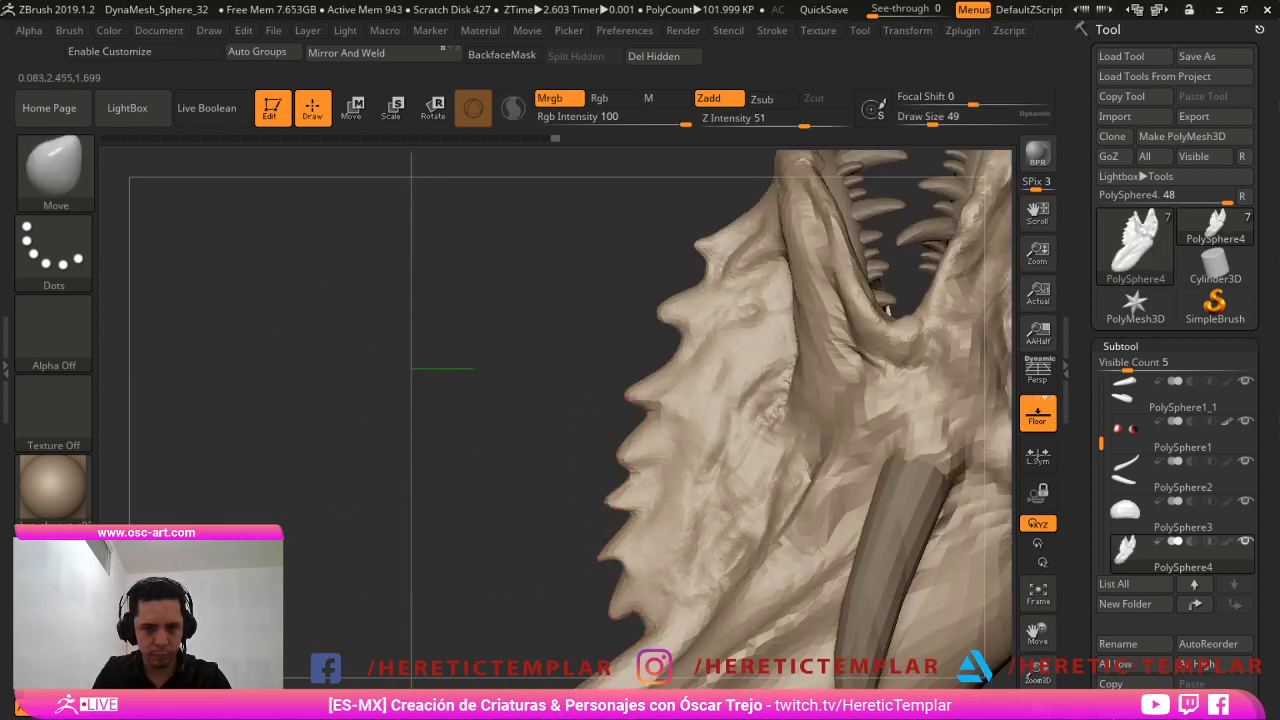
drag(626, 612, 626, 598)
mouse_move(614, 506)
mouse_down()
mouse_move(611, 518)
mouse_move(626, 489)
mouse_up()
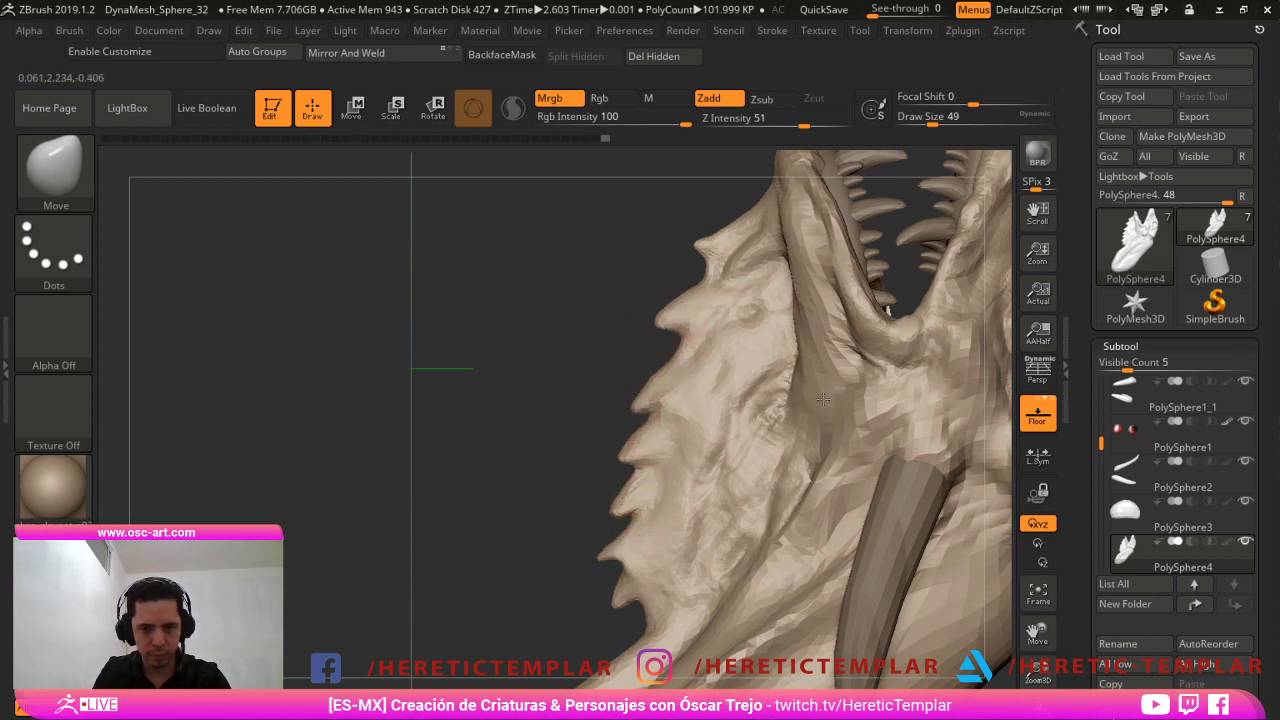
Sharpen and bend the front and middle throat spikes with Move, using draw sizes 71 and 51.
key(bracketright)
key(bracketright)
drag(671, 314, 674, 325)
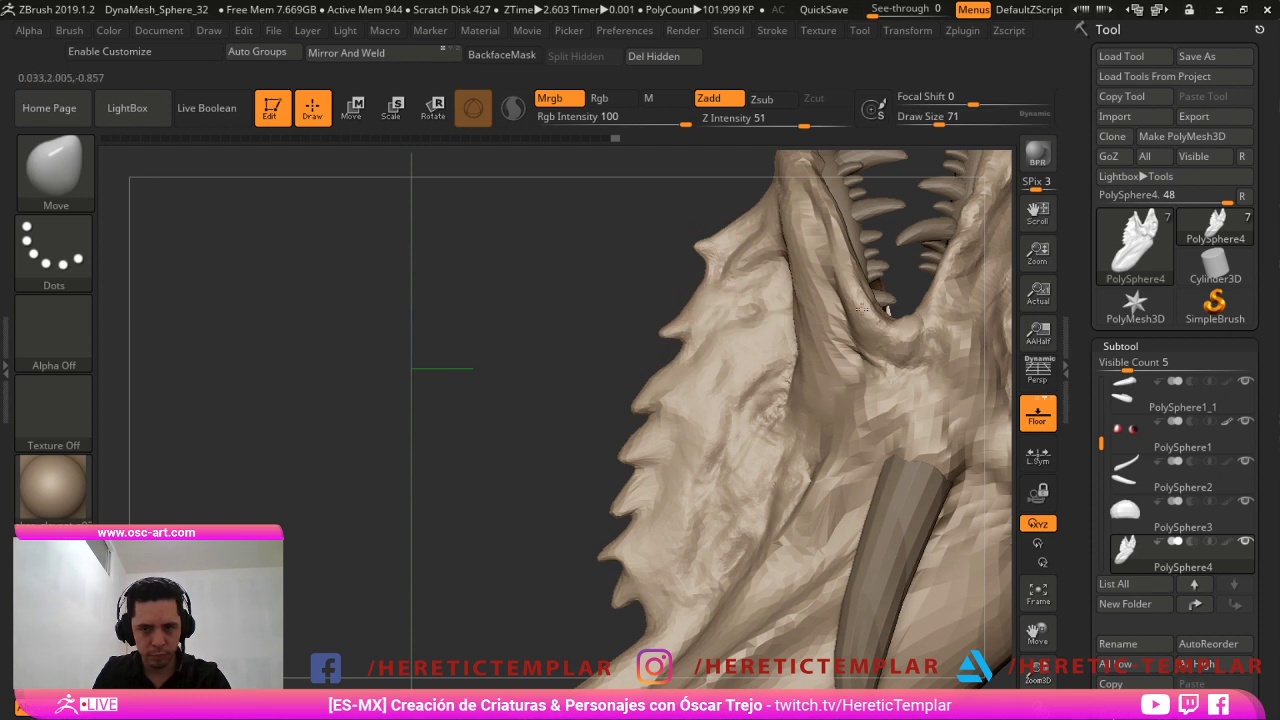
mouse_move(706, 243)
mouse_down()
mouse_move(620, 360)
mouse_move(726, 481)
mouse_move(769, 409)
mouse_move(664, 504)
mouse_move(668, 540)
mouse_move(620, 453)
mouse_up()
key(s)
click(712, 249)
key(s)
click(614, 451)
alt+drag(793, 297, 774, 402)
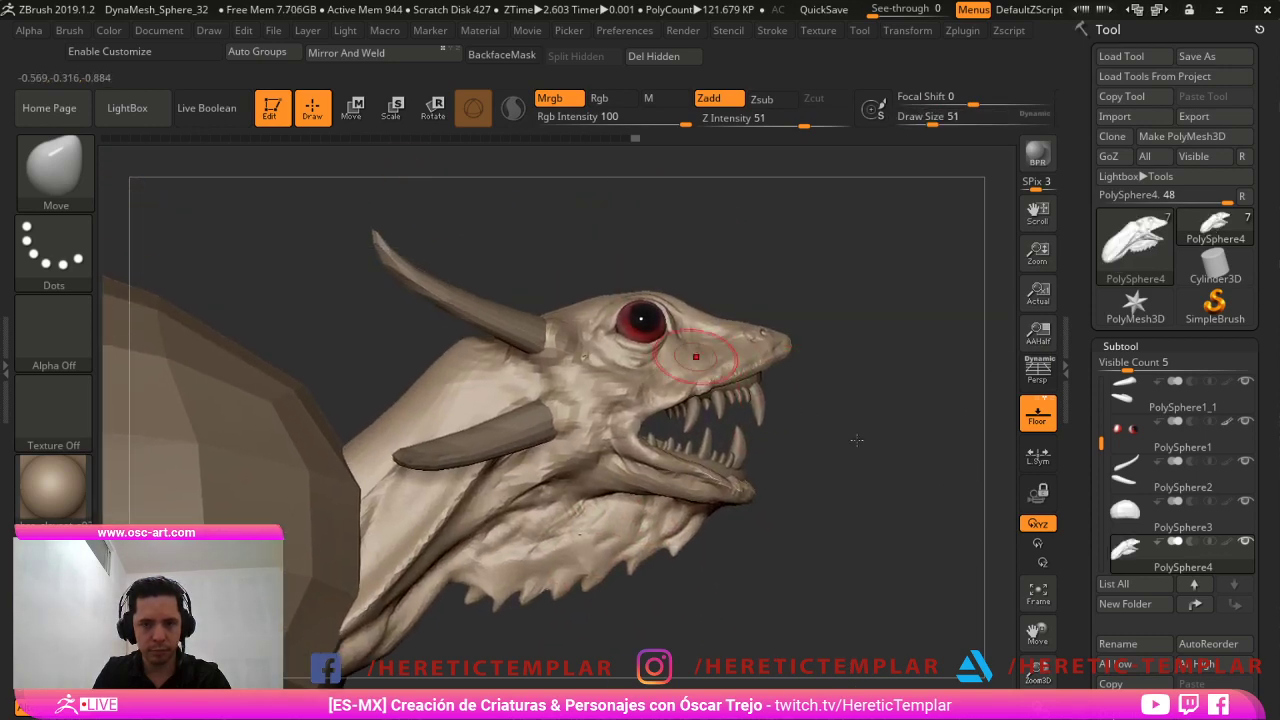
Insert a PolySphere on the back of the creature's neck from the IMM Primitives brush and split it into its own subtool.
mouse_move(939, 278)
mouse_down()
mouse_move(934, 485)
mouse_move(841, 535)
mouse_up()
key(b)
key(i)
key(p)
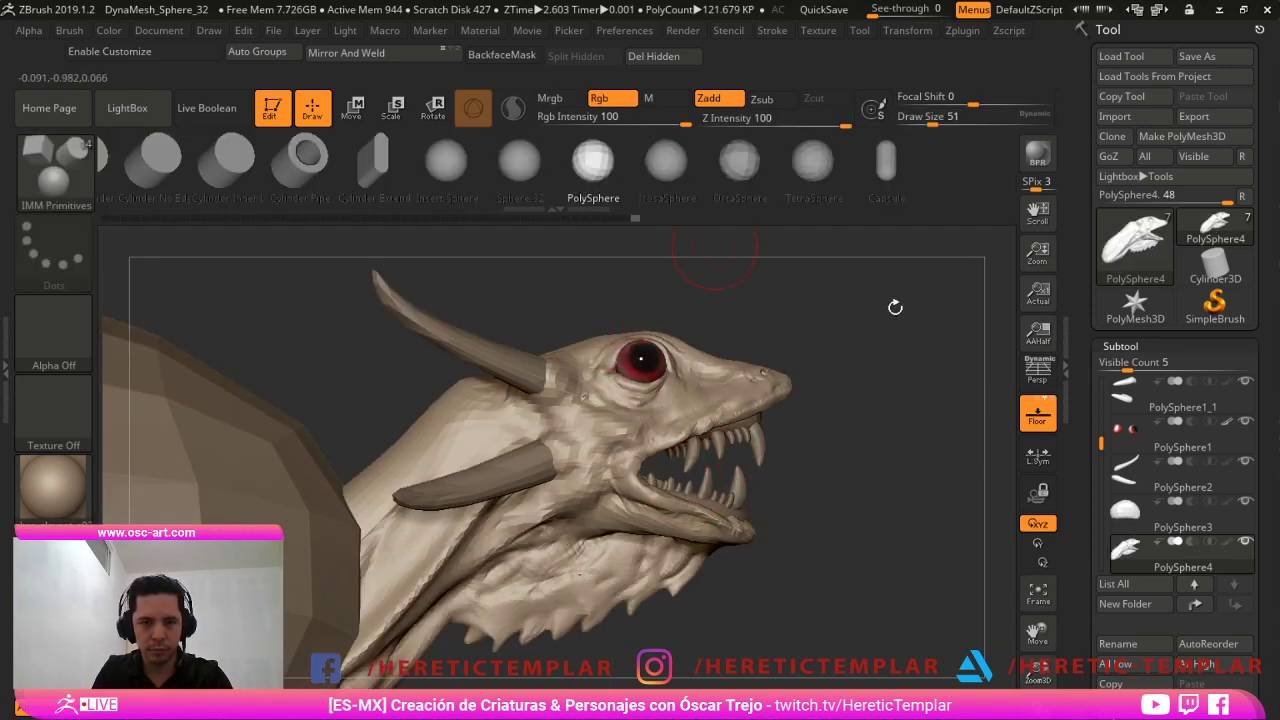
drag(895, 307, 948, 539)
drag(494, 433, 518, 456)
ctrl+shift+click(495, 434)
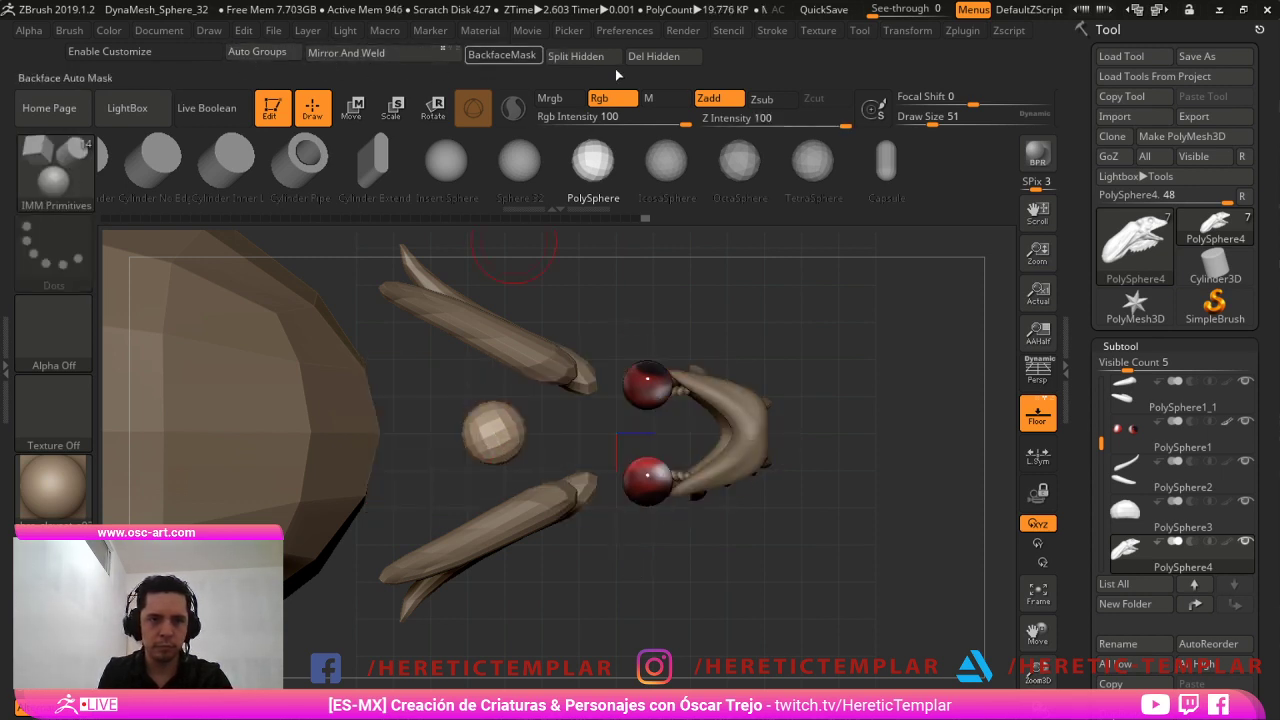
click(582, 57)
Stretch the new sphere lengthwise along the head and neck with the Move brush at draw size 154.
key(b)
key(m)
key(v)
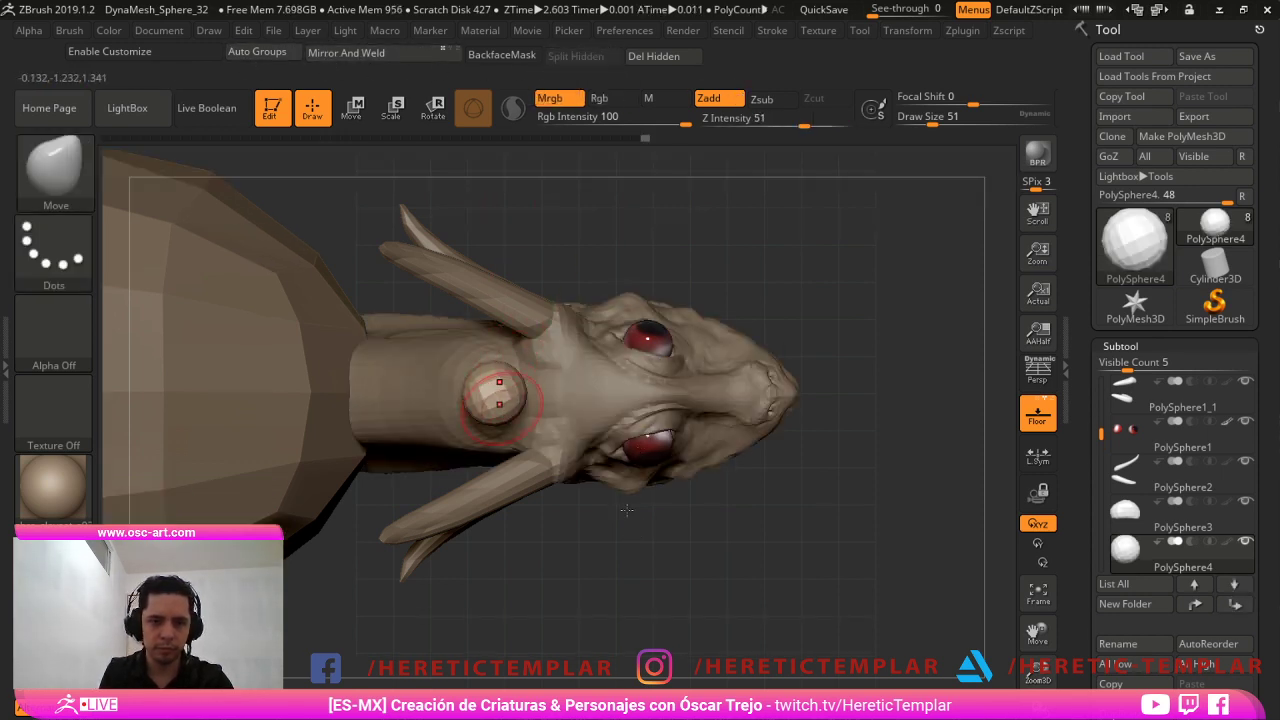
key(s)
drag(494, 400, 633, 393)
key(s)
drag(537, 409, 370, 396)
Bend the stretched crest piece down to follow the back of the head and neck with the Move brush.
shift+drag(758, 680, 712, 592)
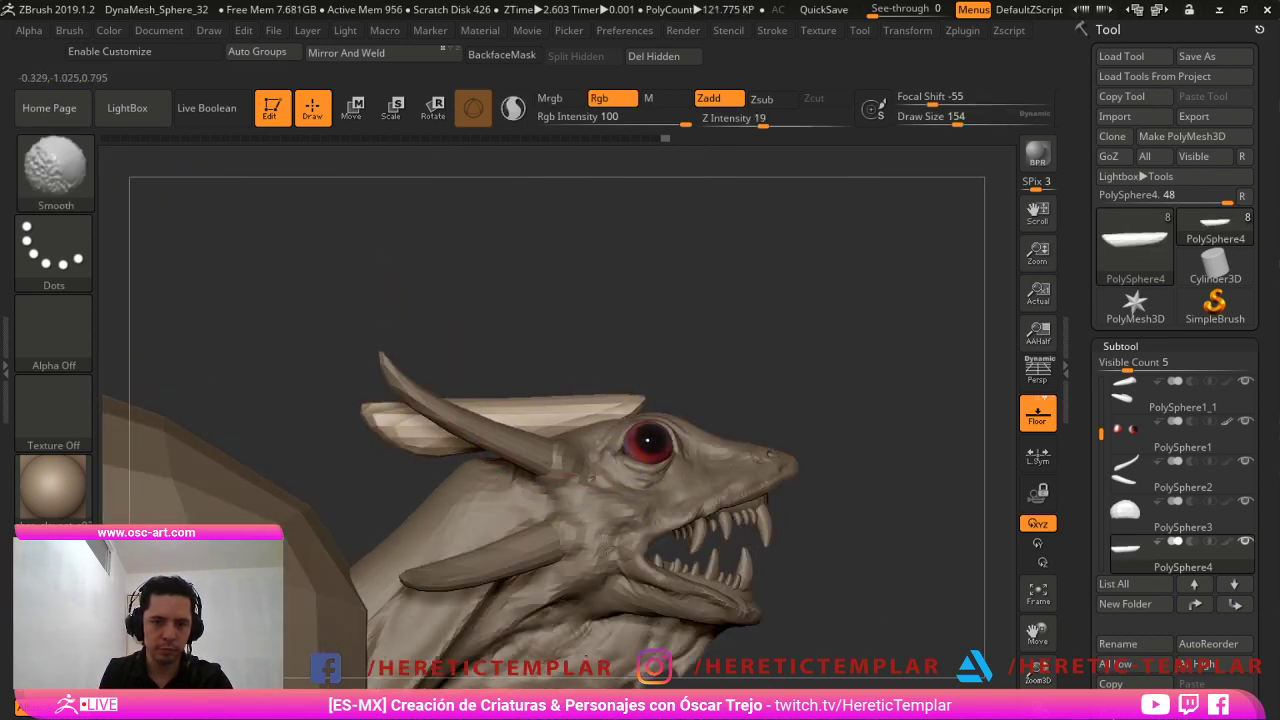
mouse_move(437, 438)
shift+mouse_down()
mouse_move(405, 428)
mouse_move(420, 425)
mouse_move(404, 534)
shift+mouse_up()
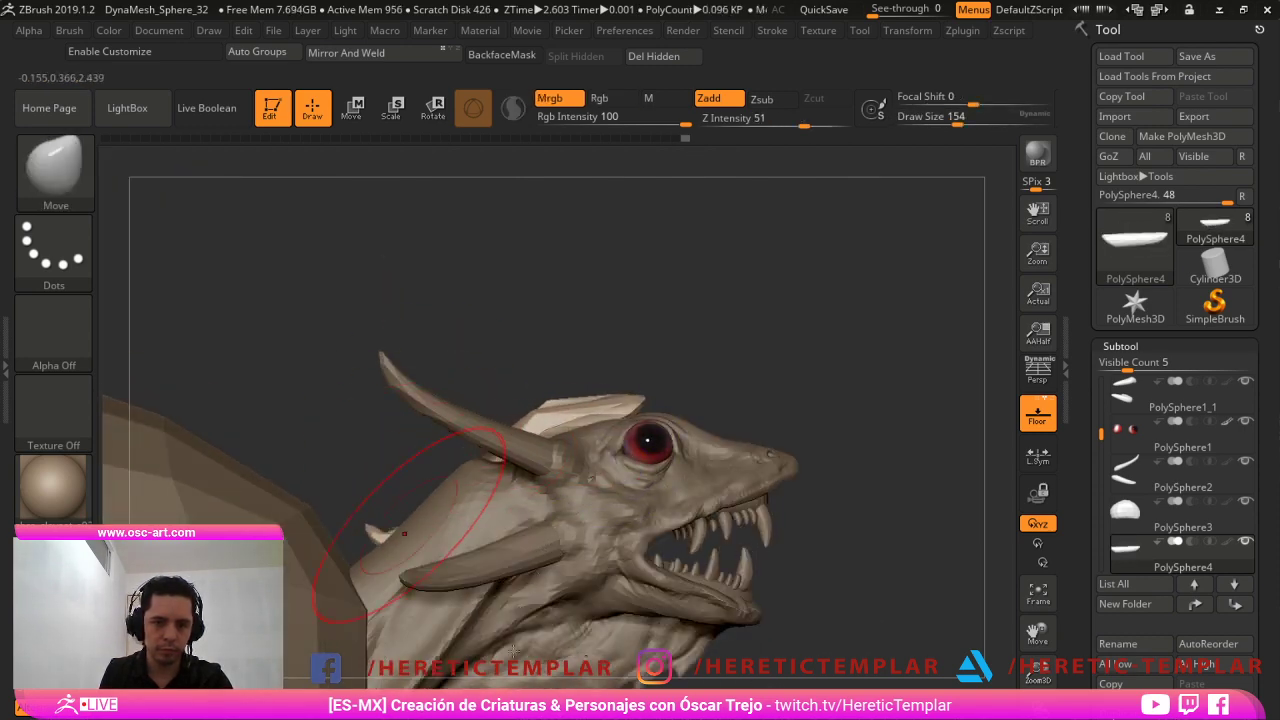
drag(505, 392, 506, 330)
mouse_move(547, 375)
shift+mouse_down()
mouse_move(587, 418)
mouse_move(600, 408)
shift+mouse_up()
key(])
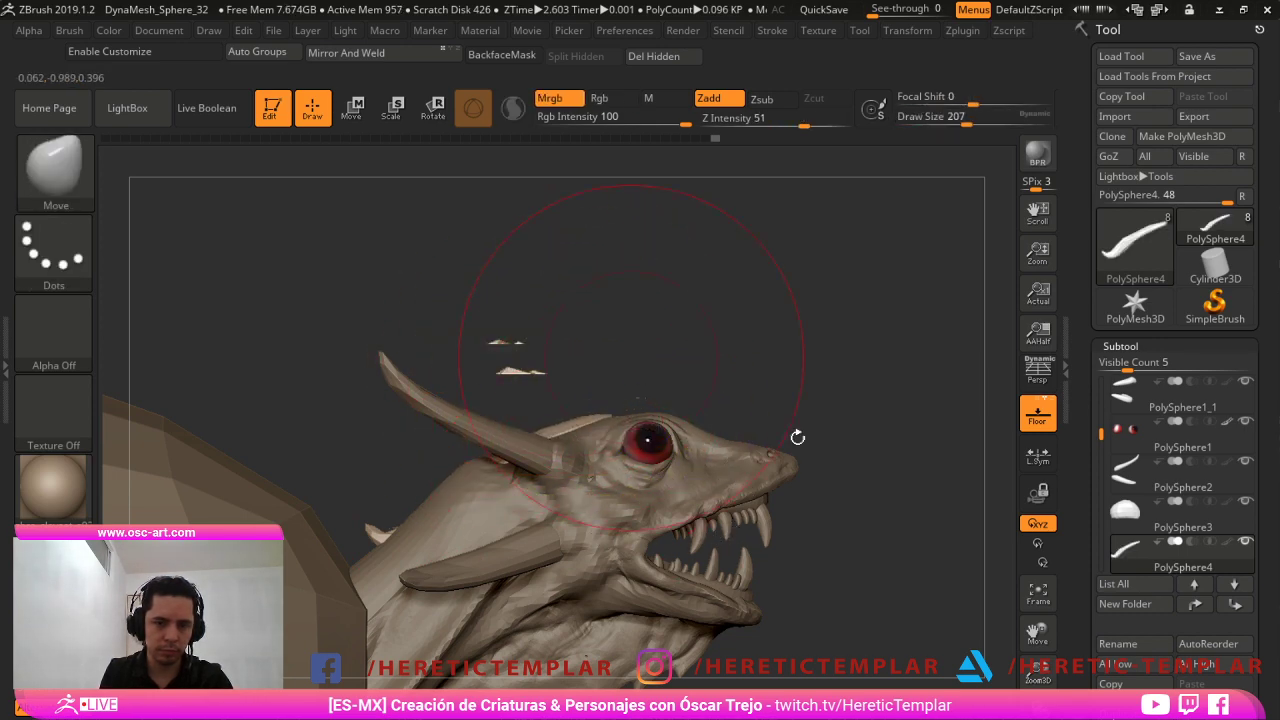
Build up the crest piece along the neck with ClayBuildup and smooth its surface at draw size 90.
drag(797, 437, 890, 518)
mouse_move(500, 480)
shift+mouse_down()
mouse_move(470, 505)
mouse_move(482, 532)
shift+mouse_up()
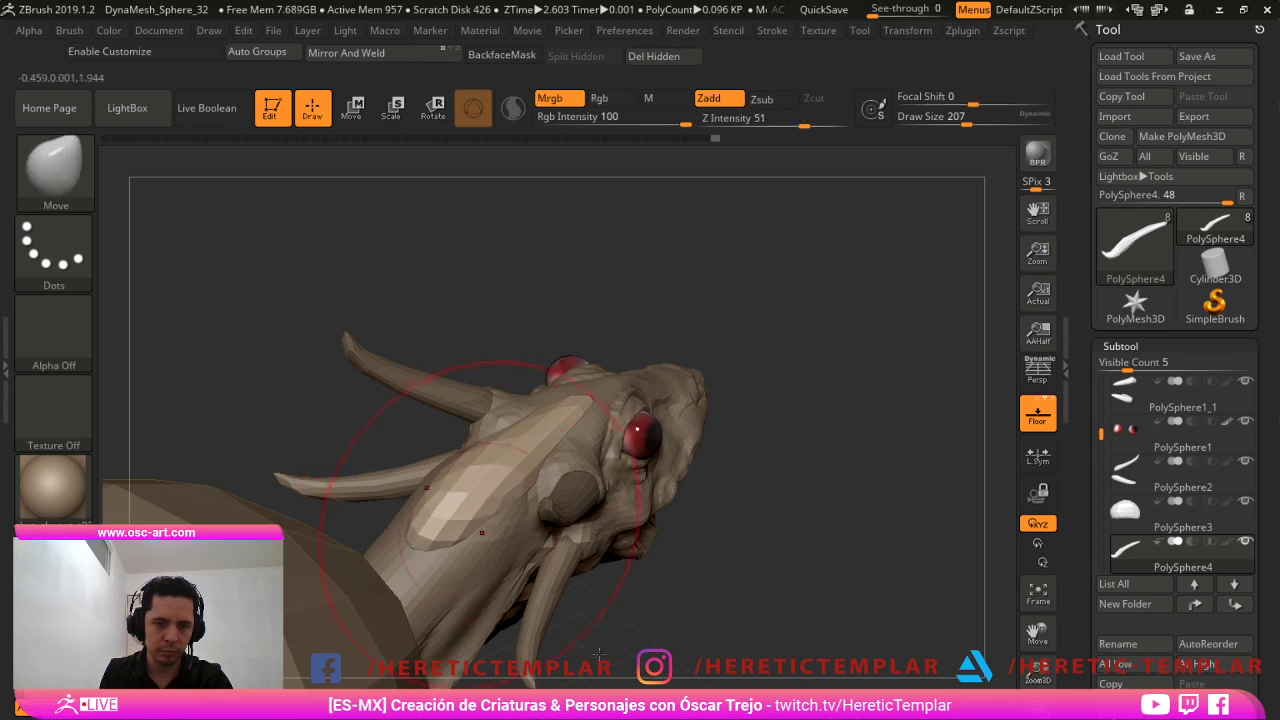
key(b)
key(c)
key(b)
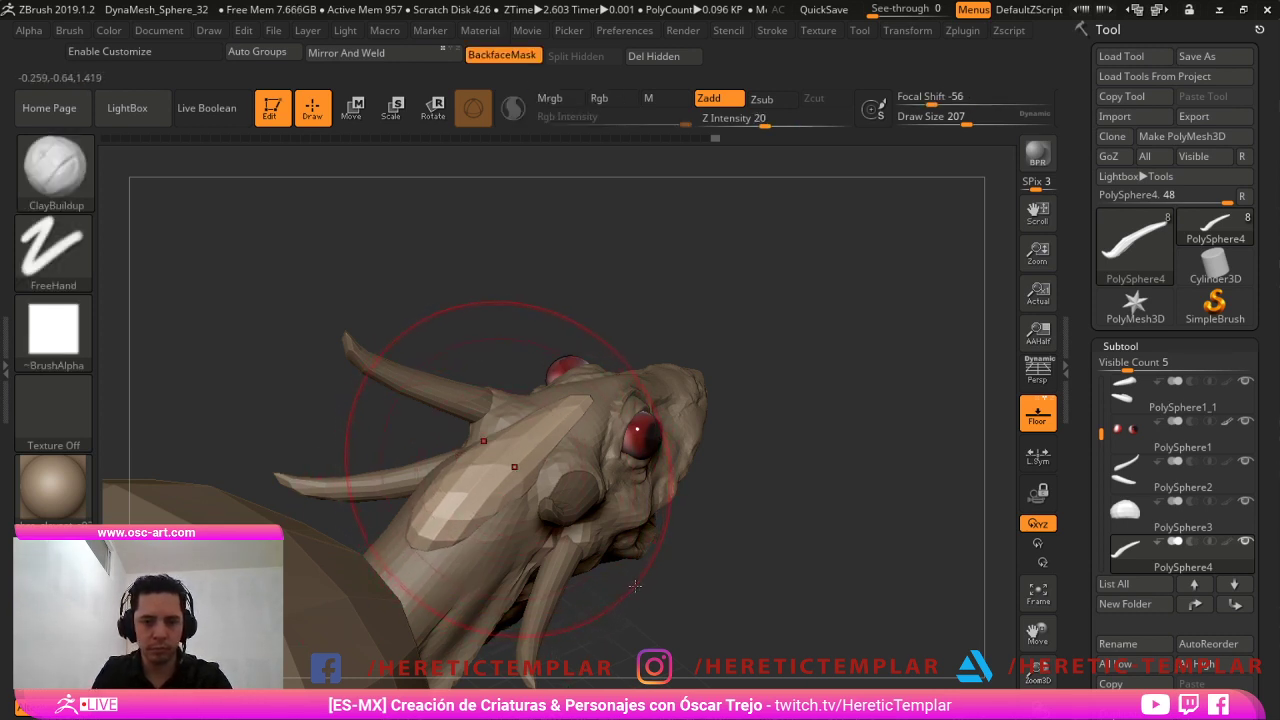
mouse_move(587, 407)
mouse_down()
mouse_move(502, 487)
mouse_move(430, 525)
mouse_up()
mouse_move(430, 525)
shift+mouse_down()
mouse_move(445, 500)
mouse_move(492, 520)
mouse_move(443, 514)
shift+mouse_up()
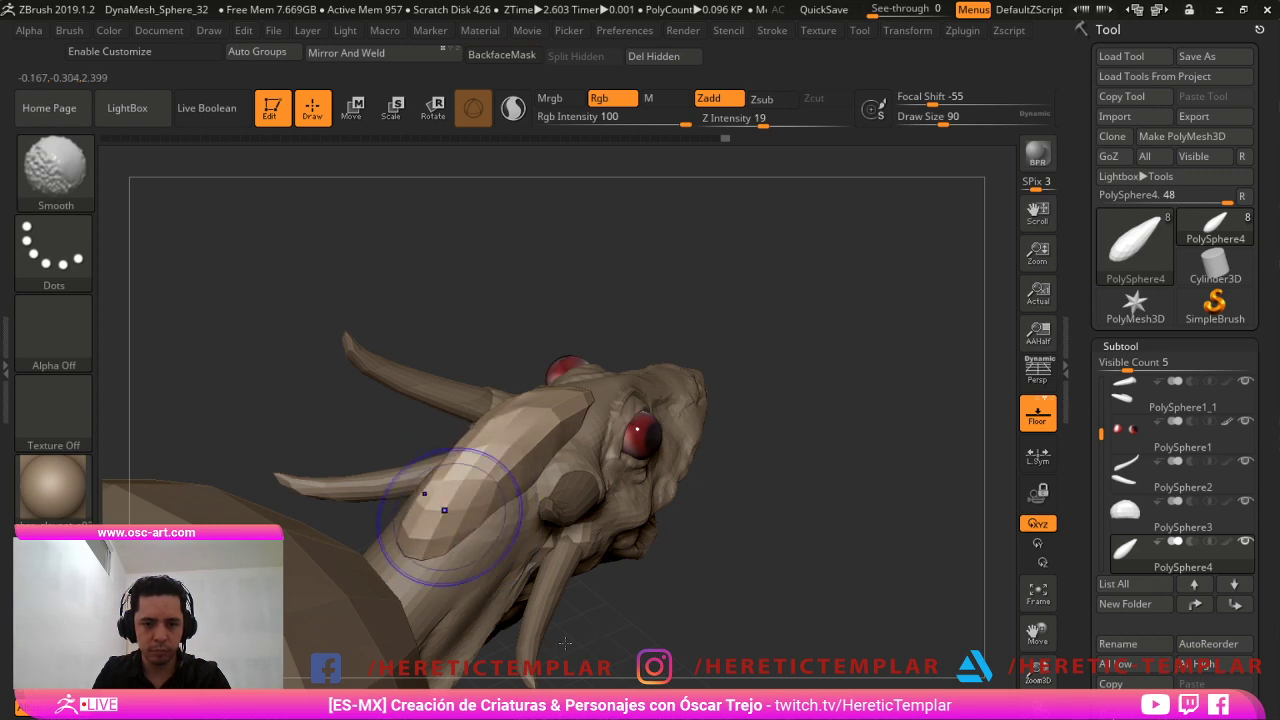
Pull a row of spikes out of the crest's outer edge with the SnakeHook brush at draw size 49.
drag(785, 480, 803, 336)
key(b)
key(s)
key(h)
key(s)
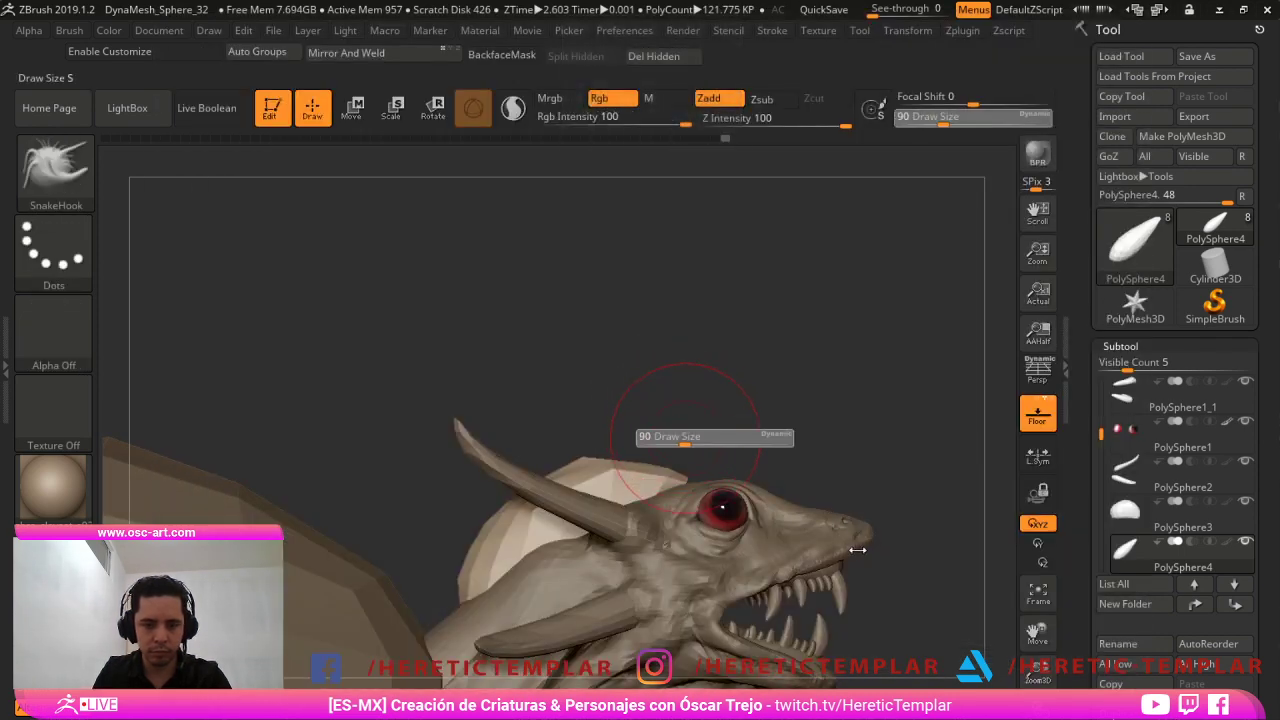
mouse_move(683, 440)
mouse_down()
mouse_move(672, 441)
mouse_move(679, 411)
mouse_up()
mouse_move(626, 462)
mouse_down()
mouse_move(605, 405)
mouse_move(551, 419)
mouse_up()
drag(537, 479, 477, 424)
drag(513, 519, 428, 482)
drag(485, 548, 402, 541)
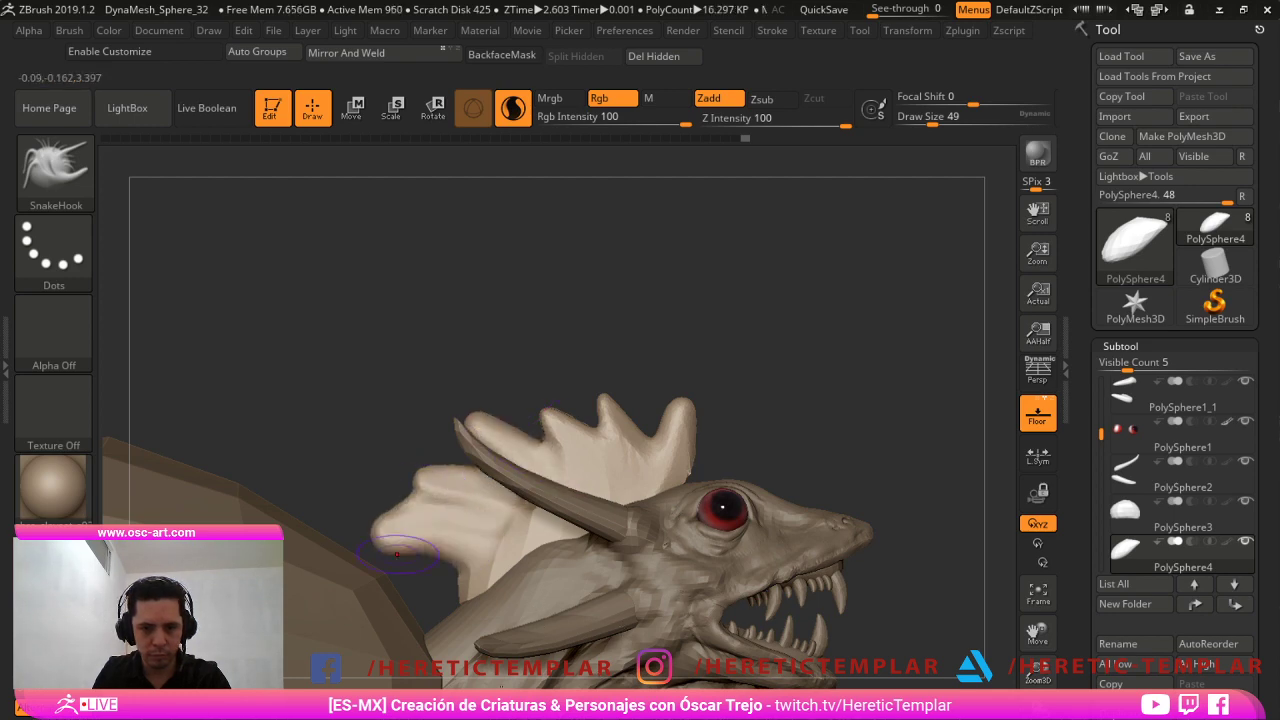
drag(468, 588, 405, 580)
Scale the crest thinner across its width from the front view with the transform gizmo.
mouse_move(908, 480)
alt+mouse_down()
mouse_move(874, 391)
mouse_move(663, 603)
alt+mouse_up()
key(w)
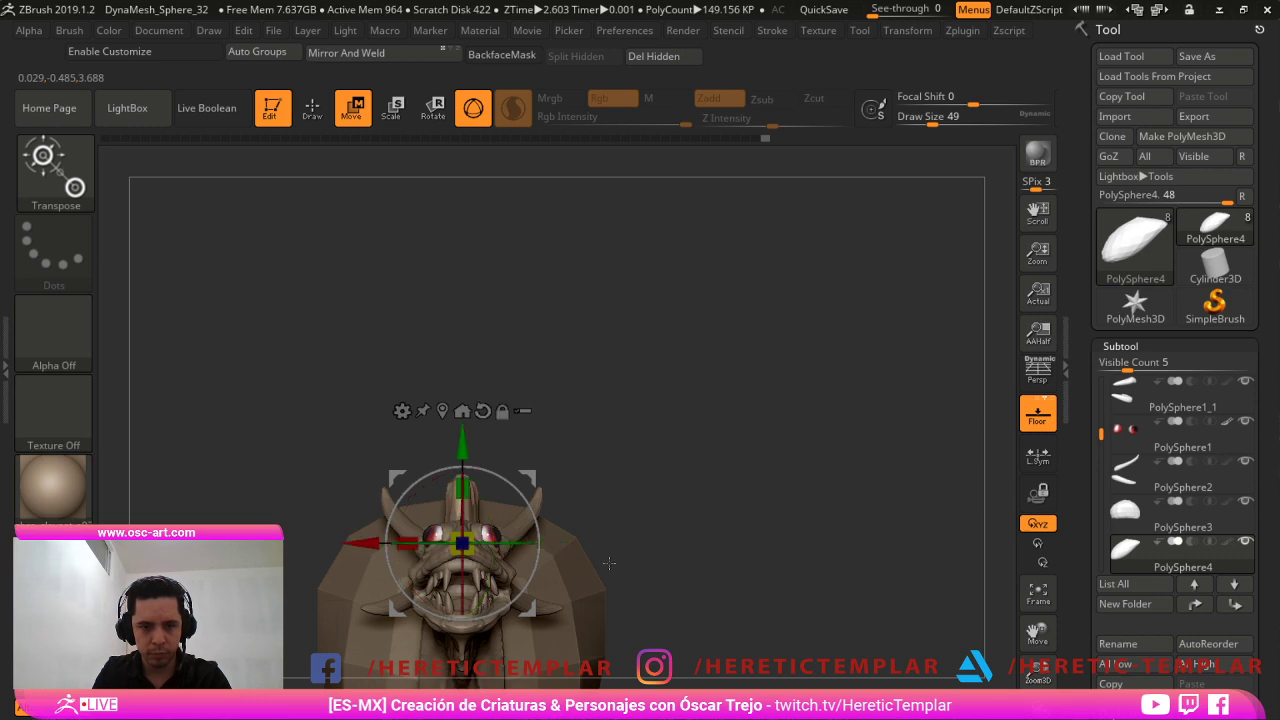
drag(406, 543, 432, 543)
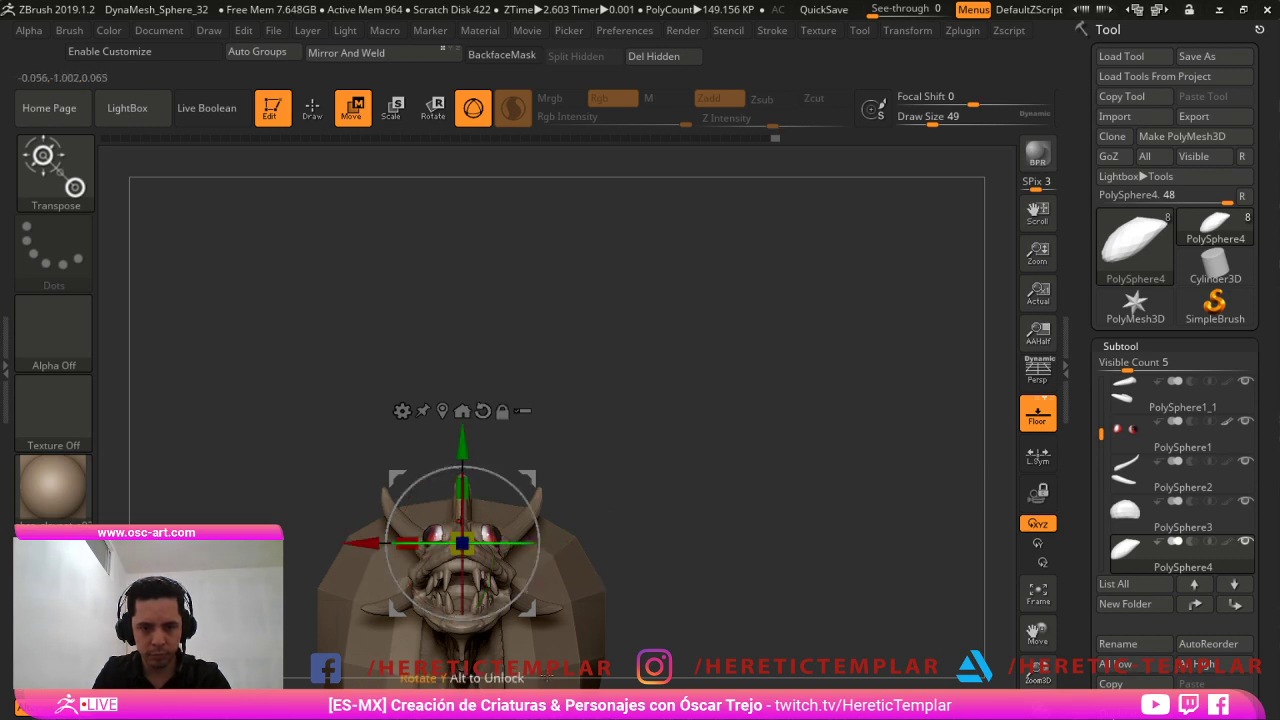
Return to sculpting and refine the crest spikes with Smooth and Move at draw size 41.
key(q)
mouse_move(640, 500)
mouse_down()
mouse_move(801, 494)
mouse_move(850, 535)
mouse_up()
key(s)
drag(577, 461, 568, 461)
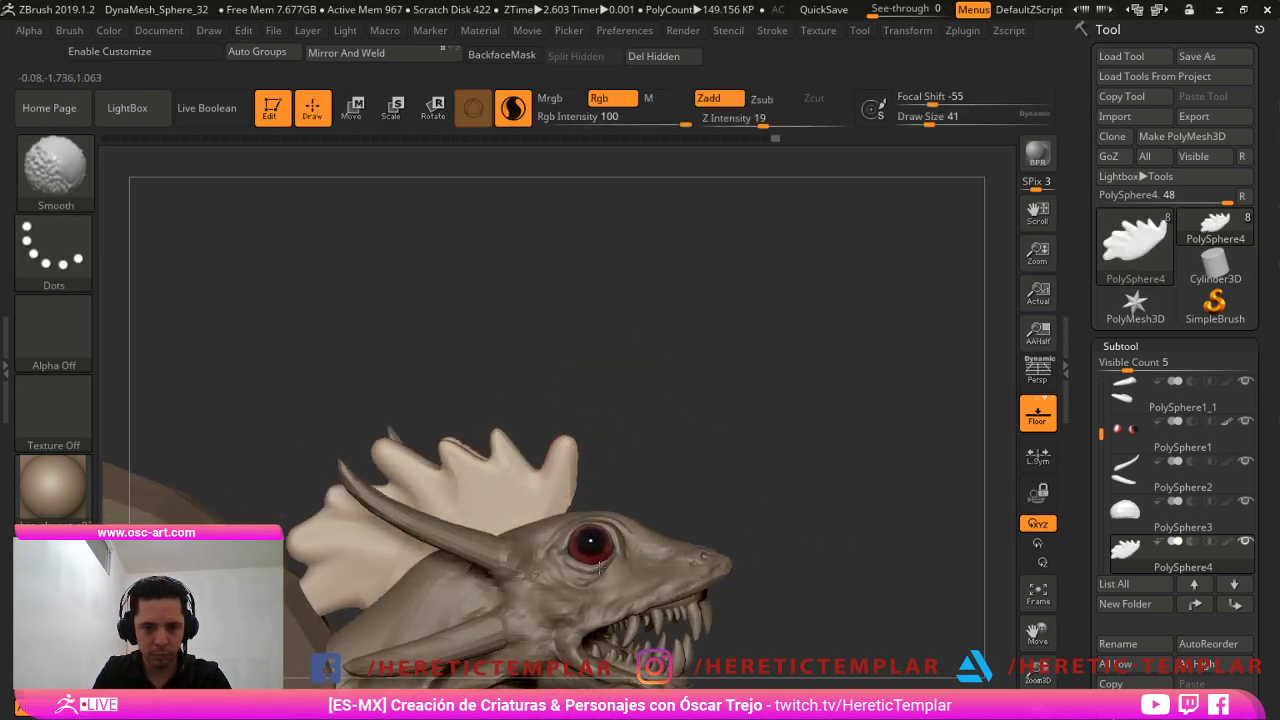
drag(498, 441, 480, 481)
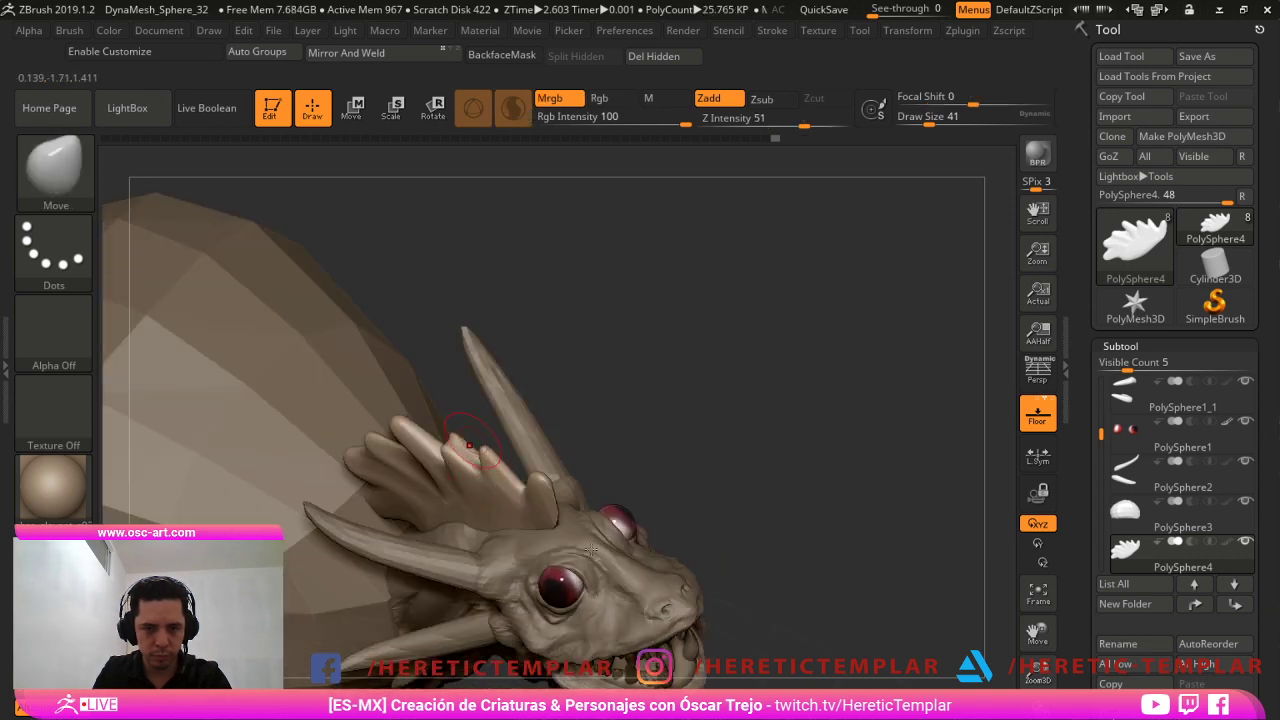
key(shift)
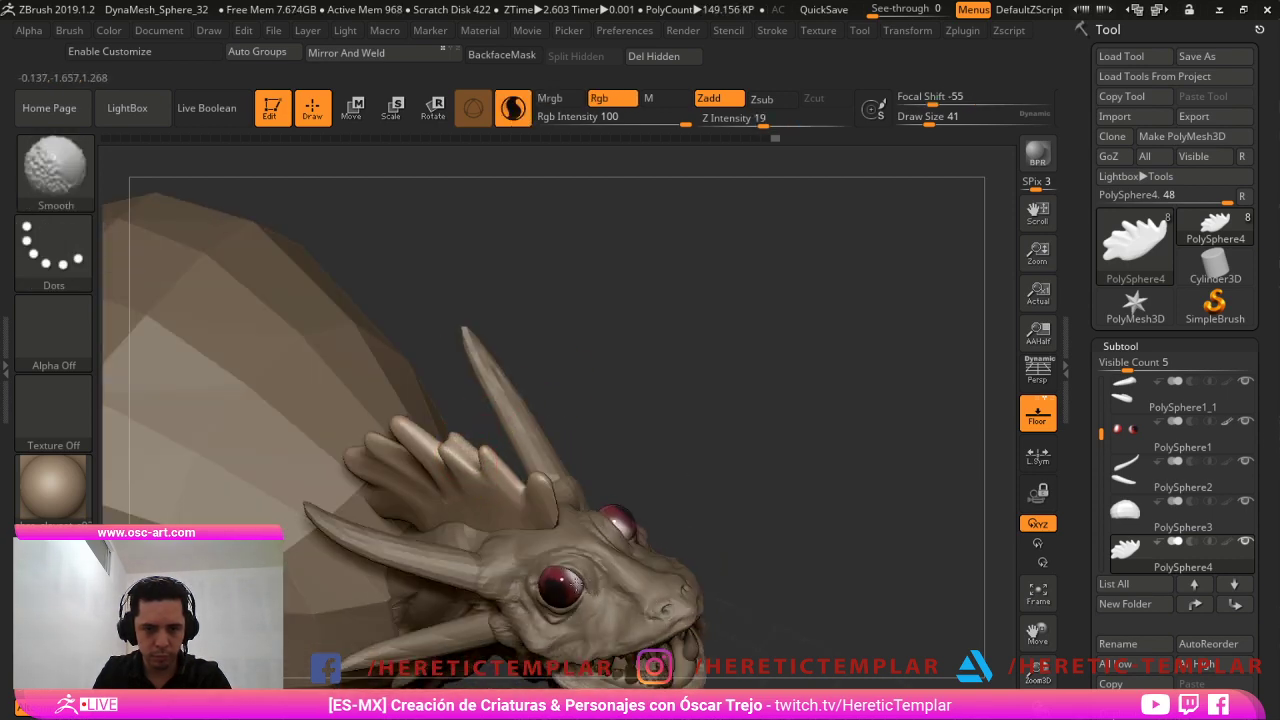
Smooth the sides and ridges of the crest spikes at draw size 65.
key(s)
drag(450, 471, 459, 471)
shift+drag(480, 446, 416, 428)
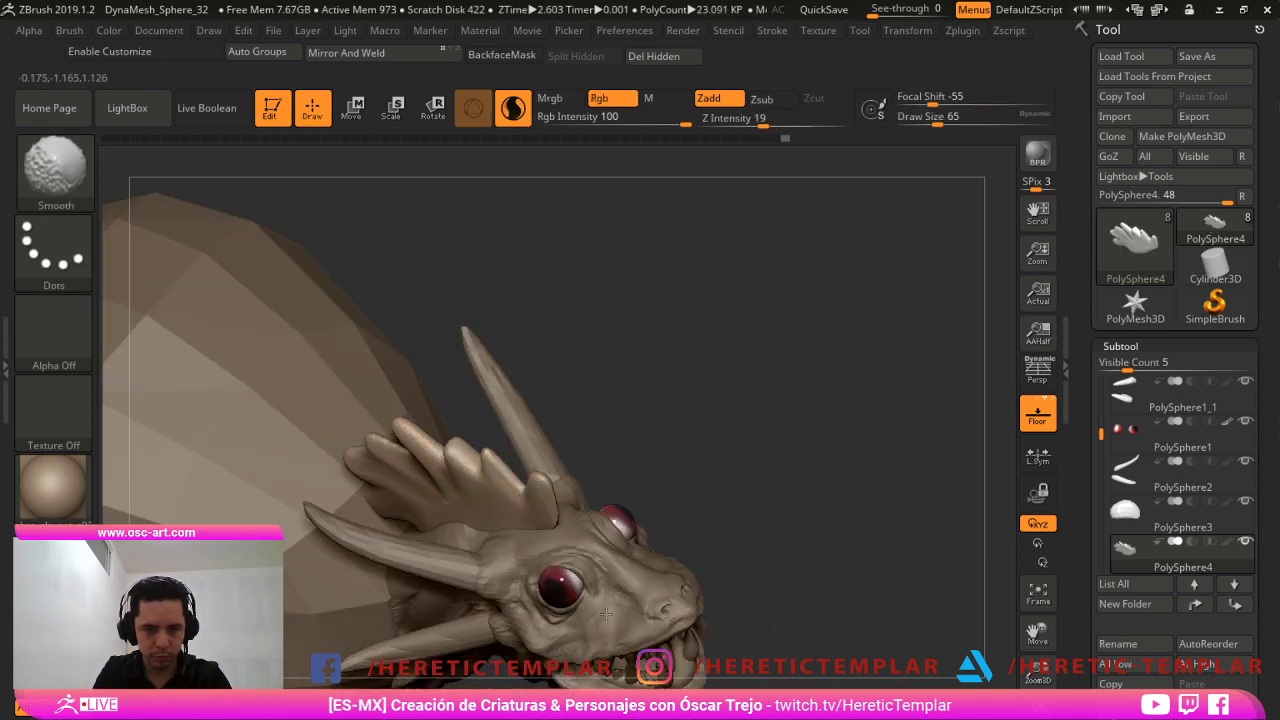
shift+drag(484, 491, 508, 462)
Reshape the crest's rear lobe and upper outline from the side with Move, increasing the draw size to 149.
mouse_move(591, 443)
mouse_down()
mouse_move(659, 389)
mouse_move(623, 373)
mouse_up()
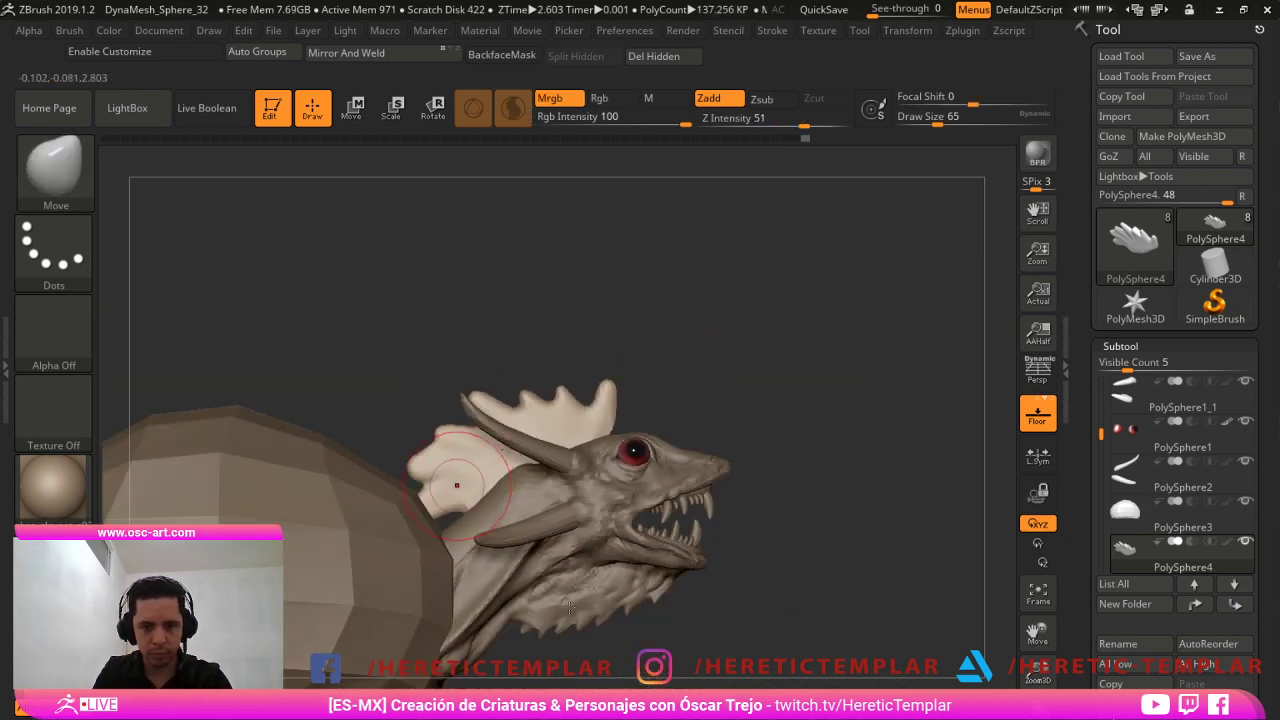
key(s)
mouse_move(457, 485)
mouse_down()
mouse_move(477, 485)
mouse_move(441, 503)
mouse_up()
key(s)
drag(428, 456, 442, 481)
key(s)
drag(472, 500, 478, 500)
key(s)
drag(550, 431, 537, 431)
right_drag(590, 415, 571, 411)
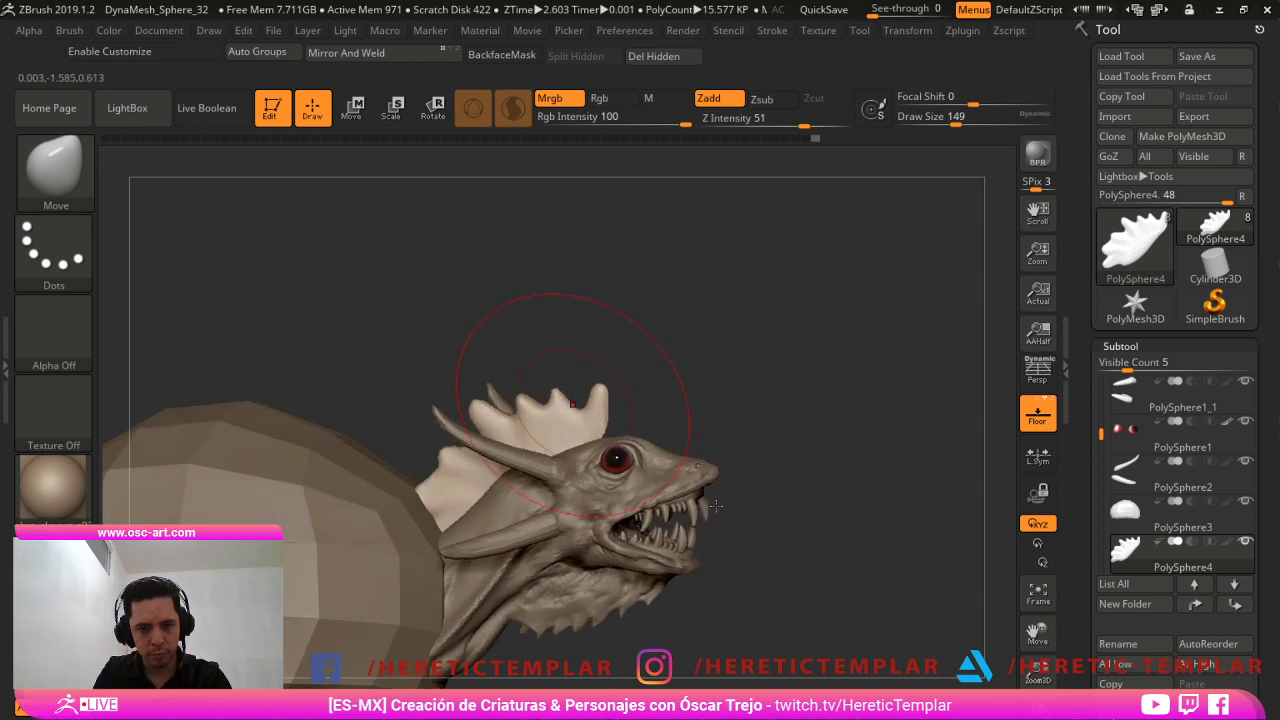
mouse_move(571, 411)
mouse_down()
mouse_move(609, 418)
mouse_move(596, 424)
mouse_up()
Adjust the height and spacing of the front crest spikes with Move at draw sizes 112 and 35.
key(s)
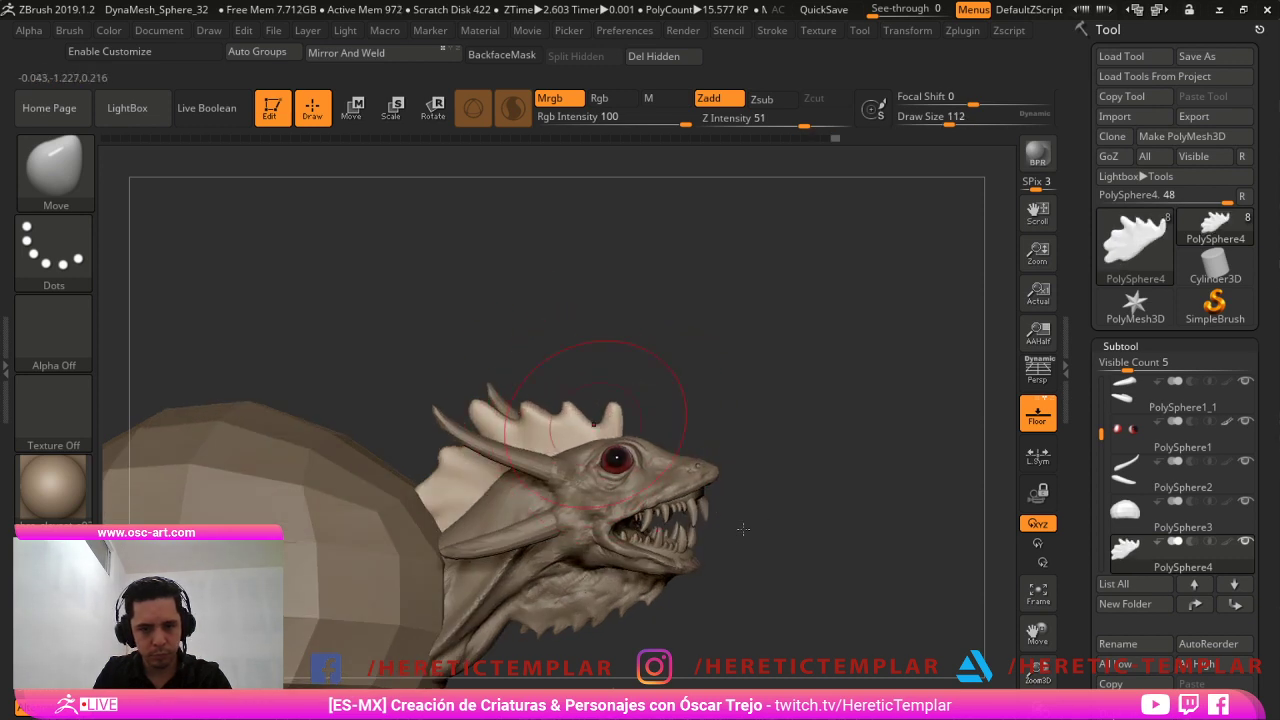
right_drag(602, 422, 643, 414)
key(s)
drag(643, 416, 629, 417)
key(bracketleft)
key(bracketleft)
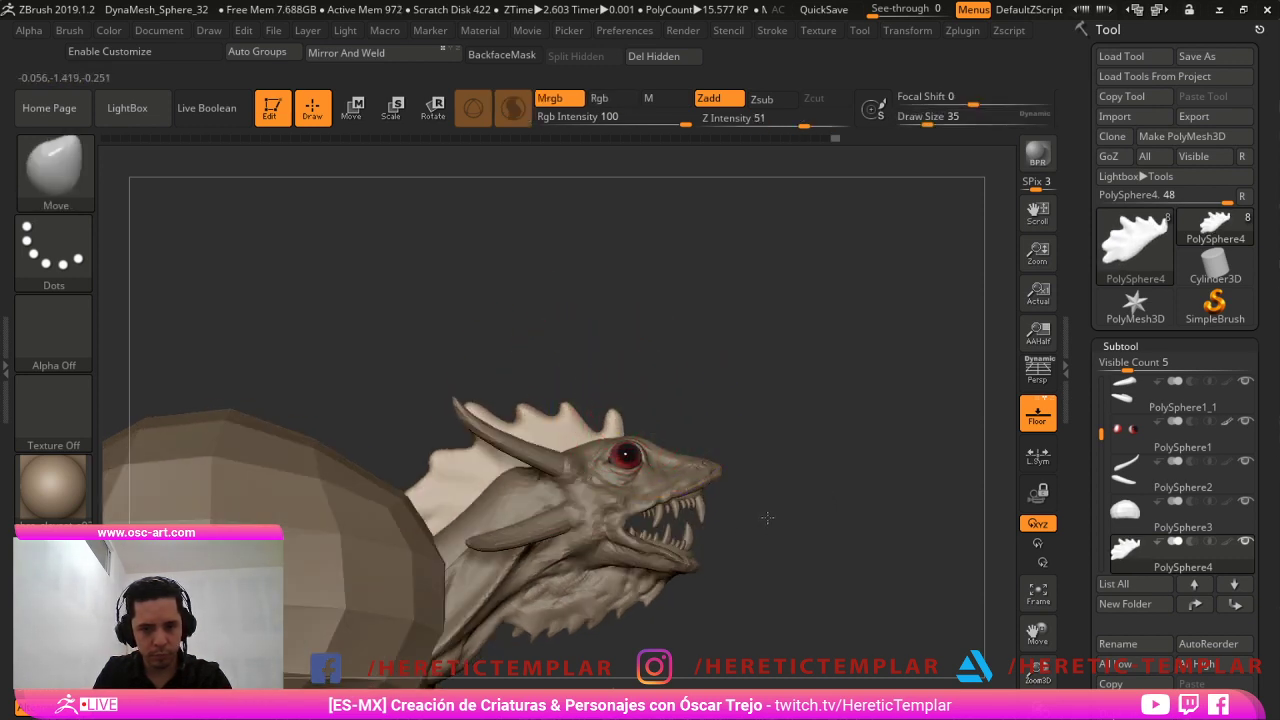
Refine the front crest spikes and the gaps between them with Move at draw size 22.
key(bracketleft)
key(bracketleft)
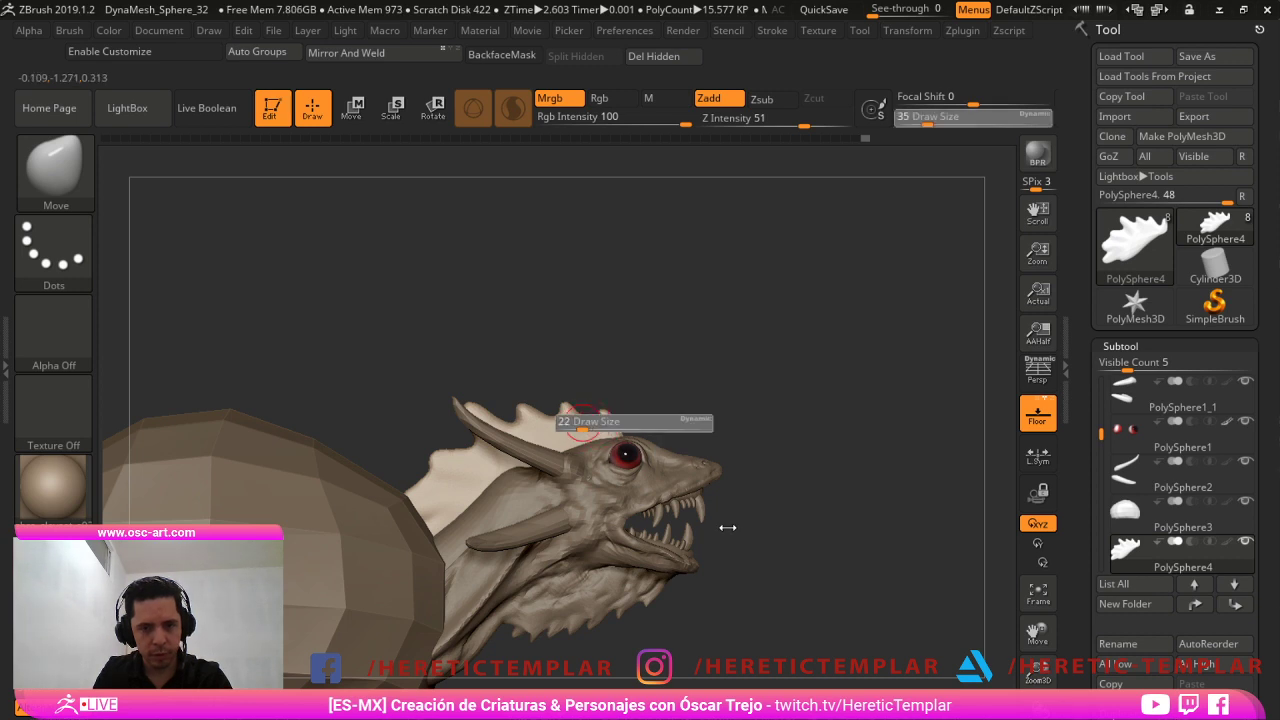
key(ctrl)
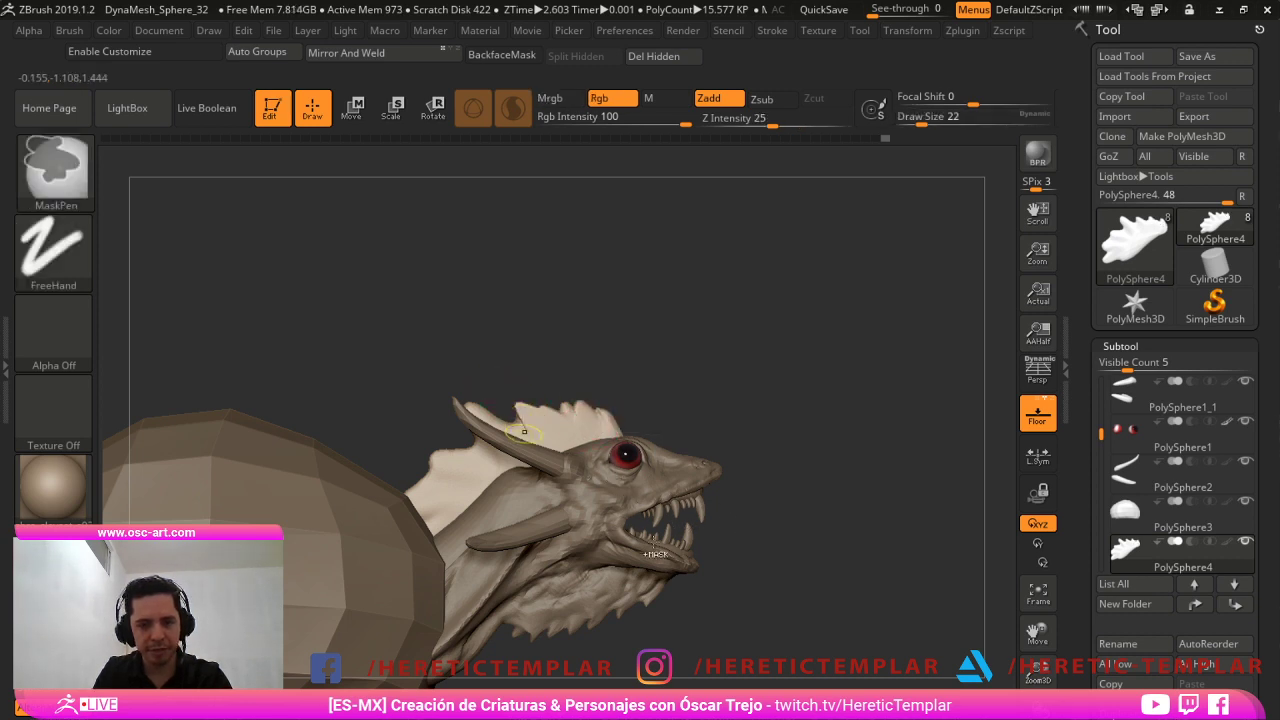
right_drag(578, 421, 592, 417)
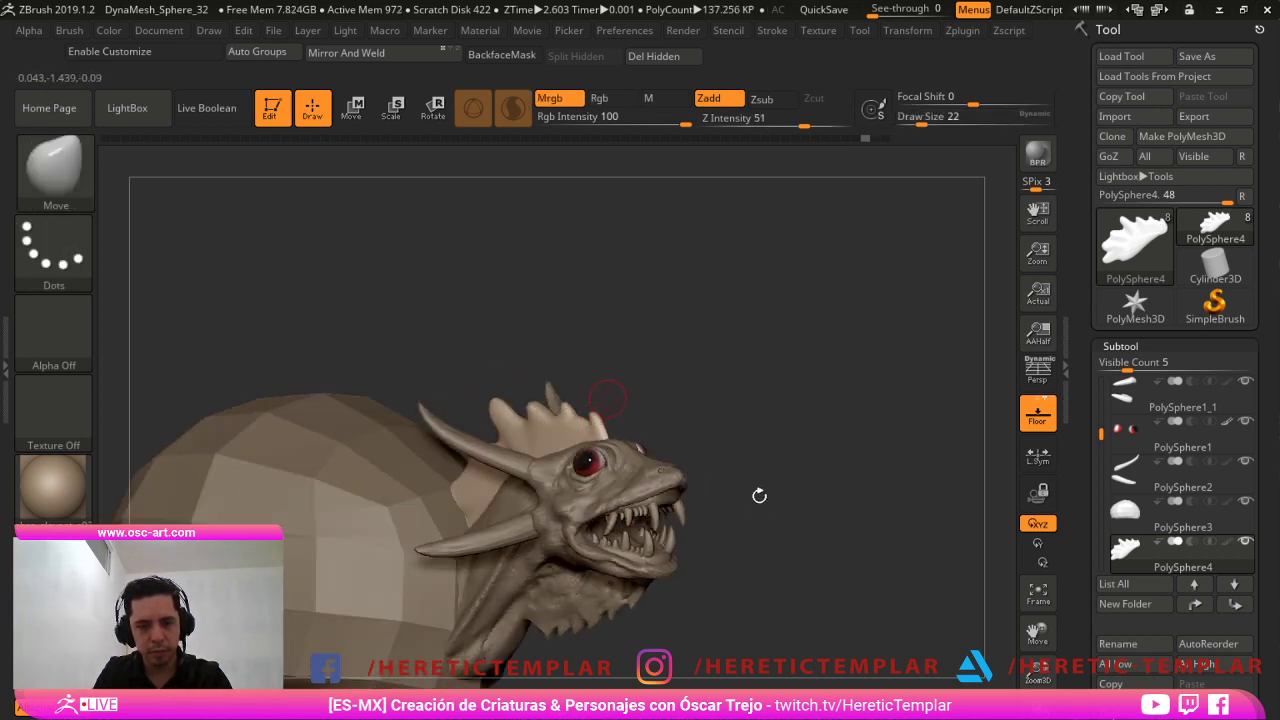
drag(640, 402, 573, 432)
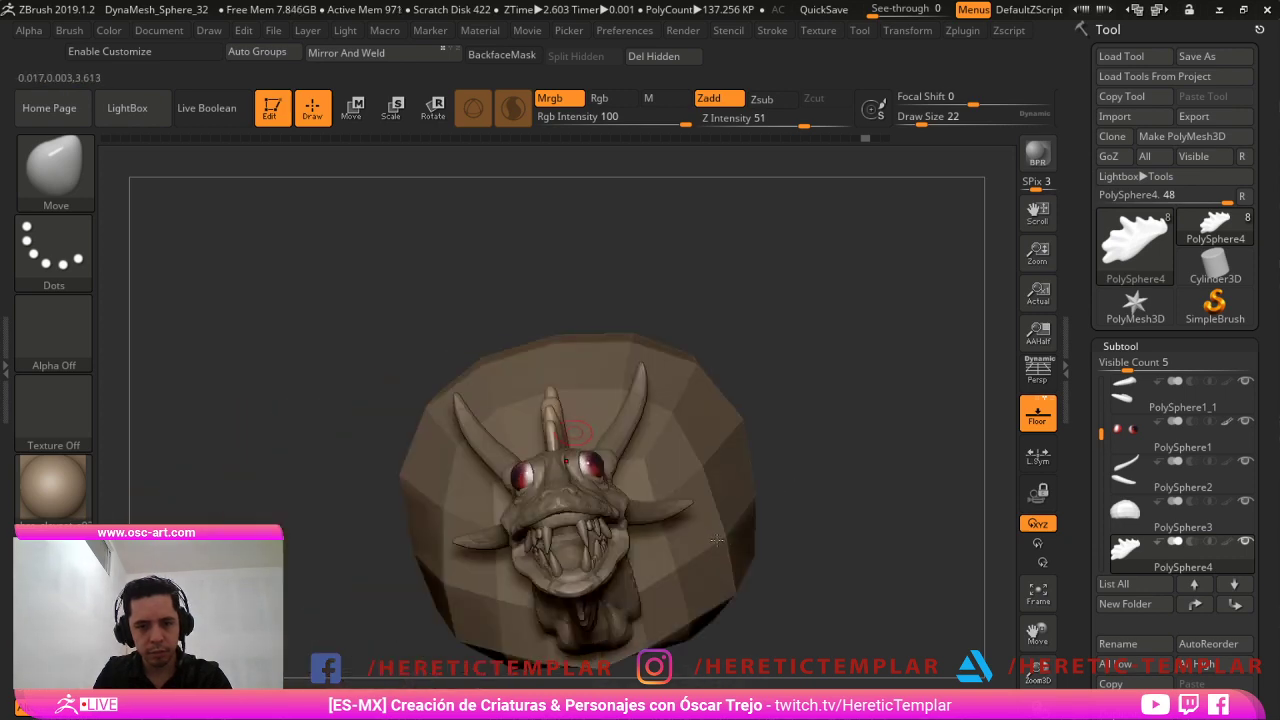
Sharpen and bend the upper crest spikes from the side view with Move, increasing the draw size to 71.
mouse_move(626, 362)
right_down()
mouse_move(754, 322)
mouse_move(722, 364)
right_up()
key(s)
mouse_move(514, 408)
mouse_down()
mouse_move(525, 407)
mouse_move(511, 408)
mouse_up()
key(s)
mouse_move(605, 409)
mouse_down()
mouse_move(614, 404)
mouse_move(606, 418)
mouse_up()
key(s)
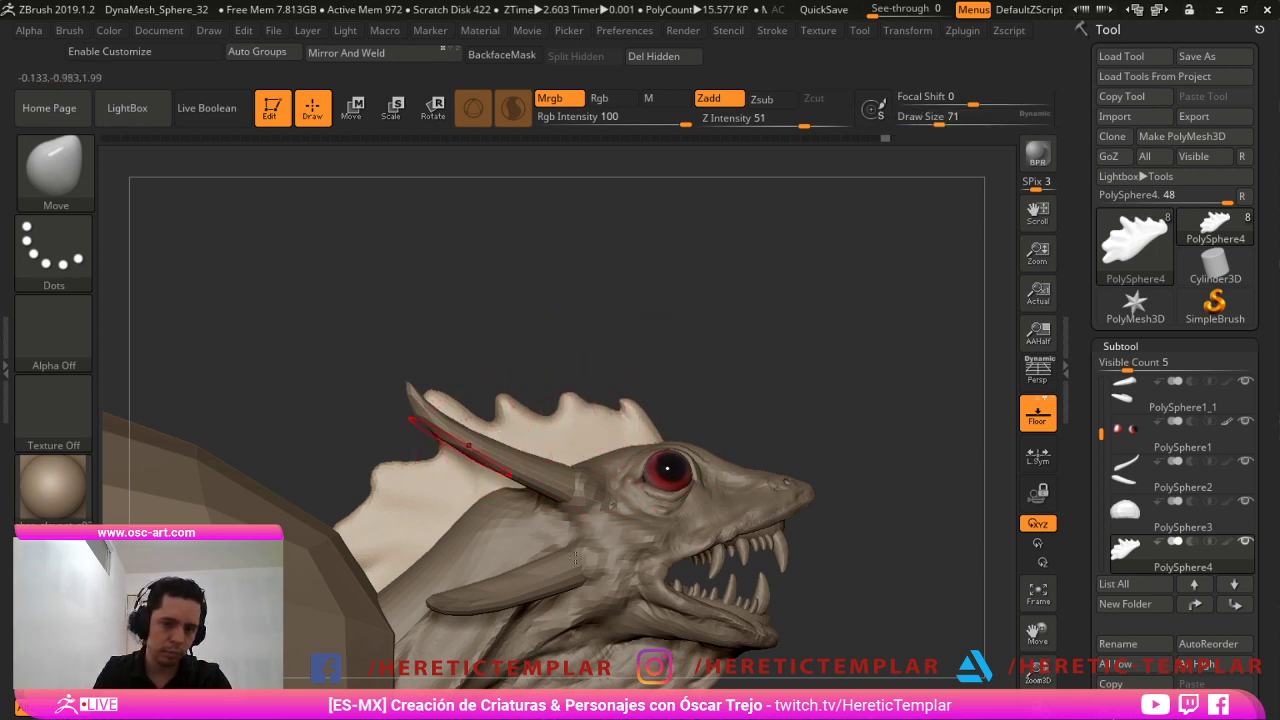
Pull the rear crest spike outward with Move at draw size 41, undoing the first stroke.
key(s)
drag(421, 474, 360, 435)
key(ctrl+z)
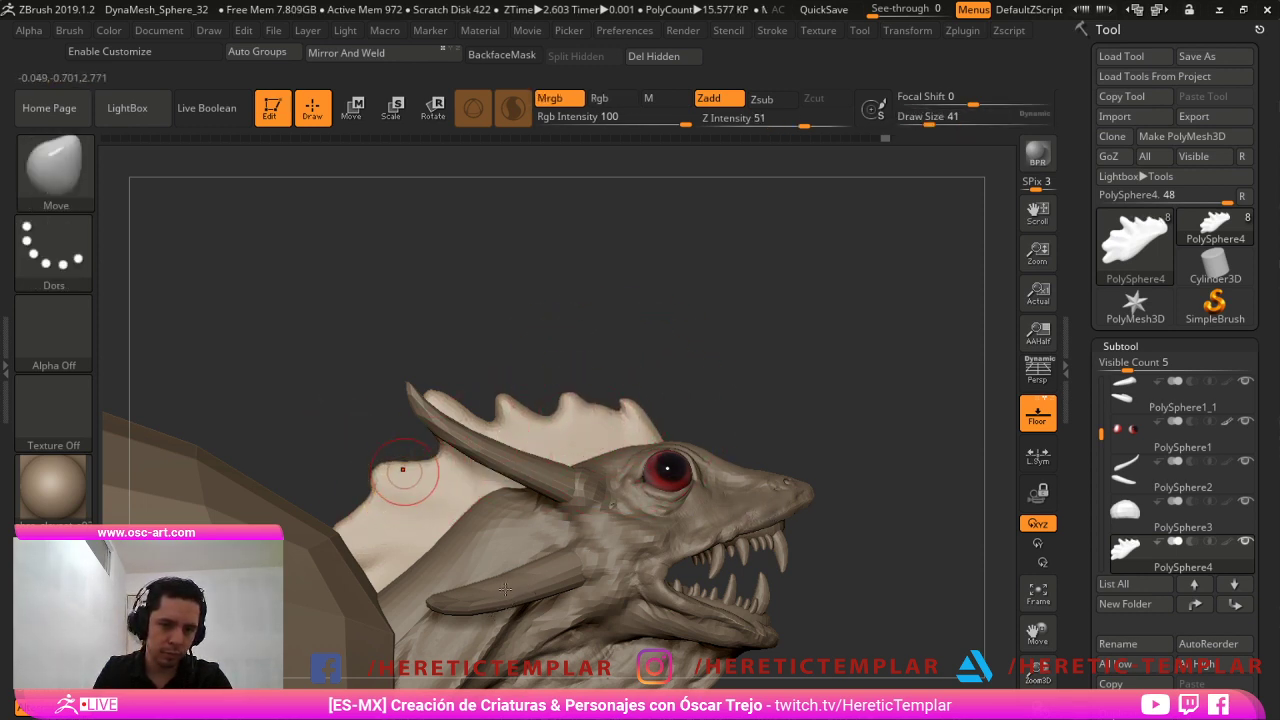
mouse_move(387, 487)
mouse_down()
mouse_move(352, 485)
mouse_move(335, 511)
mouse_up()
Undo the smoothing stroke and pull the crest's rear edge toward the head with Move at draw sizes 97 and 62.
mouse_move(602, 345)
alt+mouse_down()
mouse_move(623, 300)
mouse_move(629, 349)
mouse_move(643, 352)
alt+mouse_up()
key(s)
shift+drag(413, 420, 441, 415)
key(ctrl+z)
key(s)
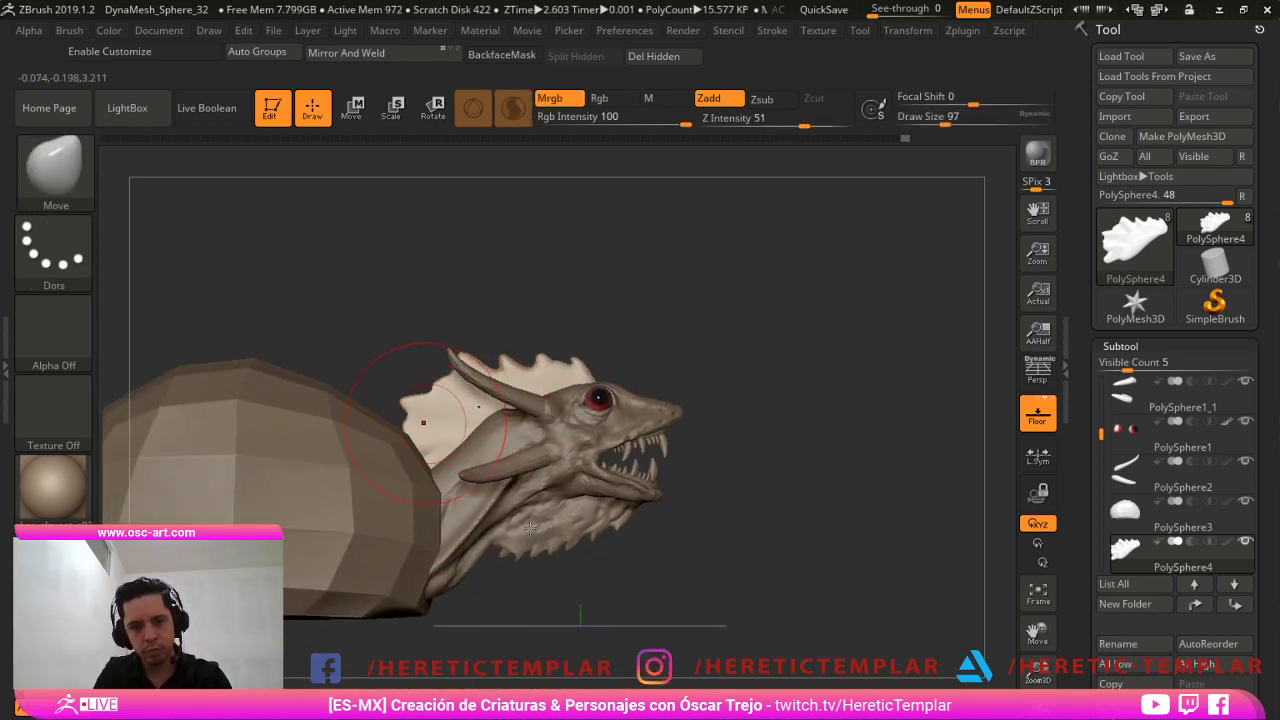
key(bracketleft)
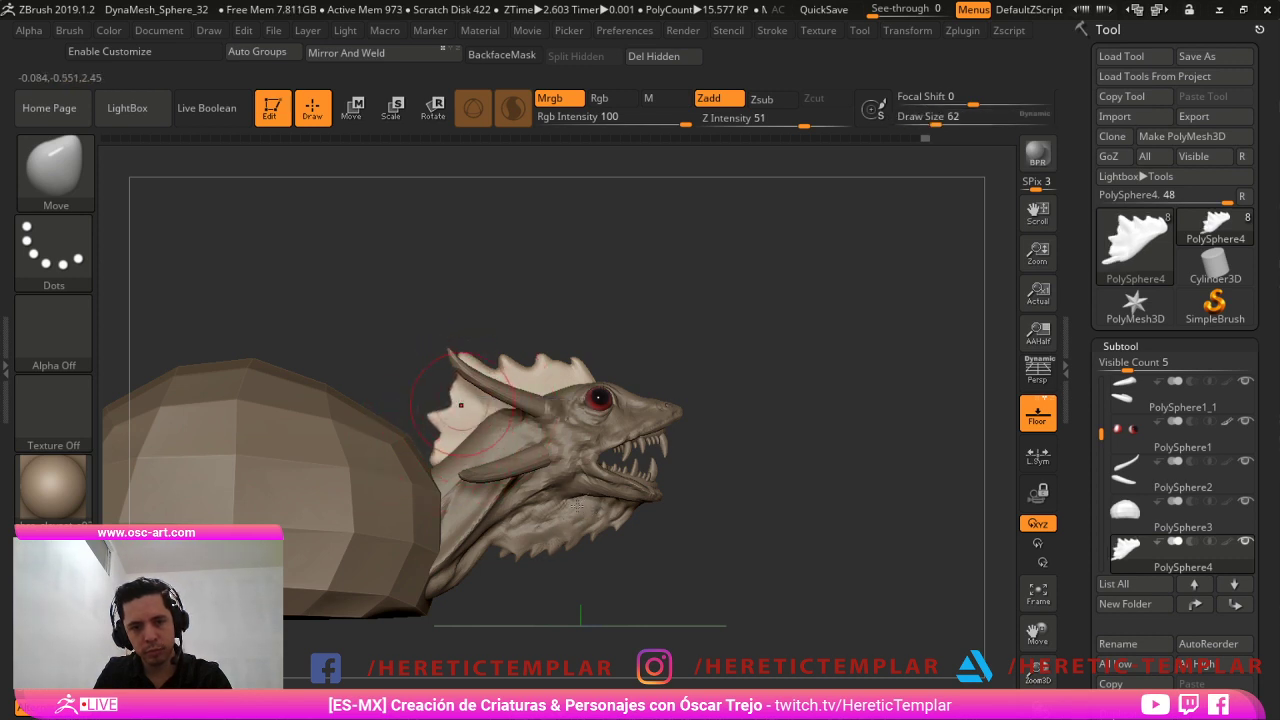
Reshape the rear crest spikes from the creature's opposite side with Move at draw sizes 51 and 90.
mouse_move(803, 472)
alt+mouse_down()
mouse_move(911, 426)
mouse_move(906, 440)
mouse_move(843, 417)
mouse_move(800, 443)
mouse_move(709, 449)
mouse_move(834, 371)
mouse_move(773, 449)
alt+mouse_up()
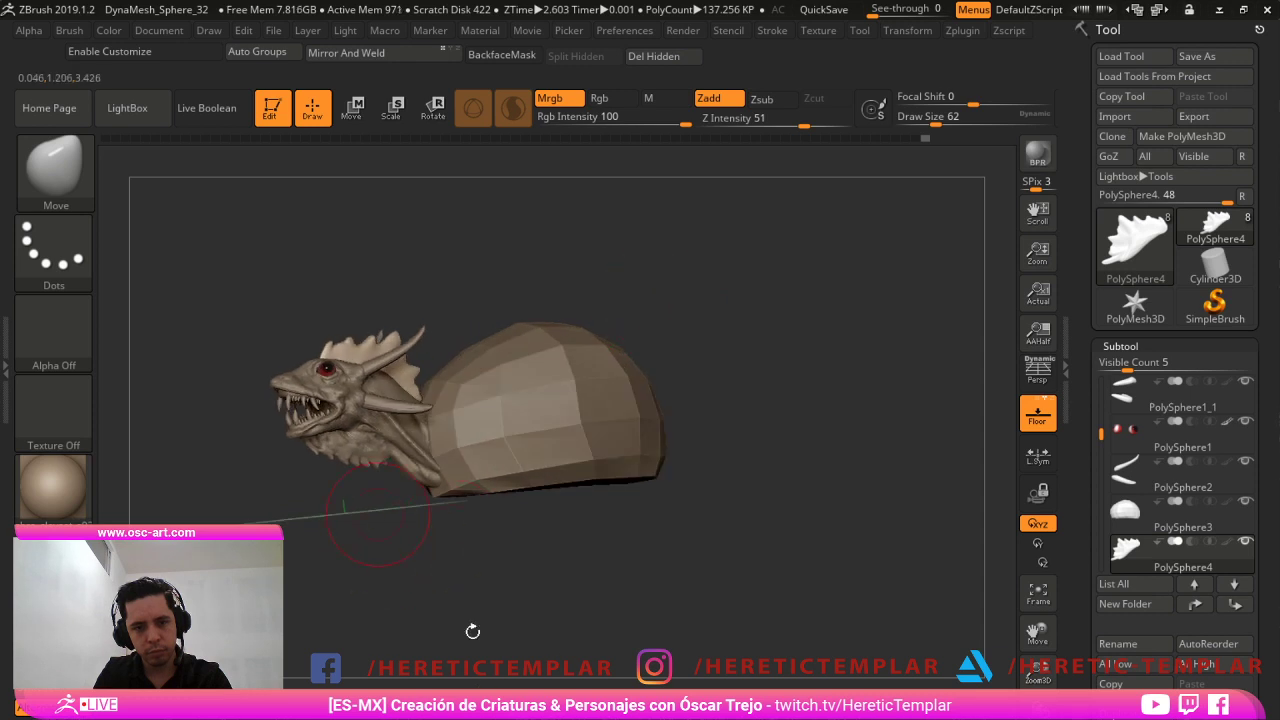
mouse_move(473, 631)
shift+mouse_down()
mouse_move(468, 670)
mouse_move(615, 715)
mouse_move(650, 600)
shift+mouse_up()
key(s)
key(s)
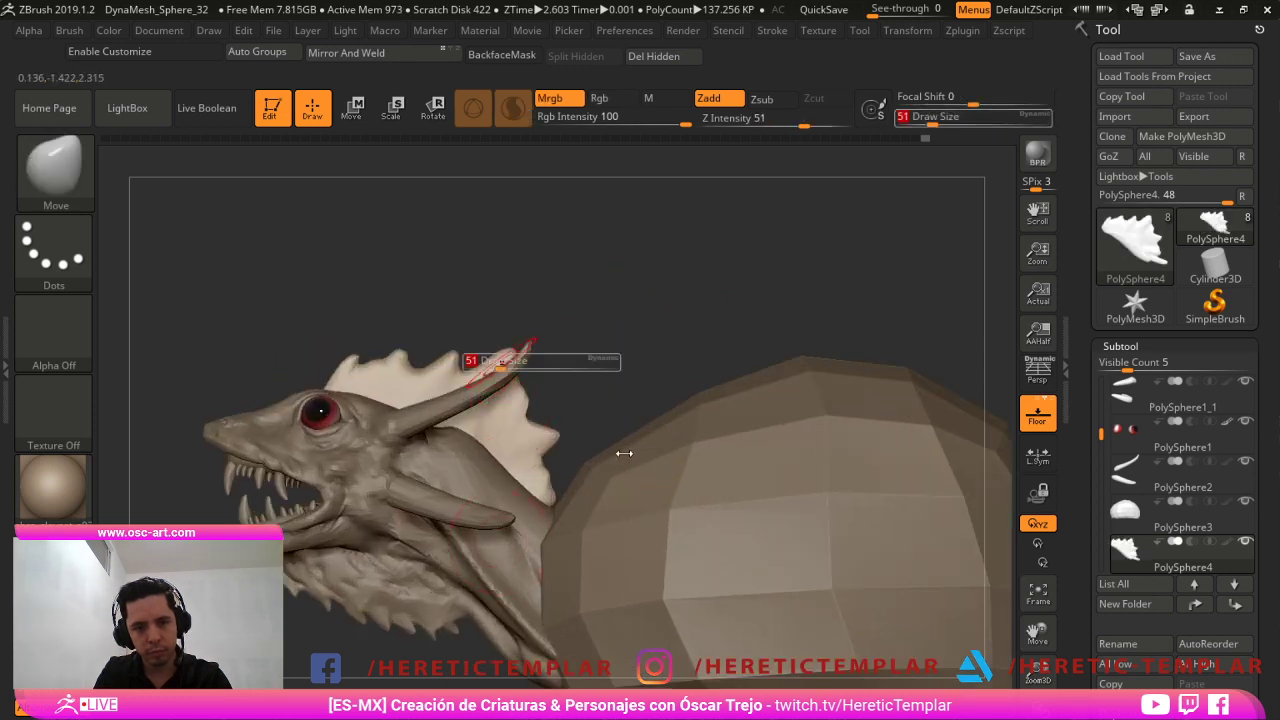
mouse_move(623, 451)
mouse_down()
mouse_move(645, 448)
mouse_move(686, 541)
mouse_up()
key(s)
key(s)
key(s)
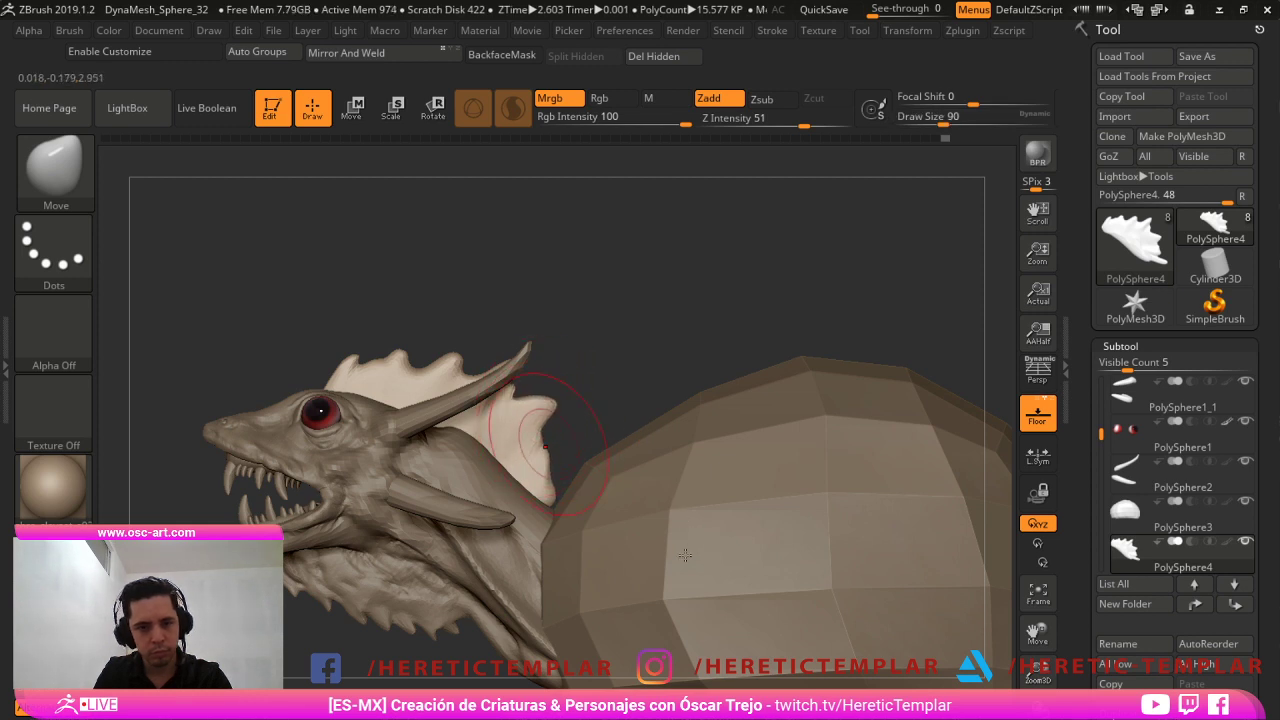
Adjust the overall curve of the crest's rear section with Move at draw size 116.
key(s)
drag(620, 468, 631, 468)
drag(476, 443, 529, 446)
key(s)
mouse_move(588, 385)
mouse_down()
mouse_move(612, 392)
mouse_move(550, 452)
mouse_up()
key(s)
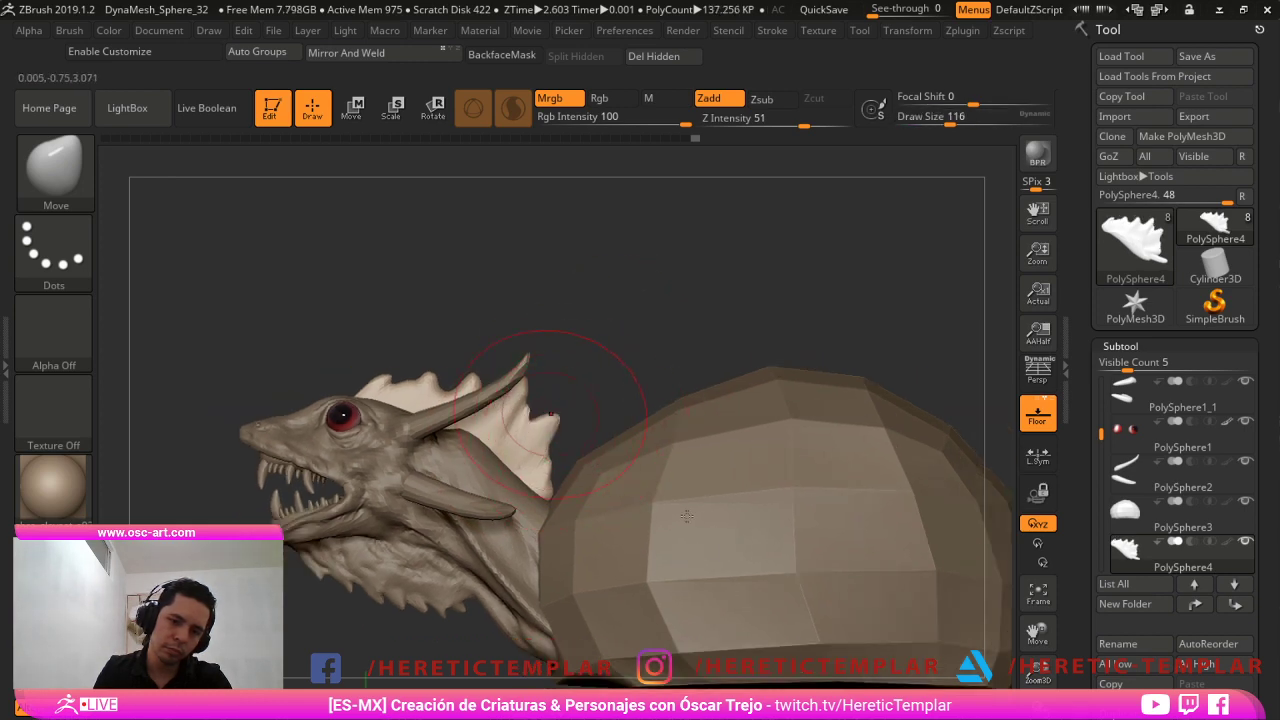
Refine the crest spikes beside the upper horns from angled views with Move at draw size 54.
drag(632, 352, 440, 372)
key(s)
drag(503, 402, 501, 396)
key(s)
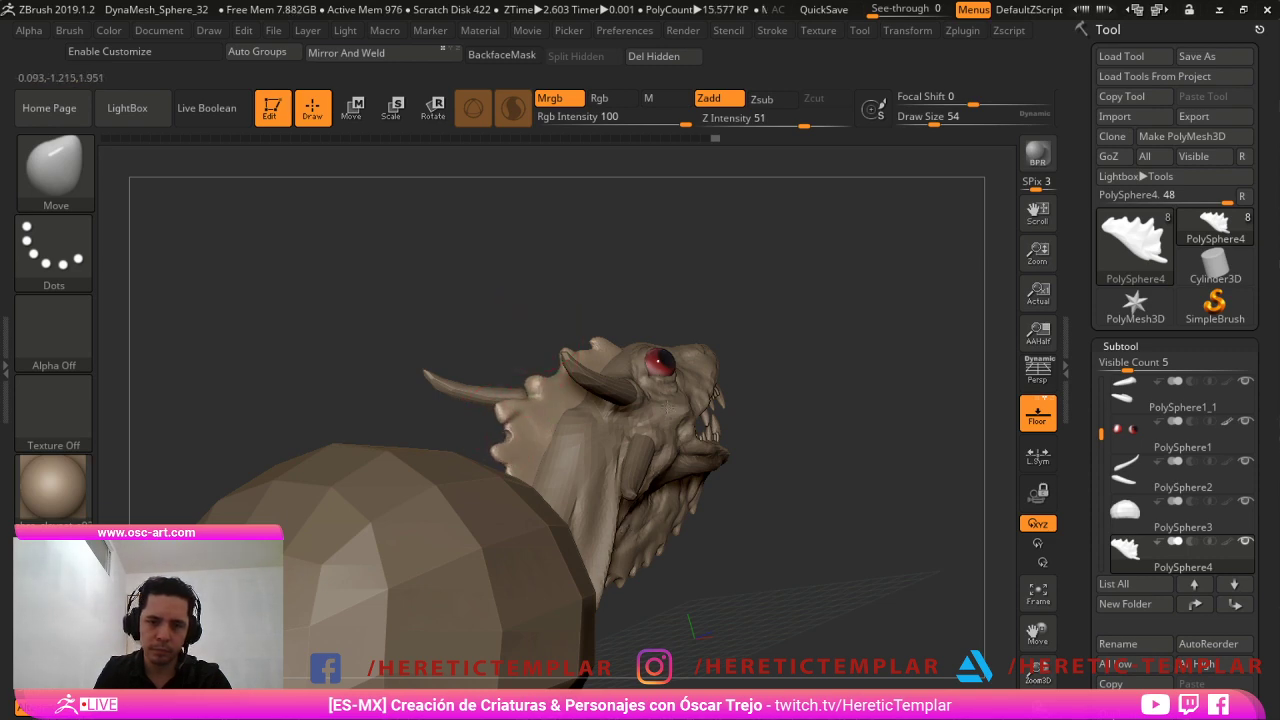
drag(668, 407, 545, 388)
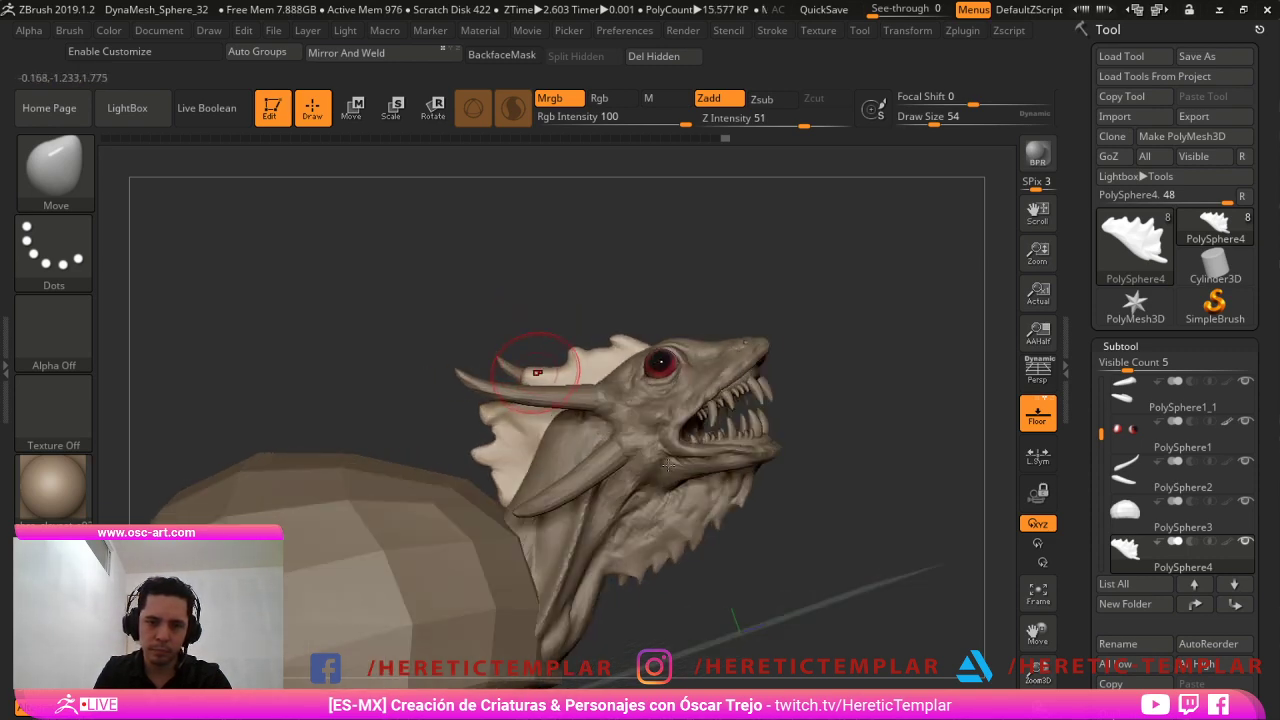
Examine the head, horns and crest from both sides of the creature.
key([)
right_drag(549, 367, 752, 331)
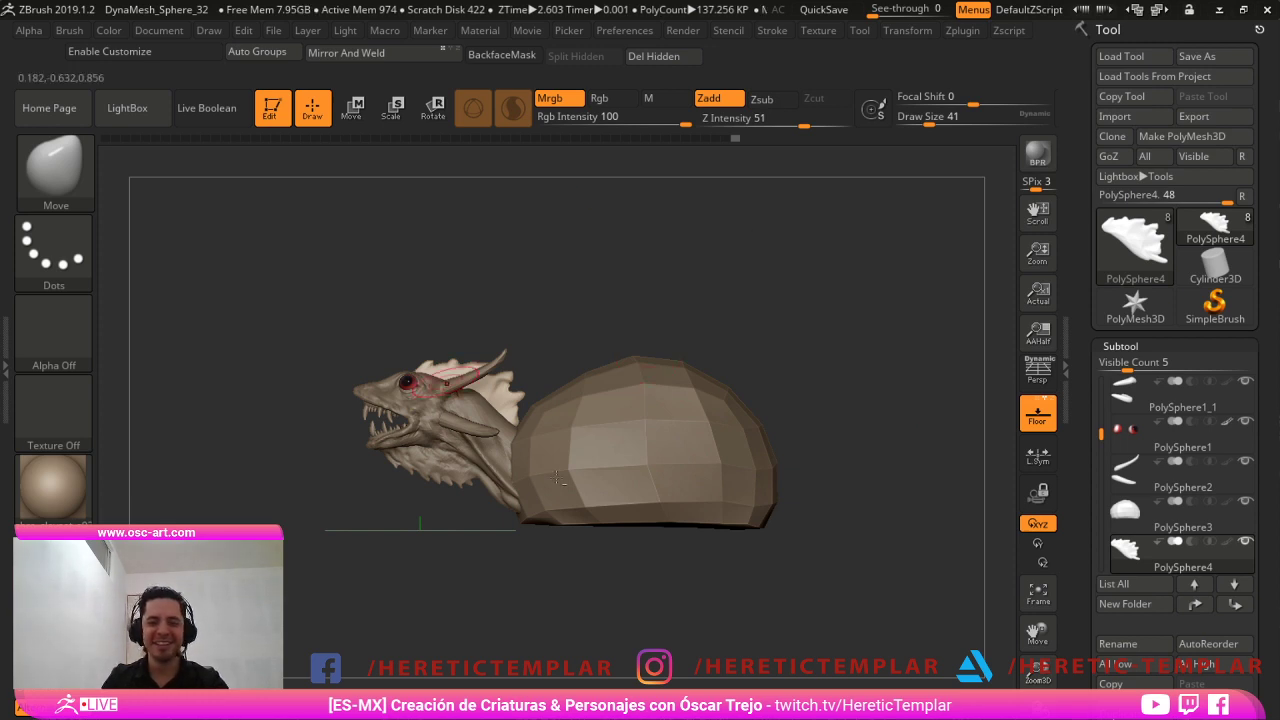
mouse_move(326, 550)
alt+mouse_down()
mouse_move(471, 520)
mouse_move(530, 560)
alt+mouse_up()
key(s)
click(530, 450)
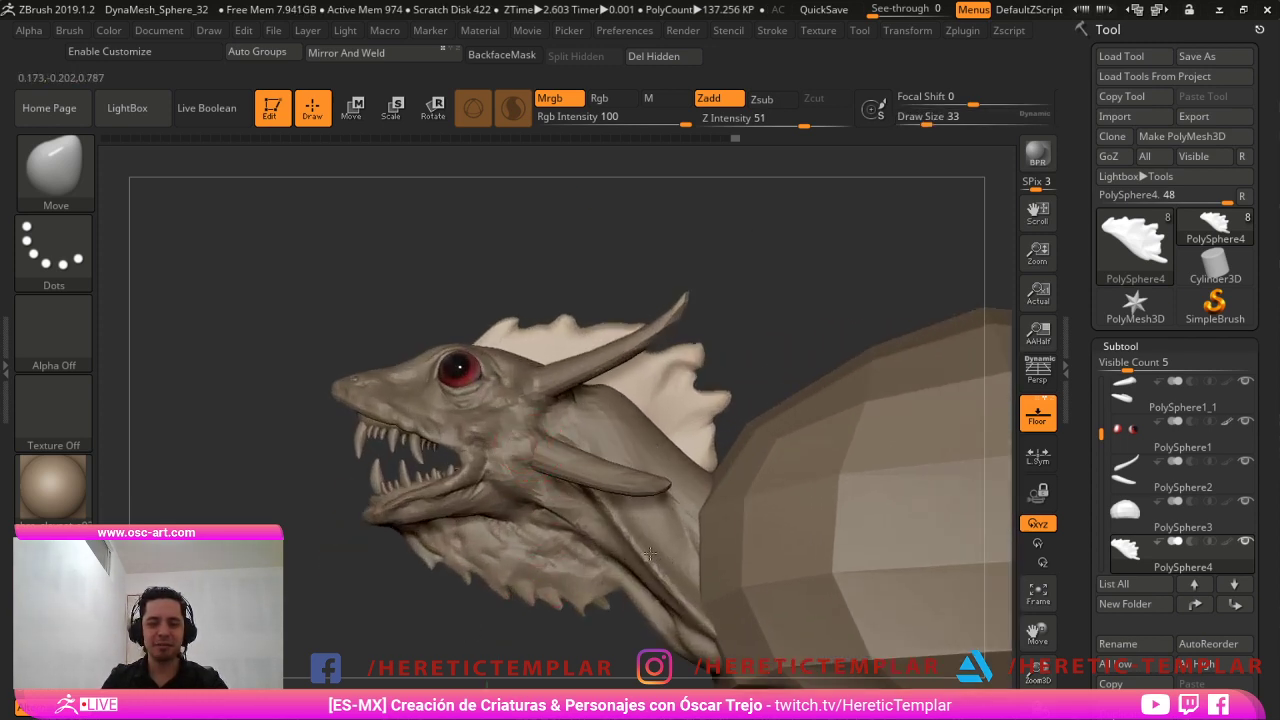
alt+click(650, 554)
drag(766, 262, 826, 246)
drag(1012, 230, 1012, 320)
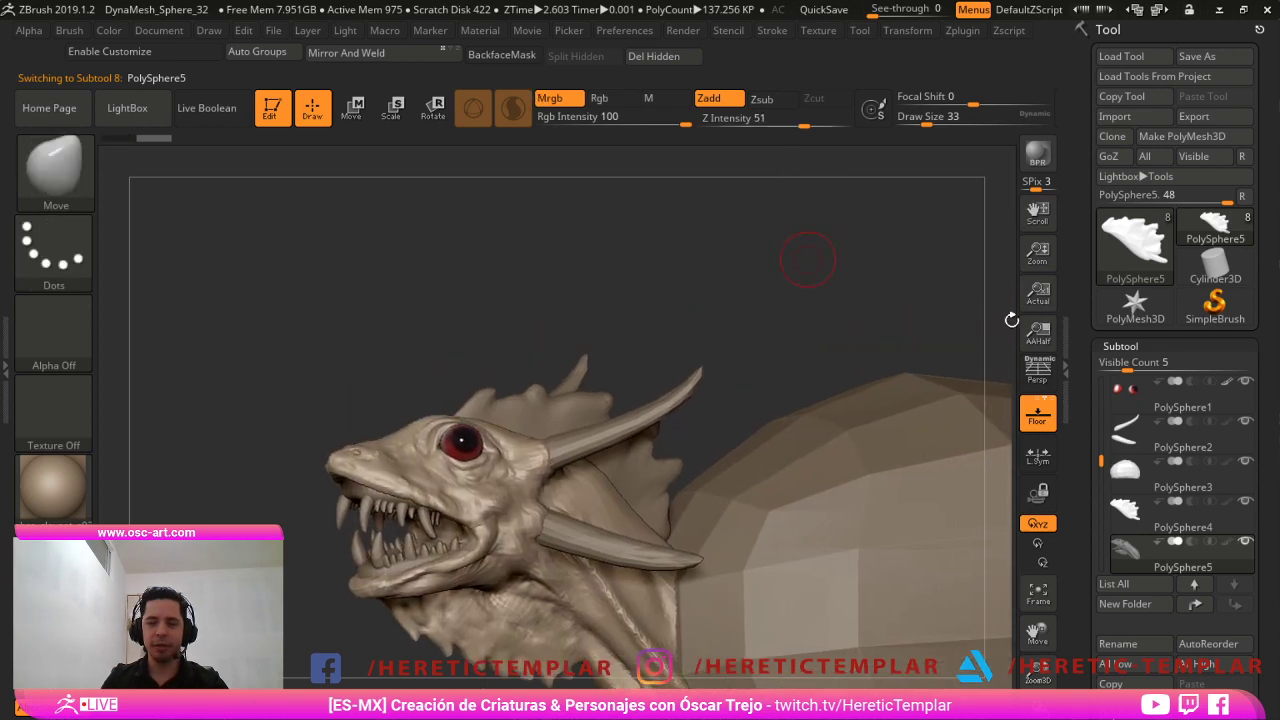
mouse_move(808, 260)
alt+mouse_down()
mouse_move(760, 325)
mouse_move(812, 335)
mouse_move(821, 282)
mouse_move(762, 226)
alt+mouse_up()
key(s)
click(744, 352)
Select the horns subtool and insert a PolySphere behind the body's rear end from the top view.
alt+click(746, 354)
drag(690, 256, 791, 272)
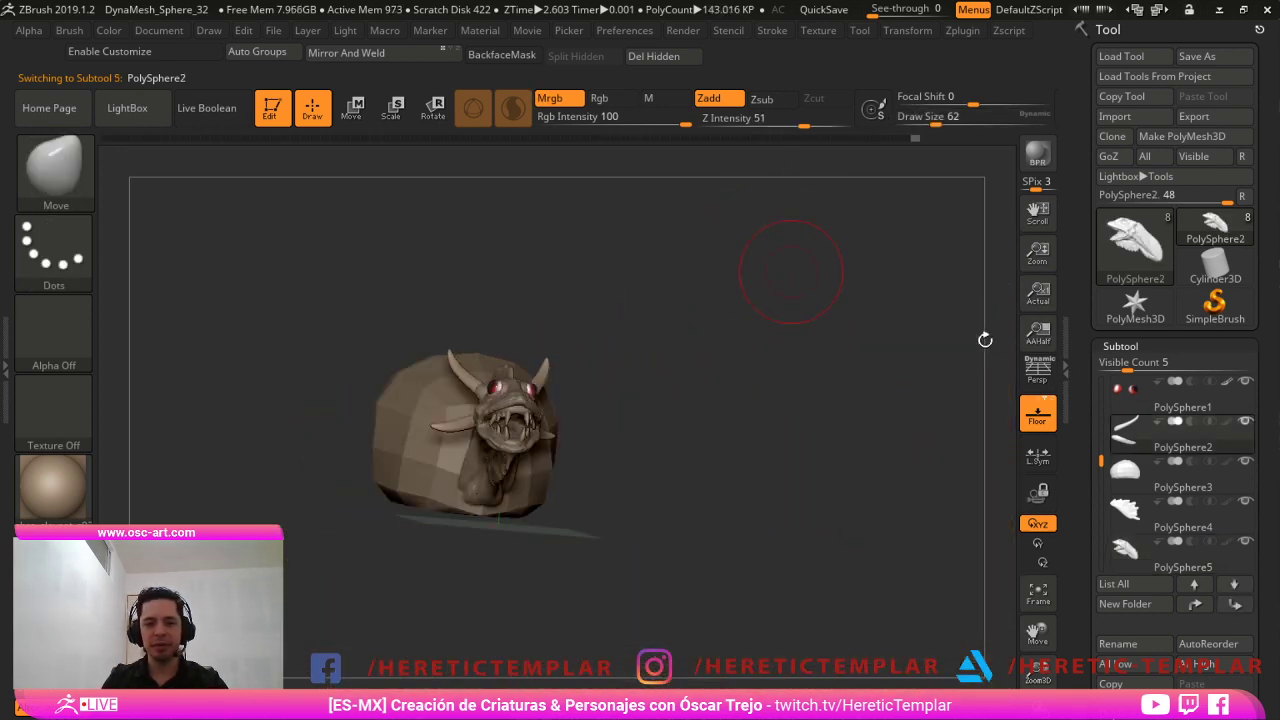
right_drag(985, 340, 898, 371)
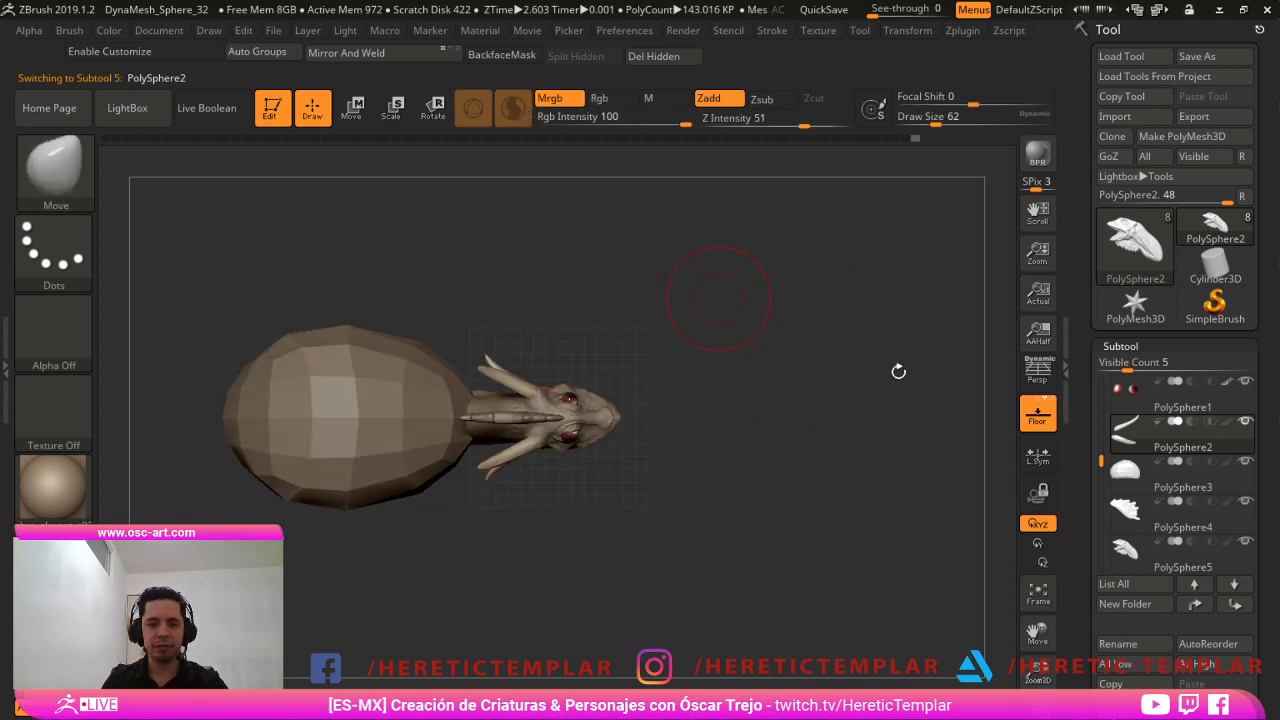
alt+drag(898, 371, 1092, 441)
key(b)
key(i)
key(p)
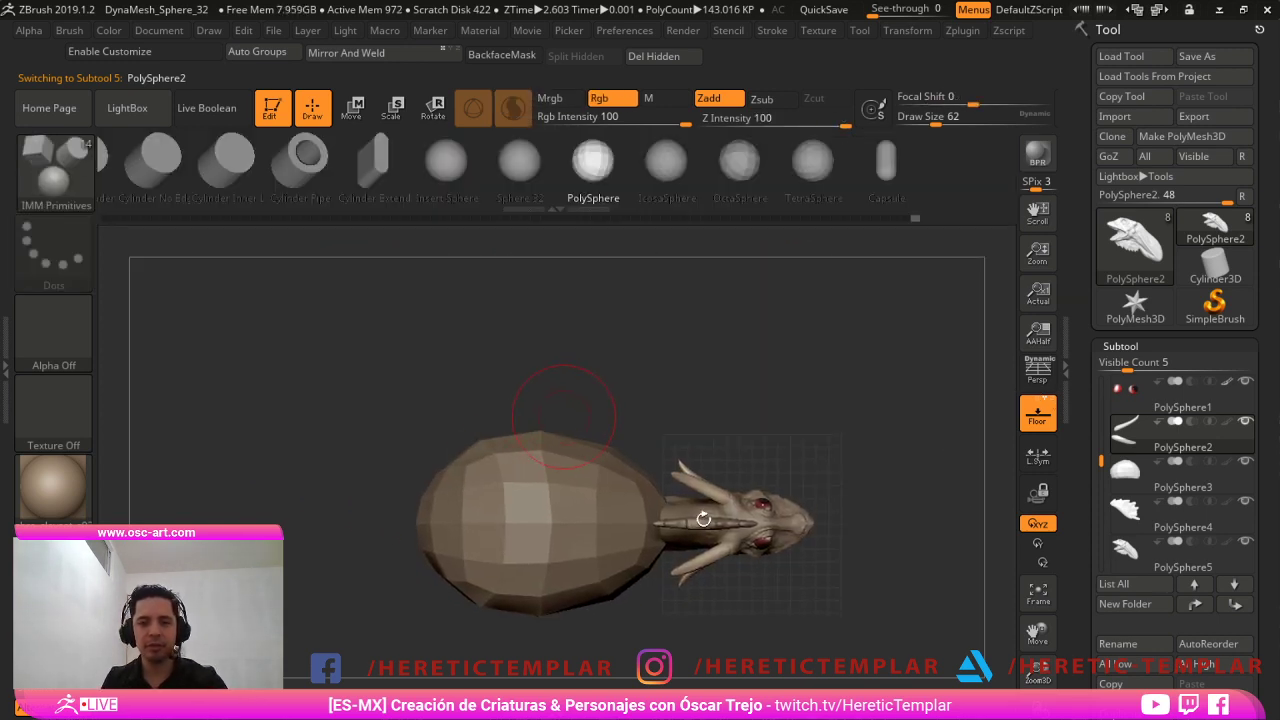
drag(447, 634, 496, 636)
drag(436, 526, 384, 534)
shift+drag(362, 598, 371, 609)
Stretch the inserted sphere into an elongated tail base attached to the body with Move at draw size 128.
key(b)
key(m)
key(v)
key(s)
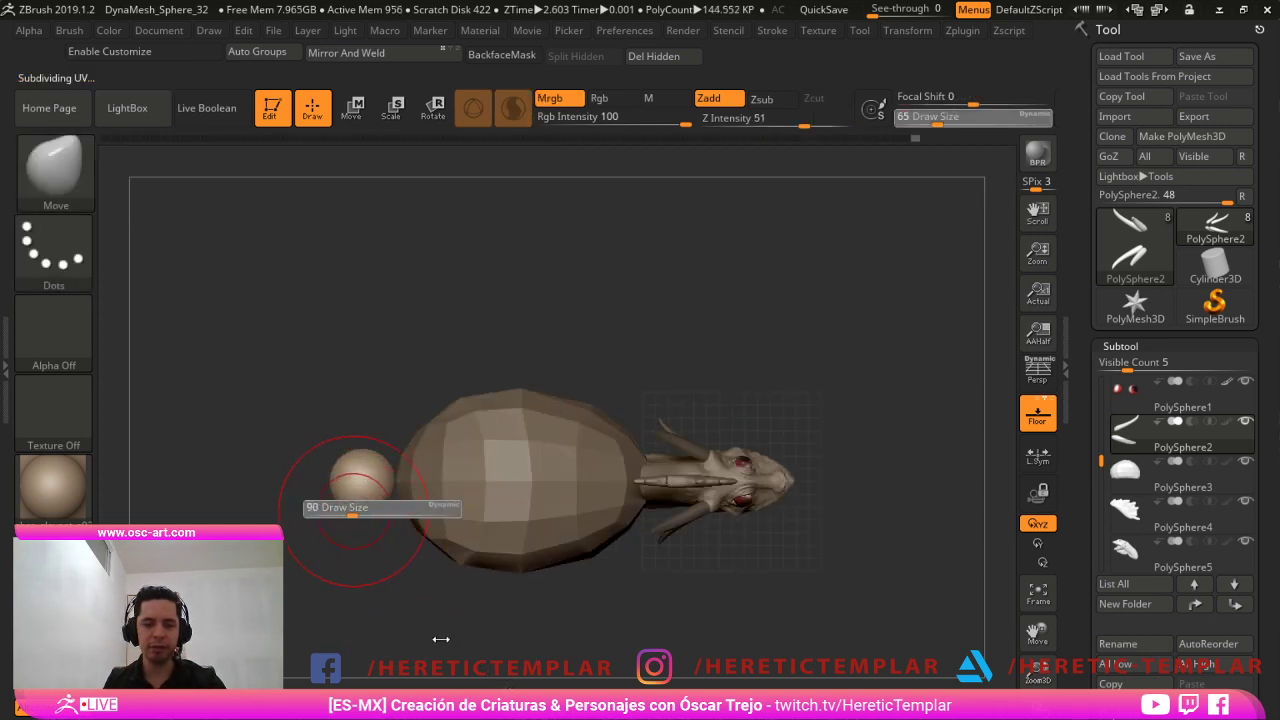
key(s)
mouse_move(341, 488)
mouse_down()
mouse_move(267, 489)
mouse_move(296, 493)
mouse_up()
key(s)
key(ctrl+z)
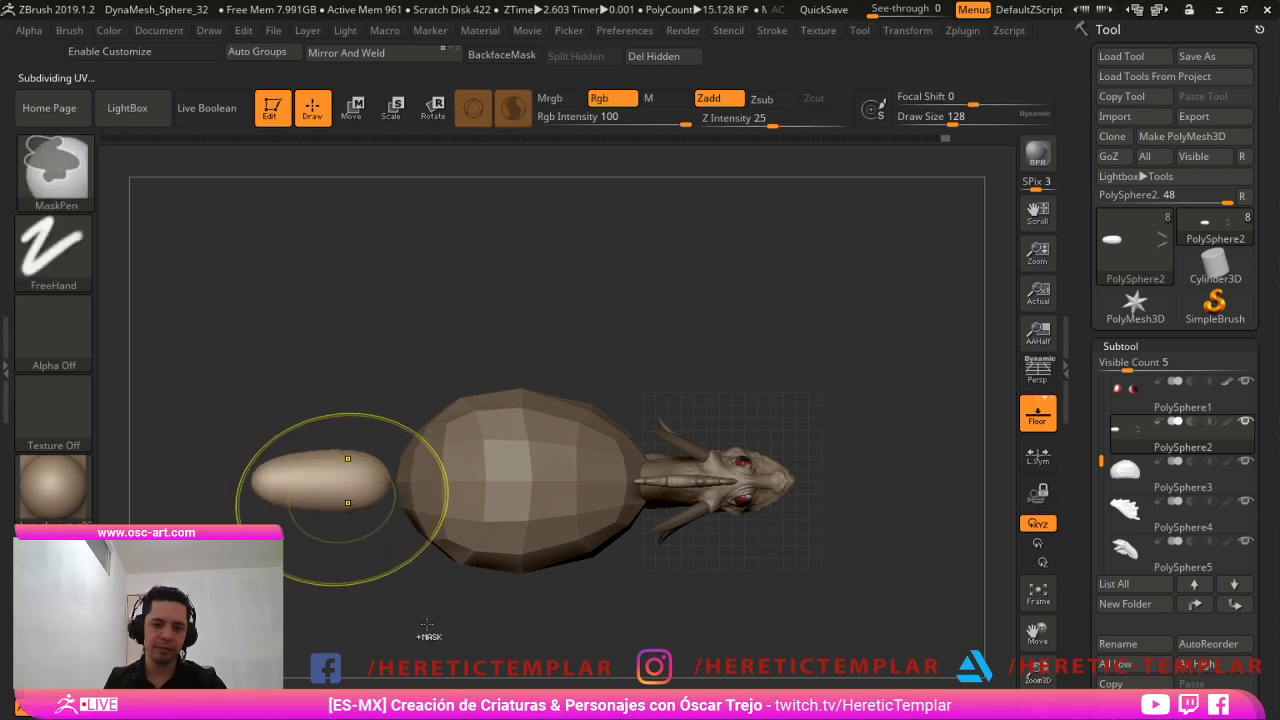
key(ctrl+shift+z)
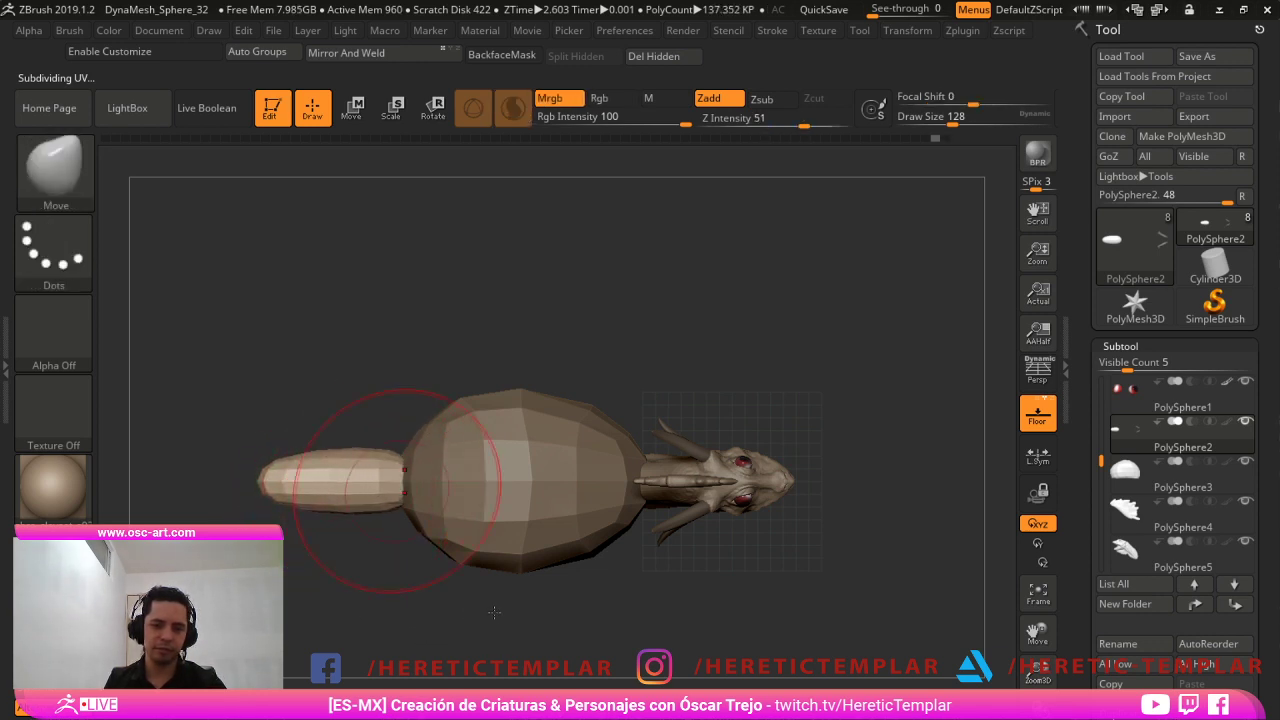
drag(494, 612, 494, 620)
Smooth the rear end of the tail into a taper at draw size 120.
key(b)
key(d)
key(s)
key(s)
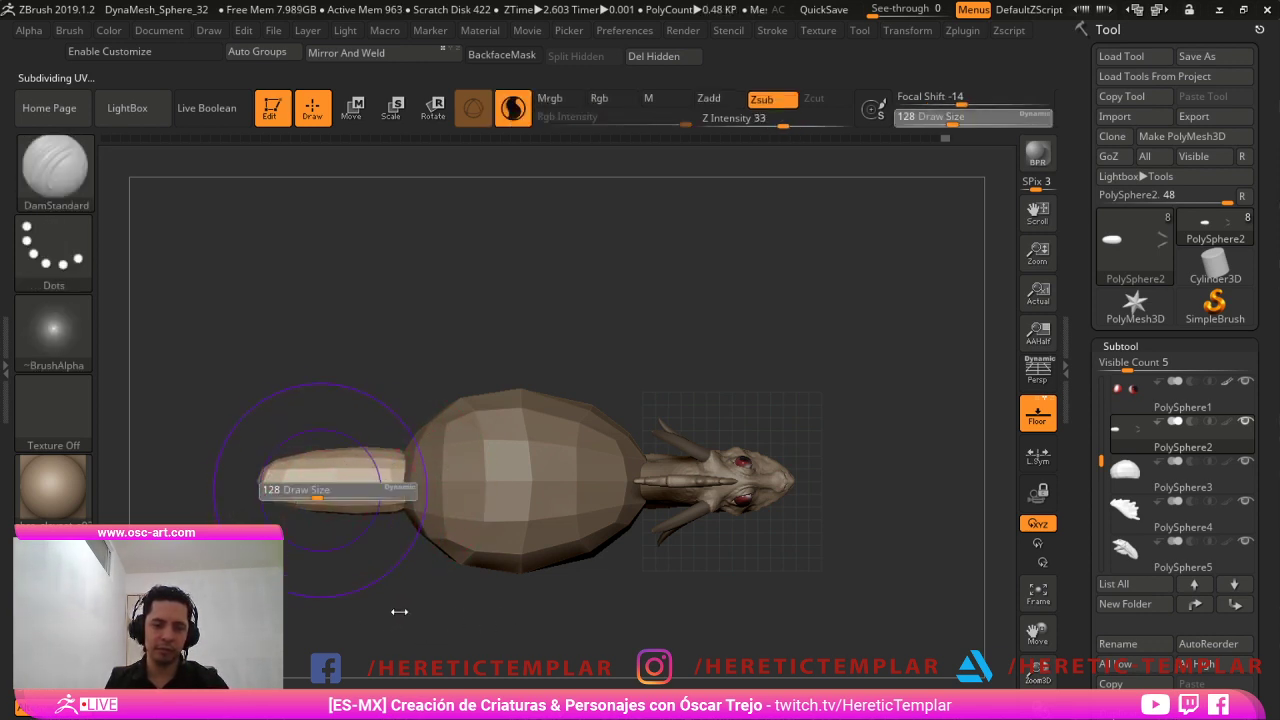
drag(399, 611, 396, 610)
key(shift)
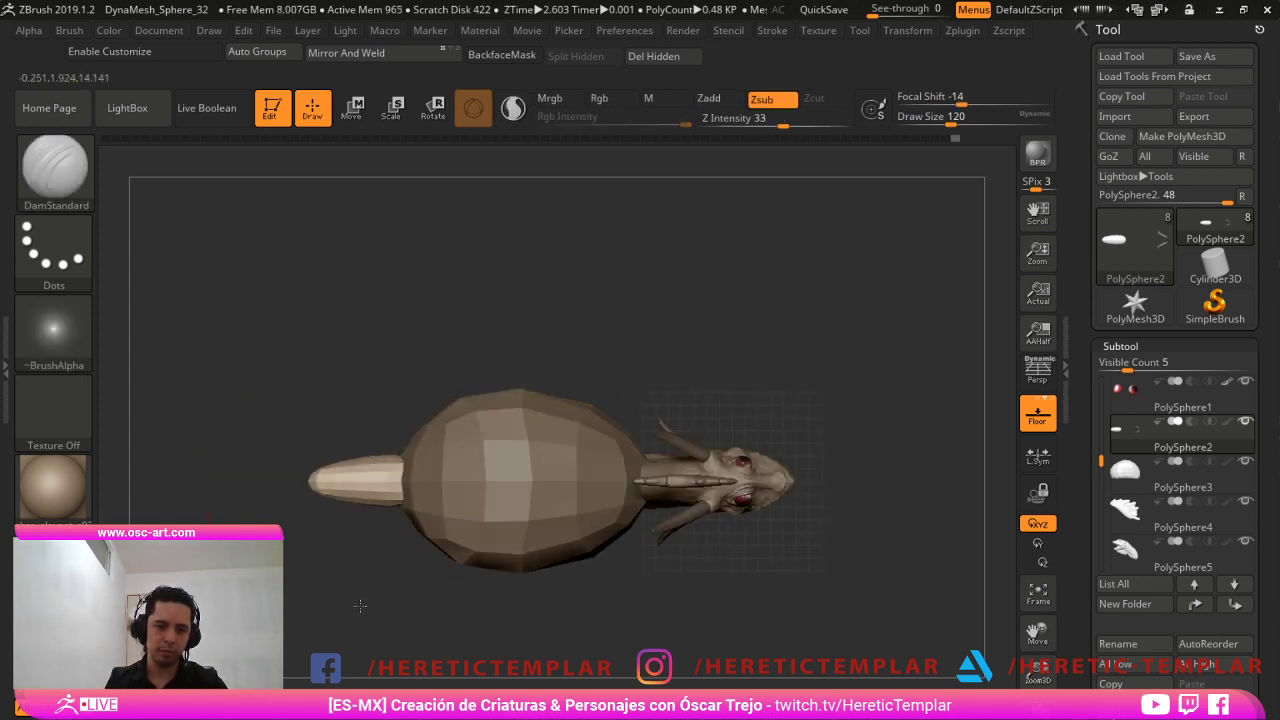
alt+drag(358, 664, 520, 675)
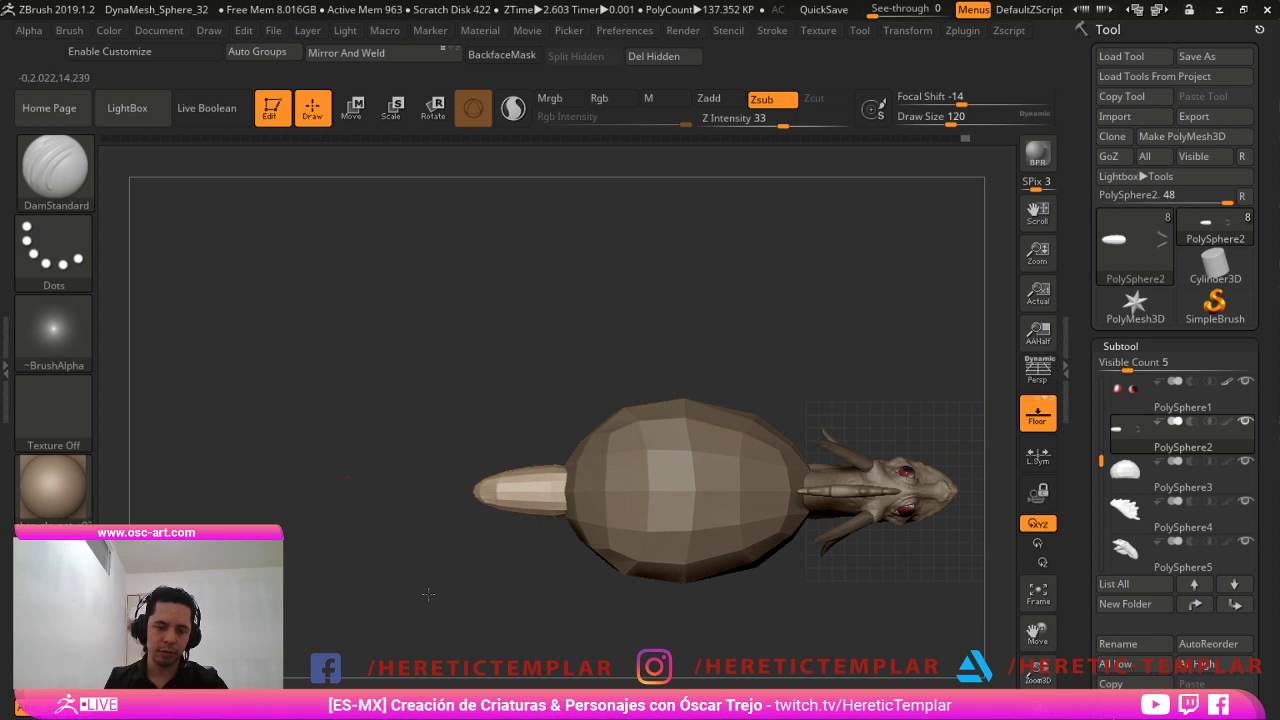
Stretch the tail further backward with Move and smooth its shape.
key(b)
key(m)
key(v)
drag(476, 492, 354, 488)
key(s)
drag(444, 483, 461, 482)
shift+drag(471, 484, 501, 489)
shift+drag(418, 487, 412, 484)
Bend the middle of the tail downward from the side view with Move.
drag(402, 545, 390, 415)
key(s)
drag(444, 501, 454, 501)
mouse_move(454, 504)
mouse_down()
mouse_move(446, 526)
mouse_move(507, 540)
mouse_up()
key(s)
Extend the tail's tip and deepen its curve with Move at draw sizes 202 and 257, and raise its subdivision level.
alt+drag(549, 666, 479, 642)
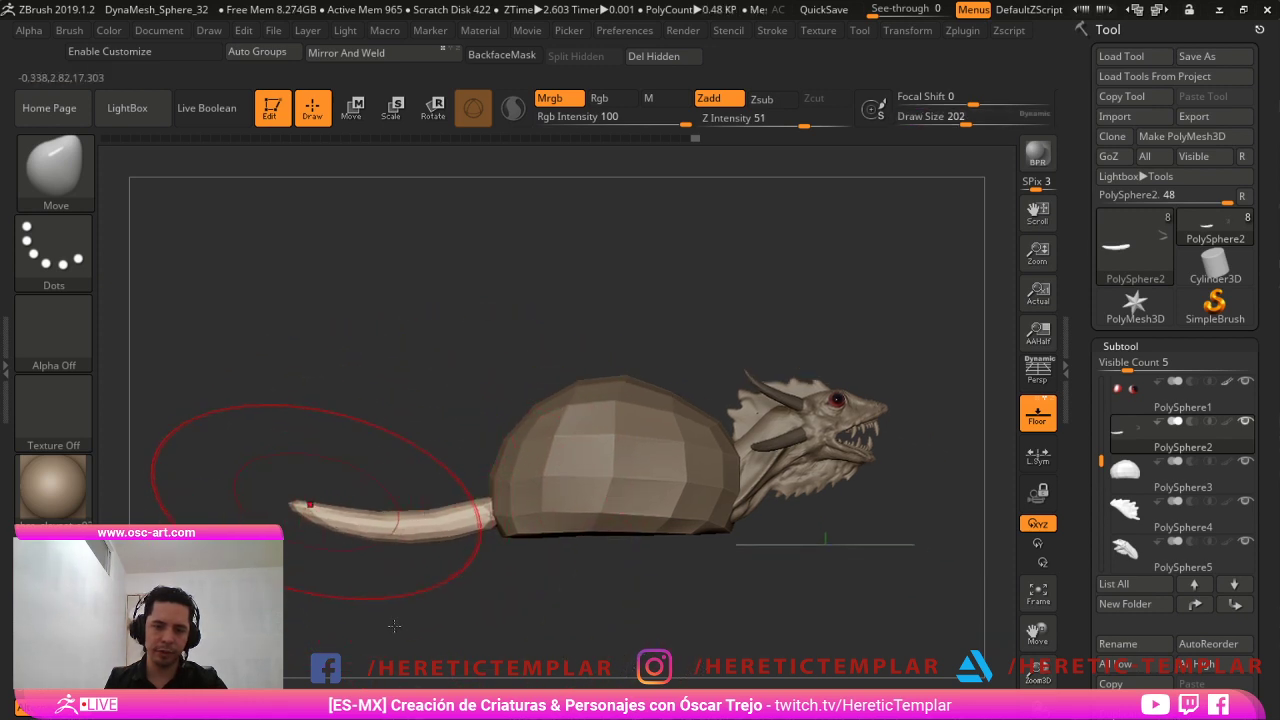
drag(310, 504, 272, 491)
key(s)
drag(351, 523, 371, 552)
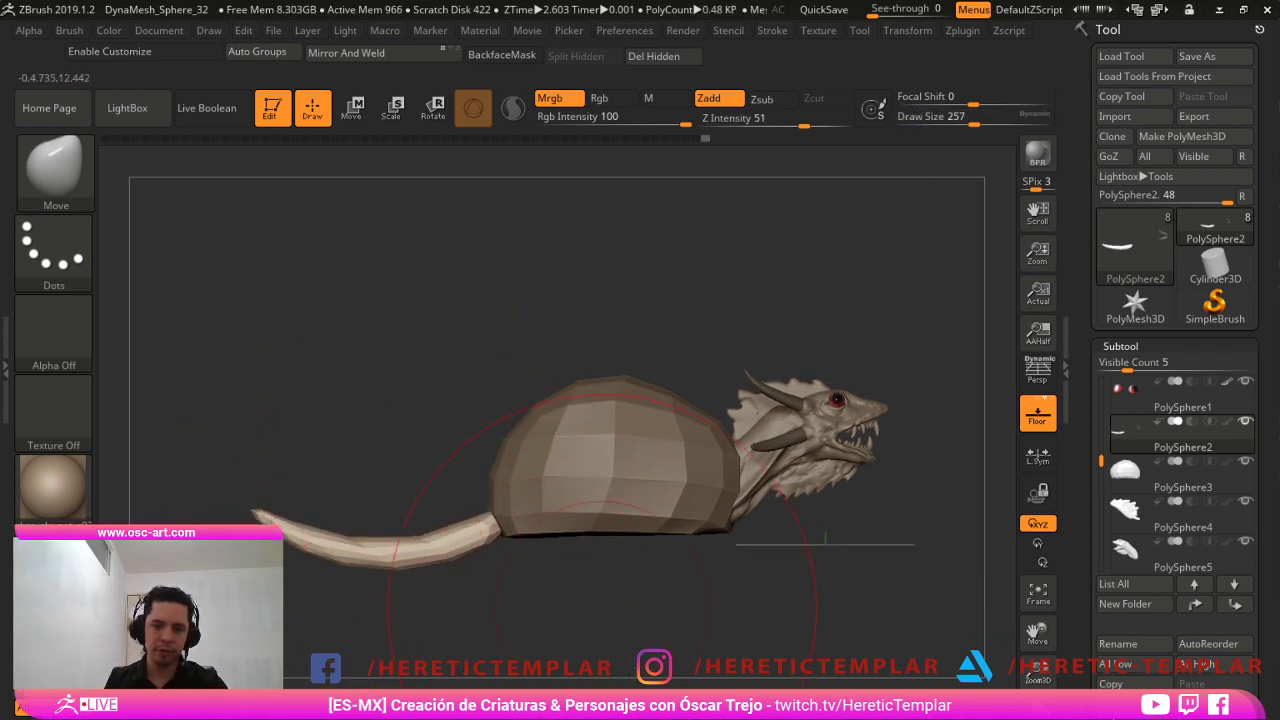
alt+drag(602, 609, 724, 578)
key(d)
key(shift+d)
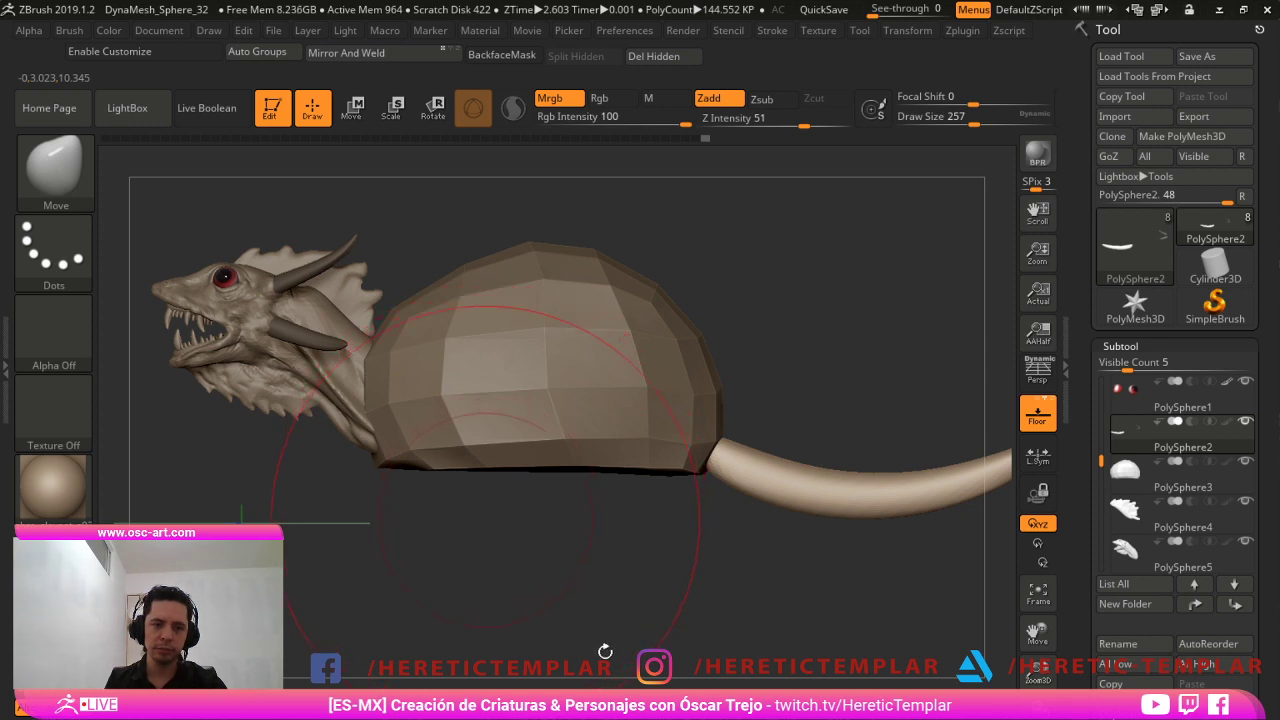
Insert a PolySphere at the body's lower front side and split it off from the body into its own subtool.
drag(605, 651, 620, 680)
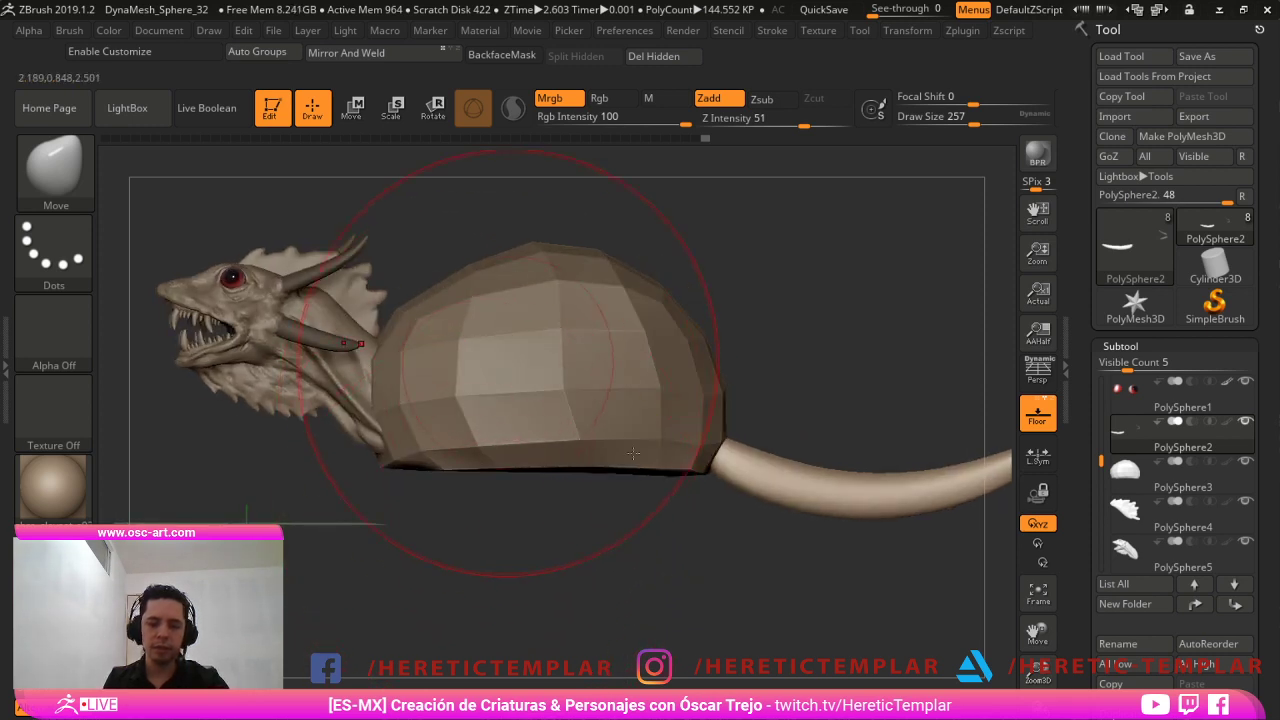
key(alt+Down)
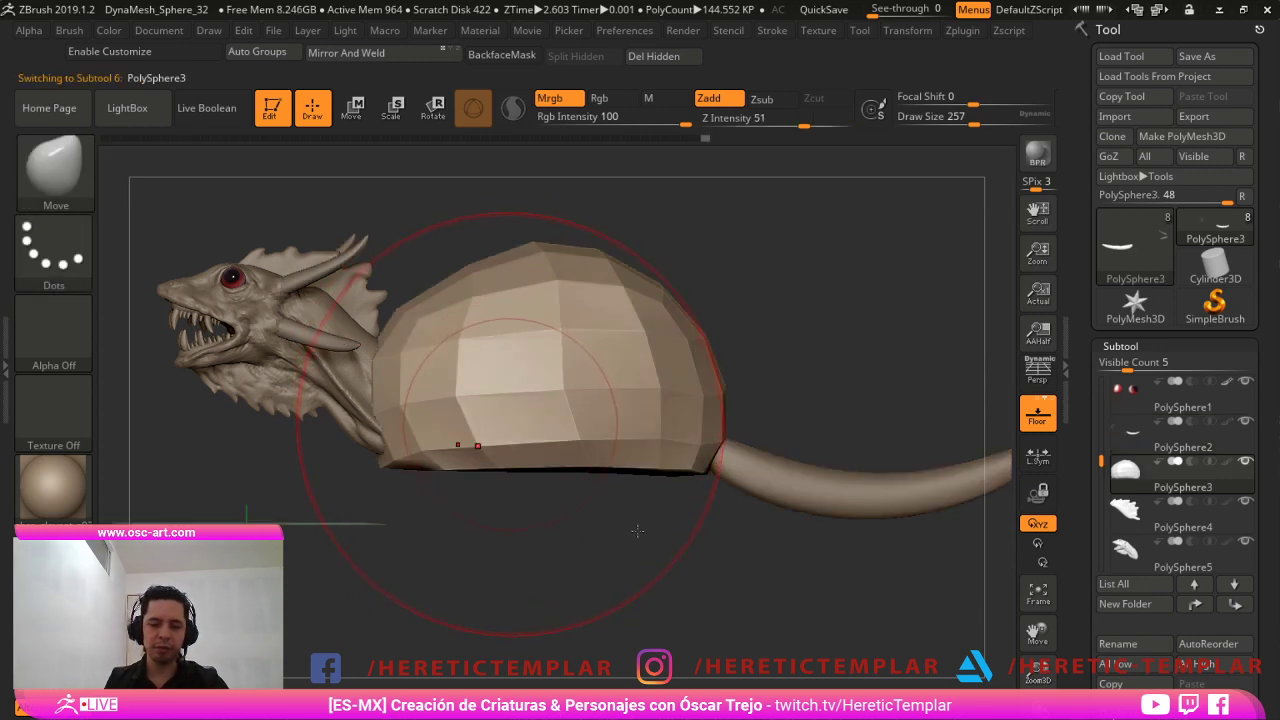
key(b)
key(i)
key(p)
drag(478, 487, 536, 532)
ctrl+shift+click(500, 518)
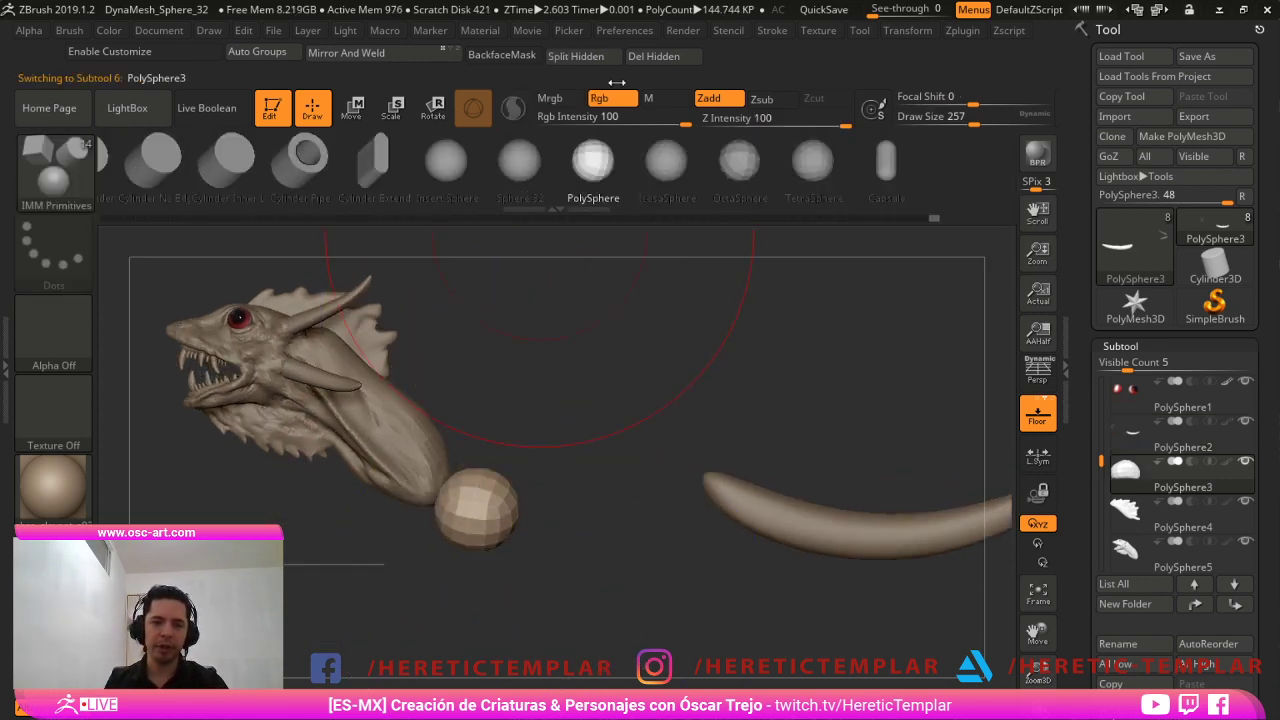
click(585, 57)
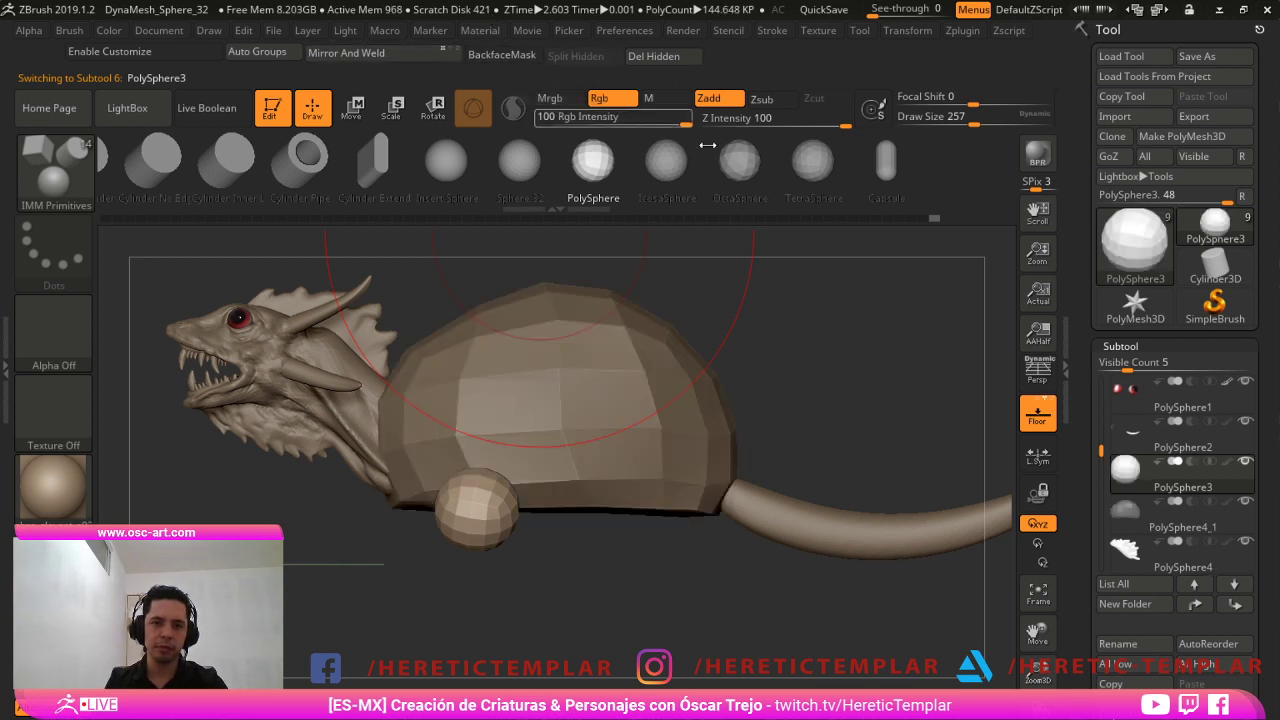
Duplicate the leg sphere to the rear of the body and clear the mask.
key(w)
ctrl+drag(553, 551, 940, 542)
ctrl+drag(491, 600, 520, 612)
drag(520, 612, 606, 606)
mouse_move(606, 446)
shift+mouse_down()
mouse_move(722, 480)
mouse_move(646, 487)
mouse_move(656, 437)
shift+mouse_up()
Stretch the front pair of spheres into downward-curving legs with Move at draw sizes 158 and 154.
key(q)
key(s)
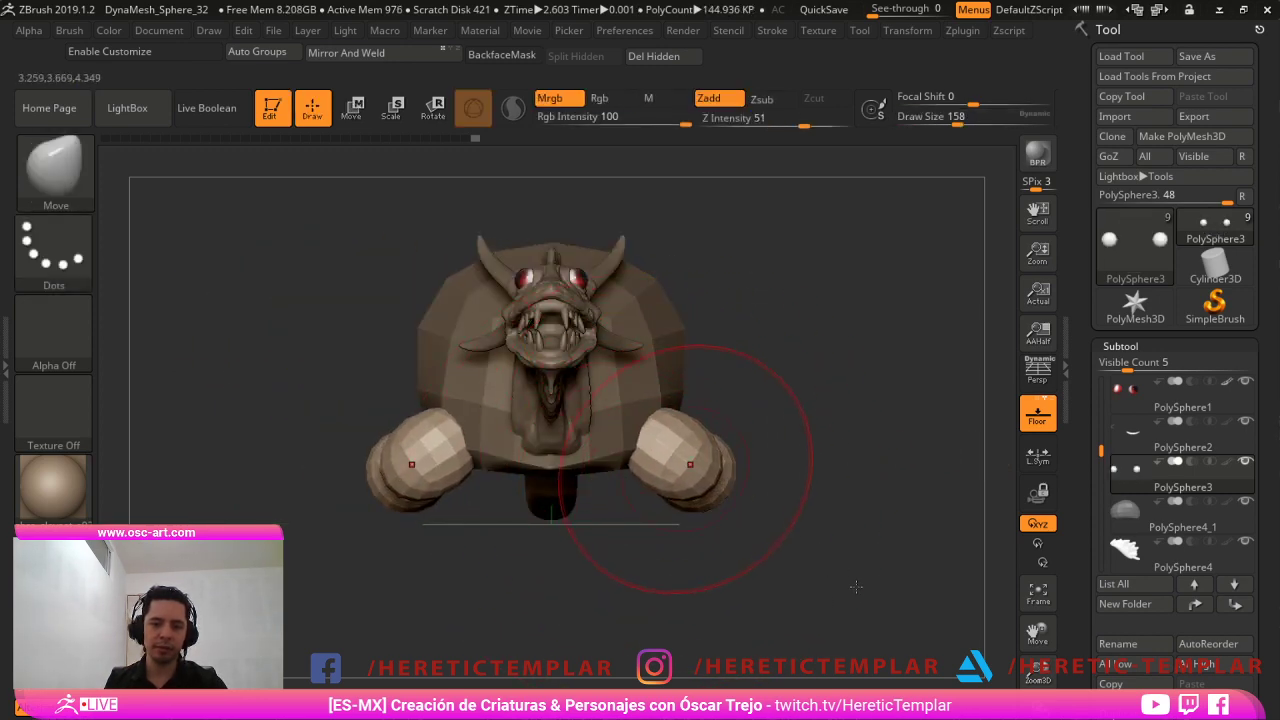
key(s)
drag(692, 478, 690, 512)
key(s)
mouse_move(688, 492)
mouse_down()
mouse_move(683, 473)
mouse_move(700, 541)
mouse_move(686, 496)
mouse_move(701, 486)
mouse_up()
key(s)
drag(703, 480, 717, 466)
Shape the rear pair of spheres into curved legs with Move at draw size 104.
drag(830, 490, 560, 465)
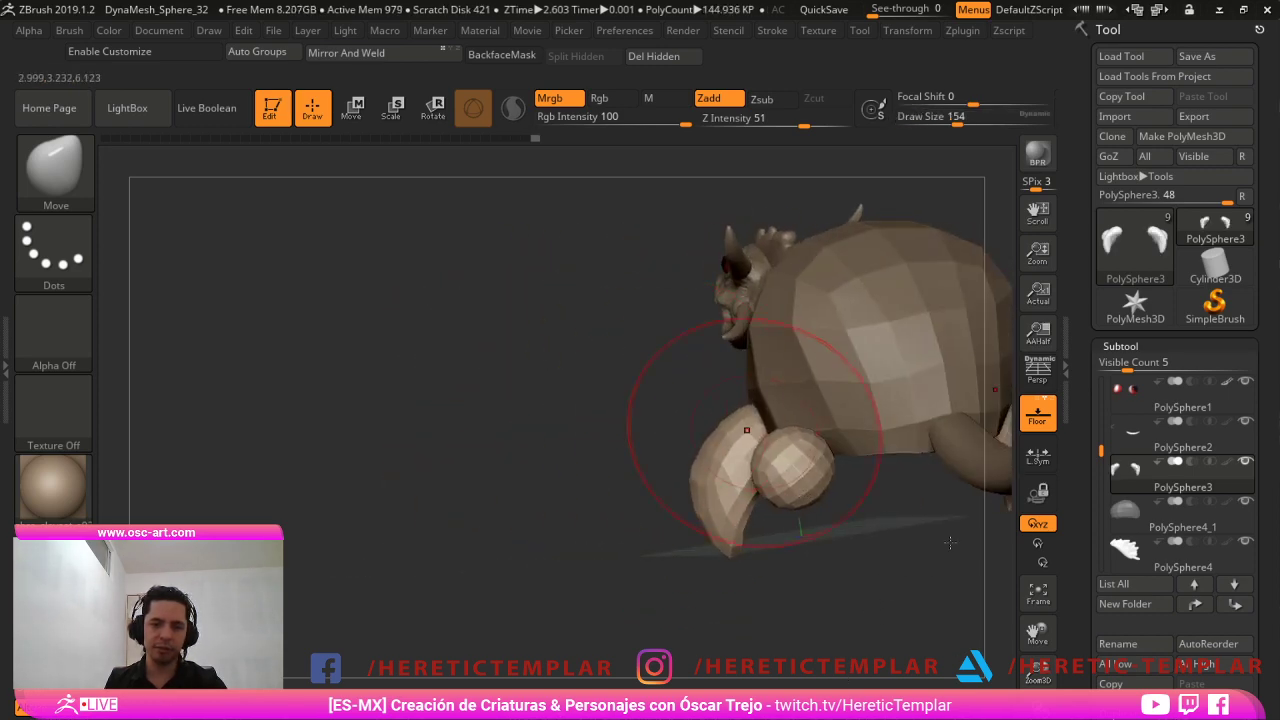
mouse_move(655, 438)
mouse_down()
mouse_move(580, 440)
mouse_move(514, 357)
mouse_move(485, 355)
mouse_up()
key(s)
drag(719, 385, 714, 358)
mouse_move(648, 410)
mouse_down()
mouse_move(634, 457)
mouse_move(645, 478)
mouse_move(654, 417)
mouse_up()
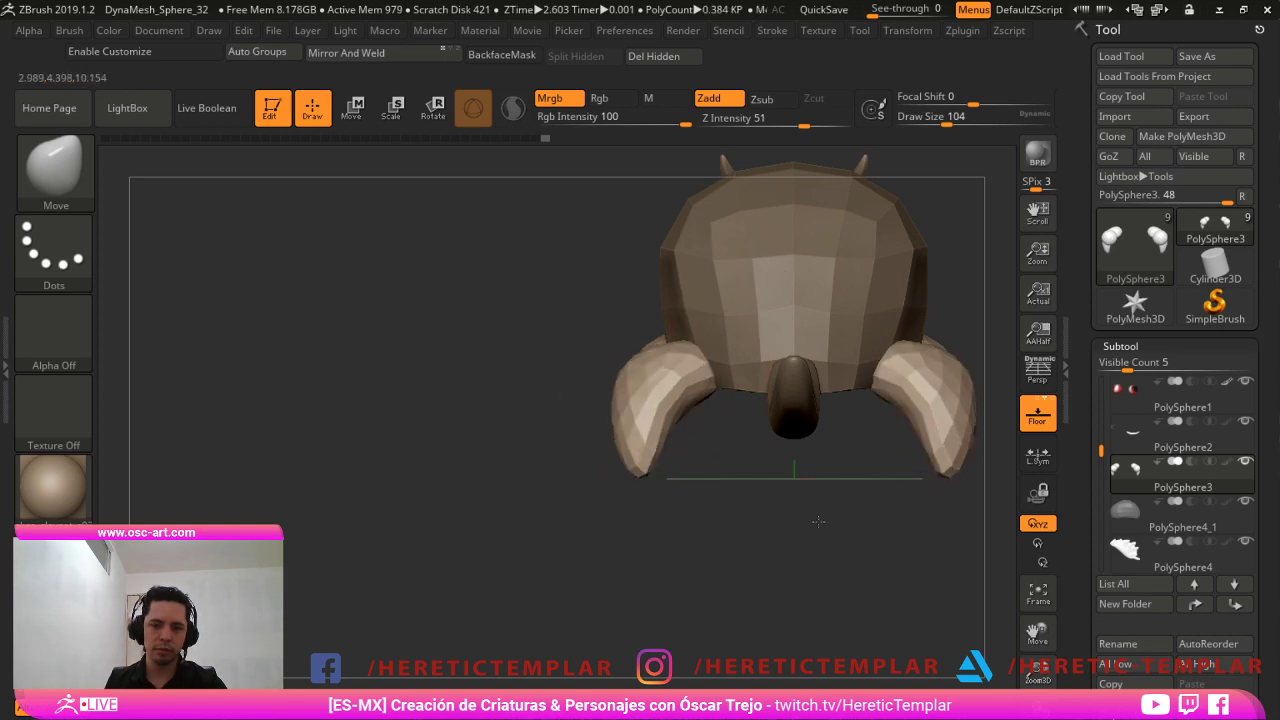
Lengthen the rear legs downward and adjust their curve with Move at draw size 192.
mouse_move(818, 521)
mouse_down()
mouse_move(729, 554)
mouse_move(694, 611)
mouse_move(739, 648)
mouse_move(768, 622)
mouse_up()
key(s)
mouse_move(614, 492)
mouse_down()
mouse_move(638, 485)
mouse_move(643, 527)
mouse_up()
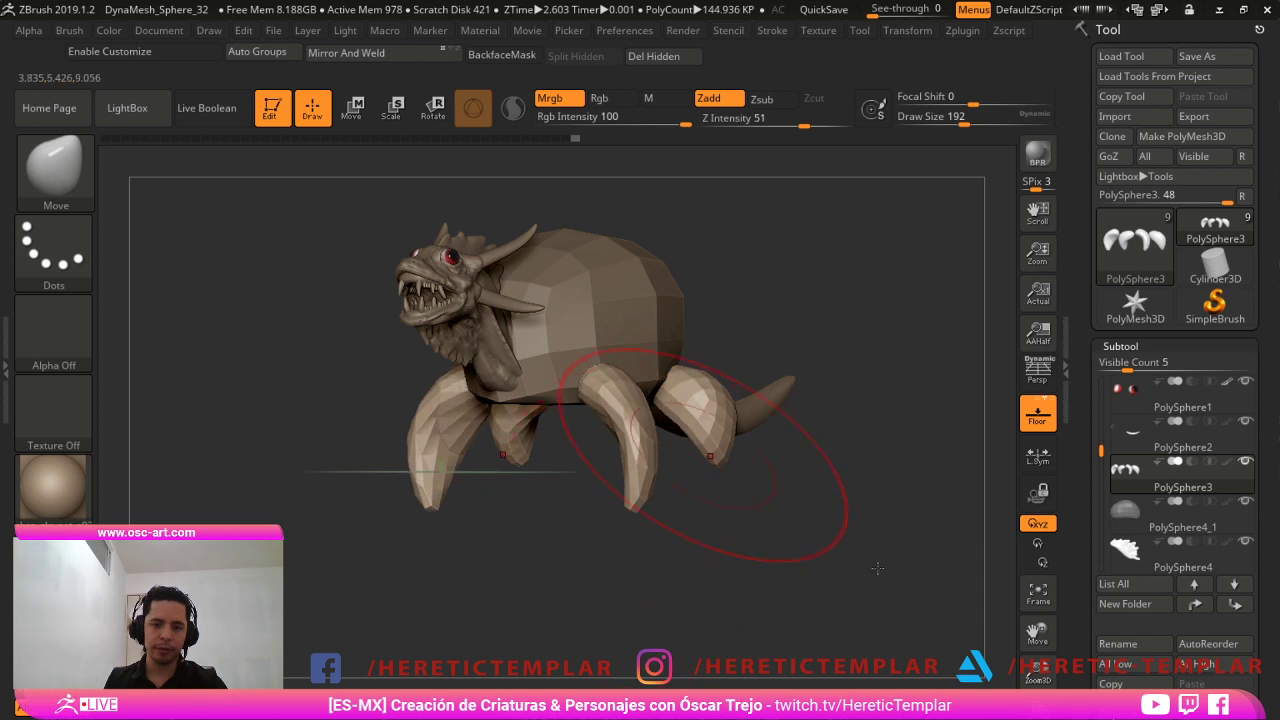
drag(708, 456, 716, 500)
drag(674, 436, 697, 428)
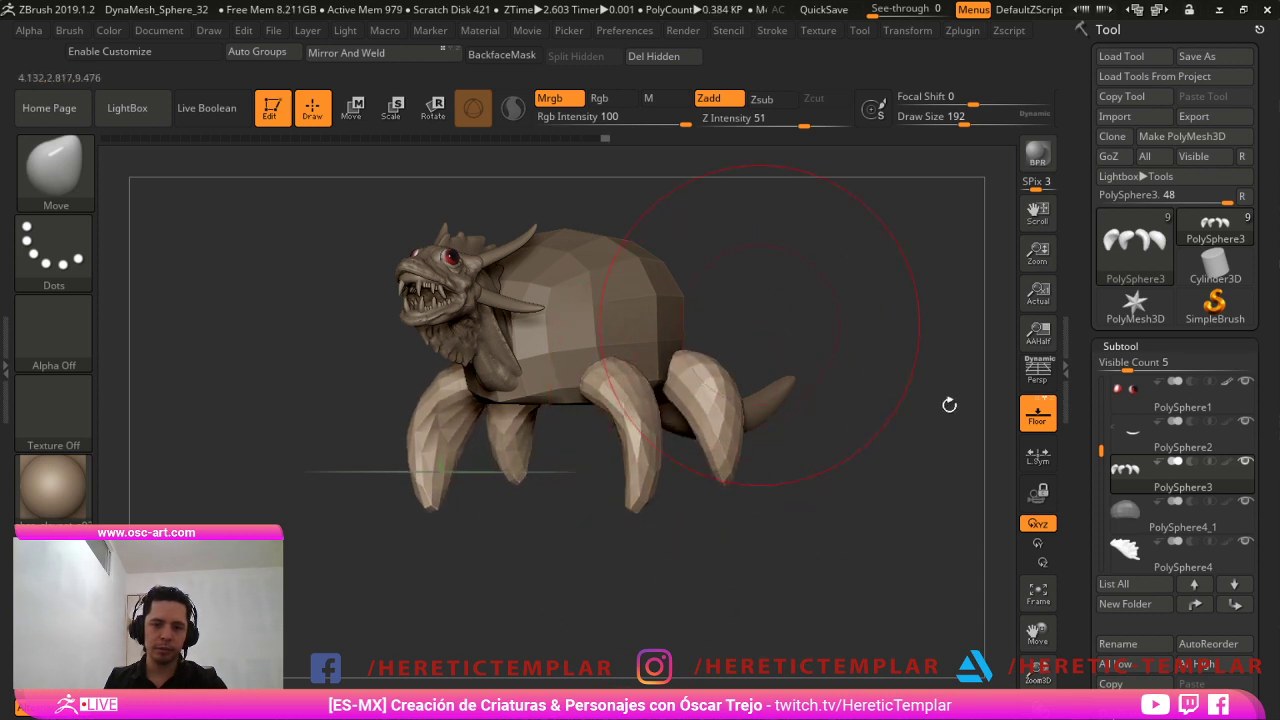
drag(949, 404, 903, 442)
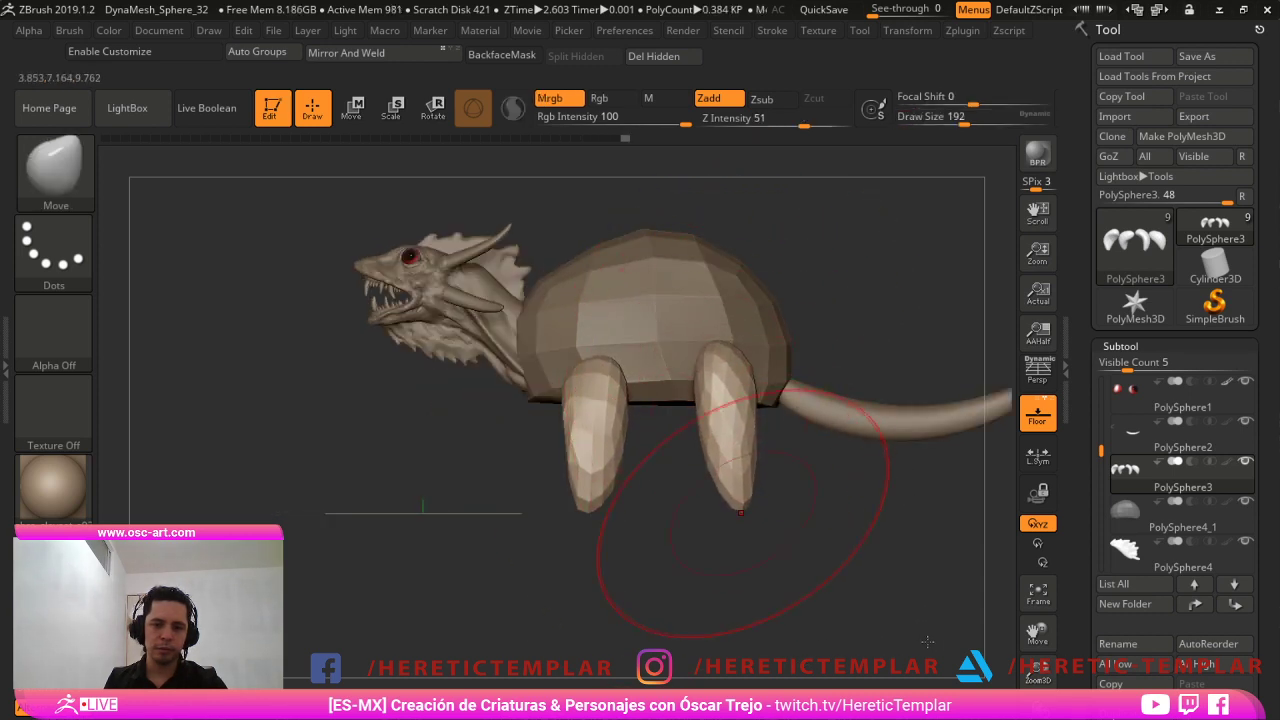
alt+drag(802, 623, 760, 590)
mouse_move(600, 620)
alt+mouse_down()
mouse_move(550, 574)
mouse_move(750, 574)
mouse_move(562, 573)
mouse_move(627, 509)
alt+mouse_up()
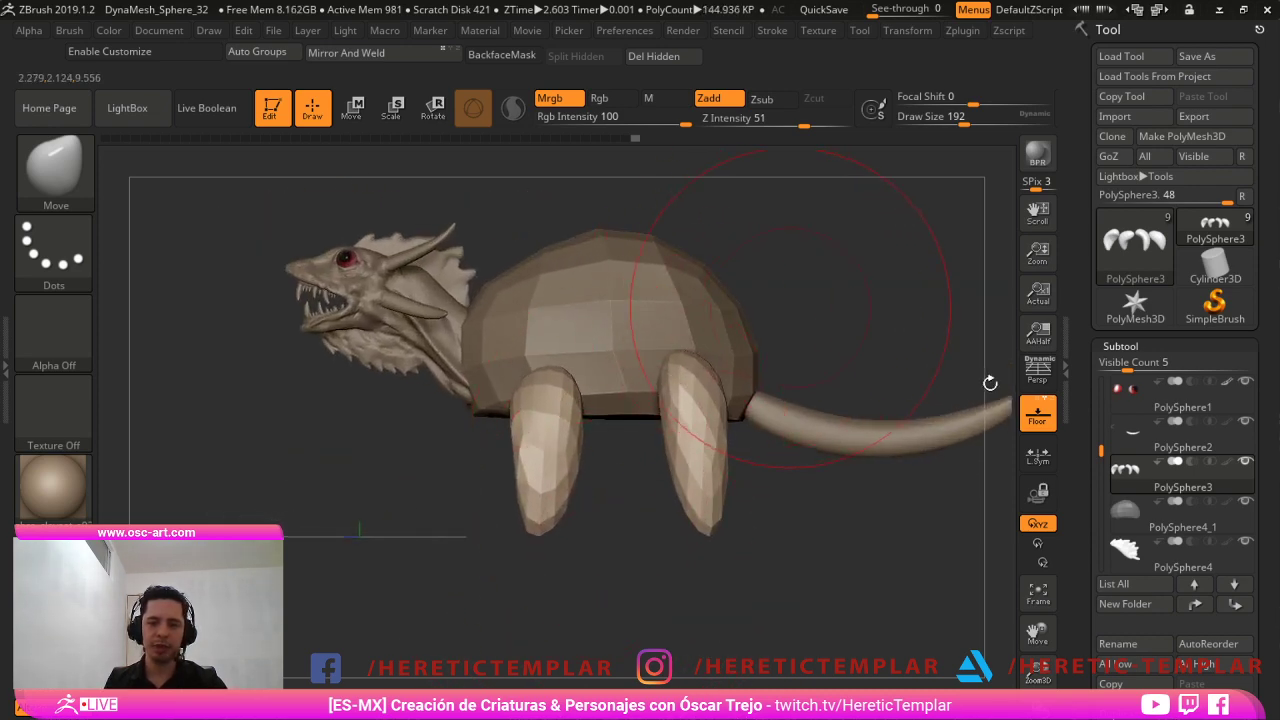
alt+drag(790, 309, 749, 282)
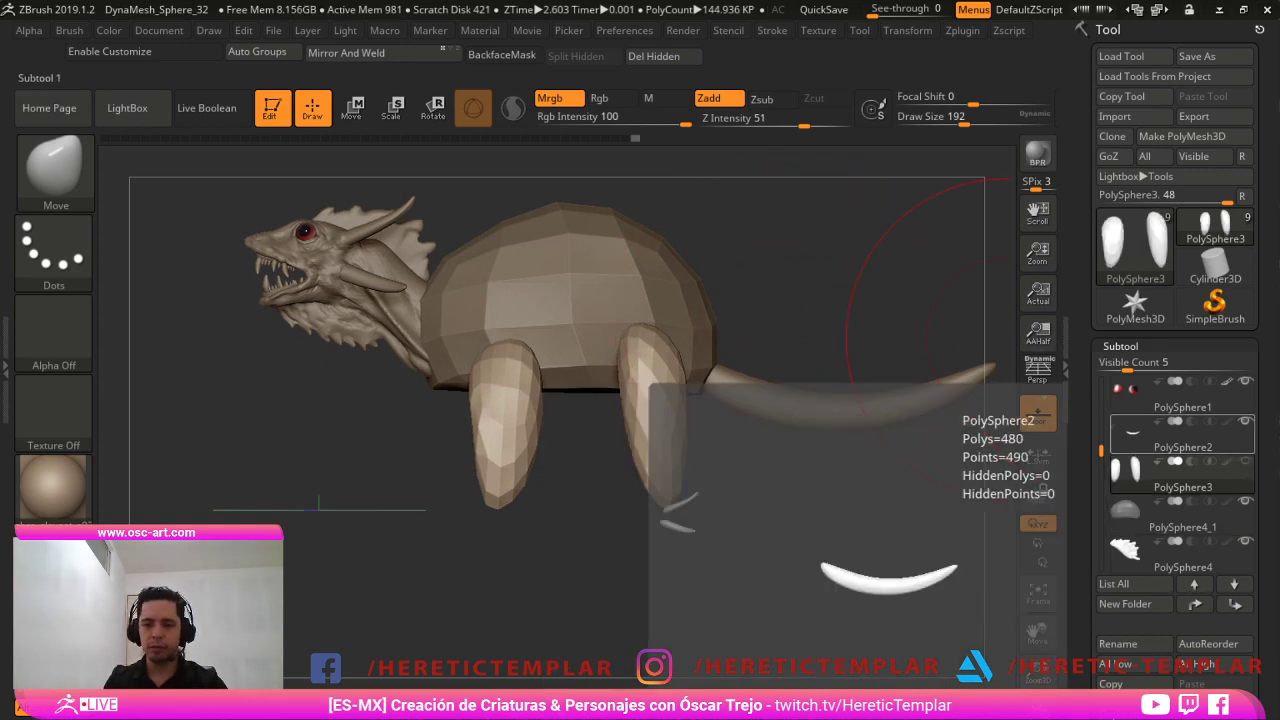
Hide the legs, select the tail subtool and insert a PolySphere beneath the body.
click(1142, 433)
key(b)
key(i)
key(p)
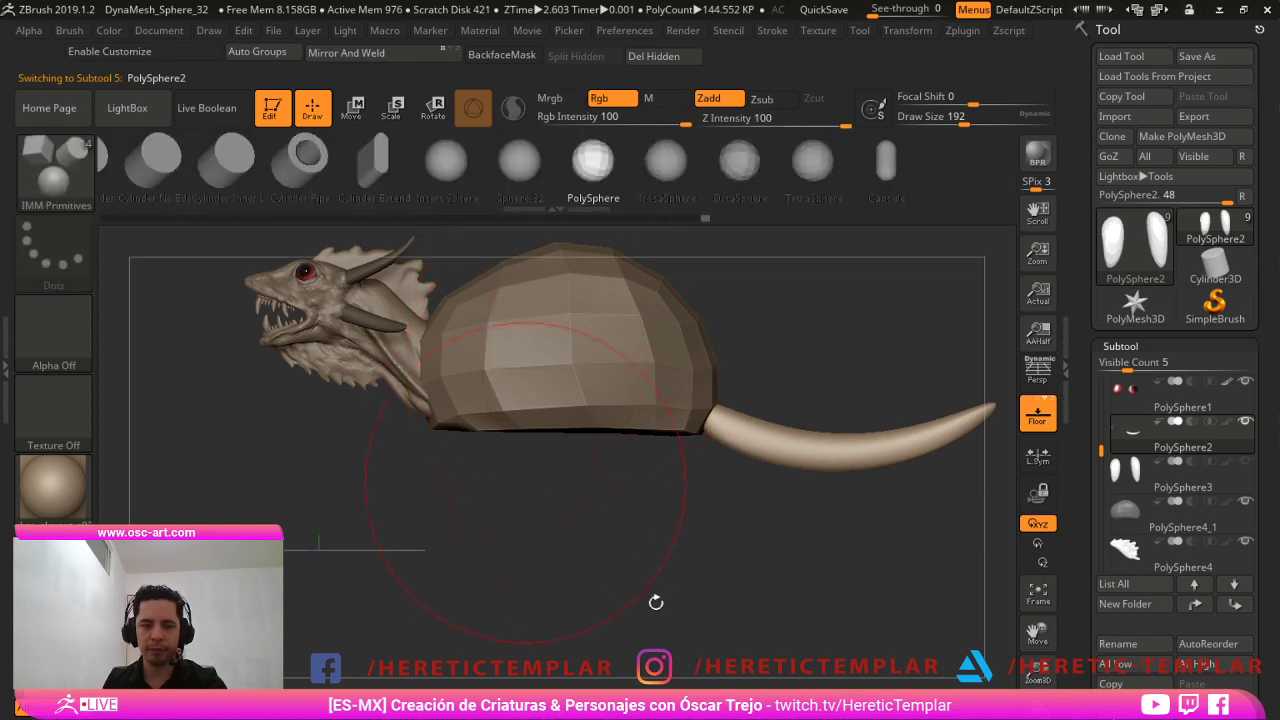
drag(655, 602, 795, 622)
drag(800, 560, 757, 545)
alt+drag(674, 446, 675, 520)
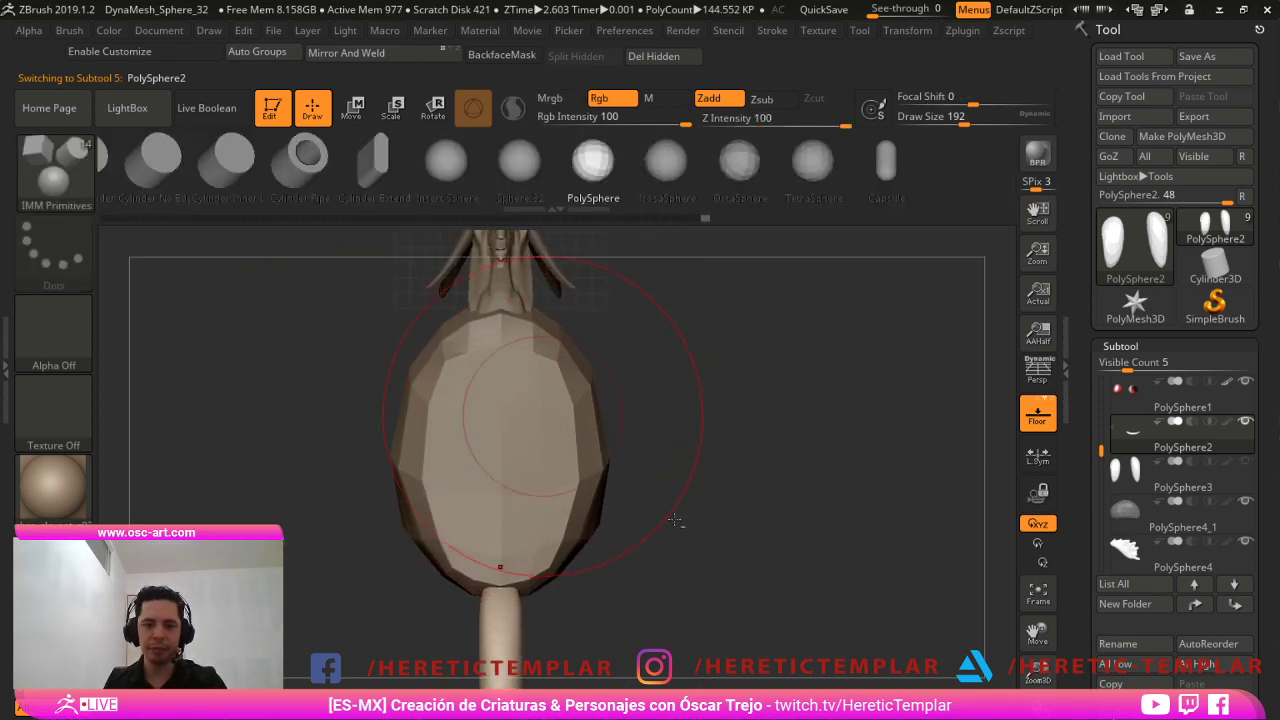
mouse_move(618, 562)
mouse_down()
mouse_move(625, 598)
mouse_move(760, 603)
mouse_move(846, 480)
mouse_up()
Pull the new sphere's upper side up against the underside of the body shell with Move.
key(b)
key(m)
key(v)
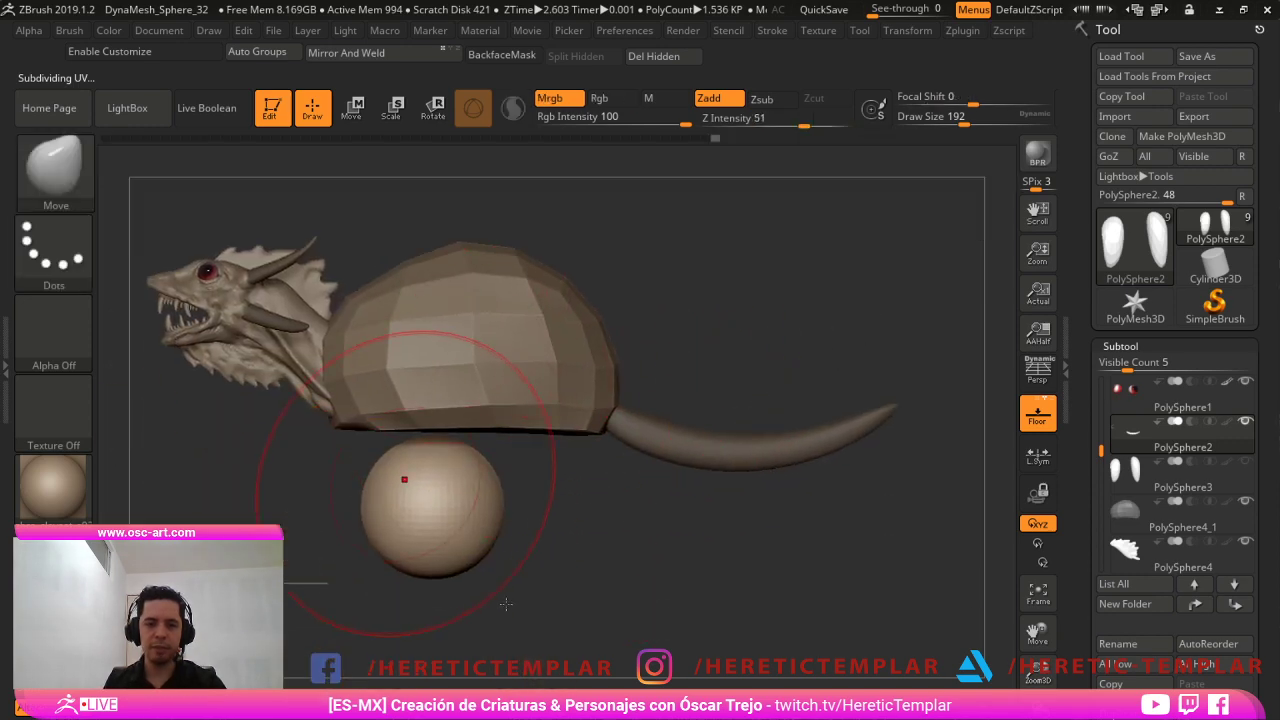
key(bracketright)
key(bracketright)
drag(403, 480, 389, 418)
key(s)
drag(536, 567, 534, 591)
Reshape the sphere into an egg-shaped torso beneath the shell with Move at draw size 217.
key(s)
drag(440, 514, 443, 528)
key(s)
mouse_move(463, 514)
mouse_down()
mouse_move(500, 500)
mouse_move(514, 514)
mouse_move(485, 525)
mouse_up()
key(s)
drag(458, 510, 424, 536)
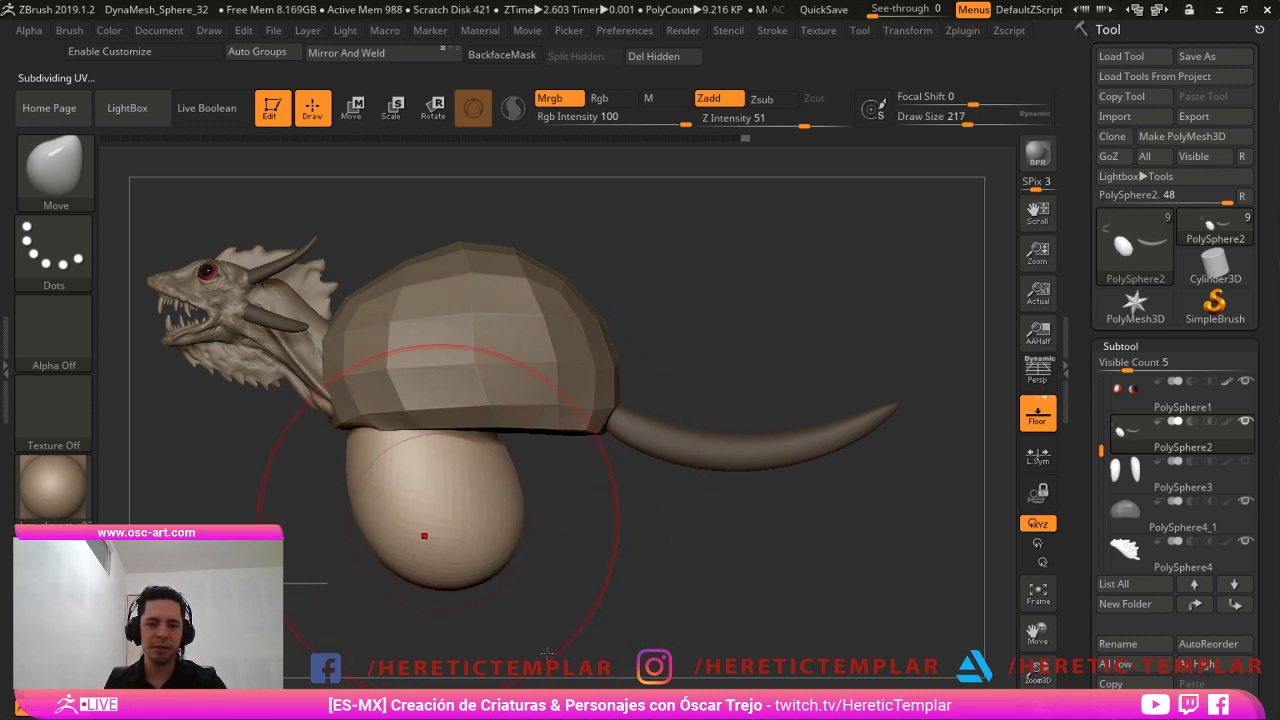
Shift the egg-shaped torso forward to meet the neck with Move, increasing the draw size to 318.
drag(494, 506, 470, 518)
key(s)
drag(387, 472, 387, 472)
key(s)
mouse_move(438, 549)
mouse_down()
mouse_move(424, 560)
mouse_move(471, 544)
mouse_up()
key(s)
Select the faceted body shell and tilt its rear end downward with the transform gizmo.
alt+click(490, 406)
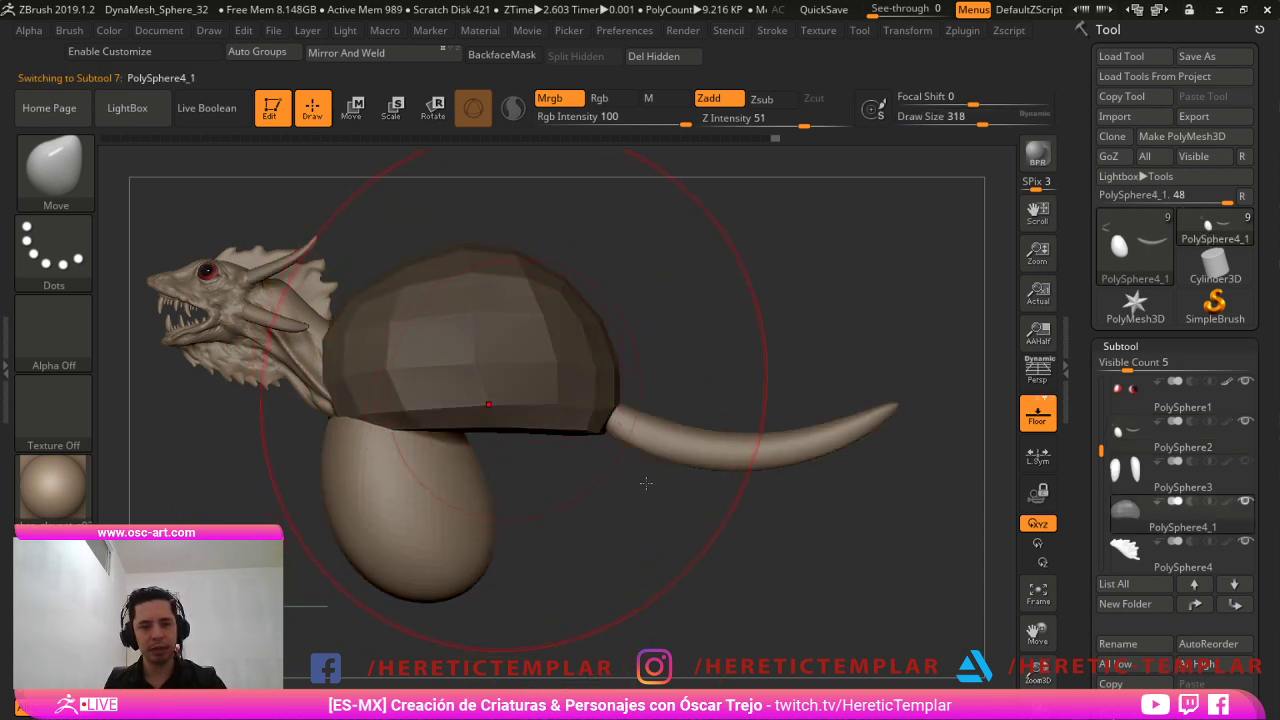
key(w)
mouse_move(607, 442)
mouse_down()
mouse_move(613, 466)
mouse_move(584, 551)
mouse_up()
key(ctrl+z)
key(q)
Adjust the tilted shell's rear edge around the tail base with Move at draw size 223.
drag(768, 410, 899, 414)
alt+drag(828, 450, 920, 418)
drag(877, 463, 985, 467)
key(s)
drag(651, 431, 637, 431)
alt+drag(389, 632, 500, 603)
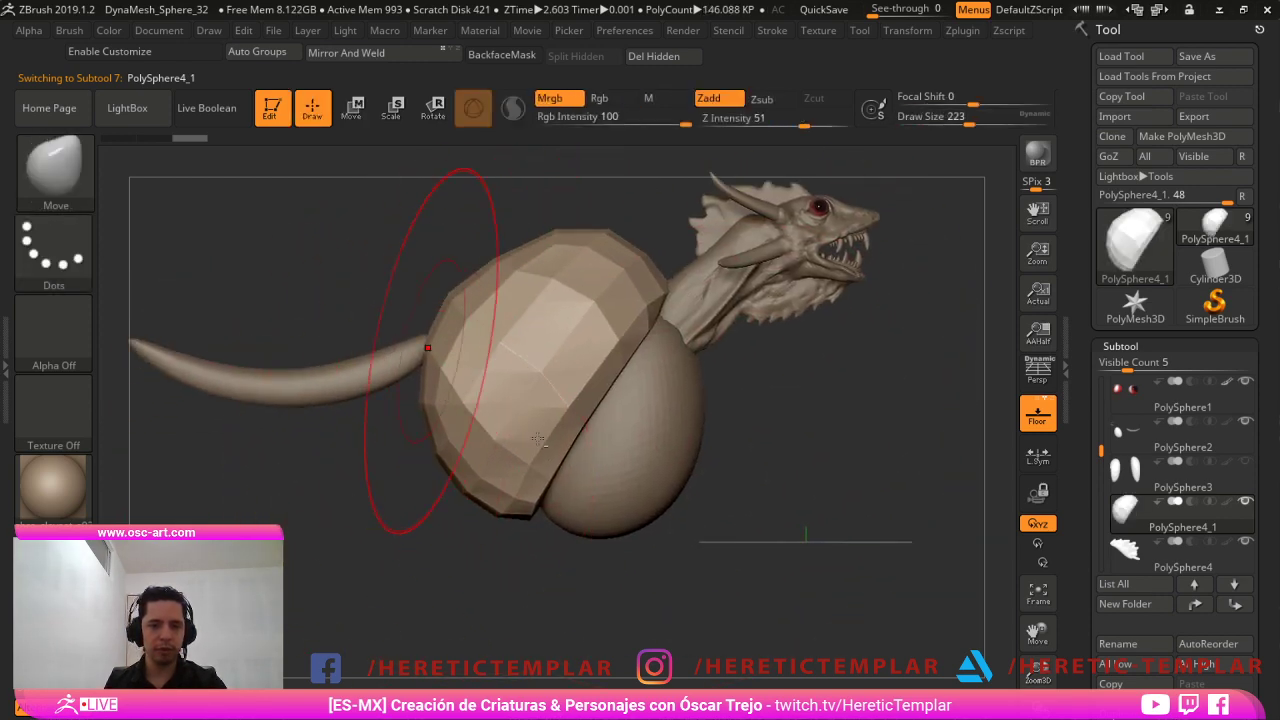
Select the subtool containing the tail and isolate the tail by hiding the torso and horns.
alt+click(517, 447)
key(w)
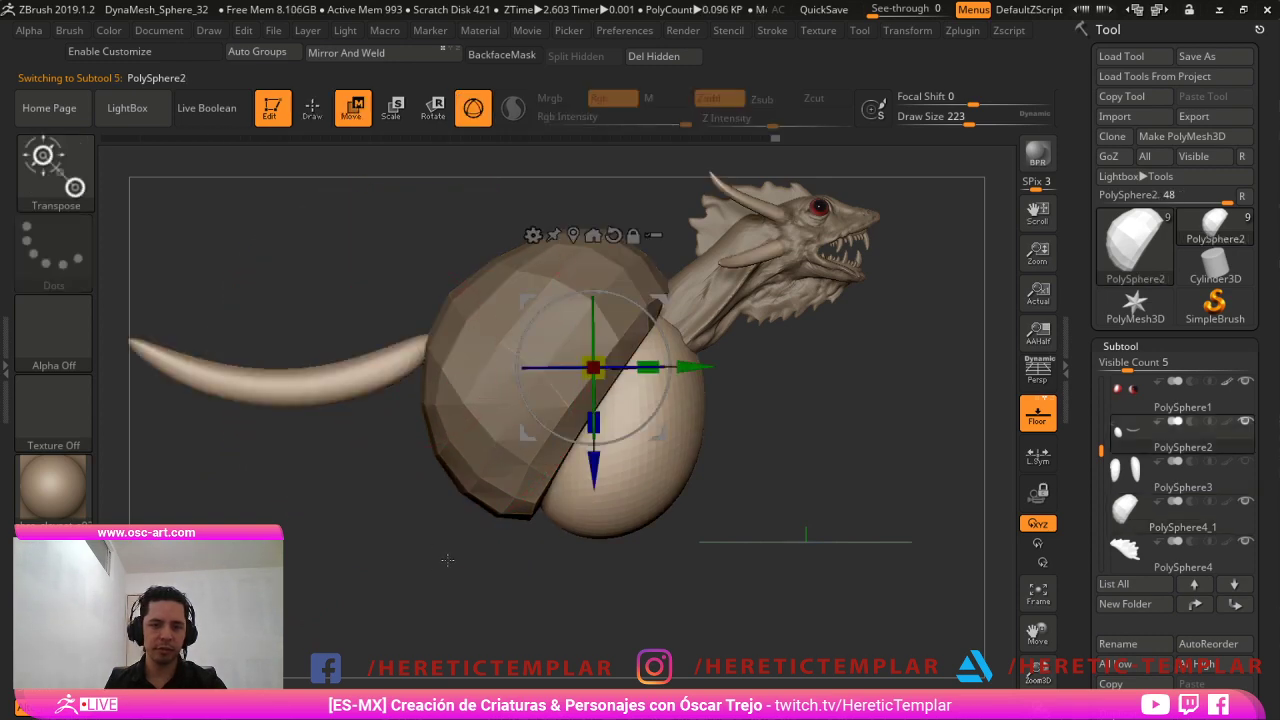
key(q)
ctrl+shift+click(441, 484)
alt+drag(400, 557, 463, 603)
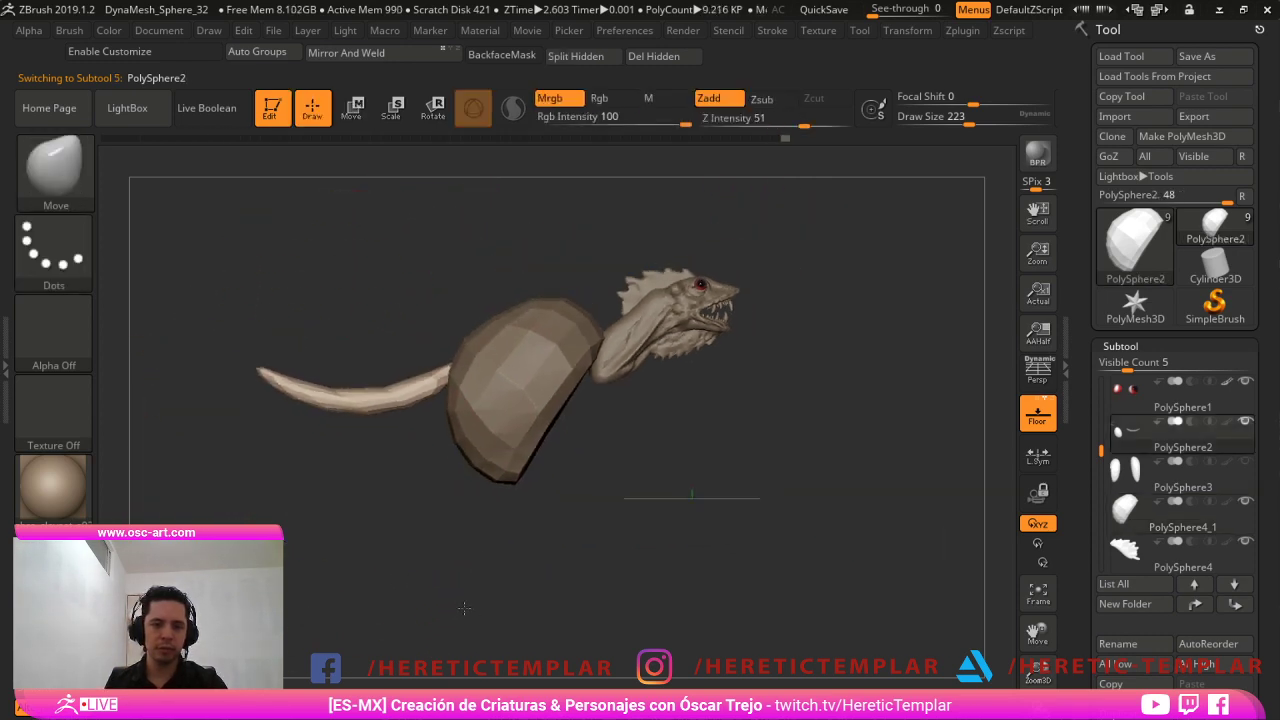
Split the combined subtool's parts into Auto Groups and mask everything in it except the tail.
ctrl+shift+click(472, 608)
ctrl+click(474, 610)
ctrl+click(371, 329)
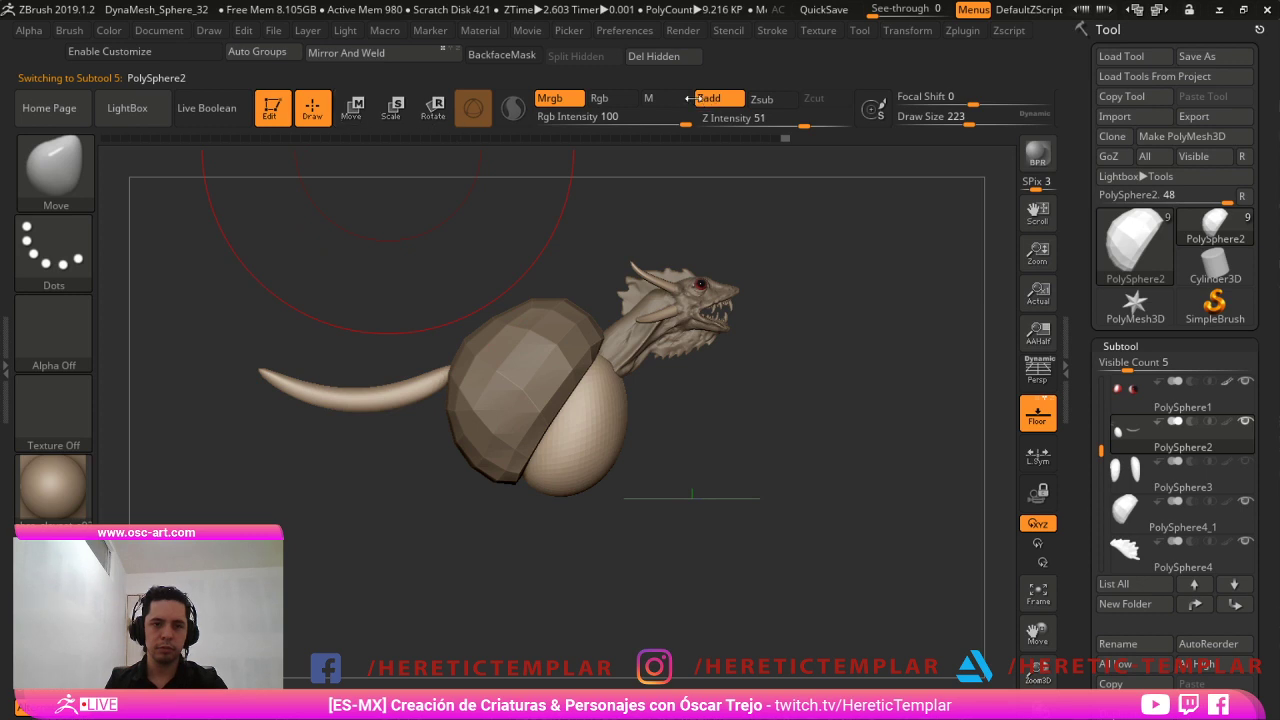
click(281, 51)
ctrl+shift+click(356, 392)
ctrl+drag(223, 269, 506, 503)
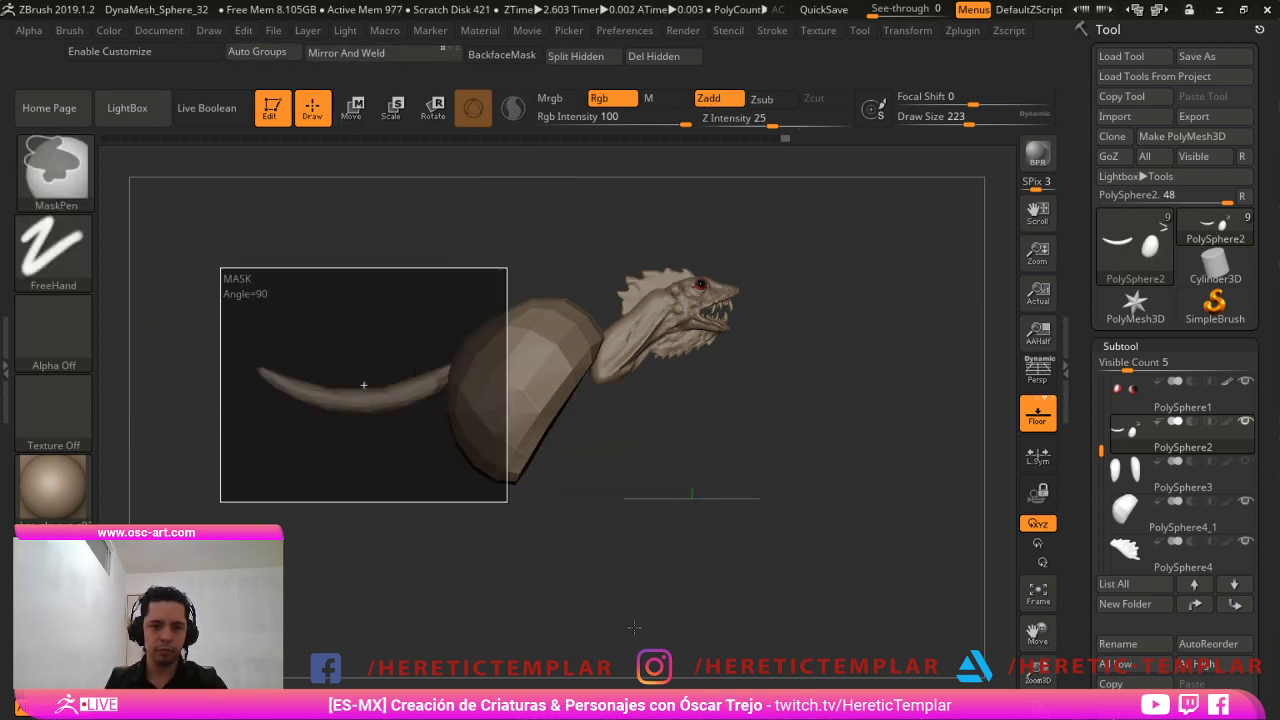
ctrl+shift+click(468, 550)
Lower and tilt the tail toward the shell's bottom edge with the transform gizmo and clear the mask.
key(w)
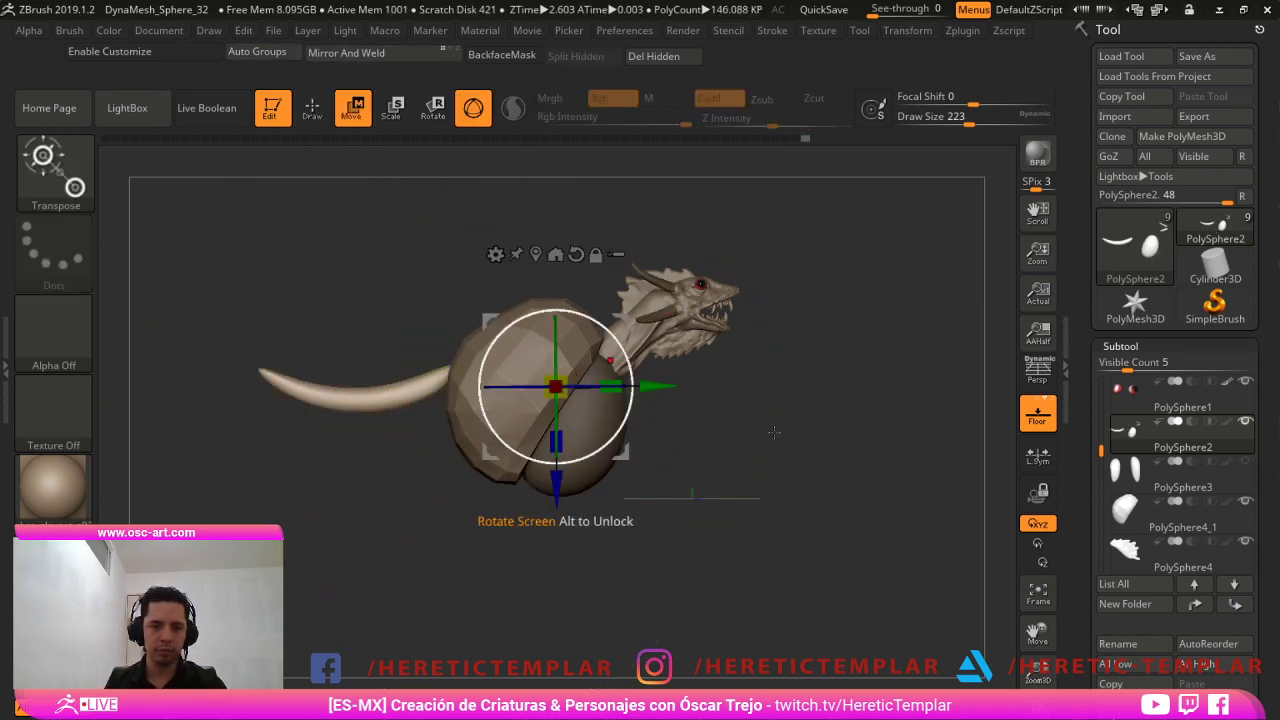
mouse_move(788, 410)
mouse_down()
mouse_move(844, 525)
mouse_move(837, 556)
mouse_move(838, 530)
mouse_move(820, 534)
mouse_move(819, 573)
mouse_move(801, 592)
mouse_up()
key(q)
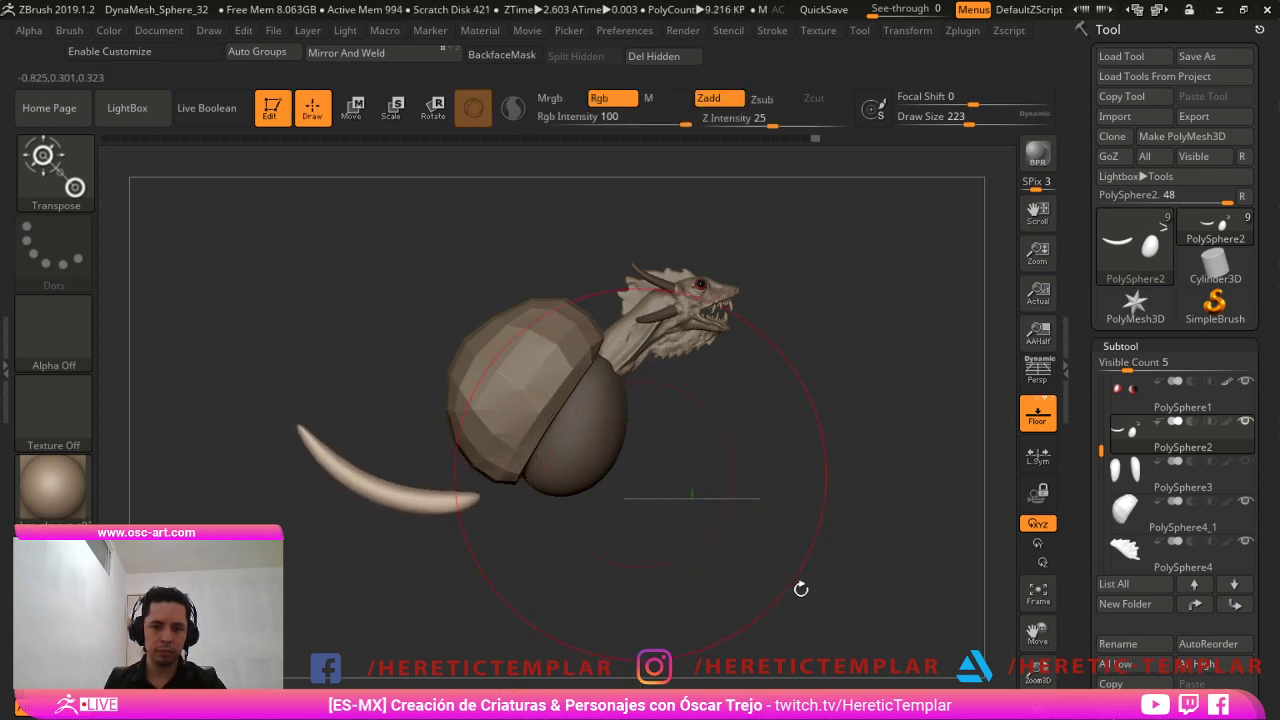
ctrl+drag(709, 436, 718, 467)
mouse_move(900, 592)
mouse_down()
mouse_move(717, 629)
mouse_move(636, 667)
mouse_up()
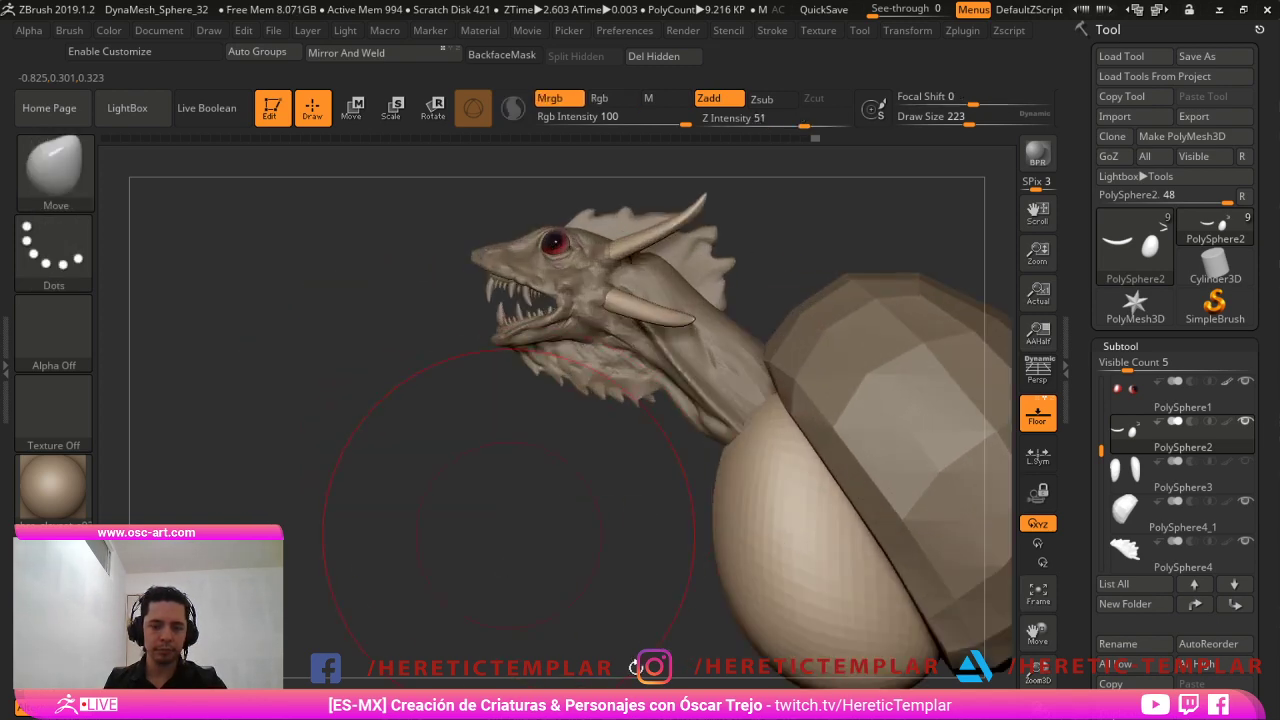
Insert a mirrored pair of PolySpheres beside the lower torso at draw size 136.
key(b)
key(i)
key(p)
mouse_move(671, 710)
alt+mouse_down()
mouse_move(600, 523)
mouse_move(648, 600)
mouse_move(556, 606)
alt+mouse_up()
key(s)
drag(830, 566, 811, 566)
drag(809, 522, 809, 561)
shift+drag(619, 613, 728, 579)
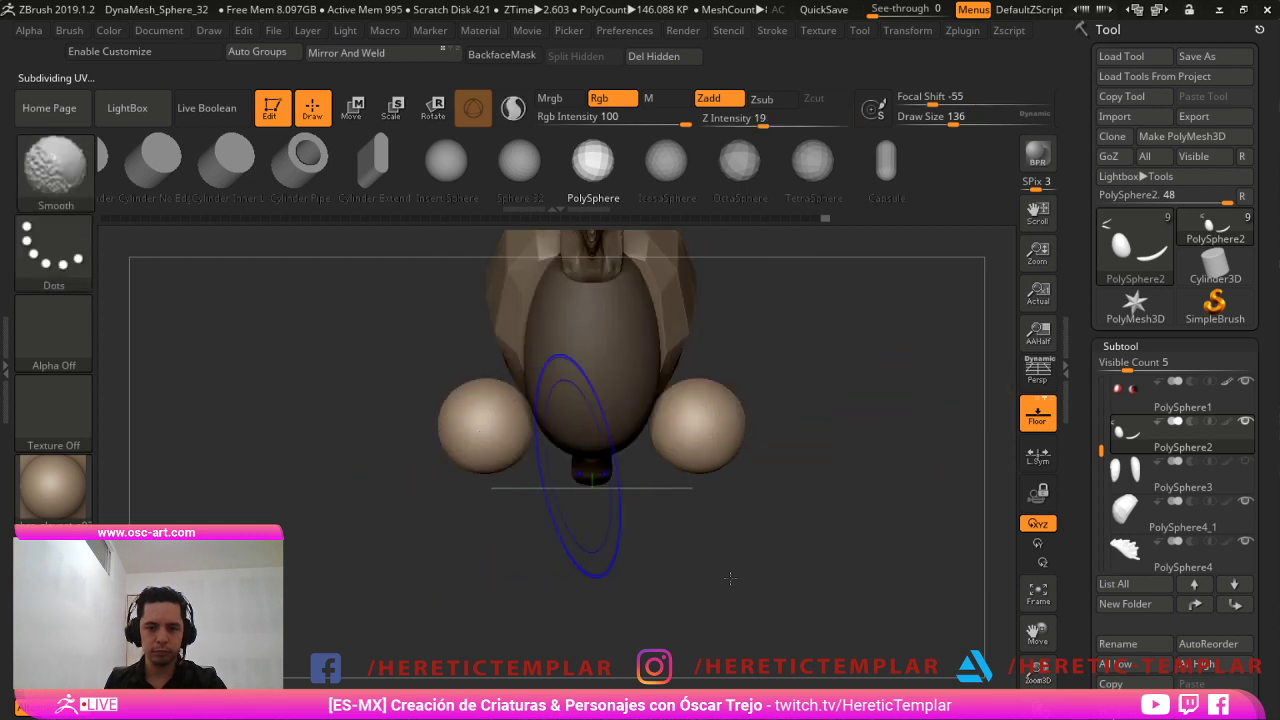
Tuck the two inserted spheres against the torso's lower sides with Move at draw size 217.
key(b)
key(m)
key(v)
key(s)
drag(778, 508, 797, 508)
drag(848, 461, 776, 458)
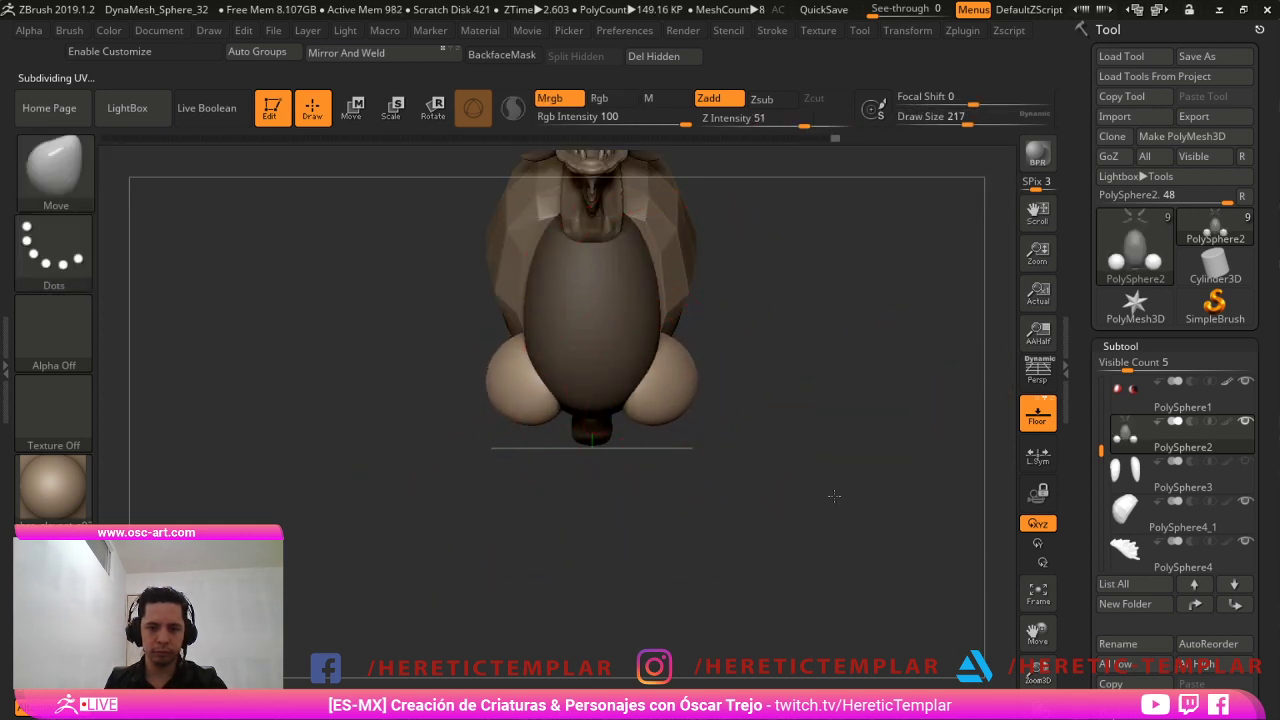
mouse_move(834, 494)
mouse_down()
mouse_move(829, 536)
mouse_move(827, 457)
mouse_move(827, 565)
mouse_up()
Stretch the side spheres into long egg-shaped thighs with Move at draw size 167, undoing the last strokes.
key(s)
drag(905, 522, 859, 533)
drag(704, 450, 698, 509)
mouse_move(558, 497)
alt+mouse_down()
mouse_move(540, 452)
mouse_move(489, 487)
mouse_move(500, 502)
alt+mouse_up()
drag(490, 500, 505, 455)
shift+drag(500, 490, 497, 534)
mouse_move(621, 668)
mouse_down()
mouse_move(850, 664)
mouse_move(575, 672)
mouse_move(605, 692)
mouse_move(610, 681)
mouse_up()
key(ctrl+z)
key(ctrl+z)
key(ctrl+z)
key(ctrl+z)
mouse_move(579, 632)
mouse_down()
mouse_move(577, 615)
mouse_move(586, 620)
mouse_move(566, 620)
mouse_up()
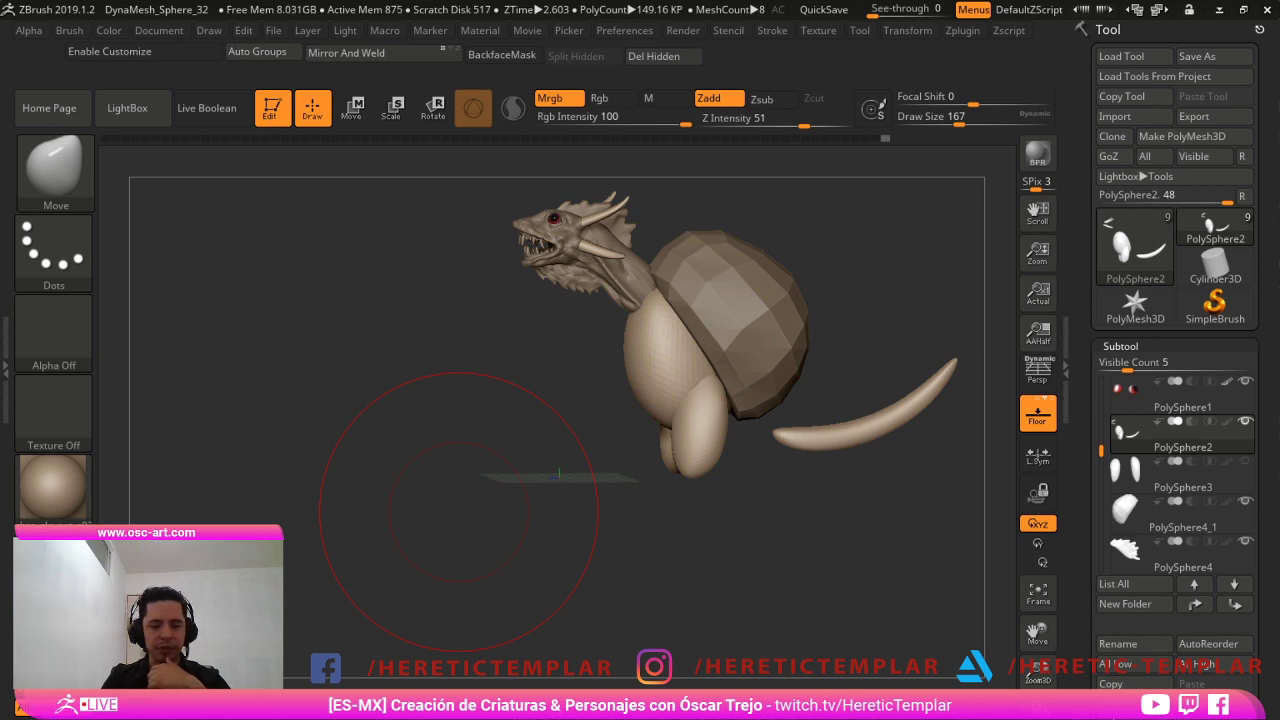
Hide the PolySphere2 subtool holding the torso, thighs and tail, and select the head-and-neck subtool.
mouse_move(530, 524)
shift+mouse_down()
mouse_move(583, 580)
mouse_move(514, 623)
mouse_move(522, 676)
mouse_move(477, 646)
mouse_move(525, 592)
shift+mouse_up()
key(s)
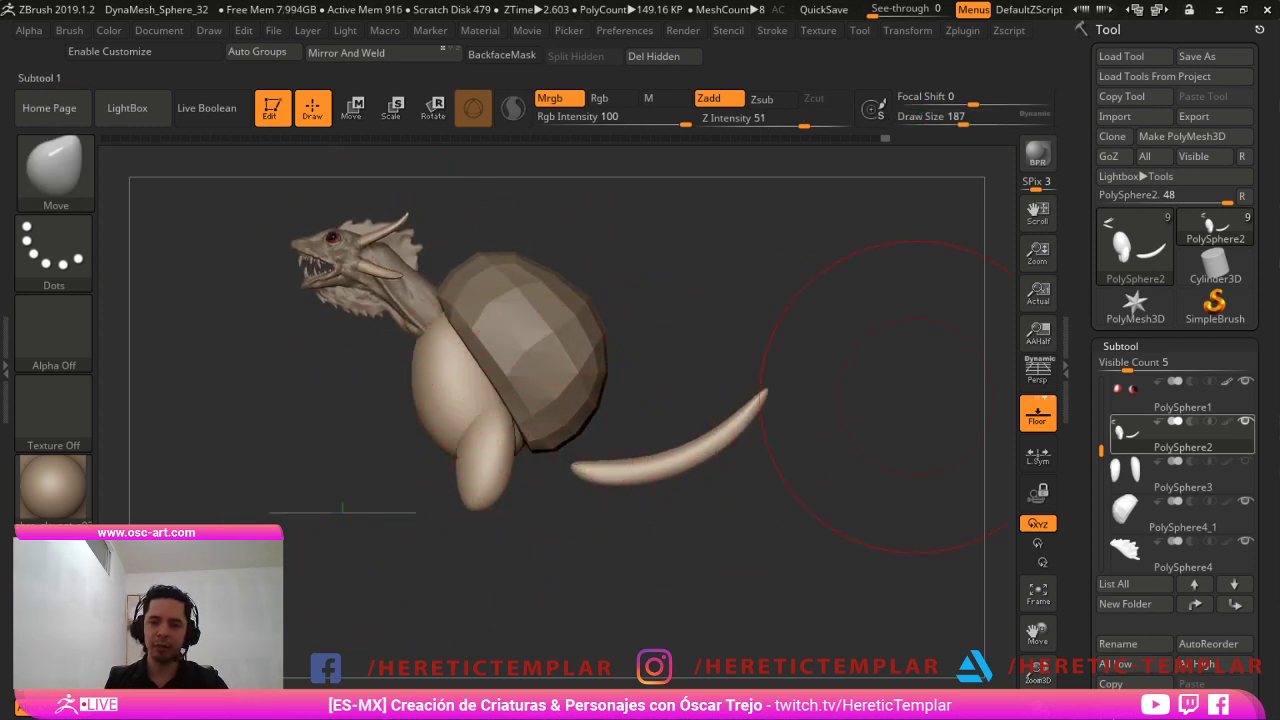
click(1245, 421)
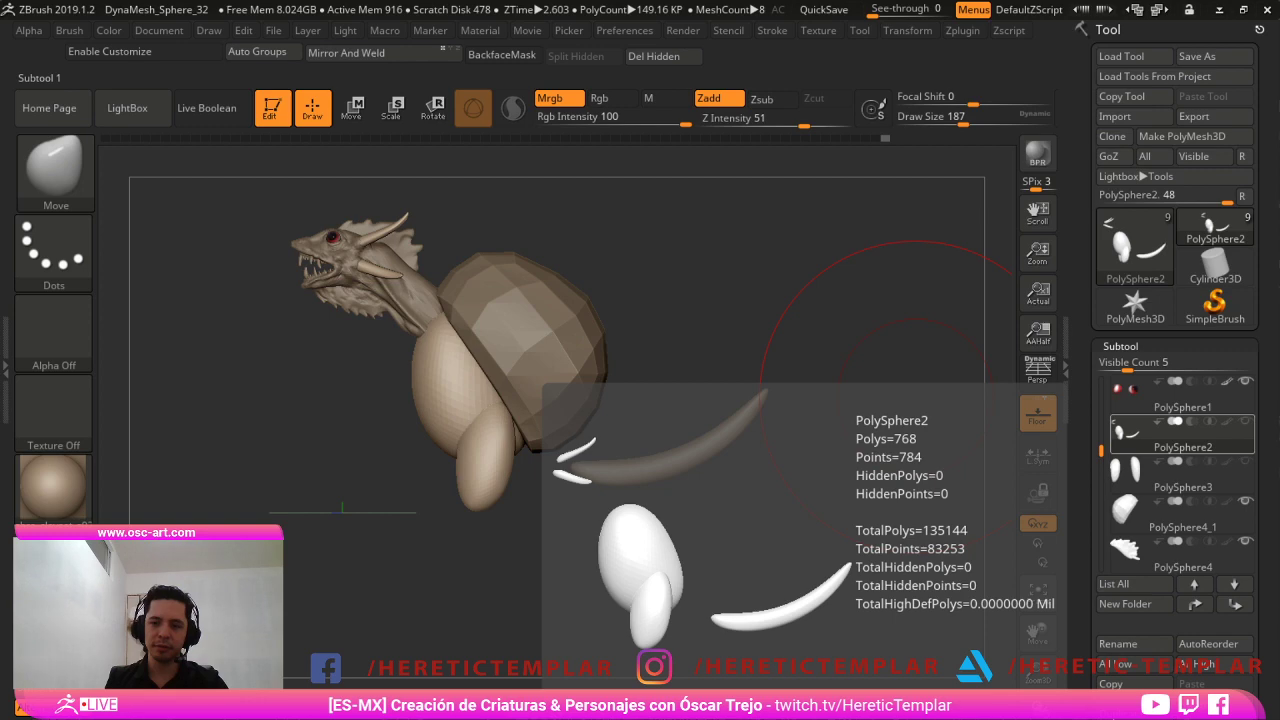
alt+click(424, 319)
key(s)
click(427, 331)
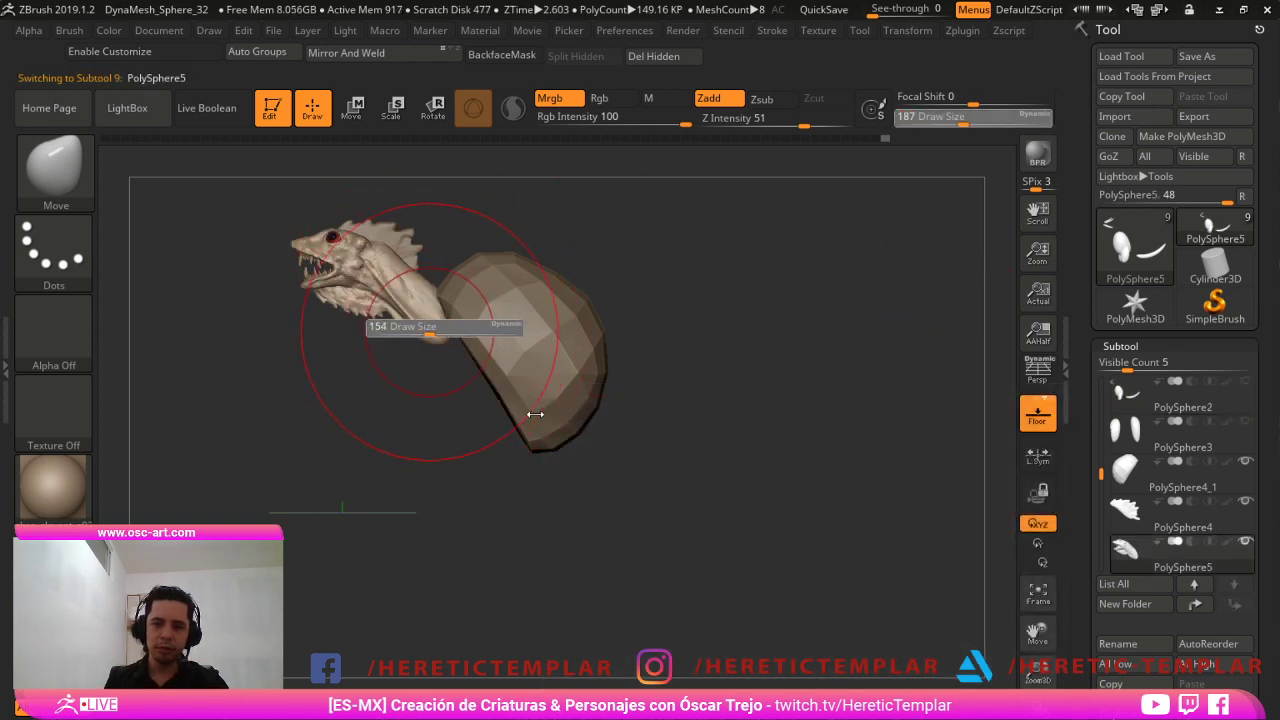
Try pulling the neck's lower end into a long serpentine body with SnakeHook at draw size 83.
key(b)
key(s)
key(h)
key(s)
click(473, 343)
key(s)
click(457, 338)
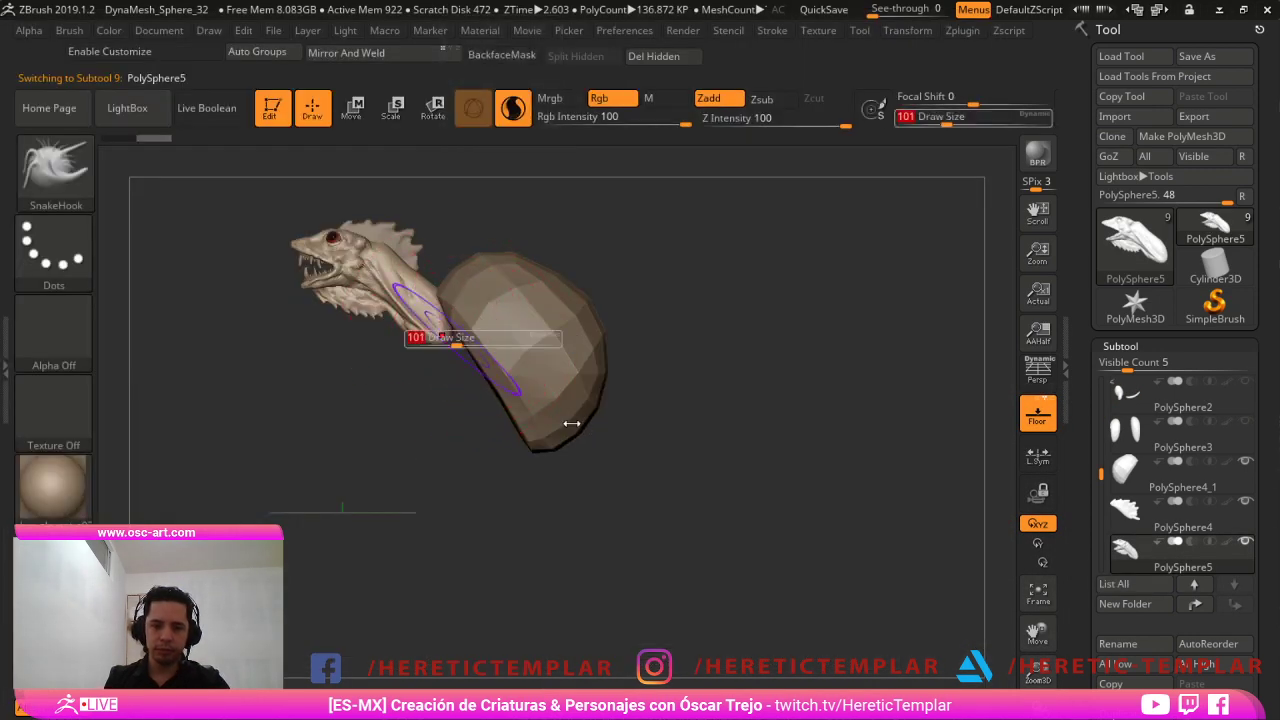
mouse_move(435, 325)
mouse_down()
mouse_move(452, 458)
mouse_move(512, 590)
mouse_move(637, 316)
mouse_up()
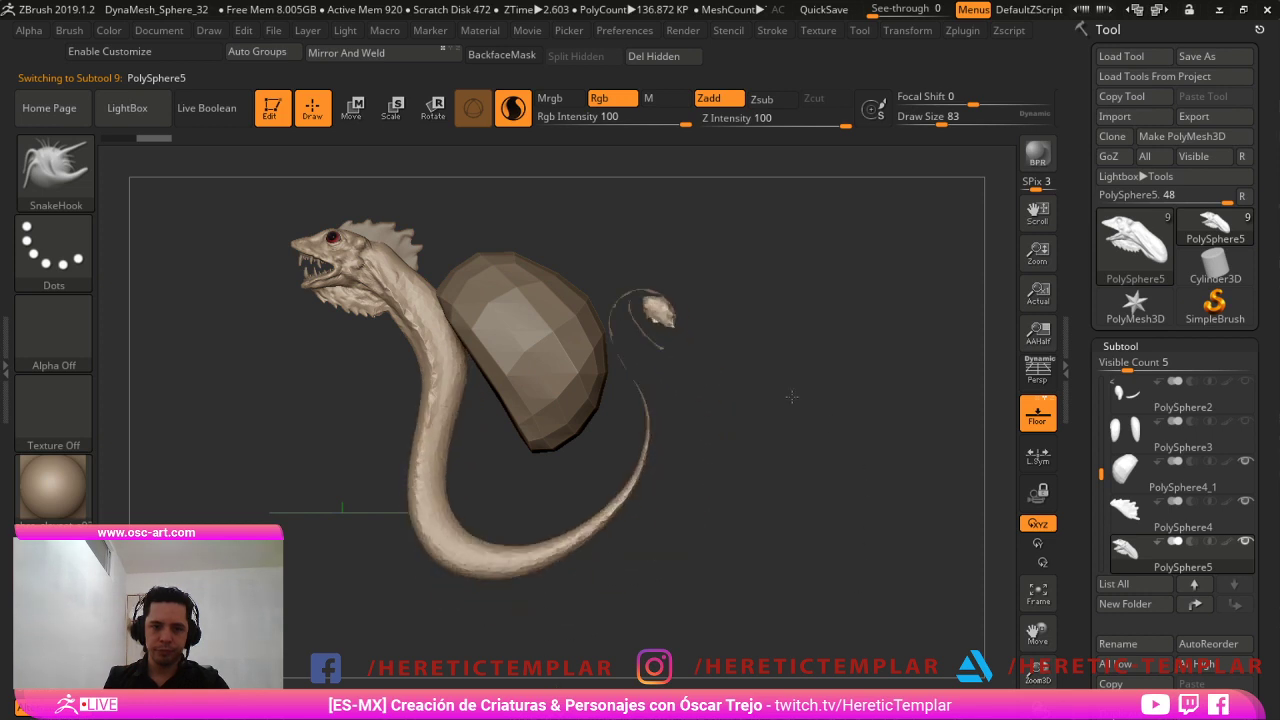
mouse_move(462, 345)
mouse_down()
mouse_move(449, 390)
mouse_move(491, 428)
mouse_up()
key(ctrl+z)
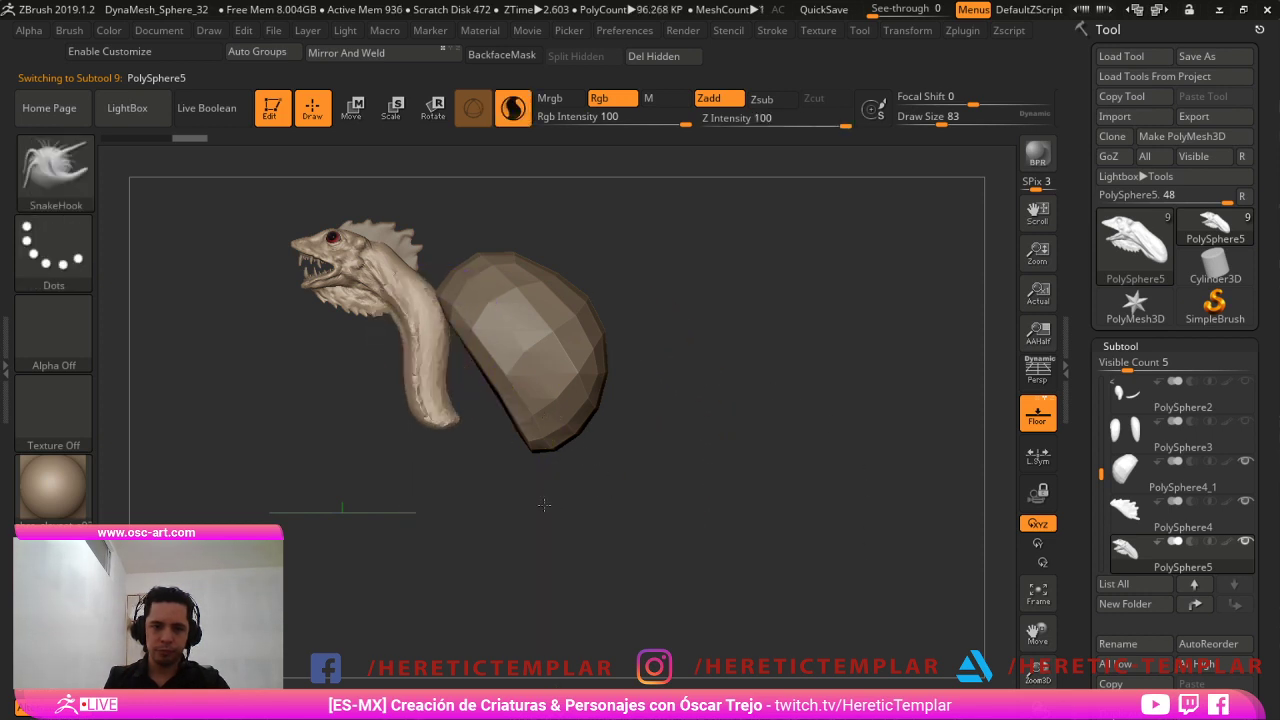
Inspect the stretched serpentine neck from both sides and undo the SnakeHook strokes.
drag(792, 588, 692, 571)
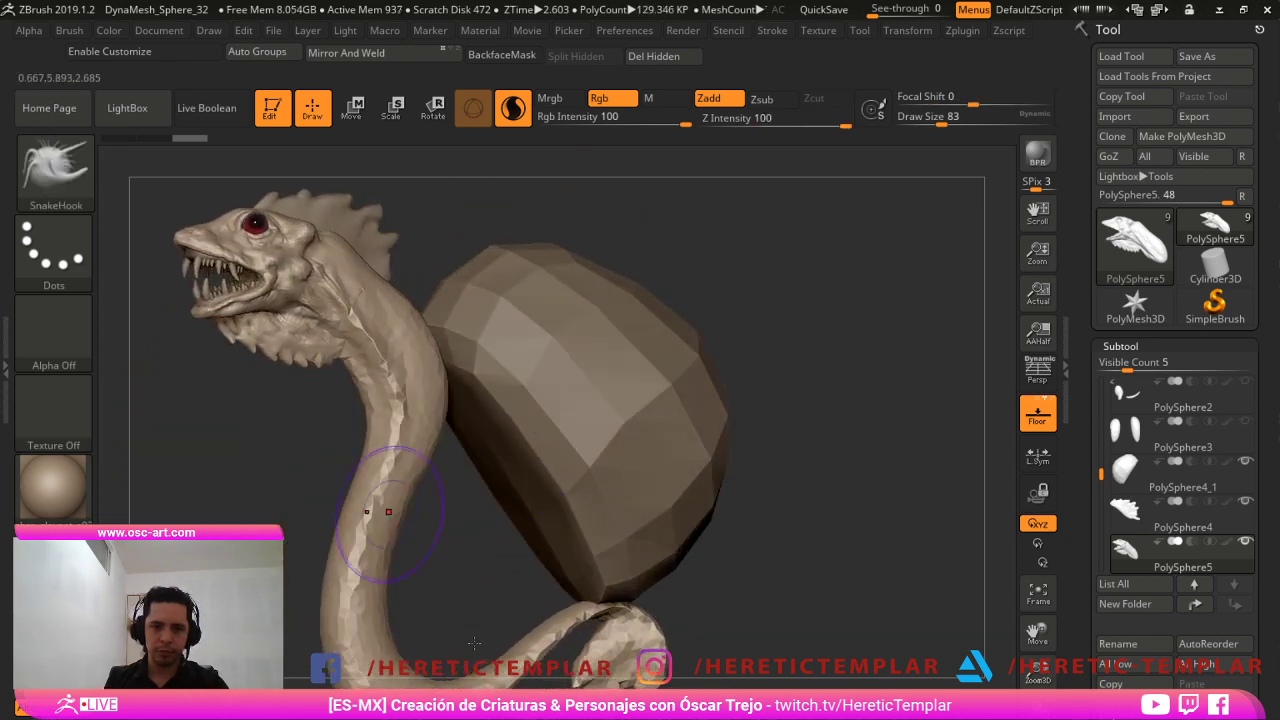
alt+drag(353, 627, 491, 547)
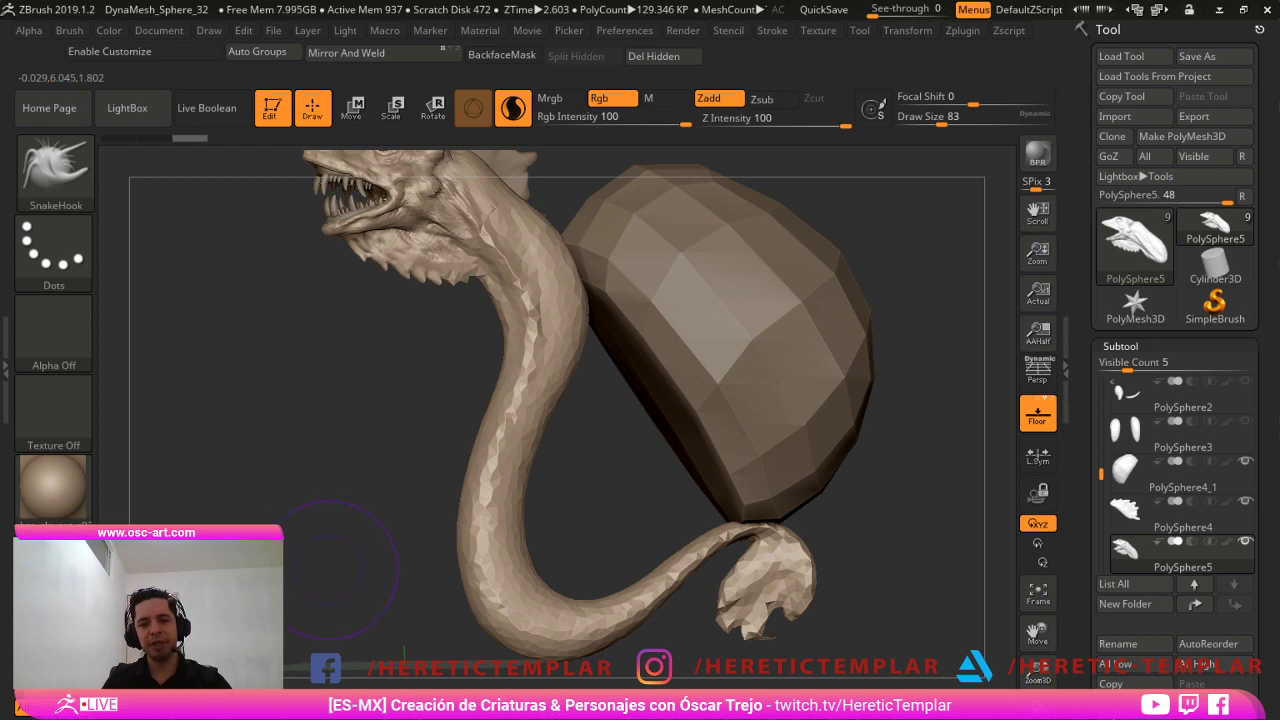
mouse_move(410, 671)
alt+mouse_down()
mouse_move(366, 643)
mouse_move(354, 668)
mouse_move(455, 581)
alt+mouse_up()
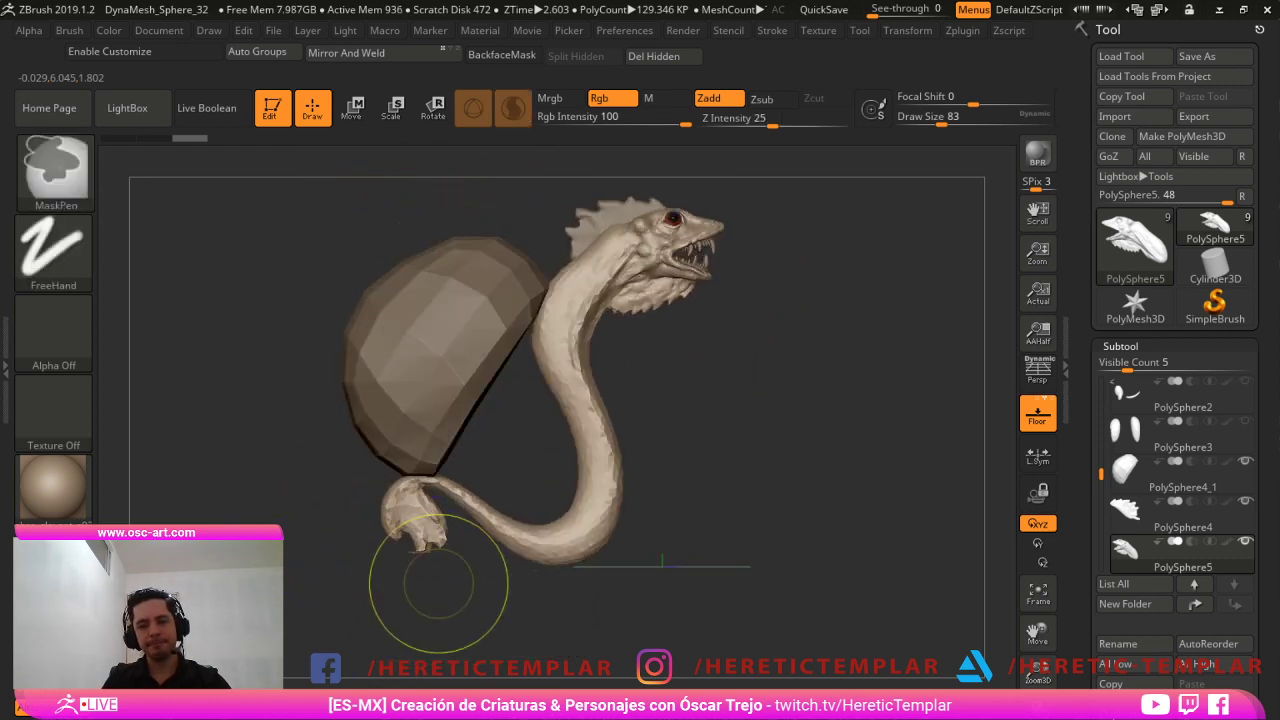
key(ctrl+z)
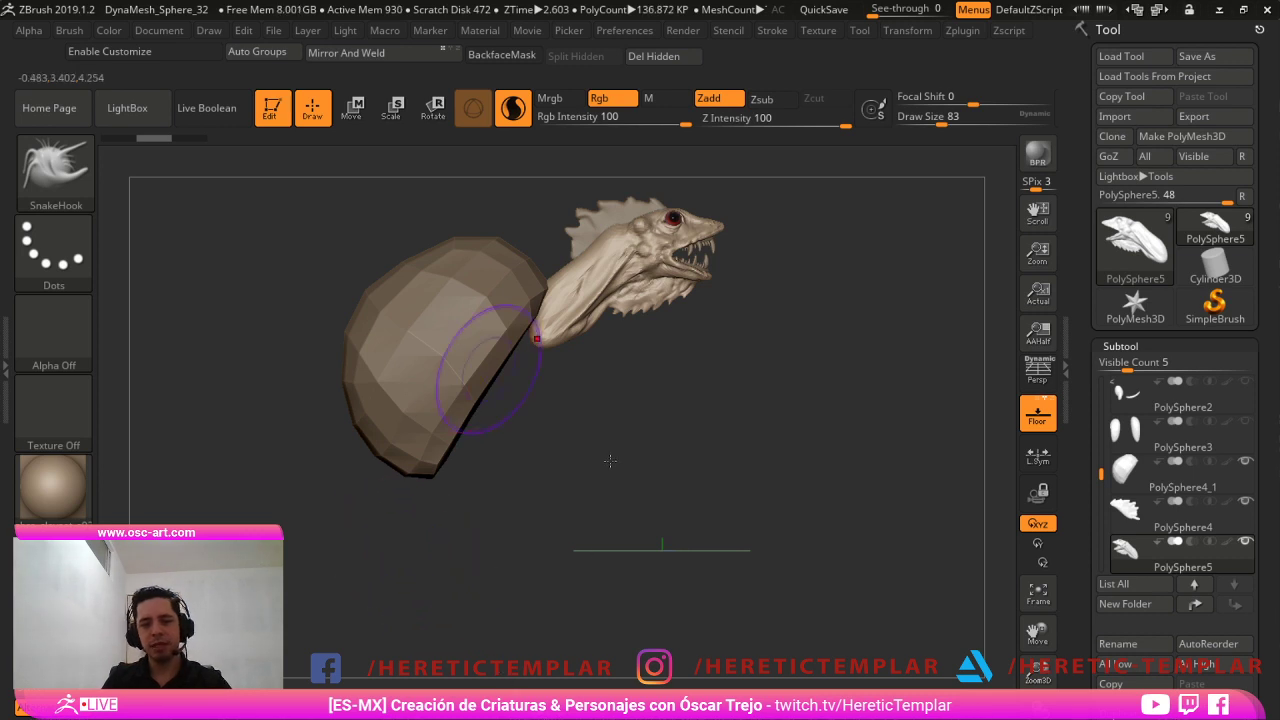
Select the faceted shell and move it down and back from the neck with the transform gizmo.
alt+click(464, 384)
key(w)
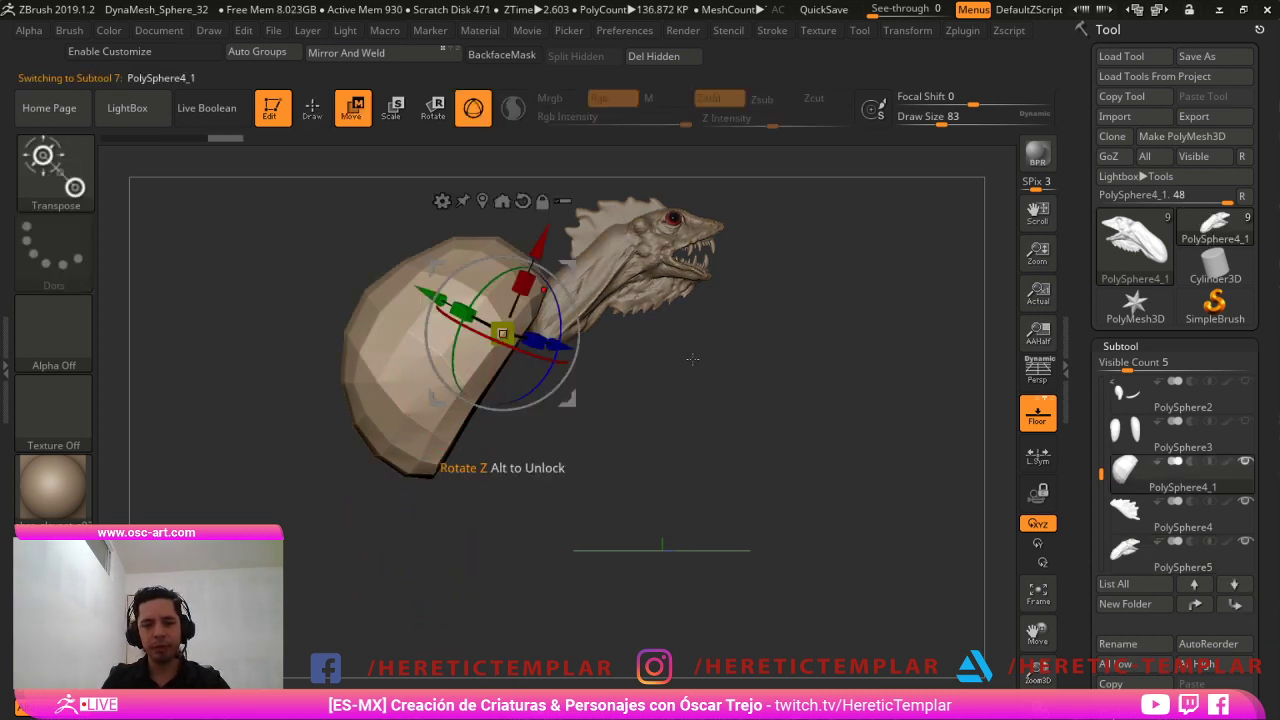
mouse_move(570, 267)
mouse_down()
mouse_move(528, 344)
mouse_move(562, 346)
mouse_move(524, 358)
mouse_move(546, 345)
mouse_move(541, 365)
mouse_up()
key(q)
Select the head-and-neck subtool and extend the neck's base down toward the shell with Move.
key(s)
alt+click(553, 338)
key(s)
key(ctrl+z)
drag(546, 344, 571, 336)
key(s)
mouse_move(572, 322)
mouse_down()
mouse_move(577, 346)
mouse_move(553, 382)
mouse_move(507, 368)
mouse_up()
key(s)
Select the faceted shell and pull in its lower rear bulk with Move at draw size 187.
alt+click(488, 370)
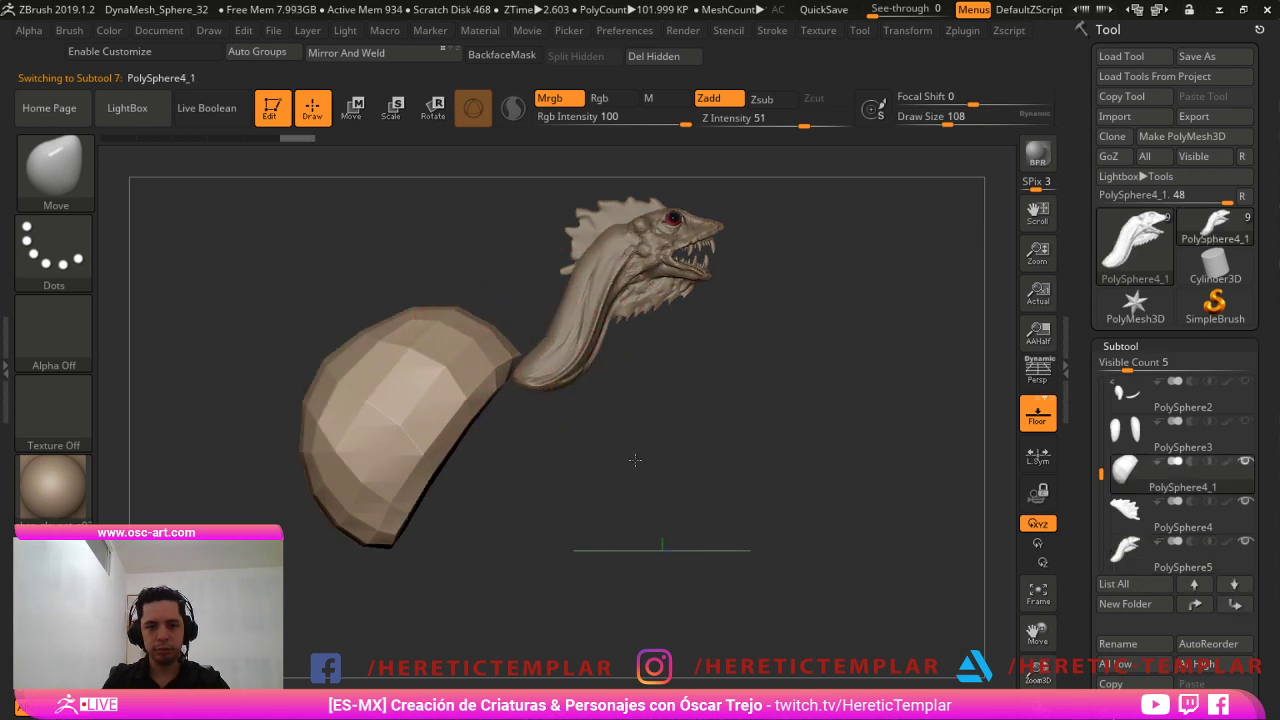
mouse_move(550, 434)
mouse_down()
mouse_move(503, 415)
mouse_move(503, 364)
mouse_up()
shift+drag(590, 428, 642, 448)
key(s)
drag(479, 417, 486, 417)
drag(607, 521, 654, 521)
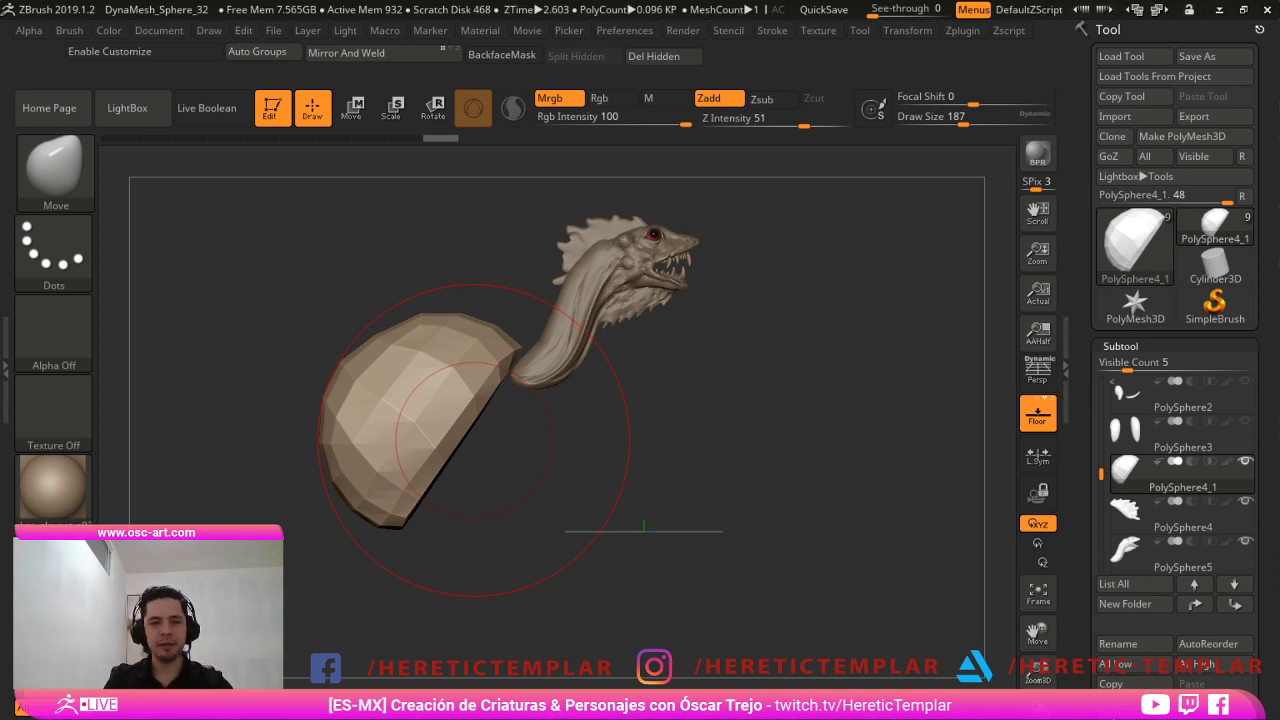
Push the shell's lower rear upward and inward with Move at draw size 358.
alt+drag(749, 588, 682, 540)
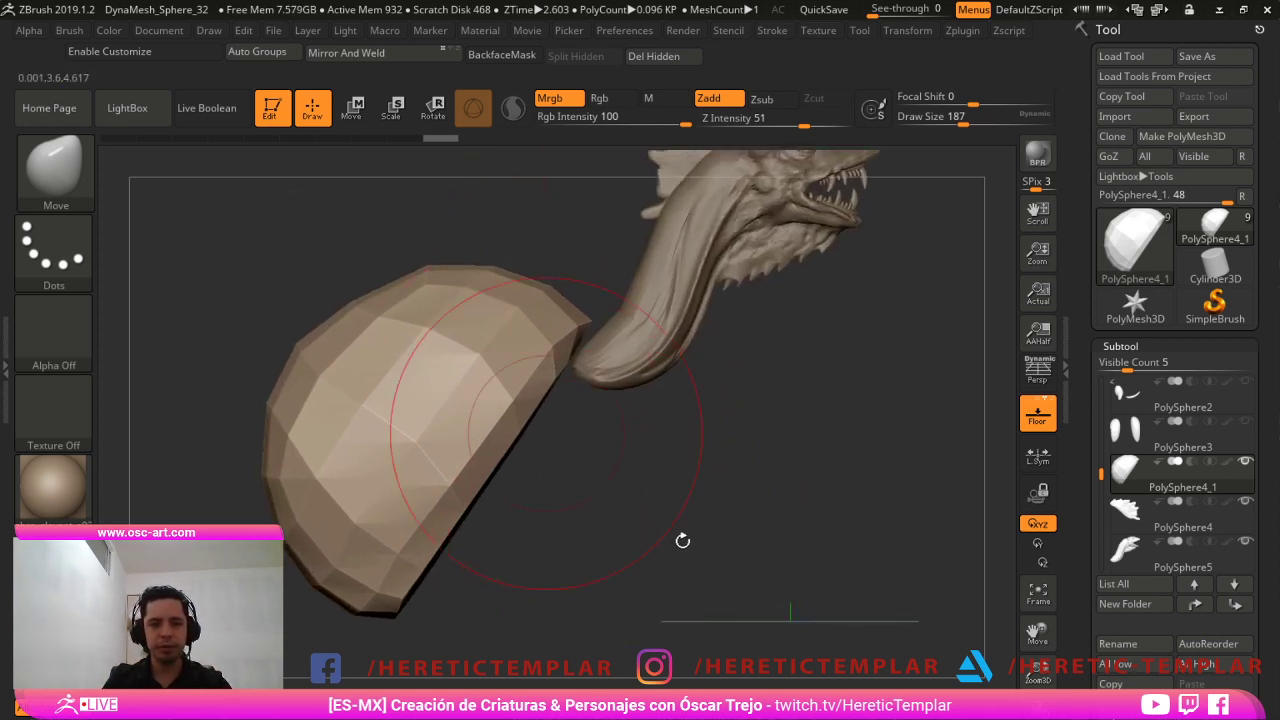
key(s)
drag(505, 384, 534, 373)
key(s)
key(s)
drag(336, 494, 350, 494)
mouse_move(340, 545)
mouse_down()
mouse_move(371, 503)
mouse_move(512, 430)
mouse_up()
shift+drag(840, 526, 710, 561)
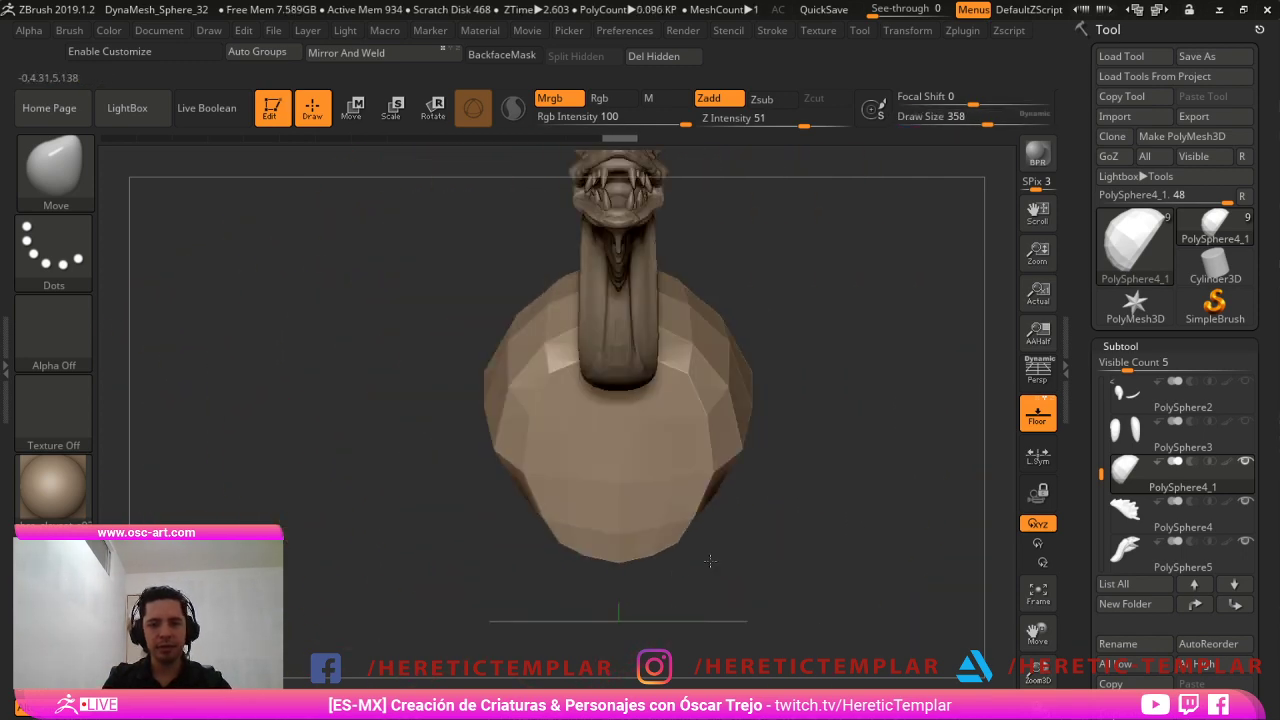
Reshape the shell's upper sides around the neck base with Move at draw size 274.
key(s)
drag(608, 403, 599, 403)
drag(676, 376, 716, 330)
key(s)
drag(880, 390, 718, 312)
drag(770, 385, 816, 407)
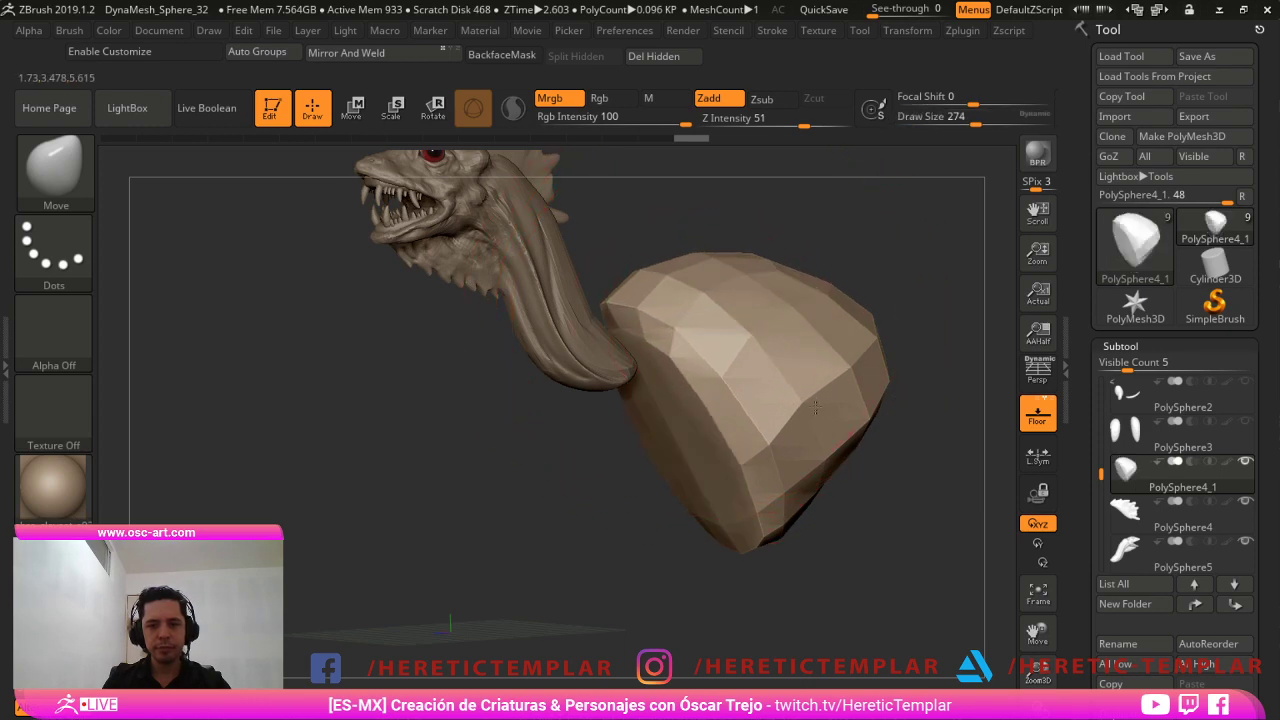
drag(728, 368, 700, 374)
Push the shell's domed back down in side view with Move to make it a flatter slab.
key(s)
shift+drag(895, 265, 845, 268)
mouse_move(835, 282)
mouse_down()
mouse_move(812, 318)
mouse_move(858, 355)
mouse_up()
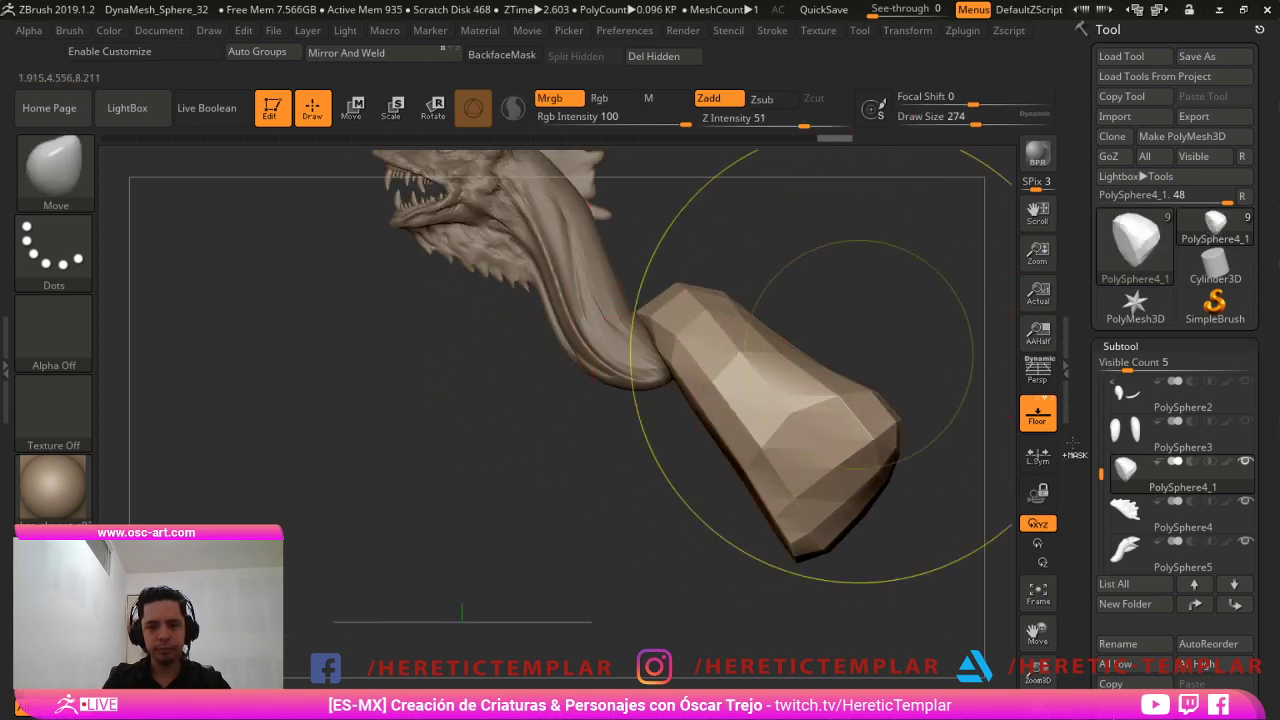
drag(1072, 443, 945, 415)
drag(846, 380, 806, 420)
mouse_move(905, 535)
mouse_down()
mouse_move(961, 555)
mouse_move(960, 568)
mouse_move(954, 543)
mouse_up()
Rework the shell into a shallow, more horizontal form, setting the draw size to 167 and switching to ClayBuildup.
key(s)
drag(880, 583, 860, 582)
right_drag(860, 582, 860, 581)
key(b)
key(d)
key(s)
key(s)
mouse_move(848, 575)
mouse_down()
mouse_move(873, 518)
mouse_move(771, 486)
mouse_move(720, 520)
mouse_up()
key(b)
key(c)
key(b)
drag(730, 620, 834, 603)
shift+drag(860, 500, 937, 483)
drag(915, 660, 800, 688)
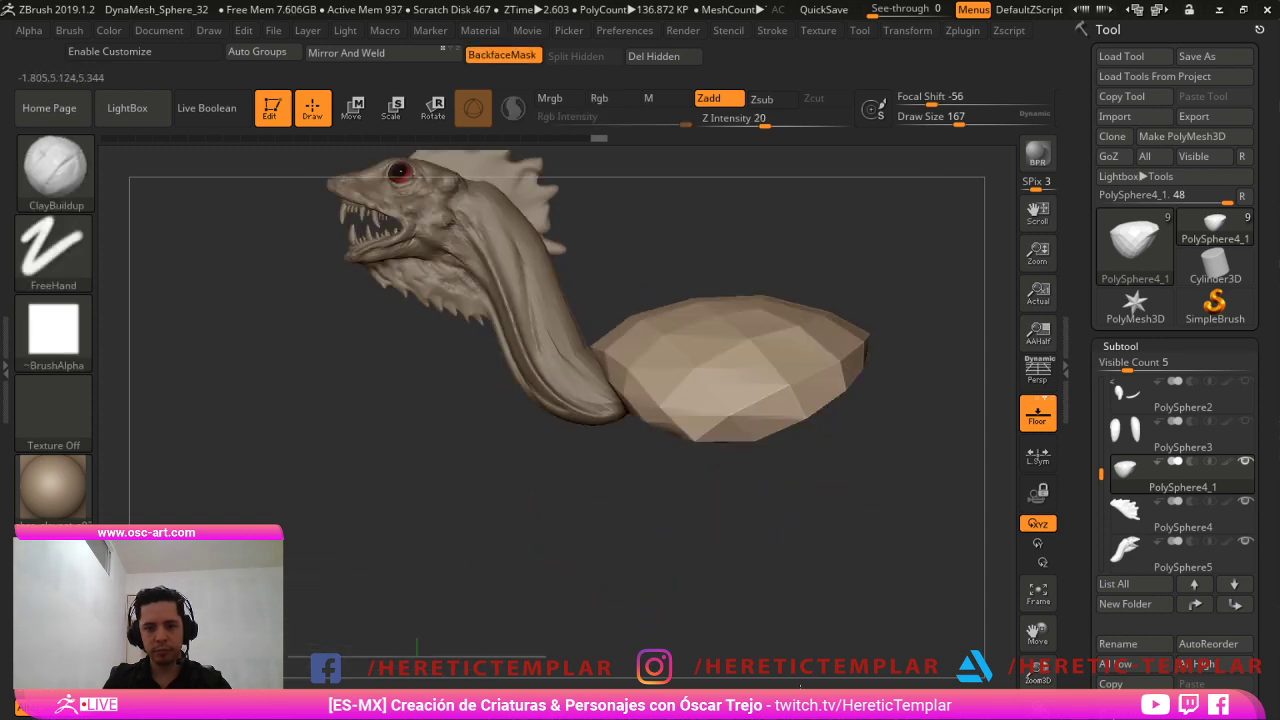
Reset the gizmo's orientation on the flattened shell and place a duplicate of it just below.
key(w)
alt+drag(952, 487, 906, 489)
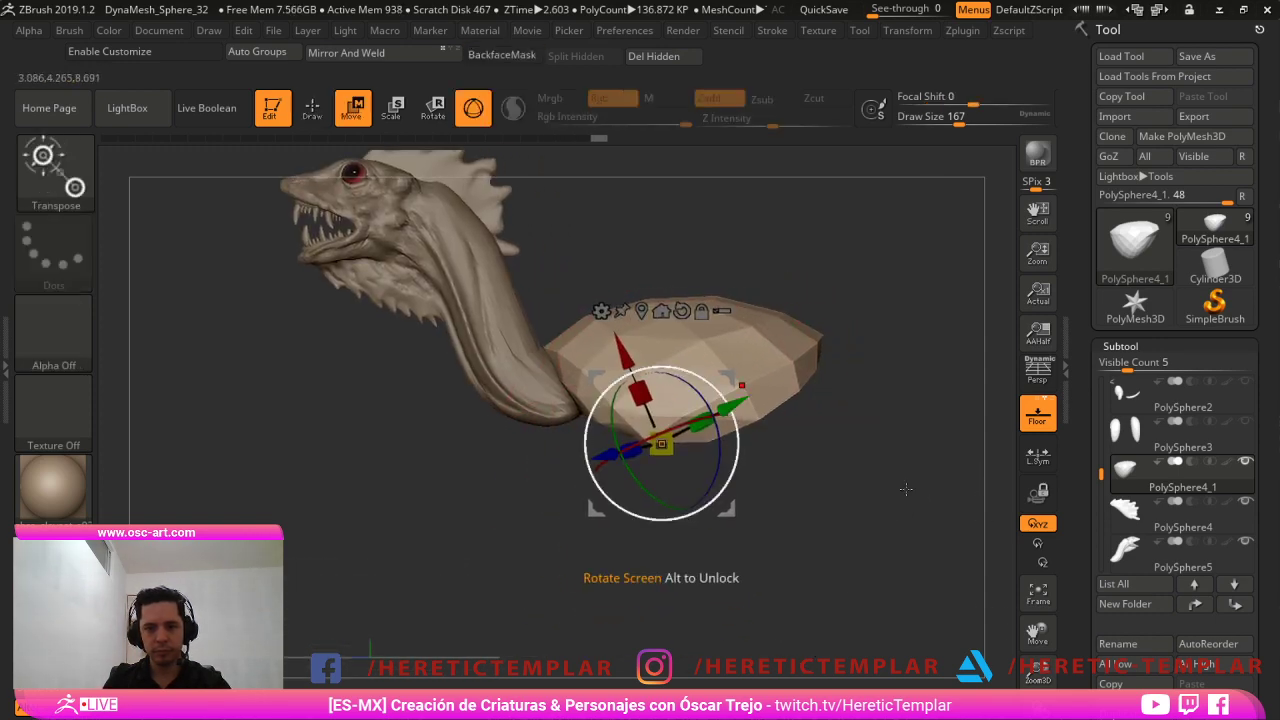
drag(719, 391, 719, 391)
key(q)
alt+drag(776, 430, 724, 413)
key(w)
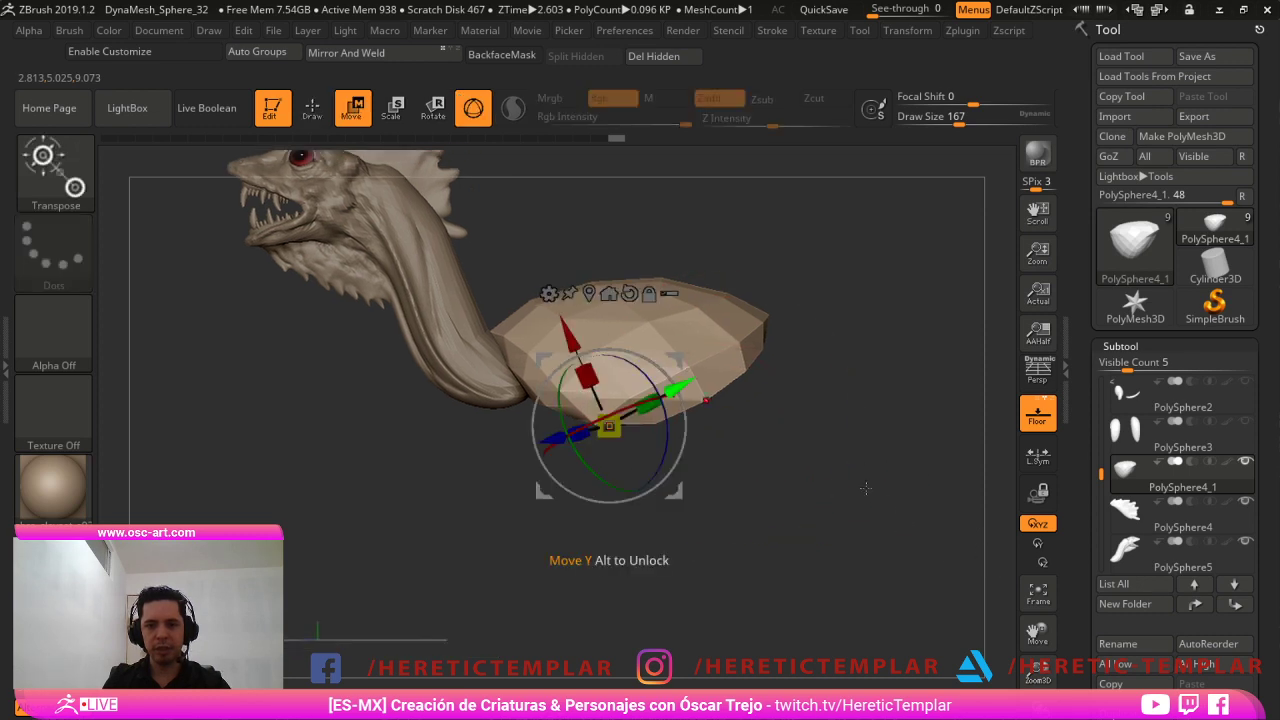
alt+click(630, 293)
mouse_move(674, 357)
mouse_down()
mouse_move(698, 454)
mouse_move(668, 416)
mouse_up()
key(q)
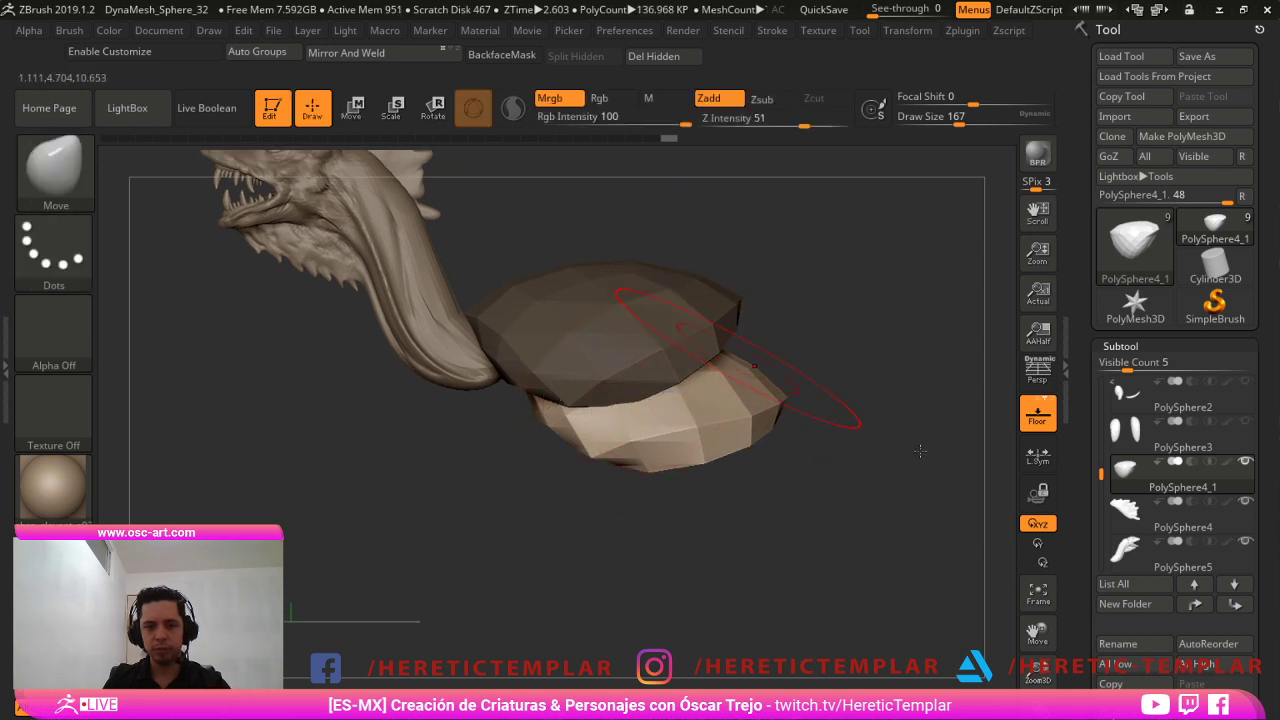
Adjust the lower shell's rear edge with Move at draw size 167 and smooth its underside.
drag(736, 361, 734, 350)
shift+drag(662, 432, 613, 441)
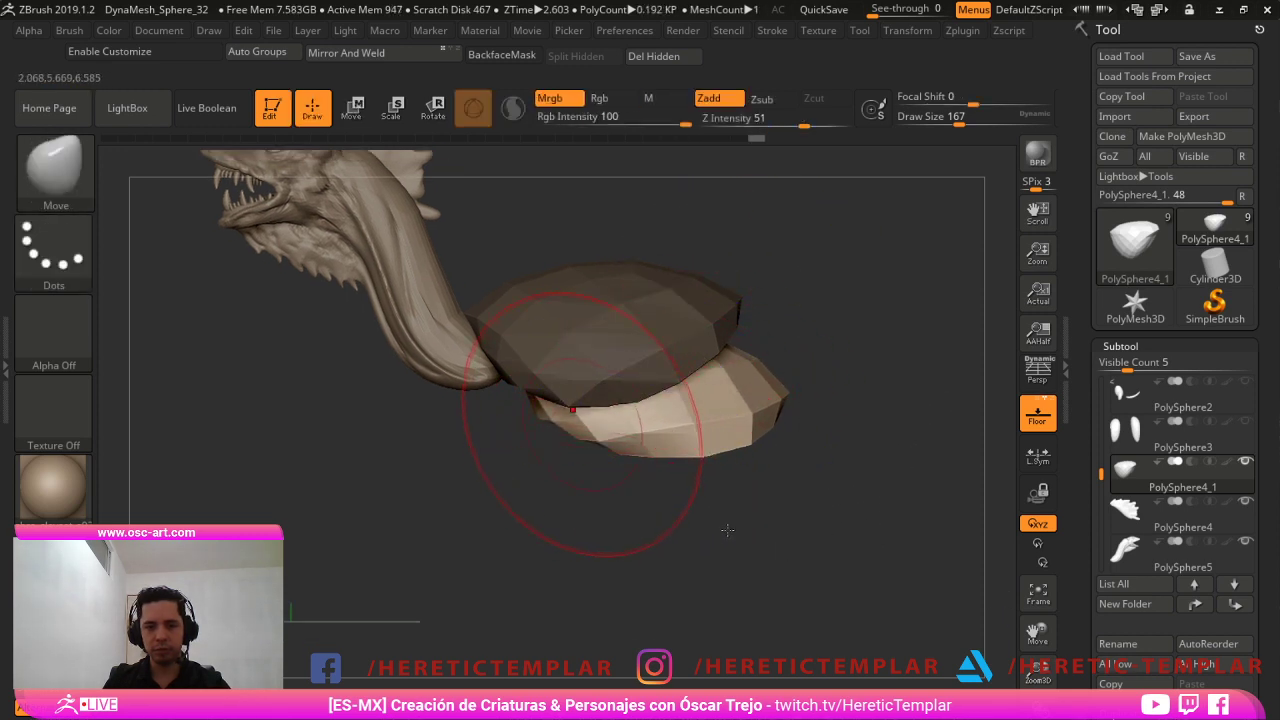
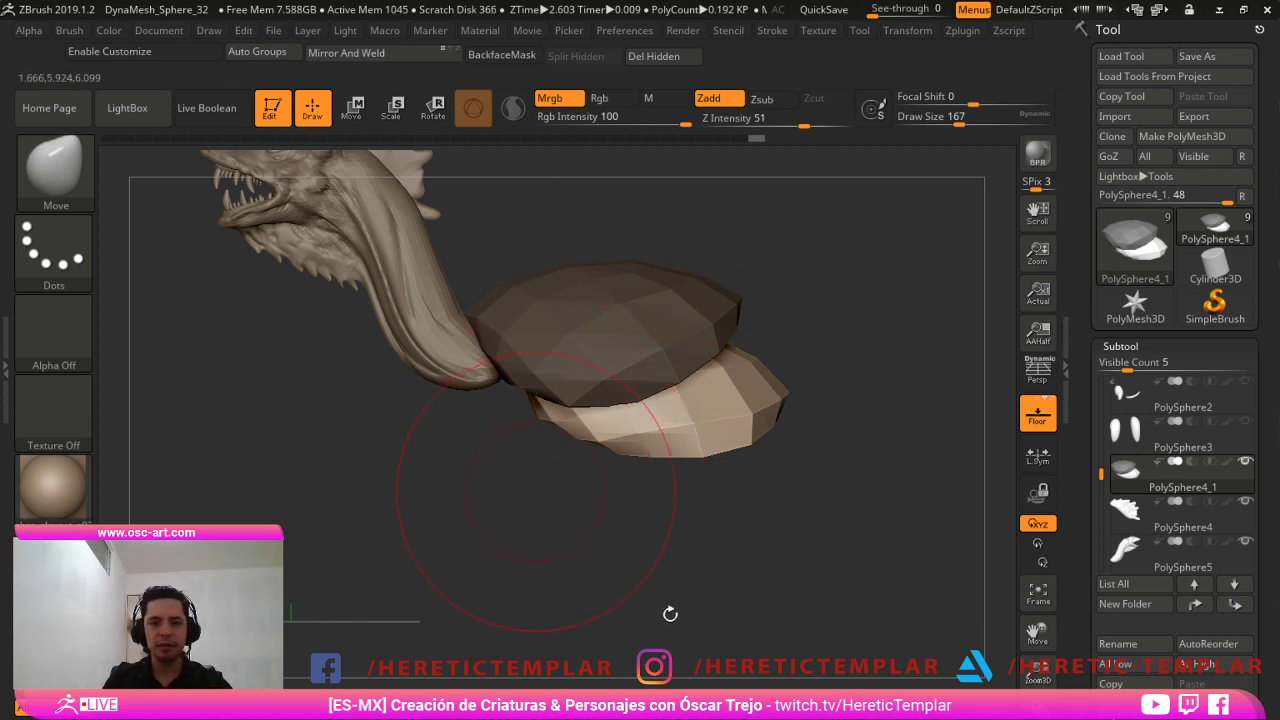
mouse_move(658, 612)
alt+mouse_down()
mouse_move(565, 688)
mouse_move(560, 604)
alt+mouse_up()
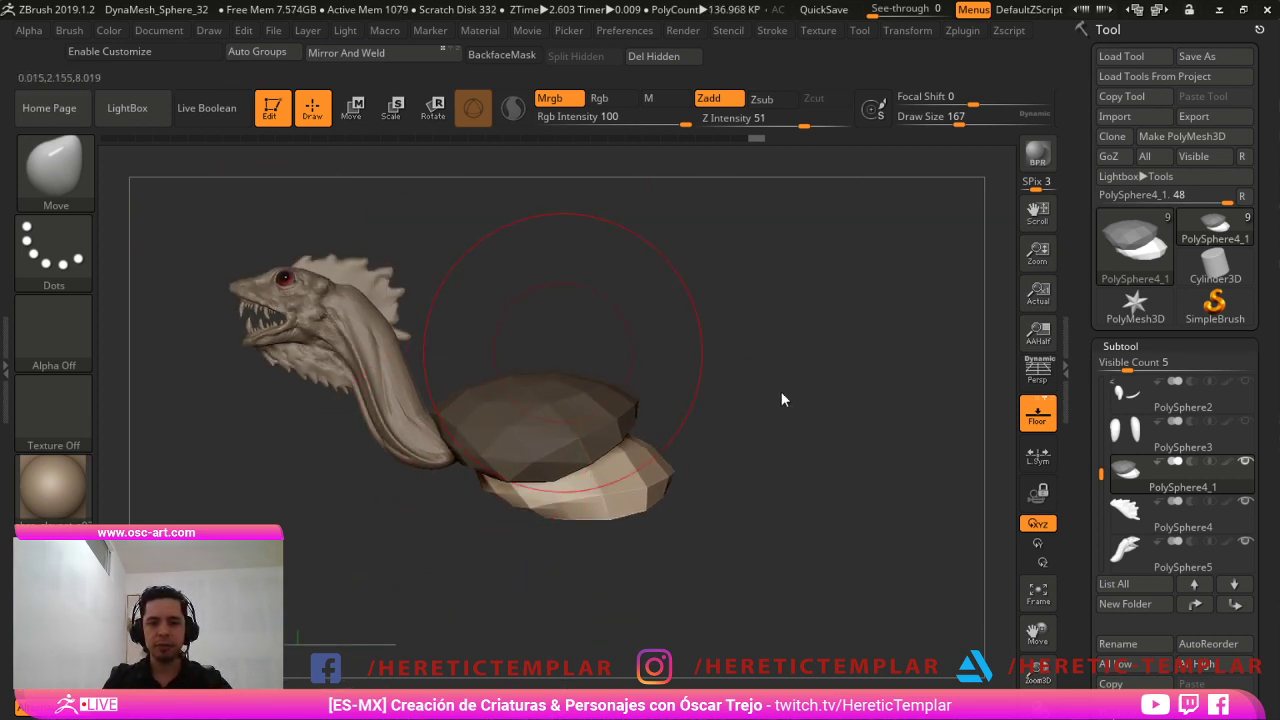
drag(796, 440, 823, 449)
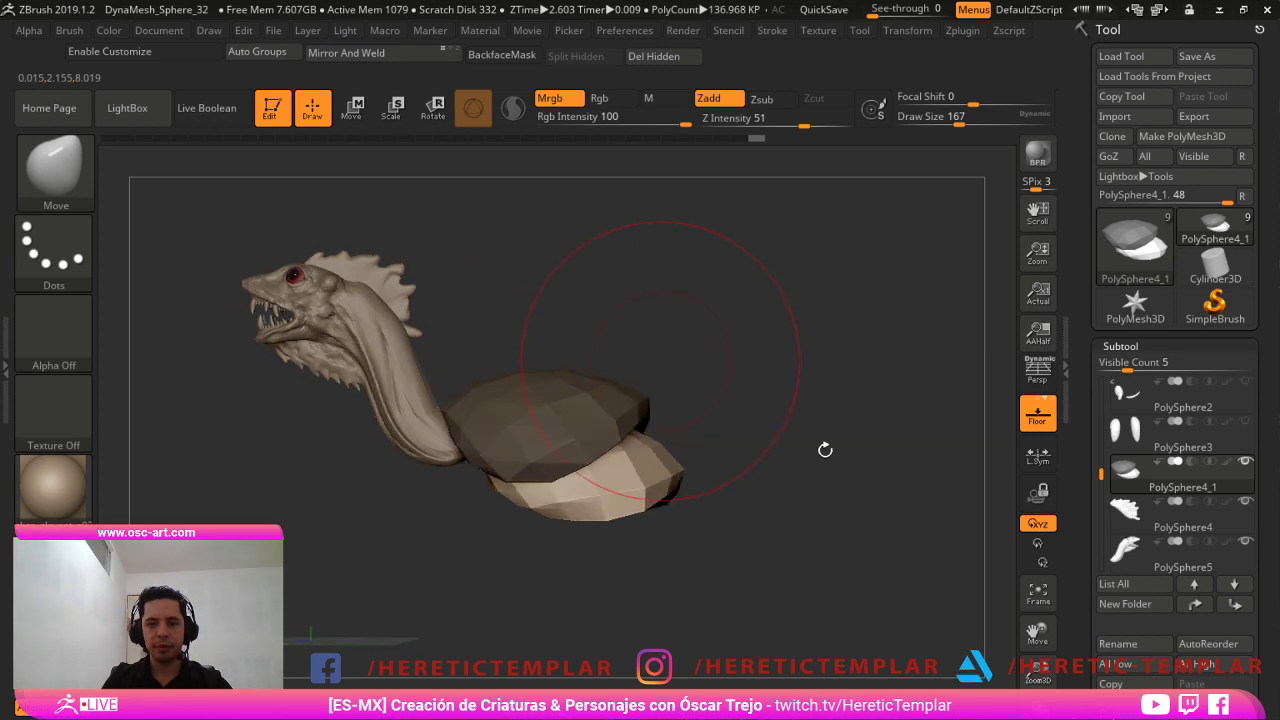
ctrl+right_drag(823, 449, 843, 443)
drag(872, 392, 1020, 365)
alt+drag(620, 549, 568, 513)
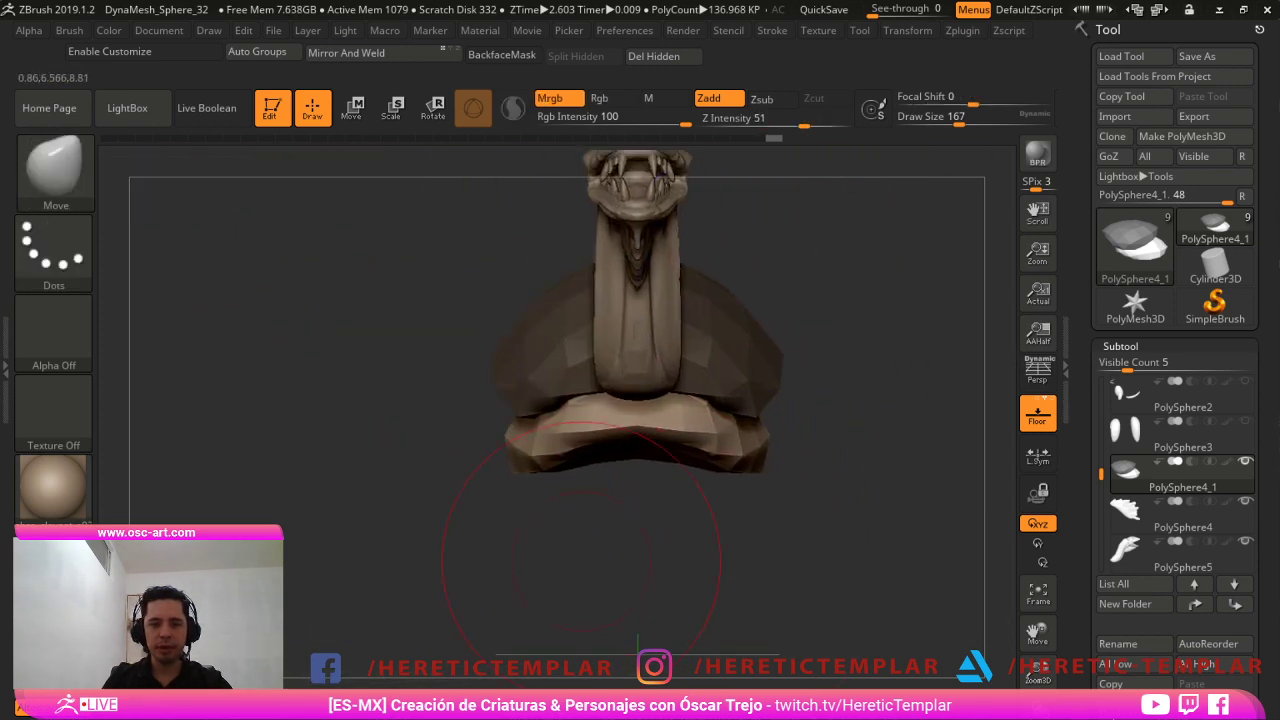
drag(720, 543, 903, 686)
drag(665, 523, 832, 633)
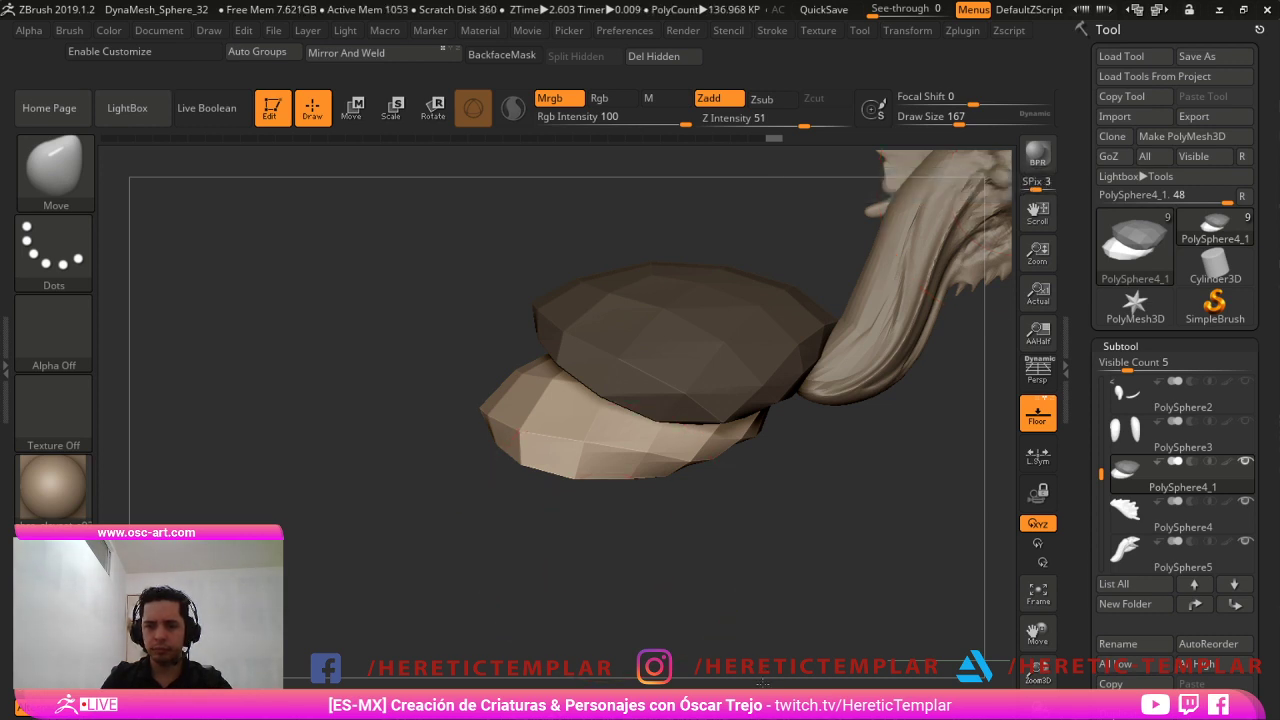
Move the lower shell plate further down, then smooth and reshape its front underside with Move.
key(w)
drag(748, 417, 744, 471)
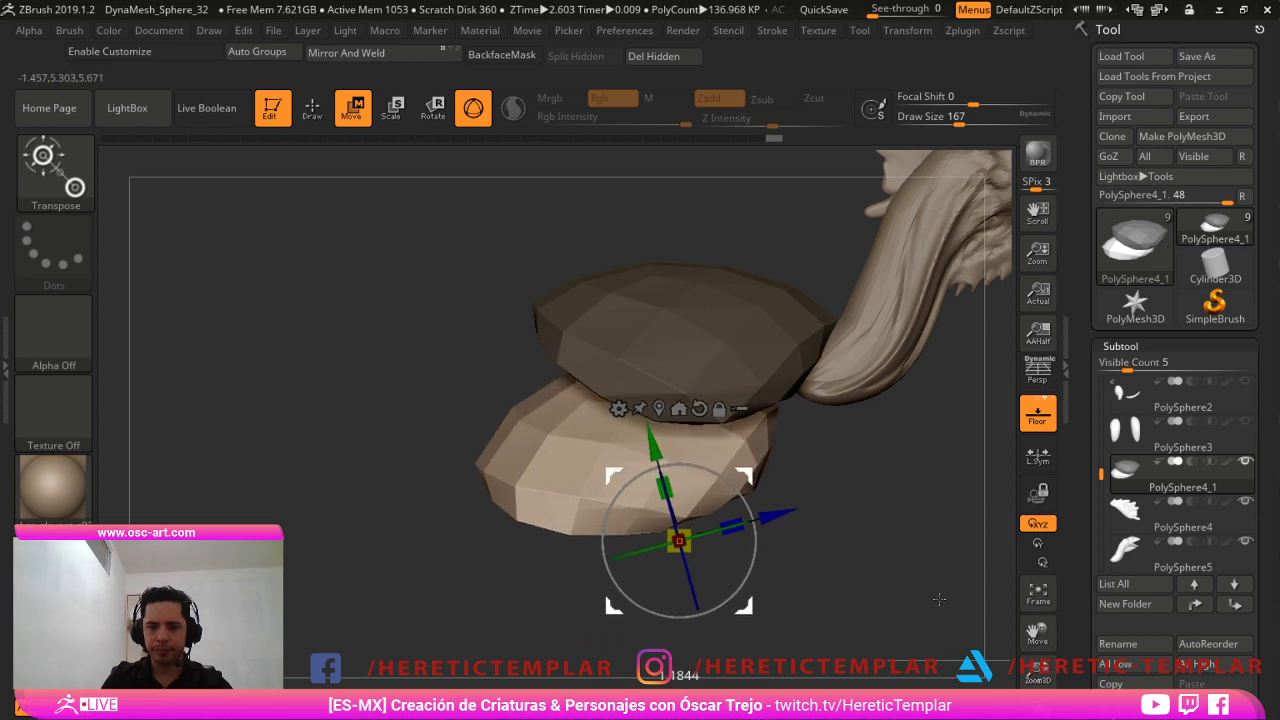
key(q)
key(shift)
shift+drag(773, 518, 800, 514)
key(s)
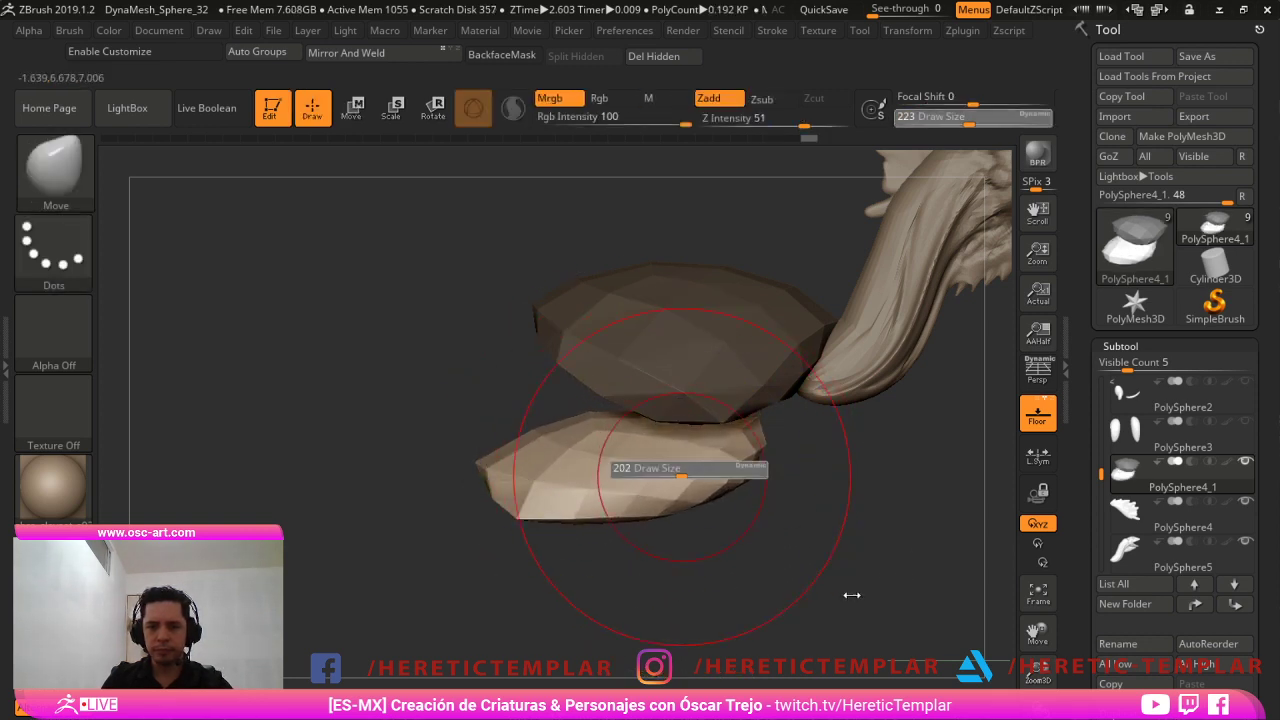
mouse_move(851, 594)
mouse_down()
mouse_move(847, 567)
mouse_move(791, 563)
mouse_up()
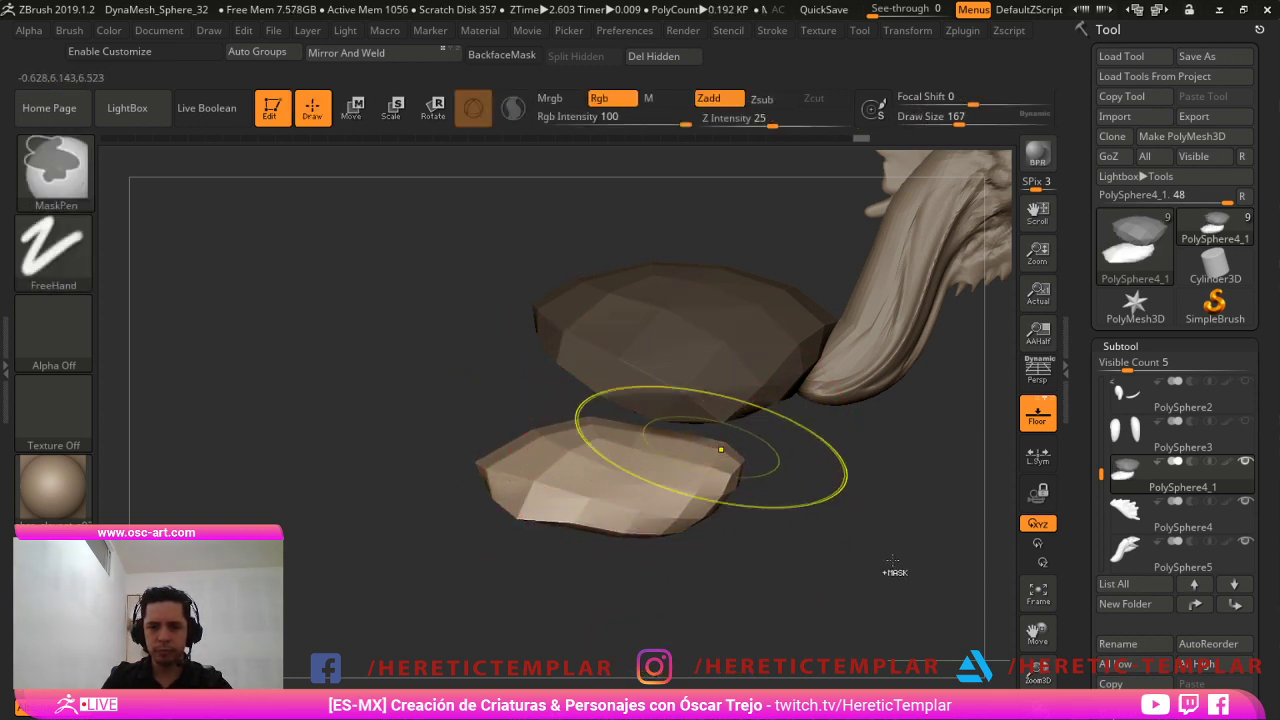
Invert the mask and stretch the upper shell down and backward over the lower plate with Move at draw size 257.
key(ctrl+i)
key(s)
drag(851, 514, 826, 514)
key(s)
drag(720, 474, 754, 473)
mouse_move(738, 452)
mouse_down()
mouse_move(749, 529)
mouse_move(834, 606)
mouse_move(843, 590)
mouse_move(678, 458)
mouse_move(664, 464)
mouse_up()
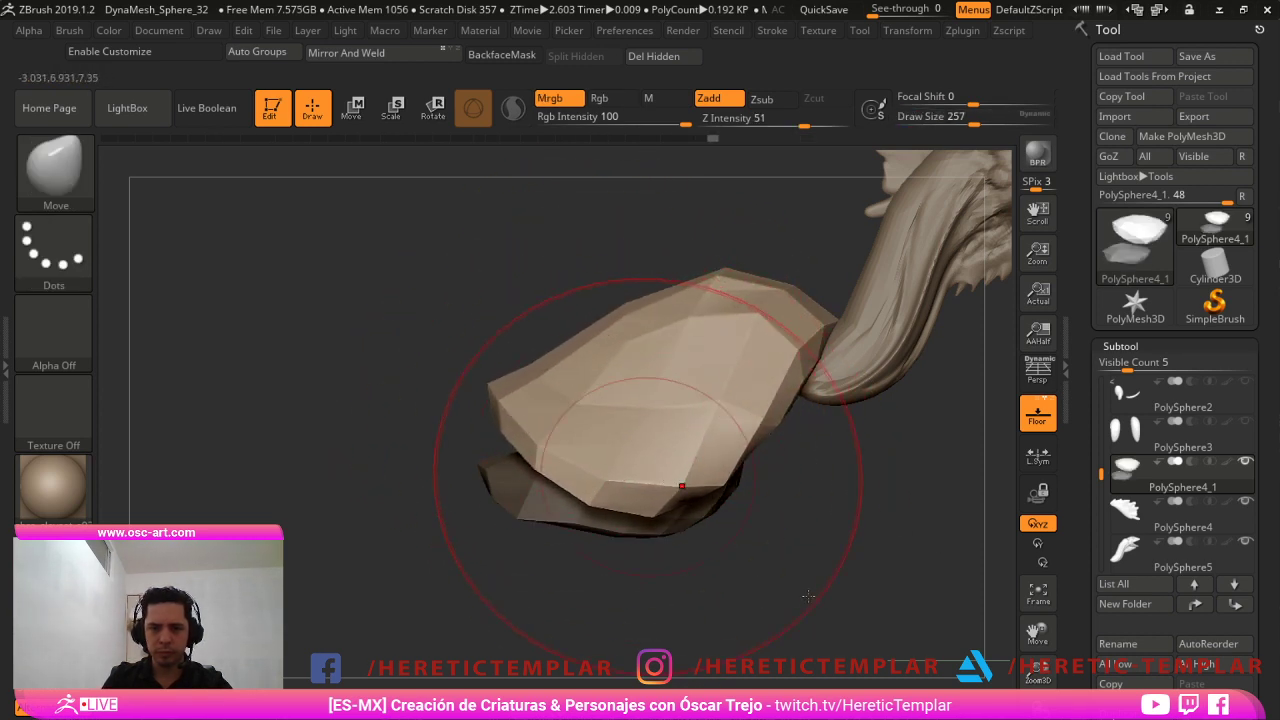
drag(754, 436, 718, 406)
Invert the mask back to free the lower plate and refine its shape under the upper shell with Move at draw size 212.
mouse_move(600, 598)
mouse_down()
mouse_move(963, 569)
mouse_move(935, 498)
mouse_move(957, 554)
mouse_move(938, 537)
mouse_move(890, 612)
mouse_move(894, 552)
mouse_up()
ctrl+click(945, 567)
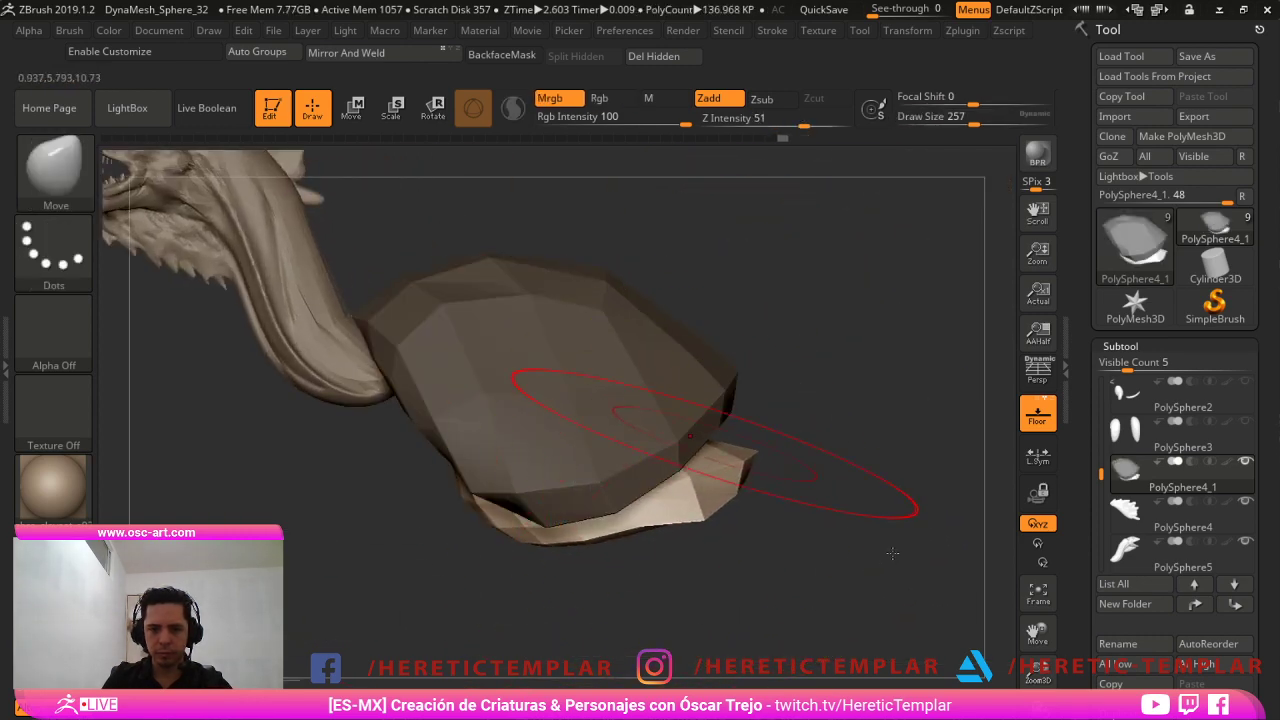
drag(768, 634, 778, 650)
key(s)
mouse_move(937, 574)
mouse_down()
mouse_move(880, 521)
mouse_move(771, 581)
mouse_up()
alt+drag(661, 589, 663, 603)
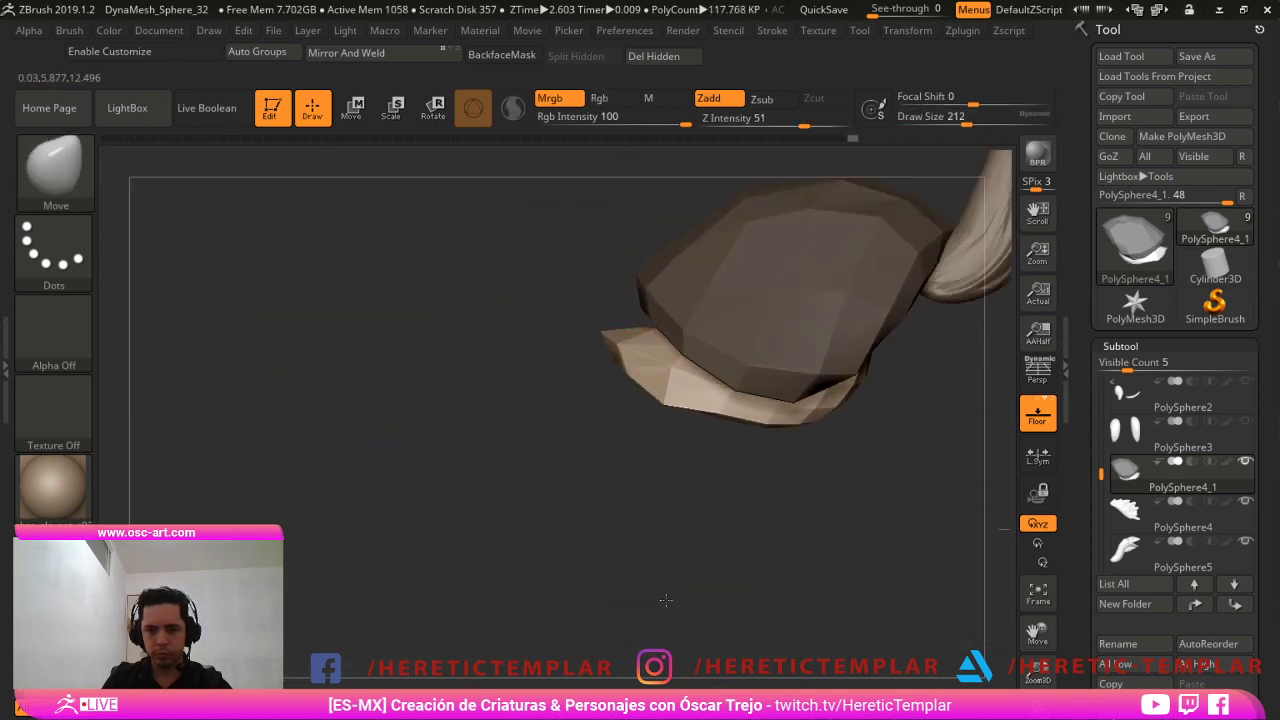
Duplicate the lower plate downward with the gizmo to stack three more overlapping plates beneath it.
key(w)
alt+drag(812, 623, 737, 639)
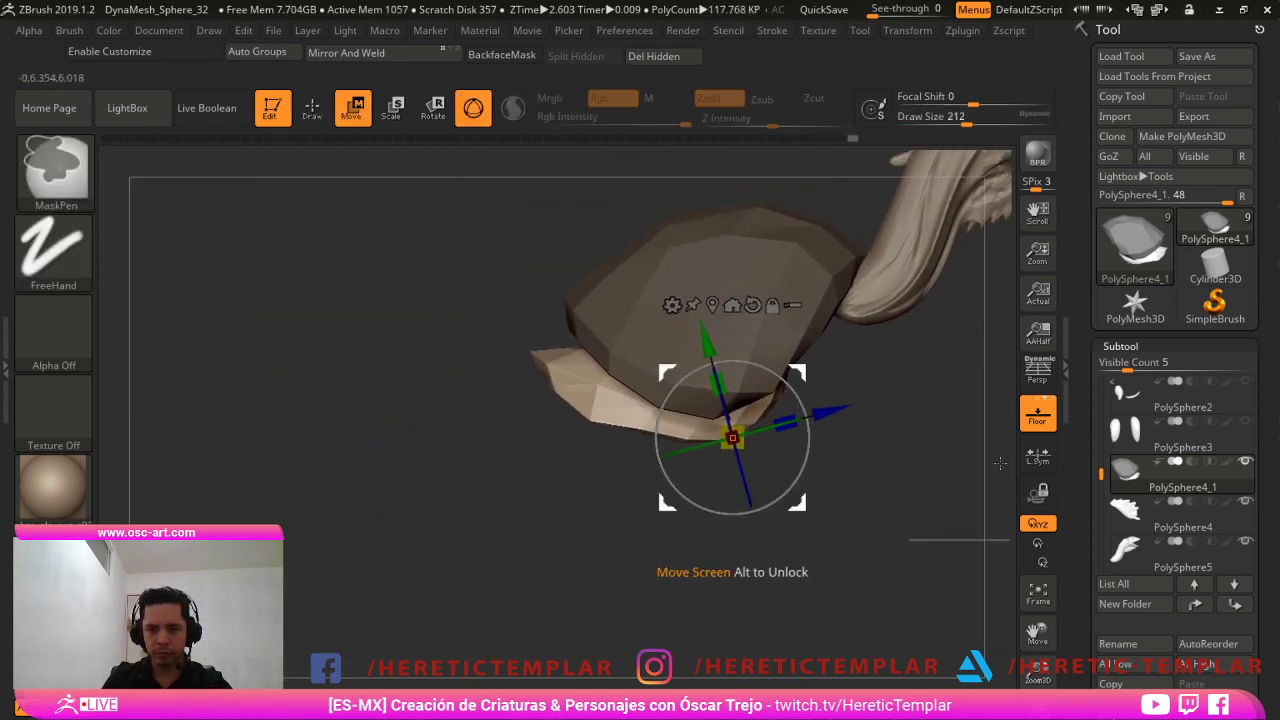
mouse_move(798, 367)
ctrl+mouse_down()
mouse_move(771, 436)
mouse_move(775, 490)
ctrl+mouse_up()
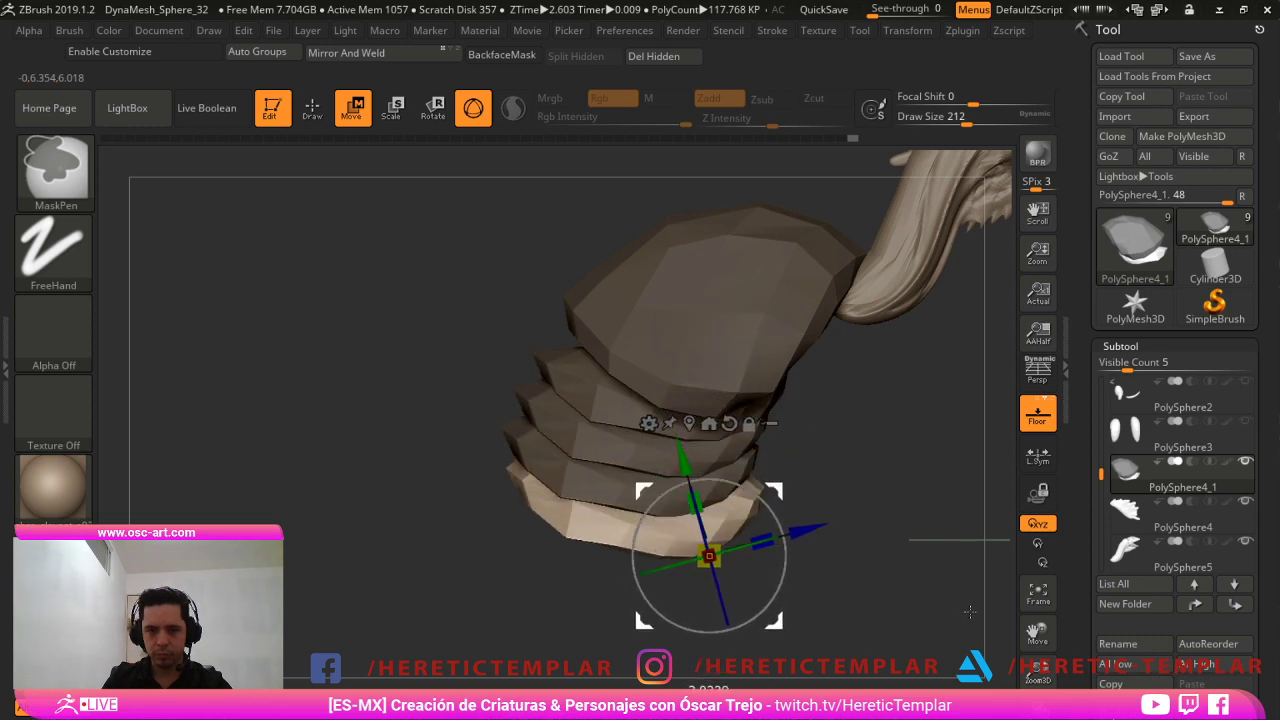
Clear the mask and pull the lower overlapping plates upward with the Move brush at a large draw size.
key(q)
ctrl+drag(485, 497, 522, 511)
key(s)
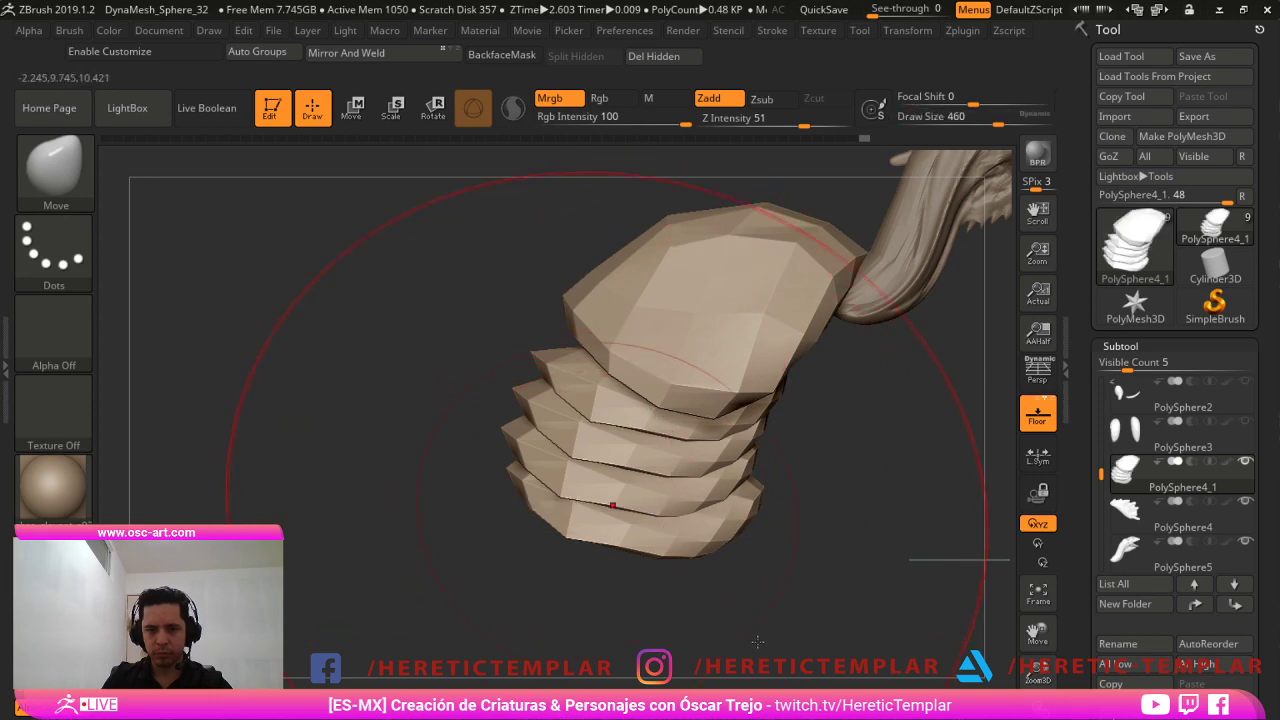
mouse_move(611, 506)
mouse_down()
mouse_move(684, 463)
mouse_move(674, 457)
mouse_up()
key(s)
drag(830, 590, 942, 542)
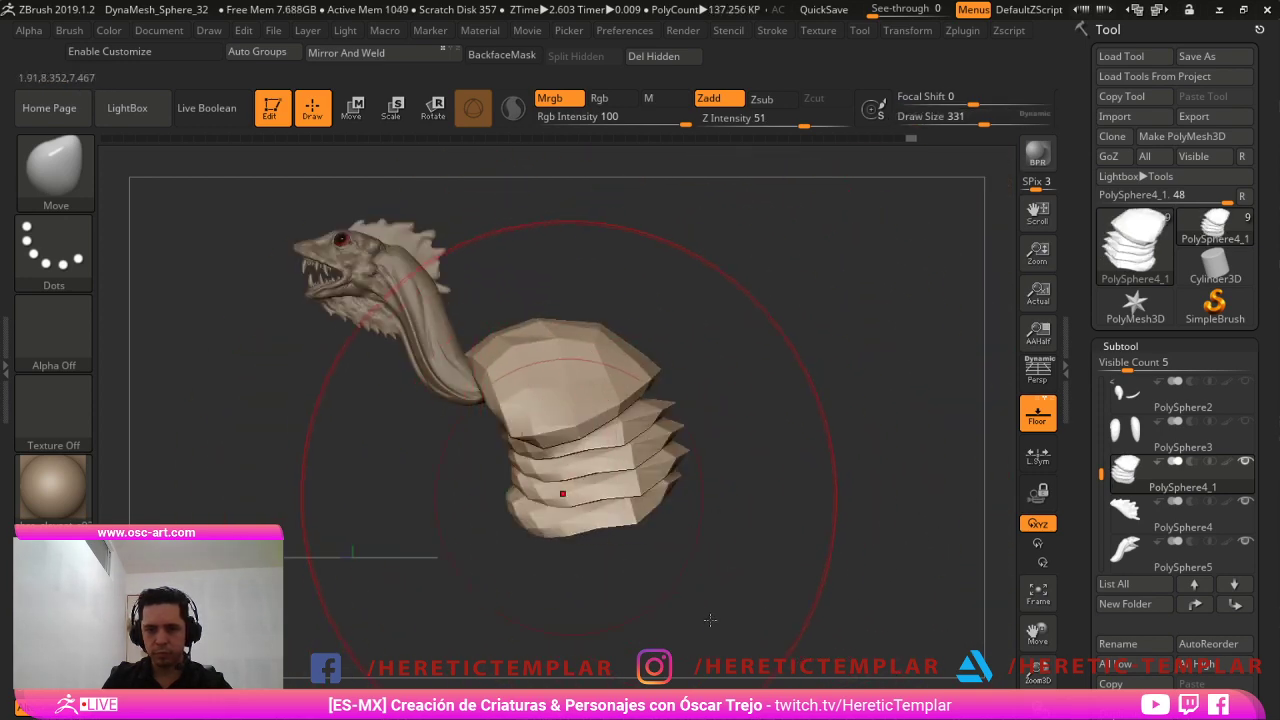
Push the front edges of the lowest body bands up and forward with the Move brush so the stack sits closer together.
key(s)
mouse_move(553, 500)
mouse_down()
mouse_move(501, 522)
mouse_move(520, 499)
mouse_move(503, 437)
mouse_up()
key(s)
key(s)
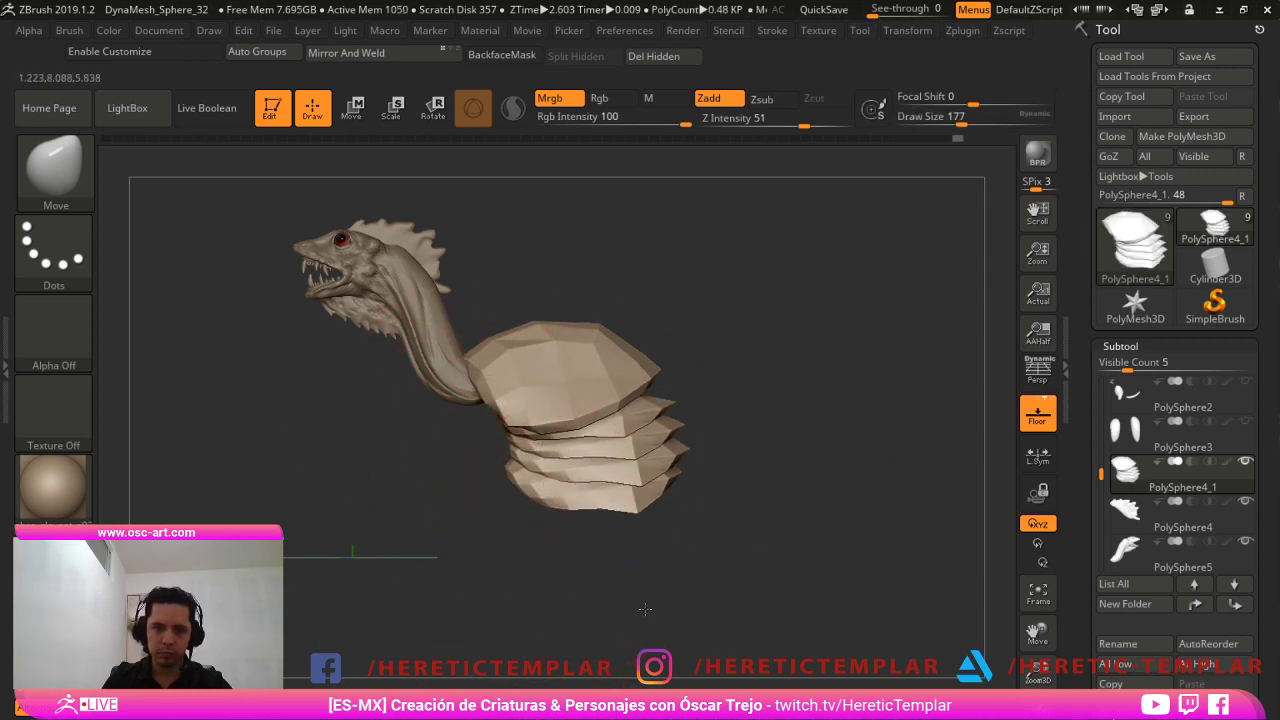
key(bracketright)
key(bracketright)
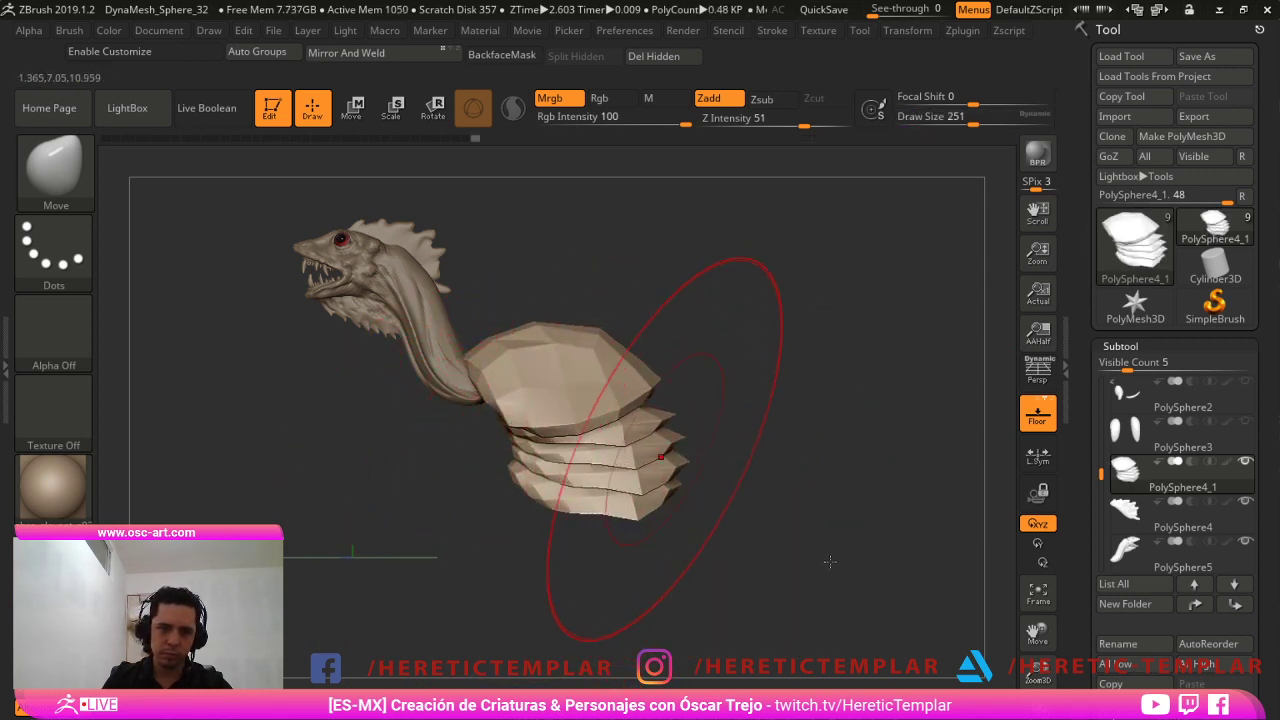
mouse_move(909, 567)
mouse_down()
mouse_move(886, 556)
mouse_move(771, 584)
mouse_move(674, 562)
mouse_move(687, 538)
mouse_move(587, 529)
mouse_up()
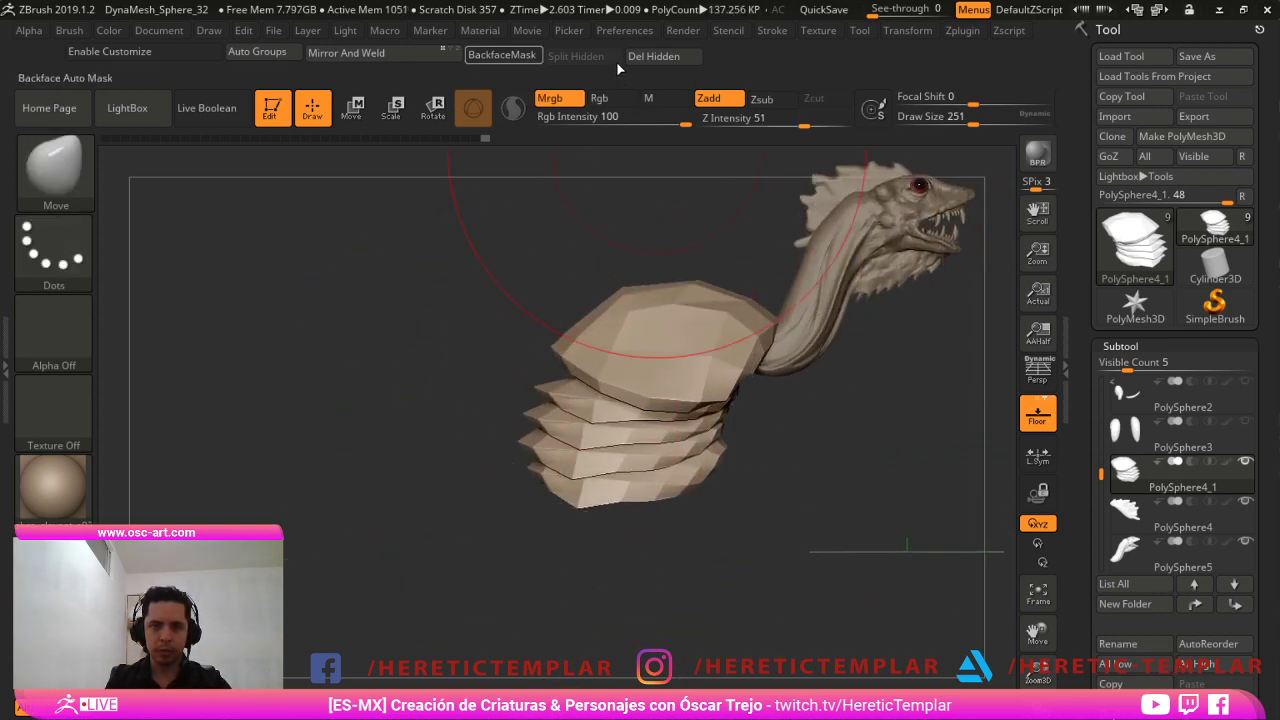
Auto-group the shell pieces and mask everything except the large upper plate.
click(288, 53)
ctrl+shift+click(645, 334)
ctrl+drag(540, 212, 793, 511)
ctrl+shift+click(910, 640)
key(w)
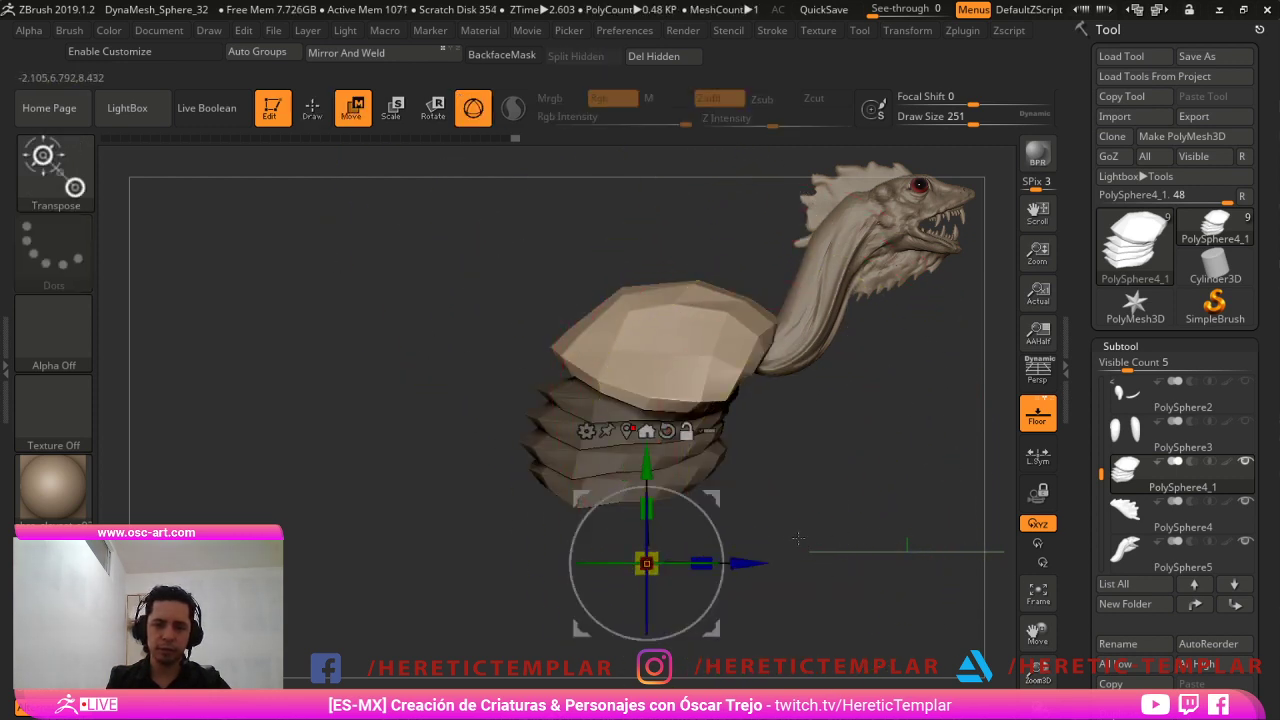
Center the transform gizmo on the large upper plate and duplicate it beneath the lowest body band.
alt+click(628, 430)
ctrl+drag(737, 293, 691, 469)
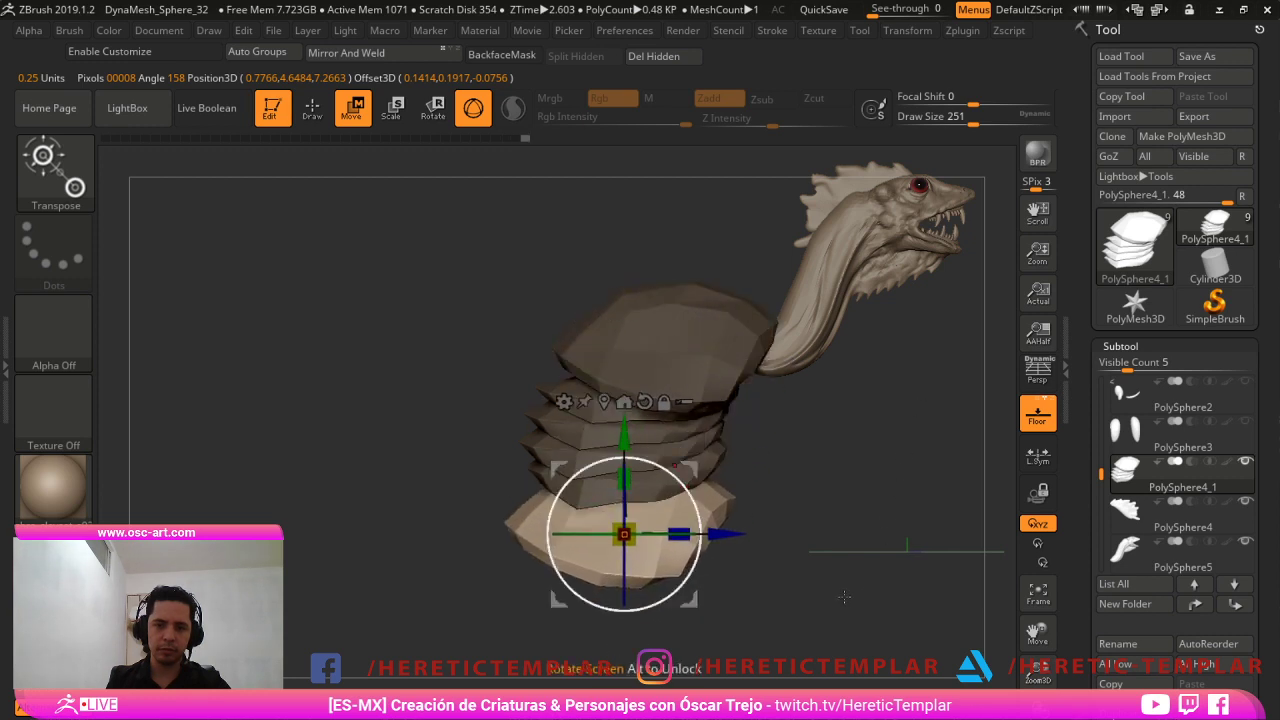
drag(844, 597, 827, 642)
drag(684, 542, 634, 540)
key(ctrl+z)
drag(812, 666, 673, 602)
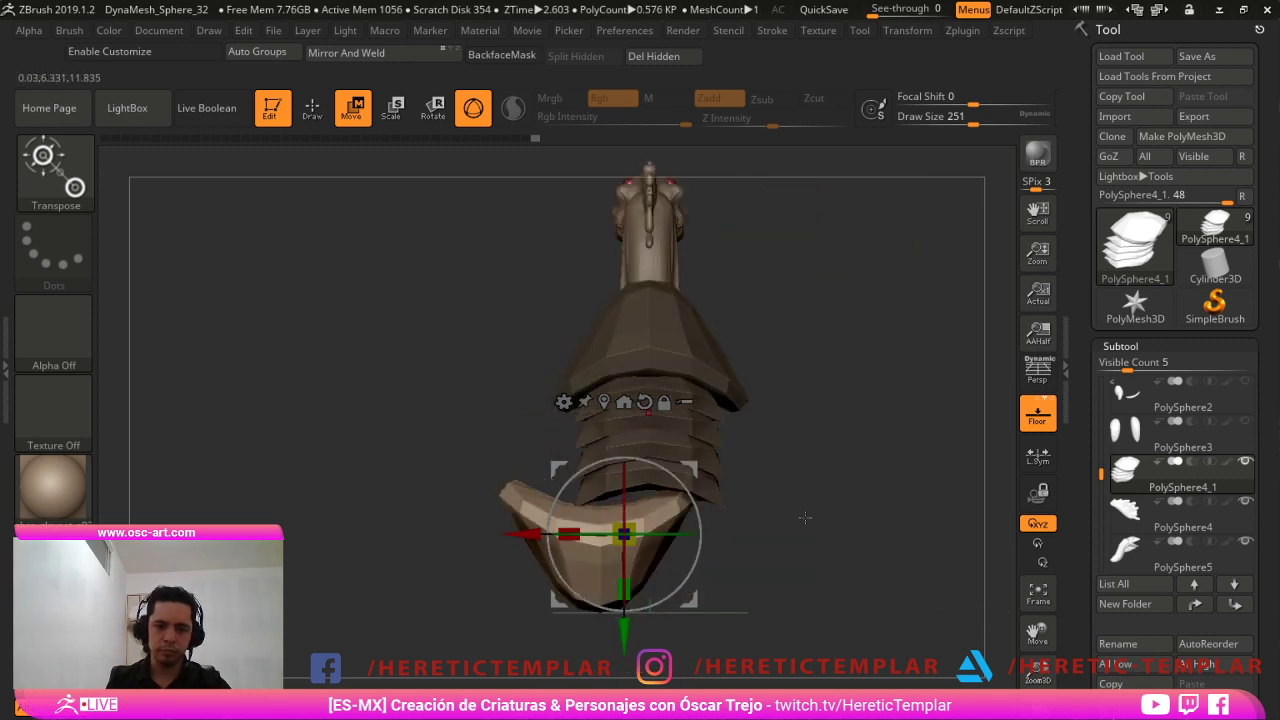
Align the duplicated plate with the body's center line and place it below the bands.
alt+click(757, 502)
click(600, 414)
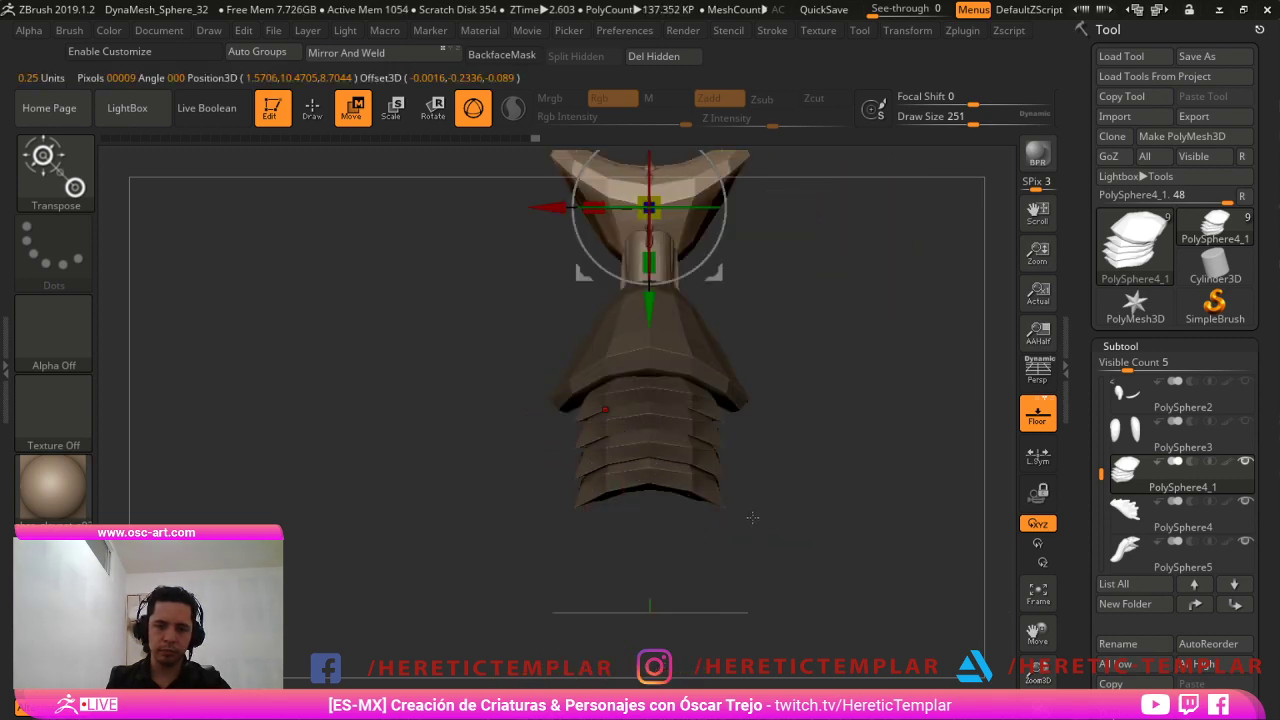
drag(649, 308, 649, 638)
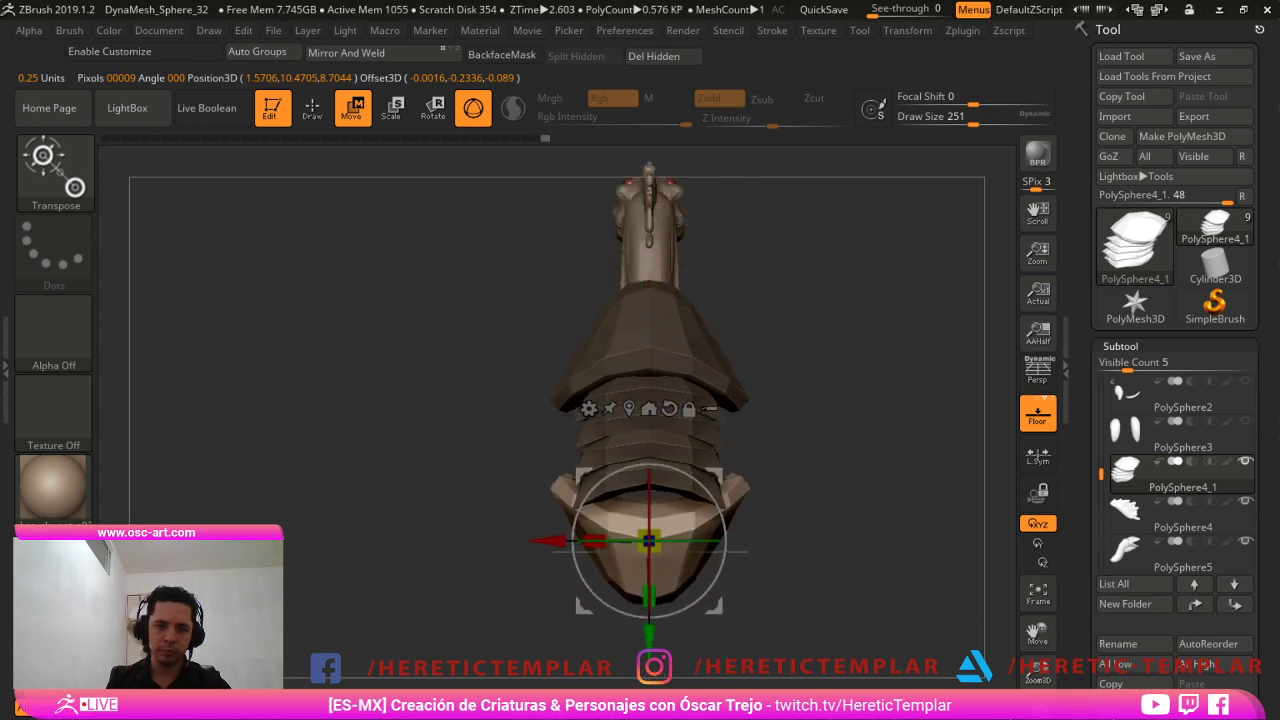
Rotate the duplicated plate so it hangs downward as the body's end piece.
shift+drag(990, 578, 985, 526)
drag(765, 538, 310, 542)
drag(270, 486, 342, 479)
key(ctrl+z)
mouse_move(590, 490)
shift+mouse_down()
mouse_move(810, 490)
mouse_move(626, 529)
shift+mouse_up()
Adjust the duplicated plate with the Move brush, then mirror and weld it across the center line.
key(q)
drag(407, 425, 318, 405)
drag(388, 510, 370, 519)
drag(503, 535, 440, 550)
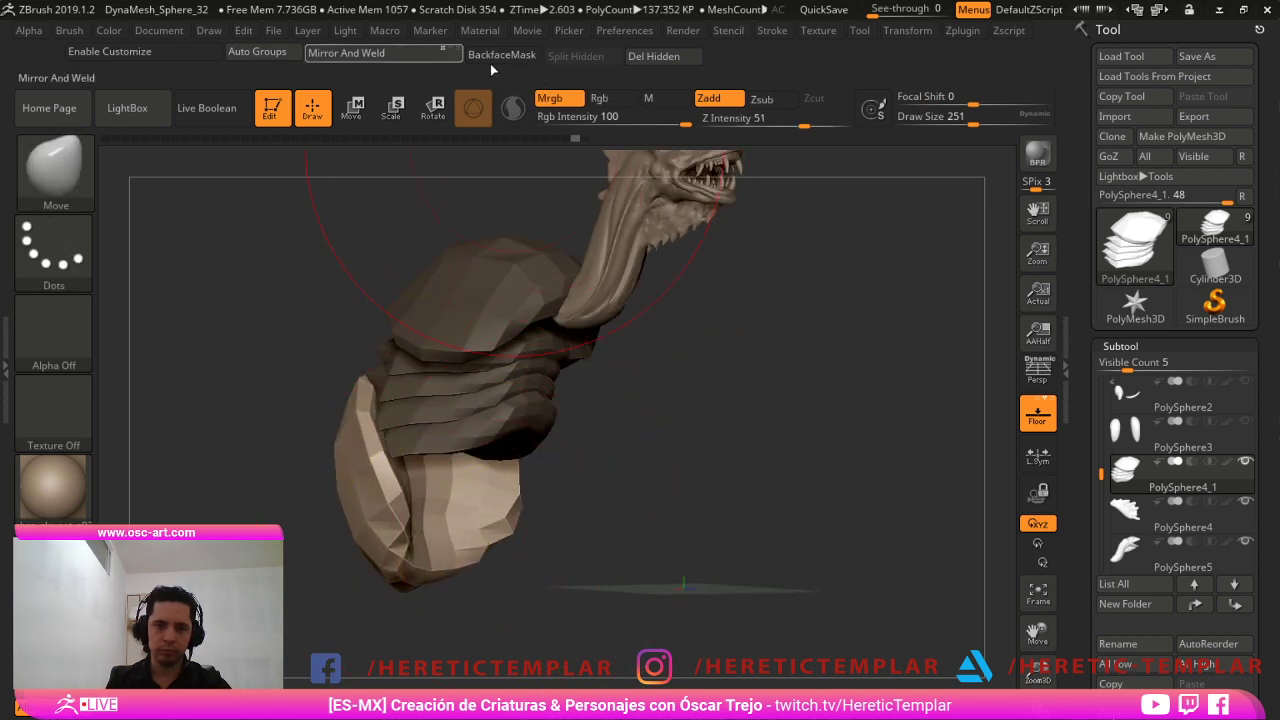
key(ctrl+z)
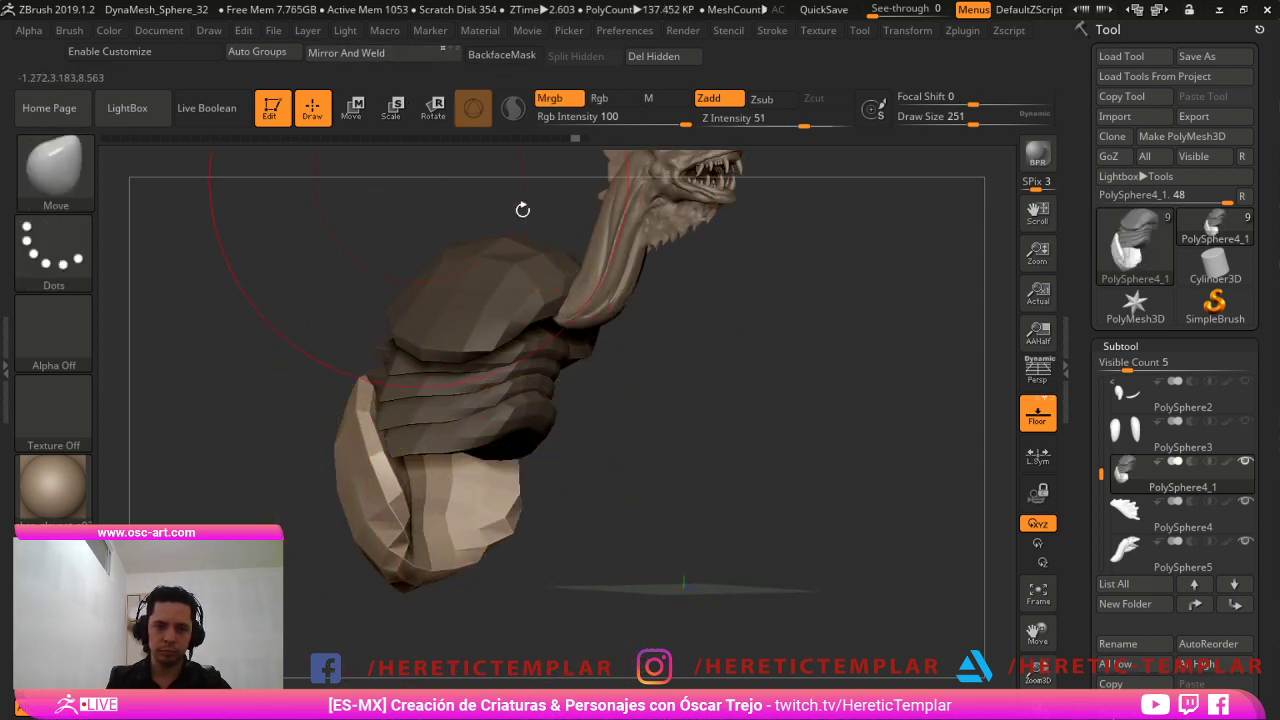
drag(425, 474, 433, 475)
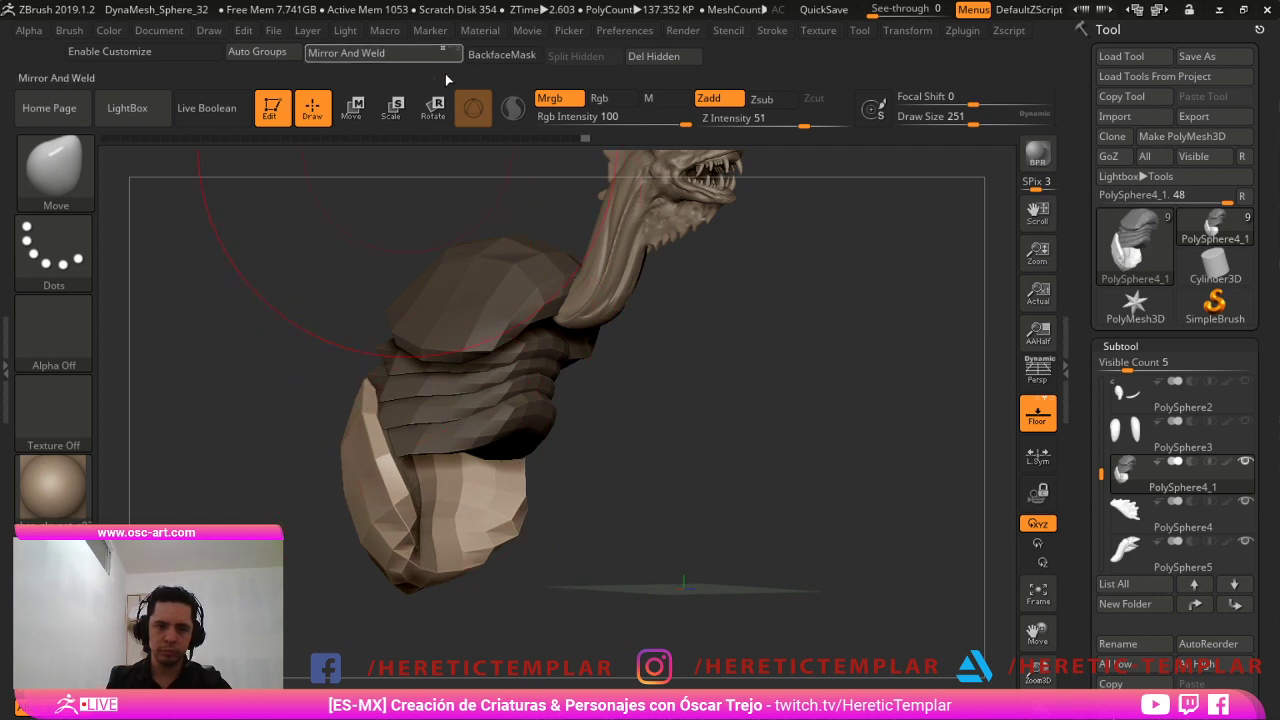
shift+drag(772, 585, 706, 596)
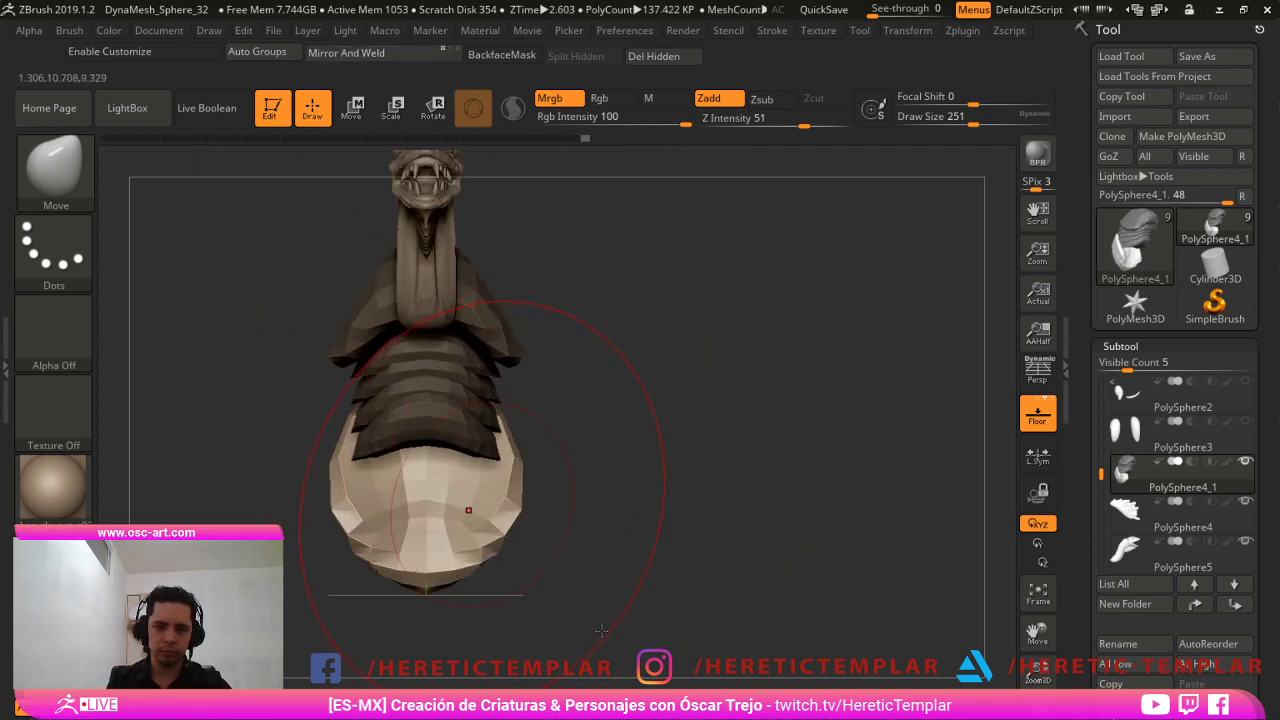
Use the Move brush to pull the end piece's front and sides into a rounder, more closed form.
drag(820, 620, 640, 608)
key(s)
key(s)
drag(460, 508, 438, 508)
mouse_move(402, 496)
mouse_down()
mouse_move(377, 482)
mouse_move(410, 482)
mouse_move(341, 450)
mouse_move(428, 462)
mouse_up()
key(s)
click(408, 475)
drag(808, 536, 643, 584)
Reposition the end piece under the bands with the gizmo and stretch its lower rear side using the Move brush.
key(w)
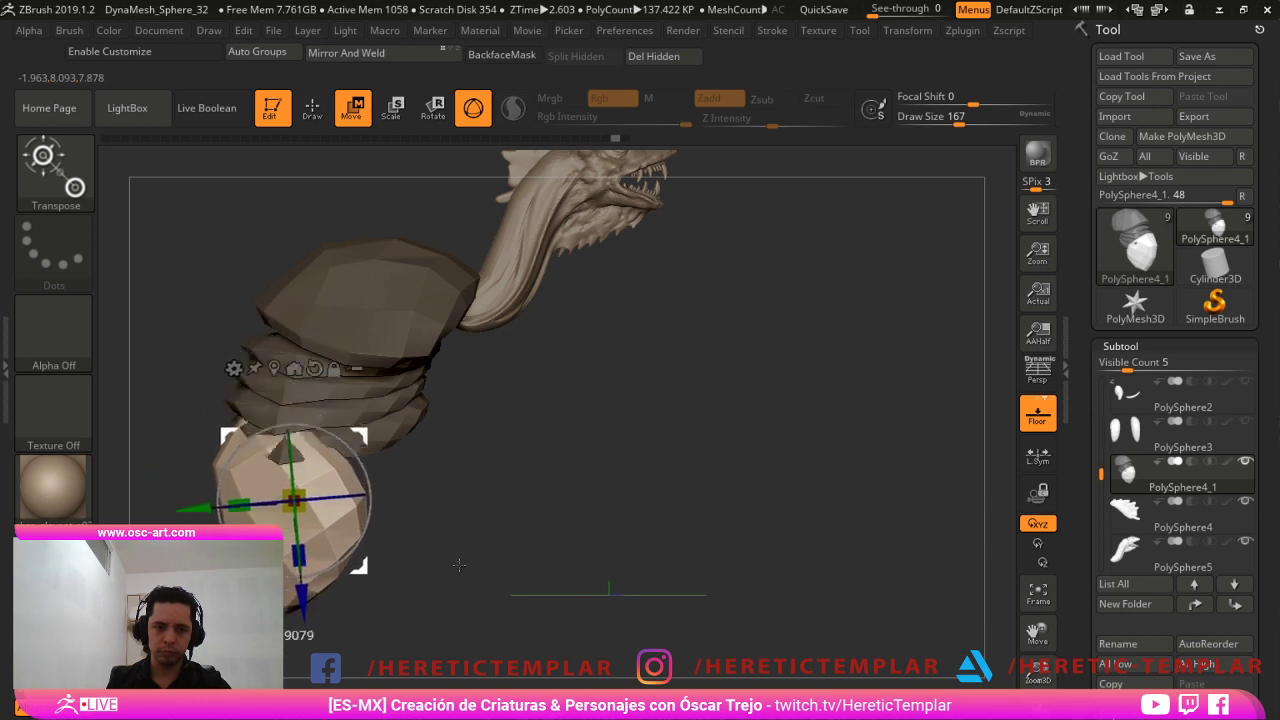
mouse_move(372, 529)
mouse_down()
mouse_move(414, 519)
mouse_move(476, 532)
mouse_up()
key(q)
key(s)
mouse_move(350, 462)
mouse_down()
mouse_move(428, 577)
mouse_move(409, 611)
mouse_move(360, 590)
mouse_up()
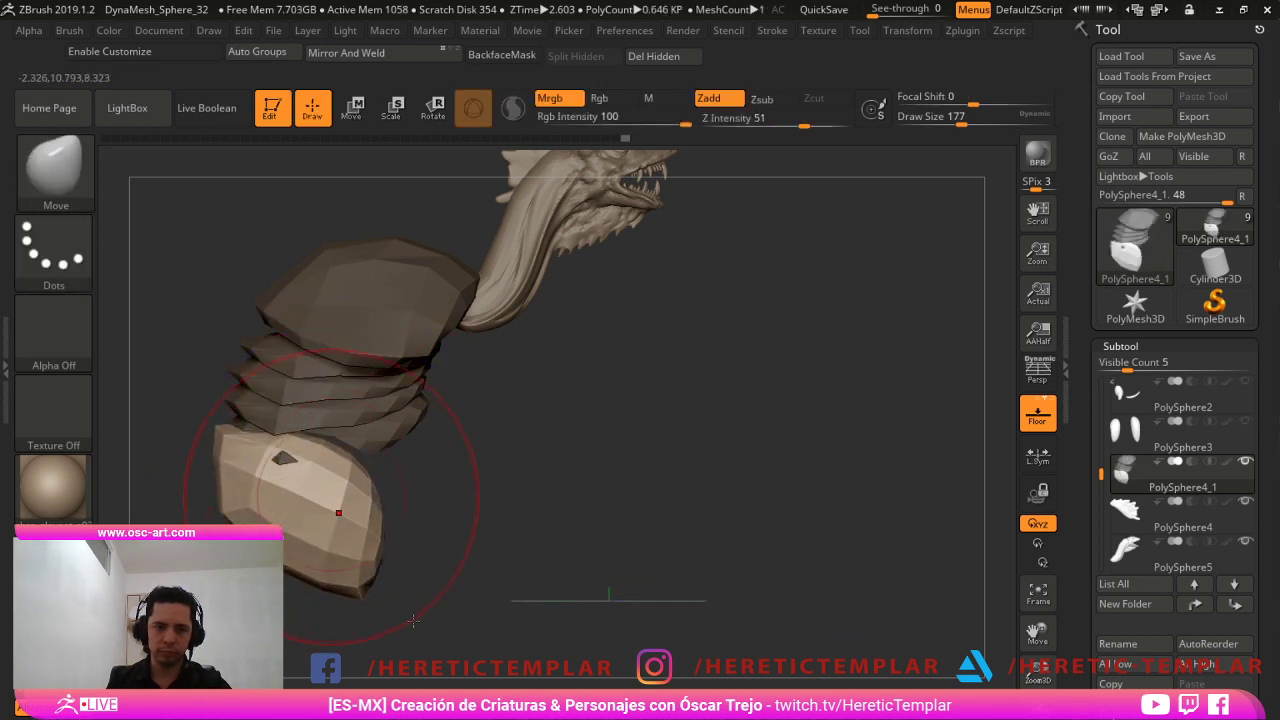
mouse_move(520, 570)
mouse_down()
mouse_move(422, 586)
mouse_move(348, 530)
mouse_up()
shift+drag(649, 610, 731, 600)
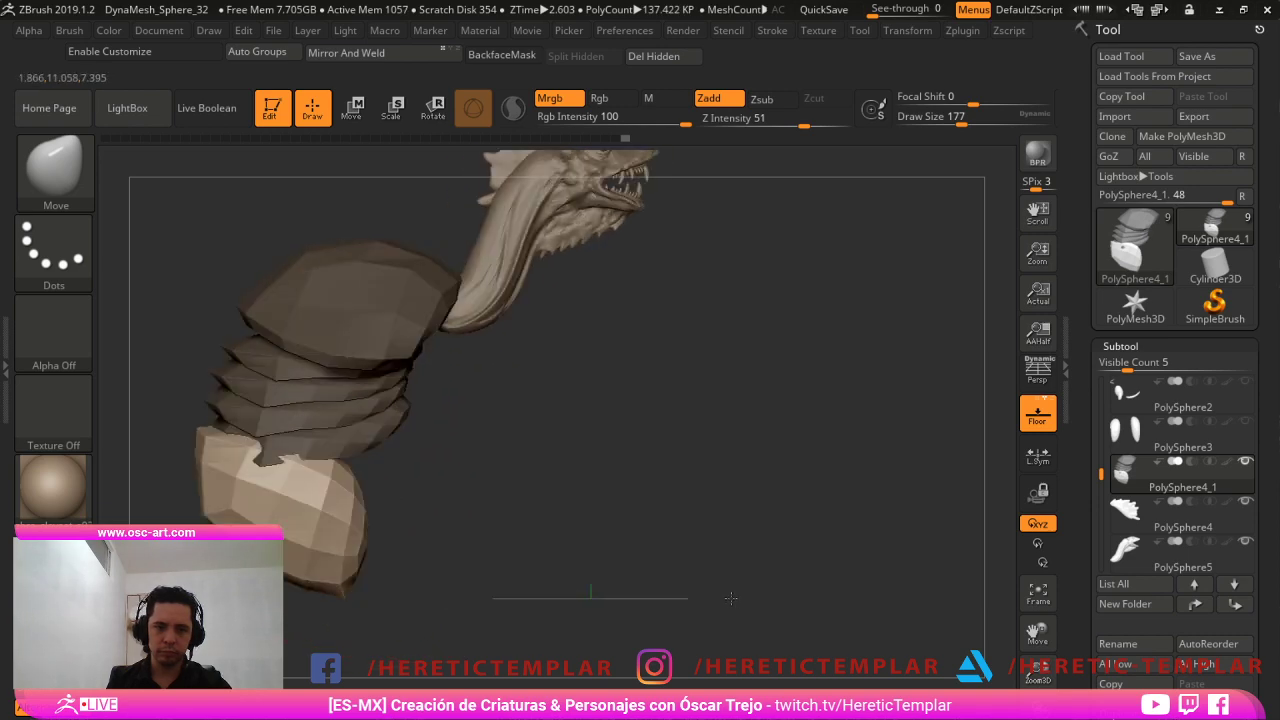
Undo the last change and push the end piece's upper front and lower edge inward with the Move brush.
ctrl+drag(570, 625, 566, 640)
key(bracketright)
key(bracketright)
key(ctrl+z)
drag(258, 474, 276, 492)
drag(332, 562, 320, 536)
Round out the end piece's side profile beneath the last band with the Move brush and clear the mask.
key(s)
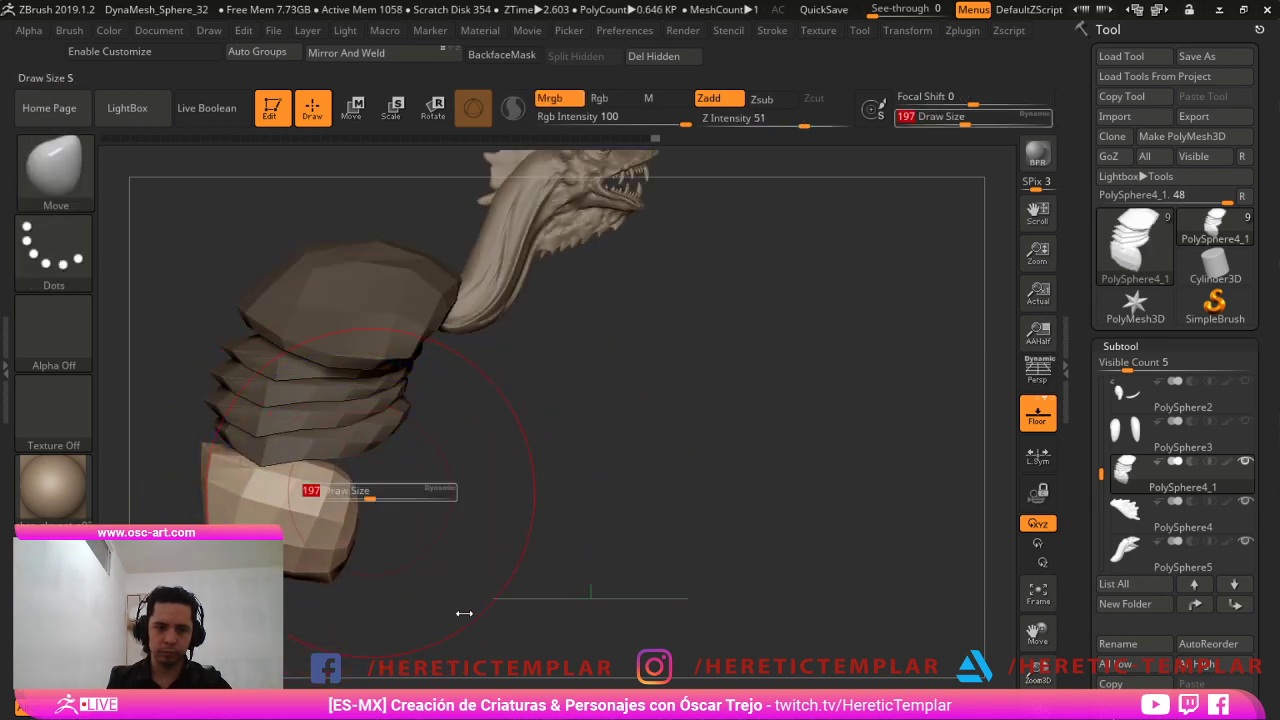
mouse_move(370, 489)
mouse_down()
mouse_move(357, 471)
mouse_move(375, 443)
mouse_move(334, 473)
mouse_move(302, 525)
mouse_up()
key(s)
drag(226, 461, 211, 472)
ctrl+drag(398, 500, 414, 487)
key(s)
drag(335, 521, 348, 521)
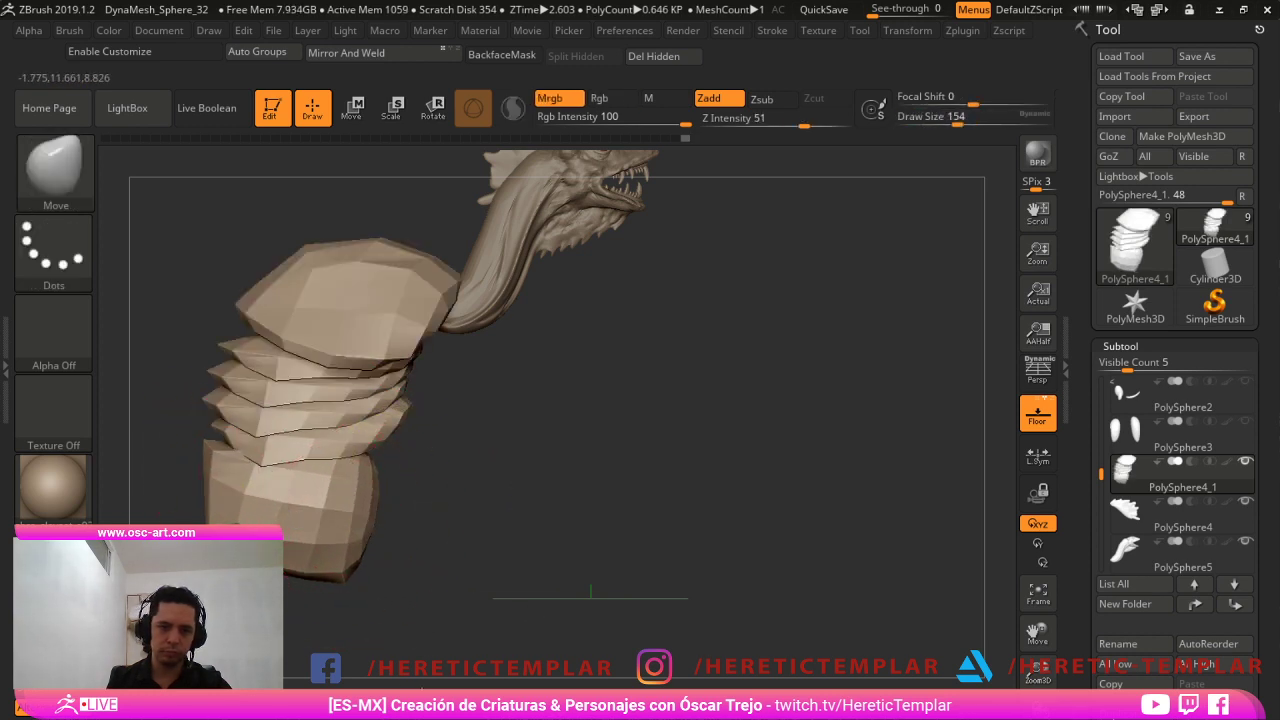
Turn on dynamic subdivision smoothing for the body plates.
key(d)
mouse_move(460, 507)
alt+mouse_down()
mouse_move(450, 482)
mouse_move(529, 398)
mouse_move(611, 468)
mouse_move(528, 417)
mouse_move(585, 354)
mouse_move(602, 310)
alt+mouse_up()
drag(752, 386, 778, 388)
mouse_move(692, 379)
mouse_down()
mouse_move(774, 369)
mouse_move(737, 406)
mouse_up()
key(b)
key(i)
key(p)
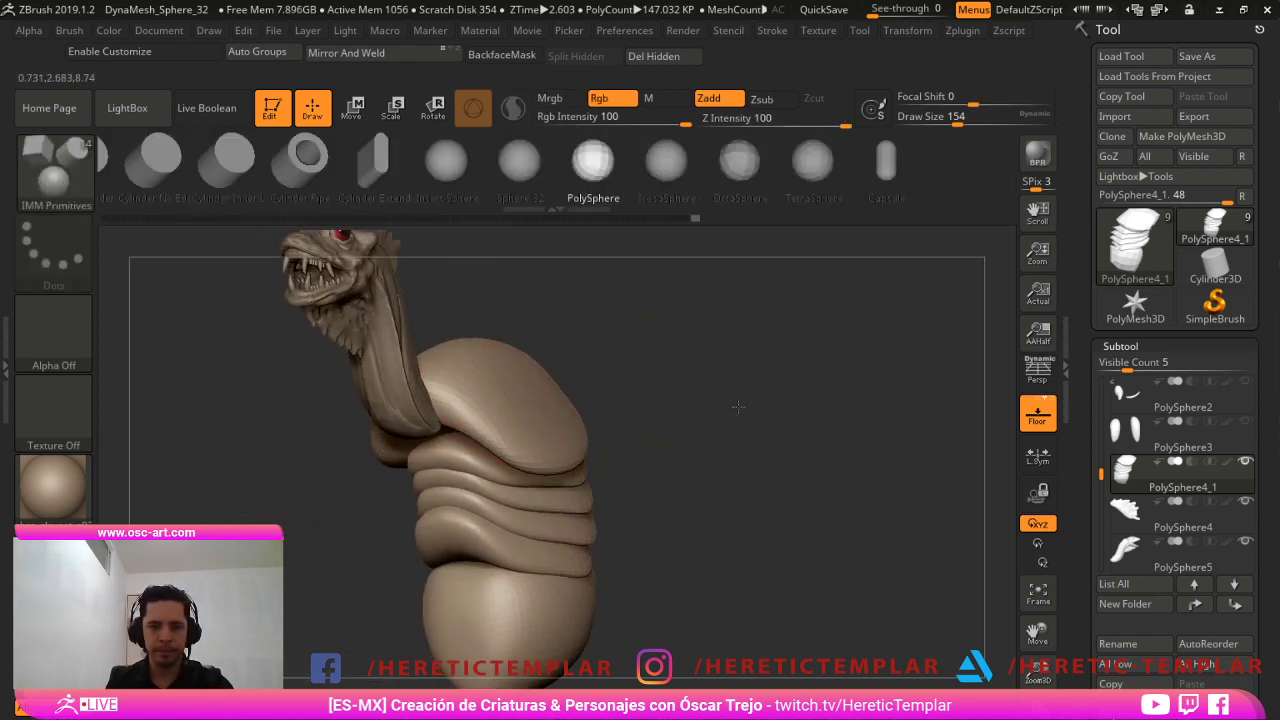
mouse_move(645, 460)
mouse_down()
mouse_move(719, 478)
mouse_move(715, 505)
mouse_up()
key(b)
key(m)
key(v)
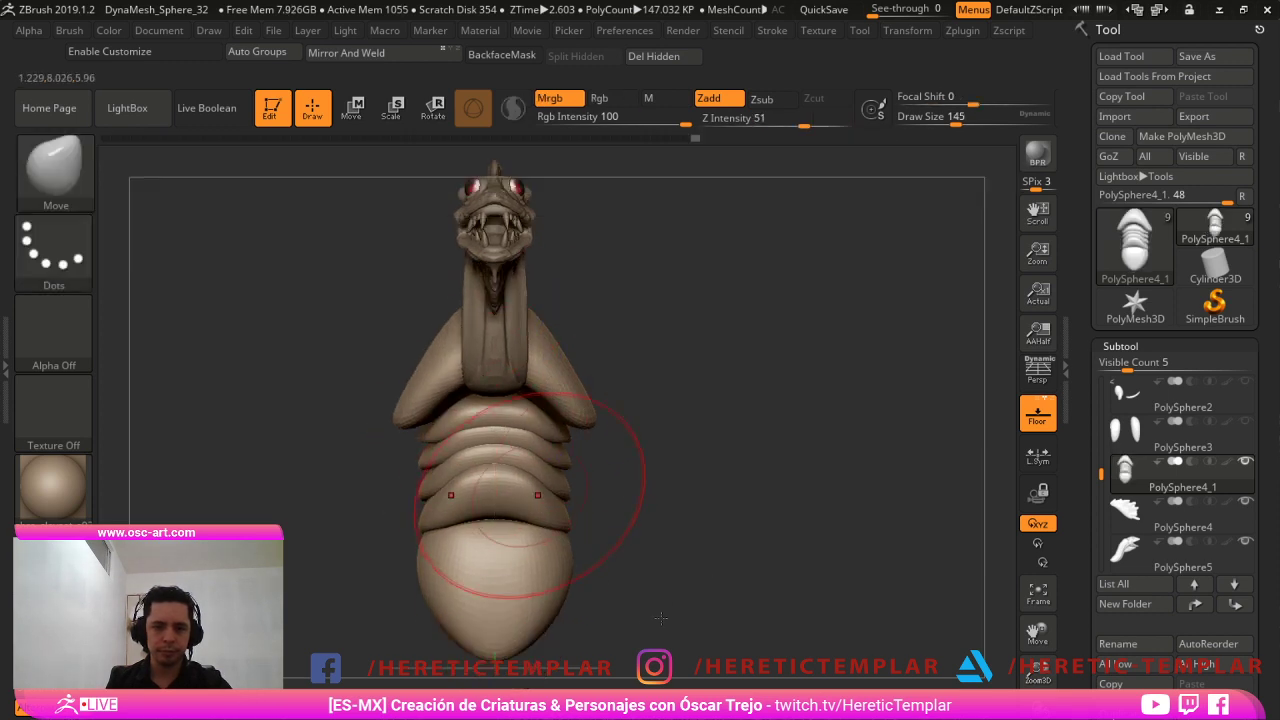
Widen the shell, bands and end piece symmetrically from the front with the Move brush.
mouse_move(665, 611)
mouse_down()
mouse_move(689, 594)
mouse_move(706, 615)
mouse_up()
key(s)
drag(746, 574, 734, 574)
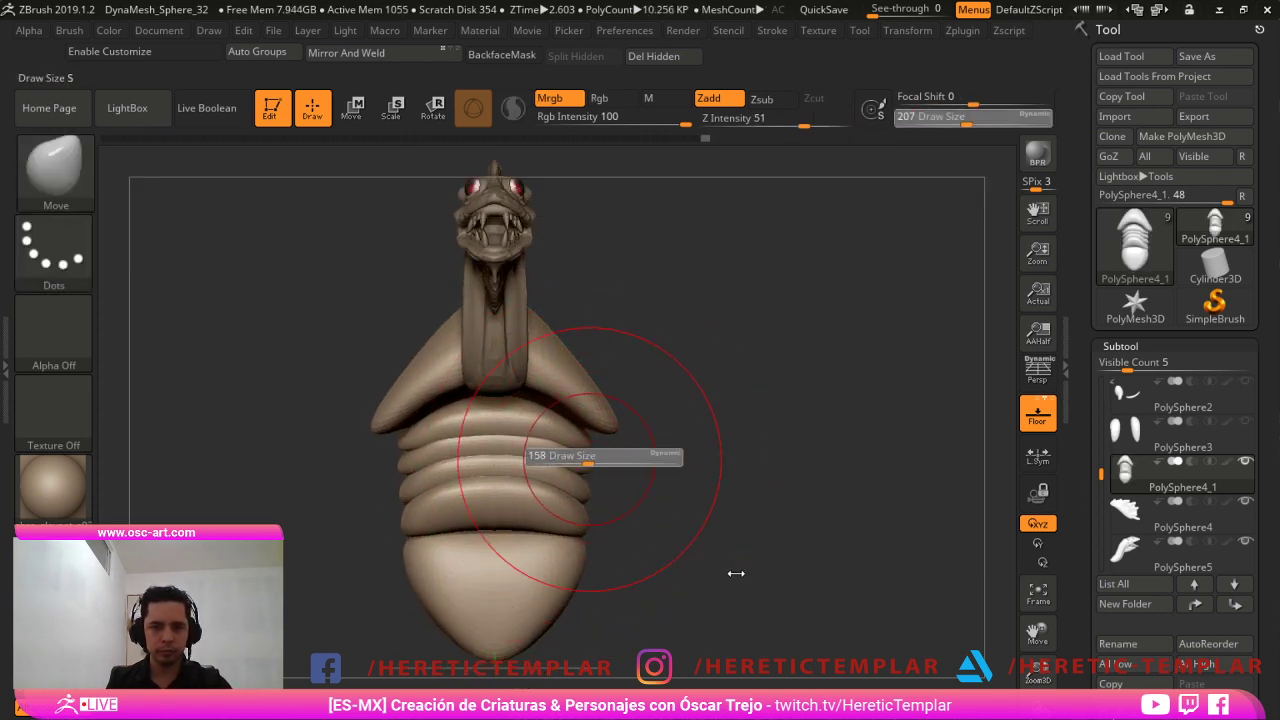
drag(691, 465, 700, 482)
key(s)
mouse_move(743, 526)
mouse_down()
mouse_move(697, 469)
mouse_move(725, 450)
mouse_up()
key(s)
drag(713, 656, 735, 650)
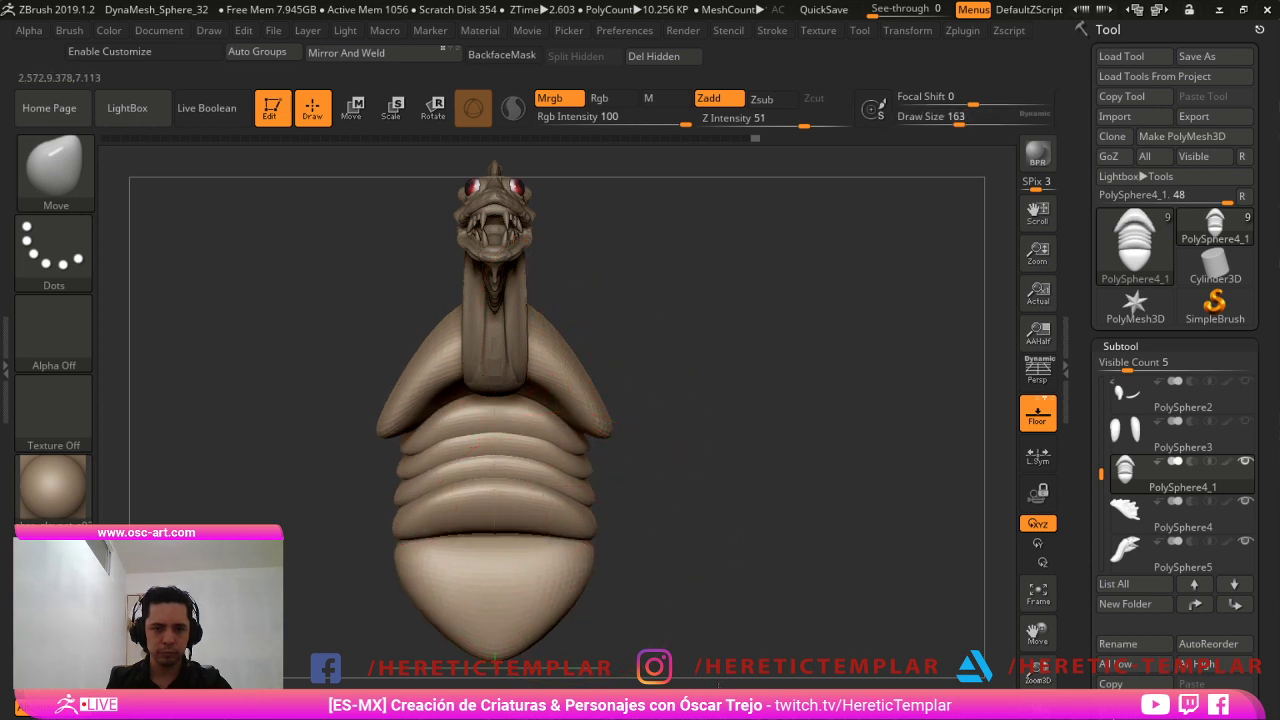
Move the whole set of body plates up and forward against the base of the neck.
drag(860, 652, 734, 649)
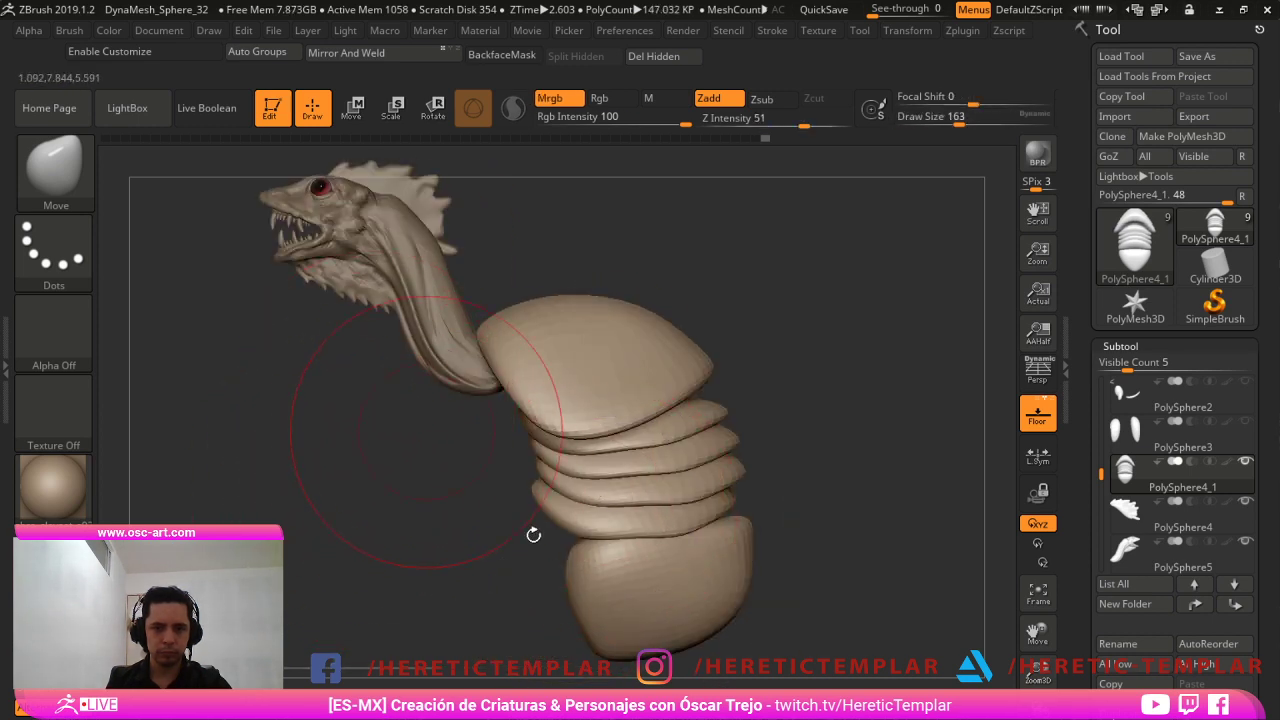
key(w)
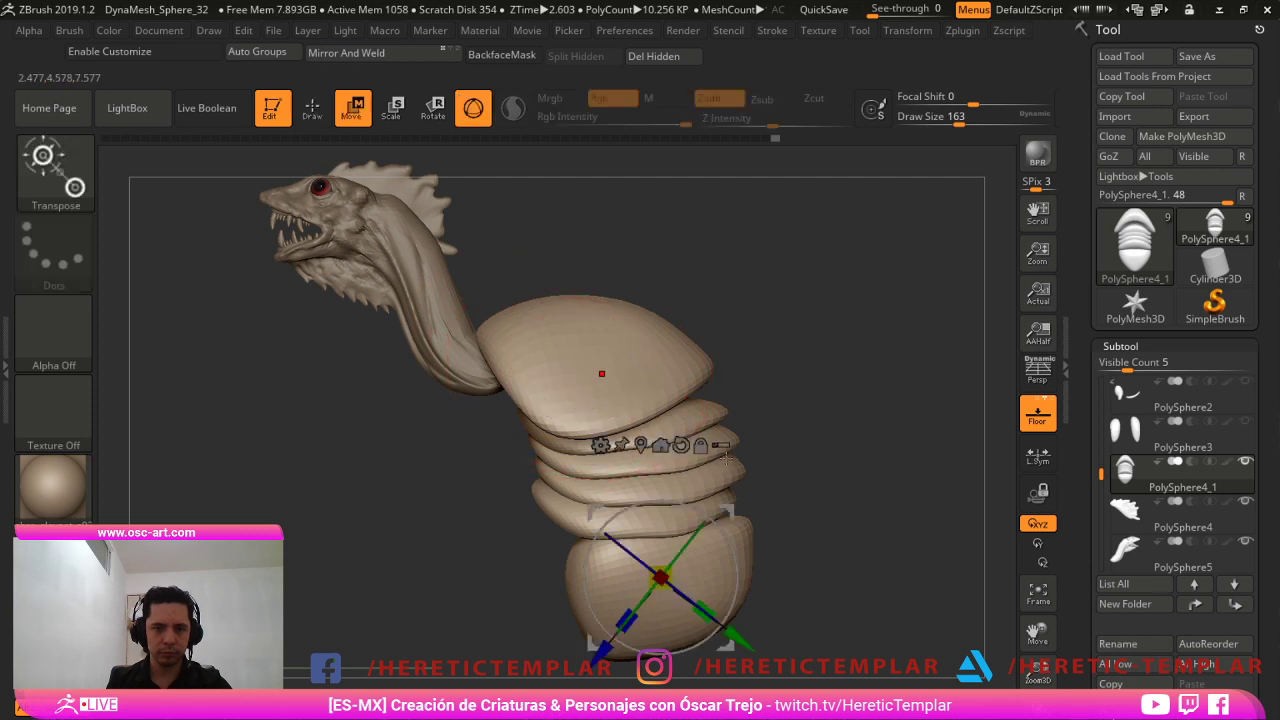
drag(879, 612, 847, 560)
key(q)
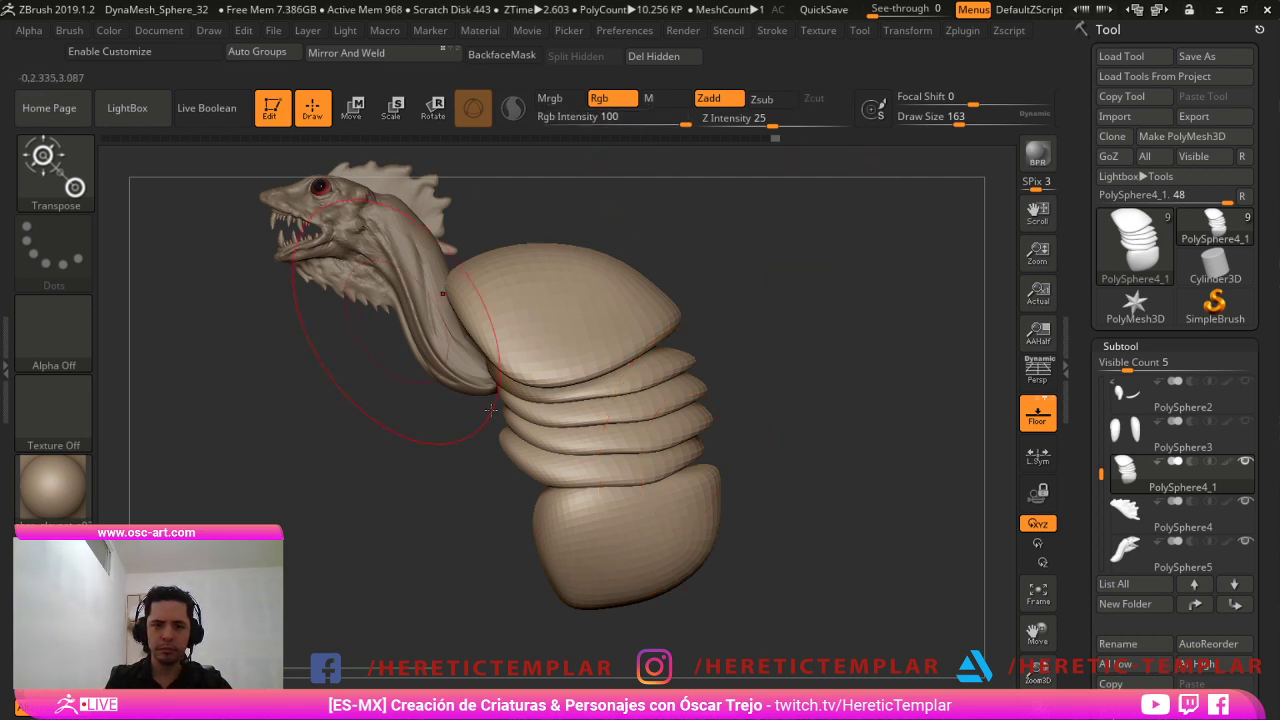
Insert a PolySphere below the neck in front of the bands and split it into its own subtool.
alt+drag(462, 569, 557, 526)
drag(554, 471, 494, 591)
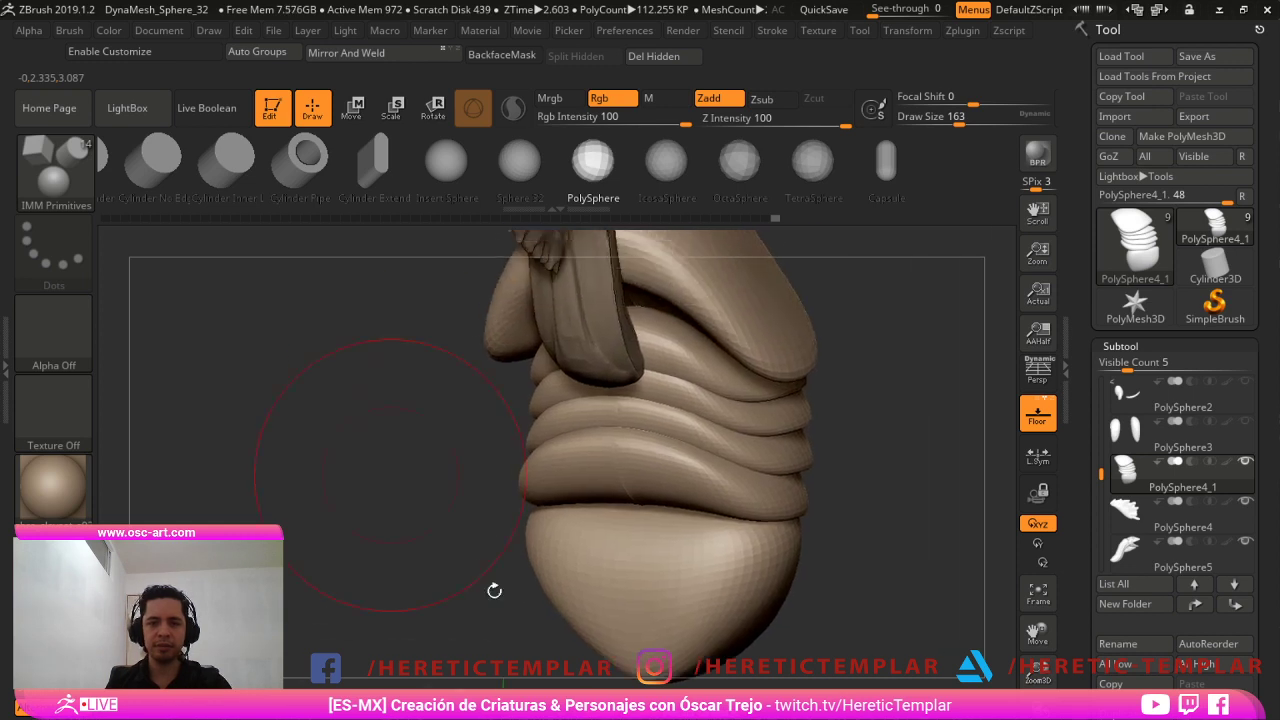
drag(608, 446, 585, 535)
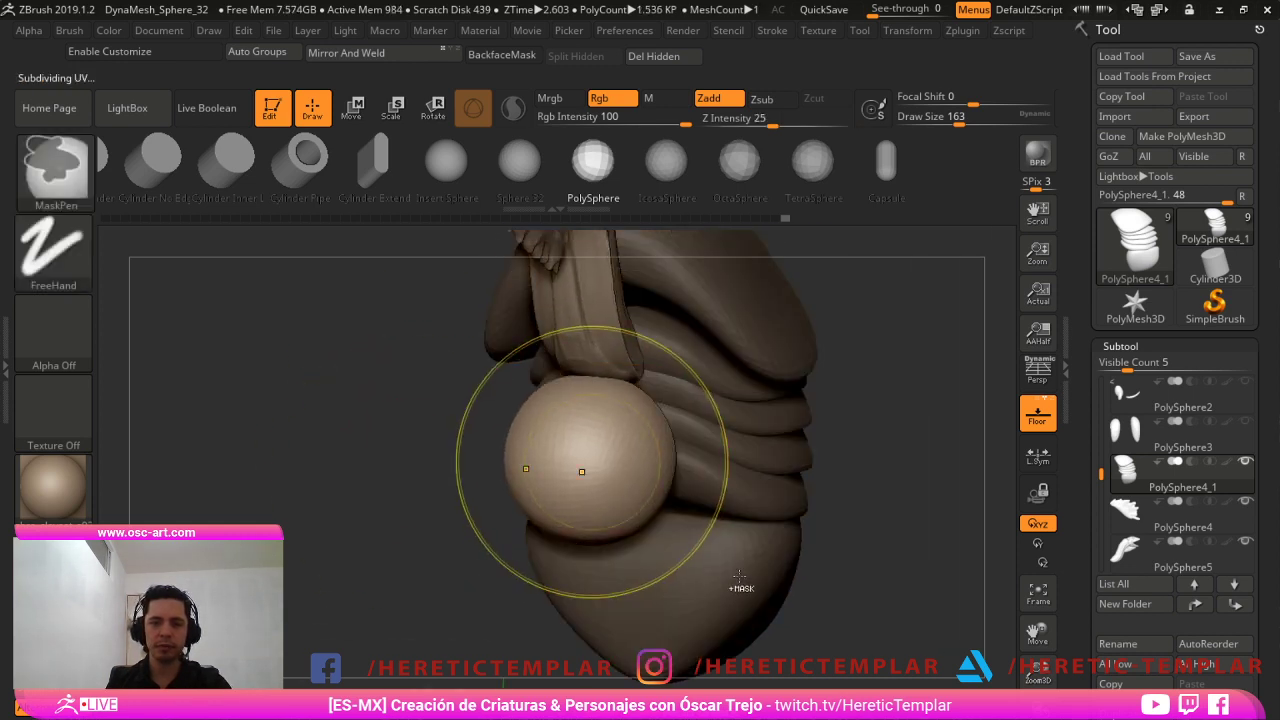
ctrl+shift+click(584, 470)
shift+drag(870, 450, 815, 440)
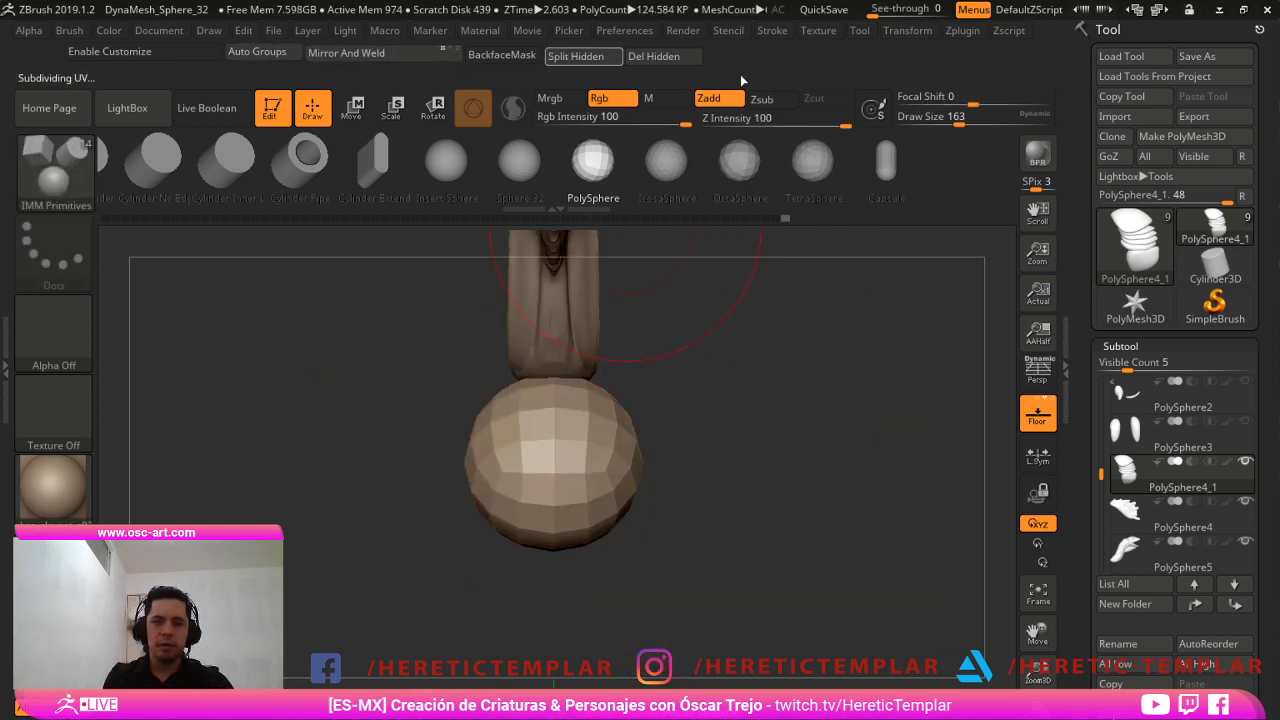
drag(957, 314, 805, 350)
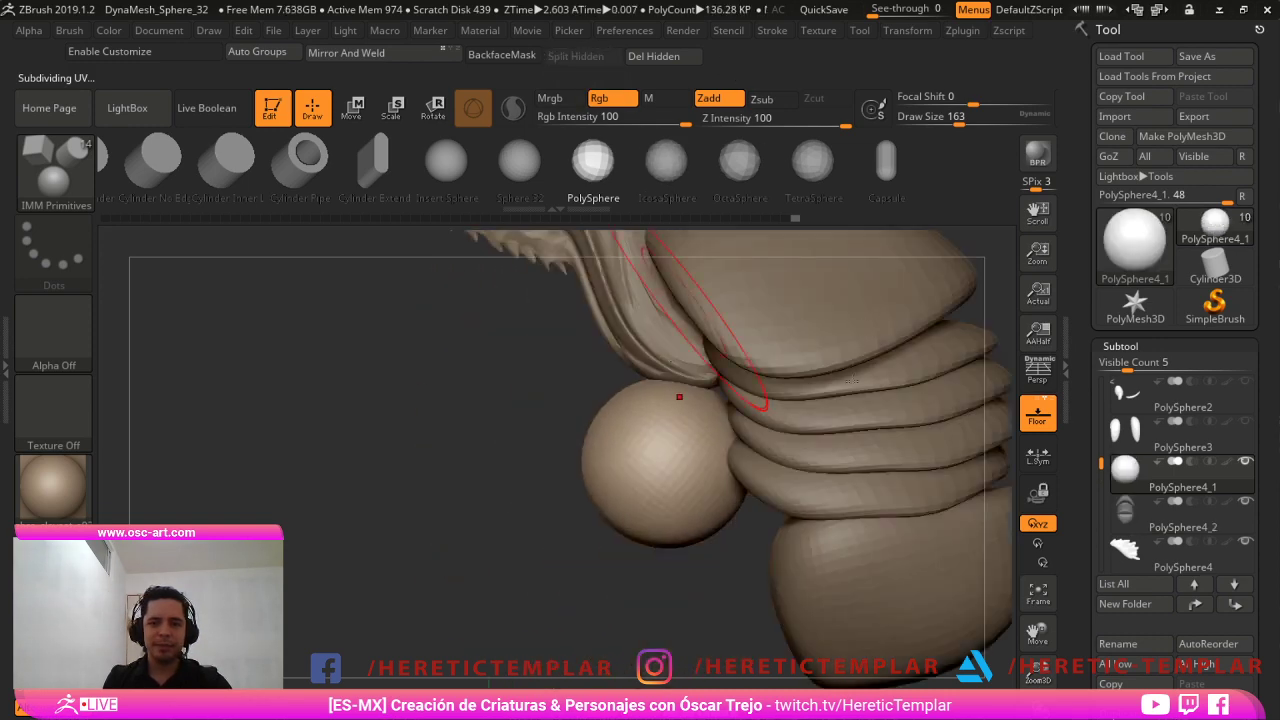
Pull the top of the new sphere up to the base of the neck with the Move brush.
key(b)
key(m)
key(v)
key(s)
key(s)
drag(666, 361, 678, 361)
drag(672, 348, 668, 290)
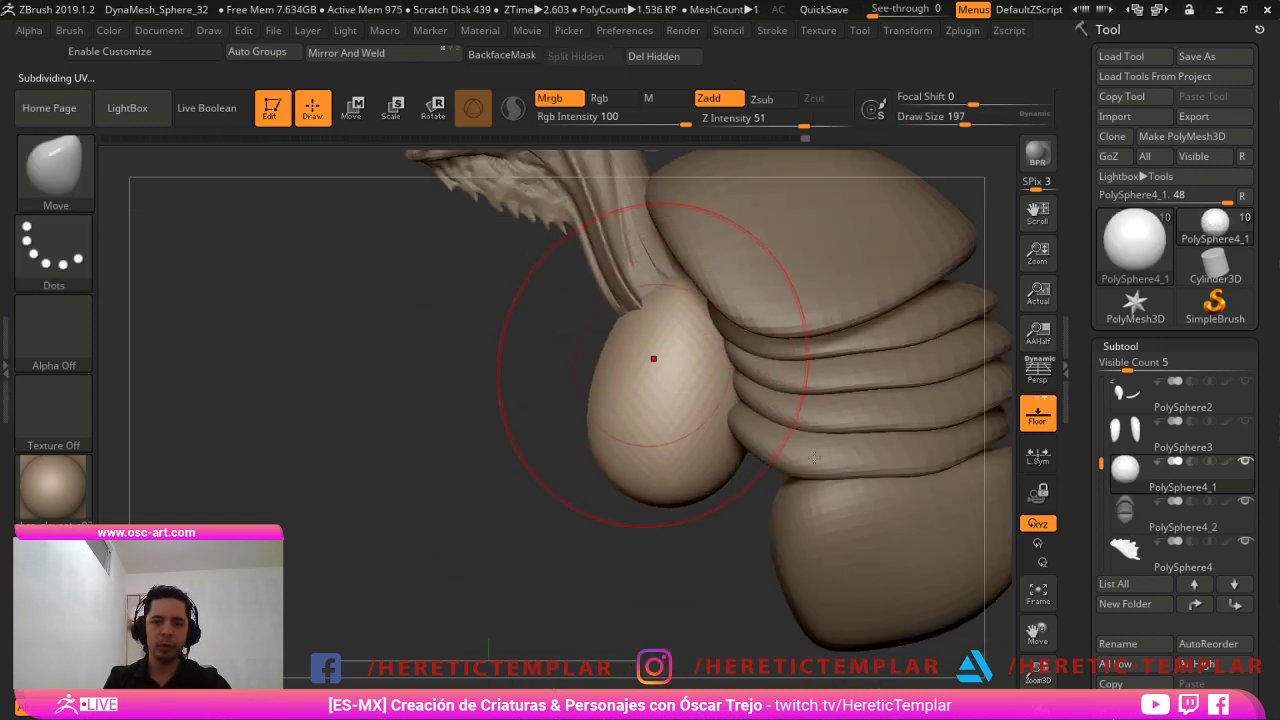
Stretch the sphere down and back along the bands to the end piece, forming an elongated belly.
drag(622, 375, 645, 372)
mouse_move(637, 450)
mouse_down()
mouse_move(662, 448)
mouse_move(680, 468)
mouse_move(726, 535)
mouse_move(751, 606)
mouse_move(702, 475)
mouse_up()
key(s)
drag(740, 588, 784, 646)
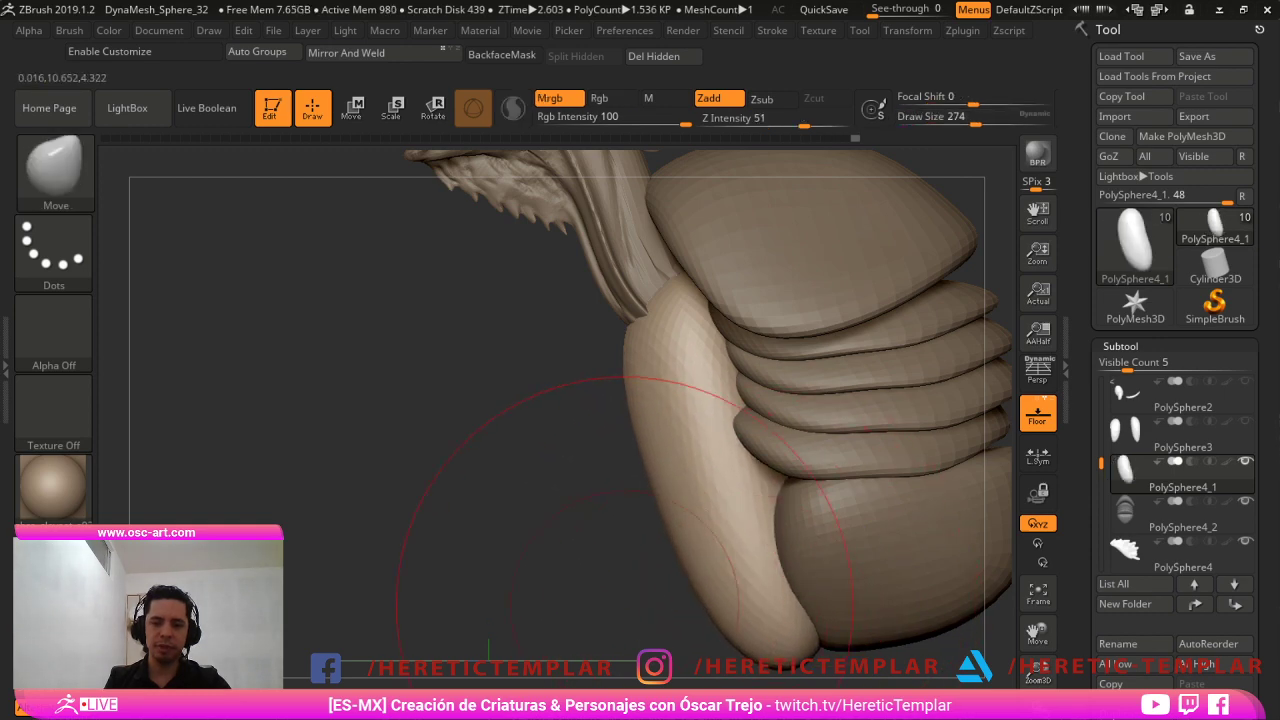
Refine the belly's outer contour and its fit against the neck and plates with the Move brush.
ctrl+right_drag(560, 585, 540, 480)
mouse_move(540, 480)
mouse_down()
mouse_move(640, 485)
mouse_move(705, 560)
mouse_up()
key(s)
mouse_move(880, 490)
mouse_down()
mouse_move(790, 475)
mouse_move(746, 450)
mouse_move(728, 500)
mouse_up()
key(s)
key(s)
mouse_move(603, 521)
shift+mouse_down()
mouse_move(663, 514)
mouse_move(625, 431)
shift+mouse_up()
drag(706, 462, 698, 466)
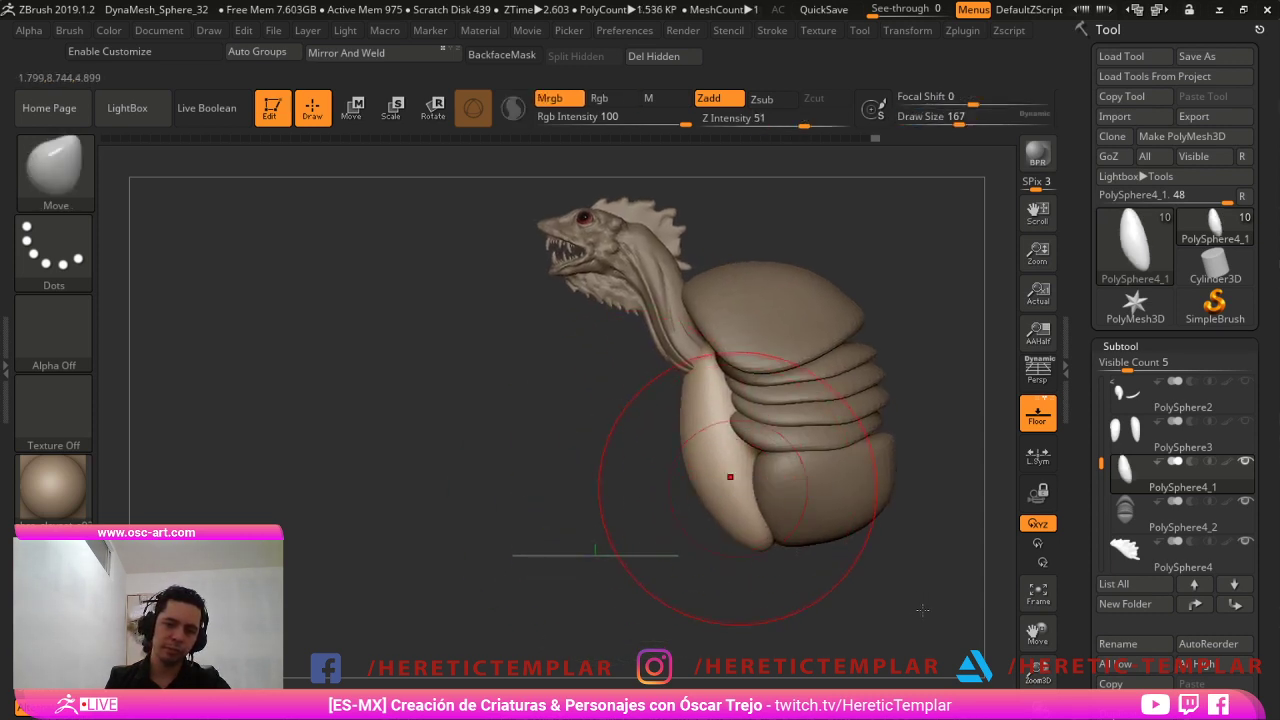
key(s)
drag(757, 547, 756, 549)
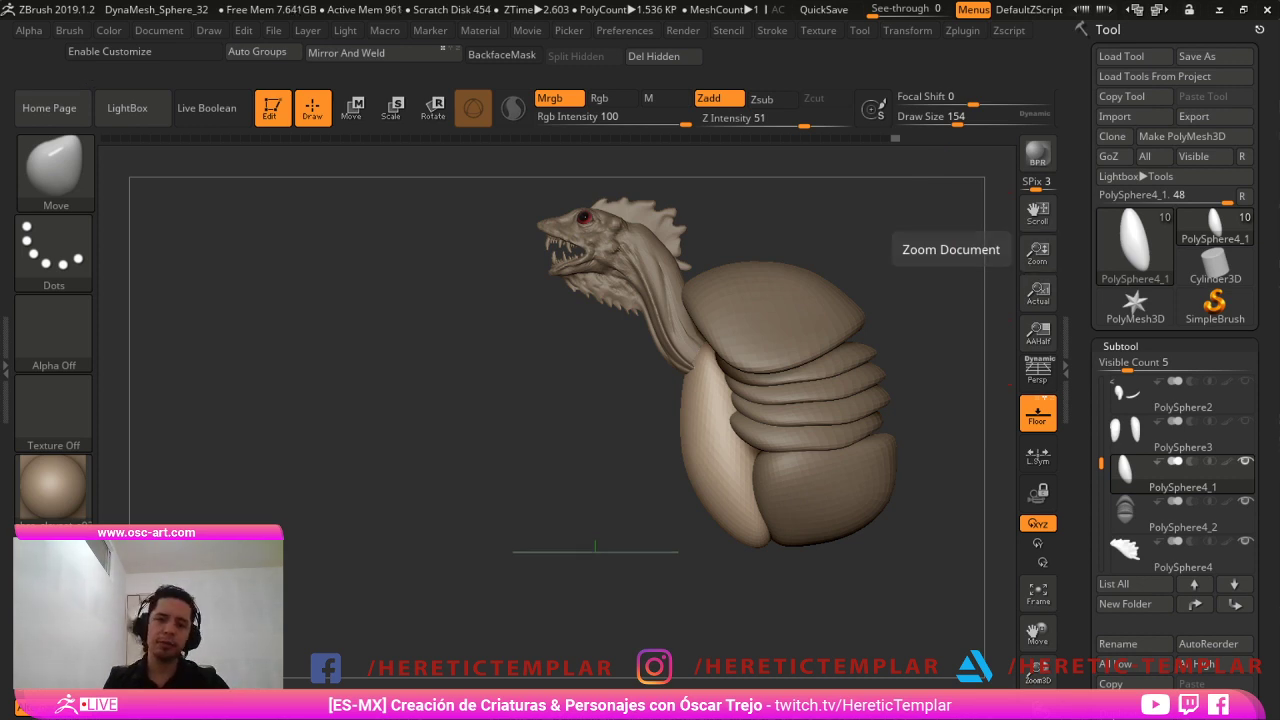
drag(777, 651, 700, 680)
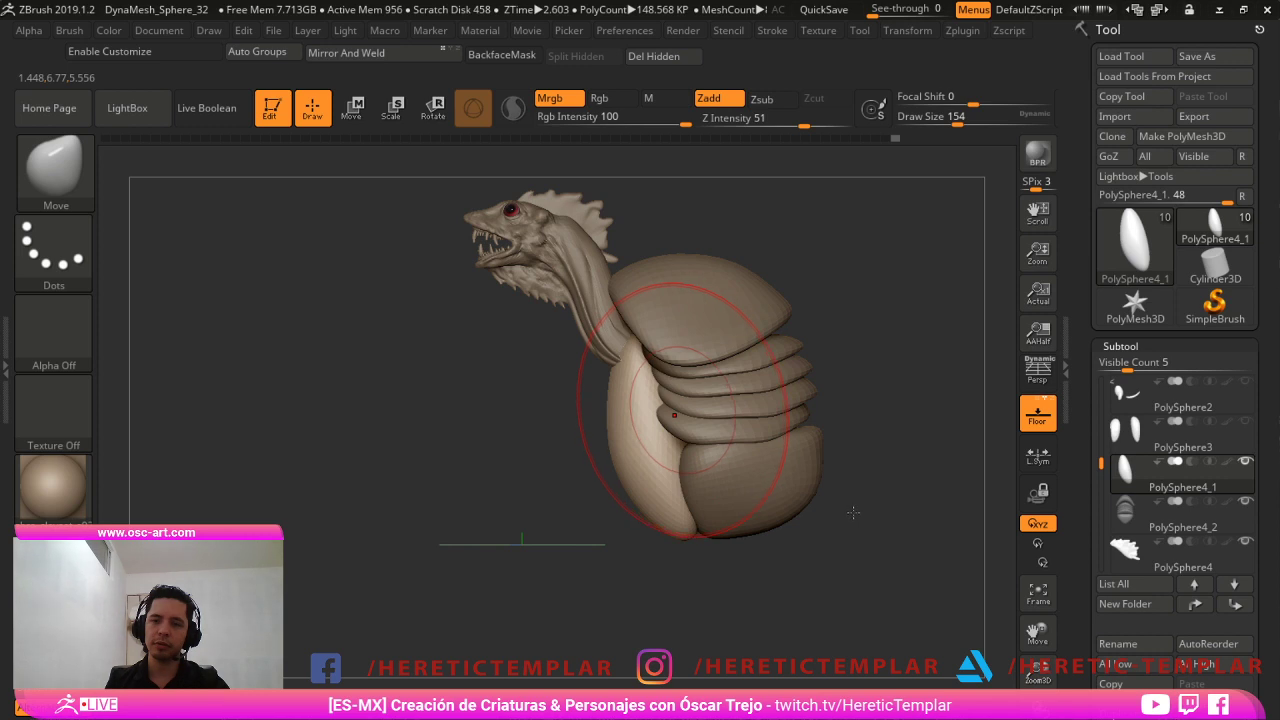
Scale down the segmented shell with its end piece, then move and tilt it down behind the belly with the Transpose gizmo.
alt+click(736, 371)
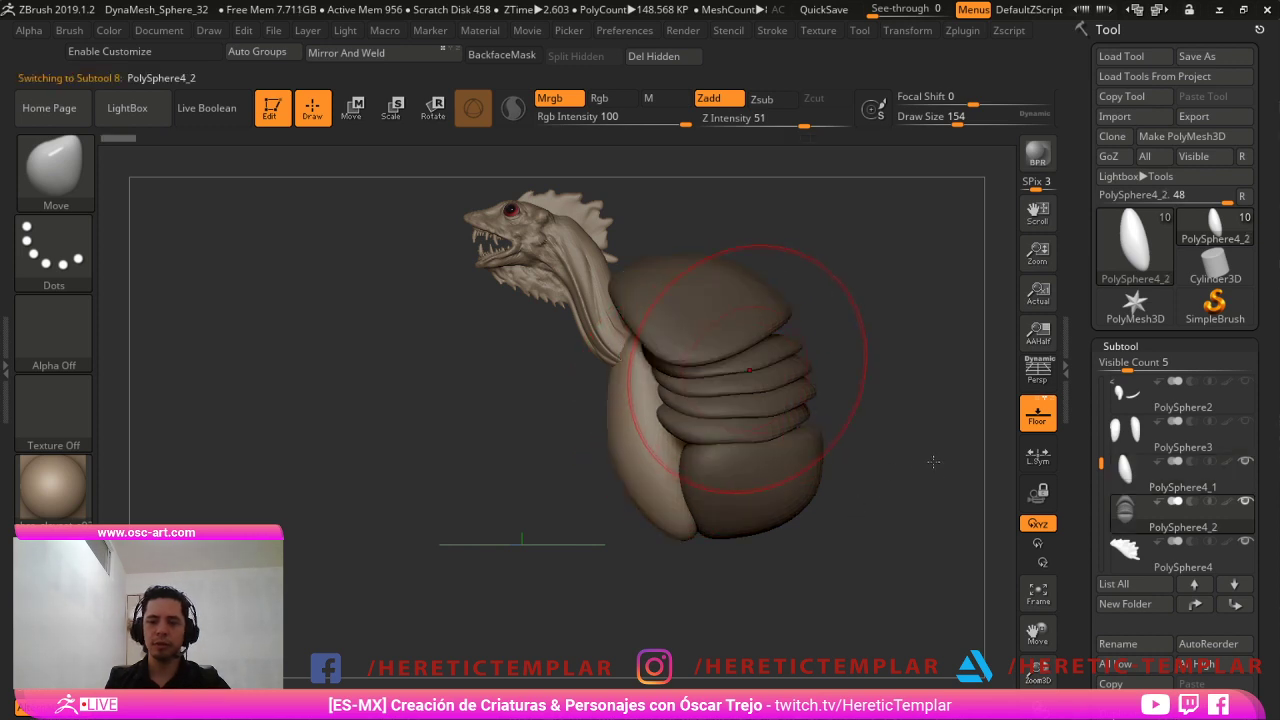
ctrl+drag(843, 289, 866, 312)
key(w)
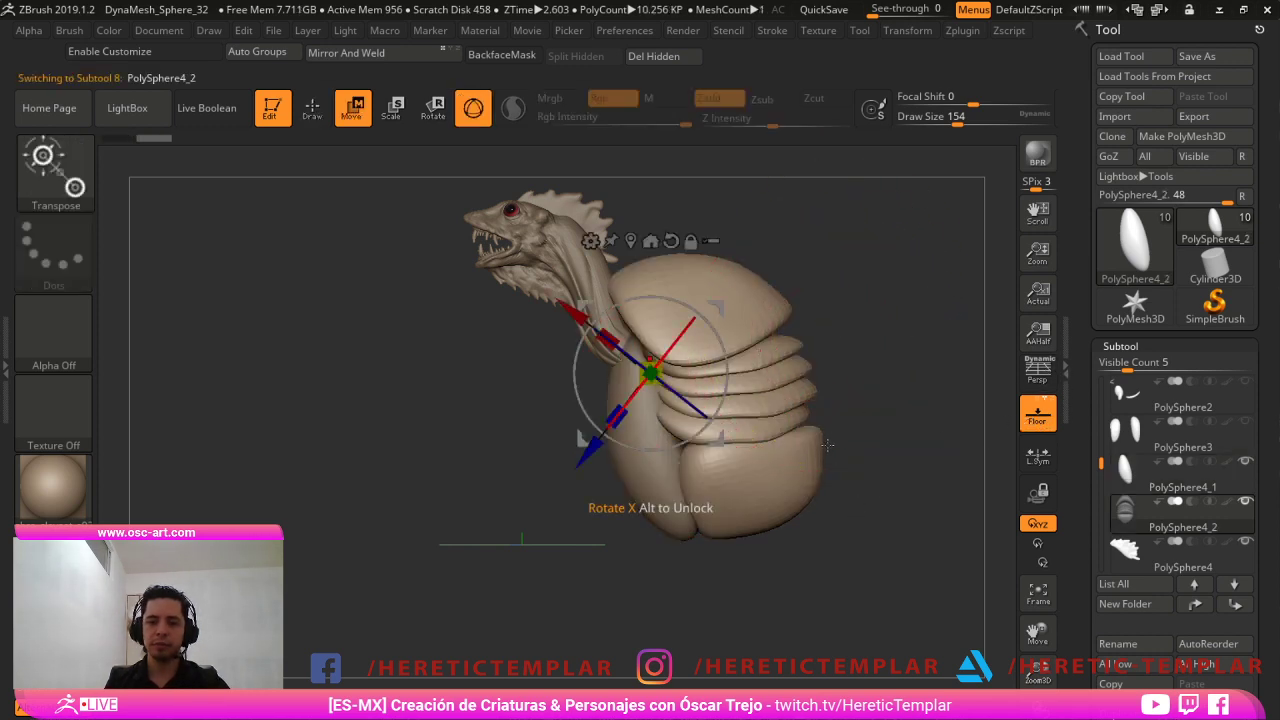
drag(651, 373, 641, 378)
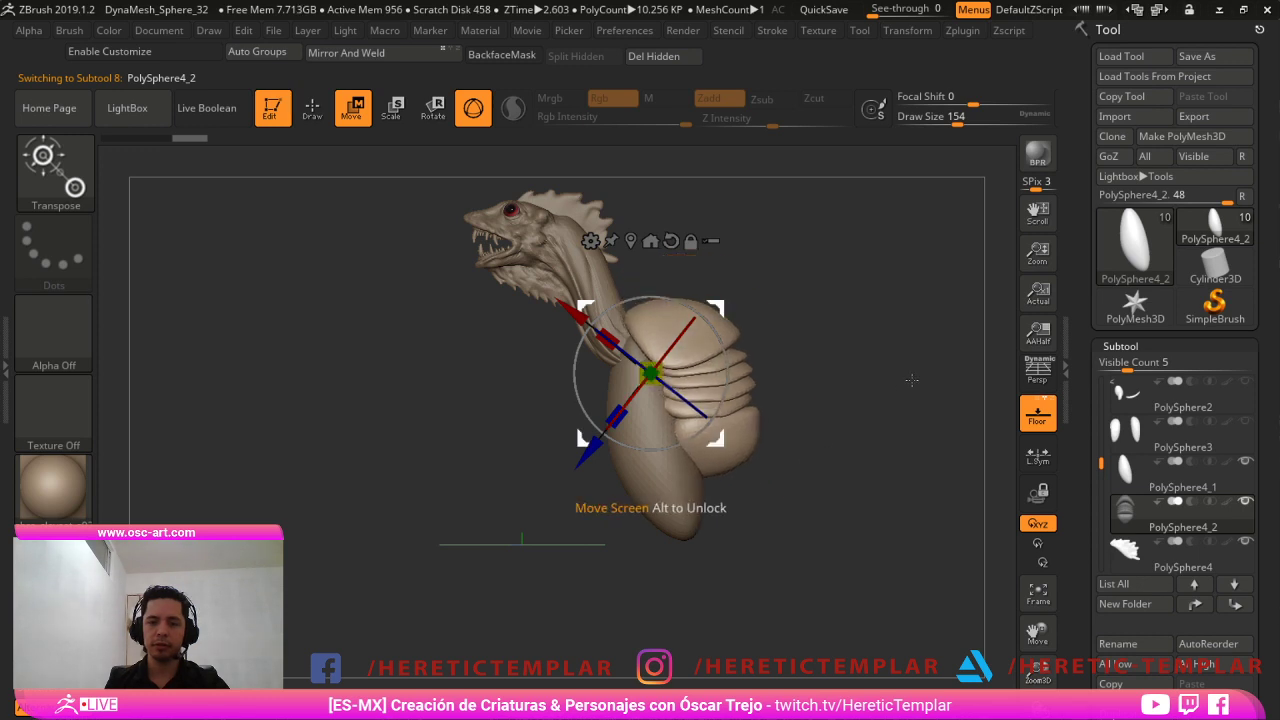
mouse_move(716, 307)
mouse_down()
mouse_move(748, 366)
mouse_move(766, 357)
mouse_move(735, 356)
mouse_move(751, 361)
mouse_up()
key(q)
key(s)
drag(694, 411, 685, 413)
key(w)
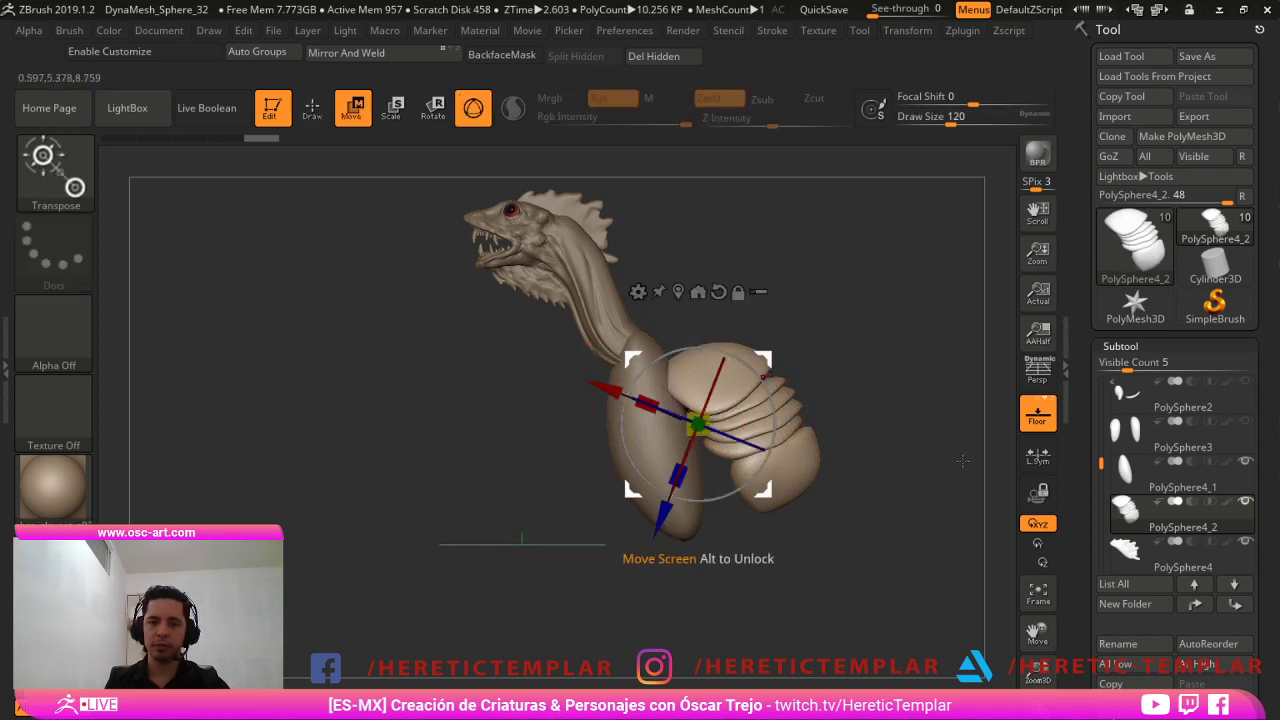
key(q)
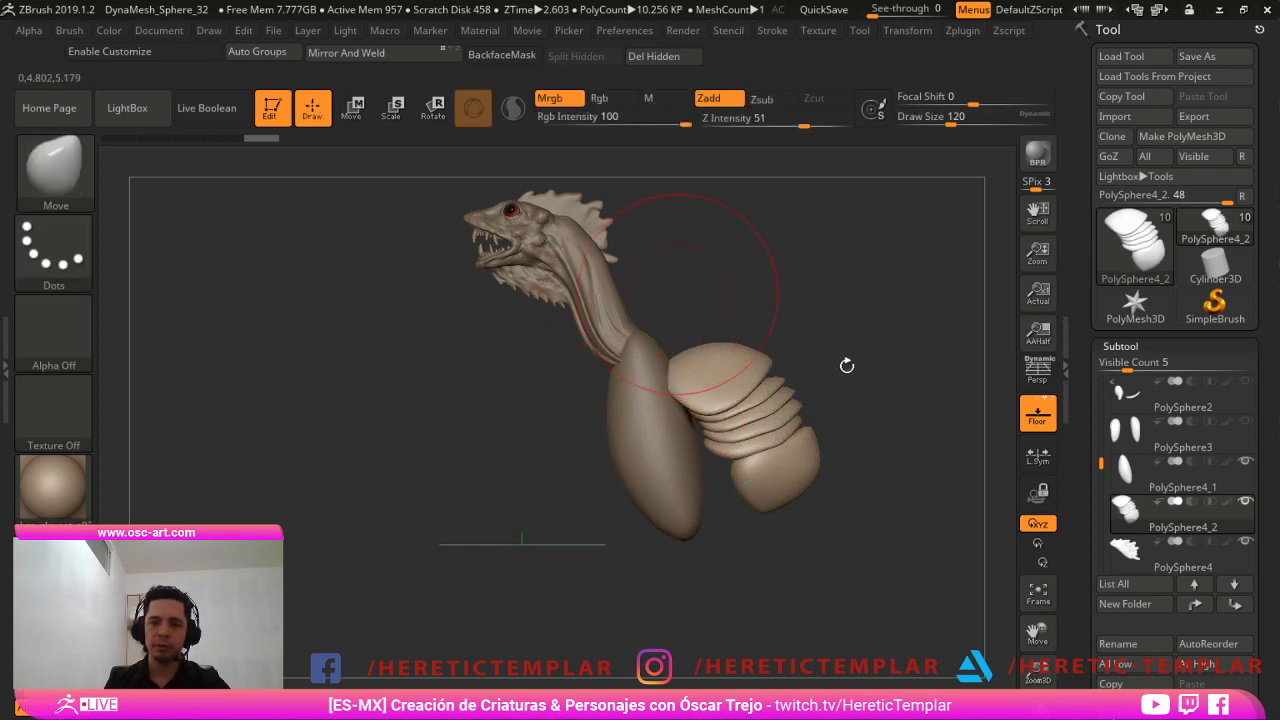
alt+click(613, 325)
drag(780, 416, 679, 492)
key(ctrl+z)
key(b)
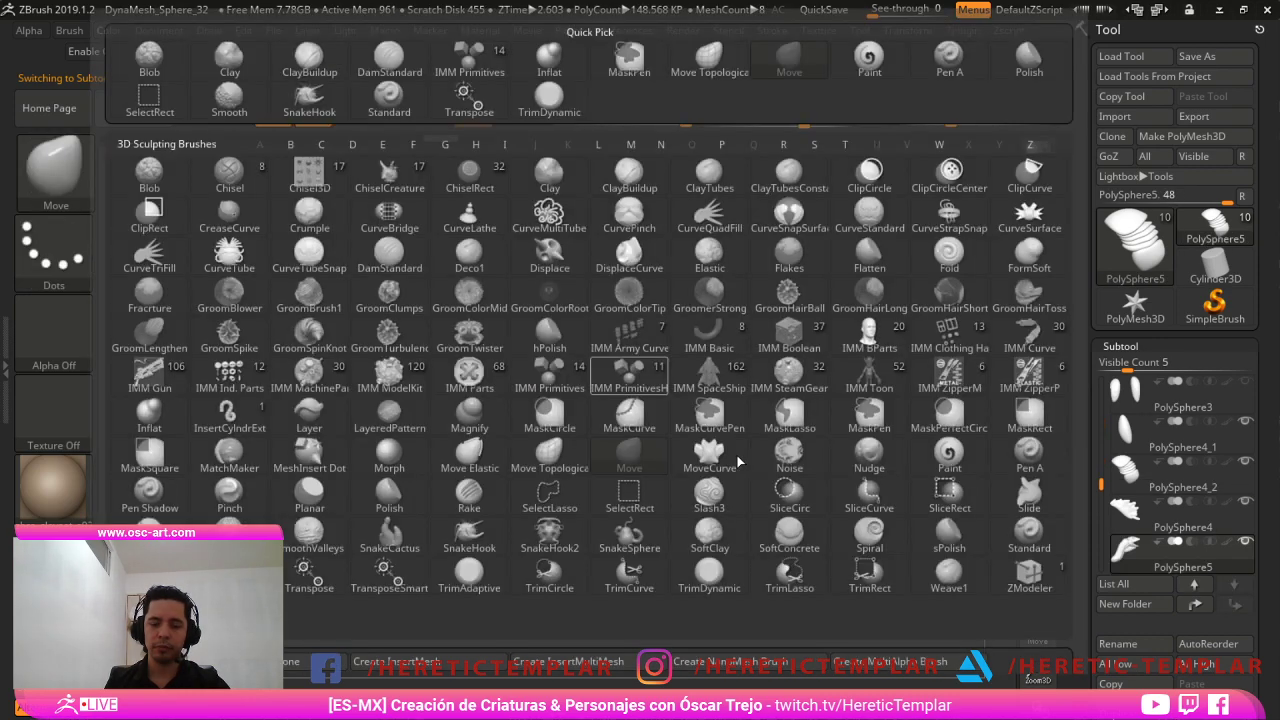
key(s)
key(h)
key(bracketright)
key(bracketright)
key(backslash)
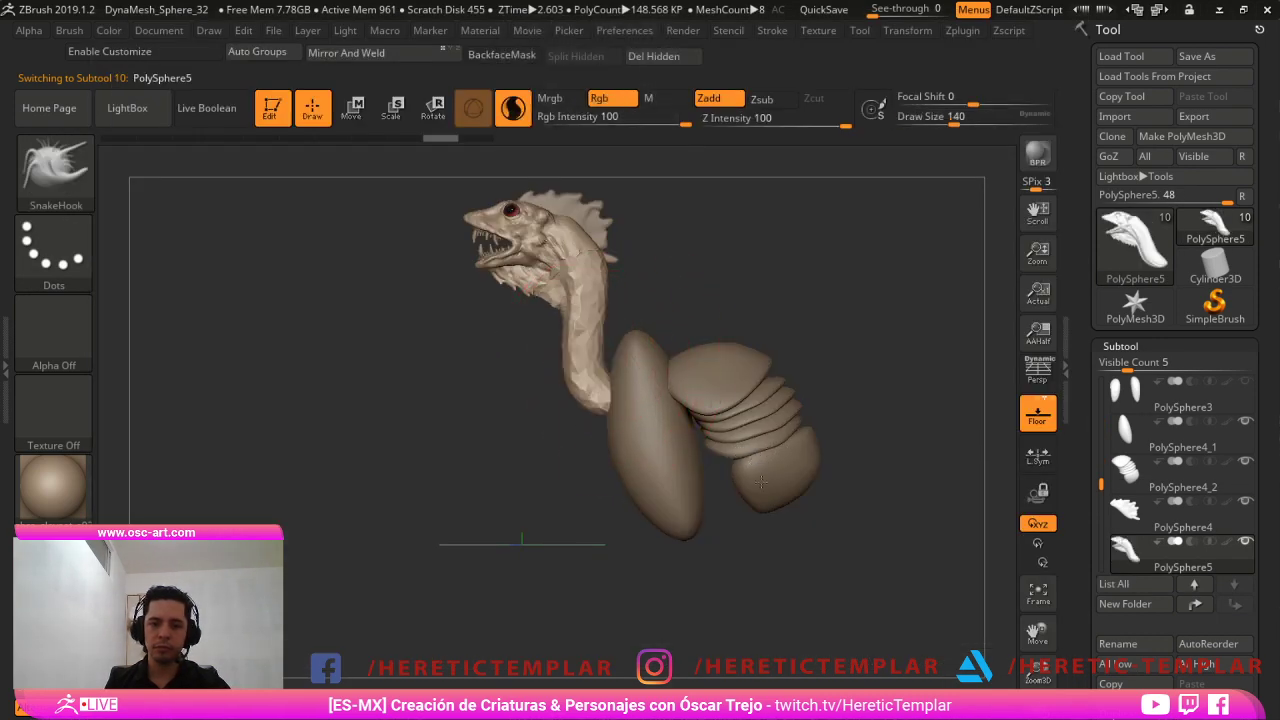
key(ctrl+z)
key(s)
drag(775, 468, 762, 467)
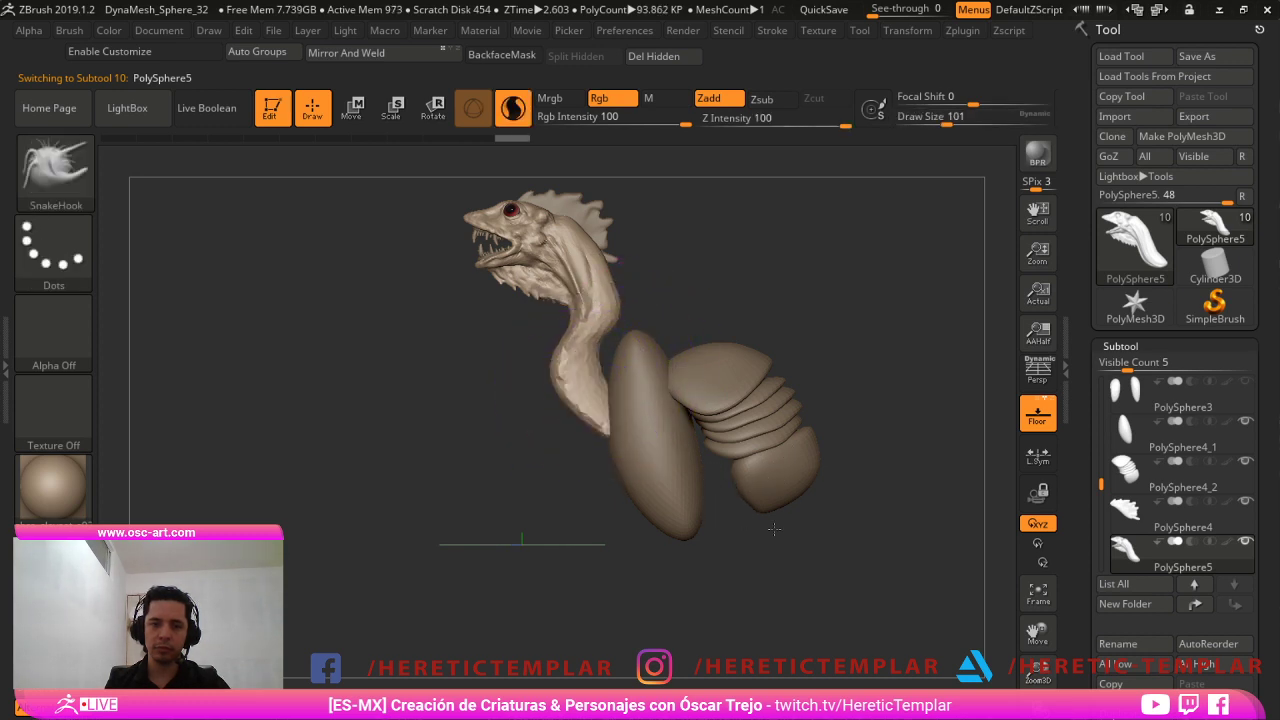
drag(666, 532, 854, 508)
key(ctrl+z)
key(ctrl+z)
key(ctrl+z)
key(ctrl+z)
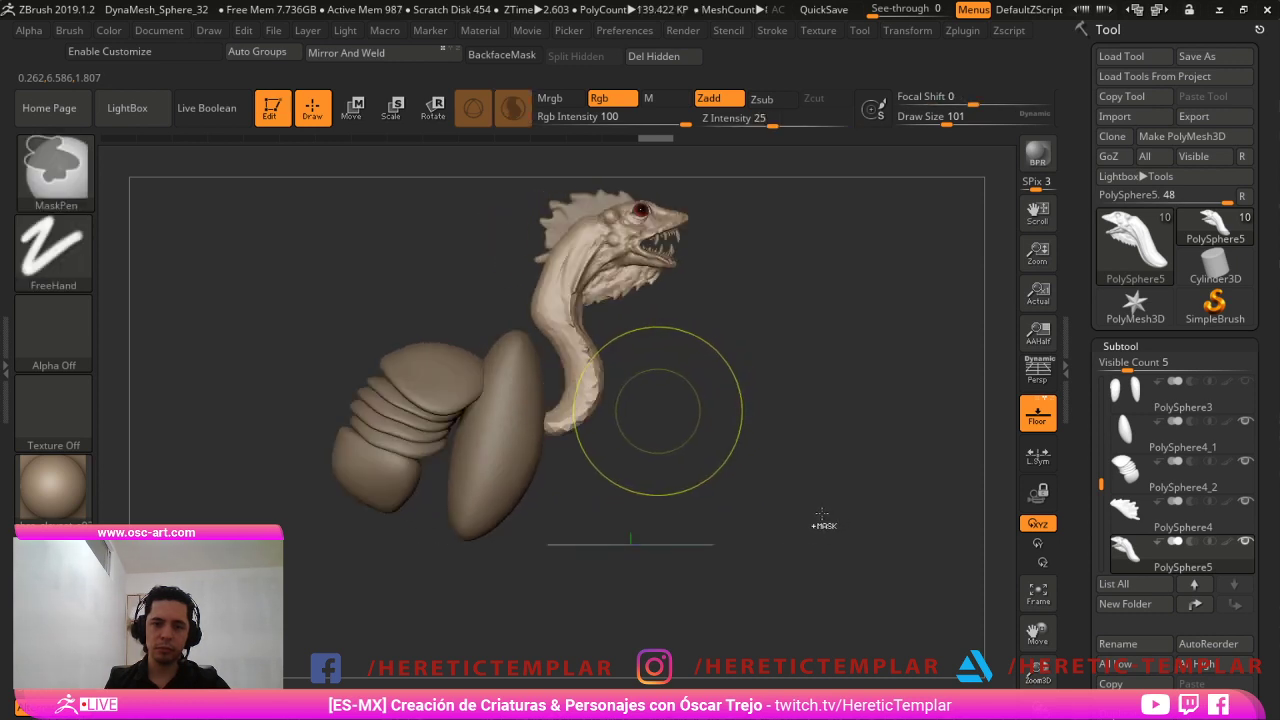
key(ctrl+z)
key(ctrl+z)
key(ctrl+z)
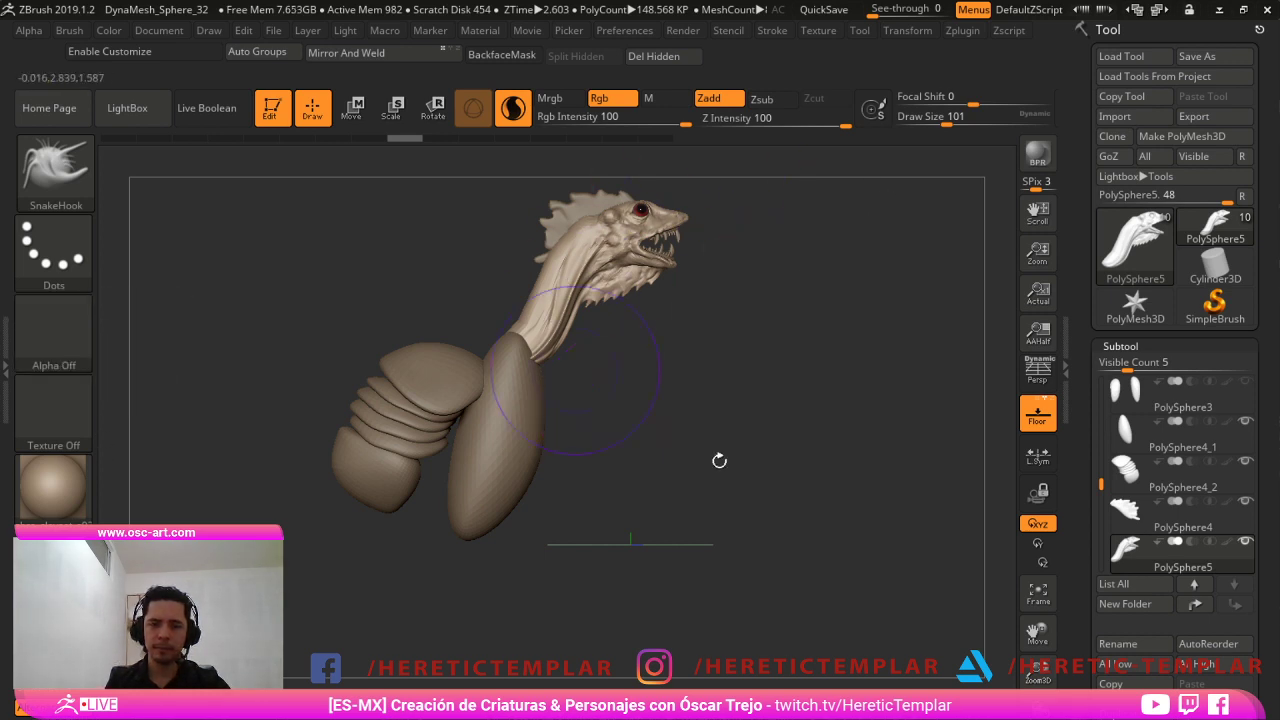
Bend the lower neck forward and down into an S-curve that meets the belly's front with the Move brush.
key(b)
key(m)
key(v)
key(s)
click(520, 360)
mouse_move(521, 361)
mouse_down()
mouse_move(541, 370)
mouse_move(550, 327)
mouse_move(564, 370)
mouse_move(553, 404)
mouse_move(574, 386)
mouse_up()
Refine the neck's curve, thickness and connection to the belly with the Move brush at varying sizes.
key(s)
click(551, 347)
key(s)
click(558, 391)
key(s)
click(558, 377)
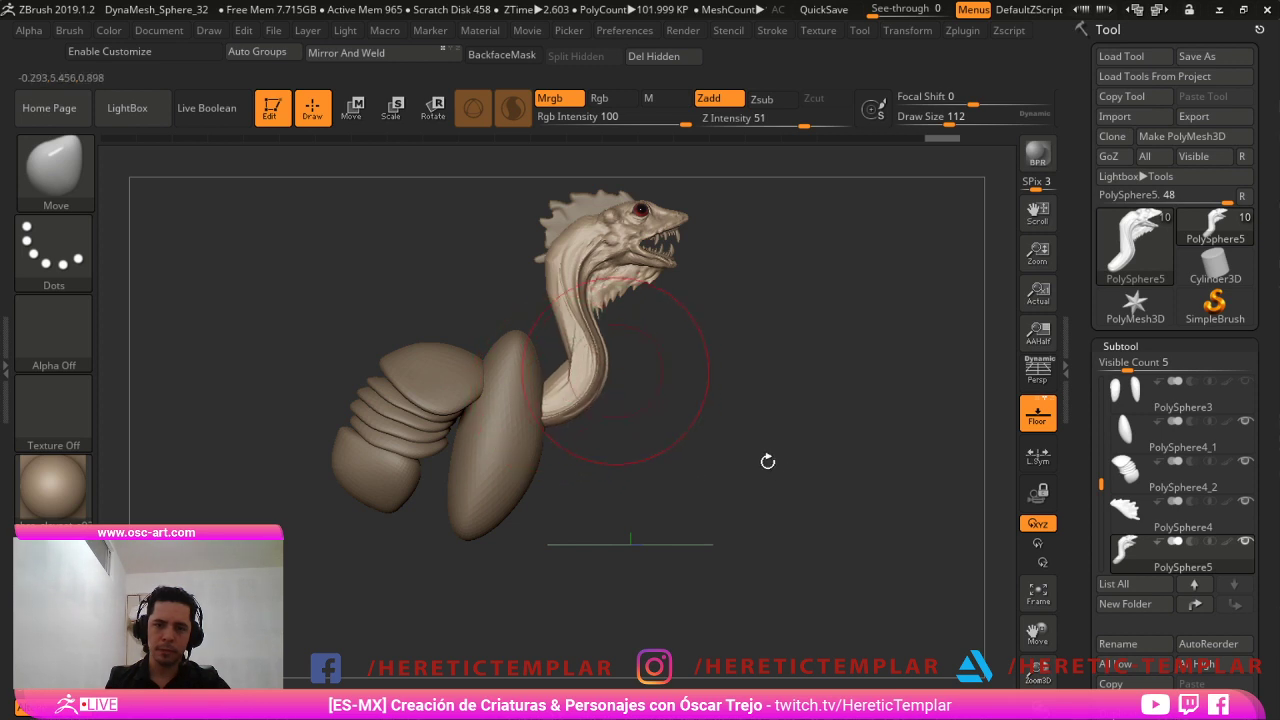
key(s)
click(620, 378)
key(s)
click(595, 343)
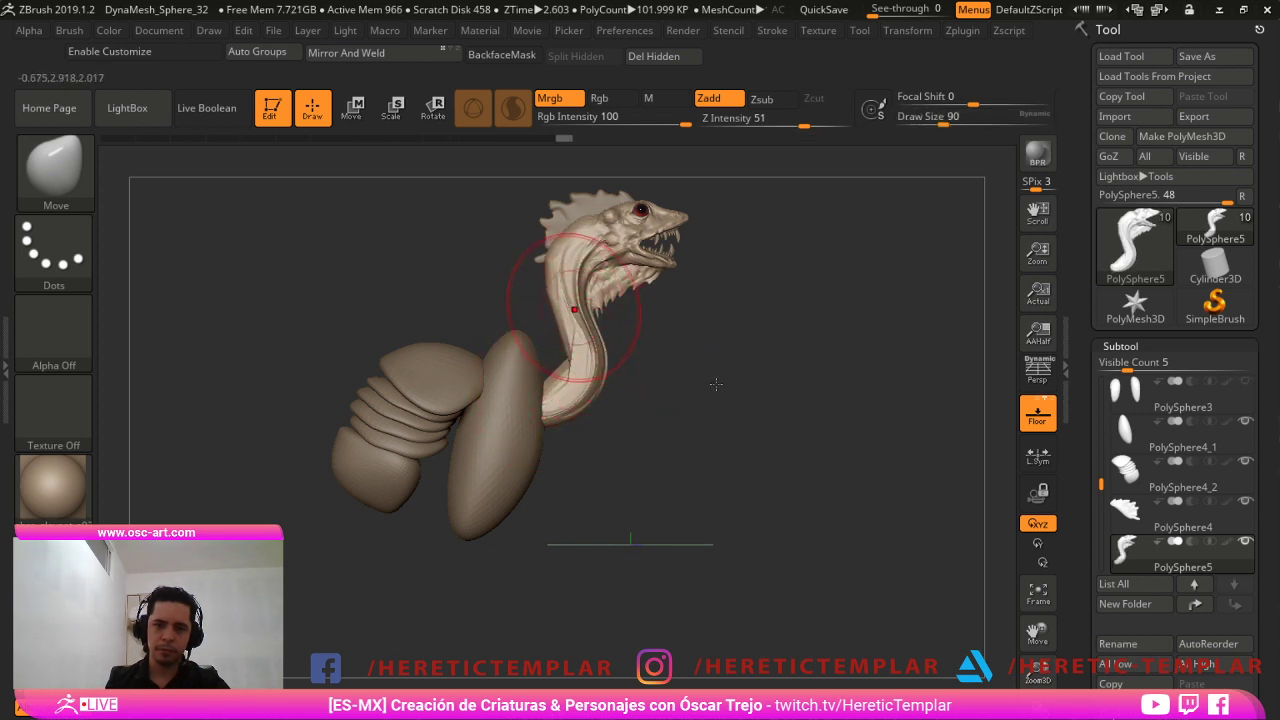
Make the hidden PolySphere2 subtool with the horns and old body shapes visible and select it.
drag(736, 376, 883, 440)
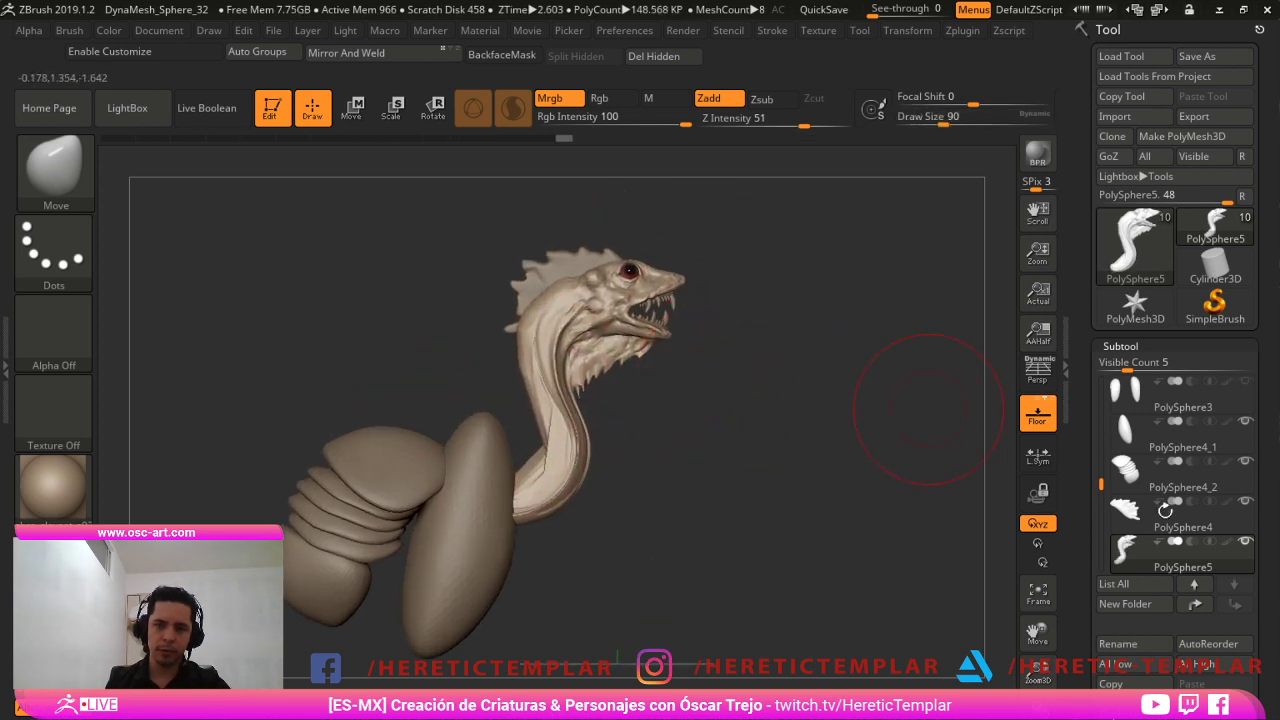
mouse_move(1165, 510)
mouse_down()
mouse_move(951, 569)
mouse_move(826, 577)
mouse_move(845, 570)
mouse_up()
drag(1101, 484, 1101, 457)
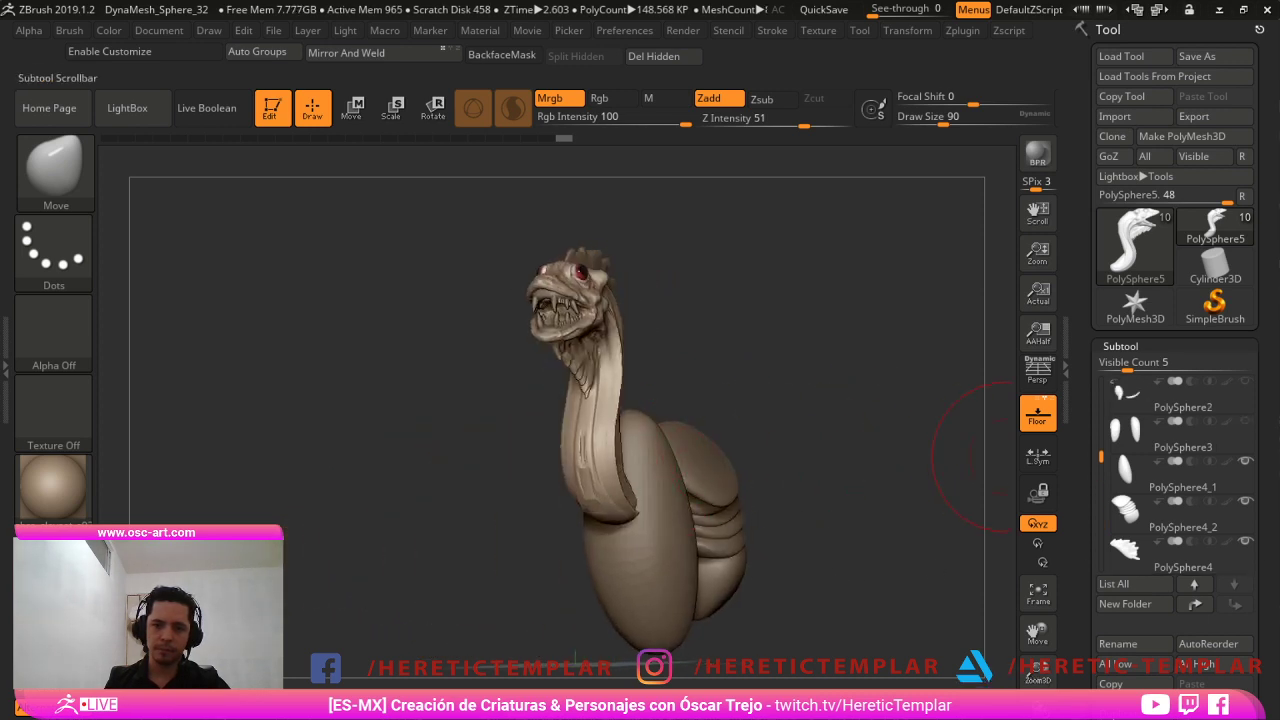
scroll(1101, 447, up, 3)
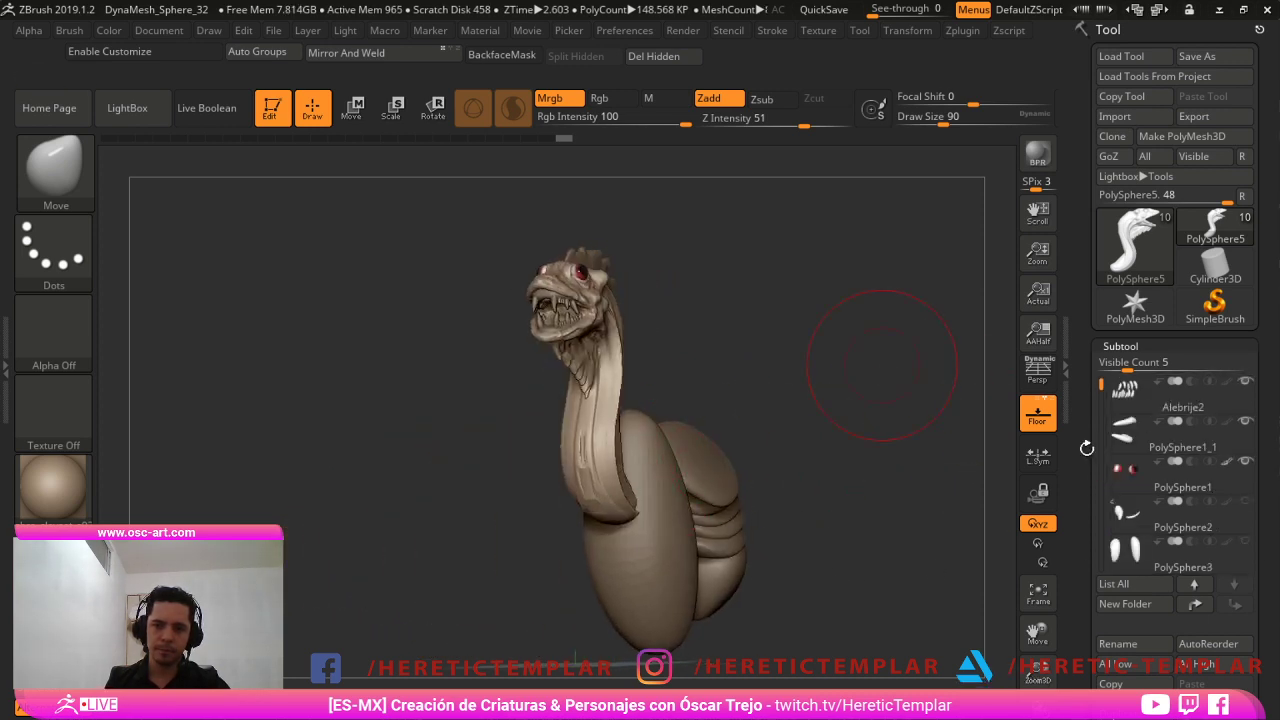
mouse_move(1180, 513)
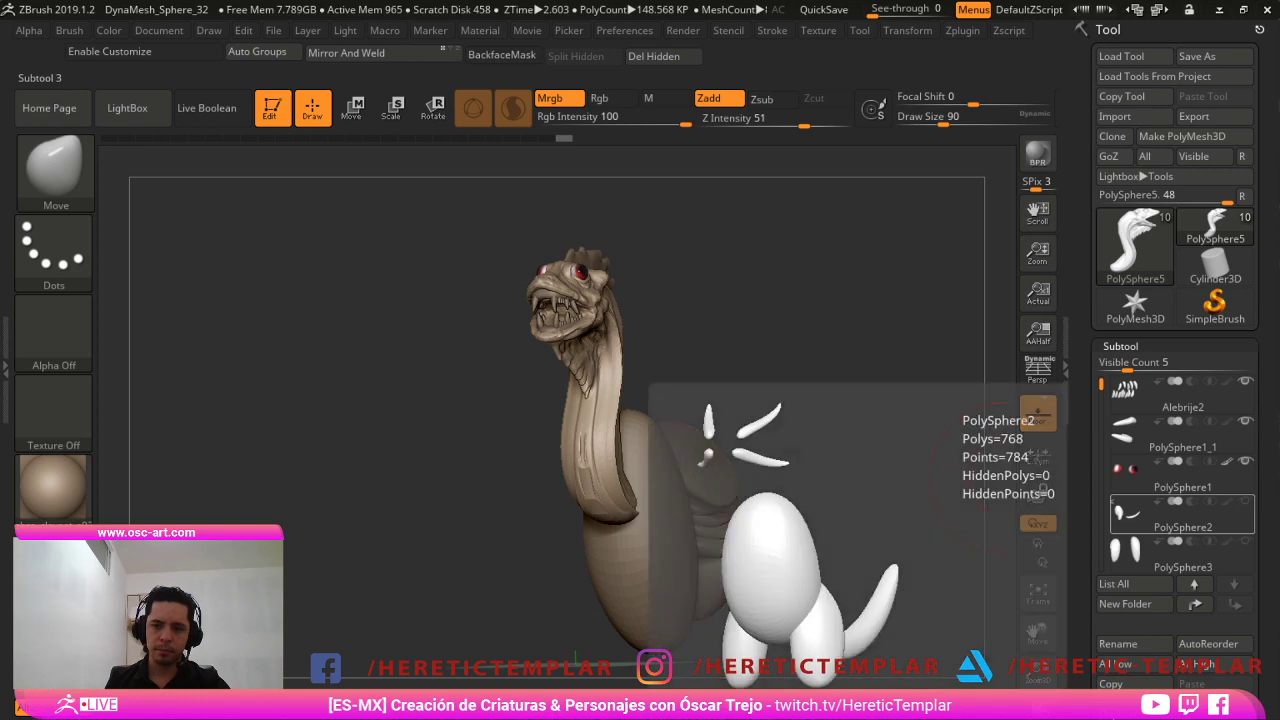
click(1245, 501)
drag(955, 400, 735, 284)
alt+click(576, 312)
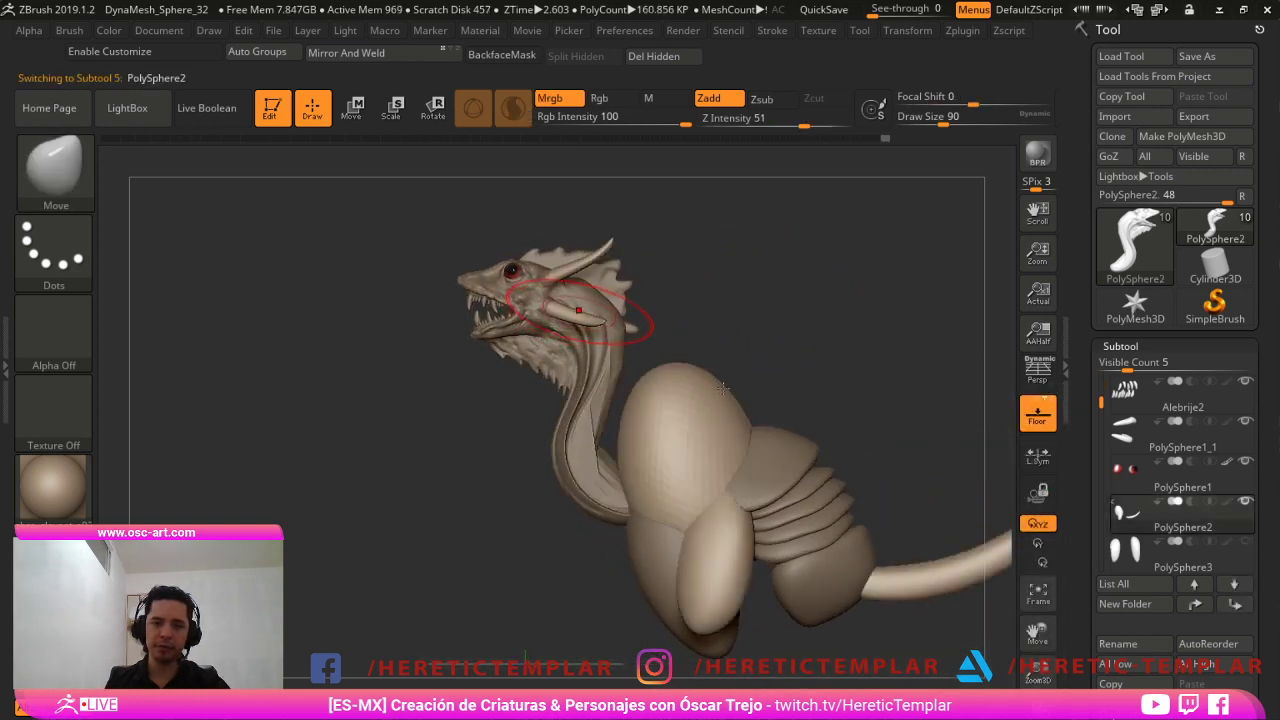
Isolate the head horns, split the old body shapes into their own subtool and hide that subtool.
key(shift+f)
ctrl+shift+drag(413, 182, 632, 380)
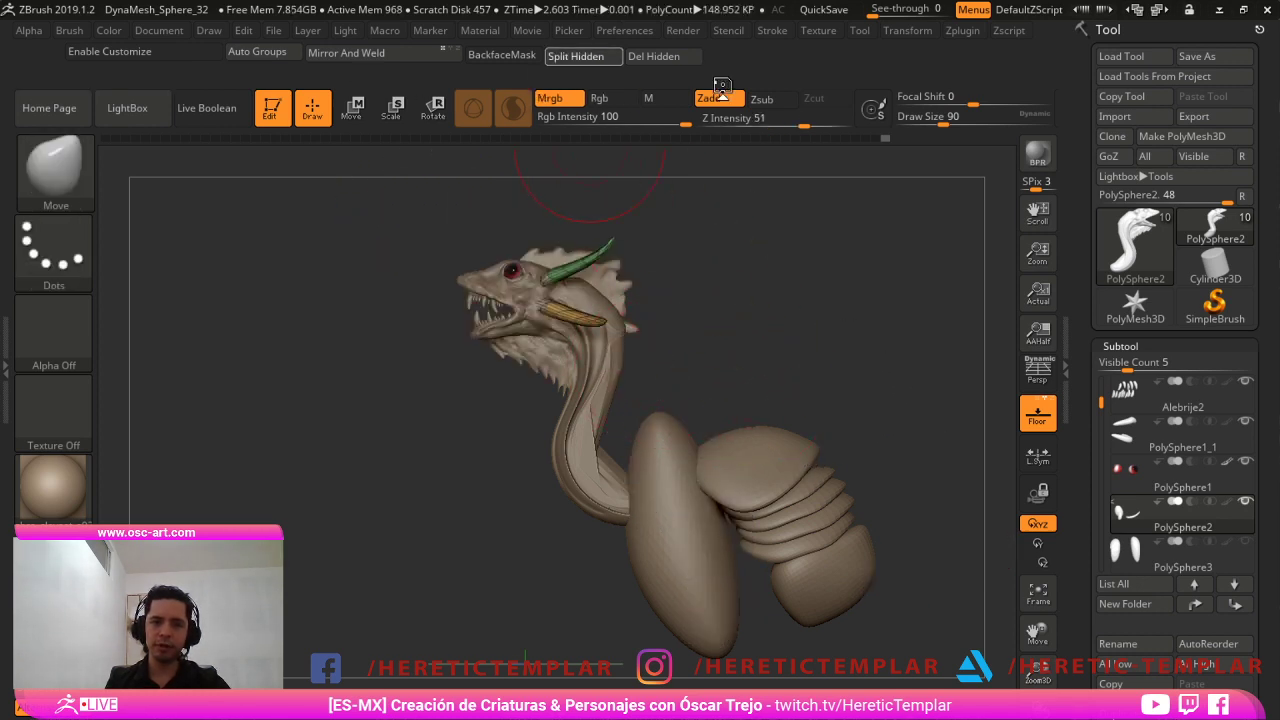
drag(885, 405, 928, 410)
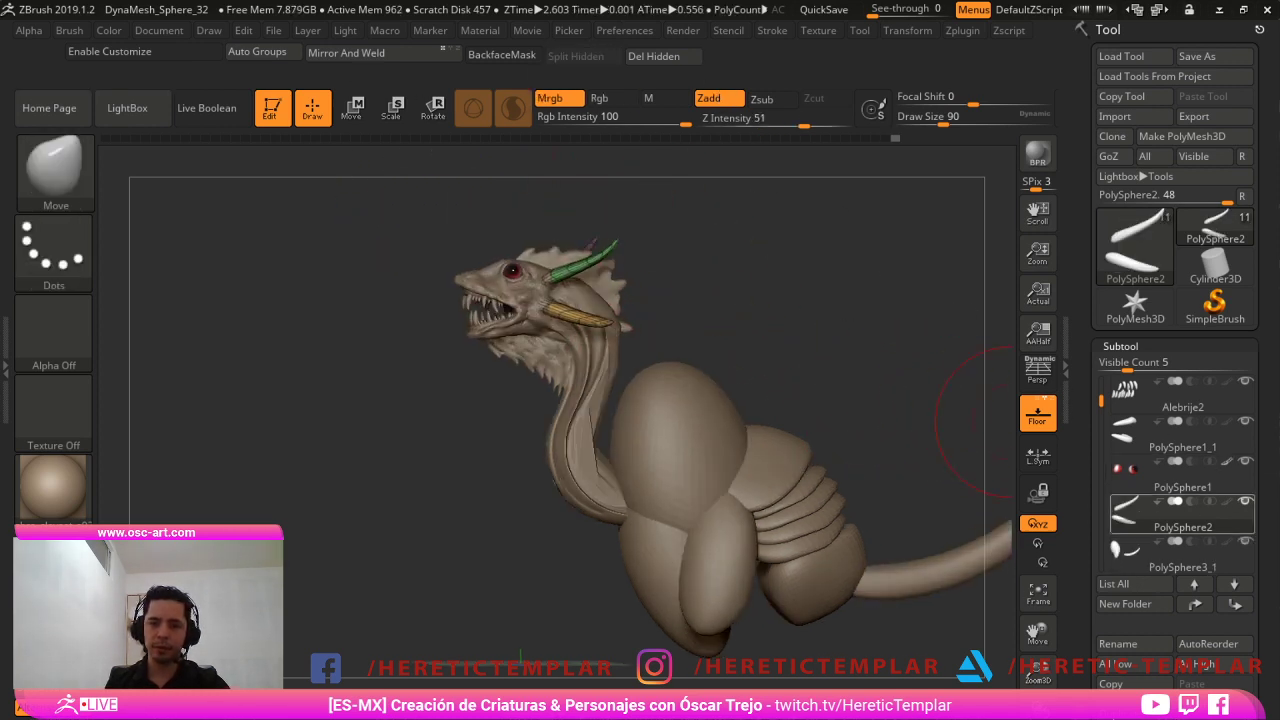
click(1245, 541)
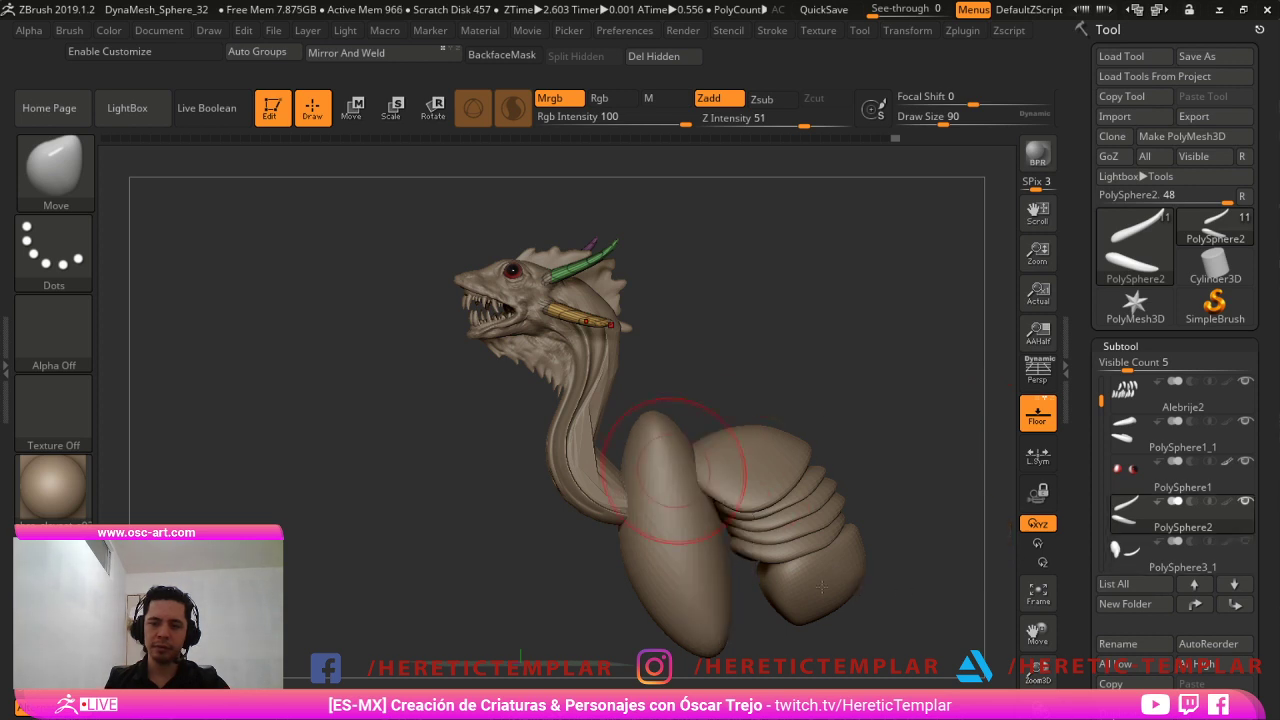
drag(575, 592, 946, 600)
key(shift+f)
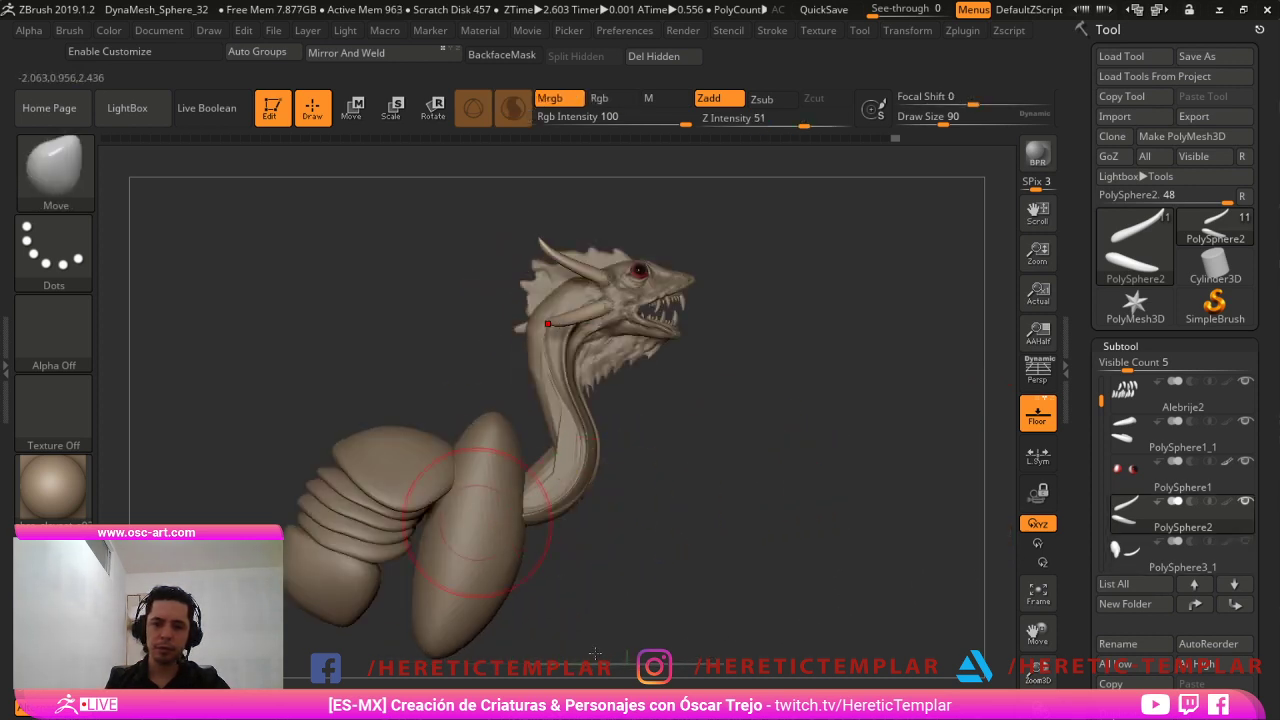
Select the belly and pull its upper tip down and forward to the base of the neck with the Move brush.
alt+click(467, 525)
key(])
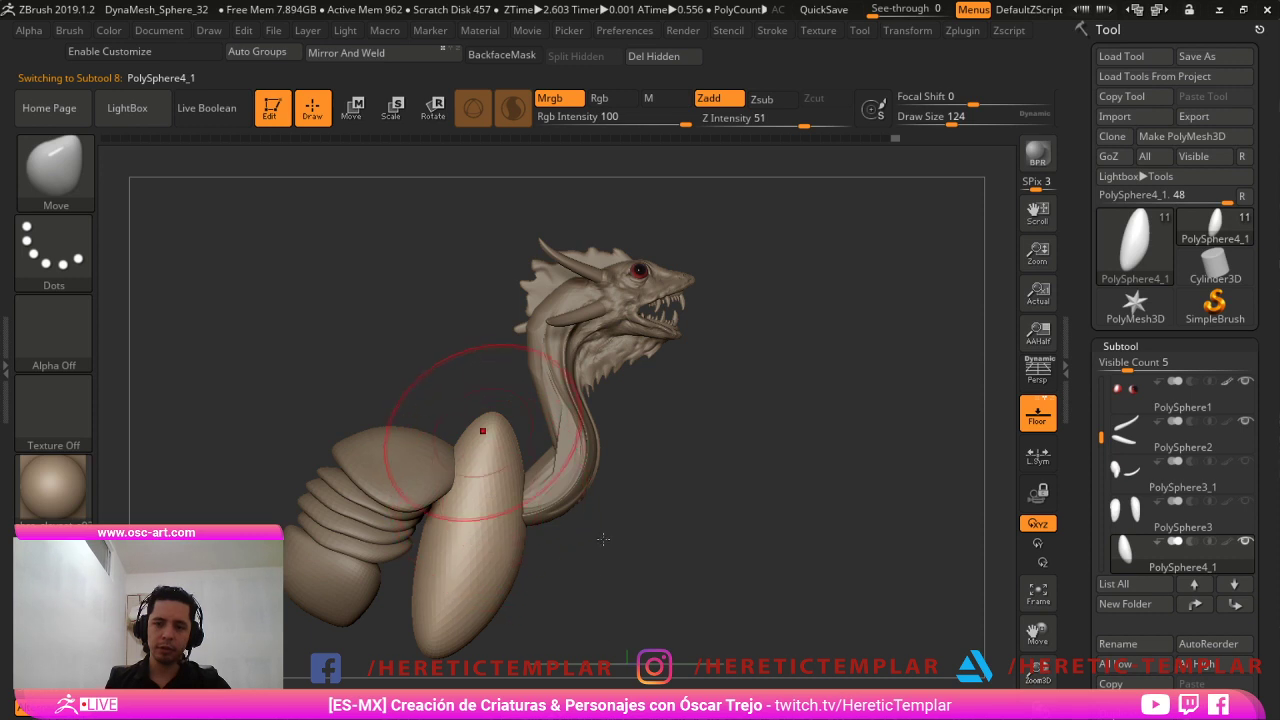
mouse_move(485, 430)
mouse_down()
mouse_move(498, 466)
mouse_move(516, 470)
mouse_move(479, 539)
mouse_up()
key(ctrl+z)
key(b)
key(d)
key(s)
key(s)
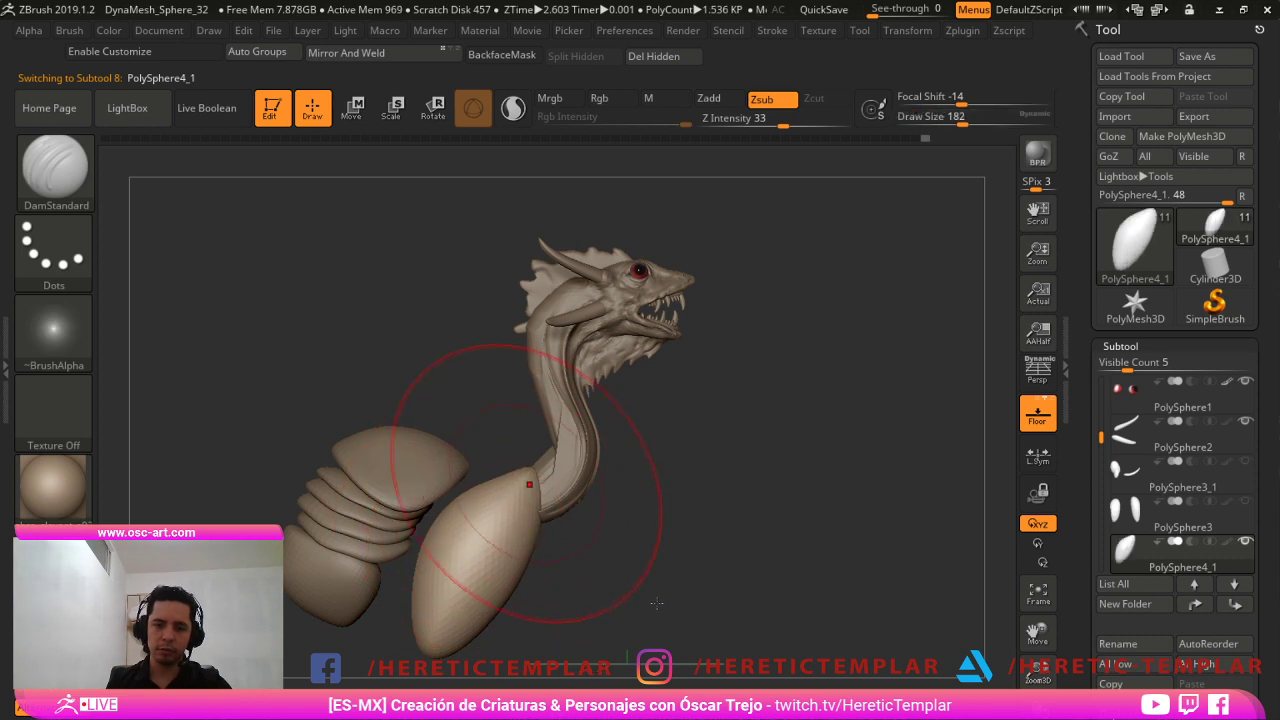
Push the belly's upper end over the neck base and fill out its back with a large Move brush.
key(b)
key(m)
key(v)
drag(518, 471, 527, 498)
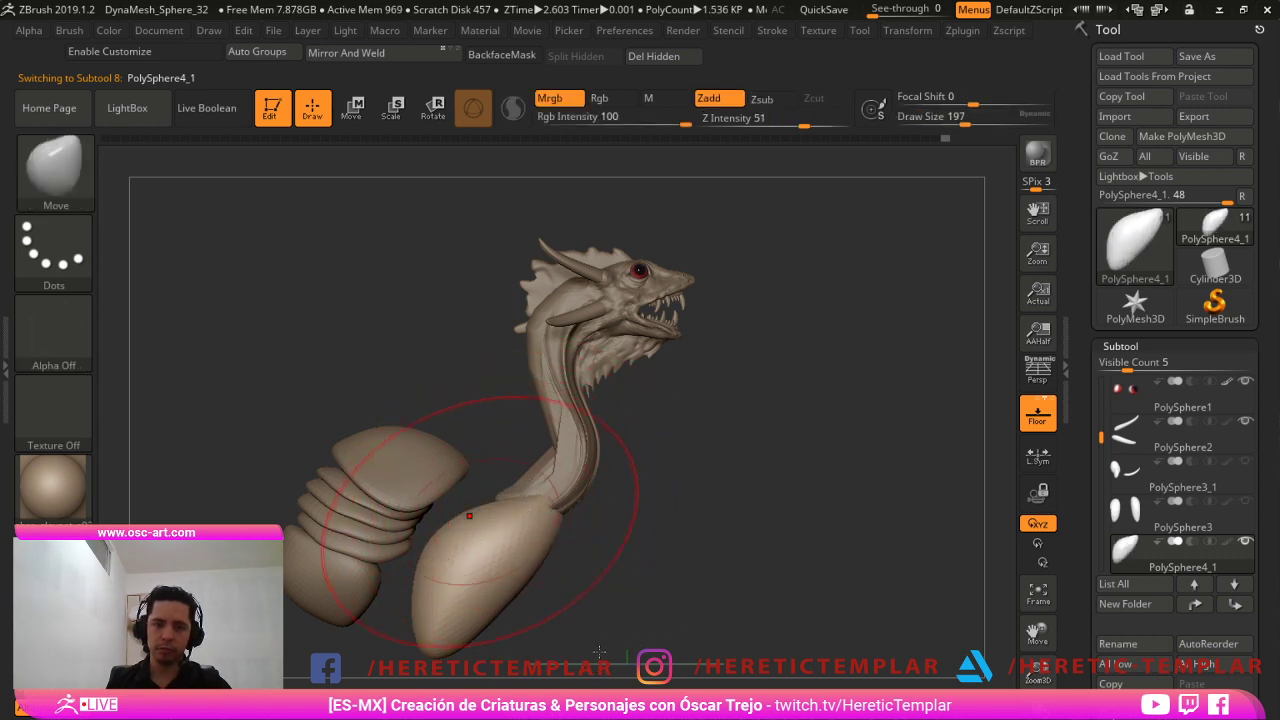
drag(477, 532, 450, 505)
drag(563, 631, 460, 622)
Pull the belly's lower end back toward the end piece and round its upper contour behind the neck.
shift+drag(600, 580, 480, 575)
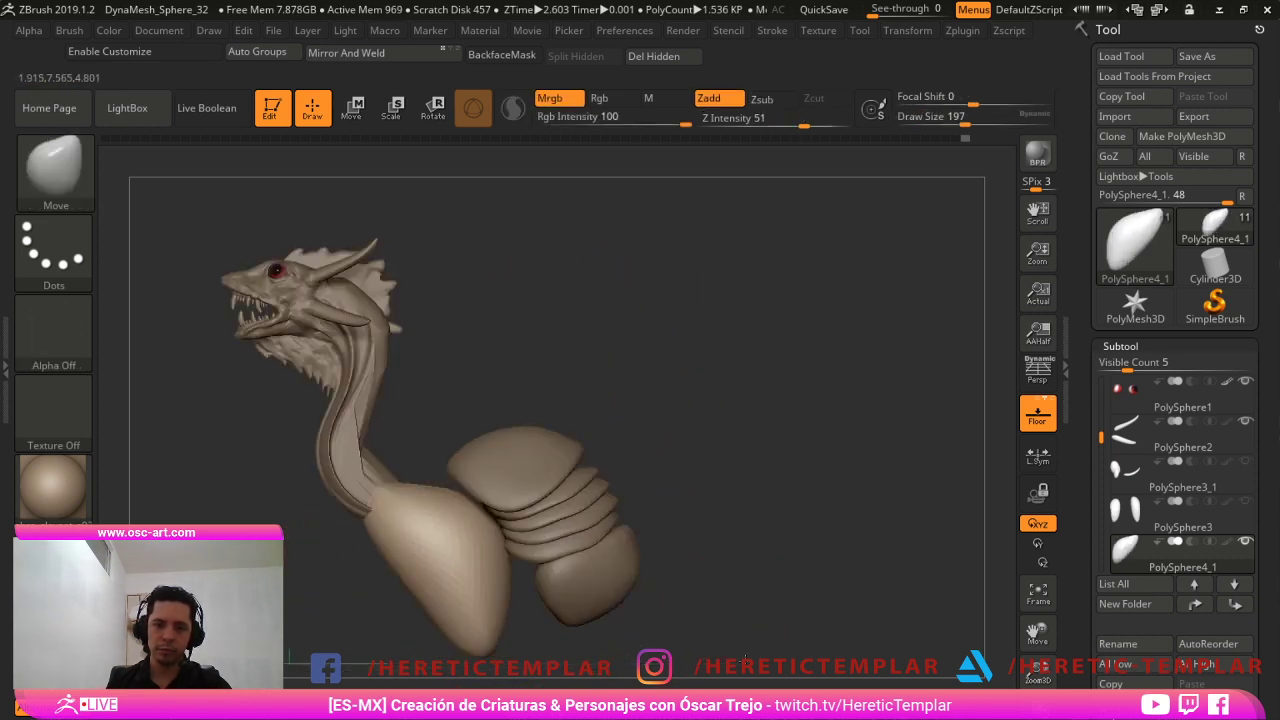
alt+drag(567, 640, 611, 540)
key(s)
drag(490, 516, 532, 525)
key(s)
mouse_move(543, 530)
mouse_down()
mouse_move(530, 528)
mouse_move(560, 546)
mouse_up()
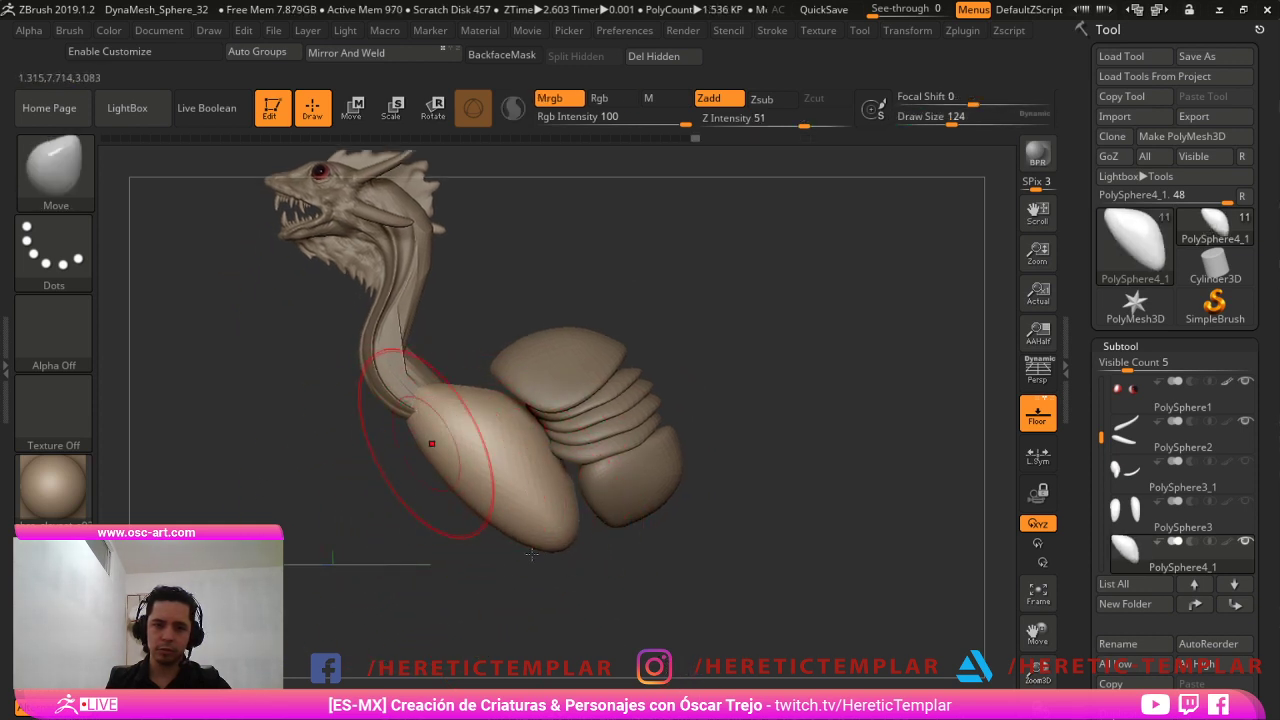
key(s)
key(s)
drag(478, 409, 478, 408)
drag(474, 398, 474, 384)
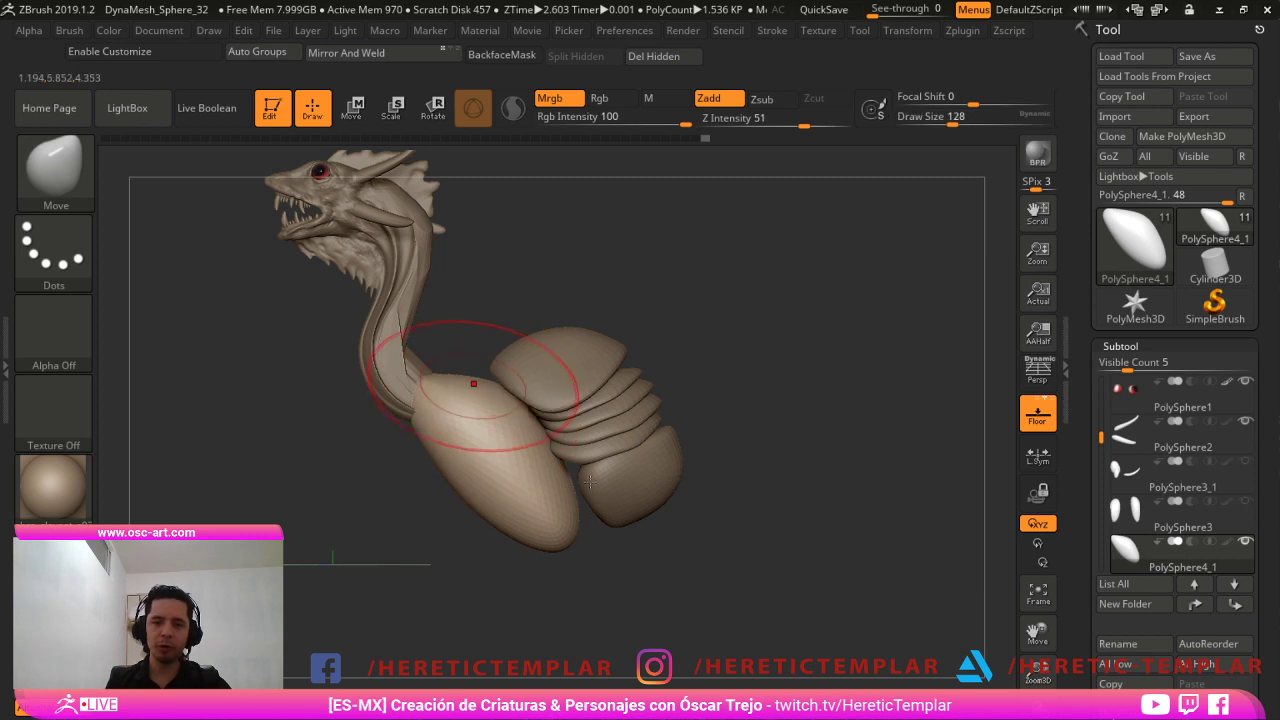
Pull the belly's rear side back against the shell bands and end piece with a larger Move brush.
mouse_move(350, 448)
shift+mouse_down()
mouse_move(529, 445)
mouse_move(517, 414)
shift+mouse_up()
key(s)
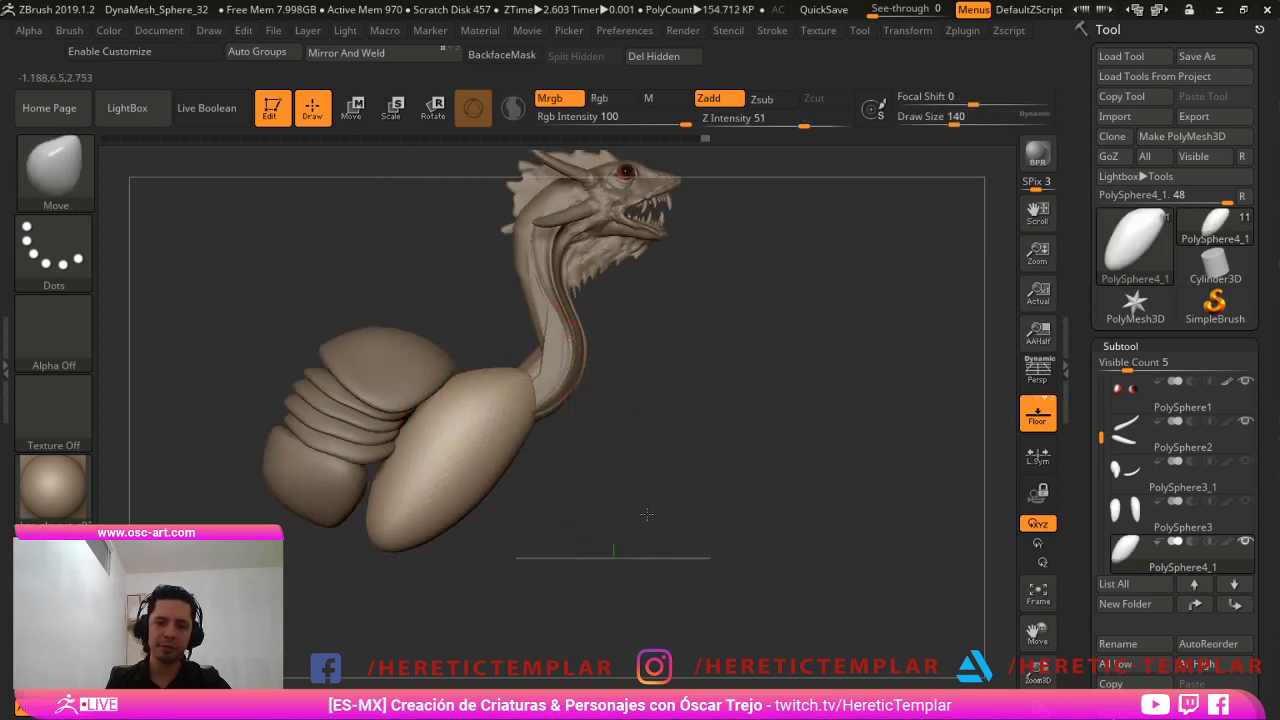
key(s)
mouse_move(444, 440)
mouse_down()
mouse_move(408, 449)
mouse_move(364, 437)
mouse_up()
key(s)
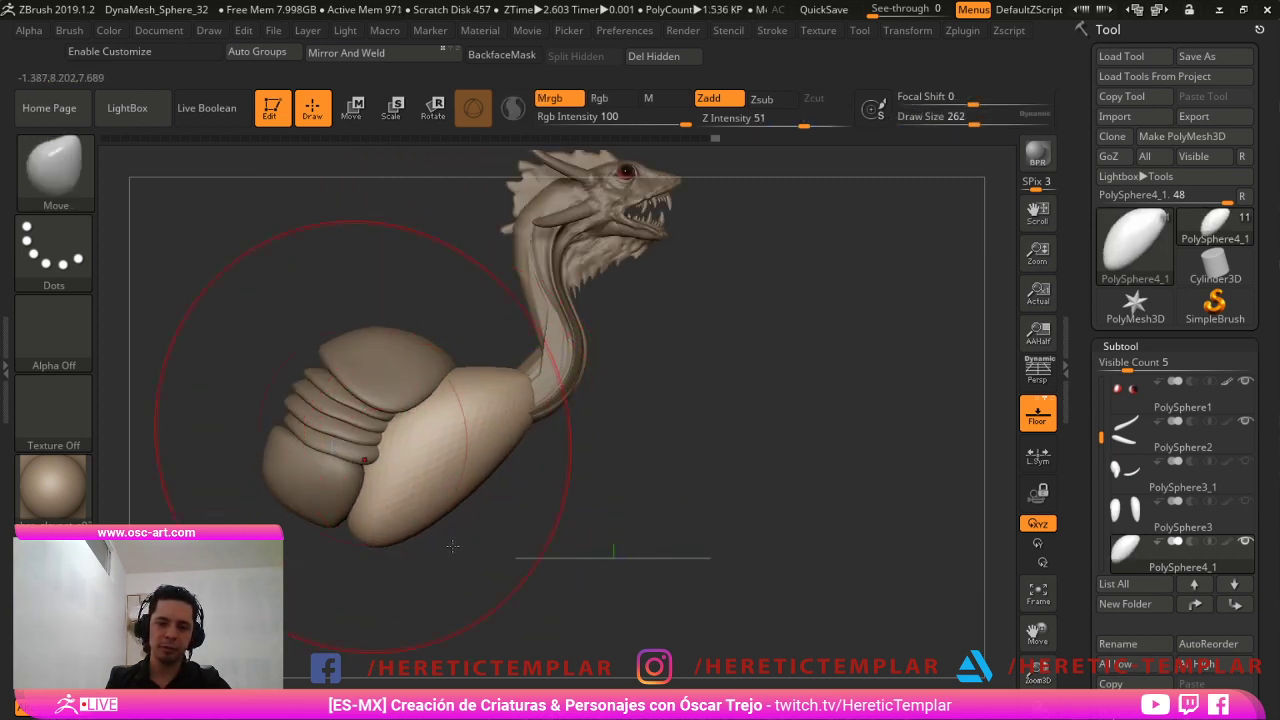
key(s)
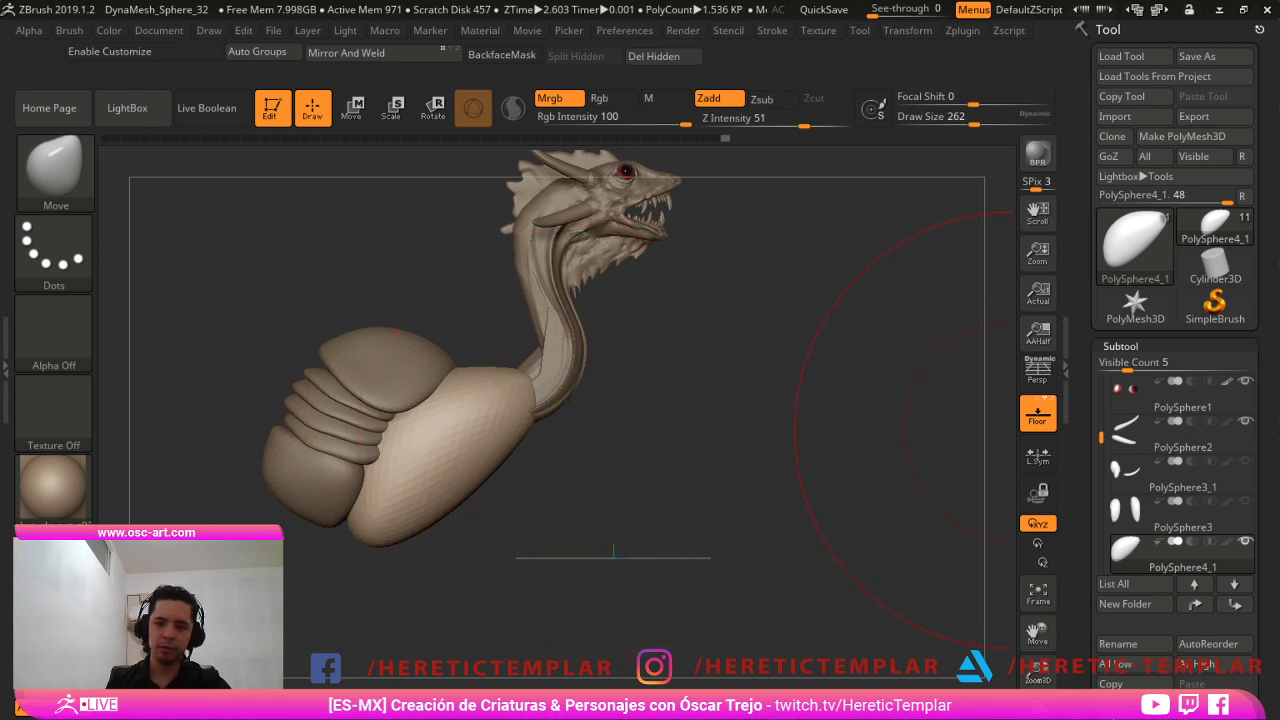
Tighten the belly's rear against the end piece and raise its upper contour beneath the front shell plate.
key(s)
drag(431, 448, 419, 448)
drag(428, 517, 422, 512)
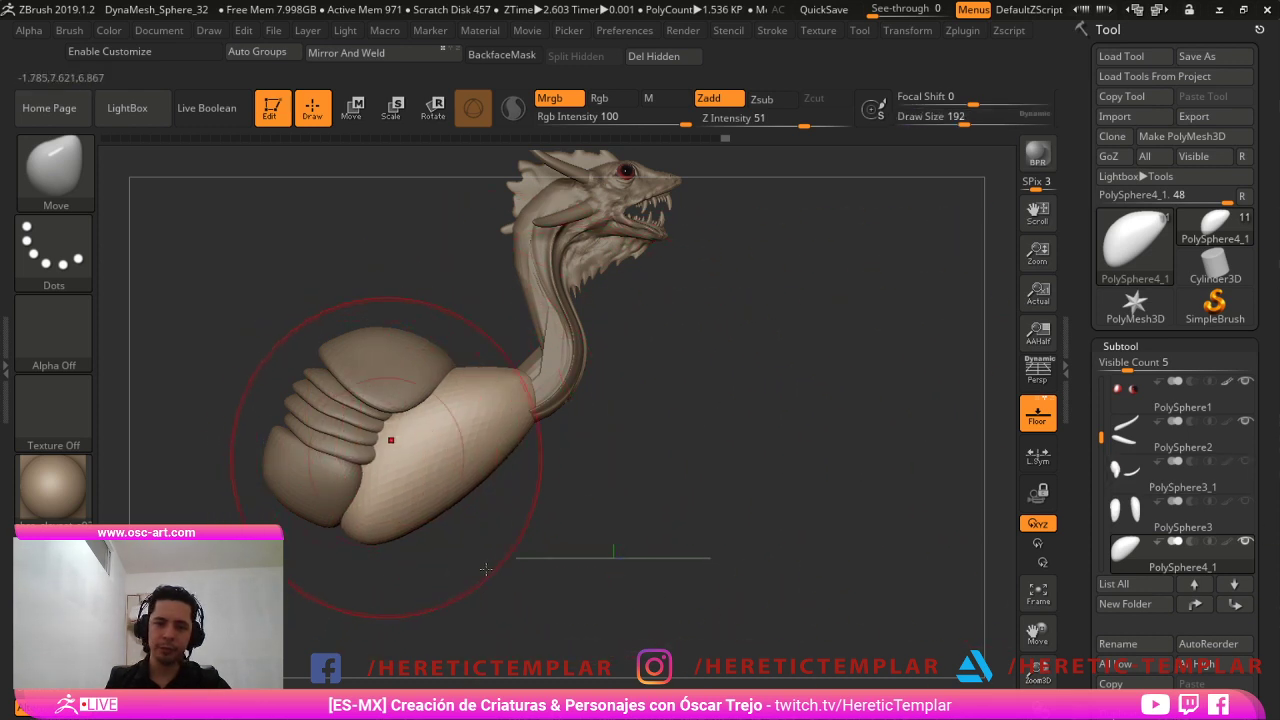
key(s)
drag(410, 418, 407, 418)
drag(414, 402, 435, 378)
key(s)
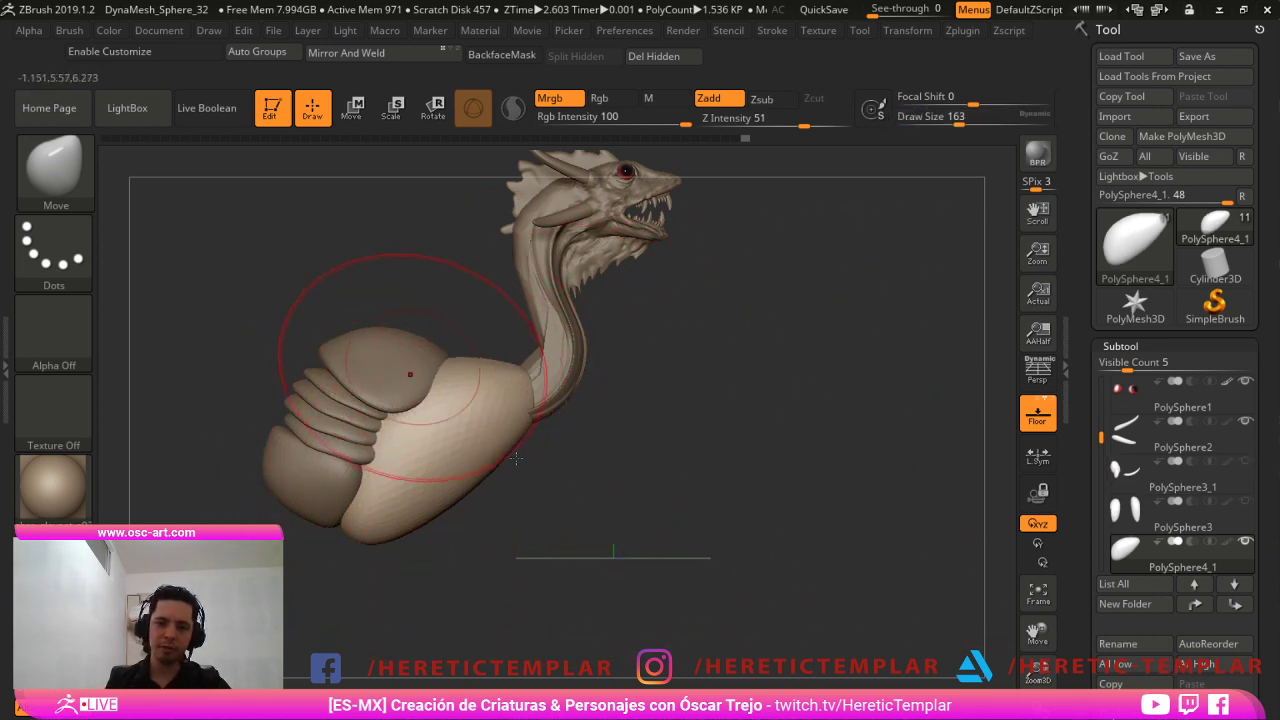
Select the shell and stretch its front plate forward over the belly toward the neck with the Move brush.
alt+click(406, 348)
drag(412, 318, 450, 325)
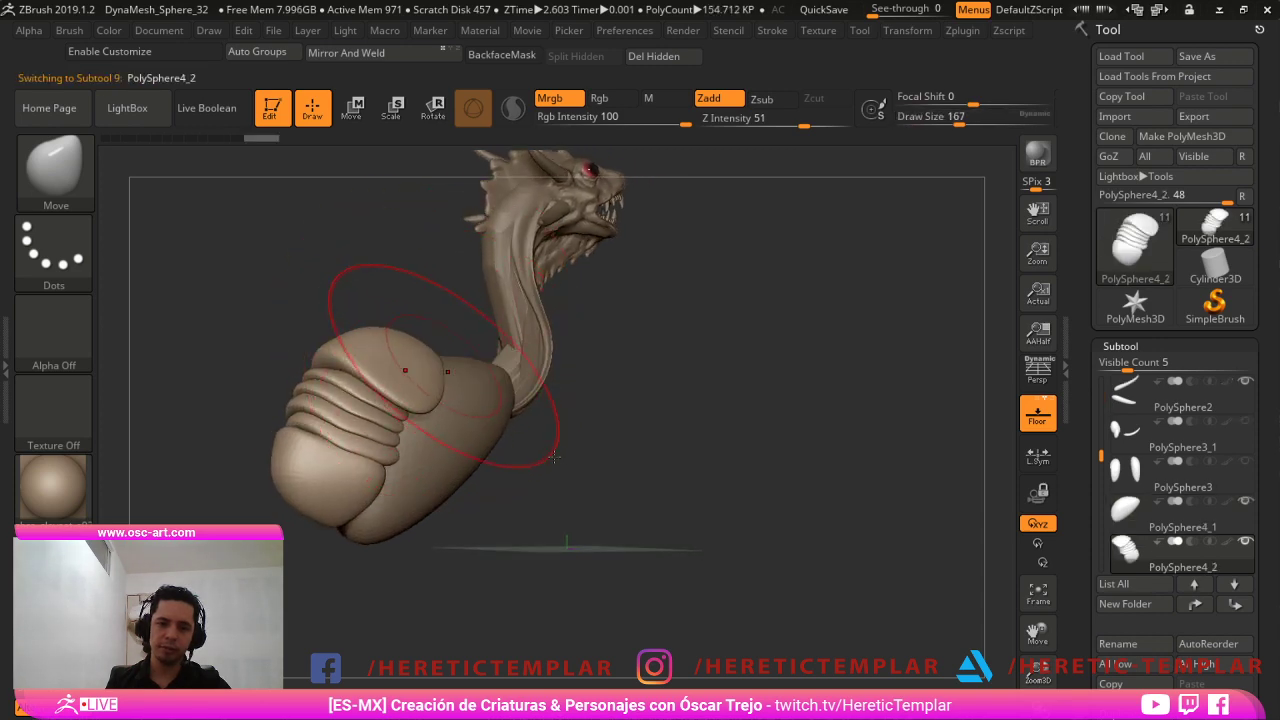
drag(576, 406, 614, 550)
drag(768, 687, 762, 677)
shift+drag(636, 487, 690, 440)
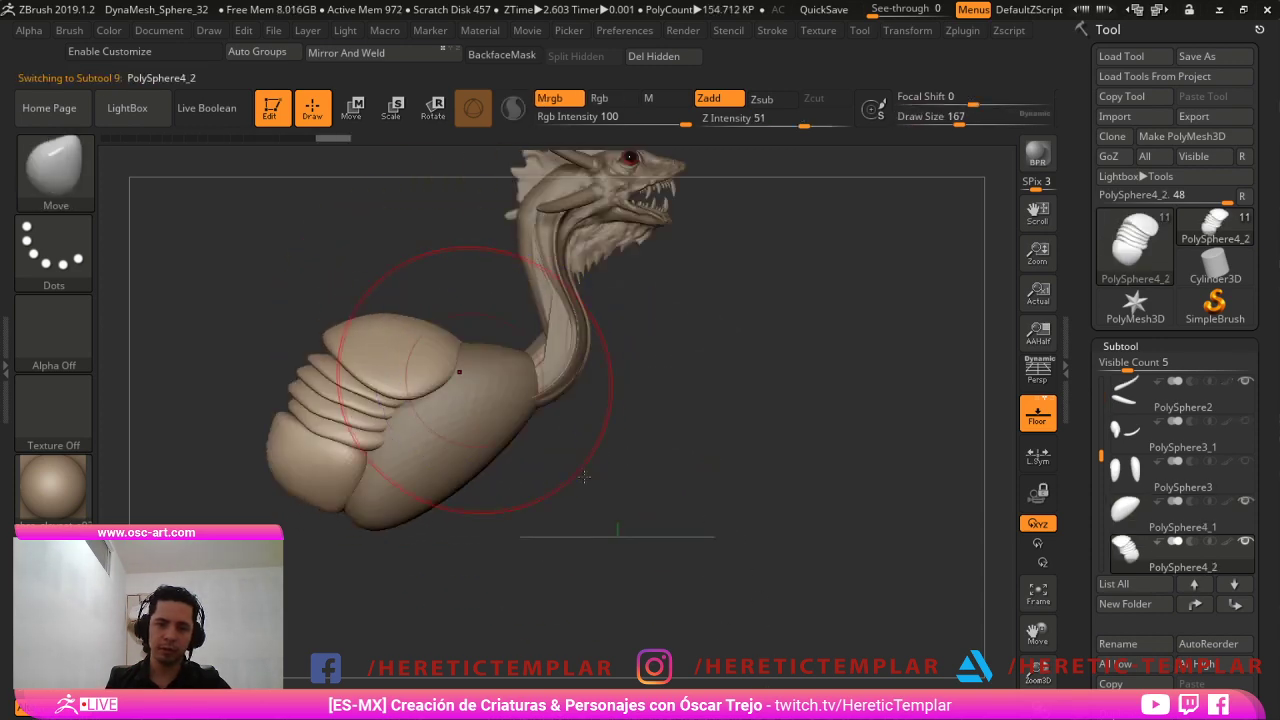
key(s)
drag(457, 369, 465, 369)
drag(430, 400, 440, 408)
key(s)
mouse_move(458, 361)
mouse_down()
mouse_move(442, 361)
mouse_move(508, 376)
mouse_up()
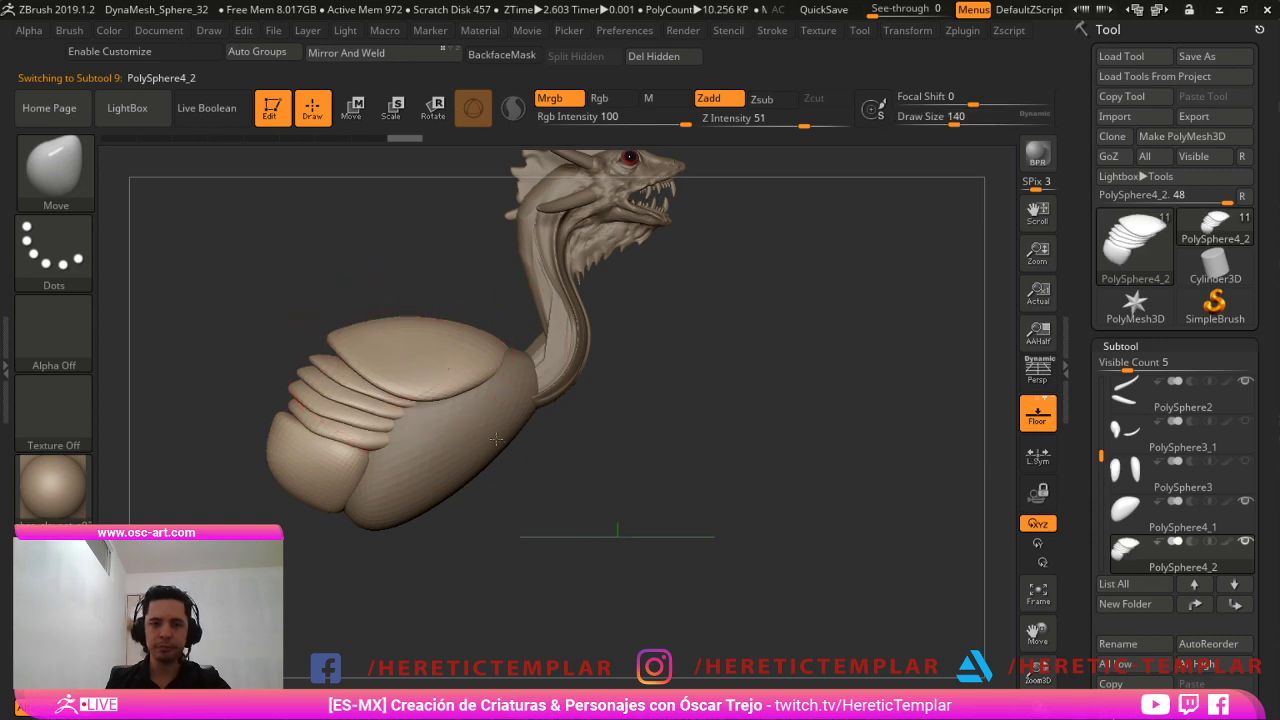
Fit the shell's end piece more closely around the belly's rear with a smaller Move brush.
drag(600, 500, 738, 512)
key(s)
drag(456, 598, 449, 596)
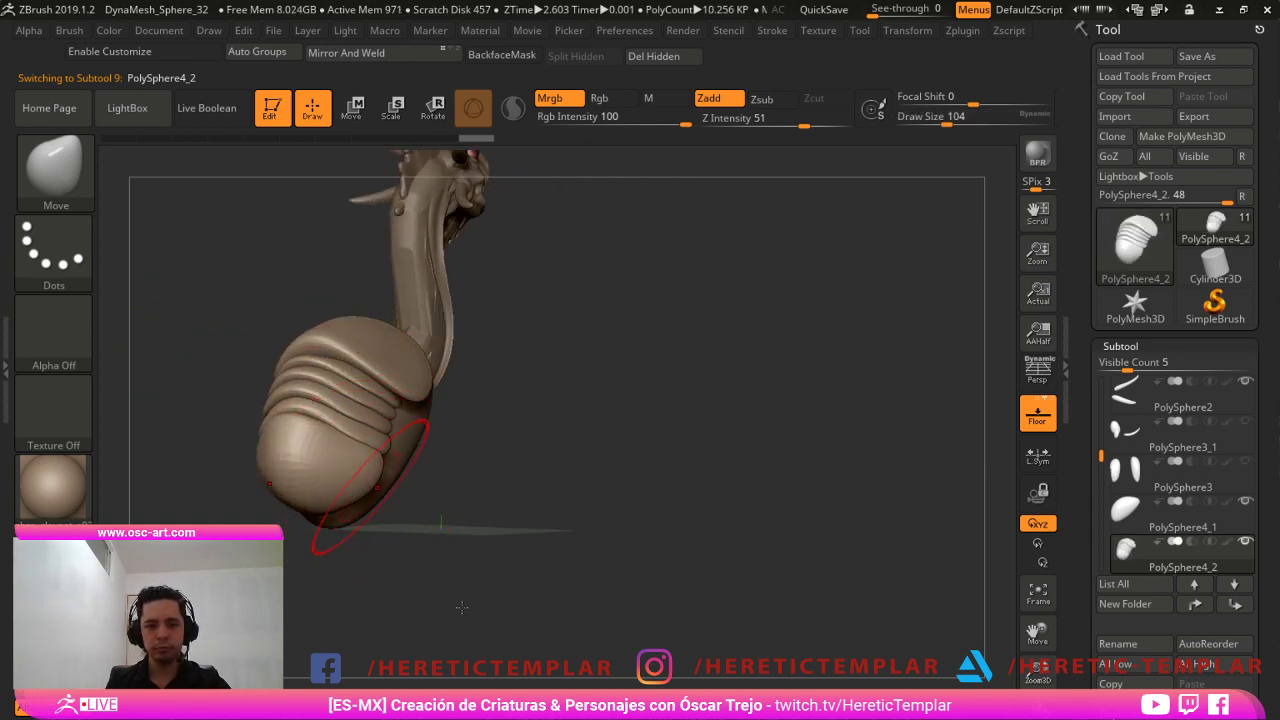
drag(600, 510, 490, 508)
key(s)
drag(394, 508, 399, 519)
key(s)
drag(408, 477, 417, 476)
Extend the shell's end piece and side bands forward over the belly's flank with the Move brush.
drag(490, 506, 550, 498)
key(s)
drag(449, 439, 441, 438)
drag(440, 434, 440, 431)
key(s)
drag(545, 491, 510, 488)
key(s)
drag(458, 451, 462, 451)
drag(459, 450, 446, 449)
key(s)
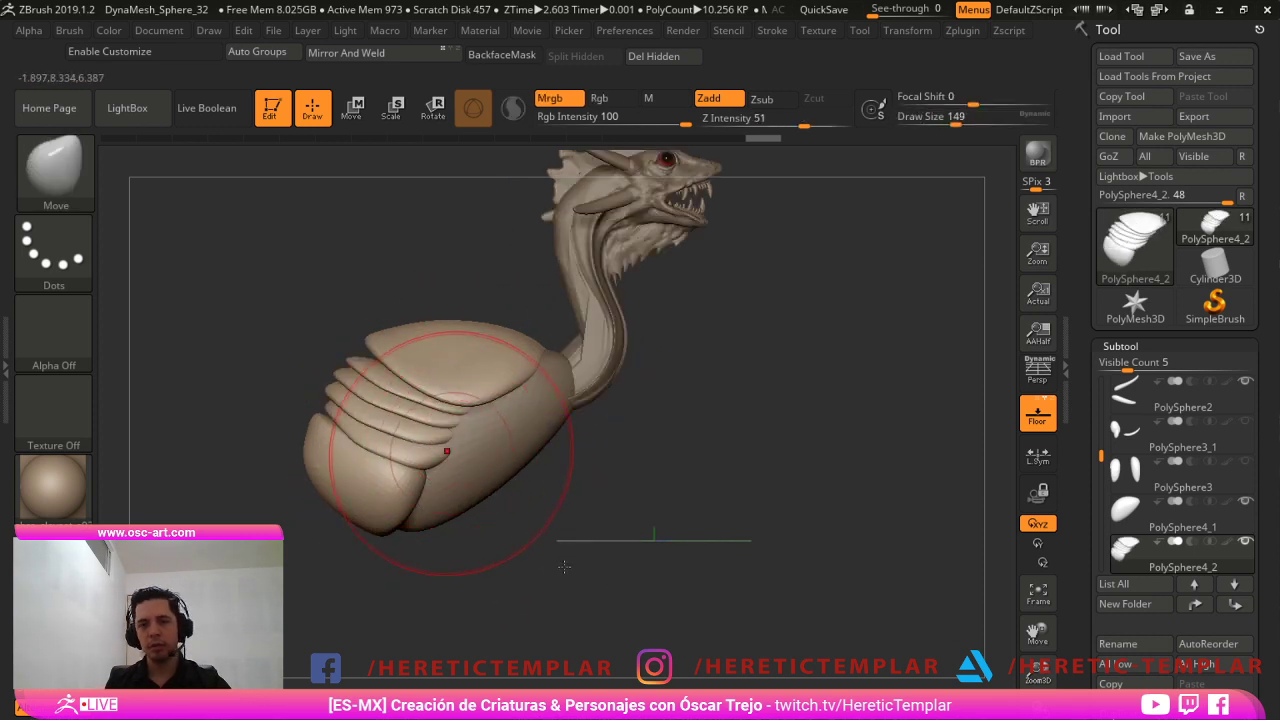
Raise the front shell plate's upper contour and straighten the end piece's front edge against the belly.
key(s)
drag(565, 363, 477, 324)
key(s)
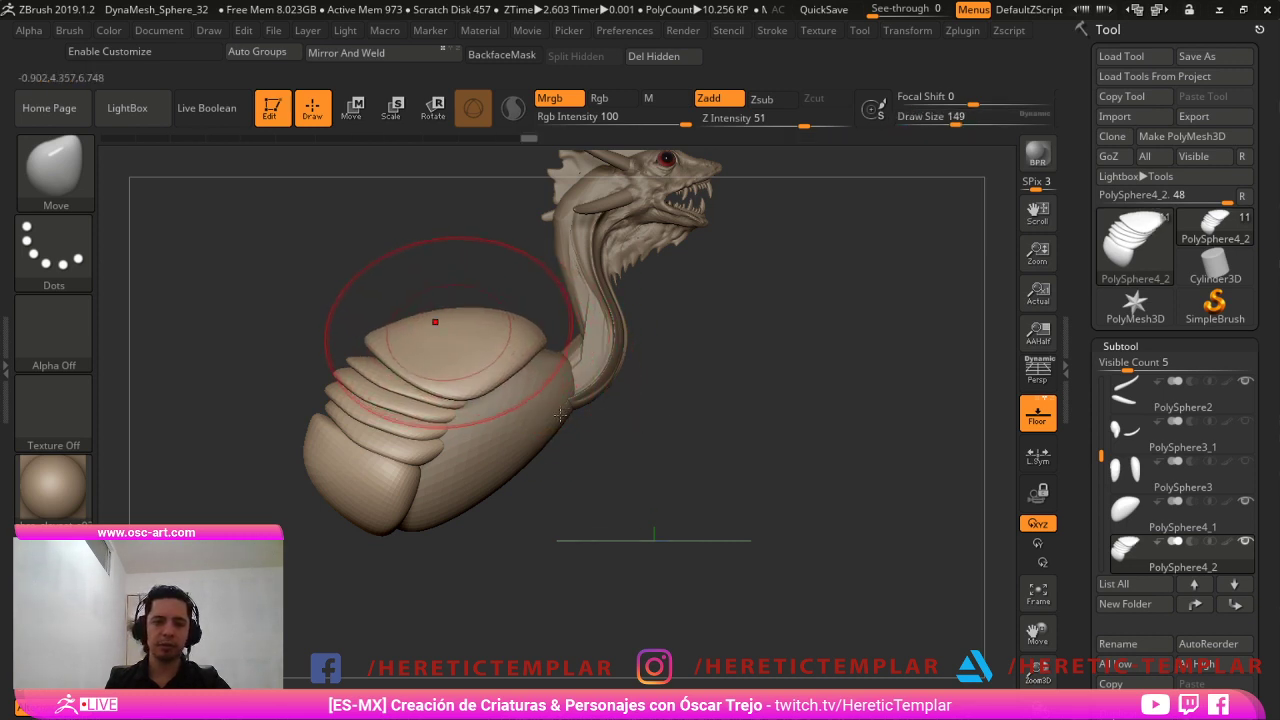
alt+drag(549, 487, 455, 489)
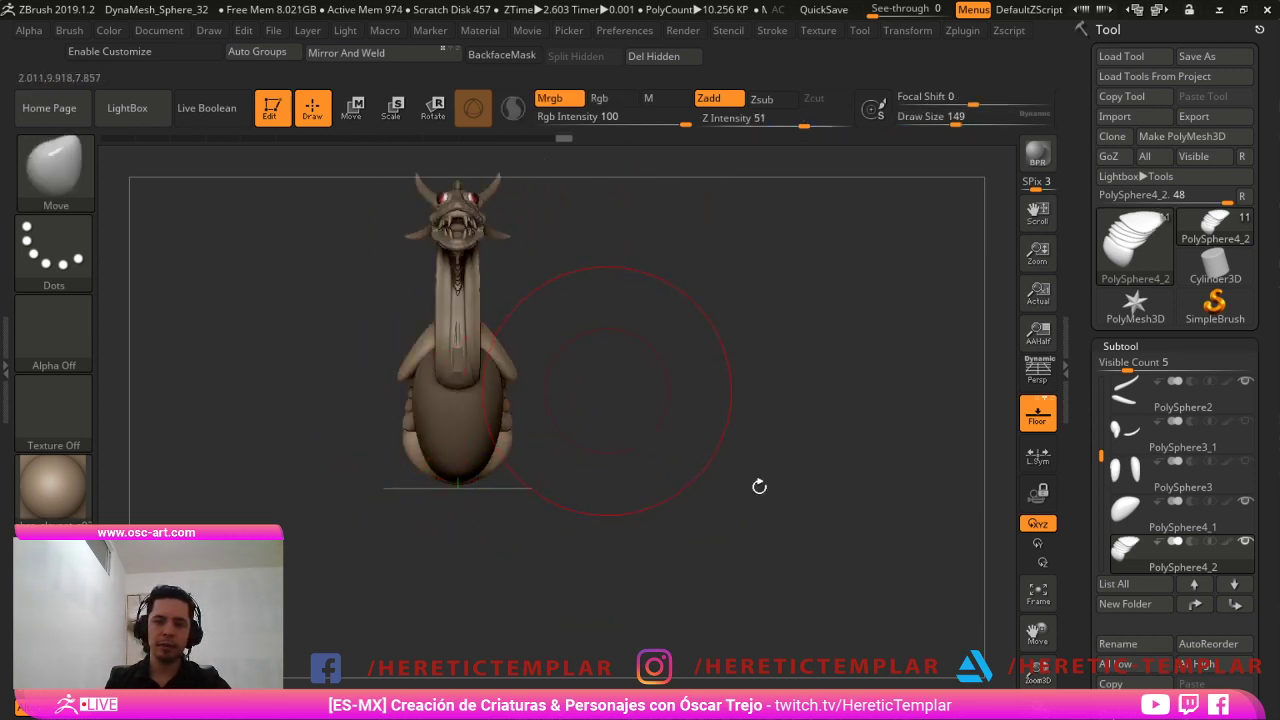
drag(759, 486, 635, 492)
drag(376, 490, 520, 427)
key(s)
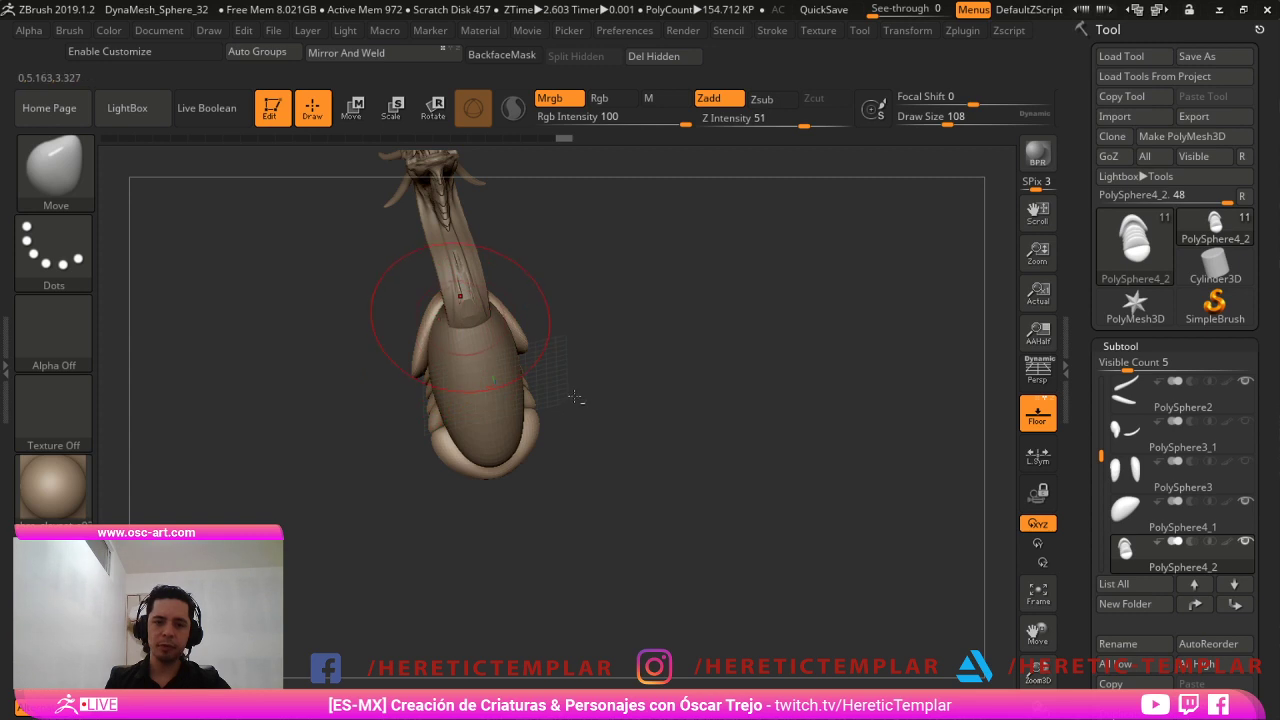
Select the neck and widen its base over the top of the belly with a smaller Move brush.
alt+click(459, 317)
key(s)
drag(458, 318, 450, 318)
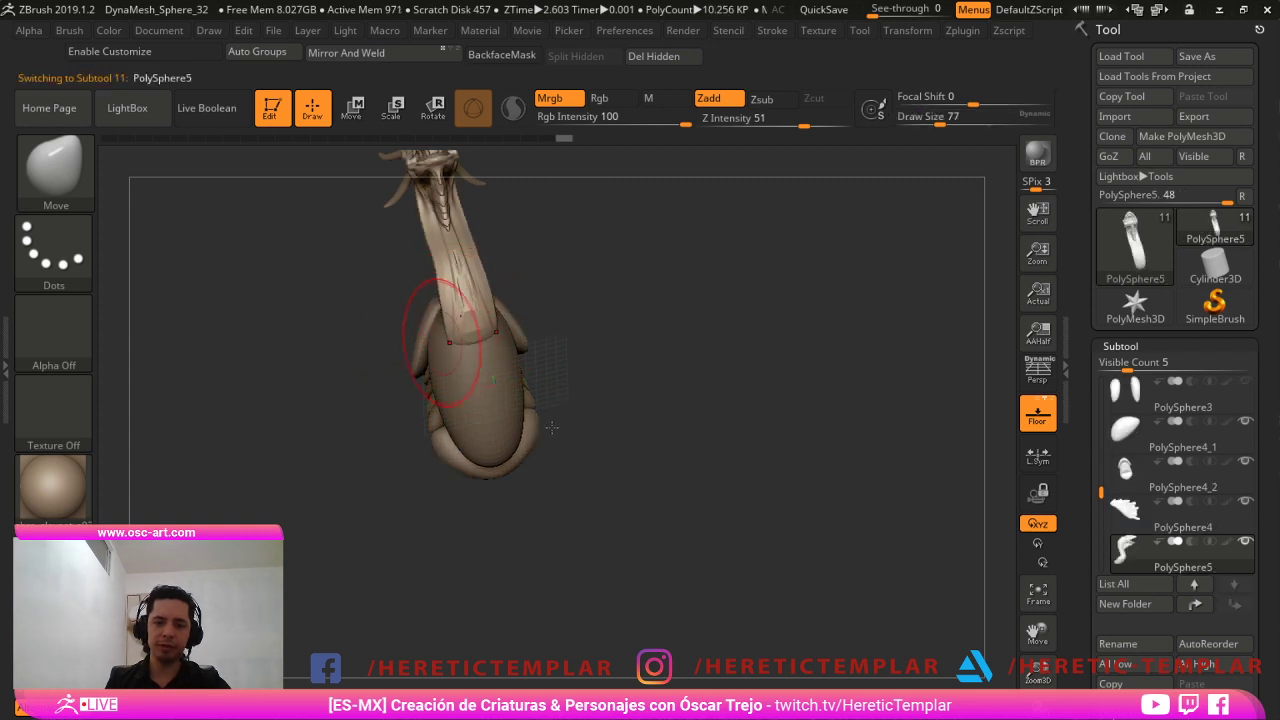
drag(459, 461, 545, 437)
key(s)
drag(437, 348, 430, 348)
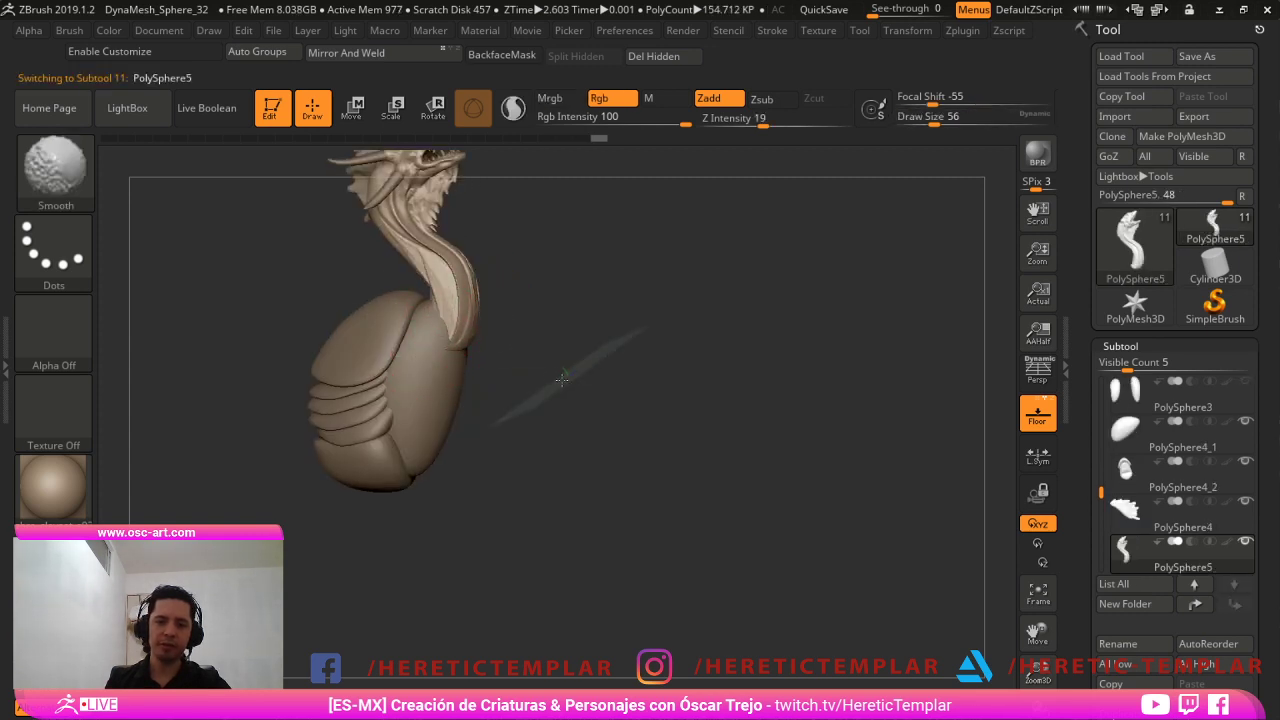
Refine the creases along the lower neck with the DamStandard brush and smooth the neck's side.
mouse_move(659, 325)
alt+mouse_down()
mouse_move(663, 369)
mouse_move(643, 417)
alt+mouse_up()
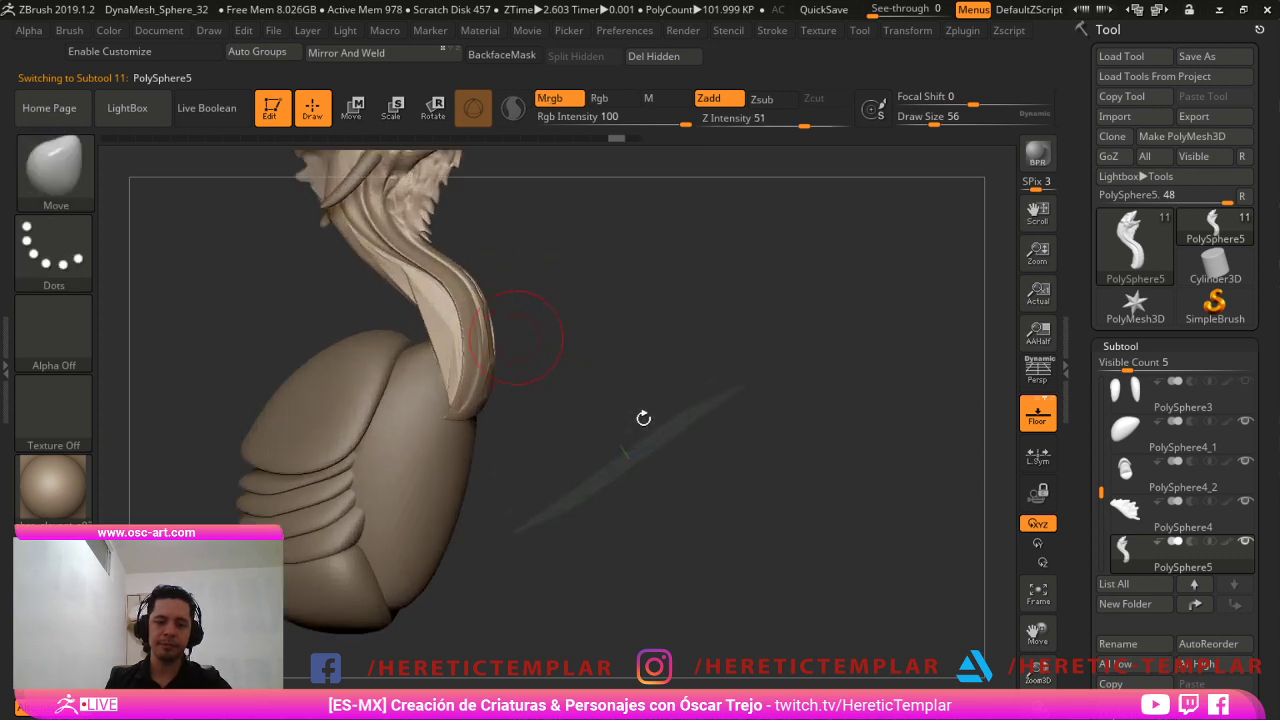
key(b)
key(d)
key(s)
key(backslash)
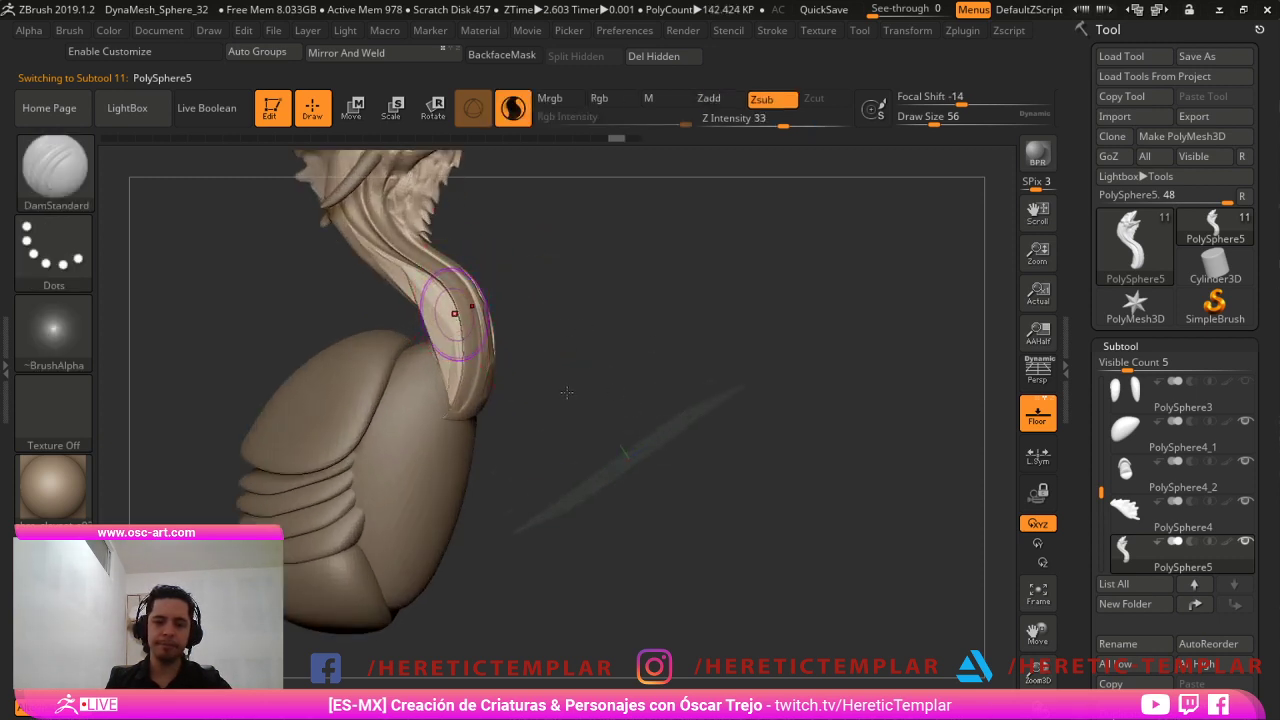
key(shift)
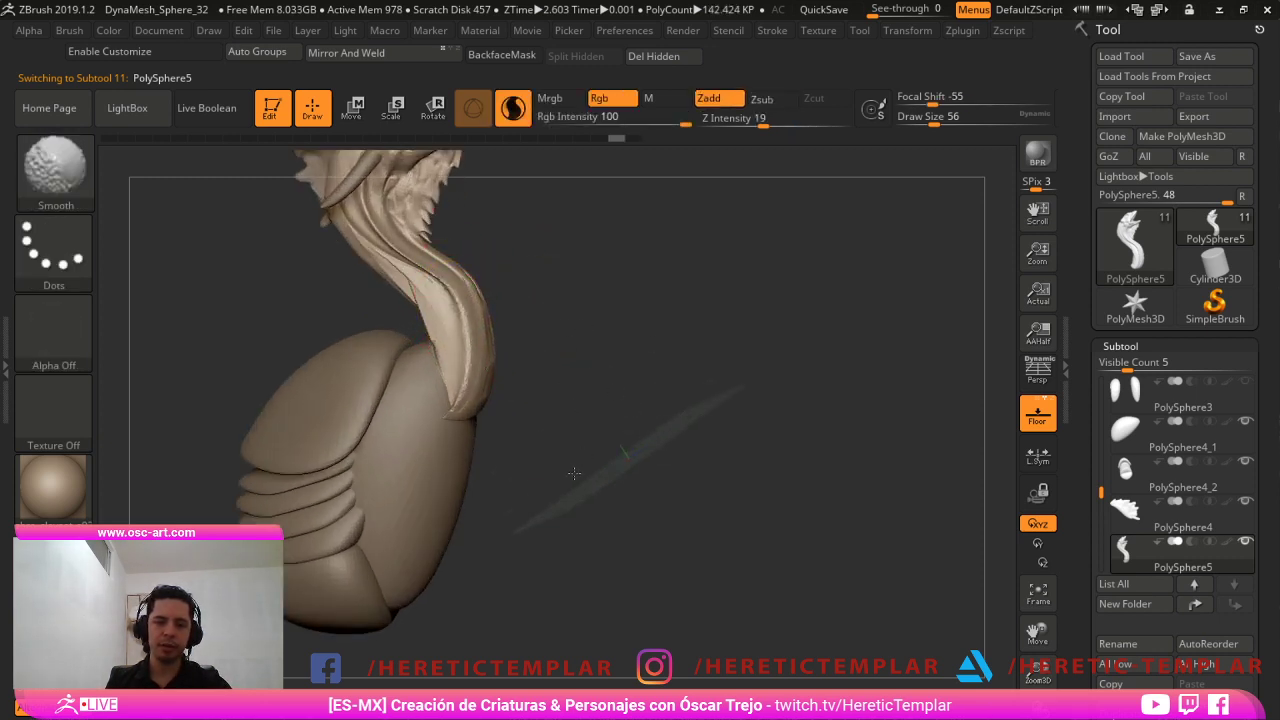
shift+drag(432, 322, 416, 275)
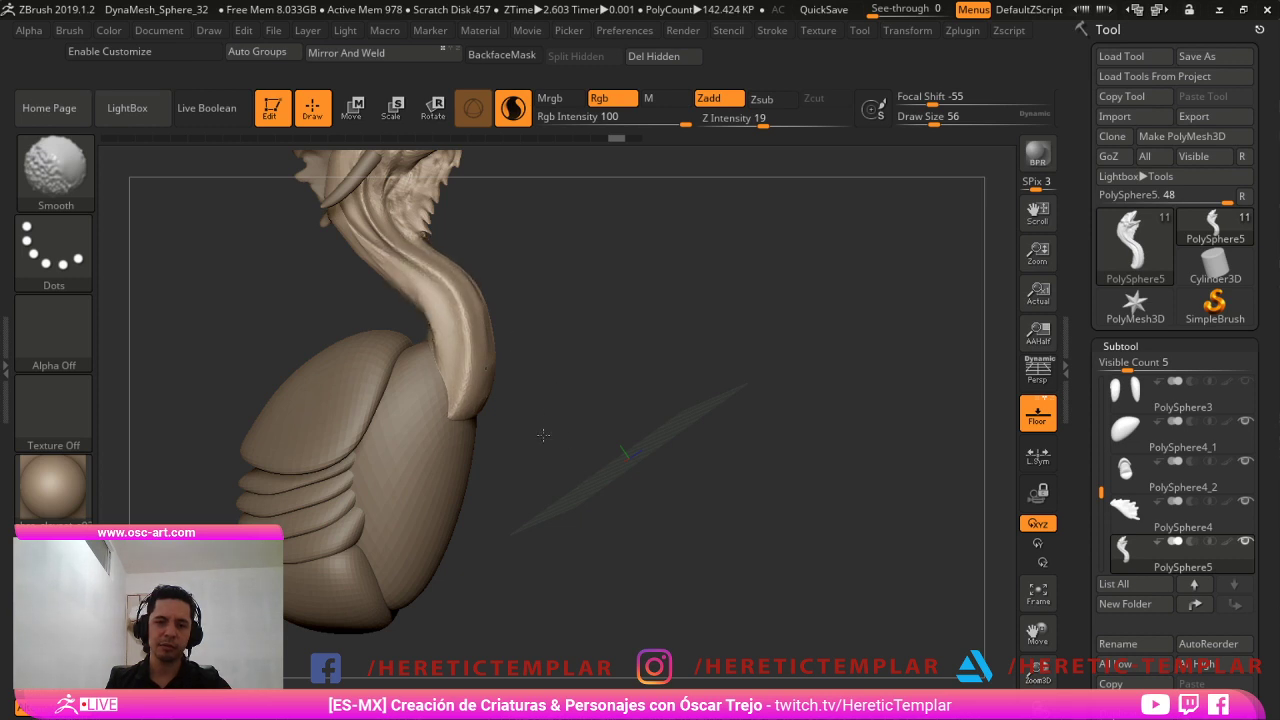
Pull the neck's lower end down over the belly's front with a larger Move brush.
mouse_move(800, 470)
mouse_down()
mouse_move(589, 494)
mouse_move(668, 516)
mouse_up()
key(backslash)
key(backslash)
key(b)
key(m)
key(v)
key(bracketright)
drag(506, 404, 518, 430)
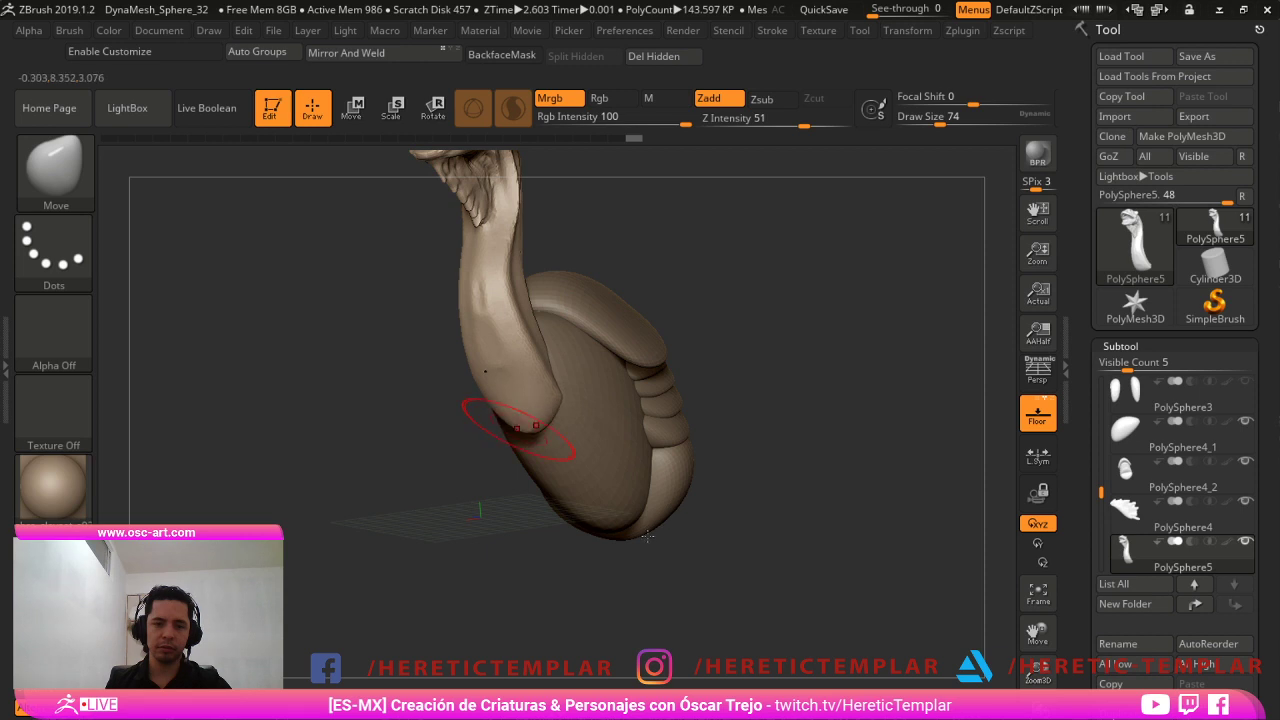
Taper the neck's base along the belly's underside so it flows into the body, using the Move brush.
drag(654, 556, 589, 569)
key(s)
click(510, 454)
drag(540, 421, 564, 431)
drag(597, 604, 575, 607)
alt+drag(575, 607, 583, 580)
key(s)
click(509, 449)
drag(670, 556, 694, 557)
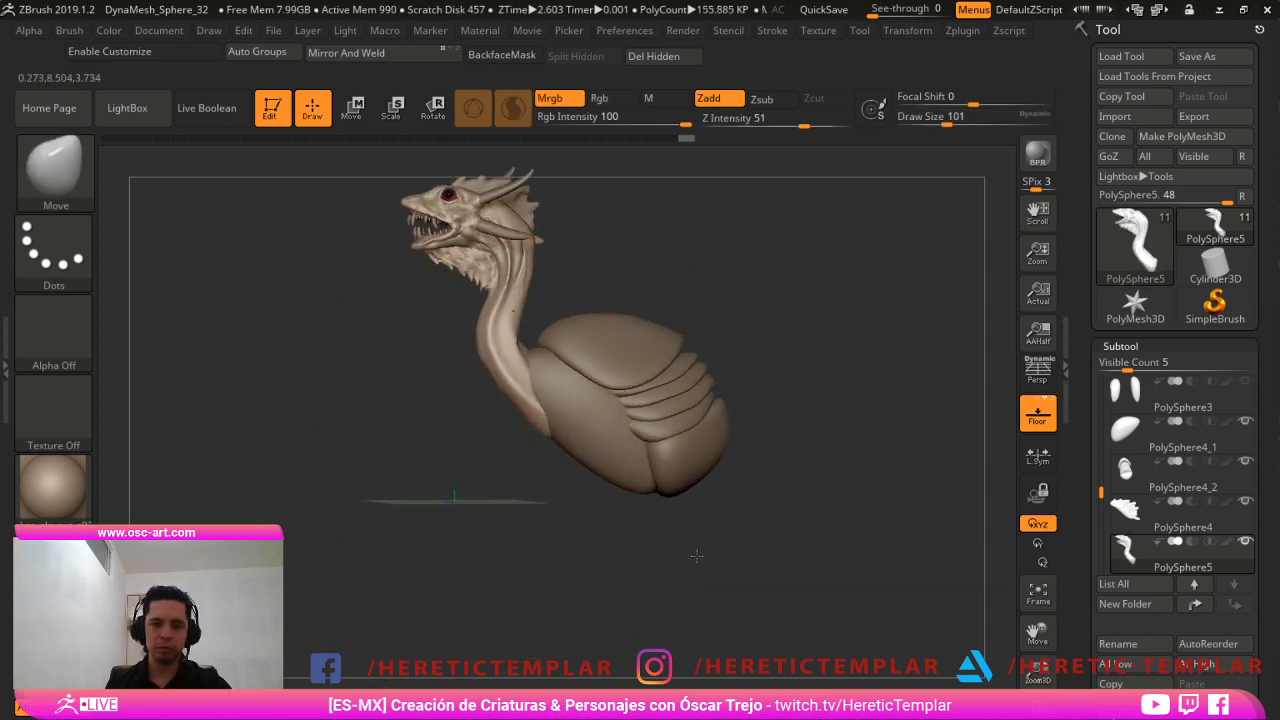
Insert a mirrored pair of PolySpheres at the belly's lower sides with the IMM Primitives brush.
mouse_move(648, 606)
mouse_down()
mouse_move(850, 601)
mouse_move(803, 567)
mouse_move(764, 603)
mouse_up()
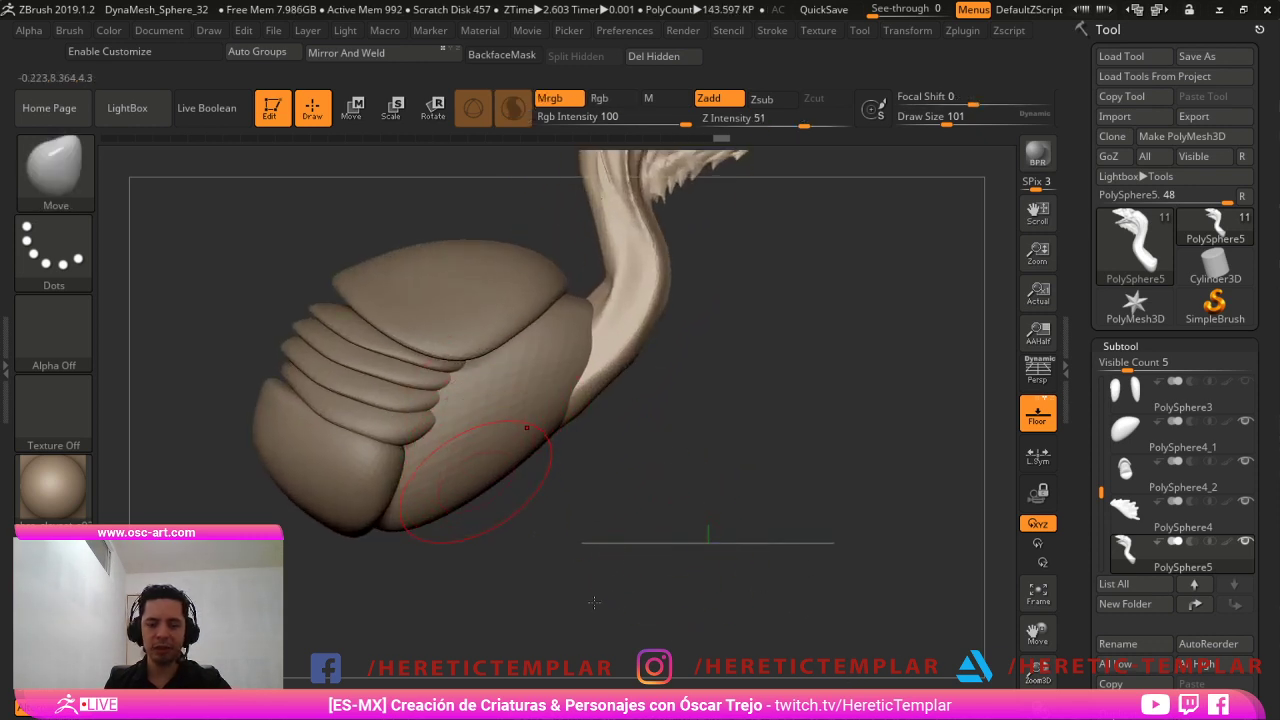
key(b)
key(i)
key(p)
drag(474, 496, 512, 548)
shift+drag(775, 680, 698, 682)
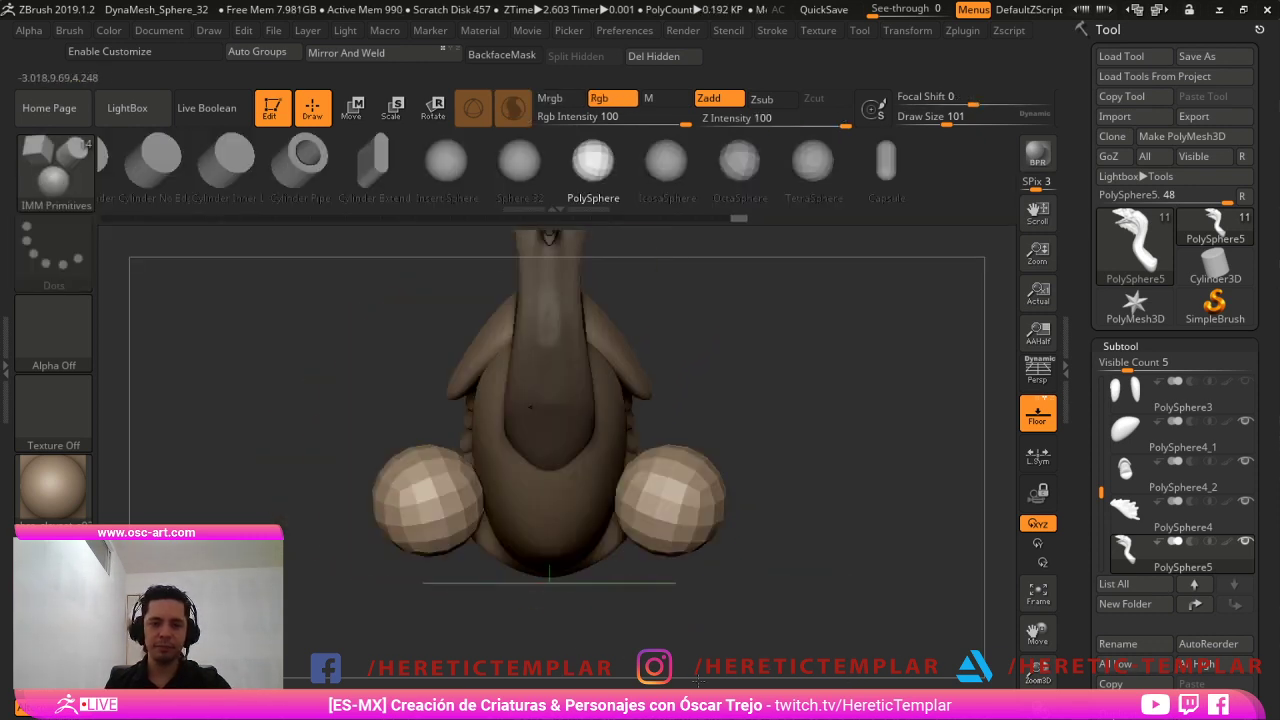
Flatten the inserted spheres and push them against the belly's lower sides with the Move brush.
key(b)
key(m)
key(v)
key(s)
drag(625, 476, 636, 482)
drag(676, 444, 600, 491)
key(s)
mouse_move(684, 484)
mouse_down()
mouse_move(618, 411)
mouse_move(608, 438)
mouse_move(633, 469)
mouse_up()
key(s)
mouse_move(633, 463)
shift+mouse_down()
mouse_move(642, 491)
mouse_move(608, 400)
mouse_move(638, 441)
mouse_move(630, 490)
shift+mouse_up()
key(ctrl+z)
Stretch the two spheres downward into elongated thigh shapes beside the belly with the Move brush.
key(b)
key(d)
key(s)
key(b)
key(m)
key(v)
drag(787, 613, 862, 603)
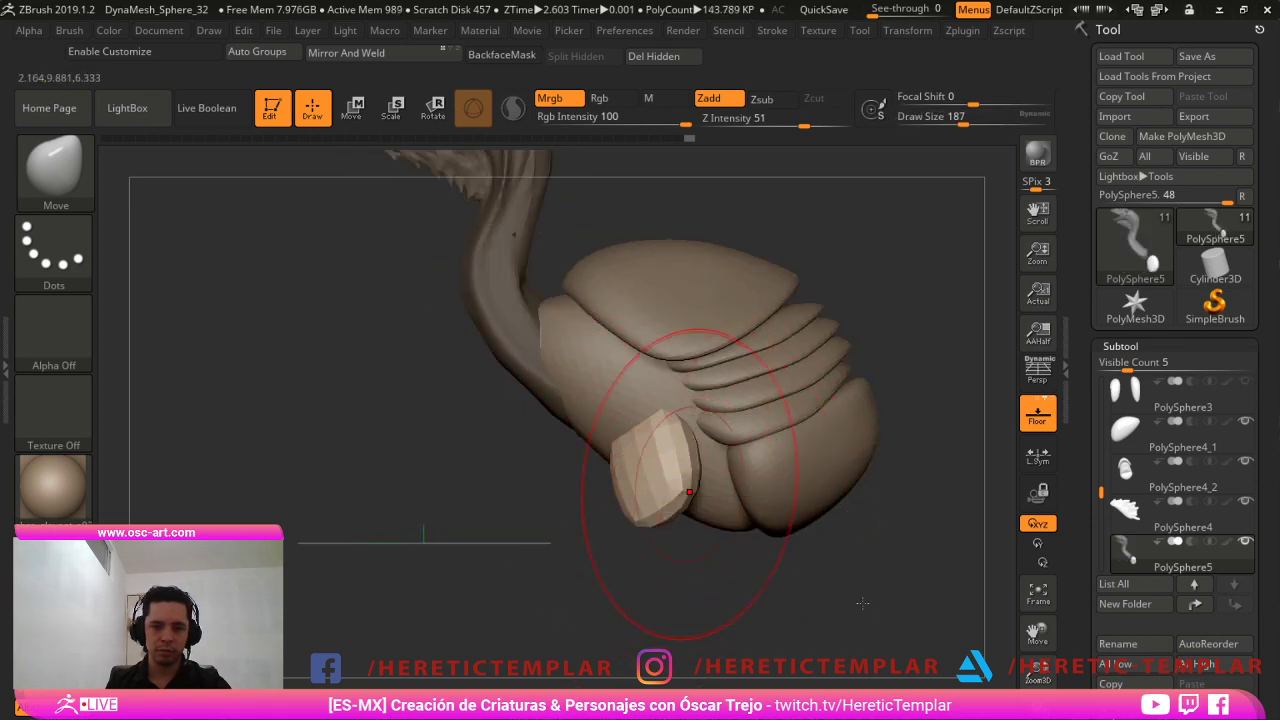
shift+drag(846, 684, 850, 680)
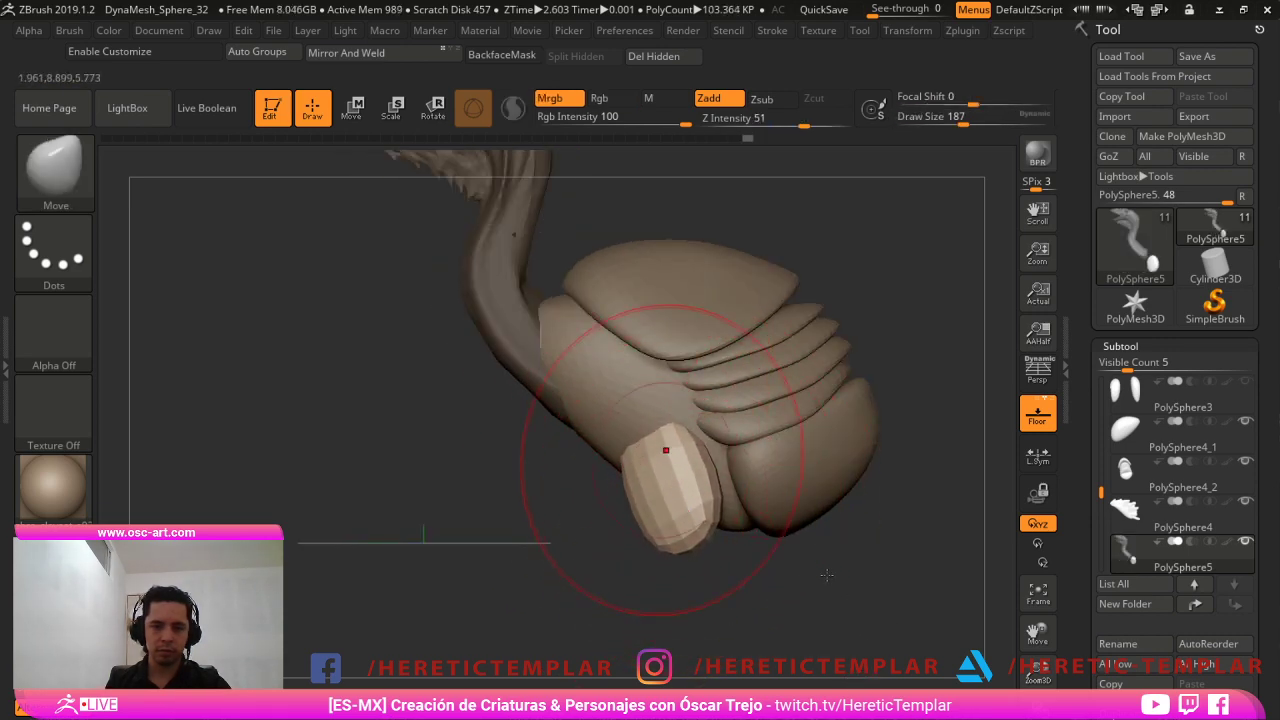
drag(770, 590, 831, 583)
key(s)
mouse_move(657, 466)
mouse_down()
mouse_move(643, 466)
mouse_move(661, 457)
mouse_up()
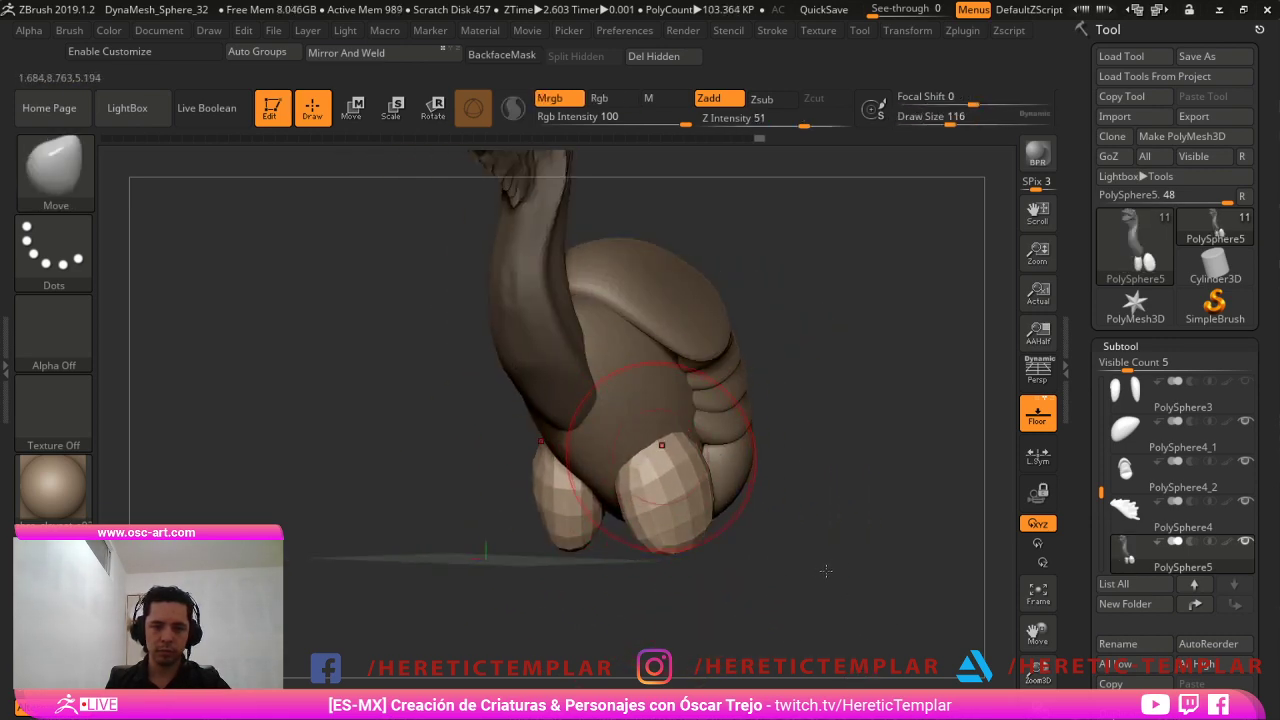
Pull the lower ends of both thighs downward with an enlarged Move Topological brush.
key(b)
key(m)
key(t)
drag(861, 581, 743, 568)
key(bracketright)
key(bracketright)
drag(578, 563, 572, 584)
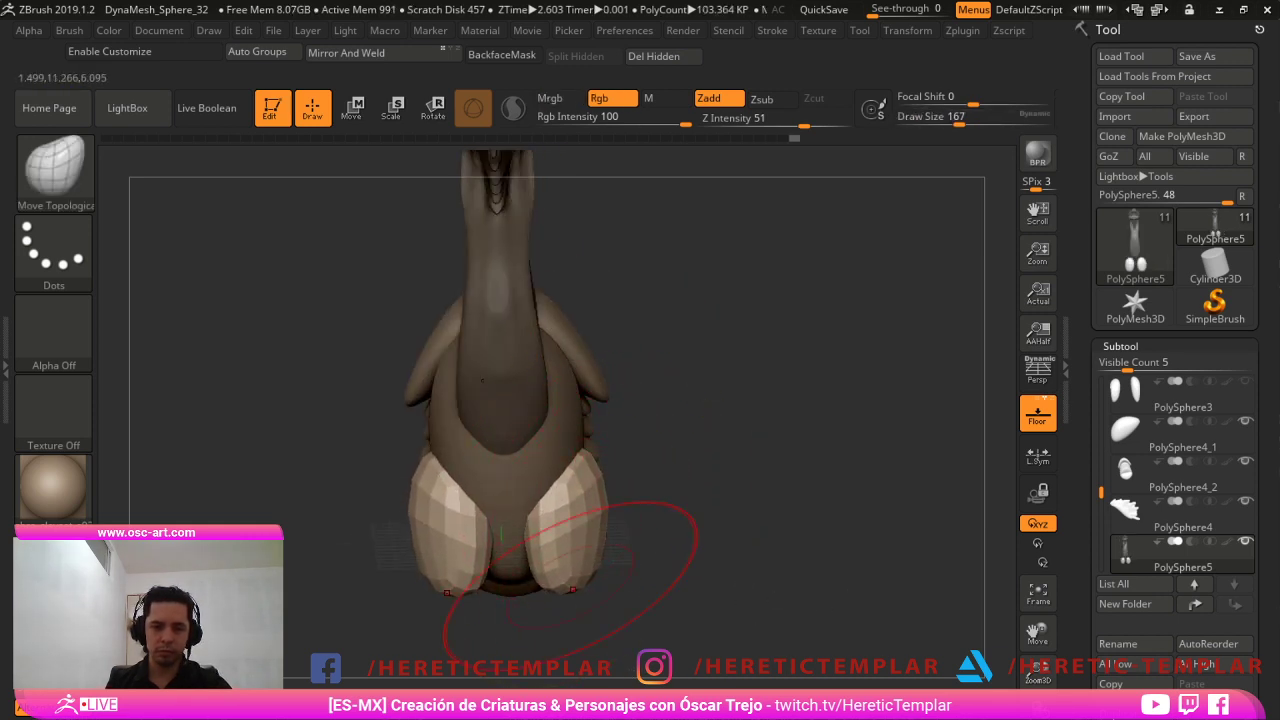
Taper the thighs back toward their lower tips and broaden their front edges with the Move Topological brush.
drag(760, 595, 622, 586)
key(bracketleft)
key(bracketleft)
key(bracketleft)
key(bracketleft)
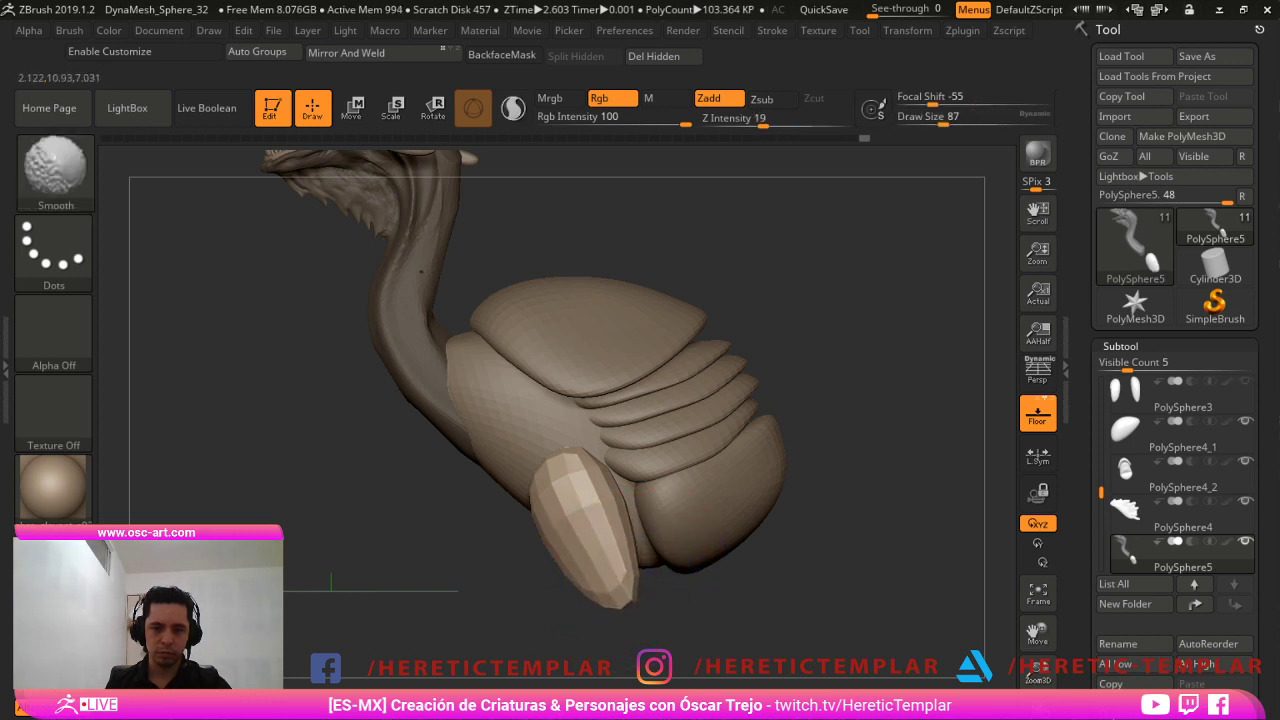
key(bracketright)
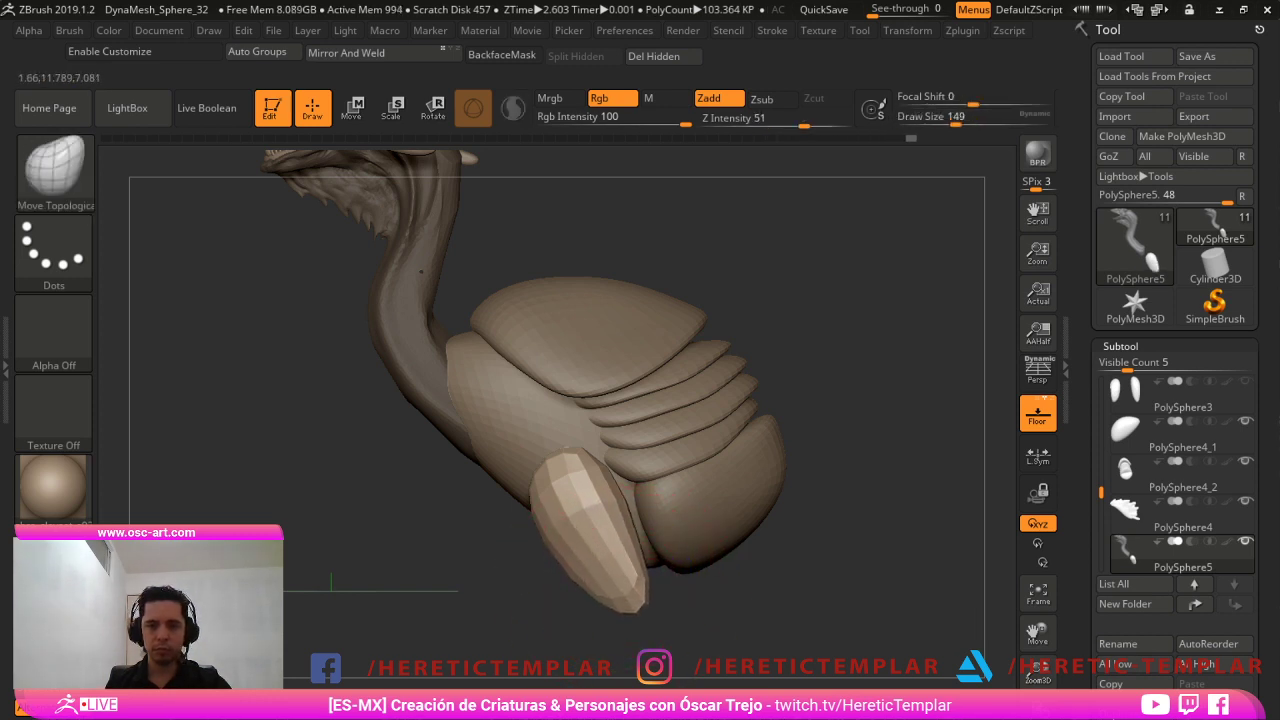
drag(547, 537, 540, 541)
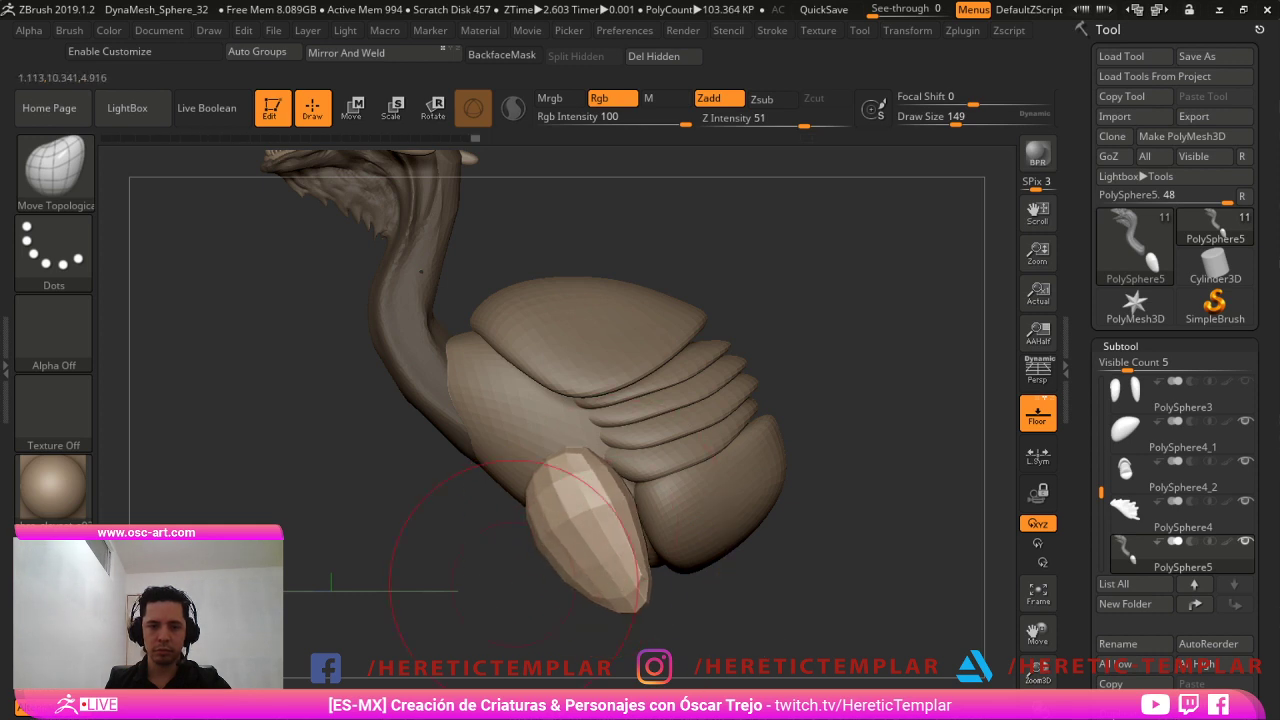
Select the belly and round out its front beneath the neck with the Move brush.
key(f)
mouse_move(556, 686)
mouse_down()
mouse_move(954, 617)
mouse_move(955, 600)
mouse_up()
key(b)
key(m)
key(v)
key(s)
mouse_move(687, 477)
mouse_down()
mouse_move(692, 466)
mouse_move(704, 482)
mouse_up()
alt+click(687, 466)
key(s)
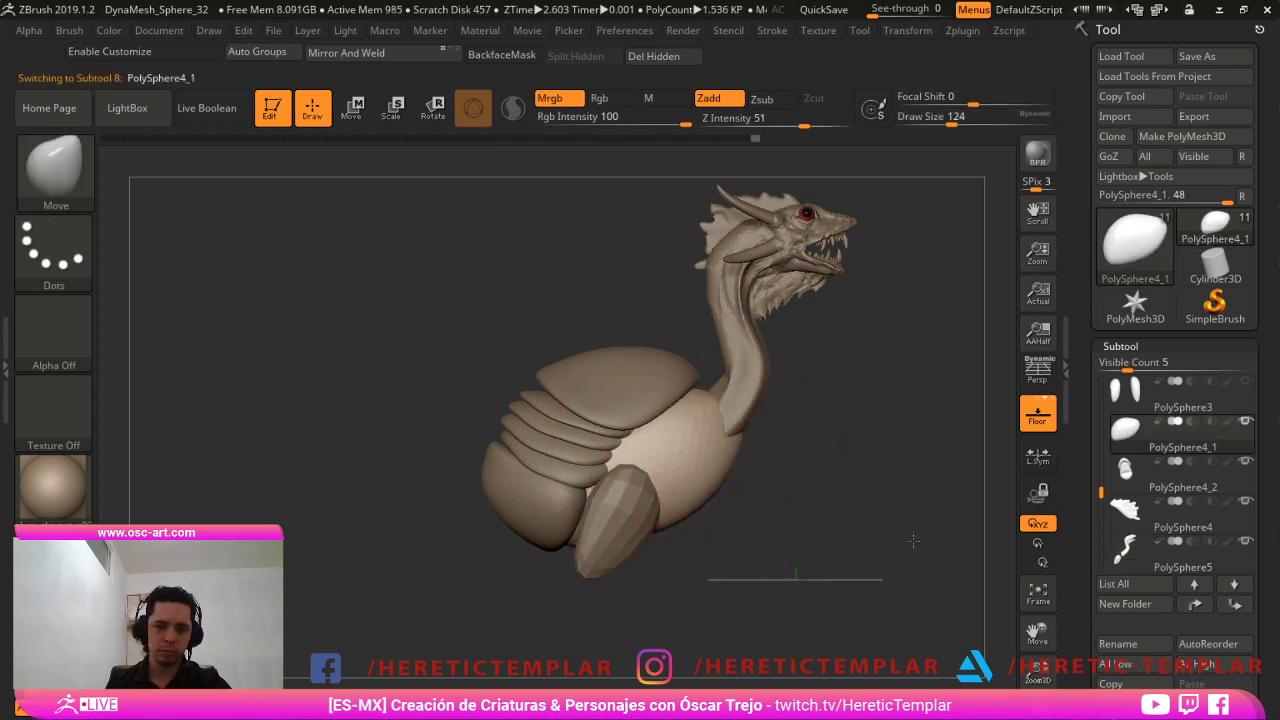
drag(913, 541, 684, 690)
Fit the neck's base against the rounded belly and extend the front shell plate forward to the neck.
alt+click(579, 421)
drag(583, 427, 595, 445)
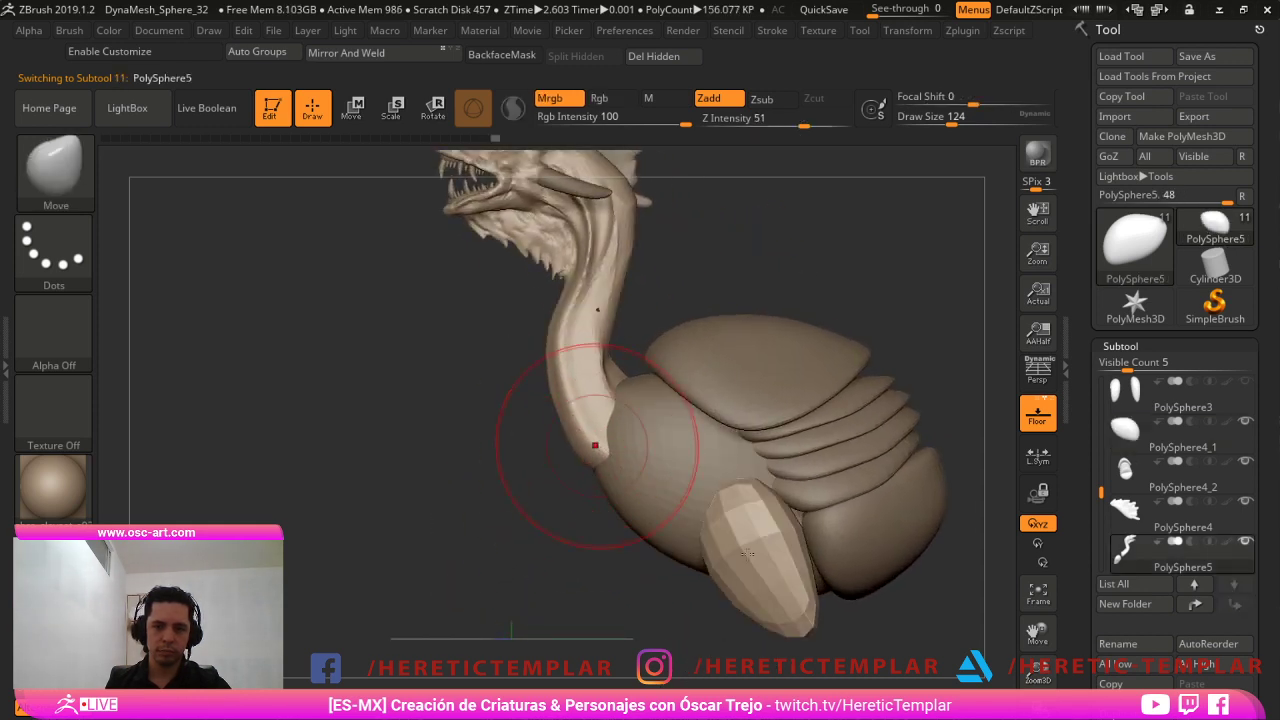
alt+click(666, 362)
drag(654, 357, 685, 372)
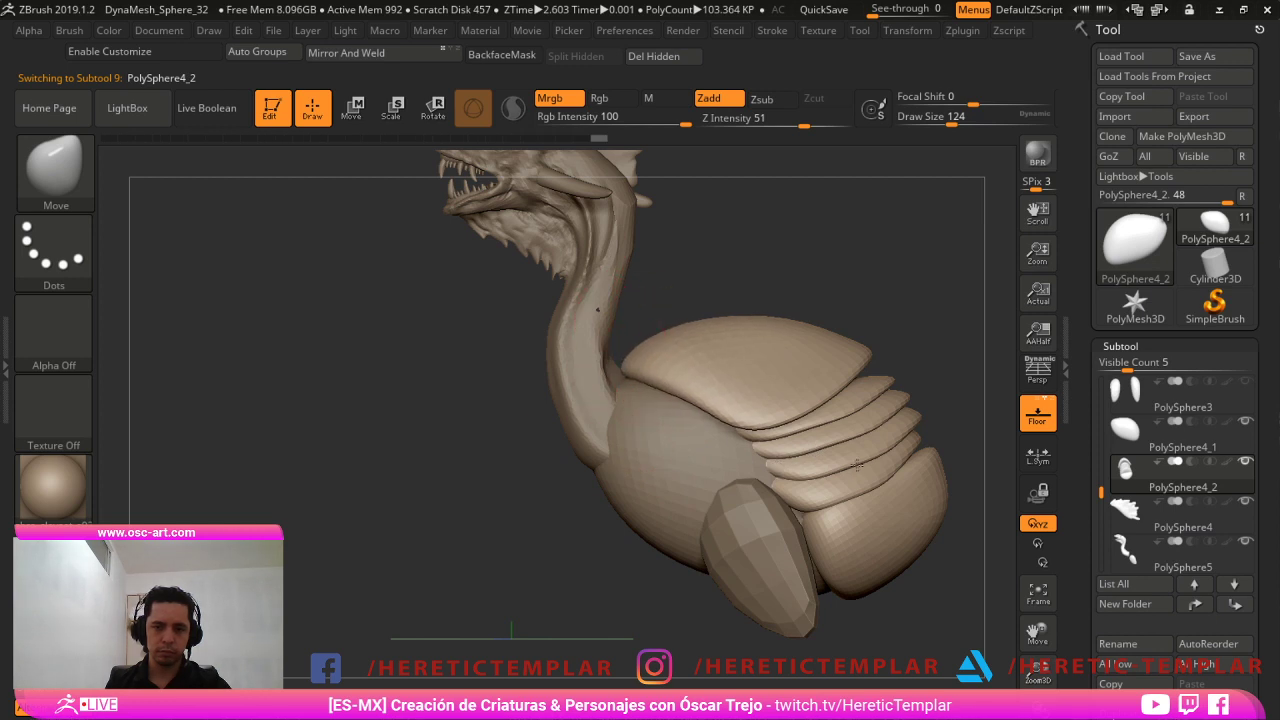
alt+drag(640, 660, 625, 590)
mouse_move(590, 655)
mouse_down()
mouse_move(931, 683)
mouse_move(650, 690)
mouse_up()
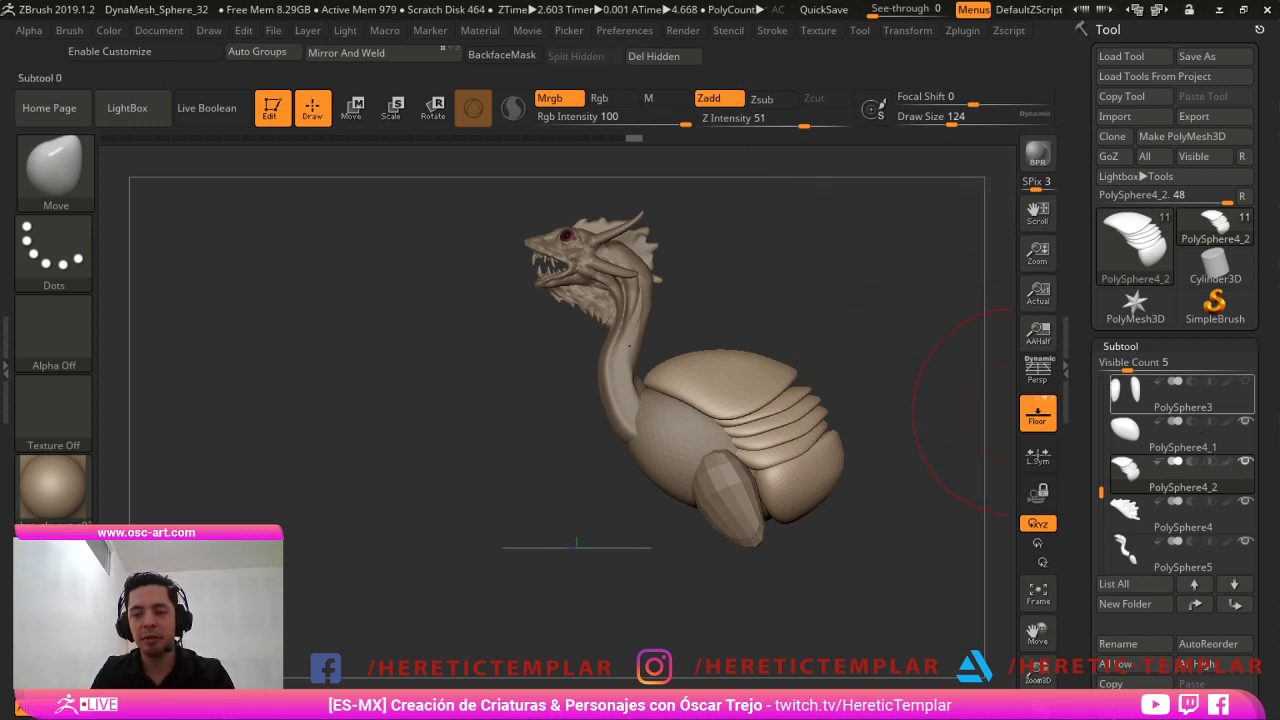
Examine the junction between the neck and the front shell plate up close, alternating between both subtools.
key(Down)
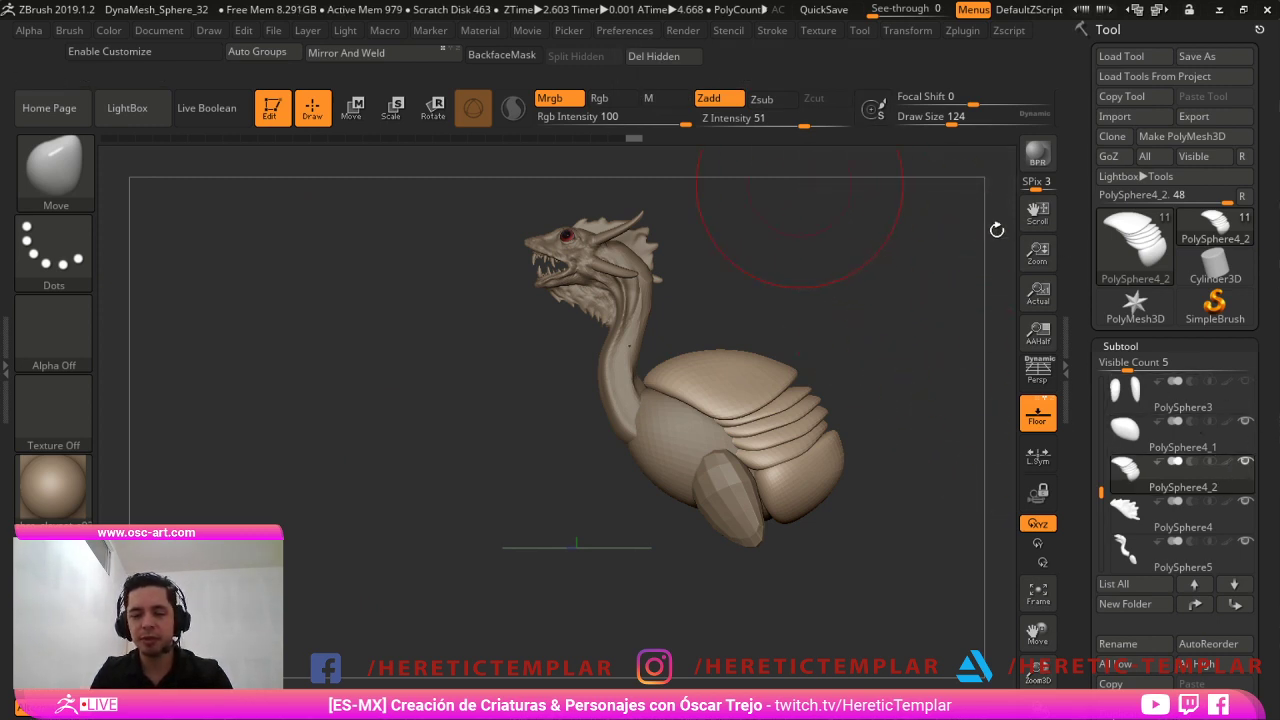
alt+drag(801, 160, 689, 343)
alt+drag(428, 532, 455, 481)
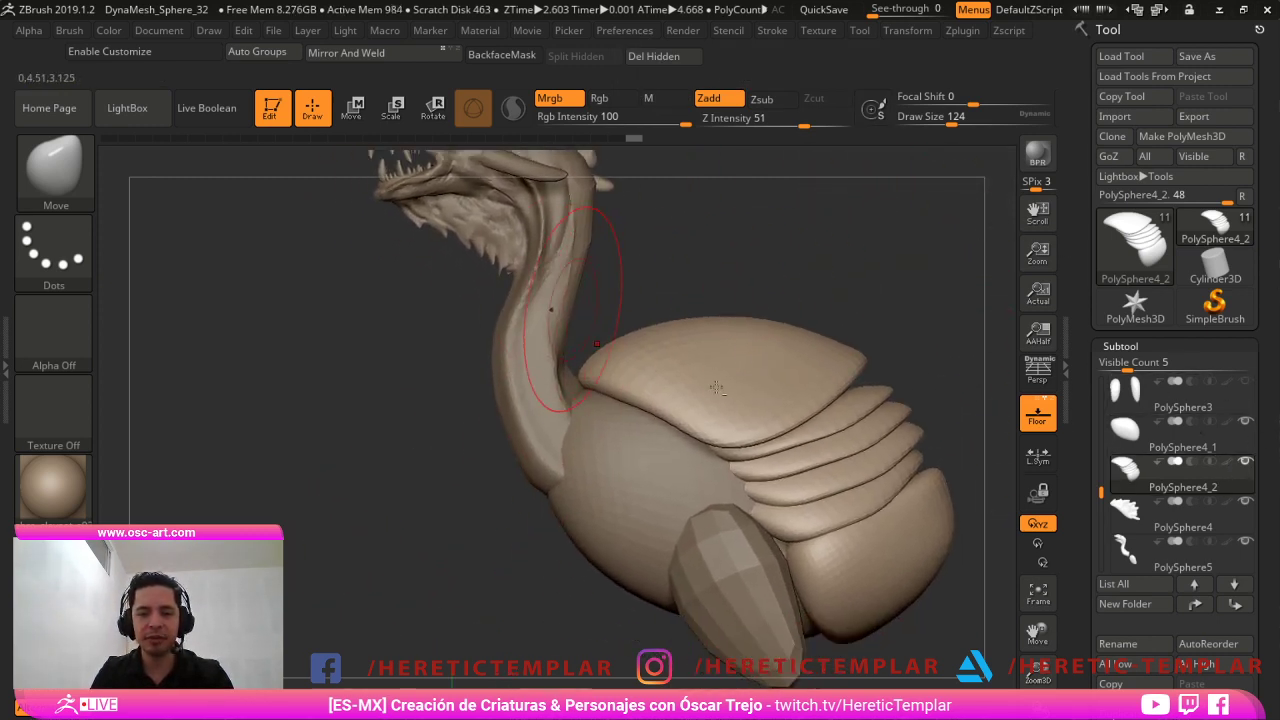
alt+drag(651, 197, 640, 390)
key(s)
drag(556, 333, 547, 328)
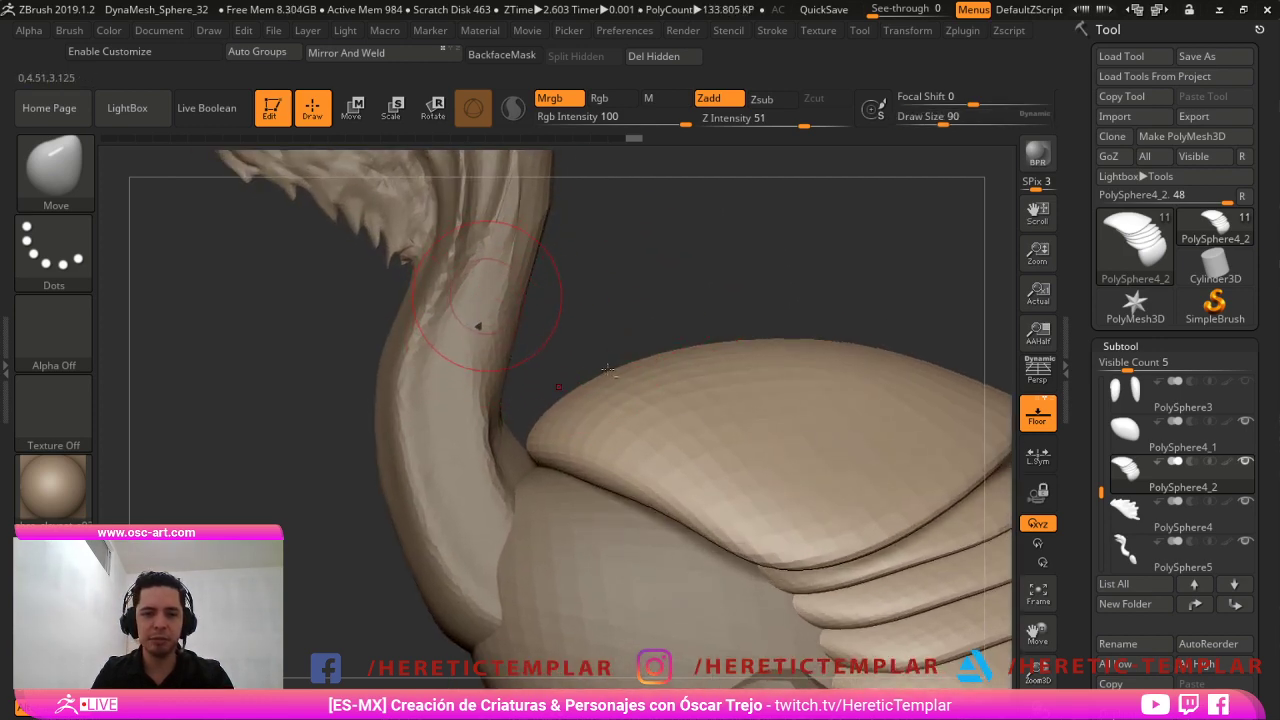
alt+click(486, 294)
key(s)
drag(489, 322, 481, 329)
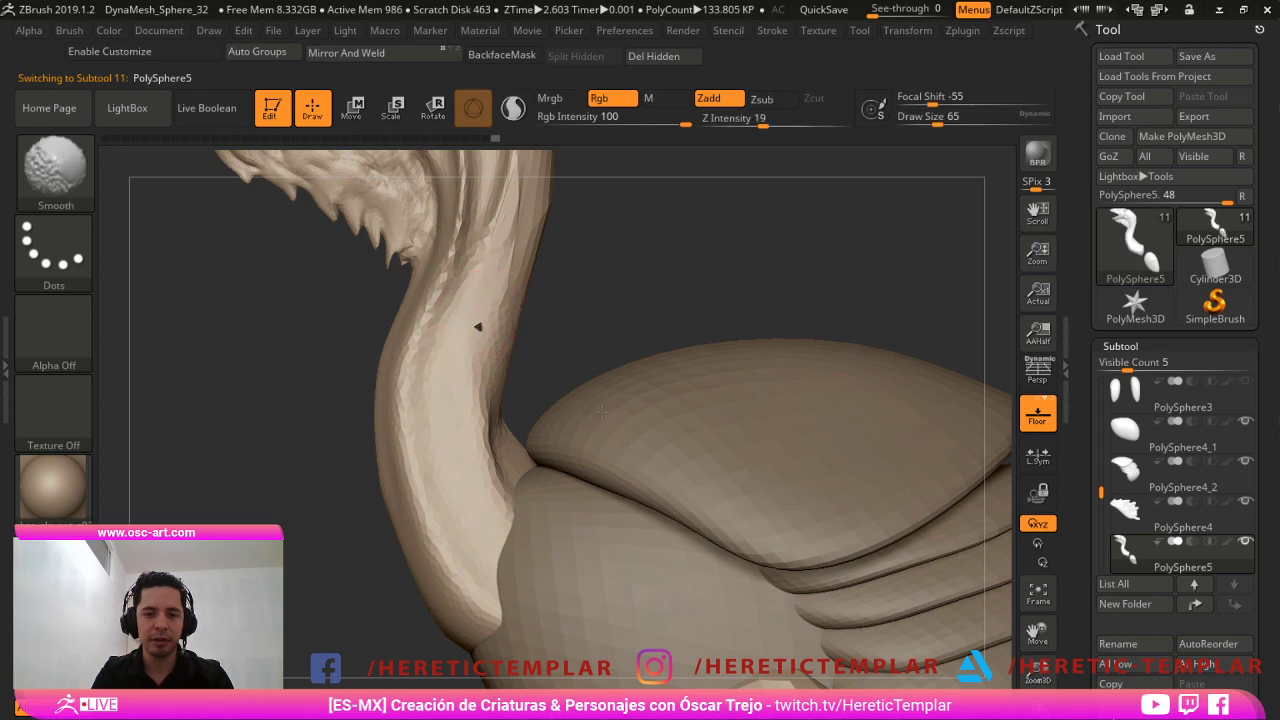
alt+click(634, 407)
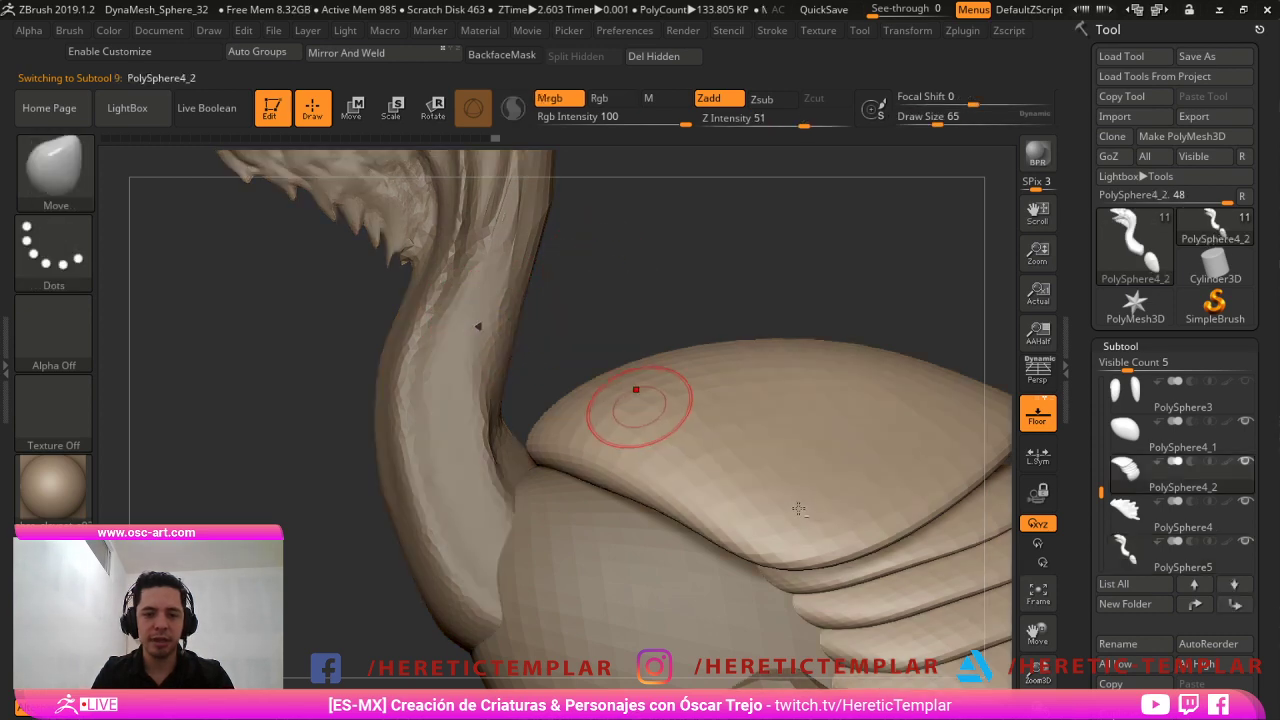
alt+click(492, 355)
drag(577, 287, 650, 282)
drag(812, 353, 804, 276)
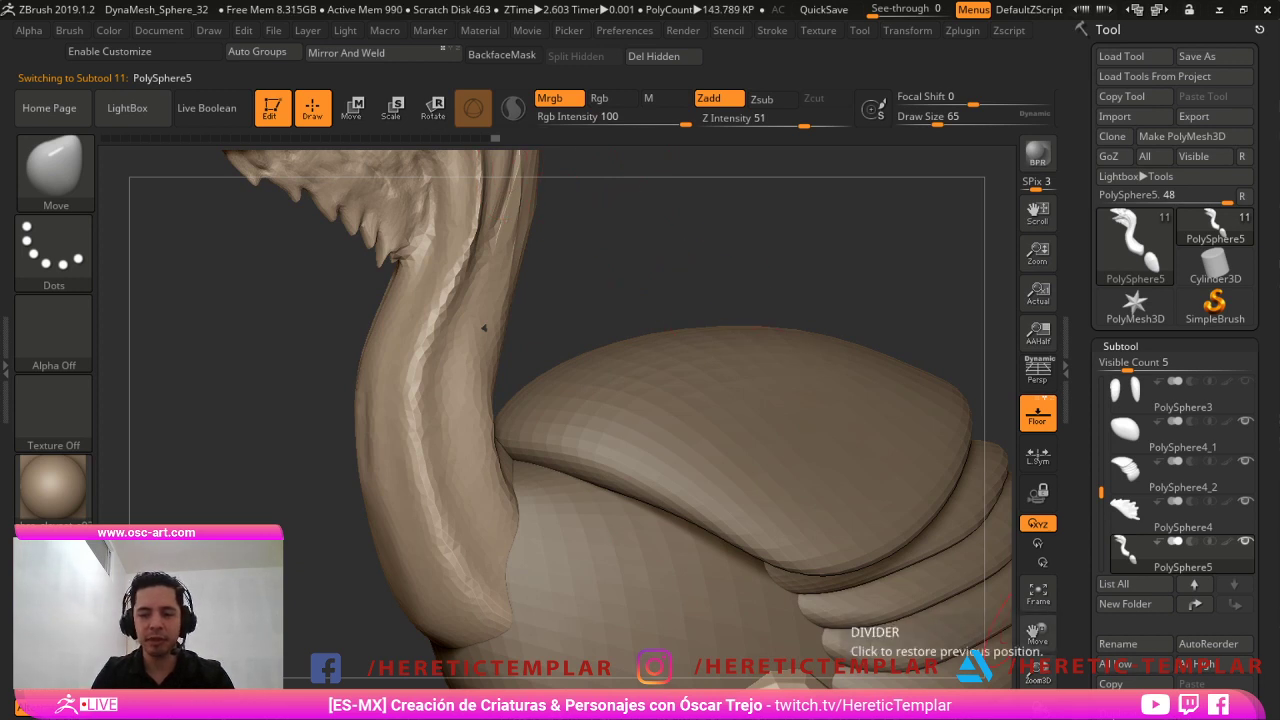
Bring up the geometry options for modifying the topology of the neck subtool.
click(1066, 616)
drag(1268, 650, 1268, 204)
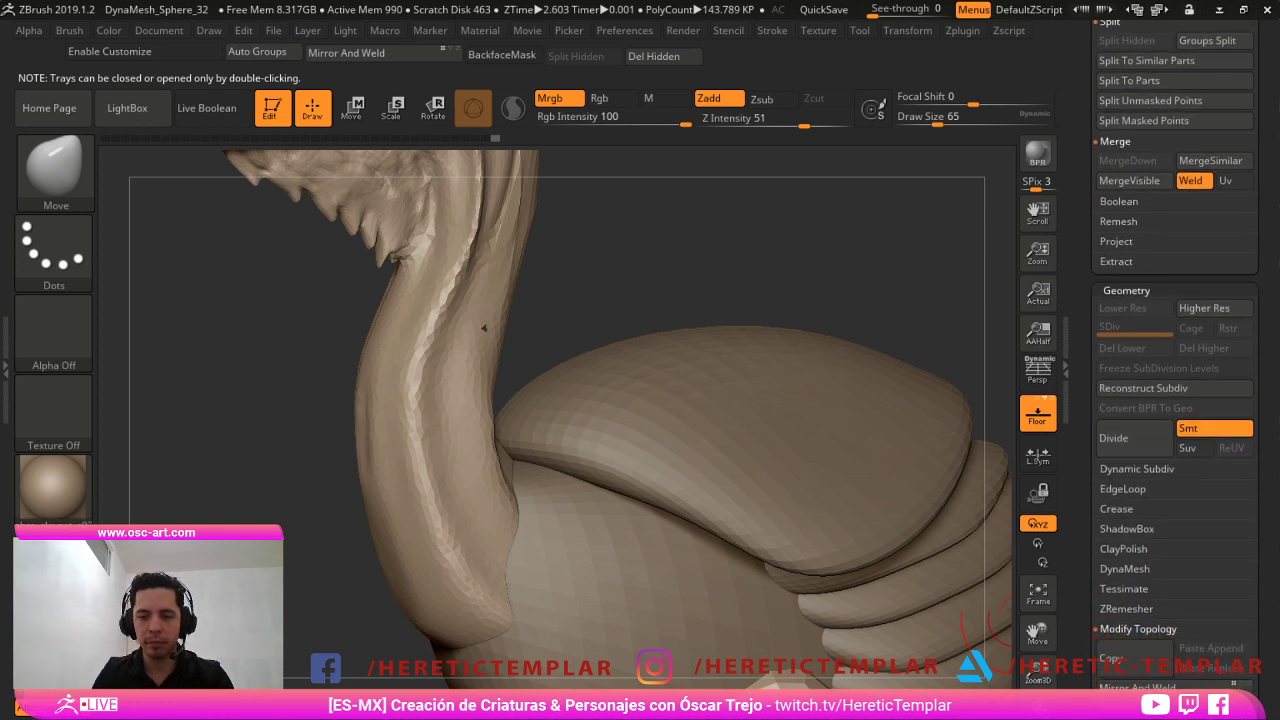
scroll(1150, 450, down, 5)
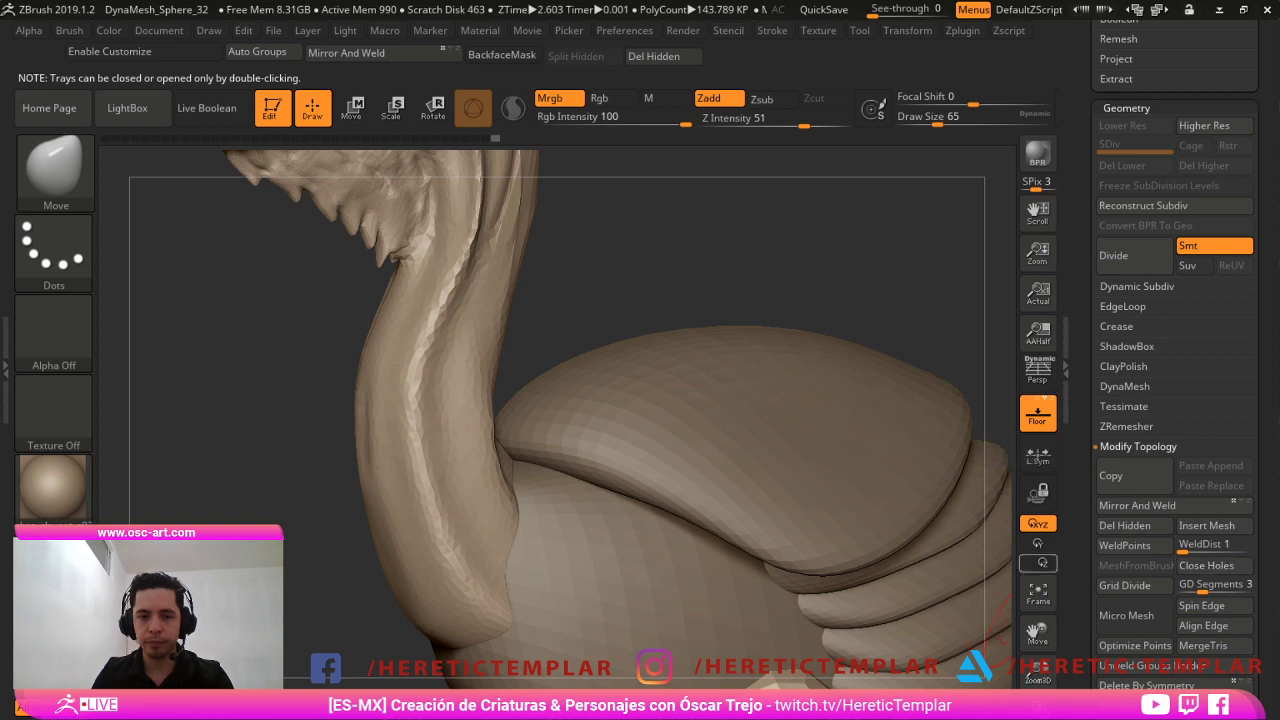
Isolate the polygroup the thighs share a subtool with and split the neck and thighs into separate subtools.
mouse_move(504, 588)
ctrl+right_down()
mouse_move(504, 500)
mouse_move(780, 484)
ctrl+right_up()
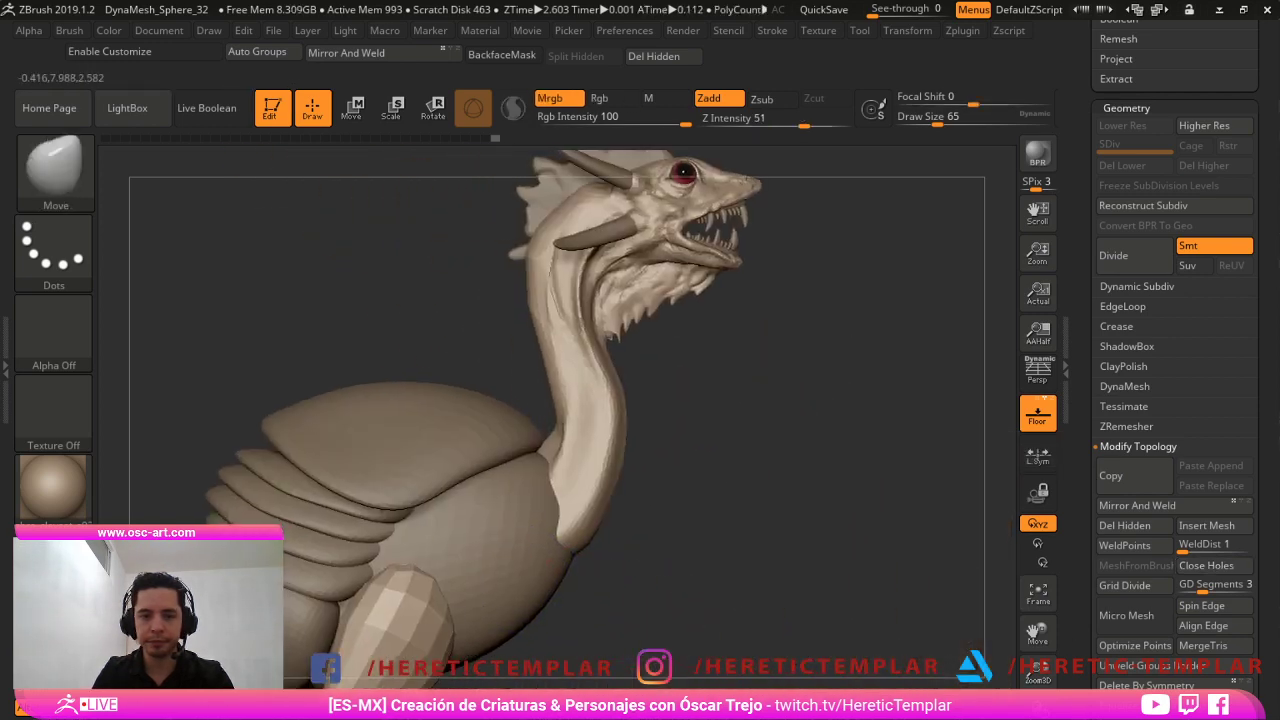
key(s)
mouse_move(540, 360)
mouse_down()
mouse_move(552, 359)
mouse_move(527, 345)
mouse_move(522, 314)
mouse_up()
mouse_move(730, 460)
ctrl+right_down()
mouse_move(748, 410)
mouse_move(734, 368)
mouse_move(775, 496)
mouse_move(790, 305)
ctrl+right_up()
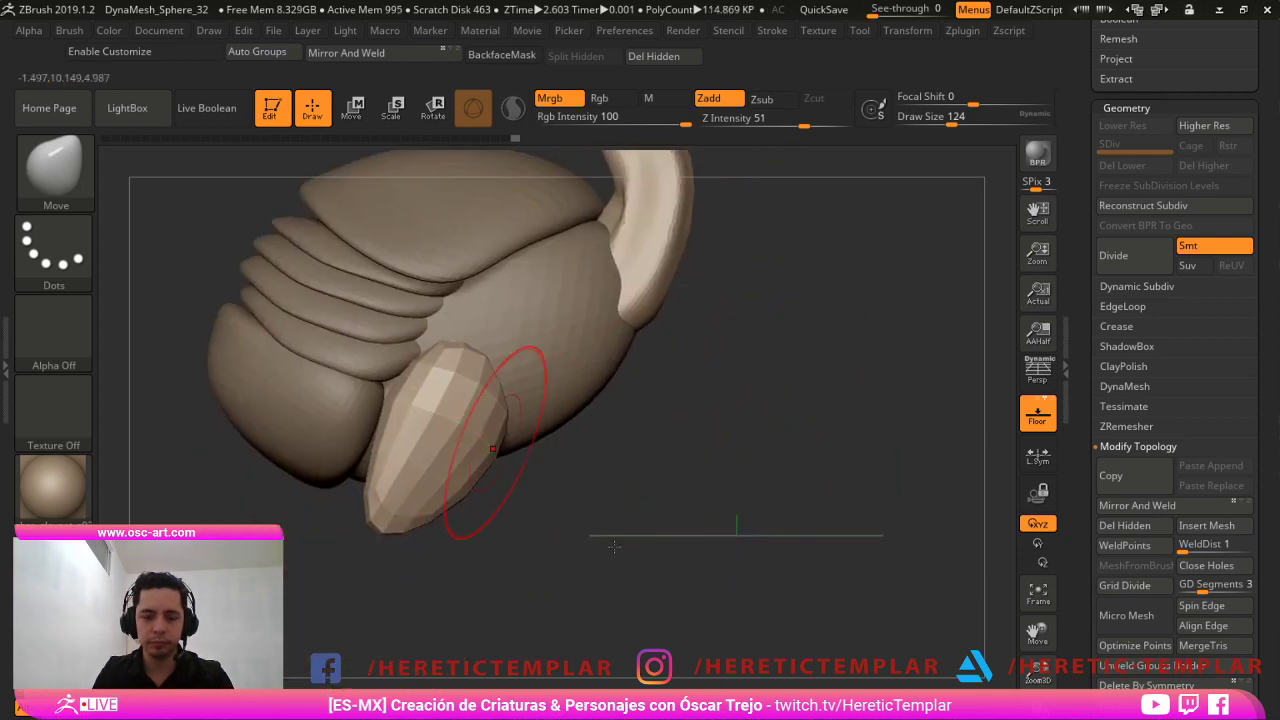
key(b)
key(i)
key(p)
right_drag(730, 672, 684, 675)
key(shift+f)
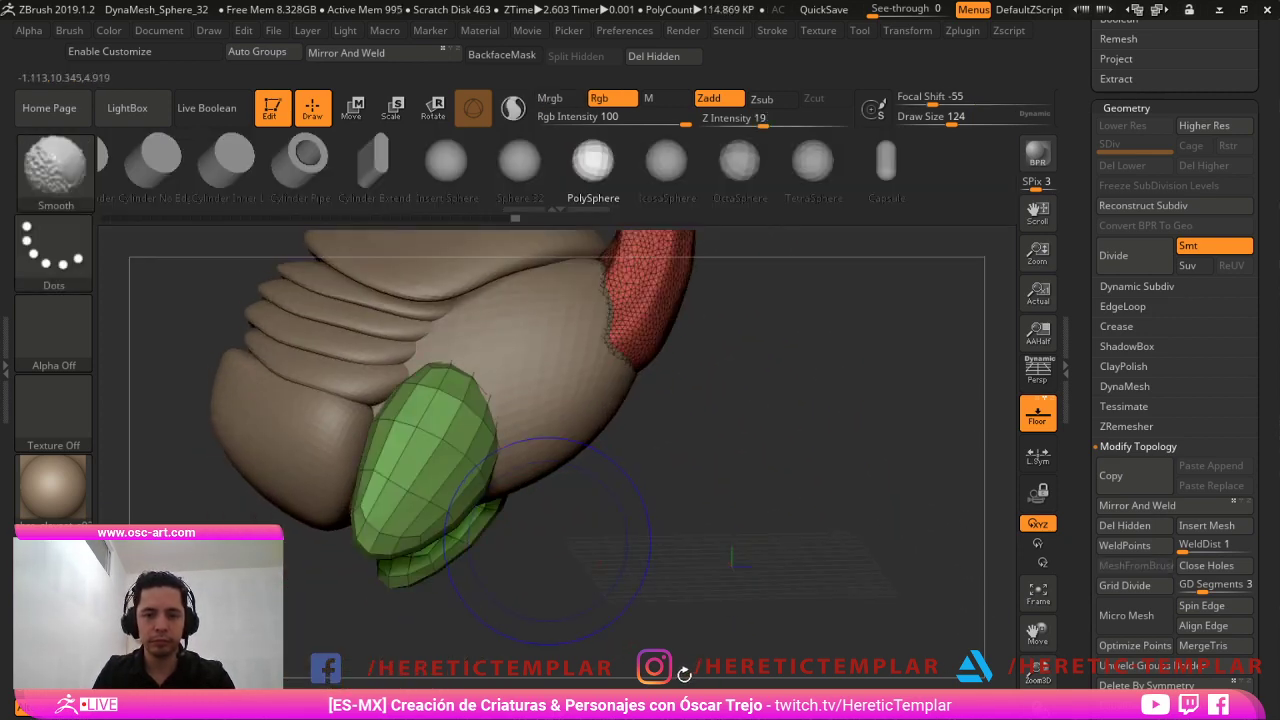
key(shift+f)
key(b)
key(m)
key(v)
ctrl+shift+click(464, 396)
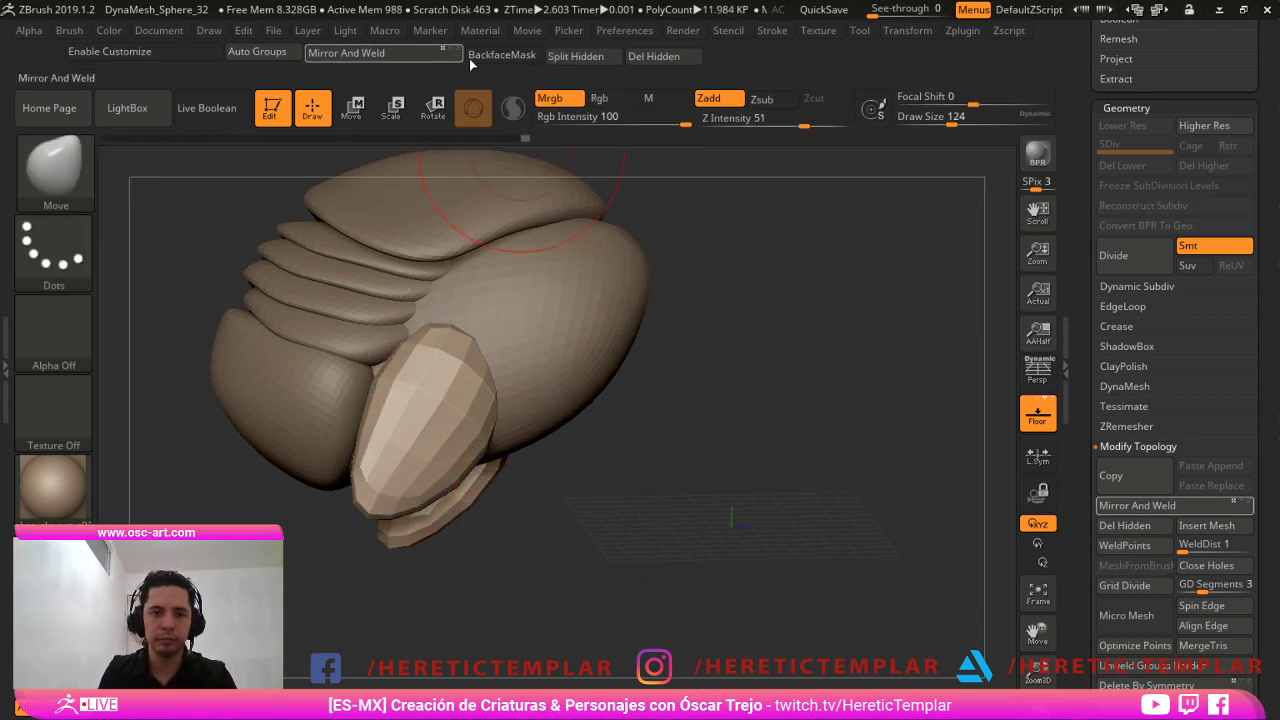
click(583, 58)
shift+right_drag(657, 640, 593, 627)
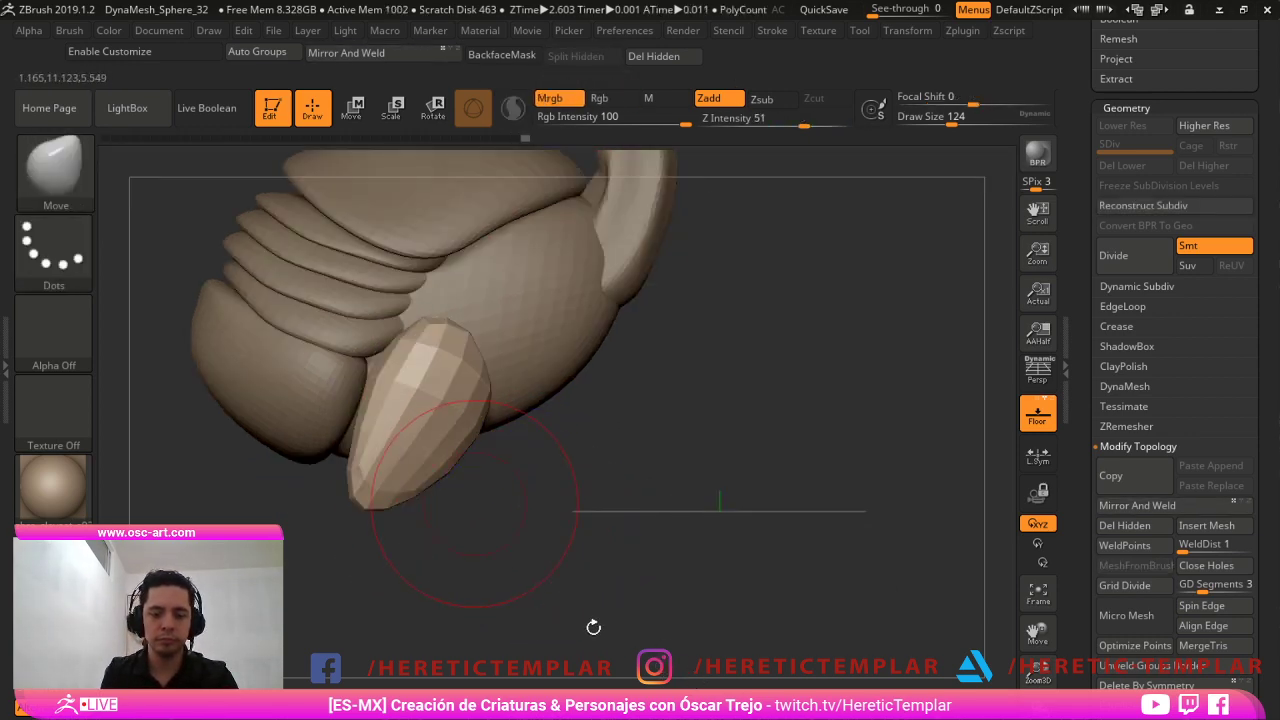
Insert a mirrored pair of PolySpheres from IMM Primitives at the lower tips of the thighs.
key(b)
key(i)
key(p)
alt+right_drag(697, 684, 724, 579)
right_drag(724, 579, 635, 574)
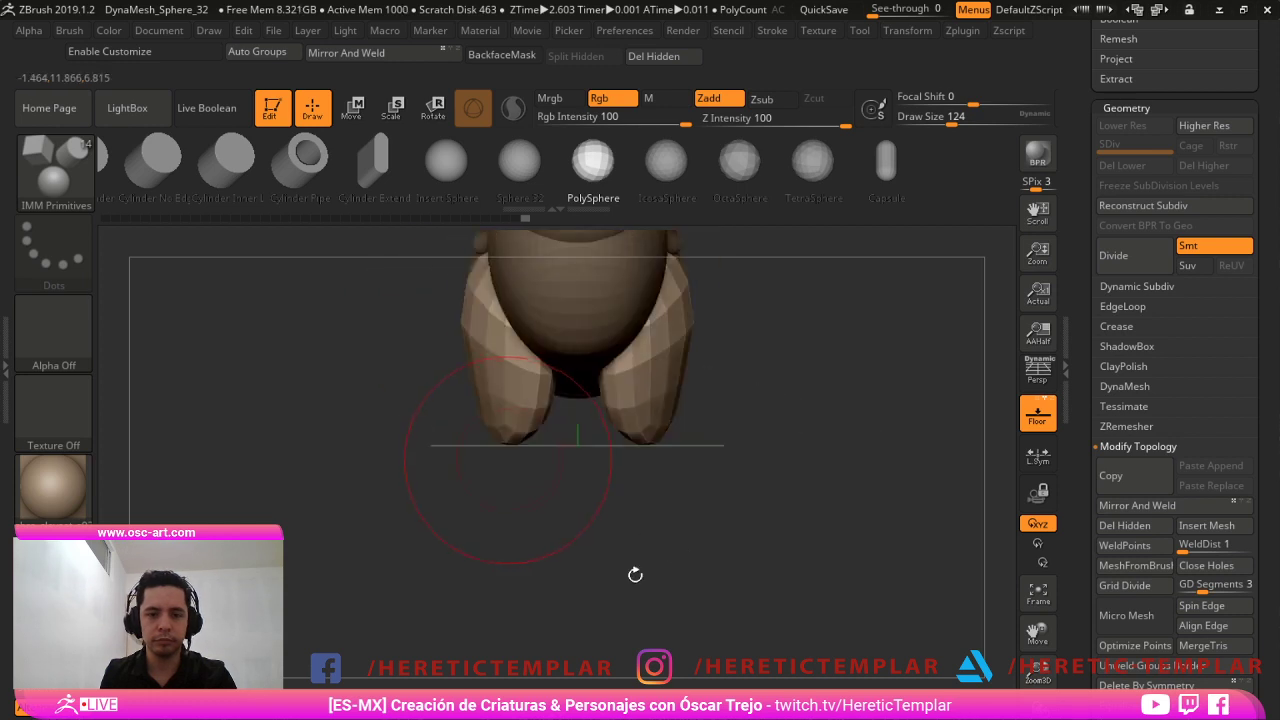
drag(510, 445, 523, 470)
Stretch the inserted spheres downward into elongated lower legs that meet the thighs, using the Move brush.
key(b)
key(m)
key(v)
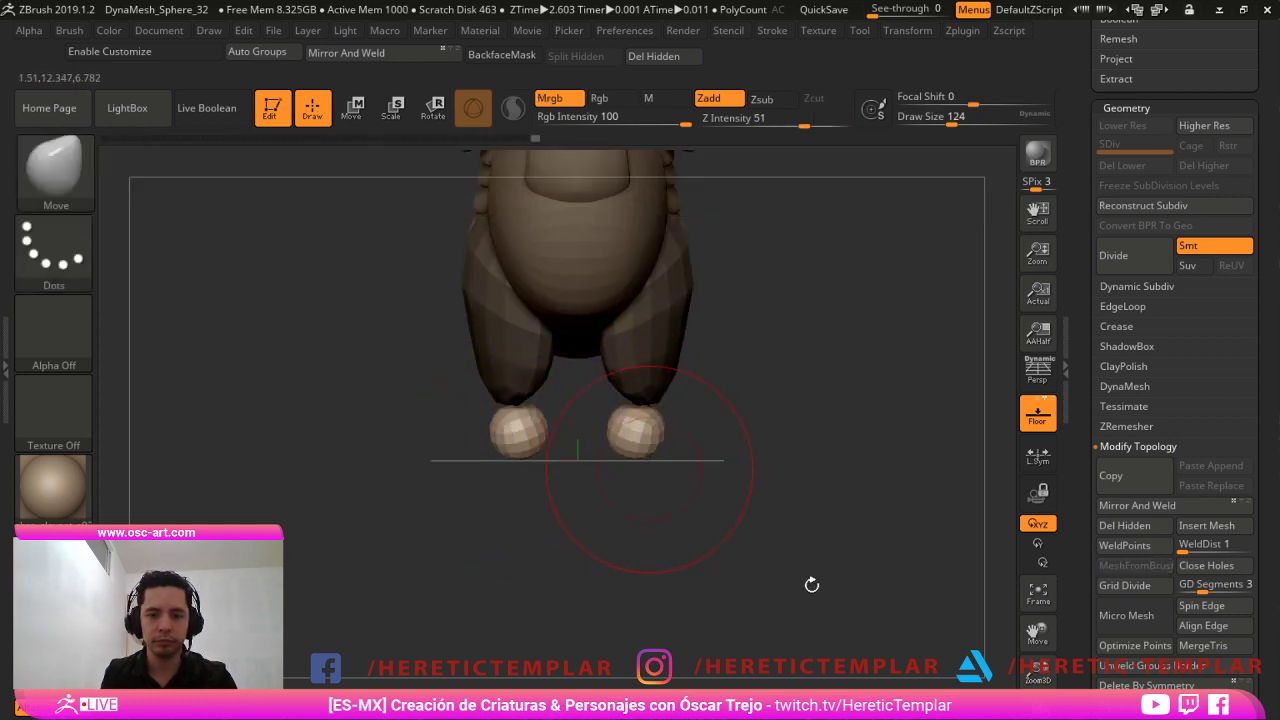
drag(638, 412, 640, 390)
drag(636, 452, 634, 518)
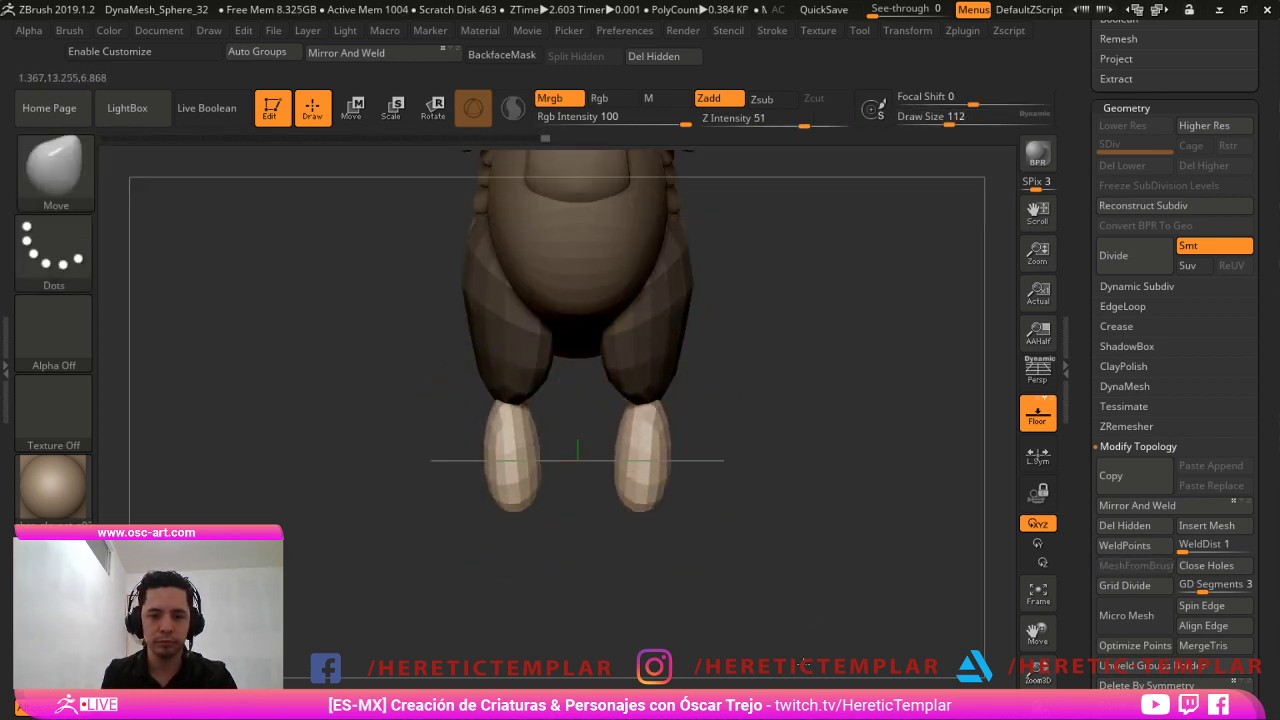
shift+right_drag(634, 518, 665, 507)
mouse_move(664, 490)
mouse_down()
mouse_move(677, 482)
mouse_move(657, 516)
mouse_move(663, 482)
mouse_up()
key(s)
key(s)
mouse_move(658, 486)
mouse_down()
mouse_move(671, 524)
mouse_move(671, 492)
mouse_up()
key(s)
drag(655, 476, 668, 482)
drag(538, 493, 530, 493)
Shape the lower legs in side view, fitting their upper ends under the thighs and slanting their tips forward.
key(f)
key(ctrl+n)
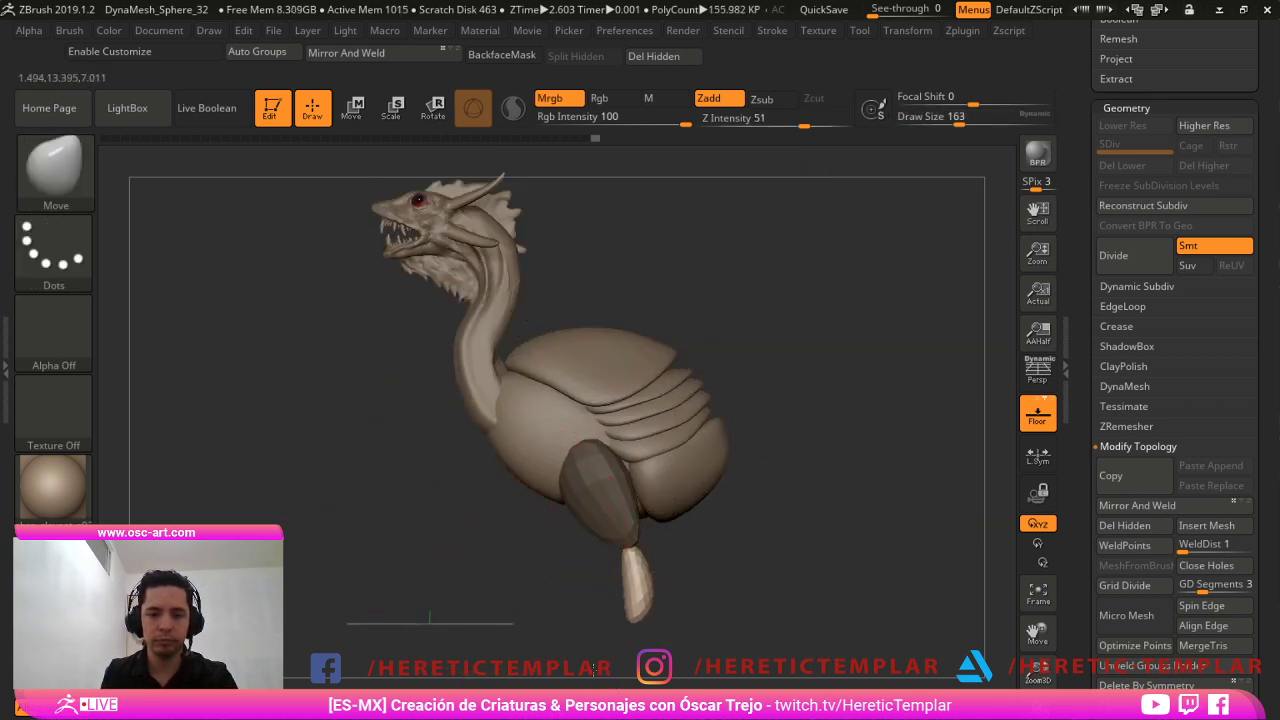
mouse_move(488, 540)
mouse_down()
mouse_move(749, 659)
mouse_move(806, 600)
mouse_up()
alt+drag(800, 530, 778, 490)
key(s)
drag(617, 543, 617, 597)
key(s)
drag(623, 591, 615, 591)
drag(597, 528, 587, 511)
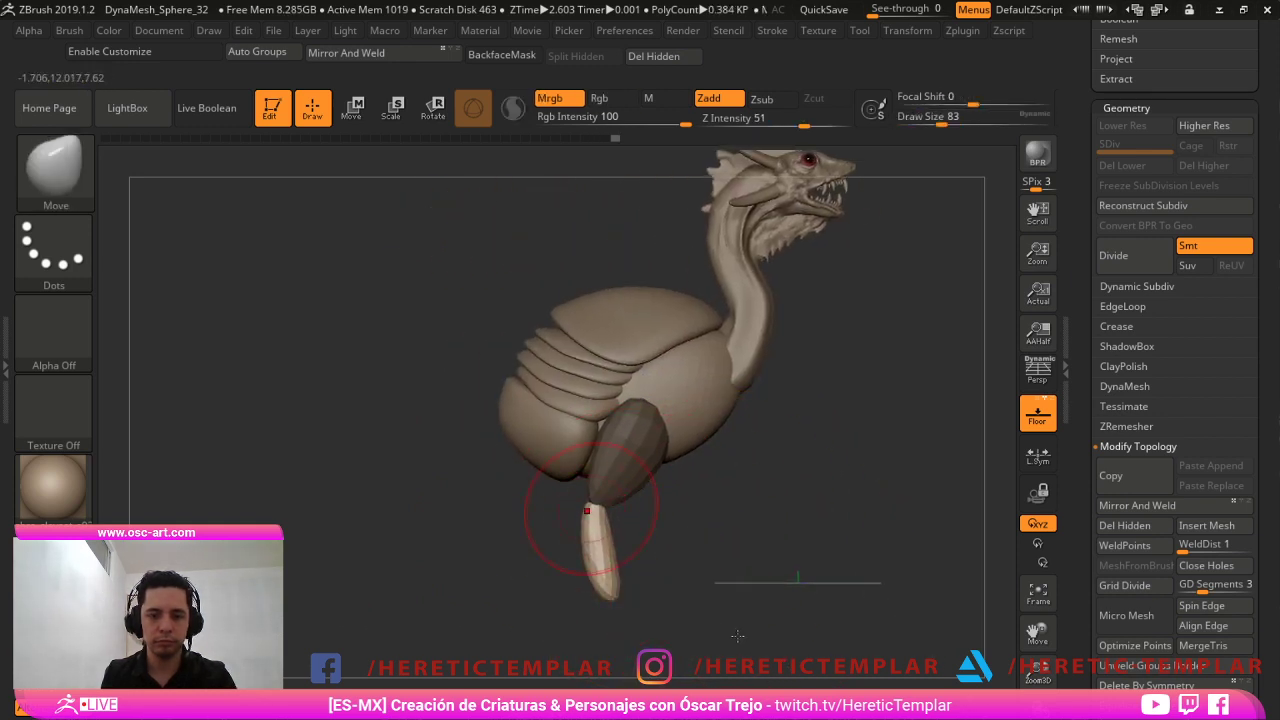
drag(607, 571, 601, 565)
Slant the lower legs in front view so their tops sit outward under the thighs and their tips narrow inward.
mouse_move(820, 540)
mouse_down()
mouse_move(745, 544)
mouse_move(716, 508)
mouse_move(655, 502)
mouse_up()
key(s)
drag(741, 500, 744, 502)
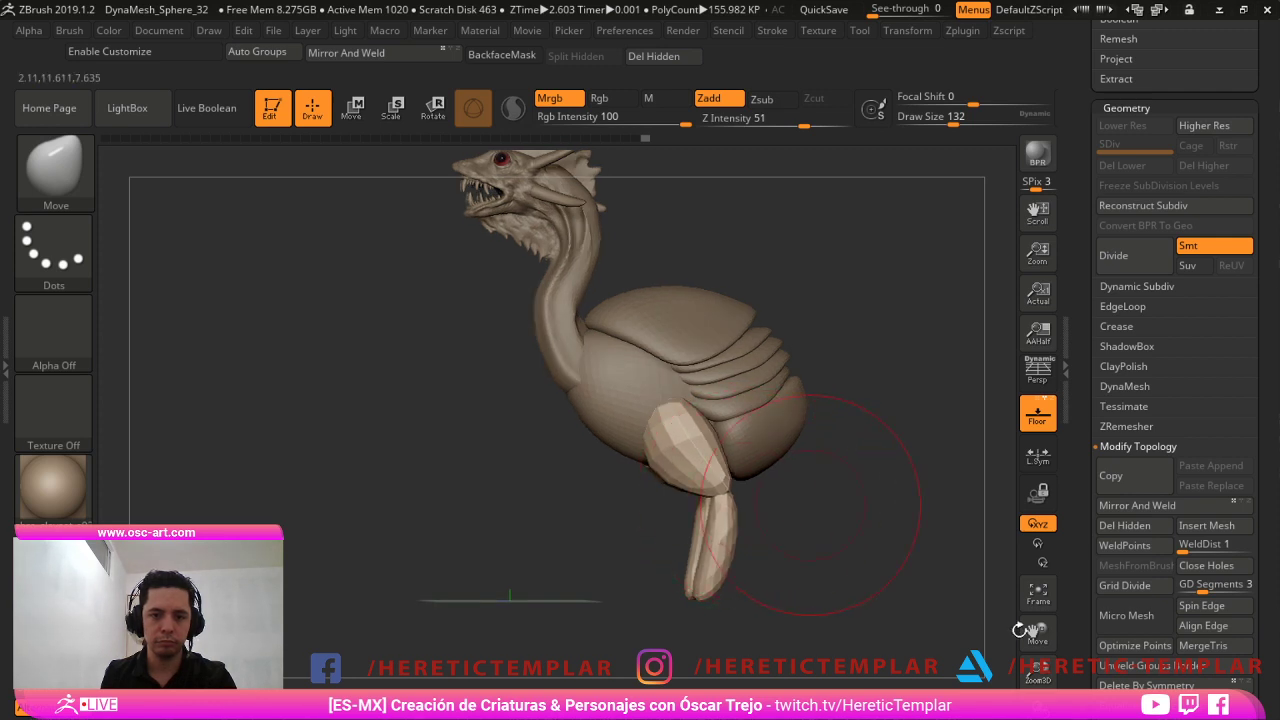
alt+drag(822, 504, 806, 490)
shift+drag(806, 490, 725, 500)
shift+drag(645, 535, 559, 542)
alt+drag(699, 677, 735, 655)
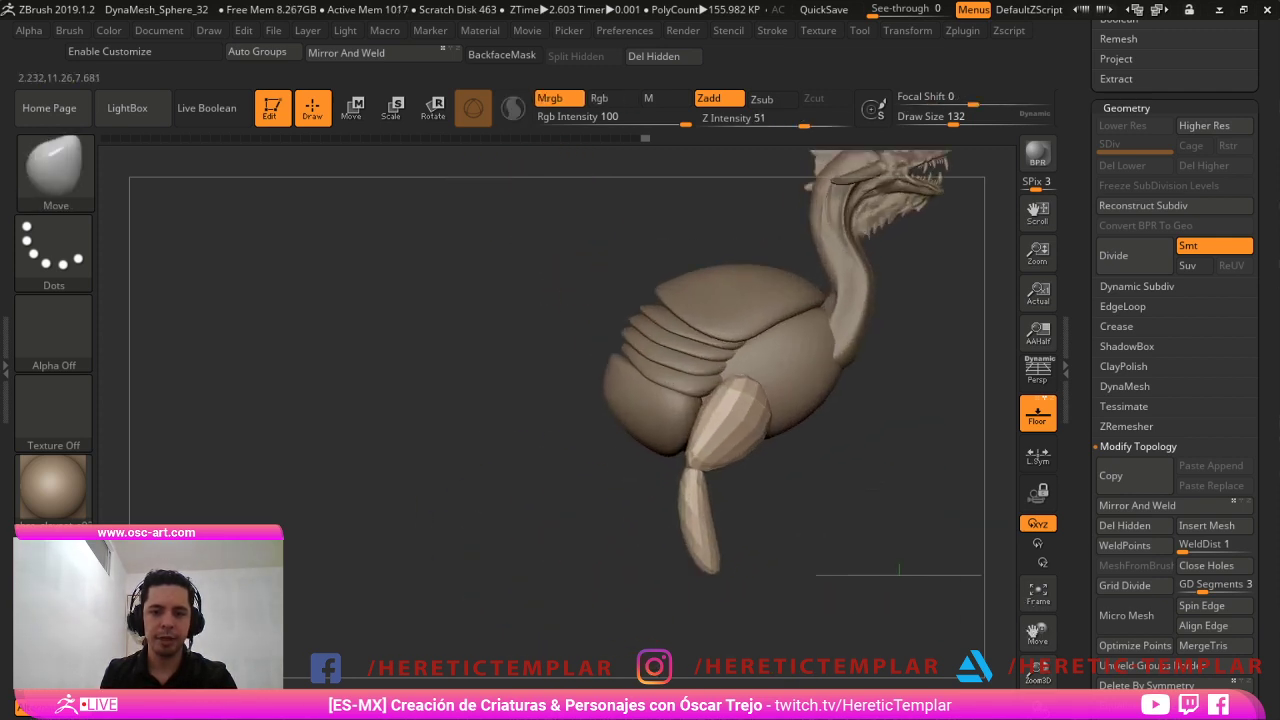
drag(985, 655, 900, 650)
alt+drag(975, 680, 948, 603)
mouse_move(988, 630)
shift+mouse_down()
mouse_move(951, 633)
mouse_move(860, 602)
shift+mouse_up()
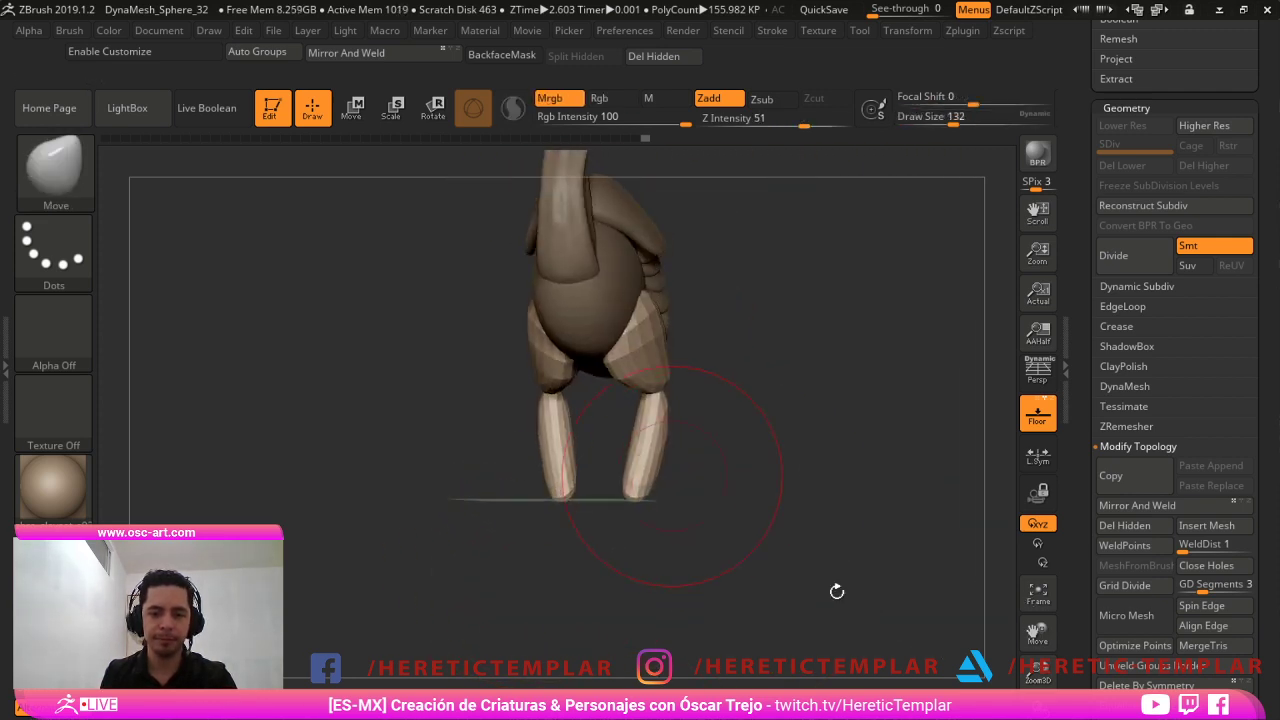
key(s)
mouse_move(655, 466)
mouse_down()
mouse_move(641, 464)
mouse_move(645, 489)
mouse_up()
key(s)
drag(650, 425, 661, 401)
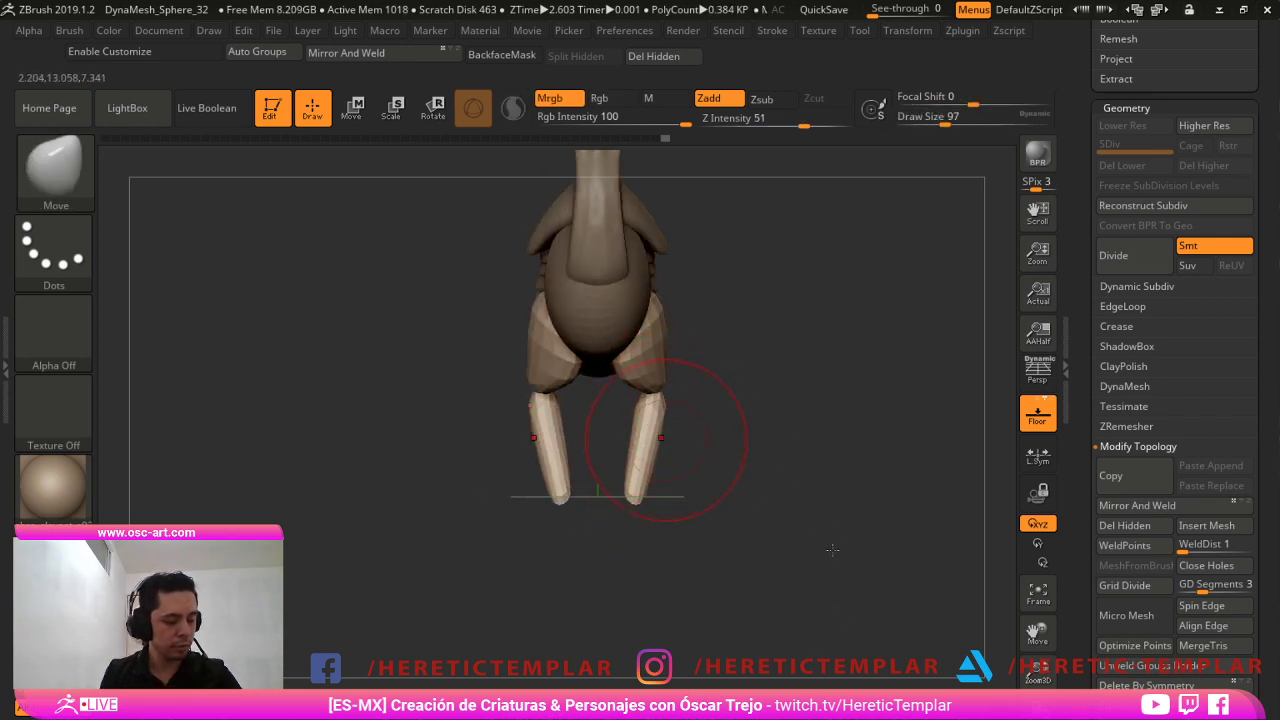
Quick-save the project with the new lower legs in place.
mouse_move(975, 525)
mouse_down()
mouse_move(871, 545)
mouse_move(830, 620)
mouse_move(830, 560)
mouse_up()
mouse_move(1000, 562)
shift+mouse_down()
mouse_move(986, 566)
mouse_move(963, 498)
mouse_move(958, 575)
mouse_move(935, 545)
shift+mouse_up()
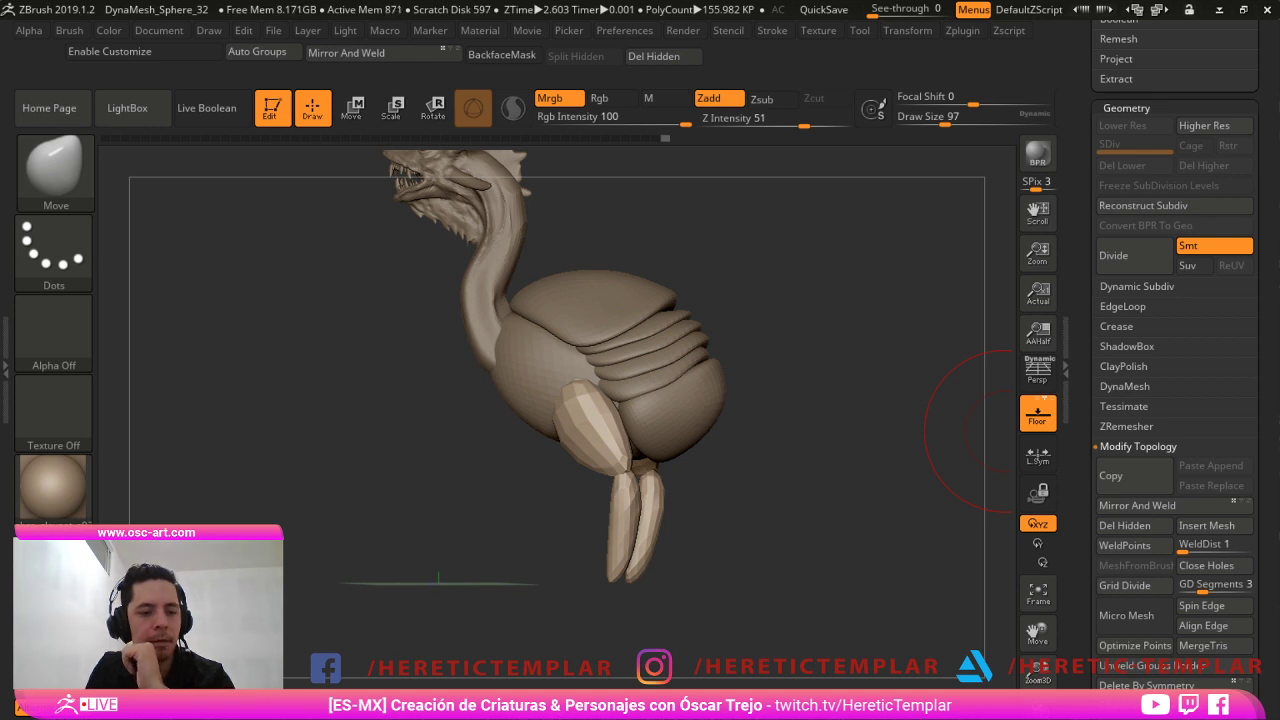
key(ctrl+s)
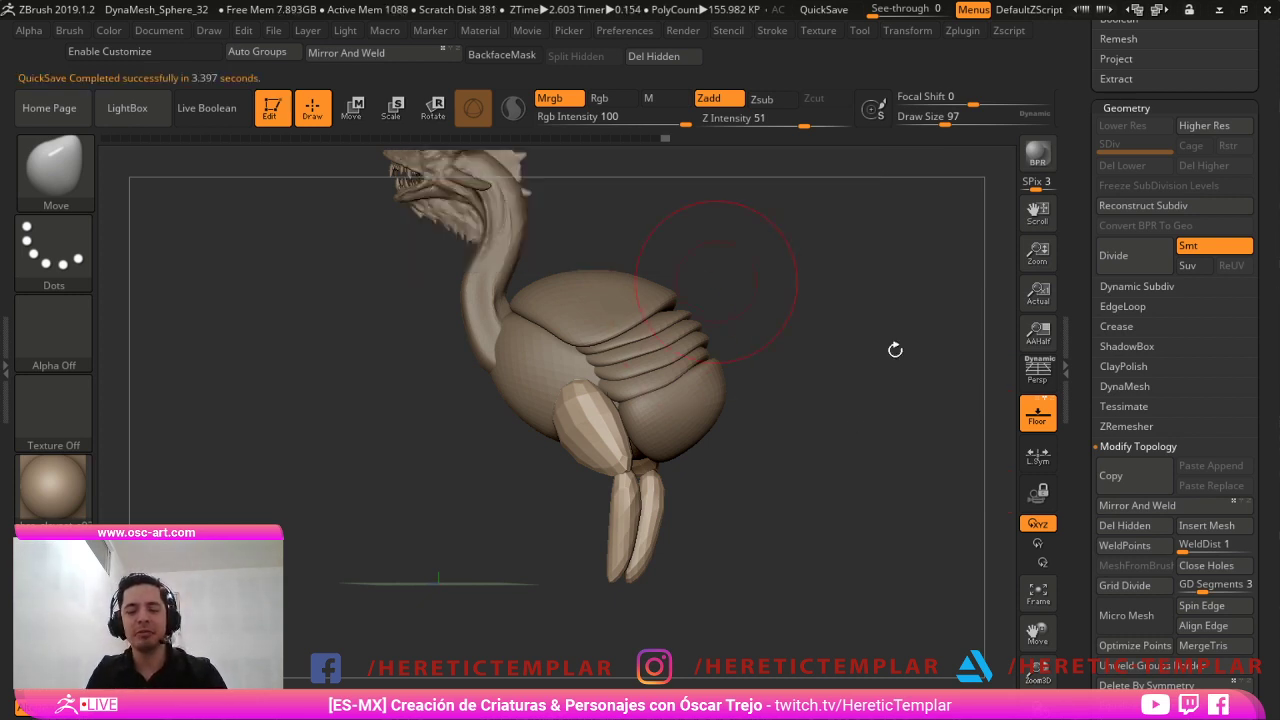
Select the segmented shell and lift its rearmost plate with the Move Topological brush to uncover the belly's rear.
drag(895, 350, 830, 400)
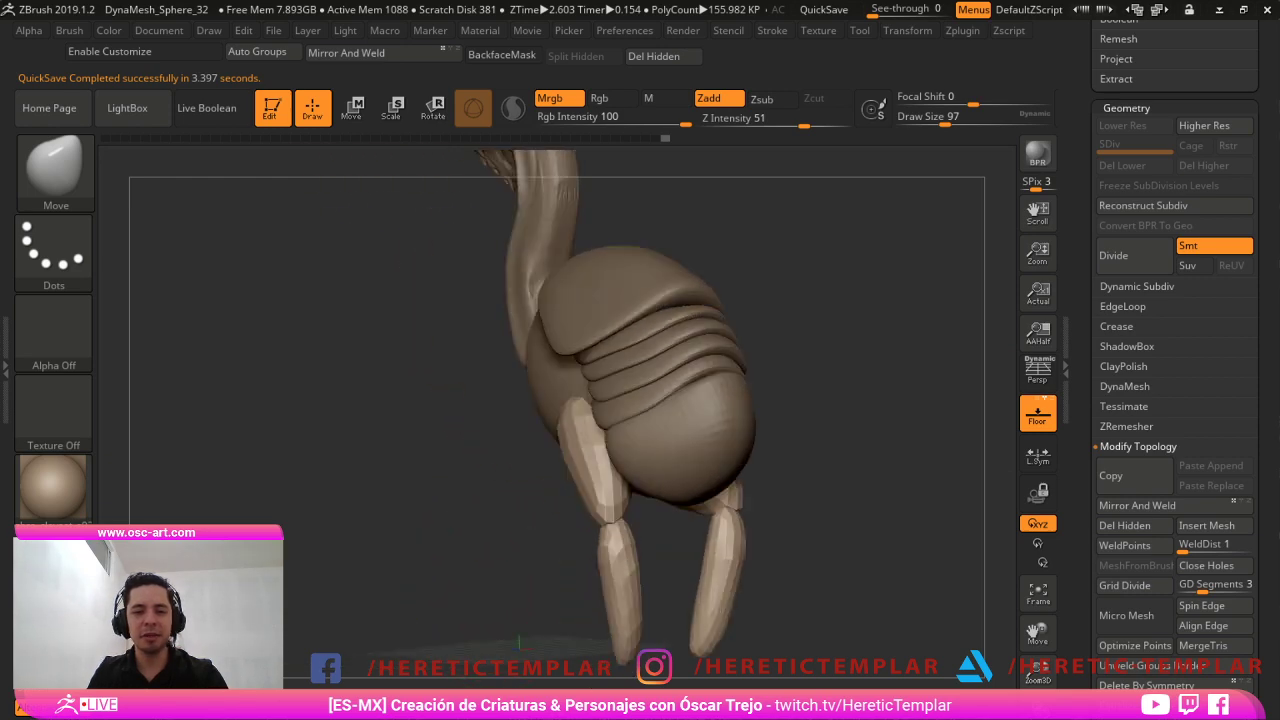
drag(488, 514, 474, 516)
key(b)
key(m)
key(t)
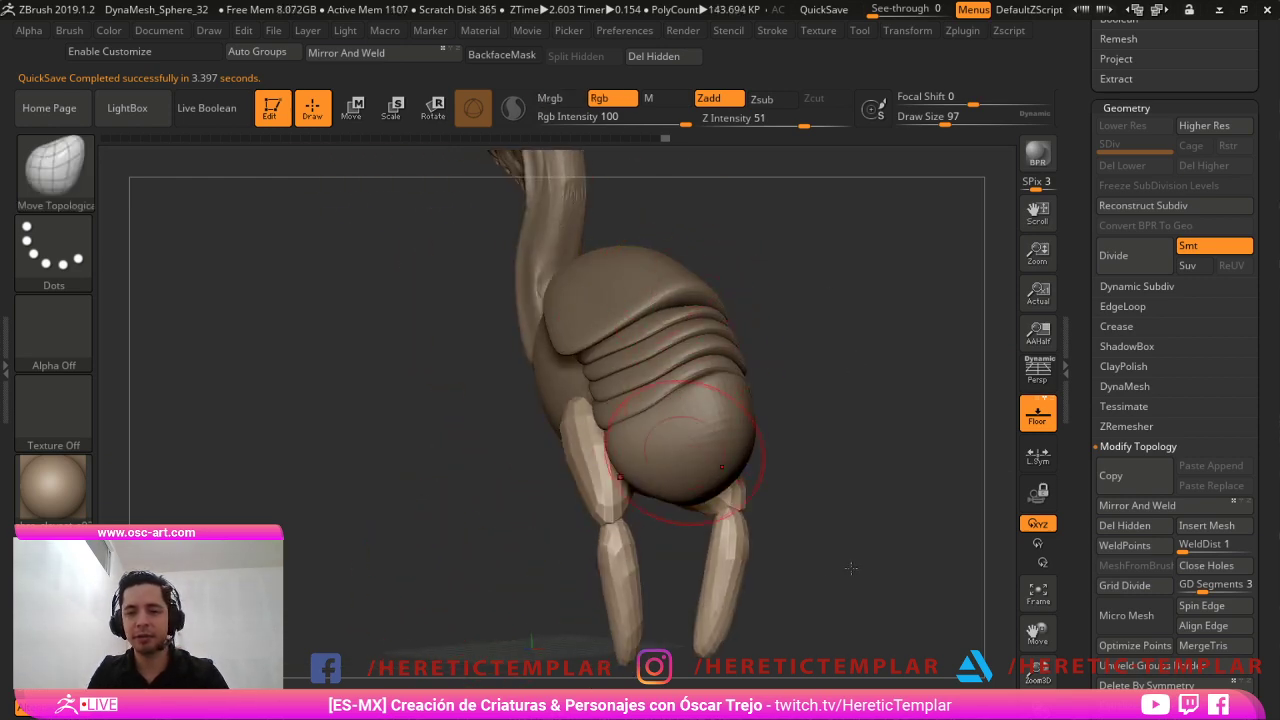
drag(851, 567, 565, 642)
alt+click(718, 459)
drag(752, 507, 600, 455)
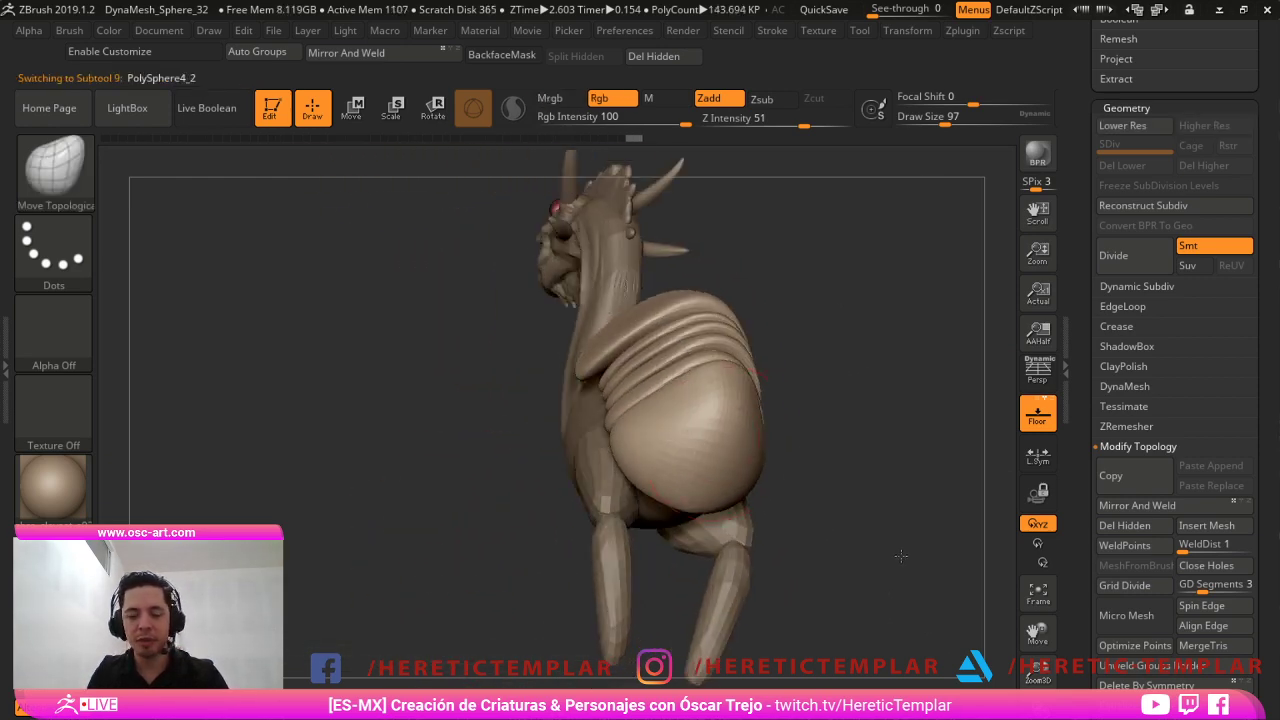
key(s)
drag(672, 498, 700, 446)
key(s)
key(s)
drag(530, 455, 664, 466)
key(s)
mouse_move(667, 467)
mouse_down()
mouse_move(708, 464)
mouse_move(713, 432)
mouse_move(792, 476)
mouse_move(714, 543)
mouse_move(716, 508)
mouse_move(691, 523)
mouse_move(686, 545)
mouse_move(706, 546)
mouse_move(676, 539)
mouse_up()
Select the belly and insert a PolySphere at its rear end beneath the last shell plate.
key(s)
key(b)
key(i)
key(p)
key(b)
key(m)
key(v)
alt+click(547, 546)
key(b)
key(i)
key(m)
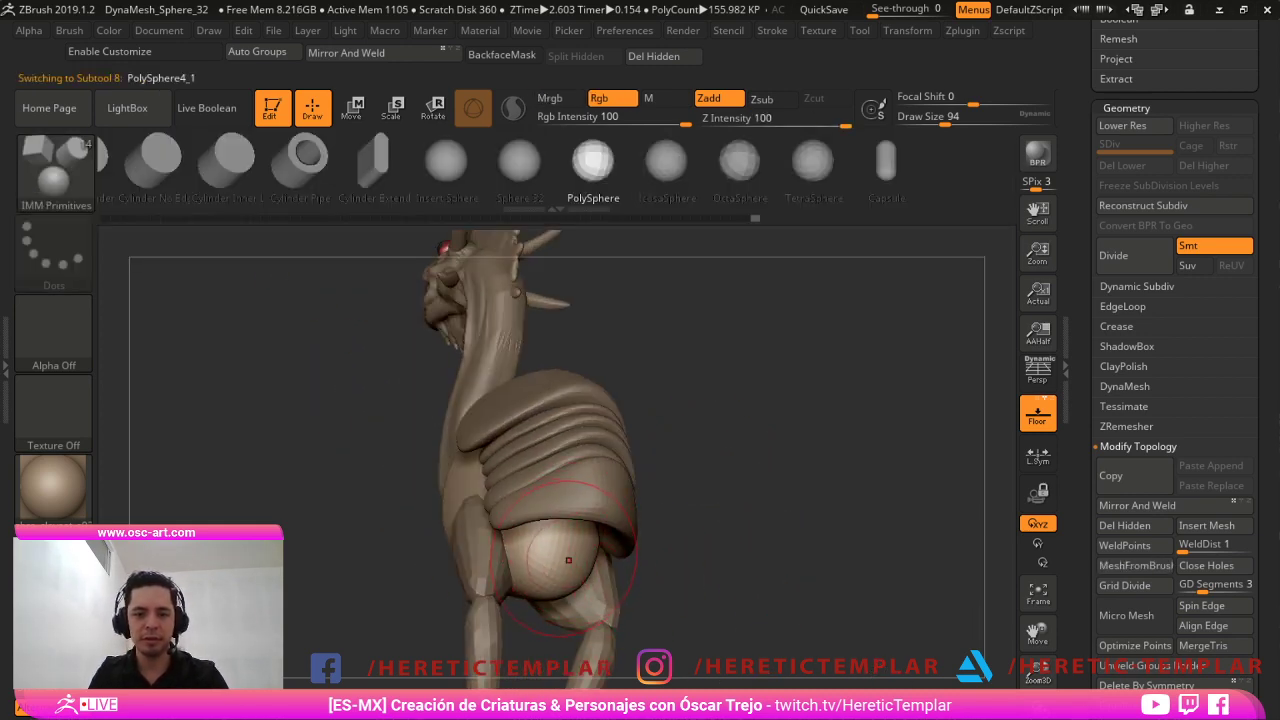
drag(568, 560, 604, 580)
drag(652, 576, 749, 526)
Stretch the inserted rear sphere backward into an elongated tail base with the Move brush.
key(b)
key(m)
key(v)
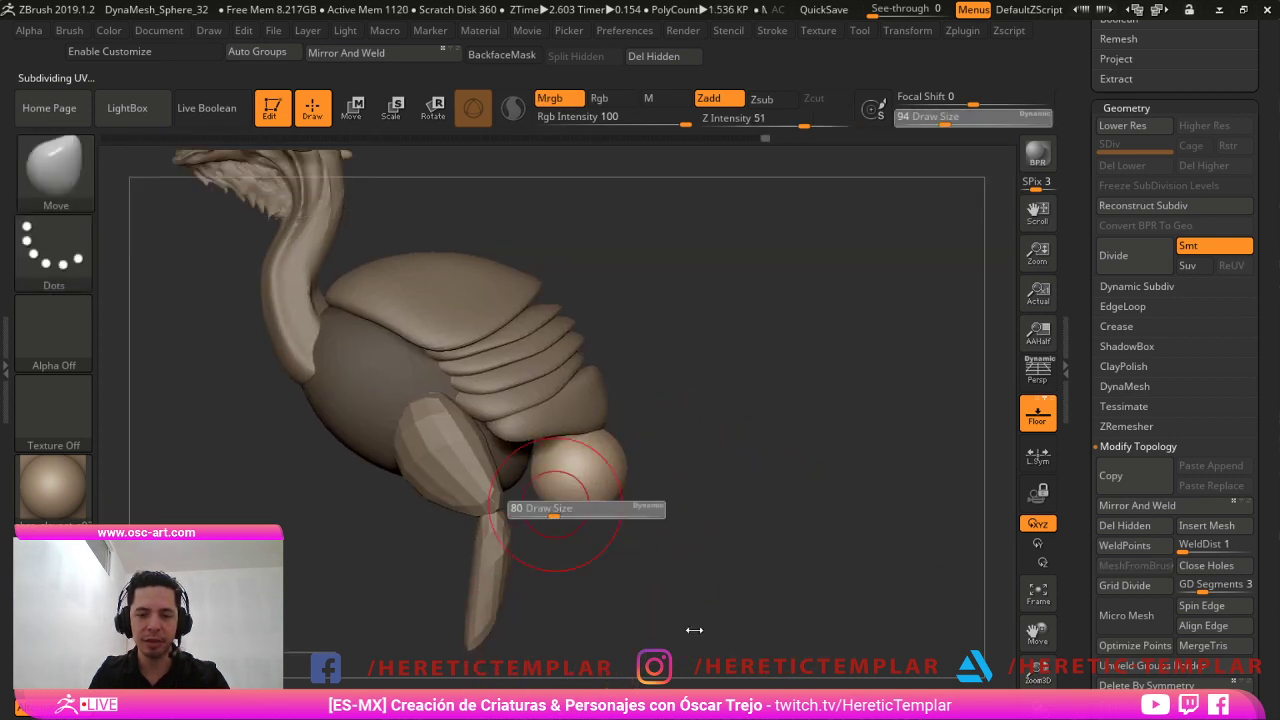
key(bracketright)
drag(545, 462, 542, 474)
key(bracketright)
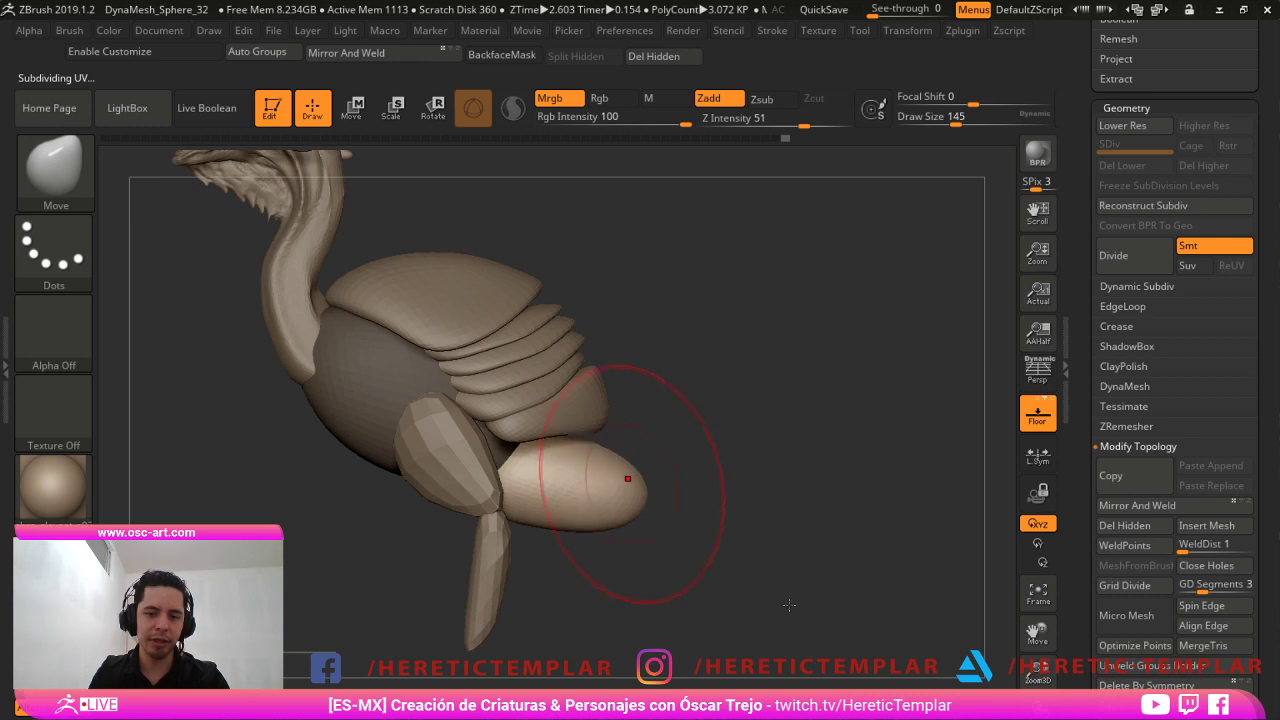
shift+drag(651, 483, 549, 443)
key(bracketright)
key(bracketright)
key(bracketright)
key(bracketright)
key([)
key(s)
Taper the tail base toward a narrow rear tip and blend its front into the belly.
ctrl+right_drag(549, 443, 640, 378)
ctrl+drag(640, 378, 628, 412)
key(s)
drag(603, 450, 600, 450)
drag(587, 454, 585, 462)
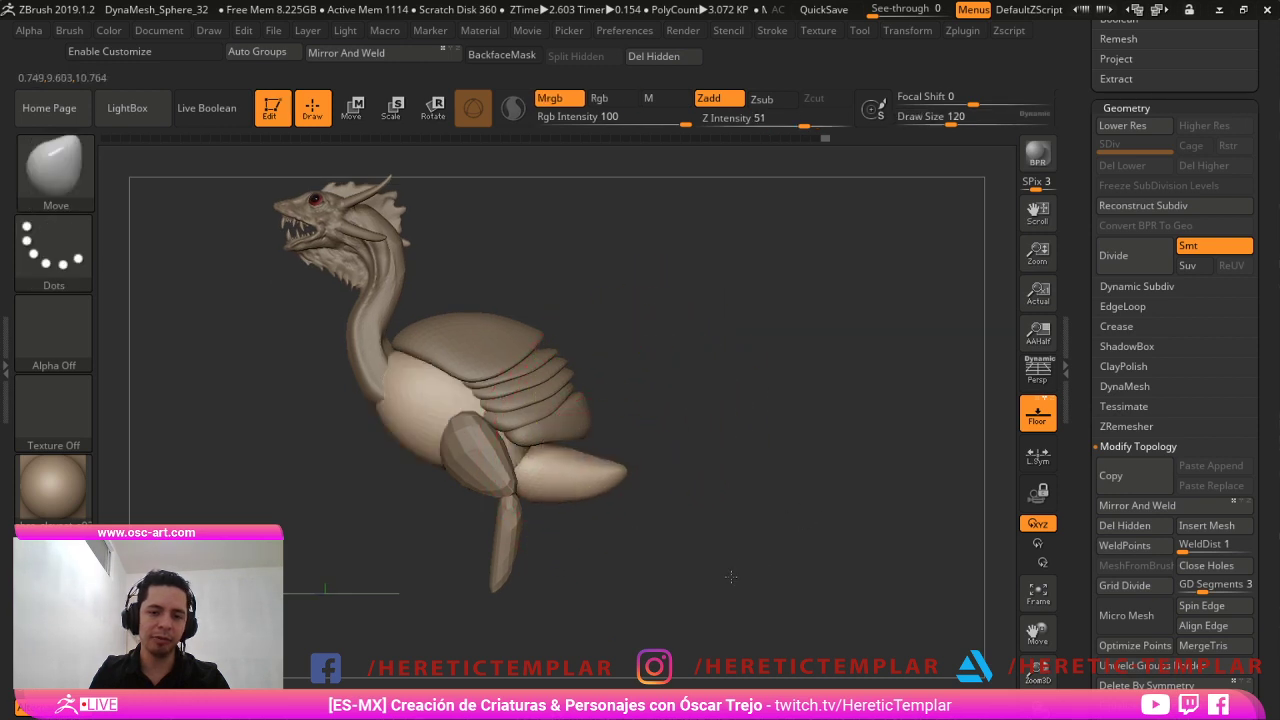
Quick-save the project after adding the tail base.
mouse_move(657, 374)
mouse_down()
mouse_move(695, 373)
mouse_move(542, 382)
mouse_move(611, 397)
mouse_move(639, 384)
mouse_up()
drag(799, 480, 816, 473)
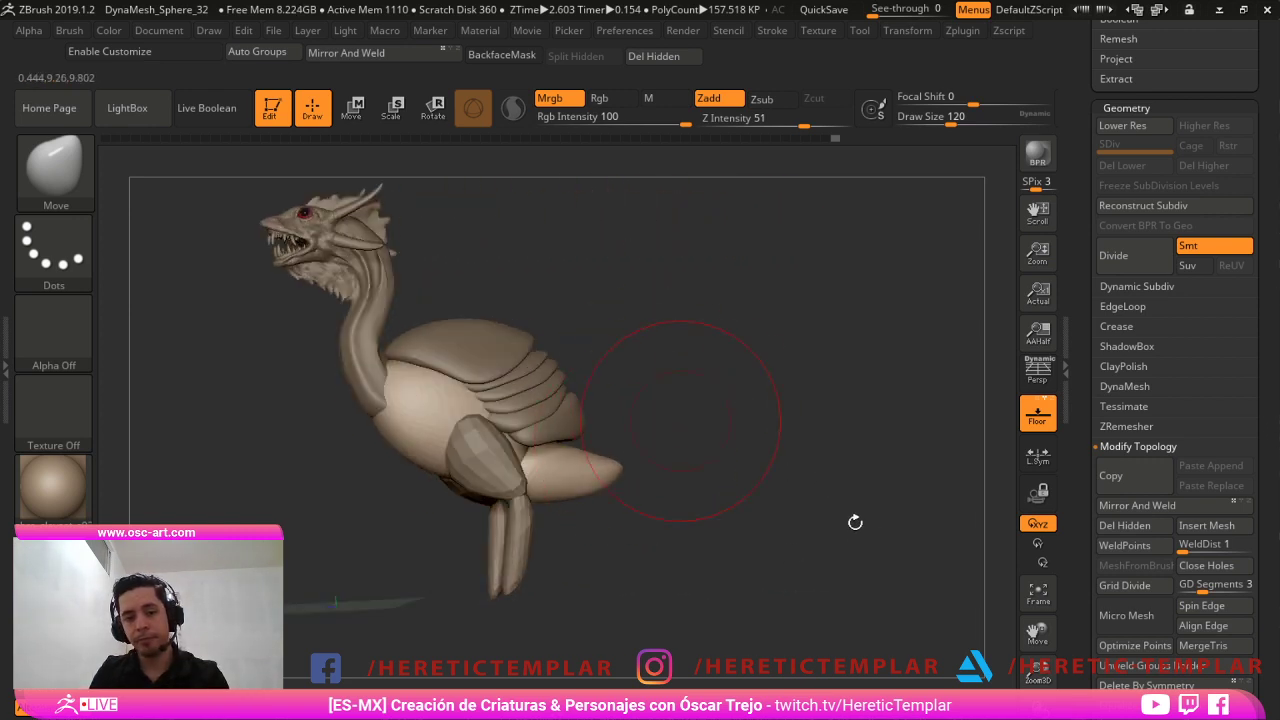
drag(855, 522, 835, 519)
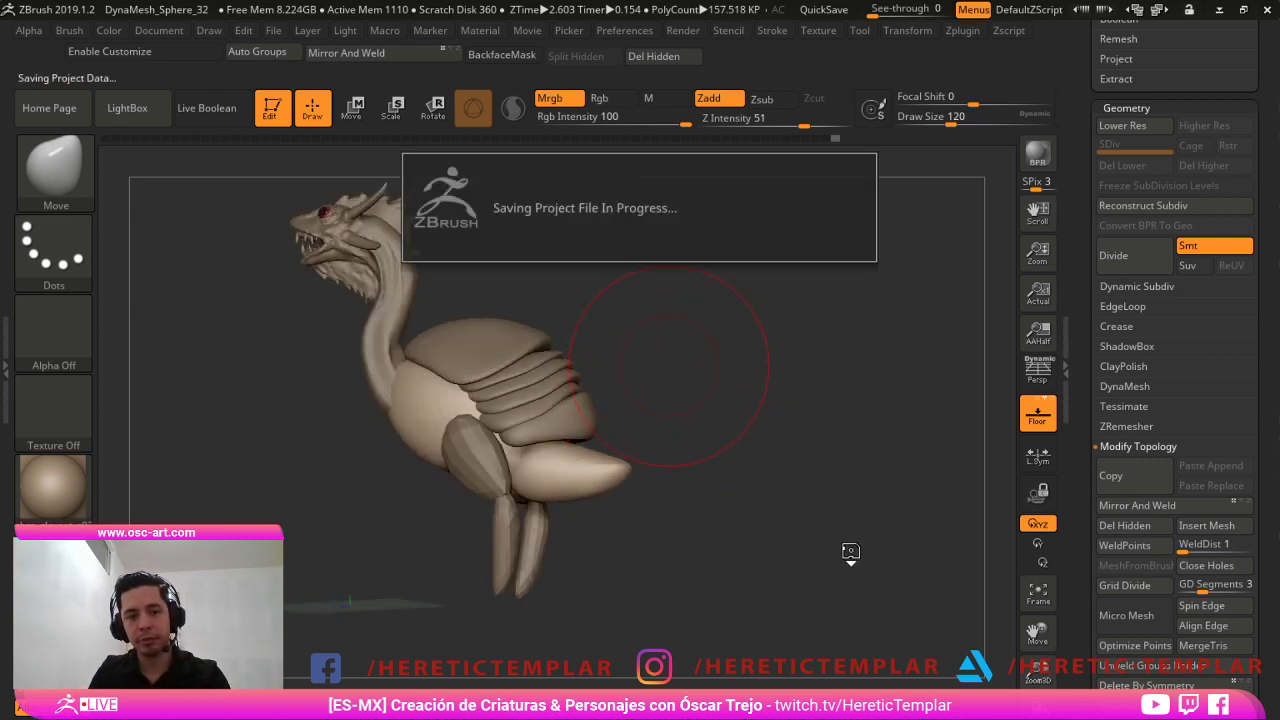
drag(866, 579, 855, 570)
Insert a small PolySphere at the tip of the tail base.
key(b)
key(i)
key(p)
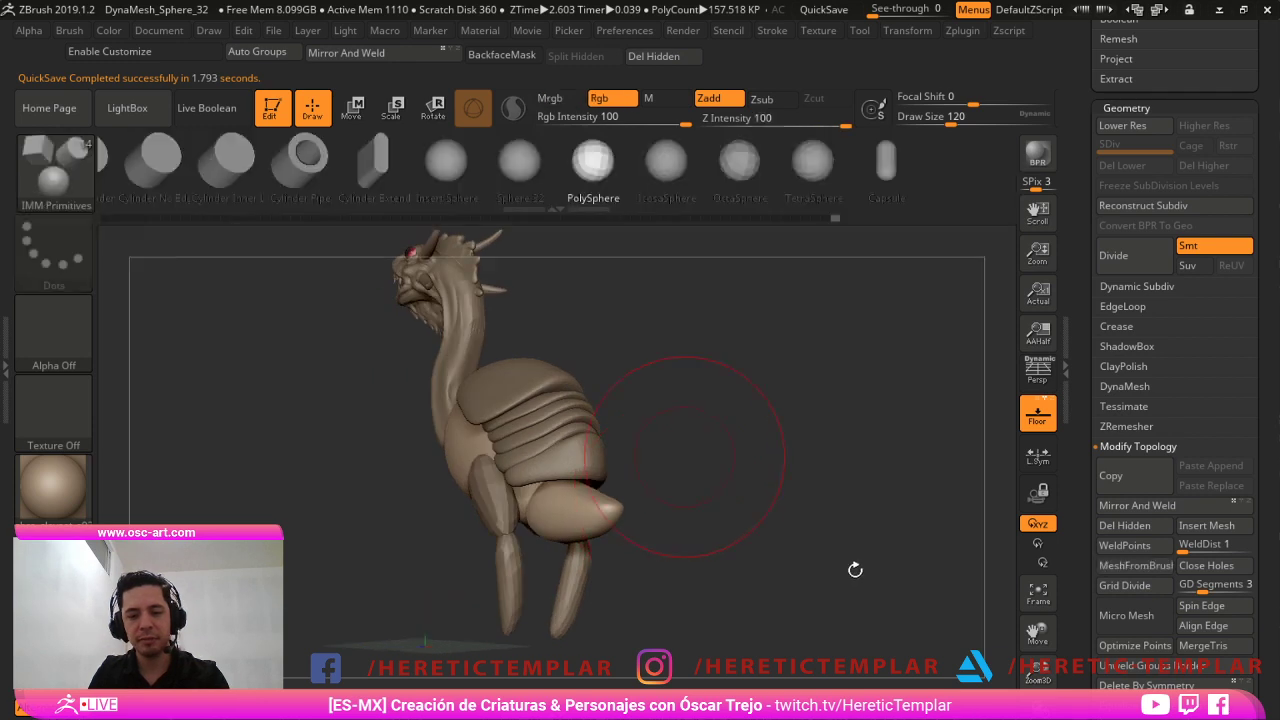
key(ctrl+d)
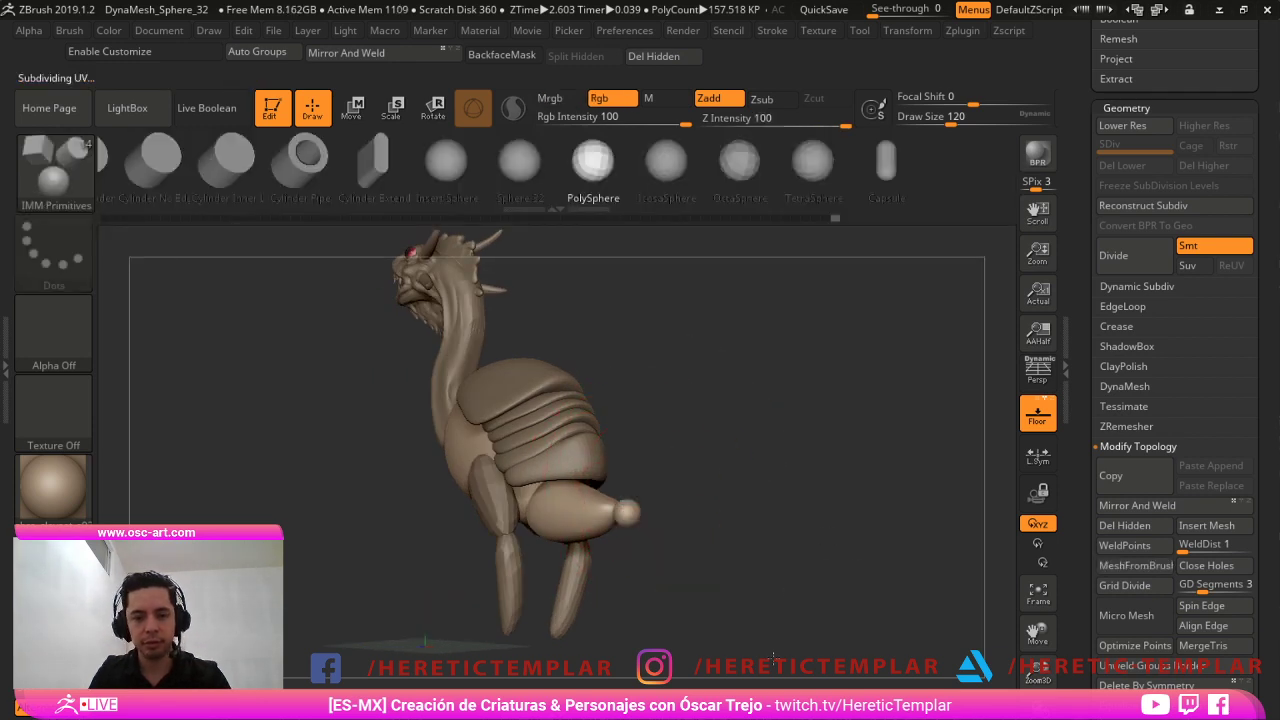
drag(618, 526, 612, 540)
shift+drag(650, 560, 690, 535)
Pull the tail tip's sphere backward into a longer tail segment with the Move brush.
key(b)
key(m)
key(v)
key(s)
mouse_move(700, 472)
mouse_down()
mouse_move(740, 392)
mouse_move(757, 505)
mouse_up()
mouse_move(705, 448)
mouse_down()
mouse_move(729, 435)
mouse_move(757, 452)
mouse_move(752, 490)
mouse_move(746, 470)
mouse_move(704, 462)
mouse_move(737, 464)
mouse_move(718, 472)
mouse_move(771, 428)
mouse_move(733, 464)
mouse_move(756, 434)
mouse_up()
key(s)
key(s)
key(s)
key(s)
Pull the rear end of the tail segment downward into a broad fan with the SnakeHook brush.
key(b)
key(s)
key(h)
key(ctrl+z)
key(s)
mouse_move(757, 478)
mouse_down()
mouse_move(802, 508)
mouse_move(769, 472)
mouse_move(769, 525)
mouse_up()
Lengthen the fan-shaped tail segment and flatten it into a low, elongated form with the Move brush.
key(b)
key(m)
key(v)
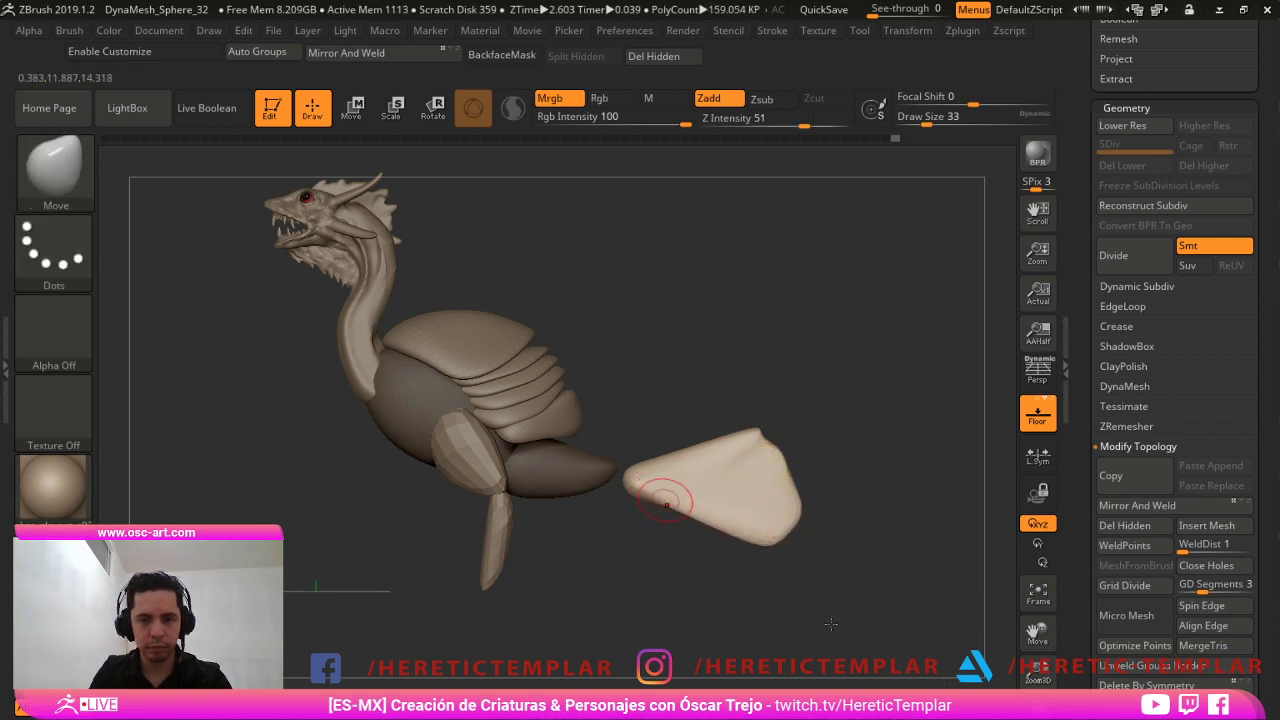
key(s)
mouse_move(667, 495)
mouse_down()
mouse_move(774, 526)
mouse_move(803, 494)
mouse_up()
mouse_move(732, 514)
mouse_down()
mouse_move(725, 470)
mouse_move(709, 480)
mouse_up()
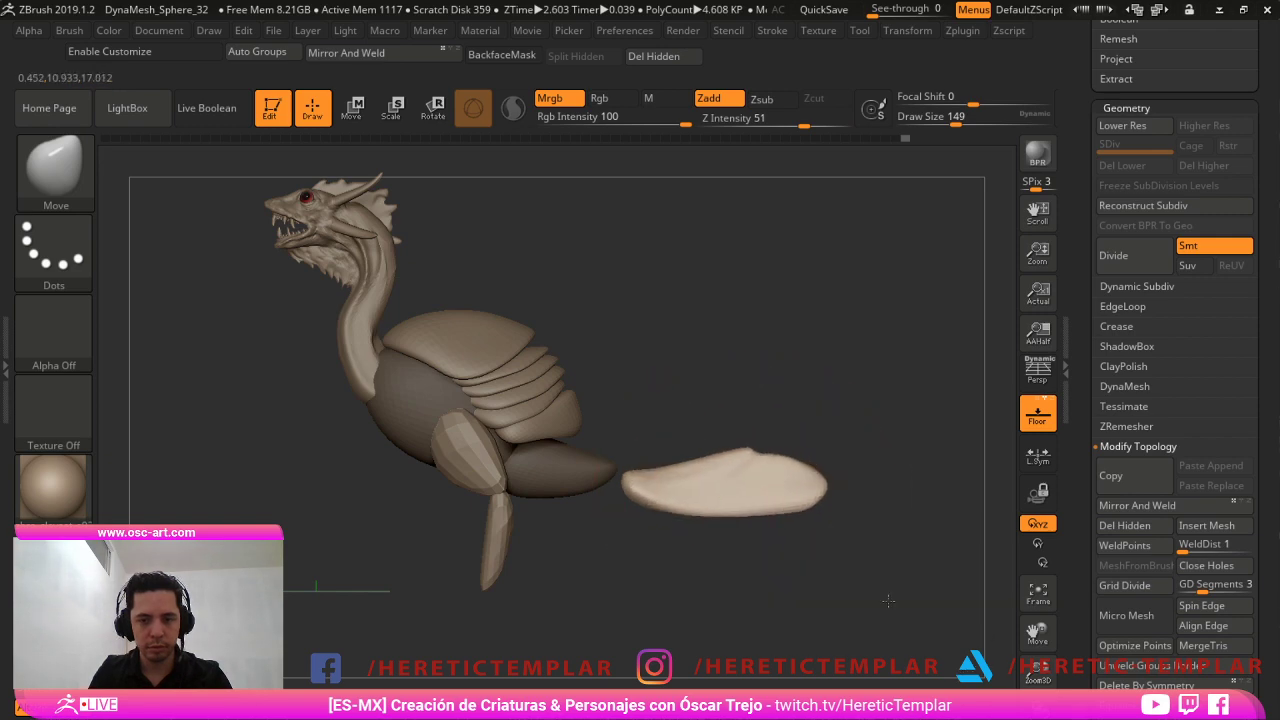
Move the tail segment forward so its front end overlaps the tip of the tail base.
drag(630, 490, 611, 490)
key(w)
drag(691, 478, 652, 475)
key(q)
Slim the tail segment into a thin, tapering tail behind the tail base.
key(s)
key(b)
key(s)
key(h)
key(s)
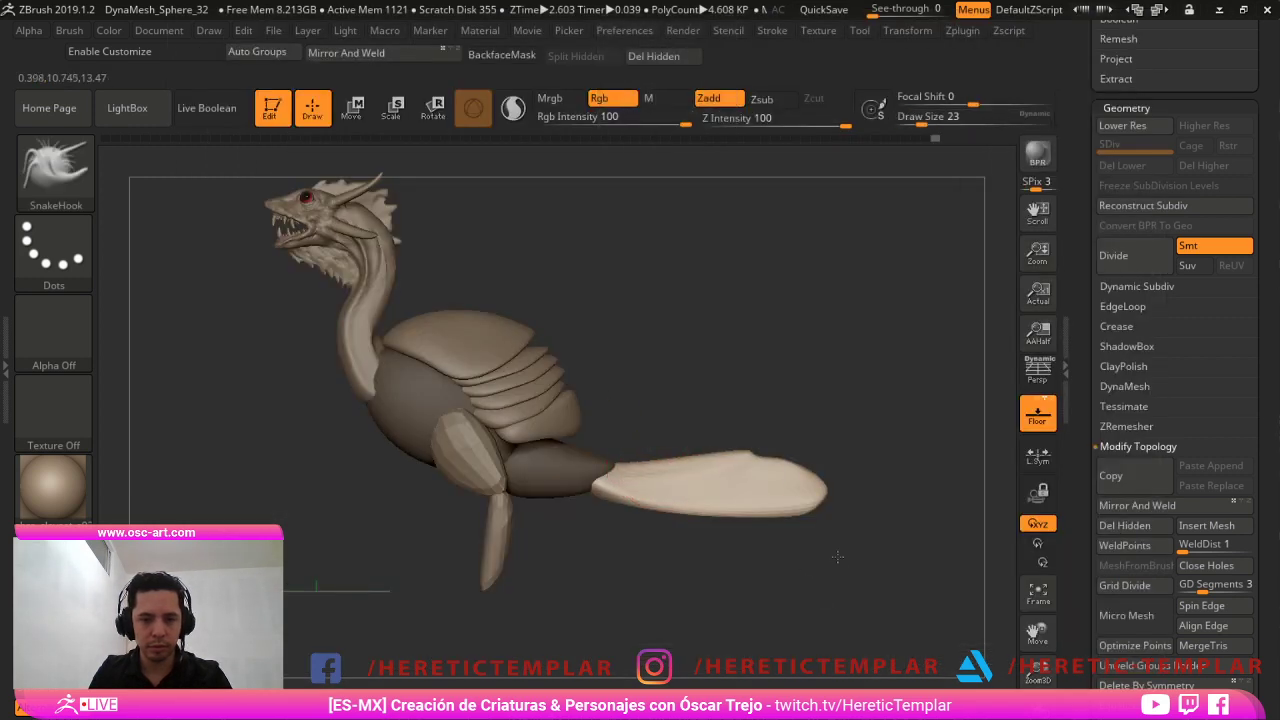
key(shift)
mouse_move(932, 600)
shift+mouse_down()
mouse_move(985, 613)
mouse_move(851, 599)
mouse_move(918, 598)
mouse_move(862, 594)
mouse_move(790, 607)
shift+mouse_up()
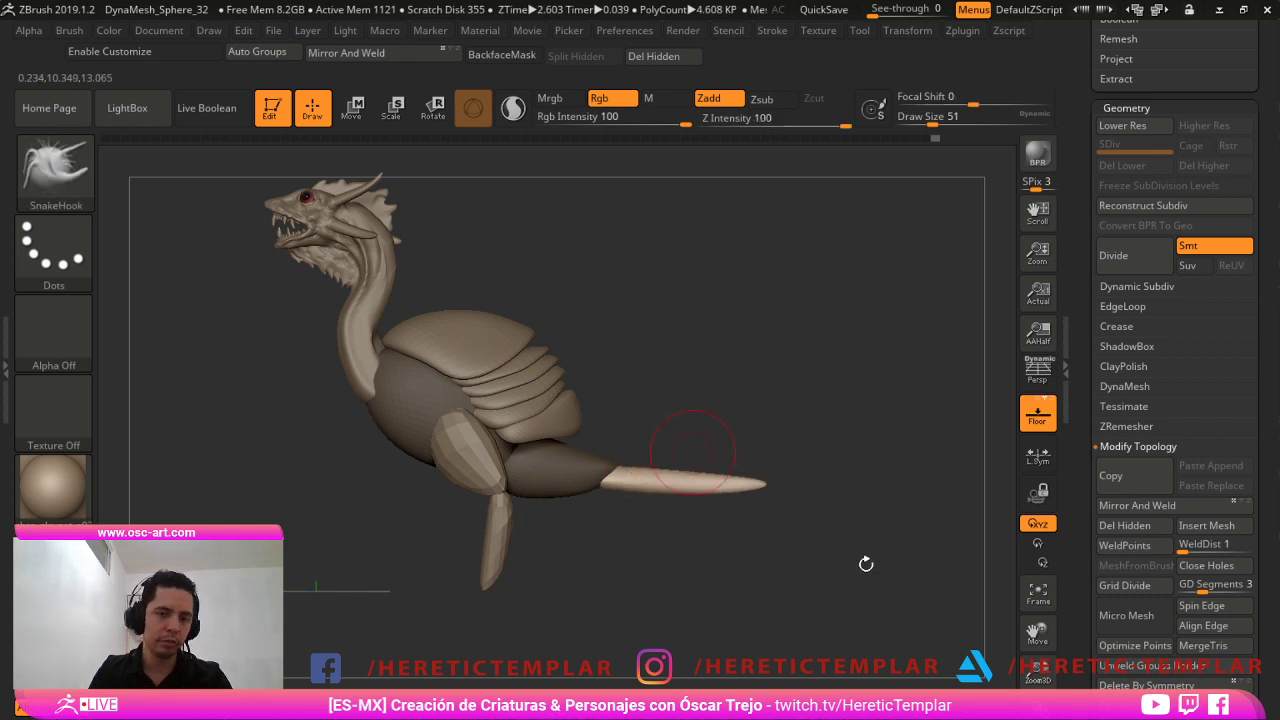
mouse_move(628, 566)
mouse_down()
mouse_move(830, 566)
mouse_move(694, 566)
mouse_move(880, 620)
mouse_move(851, 676)
mouse_move(672, 640)
mouse_up()
drag(671, 578, 438, 572)
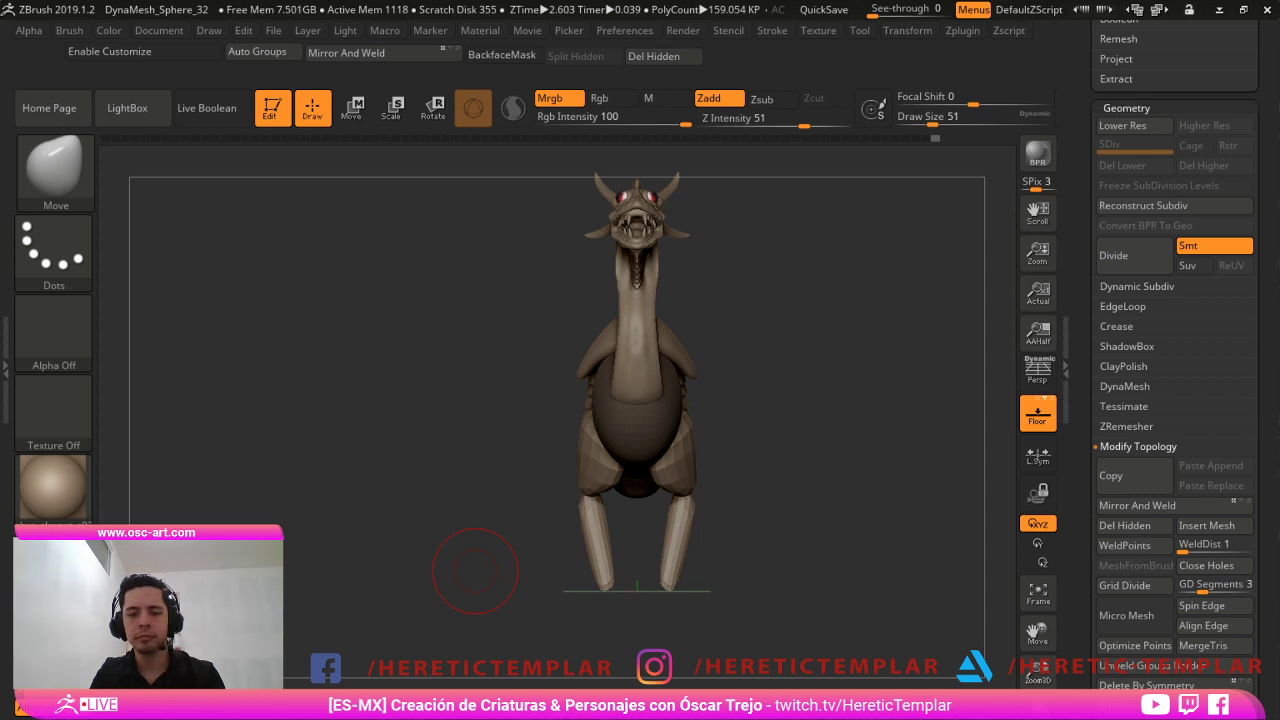
drag(795, 605, 702, 621)
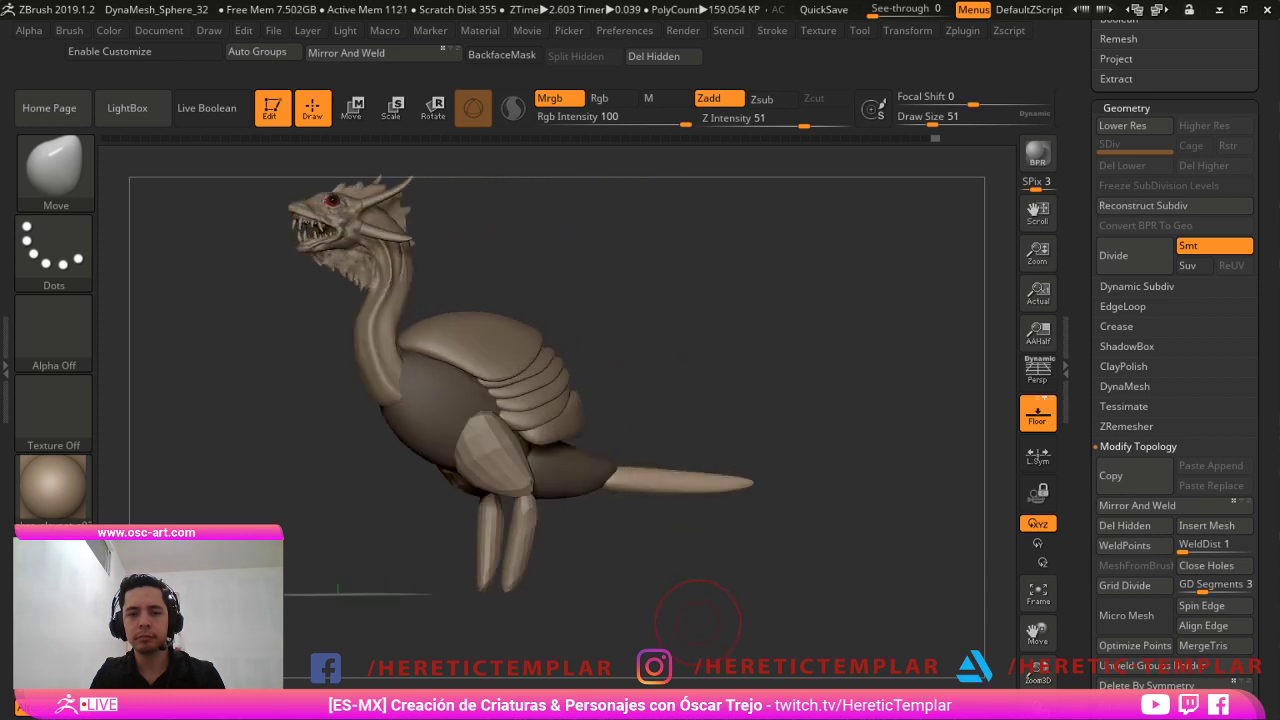
Select the thin tail segment and bend it into an upward curve using a larger Move brush.
alt+click(668, 482)
drag(711, 643, 690, 643)
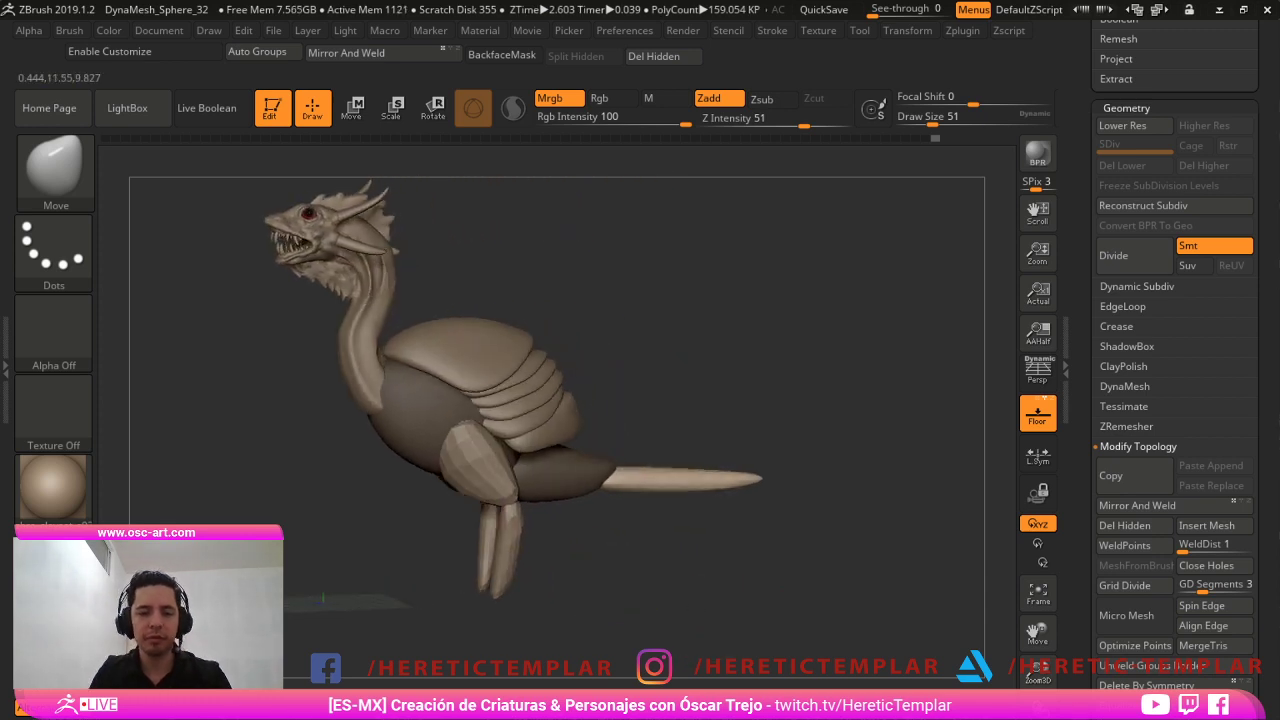
alt+drag(765, 662, 664, 603)
alt+click(440, 413)
key(bracketright)
key(bracketright)
drag(463, 411, 466, 422)
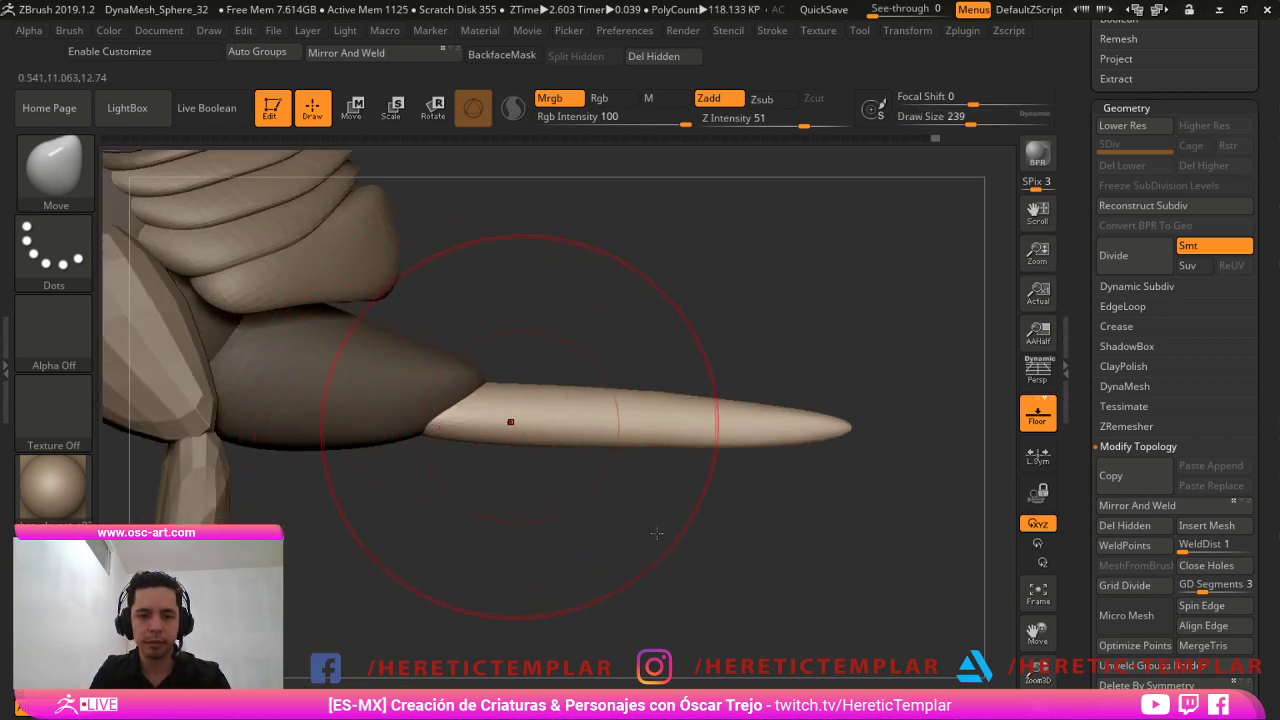
key(bracketright)
mouse_move(818, 443)
mouse_down()
mouse_move(764, 292)
mouse_move(773, 315)
mouse_up()
drag(685, 347, 681, 366)
Refine the tail segment's curve and seat its front end against the tail base with the Move brush.
mouse_move(885, 518)
mouse_down()
mouse_move(903, 550)
mouse_move(764, 635)
mouse_move(716, 574)
mouse_up()
drag(556, 455, 552, 474)
drag(598, 541, 608, 508)
drag(486, 388, 484, 378)
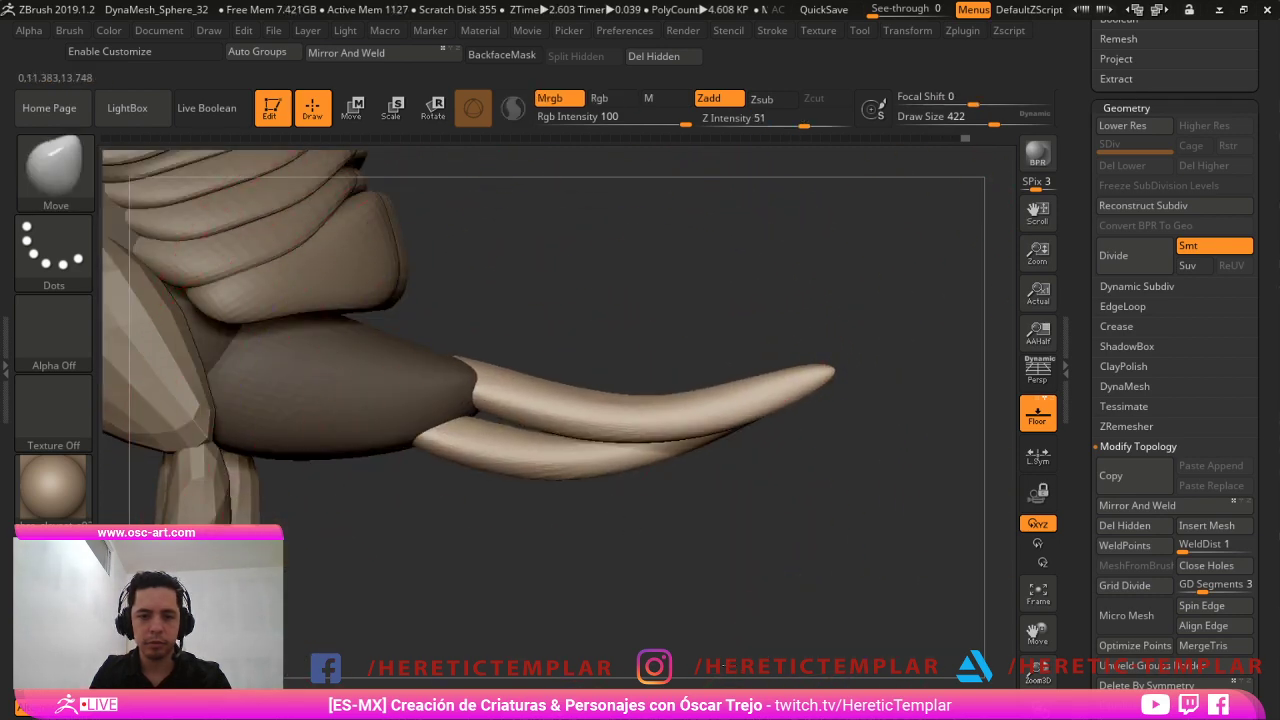
key(ctrl+z)
key(ctrl+shift+z)
drag(773, 685, 705, 620)
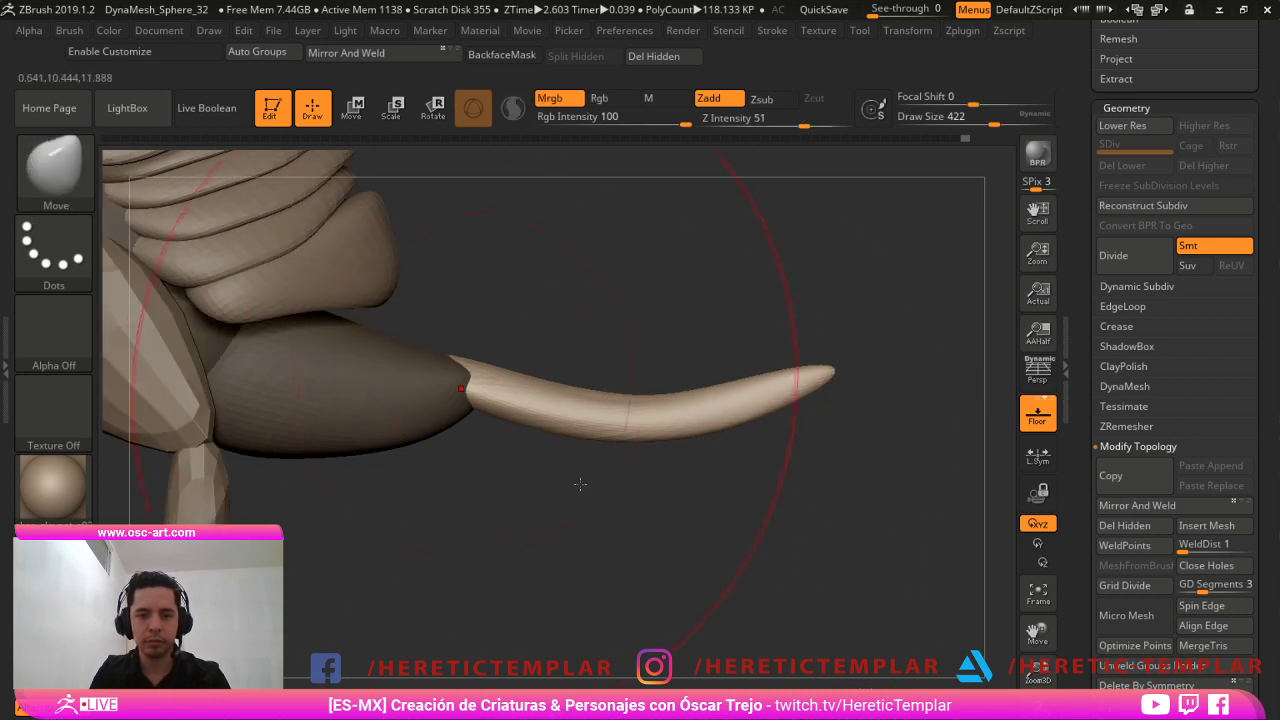
drag(577, 400, 571, 414)
Rotate the curved tail segment upward around its joint with the tail base using the gizmo.
alt+drag(734, 640, 789, 605)
key(w)
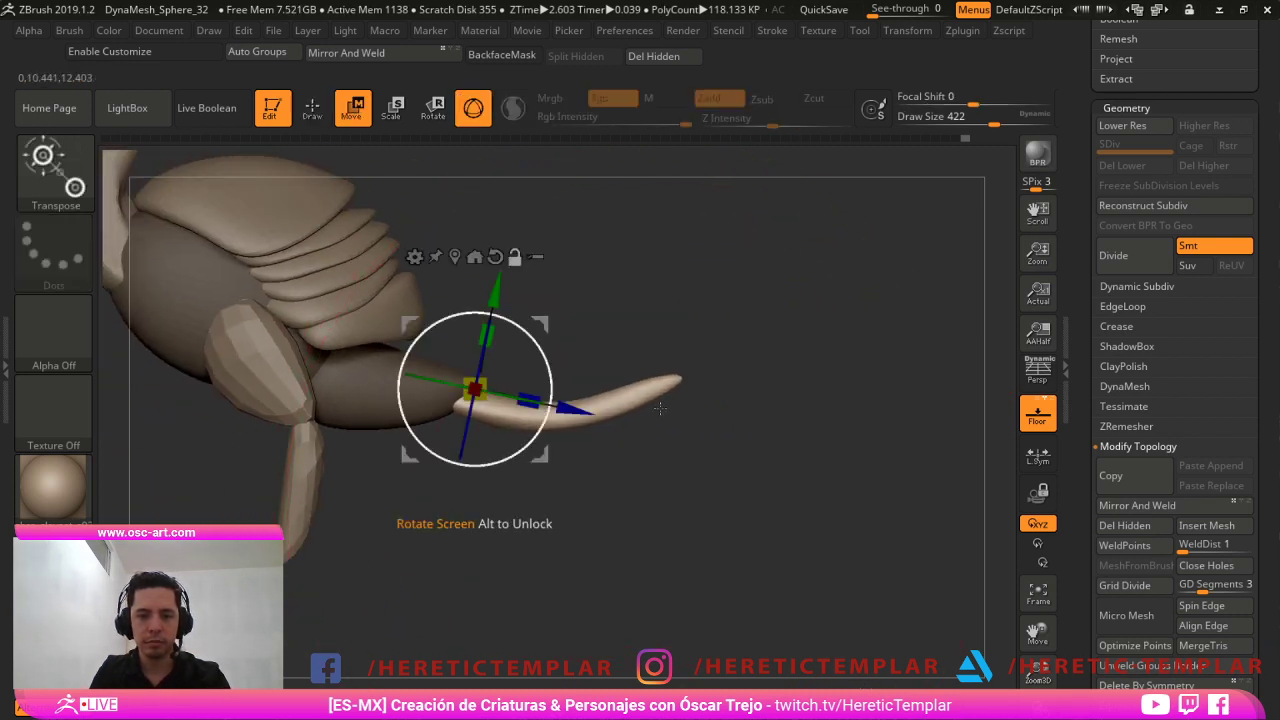
mouse_move(530, 334)
mouse_down()
mouse_move(504, 304)
mouse_move(529, 307)
mouse_up()
key(q)
key(f)
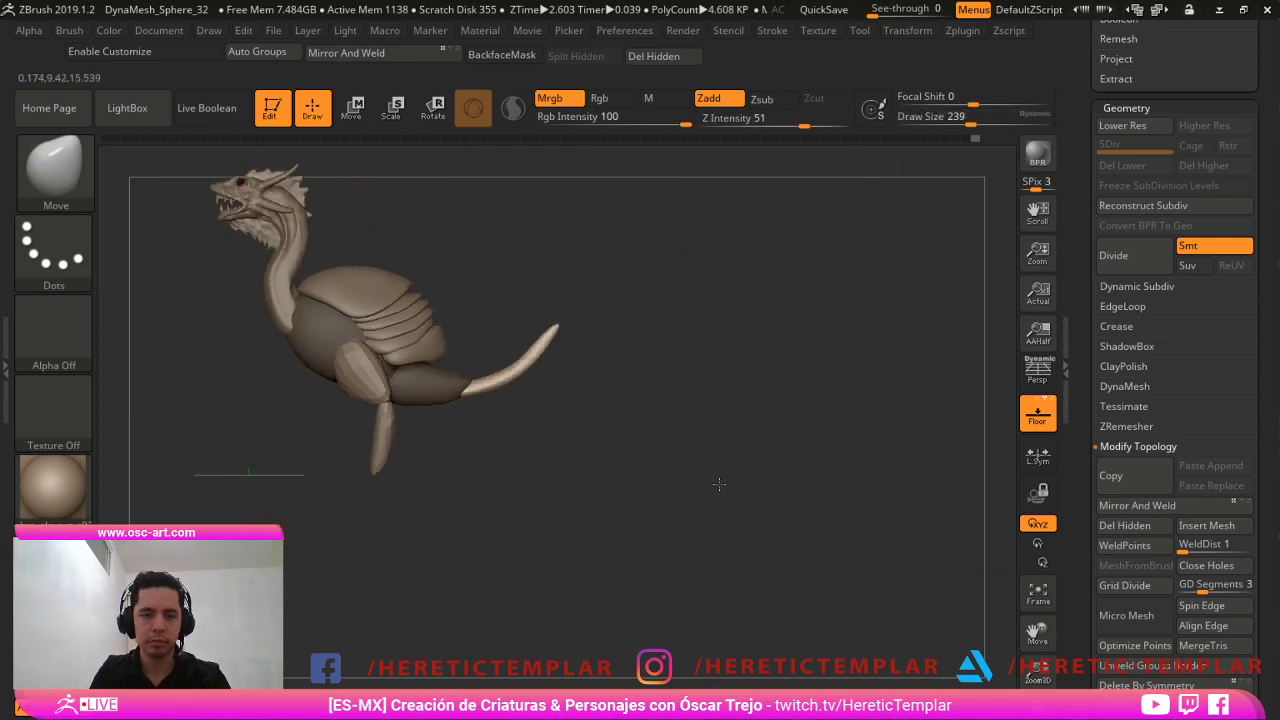
Duplicate the tail segment with the gizmo and angle the copies into a small fan of tail feathers.
mouse_move(769, 650)
mouse_down()
mouse_move(784, 651)
mouse_move(507, 618)
mouse_move(577, 523)
mouse_up()
key(w)
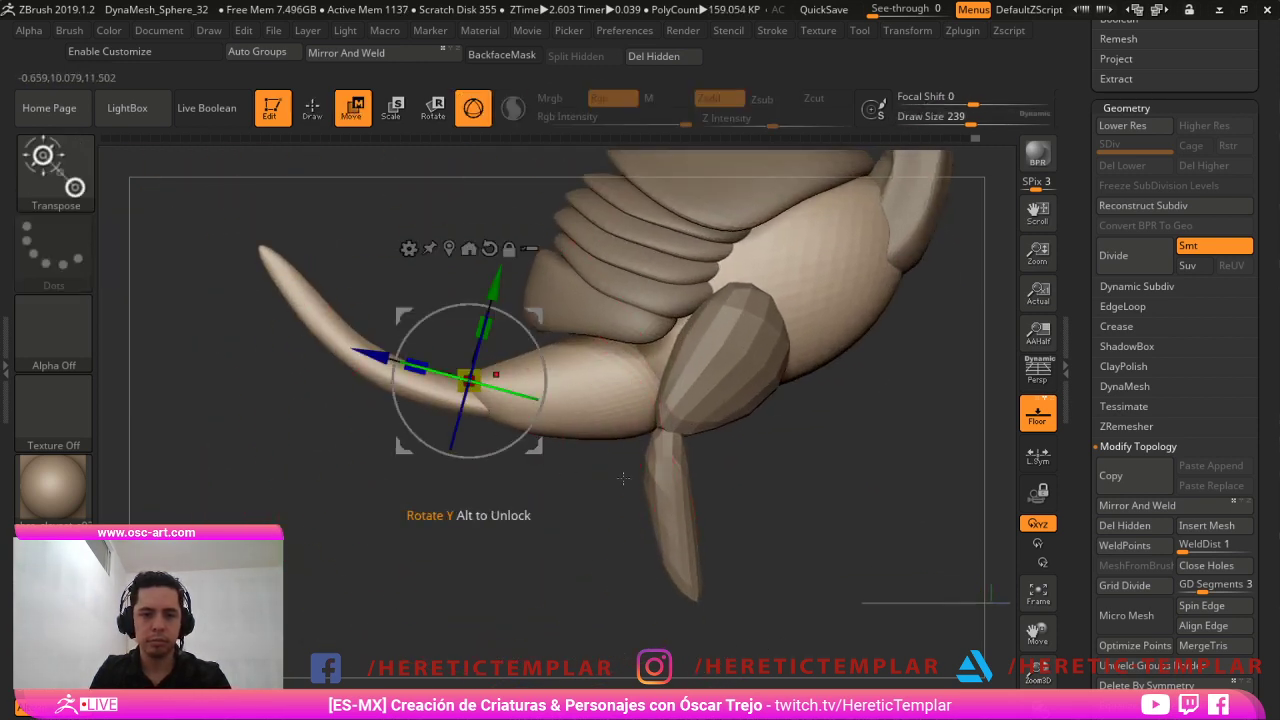
ctrl+click(435, 392)
mouse_move(521, 334)
ctrl+mouse_down()
mouse_move(515, 325)
mouse_move(539, 314)
mouse_move(538, 331)
ctrl+mouse_up()
mouse_move(538, 331)
mouse_down()
mouse_move(506, 320)
mouse_move(530, 331)
mouse_move(512, 341)
mouse_up()
key(ctrl+z)
key(q)
mouse_move(484, 490)
ctrl+mouse_down()
mouse_move(491, 523)
mouse_move(402, 505)
mouse_move(542, 516)
mouse_move(562, 439)
mouse_move(498, 407)
mouse_move(509, 415)
ctrl+mouse_up()
key(s)
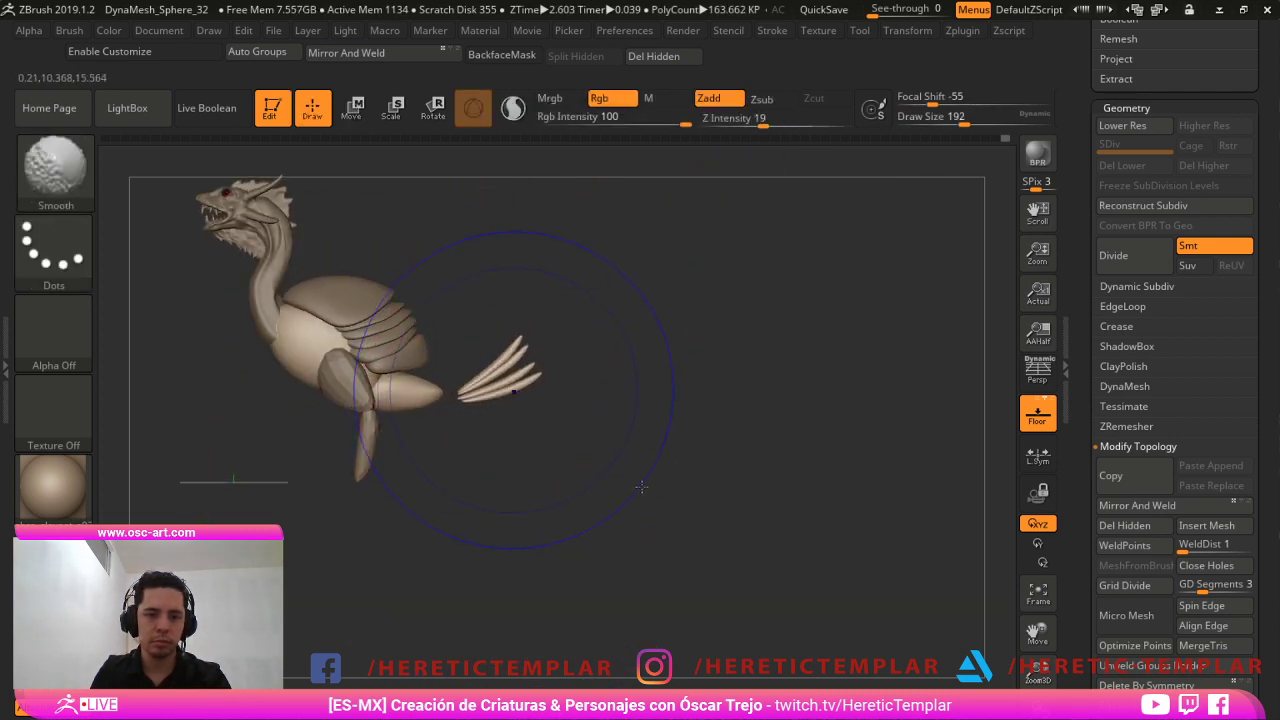
key(ctrl+z)
Auto-group the body and tail feathers by topology continuity so each piece has its own polygroup.
ctrl+shift+drag(579, 298, 525, 393)
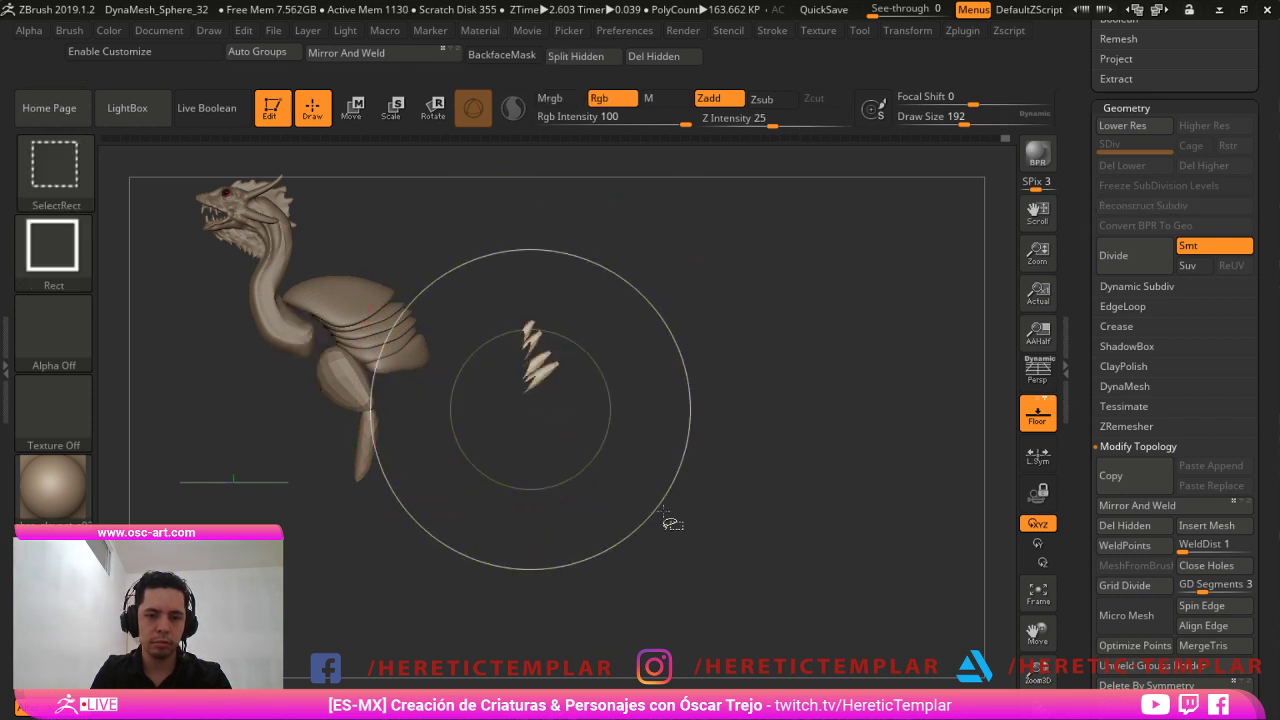
ctrl+shift+click(663, 511)
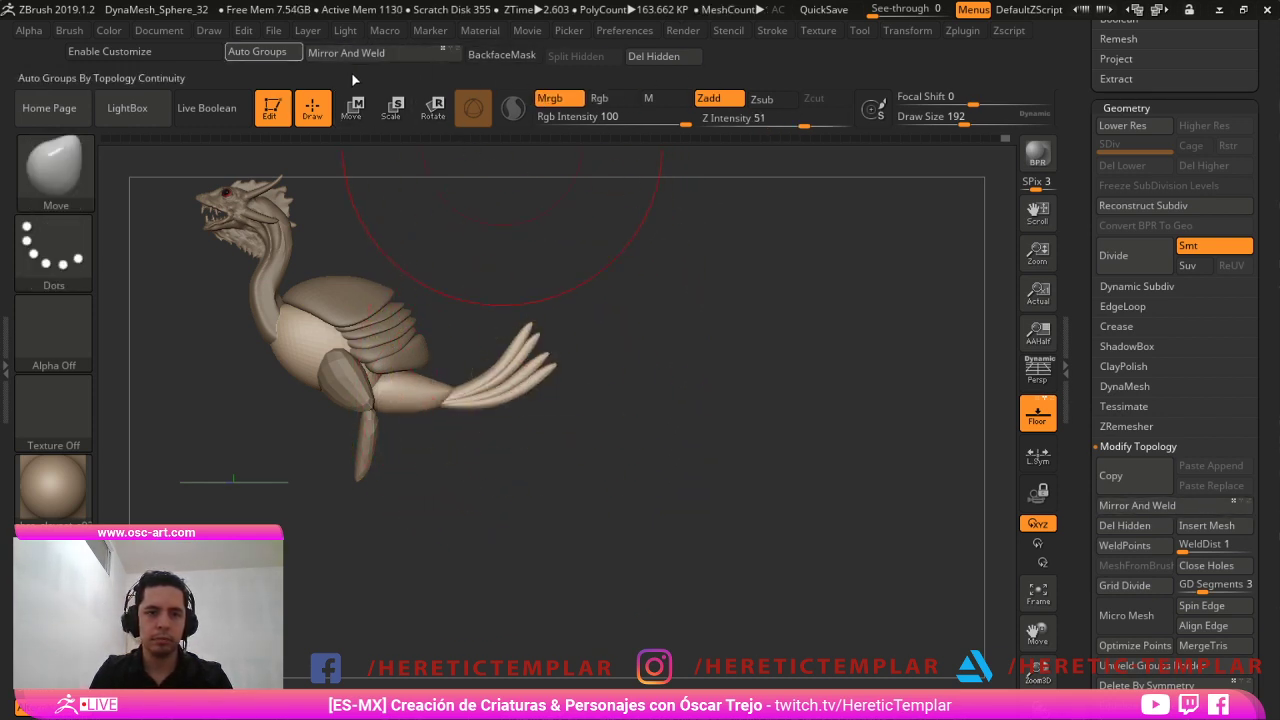
click(270, 53)
ctrl+shift+click(516, 337)
ctrl+shift+click(519, 337)
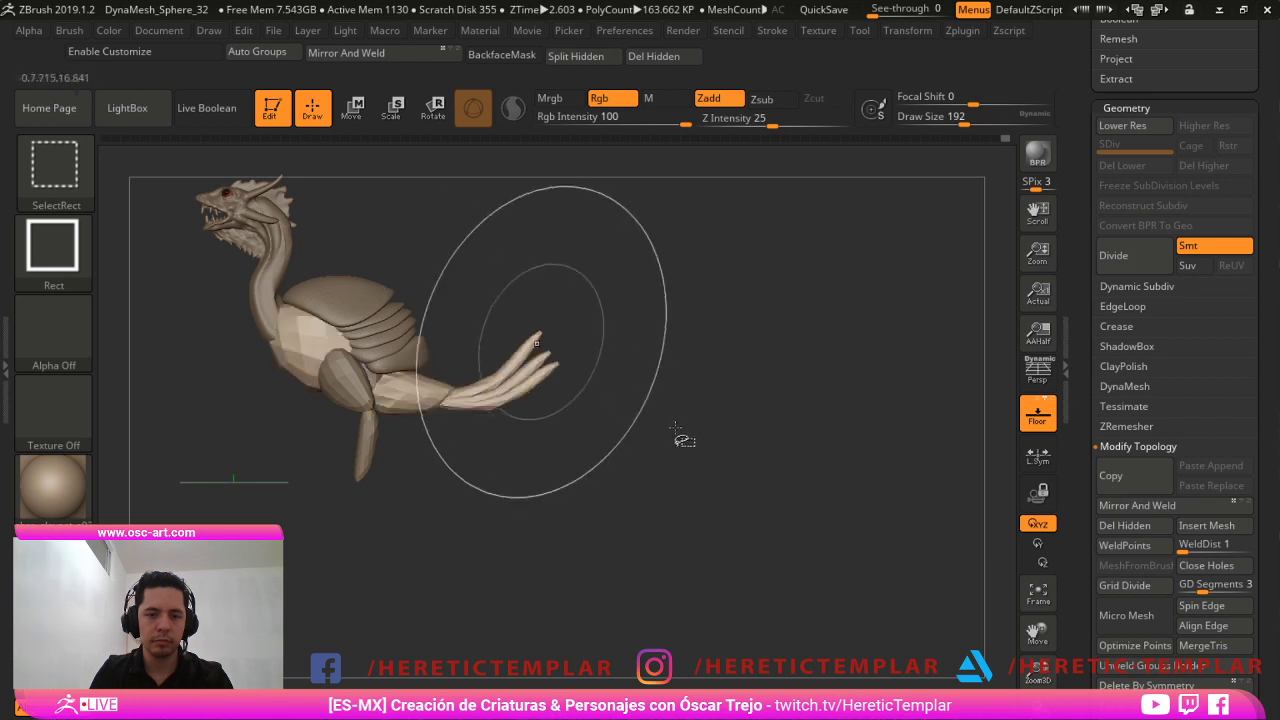
Try to isolate individual tail feathers by polygroup and mask them.
ctrl+shift+click(537, 344)
ctrl+shift+click(533, 365)
ctrl+shift+click(535, 379)
ctrl+shift+drag(551, 329, 553, 355)
mouse_move(606, 279)
ctrl+mouse_down()
mouse_move(480, 446)
mouse_move(518, 482)
ctrl+mouse_up()
ctrl+shift+click(522, 474)
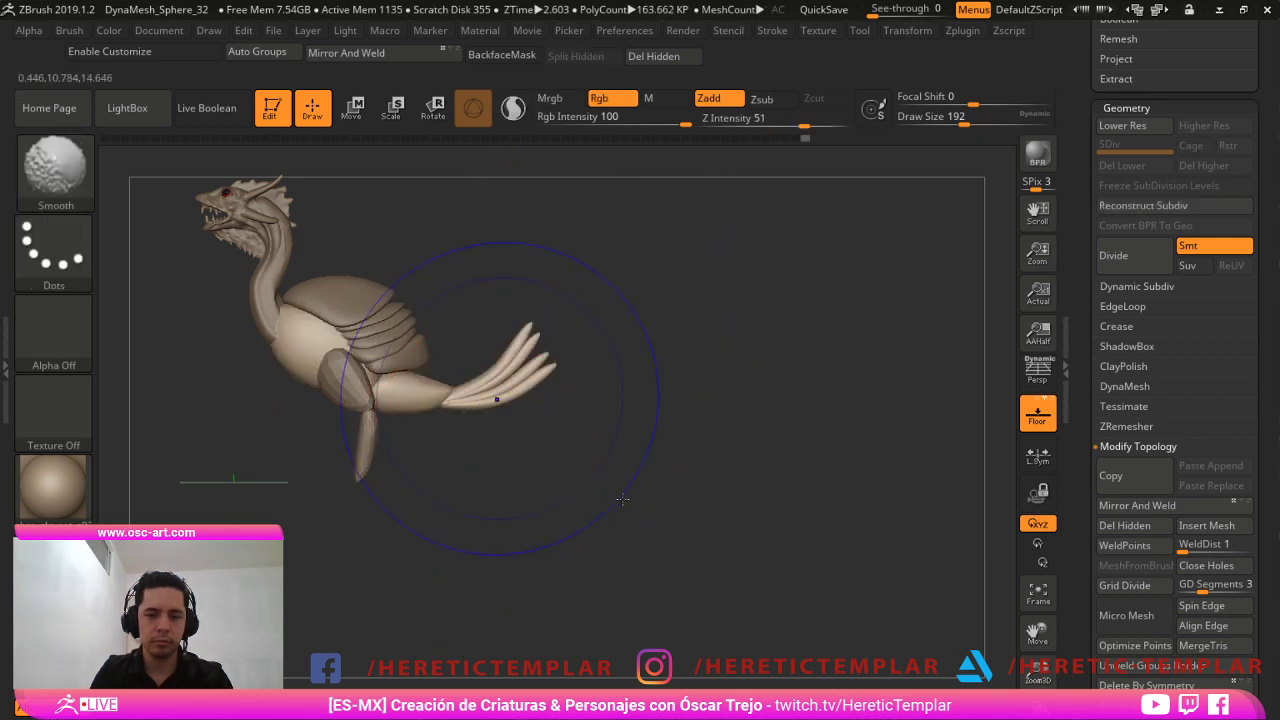
key(ctrl+z)
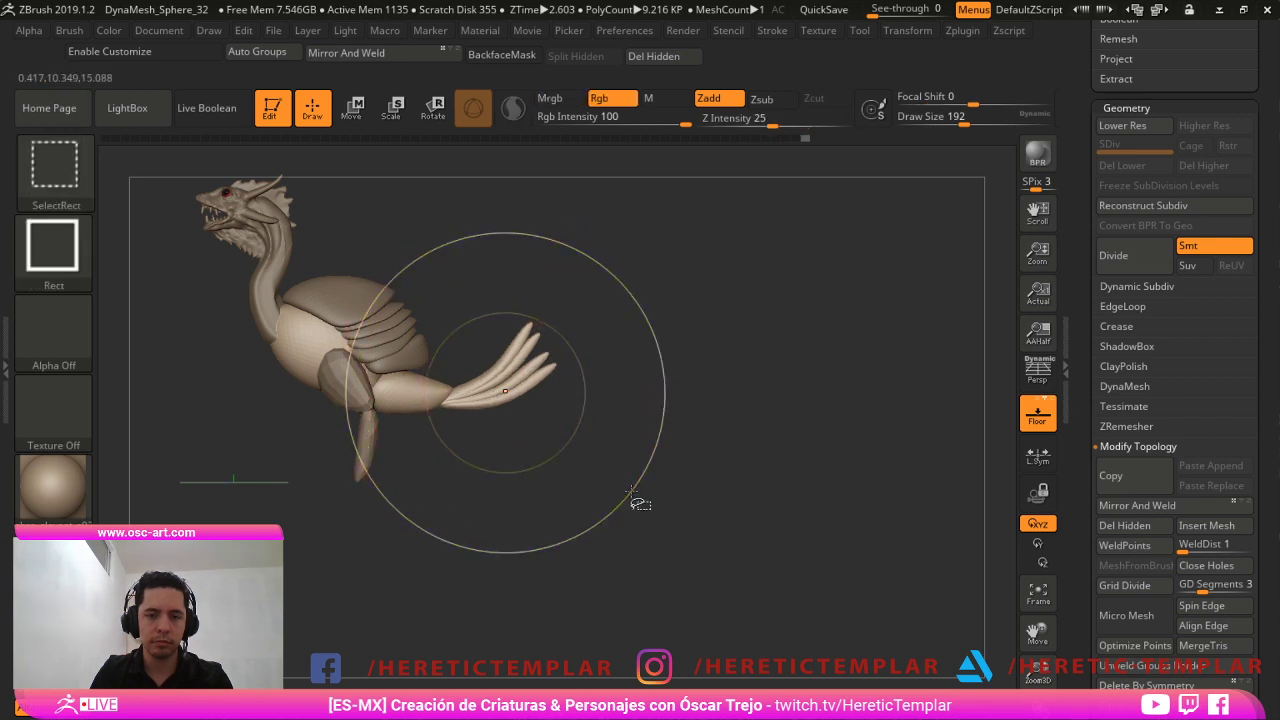
Mask the body and tail base so that only the tail feathers stay editable.
ctrl+shift+click(505, 391)
ctrl+drag(606, 272, 327, 518)
ctrl+shift+click(480, 506)
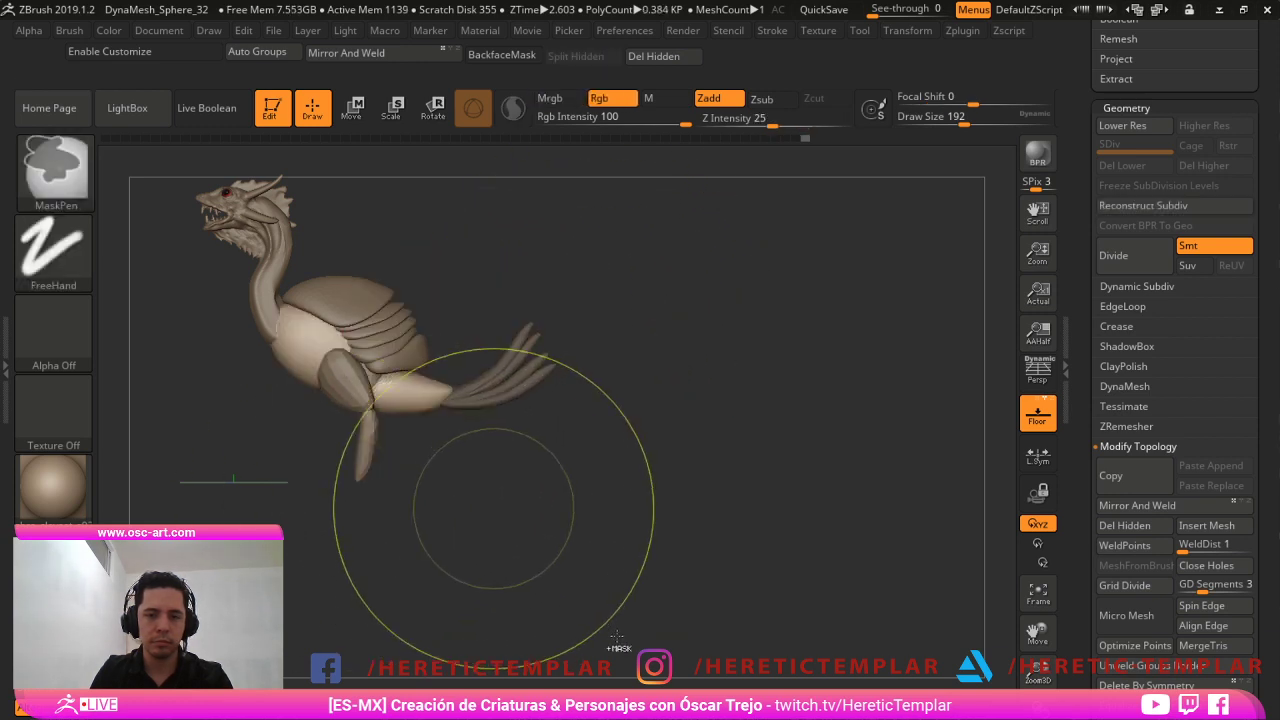
ctrl+drag(617, 636, 622, 638)
Spread and reshape the tail feathers with the Move and Move Topological brushes.
key(s)
drag(528, 374, 518, 386)
key(s)
mouse_move(558, 321)
mouse_down()
mouse_move(523, 407)
mouse_move(514, 401)
mouse_up()
key(b)
key(m)
key(t)
key(s)
key(ctrl+z)
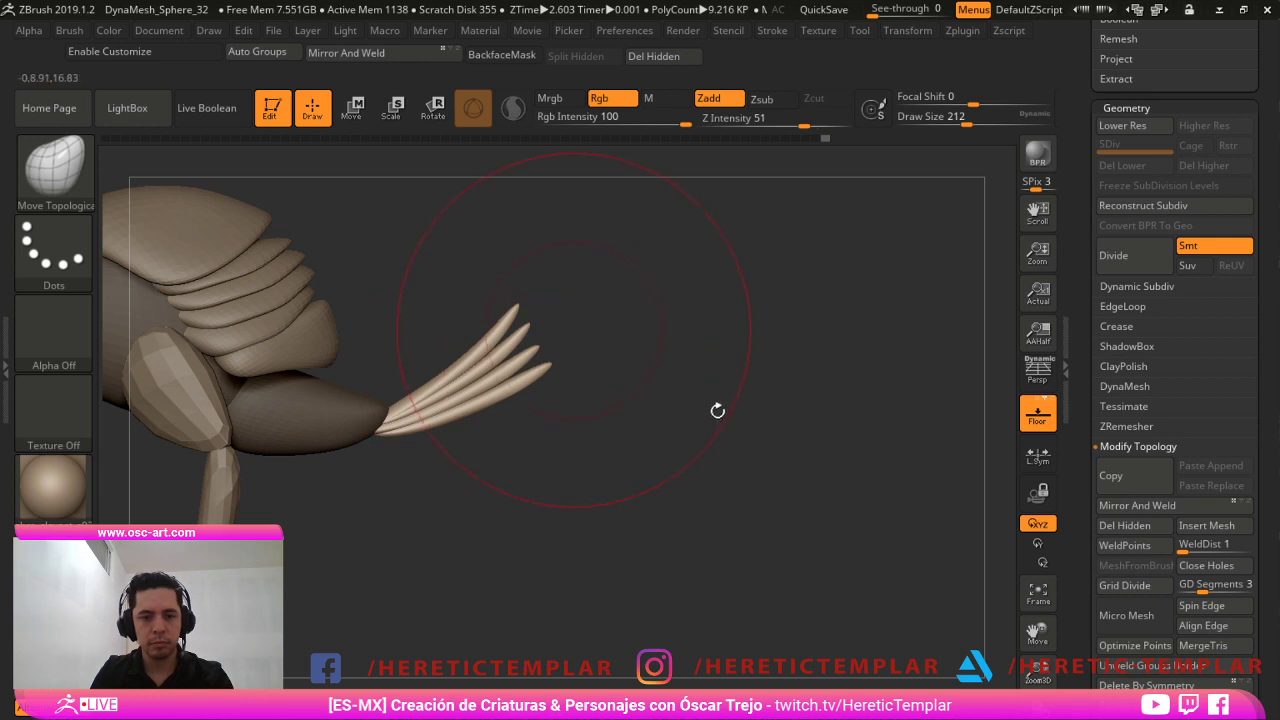
Duplicate the tail feathers, rotate and lower the copies to extend the fan downward, and clear the mask.
key(w)
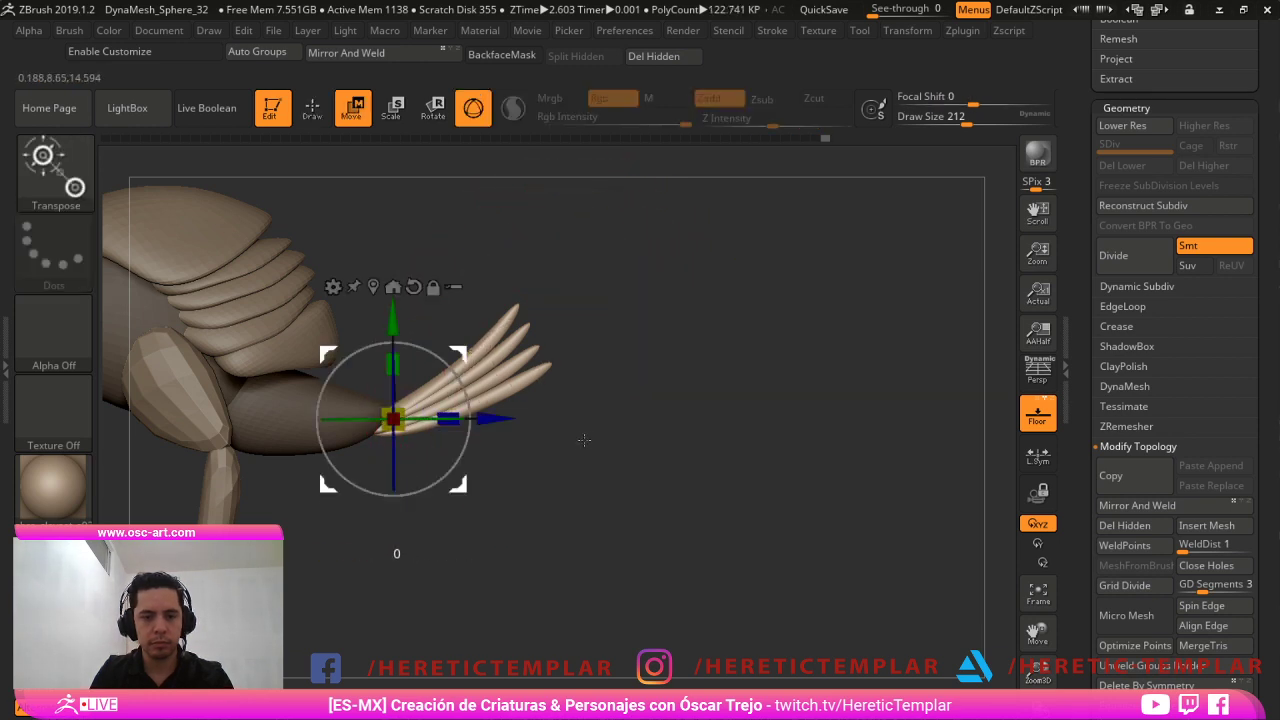
ctrl+drag(466, 353, 464, 390)
key(ctrl+z)
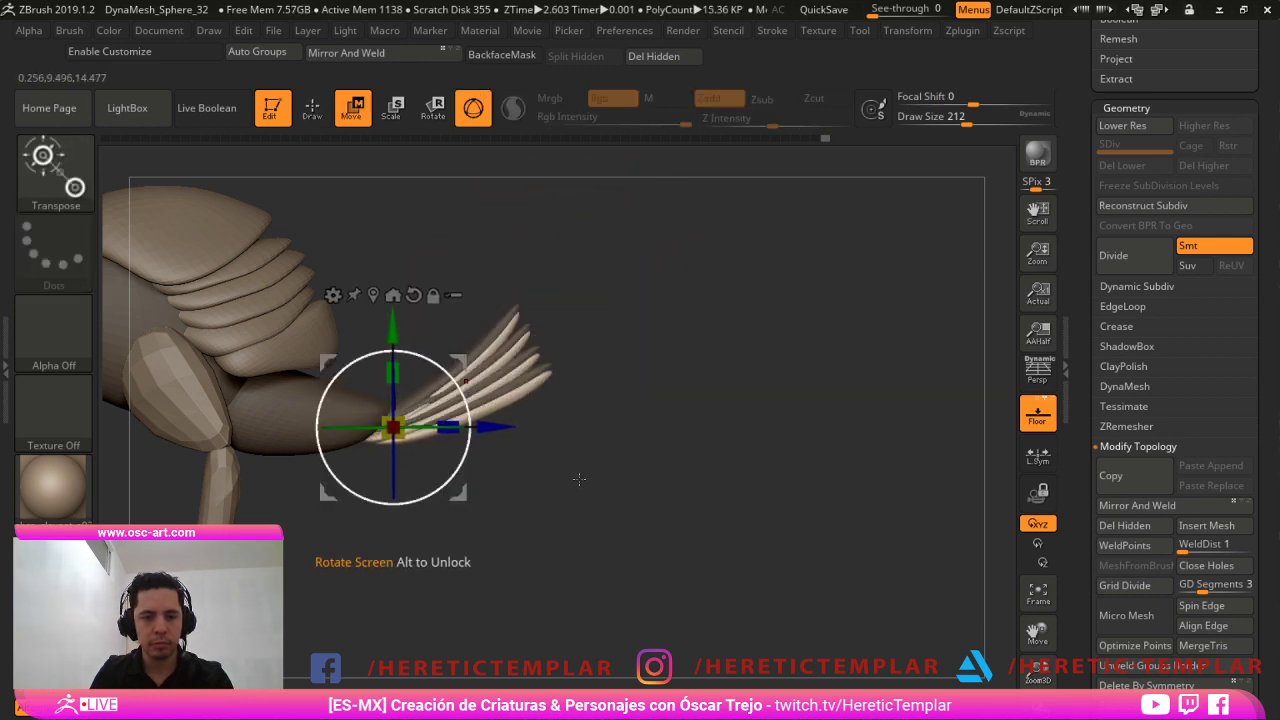
drag(578, 479, 588, 508)
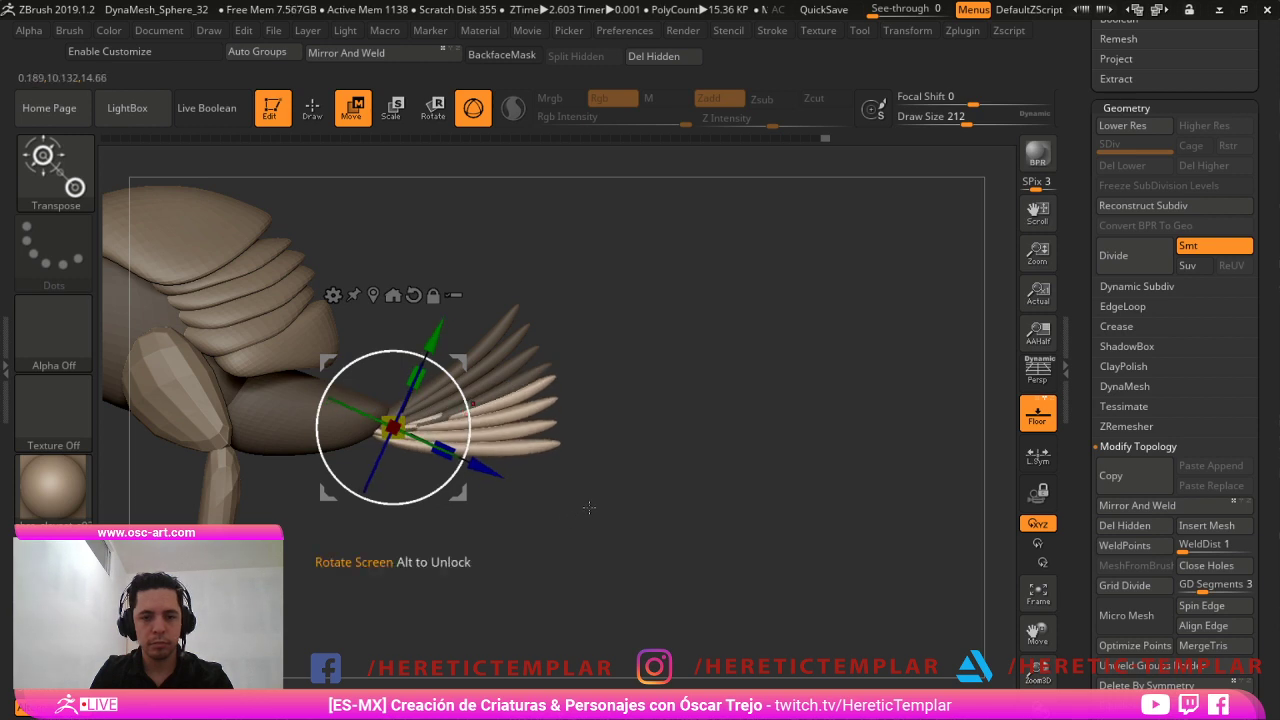
key(q)
key(w)
drag(469, 361, 469, 366)
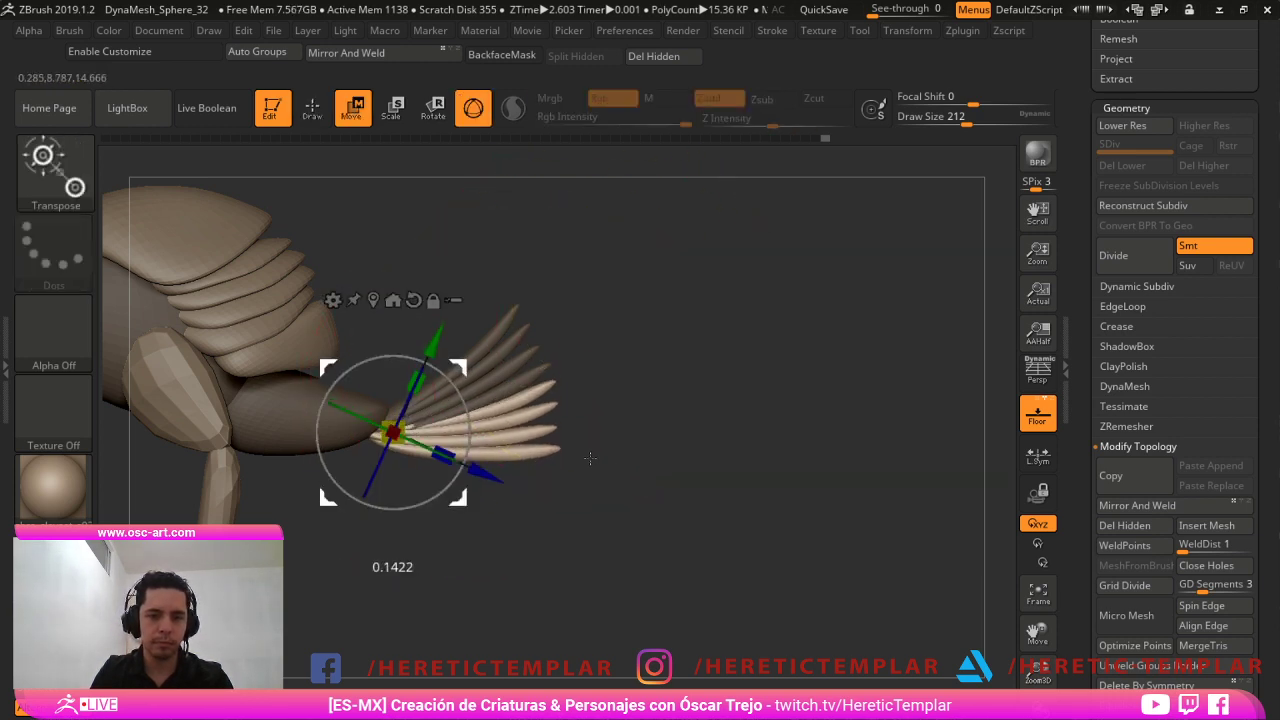
key(q)
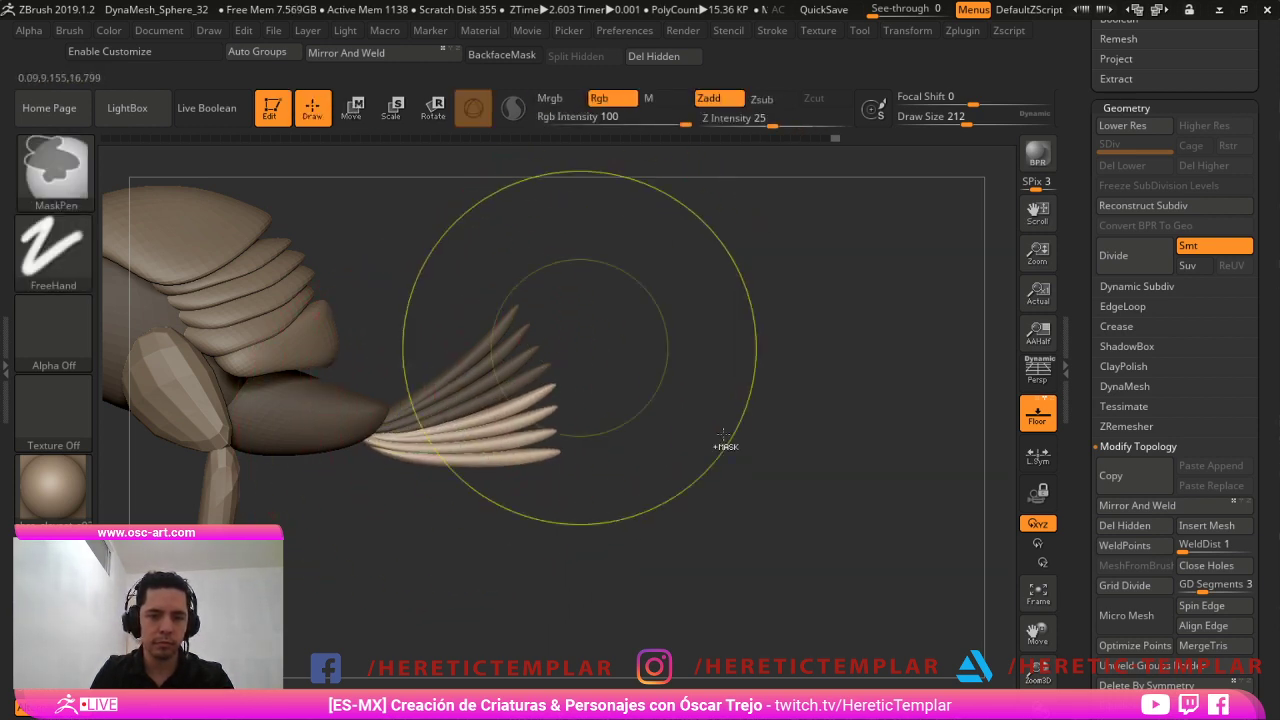
ctrl+drag(726, 446, 767, 362)
Hide the tail base and belly and split them from the feather fan into separate subtools.
ctrl+shift+click(355, 416)
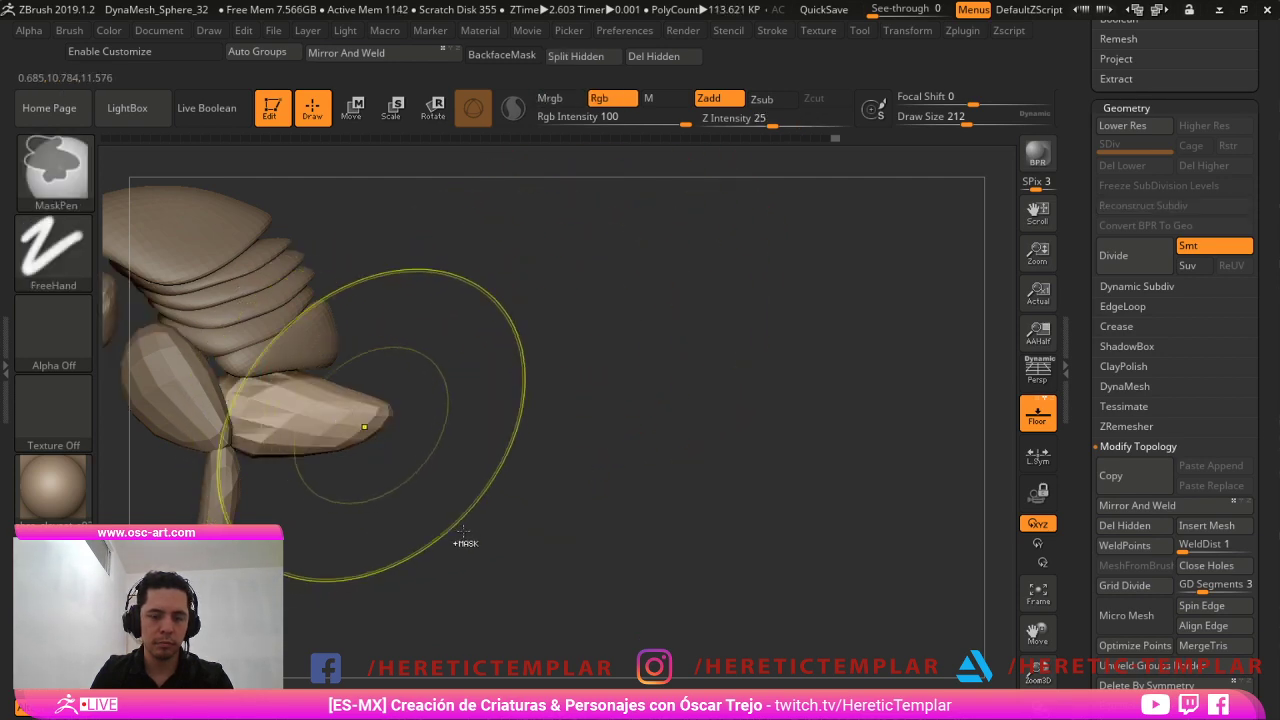
ctrl+shift+drag(574, 374, 568, 393)
alt+drag(334, 478, 329, 430)
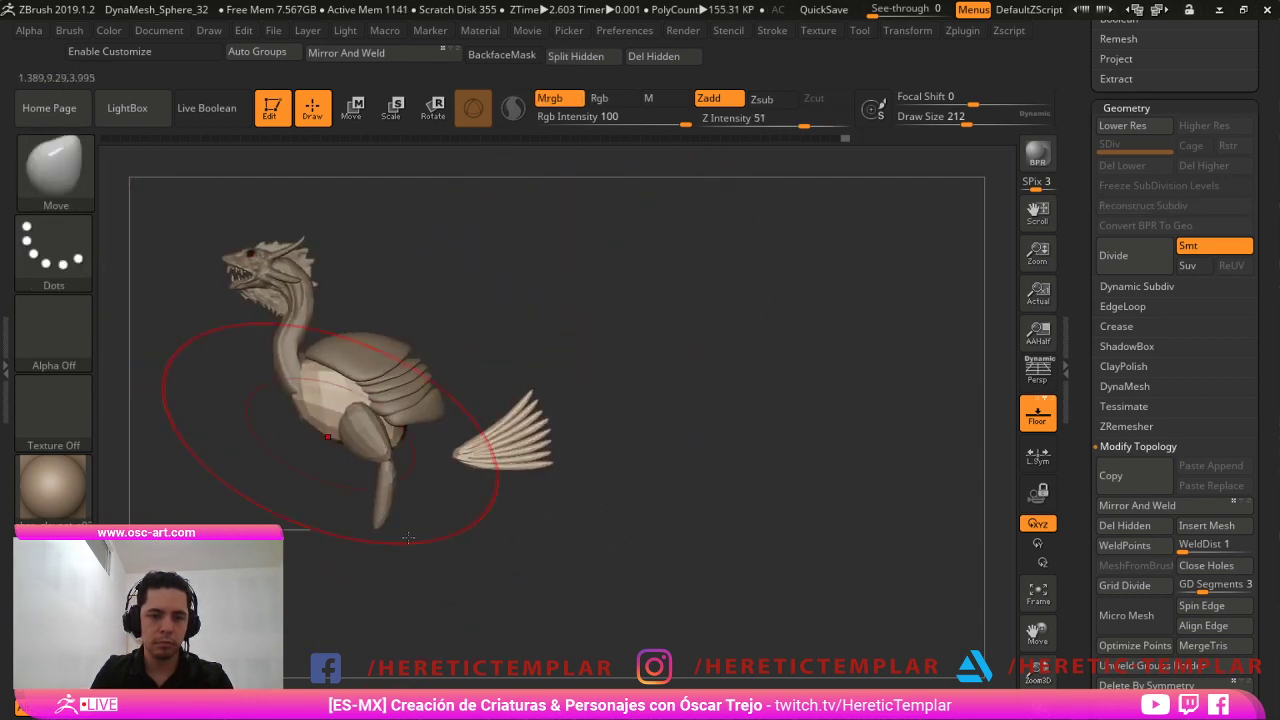
ctrl+shift+click(325, 390)
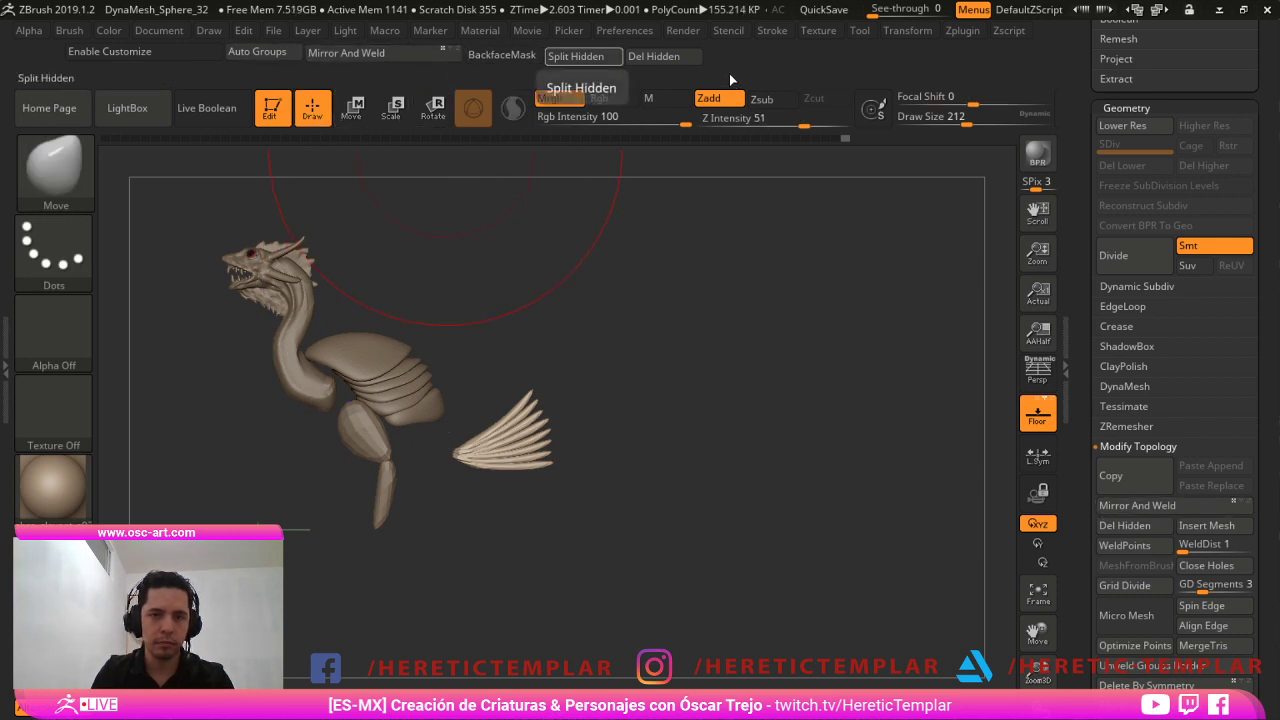
click(576, 56)
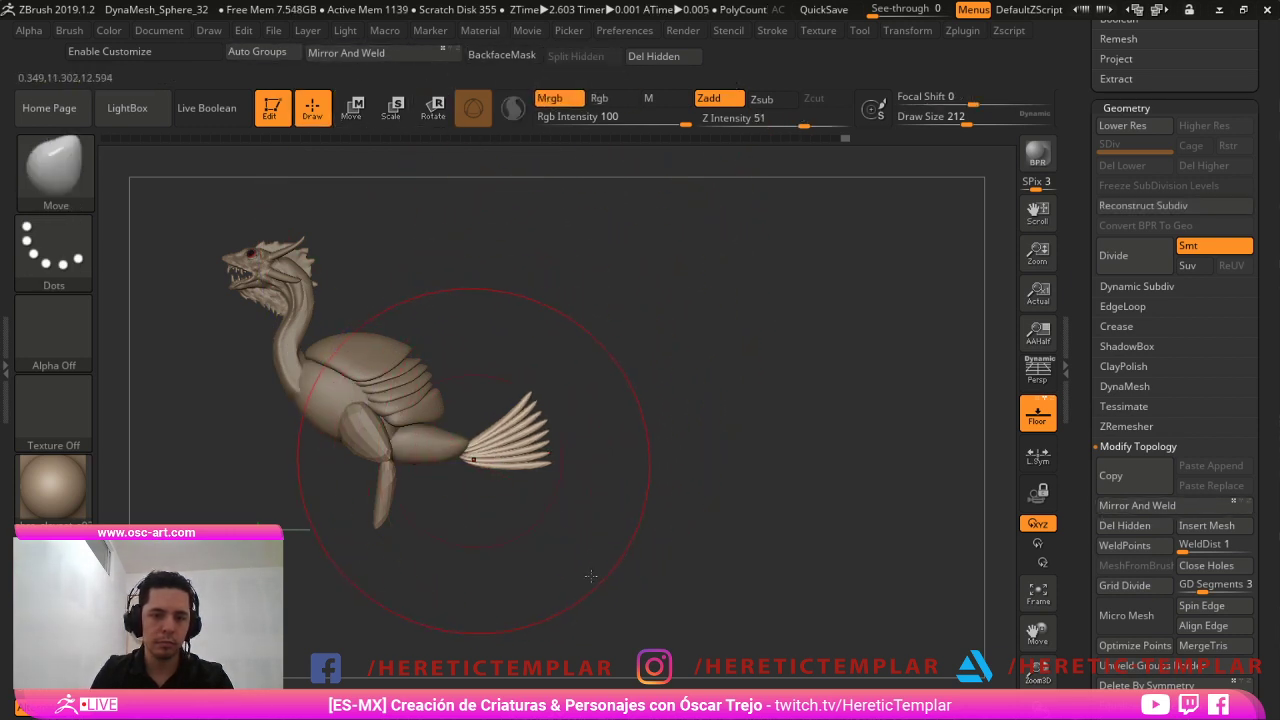
Select the tail-feather fan and adjust its shape at the tail base using a Move brush with draw size 331.
mouse_move(722, 393)
mouse_down()
mouse_move(764, 401)
mouse_move(748, 505)
mouse_up()
alt+click(368, 430)
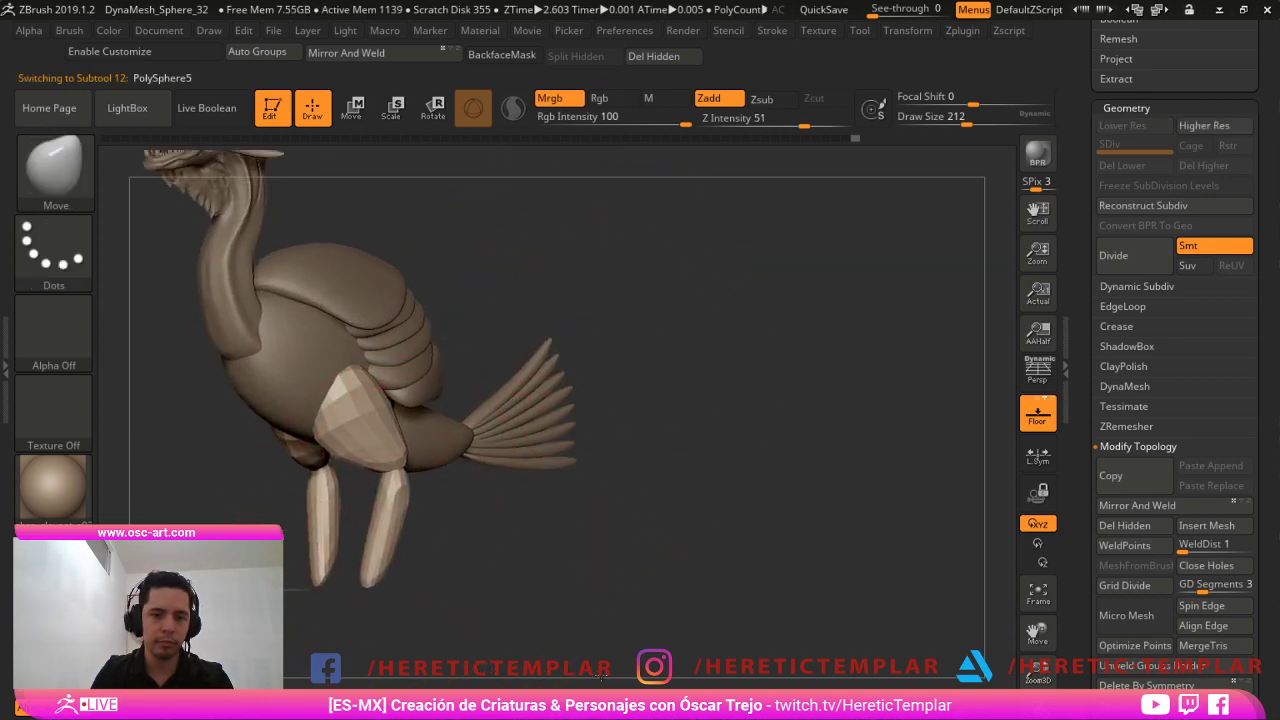
mouse_move(644, 384)
alt+mouse_down()
mouse_move(696, 443)
mouse_move(638, 450)
mouse_move(575, 432)
mouse_move(497, 451)
mouse_move(562, 462)
mouse_move(540, 453)
mouse_move(552, 453)
alt+mouse_up()
key(s)
alt+click(521, 455)
key(ctrl+z)
key(s)
key(s)
shift+right_drag(552, 453, 516, 444)
key(s)
mouse_move(514, 444)
mouse_down()
mouse_move(528, 443)
mouse_move(528, 460)
mouse_up()
Examine the shell, body and tail-feather fan from several angles, then select the neck and head.
ctrl+right_drag(526, 455, 496, 372)
right_drag(620, 464, 566, 444)
mouse_move(641, 400)
right_down()
mouse_move(603, 411)
mouse_move(646, 414)
right_up()
alt+right_drag(654, 369, 457, 429)
shift+right_drag(840, 511, 642, 525)
shift+right_drag(640, 461, 809, 391)
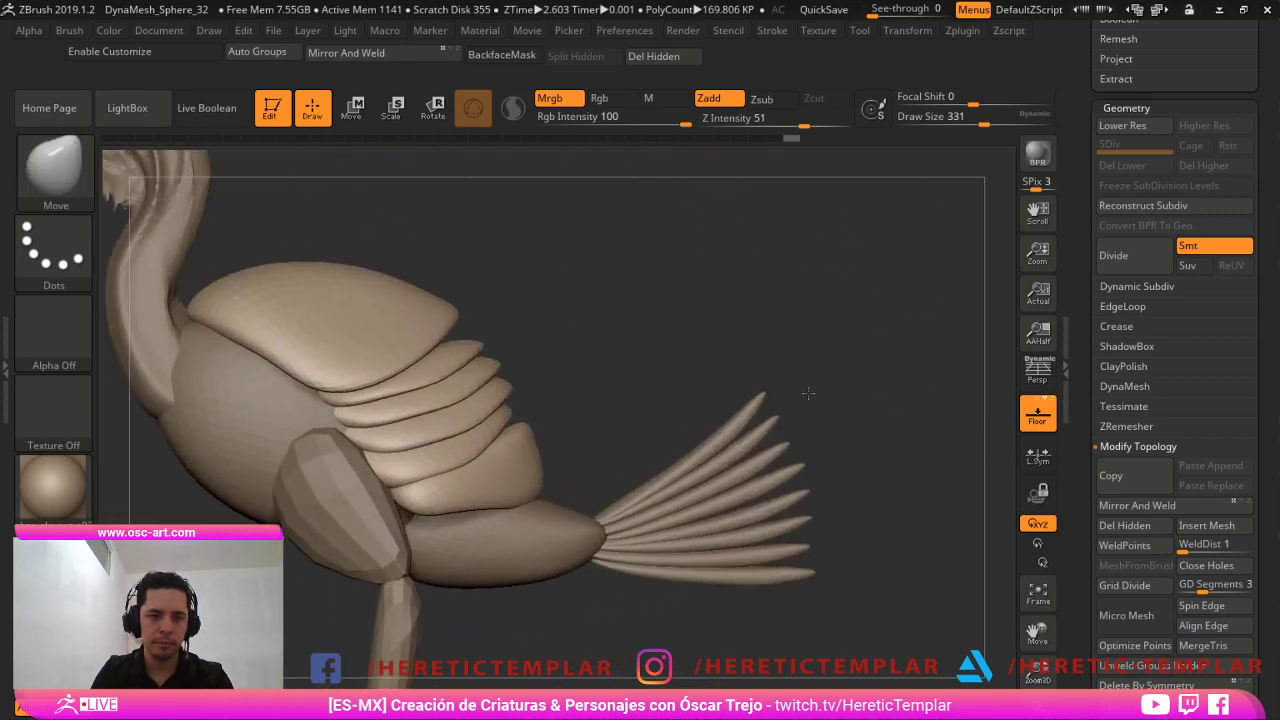
alt+right_drag(724, 289, 897, 632)
alt+click(356, 410)
alt+right_drag(520, 400, 695, 595)
ctrl+right_drag(497, 501, 494, 614)
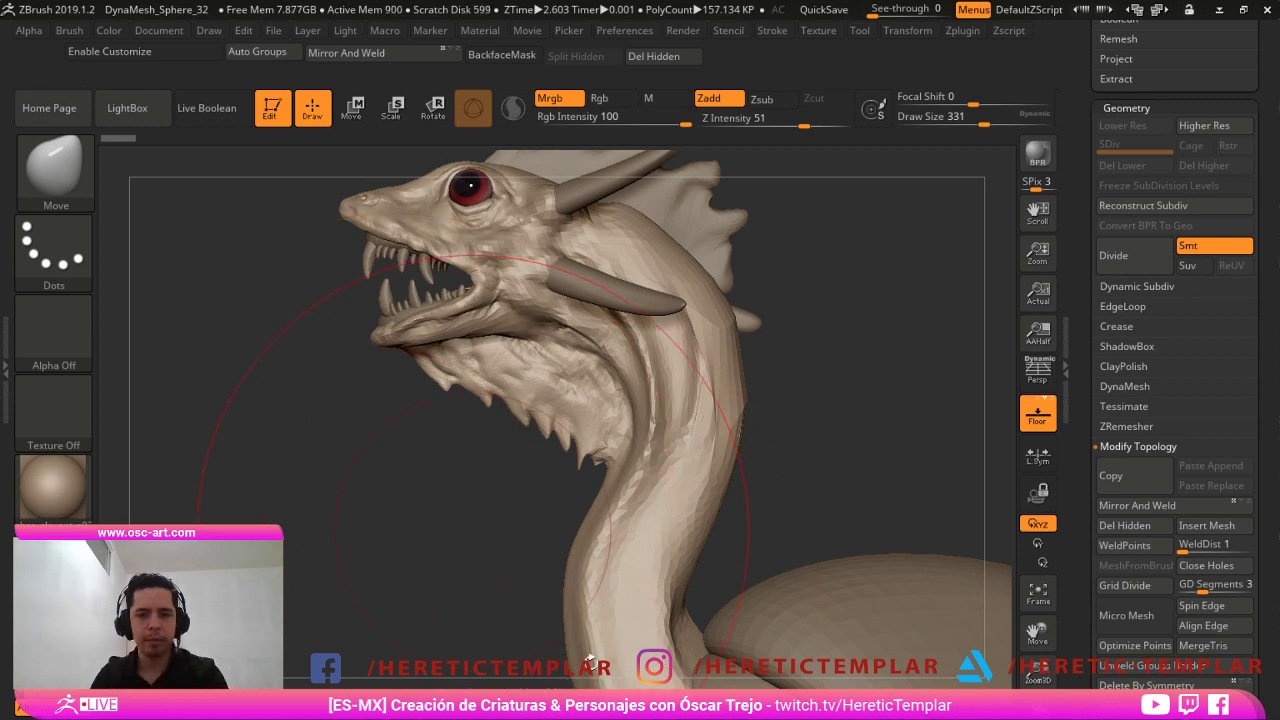
Compare the whole-body silhouette with close views of the neck, throat spikes and jaw.
alt+drag(368, 368, 536, 555)
alt+drag(463, 402, 447, 475)
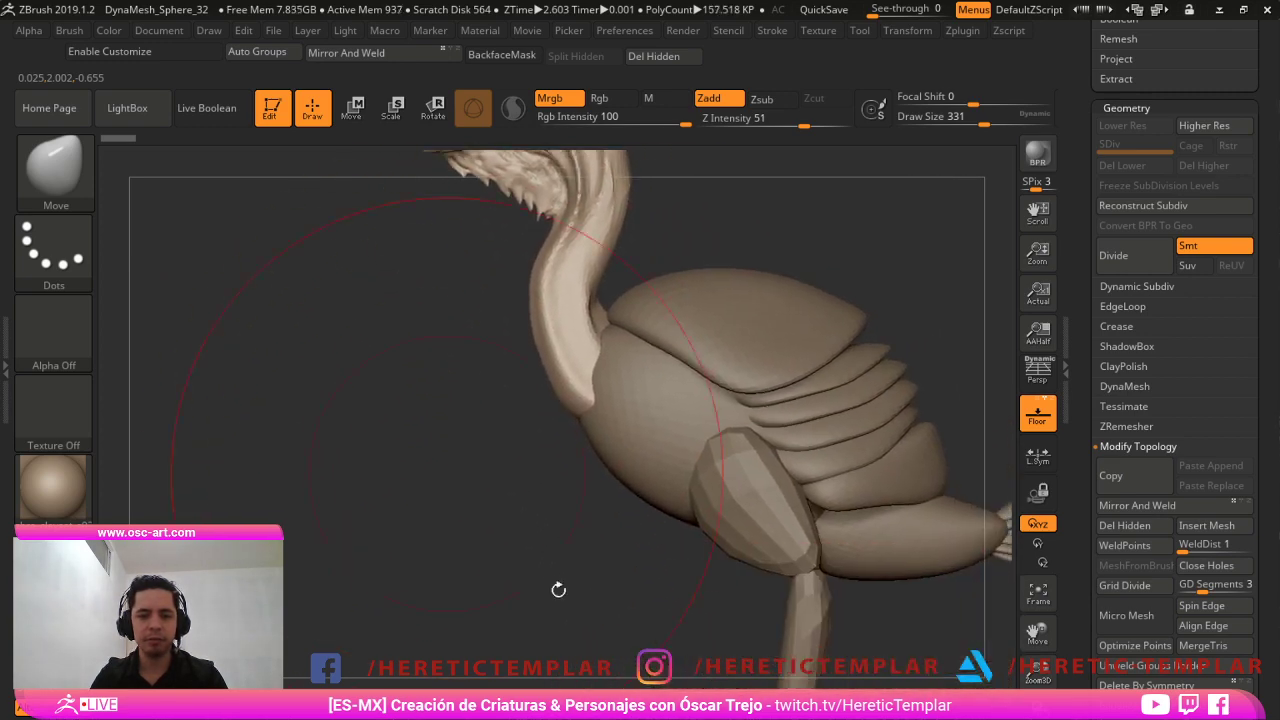
alt+drag(558, 590, 577, 508)
alt+drag(592, 459, 507, 666)
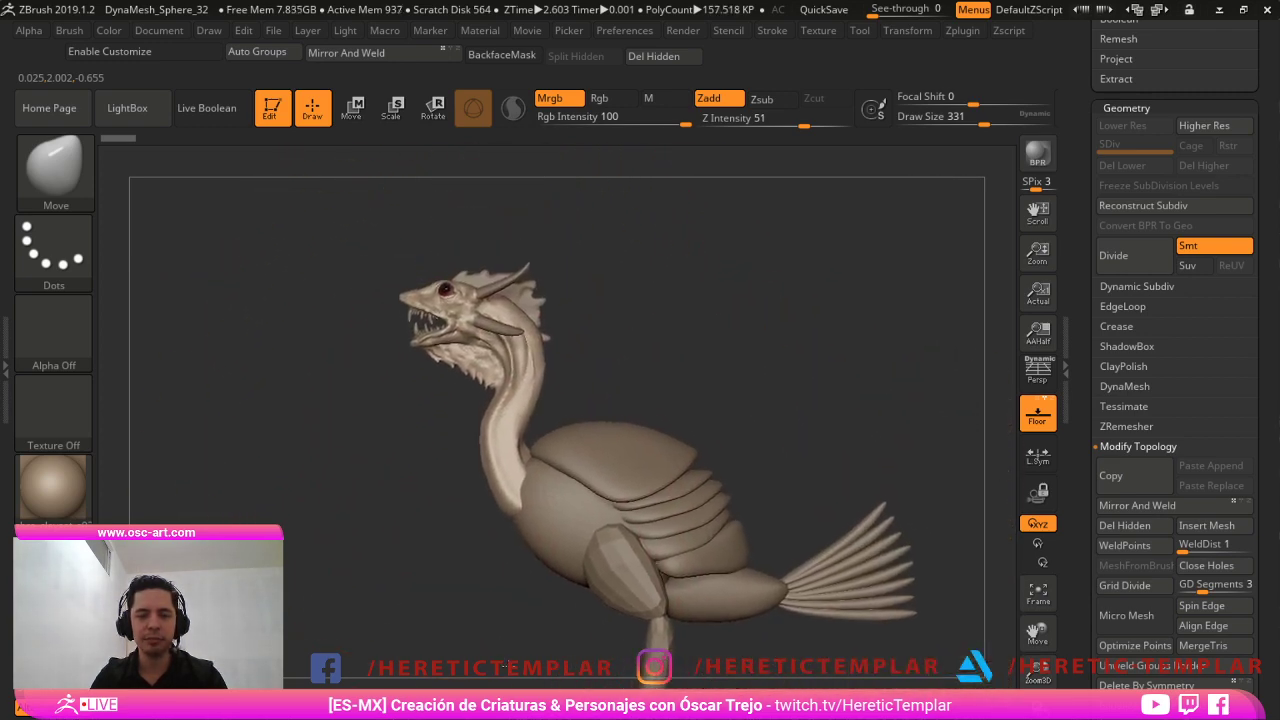
alt+drag(486, 425, 574, 659)
alt+drag(517, 440, 480, 580)
mouse_move(270, 450)
mouse_down()
mouse_move(310, 458)
mouse_move(411, 605)
mouse_up()
mouse_move(395, 490)
alt+mouse_down()
mouse_move(504, 670)
mouse_move(512, 490)
alt+mouse_up()
key(s)
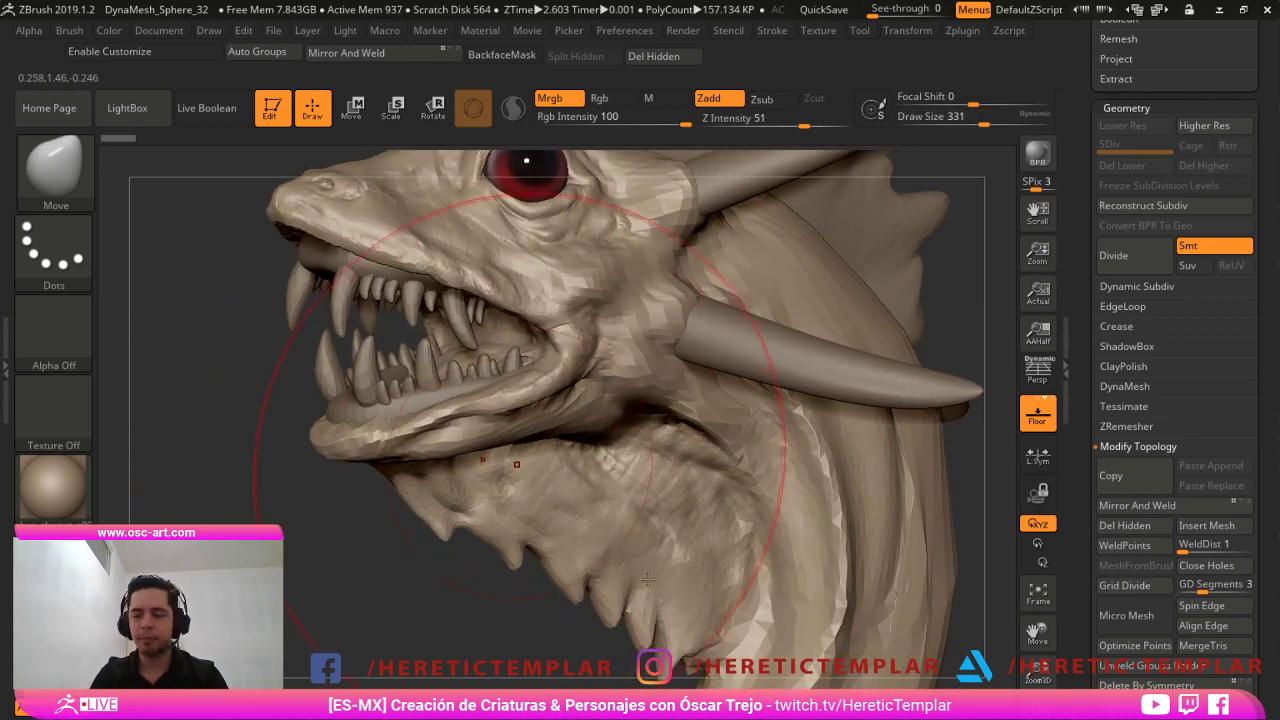
Select the head and neck subtool and save the creature tool to disk.
alt+click(645, 470)
drag(1267, 130, 1267, 690)
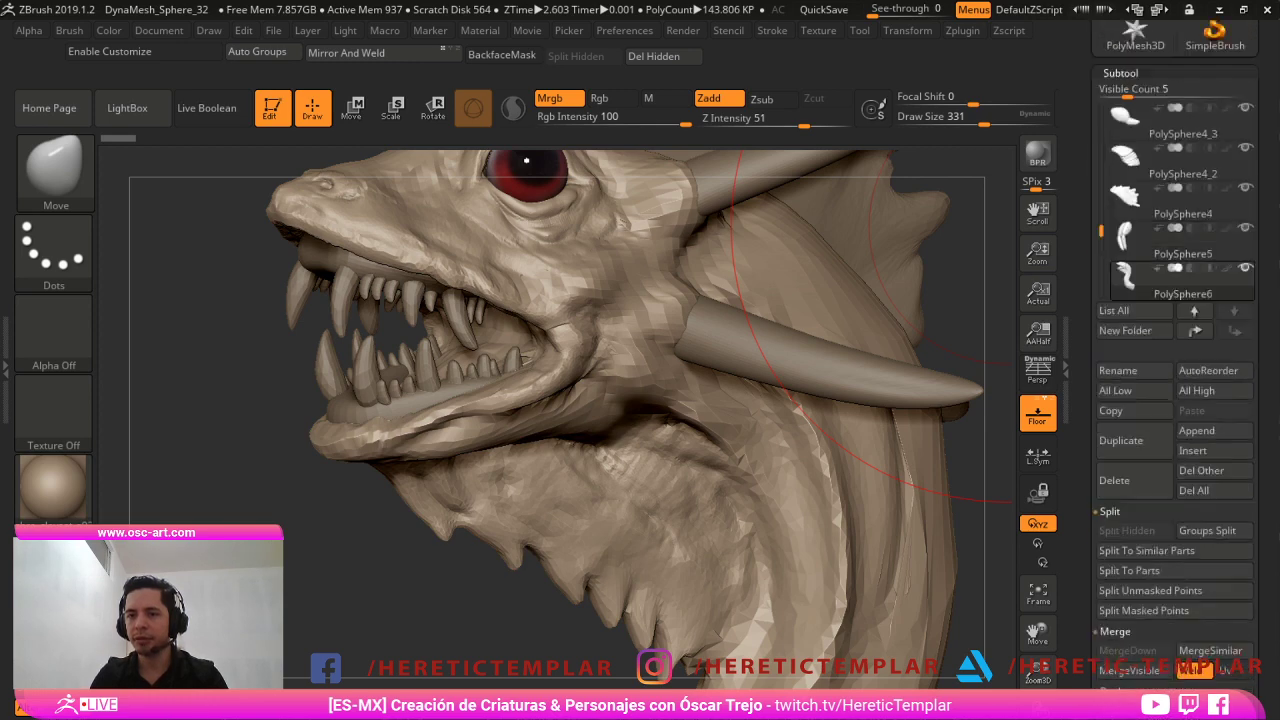
scroll(1175, 400, up, 3)
scroll(1140, 100, up, 3)
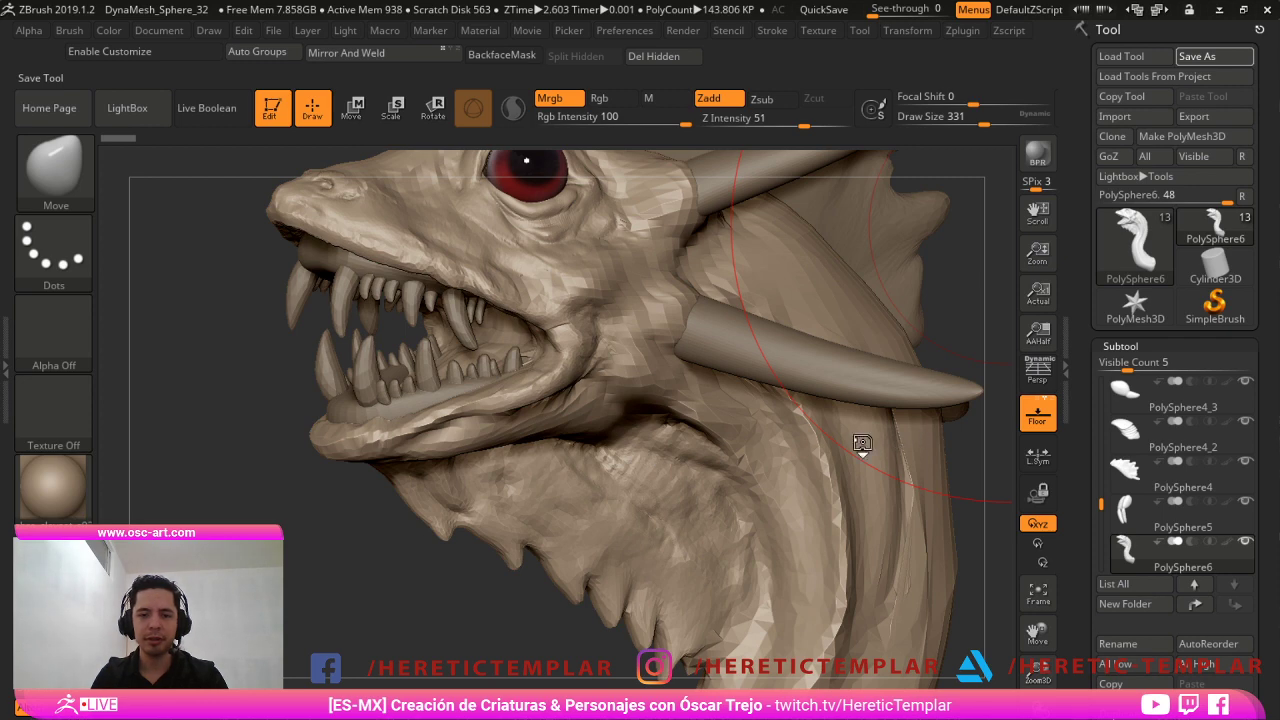
Carve skin wrinkles on the snout and below the eye using the DamStandard brush with Sculptris Pro on and draw size 46.
alt+drag(275, 355, 436, 344)
key(b)
key(d)
key(s)
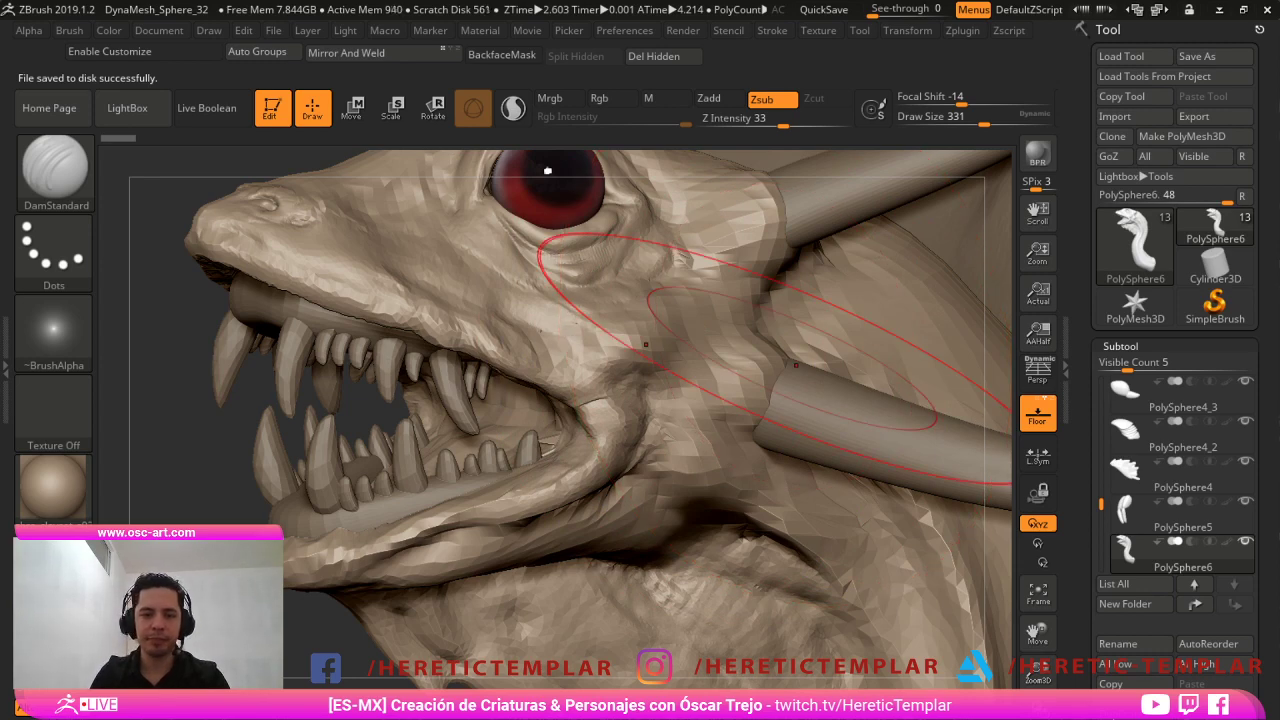
alt+drag(260, 506, 266, 635)
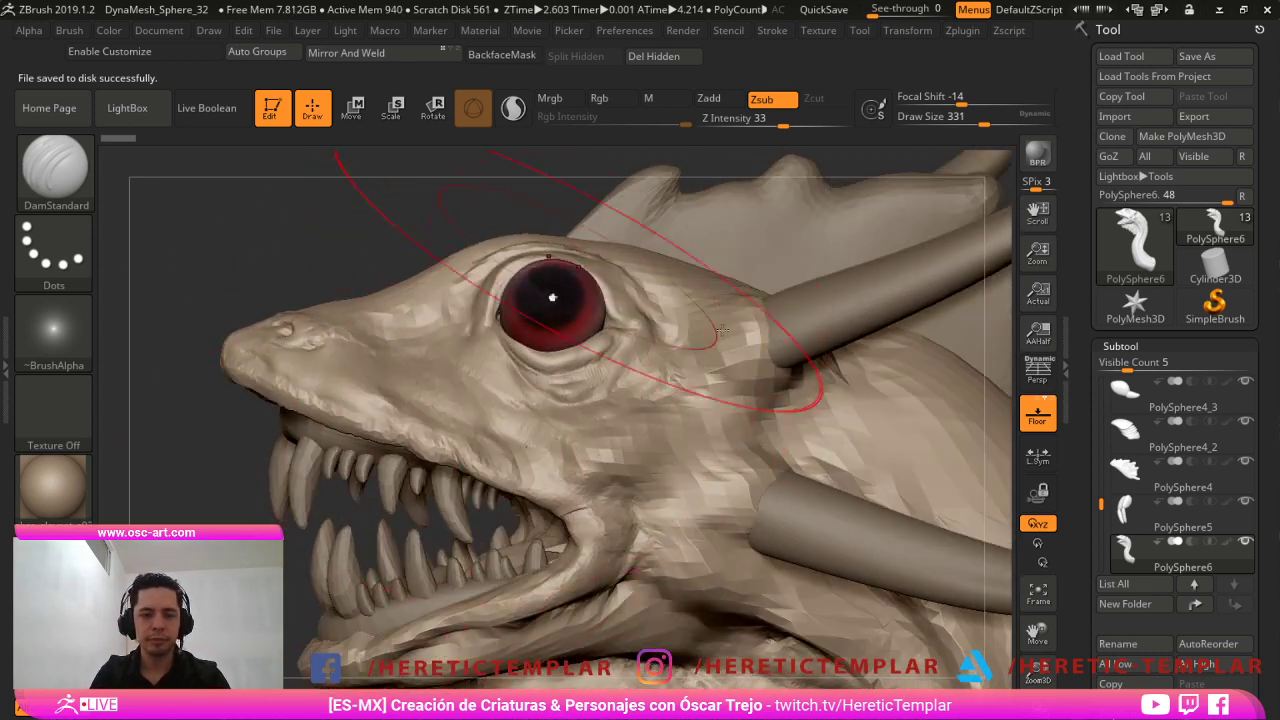
key(s)
drag(497, 356, 467, 362)
key(backslash)
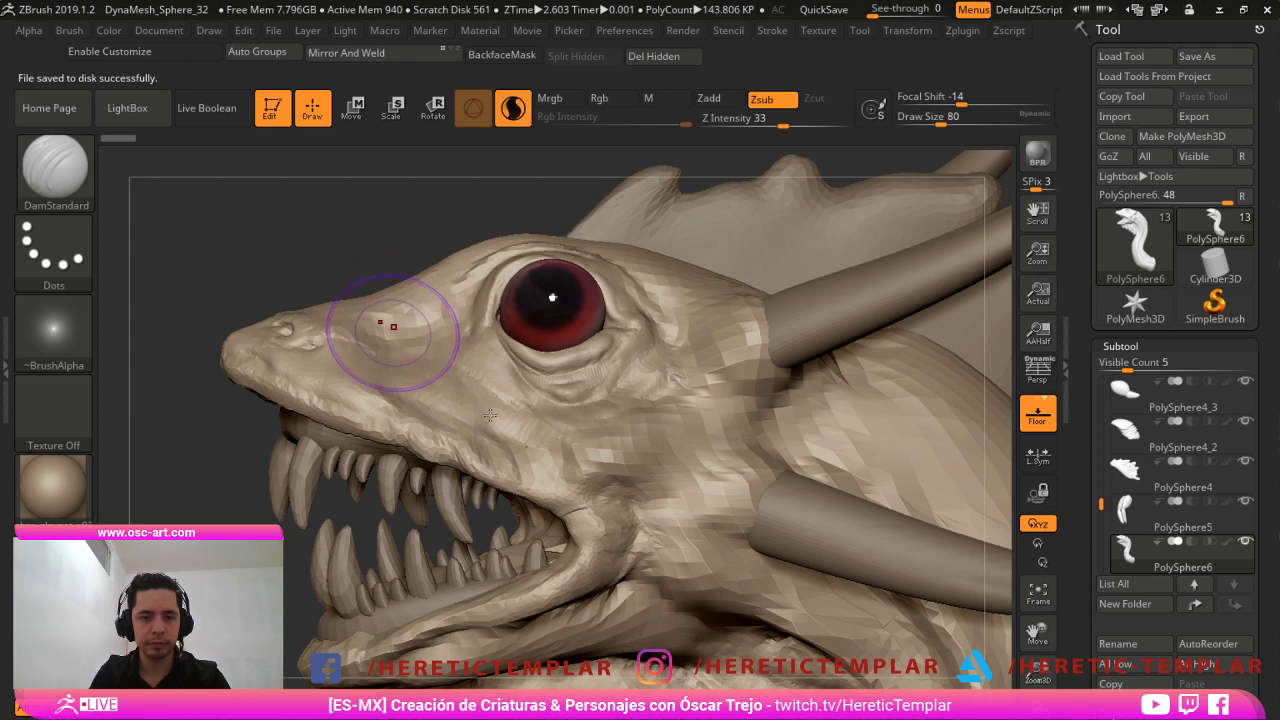
key(s)
drag(393, 327, 399, 331)
drag(542, 395, 573, 381)
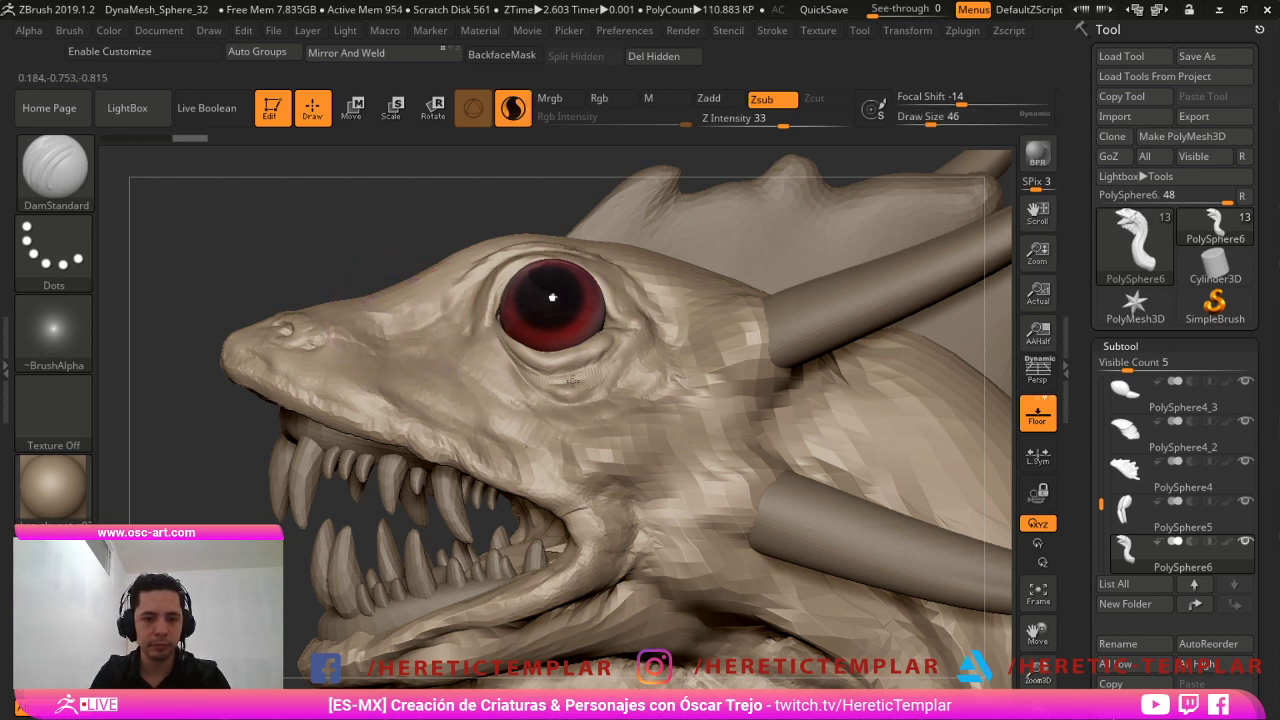
mouse_move(419, 326)
mouse_down()
mouse_move(430, 312)
mouse_move(392, 316)
mouse_up()
Turn off Sculptris Pro and build up the snout ridge in front of the eye using the Clay brush at draw size 46.
key(backslash)
key(b)
key(c)
key(l)
drag(424, 300, 392, 315)
drag(412, 304, 388, 317)
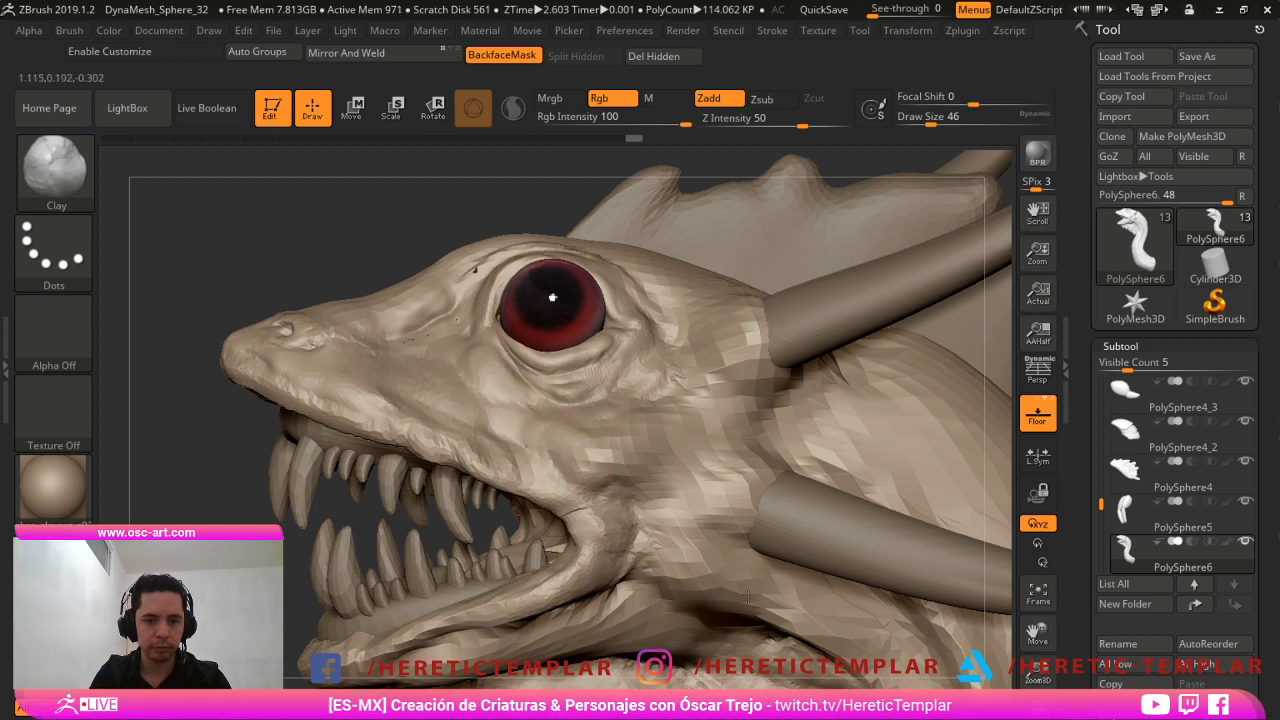
Raise the skin fold at the corner of the mouth using the Standard brush at draw size 46.
key(b)
key(s)
key(t)
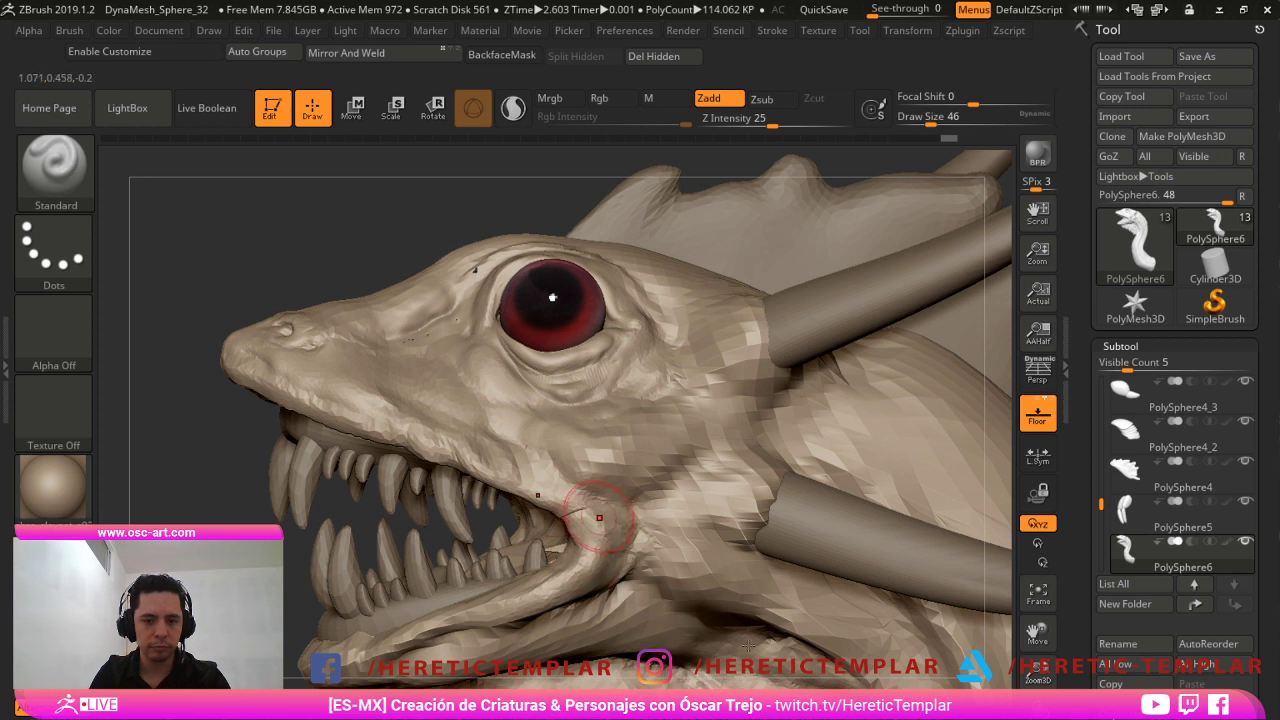
drag(599, 518, 607, 562)
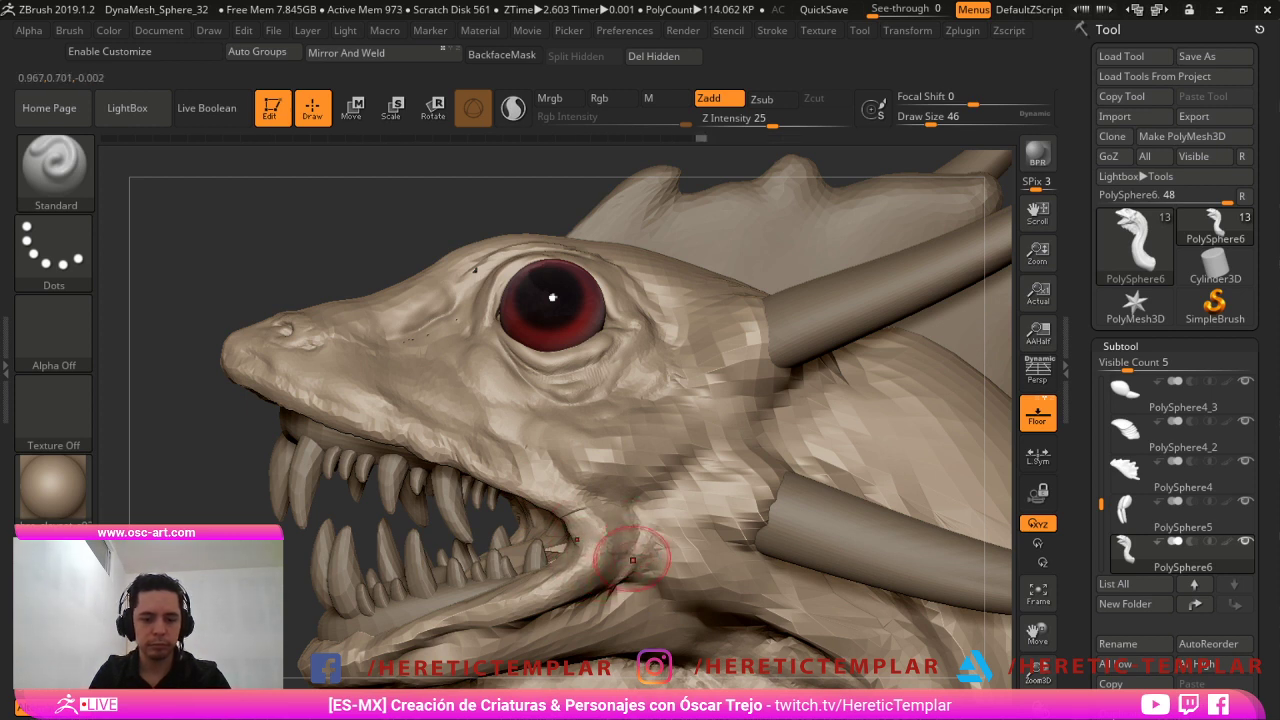
Carve the crease just behind the mouth corner with the DamStandard brush.
key(b)
key(d)
key(s)
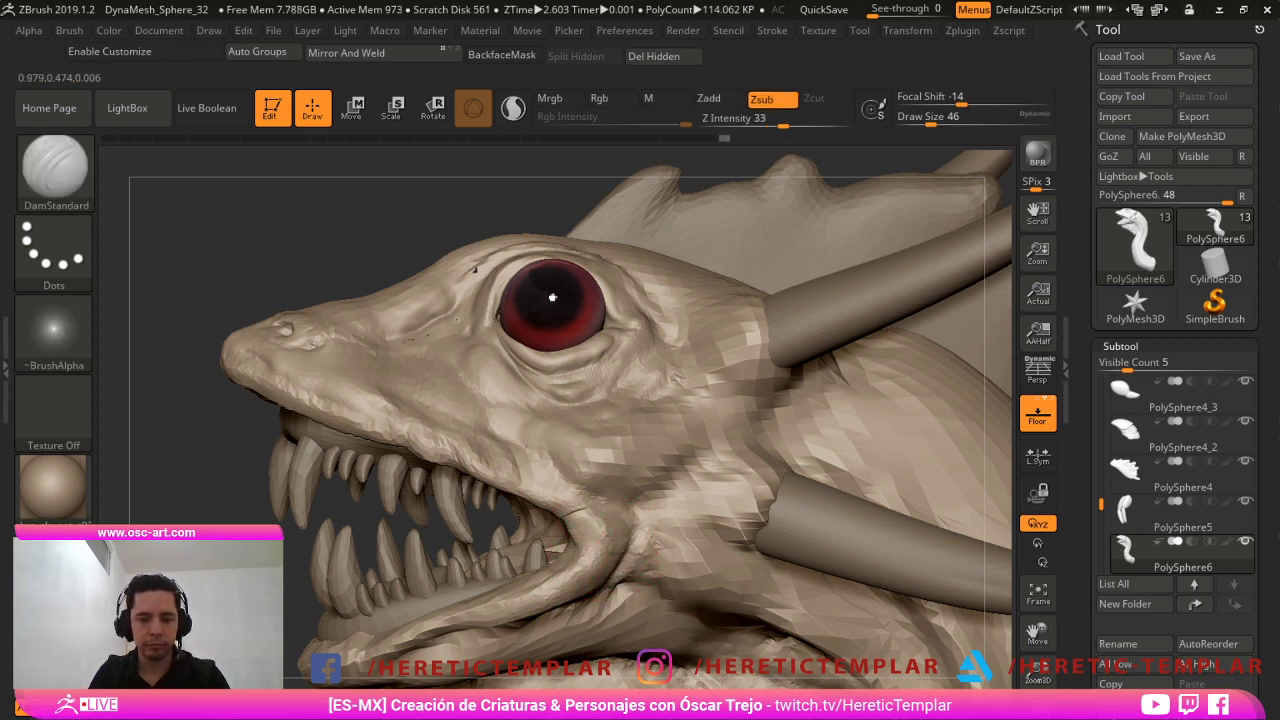
mouse_move(265, 582)
alt+mouse_down()
mouse_move(280, 449)
mouse_move(305, 452)
alt+mouse_up()
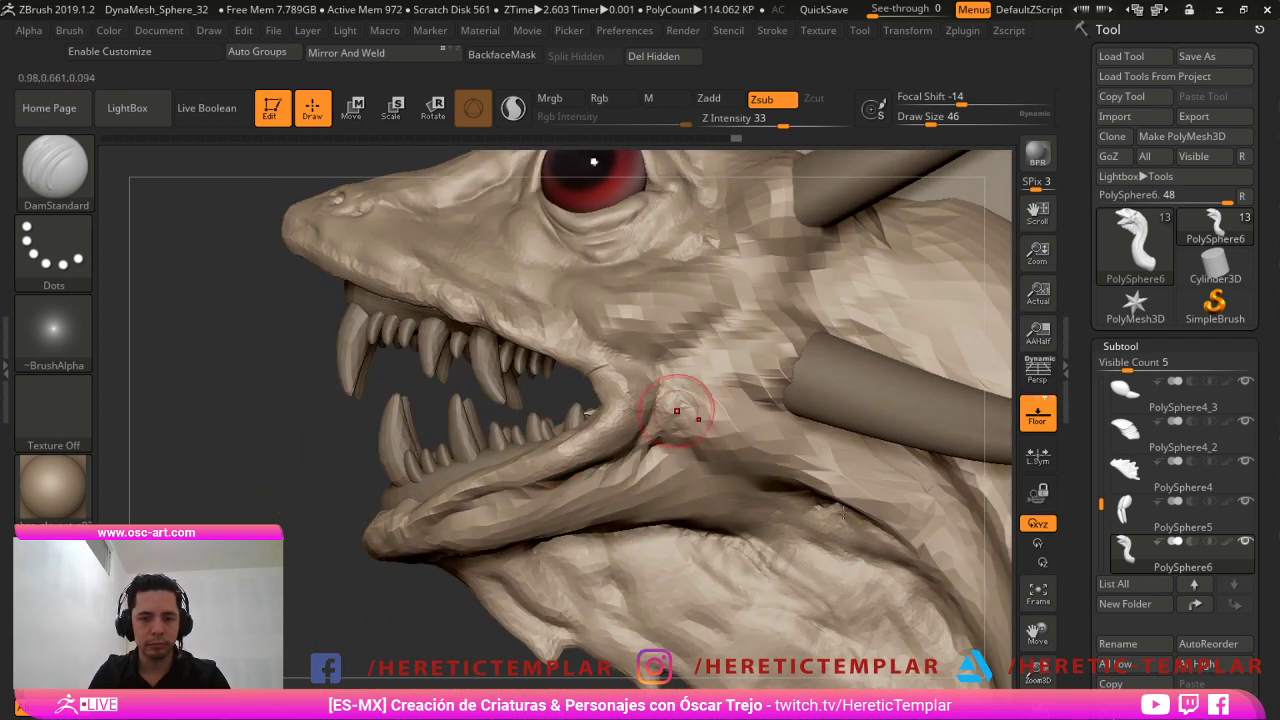
drag(660, 392, 637, 435)
Build up the jaw muscle behind and below the mouth corner using the Clay brush at draw size 68.
key(b)
key(c)
key(l)
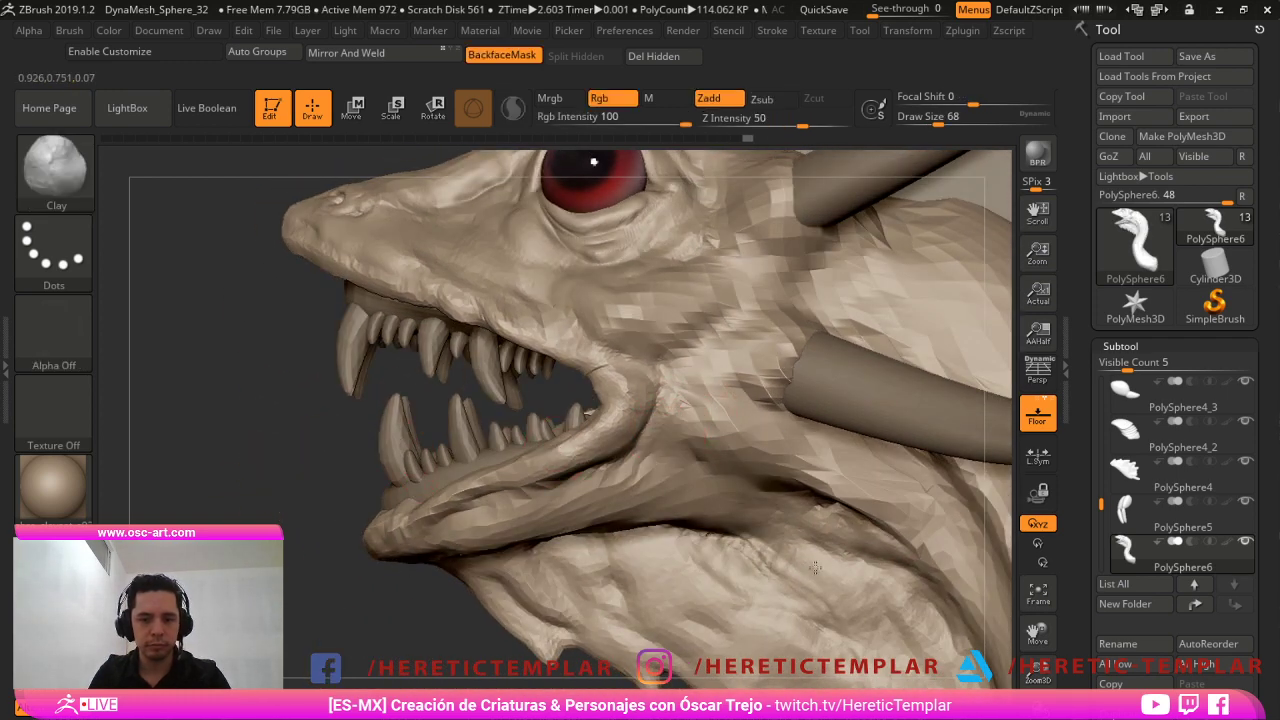
drag(766, 582, 786, 582)
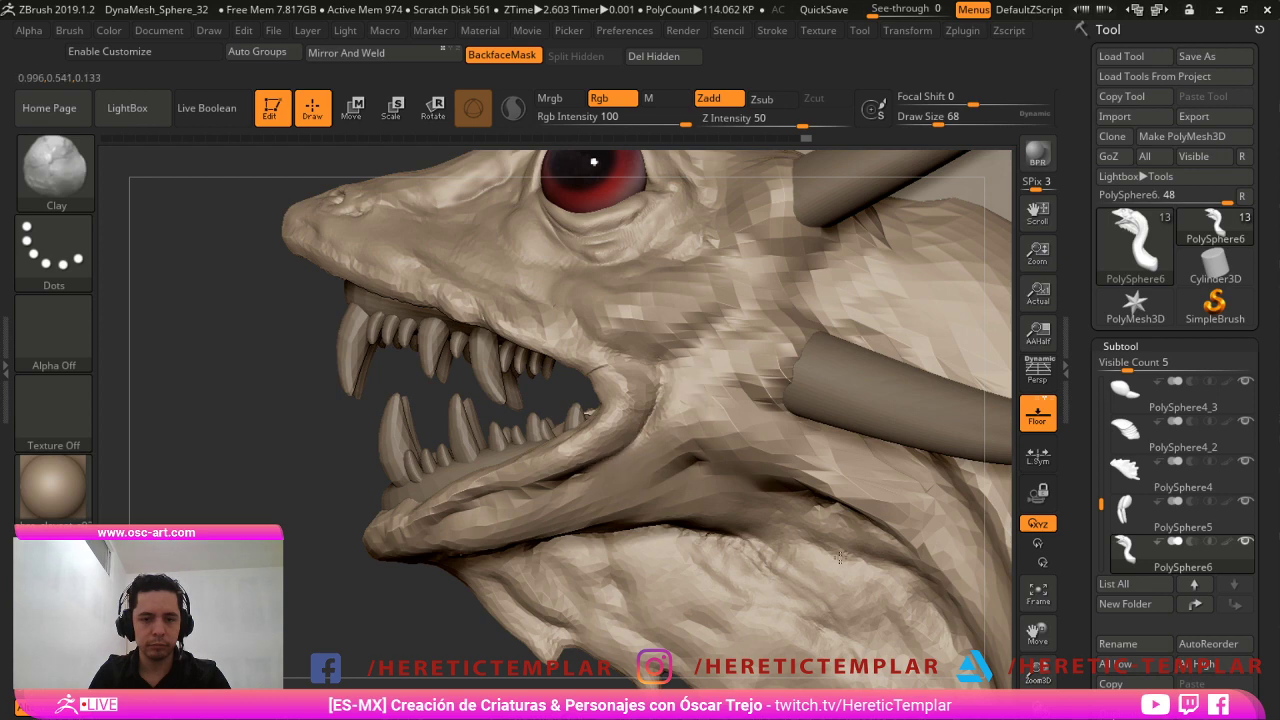
mouse_move(700, 452)
mouse_down()
mouse_move(620, 496)
mouse_move(600, 482)
mouse_move(552, 498)
mouse_up()
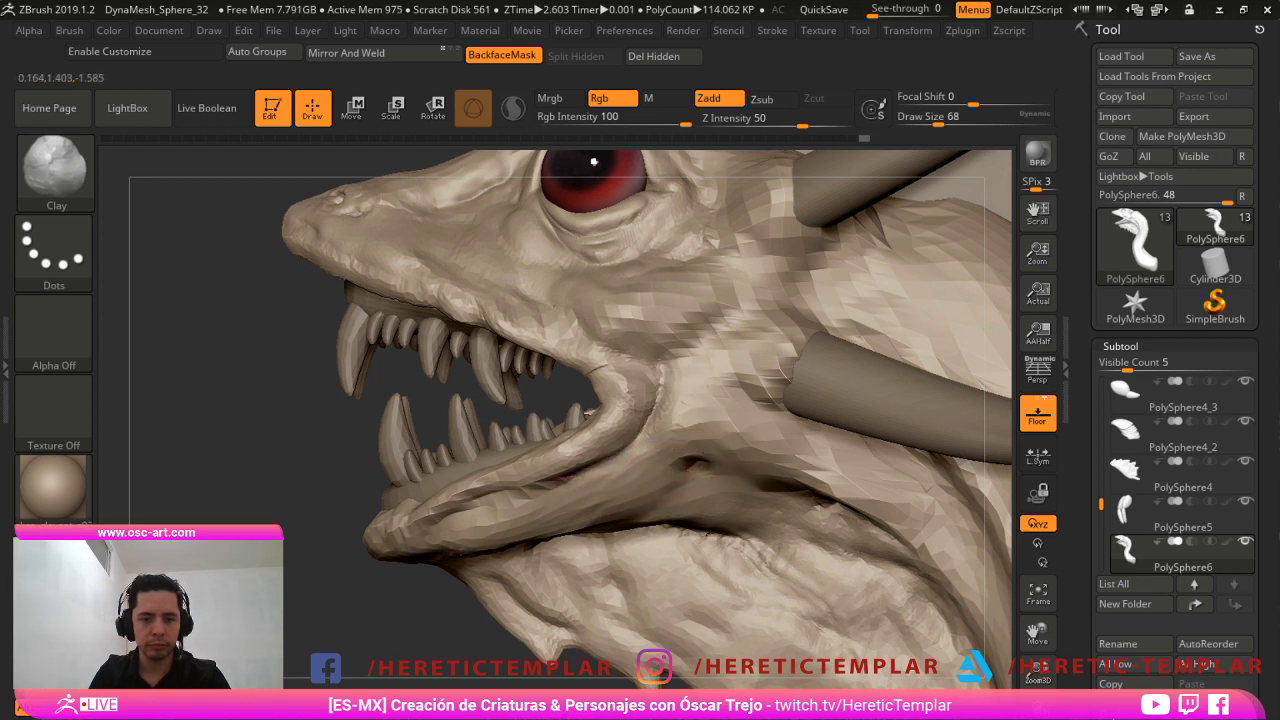
Carve the crease along the lower lip using the DamStandard brush at draw size 68.
drag(400, 640, 464, 667)
key(b)
key(d)
key(s)
drag(296, 538, 460, 514)
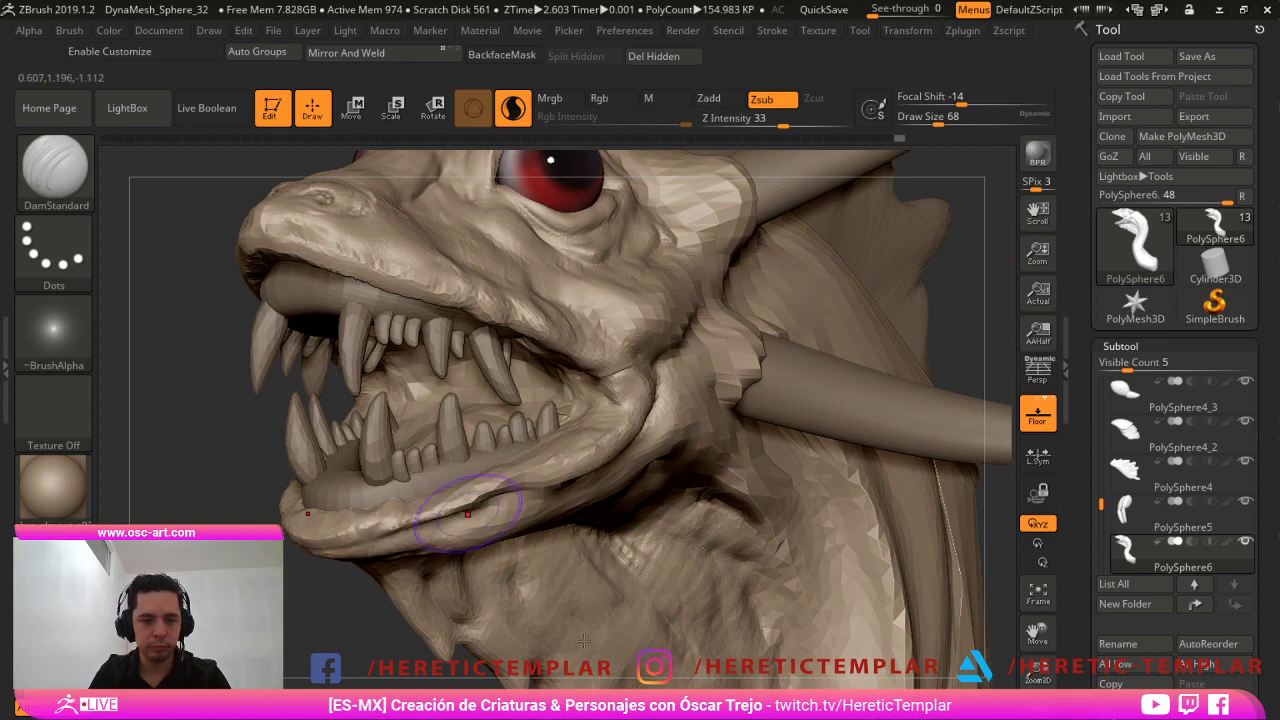
Turn off Sculptris Pro, then refine and smooth the tip of the chin.
drag(302, 640, 398, 669)
key(backslash)
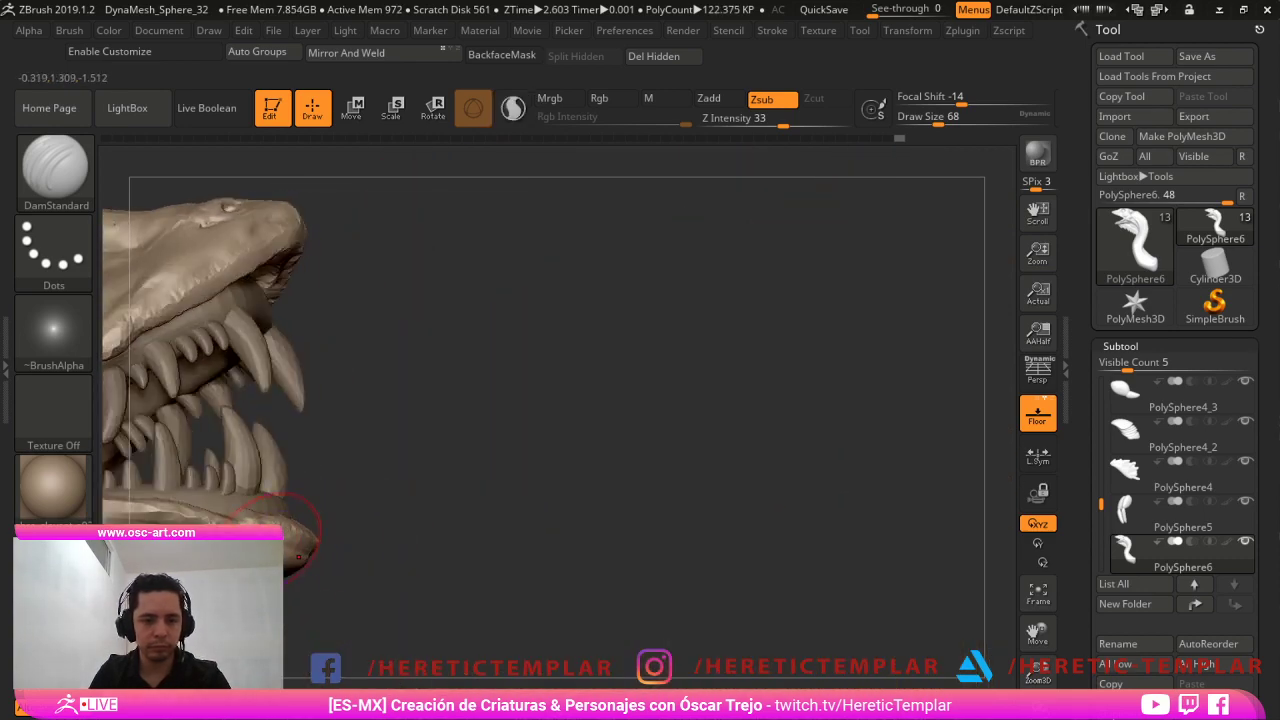
drag(310, 546, 294, 537)
drag(338, 562, 250, 550)
shift+drag(300, 540, 326, 545)
Smooth the rim of the upper lip at the front of the snout from below.
drag(335, 600, 347, 383)
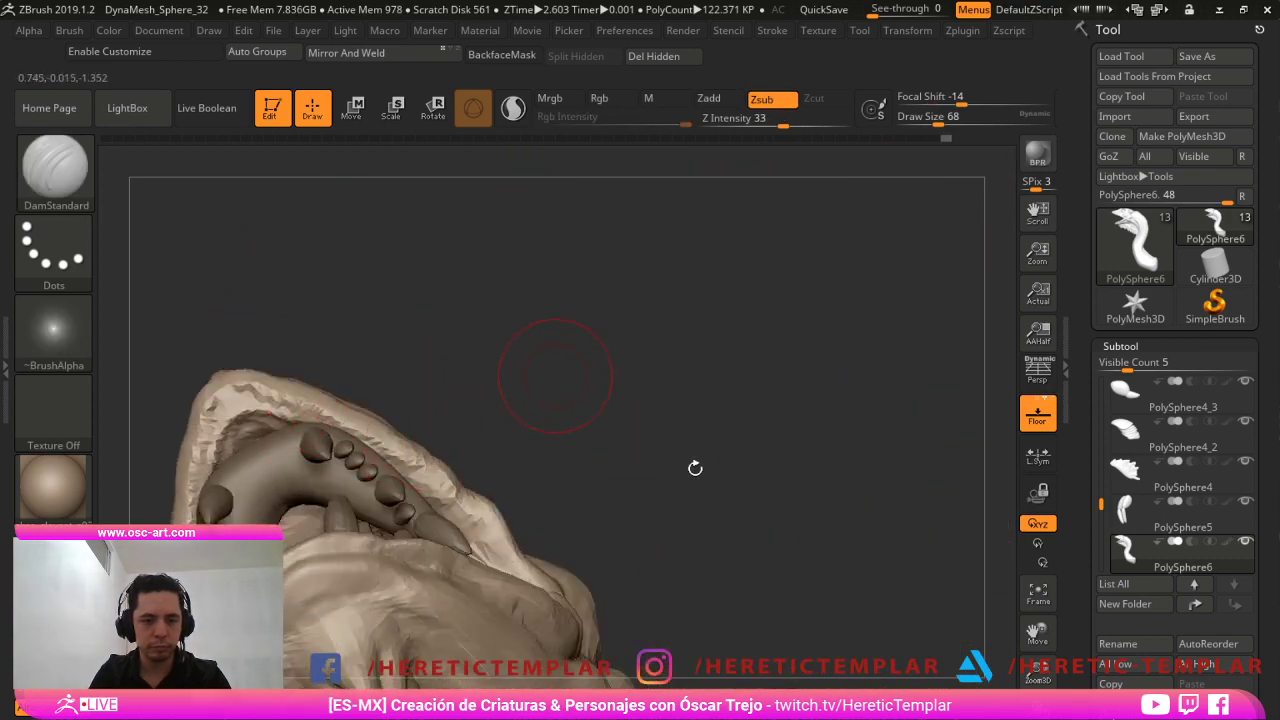
drag(554, 377, 470, 346)
shift+drag(270, 424, 215, 424)
Adjust the brow profile in front of the eye using the Move brush at draw size 112.
mouse_move(480, 320)
mouse_down()
mouse_move(475, 400)
mouse_move(435, 465)
mouse_move(380, 490)
mouse_up()
mouse_move(250, 290)
alt+mouse_down()
mouse_move(322, 288)
mouse_move(345, 370)
mouse_move(366, 391)
alt+mouse_up()
key(b)
key(m)
key(v)
key(s)
key(s)
drag(443, 345, 435, 345)
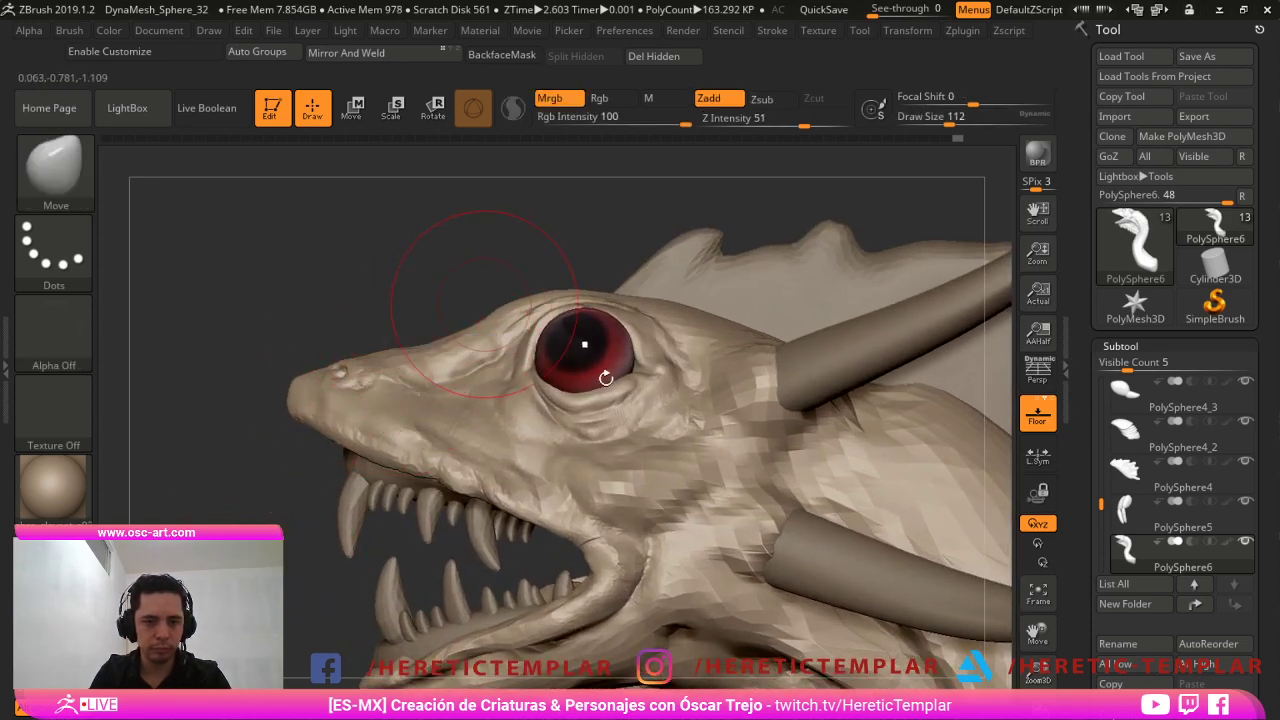
drag(483, 301, 498, 310)
Build up the flesh around the upper horn's base using the Clay brush at draw size 54.
key(b)
key(c)
key(l)
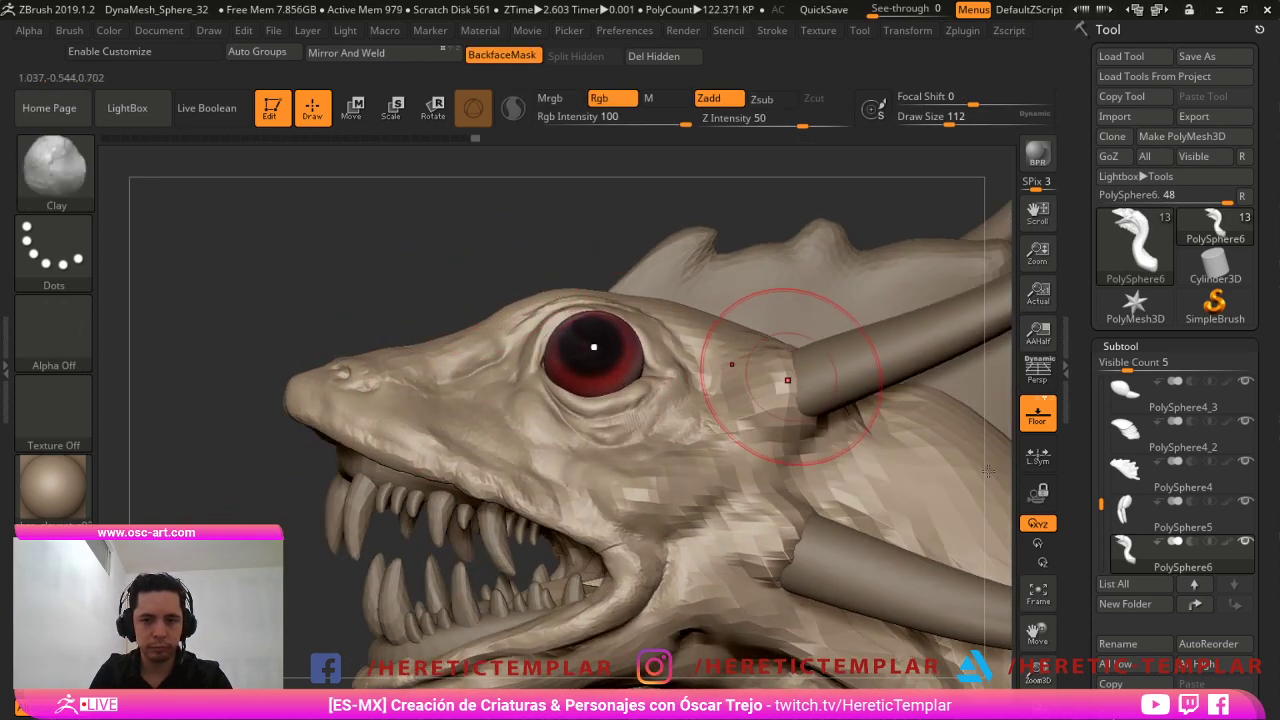
key(s)
mouse_move(801, 387)
mouse_down()
mouse_move(786, 387)
mouse_move(786, 371)
mouse_up()
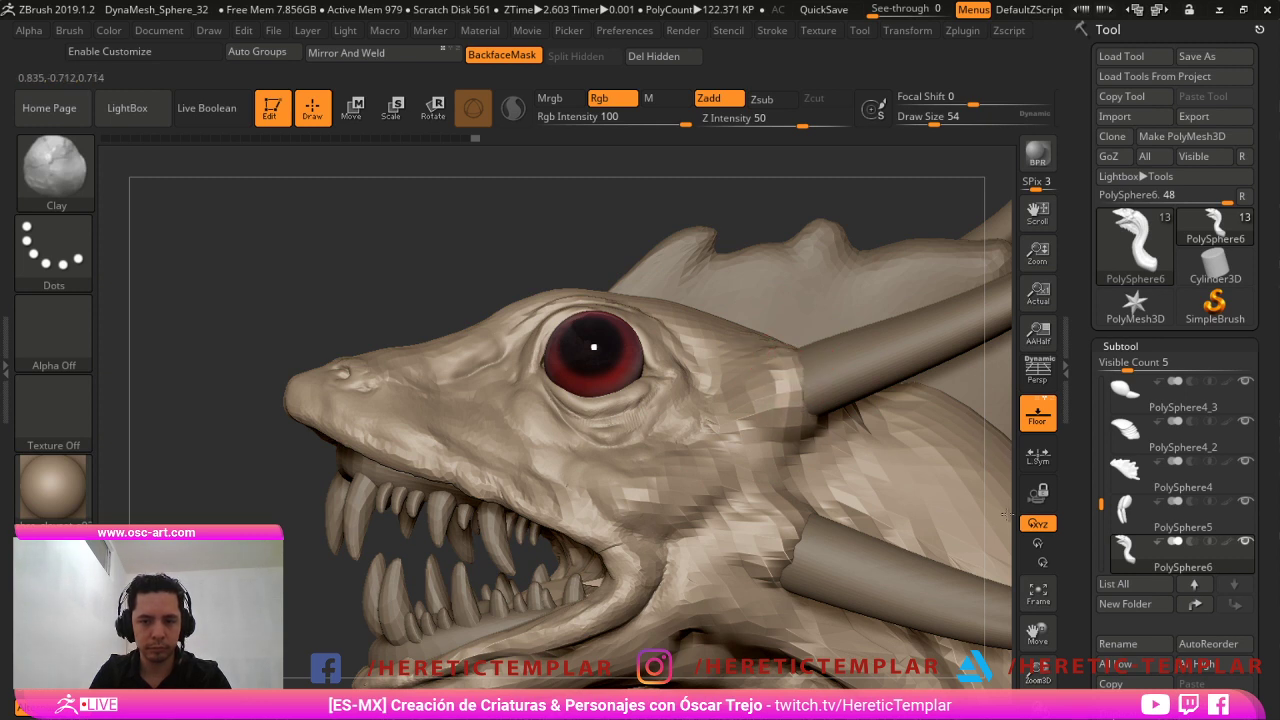
Refine and smooth the skin around both horn bases using DamStandard with Sculptris Pro on and draw size 62.
key(b)
key(d)
key(s)
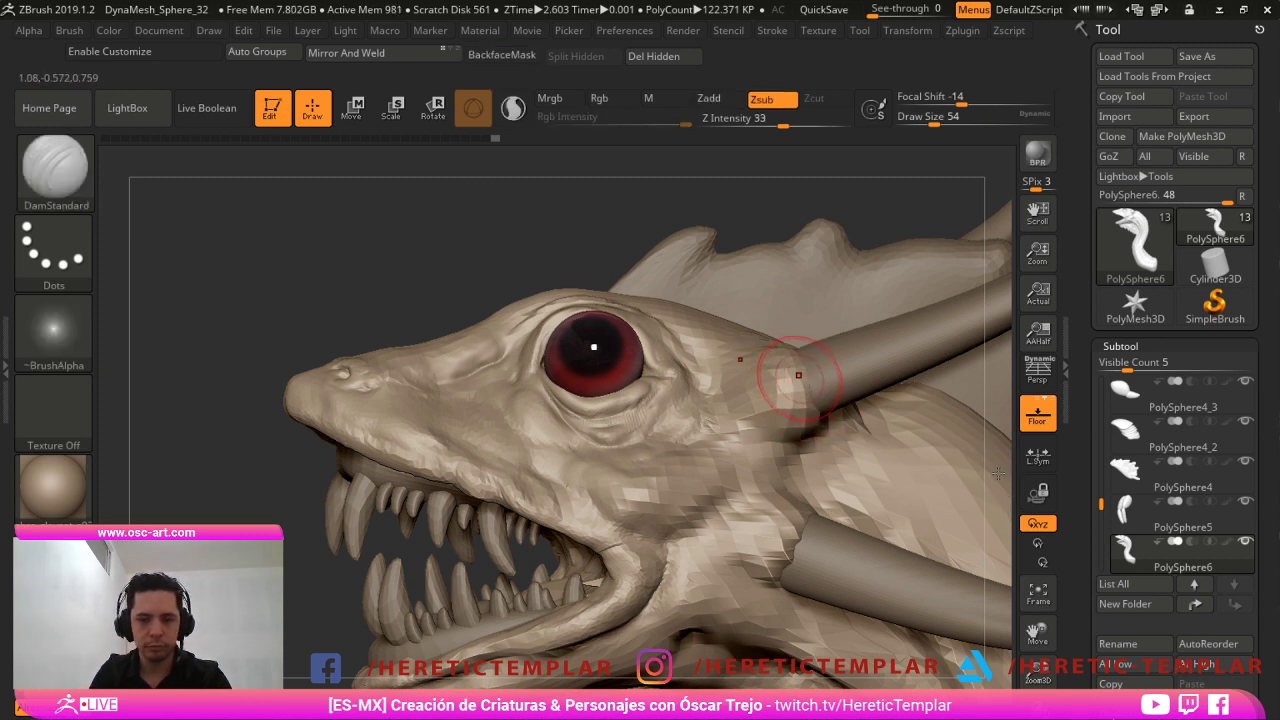
key(backslash)
key(shift)
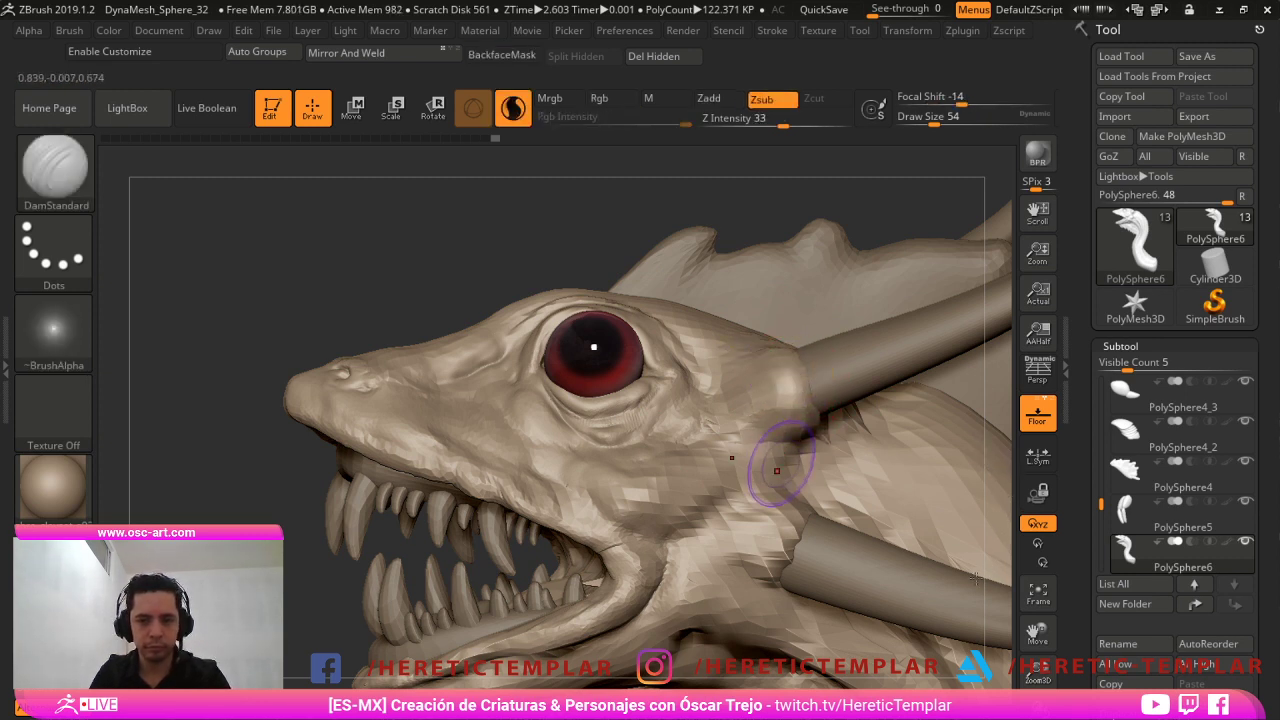
key(s)
drag(790, 463, 797, 466)
mouse_move(785, 530)
shift+mouse_down()
mouse_move(779, 560)
mouse_move(768, 554)
shift+mouse_up()
Undo the last stroke, then smooth the faceted cheek and the neck below the lower horn.
key(s)
key(ctrl+z)
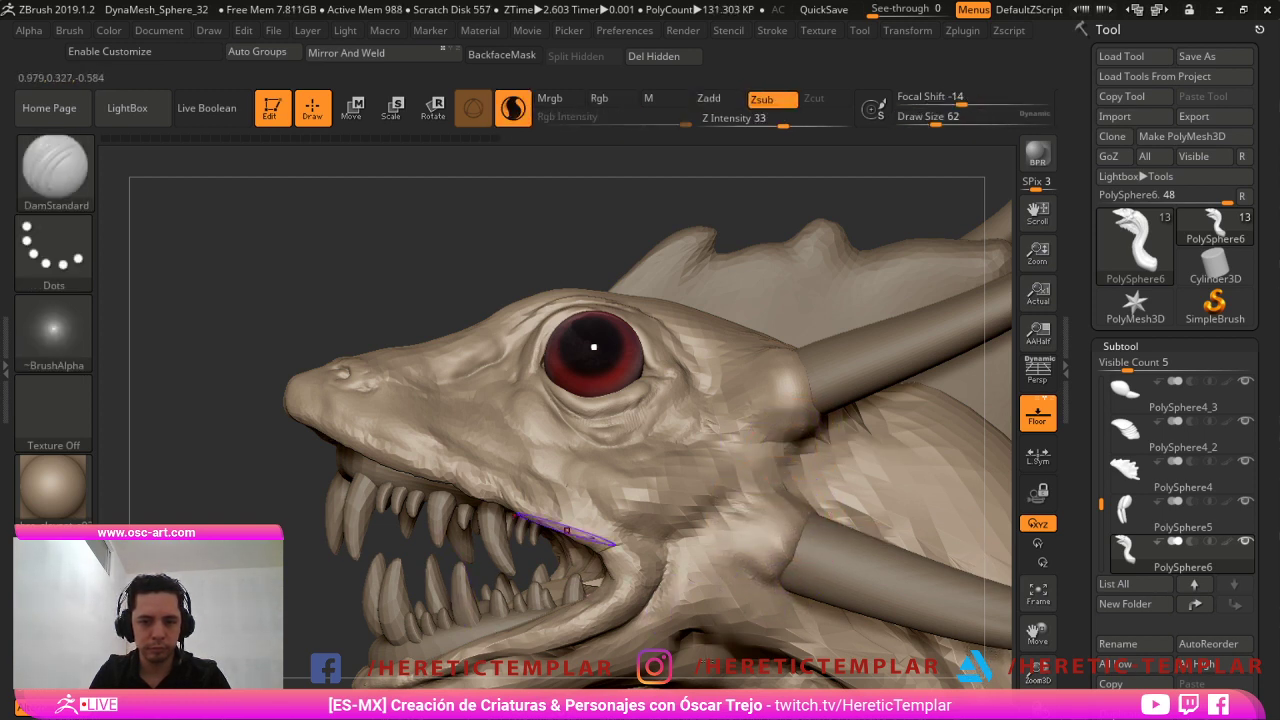
mouse_move(672, 498)
shift+mouse_down()
mouse_move(704, 503)
mouse_move(711, 475)
shift+mouse_up()
alt+drag(333, 624, 386, 413)
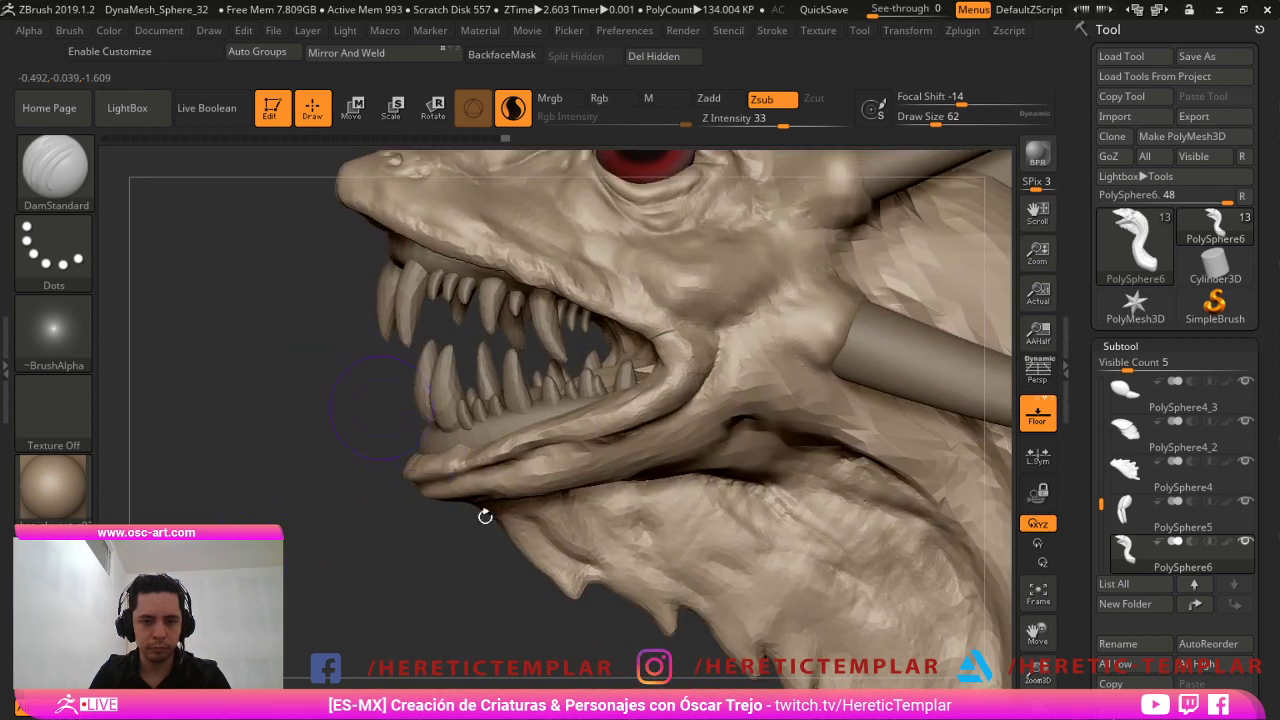
shift+drag(940, 506, 895, 455)
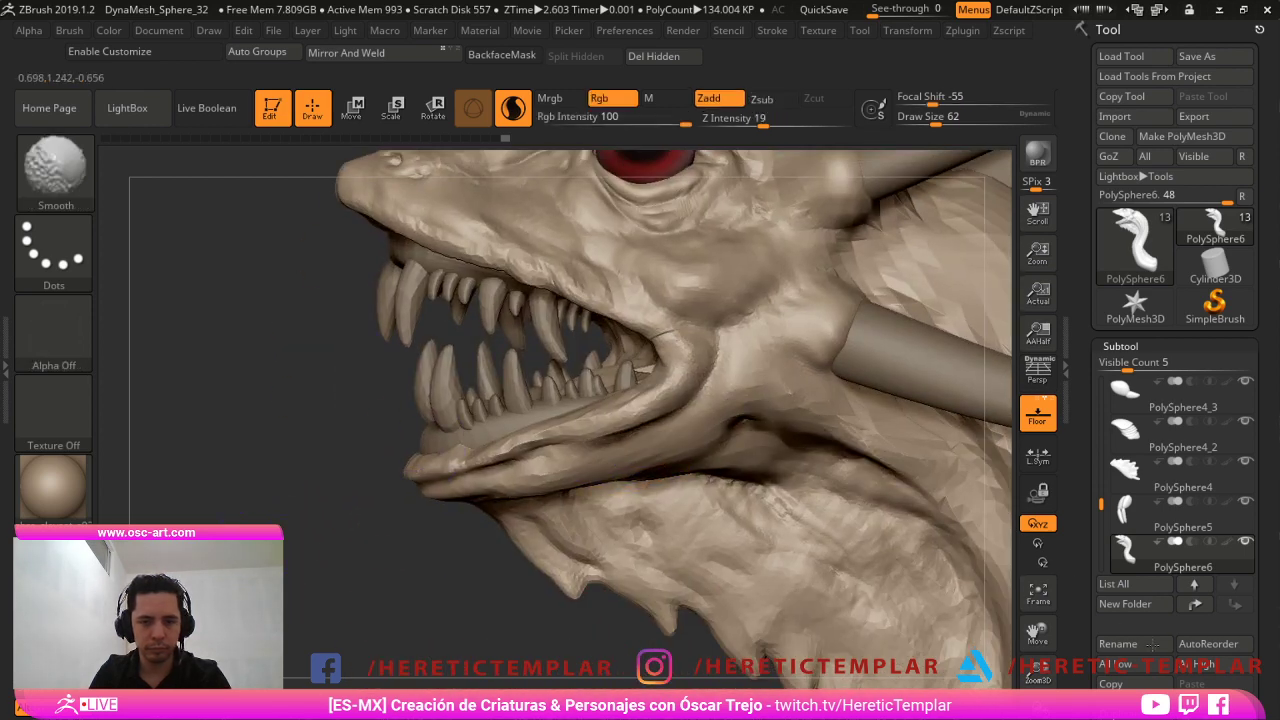
Smooth the side of the throat below the jaw, undo the last stroke and turn off Sculptris Pro.
alt+drag(603, 588, 576, 495)
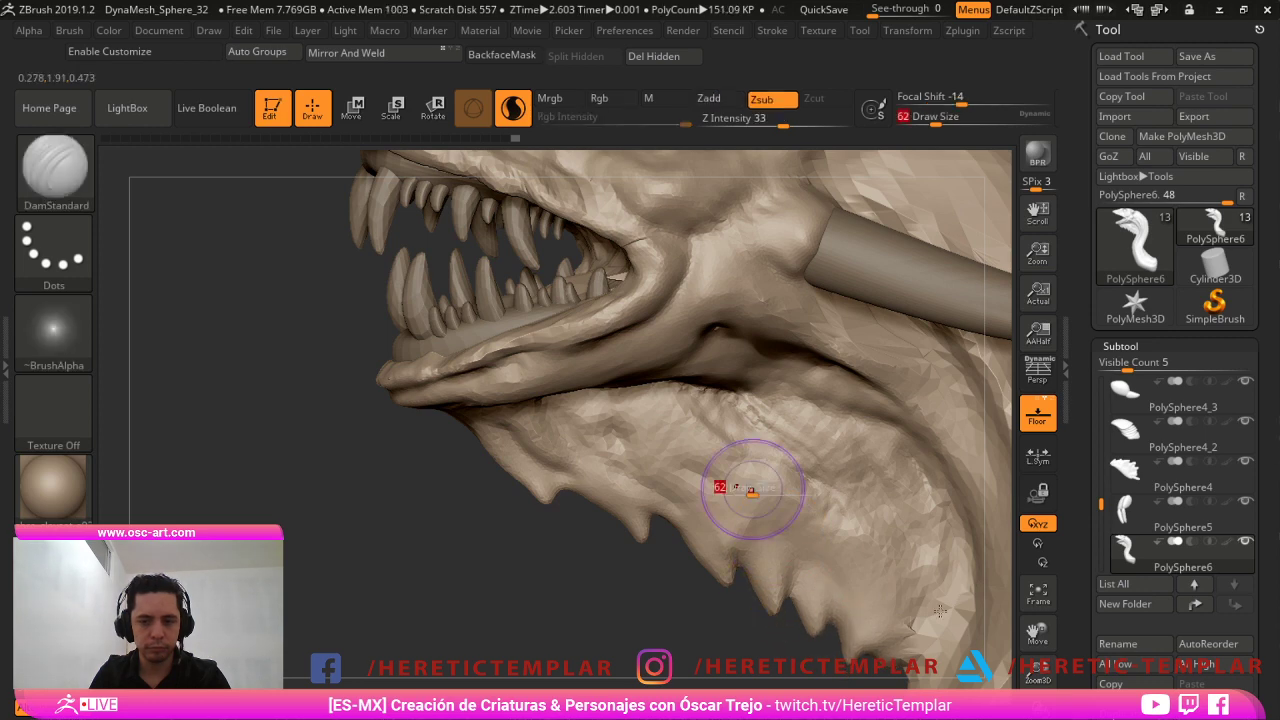
shift+drag(731, 421, 842, 504)
key(ctrl+z)
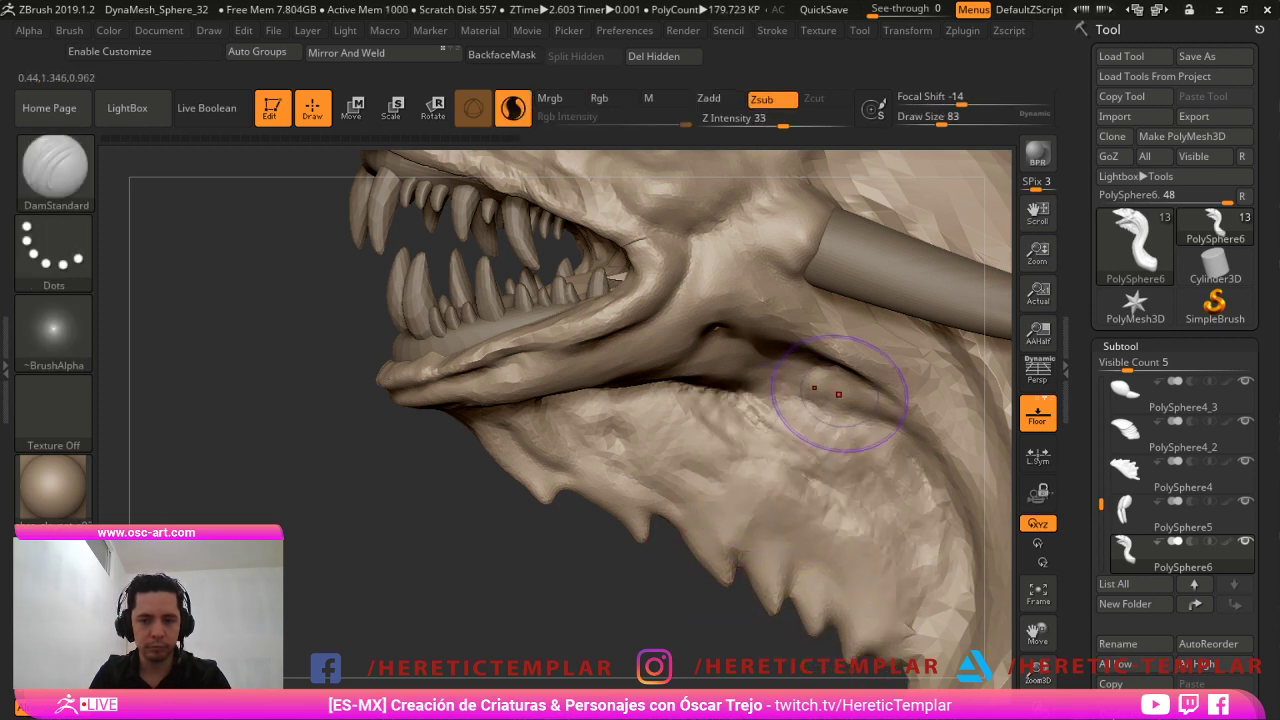
drag(558, 679, 590, 618)
key(backslash)
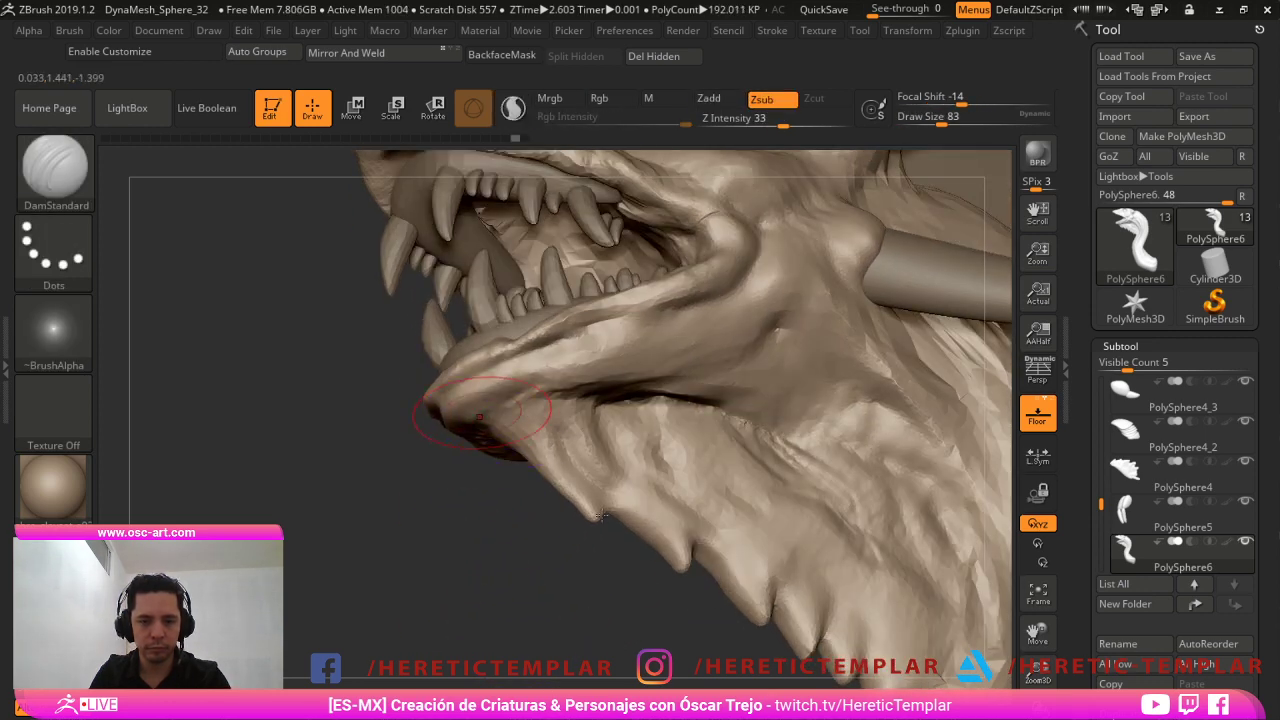
Build up the chin and the underside of the jaw with the Clay brush.
key(b)
key(c)
key(l)
key(s)
drag(597, 517, 588, 520)
mouse_move(470, 414)
mouse_down()
mouse_move(513, 390)
mouse_move(692, 385)
mouse_move(753, 408)
mouse_move(772, 343)
mouse_move(720, 358)
mouse_move(684, 340)
mouse_move(746, 345)
mouse_move(748, 298)
mouse_move(787, 374)
mouse_move(834, 405)
mouse_move(742, 393)
mouse_move(846, 402)
mouse_move(778, 448)
mouse_up()
Add volume to the fold running behind the jaw below the lower horn using Clay at draw size 33, undoing the last stroke.
key(s)
mouse_move(765, 450)
right_down()
mouse_move(750, 495)
mouse_move(720, 452)
mouse_move(637, 493)
right_up()
key(s)
drag(692, 475, 679, 475)
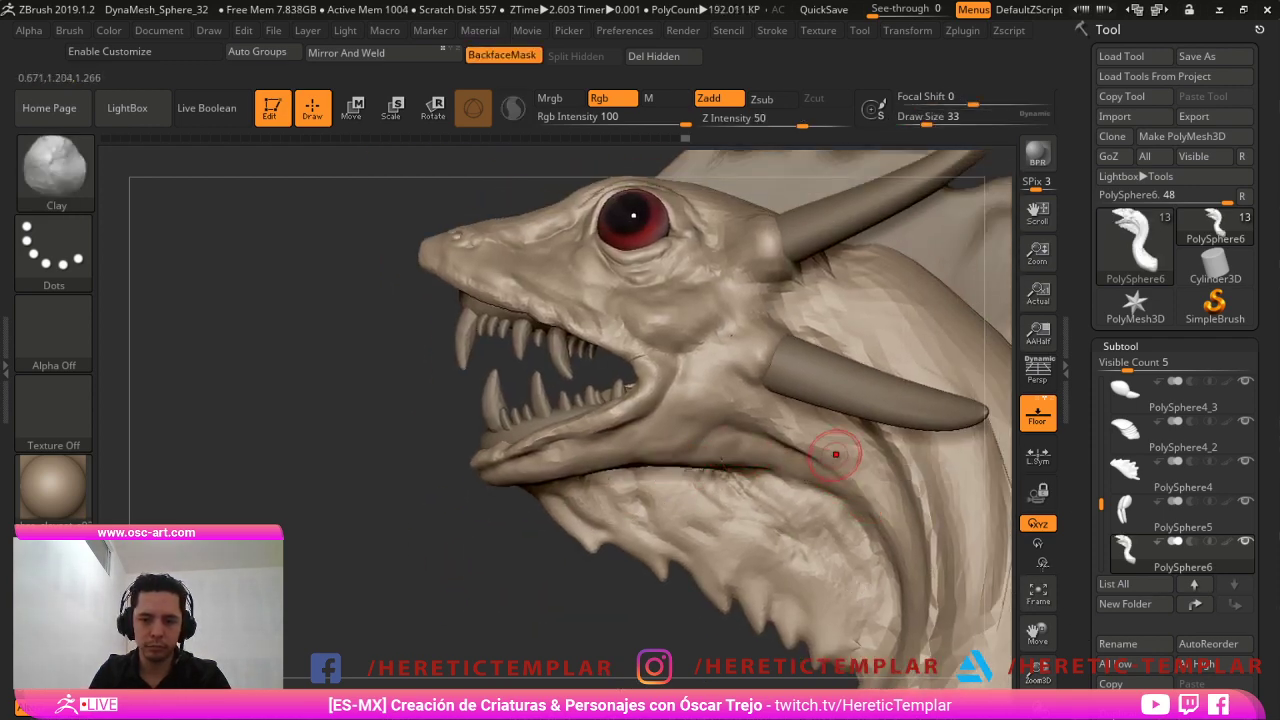
key(s)
mouse_move(809, 423)
mouse_down()
mouse_move(836, 446)
mouse_move(813, 437)
mouse_up()
key(ctrl+z)
Select DamStandard at draw size 74 and smooth the side of the upper throat.
key(b)
key(d)
key(s)
key(s)
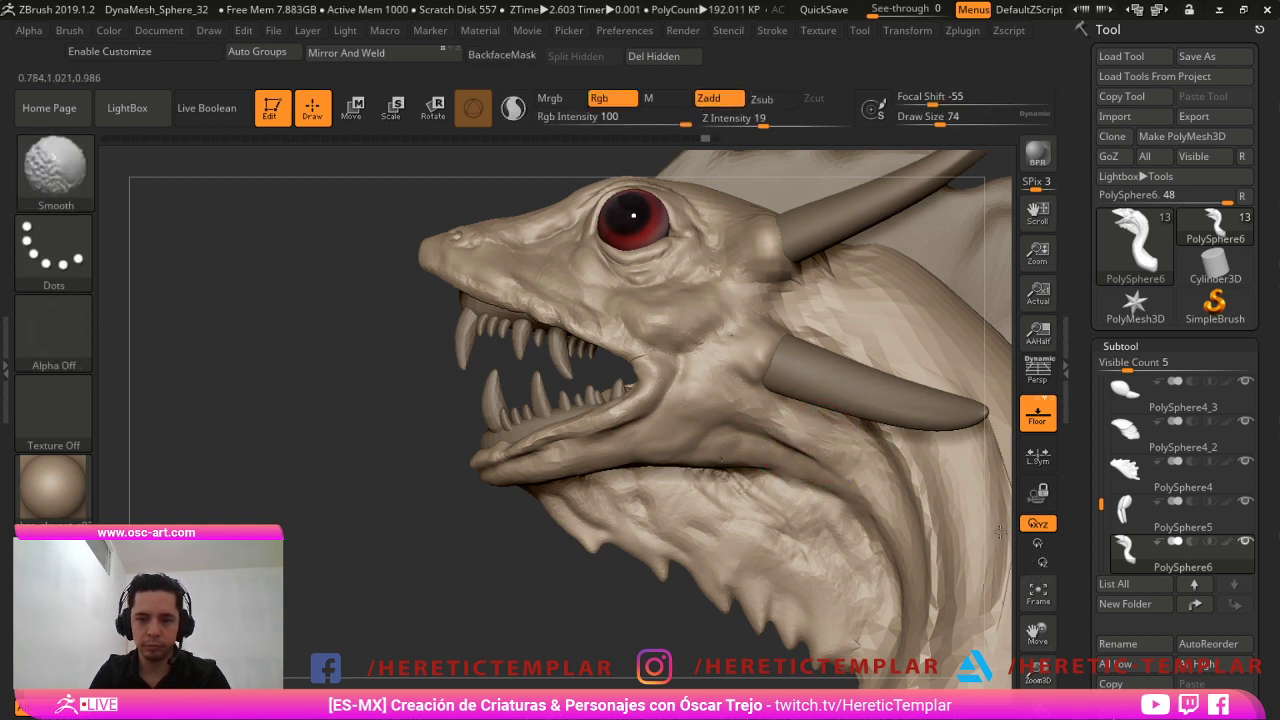
shift+drag(866, 517, 876, 578)
key(s)
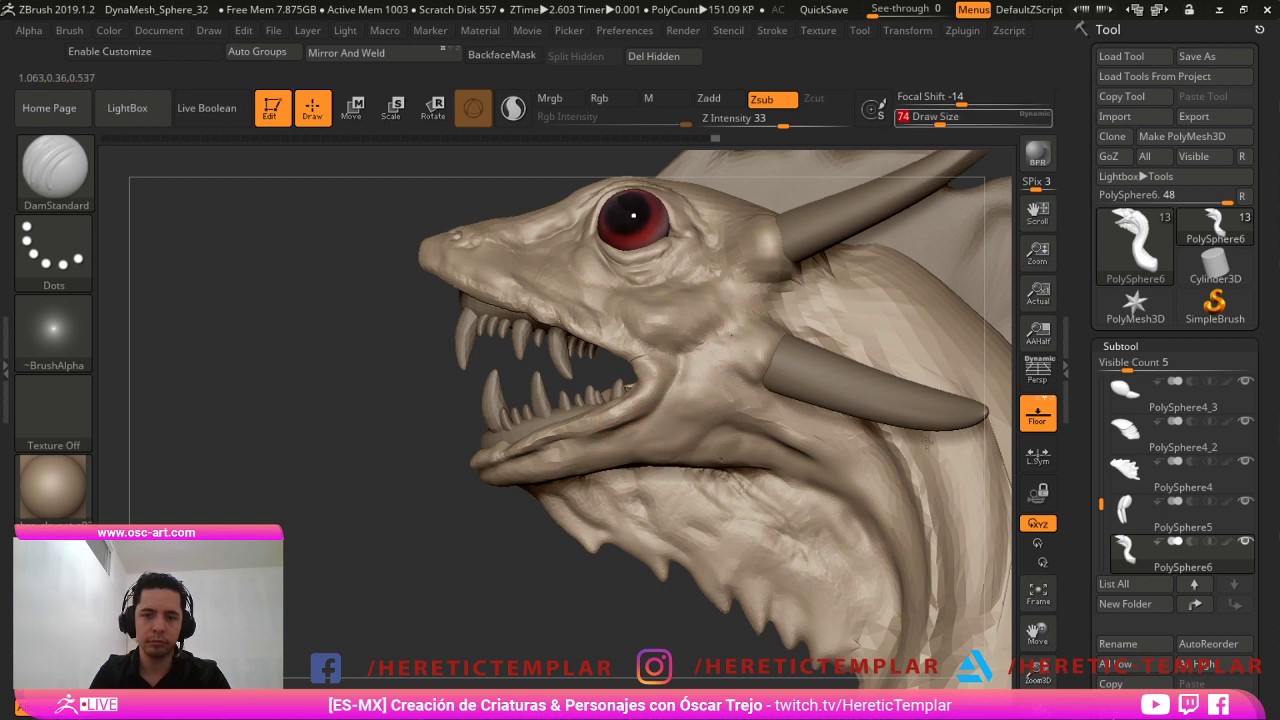
Build up and crease the skin collar around the lower horn's base with Clay and DamStandard at draw size 35.
key(b)
key(c)
key(l)
key(s)
drag(778, 355, 770, 358)
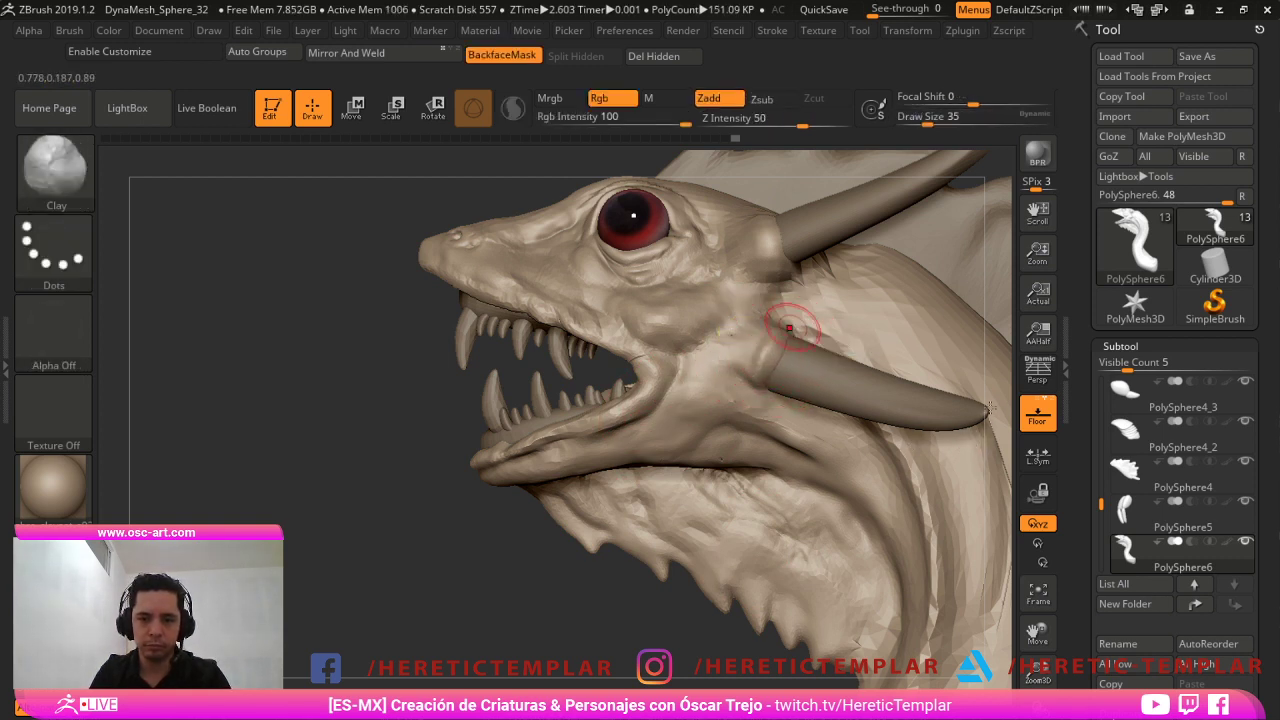
key(b)
key(d)
key(s)
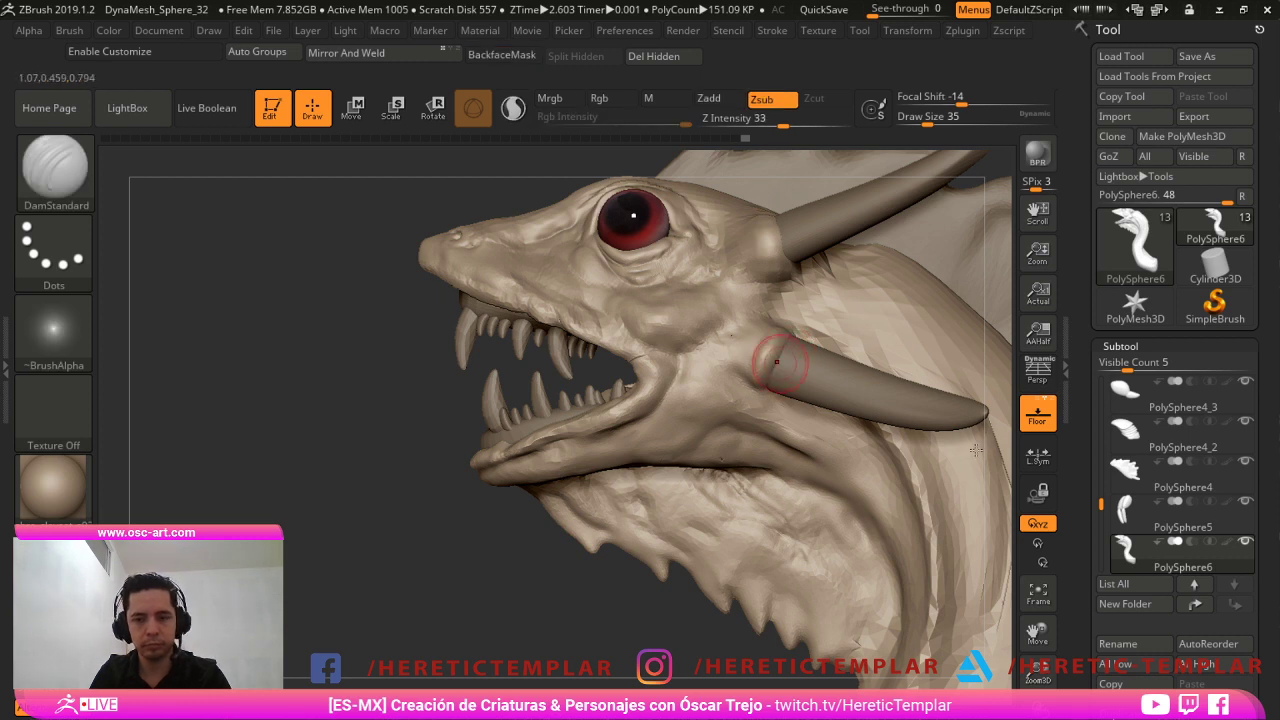
Build up the skin collar around the upper horn's base using the Clay brush at draw size 35.
key(b)
key(c)
key(l)
drag(770, 247, 773, 236)
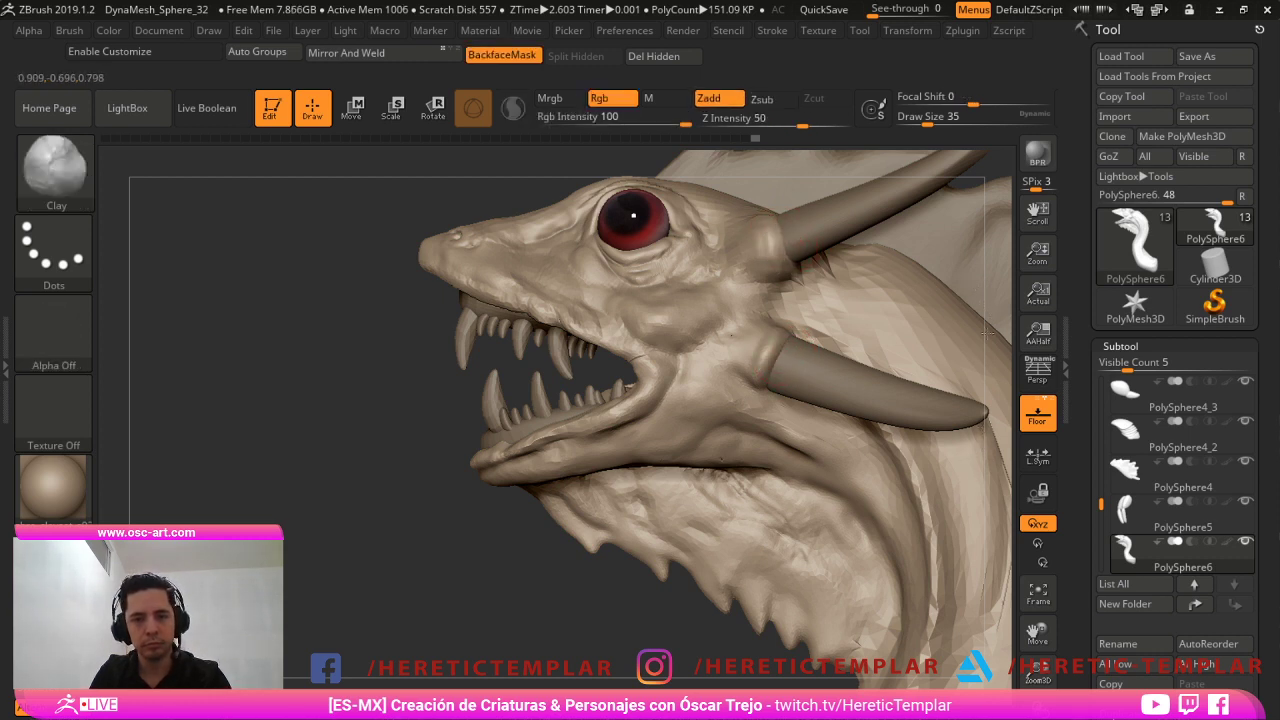
Crease the cheek above the mouth corner using the DamStandard brush at draw size 35.
key(b)
key(d)
key(s)
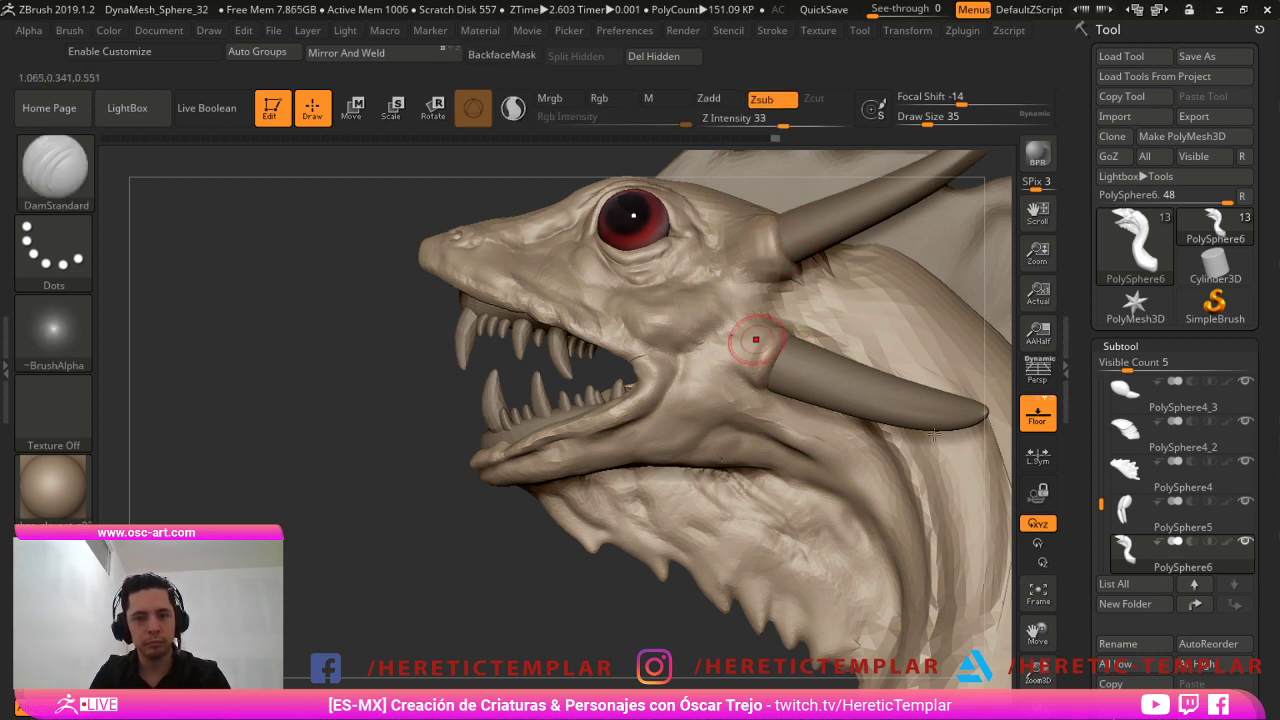
mouse_move(508, 560)
alt+mouse_down()
mouse_move(514, 531)
mouse_move(522, 592)
alt+mouse_up()
drag(598, 367, 622, 384)
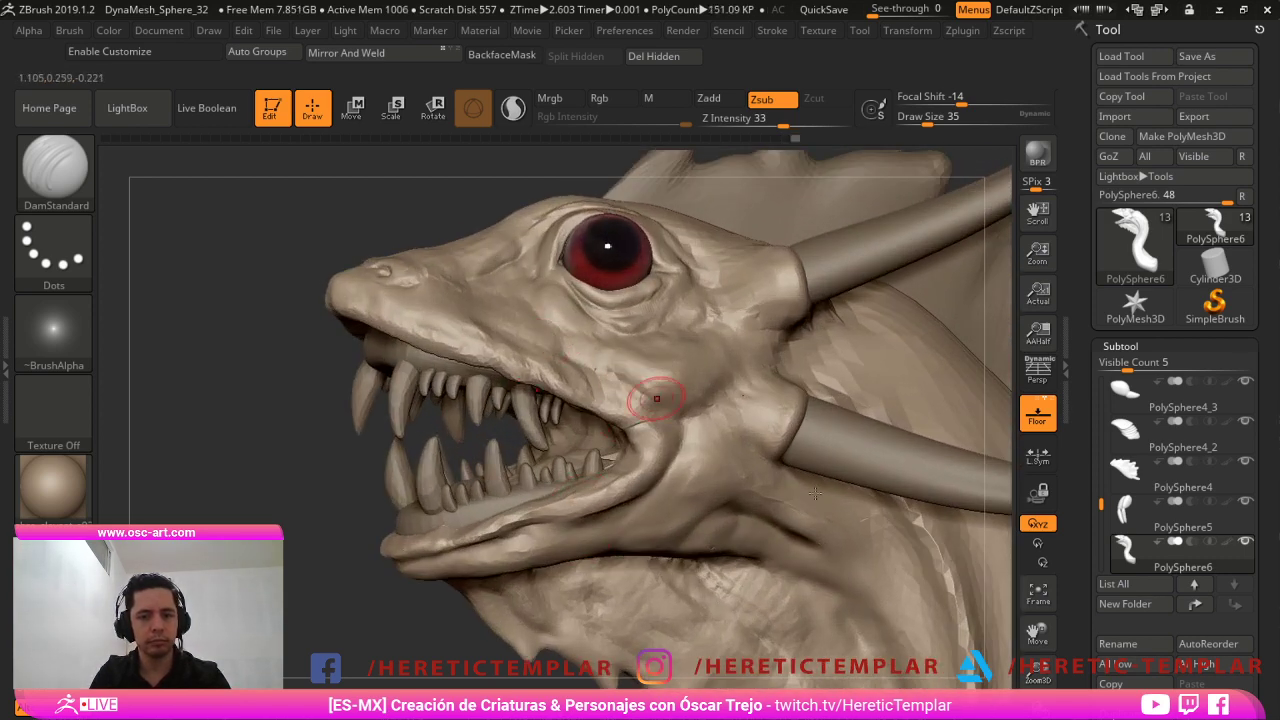
Build up the skin between the two horn bases using the Clay brush at draw size 59.
key(b)
key(c)
key(l)
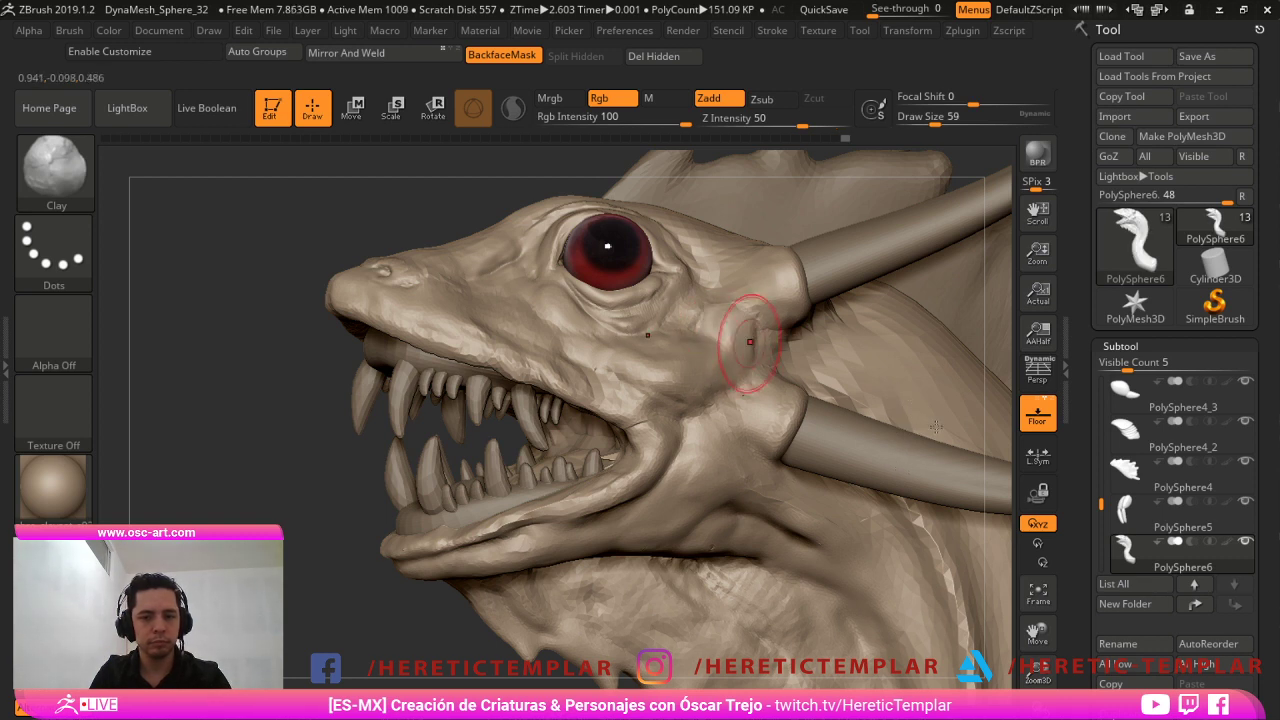
drag(750, 342, 843, 366)
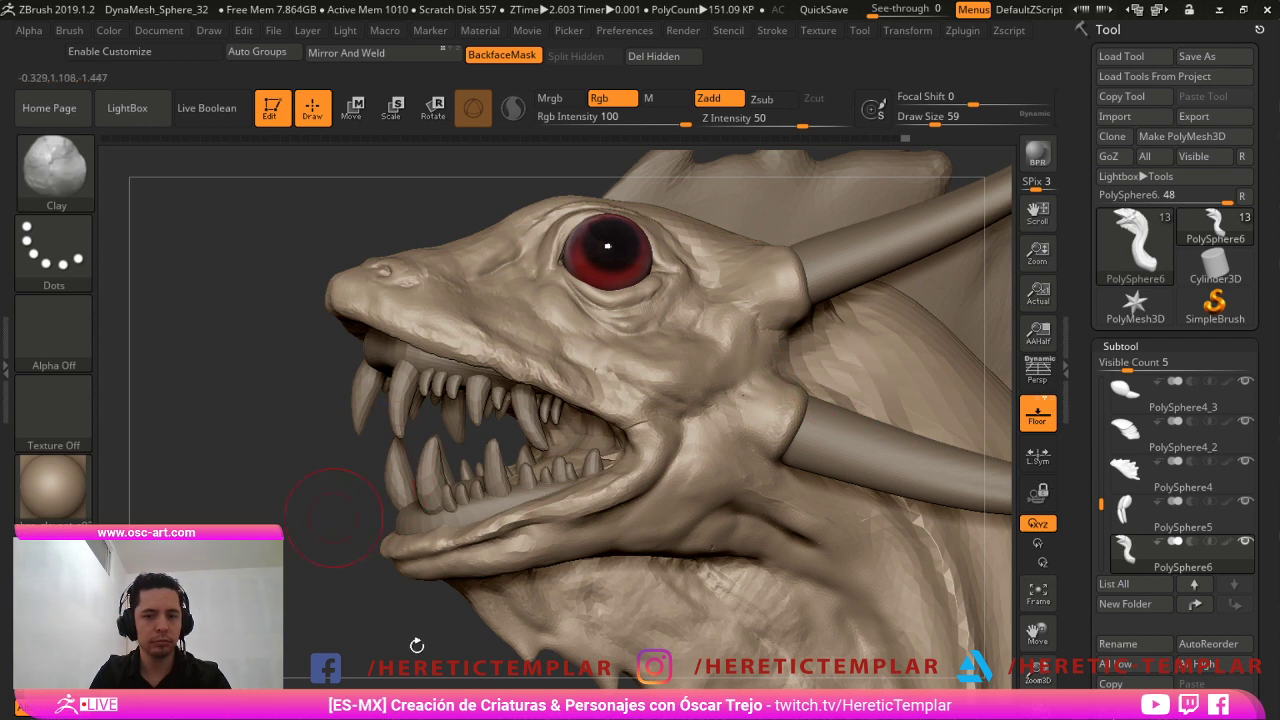
Try a Clay stroke on the eyes at draw size 49, undo it, and turn off Rgb painting.
mouse_move(417, 646)
alt+mouse_down()
mouse_move(426, 594)
mouse_move(471, 614)
mouse_move(503, 557)
mouse_move(477, 571)
mouse_move(514, 540)
alt+mouse_up()
key(s)
drag(592, 360, 589, 360)
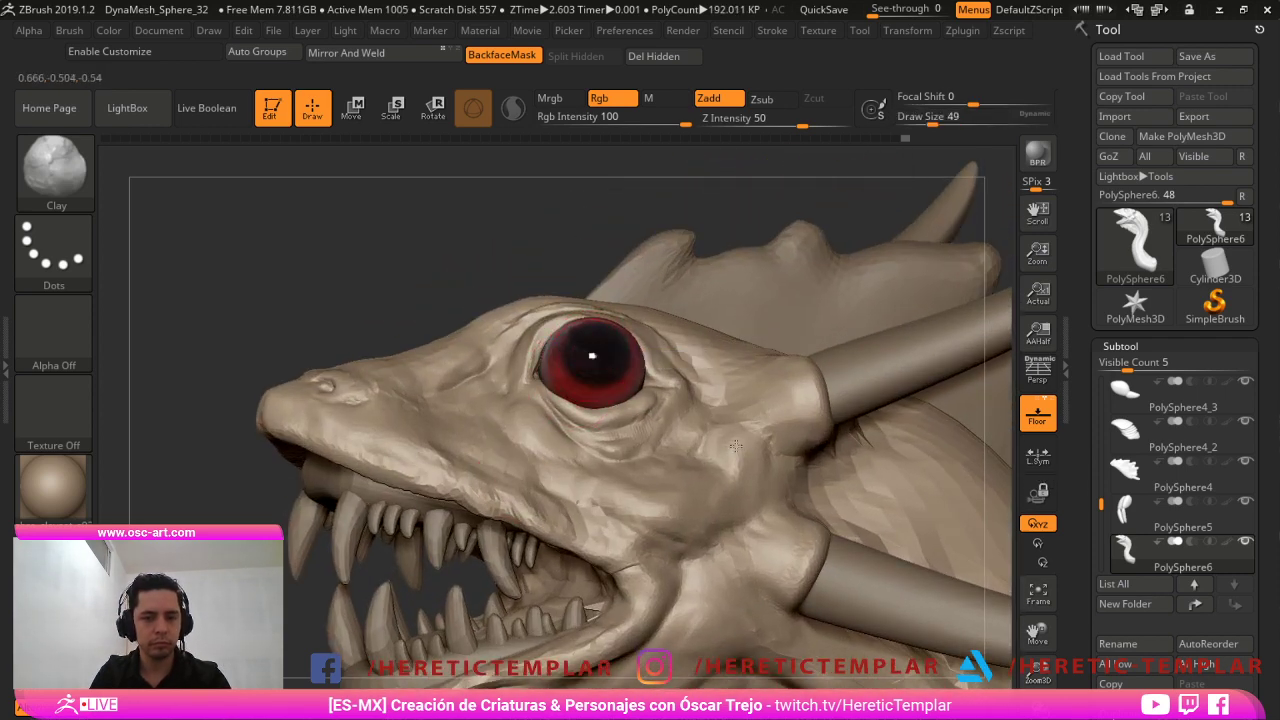
mouse_move(375, 280)
mouse_down()
mouse_move(470, 265)
mouse_move(411, 286)
mouse_up()
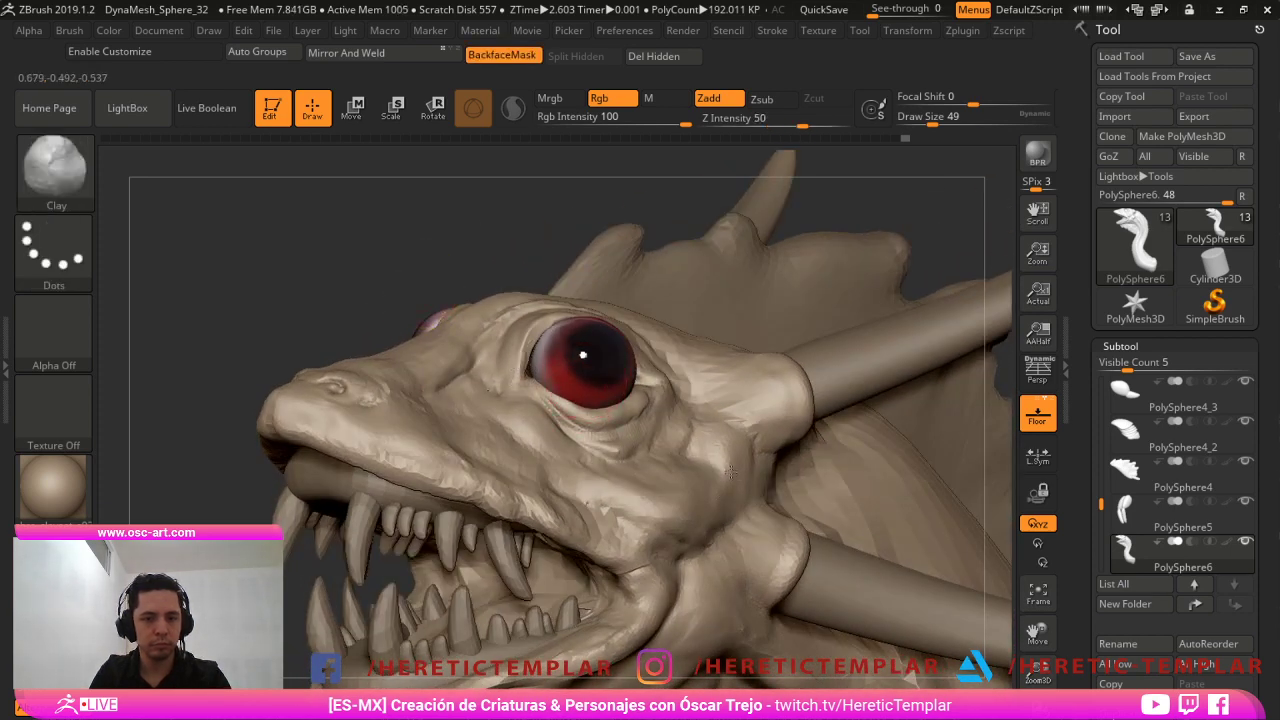
alt+click(590, 356)
drag(592, 350, 593, 352)
key(ctrl+z)
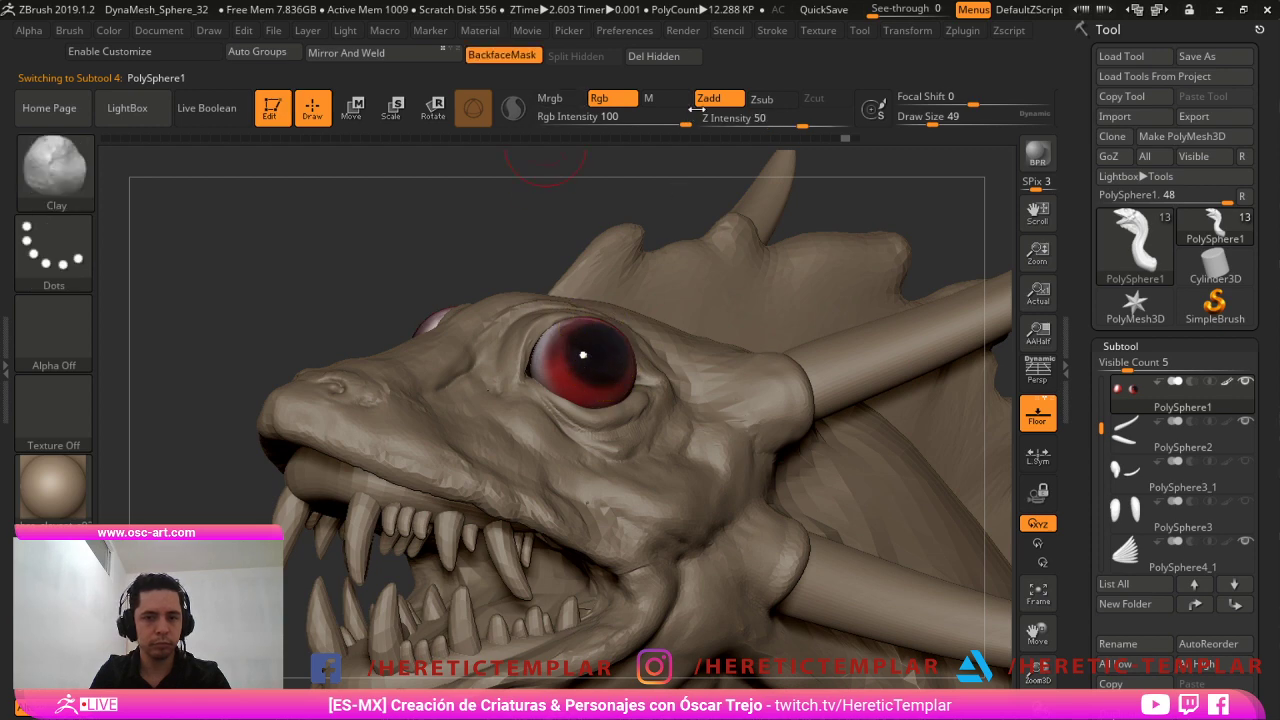
click(622, 99)
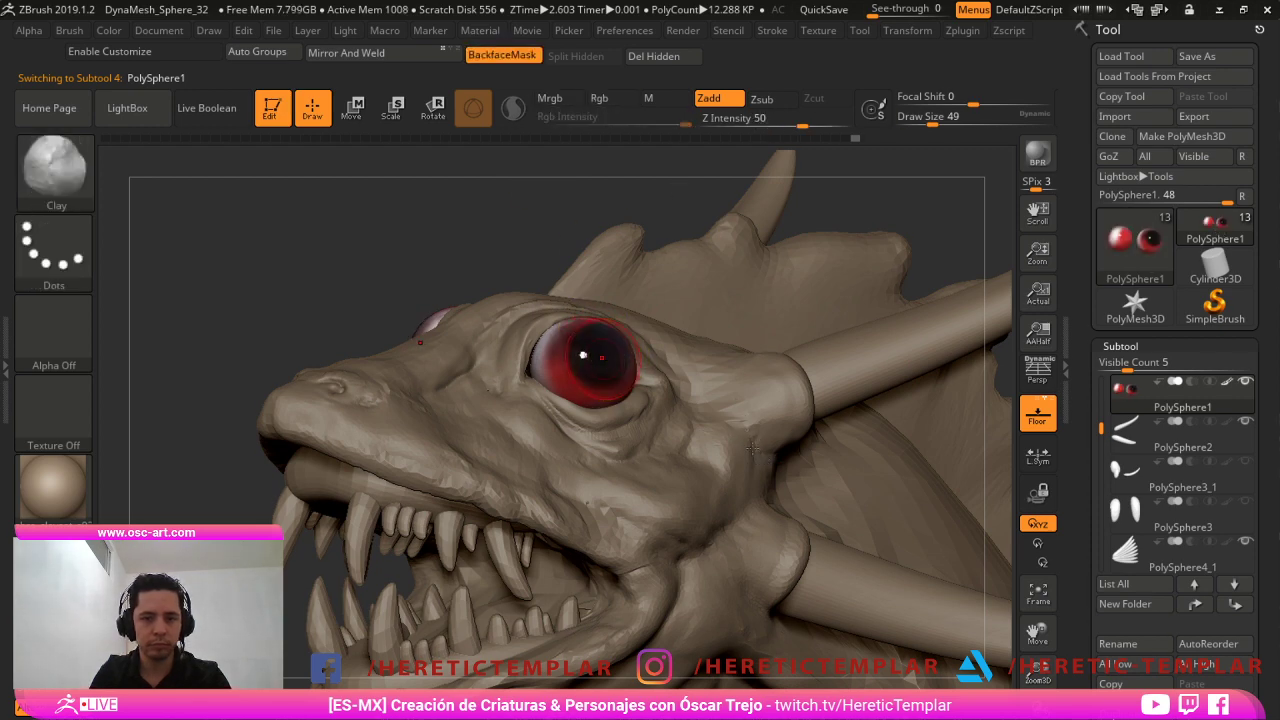
Subdivide the eyes twice and refine the pupil surface using Smooth and Clay at draw size 46.
right_drag(740, 448, 754, 448)
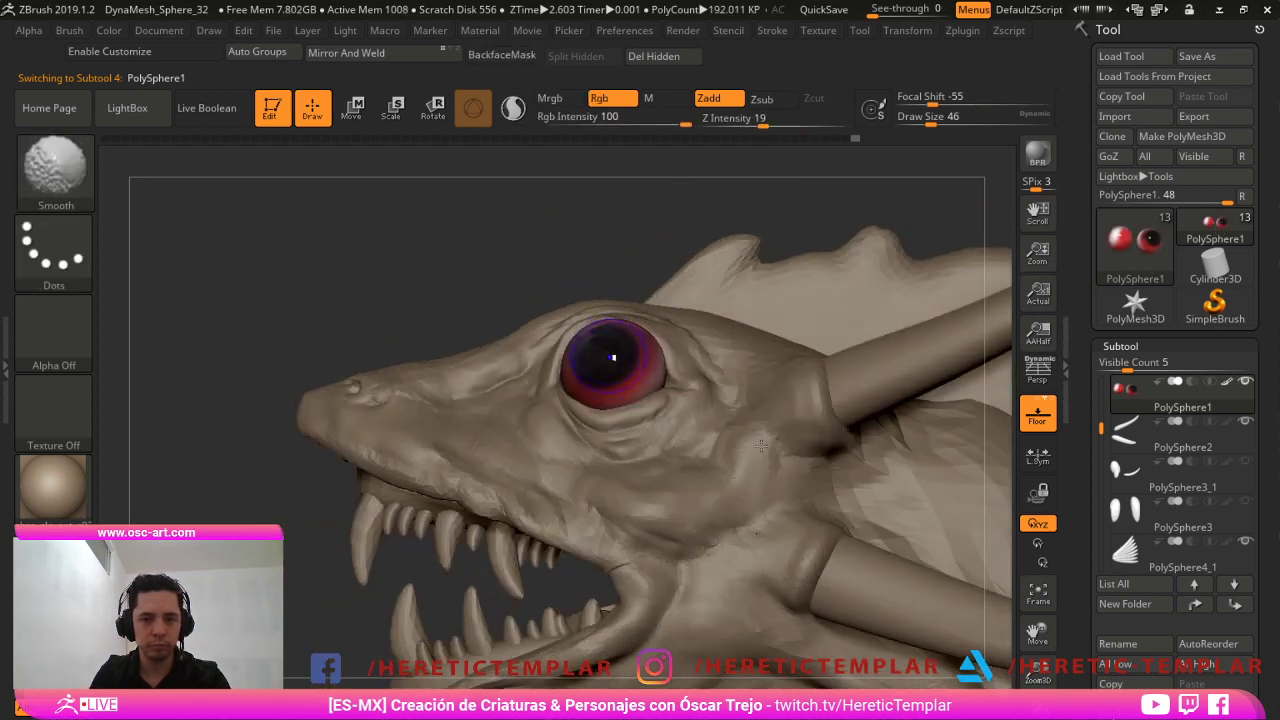
key(ctrl+d)
key(ctrl+d)
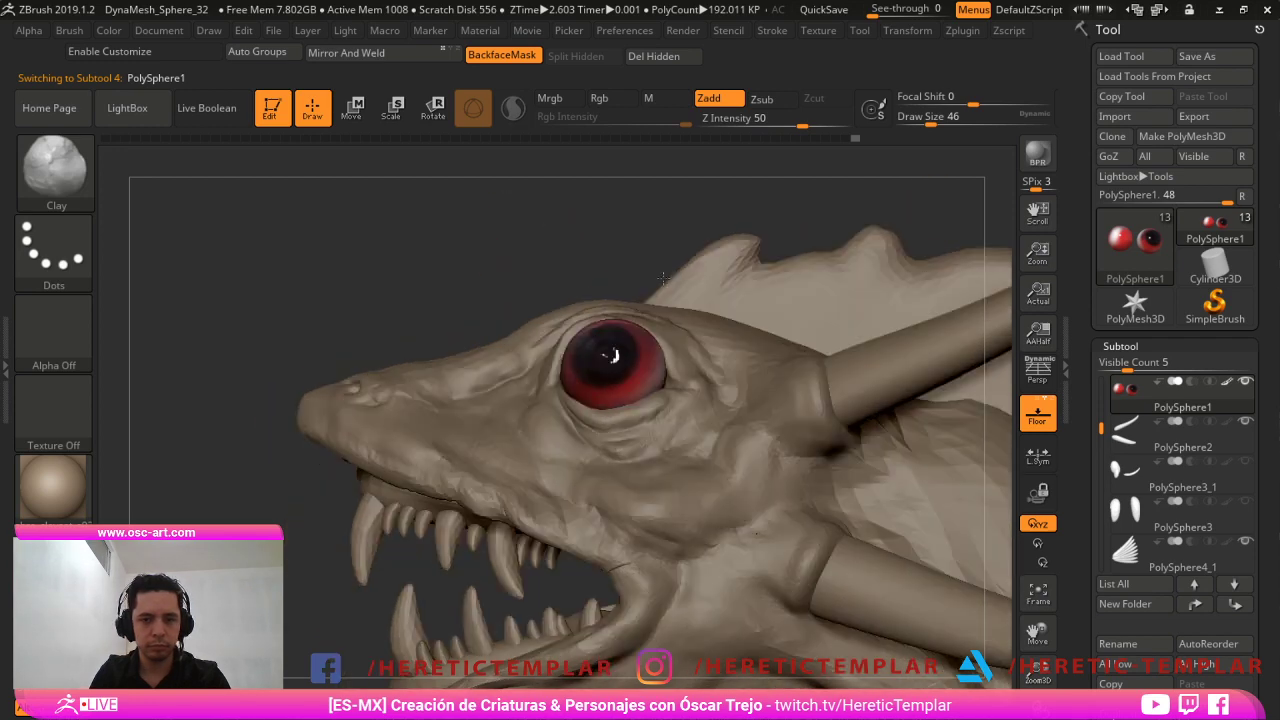
right_drag(663, 279, 736, 290)
right_drag(563, 291, 492, 316)
Select the head and raise the skin in front of the eye using the Standard brush at draw size 23.
alt+click(420, 391)
key(b)
key(s)
key(t)
key(s)
drag(488, 346, 479, 346)
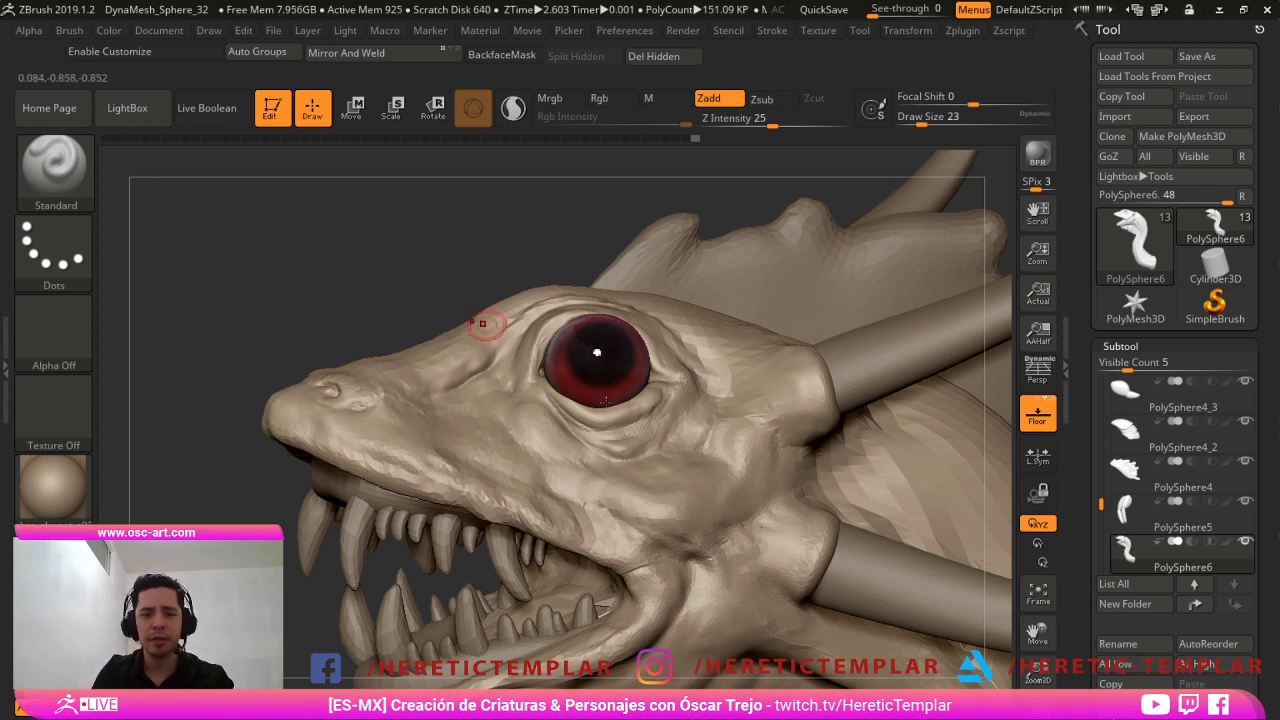
Shape the skin folds behind the eye using the Standard brush at draw size 44.
mouse_move(416, 249)
alt+mouse_down()
mouse_move(537, 345)
mouse_move(508, 326)
mouse_move(521, 310)
mouse_move(540, 350)
mouse_move(594, 316)
alt+mouse_up()
key(s)
key(s)
mouse_move(690, 316)
mouse_down()
mouse_move(704, 318)
mouse_move(699, 354)
mouse_up()
key(s)
key(s)
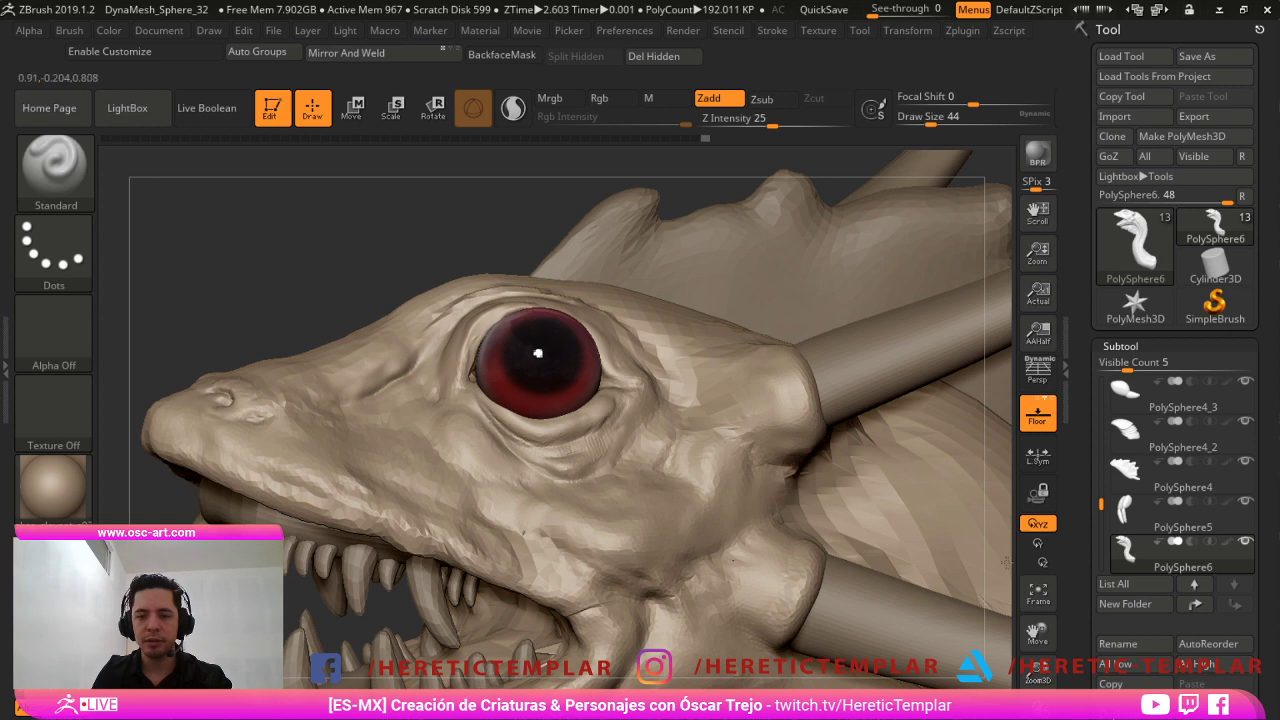
Review the silhouette of the whole creature and the crest behind its head.
key(f)
alt+drag(977, 435, 973, 386)
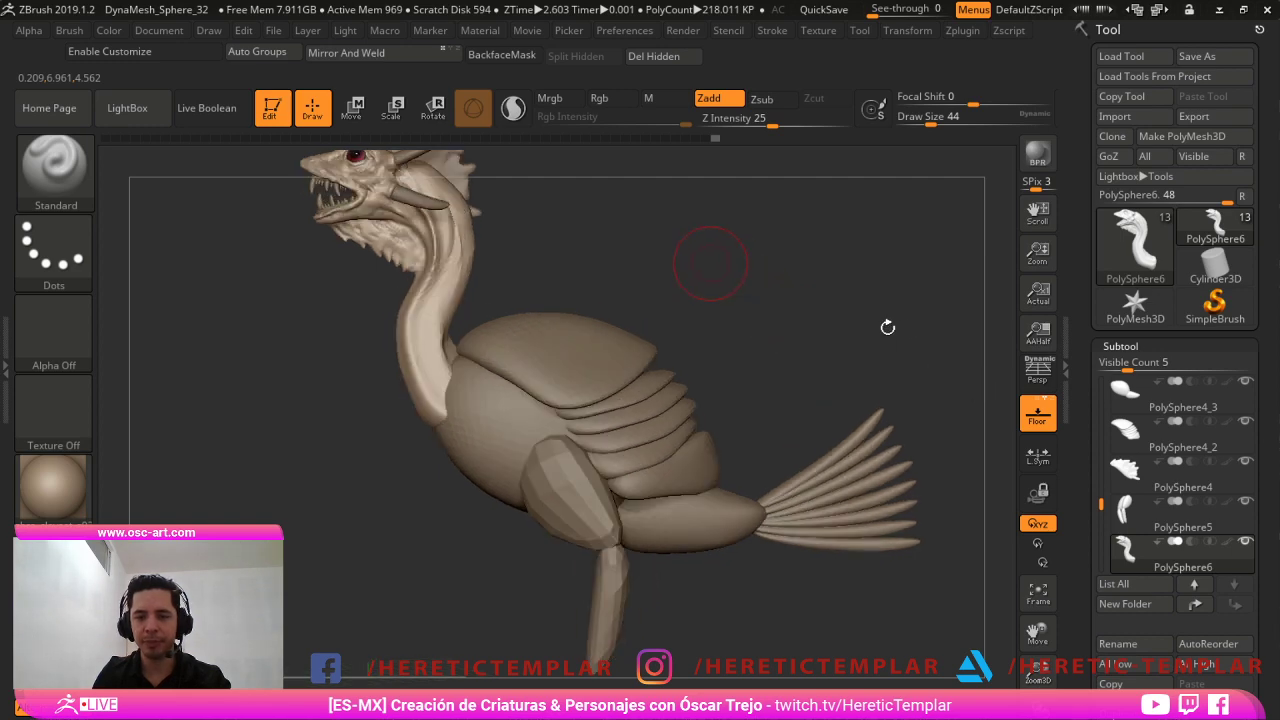
alt+drag(888, 327, 934, 402)
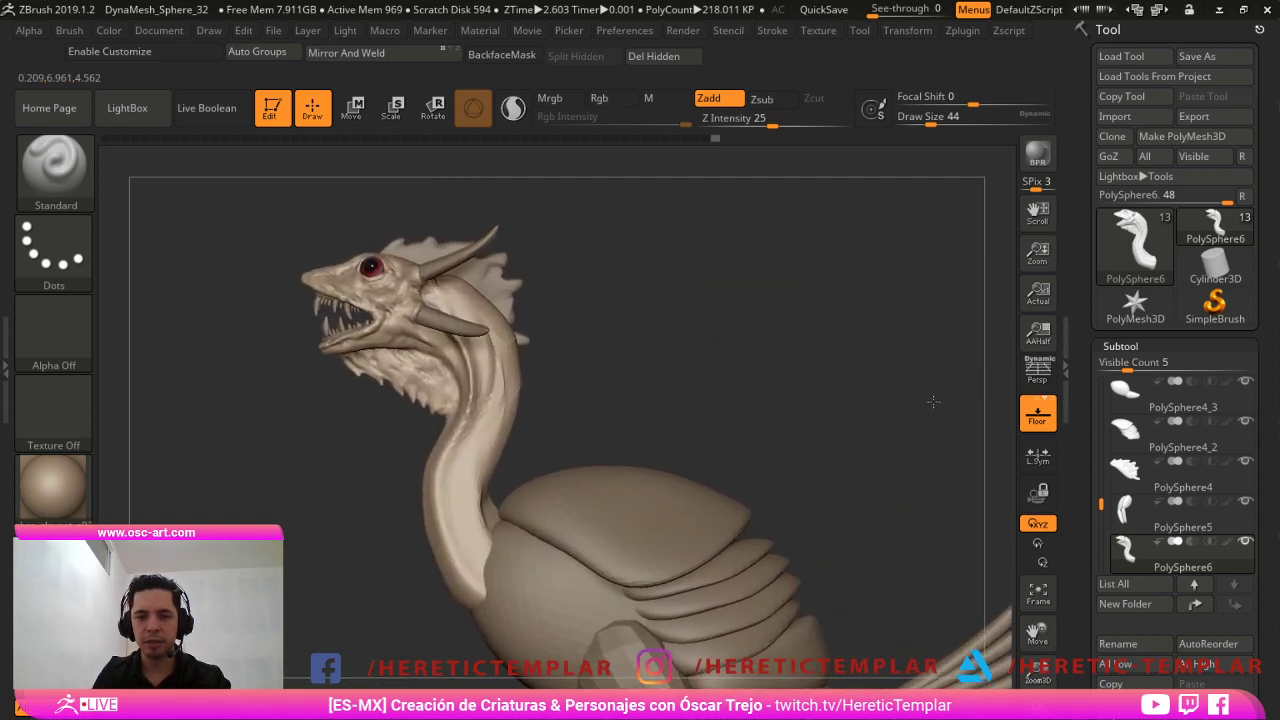
alt+drag(958, 470, 876, 285)
alt+drag(950, 398, 1000, 611)
alt+drag(897, 385, 998, 574)
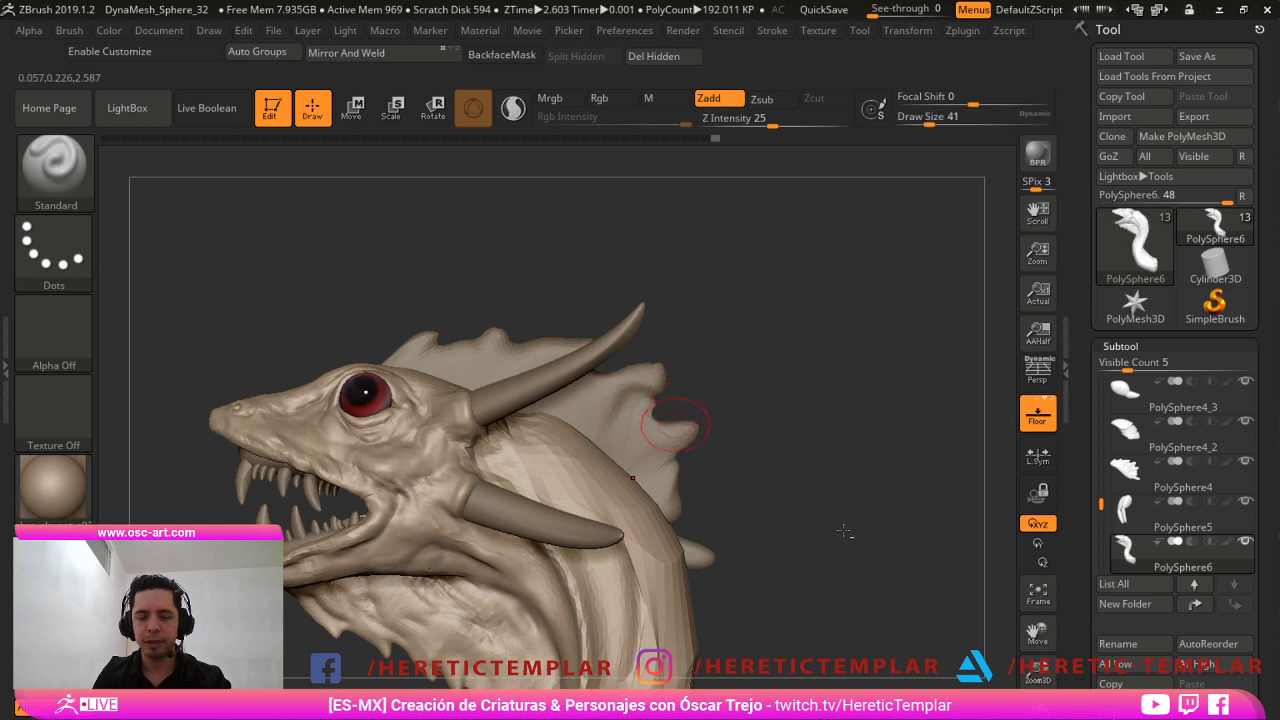
Select the crest and pull its front lobes up and back using the Move brush.
alt+click(676, 430)
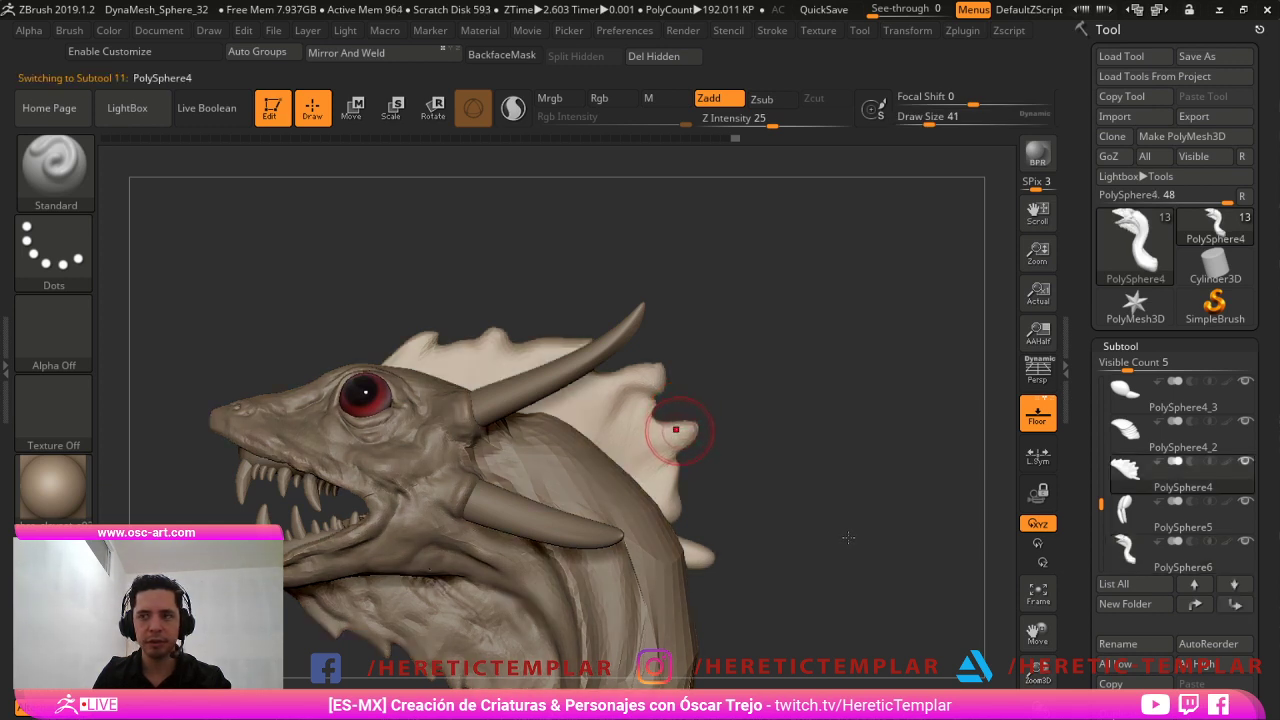
mouse_move(903, 437)
alt+mouse_down()
mouse_move(929, 446)
mouse_move(930, 478)
alt+mouse_up()
key(b)
key(m)
key(v)
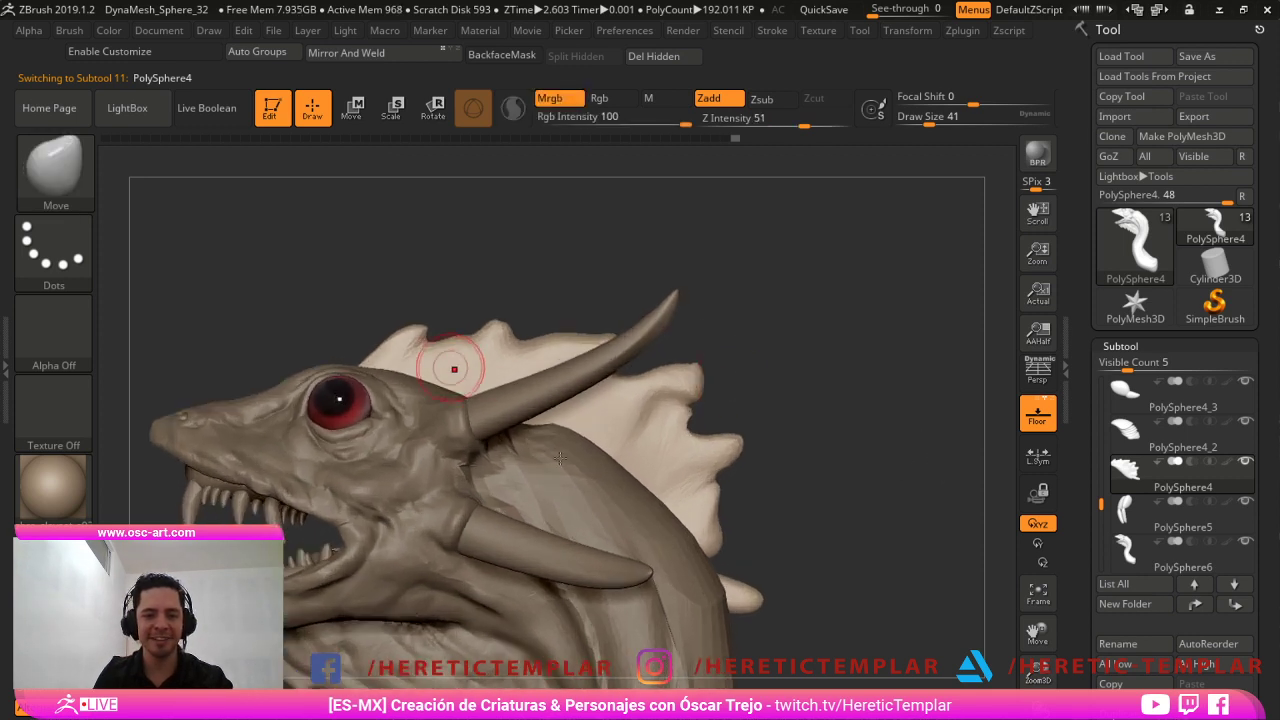
key(s)
click(464, 367)
key(s)
mouse_move(454, 344)
mouse_down()
mouse_move(463, 331)
mouse_move(433, 332)
mouse_up()
click(457, 353)
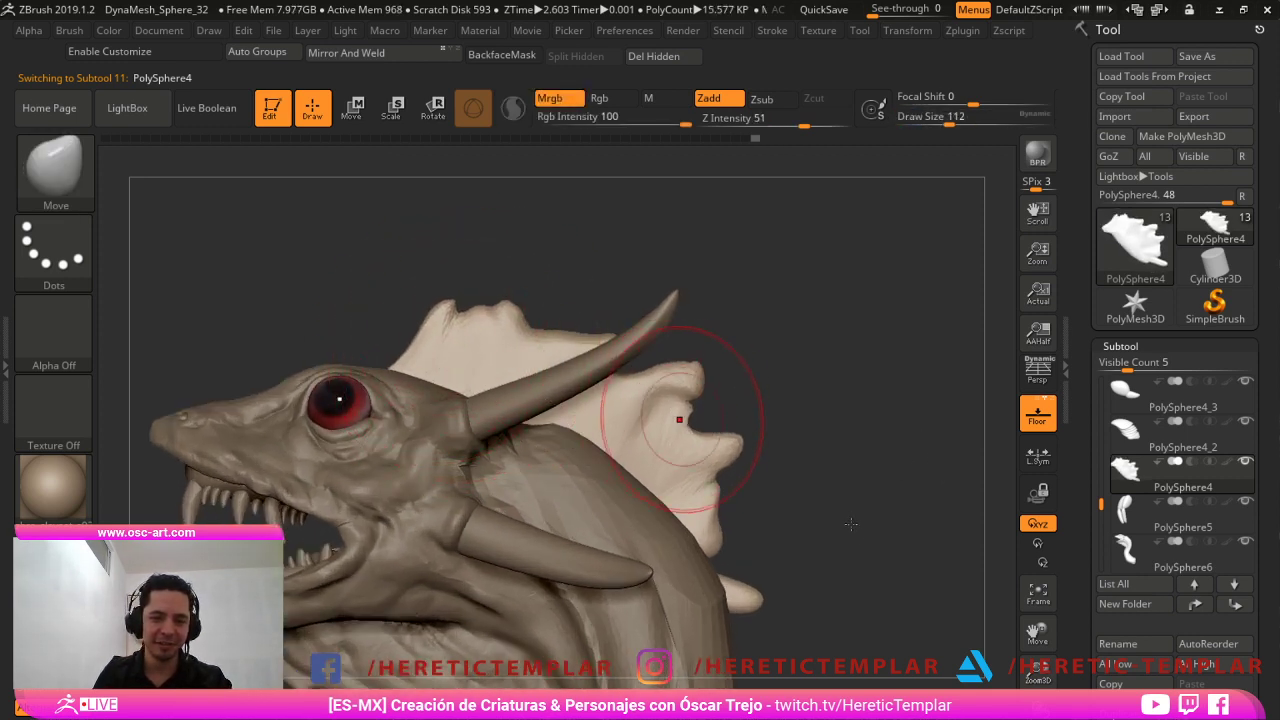
Raise and stretch the rear crest spikes using the Move brush with a draw size up to 358.
key(s)
click(703, 477)
drag(714, 562, 703, 517)
key(s)
click(714, 542)
key(ctrl+z)
key(s)
click(704, 532)
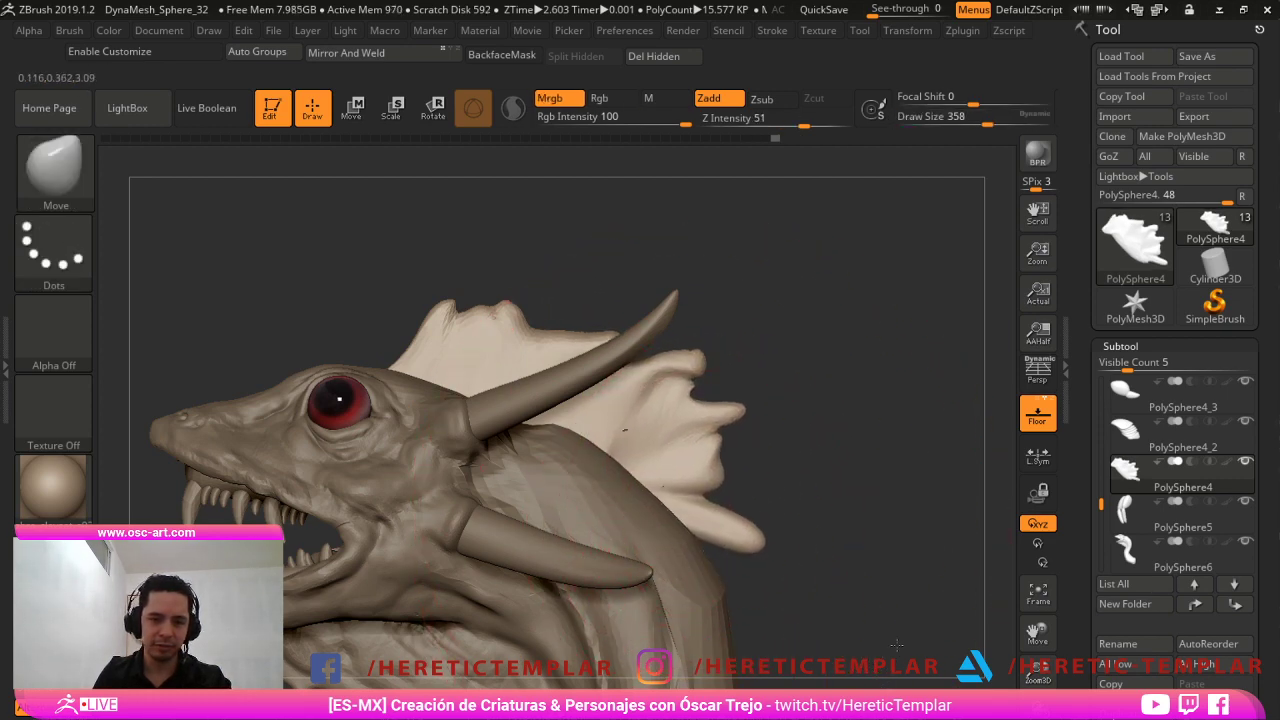
Pull the tip of the crest's second front lobe upward and adjust the edge behind it using the Move brush.
mouse_move(982, 595)
alt+mouse_down()
mouse_move(1009, 471)
mouse_move(903, 441)
alt+mouse_up()
key(s)
click(521, 268)
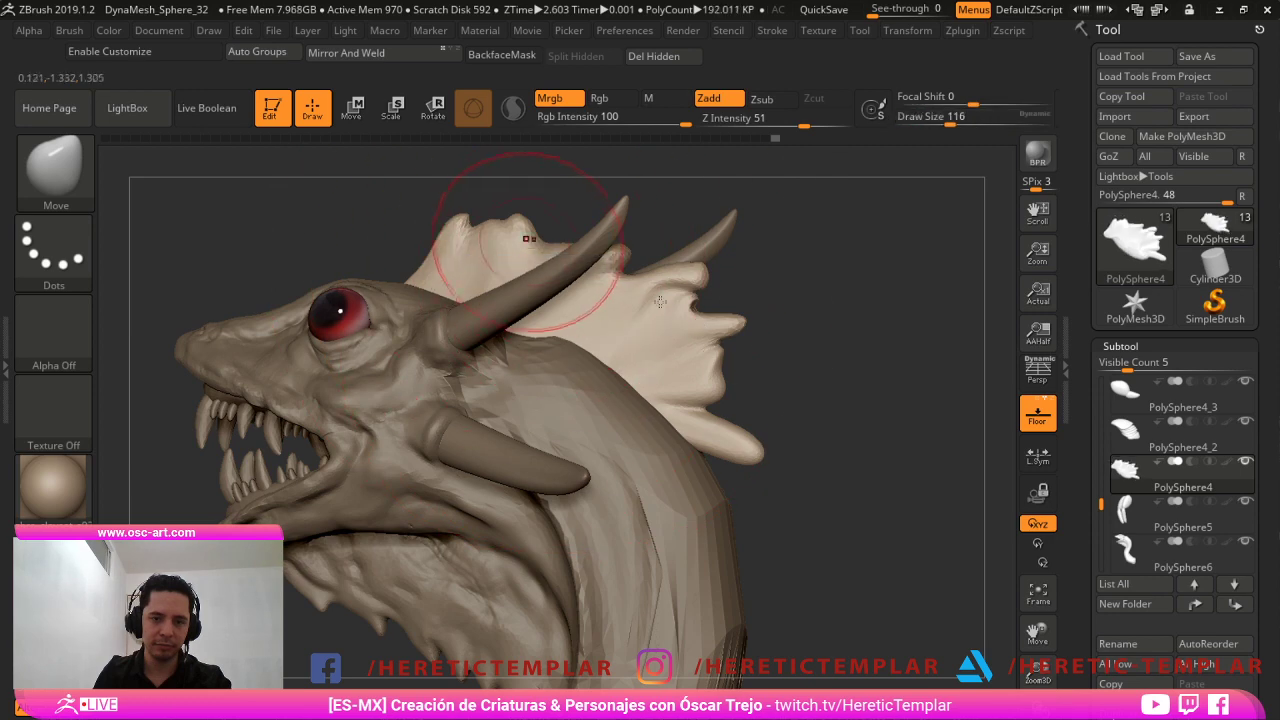
key(s)
click(520, 250)
key(s)
click(518, 250)
drag(515, 248, 522, 236)
drag(550, 206, 600, 212)
Select the head and neck and pull the throat frill spikes downward using Move at draw size 132.
mouse_move(828, 378)
alt+mouse_down()
mouse_move(843, 271)
mouse_move(845, 314)
alt+mouse_up()
alt+click(590, 461)
key(s)
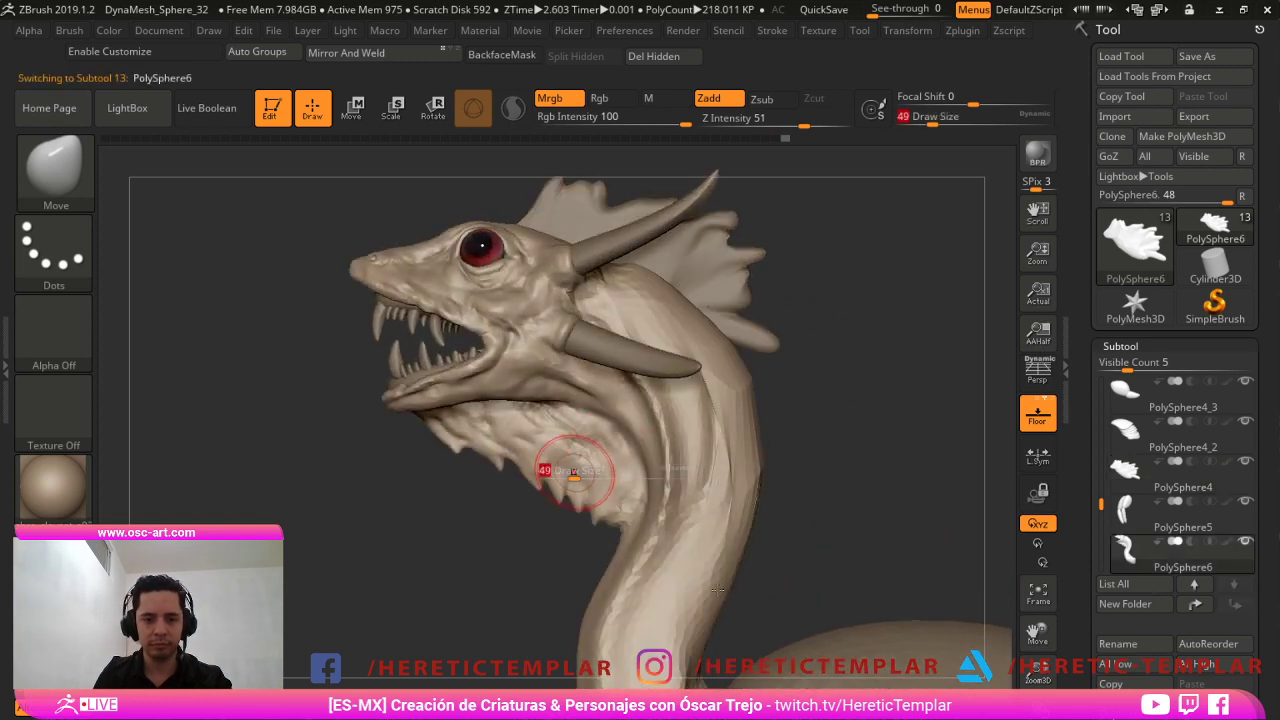
click(586, 471)
drag(584, 493, 574, 510)
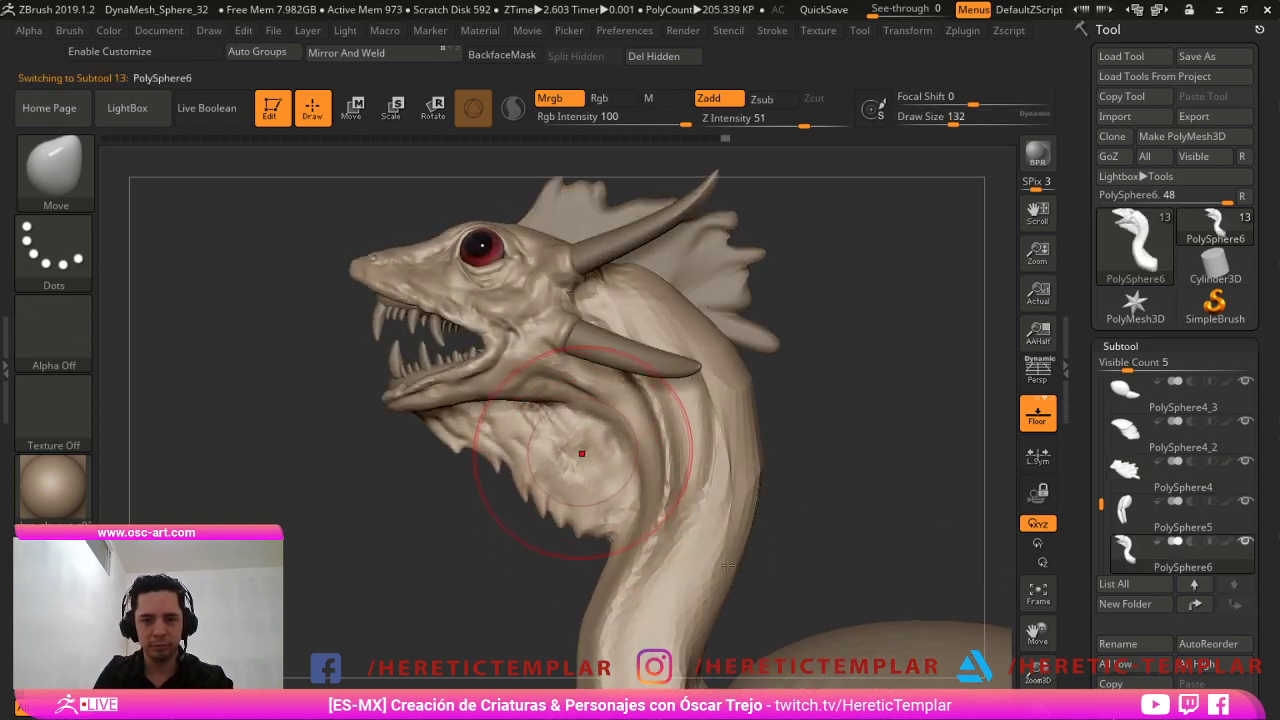
Crease the side of the throat and the upper neck behind the jaw using DamStandard at draw size 41.
key(b)
key(d)
key(s)
key(s)
mouse_move(601, 441)
mouse_down()
mouse_move(584, 442)
mouse_move(604, 455)
mouse_up()
key(s)
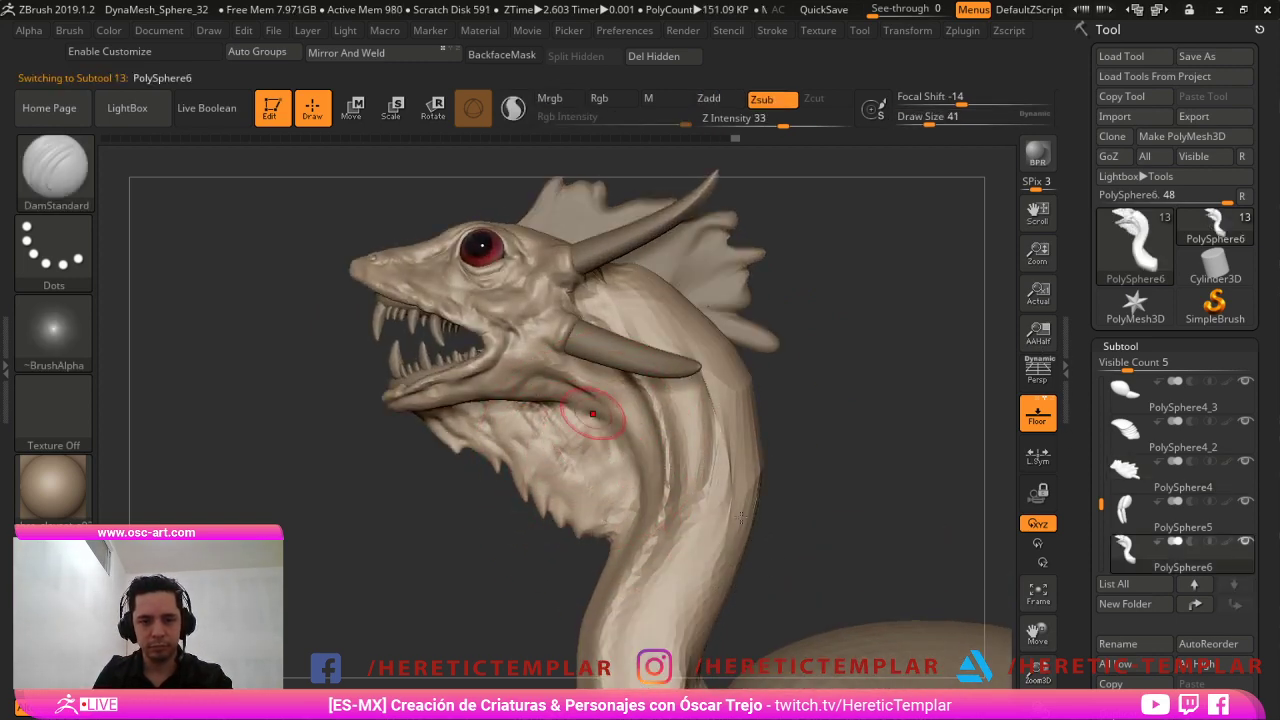
drag(664, 416, 670, 462)
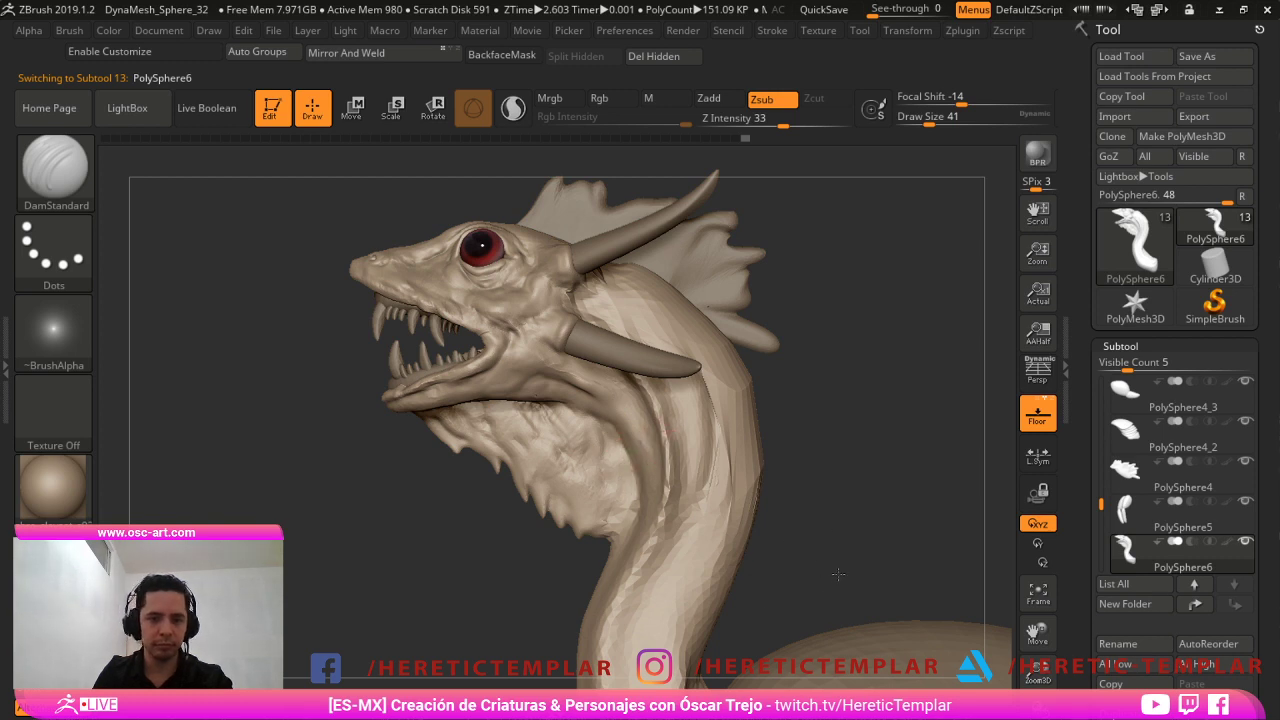
Raise the side of the upper neck below the lower horn using the Standard brush, smoothing the result.
key(b)
key(s)
key(t)
key(s)
mouse_move(732, 392)
mouse_down()
mouse_move(743, 391)
mouse_move(738, 440)
mouse_move(726, 370)
mouse_move(743, 468)
mouse_up()
key(shift)
Select DamStandard at draw size 90 and smooth the faceted surface along the neck down to its base.
key(b)
key(m)
key(t)
key(b)
key(d)
key(s)
key(backslash)
key(s)
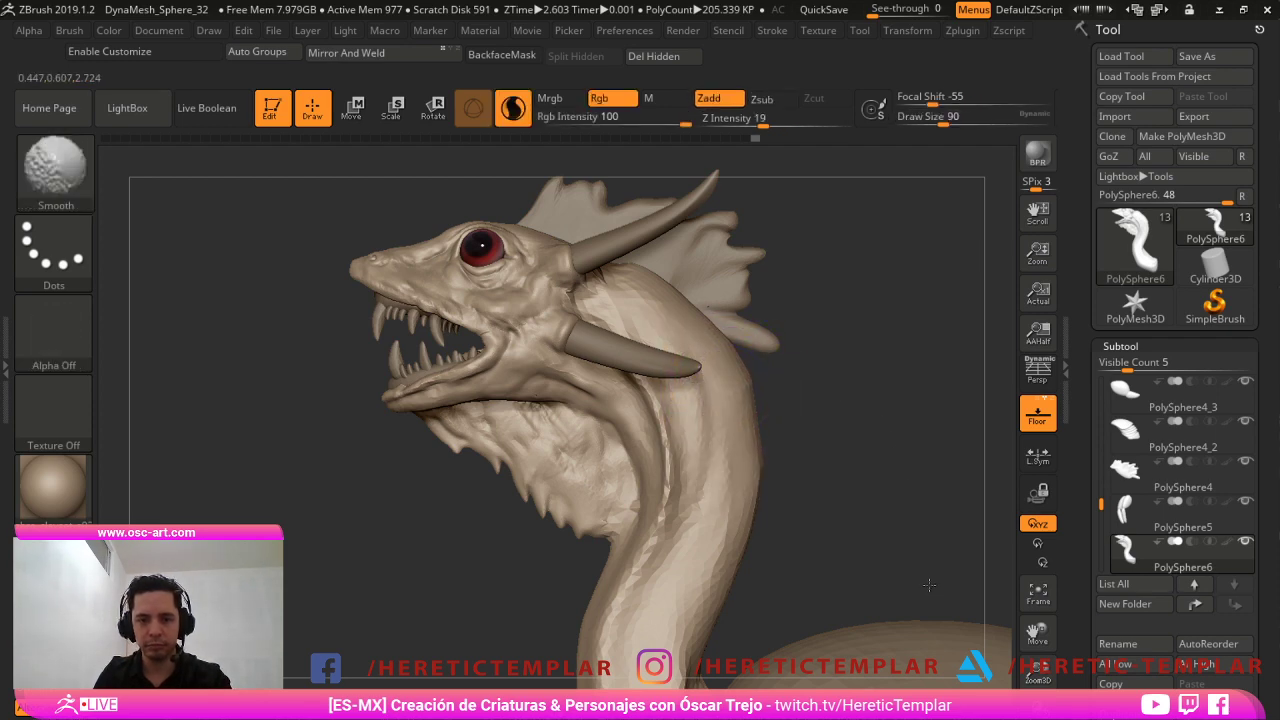
alt+drag(494, 635, 488, 432)
shift+drag(684, 462, 632, 510)
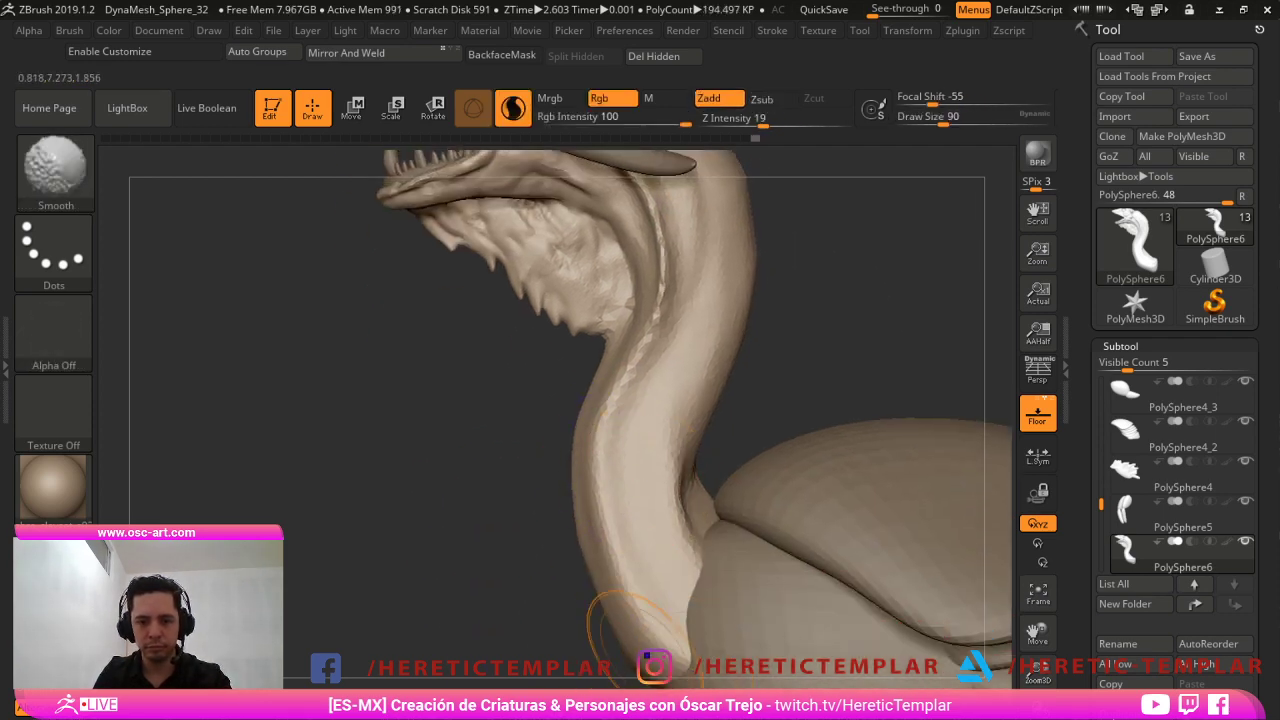
Build up the back and side of the neck from the head to the body using ClayBuildup at draw size 120.
mouse_move(520, 480)
alt+mouse_down()
mouse_move(543, 370)
mouse_move(544, 534)
alt+mouse_up()
key(backslash)
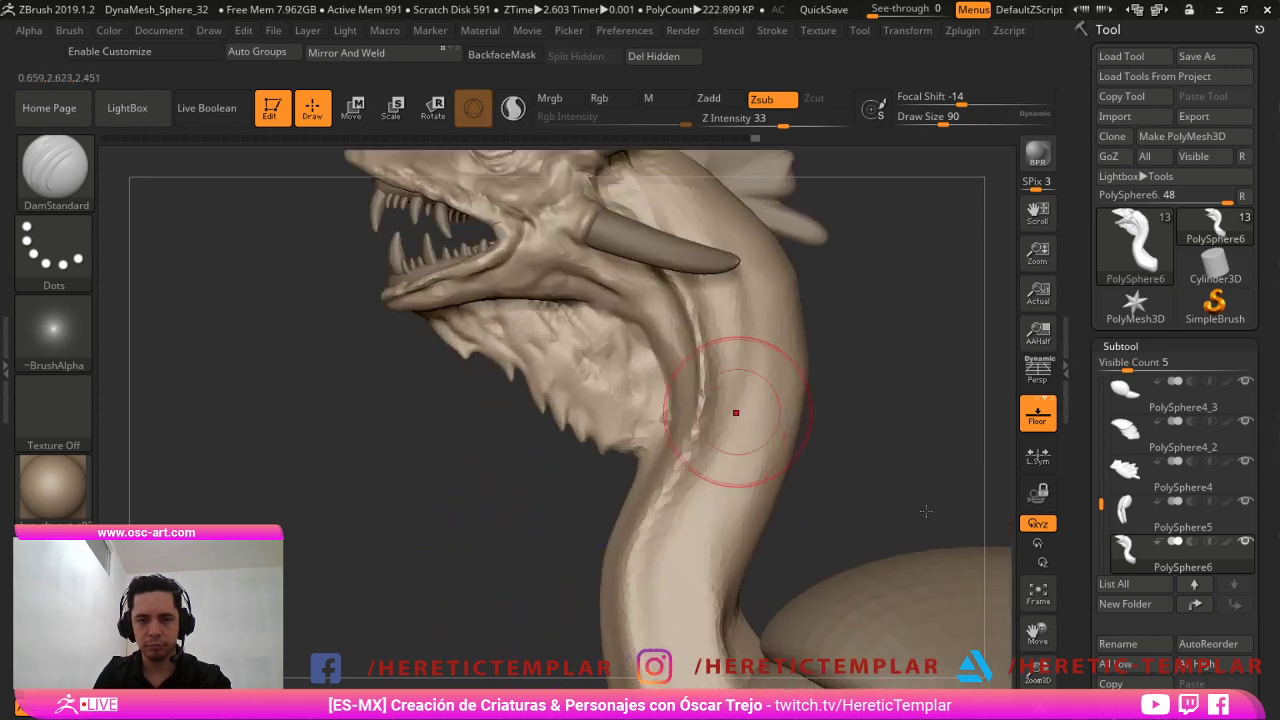
key(s)
click(826, 379)
drag(840, 378, 775, 360)
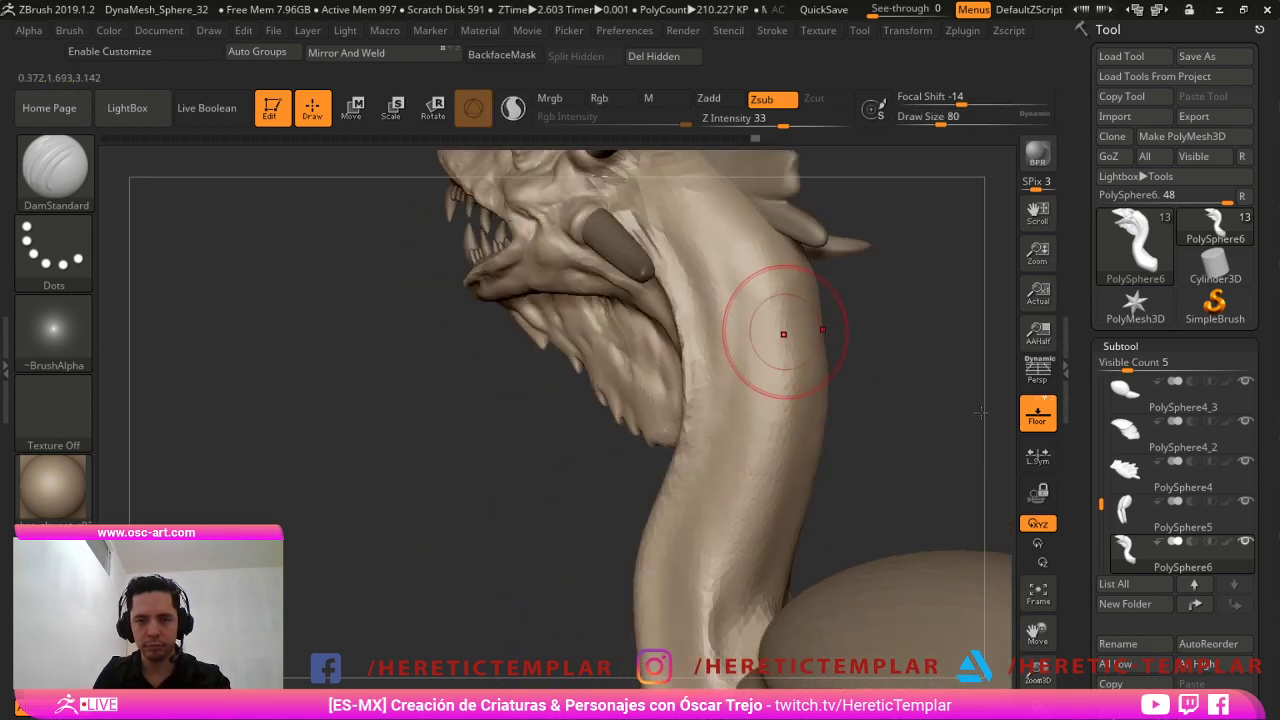
key(b)
key(c)
key(b)
key(s)
click(747, 270)
mouse_move(785, 250)
mouse_down()
mouse_move(787, 372)
mouse_move(746, 598)
mouse_move(720, 655)
mouse_up()
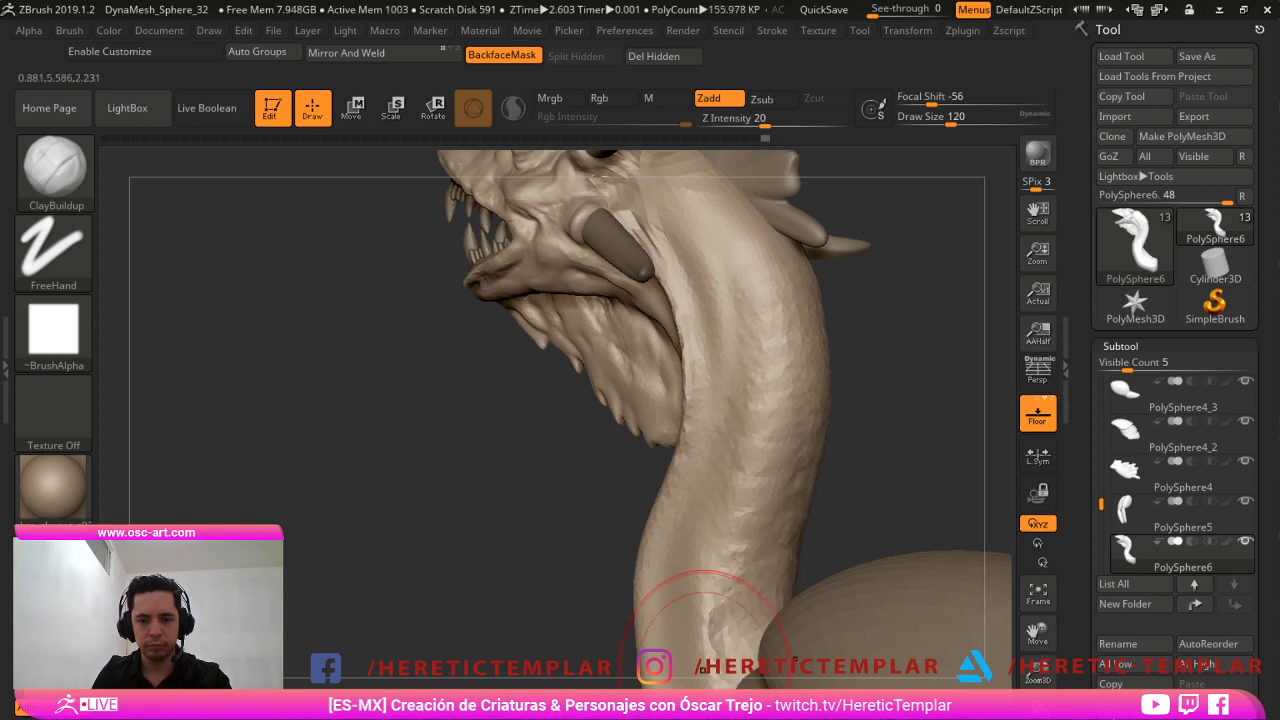
Add muscle volume along the side of the lower neck using ClayBuildup at draw sizes 74 and 83.
right_drag(703, 669, 765, 645)
ctrl+right_drag(765, 645, 771, 563)
key(s)
click(760, 536)
drag(750, 512, 740, 562)
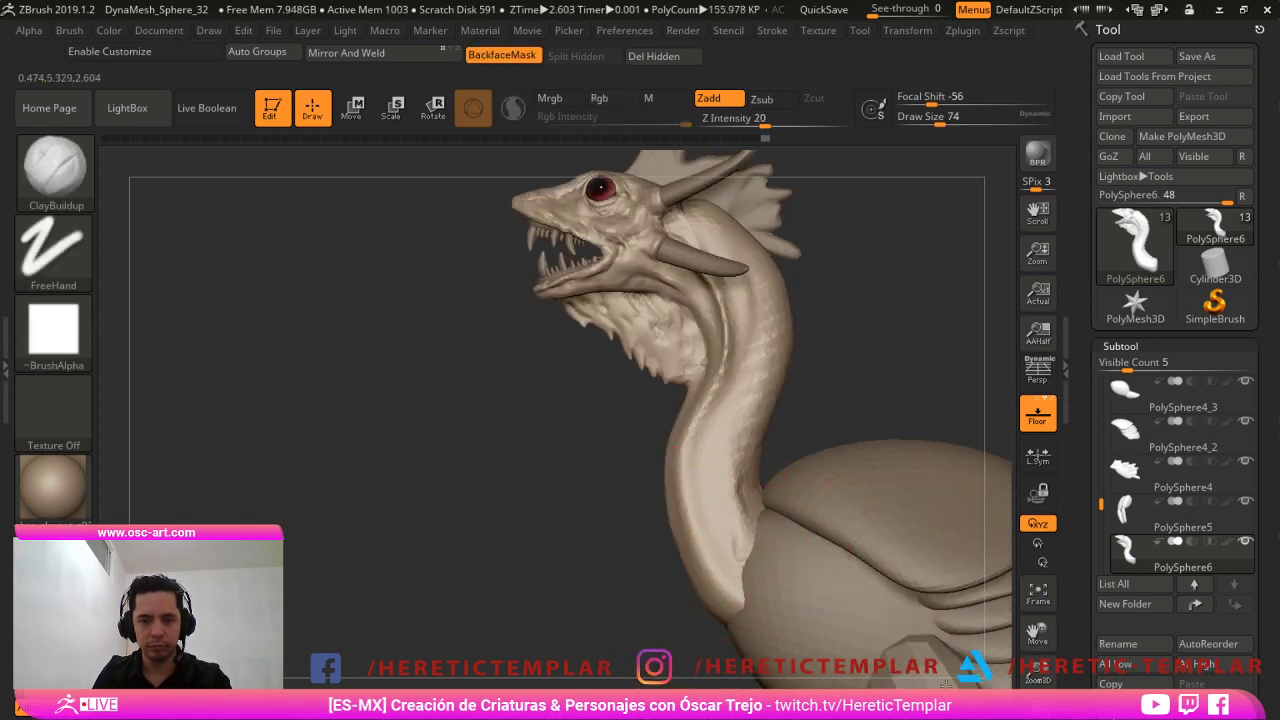
mouse_move(728, 445)
mouse_down()
mouse_move(734, 517)
mouse_move(760, 574)
mouse_up()
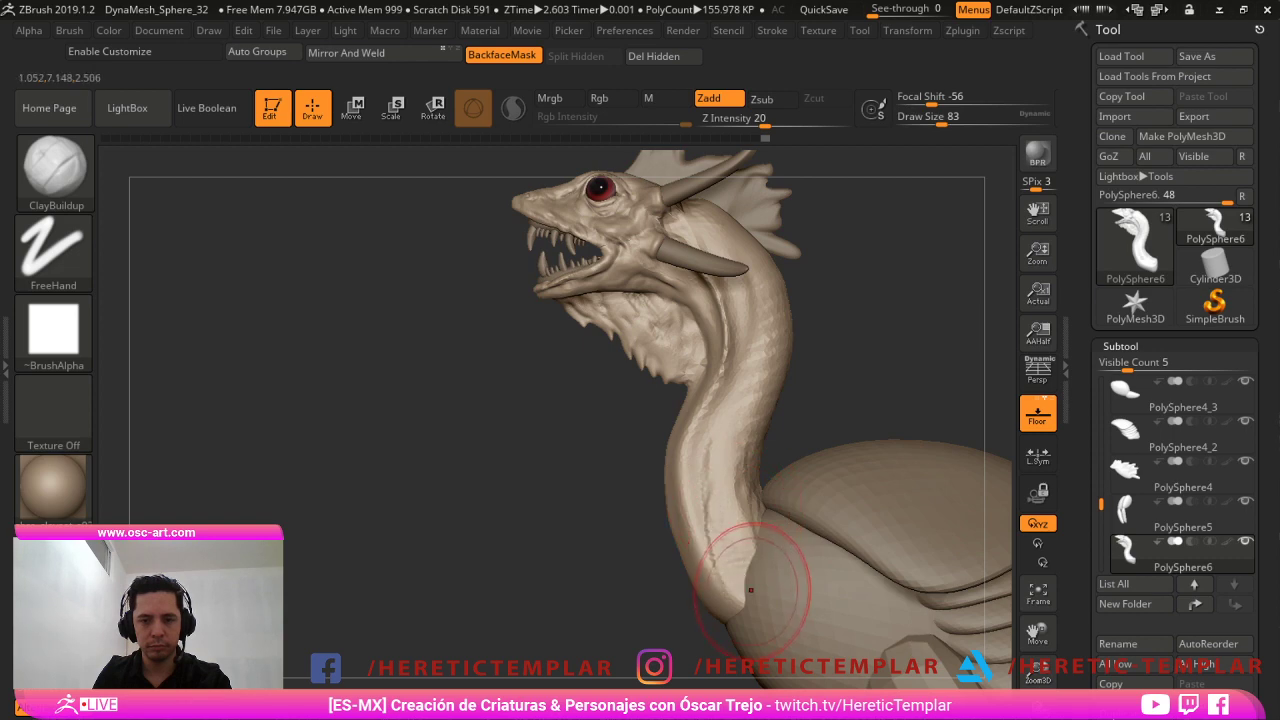
Sculpt the front of the neck from below the throat frill to its base using the Standard brush.
right_drag(590, 578, 655, 568)
key(s)
click(664, 431)
key(b)
key(s)
key(t)
key(s)
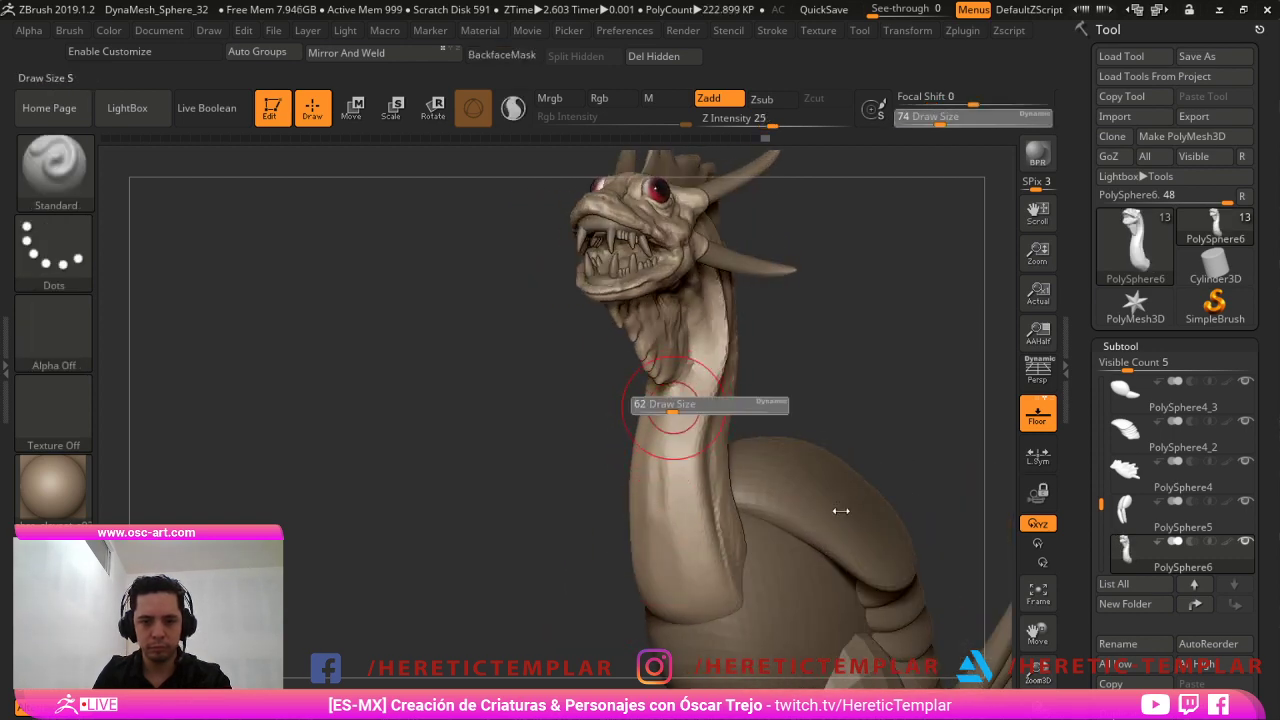
click(668, 406)
drag(681, 496, 674, 620)
Reshape the front contour and base of the neck using the Move brush at draw size 120, undoing the first pull.
mouse_move(592, 610)
right_down()
mouse_move(515, 606)
mouse_move(498, 523)
right_up()
key(b)
key(m)
key(v)
key(s)
click(681, 552)
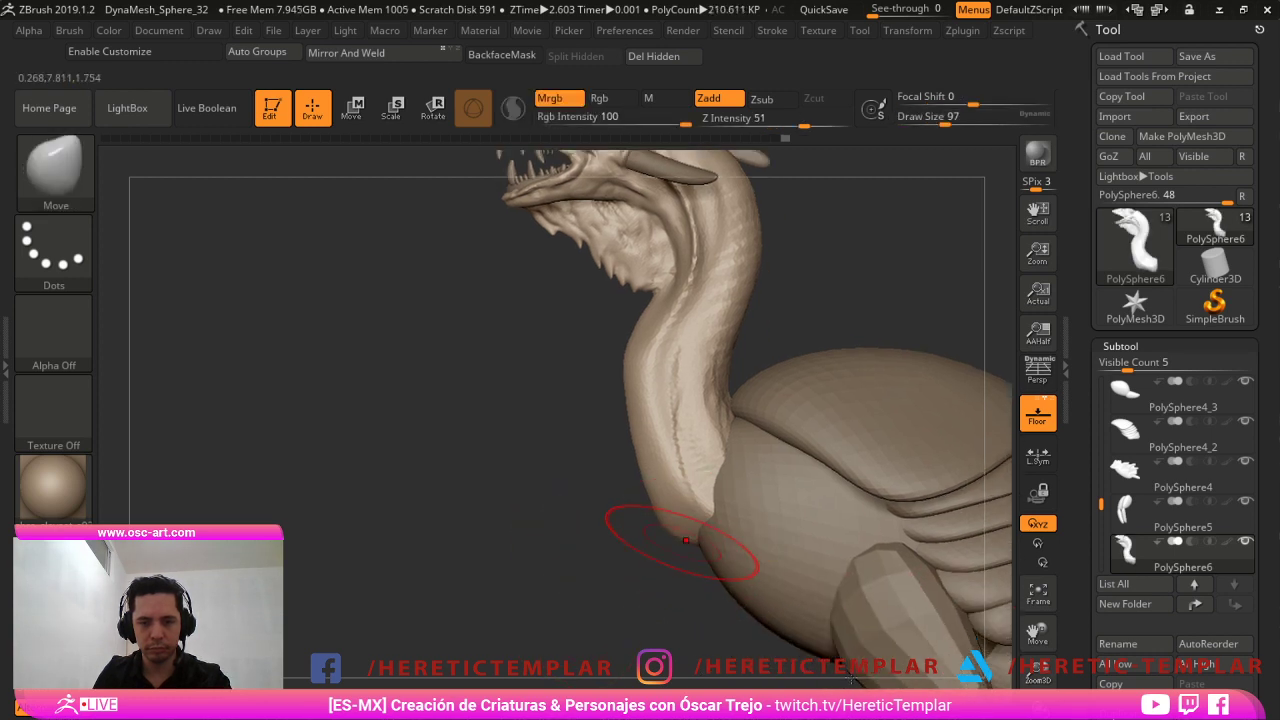
mouse_move(668, 533)
mouse_down()
mouse_move(690, 528)
mouse_move(693, 548)
mouse_up()
key(ctrl+z)
key(s)
click(706, 560)
drag(664, 493, 613, 397)
Select the body subtool PolySphere4_3 and reorder it in the subtool list to sit directly below PolySphere6.
mouse_move(761, 500)
ctrl+right_down()
mouse_move(646, 511)
mouse_move(591, 603)
mouse_move(727, 643)
mouse_move(837, 626)
ctrl+right_up()
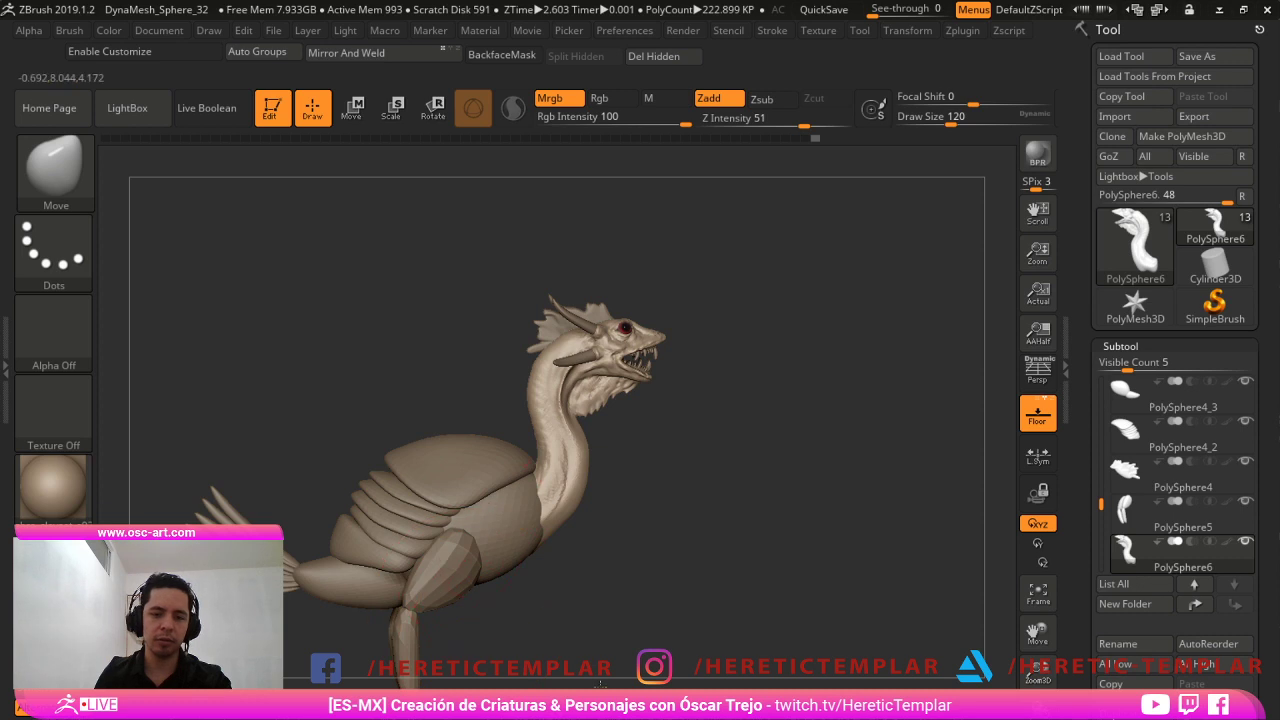
alt+click(355, 548)
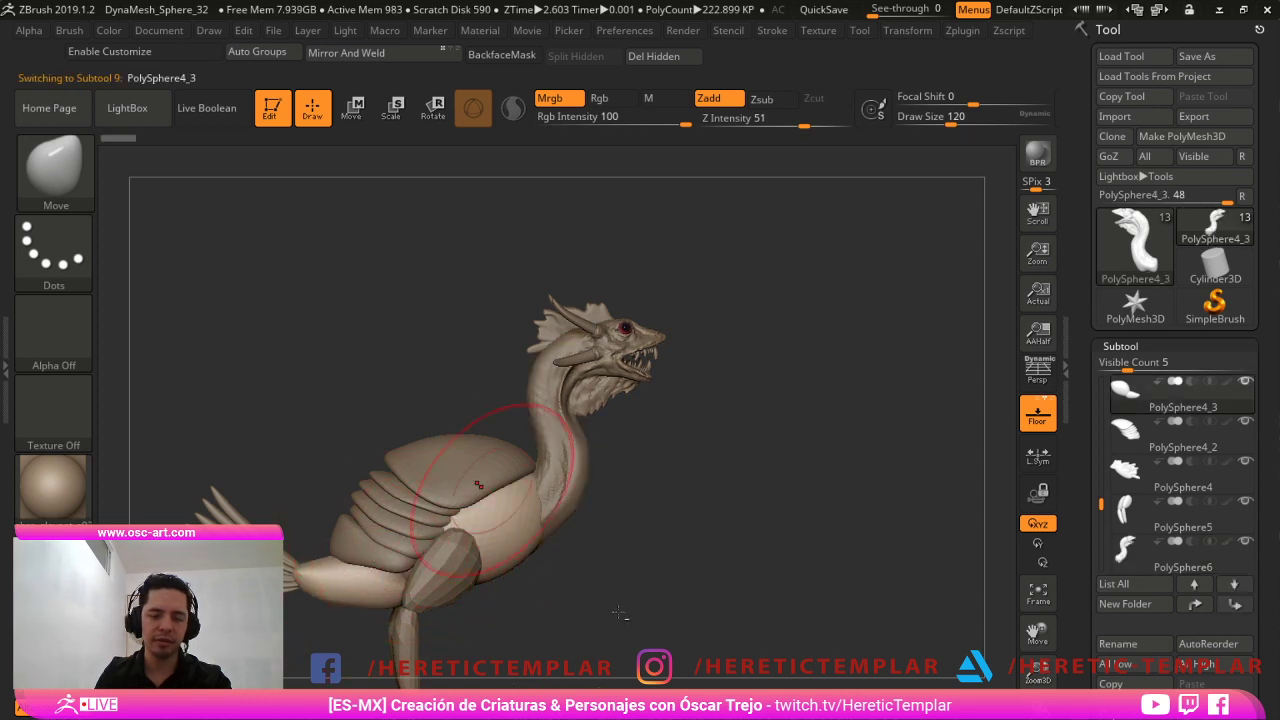
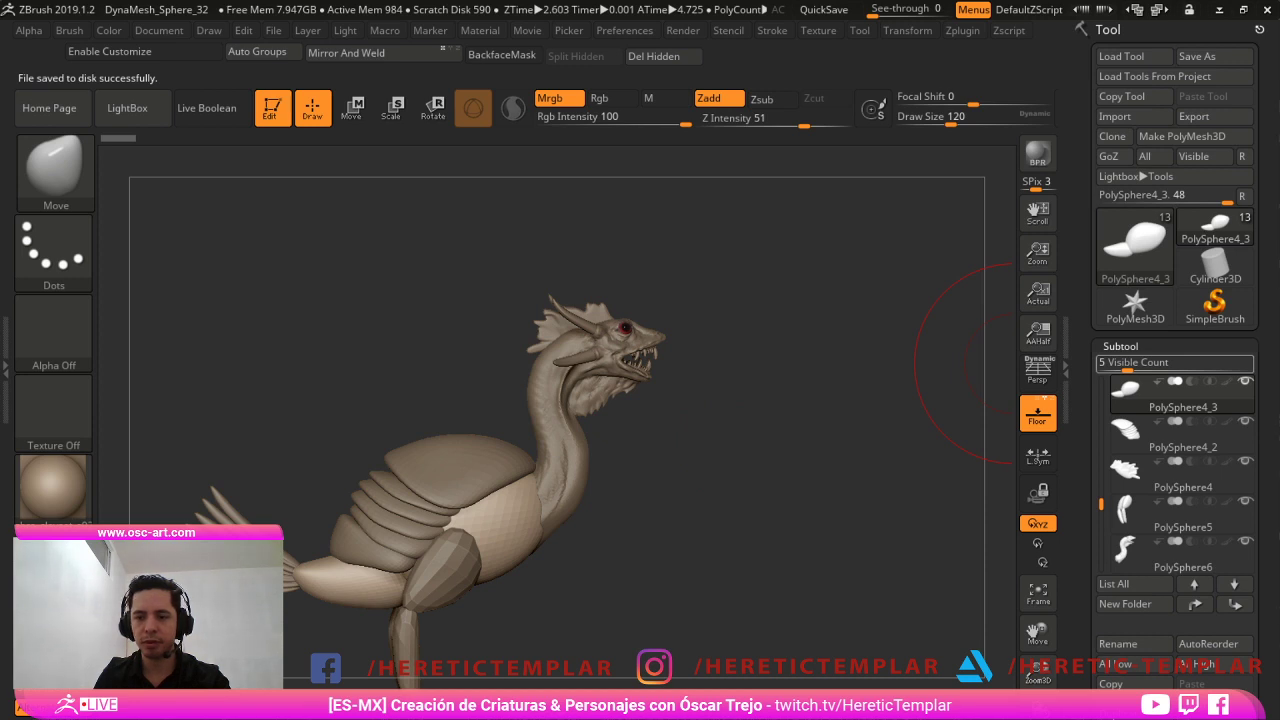
drag(1101, 504, 1101, 441)
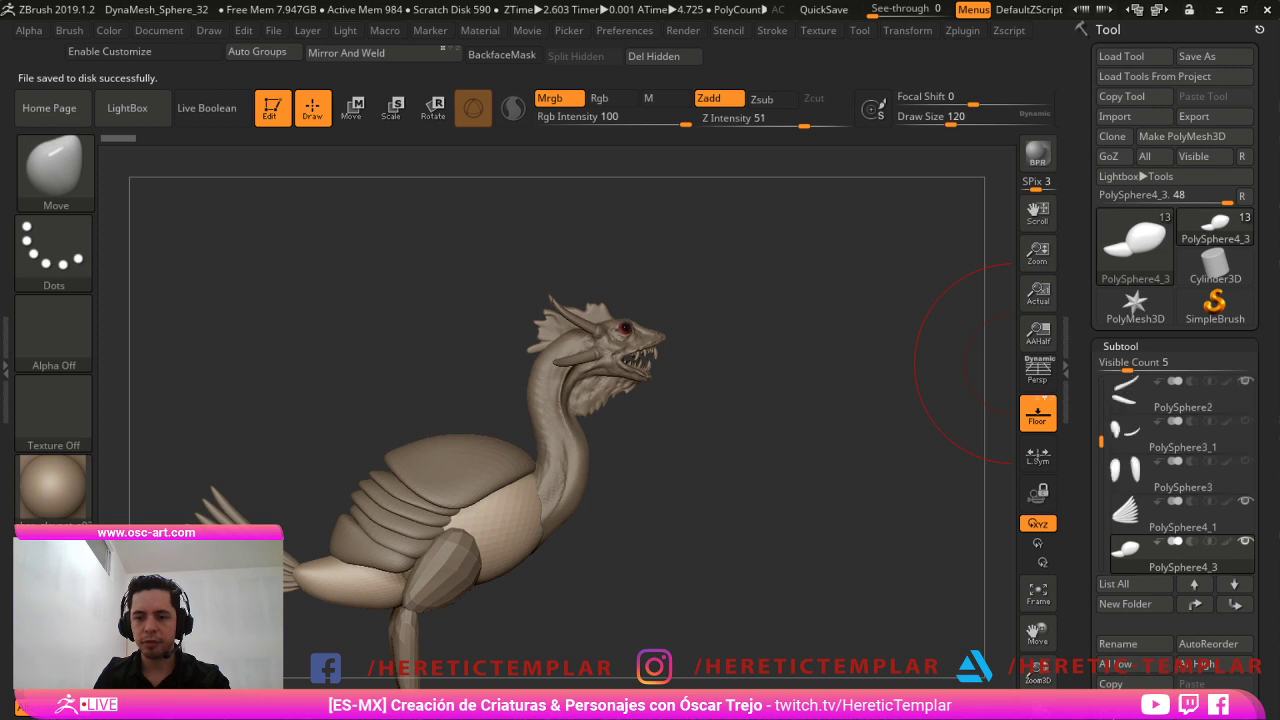
click(1234, 604)
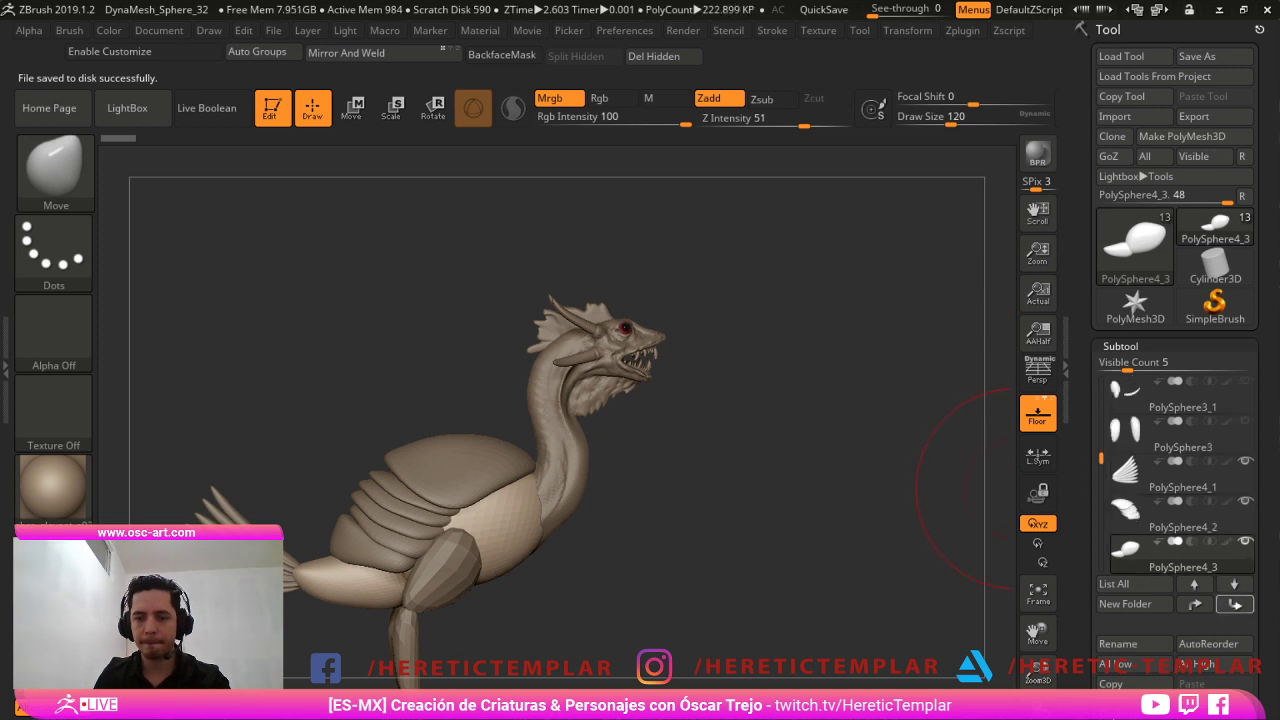
click(1234, 604)
click(1234, 604)
click(1234, 604)
Delete the lower subdivision levels of the body subtool PolySphere4_3, keeping its level 3 geometry.
key(shift+d)
key(shift+f)
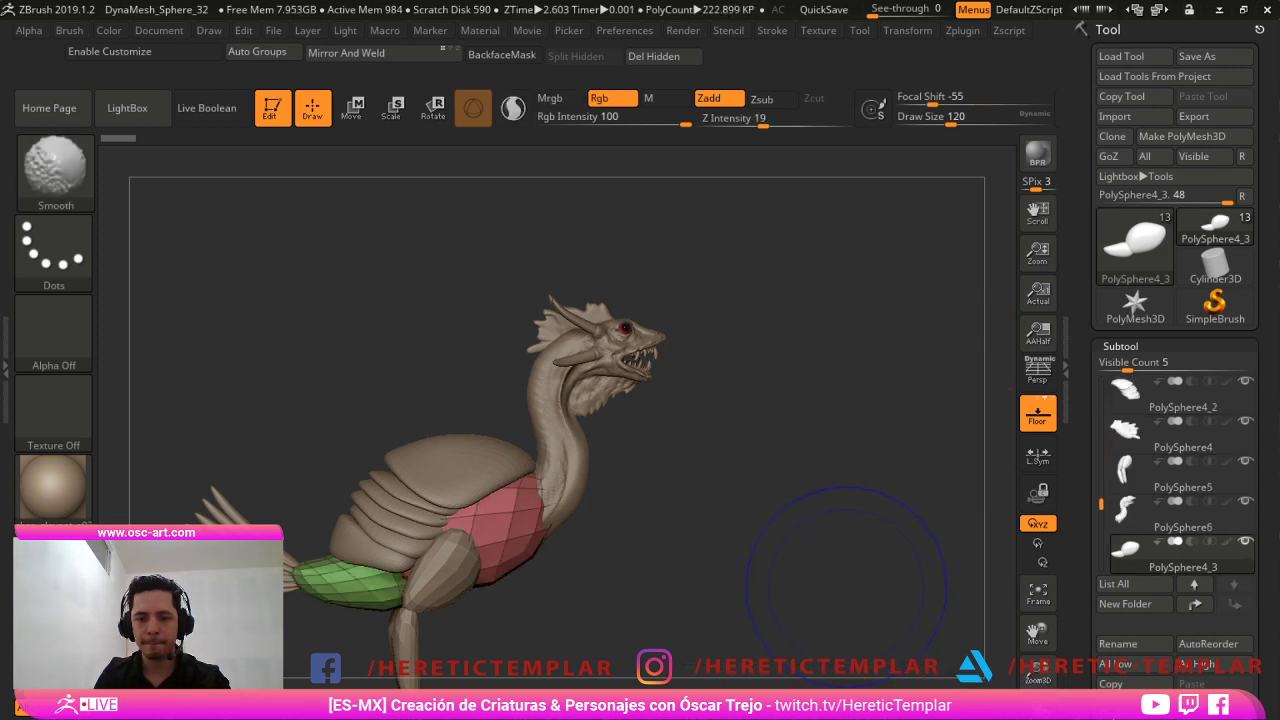
key(shift+f)
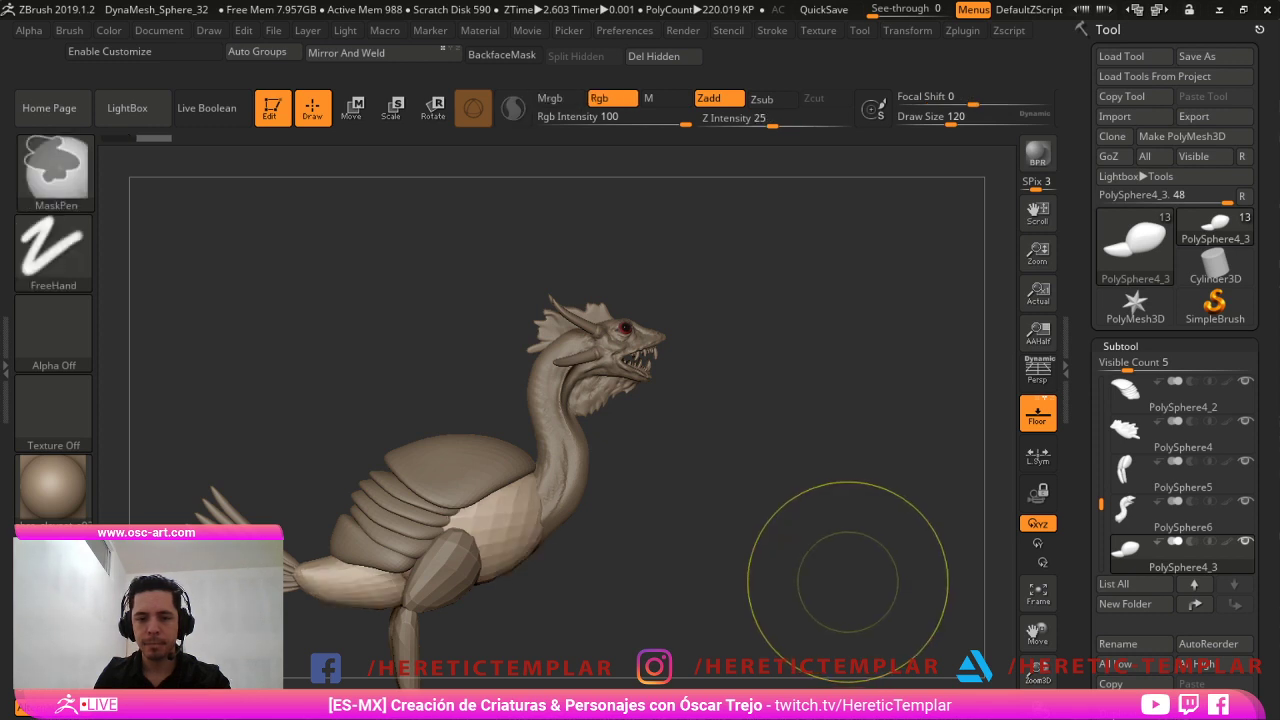
drag(1140, 624, 1140, 53)
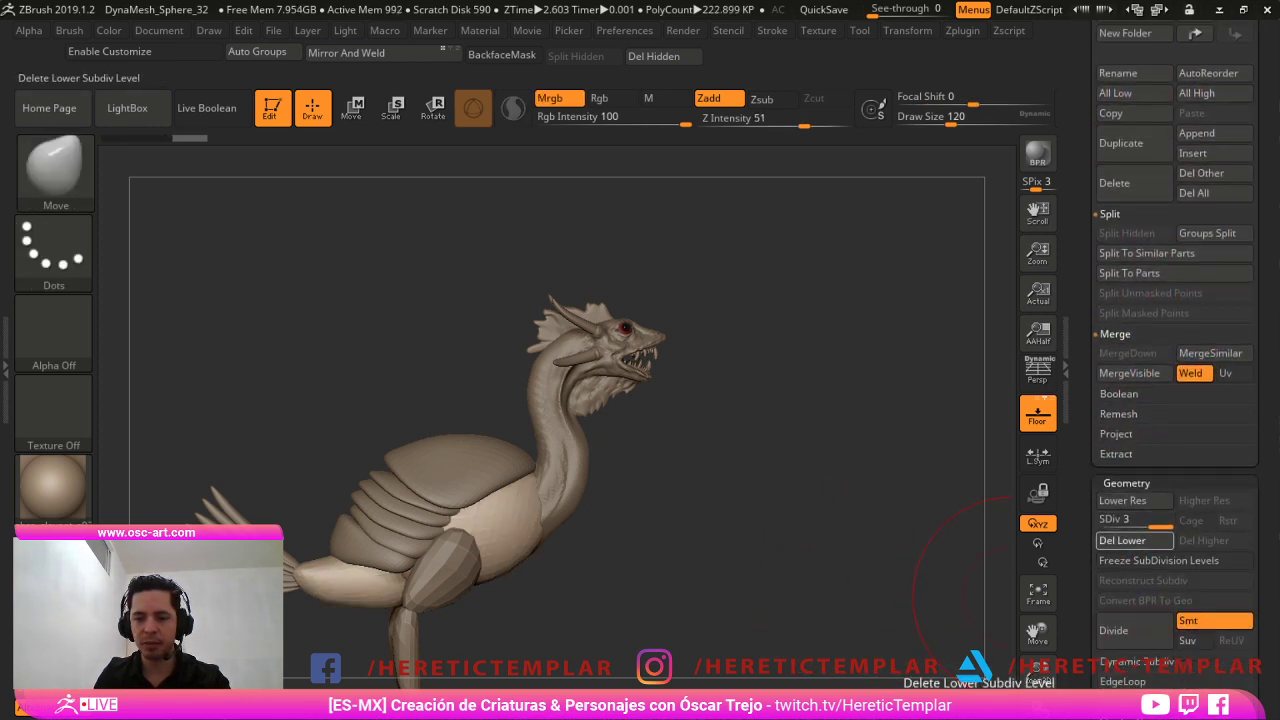
click(1150, 541)
drag(1196, 214, 1196, 475)
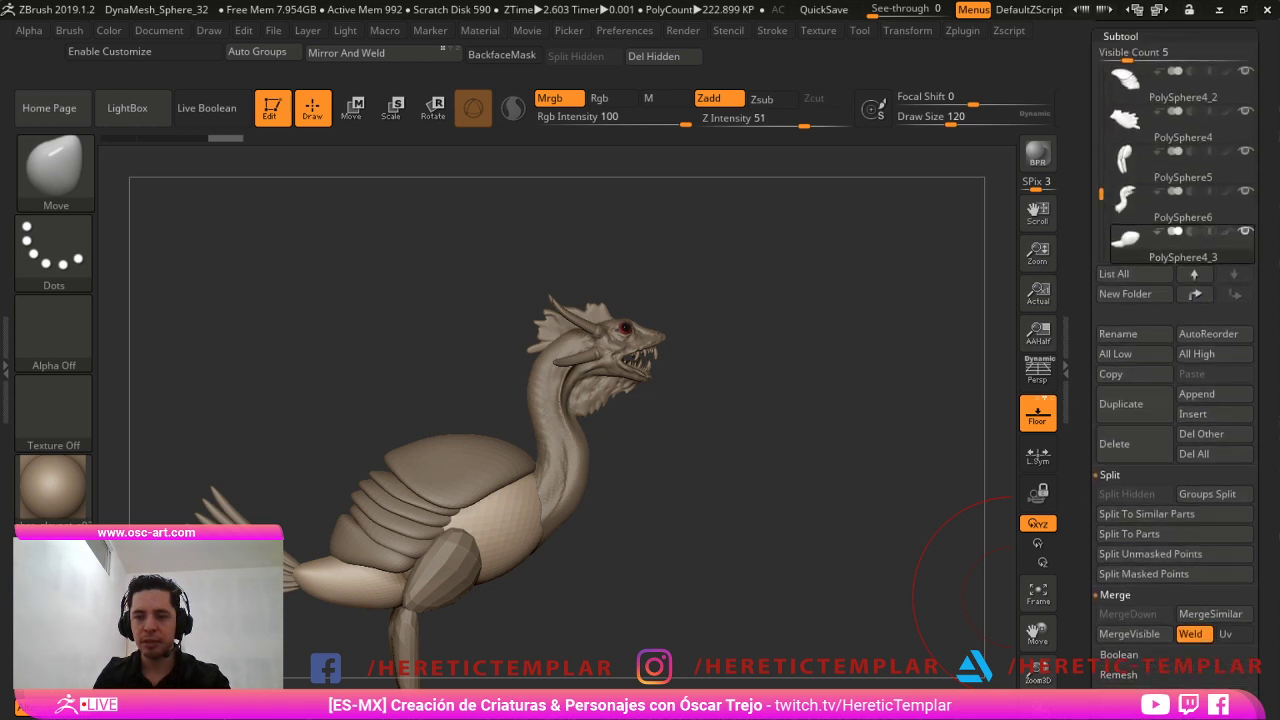
Merge the head and neck subtool PolySphere6 down with the body subtool PolySphere4_3 after identifying both by toggling visibility.
alt+click(443, 555)
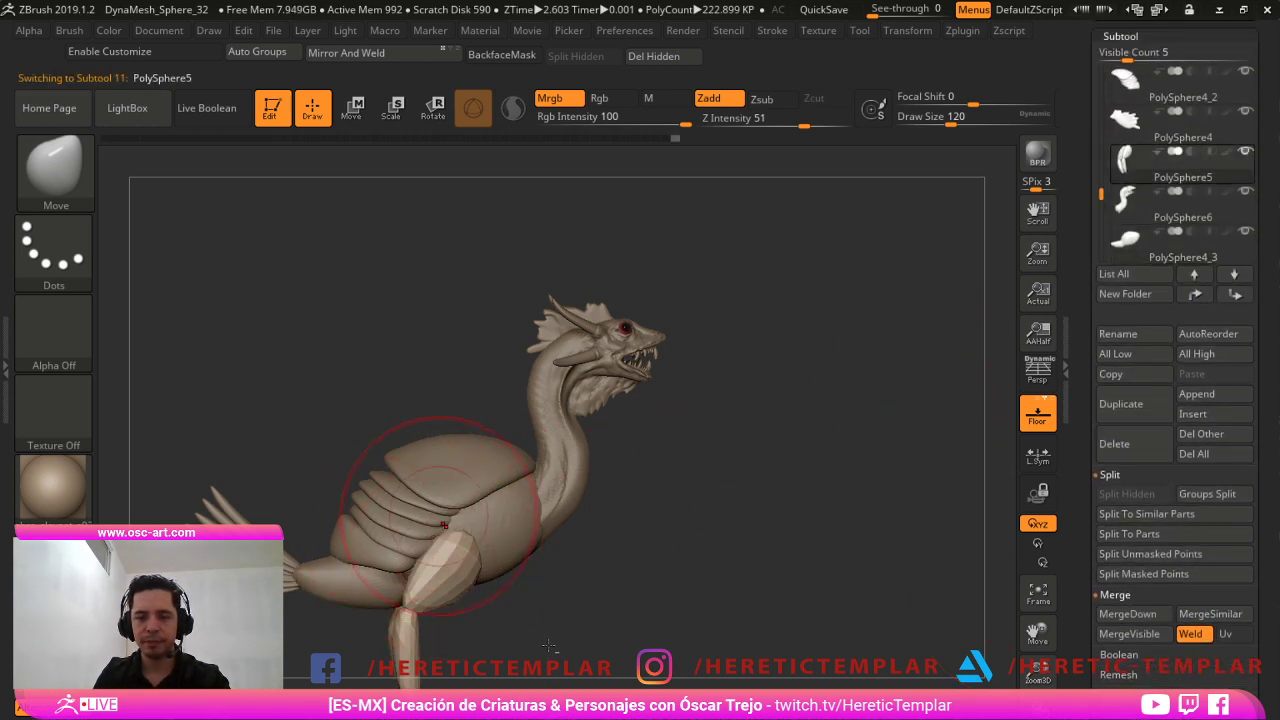
alt+click(543, 483)
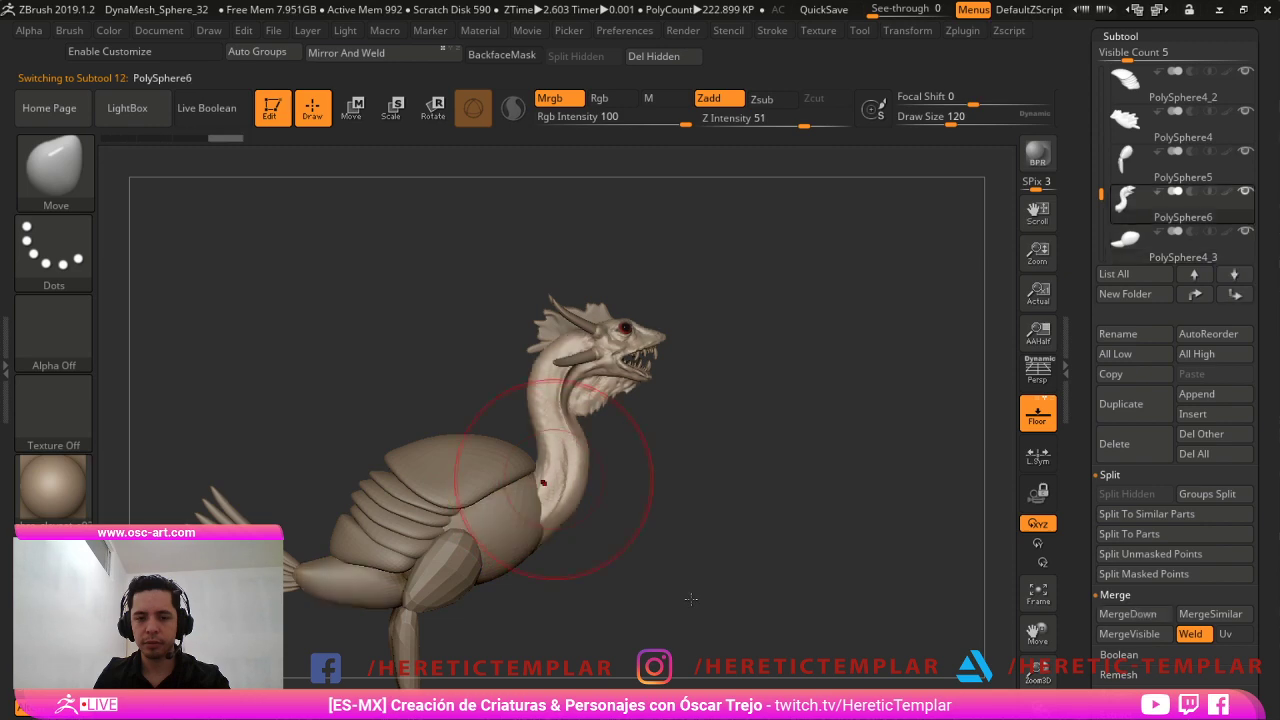
mouse_move(1182, 205)
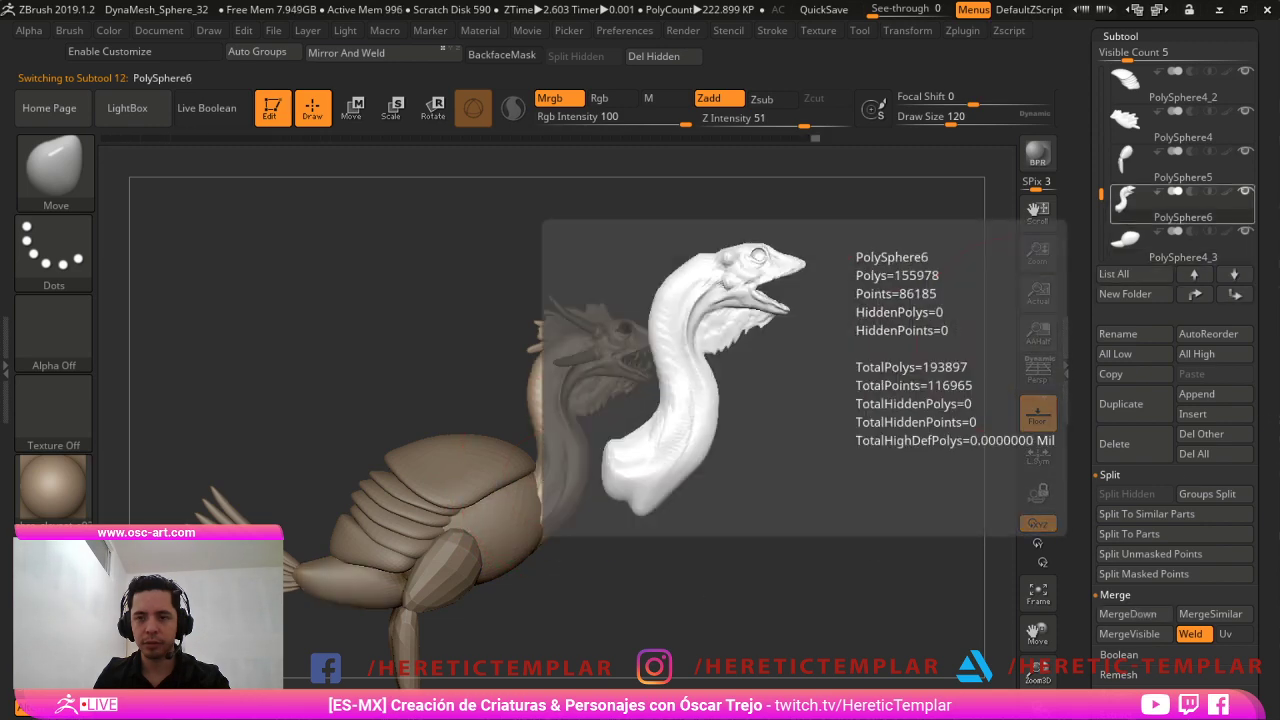
click(1182, 245)
click(1245, 191)
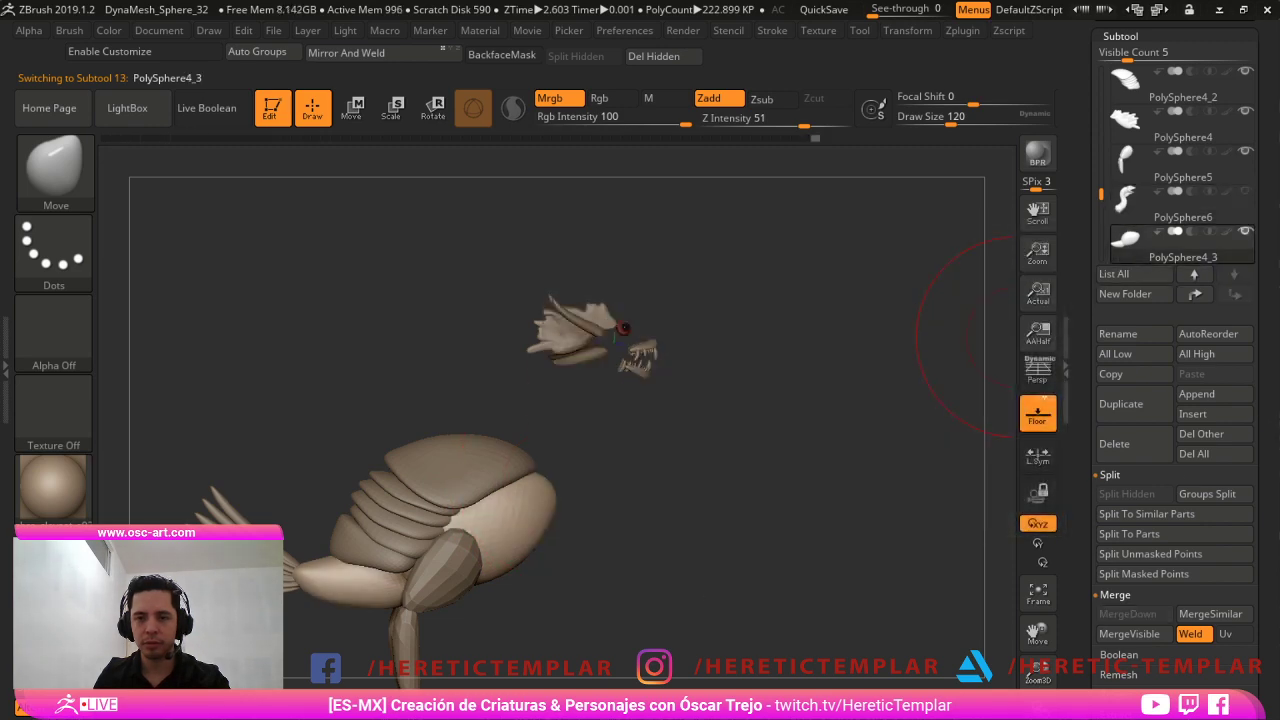
click(1180, 200)
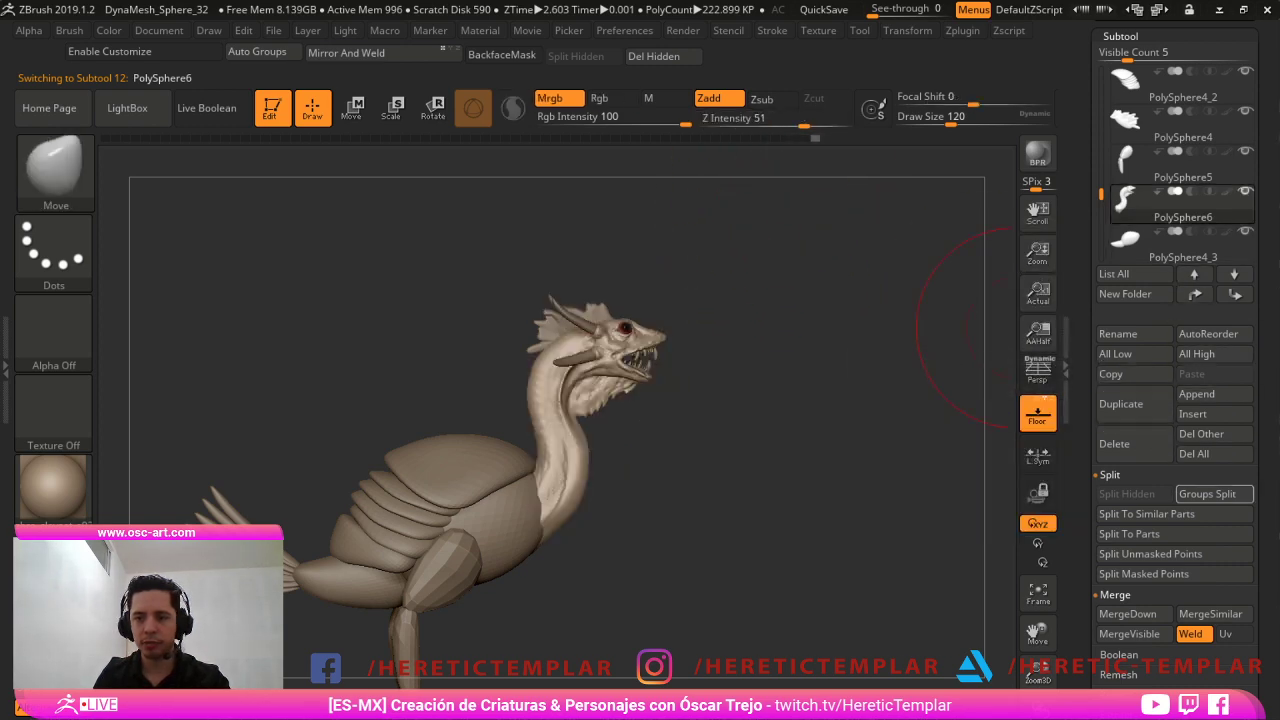
click(1128, 614)
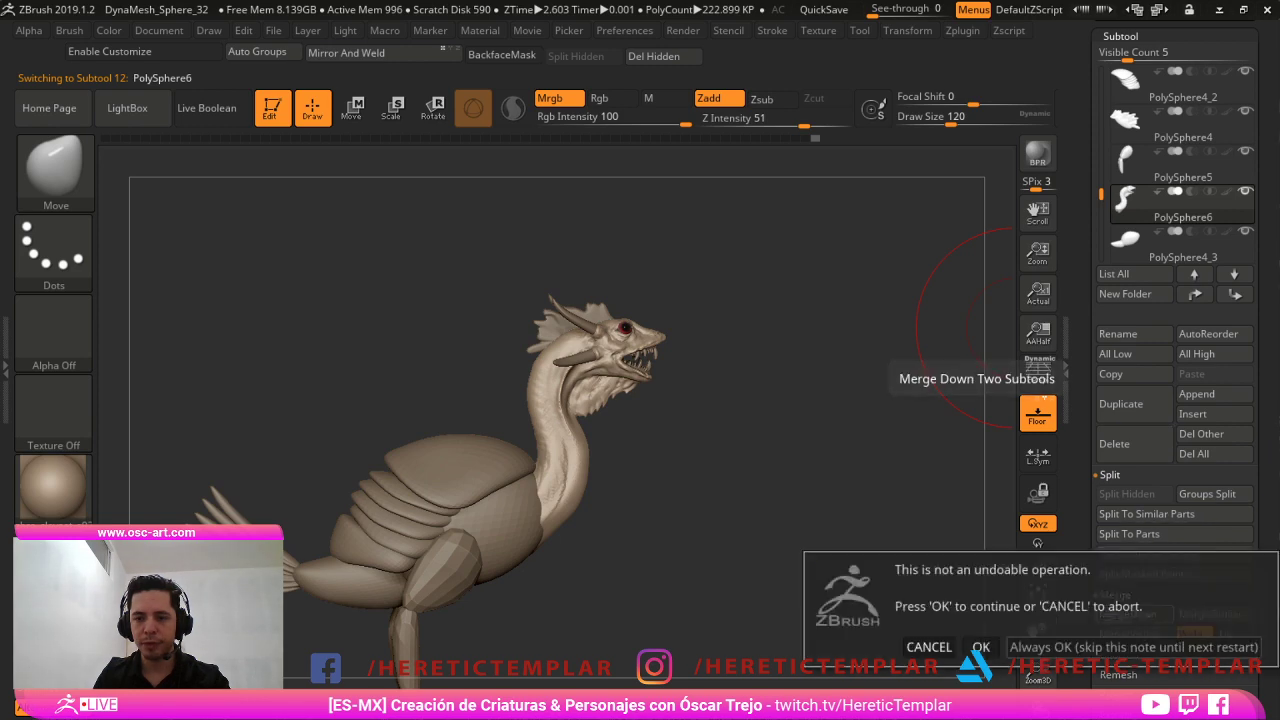
click(981, 647)
Apply the Remesh By Dynamesh deformer to the merged head, neck and body subtool.
drag(866, 580, 705, 657)
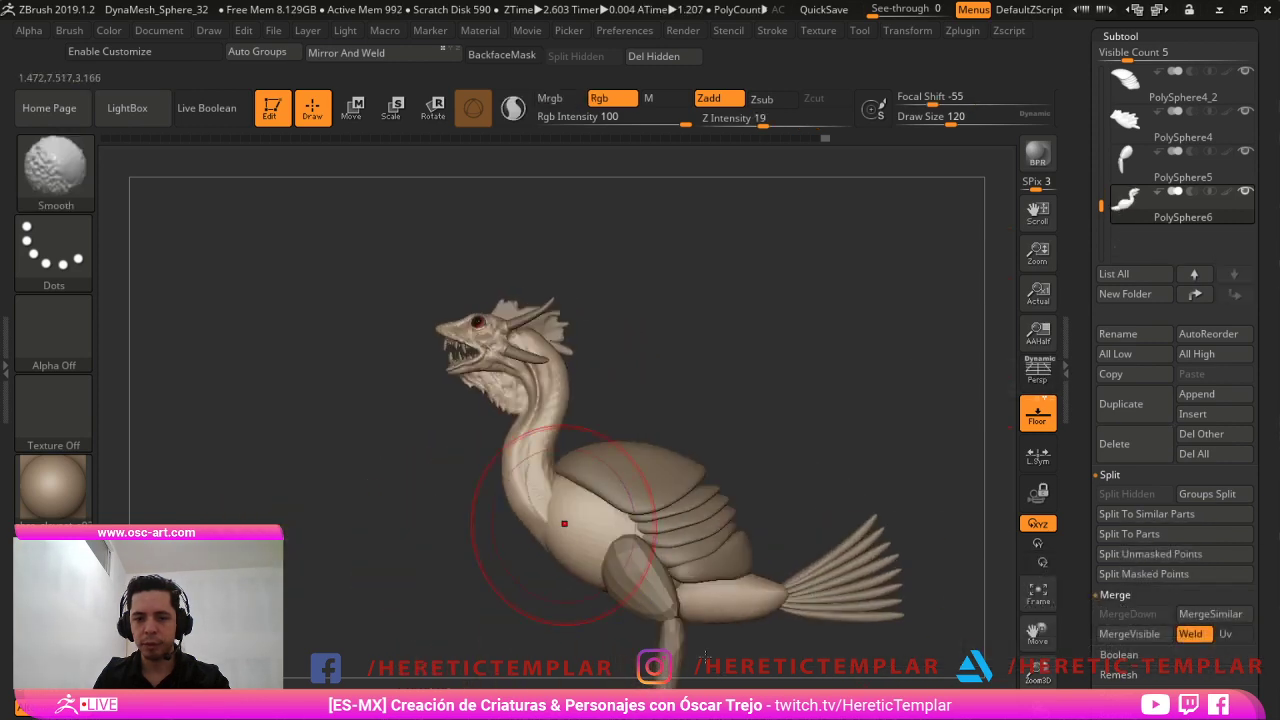
key(w)
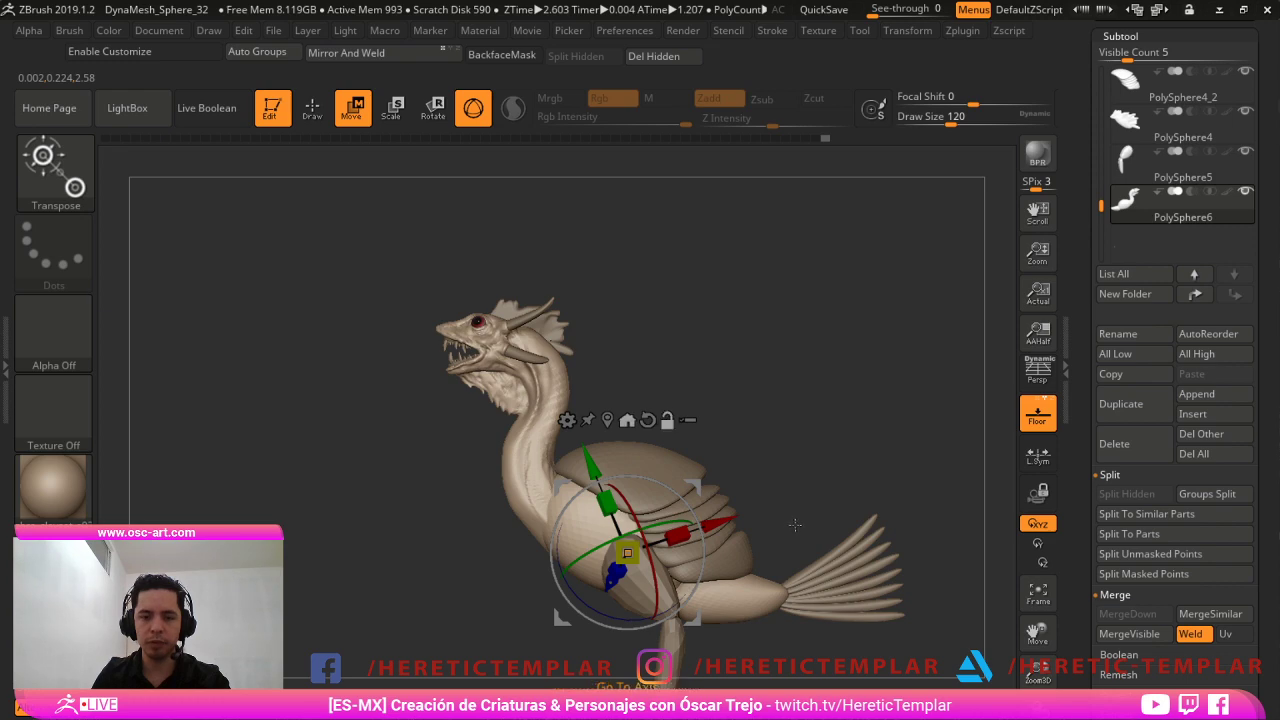
click(567, 420)
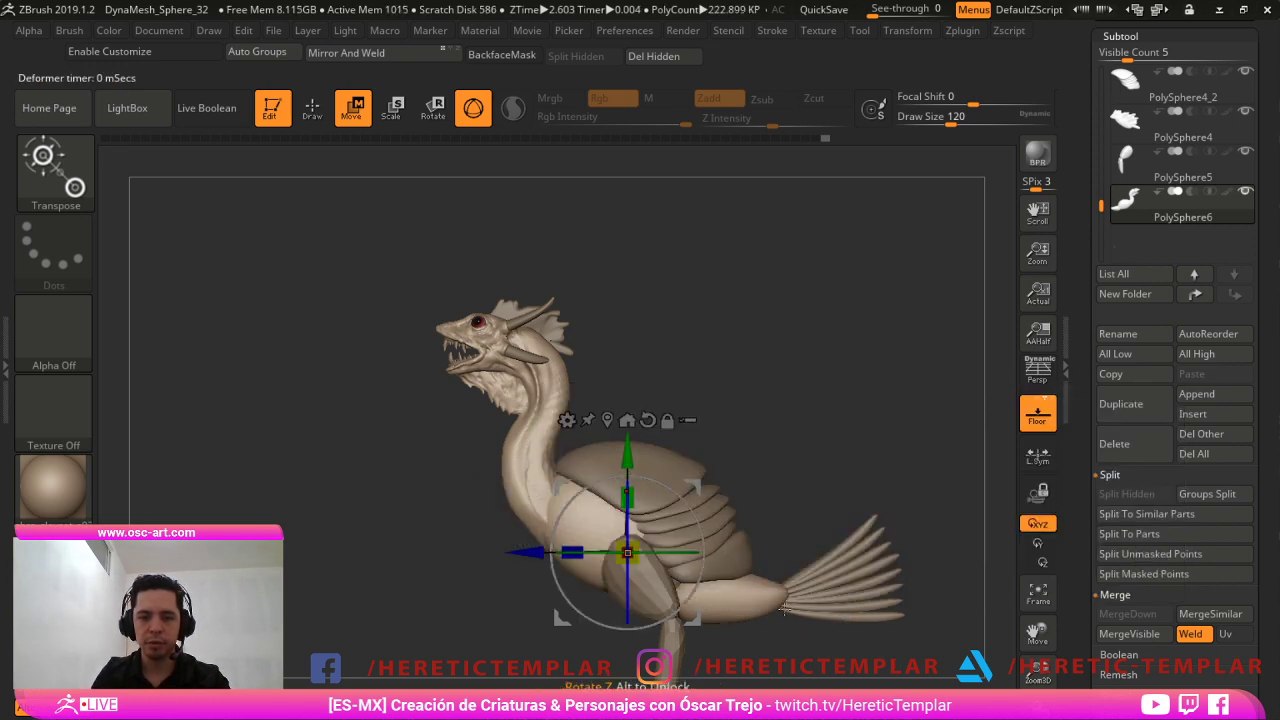
click(567, 420)
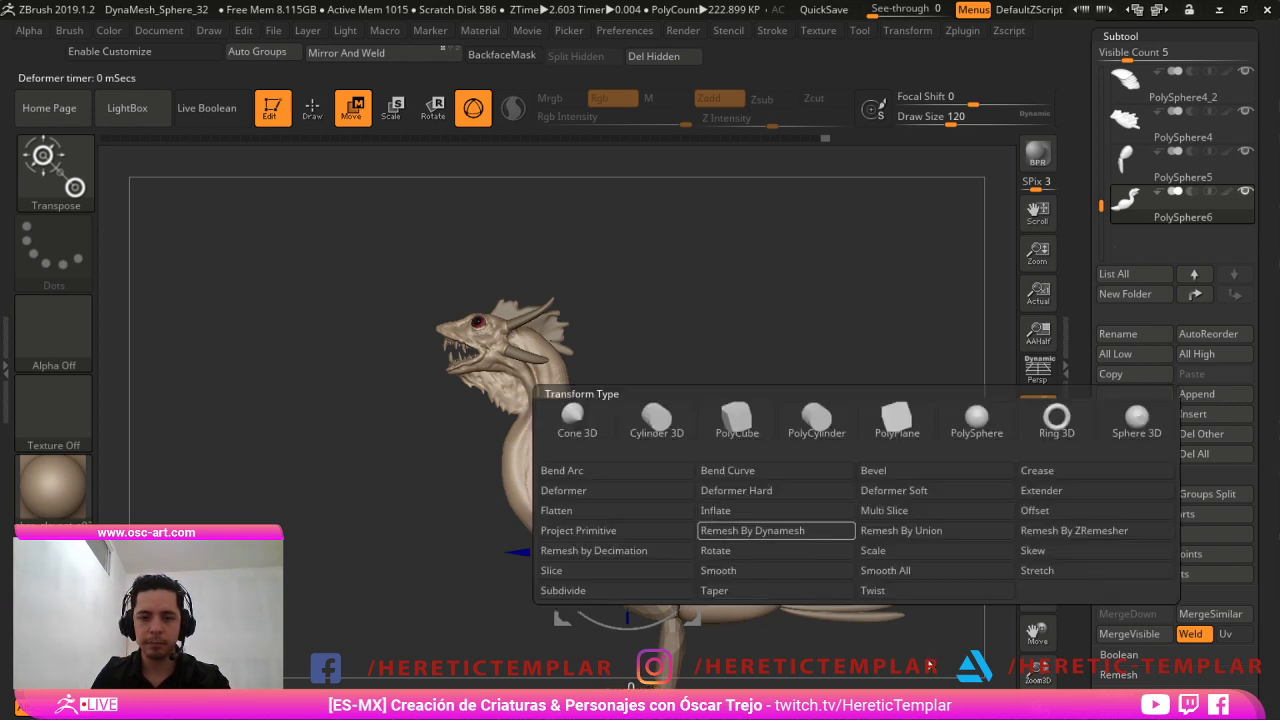
click(725, 531)
drag(487, 461, 587, 437)
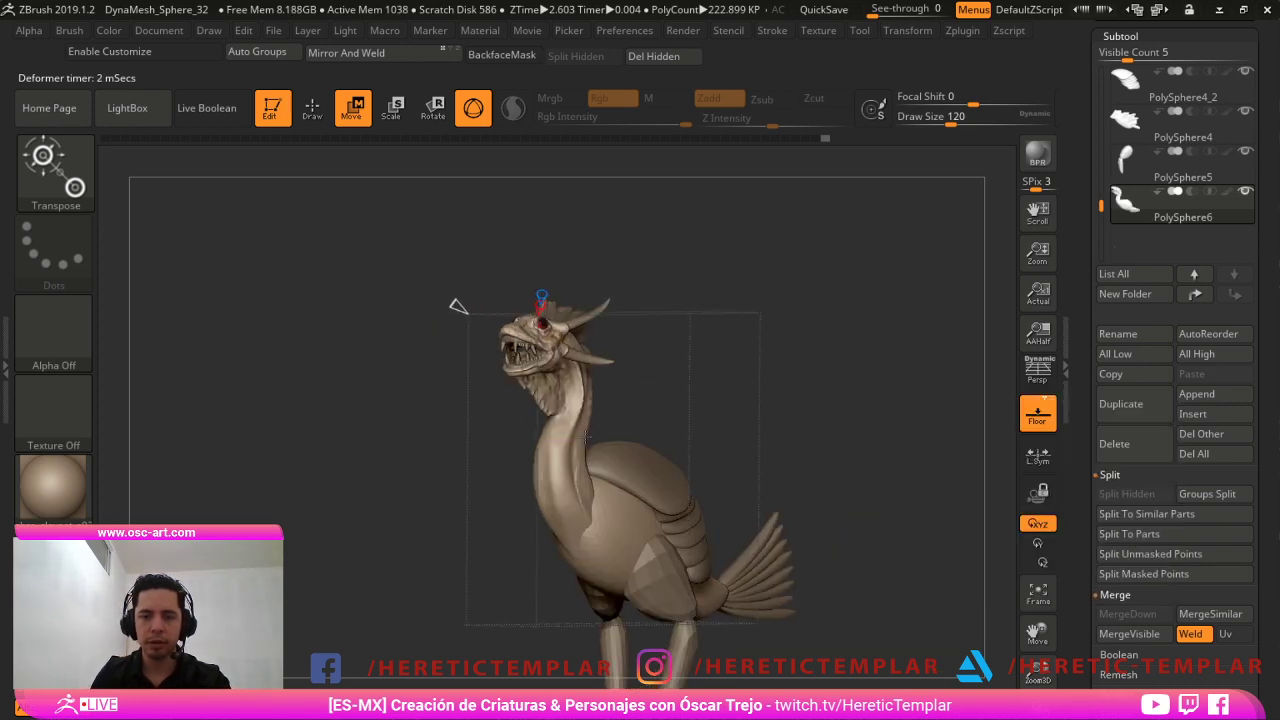
Set the DynaMesh SubProjection to 0 in the geometry settings.
drag(1262, 634, 1262, 204)
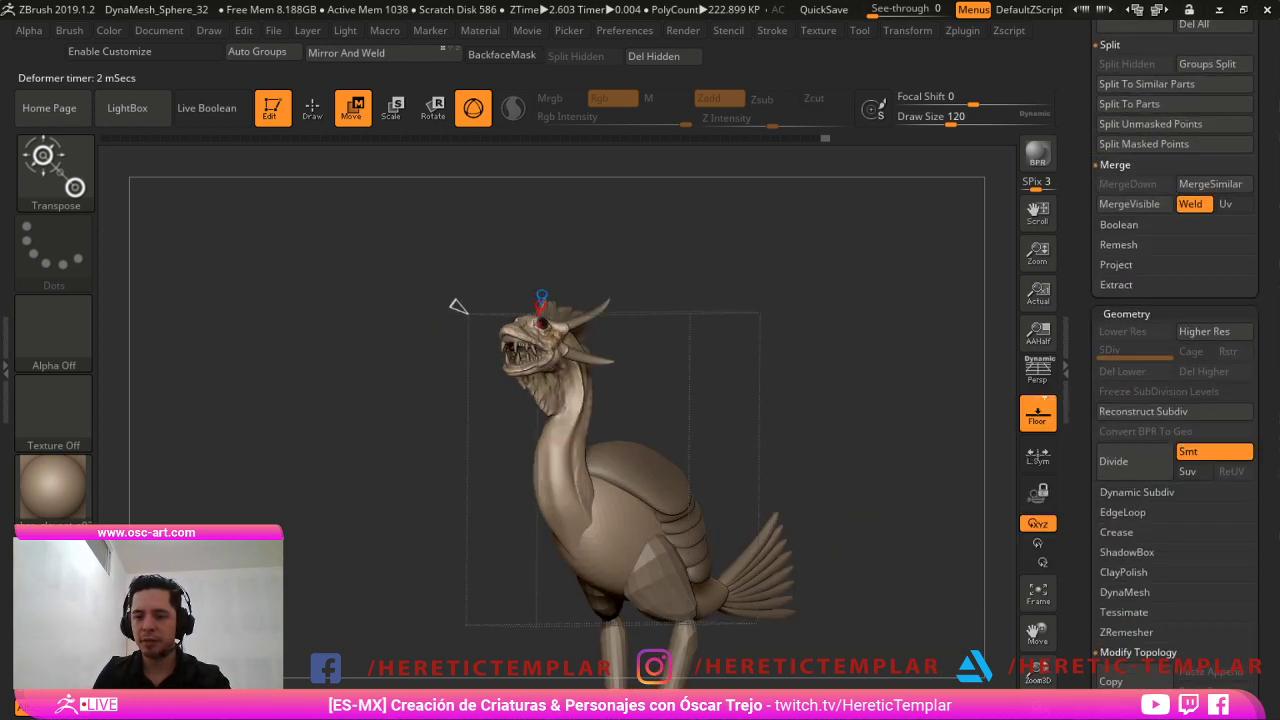
drag(1262, 560, 1262, 323)
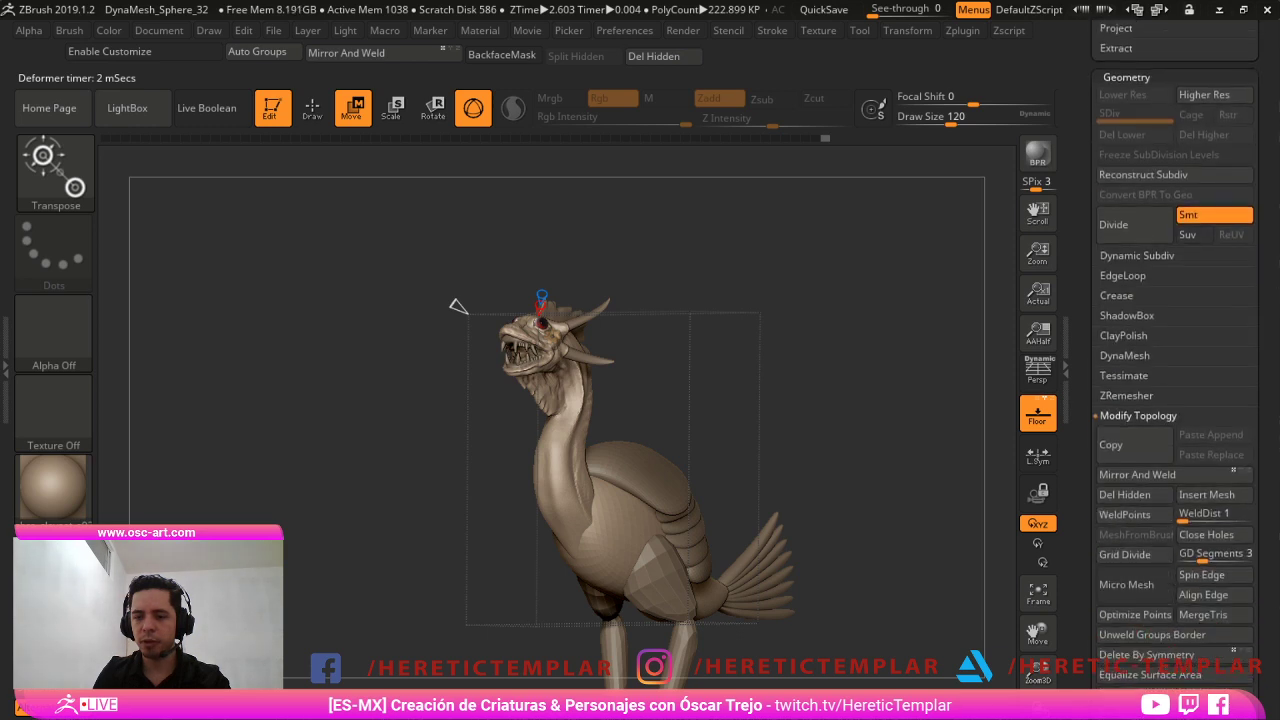
click(1125, 356)
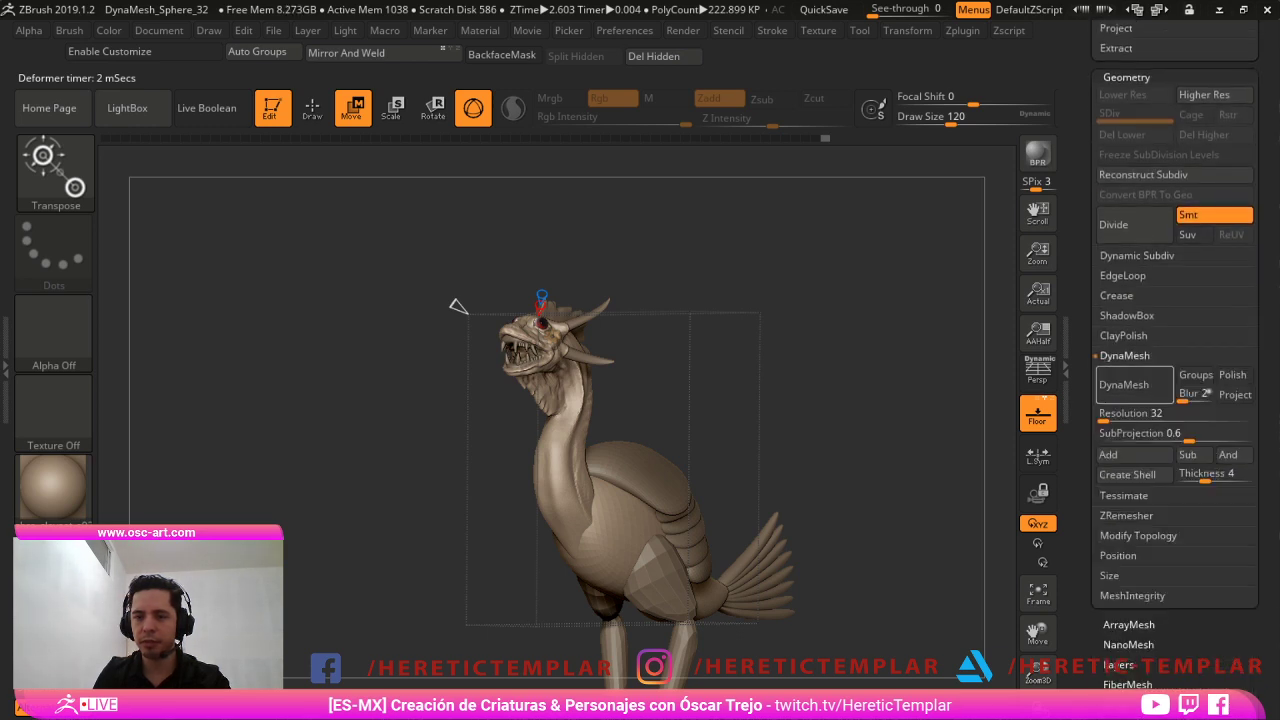
drag(1190, 434, 1169, 434)
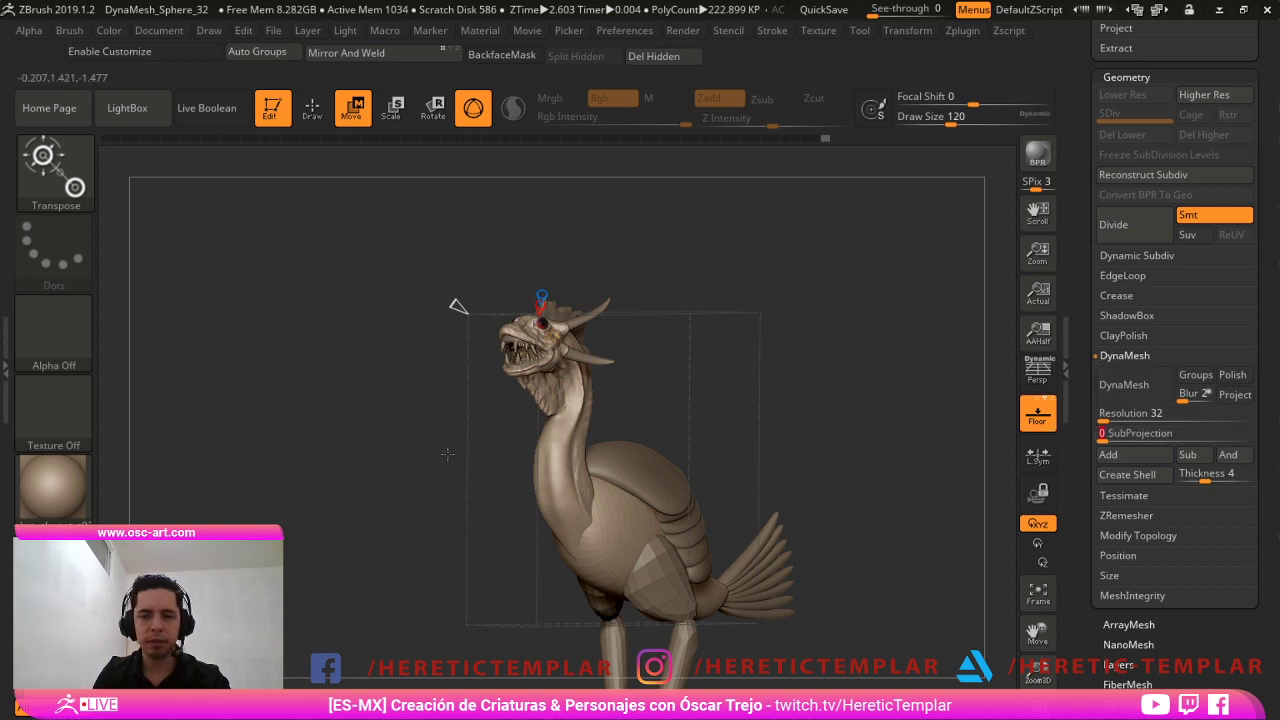
Remesh the merged head, neck and body into one mesh by raising the deformer's resolution, checking the wireframe.
drag(447, 454, 862, 339)
drag(964, 318, 956, 305)
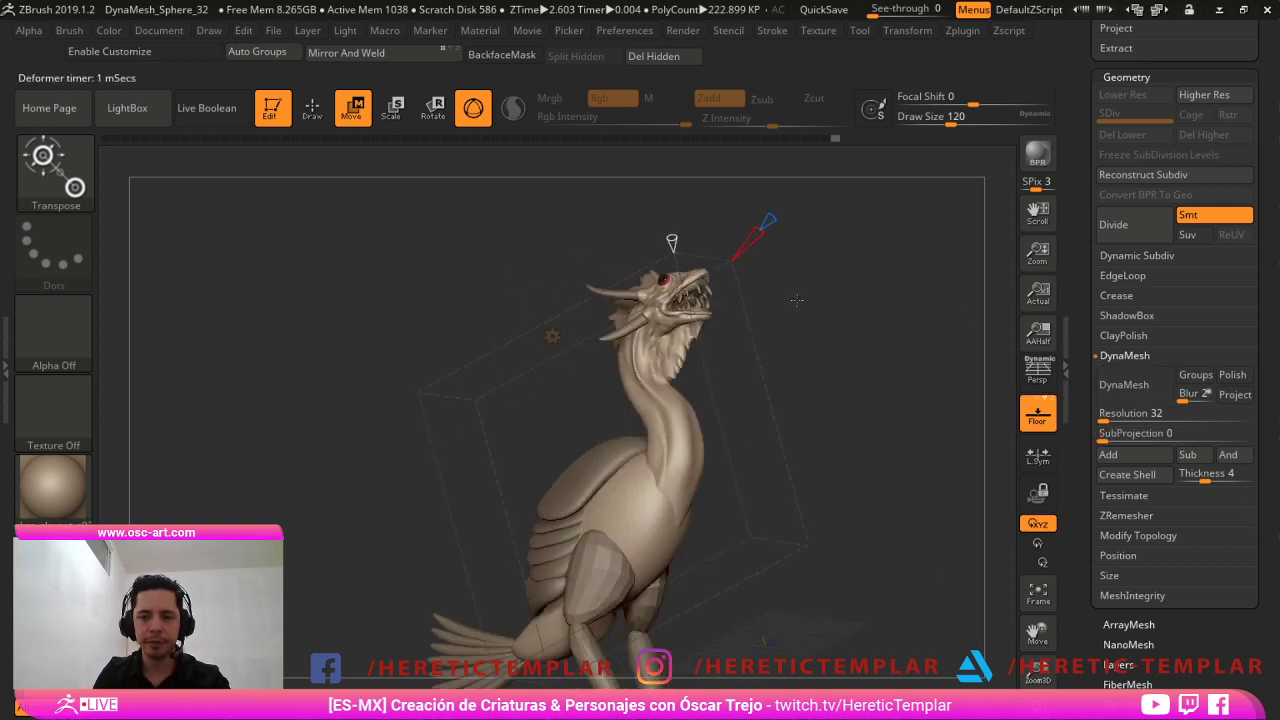
drag(989, 462, 985, 430)
key(shift+f)
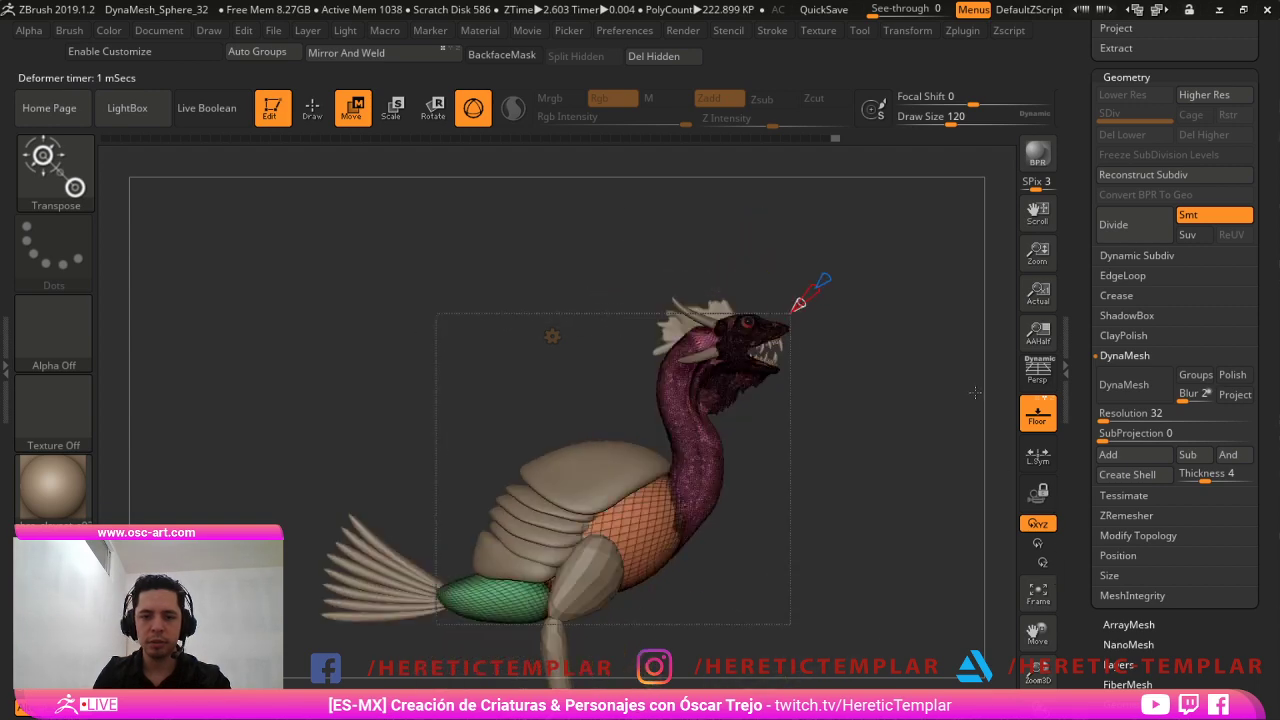
mouse_move(1007, 368)
drag(774, 298, 799, 246)
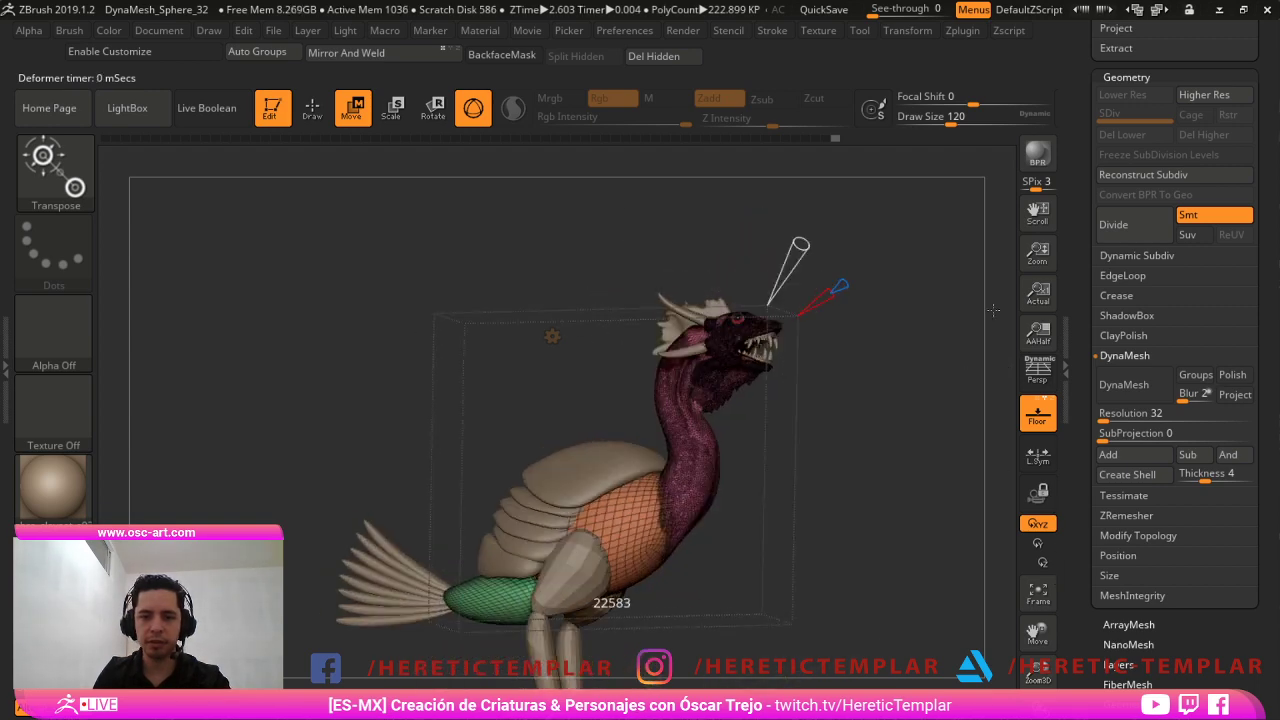
shift+drag(1056, 556, 1003, 450)
key(shift+f)
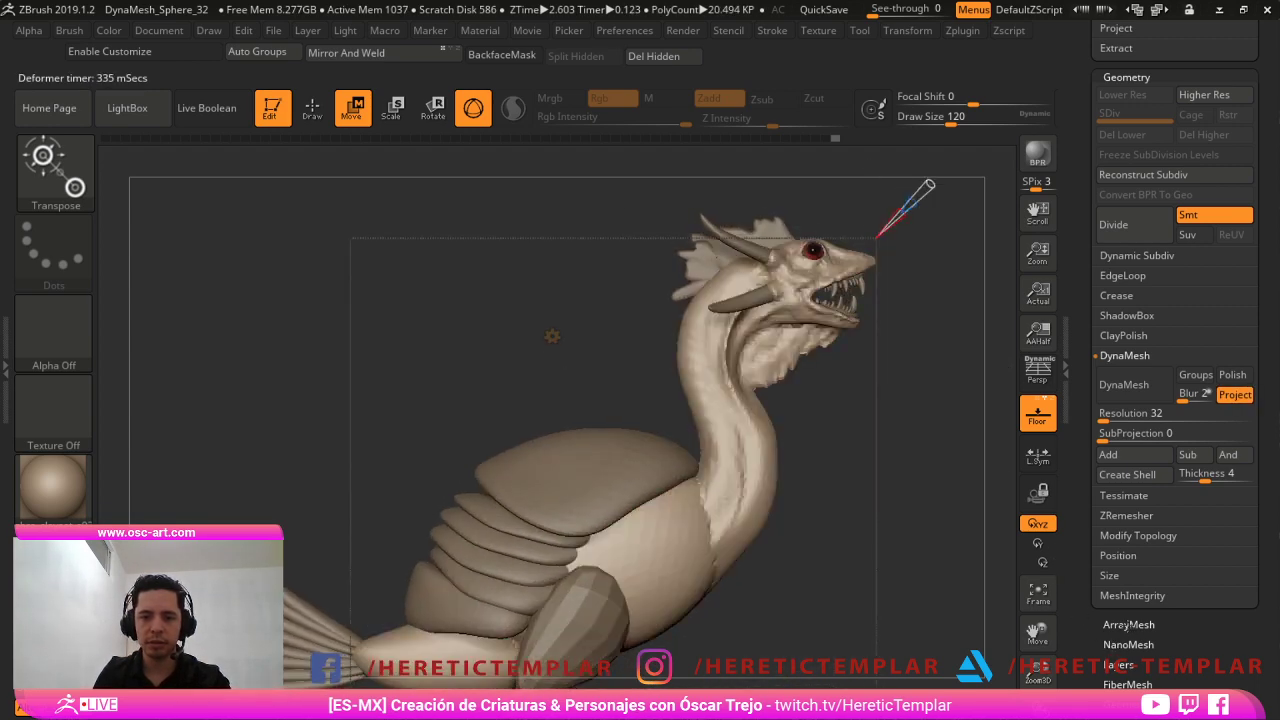
Raise the Dynamesh deformer's resolution further and inspect the head detail up close.
key(shift+f)
alt+drag(1008, 396, 1003, 450)
drag(997, 381, 1011, 388)
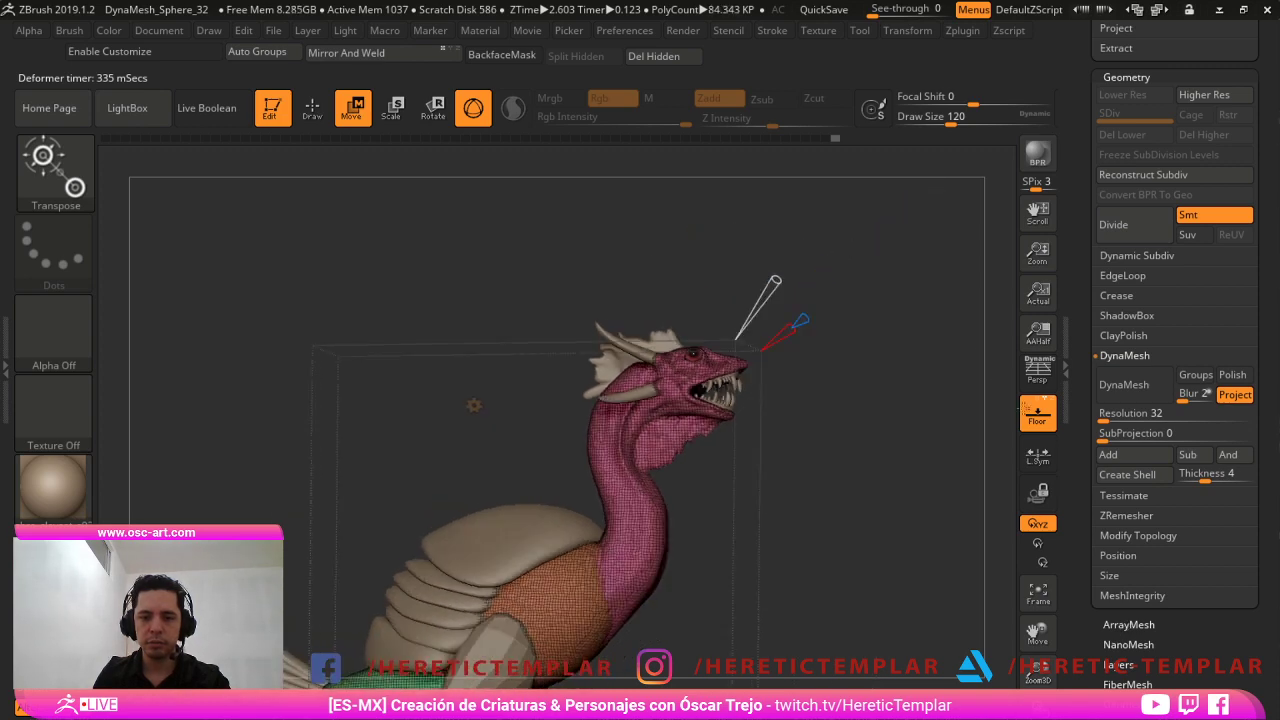
drag(772, 280, 803, 240)
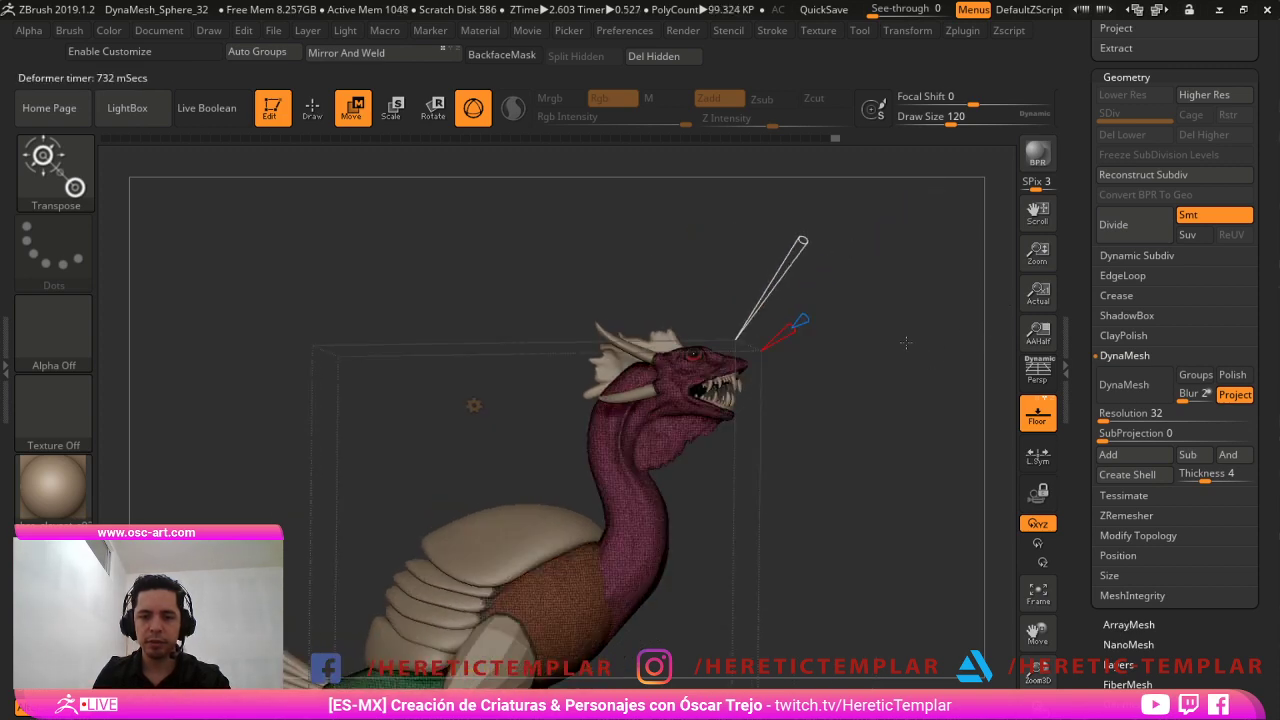
alt+drag(932, 360, 953, 313)
alt+drag(1058, 318, 818, 500)
key(shift+f)
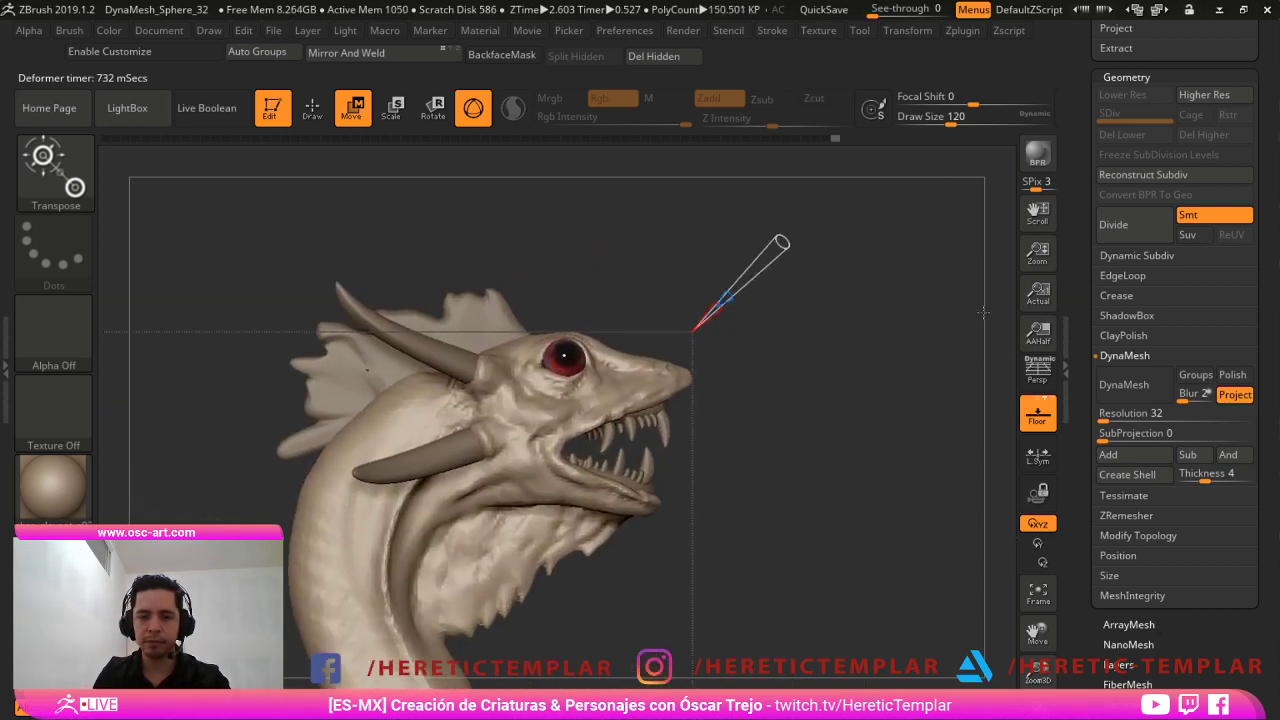
Increase the Dynamesh remesh resolution again to recover fine detail on the head, checking the mesh density in the wireframe.
drag(982, 312, 1044, 249)
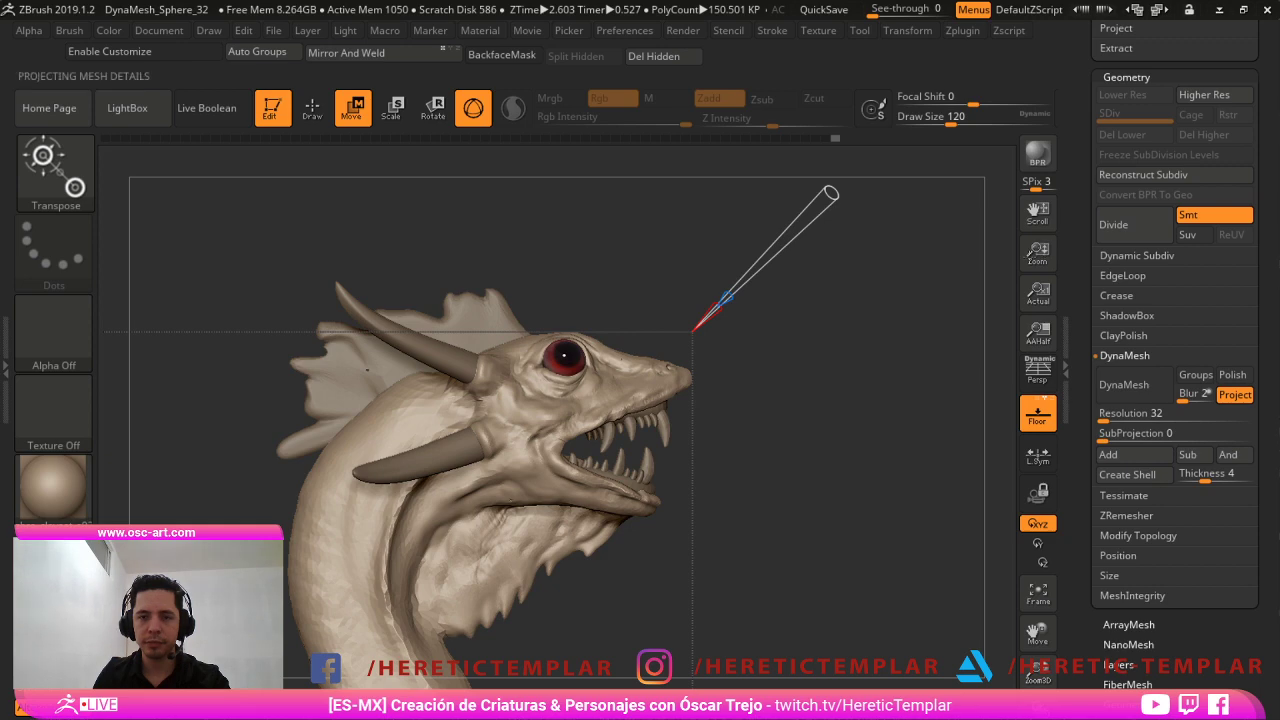
drag(967, 348, 928, 470)
key(shift+f)
key(shift+f)
alt+drag(674, 563, 797, 496)
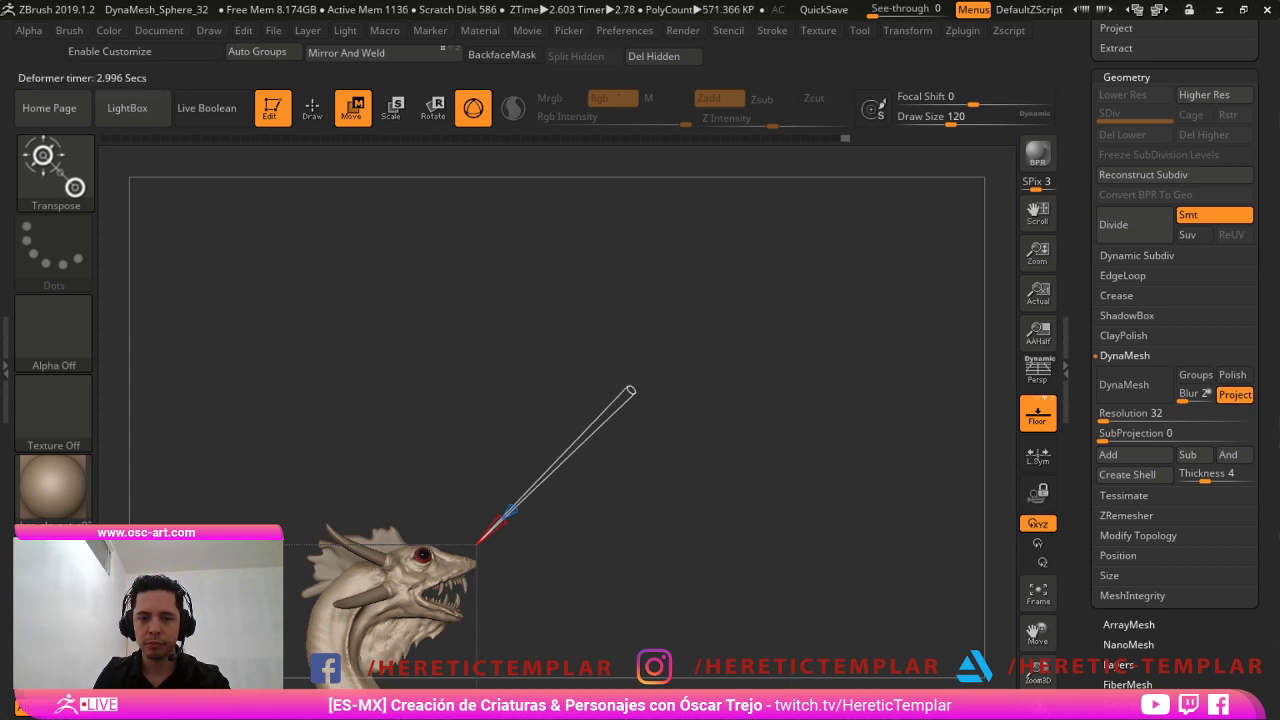
alt+drag(640, 480, 603, 608)
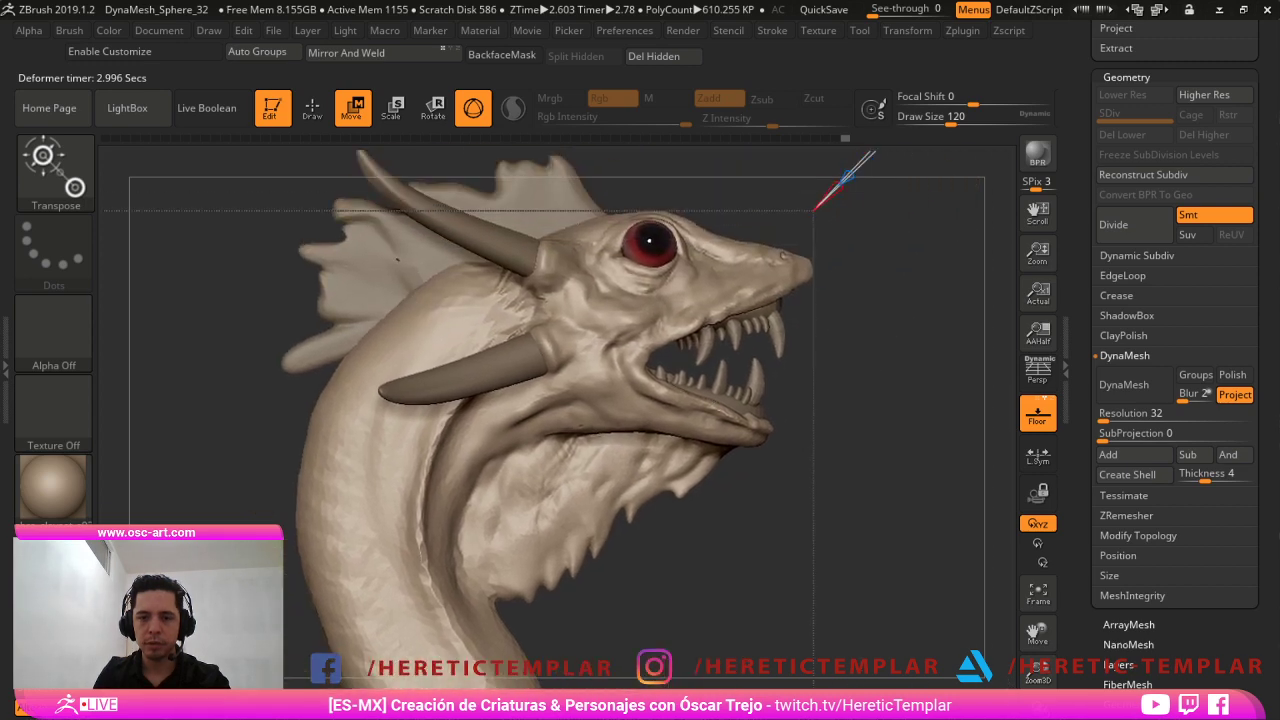
key(shift+f)
key(shift+f)
key(shift+f)
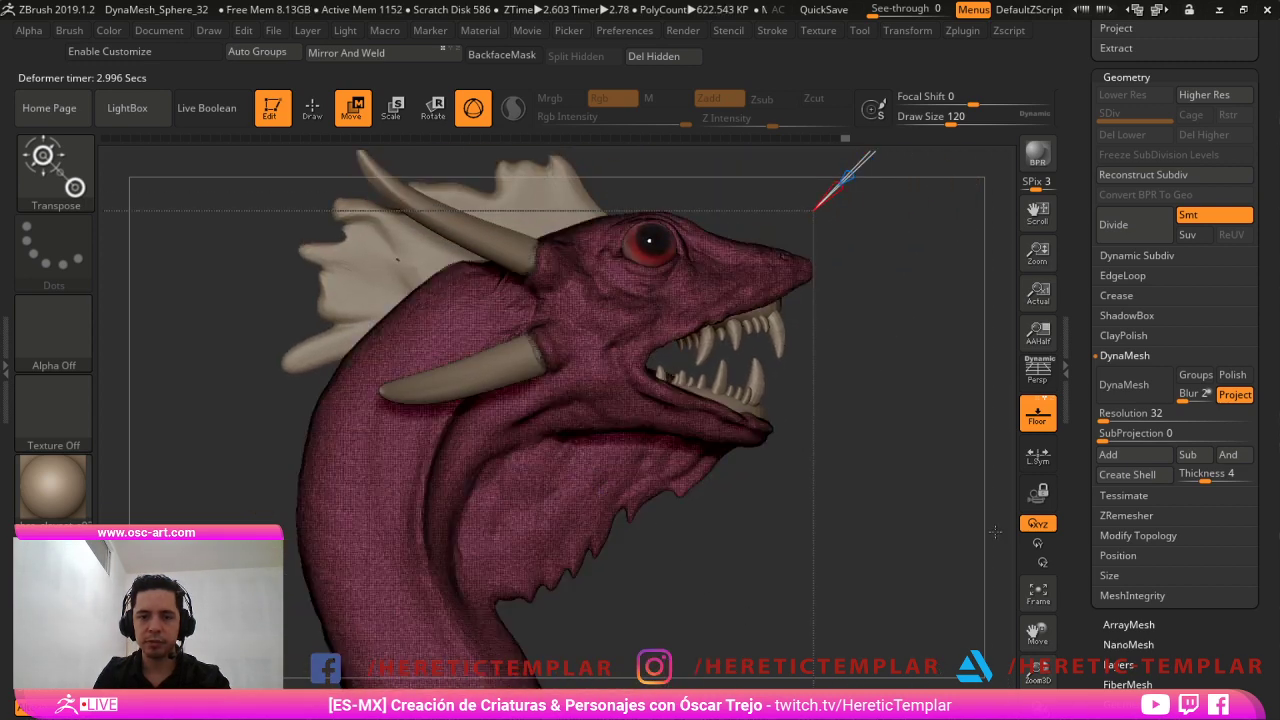
Undo the last Dynamesh resolution increase and turn off the wireframe display on the creature's head.
alt+drag(995, 532, 1030, 479)
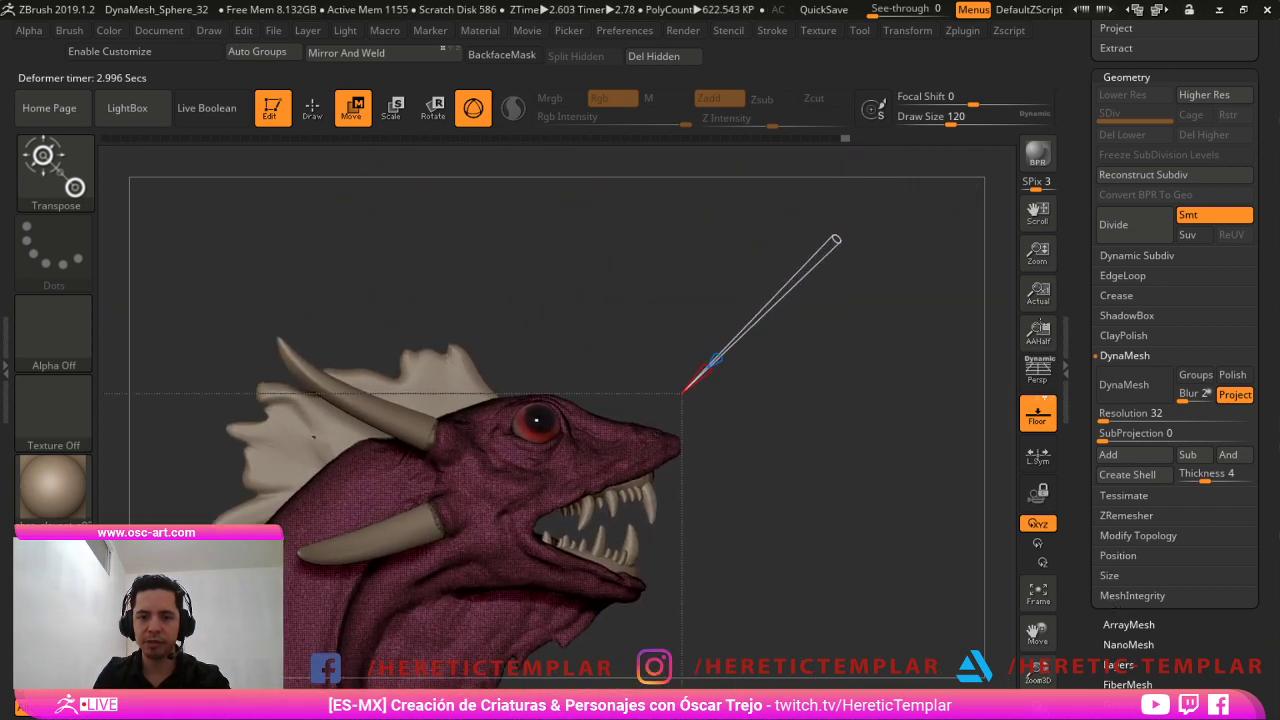
key(ctrl+z)
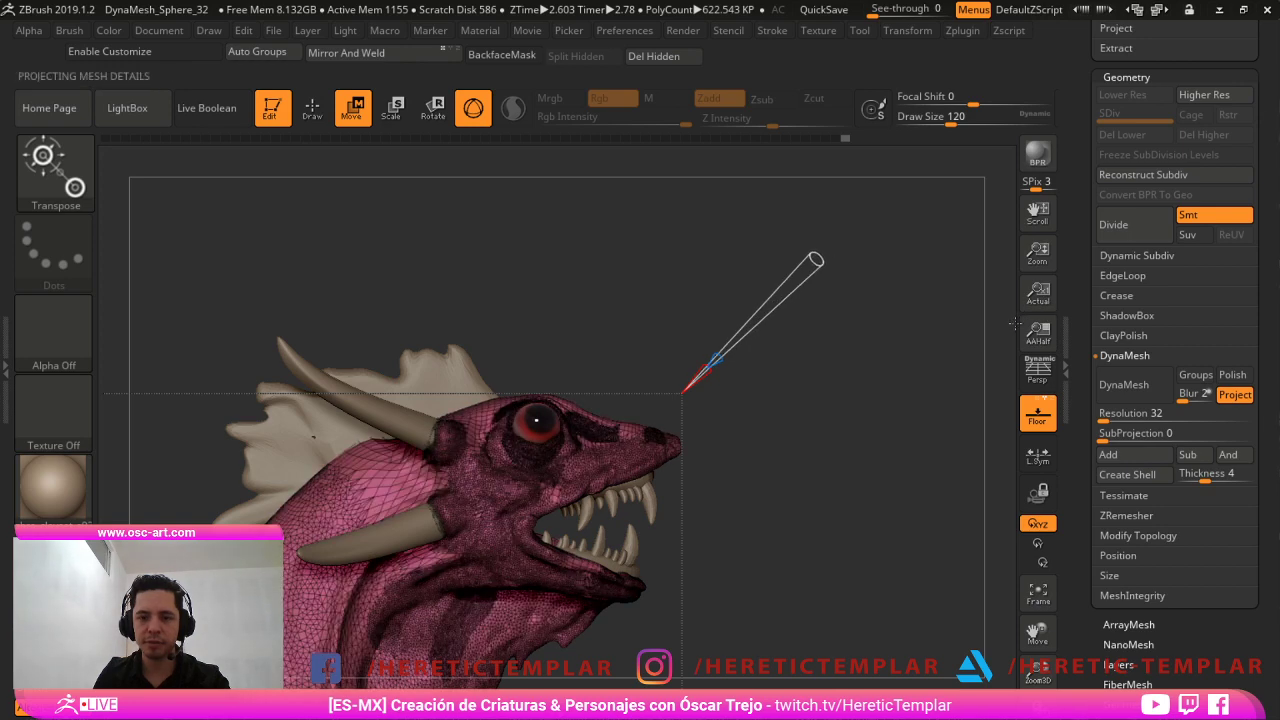
key(shift+f)
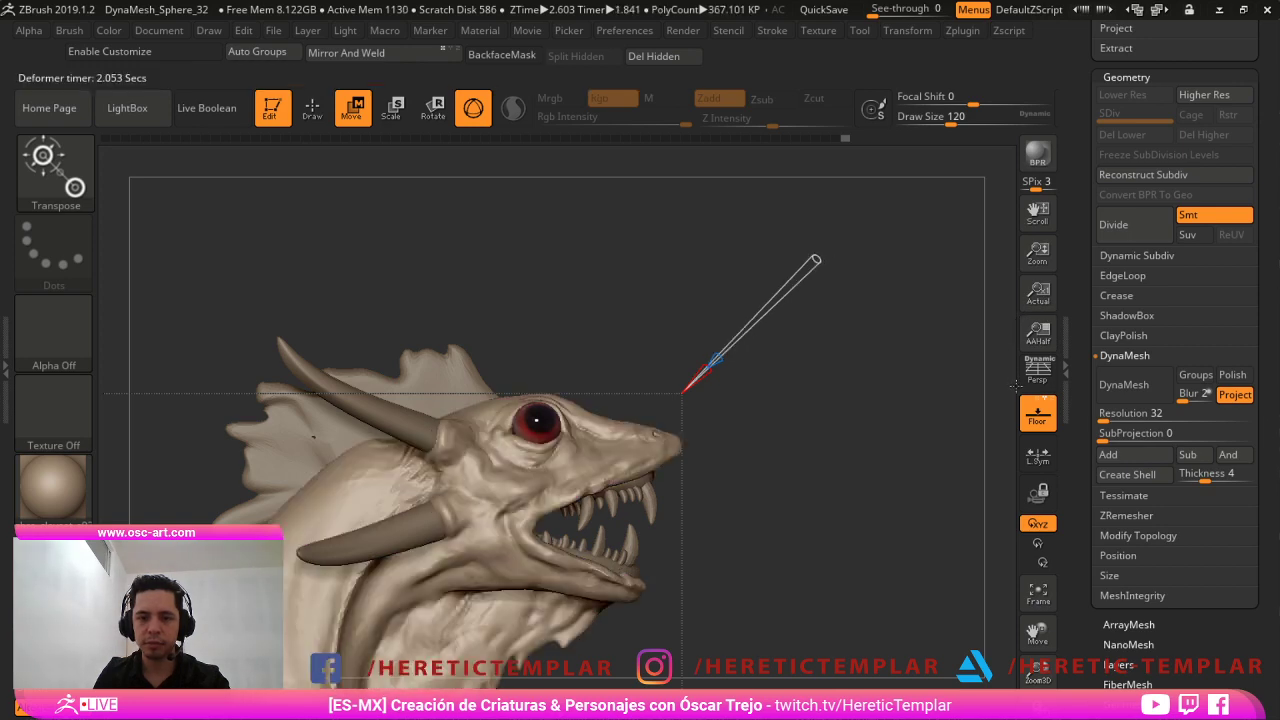
drag(1028, 462, 703, 526)
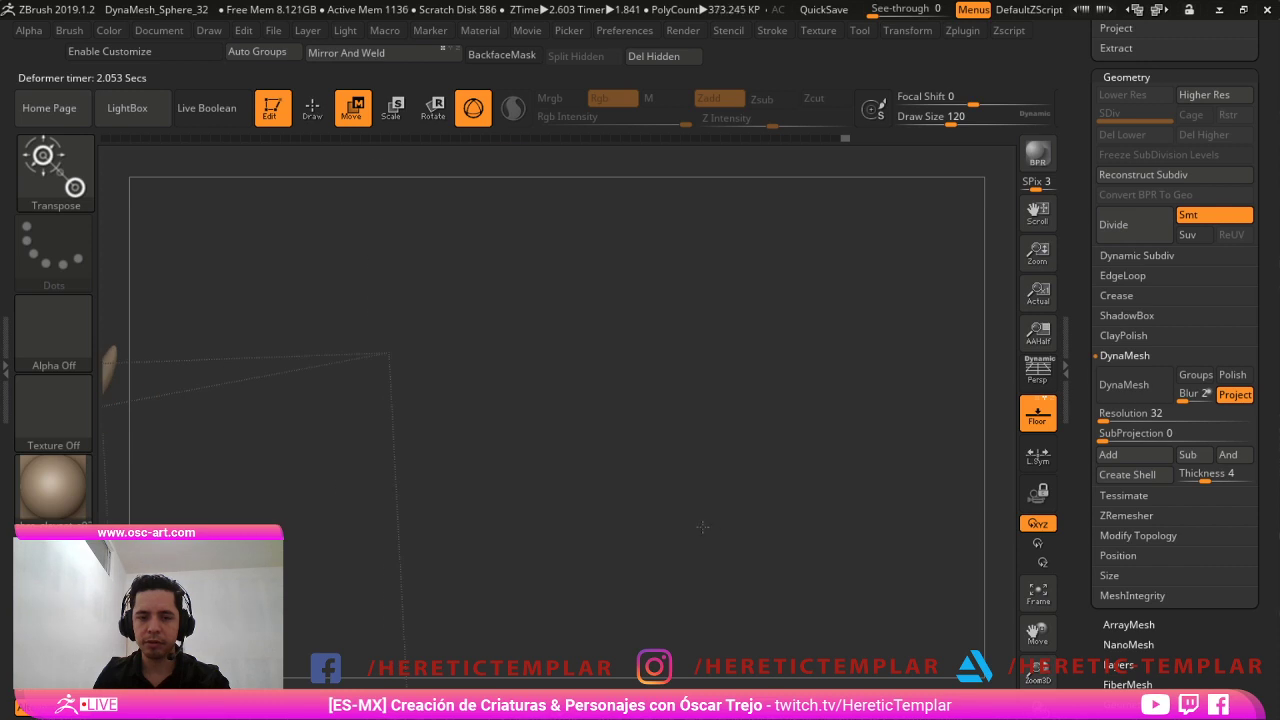
Accept the Remesh By Dynamesh deformer and return to sculpting with the Move brush at draw size 68.
key(f)
click(498, 291)
click(766, 291)
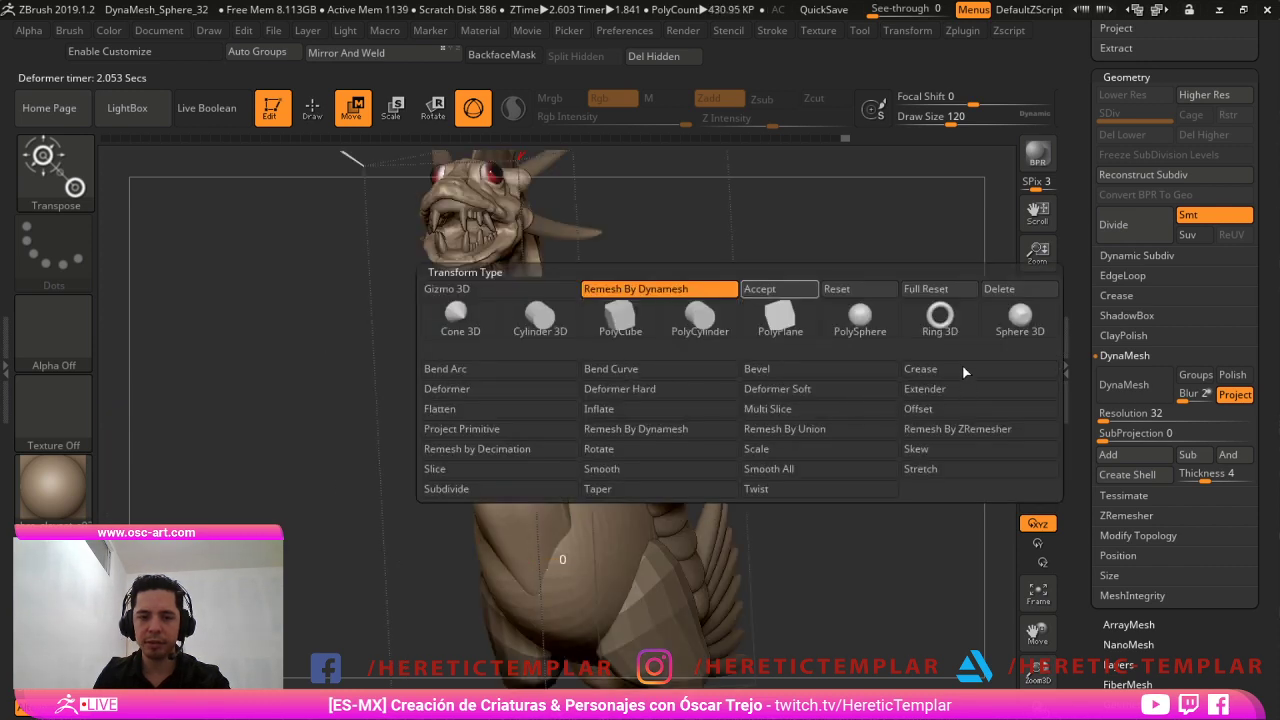
key(q)
drag(916, 453, 660, 490)
key(s)
click(579, 514)
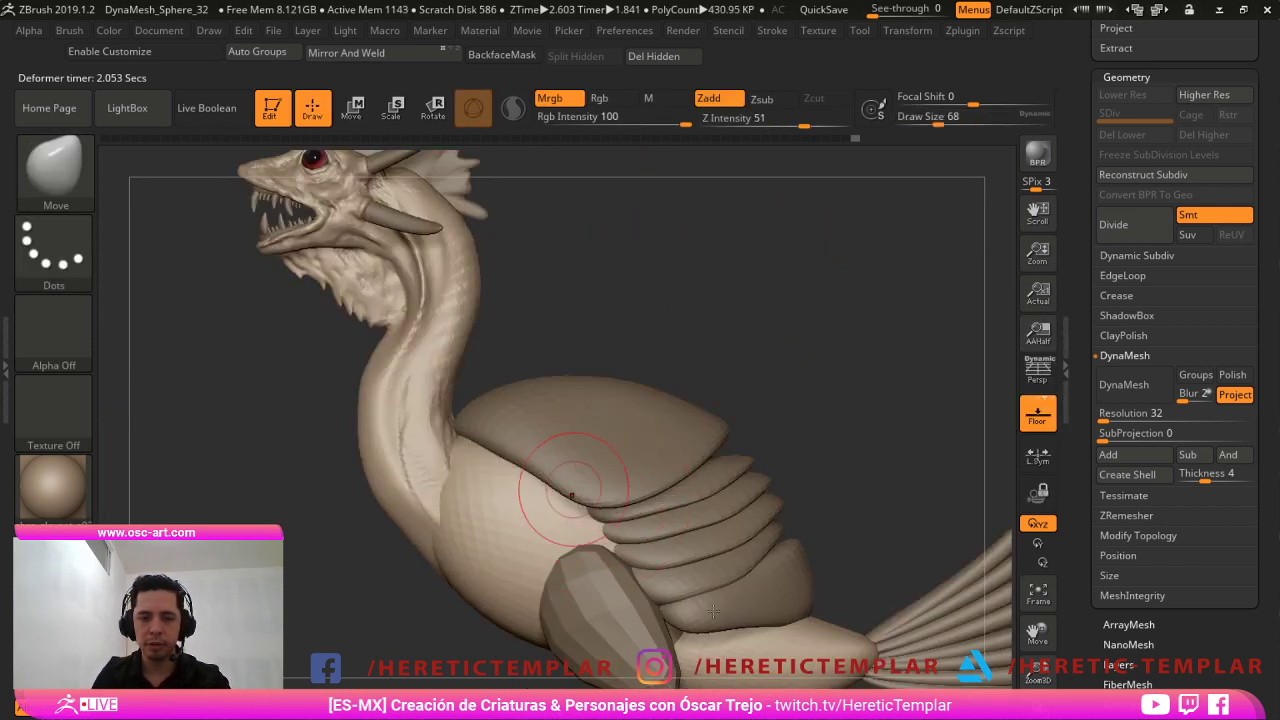
key(shift)
drag(416, 380, 430, 372)
key(ctrl+z)
Build up the skin below the eye and along the snout with the ClayBuildup brush at draw size 35.
alt+drag(710, 349, 746, 581)
alt+drag(566, 246, 630, 520)
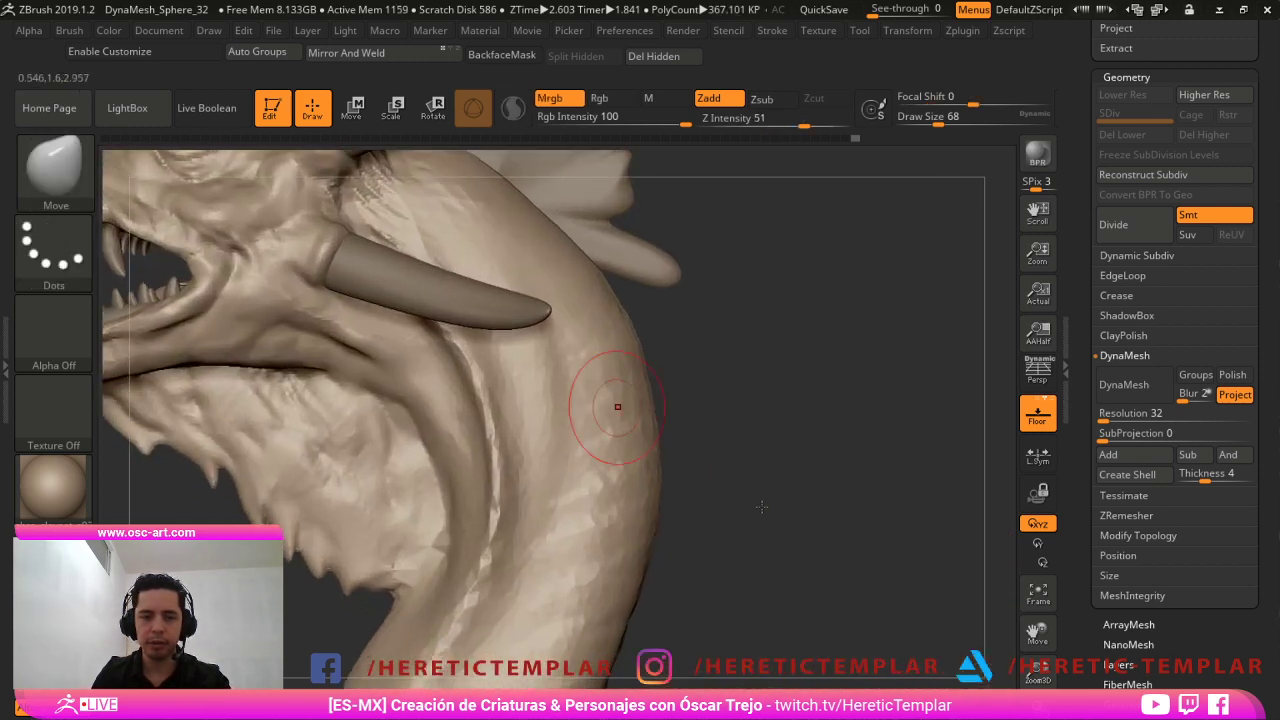
alt+drag(660, 325, 866, 491)
alt+click(339, 306)
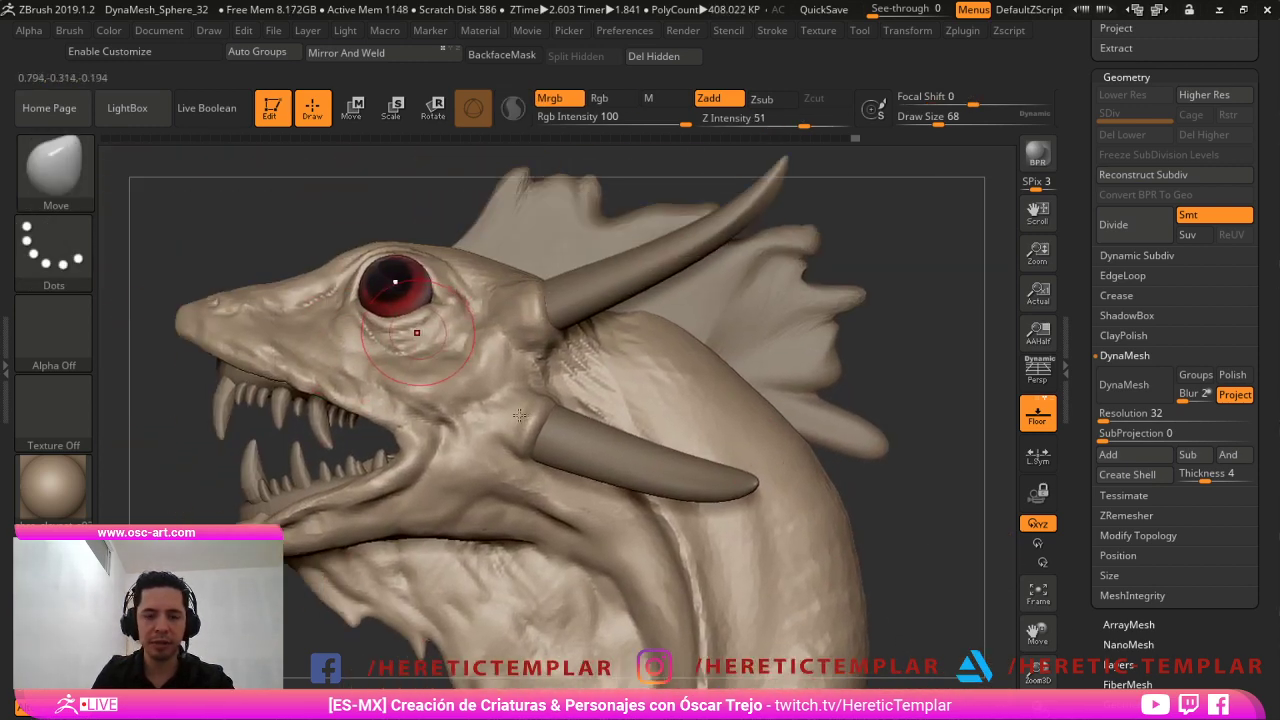
key(b)
key(c)
key(b)
key(s)
mouse_move(404, 337)
mouse_down()
mouse_move(394, 328)
mouse_move(444, 322)
mouse_up()
mouse_move(353, 347)
mouse_down()
mouse_move(369, 354)
mouse_move(320, 333)
mouse_up()
drag(190, 341, 255, 337)
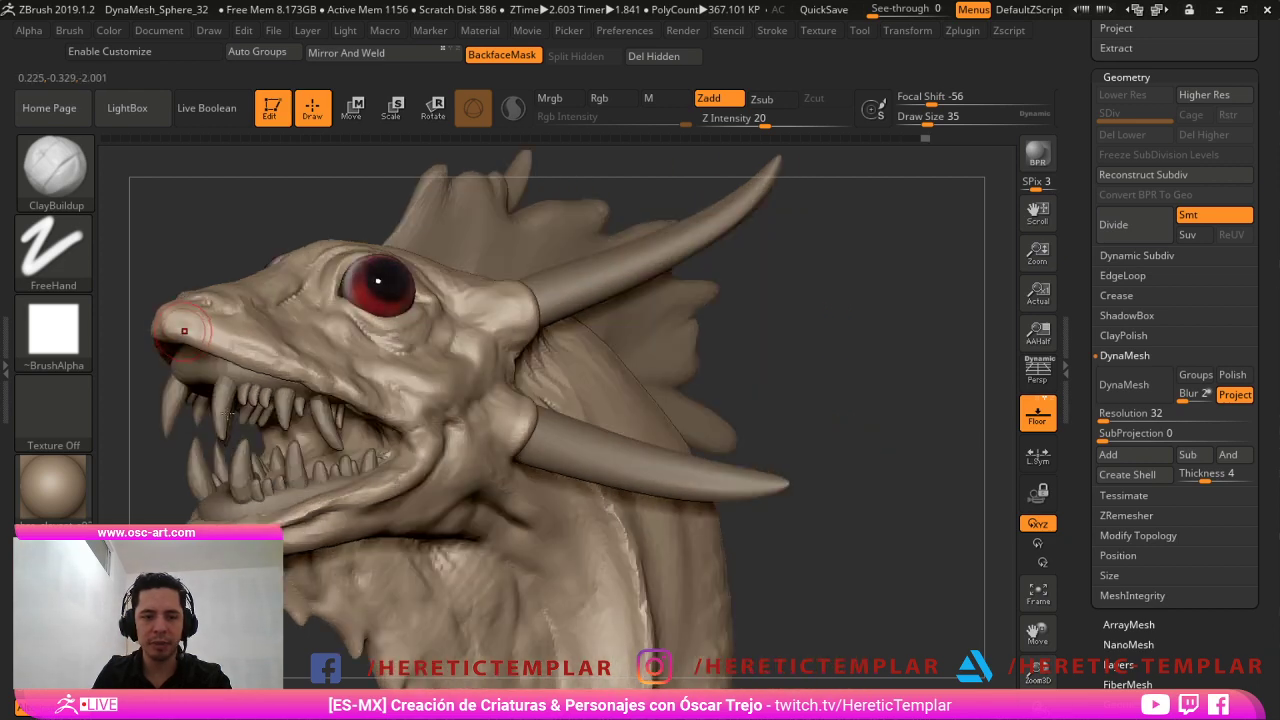
Apply Mirror And Weld to the creature mesh and touch up the tip of the snout.
right_drag(240, 419, 234, 335)
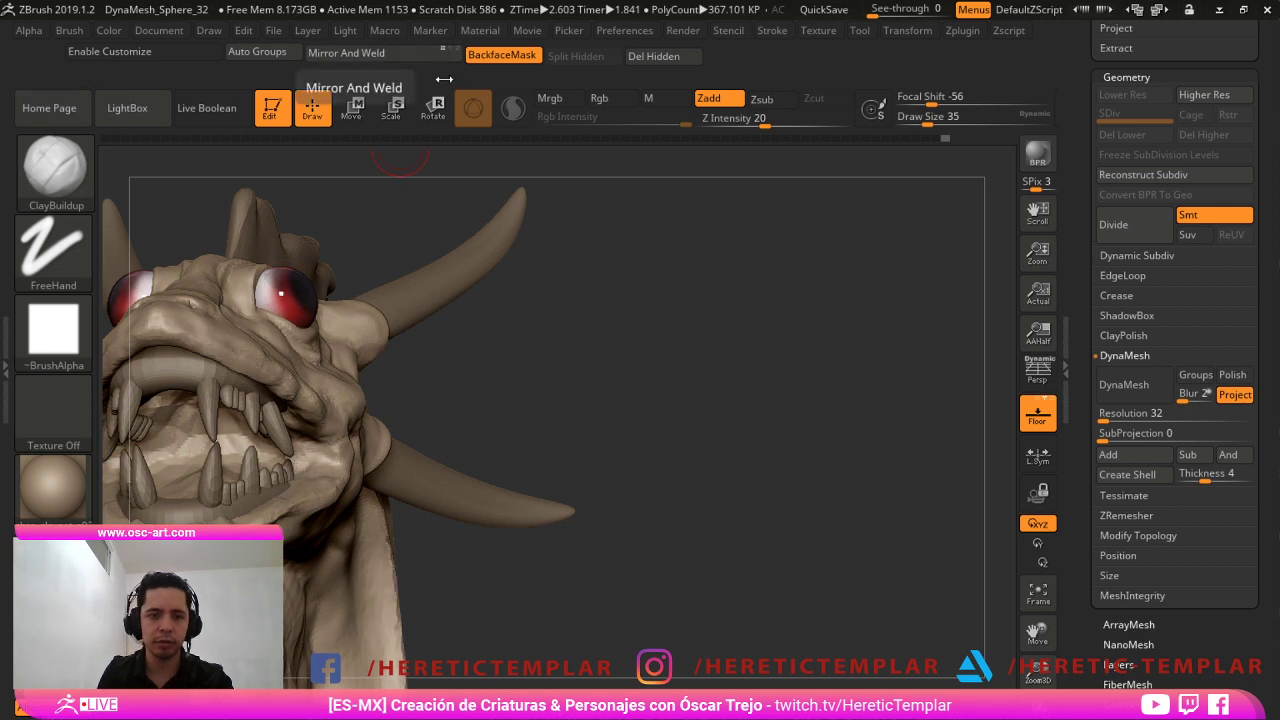
key(ctrl)
click(354, 57)
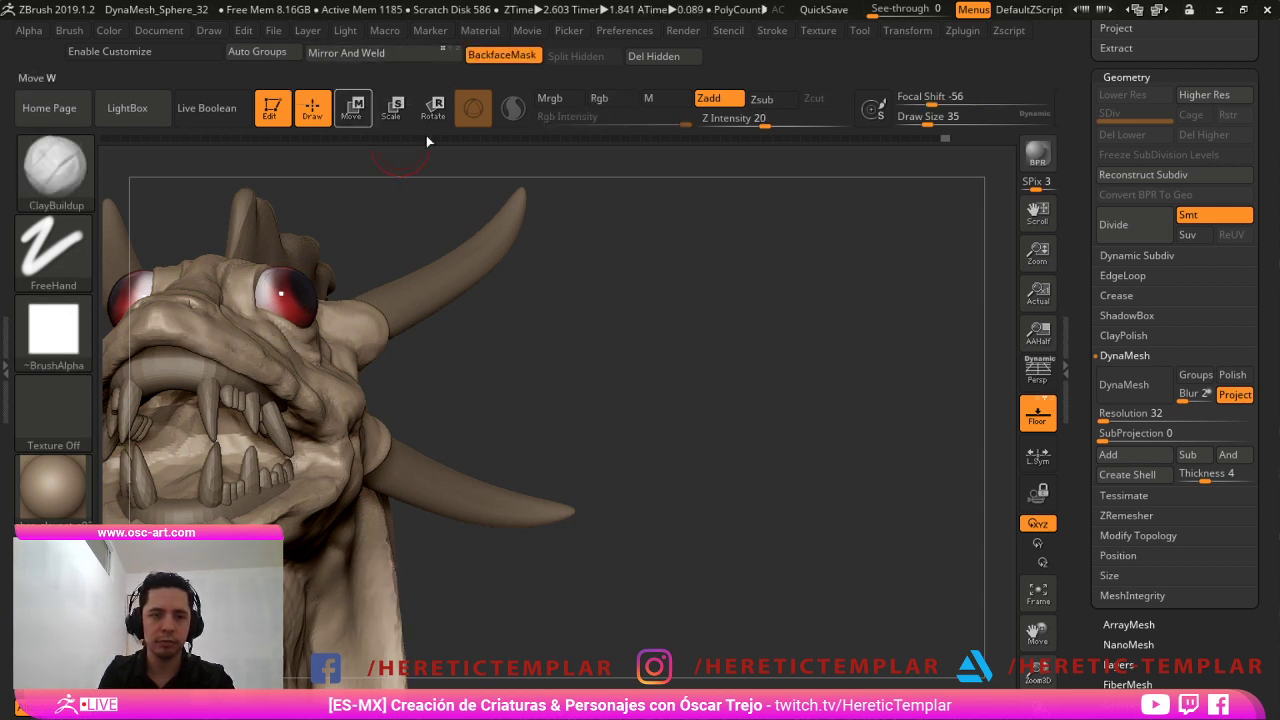
drag(168, 336, 178, 332)
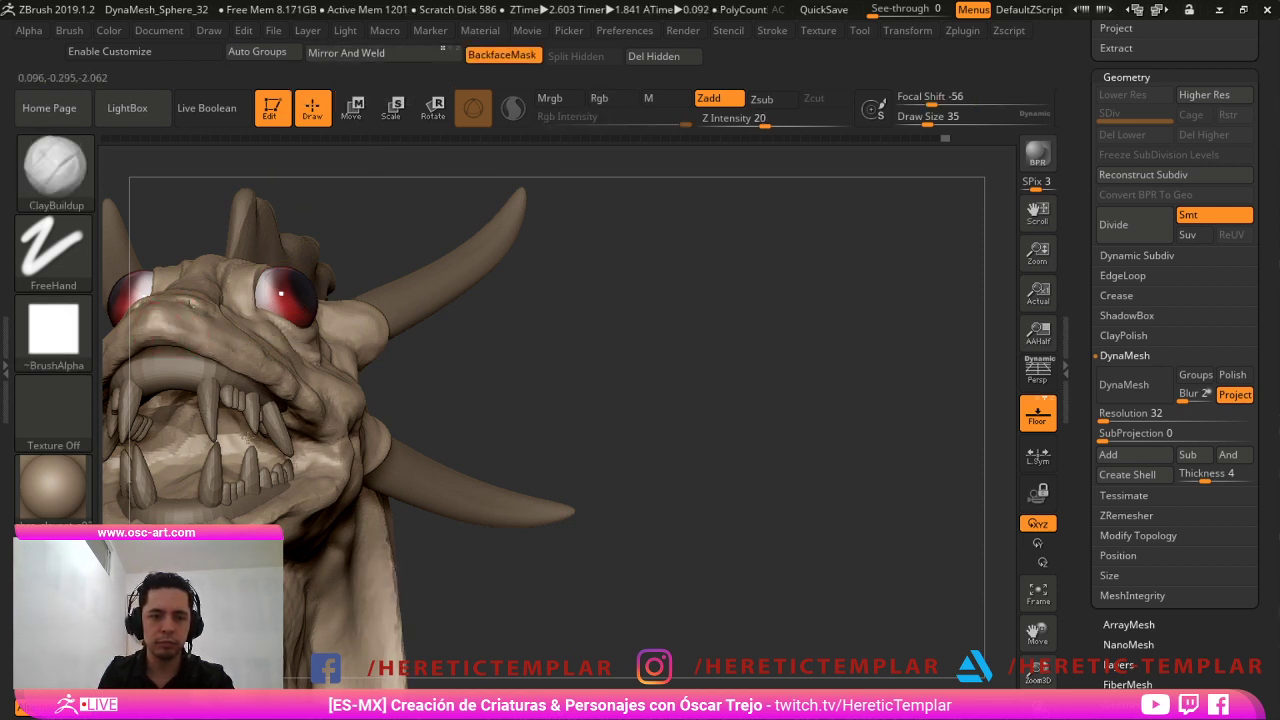
Sculpt a raised fold from the mouth corner towards the horns with the Standard brush at draw size 37.
drag(680, 508, 500, 545)
key(s)
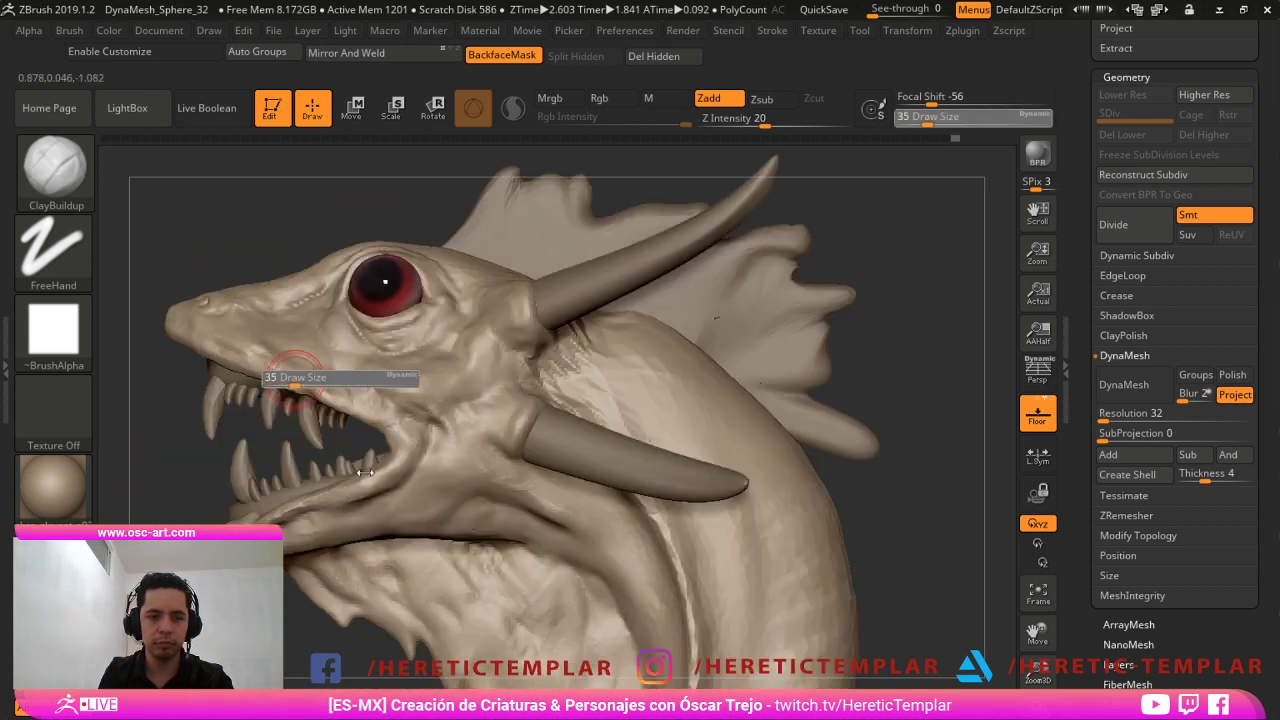
click(295, 379)
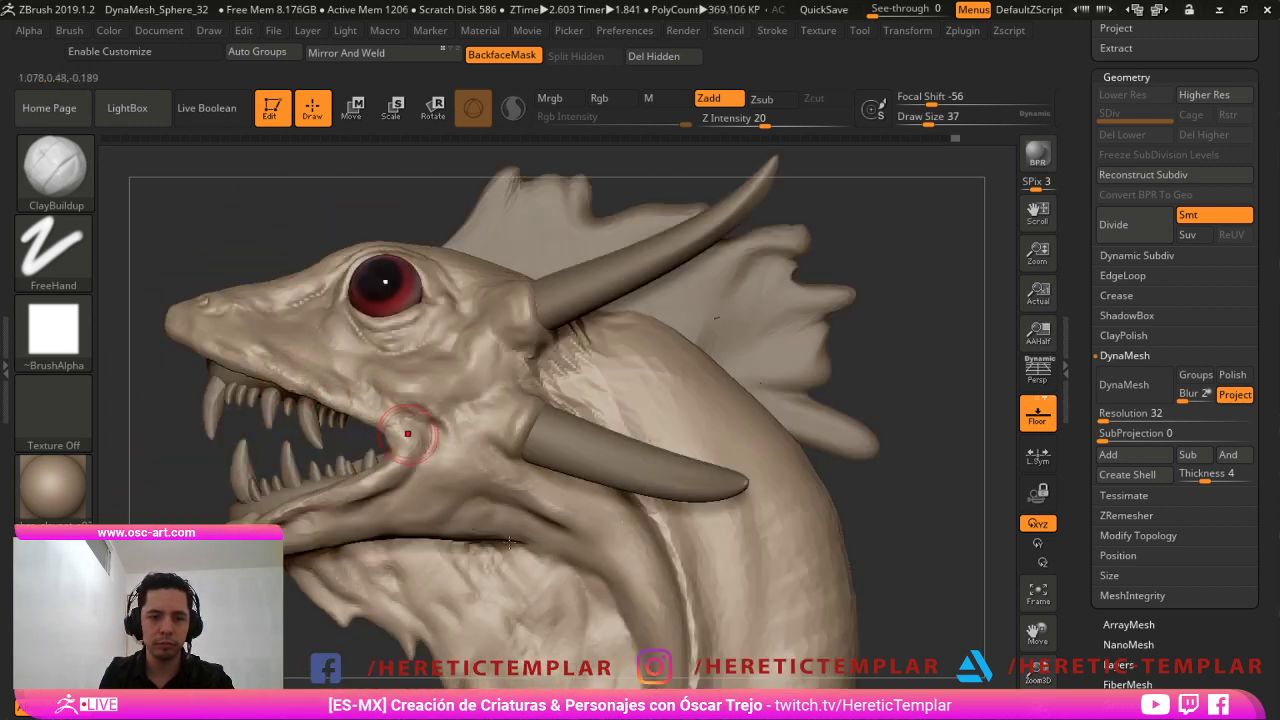
key(b)
key(s)
key(t)
key(shift)
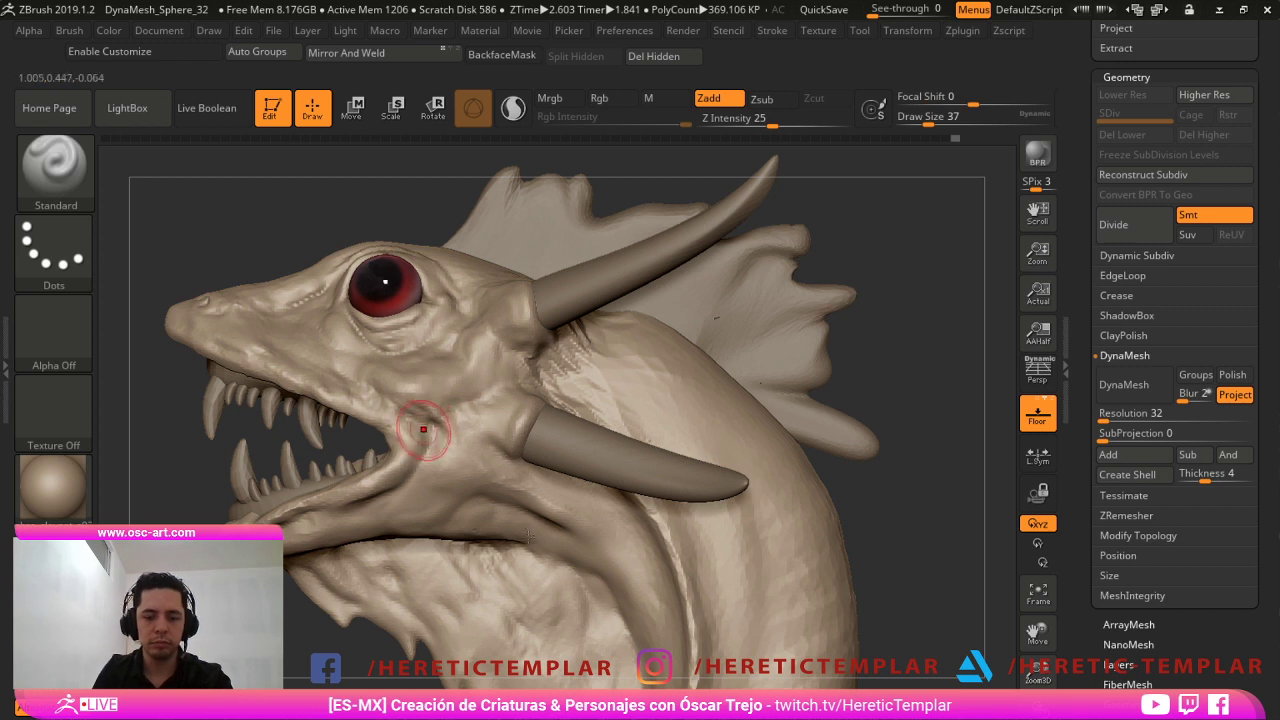
drag(446, 431, 512, 375)
Refine and smooth the cheek behind the mouth corner with the draw size raised to 46.
key(s)
click(452, 421)
key(s)
click(471, 404)
key(shift)
key(shift)
Build up and smooth the area behind the jaw between the two horns with ClayBuildup at draw size 59.
key(b)
key(c)
key(b)
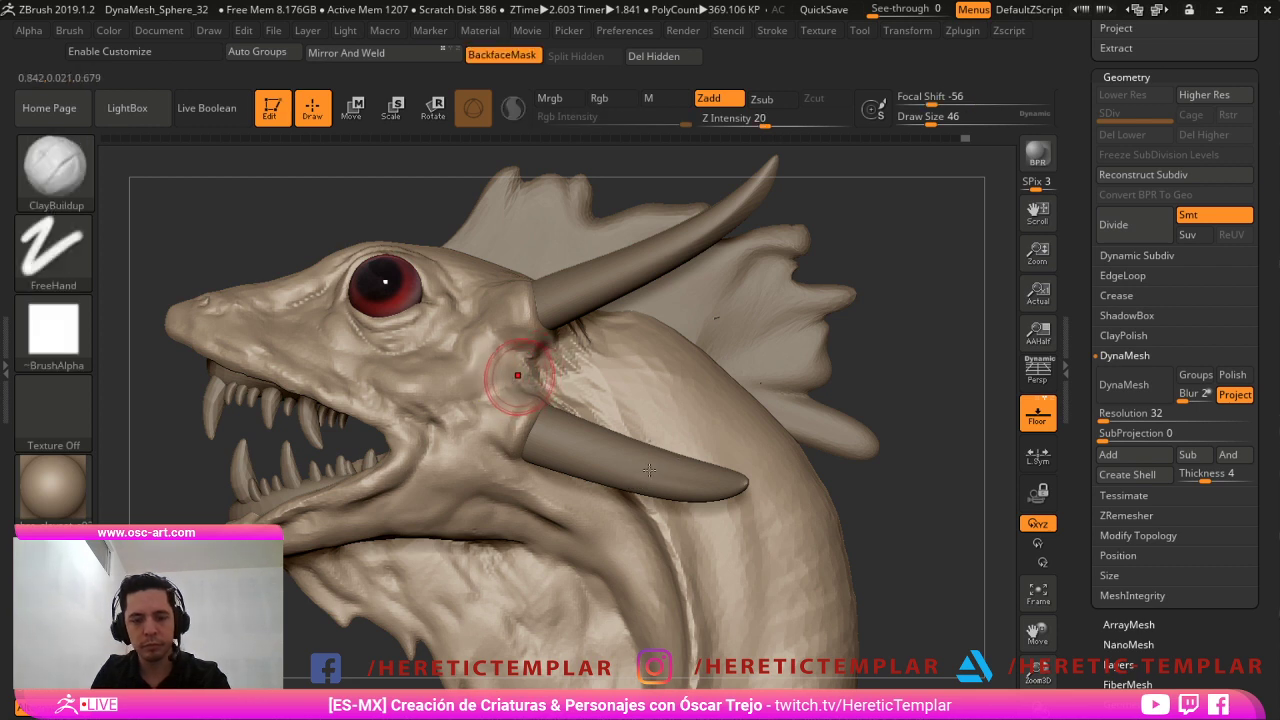
key(s)
click(524, 363)
key(s)
mouse_move(537, 373)
mouse_down()
mouse_move(620, 362)
mouse_move(602, 378)
mouse_up()
click(549, 379)
key(shift)
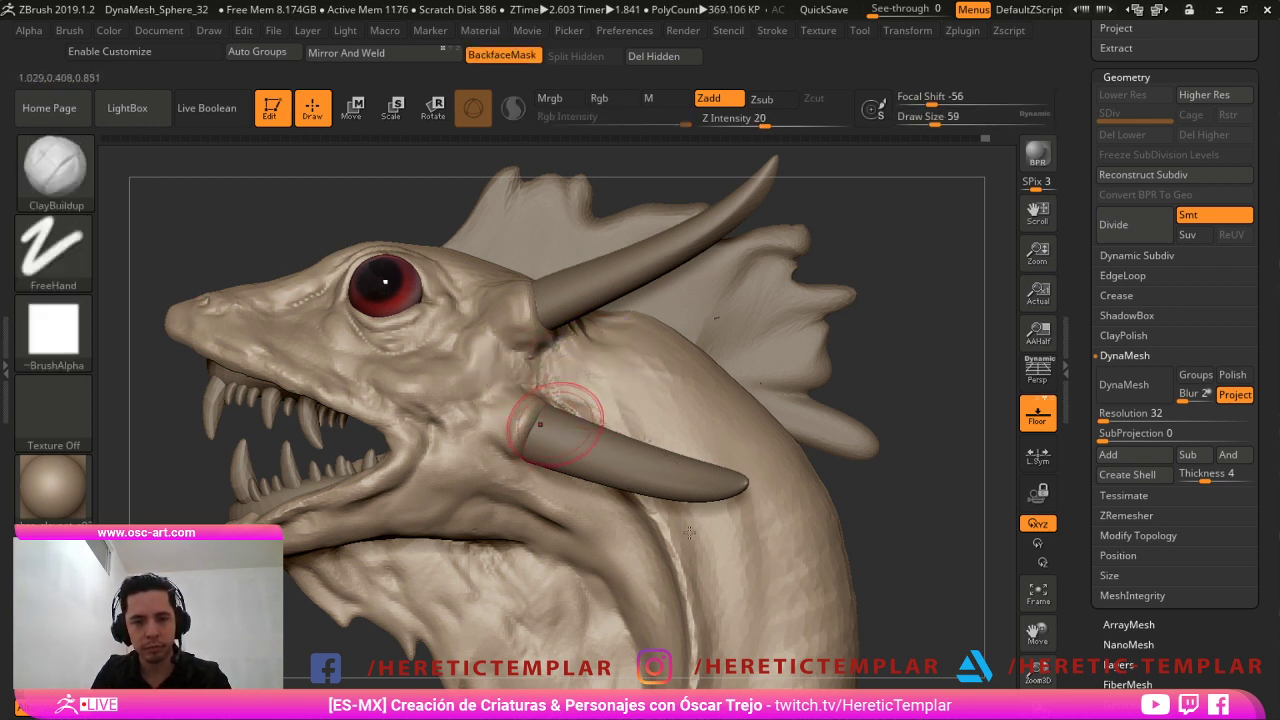
Add volume to the jaw beneath the lower horn with ClayBuildup at draw size 74.
key(s)
click(569, 418)
mouse_move(522, 501)
mouse_down()
mouse_move(557, 521)
mouse_move(551, 506)
mouse_up()
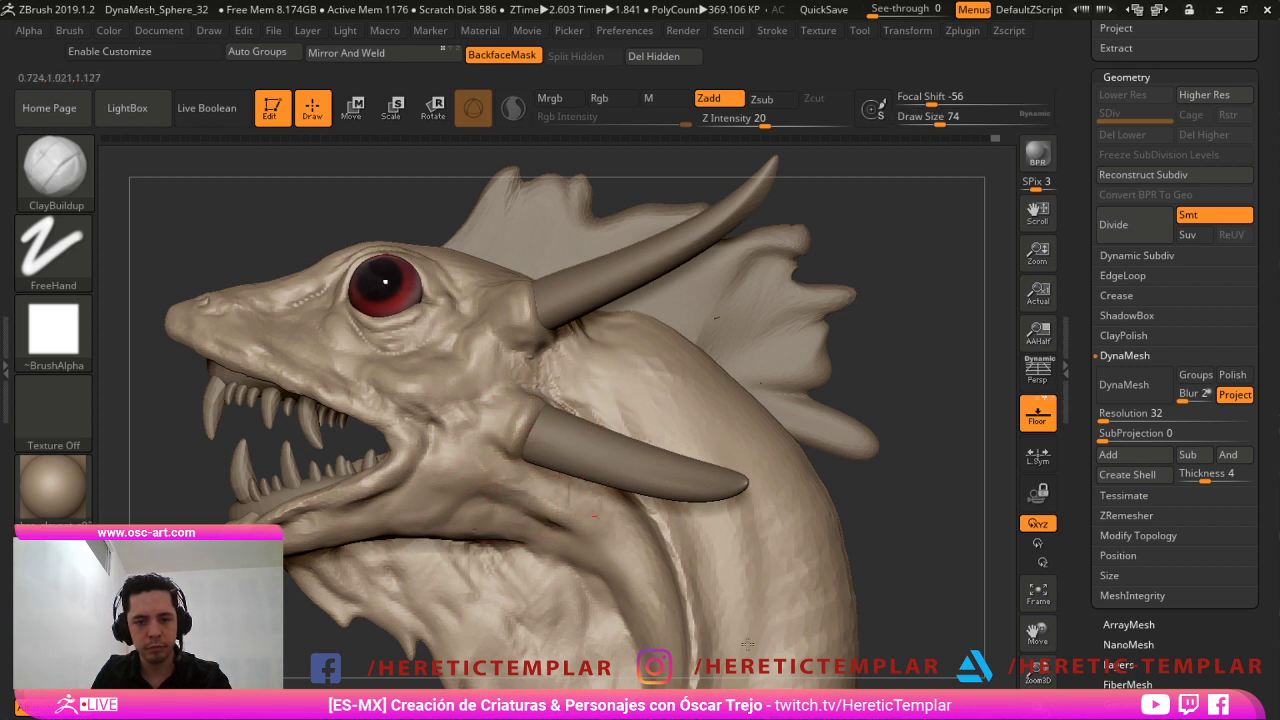
Carve a groove where the jaw meets the neck with the Standard brush at draw size 25.
key(b)
key(s)
key(t)
key(s)
click(535, 517)
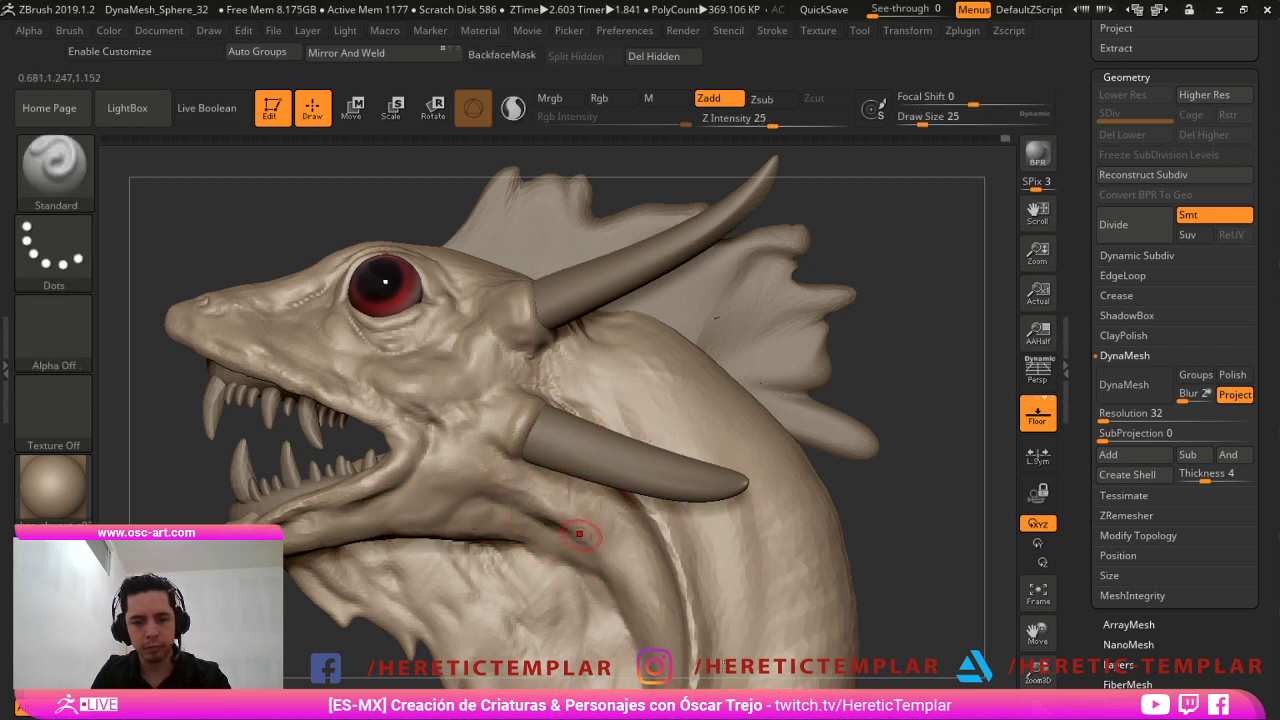
alt+drag(568, 538, 607, 602)
Deepen the hollows along the underside of the lower jaw with the Standard brush at draw size 37.
key(s)
click(593, 587)
alt+drag(556, 566, 504, 528)
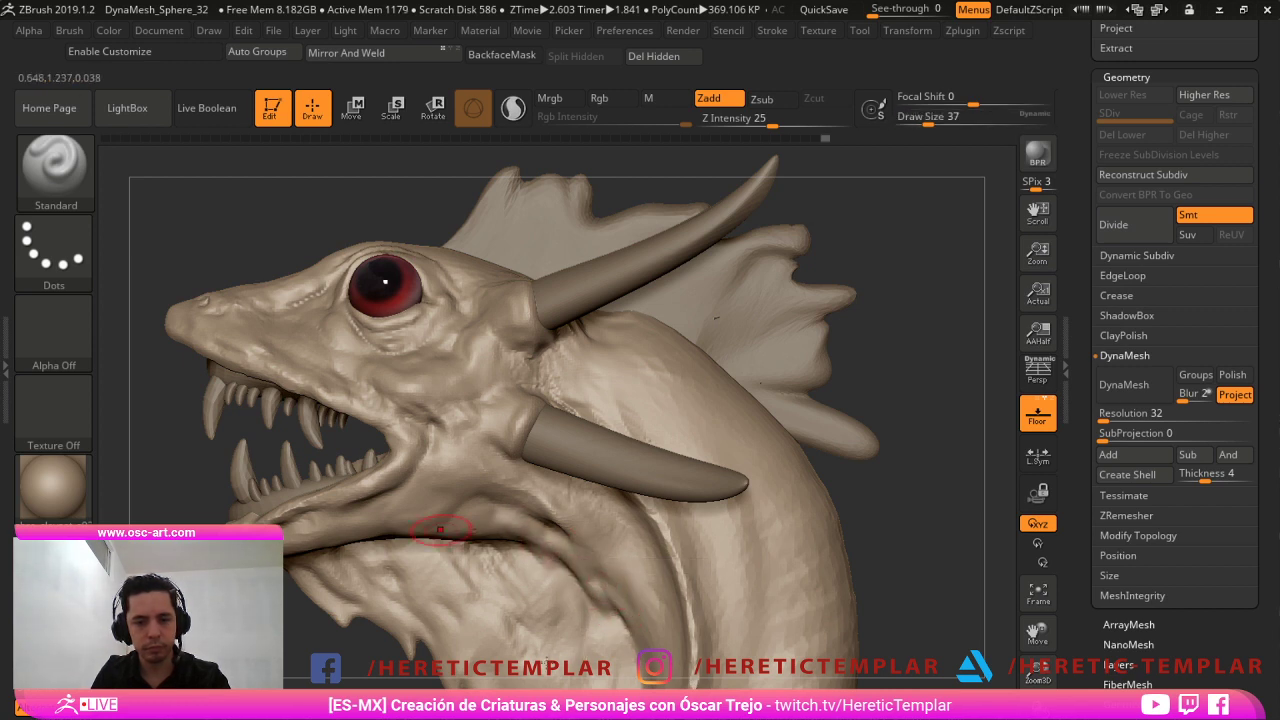
mouse_move(410, 536)
alt+mouse_down()
mouse_move(451, 517)
mouse_move(422, 533)
alt+mouse_up()
drag(205, 628, 264, 638)
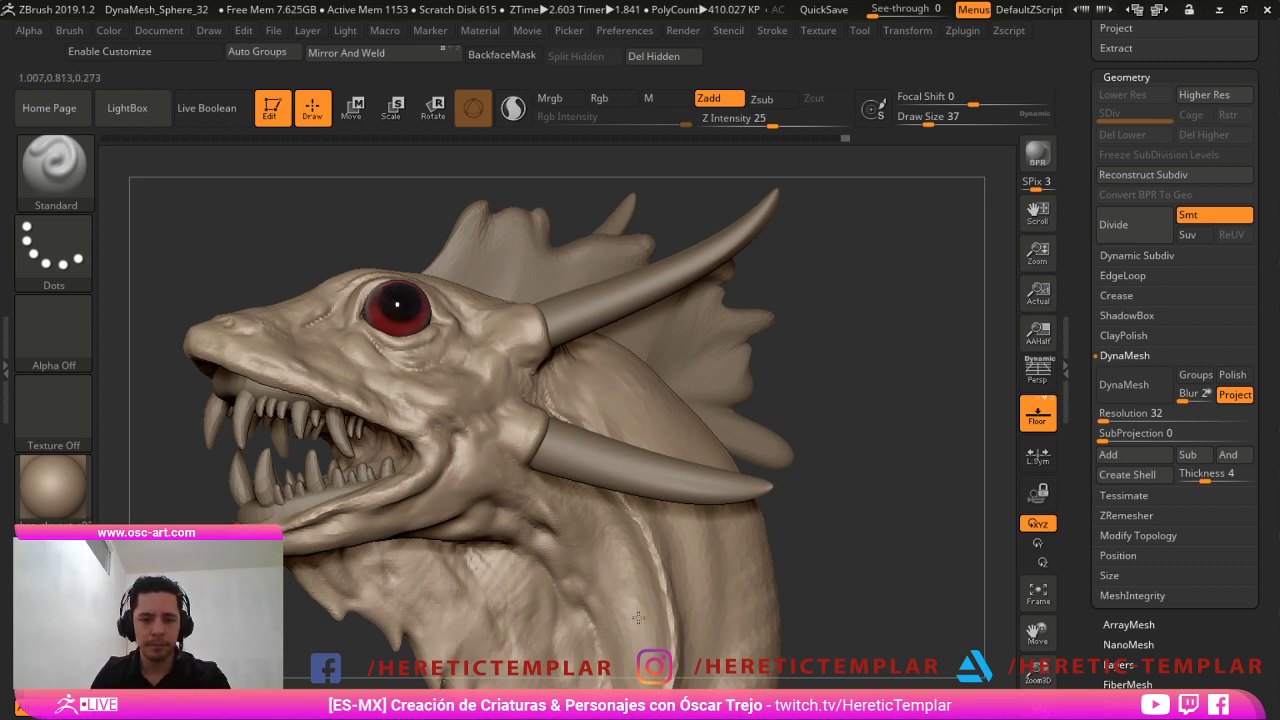
Shape the folds on the upper neck below the jaw and sharpen them with DamStandard at draw size 37.
mouse_move(572, 549)
mouse_down()
mouse_move(565, 513)
mouse_move(594, 542)
mouse_up()
key(b)
key(d)
key(s)
key(s)
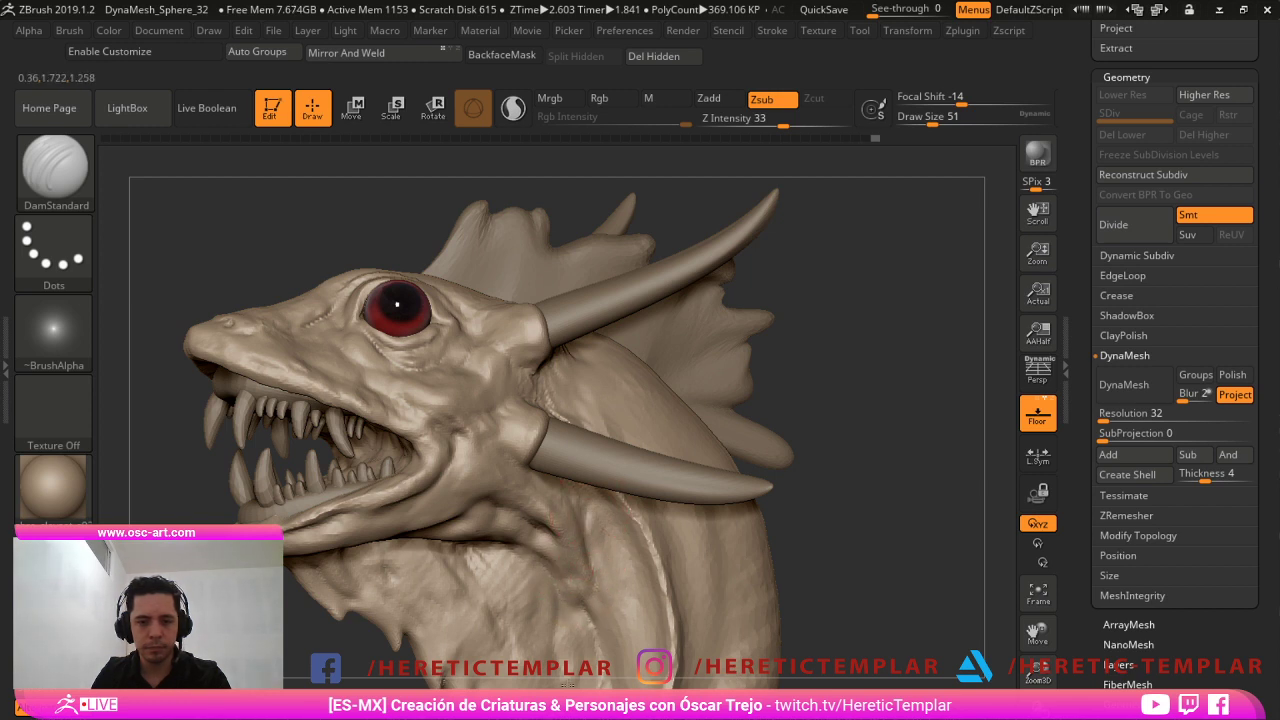
key(bracketleft)
drag(581, 634, 564, 616)
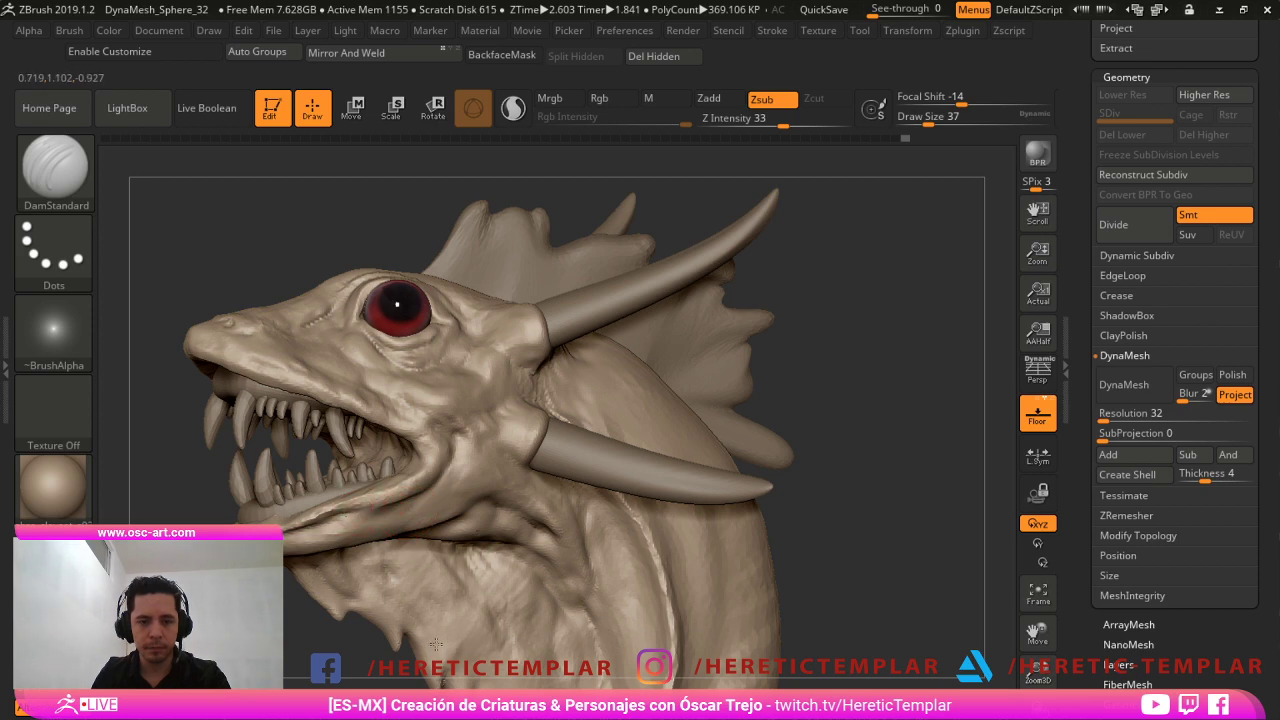
Cut creases along the mouth corner and lower lip with DamStandard at draw size 46.
drag(250, 549, 357, 481)
key(s)
key(s)
drag(357, 481, 358, 484)
drag(412, 453, 310, 500)
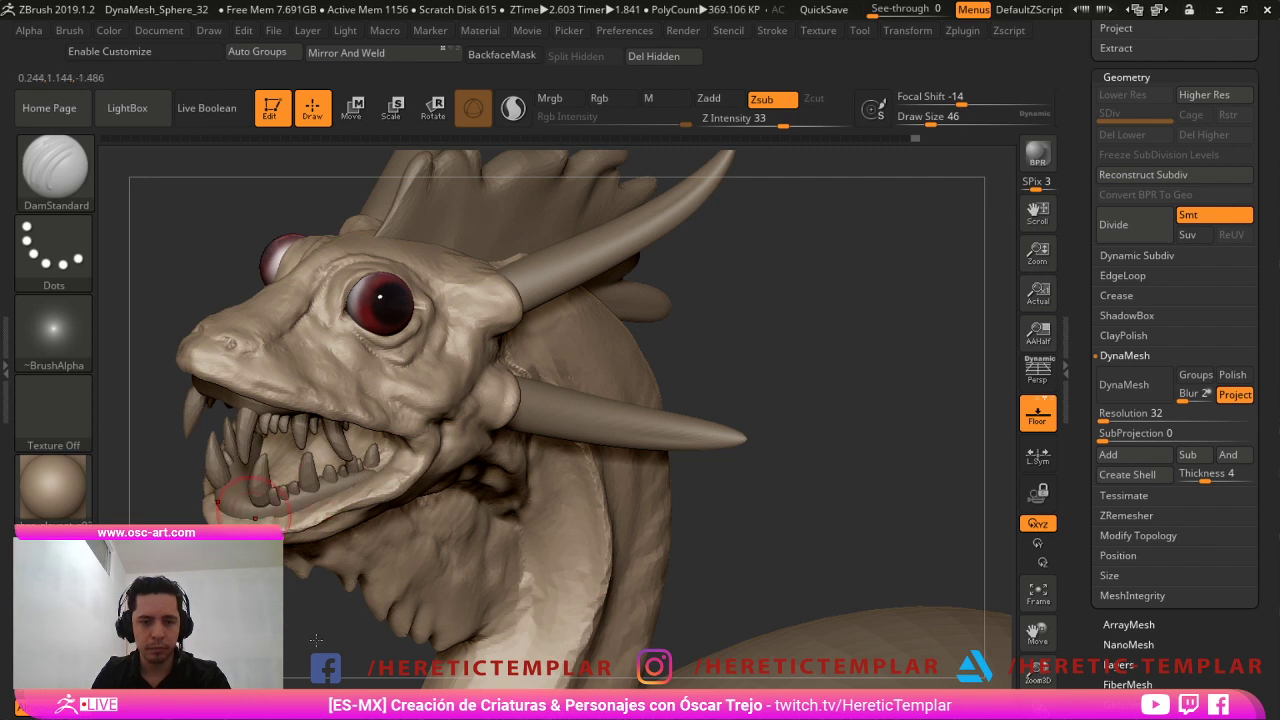
Cut fine wrinkles around the front and back corners of the eye with DamStandard at draw sizes 31 and 27.
key(s)
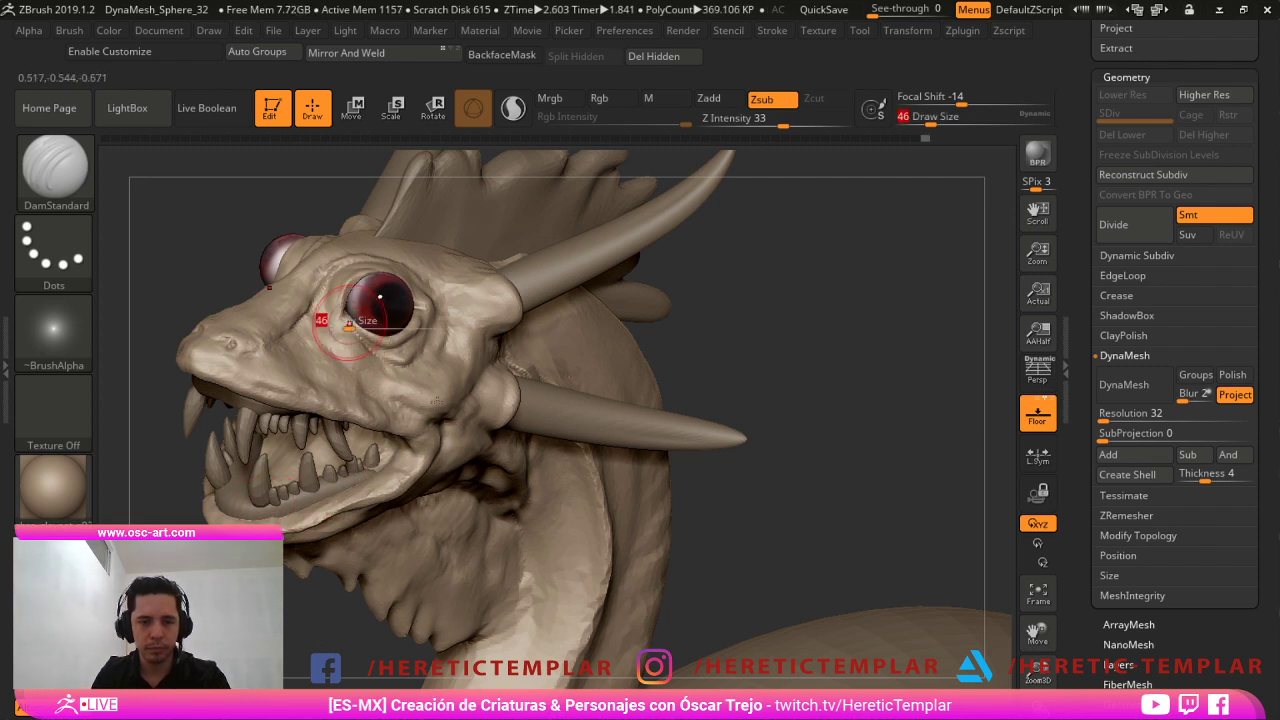
drag(350, 305, 345, 305)
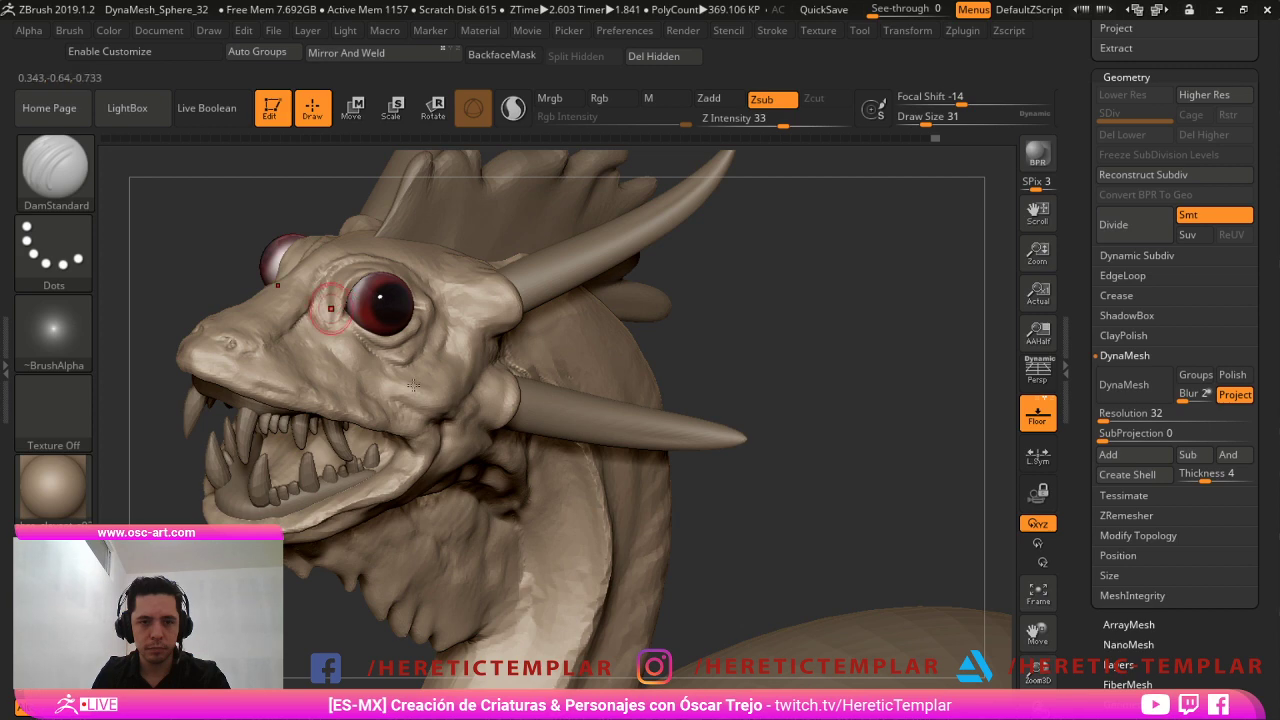
key(s)
drag(422, 316, 419, 316)
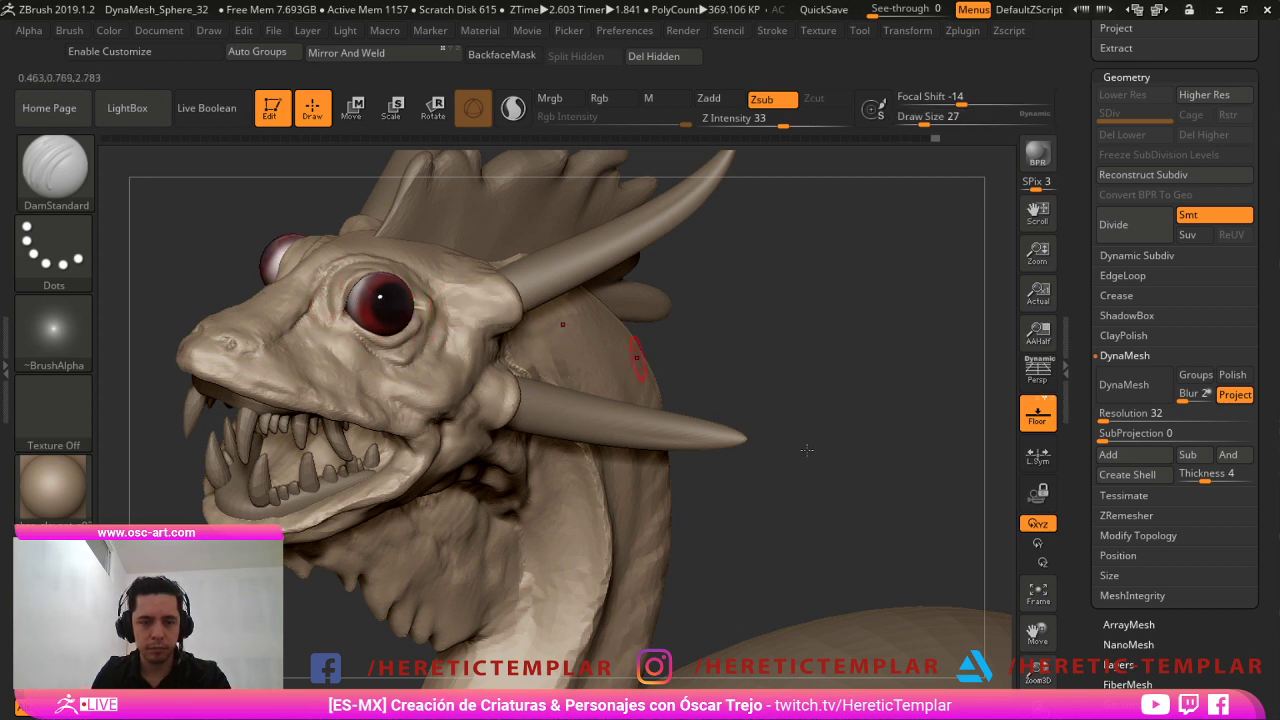
Adjust the rear corner of the eyelid from above with the Move Topological brush at draw size 51.
mouse_move(676, 362)
mouse_down()
mouse_move(746, 445)
mouse_move(739, 522)
mouse_move(541, 508)
mouse_move(434, 535)
mouse_move(434, 580)
mouse_up()
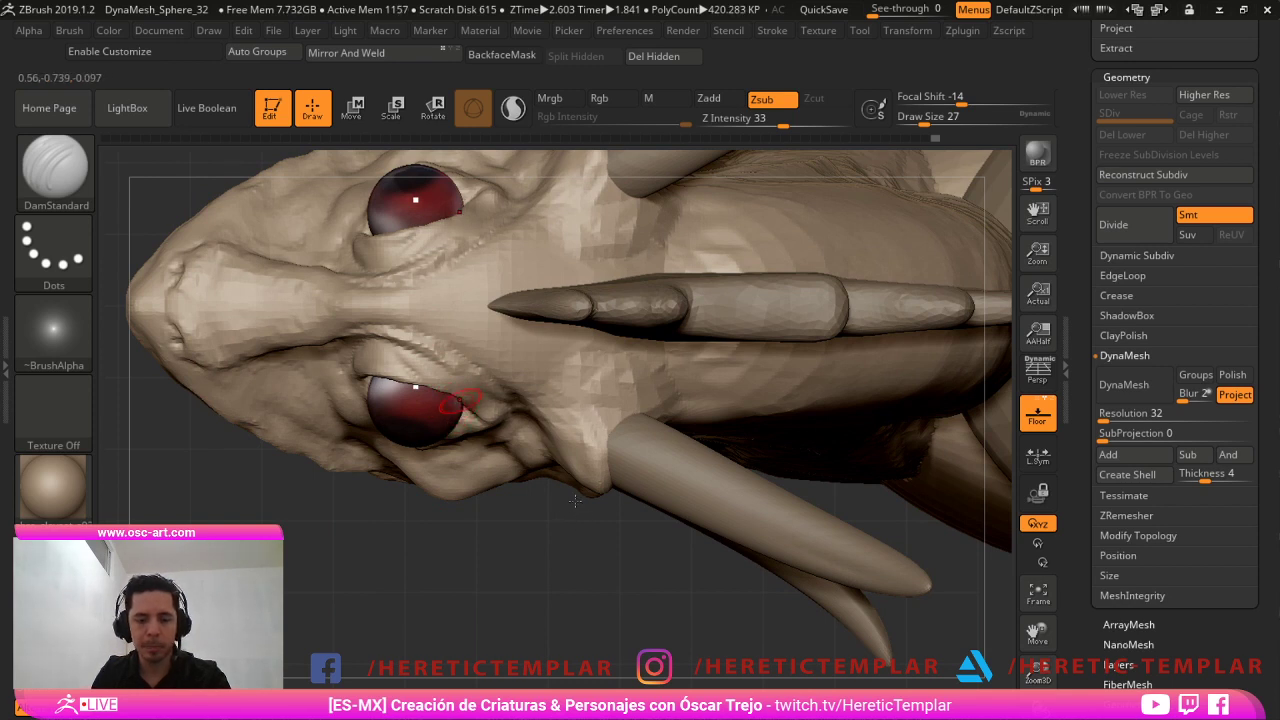
key(b)
key(m)
key(t)
key(s)
drag(454, 399, 463, 402)
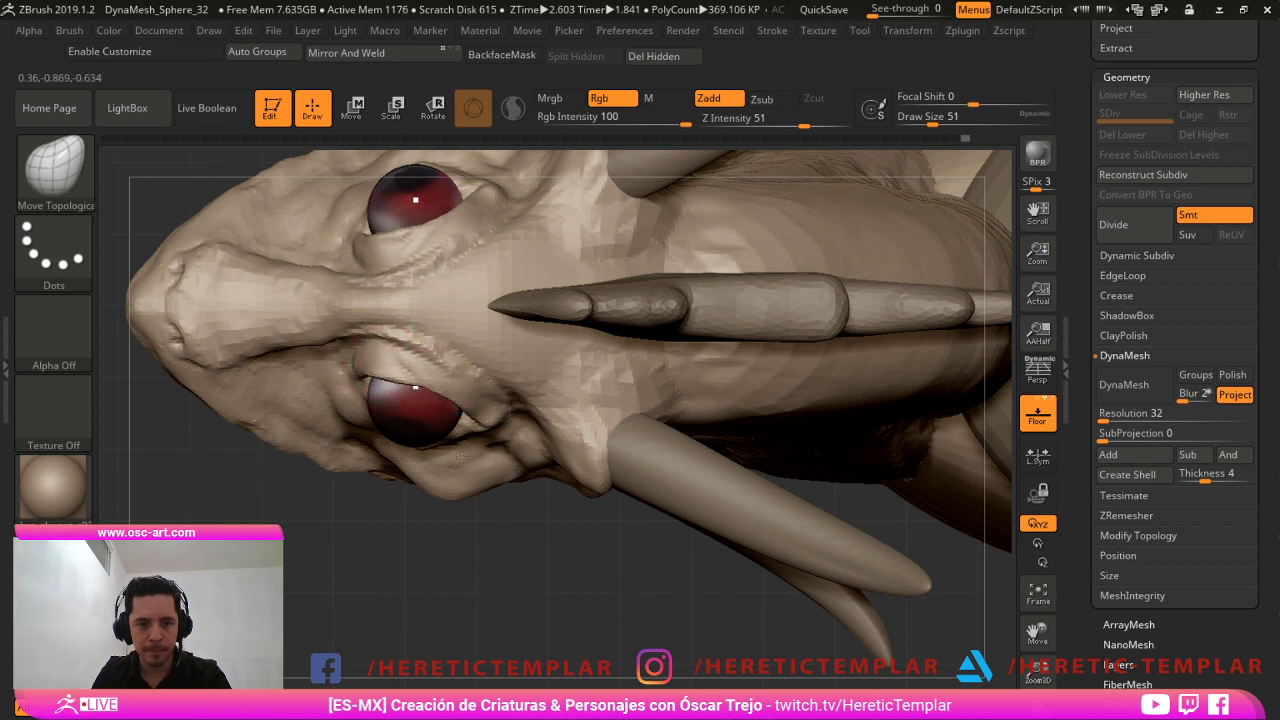
Fit the skin behind the eye closer around the eyeball with the Move brush.
key(b)
key(m)
key(v)
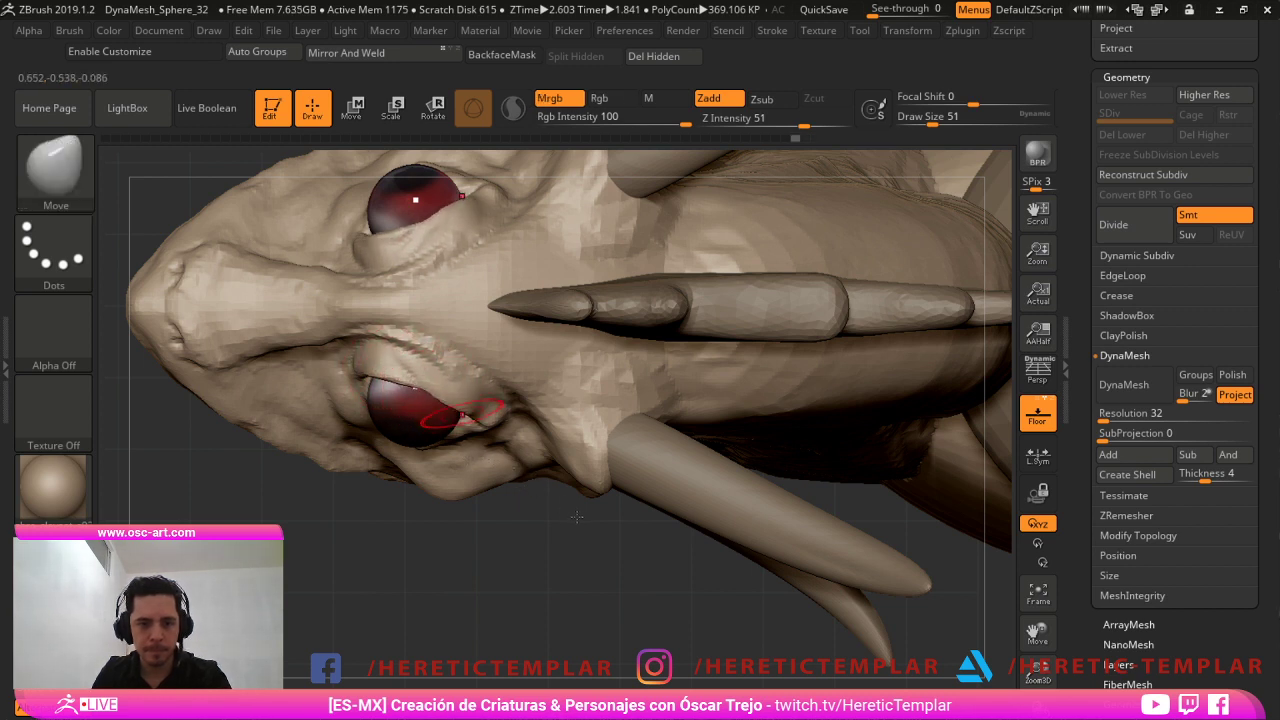
drag(462, 414, 476, 426)
right_drag(475, 426, 480, 413)
drag(480, 413, 471, 397)
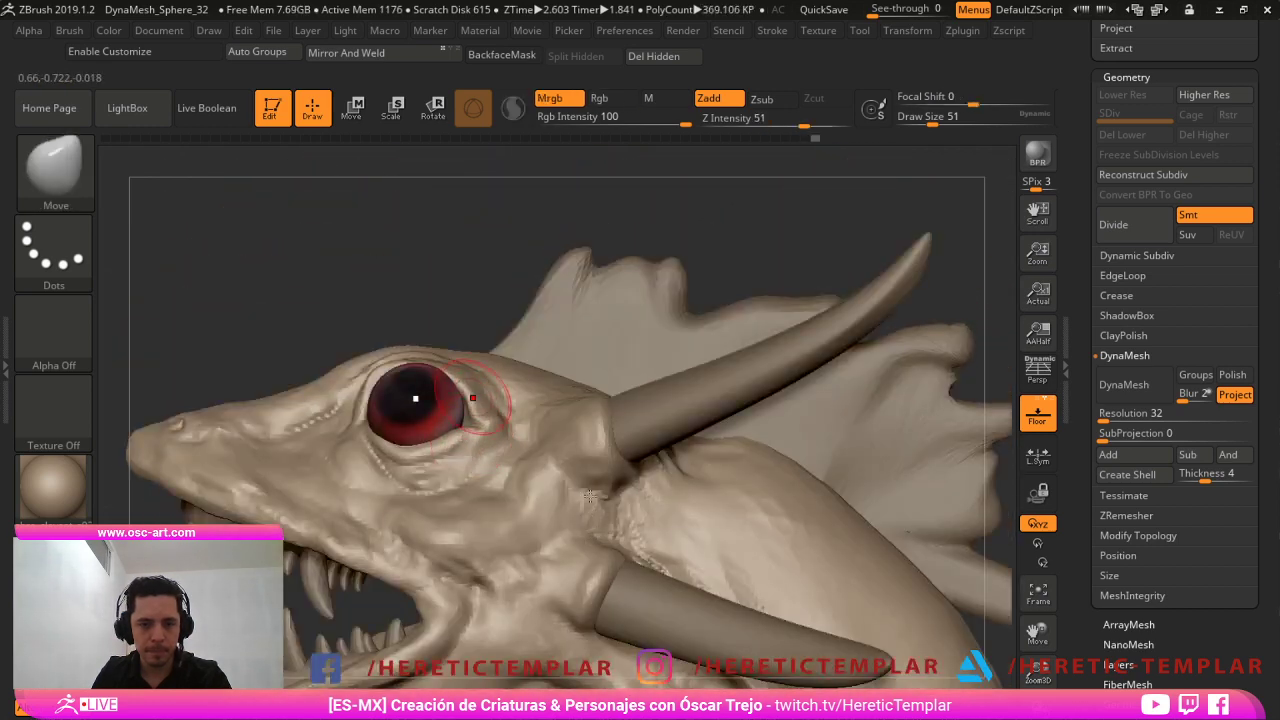
Build up the skin fold behind the eye with the Clay brush and define its creases with DamStandard.
key(b)
key(c)
key(l)
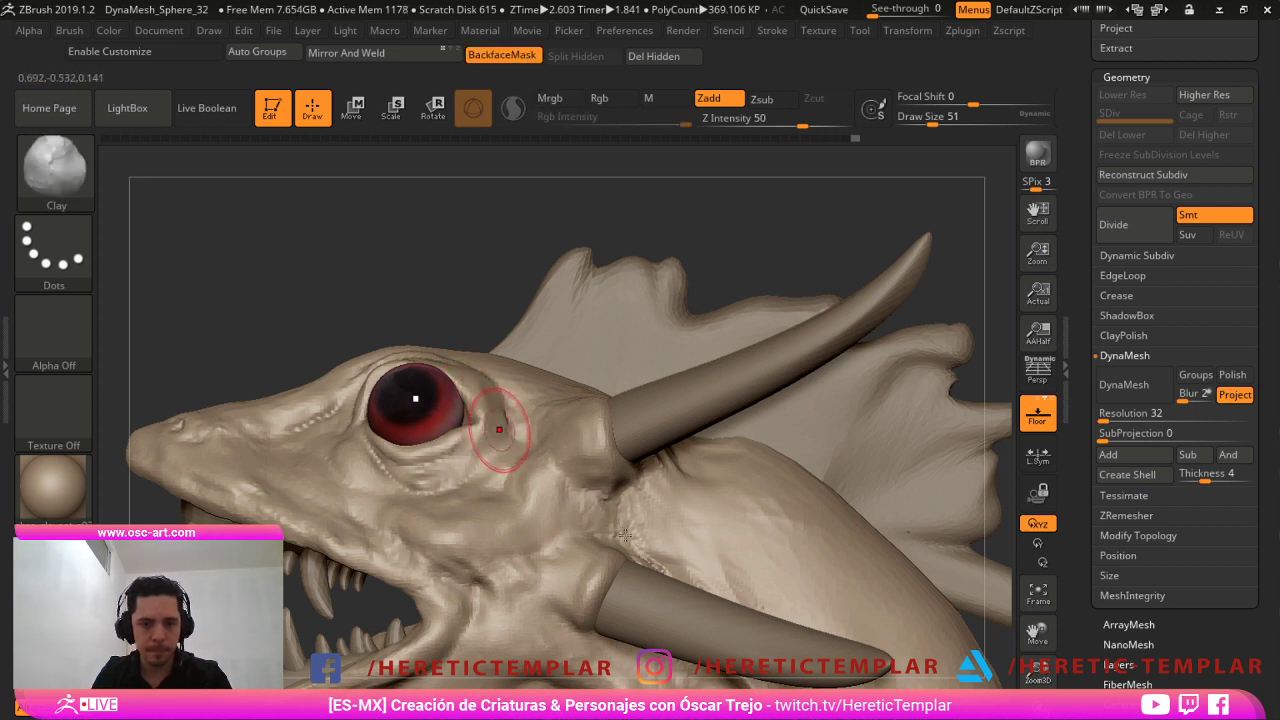
drag(490, 405, 515, 434)
key(b)
key(d)
key(s)
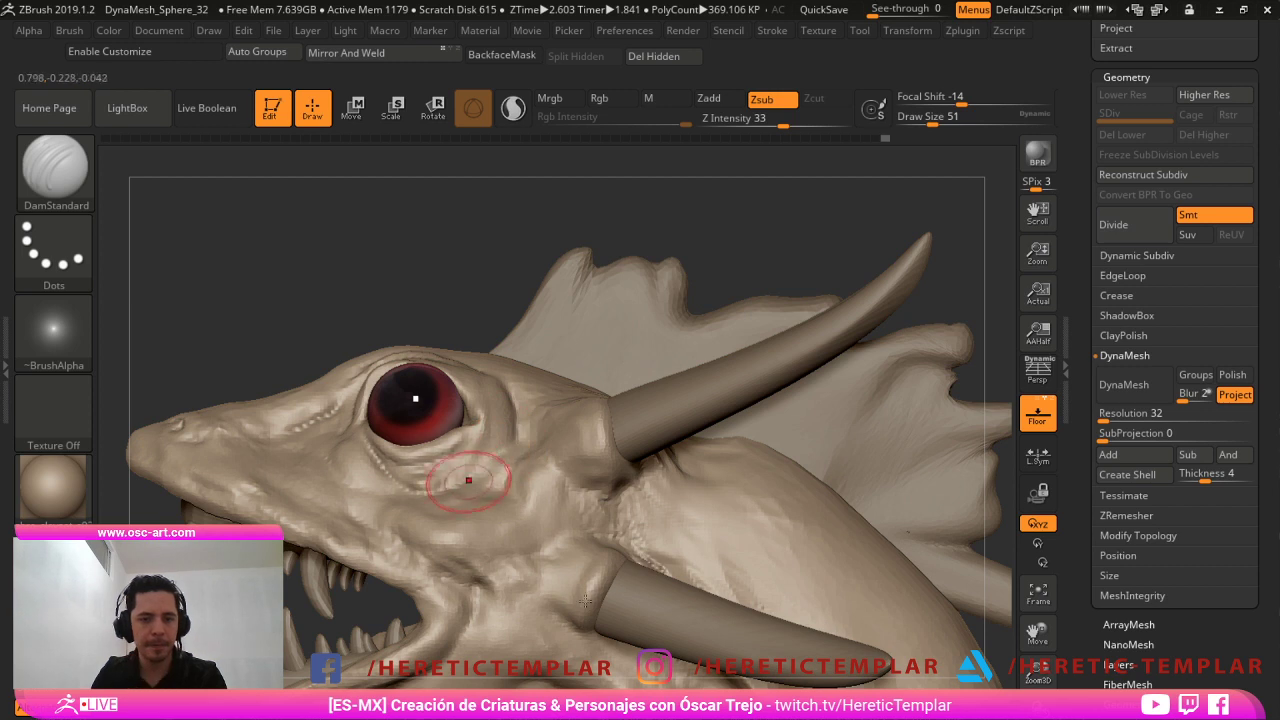
Fill out the bag beneath the lower eyelid with the Clay brush at draw size 39.
key(b)
key(c)
key(l)
key(s)
drag(405, 472, 434, 472)
key(s)
key(s)
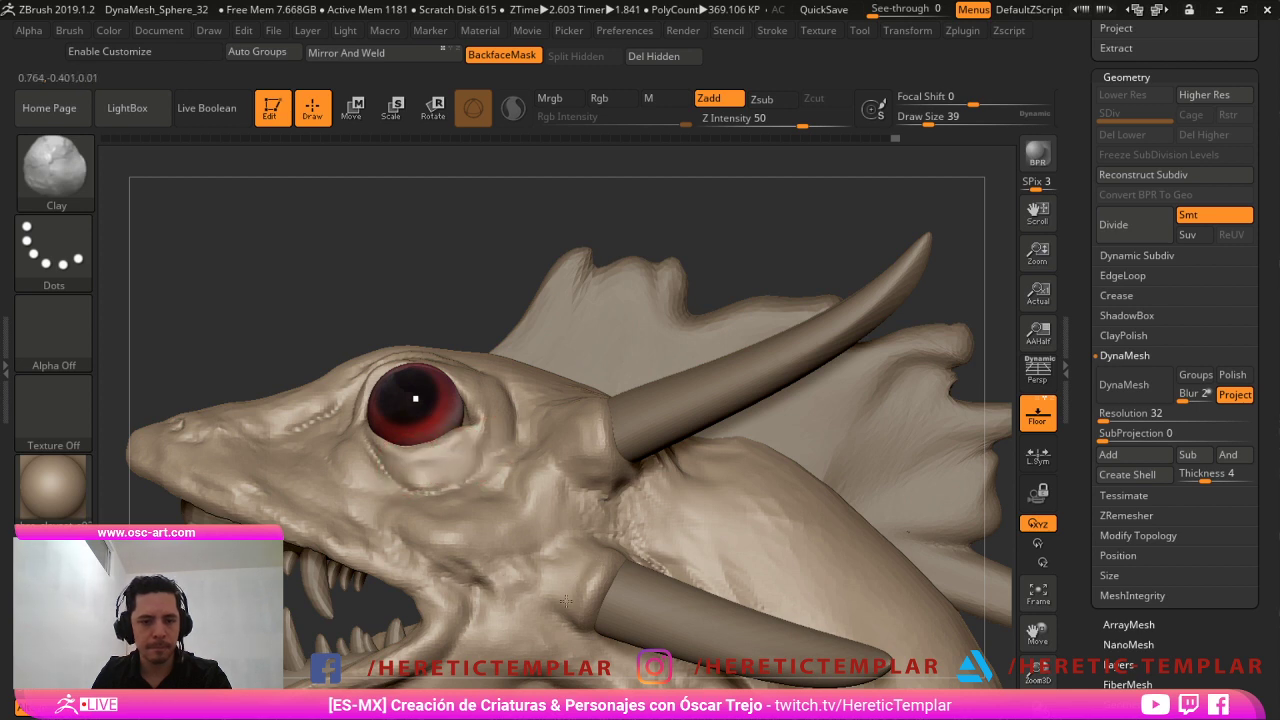
Raise the folds under and behind the eye with the Standard brush, increasing the draw size to 49.
key(b)
key(s)
key(t)
key(s)
mouse_move(411, 458)
mouse_down()
mouse_move(461, 446)
mouse_move(446, 473)
mouse_up()
key(s)
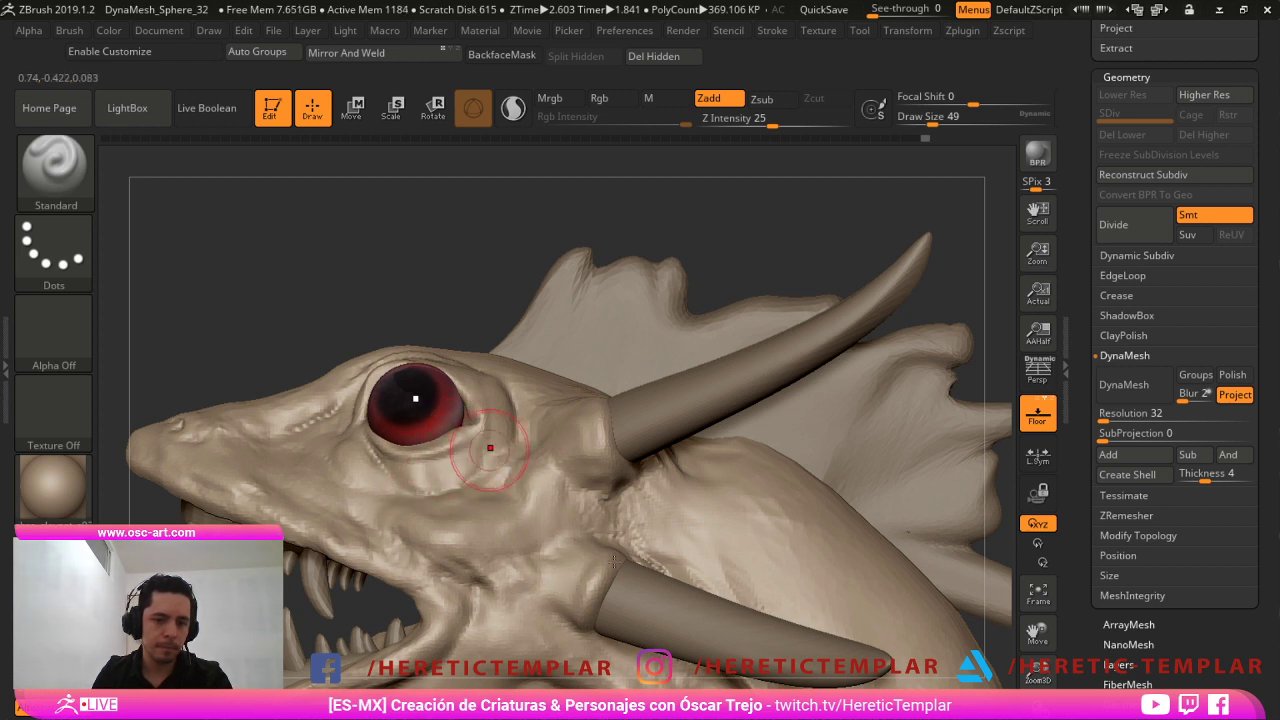
Refine the skin where the neck meets the horn base with the Standard brush at draw size 51.
key(shift)
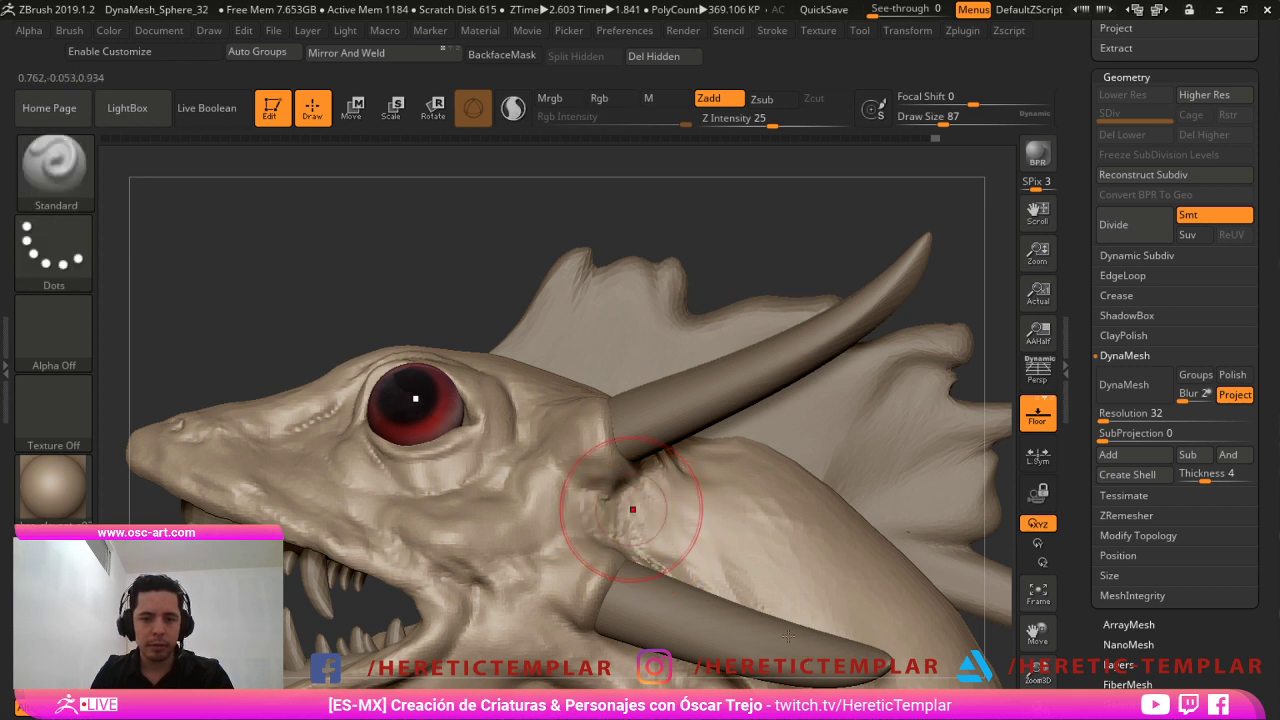
key(s)
drag(632, 507, 619, 495)
key(s)
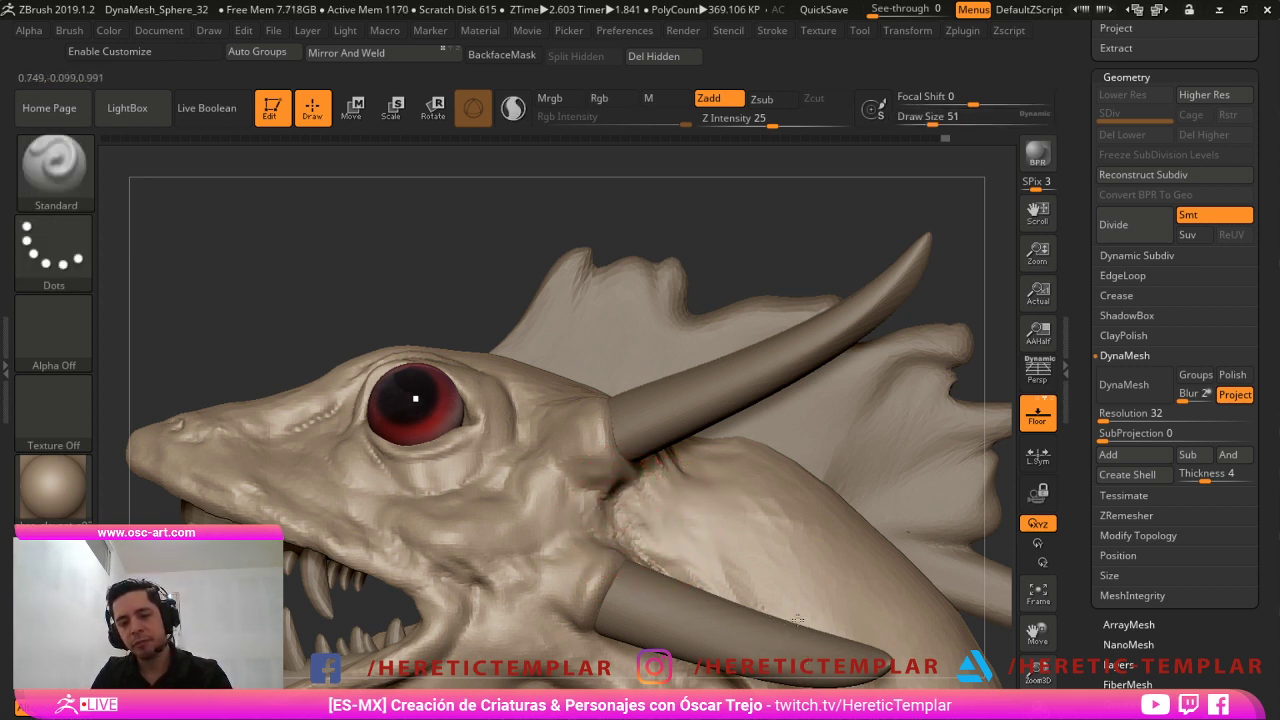
Touch up the snout tip with the Standard brush at draw size 29 and undo the unwanted strokes.
key(bracketleft)
key(bracketleft)
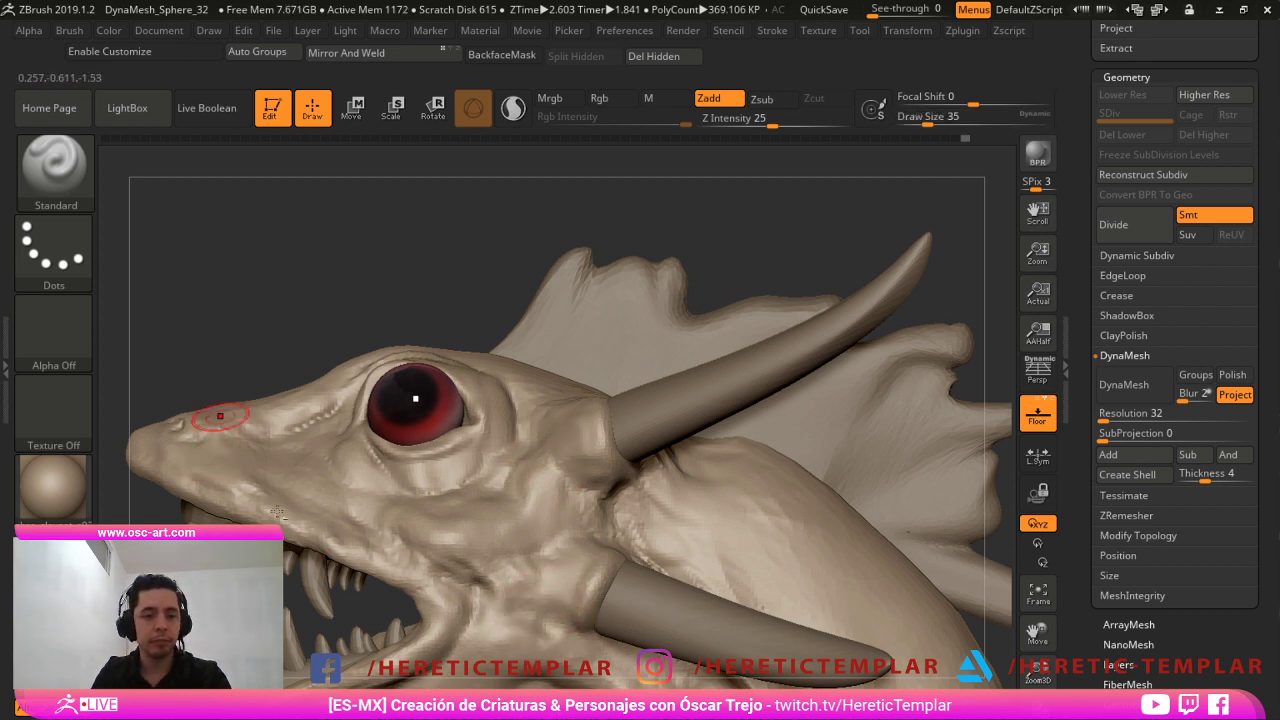
alt+right_drag(277, 513, 605, 455)
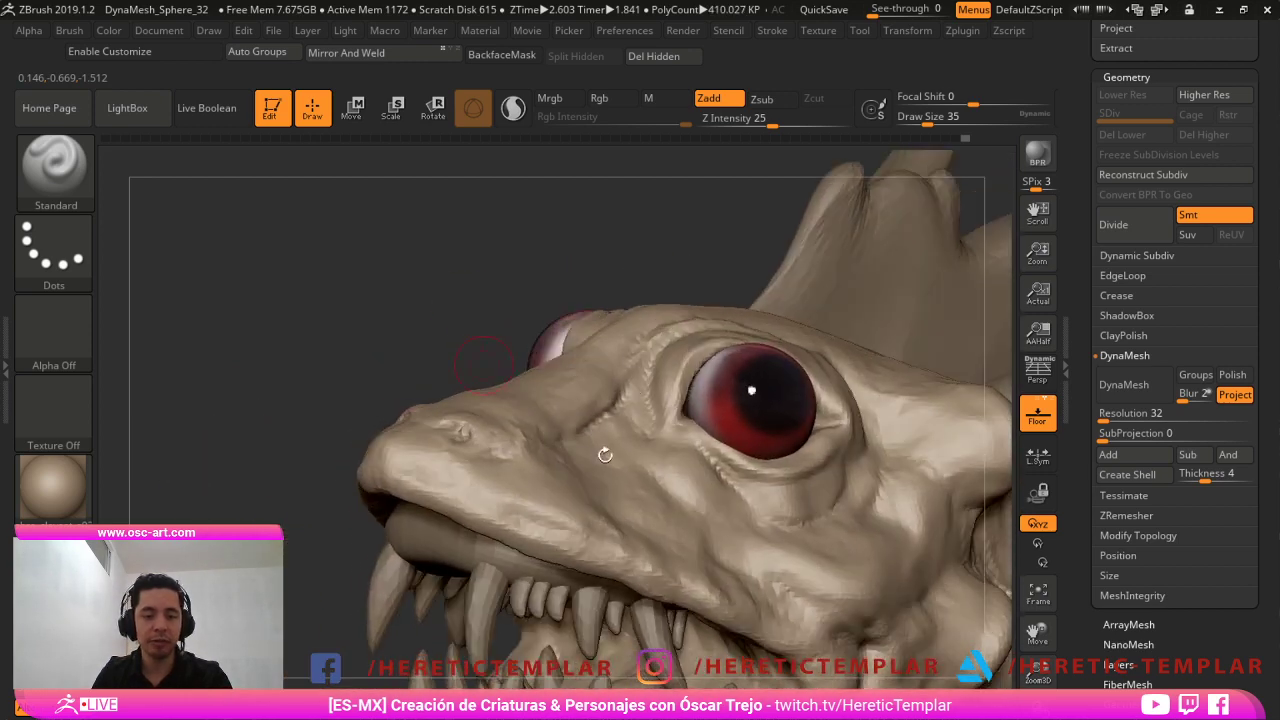
key(bracketleft)
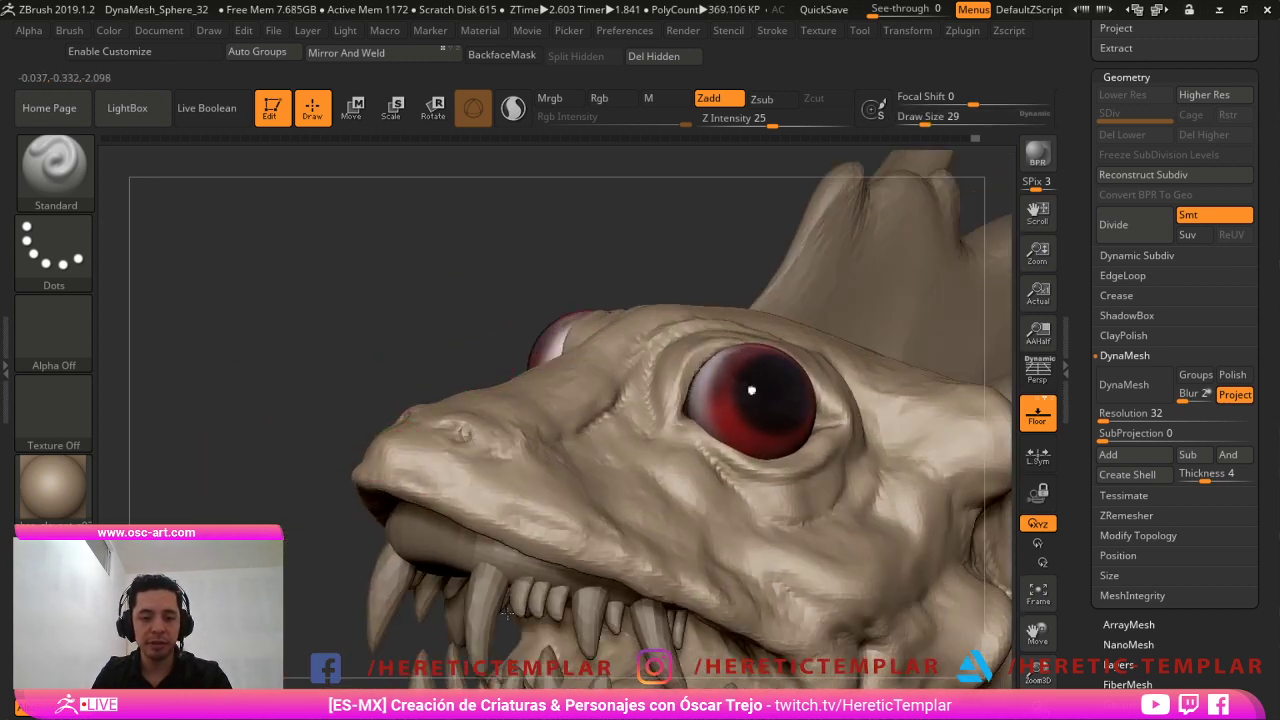
key(ctrl+z)
key(ctrl+z)
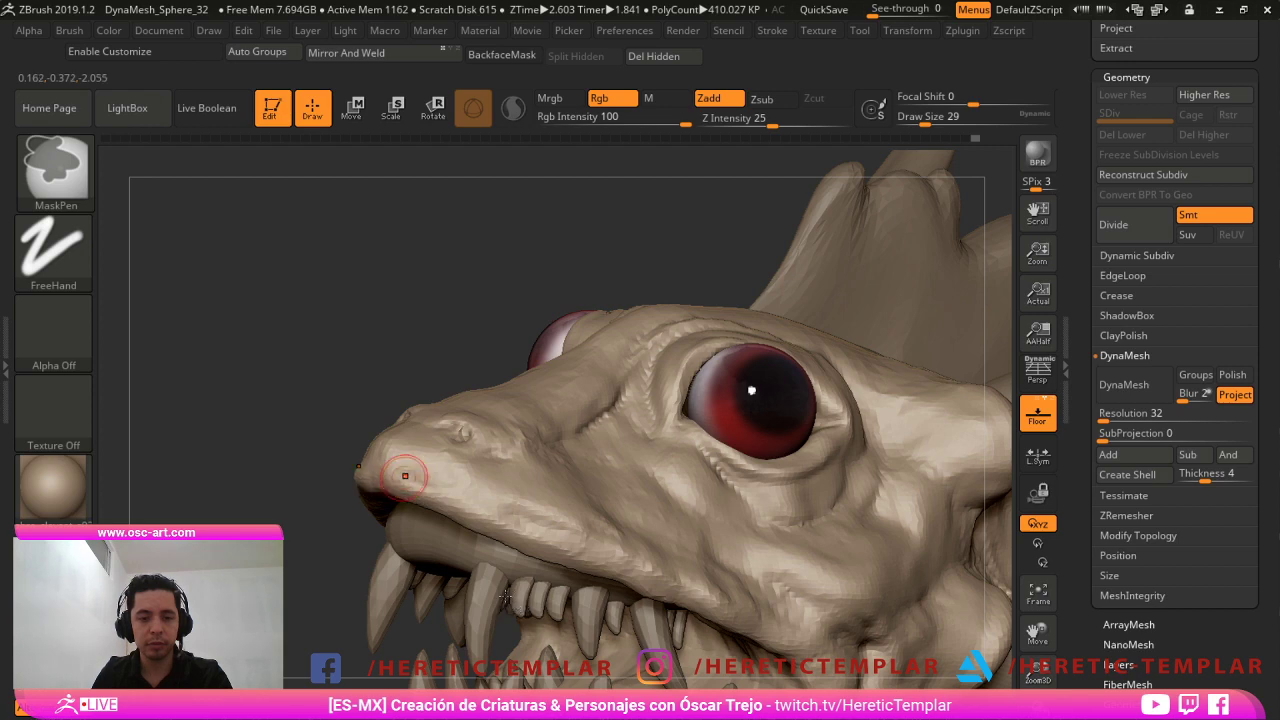
Carve a crease along the snout above the upper lip with the DamStandard brush at draw size 54.
key(b)
key(d)
key(s)
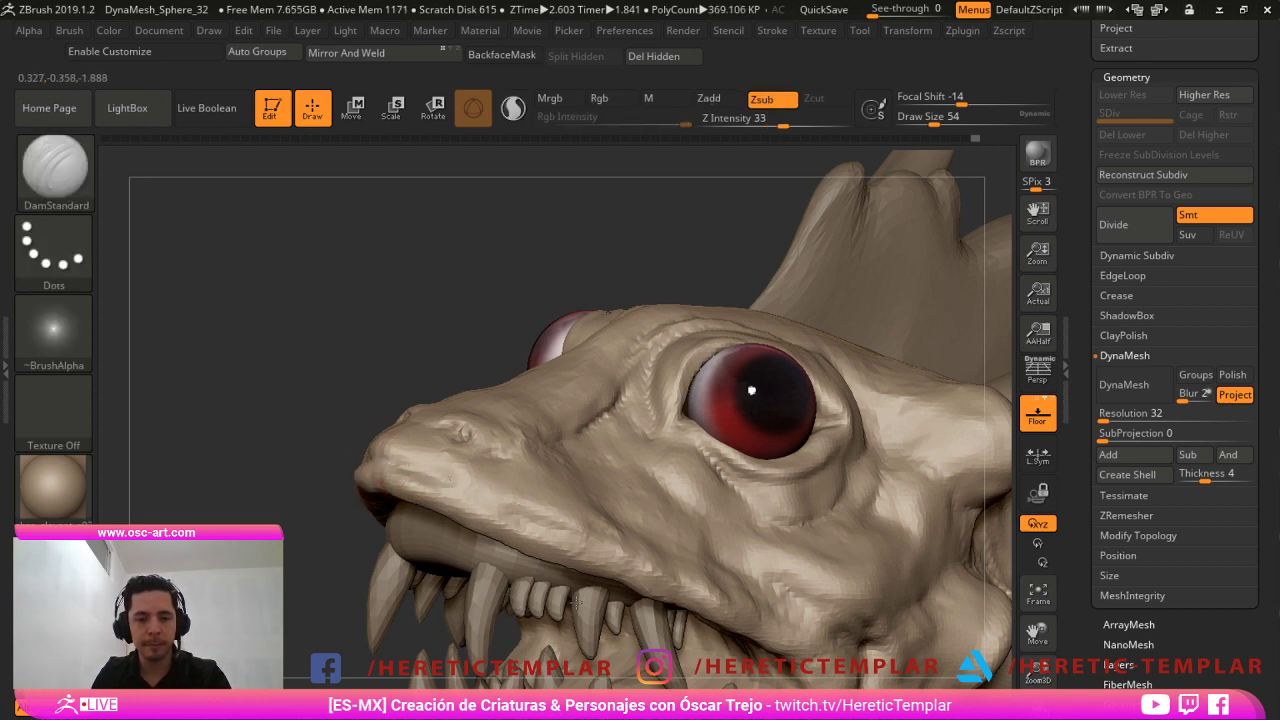
mouse_move(408, 464)
mouse_down()
mouse_move(443, 466)
mouse_move(598, 536)
mouse_up()
alt+drag(229, 551, 287, 683)
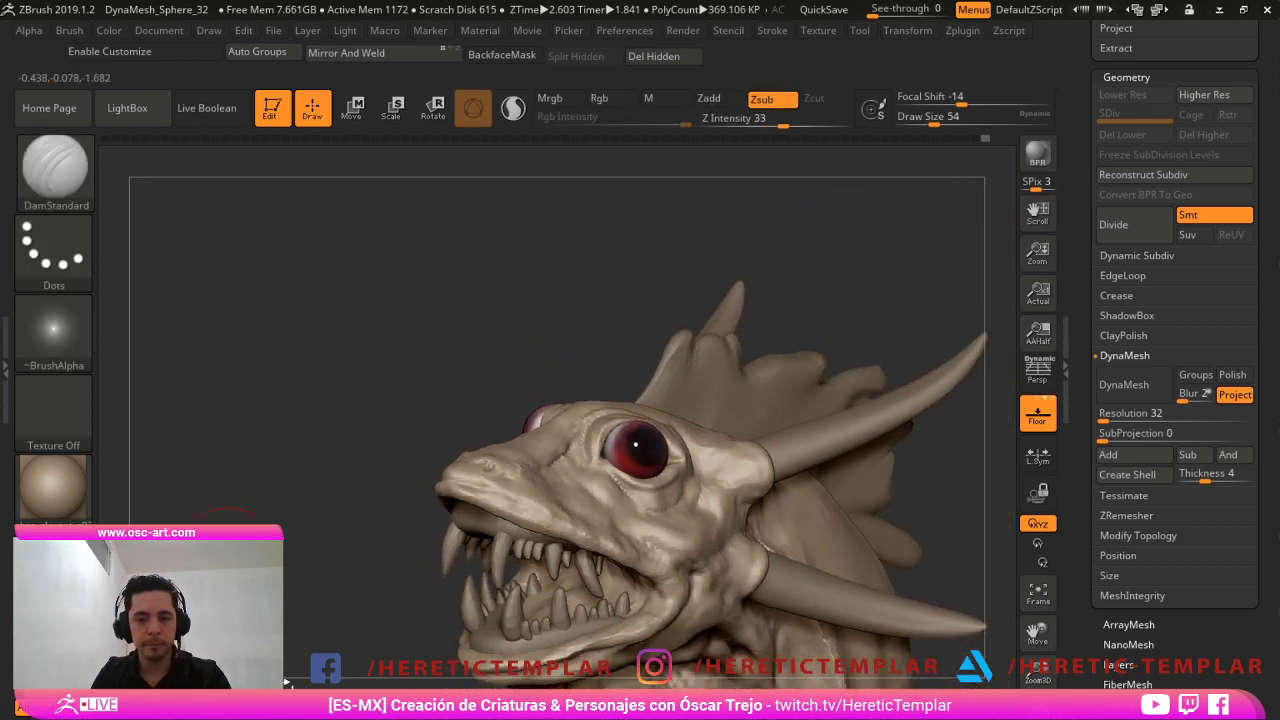
Deepen the long groove down the side of the neck with DamStandard, using draw sizes 74 and 59.
mouse_move(334, 622)
alt+mouse_down()
mouse_move(308, 550)
mouse_move(423, 680)
mouse_move(378, 499)
alt+mouse_up()
key(shift+d)
key(shift+d)
key(s)
drag(649, 435, 656, 437)
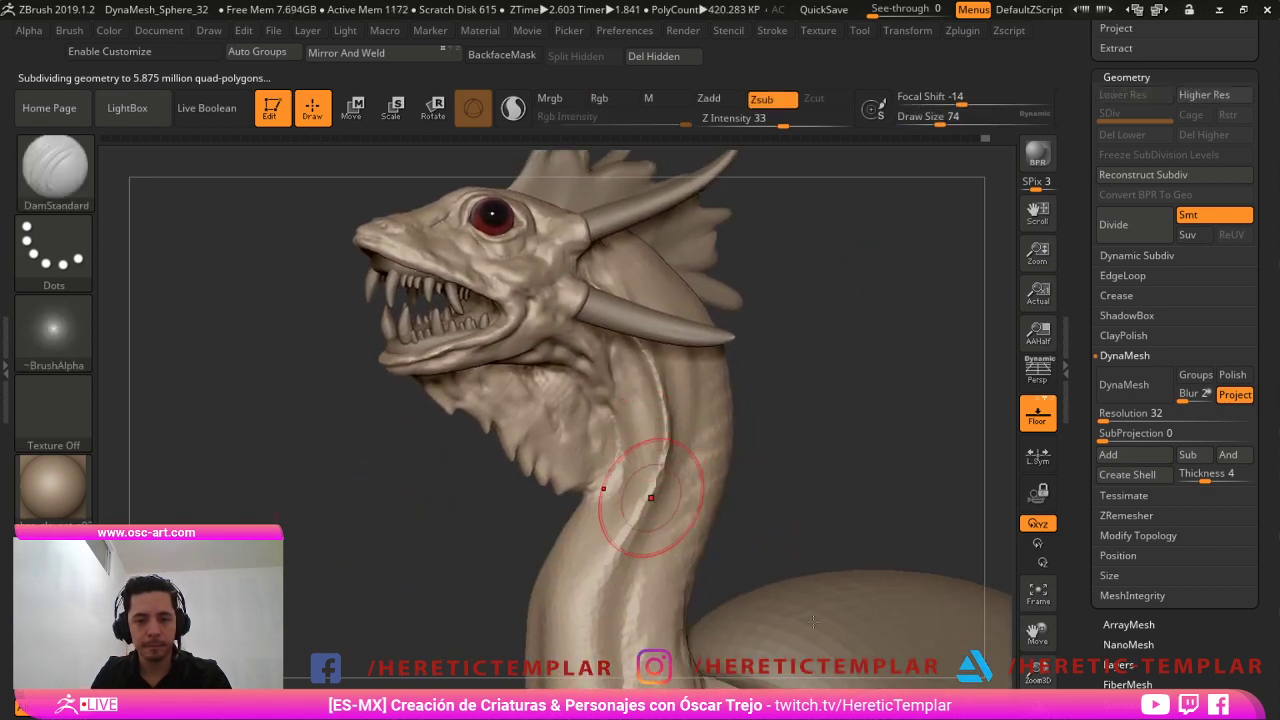
key(s)
drag(654, 497, 648, 497)
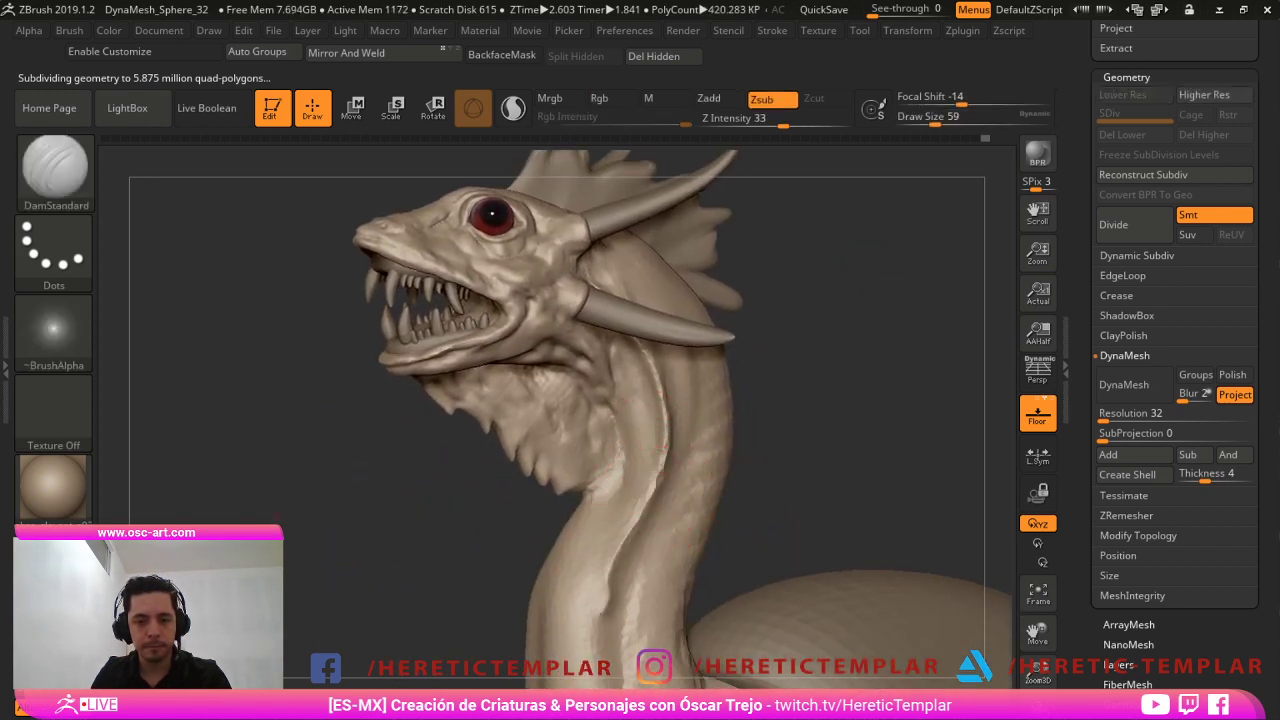
Smooth the groove along the lower neck and raise the folds beside it with the Standard brush.
alt+drag(470, 650, 406, 438)
shift+drag(583, 314, 545, 374)
key(b)
key(s)
key(t)
key(s)
drag(560, 334, 547, 369)
key(s)
drag(563, 351, 539, 437)
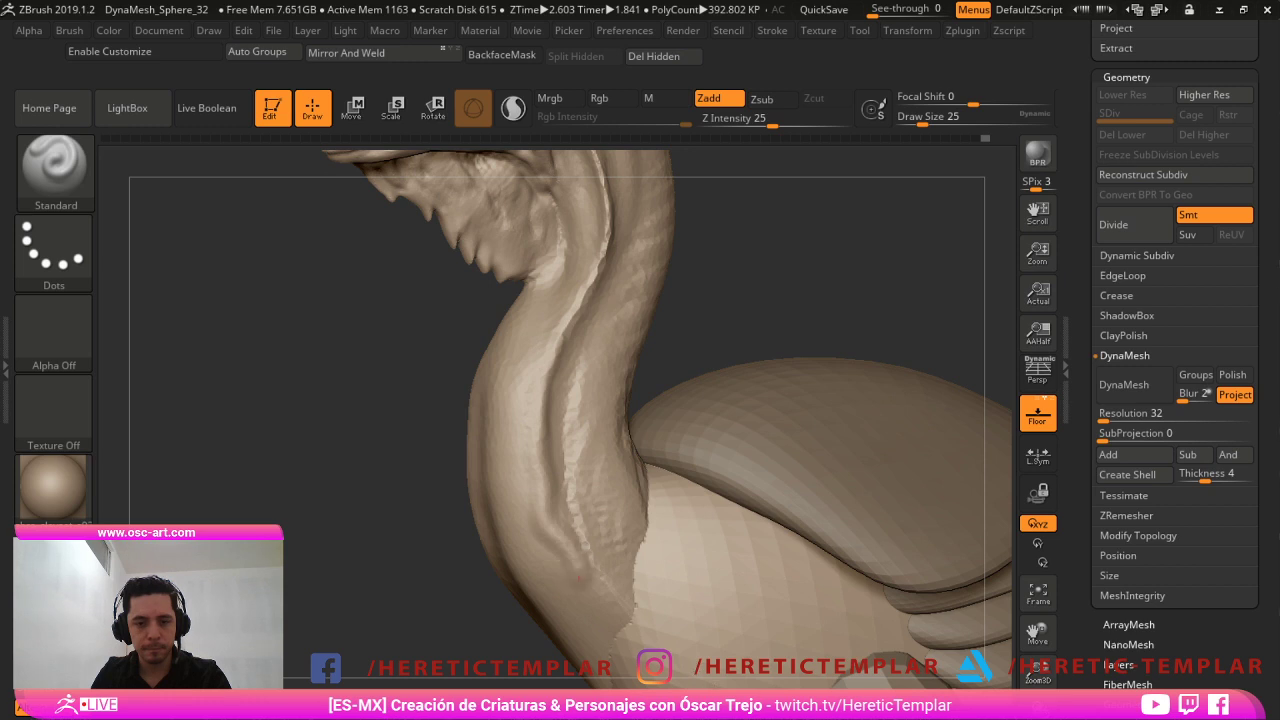
Raise a skin fold from the neck base across the chest with the Standard brush and smooth the neck surface.
mouse_move(614, 614)
mouse_down()
mouse_move(638, 632)
mouse_move(720, 634)
mouse_move(804, 598)
mouse_move(866, 594)
mouse_up()
key(s)
key(s)
drag(840, 587, 853, 587)
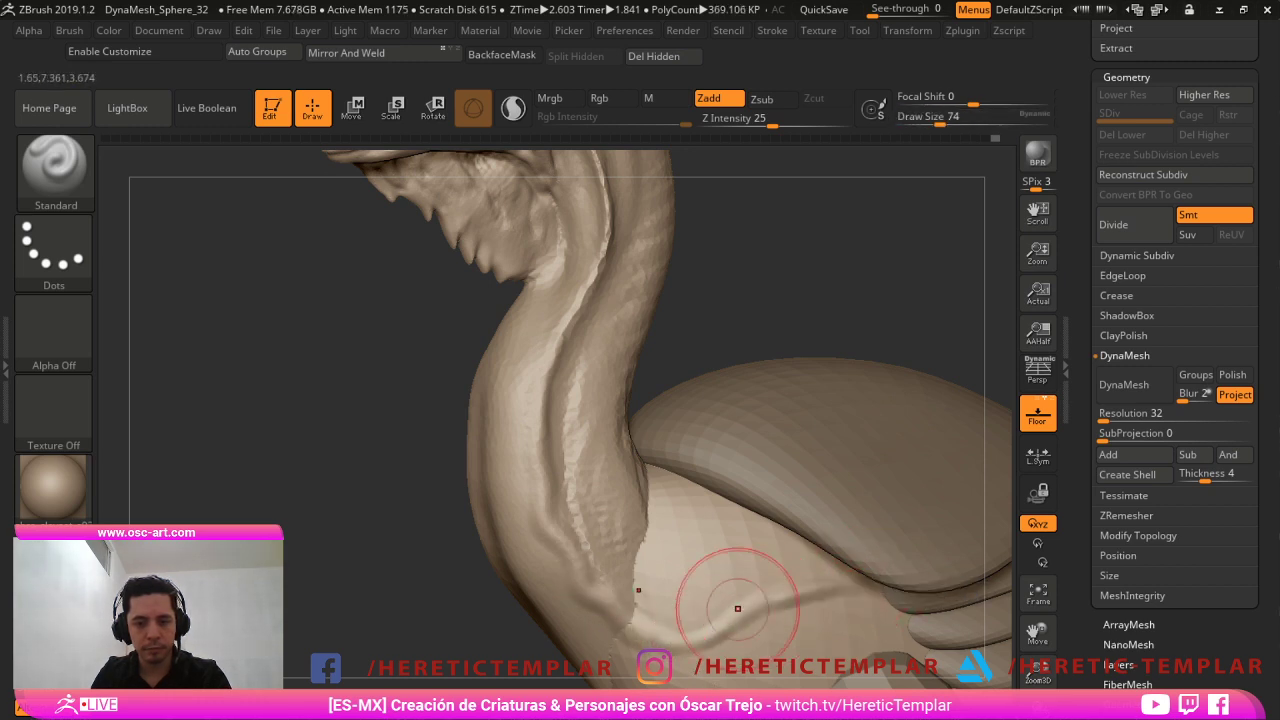
shift+drag(757, 586, 905, 647)
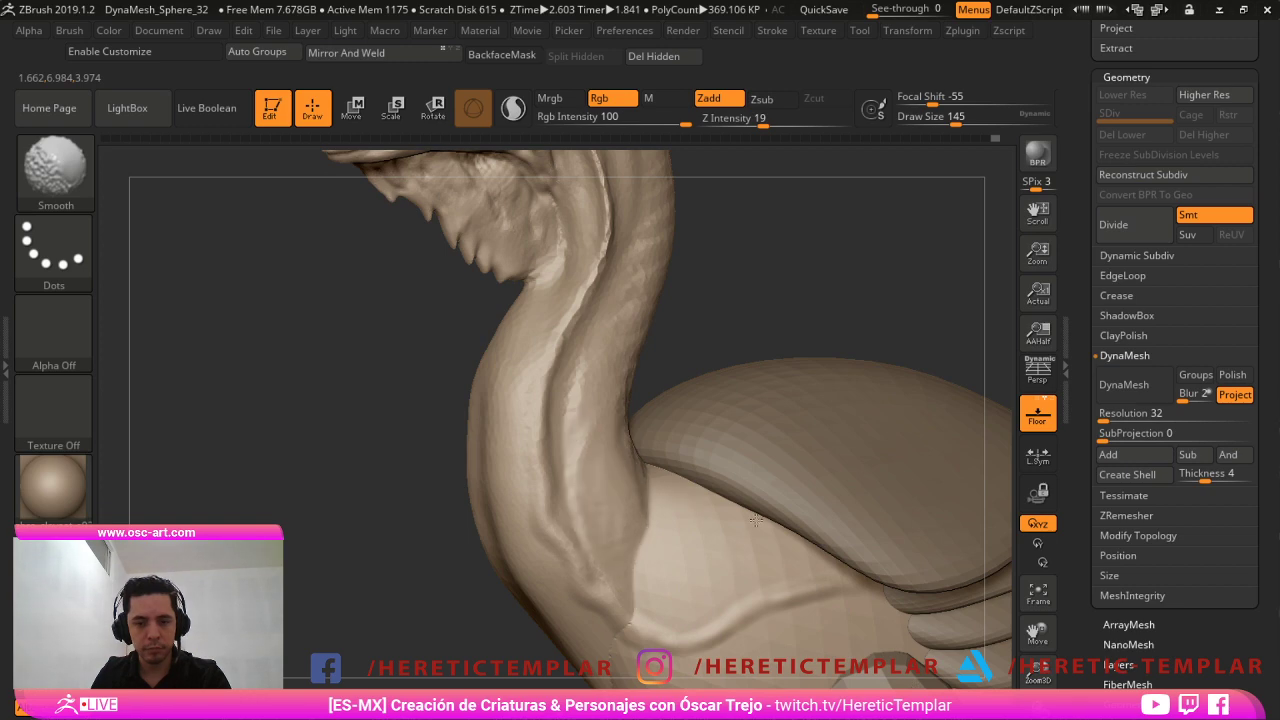
Fill out the folds on the side of the neck with the Standard brush at draw size 104.
mouse_move(857, 309)
alt+mouse_down()
mouse_move(834, 506)
mouse_move(806, 494)
alt+mouse_up()
key(s)
mouse_move(790, 489)
mouse_down()
mouse_move(777, 489)
mouse_move(760, 434)
mouse_up()
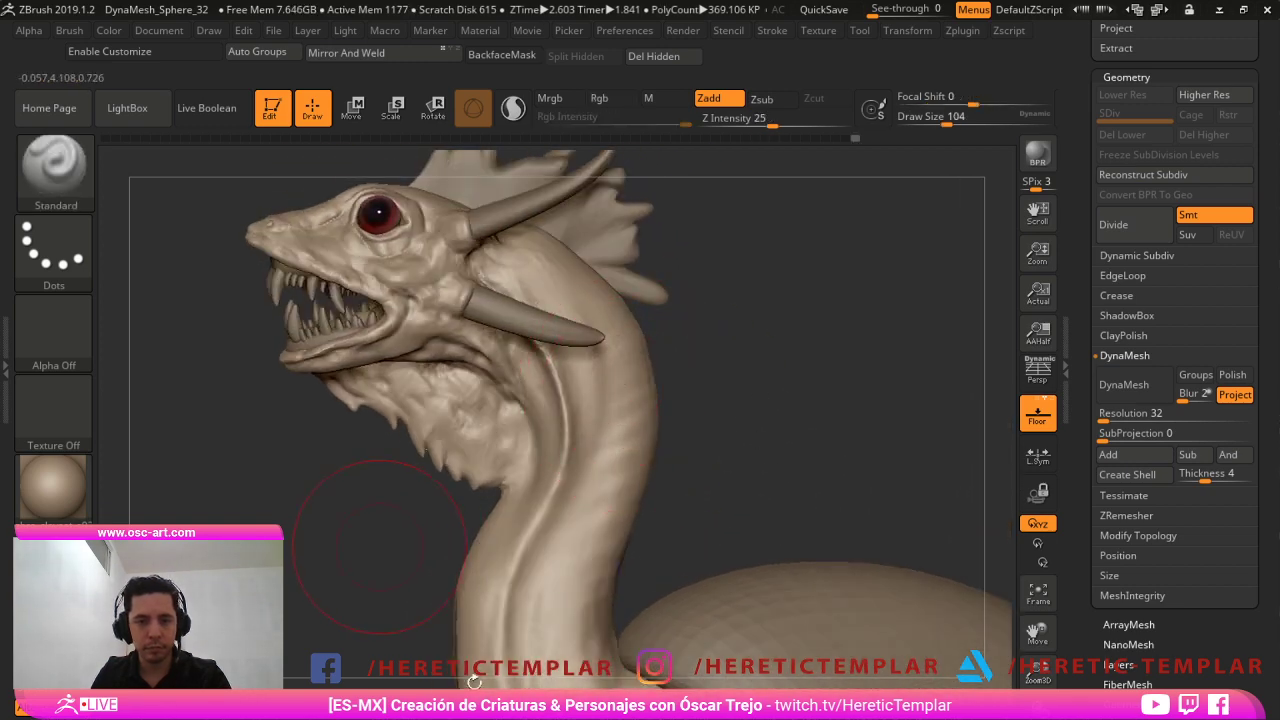
mouse_move(357, 543)
alt+mouse_down()
mouse_move(362, 470)
mouse_move(385, 490)
alt+mouse_up()
mouse_move(385, 490)
alt+mouse_down()
mouse_move(385, 452)
mouse_move(400, 530)
alt+mouse_up()
key(s)
mouse_move(558, 537)
mouse_down()
mouse_move(594, 532)
mouse_move(594, 502)
mouse_move(567, 619)
mouse_up()
Build up muscle bulges on the side of the lower neck with the Clay brush at draw size 74.
key(b)
key(c)
key(l)
key(s)
key(s)
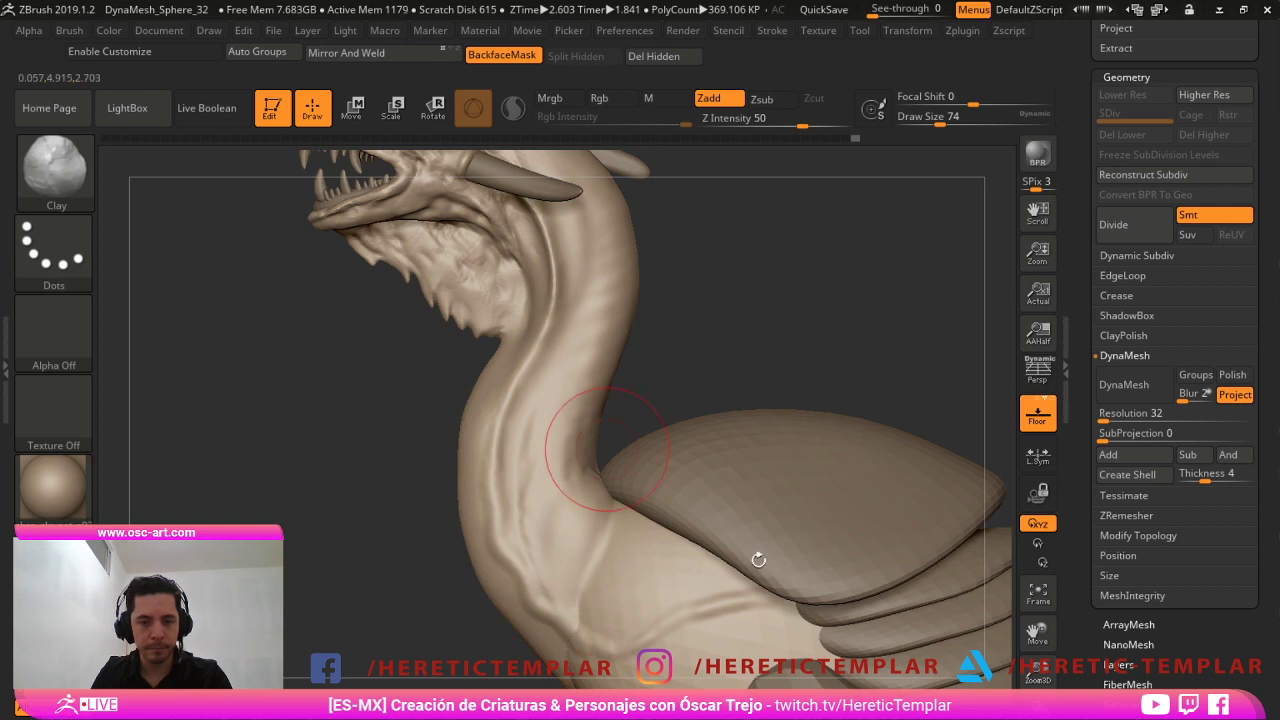
drag(607, 449, 549, 489)
drag(475, 520, 520, 531)
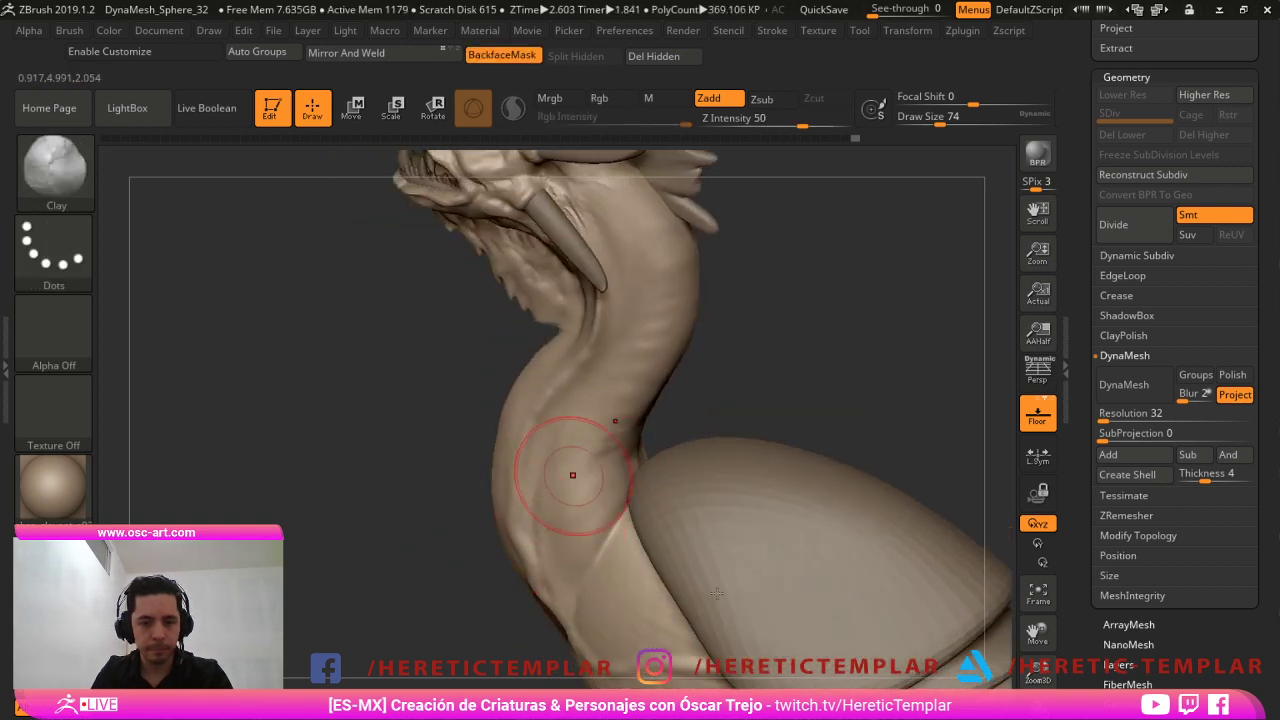
right_drag(597, 449, 622, 448)
Add segmented bulges up the back of the neck toward the head with the Clay brush at draw size 71.
key(s)
drag(622, 448, 587, 447)
key(s)
key(s)
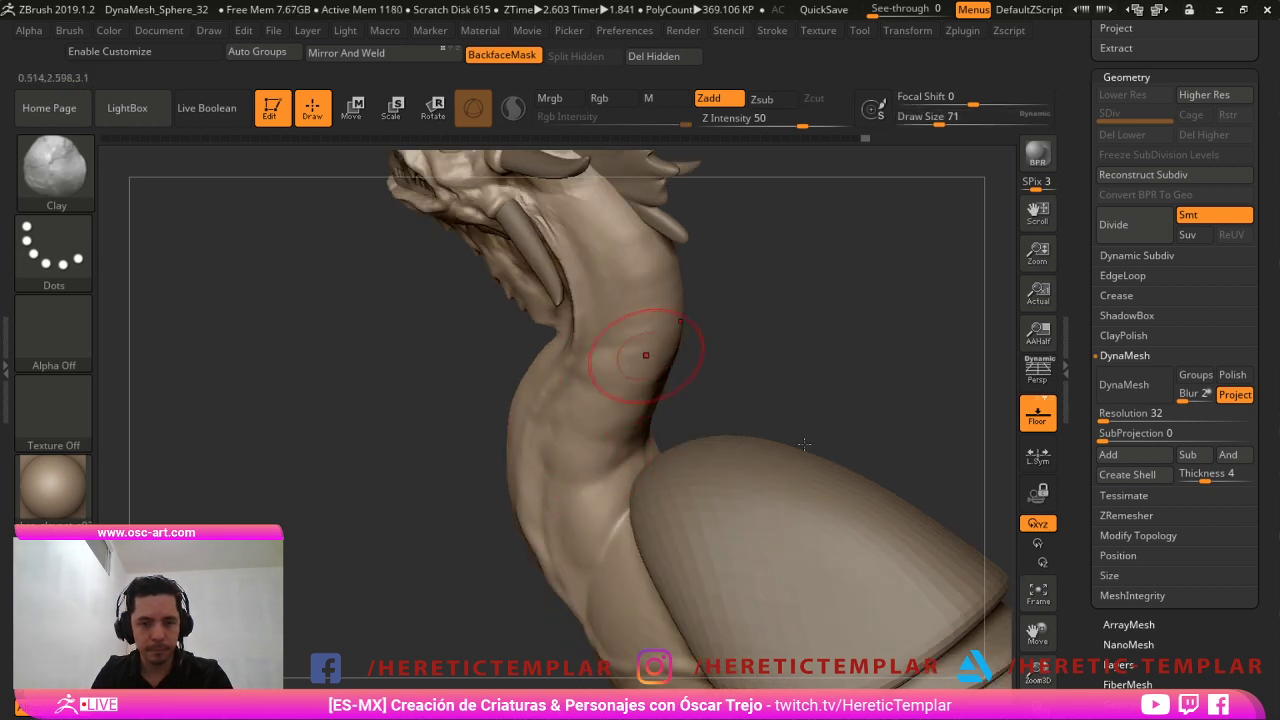
drag(652, 329, 613, 326)
mouse_move(654, 283)
mouse_down()
mouse_move(614, 290)
mouse_move(591, 254)
mouse_up()
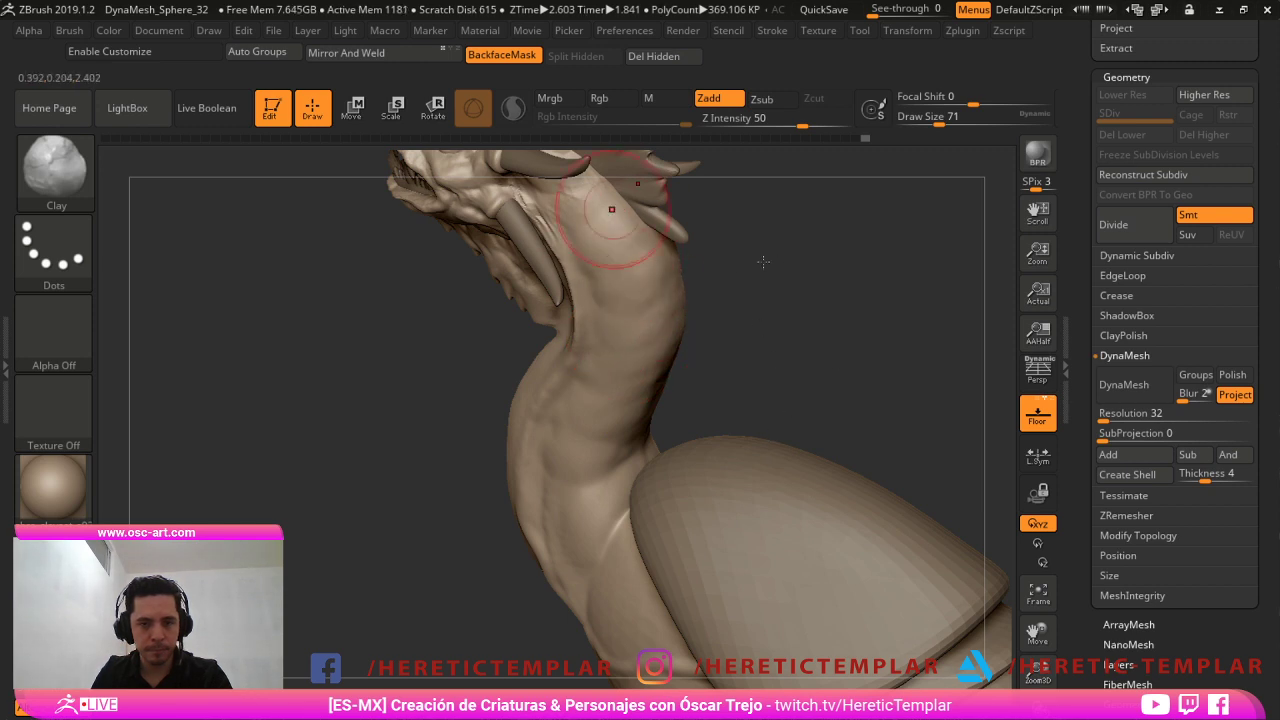
drag(834, 305, 980, 335)
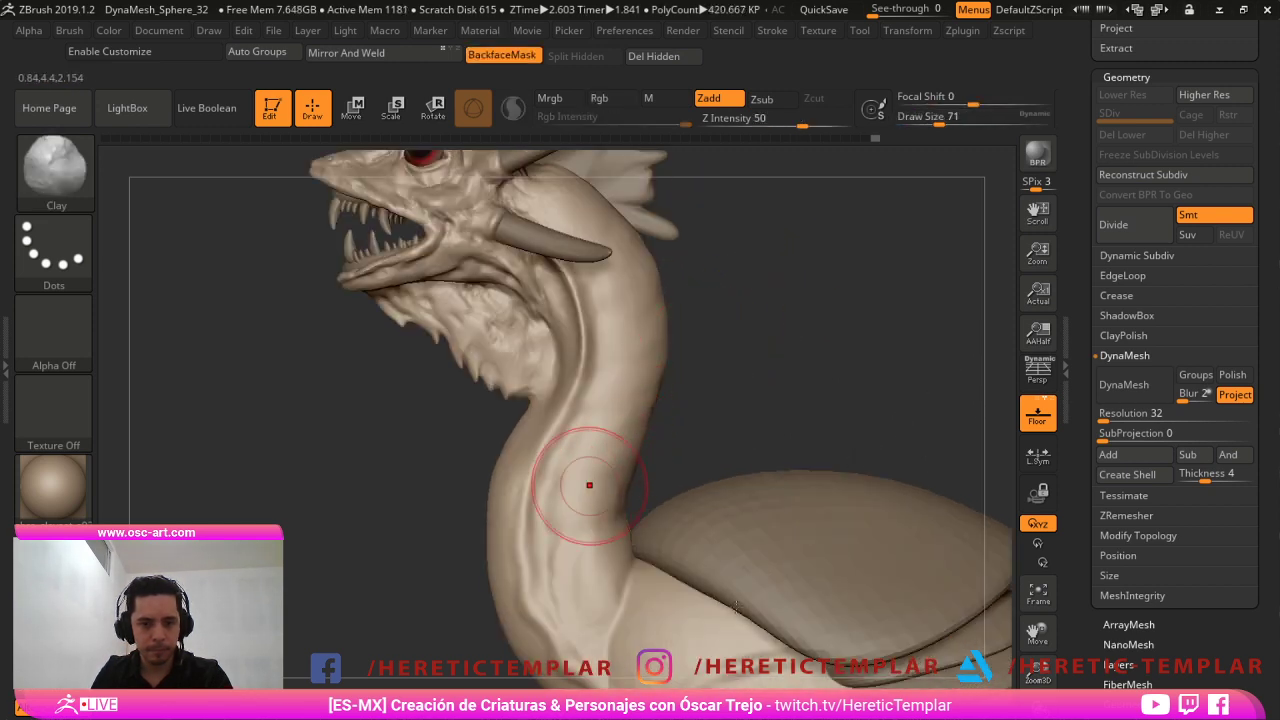
Define the bulging segments along the side of the neck with the Clay brush at draw size 62.
key(s)
drag(566, 519, 581, 463)
key(s)
key(s)
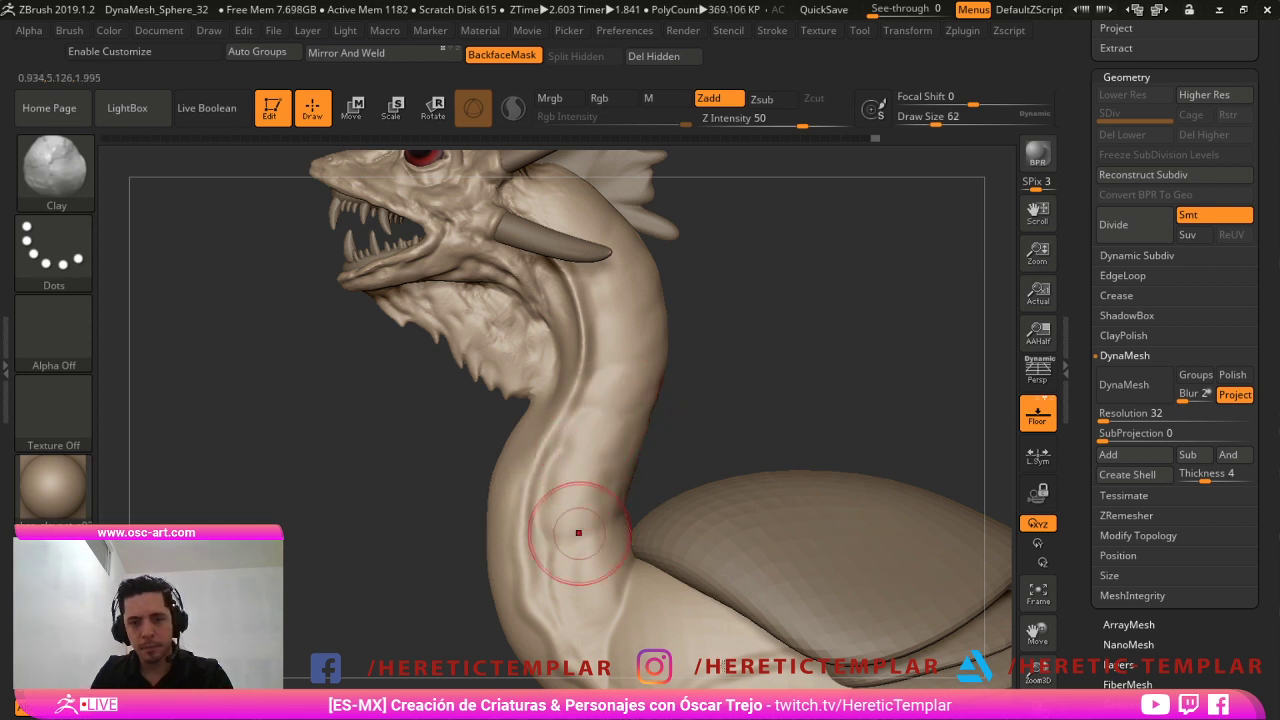
Fill out the area between the neck base and wing with the Clay brush, increasing the draw size to 90.
mouse_move(852, 562)
alt+mouse_down()
mouse_move(815, 430)
mouse_move(748, 364)
alt+mouse_up()
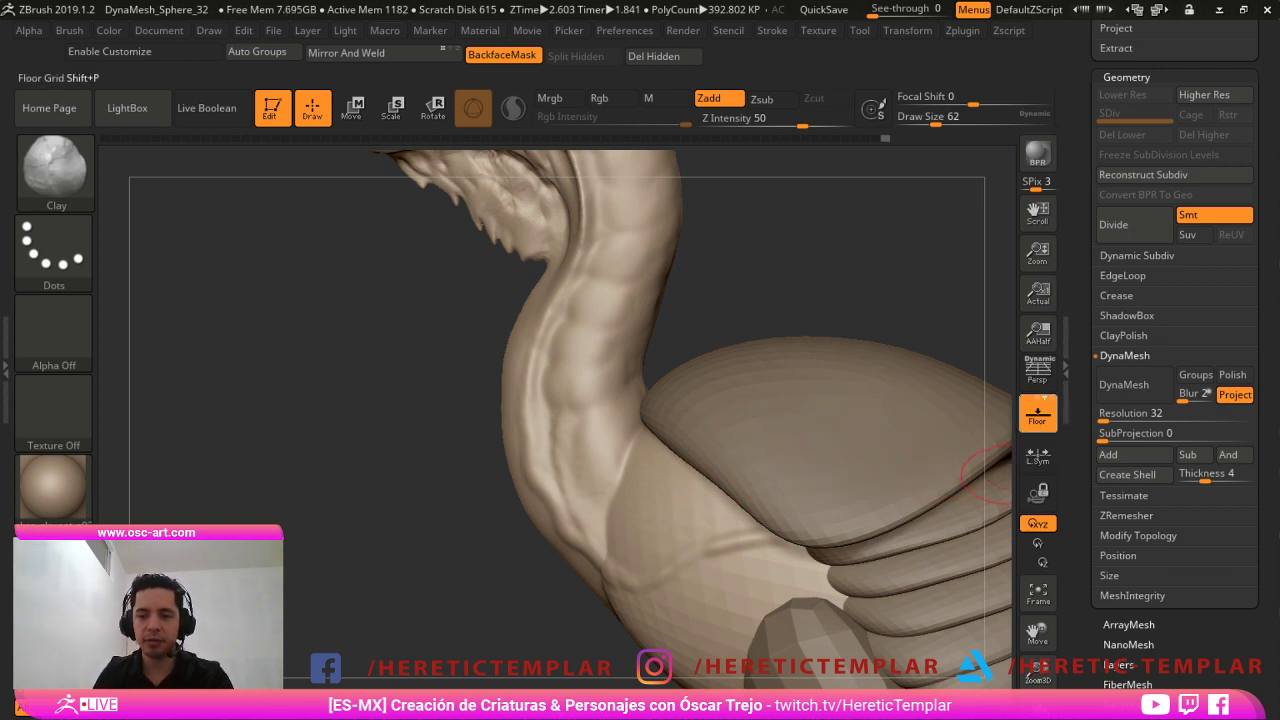
right_drag(864, 430, 879, 420)
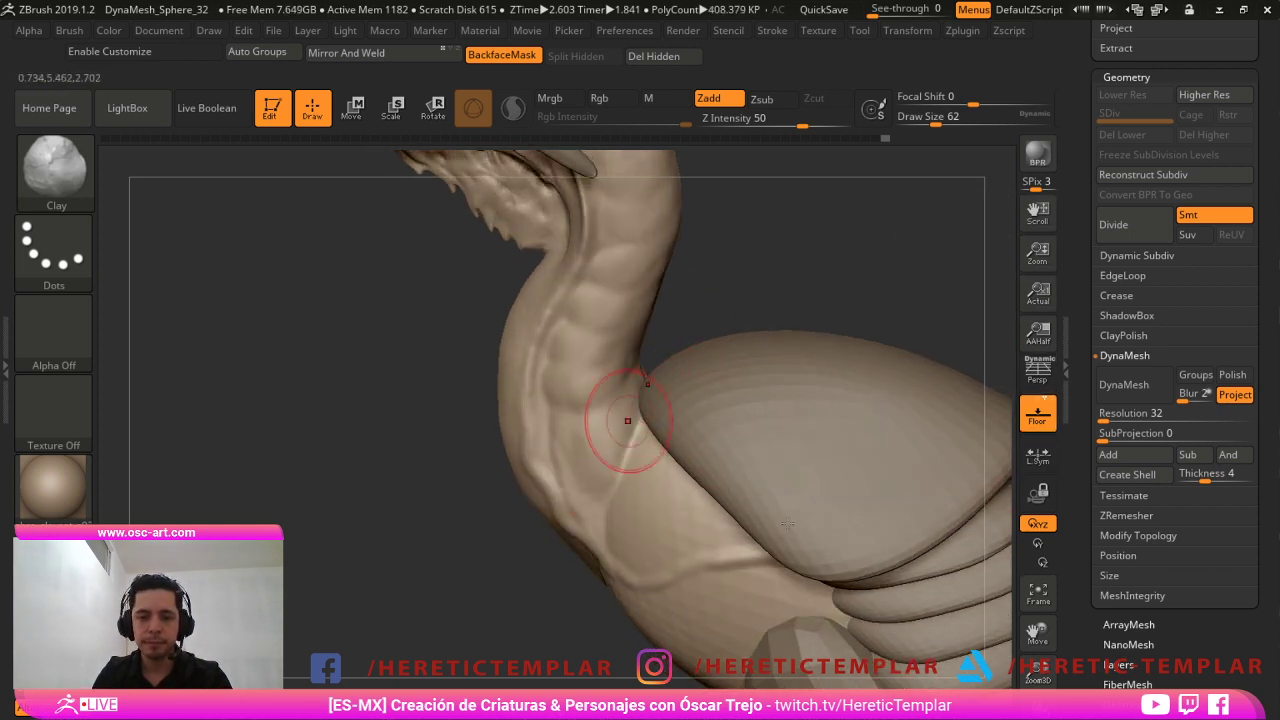
mouse_move(624, 452)
mouse_down()
mouse_move(618, 506)
mouse_move(632, 545)
mouse_up()
key(])
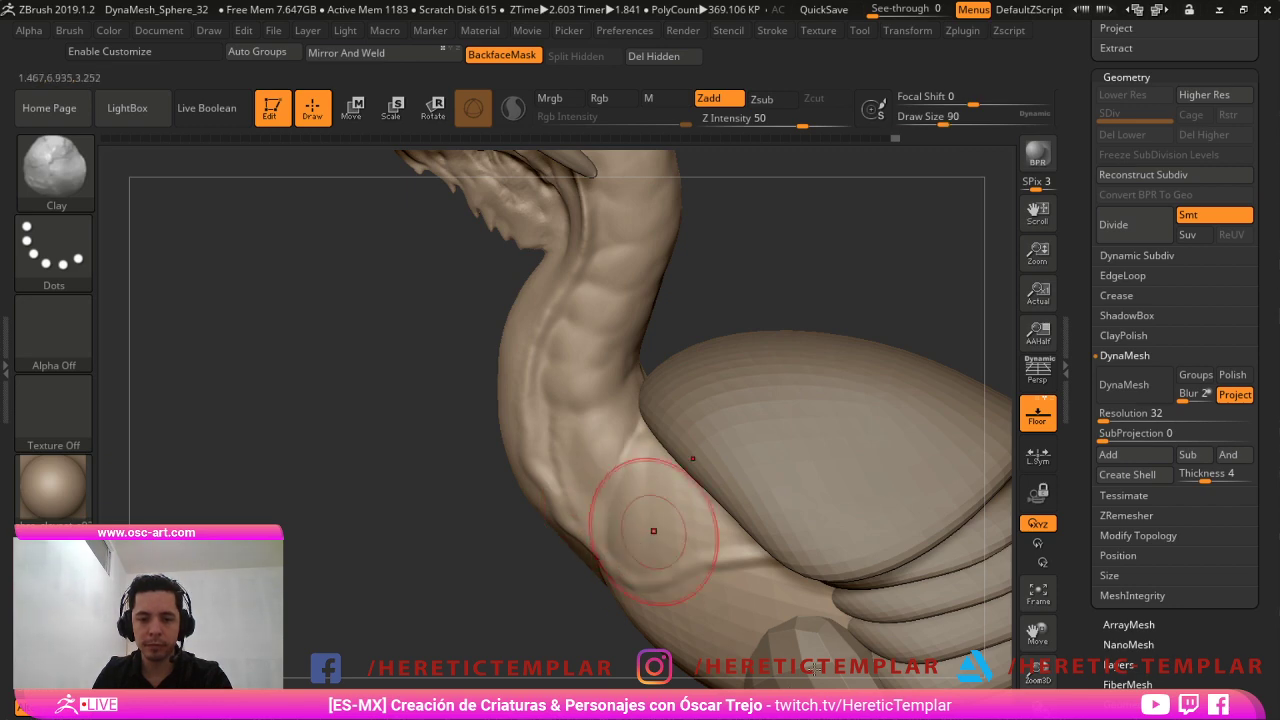
Undo the last chest stroke and smooth the transition between the neck and chest at draw size 120.
ctrl+right_drag(689, 537, 689, 470)
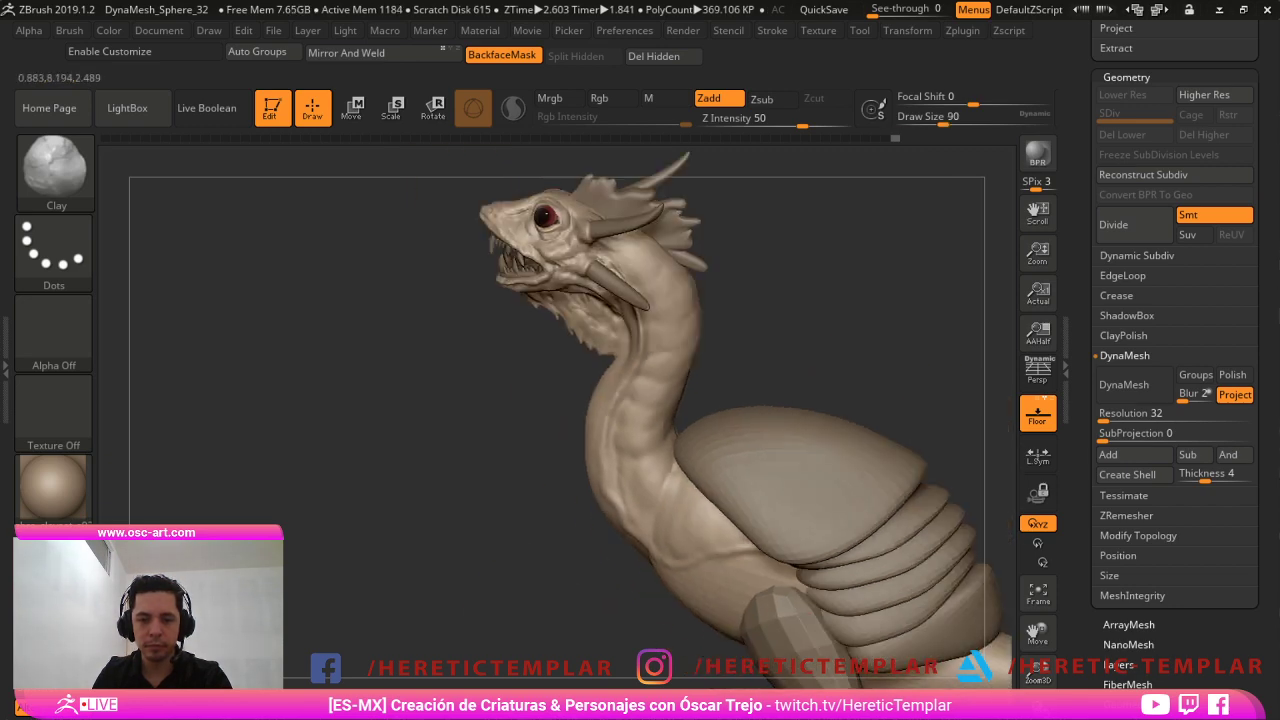
mouse_move(430, 540)
right_down()
mouse_move(534, 557)
mouse_move(477, 581)
mouse_move(588, 570)
right_up()
key(s)
drag(592, 571, 655, 574)
key(s)
key(ctrl+z)
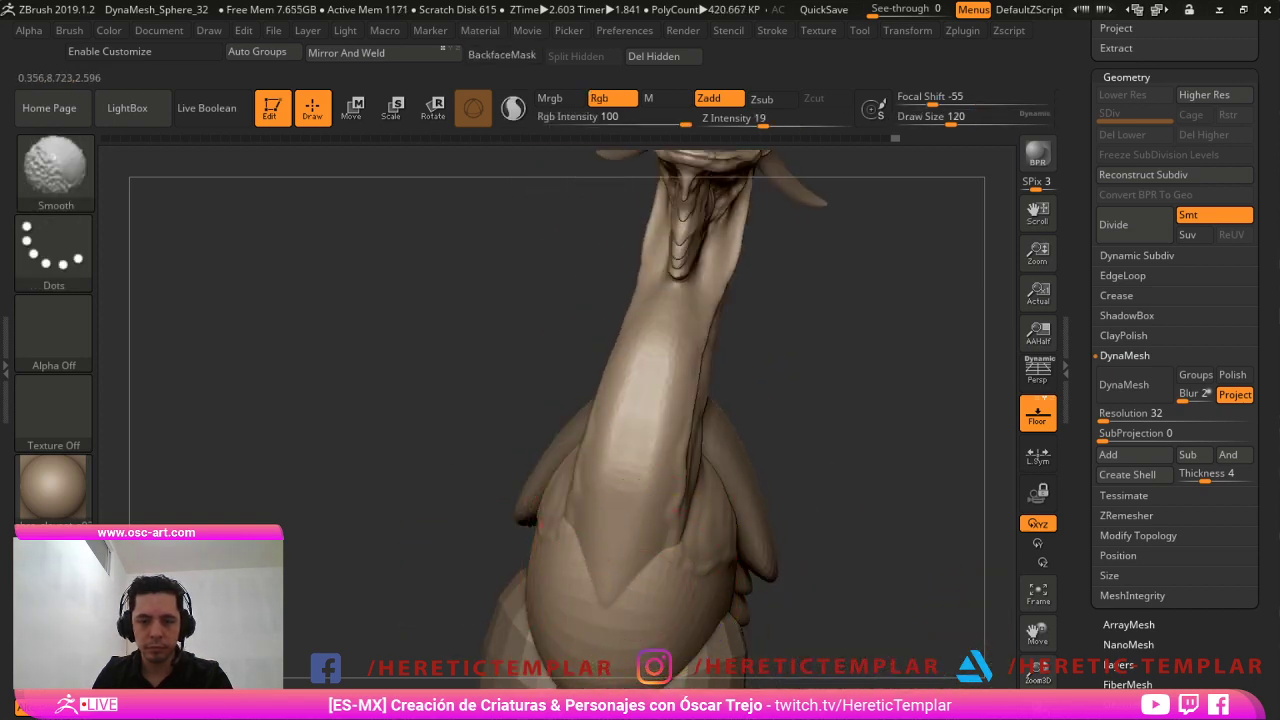
Carve a groove along the front centre of the neck with DamStandard at draw size 74, redoing the unsatisfactory stroke.
key(s)
drag(659, 568, 648, 568)
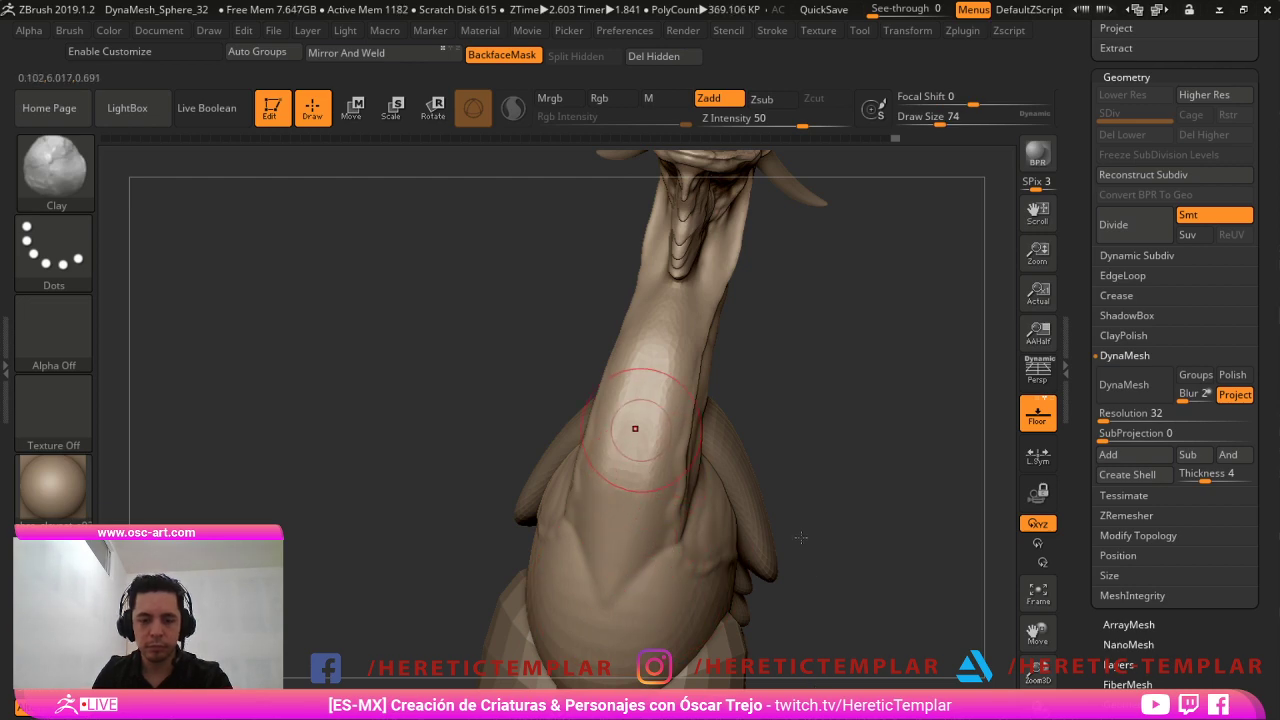
key(b)
key(d)
key(s)
mouse_move(641, 430)
right_down()
mouse_move(420, 525)
mouse_move(540, 698)
right_up()
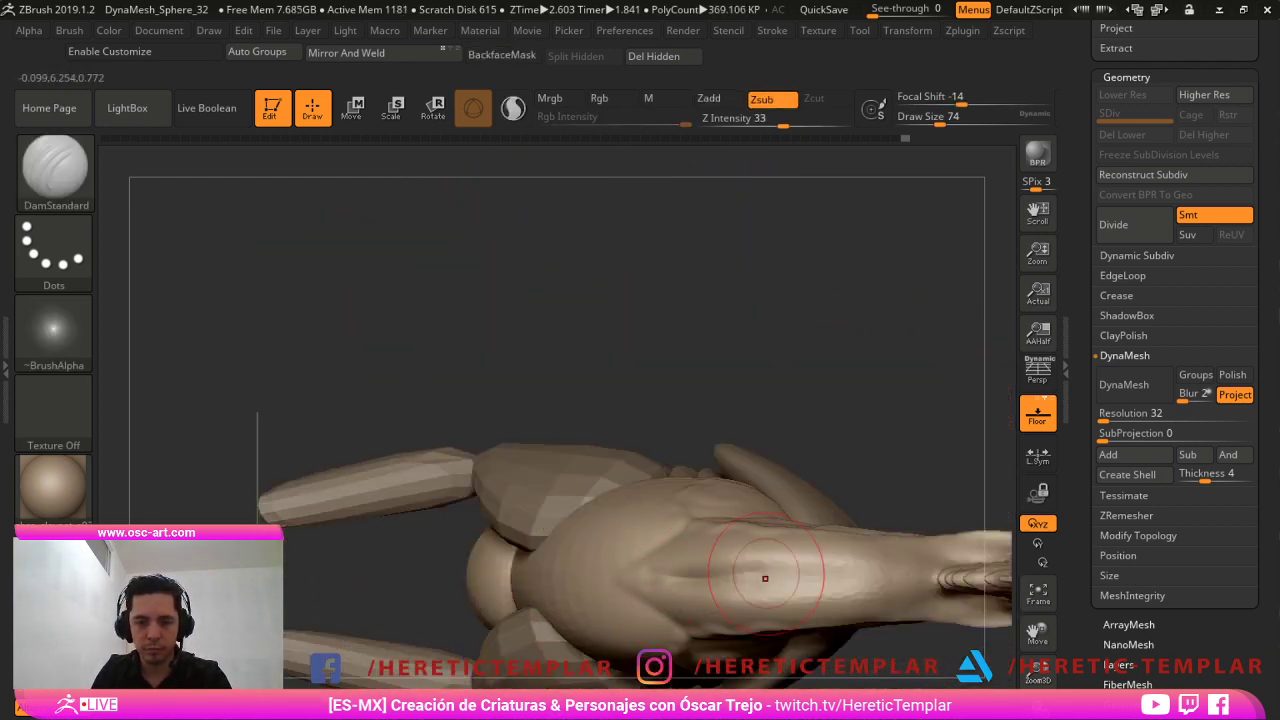
key(ctrl+z)
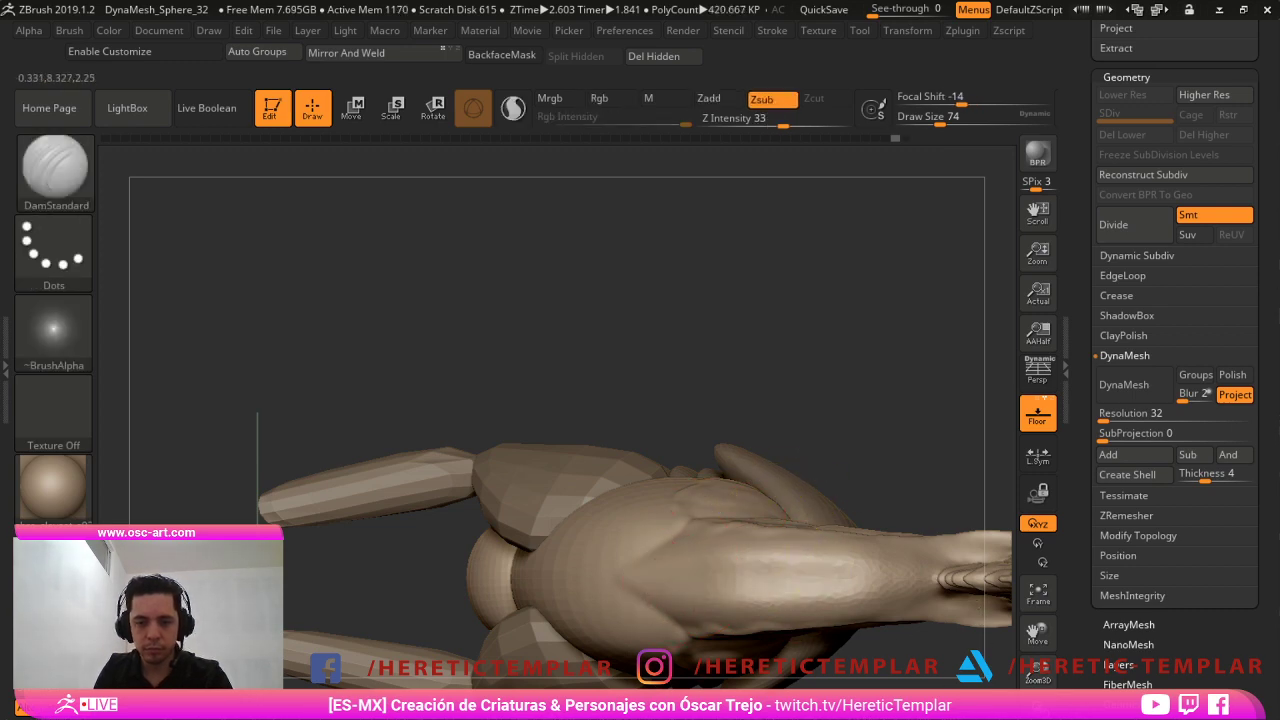
key(shift)
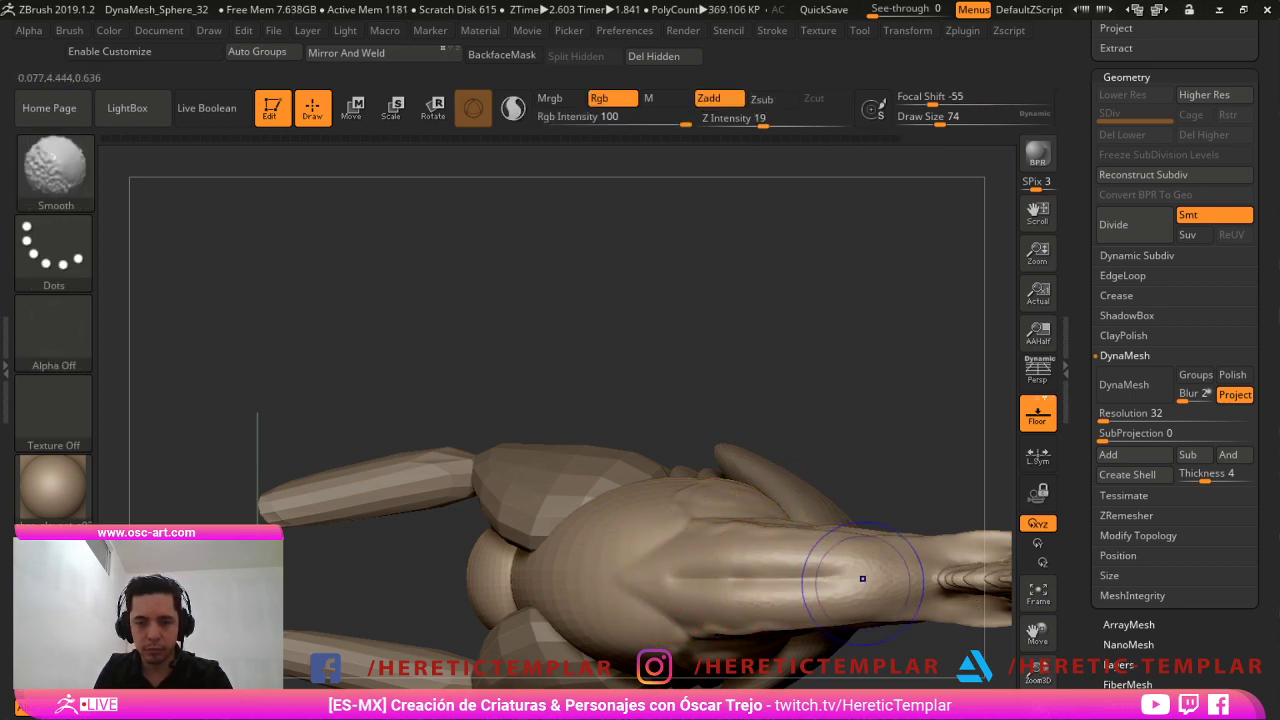
Soften the grooves on the front of the neck with the Smooth brush at draw size 77.
drag(520, 270, 510, 400)
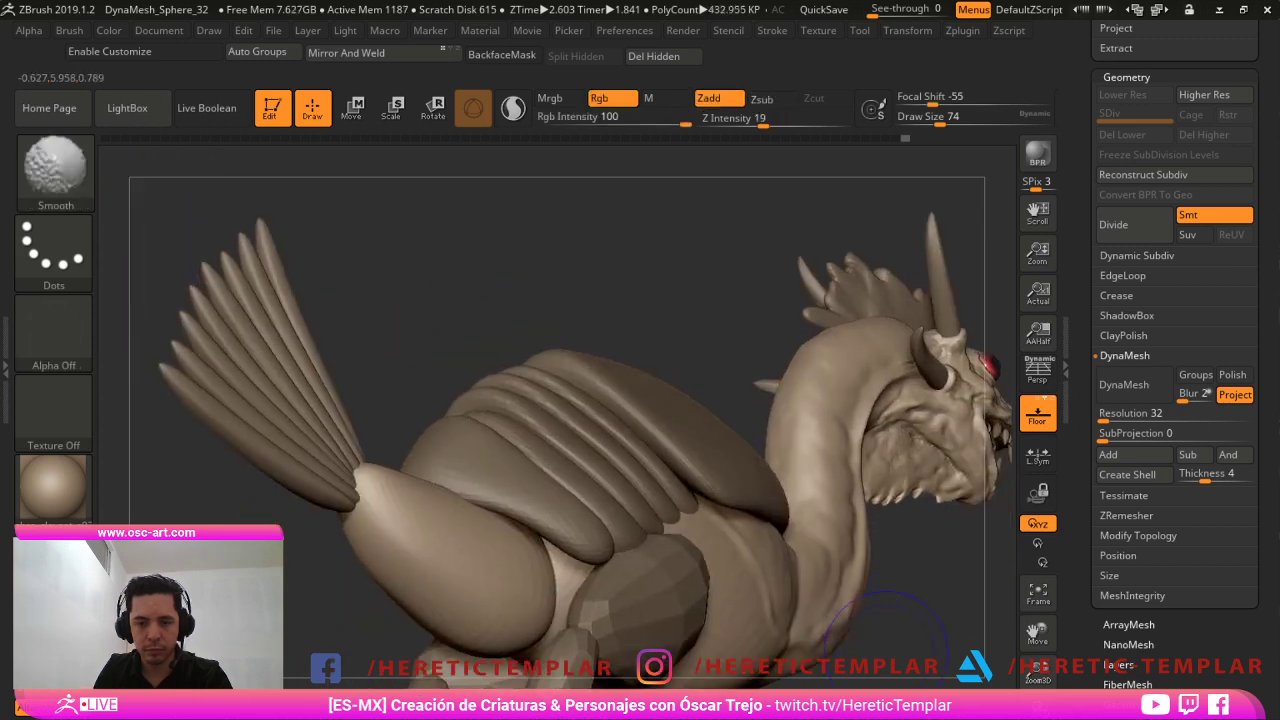
mouse_move(520, 260)
mouse_down()
mouse_move(260, 290)
mouse_move(220, 270)
mouse_up()
key(ctrl)
key(shift)
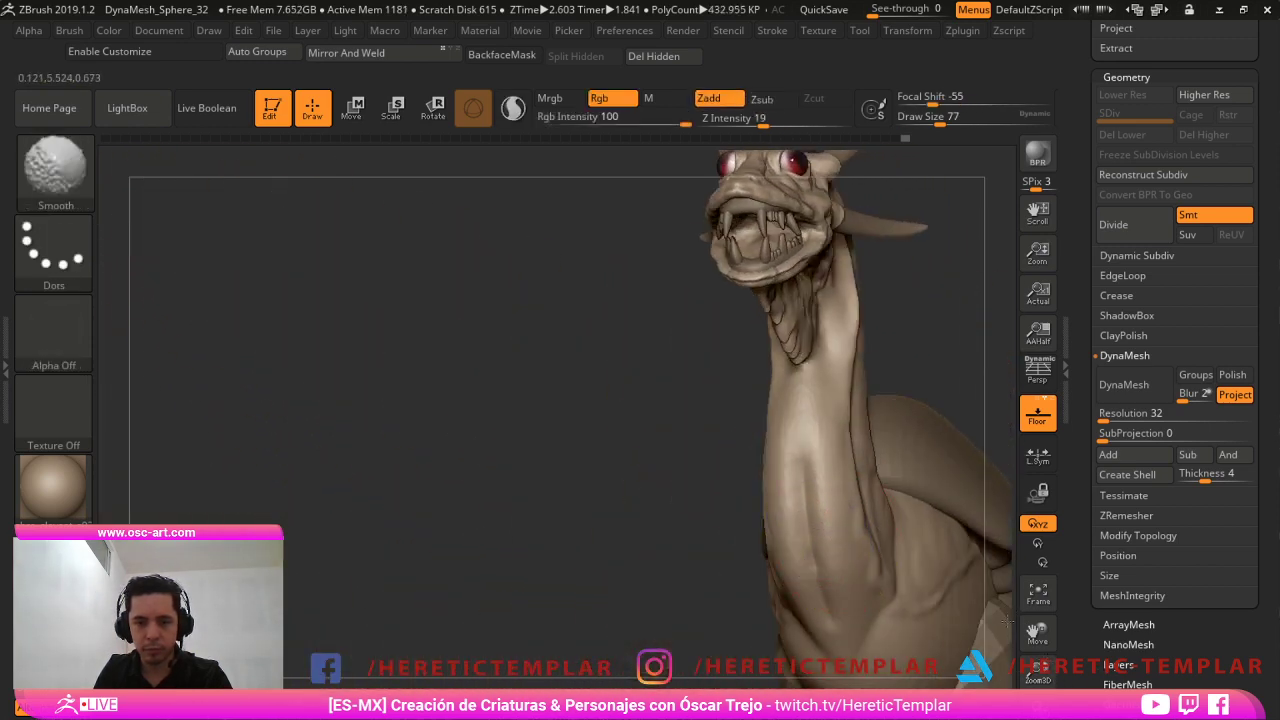
alt+drag(711, 605, 705, 570)
shift+drag(705, 570, 608, 640)
Examine the creature's profile from both sides and check its polygroups and wireframe.
drag(960, 593, 656, 690)
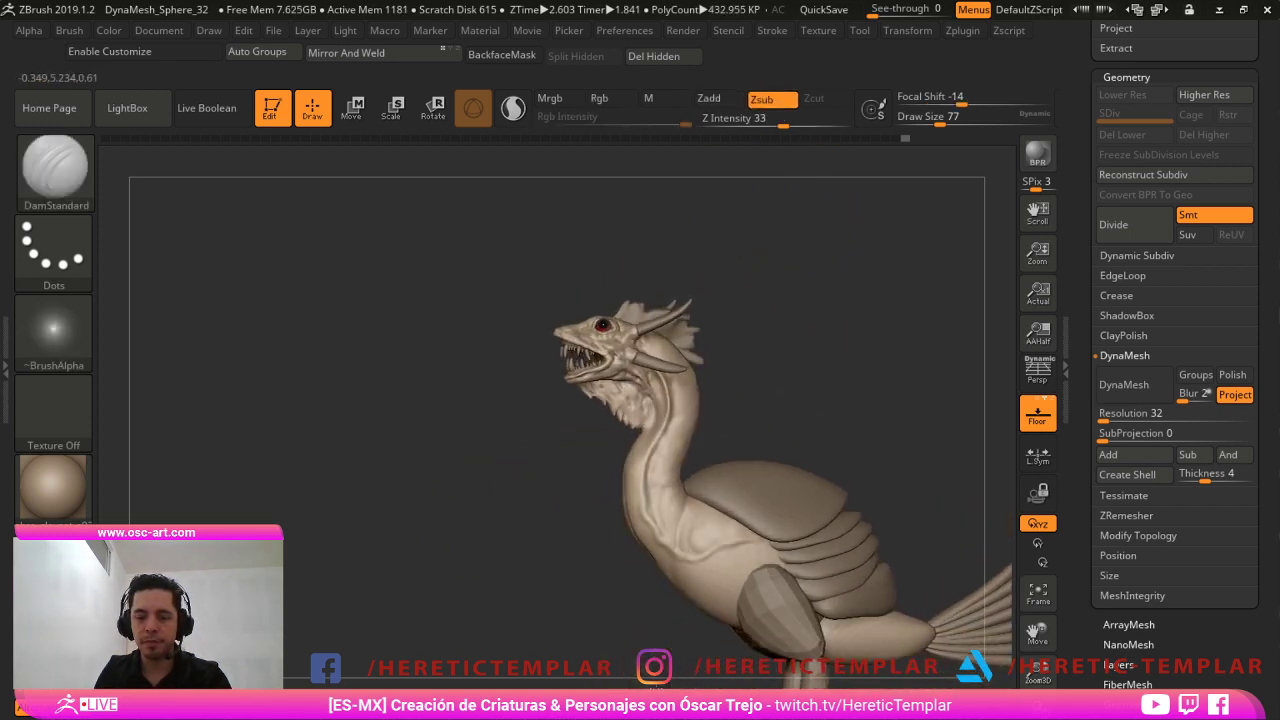
key(shift+f)
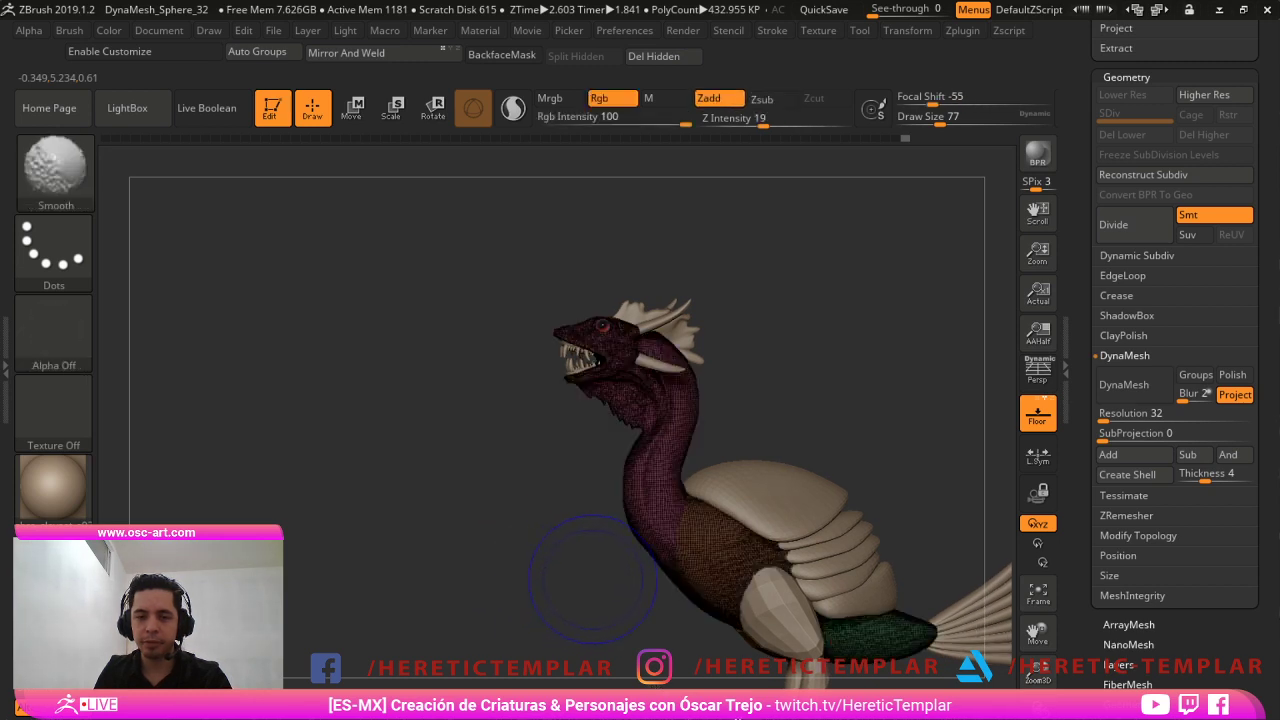
key(shift+f)
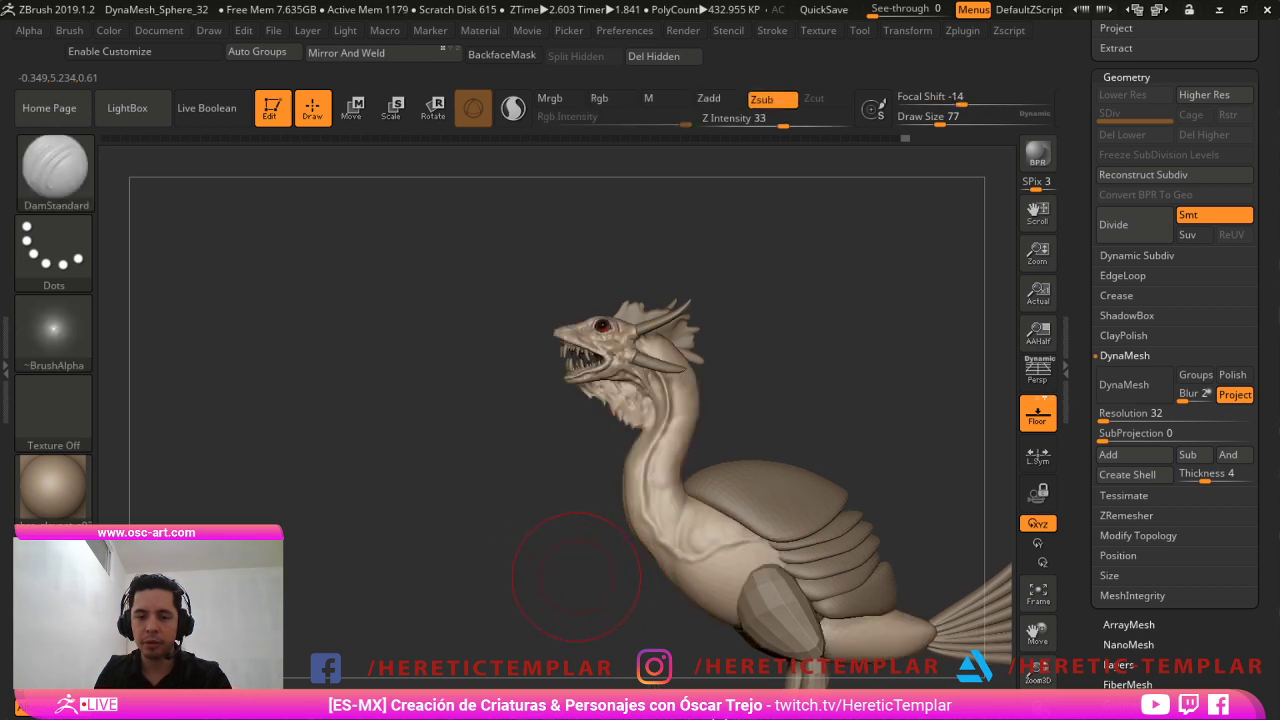
mouse_move(576, 577)
mouse_down()
mouse_move(690, 577)
mouse_move(636, 579)
mouse_move(745, 598)
mouse_move(745, 545)
mouse_up()
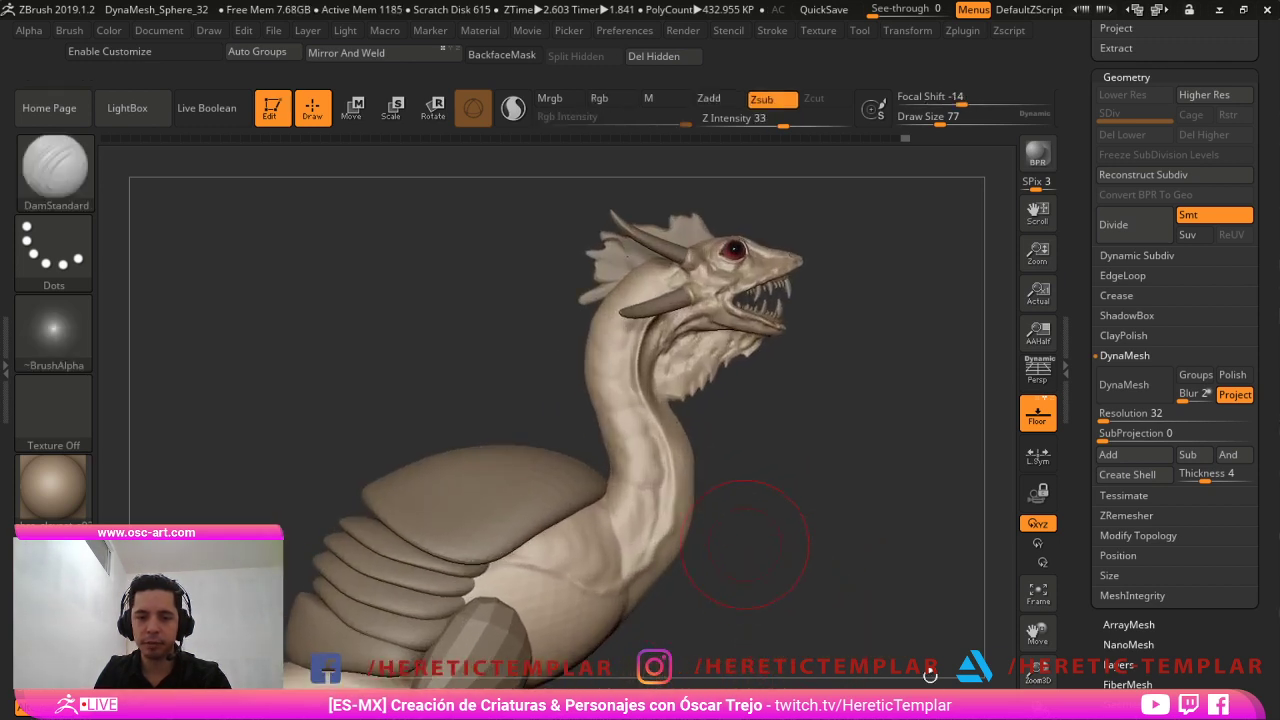
Sculpt raised tendon strands where the side of the neck meets the shoulder with the Standard brush at draw size 29.
mouse_move(977, 634)
mouse_down()
mouse_move(836, 636)
mouse_move(946, 656)
mouse_move(940, 633)
mouse_move(946, 657)
mouse_move(872, 675)
mouse_move(900, 610)
mouse_up()
drag(1003, 655, 957, 666)
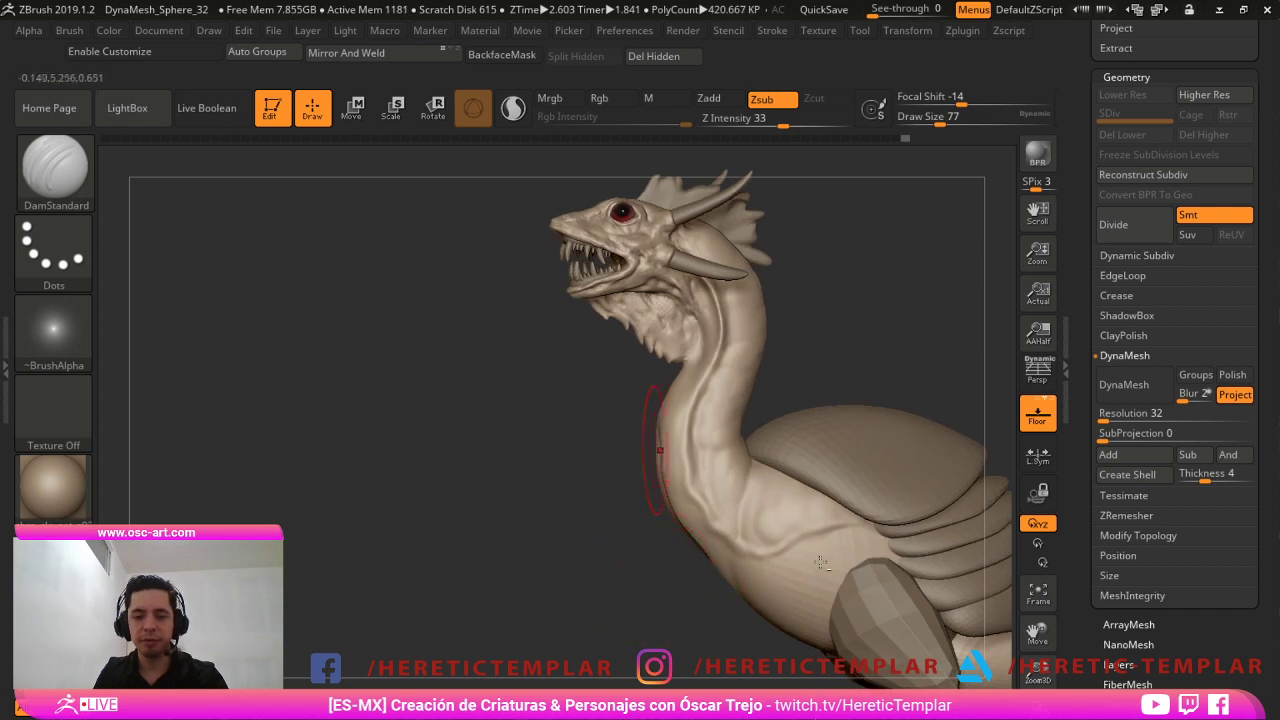
mouse_move(568, 583)
alt+mouse_down()
mouse_move(491, 549)
mouse_move(500, 605)
alt+mouse_up()
key(b)
key(c)
key(l)
key(s)
mouse_move(736, 466)
mouse_down()
mouse_move(724, 466)
mouse_move(731, 431)
mouse_up()
key(b)
key(s)
key(t)
key(s)
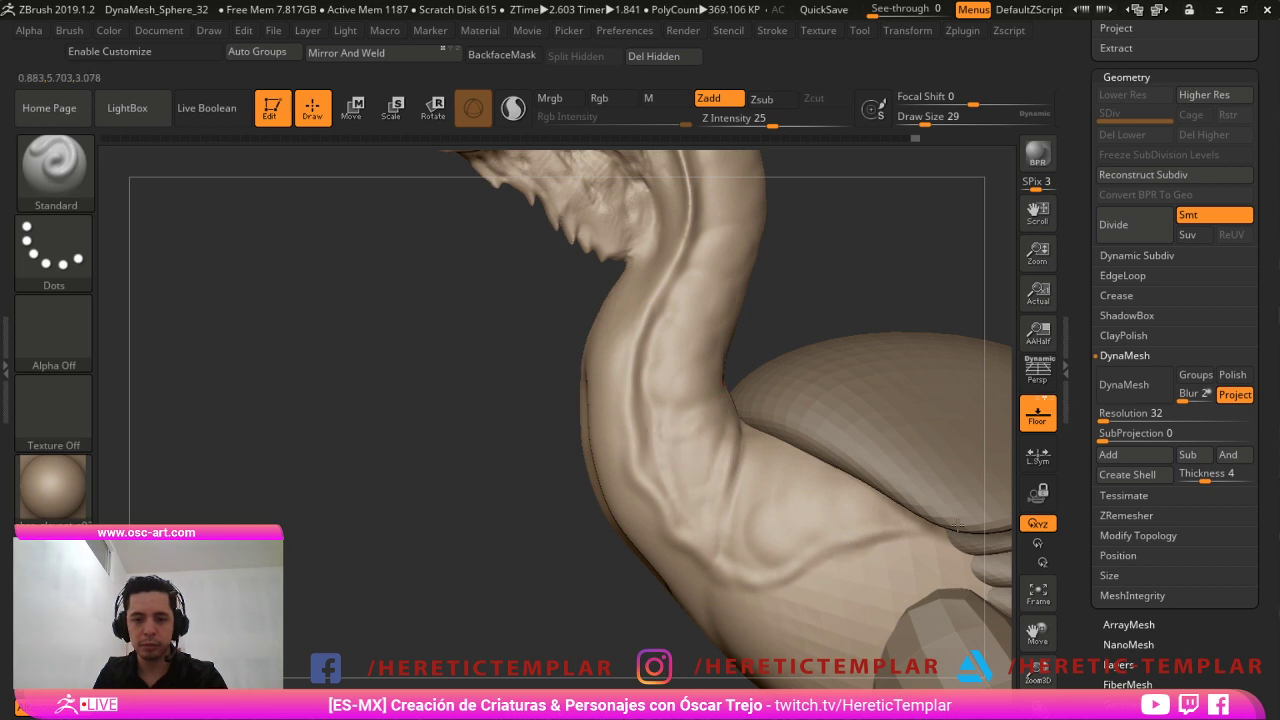
mouse_move(743, 472)
mouse_down()
mouse_move(776, 560)
mouse_move(824, 577)
mouse_move(776, 562)
mouse_move(826, 561)
mouse_up()
Soften the new strands around the neck base with the Smooth brush at draw size 104.
key(s)
key(s)
key(s)
key(shift)
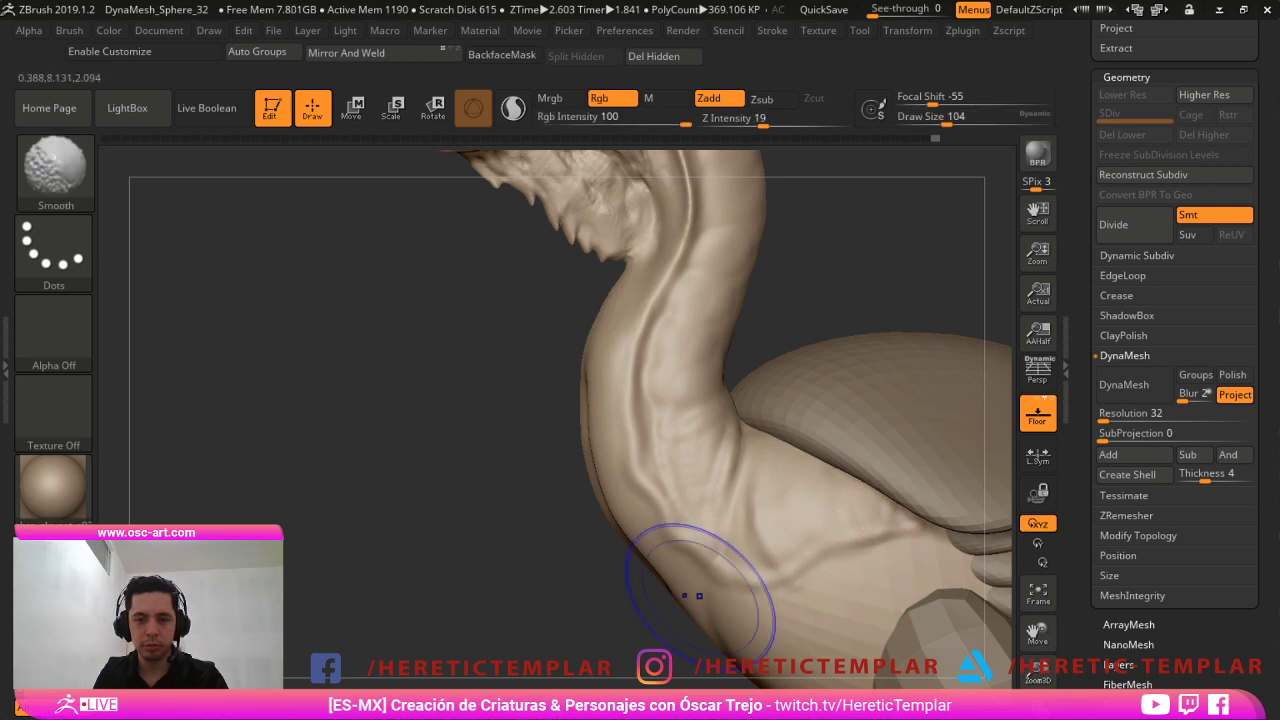
Build up volume on the front of the lower neck and chest with the Clay brush at draw size 77.
mouse_move(600, 600)
alt+mouse_down()
mouse_move(588, 530)
mouse_move(720, 529)
alt+mouse_up()
key(b)
key(c)
key(l)
key(s)
drag(744, 485, 728, 483)
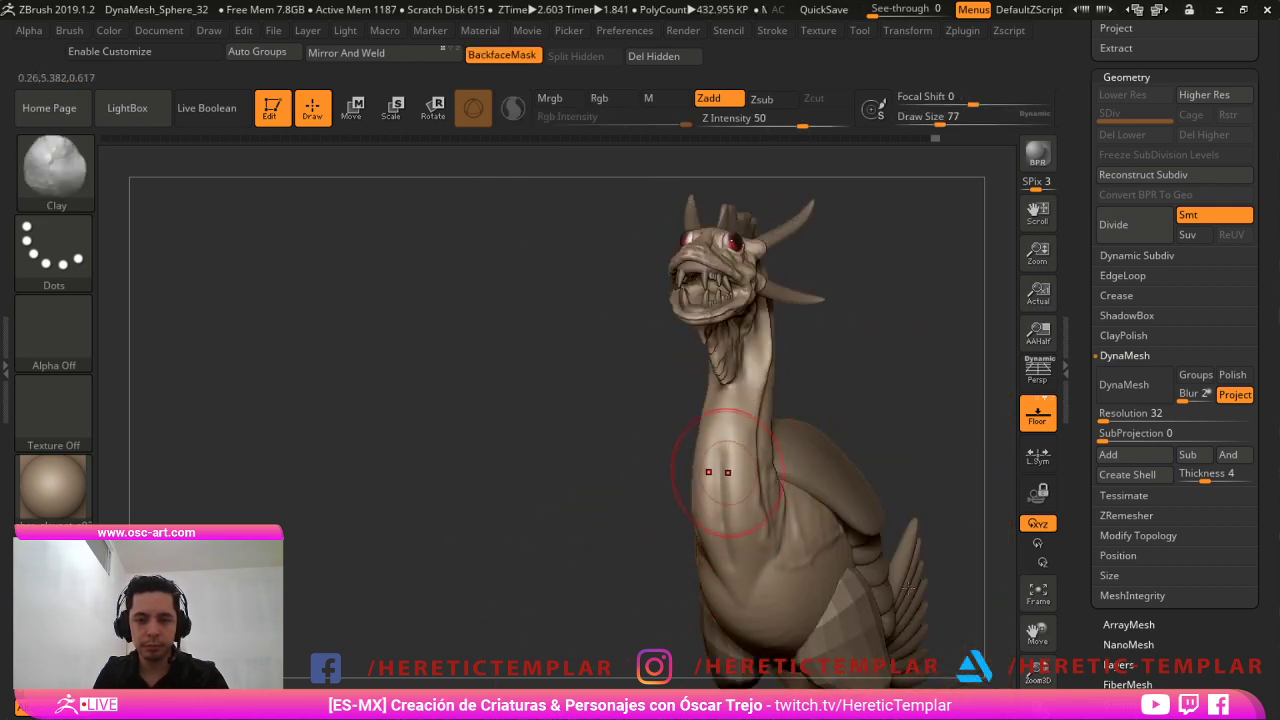
mouse_move(738, 538)
mouse_down()
mouse_move(757, 609)
mouse_move(797, 599)
mouse_up()
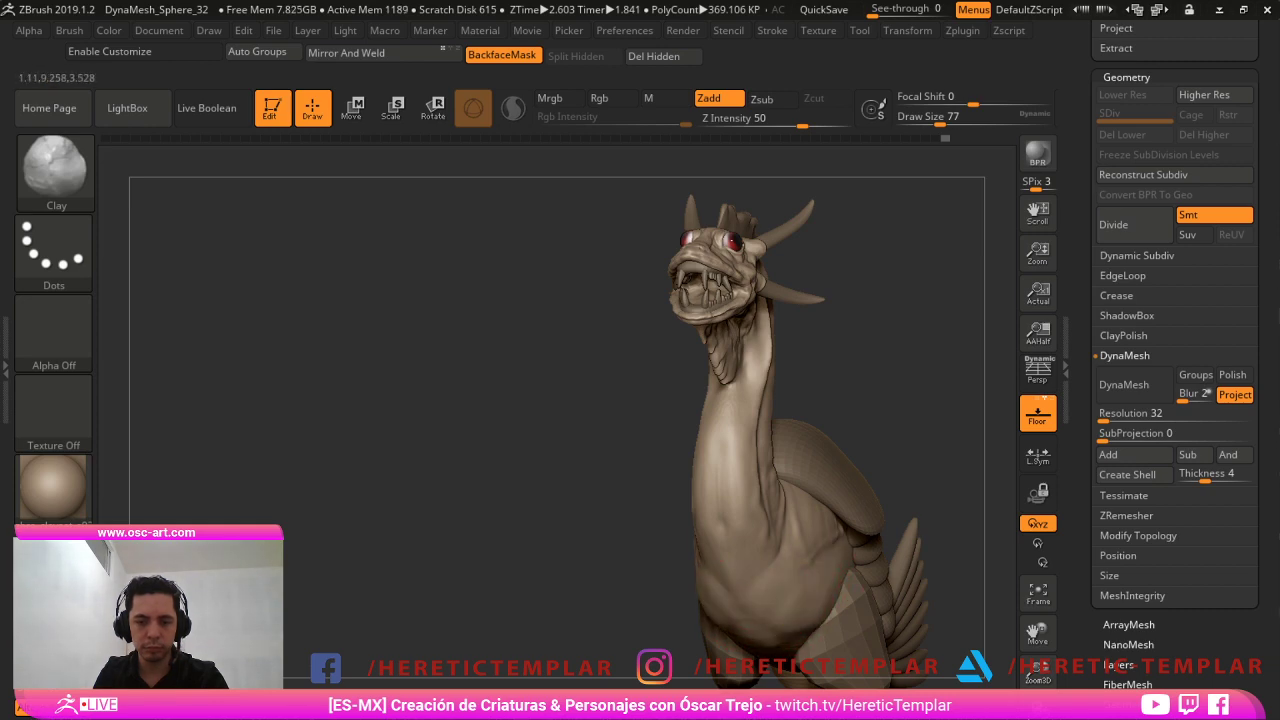
Smooth the front of the neck just below the throat flap at draw size 77.
mouse_move(590, 565)
mouse_down()
mouse_move(740, 575)
mouse_move(775, 636)
mouse_up()
mouse_move(915, 596)
mouse_down()
mouse_move(829, 591)
mouse_move(805, 620)
mouse_move(849, 581)
mouse_move(797, 537)
mouse_up()
mouse_move(905, 540)
mouse_down()
mouse_move(790, 500)
mouse_move(836, 484)
mouse_move(900, 577)
mouse_move(760, 507)
mouse_move(640, 614)
mouse_up()
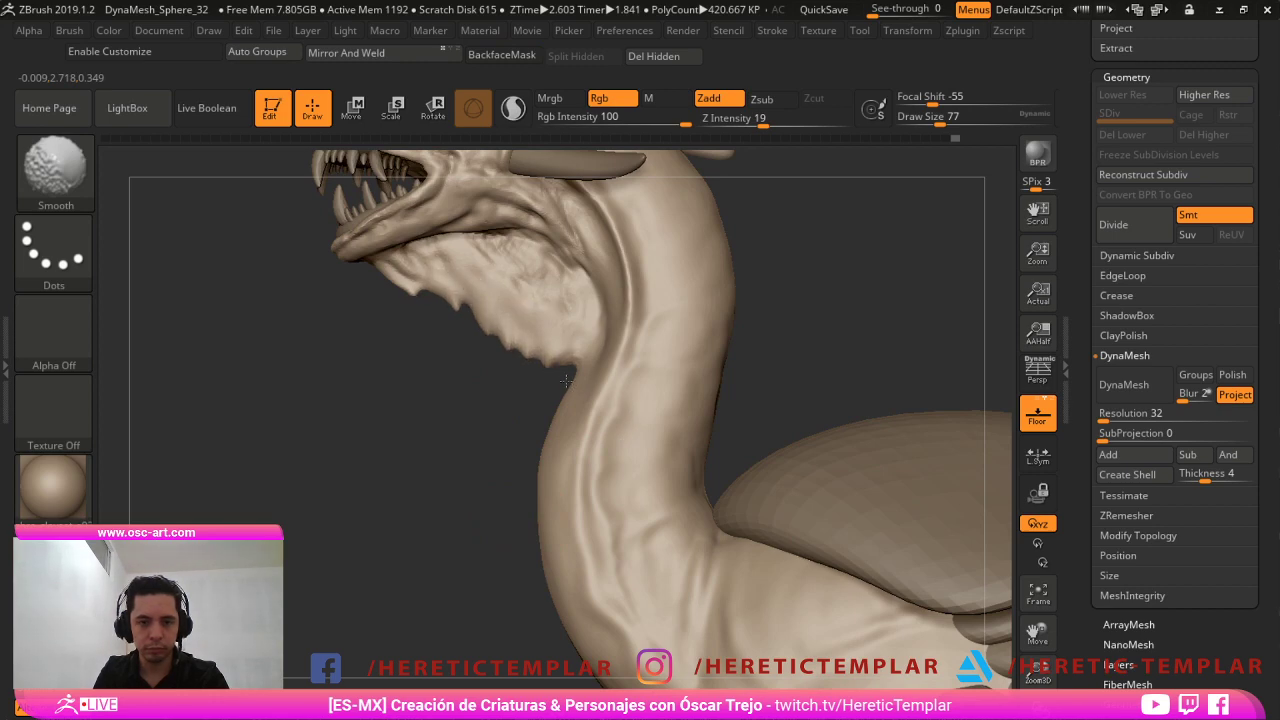
shift+drag(566, 381, 543, 377)
Add skin folds to the throat flap below the jaw with ClayBuildup, raising the draw size to 132.
mouse_move(480, 451)
alt+mouse_down()
mouse_move(731, 692)
mouse_move(686, 629)
alt+mouse_up()
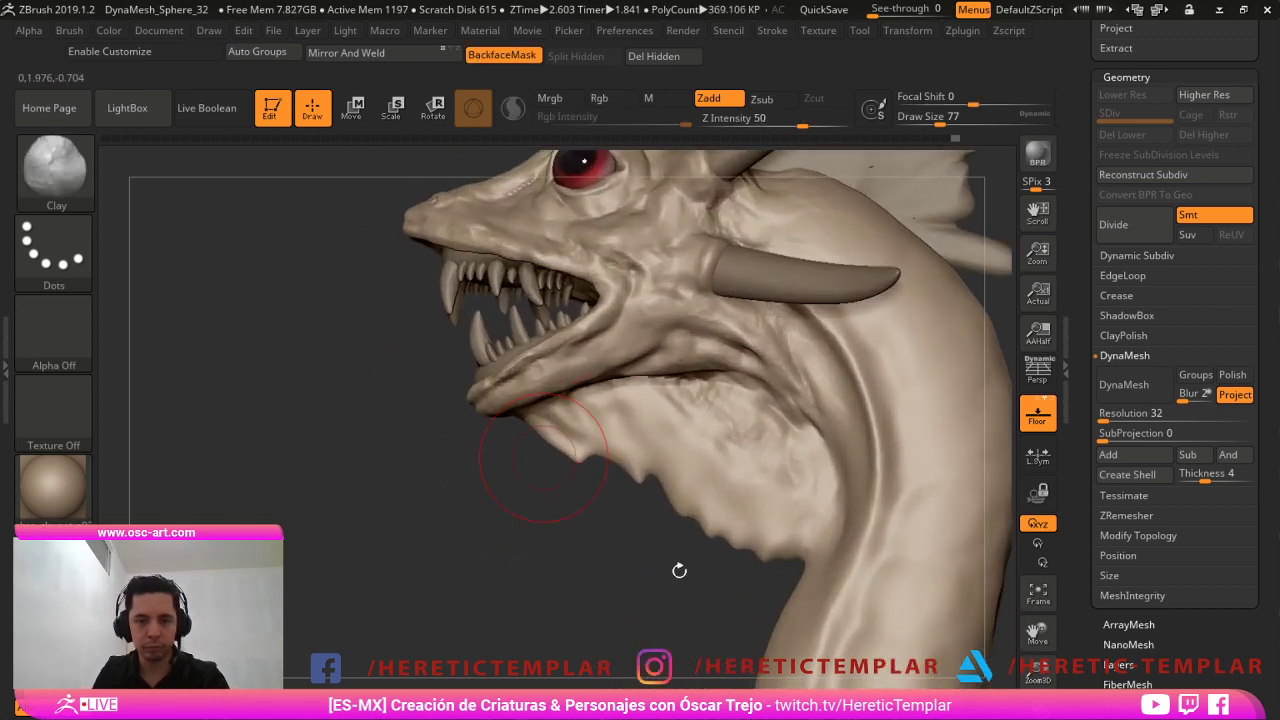
key(b)
key(c)
key(b)
key(s)
click(633, 469)
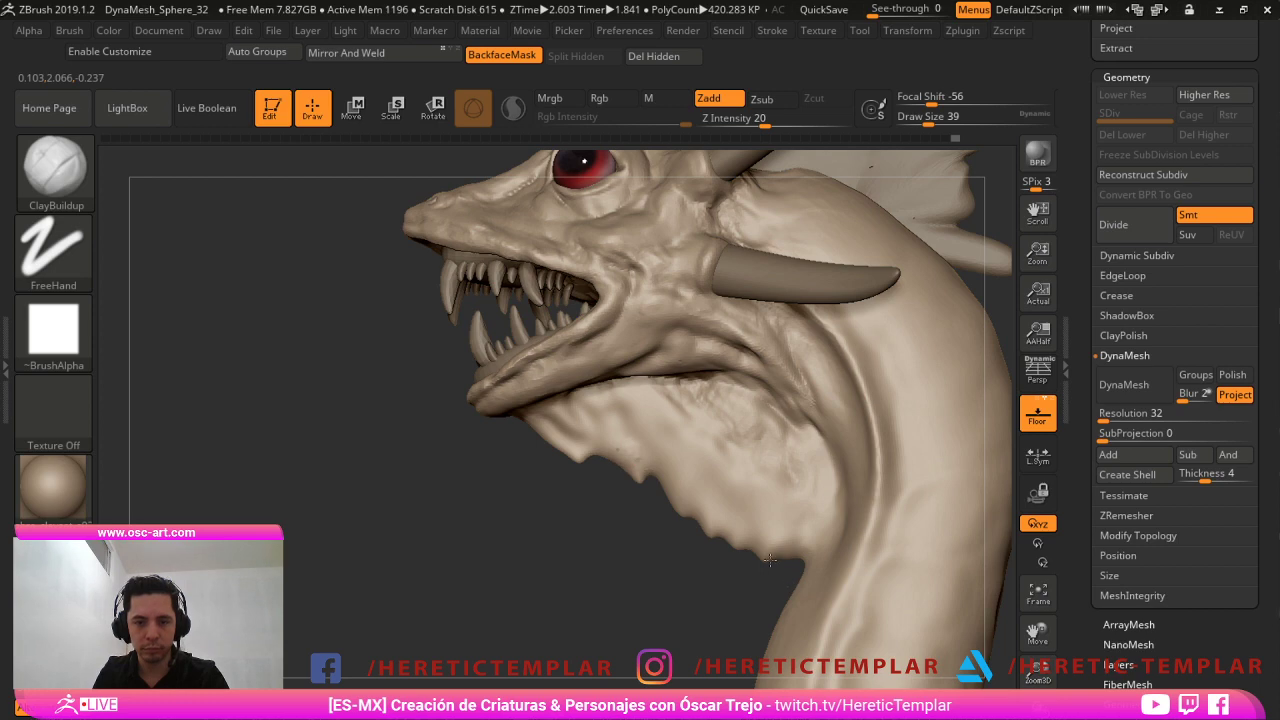
key(s)
click(642, 455)
key(bracketright)
key(bracketright)
key(bracketright)
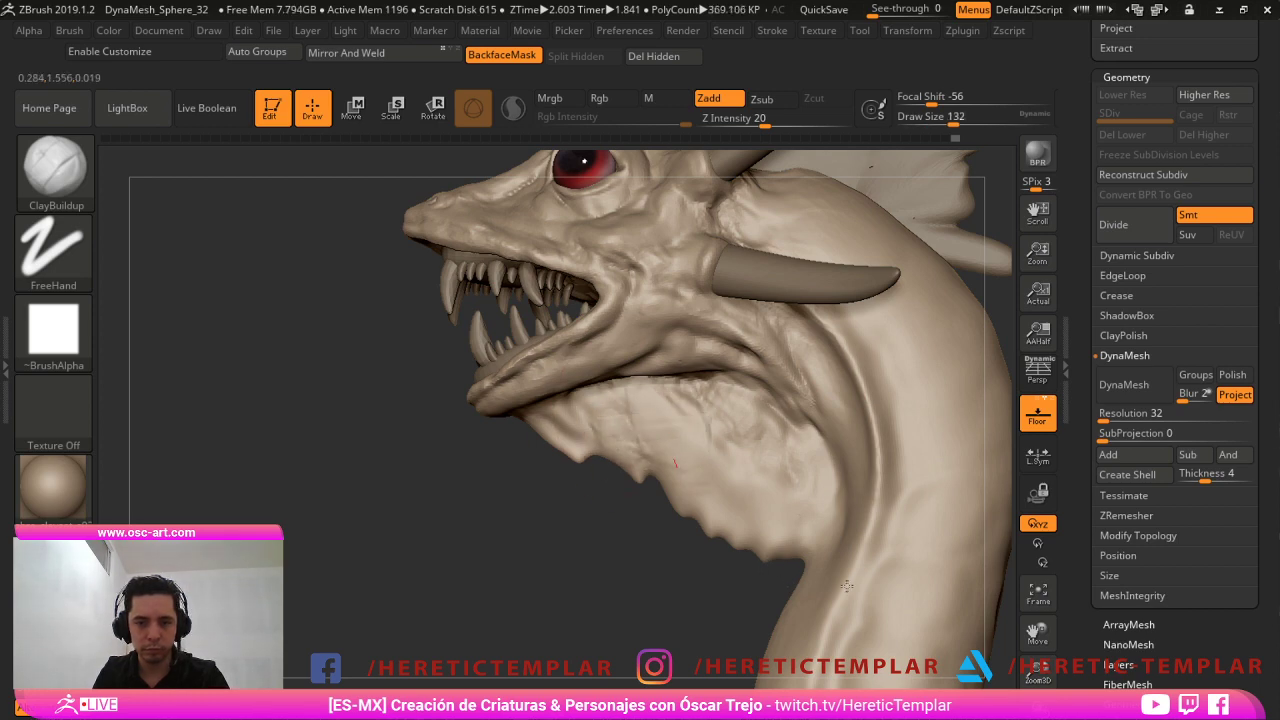
Build up the junction between the lower jaw and the throat flap with the Clay brush at draw size 77.
right_drag(645, 458, 624, 400)
key(b)
key(c)
key(l)
key(s)
click(596, 388)
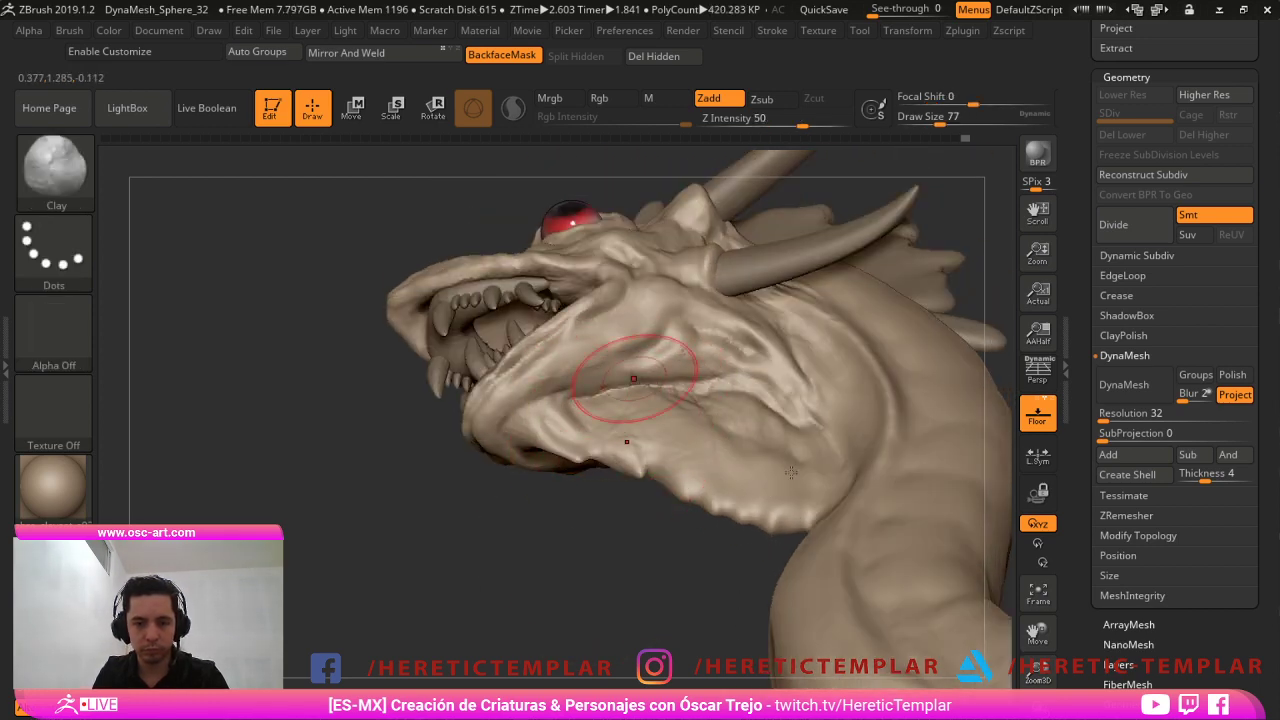
drag(652, 378, 716, 376)
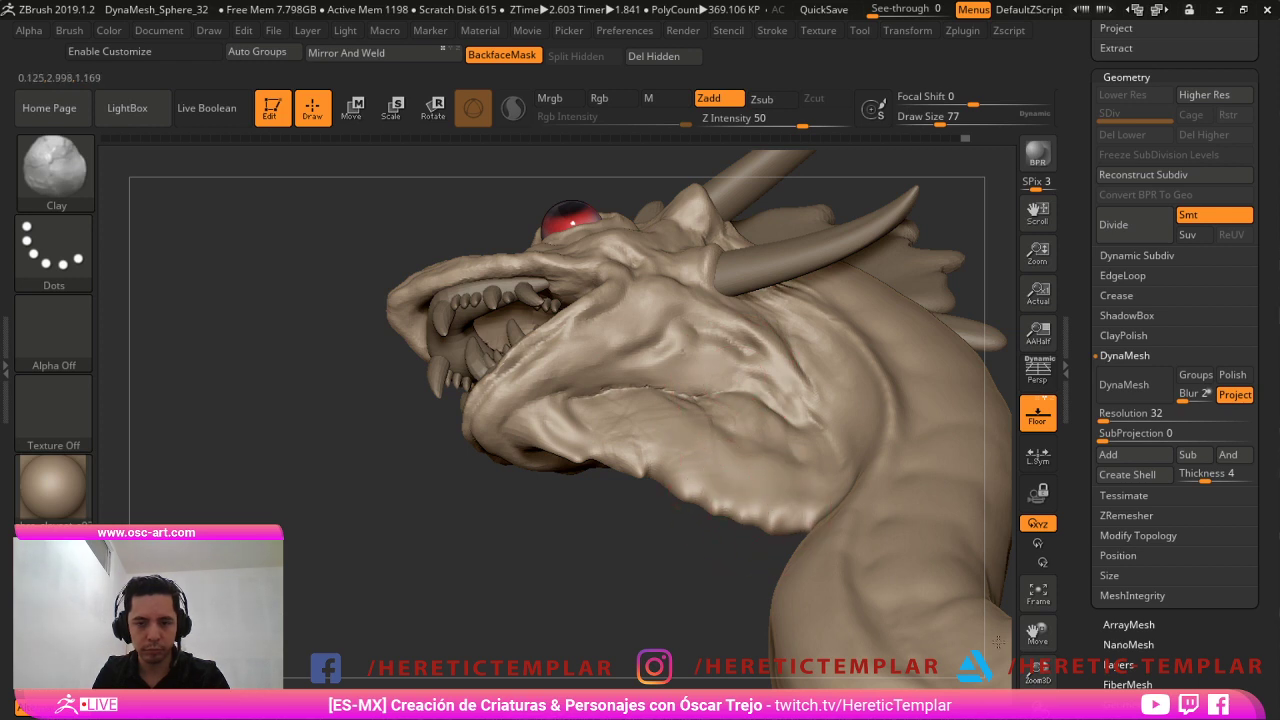
Carve creases into the throat flap with DamStandard at draw size 46.
key(b)
key(d)
key(s)
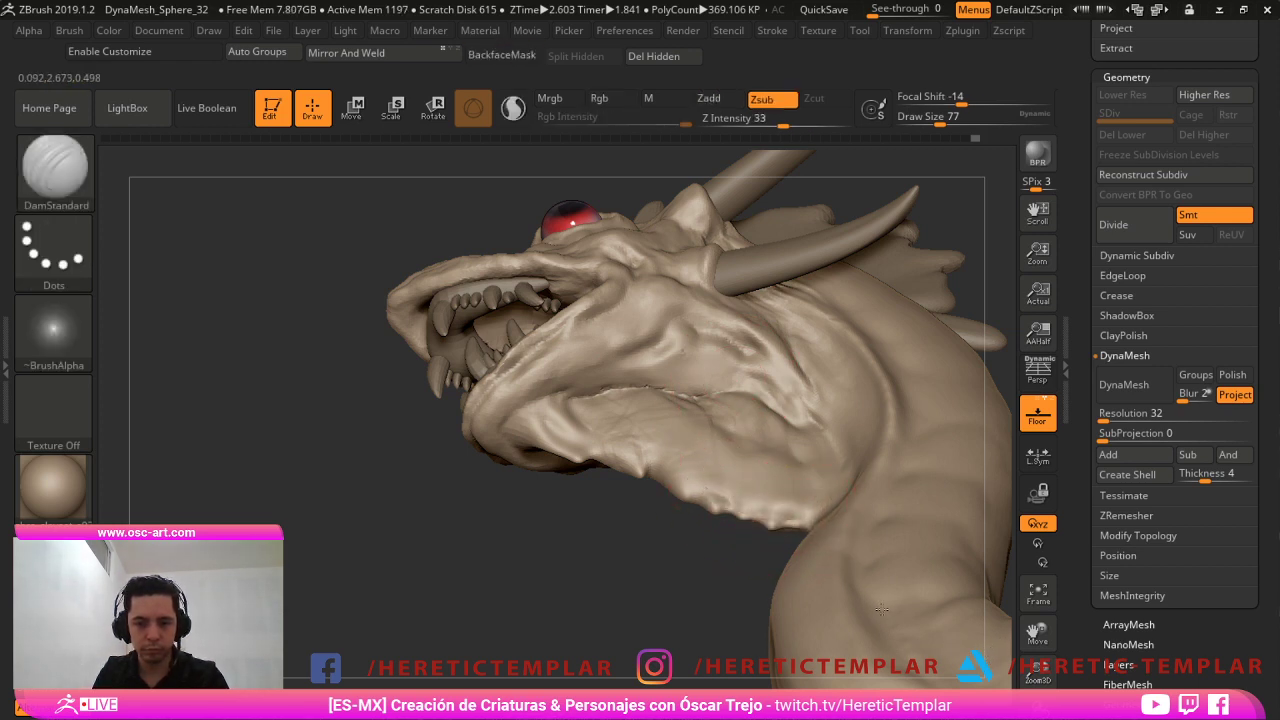
right_drag(598, 462, 692, 518)
key(s)
drag(693, 520, 686, 519)
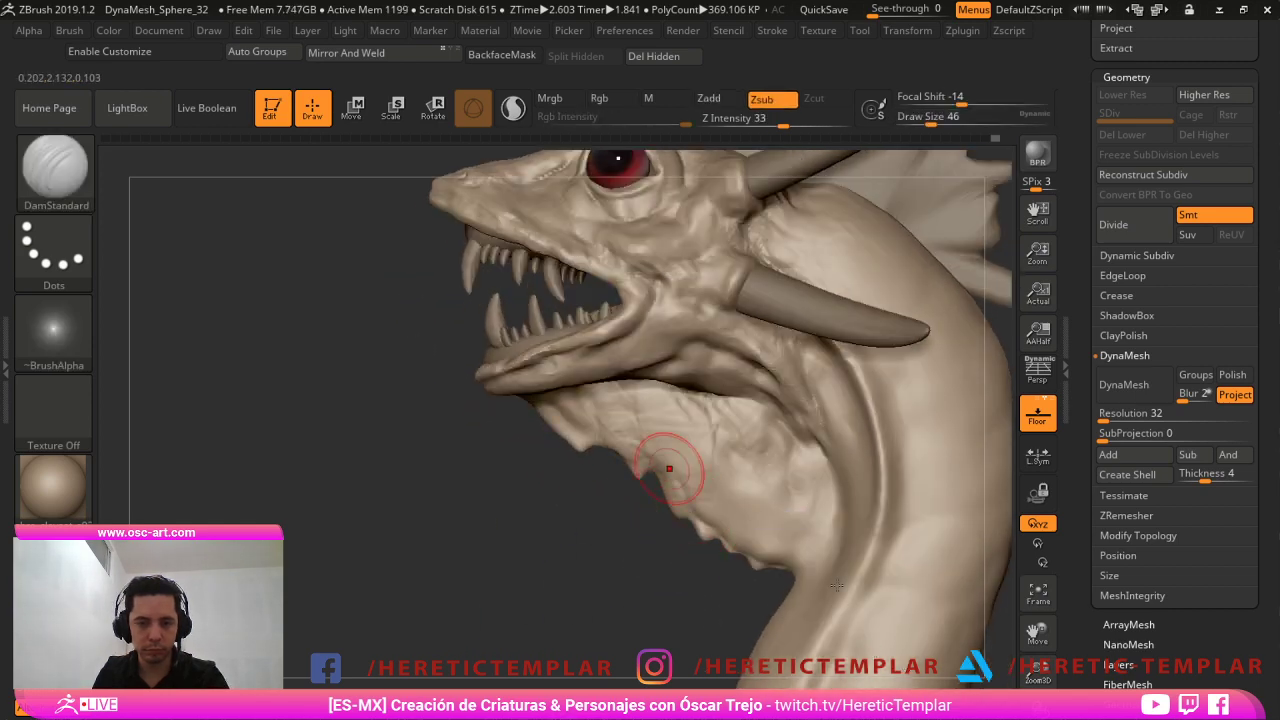
Add volume to the rear of the throat flap beside the neck with the Clay brush at draw size 51.
key(b)
key(c)
key(l)
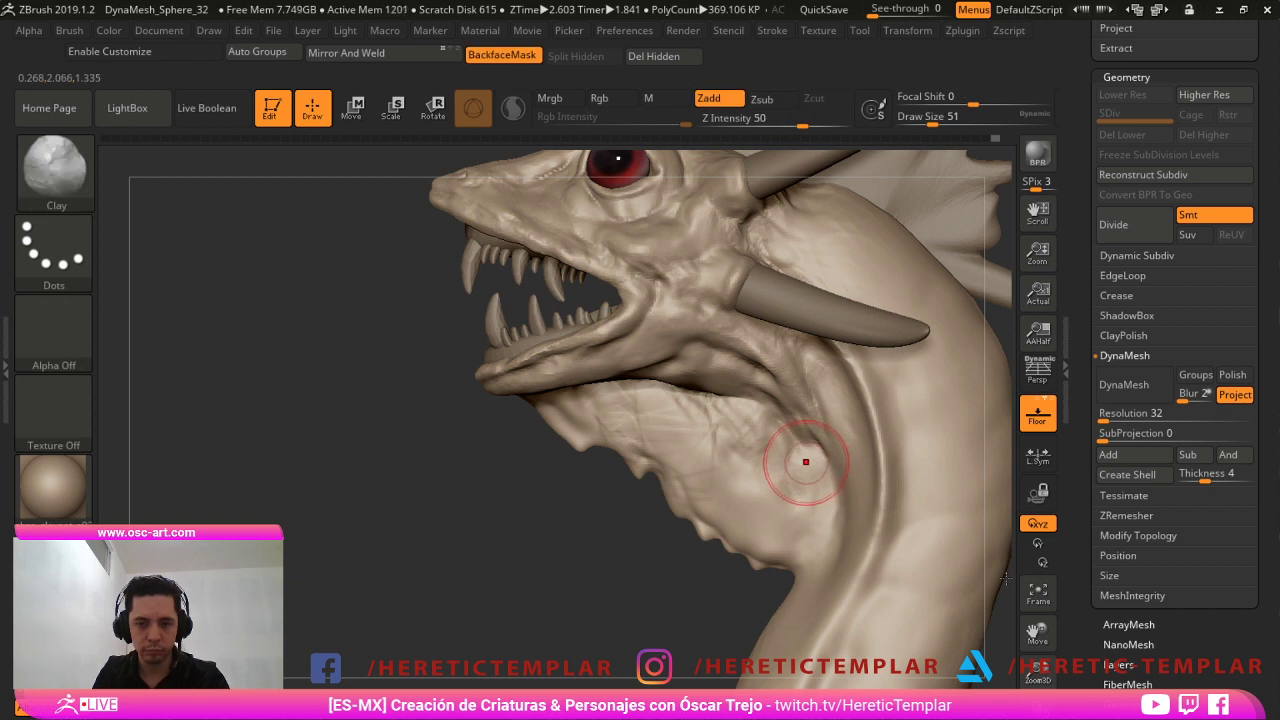
mouse_move(812, 472)
mouse_down()
mouse_move(825, 495)
mouse_move(808, 472)
mouse_up()
Define the rear edge of the throat flap with DamStandard at draw size 59 and smooth its transition to the neck.
key(b)
key(d)
key(s)
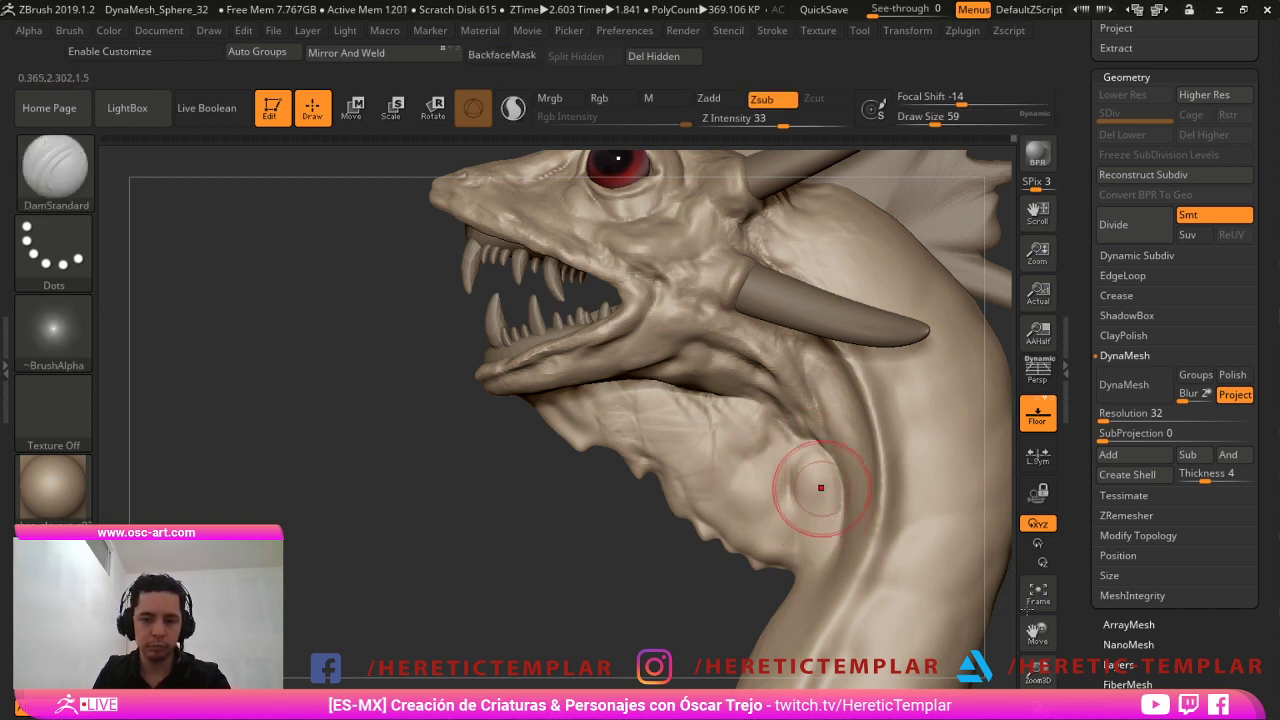
shift+drag(834, 552, 830, 576)
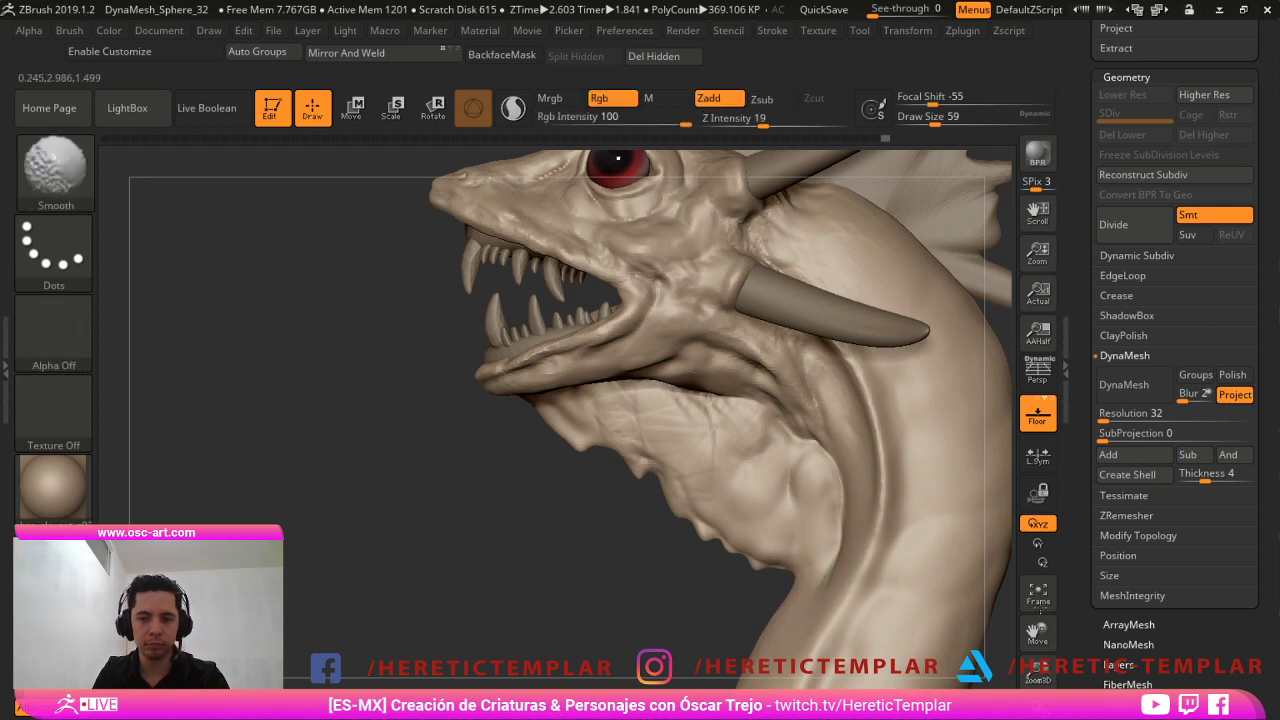
Select the head crest subtool and undo its recent shape changes.
alt+drag(990, 658, 780, 665)
drag(670, 681, 703, 683)
alt+drag(723, 583, 490, 657)
drag(933, 536, 888, 530)
alt+click(754, 420)
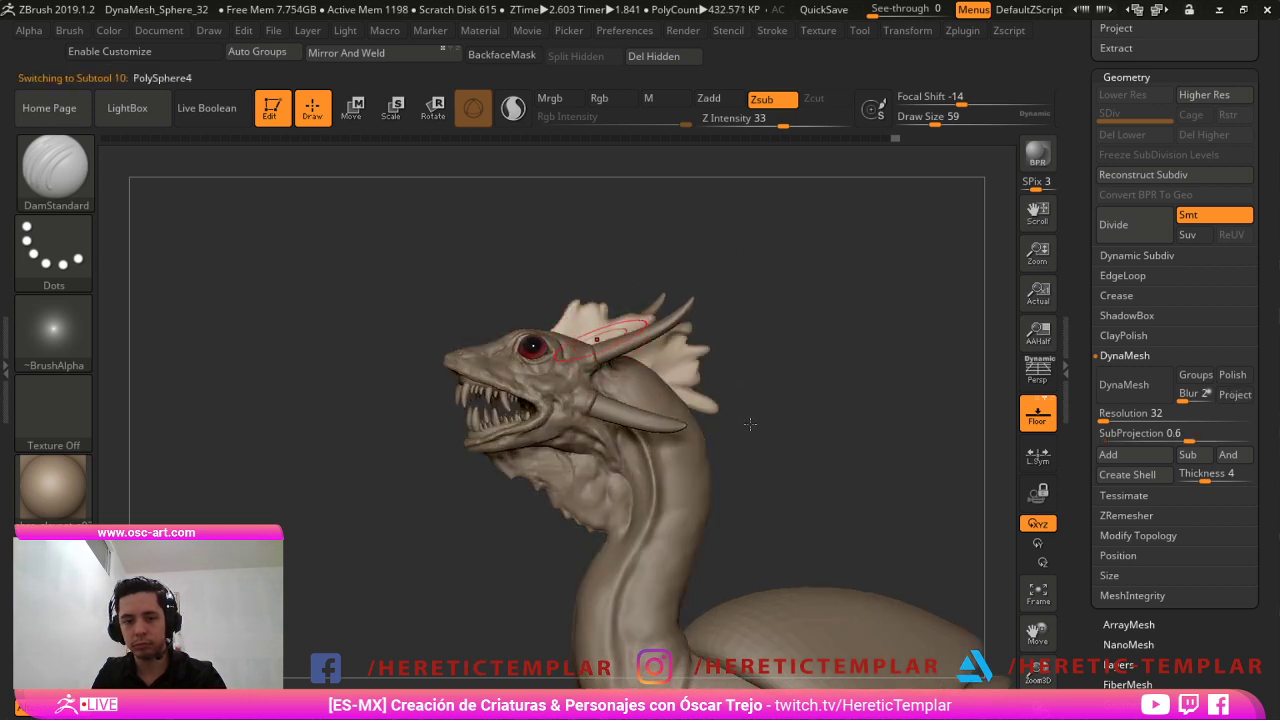
key(ctrl)
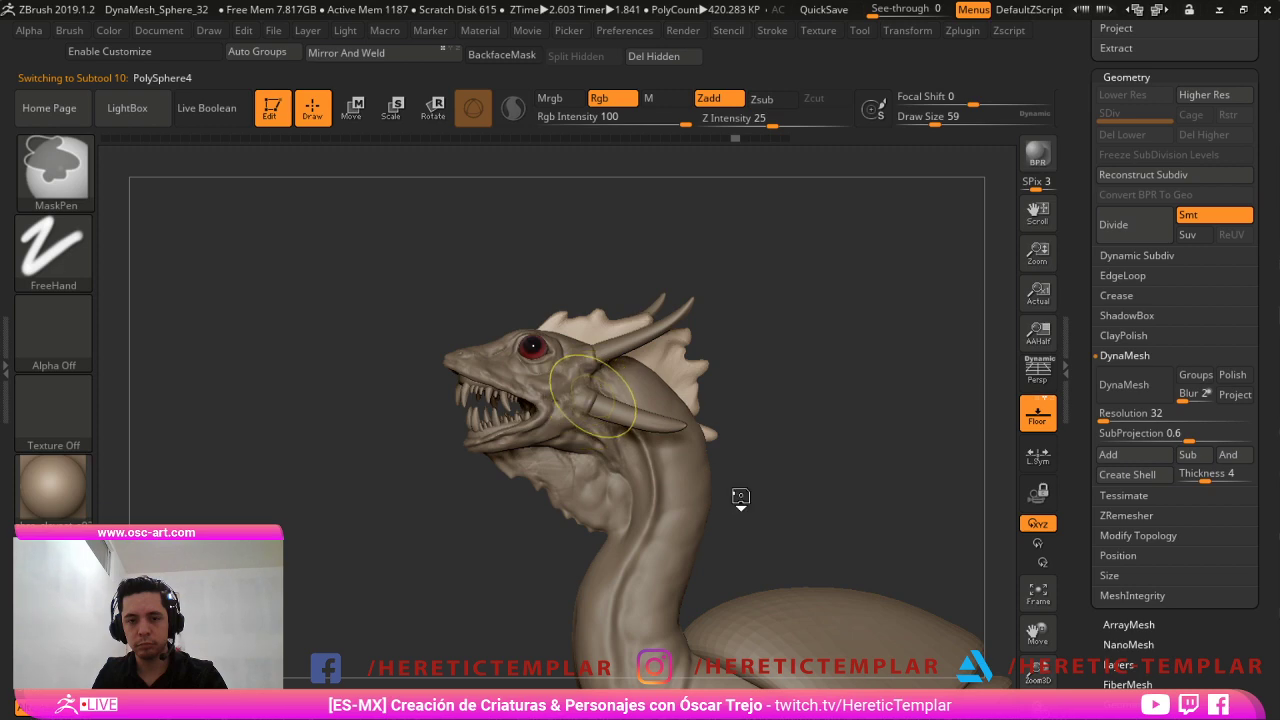
Select the legs subtool and set the draw size to 149.
mouse_move(982, 645)
mouse_down()
mouse_move(955, 620)
mouse_move(928, 500)
mouse_move(925, 590)
mouse_move(917, 483)
mouse_up()
alt+click(765, 615)
key(s)
mouse_move(737, 507)
mouse_down()
mouse_move(757, 508)
mouse_move(755, 519)
mouse_up()
alt+drag(605, 613, 615, 430)
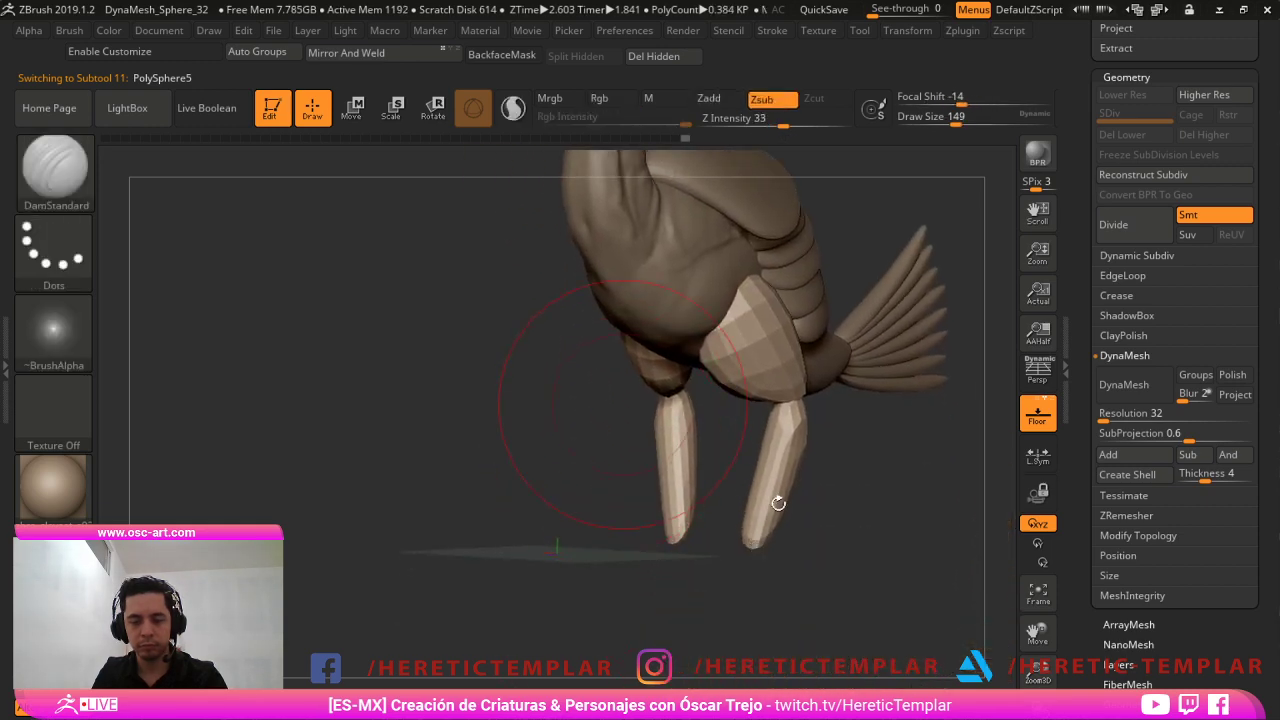
Try to remesh the legs with the Remesh By Dynamesh deformer and inspect the mesh in wireframe.
key(w)
drag(1000, 595, 897, 533)
click(622, 278)
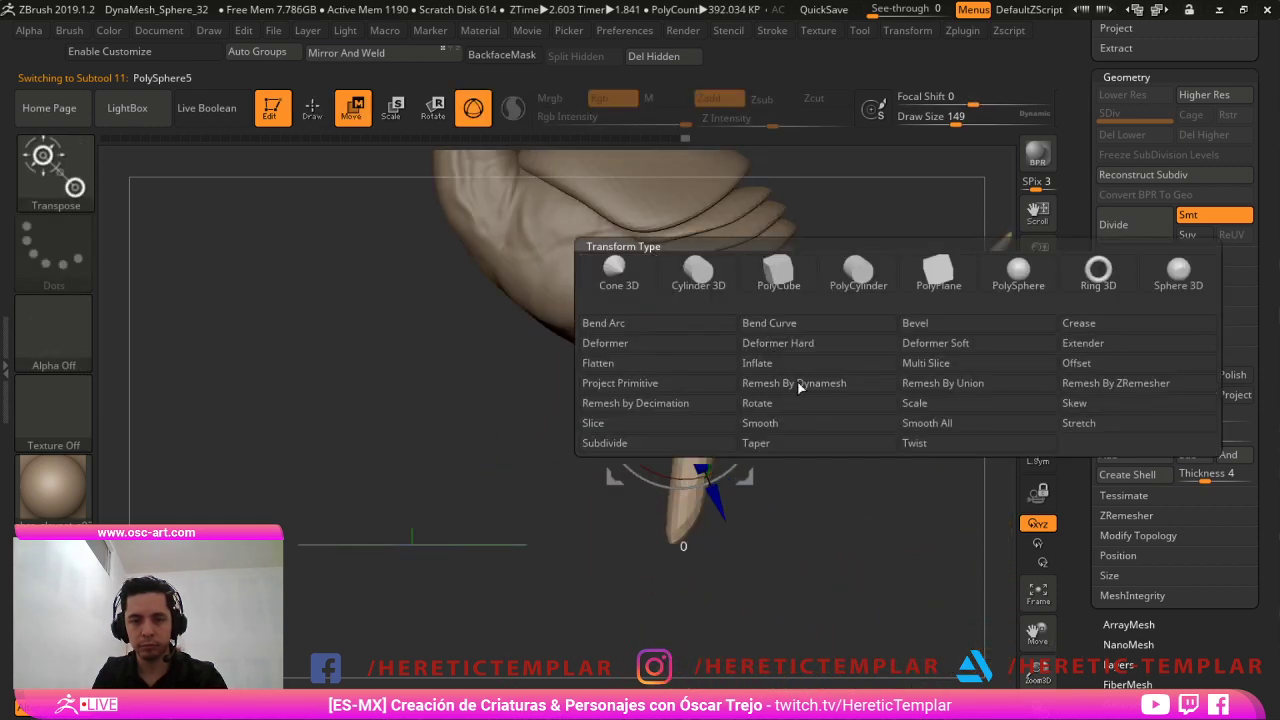
click(800, 387)
alt+drag(655, 593, 750, 585)
alt+drag(728, 640, 722, 430)
drag(553, 506, 619, 370)
alt+drag(681, 434, 638, 620)
key(shift+f)
drag(945, 660, 872, 665)
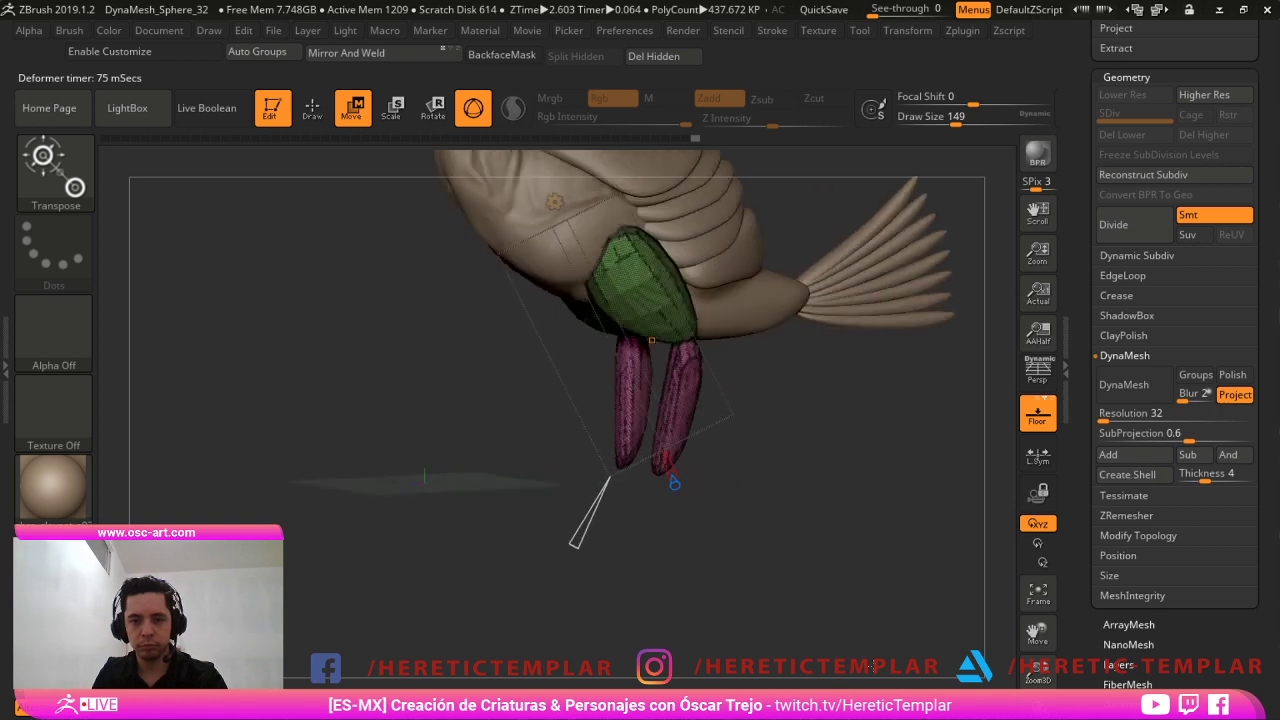
Set the DynaMesh SubProjection to 0 and discard the current remesh deformer on the legs.
click(1172, 434)
text(0)
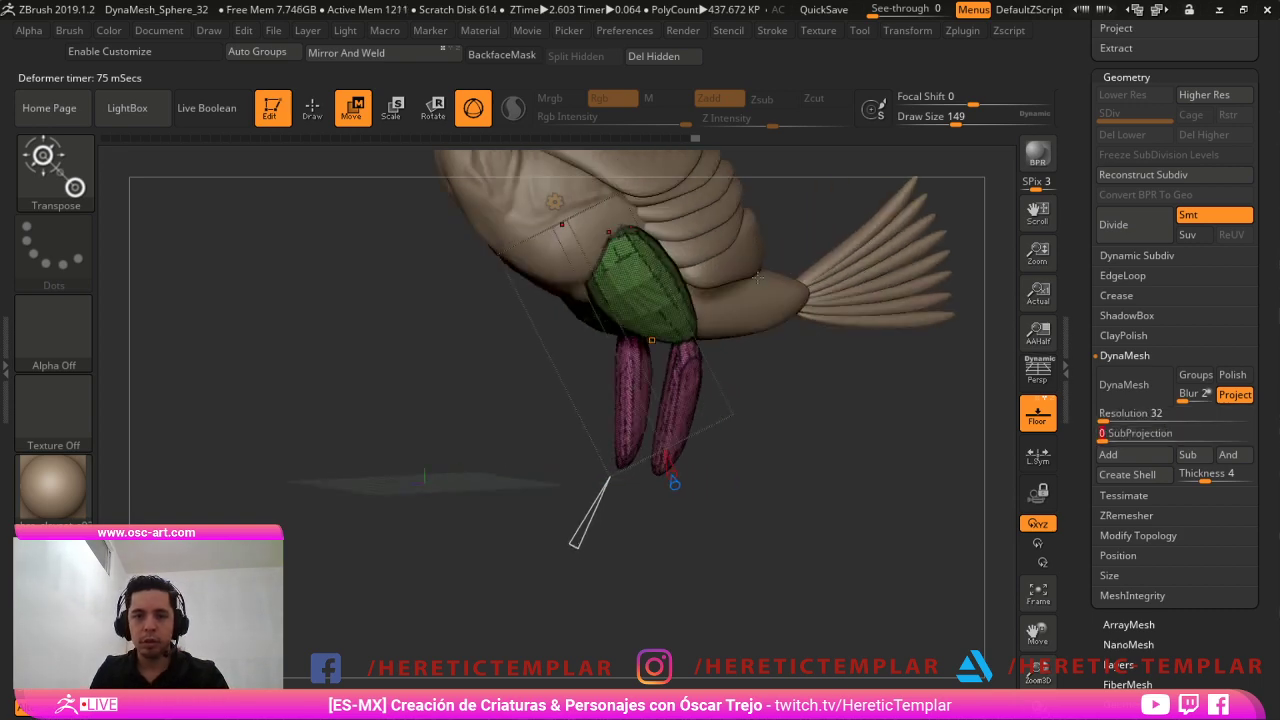
click(555, 202)
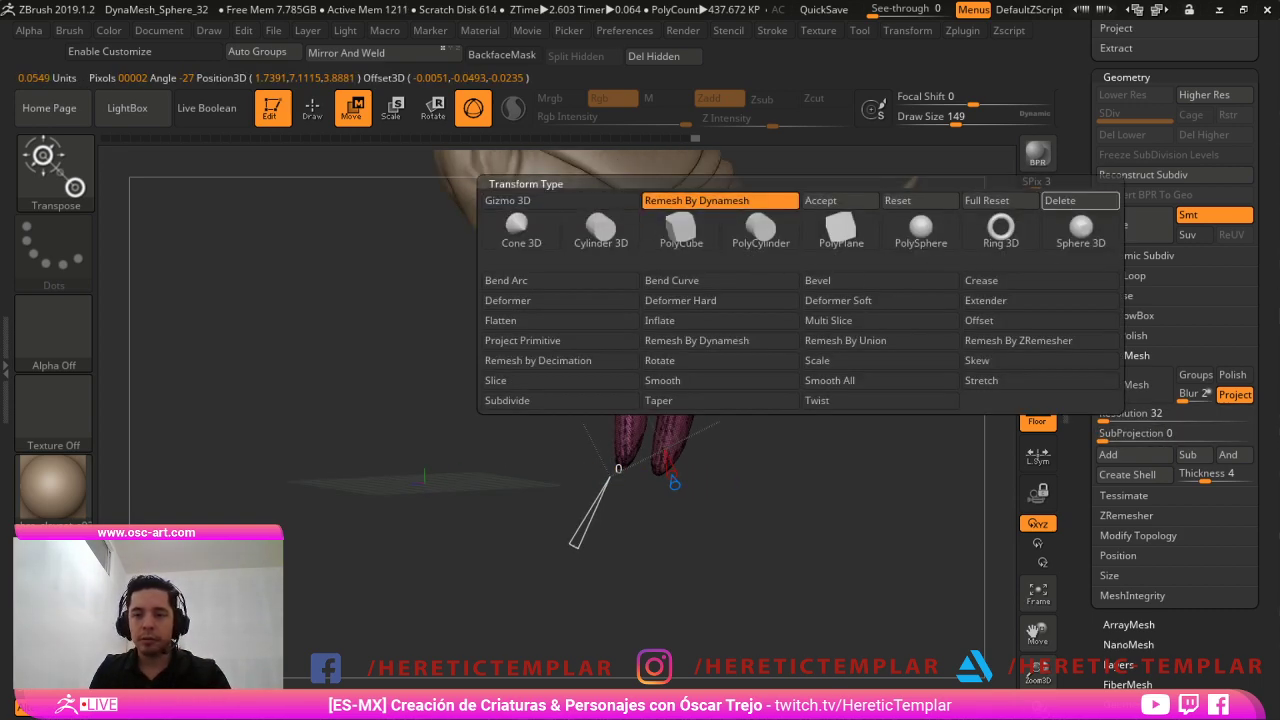
click(1080, 201)
click(555, 202)
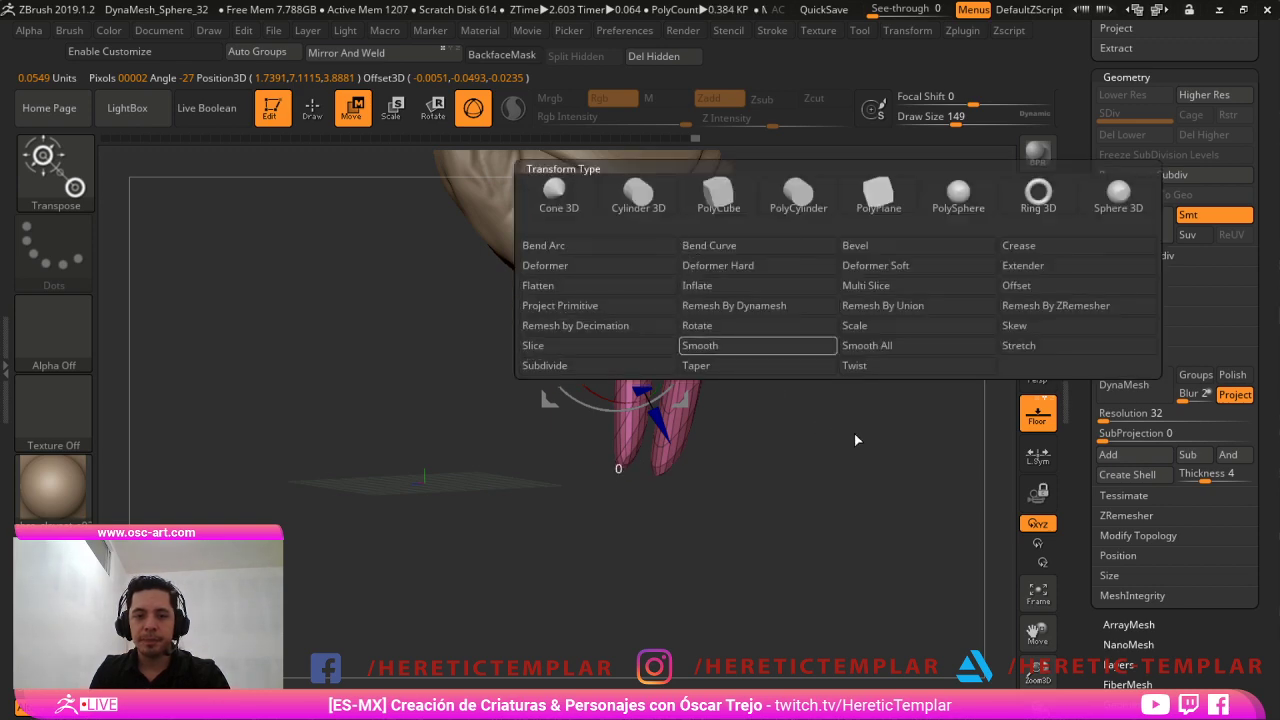
click(740, 326)
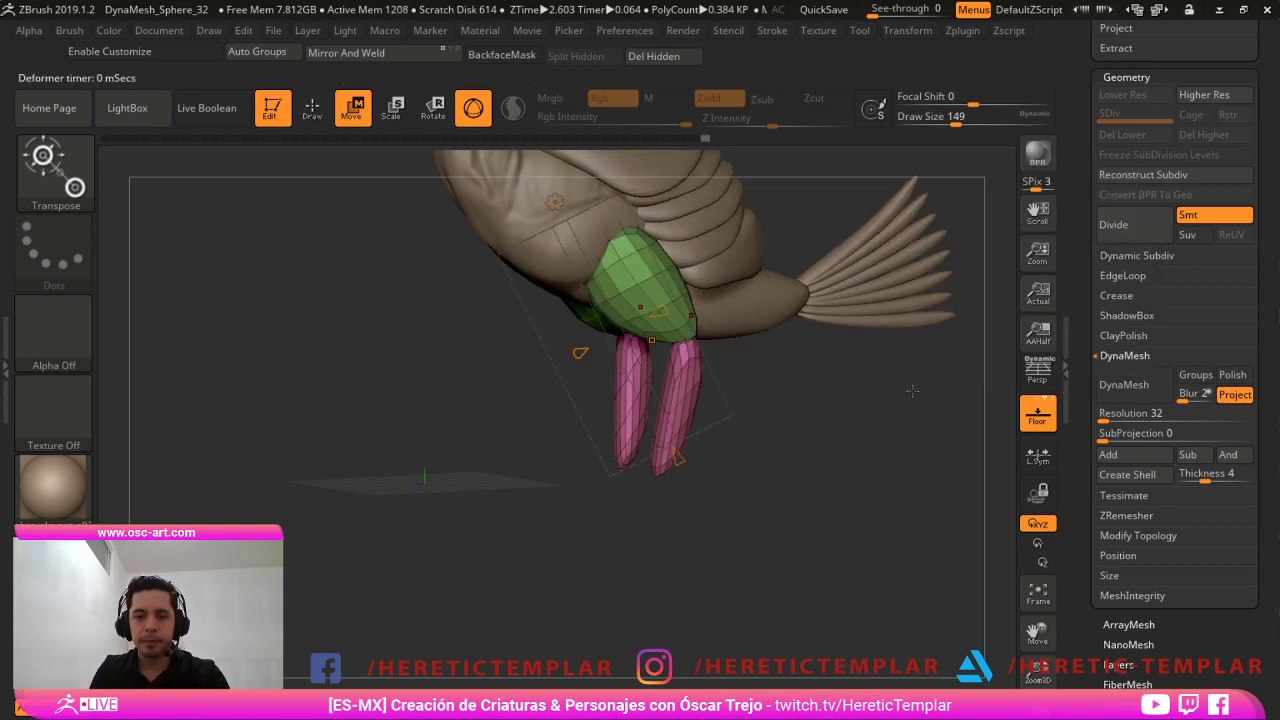
click(553, 202)
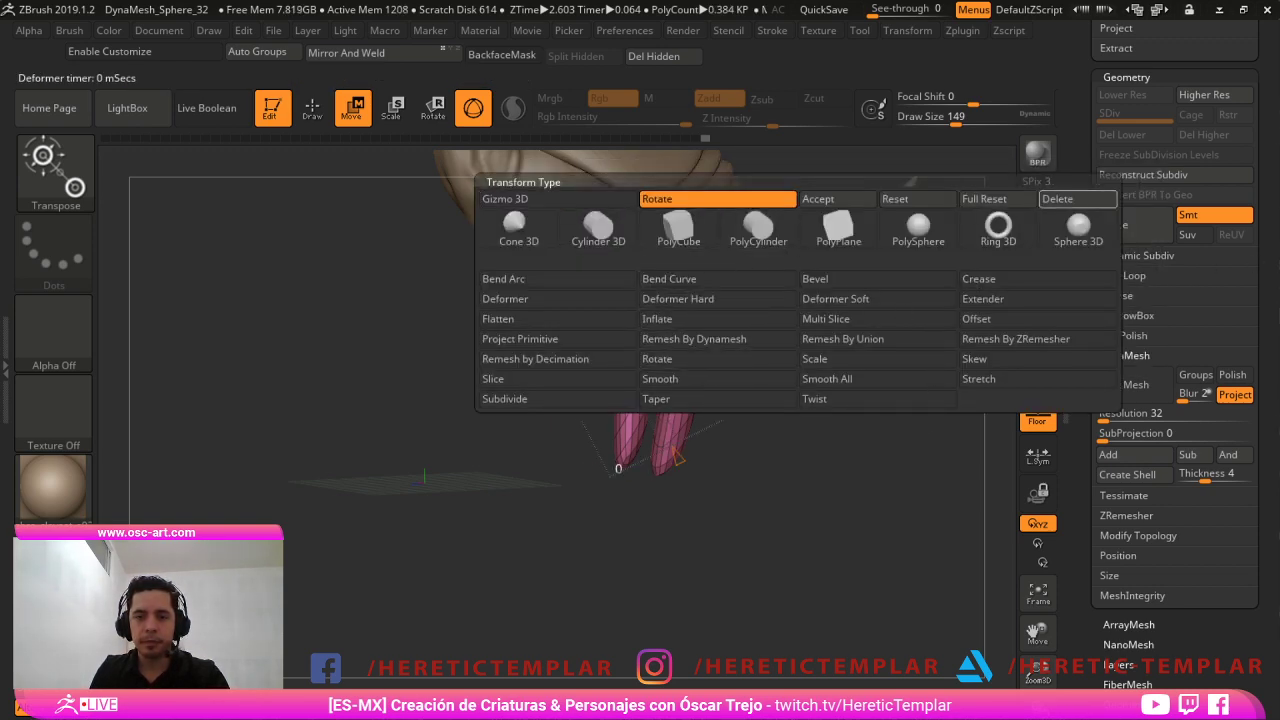
click(1080, 201)
Remesh the legs with the Remesh By Dynamesh deformer, adjust its density and accept the result.
click(555, 202)
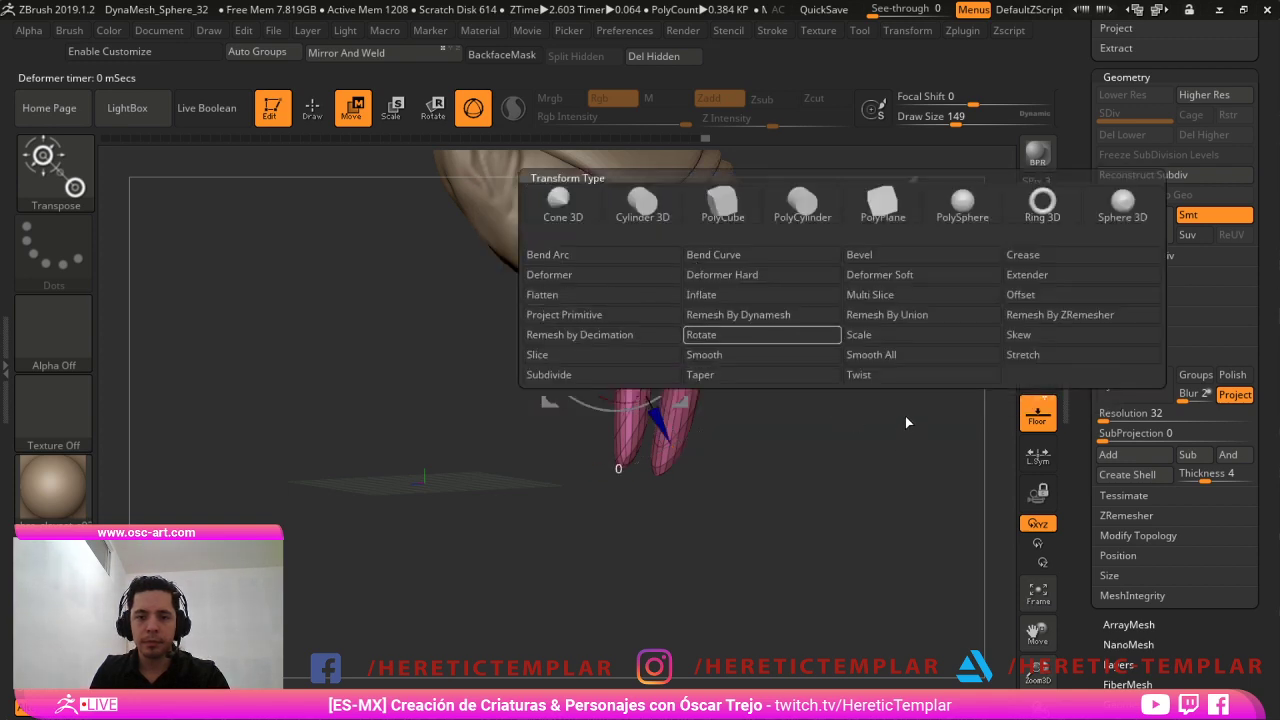
click(731, 317)
drag(577, 541, 580, 536)
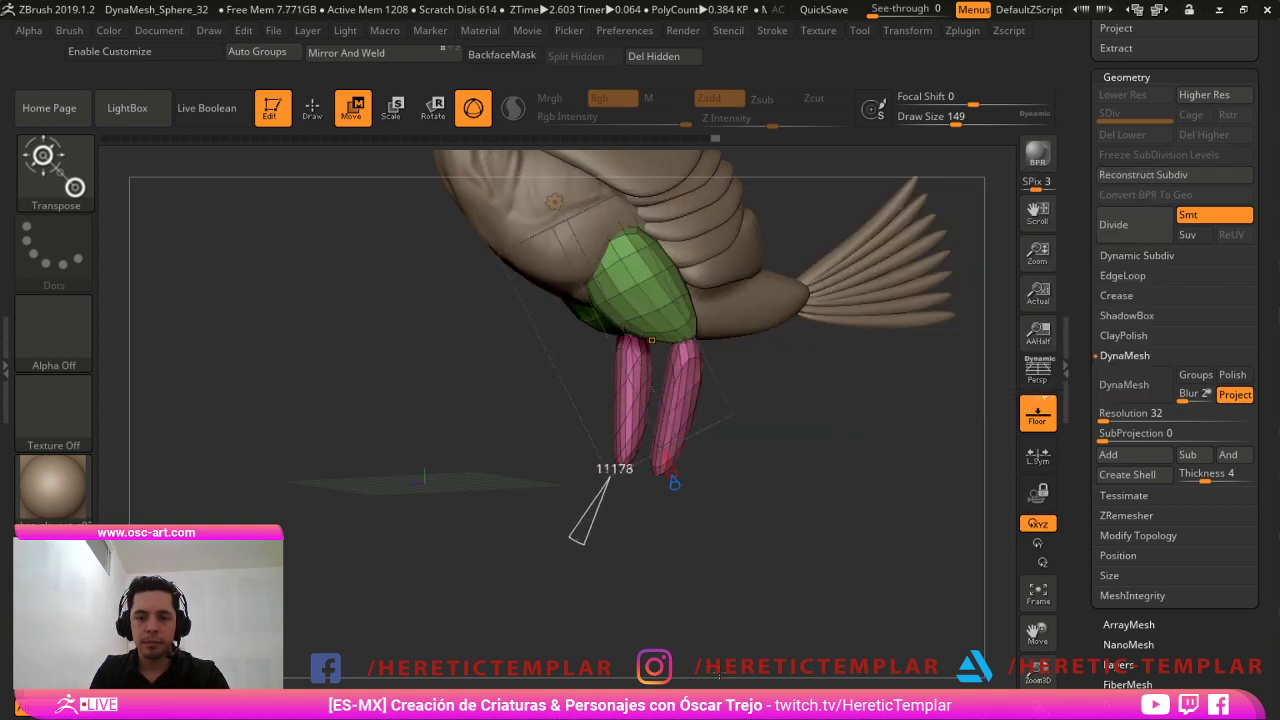
click(555, 202)
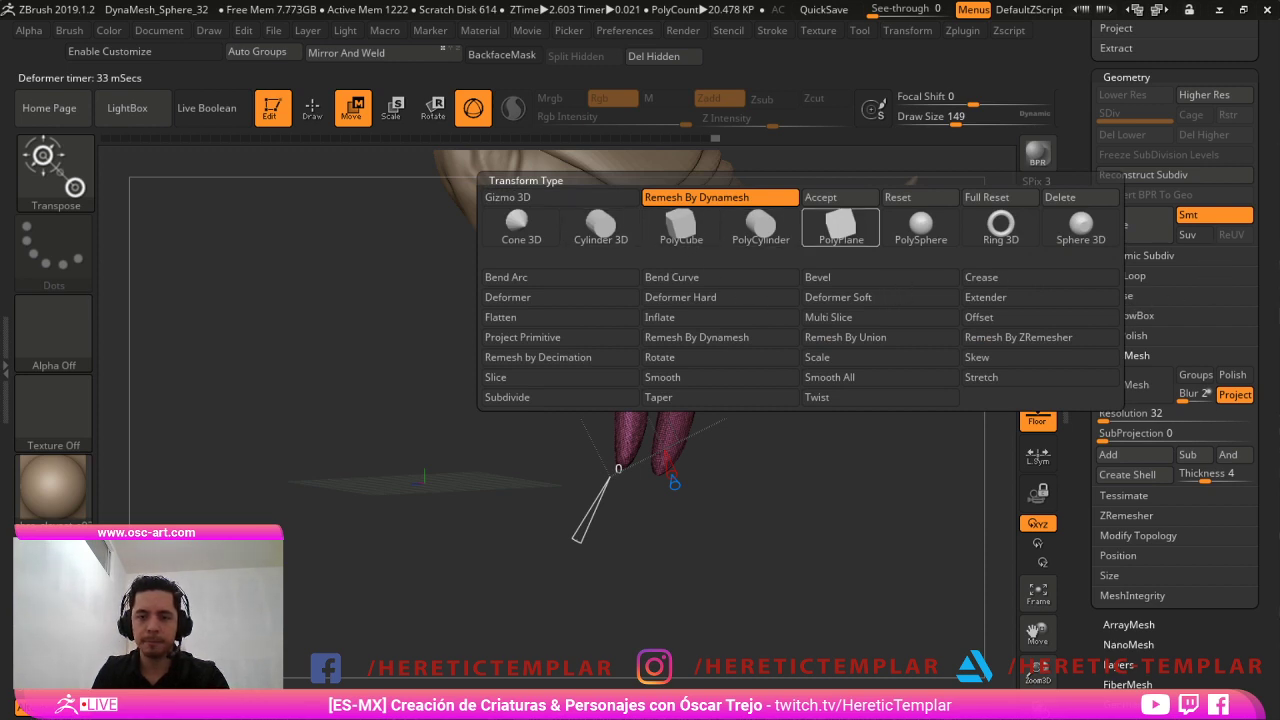
click(838, 199)
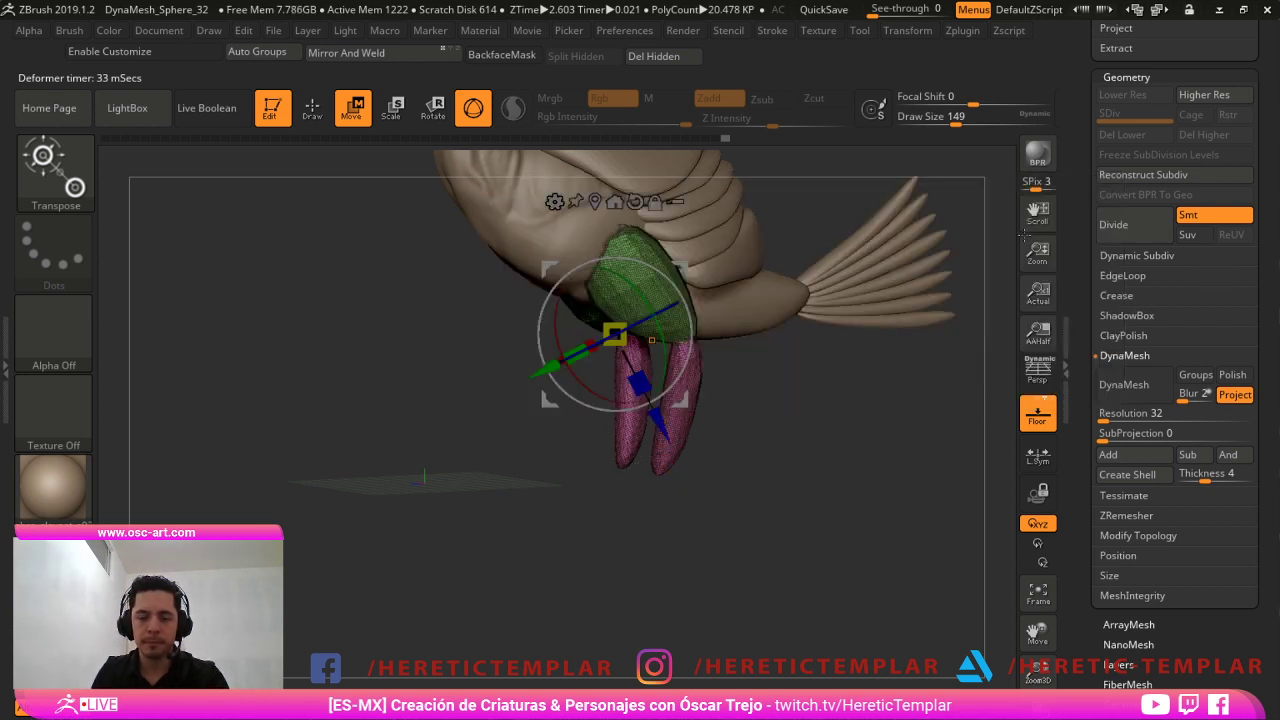
Hide the wireframe, smooth the legs' facets and reshape the thighs with the Move brush at draw size 197.
mouse_move(645, 560)
mouse_down()
mouse_move(666, 567)
mouse_move(636, 606)
mouse_move(809, 557)
mouse_move(828, 655)
mouse_up()
key(q)
key(shift+f)
mouse_move(887, 549)
mouse_down()
mouse_move(866, 443)
mouse_move(770, 440)
mouse_up()
drag(660, 556, 569, 519)
key(s)
mouse_move(544, 365)
mouse_down()
mouse_move(515, 358)
mouse_move(551, 350)
mouse_up()
key(s)
drag(604, 292, 594, 281)
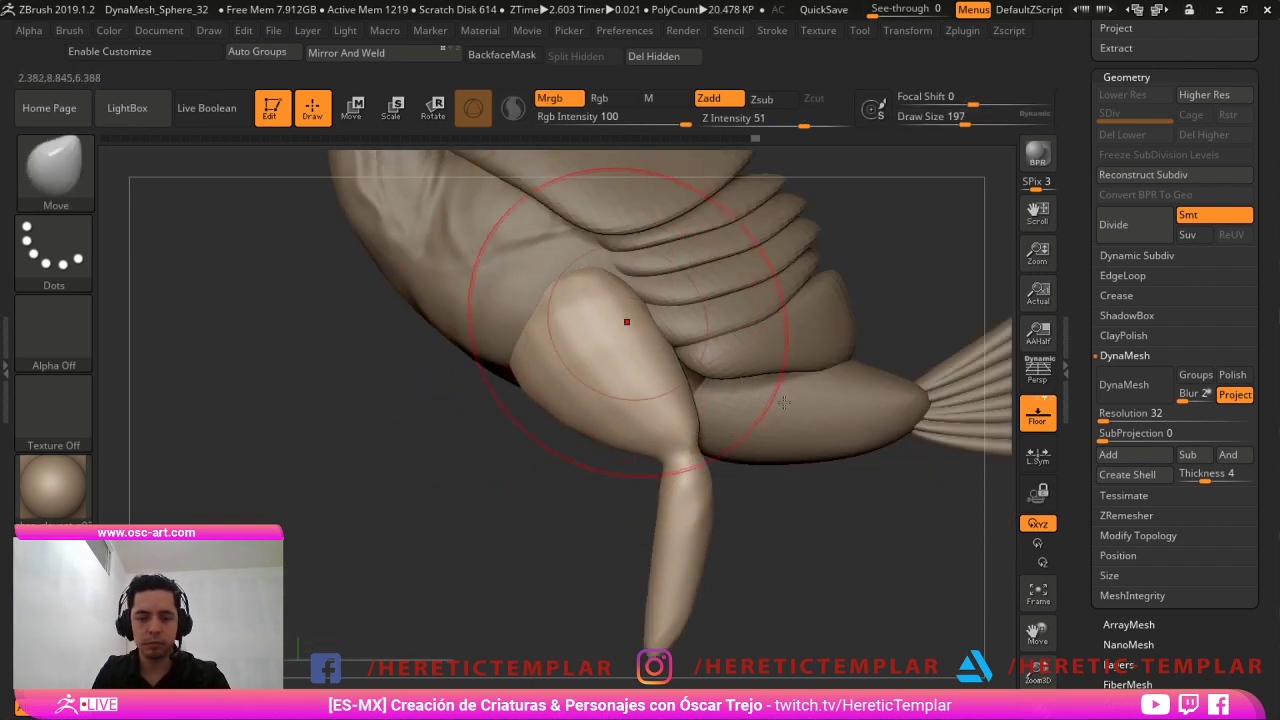
Build up muscle volume on the outer thighs with ClayBuildup at draw size 116.
key(b)
key(c)
key(b)
key(s)
drag(577, 351, 625, 395)
key(s)
drag(620, 343, 640, 420)
drag(500, 485, 625, 505)
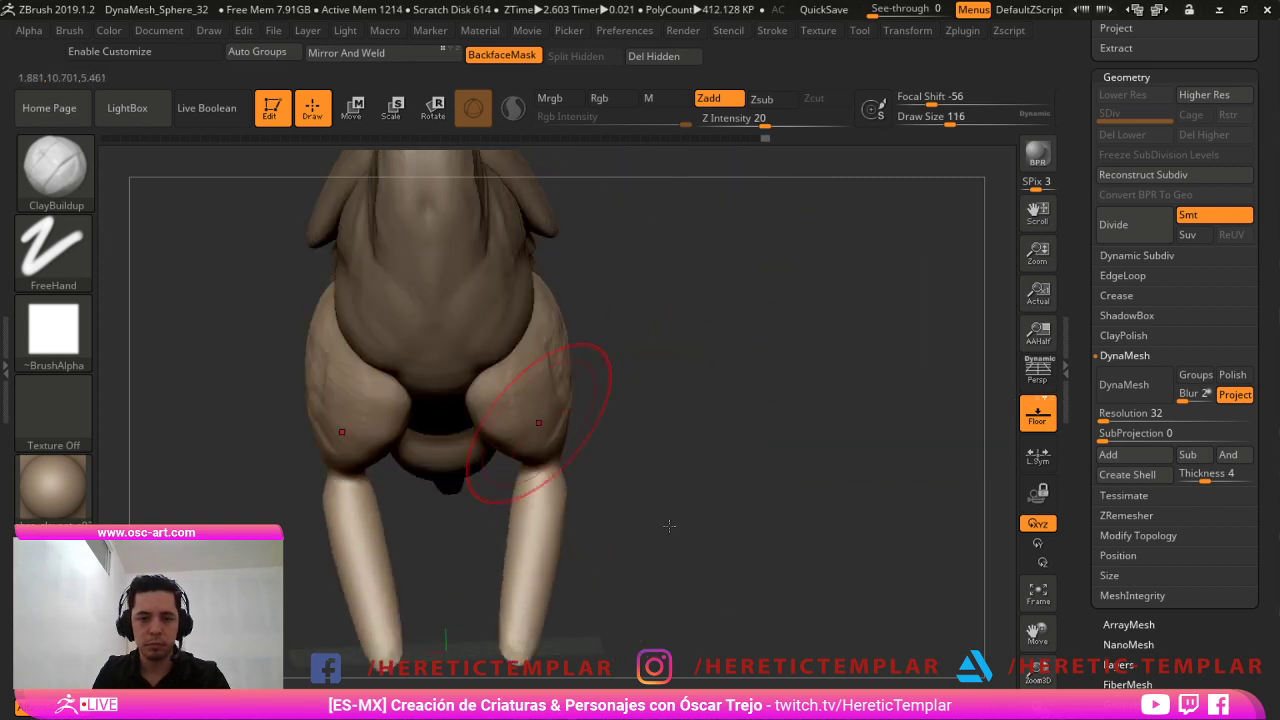
Extend the muscle build-up down the thighs into the knee joint, reducing the ClayBuildup draw size to 49.
key(s)
drag(501, 424, 560, 473)
drag(552, 462, 538, 485)
drag(632, 464, 536, 460)
key(s)
mouse_move(573, 471)
mouse_down()
mouse_move(565, 443)
mouse_move(592, 463)
mouse_up()
key(s)
mouse_move(650, 472)
mouse_down()
mouse_move(578, 463)
mouse_move(598, 450)
mouse_move(599, 474)
mouse_up()
key(s)
key(s)
key(s)
mouse_move(596, 455)
mouse_down()
mouse_move(598, 480)
mouse_move(590, 454)
mouse_move(589, 466)
mouse_up()
drag(645, 470, 712, 474)
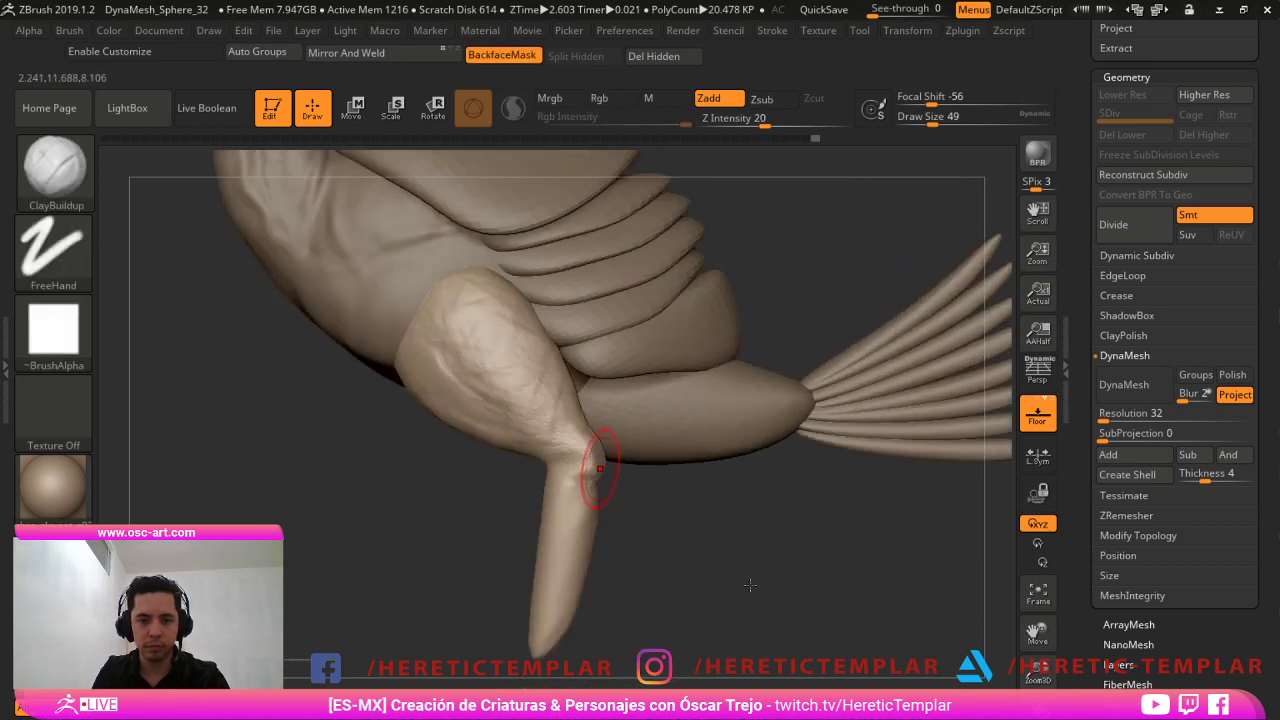
Reshape the knee joint and lower legs with the Move brush, undoing the first stroke.
key(b)
key(m)
key(v)
drag(599, 466, 597, 457)
key(ctrl+z)
key(s)
key(s)
drag(556, 497, 565, 501)
drag(562, 627, 574, 564)
key(s)
alt+drag(680, 590, 660, 560)
drag(645, 575, 778, 588)
Add horizontal bands along the lower legs with ClayBuildup at draw size 65.
key(b)
key(c)
key(b)
mouse_move(640, 625)
alt+mouse_down()
mouse_move(783, 655)
mouse_move(790, 690)
alt+mouse_up()
key(s)
mouse_move(582, 570)
mouse_down()
mouse_move(534, 565)
mouse_move(528, 545)
mouse_move(574, 485)
mouse_move(560, 450)
mouse_move(585, 371)
mouse_up()
key(s)
mouse_move(645, 472)
shift+mouse_down()
mouse_move(677, 496)
mouse_move(660, 460)
shift+mouse_up()
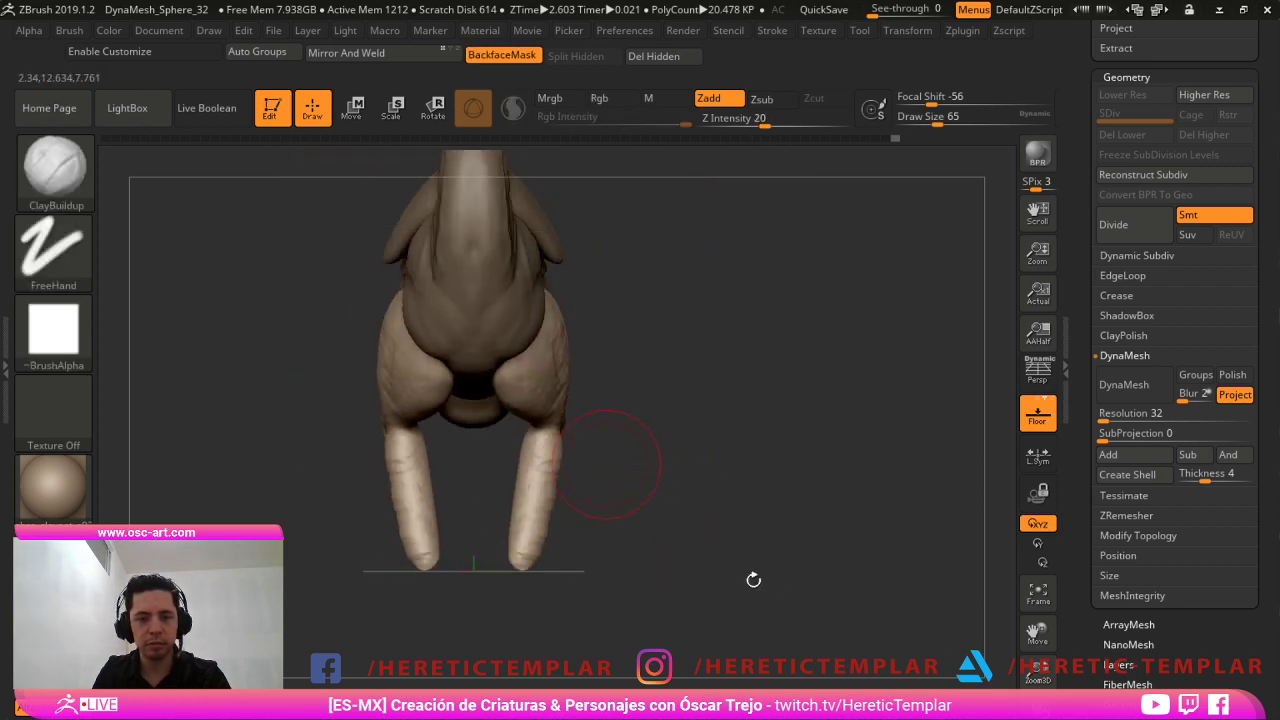
Adjust the lower legs' silhouette with the Move brush at draw size 90.
key(b)
key(m)
key(v)
key(s)
mouse_move(546, 466)
mouse_down()
mouse_move(690, 470)
mouse_move(655, 490)
mouse_up()
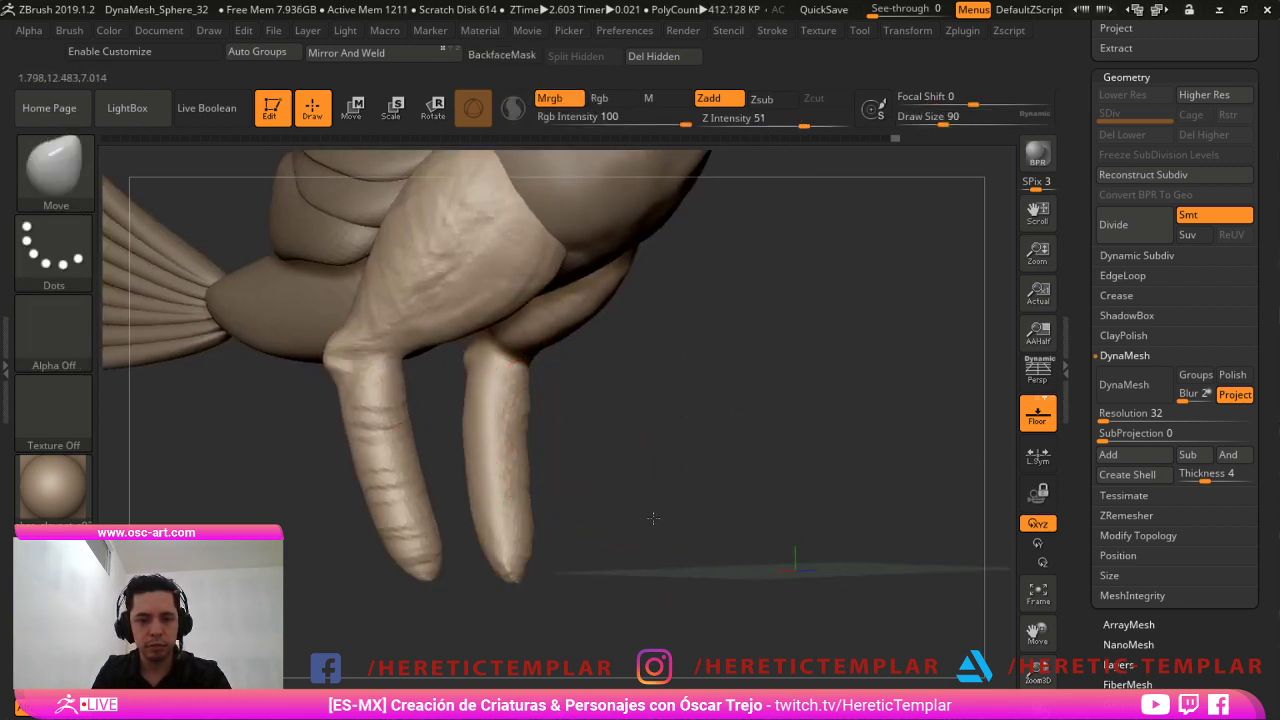
Build up the inner side of the lower legs with ClayBuildup at draw size 68.
key(b)
key(c)
key(b)
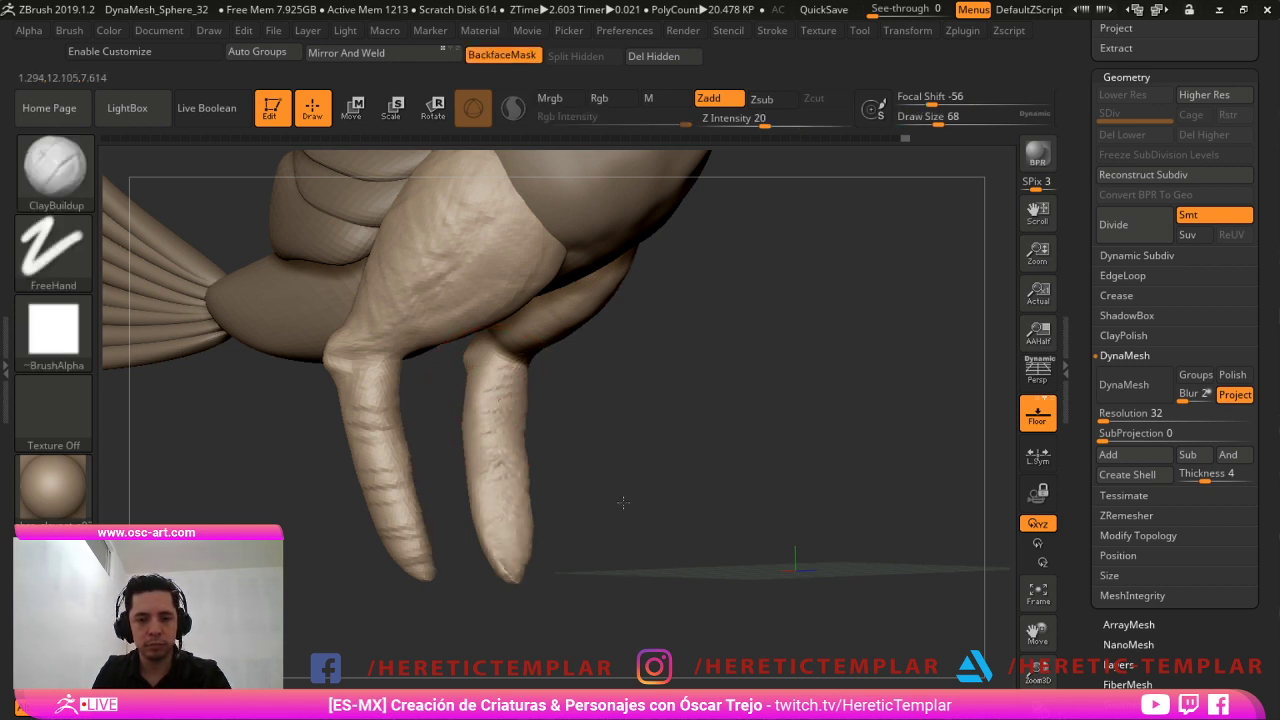
Select the wing plates subtool and subdivide it to subdivision level 3.
alt+drag(710, 529, 866, 560)
alt+drag(866, 560, 800, 620)
drag(800, 620, 720, 590)
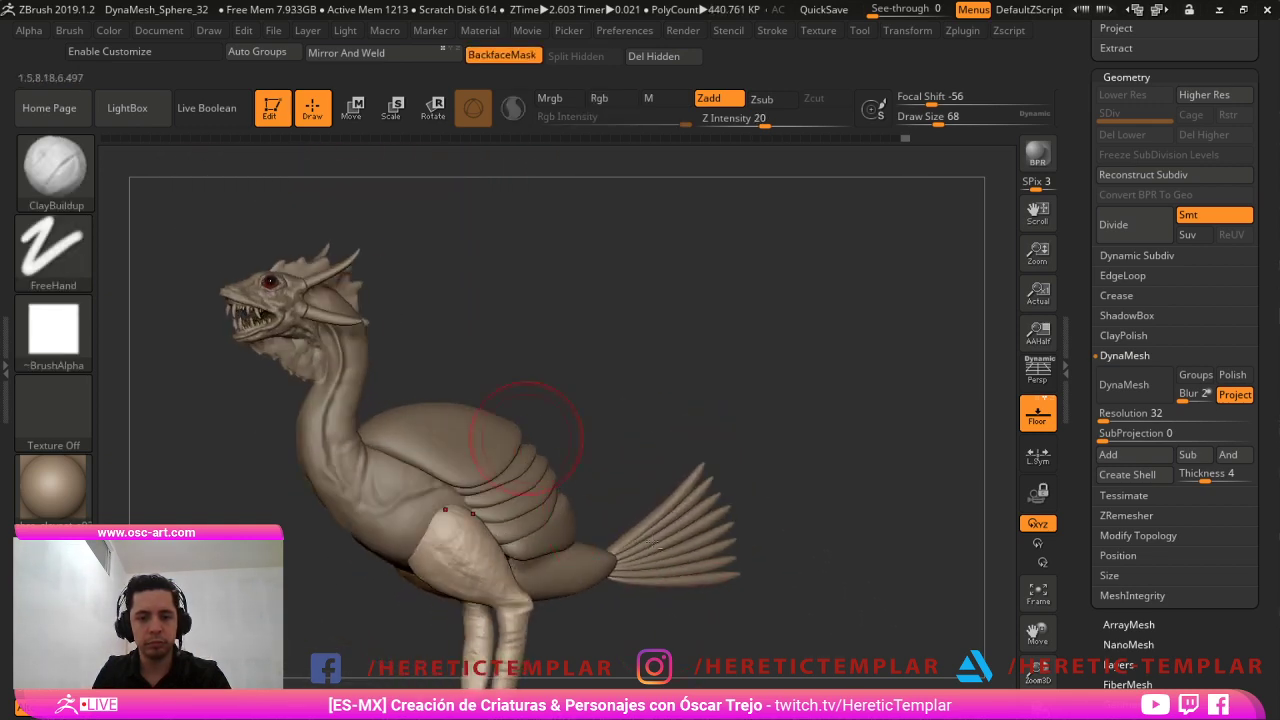
alt+click(499, 443)
shift+drag(729, 529, 714, 549)
key(ctrl+d)
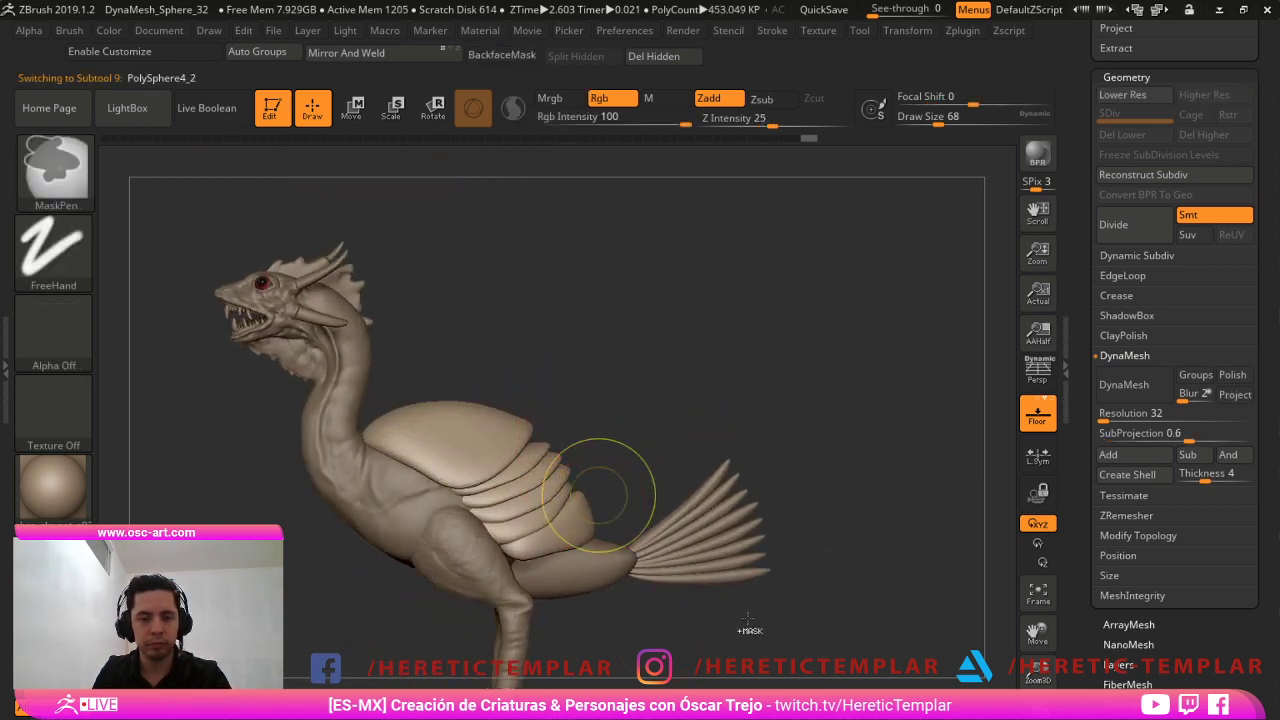
key(shift+d)
key(ctrl+d)
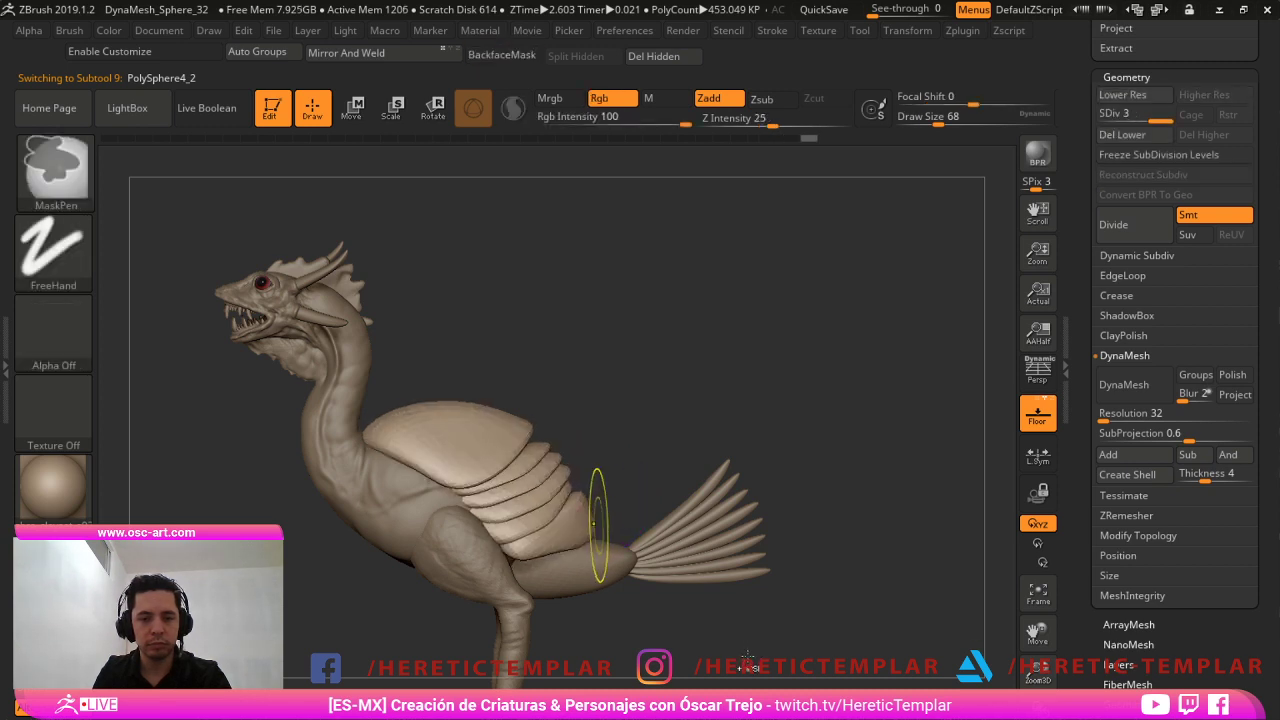
Subdivide the wing plates once more to subdivision level 4.
key(ctrl+d)
drag(723, 571, 703, 560)
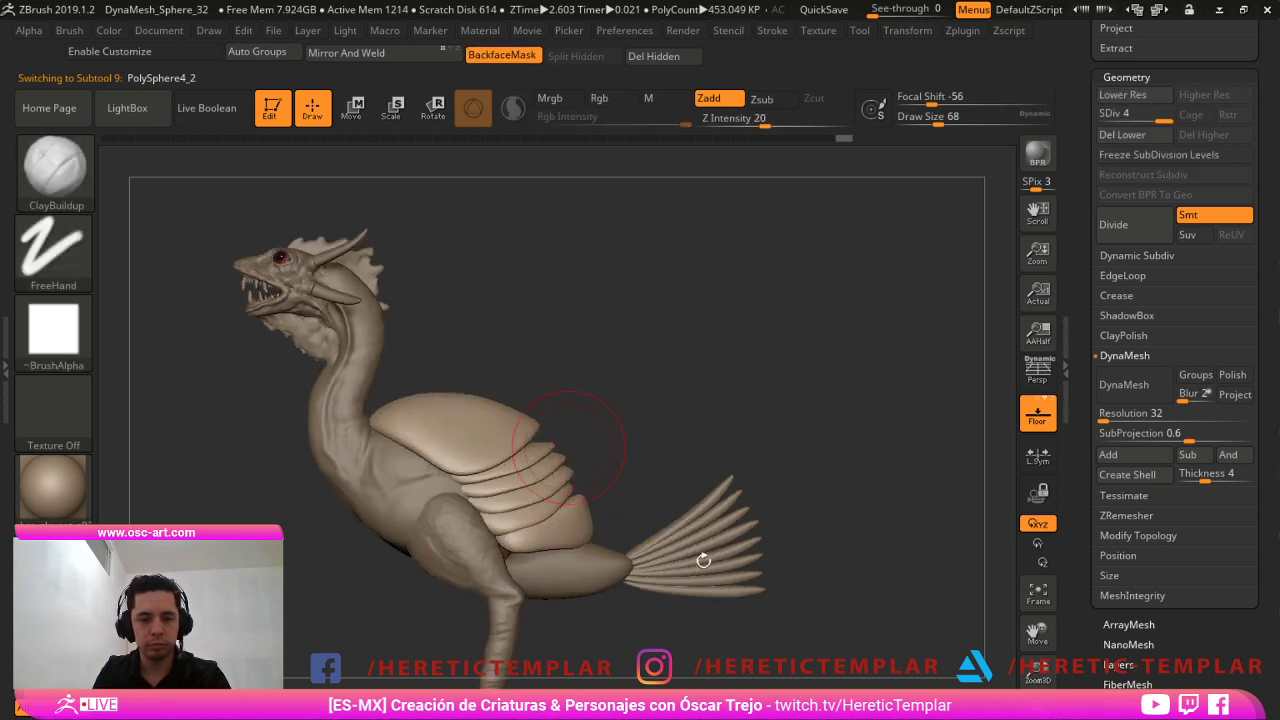
Reshape the top contour and rear edge of the large upper back plate with the Move Topological brush.
key(b)
key(m)
key(t)
key(s)
drag(640, 529, 660, 530)
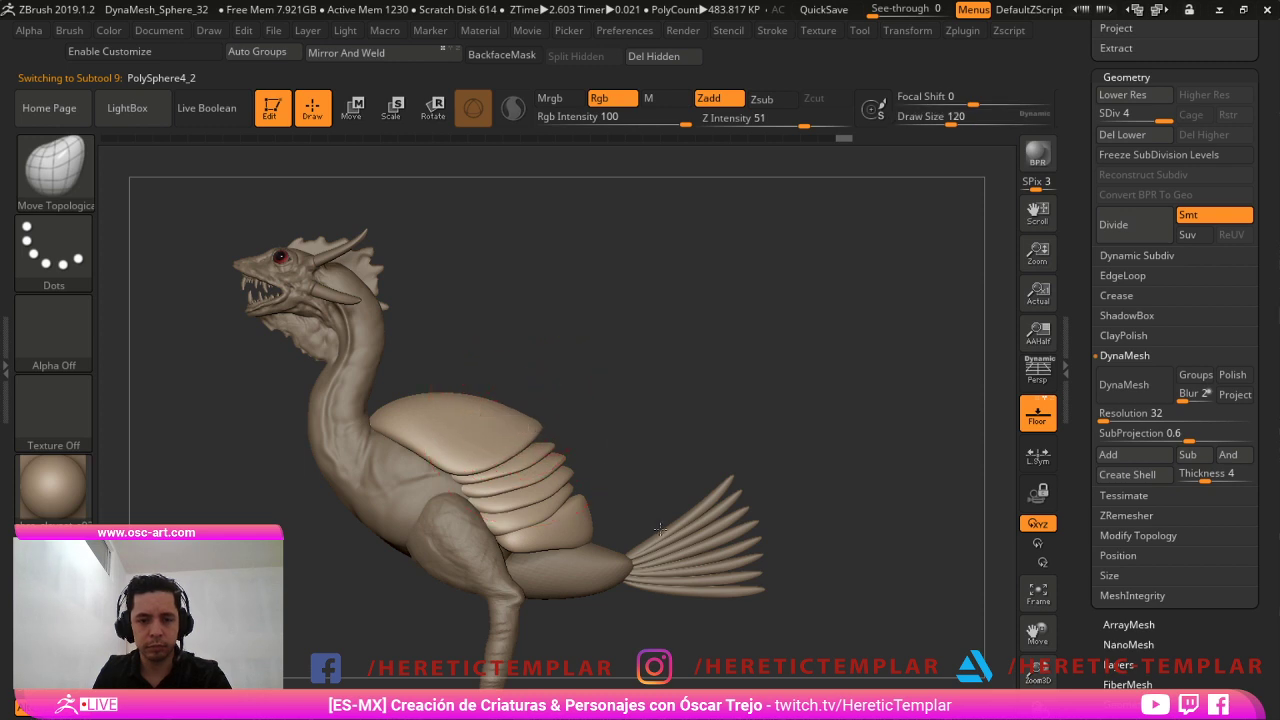
drag(529, 425, 520, 419)
key(s)
drag(460, 413, 469, 399)
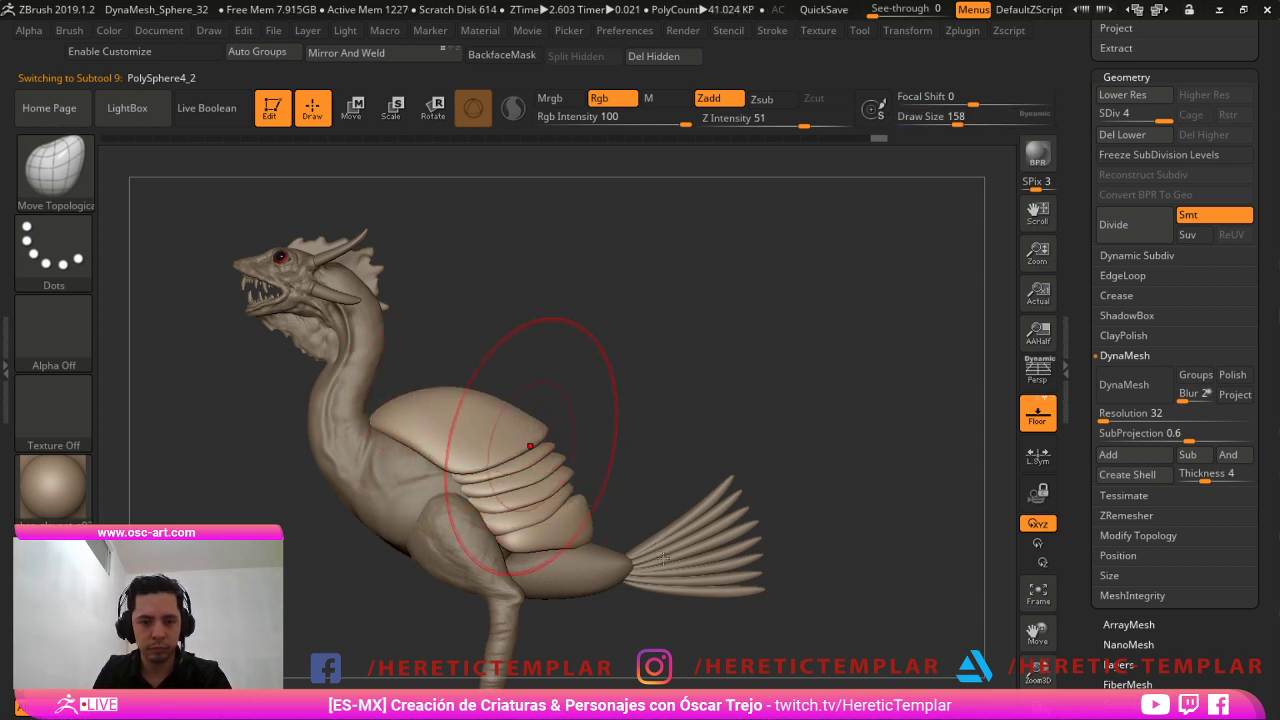
Refine the large back plate's front and lower edges with the Move Topological brush, ending at draw size 128.
alt+drag(800, 465, 810, 508)
key(s)
mouse_move(422, 424)
mouse_down()
mouse_move(359, 433)
mouse_move(396, 459)
mouse_move(403, 485)
mouse_up()
key(s)
alt+drag(620, 385, 608, 306)
drag(474, 434, 470, 428)
mouse_move(635, 358)
mouse_down()
mouse_move(556, 362)
mouse_move(529, 400)
mouse_up()
key(bracketright)
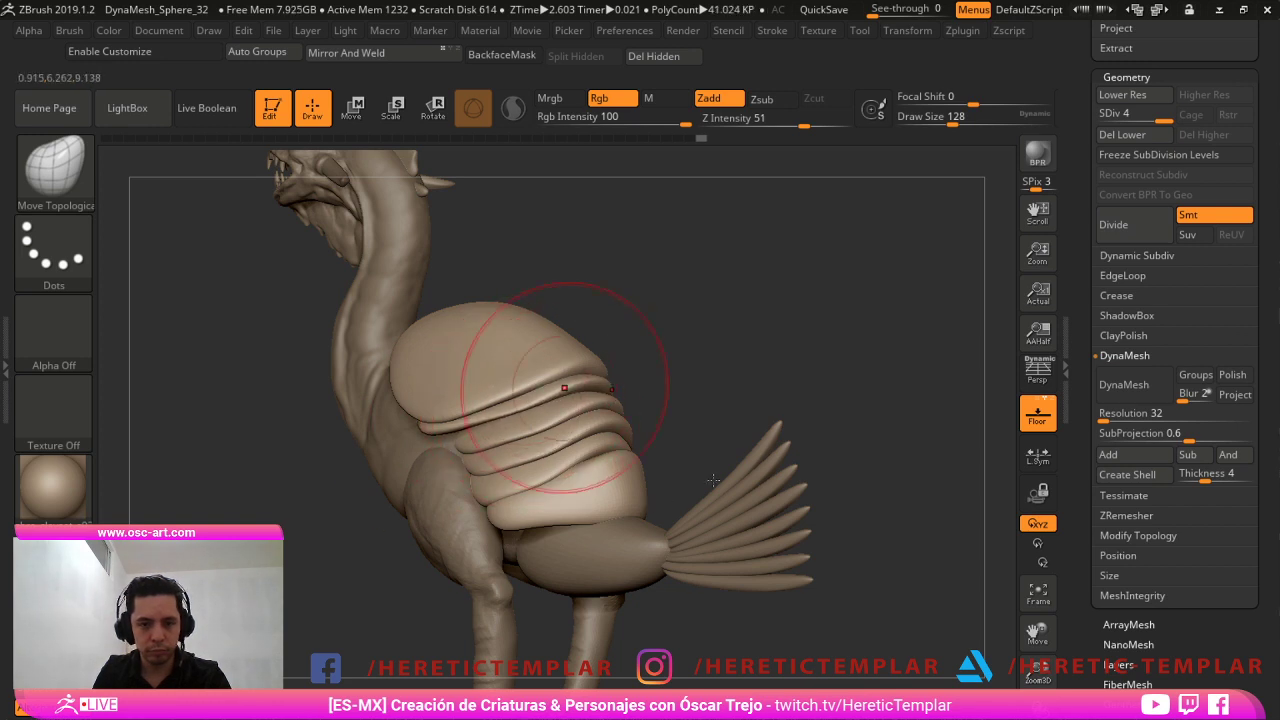
Nudge the narrow overlapping plates beneath the large back plate into cleaner alignment with the Move Topological brush.
drag(775, 432, 887, 447)
drag(556, 402, 541, 416)
drag(655, 388, 610, 392)
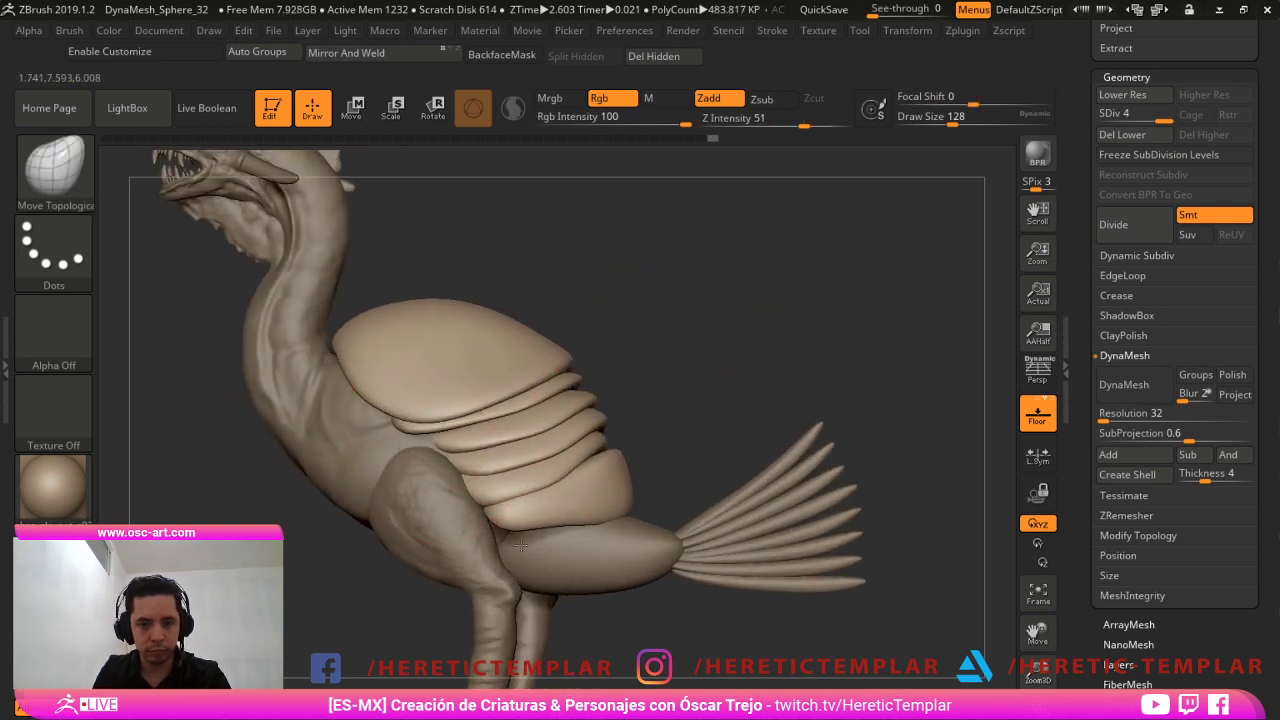
drag(516, 418, 508, 420)
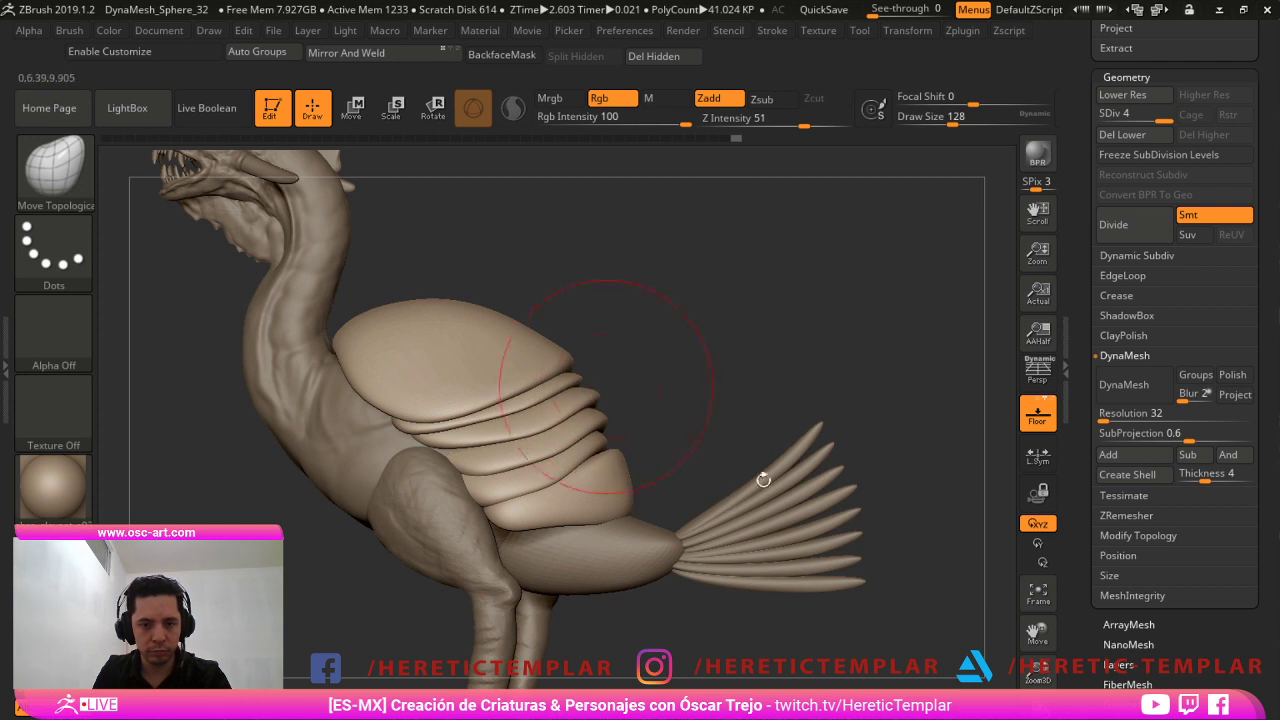
Pull the side edge of the lower back plates upward with the Move Topological brush, working from a rear three-quarter view.
right_drag(763, 480, 747, 484)
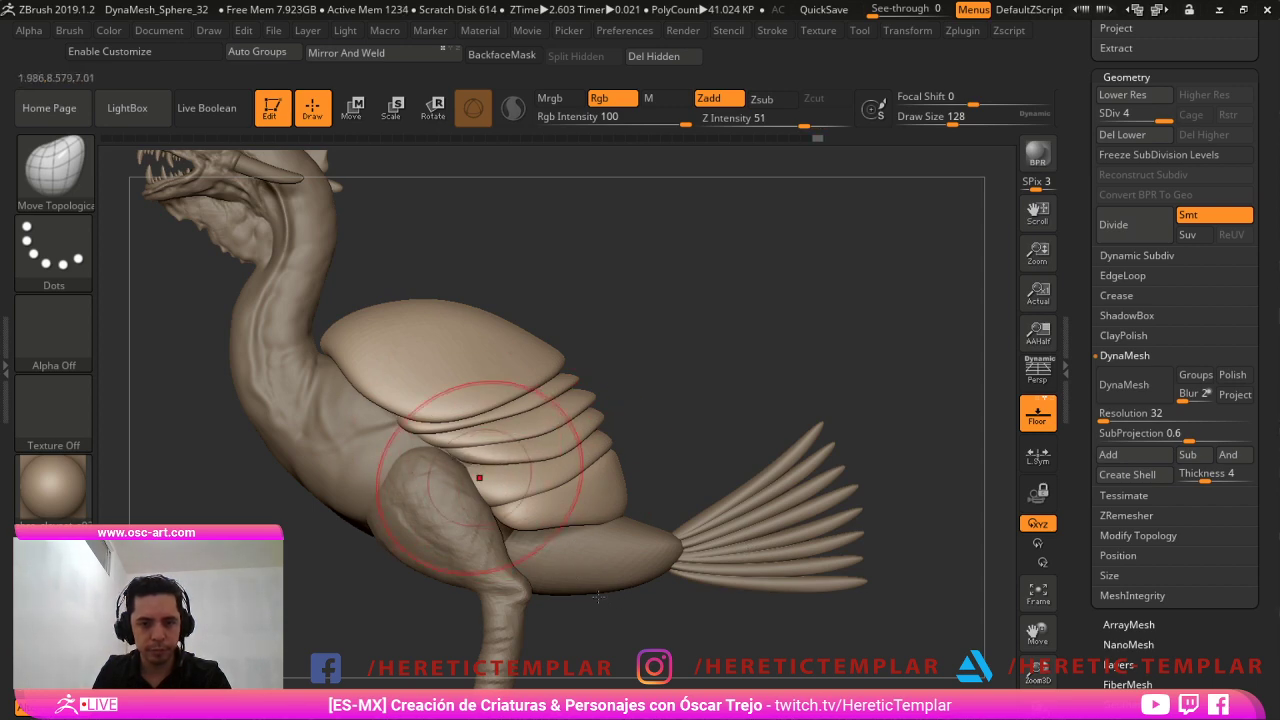
drag(866, 462, 750, 470)
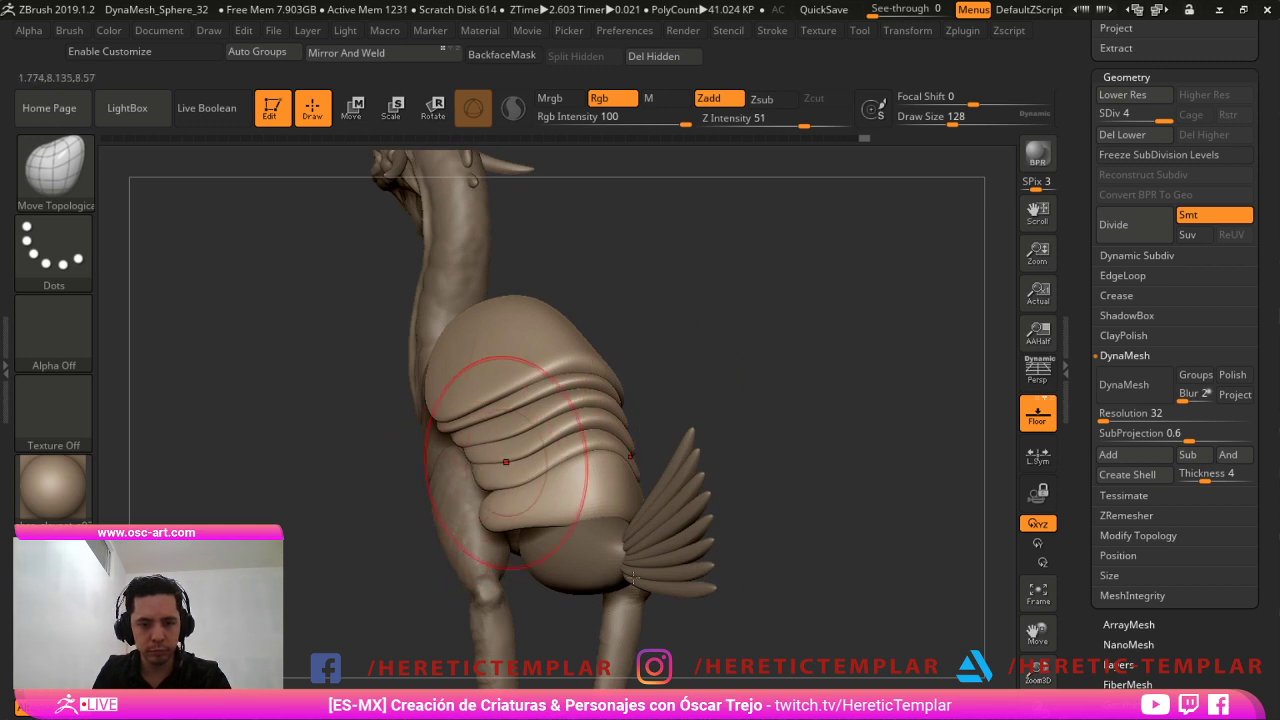
drag(506, 460, 505, 428)
mouse_move(785, 460)
mouse_down()
mouse_move(858, 409)
mouse_move(904, 523)
mouse_up()
right_drag(904, 522, 901, 436)
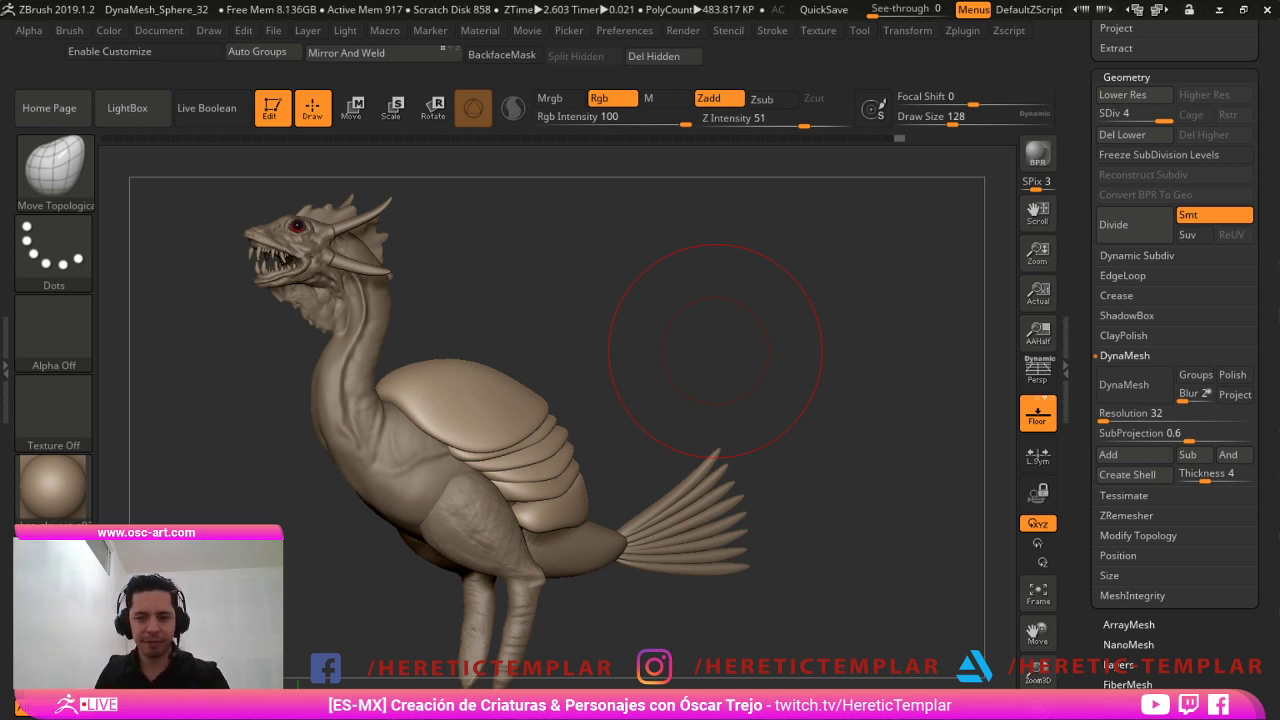
Check the creature from both sides and quick-save the project.
mouse_move(722, 359)
mouse_down()
mouse_move(831, 332)
mouse_move(769, 355)
mouse_move(675, 363)
mouse_move(246, 378)
mouse_up()
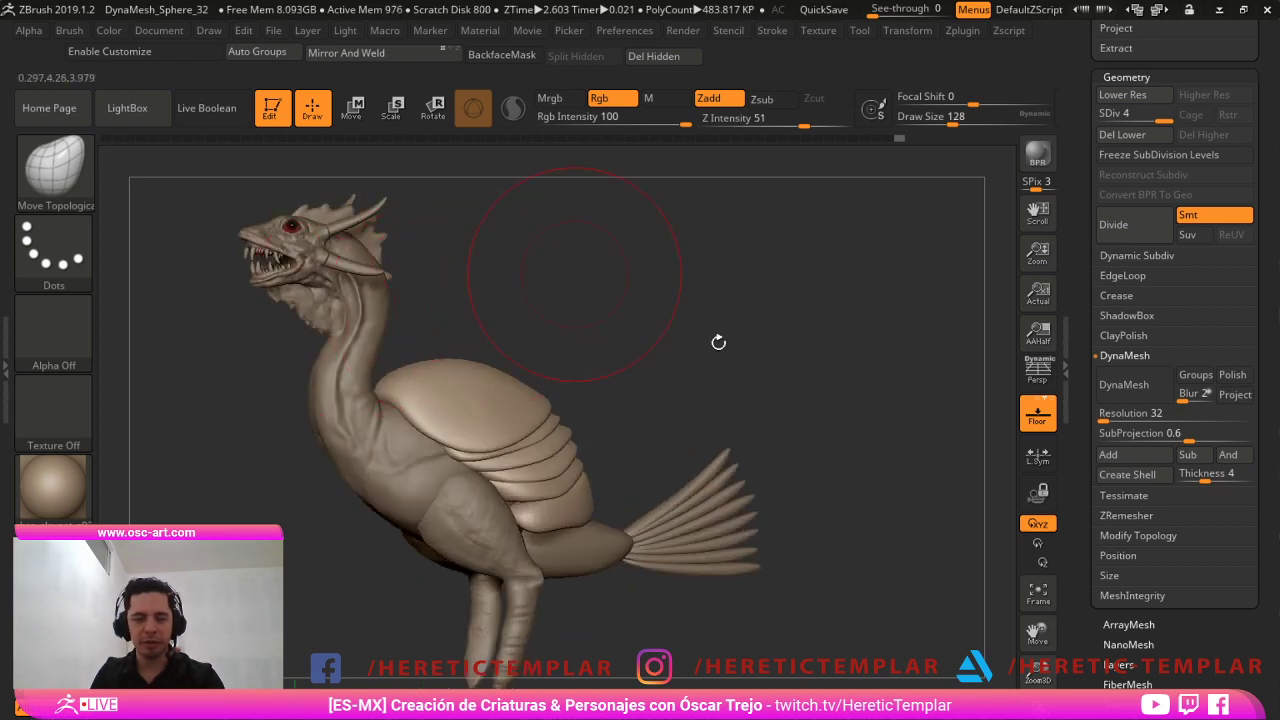
drag(718, 342, 823, 340)
drag(897, 354, 975, 357)
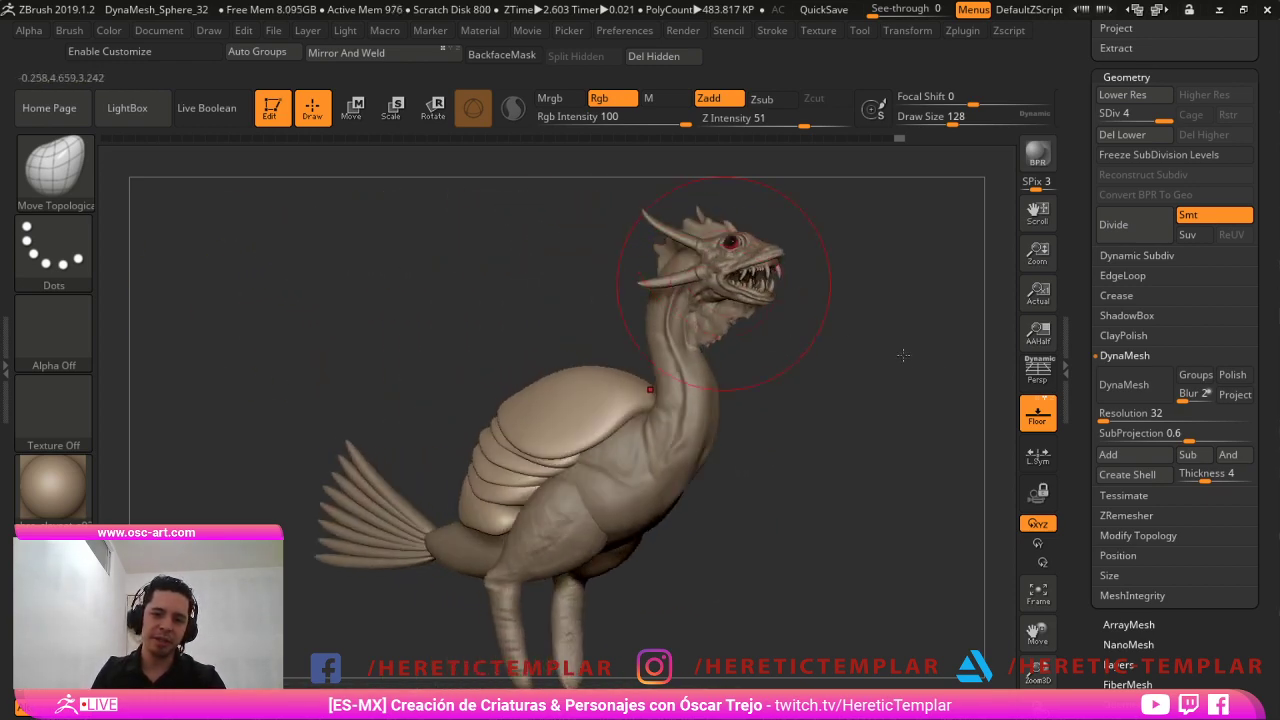
drag(993, 463, 574, 440)
drag(982, 654, 781, 666)
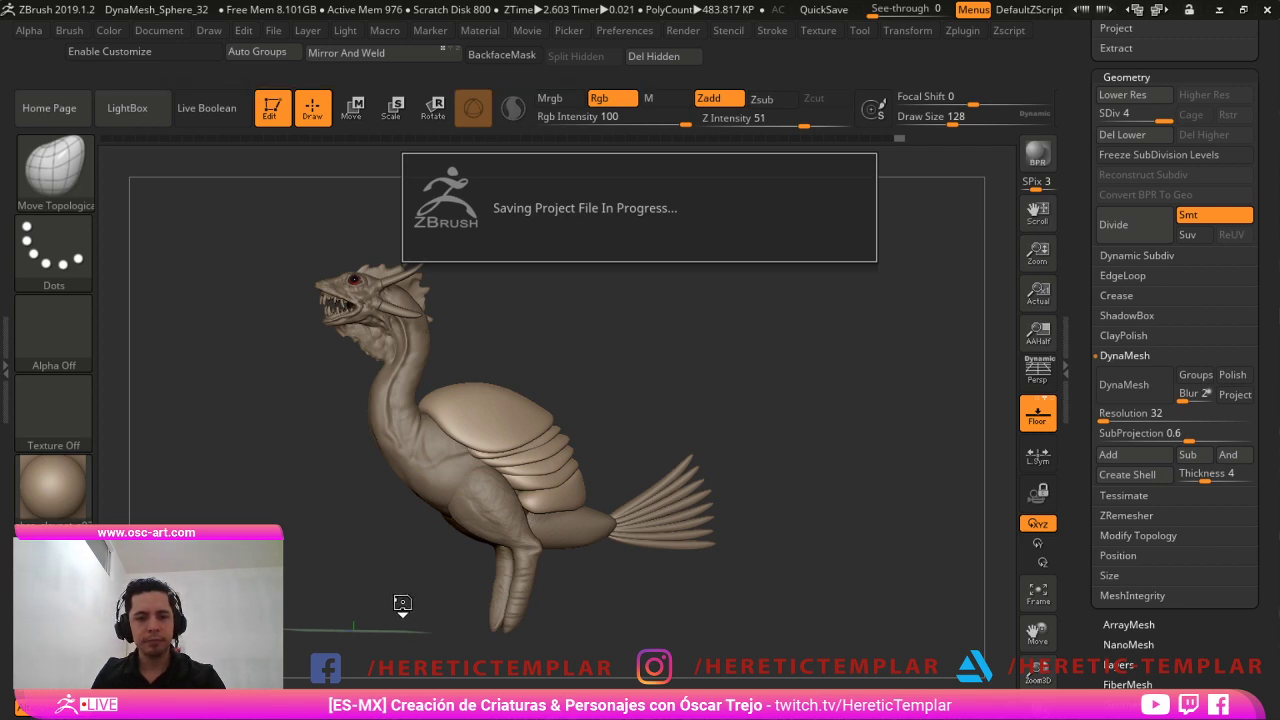
Make the leg subtool PolySphere5 active and switch to the Clay brush.
alt+drag(320, 480, 486, 514)
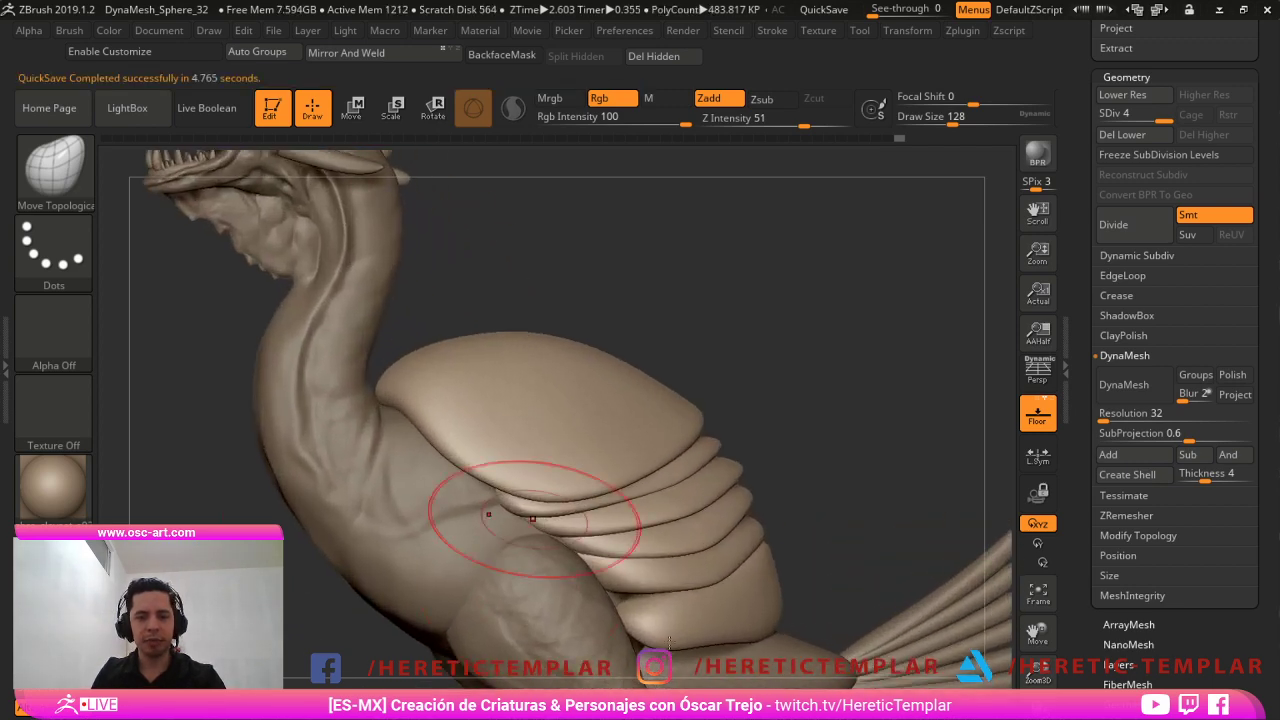
alt+drag(668, 307, 786, 442)
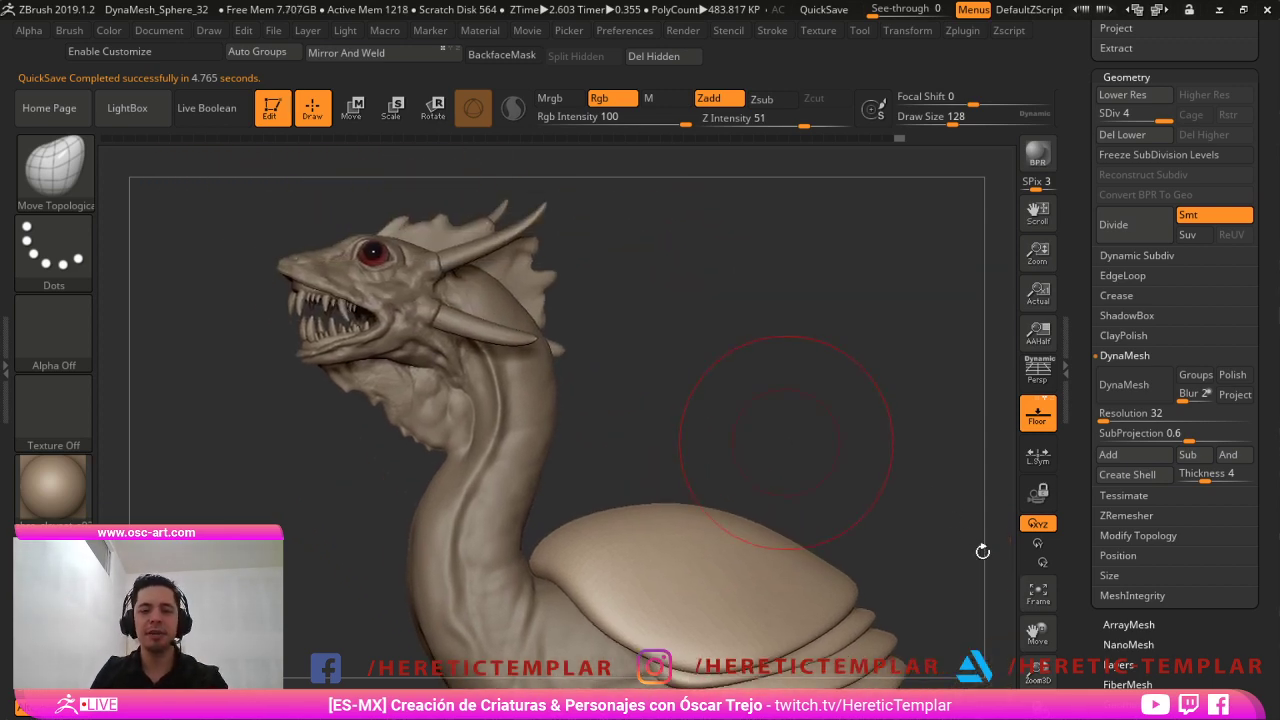
alt+drag(722, 607, 719, 598)
alt+drag(598, 610, 537, 470)
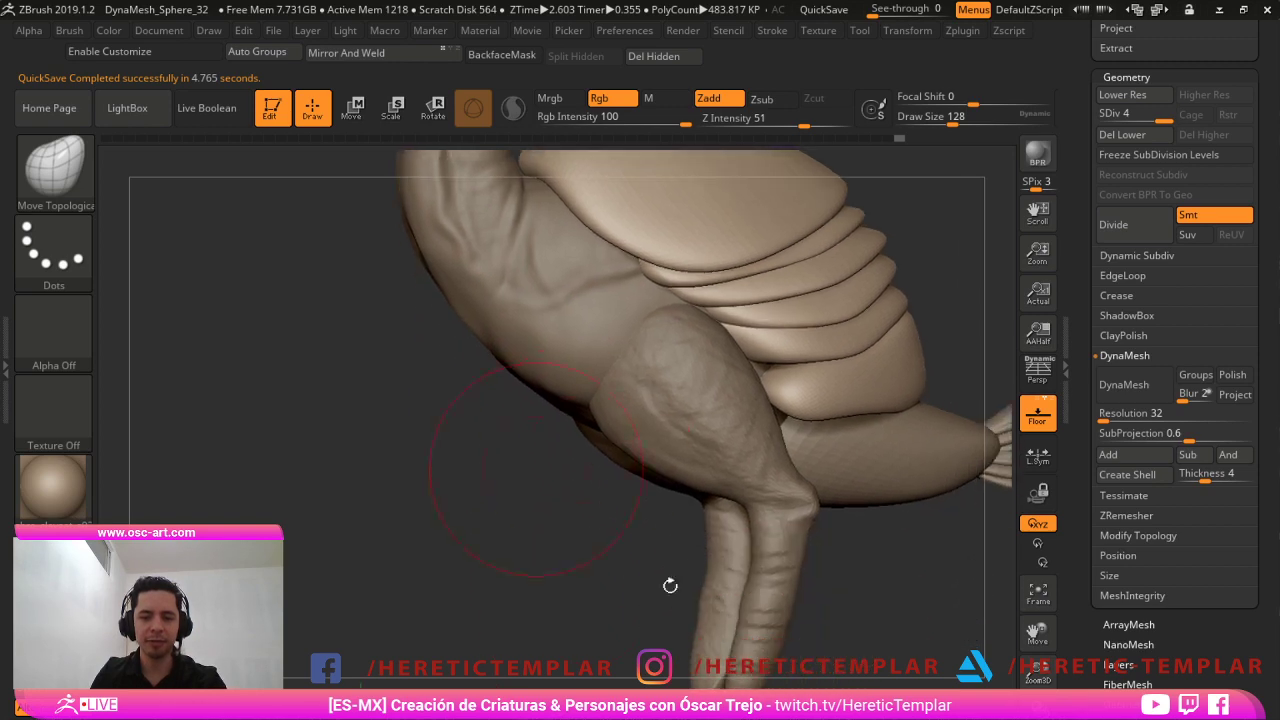
alt+click(767, 467)
key(b)
key(c)
key(l)
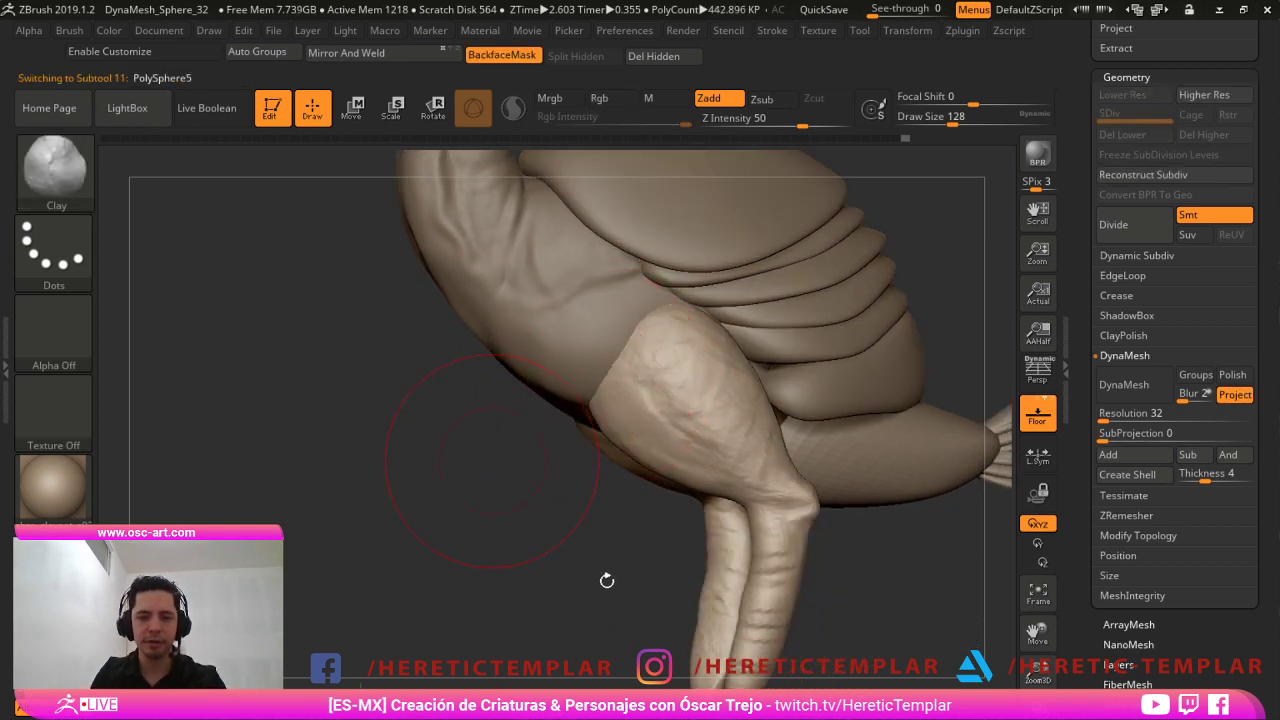
mouse_move(606, 580)
mouse_down()
mouse_move(800, 580)
mouse_move(722, 495)
mouse_move(690, 485)
mouse_move(692, 586)
mouse_up()
Carve creases into the lower leg with the DamStandard brush in subtract mode at draw size 65.
key(b)
key(d)
key(s)
key(s)
mouse_move(716, 638)
alt+mouse_down()
mouse_move(694, 526)
mouse_move(660, 472)
alt+mouse_up()
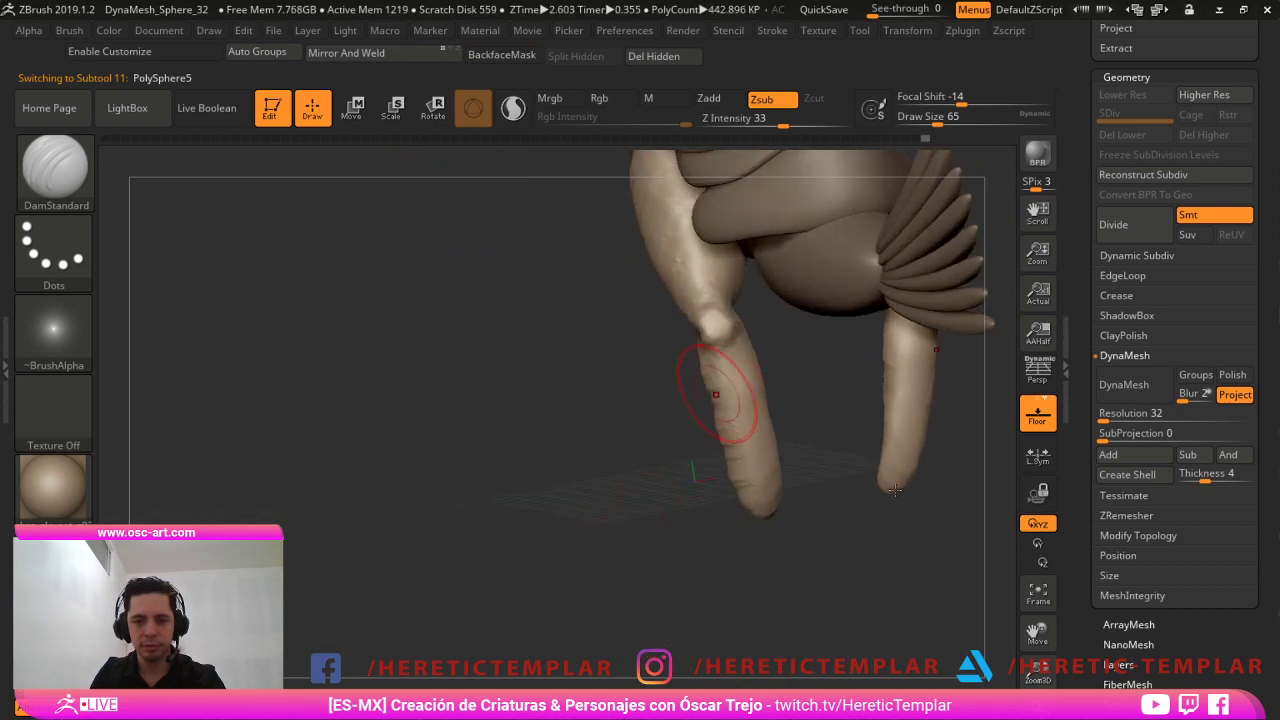
Add volume along the lower leg just beneath the knee with the Standard brush.
key(b)
key(s)
key(t)
key(s)
mouse_move(734, 373)
mouse_down()
mouse_move(733, 410)
mouse_move(730, 388)
mouse_up()
shift+drag(743, 543, 674, 510)
Adjust the back contour of the lower leg down to its tip with the Move brush.
key(b)
key(m)
key(v)
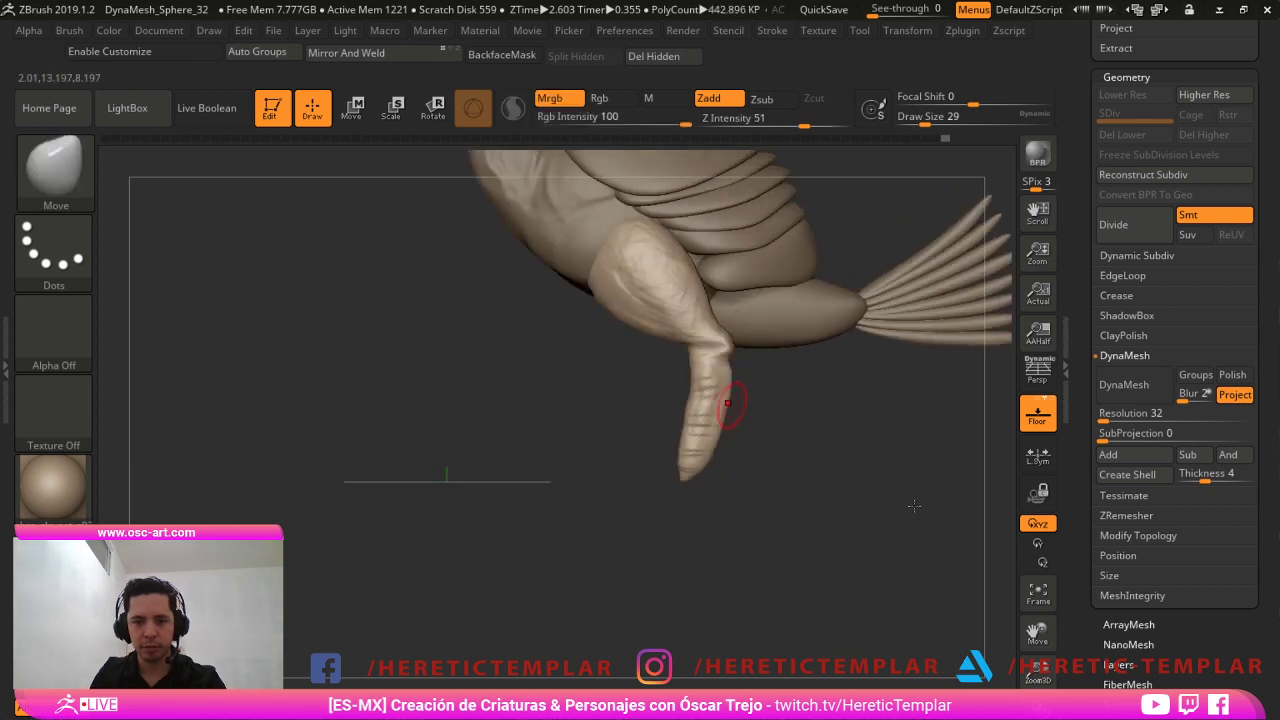
key(s)
mouse_move(716, 403)
mouse_down()
mouse_move(738, 403)
mouse_move(709, 427)
mouse_move(707, 396)
mouse_up()
drag(714, 457, 697, 469)
key(s)
Activate the body subtool PolySphere6 and work the underside between the legs with the Clay brush.
mouse_move(704, 535)
mouse_down()
mouse_move(684, 537)
mouse_move(654, 503)
mouse_move(697, 356)
mouse_up()
alt+click(651, 465)
alt+drag(718, 485, 664, 482)
key(b)
key(c)
key(l)
mouse_move(548, 464)
mouse_down()
mouse_move(575, 450)
mouse_move(588, 467)
mouse_move(547, 458)
mouse_move(510, 488)
mouse_up()
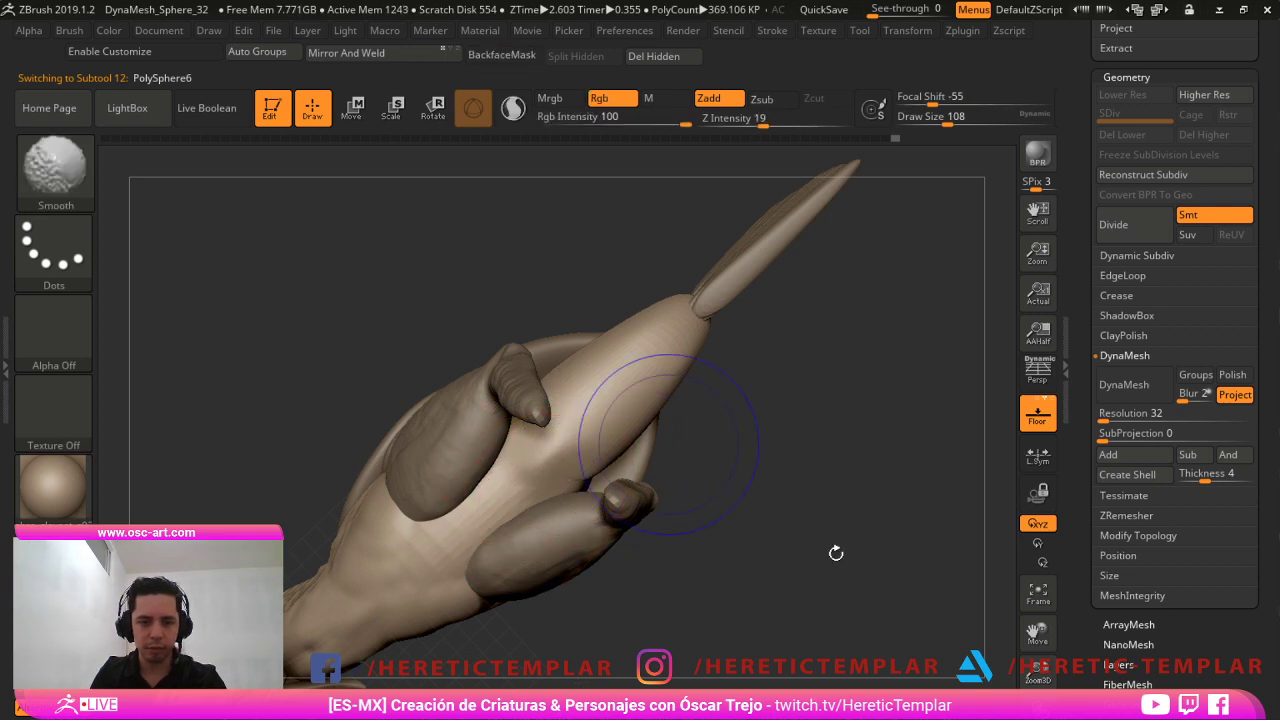
Smooth the rear body surface behind the thigh, using the Smooth brush at draw size 90.
shift+drag(836, 553, 935, 613)
right_drag(605, 487, 590, 482)
key(s)
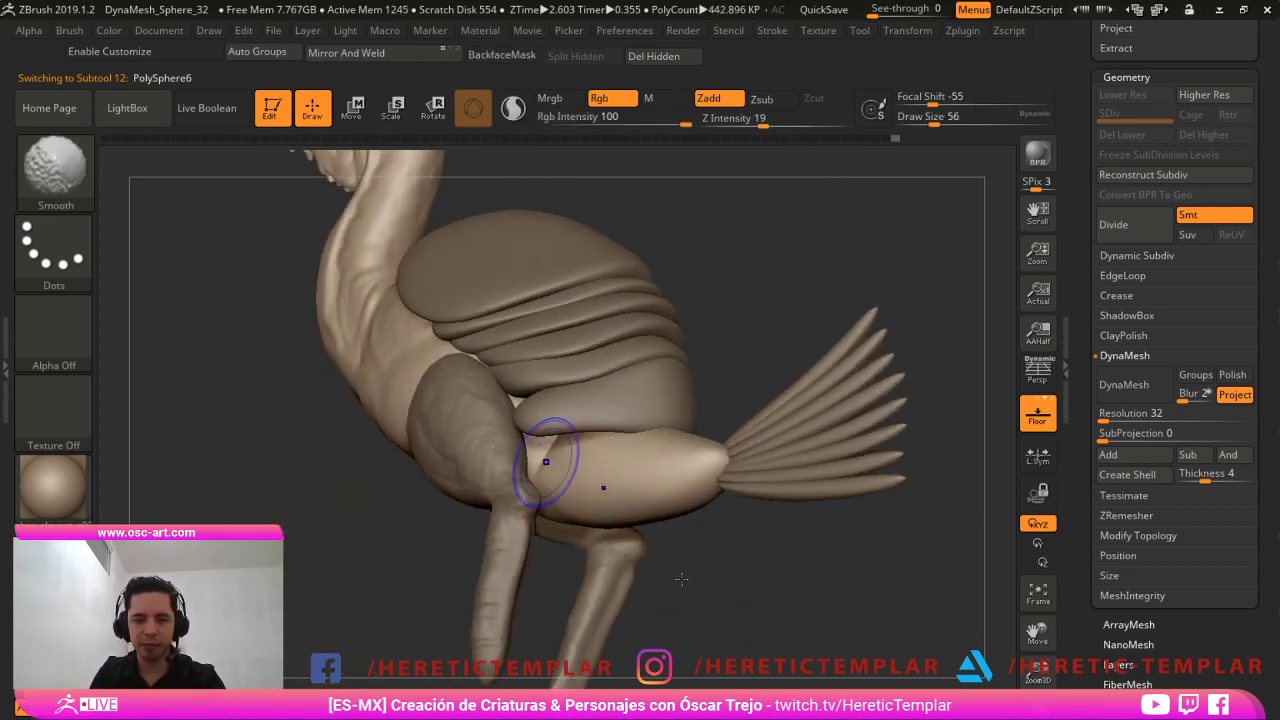
key(s)
drag(668, 570, 678, 571)
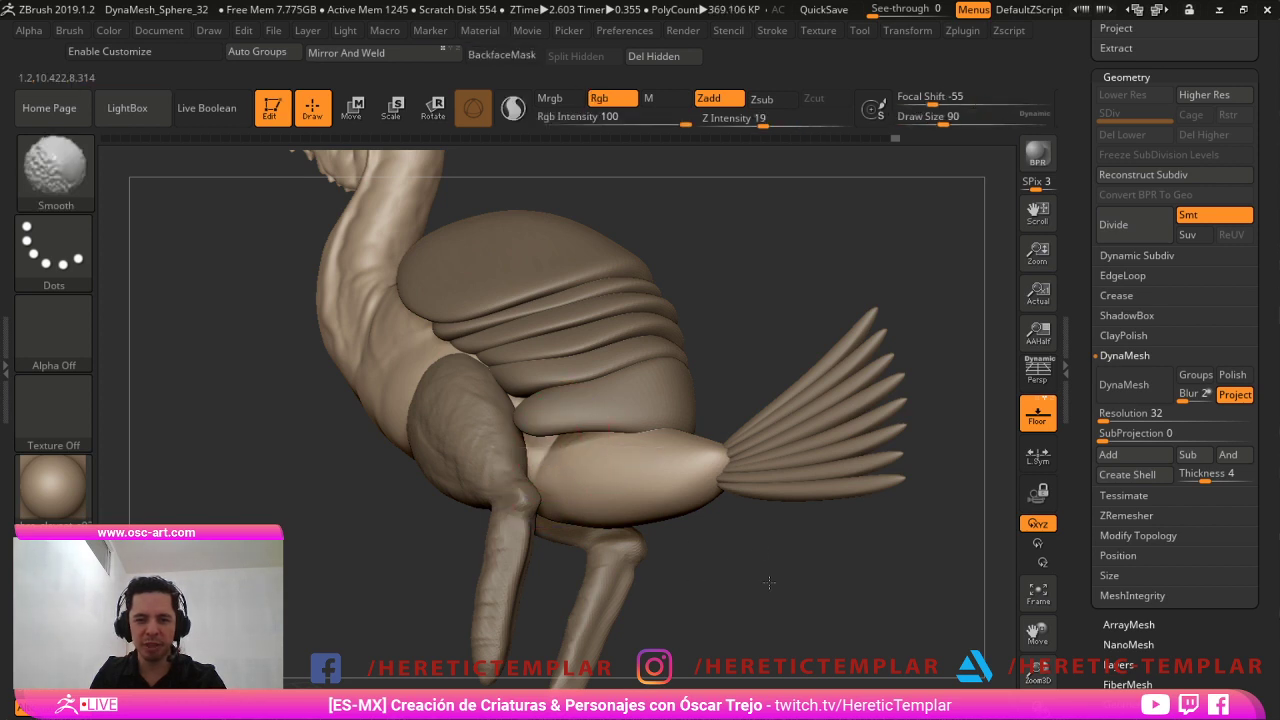
Reshape the rear body between the thigh and the tail feathers with the Move brush.
right_drag(857, 531, 840, 549)
key(1)
key(2)
key(s)
drag(815, 543, 831, 543)
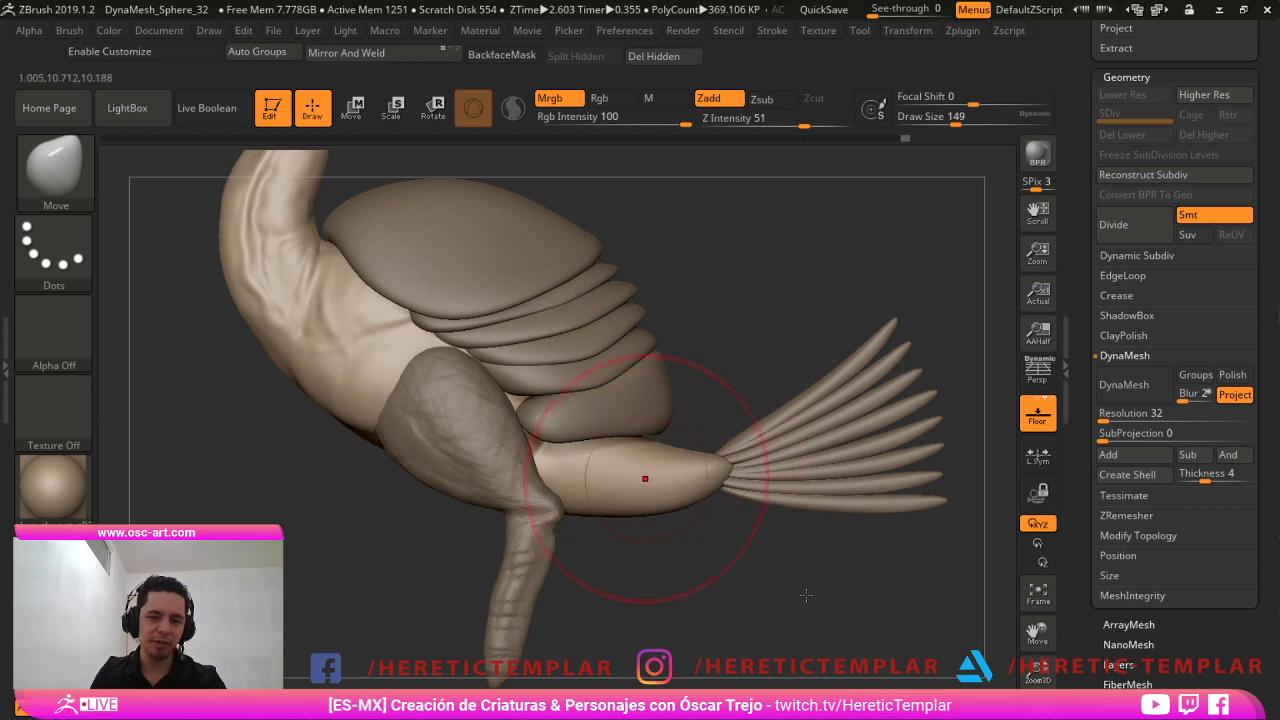
key(s)
drag(514, 449, 506, 449)
Sculpt muscle folds running across the side of the chest with the Standard brush.
alt+right_drag(505, 448, 652, 542)
key(1)
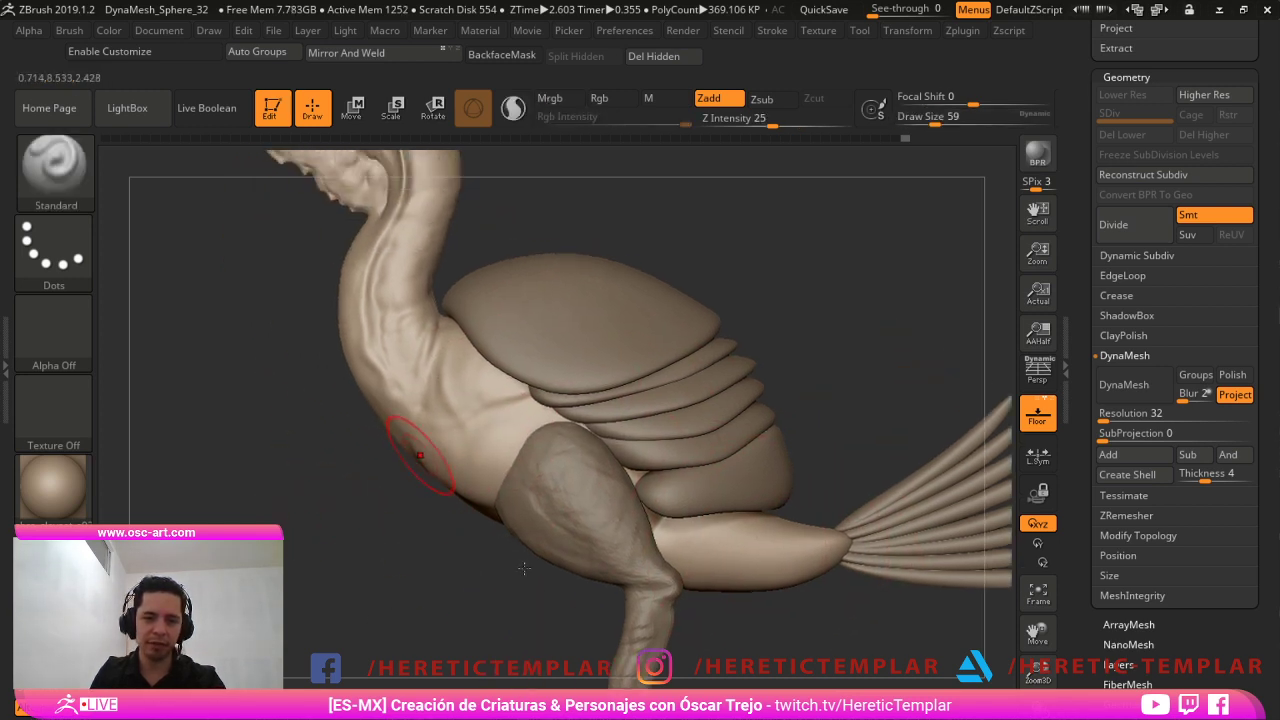
key(s)
drag(535, 551, 513, 551)
key(s)
drag(424, 423, 457, 415)
drag(452, 426, 494, 404)
key(s)
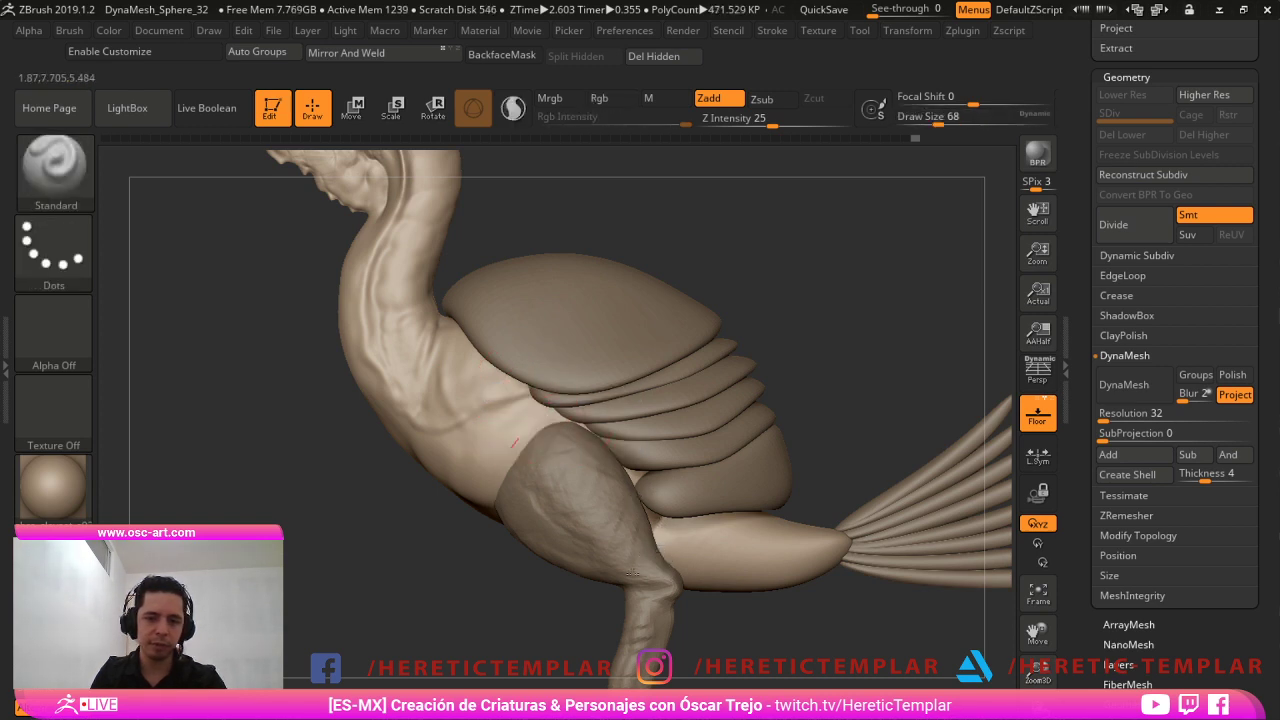
Build up the muscle bands down the front of the neck and chest with the Standard brush, smoothing the strokes.
mouse_move(573, 436)
ctrl+right_down()
mouse_move(625, 468)
mouse_move(777, 457)
mouse_move(634, 297)
mouse_move(709, 336)
mouse_move(727, 417)
mouse_move(680, 417)
ctrl+right_up()
key(s)
drag(457, 416, 447, 416)
shift+drag(397, 354, 403, 403)
key(s)
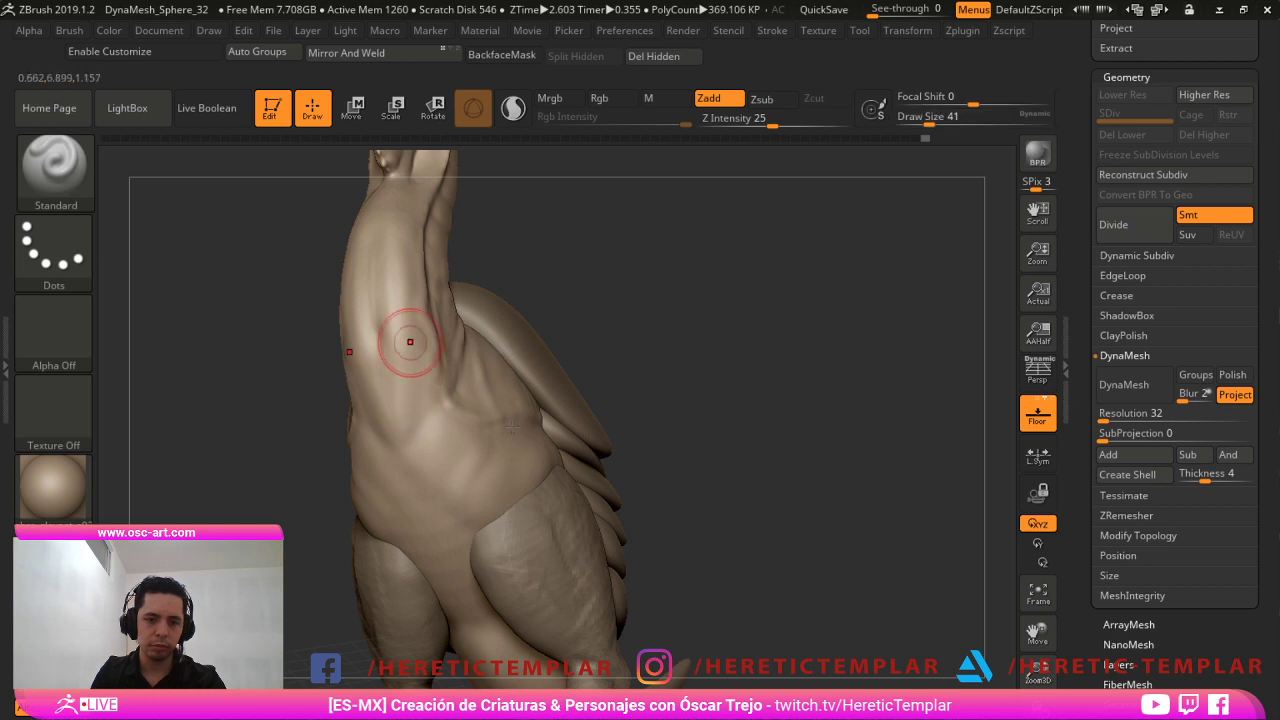
drag(407, 343, 411, 474)
shift+drag(412, 412, 407, 452)
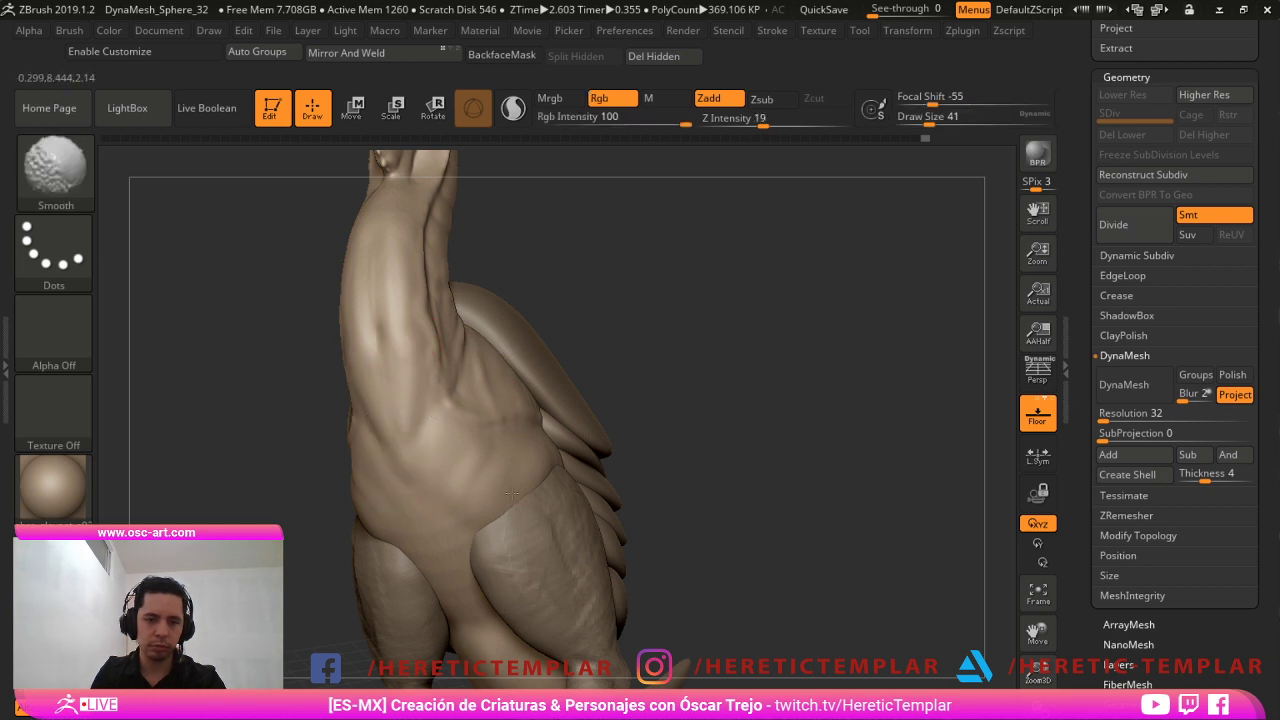
mouse_move(449, 509)
mouse_down()
mouse_move(475, 534)
mouse_move(516, 515)
mouse_move(500, 490)
mouse_move(465, 495)
mouse_up()
key(s)
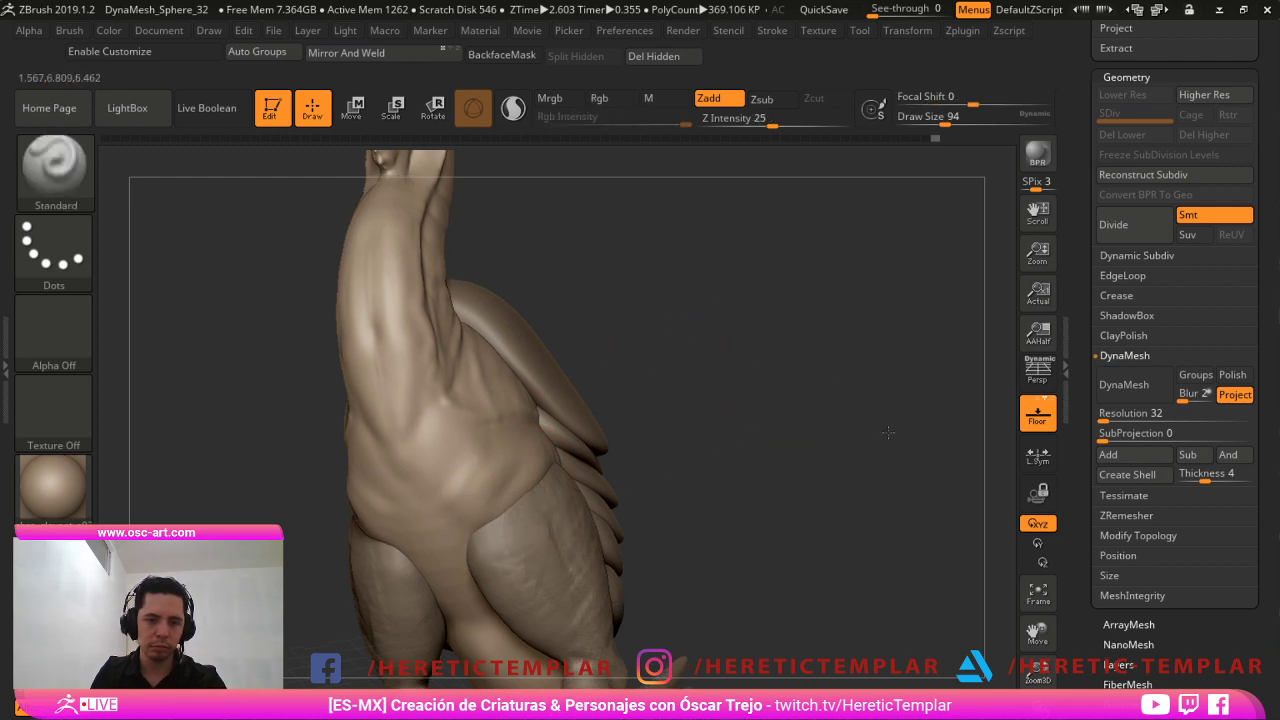
Return to a side view of the creature and make the leg subtool PolySphere5 active again.
alt+drag(709, 345, 712, 310)
drag(680, 345, 768, 396)
alt+drag(725, 439, 560, 450)
alt+drag(803, 400, 880, 688)
mouse_move(704, 550)
shift+mouse_down()
mouse_move(714, 565)
mouse_move(684, 514)
shift+mouse_up()
alt+click(551, 532)
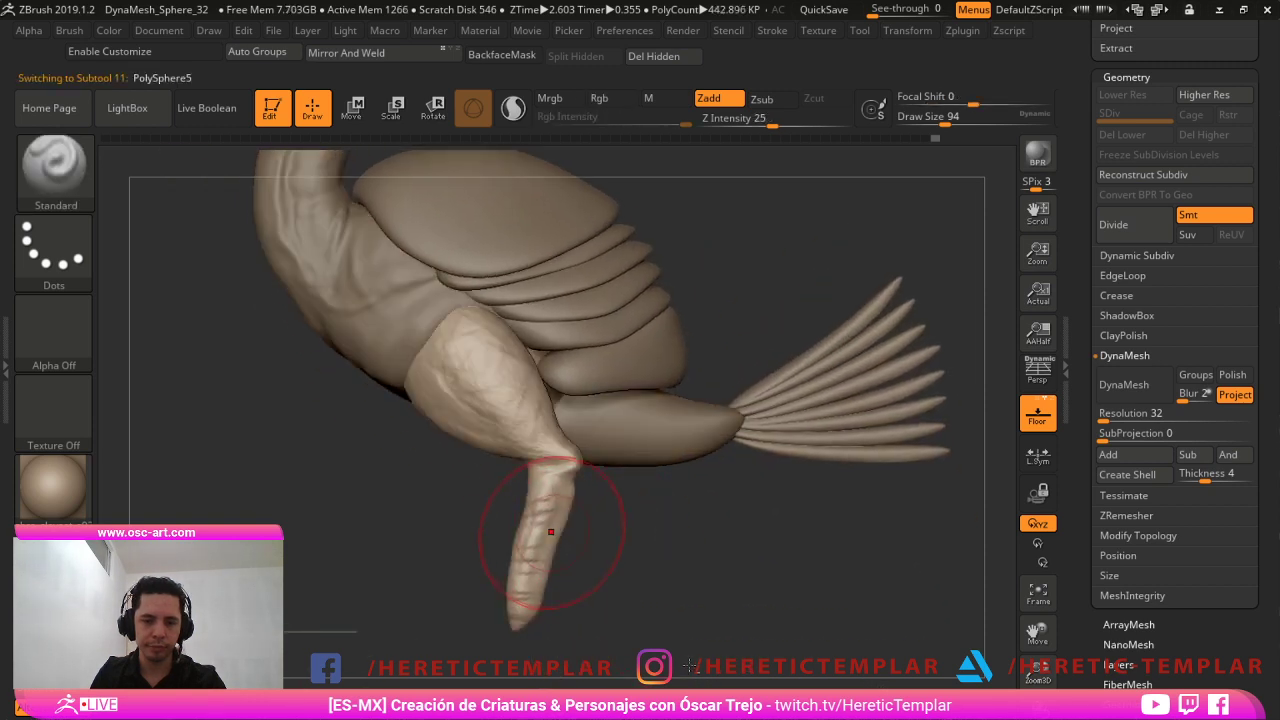
Slim and straighten the lower leg below the knee with the Move Topological brush at about draw size 80.
key(b)
key(m)
key(t)
key(s)
drag(528, 520, 530, 520)
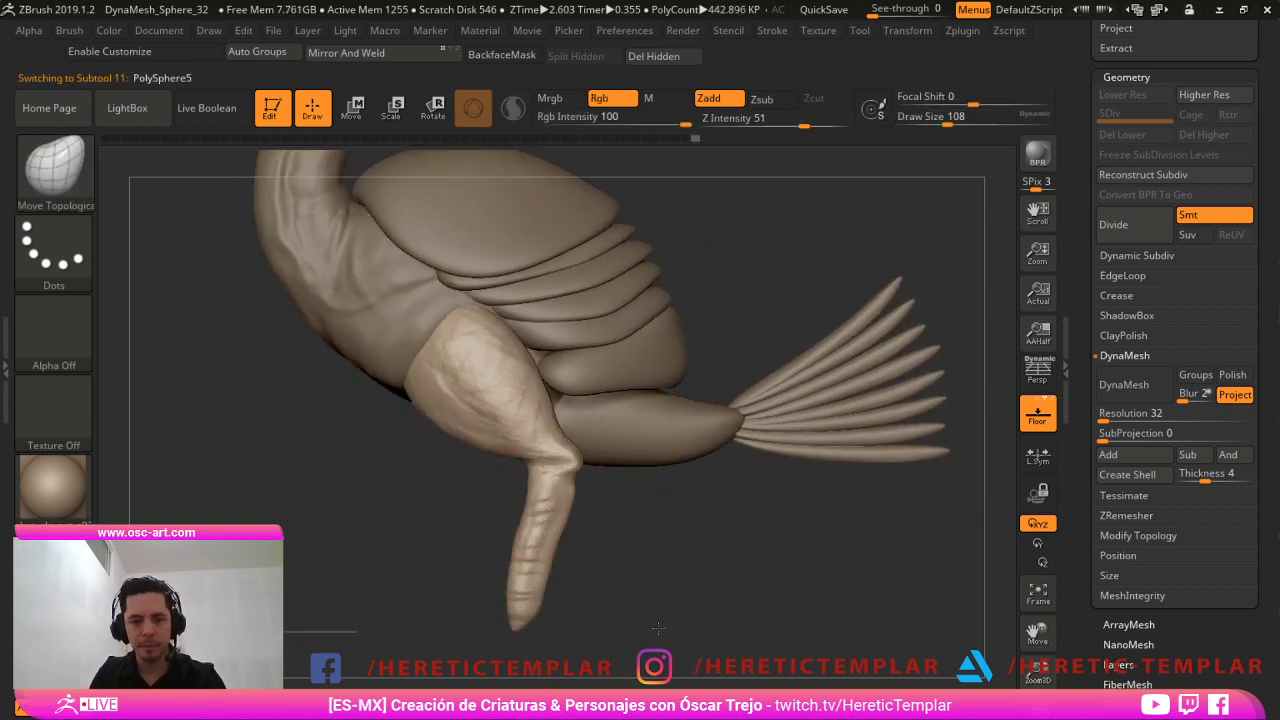
key(bracketleft)
key(bracketleft)
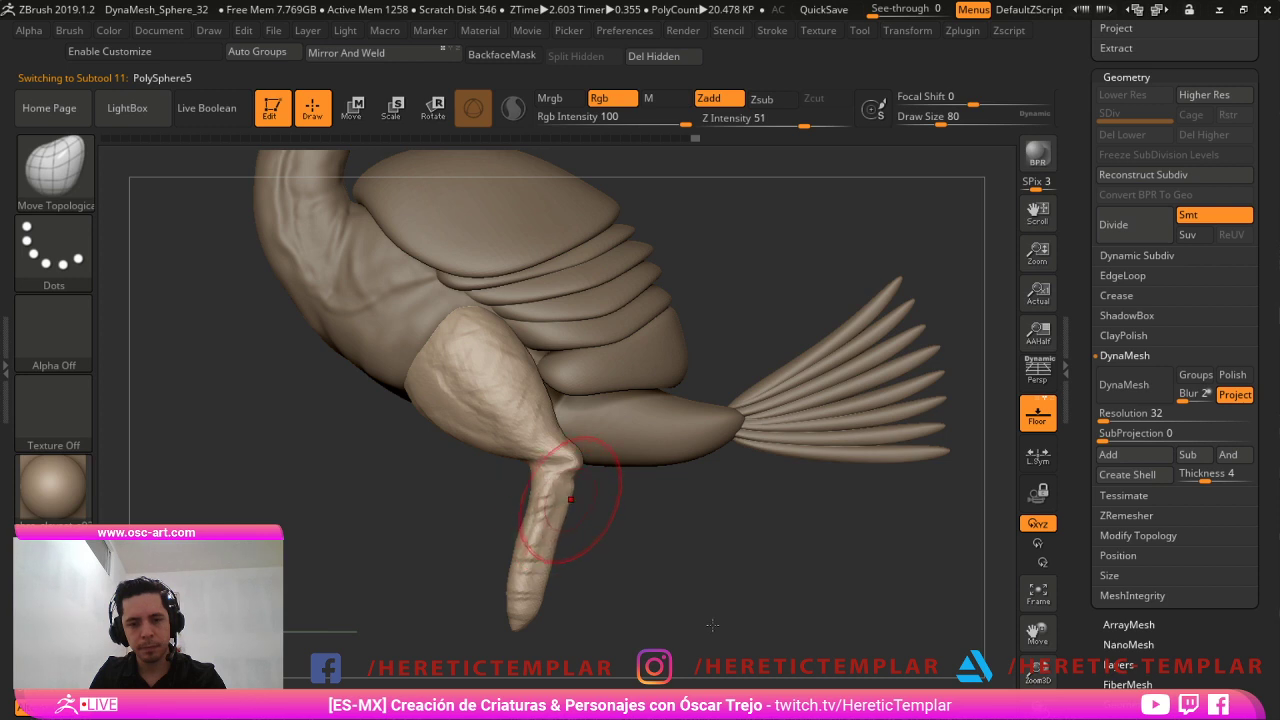
drag(556, 545, 553, 550)
key(s)
drag(554, 557, 552, 557)
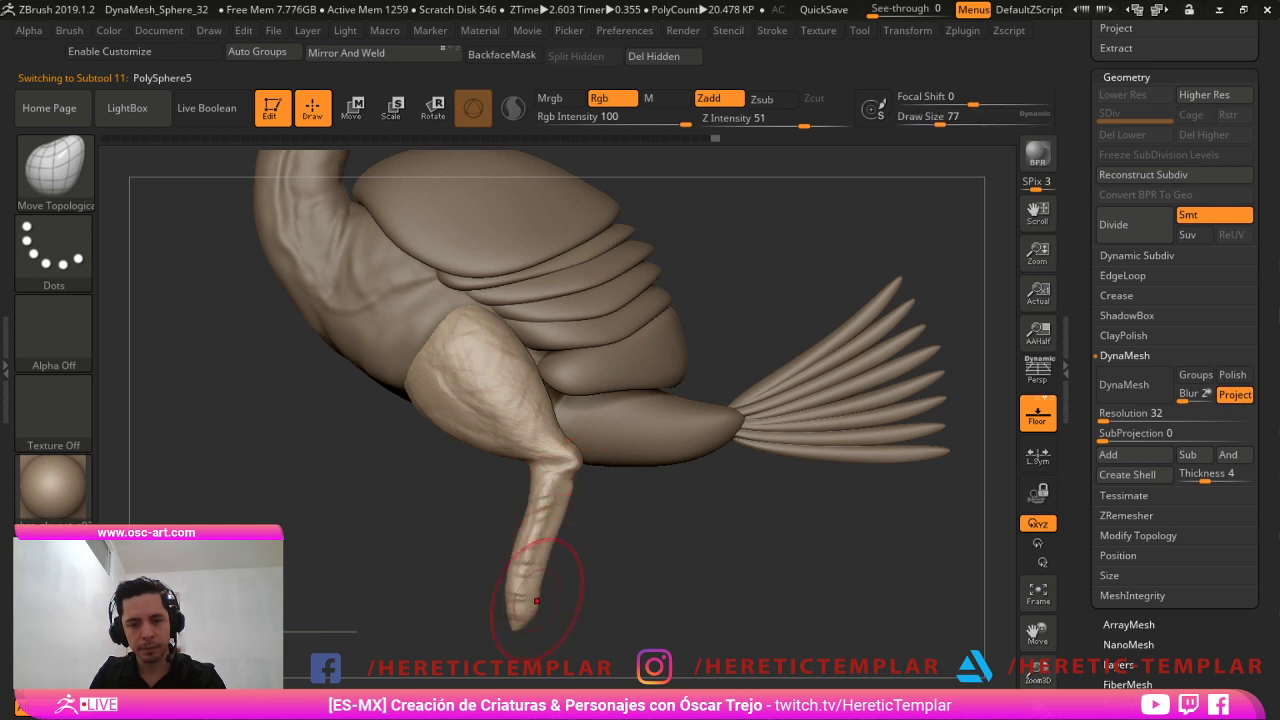
Pull the lower tip of the leg slightly downward with the Move Topological brush.
key(s)
drag(537, 601, 516, 634)
key(s)
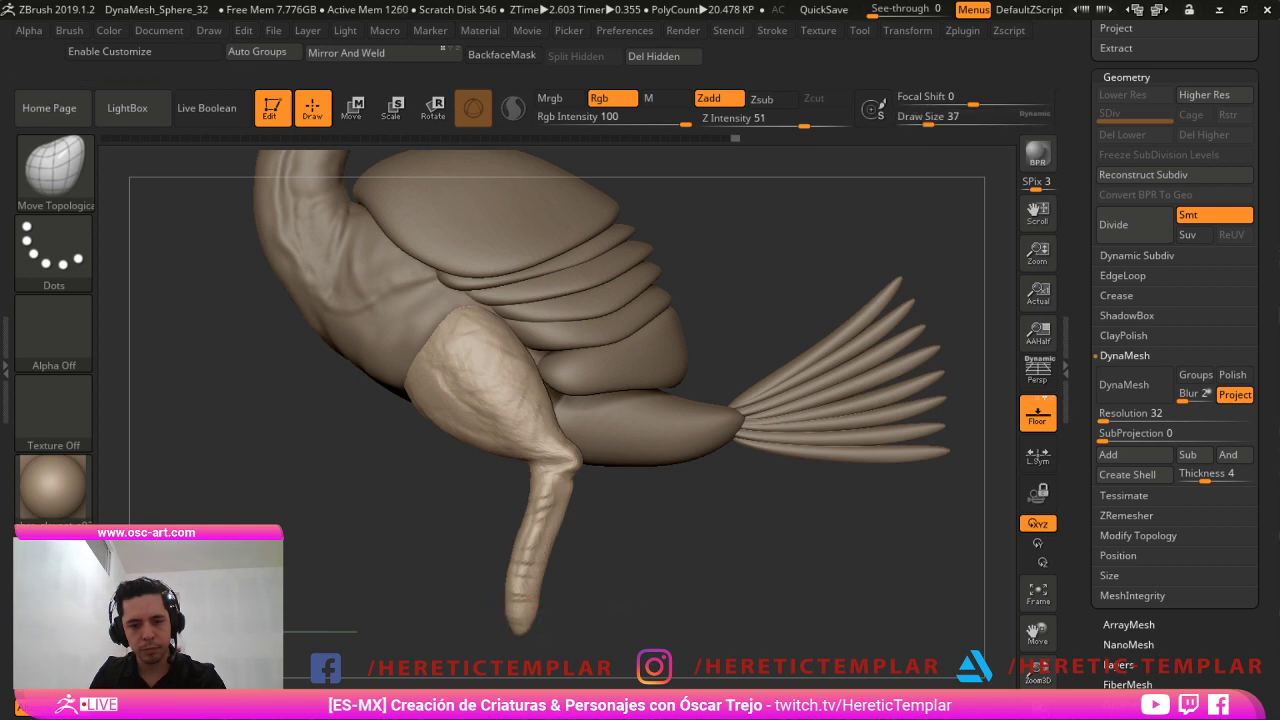
Insert a mirrored pair of PolySphere primitives at the leg ends with the IMM Primitives brush.
mouse_move(382, 582)
mouse_down()
mouse_move(550, 575)
mouse_move(515, 584)
mouse_up()
key(s)
alt+drag(787, 686, 785, 680)
mouse_move(785, 682)
mouse_down()
mouse_move(730, 670)
mouse_move(708, 582)
mouse_move(862, 526)
mouse_up()
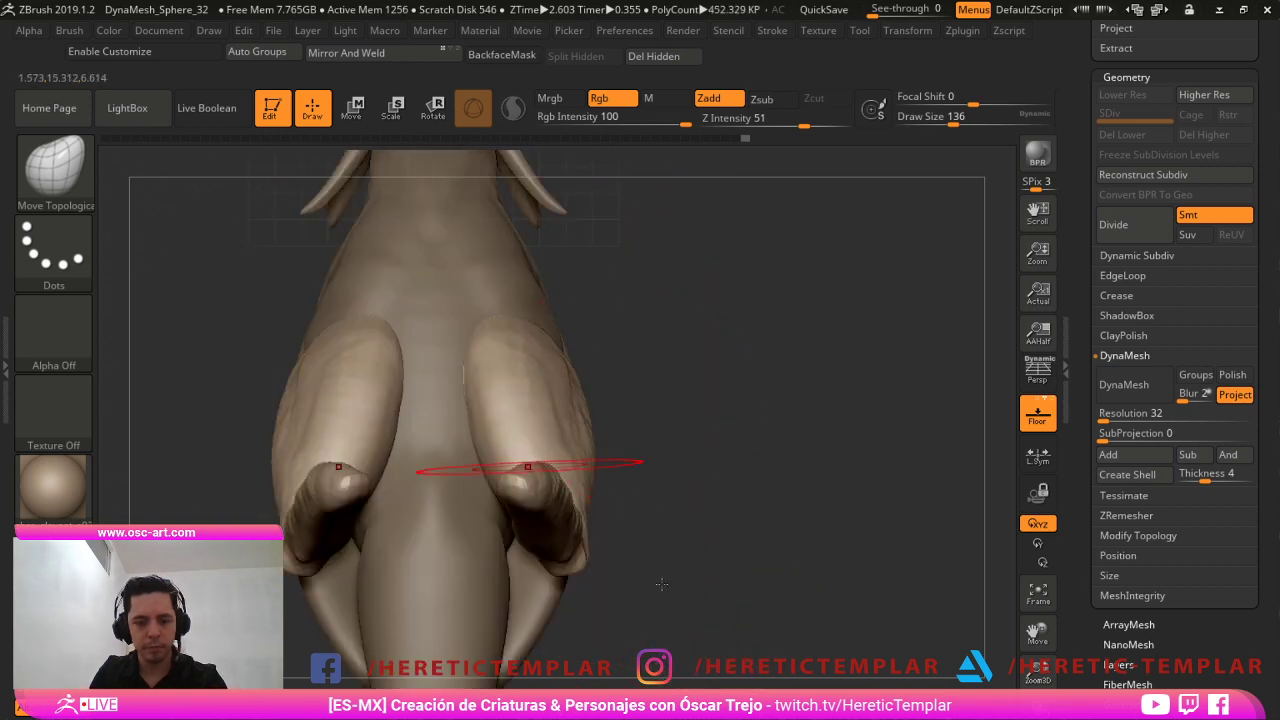
key(b)
key(i)
key(p)
drag(524, 524, 536, 552)
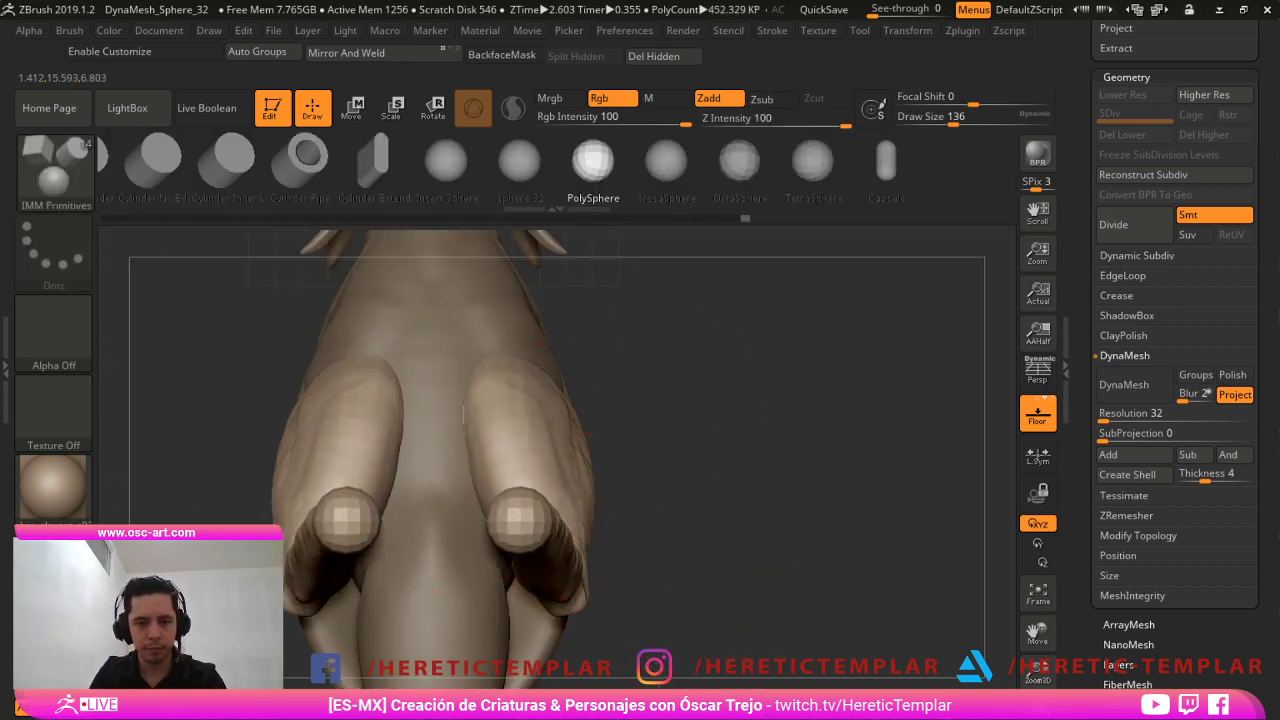
Move the inserted spheres upward so they overlap the ends of the legs.
shift+drag(740, 550, 640, 615)
key(w)
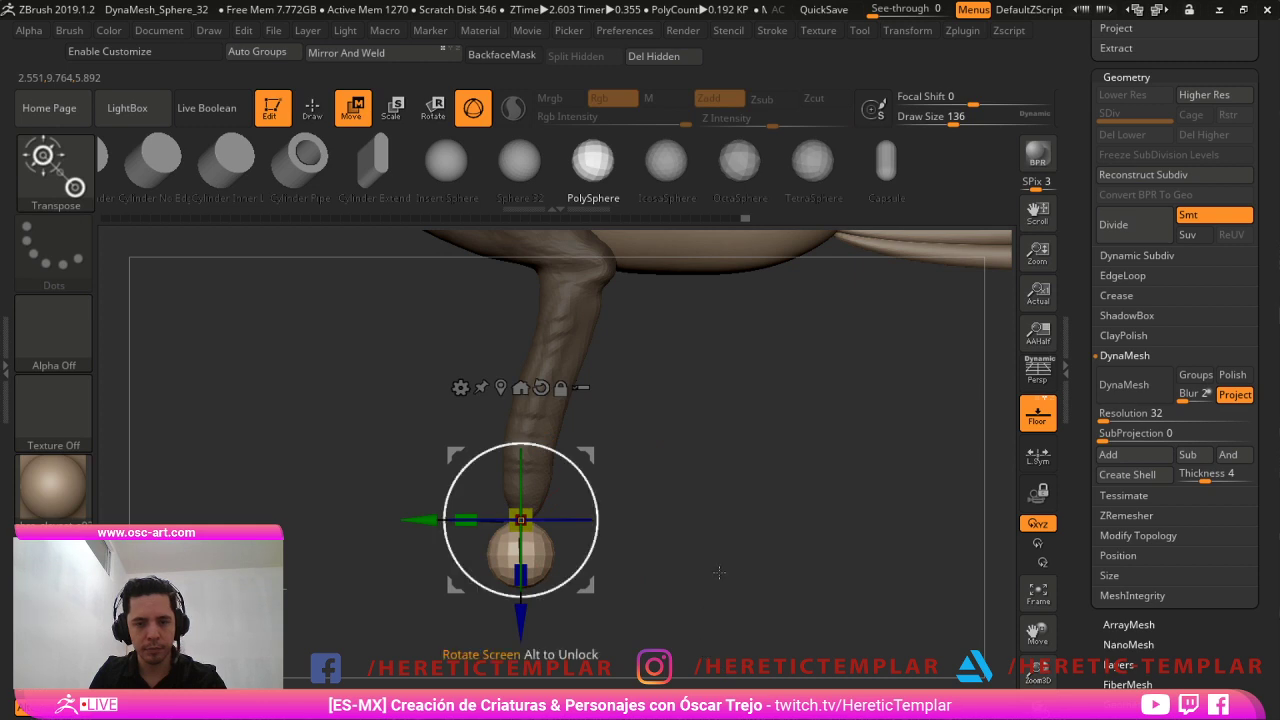
drag(584, 449, 587, 408)
key(q)
Invert the mask so the inserted end spheres are protected and the legs stay editable with the Move brush.
key(b)
key(m)
key(v)
shift+drag(706, 563, 590, 625)
key(])
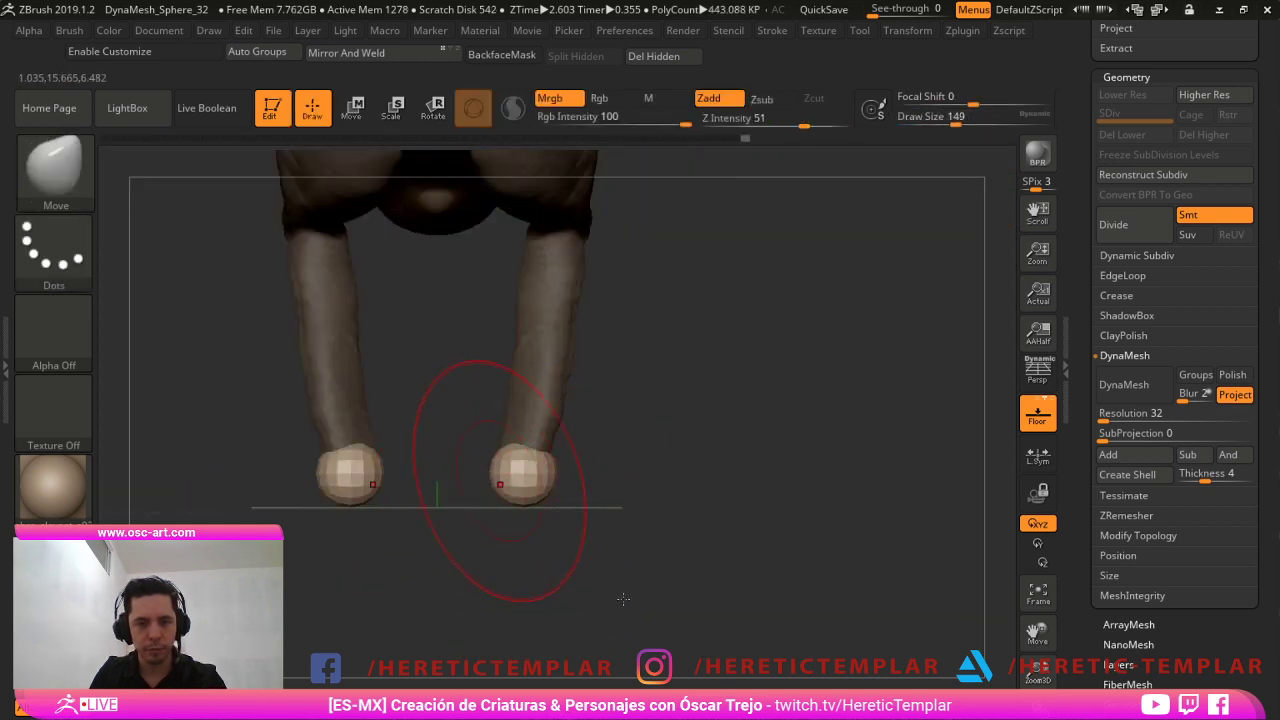
ctrl+drag(766, 566, 769, 523)
key(ctrl+z)
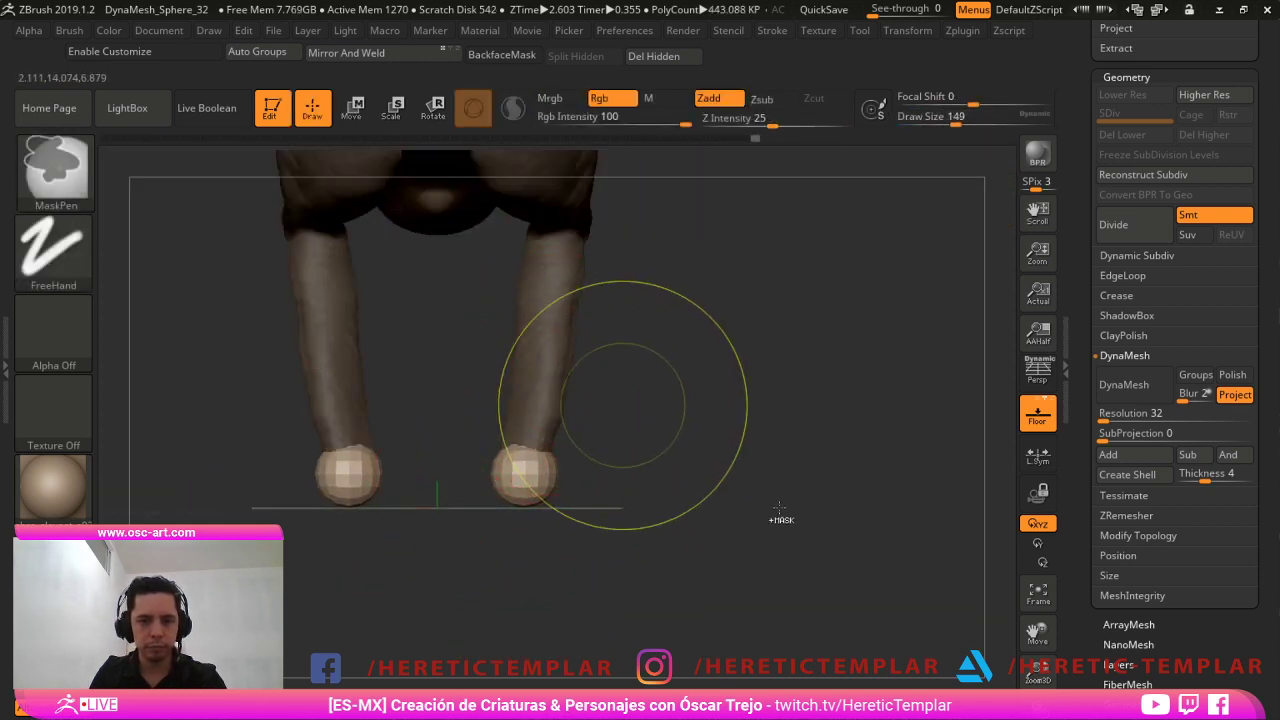
ctrl+click(777, 517)
Reshape the unmasked lower legs from the front and back with the Move brush at draw sizes of about 163 and 116.
key(s)
key(s)
drag(690, 526, 641, 559)
key(s)
mouse_move(628, 560)
mouse_down()
mouse_move(674, 557)
mouse_move(656, 562)
mouse_up()
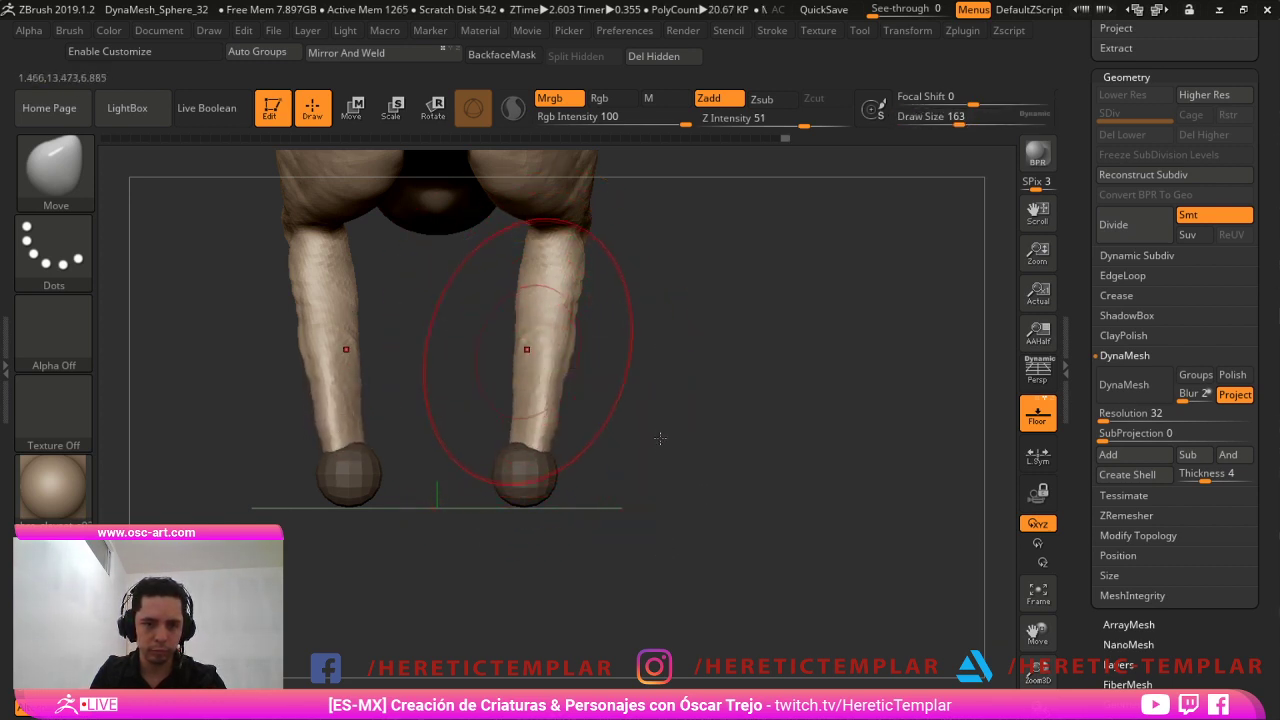
drag(656, 393, 660, 391)
key(s)
drag(677, 329, 680, 329)
mouse_move(768, 319)
mouse_down()
mouse_move(617, 346)
mouse_move(631, 314)
mouse_up()
key(s)
drag(655, 297, 646, 298)
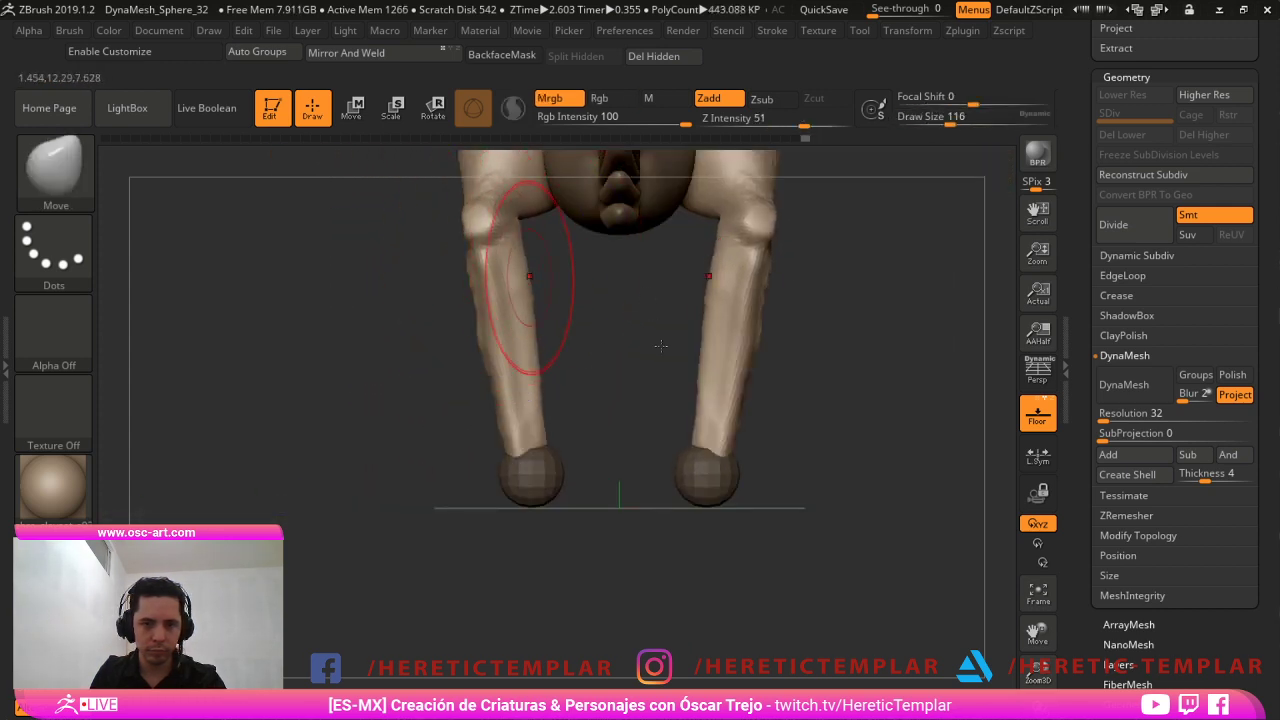
Select the back plates and set them to subdivision level 3 for editing with the Move Topological brush.
drag(679, 480, 890, 655)
alt+click(437, 303)
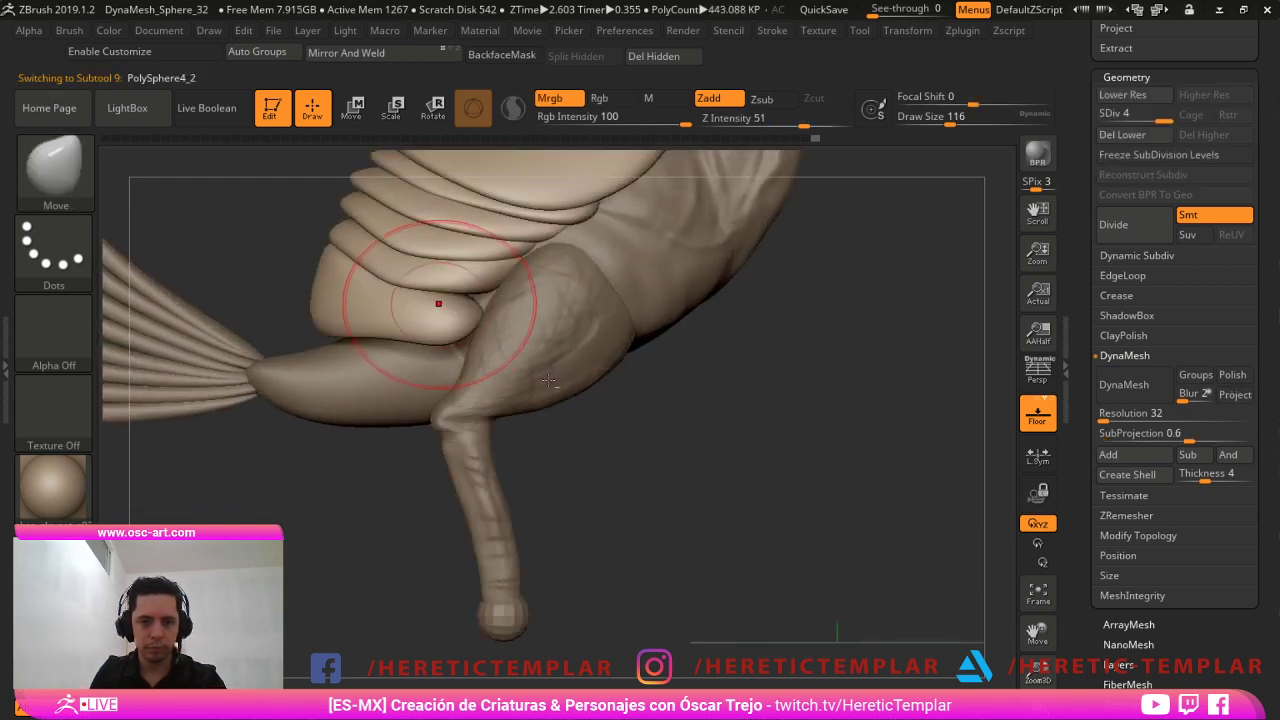
key(shift+d)
key(shift+d)
key(shift+d)
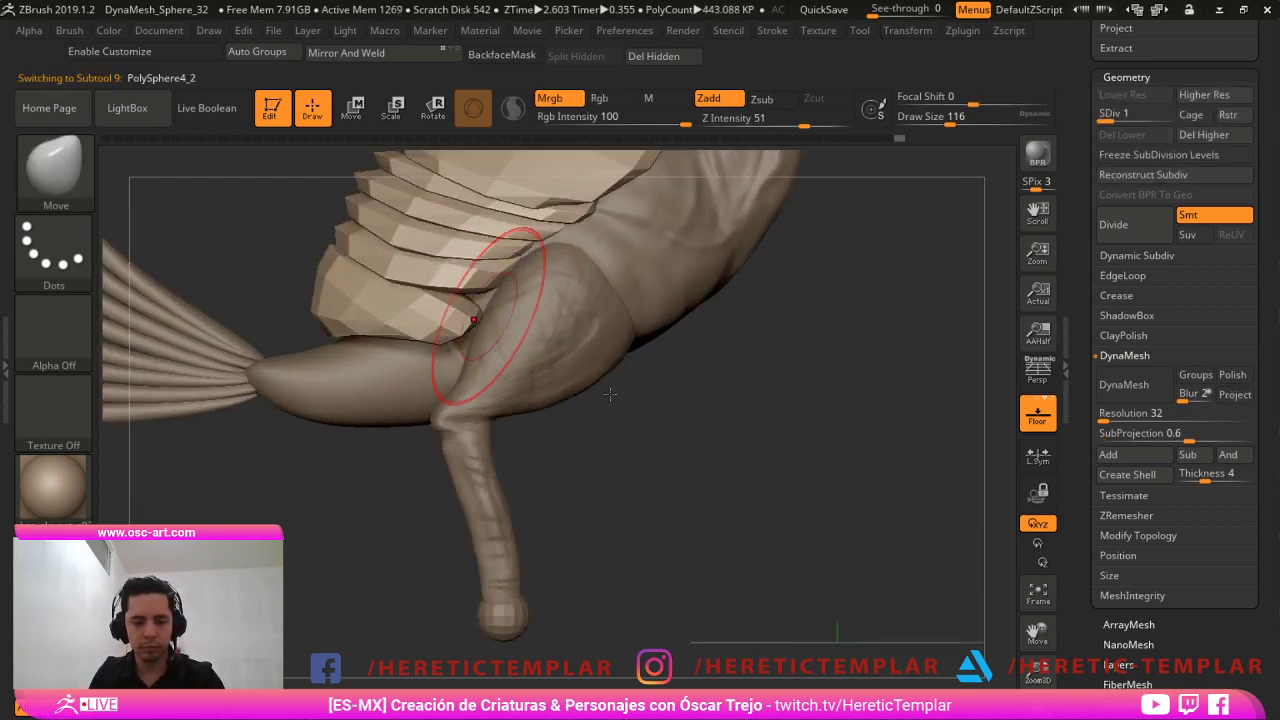
key(b)
key(m)
key(t)
key(d)
key(bracketright)
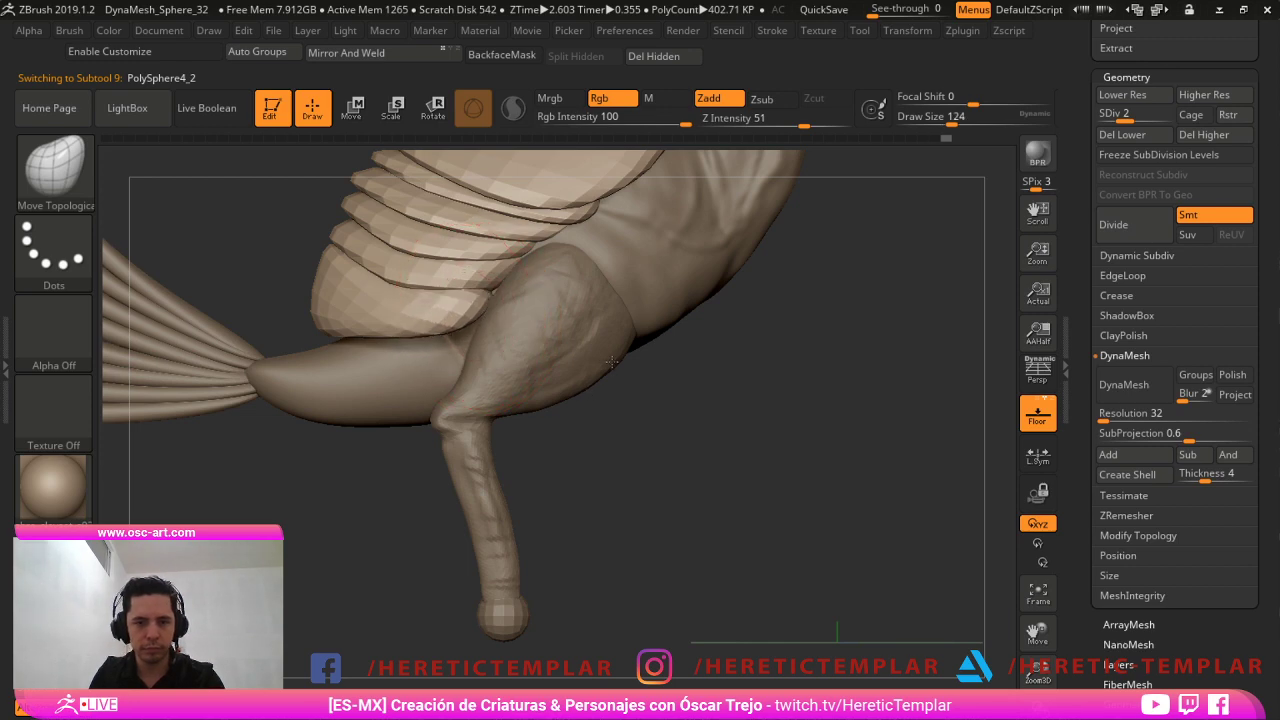
key(d)
Adjust the side tips of the lowest back plates with the Move Topological brush at draw sizes from about 68 to 132.
drag(490, 590, 550, 480)
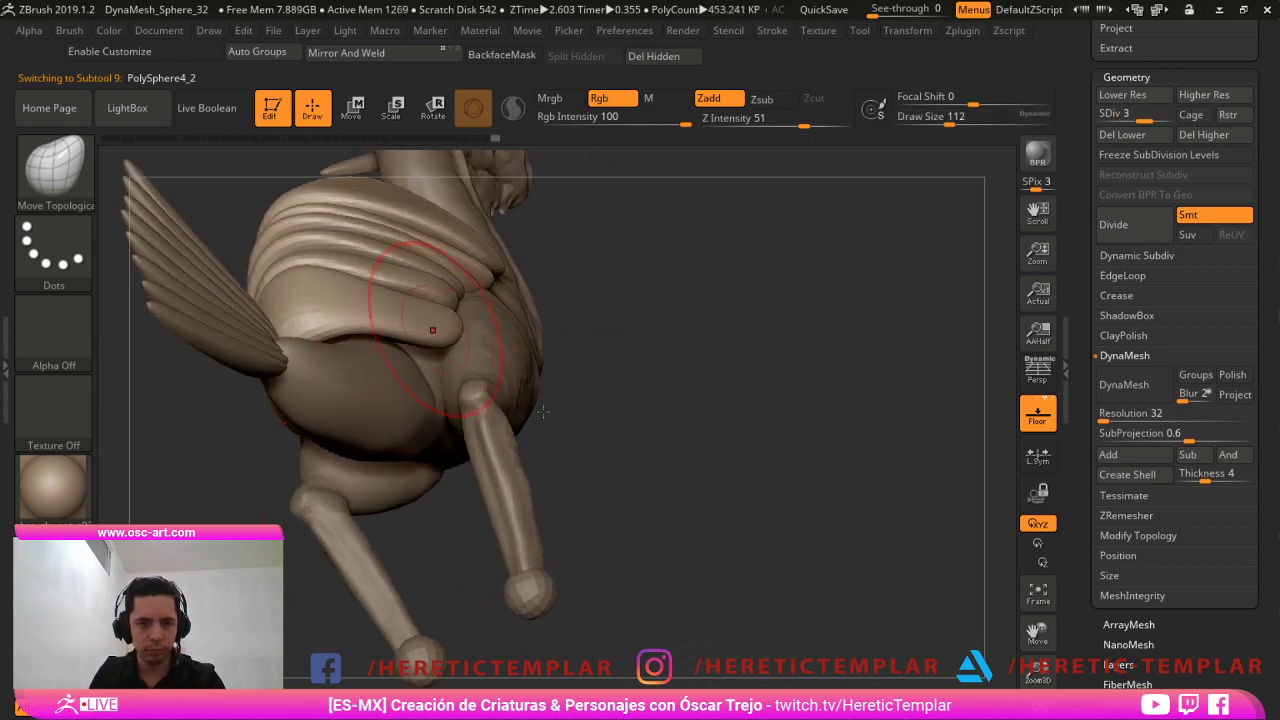
key(bracketleft)
key(bracketleft)
key(bracketleft)
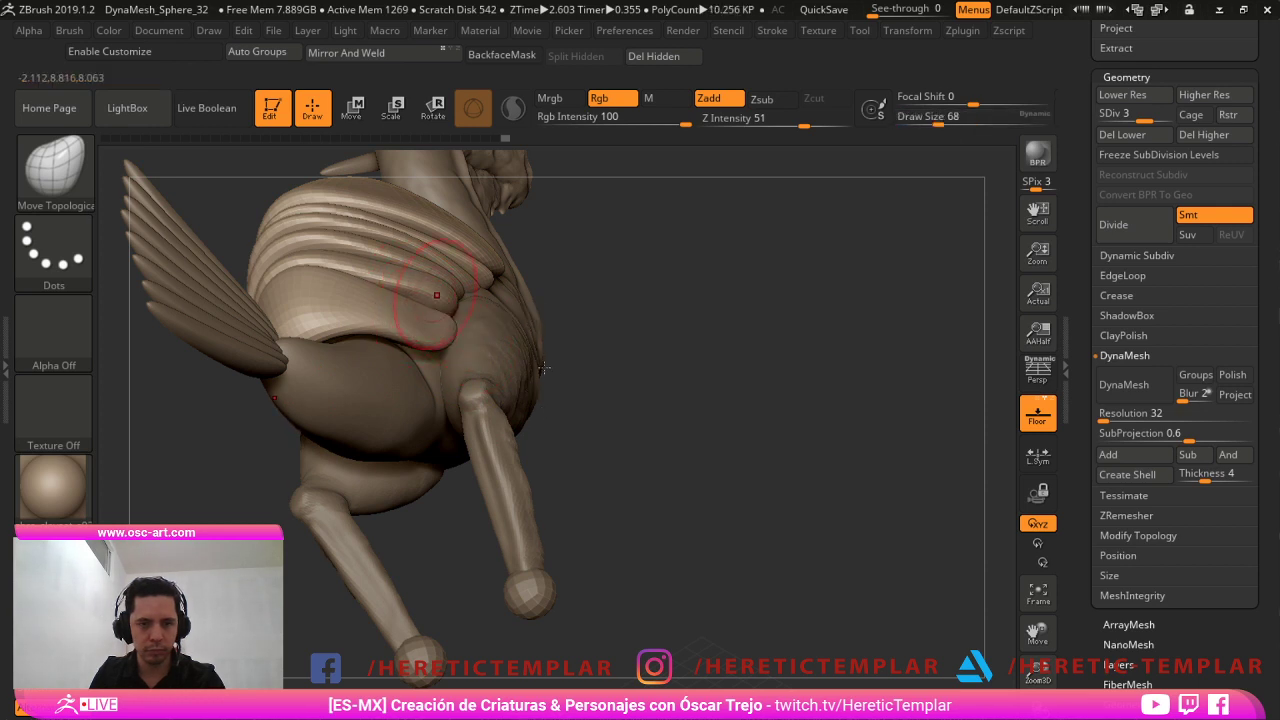
key(s)
drag(446, 293, 454, 300)
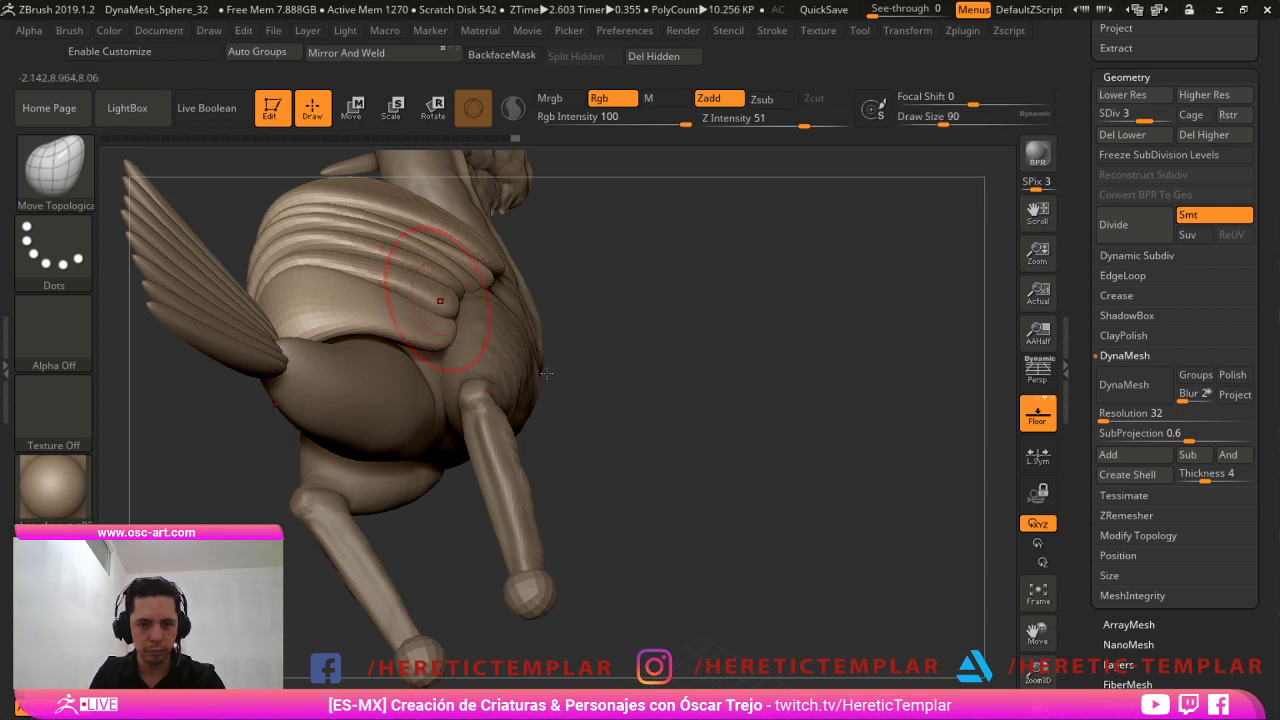
key(s)
drag(343, 283, 352, 284)
drag(690, 350, 610, 378)
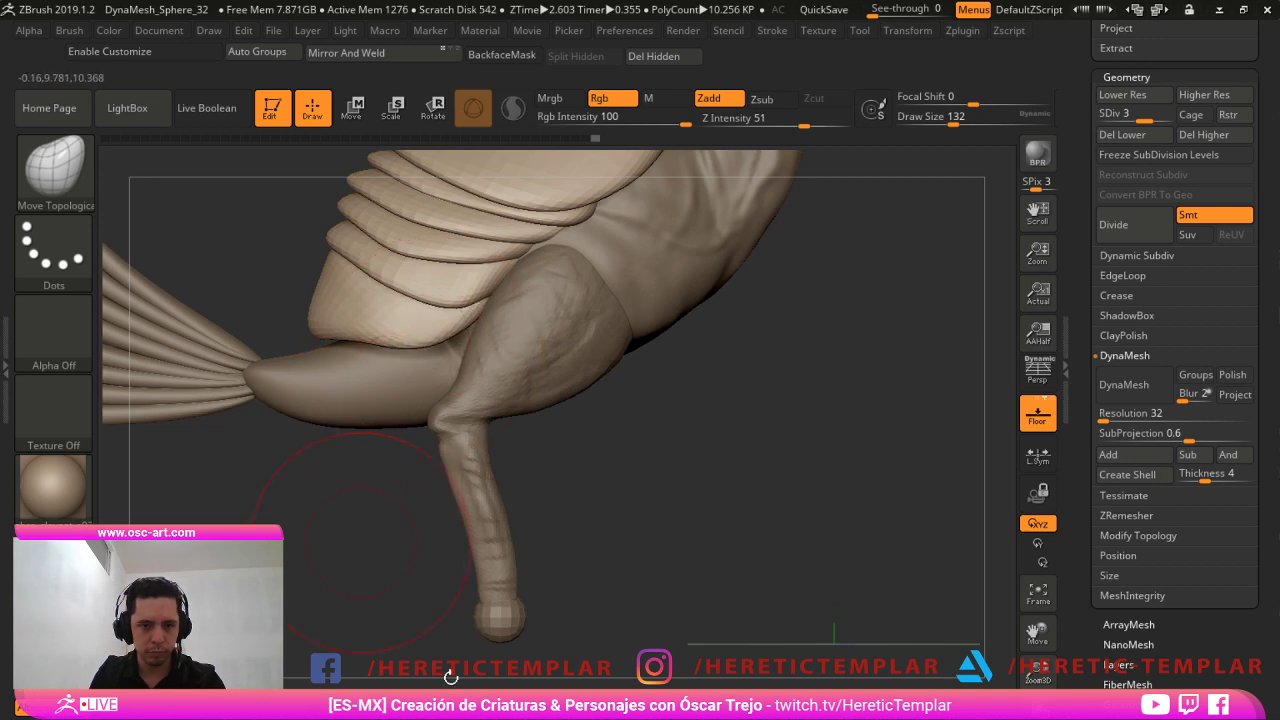
Adjust the front lower edges of the plates above the thigh with Move Topological at draw sizes 112 and 145.
mouse_move(361, 543)
alt+mouse_down()
mouse_move(335, 482)
mouse_move(455, 484)
alt+mouse_up()
key(s)
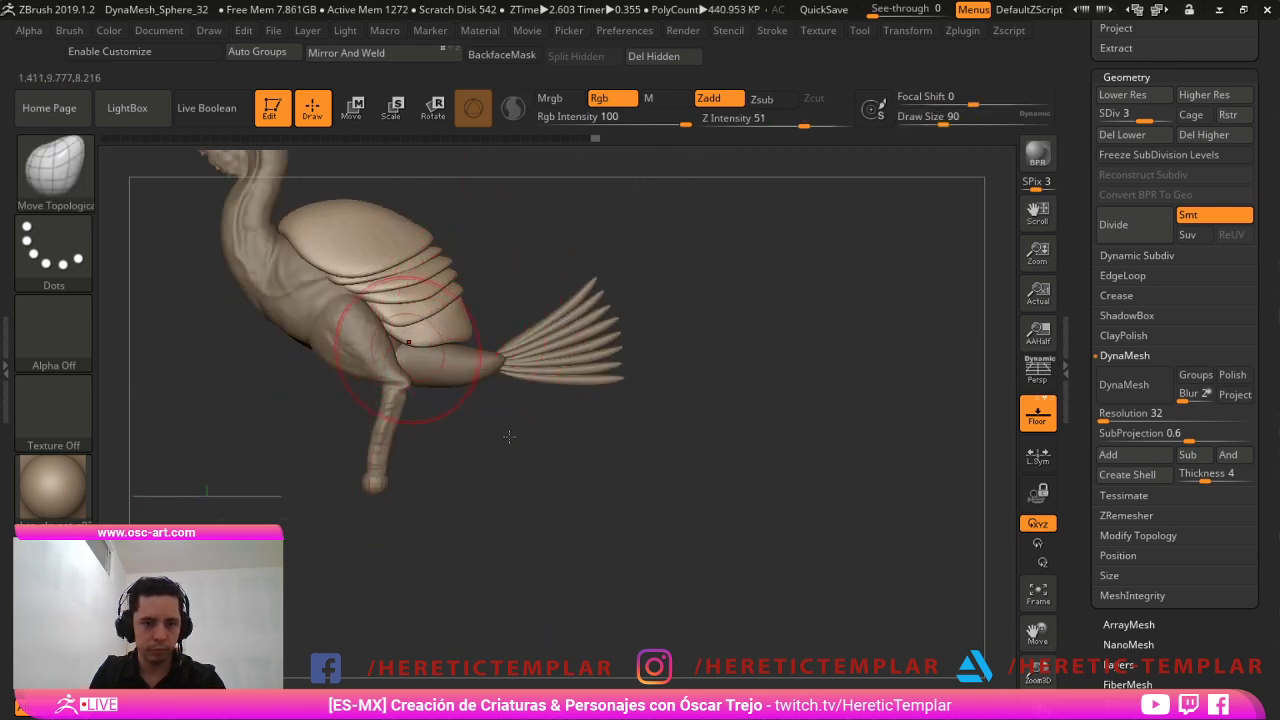
mouse_move(681, 250)
alt+mouse_down()
mouse_move(720, 391)
mouse_move(722, 475)
alt+mouse_up()
key(s)
click(352, 346)
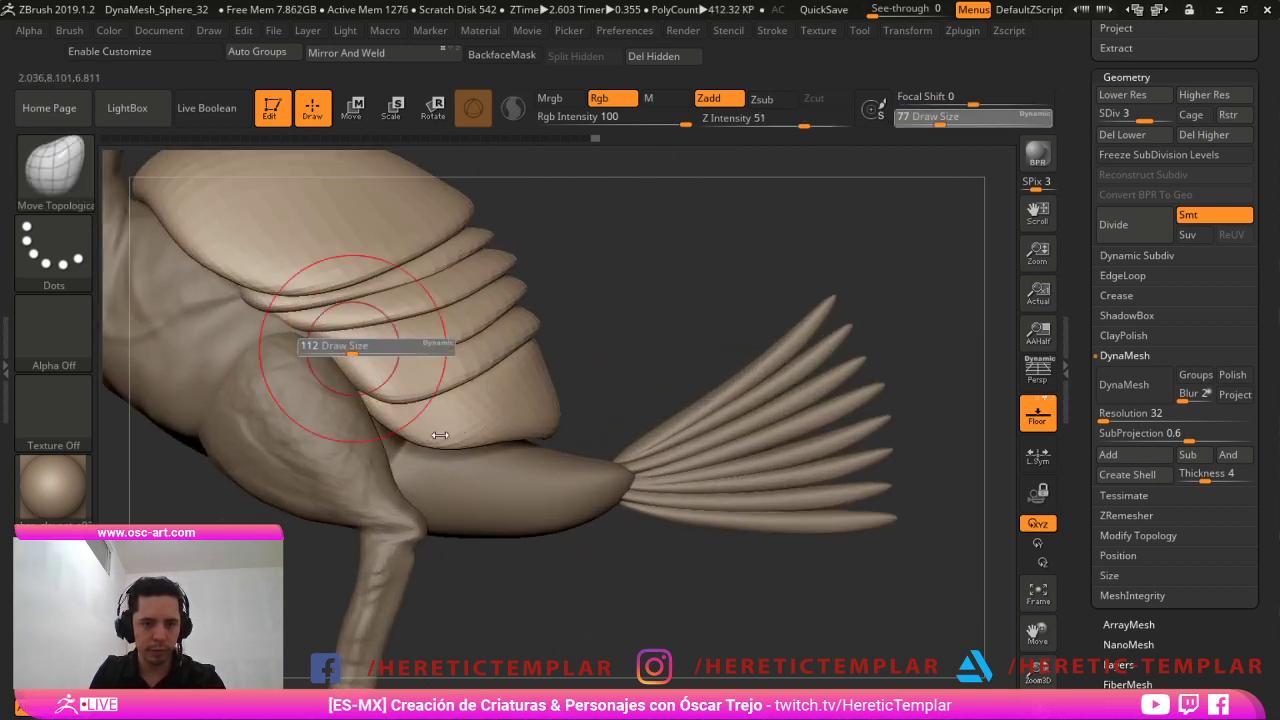
drag(784, 309, 737, 329)
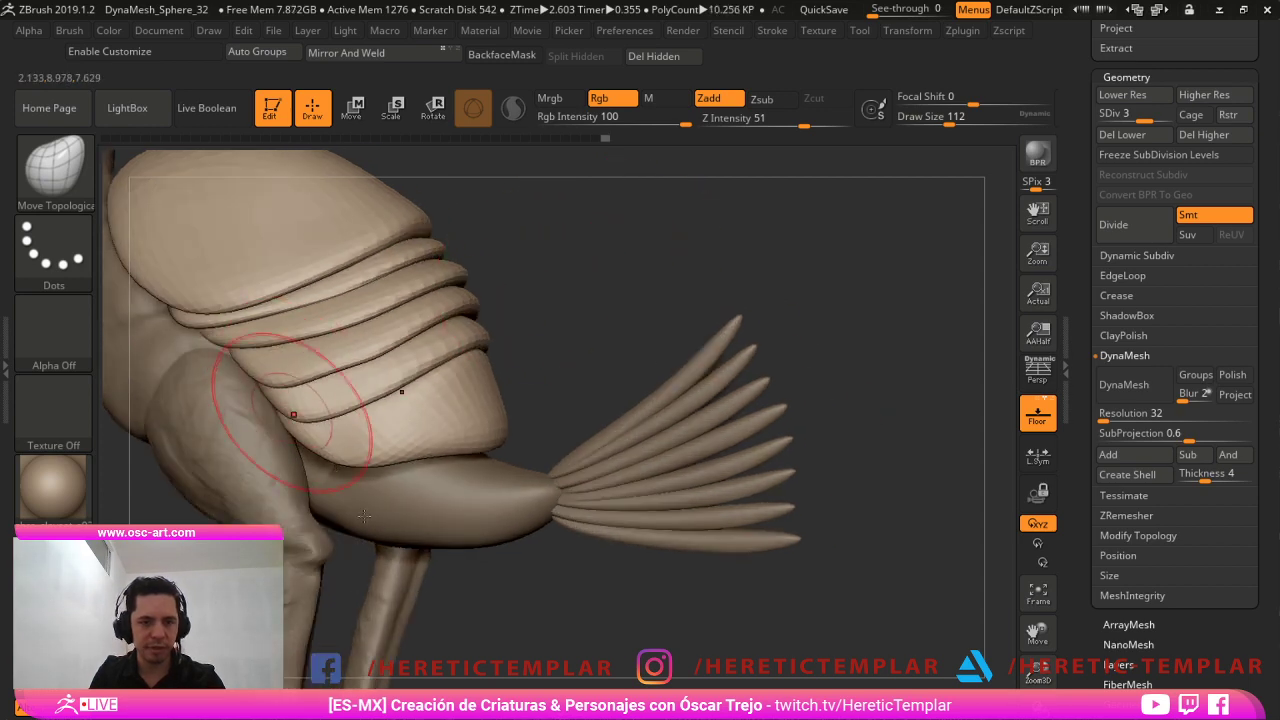
shift+drag(551, 315, 668, 380)
key(s)
click(263, 346)
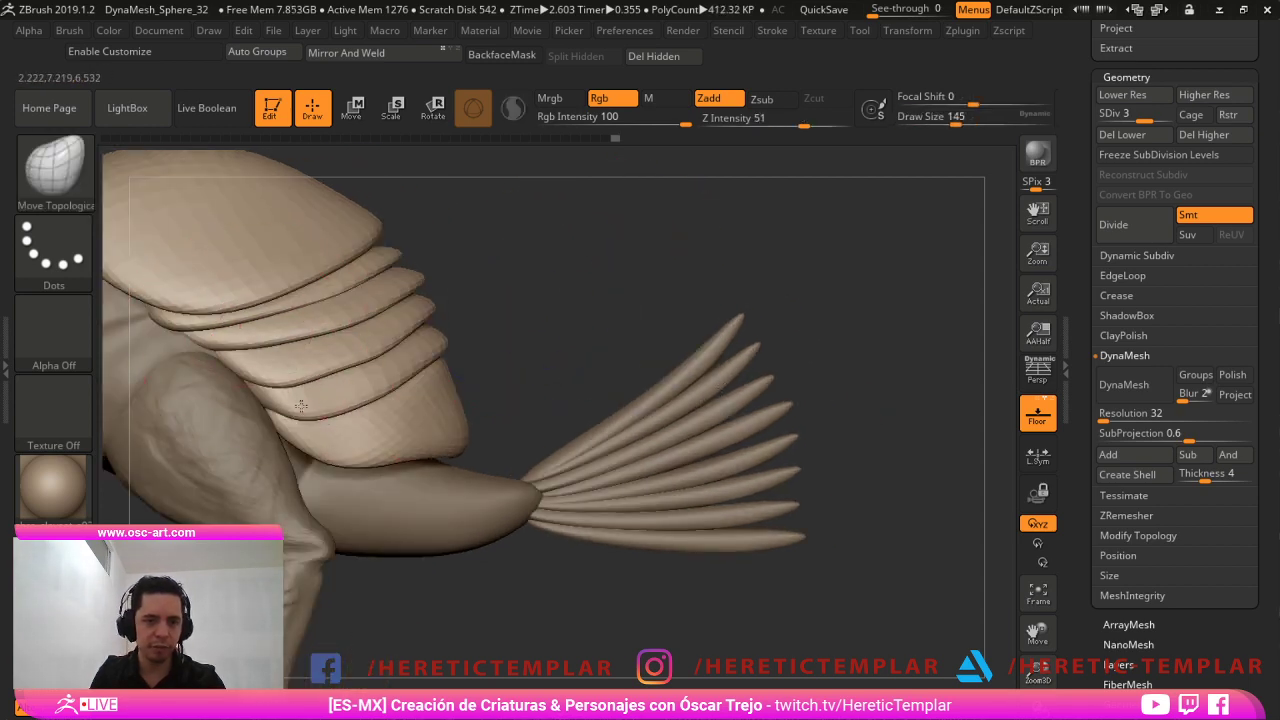
drag(540, 365, 415, 398)
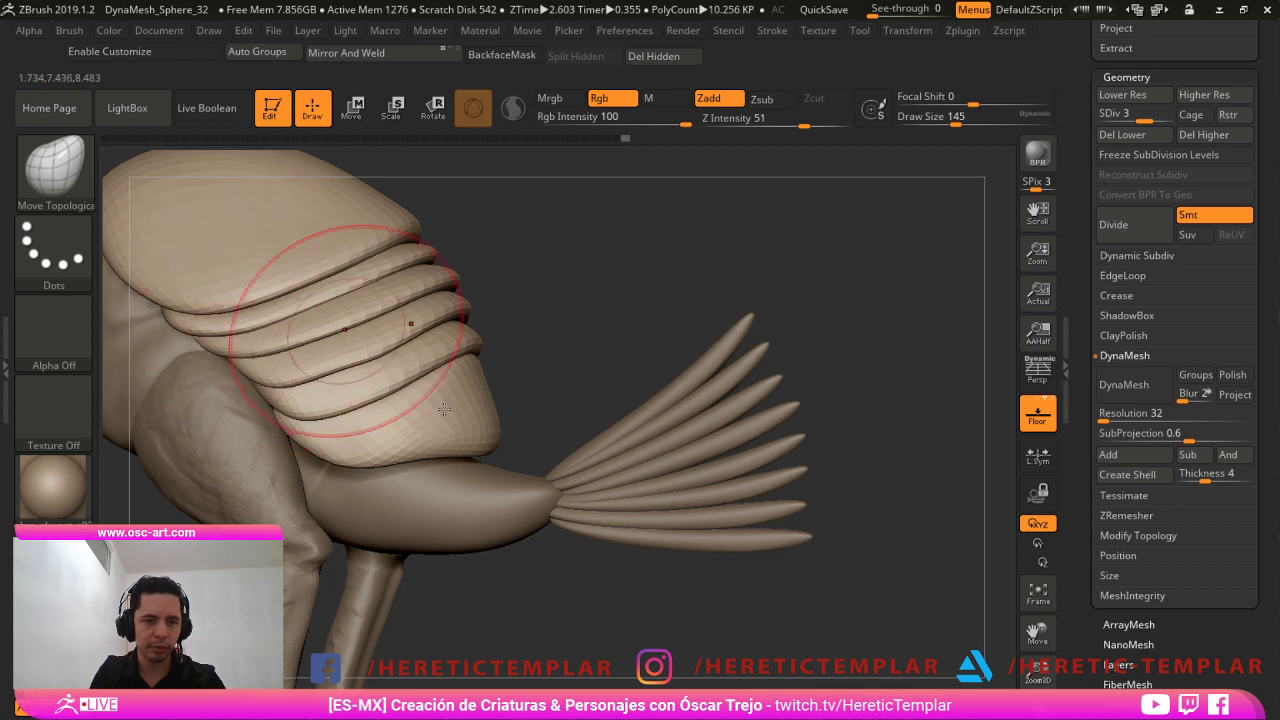
Refine the overlap of the lower plates beside the hip with Move Topological at draw sizes from about 108 to 128.
right_drag(444, 410, 421, 438)
key(s)
click(306, 396)
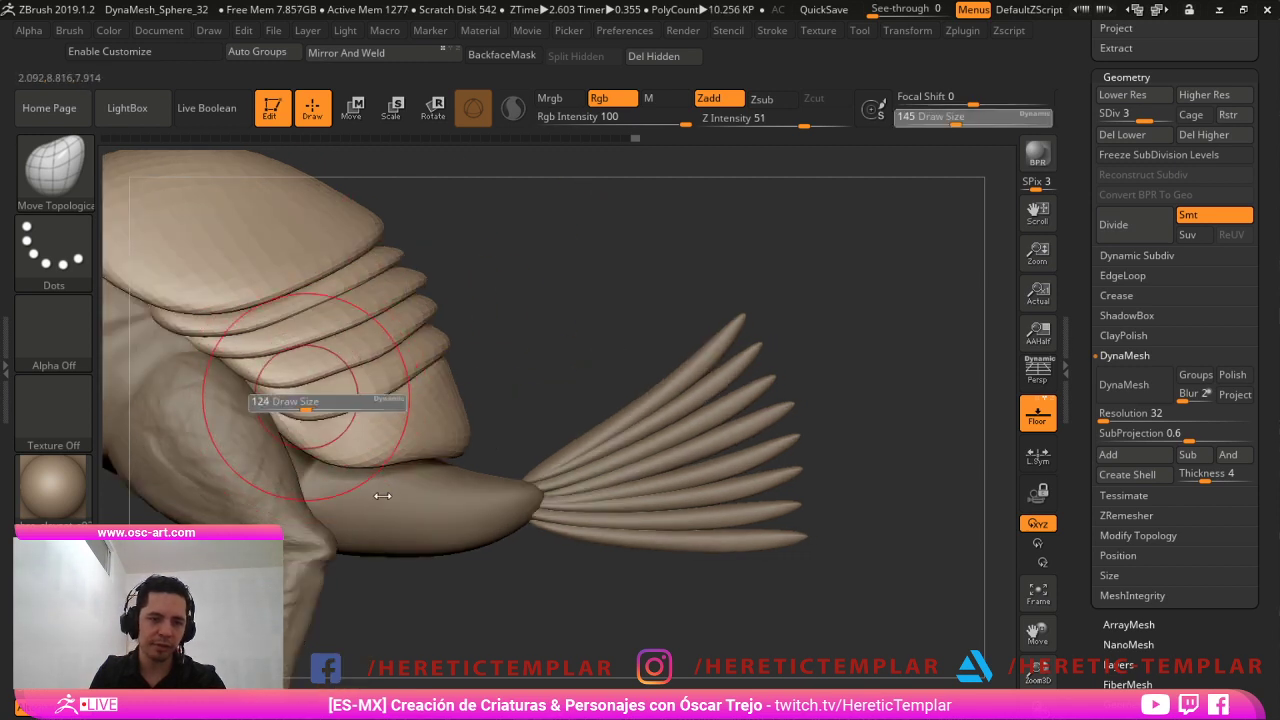
alt+drag(476, 268, 554, 254)
key(s)
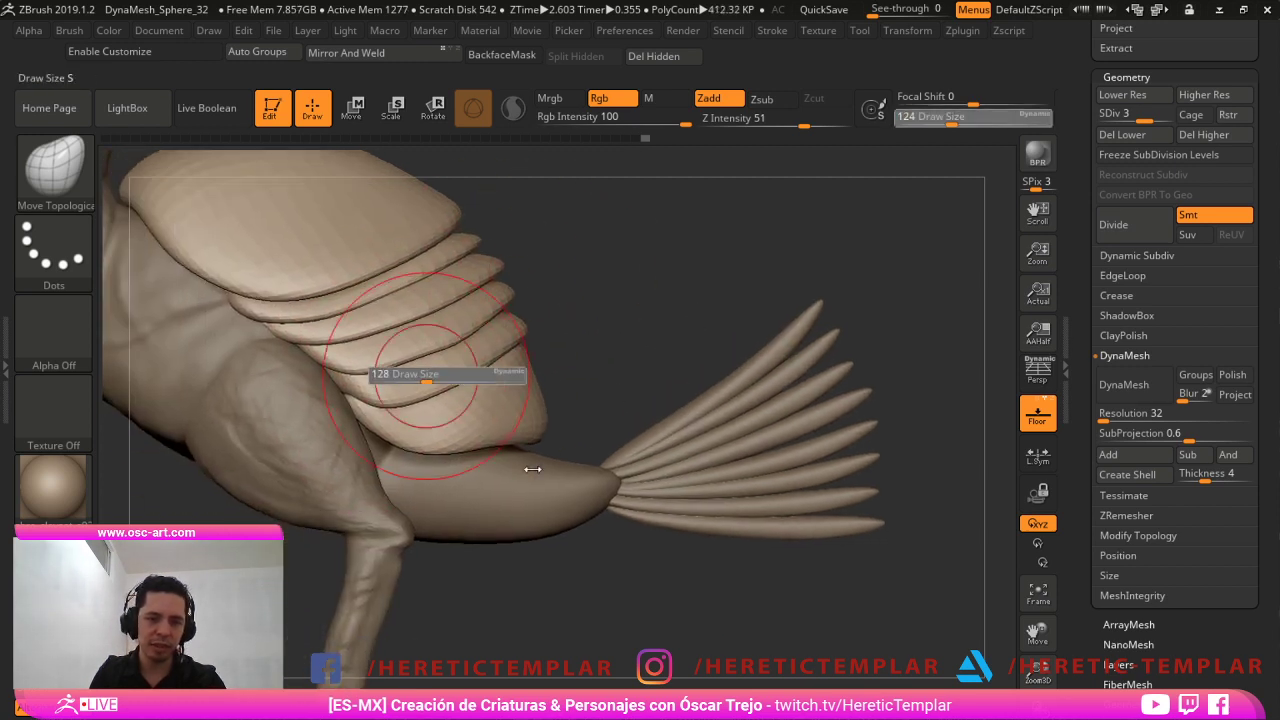
click(430, 375)
key(s)
click(414, 394)
key(s)
click(368, 395)
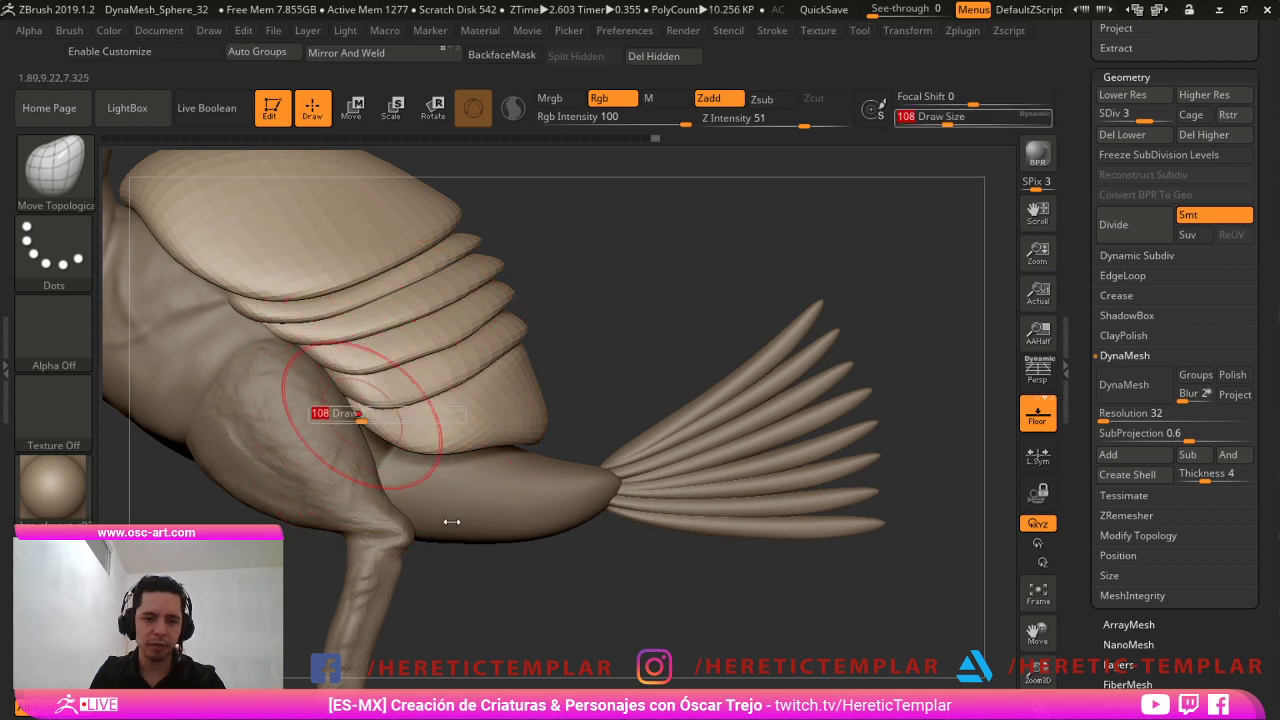
Pull the rear edge of the last back plate slightly toward the tail with Move Topological at draw sizes from 149 to 177.
key(s)
click(492, 424)
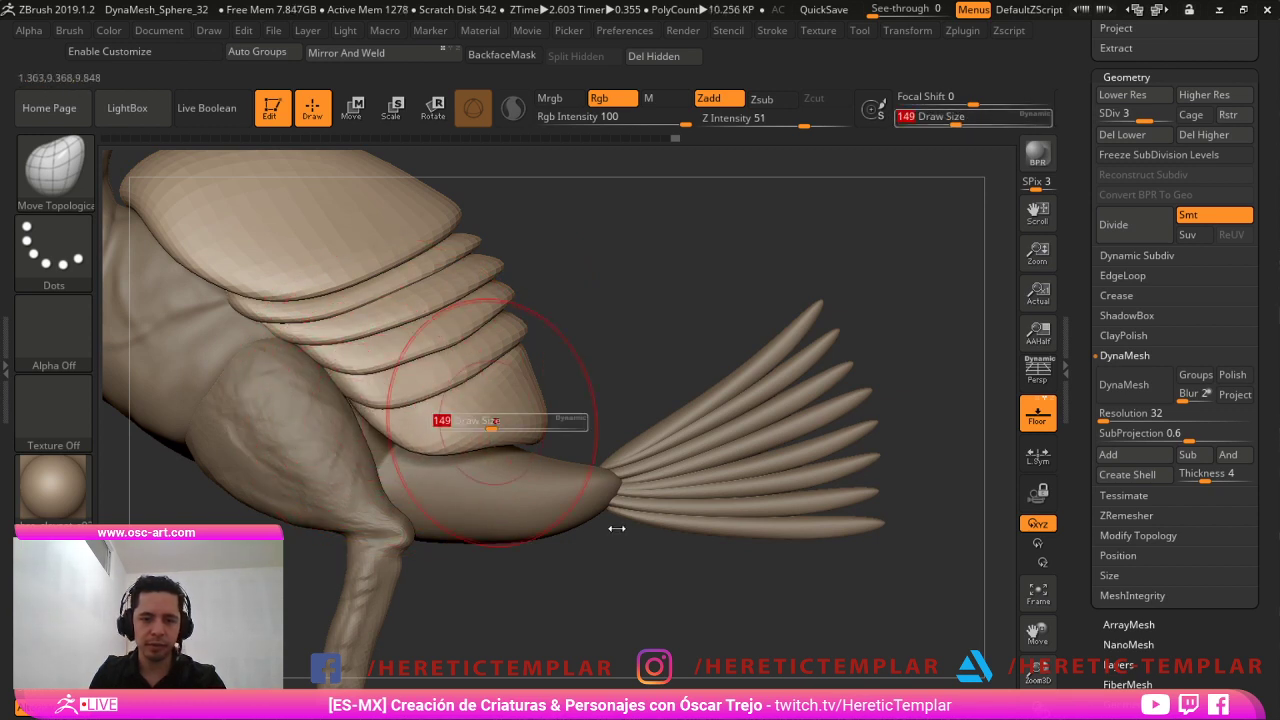
key(s)
click(536, 424)
key(s)
click(546, 399)
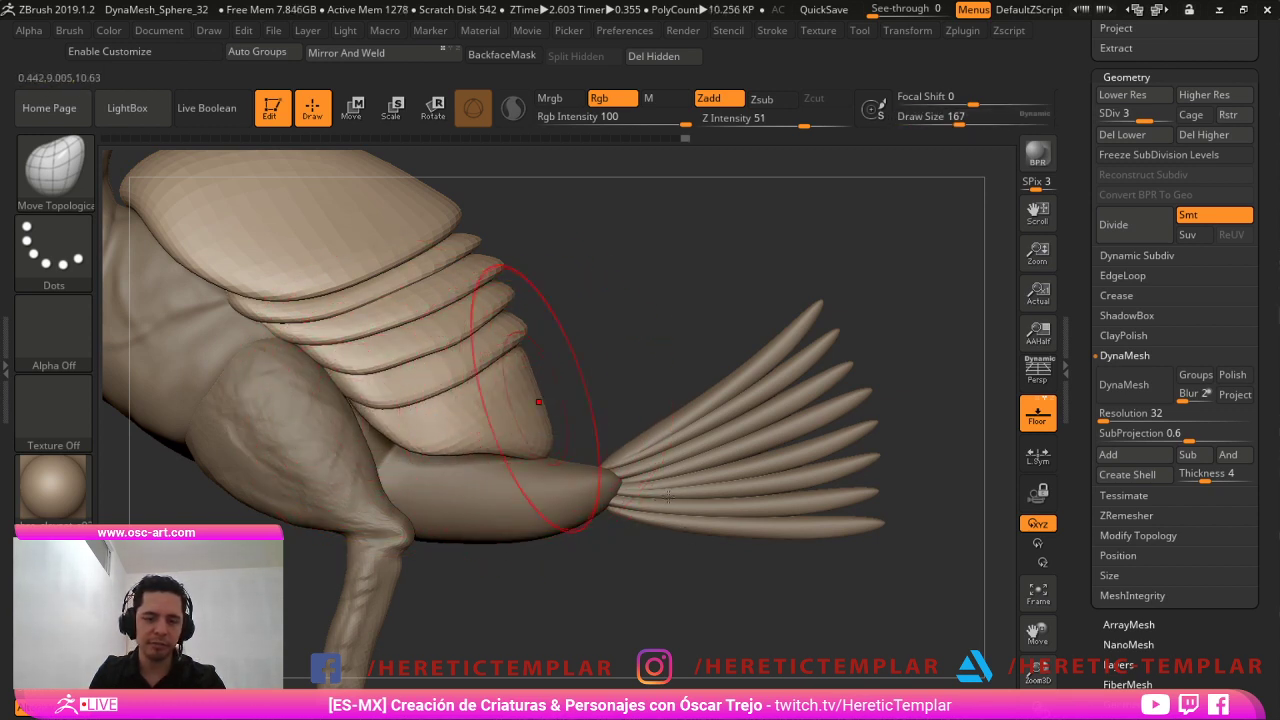
mouse_move(690, 420)
alt+mouse_down()
mouse_move(692, 455)
mouse_move(686, 407)
mouse_move(735, 430)
mouse_move(786, 512)
alt+mouse_up()
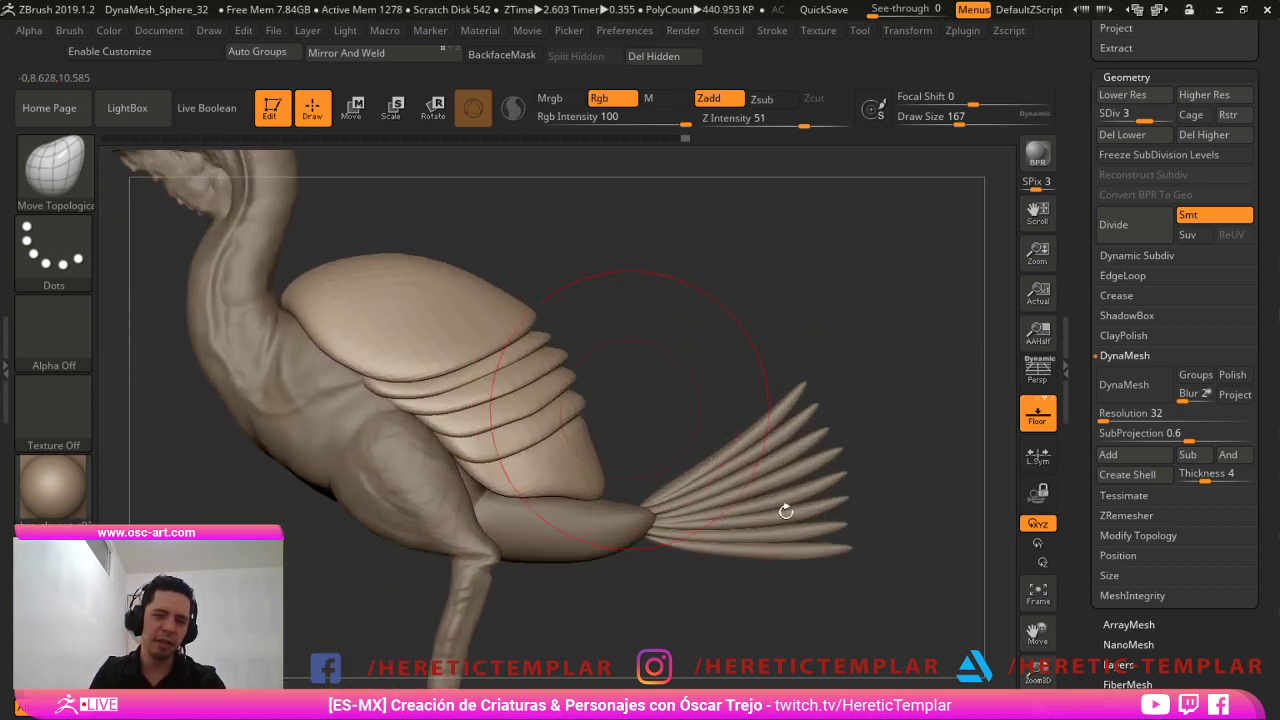
mouse_move(792, 384)
alt+mouse_down()
mouse_move(803, 451)
mouse_move(775, 488)
alt+mouse_up()
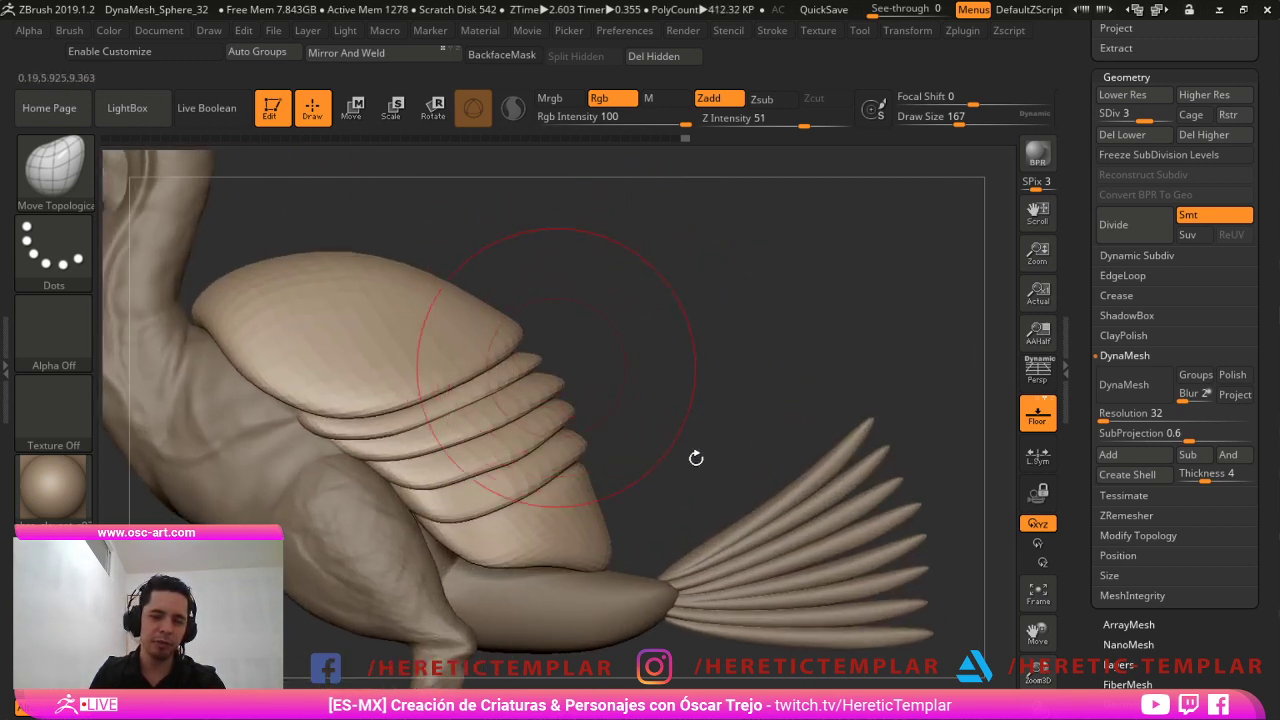
right_drag(759, 469, 686, 514)
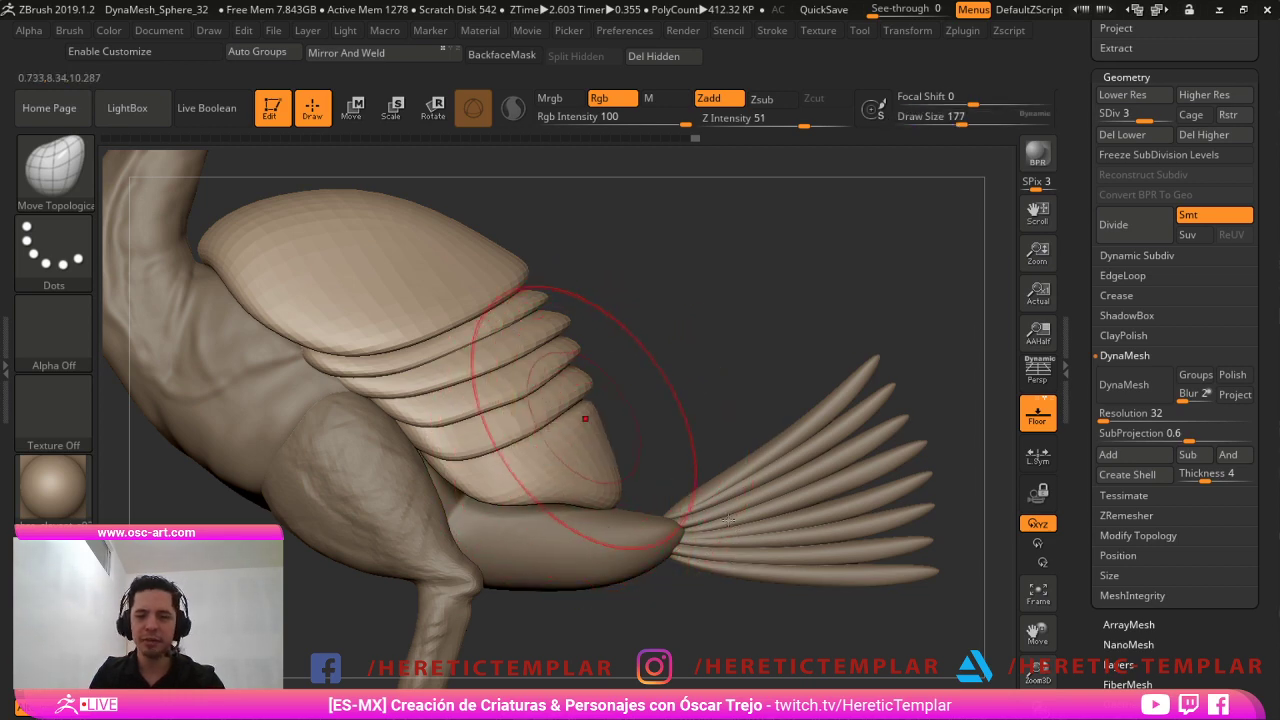
Reshape the overall outline of the back plates with the Move brush at draw sizes 305 and 128.
drag(760, 371, 437, 491)
key(b)
key(m)
key(v)
key(s)
drag(724, 386, 774, 398)
mouse_move(776, 394)
ctrl+right_down()
mouse_move(777, 338)
mouse_move(882, 339)
ctrl+right_up()
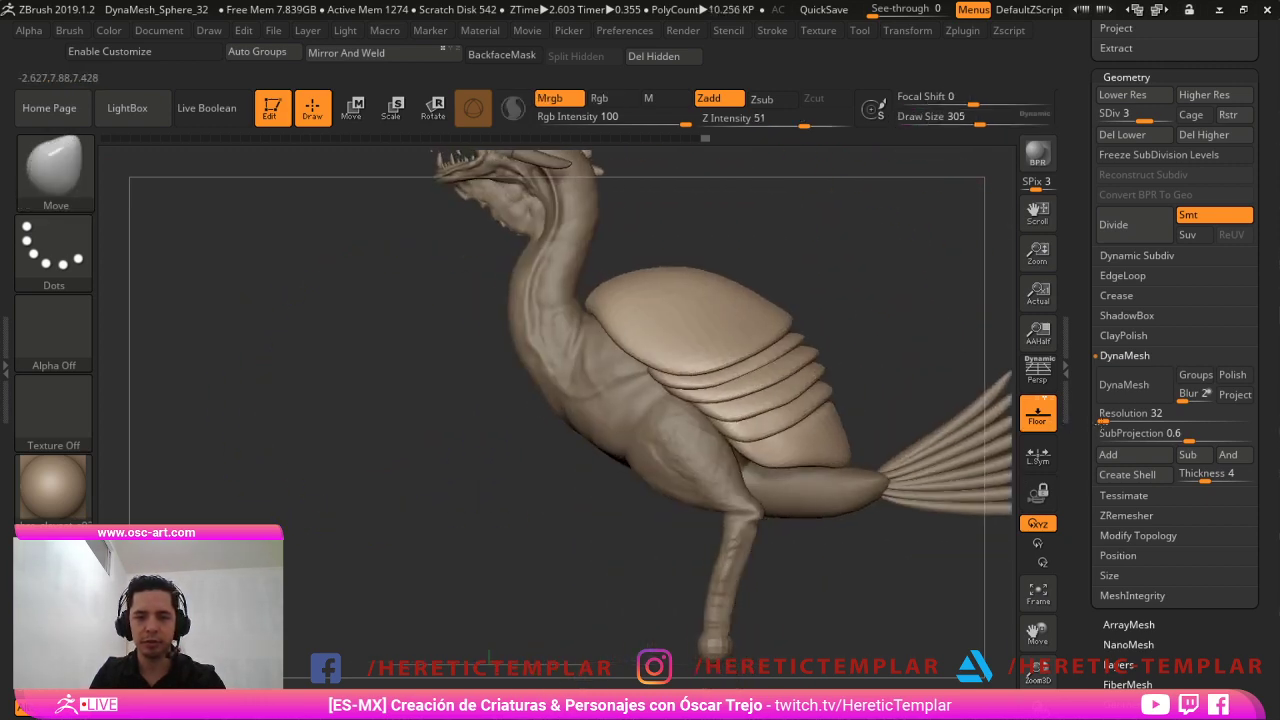
mouse_move(1098, 377)
ctrl+right_down()
mouse_move(1055, 336)
mouse_move(951, 391)
mouse_move(946, 363)
mouse_move(962, 381)
ctrl+right_up()
key(s)
drag(796, 311, 772, 315)
mouse_move(763, 317)
right_down()
mouse_move(935, 360)
mouse_move(900, 338)
mouse_move(929, 375)
mouse_move(871, 390)
mouse_move(886, 457)
mouse_move(897, 417)
mouse_move(893, 545)
mouse_move(872, 575)
right_up()
Check the back plates at their lowest subdivision level and raise them to level 4.
key(shift+d)
key(shift+d)
key(d)
key(d)
key(d)
key(shift+d)
key(shift+d)
key(shift+d)
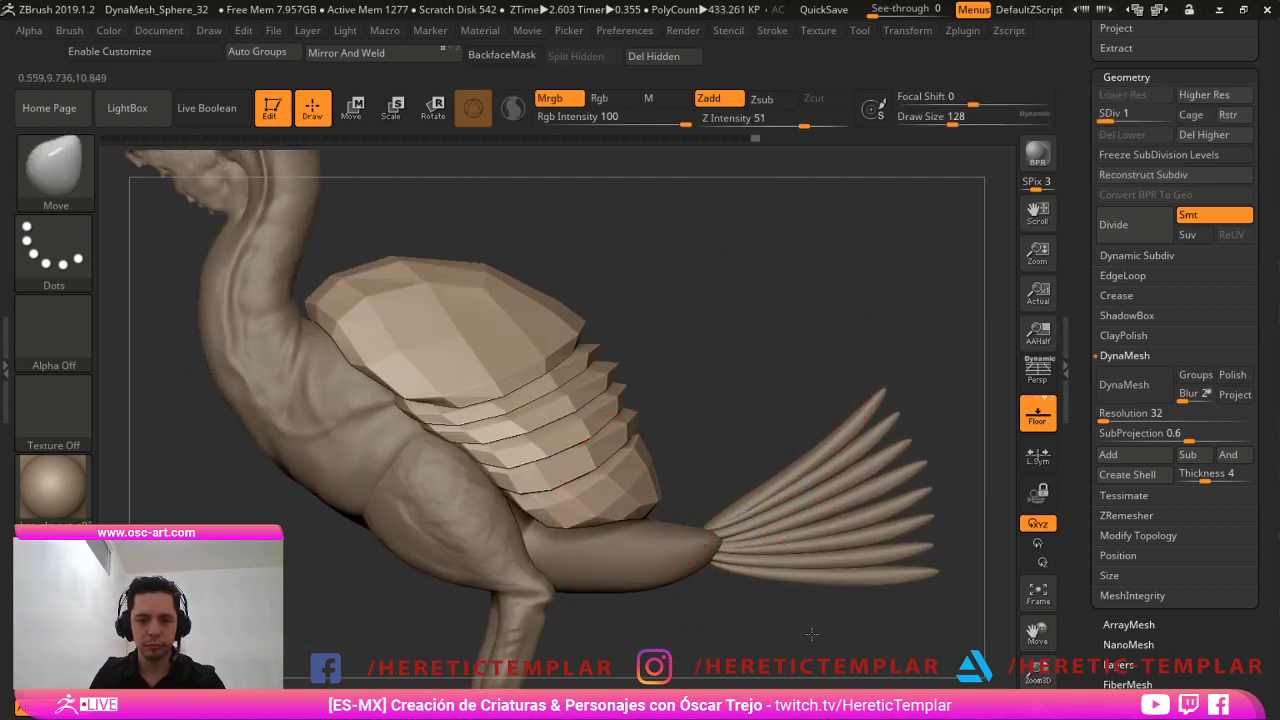
key(d)
key(d)
key(d)
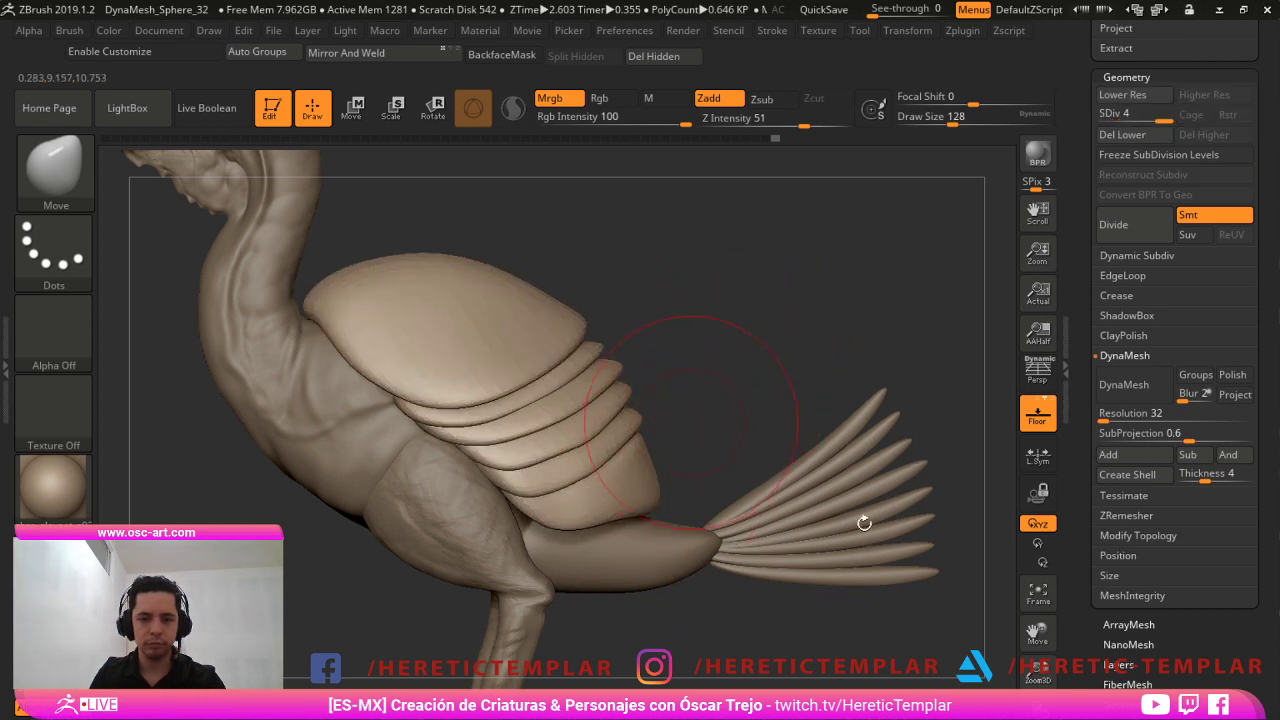
Nudge the rear edges of the lower back plates with the Move brush at draw size 104.
right_drag(691, 422, 686, 438)
right_drag(646, 520, 671, 494)
key(s)
drag(666, 511, 659, 513)
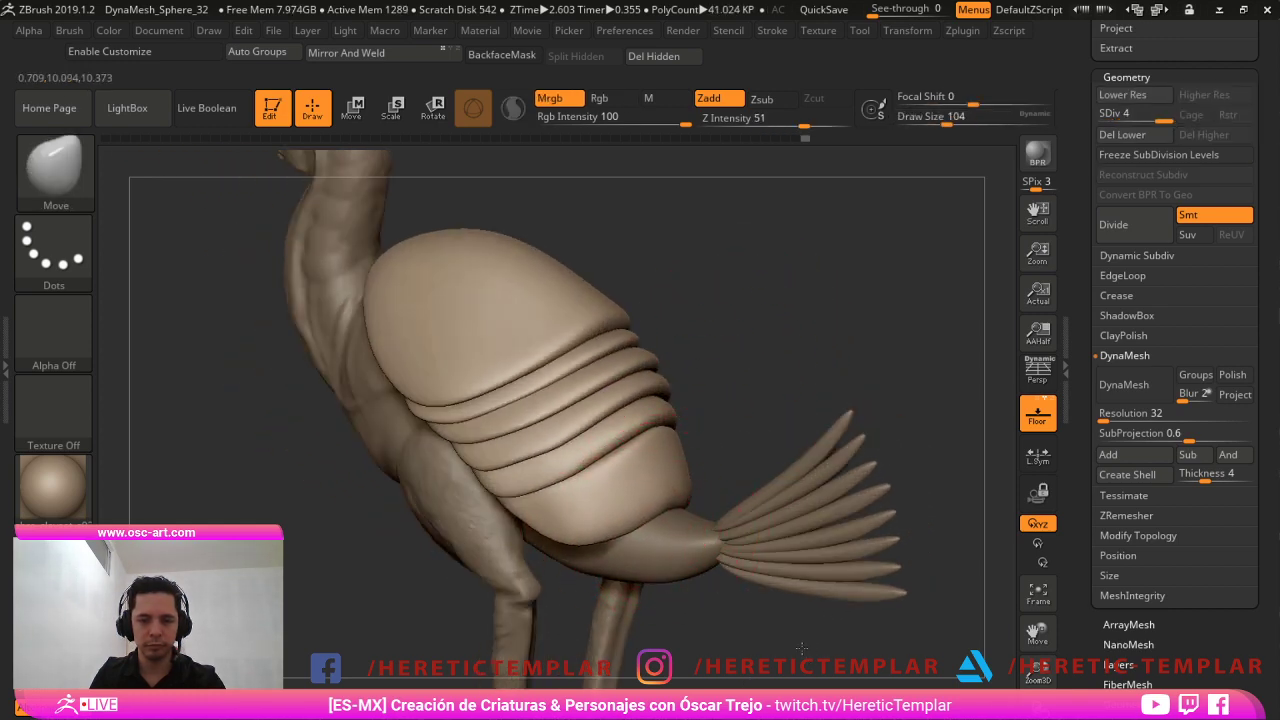
Compare the back plates at low and high subdivision levels and examine the whole creature's silhouette.
right_drag(659, 492, 708, 450)
key(shift+d)
key(shift+d)
key(shift+d)
key(d)
key(d)
key(d)
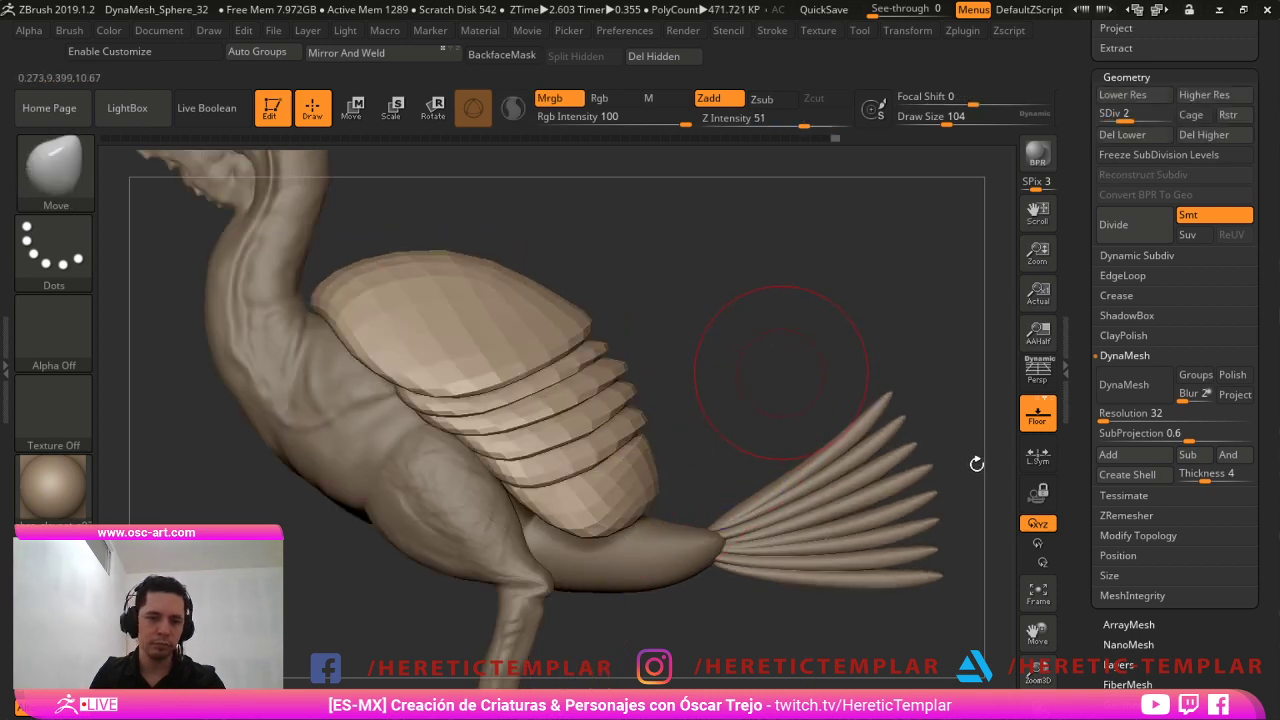
ctrl+right_drag(766, 351, 711, 350)
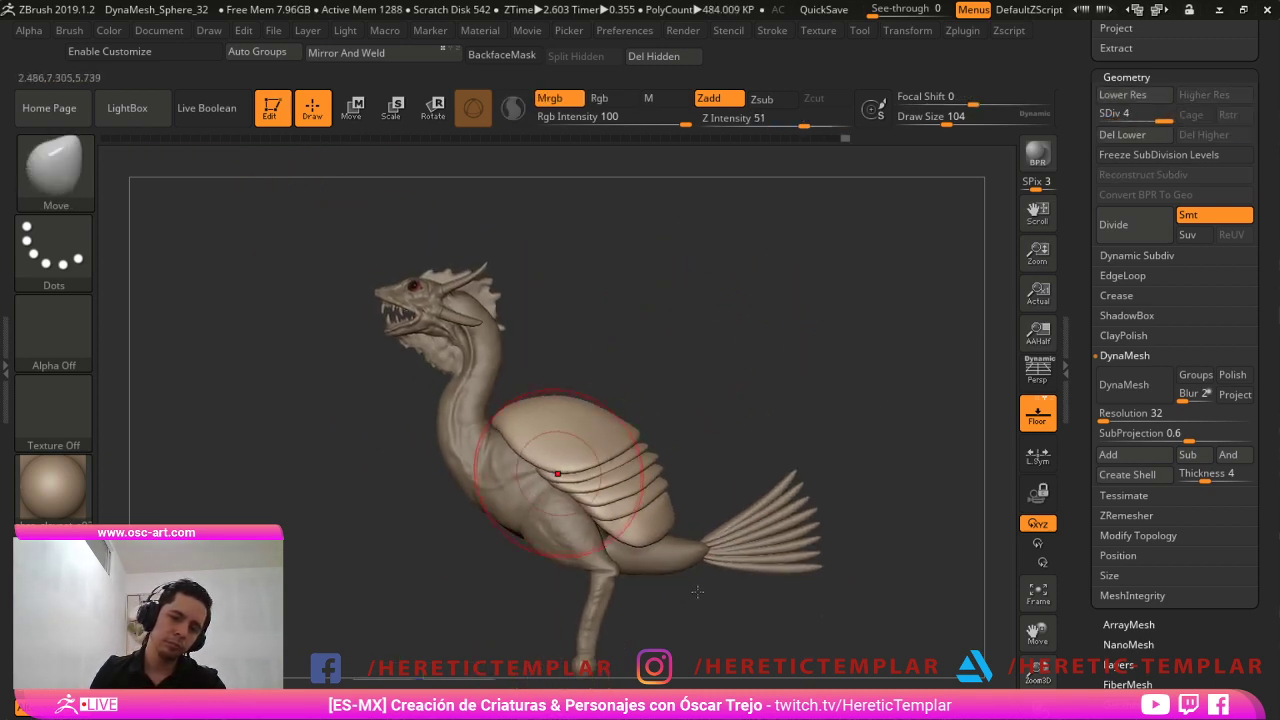
mouse_move(871, 440)
right_down()
mouse_move(895, 421)
mouse_move(934, 423)
mouse_move(923, 446)
right_up()
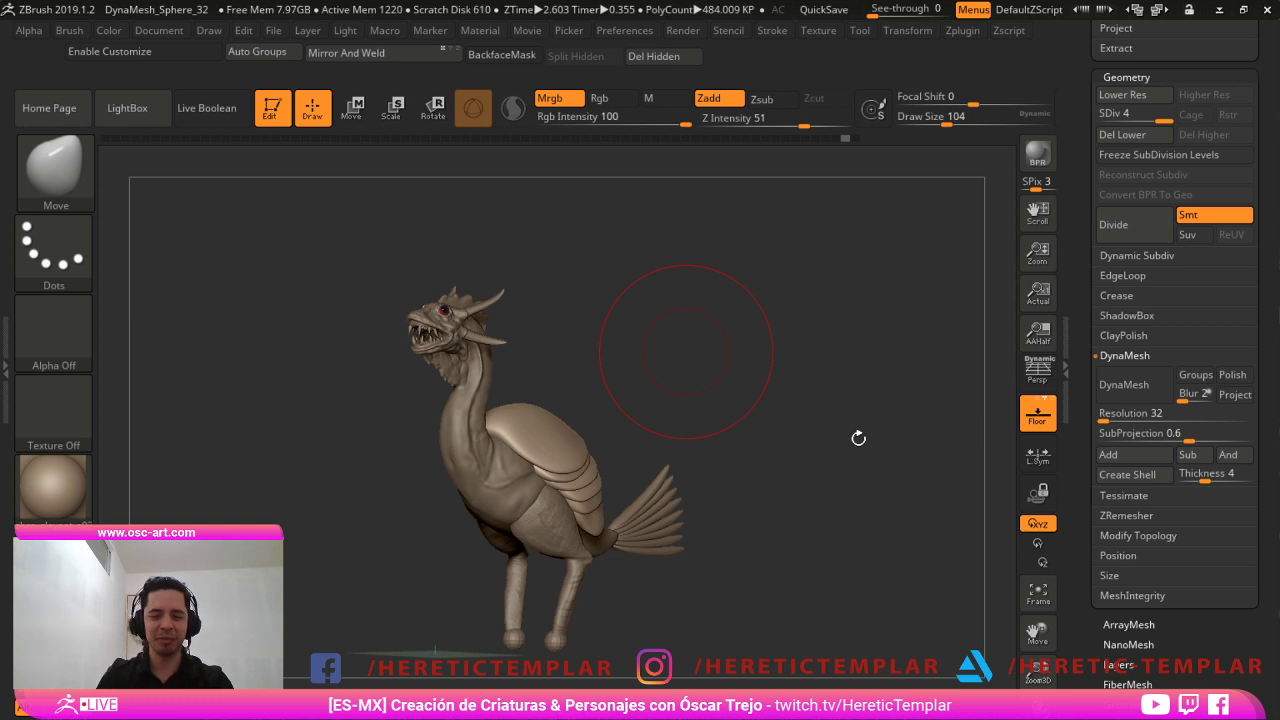
shift+drag(898, 361, 971, 448)
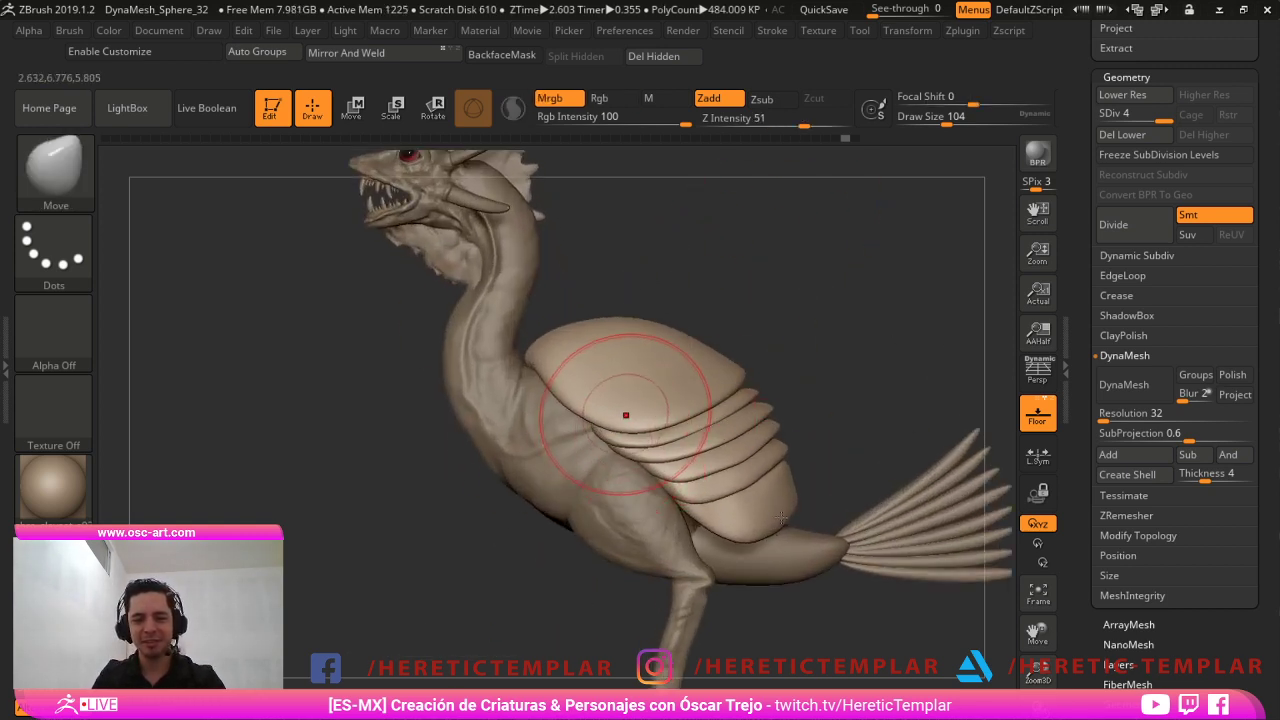
Try to reshape the back plates with the Move brush at draw size 358.
key(s)
drag(626, 412, 664, 408)
drag(690, 393, 724, 356)
mouse_move(750, 345)
alt+mouse_down()
mouse_move(754, 313)
mouse_move(722, 292)
alt+mouse_up()
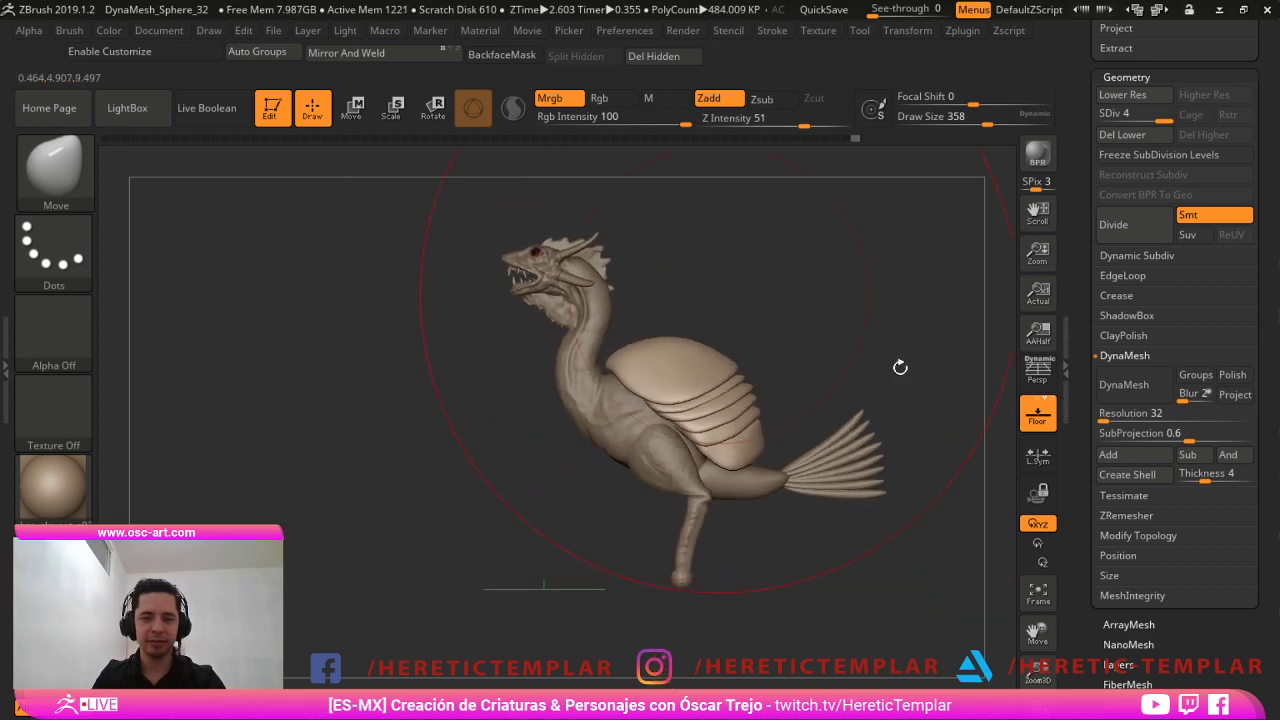
key(ctrl+z)
Make the leg subtool the active one and reduce the draw size to 187.
drag(920, 440, 958, 428)
mouse_move(965, 432)
mouse_down()
mouse_move(925, 440)
mouse_move(915, 560)
mouse_up()
key(bracketleft)
key(bracketleft)
alt+click(677, 572)
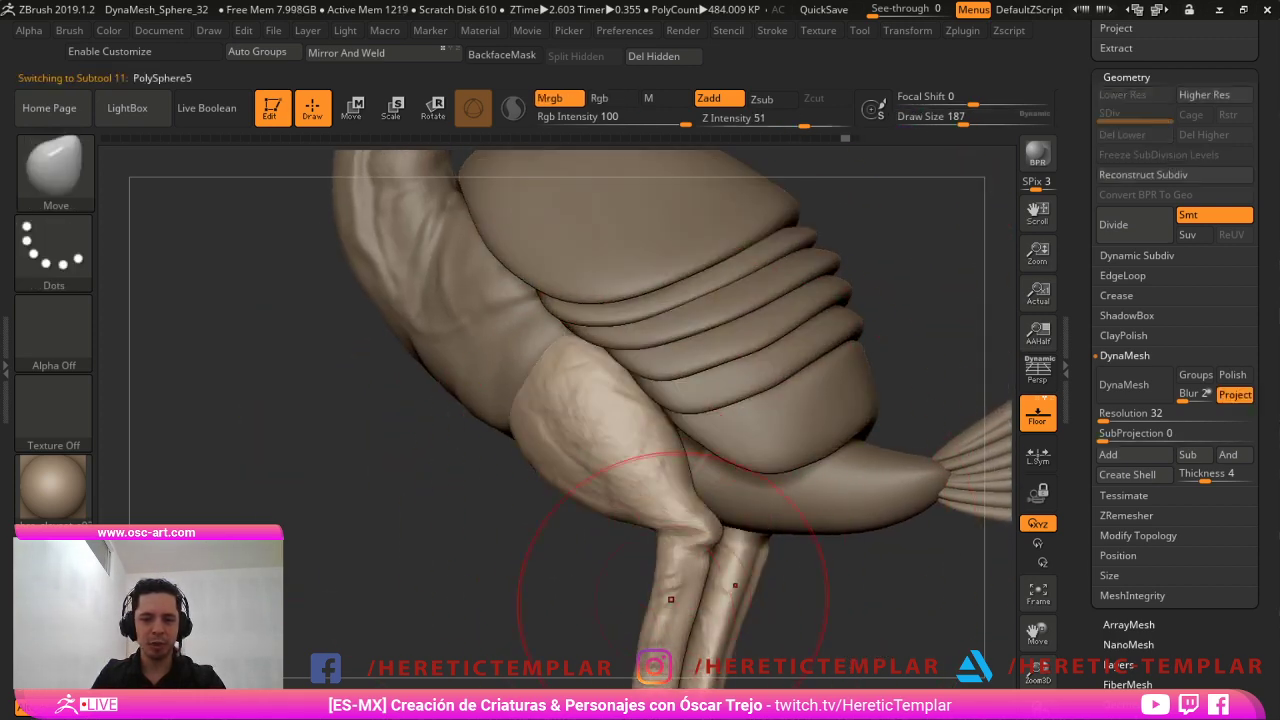
Insert a symmetric Capsule from the IMM Primitives brush next to the foot spheres, with the draw size set to 77.
alt+drag(545, 680, 562, 430)
drag(706, 566, 730, 688)
drag(731, 545, 758, 598)
key(b)
key(i)
key(p)
click(886, 165)
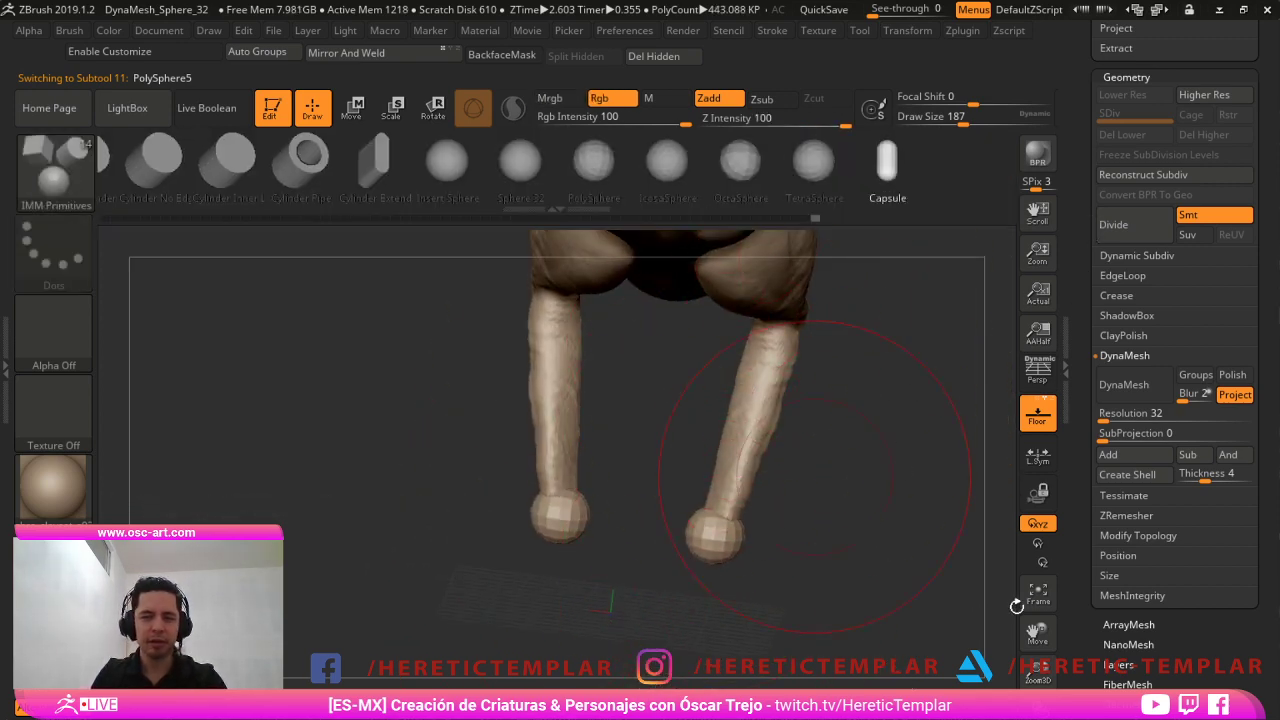
shift+drag(814, 460, 844, 560)
alt+drag(847, 515, 766, 540)
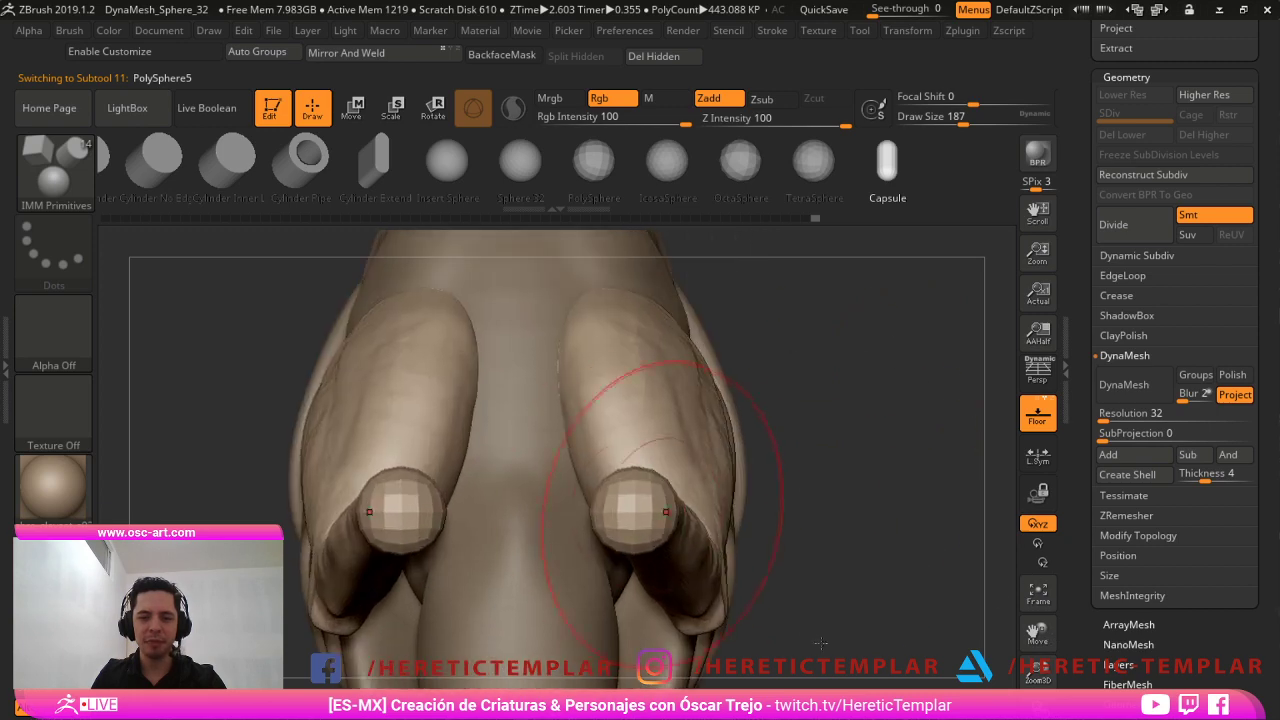
key(s)
drag(648, 503, 625, 505)
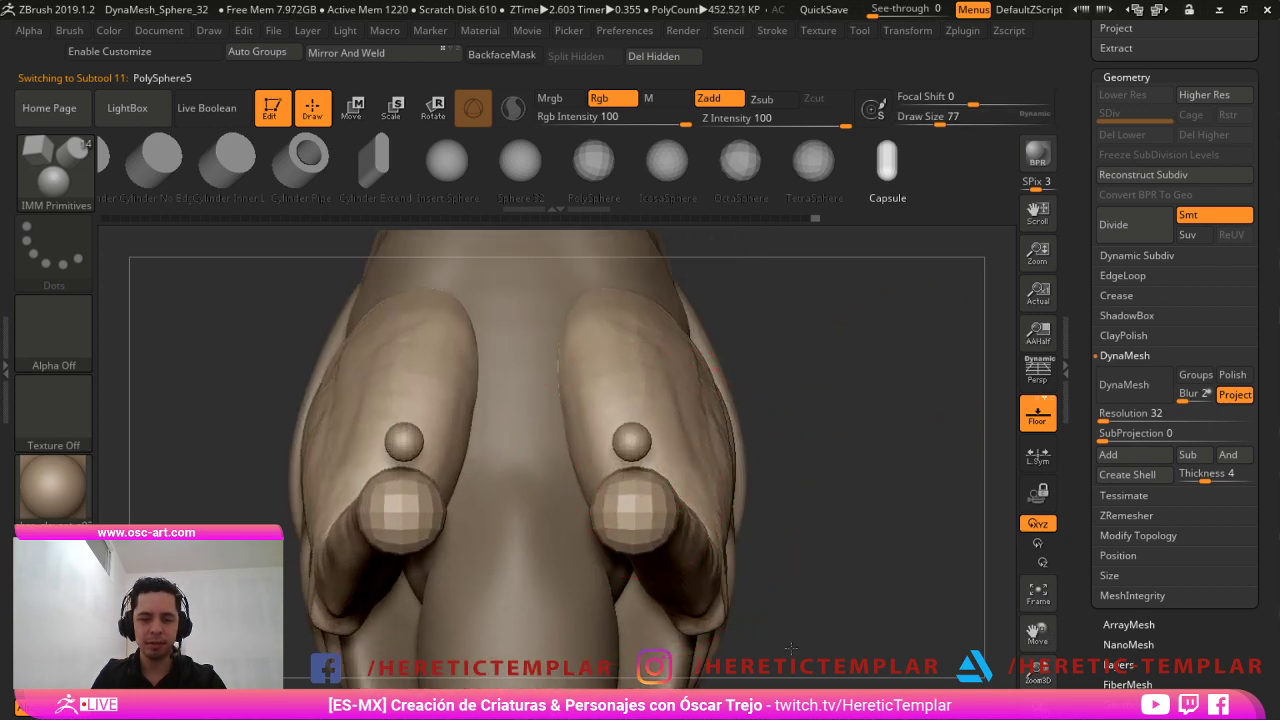
Turn the inserted capsule to point forward, seat it against the foot sphere as the first toe segment, and clear the mask.
shift+drag(972, 523, 852, 543)
key(w)
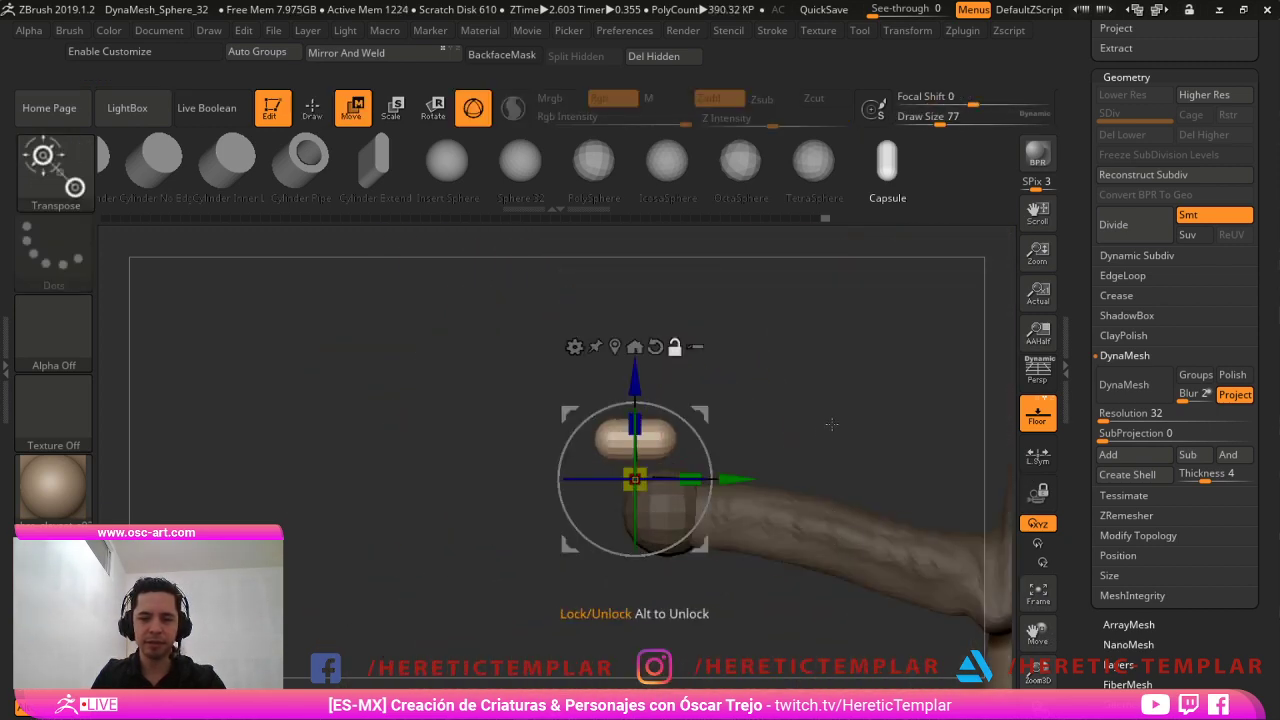
click(615, 347)
drag(850, 453, 826, 577)
drag(870, 466, 891, 471)
shift+drag(790, 545, 880, 557)
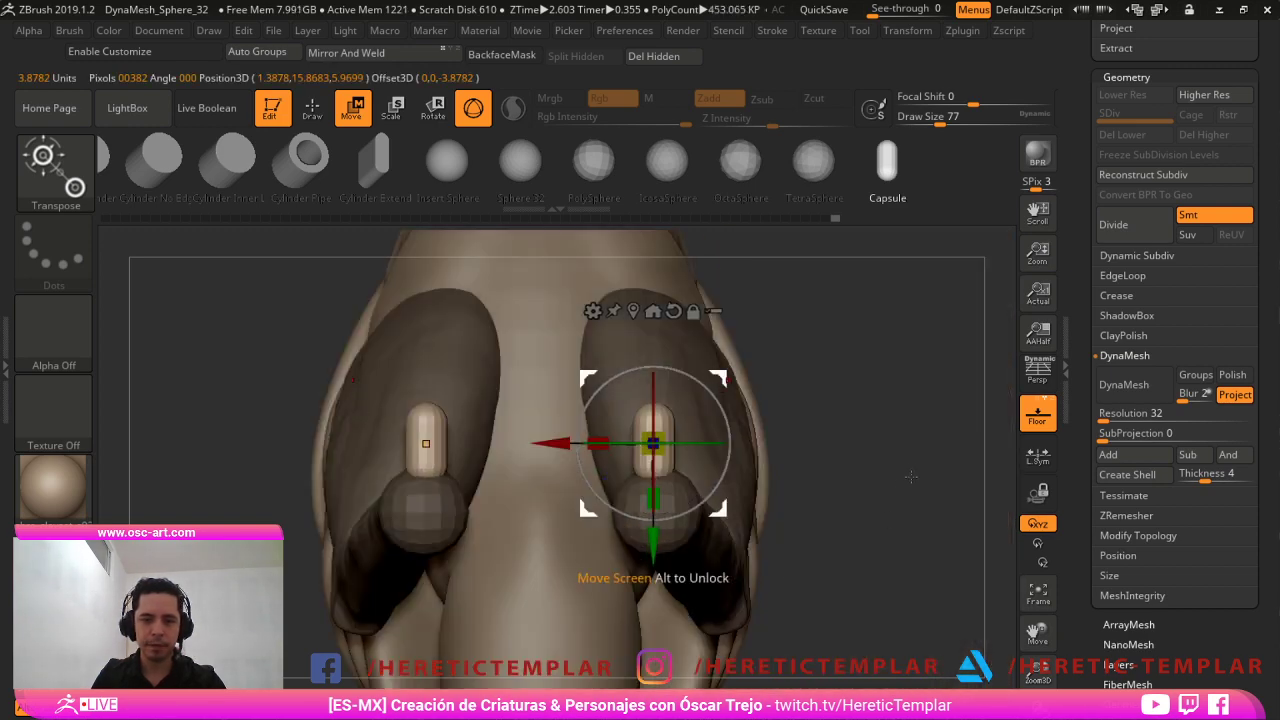
drag(911, 477, 915, 377)
key(ctrl+z)
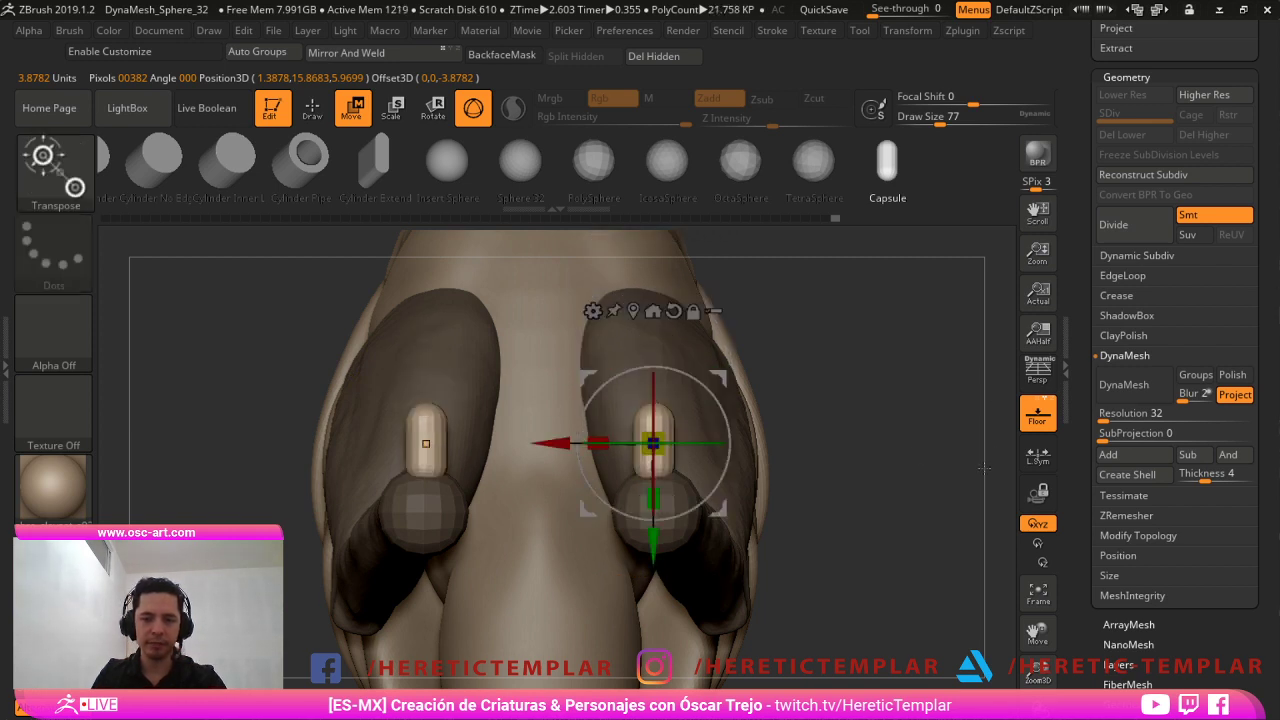
ctrl+click(984, 467)
ctrl+drag(1002, 455, 996, 459)
key(q)
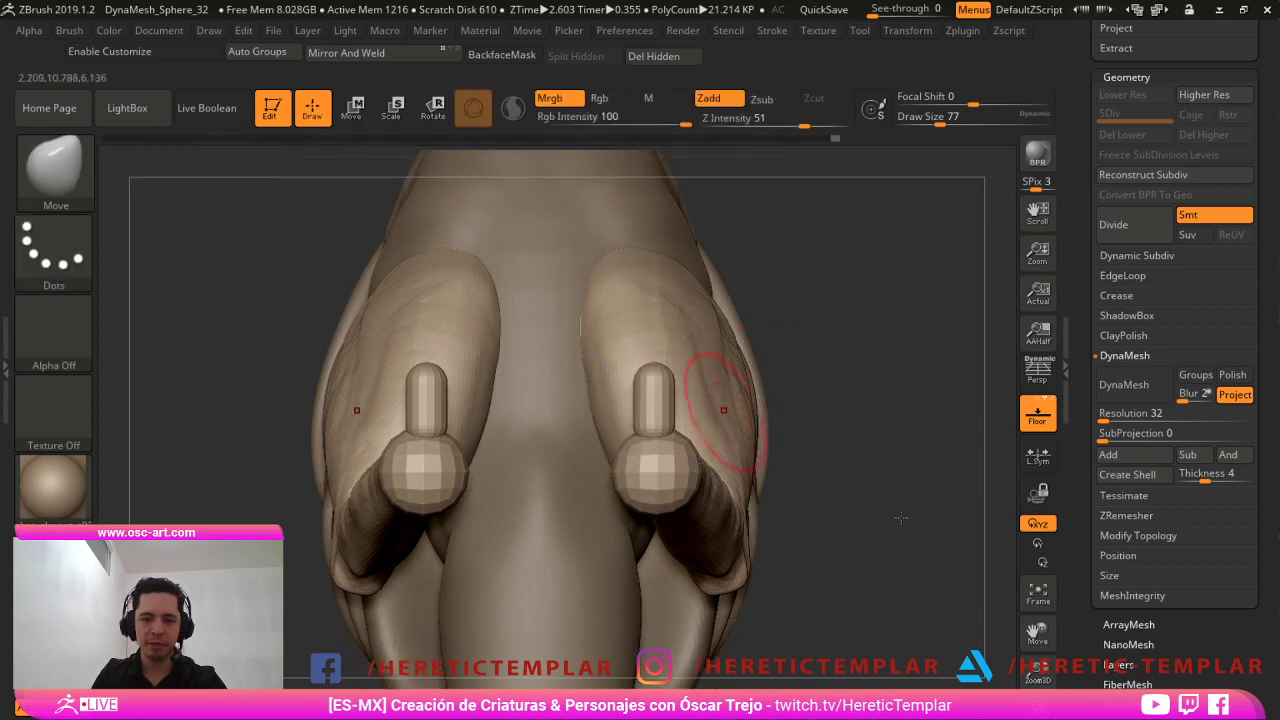
Mask the whole leg subtool except the toe capsule.
ctrl+shift+click(843, 516)
ctrl+drag(828, 277, 591, 502)
ctrl+shift+click(829, 346)
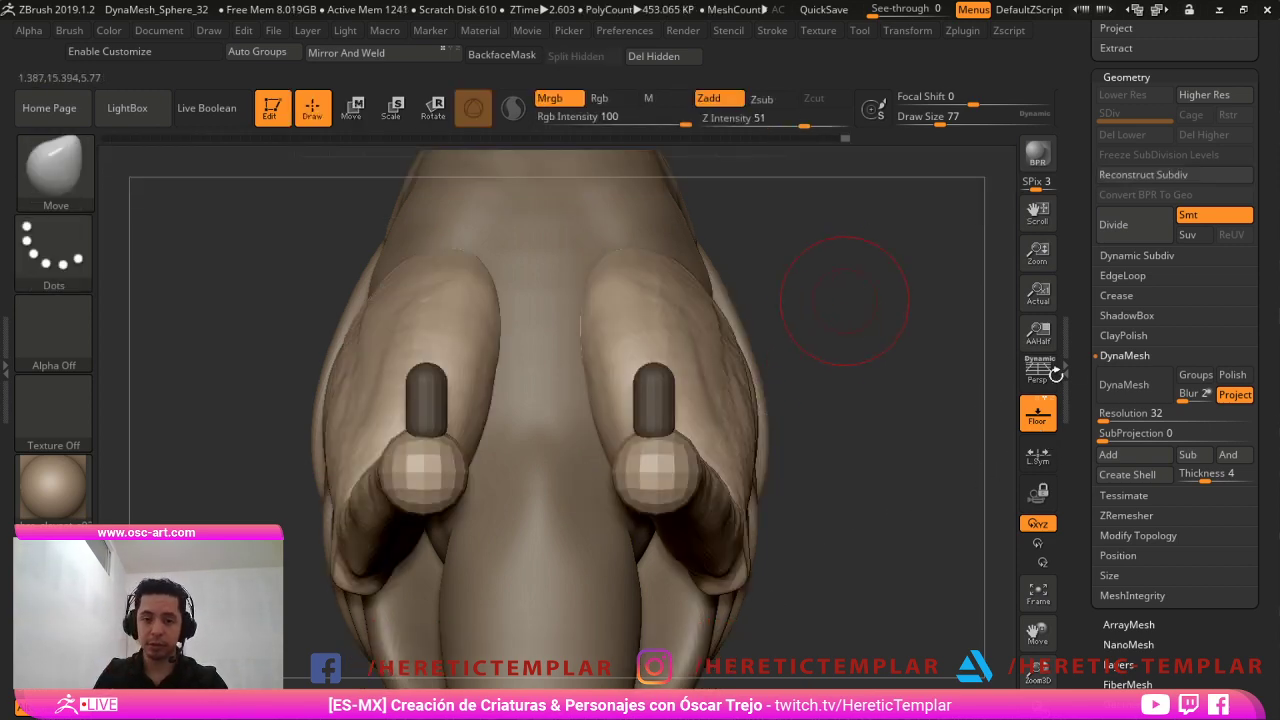
alt+drag(845, 301, 829, 375)
ctrl+click(828, 376)
key(w)
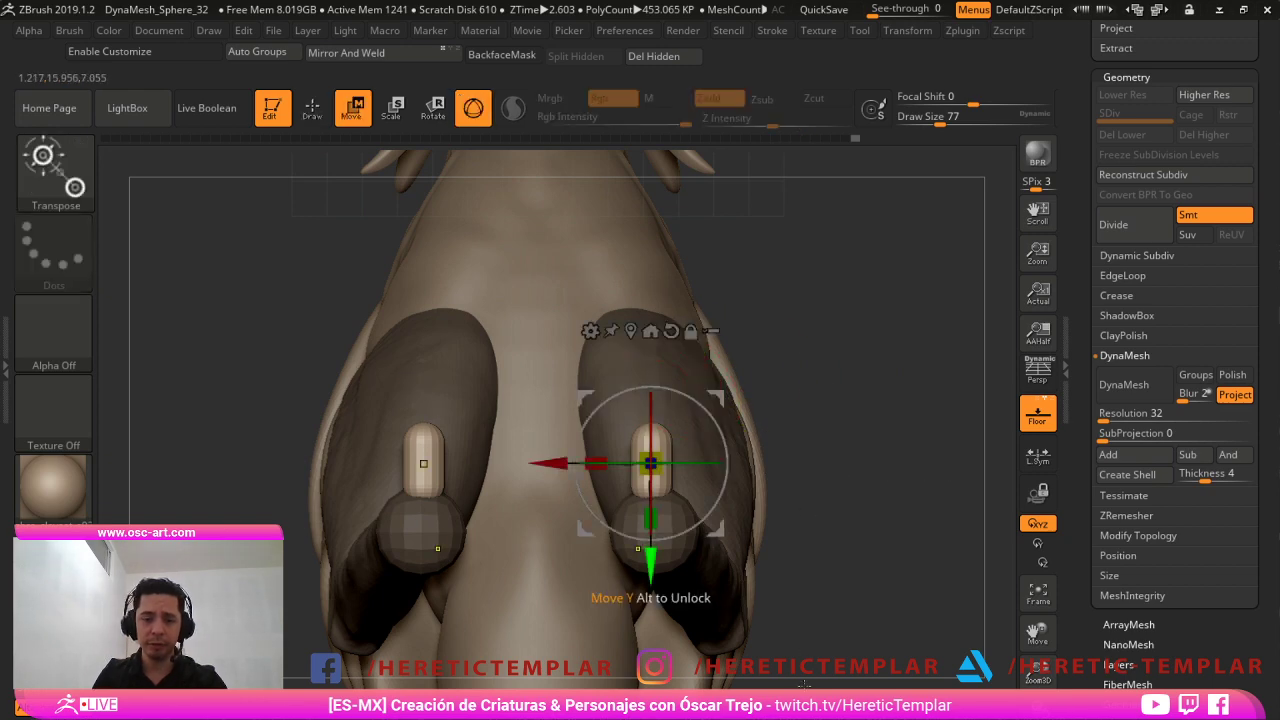
Duplicate the toe capsule straight forward as a second toe segment and clear the mask.
ctrl+drag(648, 557, 654, 483)
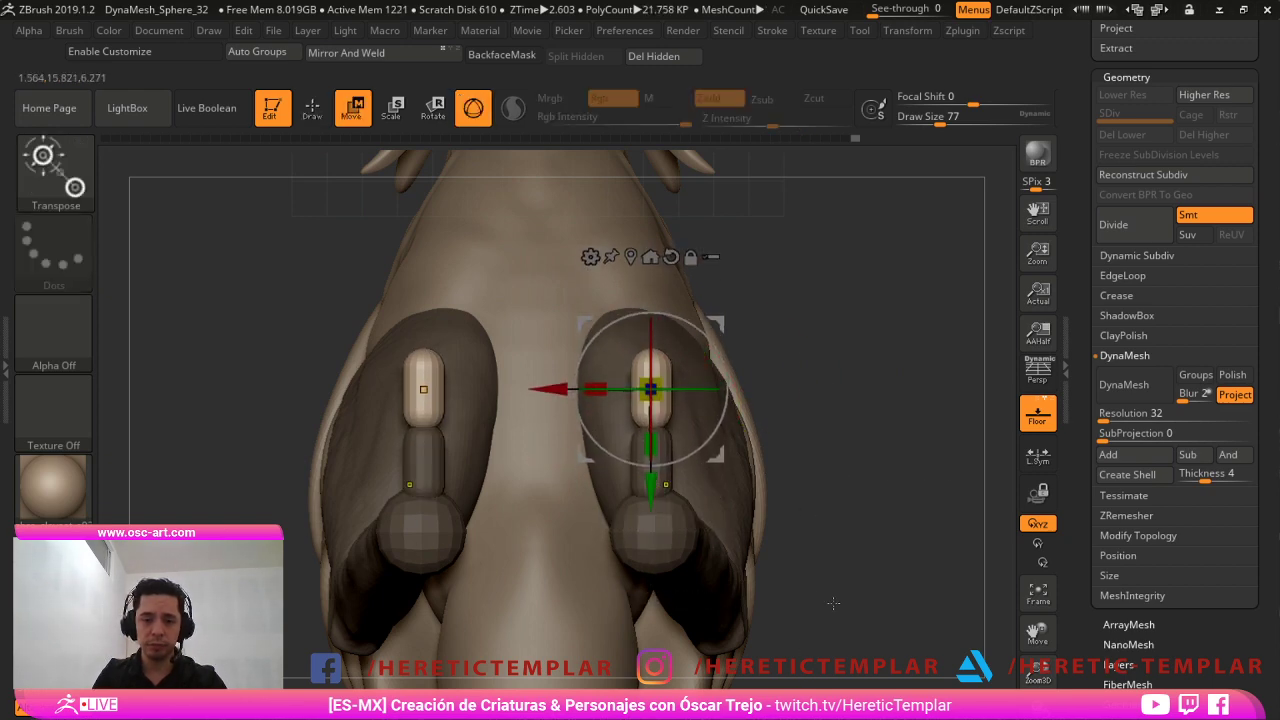
drag(833, 603, 722, 690)
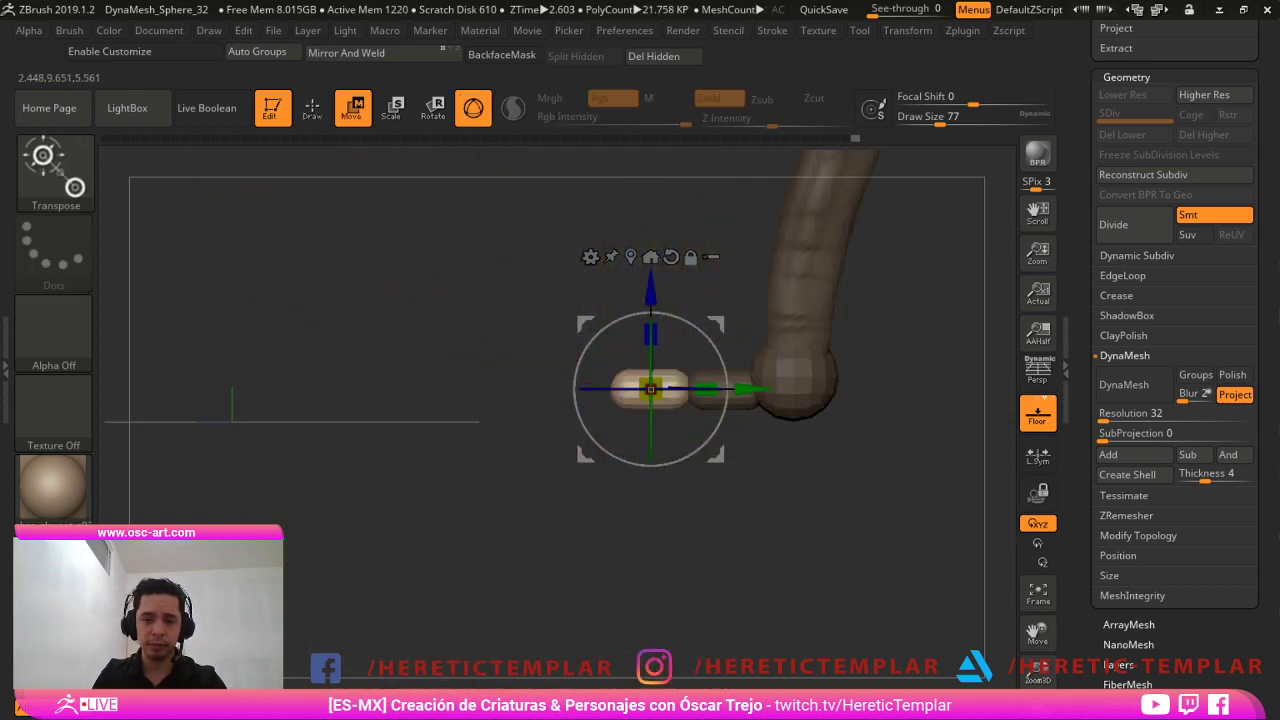
ctrl+drag(735, 620, 765, 650)
mouse_move(765, 650)
mouse_down()
mouse_move(850, 635)
mouse_move(898, 590)
mouse_up()
key(q)
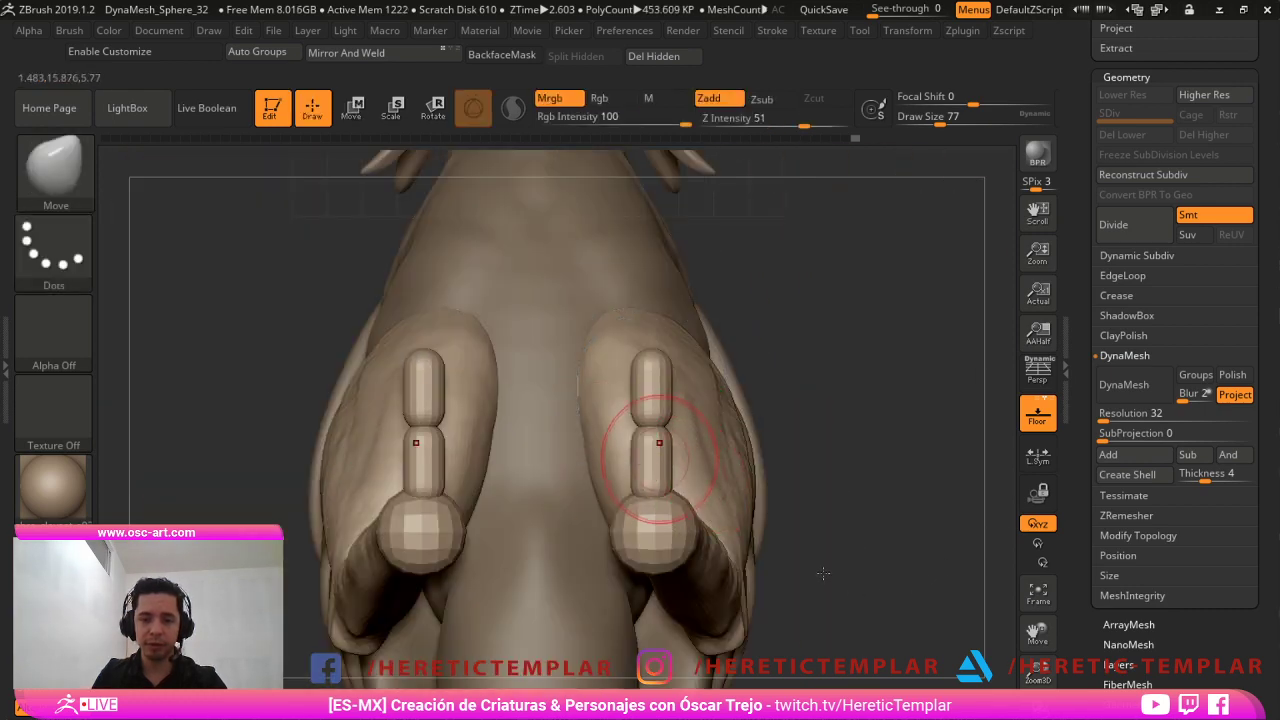
Mask all but the two-segment toe, set the pivot at the foot sphere, and duplicate the toe rotated outward.
ctrl+shift+click(656, 459)
ctrl+drag(821, 269, 570, 602)
ctrl+shift+click(791, 457)
ctrl+click(798, 461)
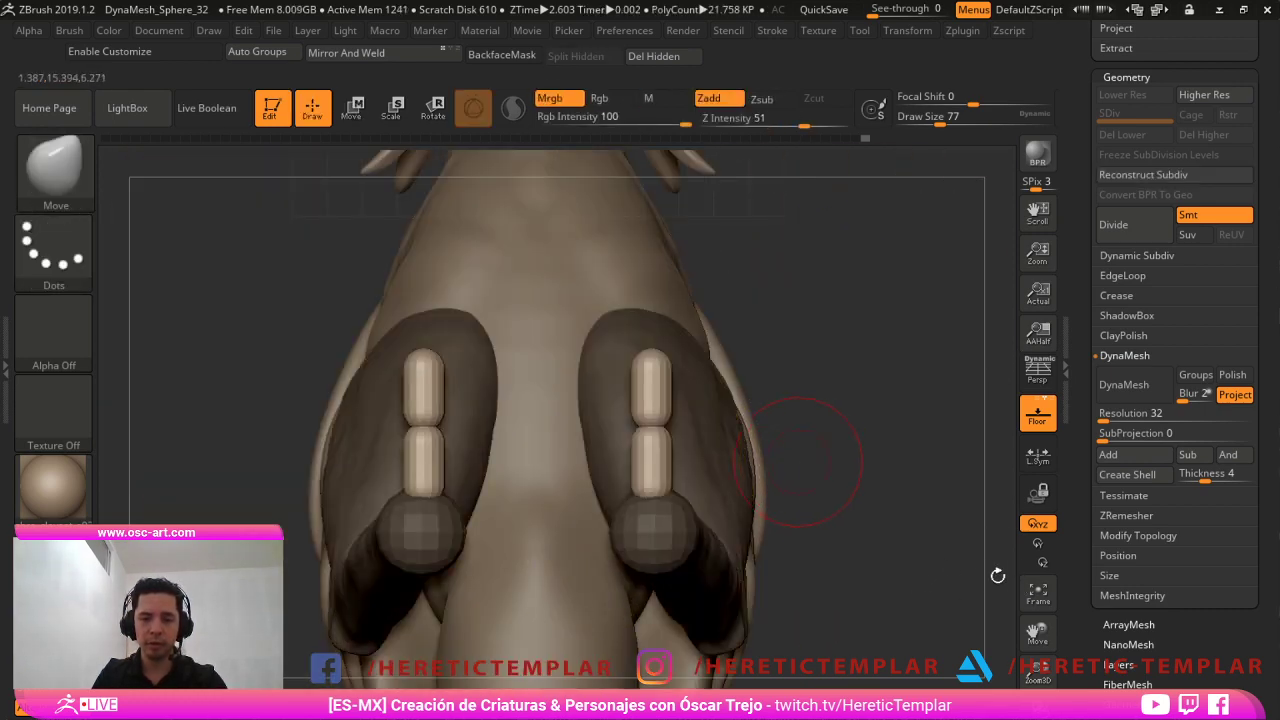
key(w)
alt+drag(650, 496, 650, 640)
mouse_move(717, 465)
ctrl+mouse_down()
mouse_move(707, 486)
mouse_move(718, 520)
mouse_move(711, 475)
ctrl+mouse_up()
Add a third toe as a duplicate rotated toward the inner side of the foot and clear the mask.
drag(886, 598, 800, 616)
key(ctrl)
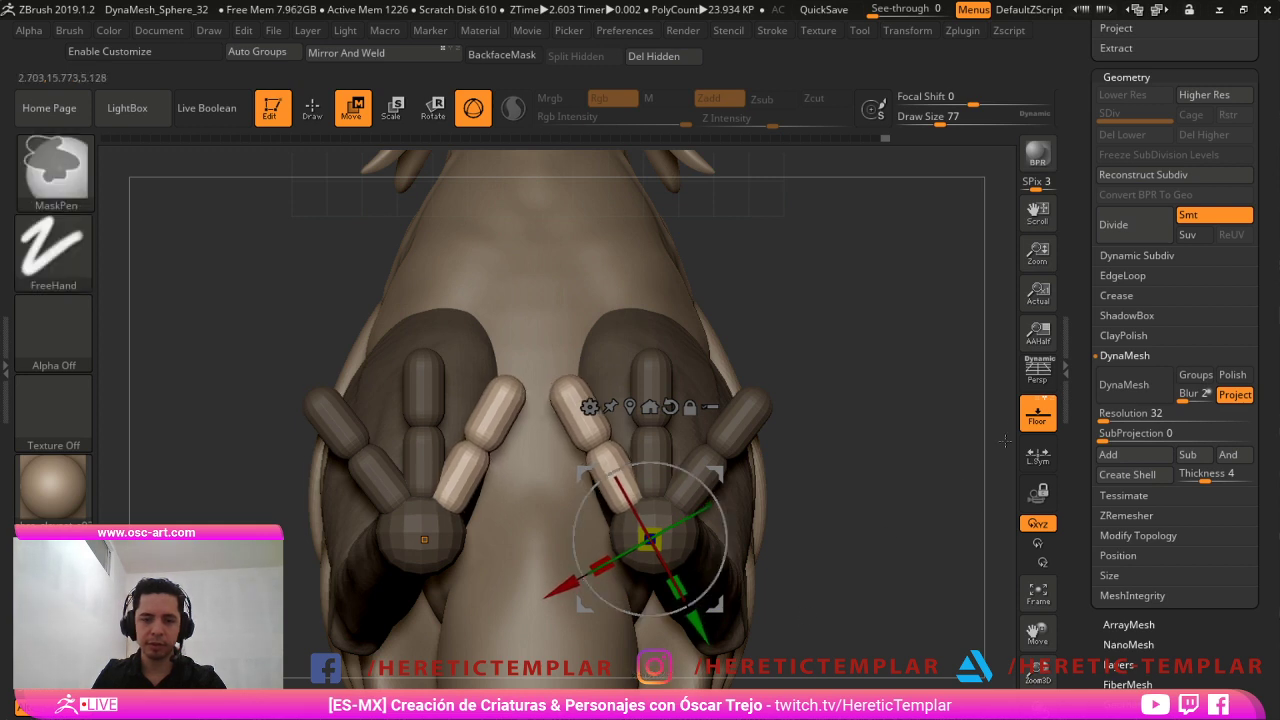
ctrl+drag(1025, 408, 1029, 425)
key(q)
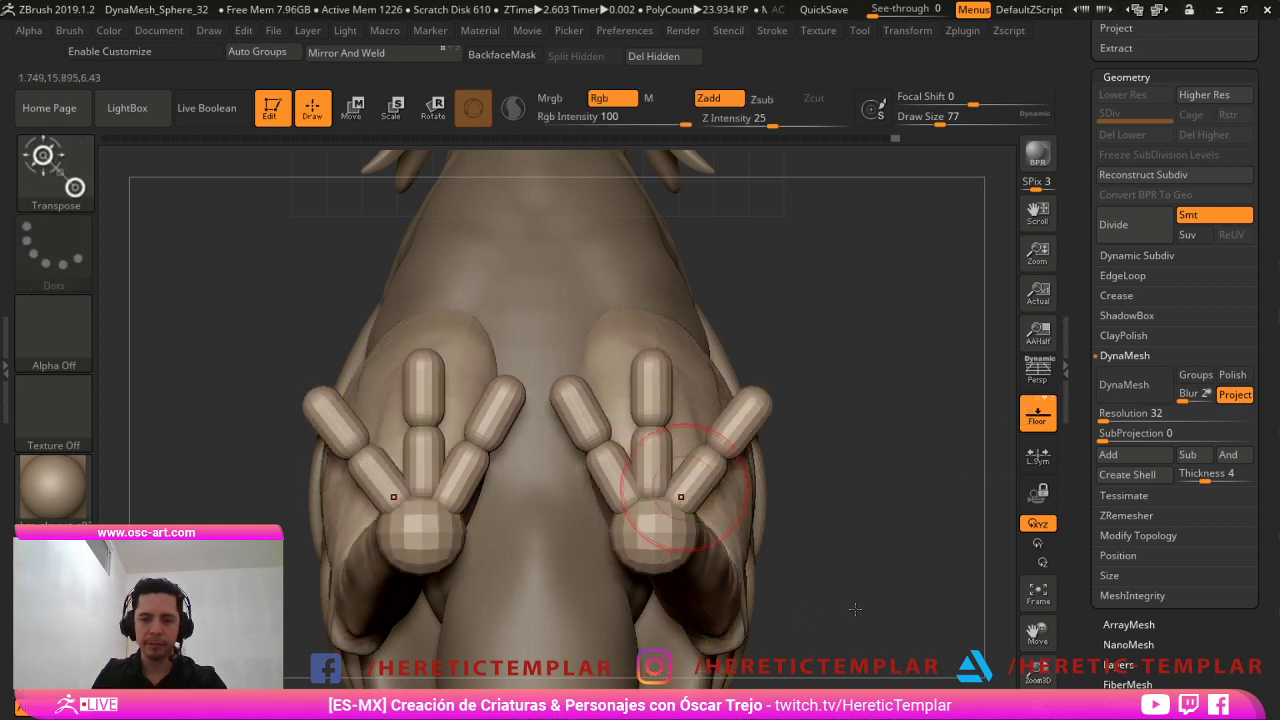
Isolate the toes and undo back to the foot without the inner toe duplicate.
ctrl+shift+click(726, 439)
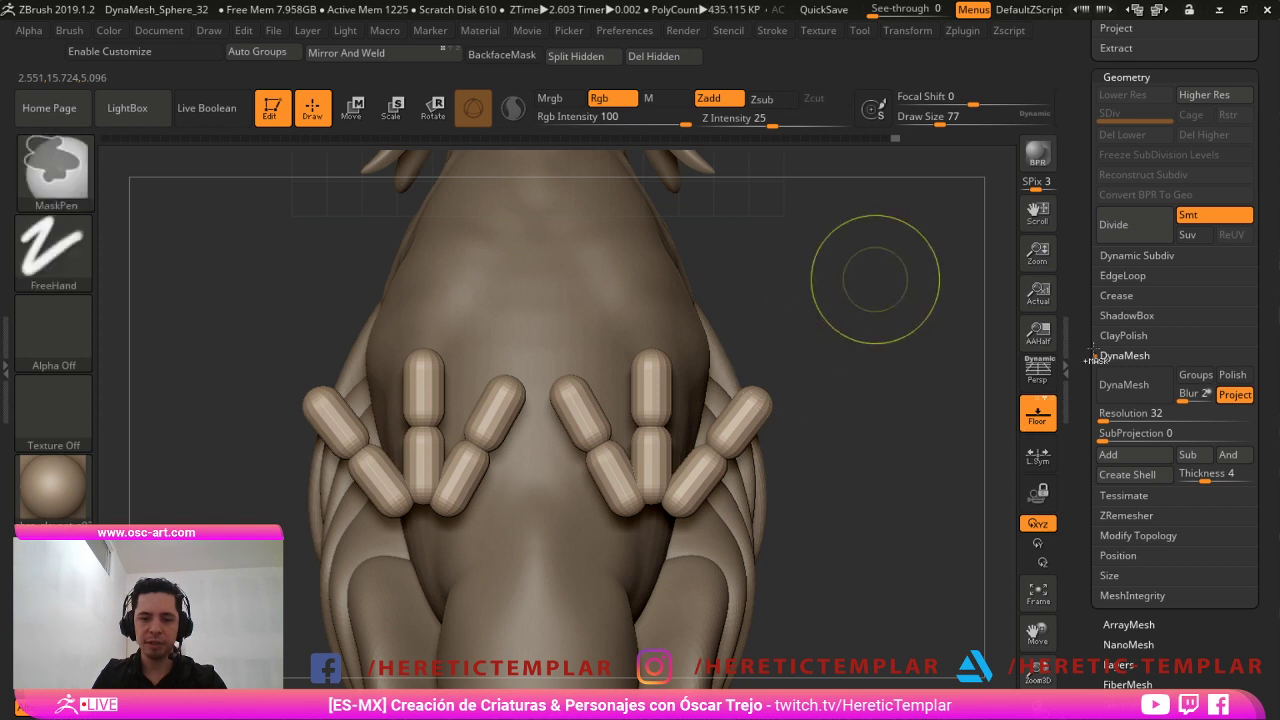
key(ctrl+z)
key(ctrl+z)
key(ctrl+z)
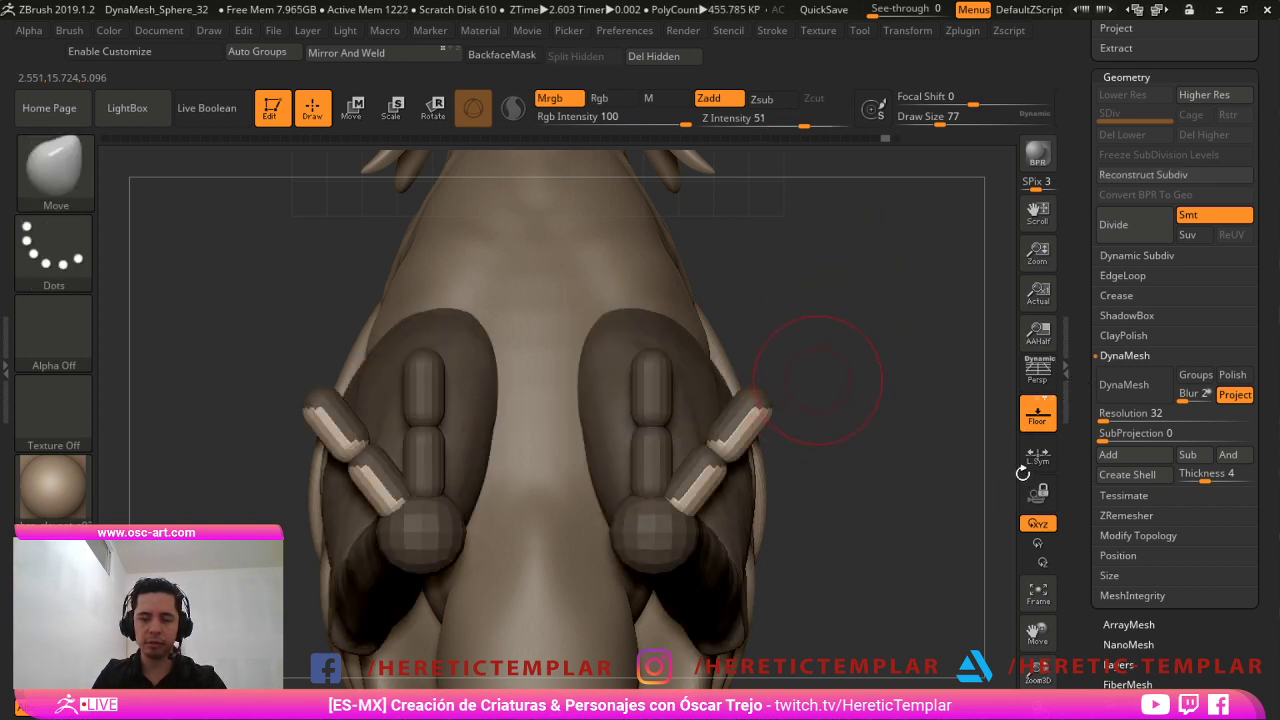
key(ctrl+z)
key(ctrl+z)
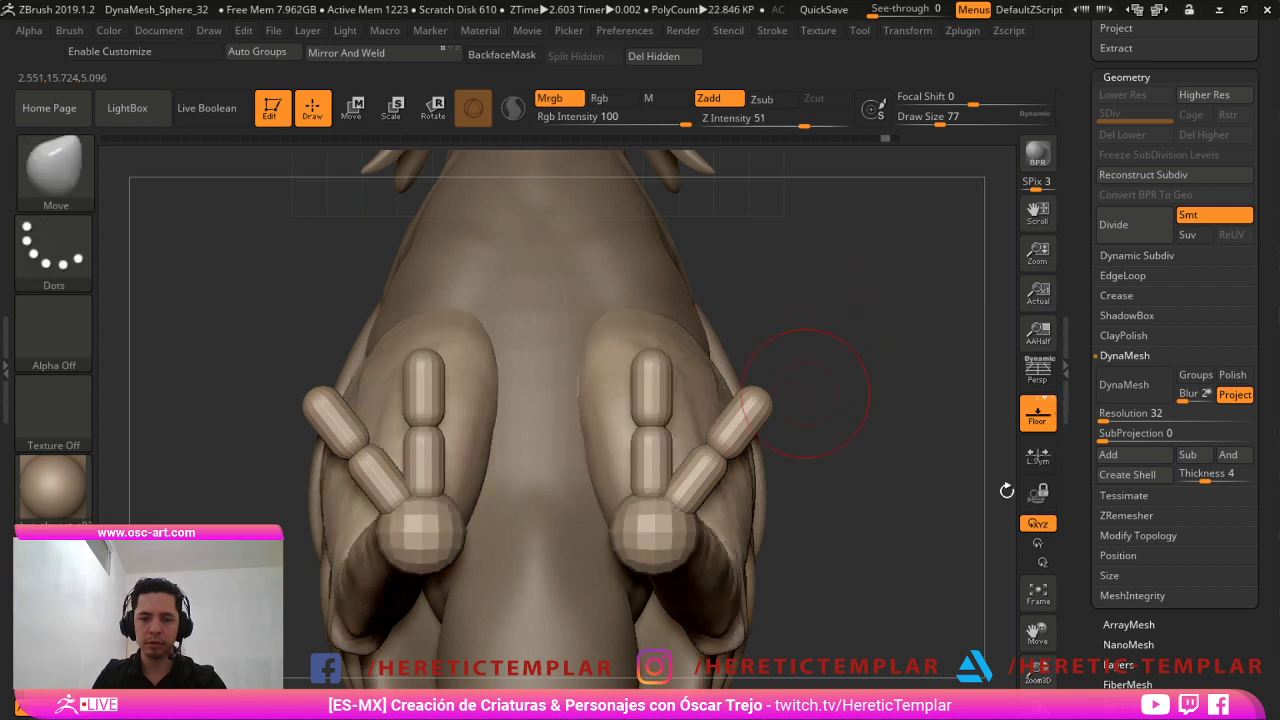
Mask everything except the two toes and rotate them both outward around the foot sphere.
ctrl+shift+click(713, 465)
ctrl+click(869, 280)
ctrl+shift+click(866, 332)
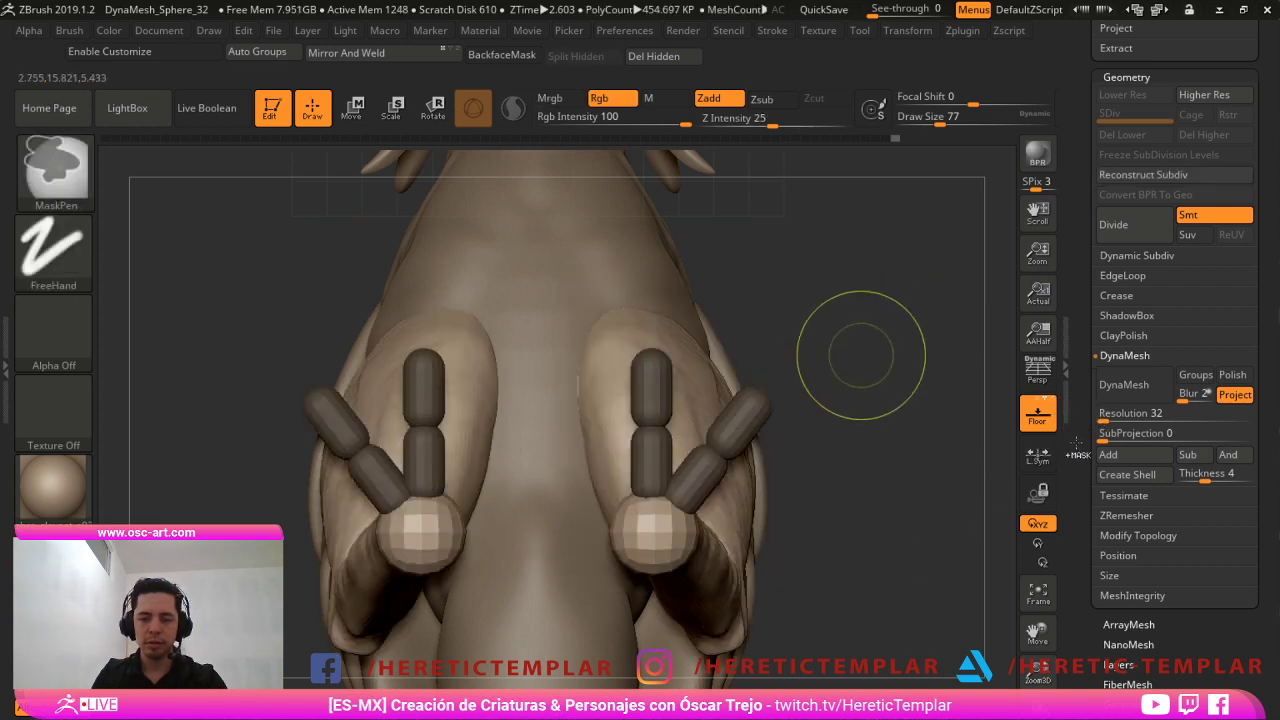
ctrl+click(861, 355)
key(w)
drag(714, 493, 719, 510)
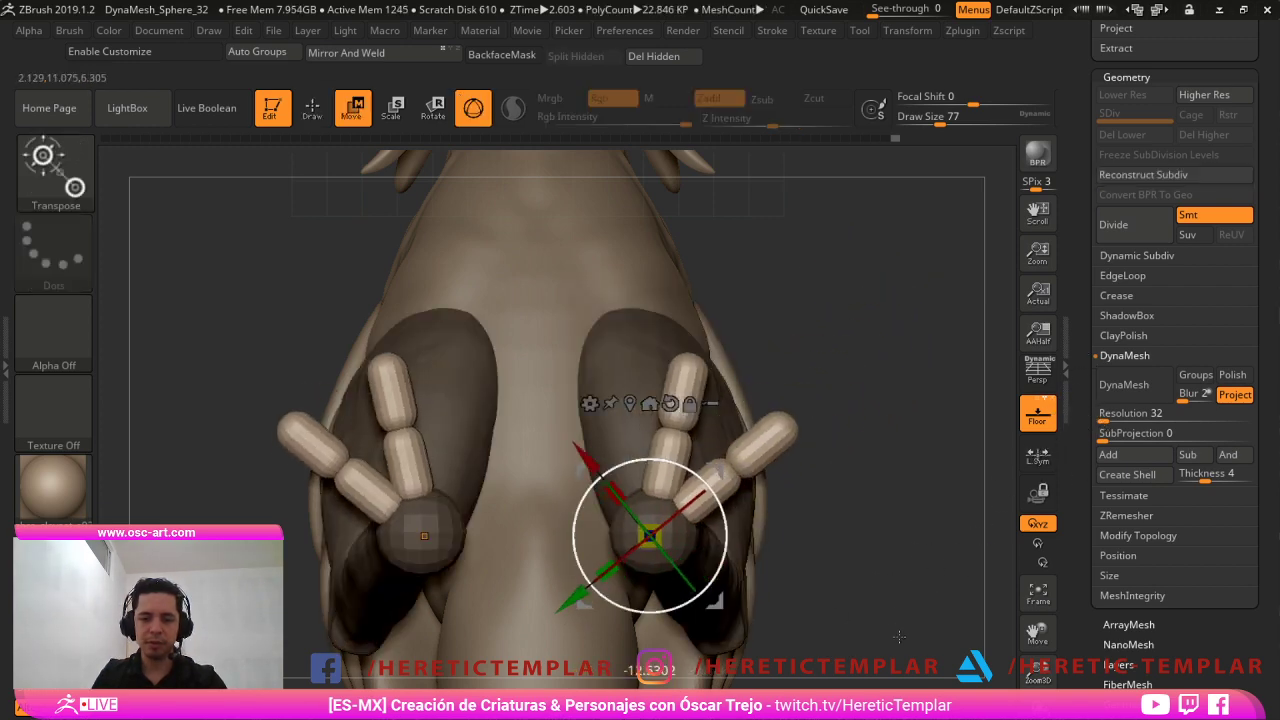
drag(899, 637, 899, 656)
key(q)
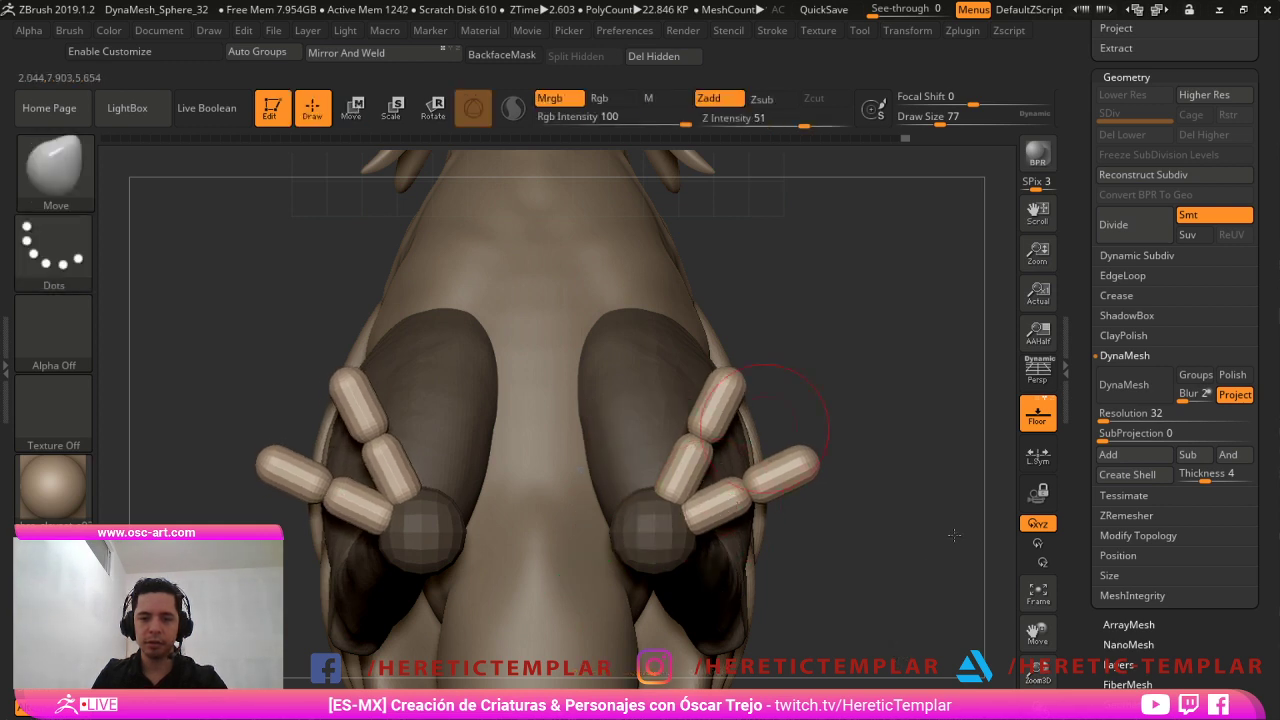
Isolate the two toes, show the whole leg again, and mask everything except the toes.
ctrl+drag(772, 412, 766, 425)
ctrl+shift+click(737, 487)
ctrl+click(857, 372)
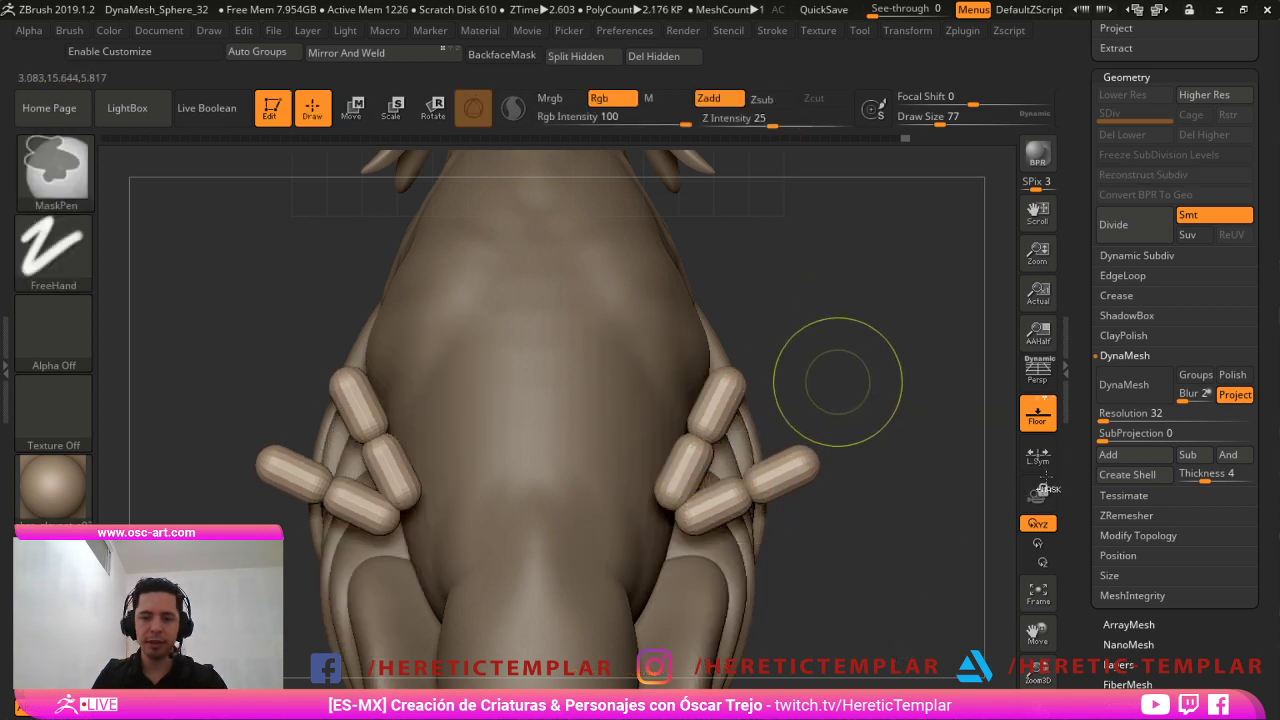
ctrl+shift+click(749, 403)
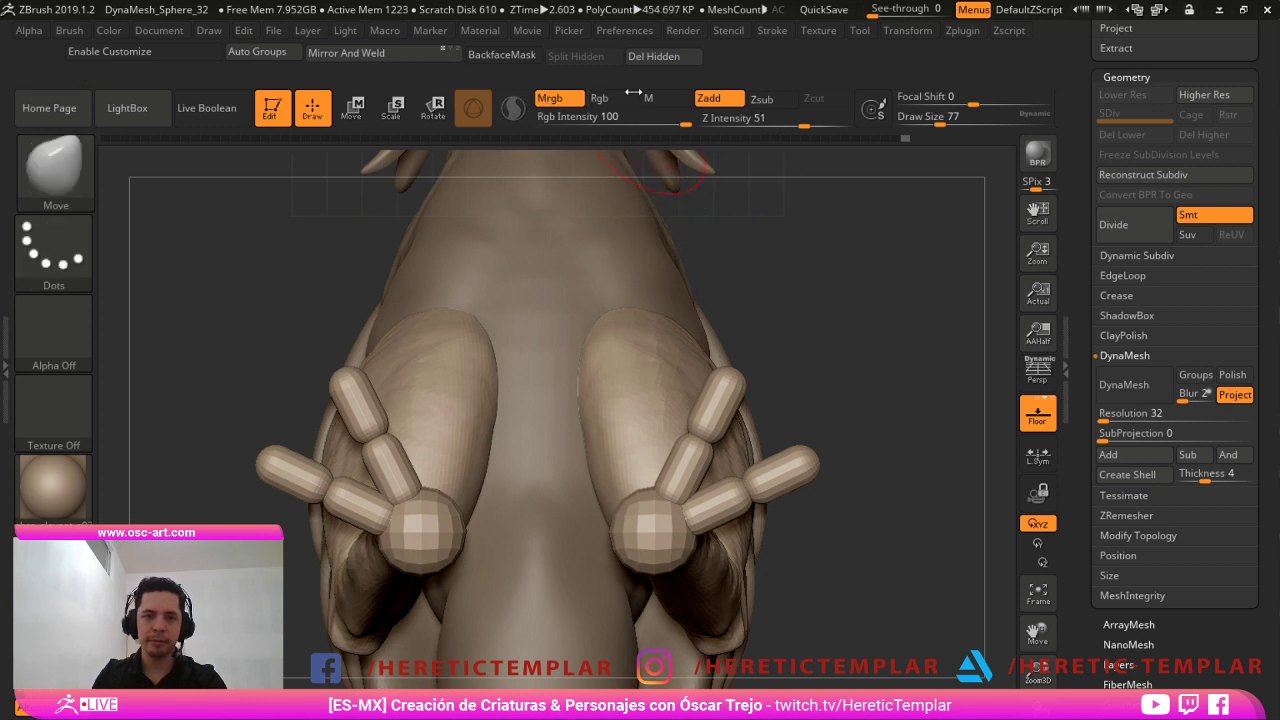
ctrl+click(540, 246)
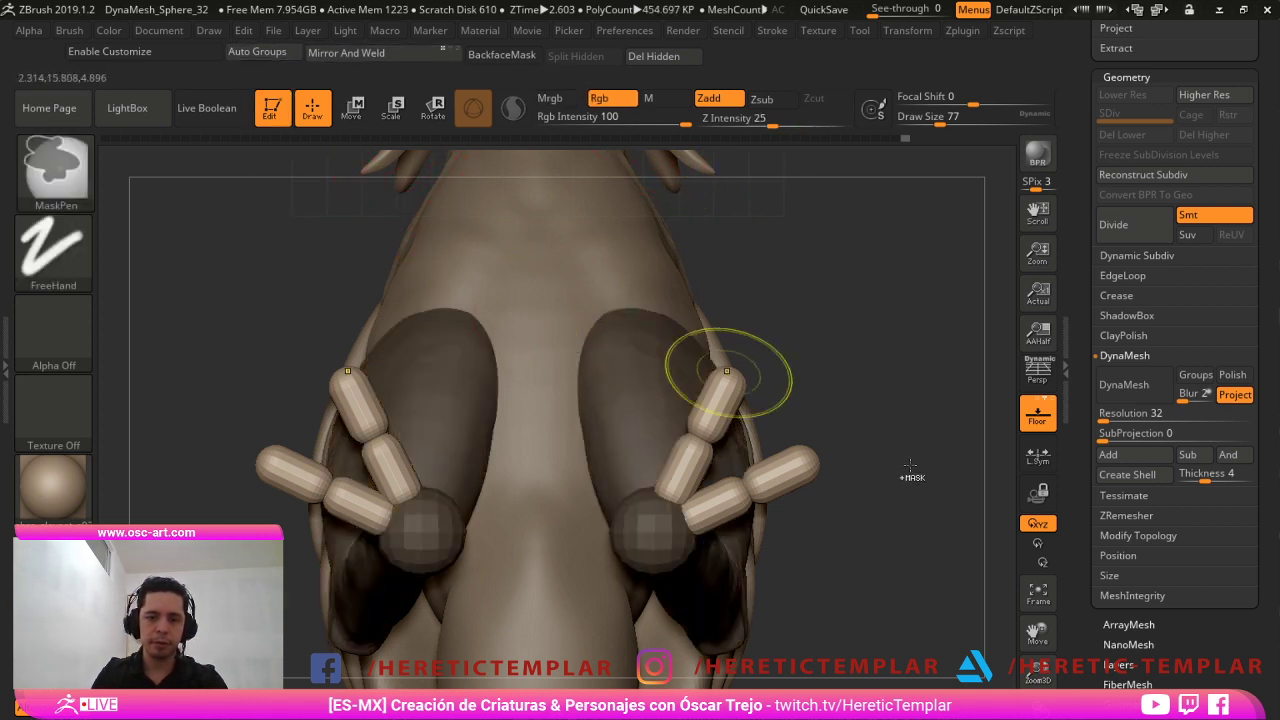
Try Mirror And Weld with only the toes visible, unhide the rest of the leg and clear the mask.
key(ctrl+z)
key(ctrl+shift+z)
key(ctrl+shift+z)
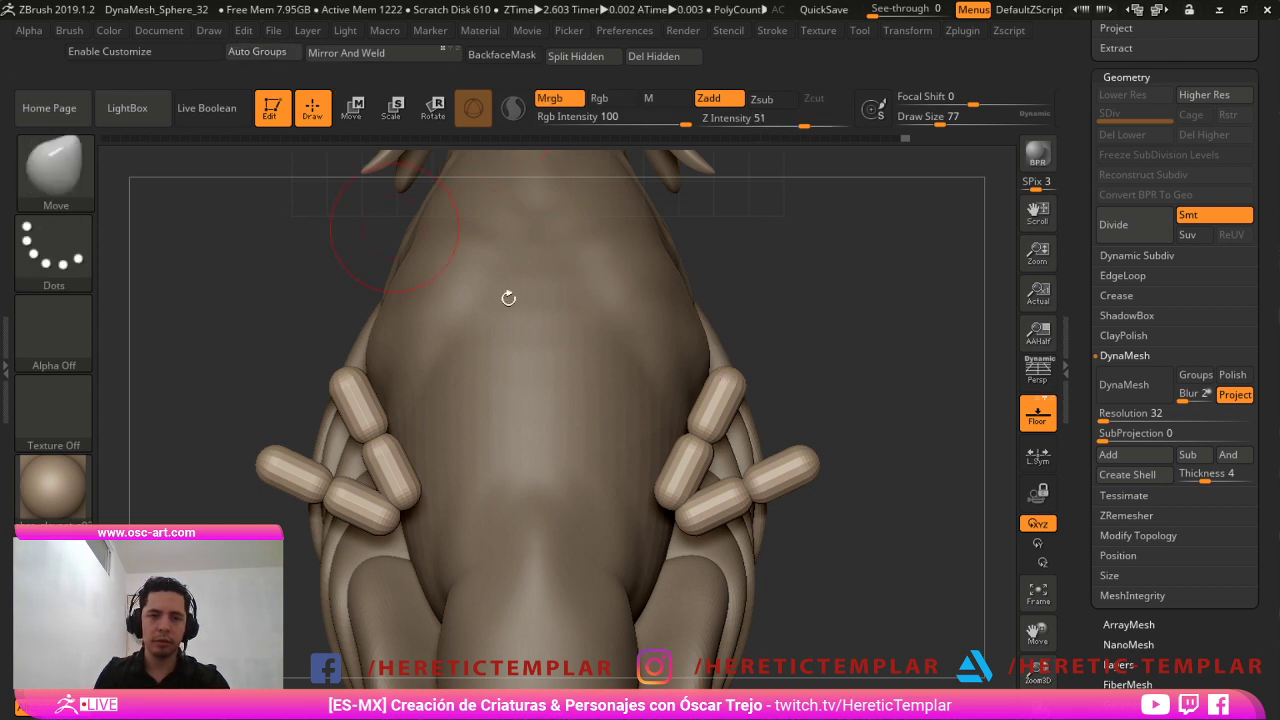
key(ctrl)
key(ctrl+z)
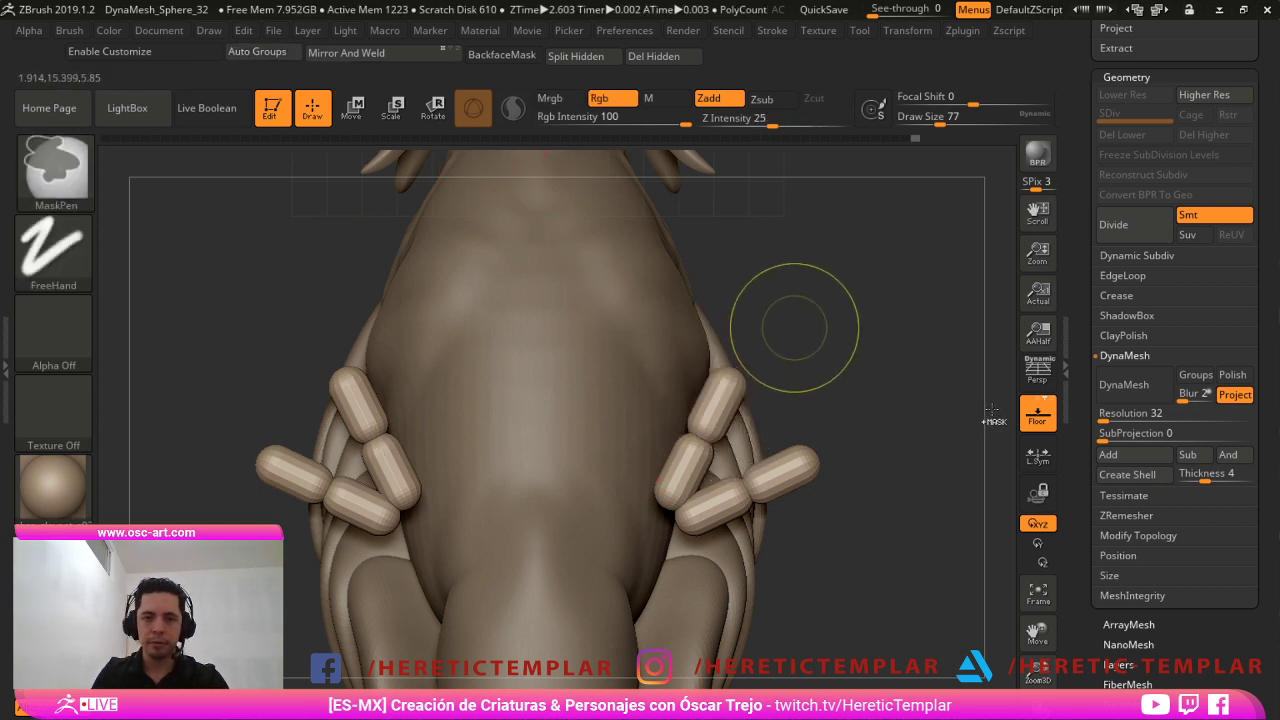
click(380, 53)
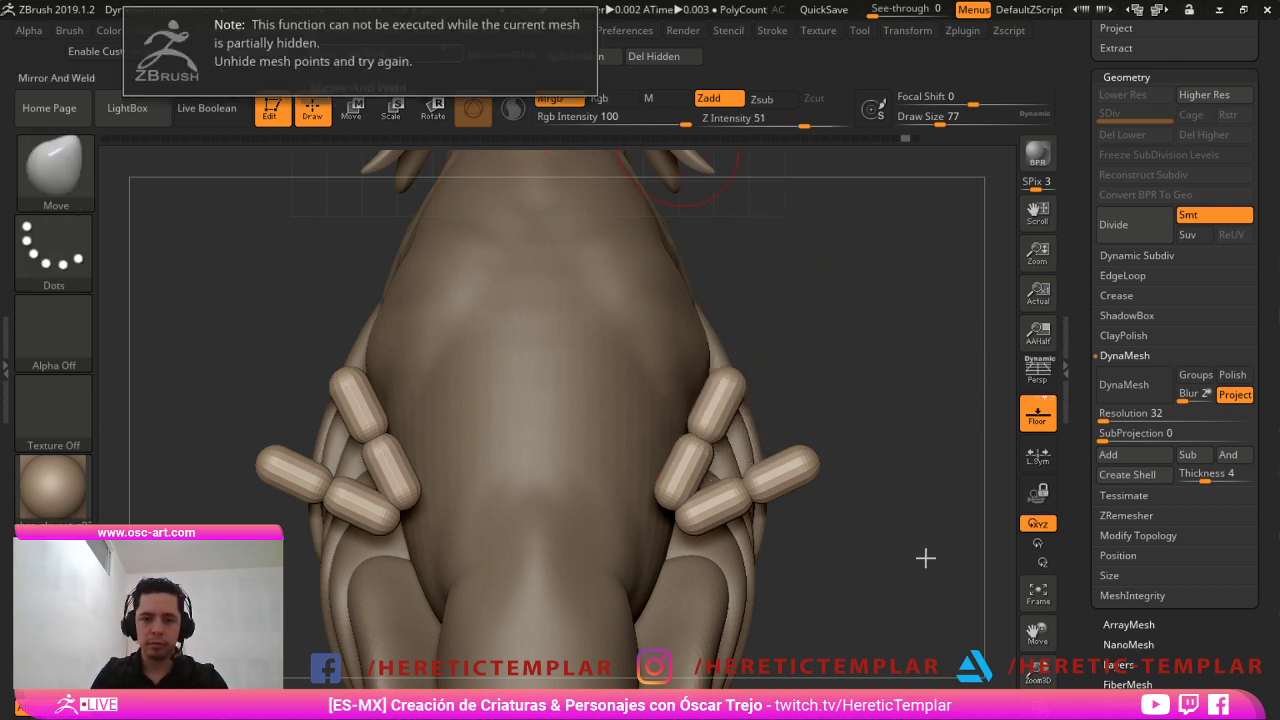
ctrl+shift+click(820, 352)
ctrl+drag(951, 360, 991, 349)
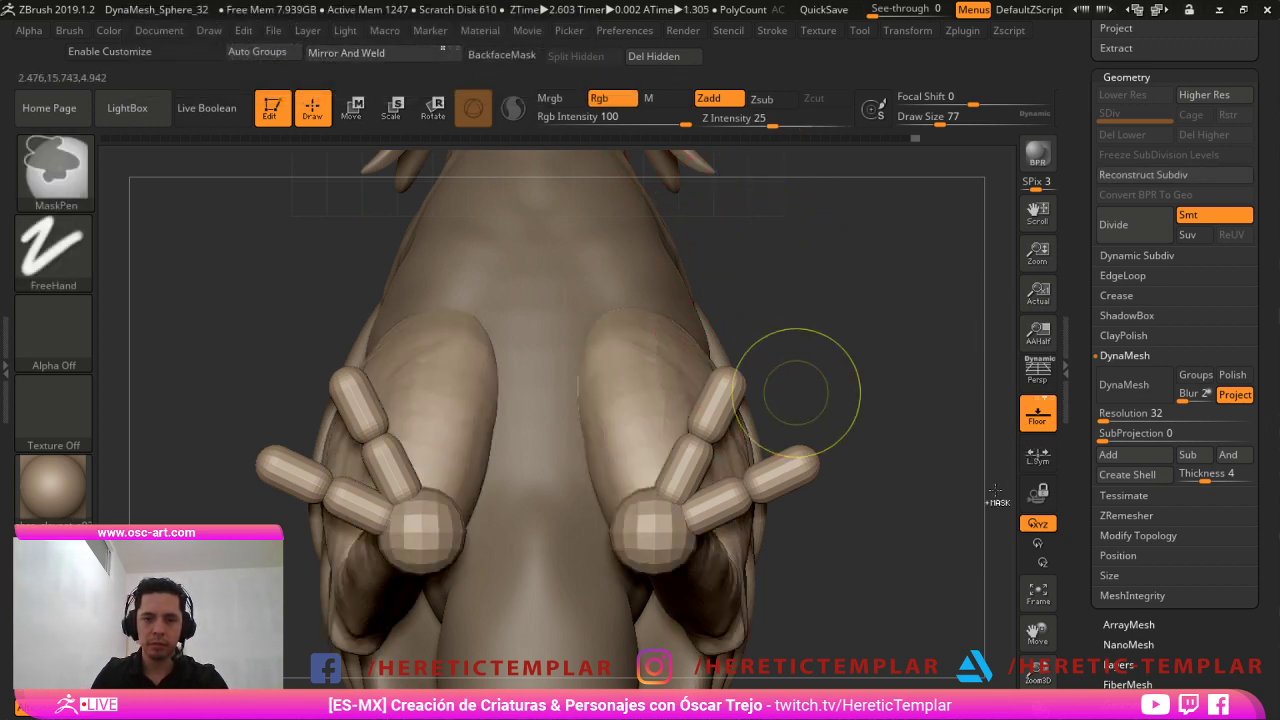
Isolate the toe closer to the body's centre and mask the rest of the leg subtool around it.
ctrl+shift+click(722, 394)
ctrl+shift+drag(761, 383, 780, 402)
ctrl+shift+click(684, 469)
ctrl+shift+drag(808, 358, 829, 363)
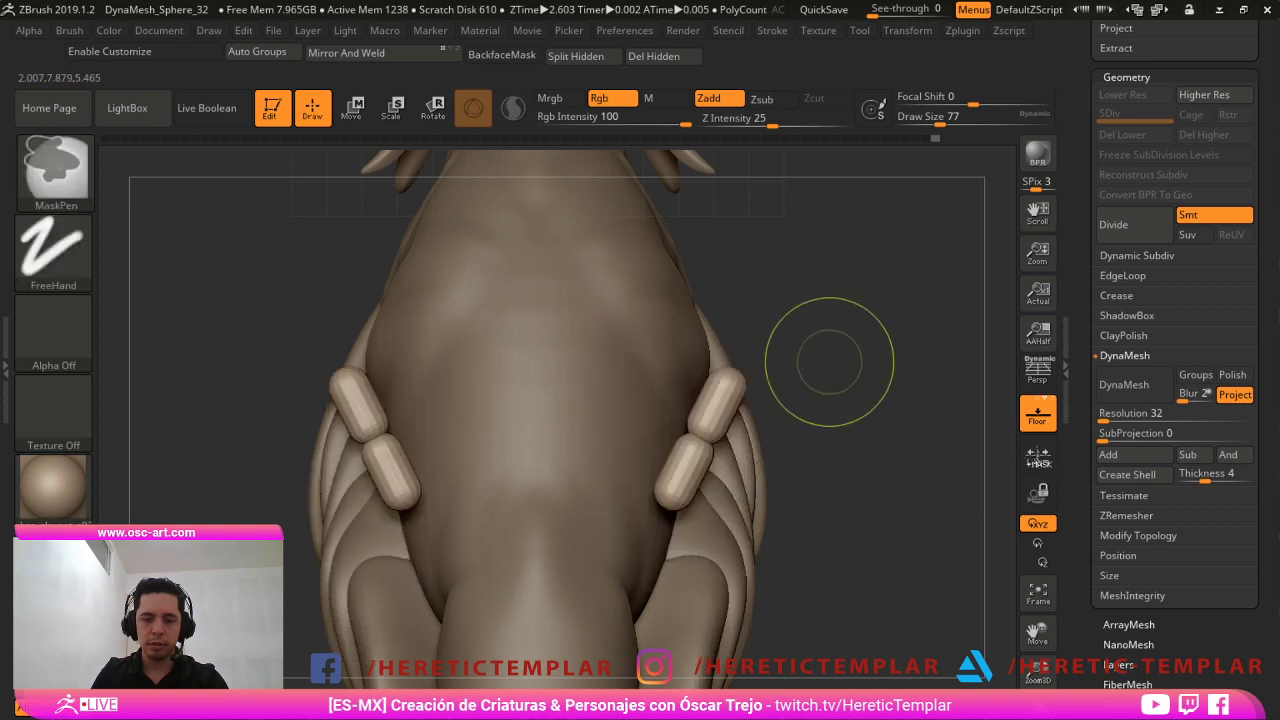
ctrl+click(829, 363)
ctrl+shift+click(852, 384)
ctrl+click(870, 386)
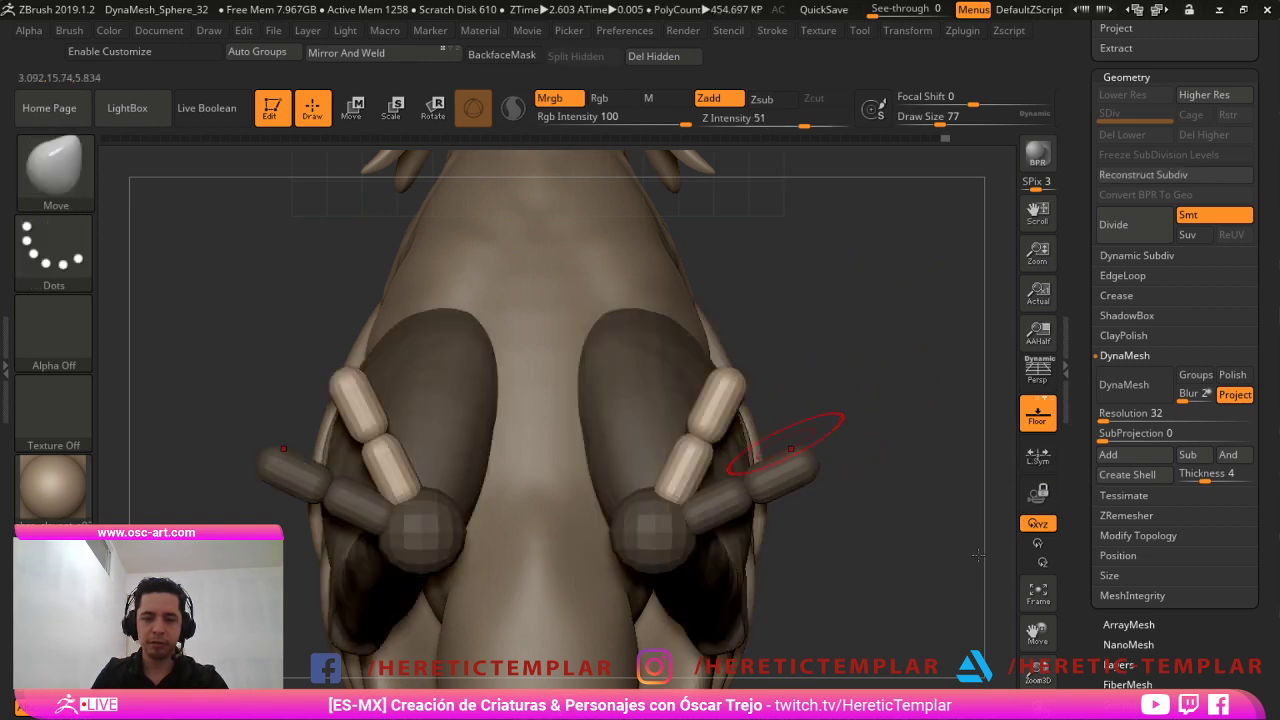
Duplicate the unmasked toe rotated inward around the foot sphere as the third toe, clear the mask, and check the feet.
key(w)
drag(701, 473, 660, 462)
key(q)
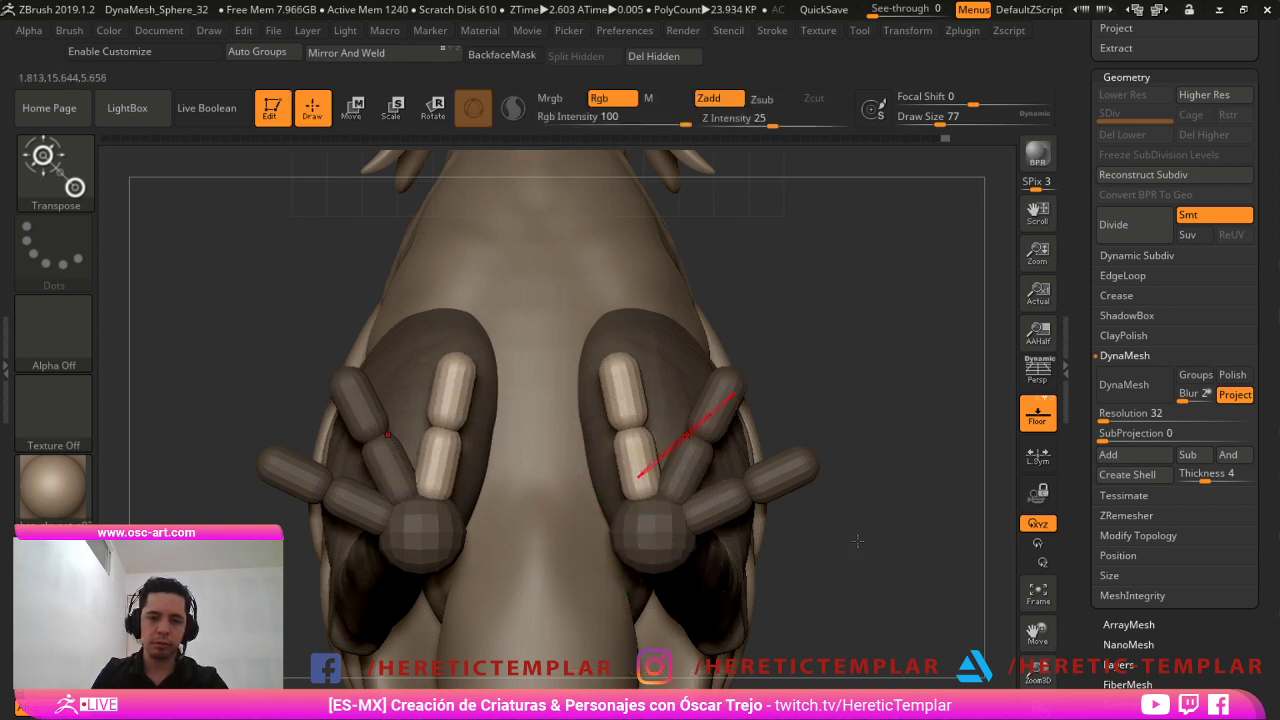
ctrl+drag(848, 280, 860, 252)
mouse_move(875, 245)
mouse_down()
mouse_move(870, 436)
mouse_move(812, 415)
mouse_move(832, 440)
mouse_move(779, 485)
mouse_up()
drag(973, 605, 733, 603)
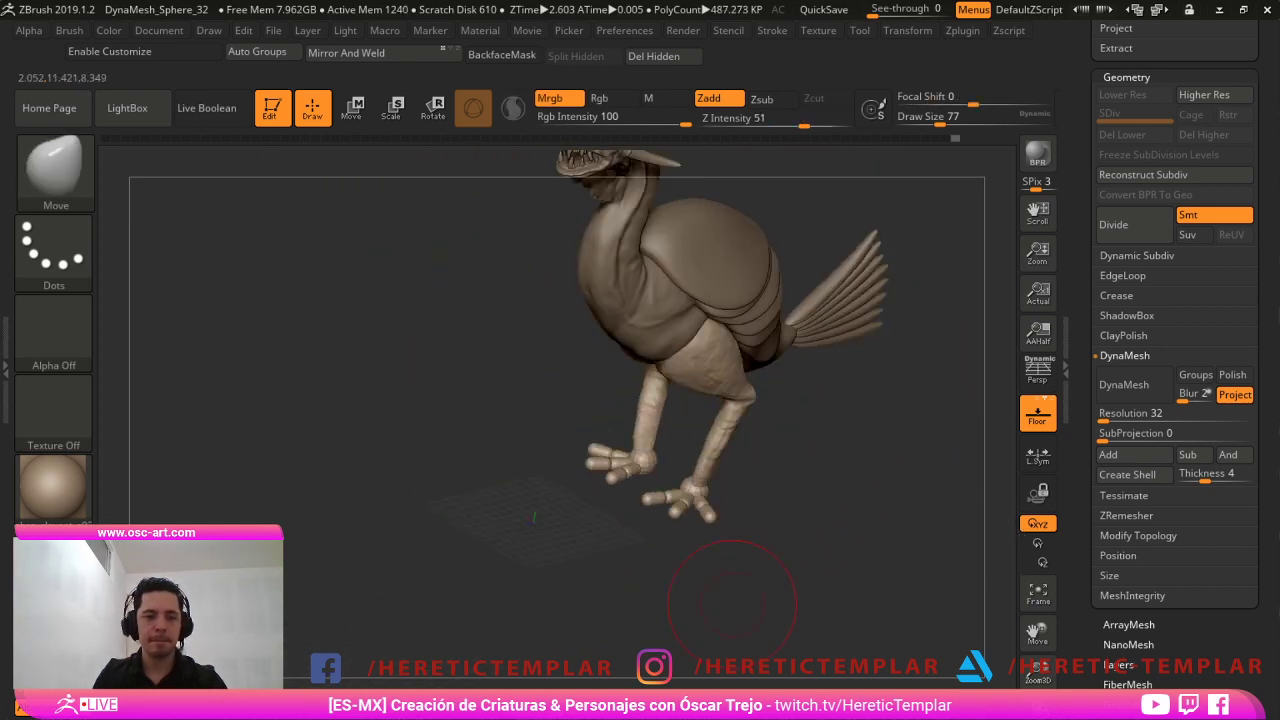
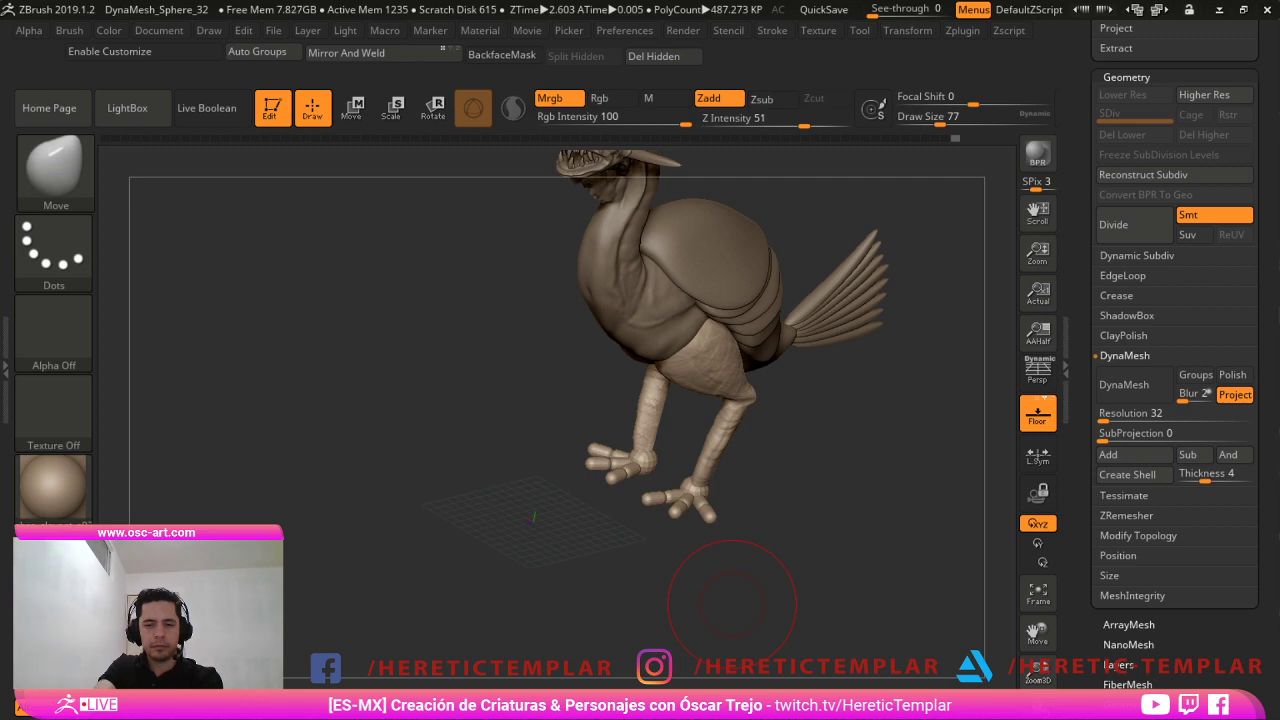
drag(490, 463, 500, 407)
alt+drag(610, 300, 590, 435)
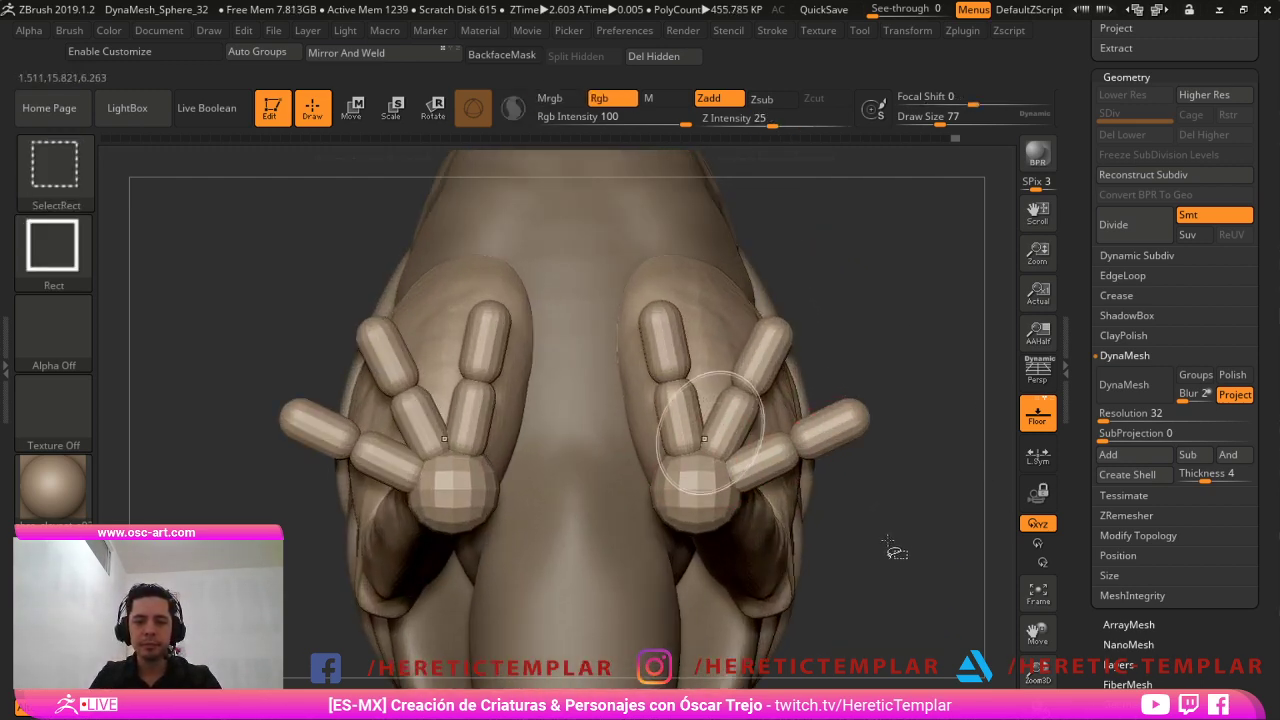
Isolate the capsule toes from the rest of the leg subtool and assign them to a single polygroup.
ctrl+shift+click(727, 440)
key(ctrl+z)
ctrl+shift+click(697, 507)
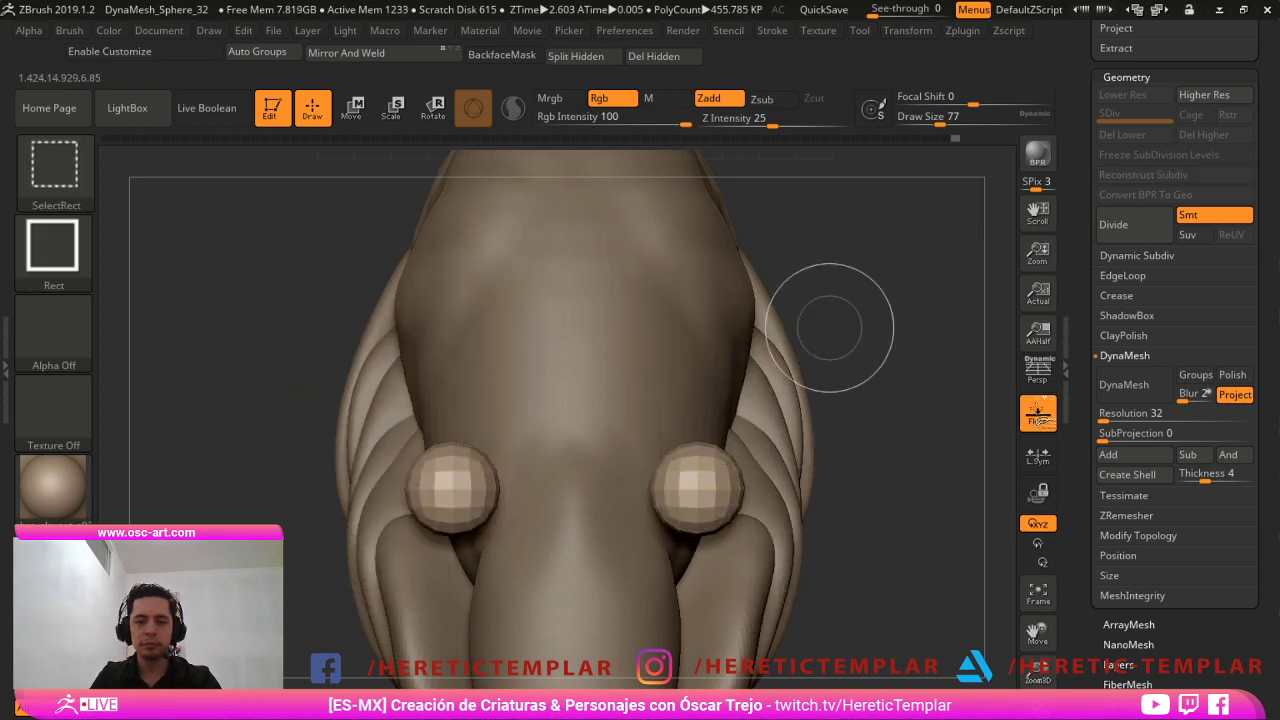
ctrl+shift+click(831, 229)
ctrl+shift+click(780, 521)
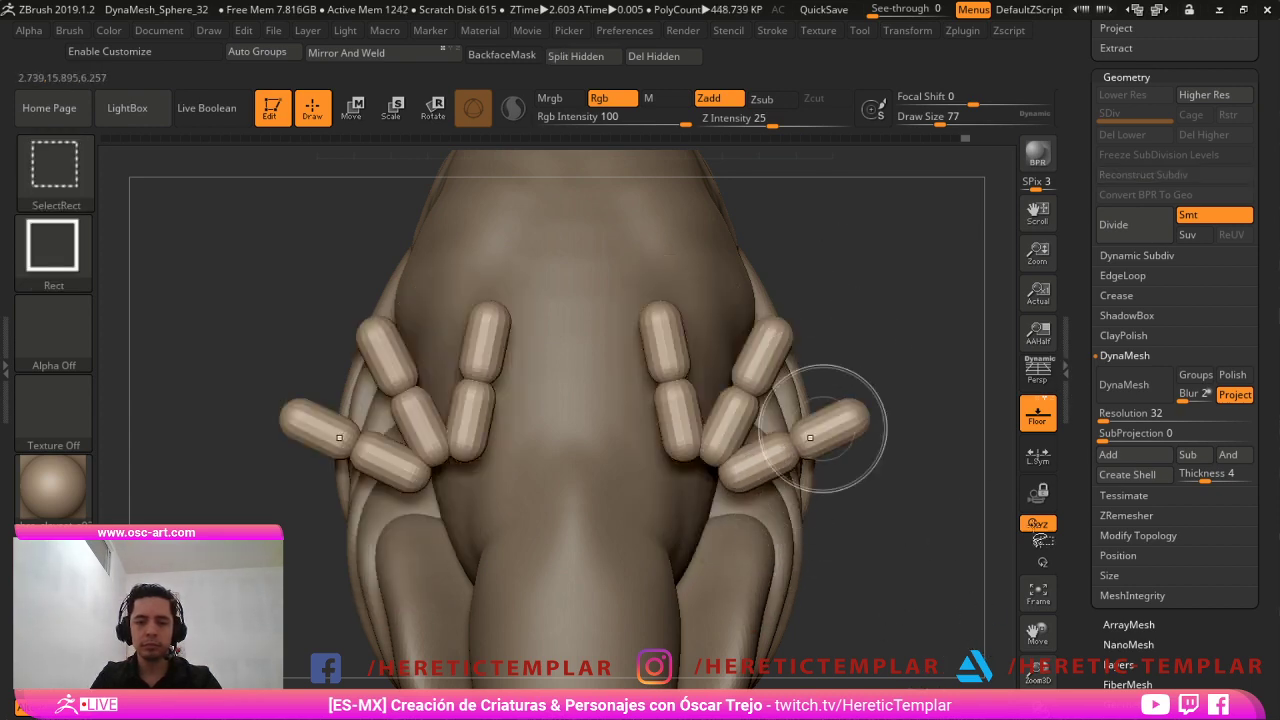
ctrl+shift+drag(873, 309, 880, 337)
key(ctrl+z)
key(ctrl+w)
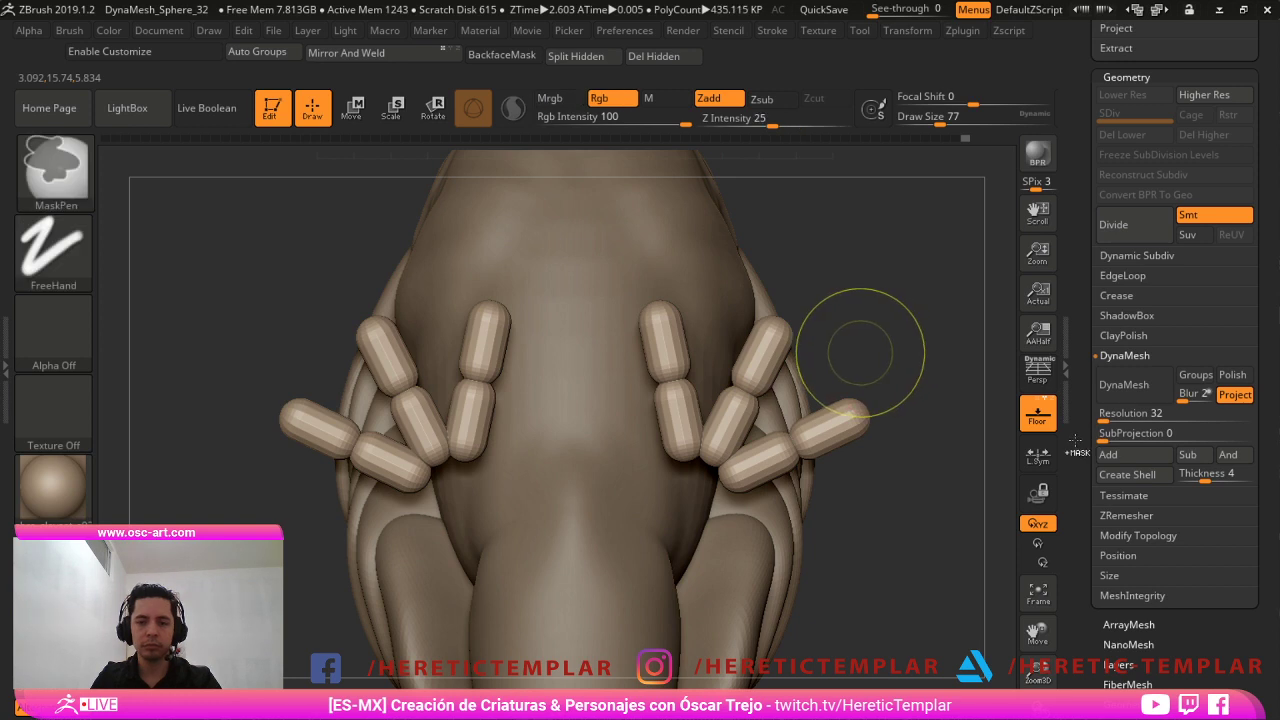
Mask the whole leg except the grouped toes and turn on the polygroup wireframe display.
ctrl+drag(886, 228, 738, 474)
key(ctrl+w)
ctrl+shift+click(835, 329)
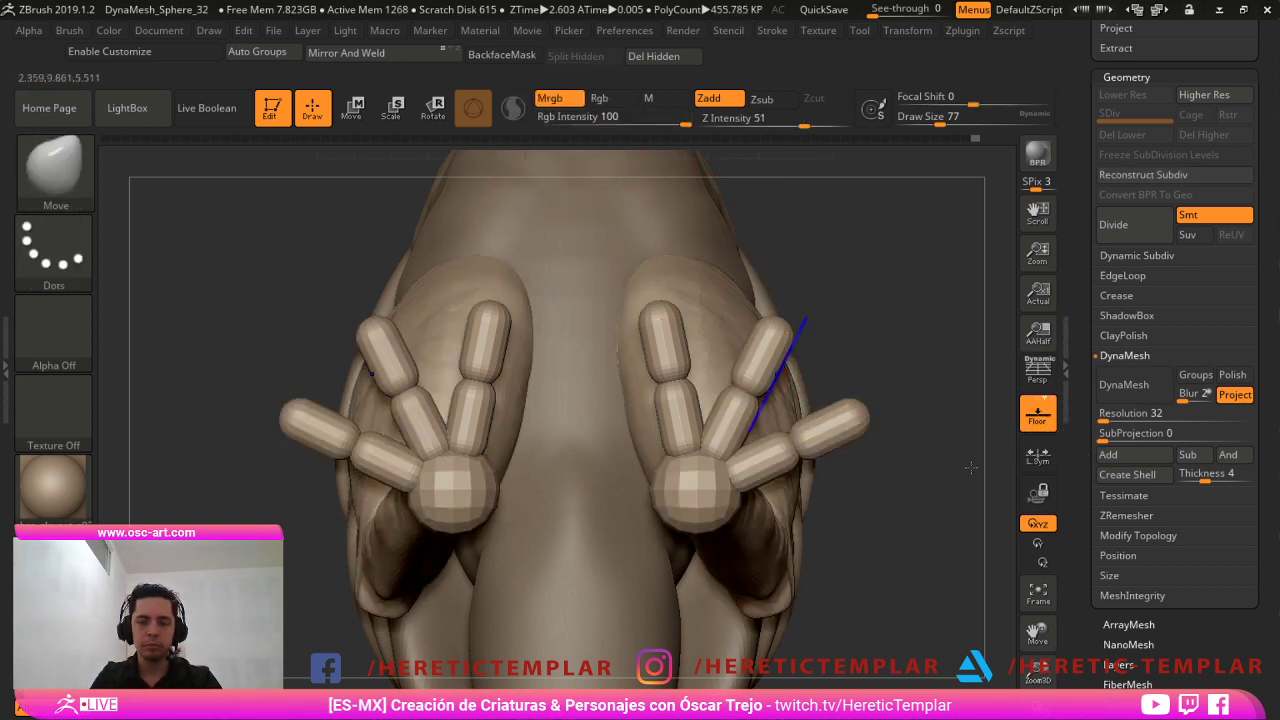
ctrl+shift+click(775, 360)
ctrl+drag(890, 241, 632, 583)
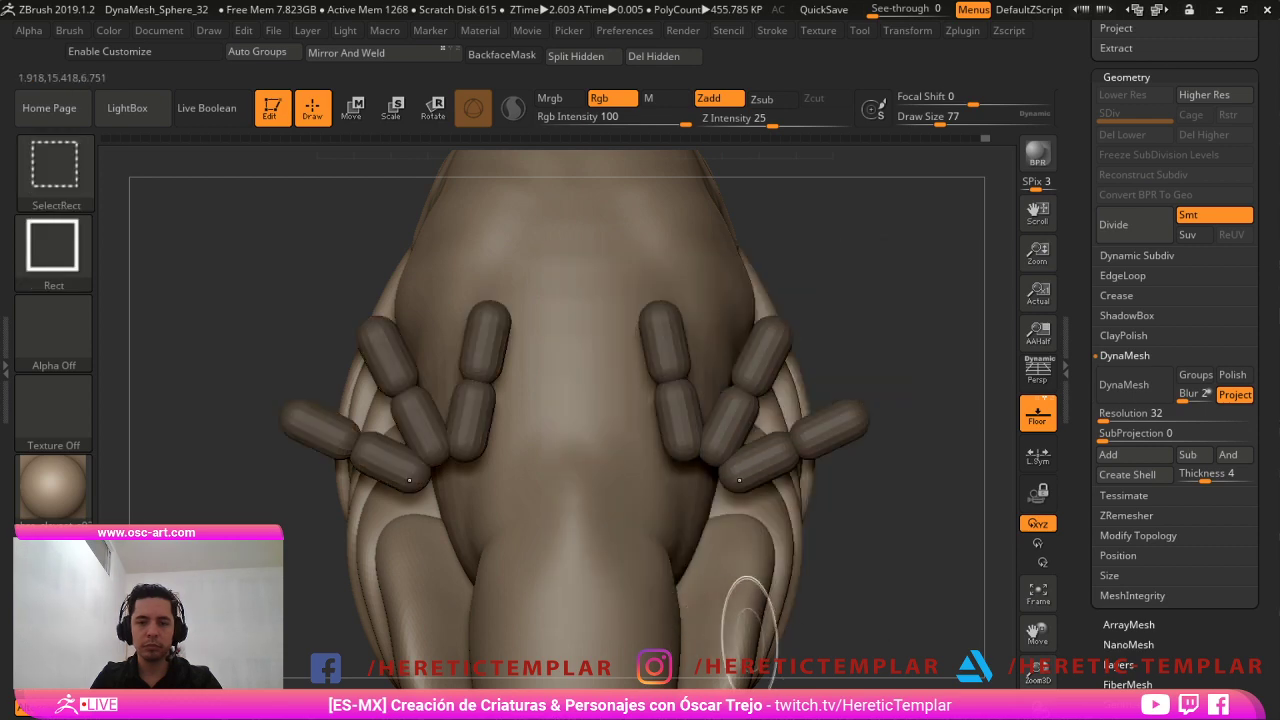
ctrl+click(838, 597)
ctrl+click(857, 592)
ctrl+shift+click(858, 596)
key(shift+f)
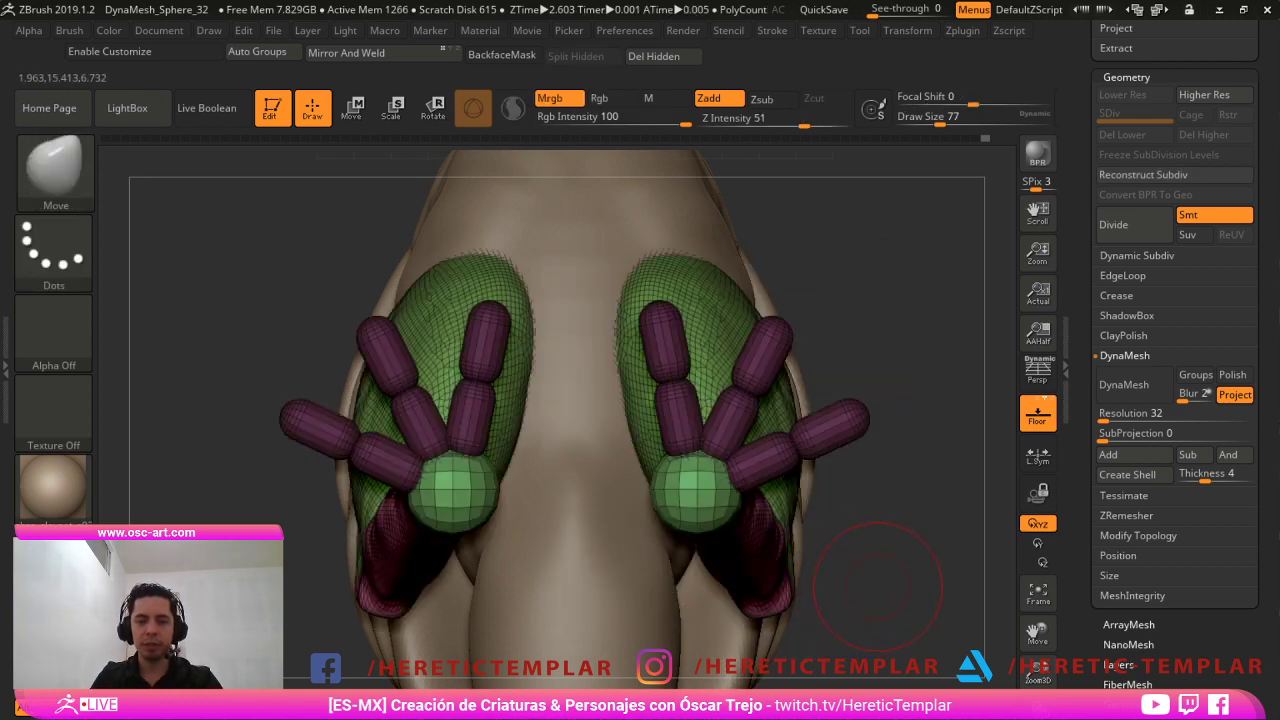
alt+drag(871, 586, 785, 472)
alt+drag(860, 440, 824, 449)
ctrl+click(820, 545)
Try rotating the unmasked toes inward around the foot sphere and applying Mirror And Weld, and undo the attempts.
key(w)
key(ctrl+z)
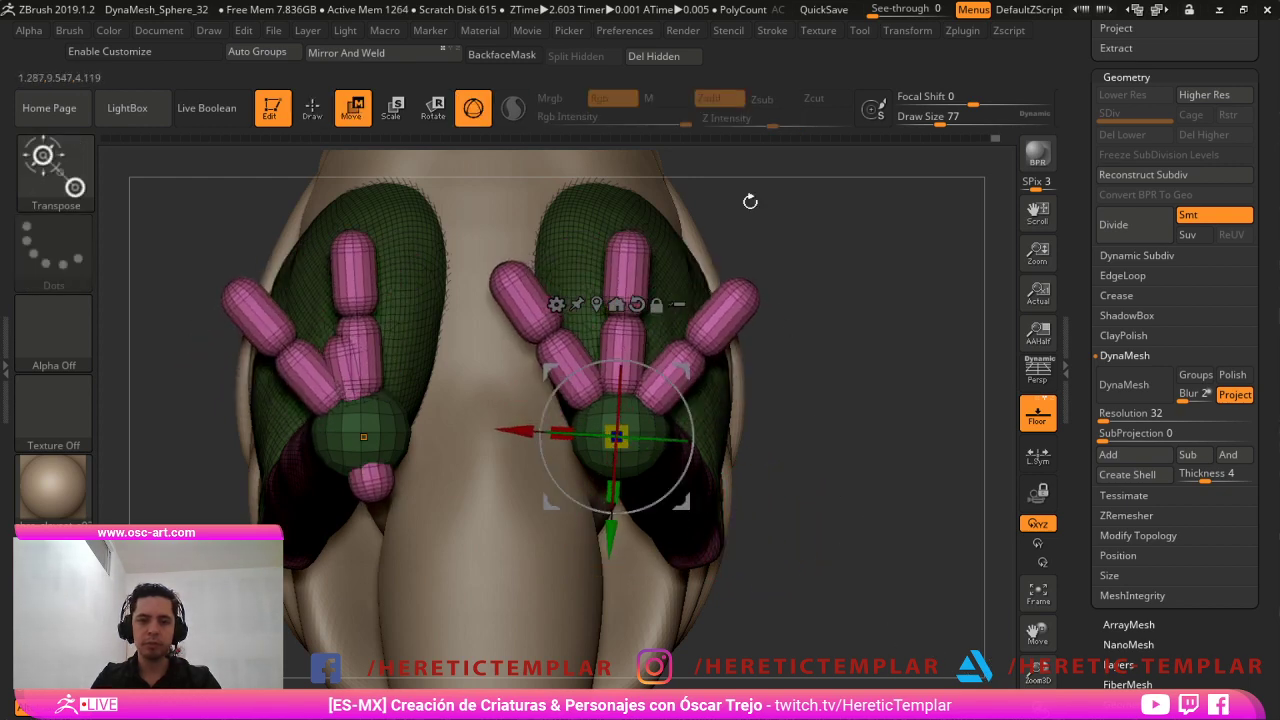
click(432, 54)
key(ctrl+z)
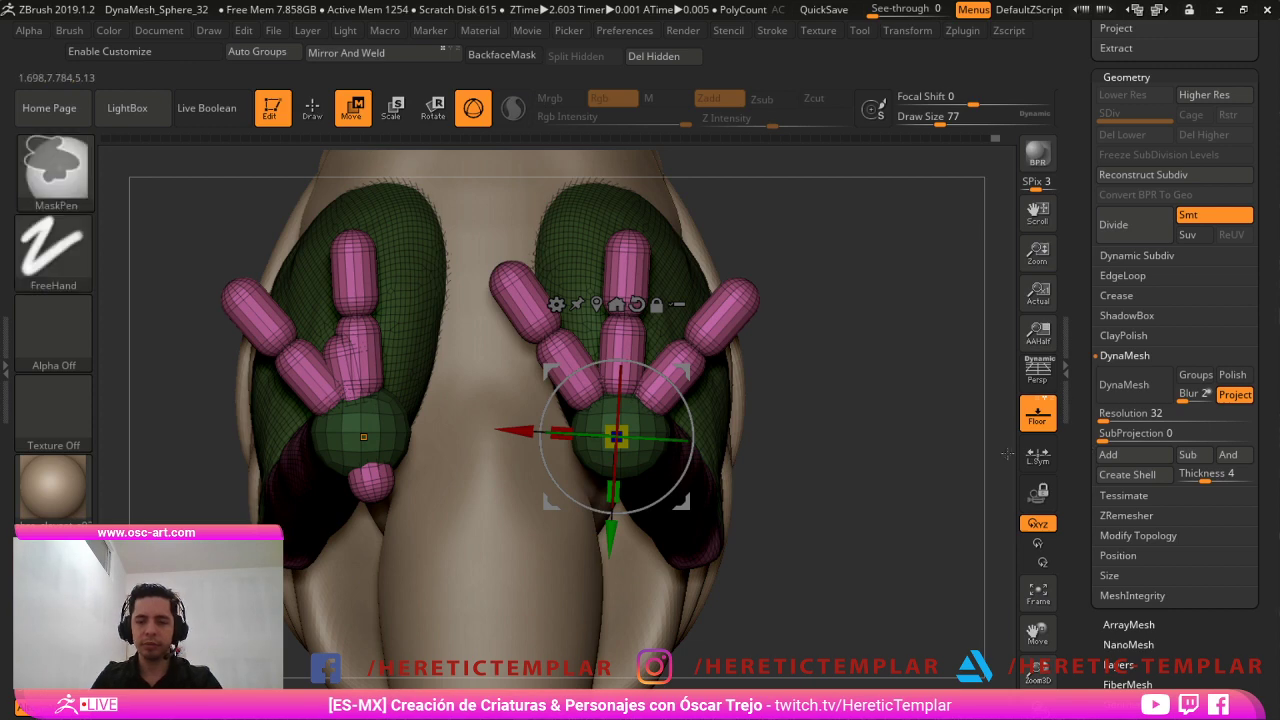
ctrl+drag(825, 324, 872, 378)
key(q)
key(ctrl+z)
key(w)
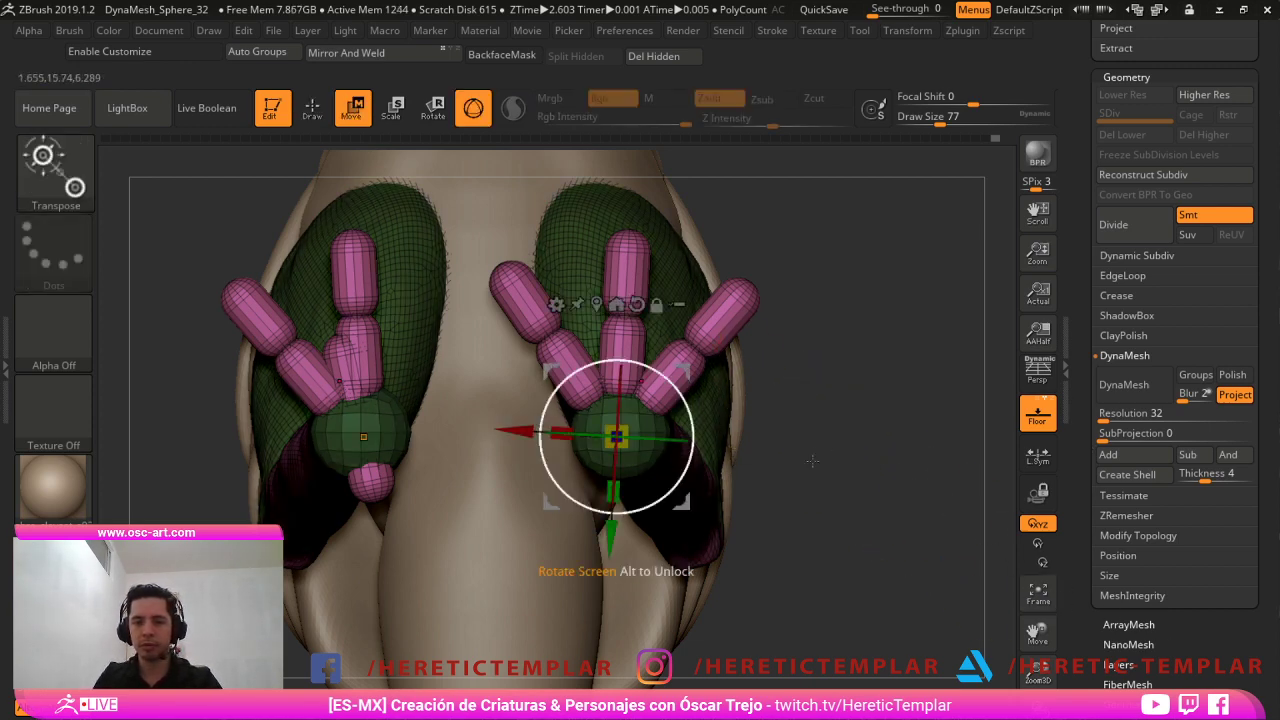
mouse_move(814, 455)
mouse_down()
mouse_move(827, 460)
mouse_move(820, 447)
mouse_up()
key(ctrl+z)
key(ctrl+z)
key(ctrl+z)
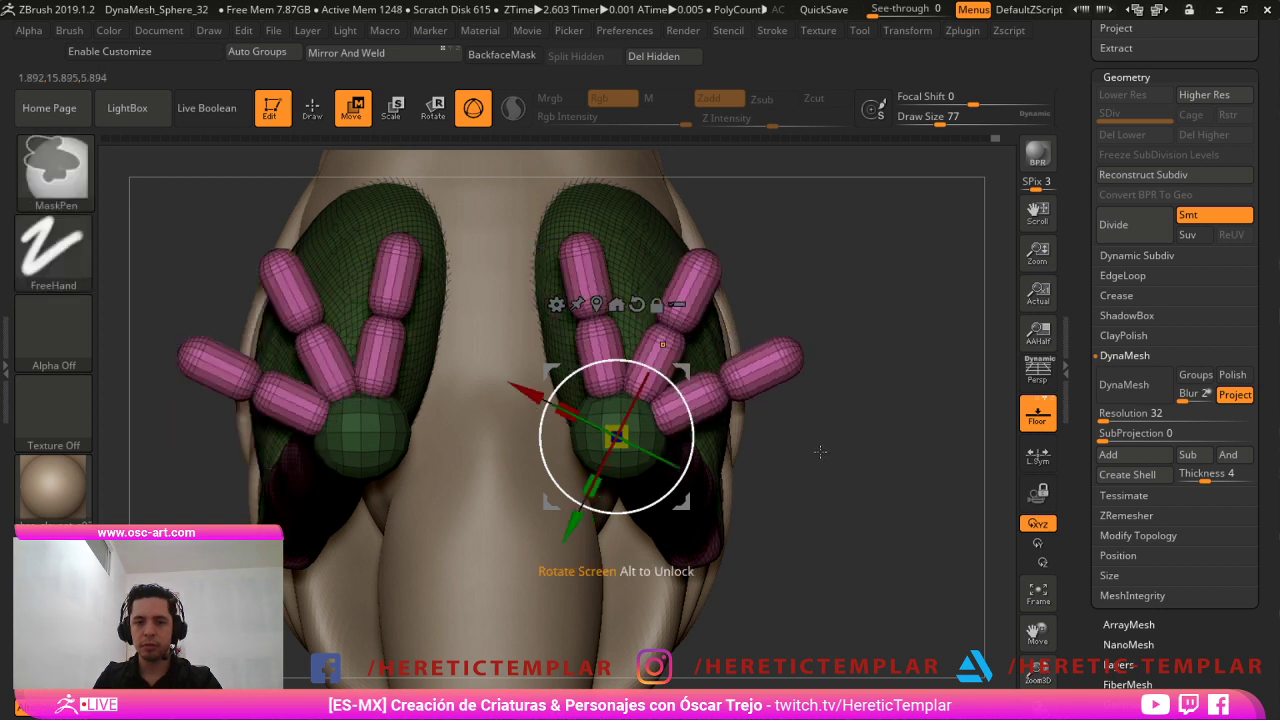
Rotate the unmasked toes slightly inward around the foot sphere.
key(q)
key(b)
key(m)
key(v)
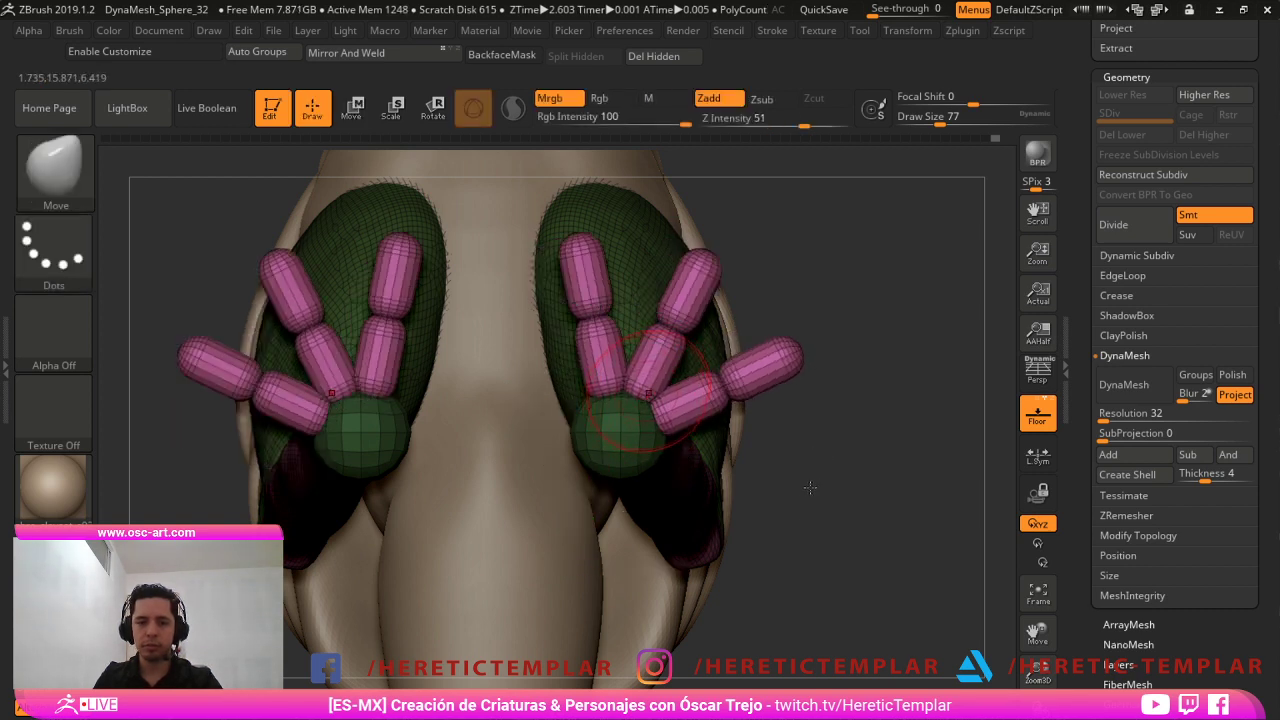
key(w)
drag(666, 385, 662, 382)
drag(827, 477, 820, 468)
key(q)
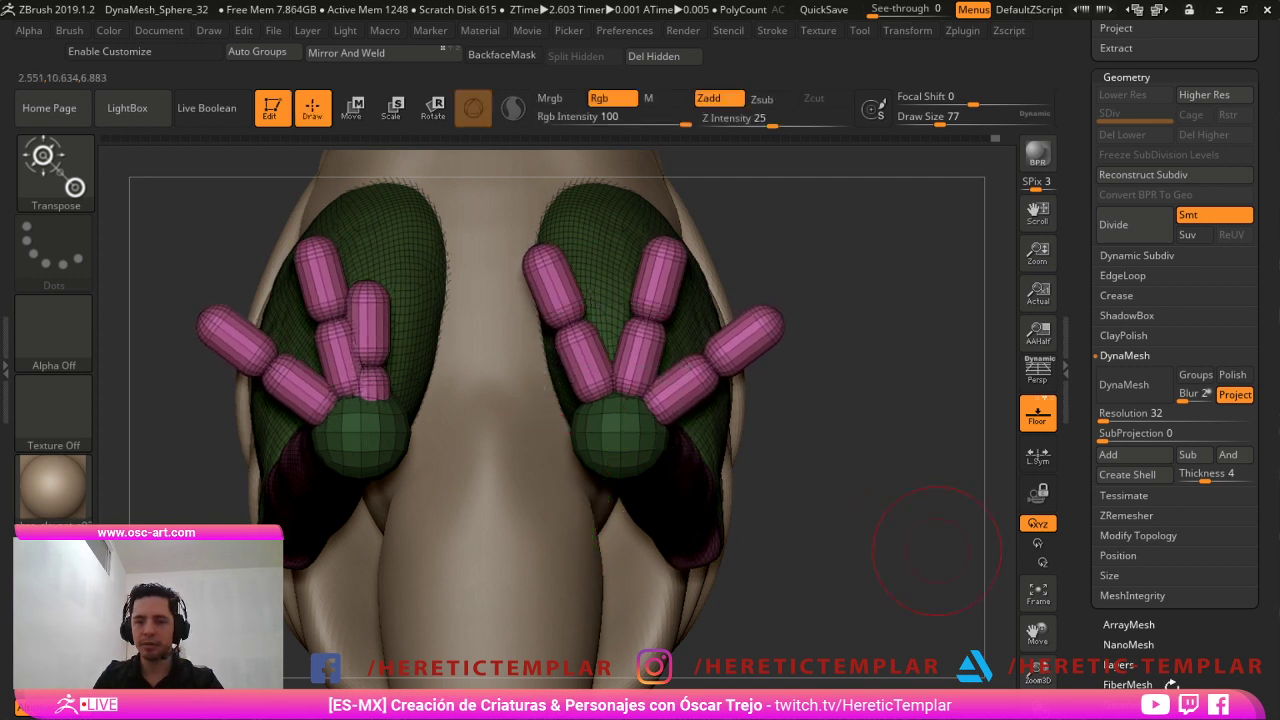
Try Mirror And Weld on the rotated toes and undo it.
drag(1195, 645, 1195, 201)
scroll(1175, 400, down, 5)
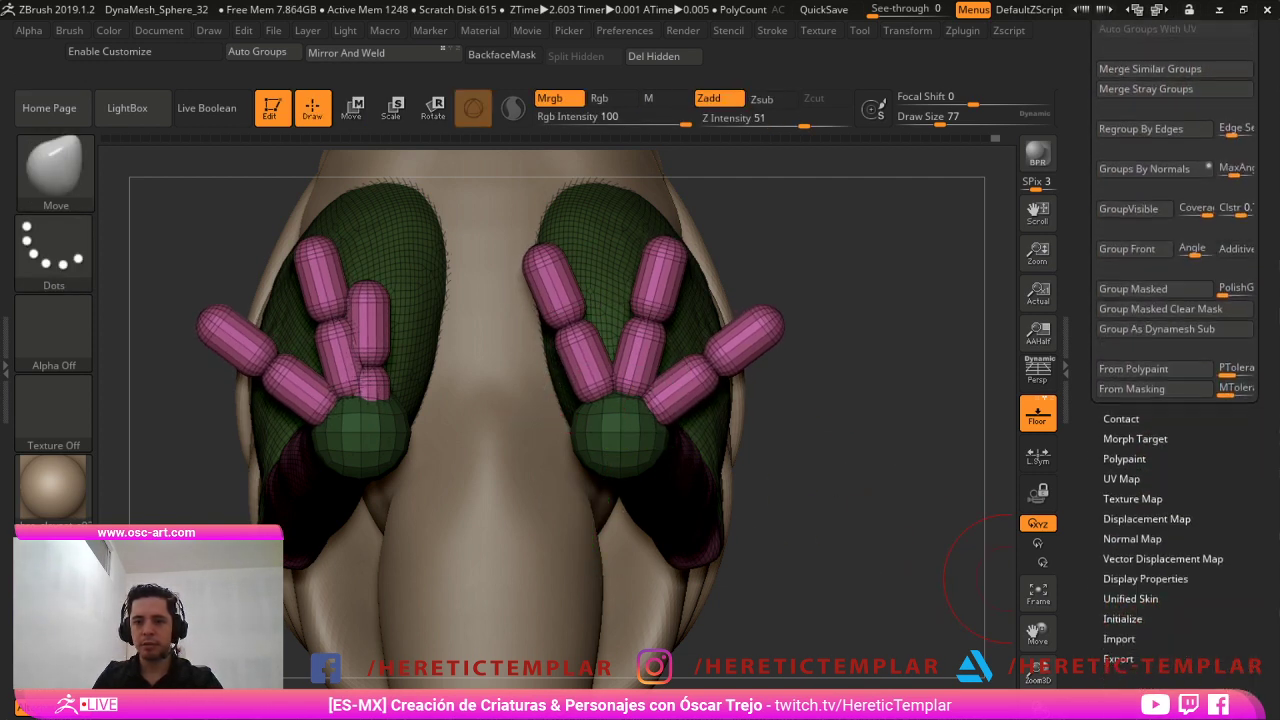
click(414, 57)
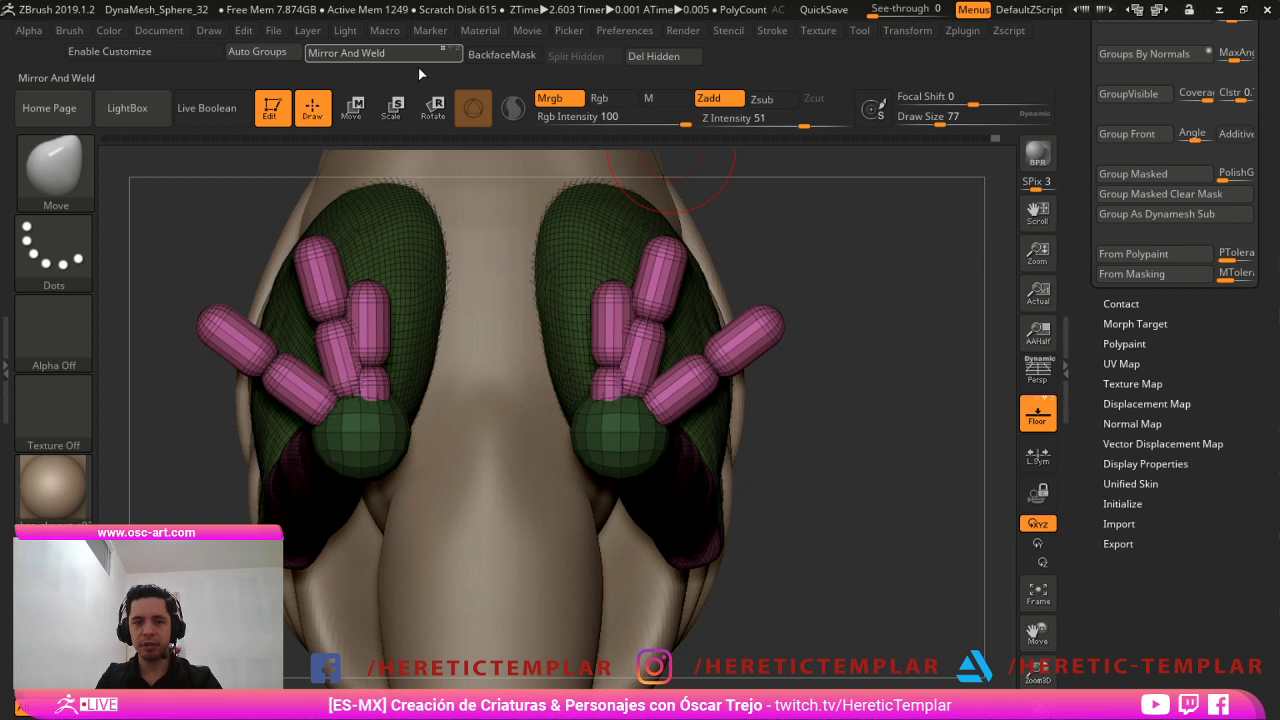
key(ctrl+z)
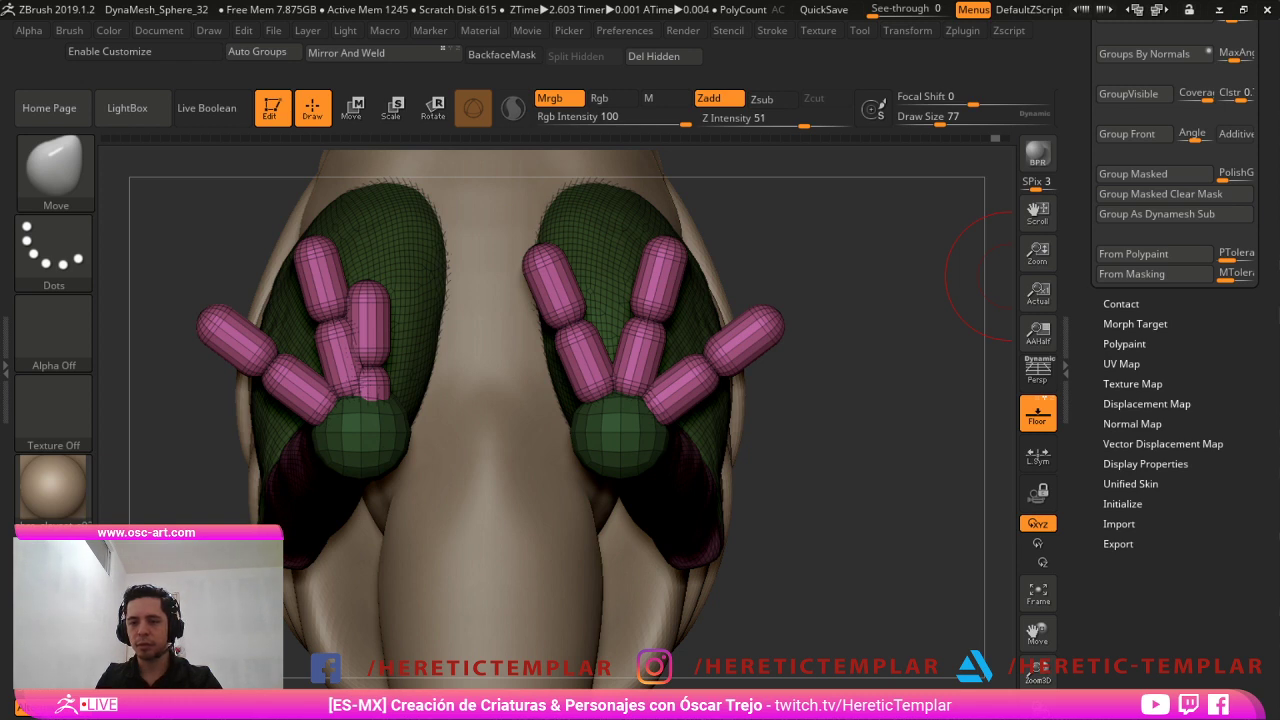
Flip the leg subtool with the Mirror deformation and apply Mirror And Weld to give both feet the rotated toes.
drag(1265, 400, 1265, 269)
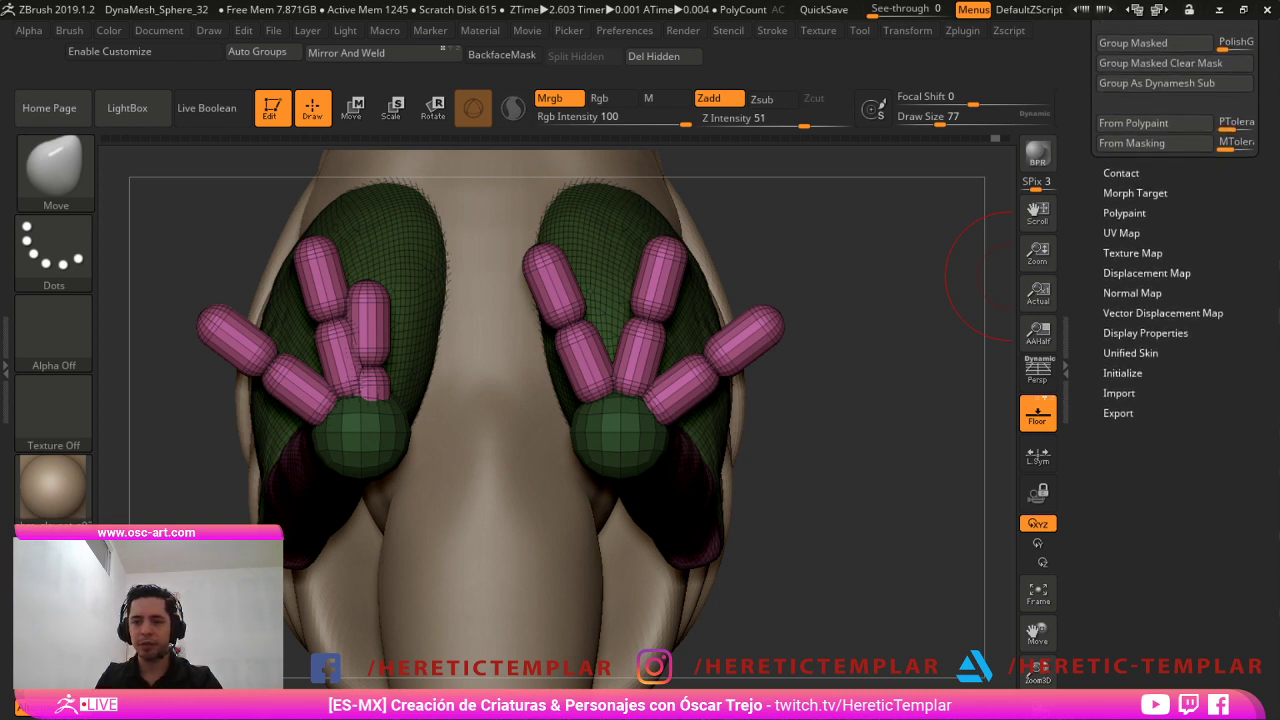
drag(1265, 65, 1265, 609)
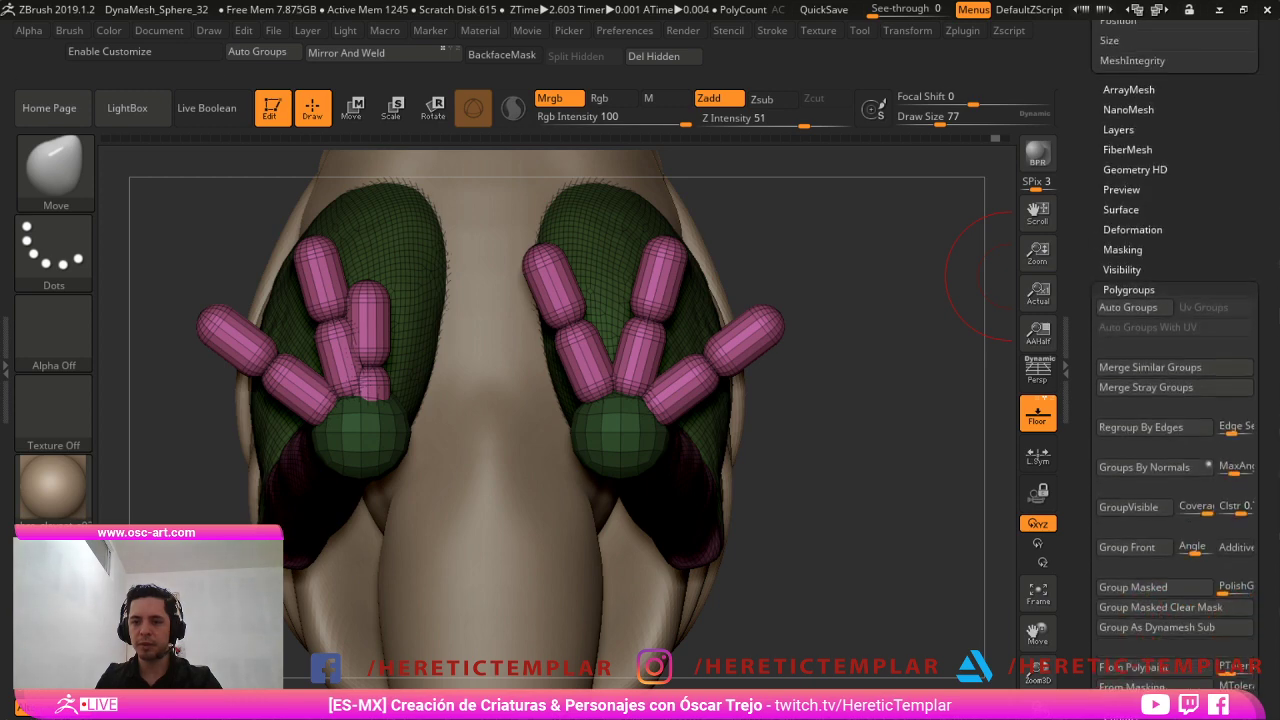
click(1132, 230)
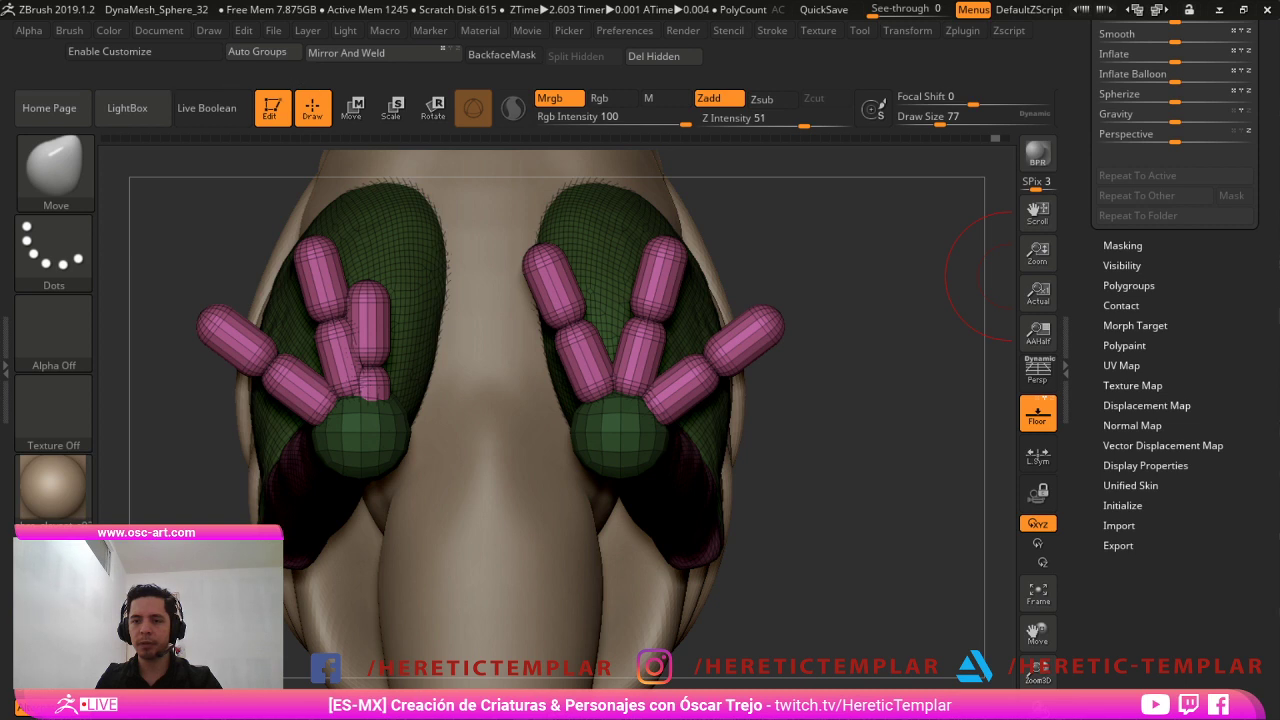
scroll(1175, 360, up, 12)
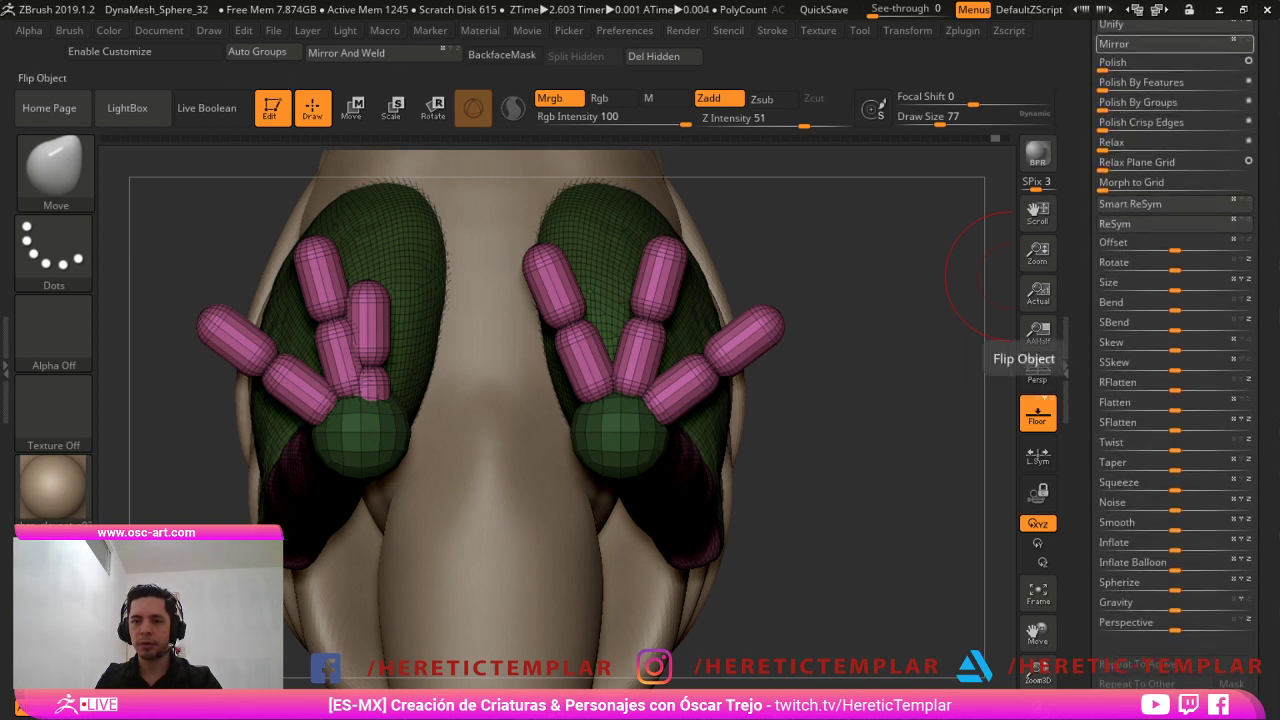
click(1140, 44)
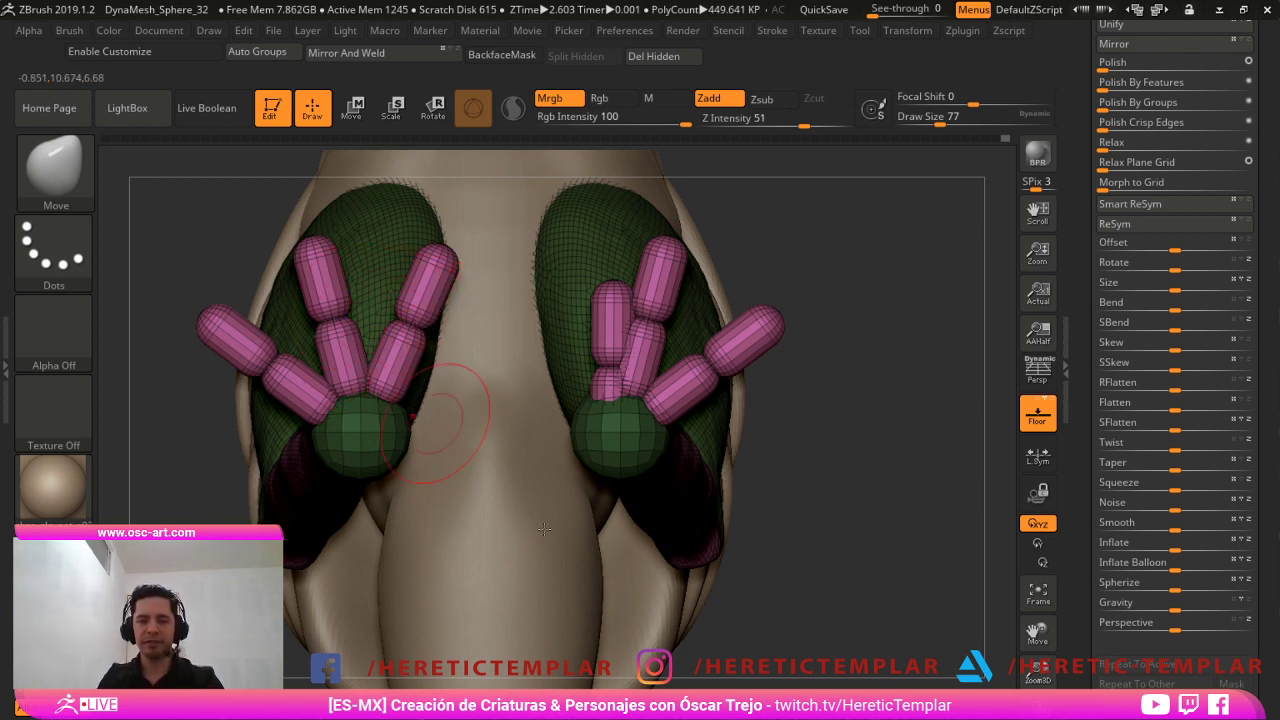
click(422, 62)
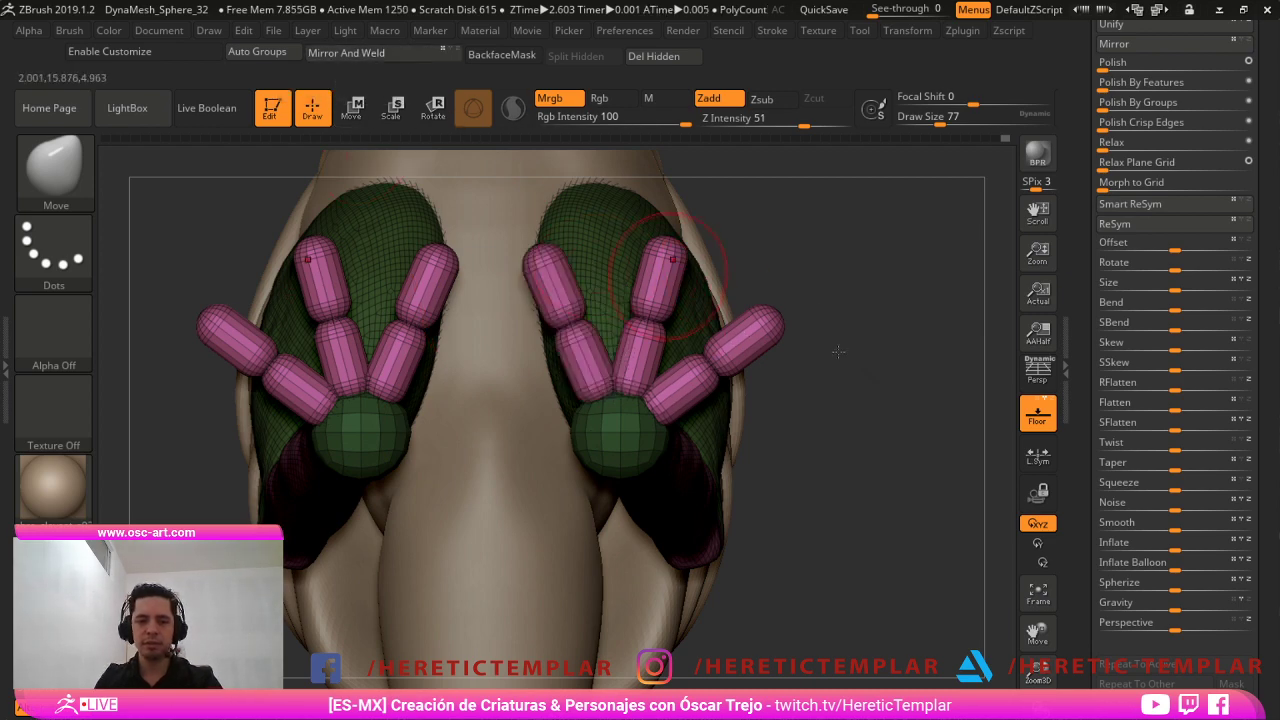
Examine the placement of the toes around the foot spheres from the side, front and below.
drag(1004, 345, 1004, 607)
drag(755, 518, 594, 573)
drag(531, 491, 543, 490)
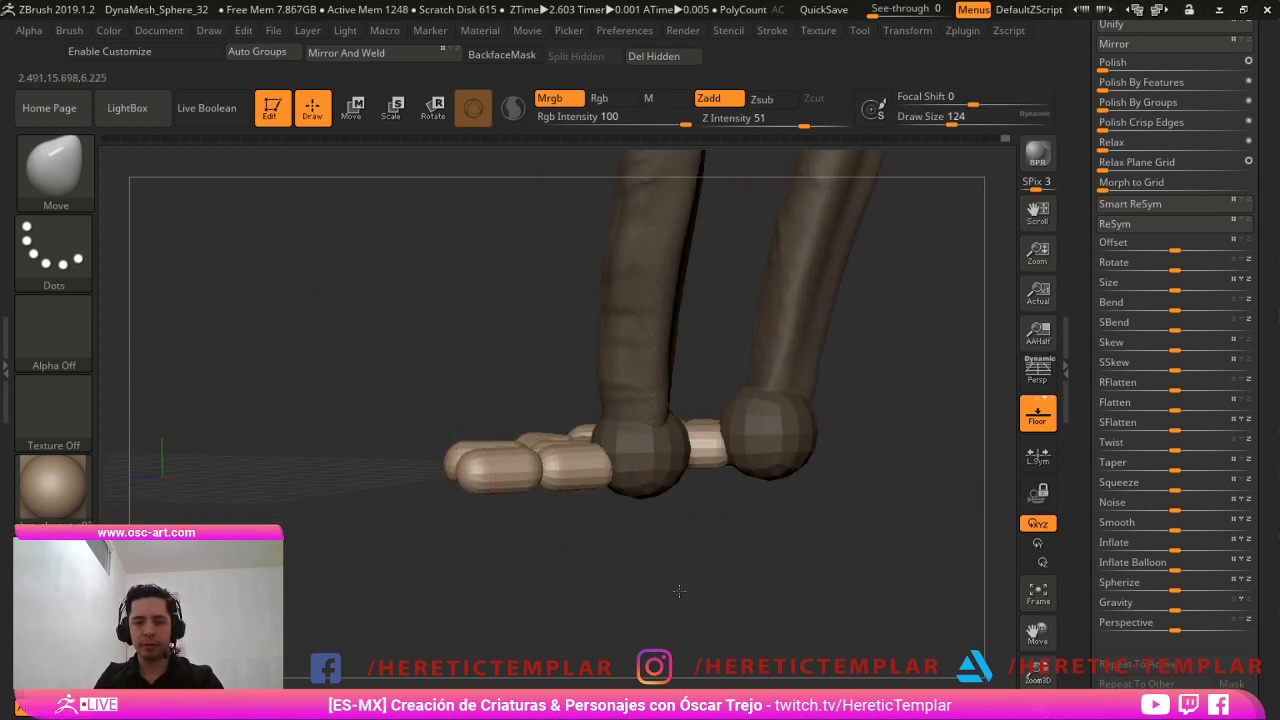
drag(677, 570, 632, 604)
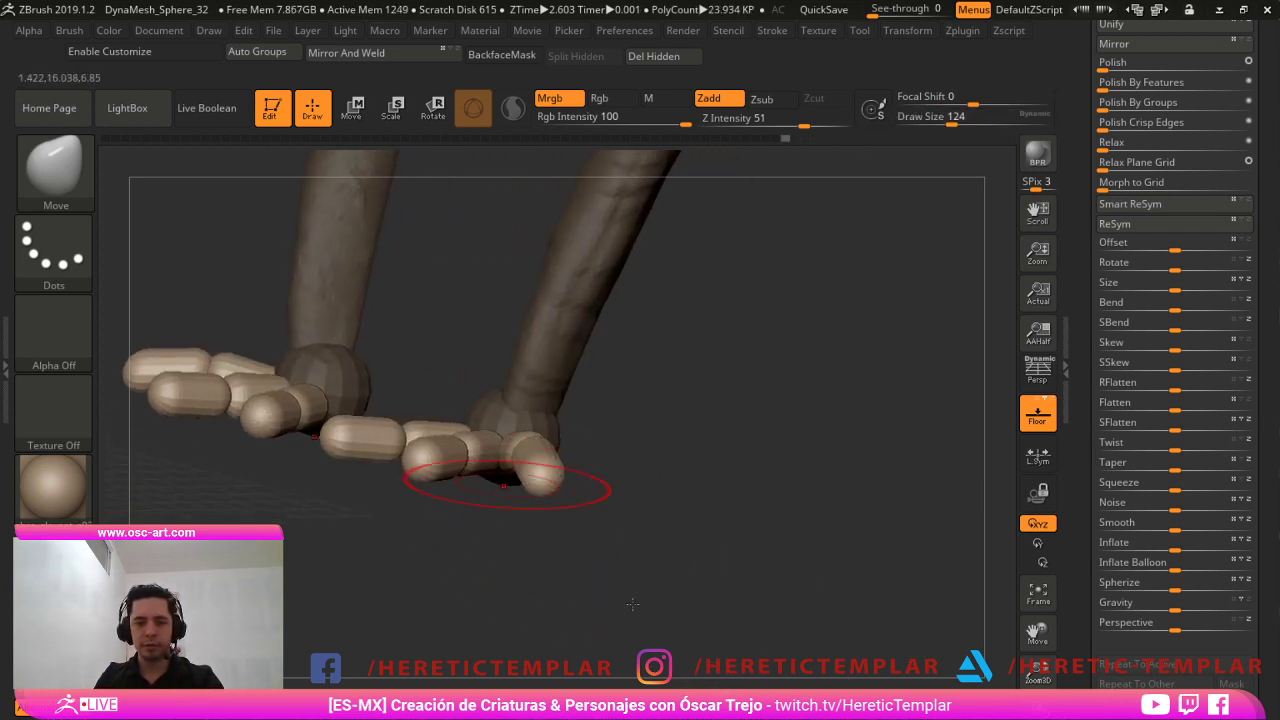
key(ctrl+z)
drag(734, 649, 705, 637)
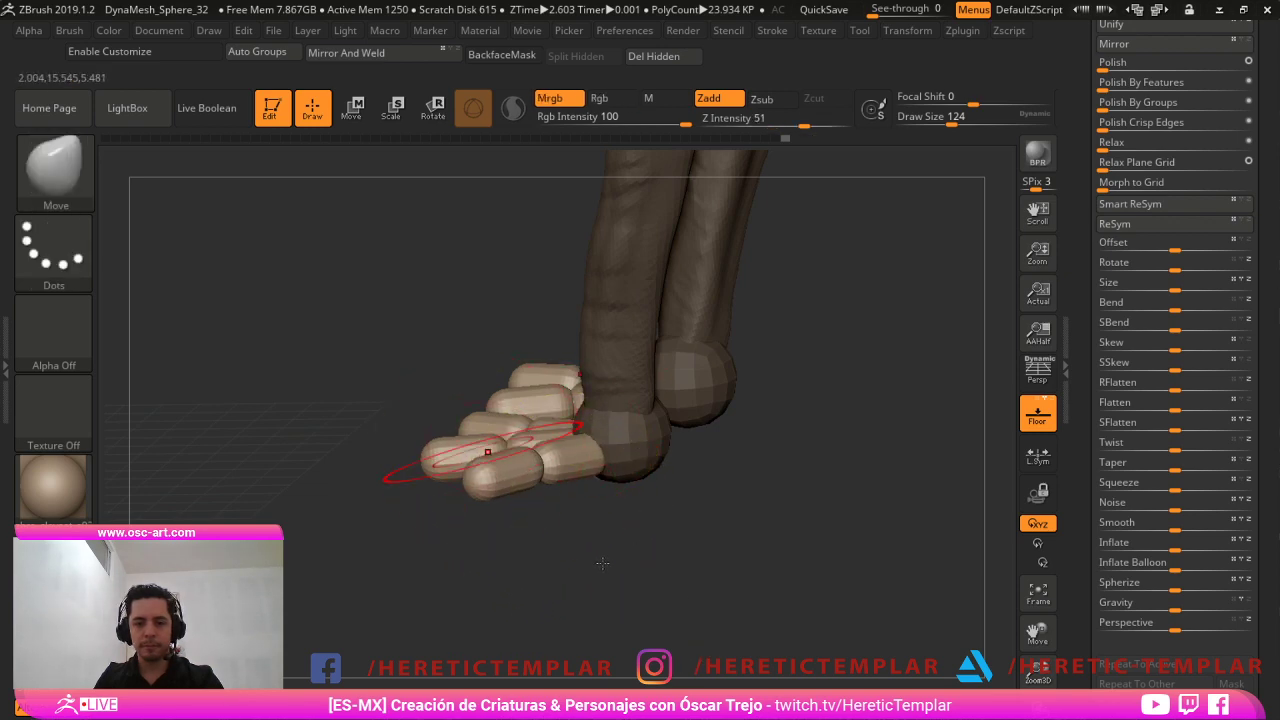
drag(617, 549, 595, 601)
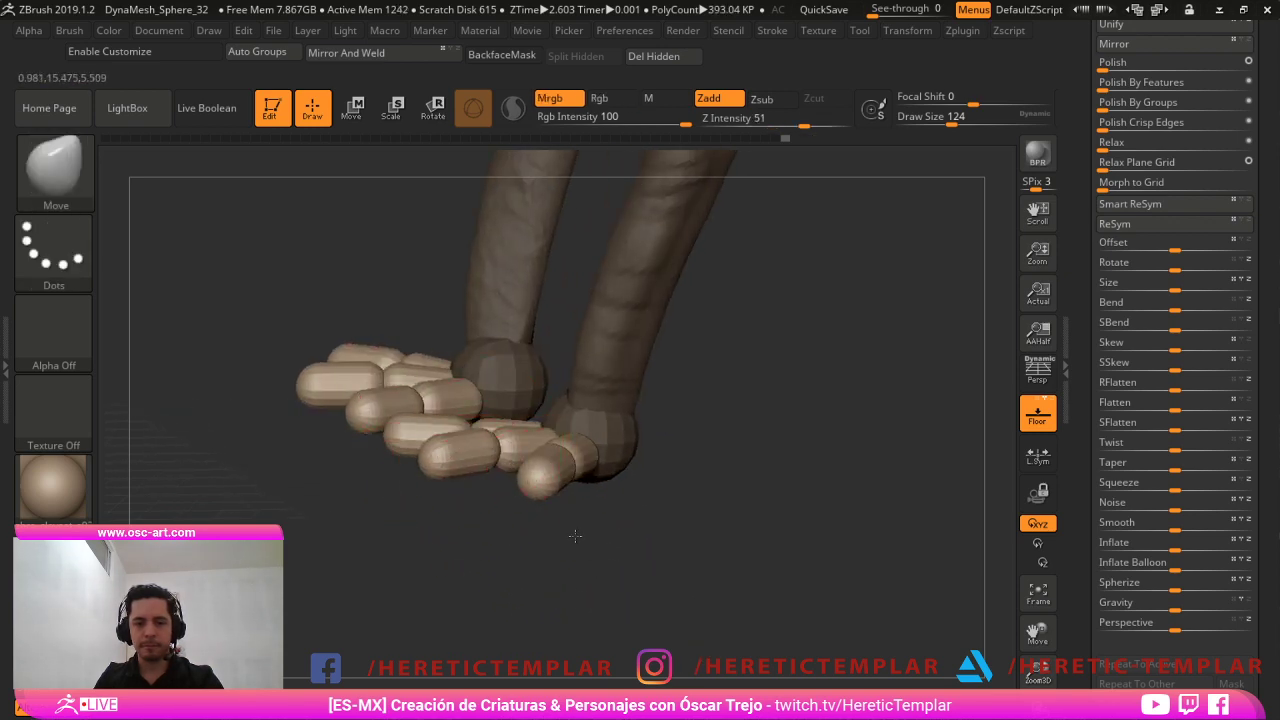
mouse_move(548, 561)
mouse_down()
mouse_move(583, 620)
mouse_move(663, 634)
mouse_move(657, 448)
mouse_move(676, 465)
mouse_up()
Smooth the outer toe segments into thinner, tapered tips at a draw size of 101.
key(s)
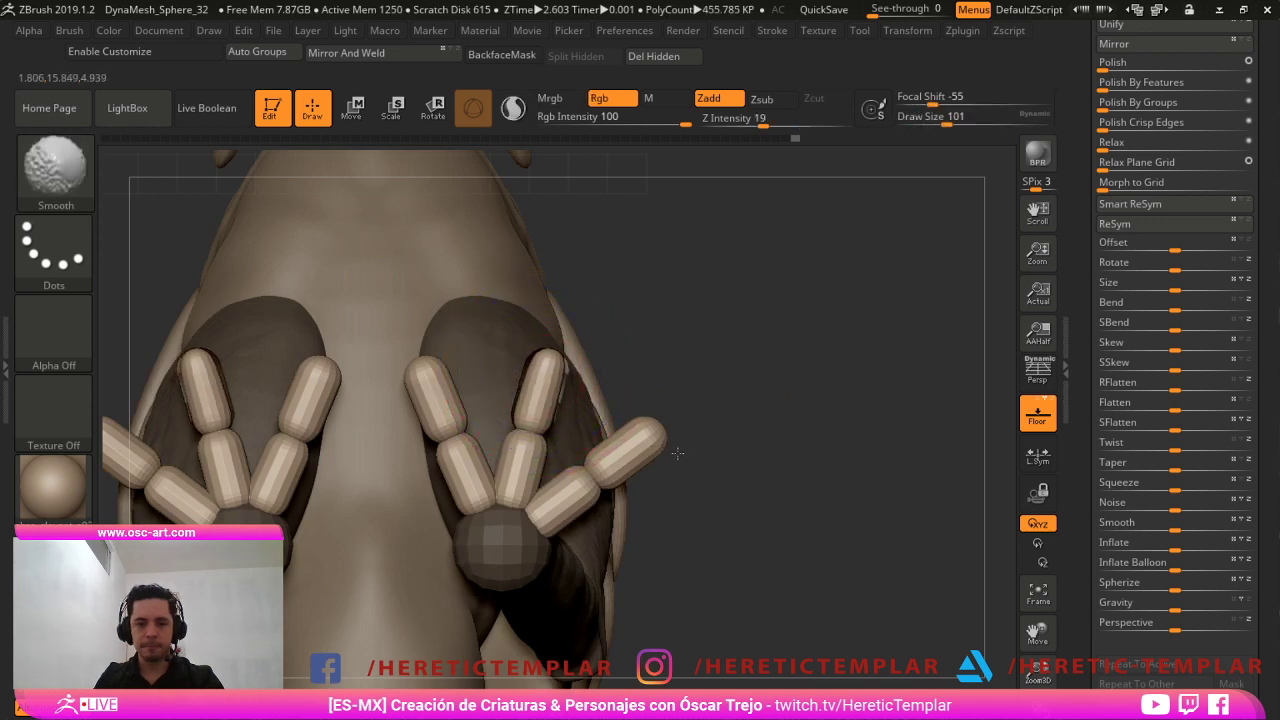
shift+drag(546, 376, 528, 450)
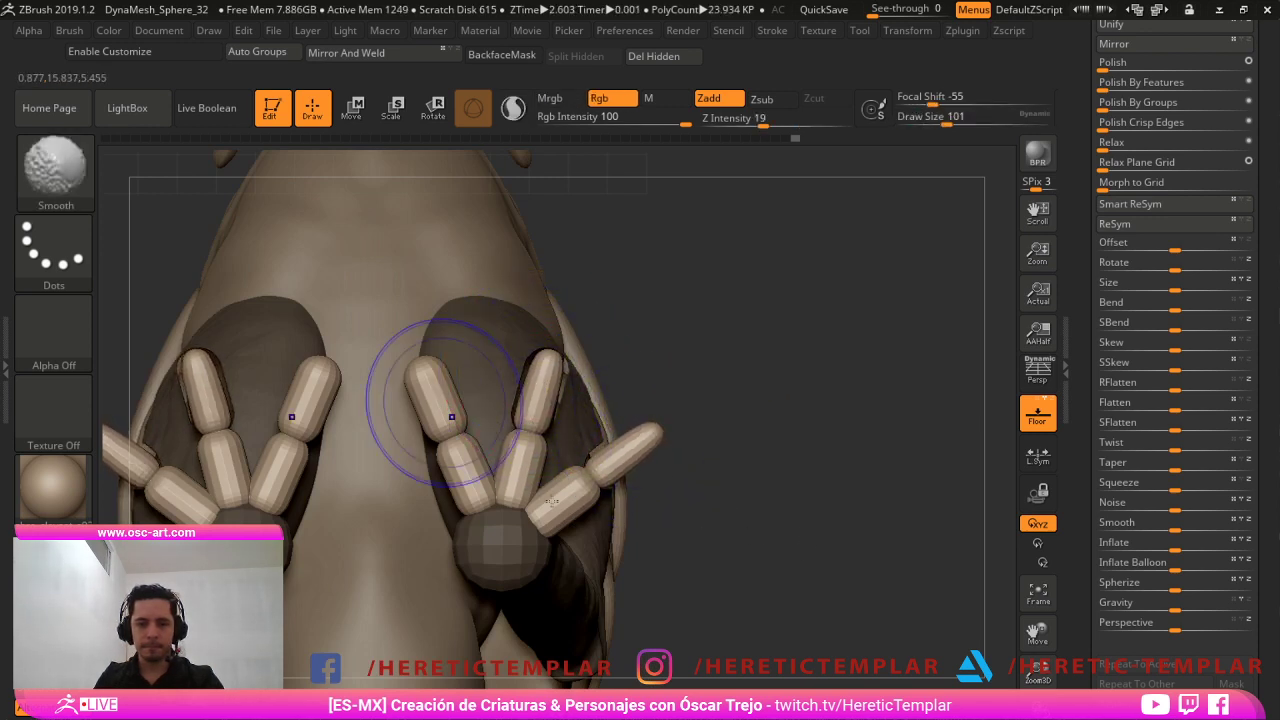
shift+drag(519, 474, 440, 400)
shift+drag(800, 480, 580, 575)
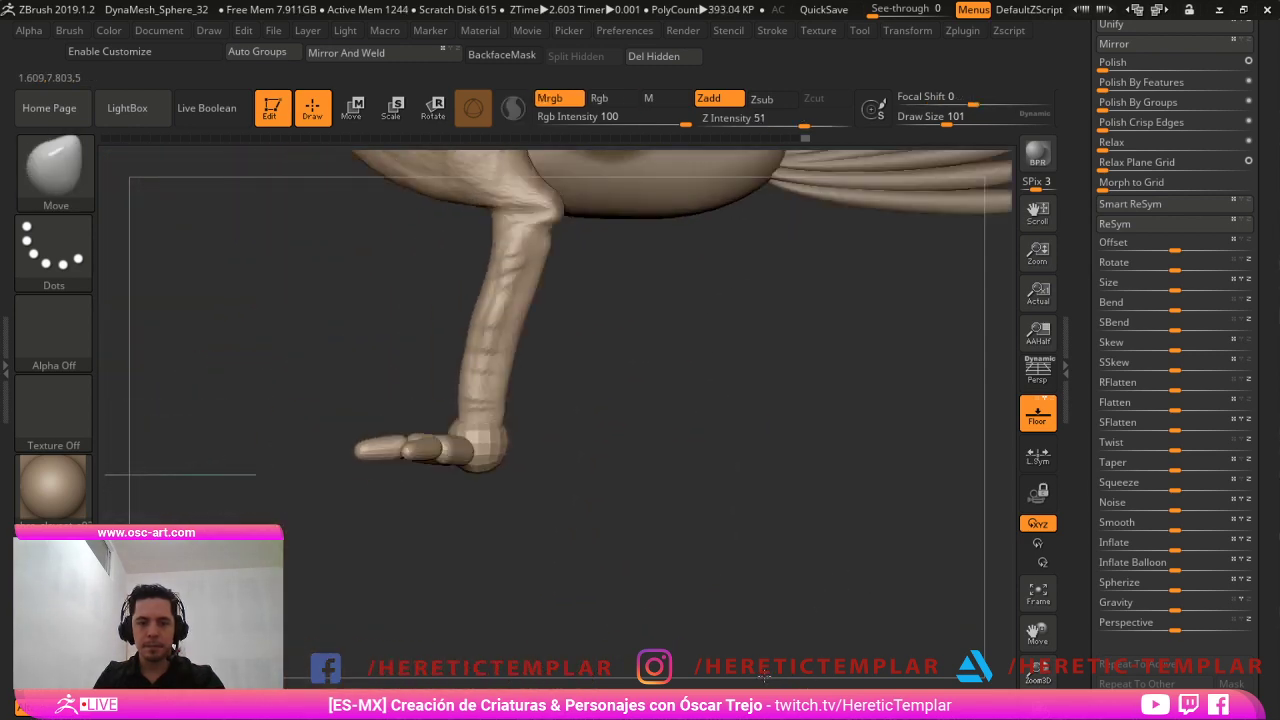
Pull the outermost toe's base up over the foot sphere with the Move Topological brush and reduce the draw size to 83.
alt+drag(632, 500, 643, 571)
drag(735, 564, 670, 586)
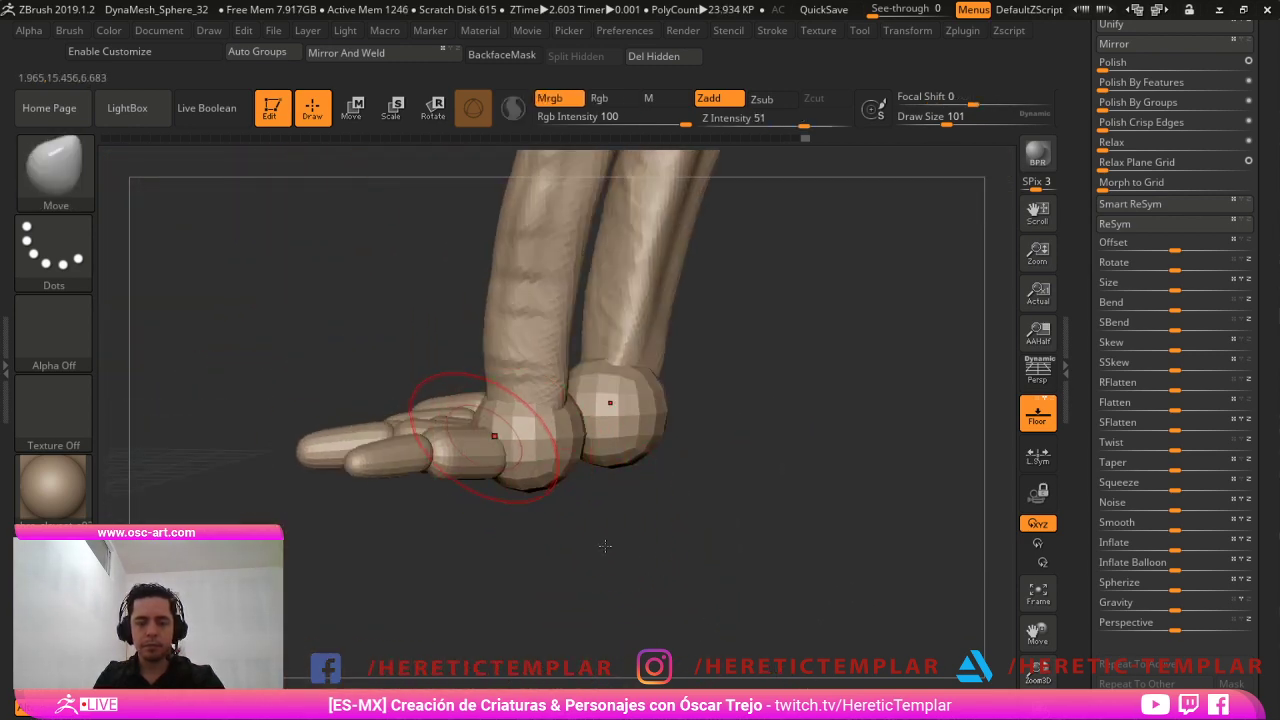
key(b)
key(m)
key(t)
key(bracketleft)
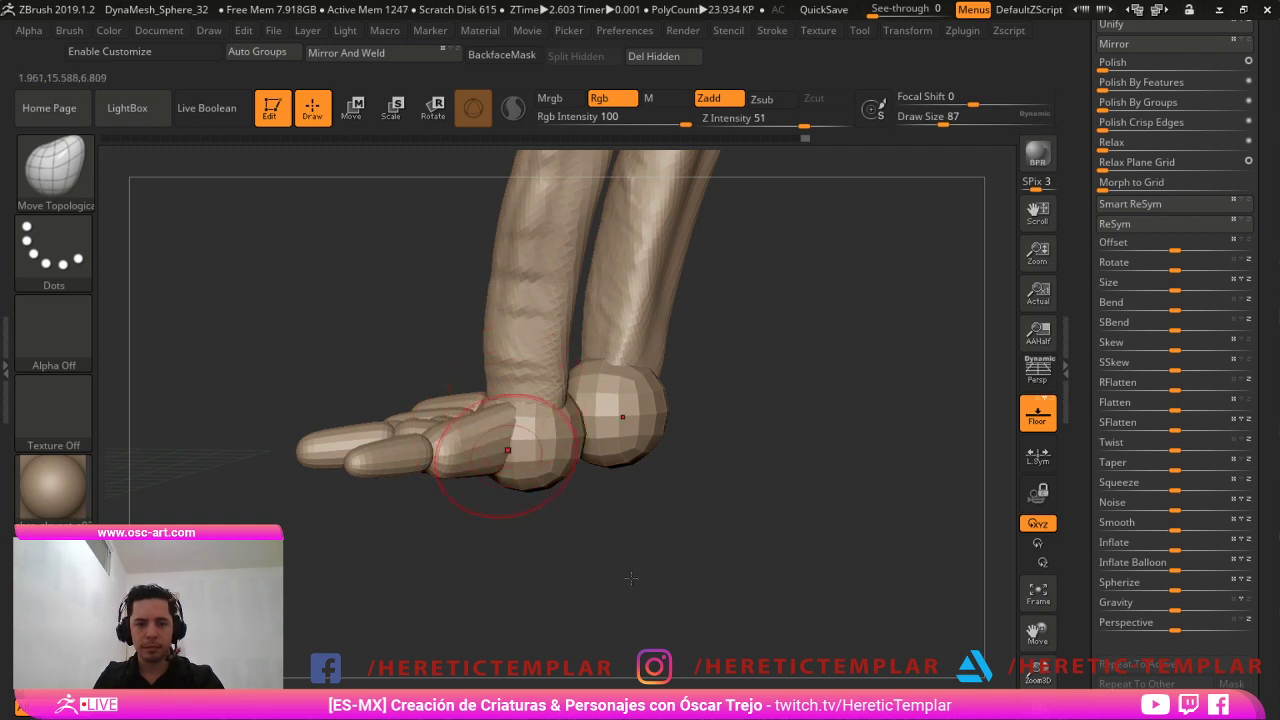
drag(520, 545, 629, 575)
key(s)
click(554, 519)
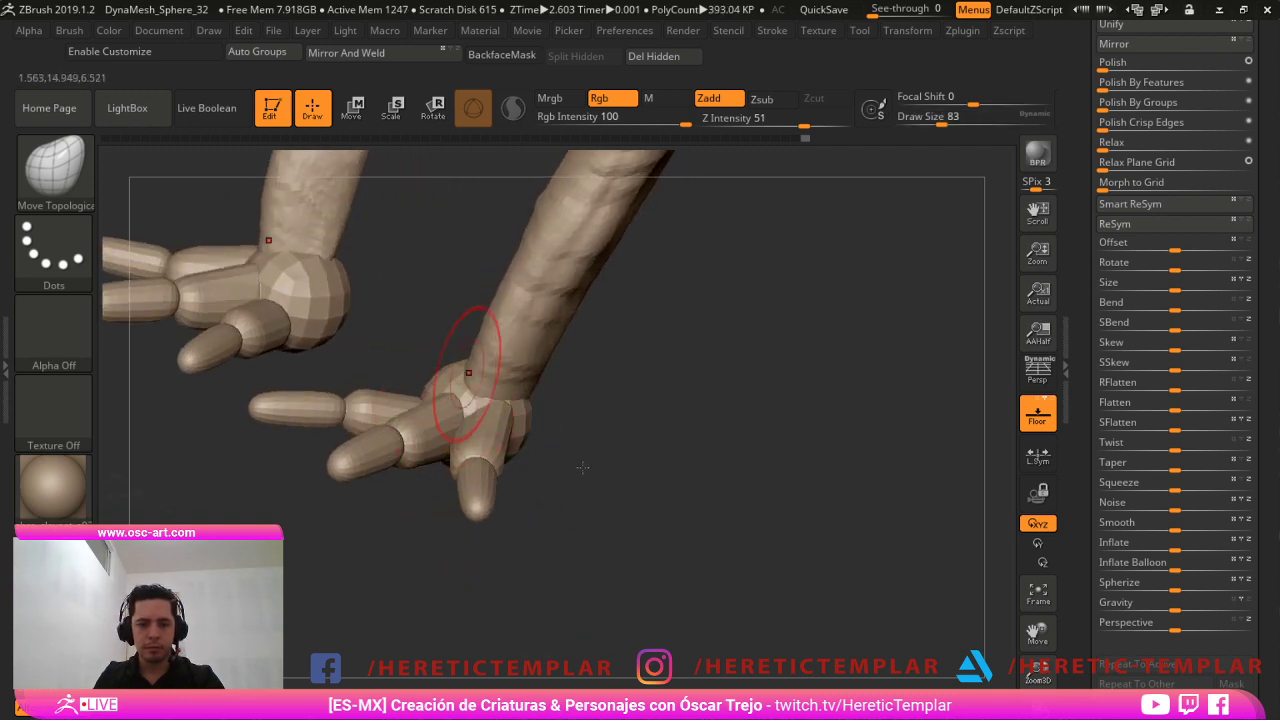
Pull the remaining toe bases up over the foot sphere and check the foot from several angles.
drag(595, 467, 509, 518)
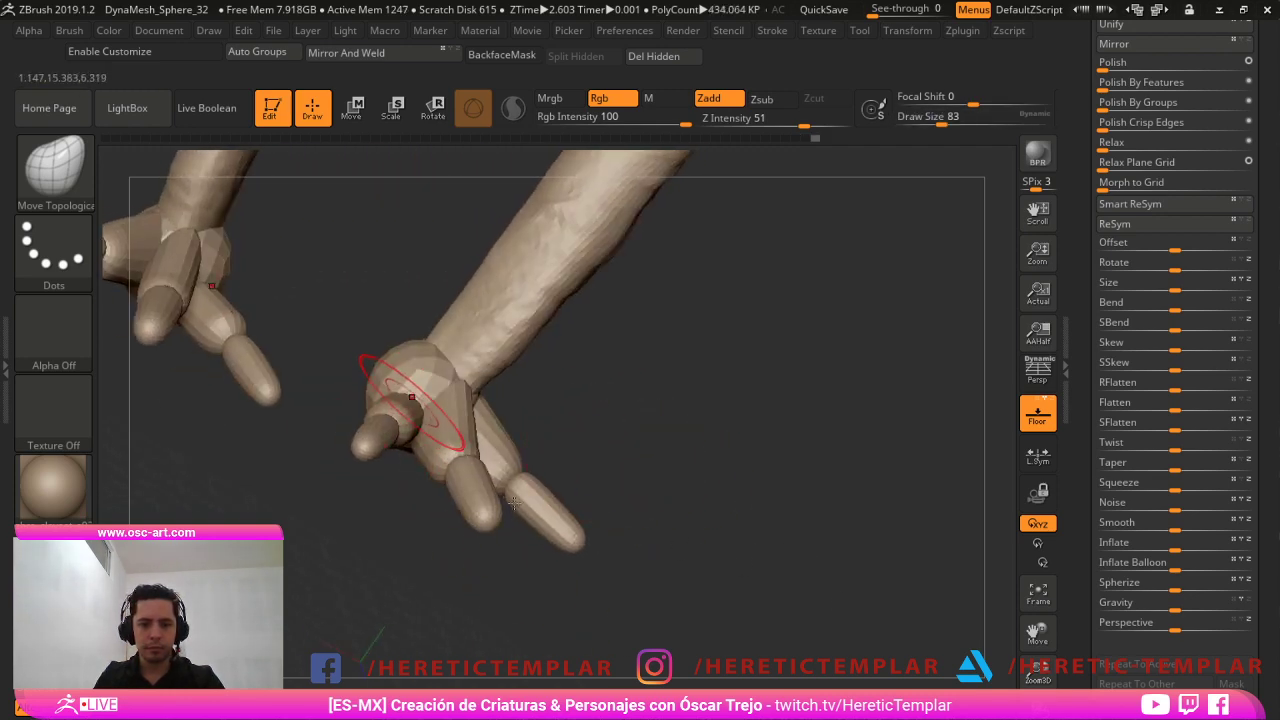
drag(412, 397, 435, 356)
drag(622, 352, 551, 366)
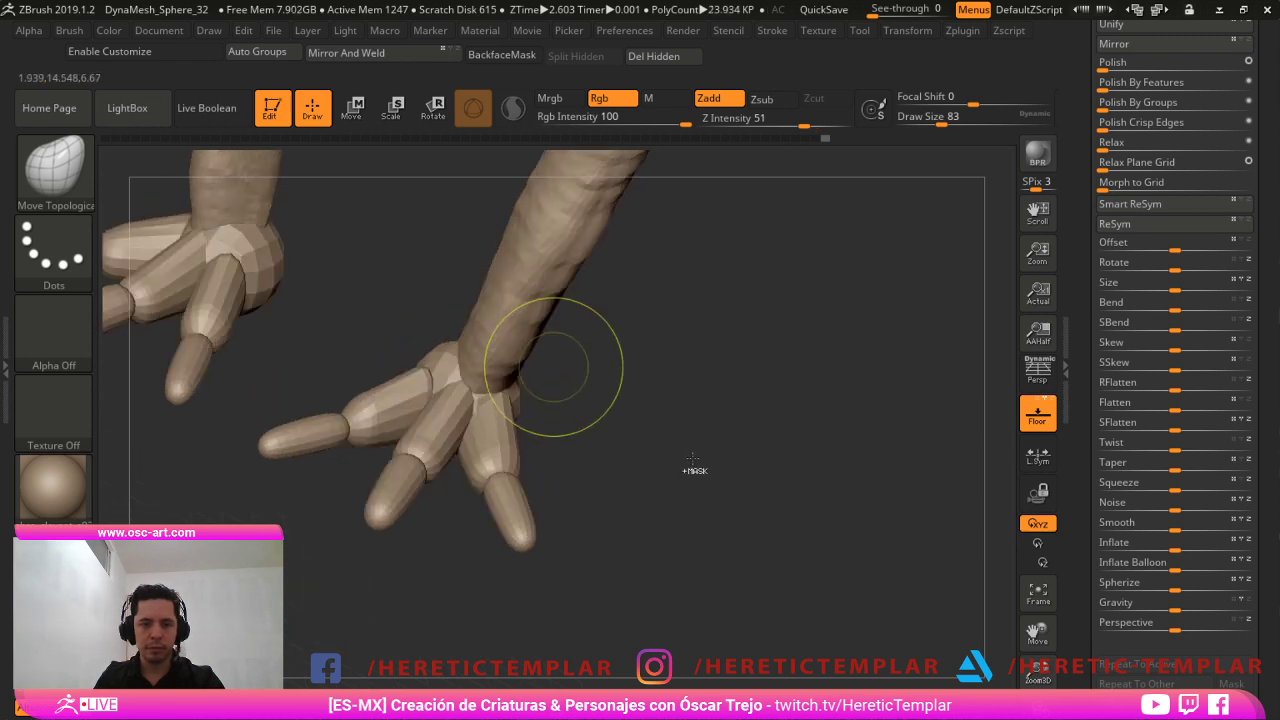
drag(550, 461, 826, 567)
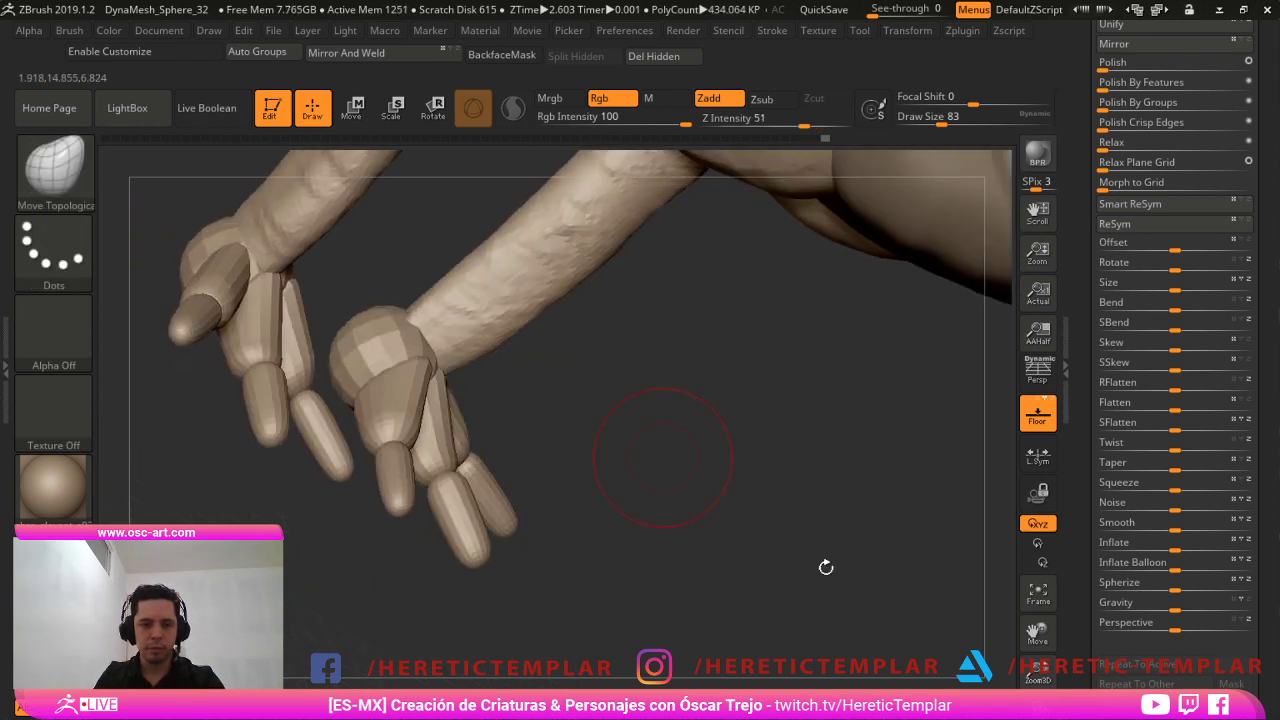
drag(670, 460, 714, 606)
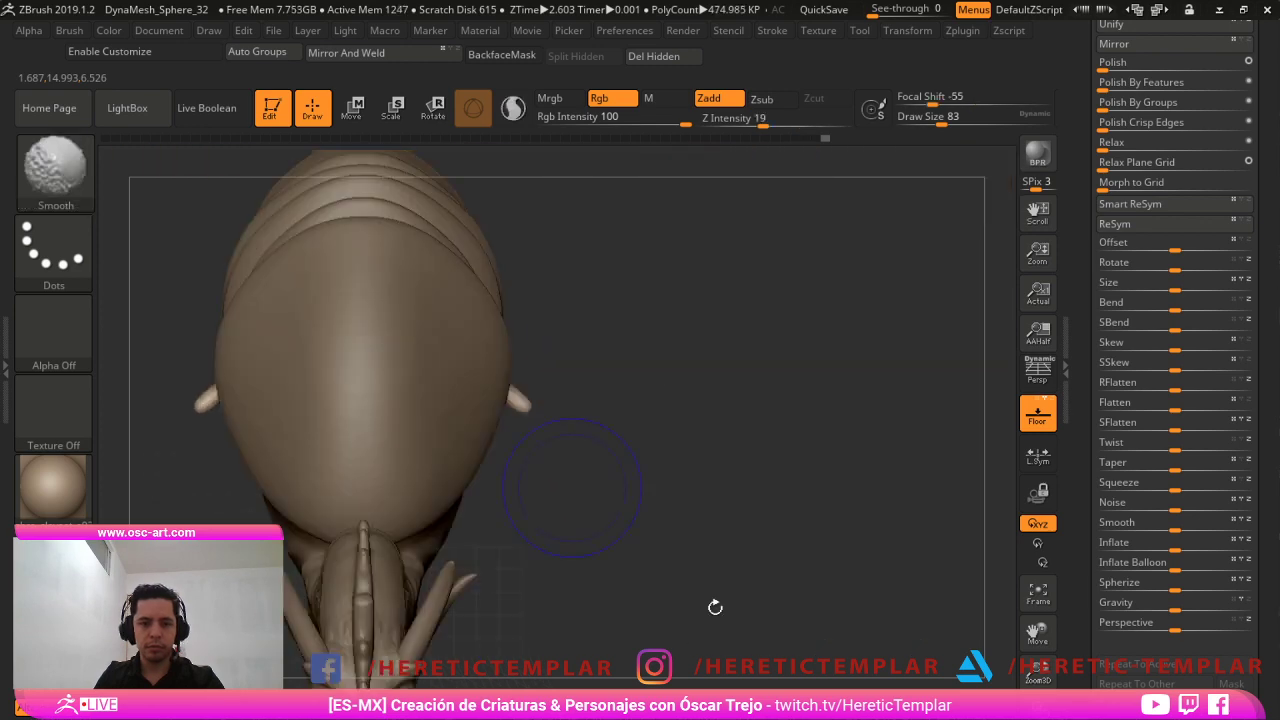
Isolate the foot spheres, mask everything else on the legs, and set the draw size to 149.
drag(832, 590, 777, 414)
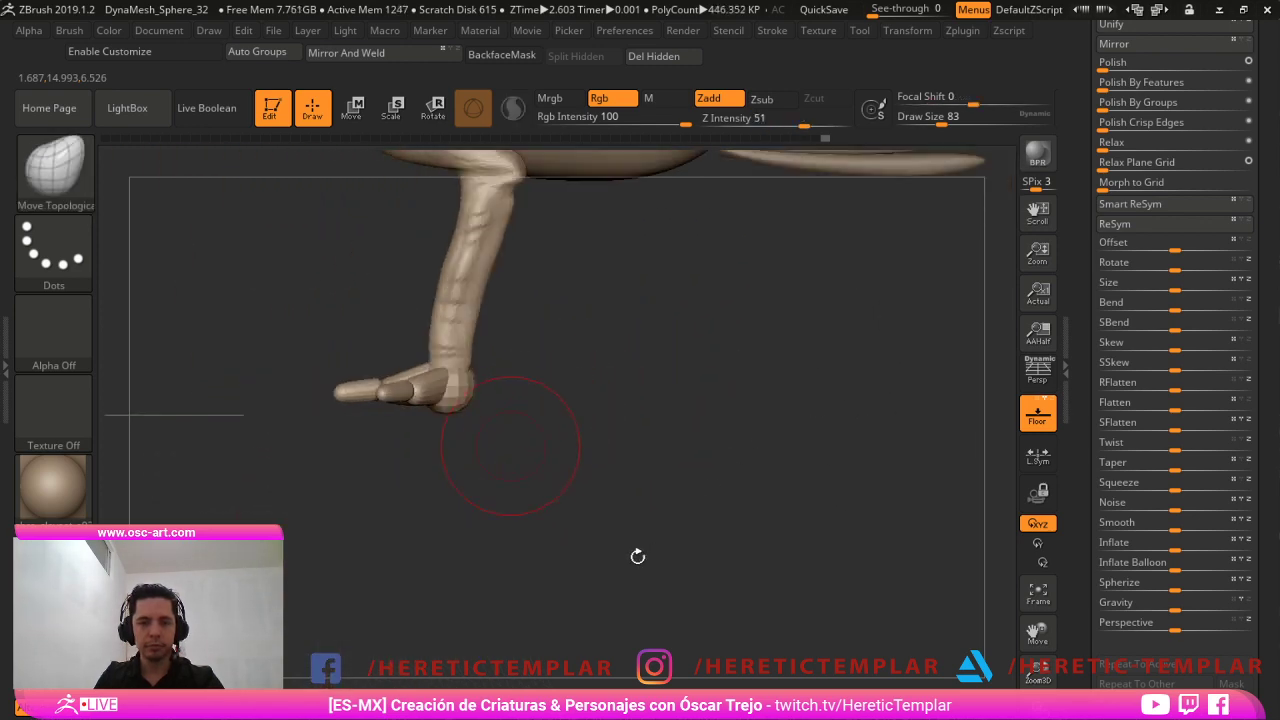
shift+drag(637, 557, 398, 320)
ctrl+shift+click(519, 460)
ctrl+shift+click(450, 576)
ctrl+click(491, 539)
key(s)
mouse_move(469, 499)
mouse_down()
mouse_move(480, 497)
mouse_move(470, 483)
mouse_up()
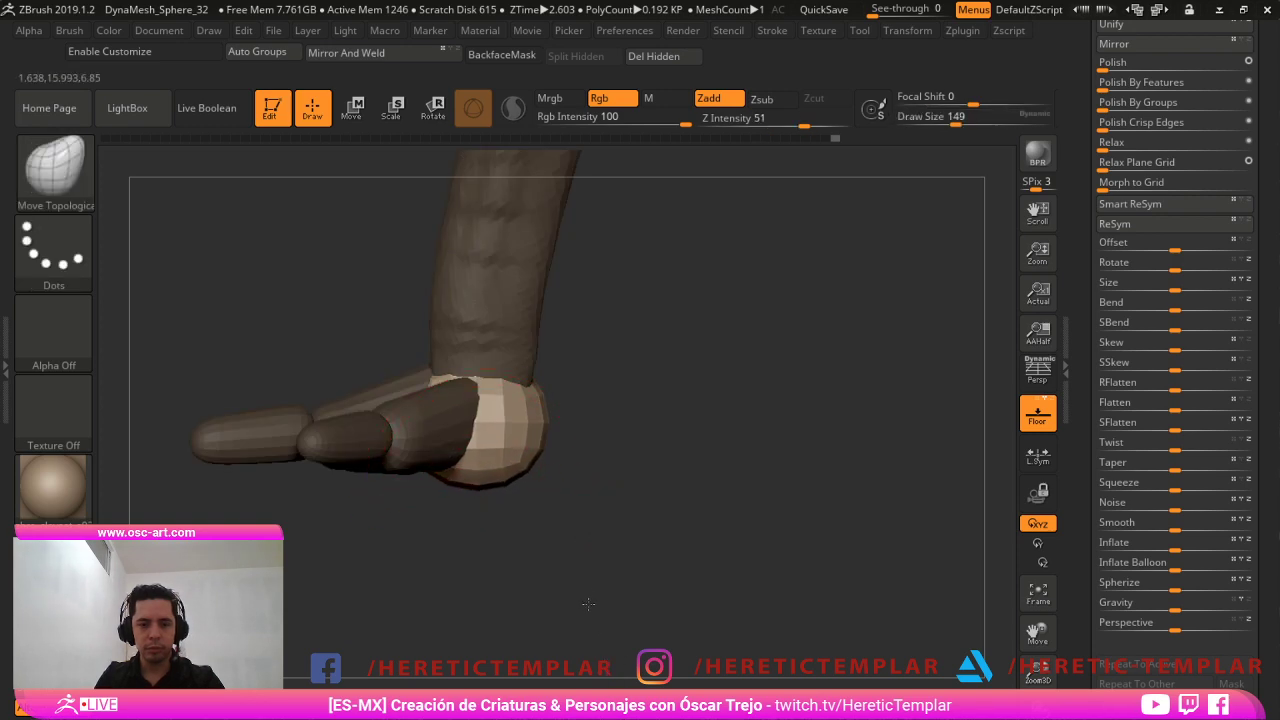
Reshape the heel side of the foot sphere with the Move Topological brush at draw sizes of 108 and 112.
drag(590, 591, 600, 526)
key(s)
drag(516, 494, 512, 508)
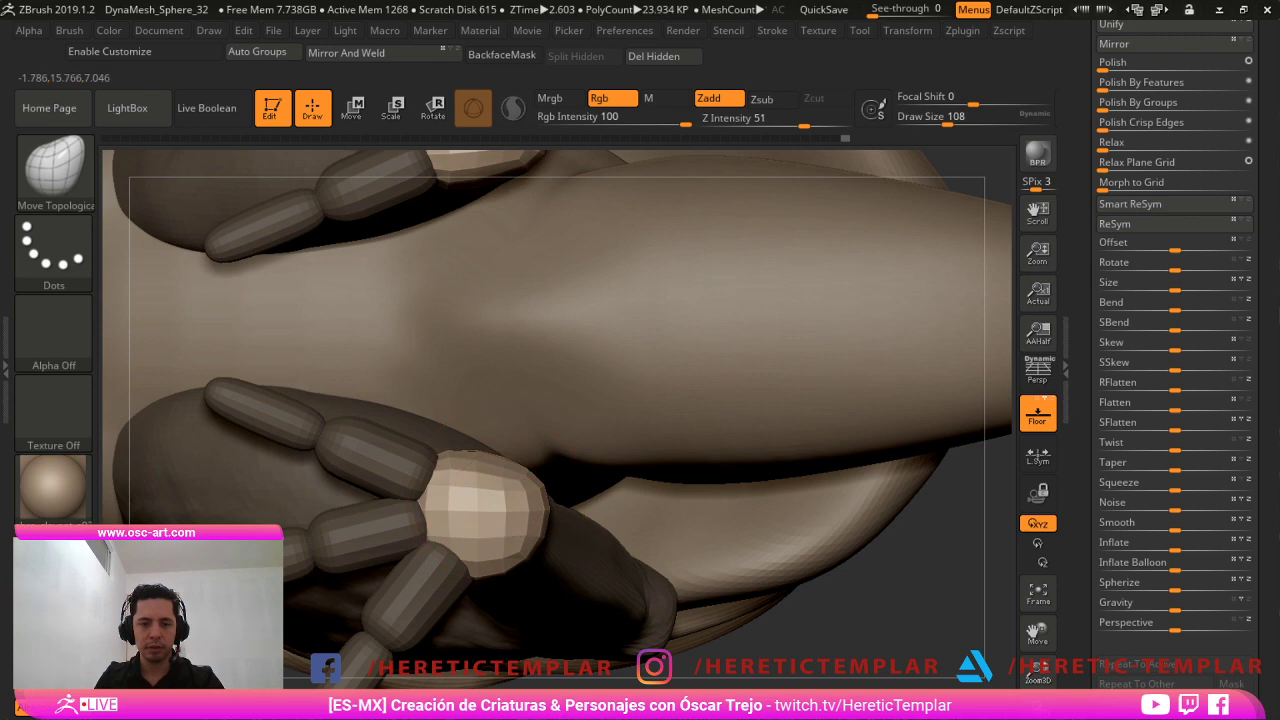
key(s)
click(512, 536)
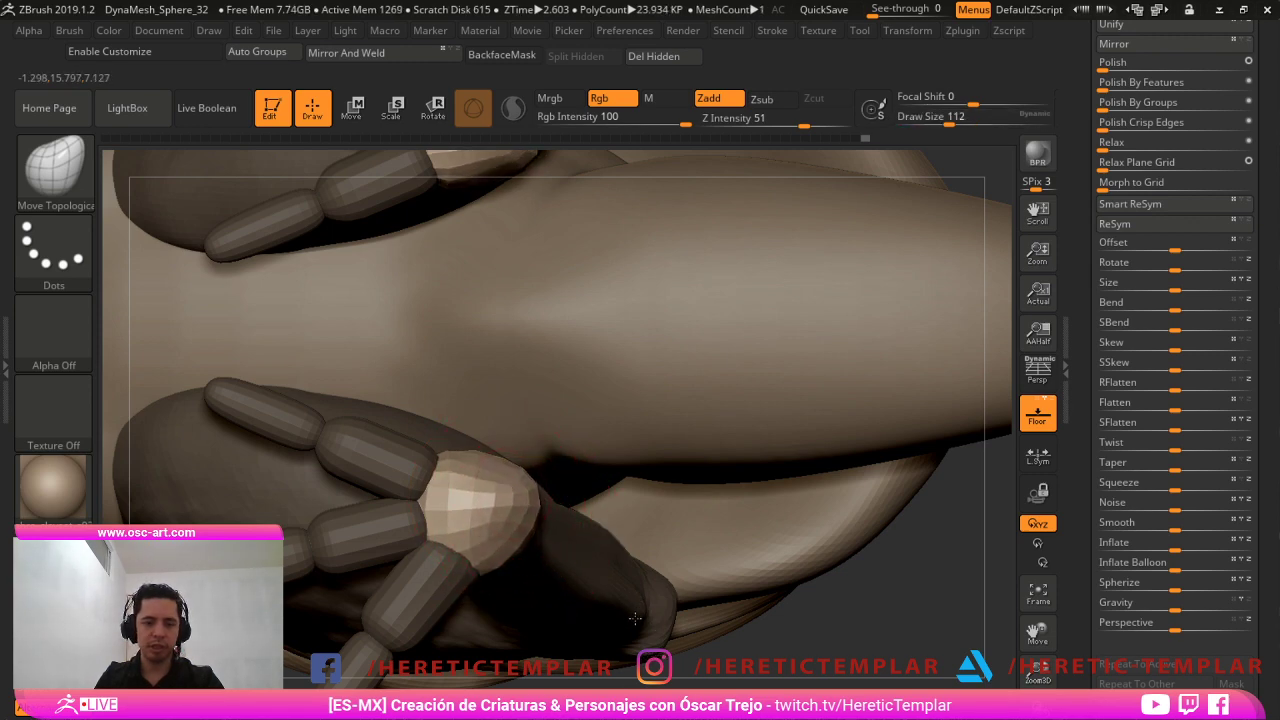
Isolate the shins and mask everything on the legs except them, with the whole legs shown again.
ctrl+right_drag(870, 630, 890, 700)
ctrl+right_drag(890, 700, 880, 620)
alt+right_drag(745, 525, 575, 692)
ctrl+shift+click(493, 540)
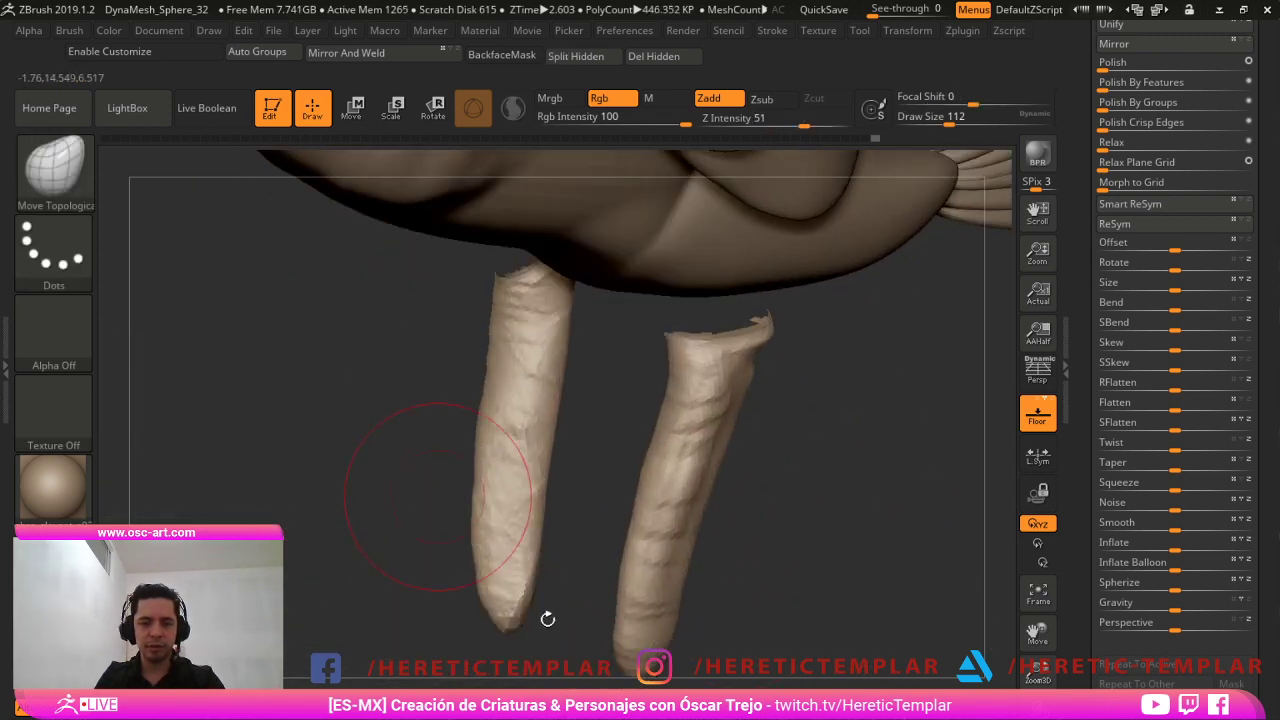
ctrl+right_drag(546, 617, 529, 603)
ctrl+drag(386, 366, 734, 692)
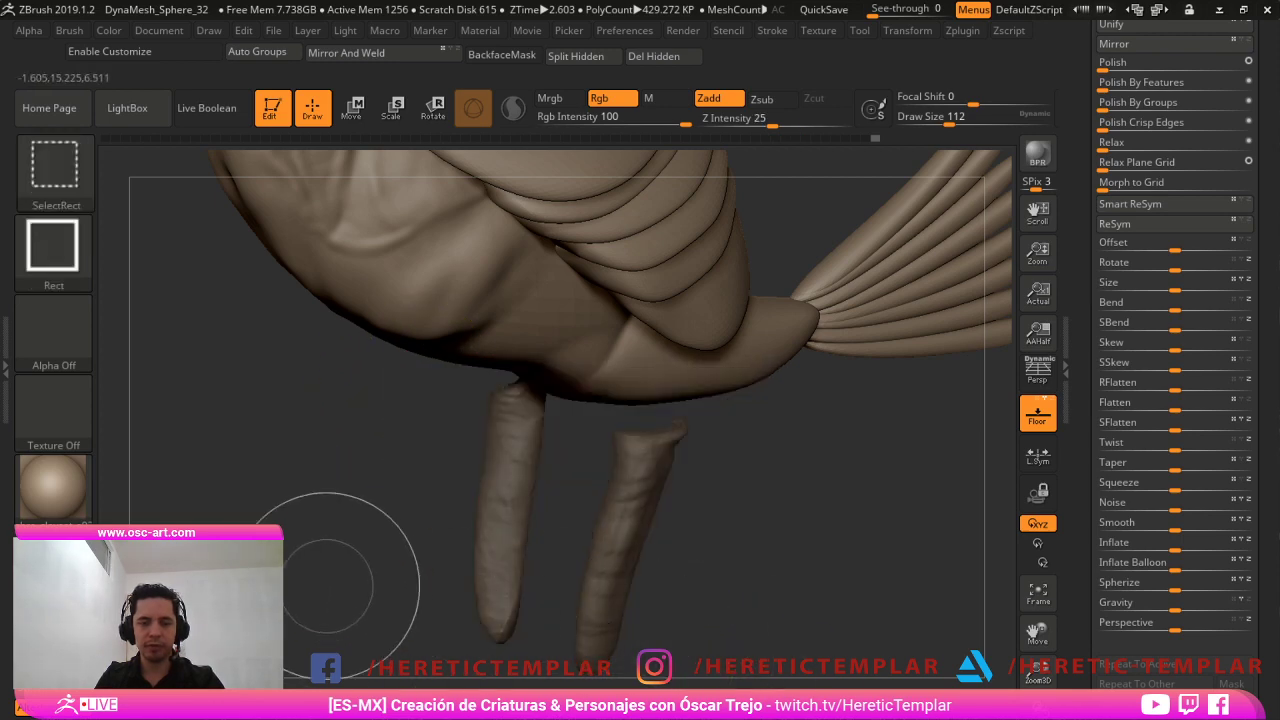
ctrl+shift+click(325, 586)
ctrl+click(318, 537)
Switch to the Move brush and push the shin's front contour inward at a draw size of 192.
alt+right_drag(432, 687, 442, 703)
ctrl+right_drag(442, 703, 462, 714)
key(b)
key(m)
key(v)
key(s)
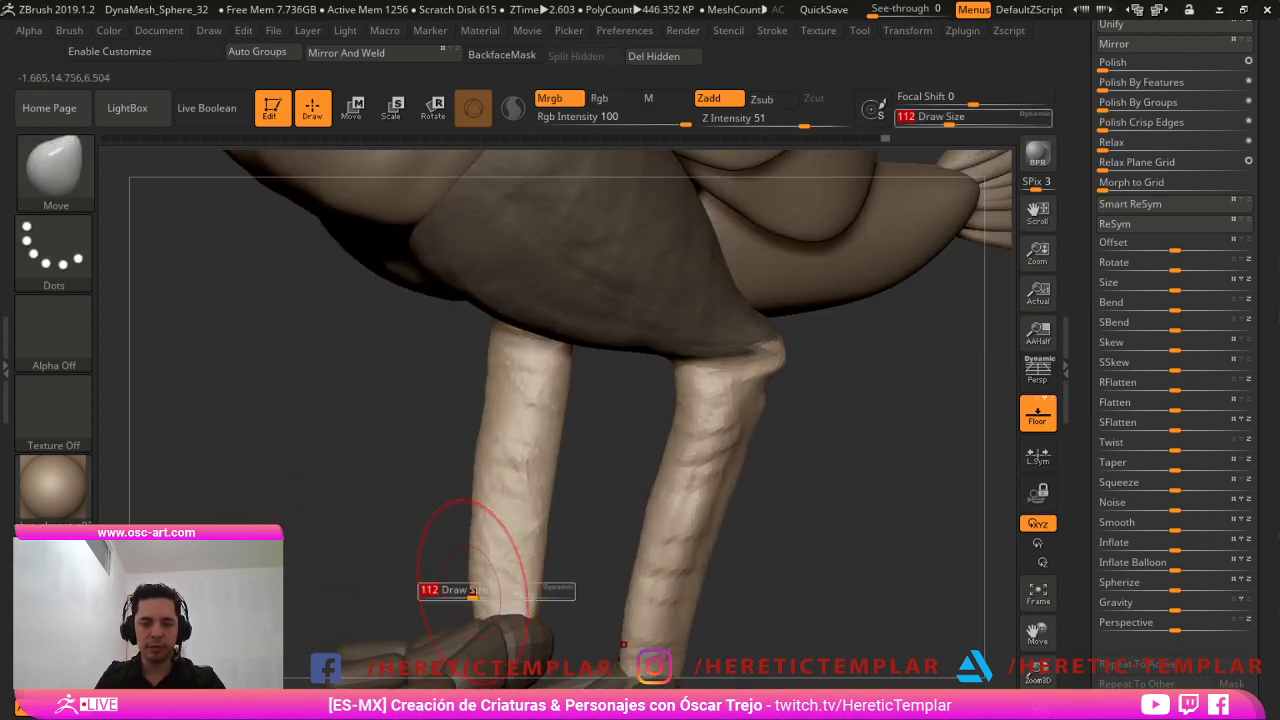
mouse_move(474, 594)
mouse_down()
mouse_move(489, 594)
mouse_move(484, 583)
mouse_up()
key(s)
key(s)
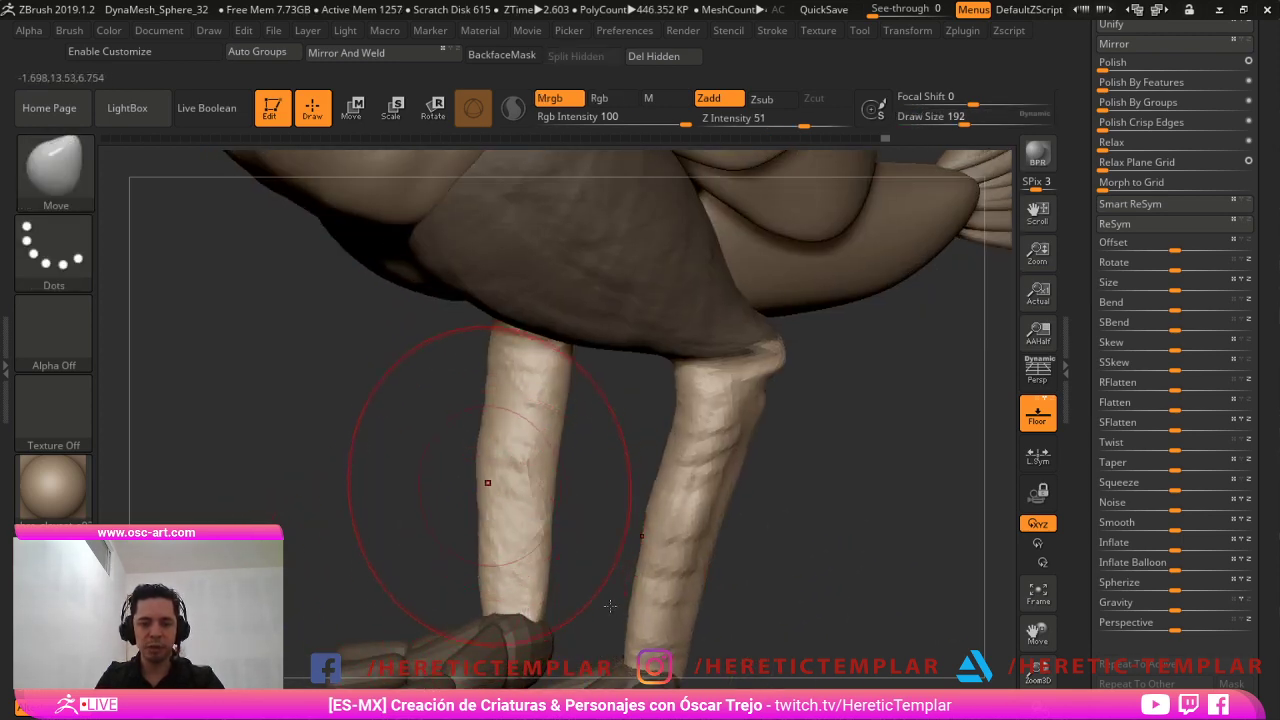
drag(486, 483, 500, 484)
key(s)
drag(530, 548, 521, 549)
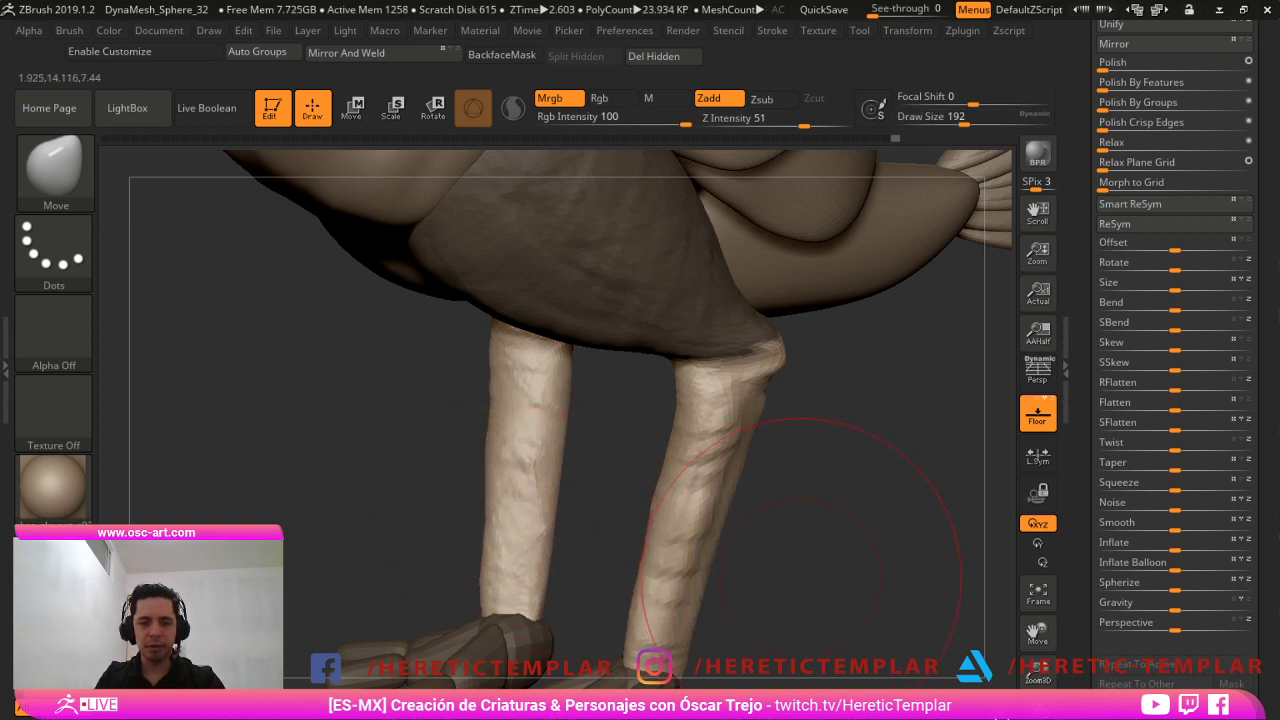
Refine the shin's side profile down to the ankle with the Move brush at a draw size of 167, undoing one stroke.
alt+right_drag(800, 582, 748, 451)
key(s)
drag(648, 466, 640, 467)
key(ctrl+z)
key(s)
mouse_move(655, 317)
mouse_down()
mouse_move(622, 294)
mouse_move(628, 283)
mouse_move(631, 300)
mouse_up()
key(s)
right_drag(614, 507, 670, 510)
key(s)
drag(667, 510, 676, 510)
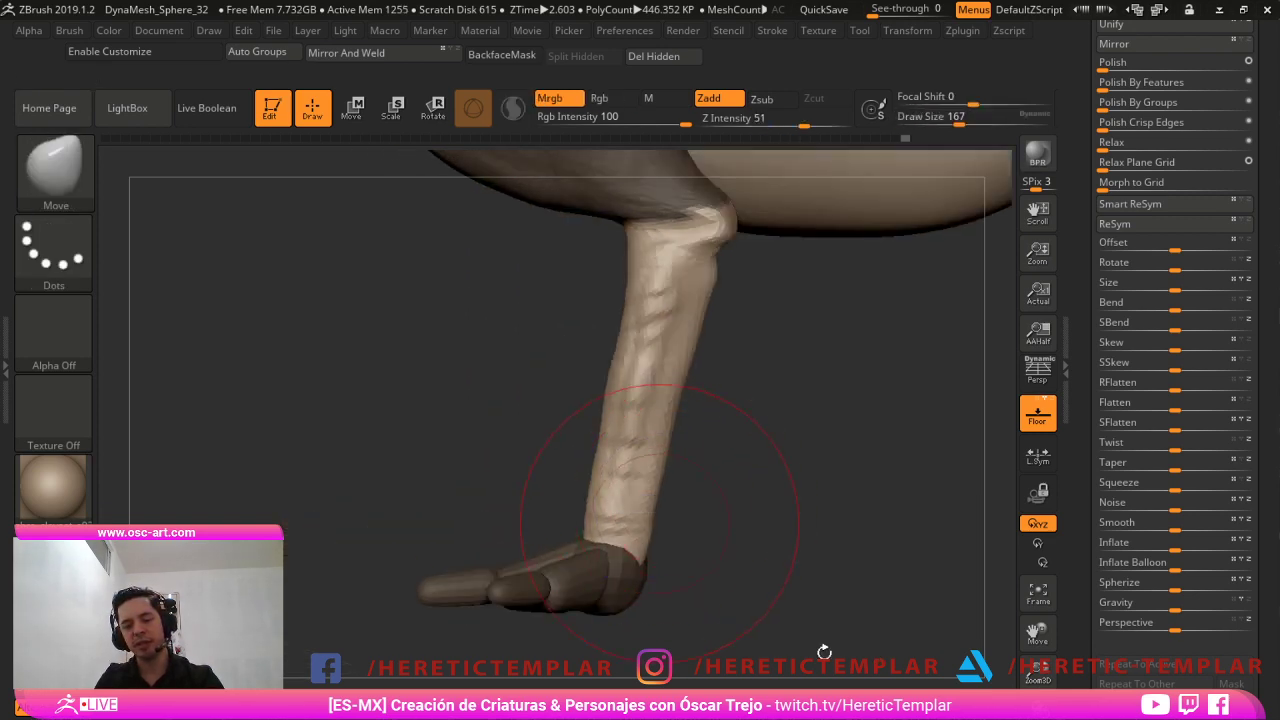
drag(728, 547, 660, 551)
Adjust the ankle where the shin meets the foot from behind and the side, at draw sizes of 140 and 112.
drag(746, 676, 560, 650)
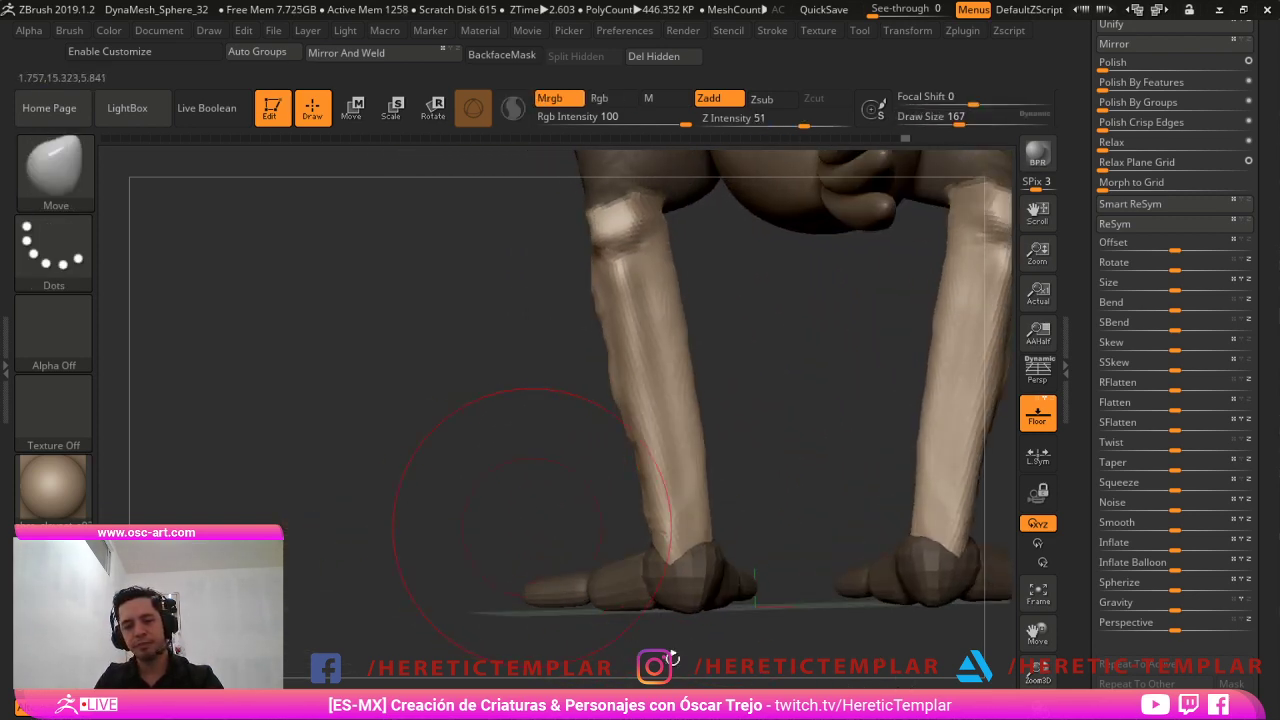
key(s)
drag(667, 556, 662, 556)
drag(672, 580, 678, 600)
drag(700, 660, 940, 660)
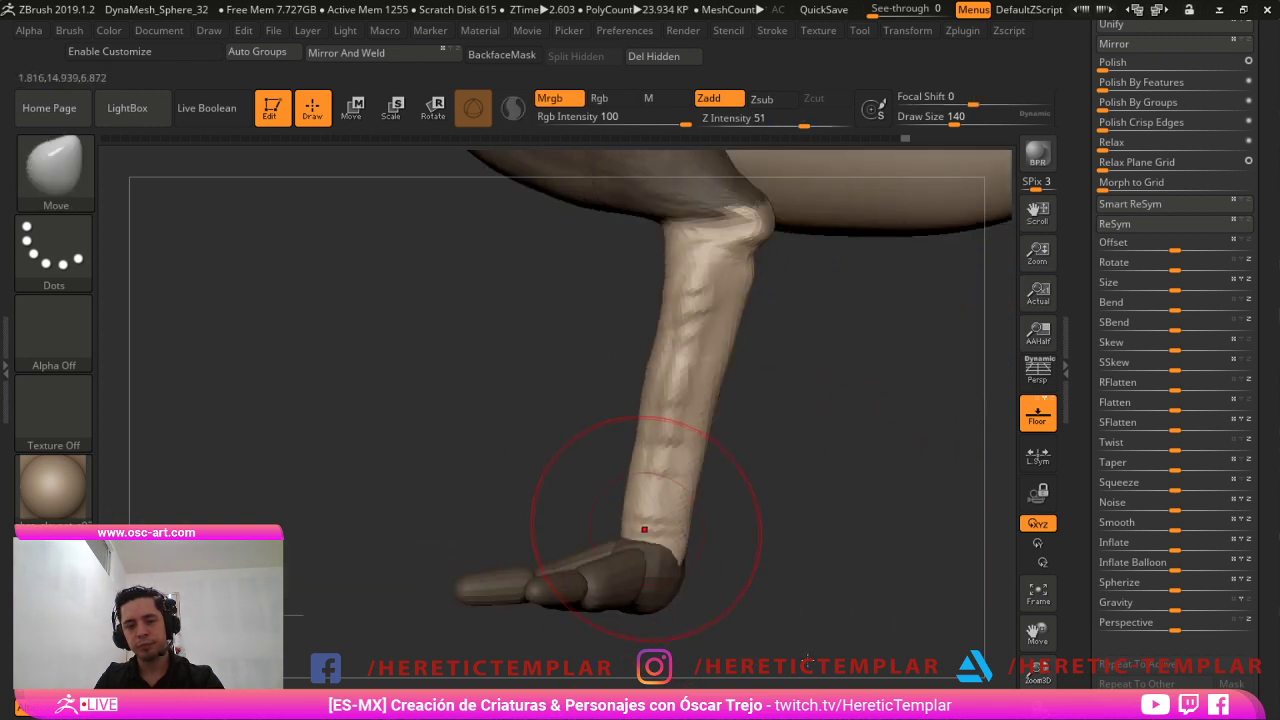
key(s)
drag(677, 546, 634, 517)
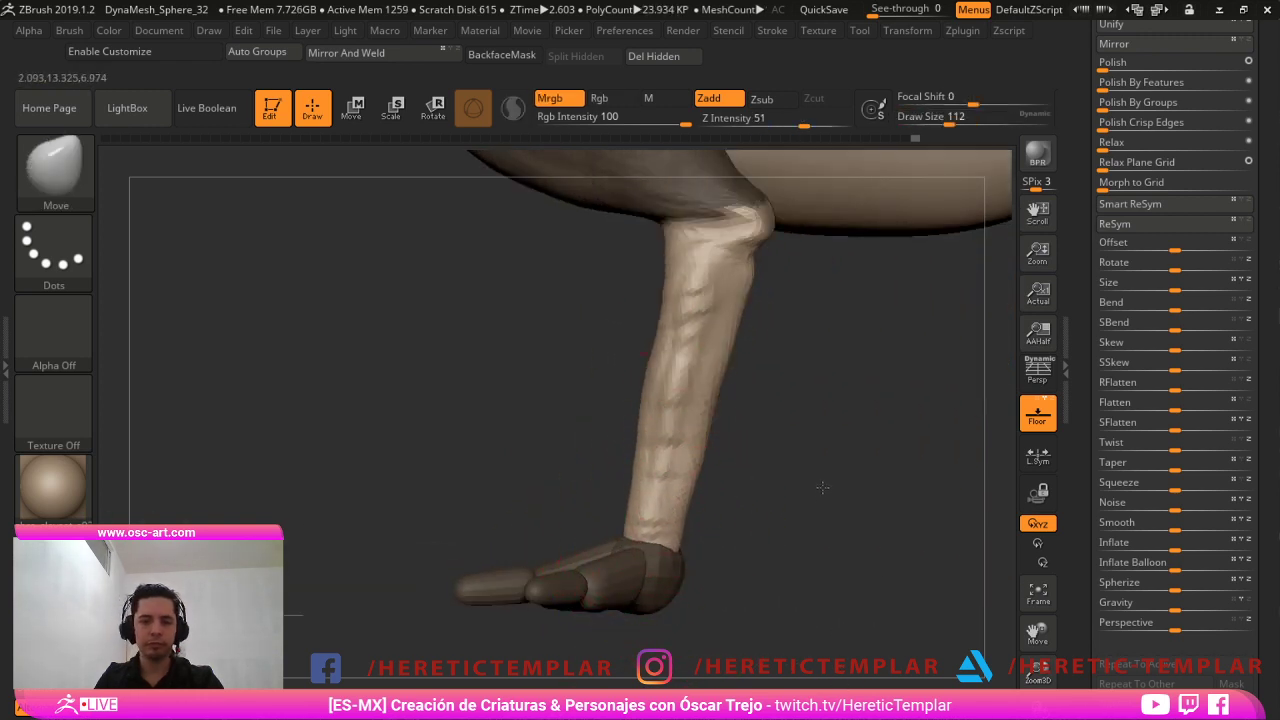
Save the creature's tool file to disk.
mouse_move(823, 486)
mouse_down()
mouse_move(514, 400)
mouse_move(601, 548)
mouse_move(715, 551)
mouse_up()
drag(1268, 150, 1268, 670)
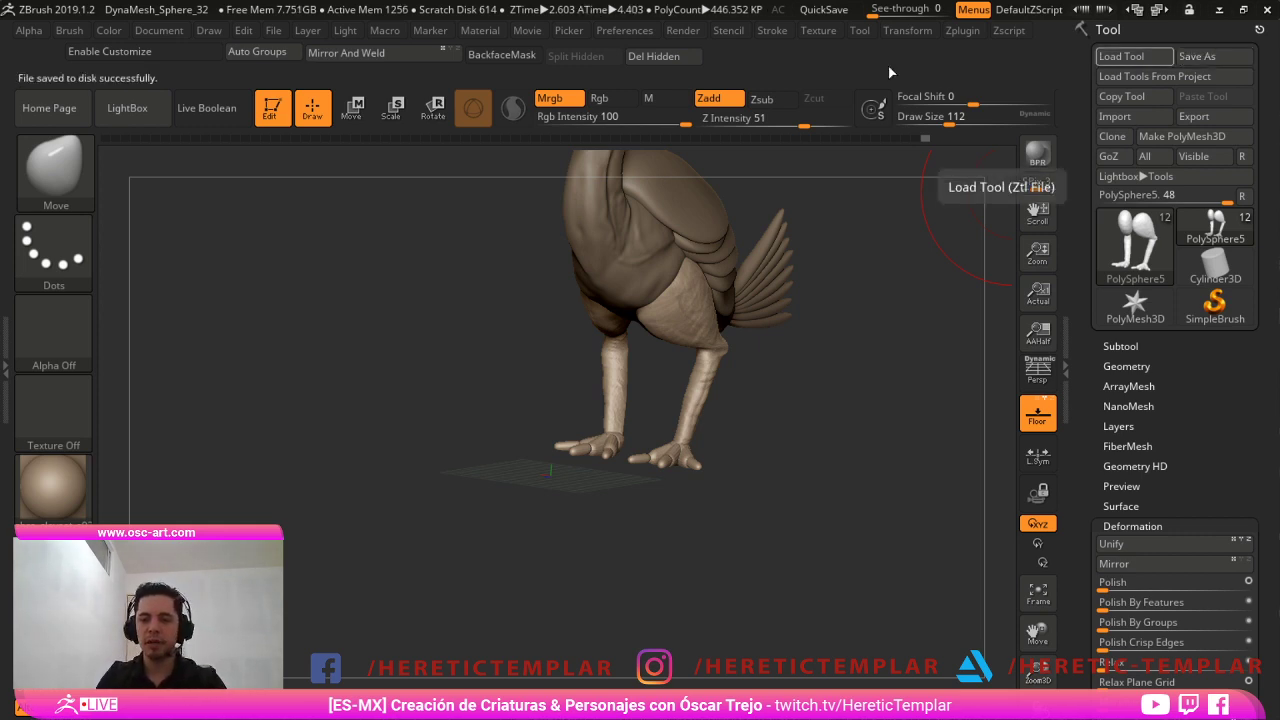
shift+drag(936, 325, 1013, 430)
Start the Remesh By Dynamesh deformer on the legs from the transform gizmo.
key(w)
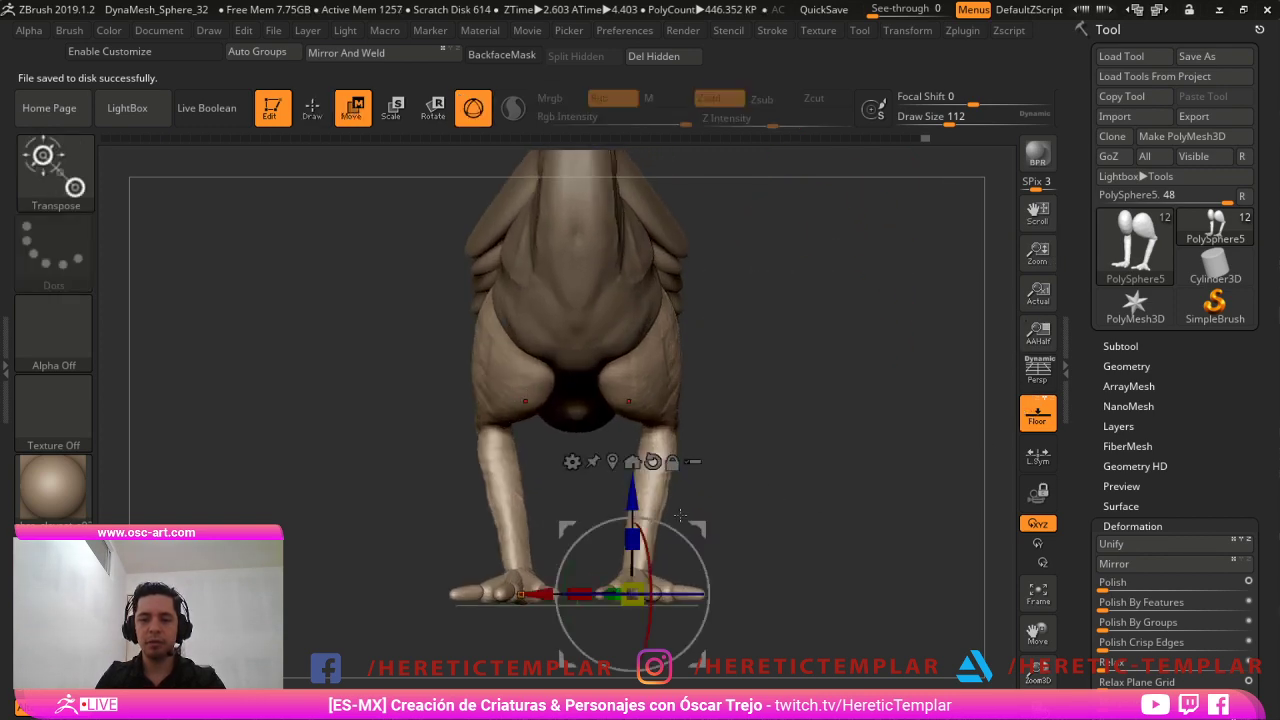
click(572, 462)
click(795, 564)
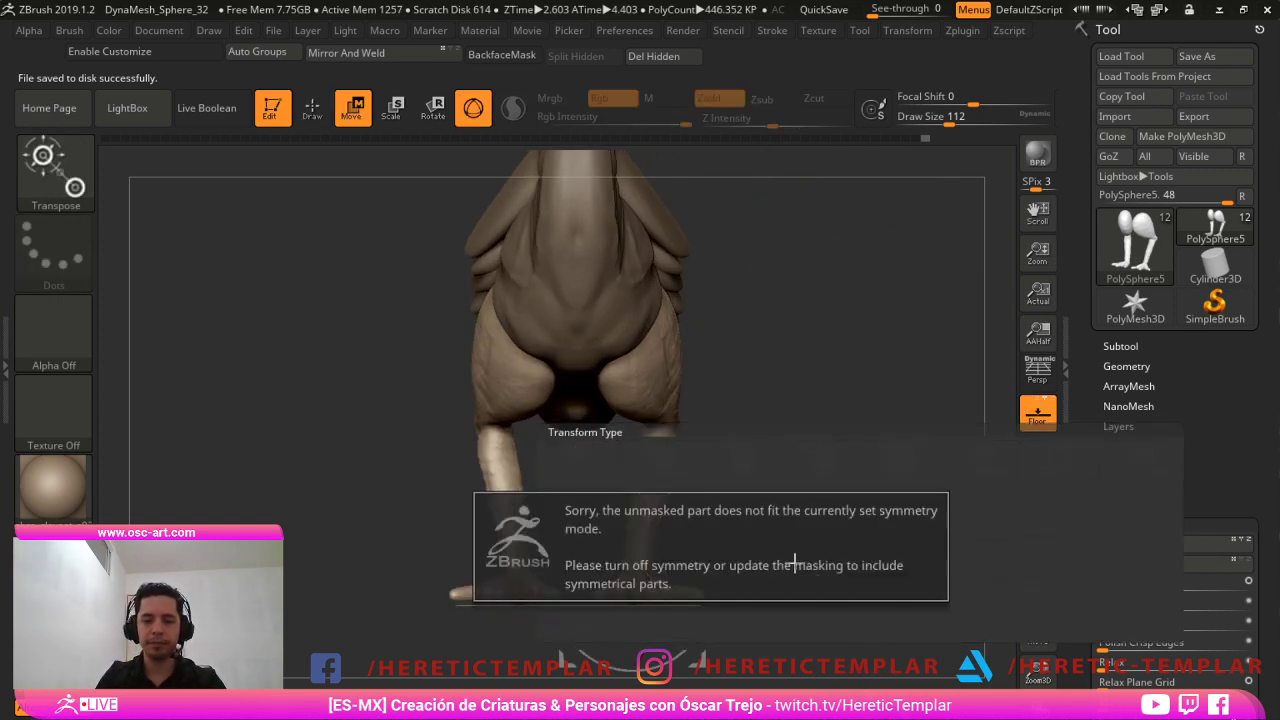
click(895, 536)
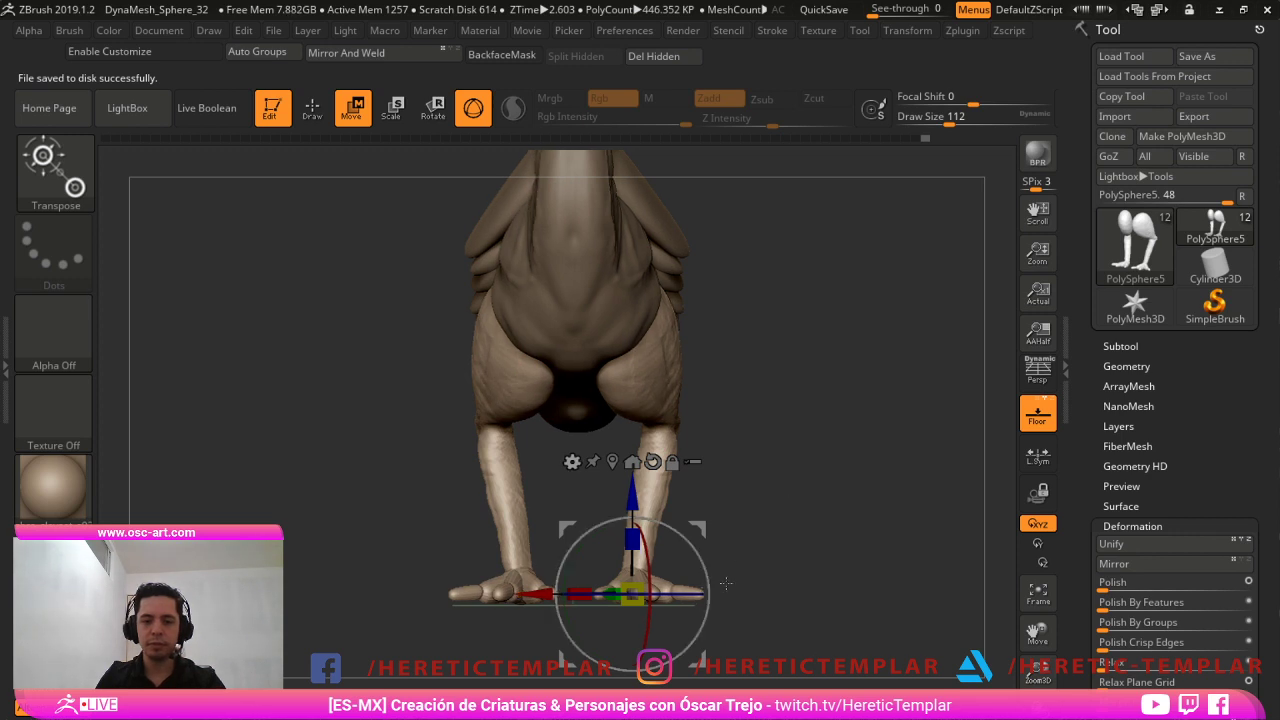
click(572, 461)
click(772, 553)
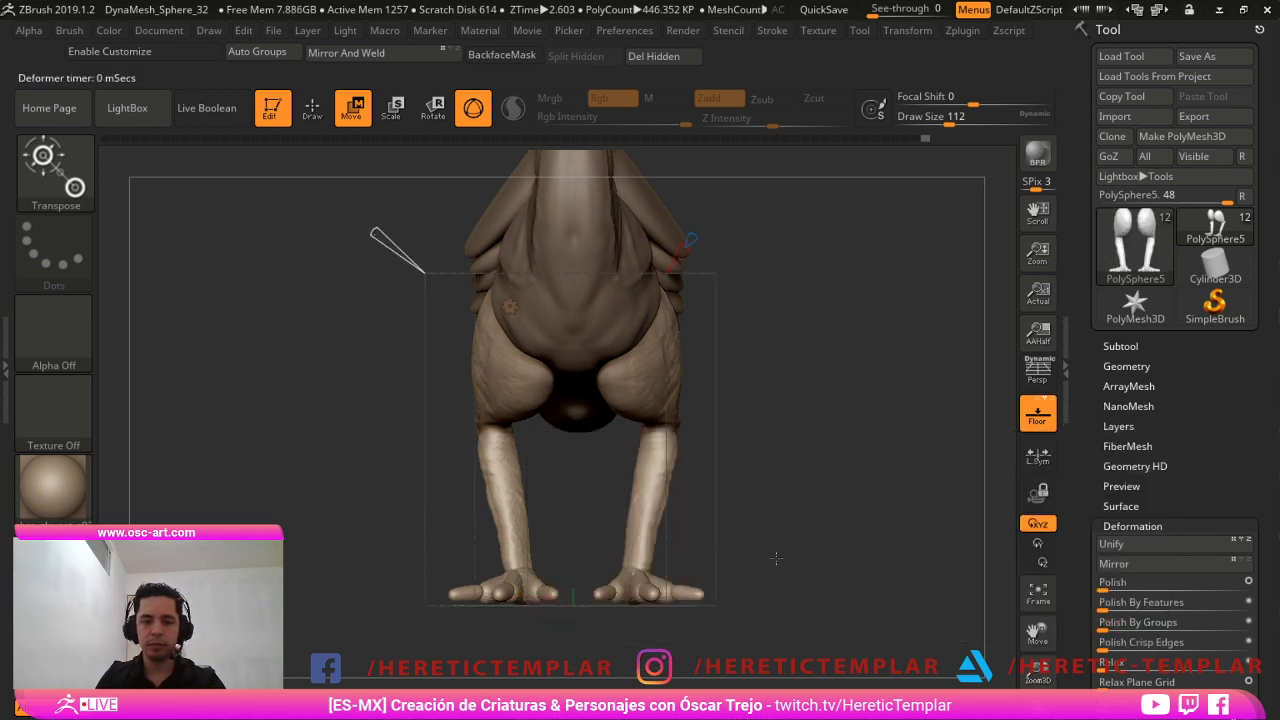
Raise the Remesh By Dynamesh resolution on the legs in several adjustments to fuse the shins, foot spheres and toes.
drag(443, 465, 436, 660)
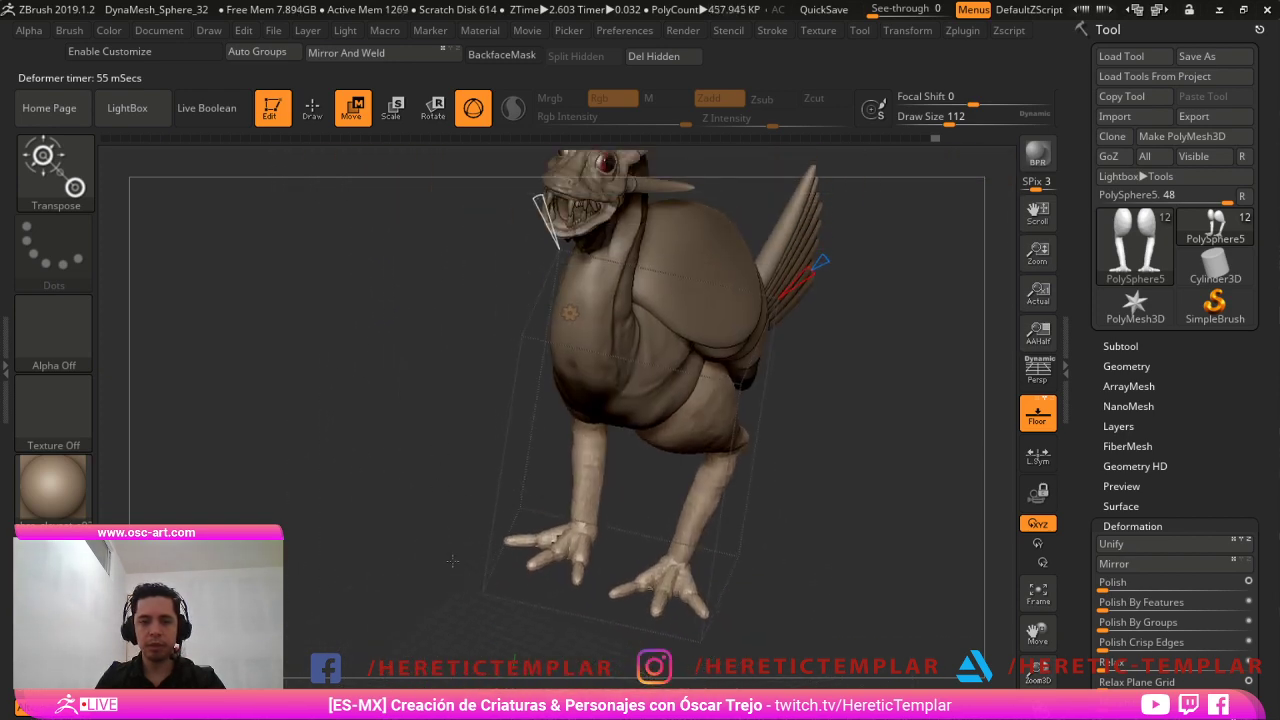
drag(674, 269, 654, 266)
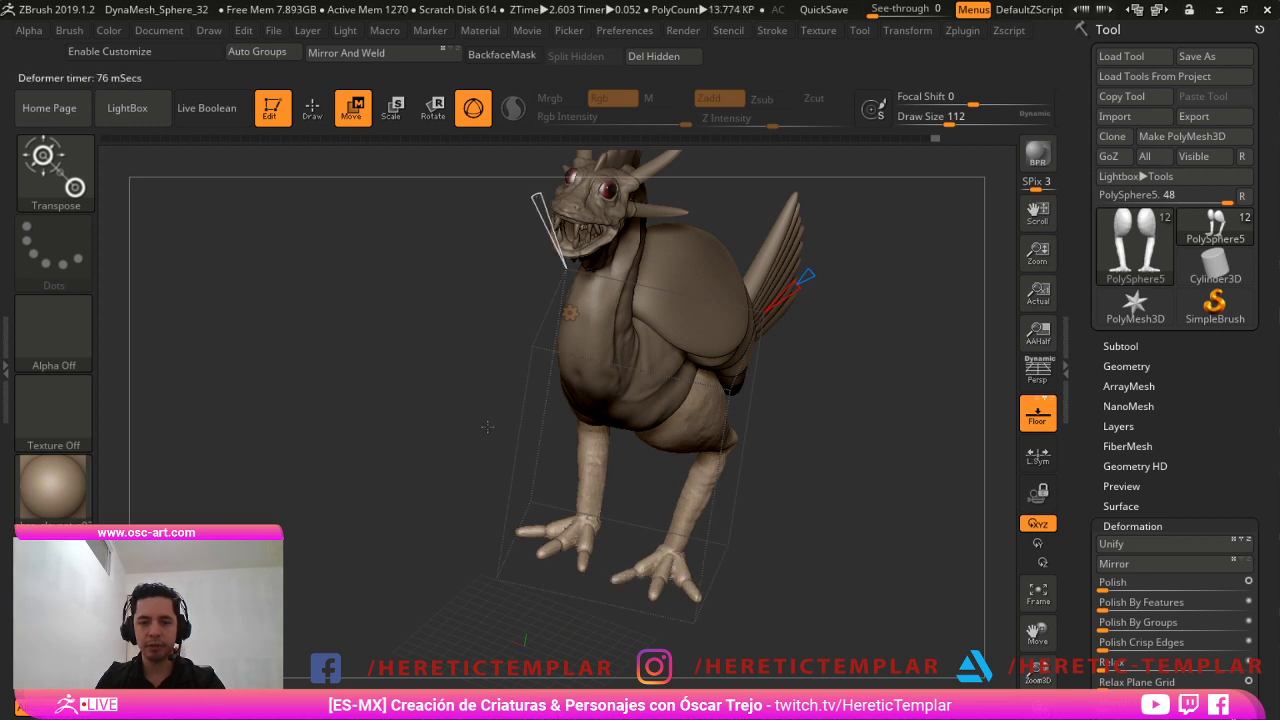
alt+drag(545, 436, 502, 518)
key(ctrl+z)
drag(661, 288, 667, 292)
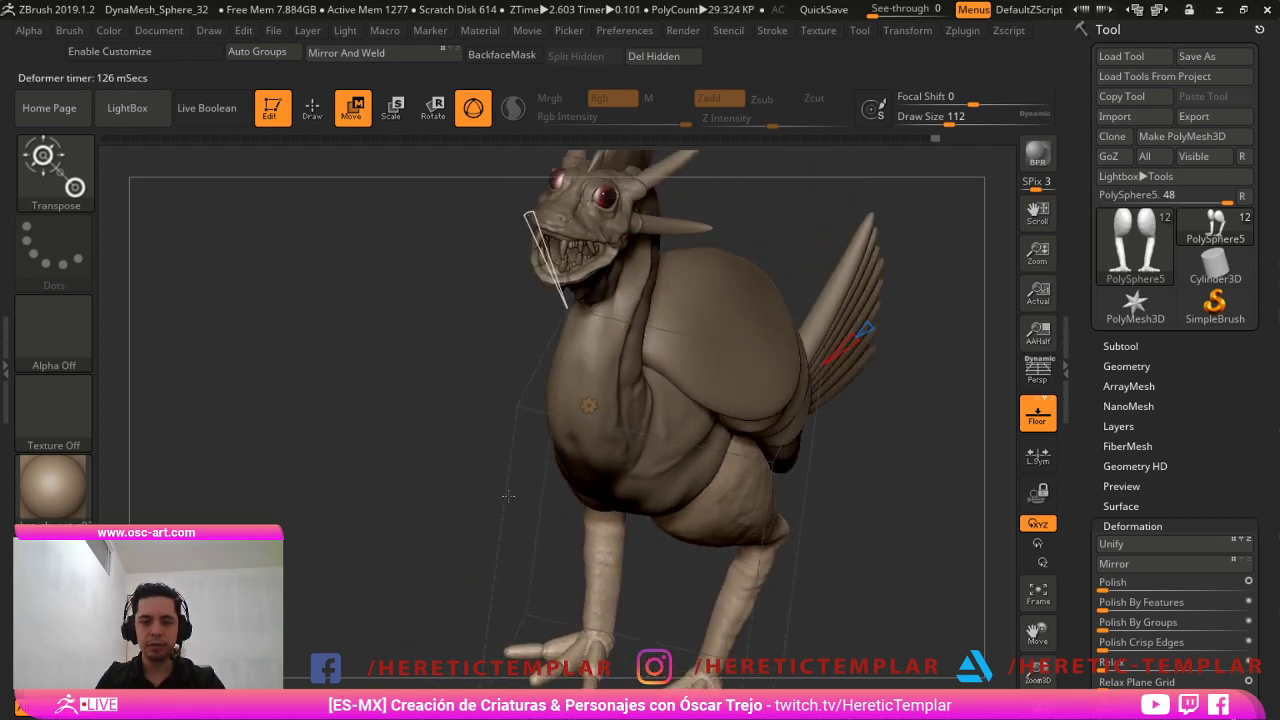
alt+drag(509, 497, 664, 283)
key(ctrl+z)
alt+drag(522, 605, 503, 540)
key(ctrl+z)
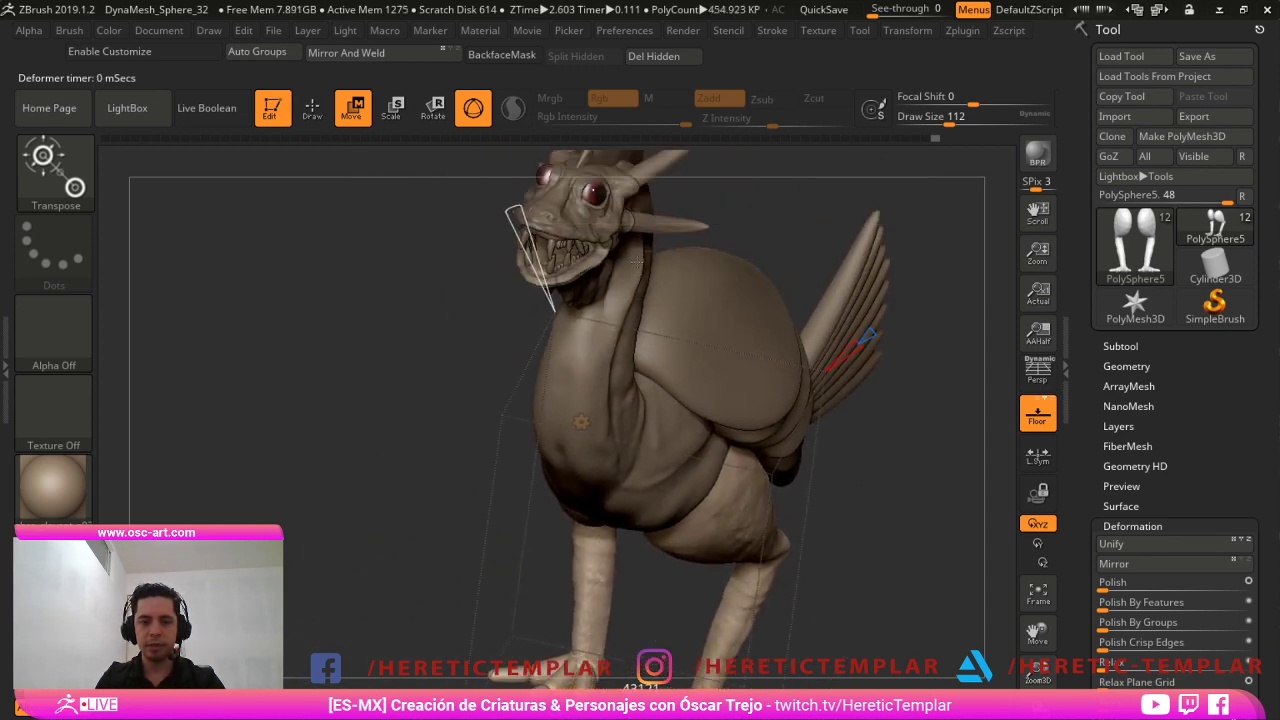
drag(632, 262, 634, 264)
alt+drag(512, 592, 538, 472)
Examine the remeshed legs and feet with the polygroup wireframe turned on and off.
key(shift+f)
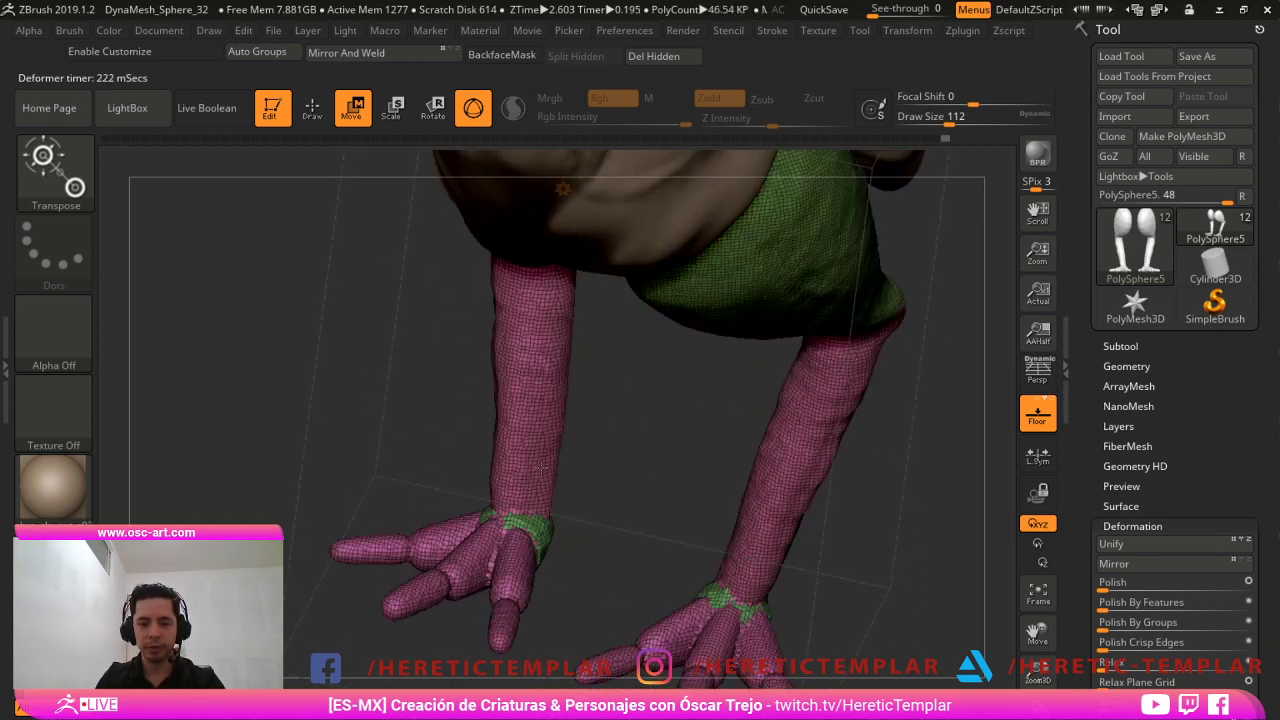
key(shift+f)
key(shift+f)
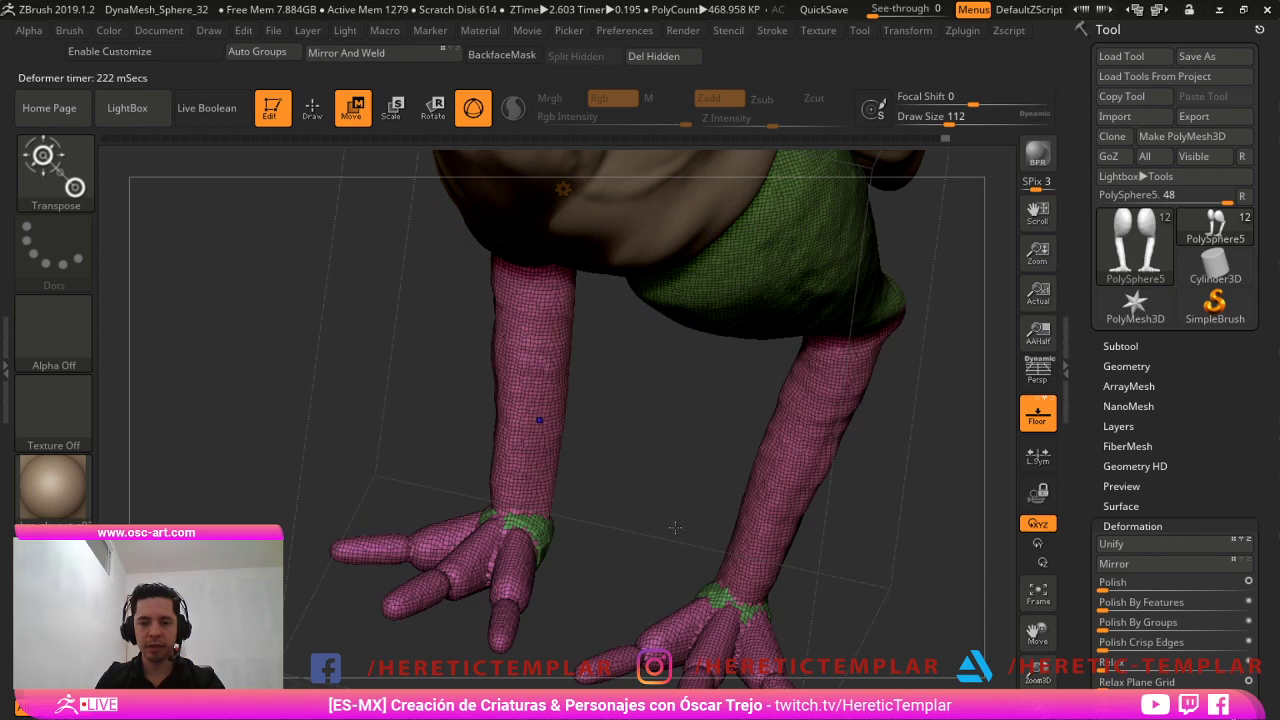
key(shift+f)
key(shift+f)
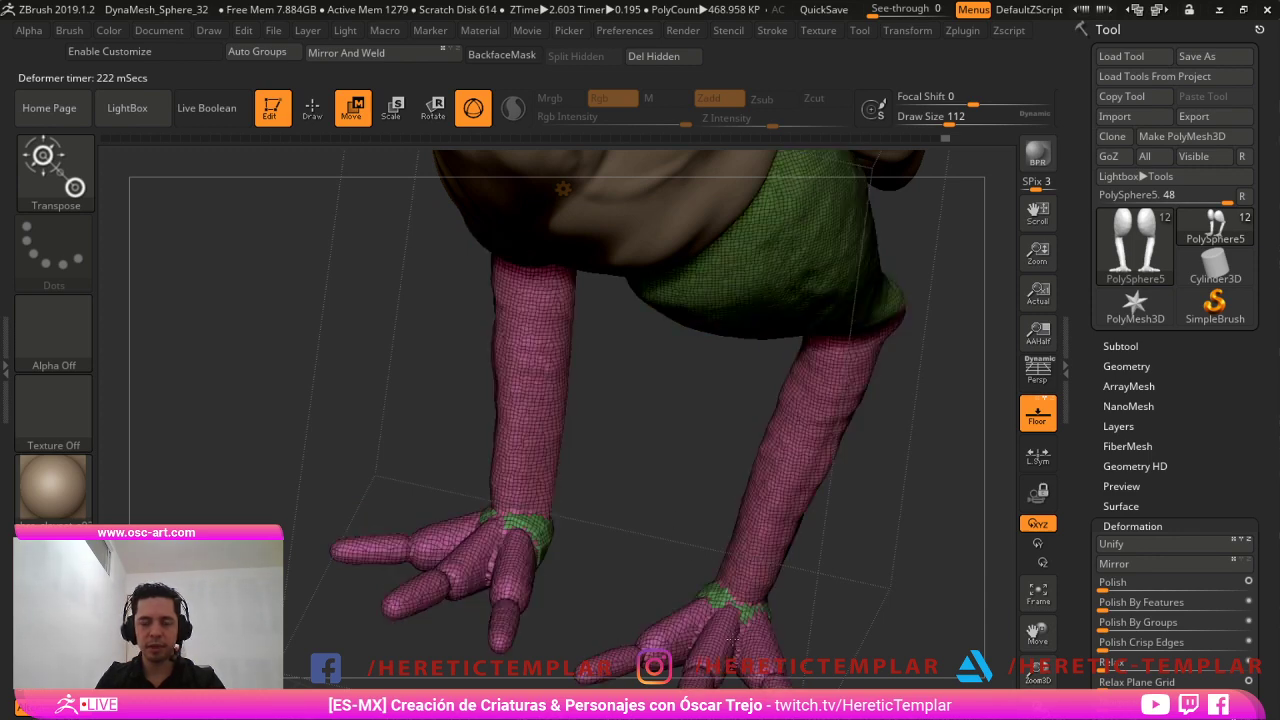
key(shift+f)
alt+drag(655, 400, 647, 238)
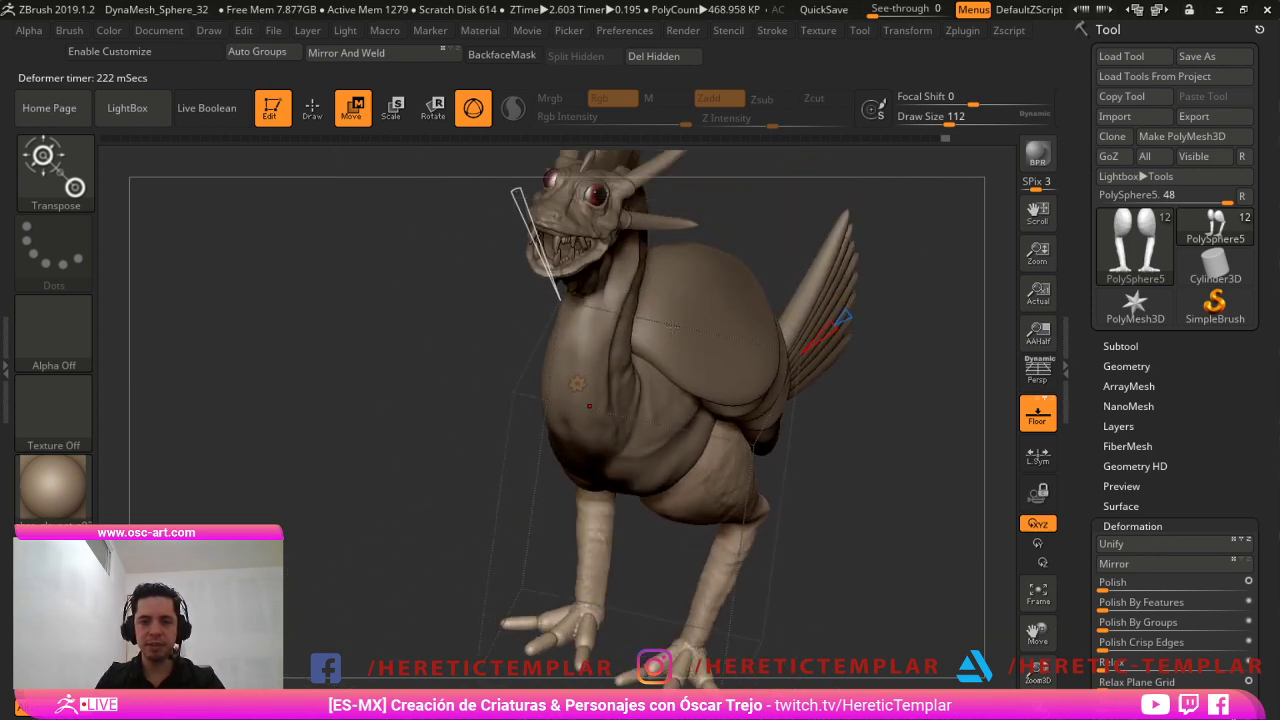
Recheck the wireframe, accept the Remesh By Dynamesh result on the legs, and return to Draw mode.
alt+drag(620, 470, 651, 372)
key(shift+f)
key(shift+f)
key(ctrl+d)
key(ctrl+d)
click(521, 323)
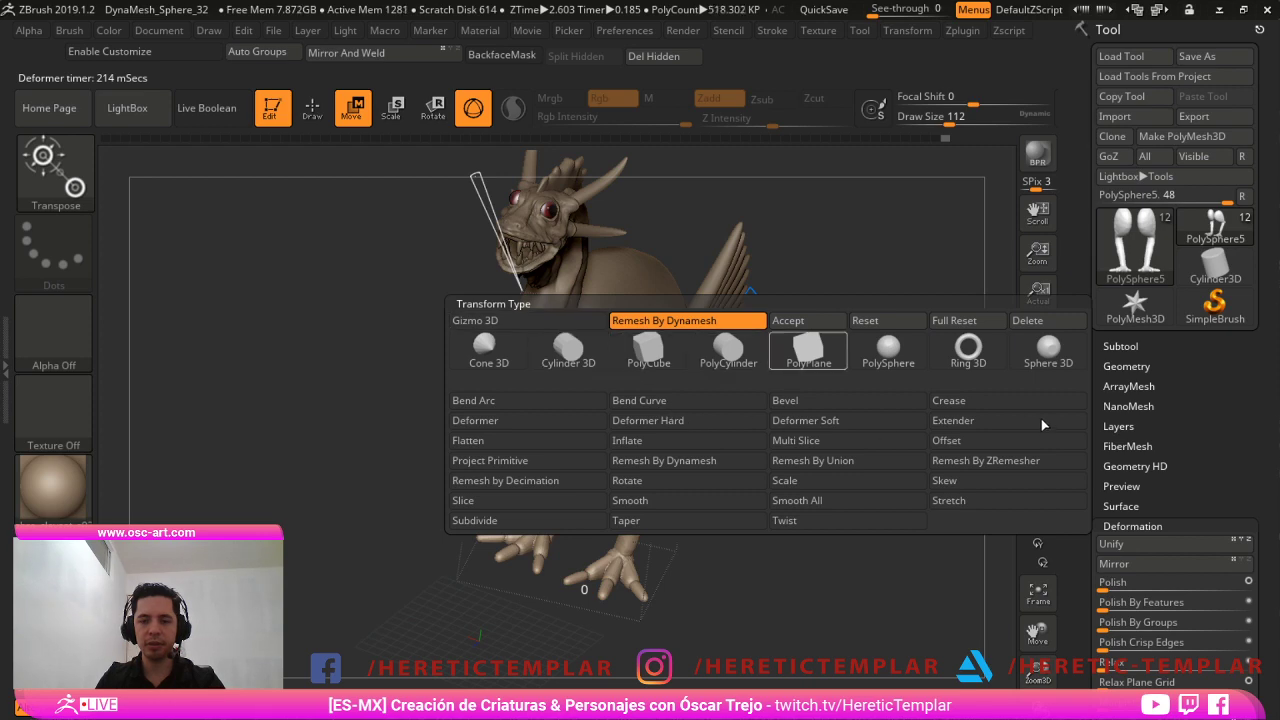
key(q)
Smooth the joints between the toe segments on one foot at a draw size of 68.
drag(910, 622, 982, 641)
mouse_move(982, 641)
alt+mouse_down()
mouse_move(900, 429)
mouse_move(958, 595)
alt+mouse_up()
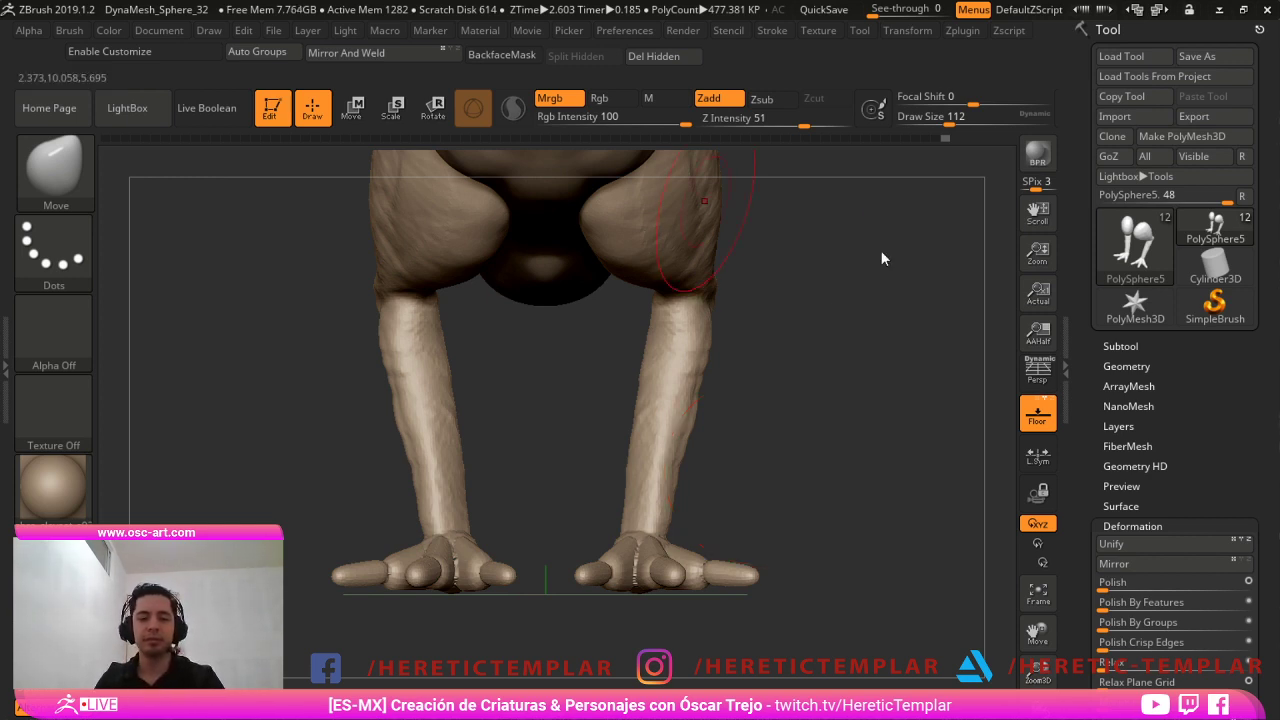
mouse_move(975, 489)
mouse_down()
mouse_move(872, 609)
mouse_move(856, 504)
mouse_move(820, 635)
mouse_up()
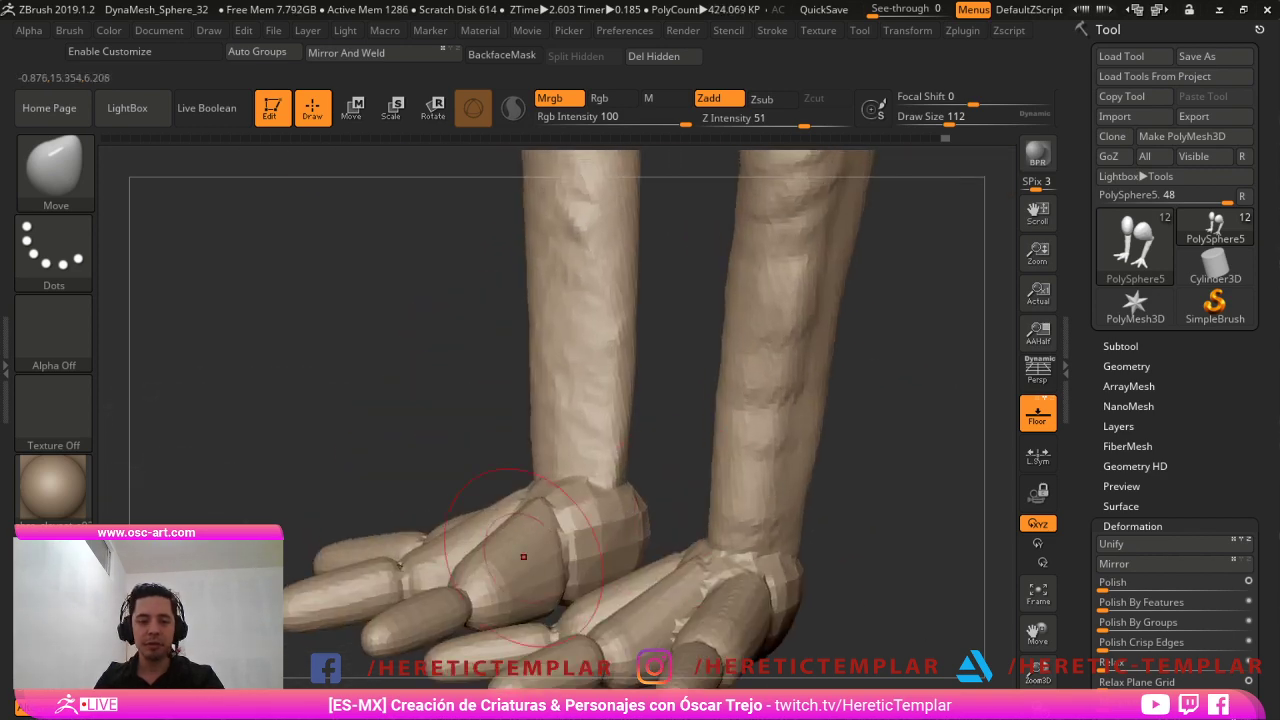
key(s)
drag(496, 550, 482, 551)
mouse_move(396, 570)
shift+mouse_down()
mouse_move(406, 588)
mouse_move(472, 612)
shift+mouse_up()
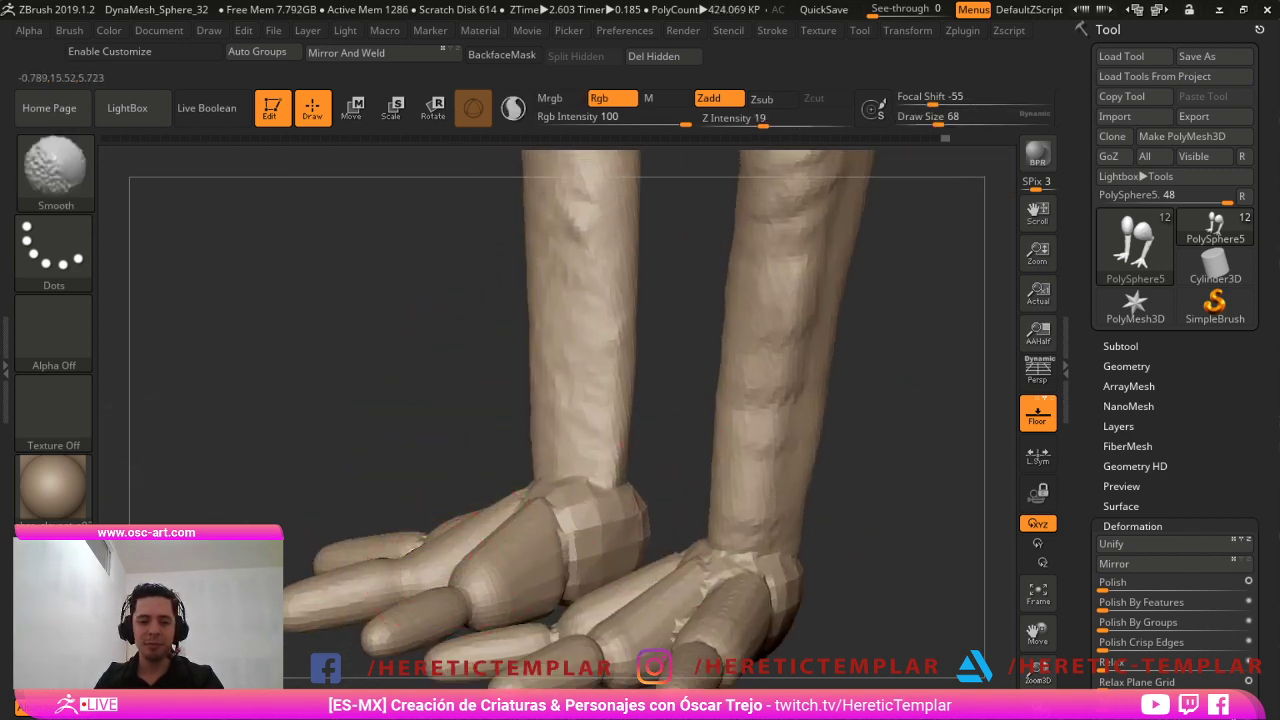
drag(900, 470, 880, 600)
shift+drag(312, 446, 350, 468)
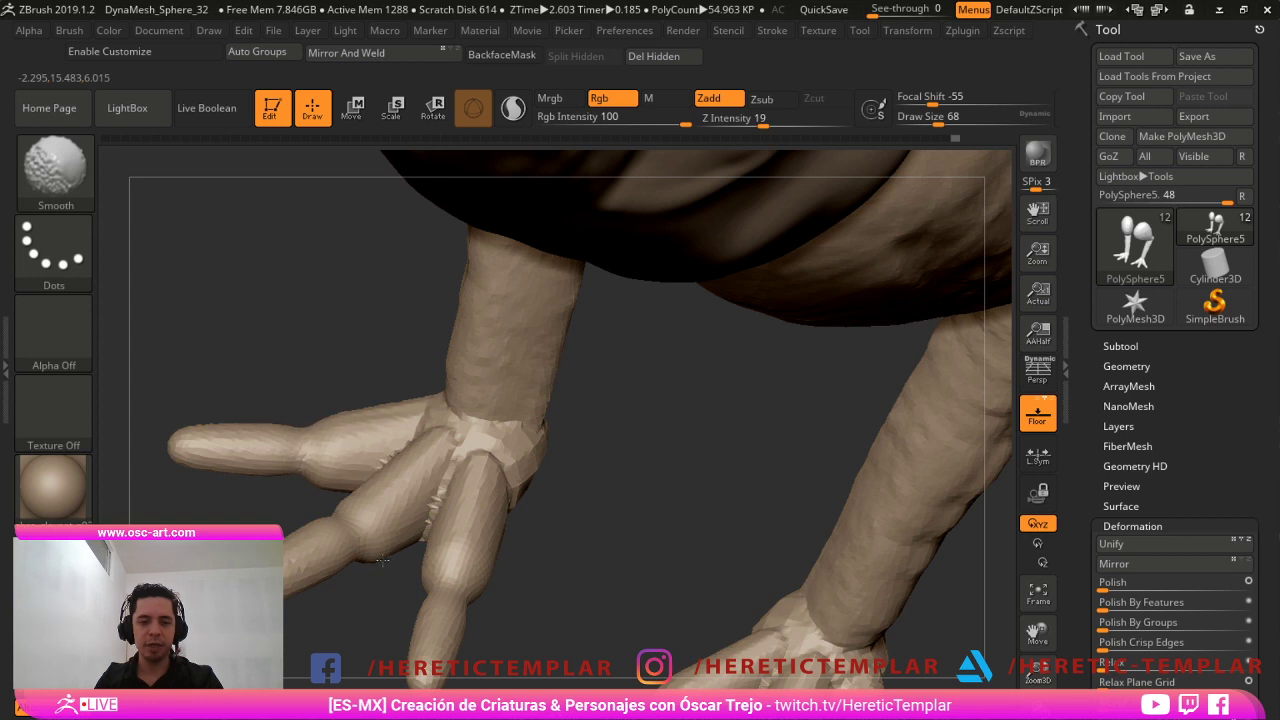
Build up the toe joints with the Clay brush at draw size 51 and smooth the gaps between the toe bases at 59.
key(b)
key(c)
key(l)
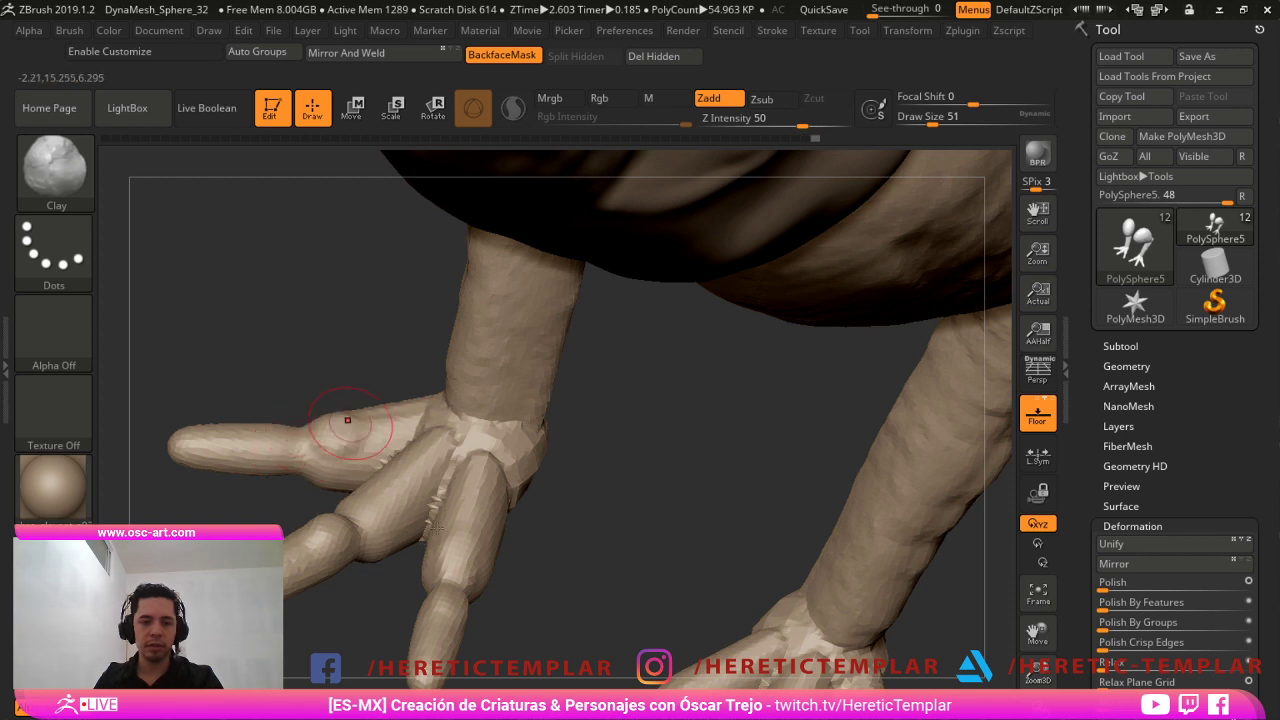
shift+drag(418, 423, 398, 473)
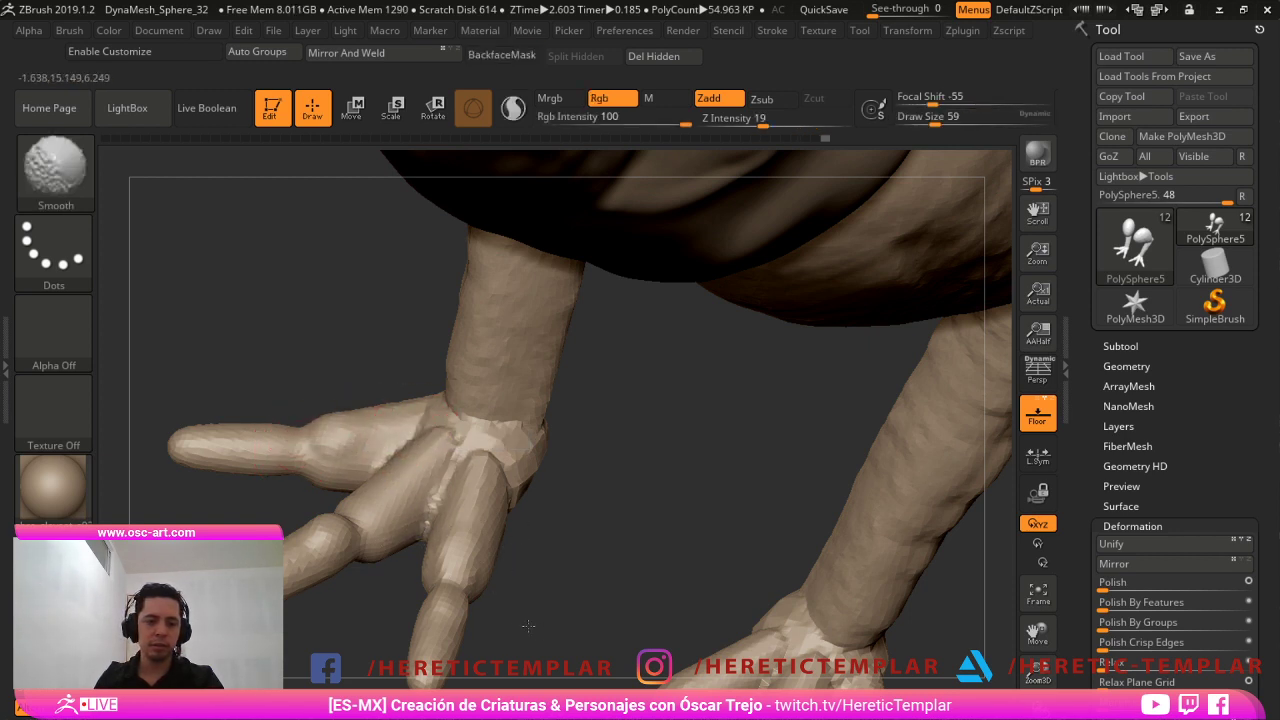
Mirror and weld the legs to carry the sculpted toes over to the other foot.
key(shift)
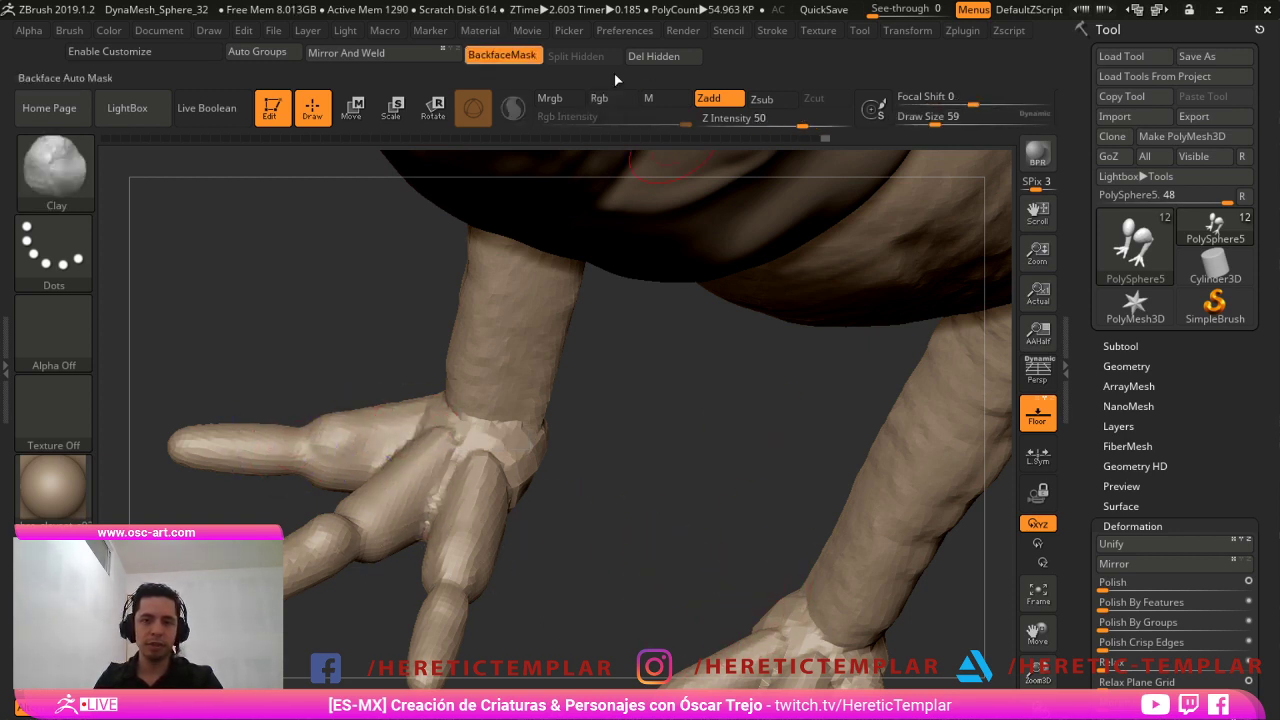
click(386, 59)
alt+drag(682, 654, 697, 437)
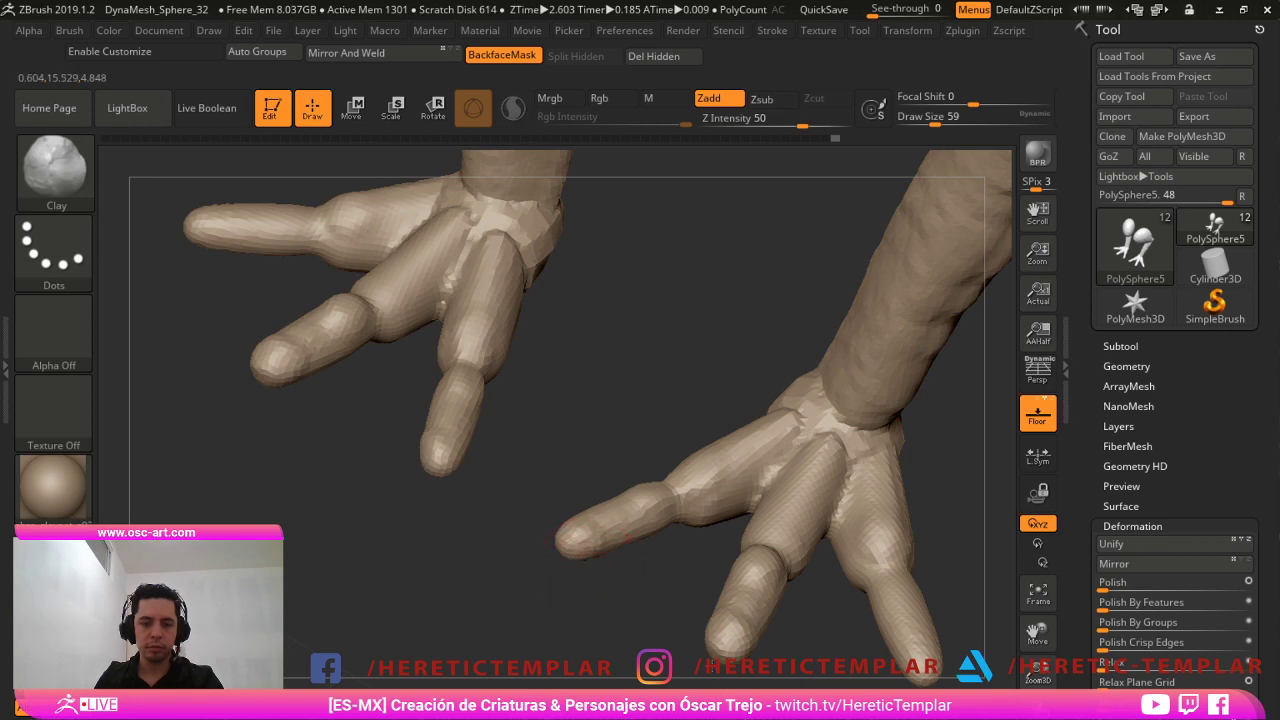
Build up and smooth the toe bases around the ankle with the Clay brush at draw size 59.
drag(708, 664, 752, 628)
mouse_move(583, 575)
mouse_down()
mouse_move(590, 562)
mouse_move(606, 600)
mouse_up()
alt+drag(791, 387, 749, 268)
mouse_move(703, 480)
mouse_down()
mouse_move(716, 440)
mouse_move(704, 505)
mouse_up()
drag(825, 580, 885, 544)
alt+drag(967, 593, 890, 367)
mouse_move(620, 487)
mouse_down()
mouse_move(574, 428)
mouse_move(612, 432)
mouse_up()
drag(800, 580, 703, 576)
mouse_move(654, 455)
shift+mouse_down()
mouse_move(663, 418)
mouse_move(720, 584)
mouse_move(657, 494)
shift+mouse_up()
Sculpt the tendon lines above the foot with the Standard brush at draw size 35 and smooth them.
mouse_move(570, 500)
mouse_down()
mouse_move(677, 580)
mouse_move(710, 515)
mouse_up()
key(b)
key(s)
key(t)
key(s)
mouse_move(600, 548)
mouse_down()
mouse_move(584, 549)
mouse_move(638, 470)
mouse_up()
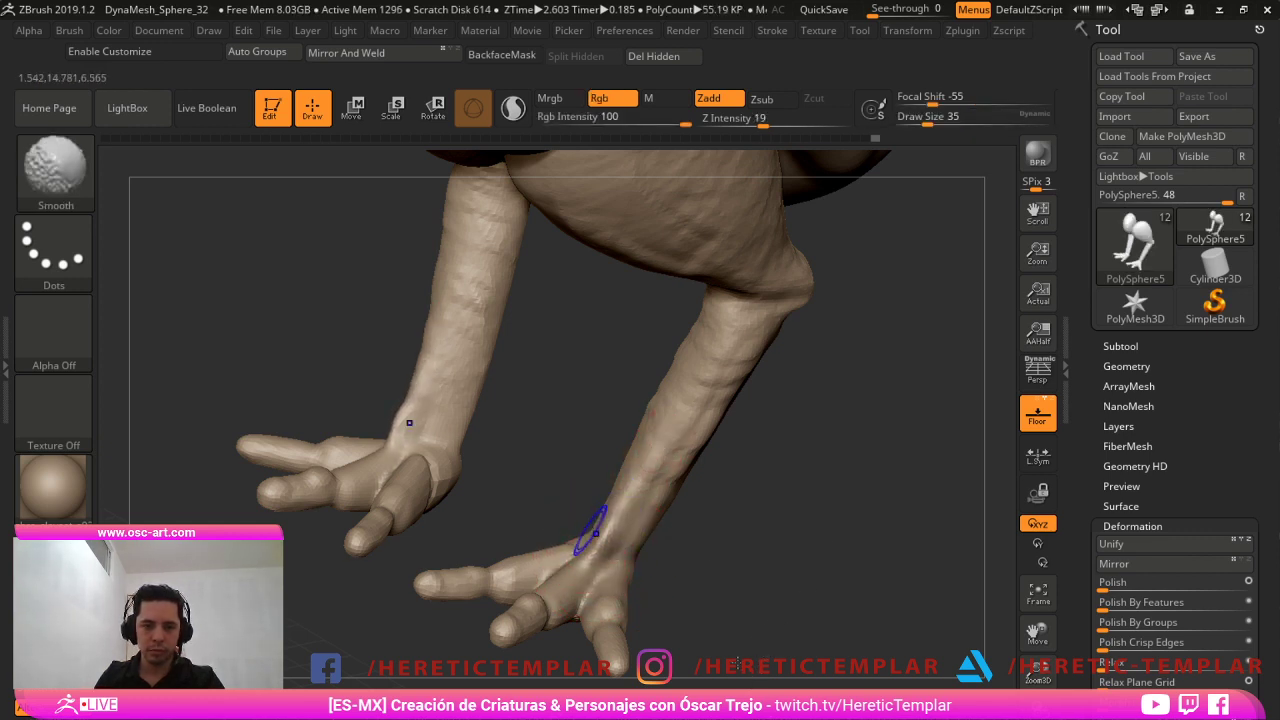
shift+drag(594, 532, 594, 536)
Refine the ankle and lower shin tendons with the Standard brush, using draw size 27 and then 46, and smooth the ankle.
key(s)
mouse_move(663, 571)
mouse_down()
mouse_move(684, 557)
mouse_move(634, 568)
mouse_move(772, 570)
mouse_up()
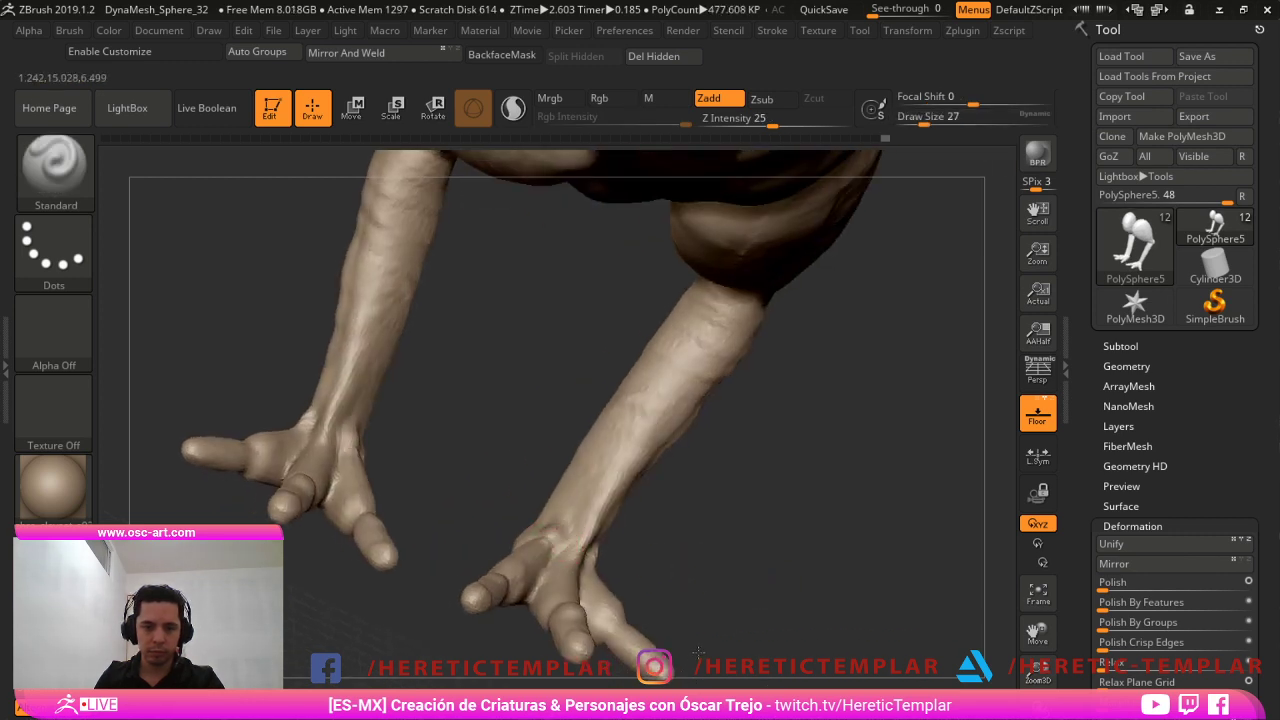
mouse_move(558, 524)
shift+mouse_down()
mouse_move(551, 538)
mouse_move(556, 526)
shift+mouse_up()
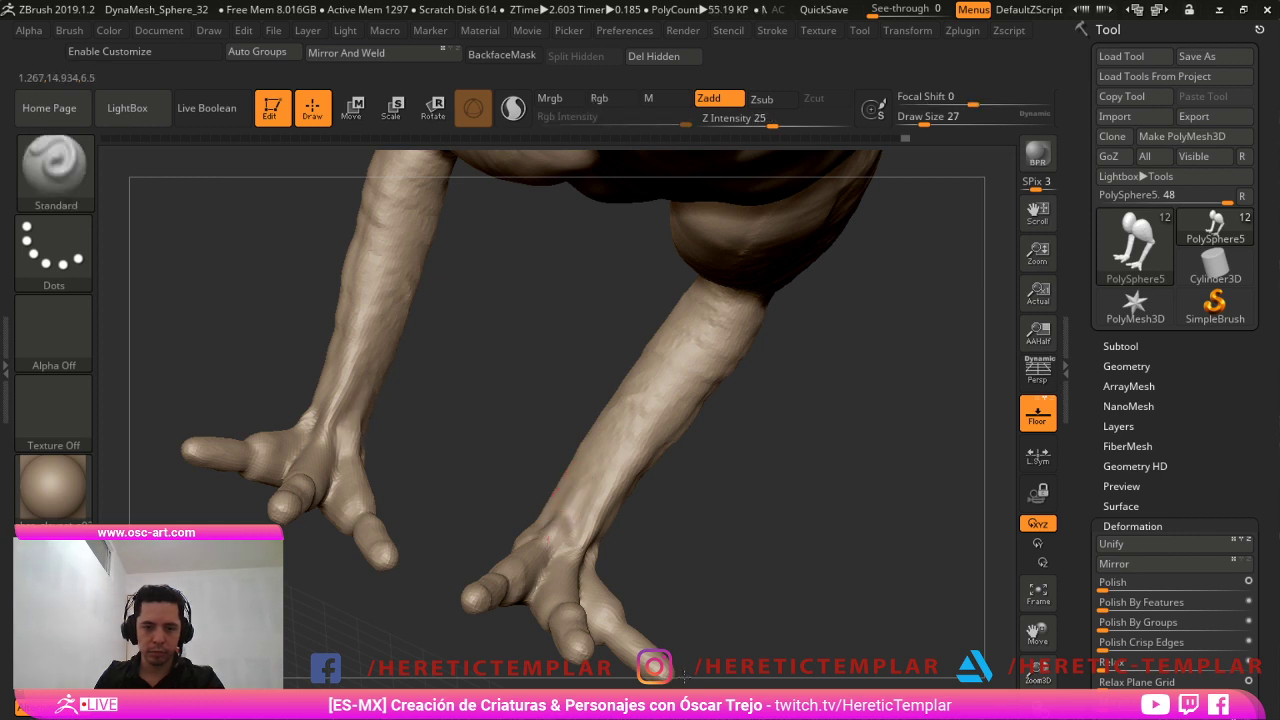
key(shift)
mouse_move(673, 520)
alt+mouse_down()
mouse_move(743, 480)
mouse_move(690, 490)
alt+mouse_up()
key(s)
drag(584, 522, 590, 522)
Select the tail feathers subtool and scale the feather fan down at the tip of the tail.
mouse_move(660, 498)
alt+mouse_down()
mouse_move(696, 475)
mouse_move(740, 663)
alt+mouse_up()
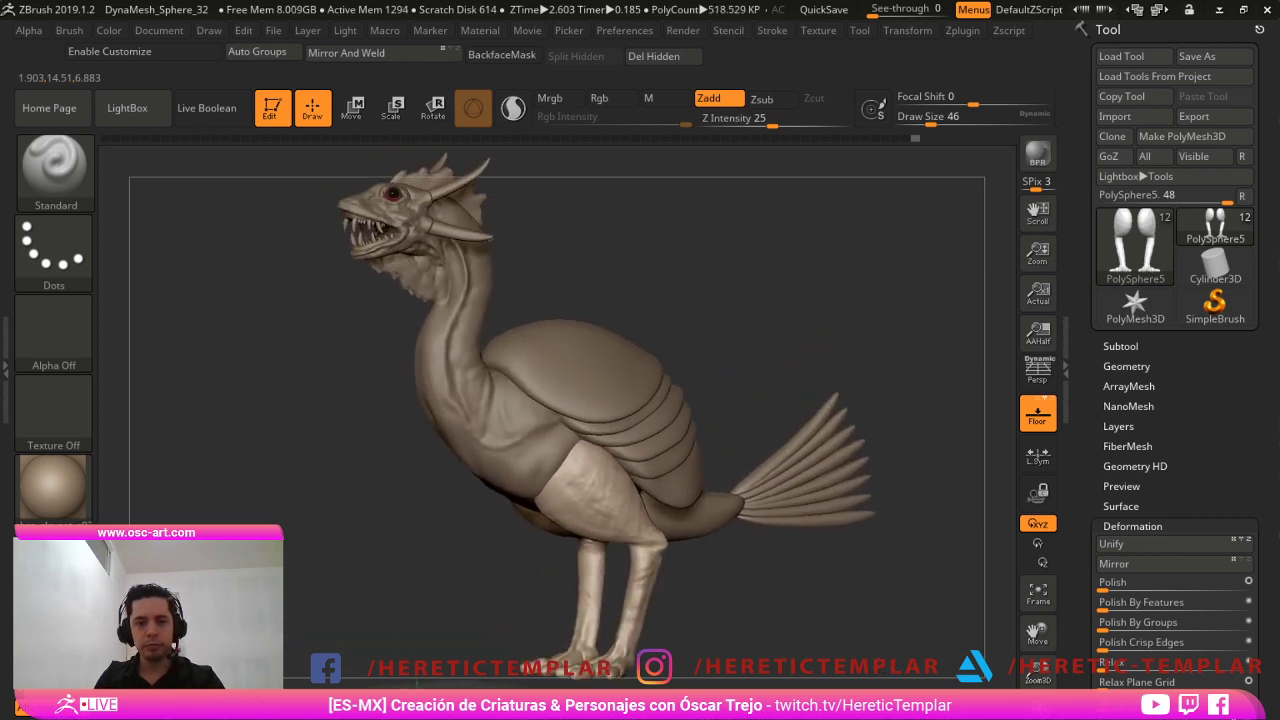
alt+drag(500, 600, 564, 700)
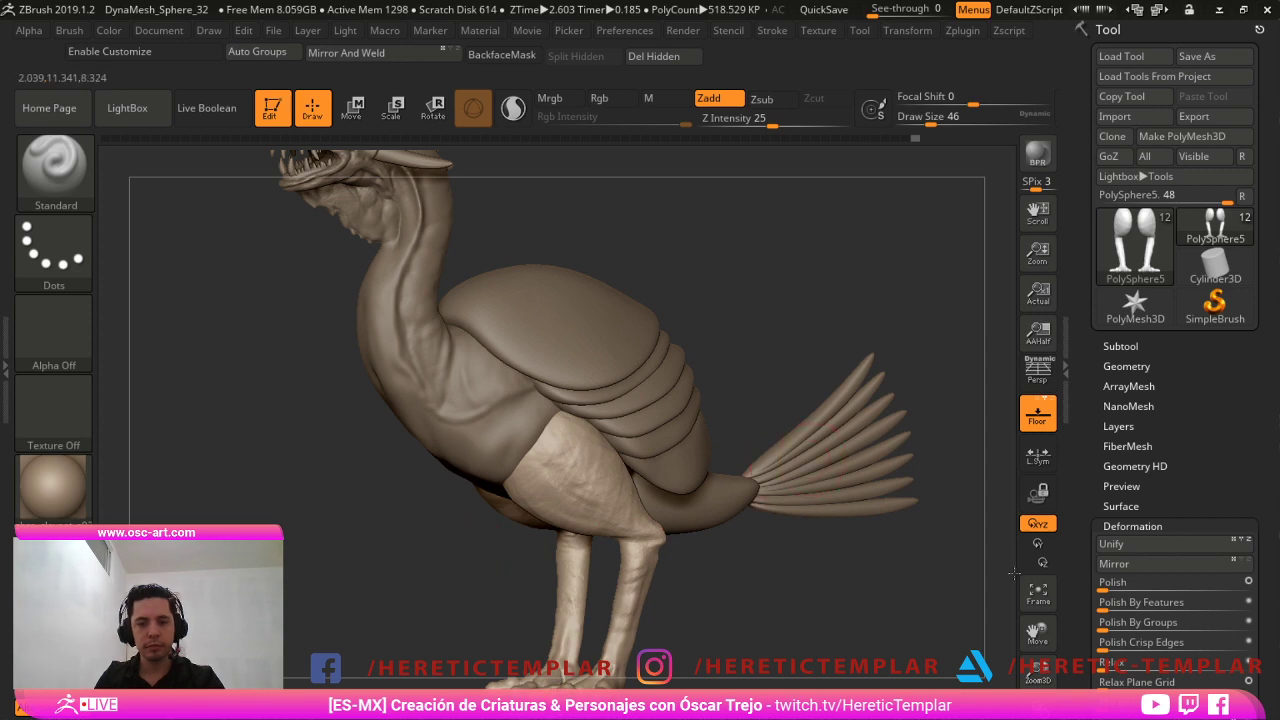
alt+click(812, 424)
mouse_move(866, 406)
alt+mouse_down()
mouse_move(771, 480)
mouse_move(789, 520)
alt+mouse_up()
key(w)
drag(880, 560, 897, 569)
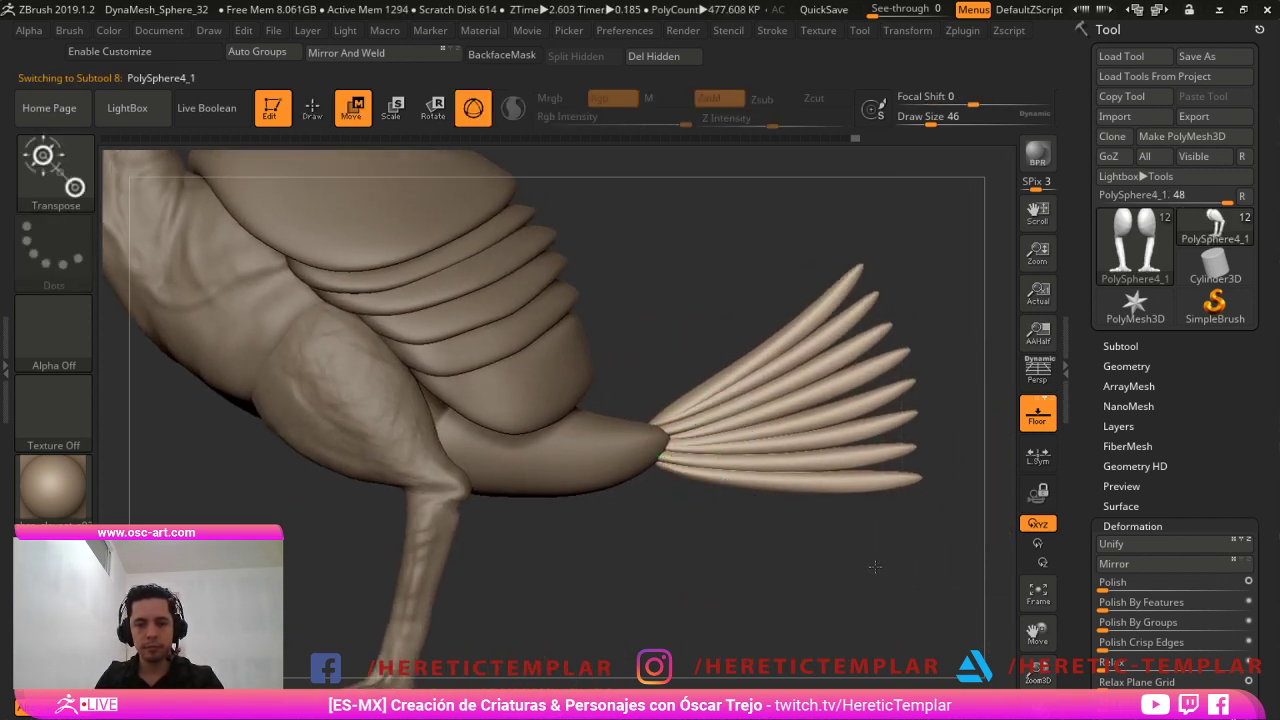
mouse_move(688, 461)
mouse_down()
mouse_move(667, 470)
mouse_move(741, 440)
mouse_move(698, 448)
mouse_move(718, 427)
mouse_up()
key(q)
key(s)
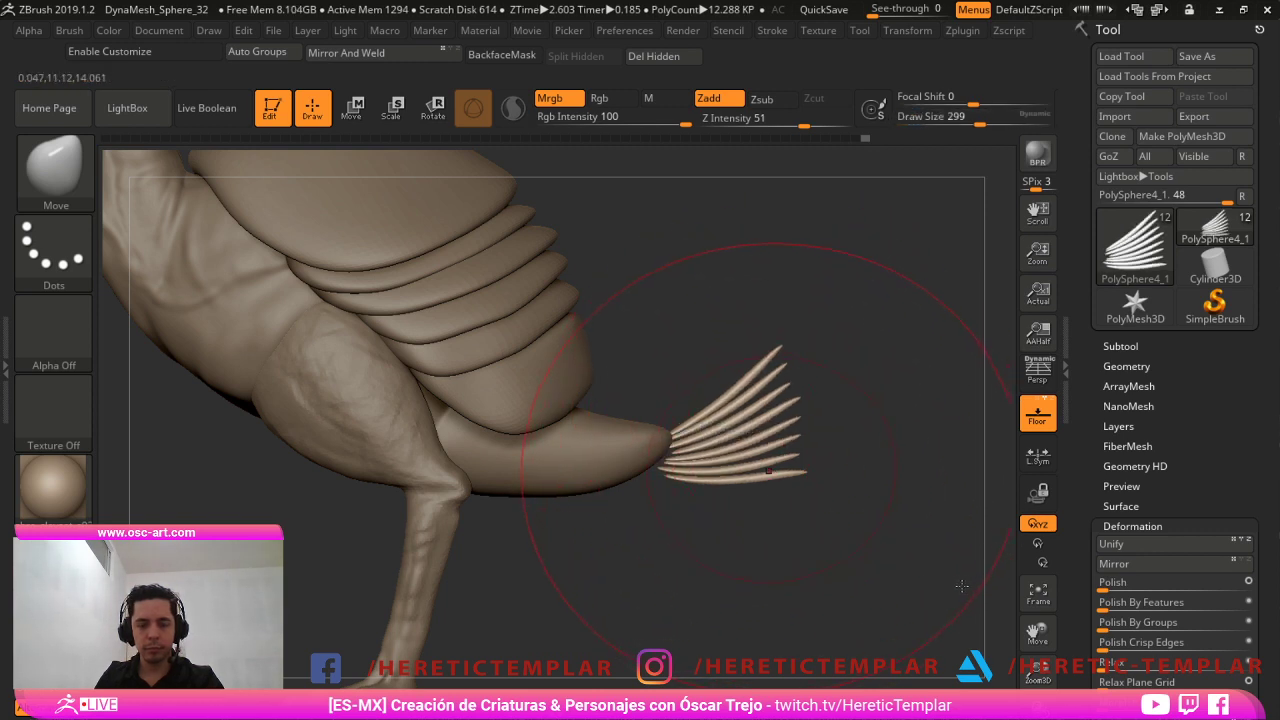
Raise the feather fan, duplicate it below, and rotate the copy downward so both sets meet at the tail tip.
key(w)
drag(752, 390, 749, 356)
key(q)
key(s)
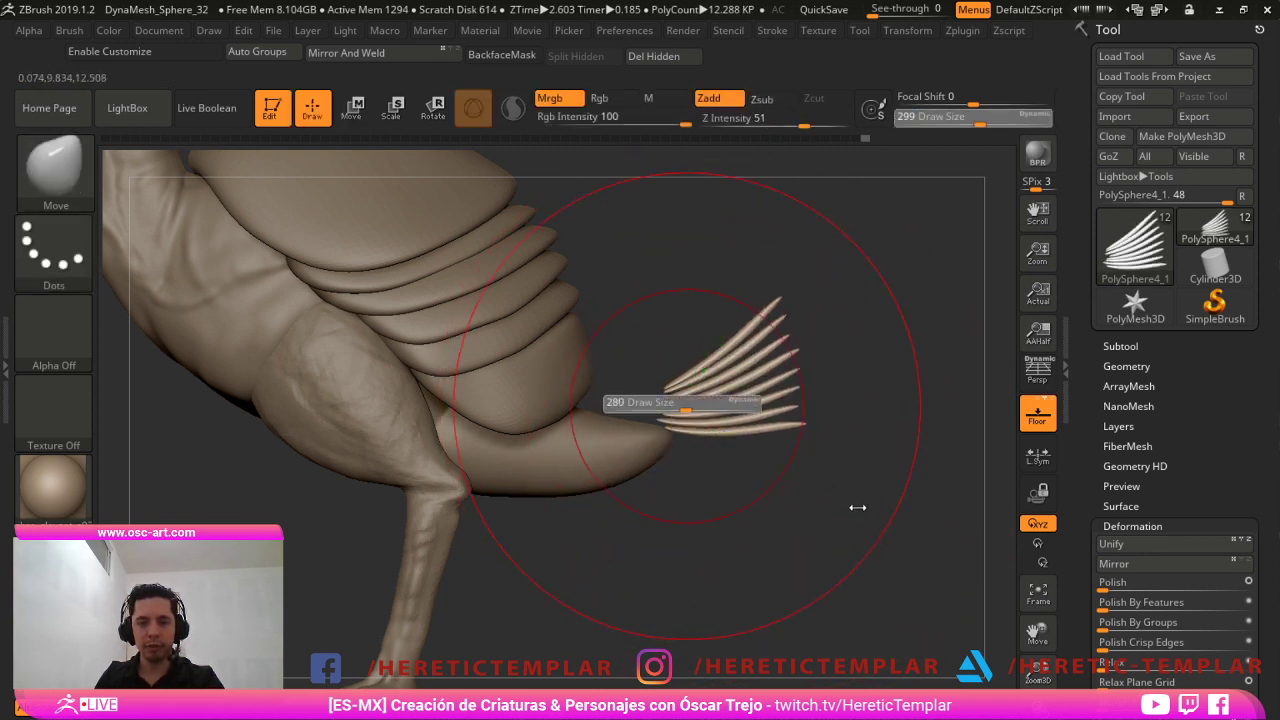
drag(686, 405, 670, 404)
key(w)
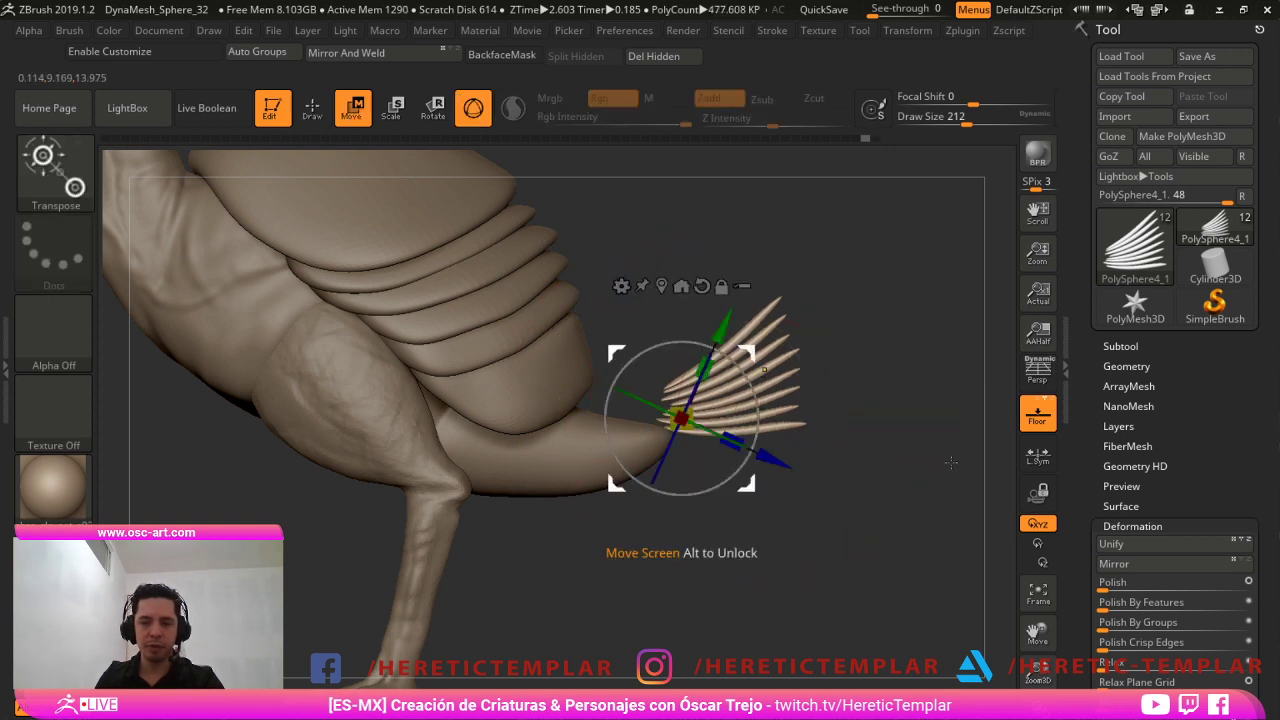
ctrl+drag(761, 370, 761, 507)
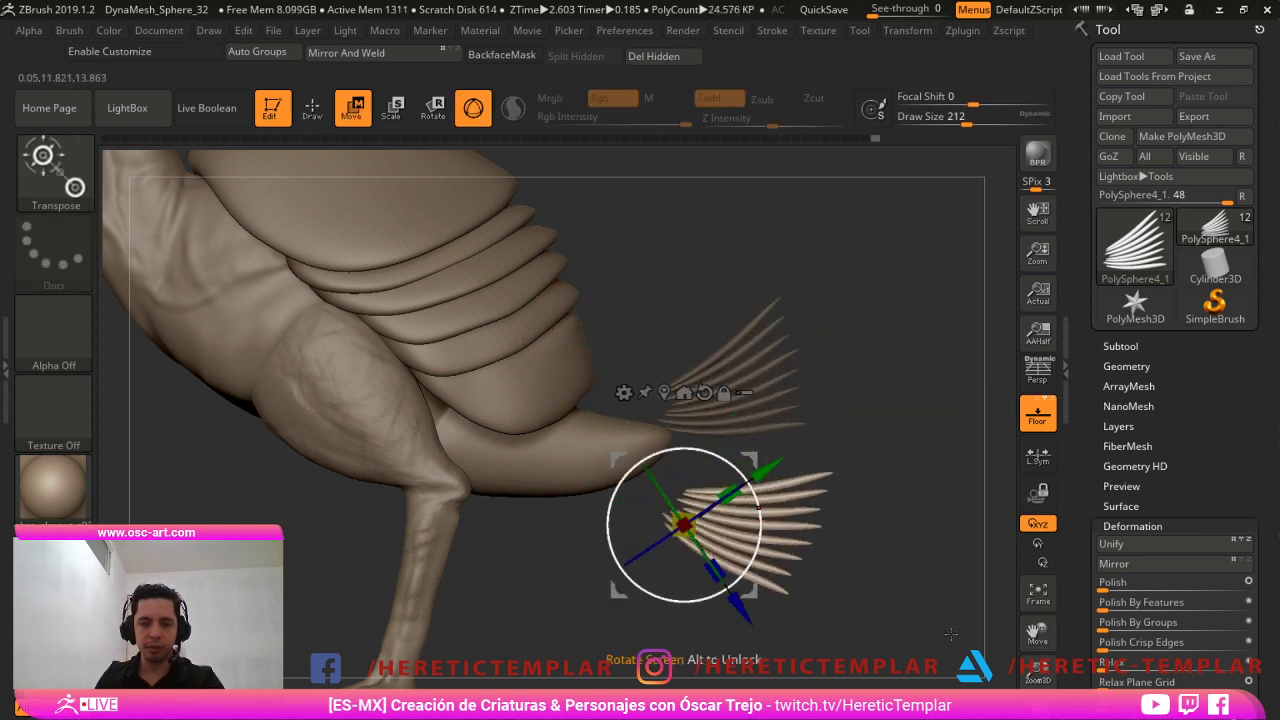
mouse_move(757, 456)
mouse_down()
mouse_move(756, 431)
mouse_move(728, 403)
mouse_up()
Invert the mask, nudge the roots of the upper feathers with the Move brush at draw size 116, and clear the mask.
key(q)
ctrl+drag(830, 354, 848, 385)
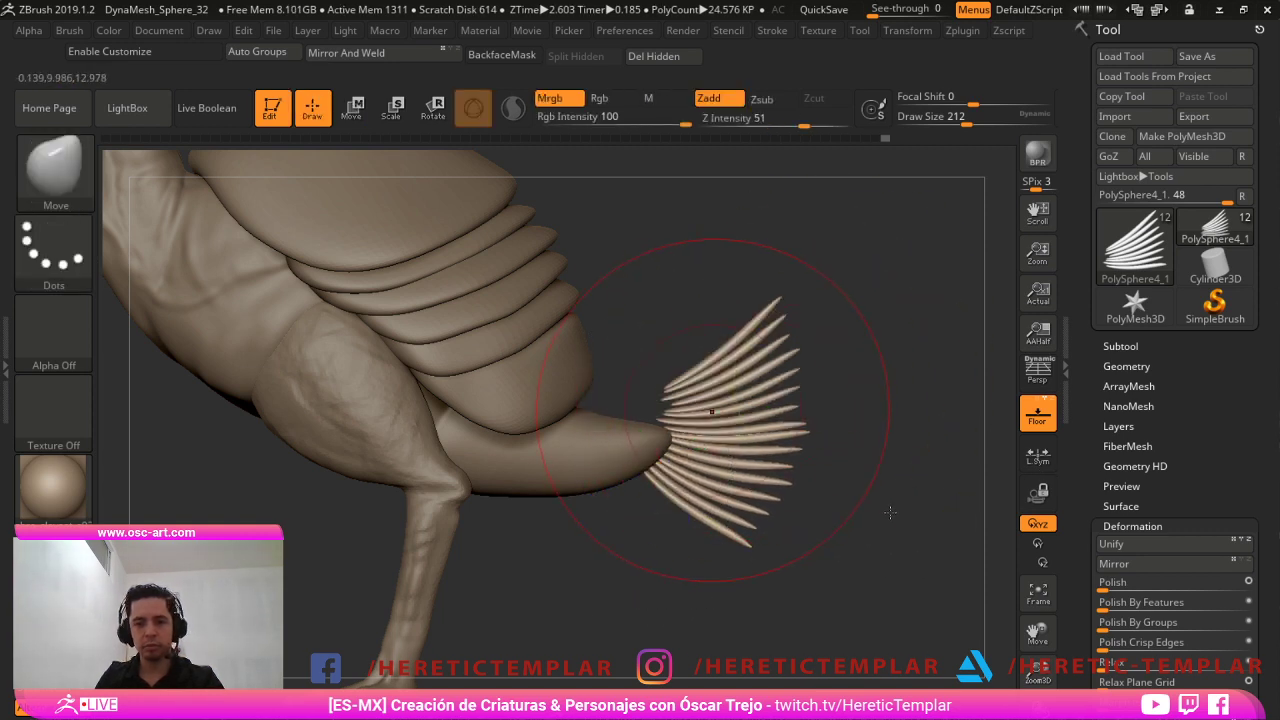
key(ctrl+z)
key(s)
drag(674, 476, 653, 484)
key(ctrl+z)
key(s)
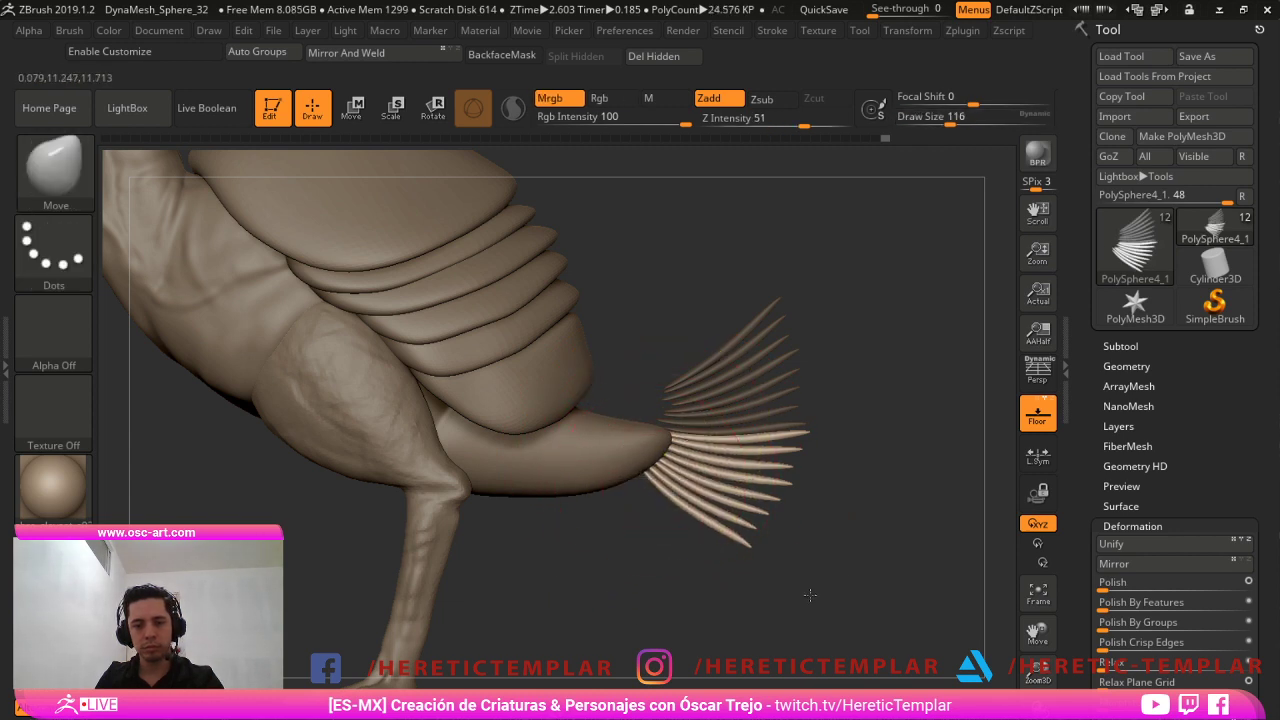
key(ctrl+i)
drag(658, 408, 664, 393)
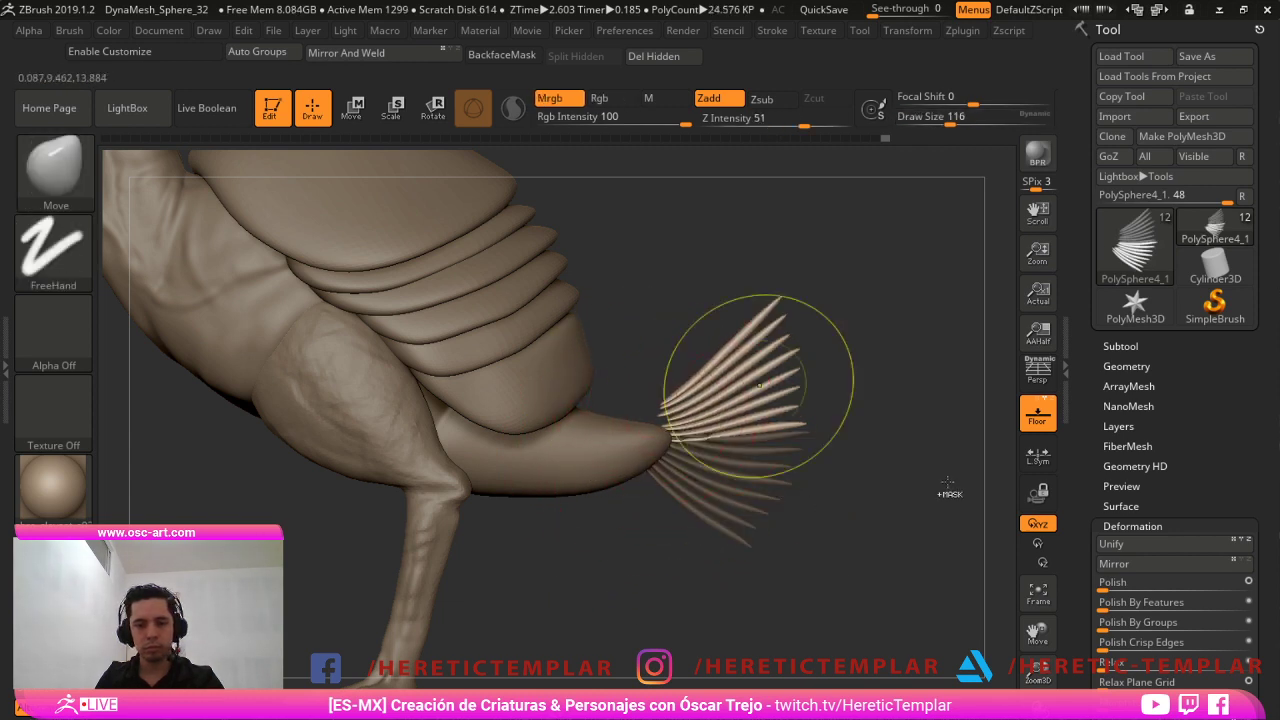
ctrl+drag(840, 340, 815, 358)
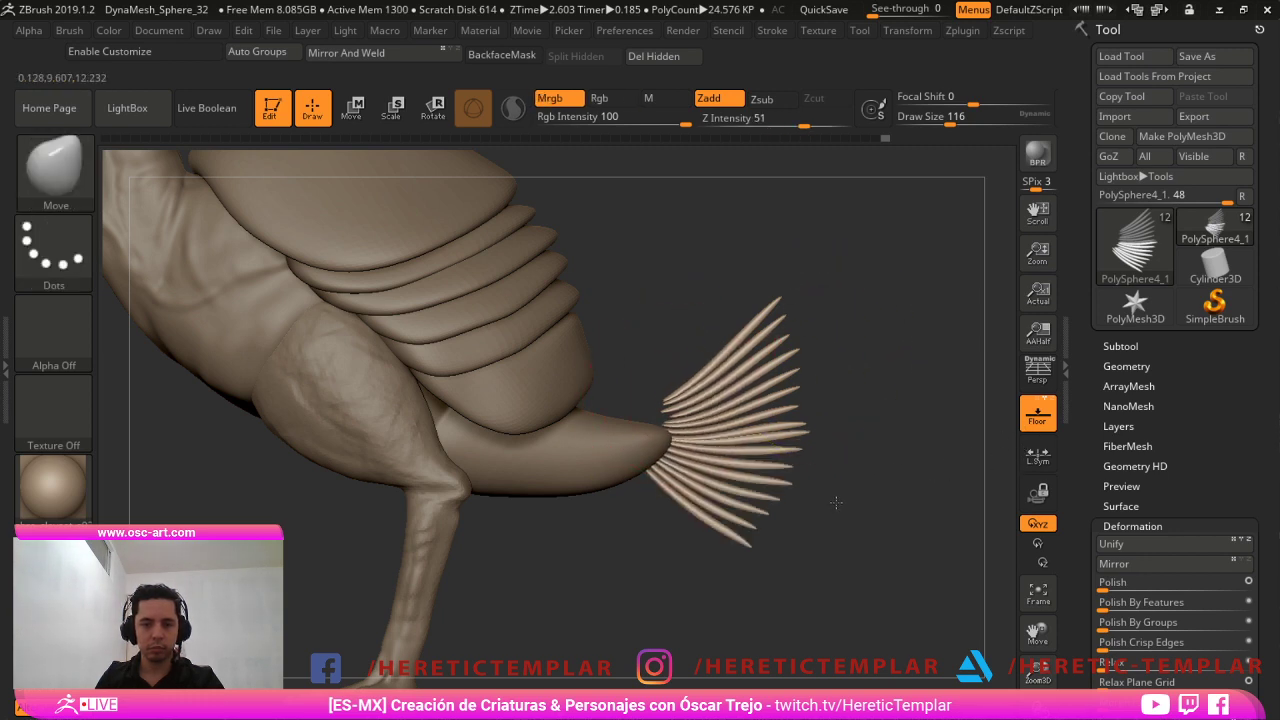
Rotate the combined feather fan upward around the tail tip.
key(w)
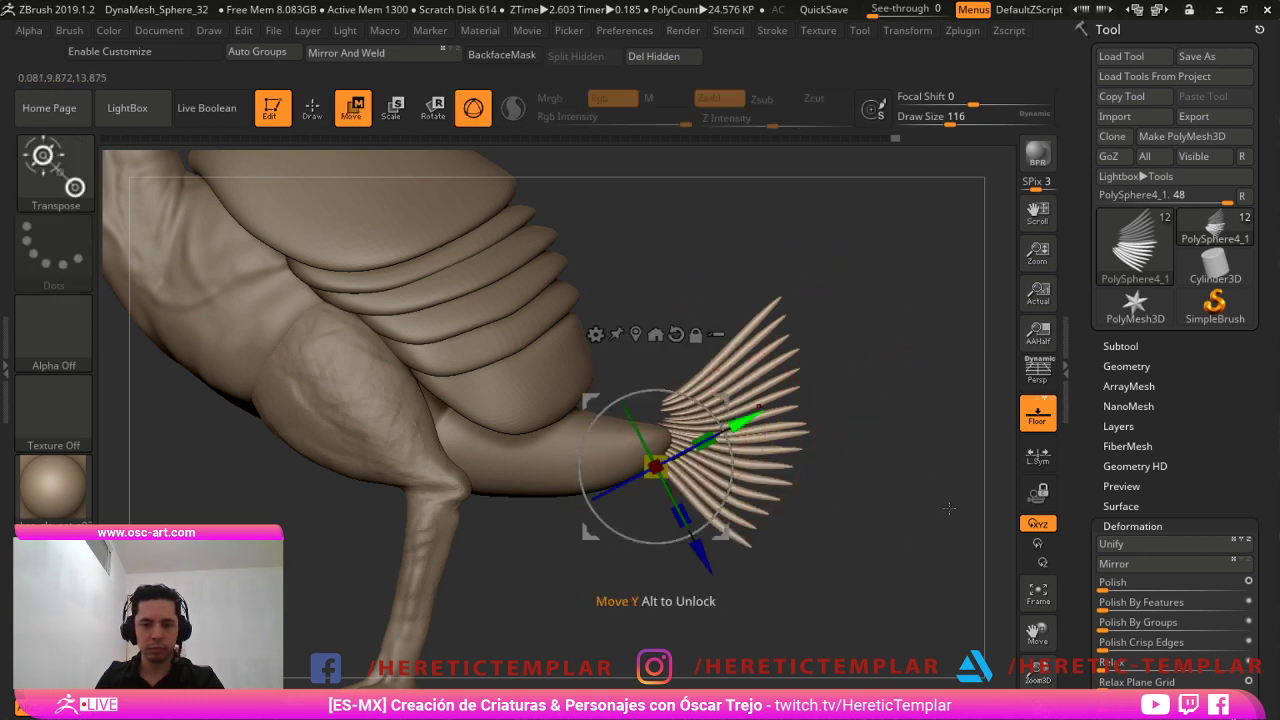
mouse_move(721, 403)
mouse_down()
mouse_move(719, 446)
mouse_move(700, 408)
mouse_move(743, 390)
mouse_move(668, 392)
mouse_move(722, 367)
mouse_move(703, 338)
mouse_up()
key(q)
key(w)
key(q)
Reshape the curve and spread of the tail feathers with the Move brush at draw size 163.
key(])
key(bracketleft)
key(bracketleft)
key(s)
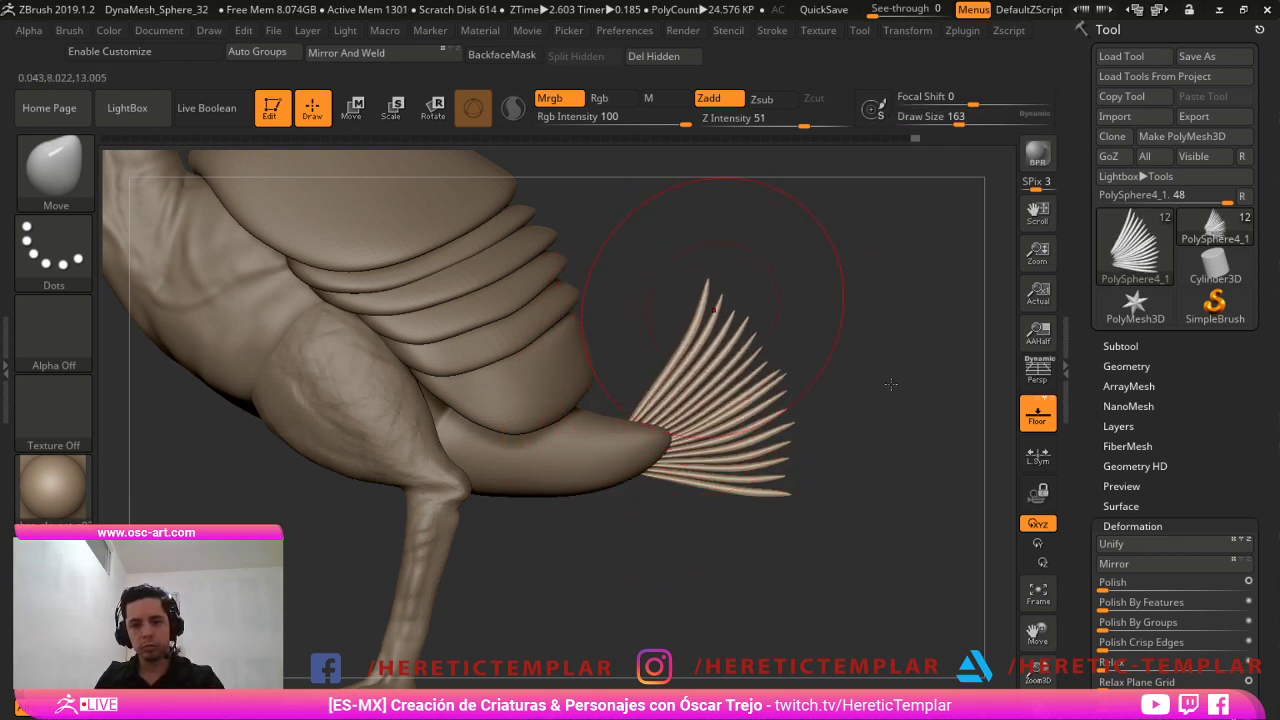
drag(757, 473, 755, 460)
mouse_move(811, 526)
alt+mouse_down()
mouse_move(812, 352)
mouse_move(848, 342)
mouse_move(831, 318)
mouse_move(833, 356)
alt+mouse_up()
mouse_move(833, 356)
mouse_down()
mouse_move(850, 345)
mouse_move(806, 313)
mouse_up()
alt+drag(1007, 388, 1031, 385)
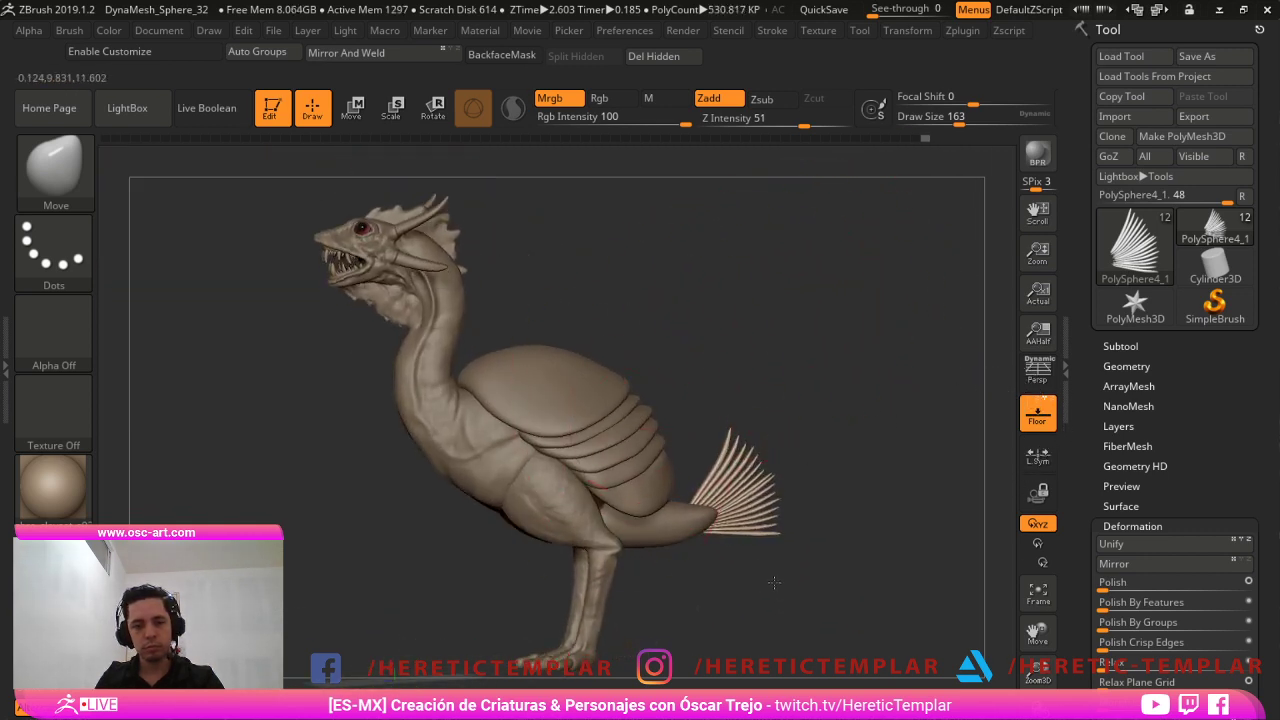
Select the body subtool and refine the neck fold below the jaw with the Standard brush at draw size 22.
drag(951, 431, 930, 450)
key(s)
drag(735, 383, 717, 383)
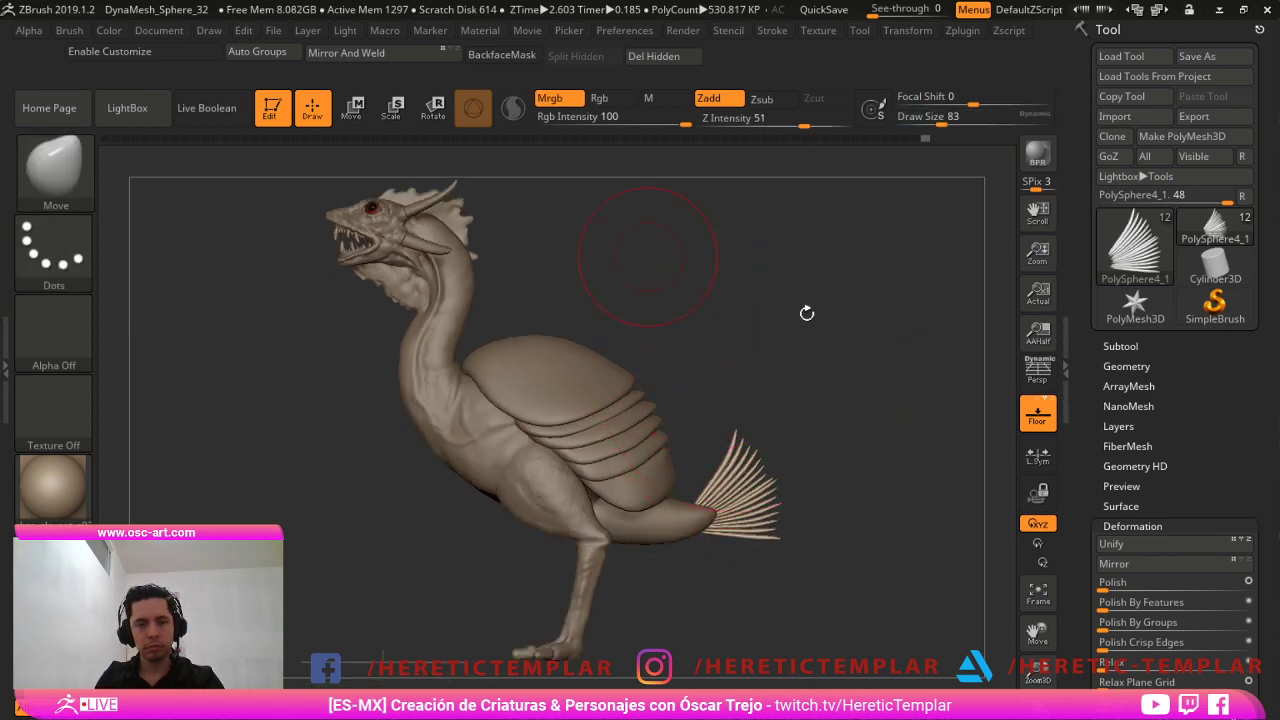
mouse_move(806, 314)
alt+mouse_down()
mouse_move(885, 427)
mouse_move(863, 397)
mouse_move(863, 500)
alt+mouse_up()
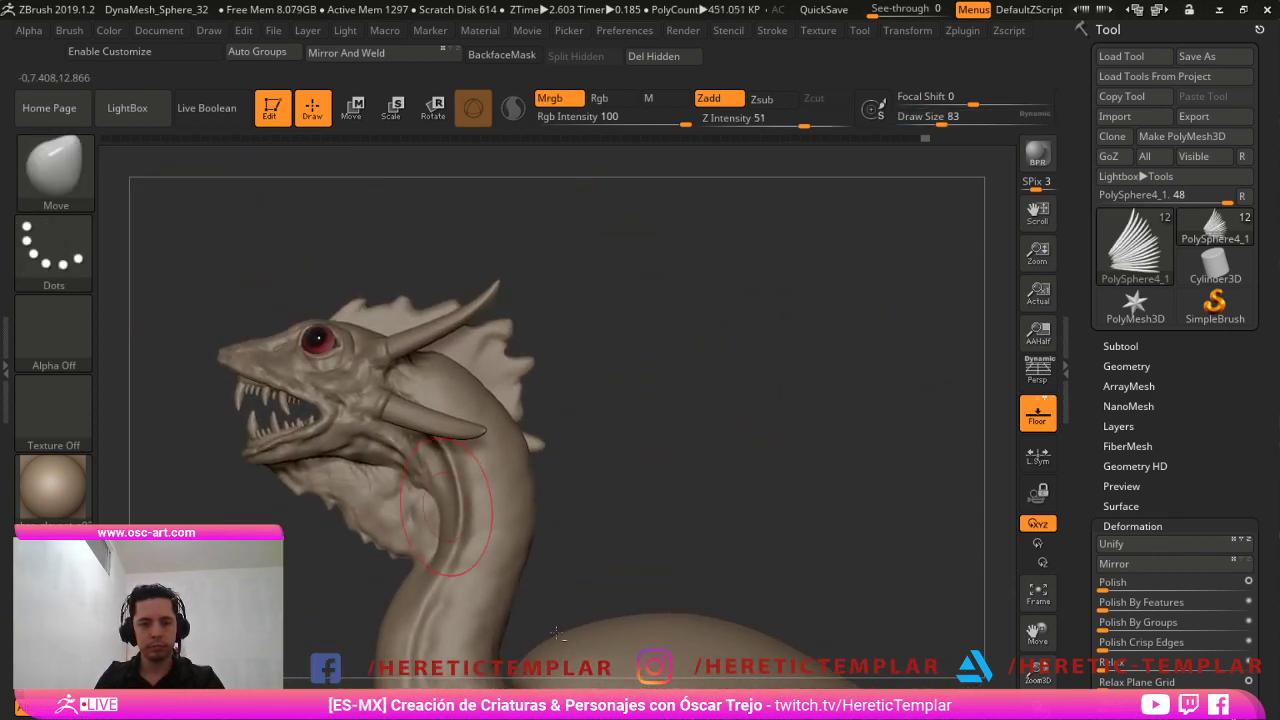
alt+click(406, 512)
key(b)
key(s)
key(t)
key(s)
drag(429, 506, 415, 504)
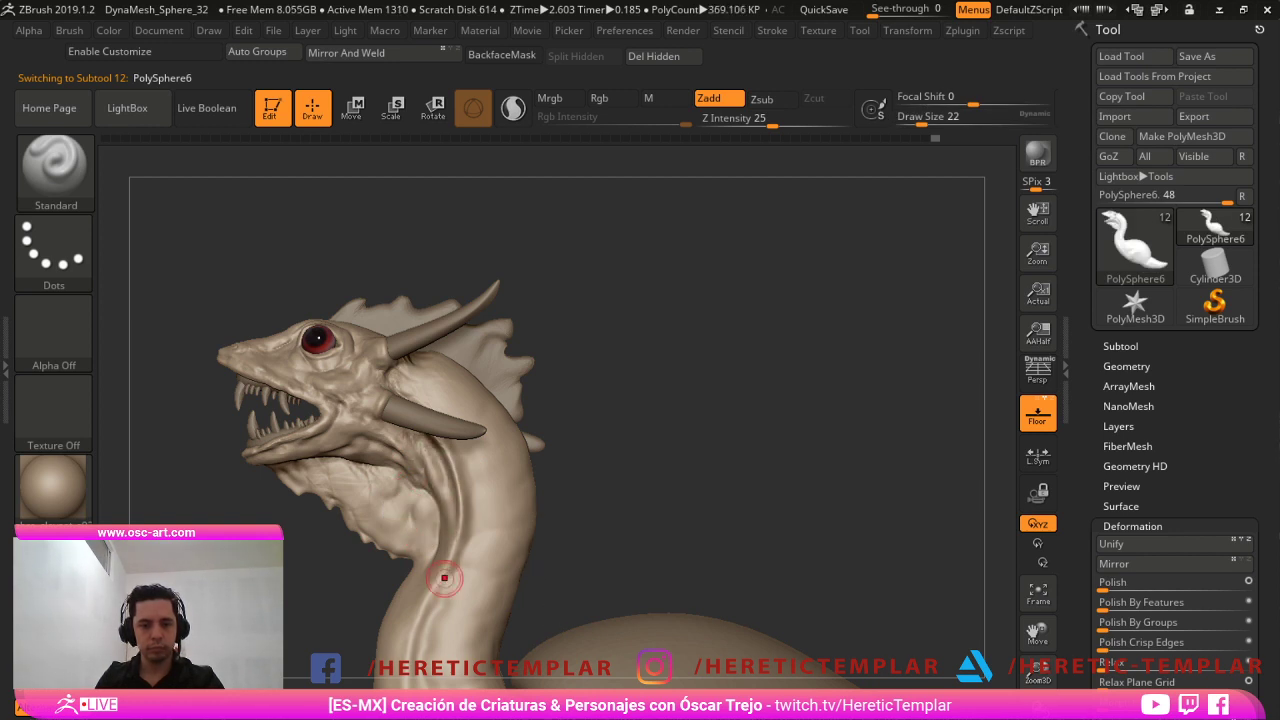
Build up the side of the neck below the lower horn with the Clay brush at draw size 44.
key(b)
key(c)
key(l)
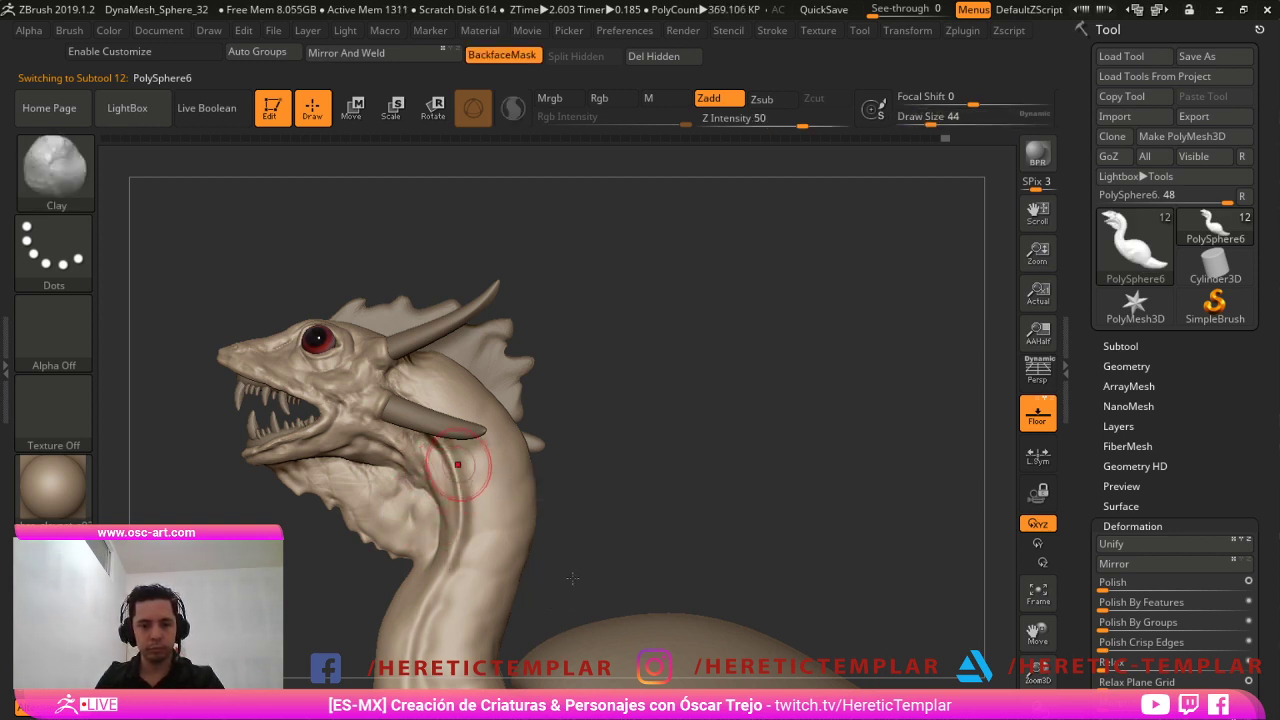
drag(458, 472, 474, 531)
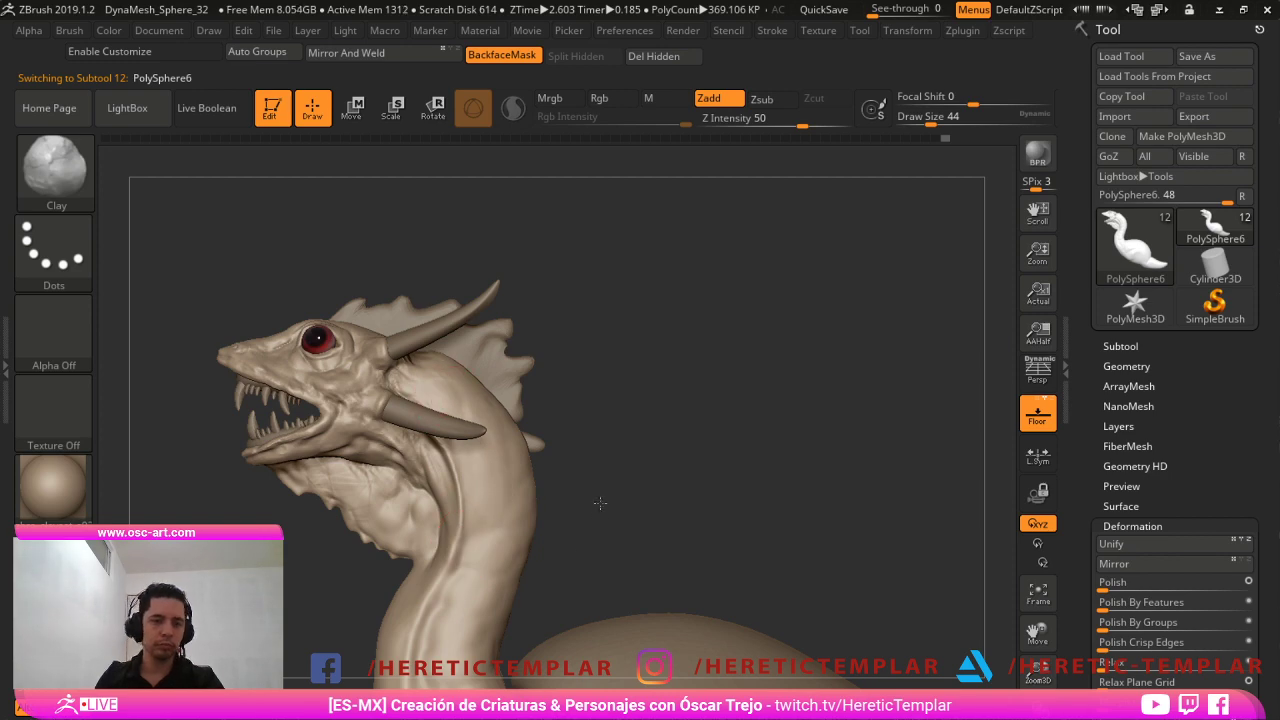
Select the head horns subtool and save the file.
drag(600, 503, 931, 424)
alt+click(448, 412)
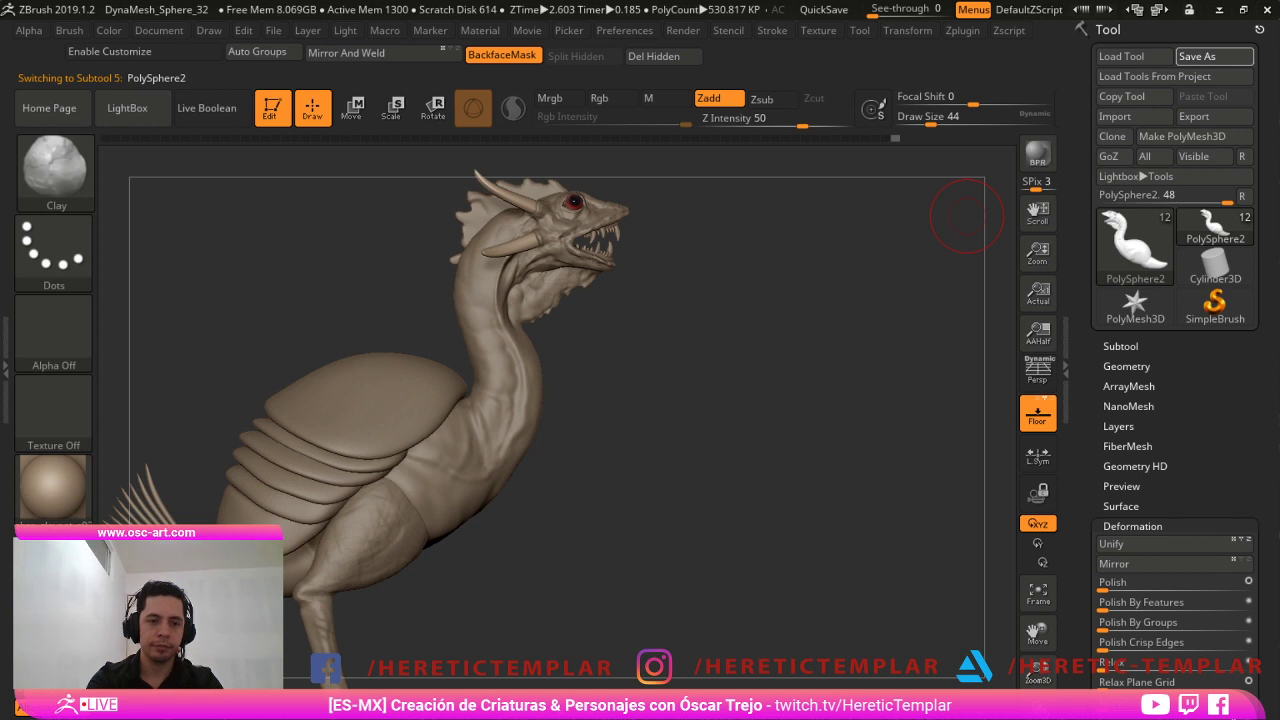
key(ctrl+s)
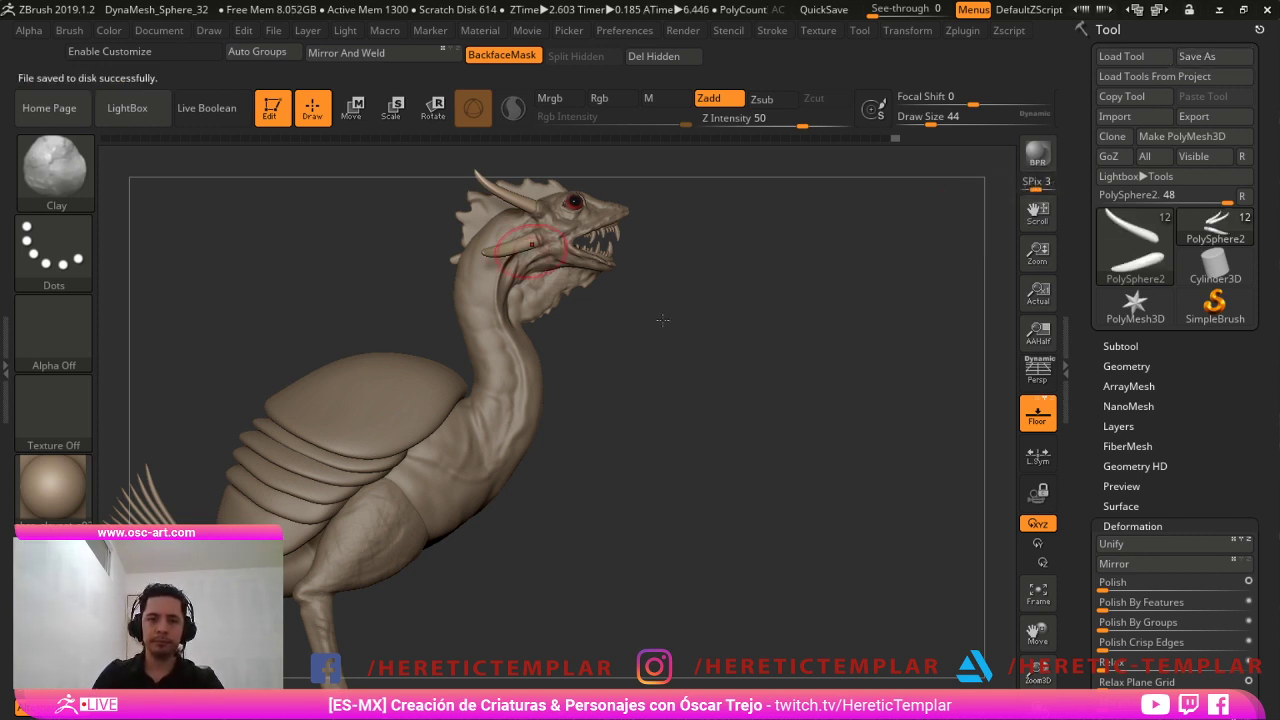
Center the gizmo on the horns, duplicate them onto the upper neck, and scale and rotate the copy smaller behind the head.
mouse_move(770, 604)
mouse_down()
mouse_move(535, 648)
mouse_move(513, 632)
mouse_move(557, 666)
mouse_move(555, 688)
mouse_move(521, 645)
mouse_up()
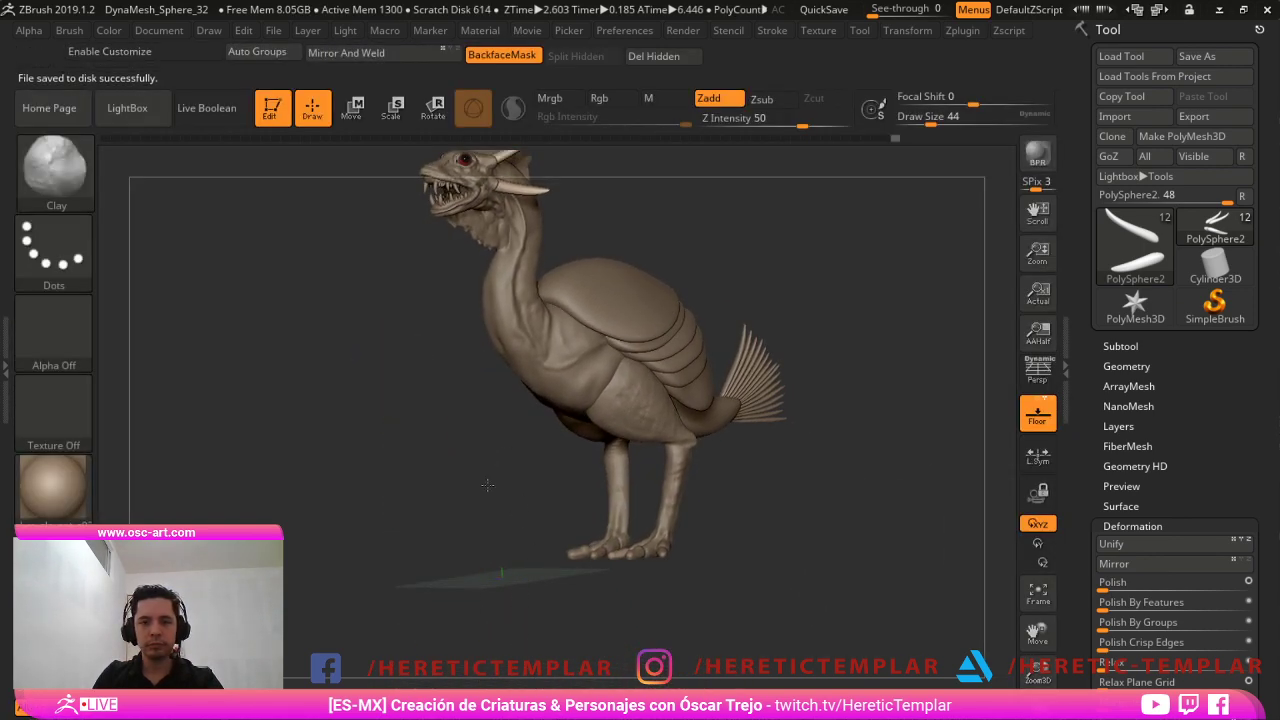
alt+drag(487, 485, 509, 523)
key(w)
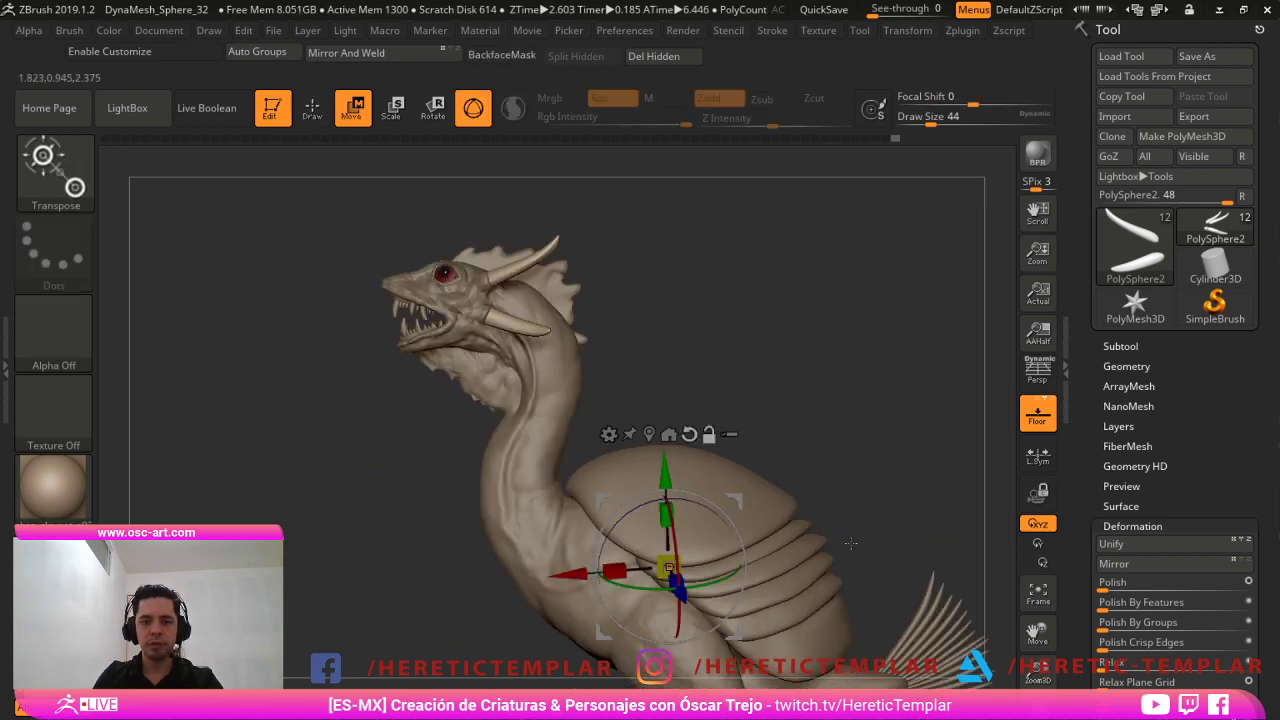
alt+drag(908, 449, 804, 364)
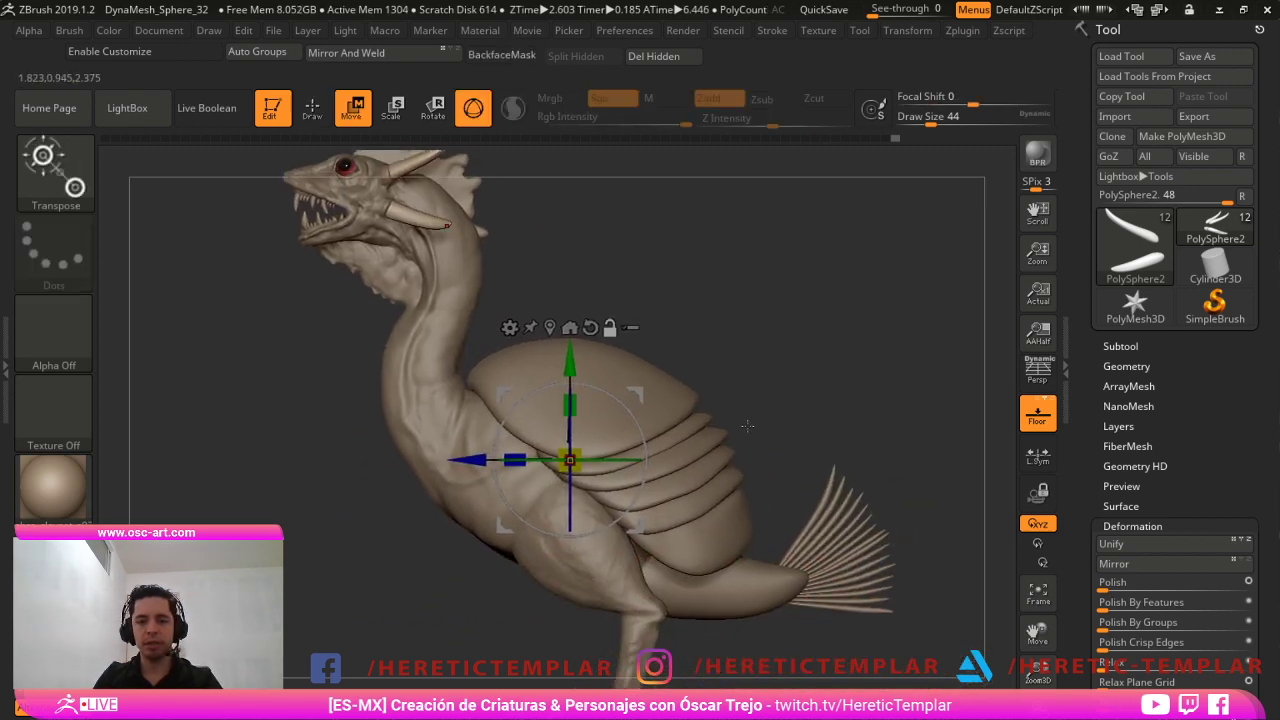
alt+click(550, 328)
alt+drag(786, 272, 769, 369)
ctrl+drag(480, 215, 530, 247)
drag(935, 325, 530, 537)
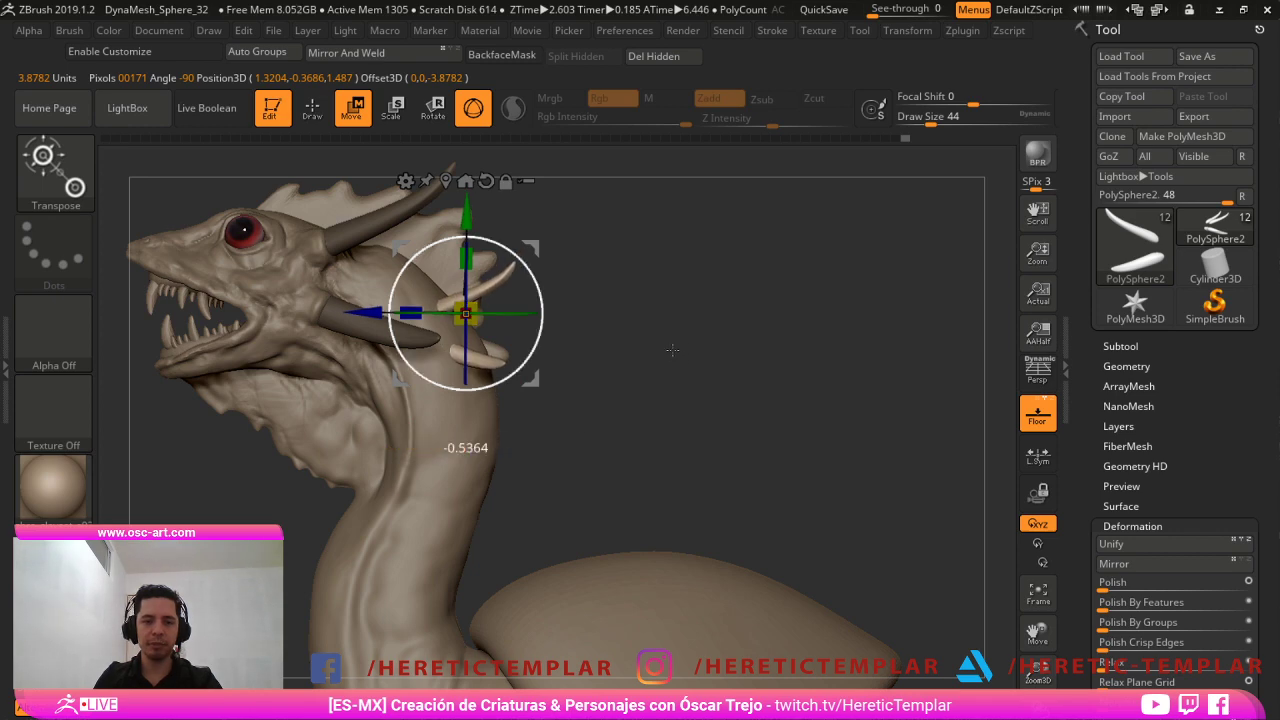
drag(672, 303, 663, 306)
Duplicate the small horns farther down the neck to form a row of spikes, and return to Draw mode.
mouse_move(783, 374)
alt+mouse_down()
mouse_move(754, 334)
mouse_move(783, 374)
mouse_move(806, 370)
mouse_move(883, 434)
mouse_move(840, 391)
mouse_move(890, 355)
alt+mouse_up()
mouse_move(705, 235)
ctrl+mouse_down()
mouse_move(720, 334)
mouse_move(702, 448)
ctrl+mouse_up()
key(q)
mouse_move(911, 374)
alt+mouse_down()
mouse_move(889, 309)
mouse_move(946, 329)
mouse_move(1024, 330)
alt+mouse_up()
drag(797, 294, 1025, 376)
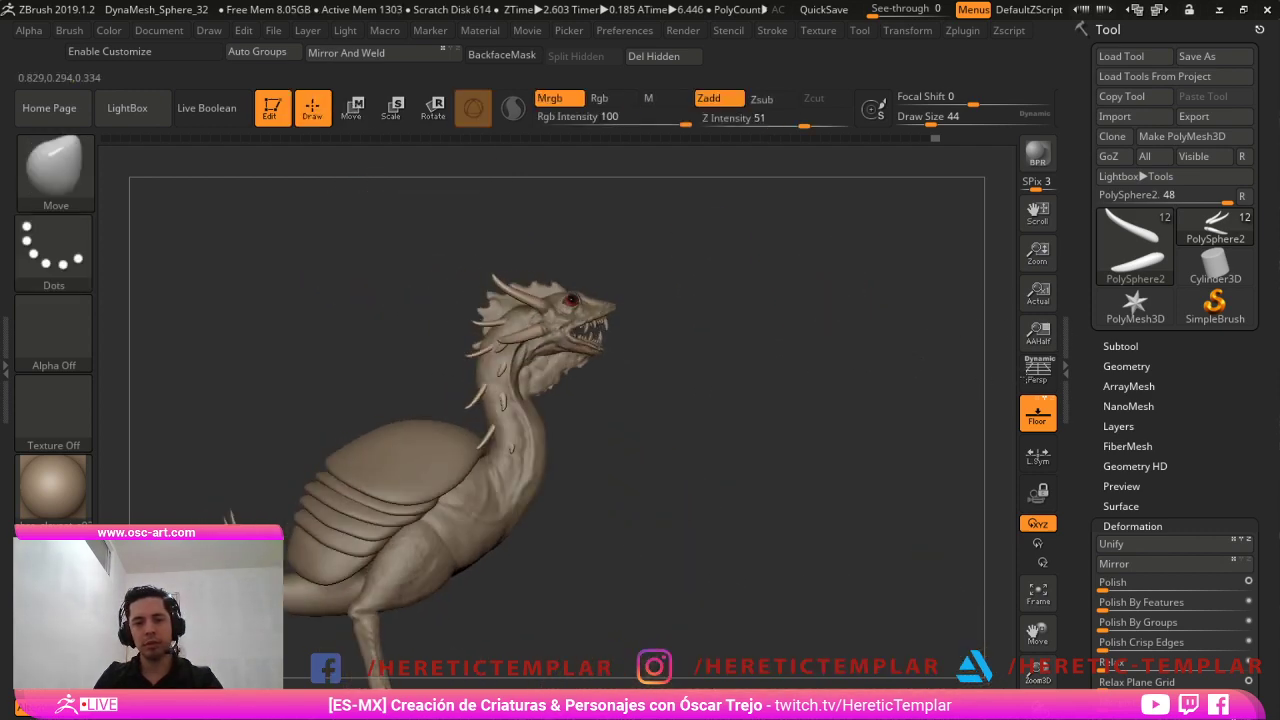
drag(980, 444, 768, 497)
Display the polygroups, give each horn its own group, and mirror and weld the horns and spikes.
key(shift+f)
key(shift+f)
key(shift+f)
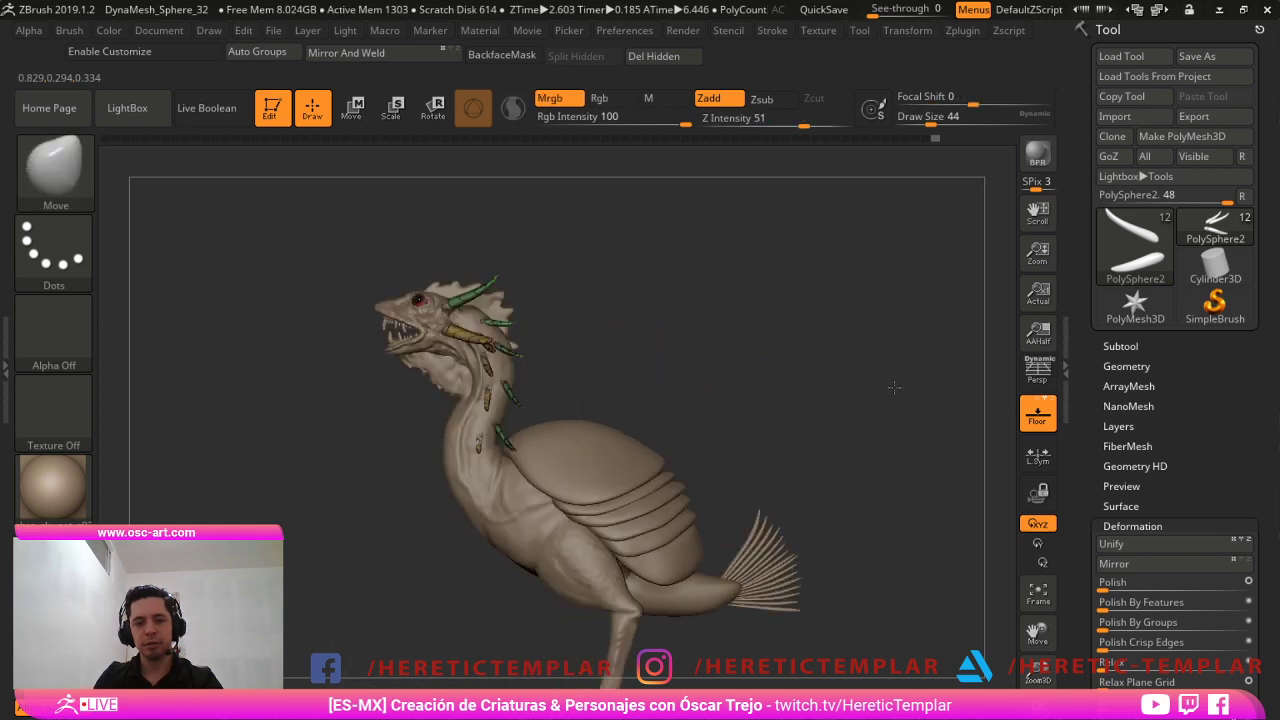
alt+drag(896, 298, 962, 388)
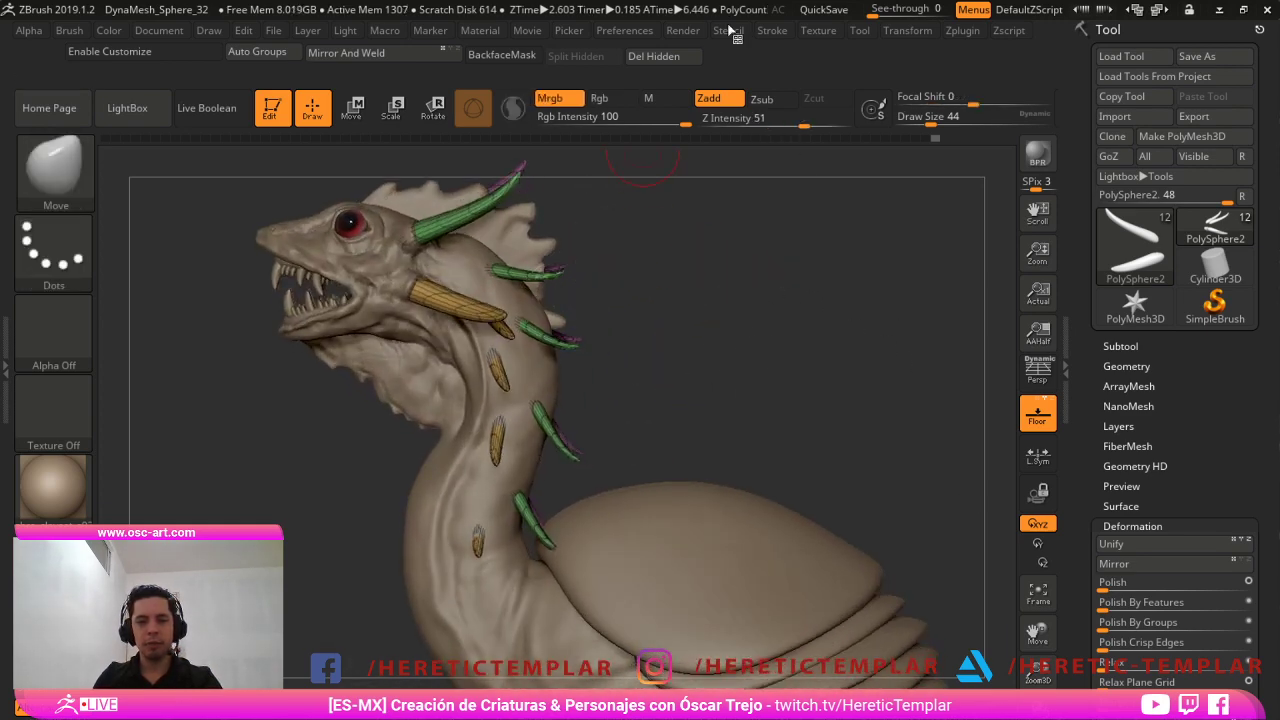
click(432, 58)
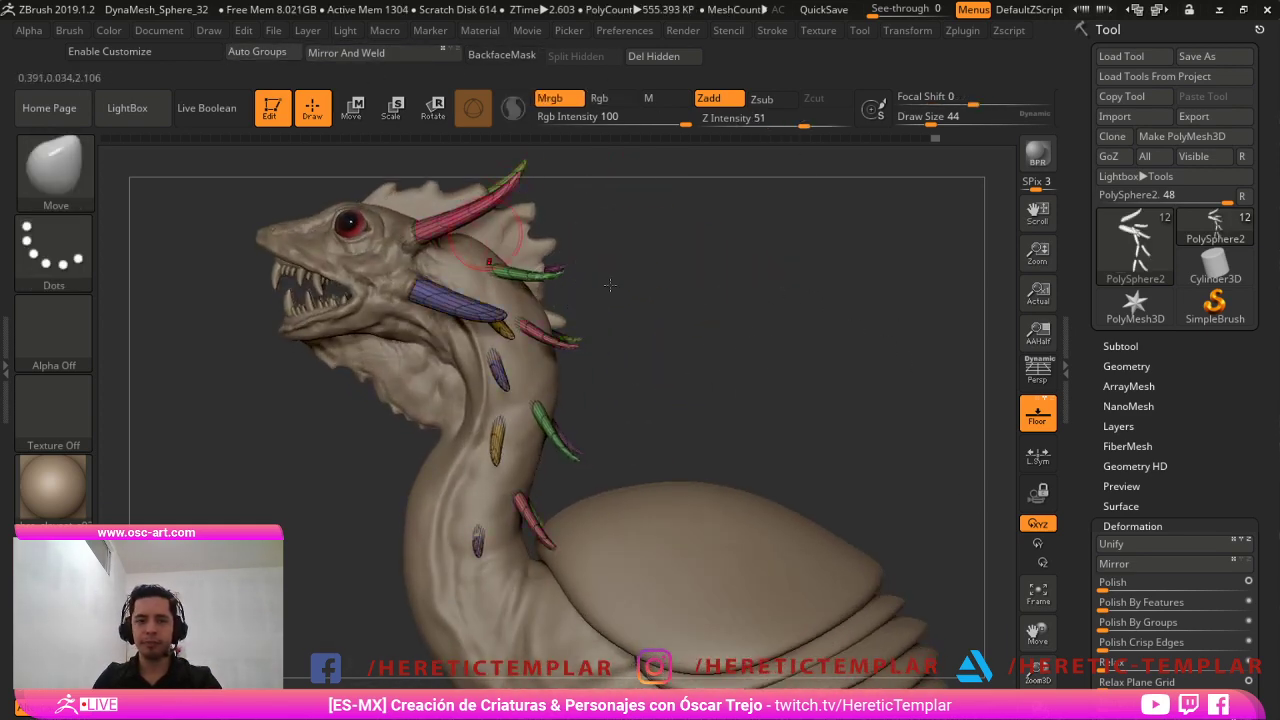
click(404, 53)
Hide the original upper and lower head horns and split them from the neck spikes with Split Hidden.
ctrl+shift+click(462, 214)
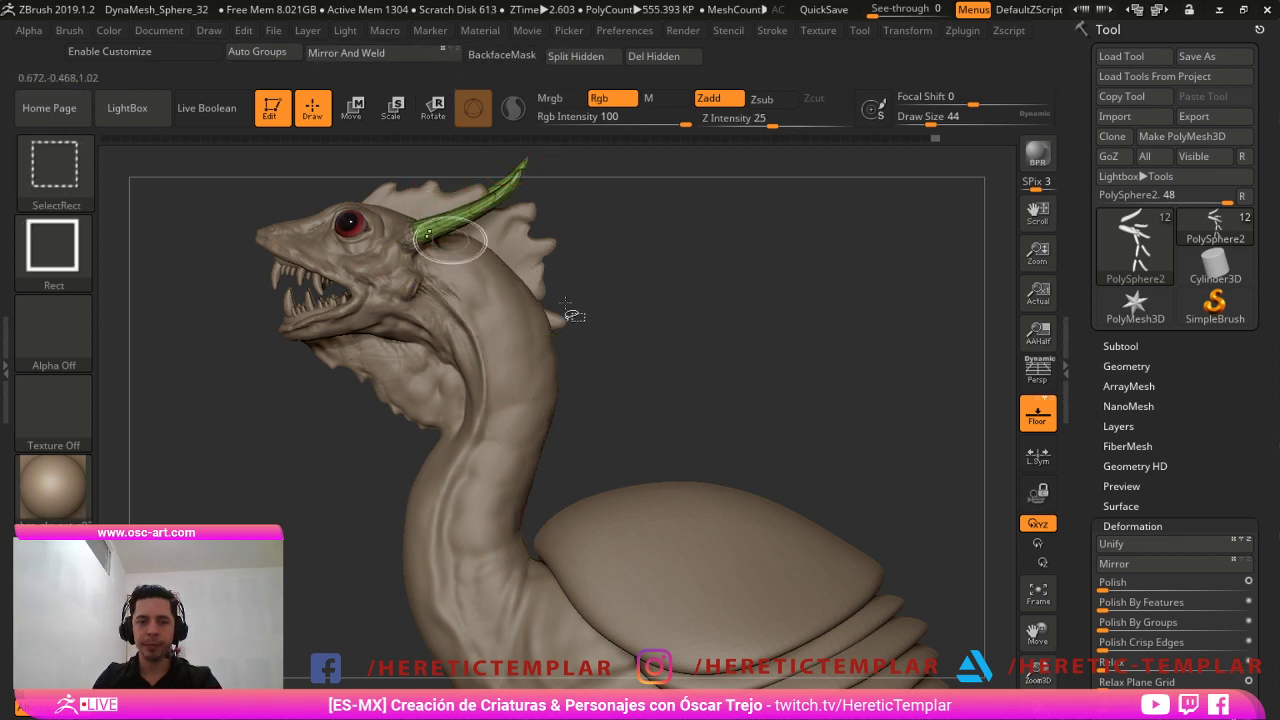
ctrl+shift+drag(458, 246, 442, 298)
ctrl+alt+shift+click(440, 283)
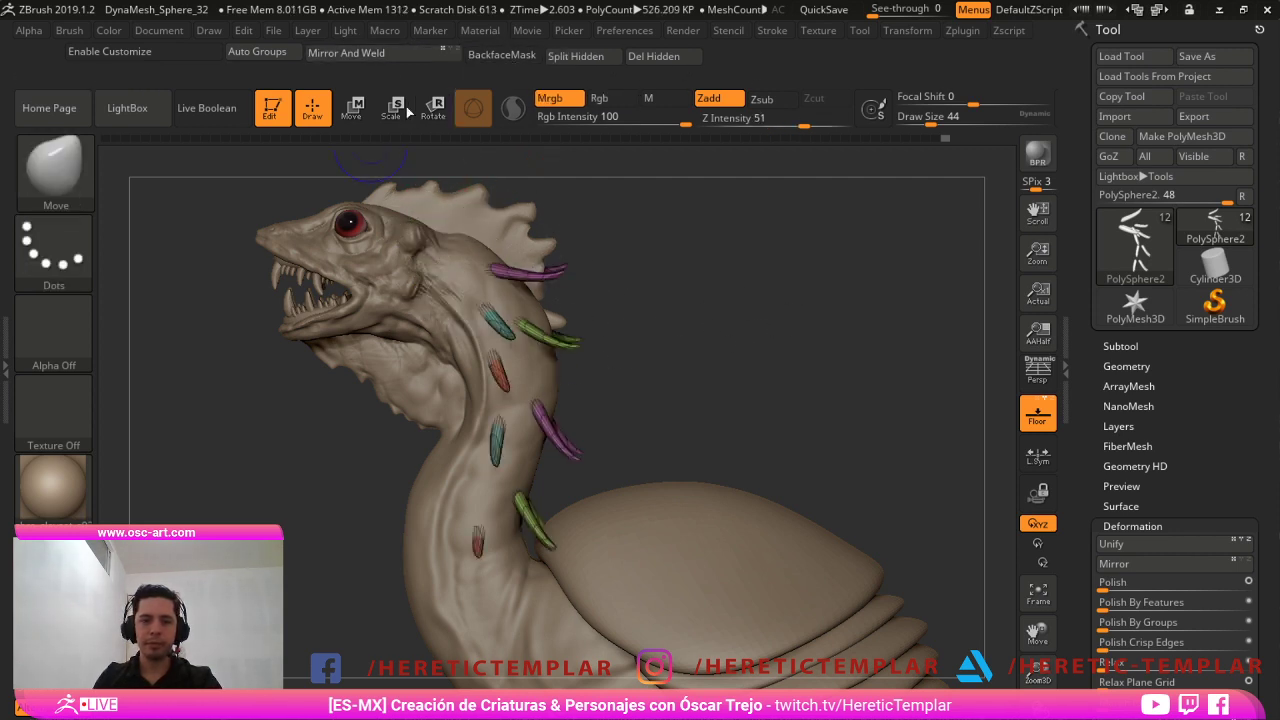
click(606, 60)
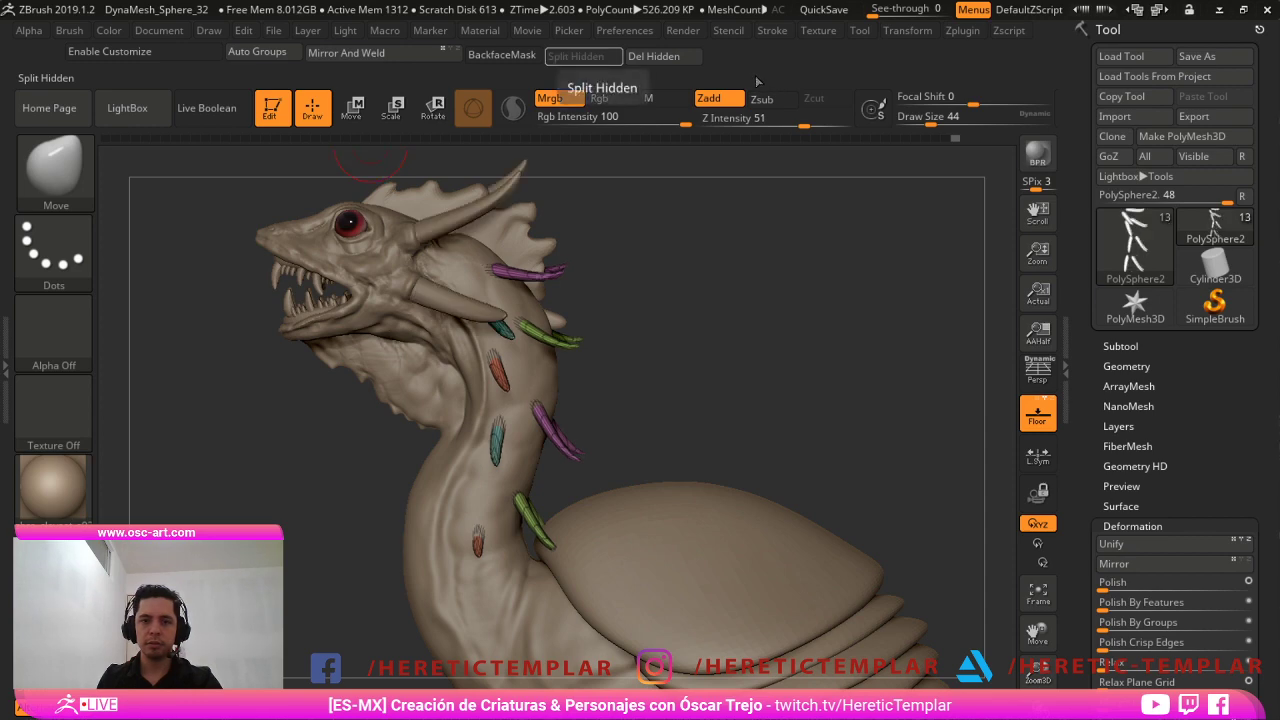
Turn off the polygroup display on the neck spikes.
alt+drag(703, 326, 680, 303)
drag(858, 390, 935, 390)
drag(829, 417, 728, 427)
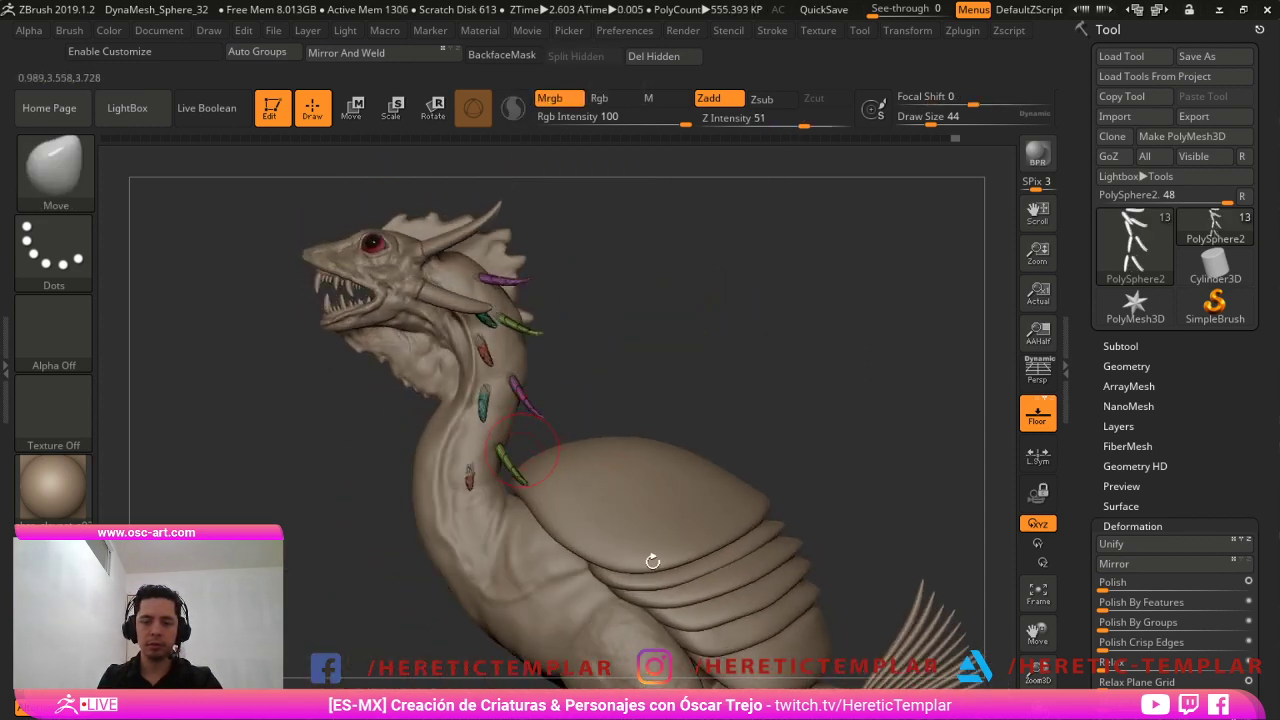
key(shift+f)
drag(806, 420, 775, 440)
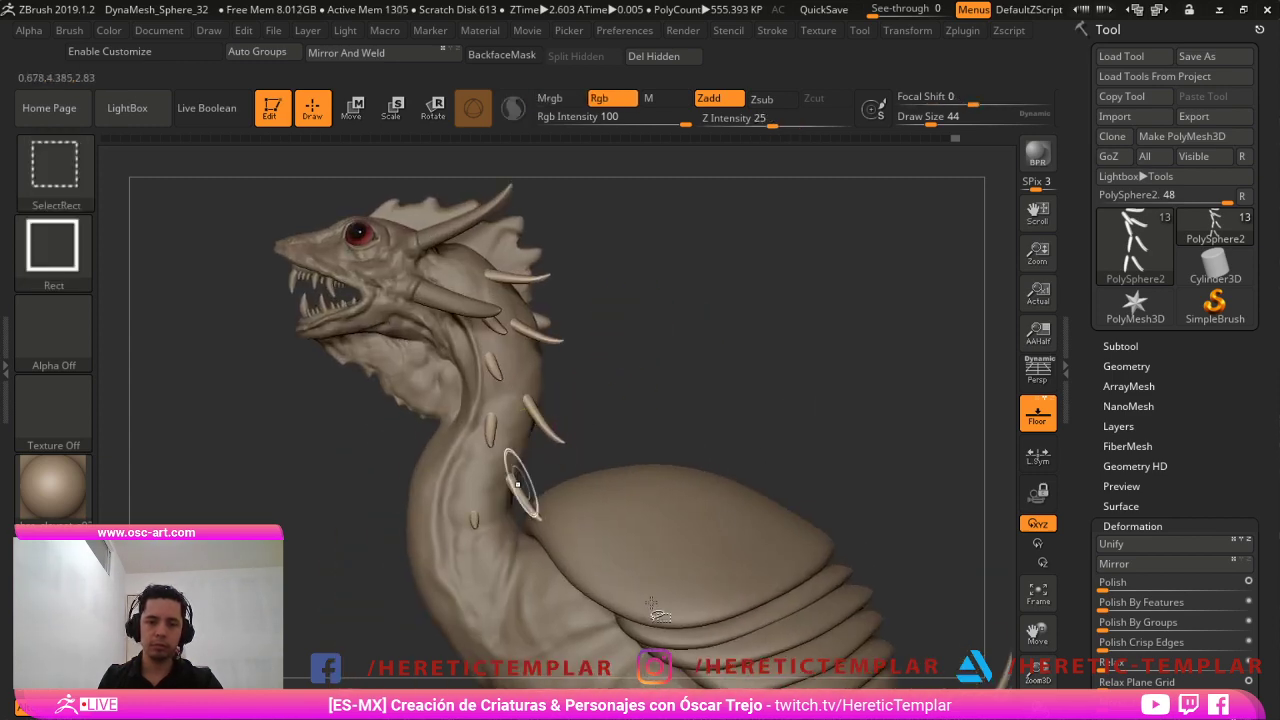
Isolate the lowest pair of neck spikes by visibility, regroup them, and mask all the other spikes.
ctrl+shift+click(521, 482)
ctrl+shift+click(521, 482)
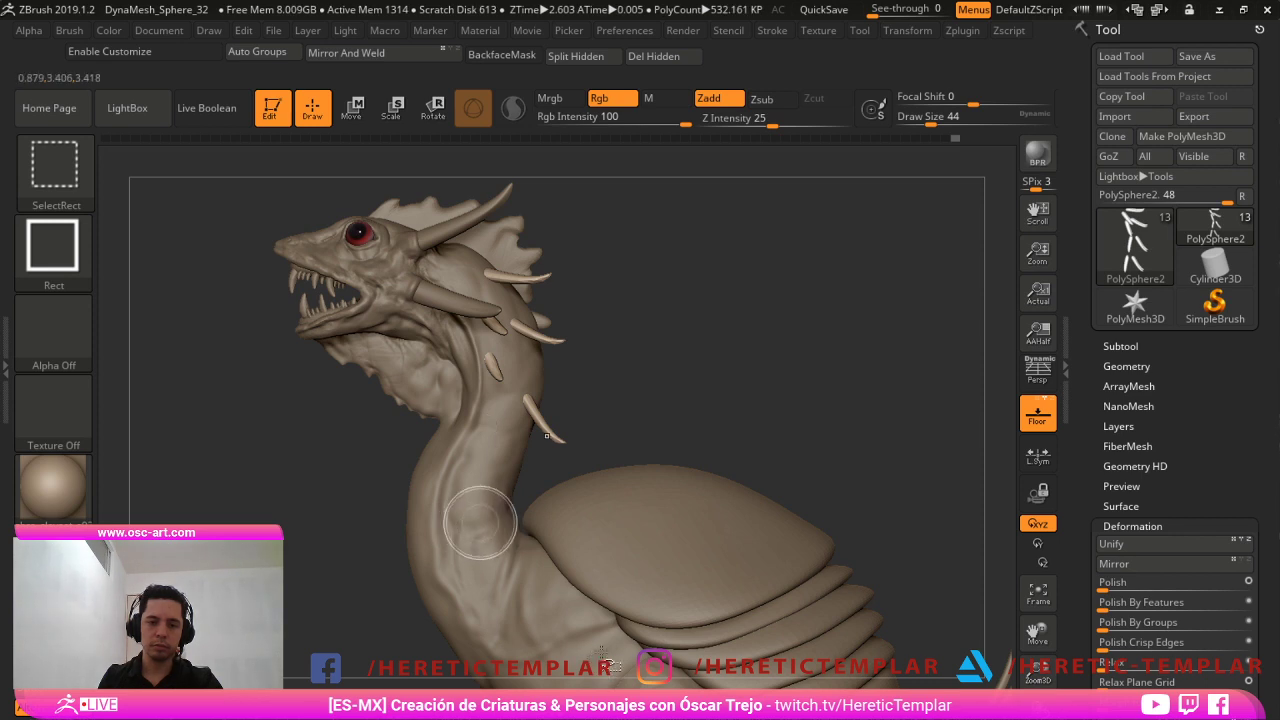
key(ctrl+w)
mouse_move(652, 334)
ctrl+shift+mouse_down()
mouse_move(663, 354)
mouse_move(677, 336)
mouse_move(432, 572)
ctrl+shift+mouse_up()
ctrl+shift+click(338, 534)
alt+drag(630, 305, 661, 318)
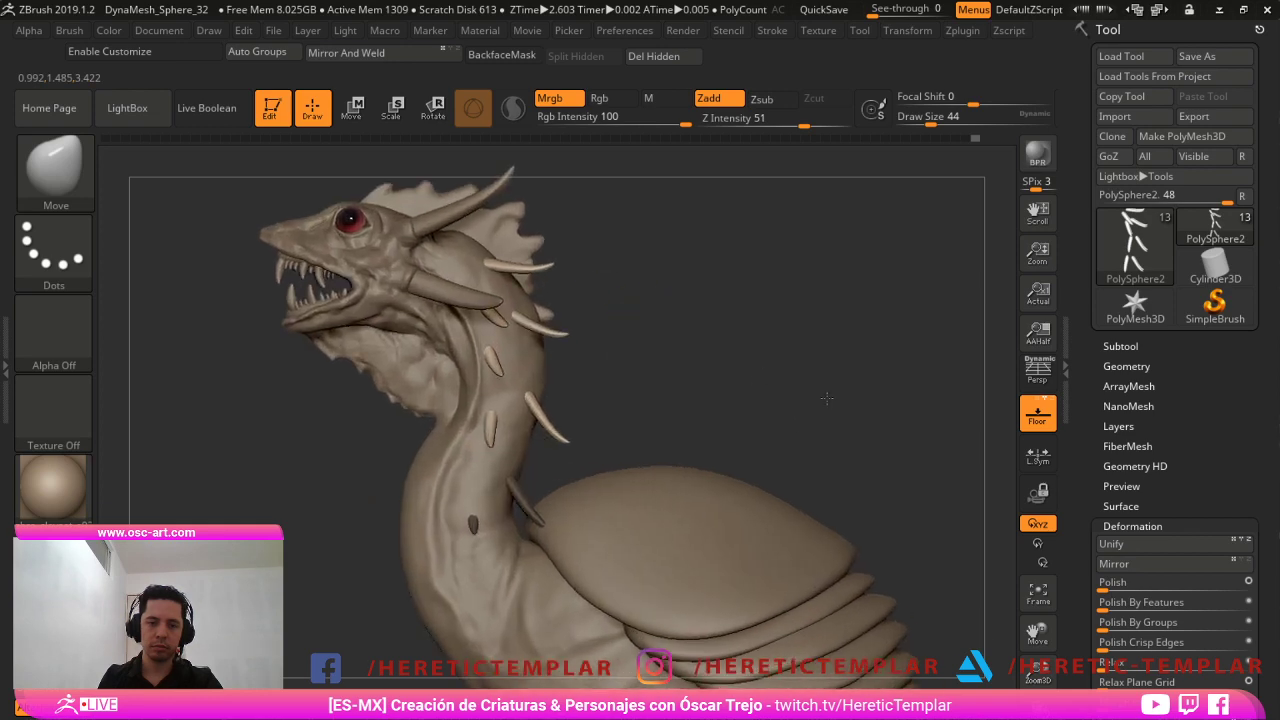
shift+drag(827, 399, 712, 468)
ctrl+click(691, 328)
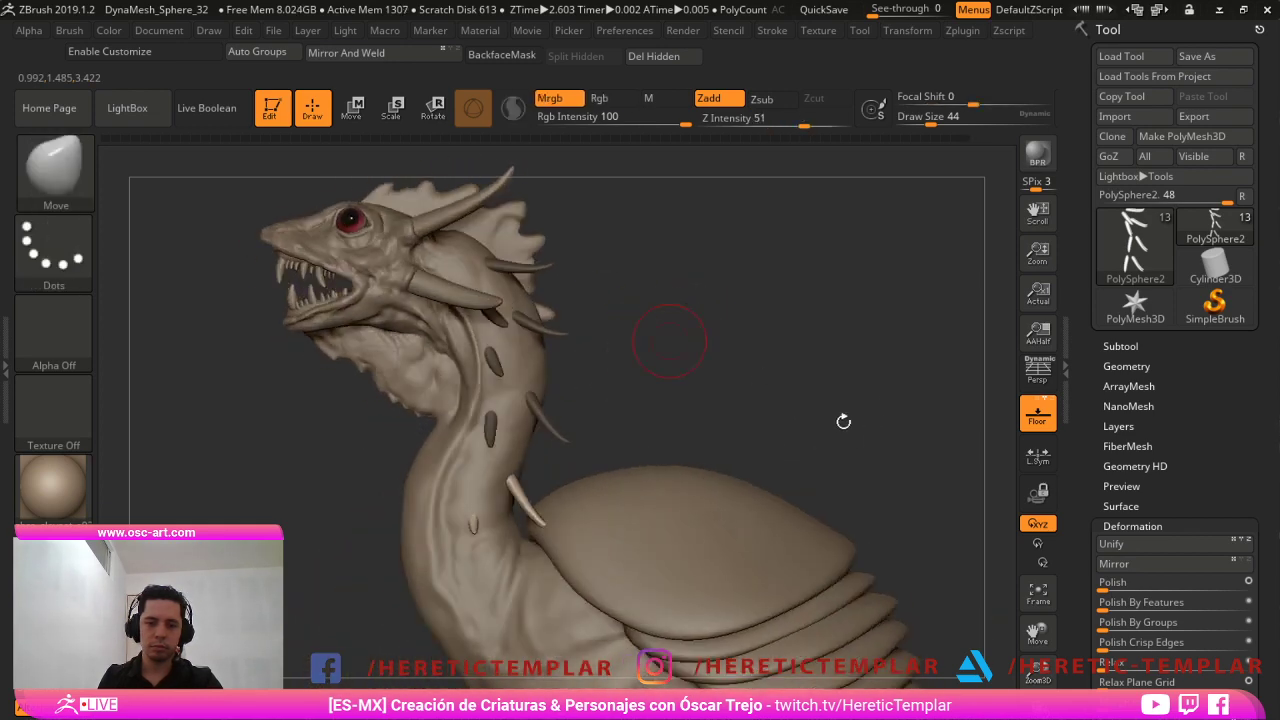
Reposition the lowest neck spikes against the neck with the Move brush at Draw Size 192.
right_drag(843, 421, 886, 423)
drag(532, 628, 560, 630)
right_drag(505, 632, 556, 638)
key(s)
drag(556, 638, 585, 652)
right_drag(691, 622, 662, 611)
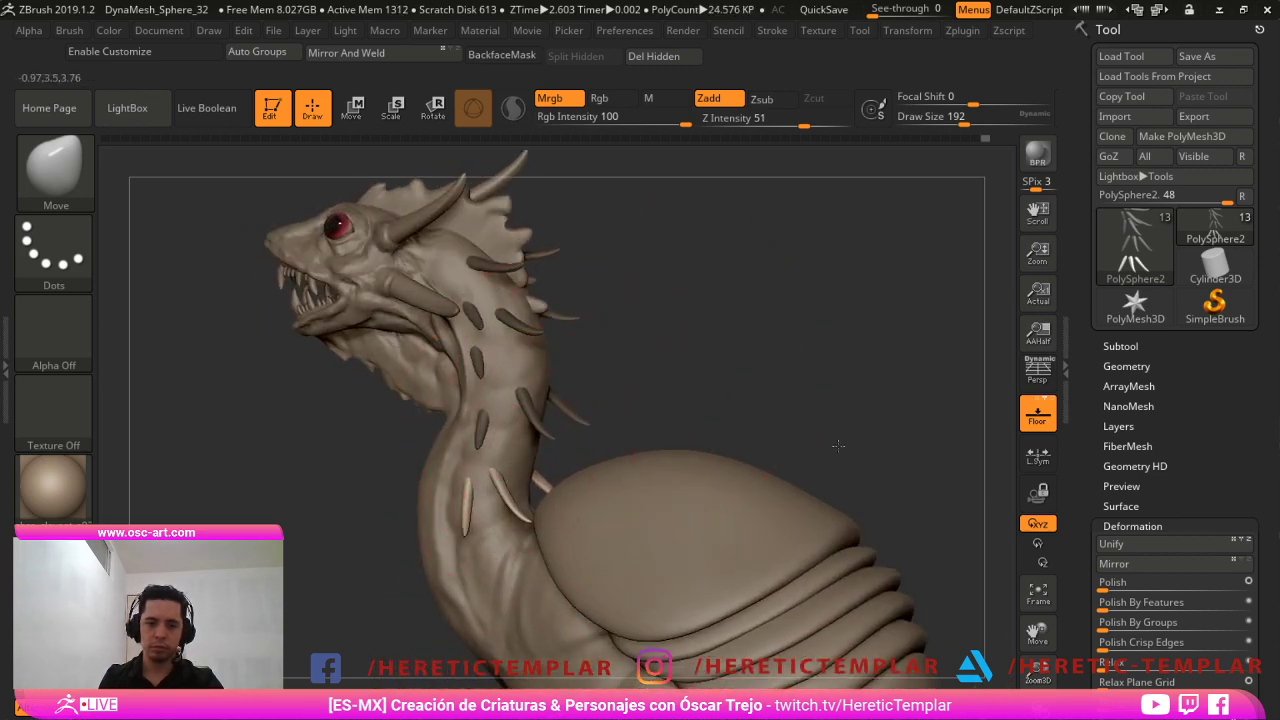
Smooth and slim the lowest spikes, and pull them closer to the neck with the Move brush down to Draw Size 77.
right_drag(837, 444, 803, 409)
key(s)
drag(534, 464, 513, 447)
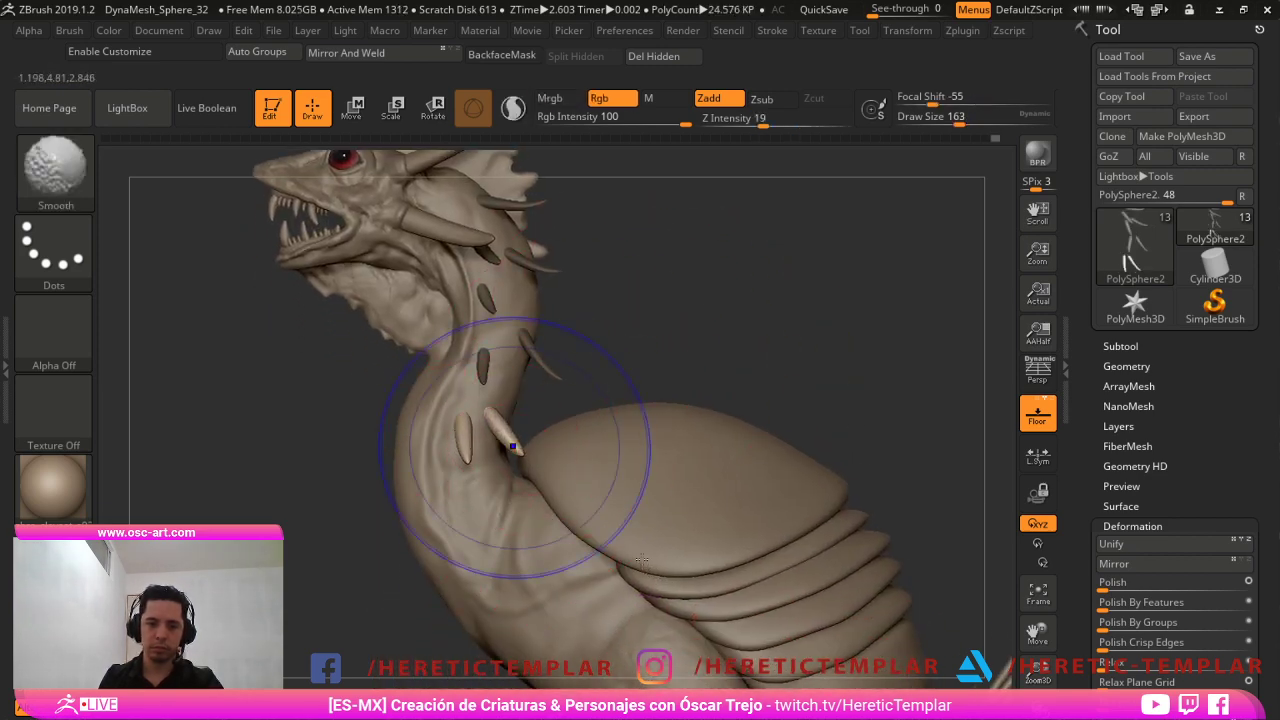
drag(605, 560, 593, 563)
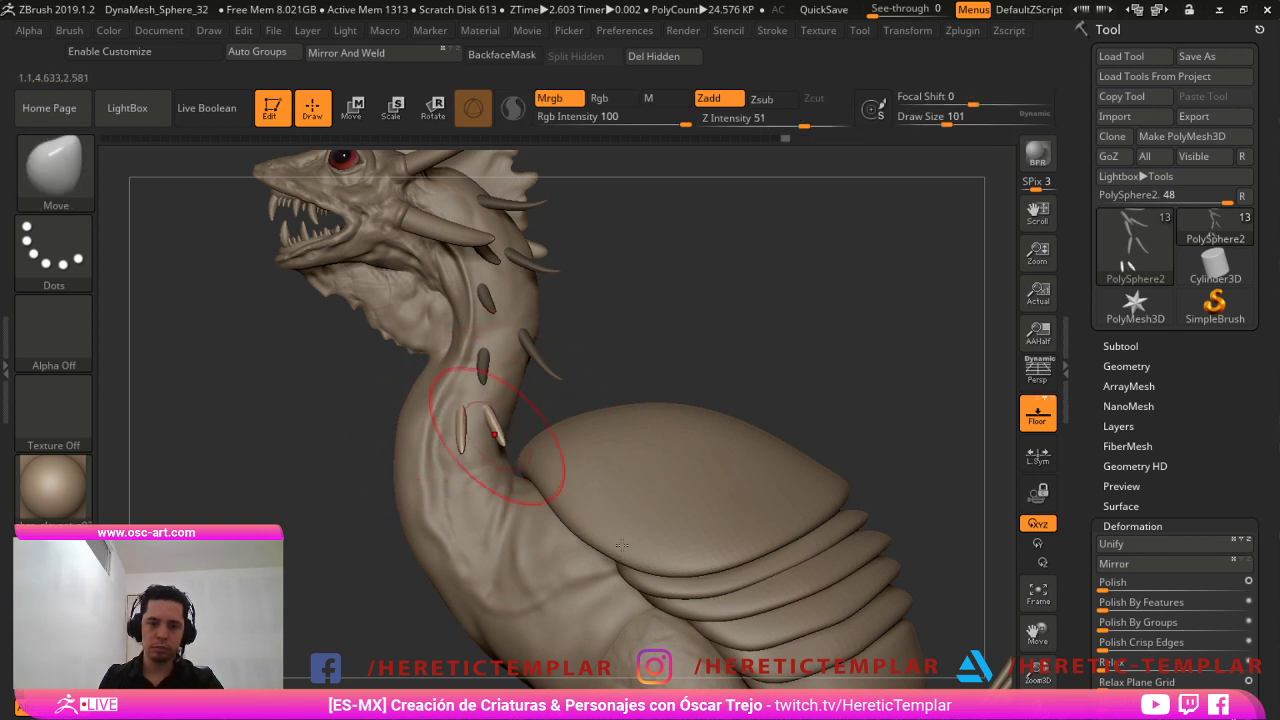
key(s)
drag(623, 523, 620, 501)
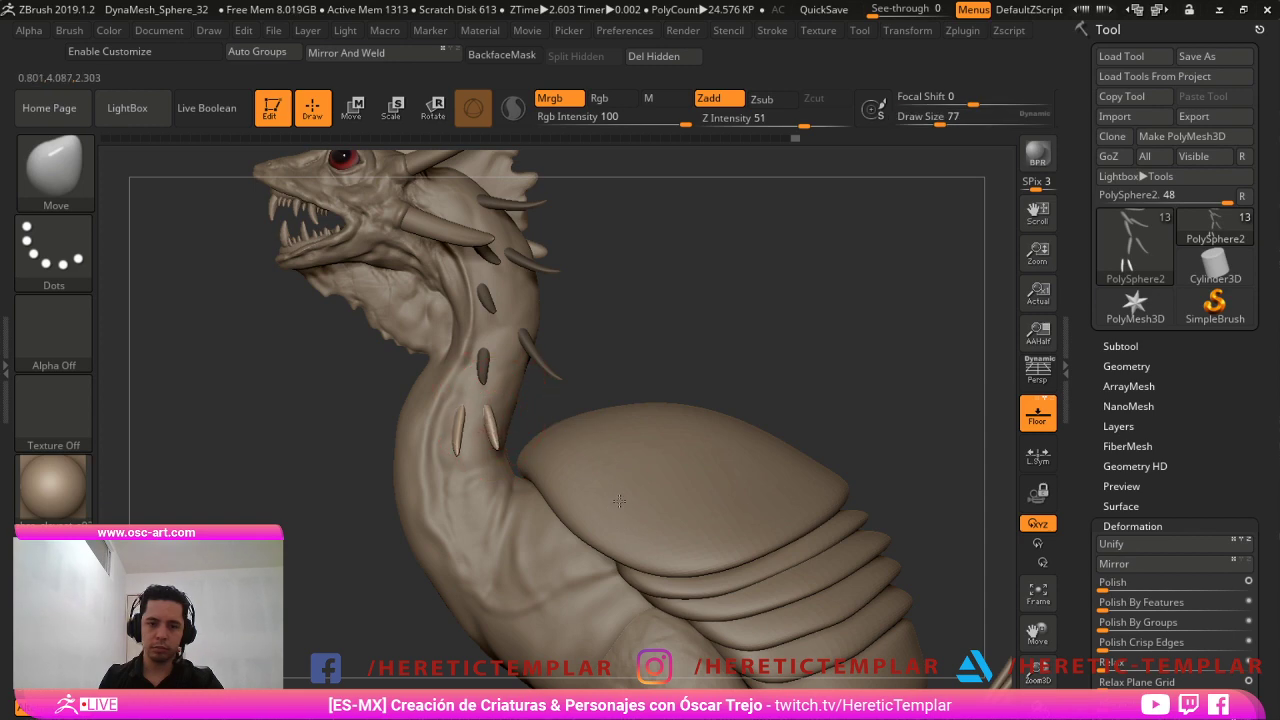
Duplicate the lowest spikes down to the base of the neck, fit the copies with the Move brush at Draw Size 101, and clear the mask.
key(w)
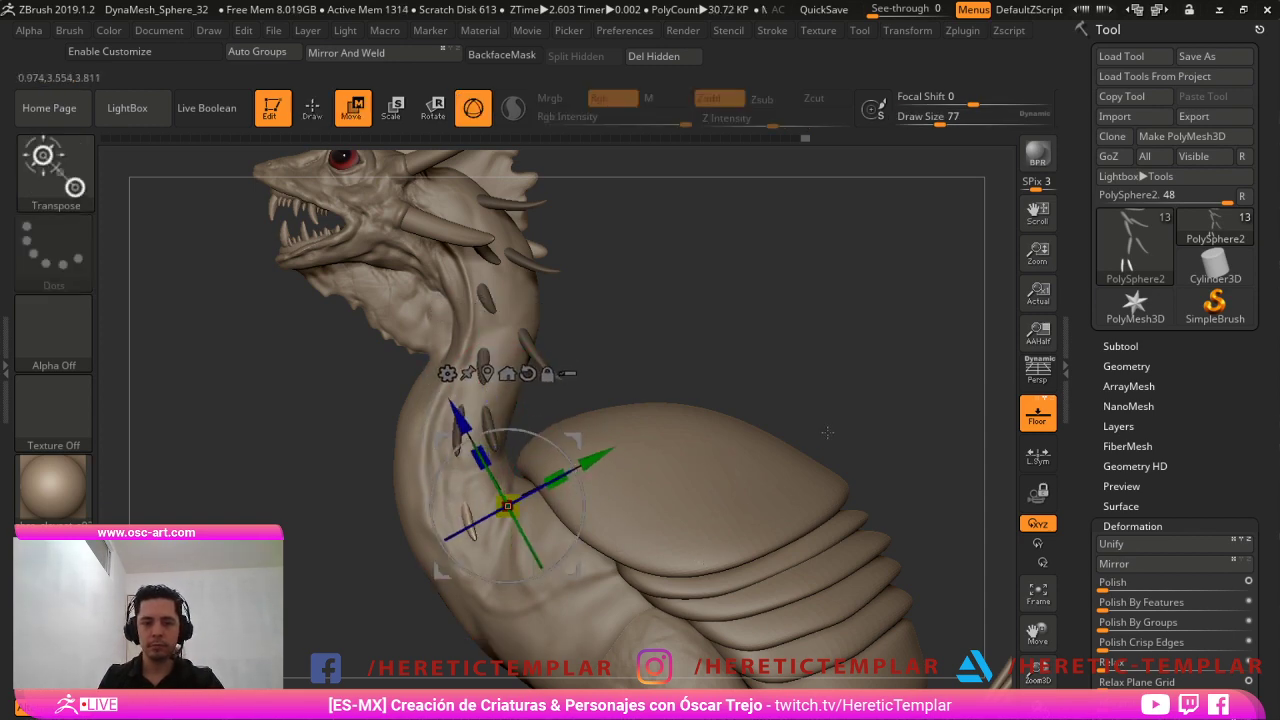
drag(828, 432, 915, 446)
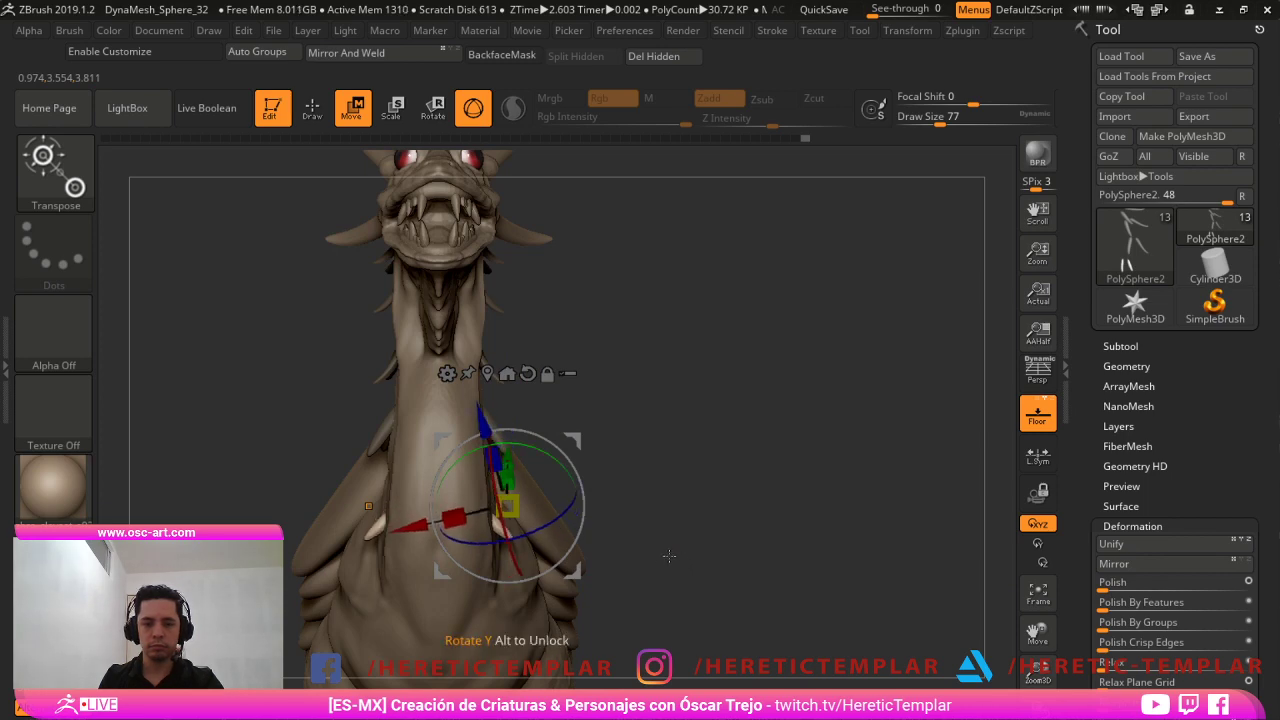
key(q)
drag(868, 463, 772, 463)
key(s)
drag(694, 563, 704, 563)
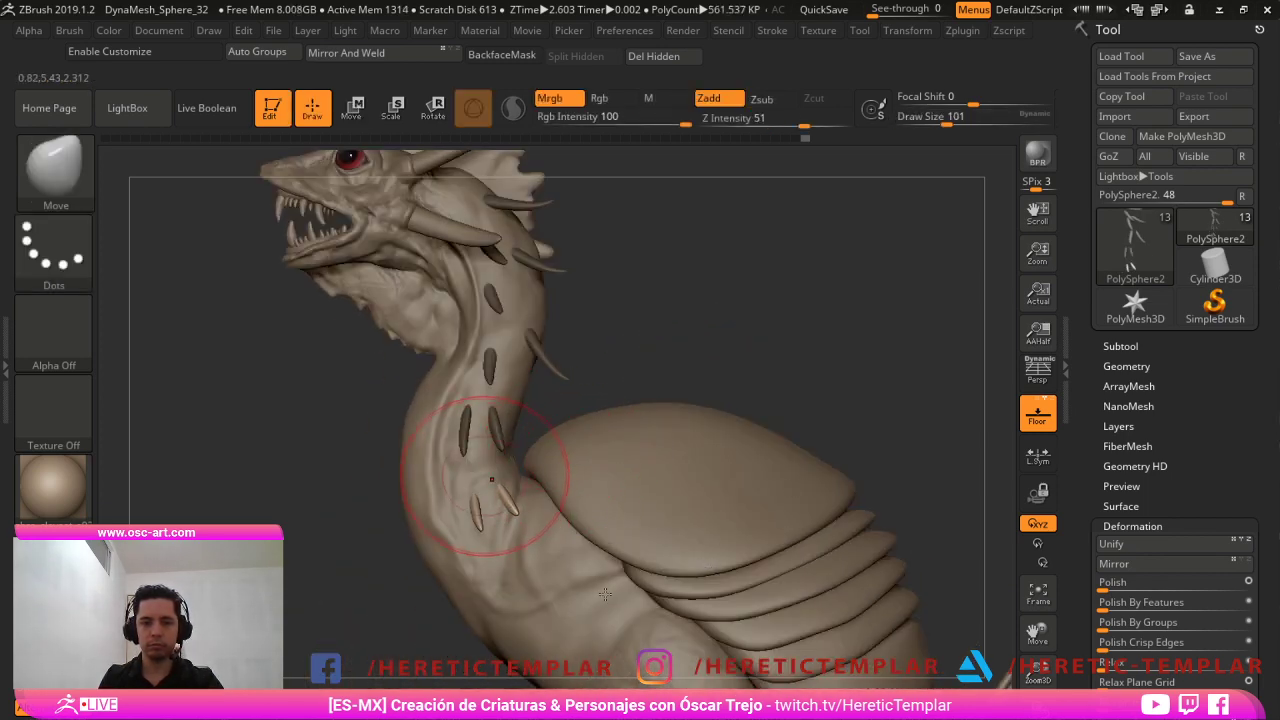
mouse_move(434, 640)
ctrl+right_down()
mouse_move(332, 620)
mouse_move(530, 640)
ctrl+right_up()
drag(840, 566, 725, 566)
shift+drag(725, 566, 715, 566)
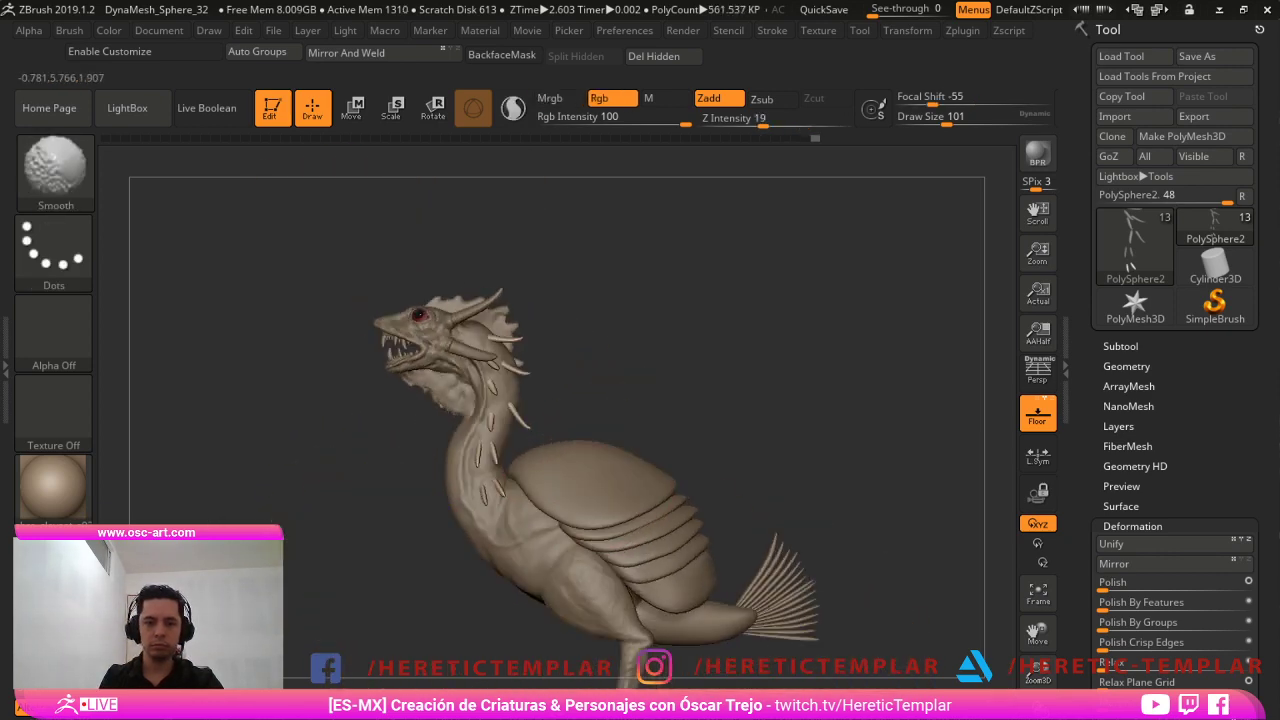
Select the back shell and round out its large upper plate with the Move brush.
alt+drag(890, 580, 804, 446)
alt+drag(860, 394, 812, 399)
alt+click(510, 386)
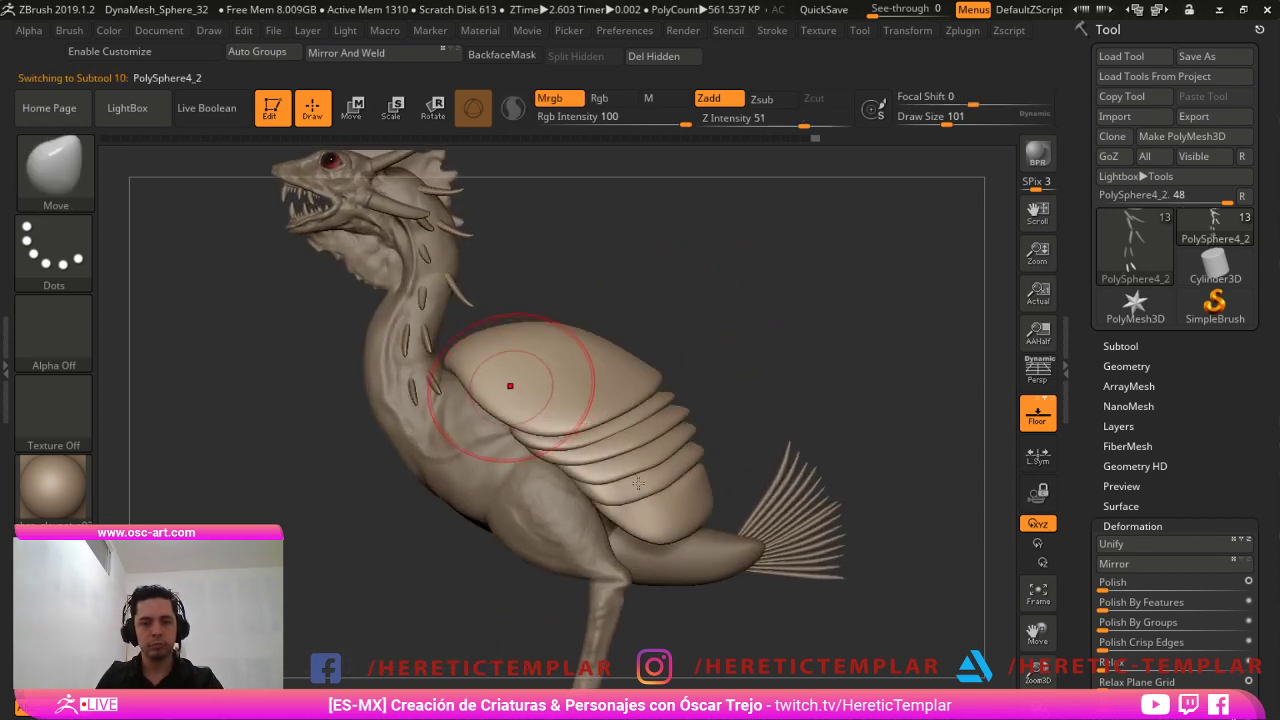
key(s)
drag(510, 386, 537, 384)
mouse_move(832, 384)
mouse_down()
mouse_move(811, 374)
mouse_move(831, 380)
mouse_move(768, 402)
mouse_up()
key(s)
drag(574, 344, 557, 344)
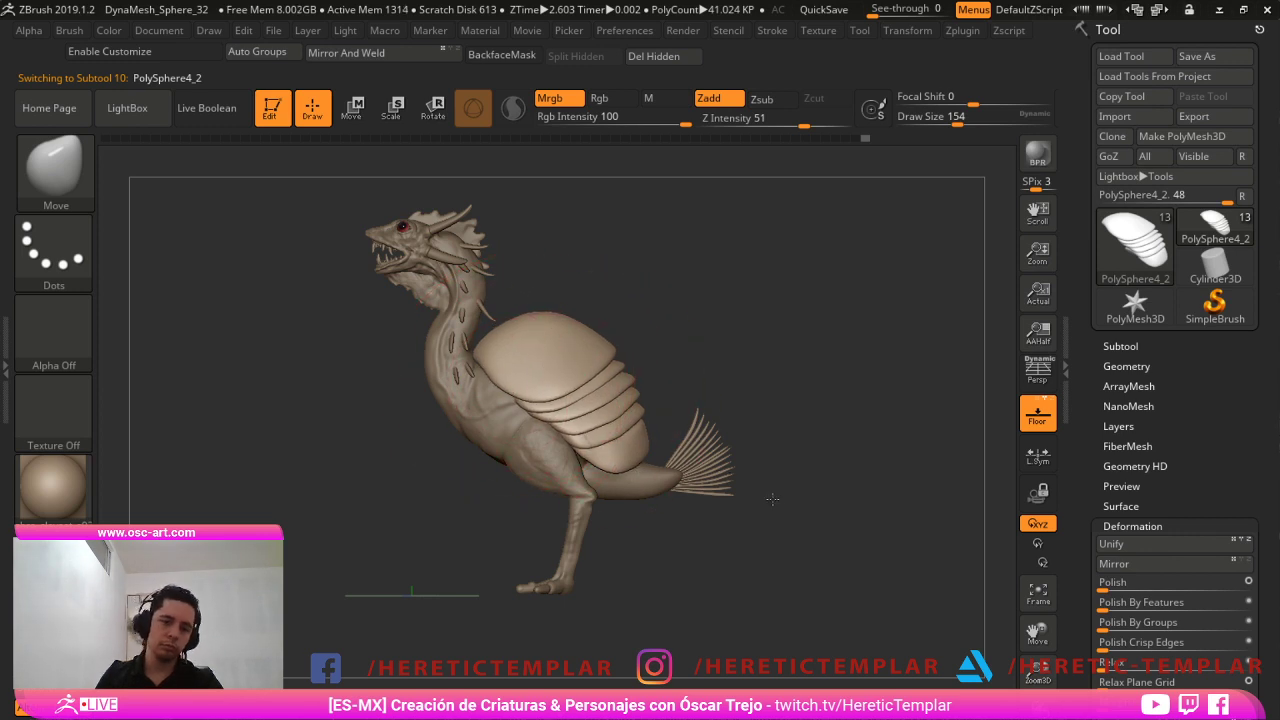
Refine the shell plates' silhouette from the side and rear with the Move brush at Draw Size 97.
key(bracketleft)
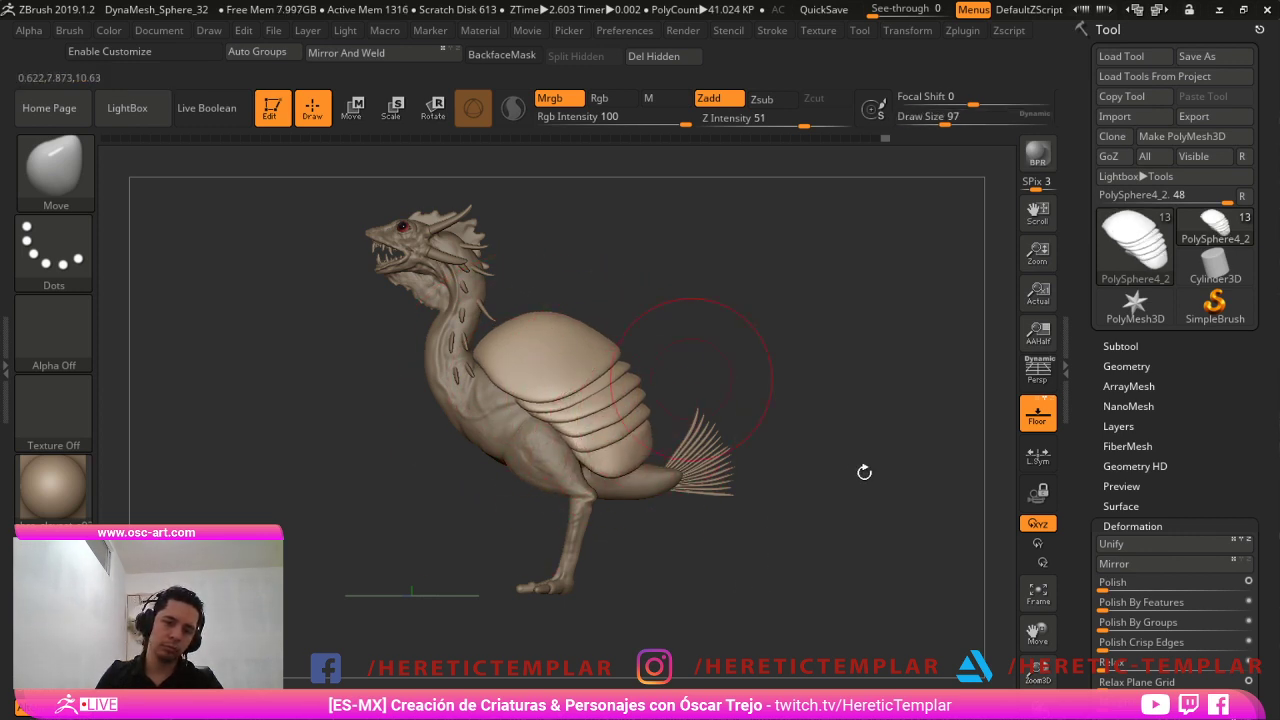
mouse_move(864, 472)
mouse_down()
mouse_move(869, 431)
mouse_move(986, 437)
mouse_move(1000, 560)
mouse_up()
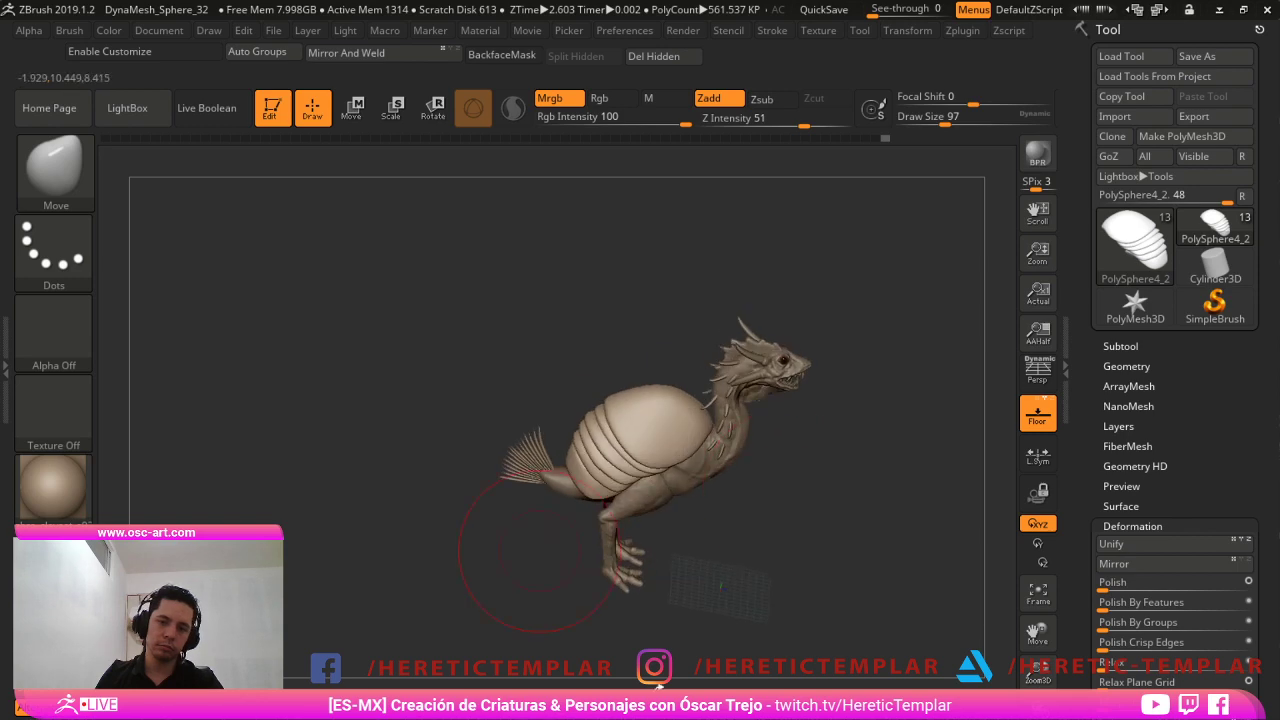
shift+drag(539, 550, 468, 540)
alt+drag(700, 385, 580, 410)
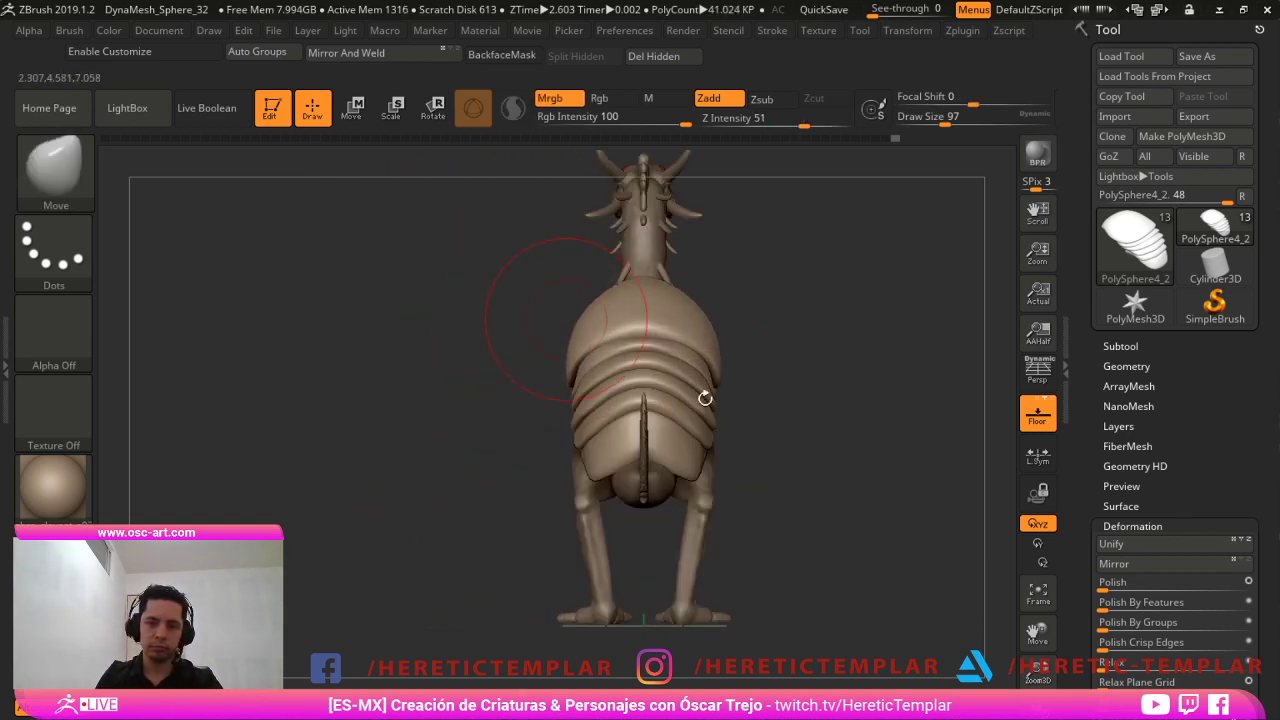
mouse_move(705, 398)
mouse_down()
mouse_move(760, 414)
mouse_move(705, 393)
mouse_up()
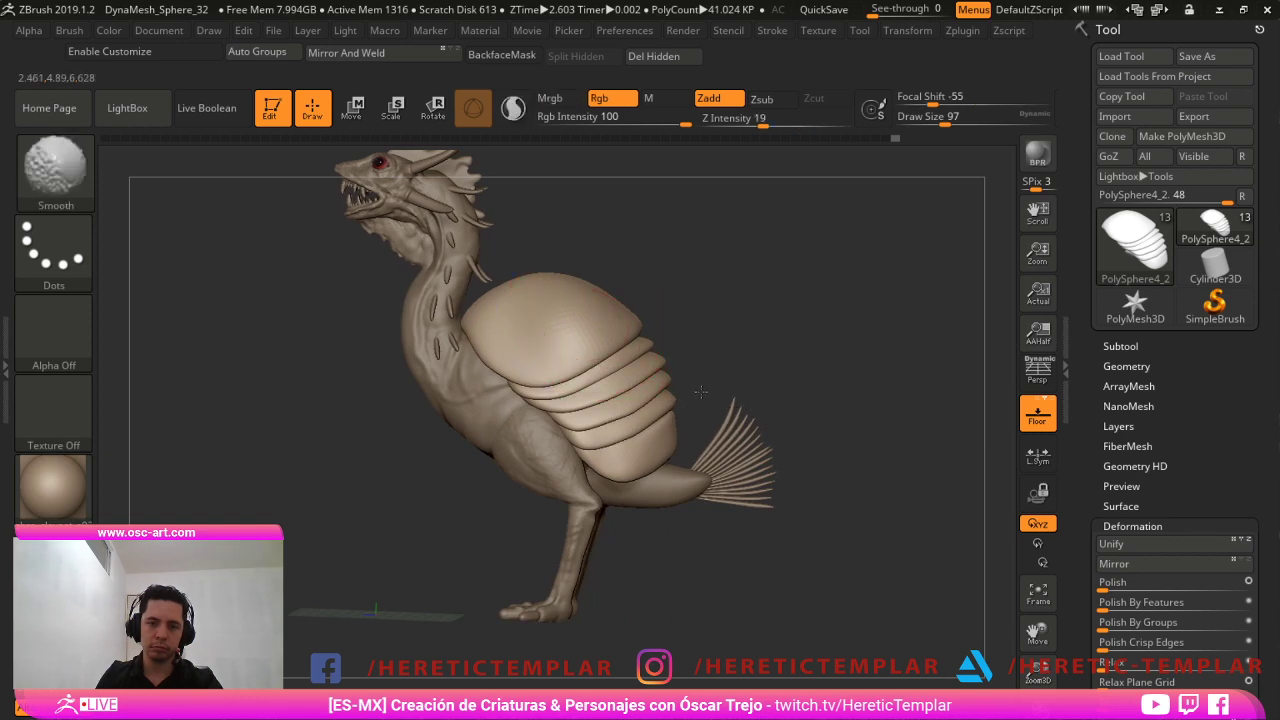
Select the head crest and build up surface texture on it with the Clay brush at Draw Size 29.
mouse_move(806, 323)
alt+mouse_down()
mouse_move(843, 297)
mouse_move(869, 314)
mouse_move(906, 379)
mouse_move(895, 301)
mouse_move(996, 571)
alt+mouse_up()
alt+drag(838, 275, 948, 606)
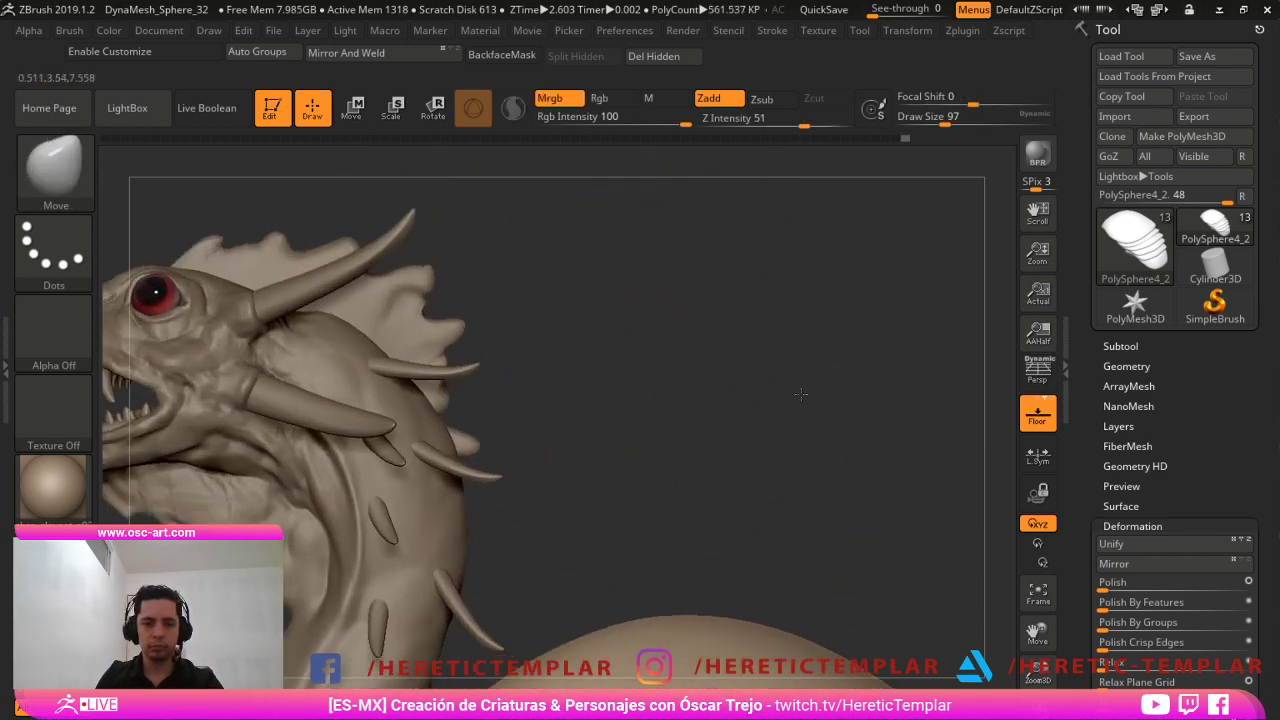
alt+drag(801, 394, 910, 529)
key(s)
drag(584, 391, 561, 391)
alt+click(475, 407)
key(b)
key(c)
key(l)
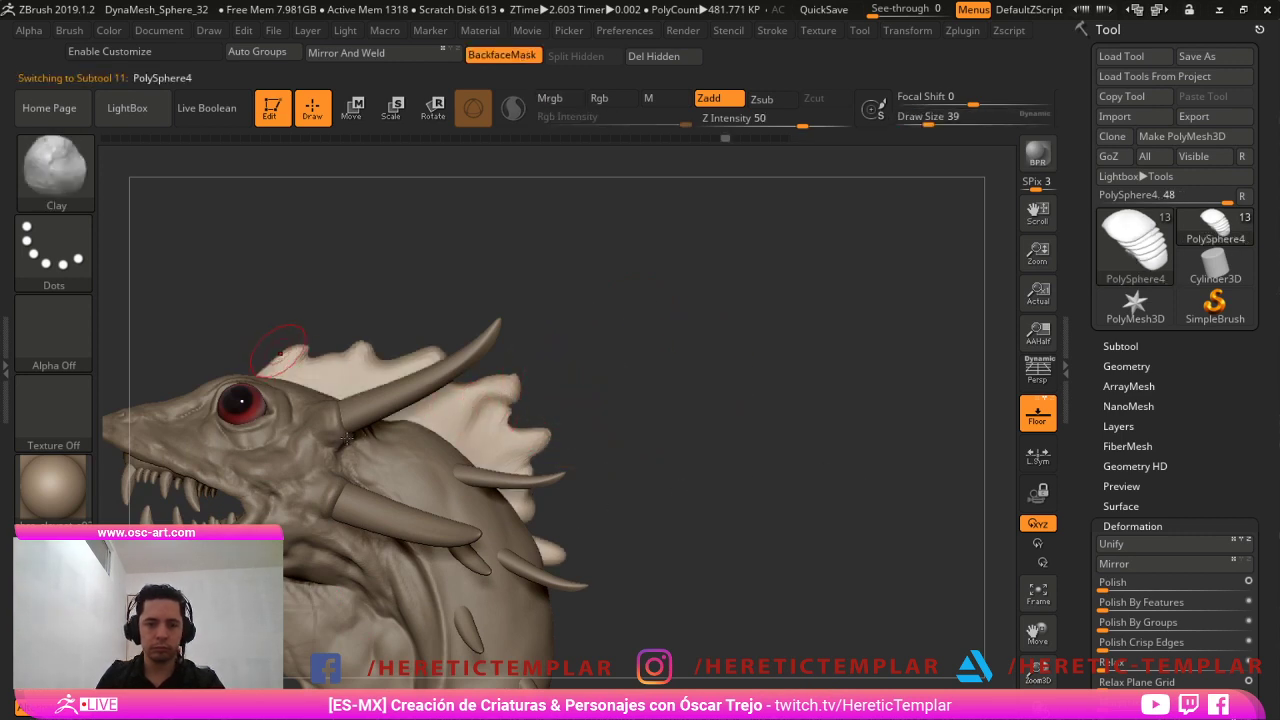
key(bracketleft)
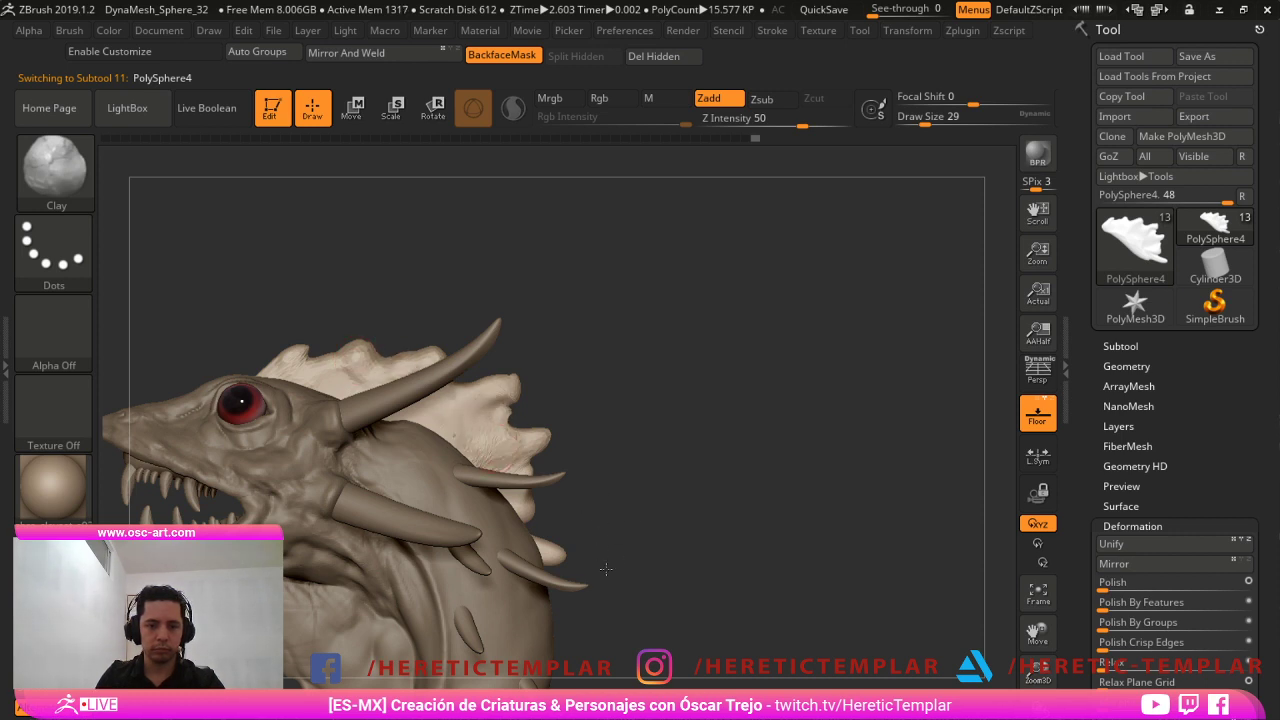
Add volume to the side of the head crest with the ClayBuildup brush and smooth the strokes.
key(b)
key(m)
key(v)
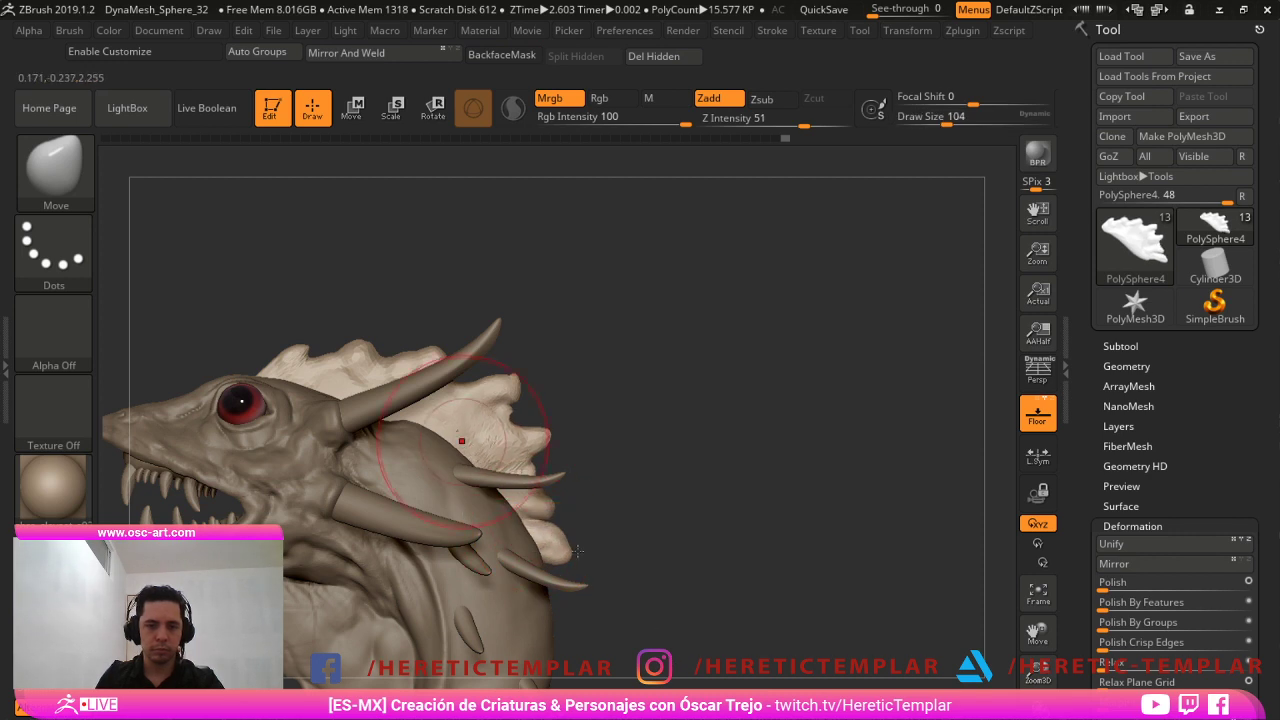
key(b)
key(c)
key(b)
mouse_move(450, 423)
mouse_down()
mouse_move(482, 458)
mouse_move(473, 450)
mouse_up()
drag(591, 564, 545, 568)
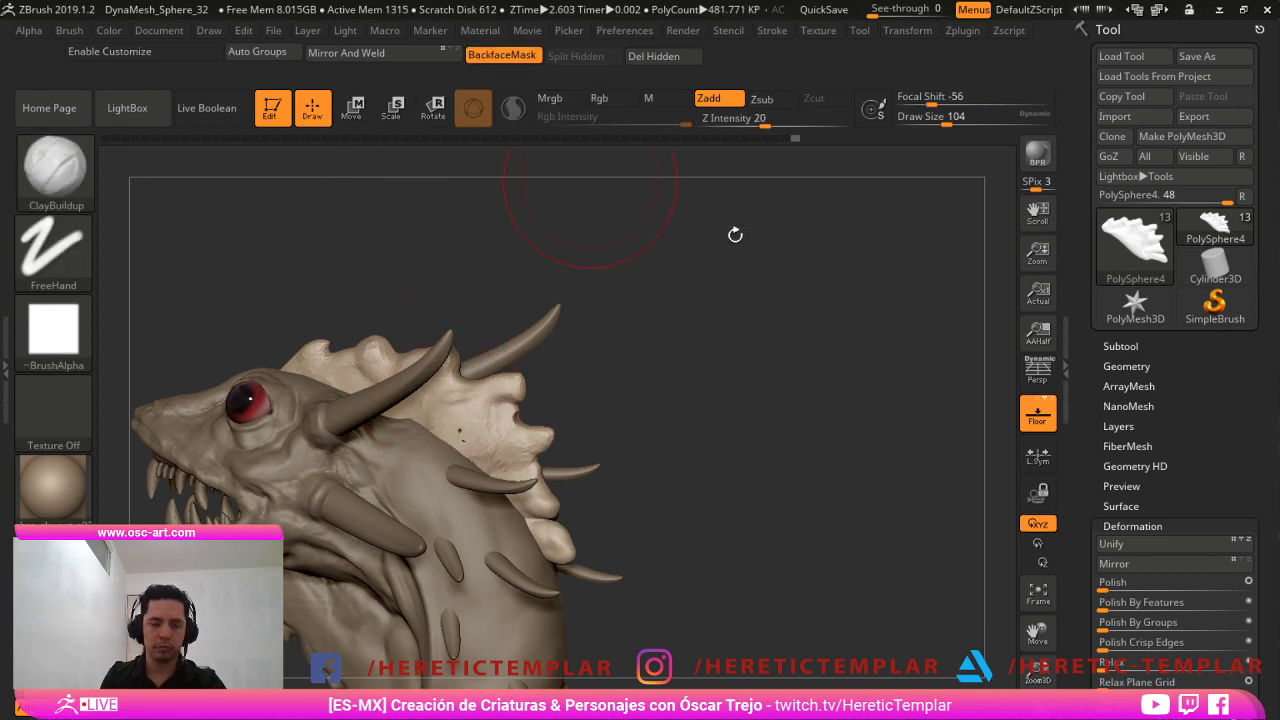
shift+drag(471, 429, 492, 412)
drag(622, 507, 420, 500)
click(459, 57)
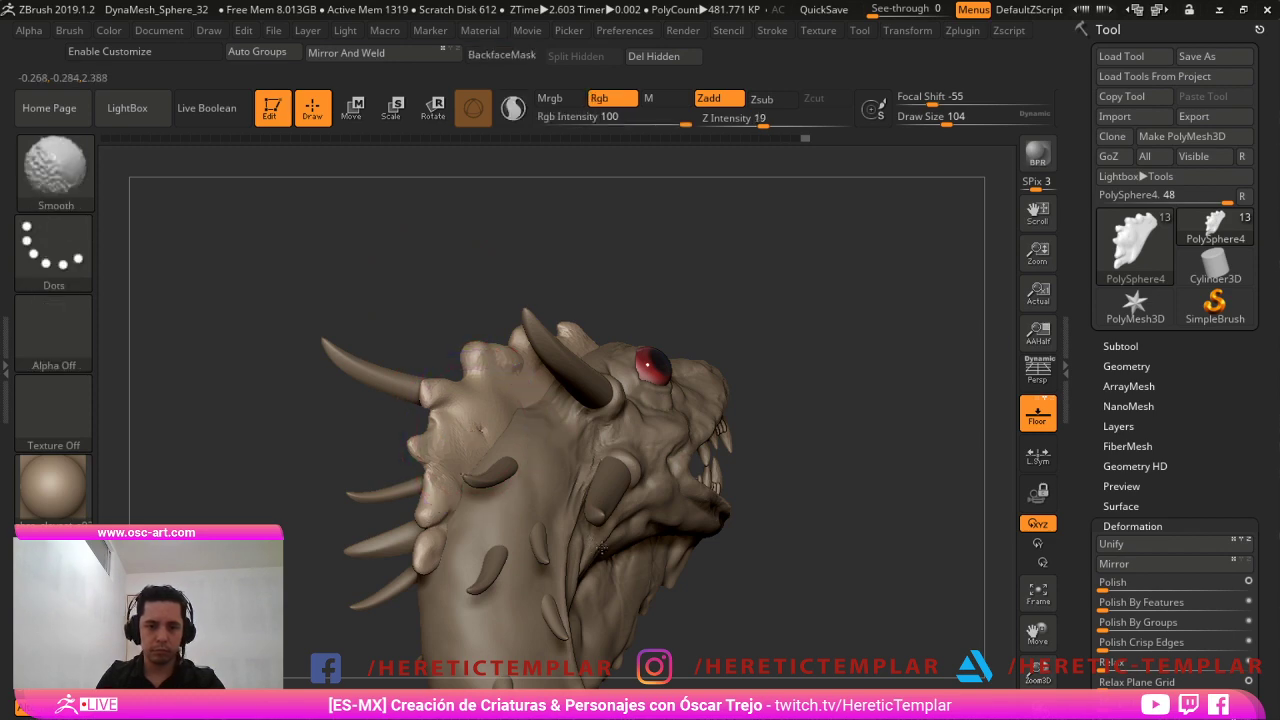
Carve creases into the crest with the DamStandard brush at Draw Size 68, smooth them, and enable Sculptris Pro.
key(b)
key(d)
key(s)
key(s)
key(backslash)
drag(494, 422, 484, 433)
drag(784, 249, 662, 268)
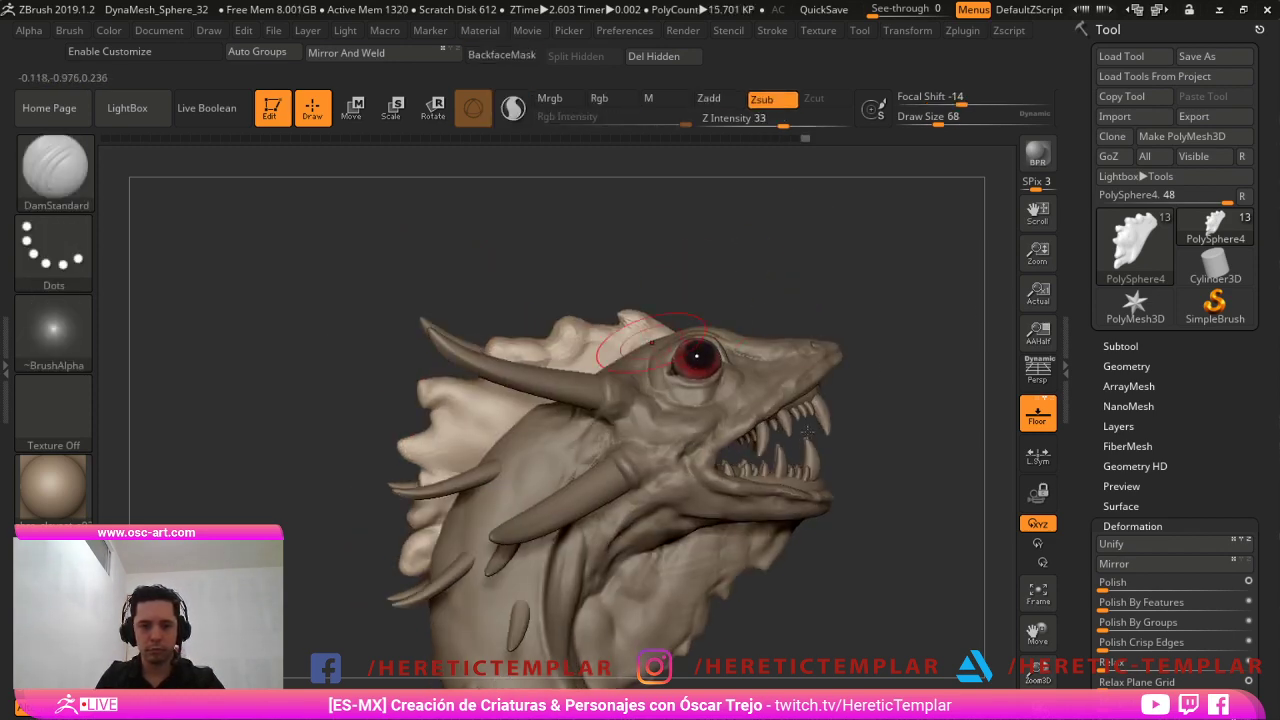
shift+drag(622, 336, 634, 332)
drag(877, 331, 828, 334)
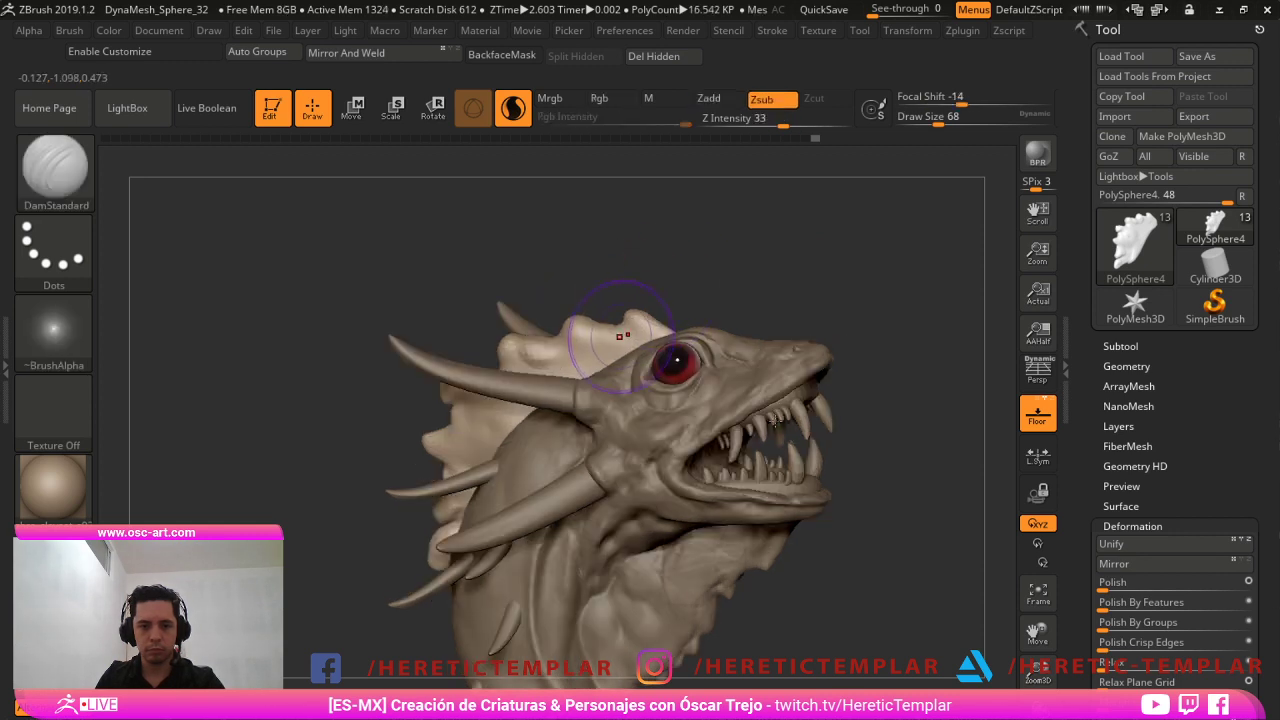
Sculpt ridges along the crest's folds with the ClayBuildup brush, varying the draw size.
key(b)
key(c)
key(b)
key(s)
mouse_move(599, 334)
mouse_down()
mouse_move(575, 330)
mouse_move(586, 329)
mouse_up()
key(s)
drag(587, 330, 583, 330)
drag(584, 338, 653, 334)
mouse_move(582, 363)
mouse_down()
mouse_move(592, 360)
mouse_move(574, 361)
mouse_up()
key(s)
mouse_move(567, 358)
mouse_down()
mouse_move(622, 343)
mouse_move(580, 356)
mouse_up()
key(s)
mouse_move(568, 358)
mouse_down()
mouse_move(515, 354)
mouse_move(548, 356)
mouse_up()
Smooth the crest from behind with a large brush at Draw Size 182.
mouse_move(467, 412)
mouse_down()
mouse_move(461, 438)
mouse_move(494, 417)
mouse_move(476, 440)
mouse_move(448, 430)
mouse_move(450, 398)
mouse_move(466, 426)
mouse_move(518, 405)
mouse_move(459, 483)
mouse_up()
drag(300, 455, 382, 464)
key(s)
click(408, 465)
shift+drag(468, 420, 490, 505)
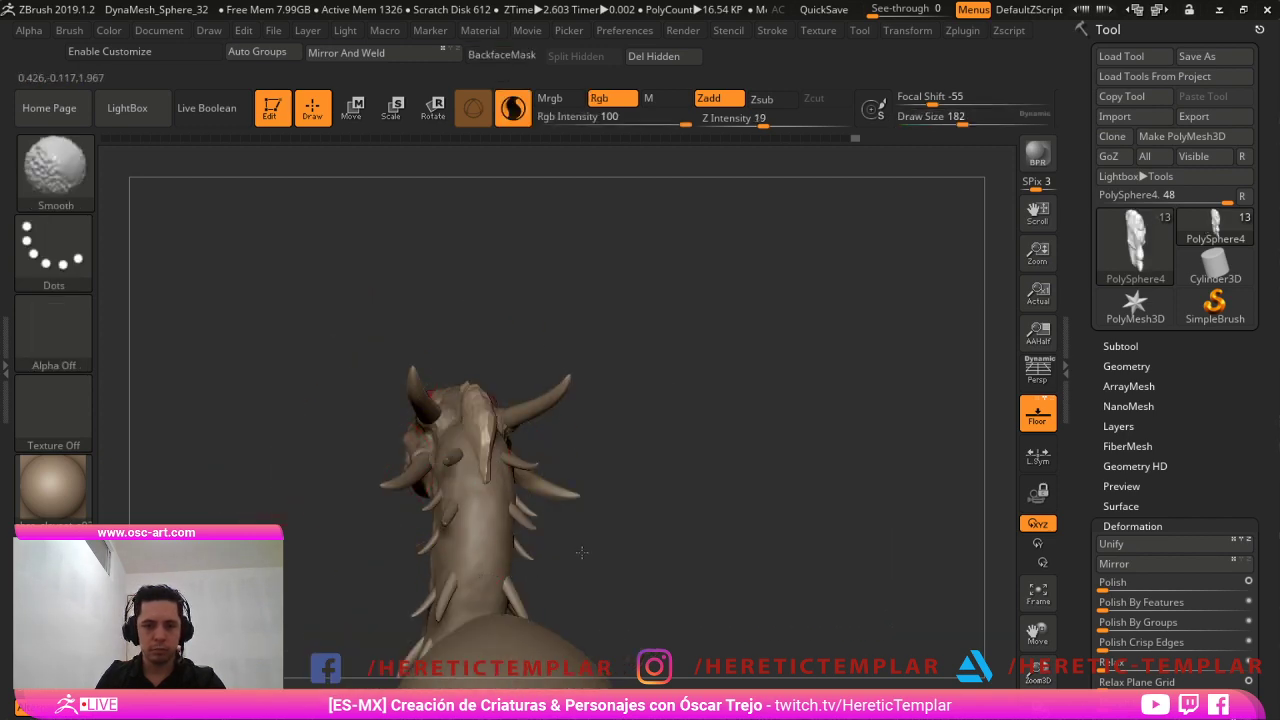
Reshape the crest's outline with the Move brush at Draw Size 97.
drag(603, 406, 736, 393)
key(b)
key(m)
key(v)
key(s)
drag(514, 390, 420, 365)
key(s)
click(411, 386)
mouse_move(705, 446)
alt+mouse_down()
mouse_move(737, 437)
mouse_move(827, 325)
alt+mouse_up()
Adjust the front lobes of the crest above the eye with the Move brush at Draw Sizes 62 and 35.
key(ctrl)
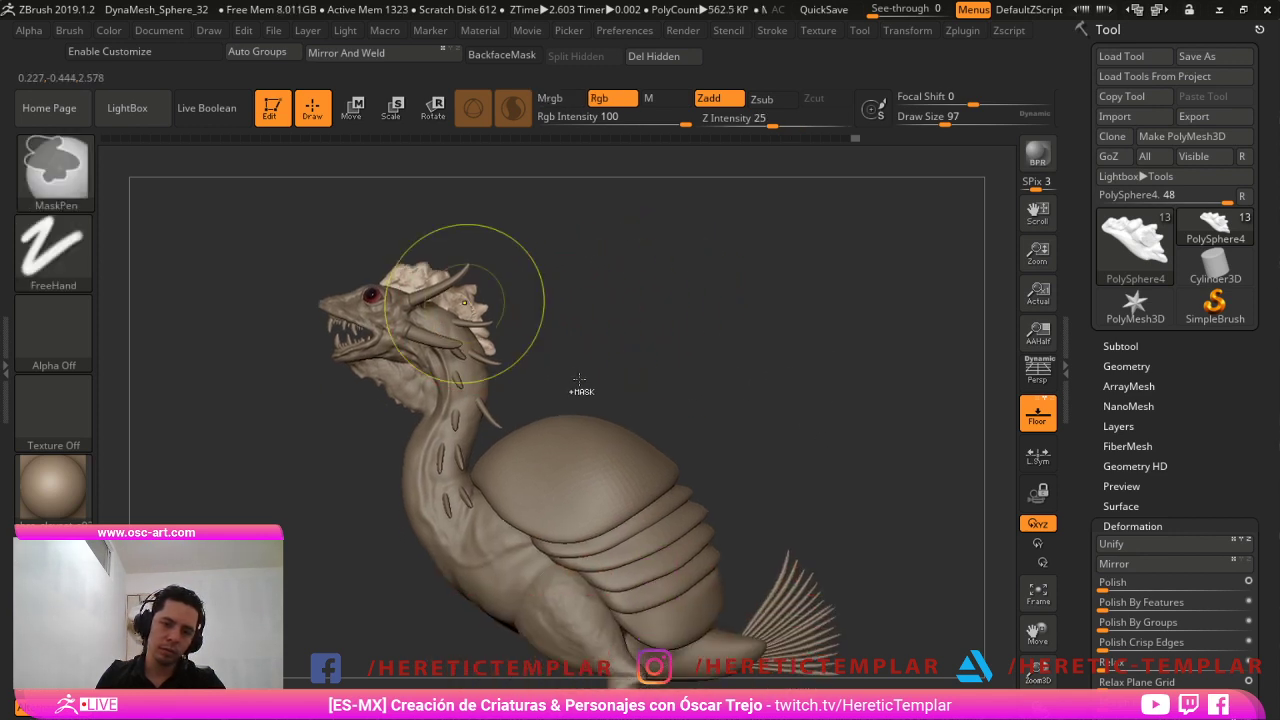
key(s)
drag(448, 289, 437, 288)
alt+drag(590, 208, 664, 388)
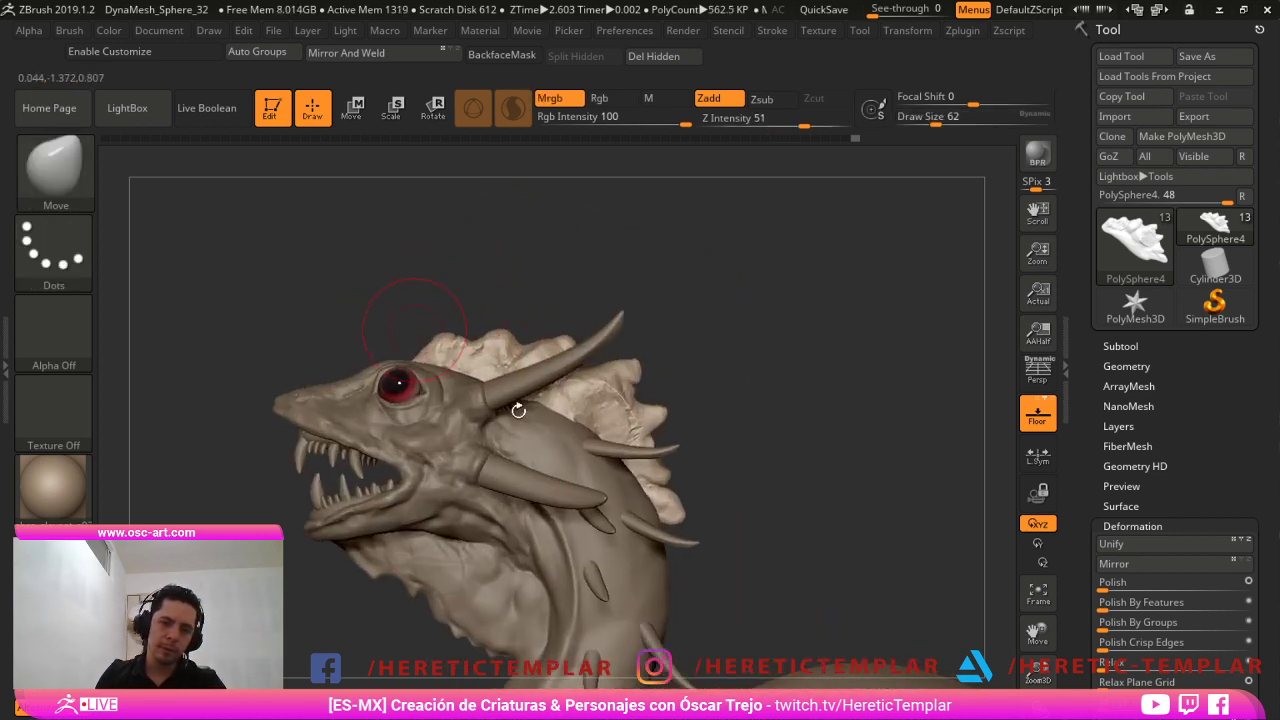
key(s)
drag(442, 347, 459, 350)
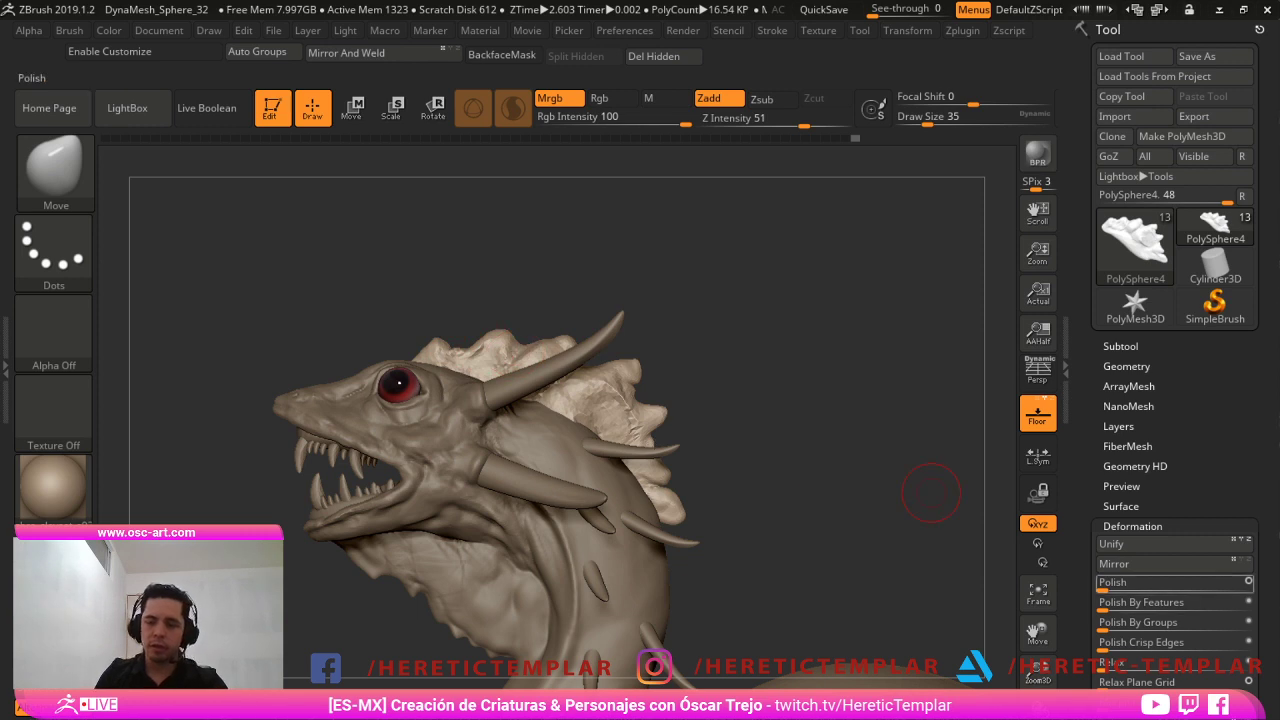
Hide the head crest in the subtool list and make the body the active subtool.
ctrl+drag(880, 464, 1004, 522)
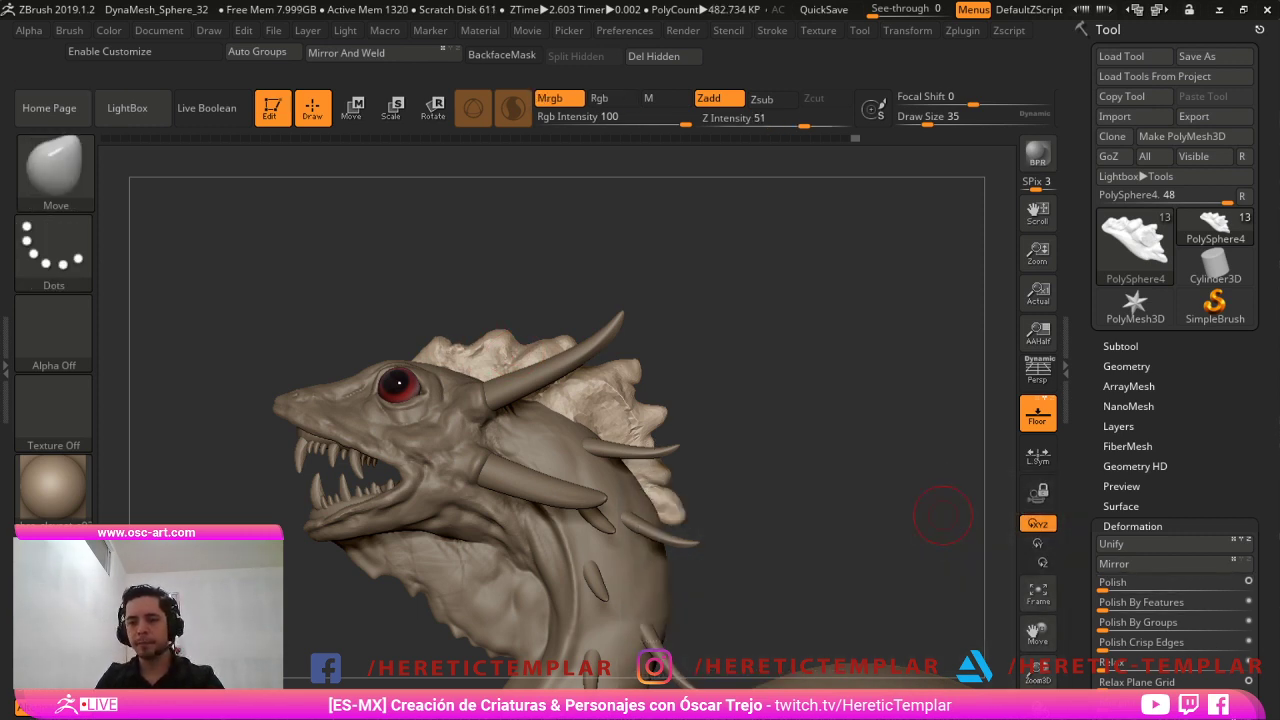
click(1121, 347)
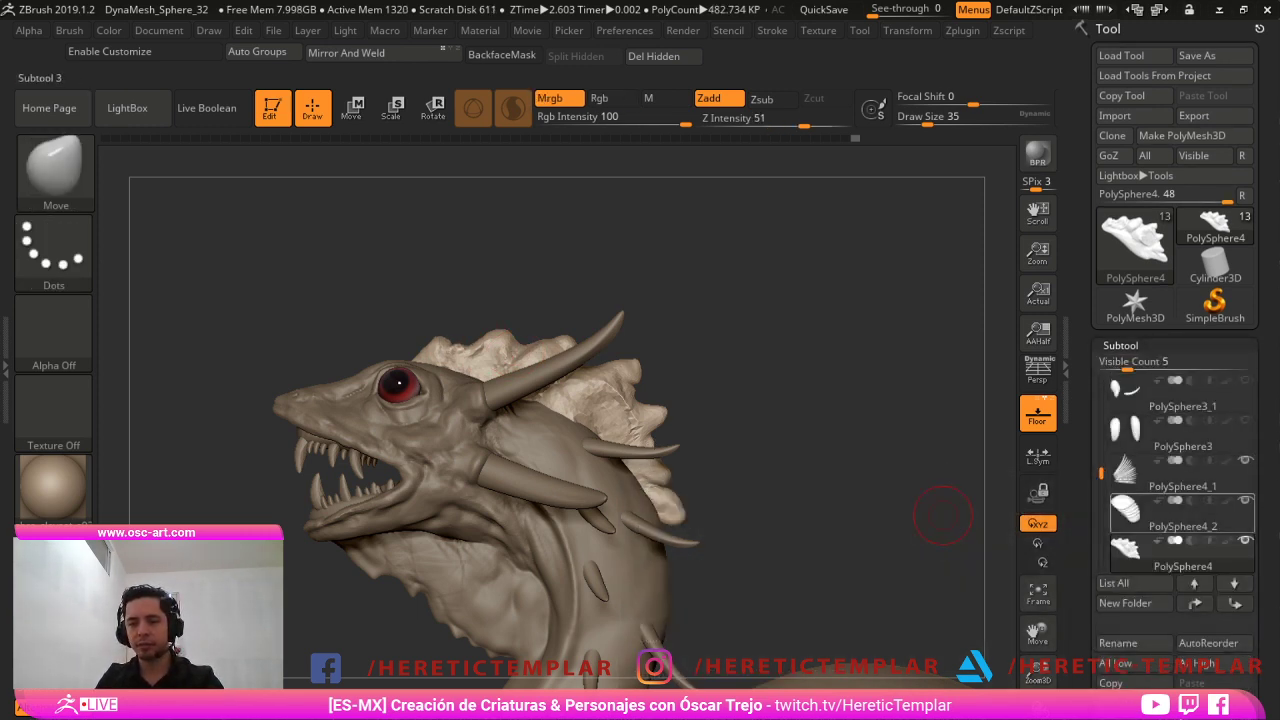
alt+click(615, 490)
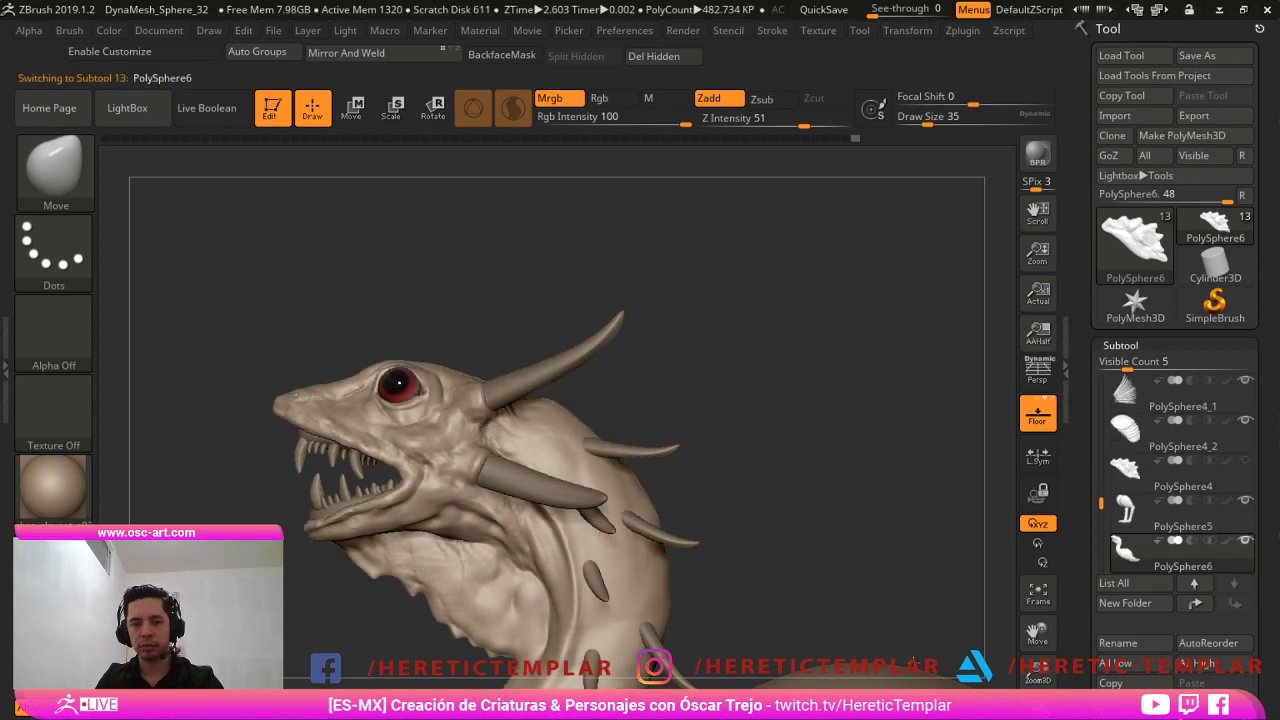
alt+drag(846, 457, 909, 332)
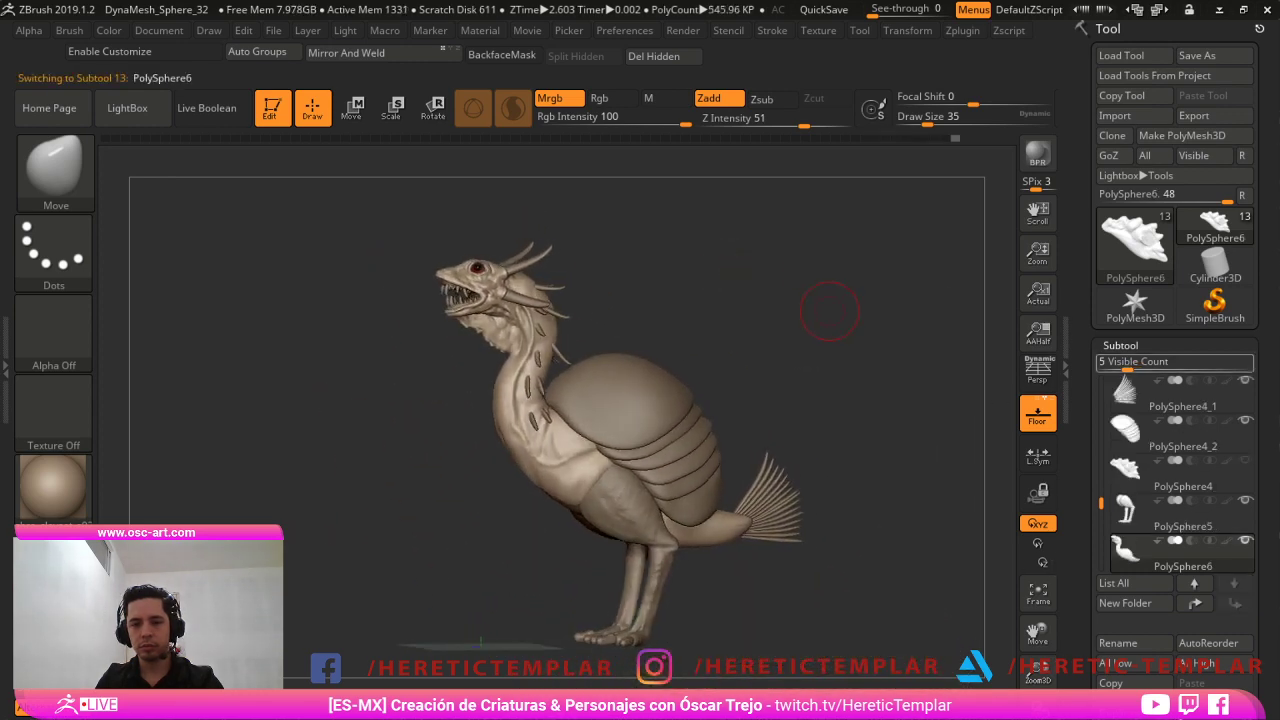
Show and select the head crest again and adjust its rear lobes with the Move brush.
mouse_move(850, 314)
mouse_down()
mouse_move(836, 314)
mouse_move(867, 304)
mouse_up()
alt+drag(741, 360, 732, 358)
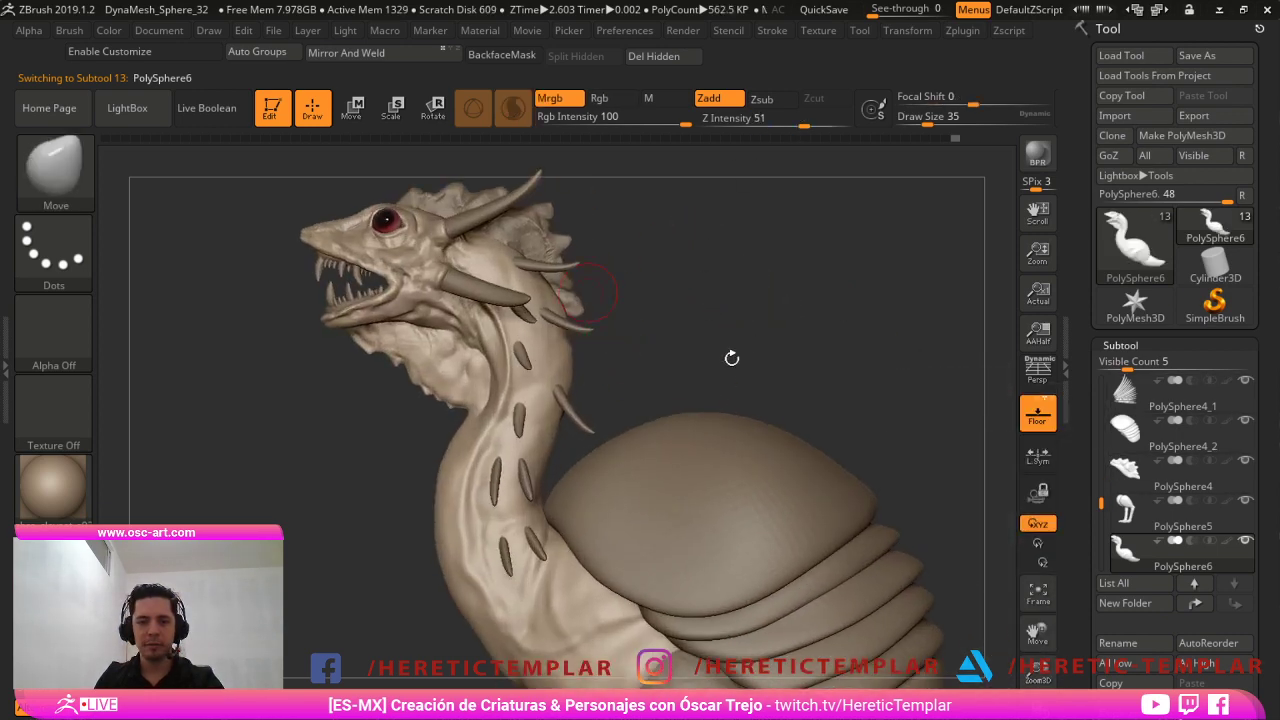
alt+click(550, 234)
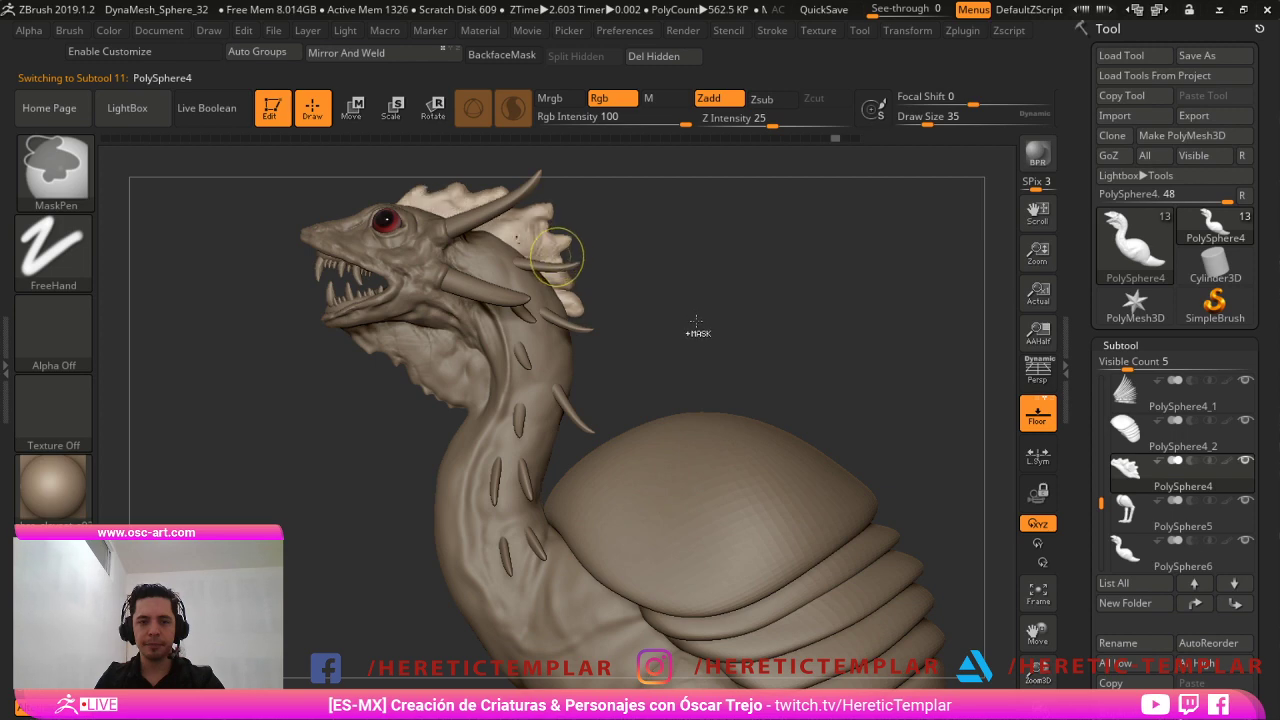
alt+drag(834, 307, 856, 399)
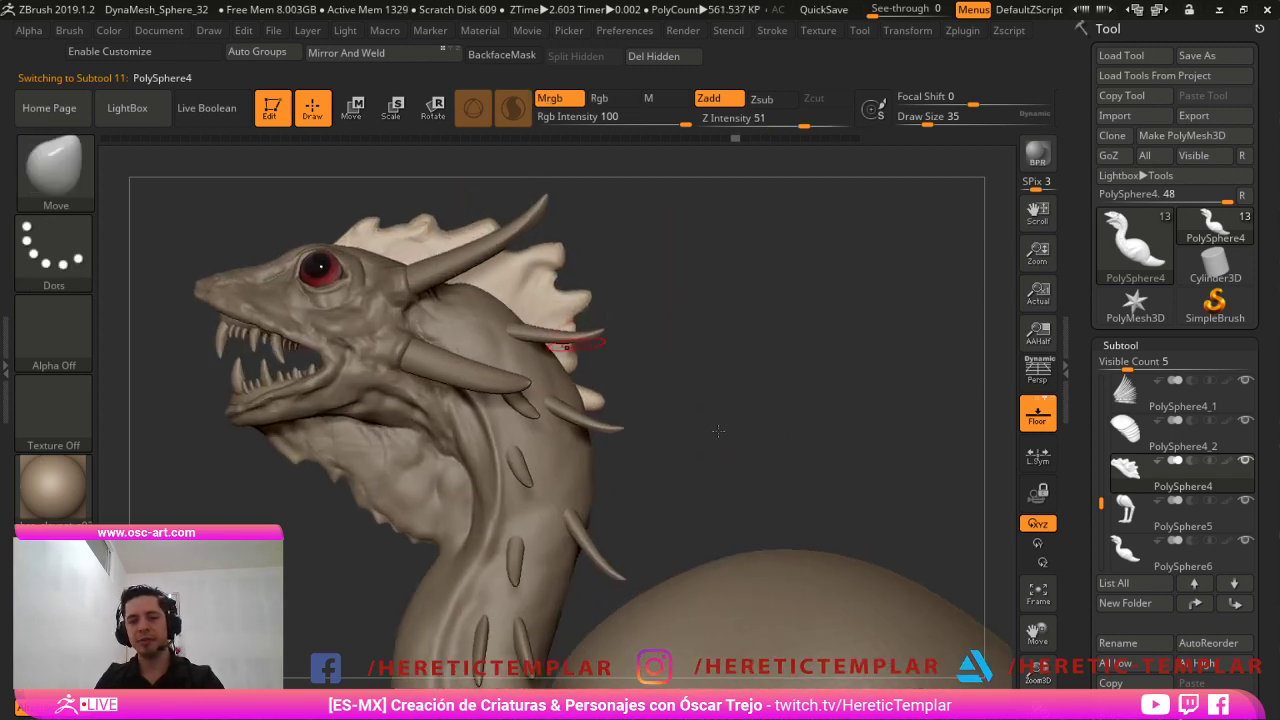
key(s)
mouse_move(565, 361)
mouse_down()
mouse_move(589, 366)
mouse_move(583, 389)
mouse_move(611, 373)
mouse_up()
click(576, 381)
click(583, 443)
Carve grooves into the crest with the DamStandard brush at Draw Size 44 and smooth them.
mouse_move(696, 311)
alt+mouse_down()
mouse_move(686, 389)
mouse_move(677, 331)
mouse_move(662, 385)
alt+mouse_up()
key(b)
key(d)
key(s)
key(s)
mouse_move(392, 331)
mouse_down()
mouse_move(365, 302)
mouse_move(351, 306)
mouse_up()
key(s)
key(backslash)
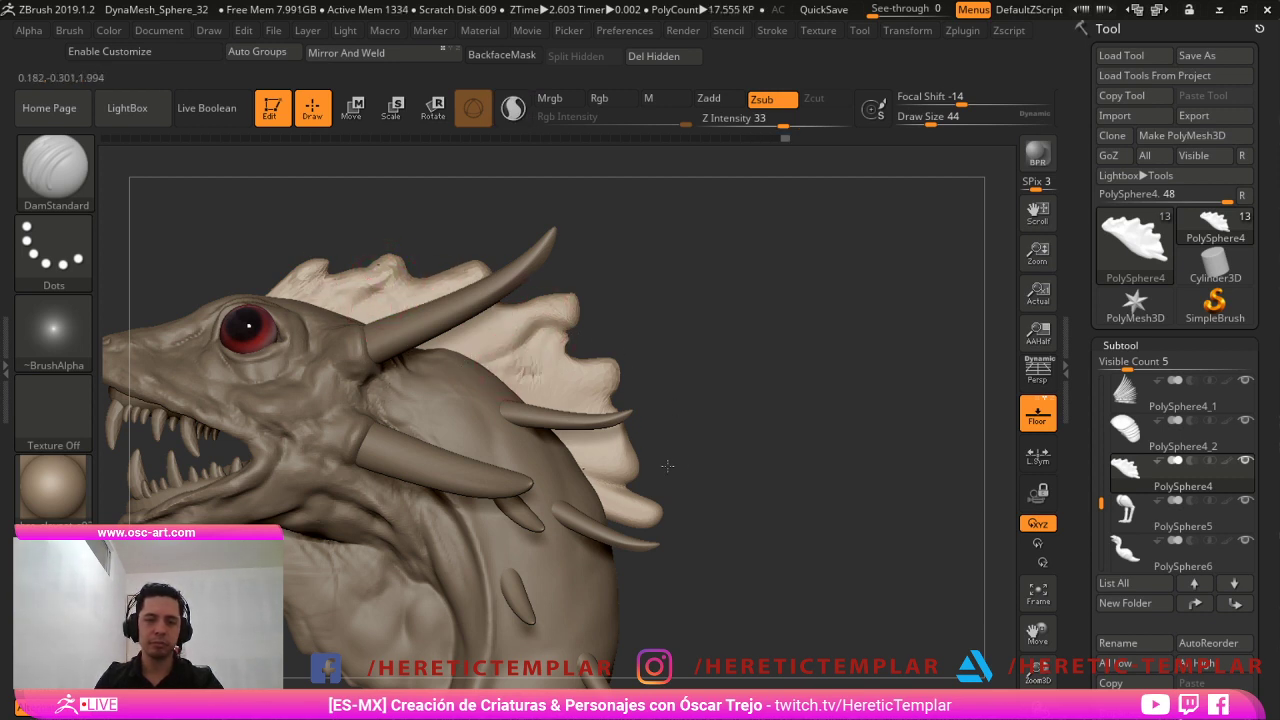
key(shift)
shift+drag(563, 344, 565, 354)
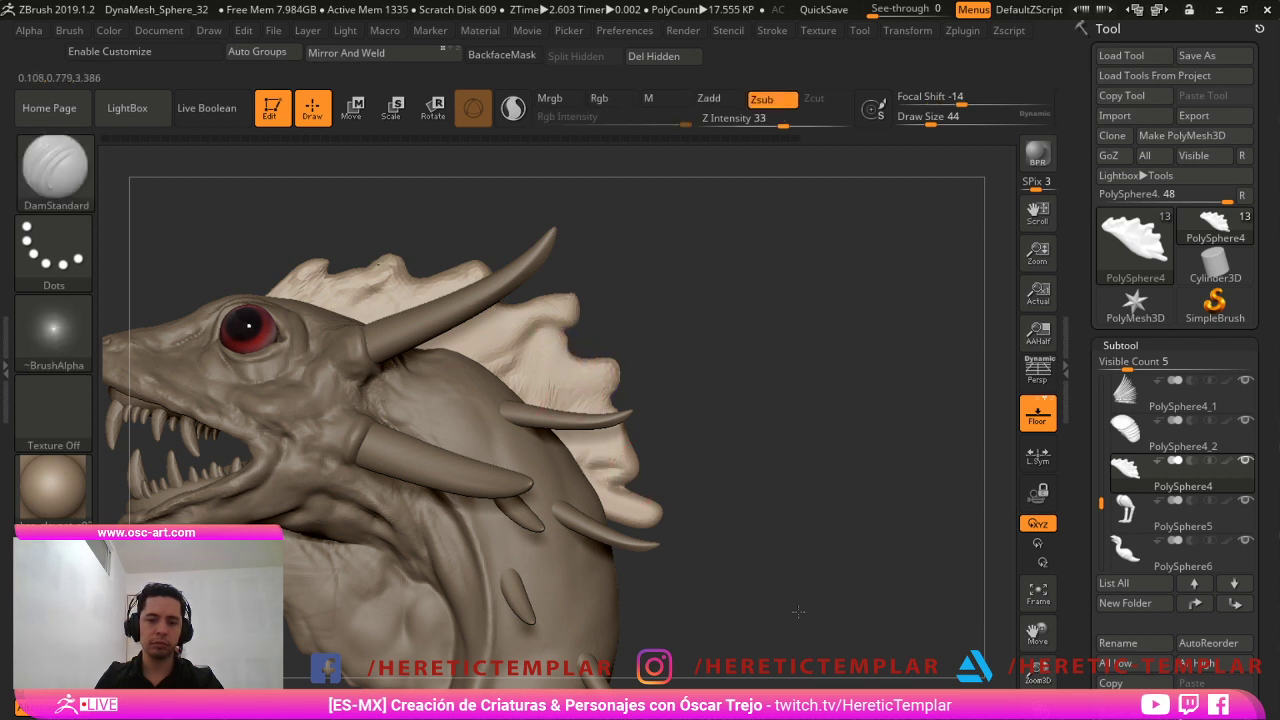
Pull the crest's lobe tips outward and upward with the Move brush at Draw Sizes 44 and 33.
key(b)
key(m)
key(v)
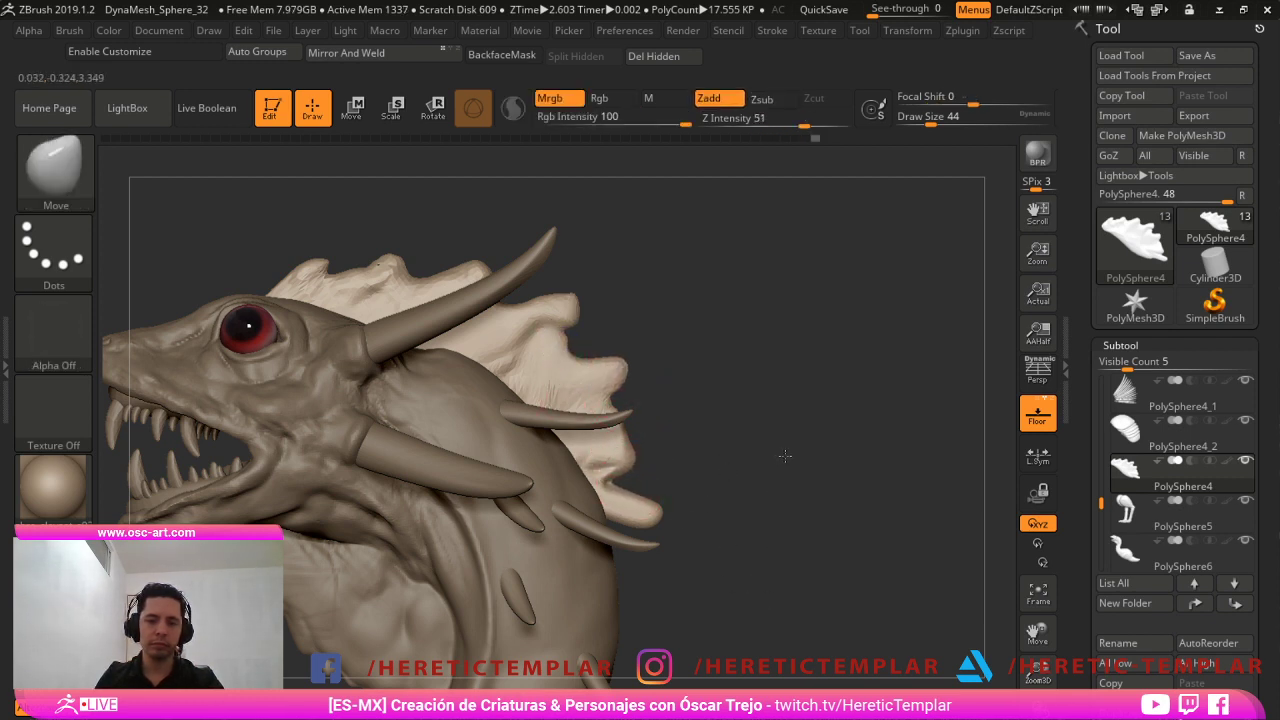
mouse_move(587, 309)
mouse_down()
mouse_move(597, 314)
mouse_move(577, 305)
mouse_move(597, 309)
mouse_up()
drag(482, 272, 499, 253)
mouse_move(400, 262)
mouse_down()
mouse_move(412, 246)
mouse_move(358, 232)
mouse_move(326, 253)
mouse_up()
key(s)
drag(322, 261, 329, 245)
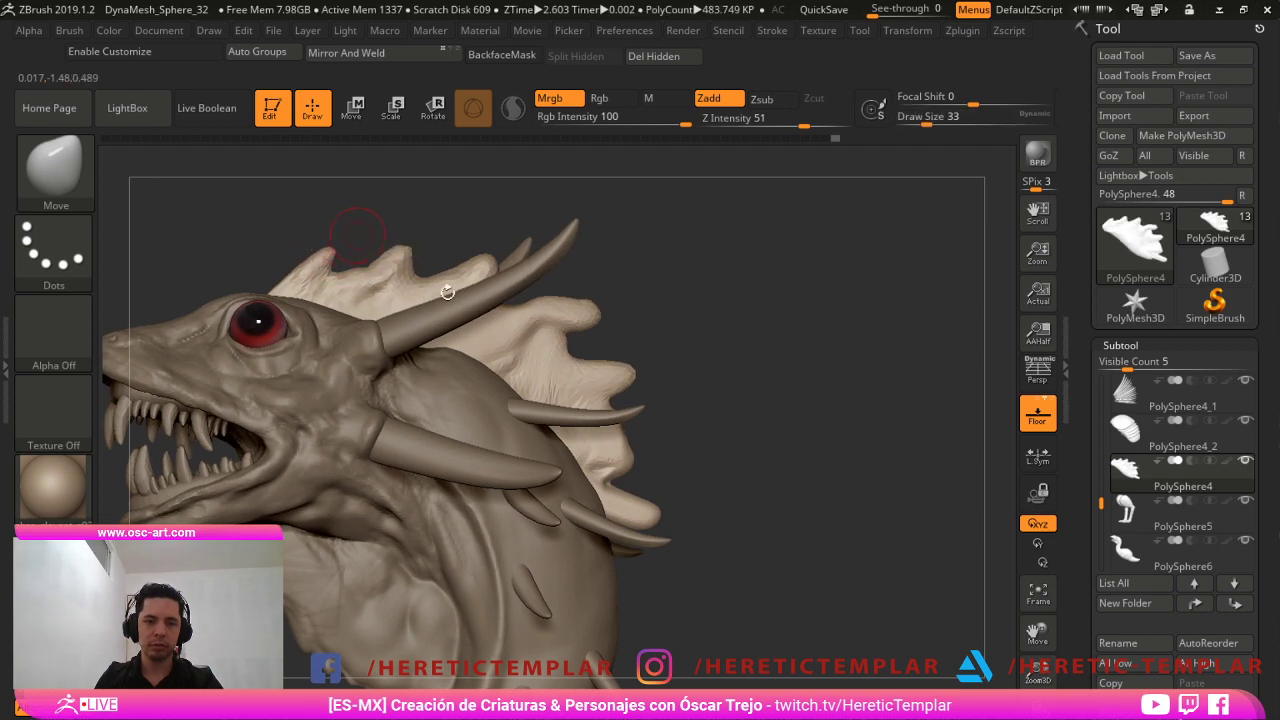
Select the eyes and paint red tones around the iris with the Paint brush at Draw Size 18.
ctrl+right_drag(448, 293, 405, 380)
alt+click(388, 391)
right_drag(290, 484, 355, 375)
alt+click(380, 287)
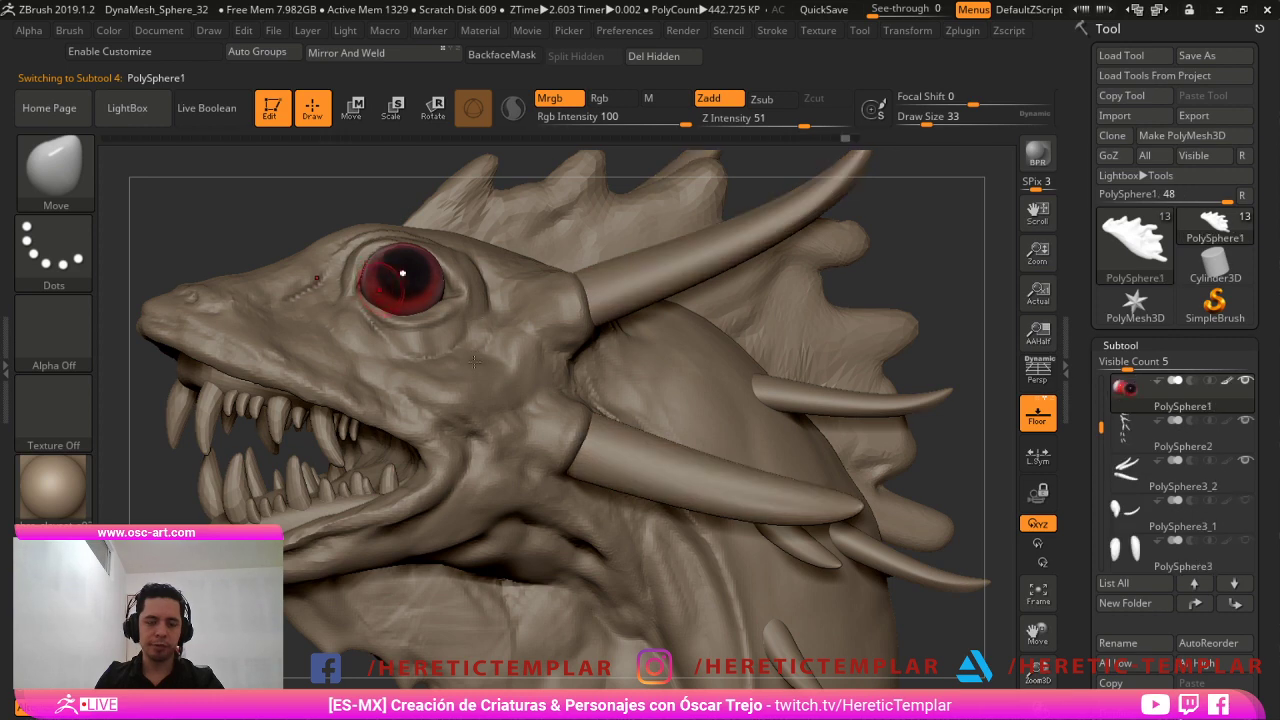
key(b)
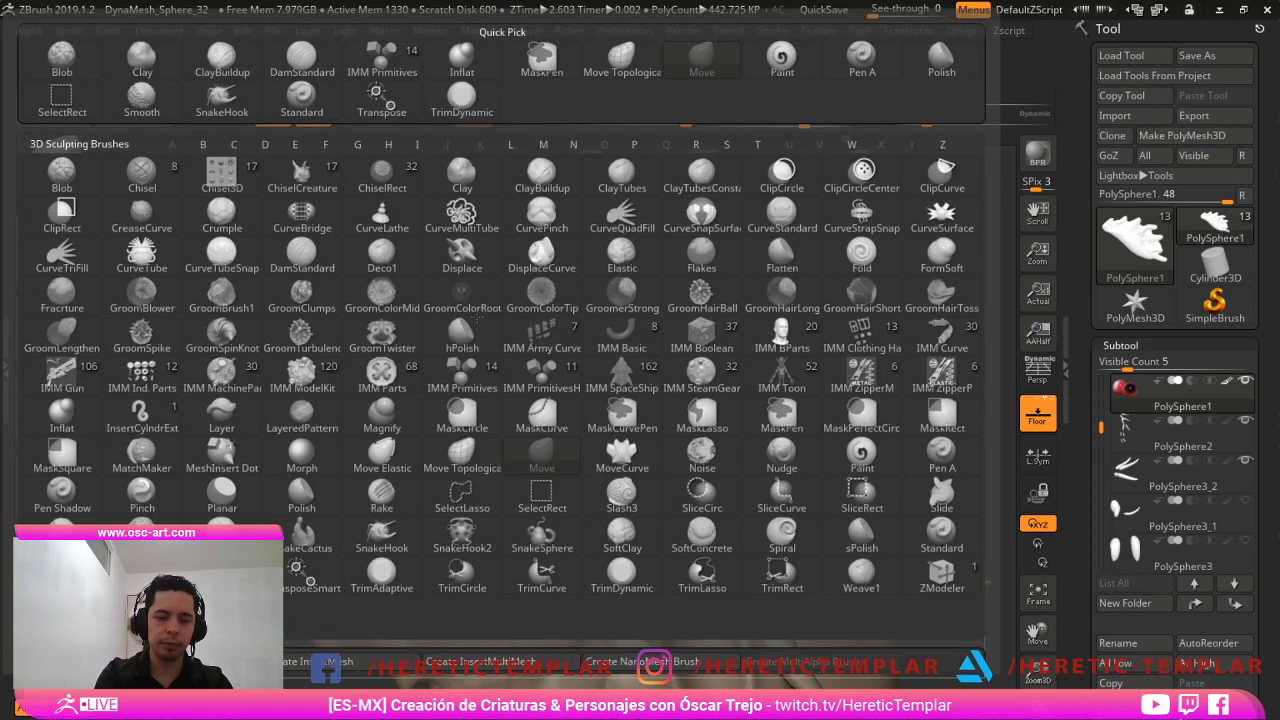
key(p)
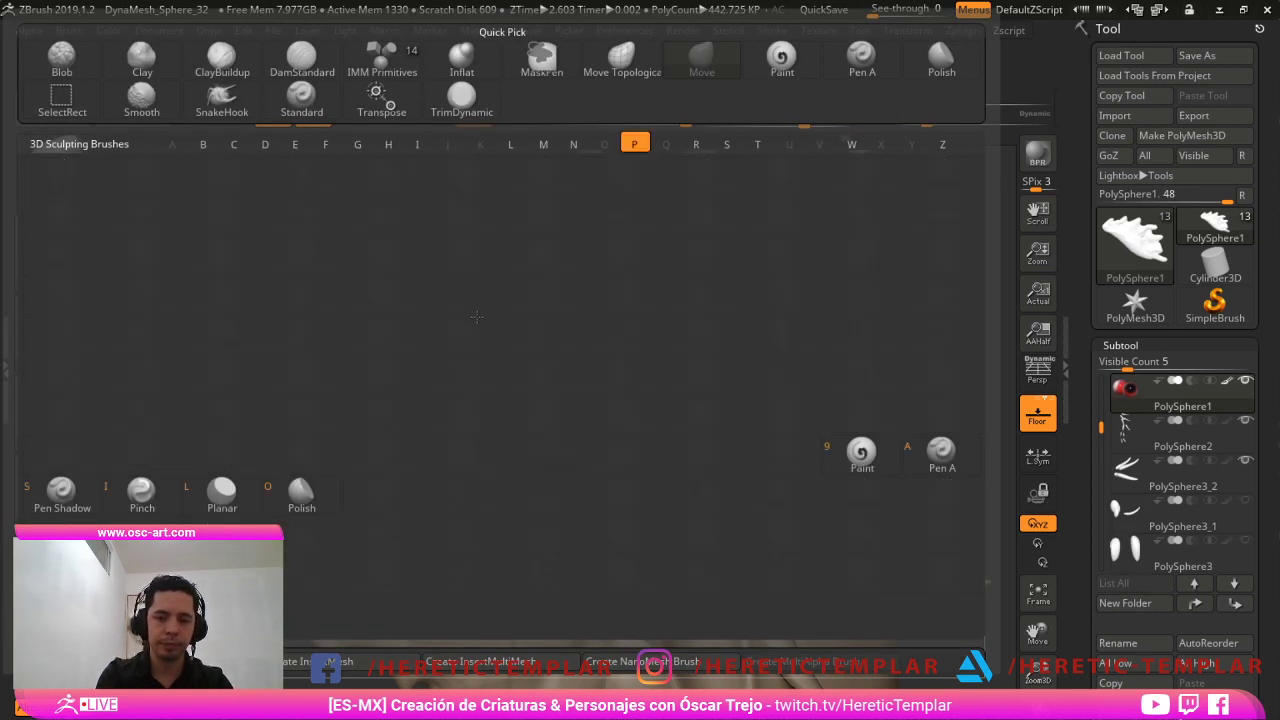
key(9)
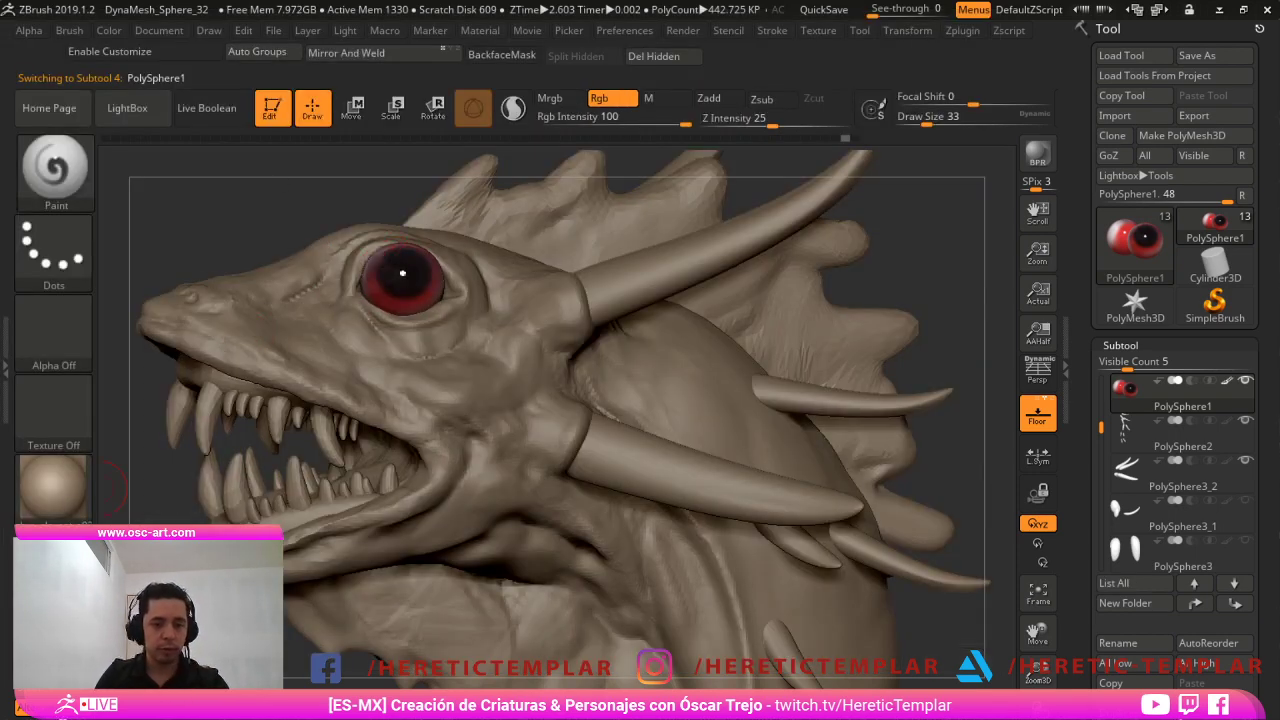
click(58, 488)
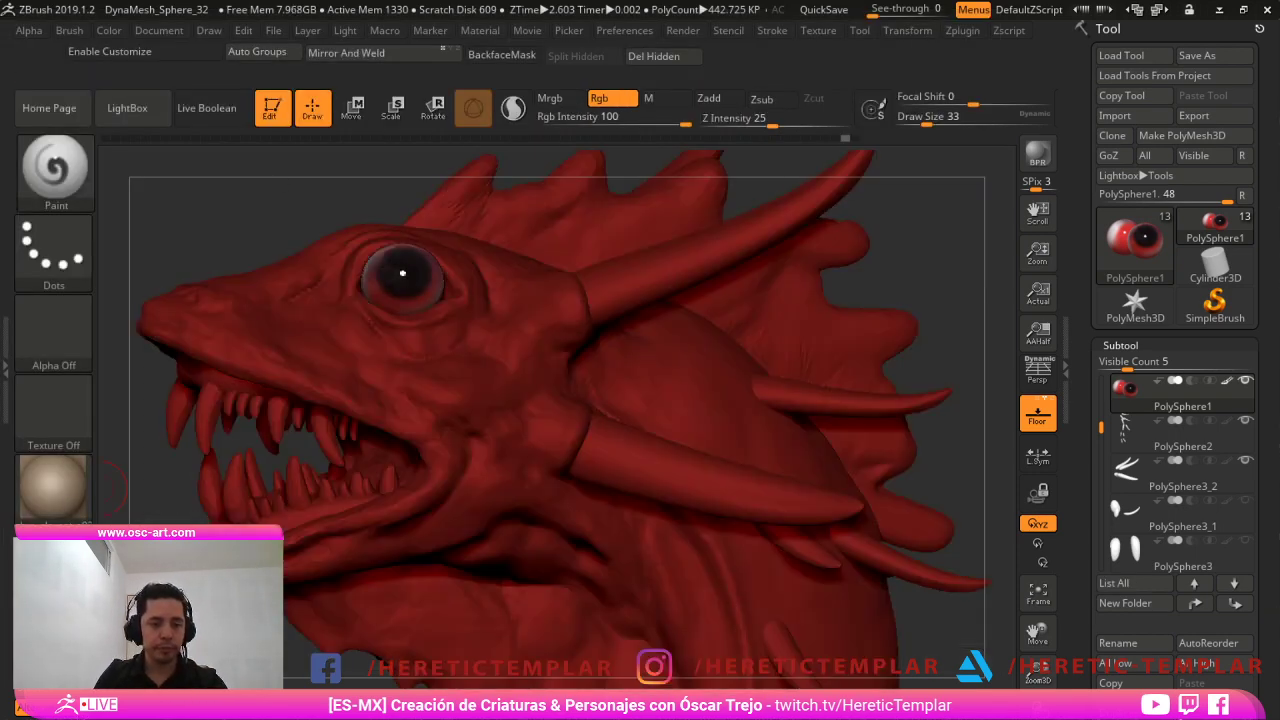
key(s)
drag(404, 302, 396, 302)
key(shift)
key(s)
key(bracketright)
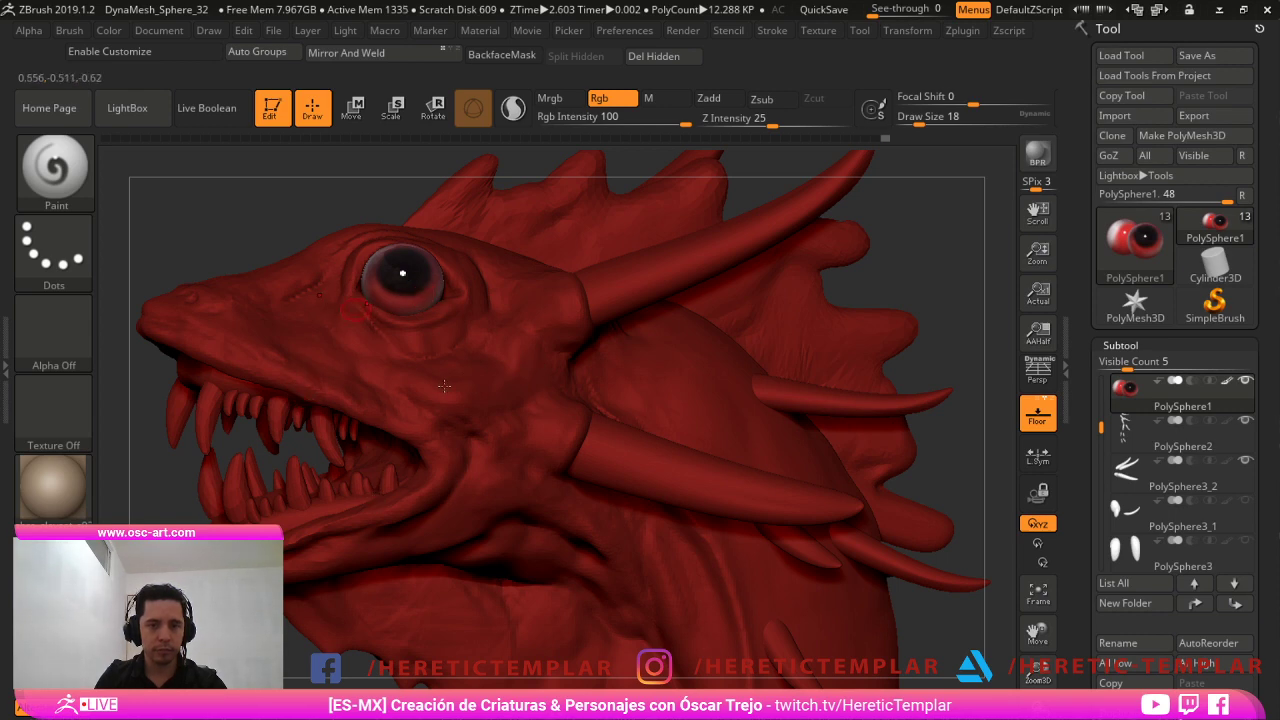
Switch the current paint color from red back to the neutral light tone.
alt+drag(339, 241, 400, 218)
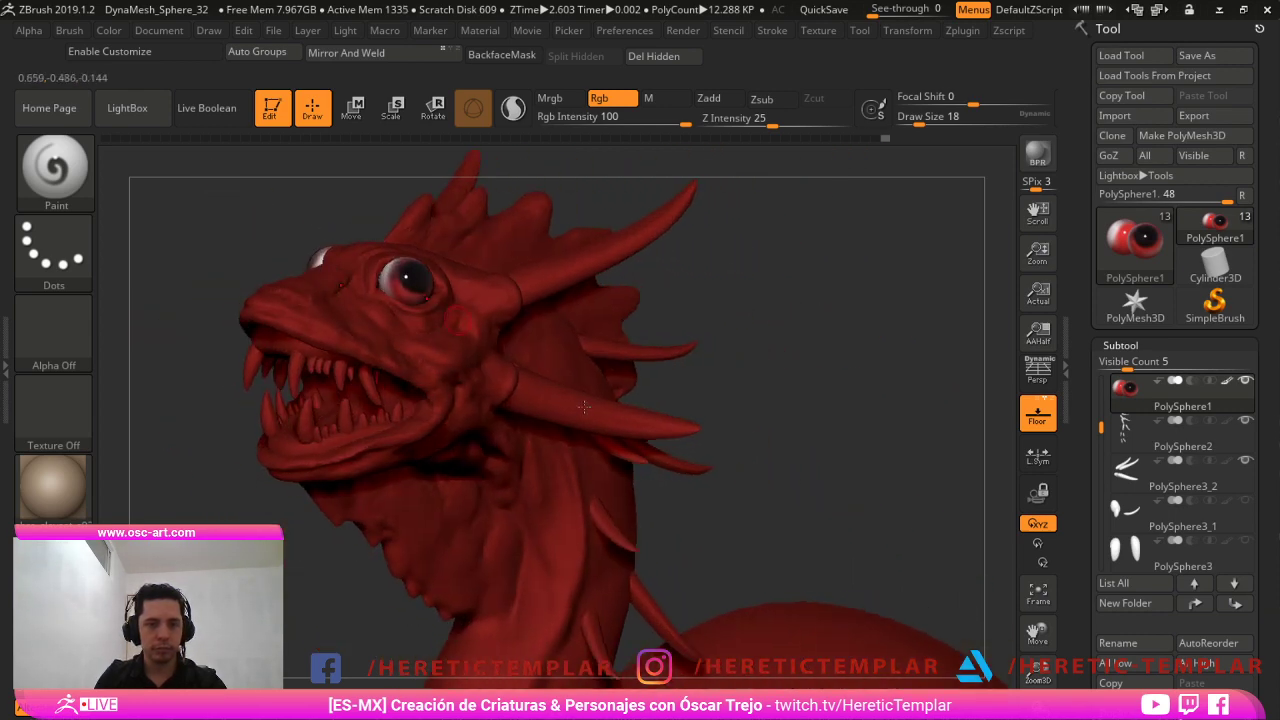
key(v)
key(v)
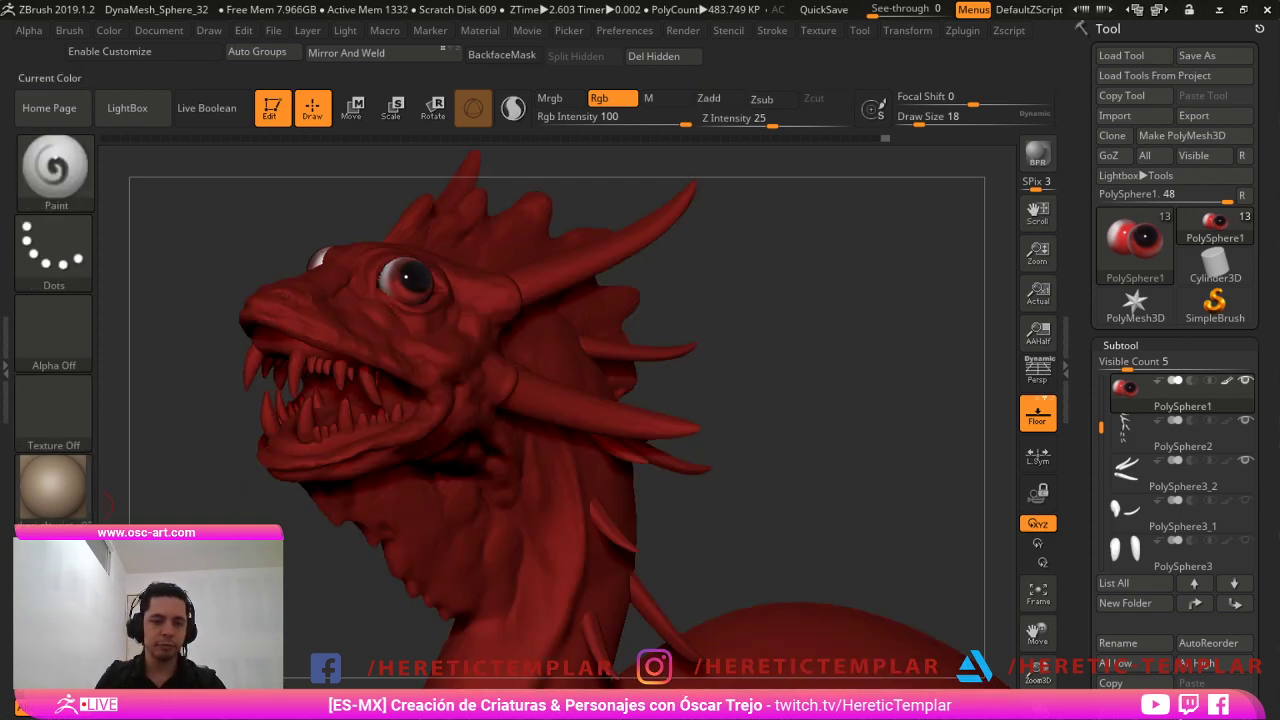
key(v)
click(36, 555)
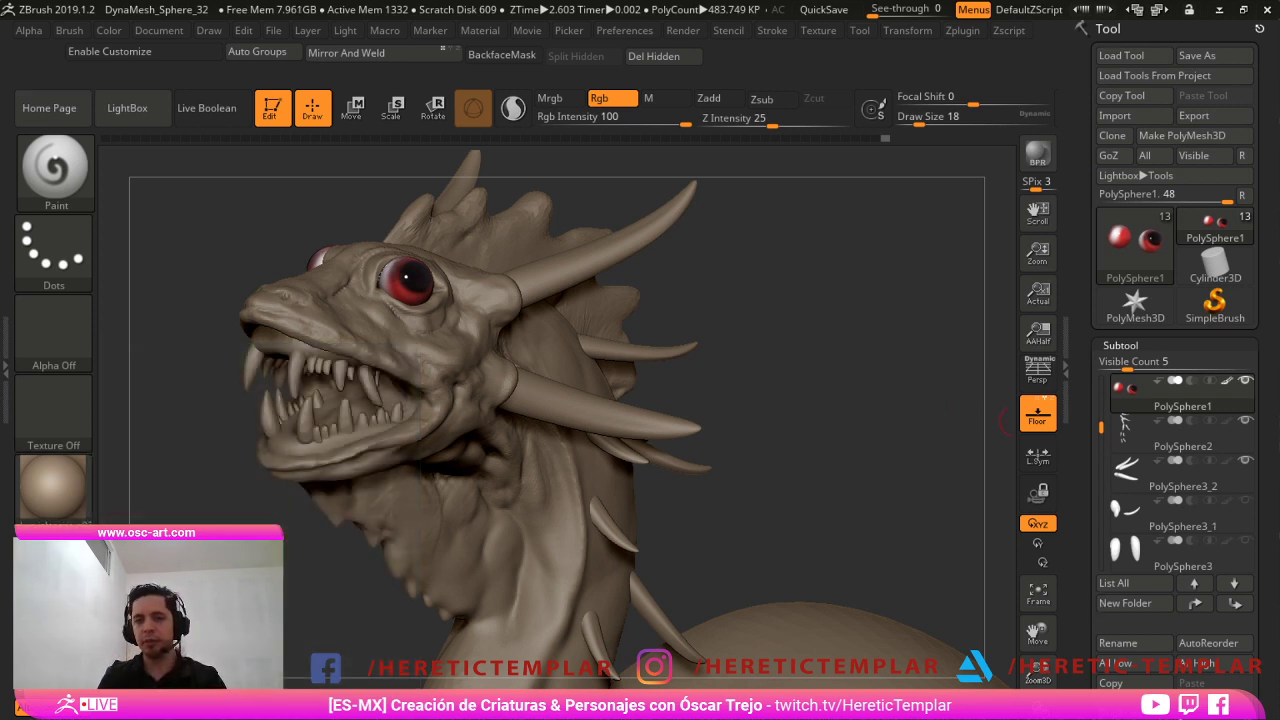
click(1135, 303)
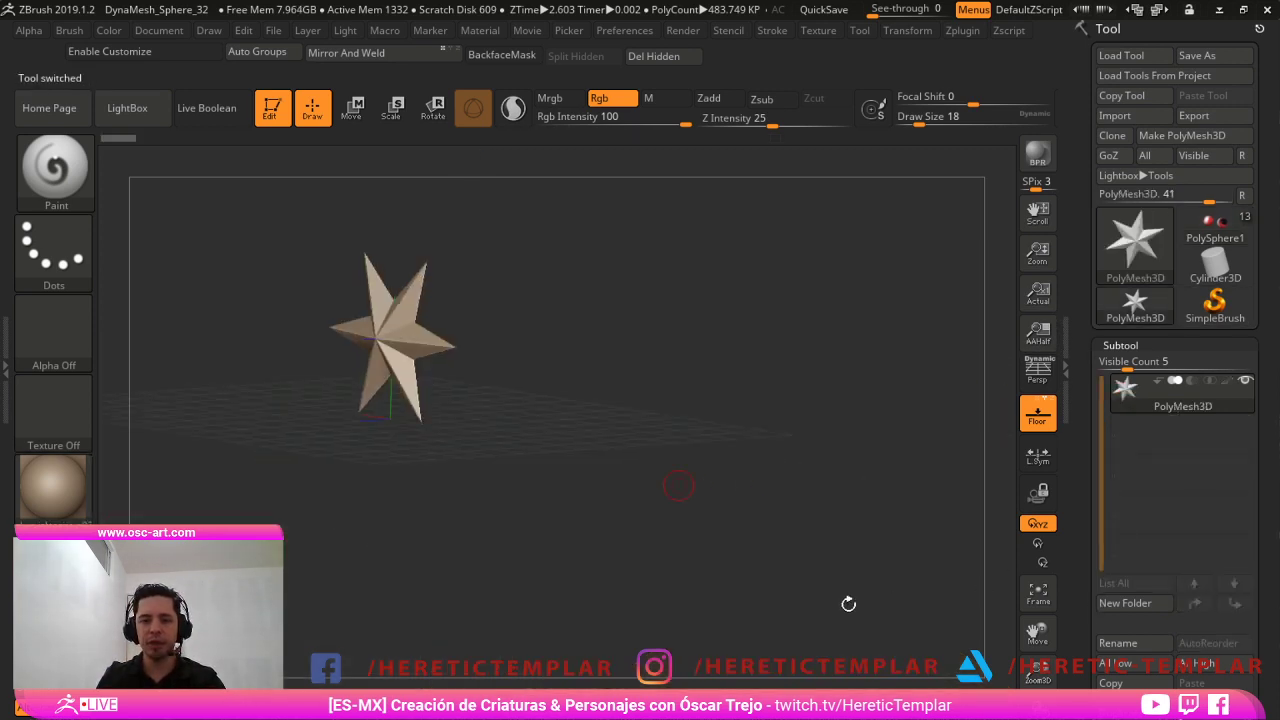
shift+drag(848, 604, 898, 630)
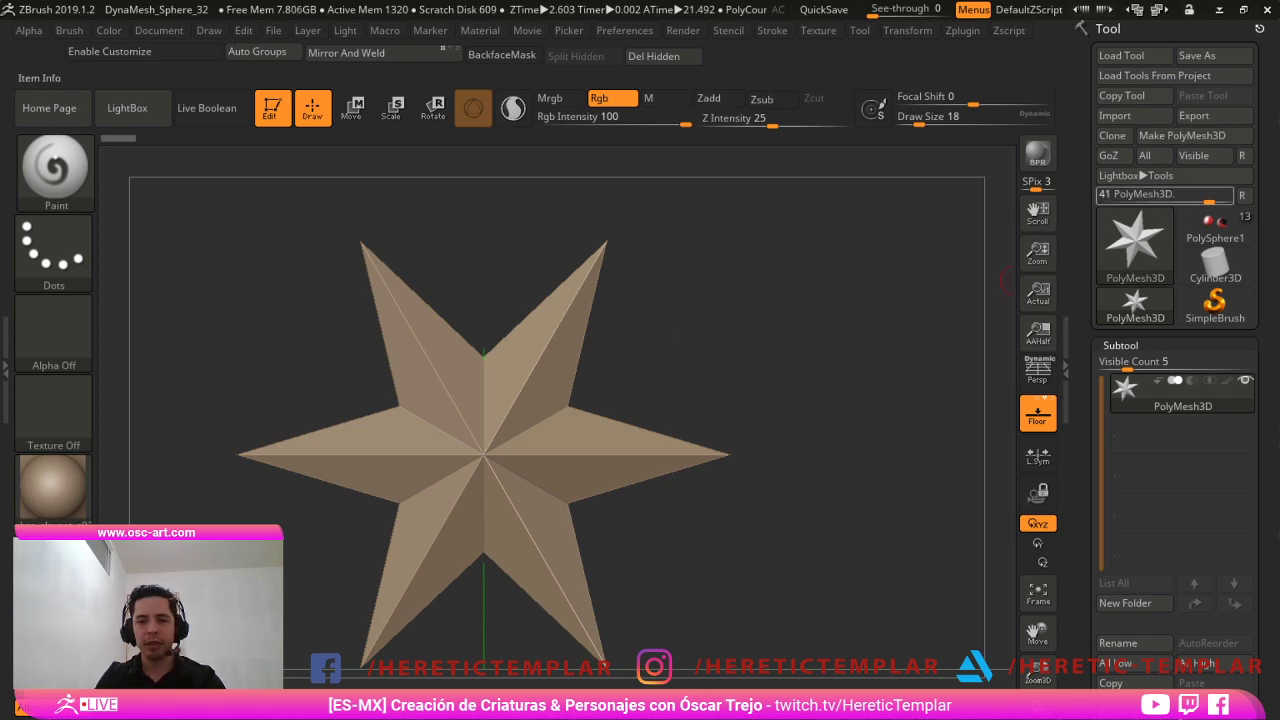
click(1213, 226)
key(f)
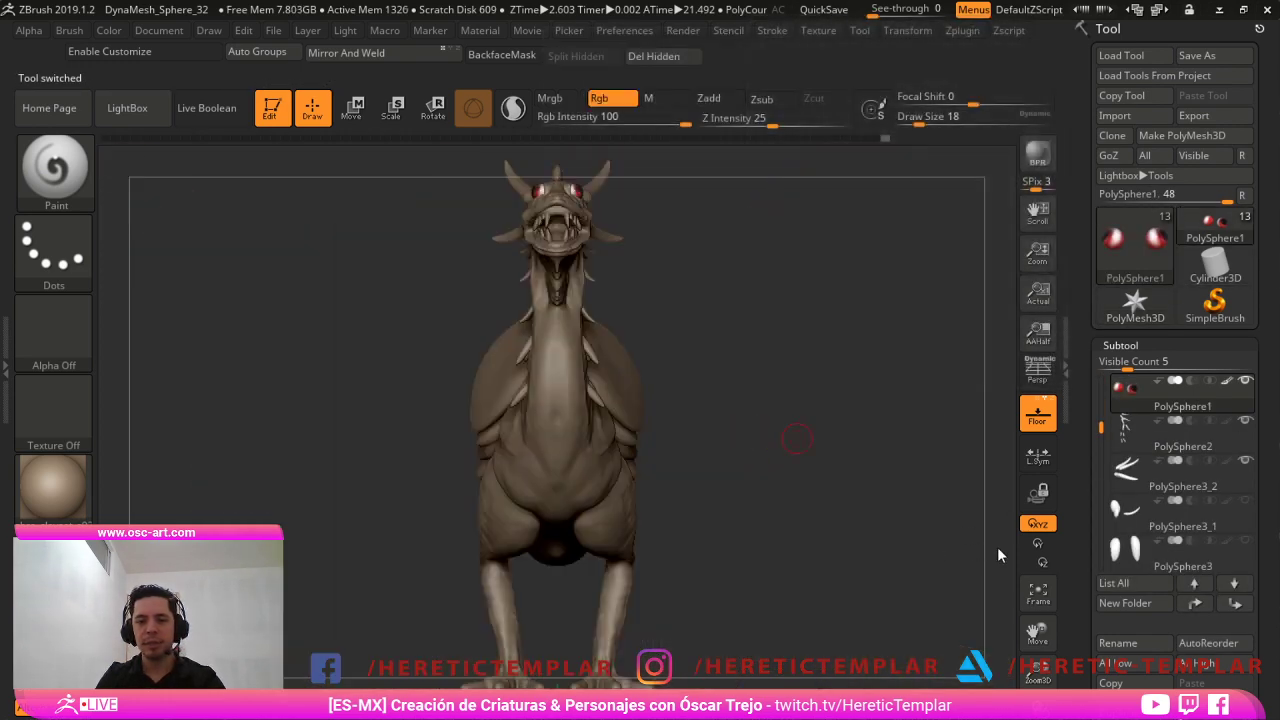
Insert a Capsule from the IMM Primitives brush inside the open mouth and split it into its own subtool.
drag(997, 546, 937, 660)
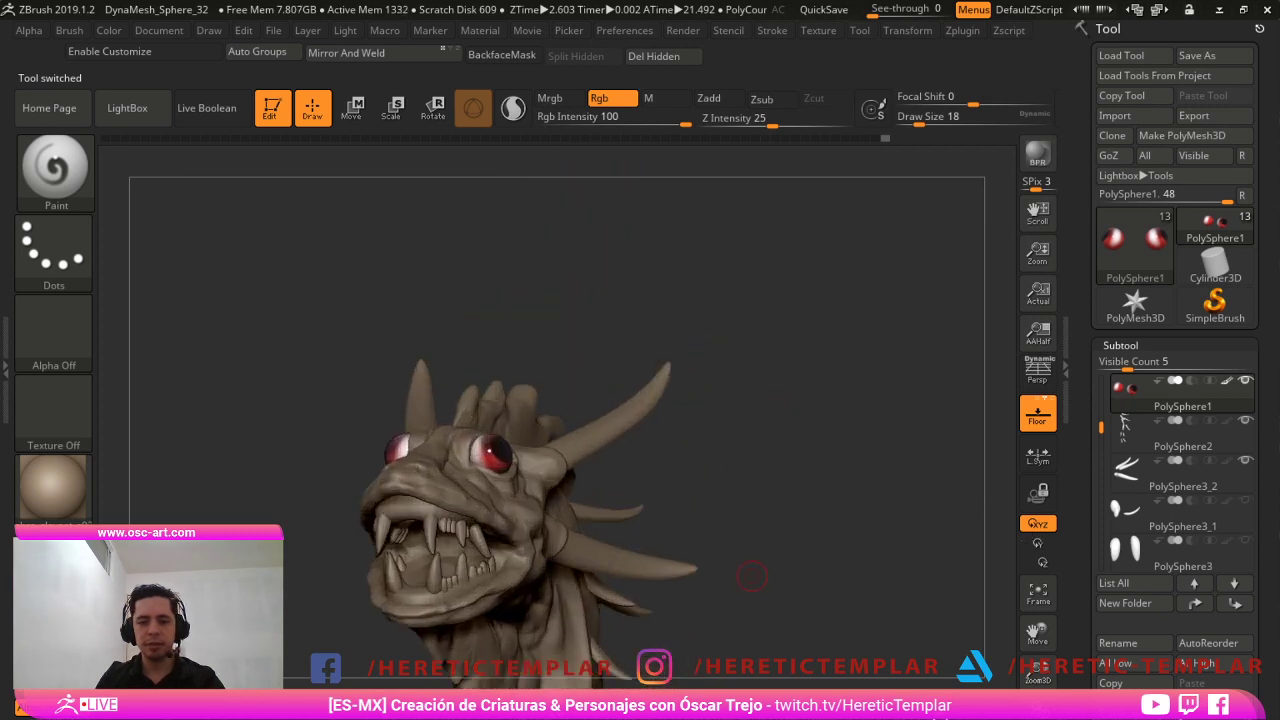
alt+click(399, 576)
alt+drag(730, 519, 709, 449)
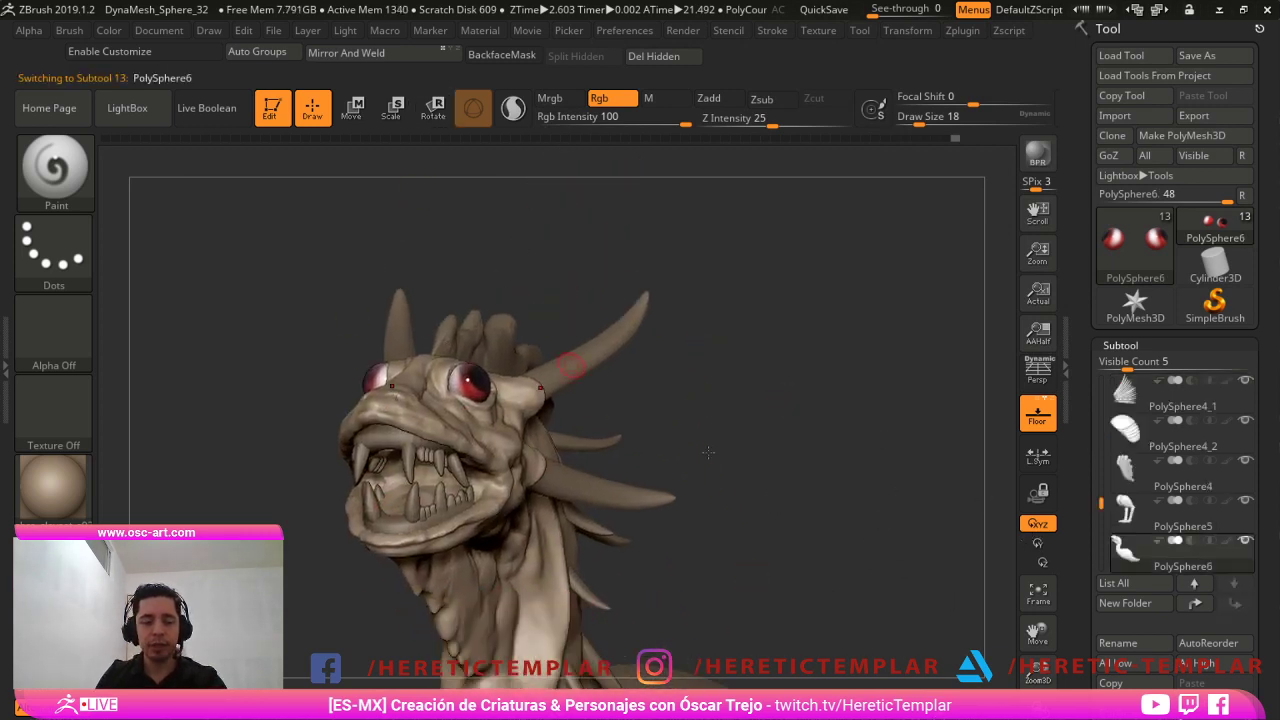
key(b)
key(i)
key(p)
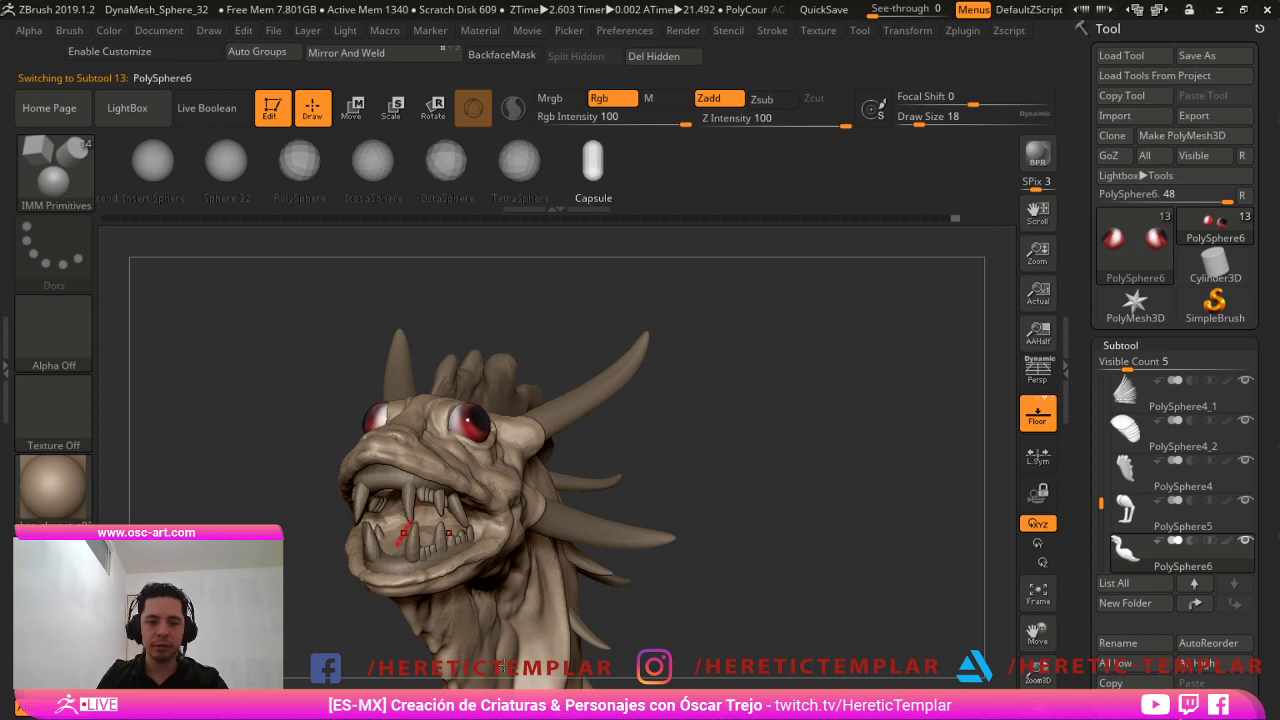
drag(540, 684, 640, 680)
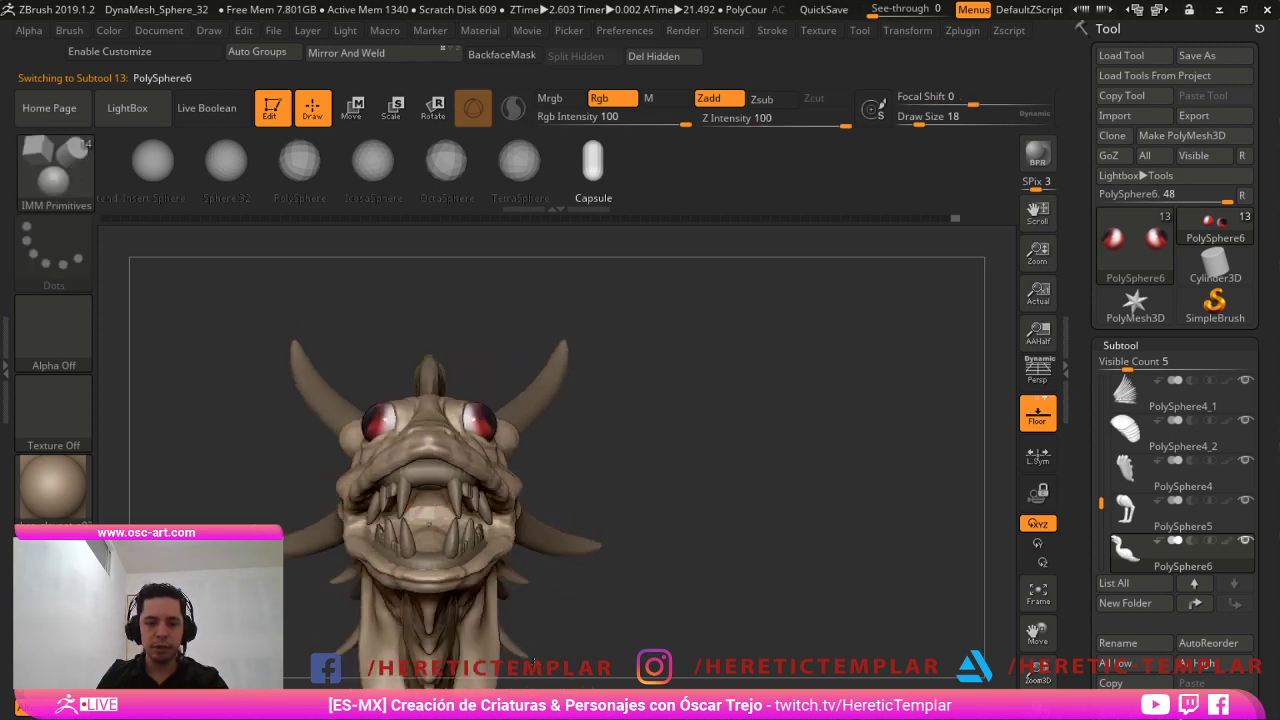
shift+drag(706, 617, 560, 635)
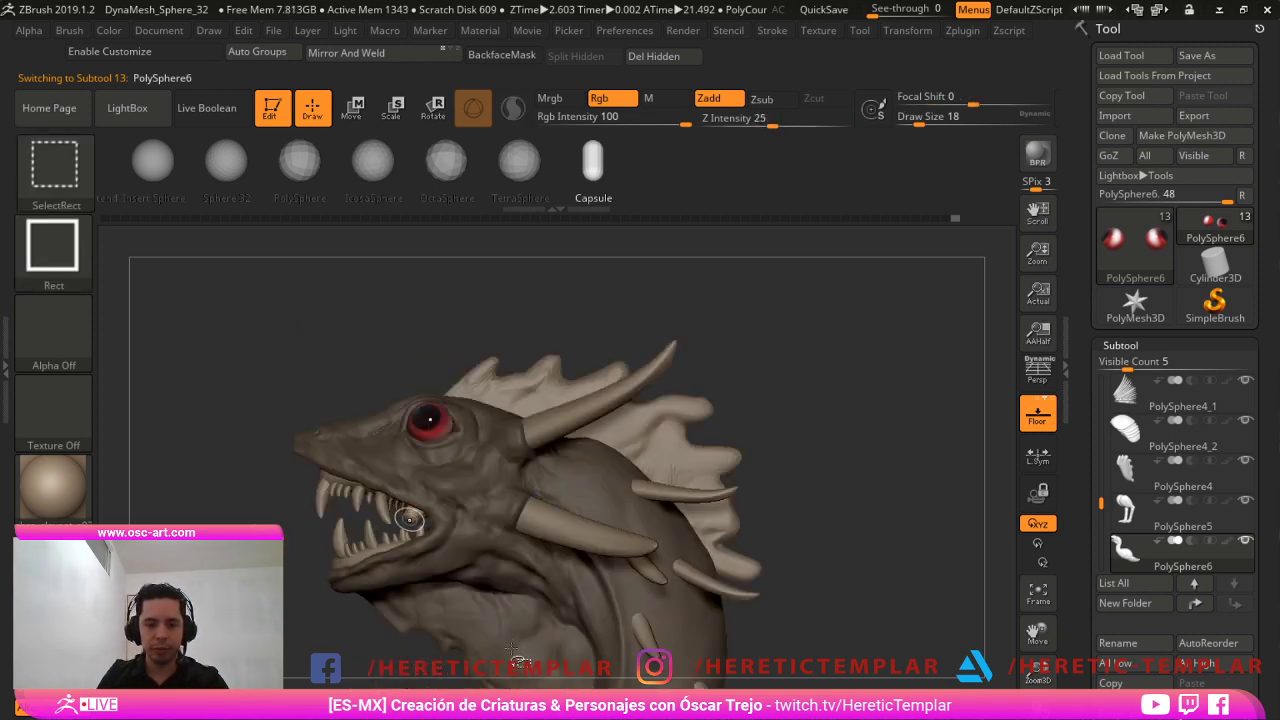
ctrl+shift+click(409, 517)
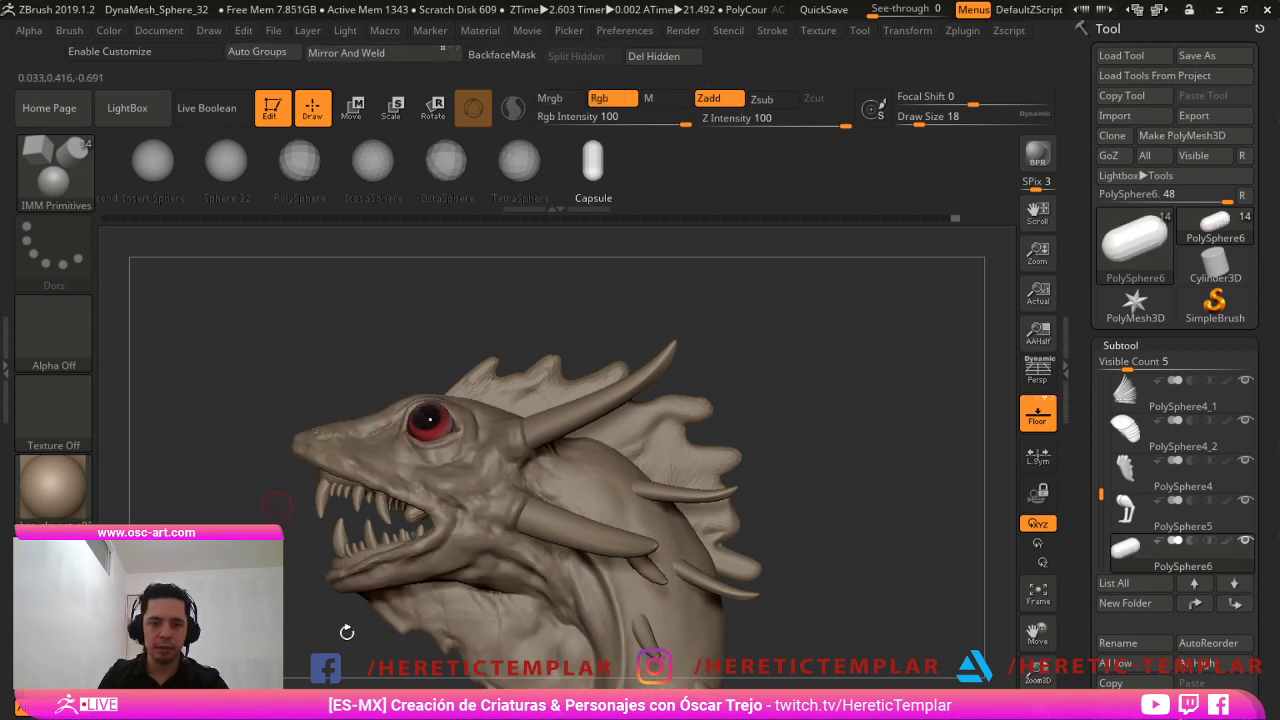
Stretch the capsule out of the mouth into a long wavy tongue with the SnakeHook brush at Draw Size 37.
alt+drag(347, 632, 491, 580)
key(b)
key(s)
key(h)
key(s)
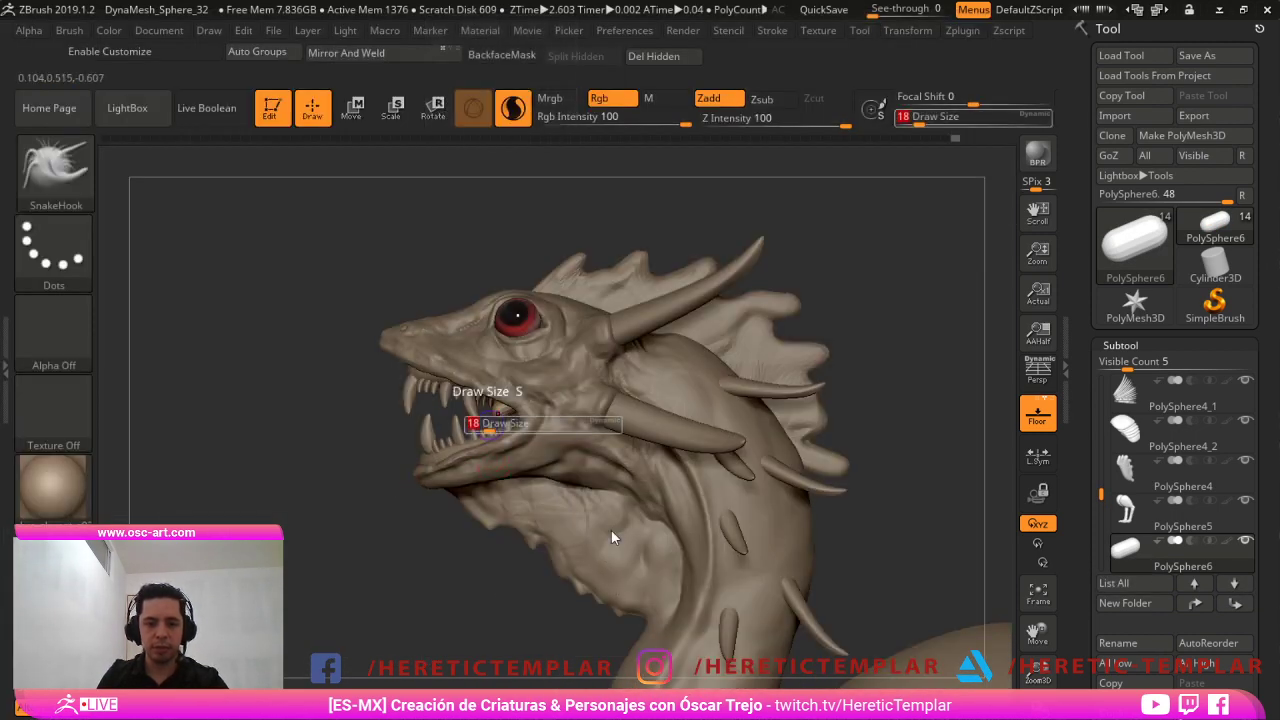
drag(489, 425, 499, 425)
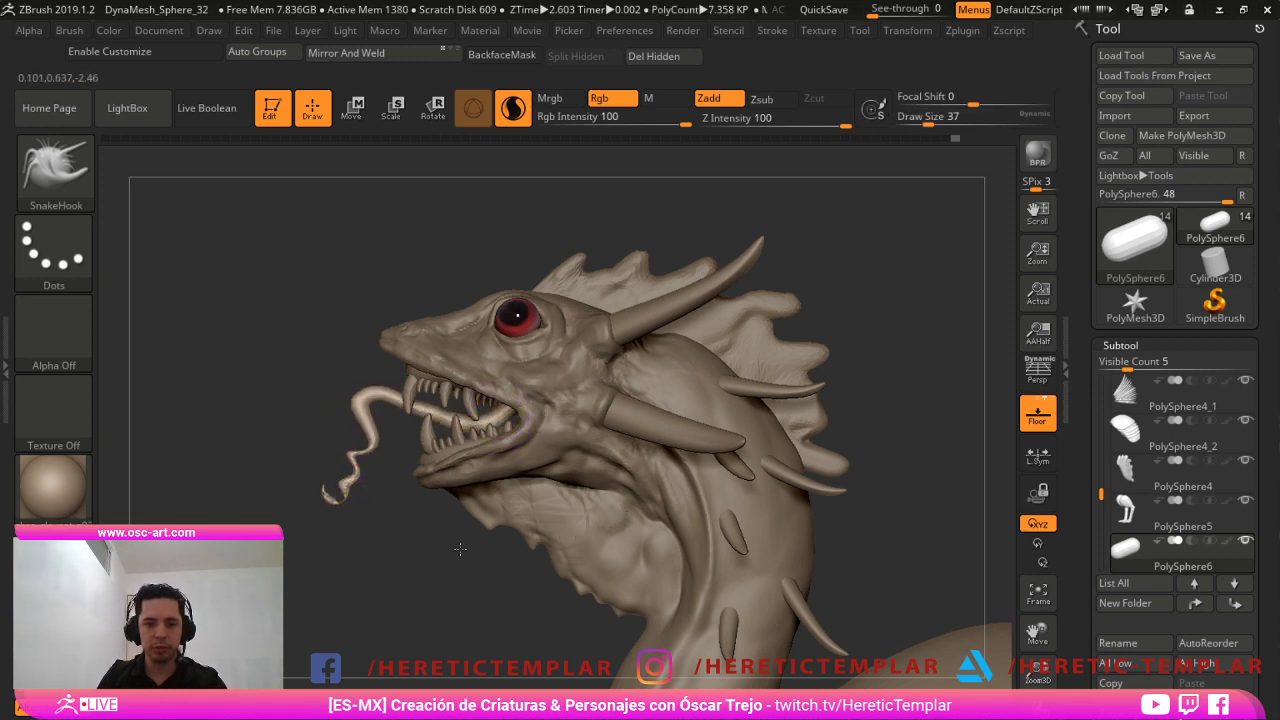
key(s)
drag(391, 404, 401, 404)
drag(393, 391, 389, 426)
key(ctrl+z)
Reshape the tongue's bend and hanging tip in side view with the Move brush.
key(b)
key(m)
key(v)
key(s)
drag(397, 425, 402, 425)
key(s)
drag(350, 487, 367, 509)
Fork the tongue with Mirror And Weld and adjust its curve with the Move brush at Draw Sizes 71 and 116.
drag(386, 585, 670, 531)
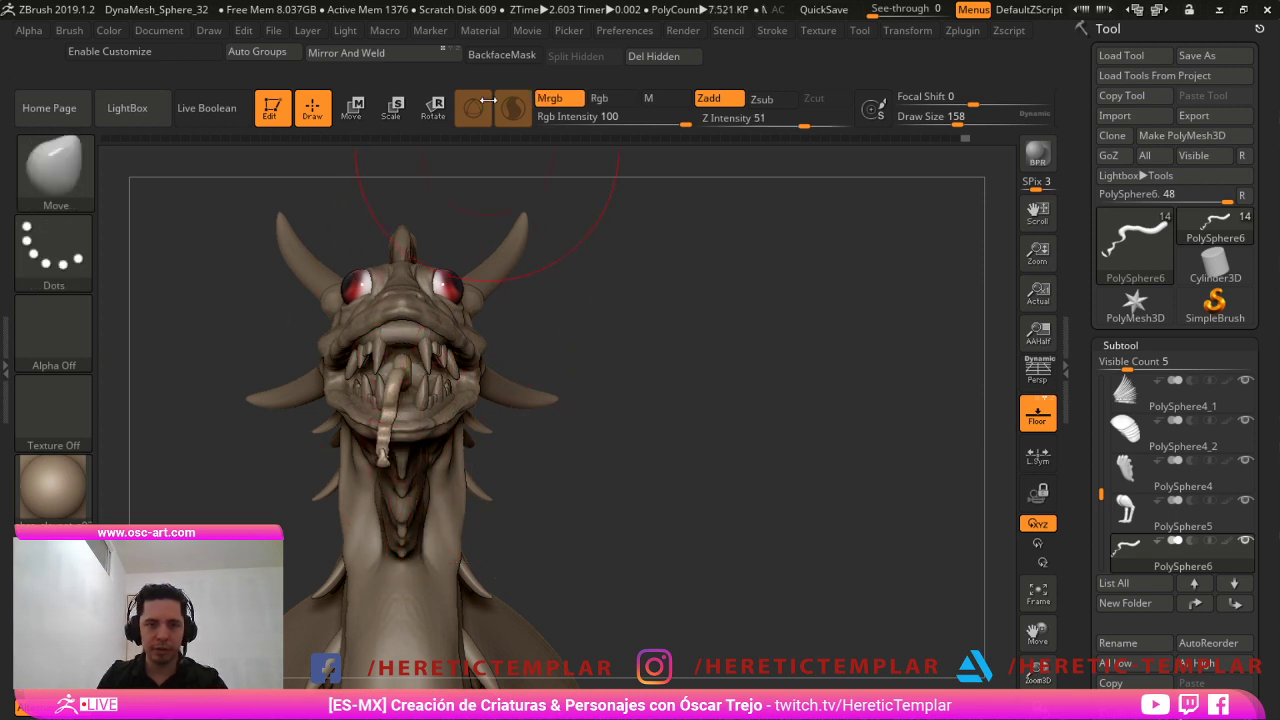
click(400, 57)
drag(880, 500, 690, 530)
key(s)
click(515, 434)
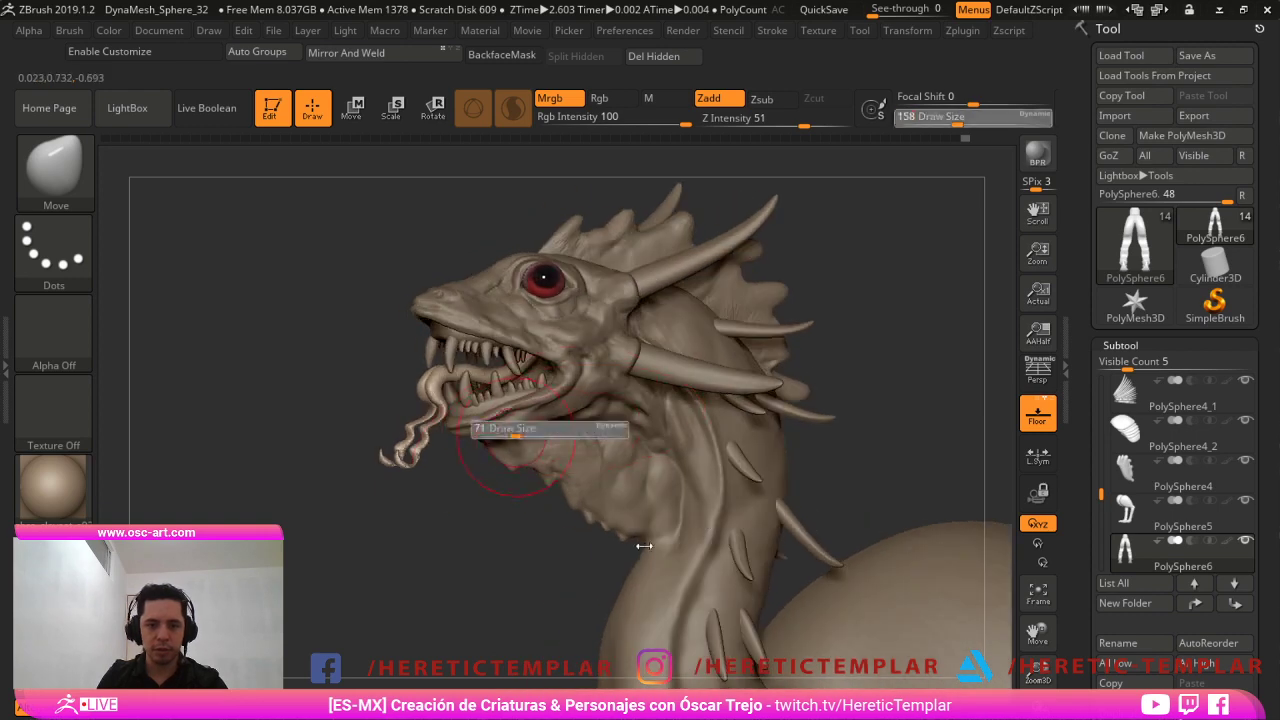
key(s)
click(446, 472)
drag(580, 594, 542, 586)
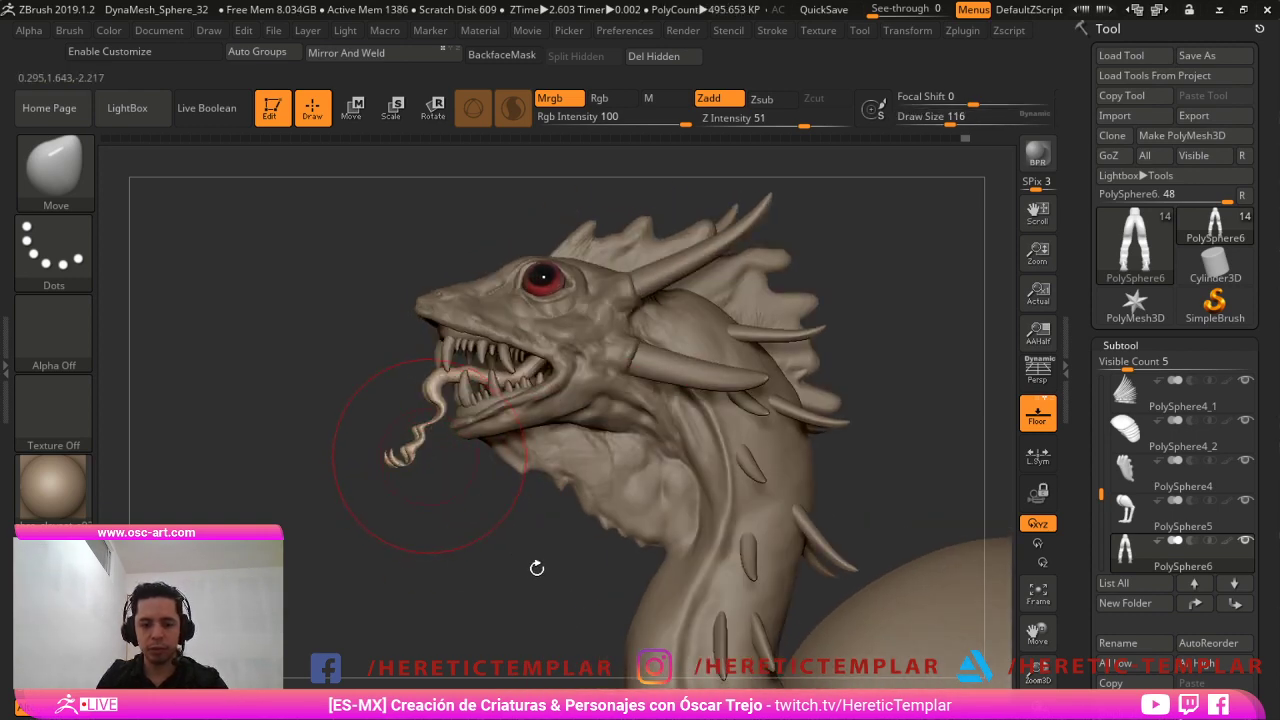
Separate the two prongs of the tongue with the Move Topological brush at Draw Sizes 145 and 71.
key(b)
key(m)
key(t)
key(s)
click(418, 457)
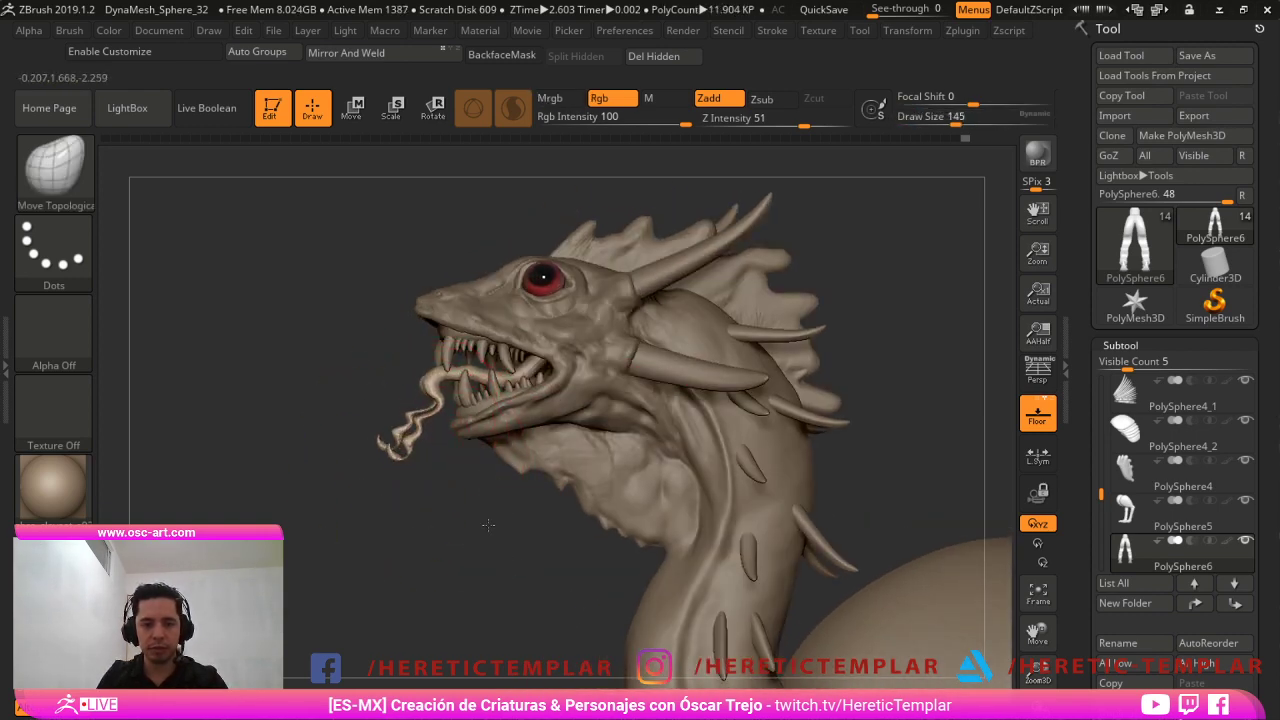
key(s)
click(411, 453)
key(s)
click(417, 428)
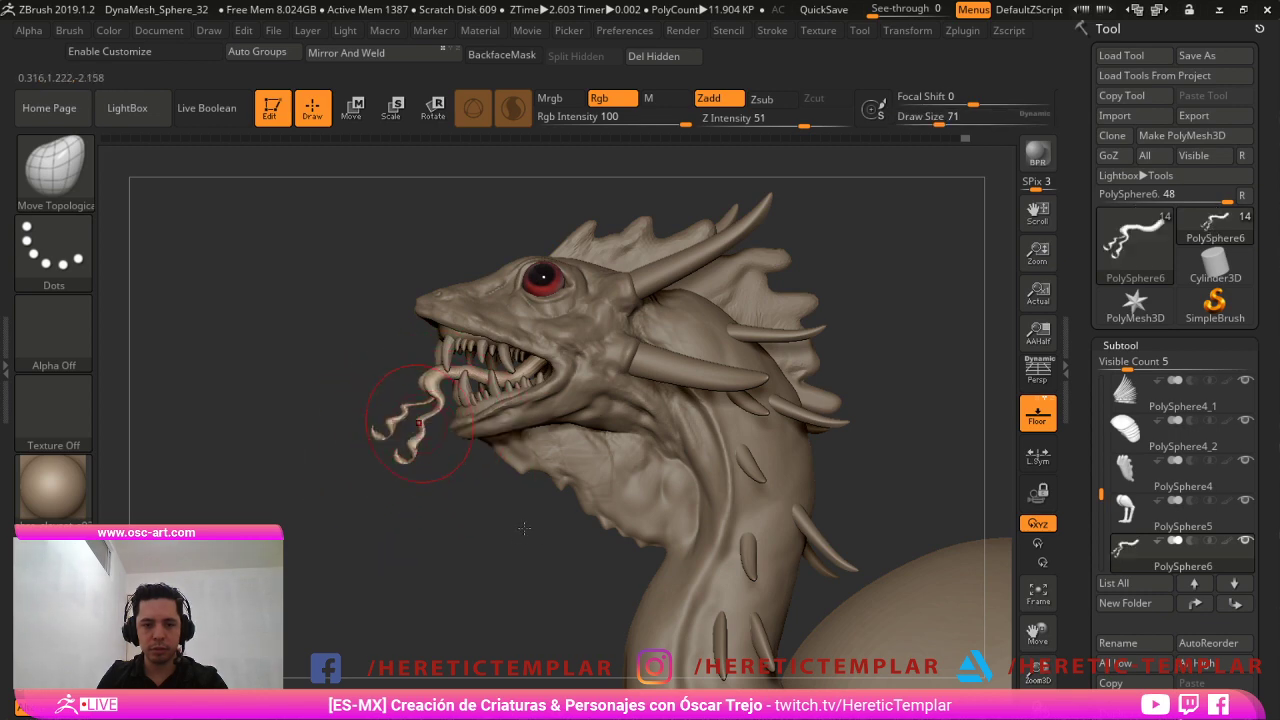
Reshape and smooth the forked end of the tongue from the opposite side with the Move brush, ending at Draw Size 74.
drag(532, 624, 803, 569)
key(w)
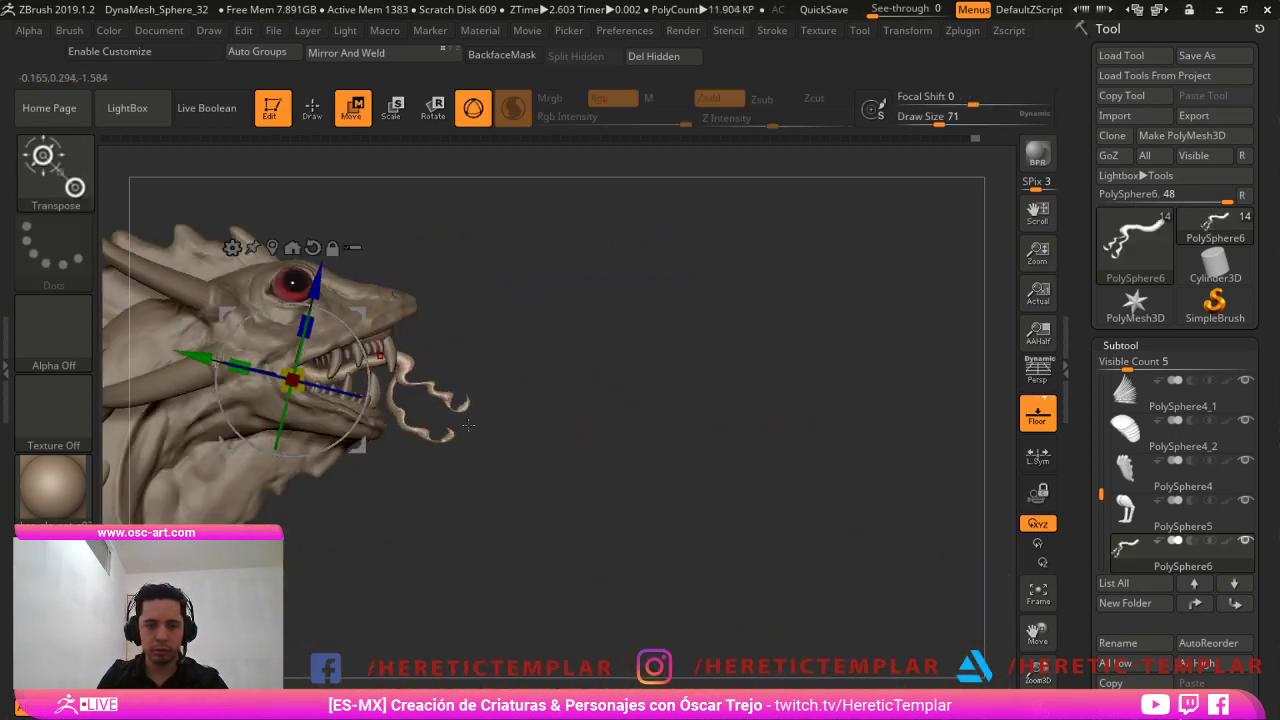
key(q)
drag(392, 381, 395, 380)
key(s)
click(418, 429)
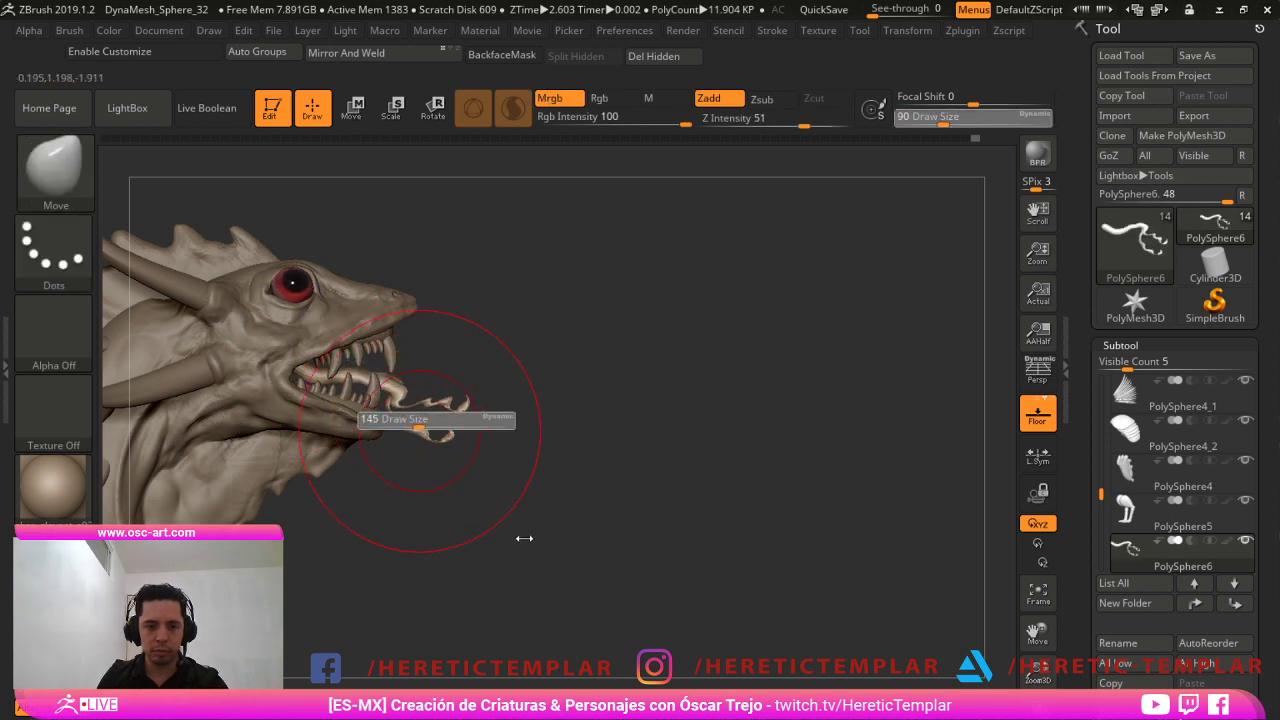
mouse_move(444, 420)
mouse_down()
mouse_move(455, 411)
mouse_move(443, 425)
mouse_up()
key(s)
click(425, 414)
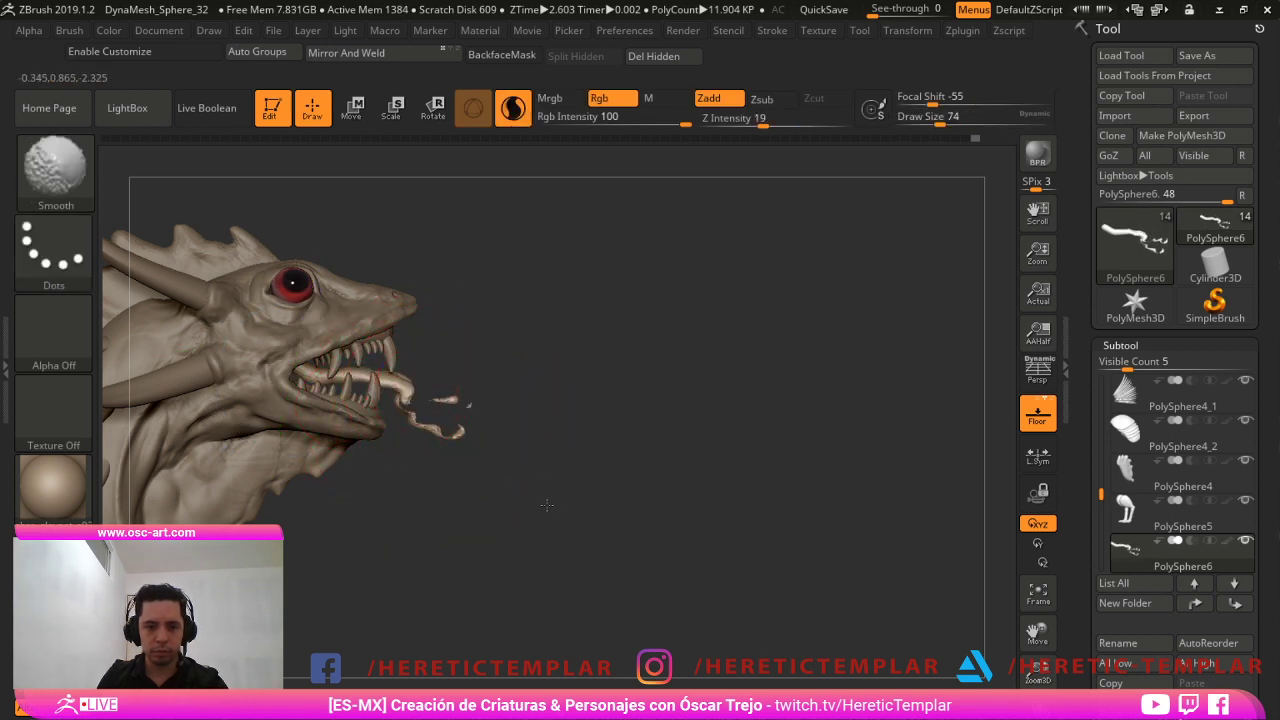
Try to thicken the tongue's upper prong with the Inflat brush at Draw Size 74 and Z Intensity 10.
ctrl+right_drag(499, 340, 482, 437)
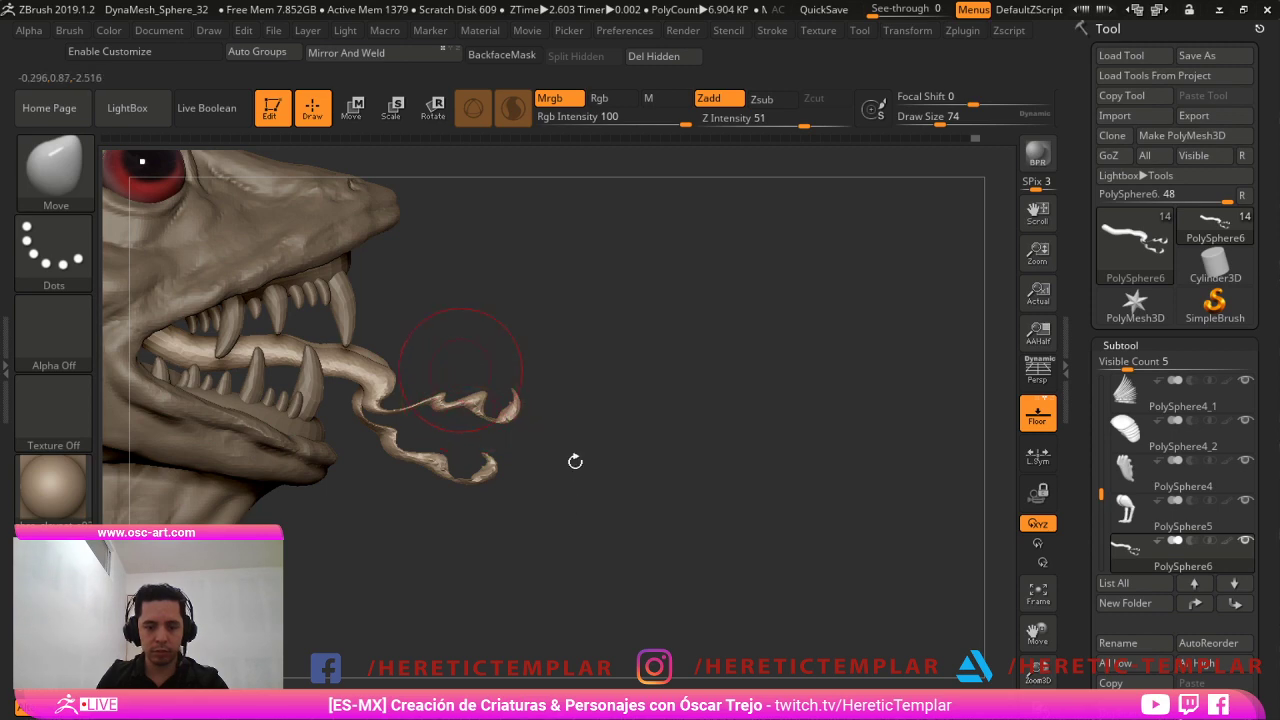
key(b)
key(i)
key(n)
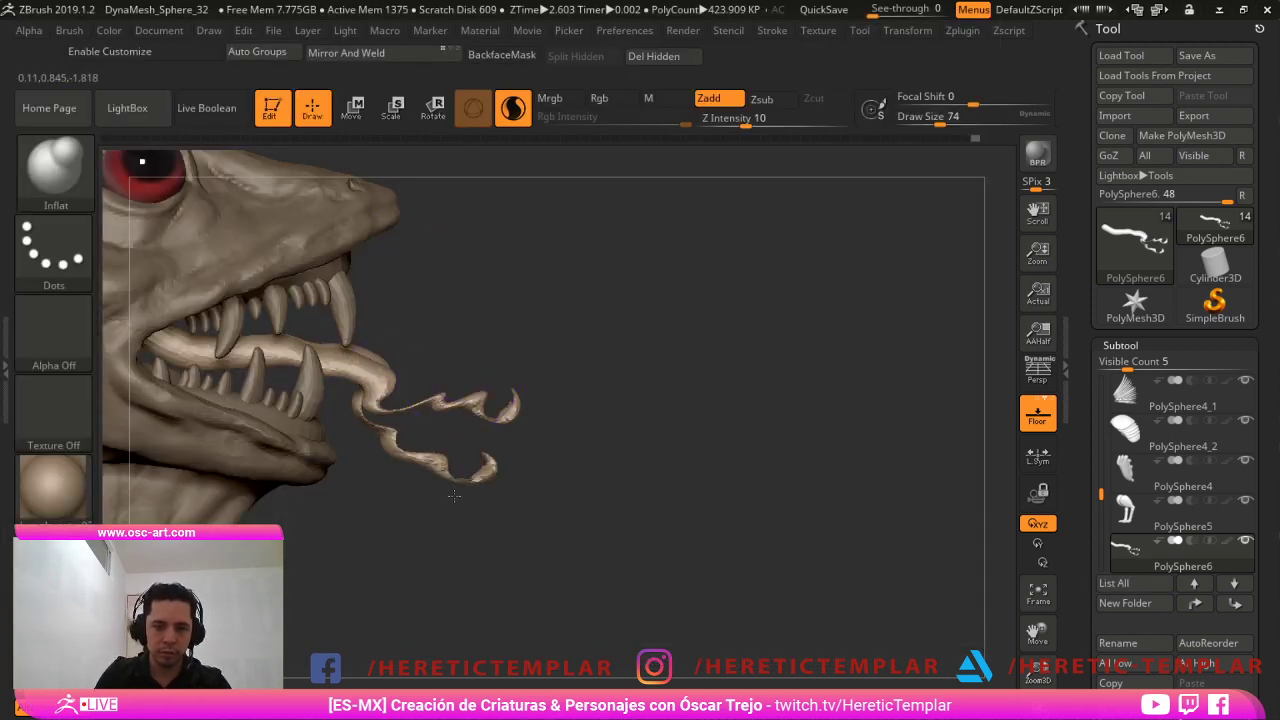
shift+drag(463, 399, 461, 402)
key(ctrl+z)
key(ctrl+z)
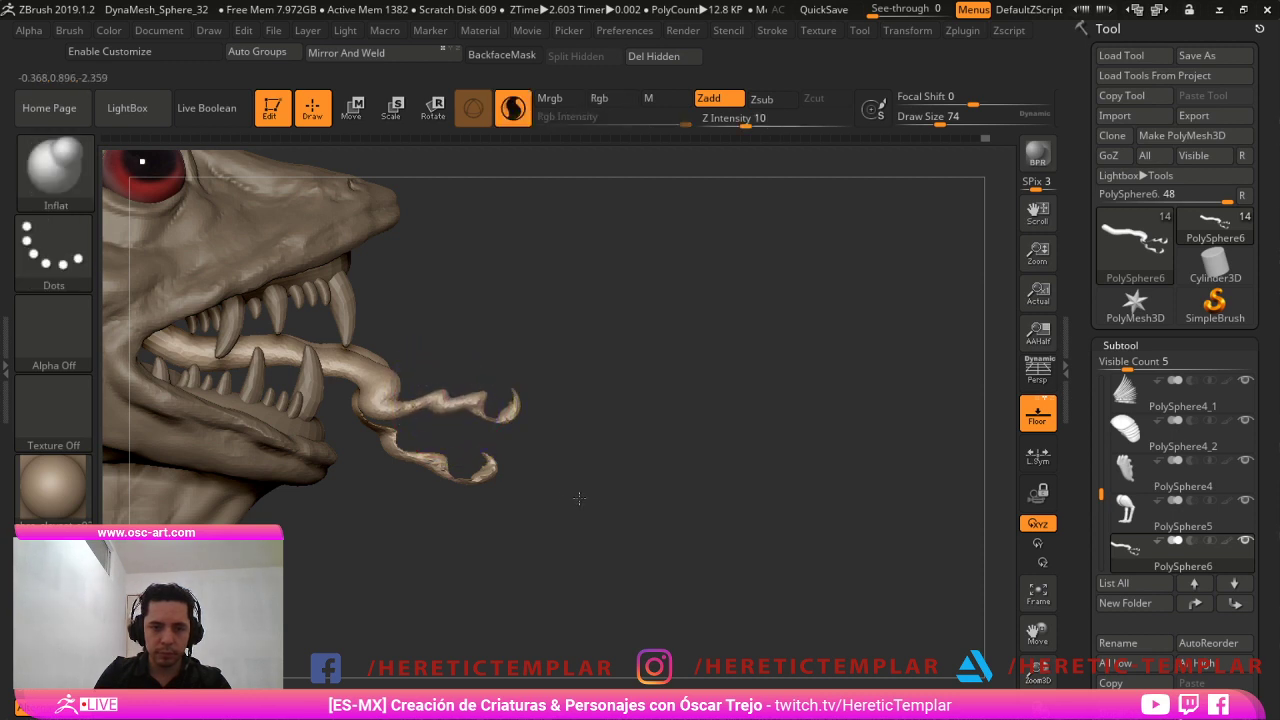
key(shift)
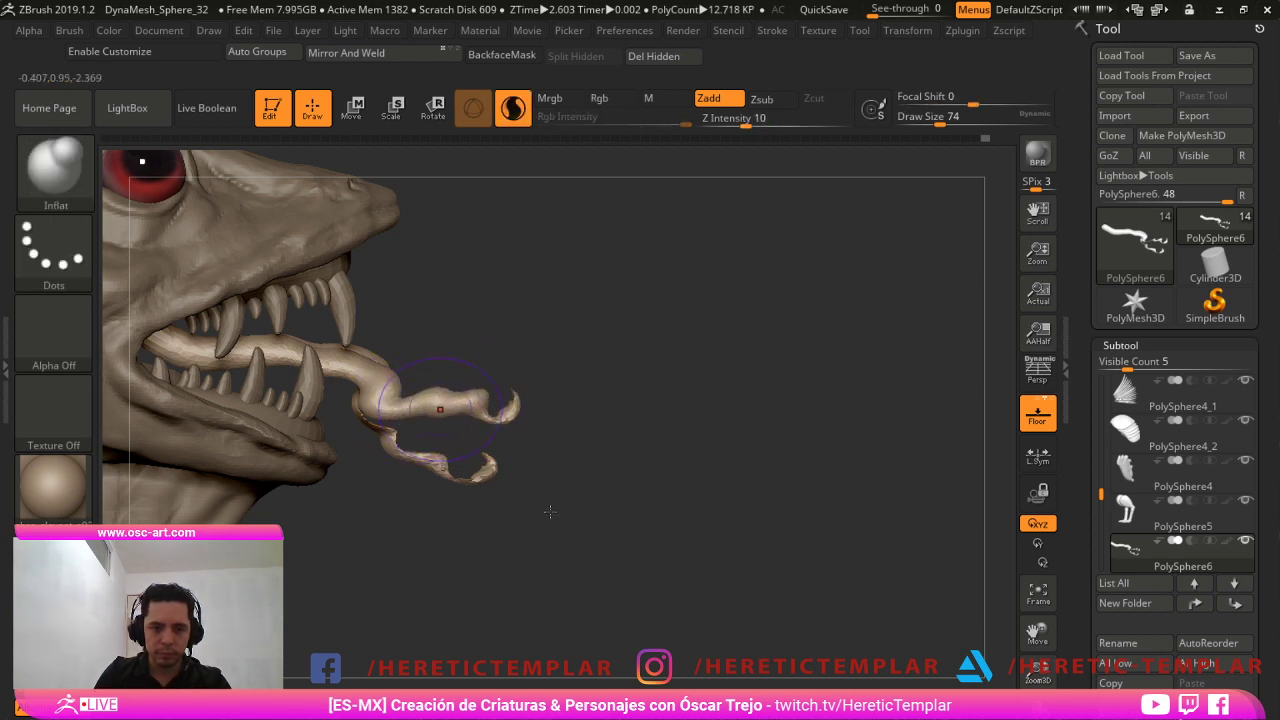
Try to bend and smooth the upper prong with the Move brush at Draw Size 94, then undo the change.
key(b)
key(m)
key(v)
key(shift)
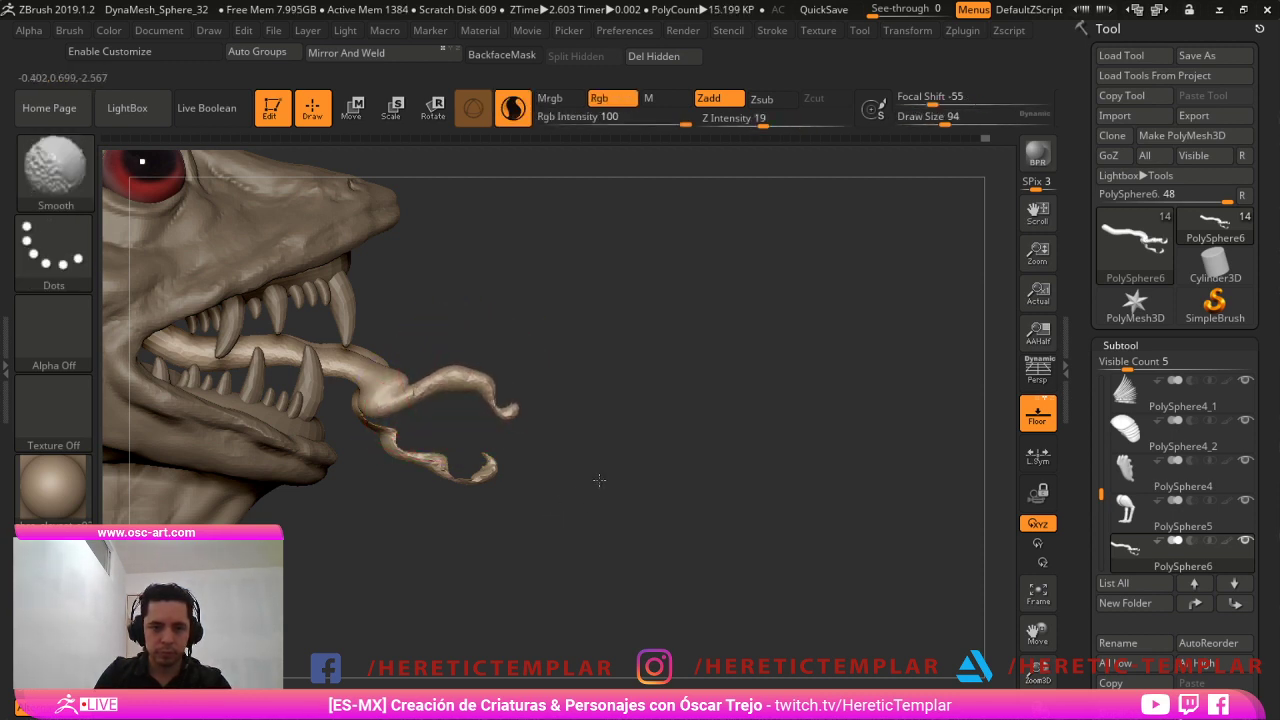
shift+drag(610, 479, 585, 474)
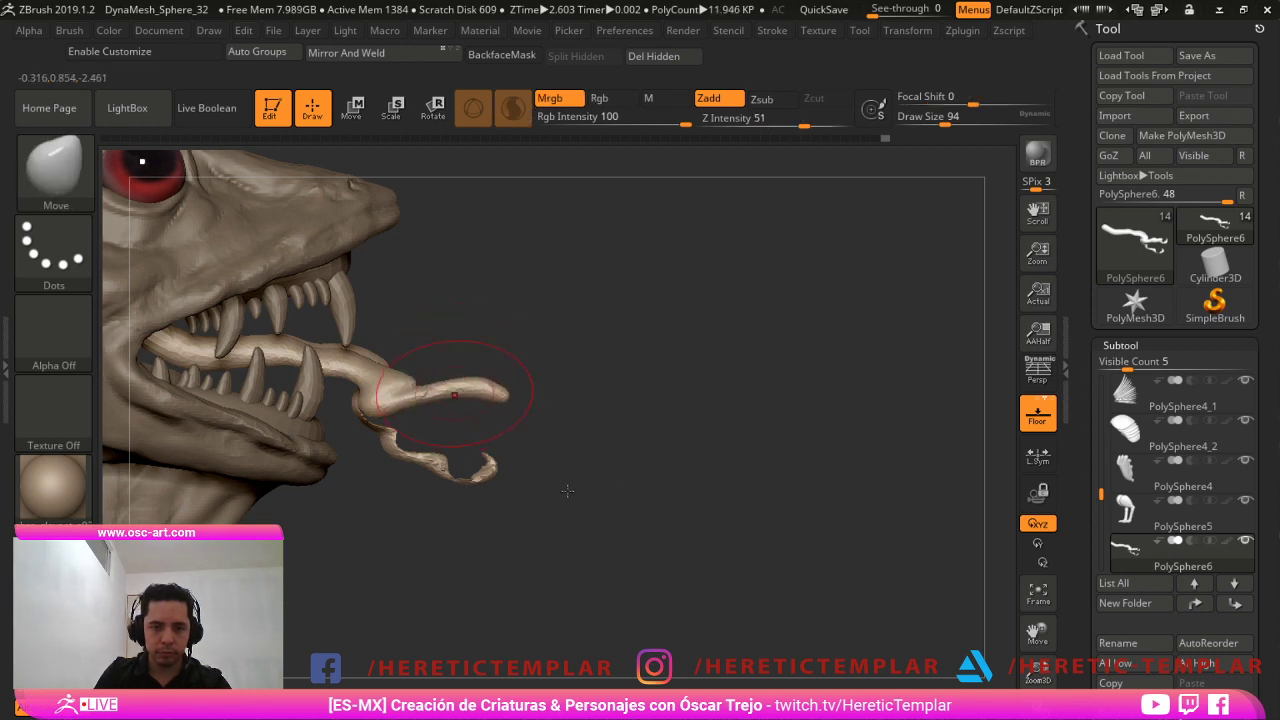
drag(717, 446, 491, 457)
key(ctrl)
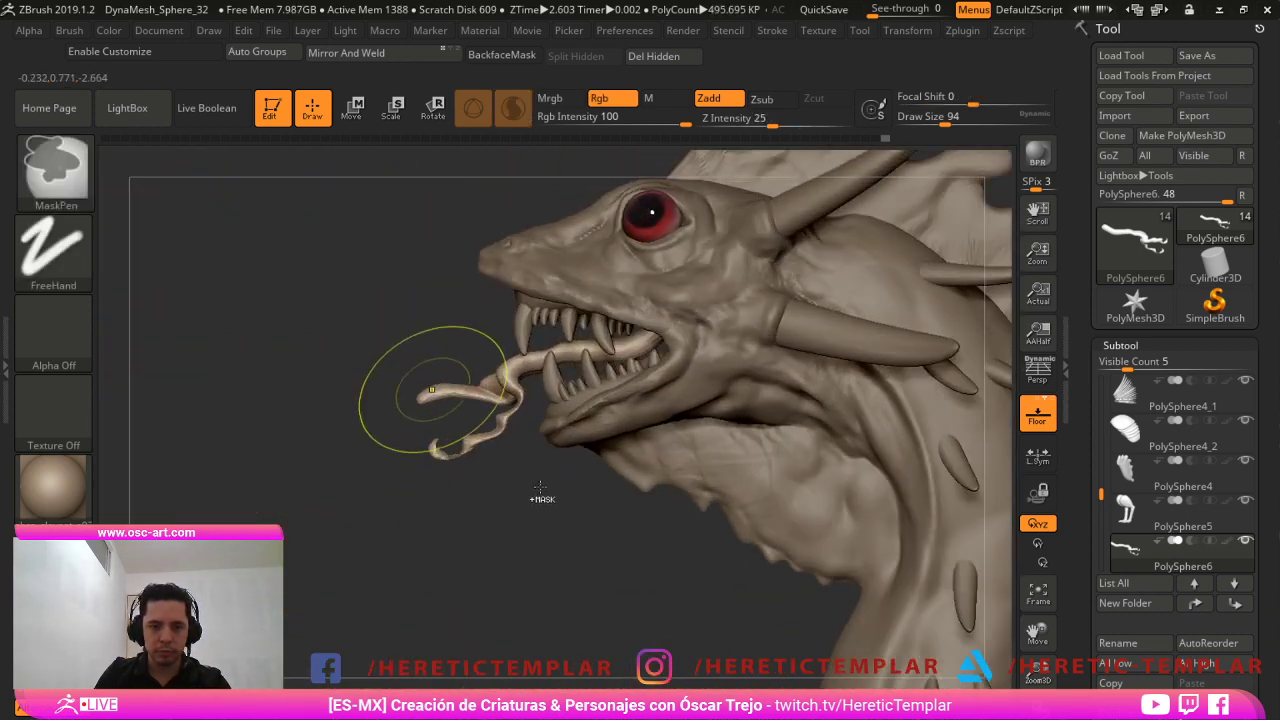
key(ctrl+z)
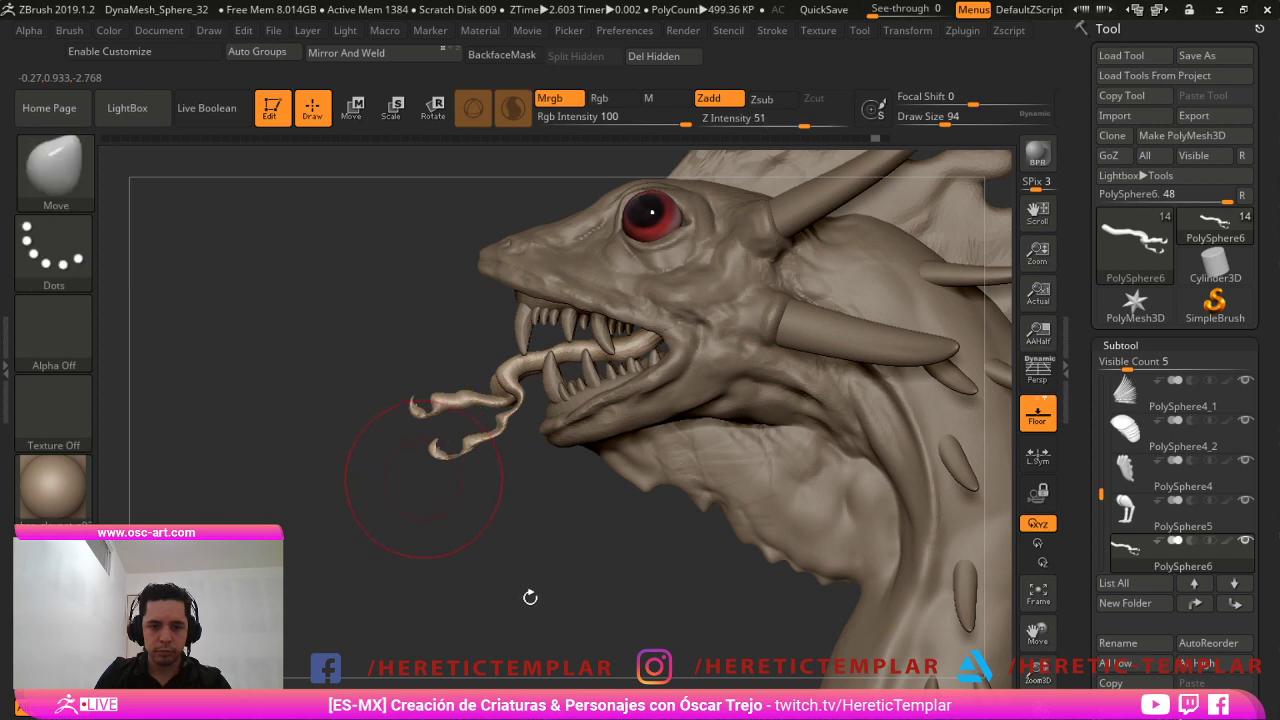
Try to reshape and smooth the prongs up close at Draw Size 120, then undo back to the thin wavy prongs.
alt+drag(424, 479, 358, 430)
alt+drag(538, 535, 622, 650)
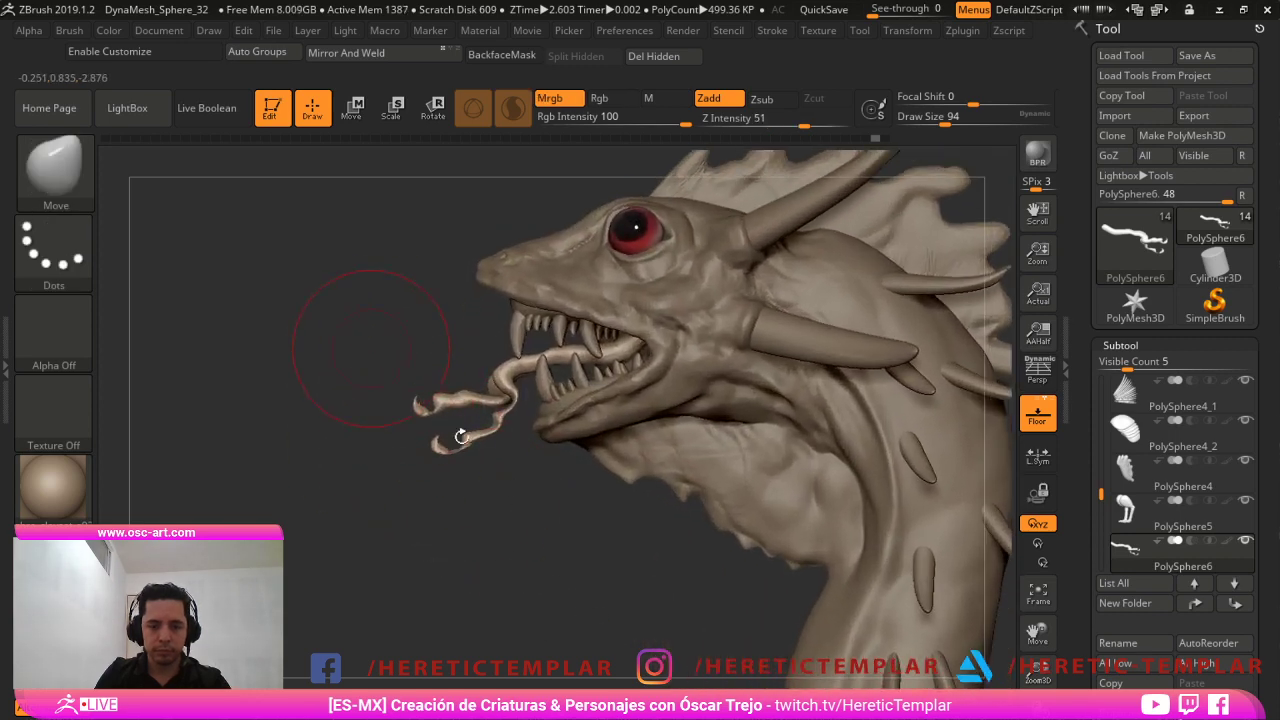
mouse_move(460, 434)
alt+mouse_down()
mouse_move(497, 543)
mouse_move(500, 528)
alt+mouse_up()
mouse_move(411, 420)
shift+mouse_down()
mouse_move(460, 402)
mouse_move(459, 448)
shift+mouse_up()
key(s)
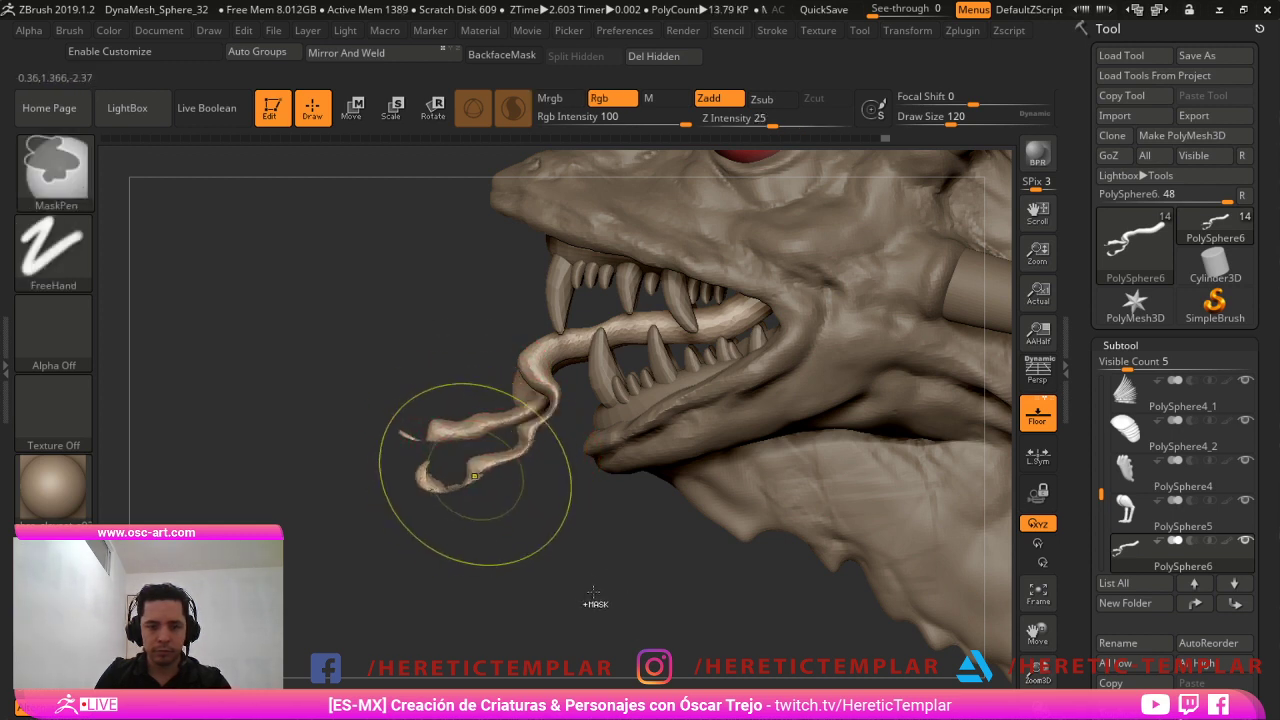
key(ctrl+z)
key(ctrl+z)
key(ctrl+z)
key(ctrl+z)
key(ctrl+z)
key(ctrl+z)
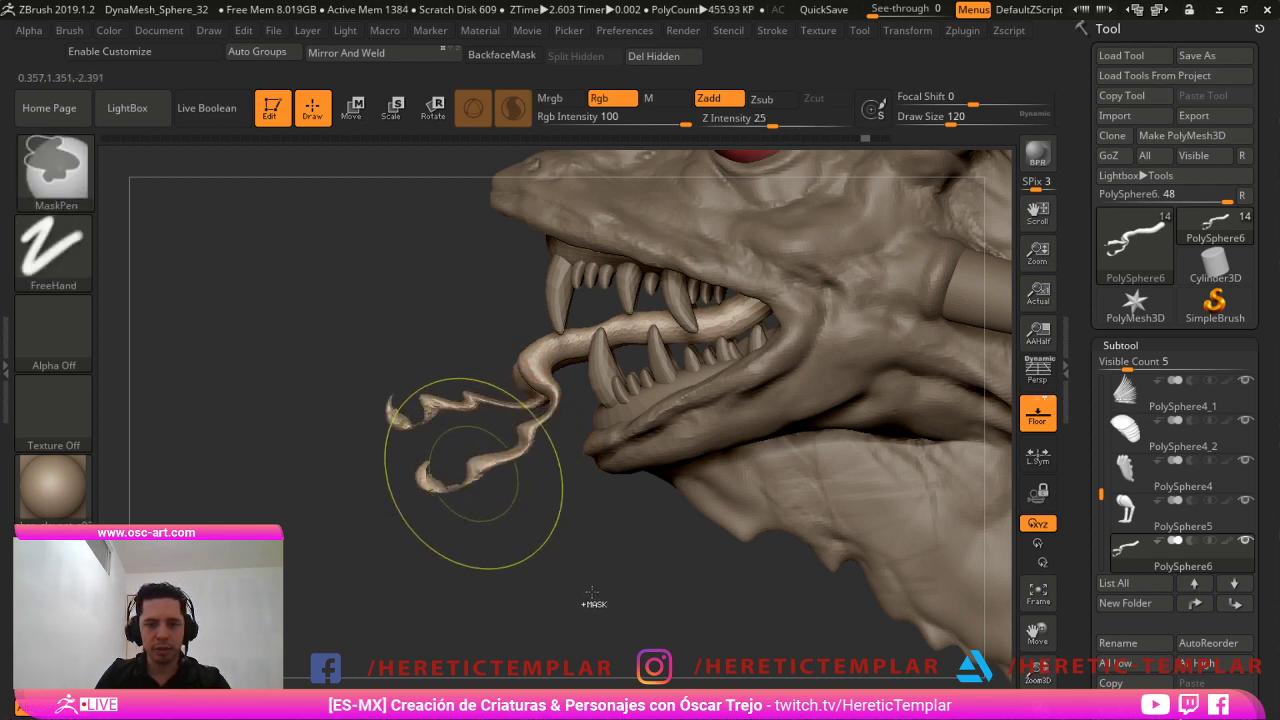
Try the Spiral brush on the tongue's prongs with the interface panels hidden, then undo the stroke.
key(ctrl+shift+z)
key(b)
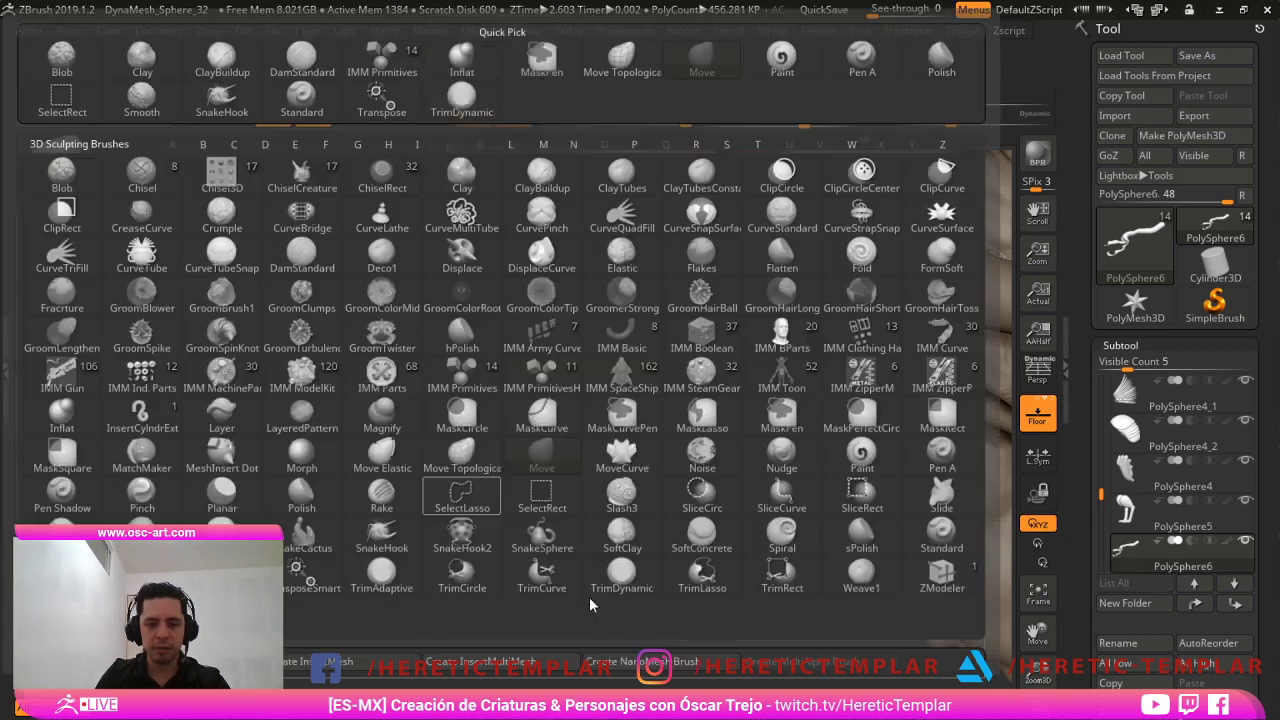
click(782, 536)
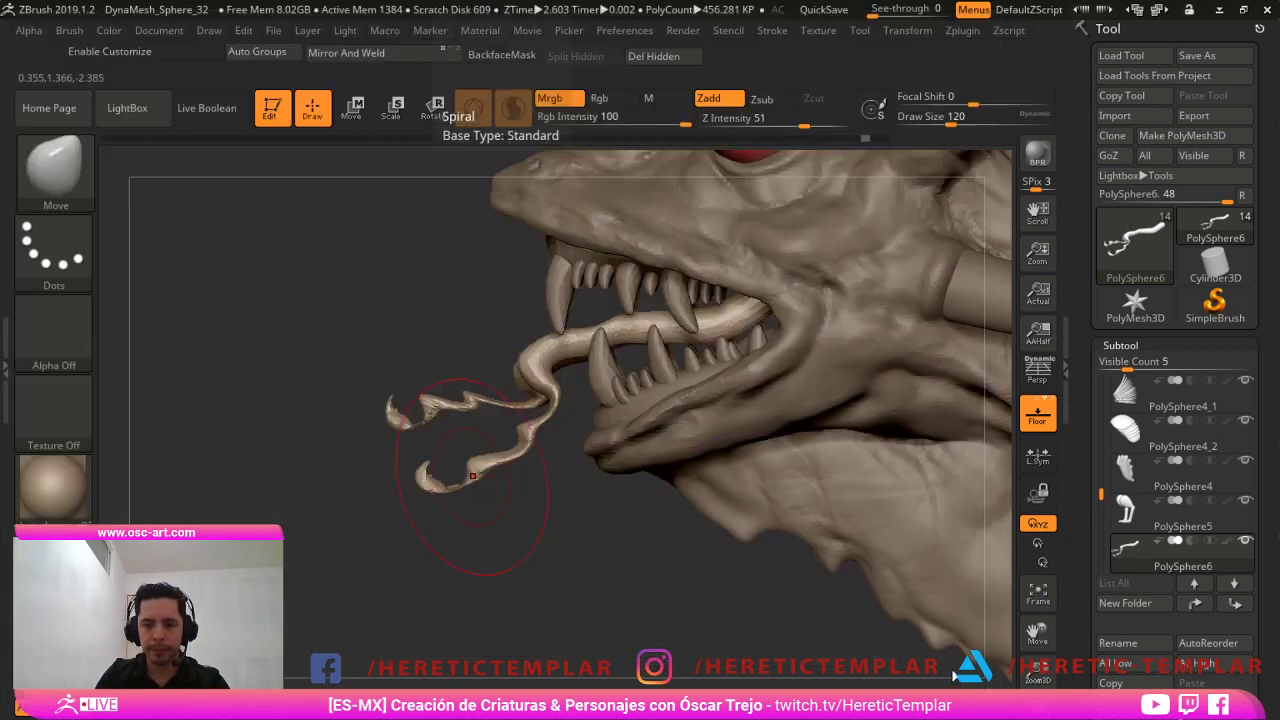
key(Tab)
mouse_move(444, 373)
mouse_down()
mouse_move(391, 352)
mouse_move(425, 374)
mouse_move(450, 366)
mouse_up()
key(ctrl+z)
key(s)
key(s)
key(ctrl+z)
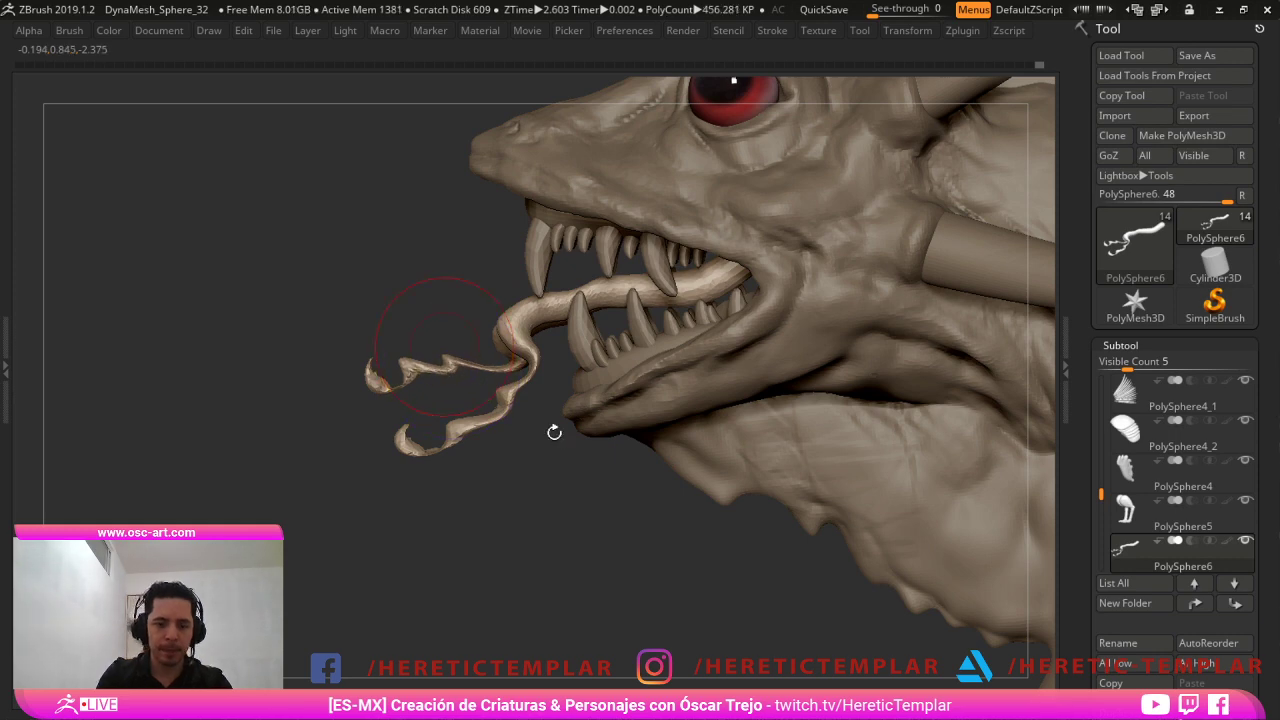
Thicken both thin prongs of the tongue with the Inflat brush and smooth them into even, rounded tips.
key(b)
key(m)
key(v)
drag(447, 410, 456, 476)
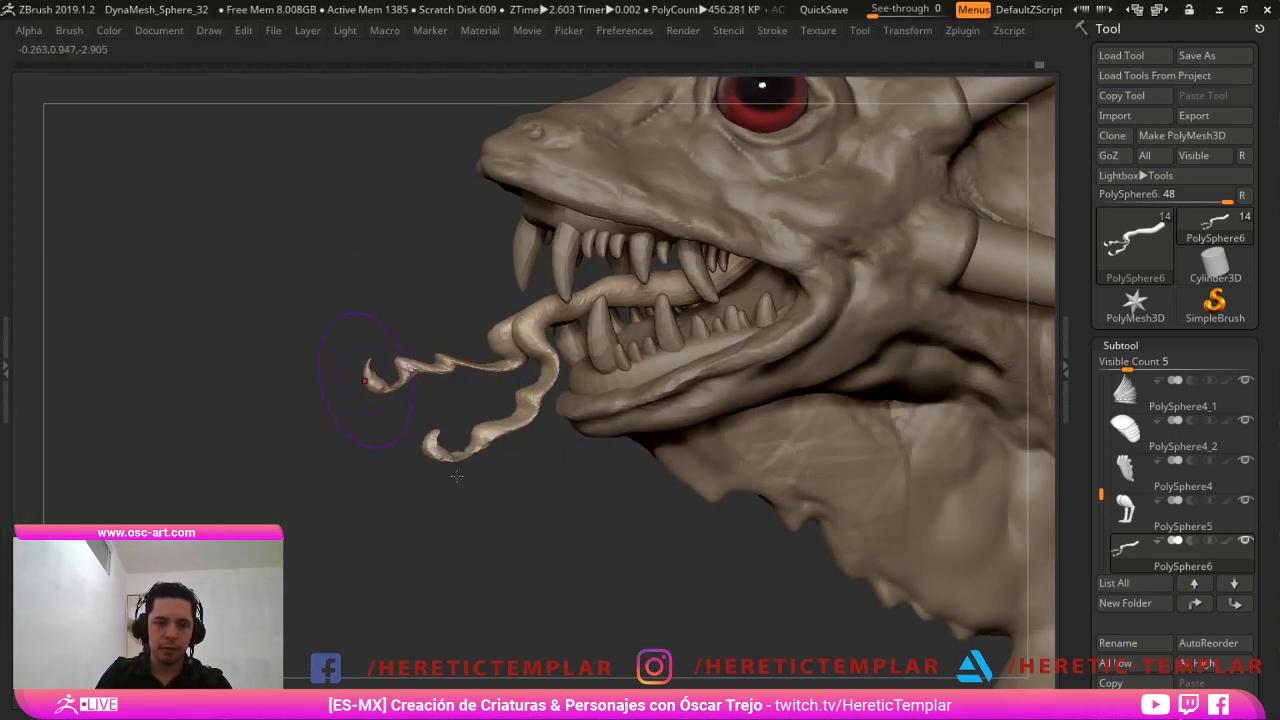
drag(378, 378, 487, 364)
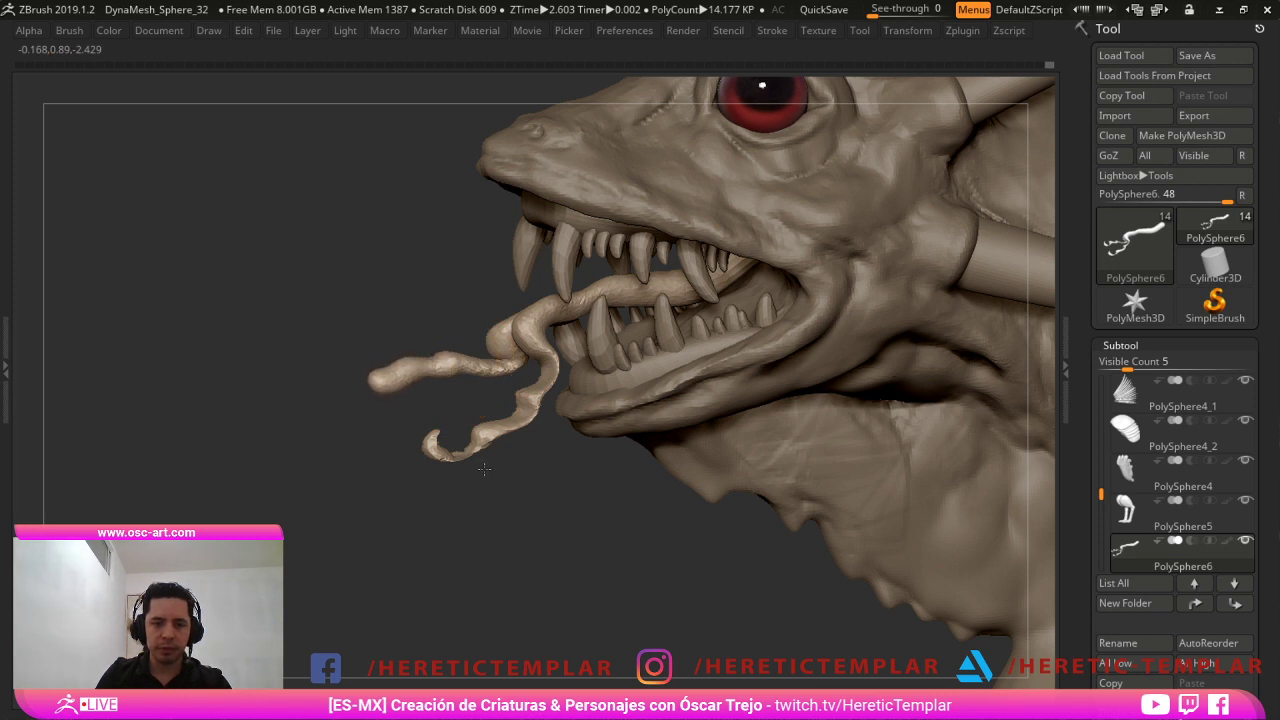
drag(545, 405, 462, 442)
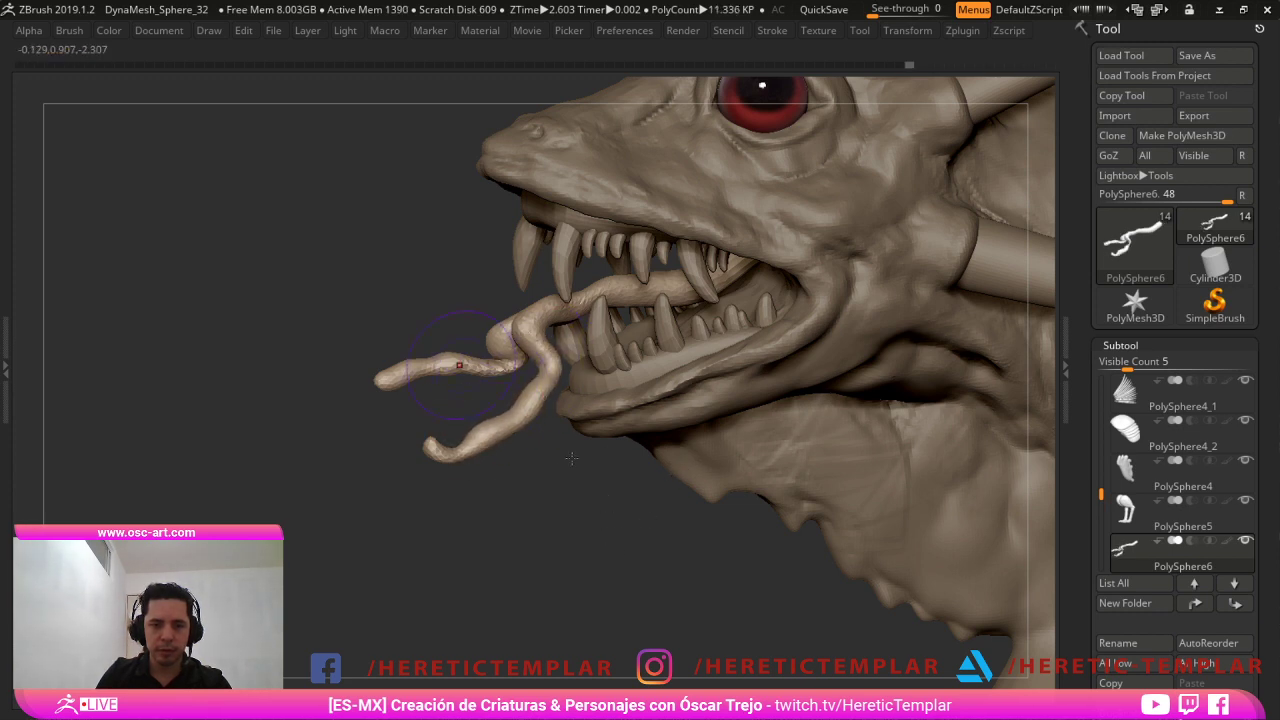
drag(399, 420, 420, 402)
Twist the two prongs into gentle waves with the Spiral brush, adjusting the brush size.
key(b)
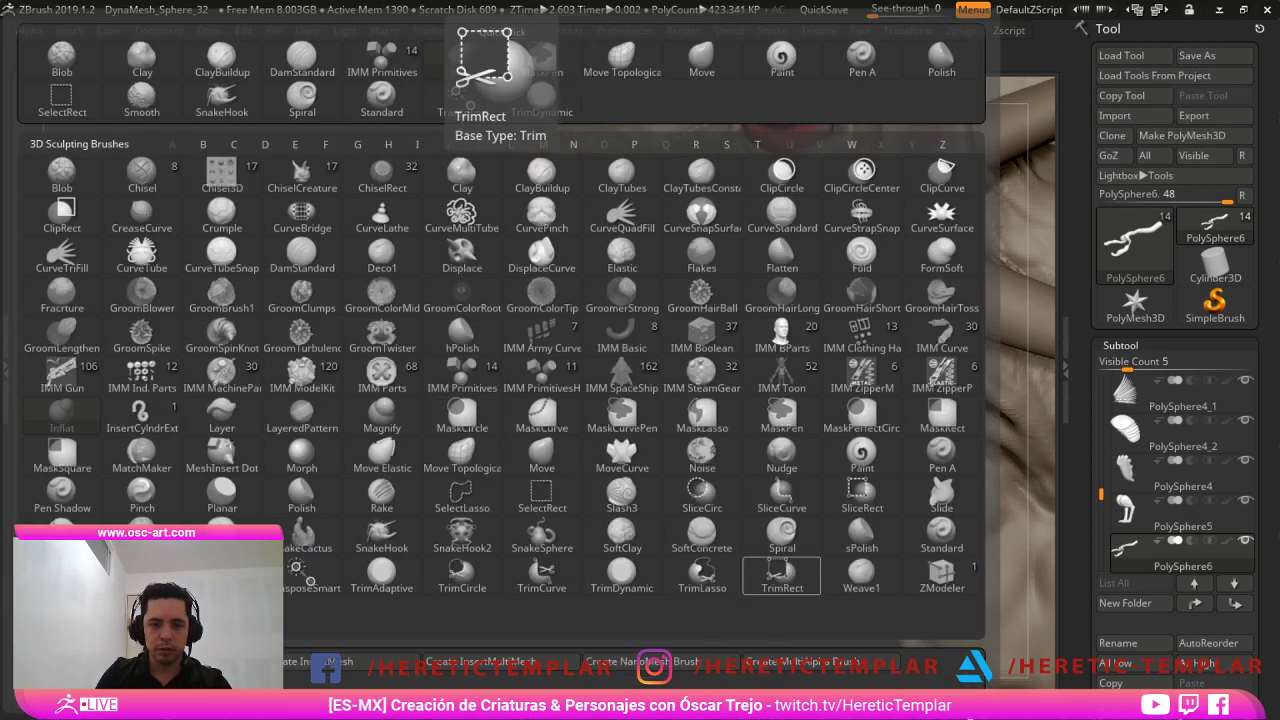
click(769, 531)
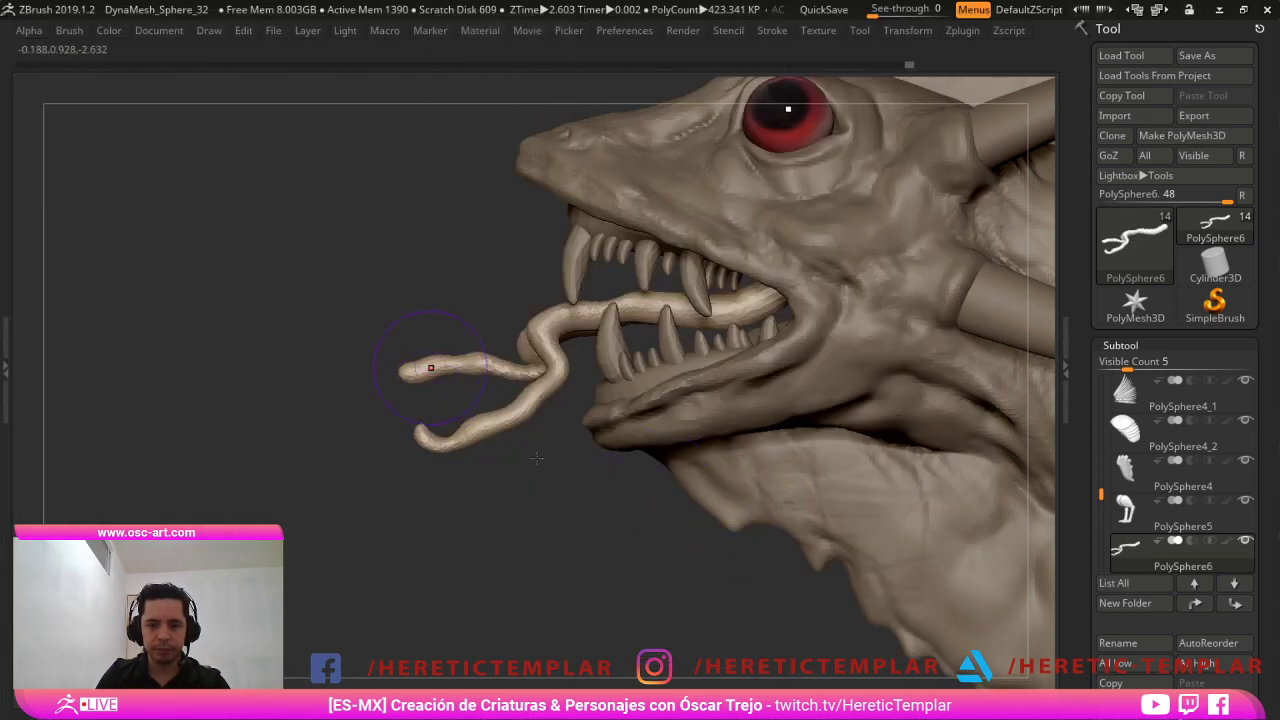
key(ctrl+z)
key(s)
mouse_move(434, 370)
mouse_down()
mouse_move(434, 358)
mouse_move(469, 370)
mouse_up()
key(s)
drag(493, 426, 486, 425)
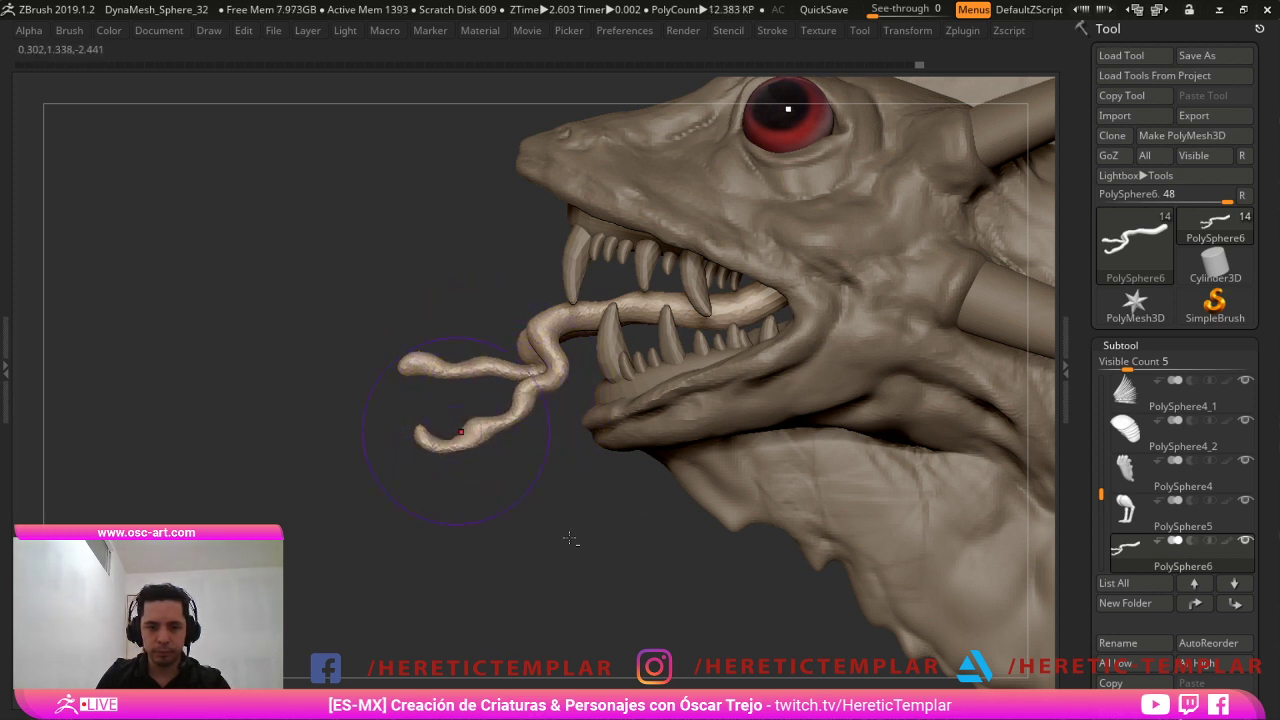
Curl the tongue's main body between the teeth into a stronger wave with a larger brush.
key(s)
key(s)
drag(578, 317, 622, 325)
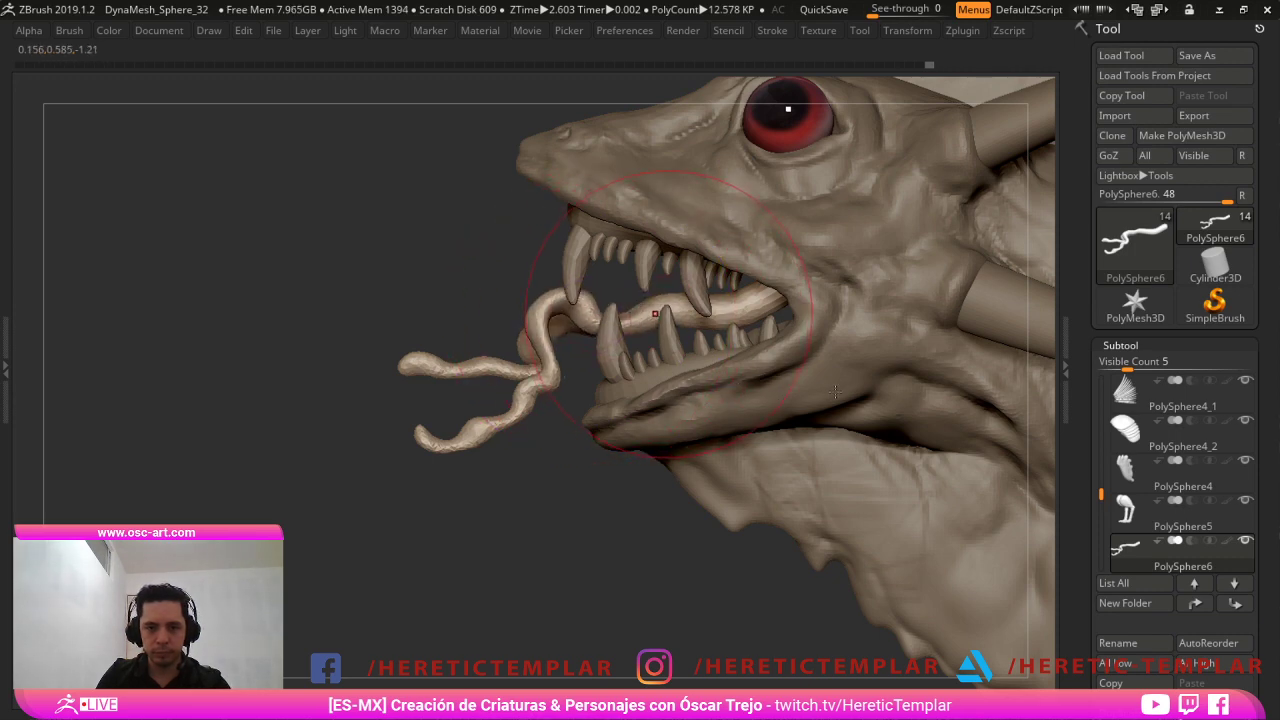
drag(836, 392, 839, 378)
Spread and curl the tips of the tongue's prongs upward, working from both sides of the head.
alt+drag(741, 552, 597, 535)
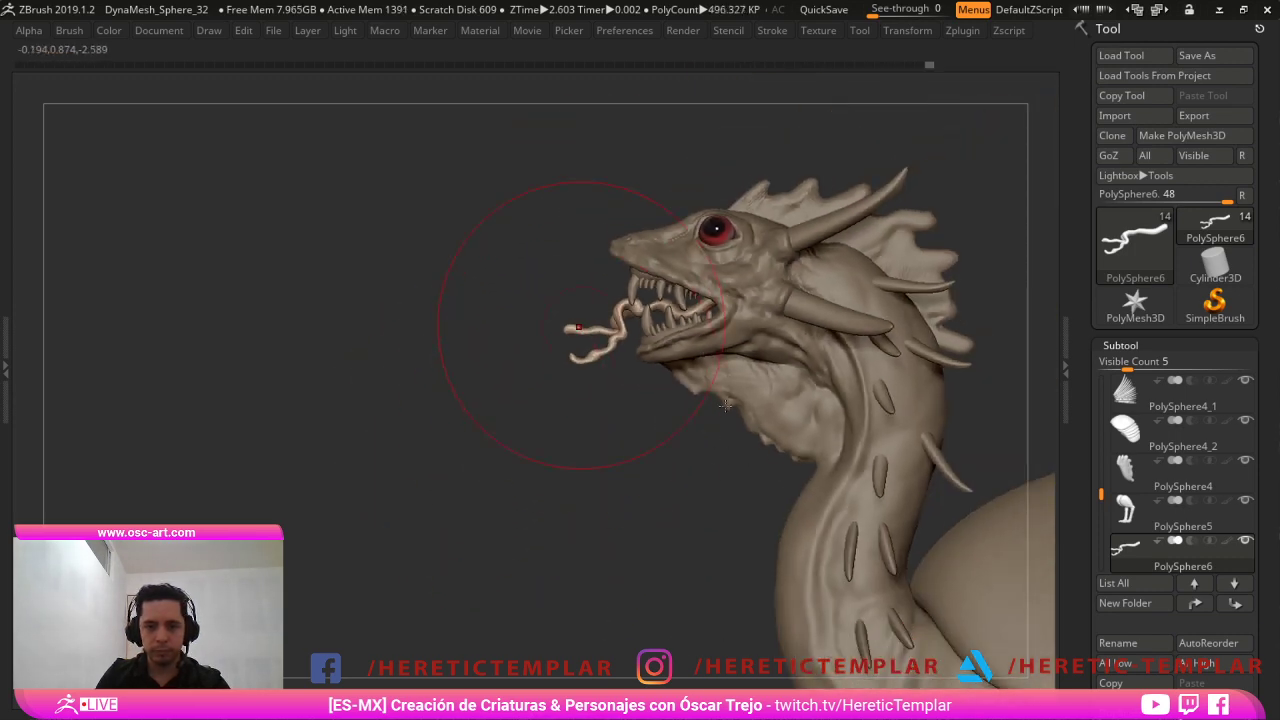
drag(579, 326, 587, 343)
mouse_move(763, 529)
mouse_down()
mouse_move(843, 545)
mouse_move(764, 530)
mouse_up()
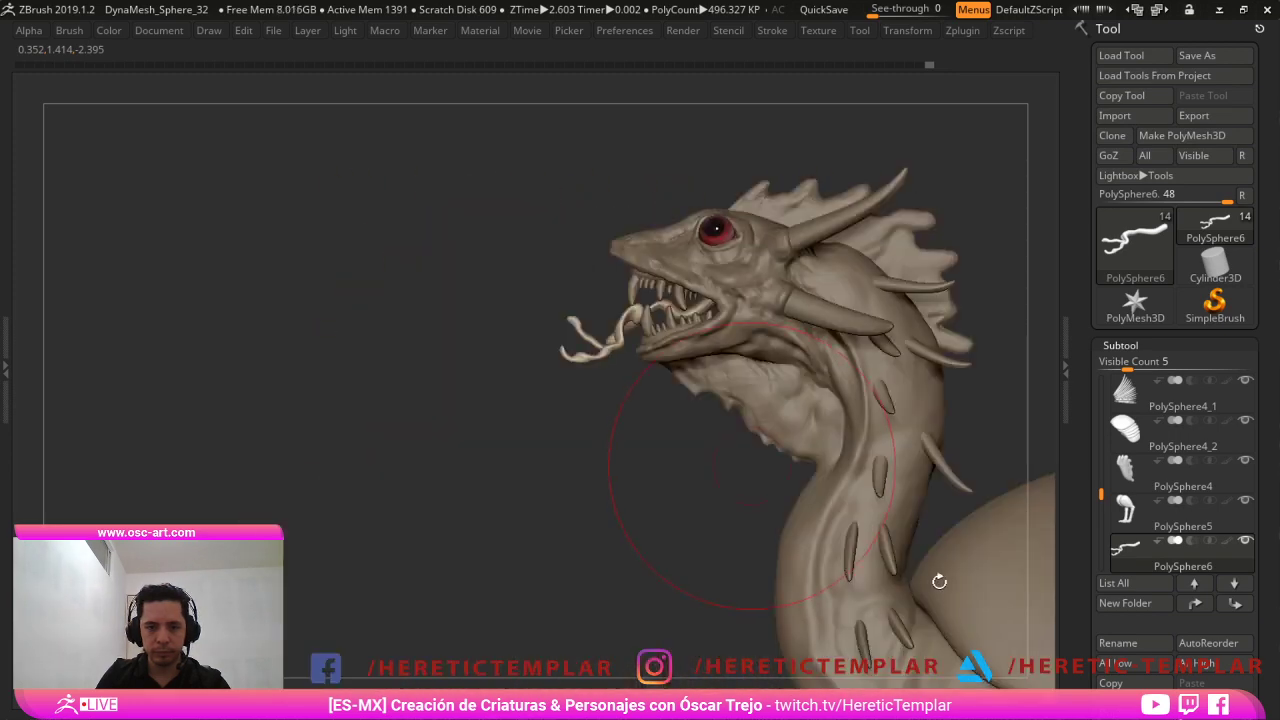
drag(678, 632, 855, 601)
drag(743, 429, 747, 416)
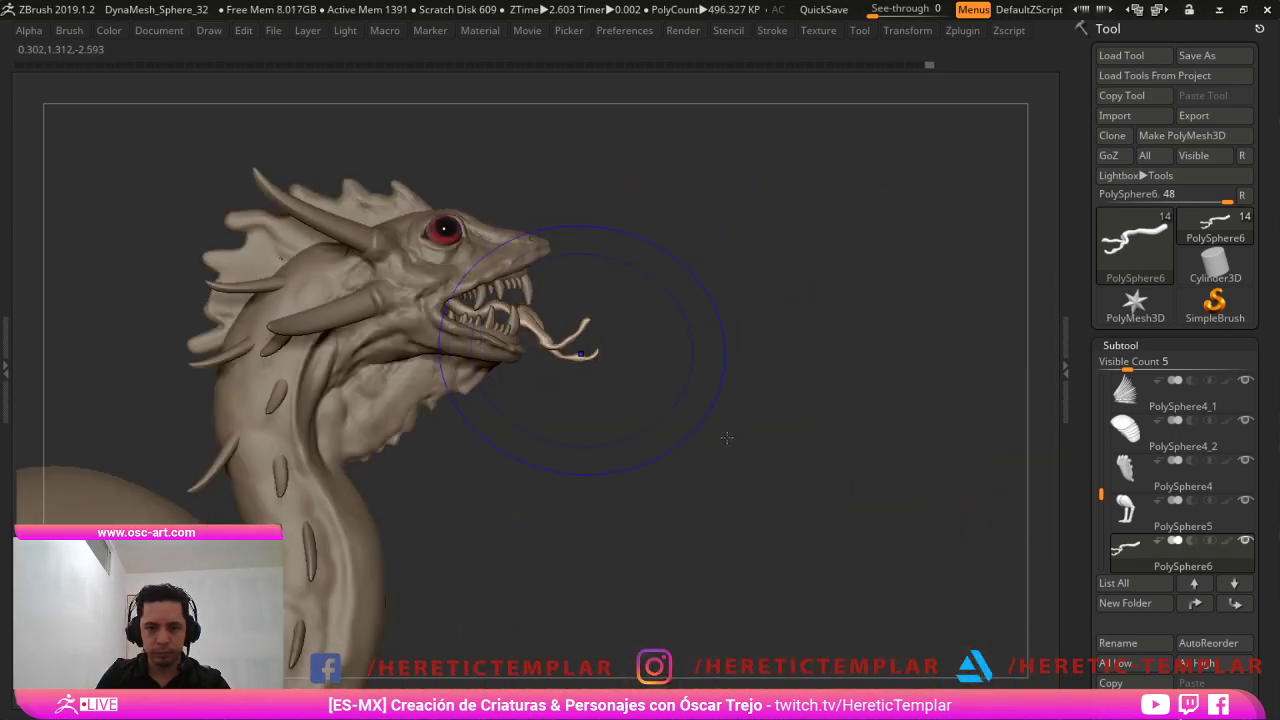
Select the legs subtool and insert a Capsule from the IMM Primitives brush next to the toes on both feet.
alt+drag(850, 396, 592, 430)
mouse_move(592, 535)
alt+mouse_down()
mouse_move(603, 571)
mouse_move(581, 552)
mouse_move(572, 580)
mouse_move(586, 551)
alt+mouse_up()
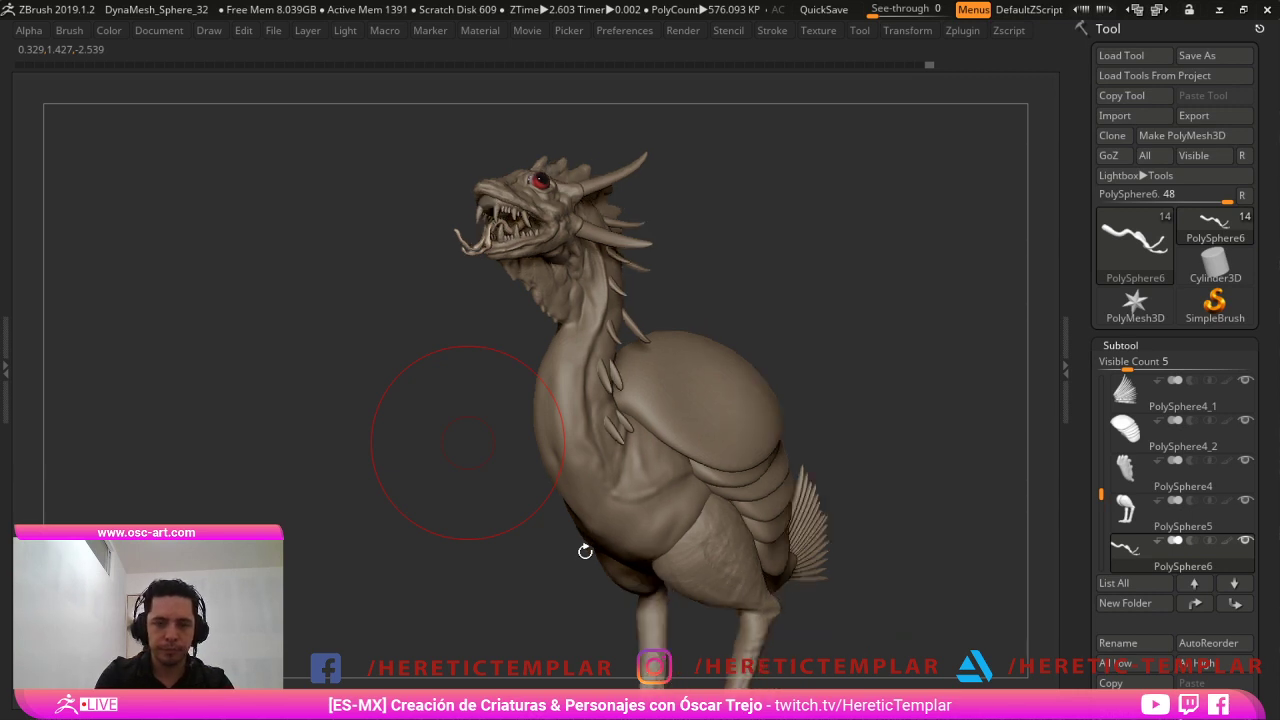
drag(630, 604, 656, 560)
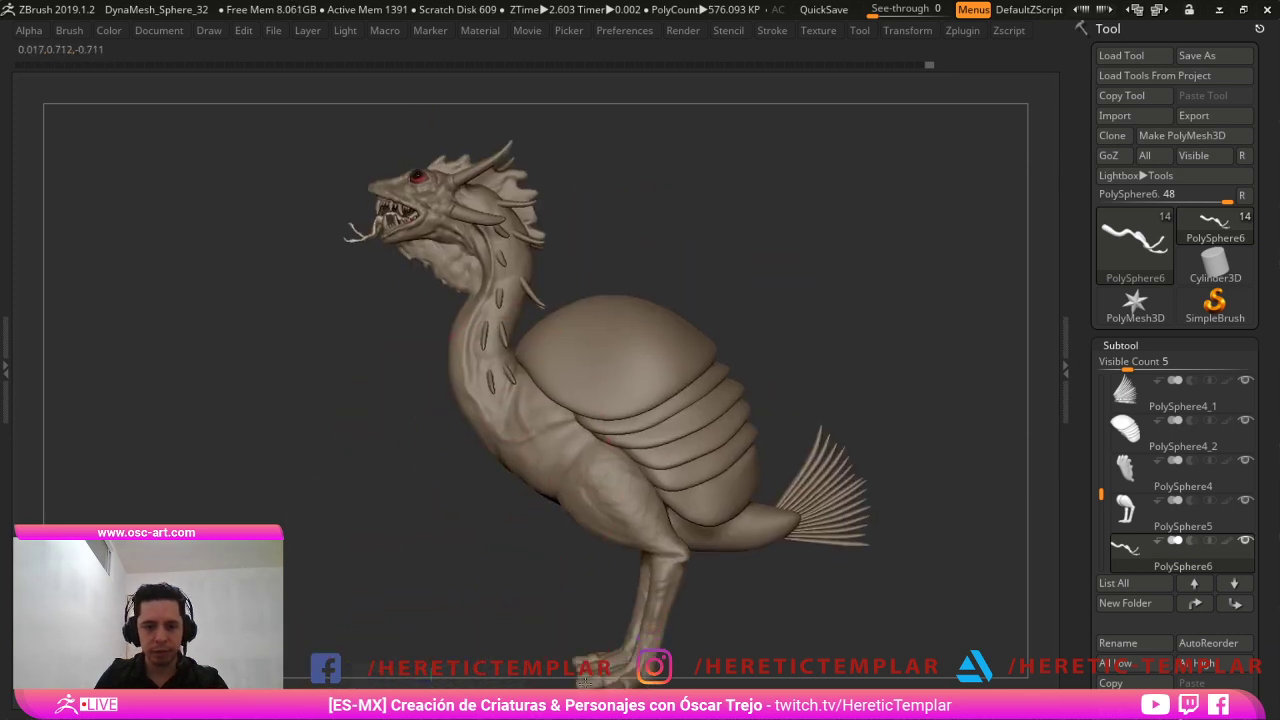
alt+drag(720, 686, 762, 552)
alt+click(611, 438)
drag(637, 603, 753, 520)
drag(597, 638, 641, 490)
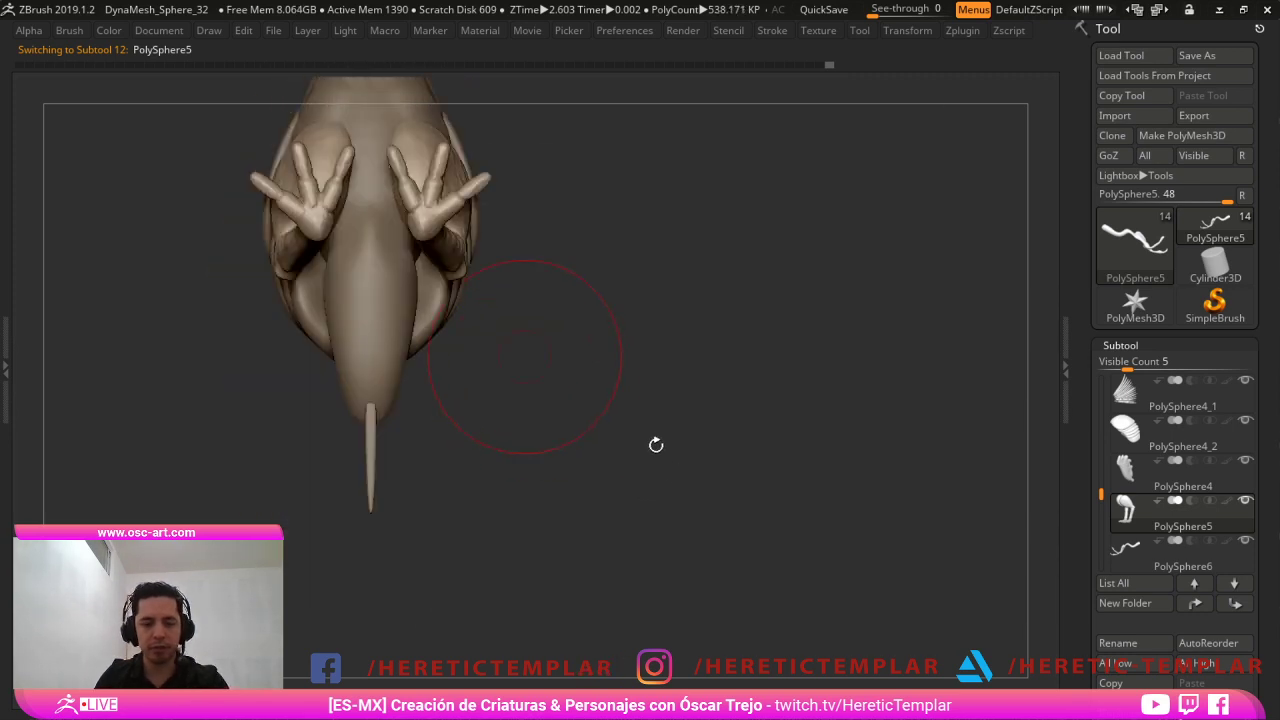
key(b)
key(i)
key(p)
mouse_move(753, 303)
alt+mouse_down()
mouse_move(769, 417)
mouse_move(849, 620)
mouse_move(837, 477)
mouse_move(808, 429)
alt+mouse_up()
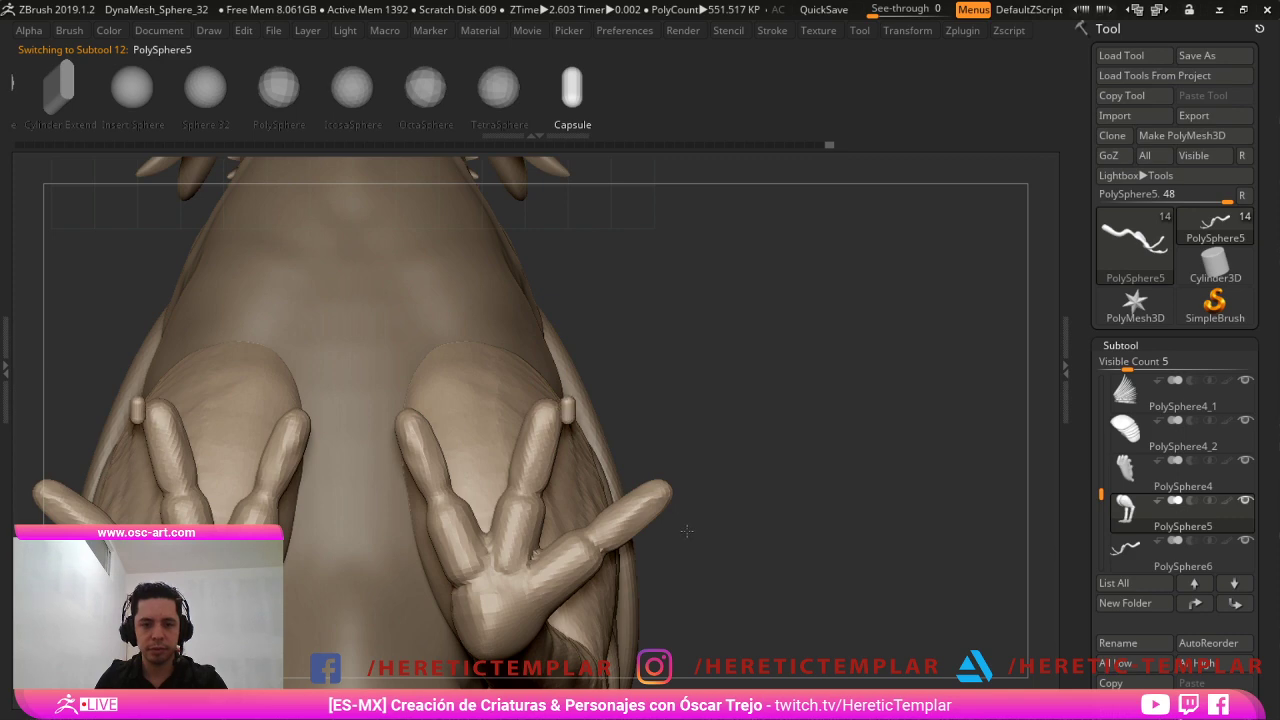
Stretch the inserted capsules into longer, tapered claw shapes with the Move brush.
drag(687, 531, 680, 545)
key(b)
key(m)
key(v)
key(s)
drag(736, 506, 728, 506)
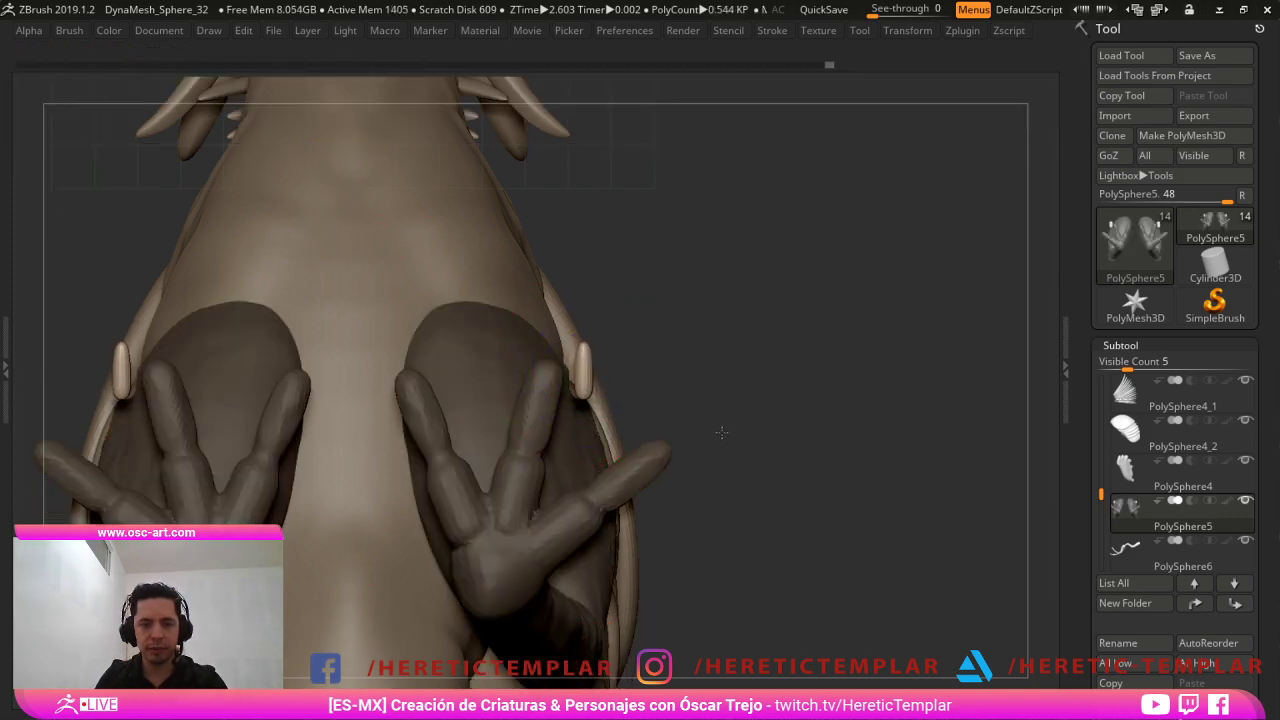
drag(722, 432, 689, 471)
mouse_move(560, 390)
shift+mouse_down()
mouse_move(443, 372)
mouse_move(586, 473)
shift+mouse_up()
Refine the silhouette of the capsule claw beside the foot with the Move brush, from the side and the front.
key(s)
drag(320, 442, 370, 440)
key(s)
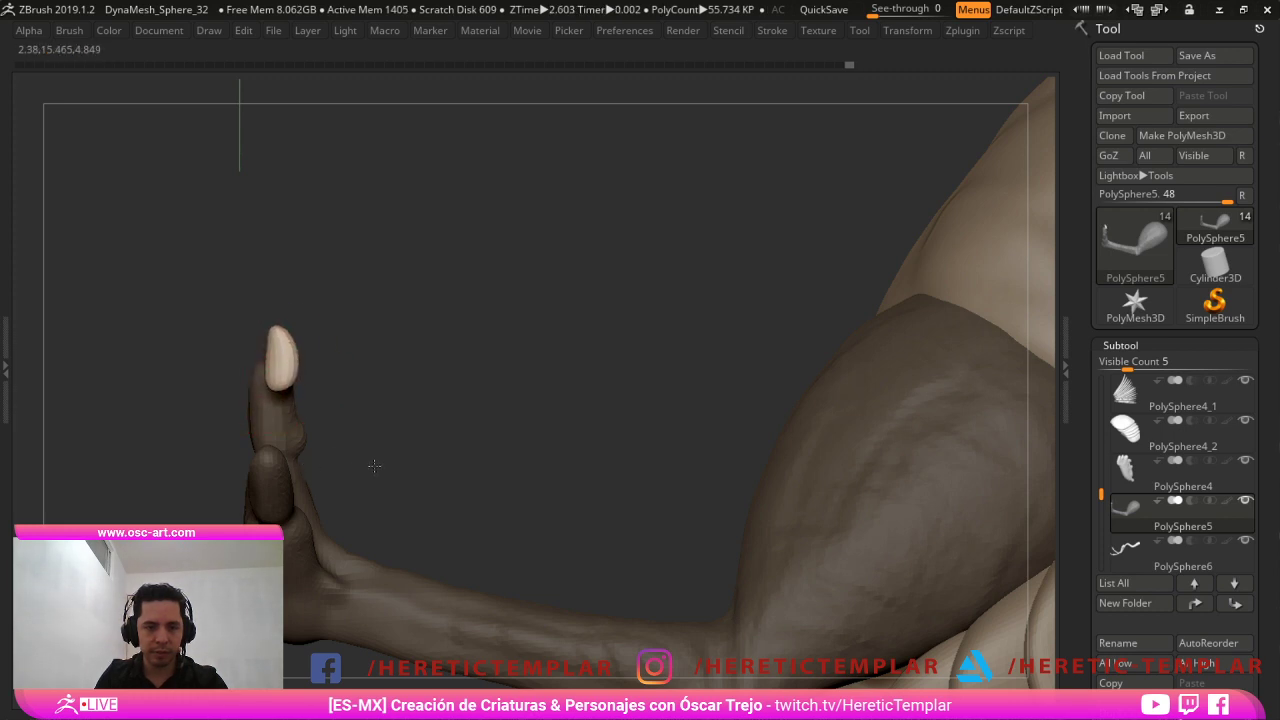
key(s)
mouse_move(374, 466)
mouse_down()
mouse_move(386, 465)
mouse_move(350, 442)
mouse_up()
mouse_move(385, 428)
mouse_down()
mouse_move(397, 420)
mouse_move(352, 442)
mouse_up()
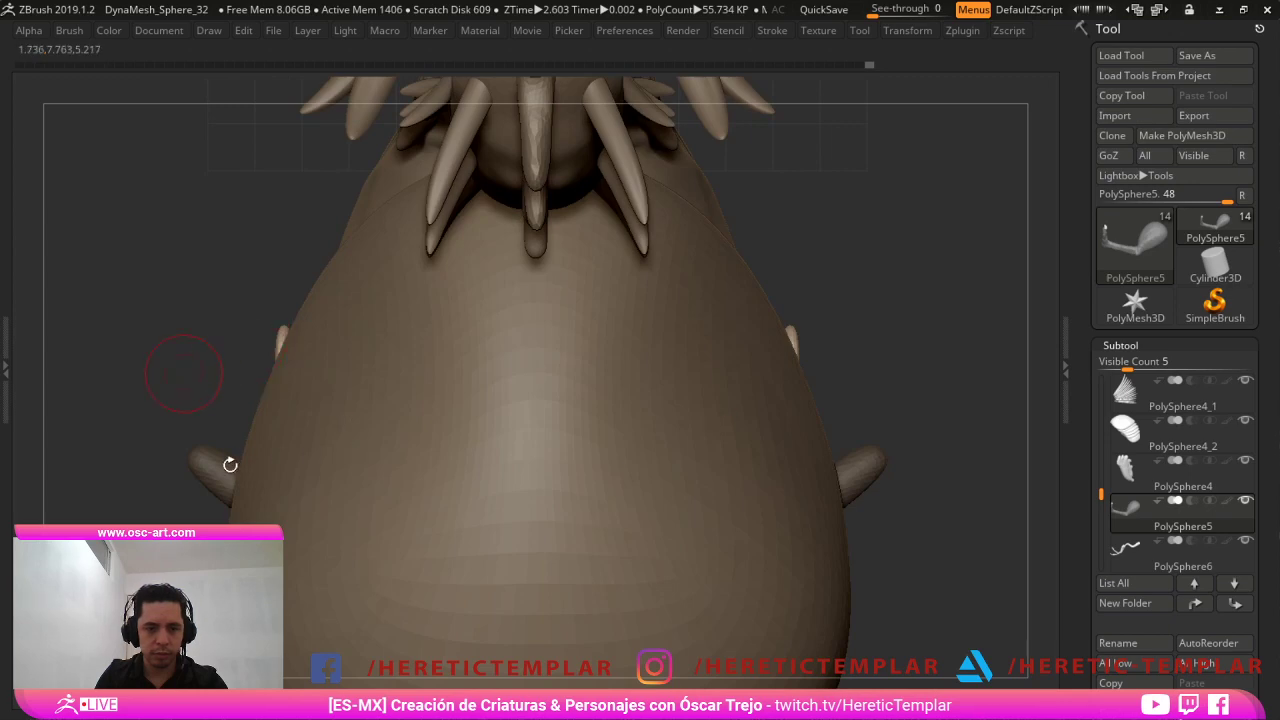
drag(230, 465, 443, 566)
alt+drag(427, 400, 412, 434)
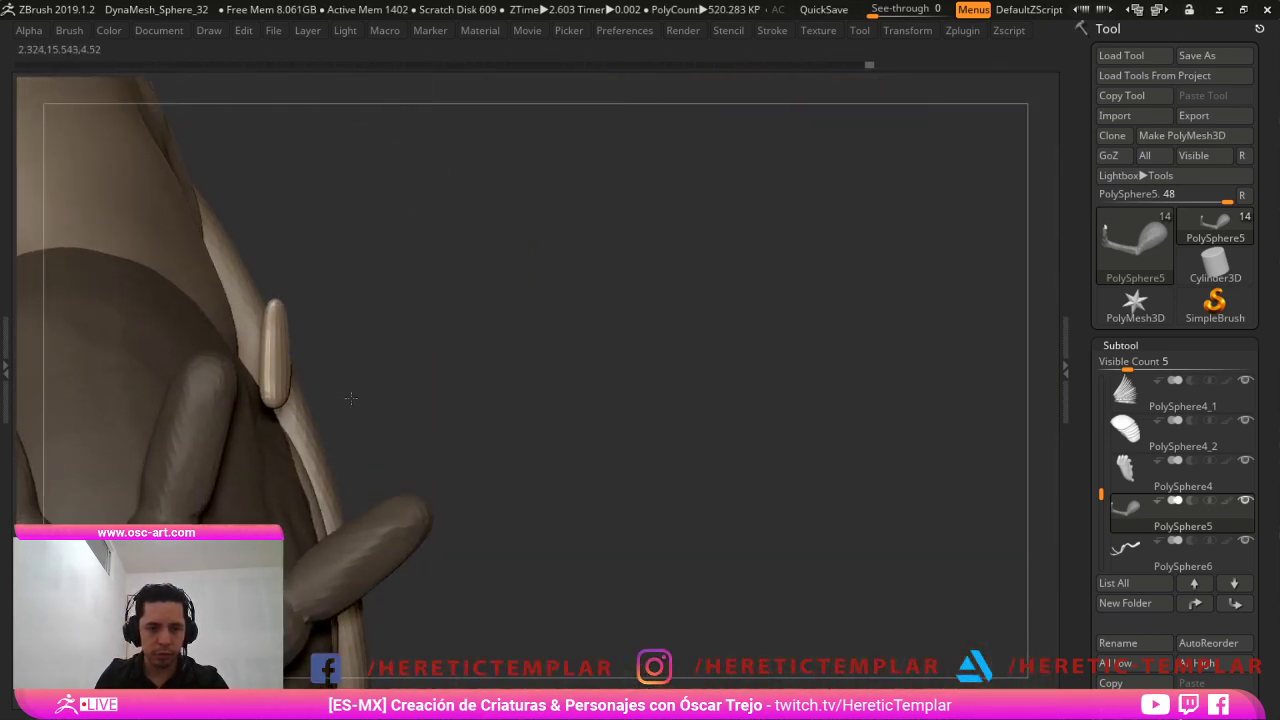
Fill out the claw's base with the Inflat brush and shape the claw into a curved hook with a pointed tip.
key(b)
key(i)
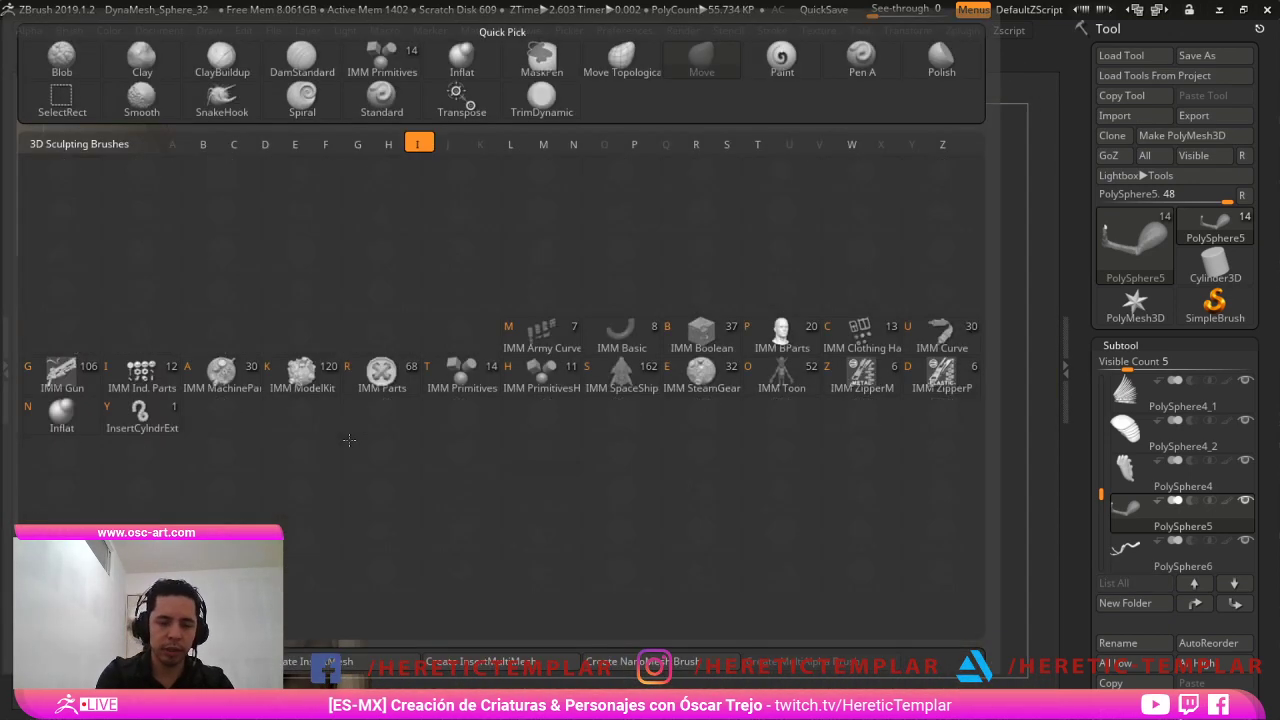
key(n)
key(s)
click(359, 467)
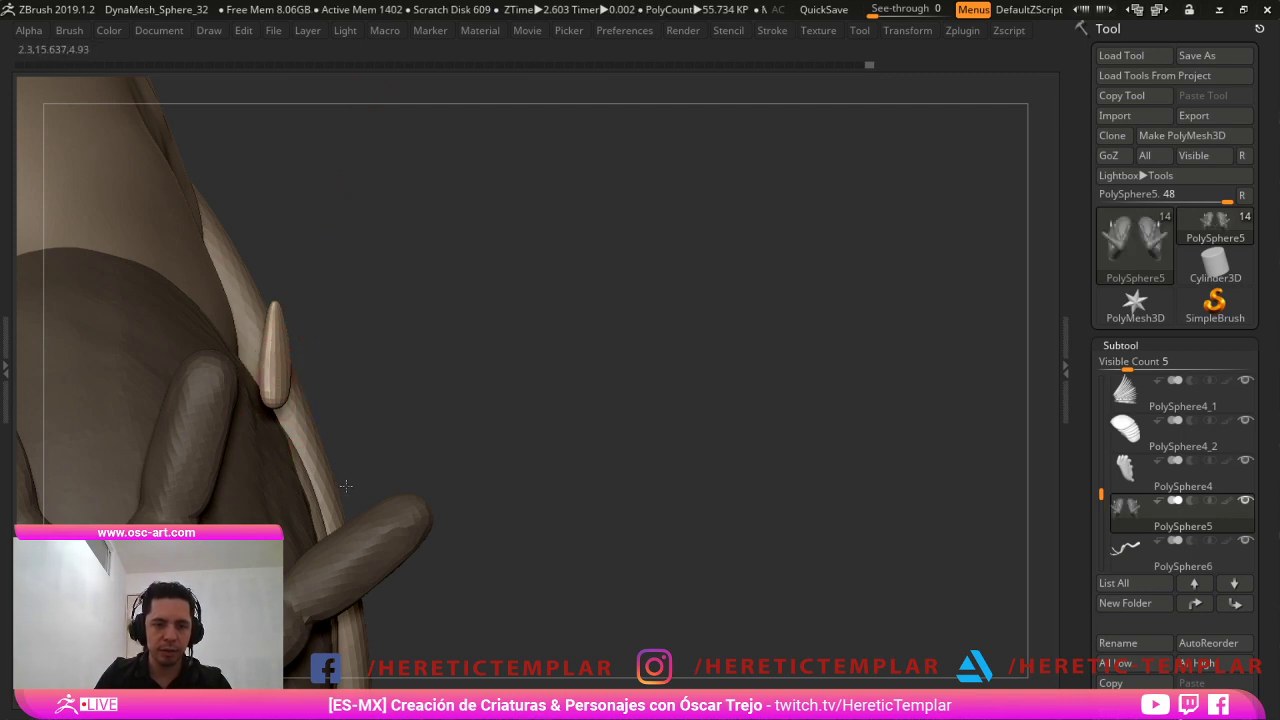
mouse_move(510, 414)
mouse_down()
mouse_move(376, 458)
mouse_move(405, 461)
mouse_up()
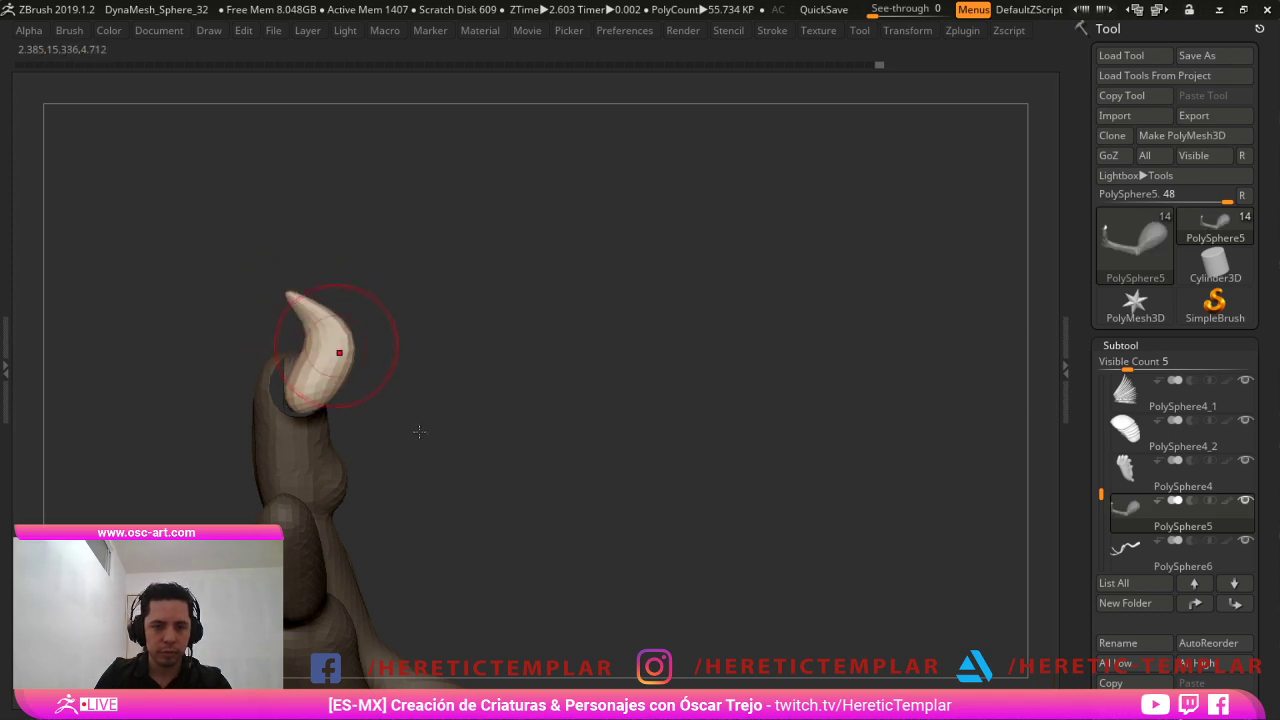
drag(456, 394, 503, 429)
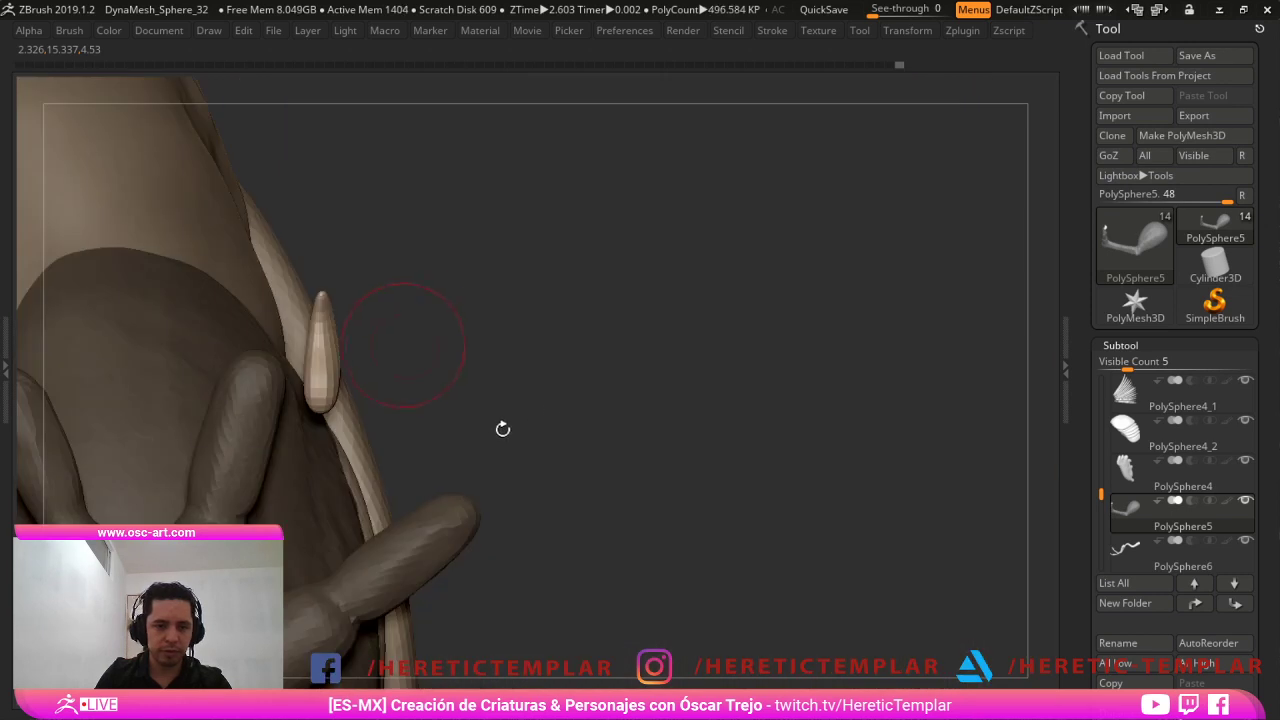
Move and rotate the claw onto a toe tip with the gizmo and place copies on the remaining toes.
key(w)
drag(338, 305, 283, 337)
mouse_move(277, 288)
mouse_down()
mouse_move(281, 277)
mouse_move(503, 415)
mouse_move(486, 418)
mouse_move(483, 481)
mouse_up()
key(q)
key(w)
drag(479, 408, 503, 388)
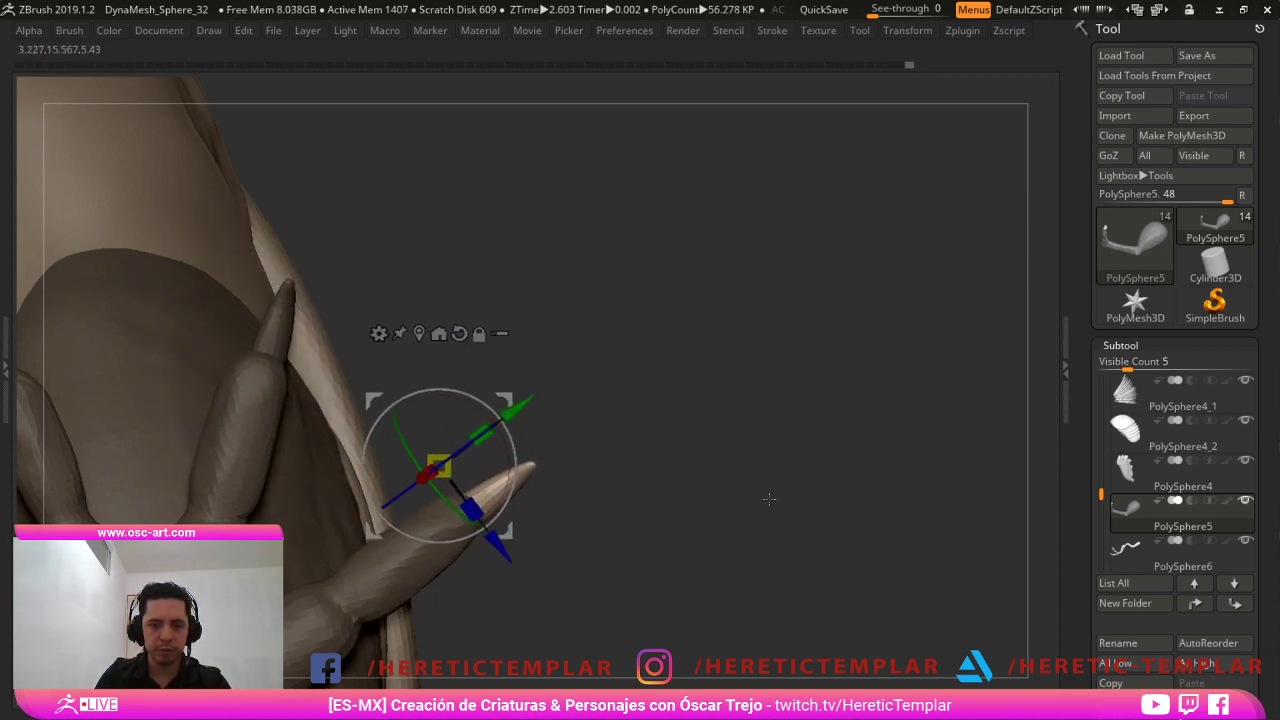
alt+drag(771, 497, 846, 411)
mouse_move(663, 524)
ctrl+mouse_down()
mouse_move(431, 439)
mouse_move(384, 438)
mouse_move(453, 368)
mouse_move(440, 332)
mouse_move(381, 308)
mouse_move(342, 347)
ctrl+mouse_up()
key(q)
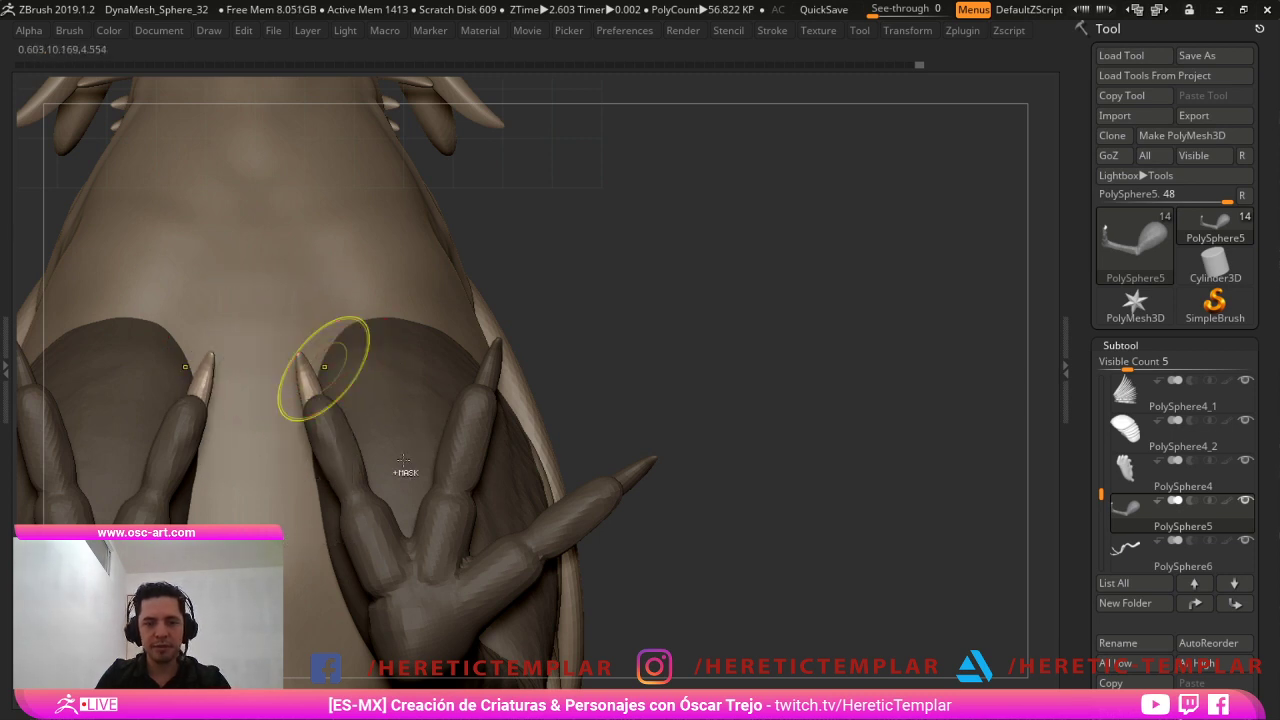
Clear the mask, isolate the claws and split them from the legs into their own subtool.
ctrl+drag(560, 312, 580, 329)
ctrl+shift+click(313, 373)
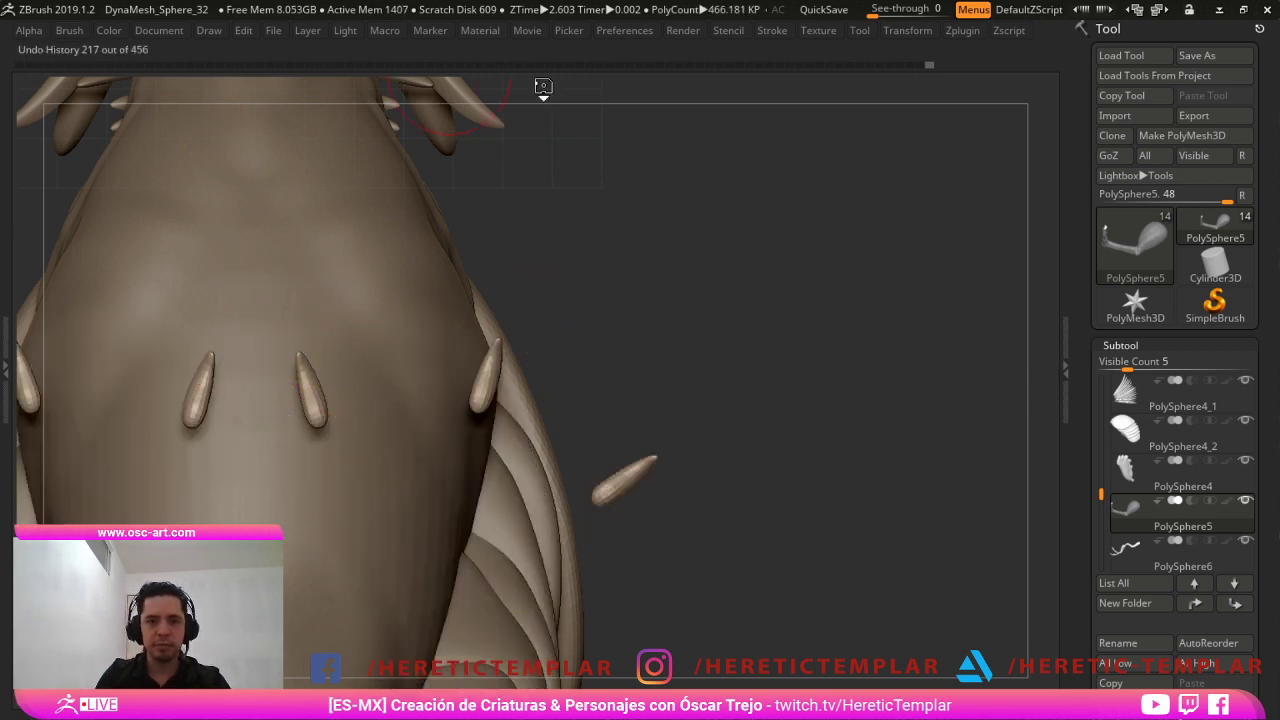
key(Tab)
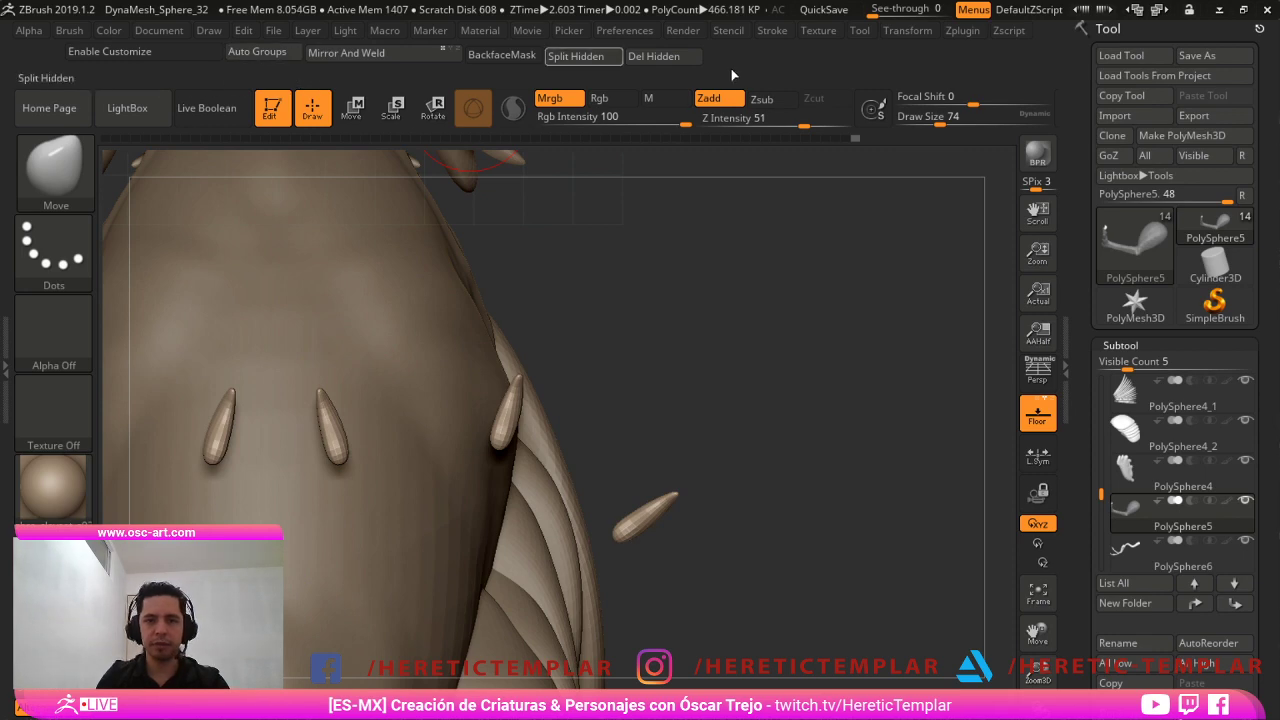
click(583, 57)
alt+drag(837, 426, 557, 574)
key(w)
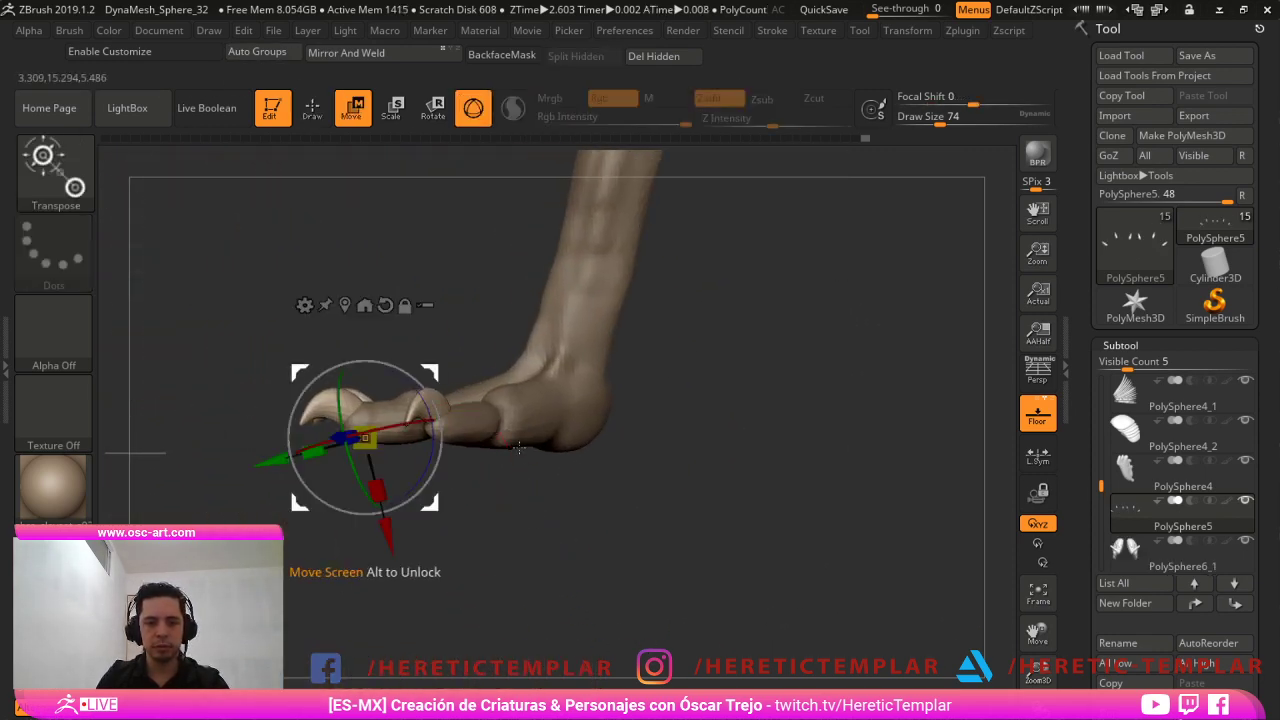
drag(531, 457, 530, 467)
key(q)
mouse_move(600, 575)
alt+mouse_down()
mouse_move(734, 580)
mouse_move(737, 649)
mouse_move(807, 661)
mouse_move(791, 609)
mouse_move(786, 663)
mouse_move(808, 658)
alt+mouse_up()
drag(802, 638, 774, 602)
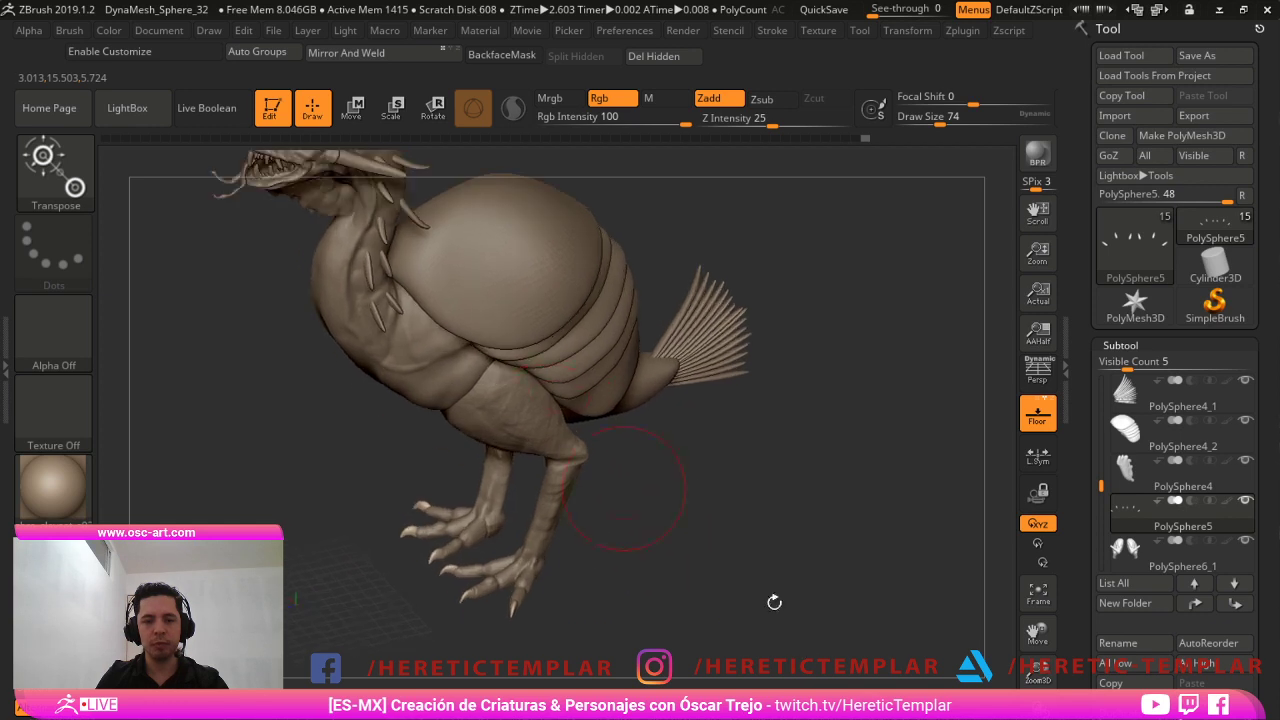
Select the back shell subtool and try Standard brush strokes across its large front plate at draw size 33.
alt+click(513, 320)
key(b)
key(s)
key(t)
key(s)
drag(459, 304, 400, 270)
key(s)
mouse_move(482, 338)
mouse_down()
mouse_move(526, 334)
mouse_move(580, 280)
mouse_up()
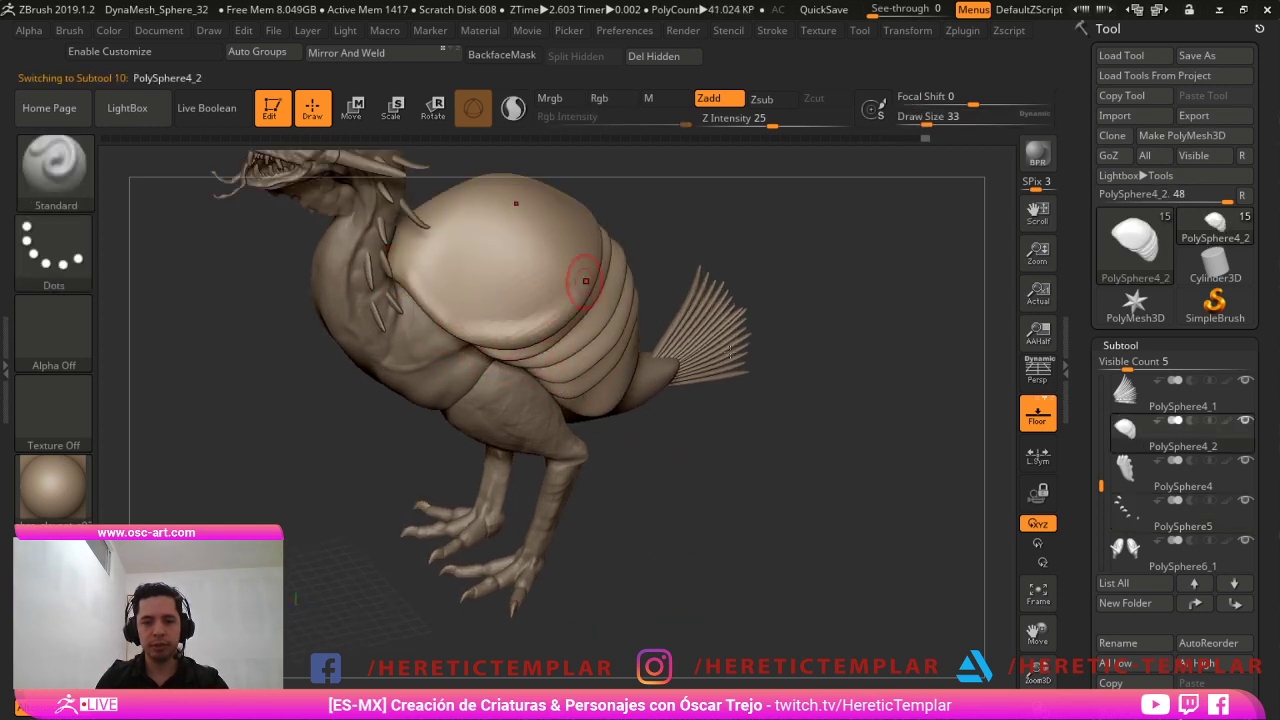
Quick-save the project and undo the brush strokes on the shell's front plate.
key(ctrl+s)
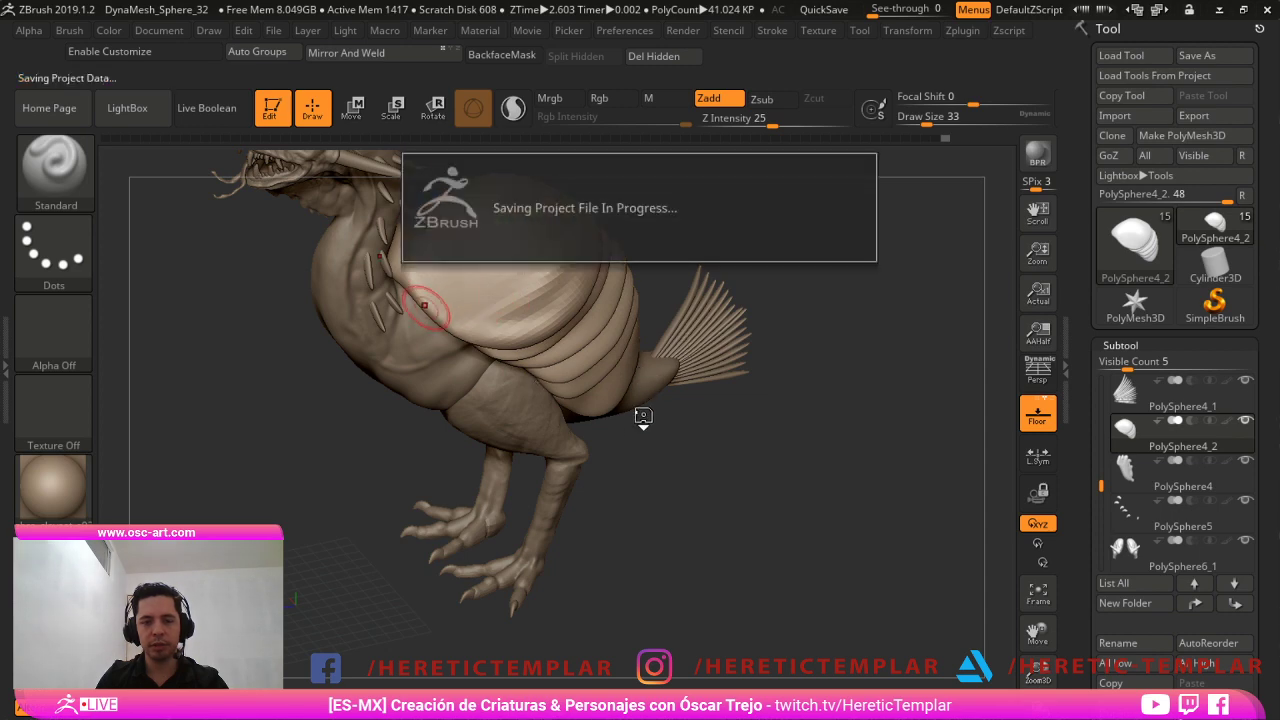
key(s)
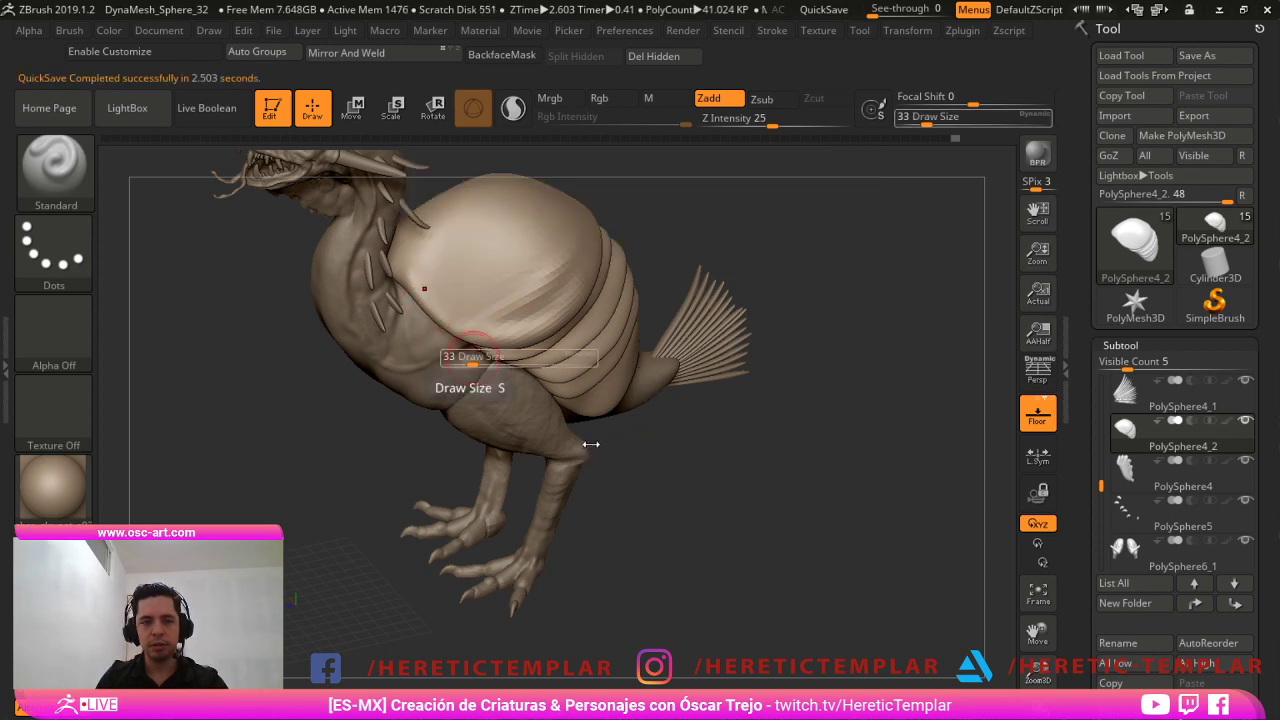
key(s)
key(ctrl+z)
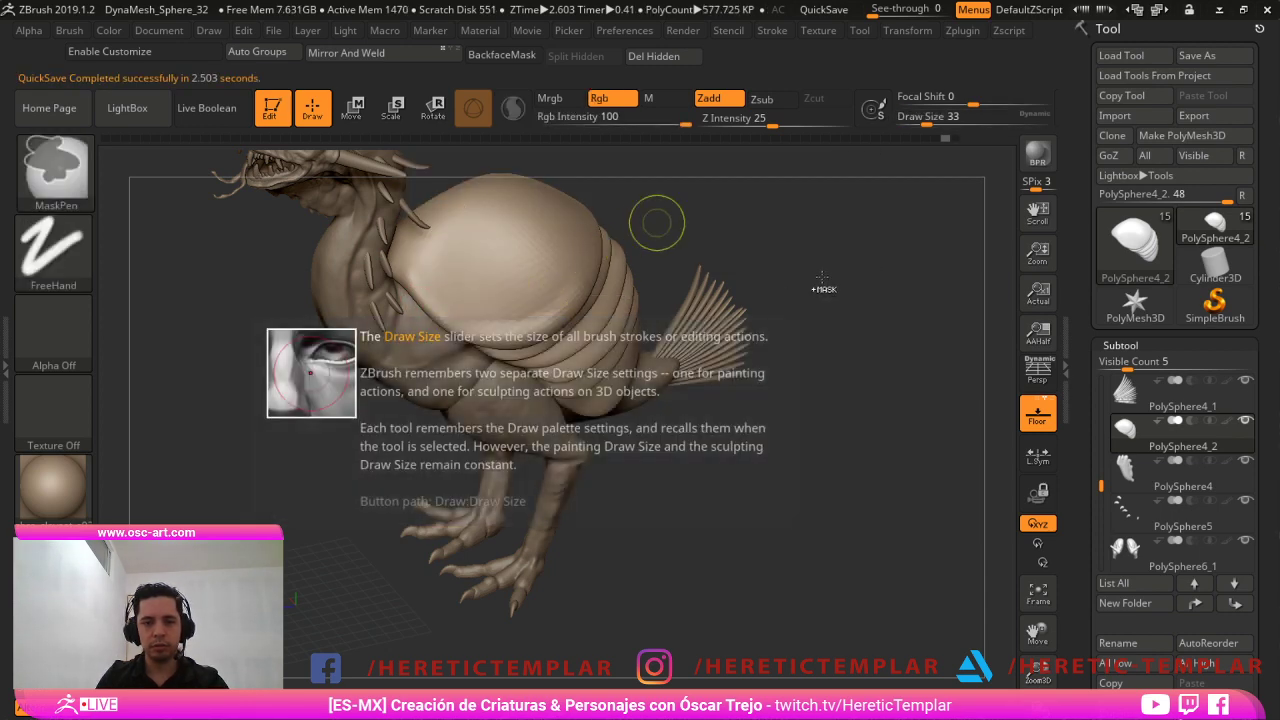
Sculpt and smooth the shell's large plate and rear bands with the Standard brush at draw size 41.
key(s)
drag(534, 295, 542, 294)
drag(676, 506, 598, 484)
mouse_move(575, 290)
shift+mouse_down()
mouse_move(556, 268)
mouse_move(546, 280)
mouse_move(432, 264)
mouse_move(487, 236)
mouse_move(476, 257)
shift+mouse_up()
key(s)
drag(614, 340, 607, 340)
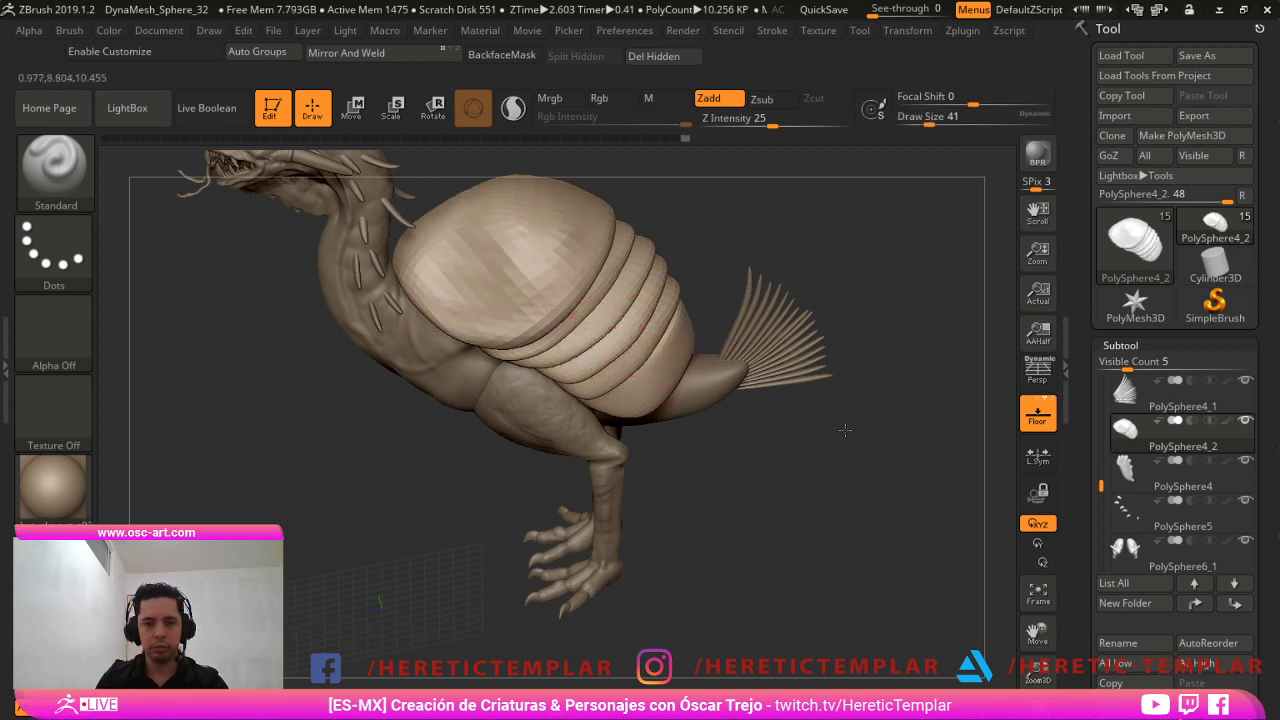
drag(628, 401, 661, 368)
drag(685, 483, 656, 418)
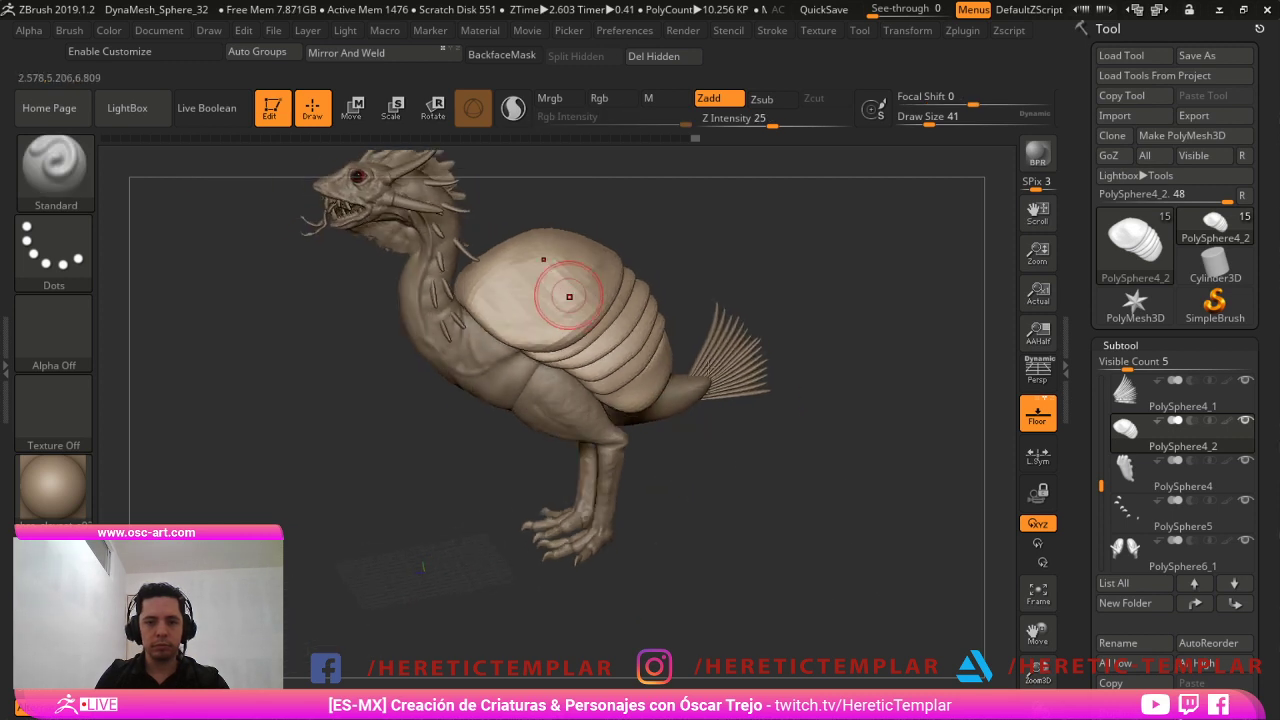
Add ClayBuildup strokes to the shell's plates at draw size 68 and subdivide the shell mesh.
key(b)
key(c)
key(b)
key(s)
drag(513, 275, 520, 275)
drag(650, 343, 670, 337)
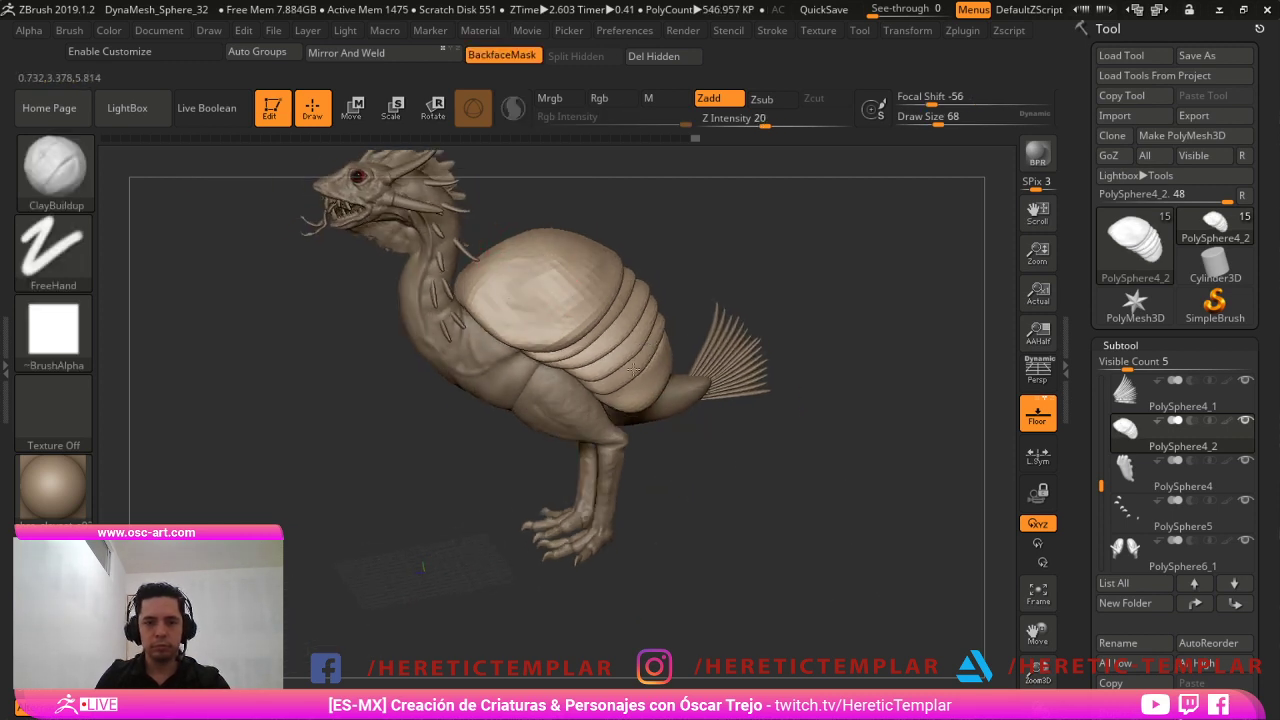
key(ctrl+d)
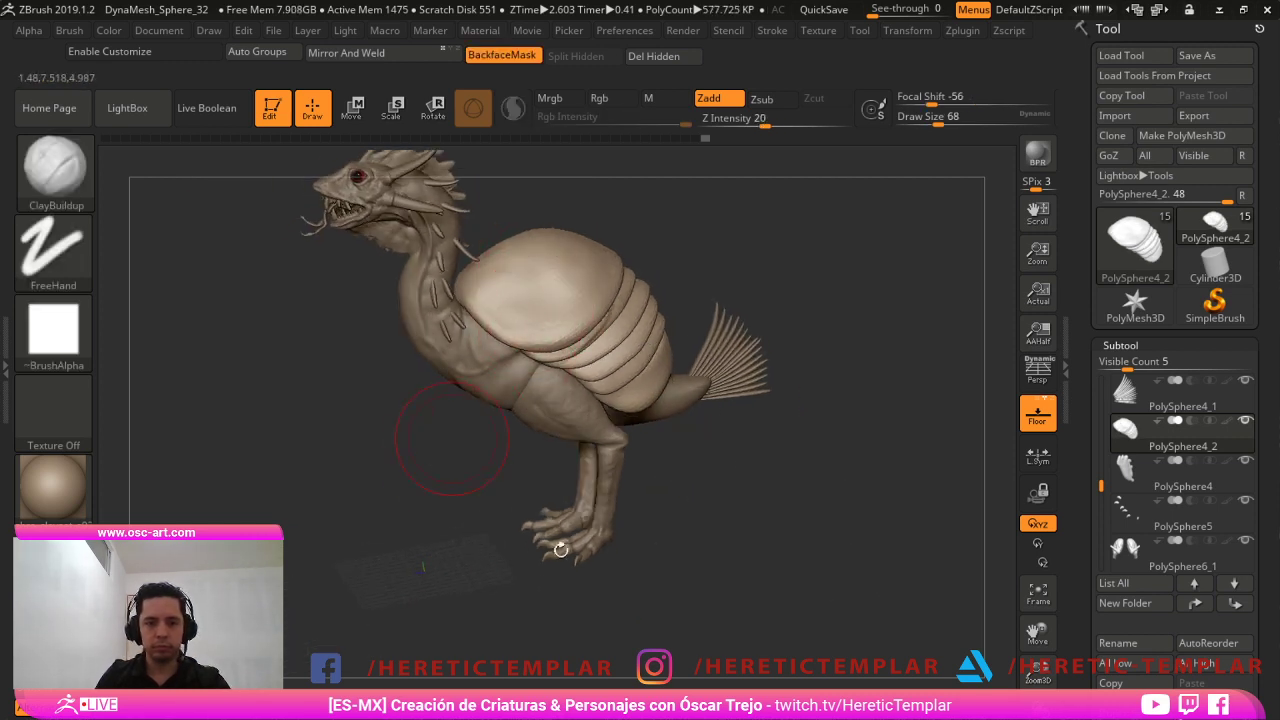
Examine the whole creature's proportions and silhouette from several angles, comparing it with perspective on and off.
shift+drag(514, 626, 654, 623)
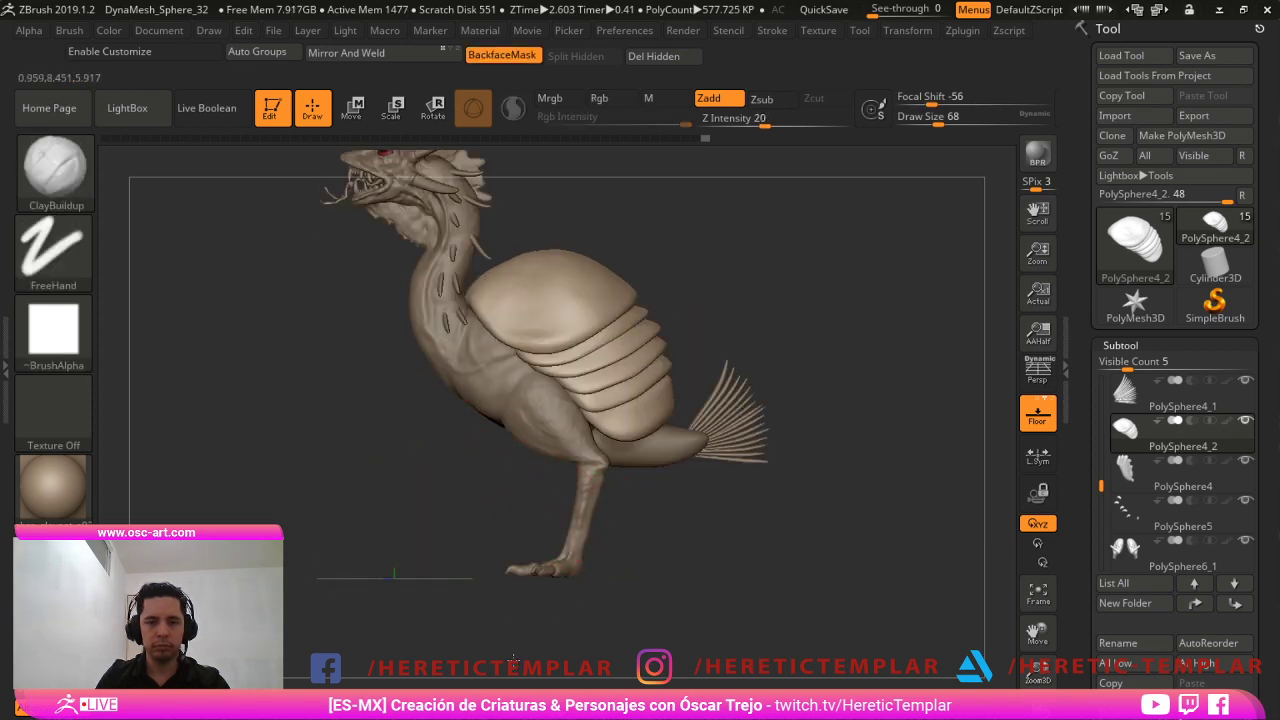
drag(513, 661, 725, 686)
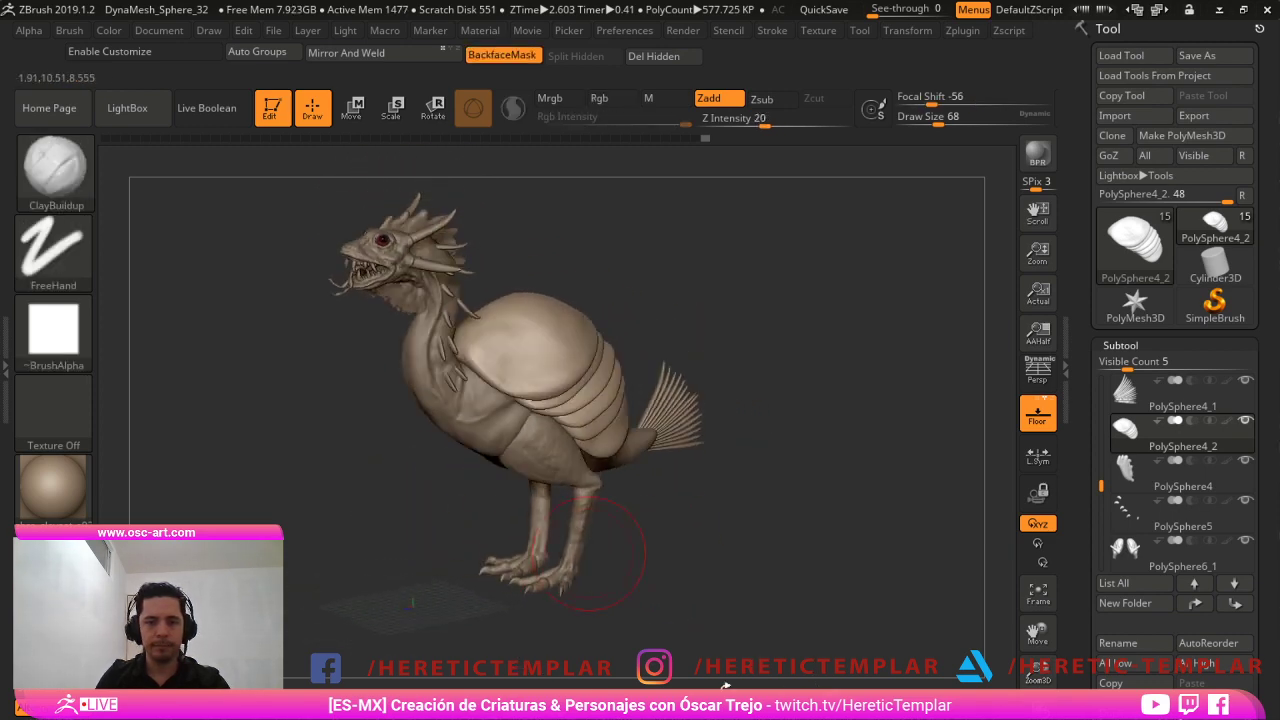
drag(545, 590, 517, 636)
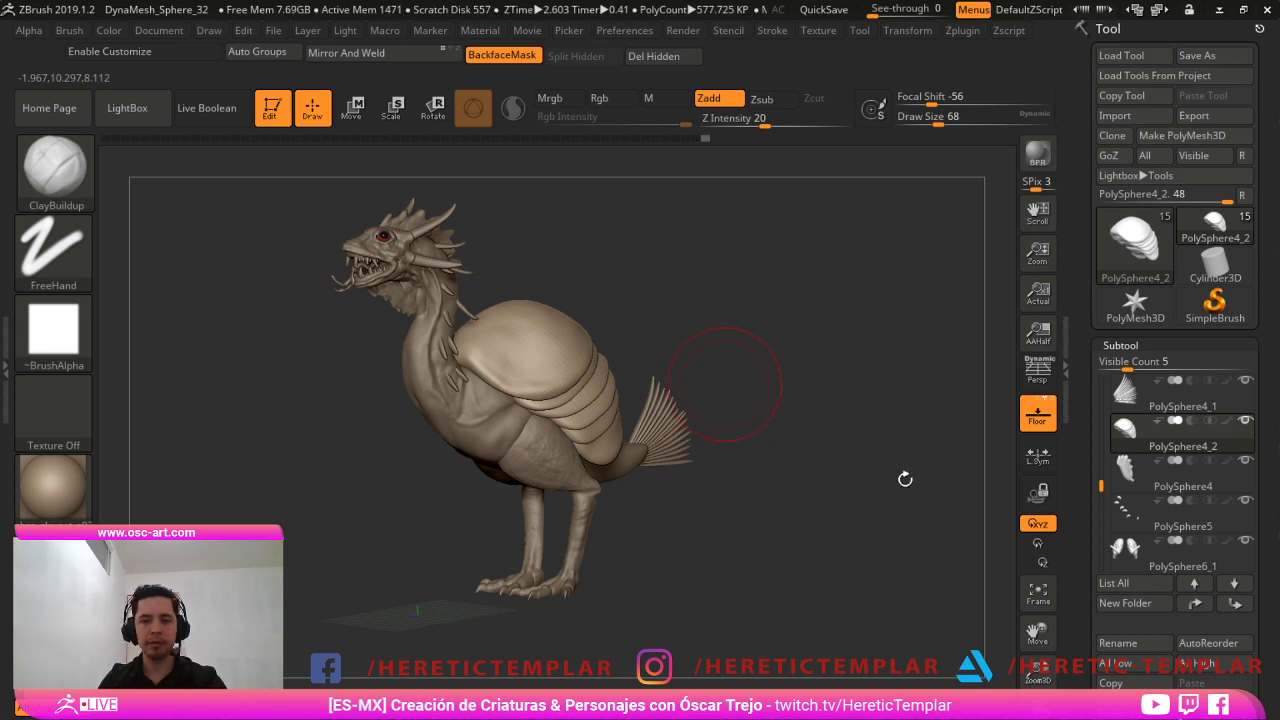
key(p)
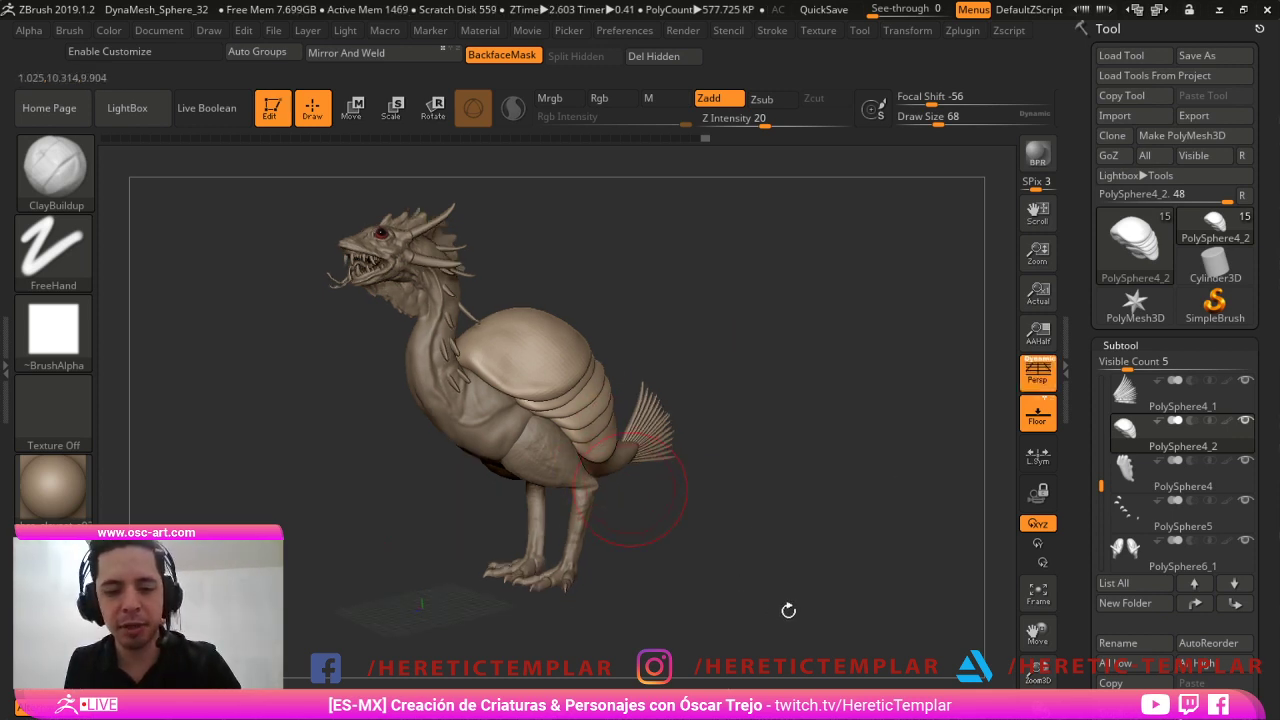
key(p)
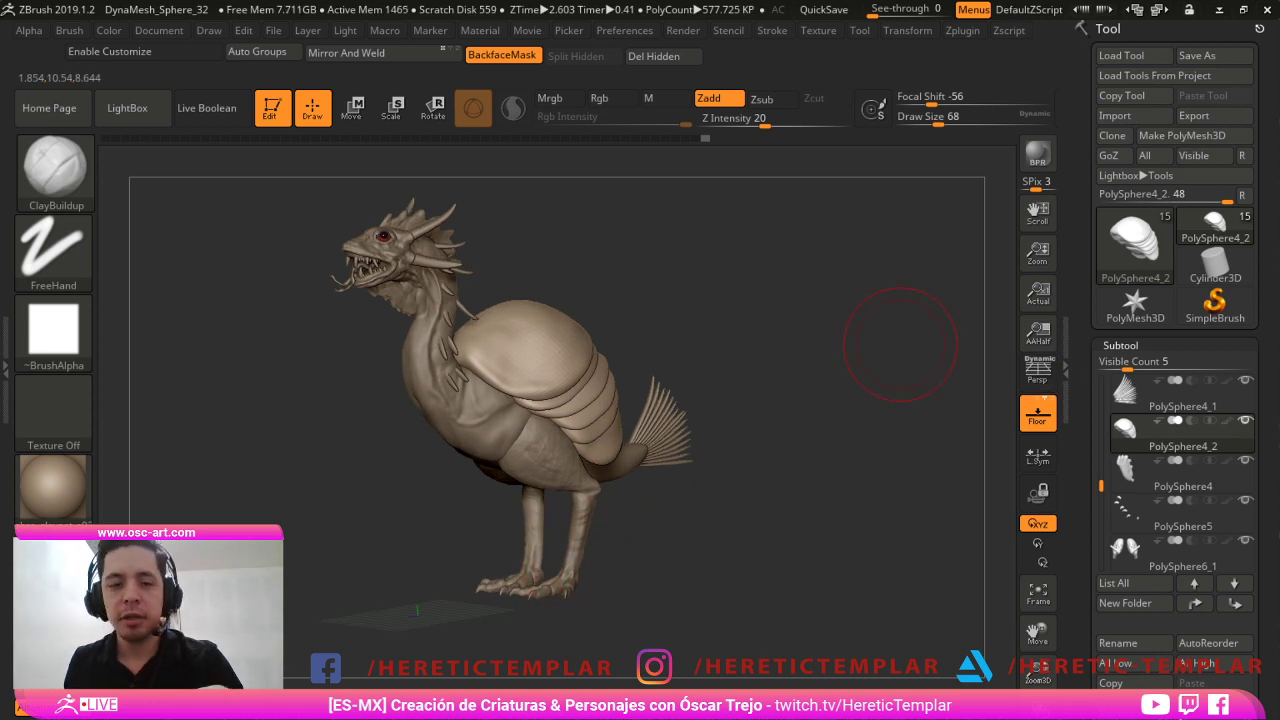
drag(900, 345, 802, 396)
alt+drag(929, 319, 964, 253)
key(Tab)
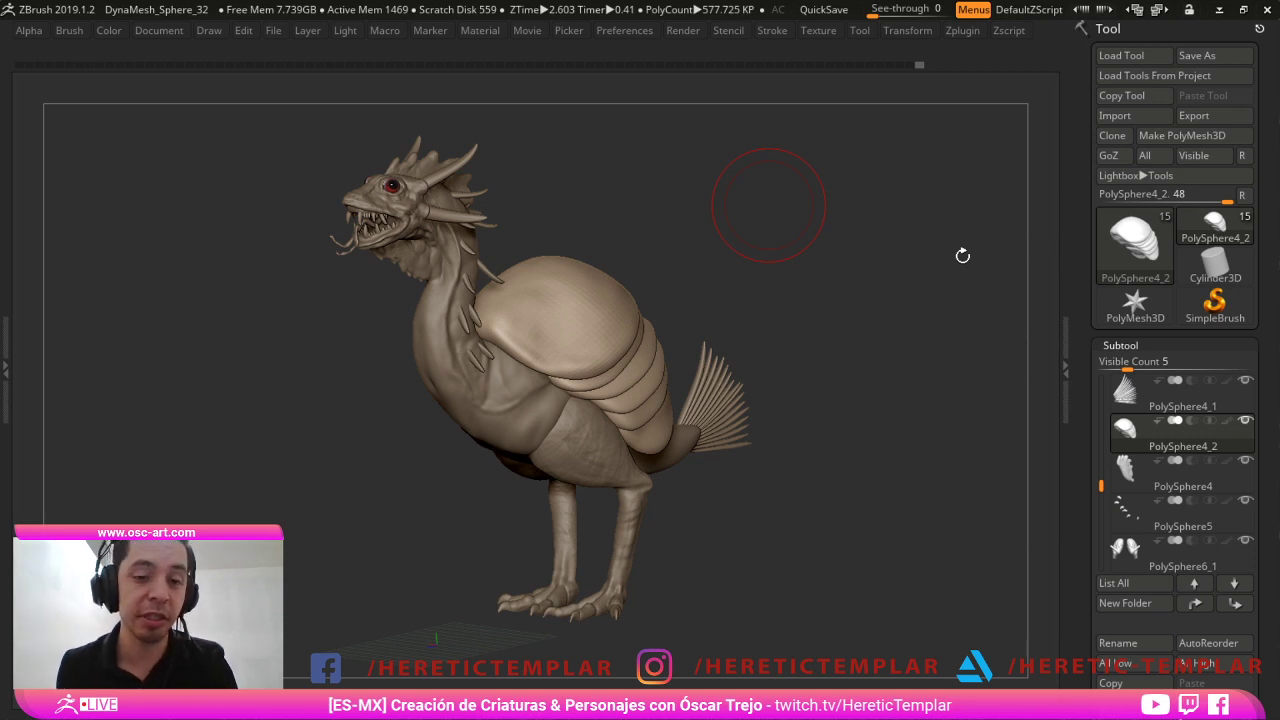
alt+drag(949, 254, 925, 219)
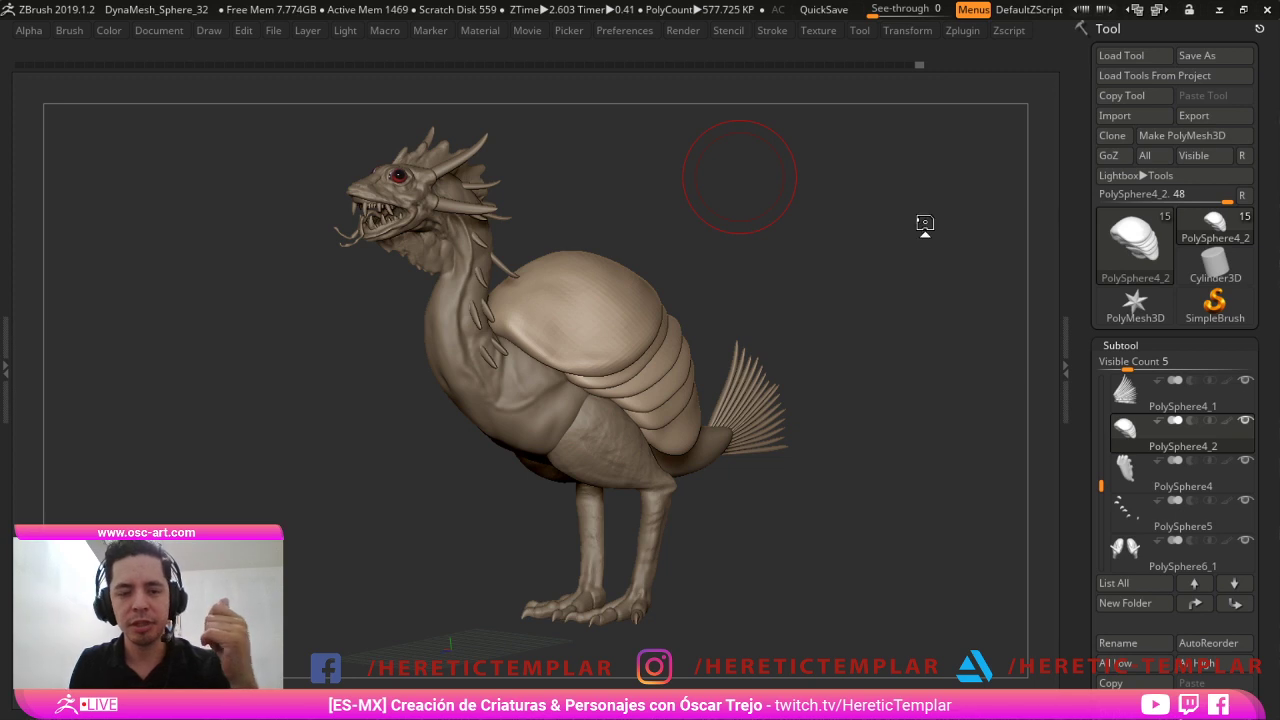
mouse_move(923, 217)
mouse_down()
mouse_move(950, 226)
mouse_move(939, 223)
mouse_up()
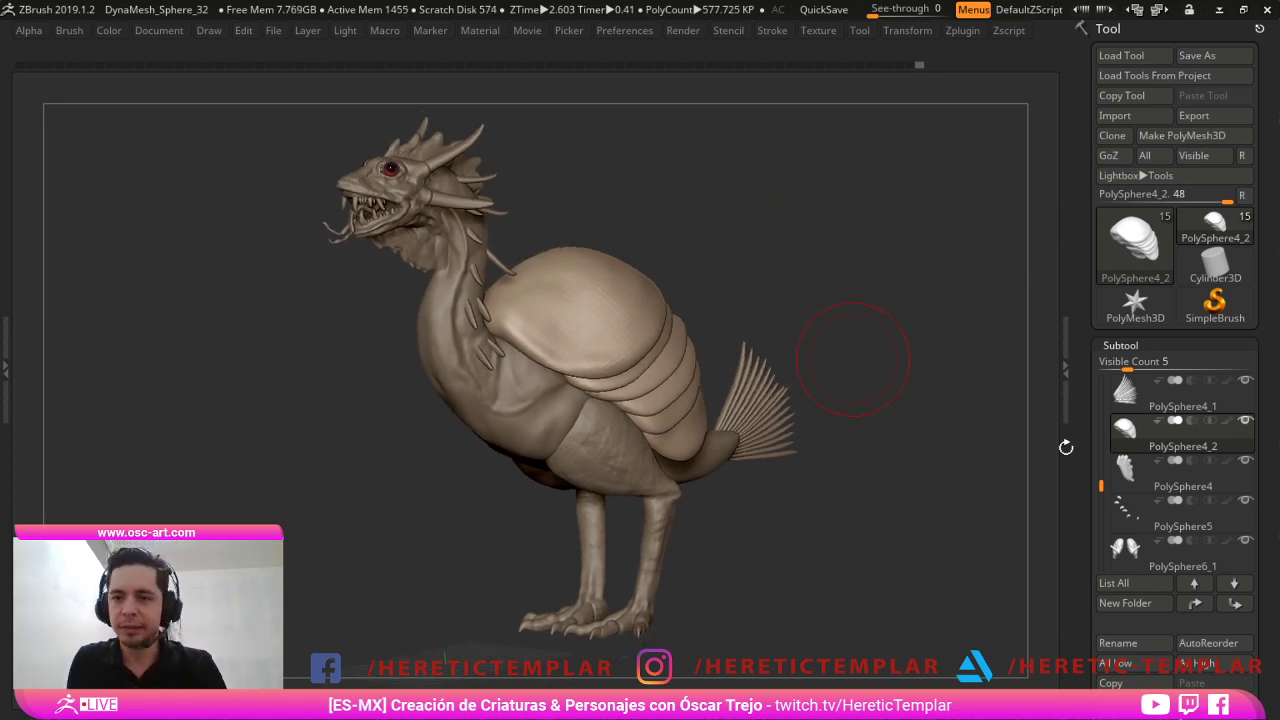
key(Tab)
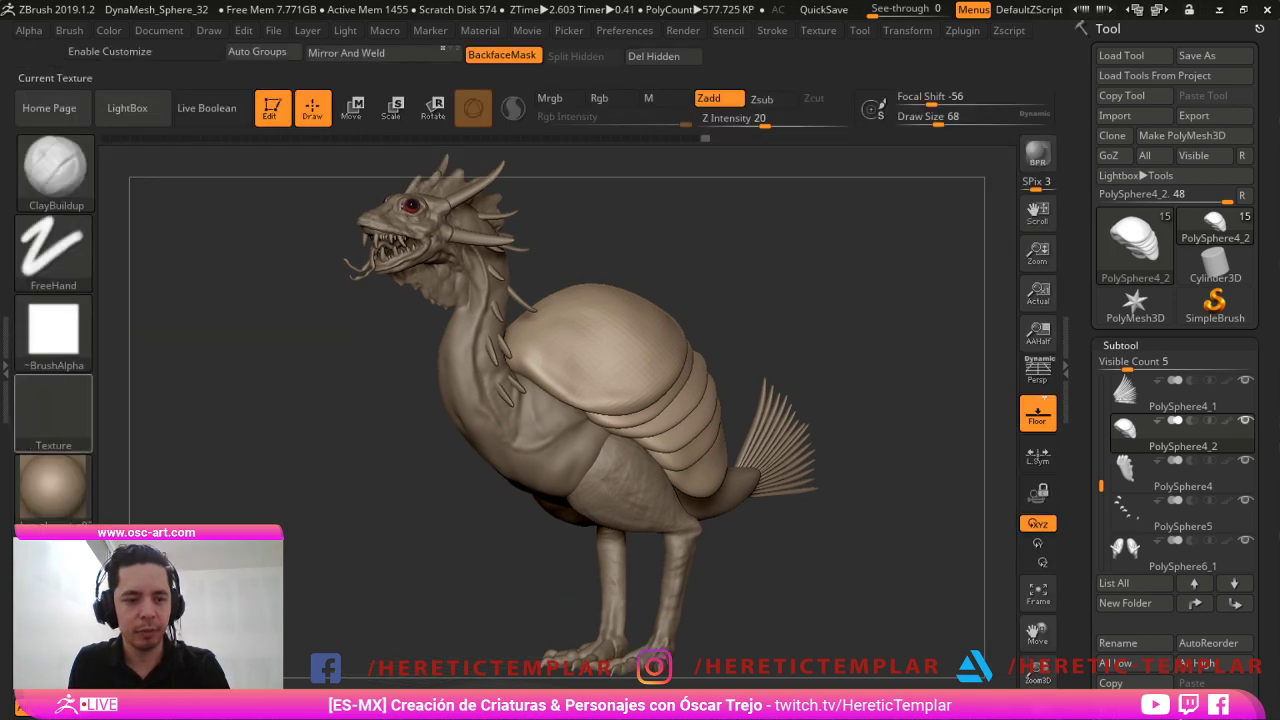
Change the creature's material to BasicMaterial and load the B&W Anime01 filter preset from LightBox.
click(54, 495)
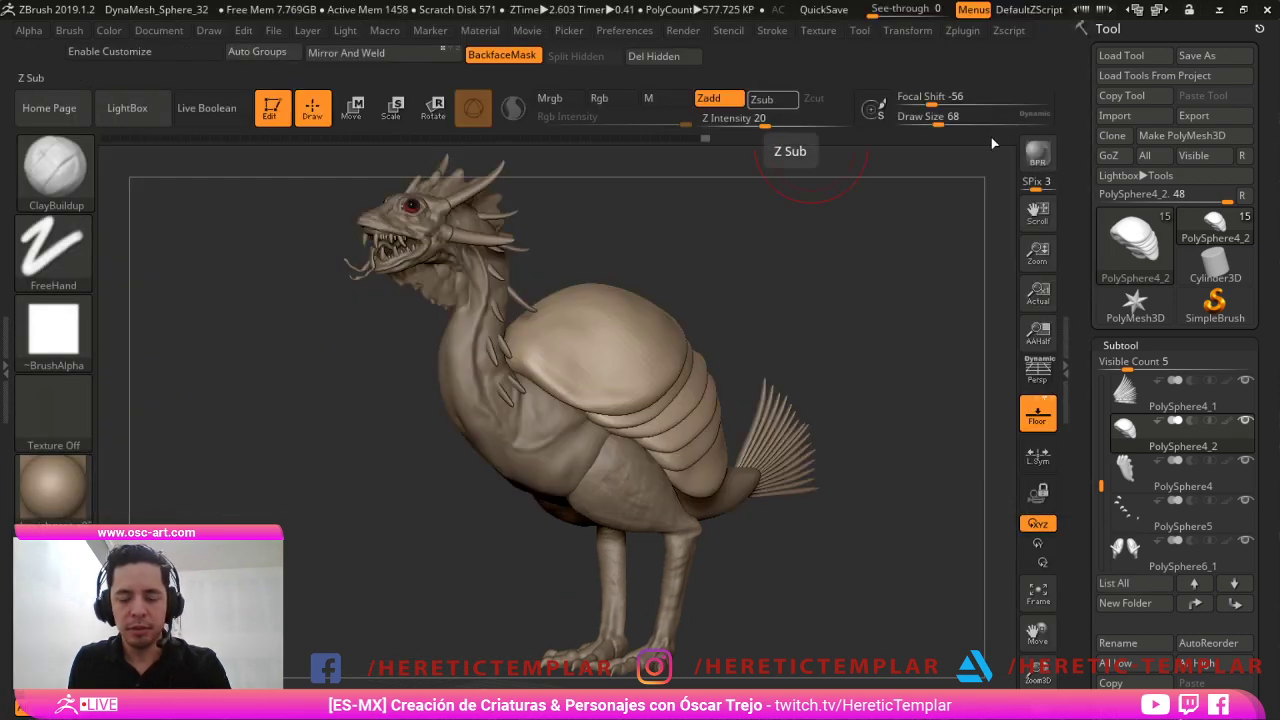
key(comma)
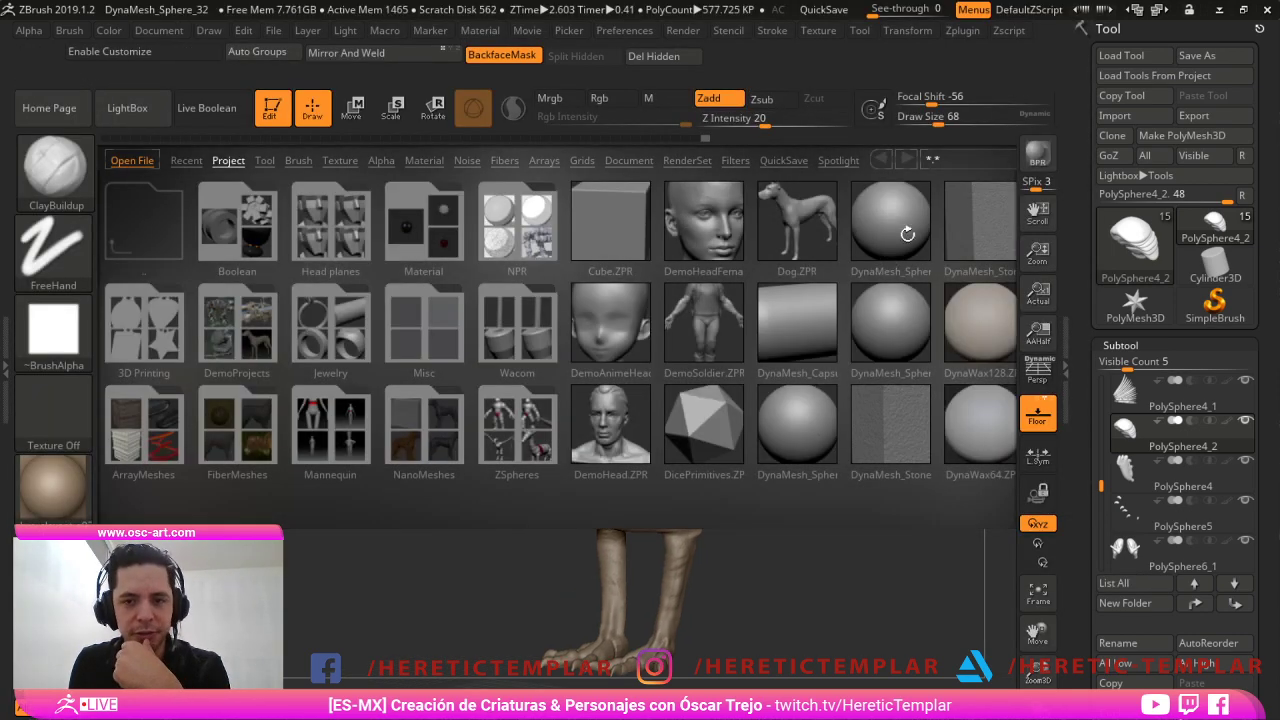
click(735, 161)
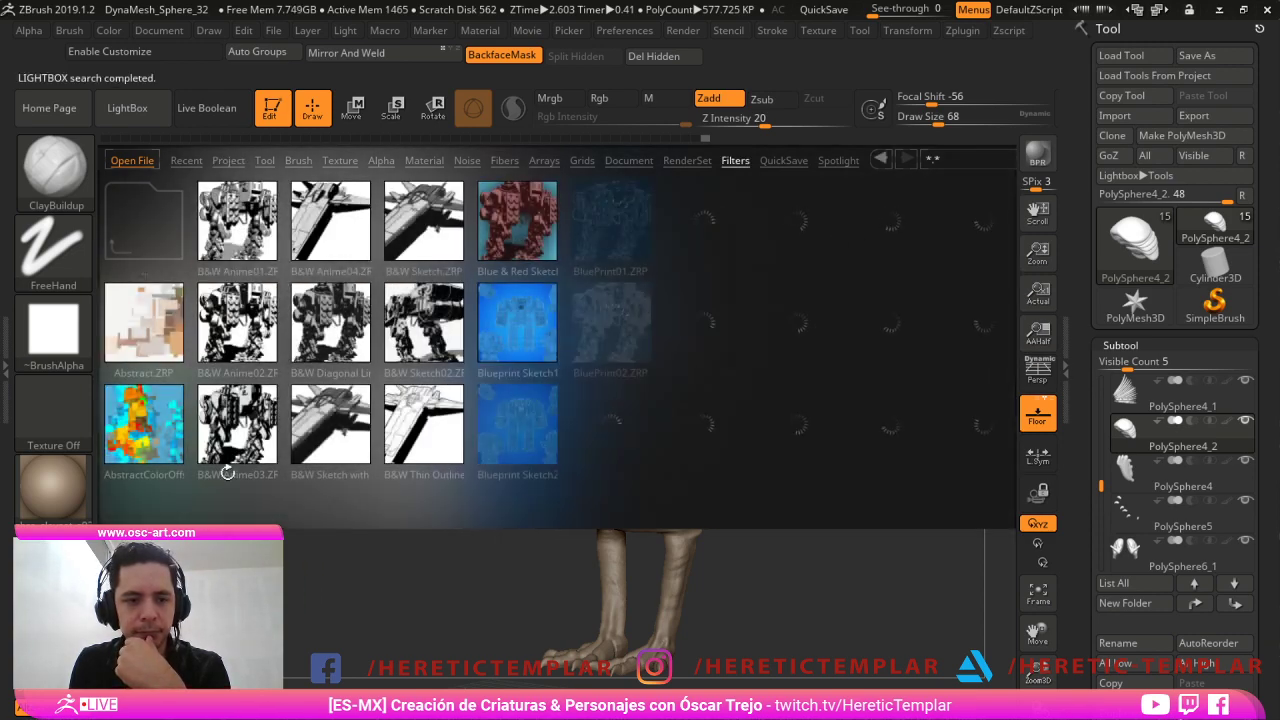
click(54, 518)
click(54, 518)
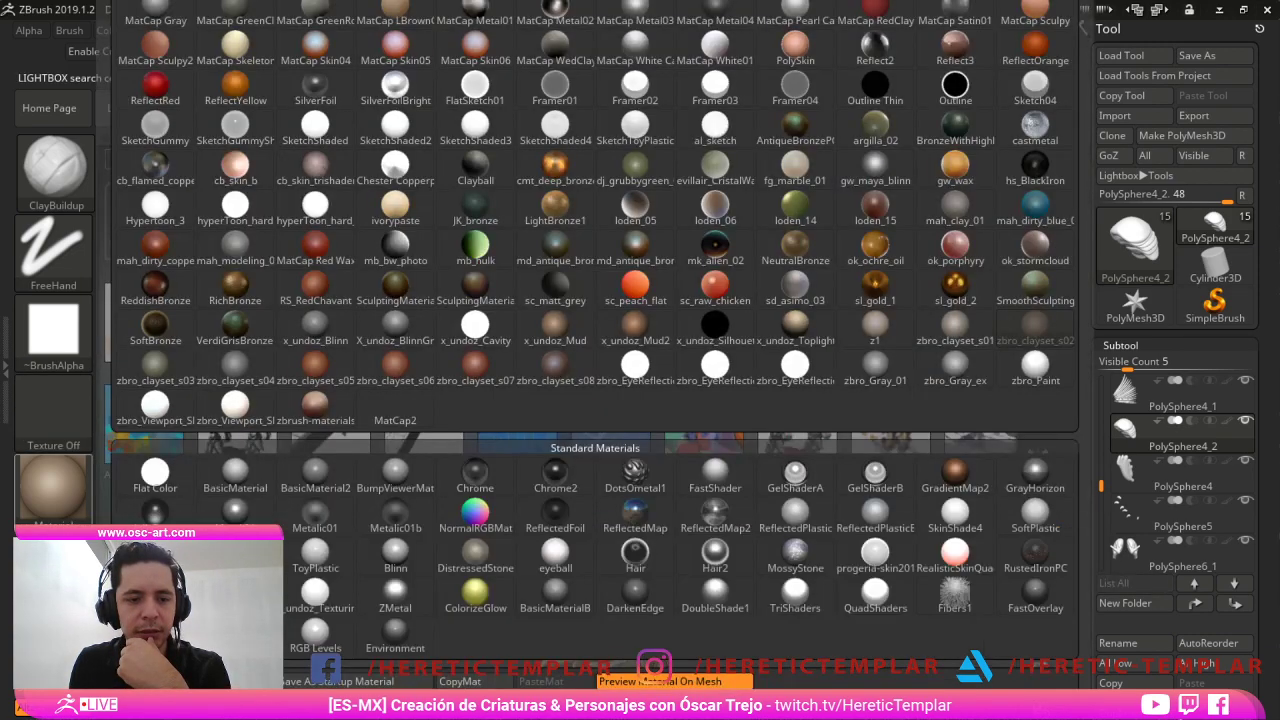
click(312, 604)
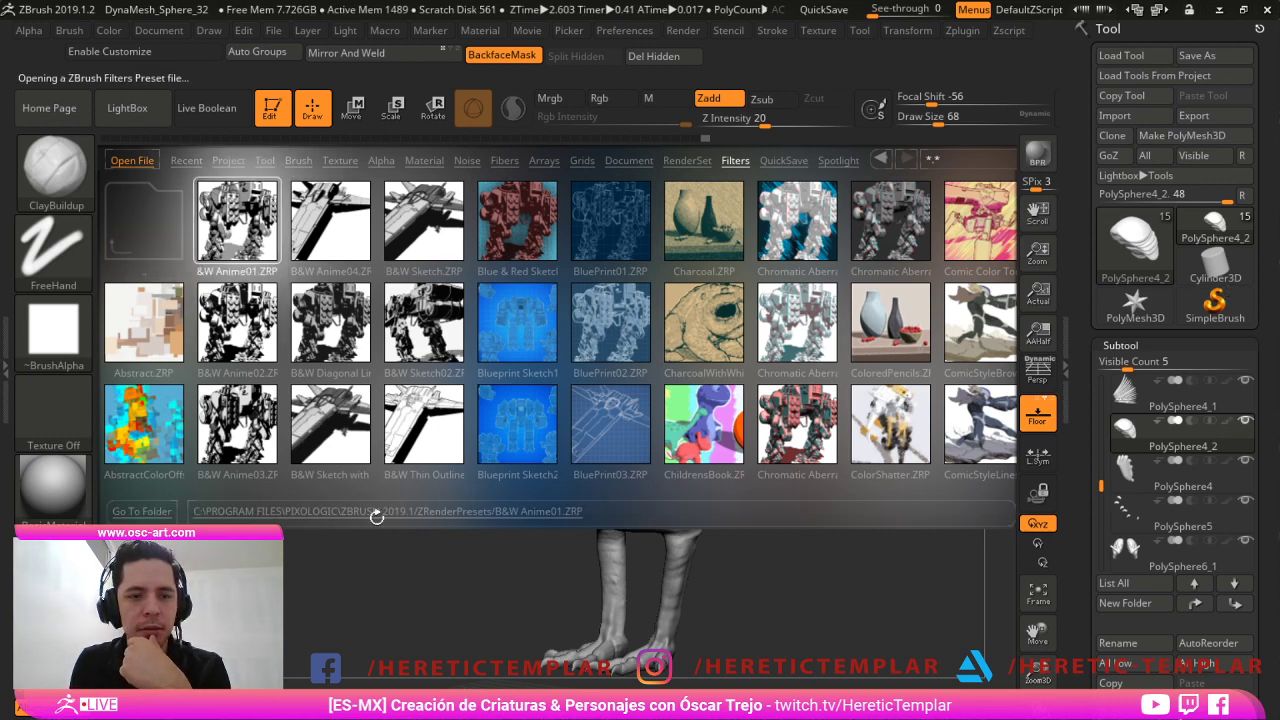
Render the creature with the B&W Anime01 filter preset and again with B&W Anime04.
click(1038, 154)
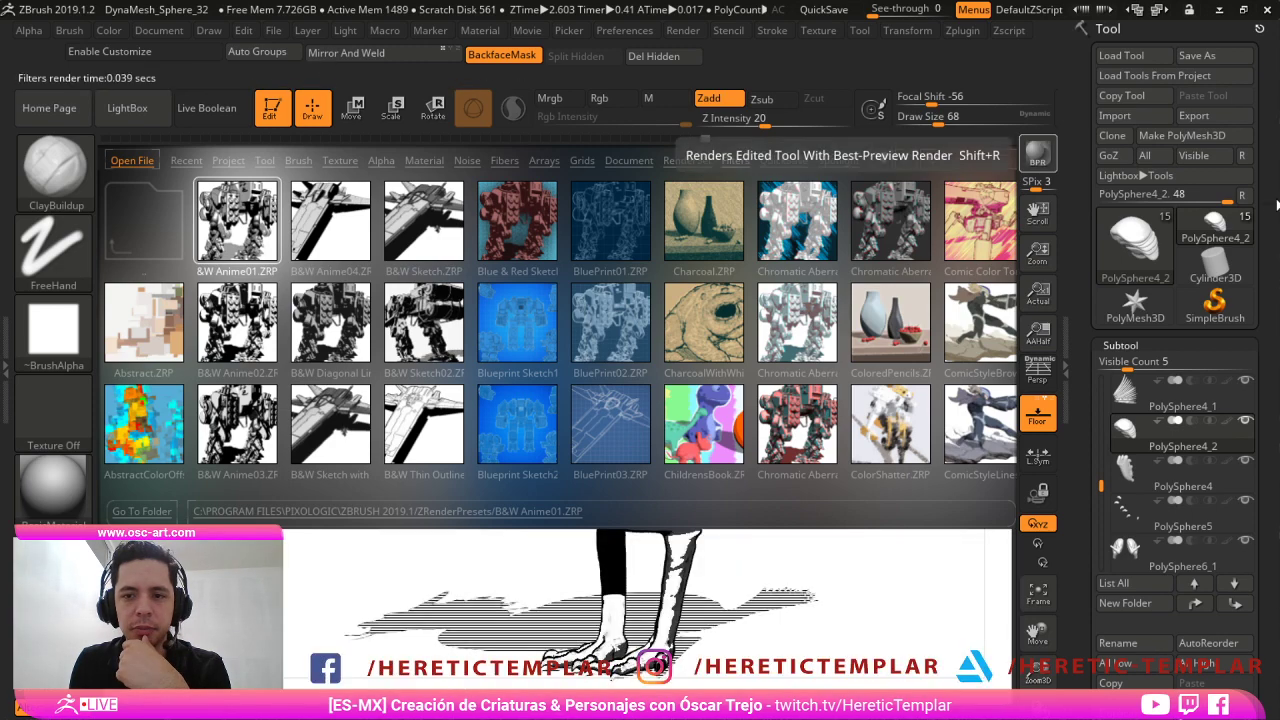
key(comma)
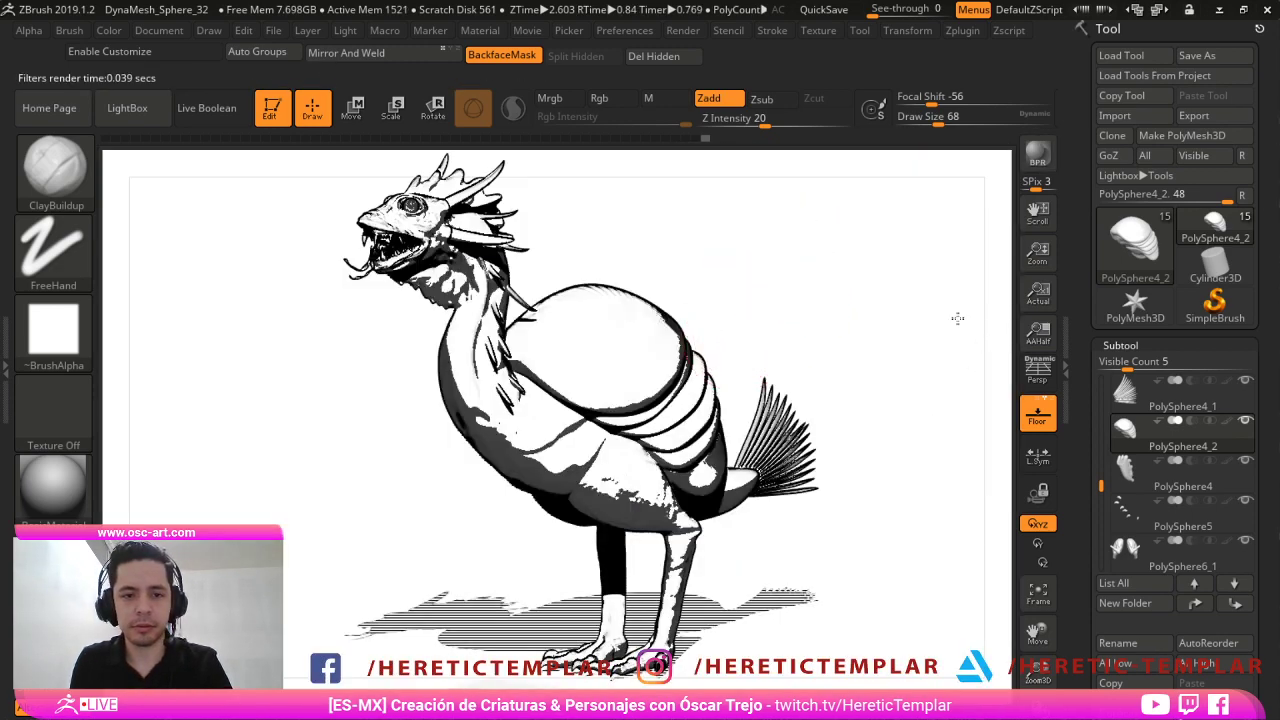
key(comma)
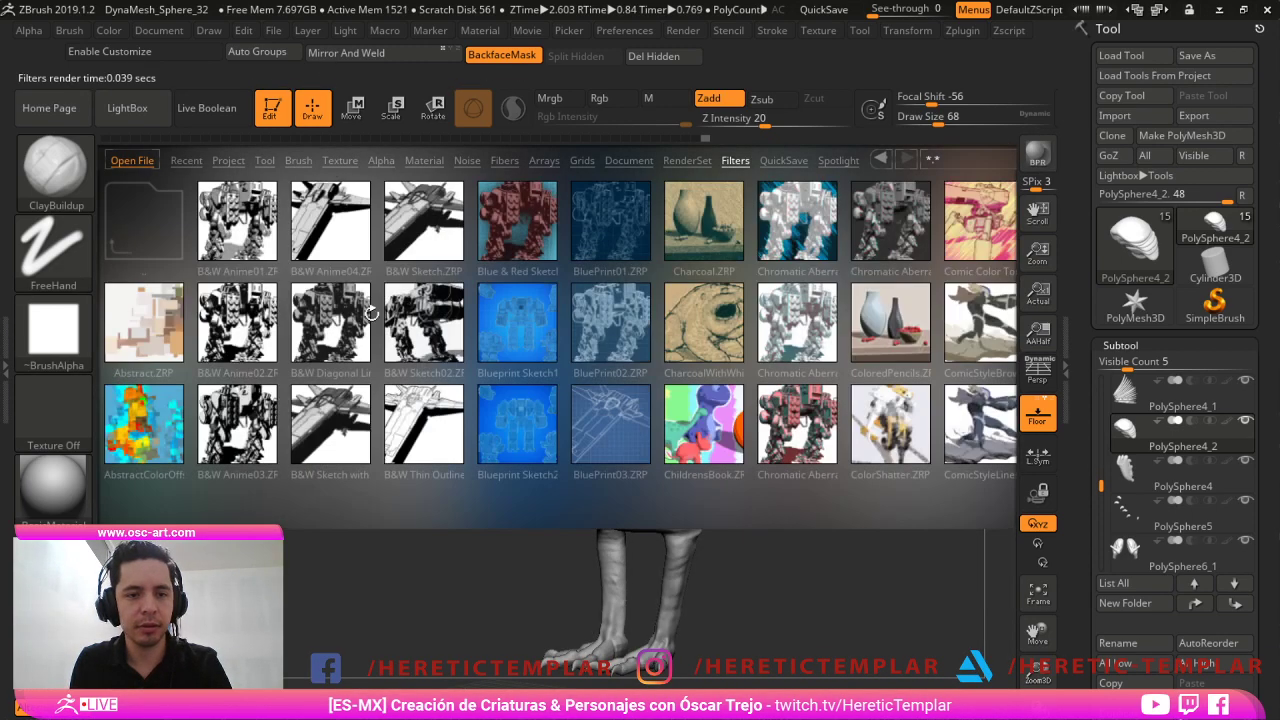
double_click(318, 236)
key(comma)
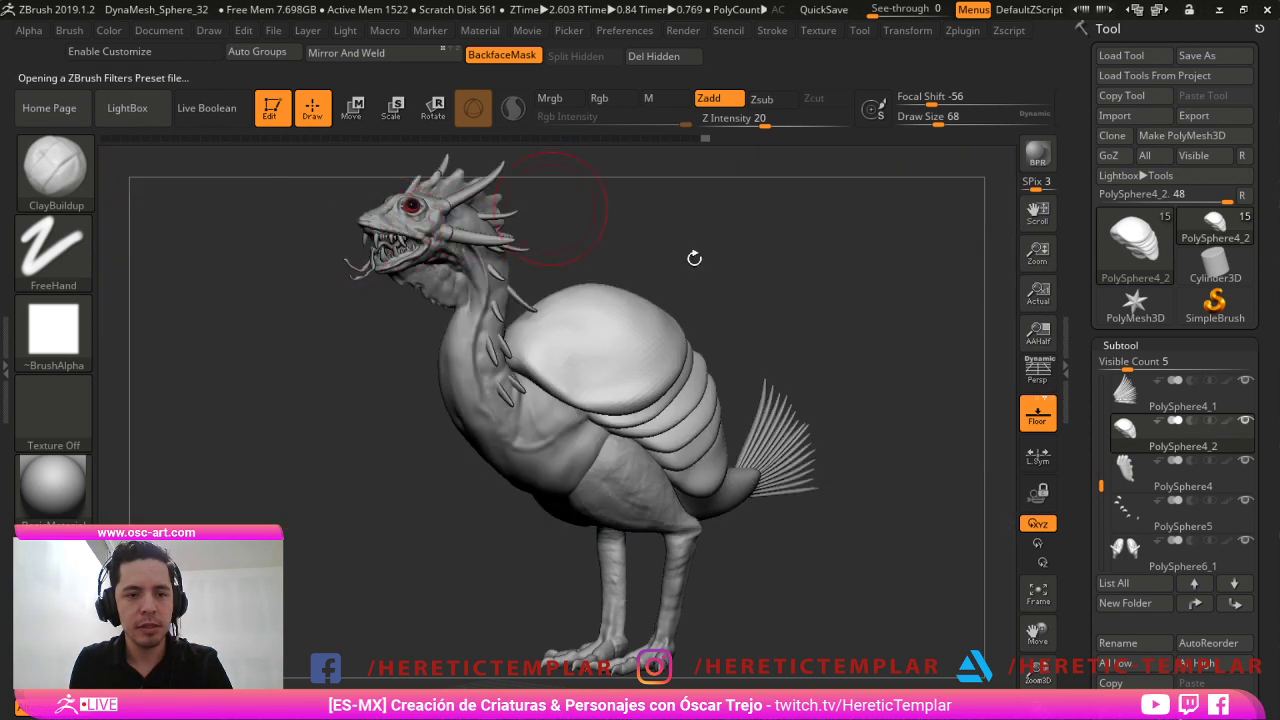
click(1038, 153)
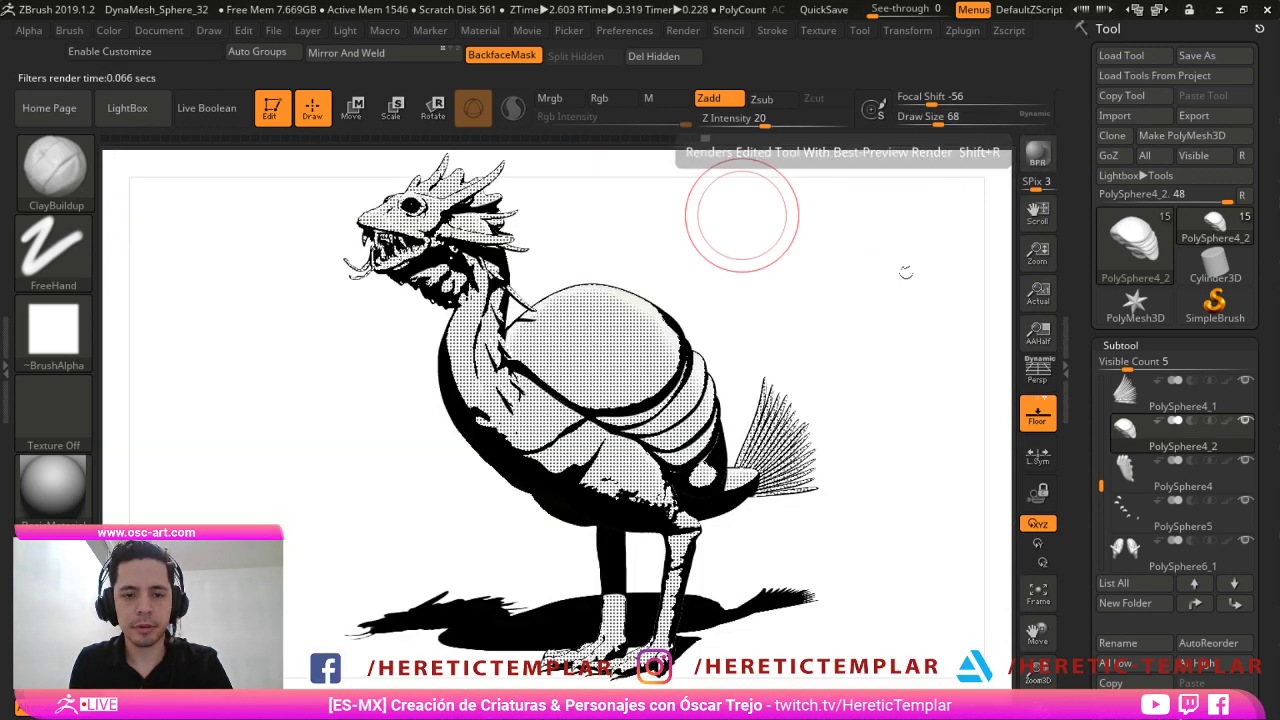
Try further black-and-white filter presets on the render, including B&W Sketch and B&W Anime02.
key(comma)
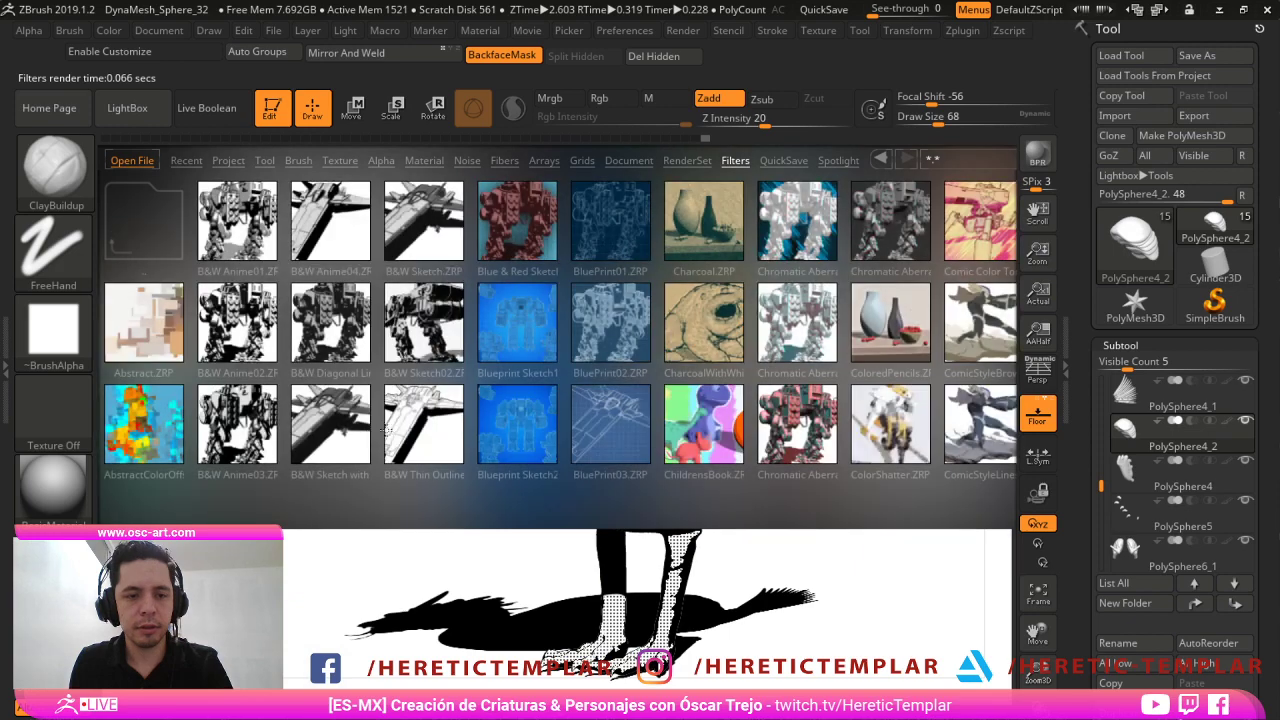
double_click(330, 330)
double_click(424, 228)
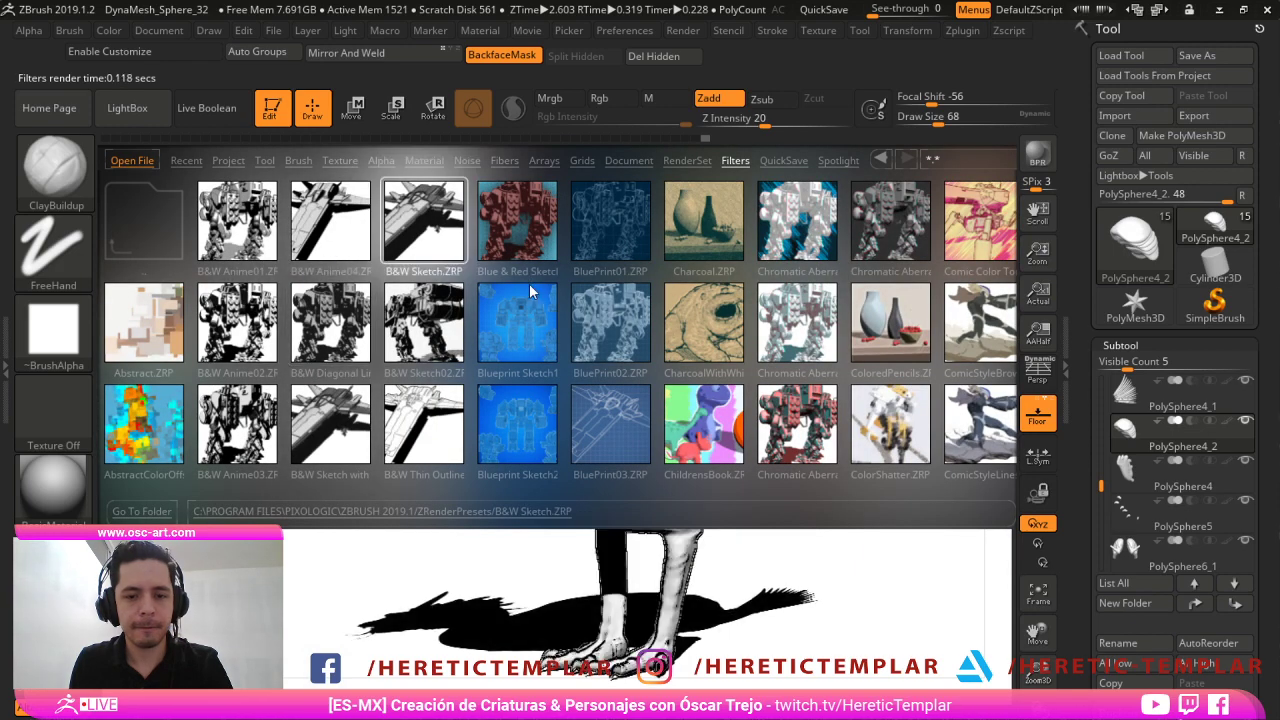
key(comma)
key(comma)
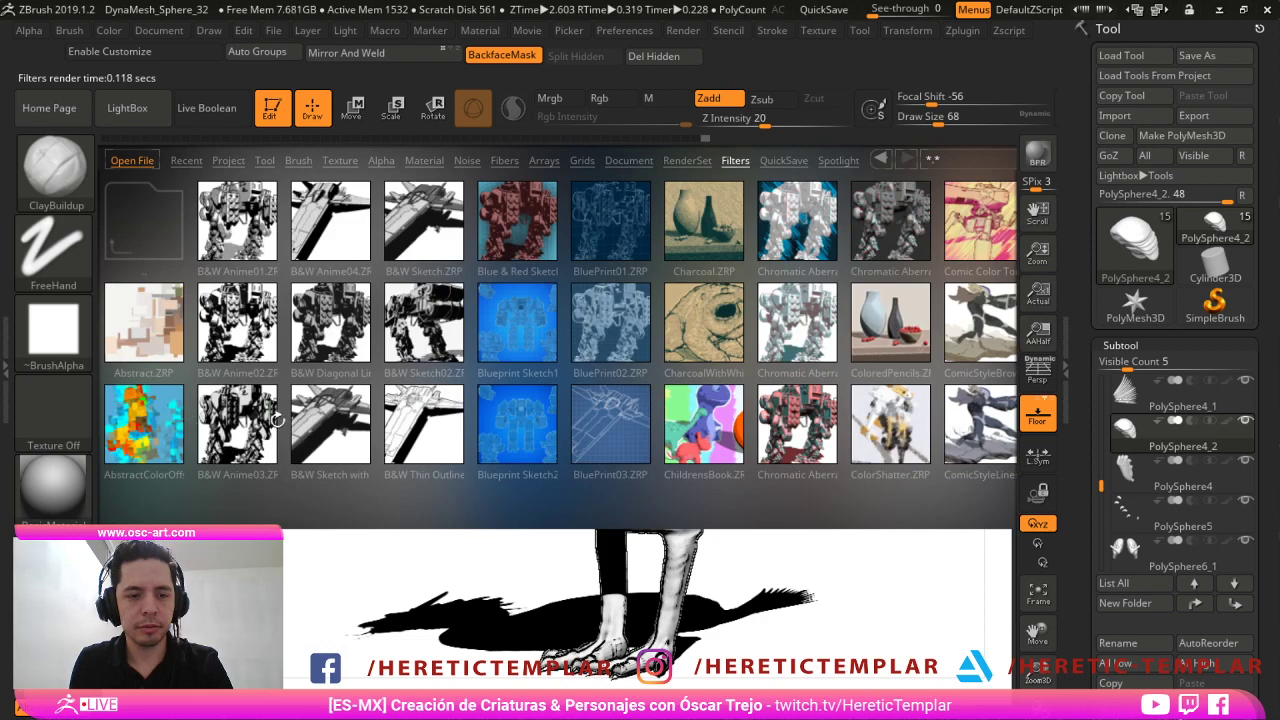
double_click(230, 335)
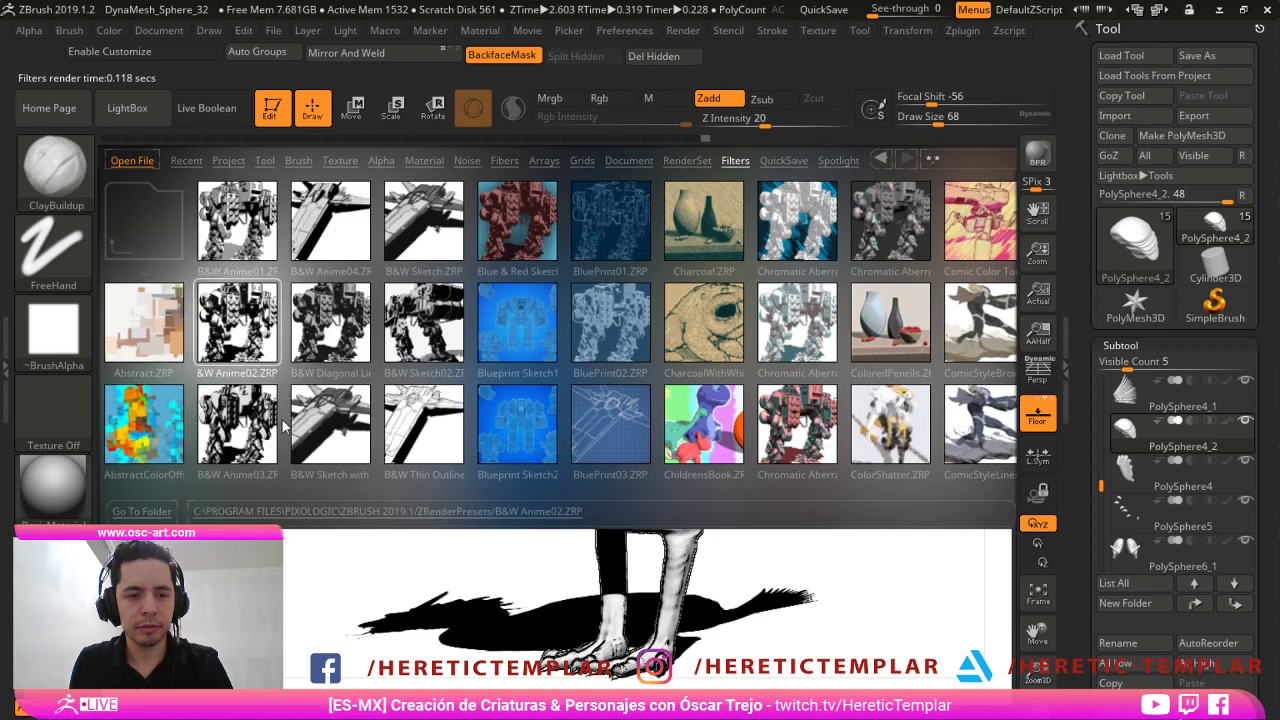
key(comma)
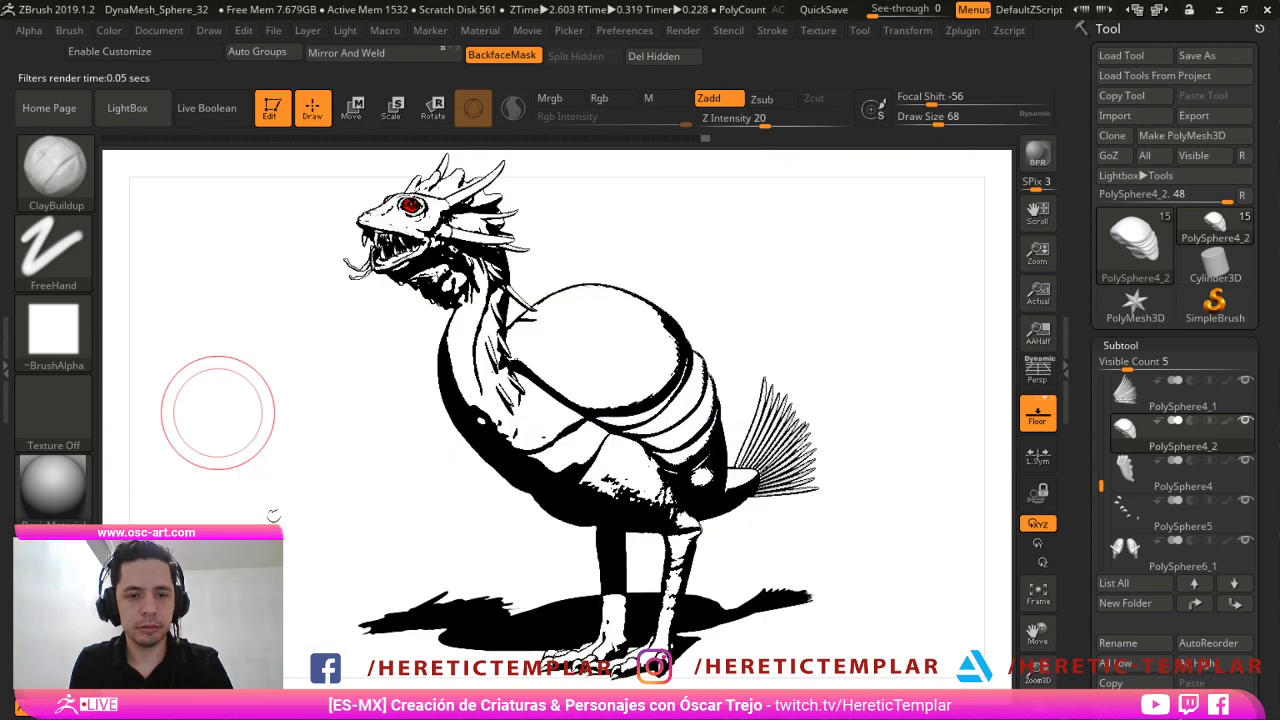
Try the Chromatic Aberration Square Sketch02, ComicStyleLines, ComicStyleBrownLines and DotRender_toon filter presets on the render.
key(comma)
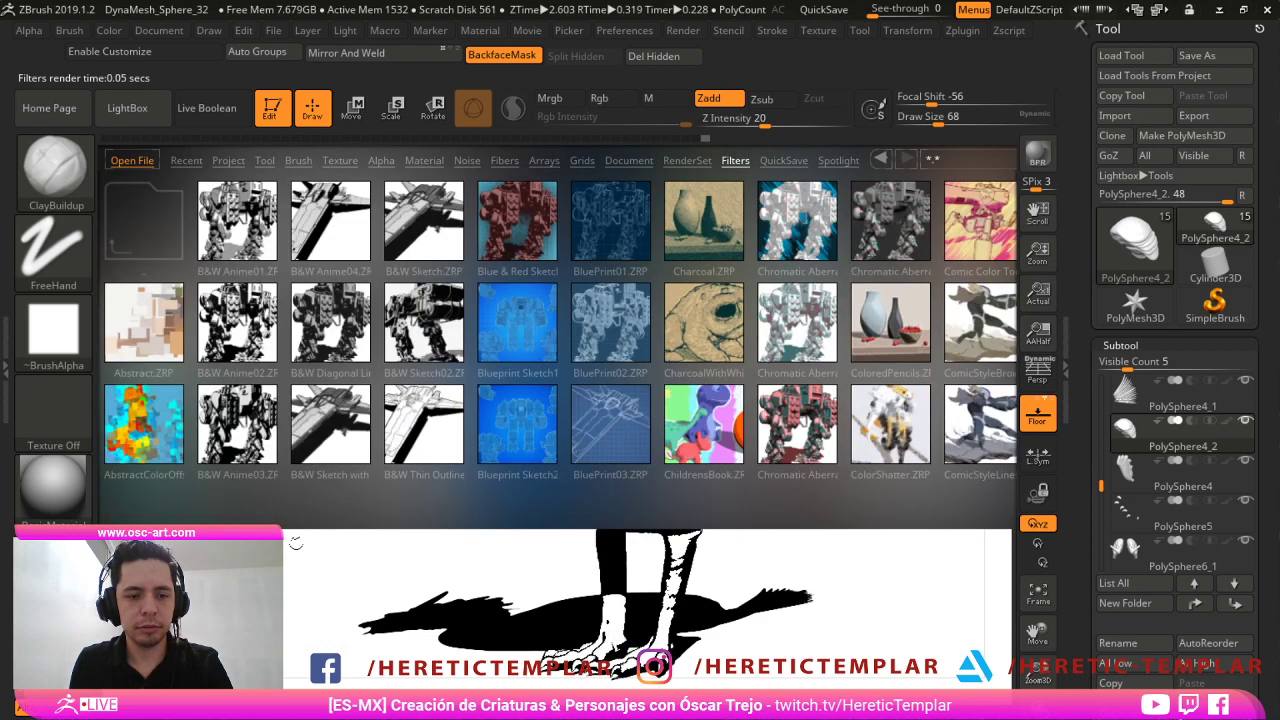
key(Down)
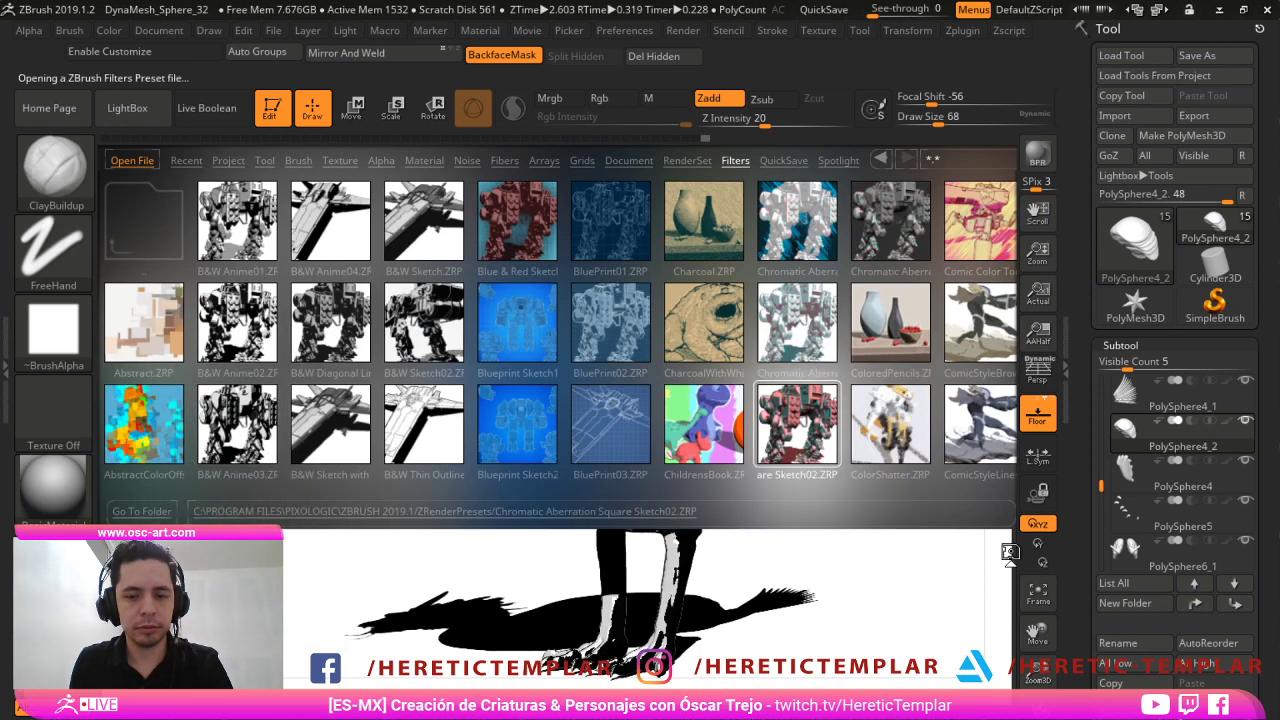
drag(1008, 506, 934, 535)
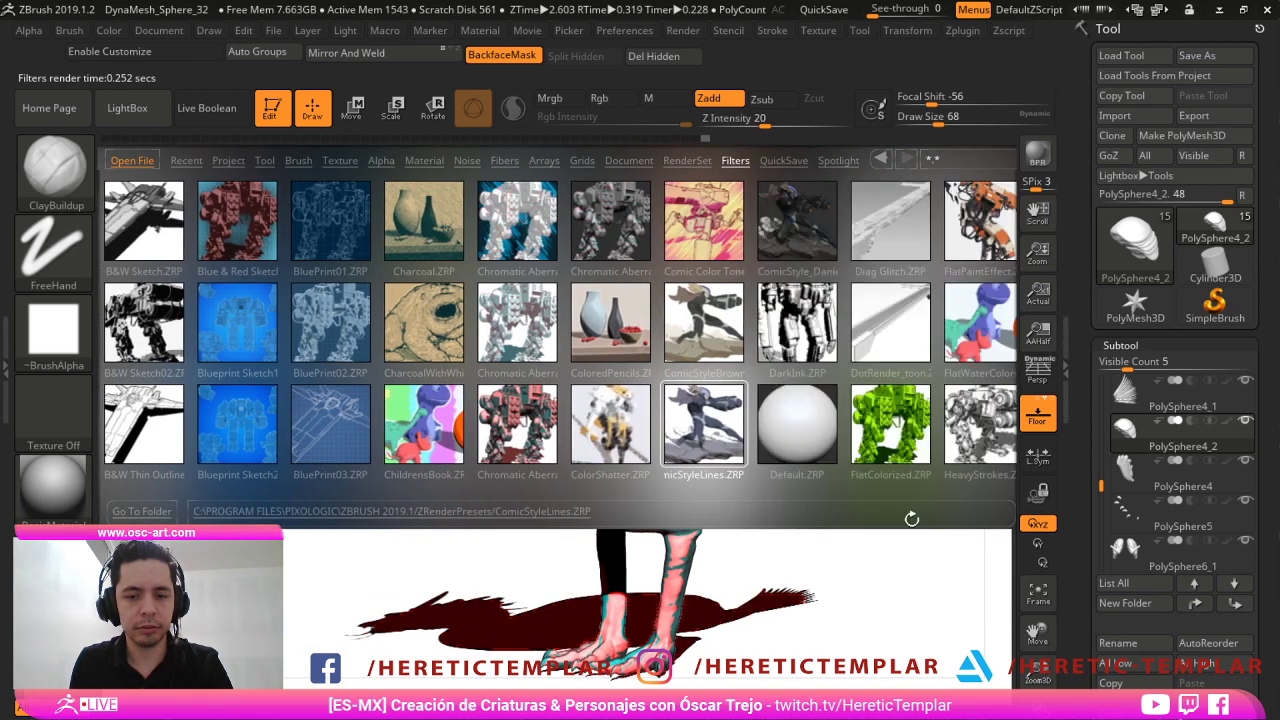
key(Up)
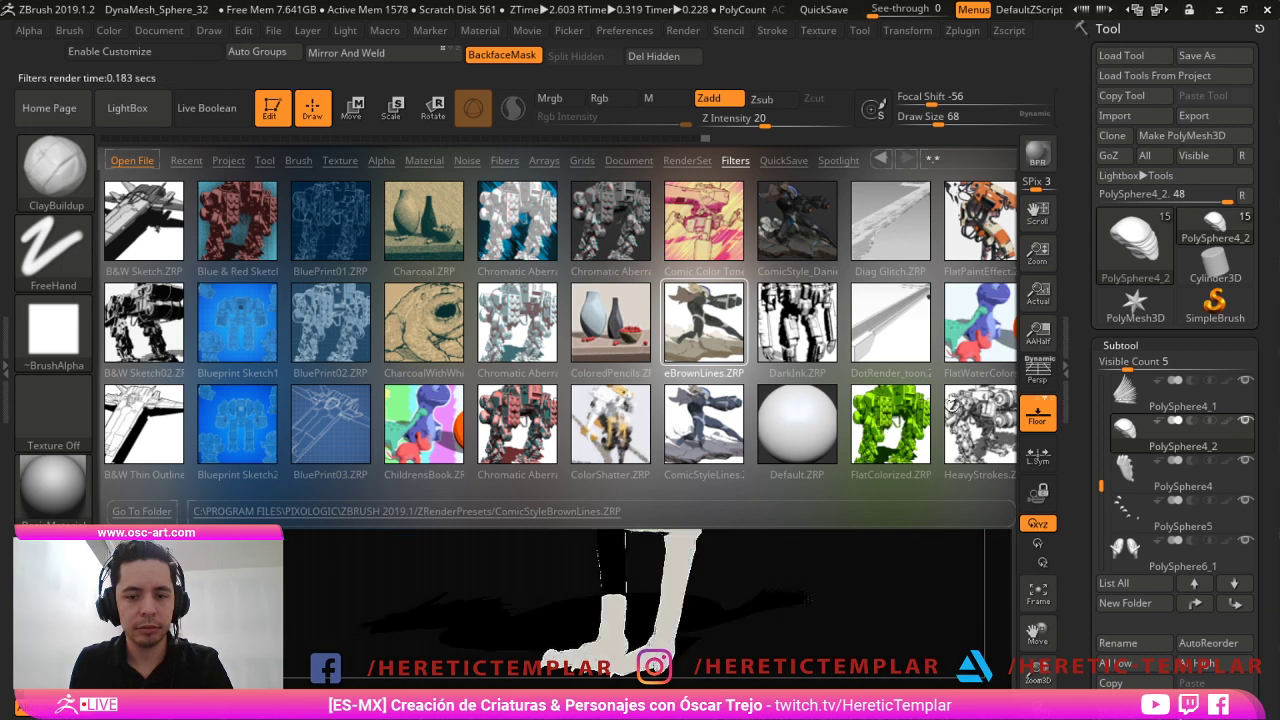
drag(1085, 386, 1141, 394)
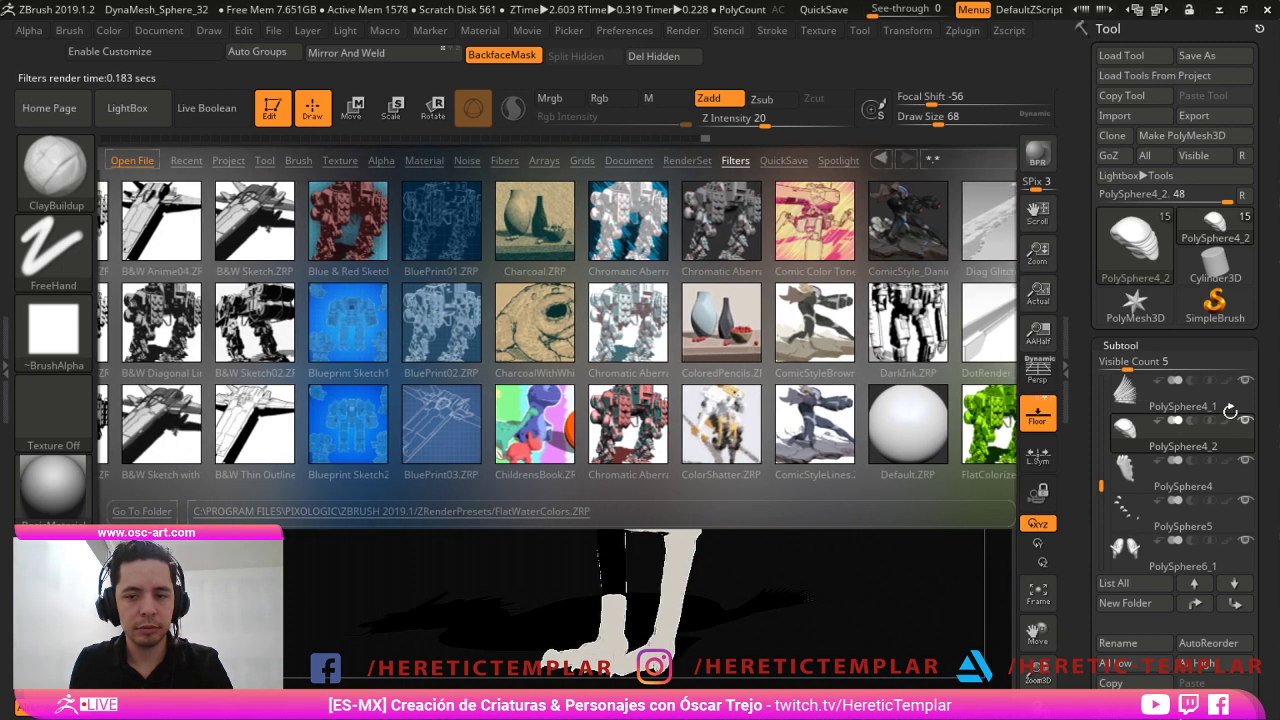
key(Up)
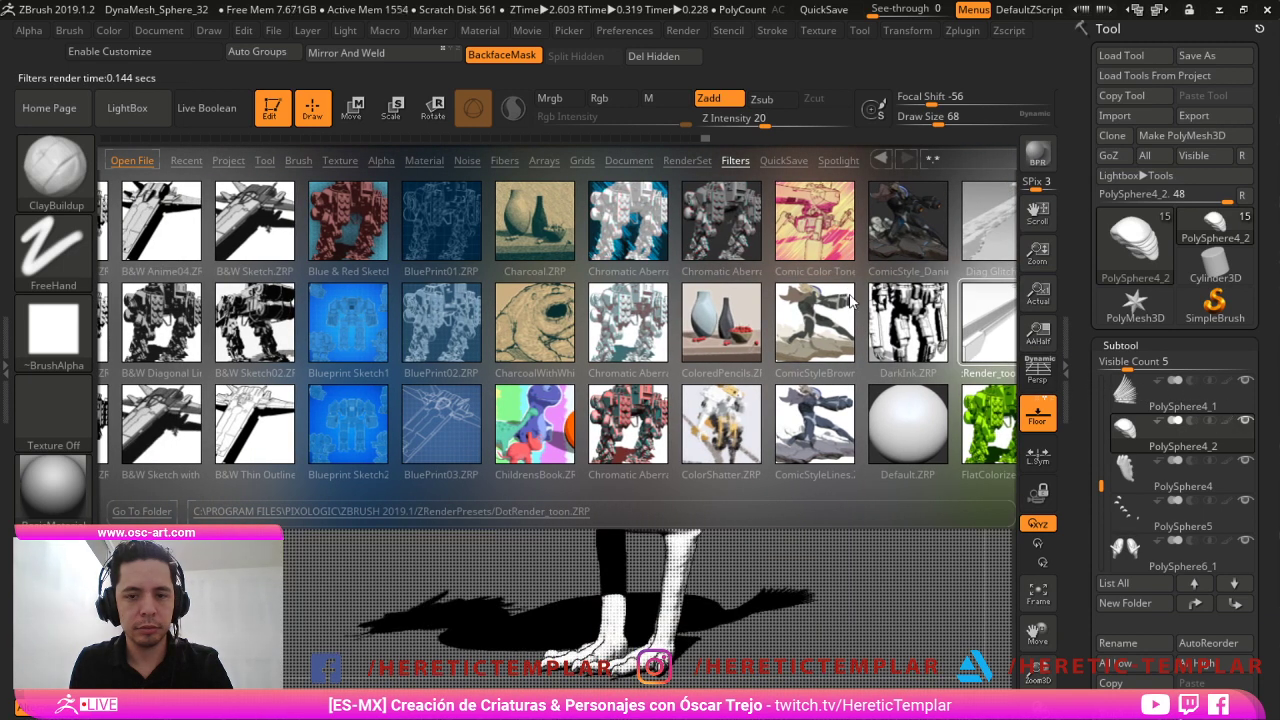
Apply the Charcoal filter preset and view the whole creature with it.
double_click(700, 231)
key(Left)
key(Left)
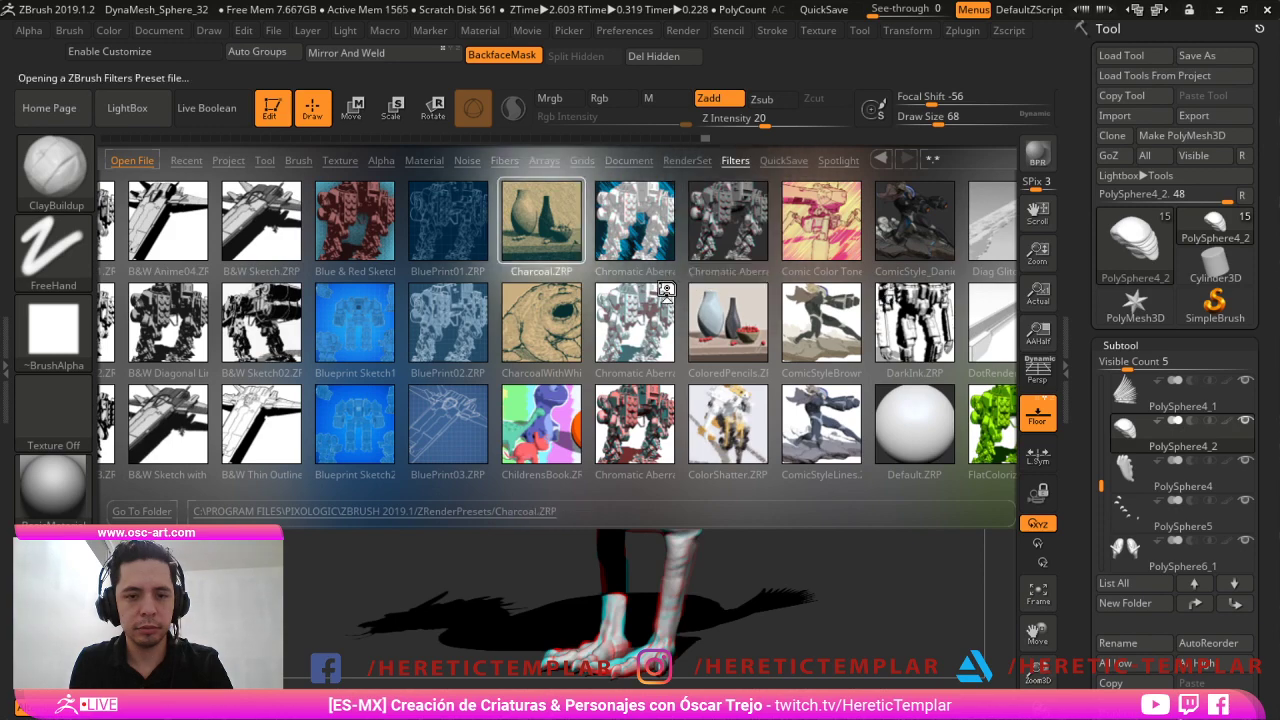
drag(957, 288, 742, 309)
key(comma)
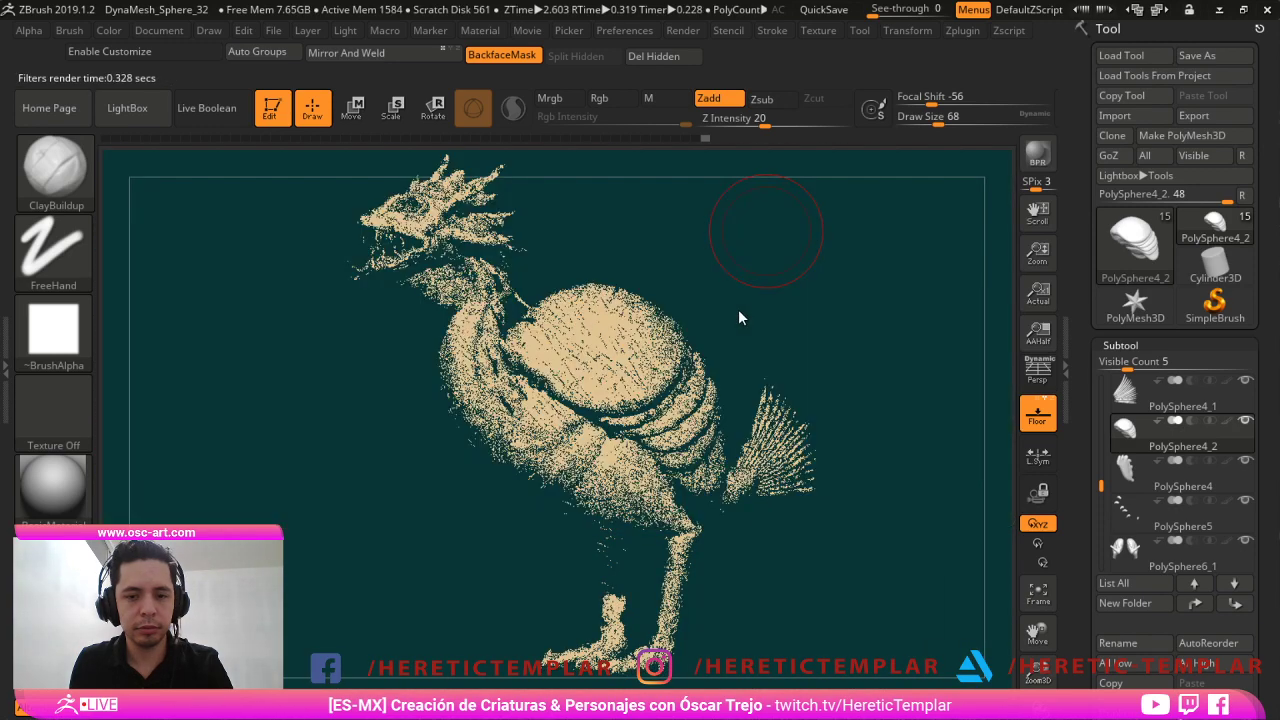
Try the Chromatic Aberration Sketch, Chromatic Aberration and LineRender filter presets on the creature.
key(comma)
key(Right)
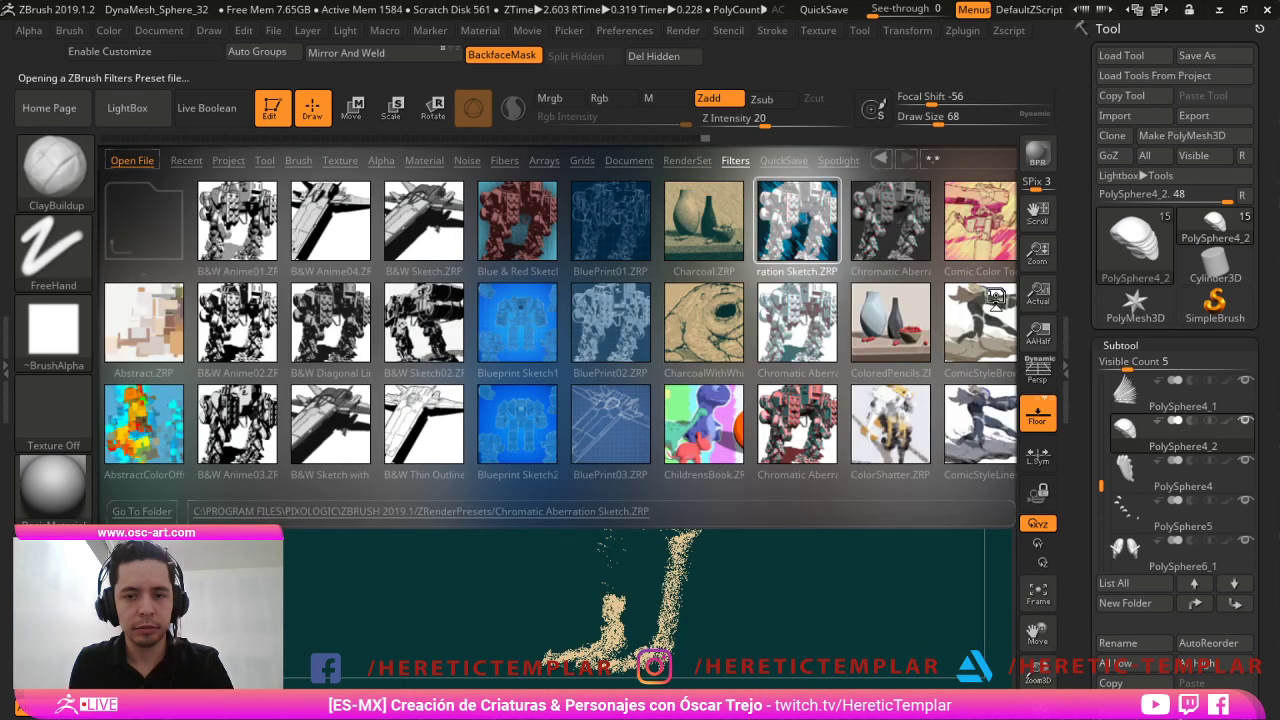
key(Right)
drag(918, 311, 711, 295)
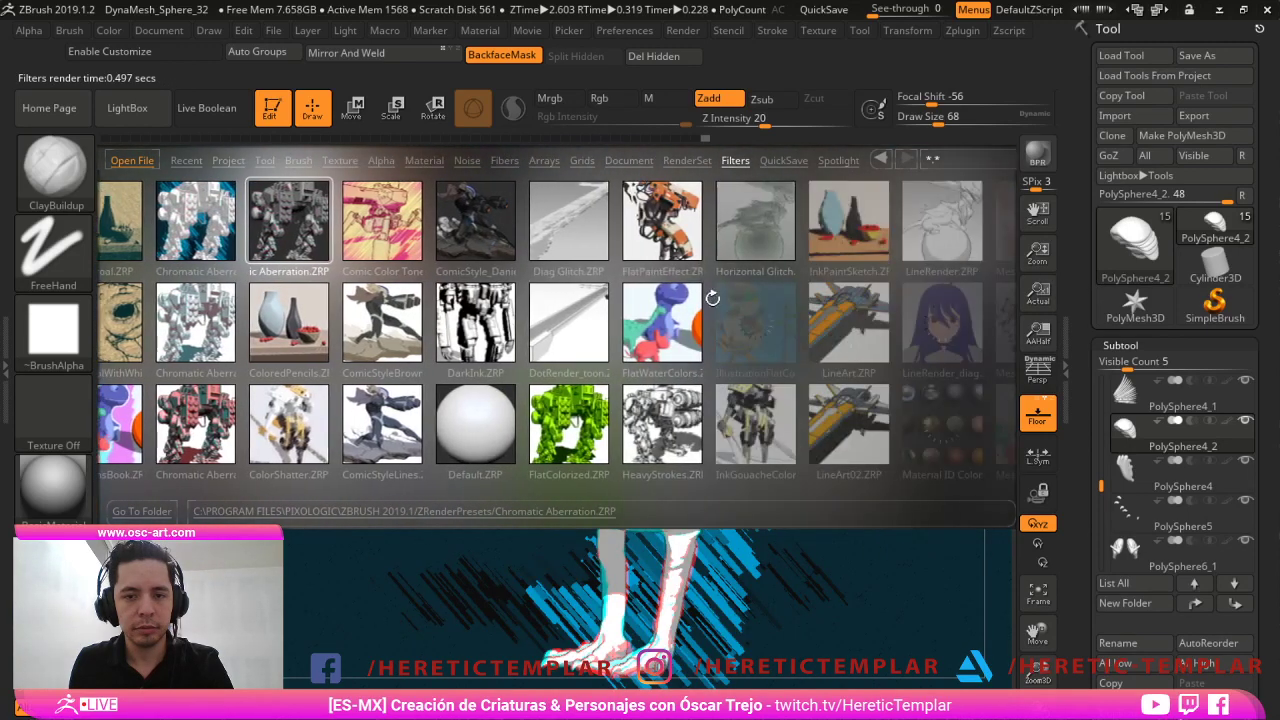
double_click(702, 297)
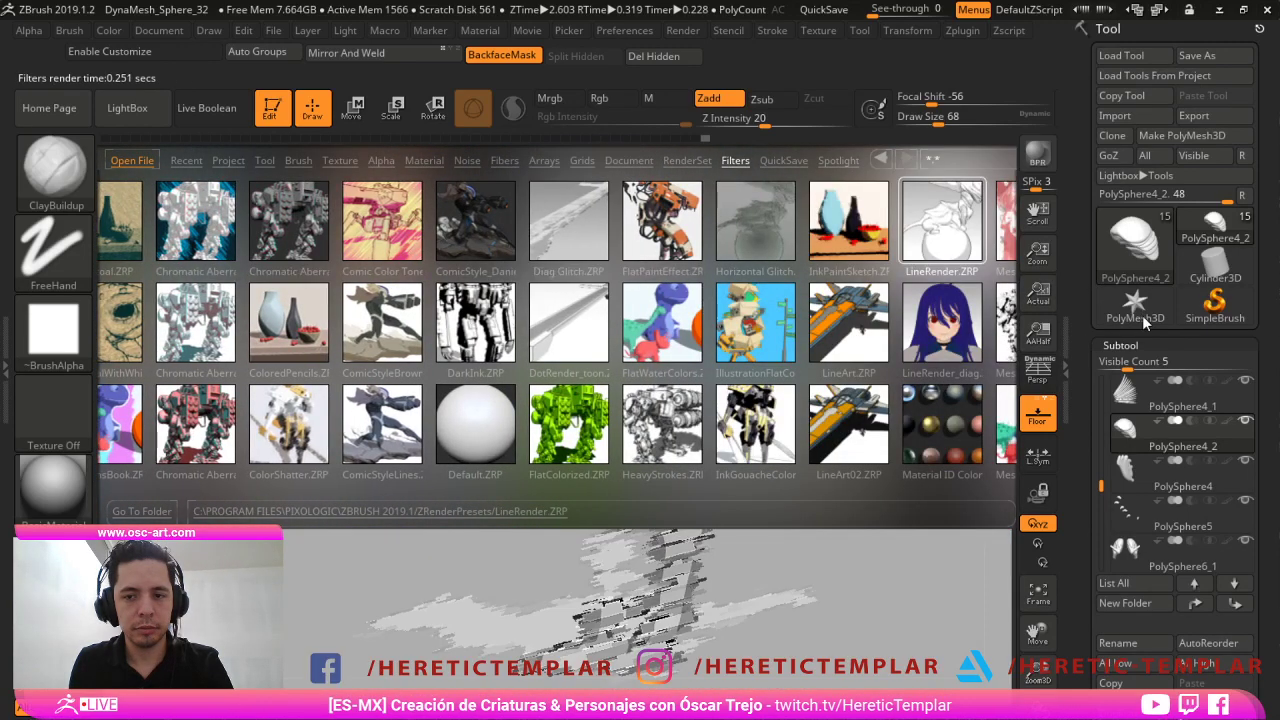
key(Left)
Try the ComicStyleBrownLines, LineArt and MessySketch filter presets on the render.
key(comma)
key(comma)
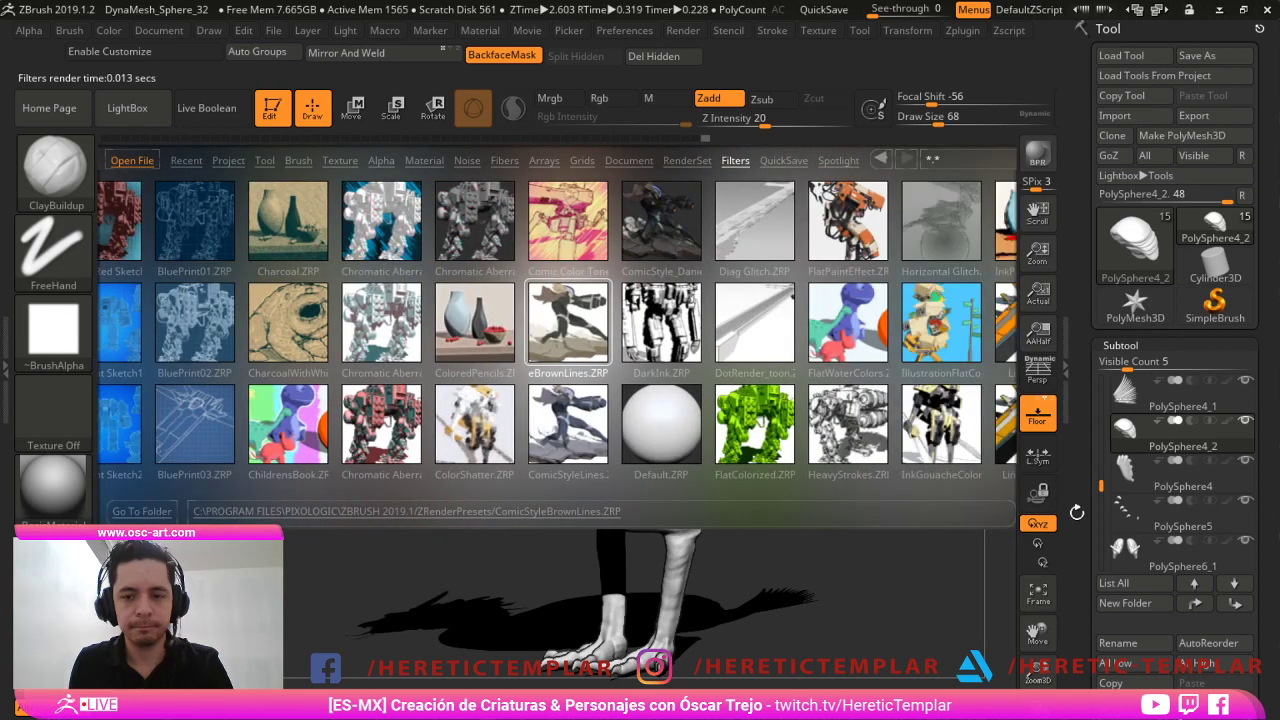
drag(850, 425, 600, 425)
double_click(555, 323)
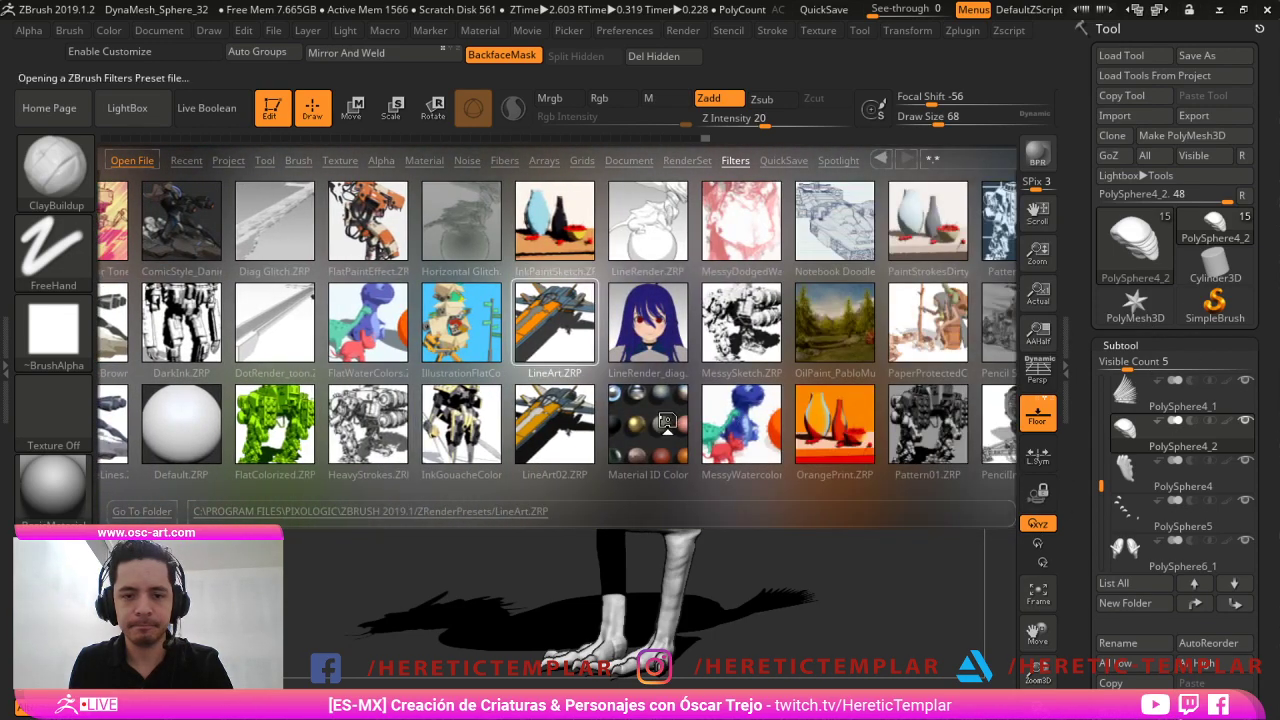
key(Right)
key(Right)
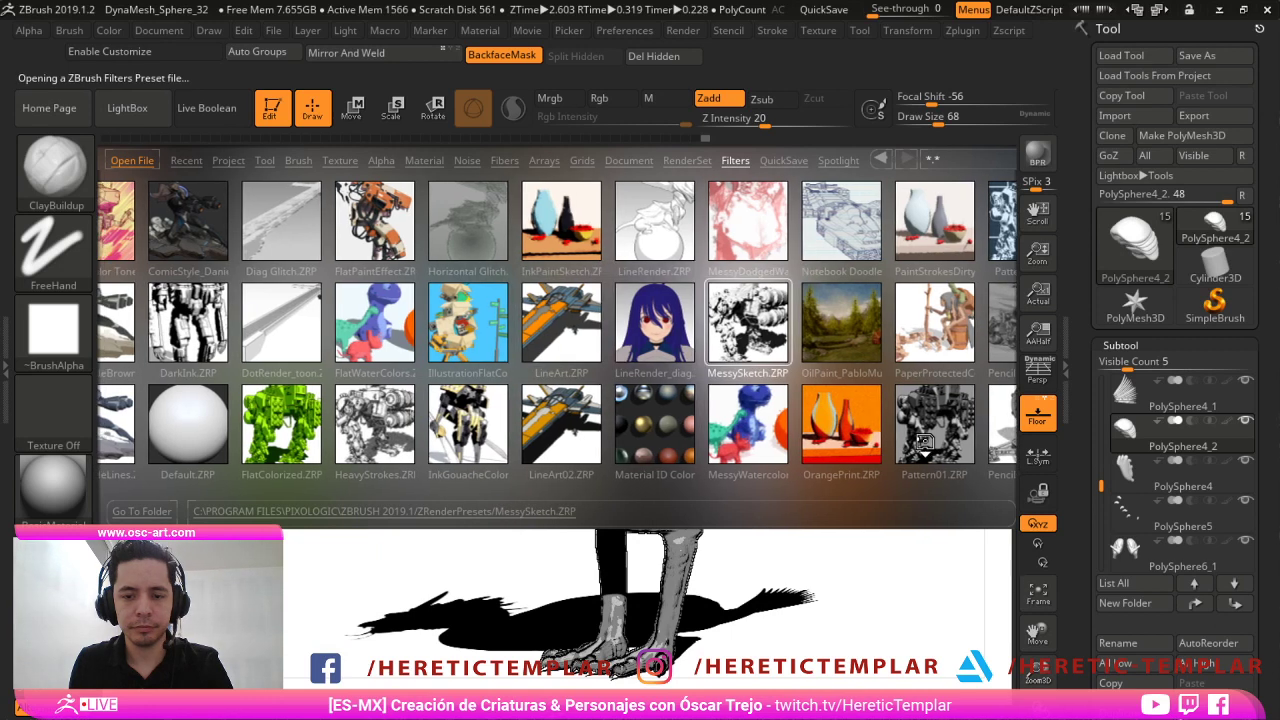
Try the PaintStrokesDirty, Notebook Doodles, MessyDodgedWaterColor and PencilInkSketch filter presets on the creature.
double_click(935, 222)
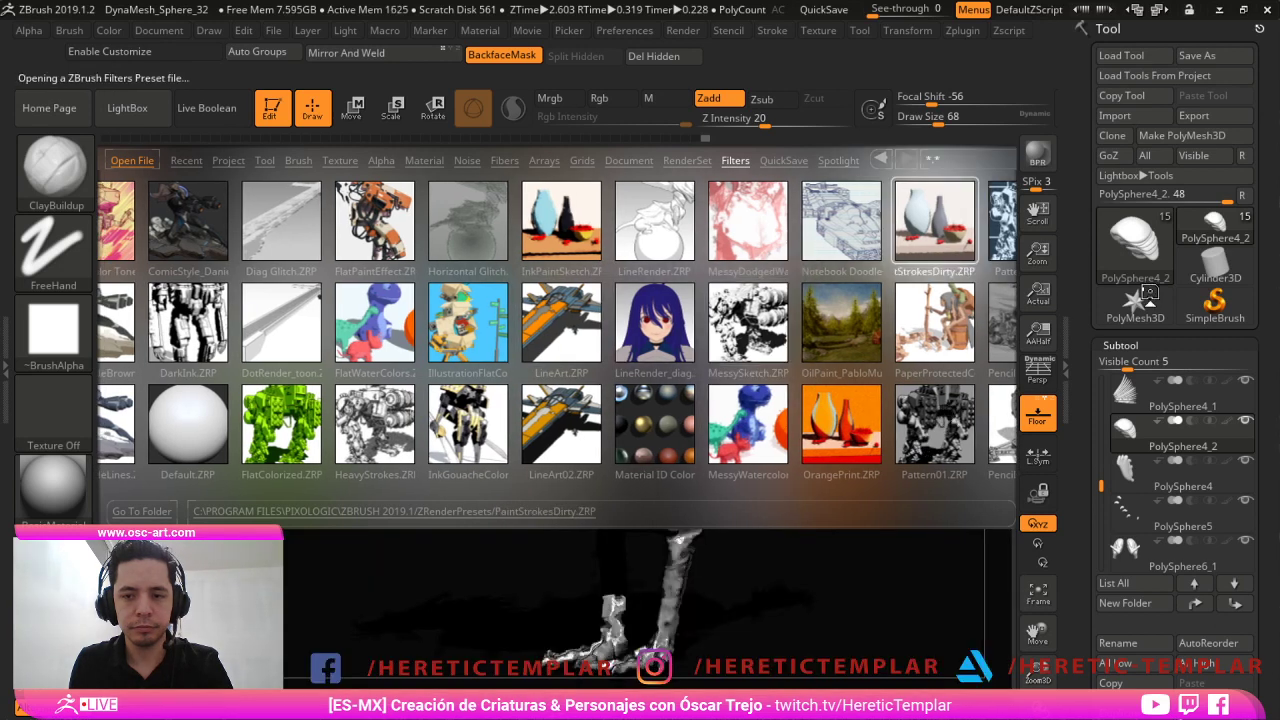
key(Left)
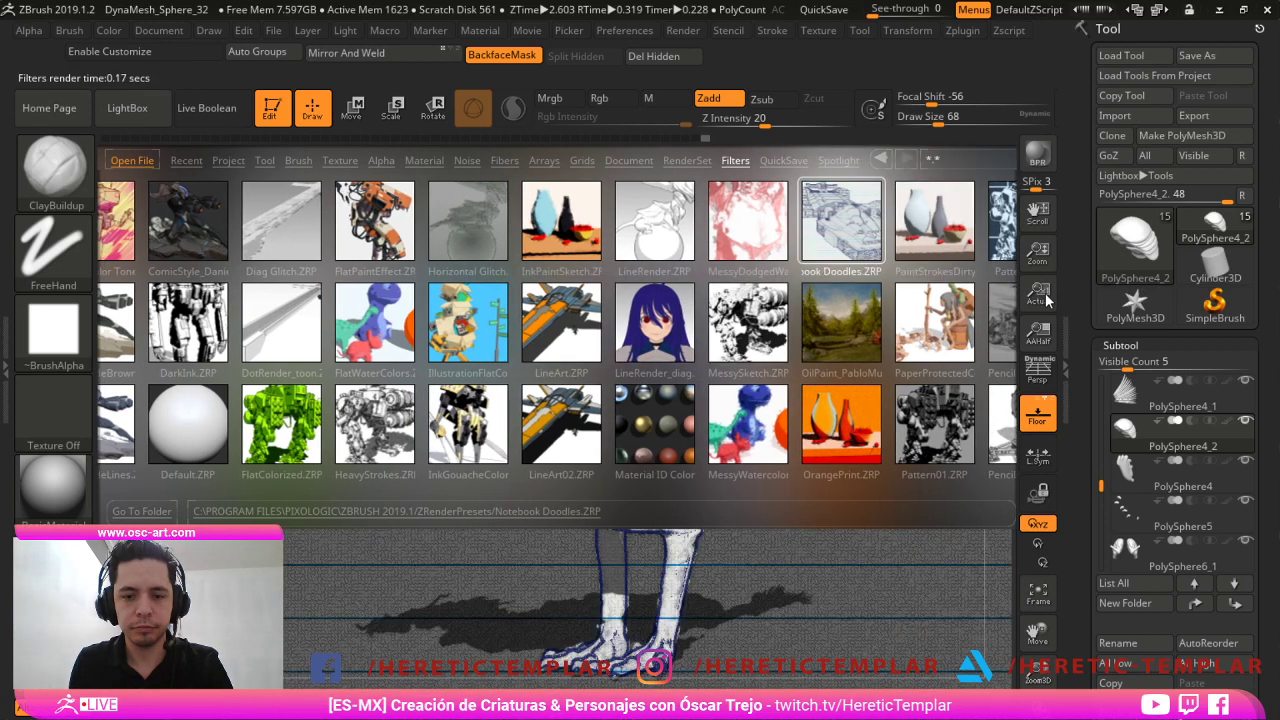
key(Left)
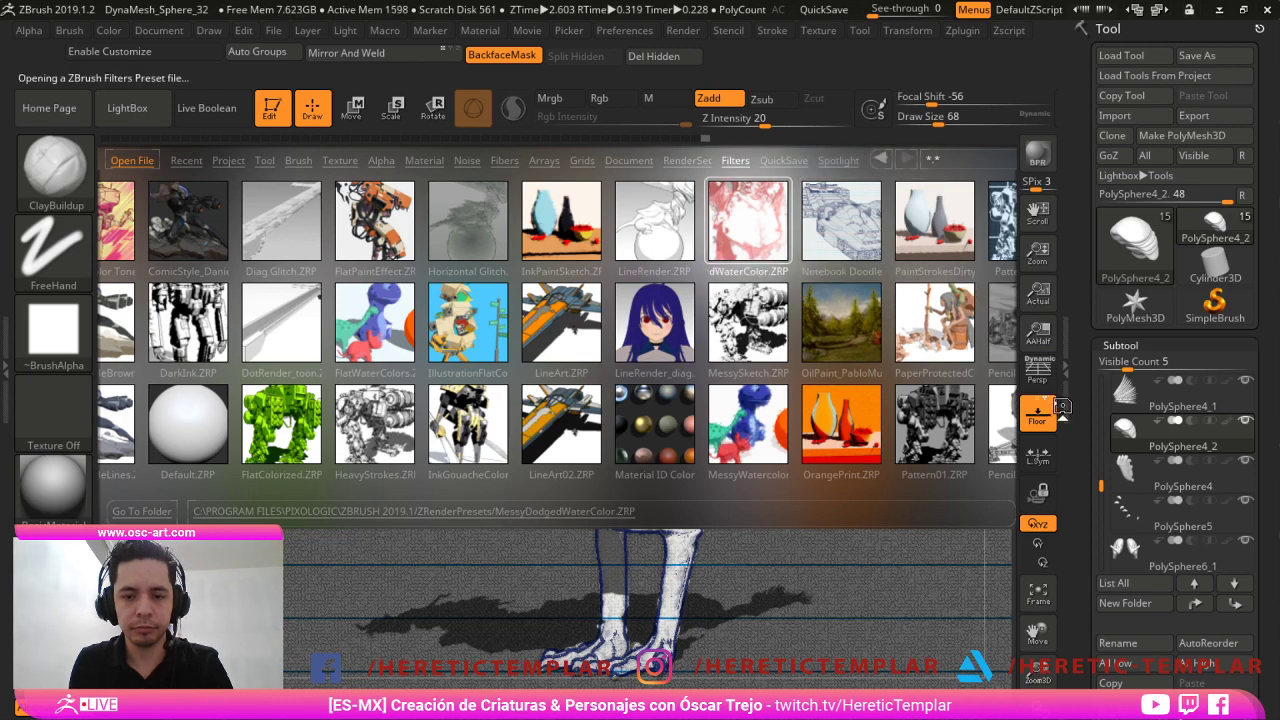
drag(842, 335, 640, 345)
double_click(650, 428)
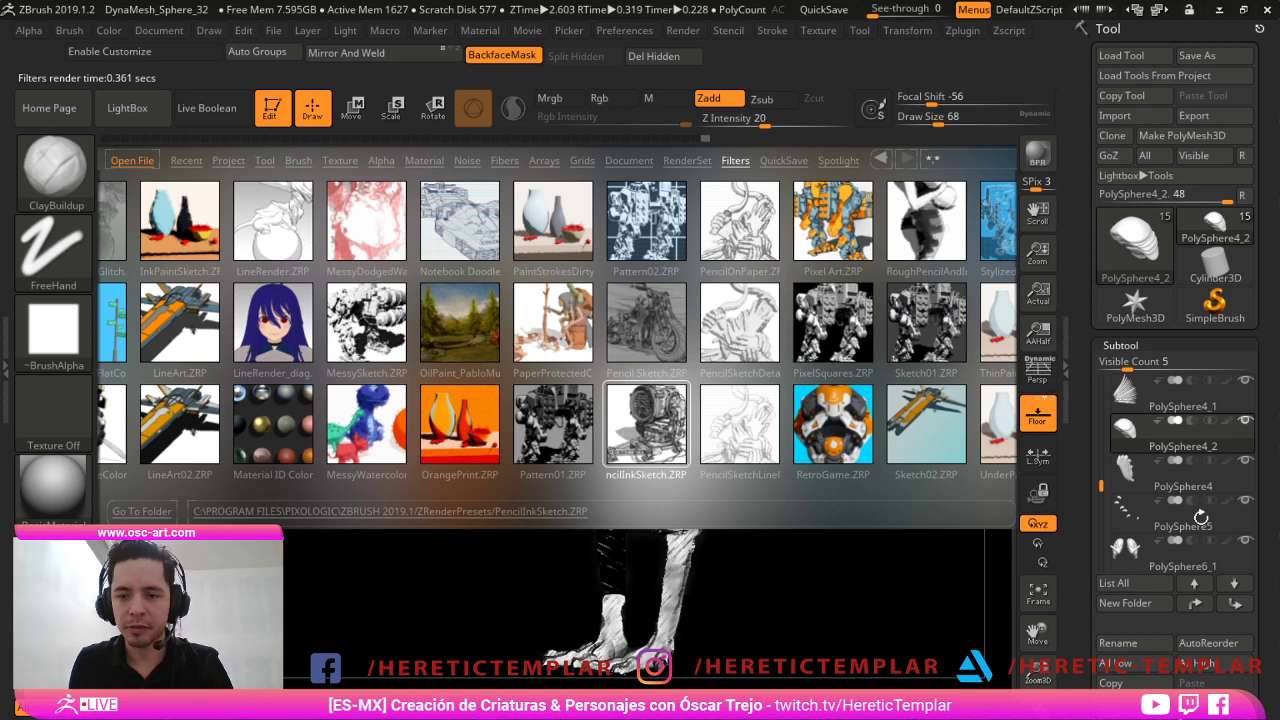
Try the RetroGame, Sketch02, Zhelong_Ink and ThinPaintStrokes filter presets on the render.
key(Right)
key(Right)
key(Right)
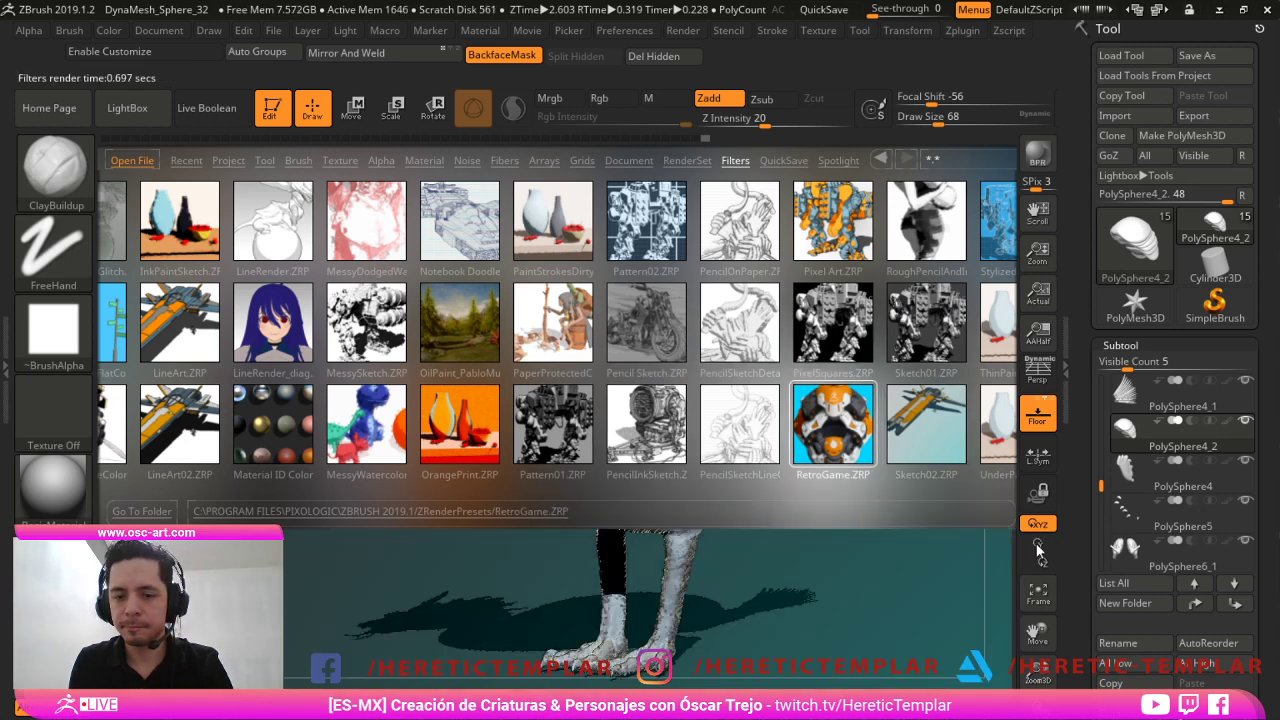
key(Right)
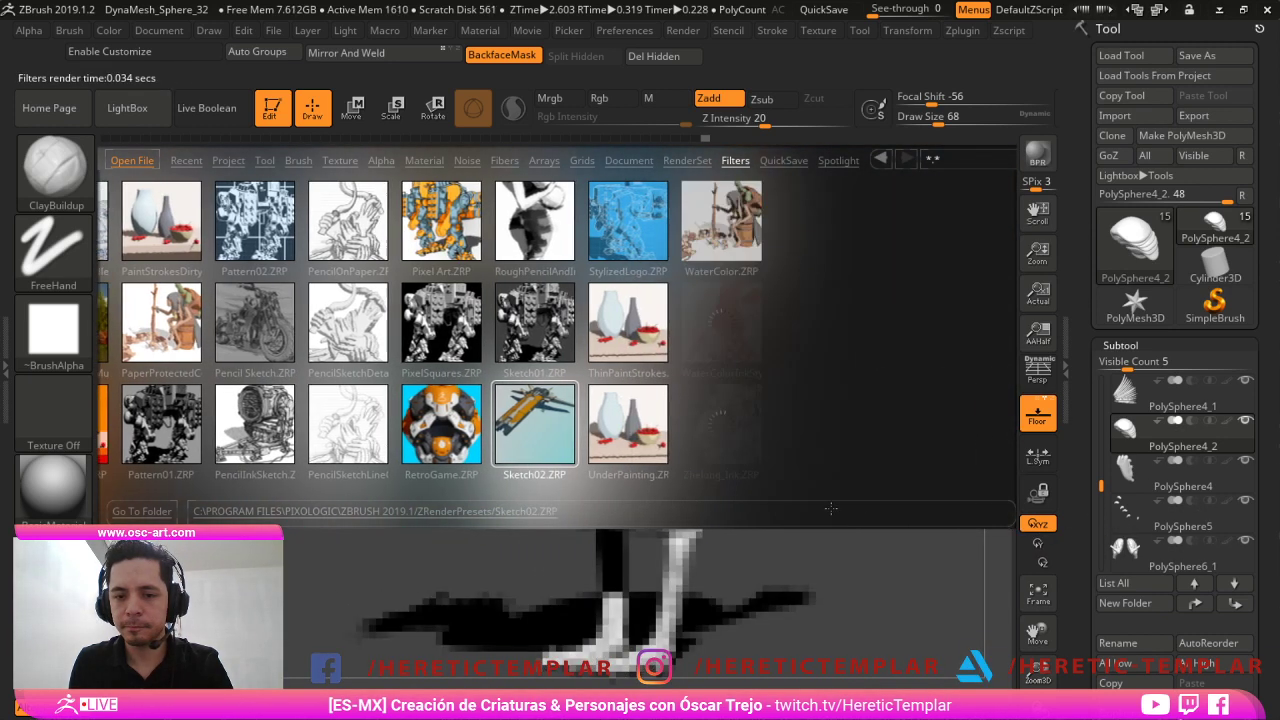
key(Right)
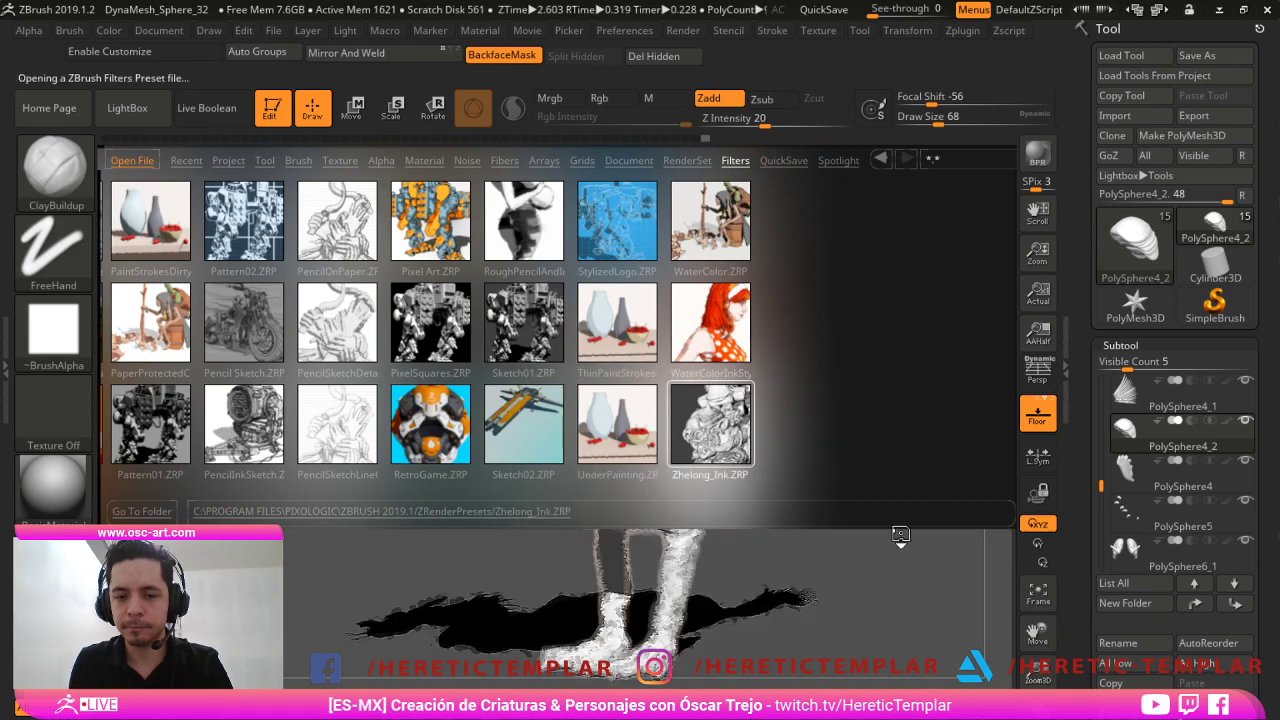
key(Up)
key(Left)
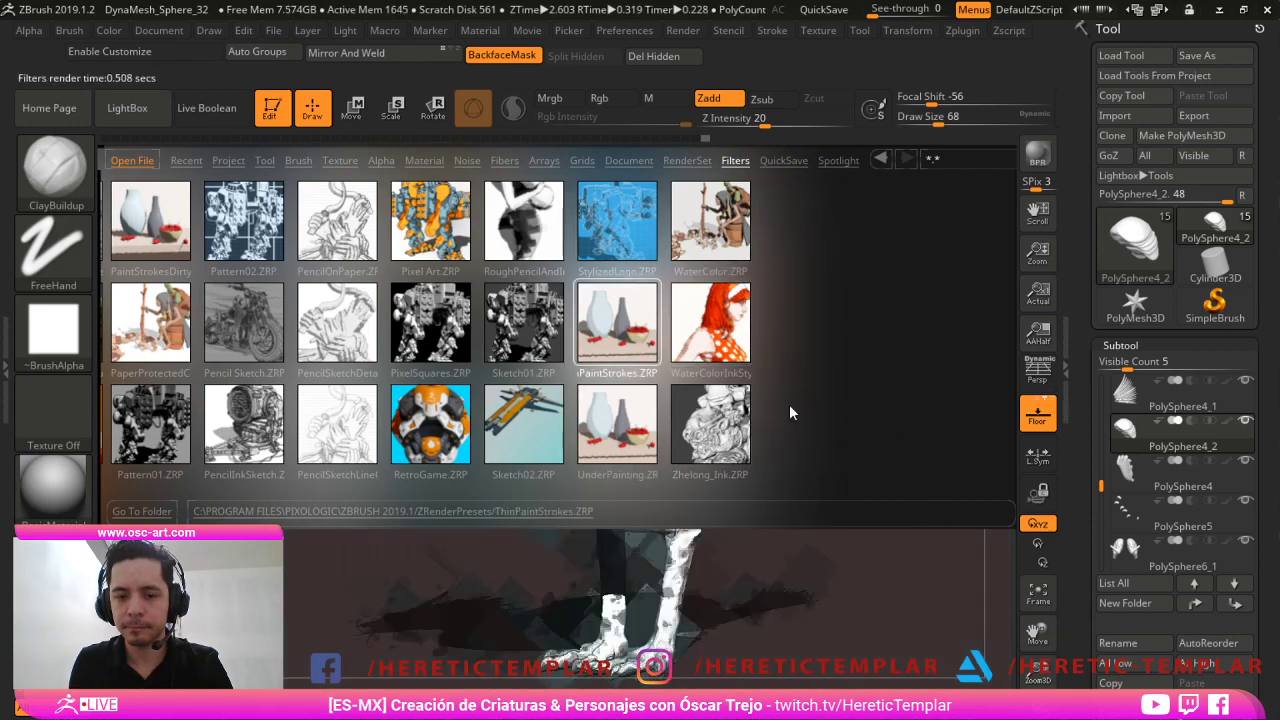
Apply the B&W Thin Outline filter preset and view the whole rendered creature.
drag(270, 390, 610, 455)
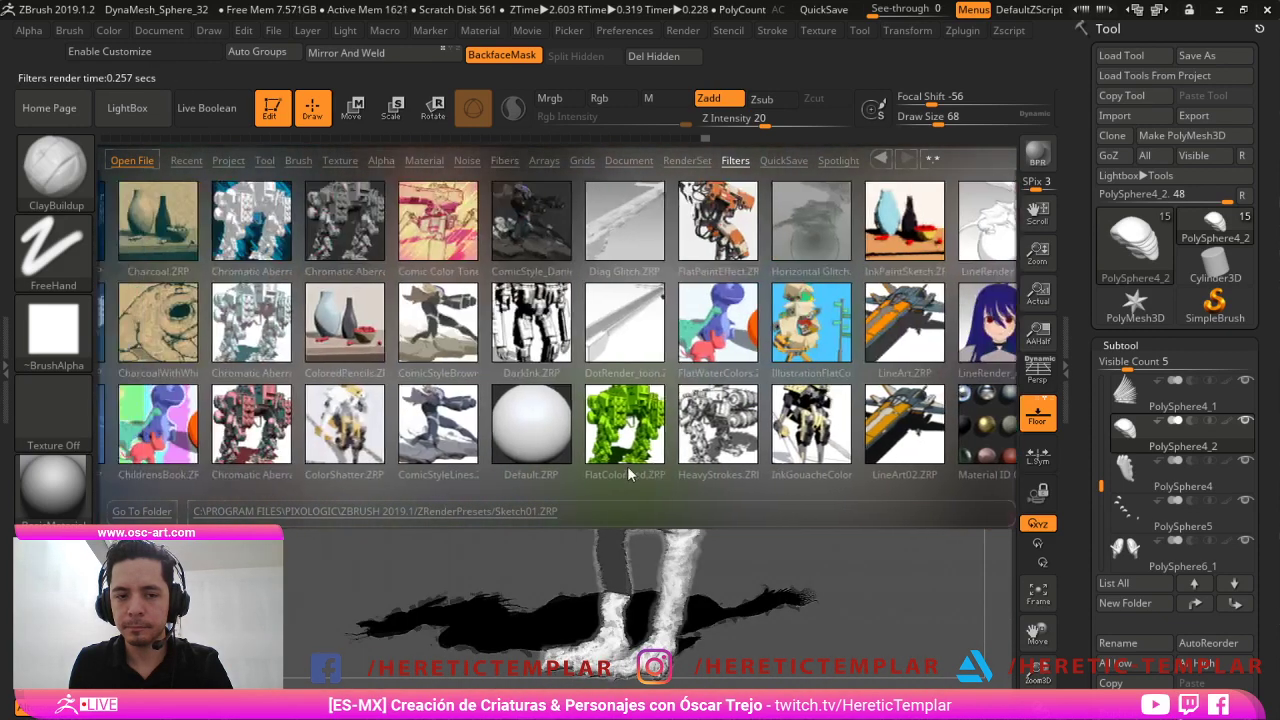
drag(318, 350, 686, 487)
double_click(406, 422)
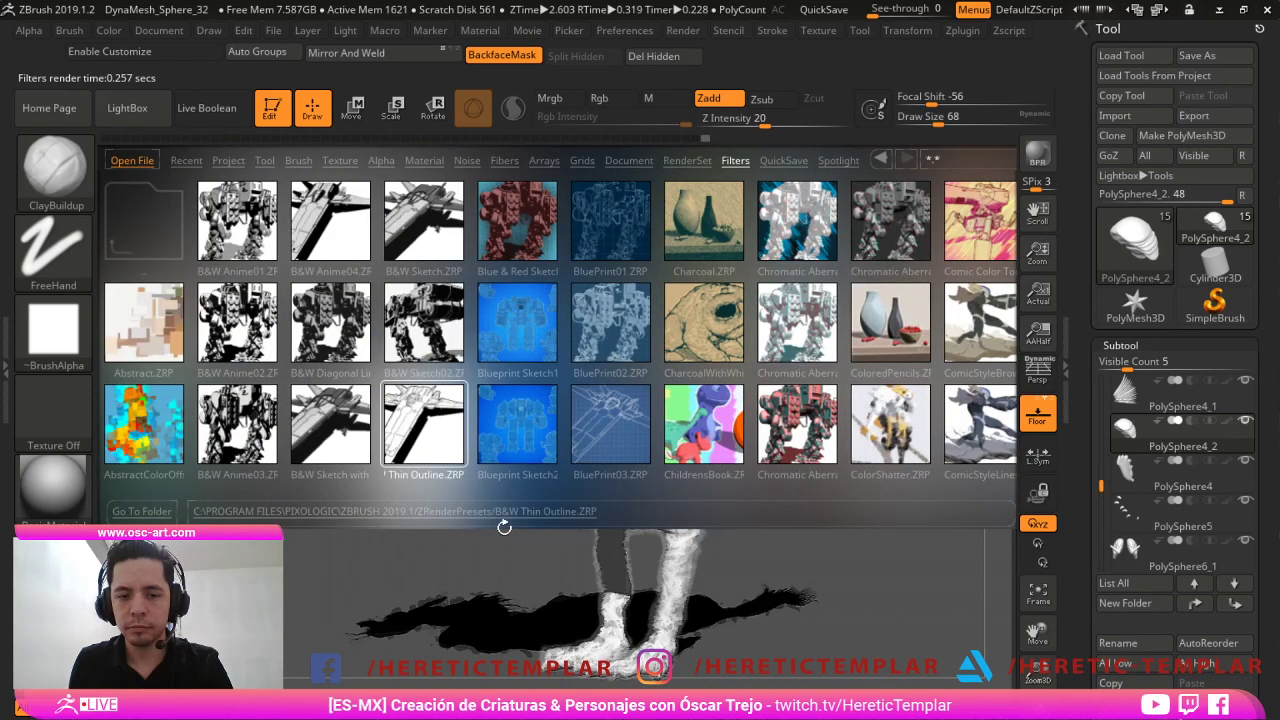
key(comma)
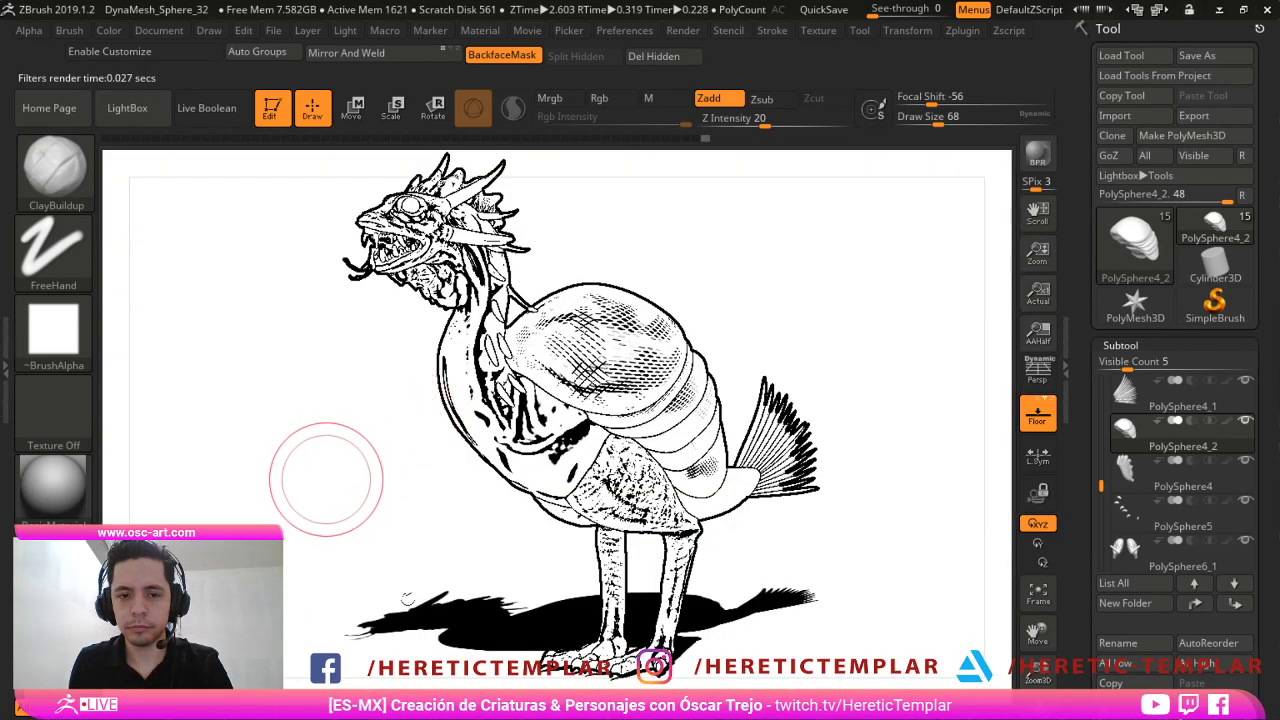
Leave the filtered render and change the creature's material to zbro_clayset_s03.
mouse_move(320, 486)
mouse_down()
mouse_move(316, 496)
mouse_move(98, 465)
mouse_up()
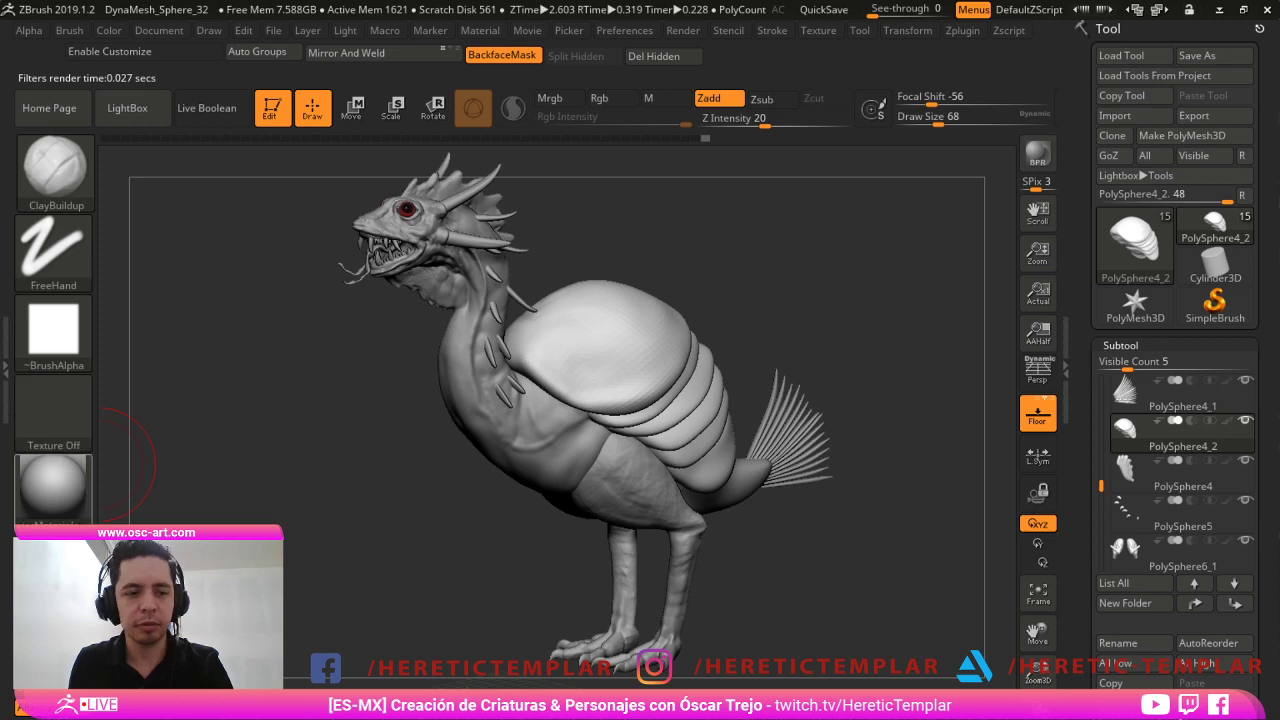
click(53, 487)
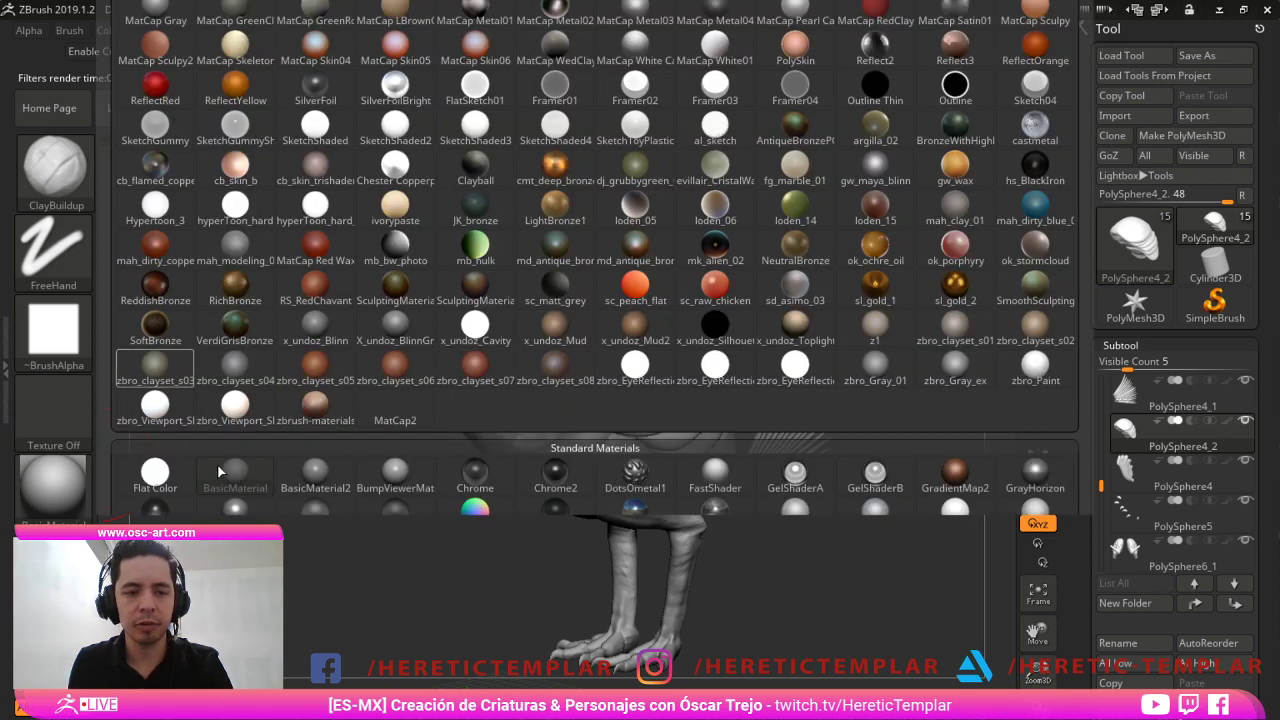
click(158, 373)
drag(321, 366, 435, 344)
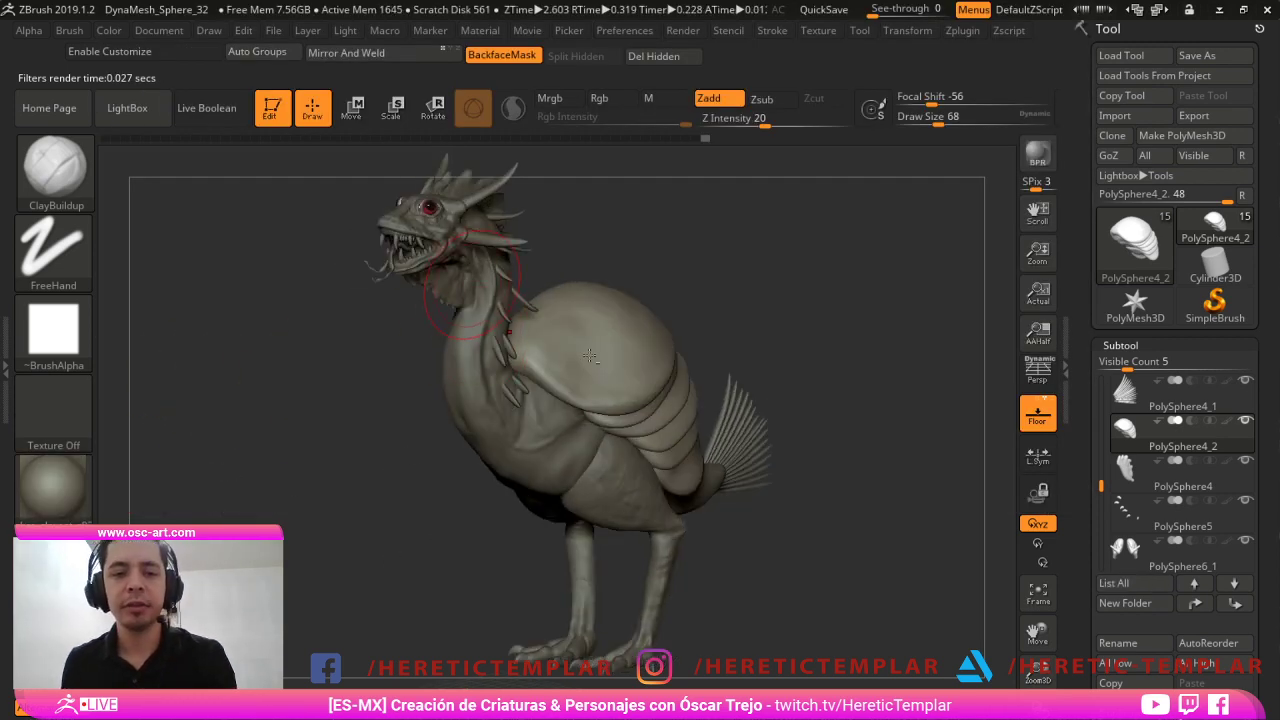
Select the creature's body subtool and hide the surrounding interface to present the model in side view.
alt+click(473, 285)
mouse_move(761, 246)
mouse_down()
mouse_move(774, 229)
mouse_move(784, 254)
mouse_move(766, 237)
mouse_move(773, 256)
mouse_move(797, 277)
mouse_move(777, 266)
mouse_move(785, 231)
mouse_up()
key(Tab)
drag(981, 287, 957, 256)
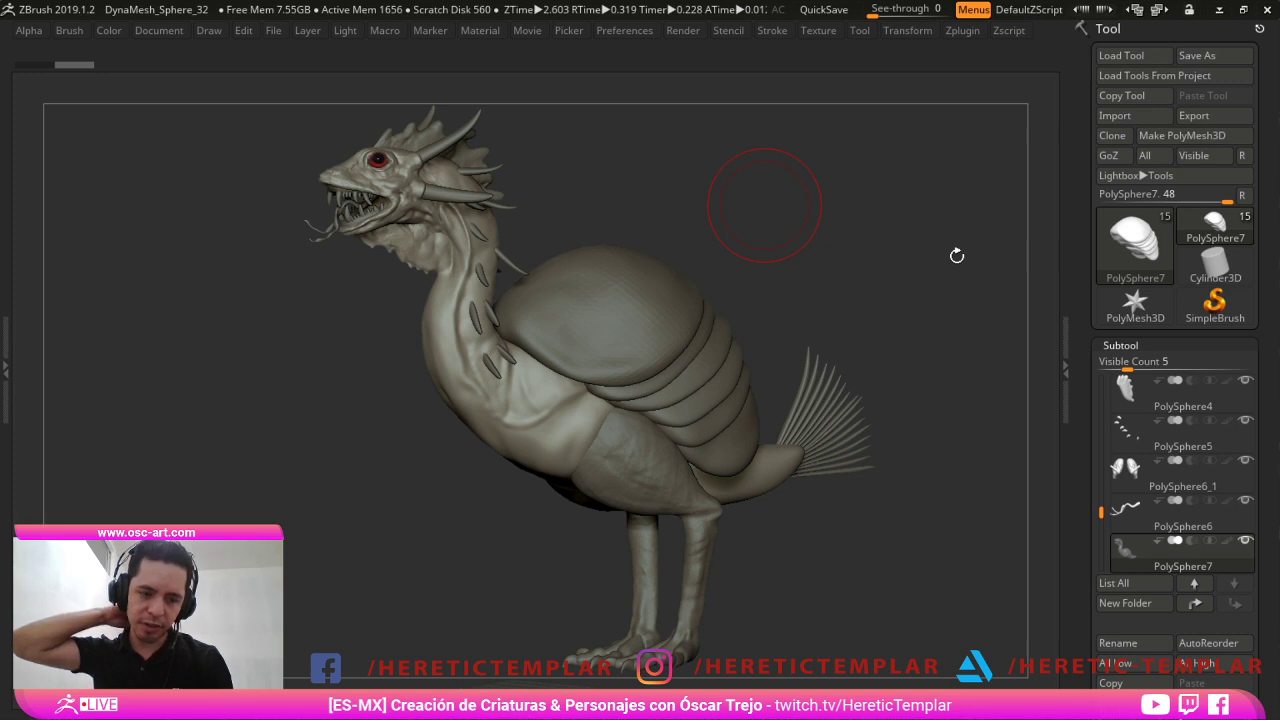